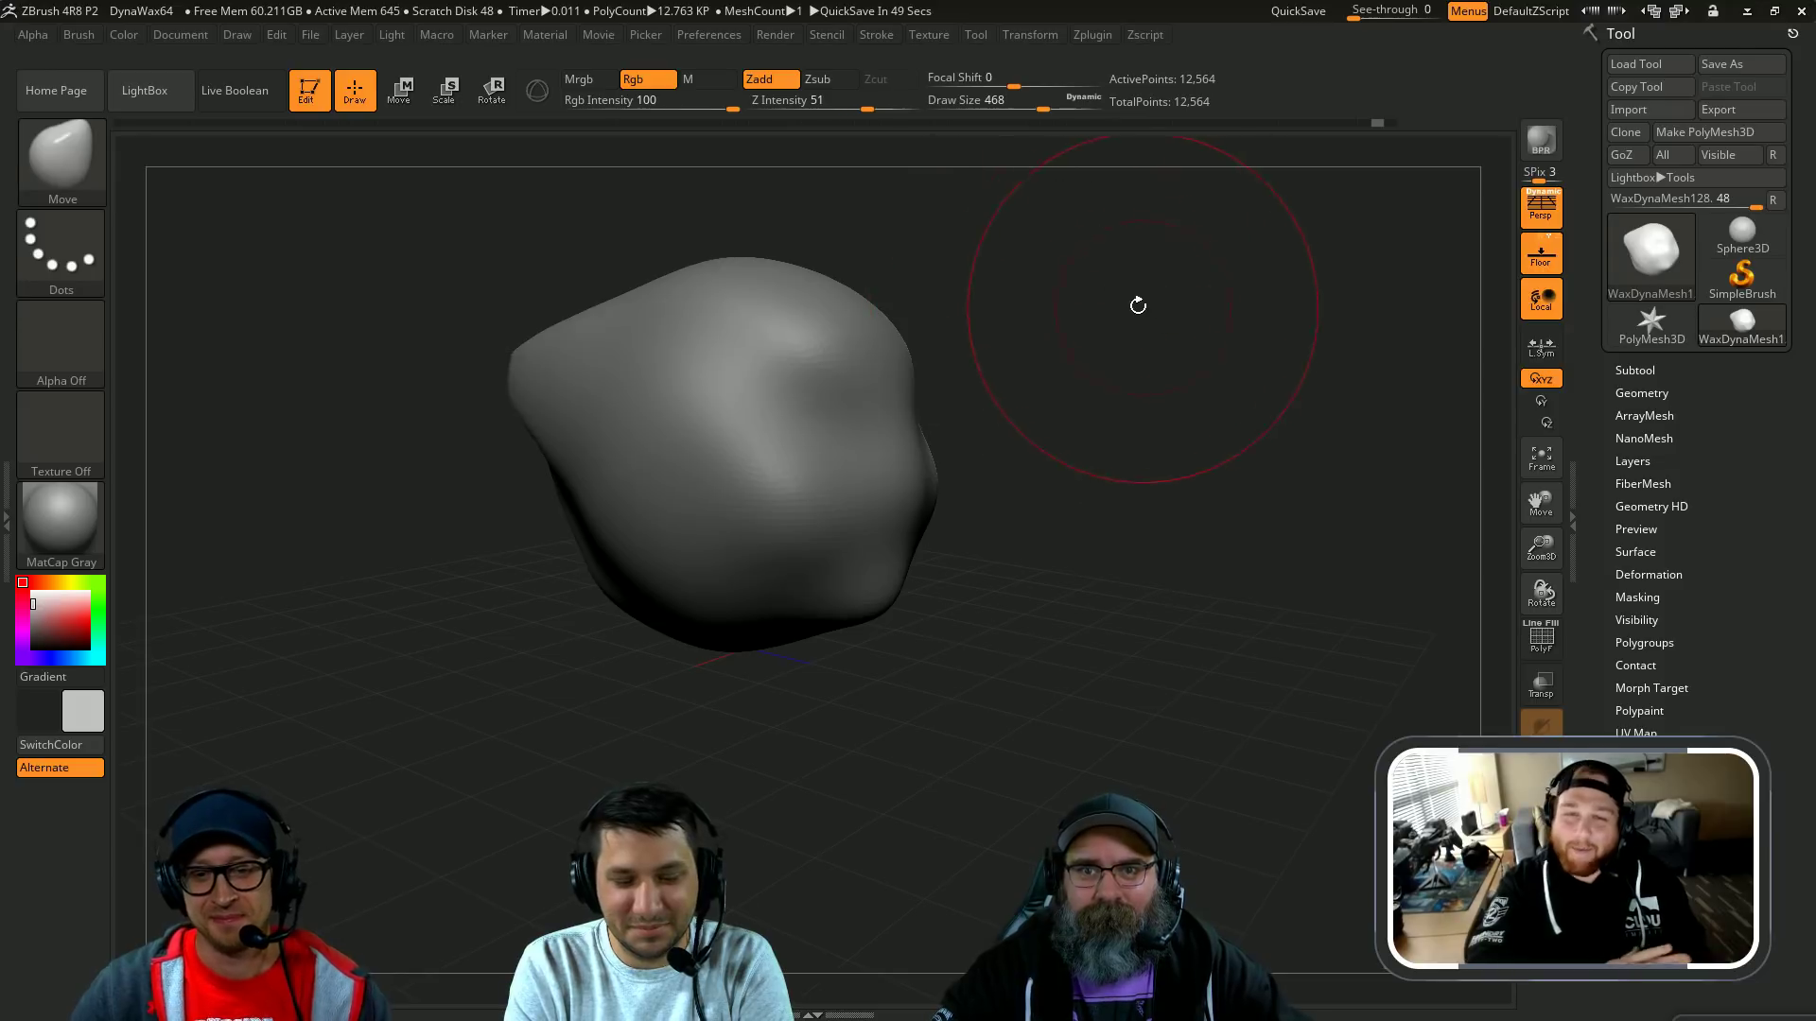
Step: Switch to the ClayBuildup brush, test a stroke on the blob's upper front and undo it
{"action": "mouse_move", "coordinate": [1139, 303]}
{"action": "left_mouse_down"}
{"action": "mouse_move", "coordinate": [1196, 338]}
{"action": "mouse_move", "coordinate": [889, 473]}
{"action": "mouse_move", "coordinate": [804, 449]}
{"action": "left_mouse_up"}
{"action": "key", "text": "b"}
{"action": "key", "text": "c"}
{"action": "key", "text": "b"}
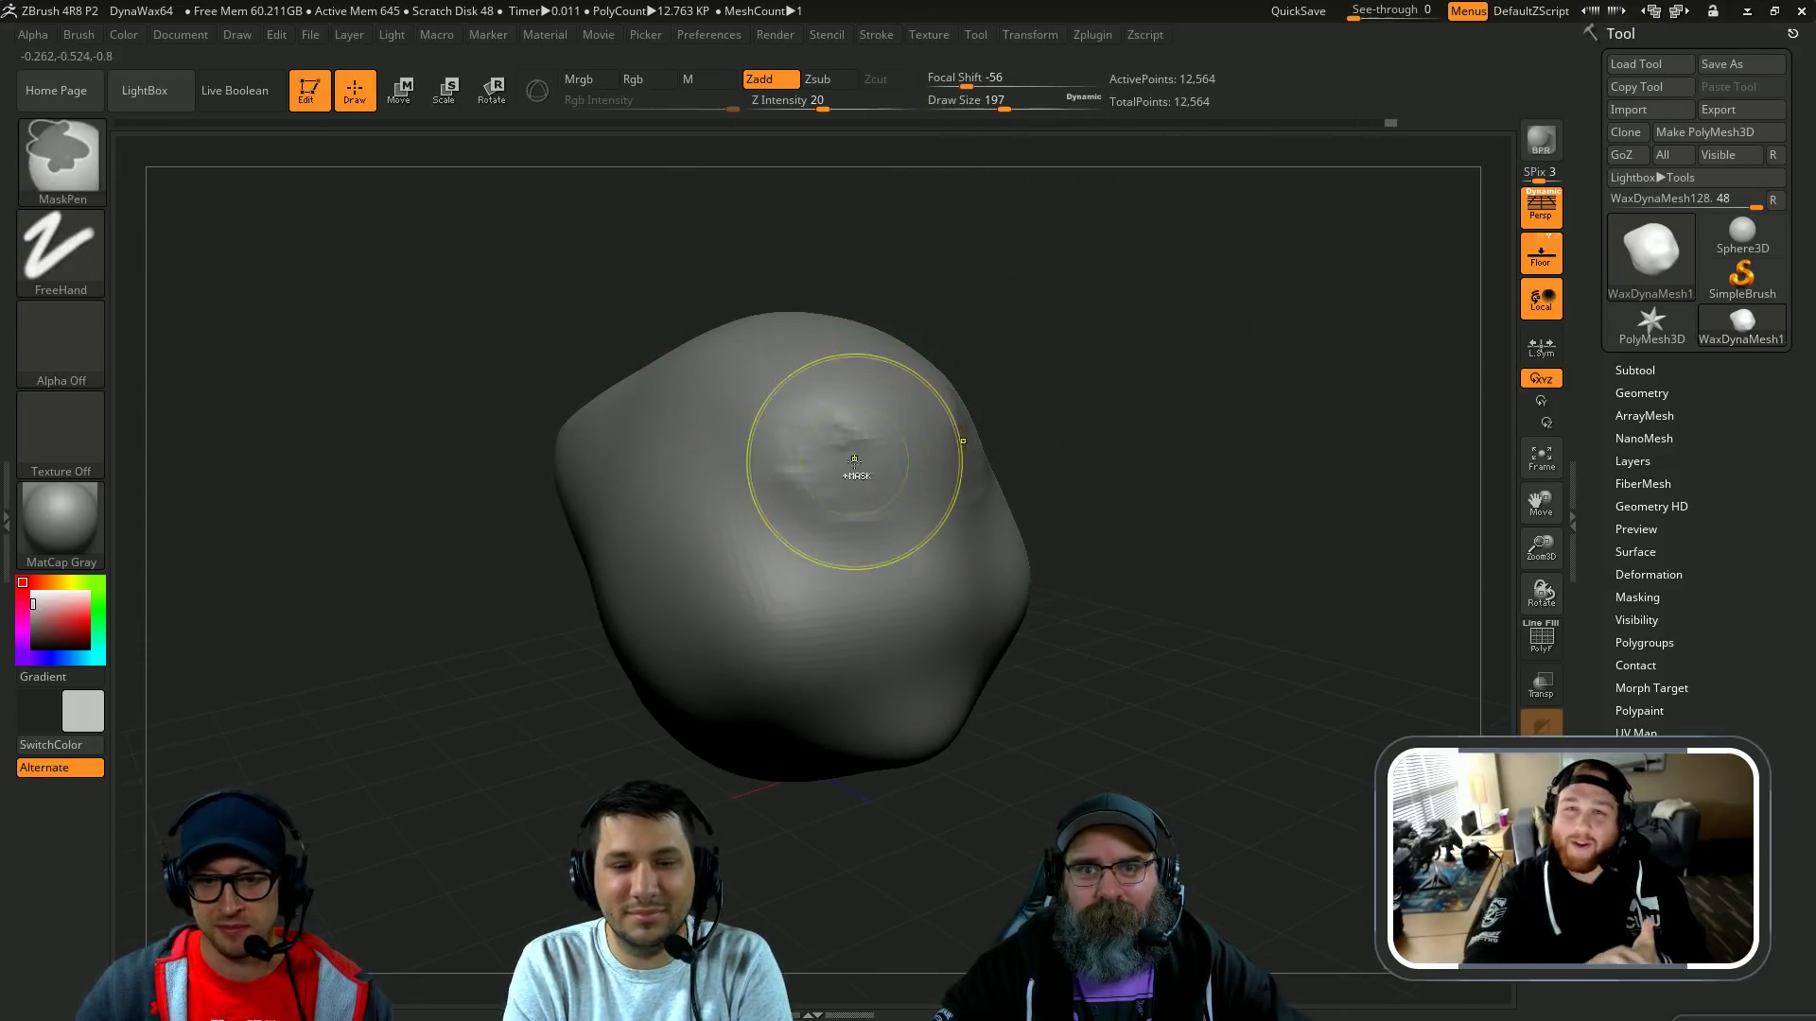
{"action": "key", "text": "ctrl+z"}
{"action": "mouse_move", "coordinate": [1073, 416]}
{"action": "left_mouse_down"}
{"action": "mouse_move", "coordinate": [1176, 401]}
{"action": "mouse_move", "coordinate": [1128, 306]}
{"action": "left_mouse_up"}
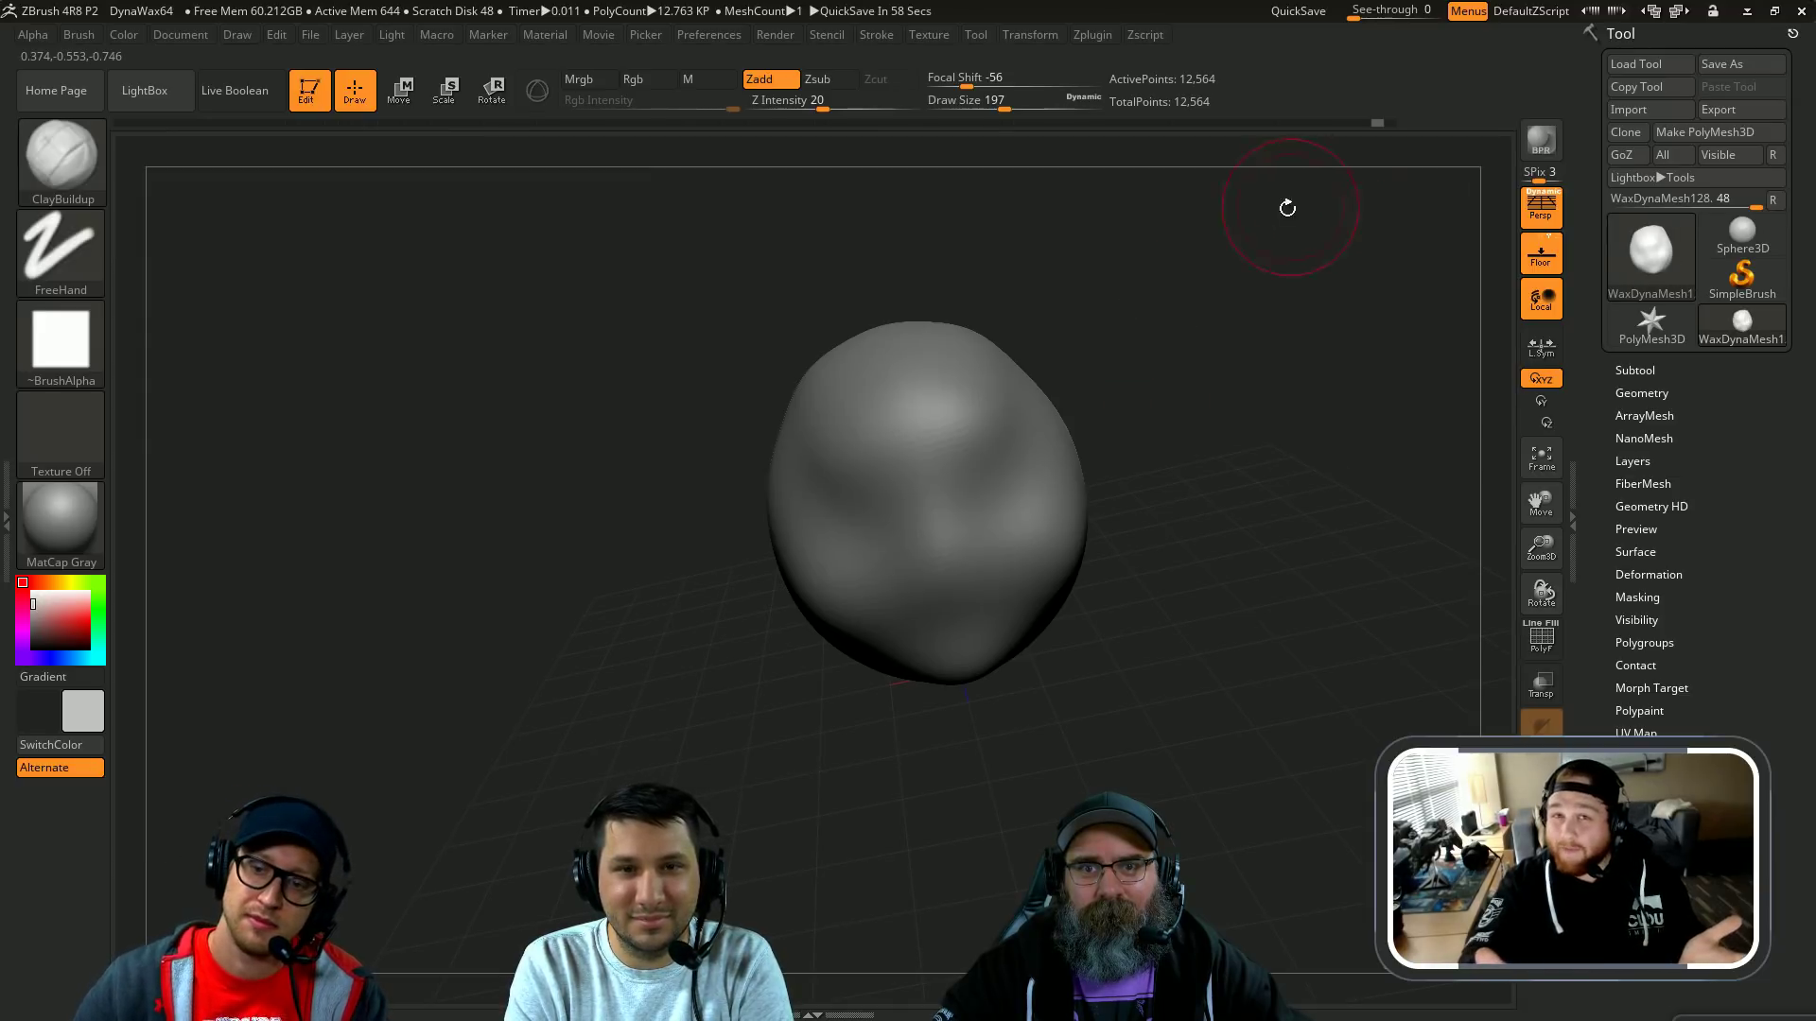
Step: Try building up clay on the blob's raised front area and undo the strokes
{"action": "left_click_drag", "start_coordinate": [1286, 208], "coordinate": [1318, 330]}
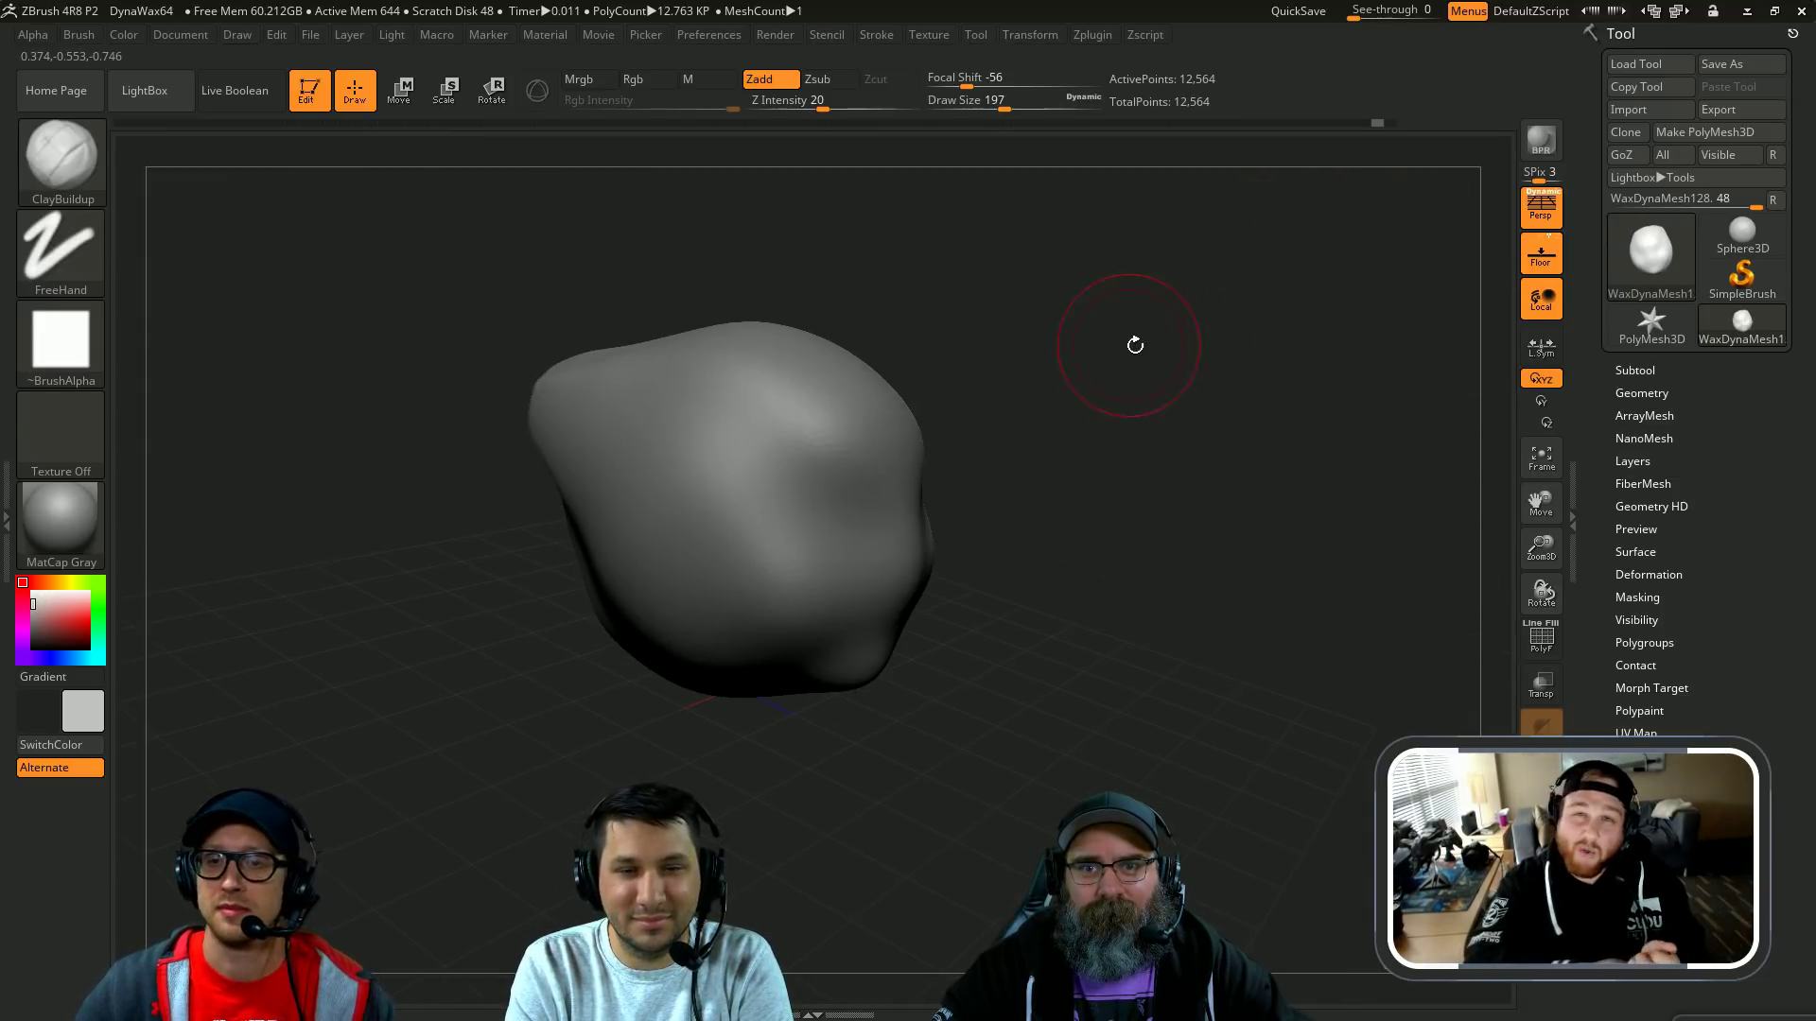
{"action": "left_click_drag", "start_coordinate": [1117, 310], "coordinate": [1215, 341]}
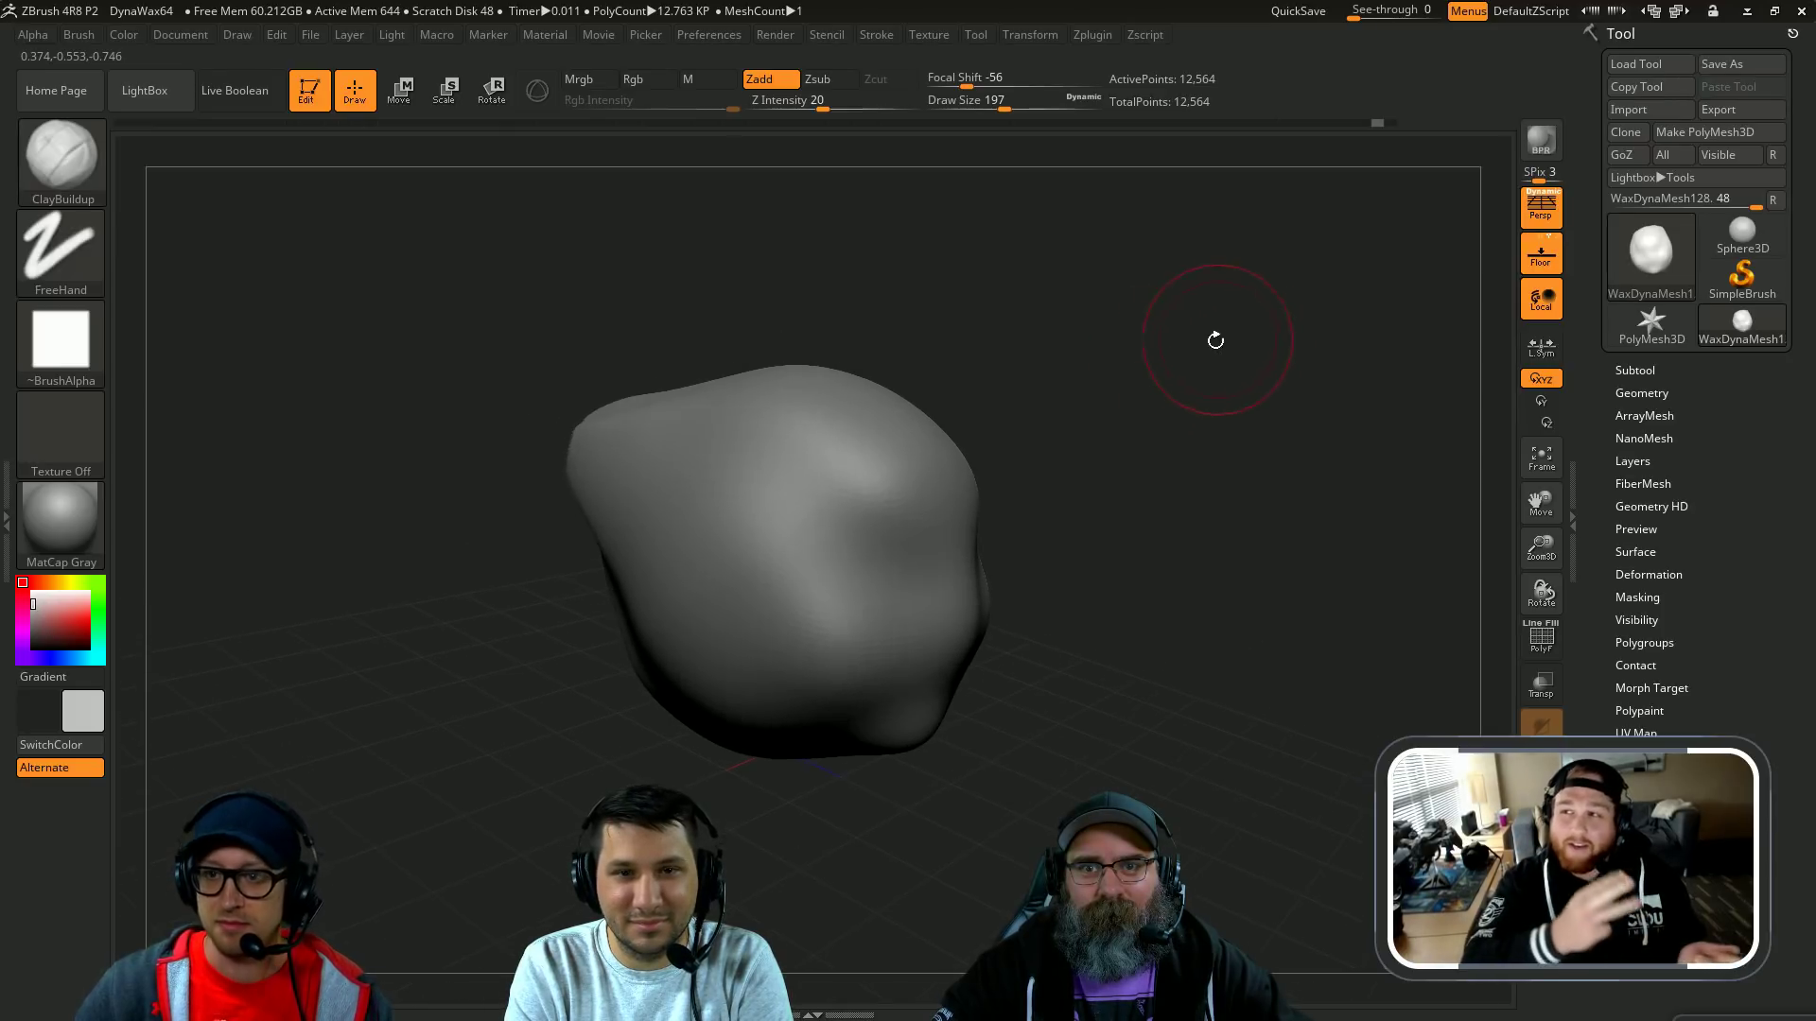
{"action": "left_click_drag", "start_coordinate": [886, 448], "coordinate": [896, 478]}
{"action": "left_click_drag", "start_coordinate": [1116, 421], "coordinate": [1016, 431]}
{"action": "key", "text": "ctrl+z"}
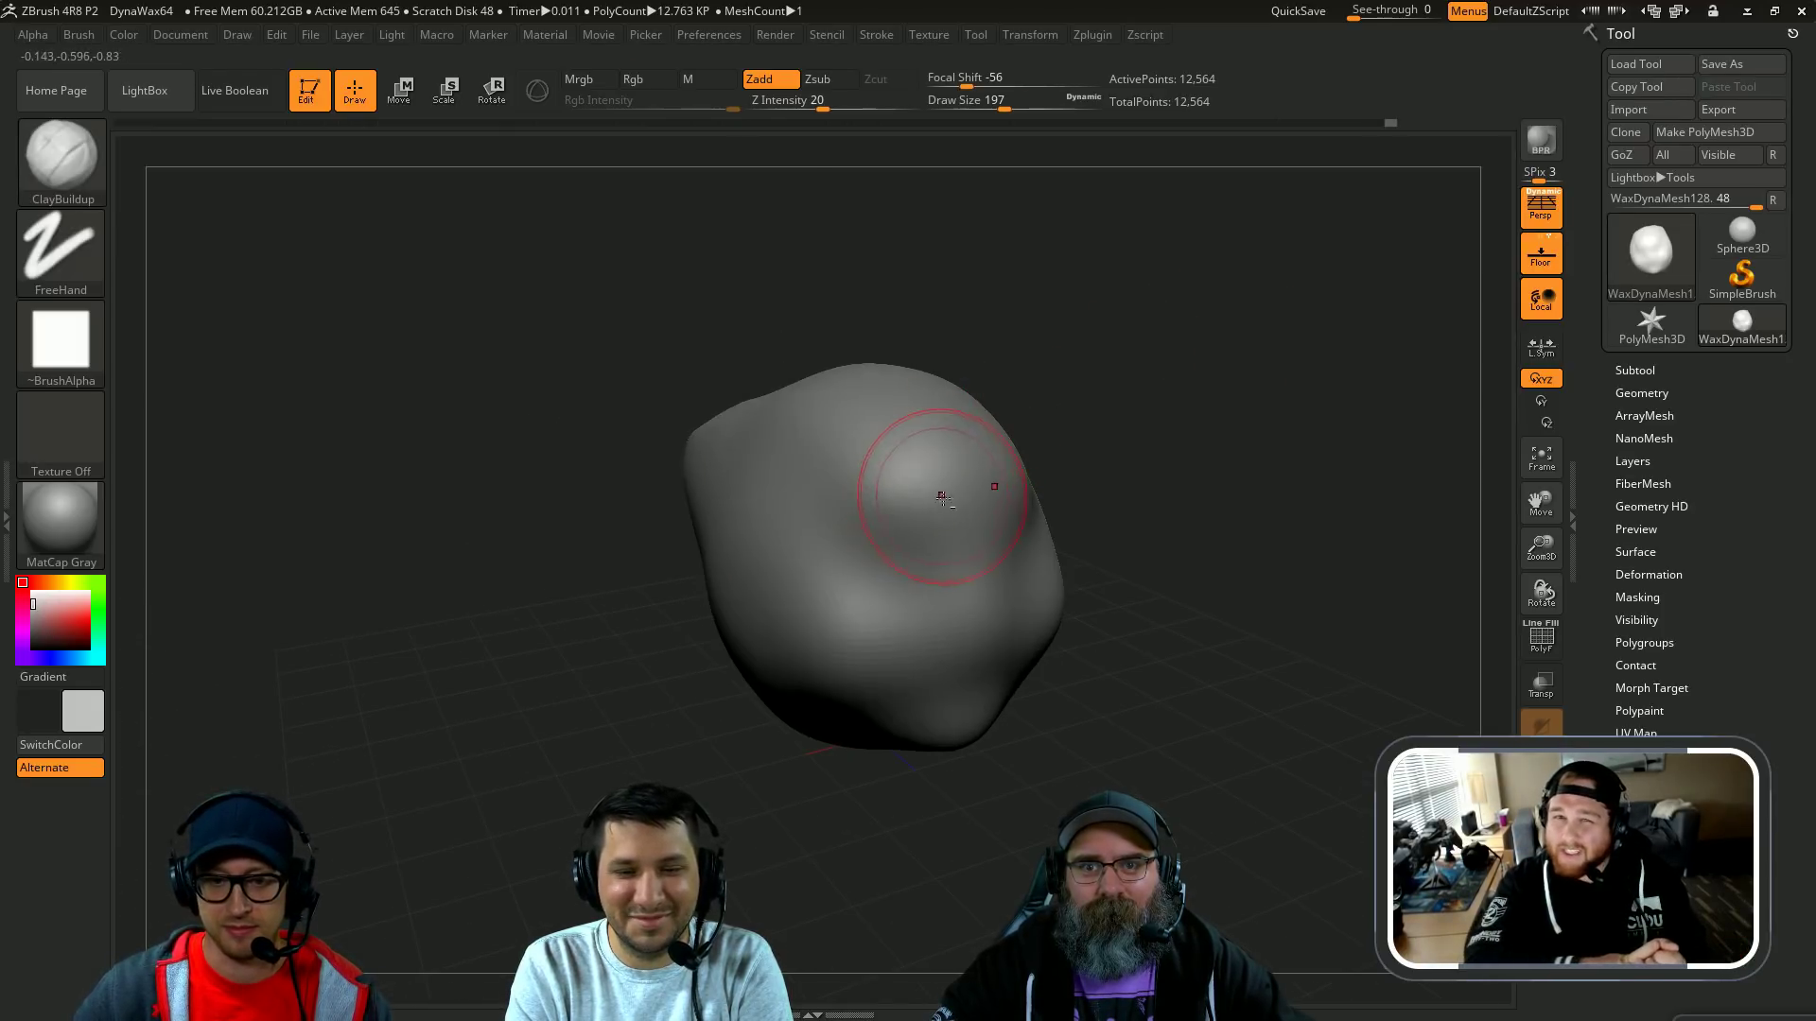
{"action": "mouse_move", "coordinate": [936, 494]}
{"action": "left_mouse_down"}
{"action": "mouse_move", "coordinate": [881, 490]}
{"action": "mouse_move", "coordinate": [877, 440]}
{"action": "mouse_move", "coordinate": [925, 525]}
{"action": "mouse_move", "coordinate": [871, 452]}
{"action": "mouse_move", "coordinate": [903, 440]}
{"action": "mouse_move", "coordinate": [910, 531]}
{"action": "mouse_move", "coordinate": [928, 497]}
{"action": "left_mouse_up"}
{"action": "key", "text": "ctrl+z"}
Step: Adjust the brush draw size, try further clay strokes on the blob's front and undo them
{"action": "key", "text": "]"}
{"action": "left_click_drag", "start_coordinate": [1101, 465], "coordinate": [1155, 462]}
{"action": "key", "text": "ctrl+z"}
{"action": "key", "text": "s"}
{"action": "left_click_drag", "start_coordinate": [950, 502], "coordinate": [879, 497]}
{"action": "mouse_move", "coordinate": [1069, 454]}
{"action": "left_mouse_down"}
{"action": "mouse_move", "coordinate": [1166, 426]}
{"action": "mouse_move", "coordinate": [1107, 413]}
{"action": "mouse_move", "coordinate": [1155, 434]}
{"action": "mouse_move", "coordinate": [1171, 467]}
{"action": "mouse_move", "coordinate": [1215, 437]}
{"action": "mouse_move", "coordinate": [1276, 434]}
{"action": "left_mouse_up"}
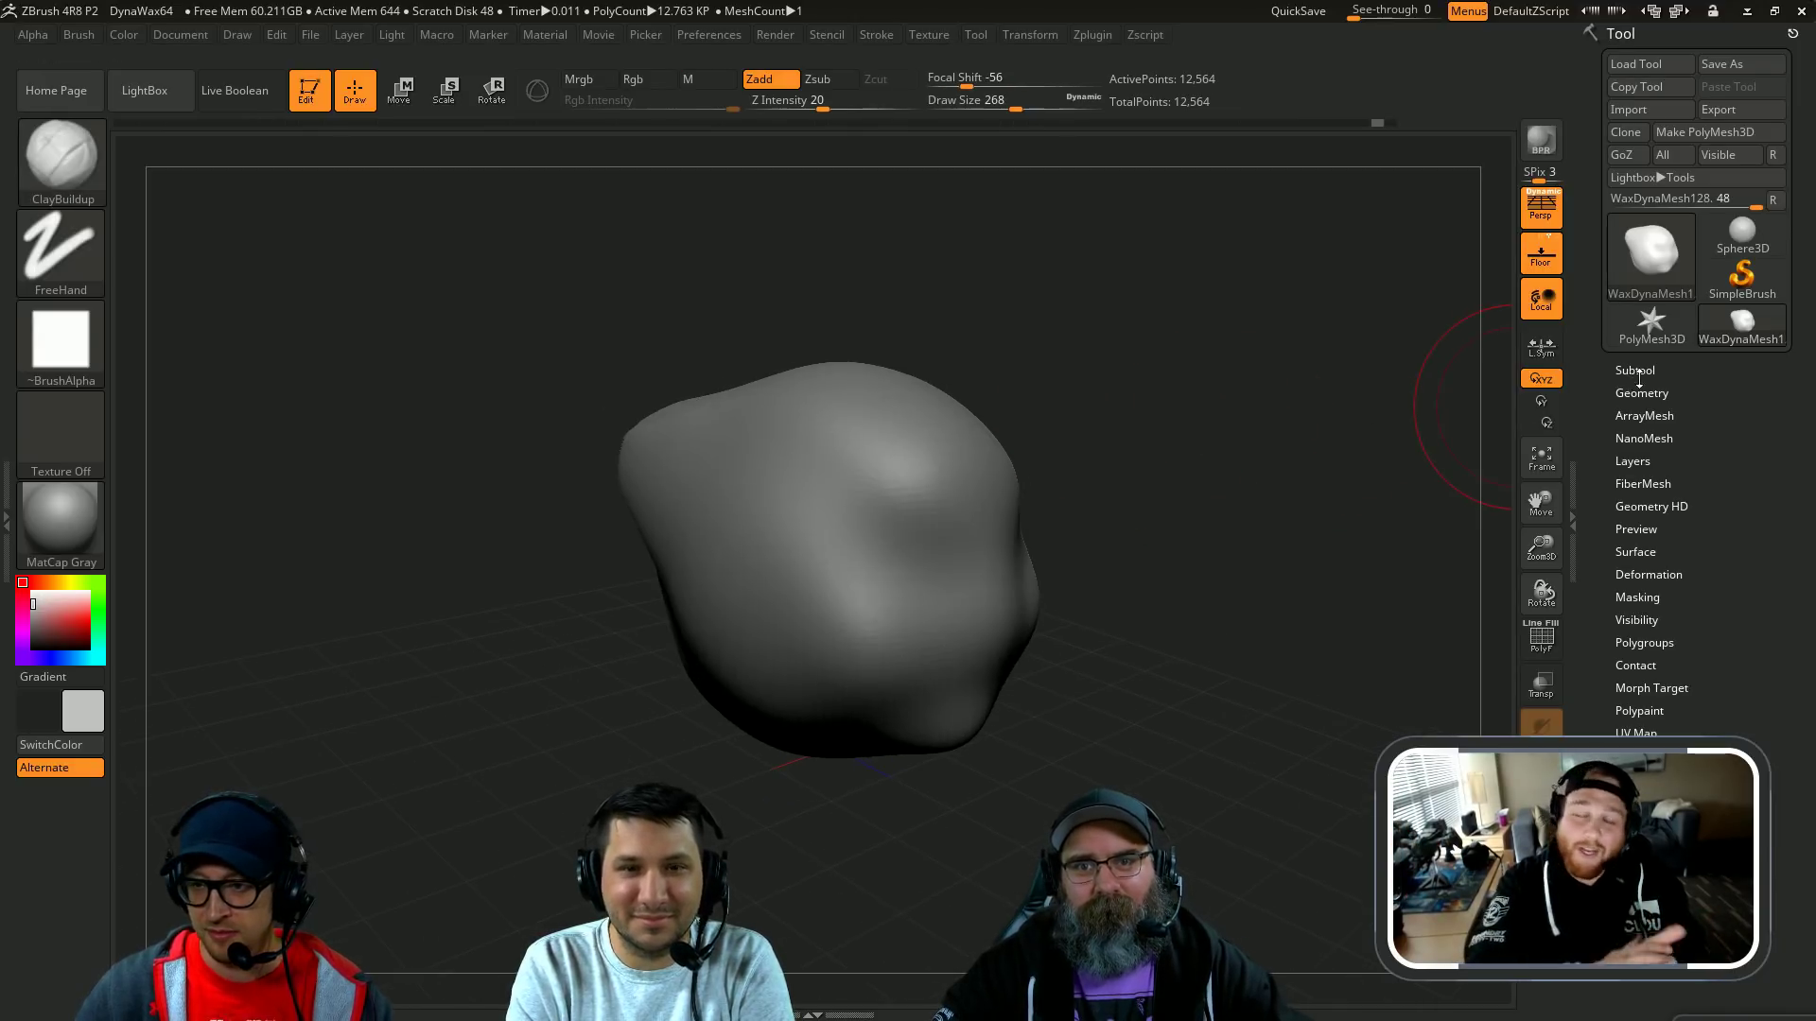
{"action": "mouse_move", "coordinate": [1316, 367]}
{"action": "left_mouse_down"}
{"action": "mouse_move", "coordinate": [1294, 358]}
{"action": "mouse_move", "coordinate": [1312, 373]}
{"action": "left_mouse_up"}
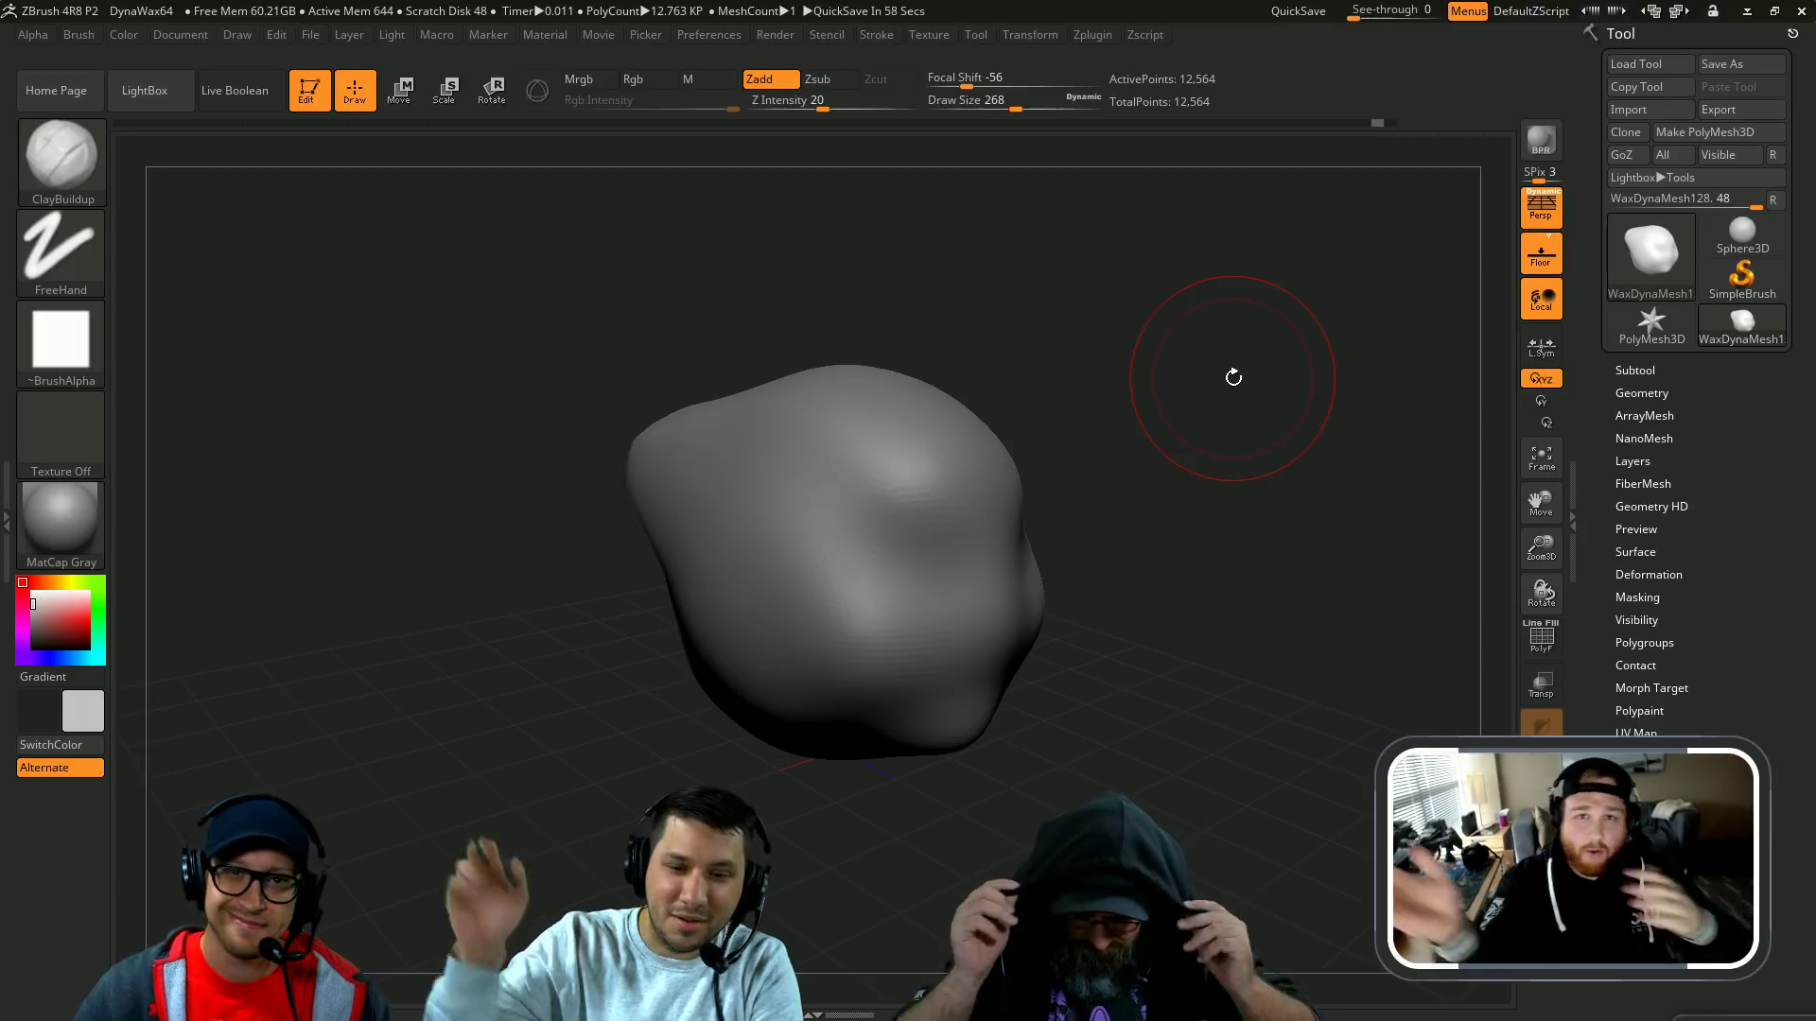
{"action": "left_click_drag", "start_coordinate": [1210, 308], "coordinate": [1120, 488]}
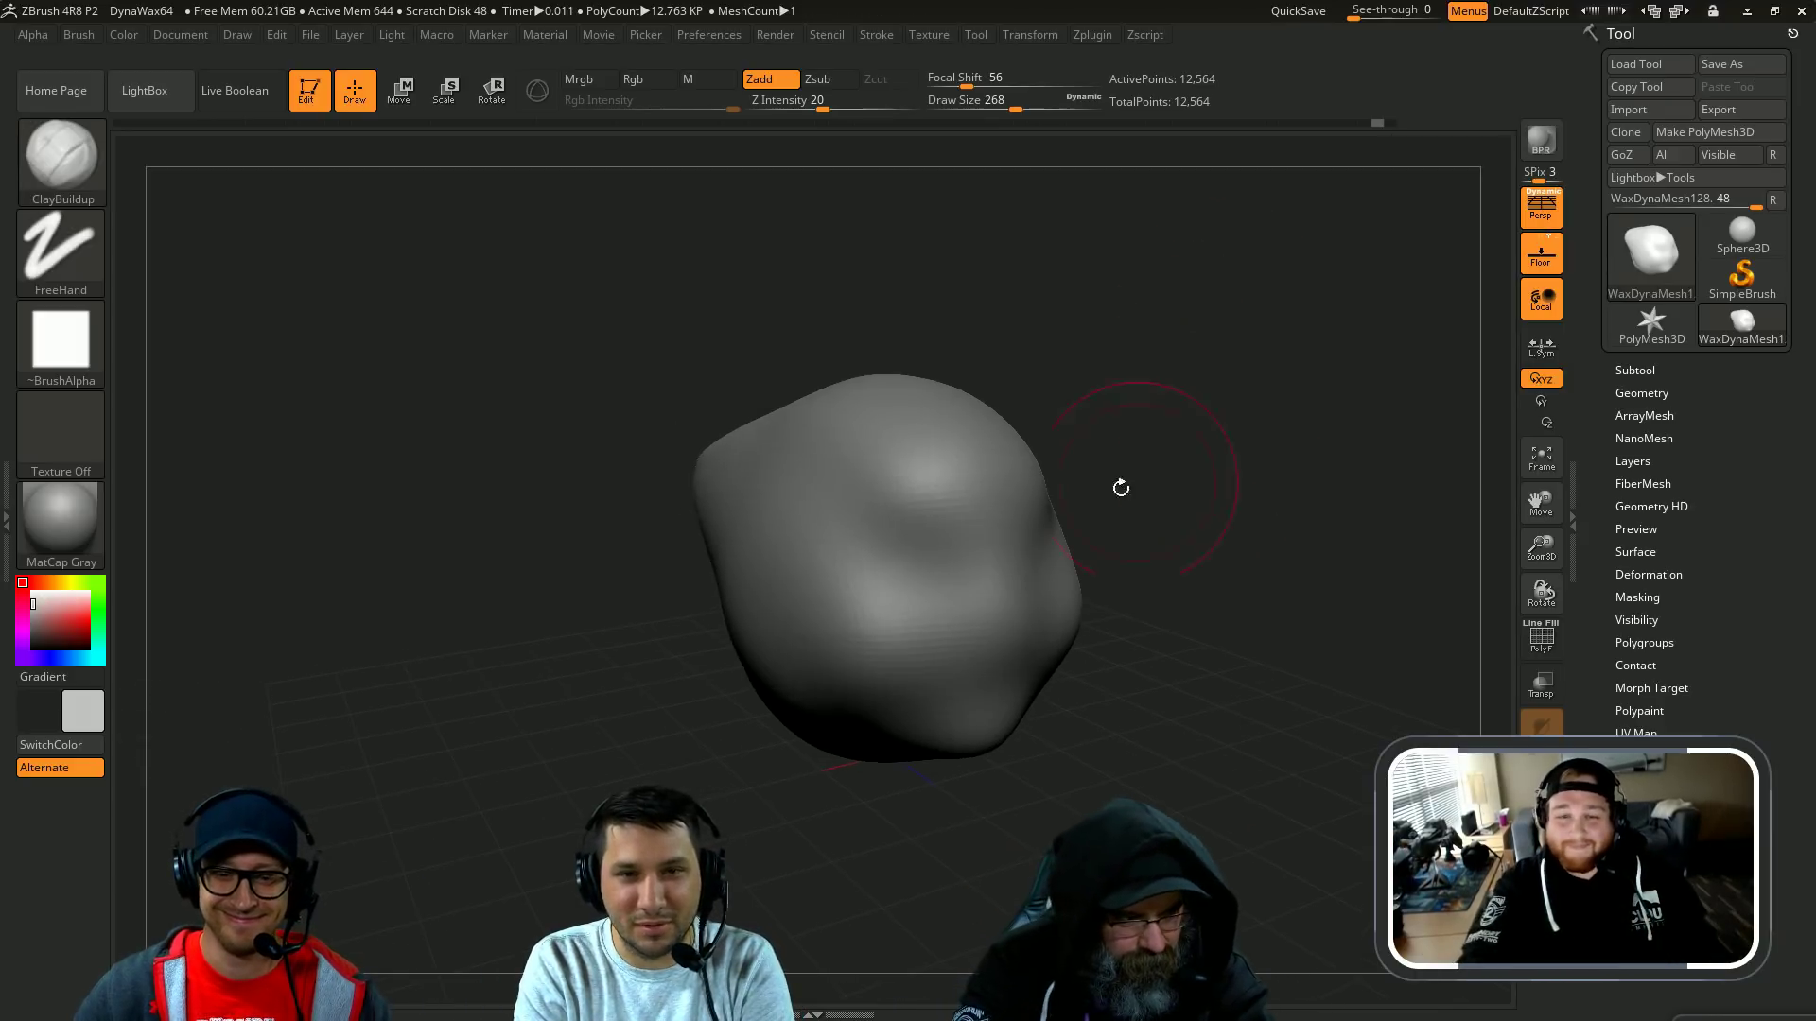
{"action": "mouse_move", "coordinate": [926, 501]}
{"action": "left_mouse_down"}
{"action": "mouse_move", "coordinate": [905, 465]}
{"action": "mouse_move", "coordinate": [957, 503]}
{"action": "left_mouse_up"}
{"action": "key", "text": "ctrl+z"}
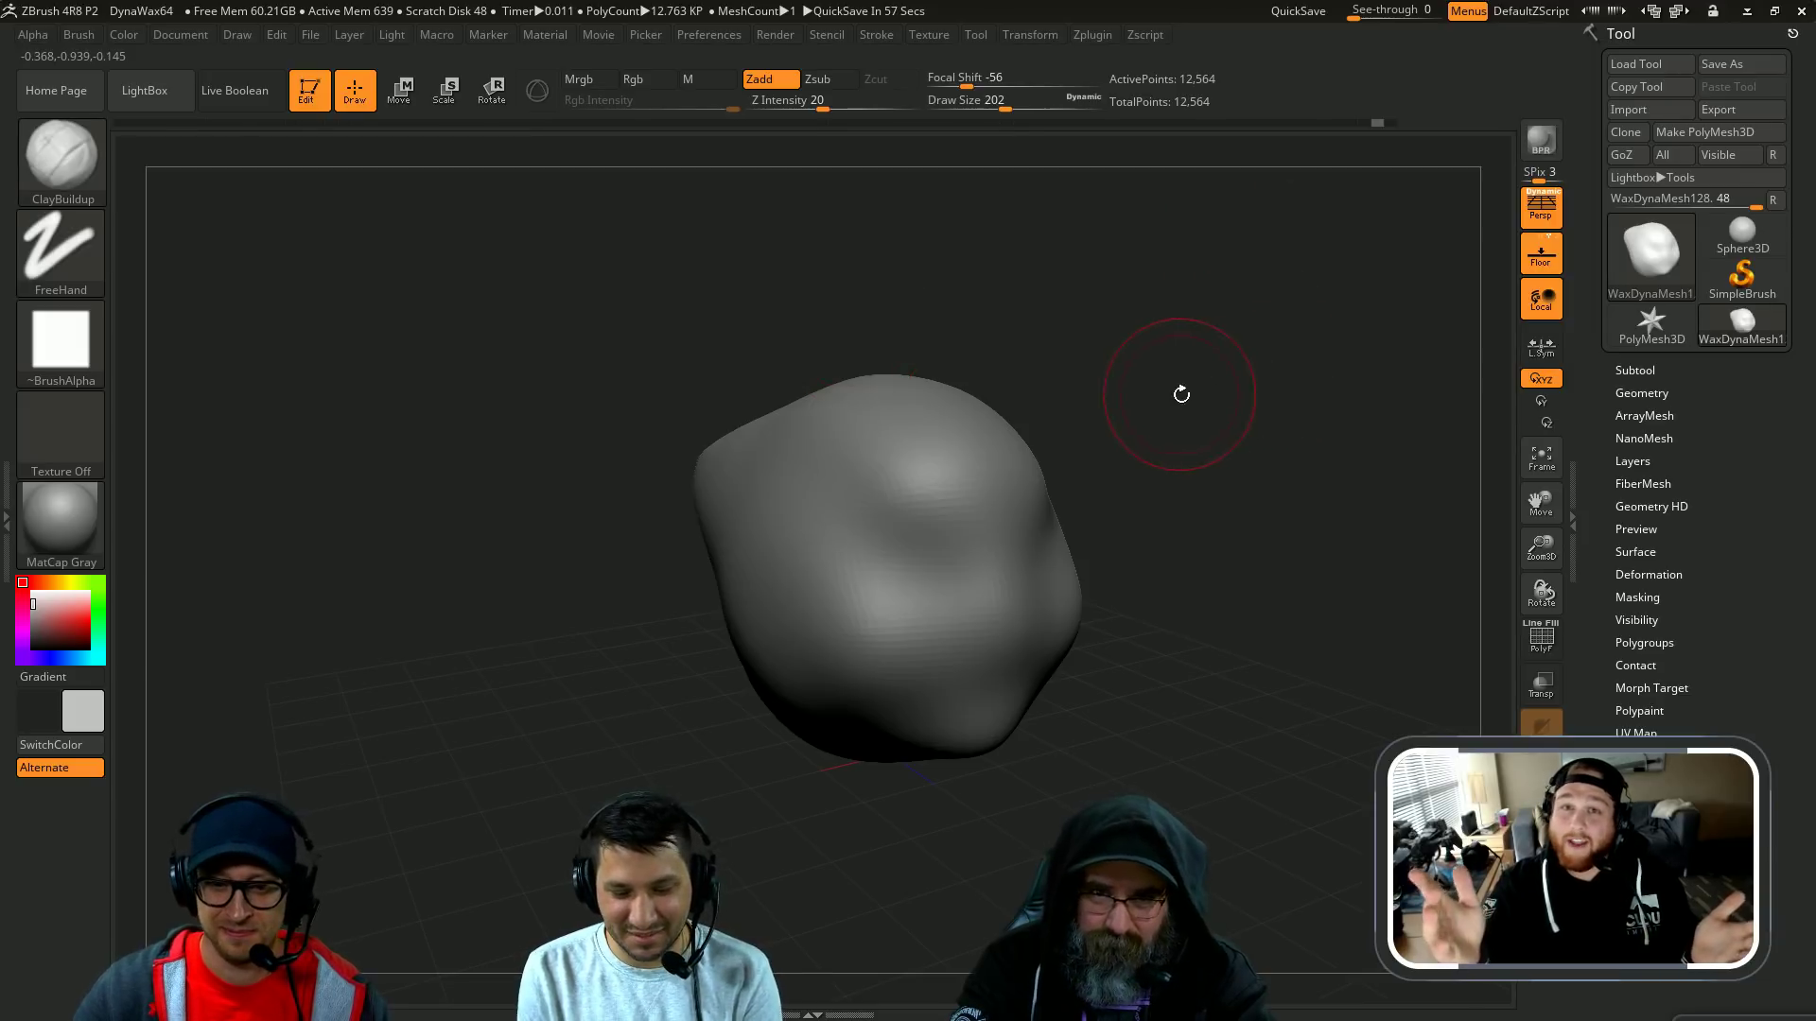
Step: Build up clay on the blob's upper front with ClayBuildup at draw size 202, and smooth the added volume
{"action": "left_click_drag", "start_coordinate": [1181, 394], "coordinate": [1042, 387]}
{"action": "mouse_move", "coordinate": [983, 486]}
{"action": "left_mouse_down"}
{"action": "mouse_move", "coordinate": [898, 431]}
{"action": "mouse_move", "coordinate": [998, 430]}
{"action": "mouse_move", "coordinate": [965, 413]}
{"action": "left_mouse_up"}
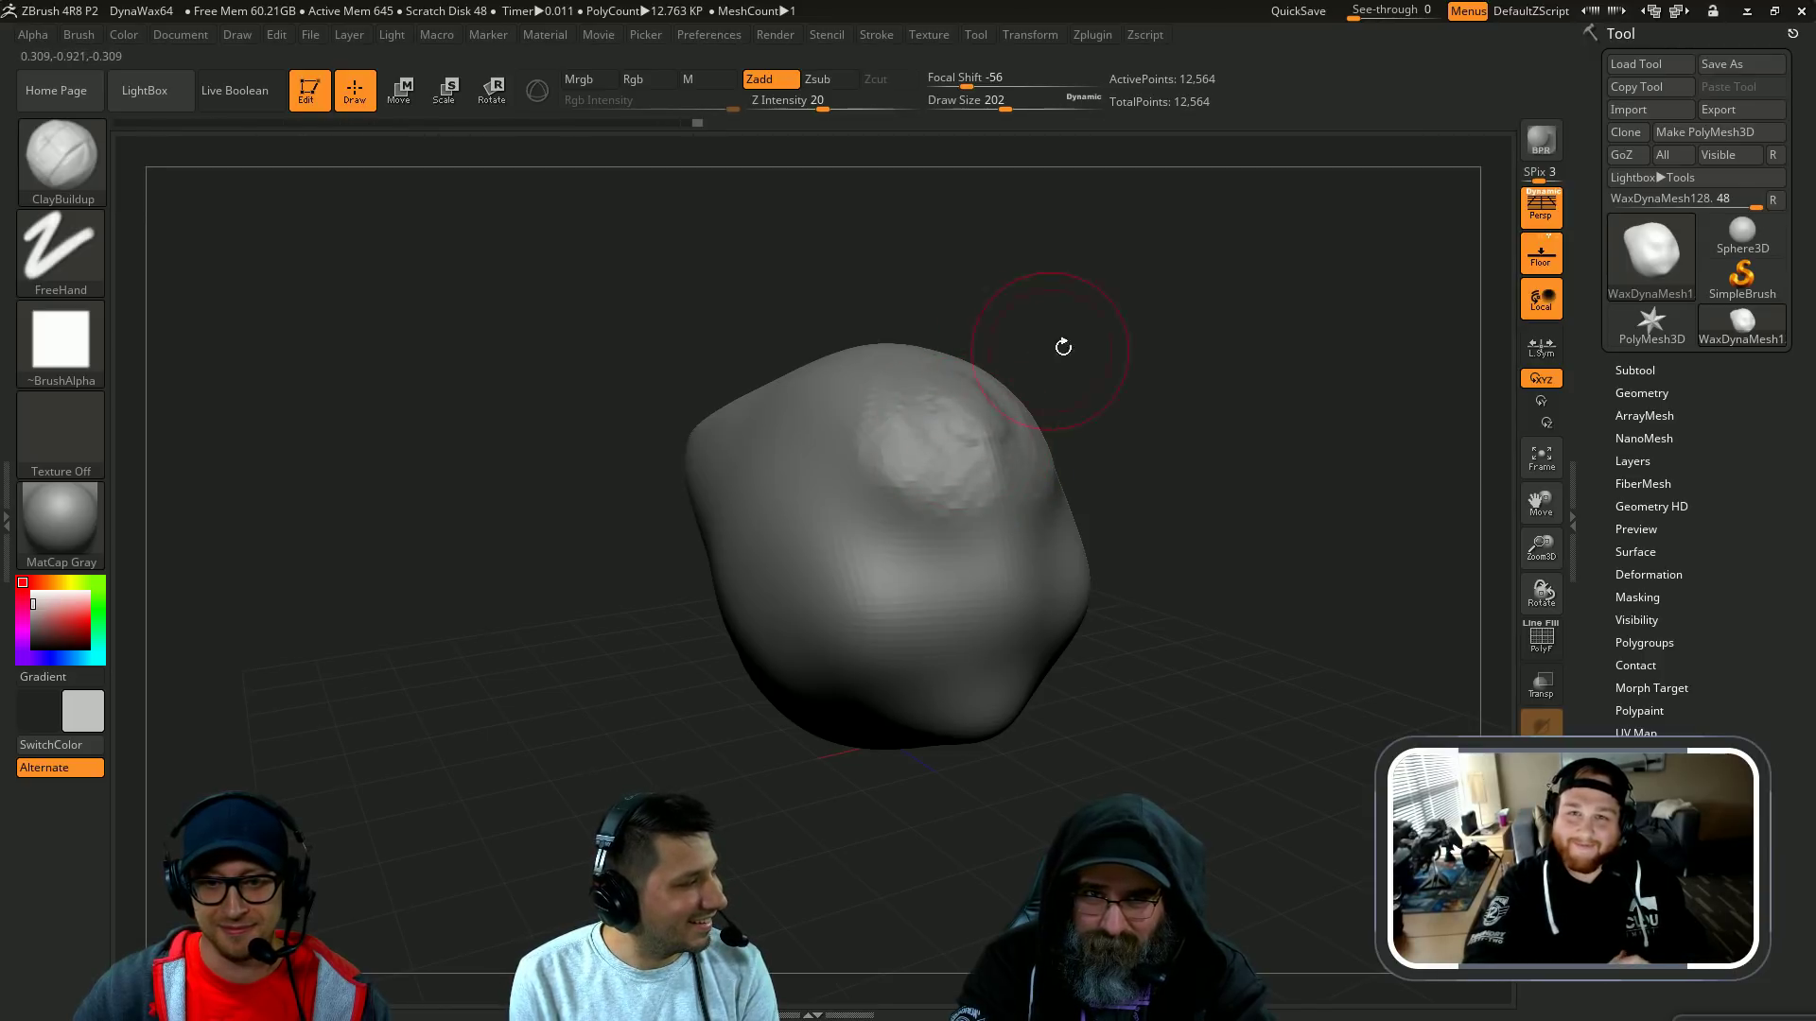
{"action": "left_click_drag", "start_coordinate": [1063, 347], "coordinate": [1107, 345]}
{"action": "left_click_drag", "start_coordinate": [964, 429], "coordinate": [904, 341], "text": "shift"}
{"action": "mouse_move", "coordinate": [1059, 392]}
{"action": "left_mouse_down", "text": "alt"}
{"action": "mouse_move", "coordinate": [1053, 344]}
{"action": "mouse_move", "coordinate": [1104, 359]}
{"action": "left_mouse_up", "text": "alt"}
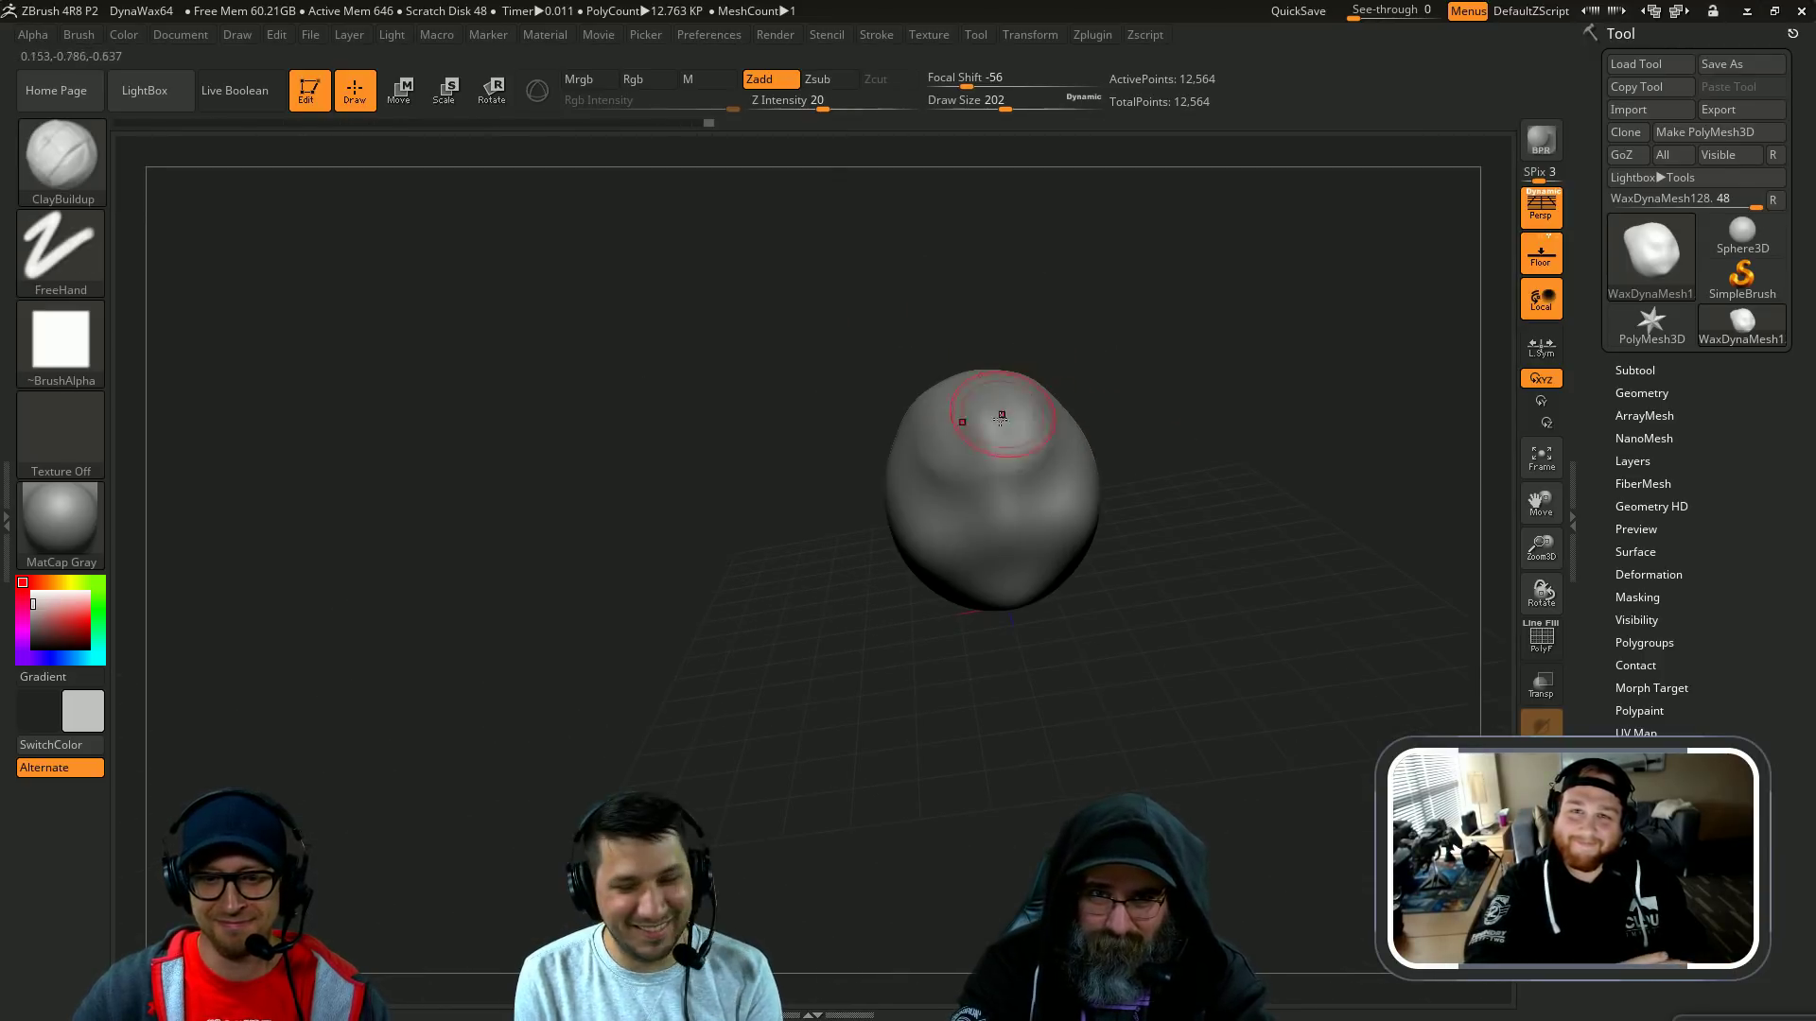
{"action": "left_click_drag", "start_coordinate": [1000, 417], "coordinate": [986, 401], "text": "shift"}
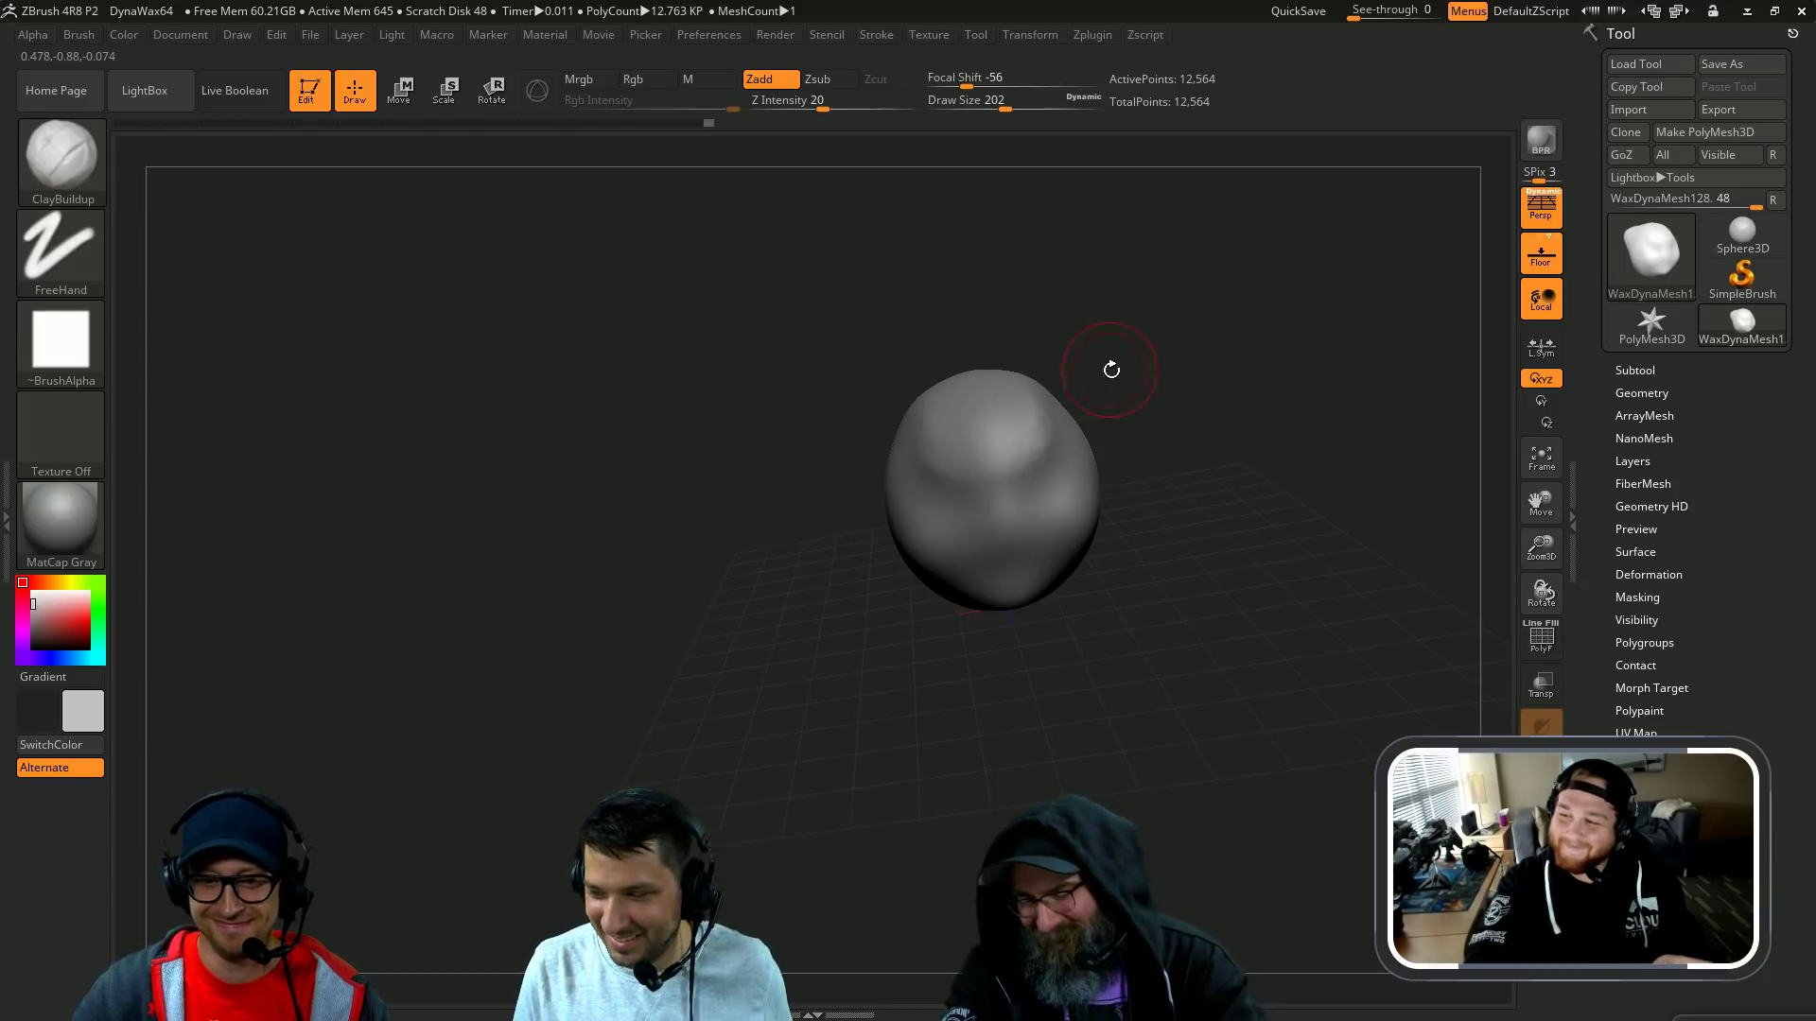
Step: Smooth the blob's side with the brush at draw size 192 and remesh it with DynaMesh
{"action": "left_click_drag", "start_coordinate": [1106, 369], "coordinate": [1066, 421]}
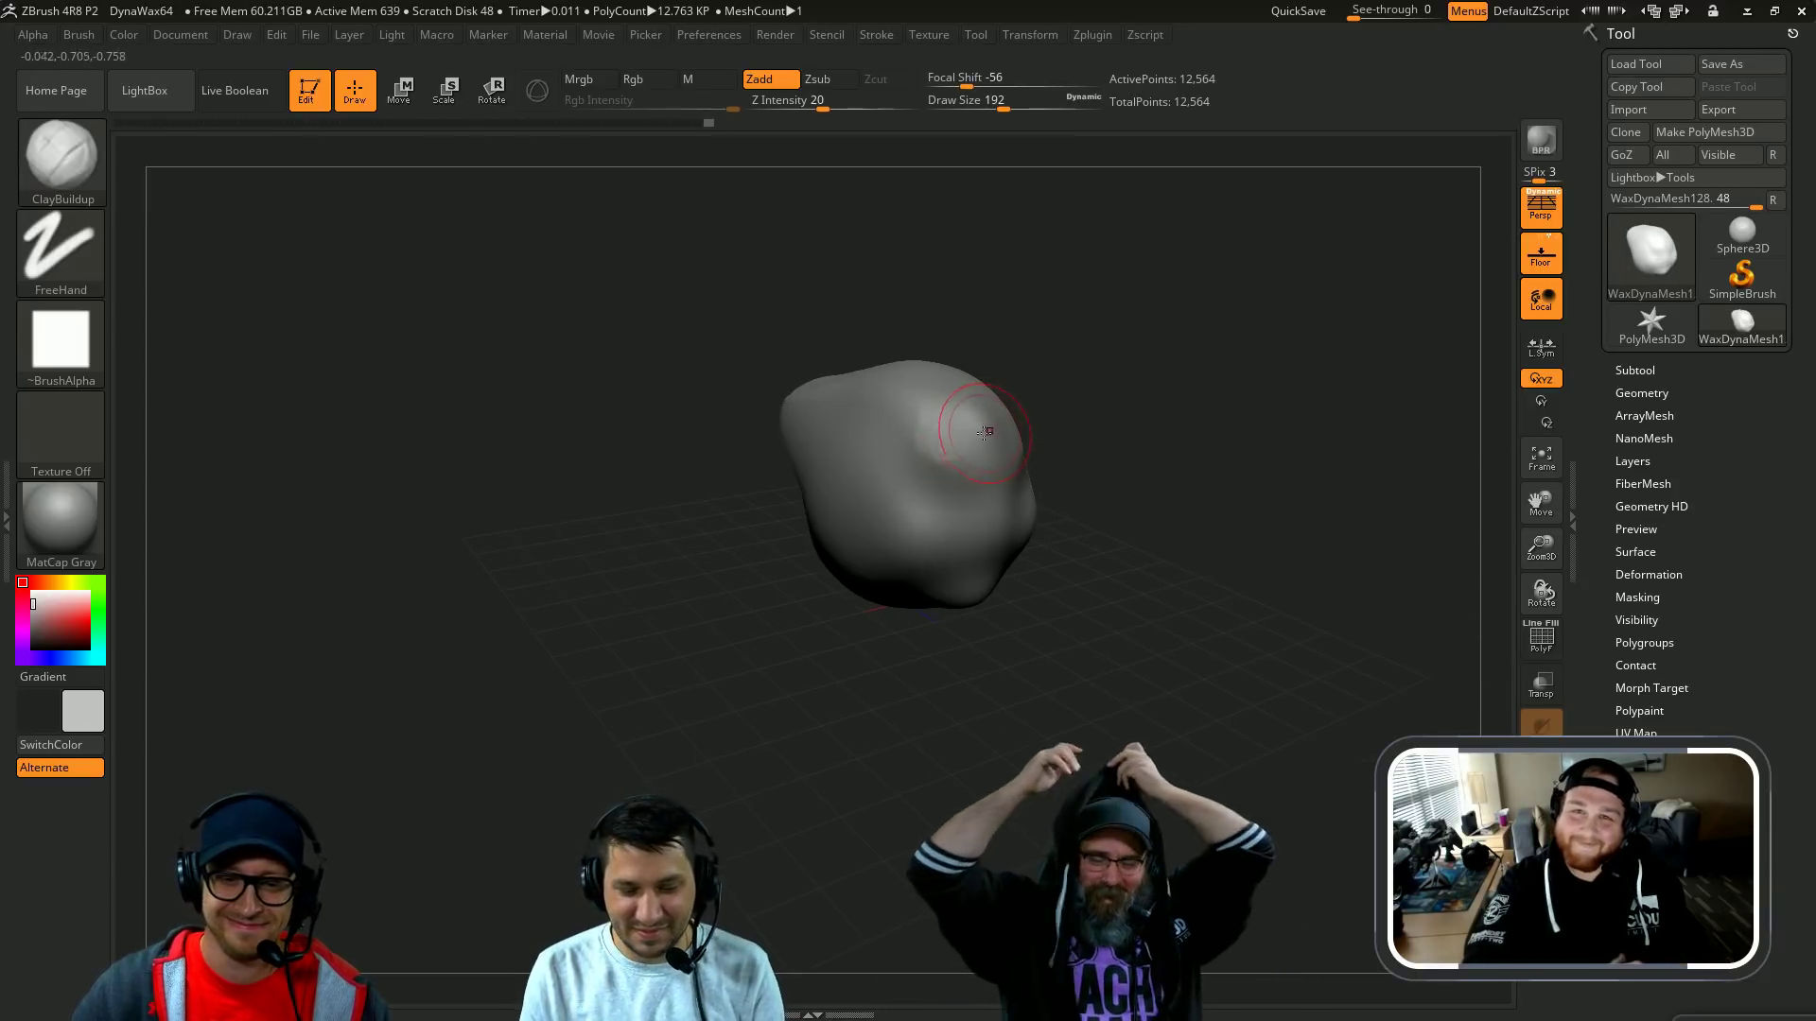
{"action": "key", "text": "shift"}
{"action": "left_click_drag", "start_coordinate": [954, 403], "coordinate": [950, 435], "text": "shift"}
{"action": "left_click_drag", "start_coordinate": [1069, 388], "coordinate": [1132, 373]}
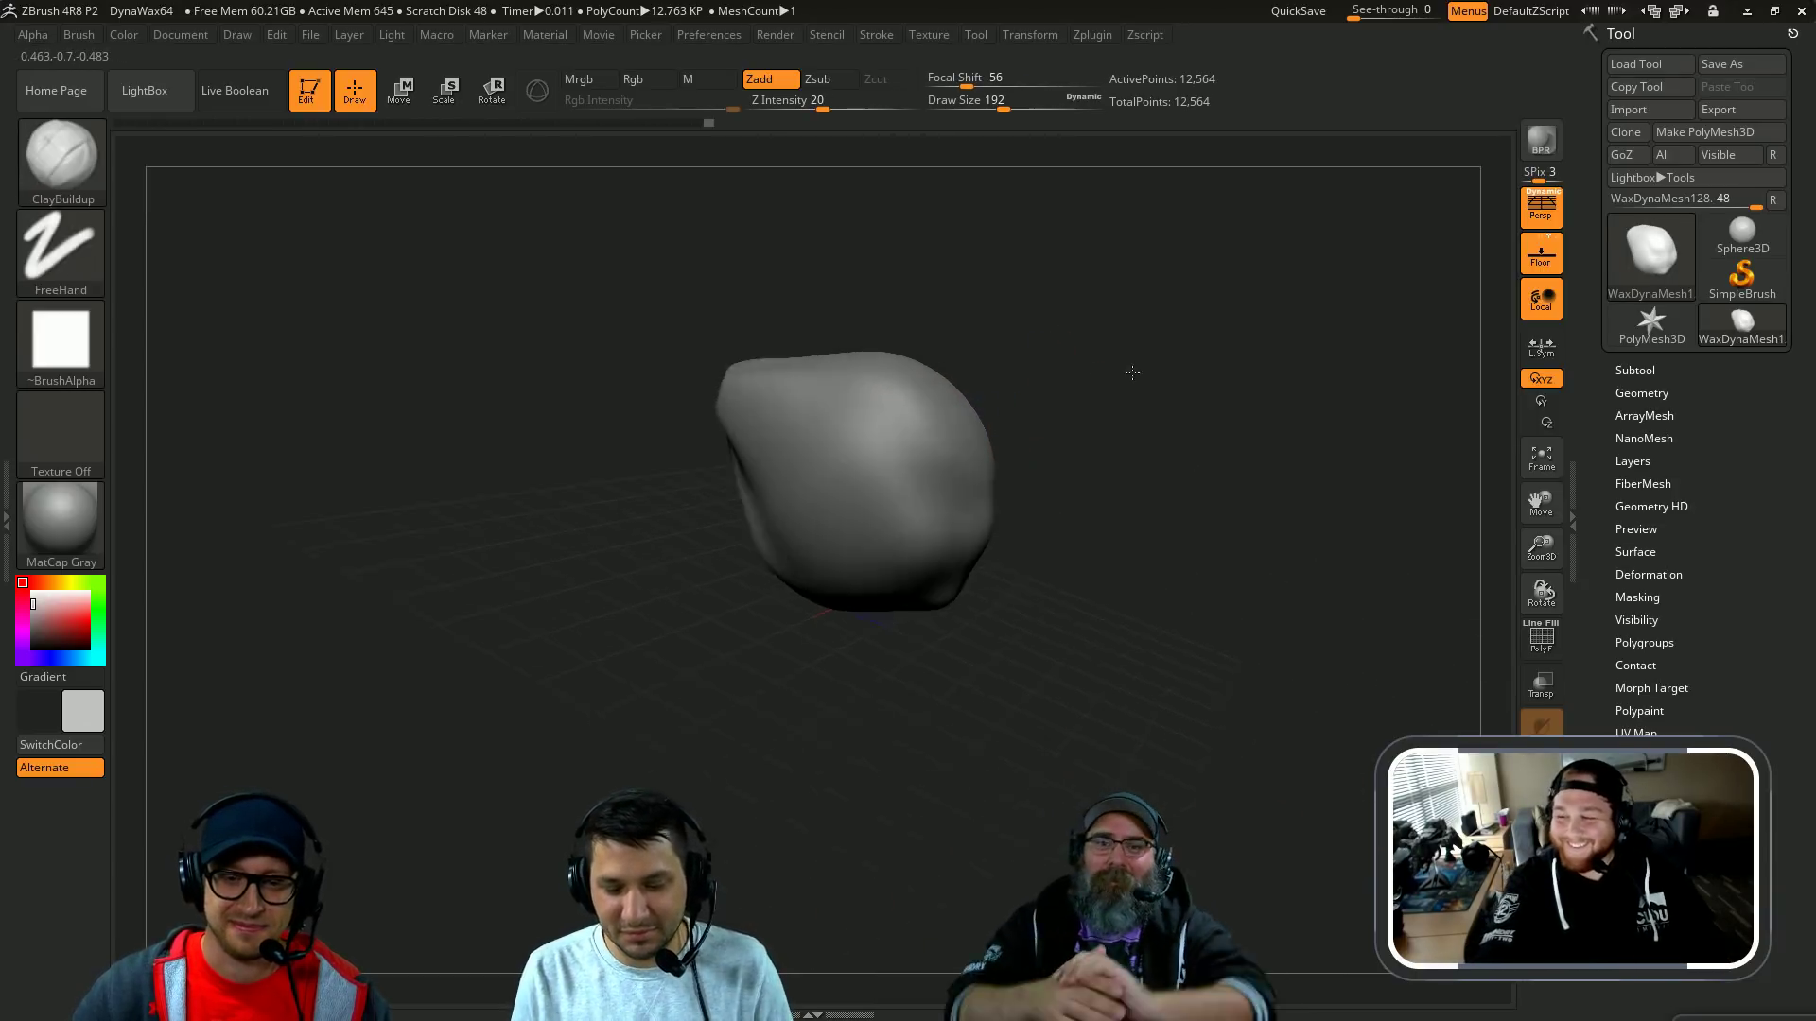
{"action": "key", "text": "shift"}
{"action": "key", "text": "ctrl"}
{"action": "left_click_drag", "start_coordinate": [1245, 260], "coordinate": [1220, 421], "text": "ctrl"}
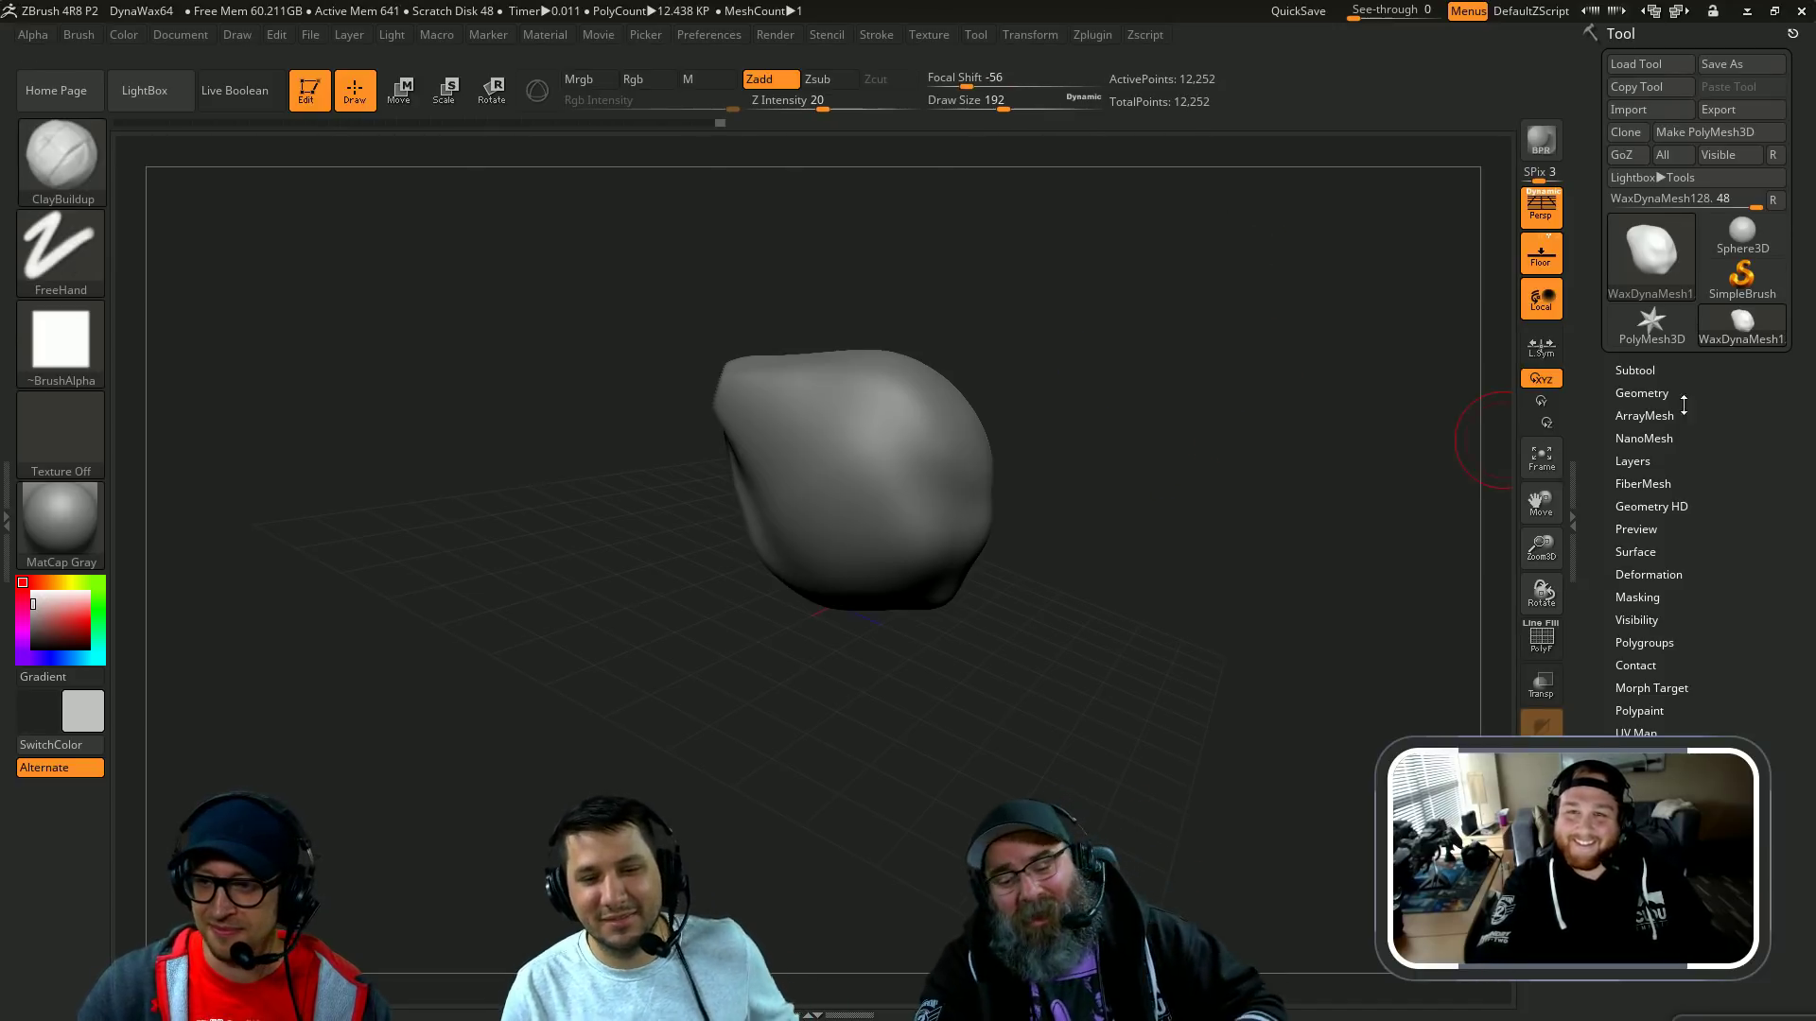
Step: Lower the DynaMesh resolution in the Geometry settings and remesh the blob
{"action": "left_click", "coordinate": [1644, 395]}
{"action": "left_click_drag", "start_coordinate": [1355, 445], "coordinate": [1299, 435]}
{"action": "key", "text": "shift"}
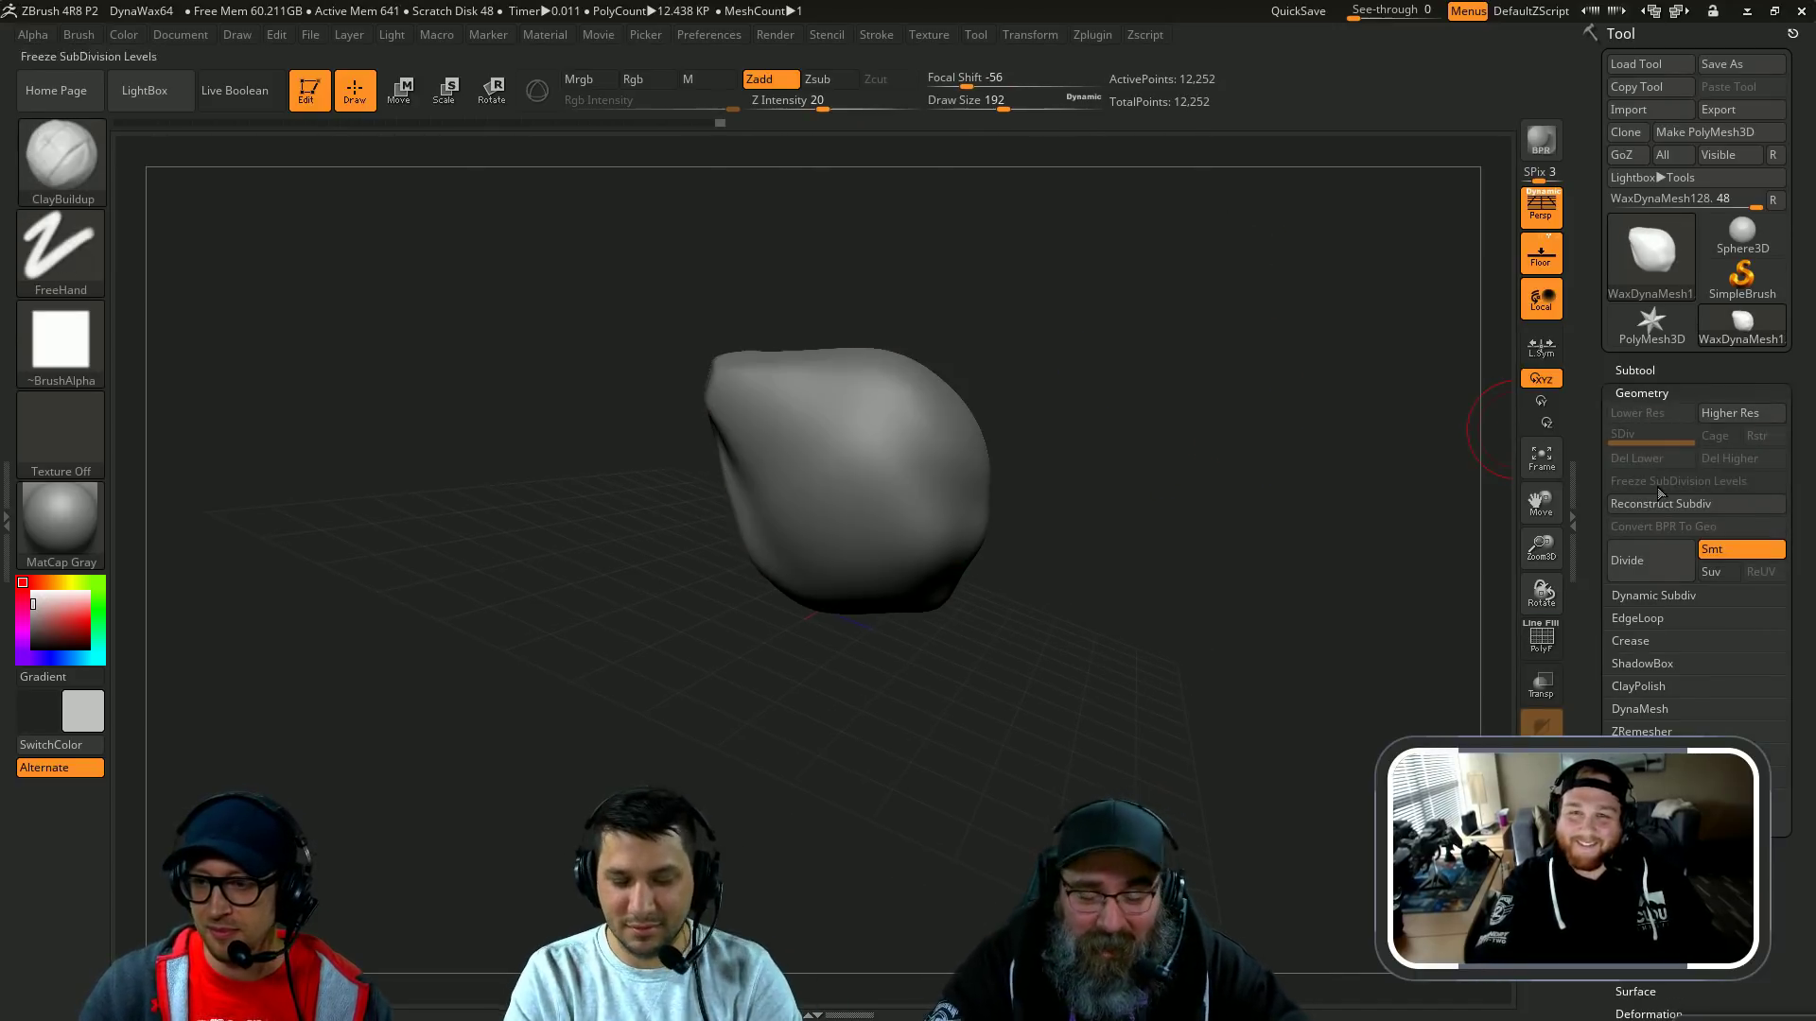
{"action": "left_click", "coordinate": [1642, 709]}
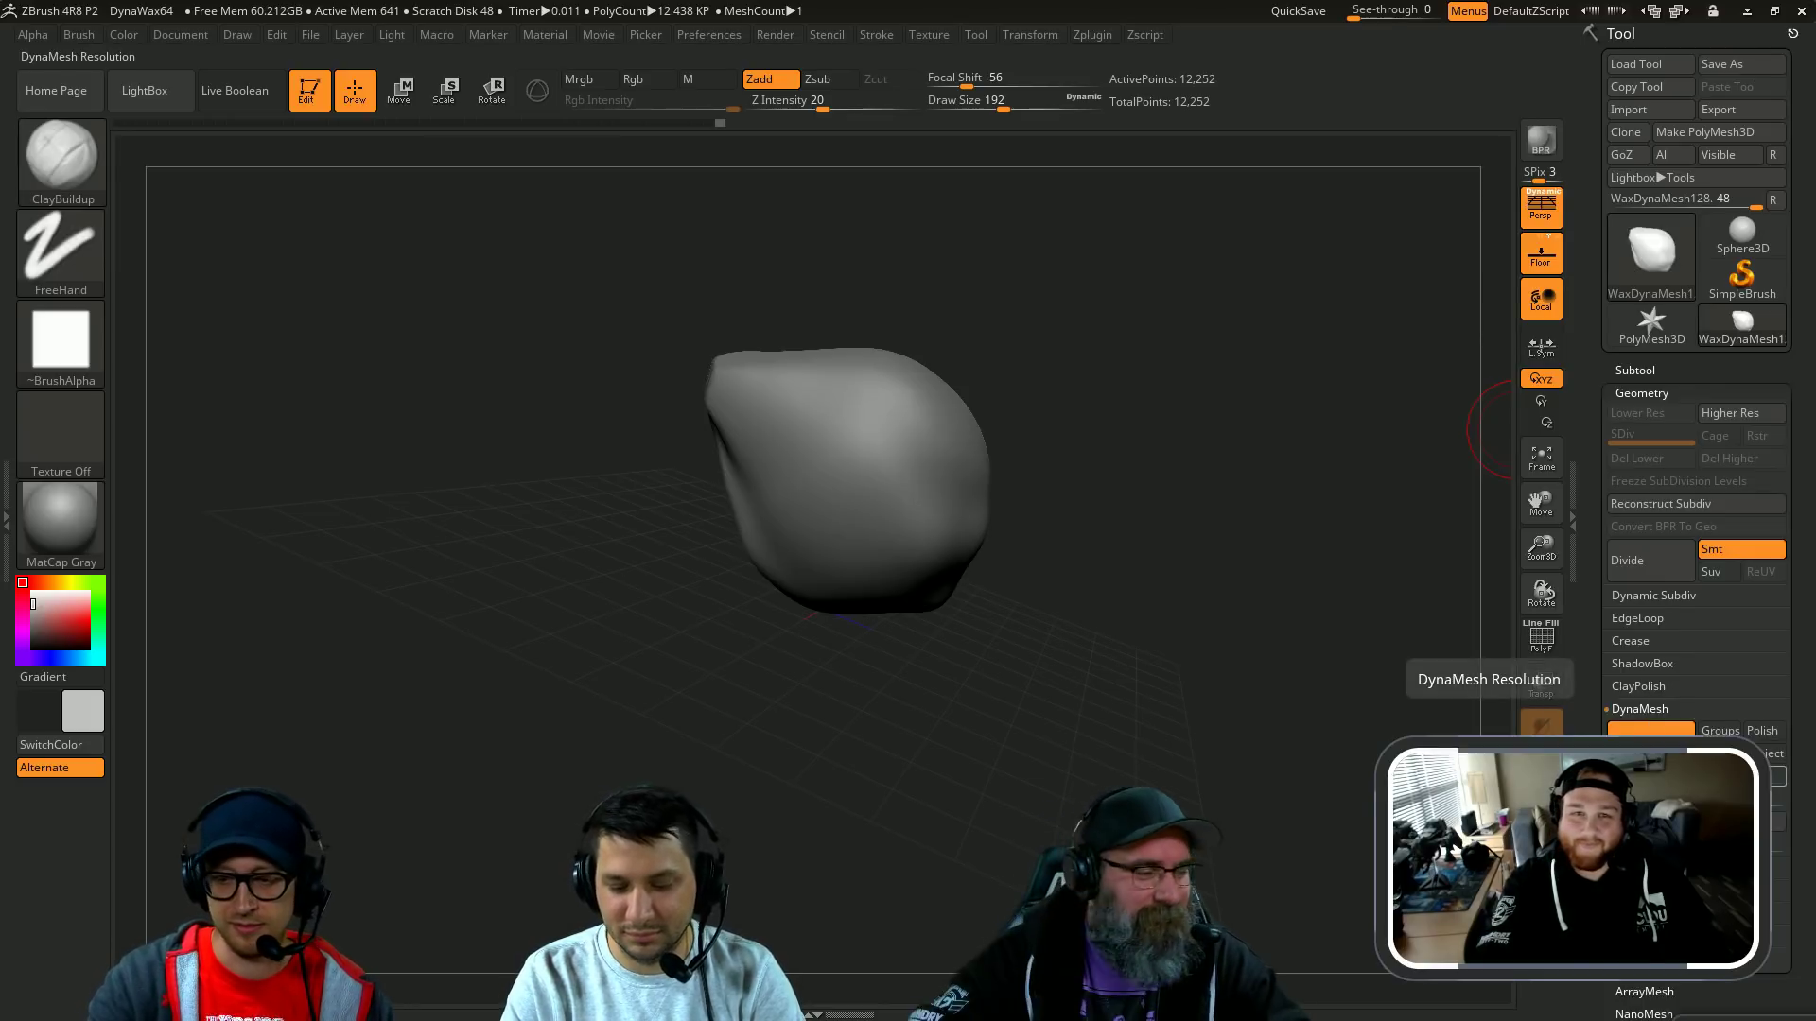
{"action": "left_click_drag", "start_coordinate": [1195, 395], "coordinate": [1149, 384]}
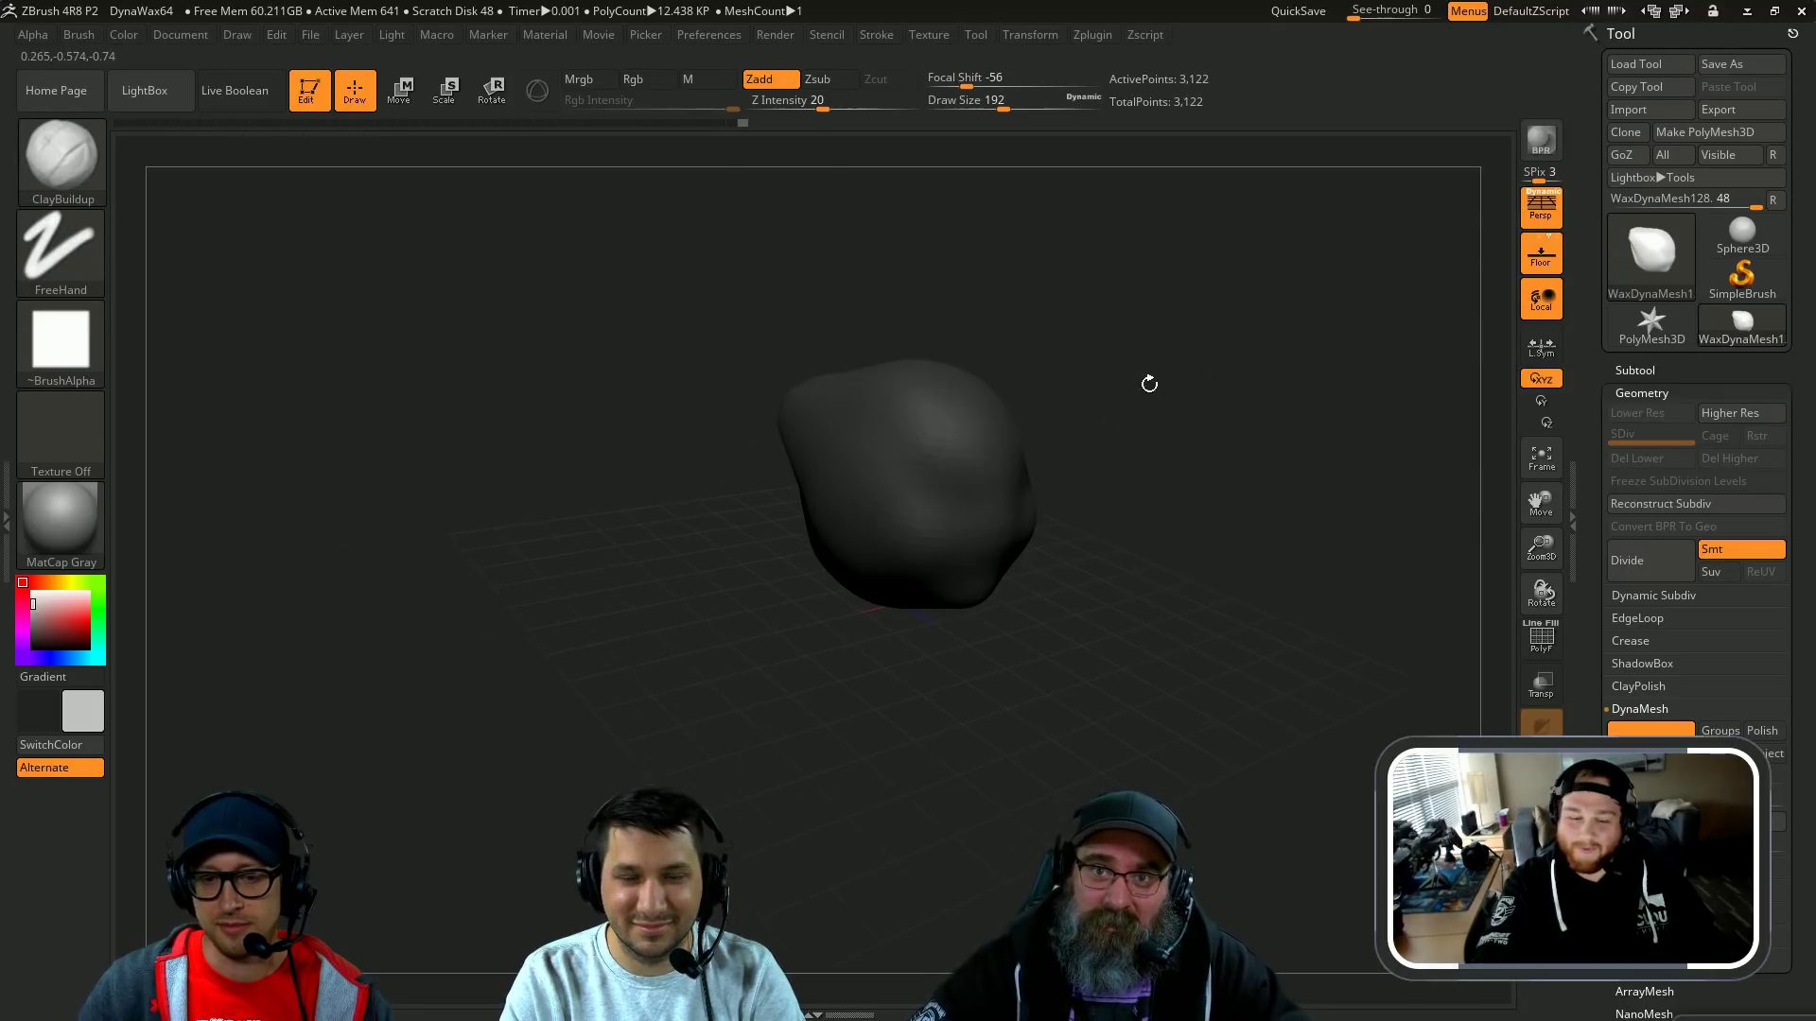
{"action": "key", "text": "ctrl"}
Step: Enlarge the brush to draw size 1000 and smooth out the blob's bumps with broad strokes
{"action": "key", "text": "s"}
{"action": "left_click_drag", "start_coordinate": [963, 424], "coordinate": [1008, 423]}
{"action": "left_click_drag", "start_coordinate": [983, 435], "coordinate": [931, 506], "text": "shift"}
{"action": "left_click_drag", "start_coordinate": [1159, 438], "coordinate": [1179, 441]}
{"action": "mouse_move", "coordinate": [911, 466]}
{"action": "left_mouse_down", "text": "shift"}
{"action": "mouse_move", "coordinate": [697, 486]}
{"action": "mouse_move", "coordinate": [849, 510]}
{"action": "left_mouse_up", "text": "shift"}
{"action": "left_click_drag", "start_coordinate": [1101, 460], "coordinate": [1191, 463]}
{"action": "key", "text": "ctrl+z"}
{"action": "left_click_drag", "start_coordinate": [851, 472], "coordinate": [903, 501], "text": "shift"}
{"action": "left_click_drag", "start_coordinate": [1229, 453], "coordinate": [1154, 461]}
{"action": "key", "text": "ctrl+z"}
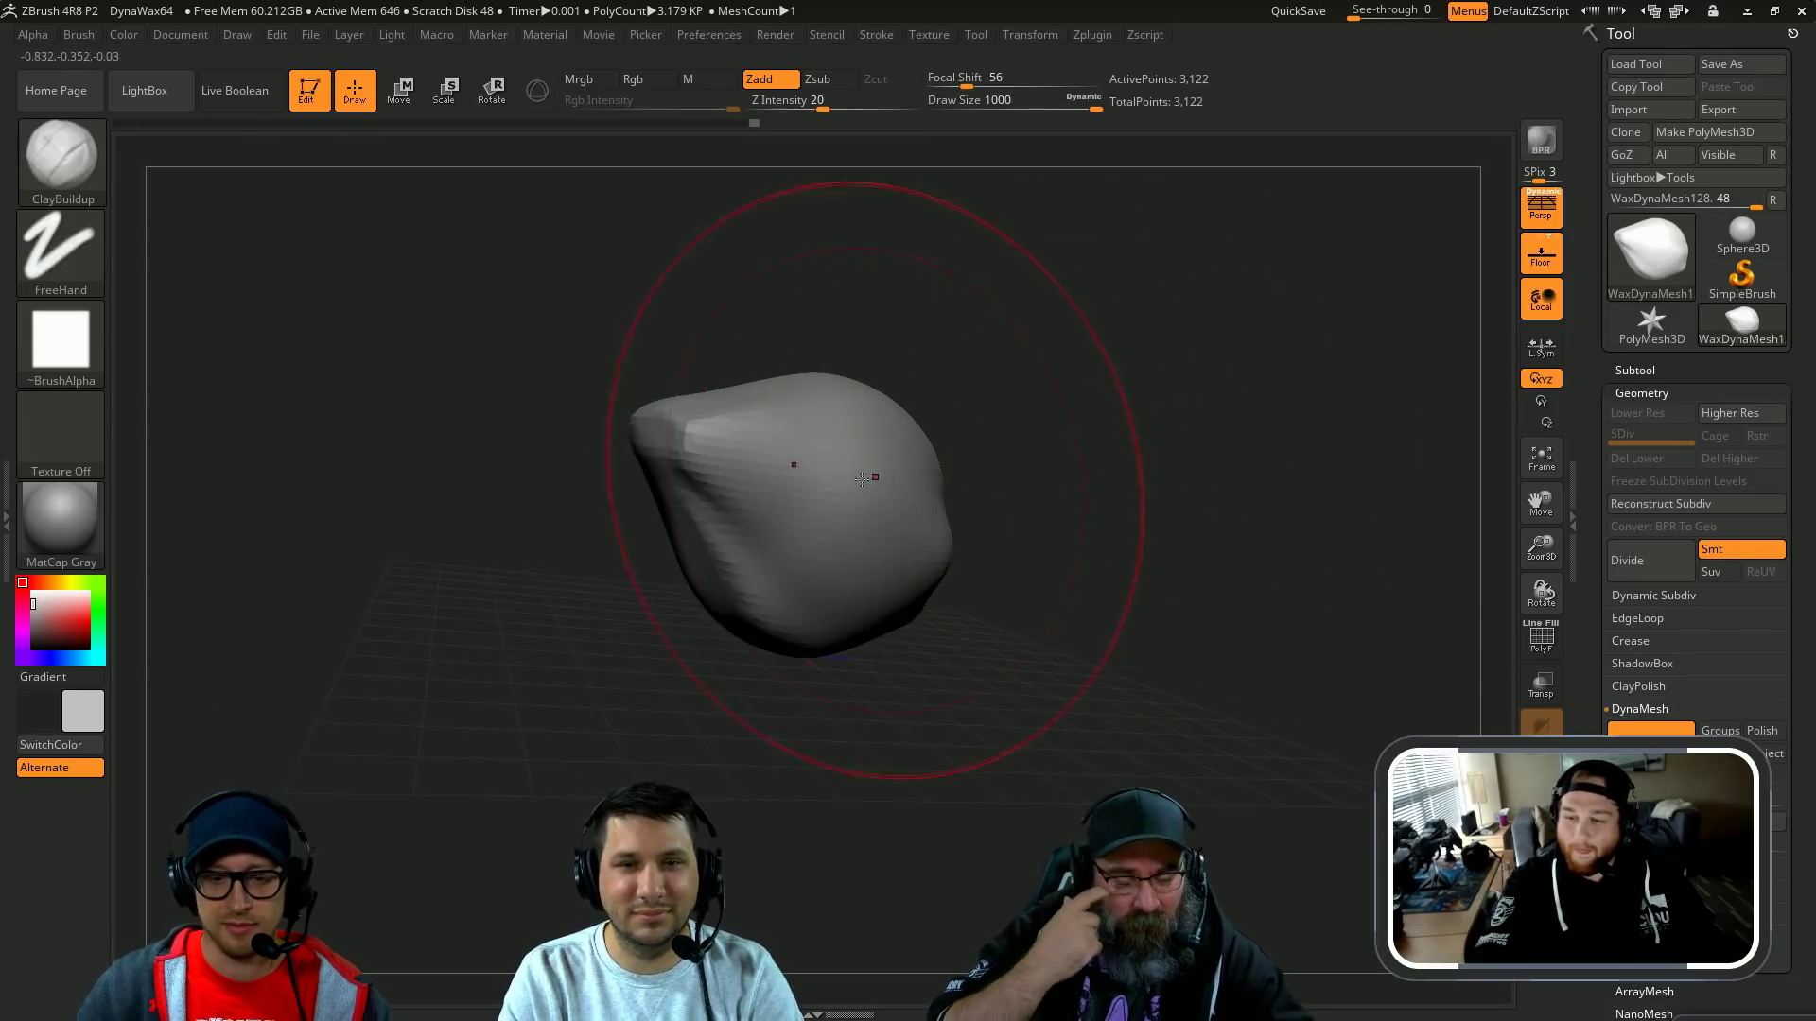
Step: Reduce the brush to draw size 704 and smooth the blob's rounded end
{"action": "key", "text": "s"}
{"action": "mouse_move", "coordinate": [730, 479]}
{"action": "left_mouse_down"}
{"action": "mouse_move", "coordinate": [701, 480]}
{"action": "mouse_move", "coordinate": [719, 529]}
{"action": "left_mouse_up"}
{"action": "left_click_drag", "start_coordinate": [988, 412], "coordinate": [1032, 404]}
{"action": "key", "text": "ctrl+z"}
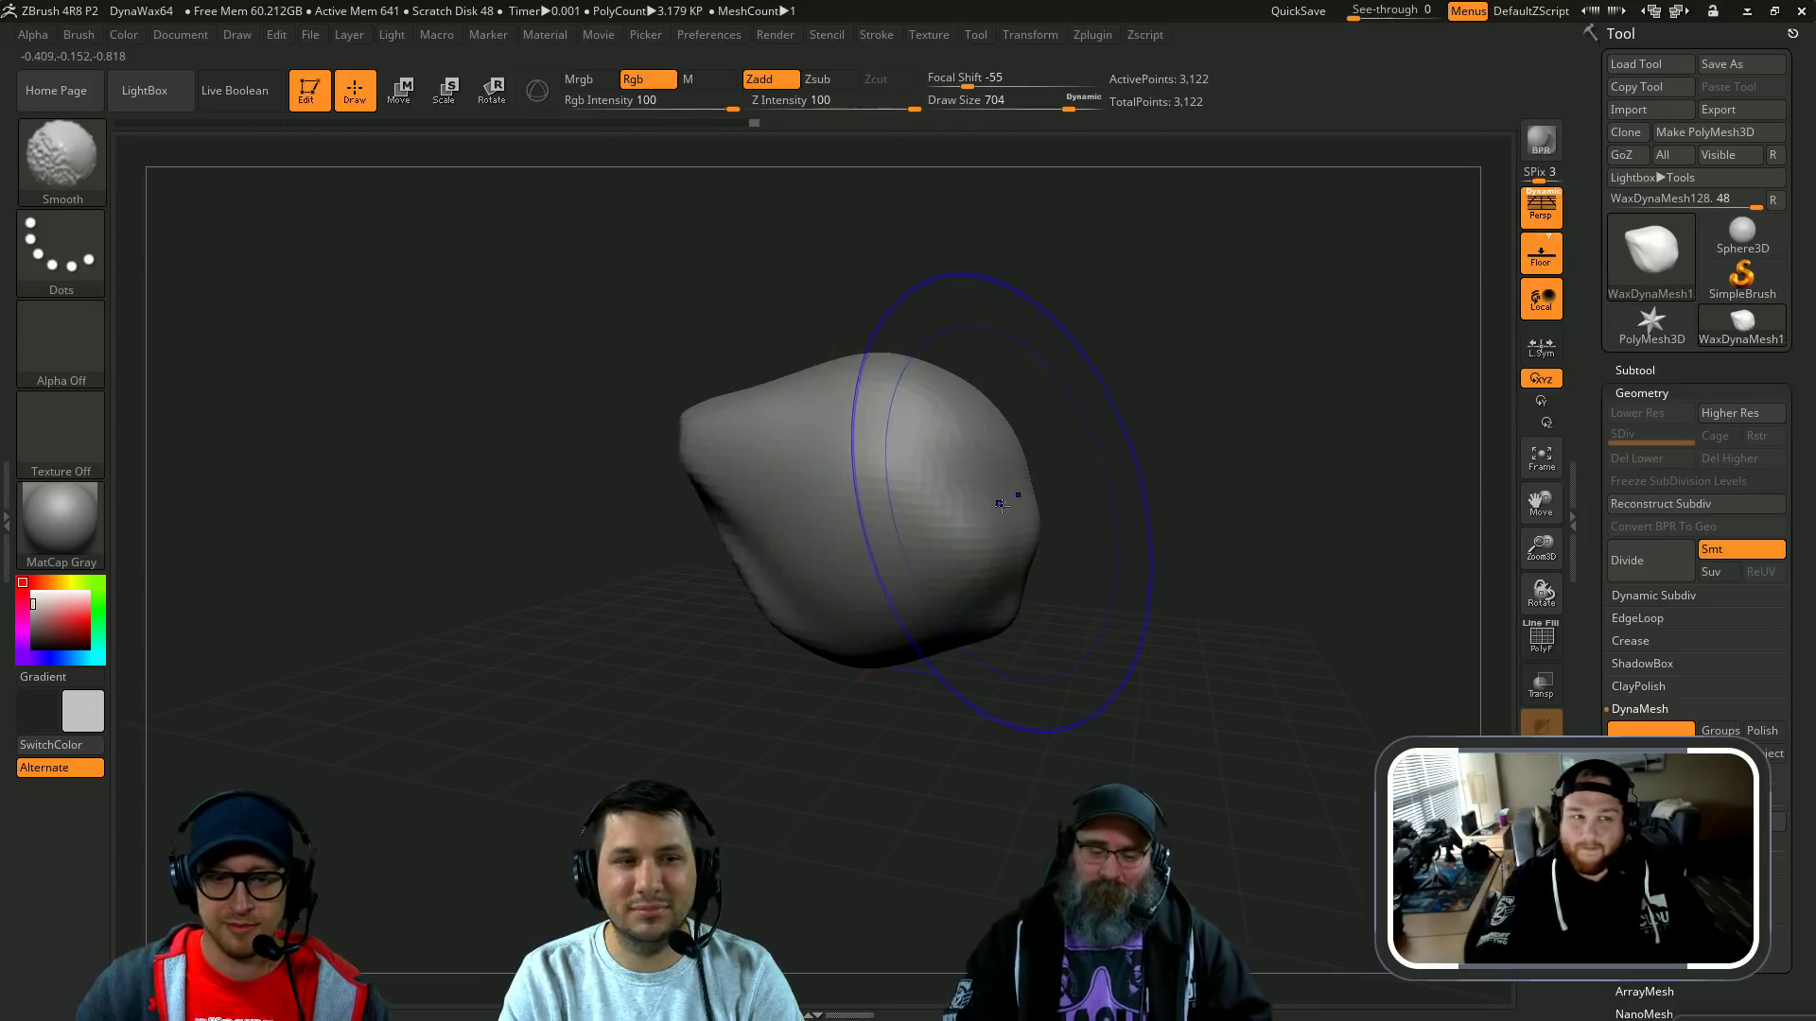
{"action": "mouse_move", "coordinate": [1005, 502]}
{"action": "left_mouse_down", "text": "shift"}
{"action": "mouse_move", "coordinate": [775, 480]}
{"action": "mouse_move", "coordinate": [695, 515]}
{"action": "mouse_move", "coordinate": [694, 558]}
{"action": "mouse_move", "coordinate": [758, 409]}
{"action": "mouse_move", "coordinate": [1105, 381]}
{"action": "mouse_move", "coordinate": [668, 649]}
{"action": "mouse_move", "coordinate": [879, 472]}
{"action": "mouse_move", "coordinate": [973, 426]}
{"action": "mouse_move", "coordinate": [940, 423]}
{"action": "left_mouse_up", "text": "shift"}
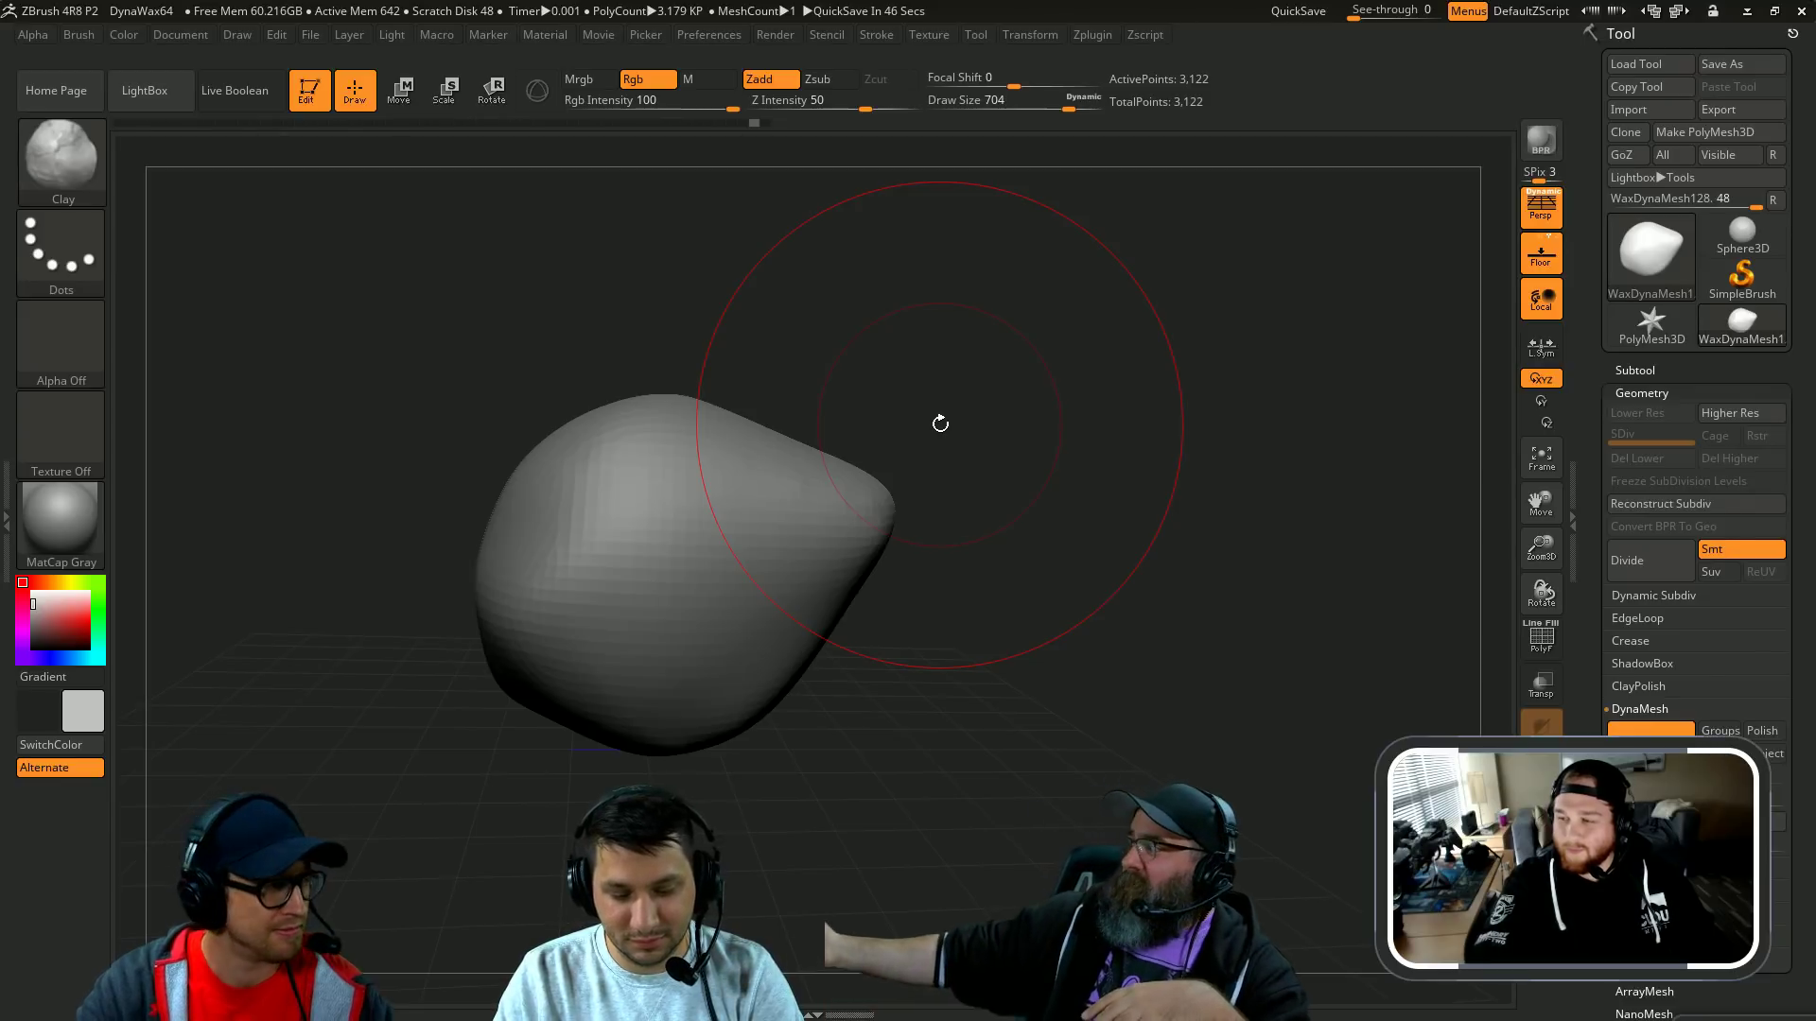
Step: Place a transpose line about 3.27 units long from the blob's centre along its Z axis and stretch the blob into a long spindle
{"action": "mouse_move", "coordinate": [1129, 365]}
{"action": "left_mouse_down"}
{"action": "mouse_move", "coordinate": [1134, 425]}
{"action": "mouse_move", "coordinate": [1041, 417]}
{"action": "mouse_move", "coordinate": [1062, 454]}
{"action": "mouse_move", "coordinate": [976, 517]}
{"action": "left_mouse_up"}
{"action": "key", "text": "w"}
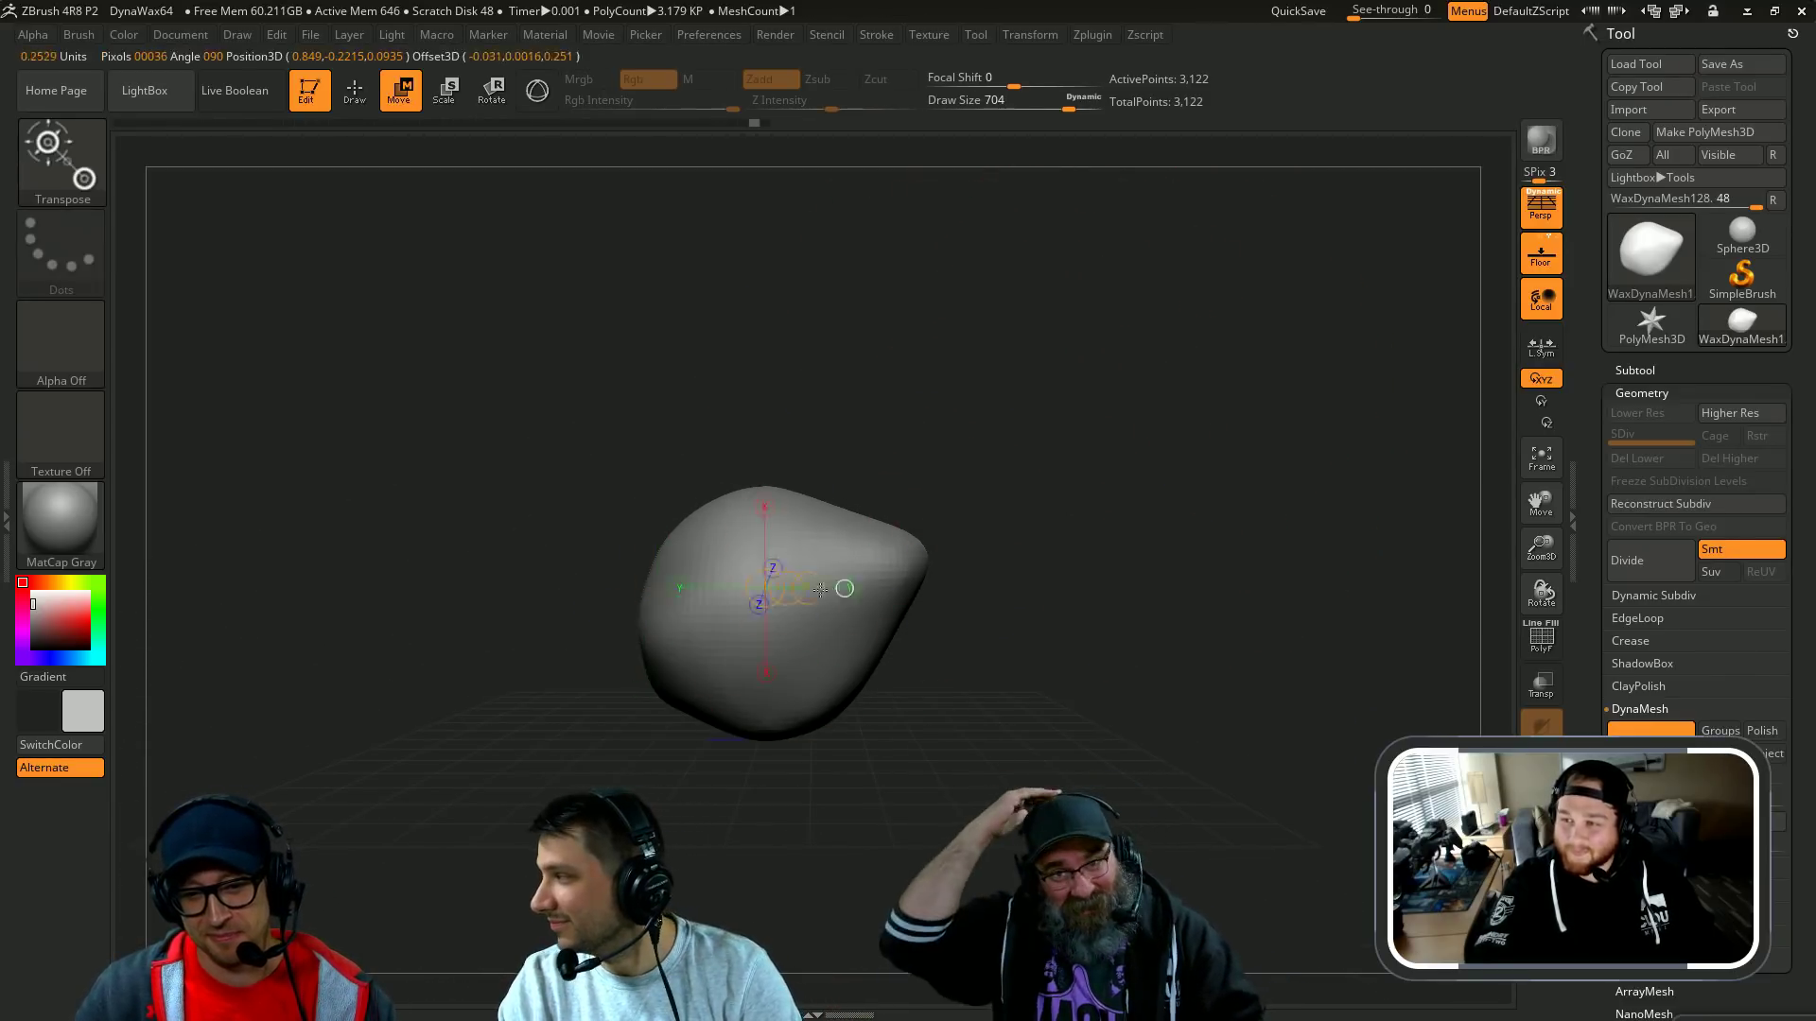
{"action": "left_click_drag", "start_coordinate": [765, 588], "coordinate": [1418, 588]}
{"action": "left_click_drag", "start_coordinate": [1201, 501], "coordinate": [1137, 439], "text": "alt"}
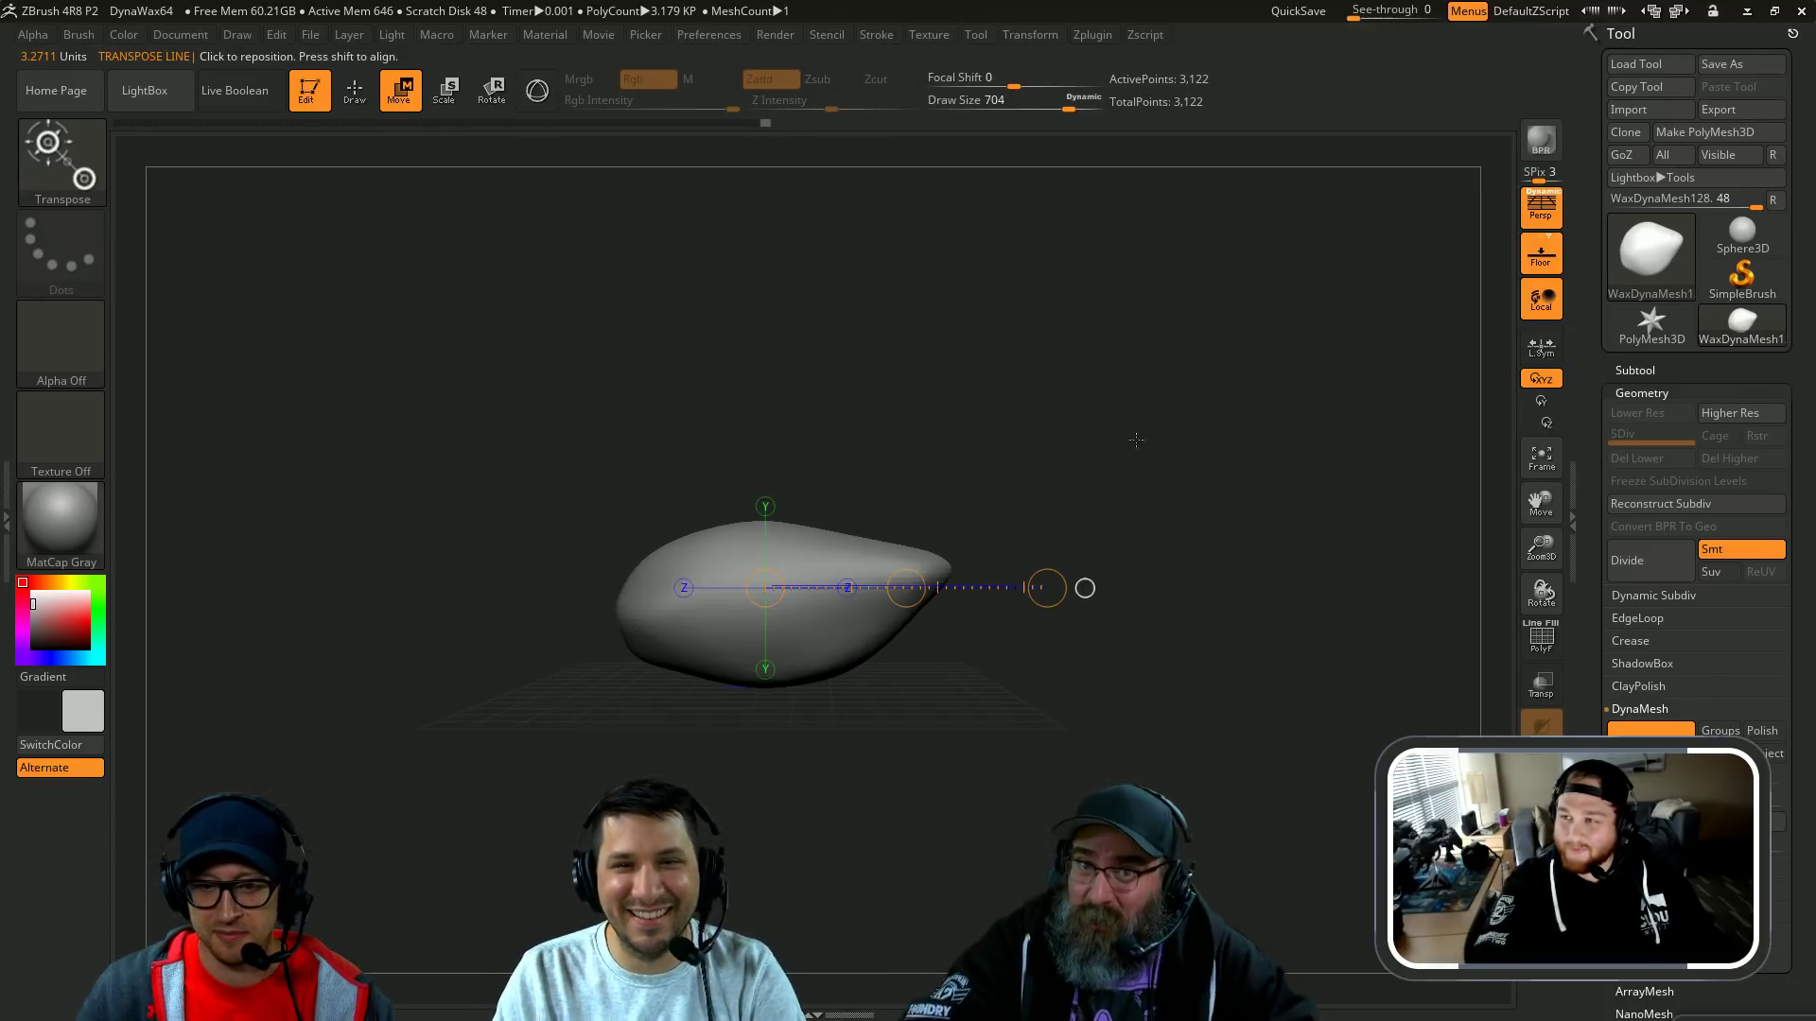
{"action": "left_click_drag", "start_coordinate": [1063, 590], "coordinate": [1324, 554]}
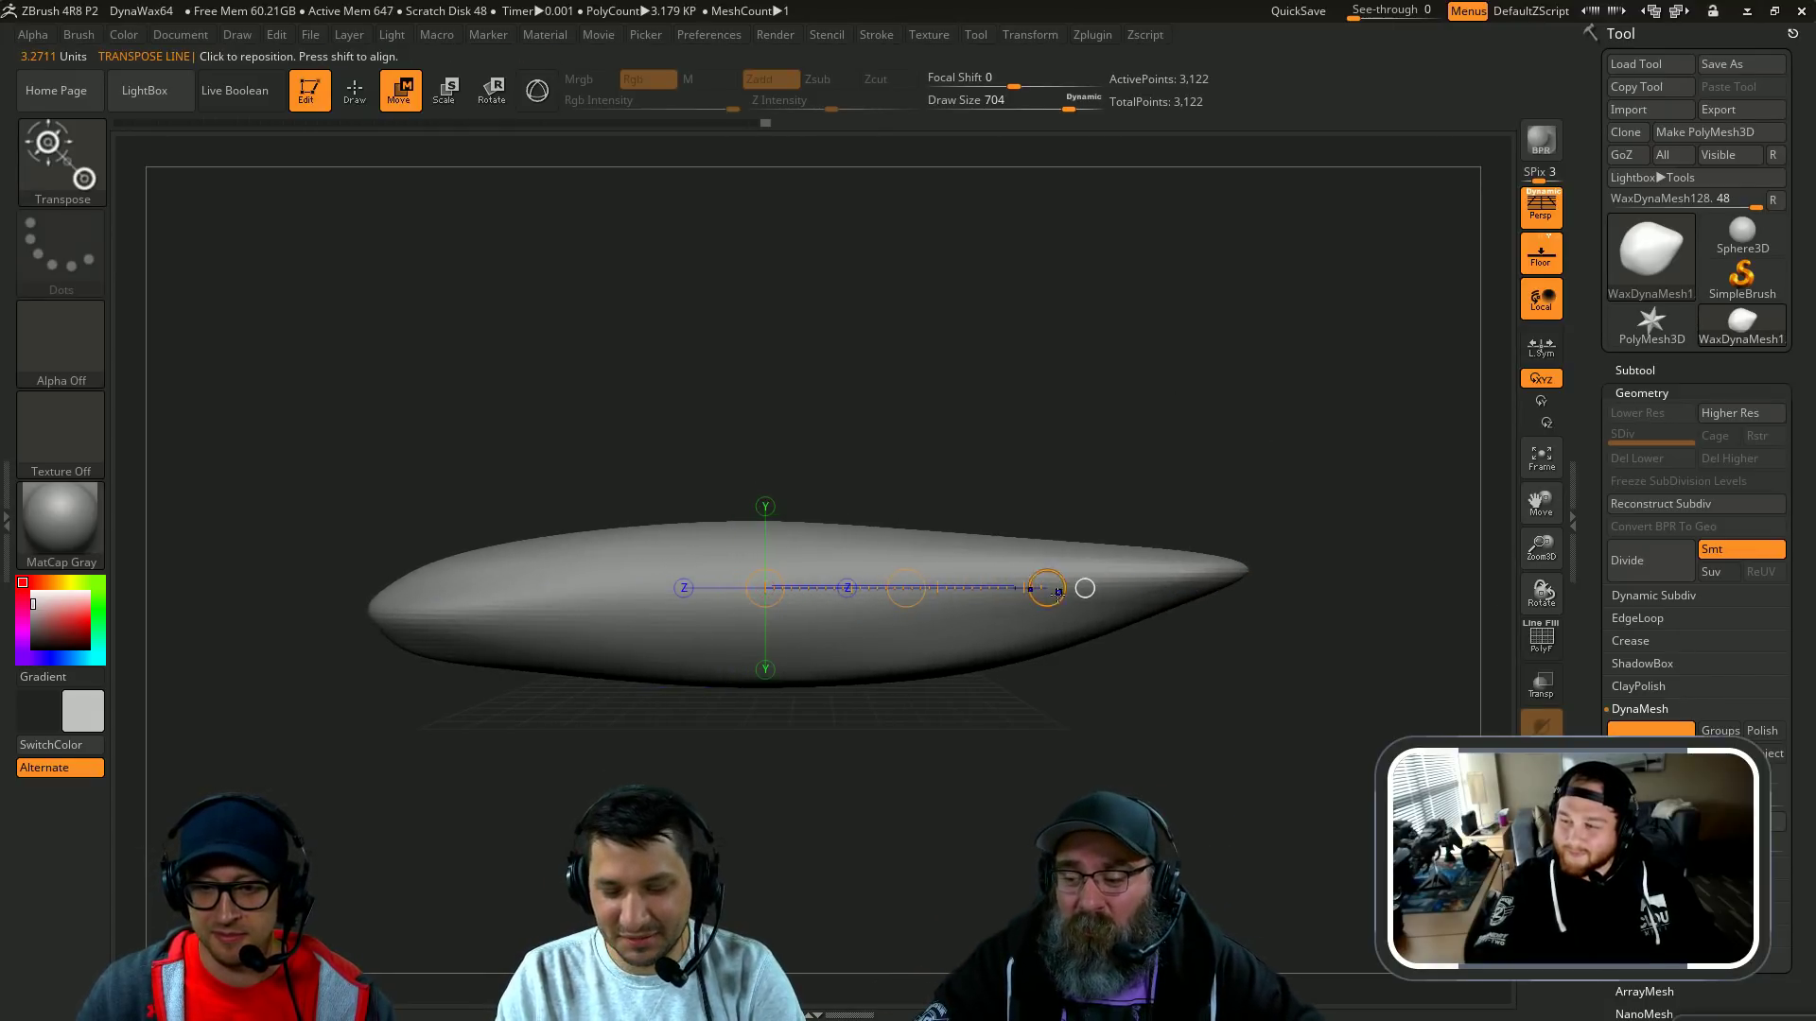
{"action": "left_click_drag", "start_coordinate": [1058, 592], "coordinate": [1162, 574]}
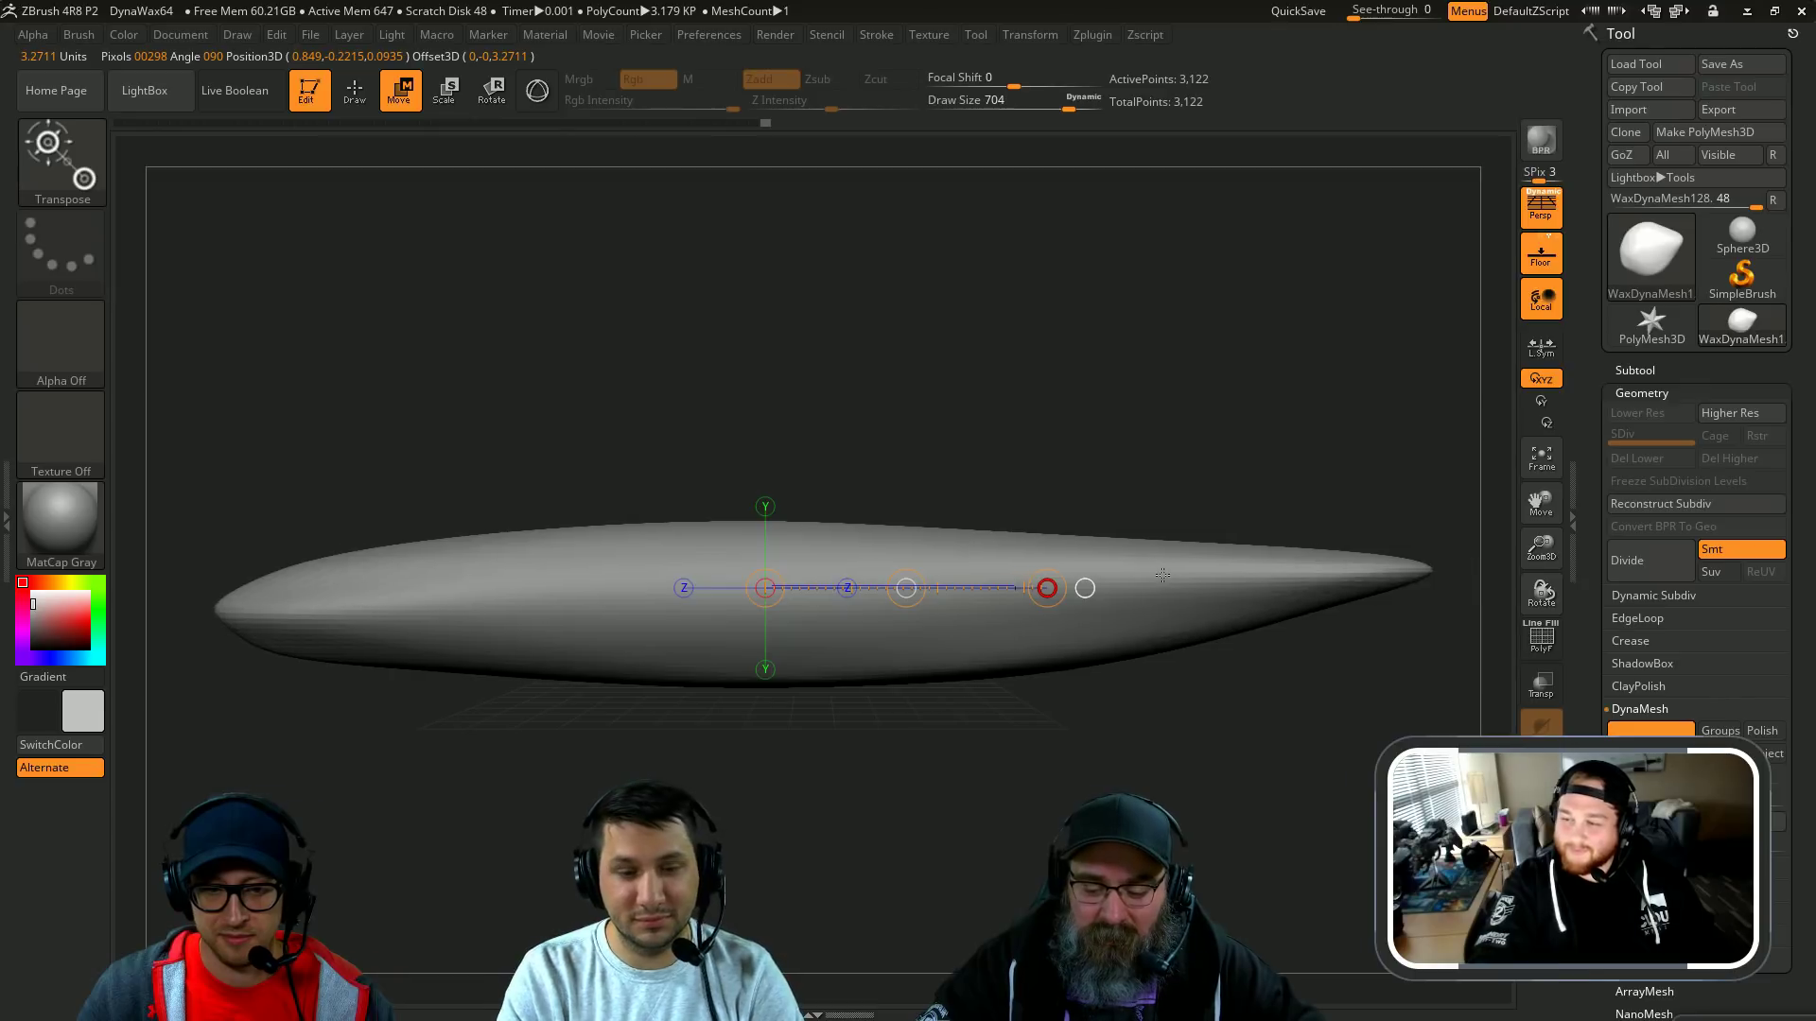
Step: Remesh the stretched body with DynaMesh, check its polygon wireframe and return to Draw mode
{"action": "left_click_drag", "start_coordinate": [1167, 373], "coordinate": [1116, 529]}
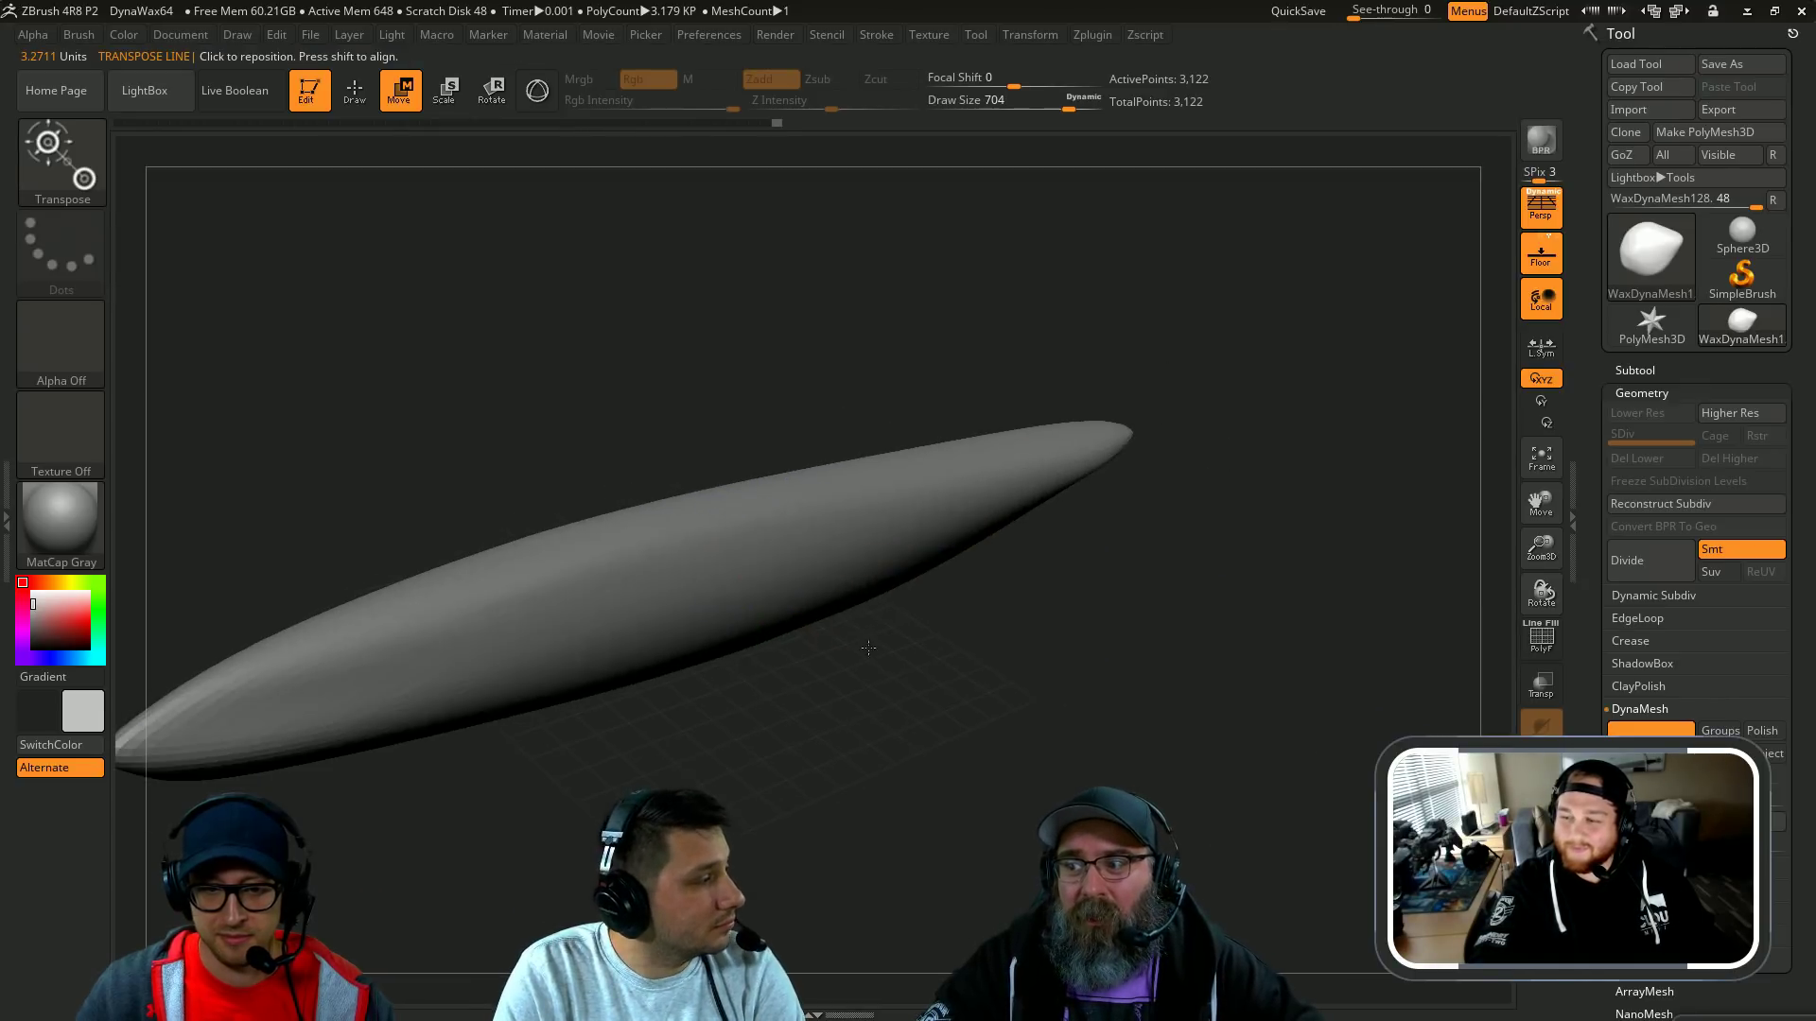
{"action": "left_click_drag", "start_coordinate": [775, 718], "coordinate": [947, 671], "text": "alt"}
{"action": "key", "text": "q"}
{"action": "key", "text": "w"}
{"action": "mouse_move", "coordinate": [706, 754]}
{"action": "left_mouse_down", "text": "ctrl"}
{"action": "mouse_move", "coordinate": [733, 780]}
{"action": "mouse_move", "coordinate": [760, 770]}
{"action": "left_mouse_up", "text": "ctrl"}
{"action": "key", "text": "shift+f"}
{"action": "key", "text": "shift+f"}
{"action": "left_click_drag", "start_coordinate": [728, 695], "coordinate": [826, 656]}
{"action": "key", "text": "q"}
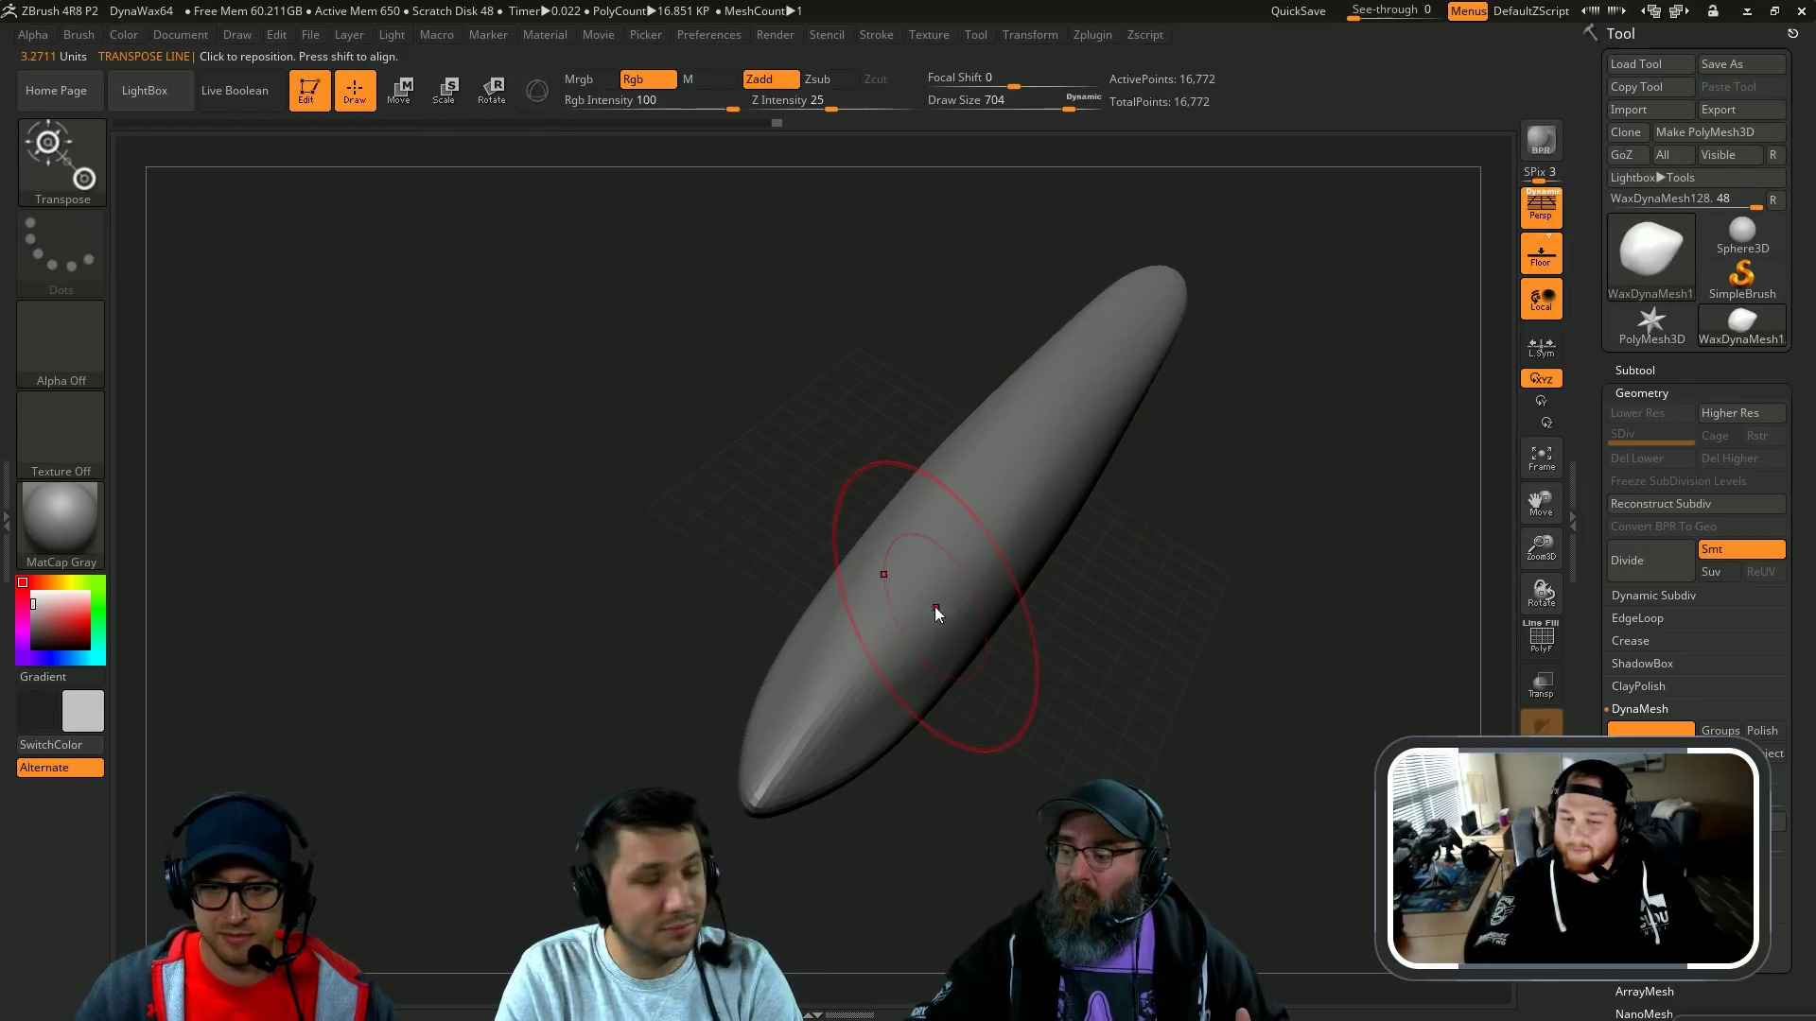
Step: Carve a line along the body's side with the DamStandard brush at draw size 274, and smooth over it
{"action": "key", "text": "s"}
{"action": "left_click_drag", "start_coordinate": [936, 603], "coordinate": [885, 602]}
{"action": "left_click_drag", "start_coordinate": [1119, 672], "coordinate": [1054, 656]}
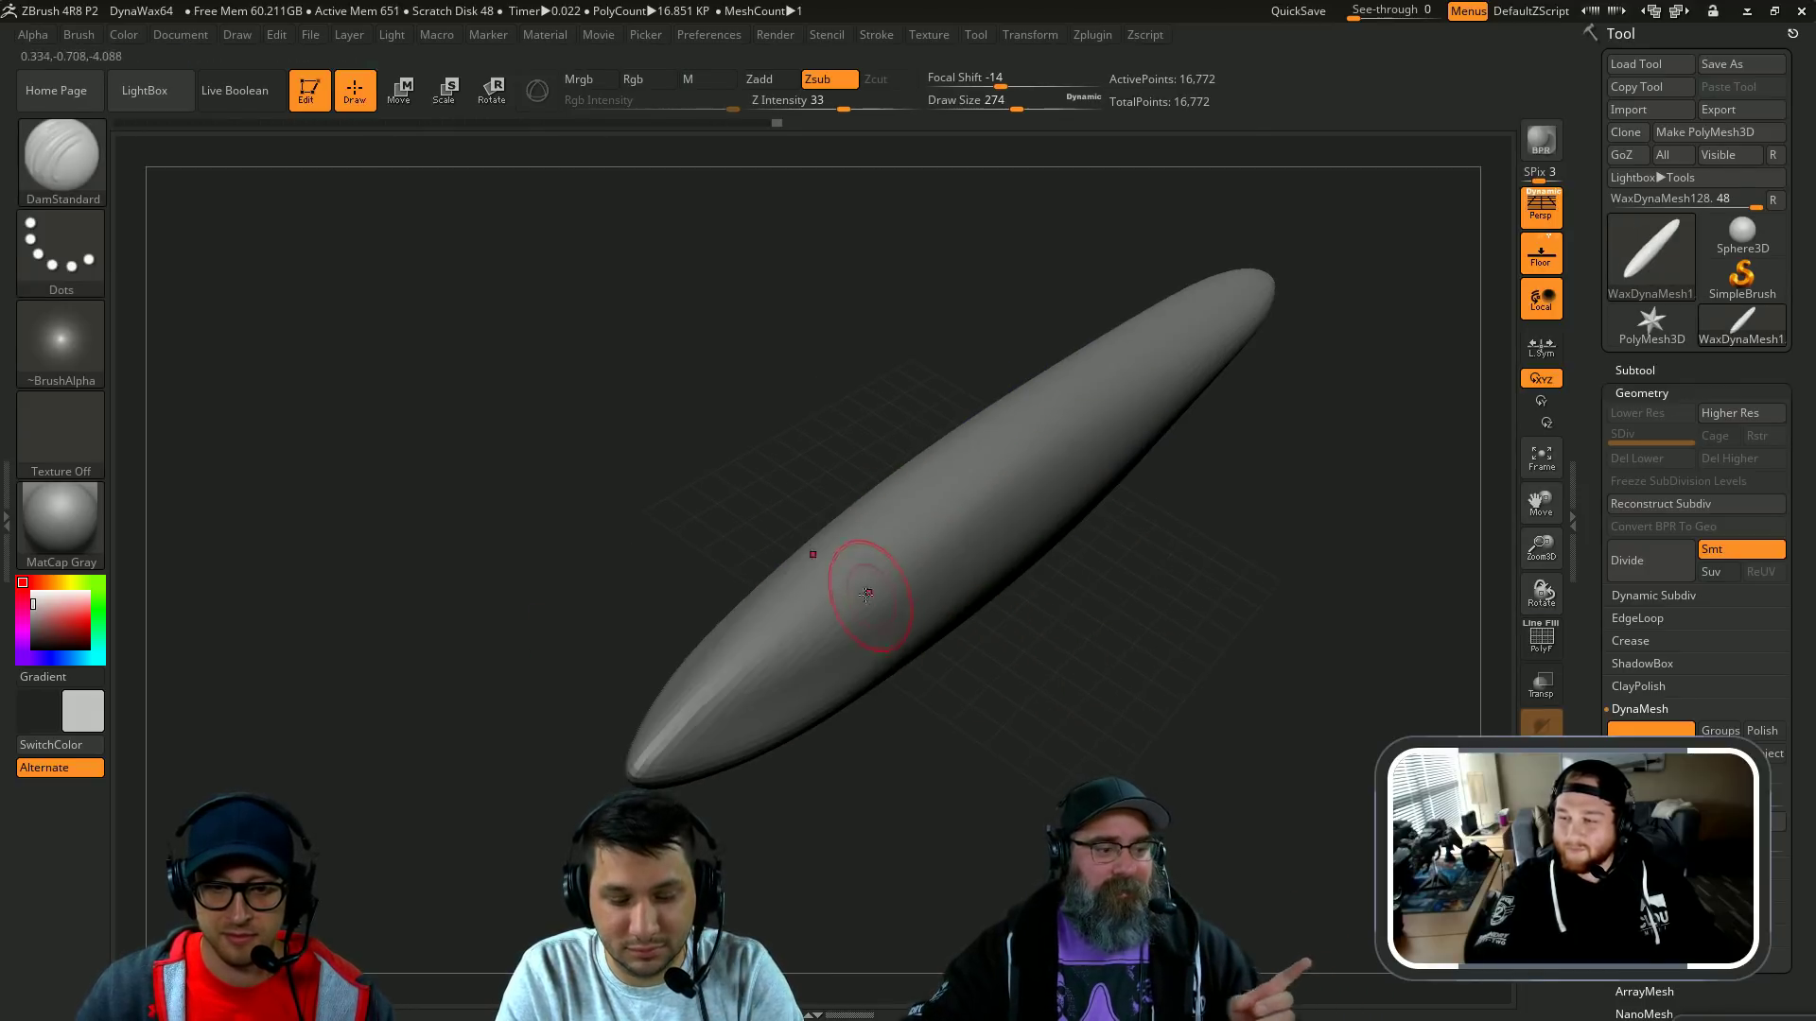
{"action": "left_click_drag", "start_coordinate": [819, 573], "coordinate": [957, 486]}
{"action": "mouse_move", "coordinate": [1170, 571]}
{"action": "left_mouse_down"}
{"action": "mouse_move", "coordinate": [1170, 599]}
{"action": "mouse_move", "coordinate": [1156, 595]}
{"action": "left_mouse_up"}
{"action": "left_click_drag", "start_coordinate": [959, 490], "coordinate": [843, 600], "text": "shift"}
Step: Reshape the body's pointed front tip into a blunter, fuller snout with the Move brush in side view
{"action": "left_click_drag", "start_coordinate": [804, 466], "coordinate": [769, 445], "text": "shift"}
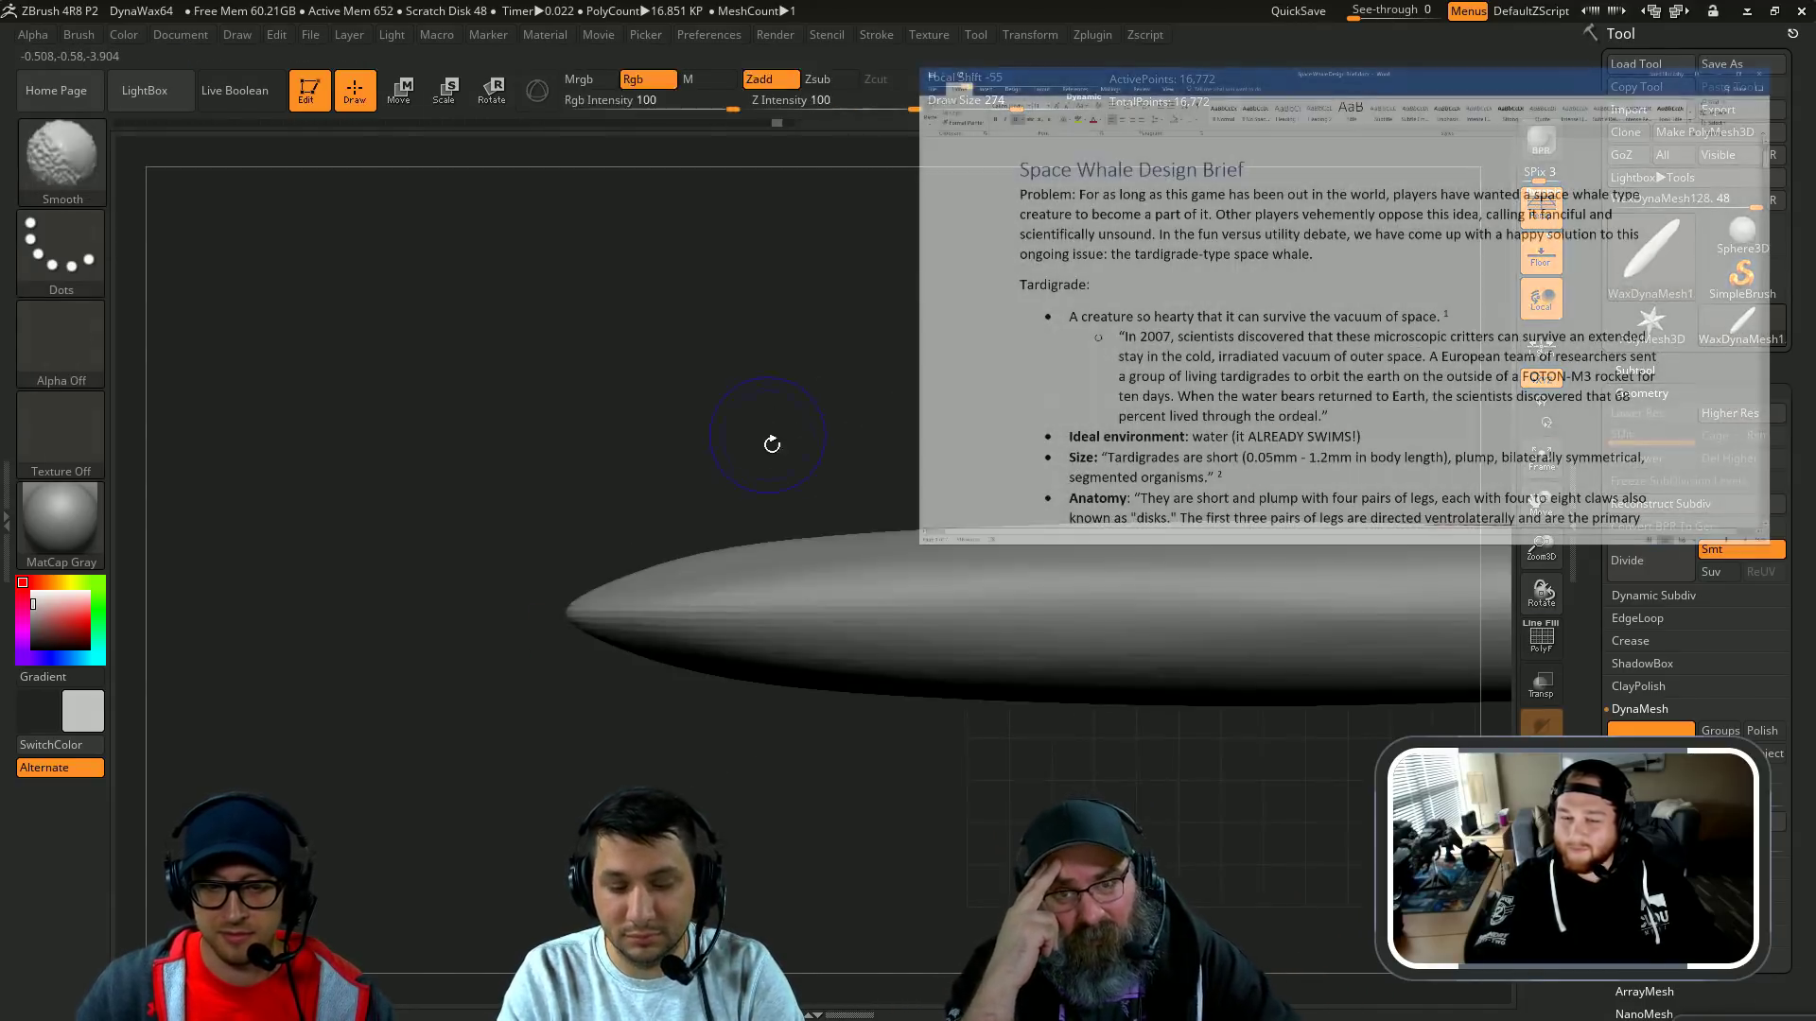
{"action": "left_click_drag", "start_coordinate": [819, 783], "coordinate": [512, 698]}
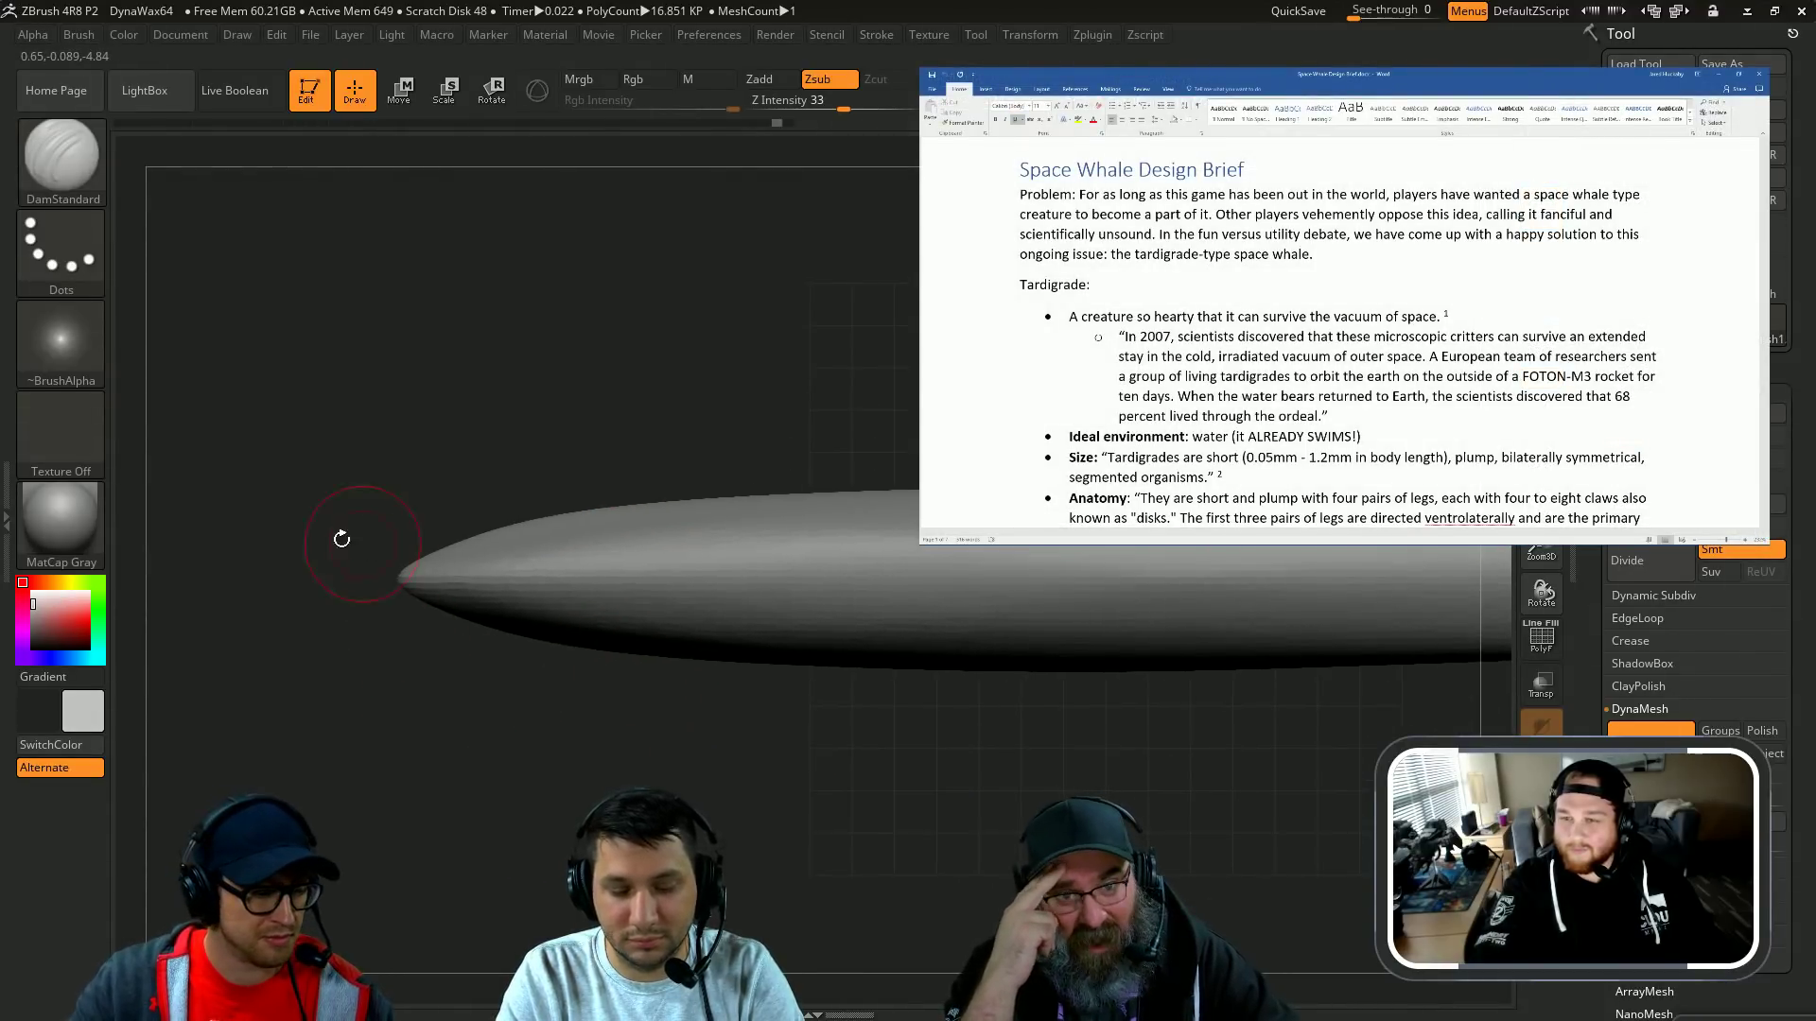
{"action": "key", "text": "b"}
{"action": "key", "text": "m"}
{"action": "key", "text": "v"}
{"action": "left_click_drag", "start_coordinate": [451, 529], "coordinate": [417, 547]}
{"action": "left_click_drag", "start_coordinate": [518, 513], "coordinate": [616, 502]}
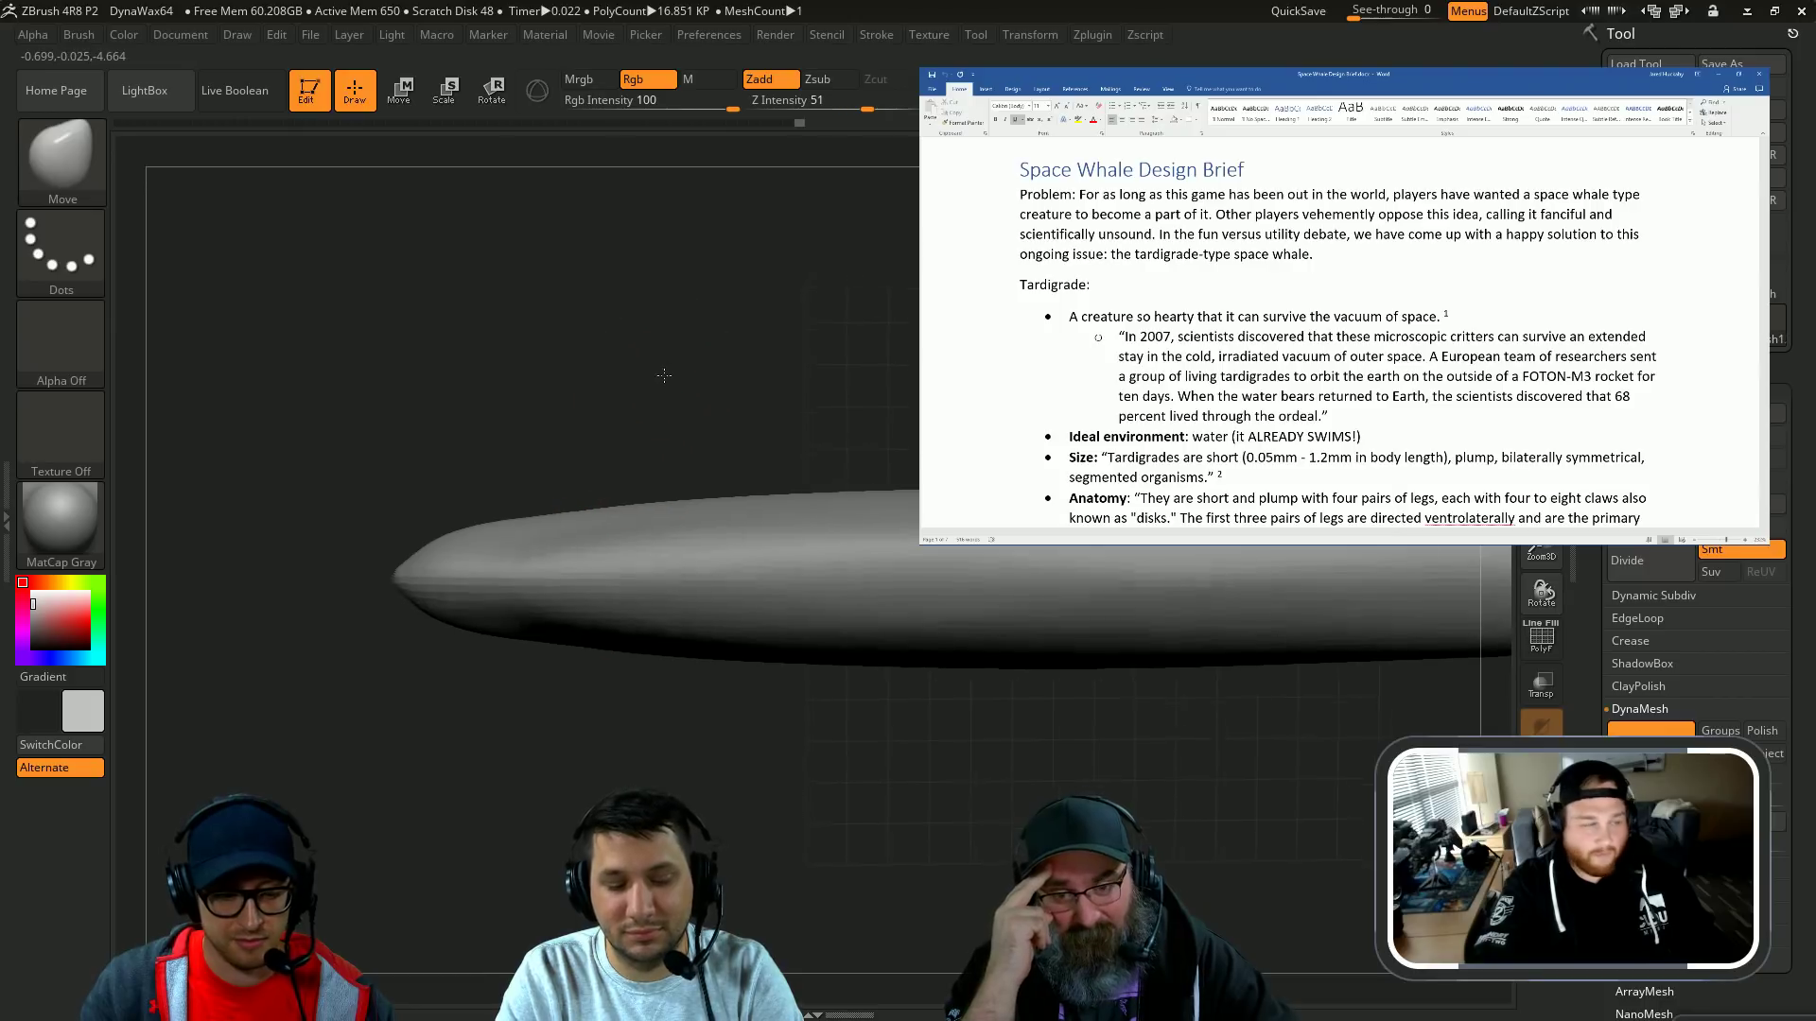
Step: Carve creases into the side of the head end with the DamStandard brush and undo the last stroke
{"action": "left_click_drag", "start_coordinate": [782, 356], "coordinate": [628, 271]}
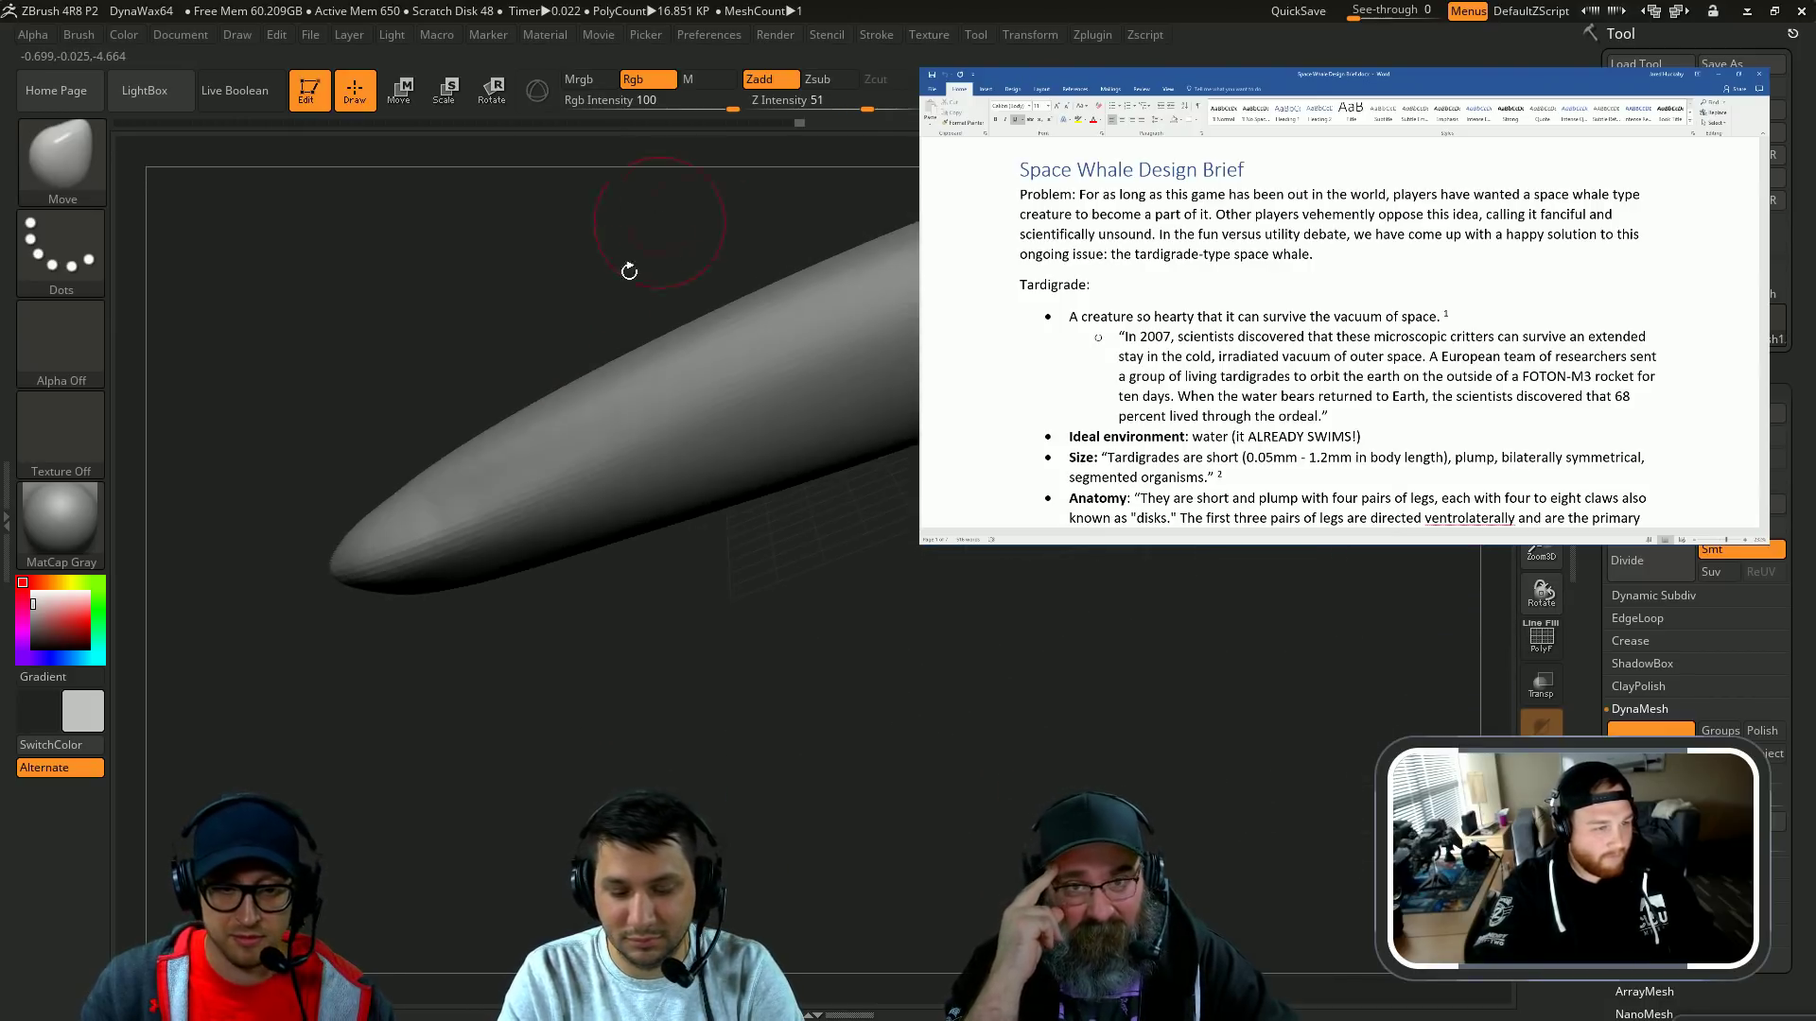
{"action": "mouse_move", "coordinate": [633, 651]}
{"action": "left_mouse_down"}
{"action": "mouse_move", "coordinate": [632, 615]}
{"action": "mouse_move", "coordinate": [653, 652]}
{"action": "left_mouse_up"}
{"action": "key", "text": "b"}
{"action": "key", "text": "d"}
{"action": "key", "text": "s"}
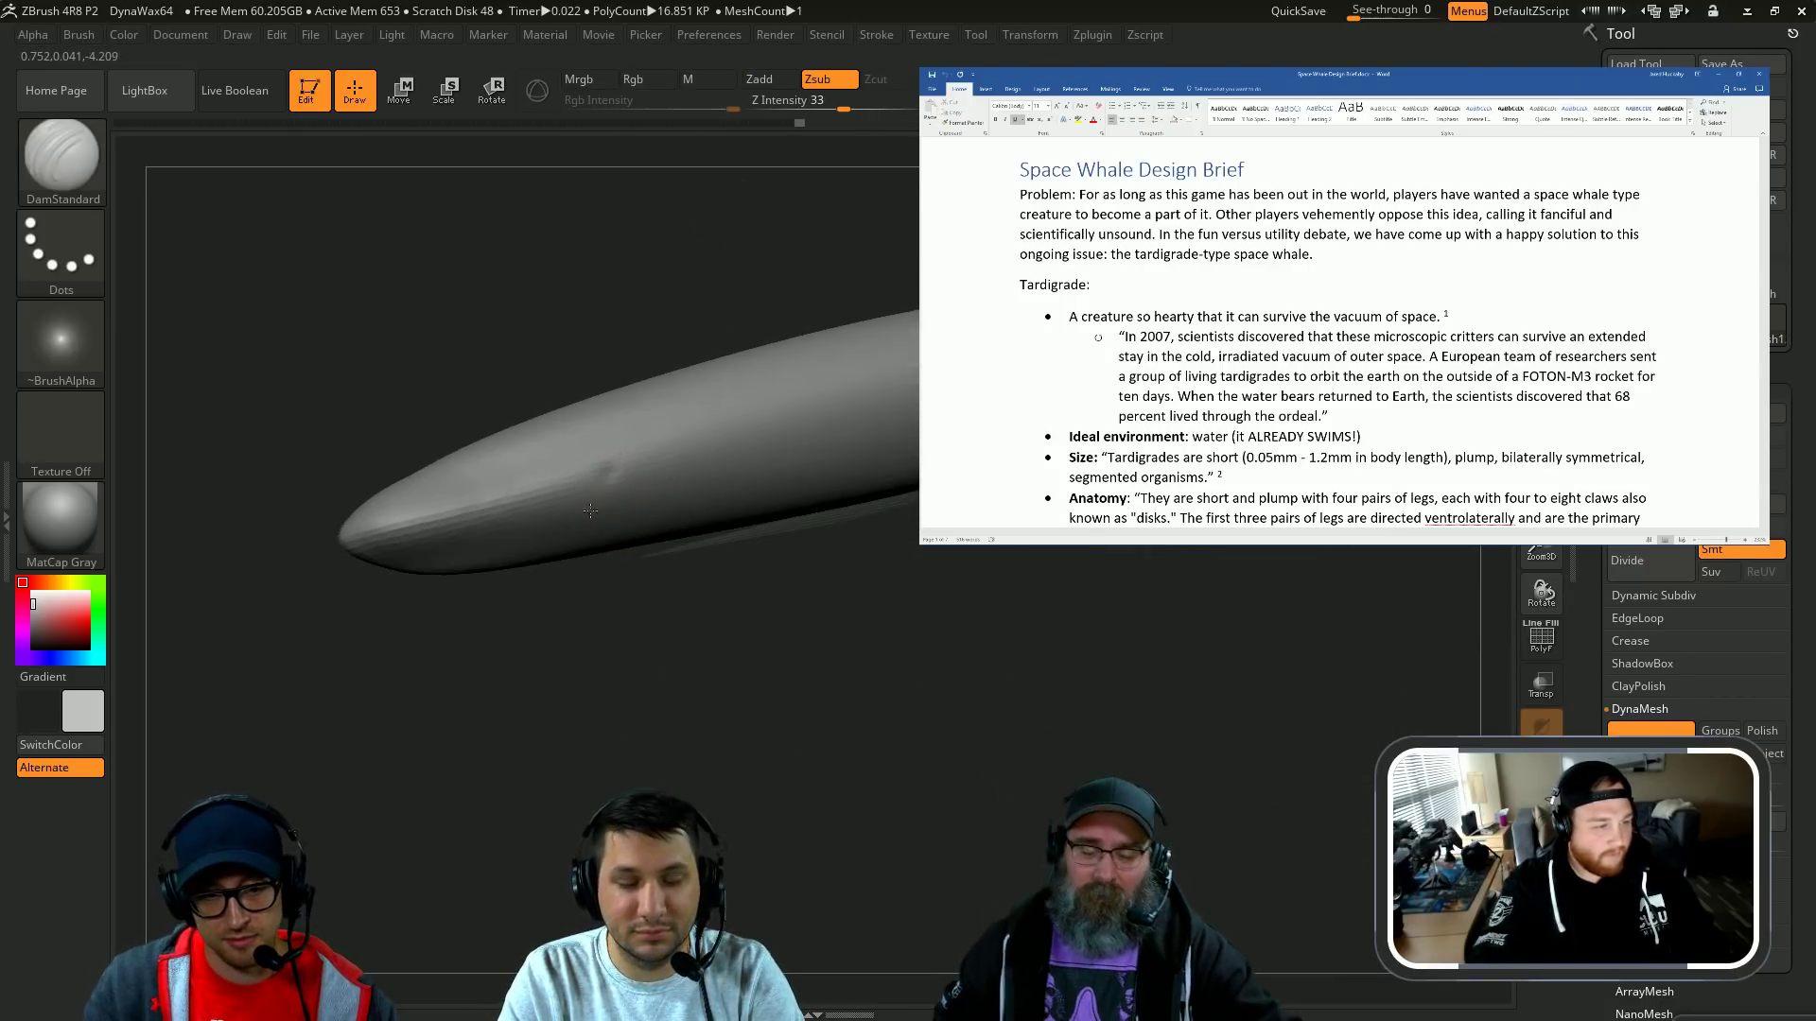
{"action": "left_click_drag", "start_coordinate": [590, 510], "coordinate": [553, 568]}
{"action": "mouse_move", "coordinate": [548, 578]}
{"action": "left_mouse_down"}
{"action": "mouse_move", "coordinate": [632, 608]}
{"action": "mouse_move", "coordinate": [624, 586]}
{"action": "left_mouse_up"}
{"action": "key", "text": "ctrl+z"}
{"action": "mouse_move", "coordinate": [569, 408]}
{"action": "left_mouse_down"}
{"action": "mouse_move", "coordinate": [782, 539]}
{"action": "mouse_move", "coordinate": [741, 636]}
{"action": "mouse_move", "coordinate": [695, 601]}
{"action": "left_mouse_up"}
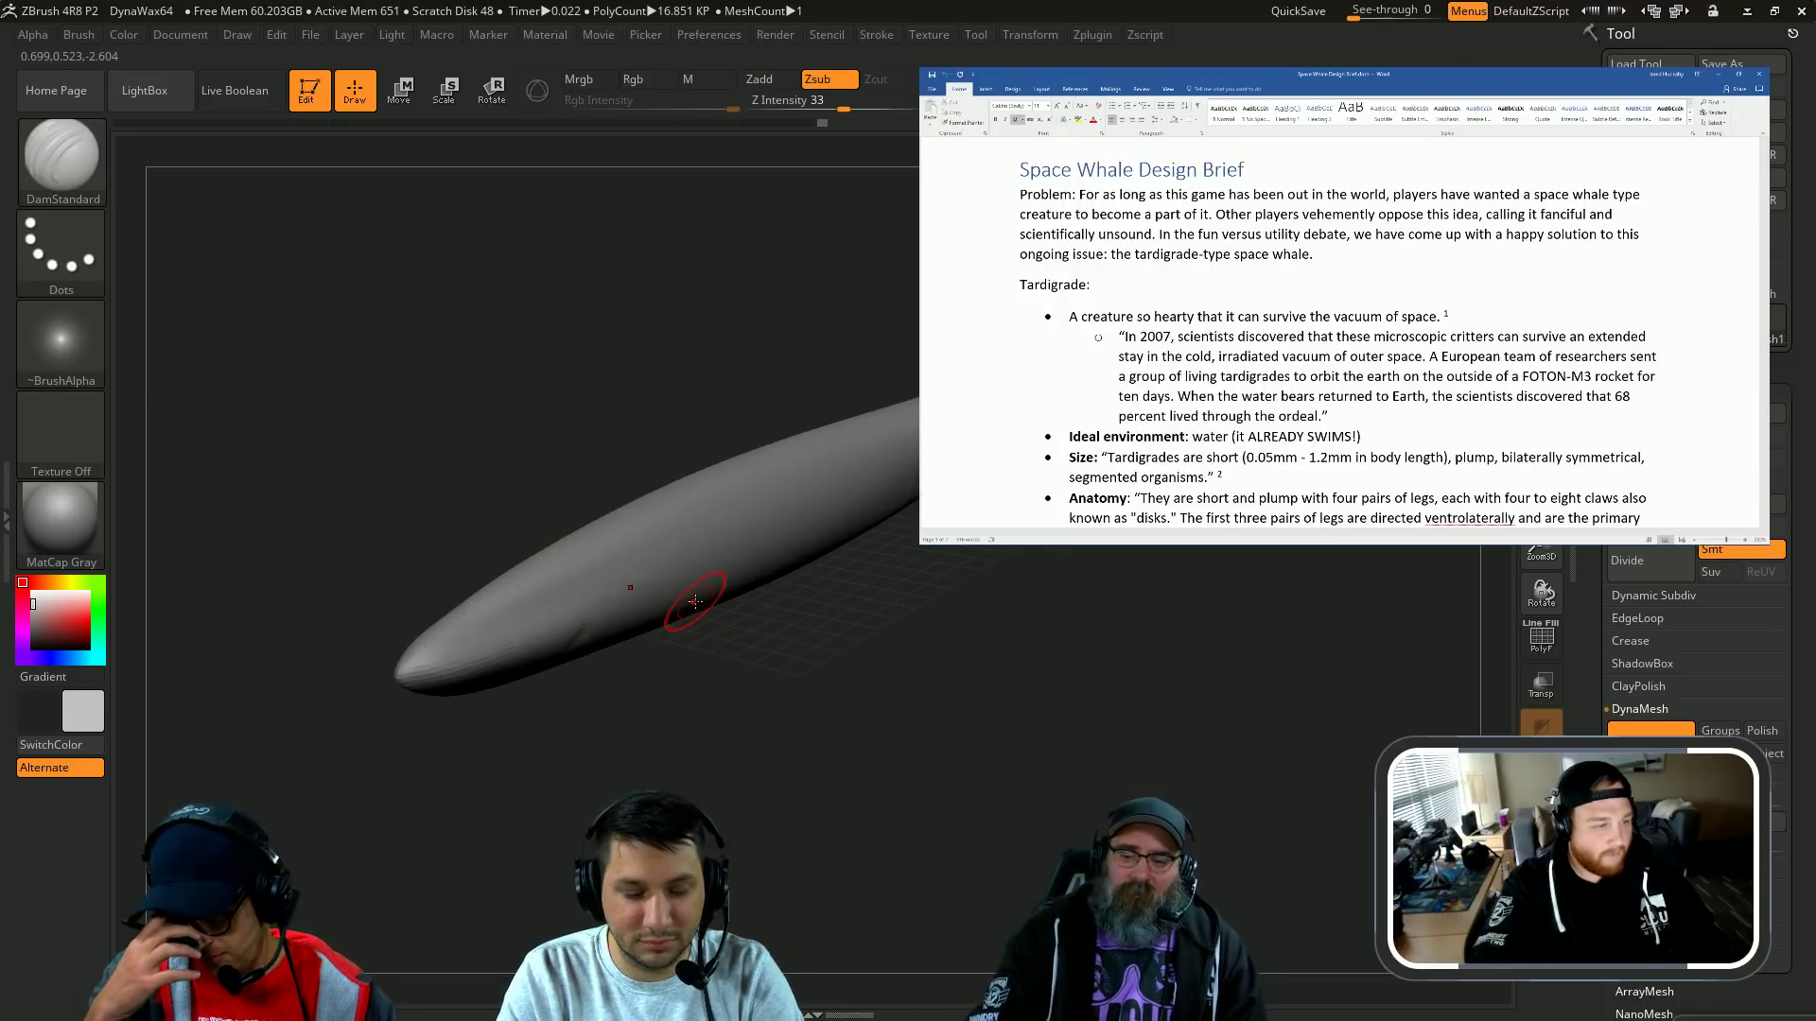
Step: Append a Sphere3D as a new subtool and make it the active subtool
{"action": "left_click", "coordinate": [1633, 368]}
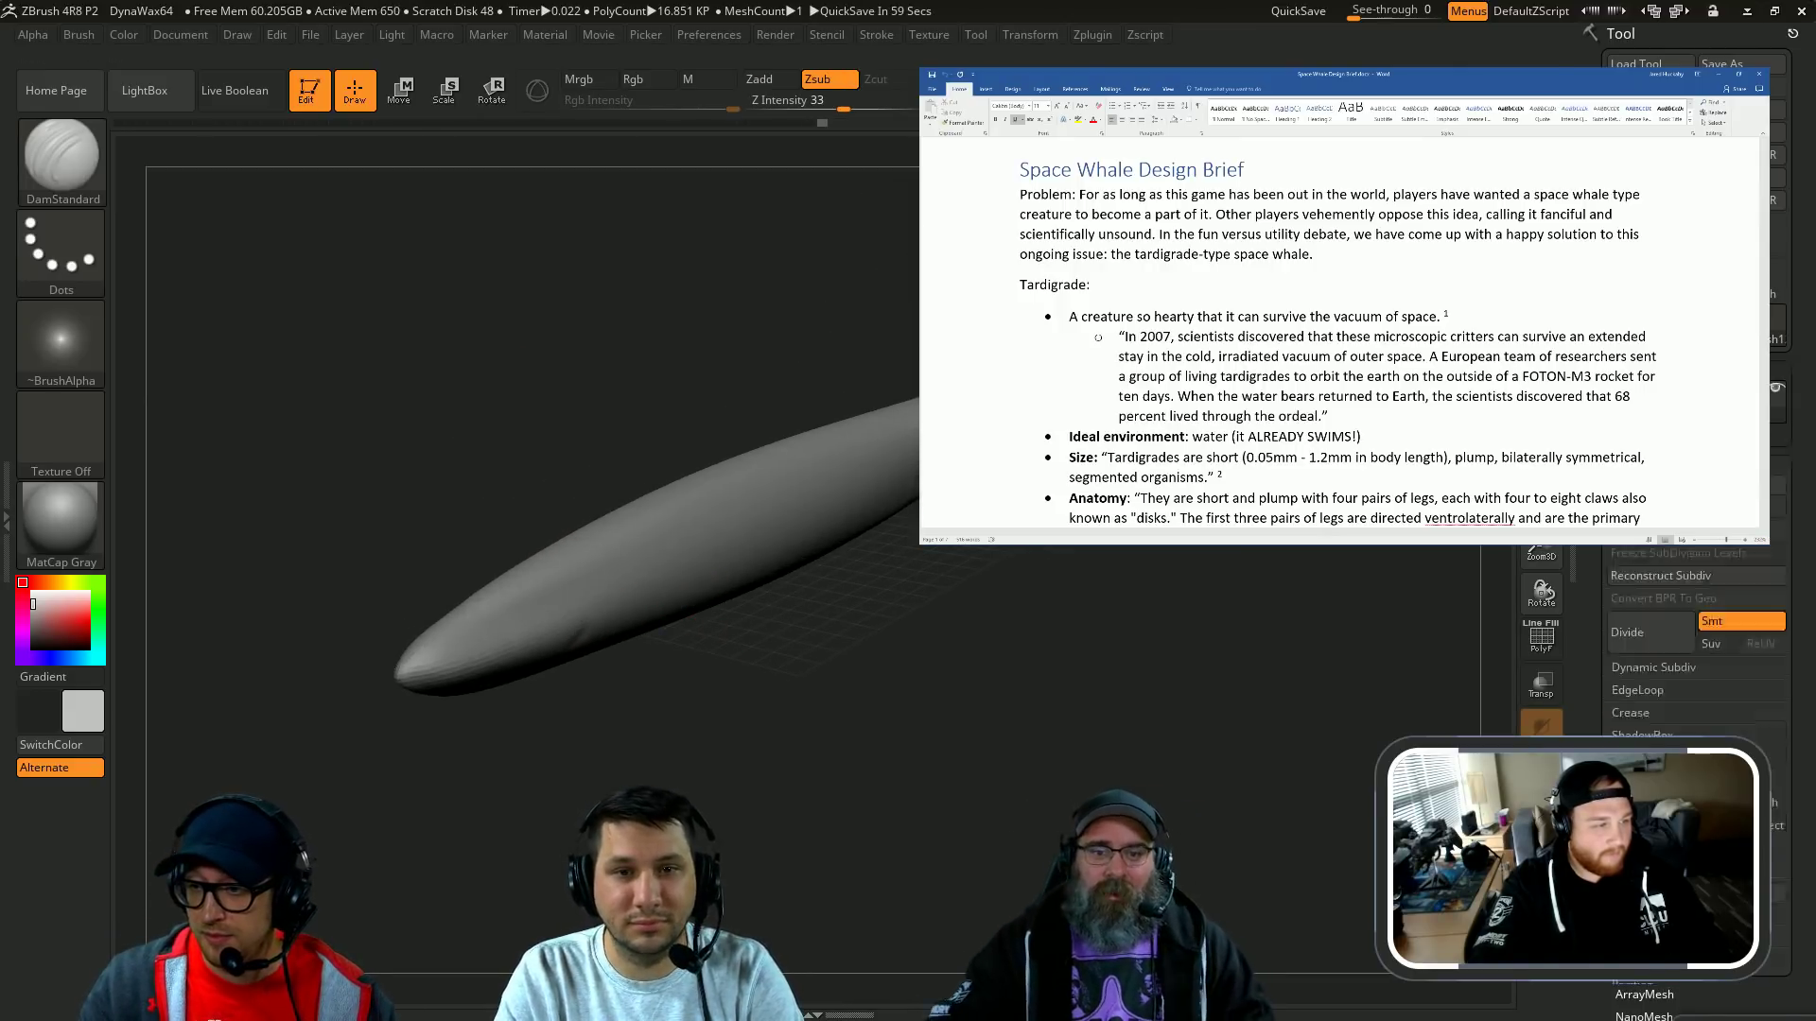
{"action": "scroll", "coordinate": [1592, 558], "scroll_direction": "down", "scroll_amount": 5}
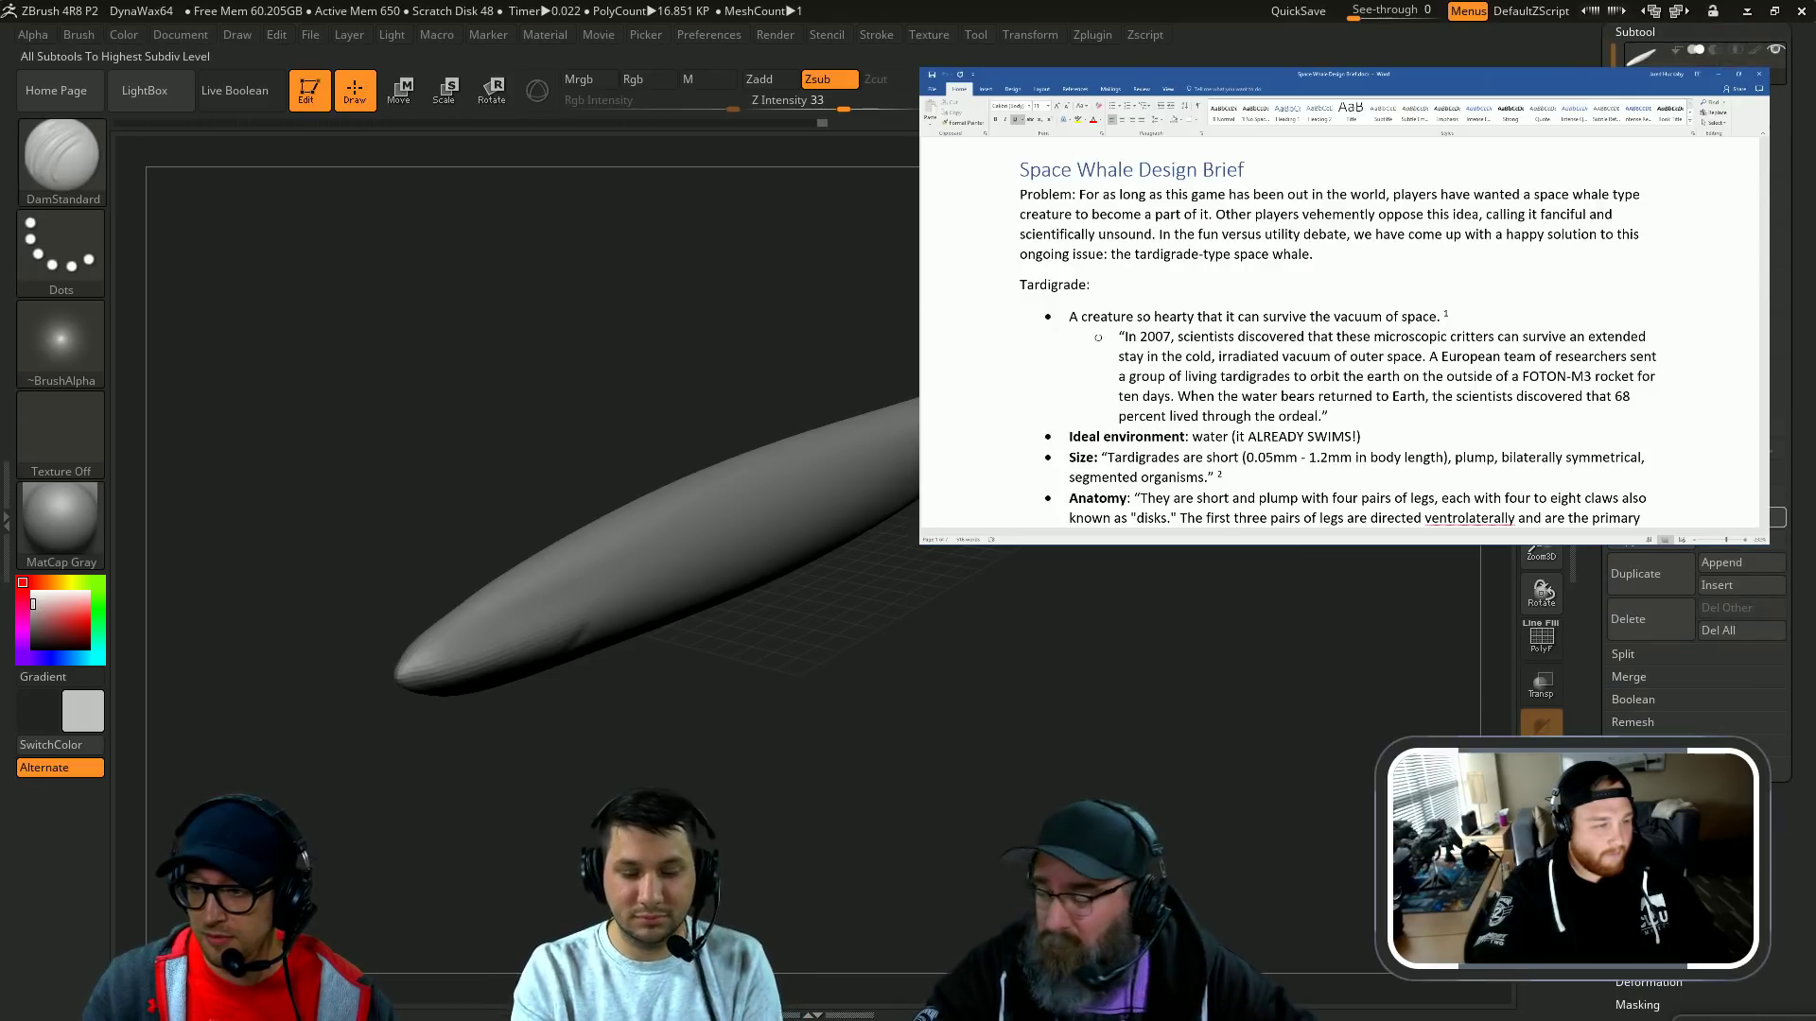
{"action": "left_click", "coordinate": [1723, 561]}
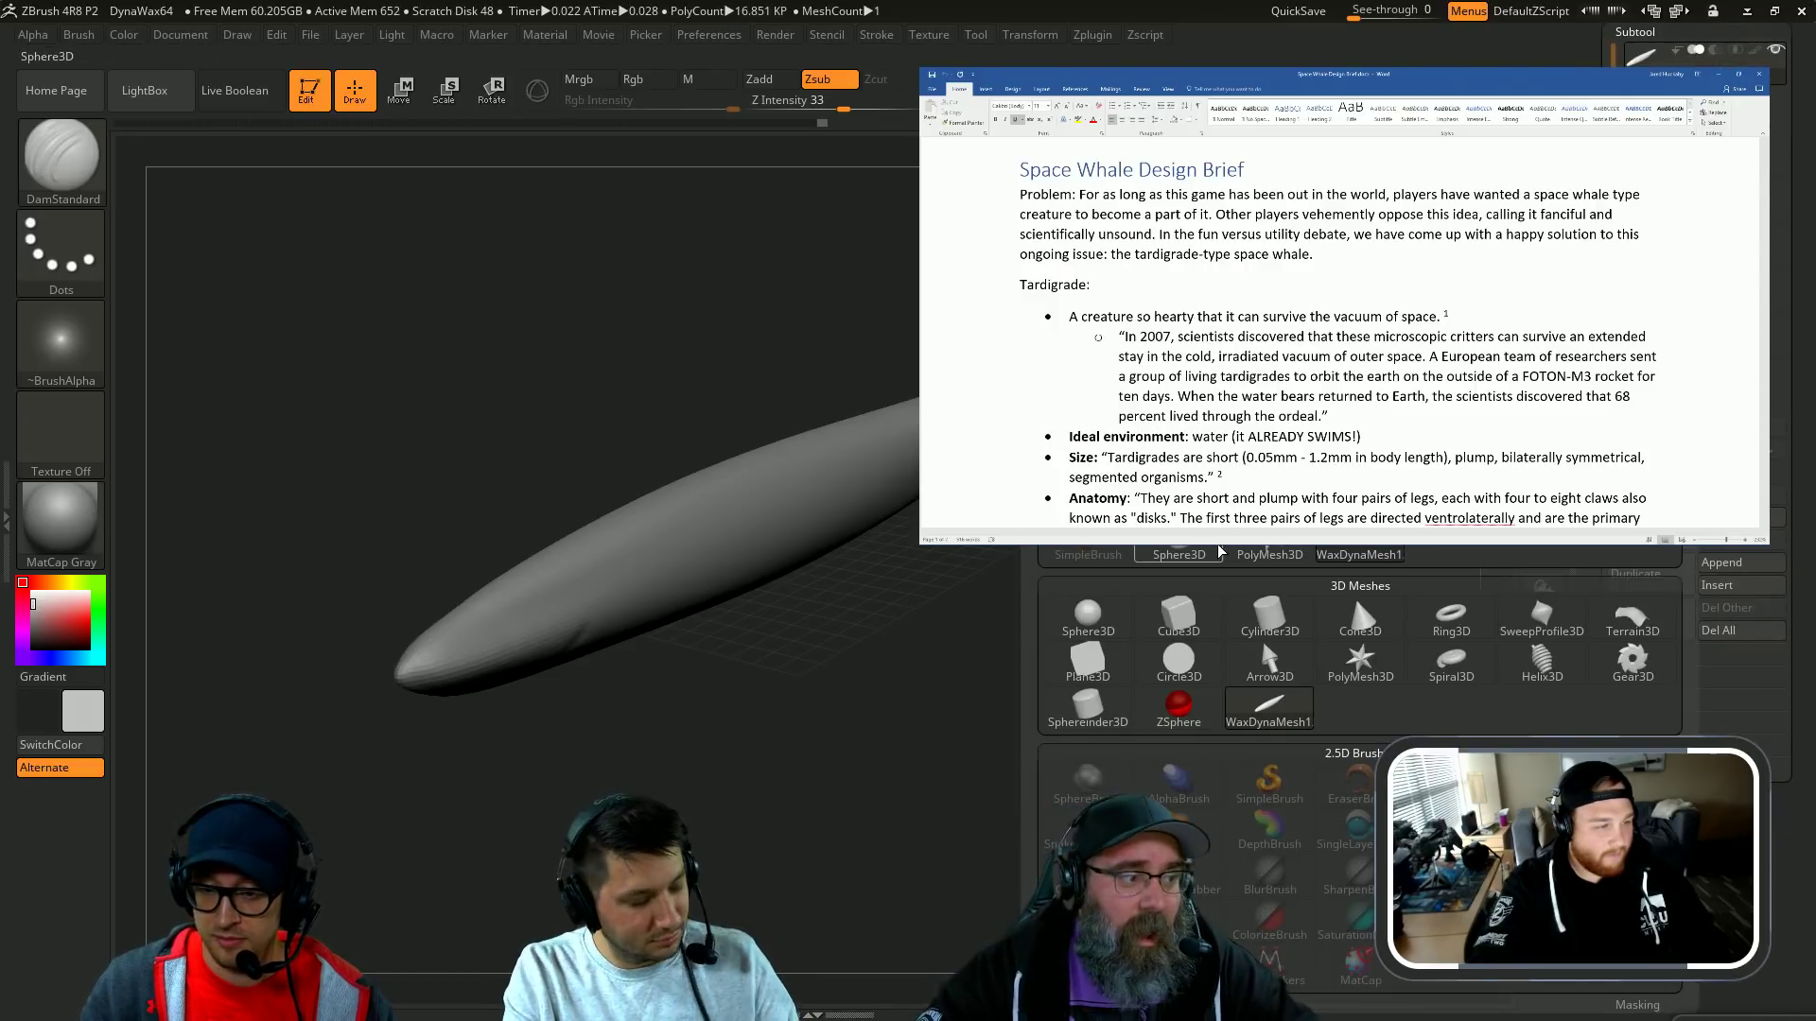
{"action": "left_click", "coordinate": [1199, 550]}
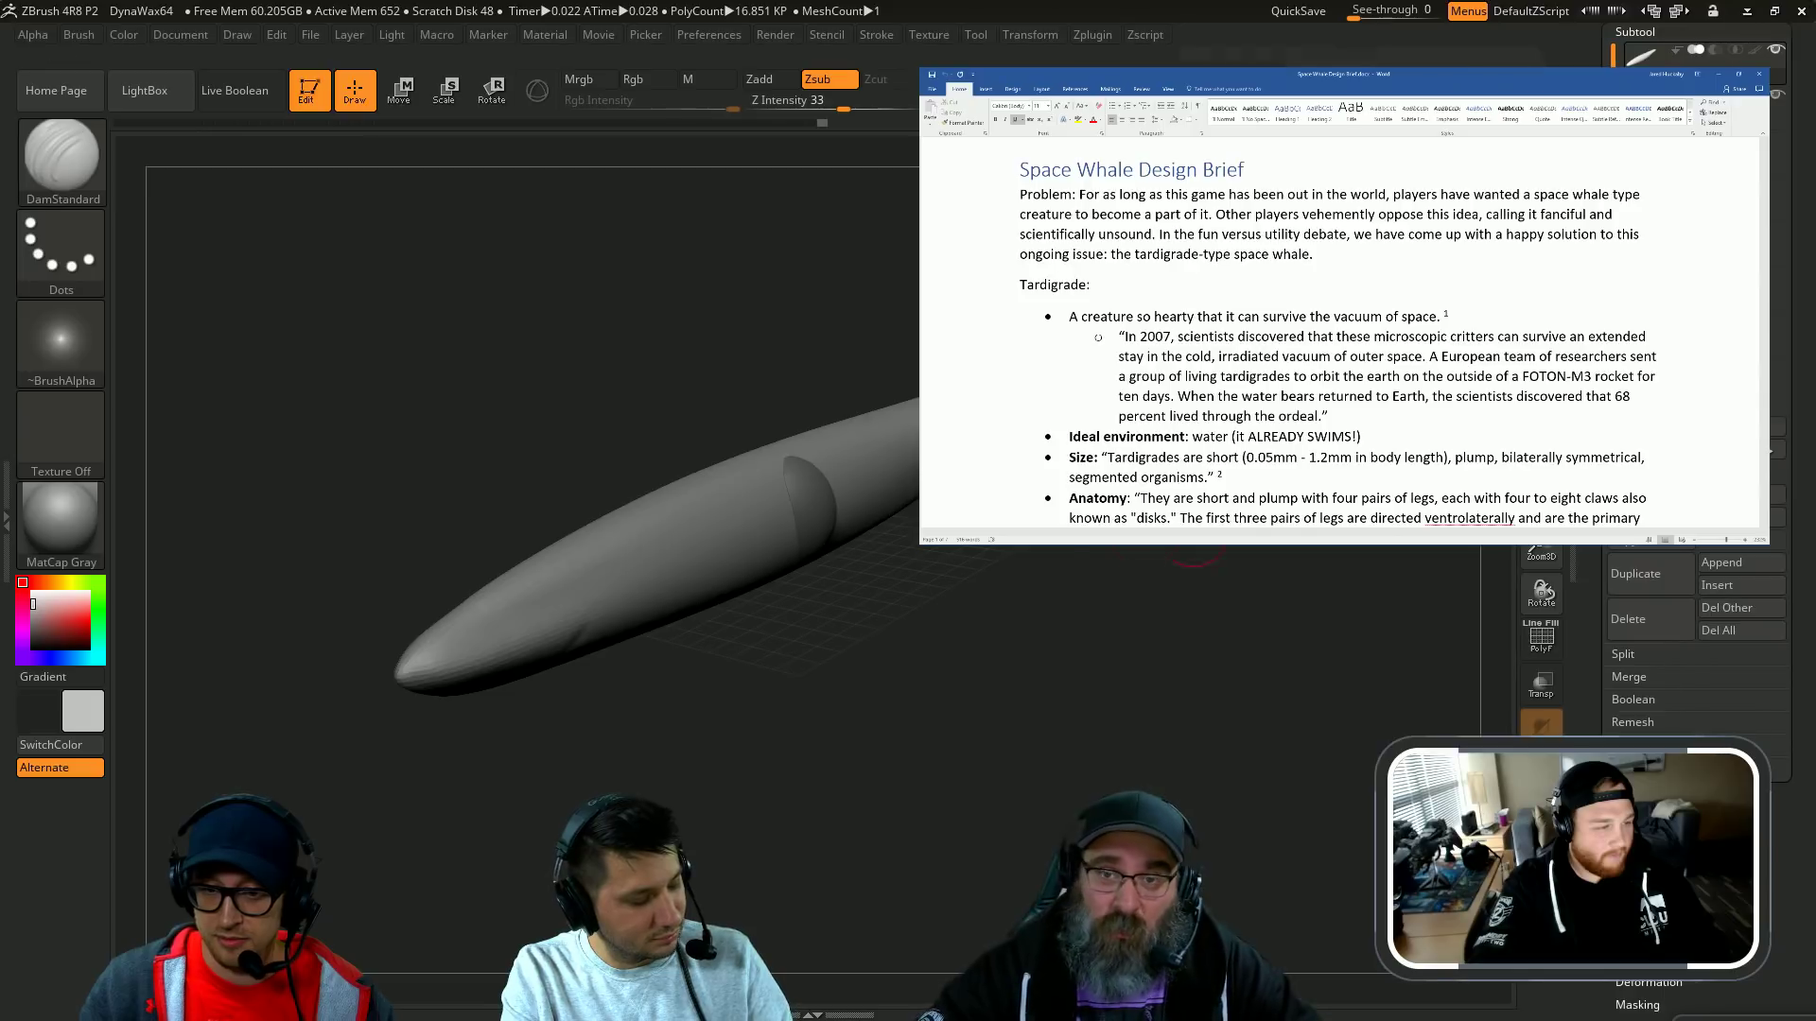
{"action": "left_click", "coordinate": [770, 529], "text": "alt"}
Step: Move the new sphere out to the side of the body and flatten it vertically with the Transpose line
{"action": "left_click_drag", "start_coordinate": [947, 574], "coordinate": [974, 625], "text": "shift"}
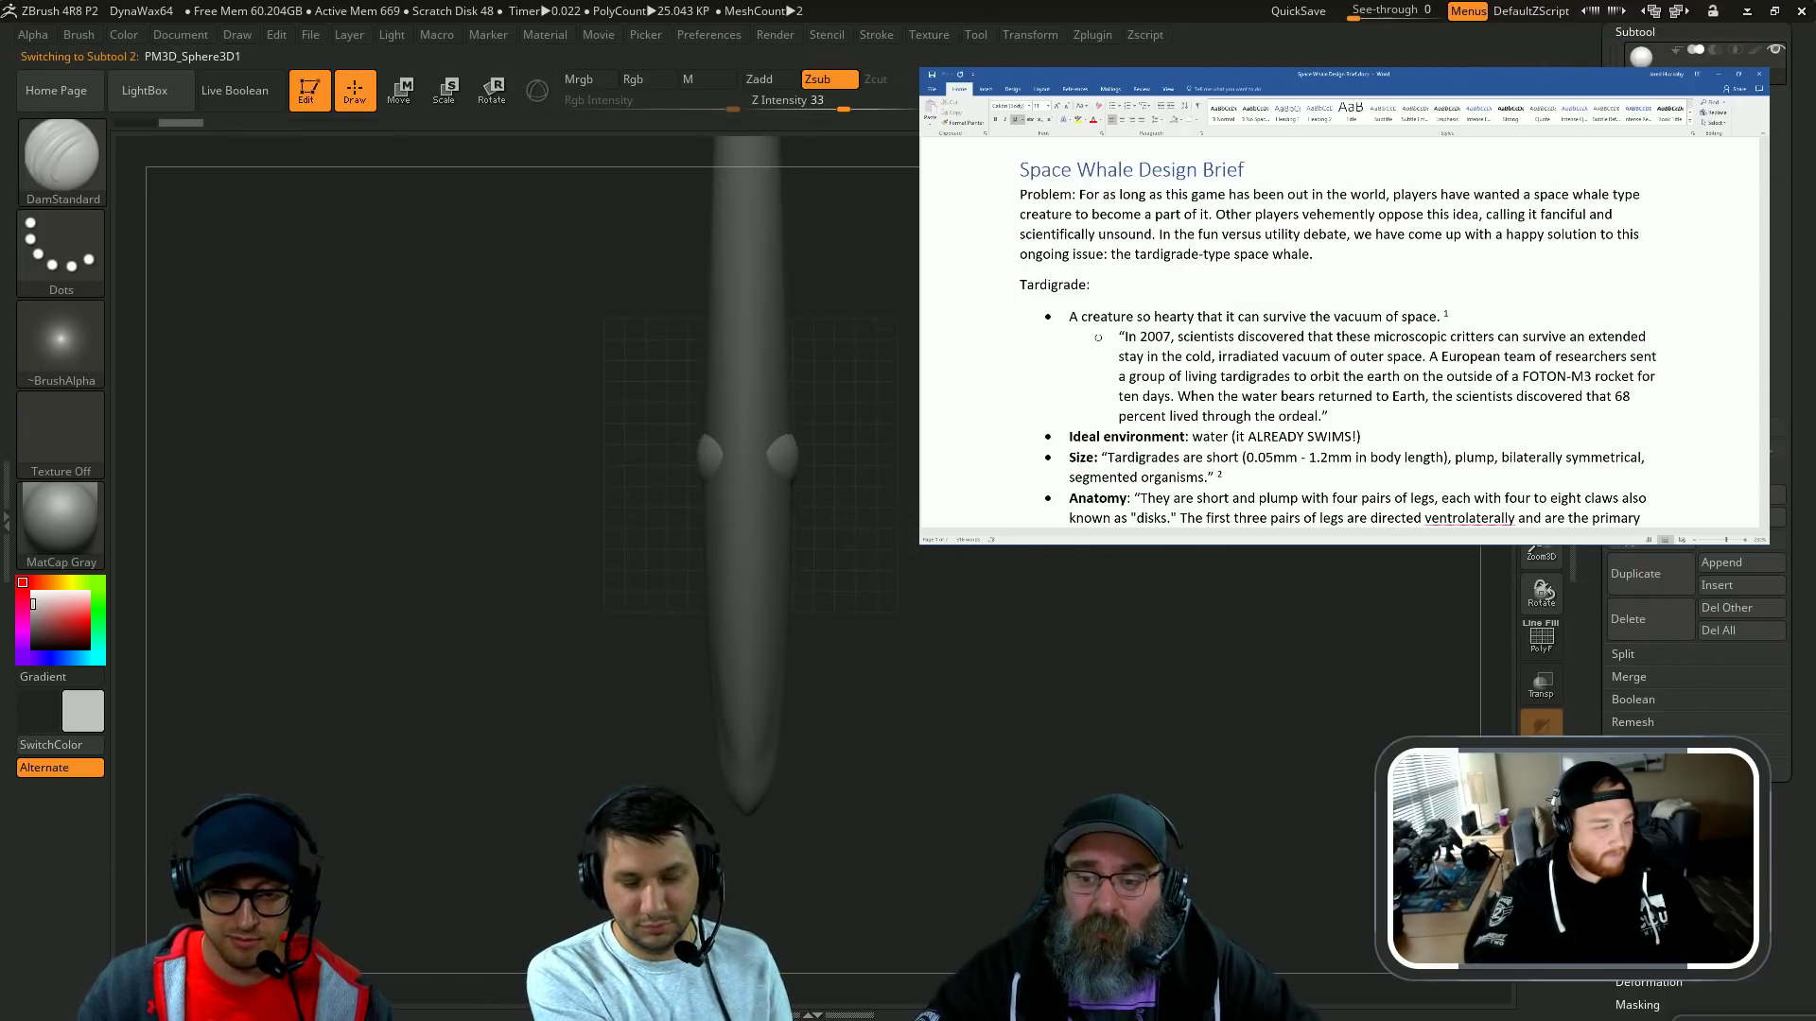
{"action": "key", "text": "w"}
{"action": "left_click_drag", "start_coordinate": [738, 480], "coordinate": [991, 477]}
{"action": "mouse_move", "coordinate": [866, 478]}
{"action": "left_mouse_down"}
{"action": "mouse_move", "coordinate": [1037, 649]}
{"action": "mouse_move", "coordinate": [1021, 649]}
{"action": "left_mouse_up"}
{"action": "mouse_move", "coordinate": [898, 642]}
{"action": "left_mouse_down", "text": "shift"}
{"action": "mouse_move", "coordinate": [898, 424]}
{"action": "mouse_move", "coordinate": [965, 605]}
{"action": "mouse_move", "coordinate": [1124, 553]}
{"action": "left_mouse_up", "text": "shift"}
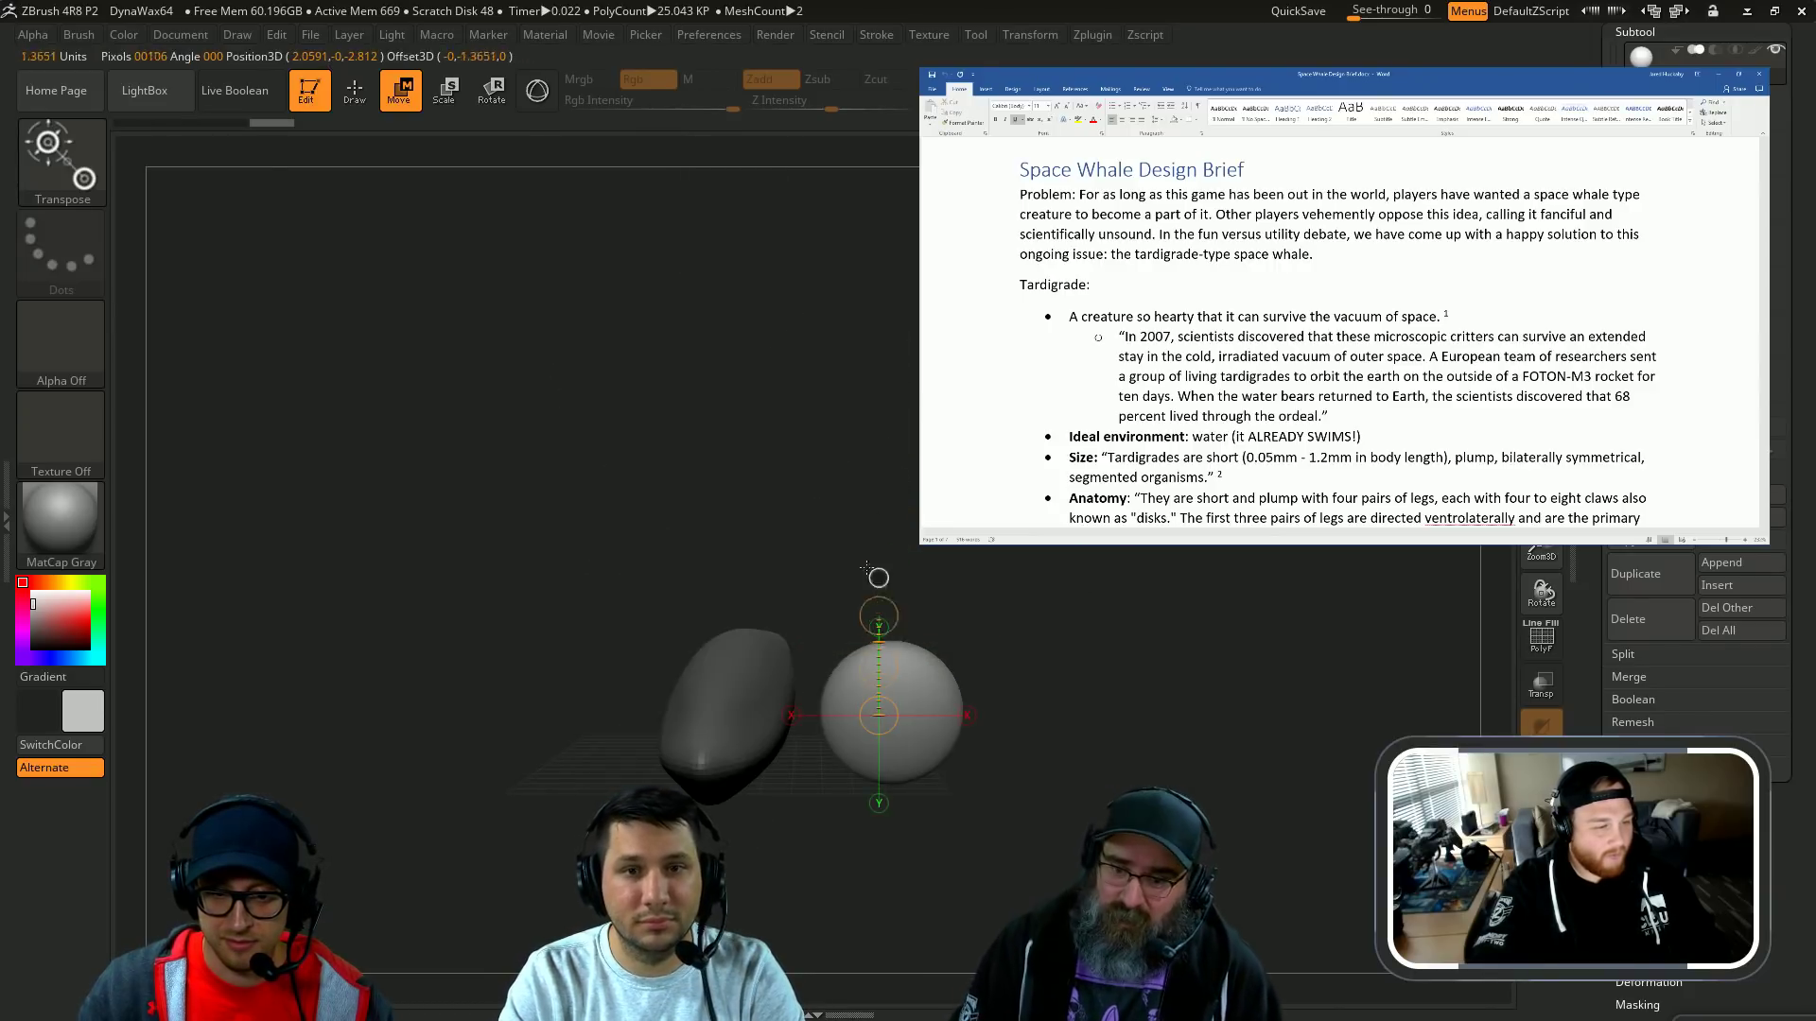
{"action": "left_click_drag", "start_coordinate": [876, 439], "coordinate": [880, 601]}
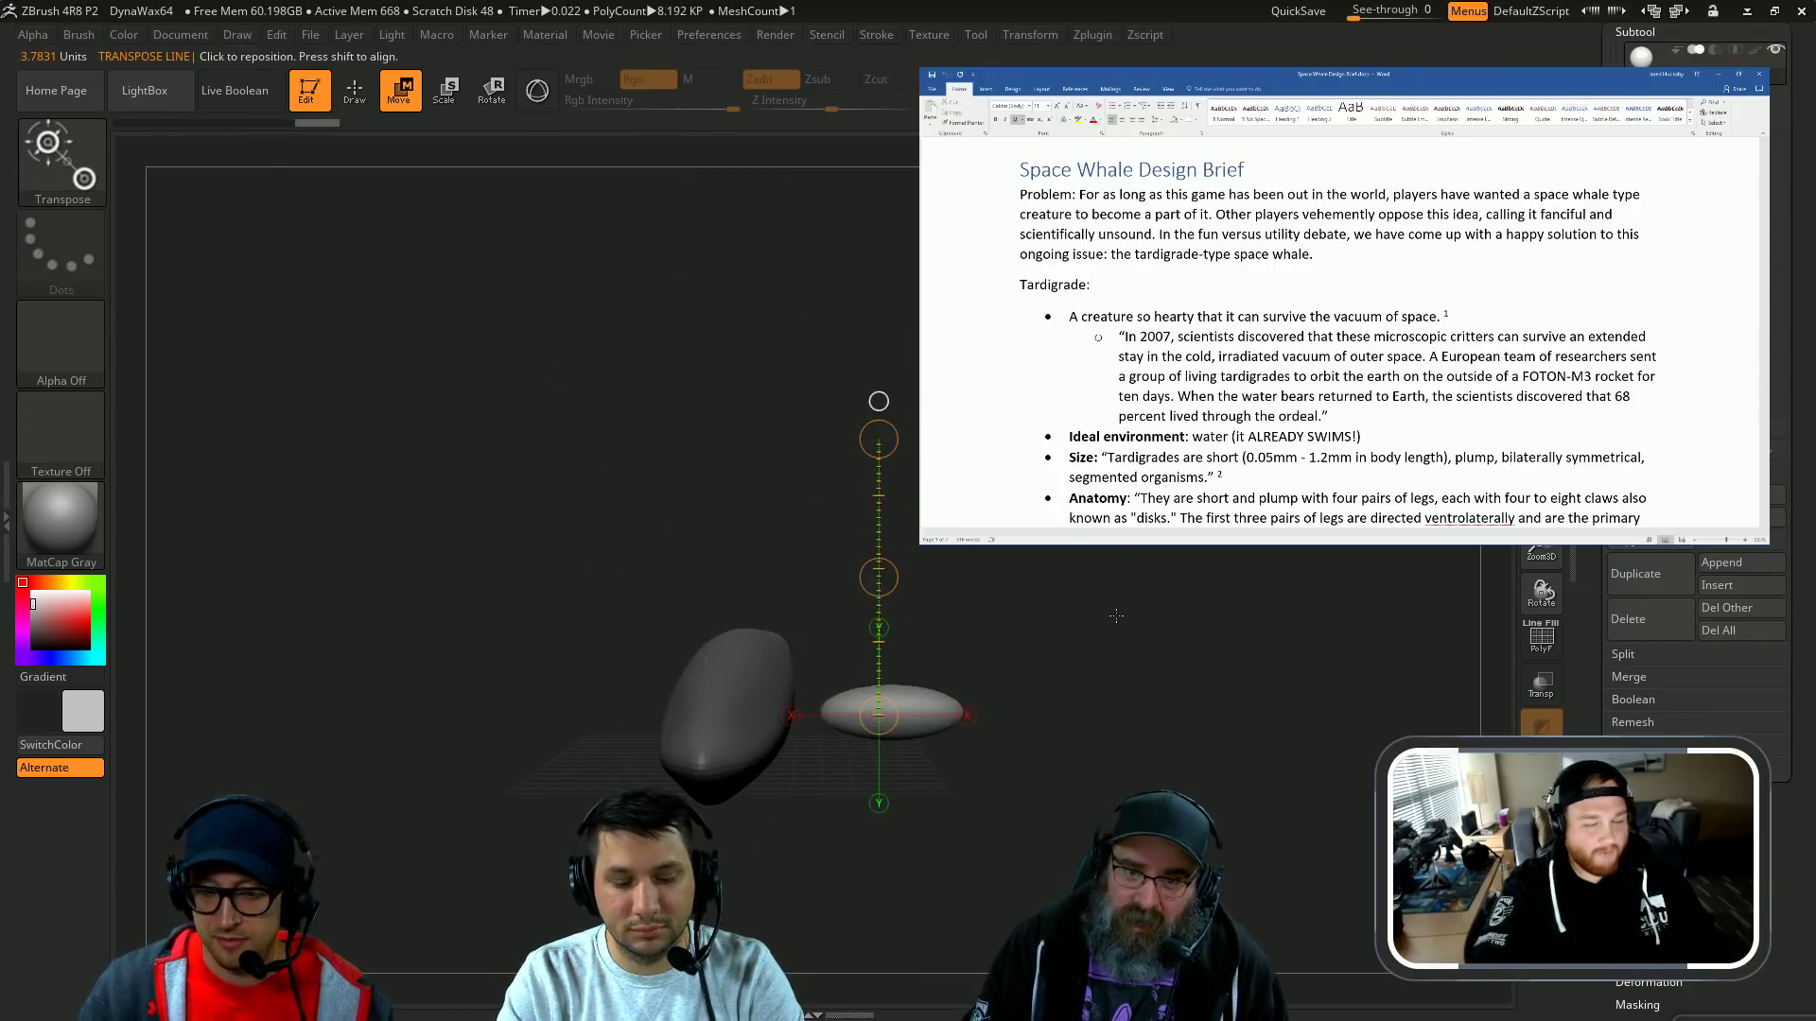
Step: Rotate the flattened sphere with the Transpose line and place its inner end against the body's side as a fin
{"action": "key", "text": "q"}
{"action": "mouse_move", "coordinate": [1119, 617]}
{"action": "left_mouse_down"}
{"action": "mouse_move", "coordinate": [1050, 740]}
{"action": "mouse_move", "coordinate": [1017, 893]}
{"action": "left_mouse_up"}
{"action": "mouse_move", "coordinate": [931, 815]}
{"action": "left_mouse_down"}
{"action": "mouse_move", "coordinate": [839, 479]}
{"action": "mouse_move", "coordinate": [651, 346]}
{"action": "mouse_move", "coordinate": [690, 425]}
{"action": "left_mouse_up"}
{"action": "key", "text": "r"}
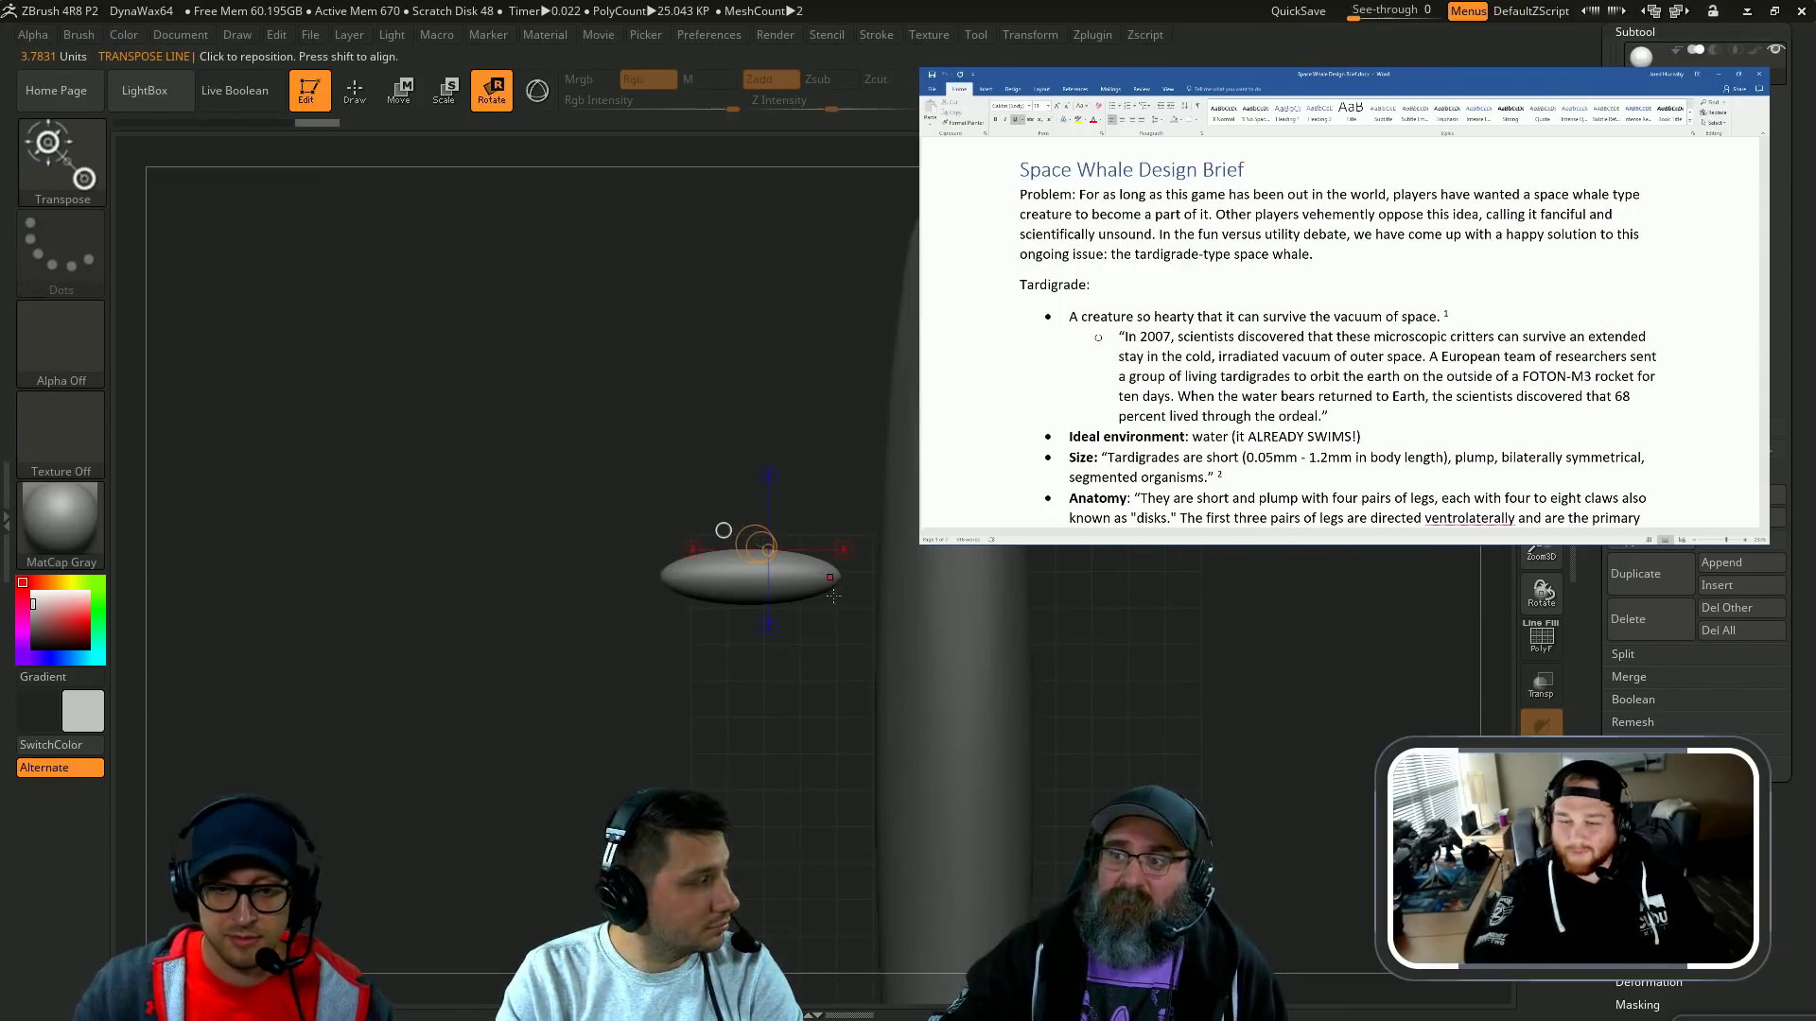
{"action": "left_click_drag", "start_coordinate": [673, 572], "coordinate": [421, 575]}
{"action": "key", "text": "w"}
{"action": "left_click_drag", "start_coordinate": [656, 580], "coordinate": [687, 549]}
{"action": "mouse_move", "coordinate": [1097, 652]}
{"action": "right_mouse_down"}
{"action": "mouse_move", "coordinate": [958, 592]}
{"action": "mouse_move", "coordinate": [1143, 494]}
{"action": "right_mouse_up"}
{"action": "key", "text": "q"}
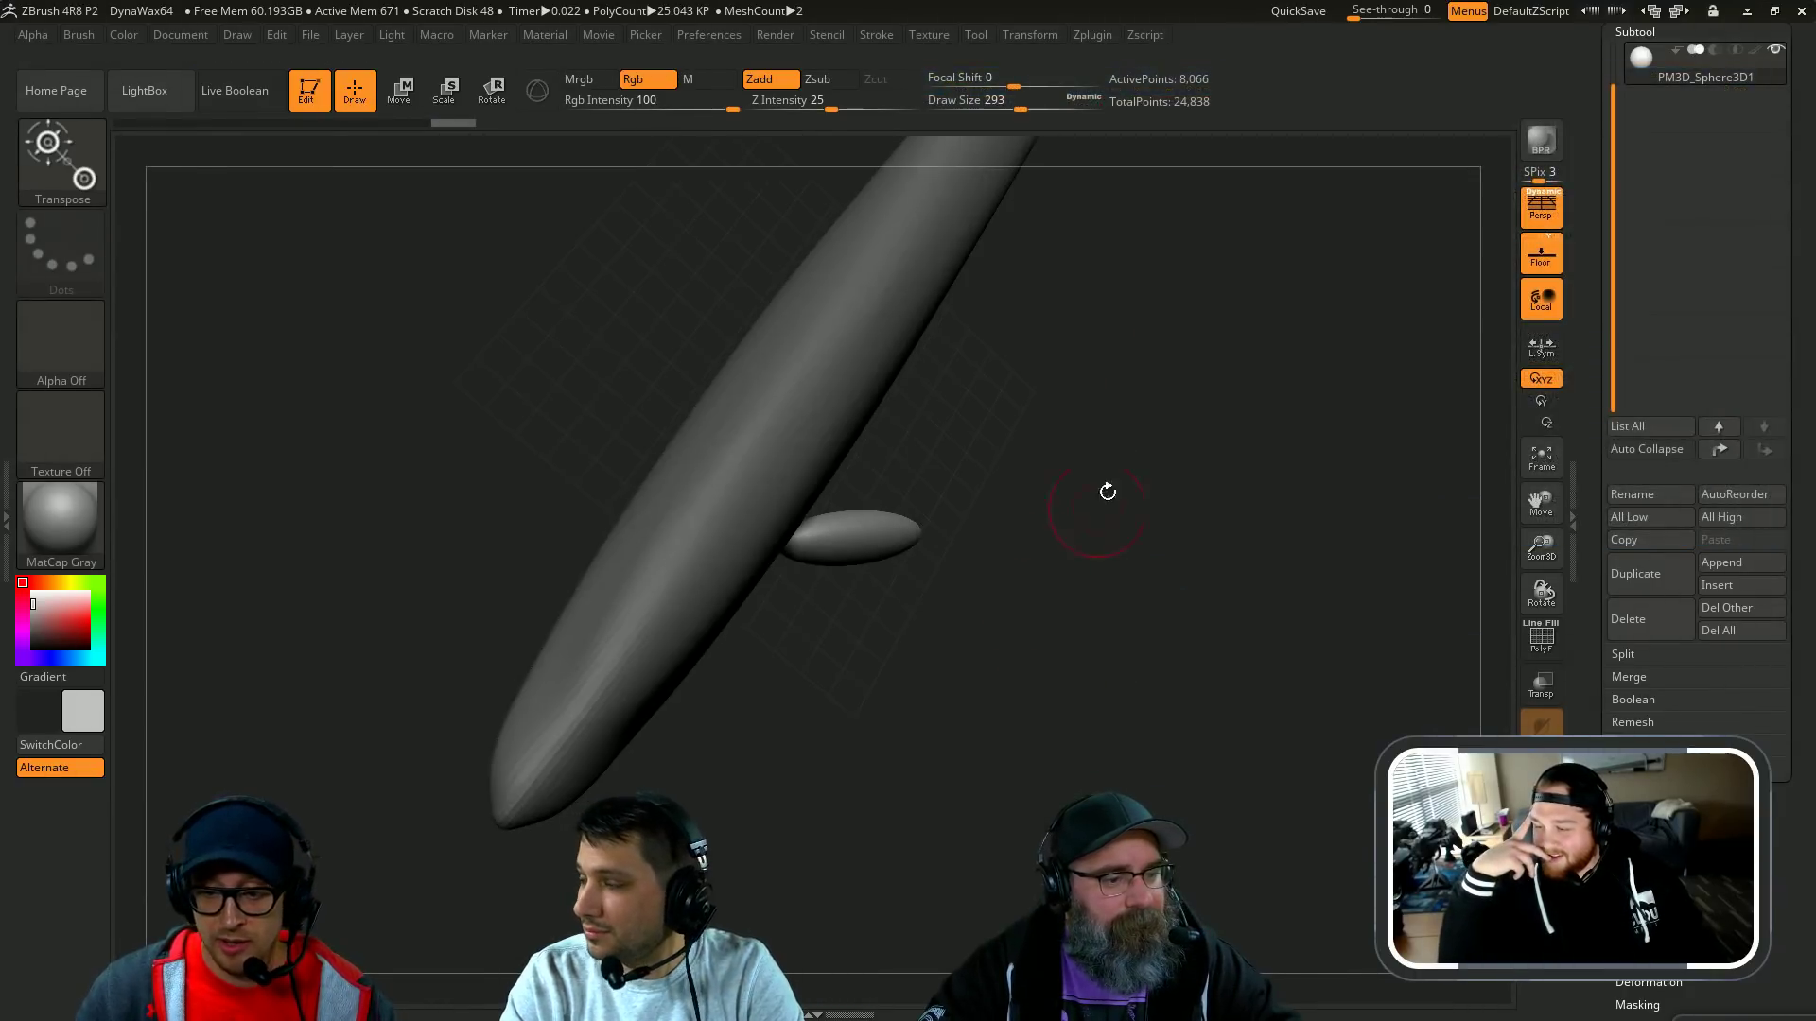
Step: Position the fin swept back against the body and shape it into a broad, tapering flipper with the Move brush at draw size 1000
{"action": "mouse_move", "coordinate": [1090, 438]}
{"action": "left_mouse_down"}
{"action": "mouse_move", "coordinate": [1130, 567]}
{"action": "mouse_move", "coordinate": [1094, 627]}
{"action": "mouse_move", "coordinate": [1074, 457]}
{"action": "mouse_move", "coordinate": [1151, 470]}
{"action": "mouse_move", "coordinate": [1021, 256]}
{"action": "mouse_move", "coordinate": [1298, 580]}
{"action": "mouse_move", "coordinate": [994, 627]}
{"action": "left_mouse_up"}
{"action": "key", "text": "w"}
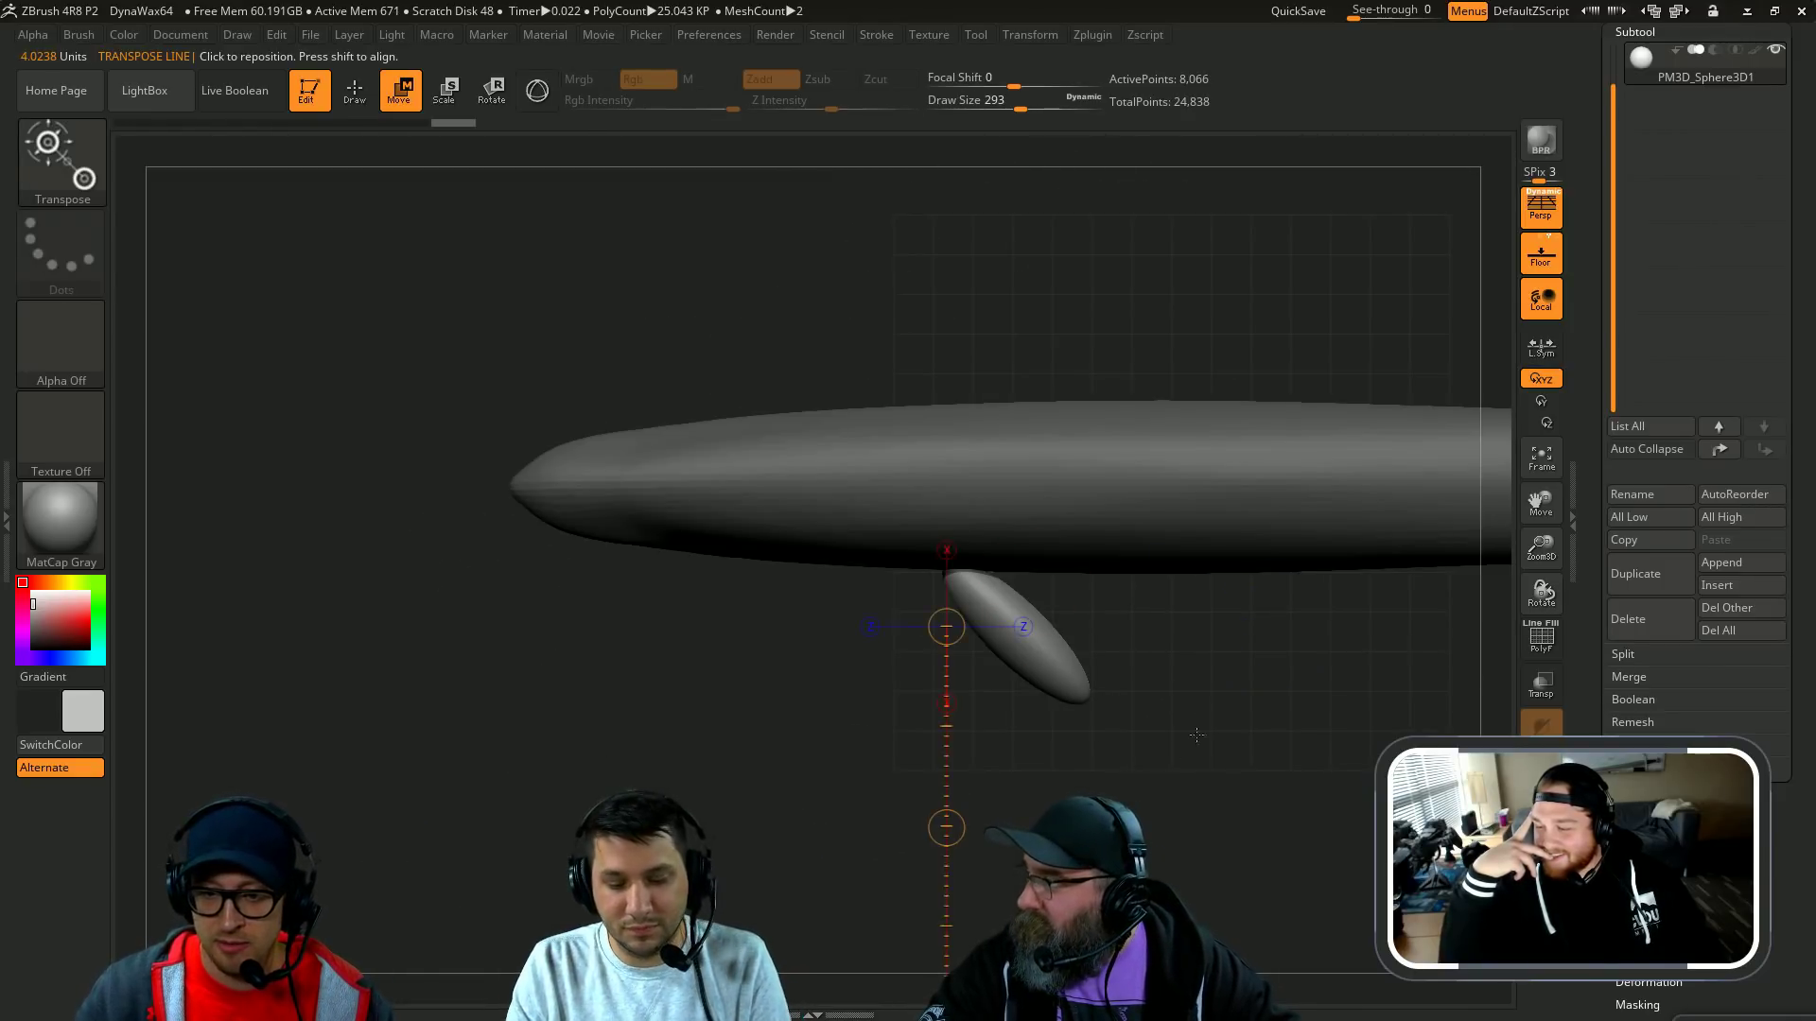
{"action": "mouse_move", "coordinate": [1196, 735]}
{"action": "left_mouse_down"}
{"action": "mouse_move", "coordinate": [1182, 620]}
{"action": "mouse_move", "coordinate": [923, 568]}
{"action": "mouse_move", "coordinate": [1023, 579]}
{"action": "mouse_move", "coordinate": [1010, 605]}
{"action": "left_mouse_up"}
{"action": "key", "text": "q"}
{"action": "key", "text": "s"}
{"action": "key", "text": "s"}
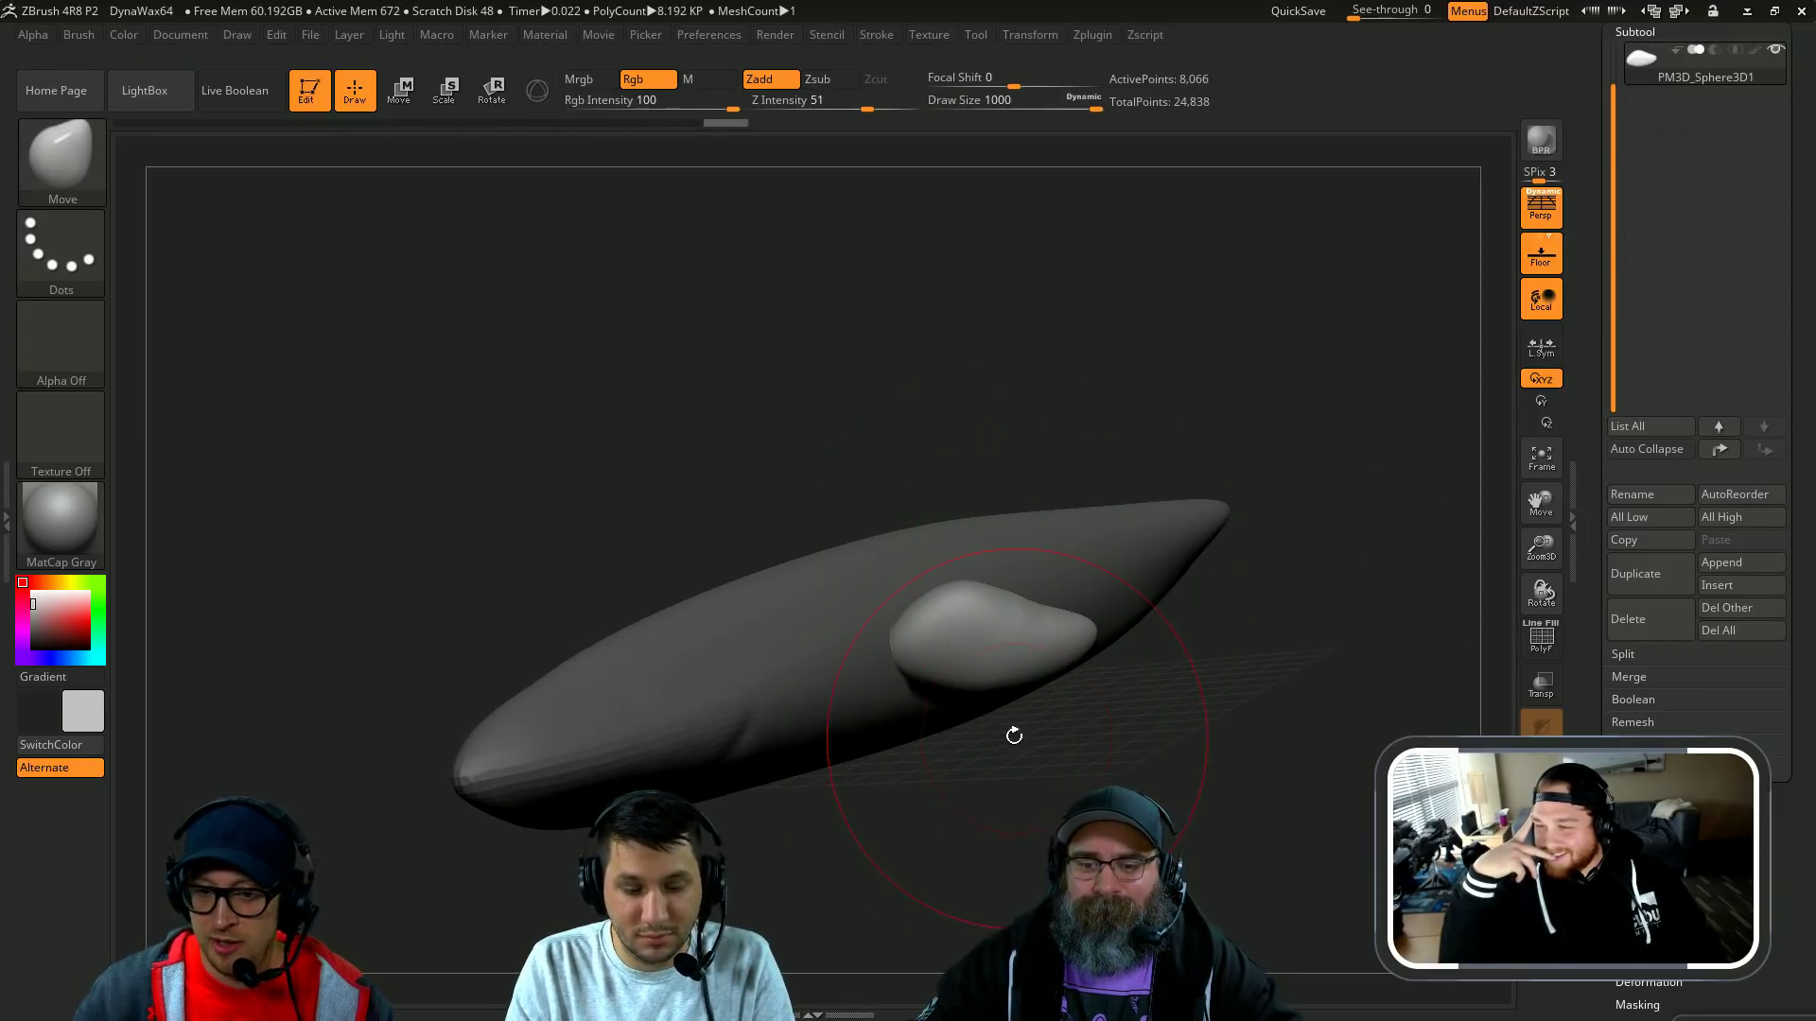
{"action": "left_click_drag", "start_coordinate": [1228, 672], "coordinate": [1150, 510]}
{"action": "key", "text": "shift"}
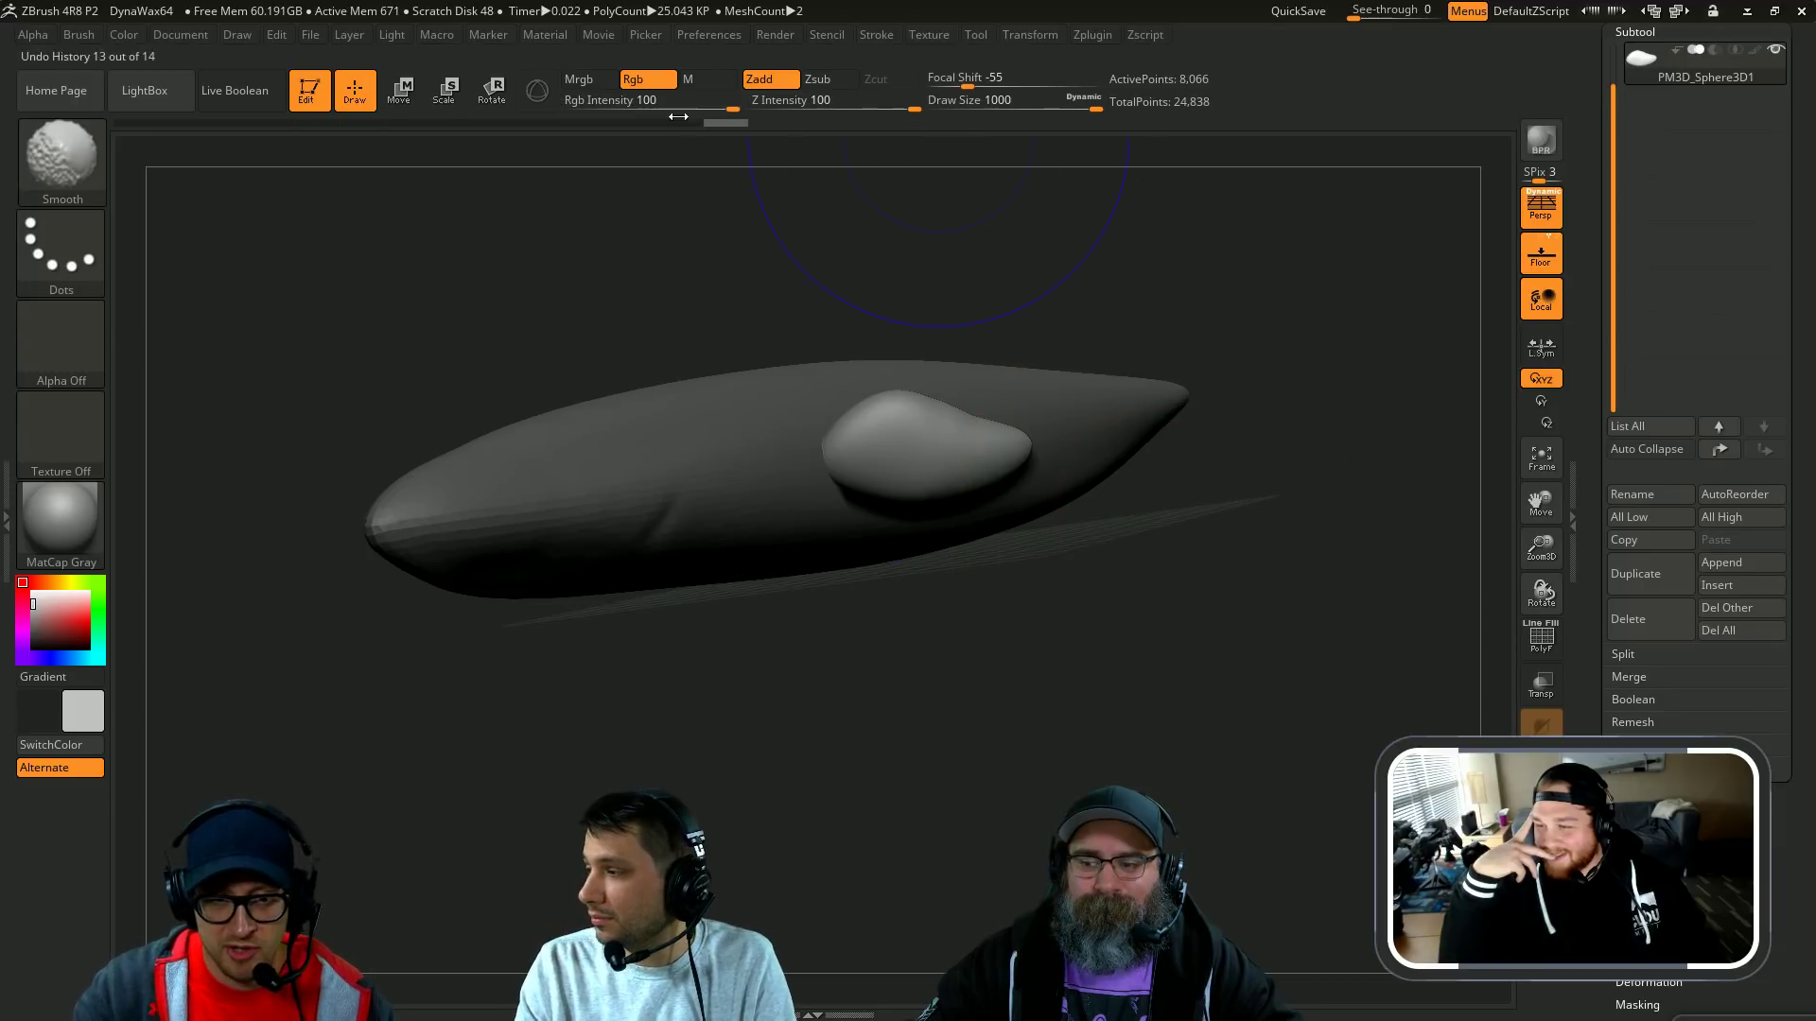
{"action": "left_click_drag", "start_coordinate": [1188, 436], "coordinate": [1135, 449]}
{"action": "key", "text": "shift"}
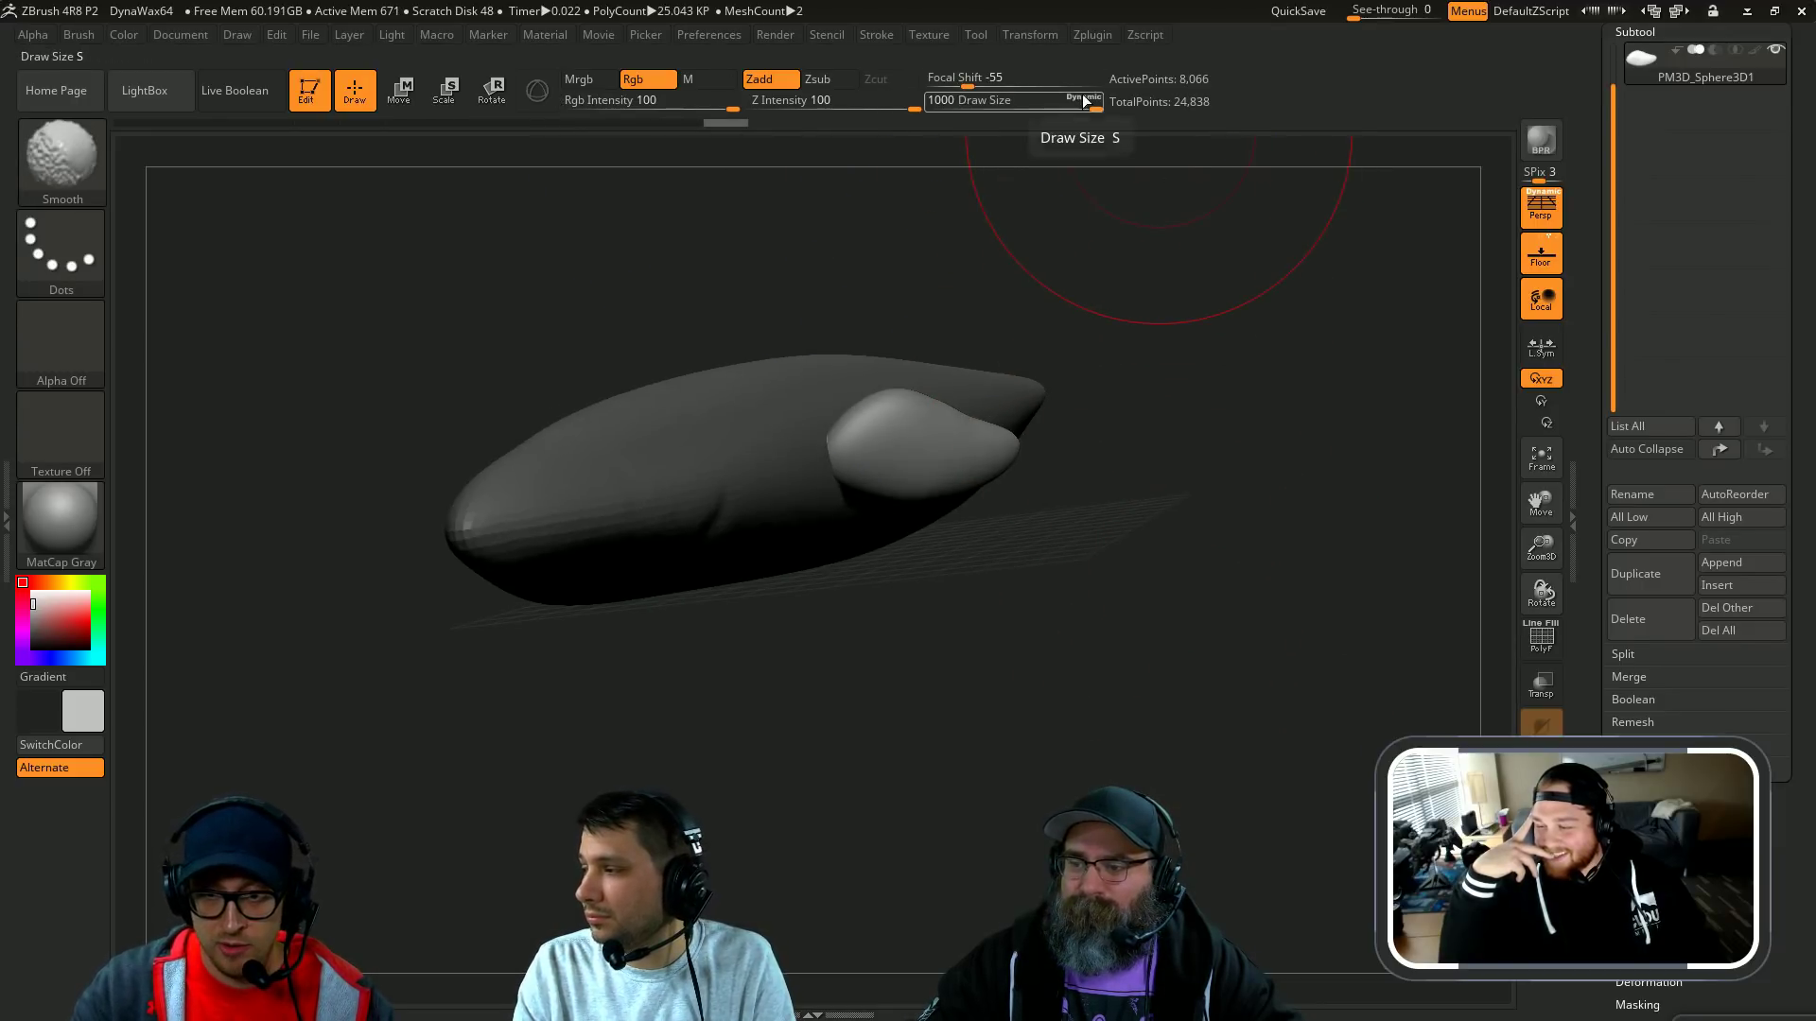
{"action": "left_click", "coordinate": [1083, 99]}
{"action": "key", "text": "shift"}
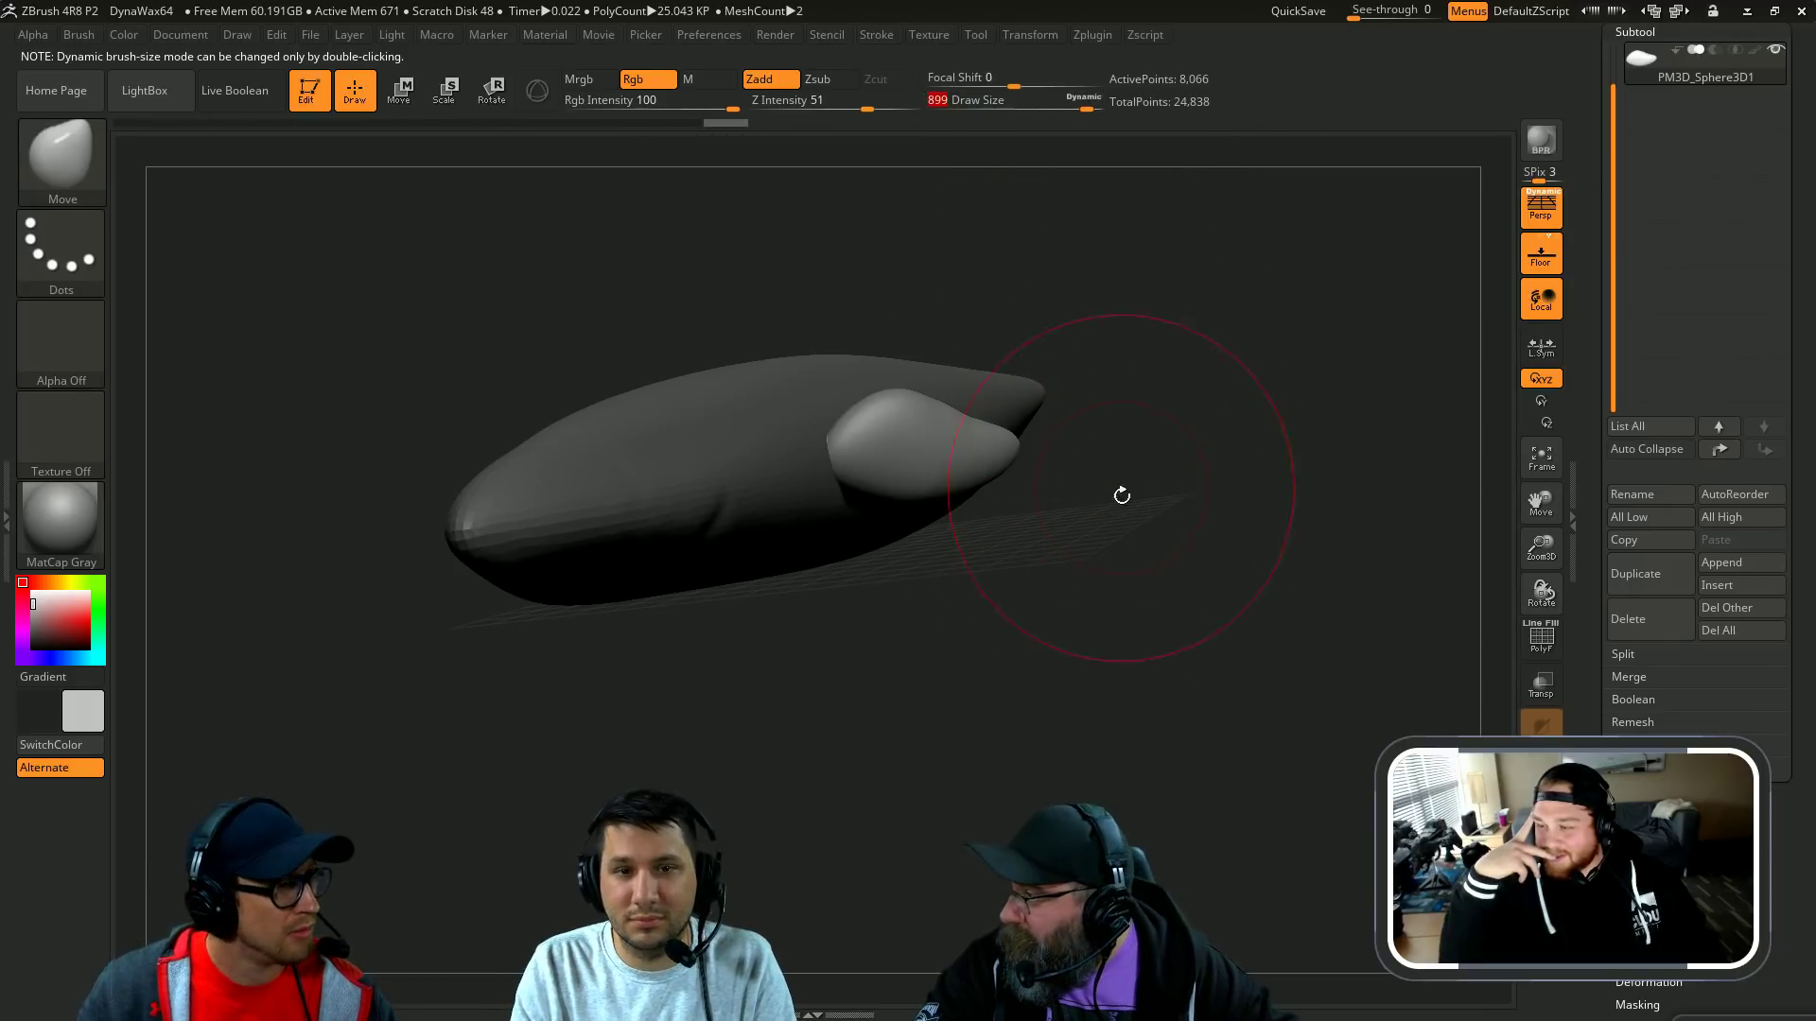
{"action": "key", "text": "s"}
{"action": "left_click", "coordinate": [1029, 550]}
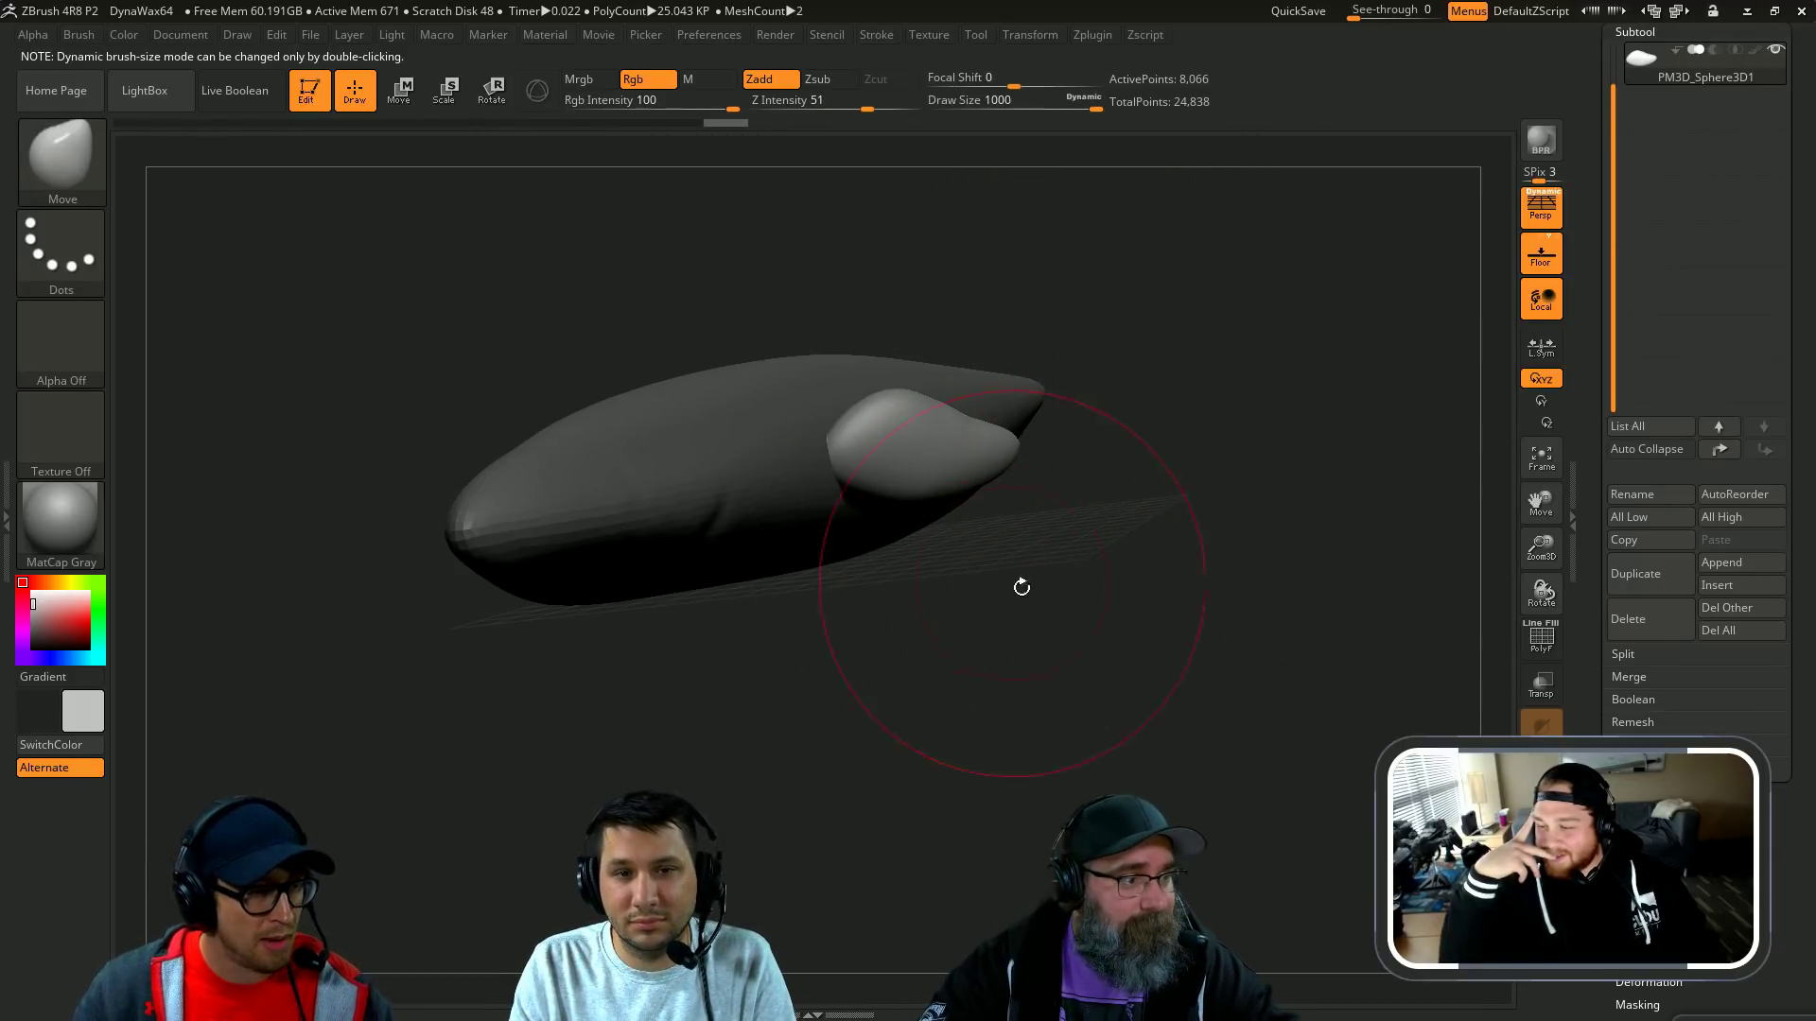
{"action": "left_click_drag", "start_coordinate": [1021, 588], "coordinate": [1070, 625]}
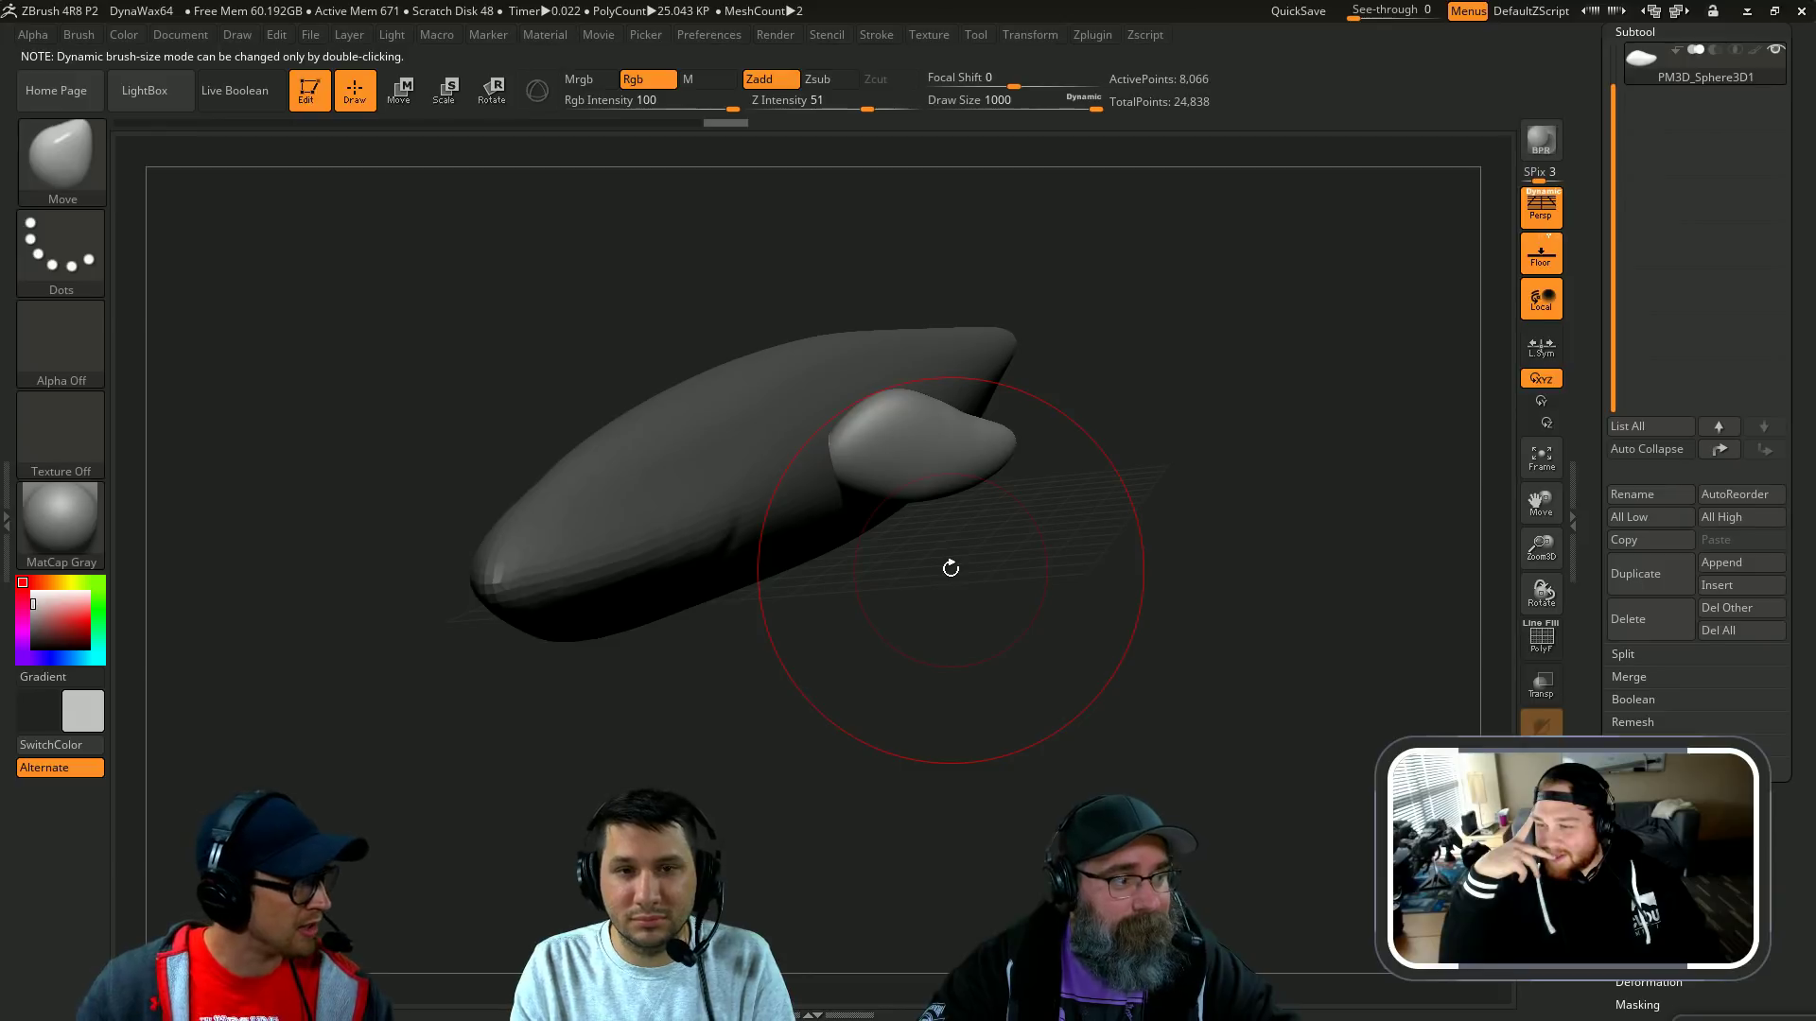
{"action": "mouse_move", "coordinate": [1023, 536]}
{"action": "left_mouse_down"}
{"action": "mouse_move", "coordinate": [1003, 582]}
{"action": "mouse_move", "coordinate": [950, 510]}
{"action": "left_mouse_up"}
{"action": "key", "text": "s"}
Step: Move the flipper forward and lower along the body's side with the Transpose line, and return to Draw mode
{"action": "left_click_drag", "start_coordinate": [1042, 568], "coordinate": [983, 530], "text": "shift"}
{"action": "key", "text": "w"}
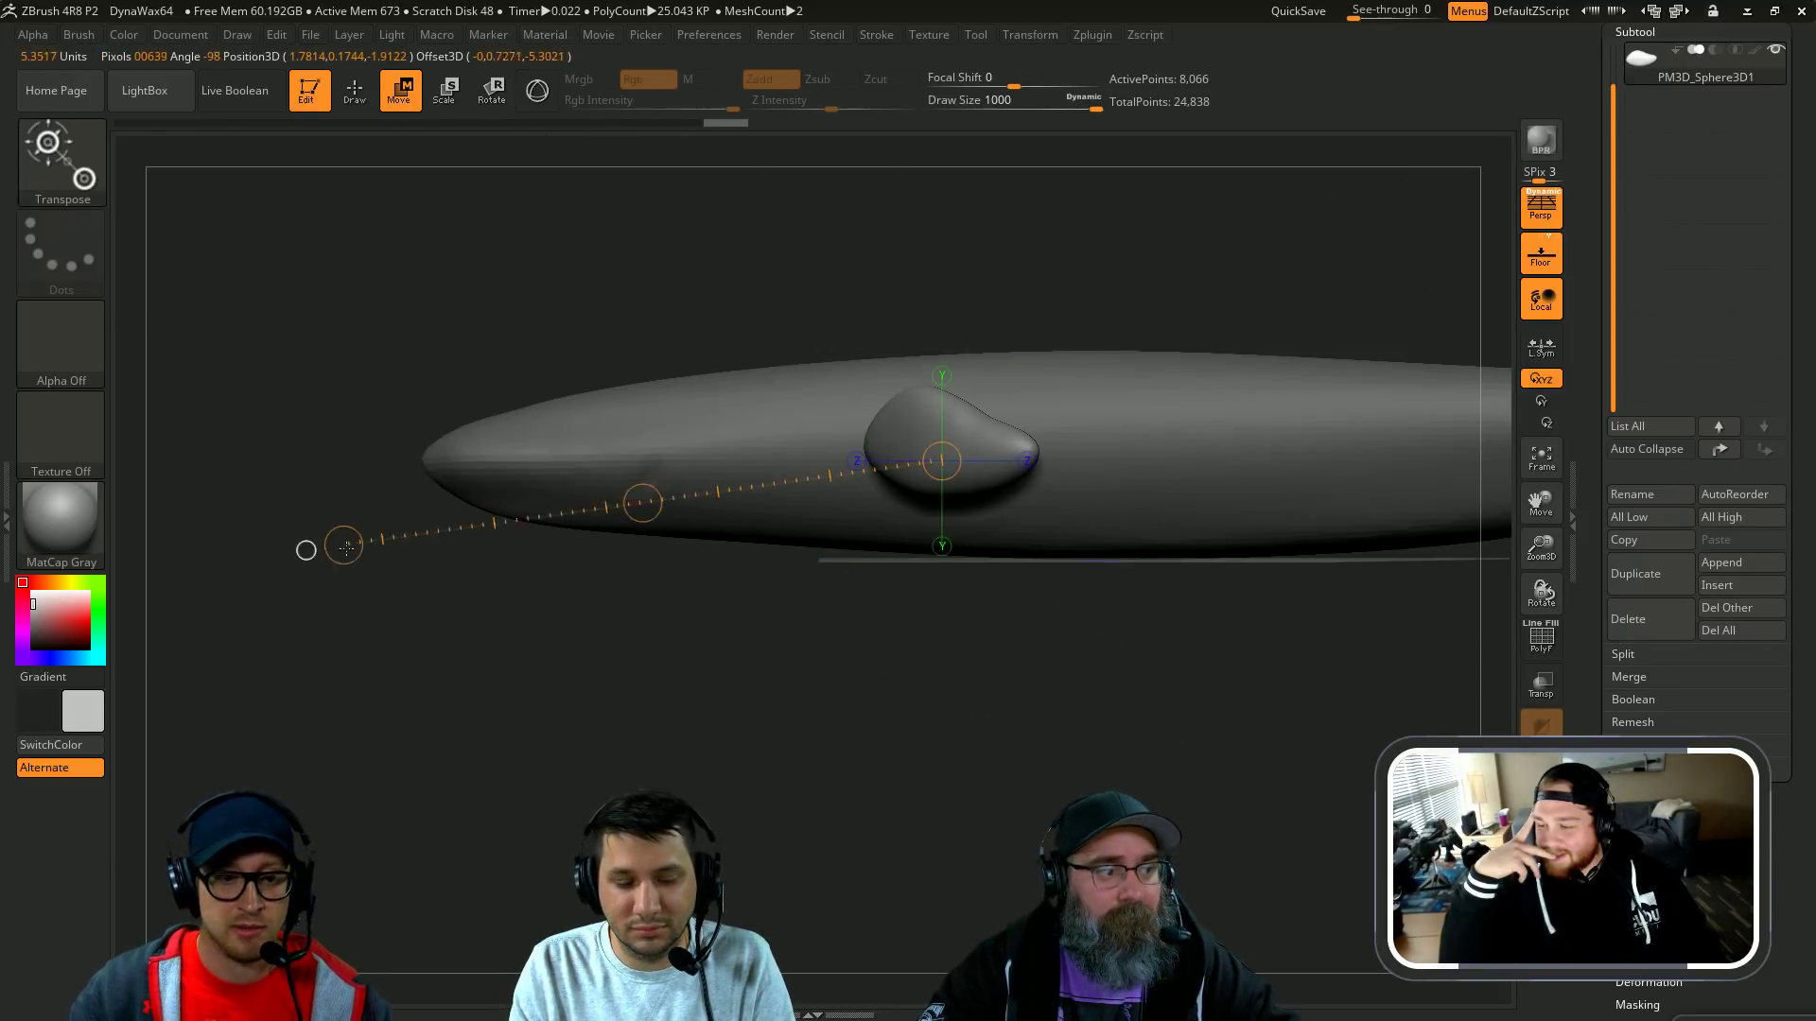
{"action": "left_click_drag", "start_coordinate": [346, 548], "coordinate": [347, 551]}
{"action": "left_click_drag", "start_coordinate": [644, 507], "coordinate": [542, 555]}
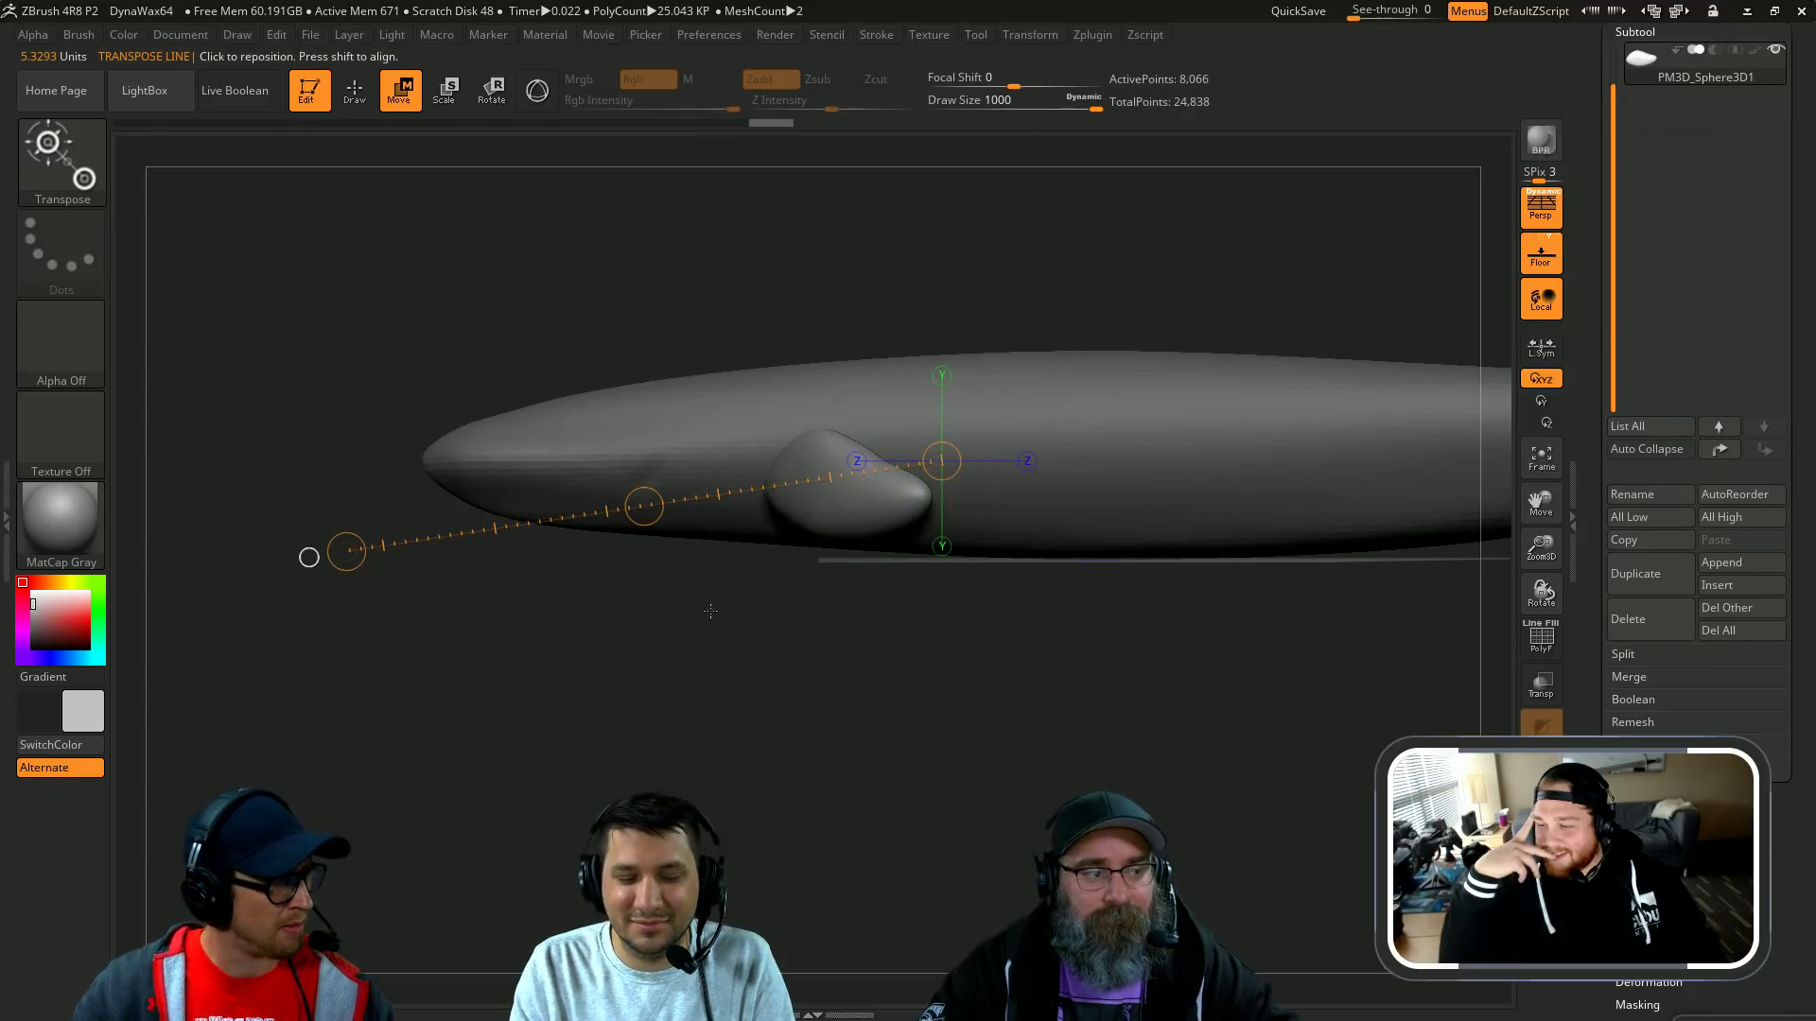
{"action": "mouse_move", "coordinate": [711, 610]}
{"action": "left_mouse_down"}
{"action": "mouse_move", "coordinate": [854, 615]}
{"action": "mouse_move", "coordinate": [882, 640]}
{"action": "left_mouse_up"}
{"action": "key", "text": "q"}
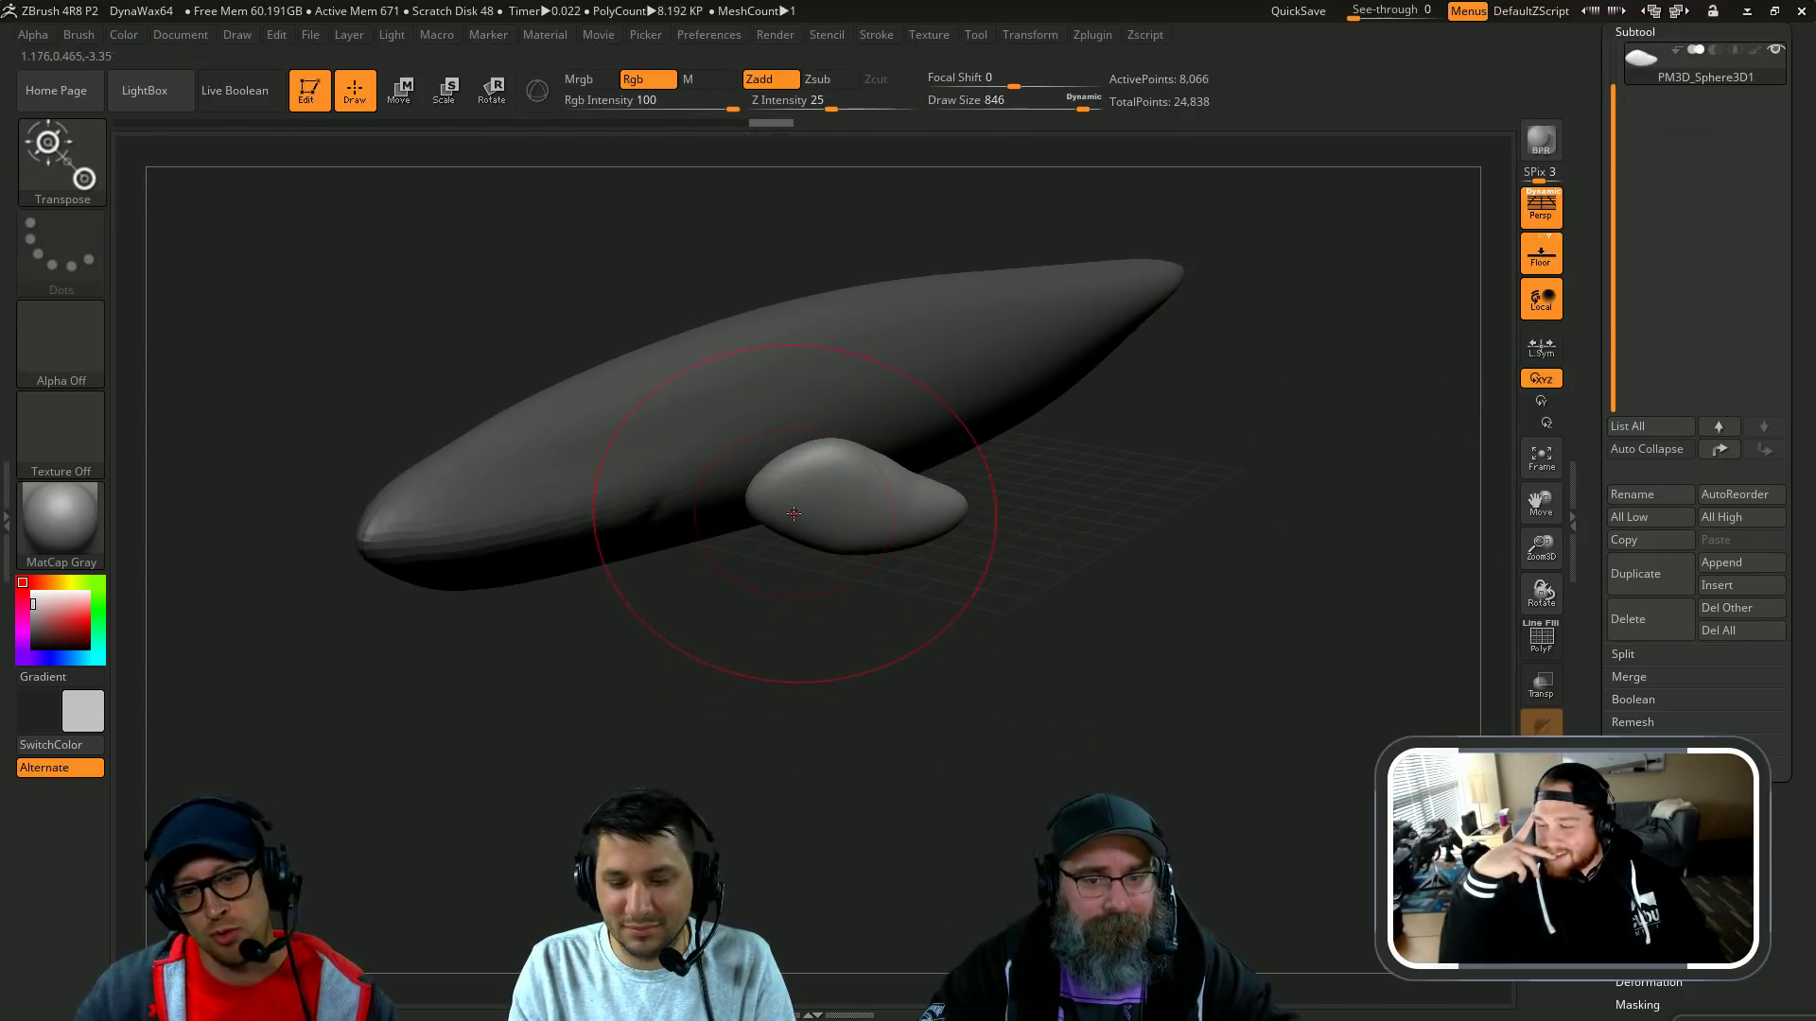
Step: Try to reshape the flipper with a Move brush stroke and undo it
{"action": "left_click_drag", "start_coordinate": [778, 505], "coordinate": [842, 544]}
{"action": "key", "text": "ctrl+z"}
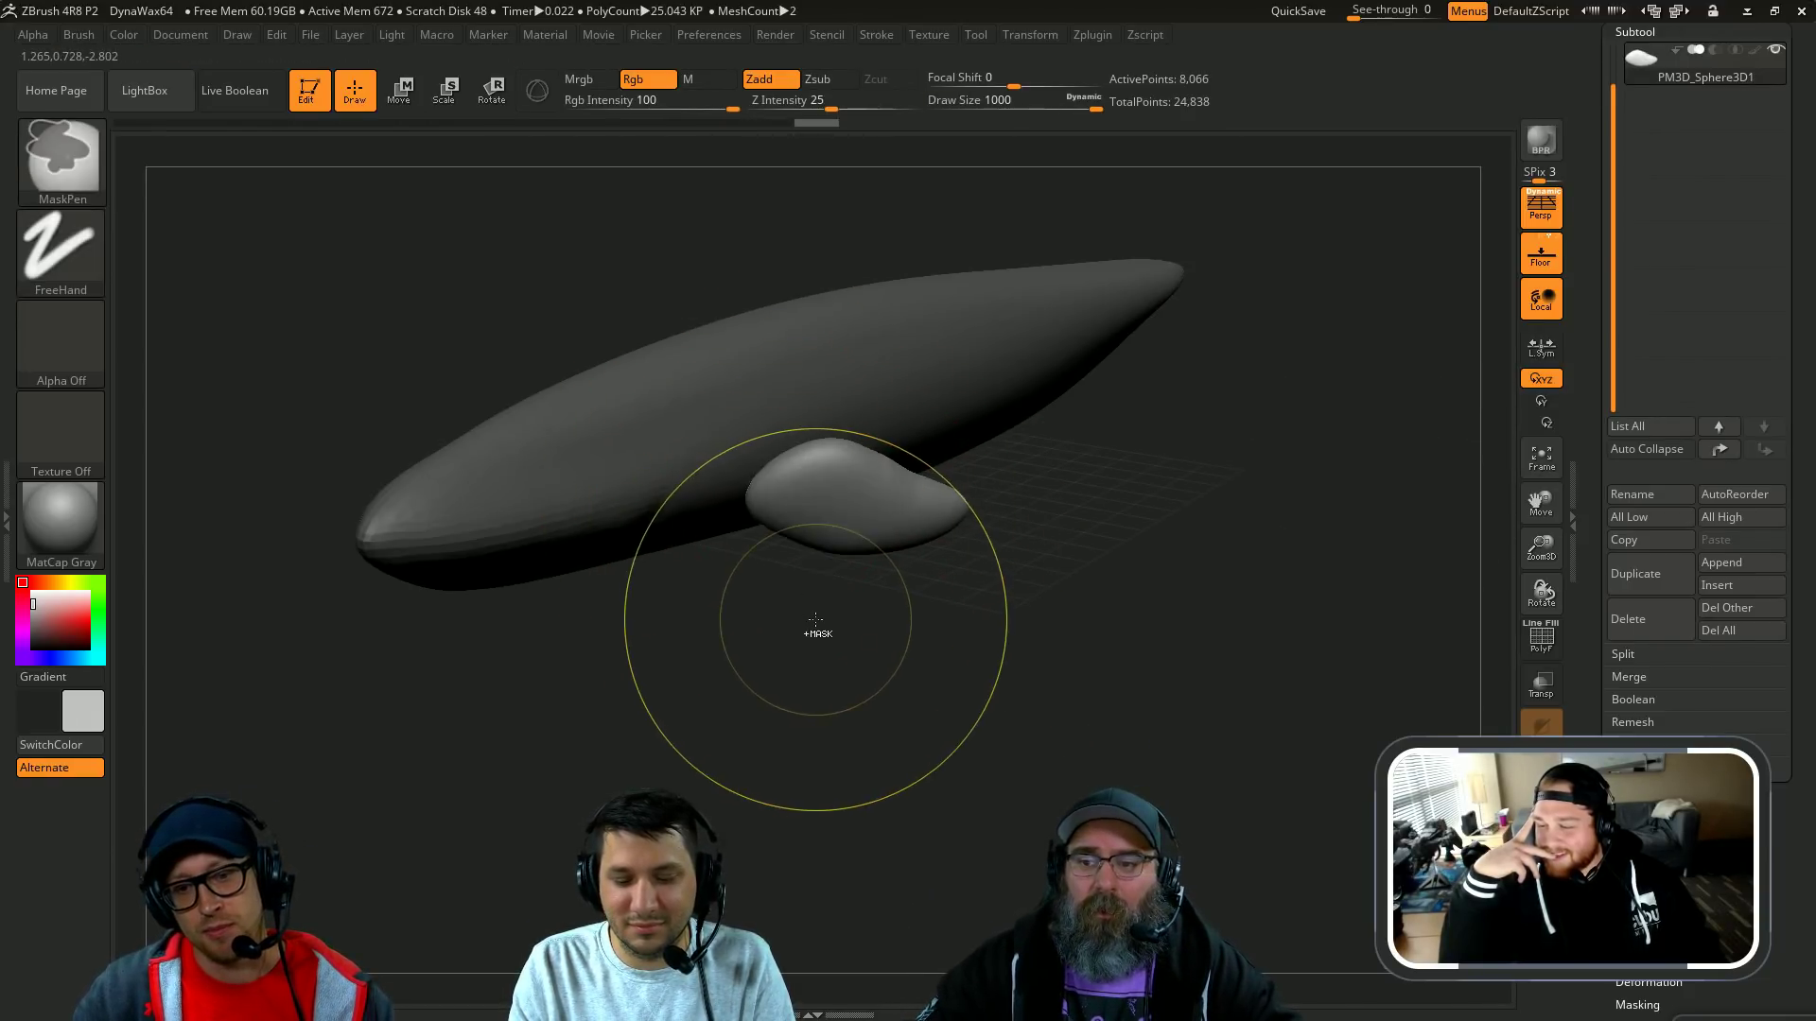
{"action": "key", "text": "w"}
{"action": "left_click_drag", "start_coordinate": [817, 621], "coordinate": [824, 637]}
{"action": "key", "text": "q"}
Step: Mirror the flipper across the X axis with SubTool Master, merging the copy into one subtool
{"action": "left_click", "coordinate": [1097, 35]}
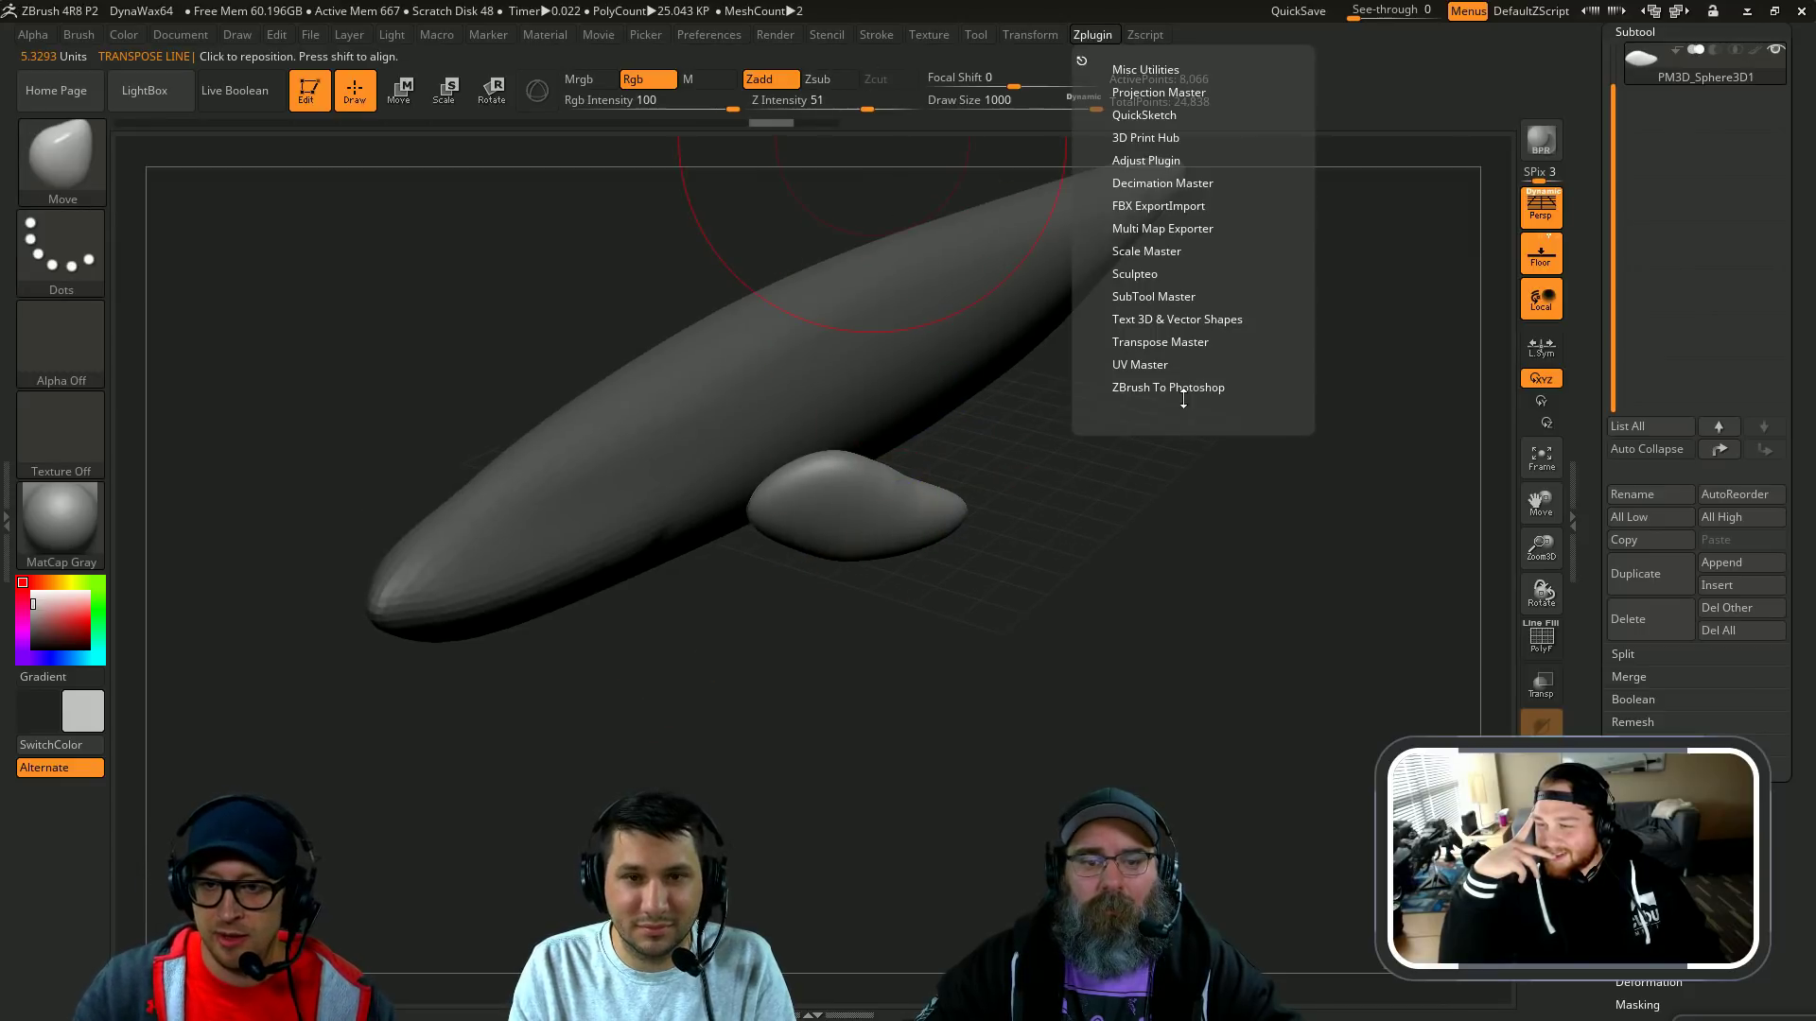
{"action": "left_click", "coordinate": [1152, 298]}
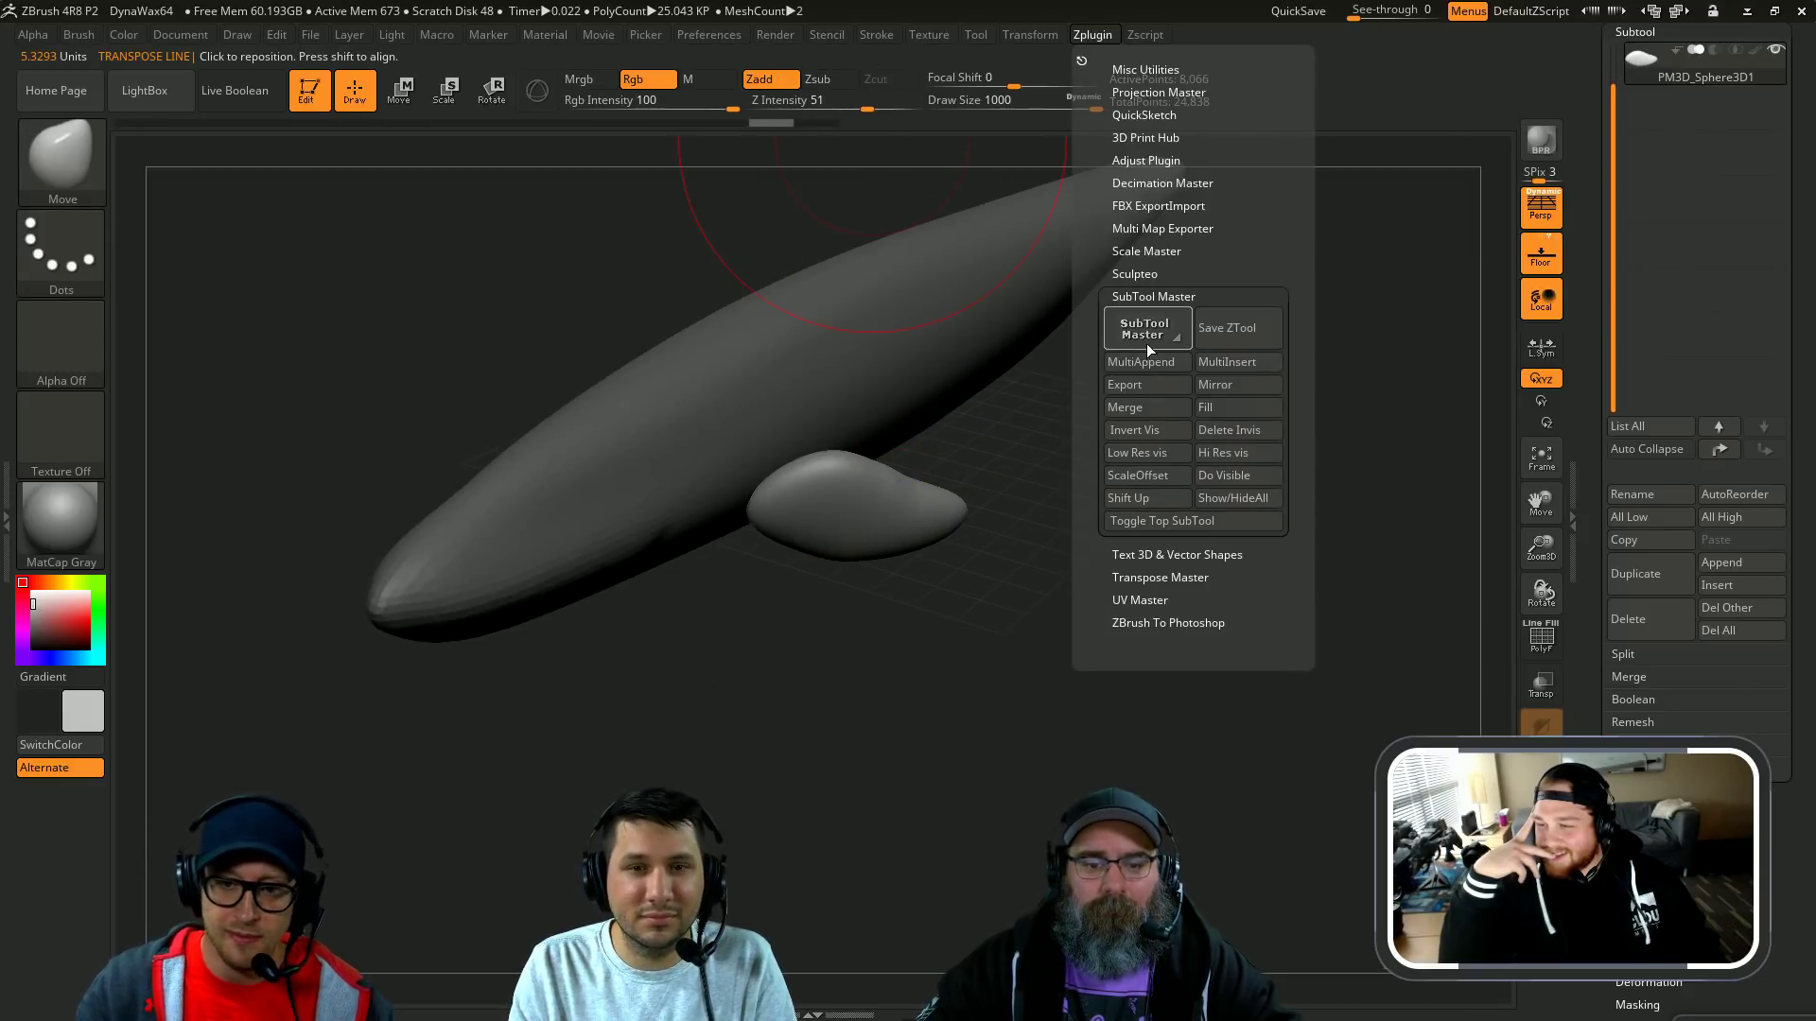
{"action": "left_click", "coordinate": [1239, 388]}
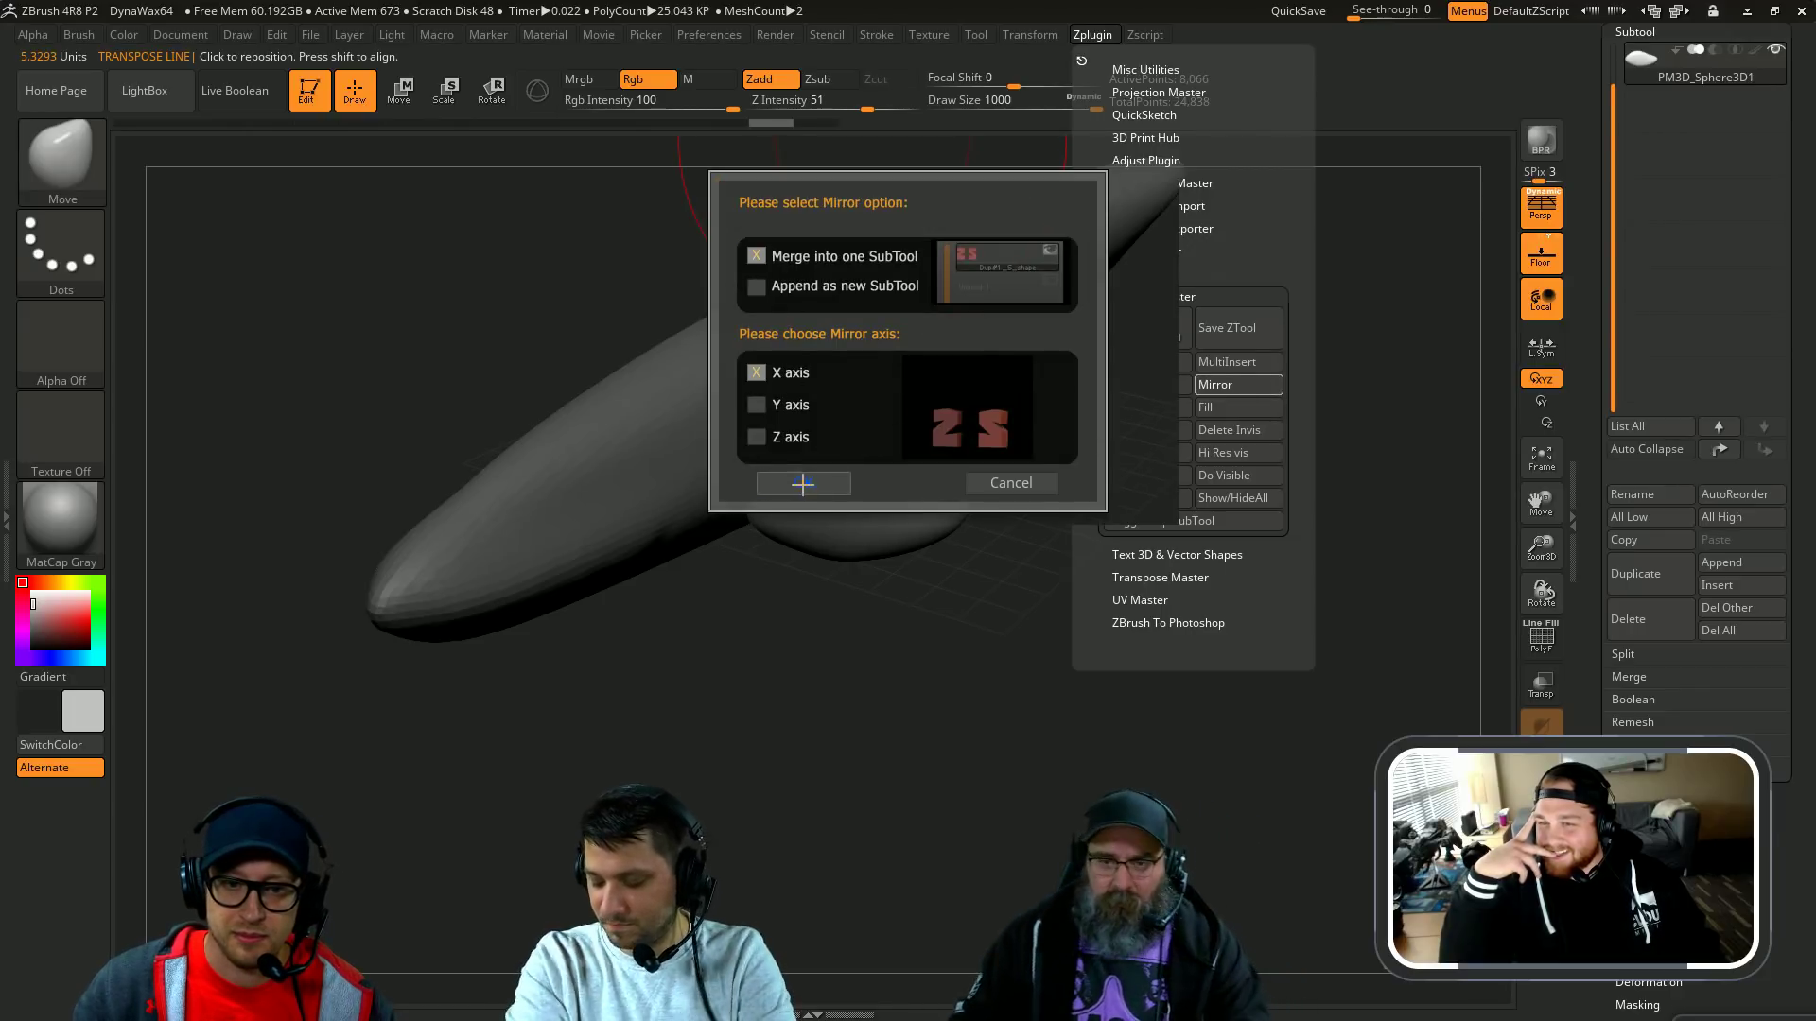
{"action": "left_click", "coordinate": [803, 484]}
Step: Adjust the mirrored flippers' shape where they meet the body with the Move brush at a reduced draw size
{"action": "left_click_drag", "start_coordinate": [1163, 470], "coordinate": [1090, 453]}
{"action": "left_click_drag", "start_coordinate": [586, 691], "coordinate": [711, 705]}
{"action": "left_click_drag", "start_coordinate": [734, 602], "coordinate": [813, 604]}
{"action": "key", "text": "bracketleft"}
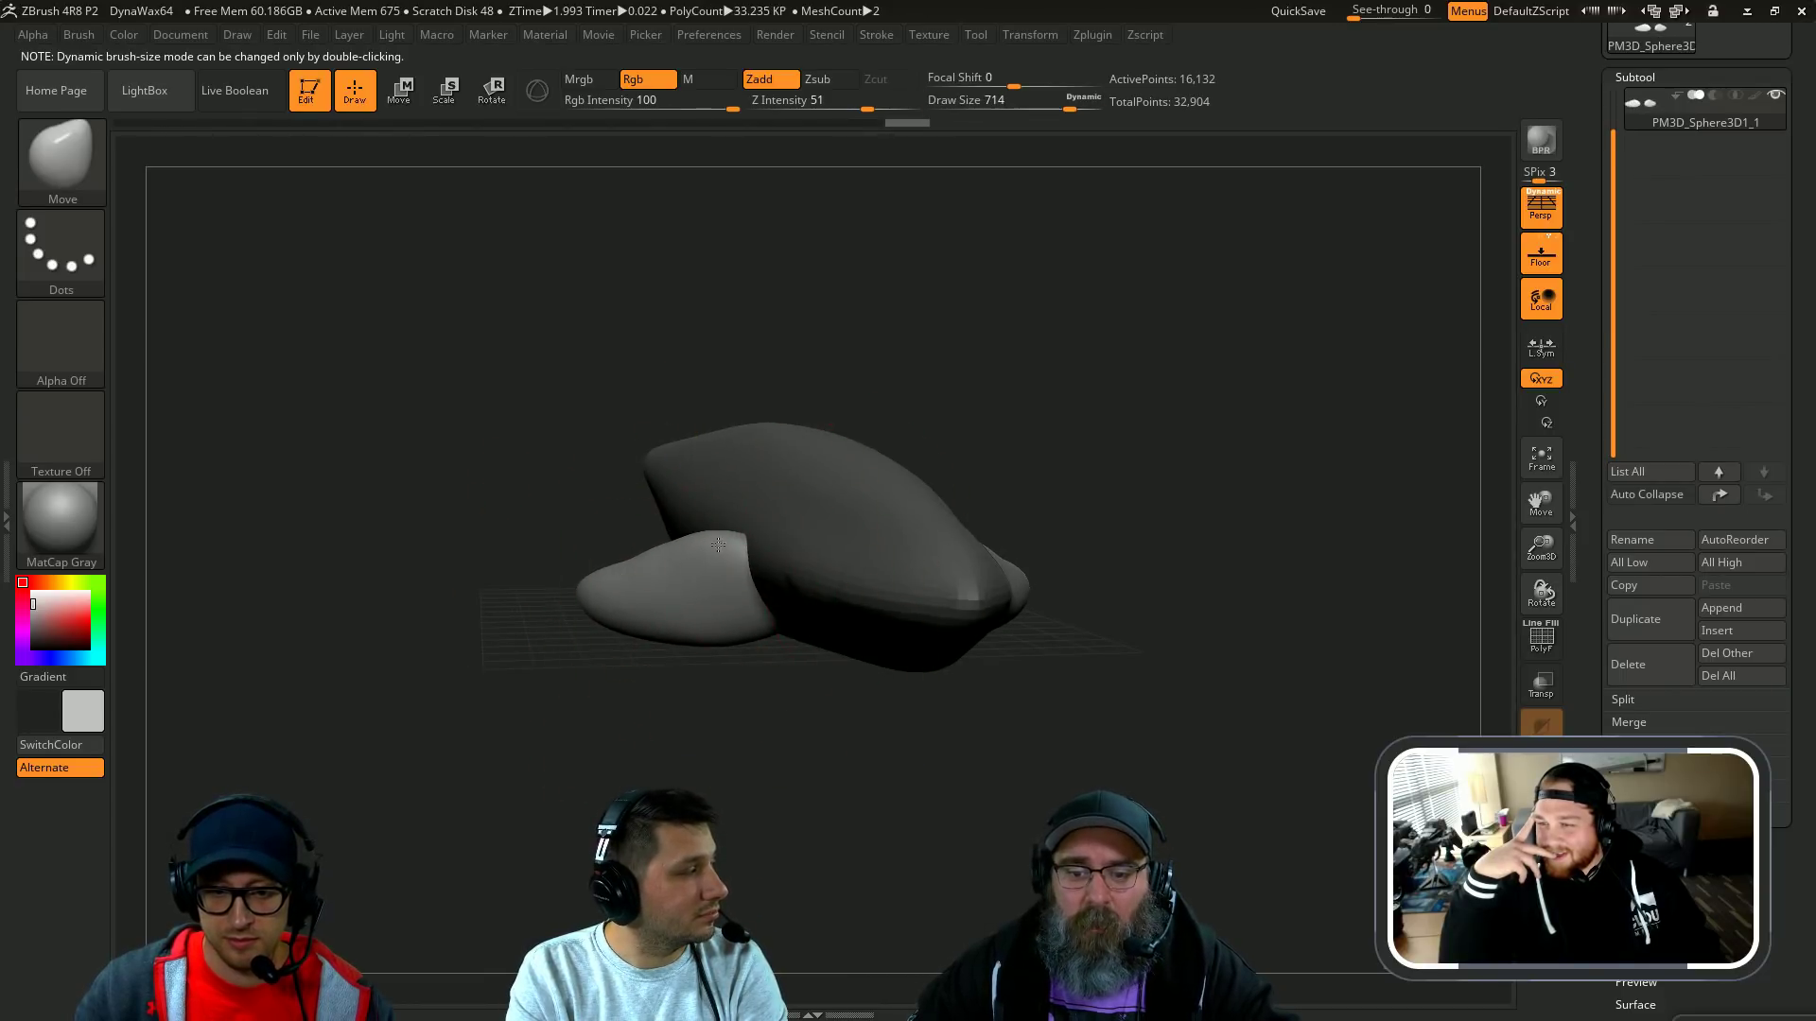
{"action": "left_click_drag", "start_coordinate": [712, 717], "coordinate": [738, 637]}
{"action": "key", "text": "bracketright"}
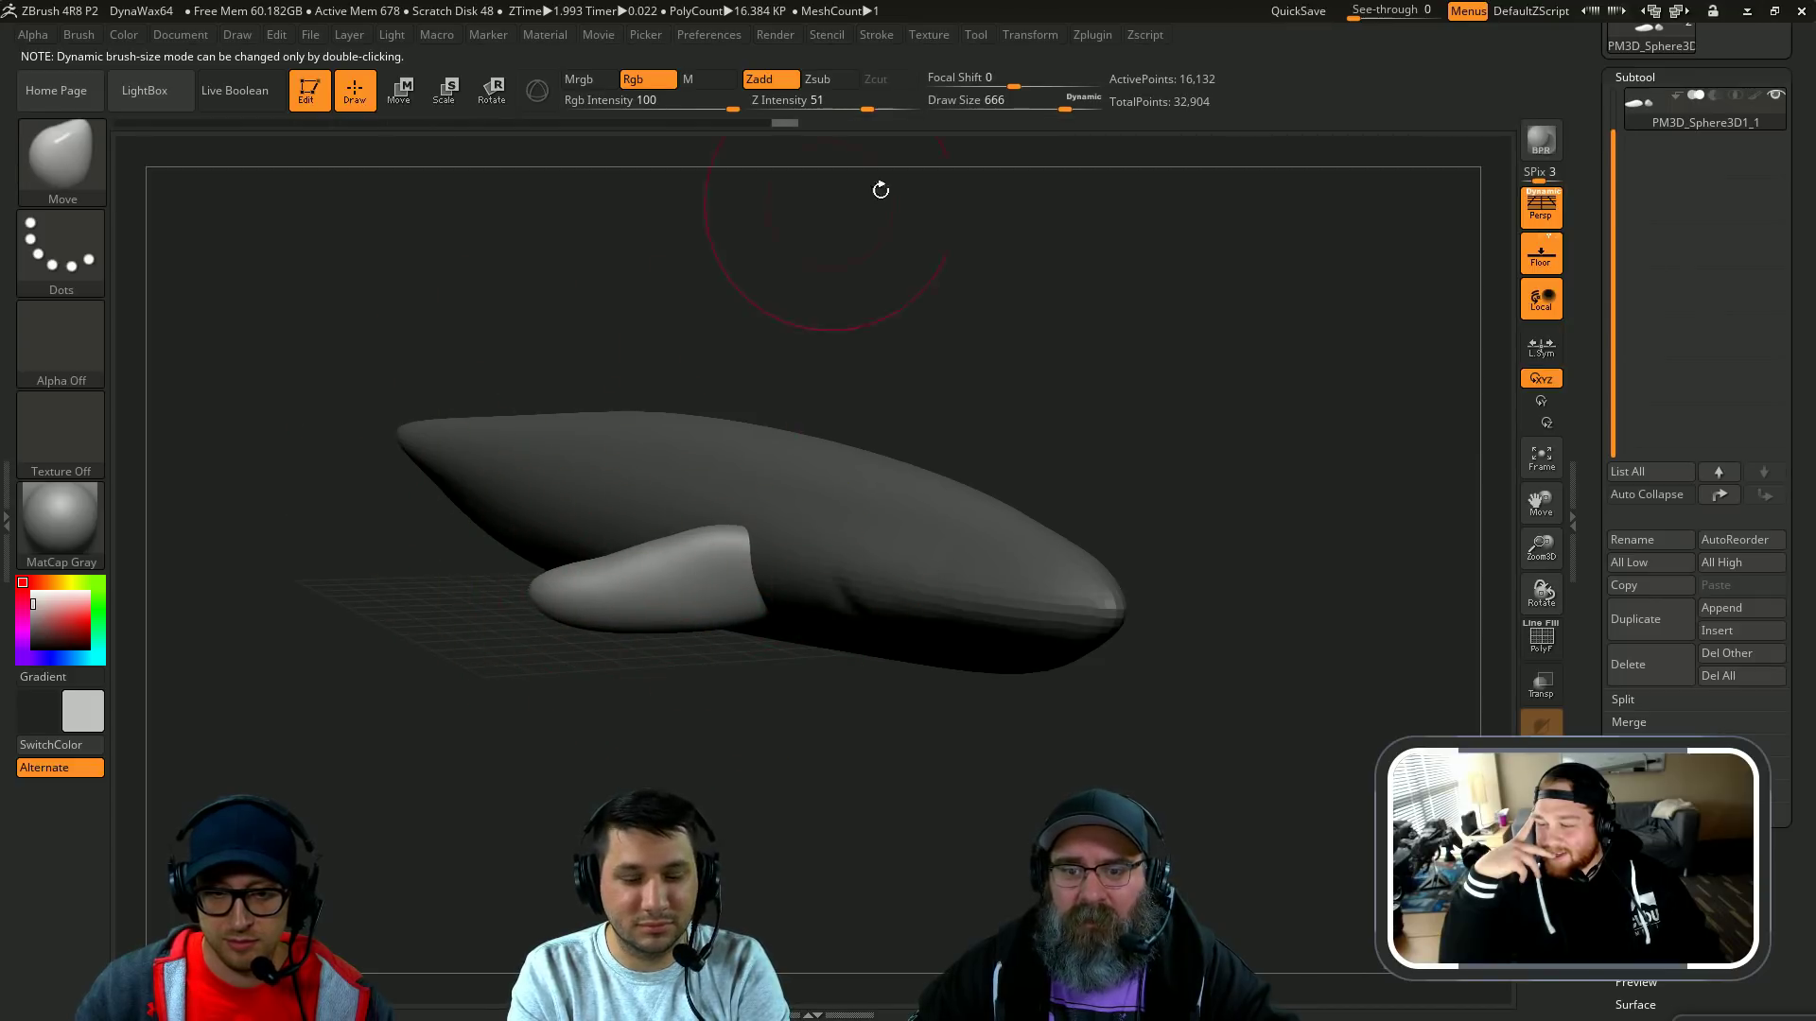
Step: Duplicate the flipper pair subtool and move the copy along the body to the tail end
{"action": "left_click", "coordinate": [1676, 623]}
{"action": "left_click_drag", "start_coordinate": [1220, 247], "coordinate": [1005, 640]}
{"action": "key", "text": "w"}
{"action": "left_click_drag", "start_coordinate": [762, 726], "coordinate": [759, 391]}
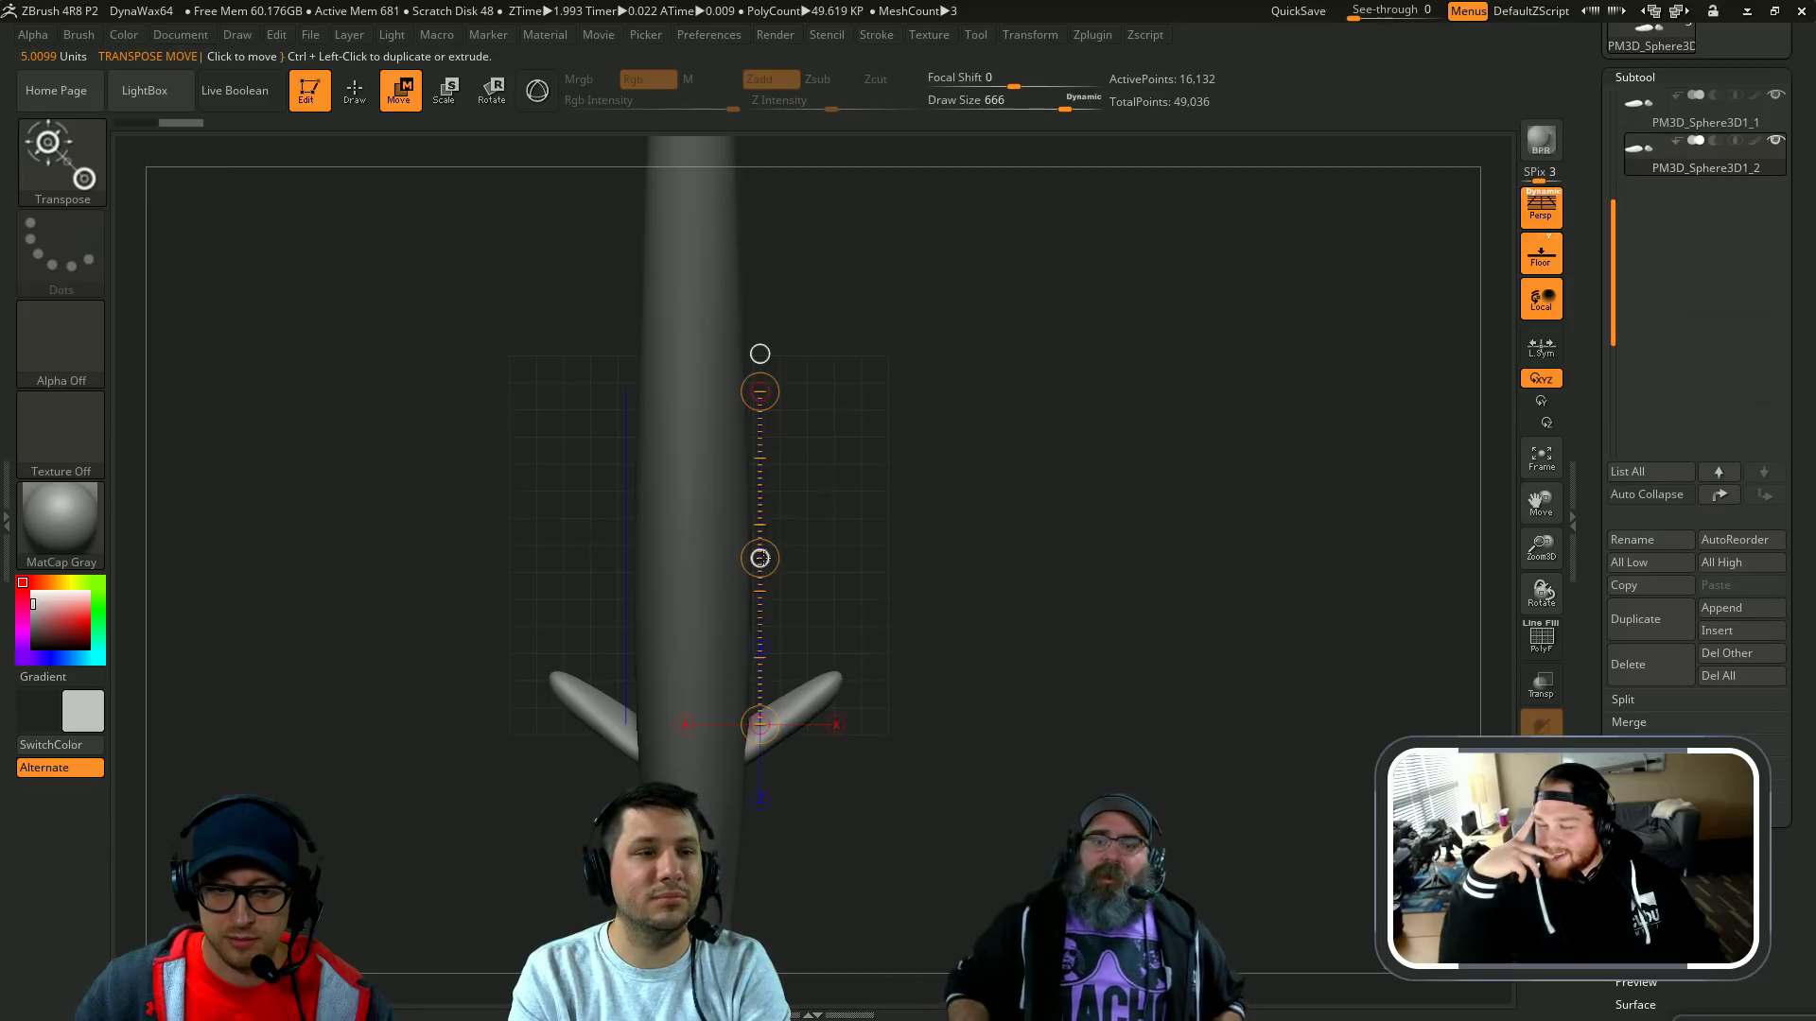
{"action": "left_click_drag", "start_coordinate": [762, 558], "coordinate": [762, 147], "text": "shift"}
{"action": "left_click_drag", "start_coordinate": [979, 309], "coordinate": [979, 599], "text": "alt"}
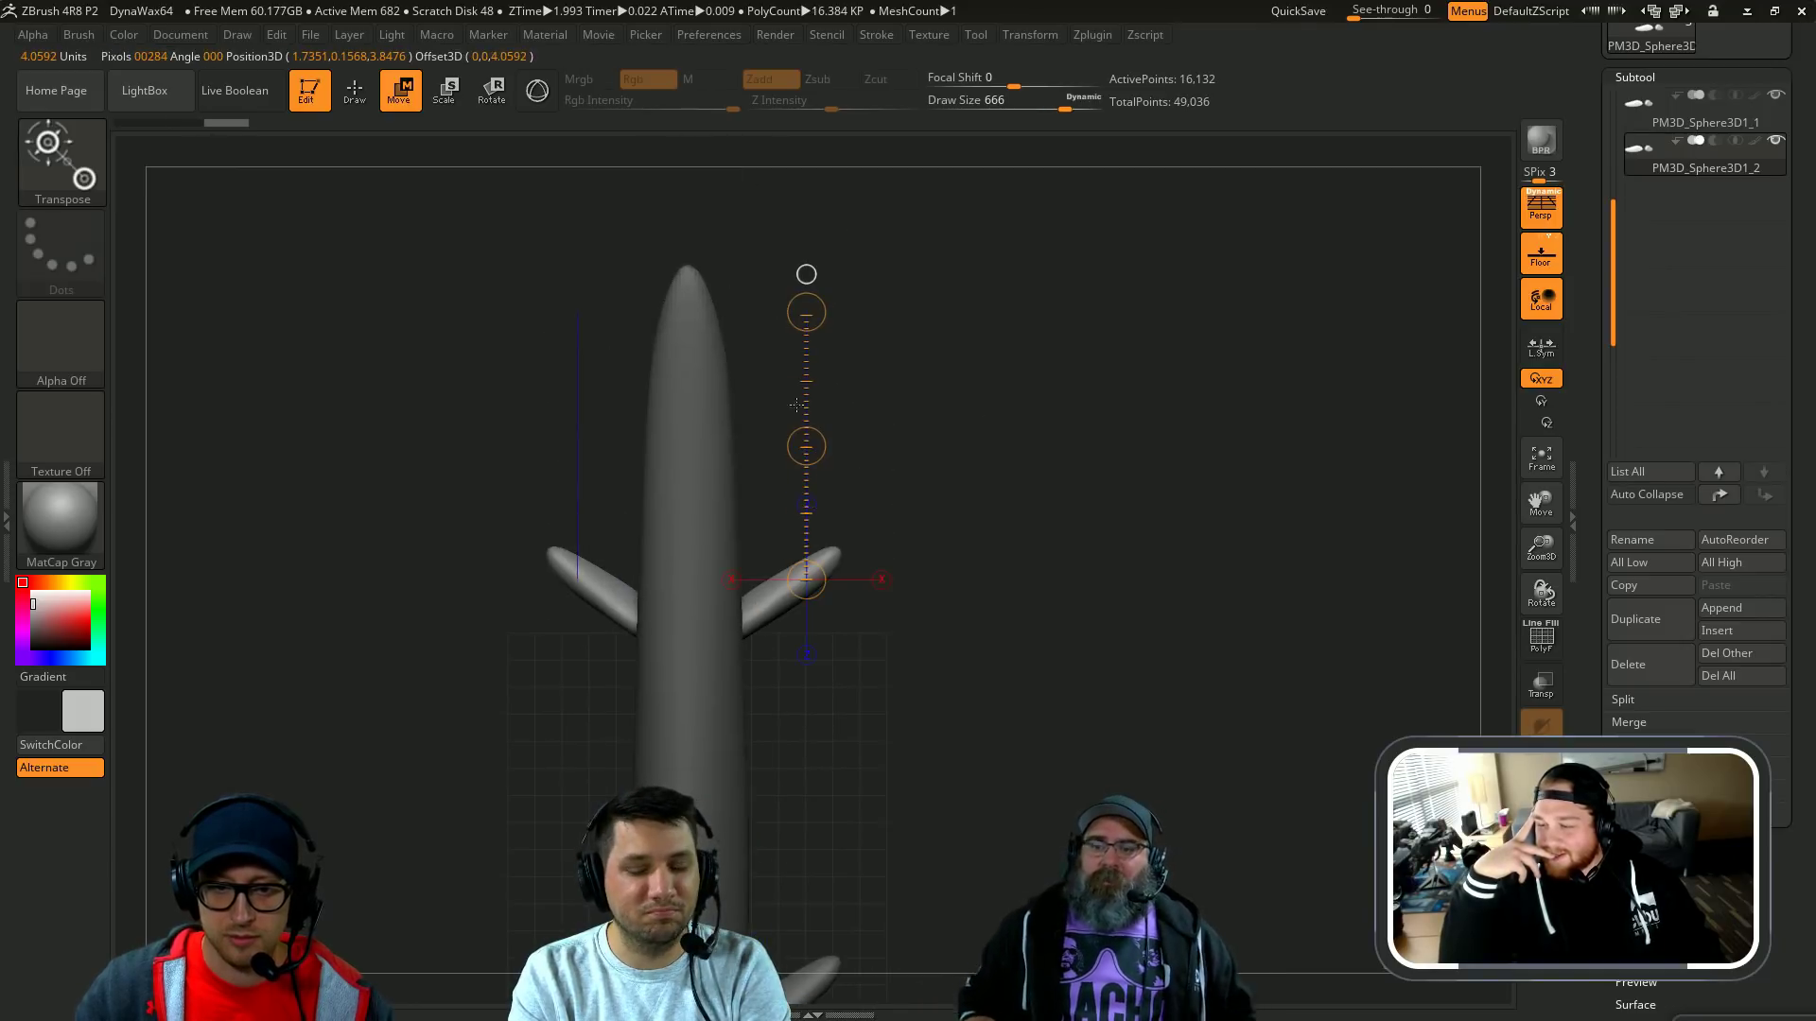
{"action": "left_click_drag", "start_coordinate": [806, 438], "coordinate": [806, 152], "text": "shift"}
{"action": "left_click_drag", "start_coordinate": [1061, 369], "coordinate": [1037, 393]}
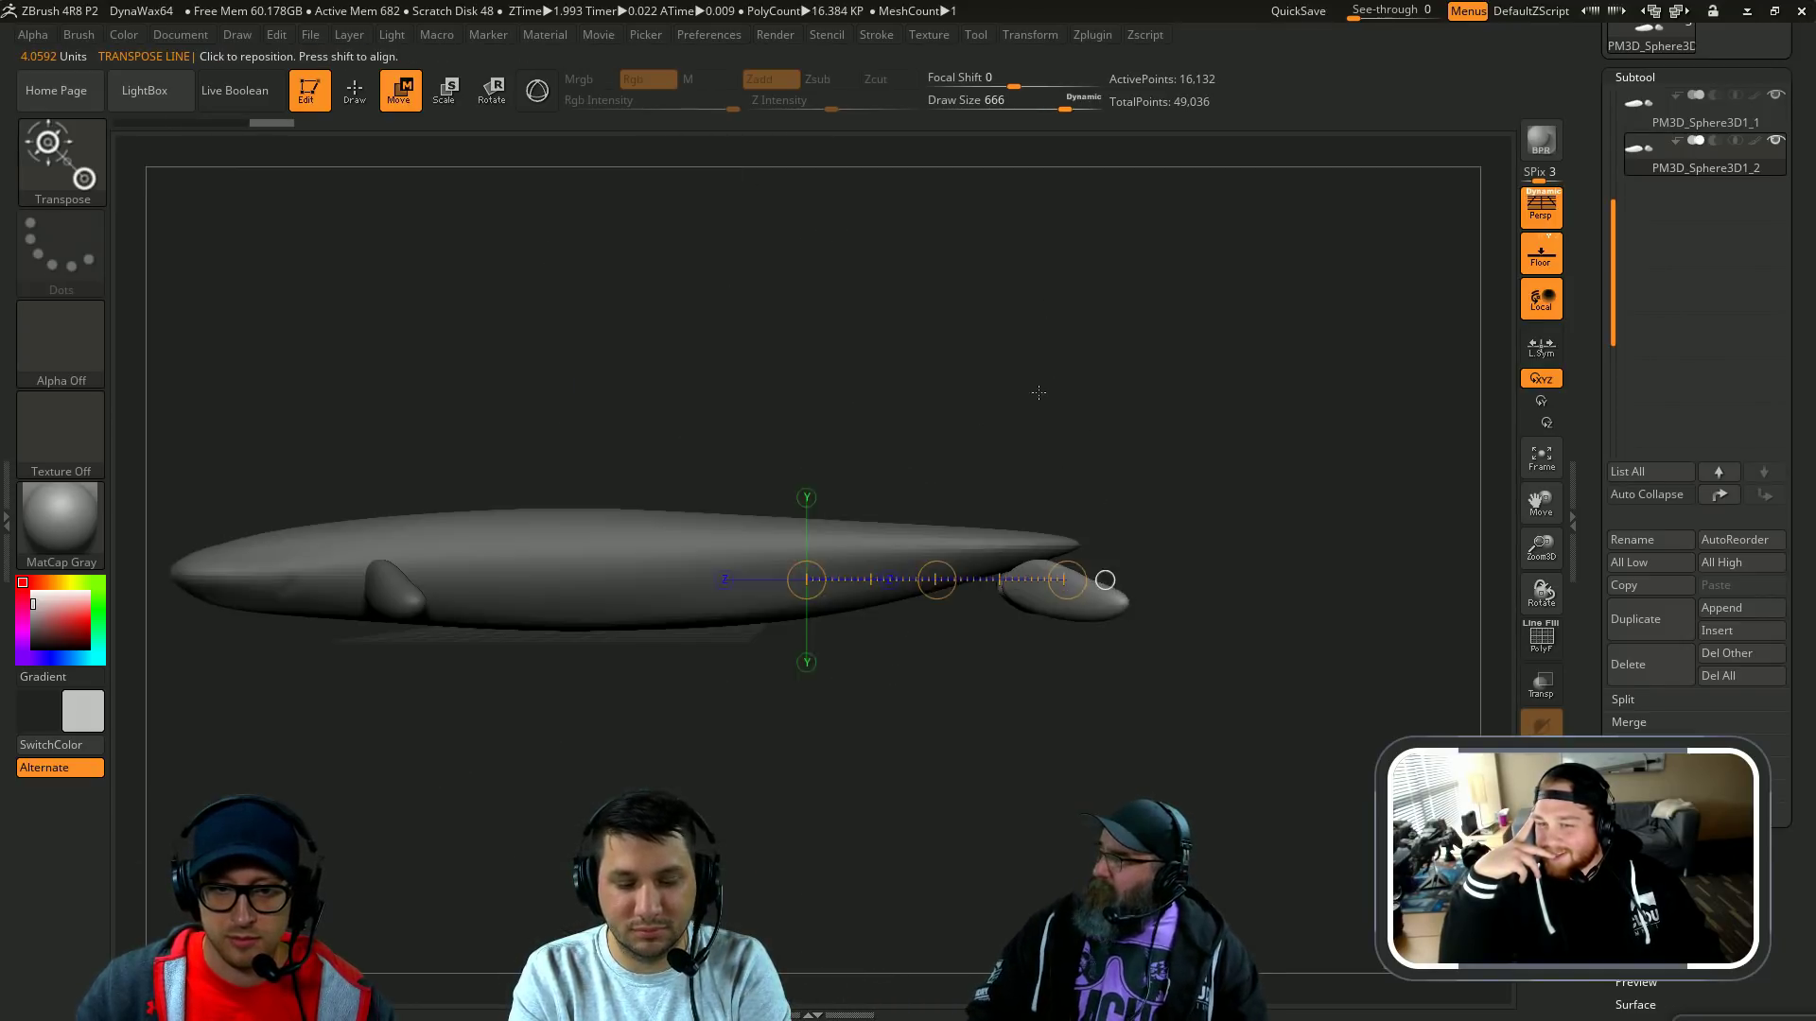
{"action": "left_click_drag", "start_coordinate": [1182, 431], "coordinate": [936, 422], "text": "alt"}
Step: Rotate the duplicated rear fins with the Transpose line so they spread outward from the tail like flukes
{"action": "key", "text": "r"}
{"action": "left_click_drag", "start_coordinate": [1160, 559], "coordinate": [1080, 718]}
{"action": "left_click_drag", "start_coordinate": [1080, 718], "coordinate": [1140, 776], "text": "alt"}
{"action": "left_click_drag", "start_coordinate": [965, 607], "coordinate": [1062, 649]}
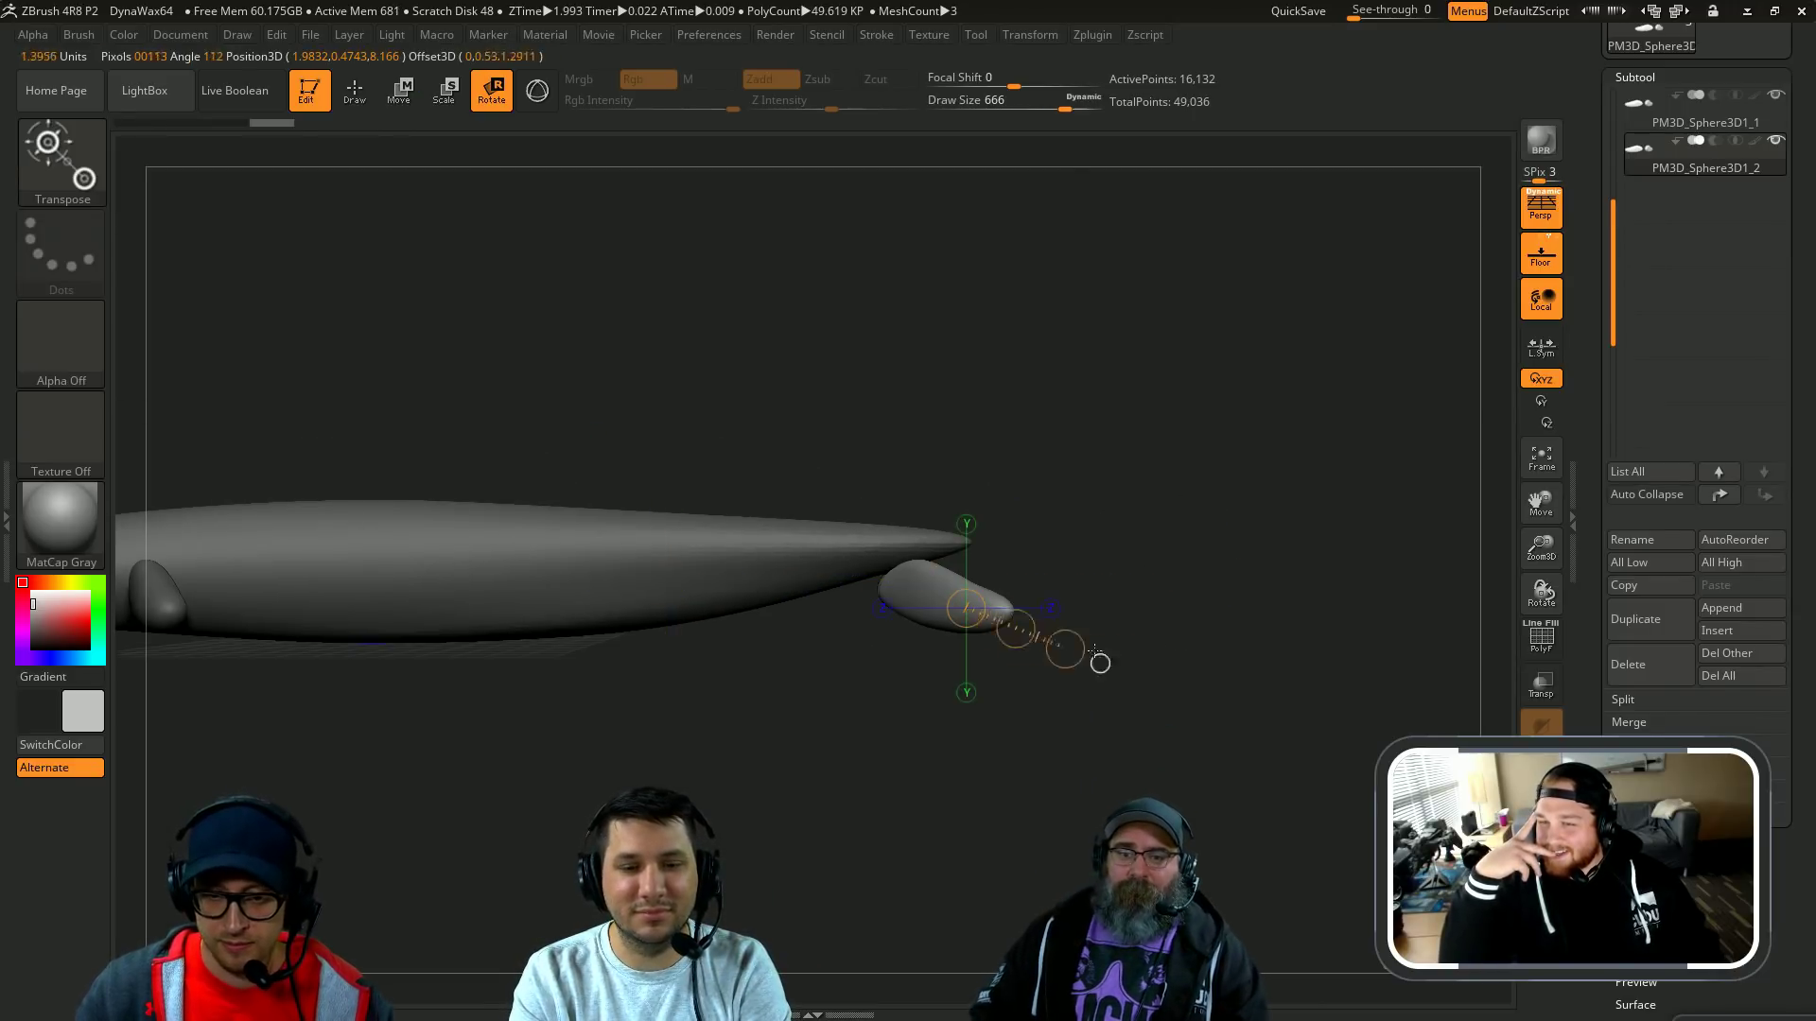
{"action": "left_click", "coordinate": [1098, 661]}
{"action": "mouse_move", "coordinate": [1181, 579]}
{"action": "left_mouse_down"}
{"action": "mouse_move", "coordinate": [1135, 731]}
{"action": "mouse_move", "coordinate": [979, 778]}
{"action": "left_mouse_up"}
{"action": "mouse_move", "coordinate": [972, 591]}
{"action": "left_mouse_down"}
{"action": "mouse_move", "coordinate": [1202, 667]}
{"action": "mouse_move", "coordinate": [1235, 583]}
{"action": "mouse_move", "coordinate": [1226, 732]}
{"action": "left_mouse_up"}
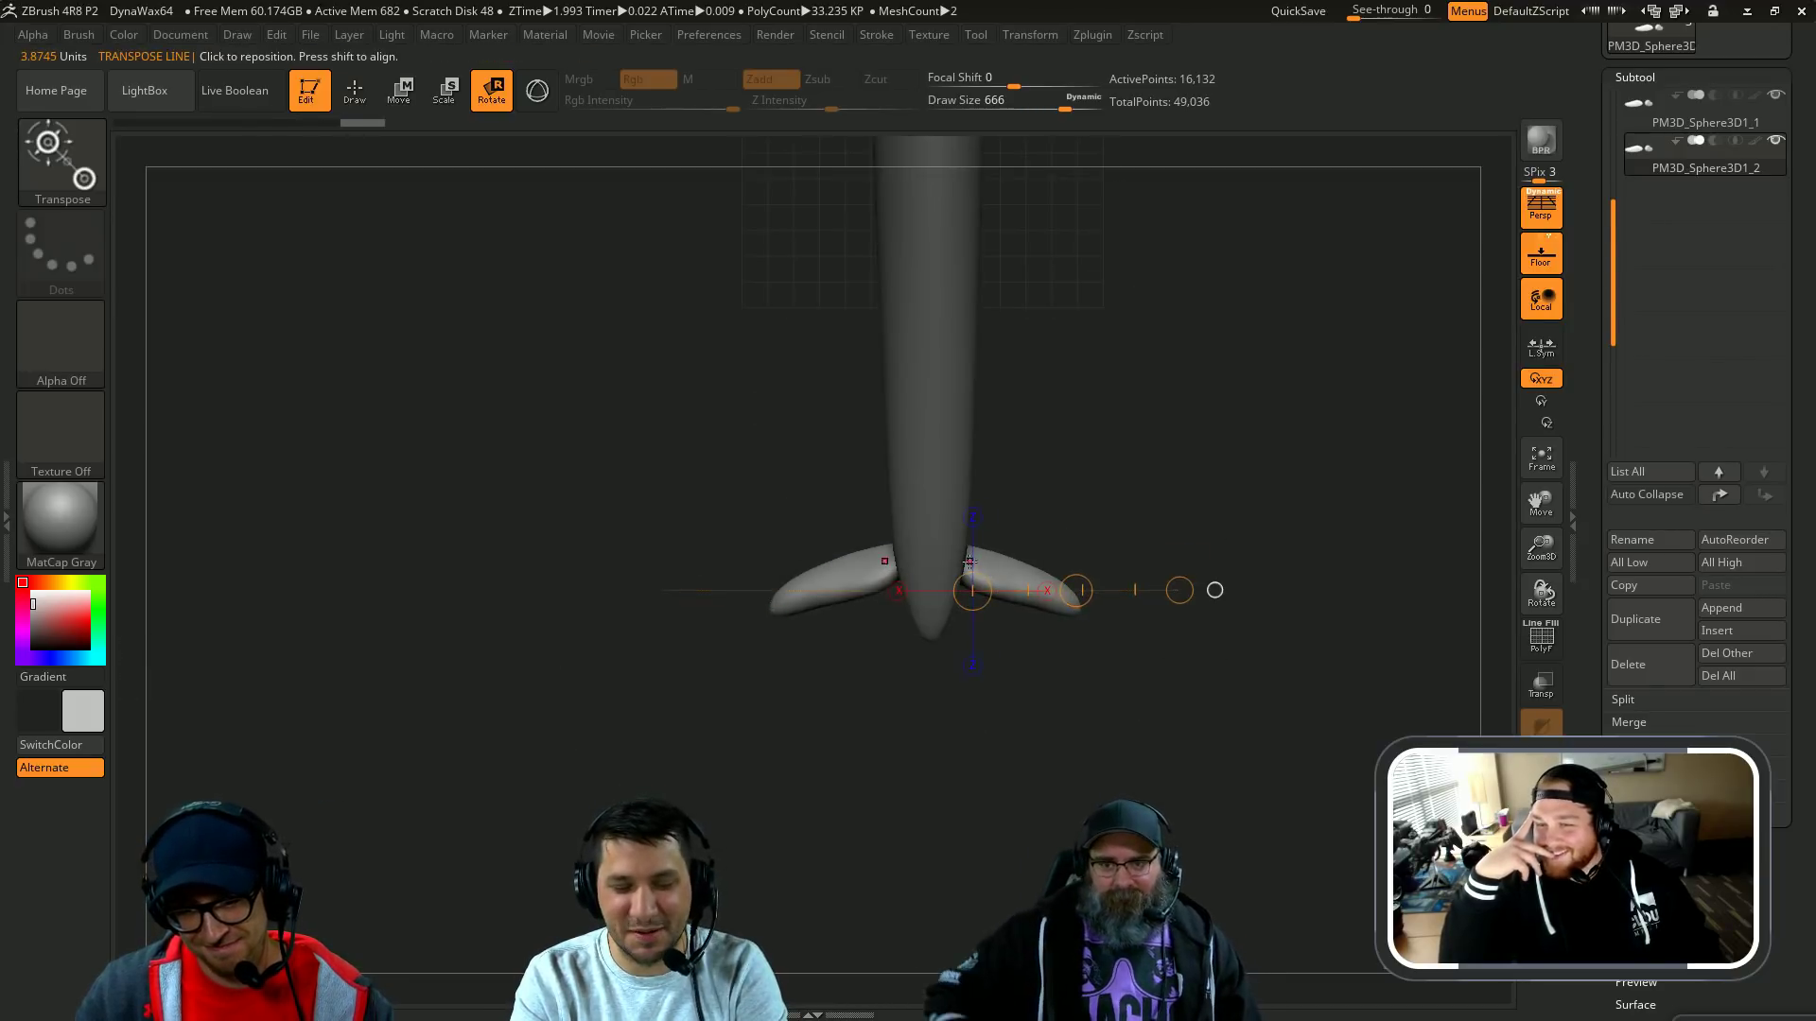
{"action": "left_click_drag", "start_coordinate": [969, 561], "coordinate": [1148, 636]}
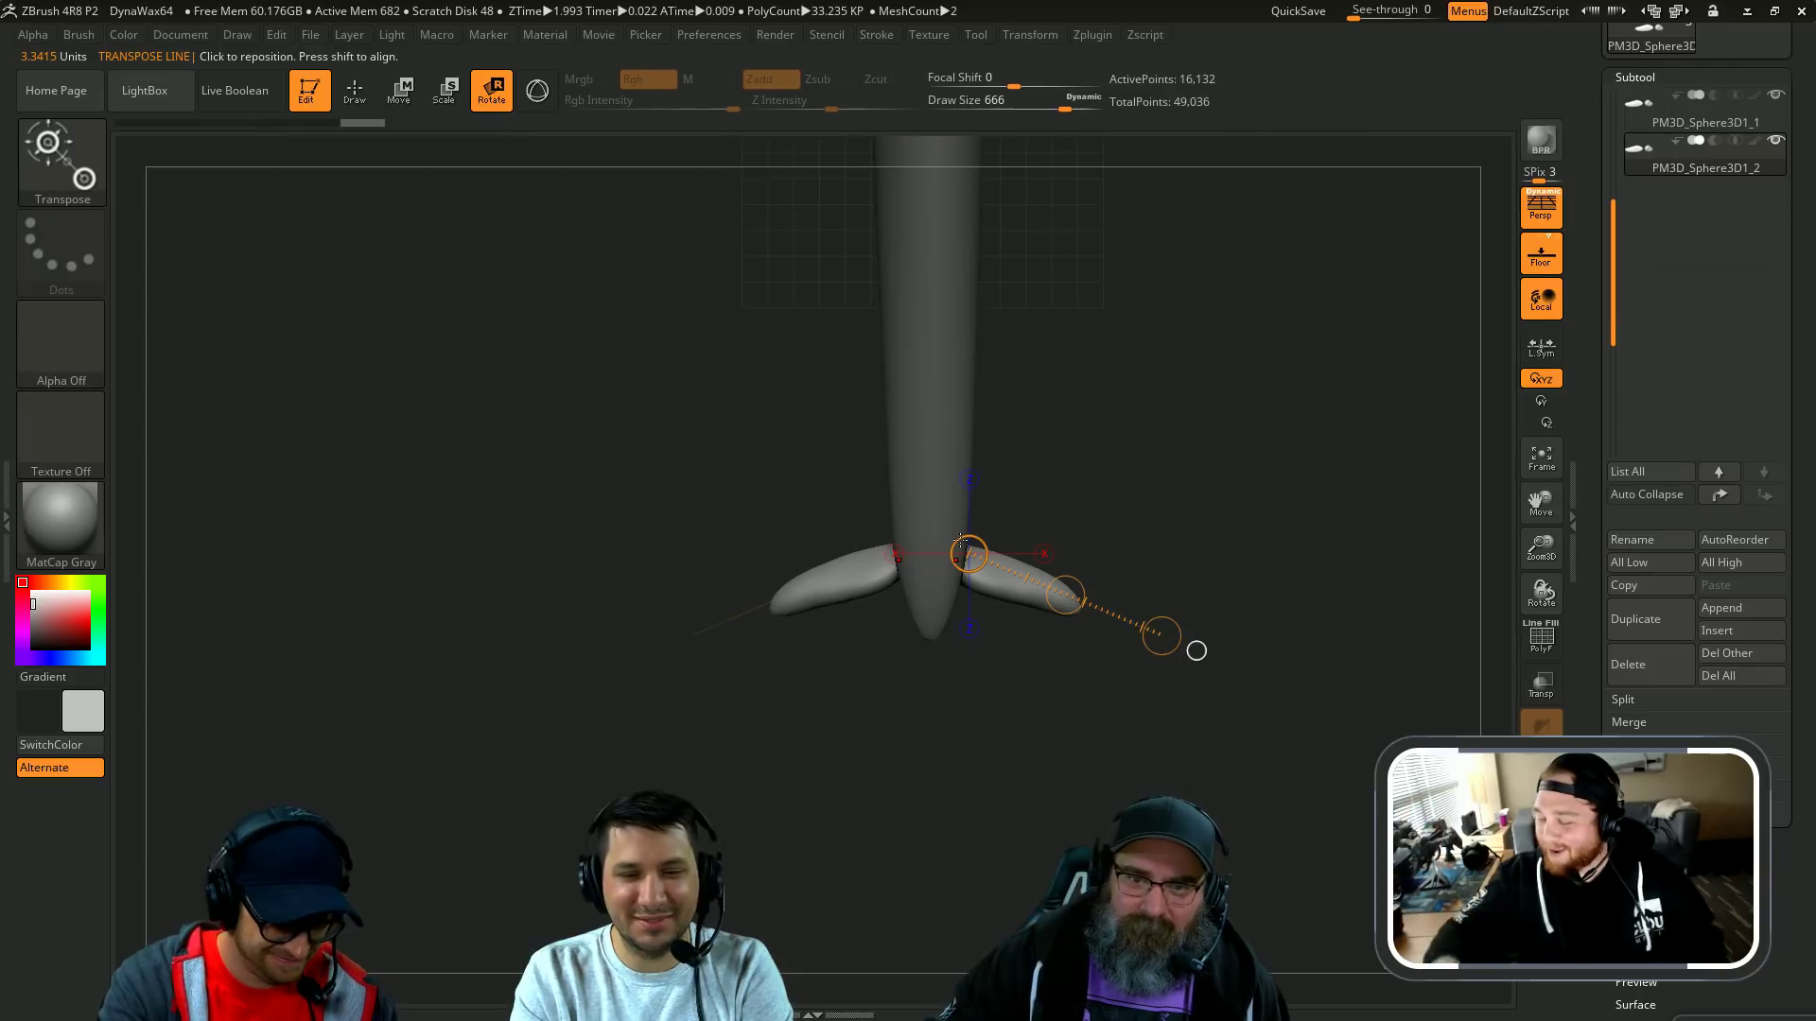
Step: Pull the rear fins' tips backward past the tail with the SnakeHook brush, undoing and redoing the stroke to form longer flukes
{"action": "key", "text": "q"}
{"action": "key", "text": "b"}
{"action": "key", "text": "m"}
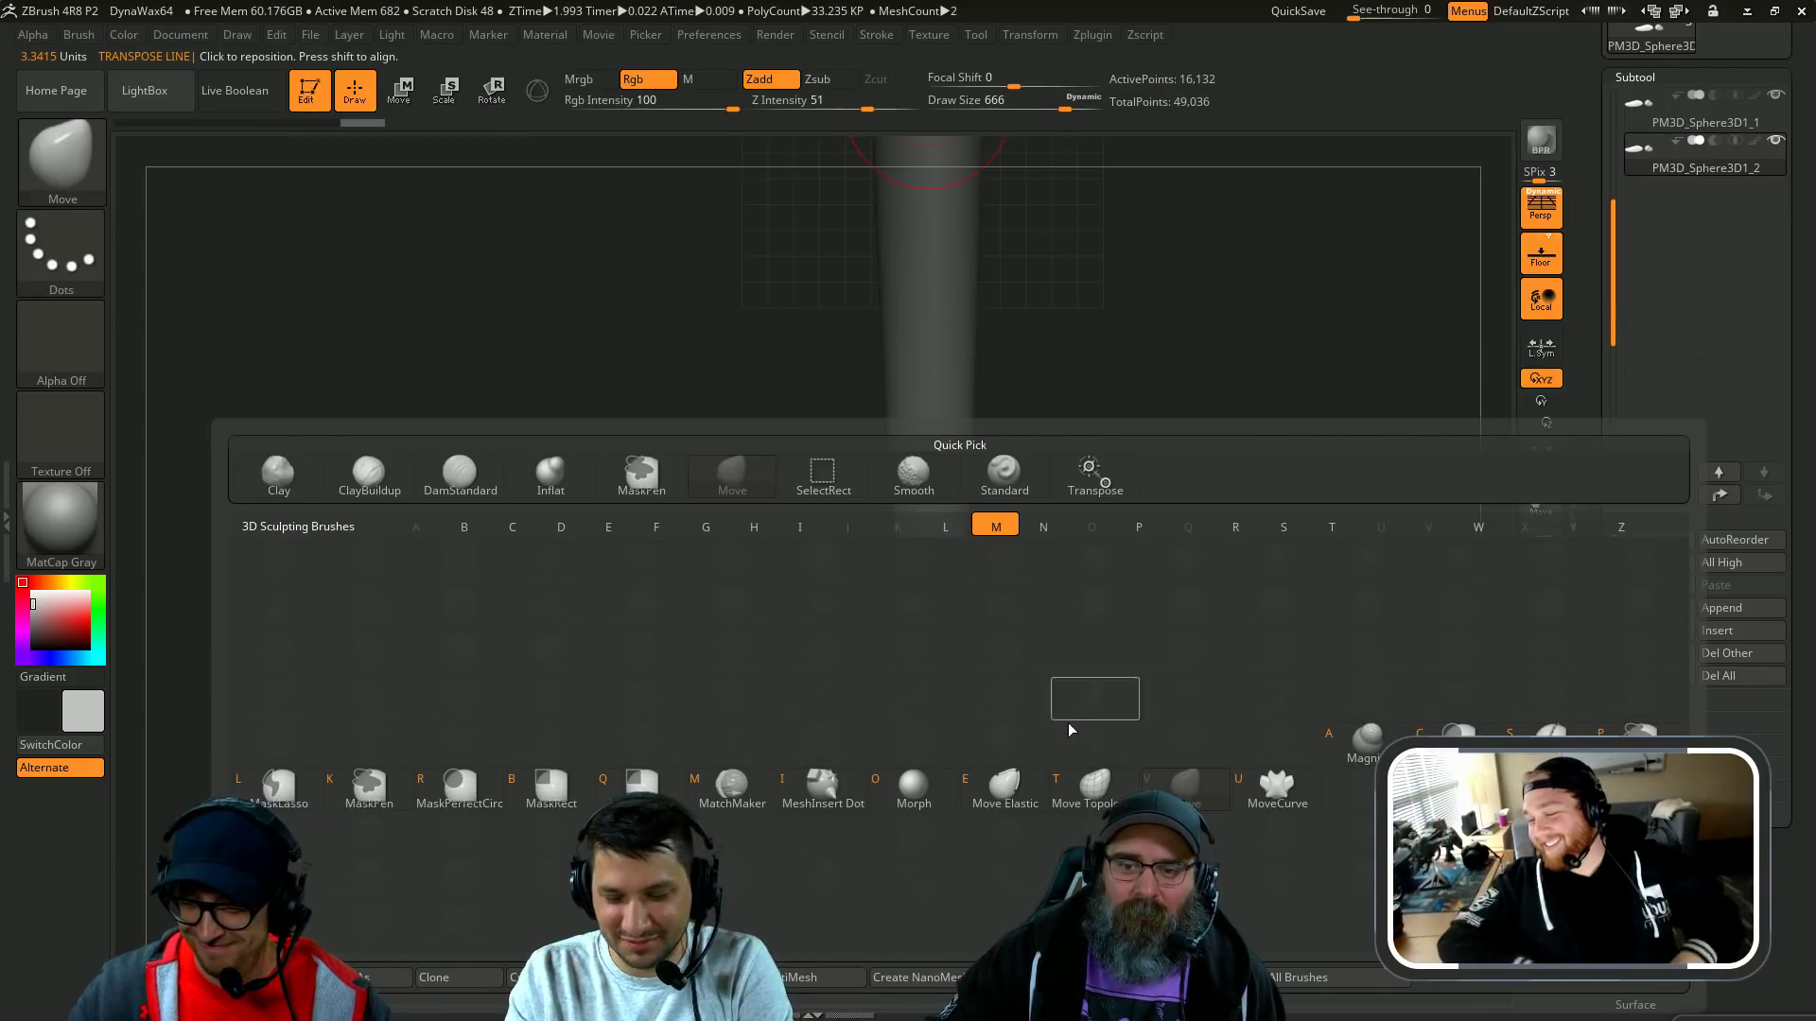
{"action": "key", "text": "v"}
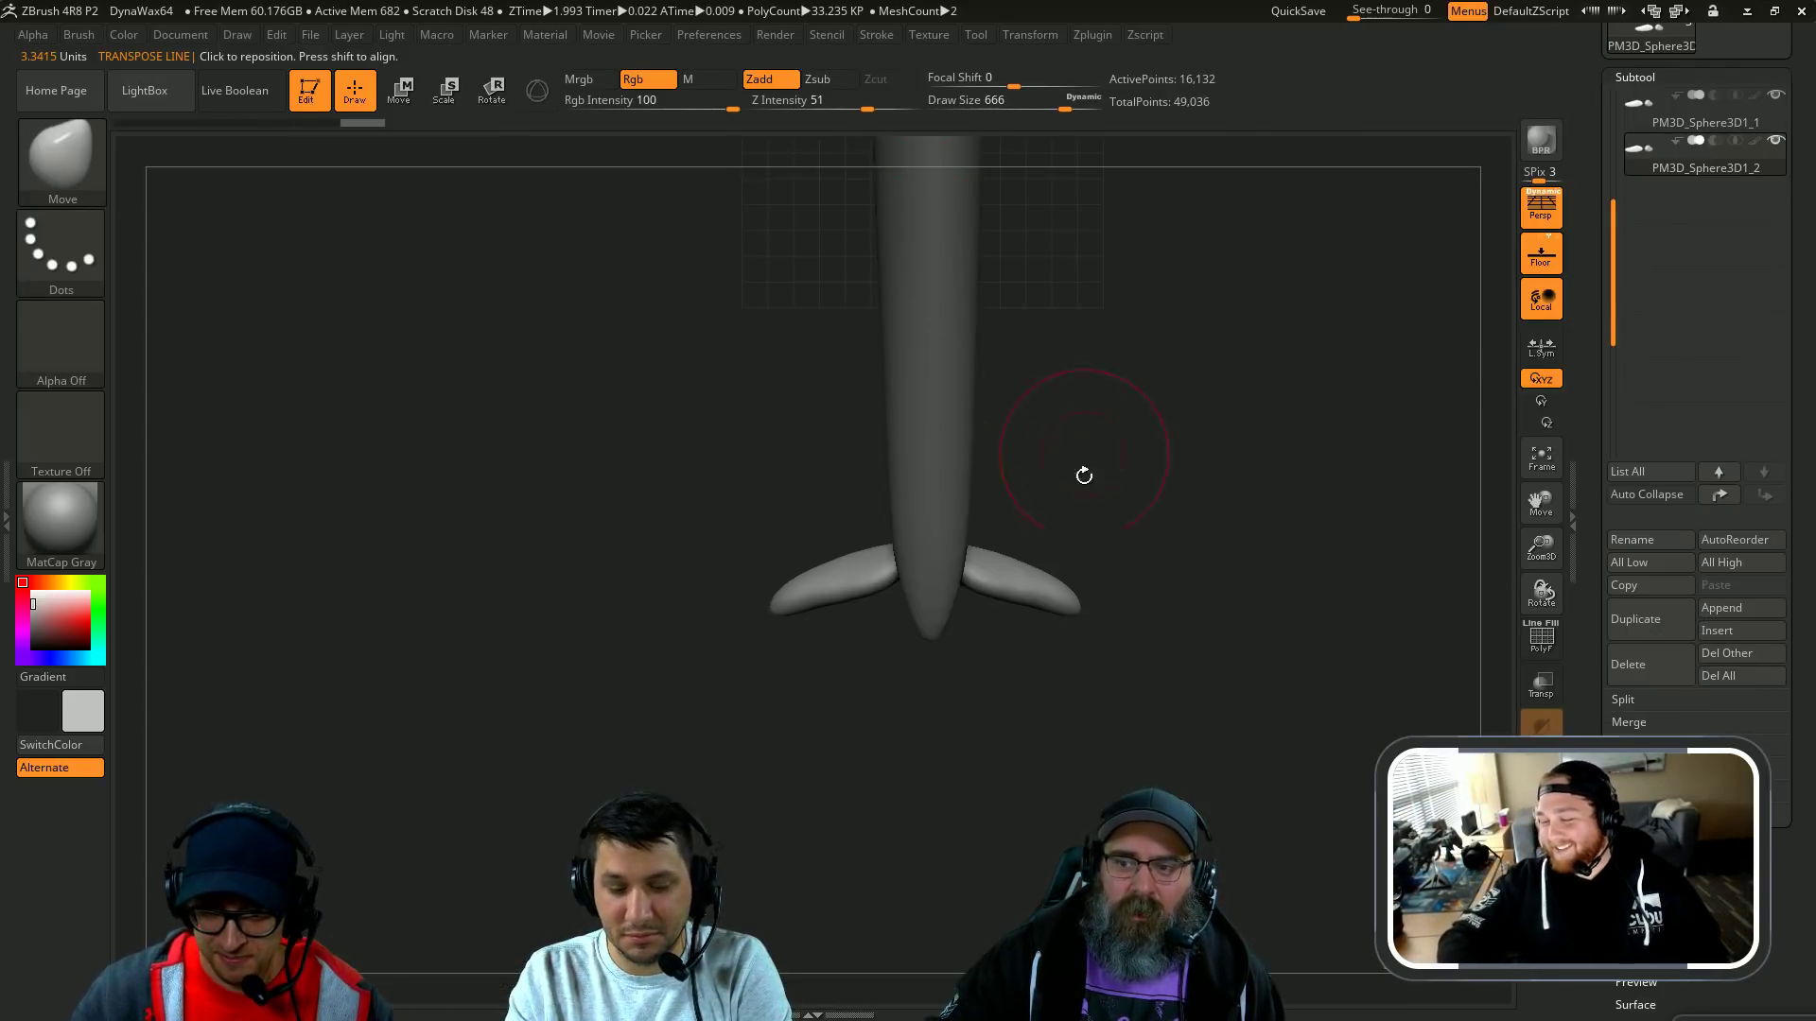
{"action": "key", "text": "b"}
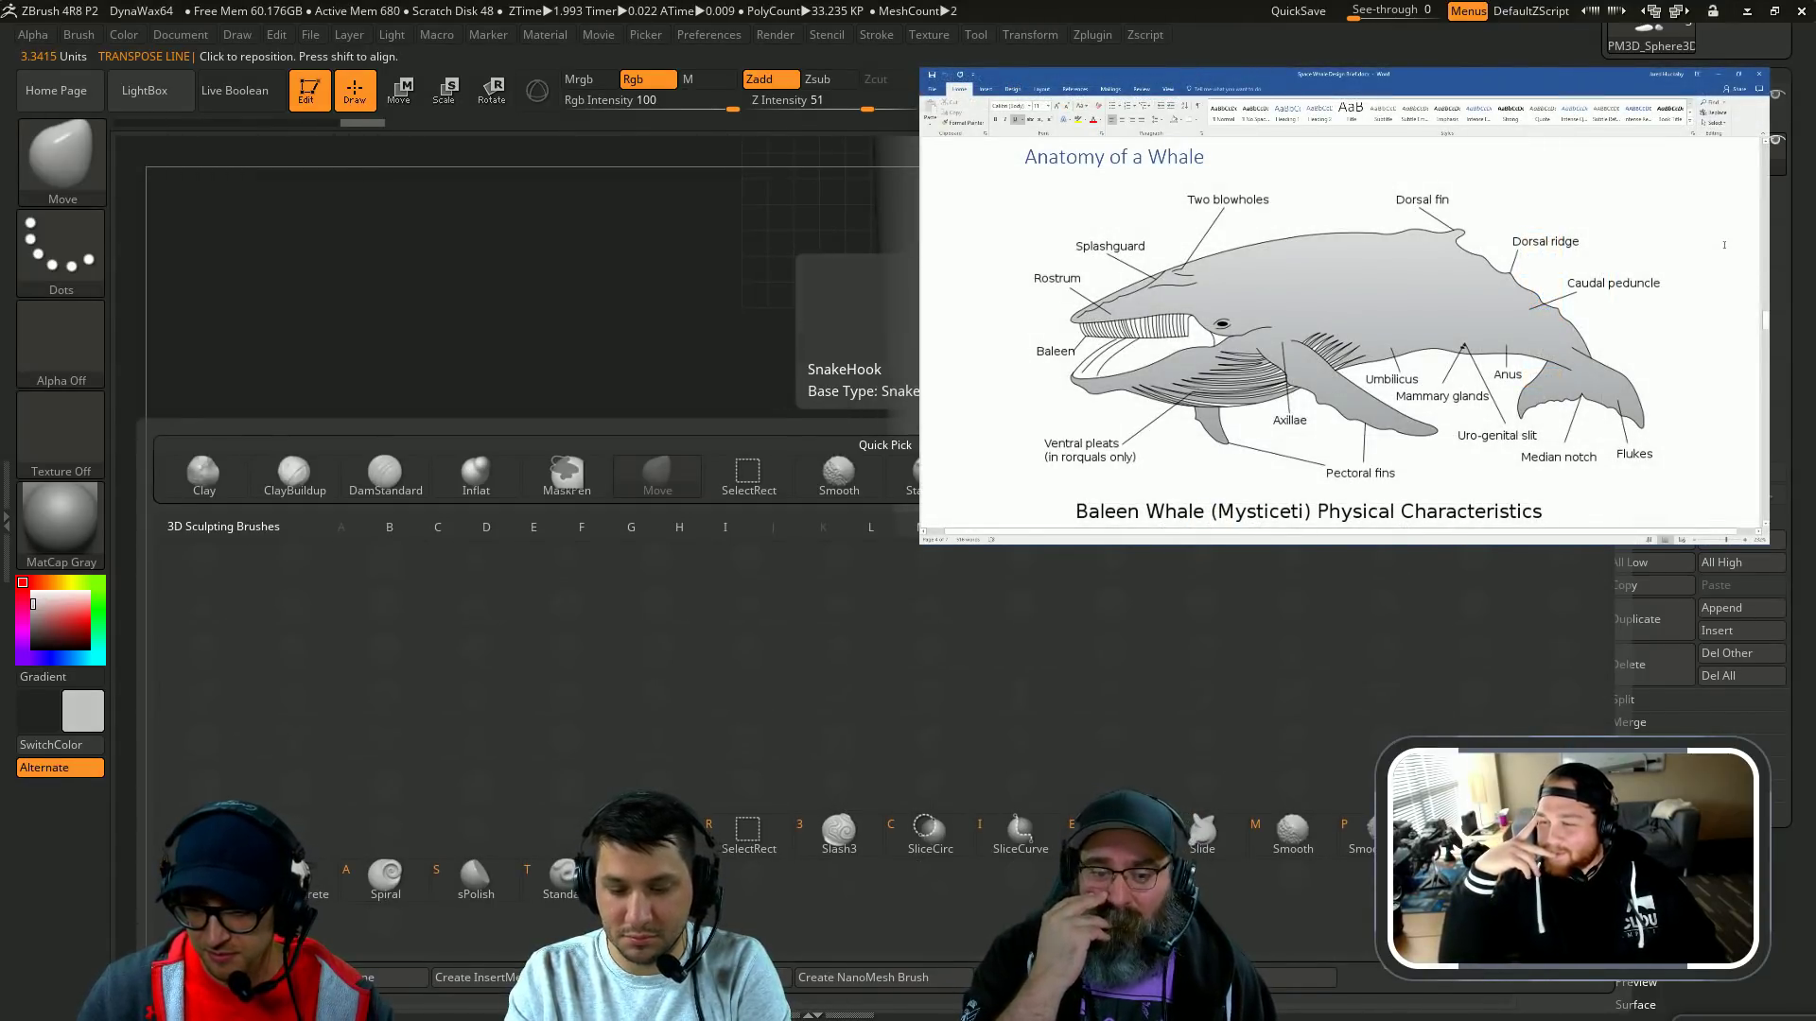
{"action": "key", "text": "h"}
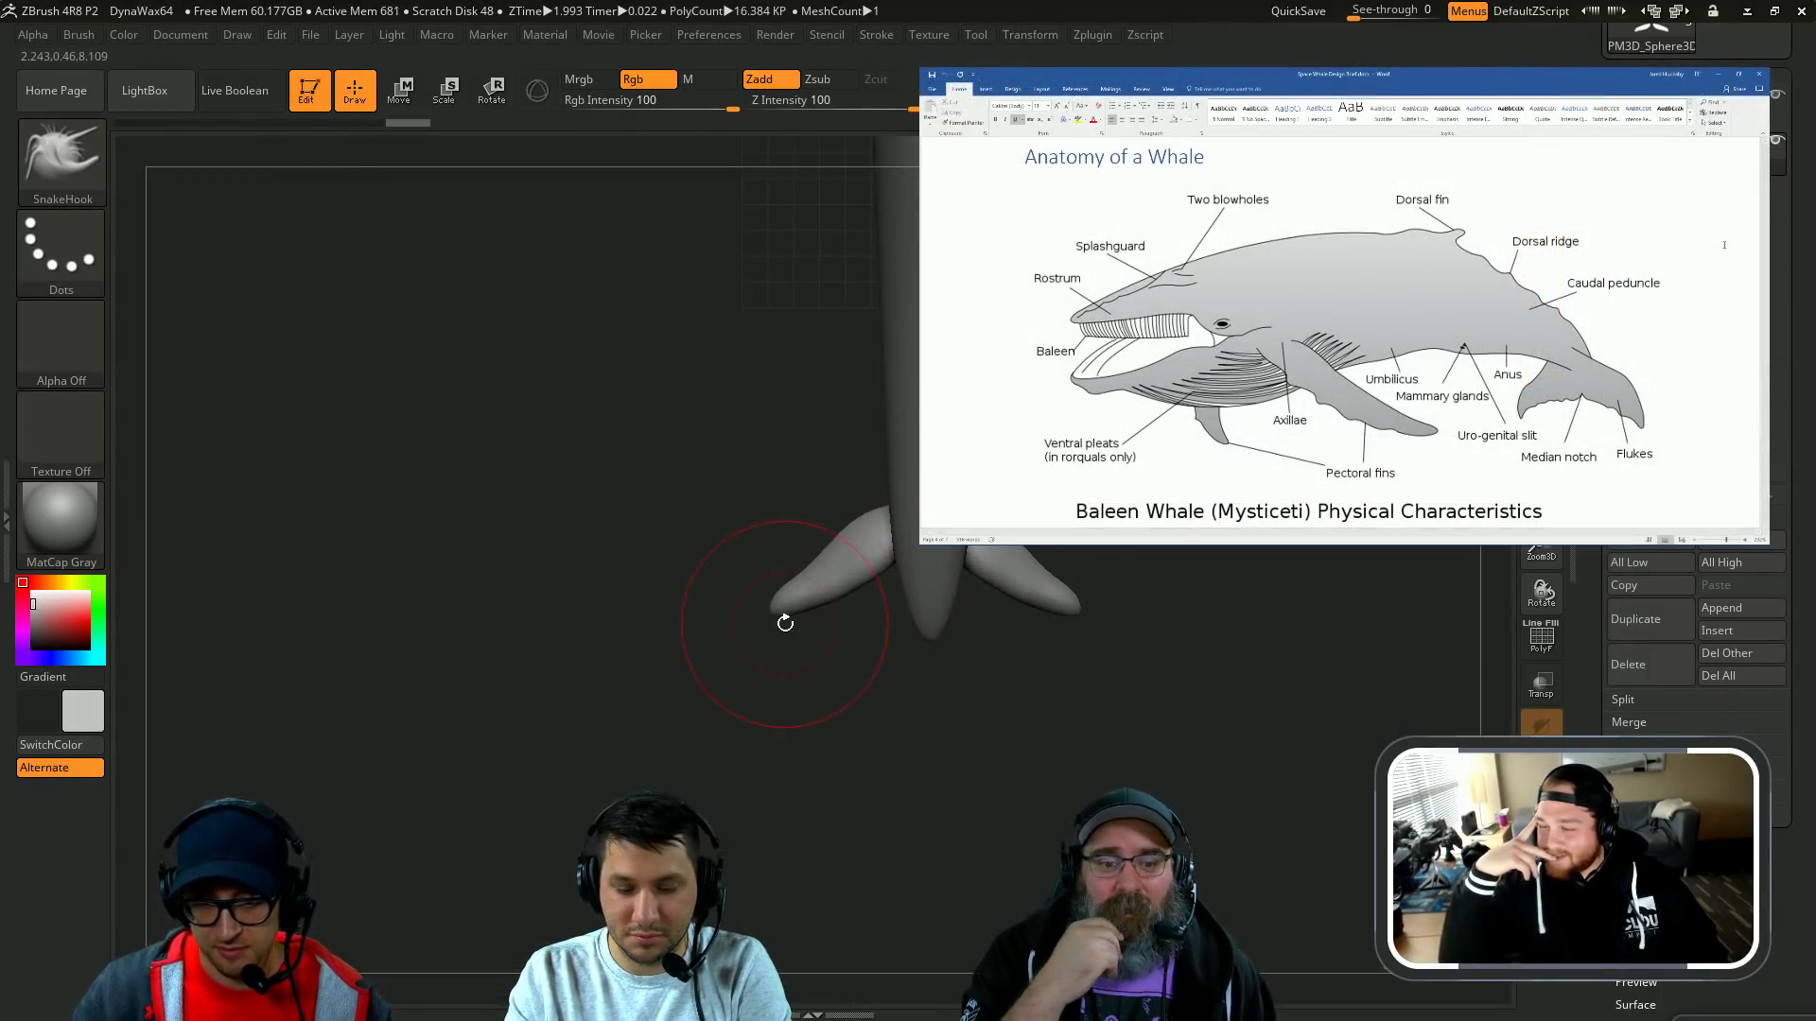
{"action": "left_click_drag", "start_coordinate": [782, 616], "coordinate": [761, 683]}
{"action": "left_click_drag", "start_coordinate": [854, 725], "coordinate": [859, 690], "text": "alt"}
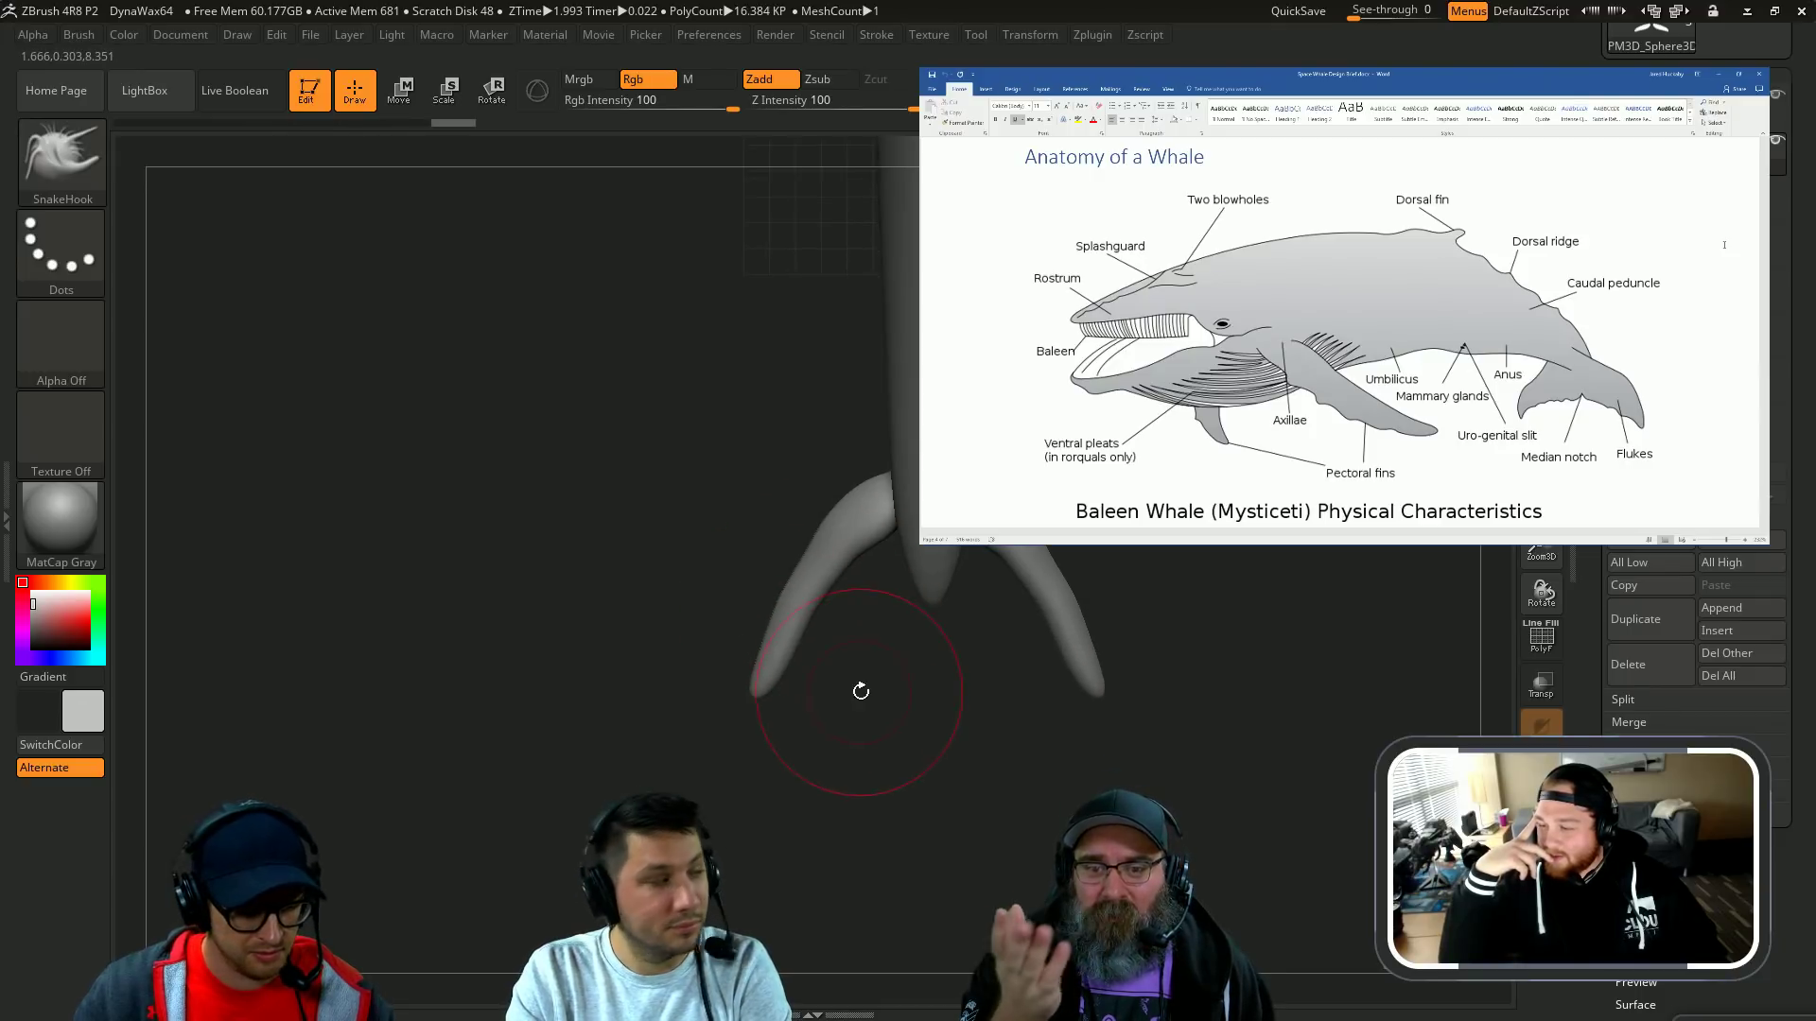
{"action": "key", "text": "ctrl+z"}
{"action": "mouse_move", "coordinate": [836, 575]}
{"action": "left_mouse_down"}
{"action": "mouse_move", "coordinate": [890, 536]}
{"action": "mouse_move", "coordinate": [802, 612]}
{"action": "mouse_move", "coordinate": [797, 705]}
{"action": "left_mouse_up"}
{"action": "key", "text": "ctrl+z"}
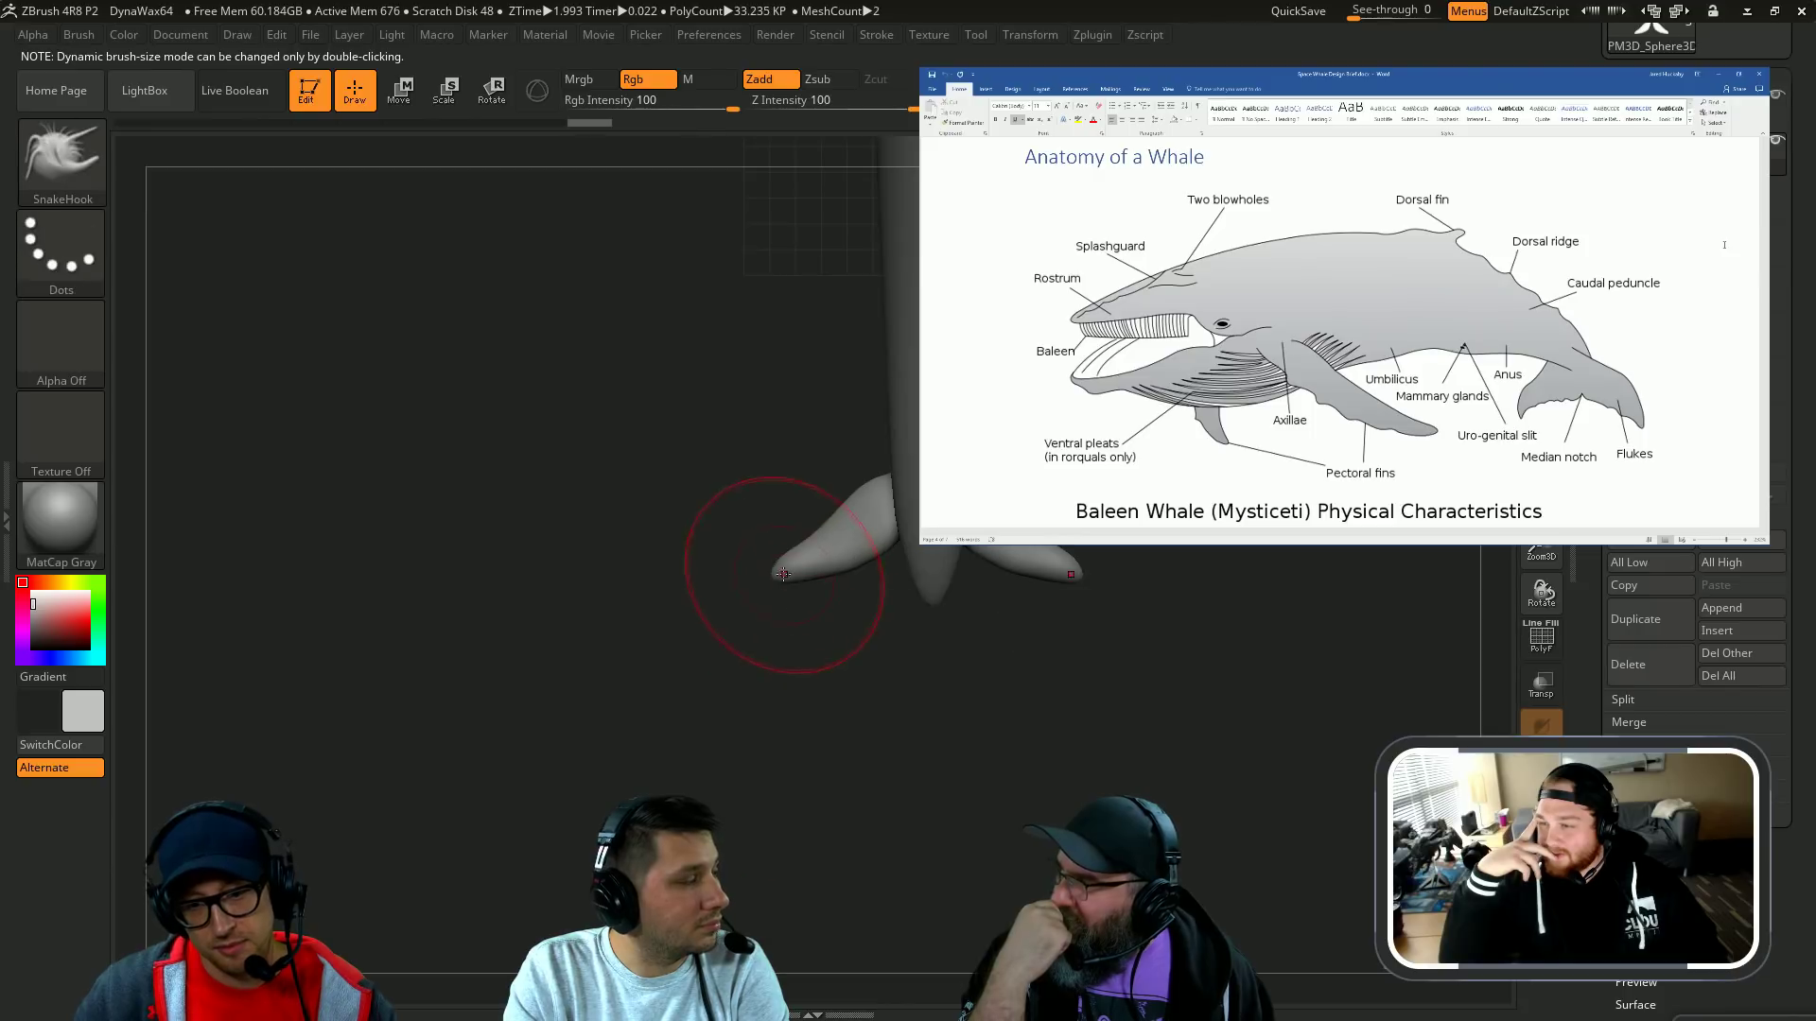
{"action": "left_click_drag", "start_coordinate": [787, 573], "coordinate": [774, 721]}
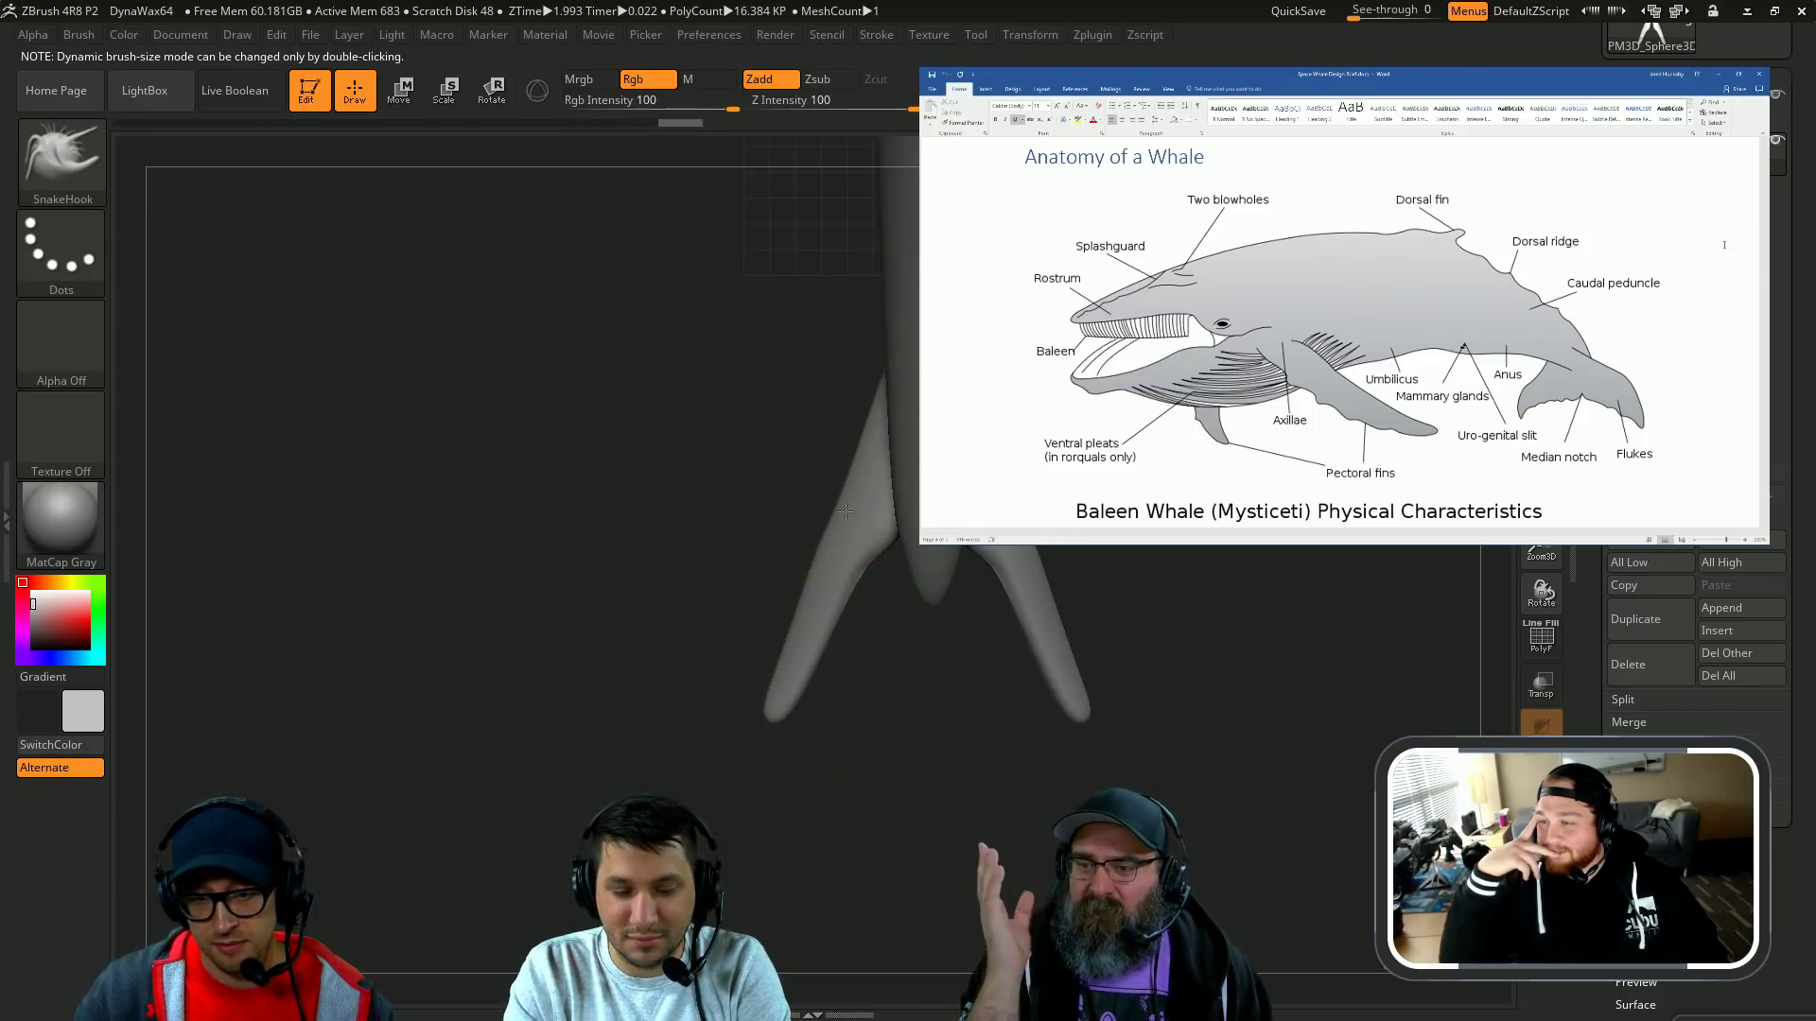
Step: Adjust the SnakeHook brush size and draw the fluke ends out into thin, tapered points
{"action": "key", "text": "s"}
{"action": "right_click_drag", "start_coordinate": [815, 688], "coordinate": [783, 717]}
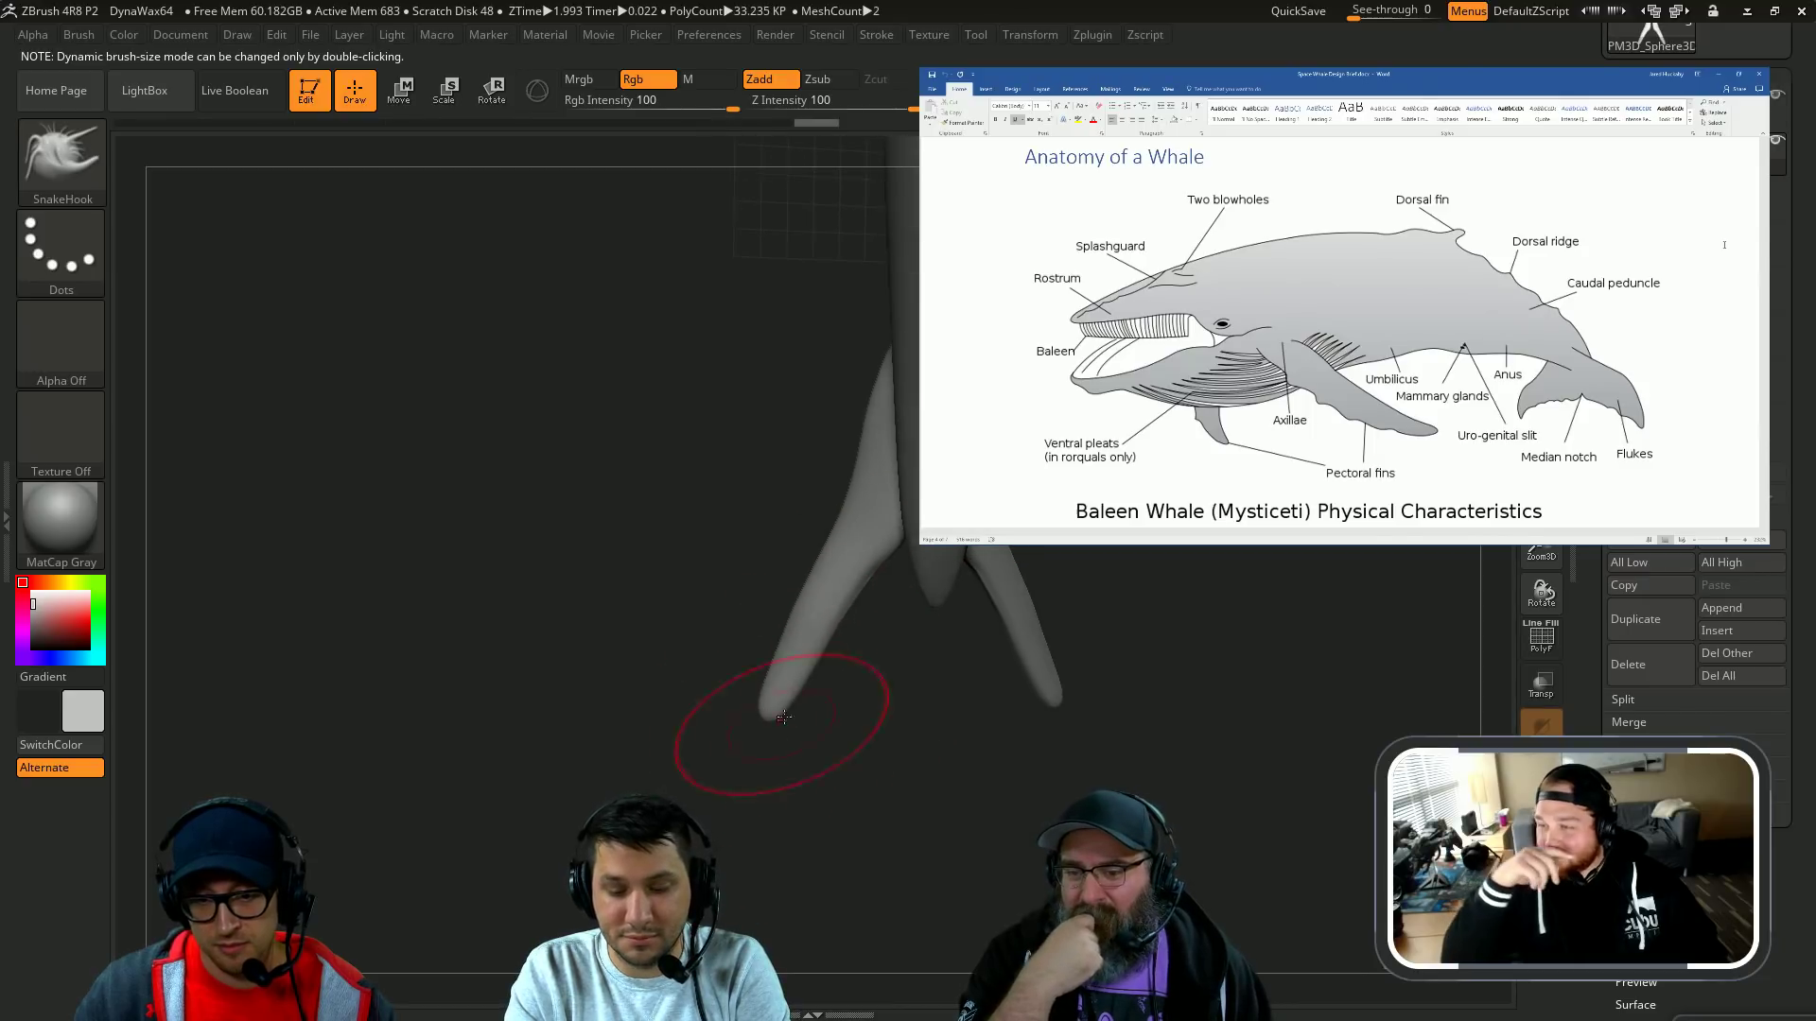
{"action": "left_click_drag", "start_coordinate": [762, 724], "coordinate": [766, 745]}
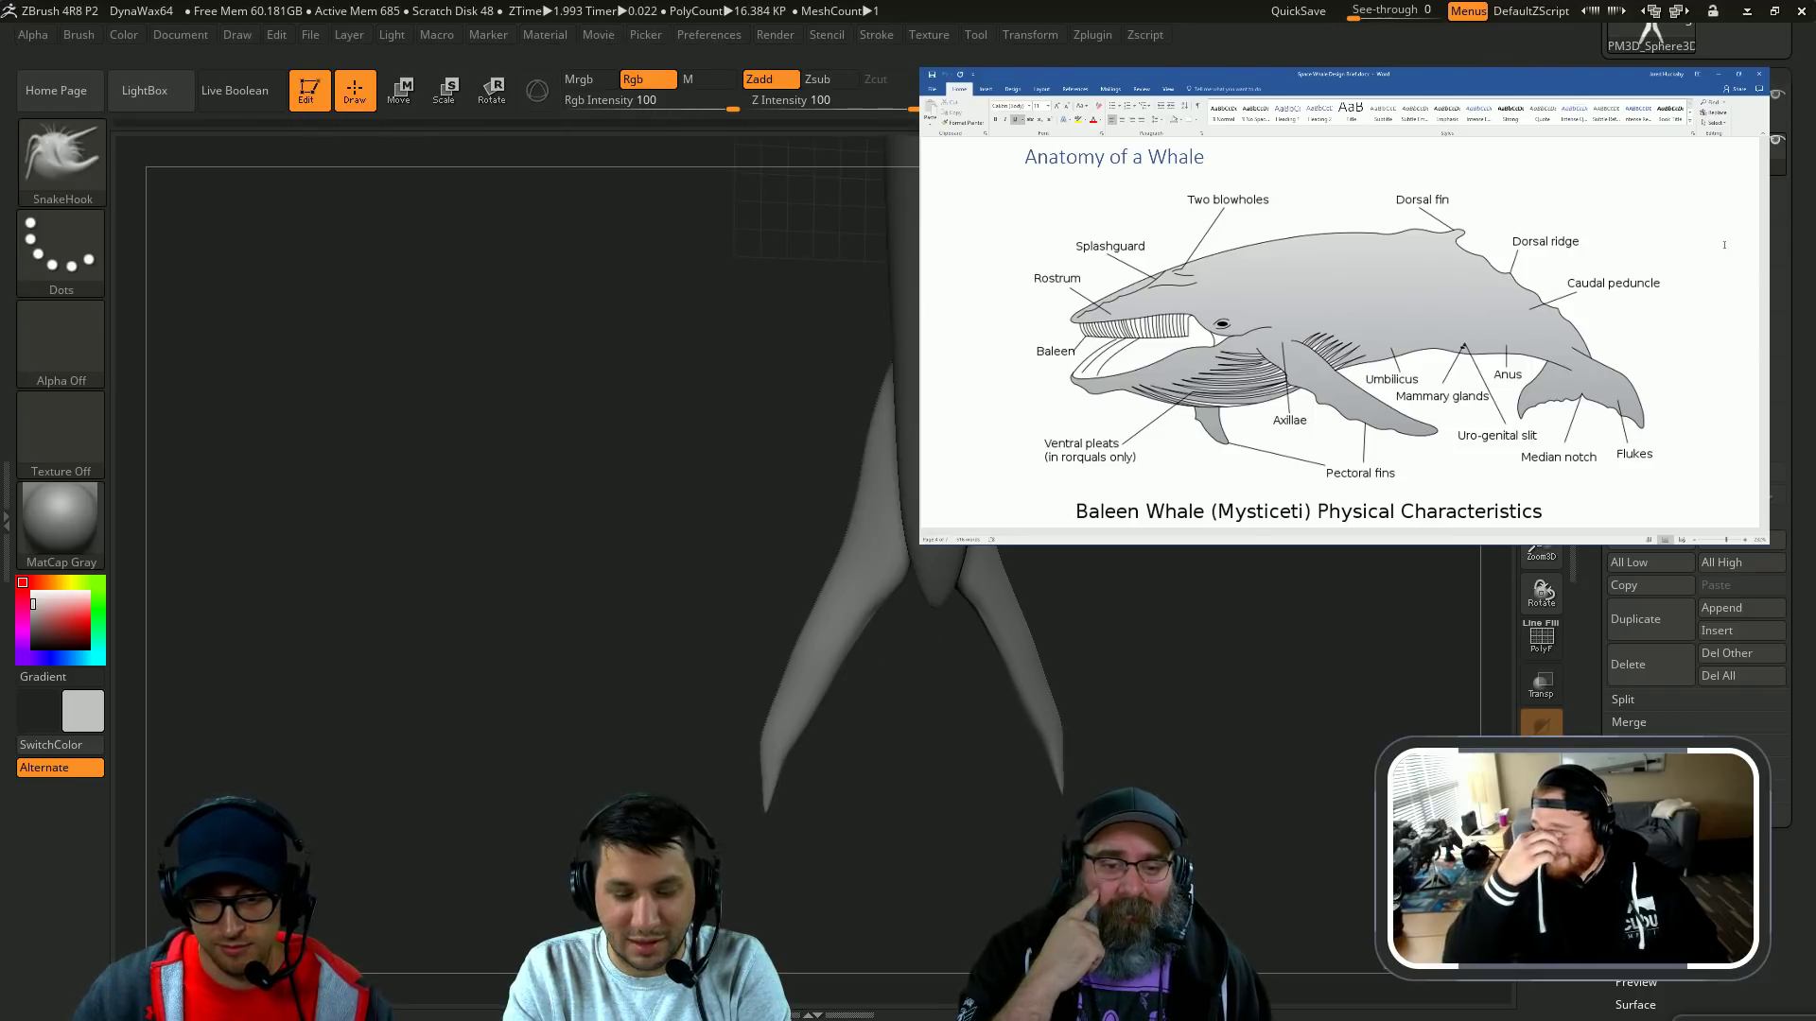
Step: Show the wireframe on the stretched tail flukes, then subdivide them and remesh with DynaMesh for an even polygon grid
{"action": "key", "text": "shift+f"}
{"action": "key", "text": "shift+f"}
{"action": "key", "text": "shift+f"}
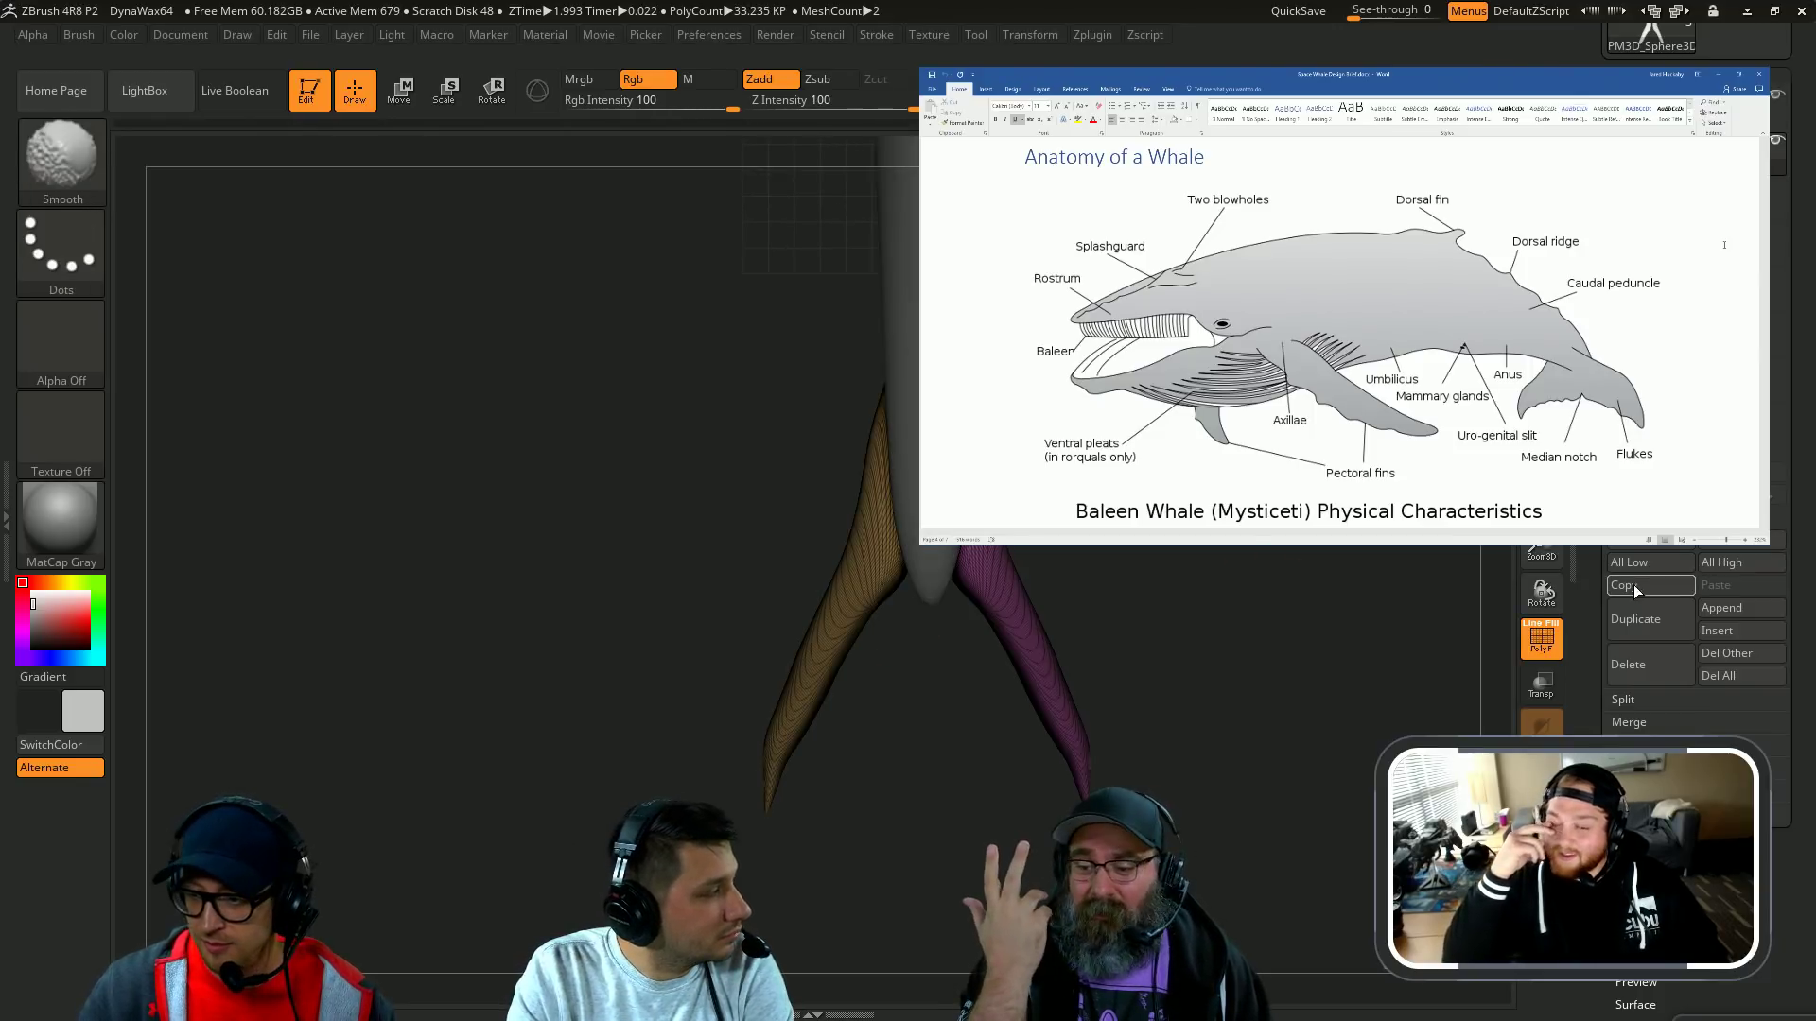
{"action": "left_click", "coordinate": [1641, 846]}
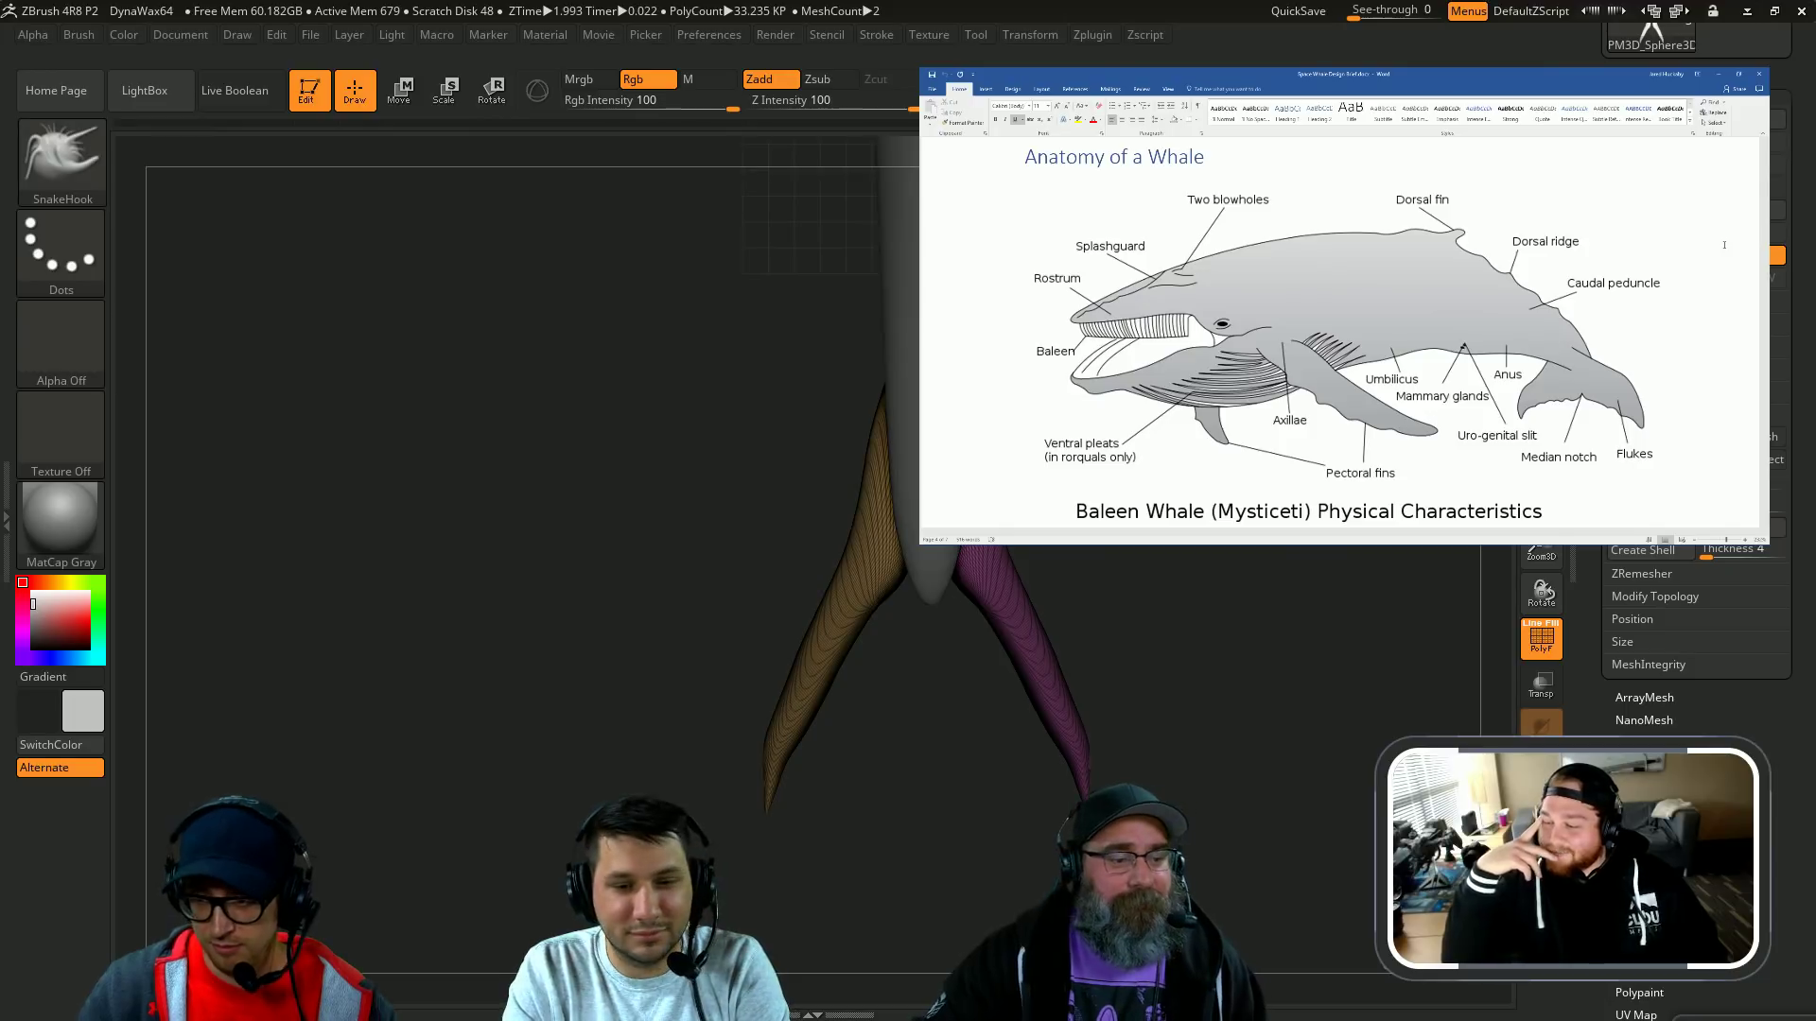
{"action": "key", "text": "ctrl+d"}
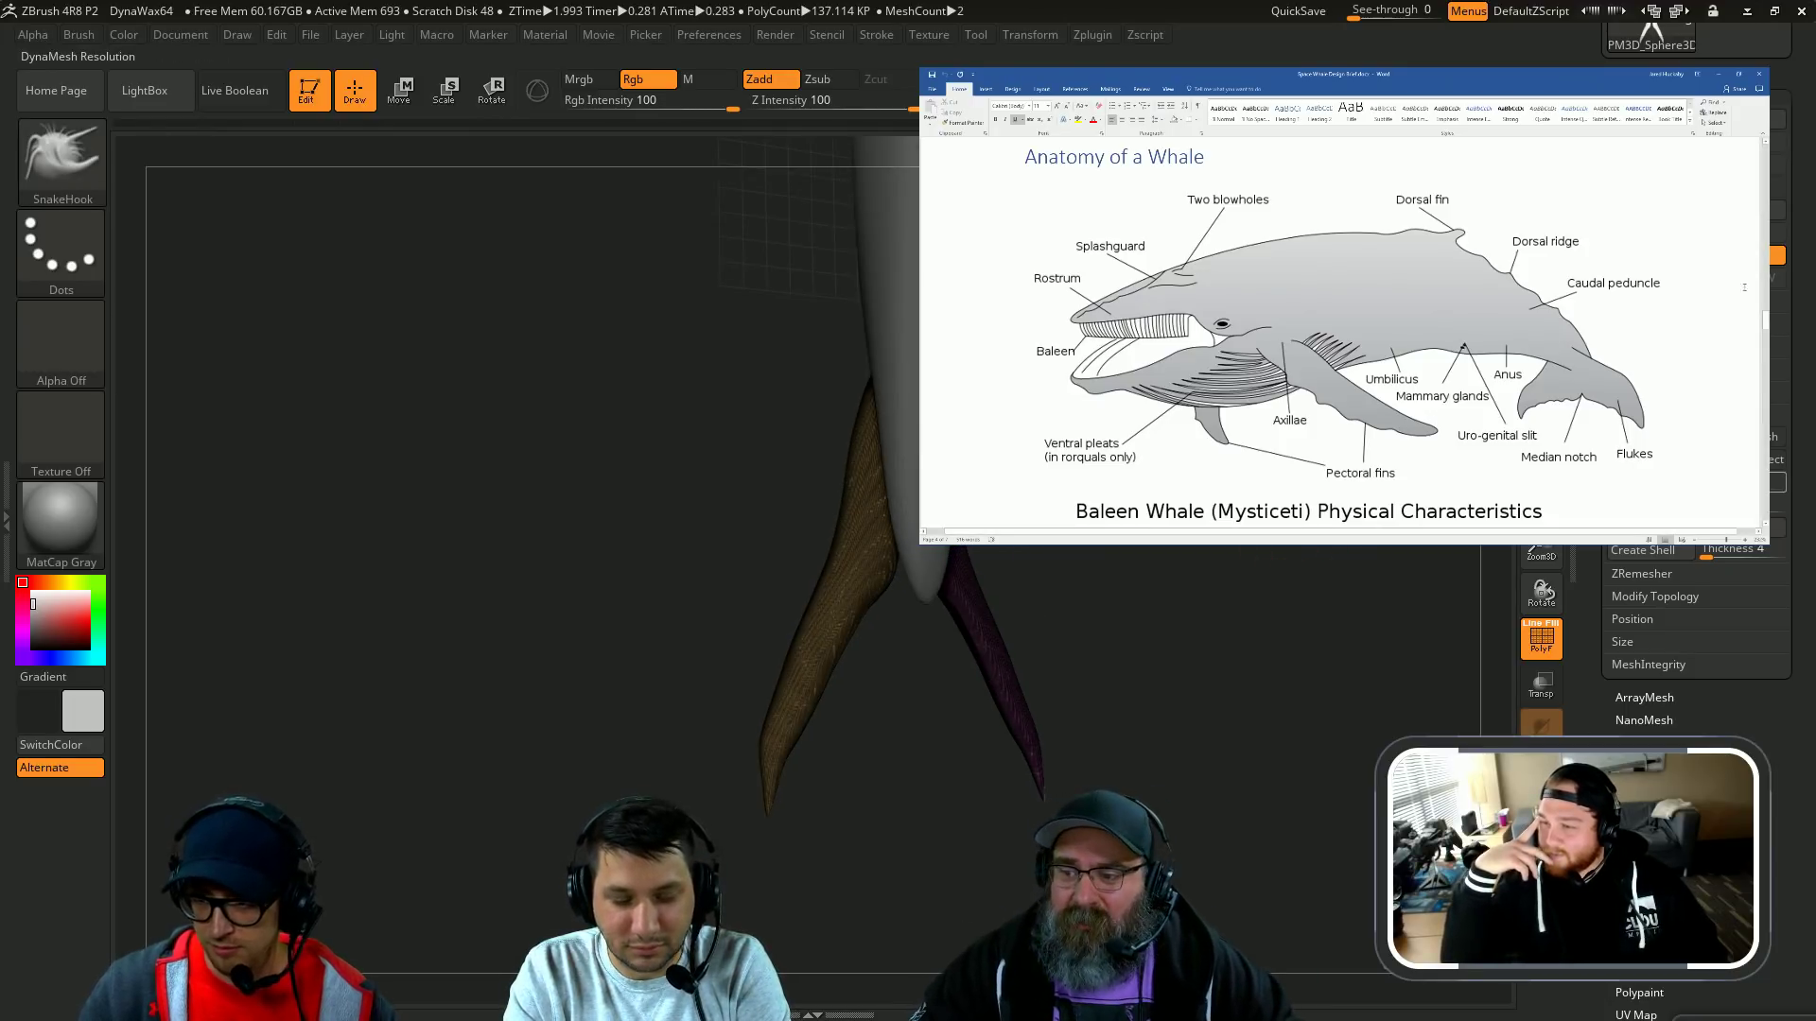
{"action": "left_click_drag", "start_coordinate": [1767, 325], "coordinate": [1765, 159]}
{"action": "scroll", "coordinate": [1712, 223], "scroll_direction": "down", "scroll_amount": 5}
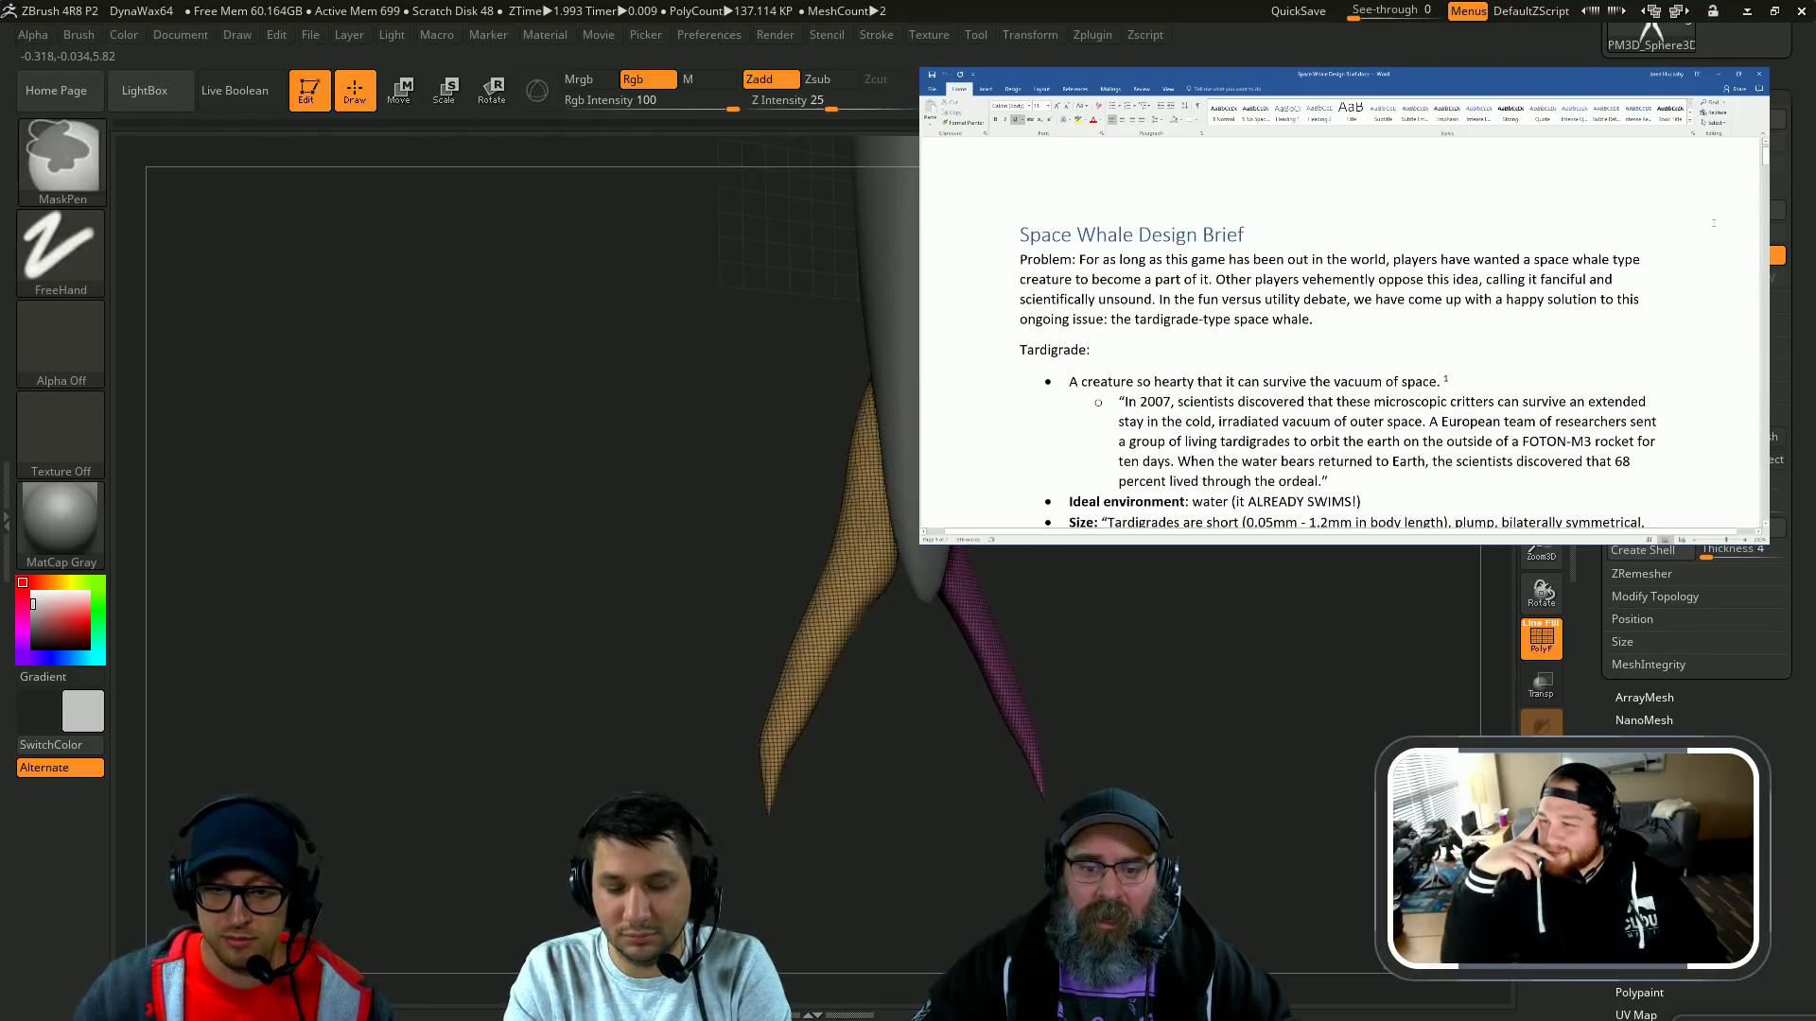
Step: Adjust the placement and size of the tail flukes in side view with a Transpose line set at their base
{"action": "left_click_drag", "start_coordinate": [1191, 718], "coordinate": [1228, 640], "text": "shift"}
{"action": "key", "text": "w"}
{"action": "scroll", "coordinate": [1233, 328], "scroll_direction": "down", "scroll_amount": 4}
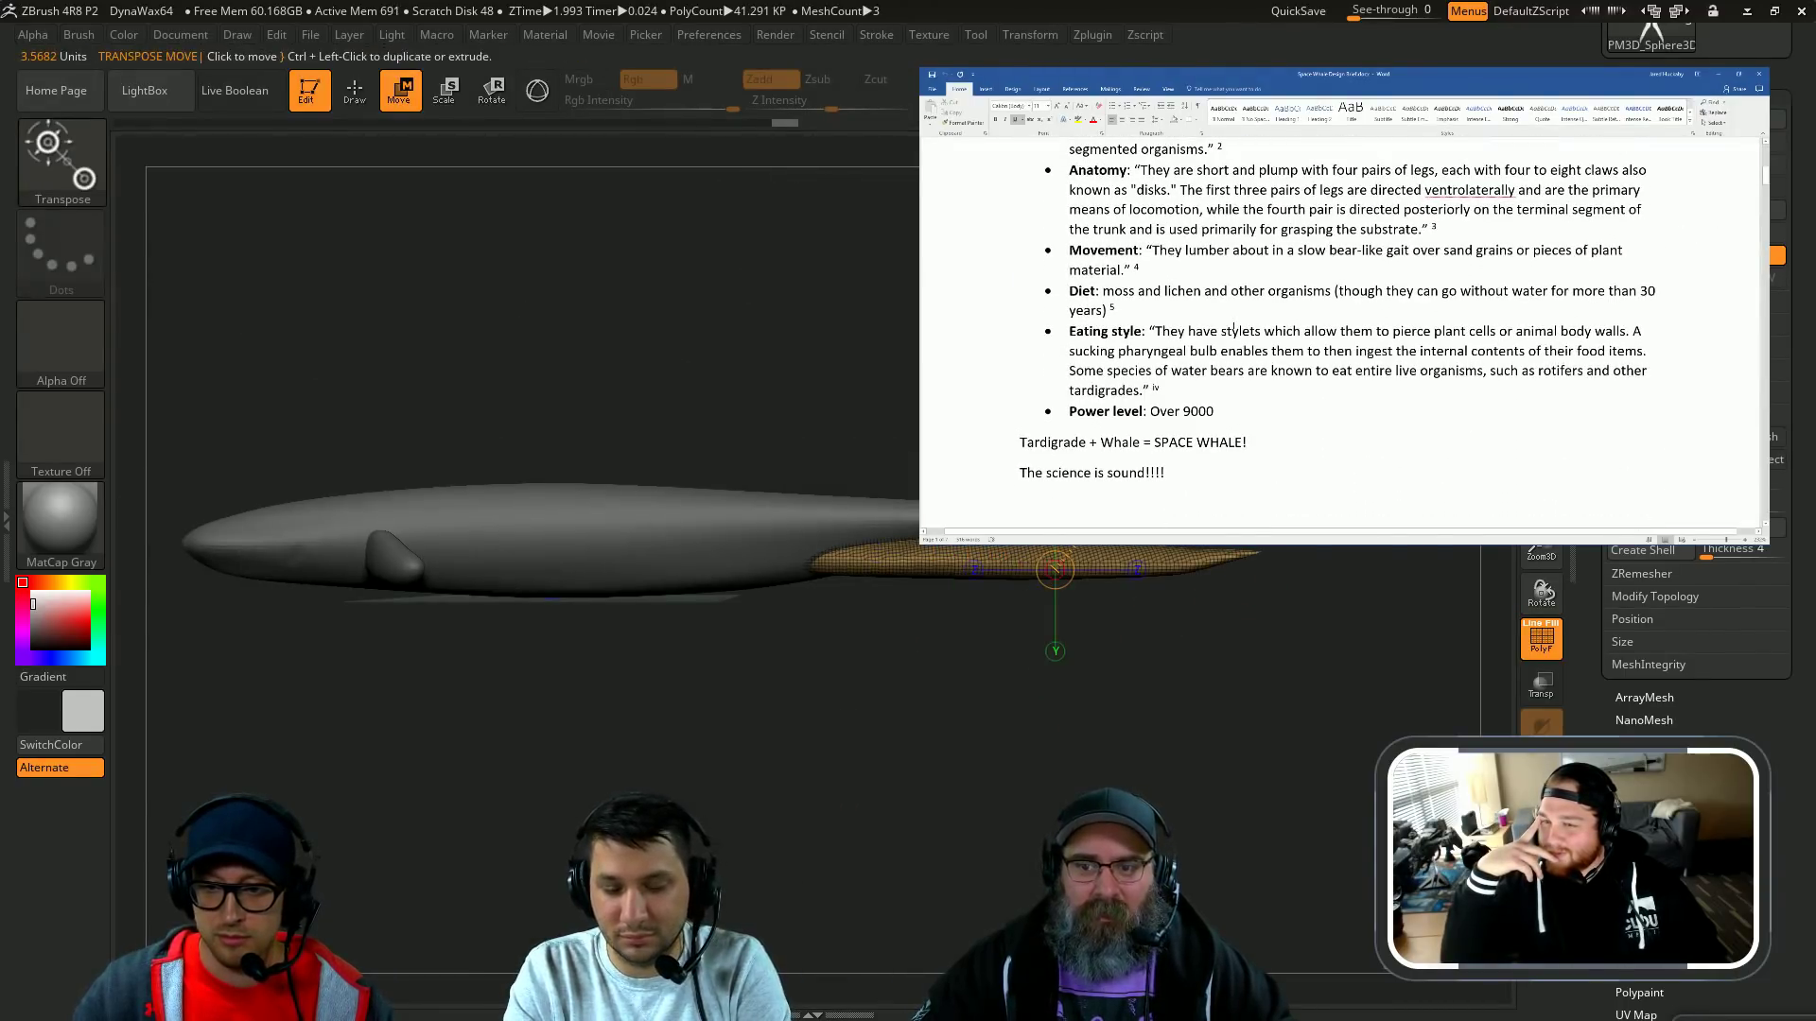
{"action": "left_click_drag", "start_coordinate": [1134, 502], "coordinate": [1135, 463]}
{"action": "scroll", "coordinate": [1353, 313], "scroll_direction": "down", "scroll_amount": 1}
{"action": "left_click", "coordinate": [899, 525]}
{"action": "left_click_drag", "start_coordinate": [898, 643], "coordinate": [913, 686]}
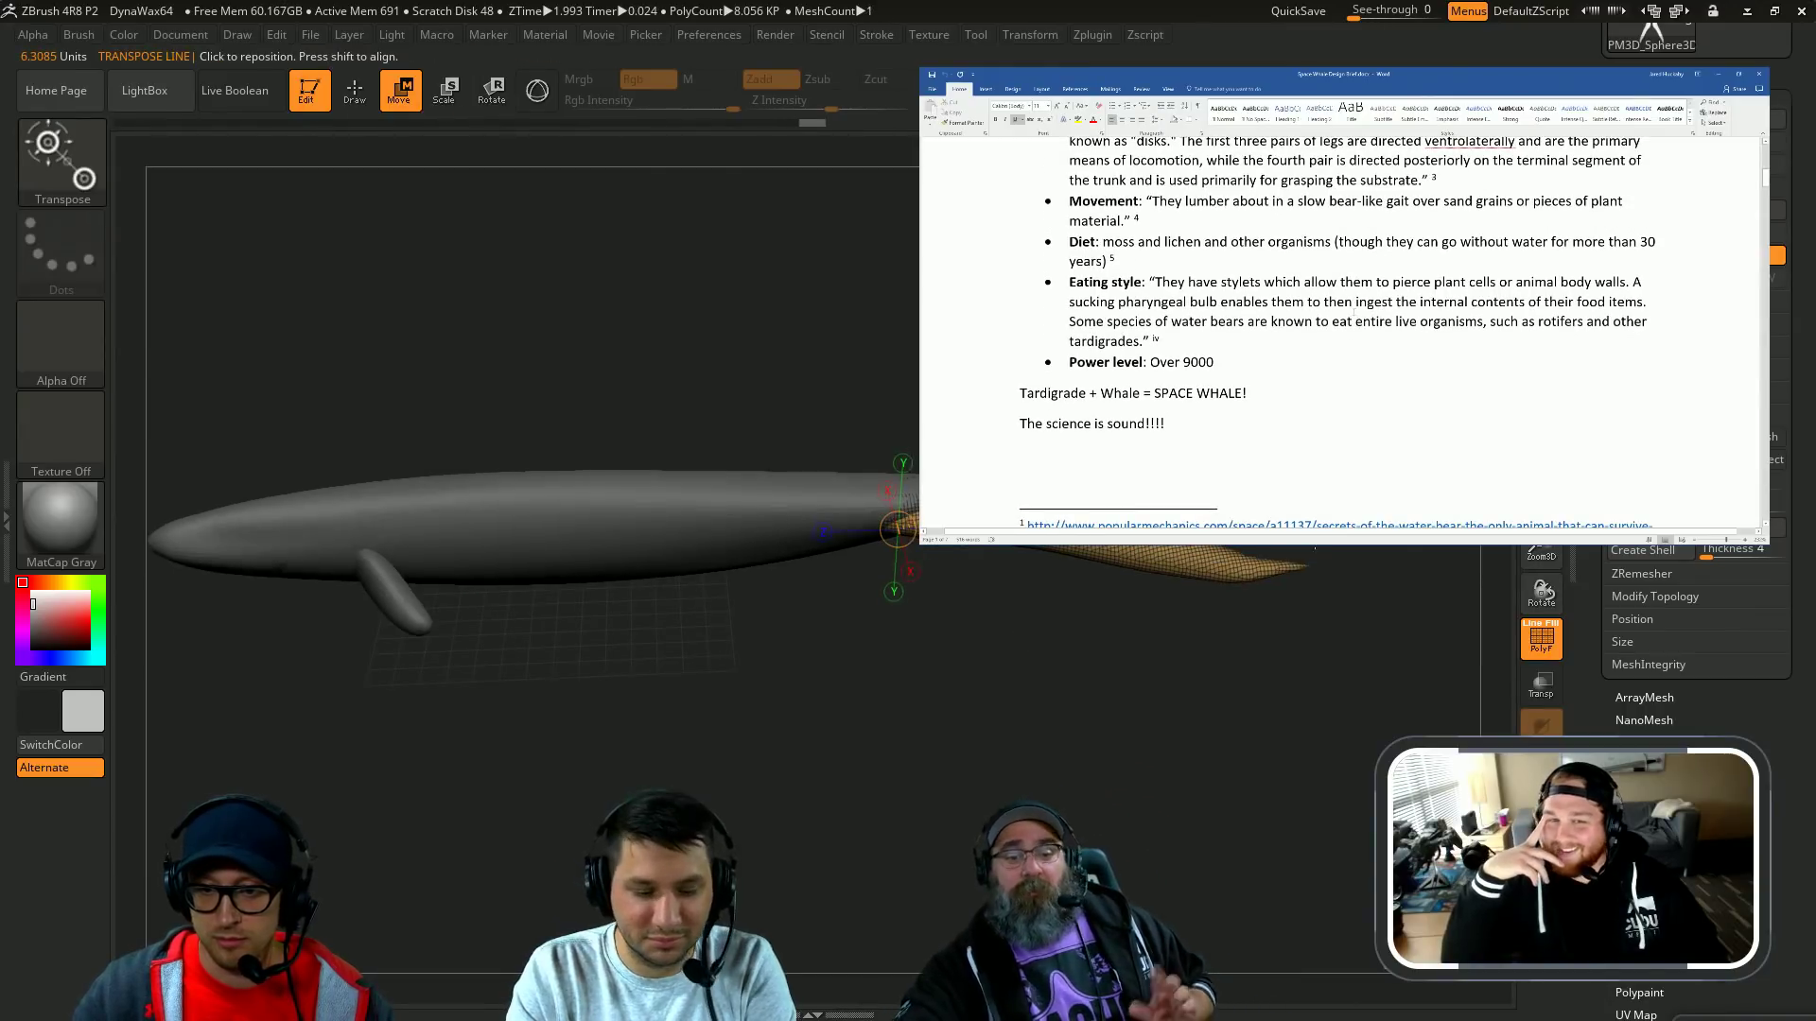
{"action": "scroll", "coordinate": [1352, 313], "scroll_direction": "down", "scroll_amount": 1}
{"action": "key", "text": "e"}
{"action": "scroll", "coordinate": [1353, 313], "scroll_direction": "up", "scroll_amount": 3}
{"action": "scroll", "coordinate": [1355, 312], "scroll_direction": "up", "scroll_amount": 6}
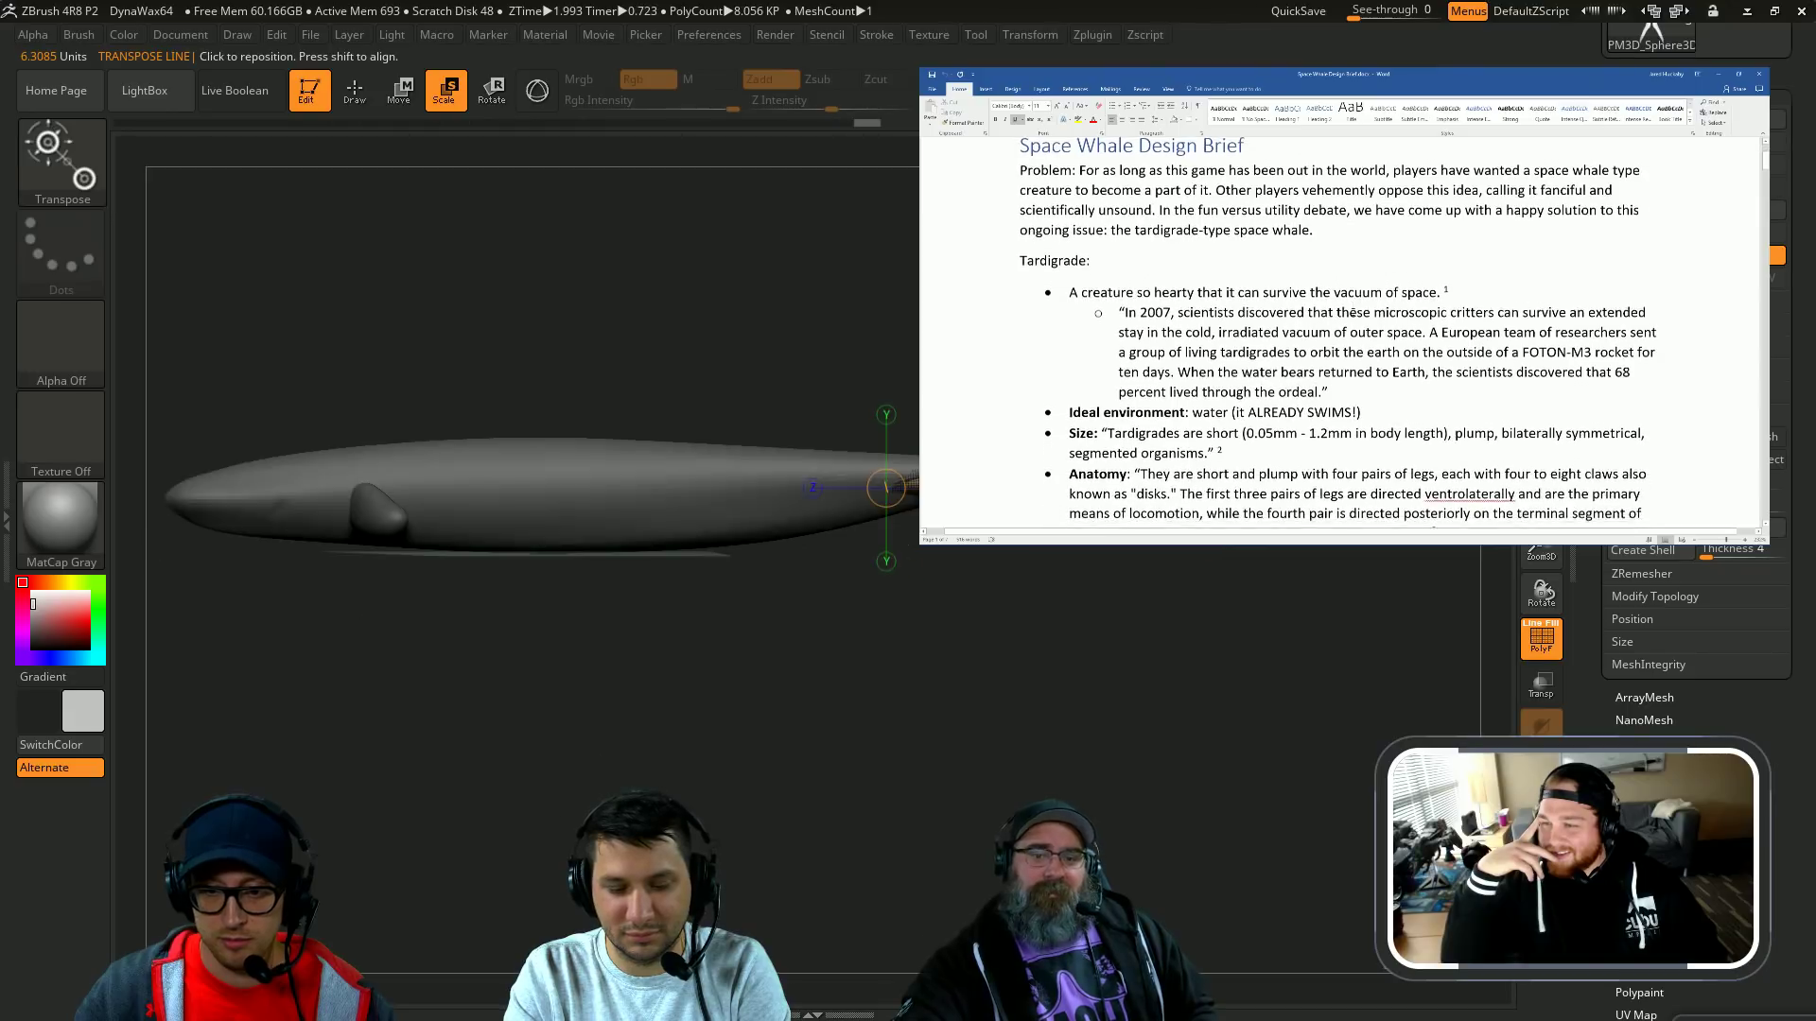
Step: Hide the wireframe and refine the flukes' position against the tail end with Transpose Move, undoing the last change
{"action": "scroll", "coordinate": [1352, 312], "scroll_direction": "down", "scroll_amount": 3}
{"action": "key", "text": "w"}
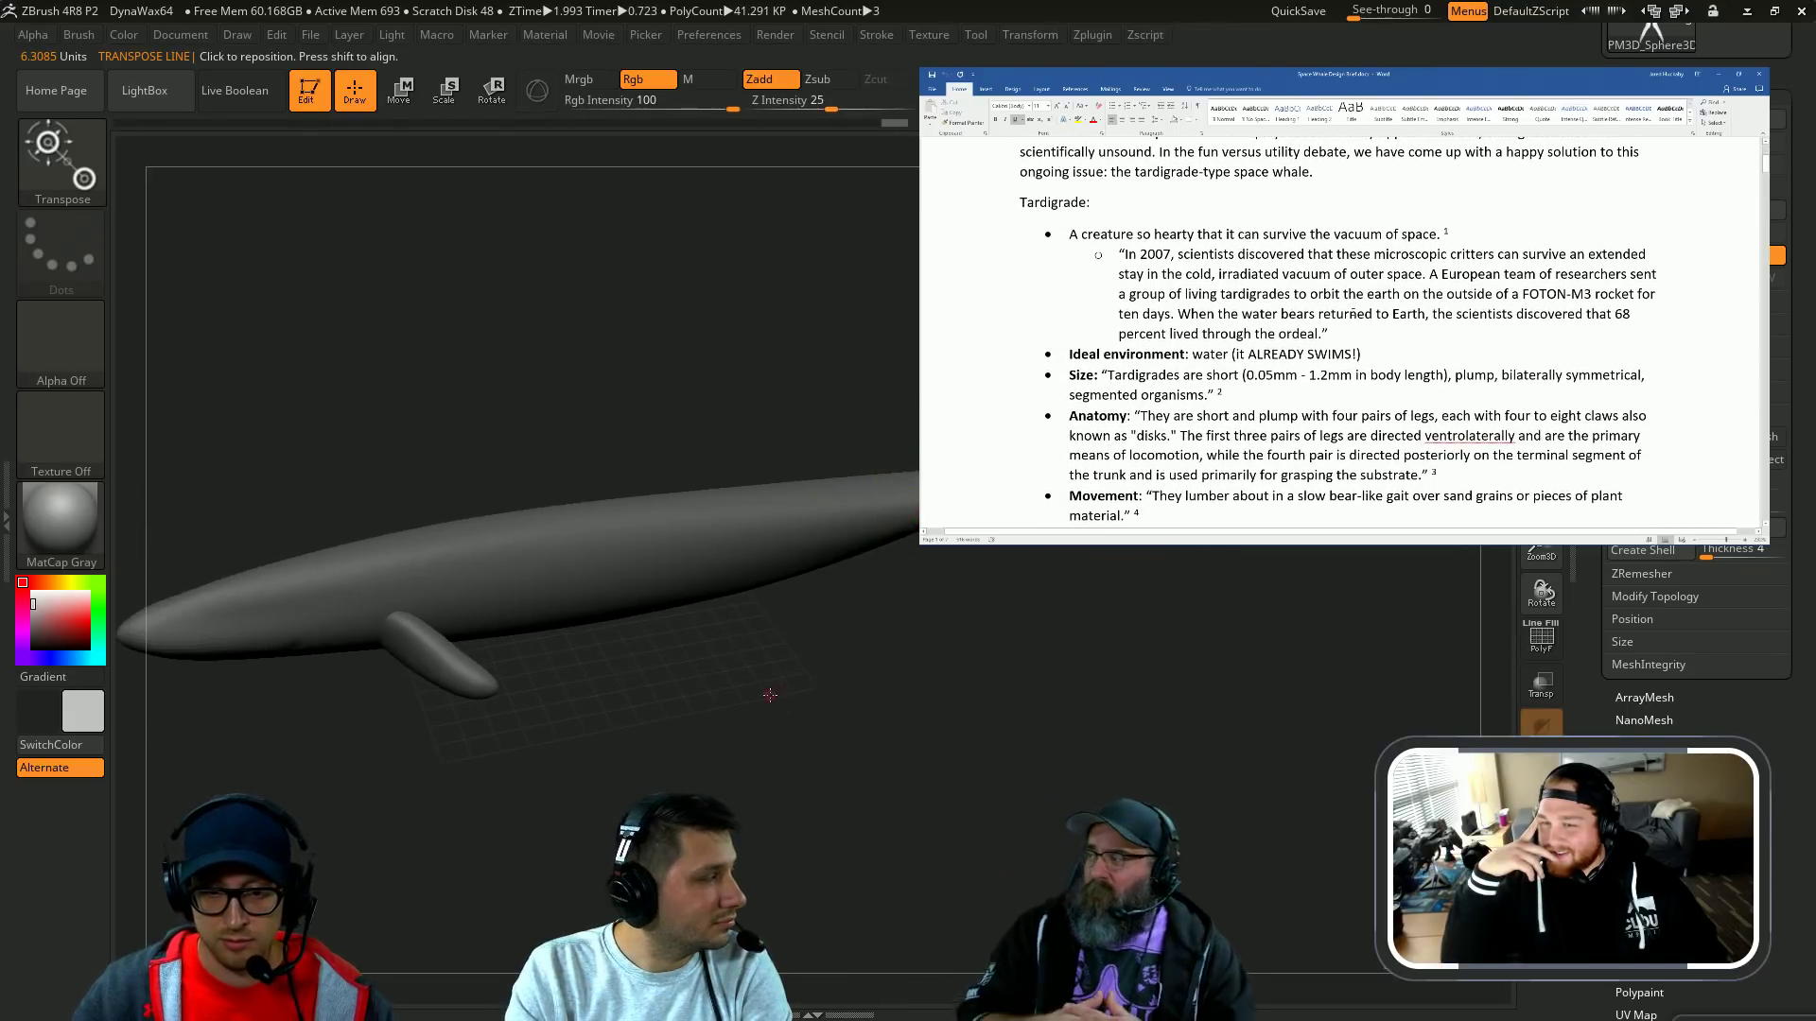
{"action": "left_click_drag", "start_coordinate": [769, 693], "coordinate": [1025, 633], "text": "alt"}
{"action": "left_click_drag", "start_coordinate": [303, 653], "coordinate": [268, 616], "text": "shift"}
{"action": "left_click_drag", "start_coordinate": [1069, 643], "coordinate": [768, 647], "text": "alt"}
{"action": "key", "text": "ctrl+z"}
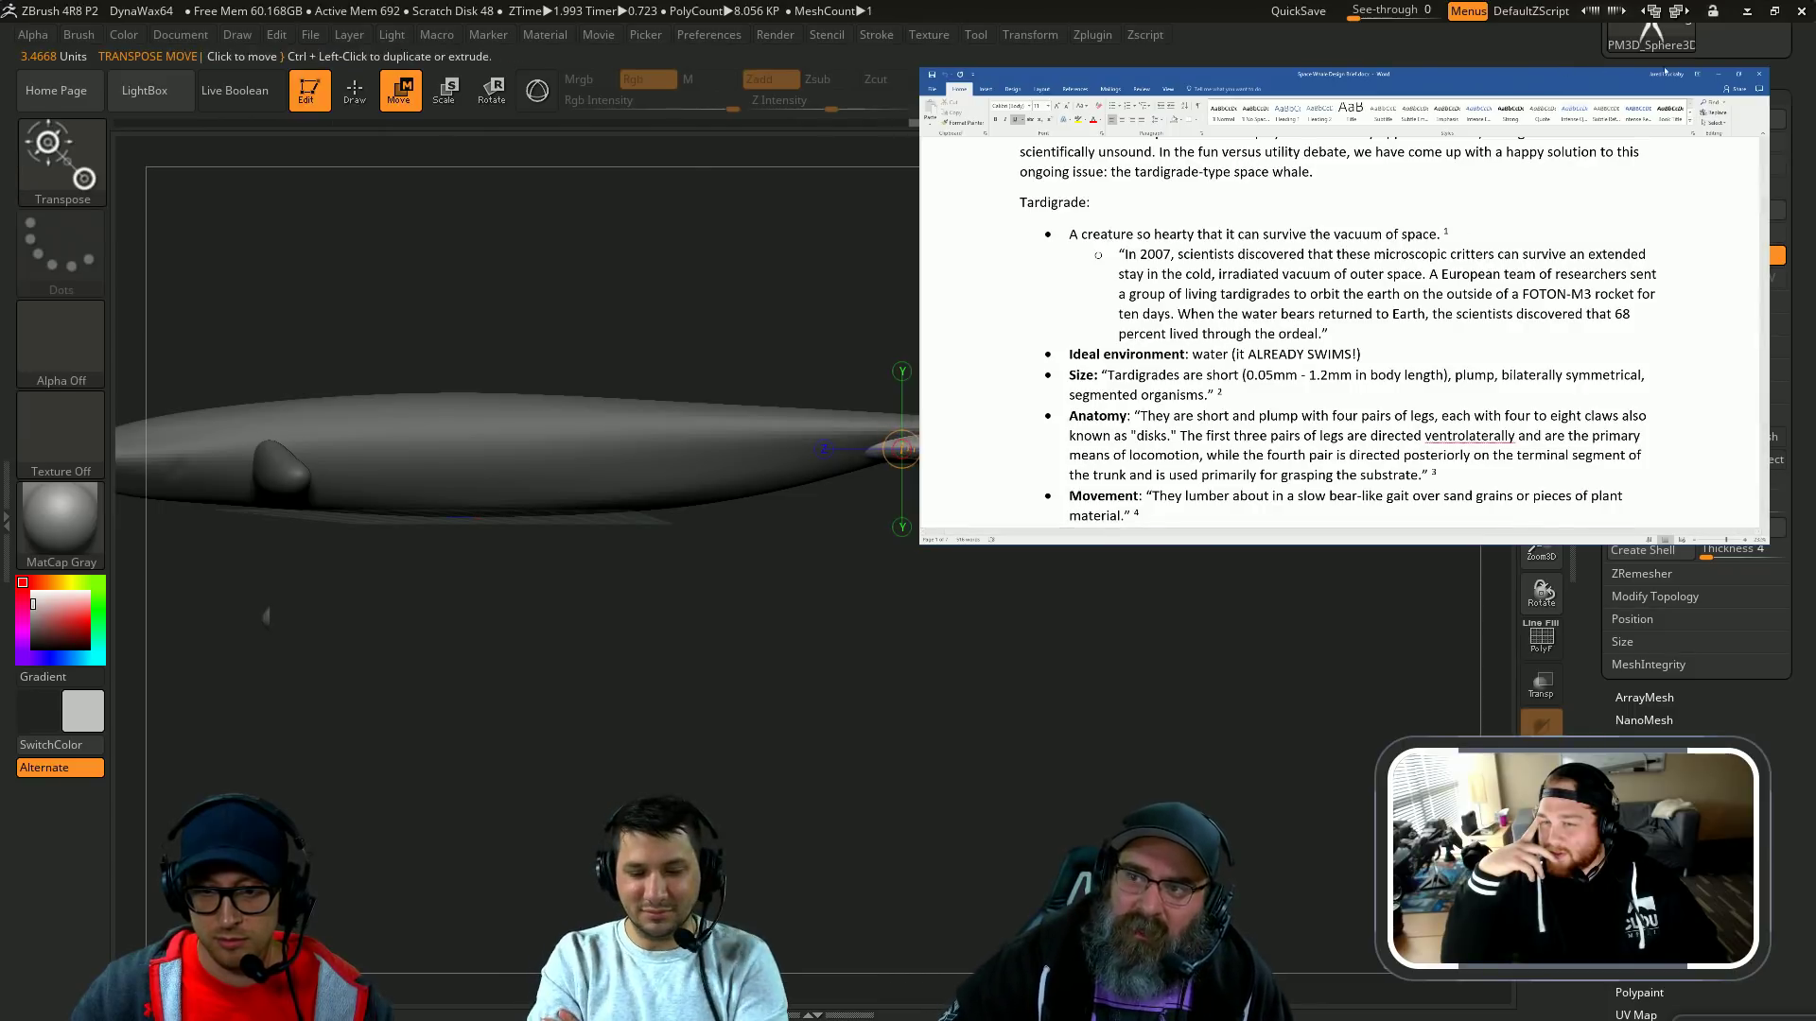
Step: Bring up the brief's tardigrade photo, select the side flippers, show their wireframe and remesh them with DynaMesh
{"action": "left_click_drag", "start_coordinate": [616, 662], "coordinate": [672, 679]}
{"action": "scroll", "coordinate": [1560, 243], "scroll_direction": "down", "scroll_amount": 7}
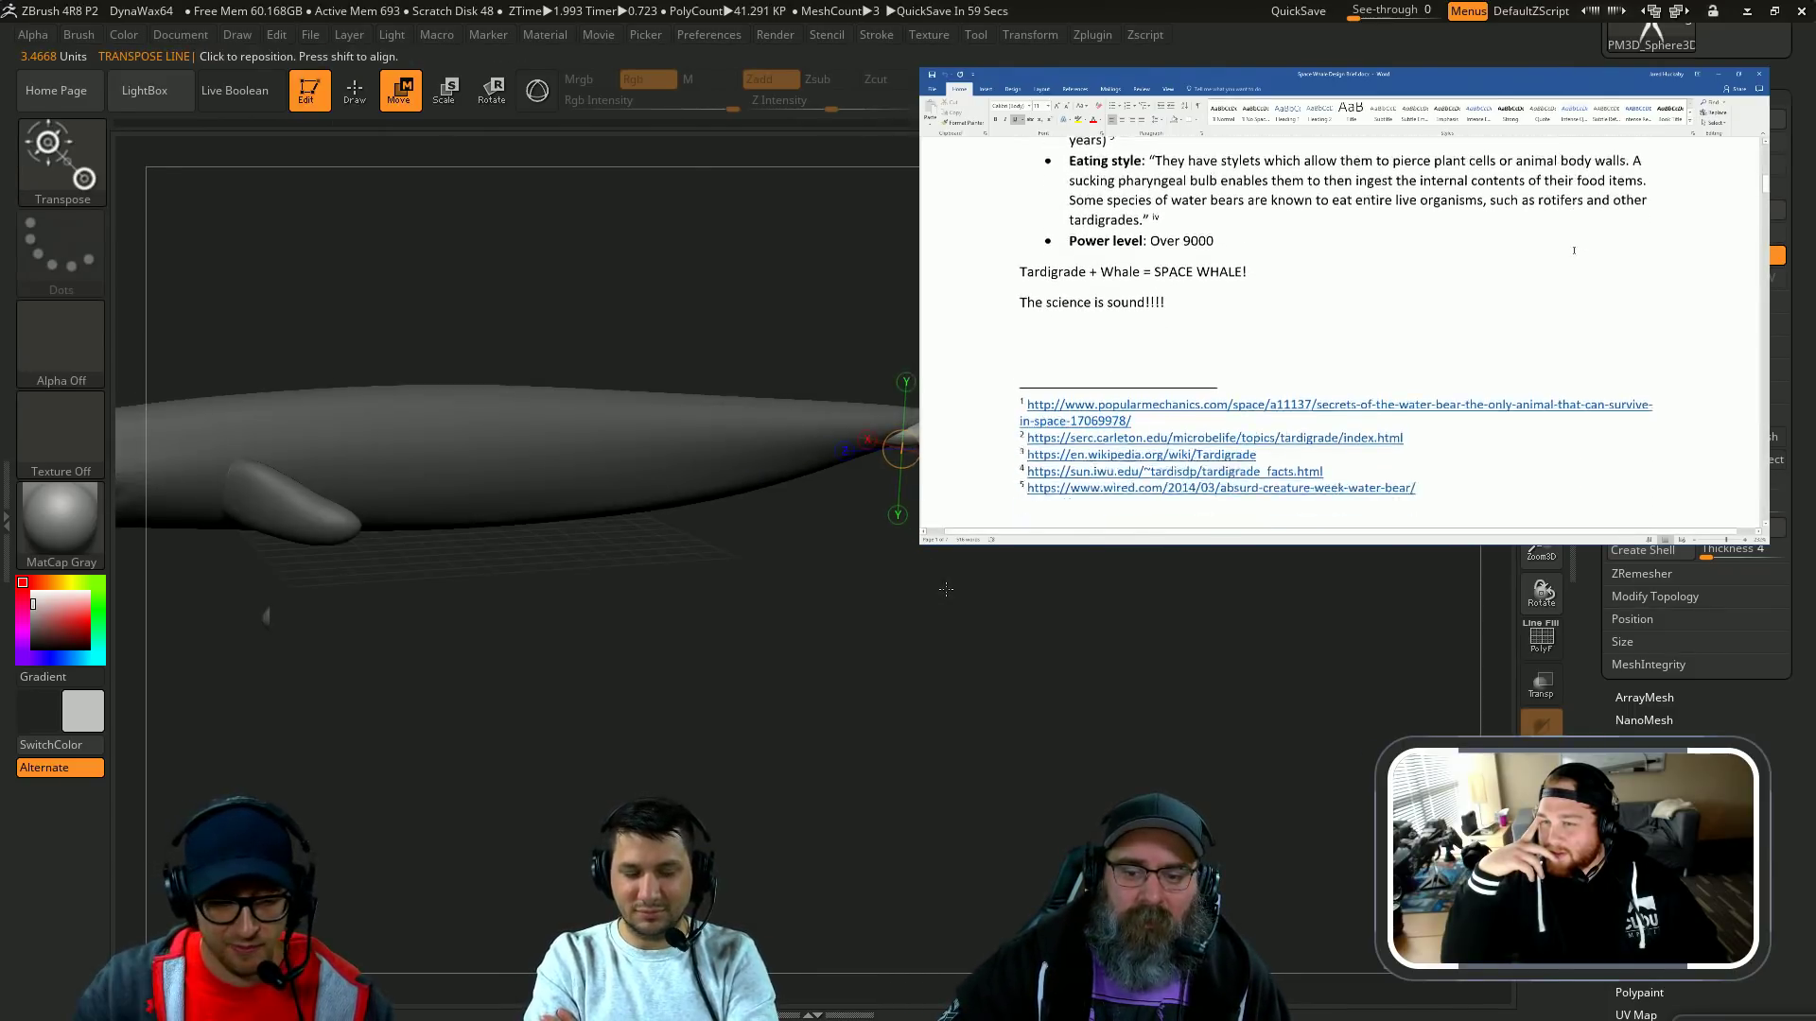
{"action": "scroll", "coordinate": [1574, 250], "scroll_direction": "down", "scroll_amount": 8}
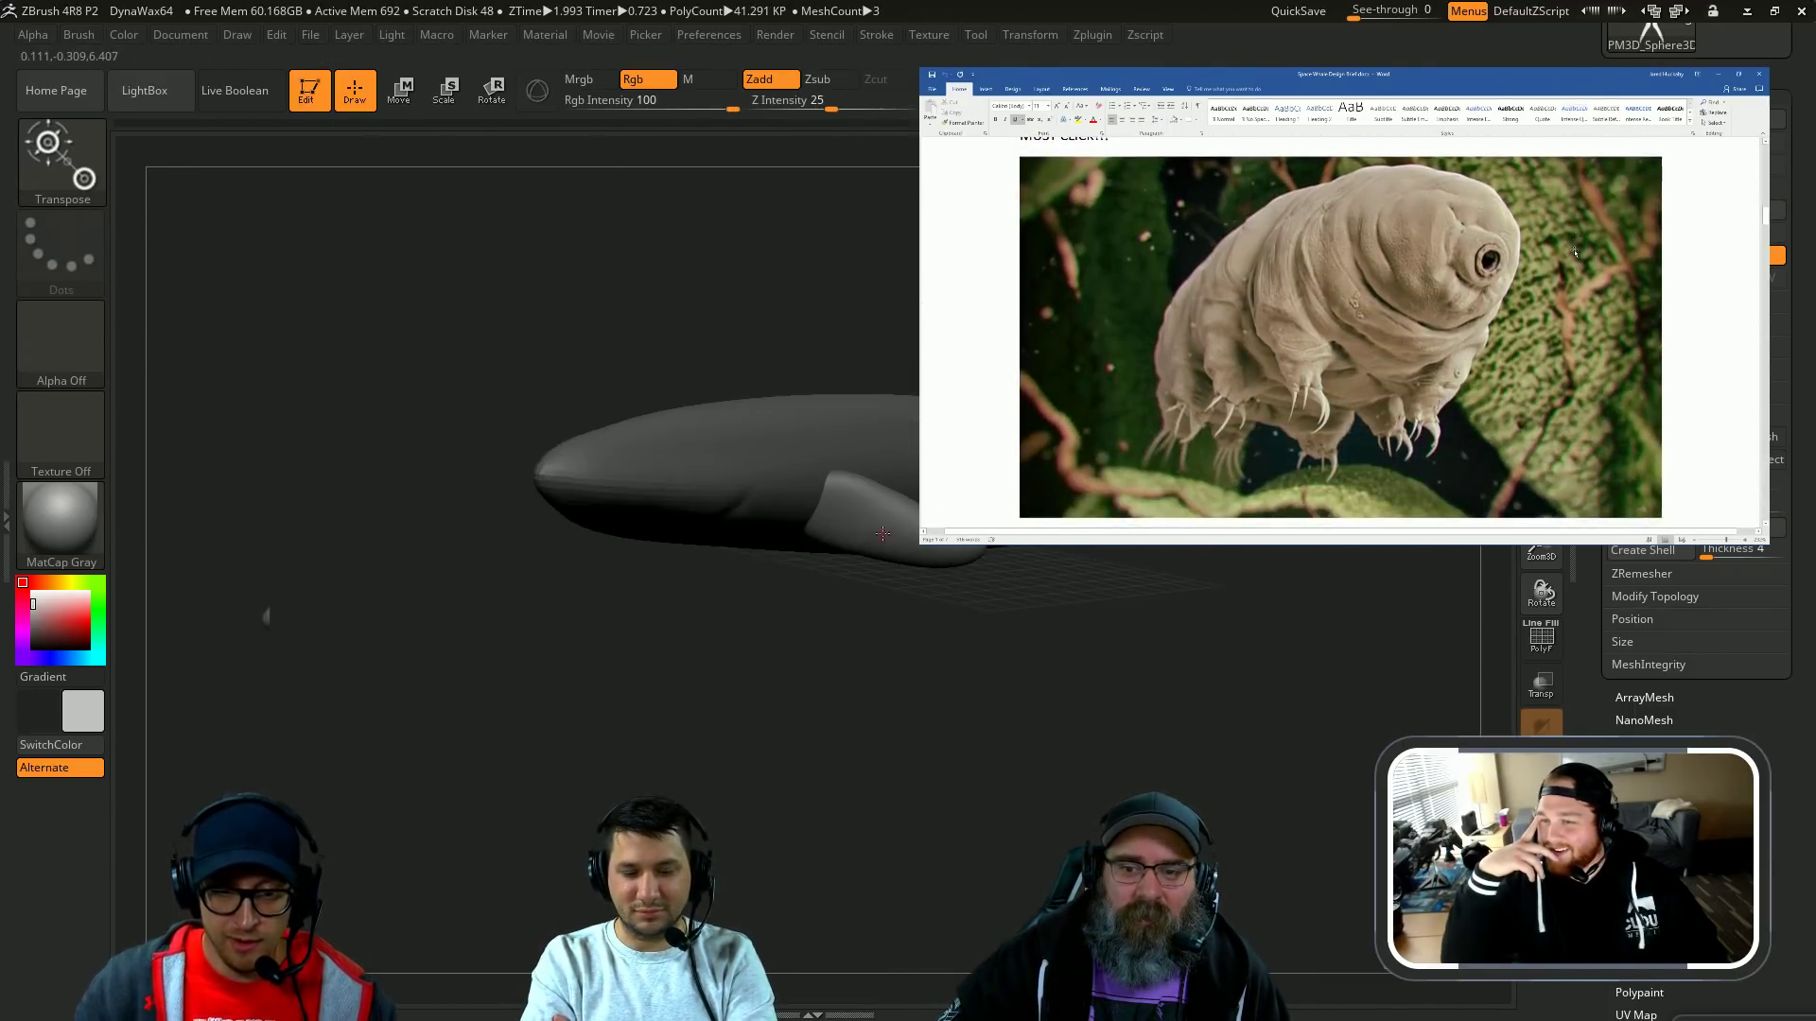
{"action": "key", "text": "w"}
{"action": "left_click_drag", "start_coordinate": [983, 686], "coordinate": [909, 743]}
{"action": "key", "text": "shift+f"}
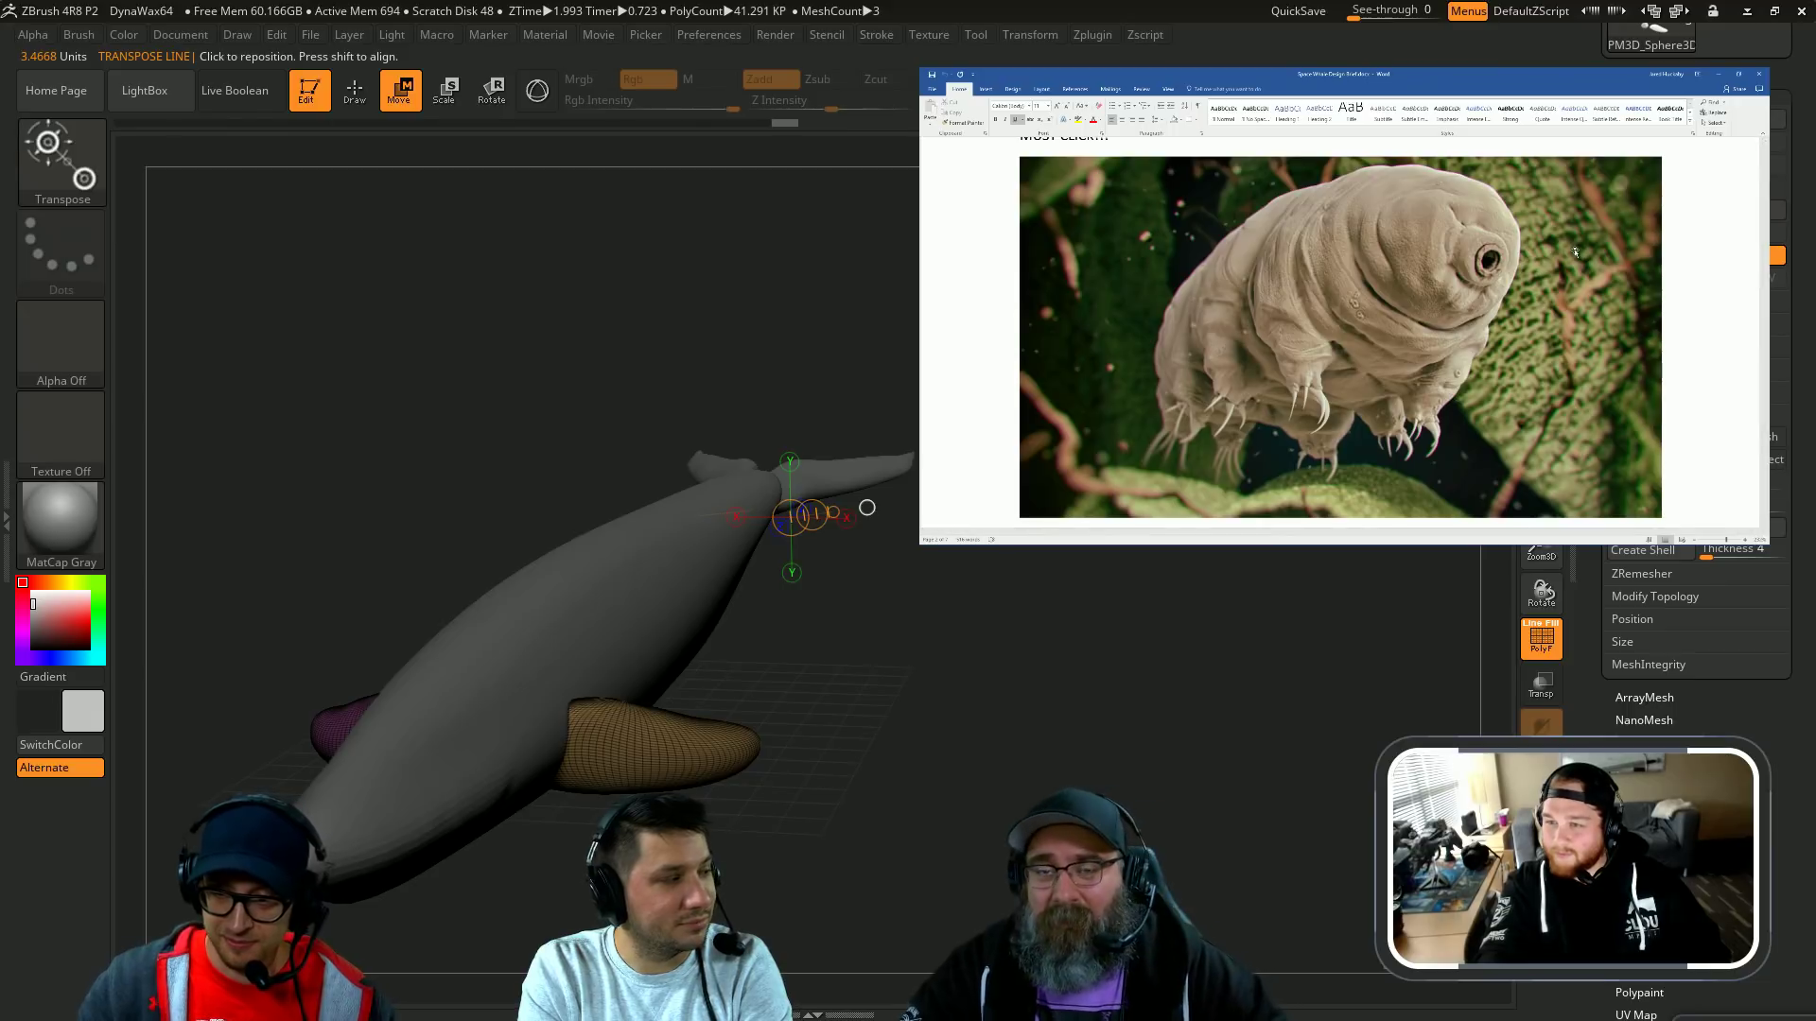
{"action": "left_click_drag", "start_coordinate": [1040, 742], "coordinate": [1180, 652]}
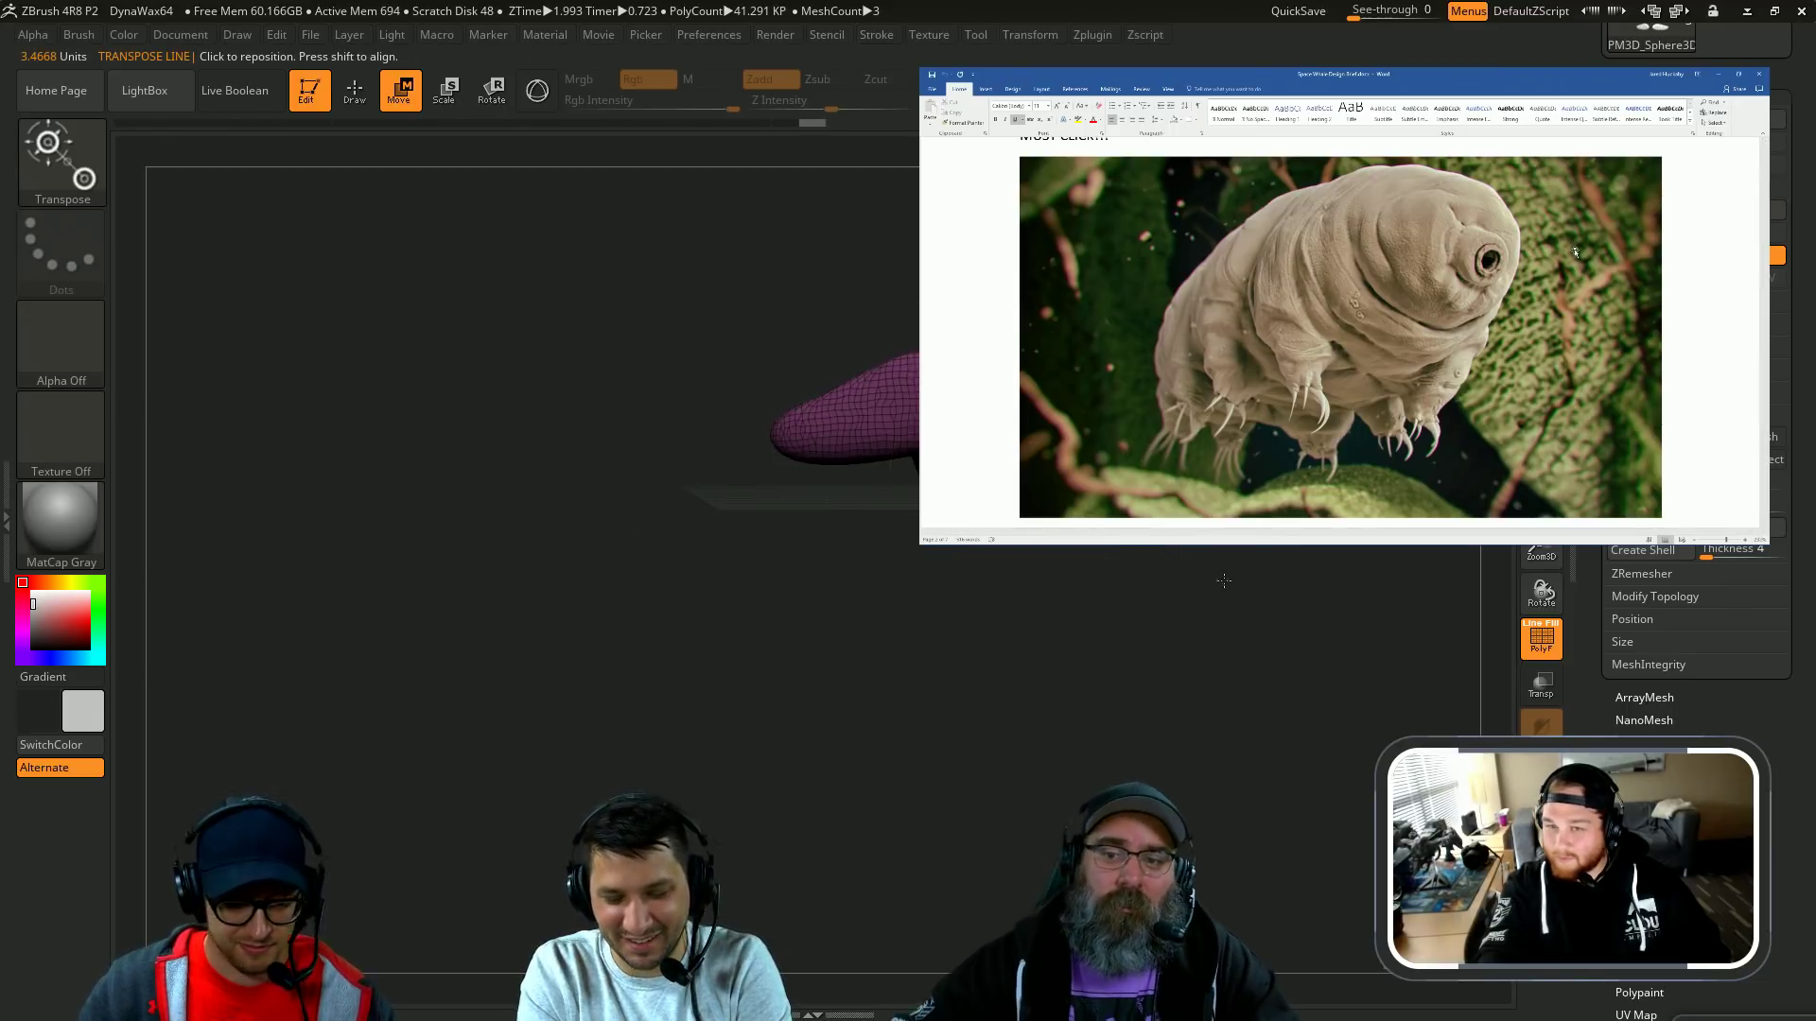
{"action": "mouse_move", "coordinate": [1224, 580]}
{"action": "left_mouse_down"}
{"action": "mouse_move", "coordinate": [803, 612]}
{"action": "mouse_move", "coordinate": [558, 505]}
{"action": "mouse_move", "coordinate": [673, 590]}
{"action": "left_mouse_up"}
{"action": "key", "text": "q"}
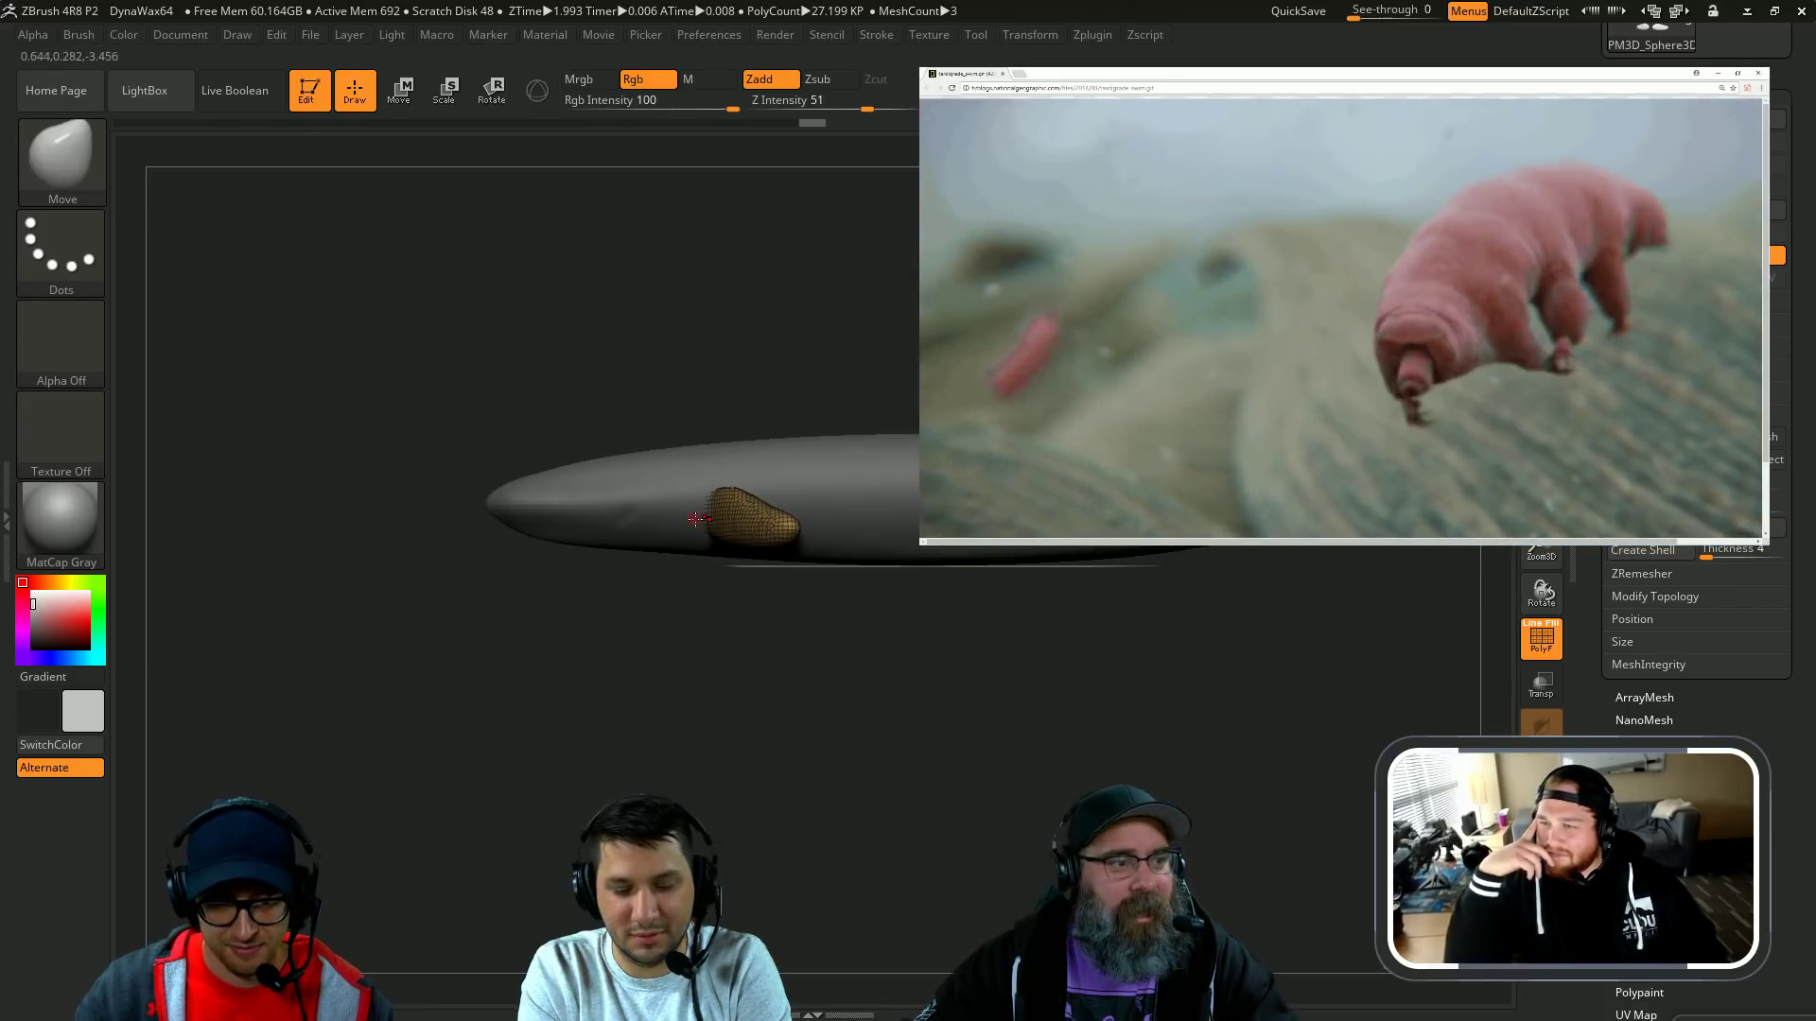
Step: Pull the base of the side flippers forward along the body with the Move brush to widen where they attach
{"action": "mouse_move", "coordinate": [706, 515]}
{"action": "left_mouse_down"}
{"action": "mouse_move", "coordinate": [724, 516]}
{"action": "mouse_move", "coordinate": [664, 515]}
{"action": "left_mouse_up"}
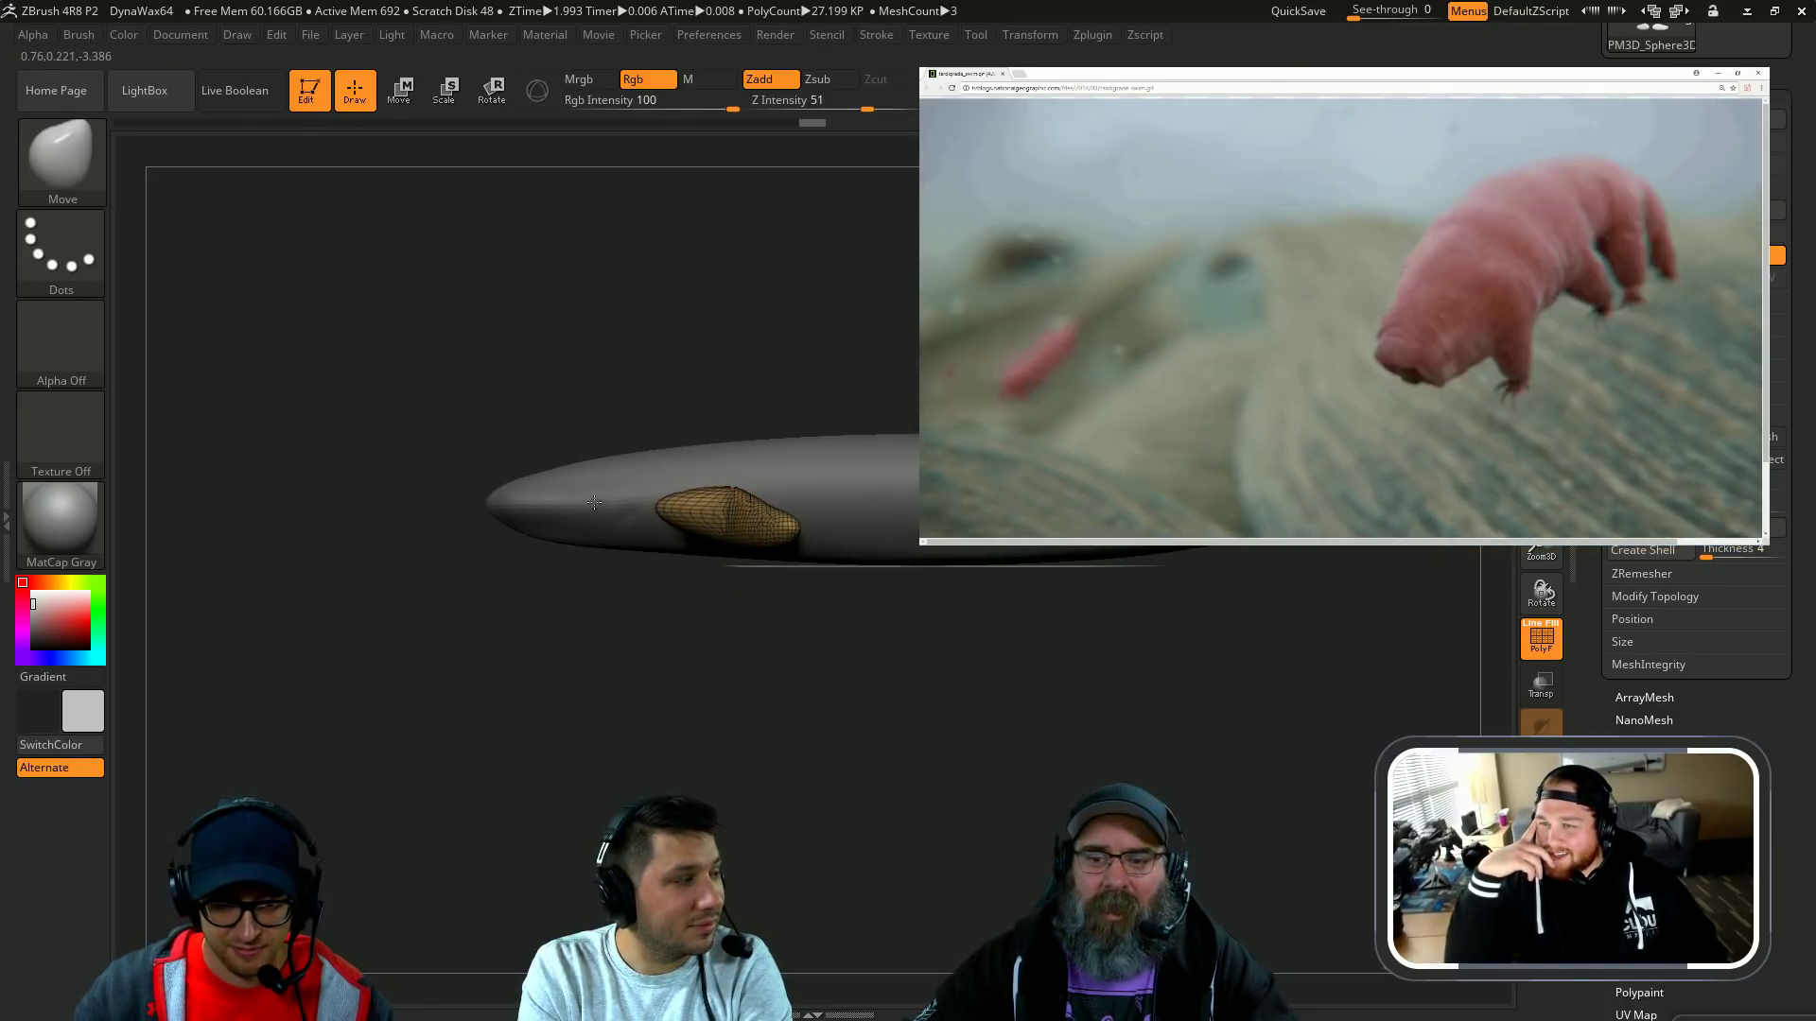
{"action": "left_click_drag", "start_coordinate": [653, 658], "coordinate": [707, 701]}
{"action": "mouse_move", "coordinate": [713, 588]}
{"action": "left_mouse_down"}
{"action": "mouse_move", "coordinate": [701, 663]}
{"action": "mouse_move", "coordinate": [636, 235]}
{"action": "mouse_move", "coordinate": [741, 612]}
{"action": "mouse_move", "coordinate": [778, 559]}
{"action": "left_mouse_up"}
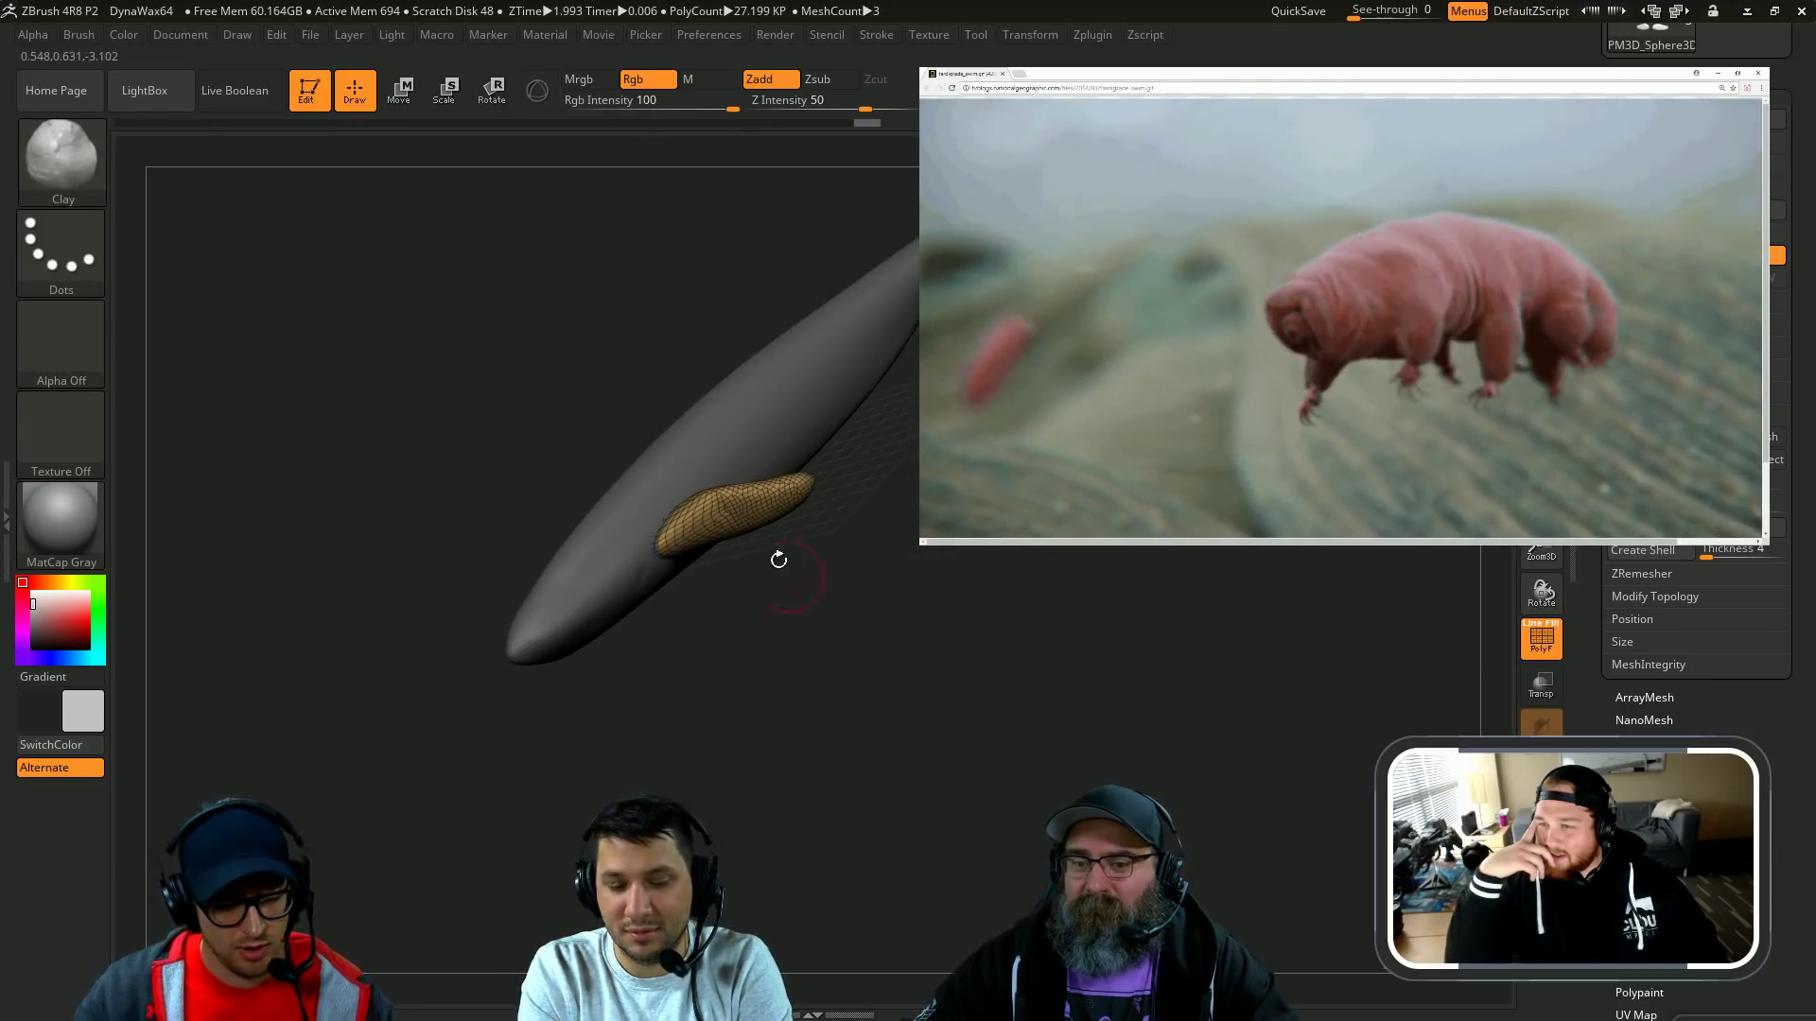
{"action": "key", "text": "b"}
{"action": "key", "text": "d"}
{"action": "key", "text": "s"}
{"action": "left_click_drag", "start_coordinate": [811, 660], "coordinate": [844, 602]}
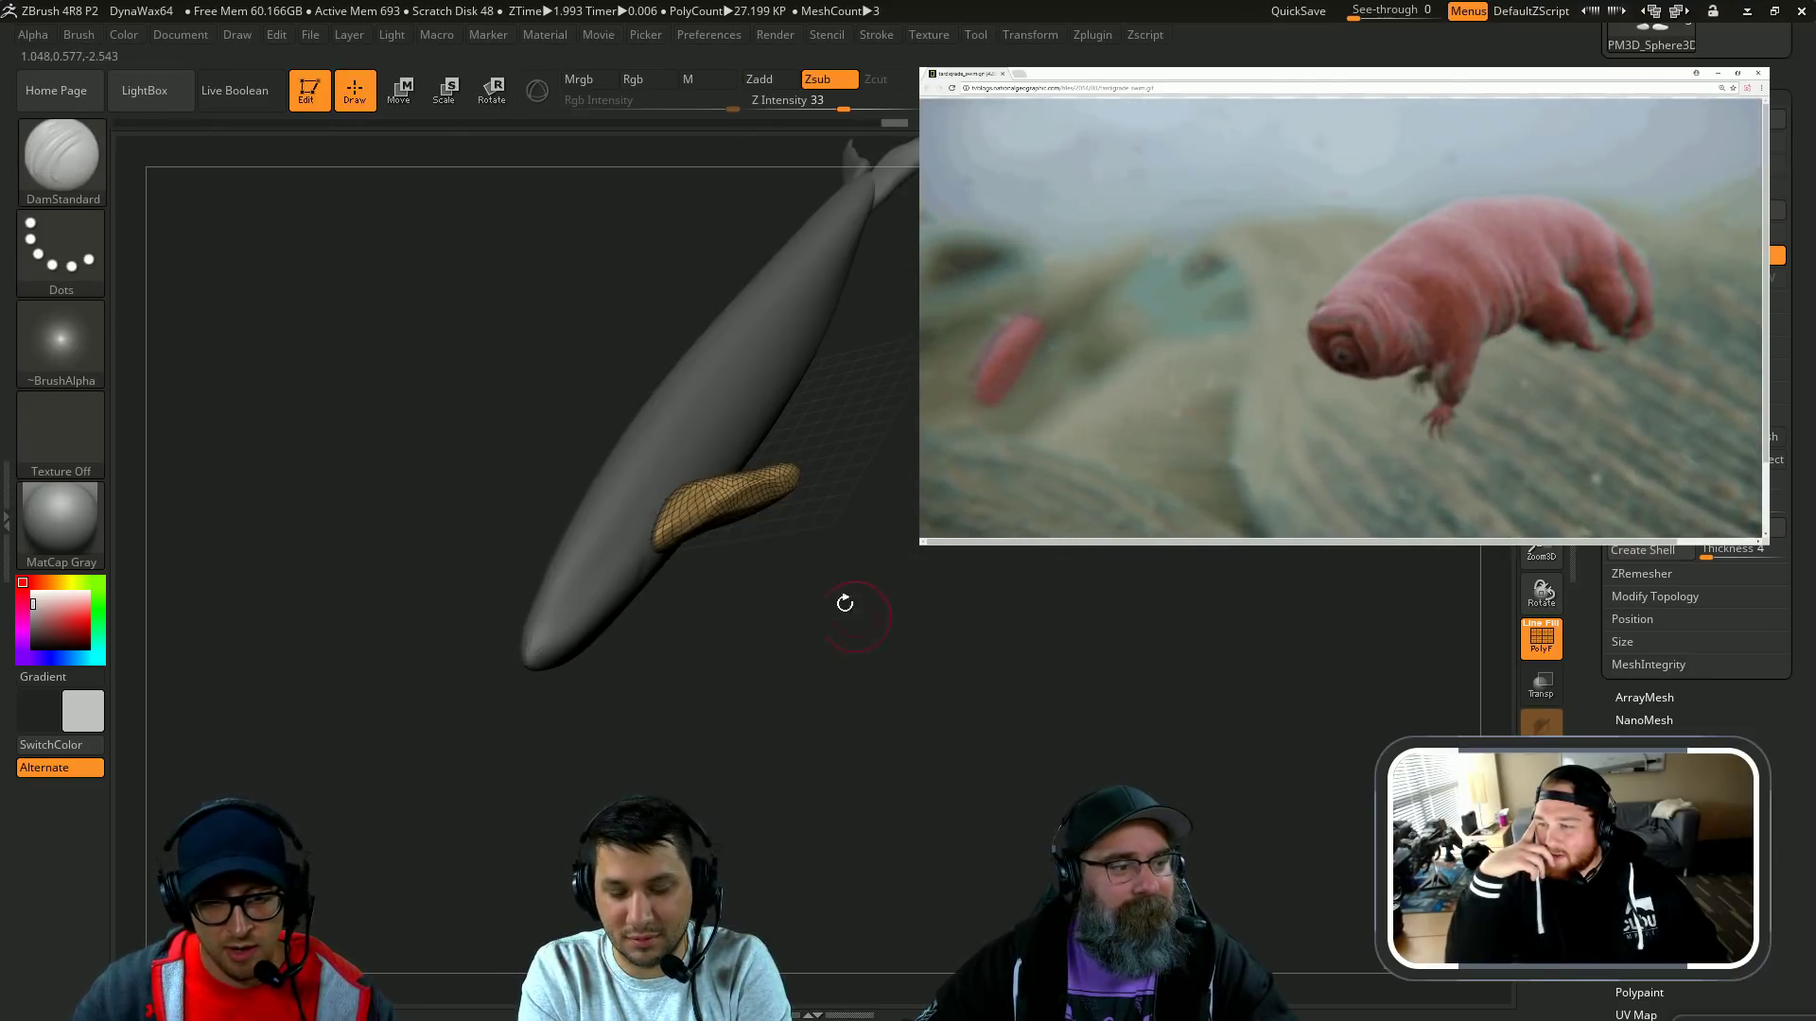
{"action": "mouse_move", "coordinate": [718, 605]}
{"action": "left_mouse_down"}
{"action": "mouse_move", "coordinate": [703, 434]}
{"action": "mouse_move", "coordinate": [880, 442]}
{"action": "mouse_move", "coordinate": [949, 575]}
{"action": "mouse_move", "coordinate": [776, 559]}
{"action": "mouse_move", "coordinate": [817, 549]}
{"action": "left_mouse_up"}
Step: Stretch the side flippers' tips outward and back toward the tail with the SnakeHook brush to lengthen them
{"action": "left_click_drag", "start_coordinate": [417, 417], "coordinate": [480, 559], "text": "alt"}
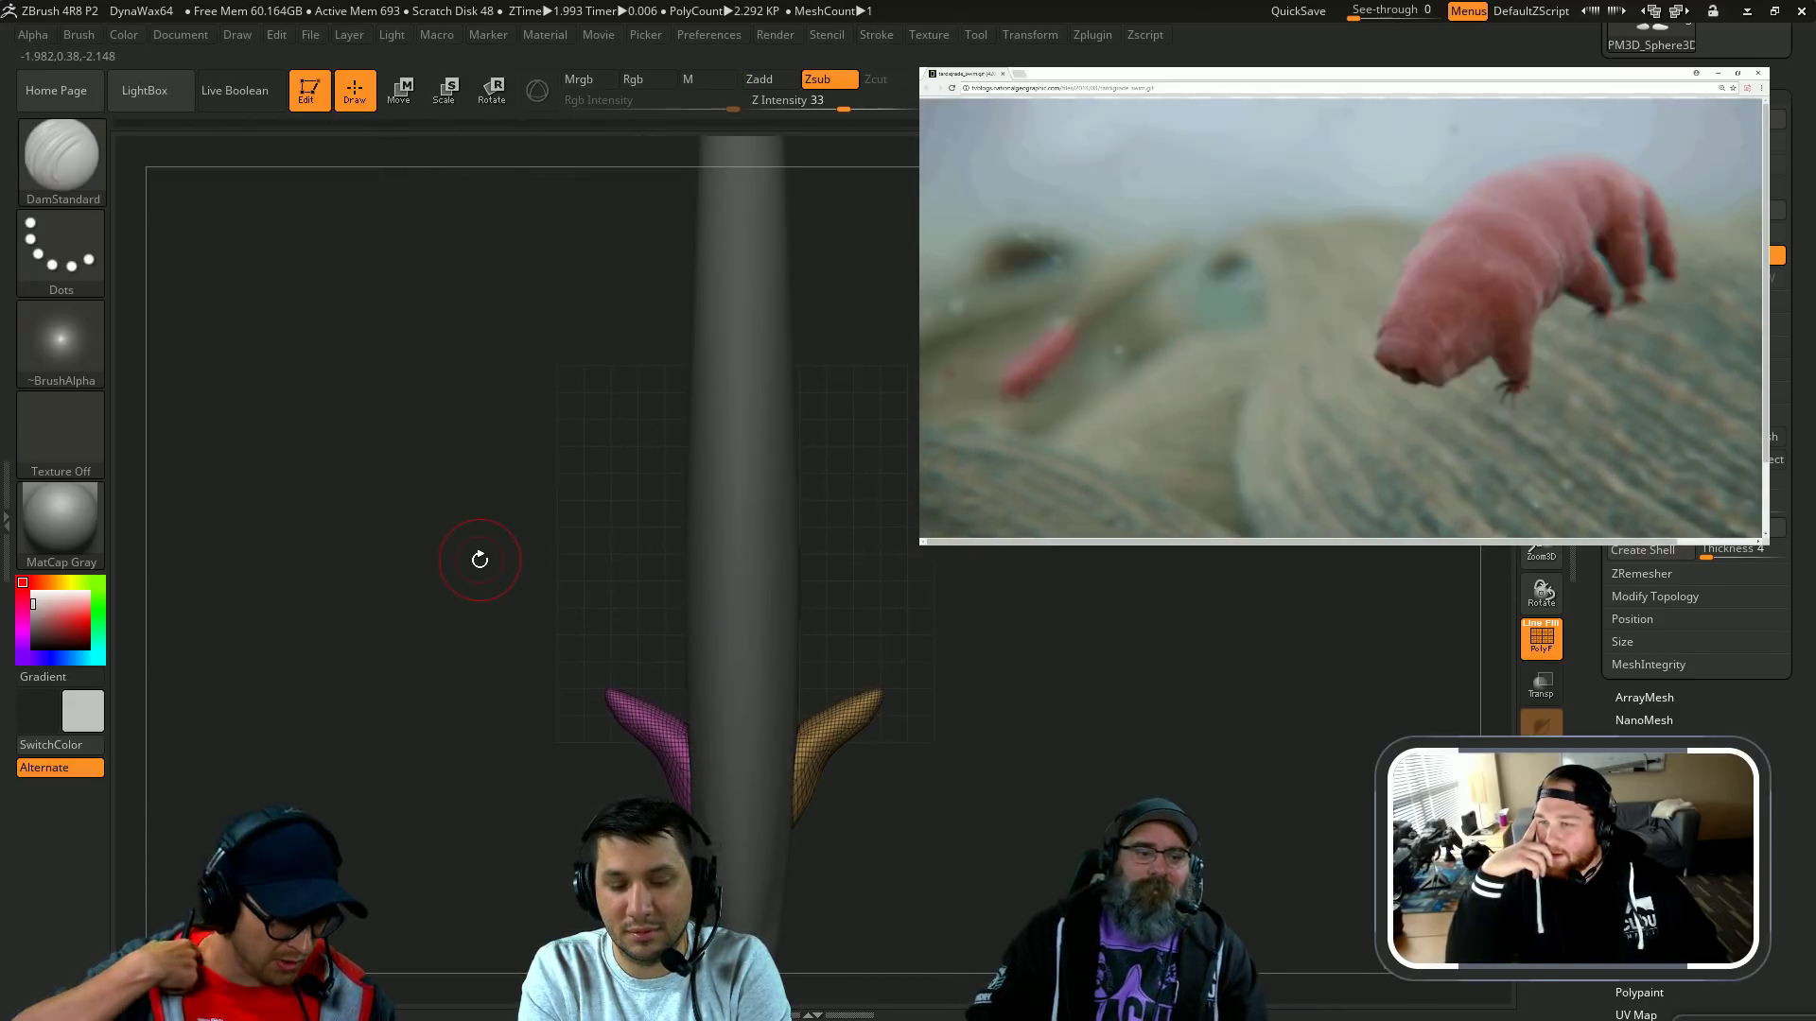
{"action": "key", "text": "b"}
{"action": "key", "text": "m"}
{"action": "key", "text": "v"}
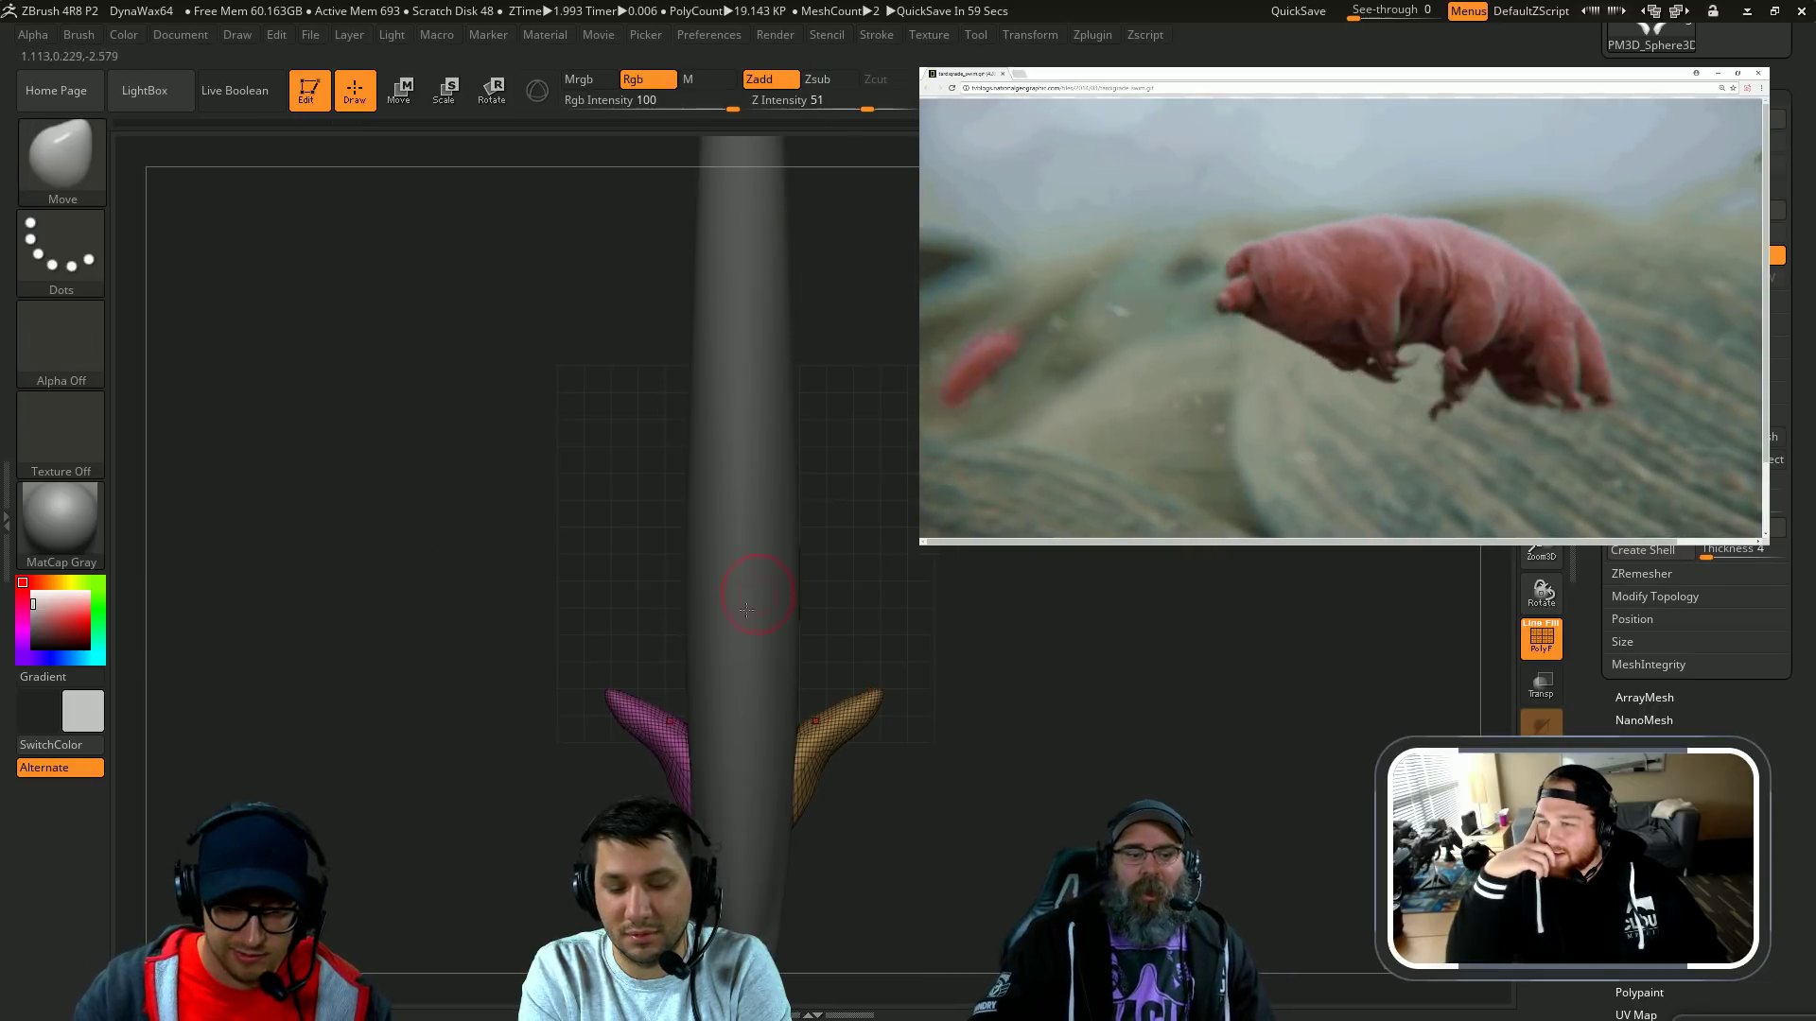
{"action": "key", "text": "b"}
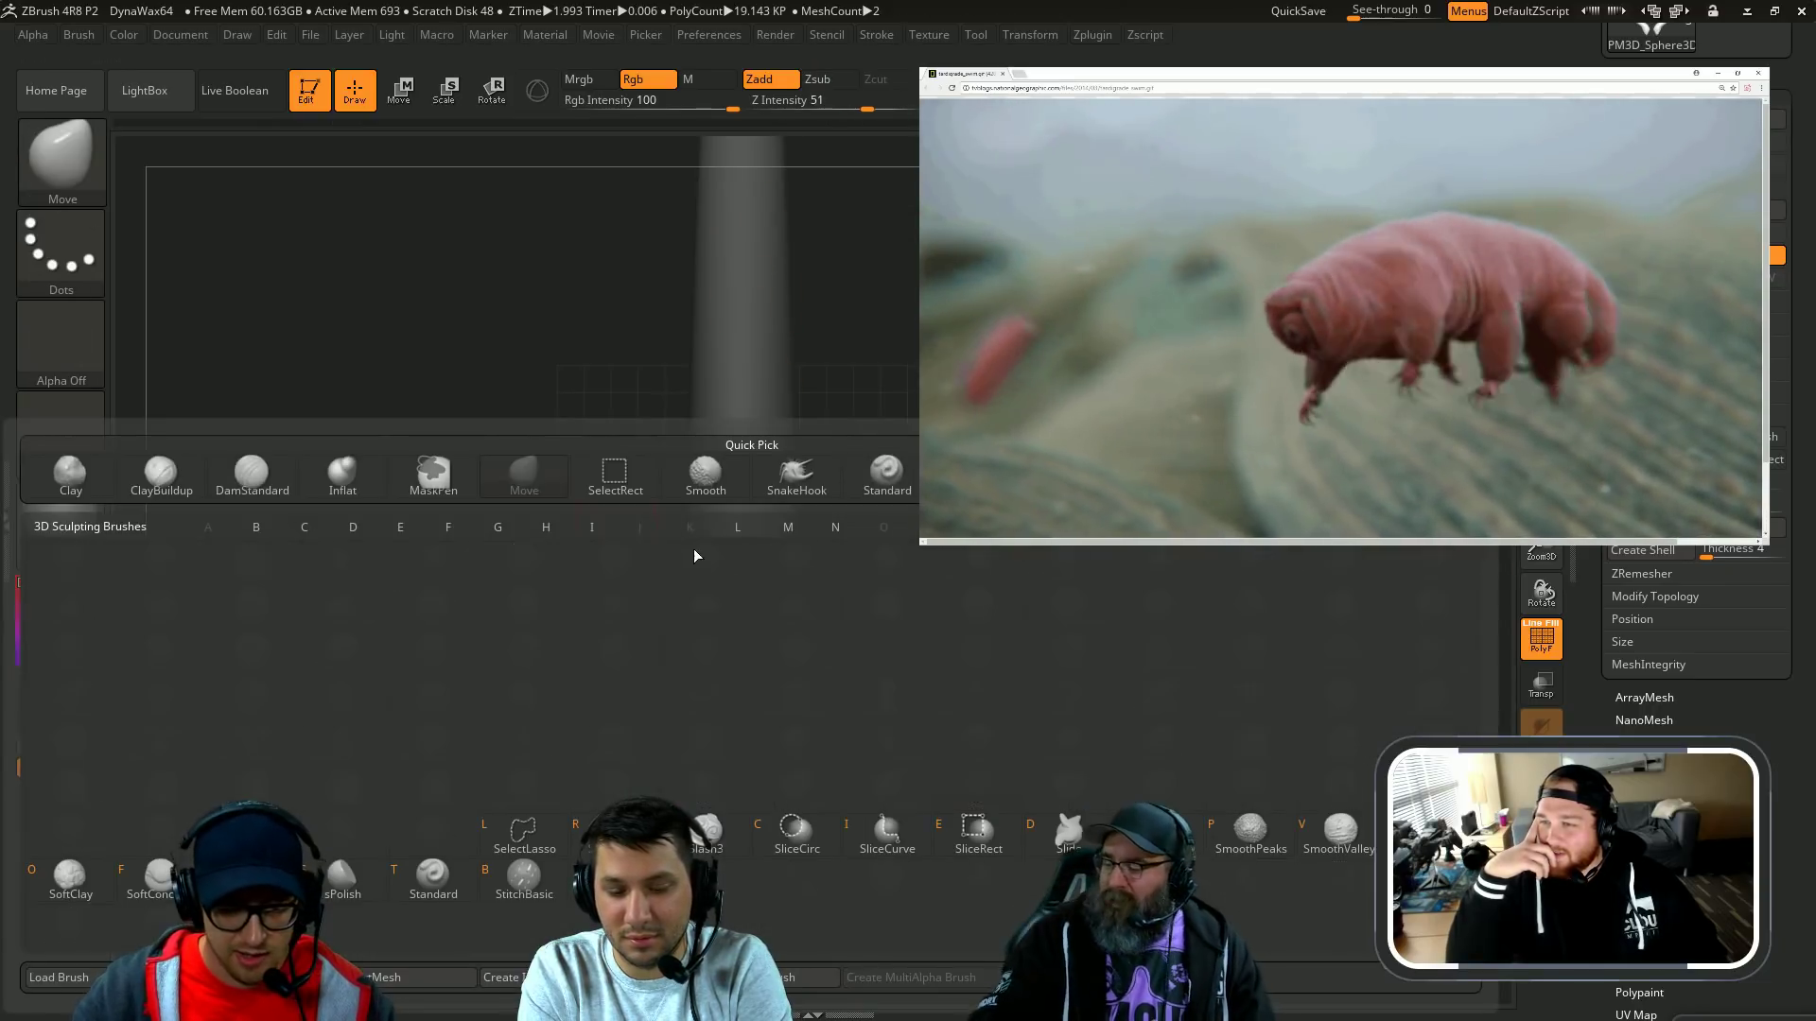
{"action": "left_click", "coordinate": [796, 470]}
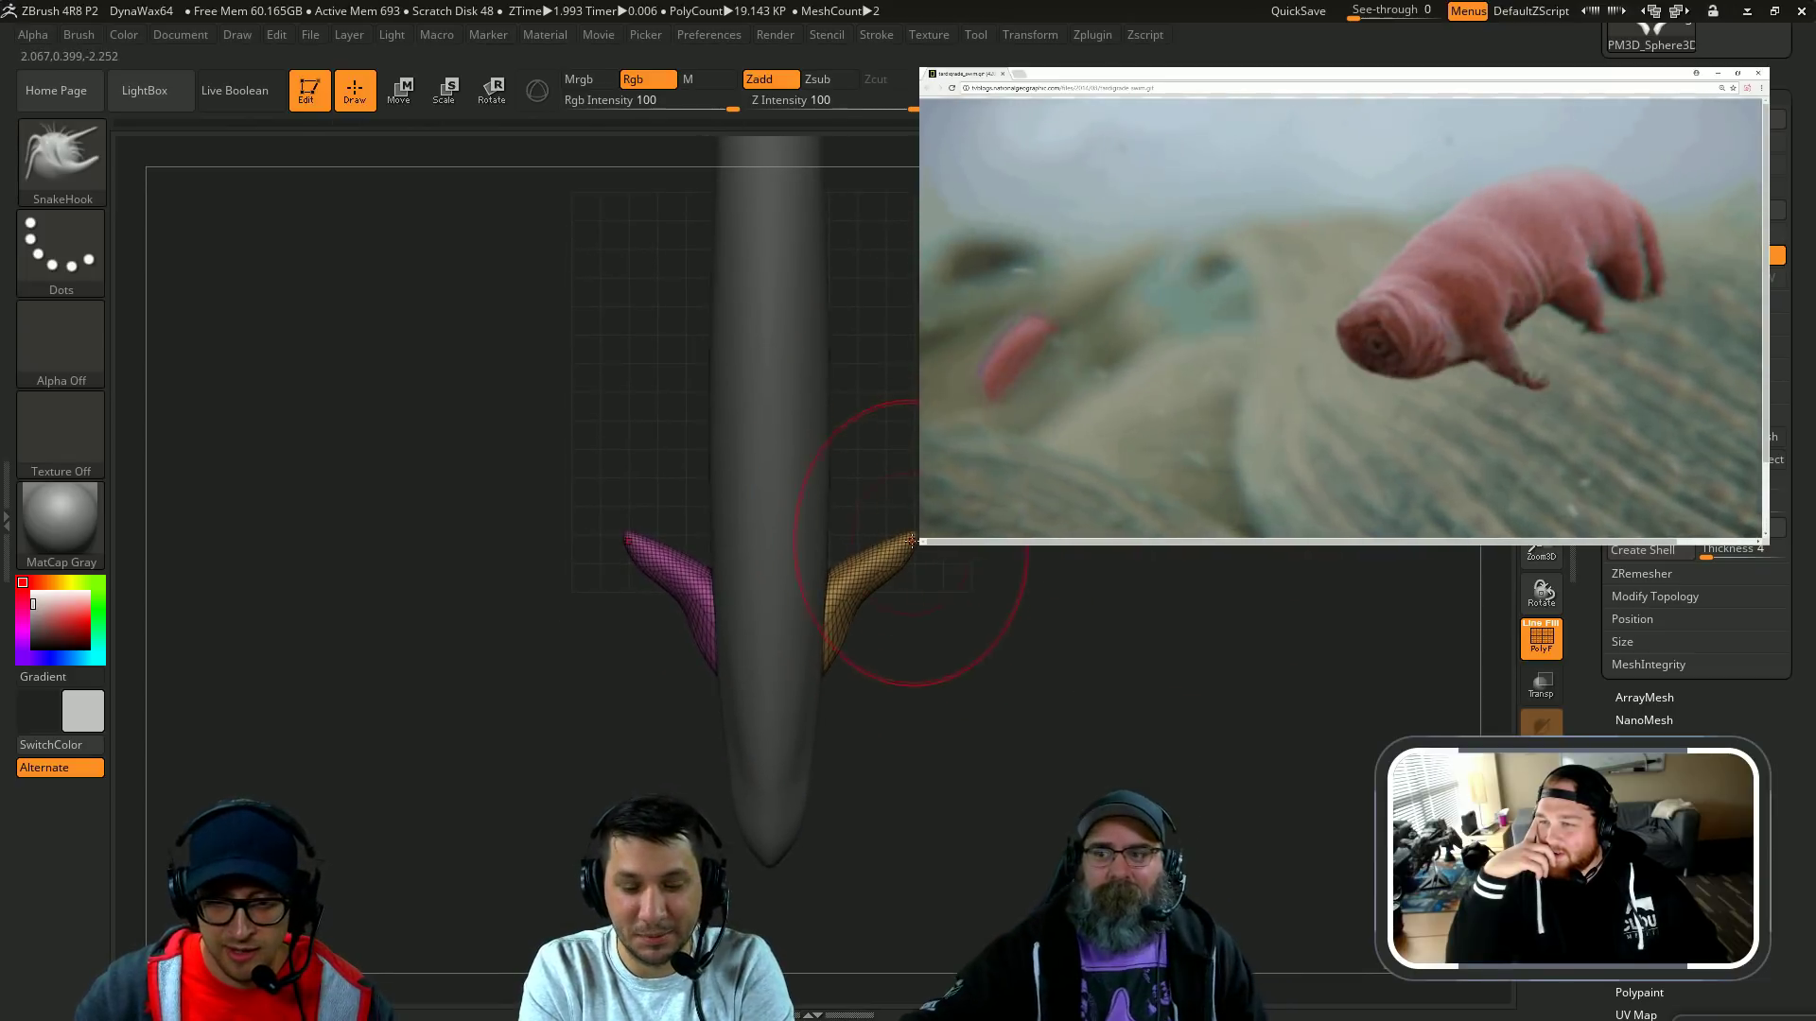
{"action": "left_click_drag", "start_coordinate": [908, 548], "coordinate": [936, 475]}
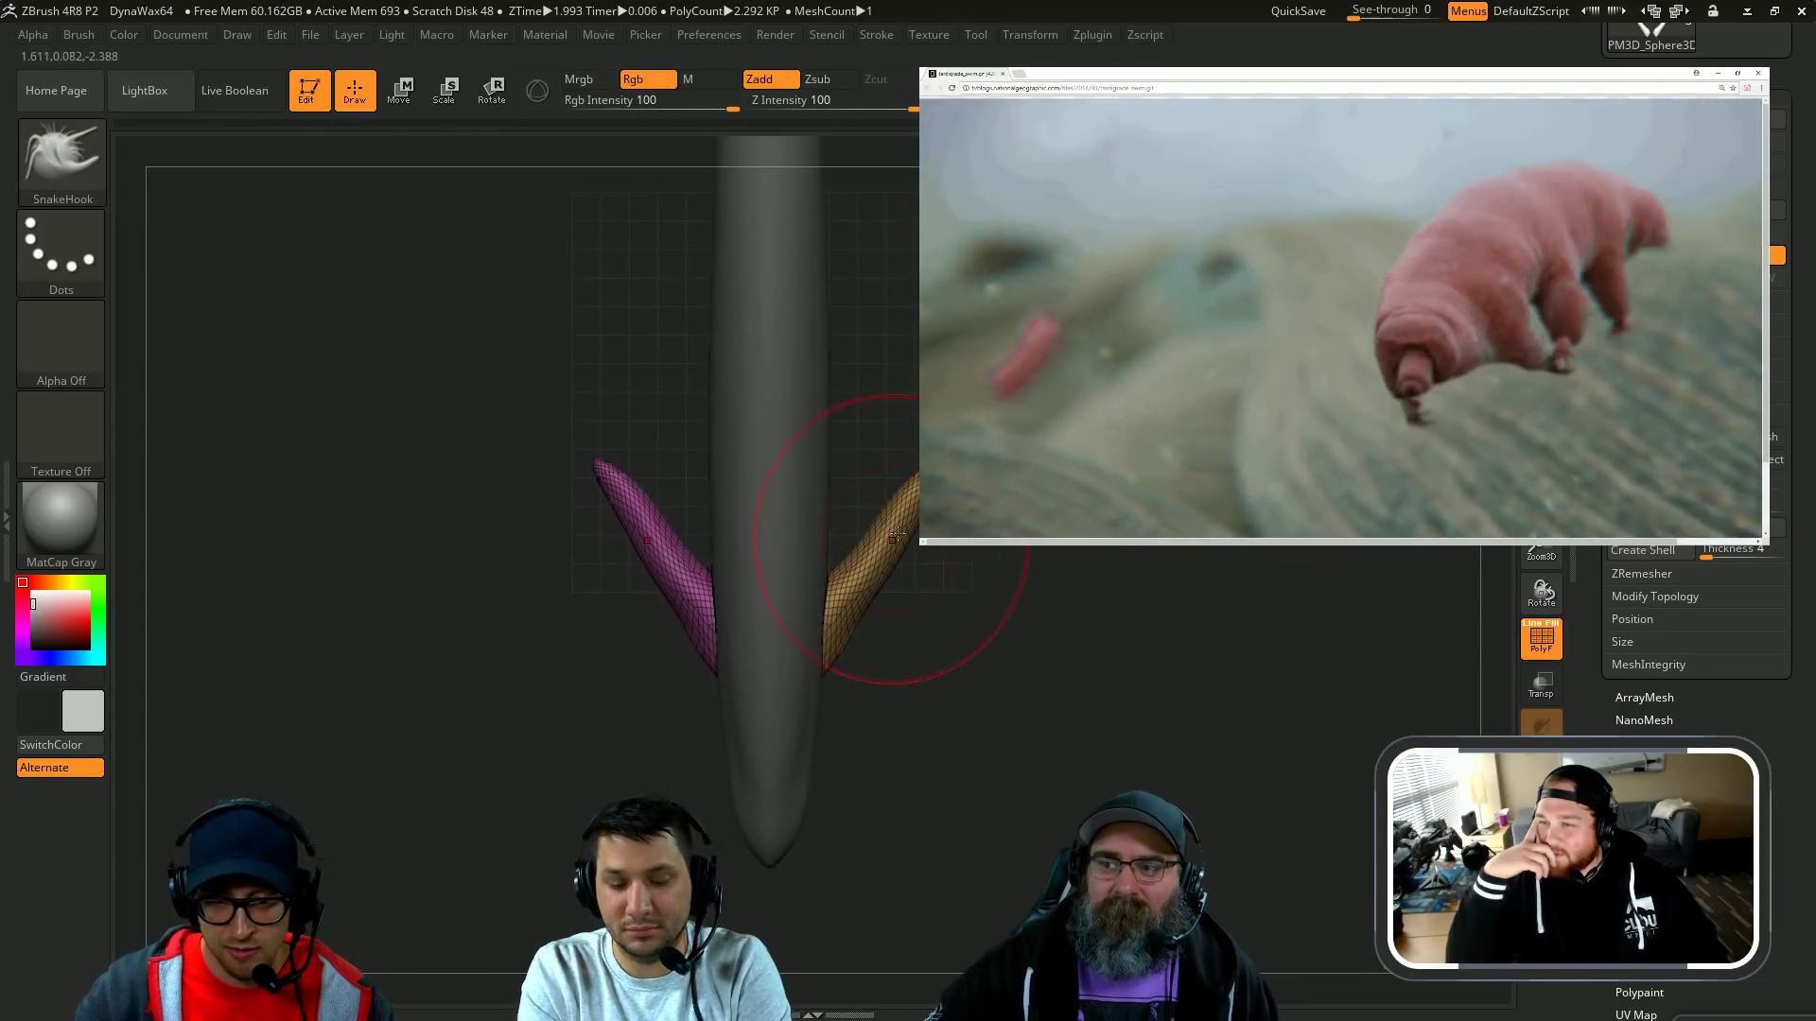
{"action": "left_click_drag", "start_coordinate": [1046, 552], "coordinate": [1021, 595], "text": "alt"}
Step: Hide the wireframe and build up form along the length of the side flippers with Clay brush strokes
{"action": "key", "text": "b"}
{"action": "key", "text": "c"}
{"action": "key", "text": "l"}
{"action": "key", "text": "s"}
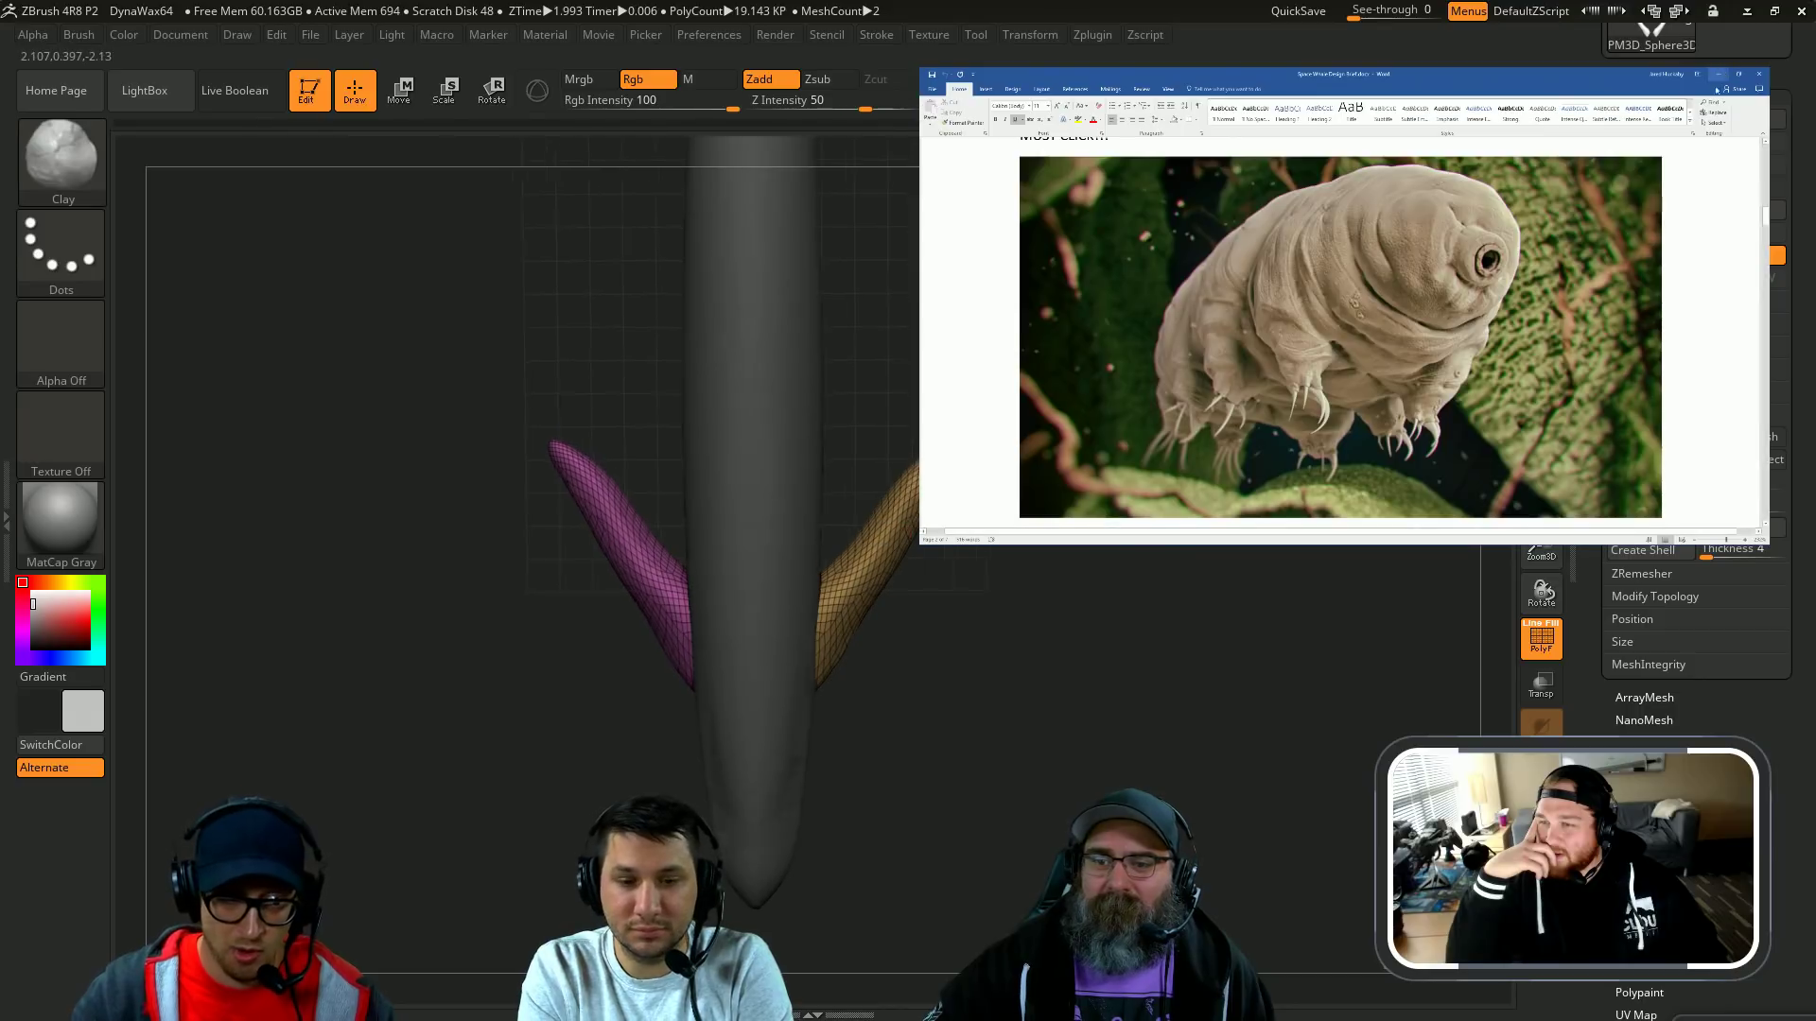
{"action": "key", "text": "shift+f"}
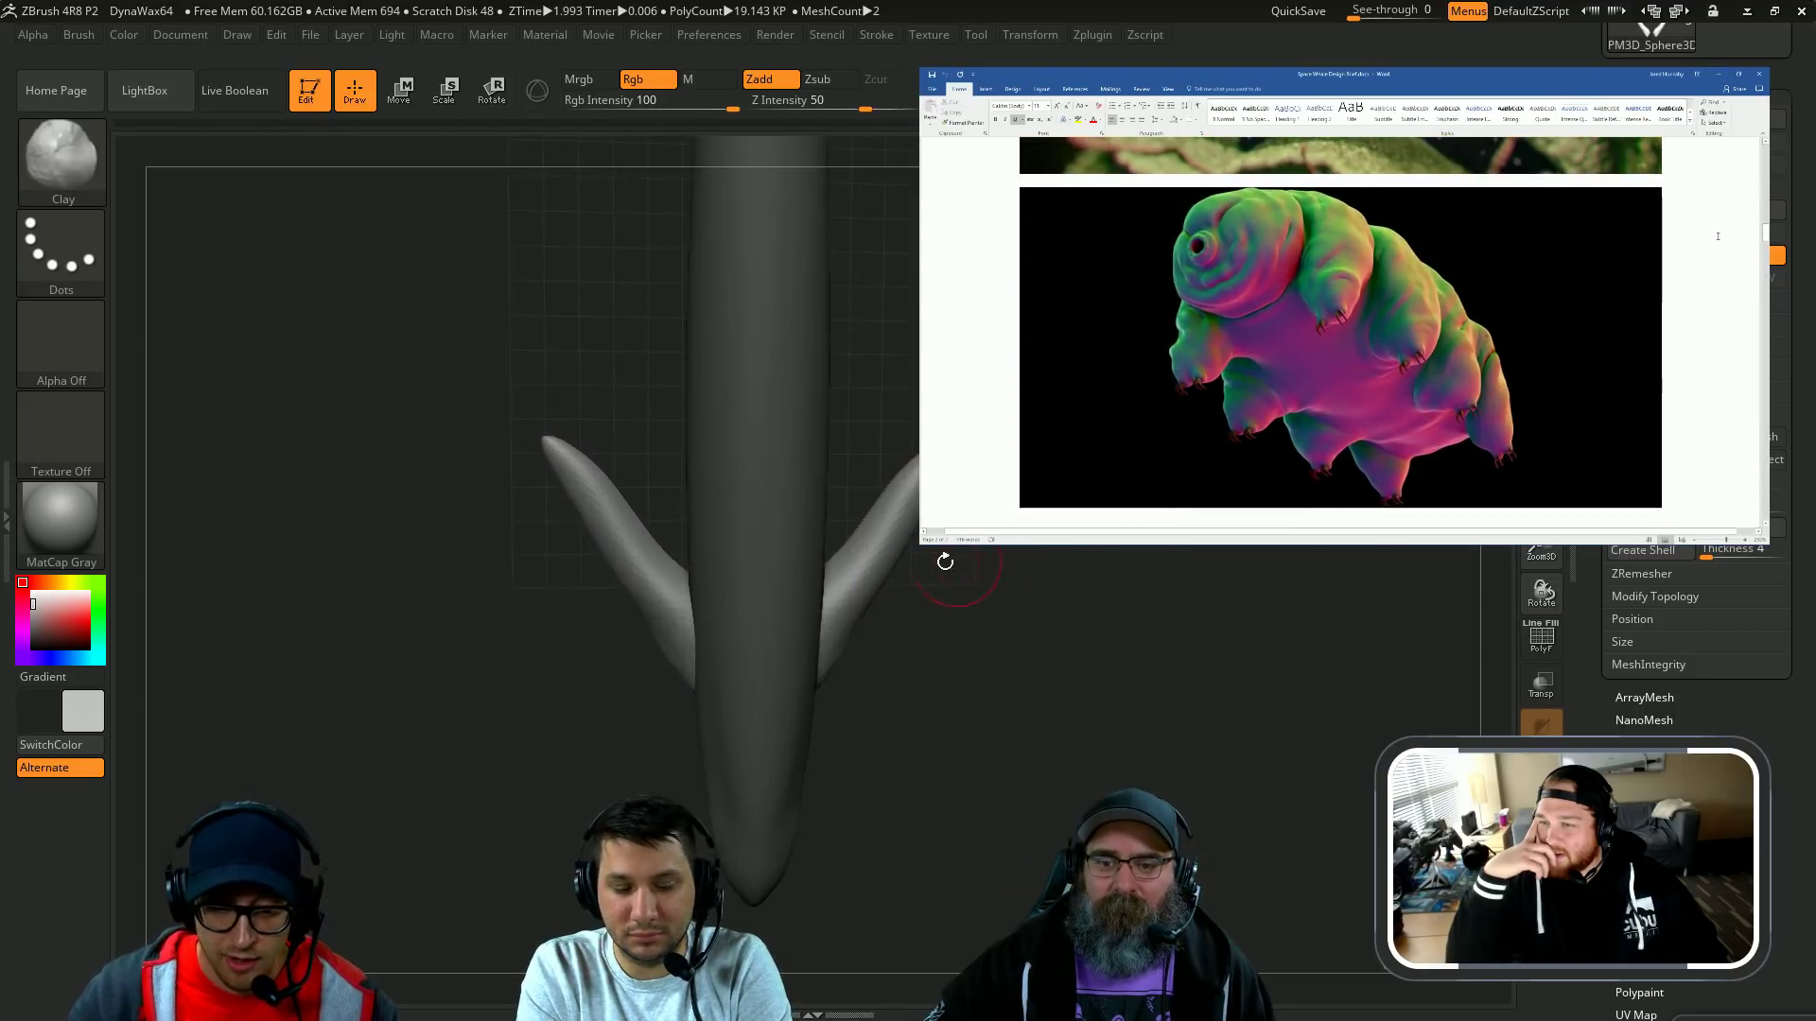
{"action": "left_click_drag", "start_coordinate": [917, 491], "coordinate": [844, 634]}
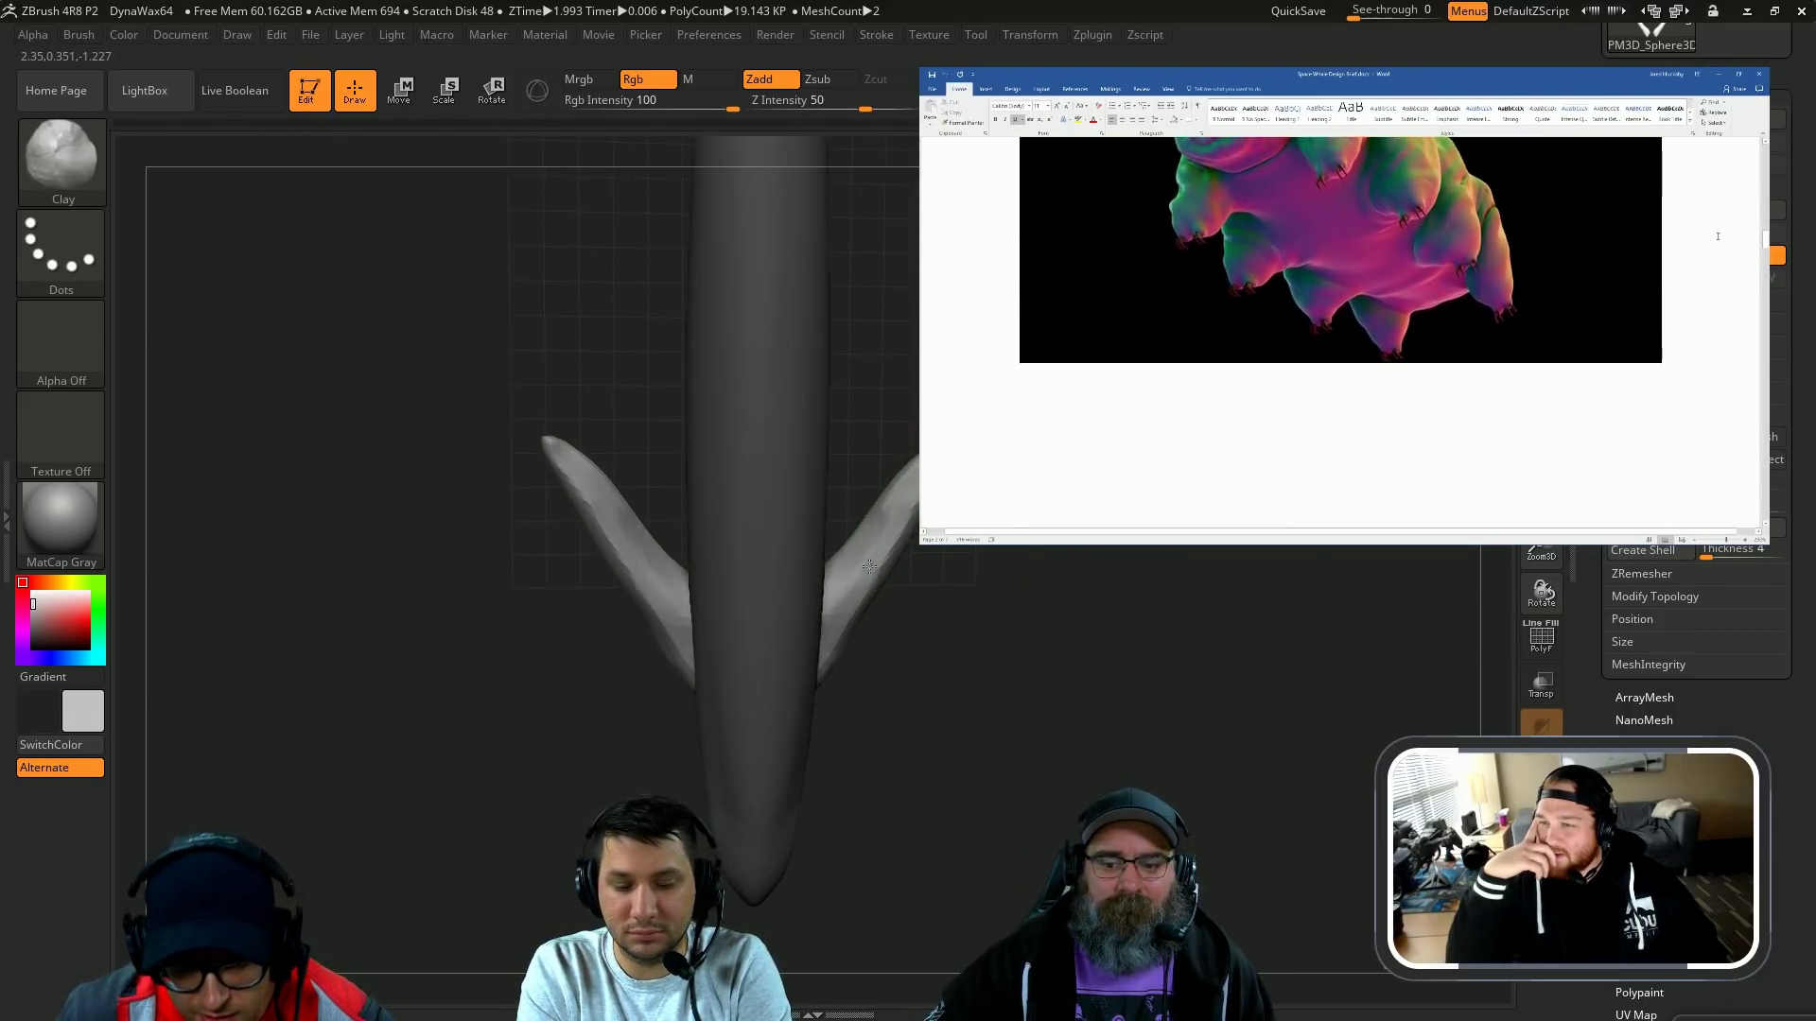
Step: Add Clay brush volume at the base of the side flippers where they join the body
{"action": "mouse_move", "coordinate": [998, 588]}
{"action": "left_mouse_down"}
{"action": "mouse_move", "coordinate": [900, 595]}
{"action": "mouse_move", "coordinate": [879, 453]}
{"action": "mouse_move", "coordinate": [858, 520]}
{"action": "left_mouse_up"}
{"action": "mouse_move", "coordinate": [786, 464]}
{"action": "left_mouse_down"}
{"action": "mouse_move", "coordinate": [821, 428]}
{"action": "mouse_move", "coordinate": [878, 587]}
{"action": "mouse_move", "coordinate": [876, 452]}
{"action": "mouse_move", "coordinate": [875, 534]}
{"action": "left_mouse_up"}
{"action": "left_click_drag", "start_coordinate": [915, 350], "coordinate": [1135, 378]}
{"action": "mouse_move", "coordinate": [1003, 397]}
{"action": "left_mouse_down"}
{"action": "mouse_move", "coordinate": [1074, 392]}
{"action": "mouse_move", "coordinate": [1158, 421]}
{"action": "left_mouse_up"}
{"action": "left_click_drag", "start_coordinate": [865, 672], "coordinate": [885, 677]}
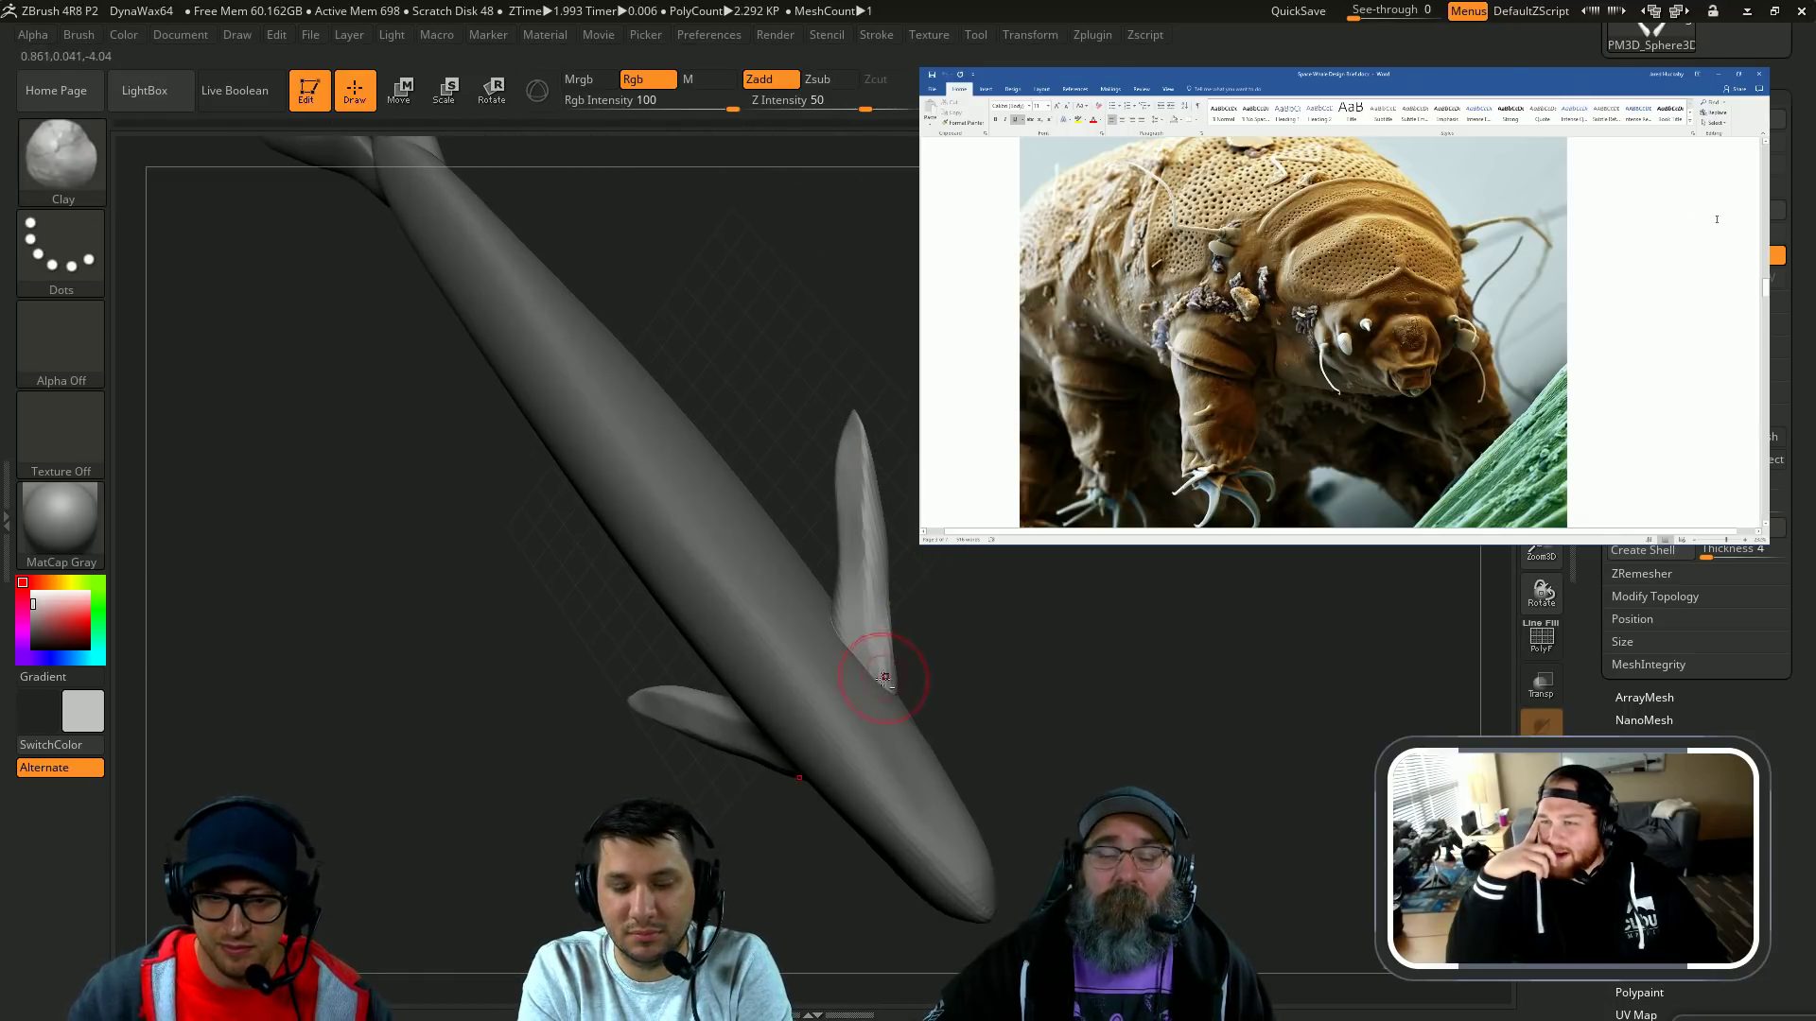
Step: Undo the last Clay stroke and enlarge the side flippers with a Transpose Scale line drawn from their base
{"action": "key", "text": "ctrl+z"}
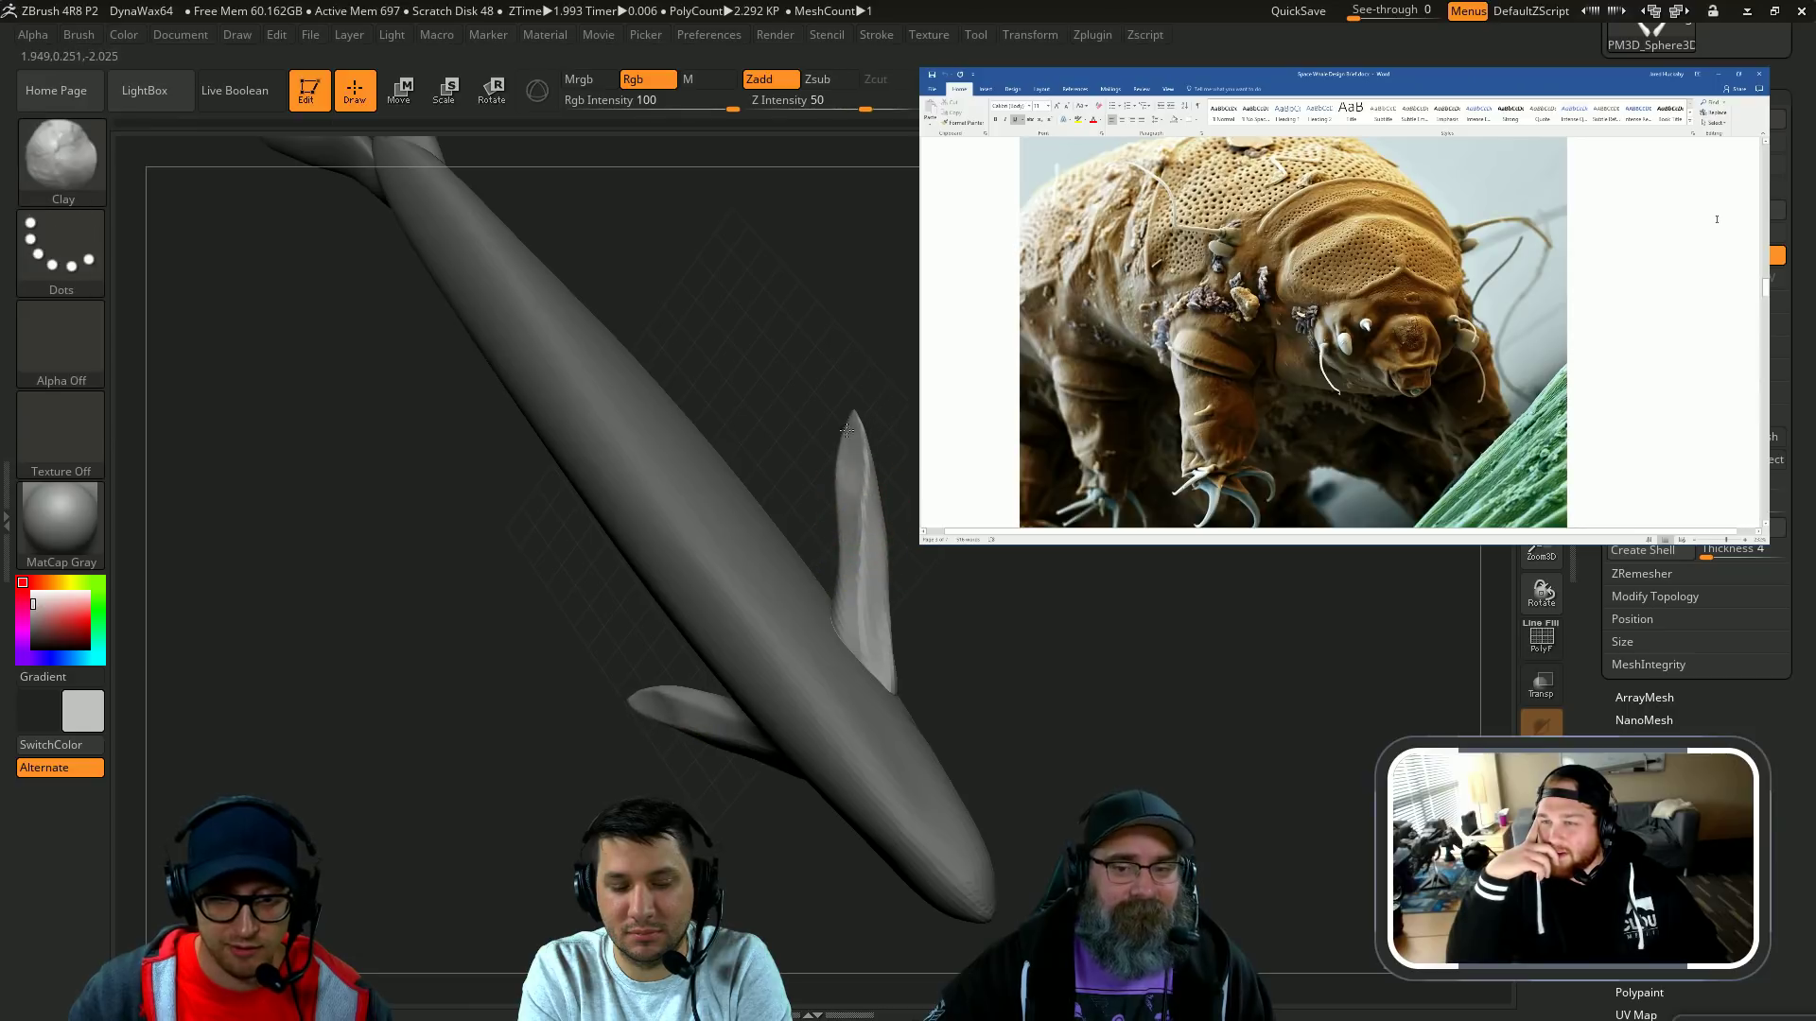
{"action": "scroll", "coordinate": [1716, 219], "scroll_direction": "down", "scroll_amount": 2}
{"action": "scroll", "coordinate": [1716, 218], "scroll_direction": "up", "scroll_amount": 2}
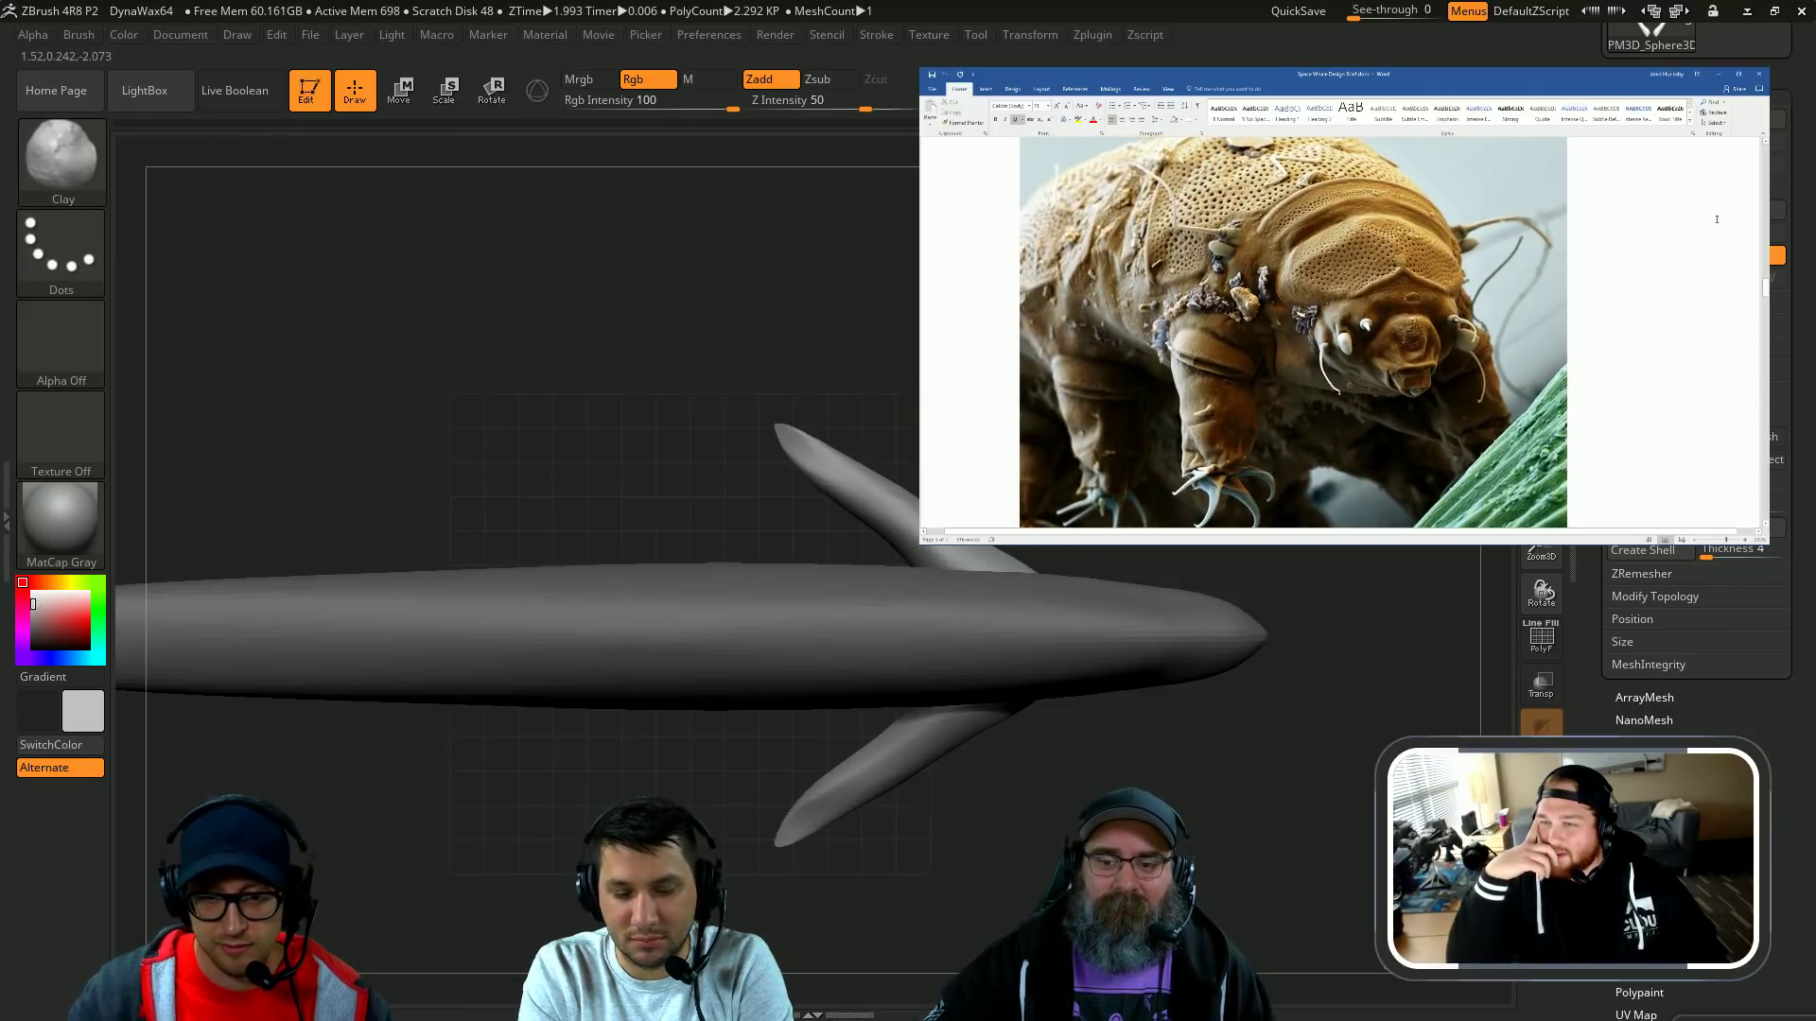
{"action": "left_click_drag", "start_coordinate": [719, 378], "coordinate": [757, 444], "text": "alt"}
{"action": "left_click", "coordinate": [917, 549], "text": "alt"}
{"action": "key", "text": "e"}
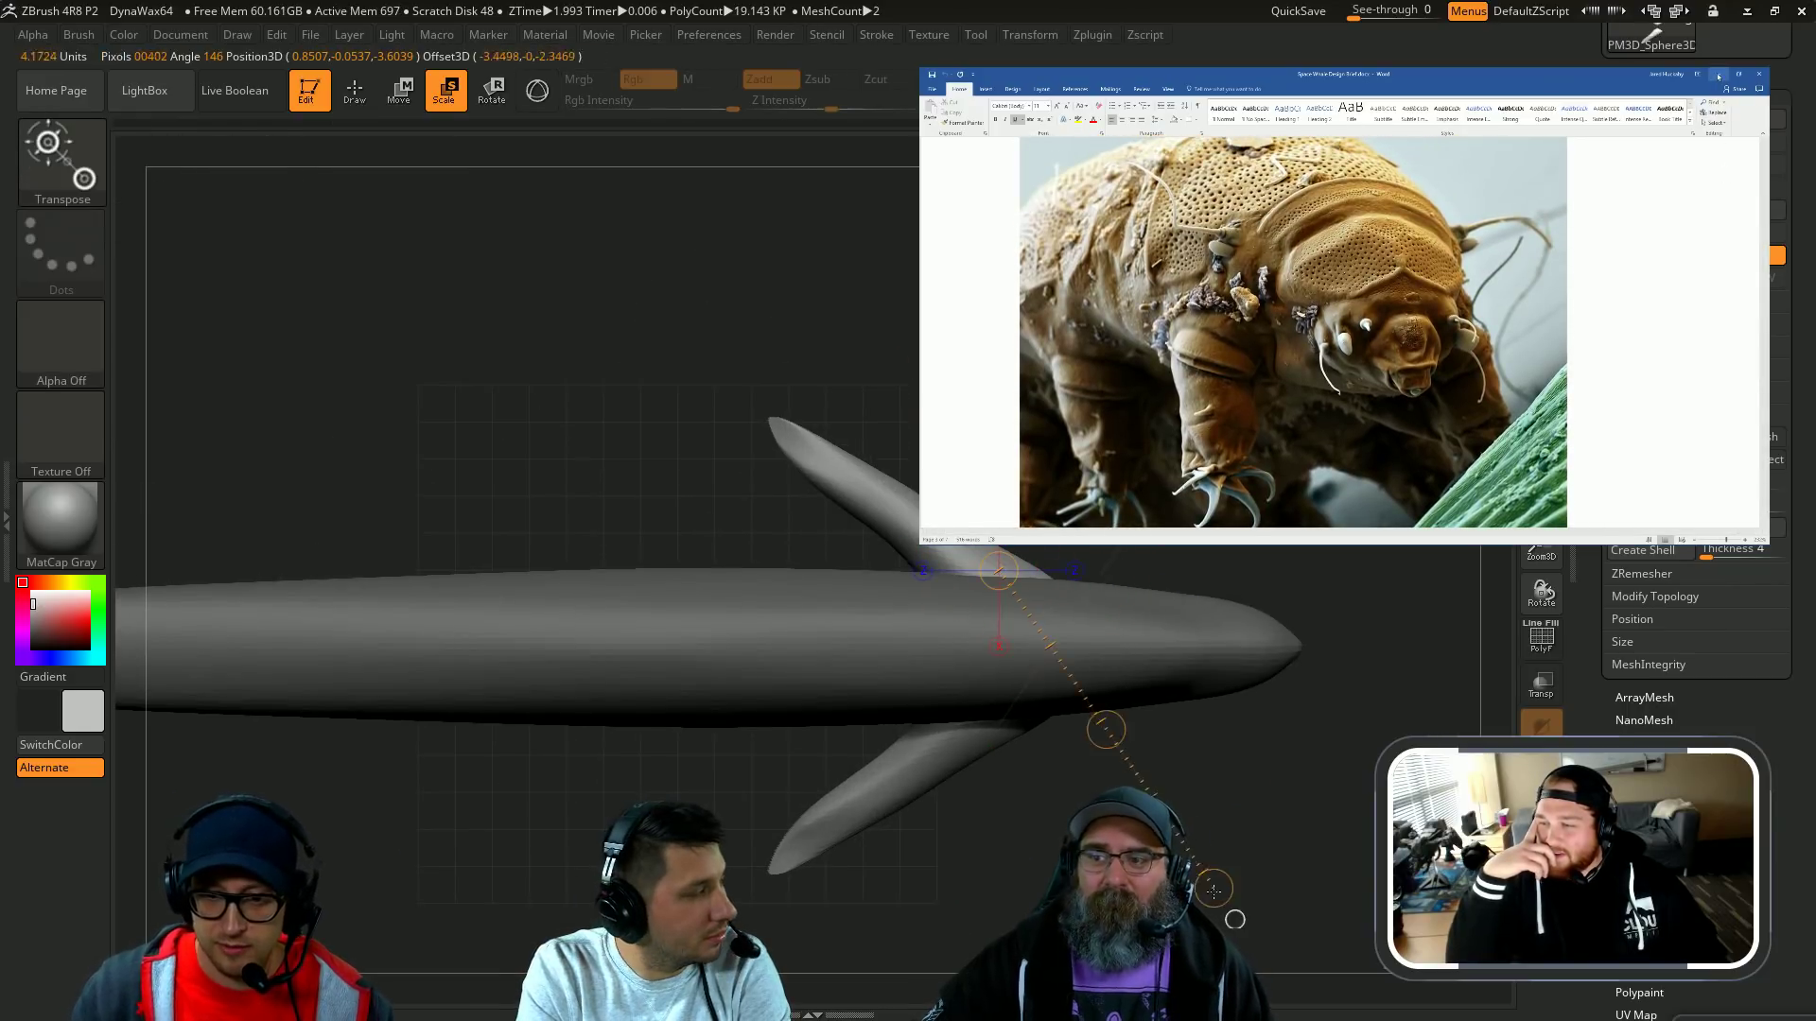
{"action": "left_click_drag", "start_coordinate": [1209, 883], "coordinate": [1250, 941]}
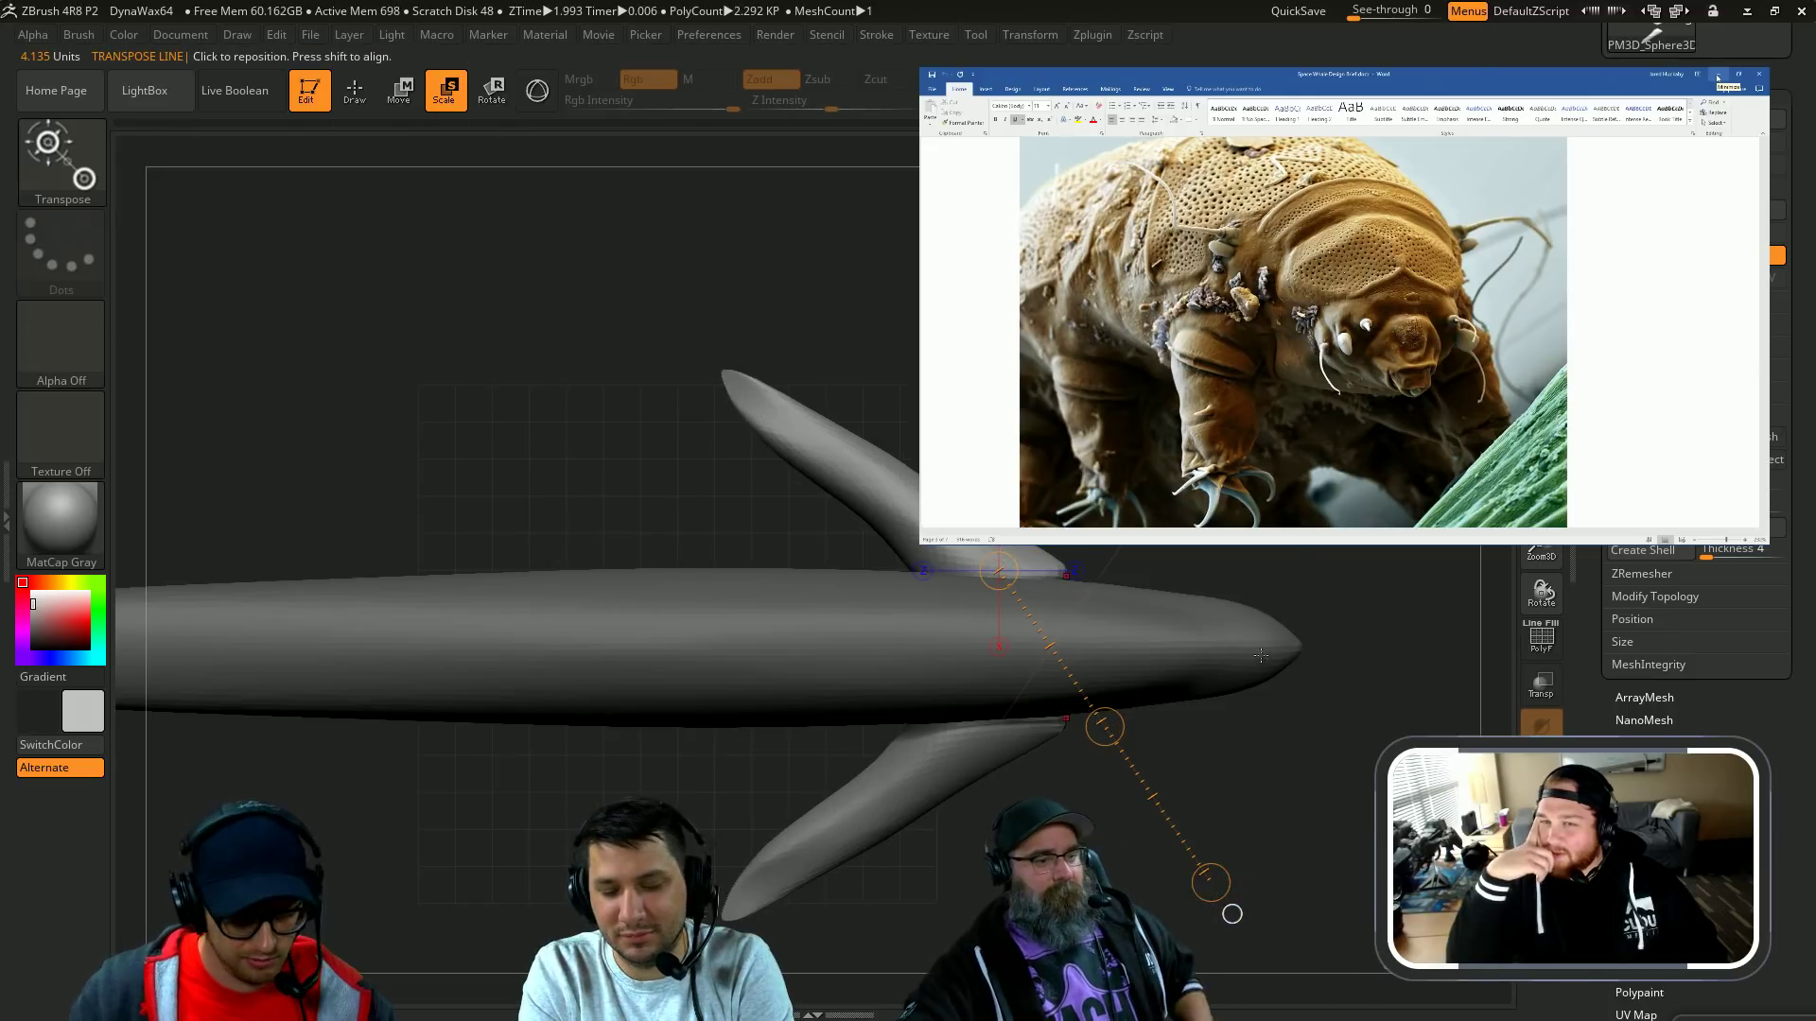
Step: Examine the side flippers' size and placement against the whole whale from above, from the side and in perspective
{"action": "left_click_drag", "start_coordinate": [1230, 804], "coordinate": [1184, 686], "text": "alt"}
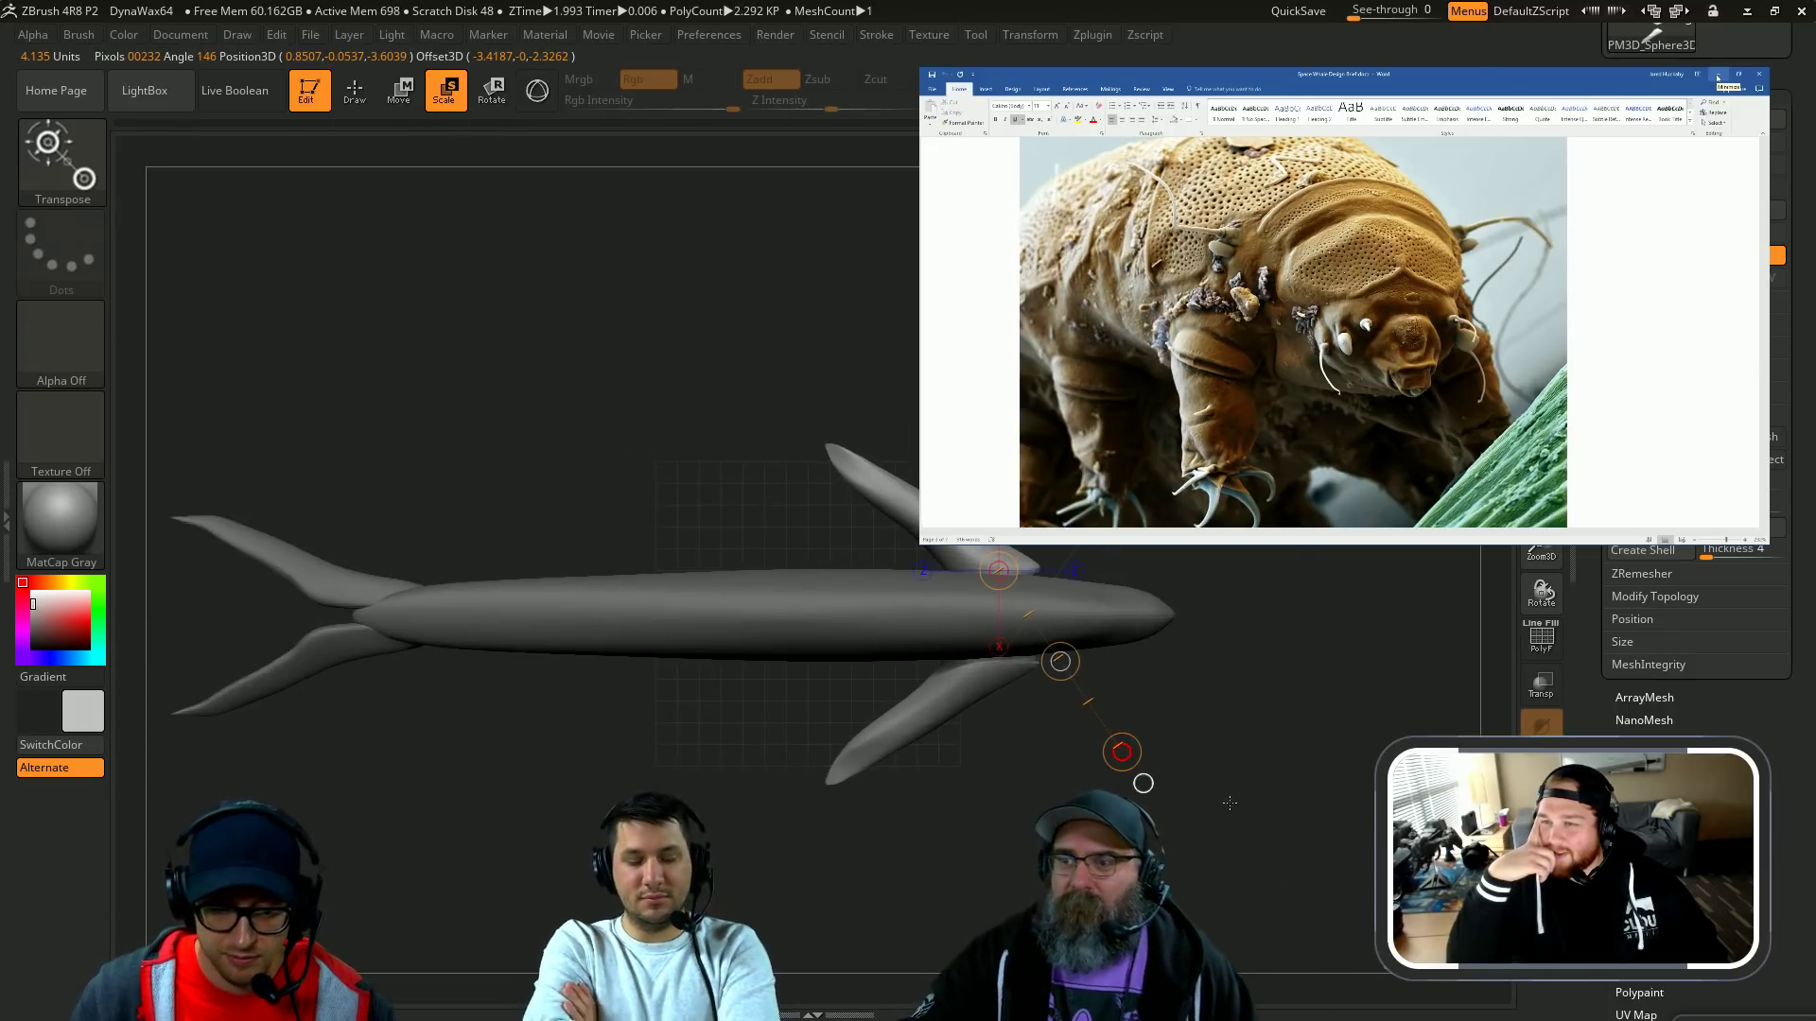
{"action": "key", "text": "w"}
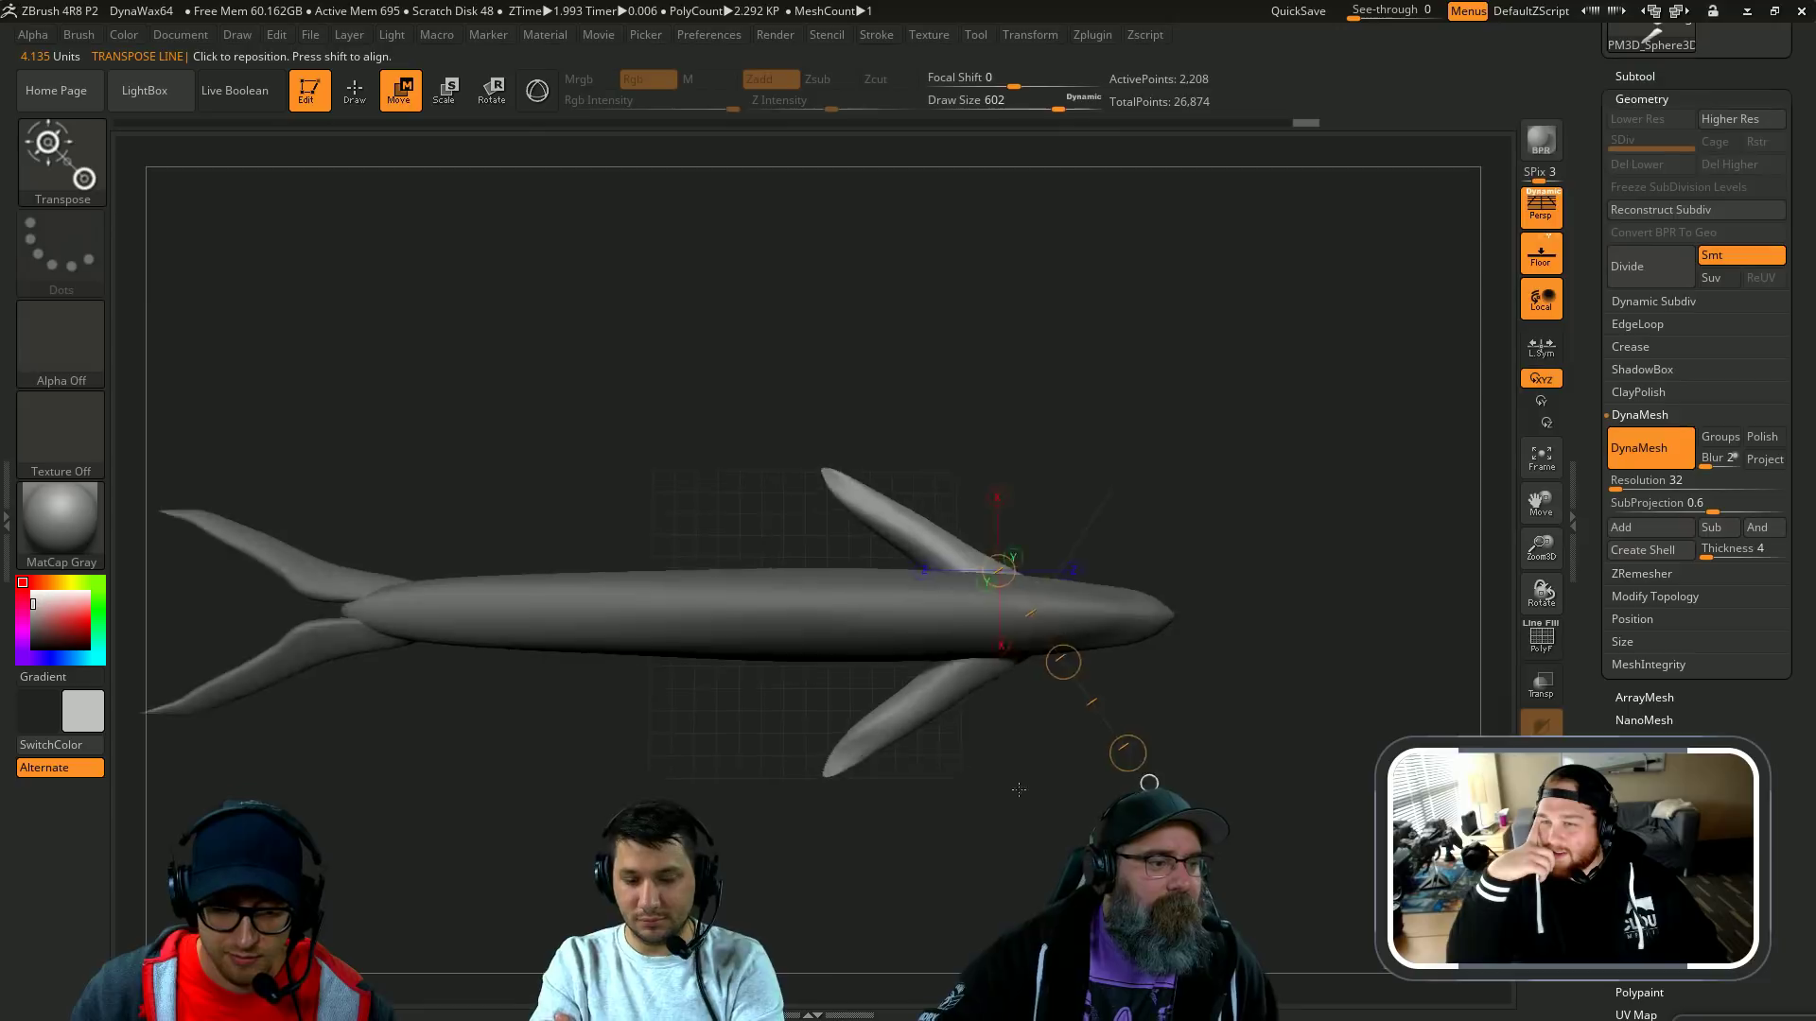
{"action": "left_click_drag", "start_coordinate": [1018, 788], "coordinate": [671, 286]}
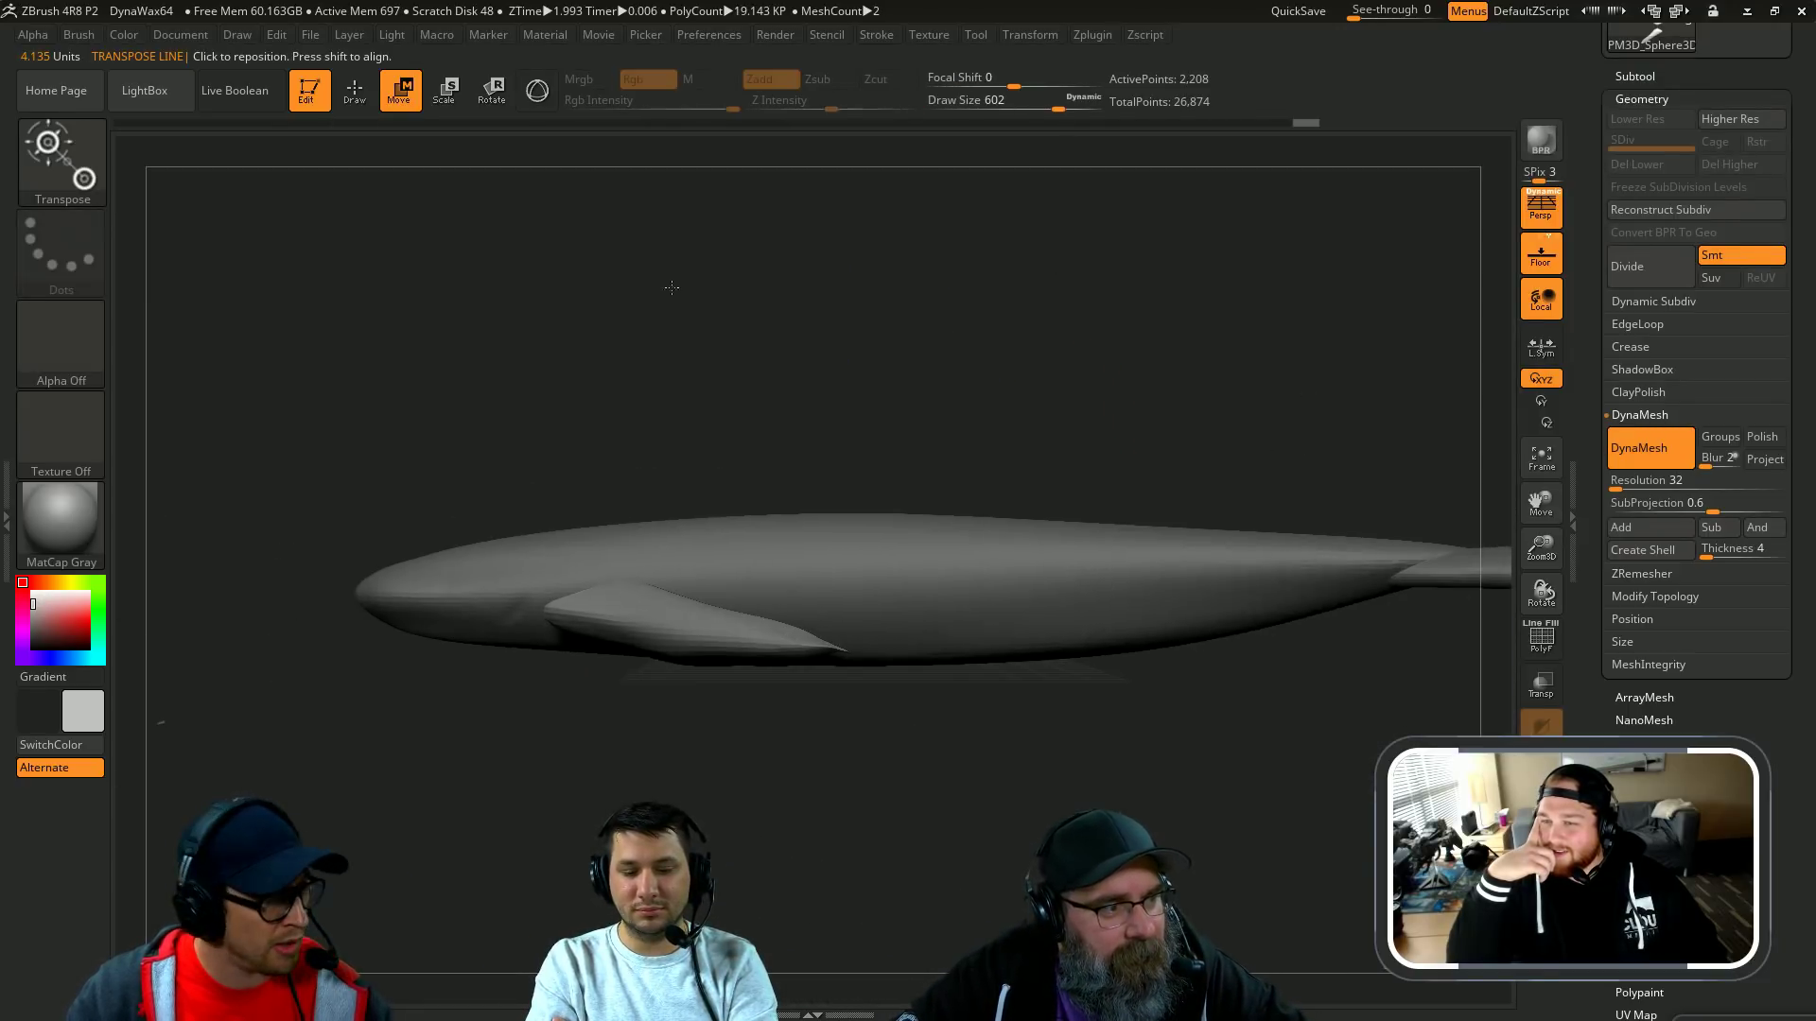
{"action": "left_click_drag", "start_coordinate": [652, 637], "coordinate": [331, 637], "text": "shift"}
{"action": "left_click_drag", "start_coordinate": [697, 365], "coordinate": [715, 646]}
{"action": "key", "text": "q"}
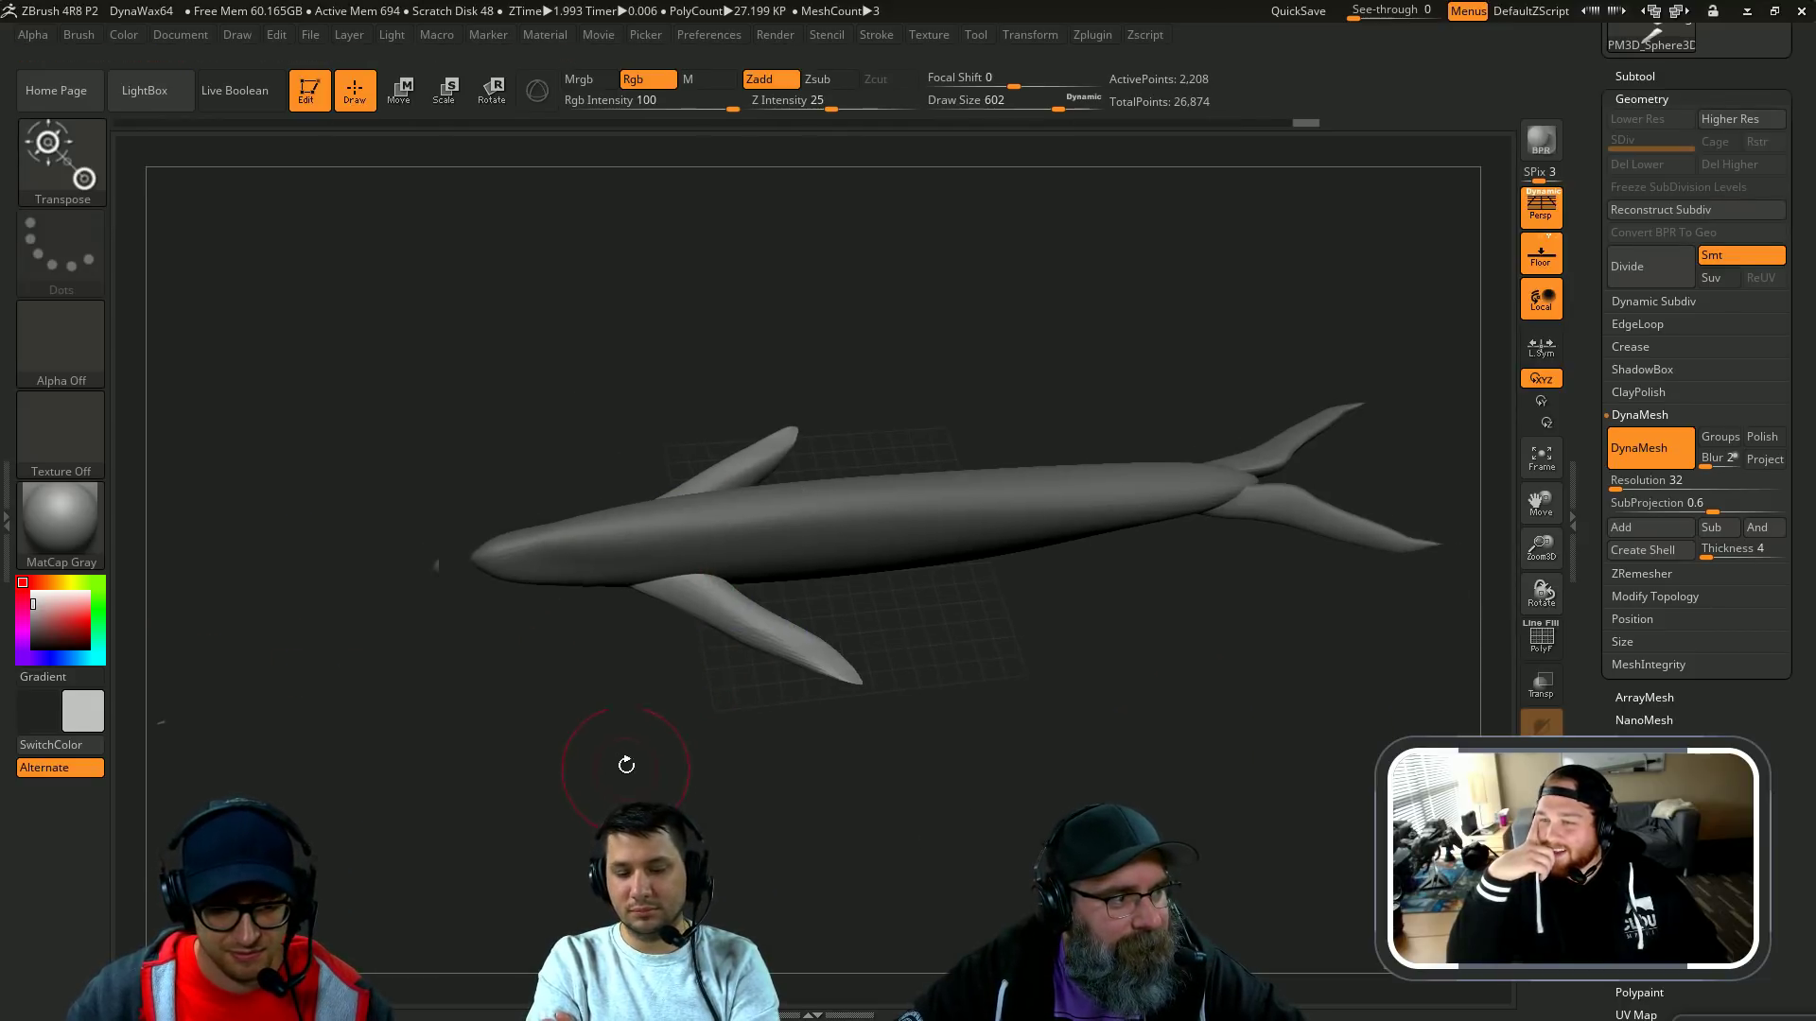
{"action": "mouse_move", "coordinate": [624, 762]}
{"action": "left_mouse_down"}
{"action": "mouse_move", "coordinate": [599, 805]}
{"action": "mouse_move", "coordinate": [639, 768]}
{"action": "mouse_move", "coordinate": [610, 783]}
{"action": "mouse_move", "coordinate": [406, 764]}
{"action": "mouse_move", "coordinate": [670, 754]}
{"action": "left_mouse_up"}
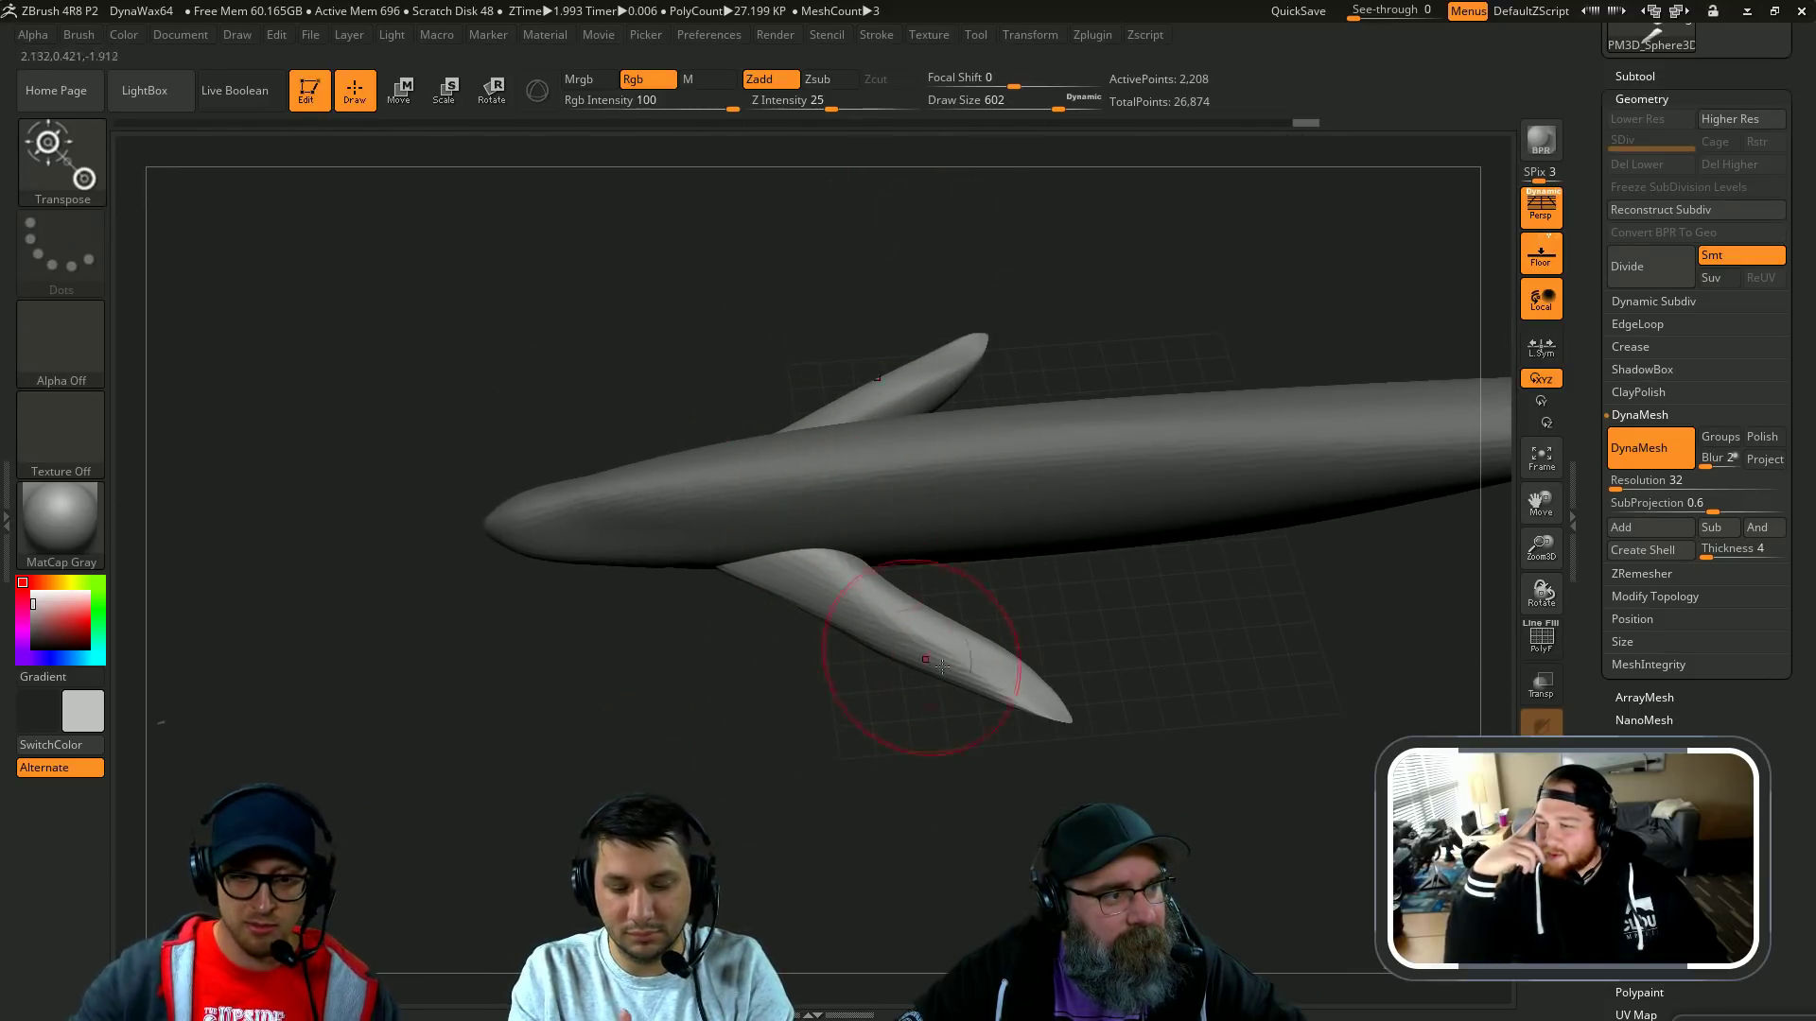
{"action": "left_click_drag", "start_coordinate": [1146, 619], "coordinate": [1012, 664]}
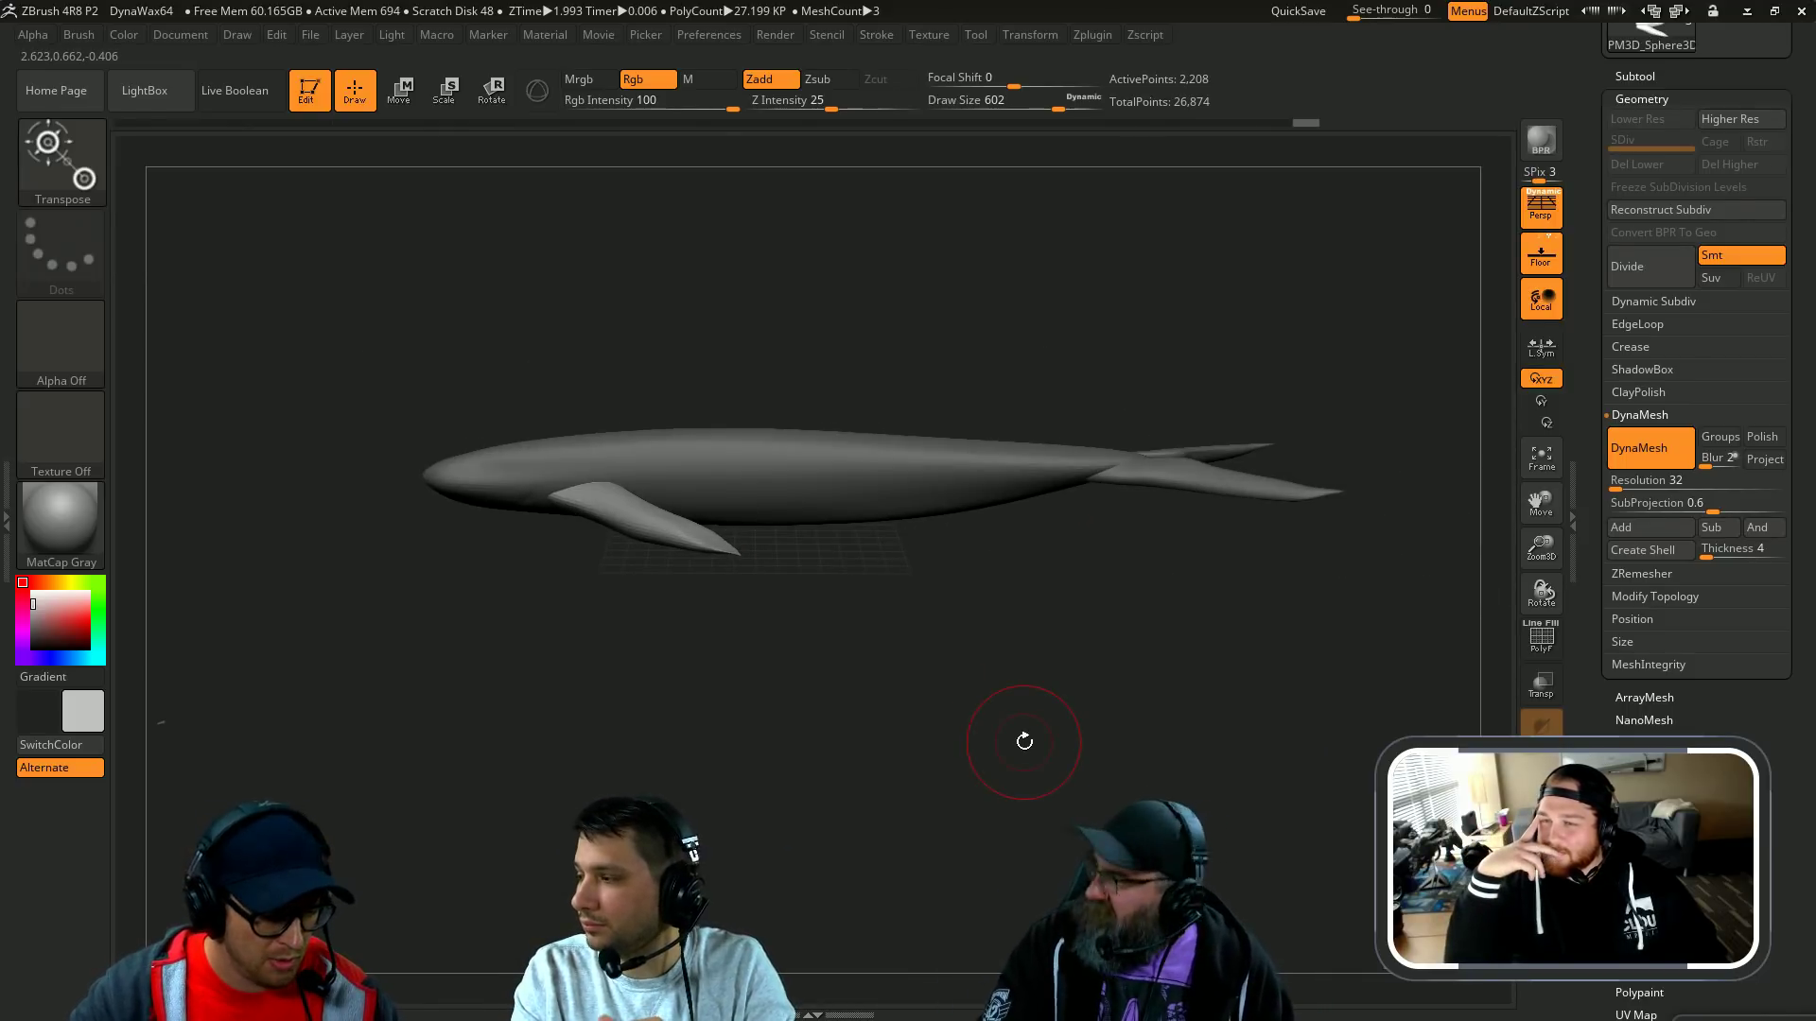
Step: Switch the model to a black colour with the floor grid hidden to examine the whale's silhouette, and return to light grey
{"action": "key", "text": "v"}
{"action": "left_click_drag", "start_coordinate": [478, 765], "coordinate": [561, 775]}
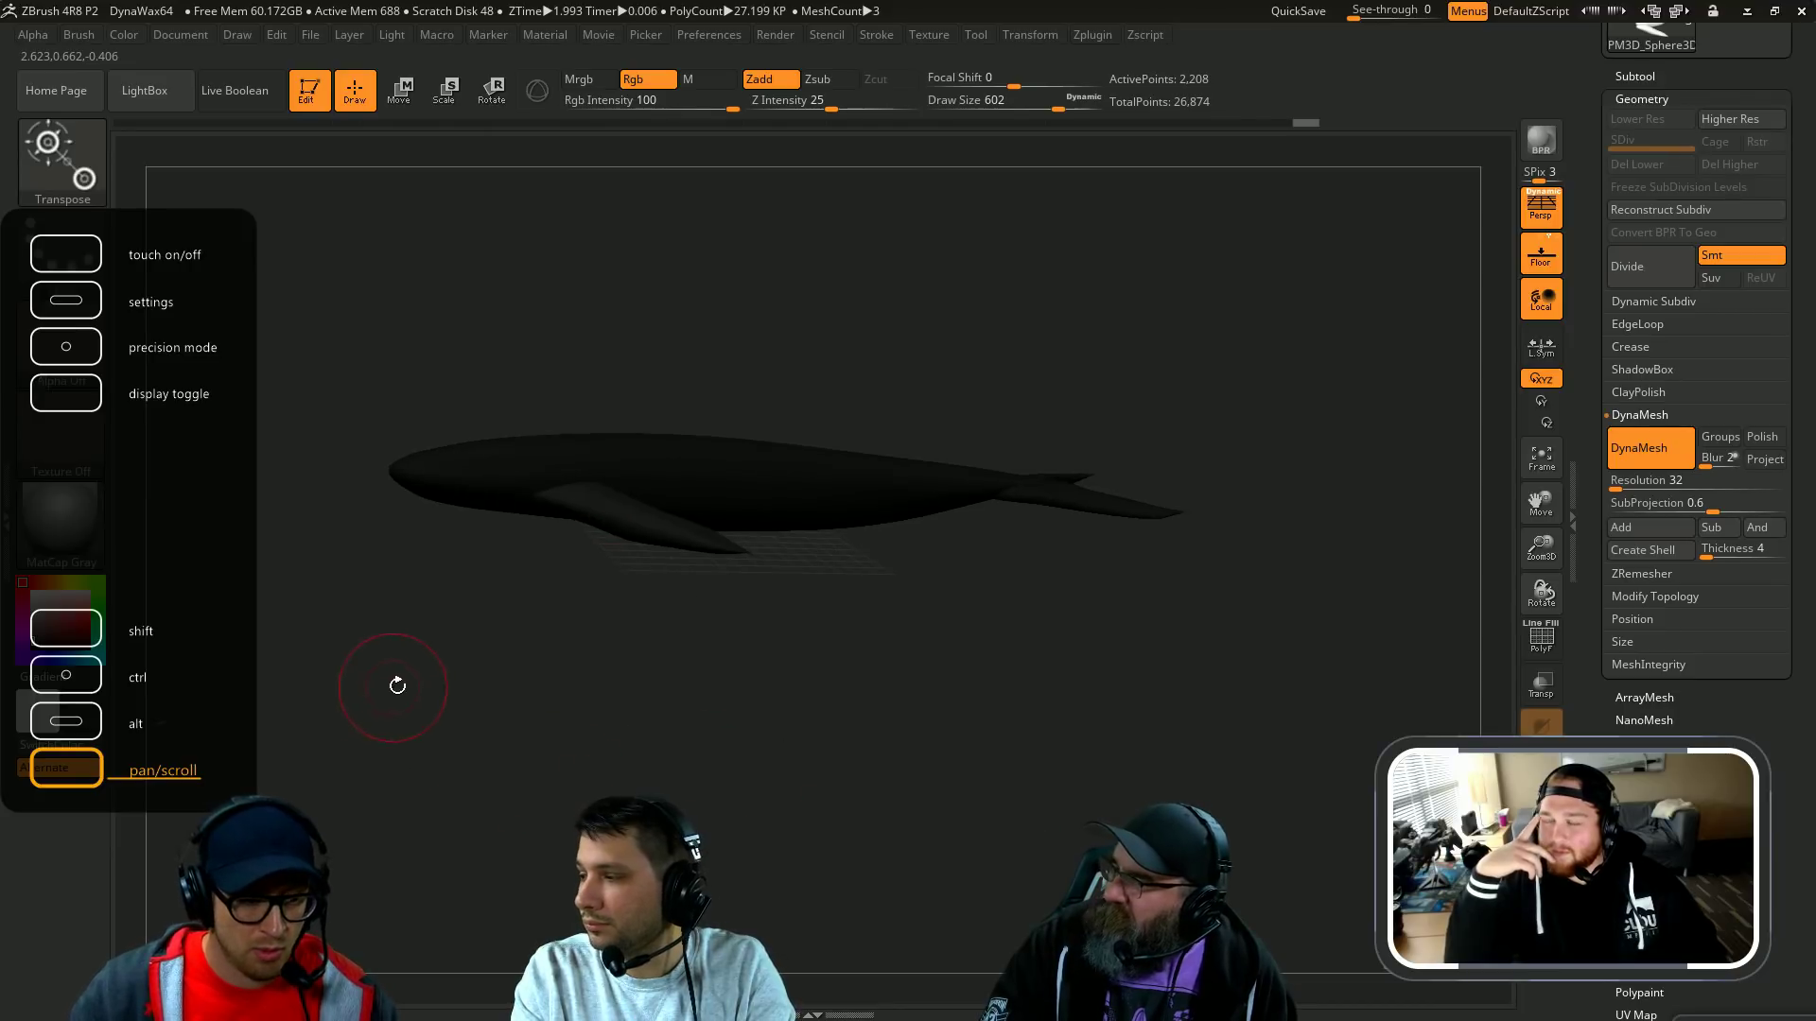
{"action": "left_click_drag", "start_coordinate": [397, 684], "coordinate": [425, 715]}
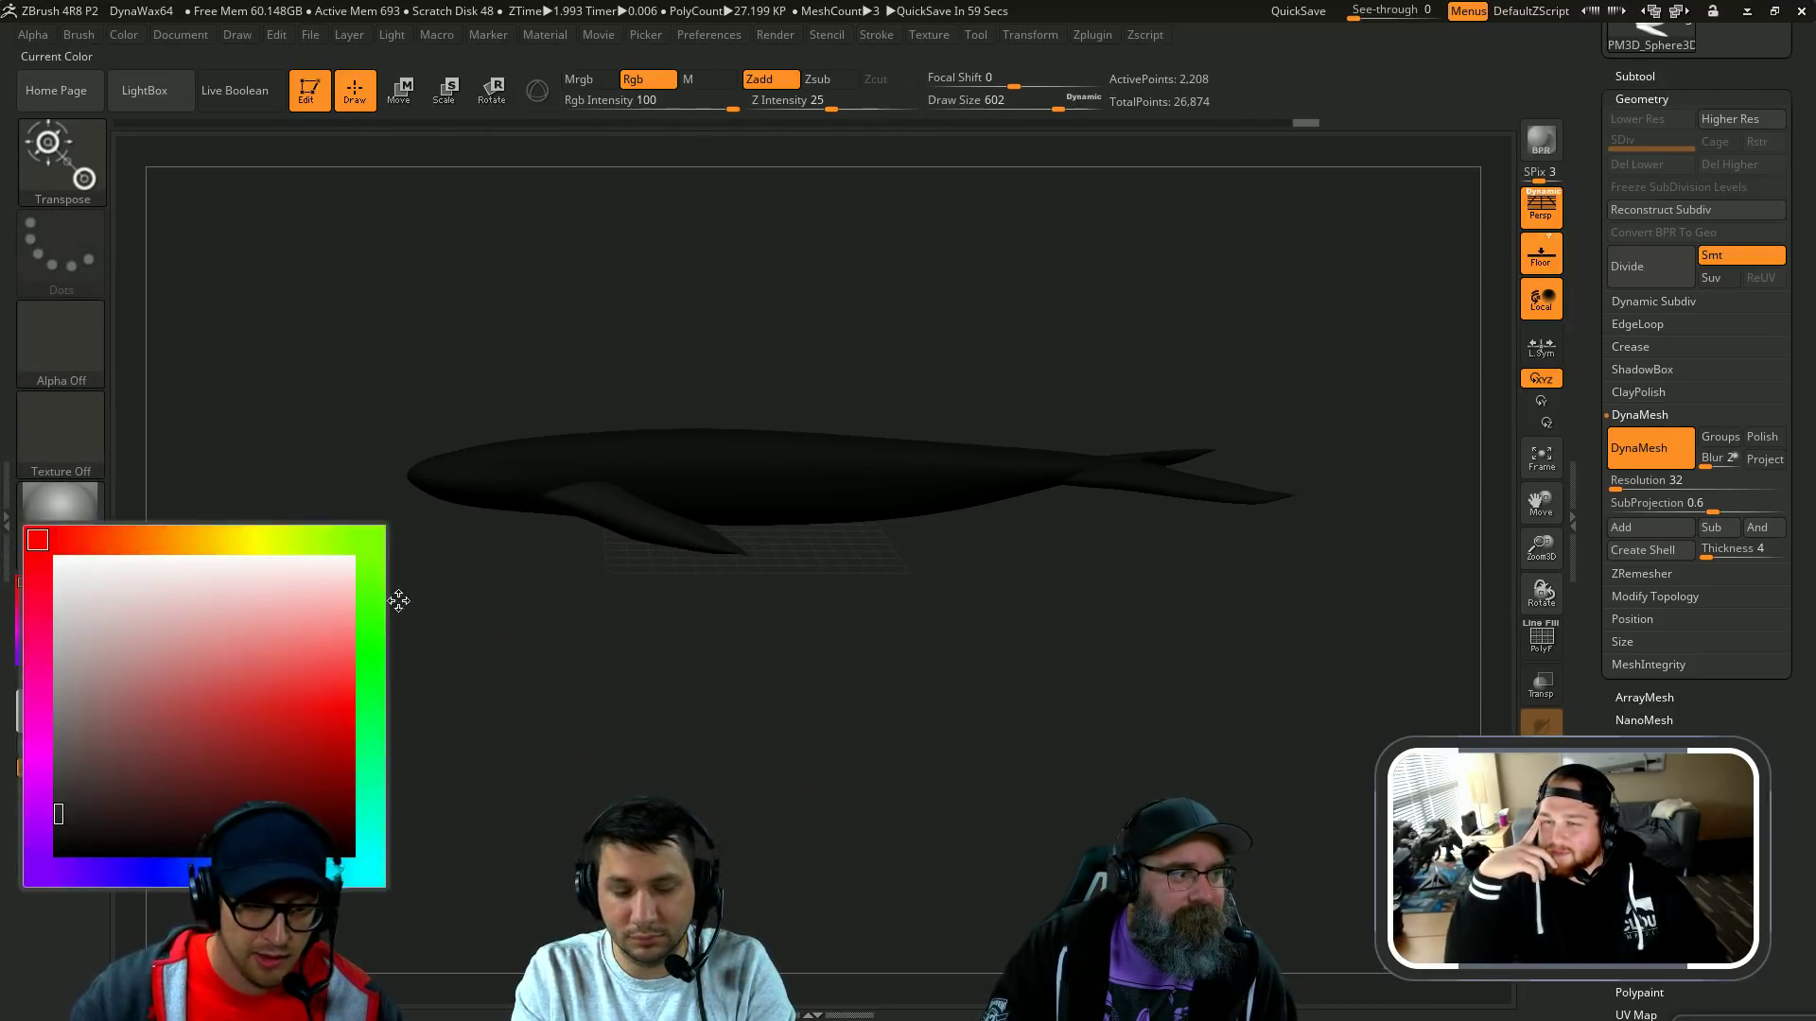
{"action": "mouse_move", "coordinate": [104, 716]}
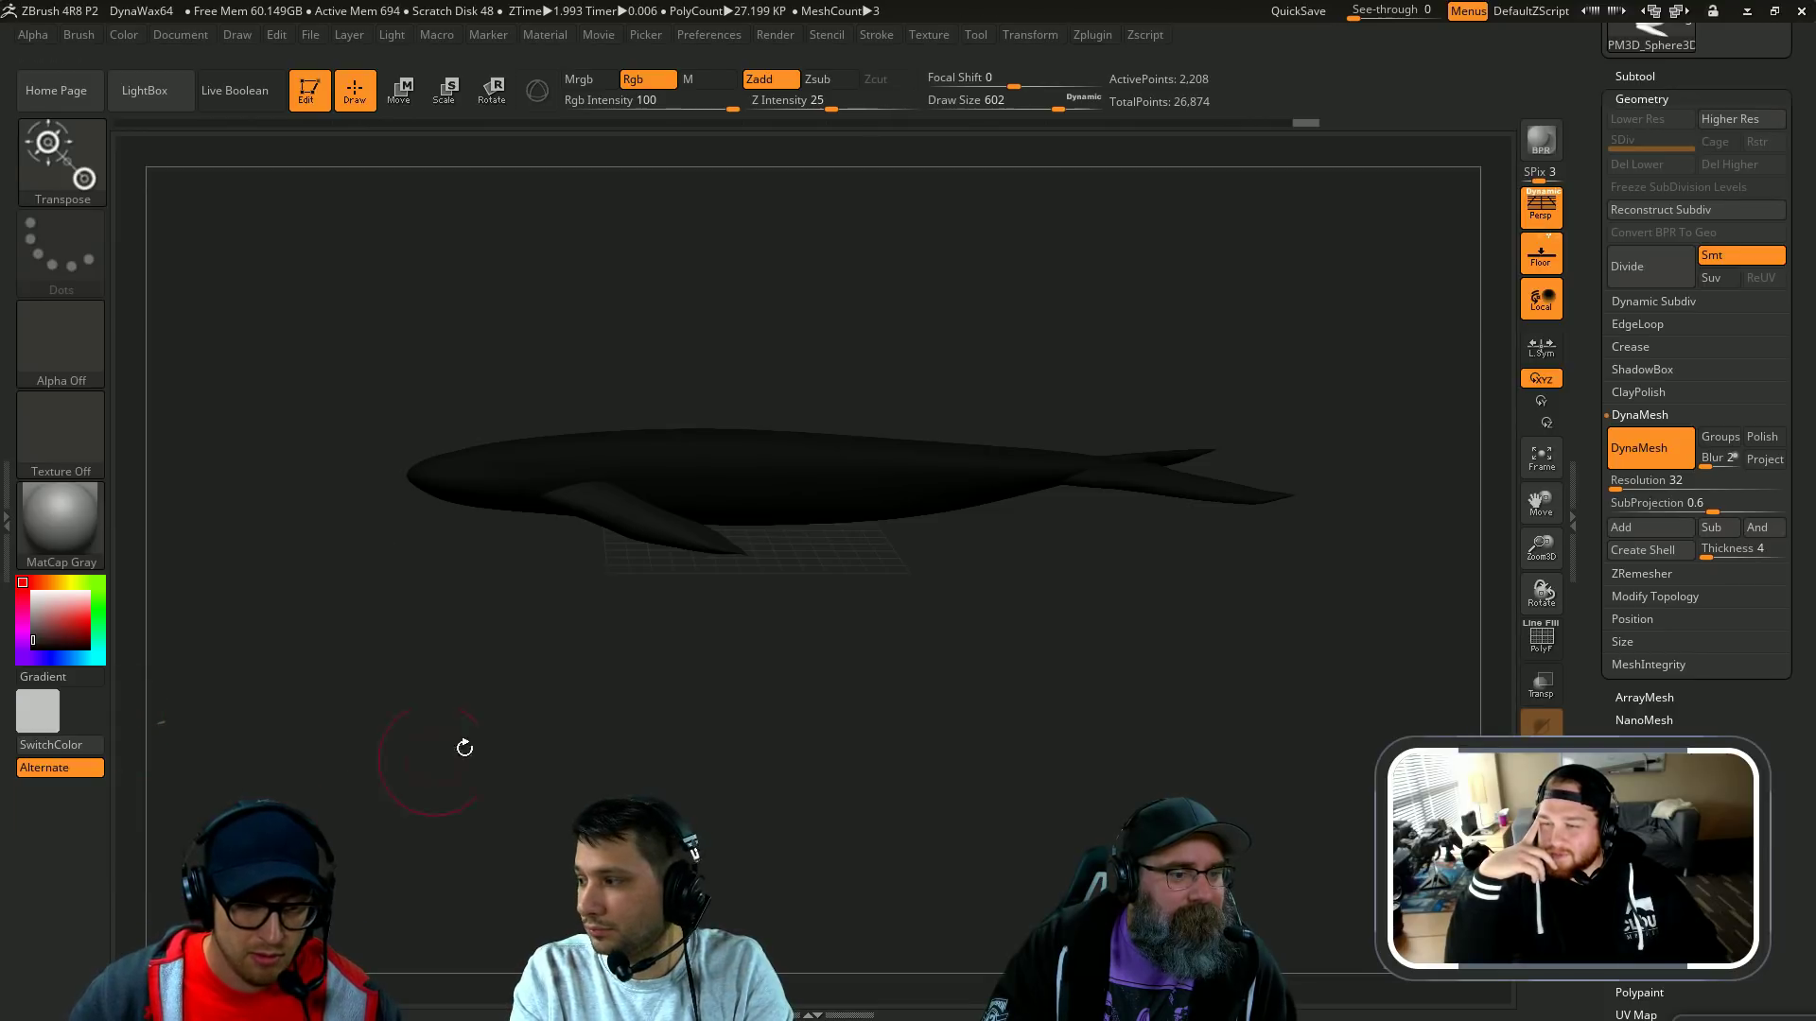
{"action": "left_click_drag", "start_coordinate": [462, 746], "coordinate": [180, 717]}
{"action": "mouse_move", "coordinate": [70, 865]}
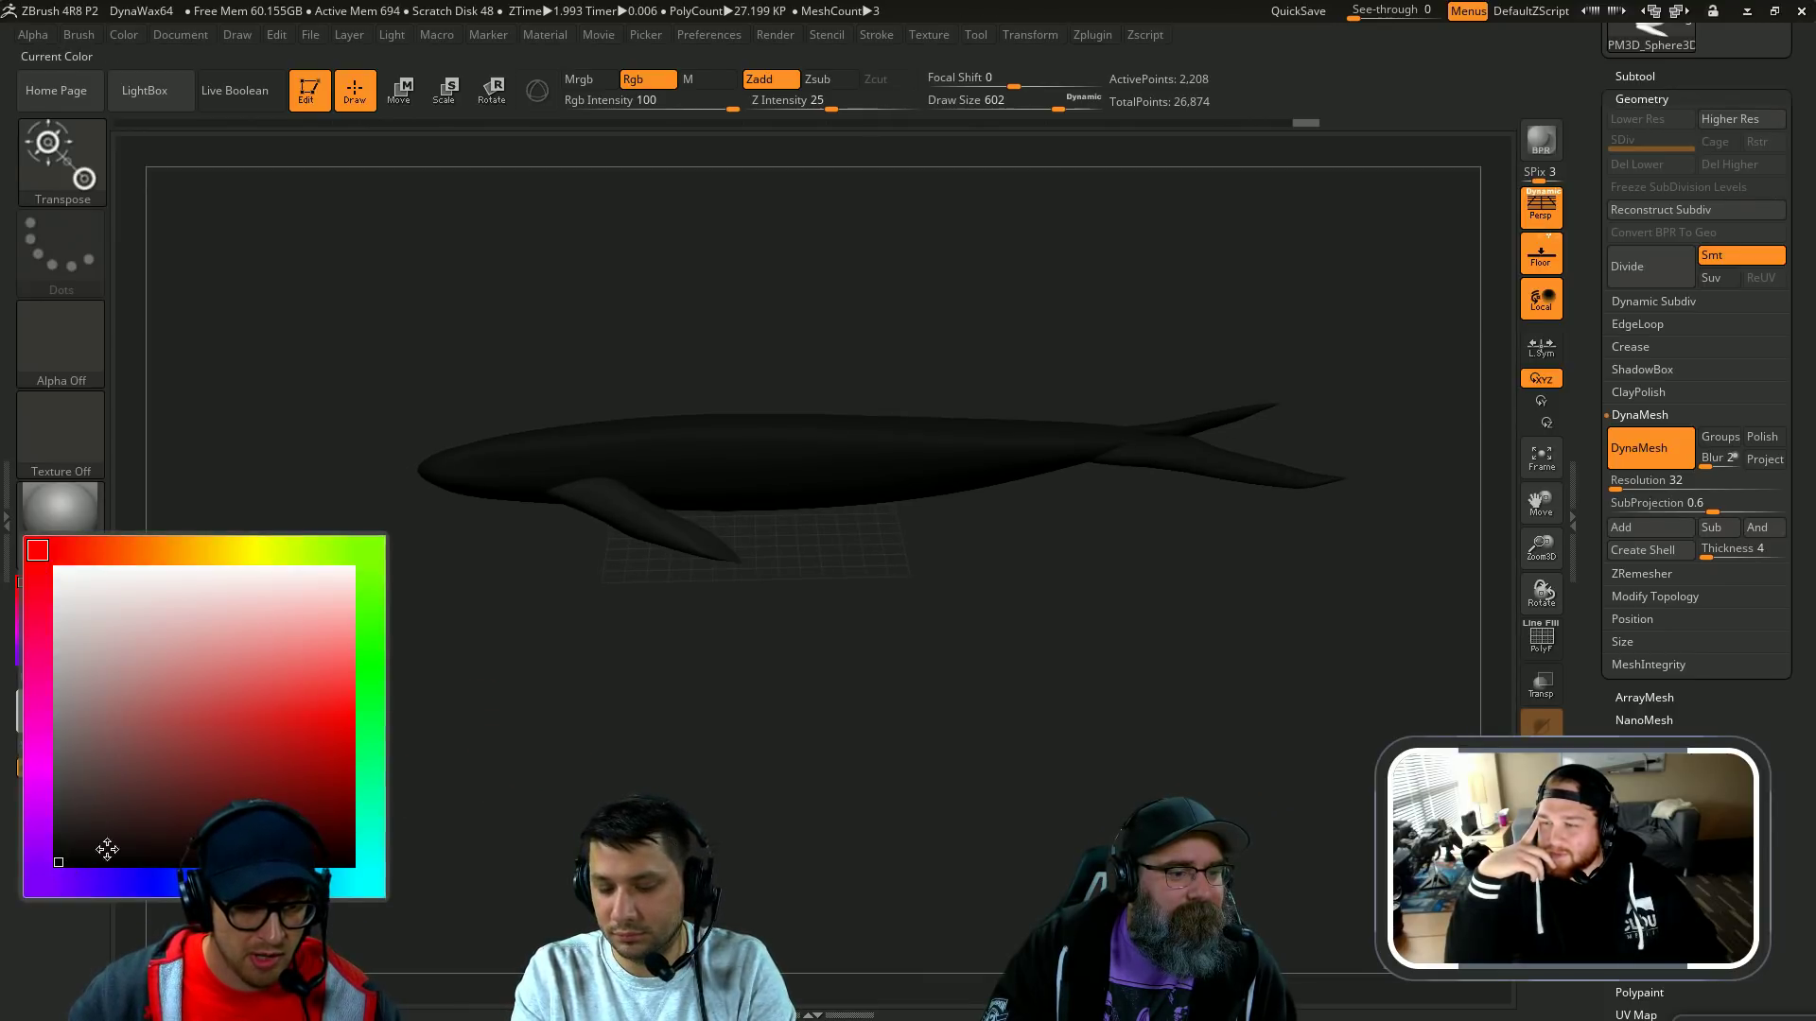
{"action": "left_click_drag", "start_coordinate": [579, 704], "coordinate": [973, 448]}
{"action": "left_click_drag", "start_coordinate": [1086, 307], "coordinate": [899, 393]}
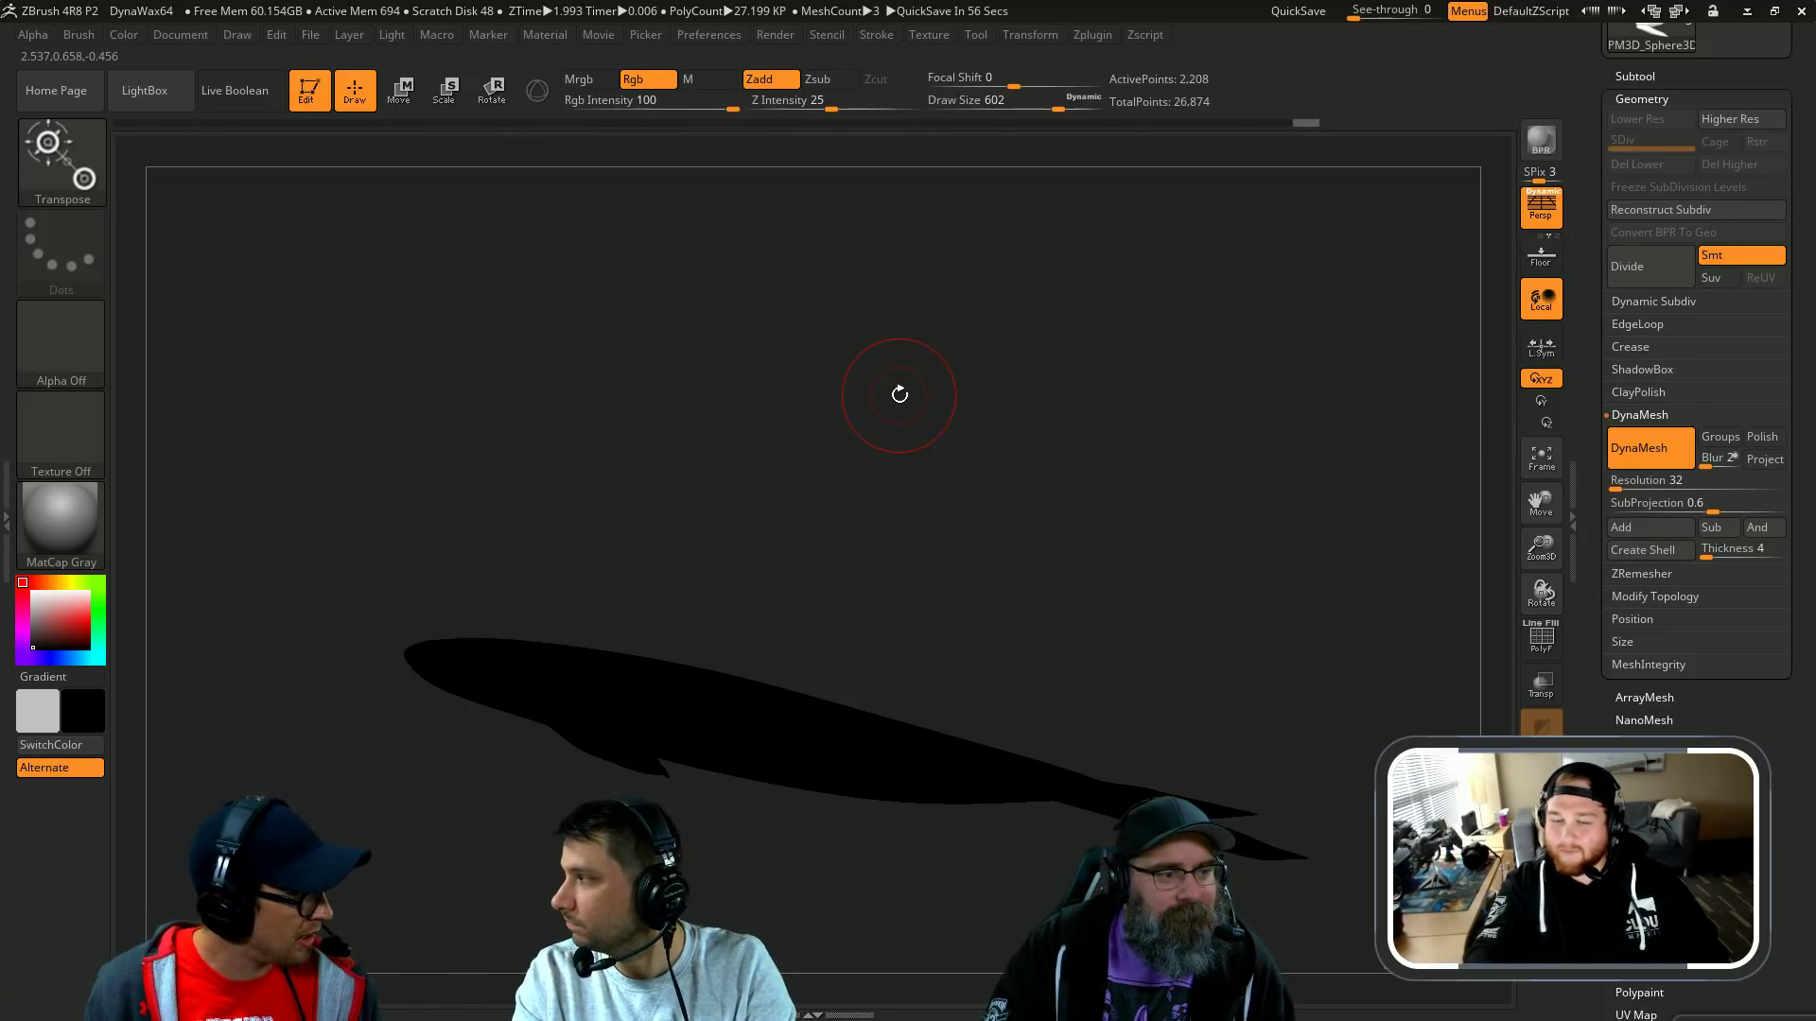
{"action": "left_click_drag", "start_coordinate": [853, 323], "coordinate": [856, 374]}
{"action": "key", "text": "v"}
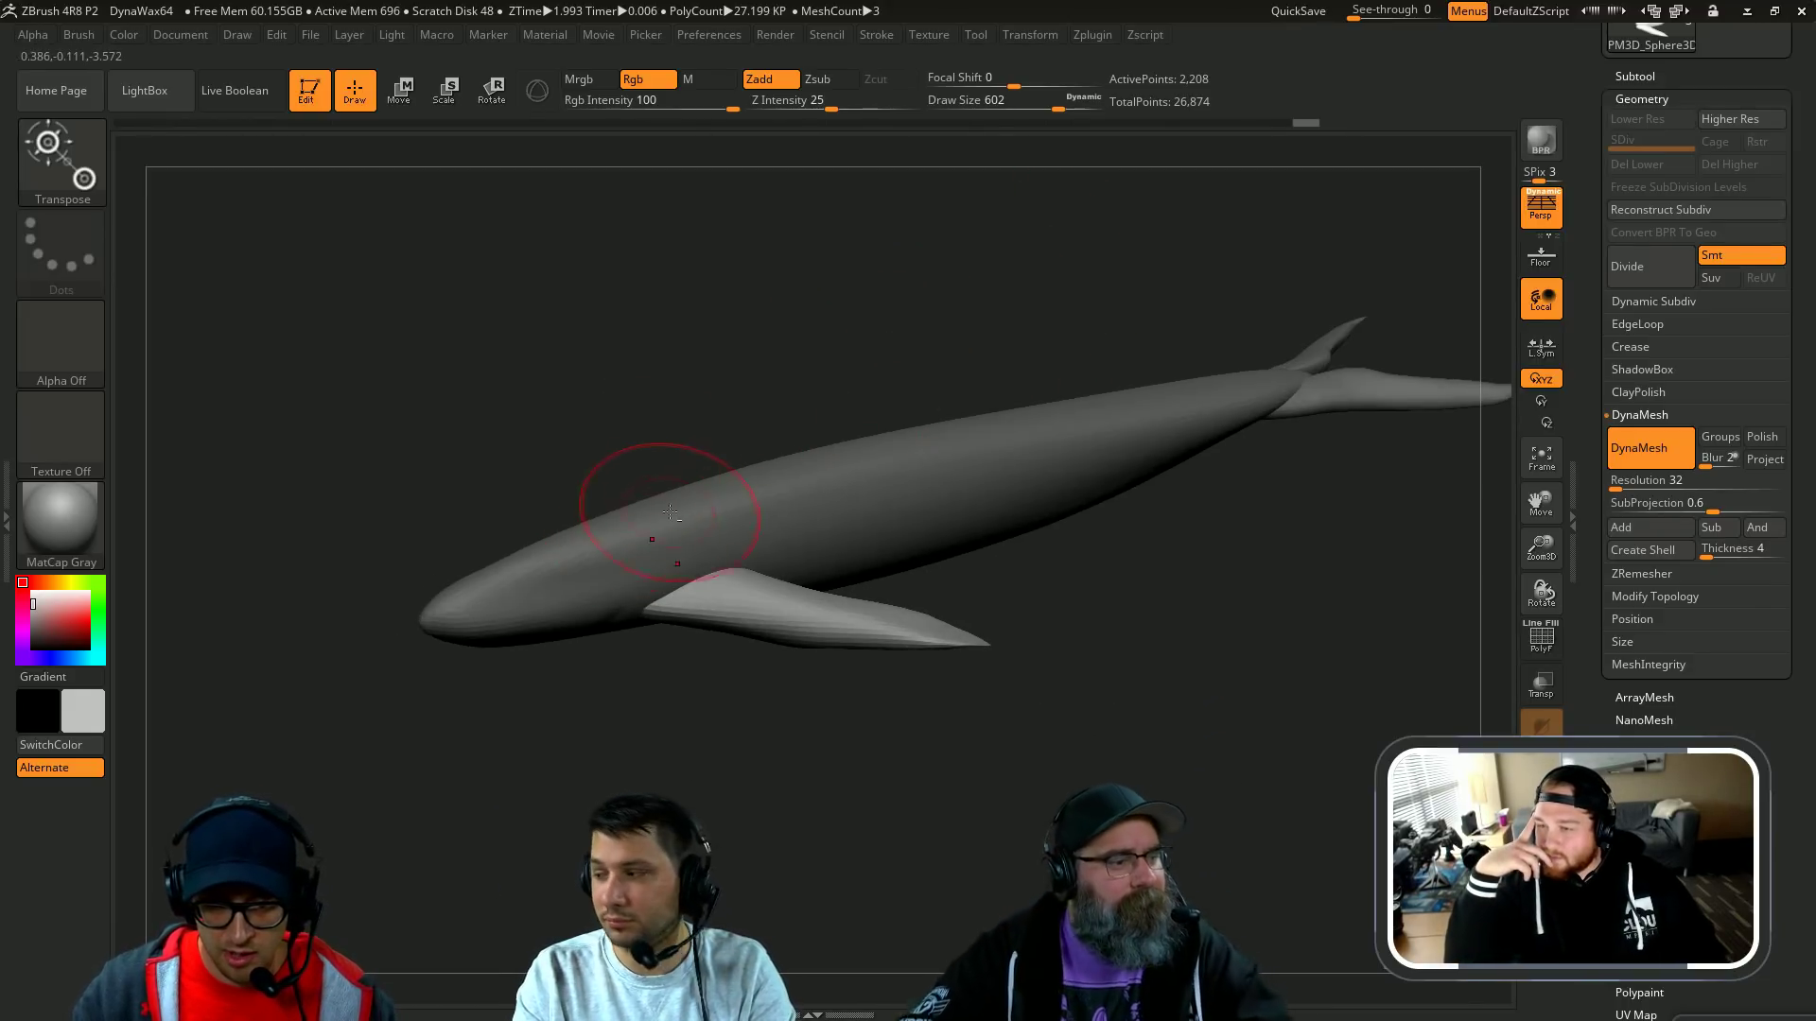
Step: Make the whale's body the active subtool and choose the ClayBuildup brush with a draw size of 666
{"action": "left_click", "coordinate": [656, 539], "text": "alt"}
{"action": "left_click_drag", "start_coordinate": [595, 425], "coordinate": [486, 527]}
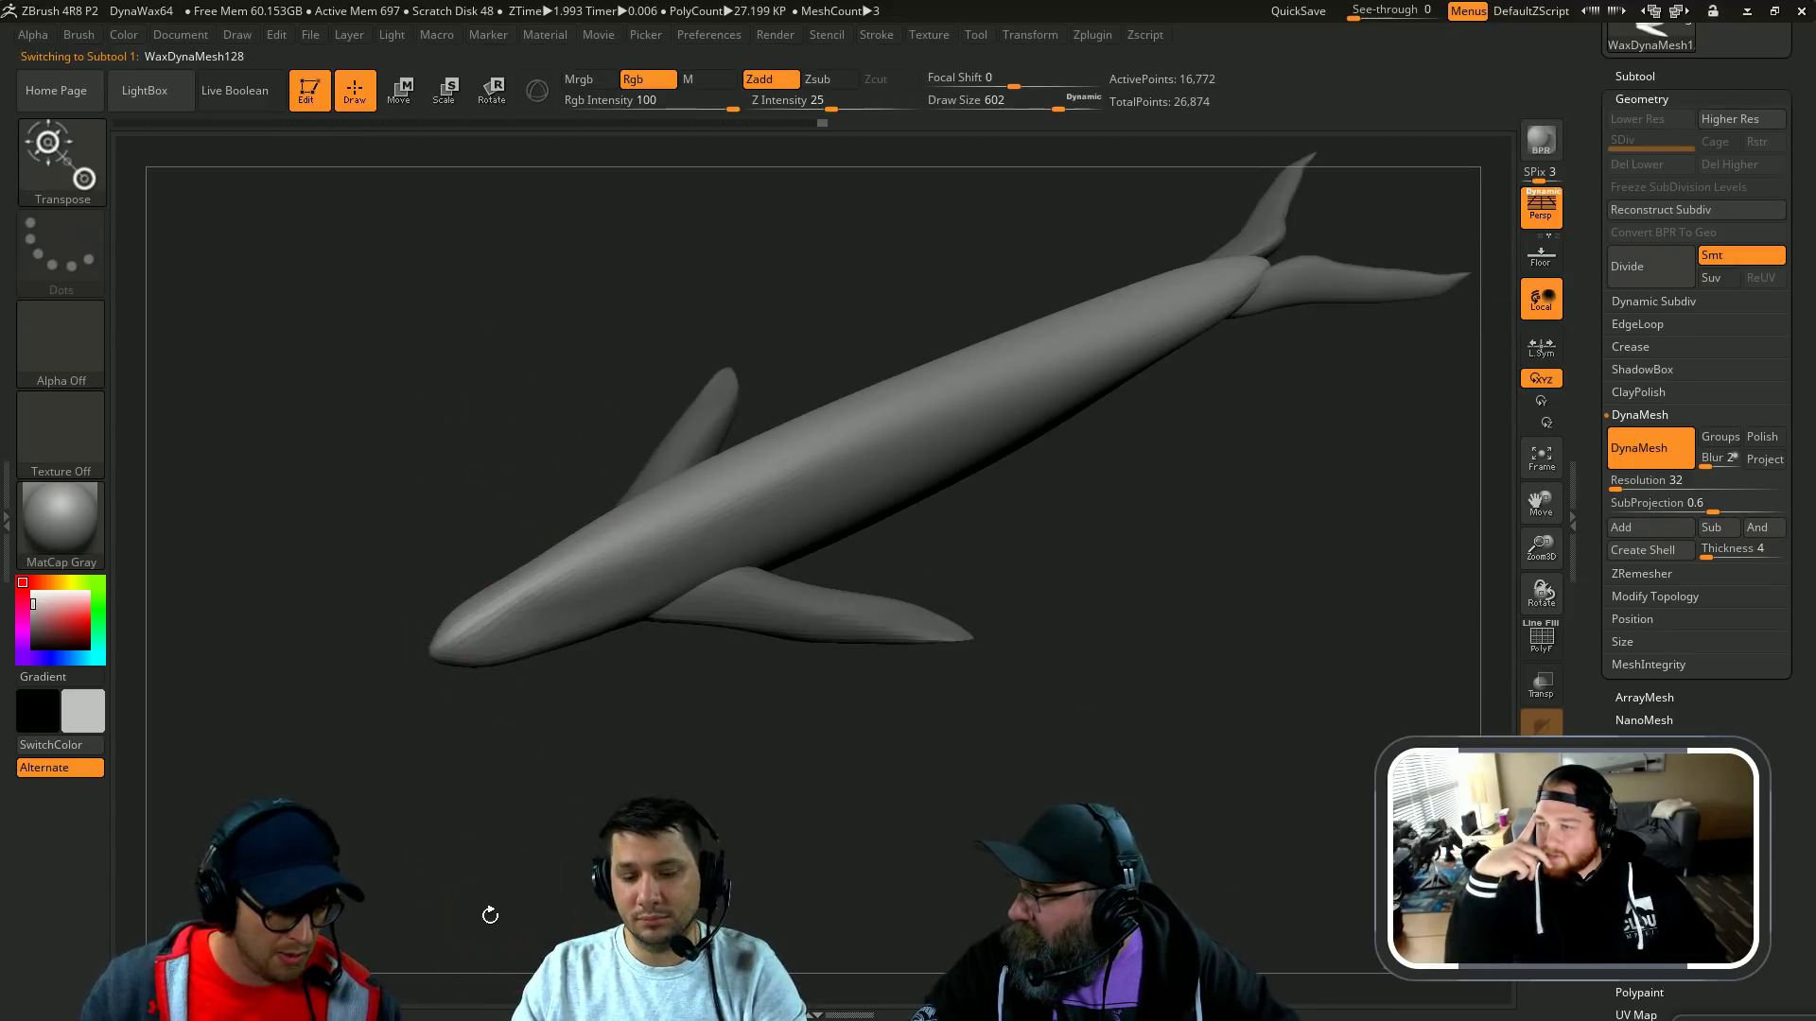
{"action": "key", "text": "b"}
{"action": "key", "text": "c"}
{"action": "key", "text": "b"}
{"action": "key", "text": "s"}
{"action": "left_click_drag", "start_coordinate": [517, 652], "coordinate": [526, 652]}
Step: Append a Cube3D mesh as a new subtool alongside the whale's body, flukes and flippers
{"action": "mouse_move", "coordinate": [624, 756]}
{"action": "left_mouse_down"}
{"action": "mouse_move", "coordinate": [904, 794]}
{"action": "mouse_move", "coordinate": [969, 454]}
{"action": "mouse_move", "coordinate": [1024, 472]}
{"action": "mouse_move", "coordinate": [1062, 608]}
{"action": "mouse_move", "coordinate": [1466, 529]}
{"action": "left_mouse_up"}
{"action": "left_click_drag", "start_coordinate": [1598, 277], "coordinate": [1598, 615]}
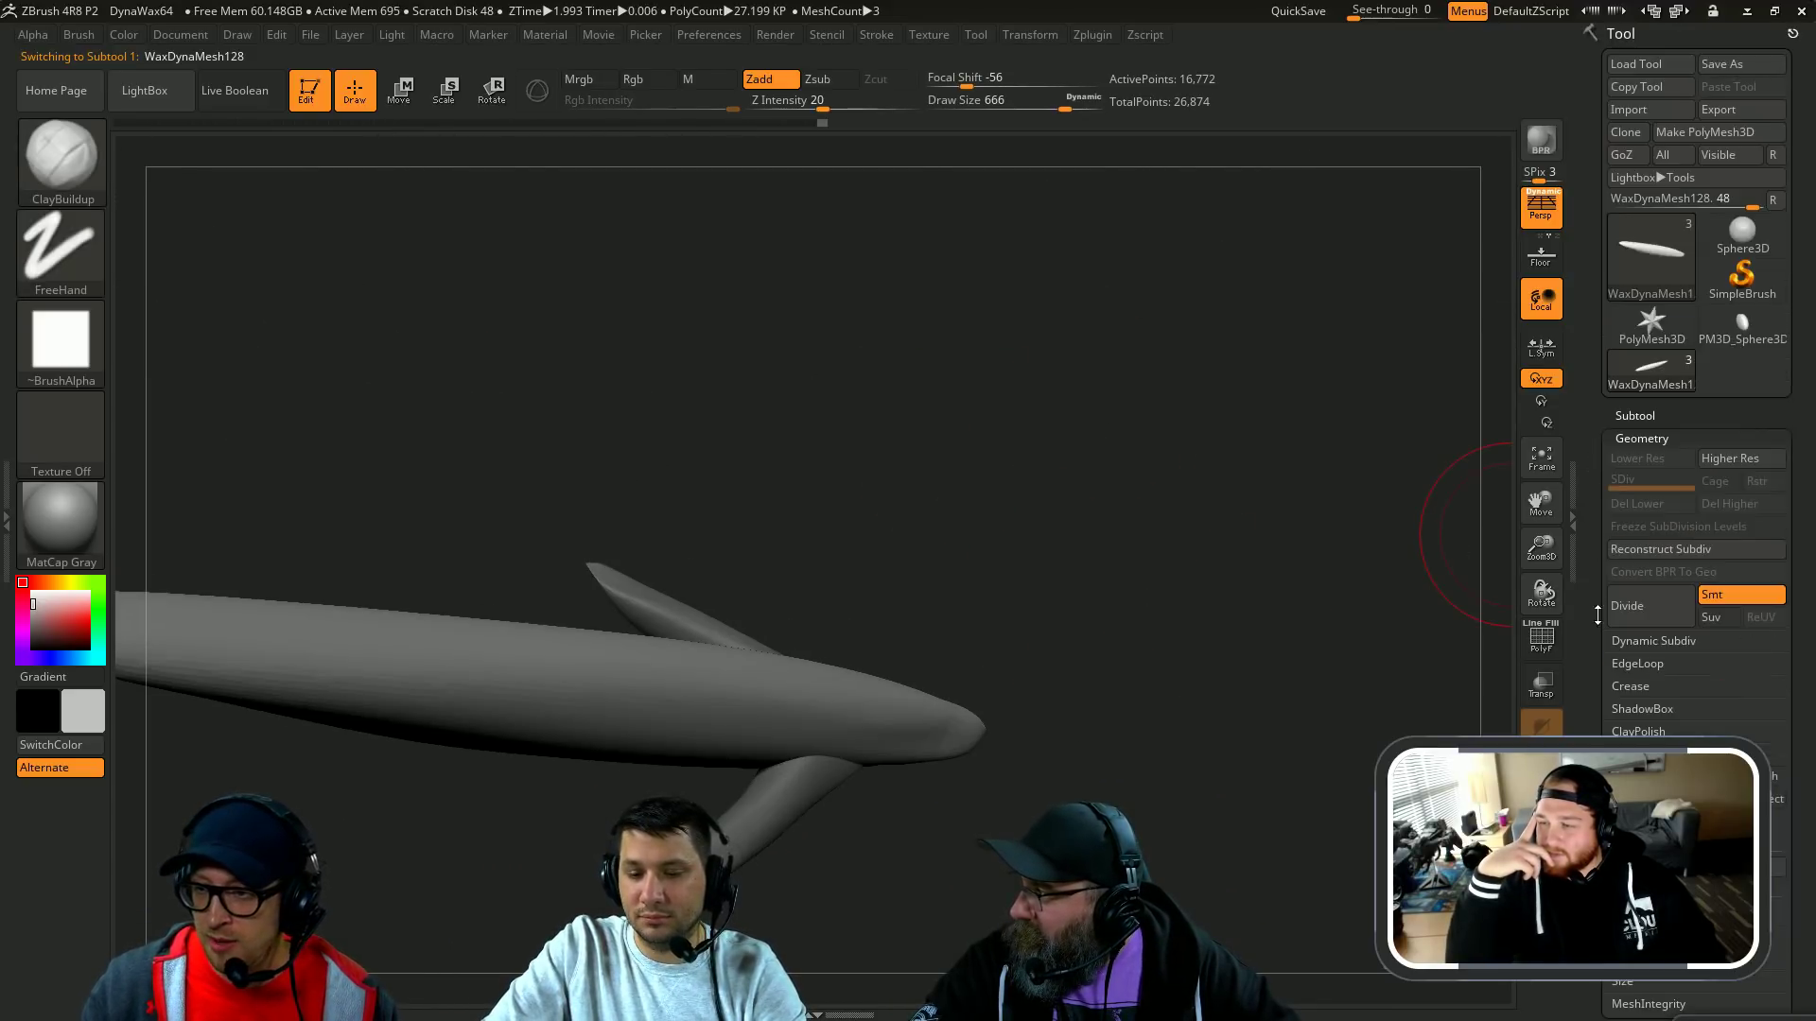
{"action": "left_click", "coordinate": [1642, 433]}
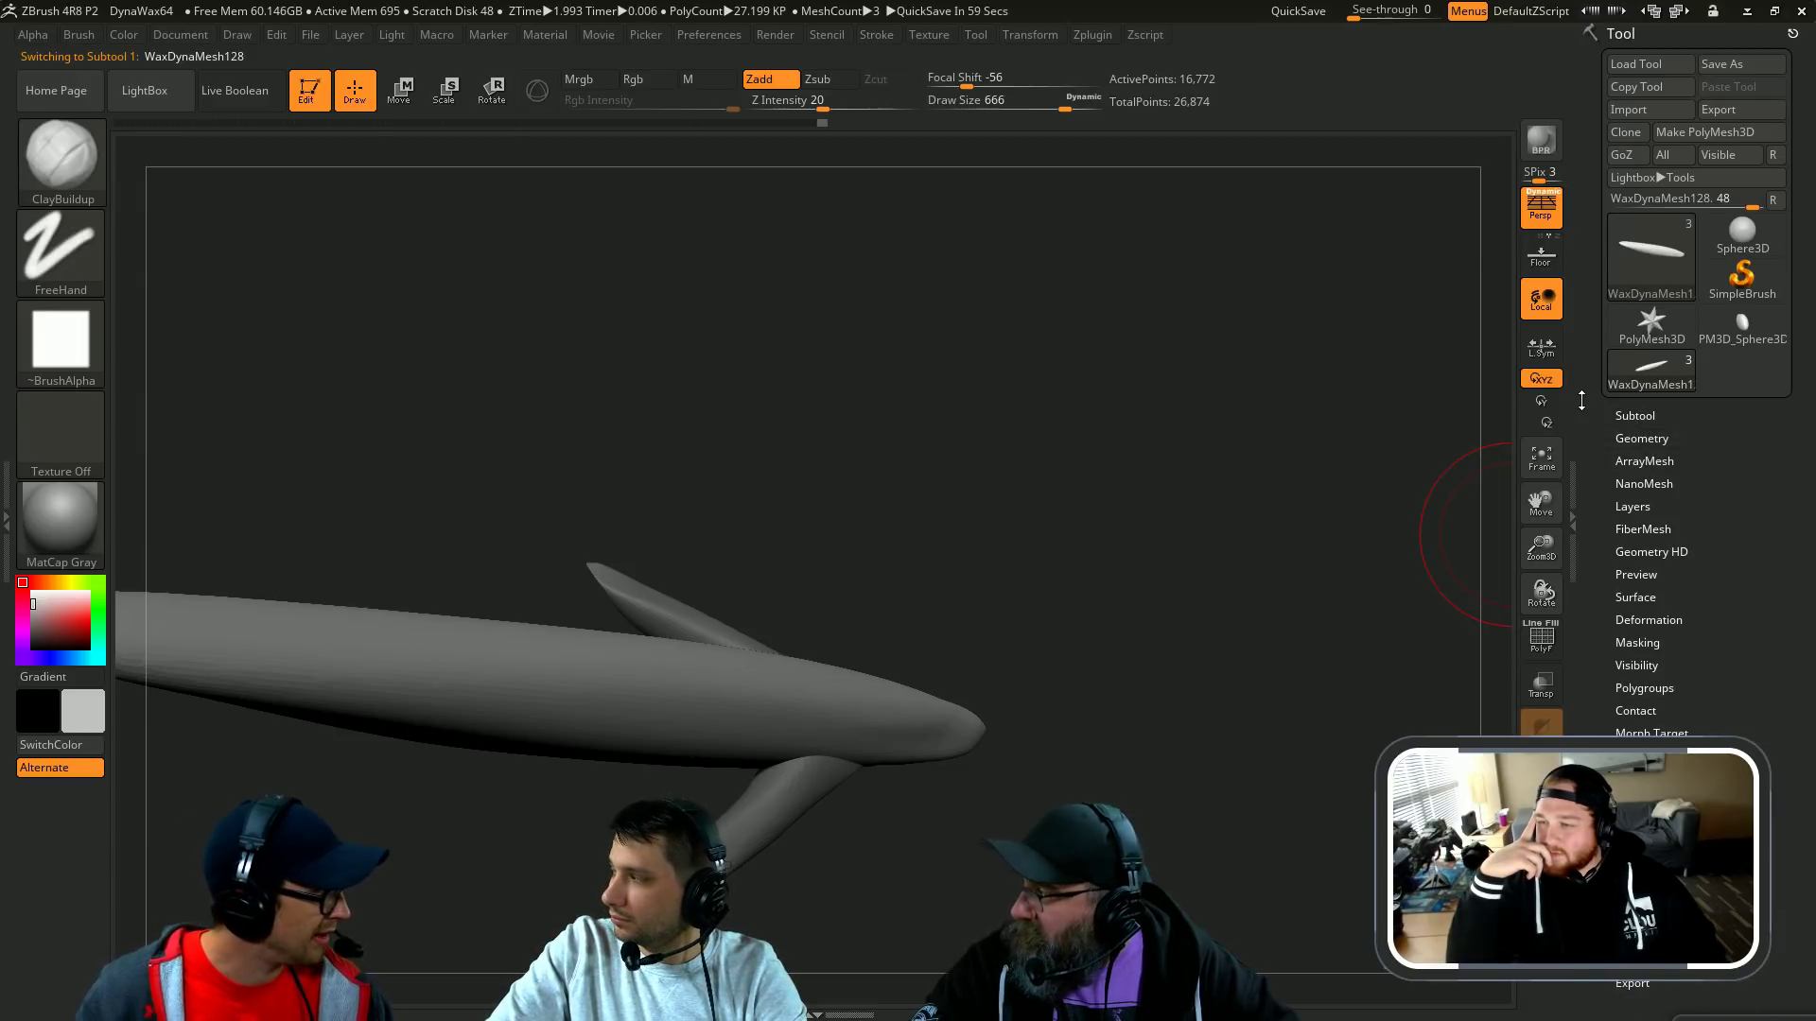
{"action": "left_click_drag", "start_coordinate": [1236, 466], "coordinate": [1416, 441]}
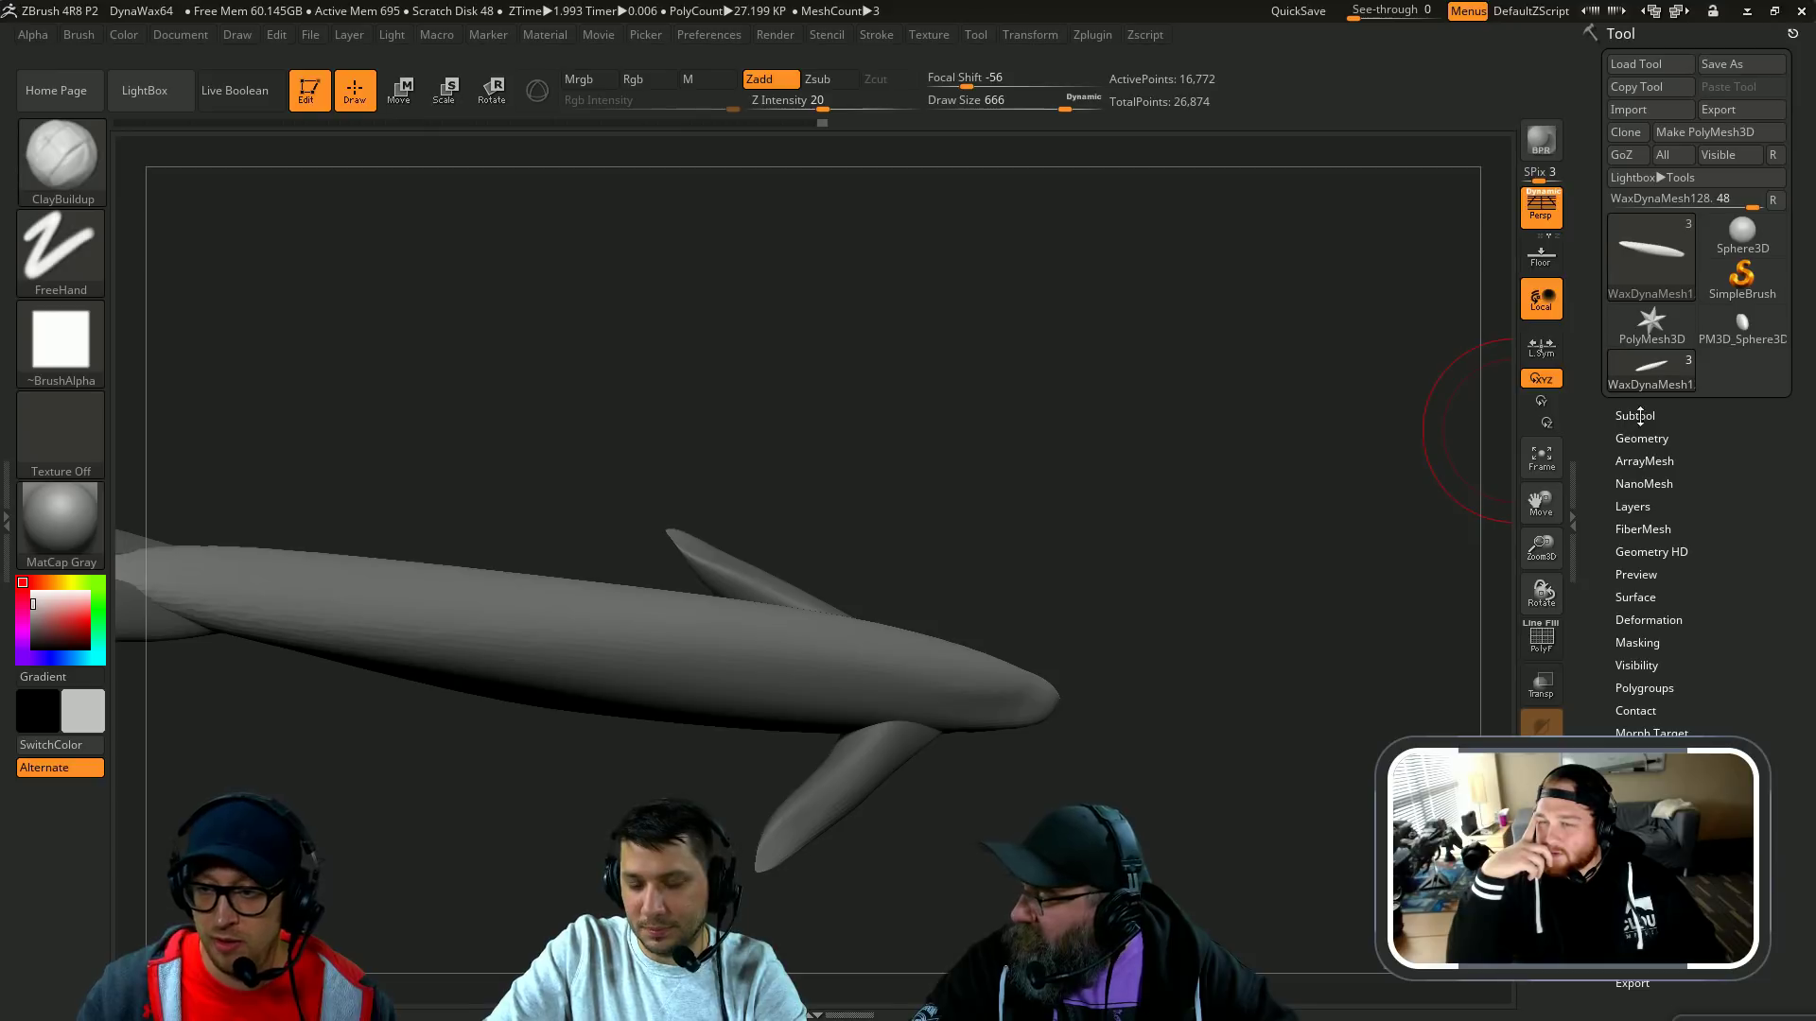
{"action": "left_click", "coordinate": [1638, 416]}
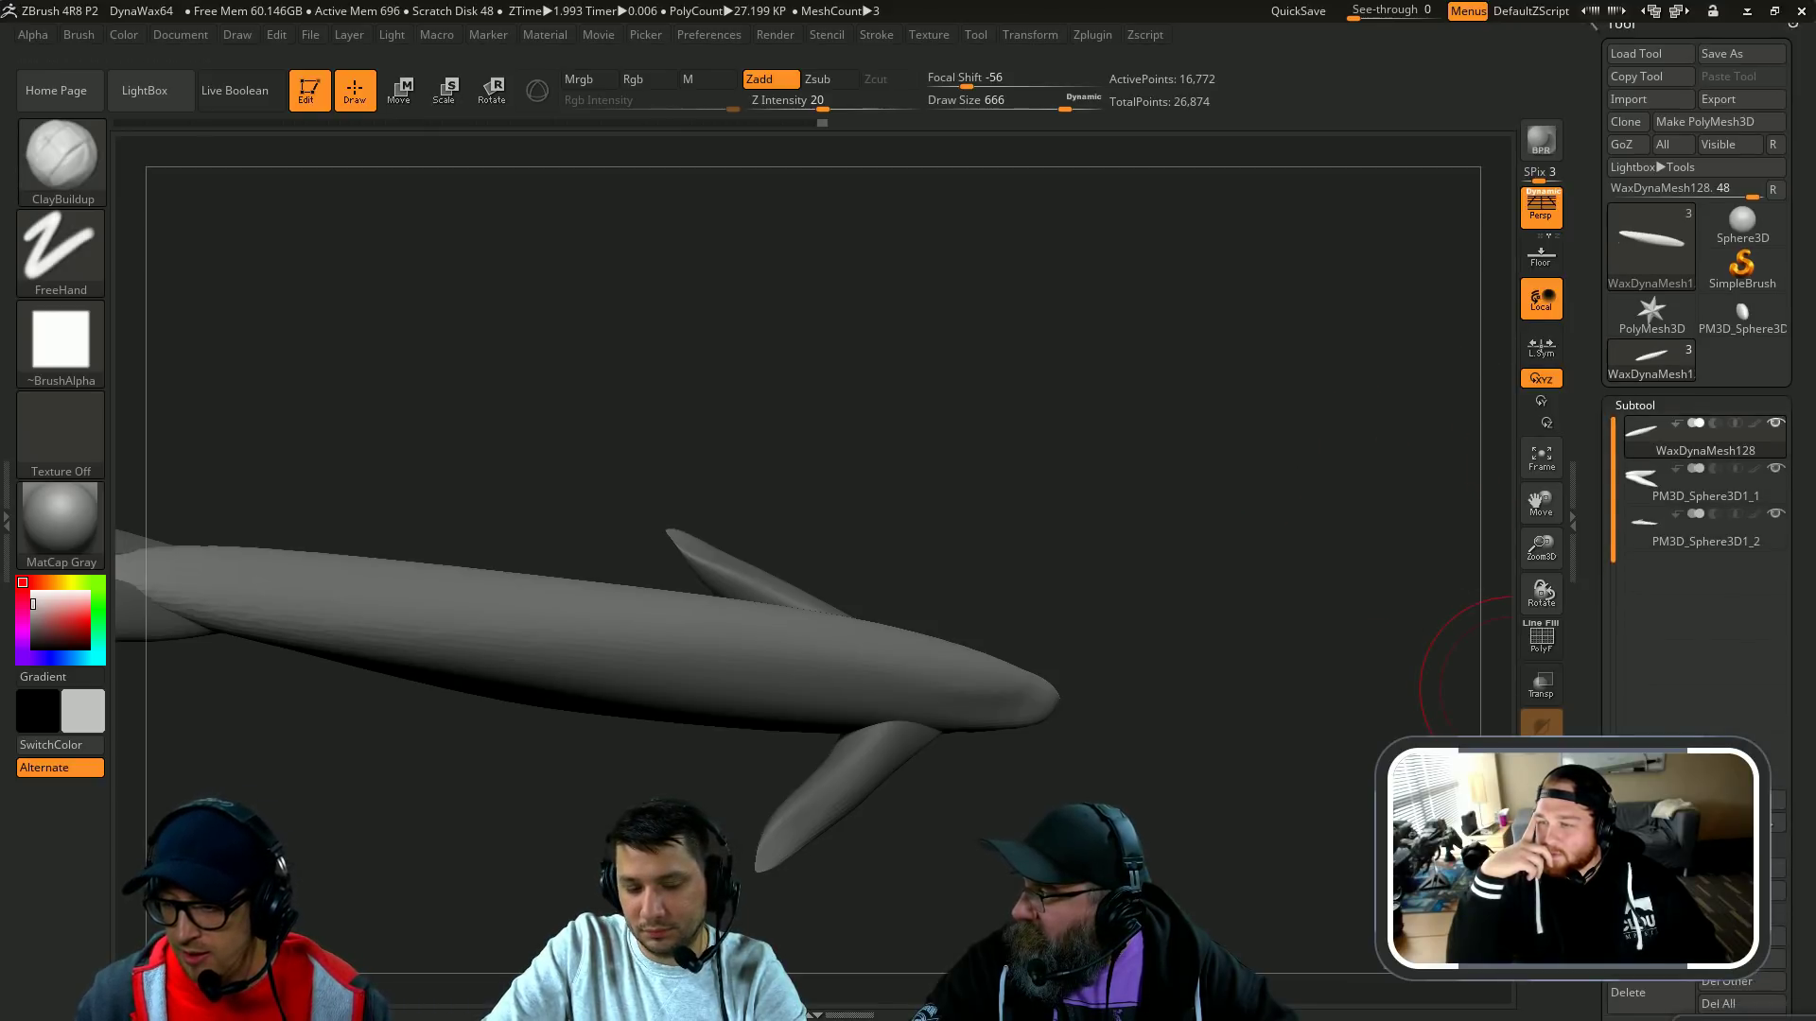
{"action": "scroll", "coordinate": [1662, 596], "scroll_direction": "down", "scroll_amount": 5}
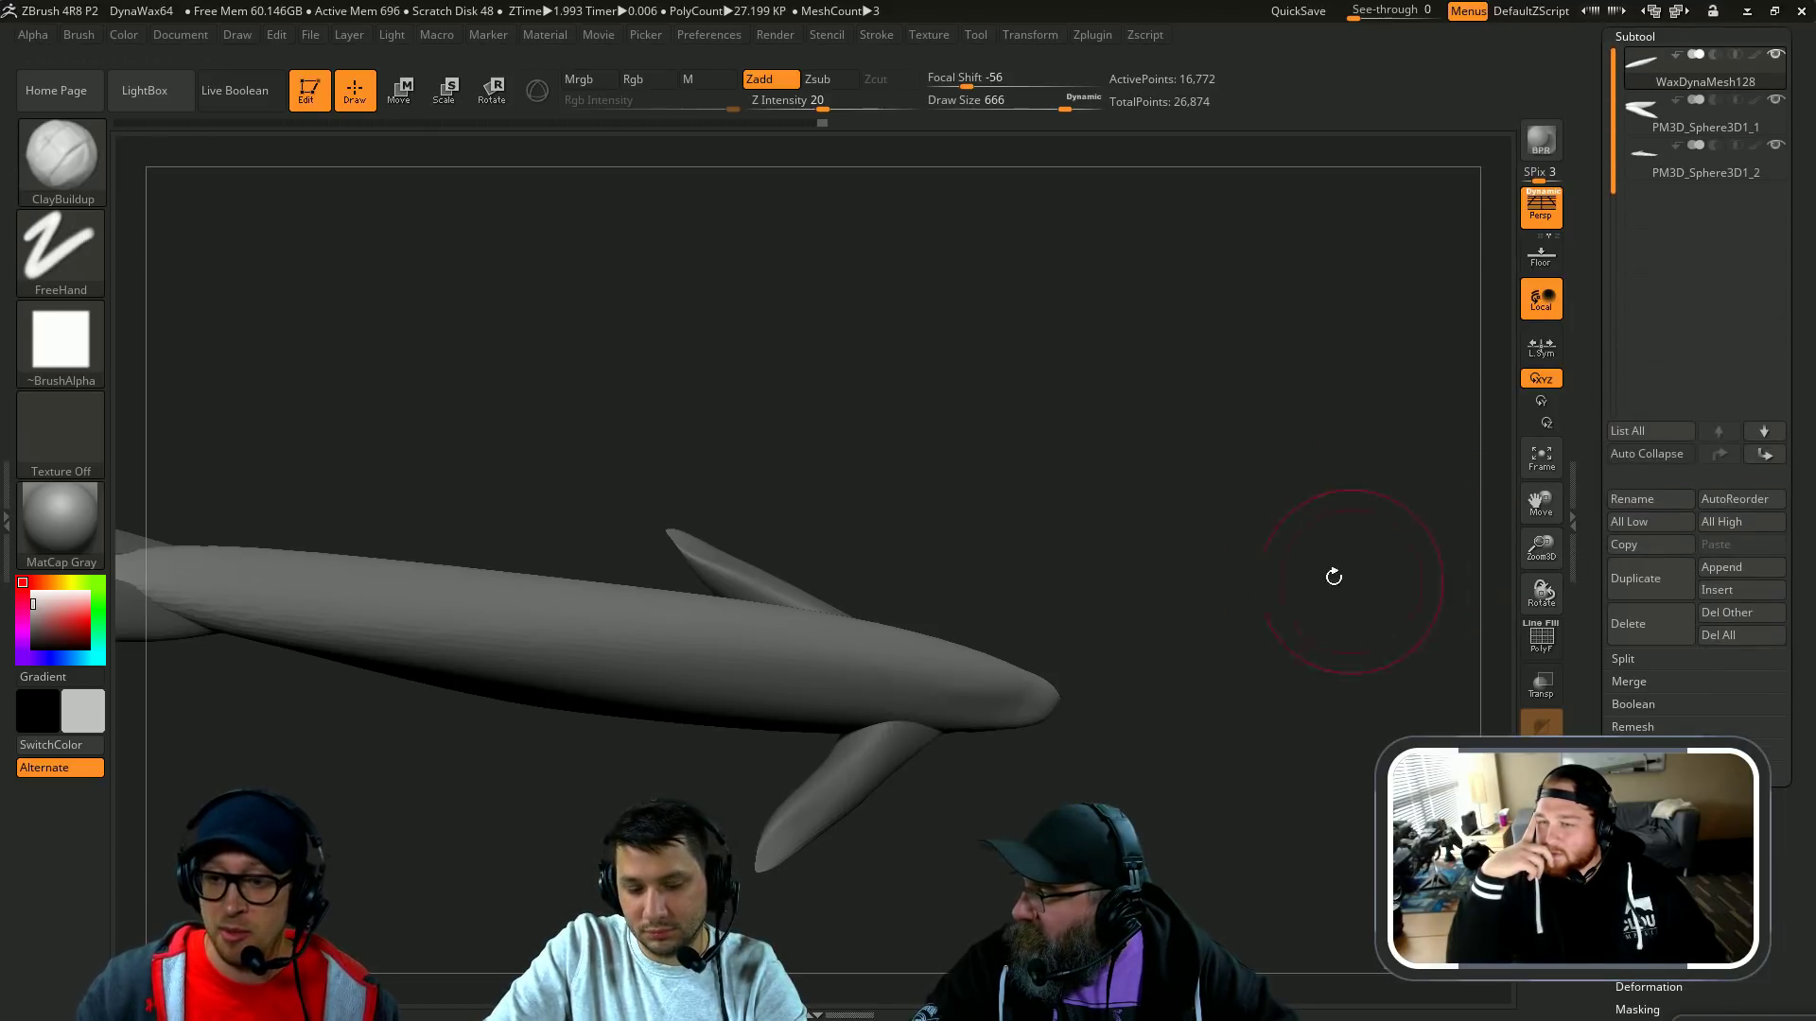
{"action": "left_click", "coordinate": [1719, 567]}
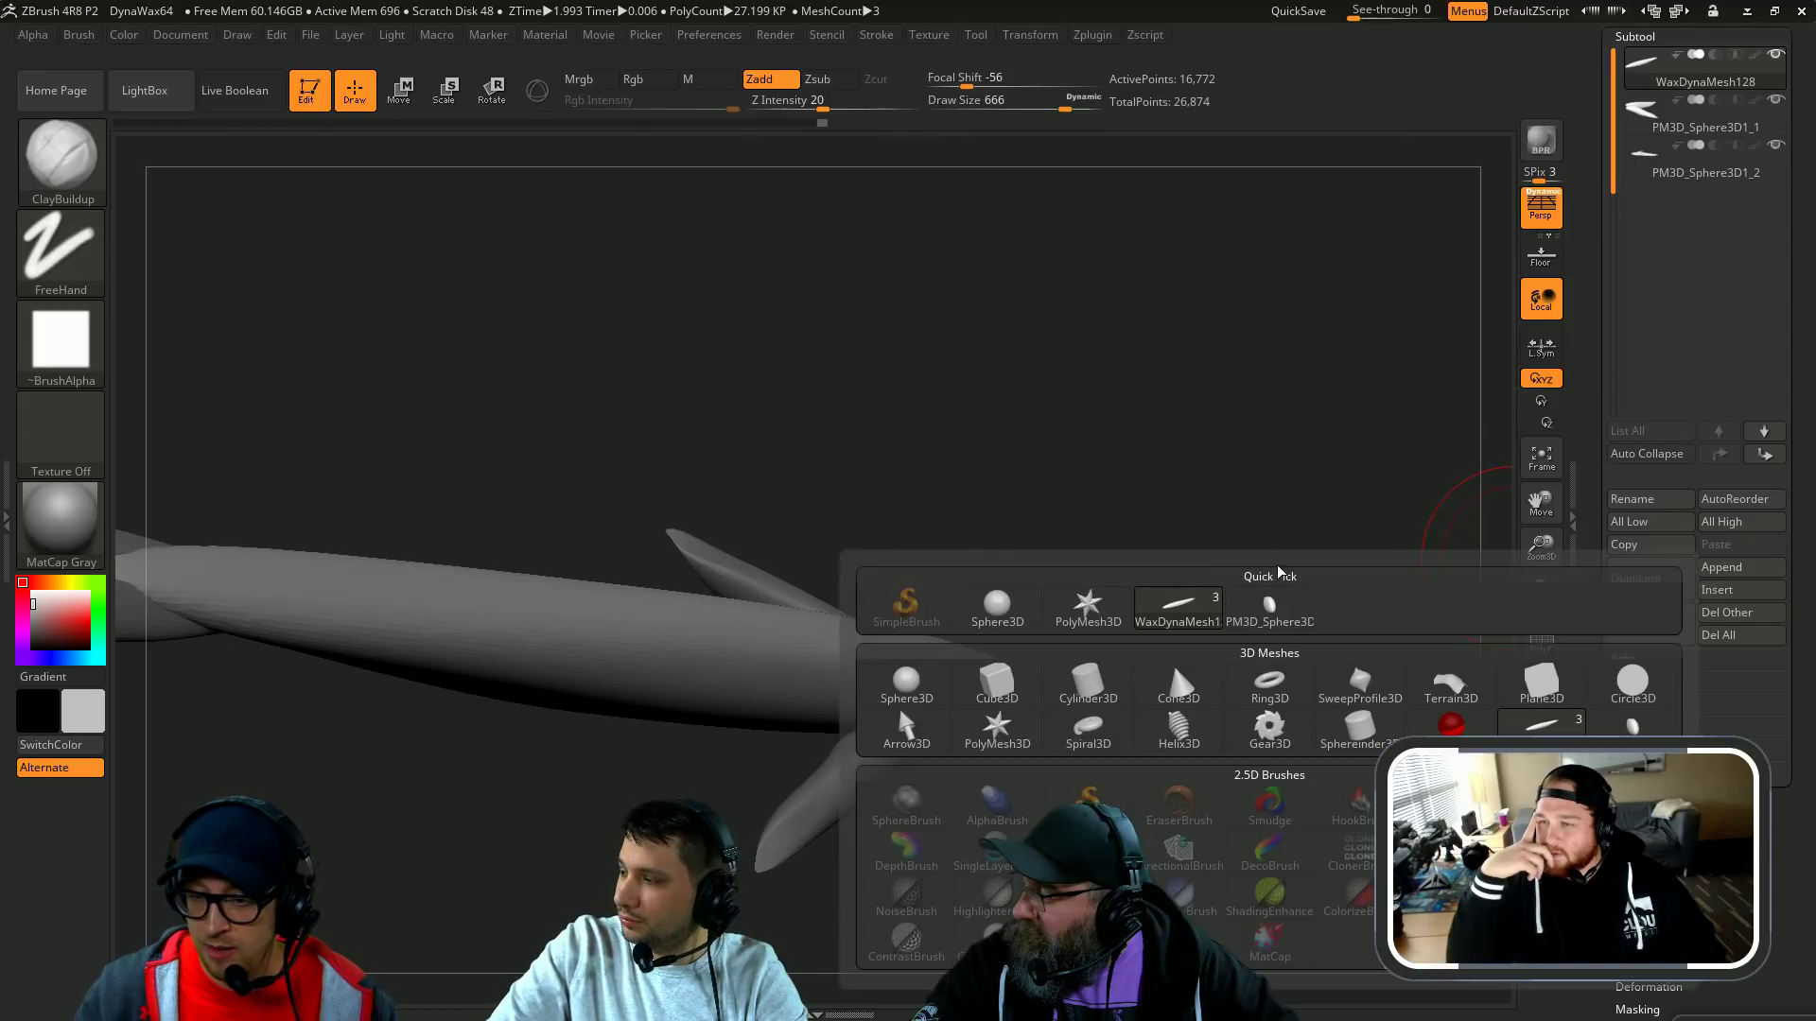
{"action": "left_click", "coordinate": [997, 683]}
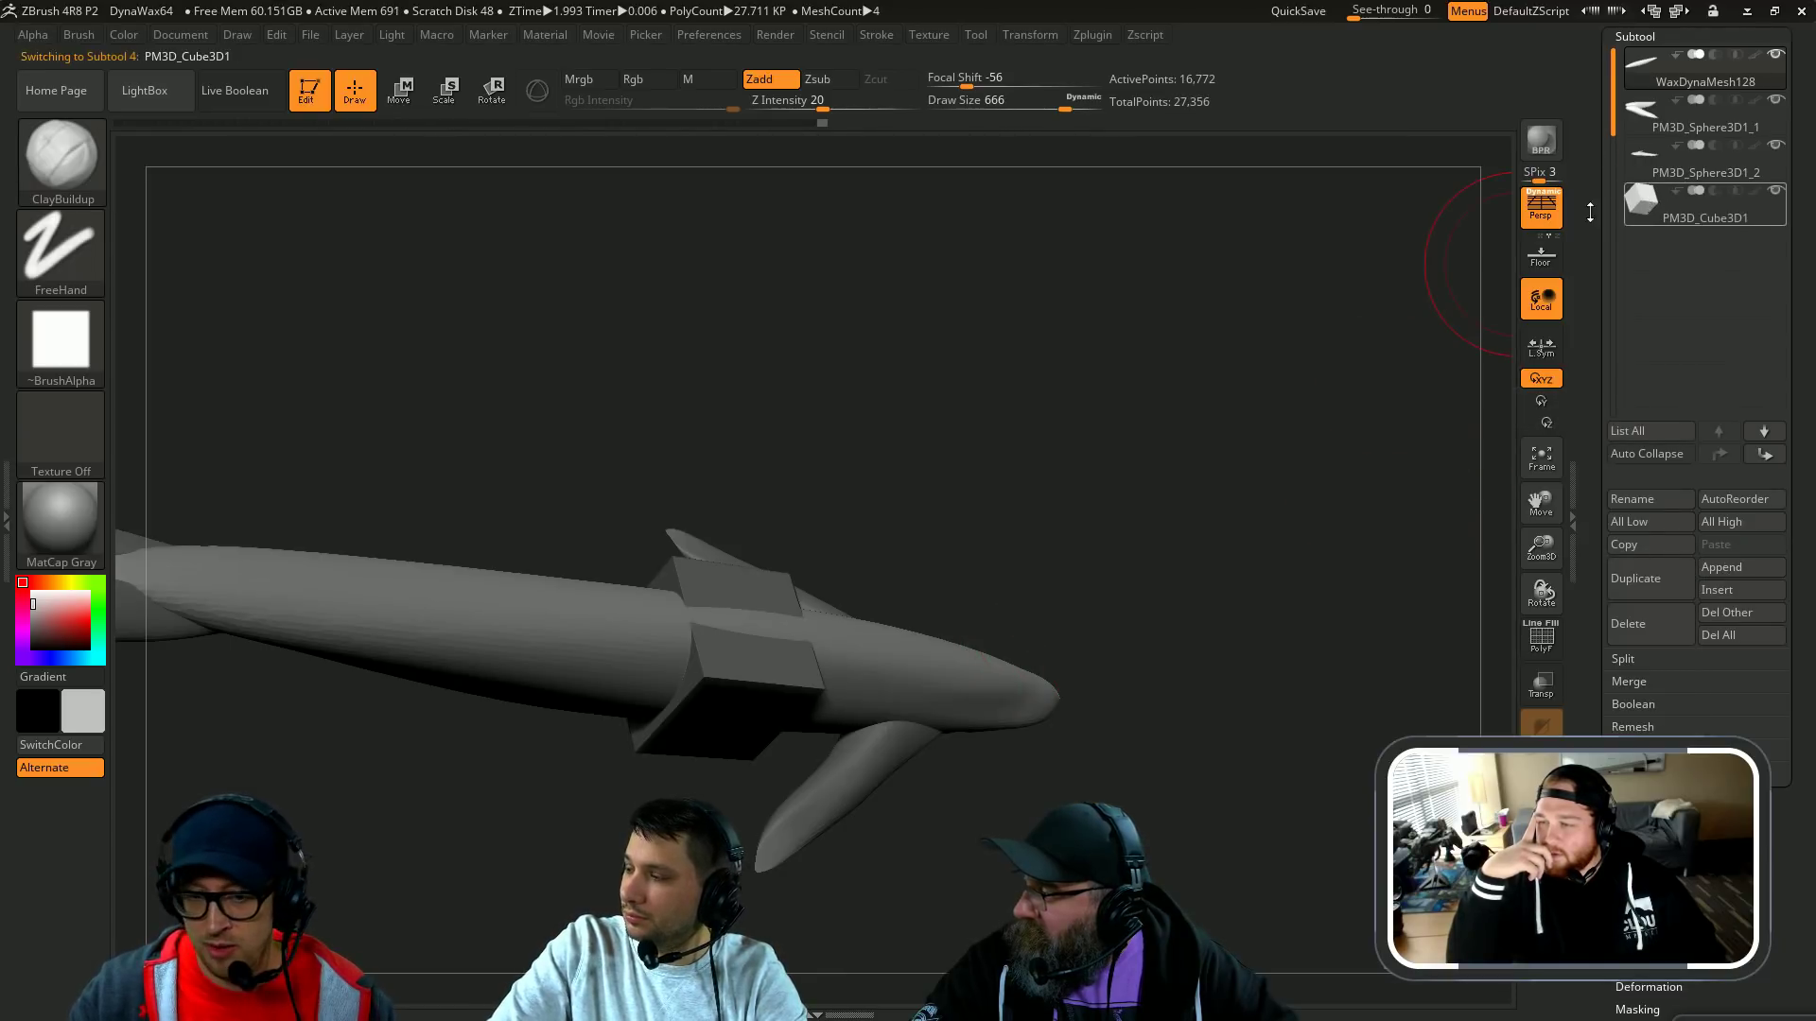
Step: Move the cube straight up with Transpose Move so that it sits on top of the whale's back
{"action": "mouse_move", "coordinate": [1230, 255]}
{"action": "left_mouse_down"}
{"action": "mouse_move", "coordinate": [867, 300]}
{"action": "mouse_move", "coordinate": [1010, 353]}
{"action": "mouse_move", "coordinate": [986, 349]}
{"action": "mouse_move", "coordinate": [1074, 317]}
{"action": "left_mouse_up"}
{"action": "key", "text": "w"}
{"action": "left_click_drag", "start_coordinate": [929, 581], "coordinate": [947, 346], "text": "shift"}
{"action": "left_click_drag", "start_coordinate": [929, 462], "coordinate": [929, 350], "text": "shift"}
{"action": "left_click_drag", "start_coordinate": [1177, 422], "coordinate": [985, 480], "text": "alt"}
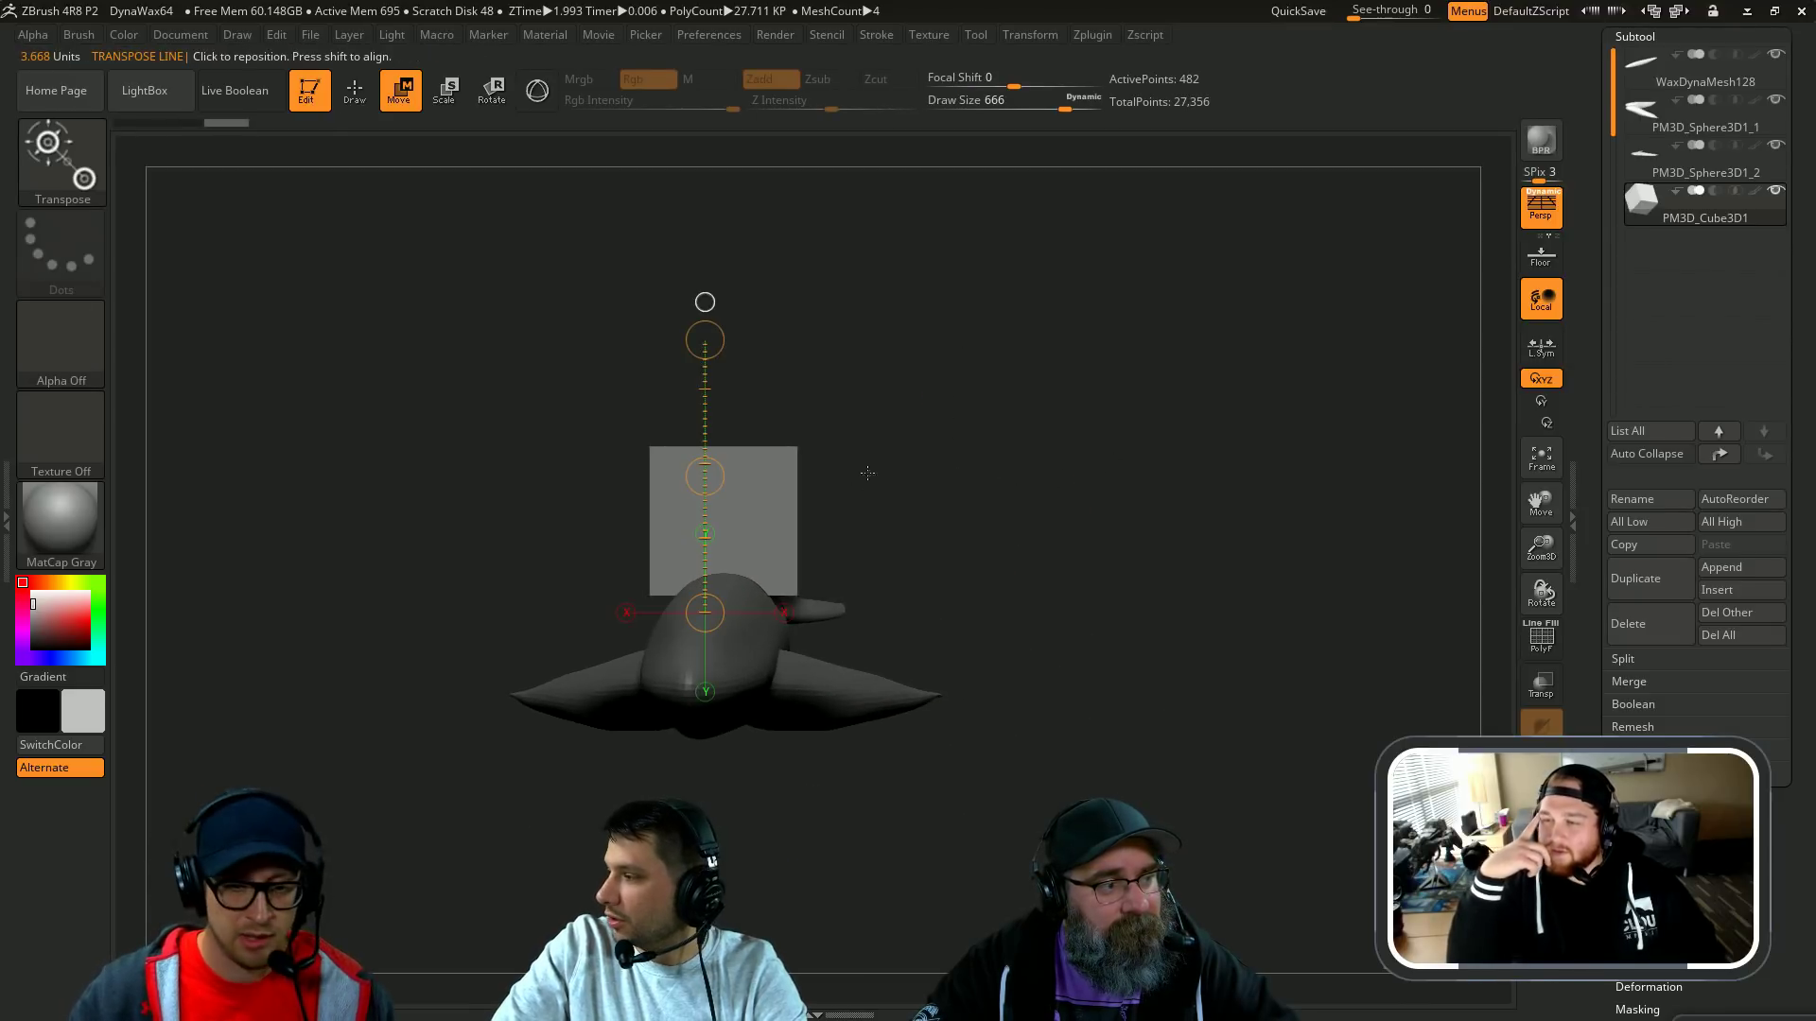
Step: Try to narrow the cube across the whale's width with a horizontal Transpose line in the front view
{"action": "left_click_drag", "start_coordinate": [761, 521], "coordinate": [1004, 518], "text": "shift"}
{"action": "mouse_move", "coordinate": [995, 385]}
{"action": "left_mouse_down", "text": "alt"}
{"action": "mouse_move", "coordinate": [1062, 394]}
{"action": "mouse_move", "coordinate": [1114, 550]}
{"action": "left_mouse_up", "text": "alt"}
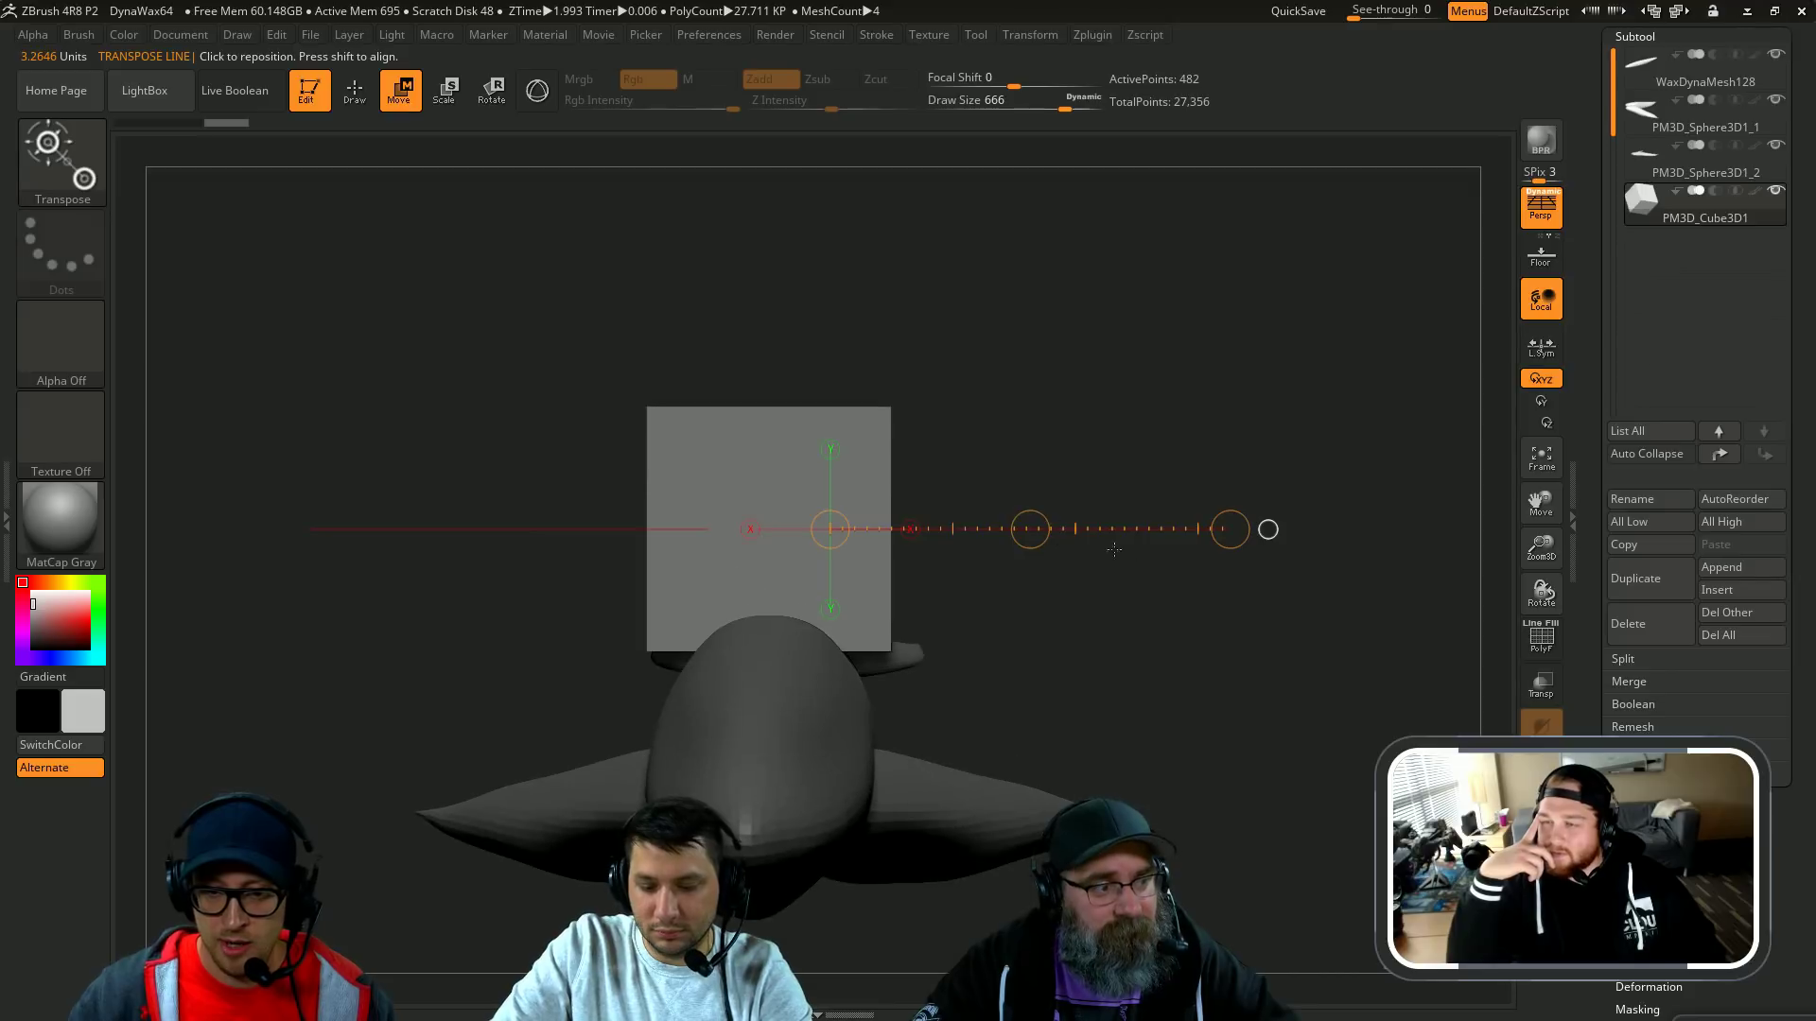
{"action": "left_click_drag", "start_coordinate": [1230, 529], "coordinate": [673, 465]}
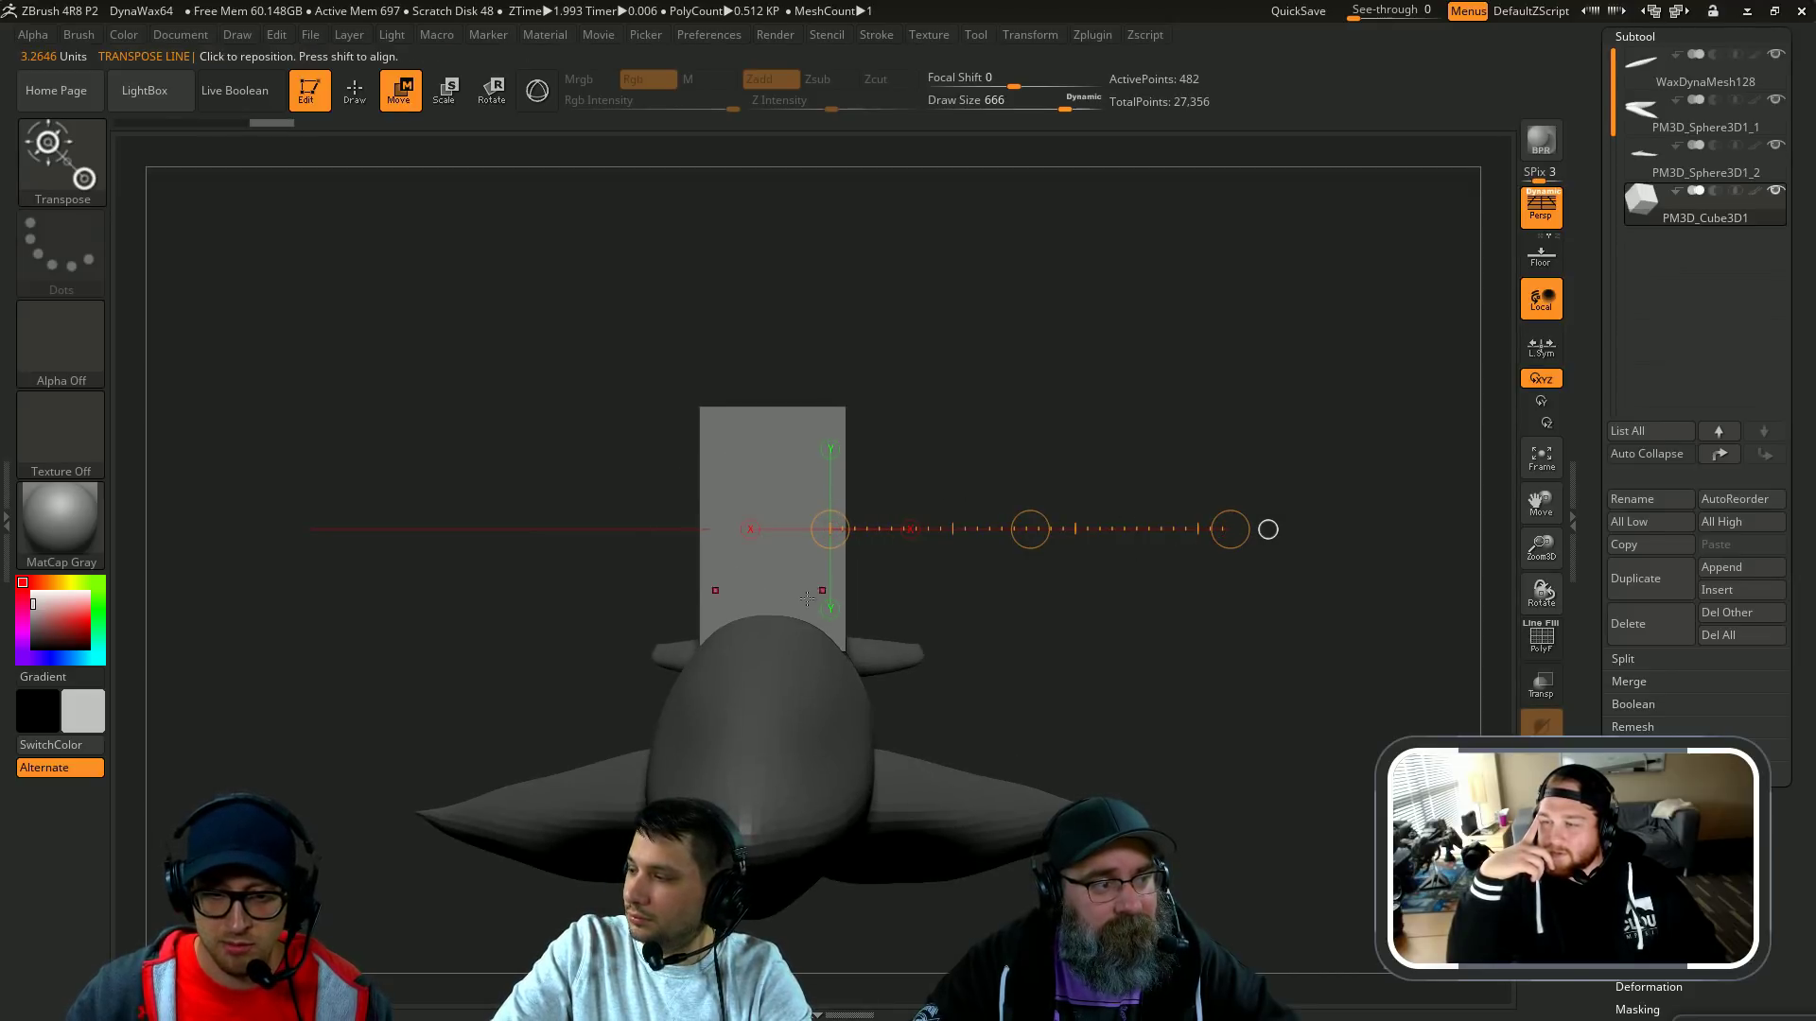
{"action": "mouse_move", "coordinate": [771, 585]}
{"action": "left_mouse_down", "text": "shift"}
{"action": "mouse_move", "coordinate": [1041, 586]}
{"action": "mouse_move", "coordinate": [839, 519]}
{"action": "mouse_move", "coordinate": [1070, 422]}
{"action": "mouse_move", "coordinate": [1009, 381]}
{"action": "mouse_move", "coordinate": [966, 425]}
{"action": "left_mouse_up", "text": "shift"}
{"action": "key", "text": "ctrl+z"}
{"action": "key", "text": "ctrl+z"}
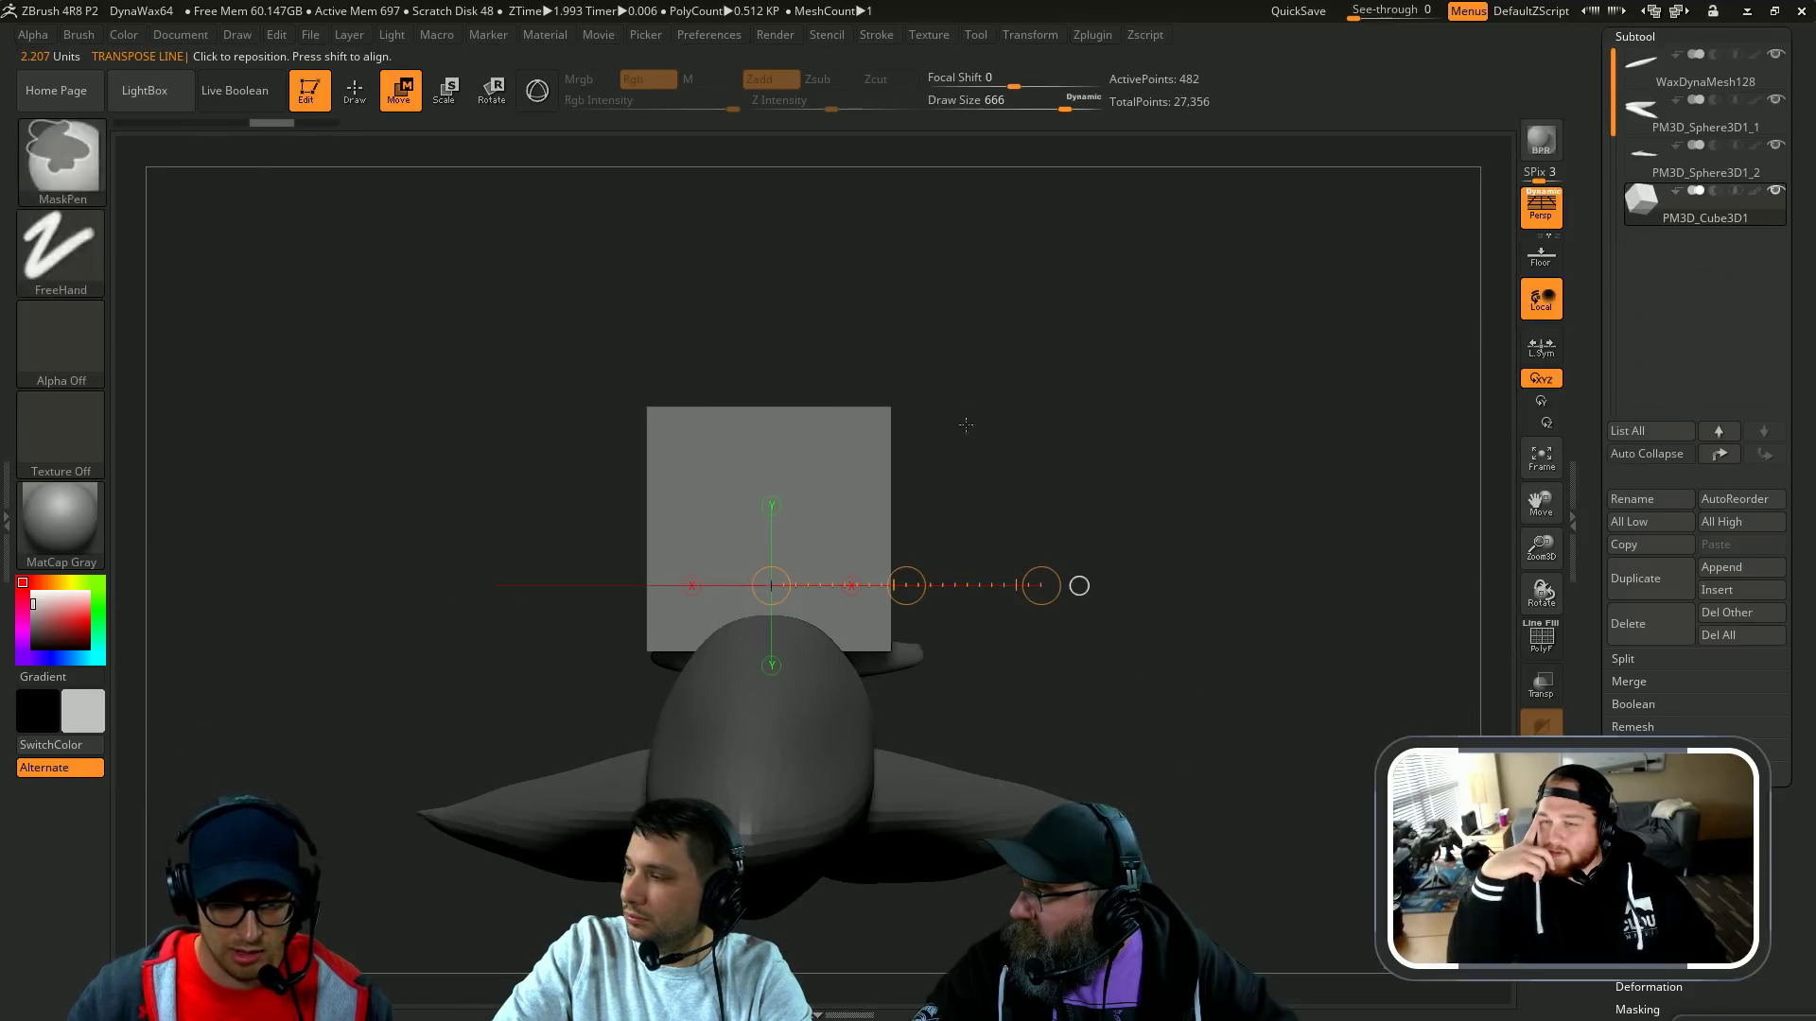
Step: Narrow the cube across the body and stretch it lengthwise along the whale's back into an upright slab
{"action": "mouse_move", "coordinate": [768, 438]}
{"action": "left_mouse_down", "text": "shift"}
{"action": "mouse_move", "coordinate": [1095, 439]}
{"action": "mouse_move", "coordinate": [819, 401]}
{"action": "mouse_move", "coordinate": [1009, 330]}
{"action": "mouse_move", "coordinate": [1034, 266]}
{"action": "mouse_move", "coordinate": [1059, 420]}
{"action": "mouse_move", "coordinate": [1151, 546]}
{"action": "mouse_move", "coordinate": [1204, 410]}
{"action": "mouse_move", "coordinate": [1245, 426]}
{"action": "mouse_move", "coordinate": [1126, 385]}
{"action": "mouse_move", "coordinate": [1130, 407]}
{"action": "mouse_move", "coordinate": [1115, 331]}
{"action": "left_mouse_up", "text": "shift"}
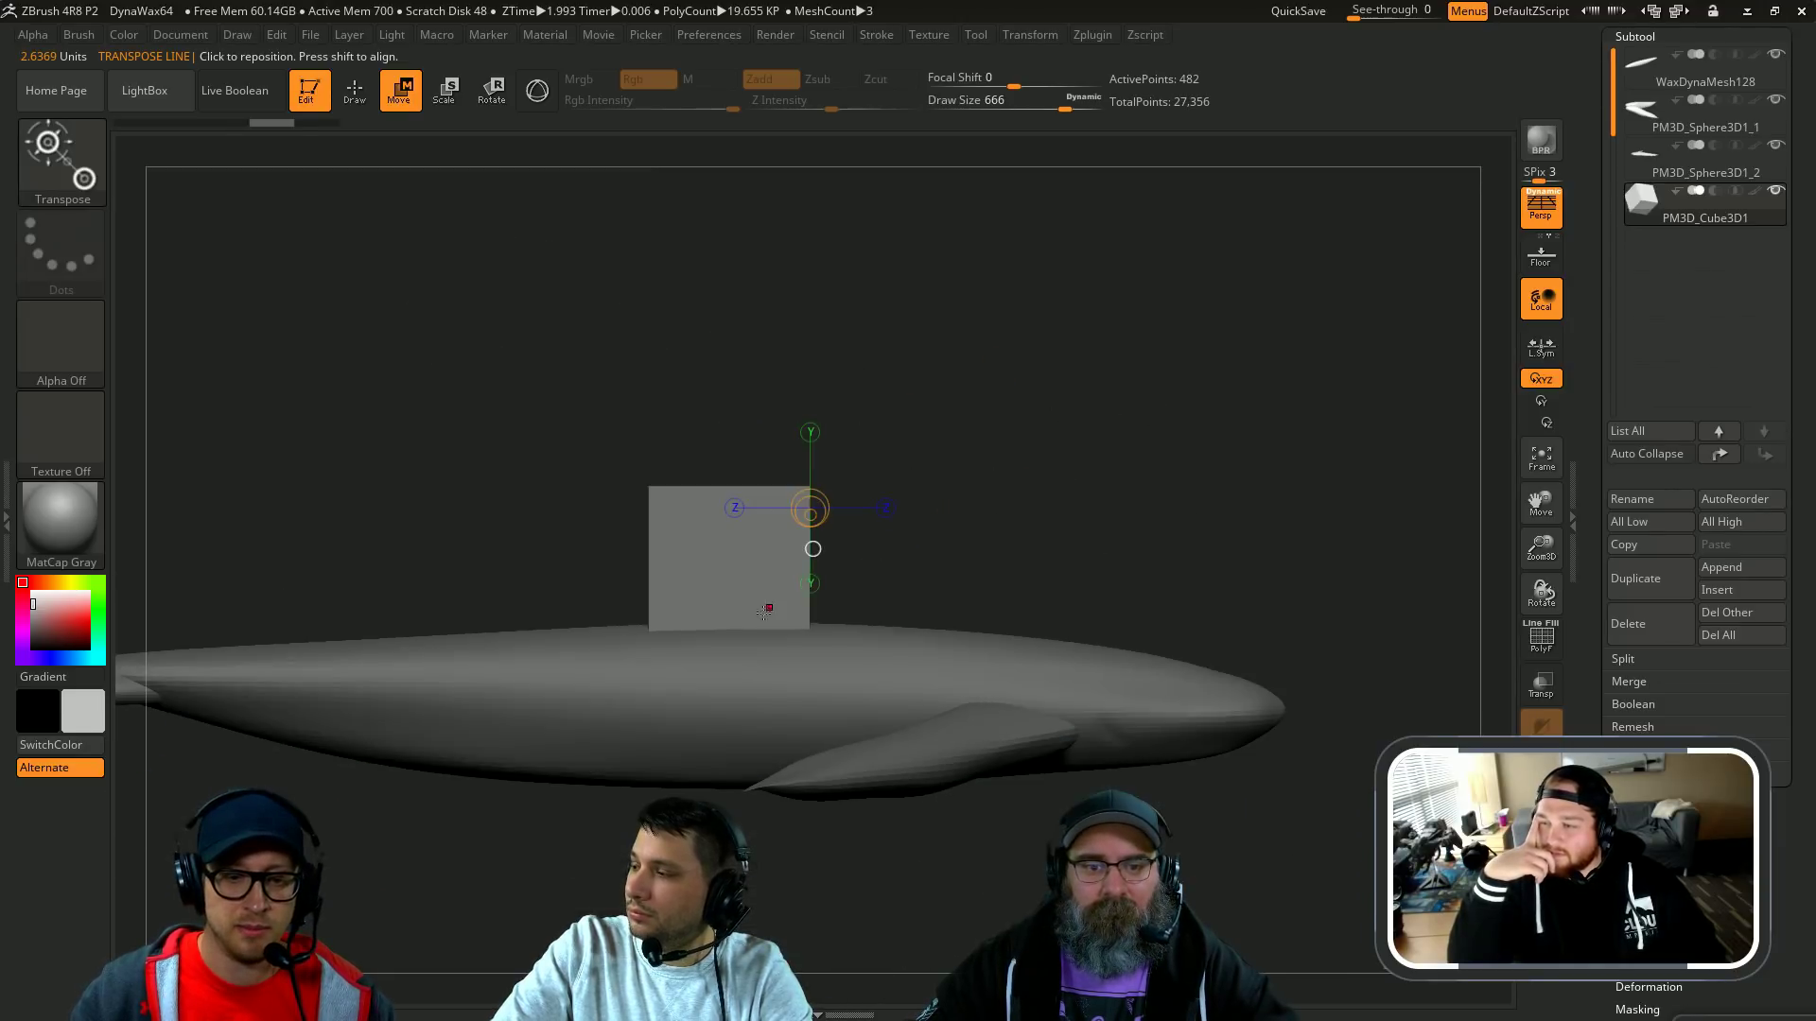
{"action": "left_click_drag", "start_coordinate": [732, 628], "coordinate": [1021, 628], "text": "shift"}
{"action": "left_click_drag", "start_coordinate": [648, 588], "coordinate": [1189, 580], "text": "shift"}
{"action": "mouse_move", "coordinate": [1022, 364]}
{"action": "left_mouse_down", "text": "alt"}
{"action": "mouse_move", "coordinate": [1014, 398]}
{"action": "mouse_move", "coordinate": [917, 410]}
{"action": "mouse_move", "coordinate": [767, 619]}
{"action": "left_mouse_up", "text": "alt"}
{"action": "key", "text": "q"}
{"action": "left_click_drag", "start_coordinate": [917, 432], "coordinate": [968, 315], "text": "shift"}
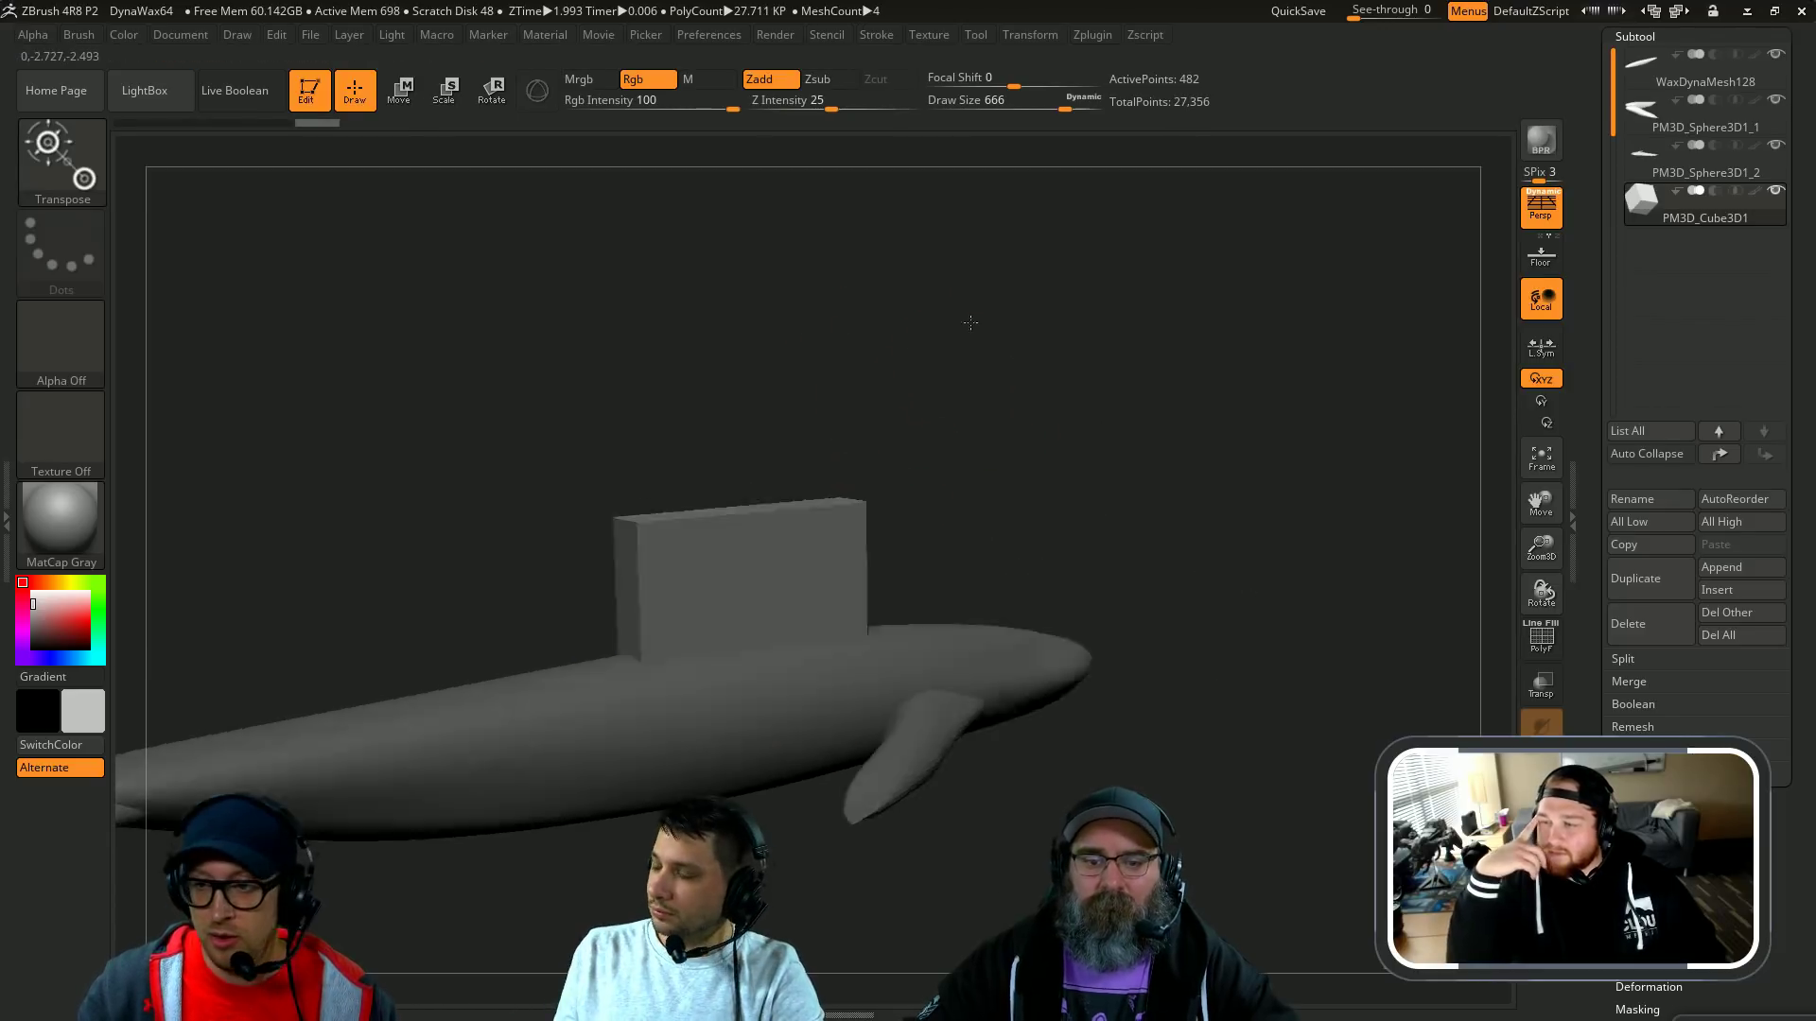
Step: Convert the slab on the whale's back to a DynaMesh at resolution 32
{"action": "scroll", "coordinate": [1588, 691], "scroll_direction": "down", "scroll_amount": 3}
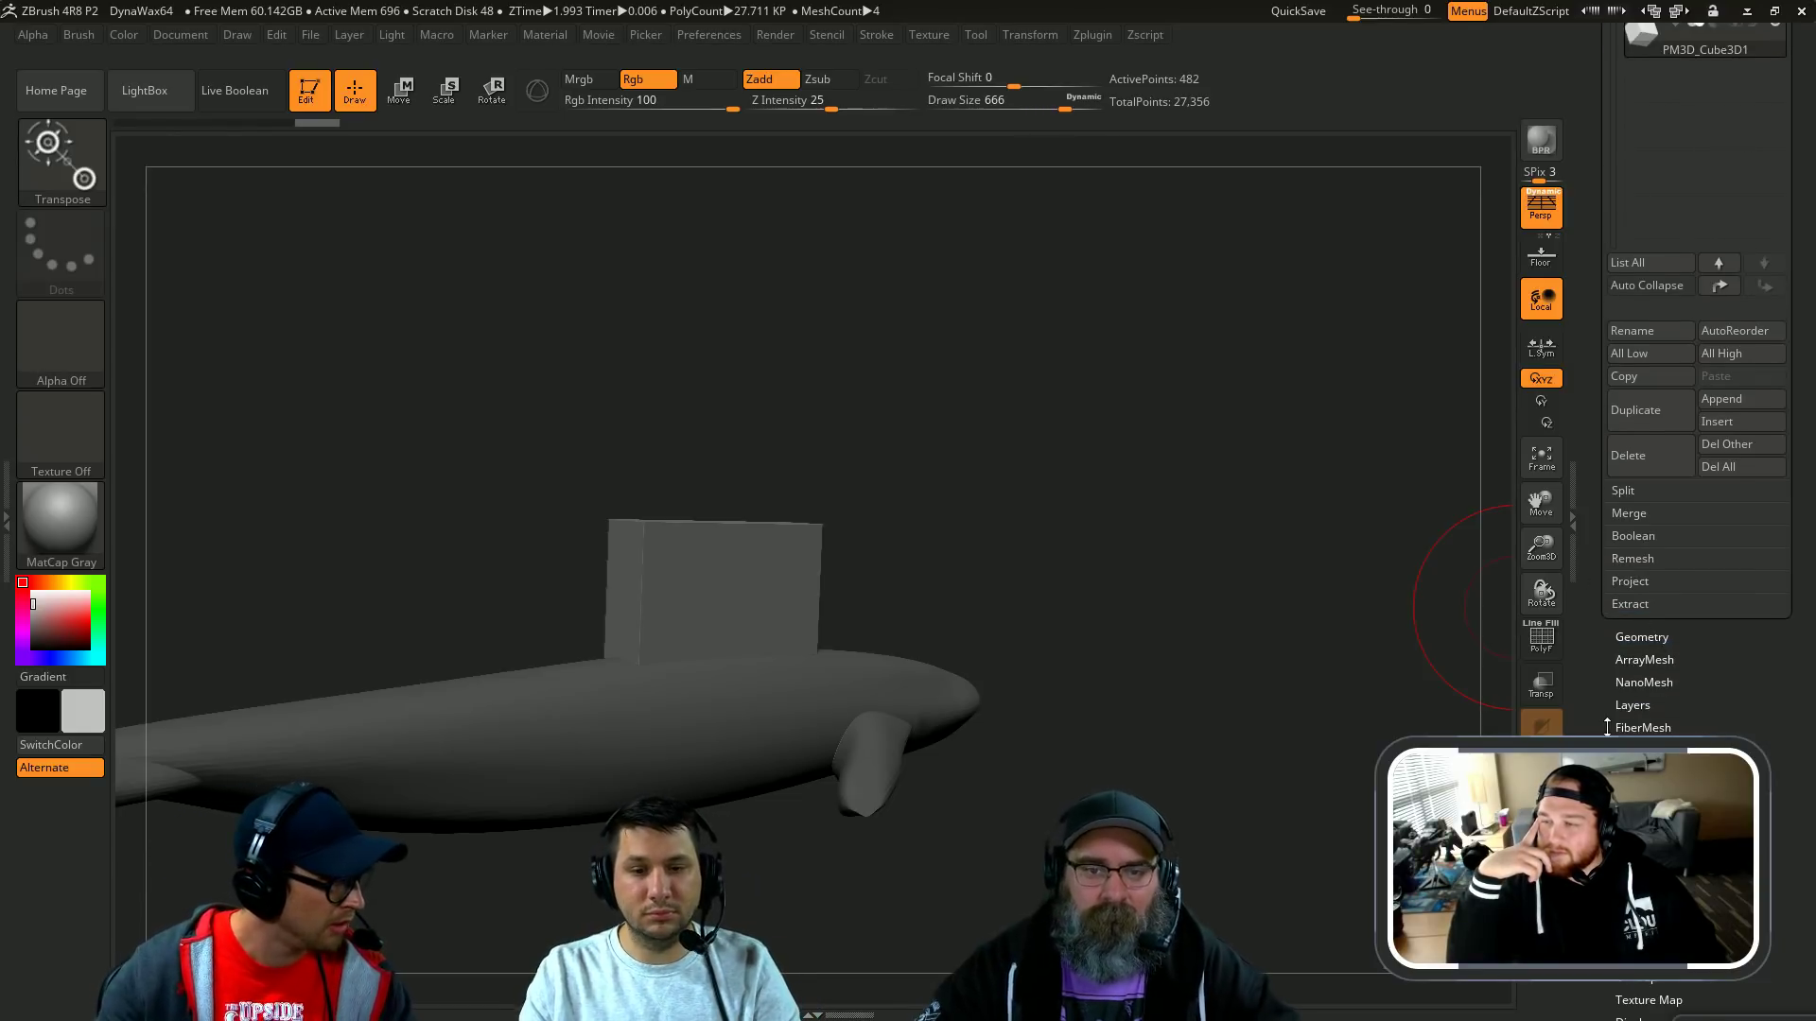
{"action": "left_click_drag", "start_coordinate": [1141, 405], "coordinate": [1409, 457]}
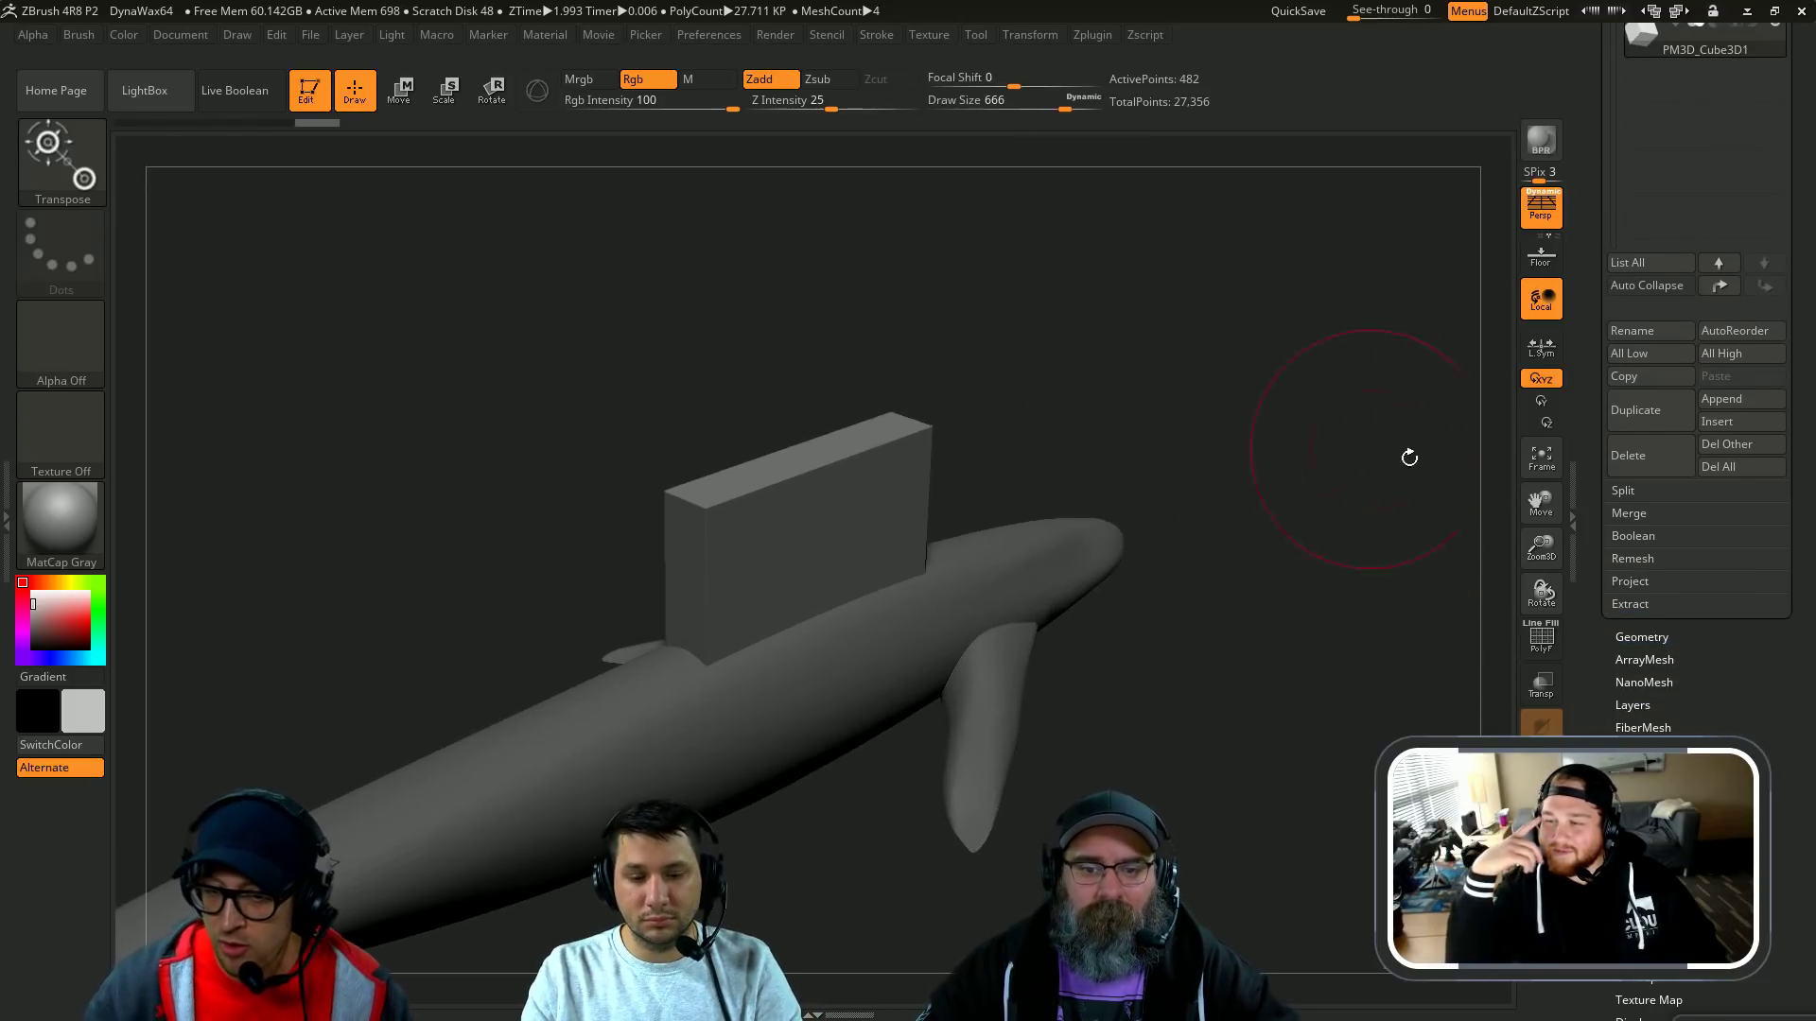
{"action": "left_click", "coordinate": [1643, 637]}
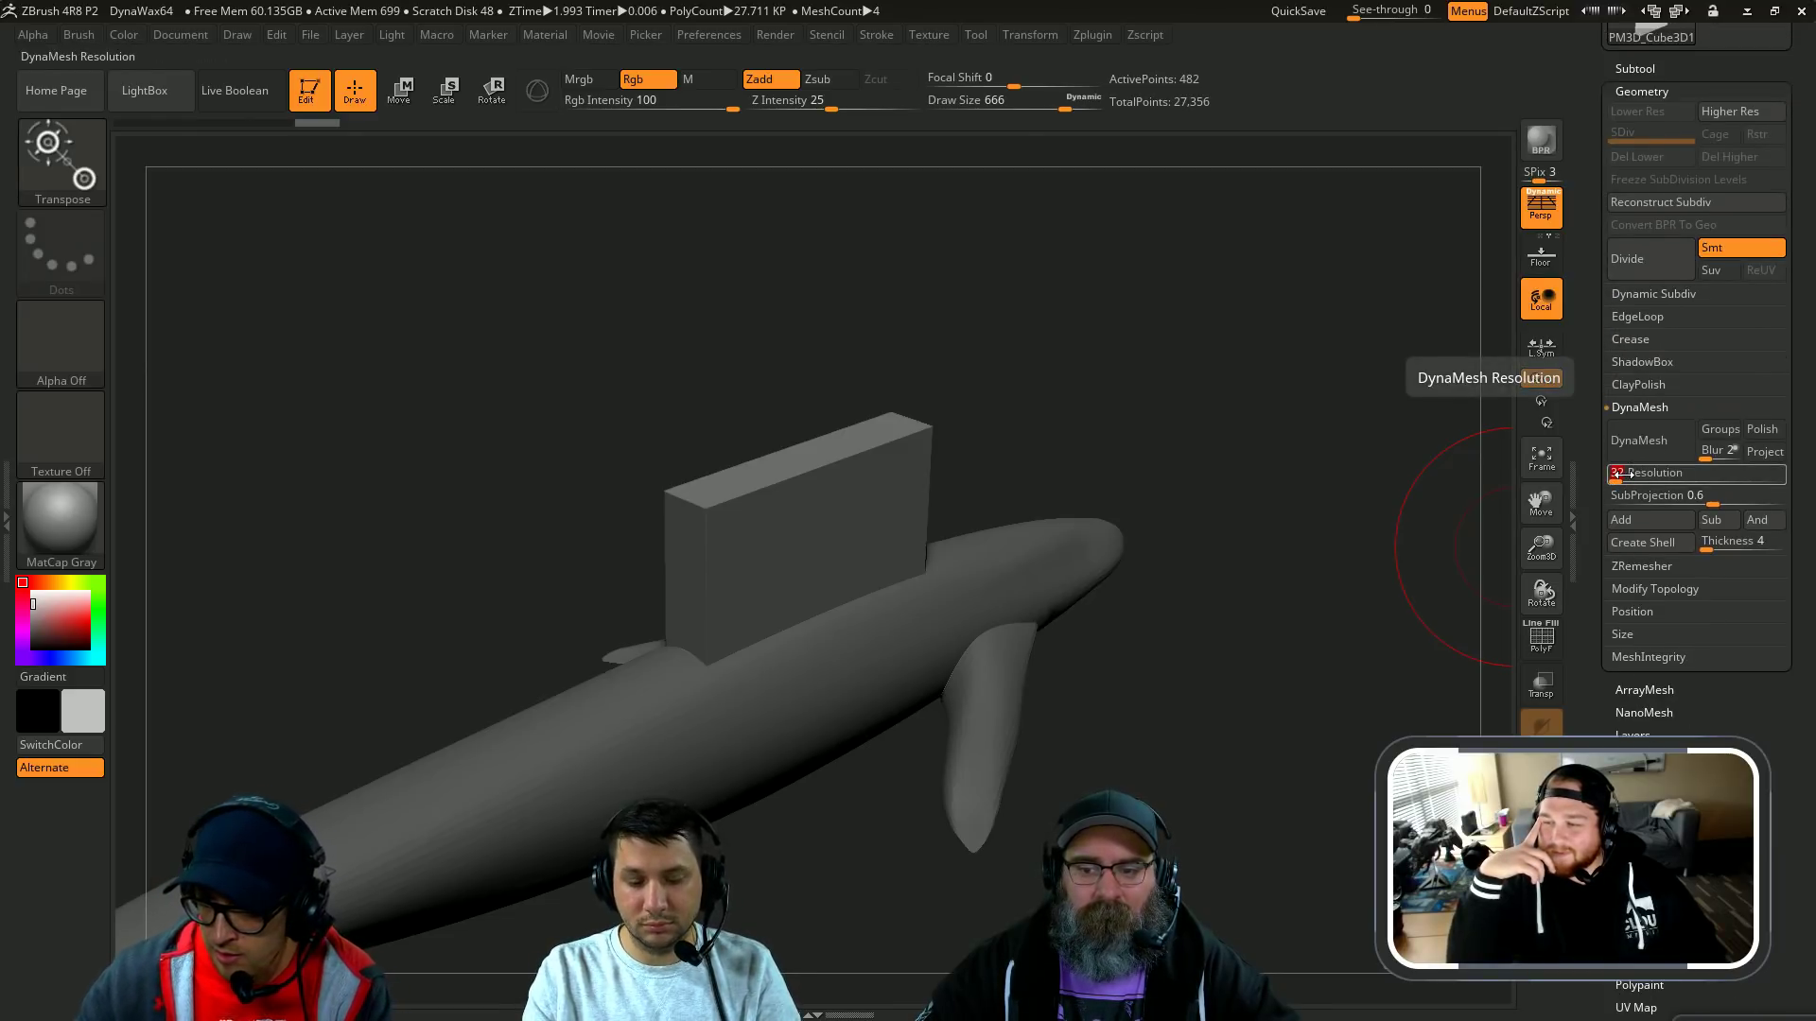
{"action": "left_click", "coordinate": [1661, 440]}
{"action": "mouse_move", "coordinate": [1135, 259]}
{"action": "left_mouse_down"}
{"action": "mouse_move", "coordinate": [1085, 340]}
{"action": "mouse_move", "coordinate": [1083, 398]}
{"action": "left_mouse_up"}
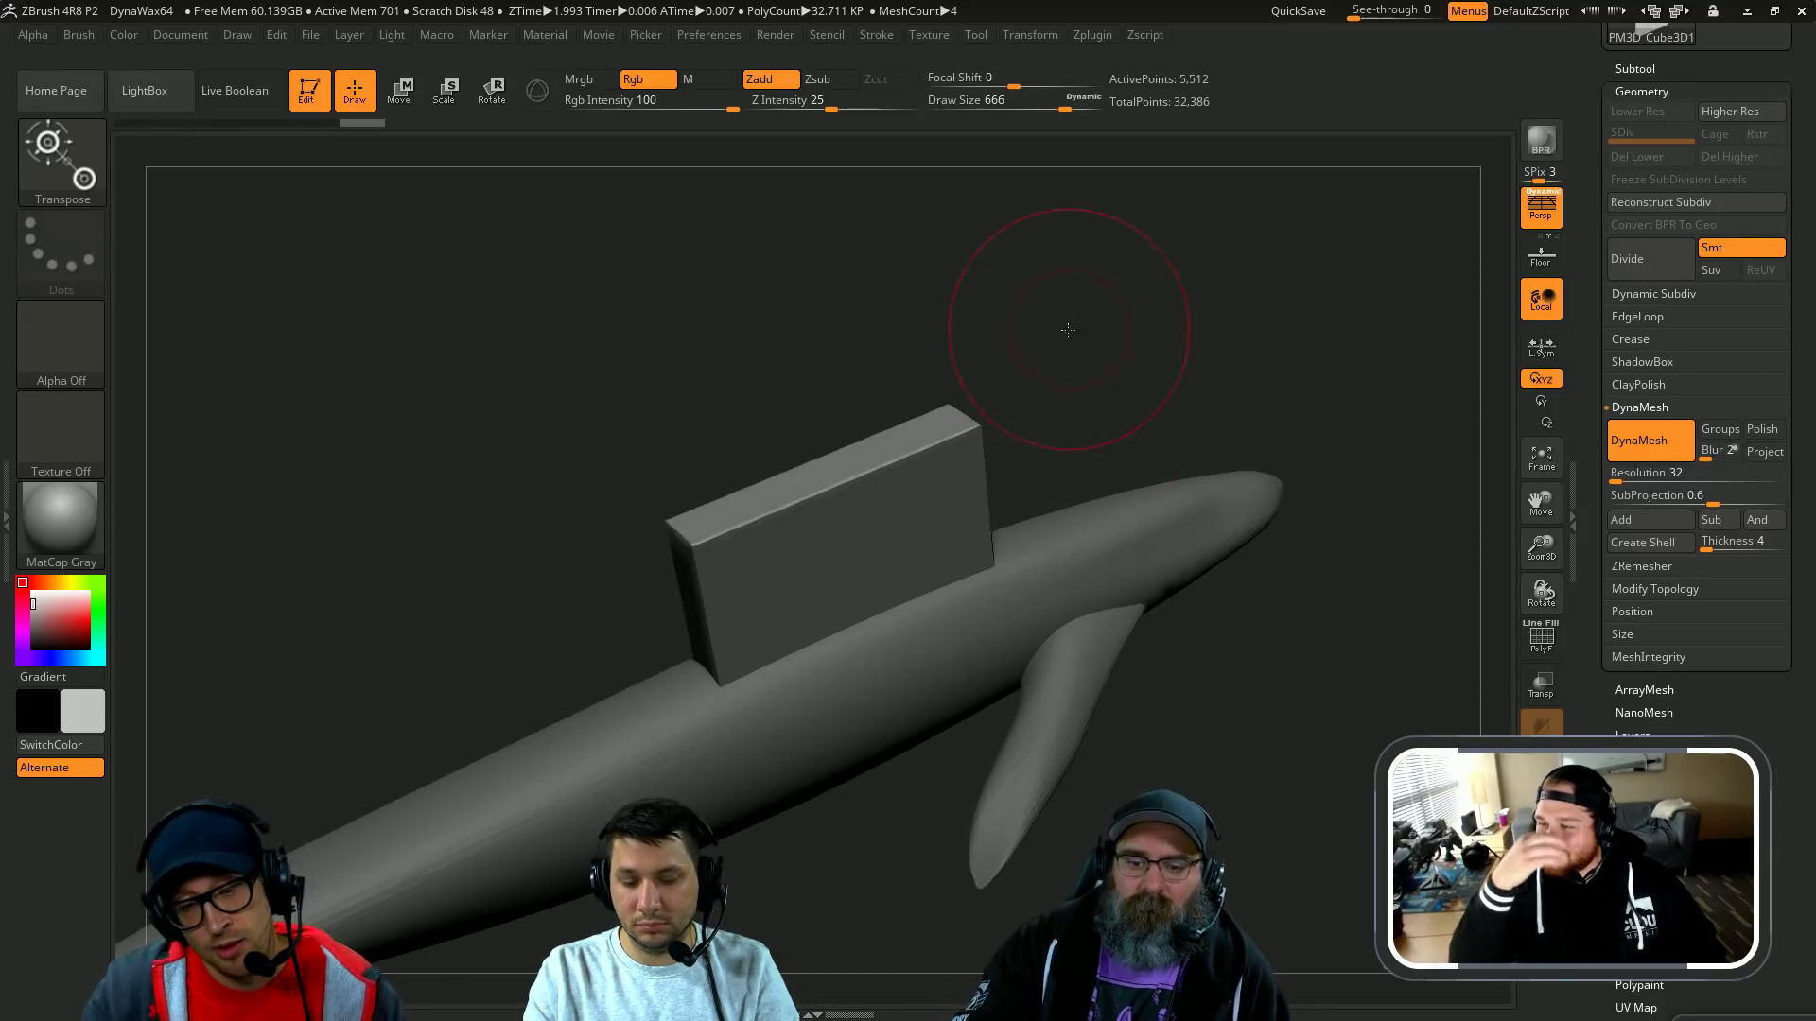
Step: Round the slab's long top edges with the Clay brush at draw size 602 and try carving away its front end
{"action": "left_click_drag", "start_coordinate": [1070, 332], "coordinate": [1054, 316]}
{"action": "key", "text": "bracketleft"}
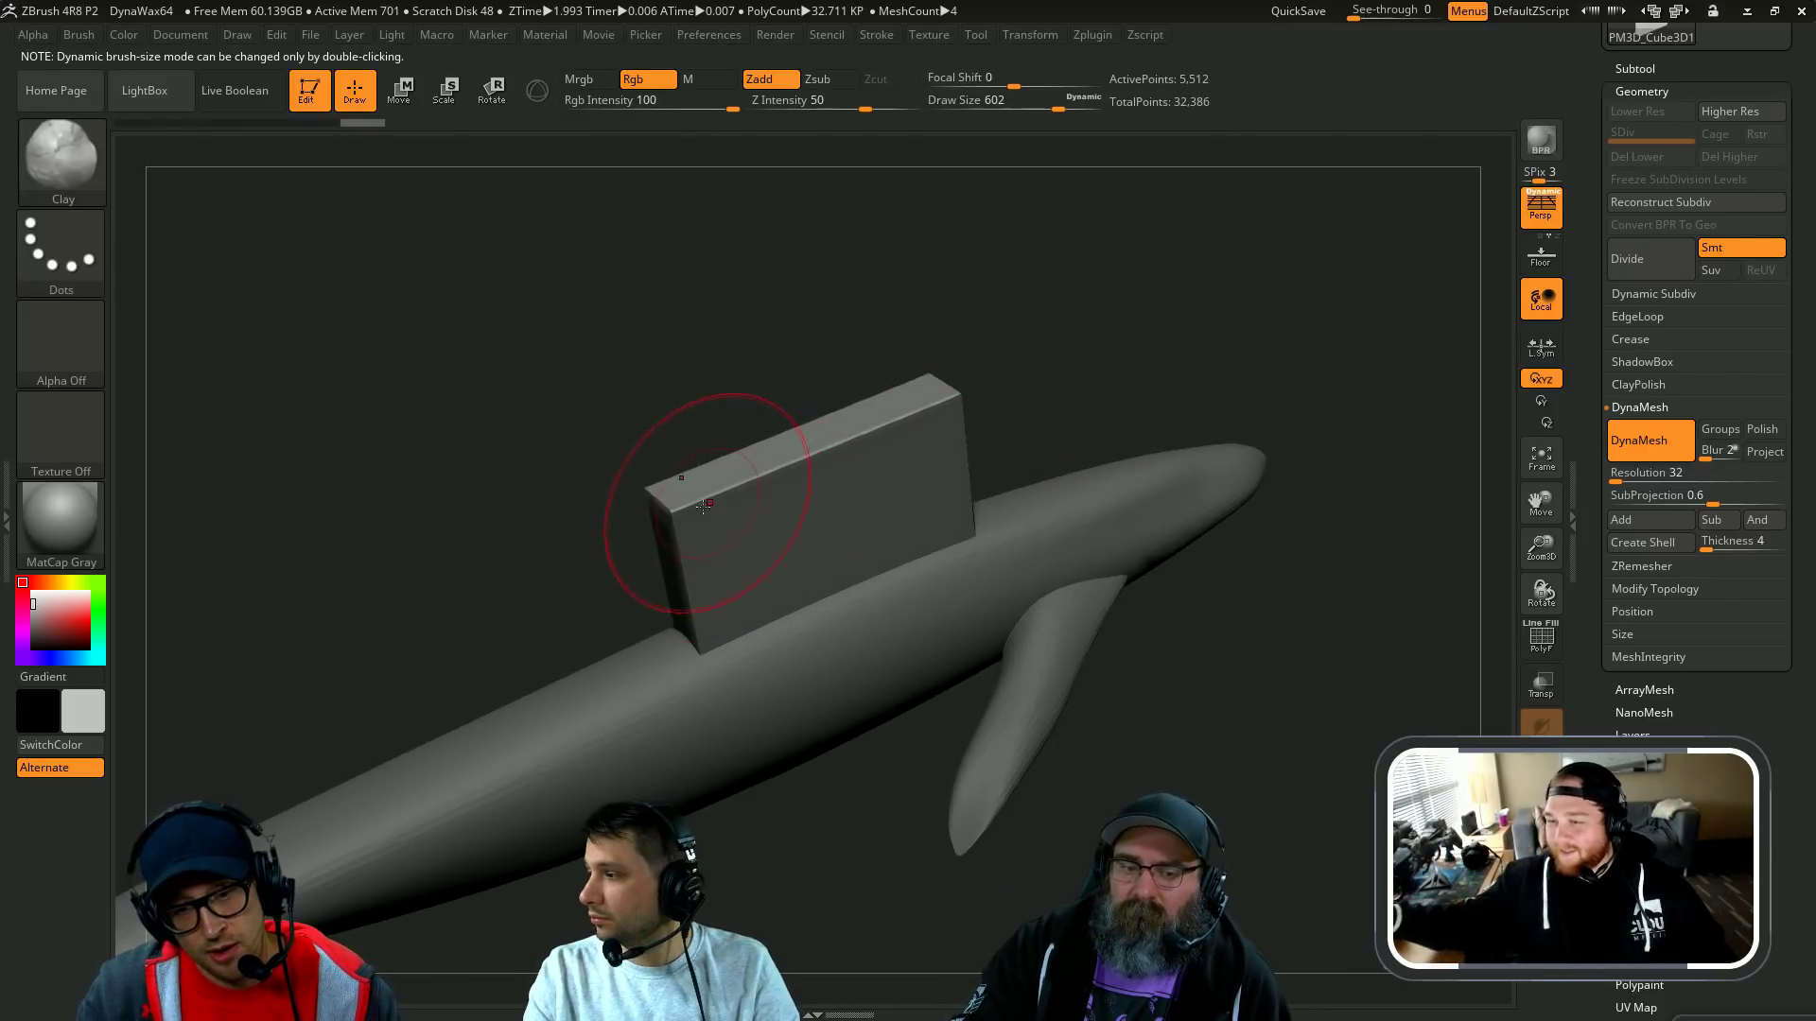
{"action": "left_click_drag", "start_coordinate": [684, 497], "coordinate": [941, 396]}
{"action": "mouse_move", "coordinate": [1106, 354]}
{"action": "left_mouse_down"}
{"action": "mouse_move", "coordinate": [1171, 340]}
{"action": "mouse_move", "coordinate": [1172, 358]}
{"action": "left_mouse_up"}
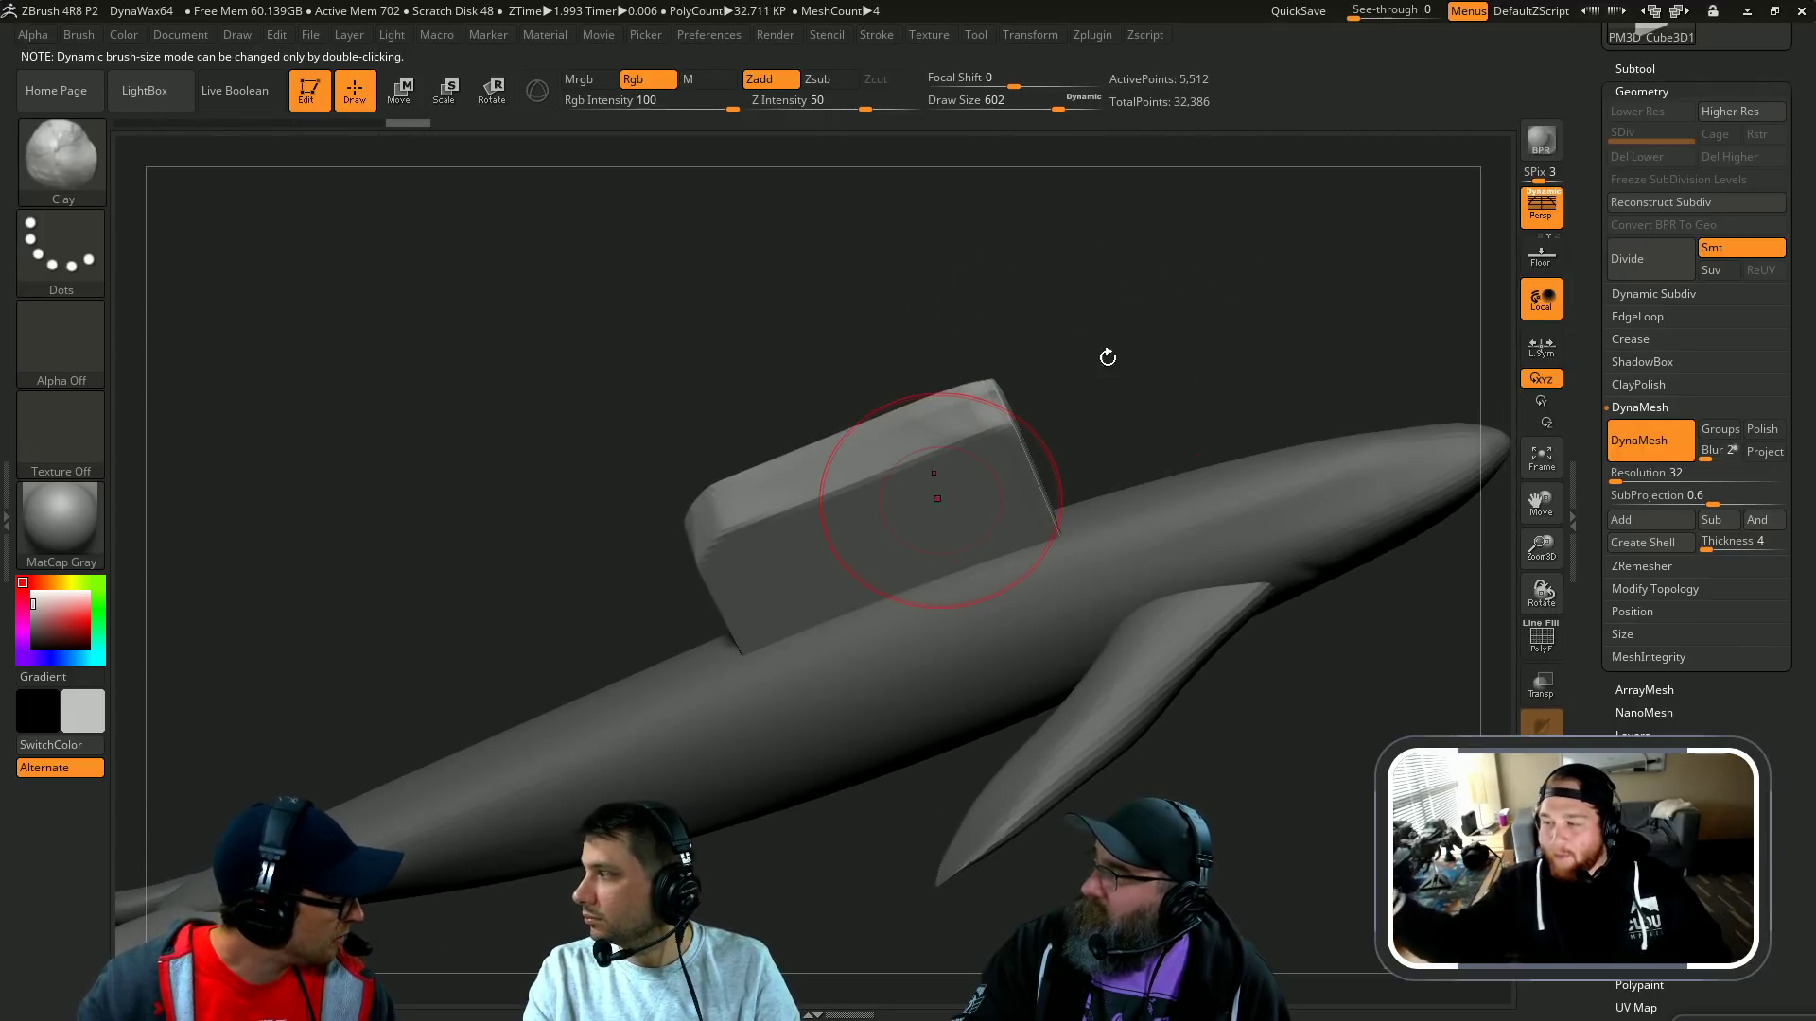
{"action": "mouse_move", "coordinate": [1127, 360]}
{"action": "left_mouse_down"}
{"action": "mouse_move", "coordinate": [1021, 356]}
{"action": "mouse_move", "coordinate": [1102, 372]}
{"action": "left_mouse_up"}
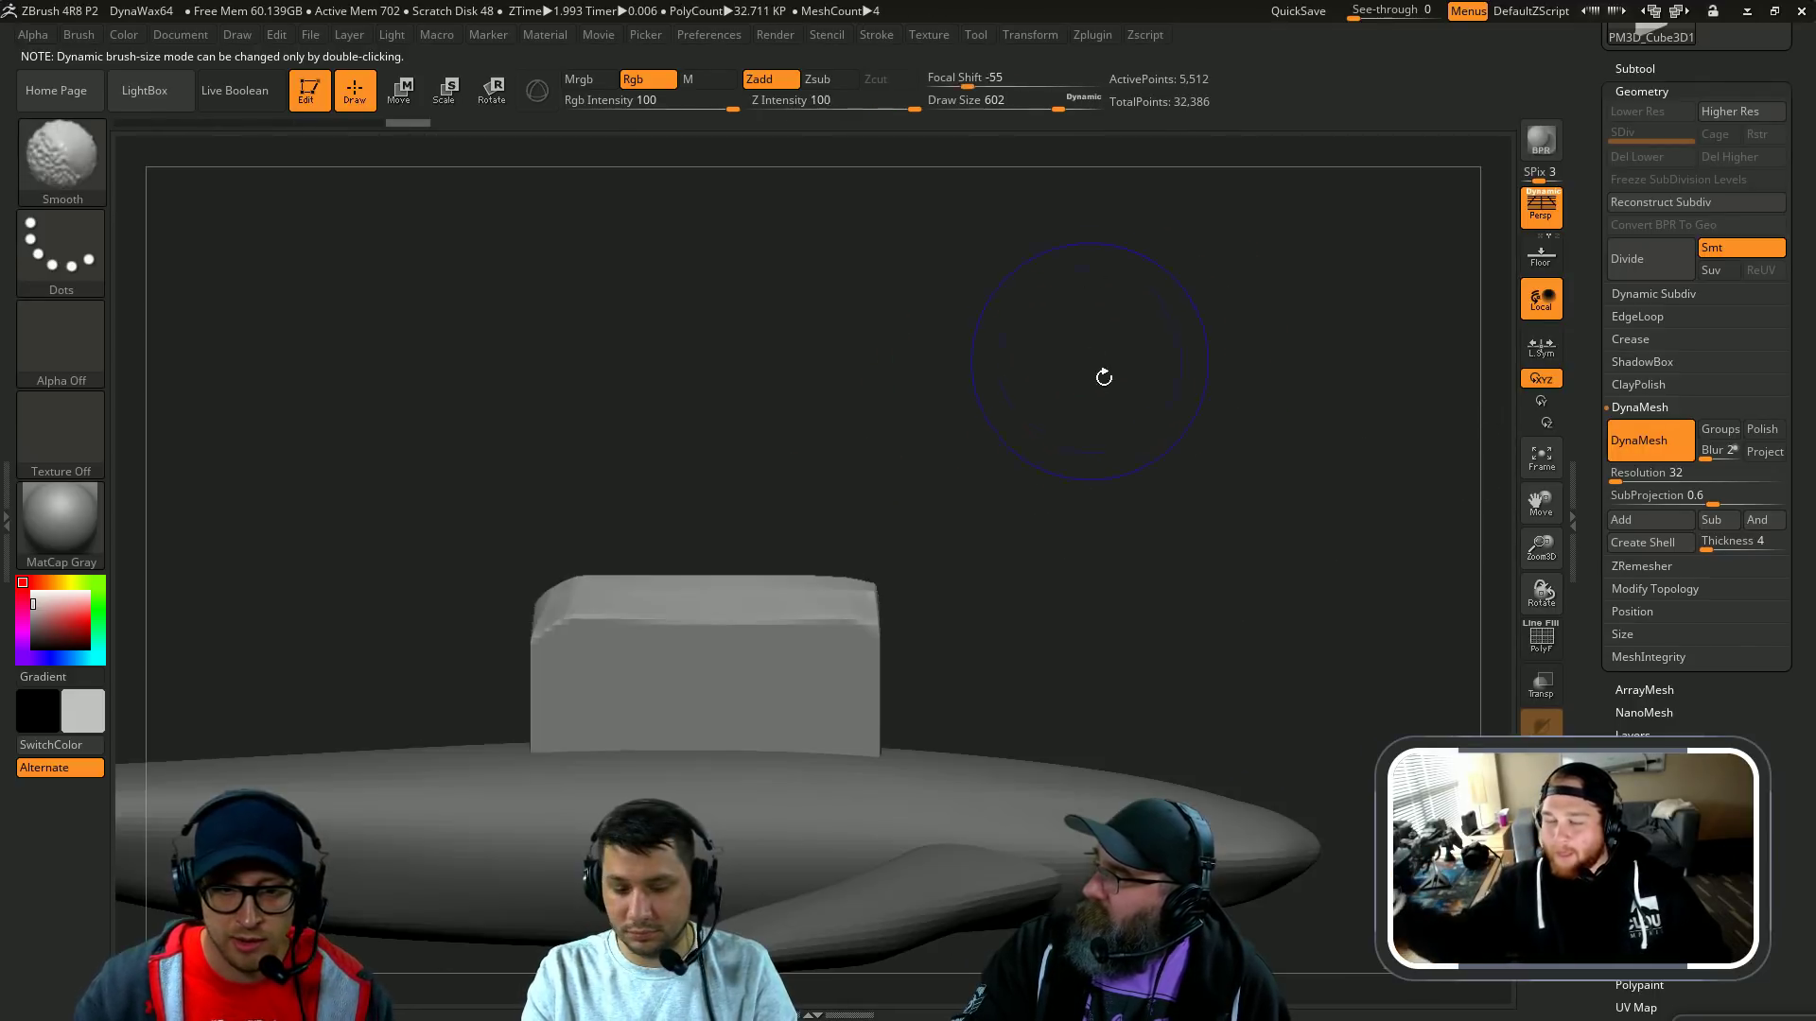
{"action": "mouse_move", "coordinate": [863, 766]}
{"action": "left_mouse_down", "text": "alt"}
{"action": "mouse_move", "coordinate": [851, 615]}
{"action": "mouse_move", "coordinate": [924, 620]}
{"action": "left_mouse_up", "text": "alt"}
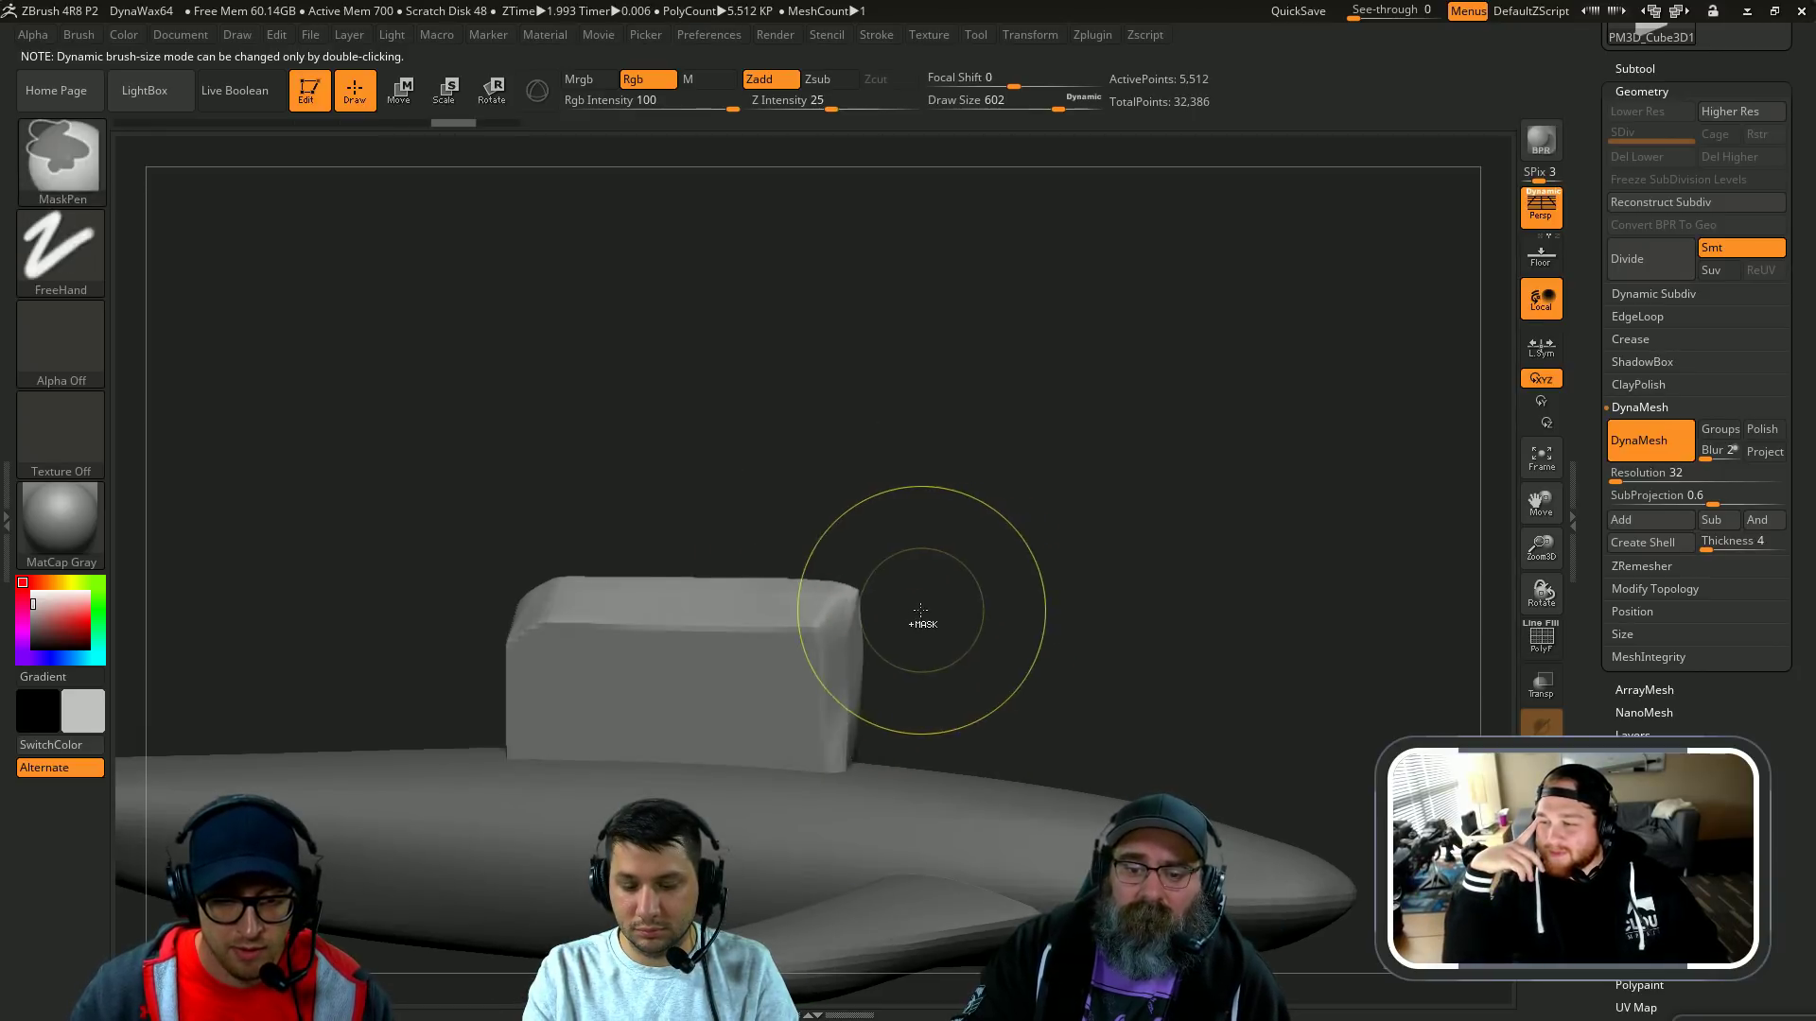
Step: Pull the slab's rear upper corner up and backward with the Move brush at draw size 888 to suggest a dorsal fin
{"action": "left_click_drag", "start_coordinate": [894, 544], "coordinate": [859, 543], "text": "shift"}
{"action": "key", "text": "s"}
{"action": "left_click_drag", "start_coordinate": [567, 593], "coordinate": [595, 593]}
{"action": "key", "text": "b"}
{"action": "key", "text": "m"}
{"action": "key", "text": "v"}
{"action": "mouse_move", "coordinate": [508, 606]}
{"action": "left_mouse_down"}
{"action": "mouse_move", "coordinate": [441, 542]}
{"action": "mouse_move", "coordinate": [380, 532]}
{"action": "left_mouse_up"}
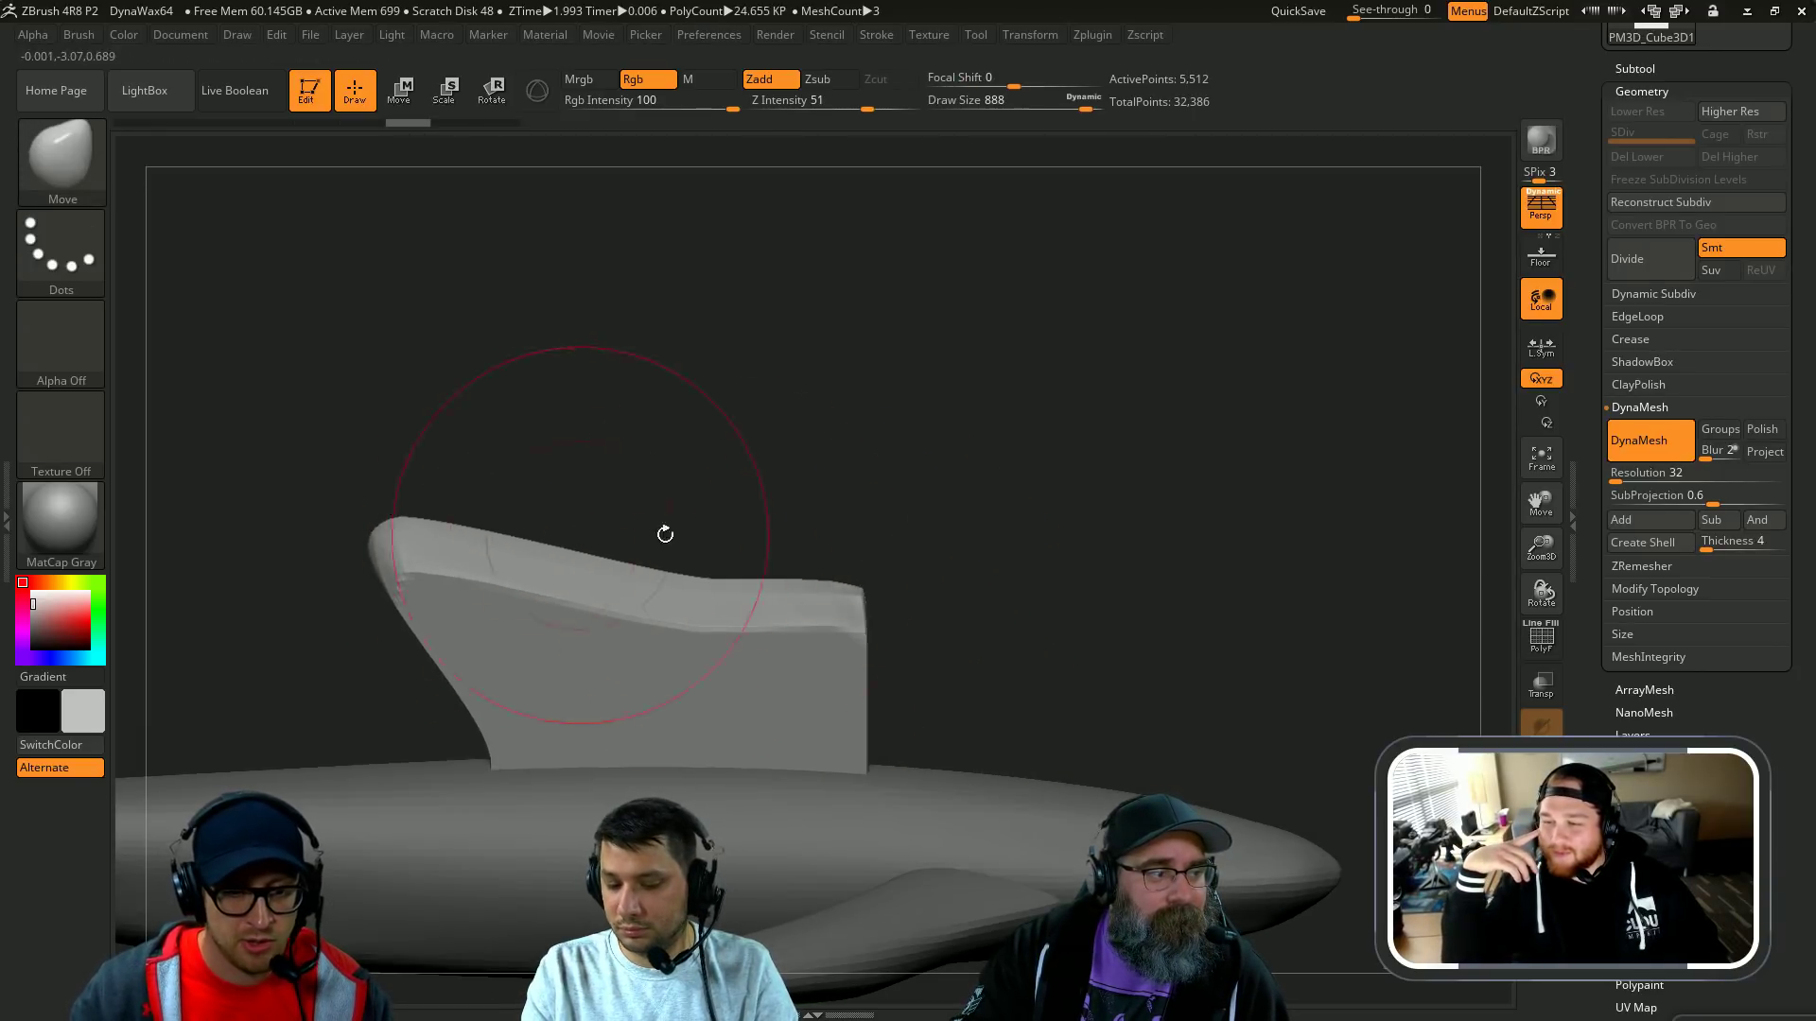
Step: Carve back the dorsal fin's front end with the Clay brush and smooth its front corner and top edge
{"action": "left_click_drag", "start_coordinate": [964, 506], "coordinate": [929, 523]}
{"action": "key", "text": "b"}
{"action": "key", "text": "c"}
{"action": "key", "text": "l"}
{"action": "left_click_drag", "start_coordinate": [831, 635], "coordinate": [832, 761], "text": "alt"}
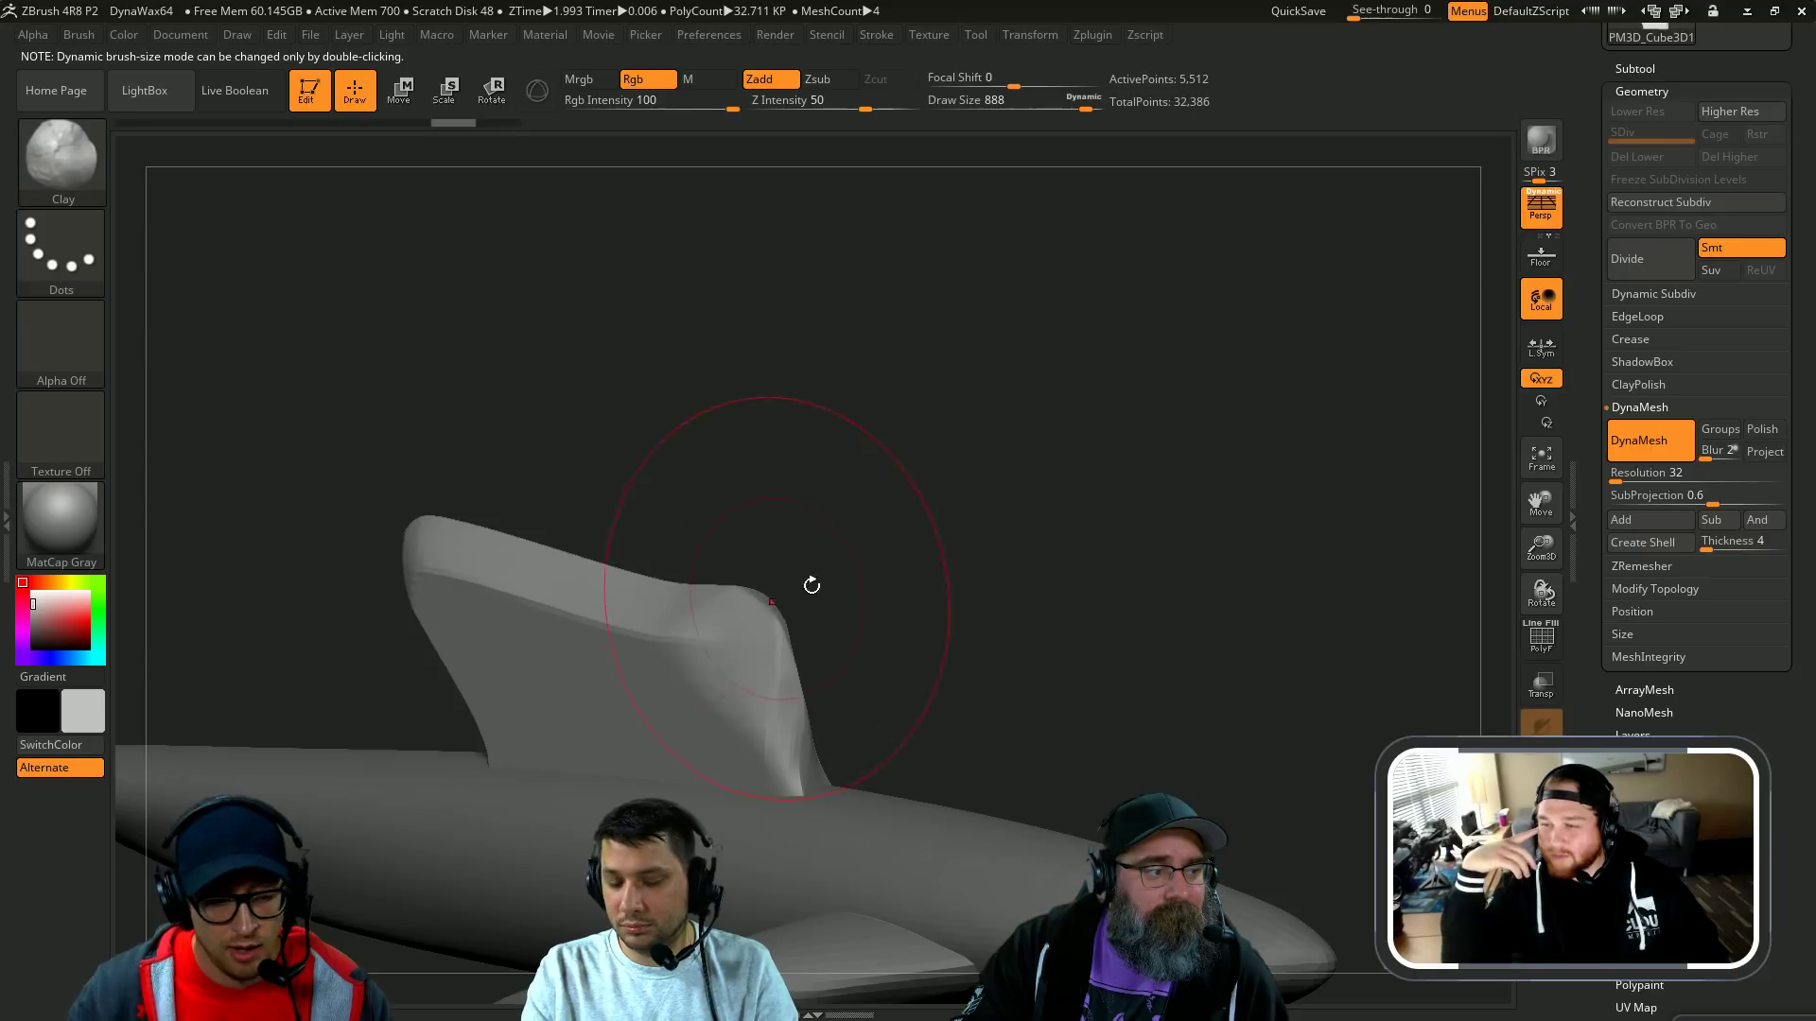
{"action": "left_click_drag", "start_coordinate": [810, 584], "coordinate": [833, 611]}
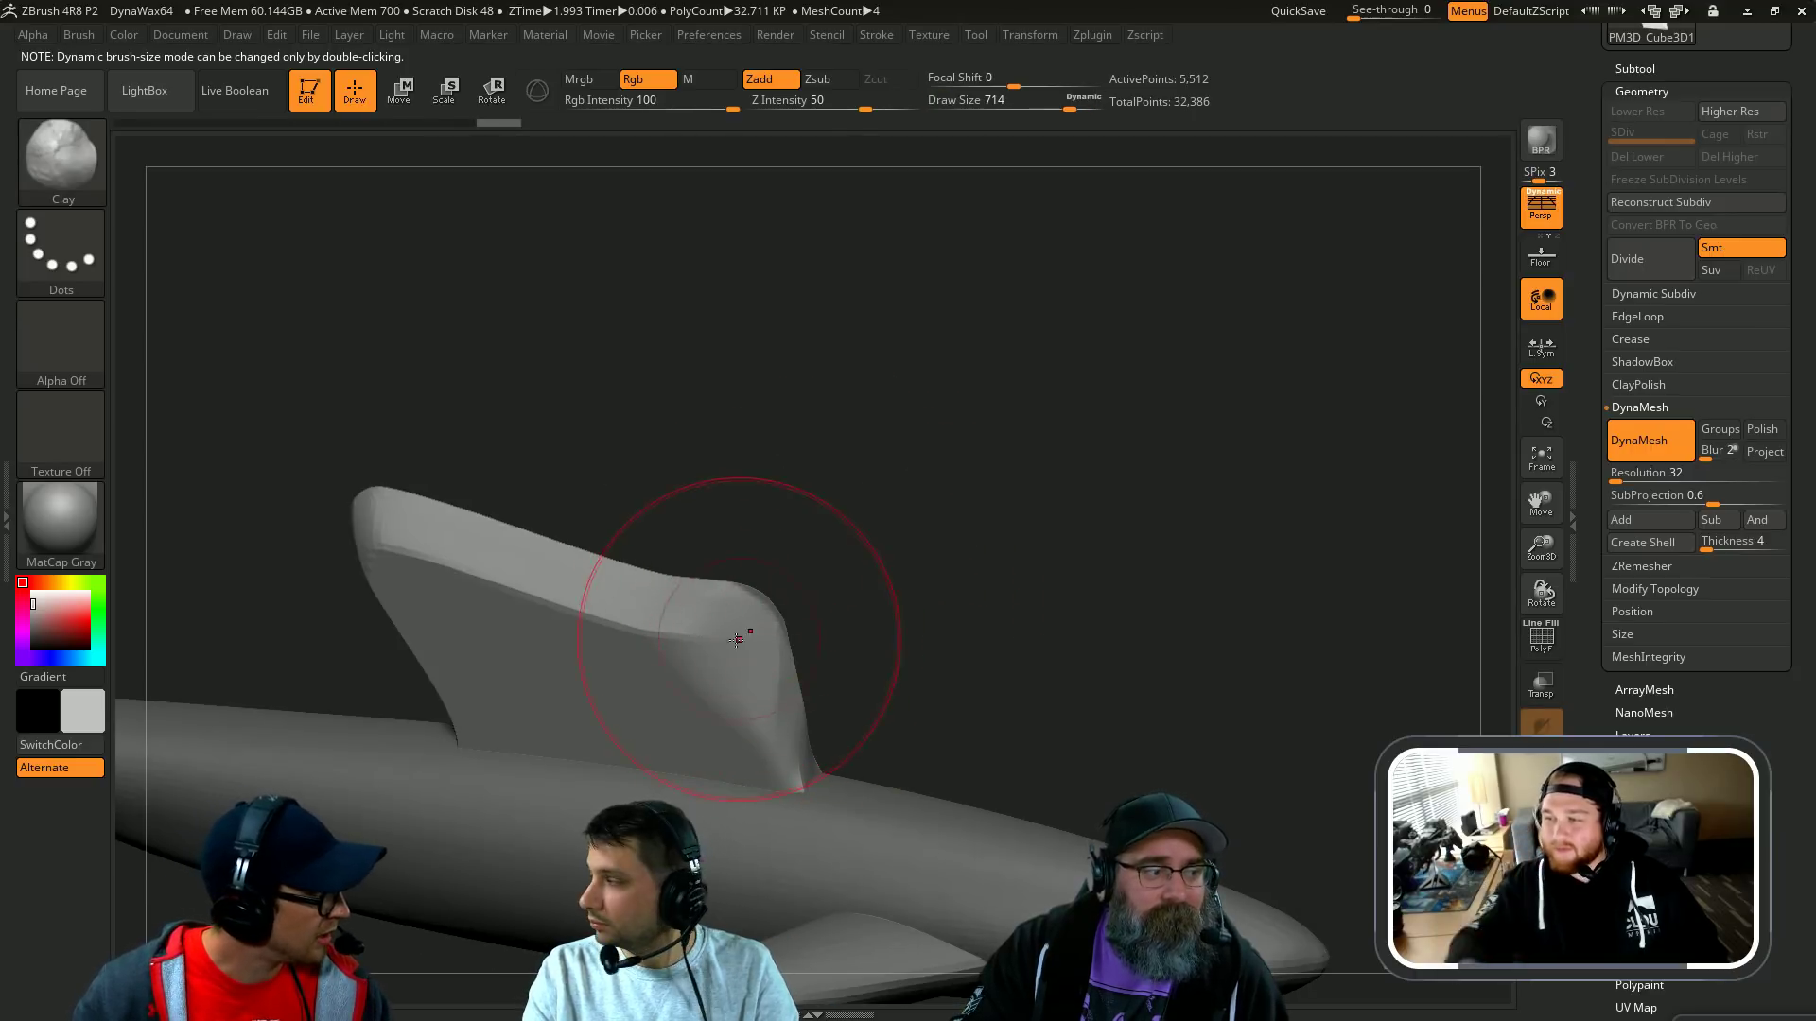
{"action": "left_click_drag", "start_coordinate": [714, 619], "coordinate": [568, 563], "text": "shift"}
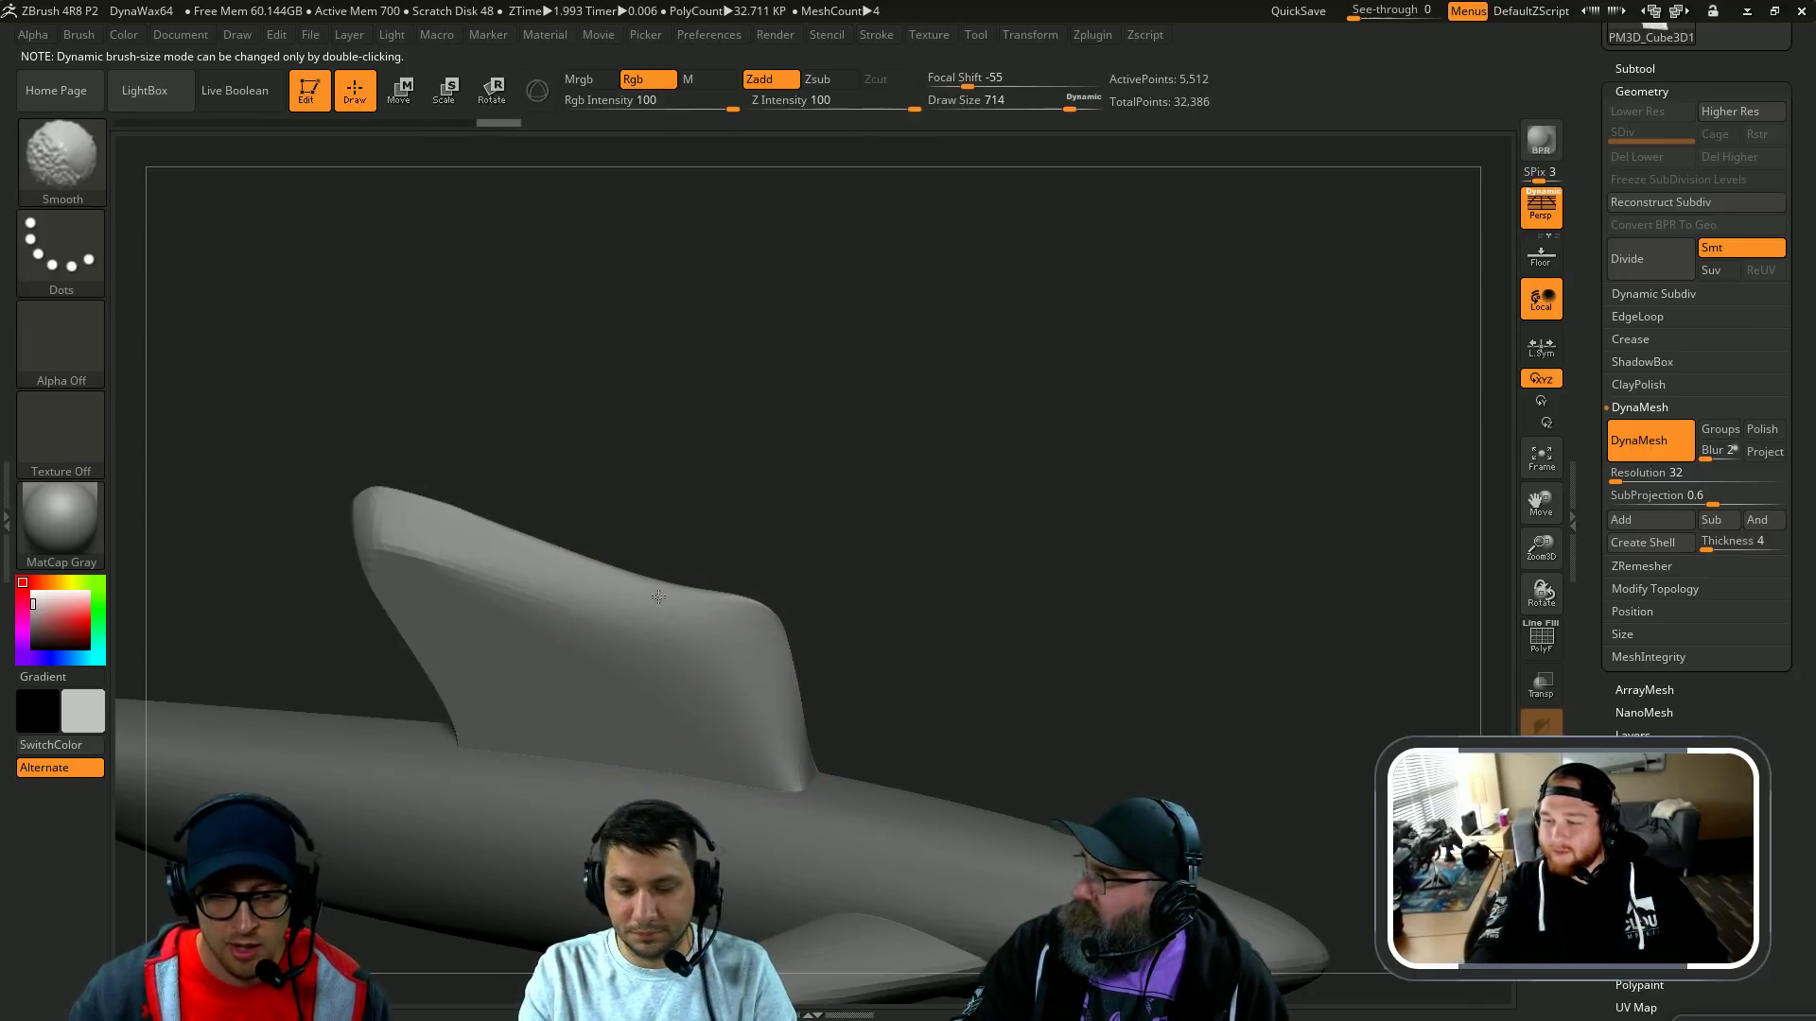
Step: Reshape the dorsal fin's front edge into a backward-sweeping curve with the Move brush and set the draw size to 492
{"action": "mouse_move", "coordinate": [844, 648]}
{"action": "left_mouse_down"}
{"action": "mouse_move", "coordinate": [814, 616]}
{"action": "mouse_move", "coordinate": [754, 648]}
{"action": "mouse_move", "coordinate": [684, 622]}
{"action": "mouse_move", "coordinate": [683, 641]}
{"action": "mouse_move", "coordinate": [1030, 537]}
{"action": "left_mouse_up"}
{"action": "key", "text": "b"}
{"action": "key", "text": "m"}
{"action": "key", "text": "v"}
{"action": "key", "text": "s"}
{"action": "left_click_drag", "start_coordinate": [894, 599], "coordinate": [894, 642]}
Step: Scale the dorsal fin down on the whale's back with a diagonal Transpose line
{"action": "key", "text": "e"}
{"action": "left_click_drag", "start_coordinate": [1239, 473], "coordinate": [756, 676]}
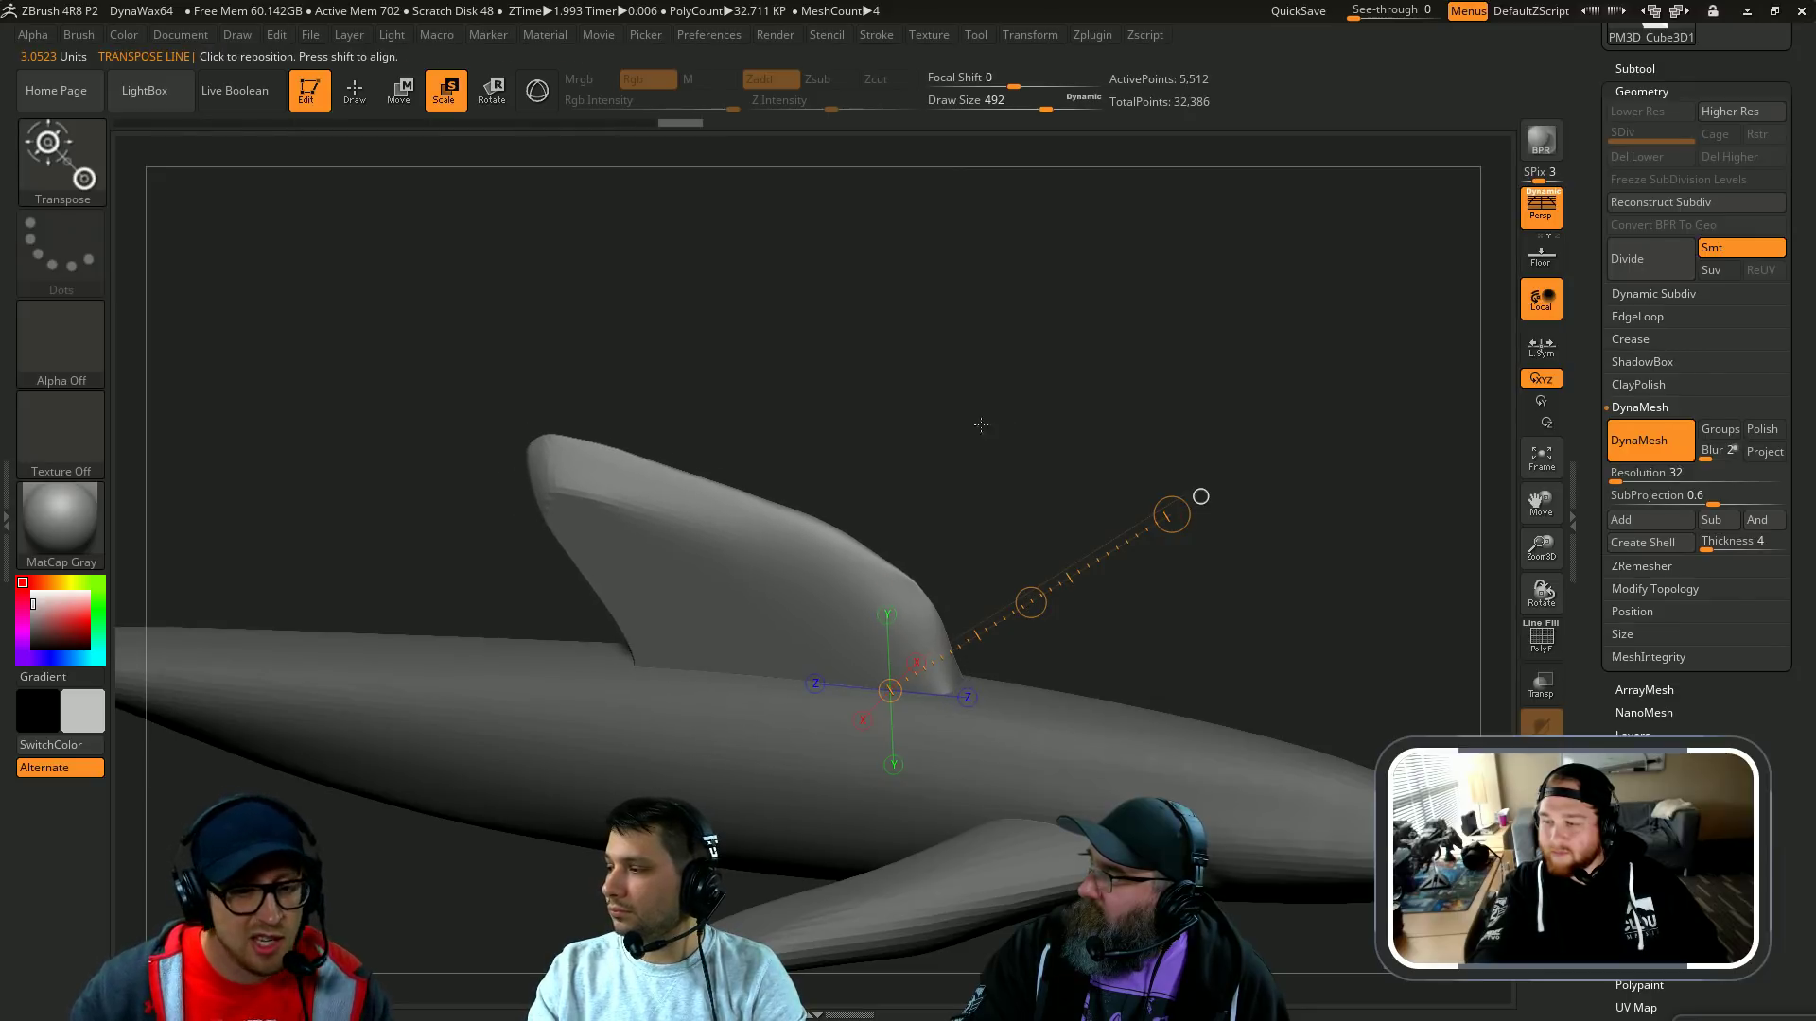
{"action": "left_click_drag", "start_coordinate": [981, 426], "coordinate": [958, 397]}
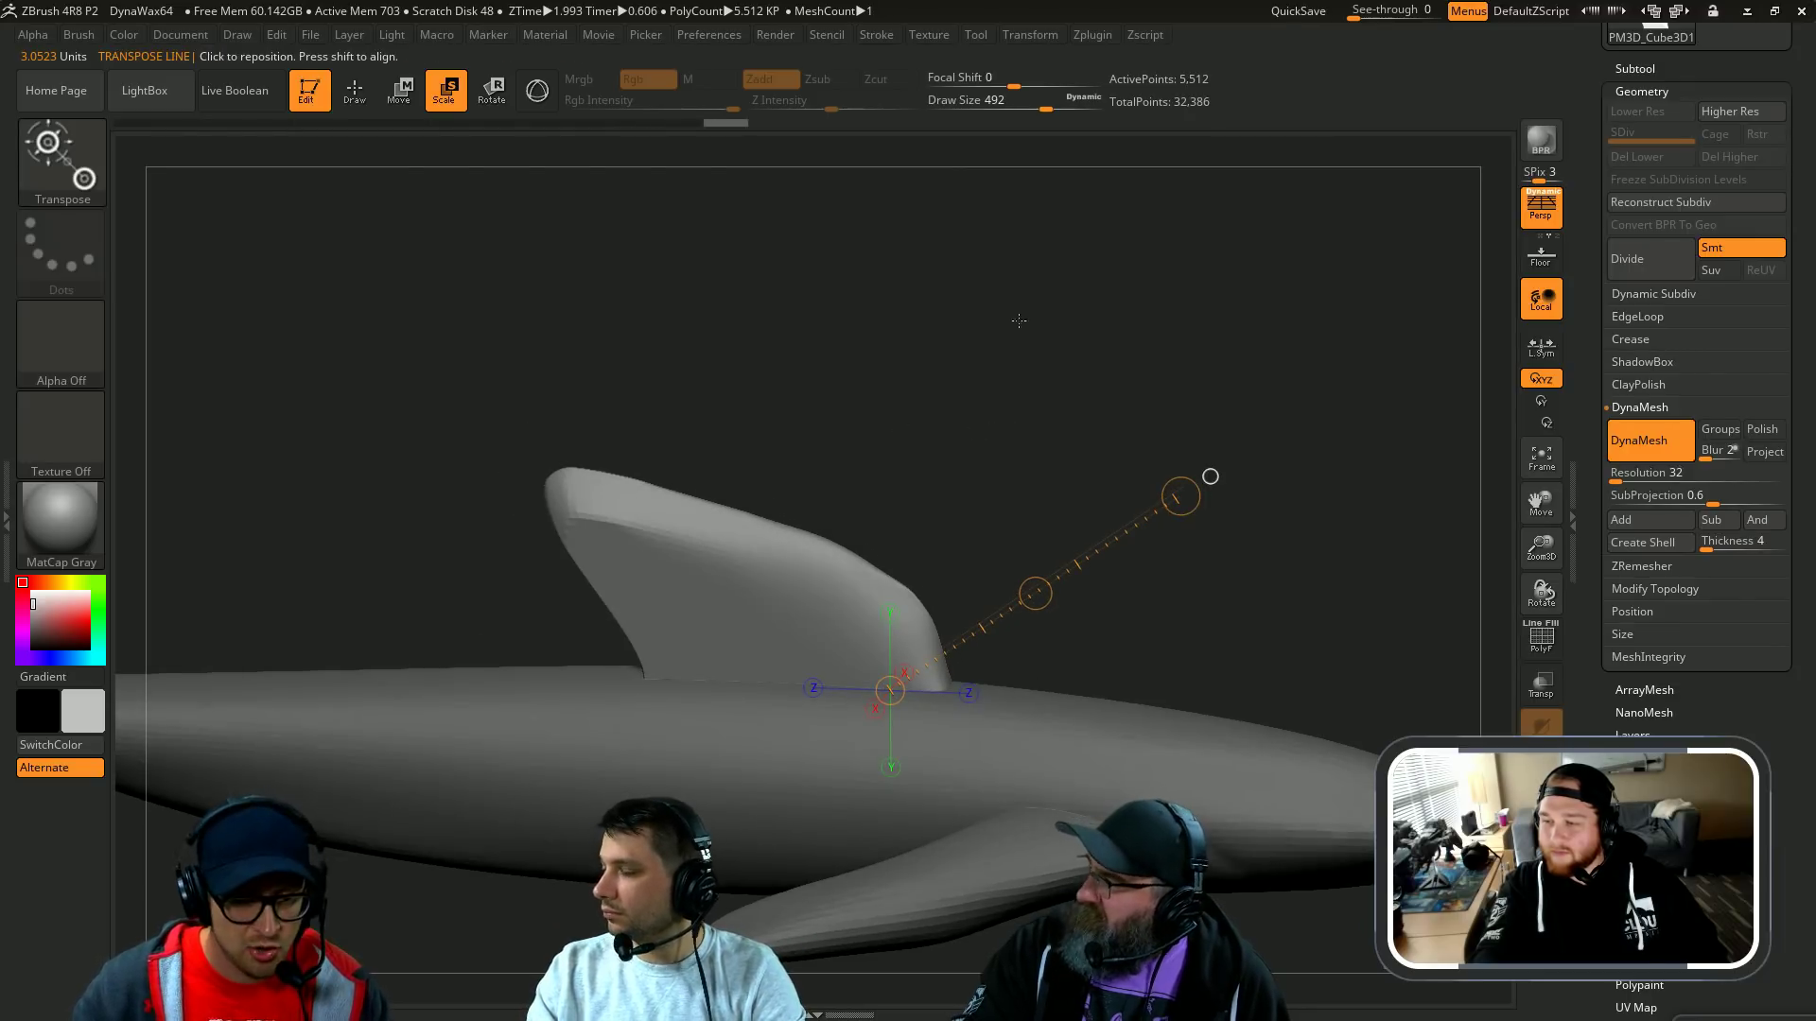
{"action": "mouse_move", "coordinate": [1019, 320]}
{"action": "left_mouse_down"}
{"action": "mouse_move", "coordinate": [1017, 393]}
{"action": "mouse_move", "coordinate": [924, 514]}
{"action": "left_mouse_up"}
{"action": "mouse_move", "coordinate": [795, 647]}
{"action": "left_mouse_down"}
{"action": "mouse_move", "coordinate": [1119, 367]}
{"action": "mouse_move", "coordinate": [1102, 391]}
{"action": "left_mouse_up"}
{"action": "left_click_drag", "start_coordinate": [1129, 519], "coordinate": [1112, 545]}
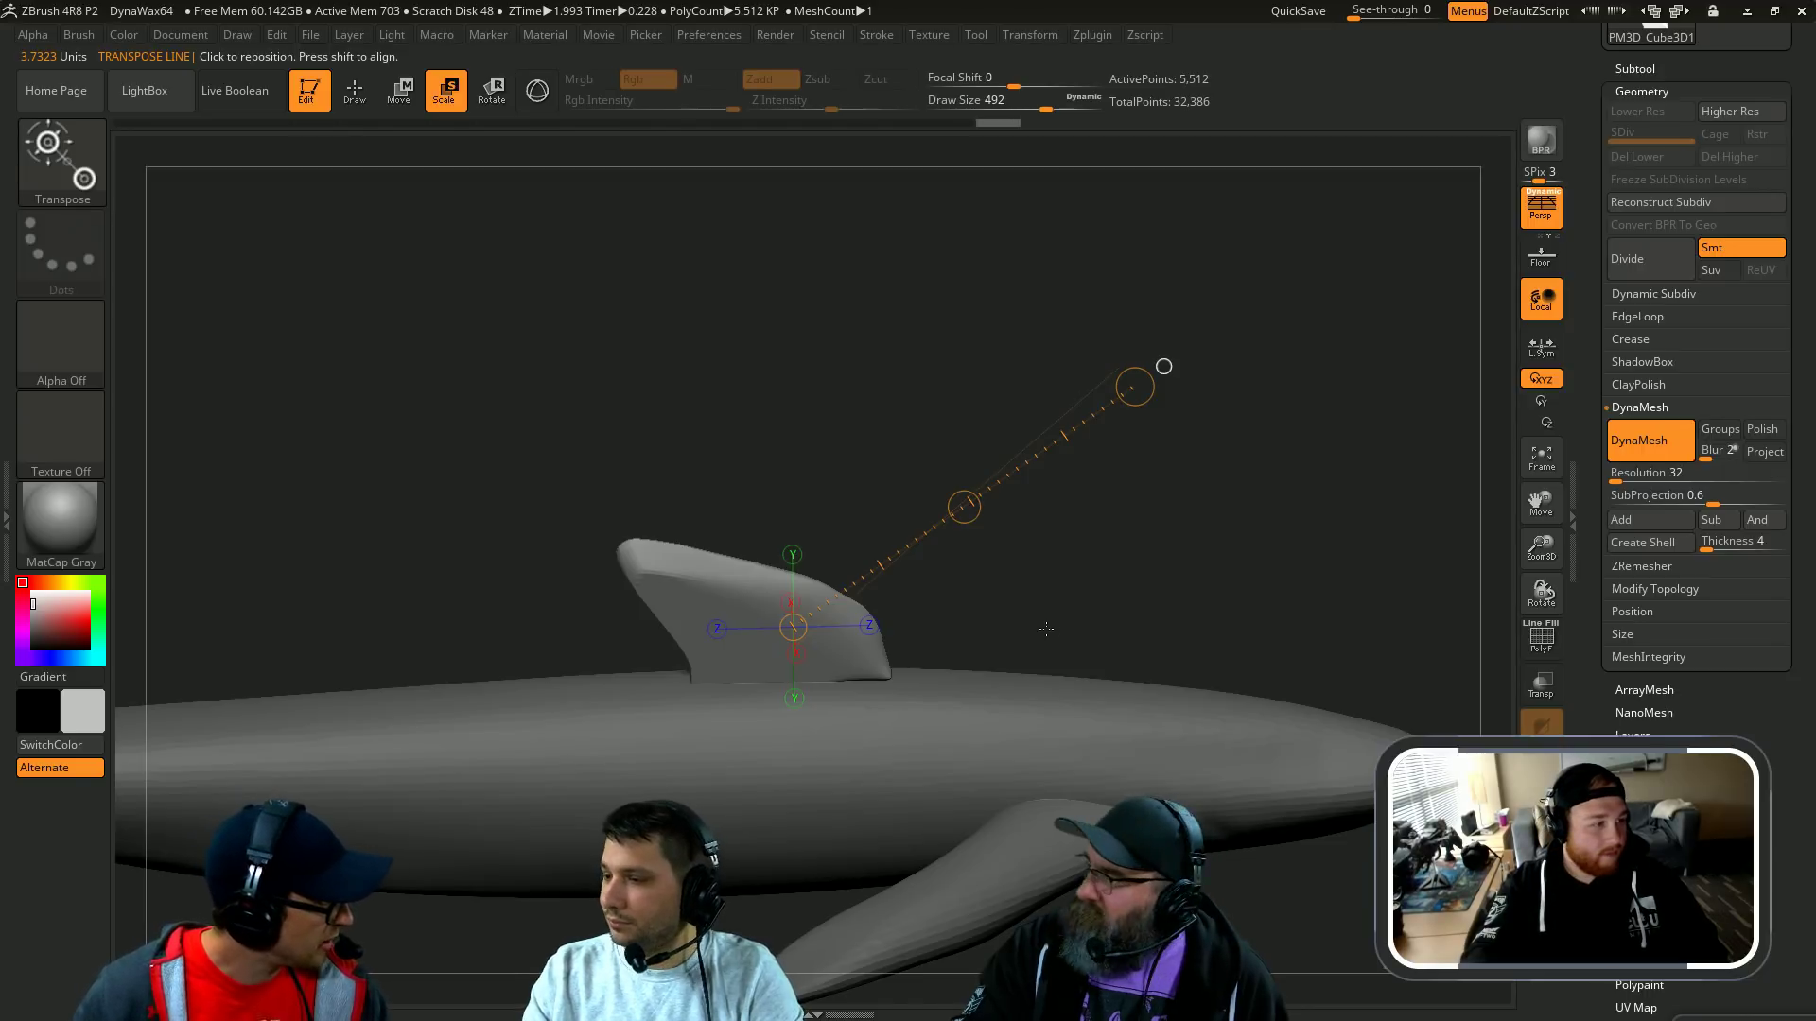
{"action": "left_click_drag", "start_coordinate": [1233, 510], "coordinate": [1045, 540]}
Step: Stretch the dorsal fin's front base forward along the back and reshape and smooth its rear edge
{"action": "key", "text": "q"}
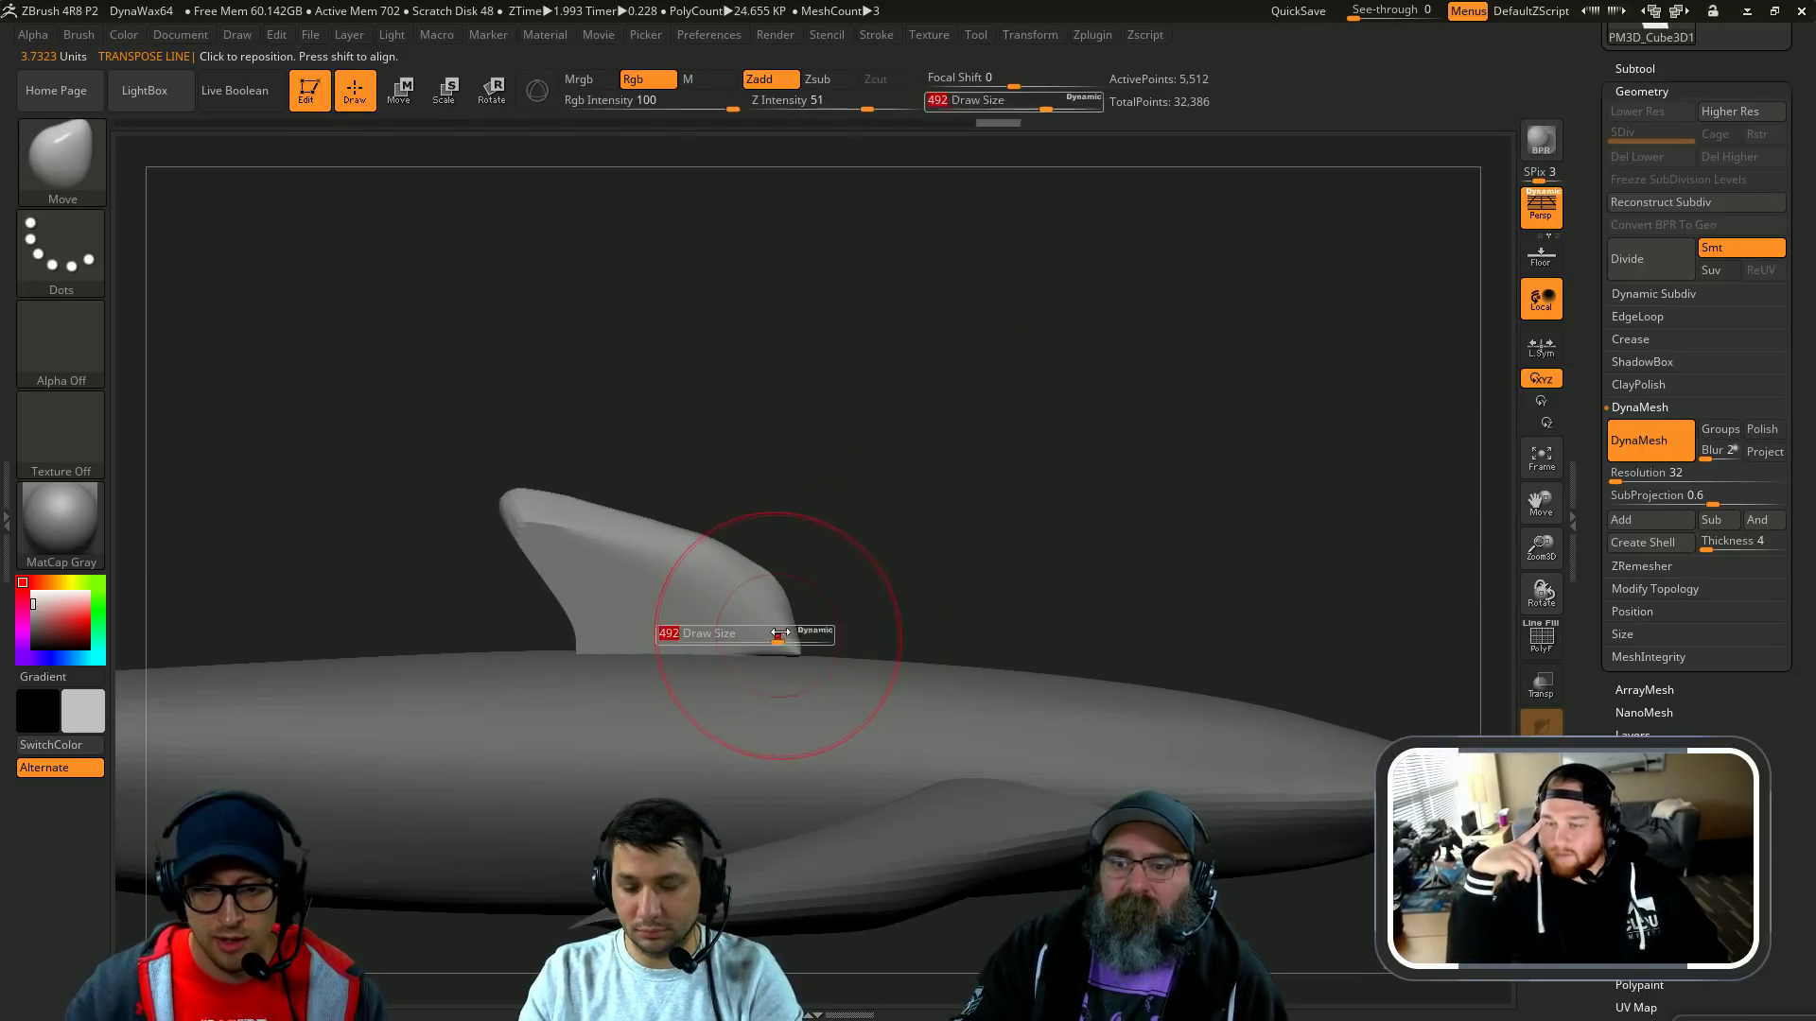
{"action": "left_click_drag", "start_coordinate": [778, 610], "coordinate": [1166, 723]}
{"action": "key", "text": "s"}
{"action": "left_click_drag", "start_coordinate": [664, 671], "coordinate": [487, 635]}
{"action": "left_click_drag", "start_coordinate": [454, 591], "coordinate": [401, 600]}
{"action": "left_click_drag", "start_coordinate": [558, 643], "coordinate": [523, 503], "text": "shift"}
{"action": "left_click_drag", "start_coordinate": [516, 463], "coordinate": [525, 520]}
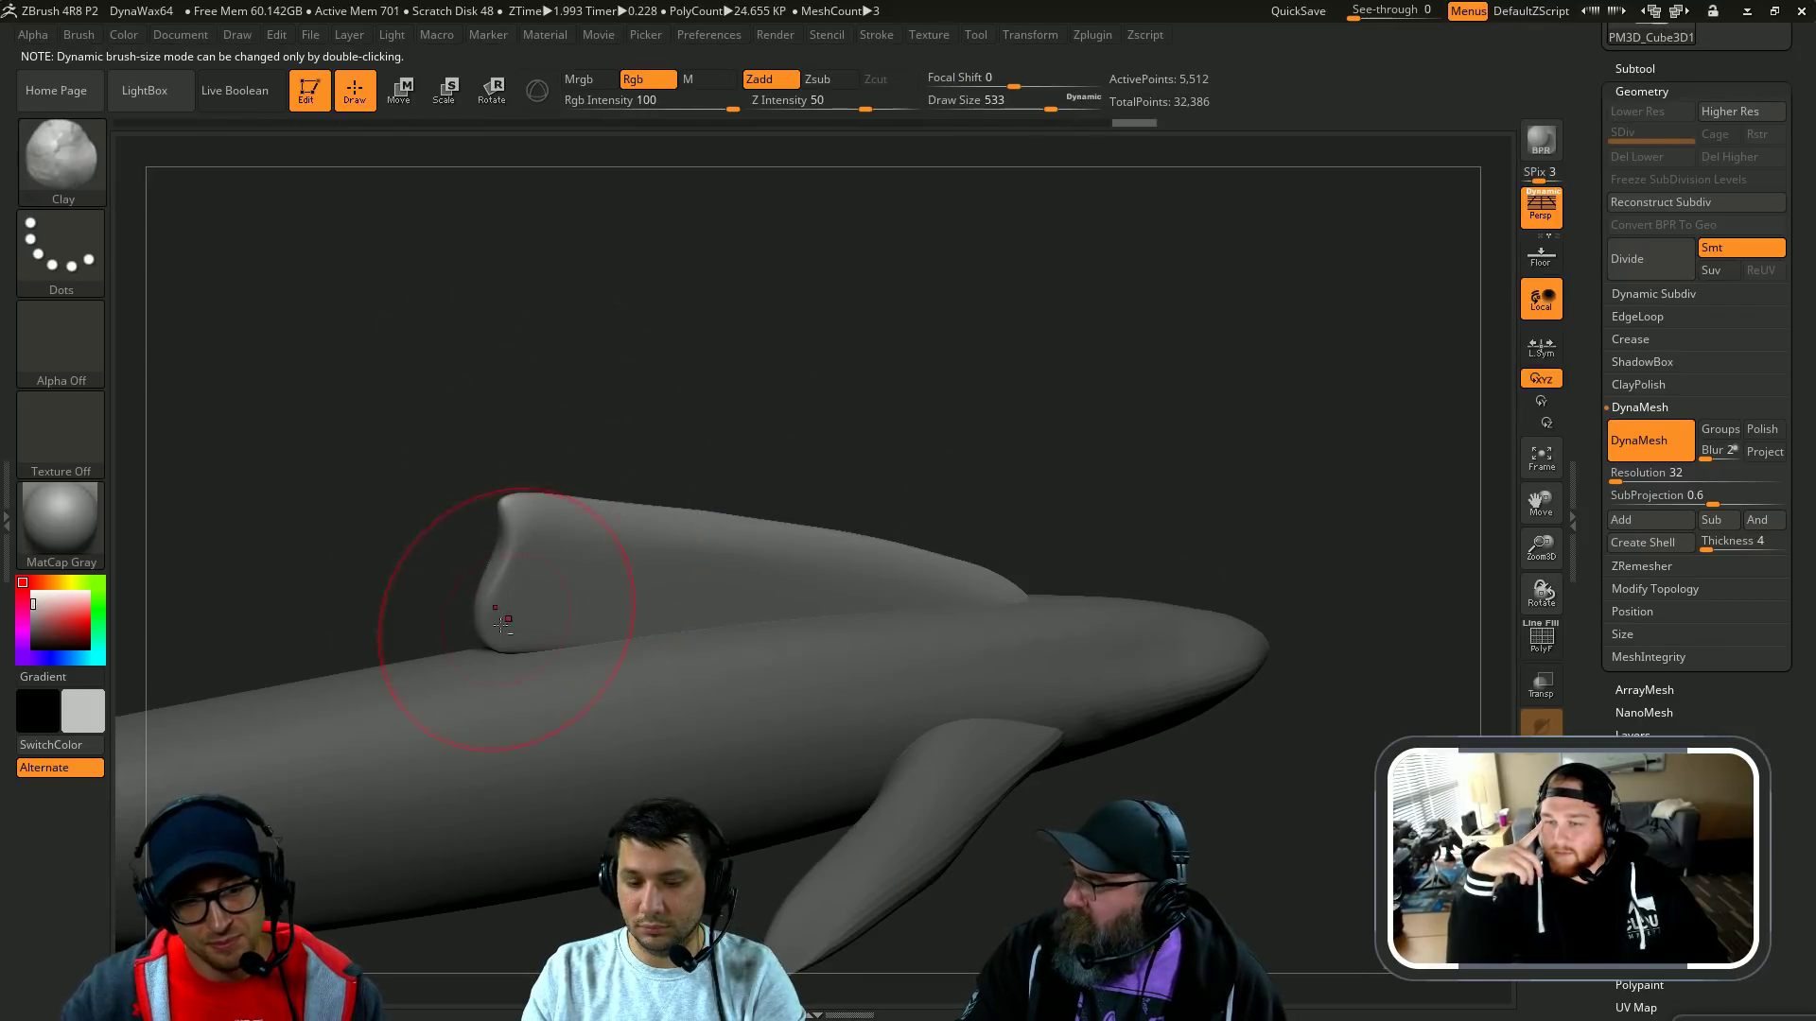
Step: Undo the last stroke on the fin's rear, then pull its rear base back along the body and smooth the slope
{"action": "key", "text": "ctrl+z"}
{"action": "left_click_drag", "start_coordinate": [514, 665], "coordinate": [330, 675]}
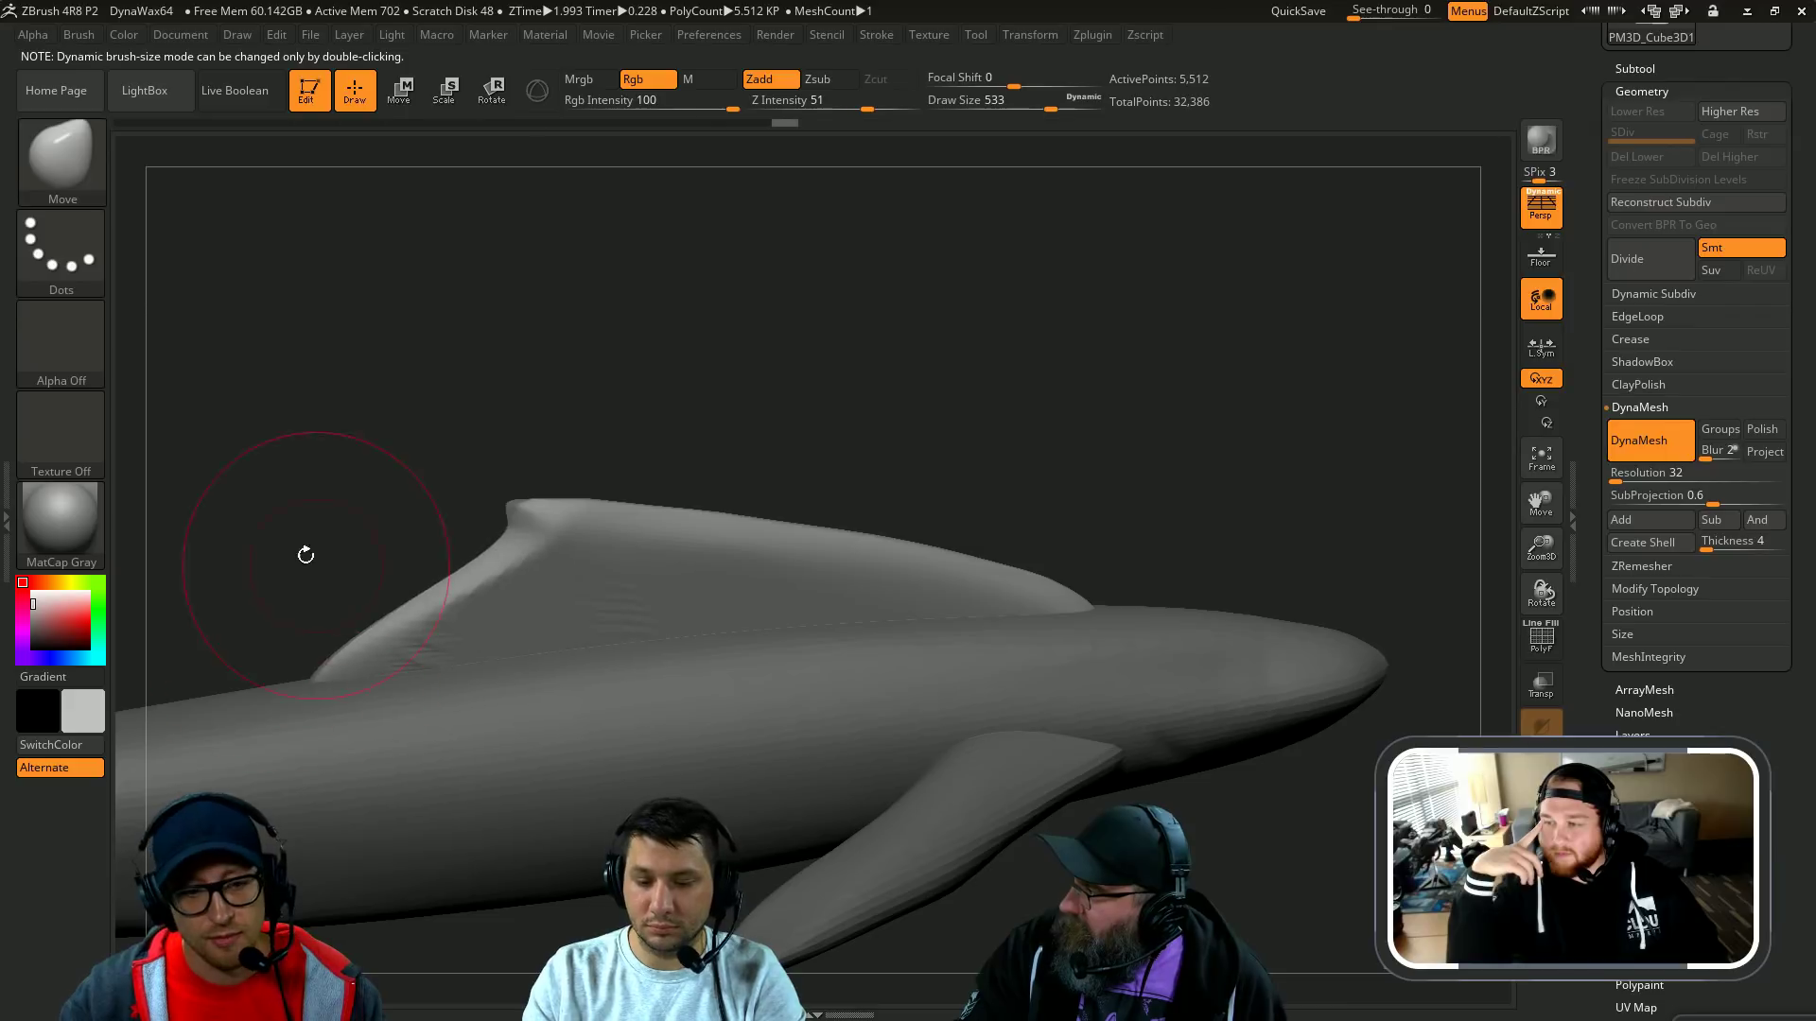
{"action": "mouse_move", "coordinate": [303, 555]}
{"action": "left_mouse_down", "text": "alt"}
{"action": "mouse_move", "coordinate": [636, 434]}
{"action": "mouse_move", "coordinate": [587, 478]}
{"action": "left_mouse_up", "text": "alt"}
{"action": "key", "text": "s"}
{"action": "left_click_drag", "start_coordinate": [611, 486], "coordinate": [654, 484]}
{"action": "left_click_drag", "start_coordinate": [688, 565], "coordinate": [565, 569]}
{"action": "left_click_drag", "start_coordinate": [719, 520], "coordinate": [885, 442], "text": "shift"}
Step: Shape the slope behind the dorsal fin's peak into a low concave ridge at draw size 784 and smooth the fin
{"action": "key", "text": "s"}
{"action": "key", "text": "ctrl+shift+z"}
{"action": "key", "text": "ctrl+shift+z"}
{"action": "key", "text": "ctrl+shift+z"}
{"action": "key", "text": "ctrl+shift+z"}
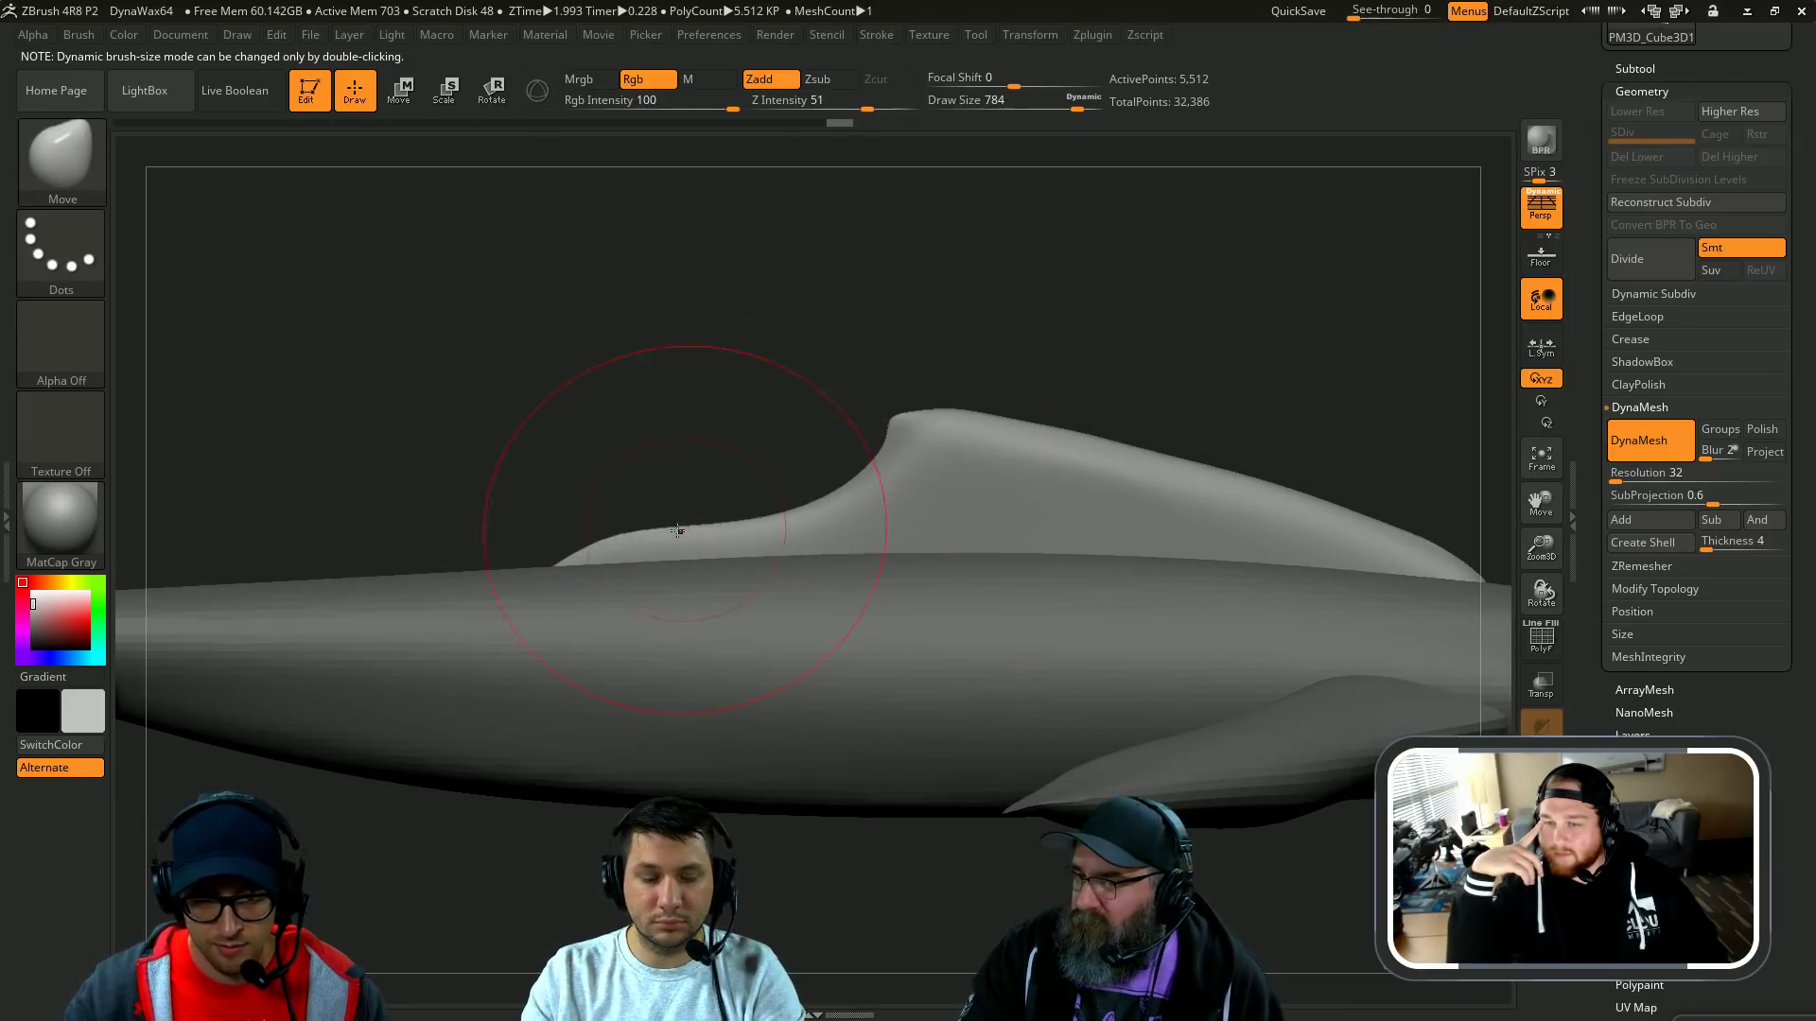
{"action": "key", "text": "ctrl+shift+z"}
{"action": "key", "text": "ctrl+shift+z"}
{"action": "key", "text": "ctrl+shift+z"}
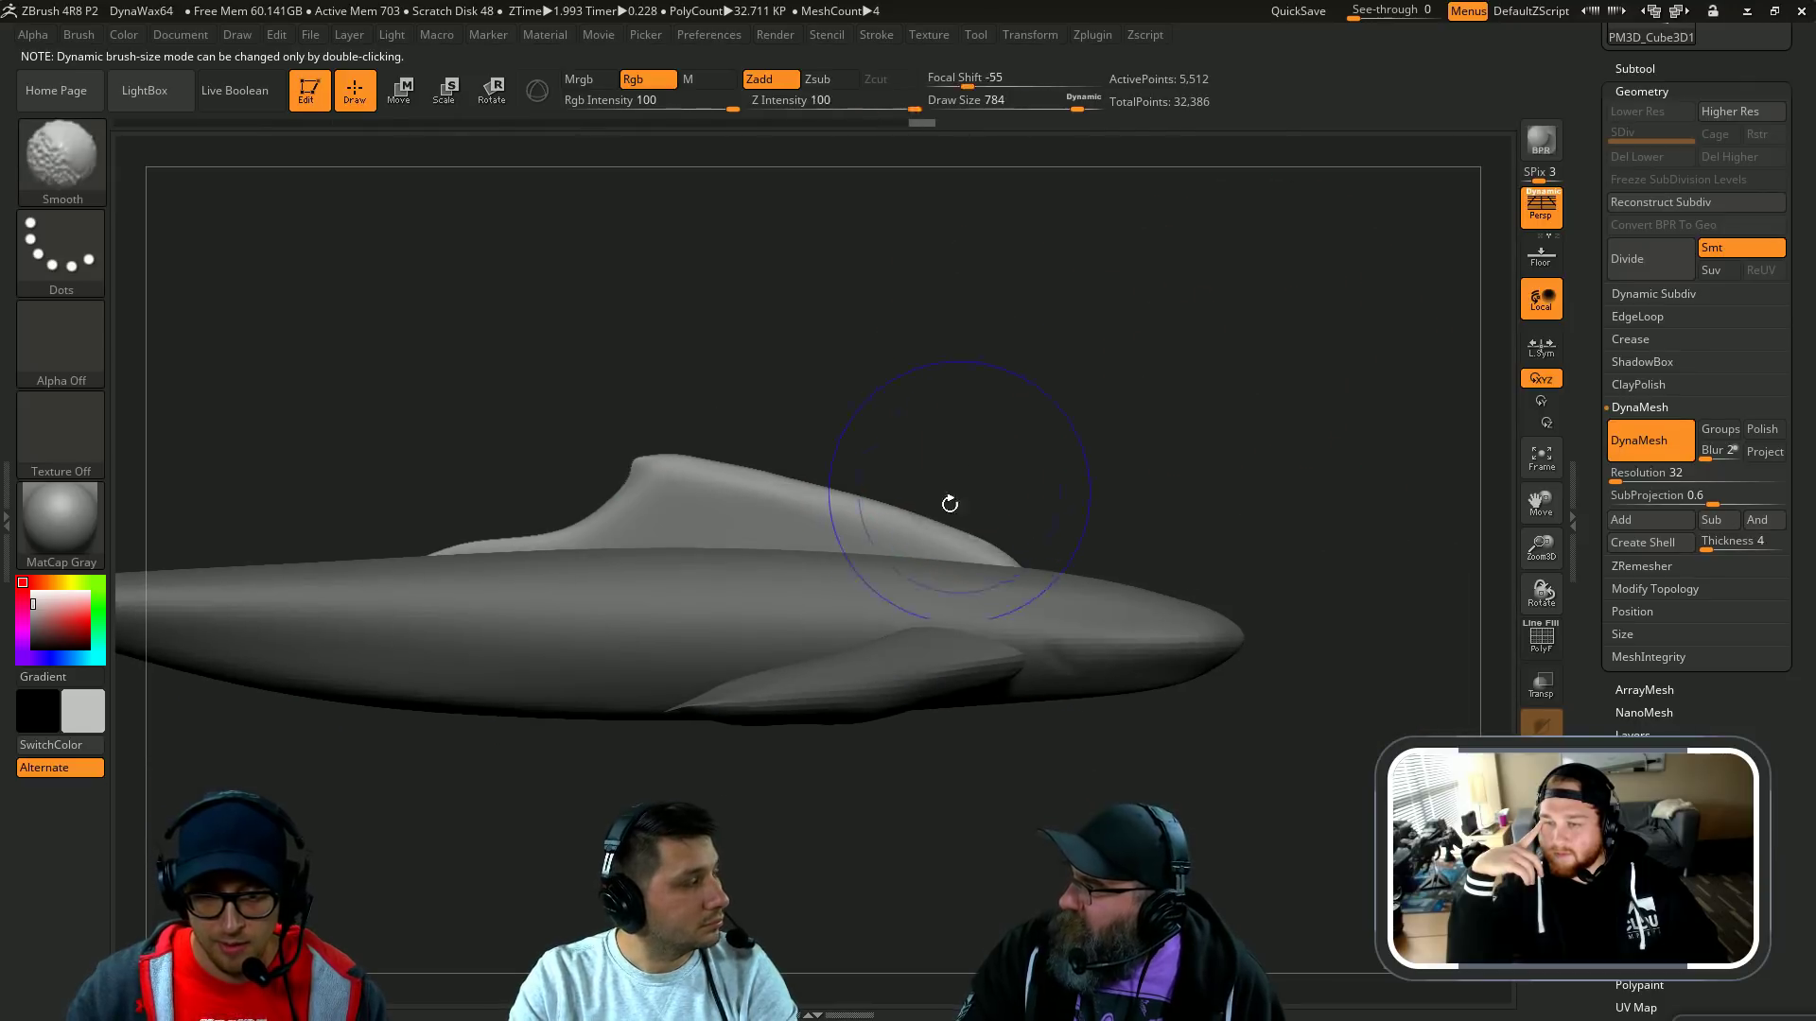
{"action": "key", "text": "ctrl+shift+z"}
{"action": "key", "text": "ctrl+shift+z"}
{"action": "key", "text": "ctrl+shift+z"}
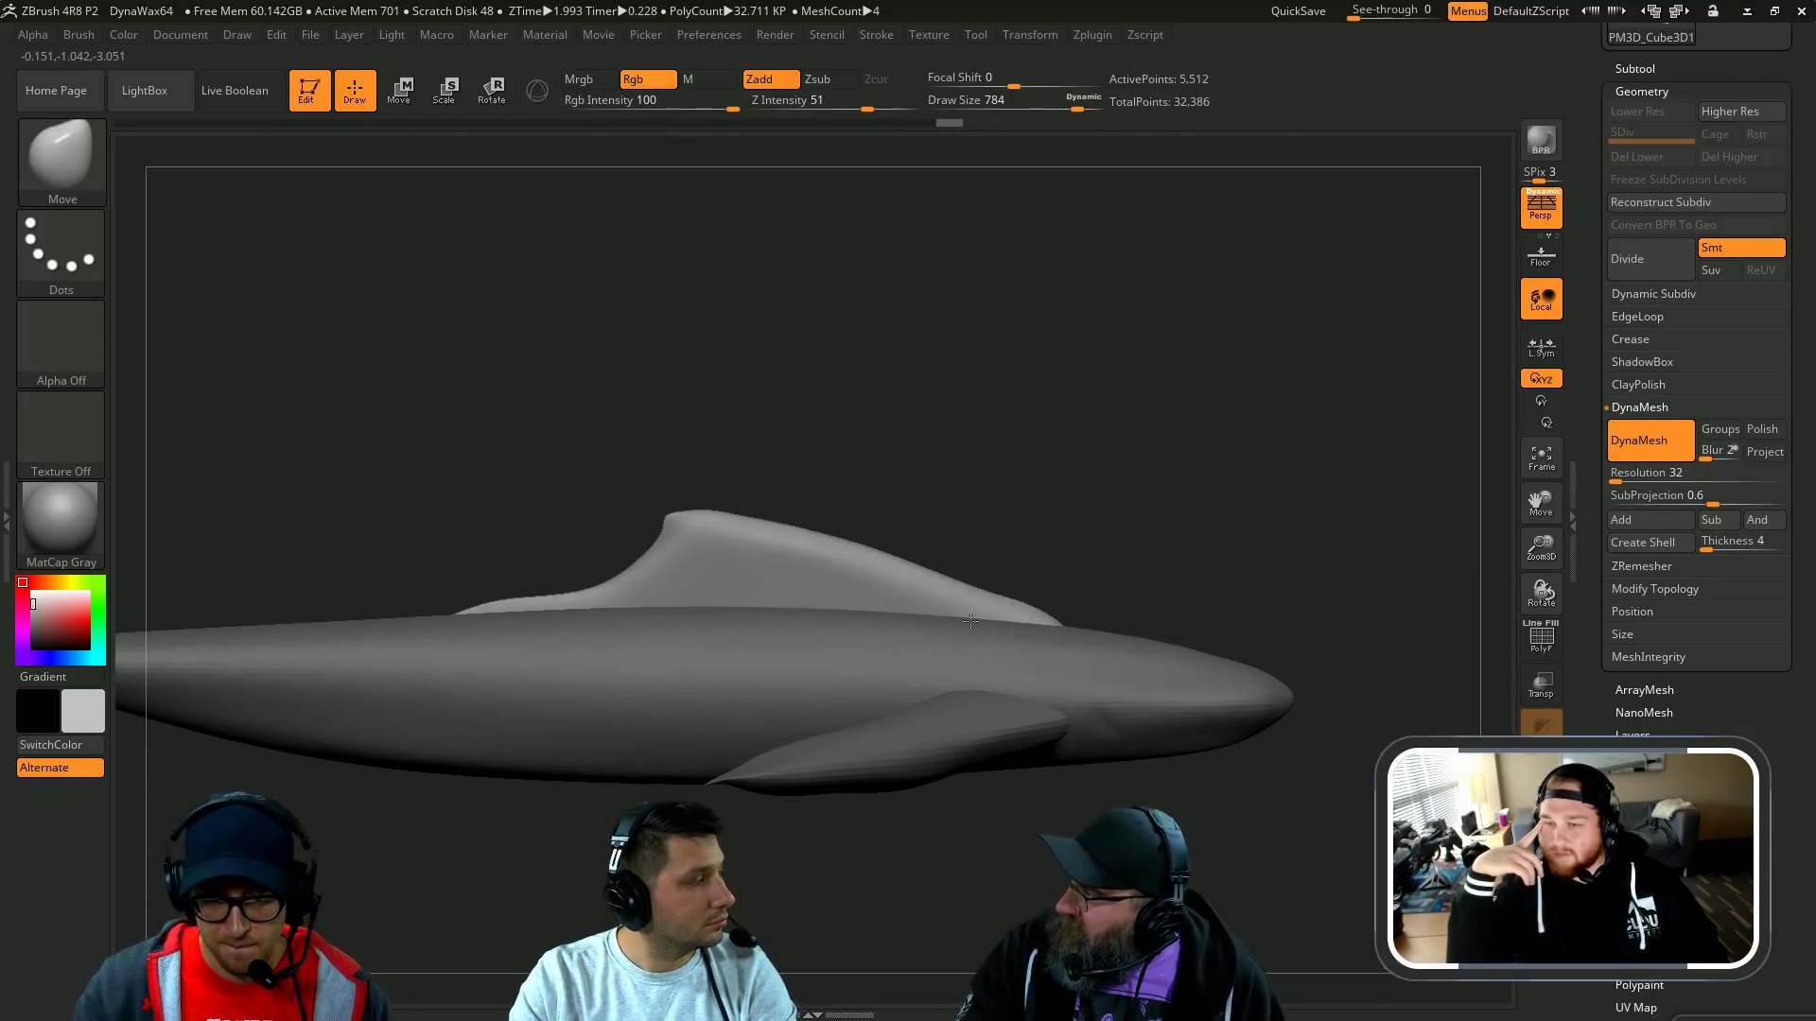
Step: Lower the dorsal fin's peak into a flatter hump and thin its trailing ridge with the Move brush
{"action": "key", "text": "ctrl+shift+z"}
{"action": "key", "text": "ctrl+shift+z"}
{"action": "key", "text": "ctrl+shift+z"}
{"action": "key", "text": "ctrl+shift+z"}
{"action": "key", "text": "ctrl+shift+z"}
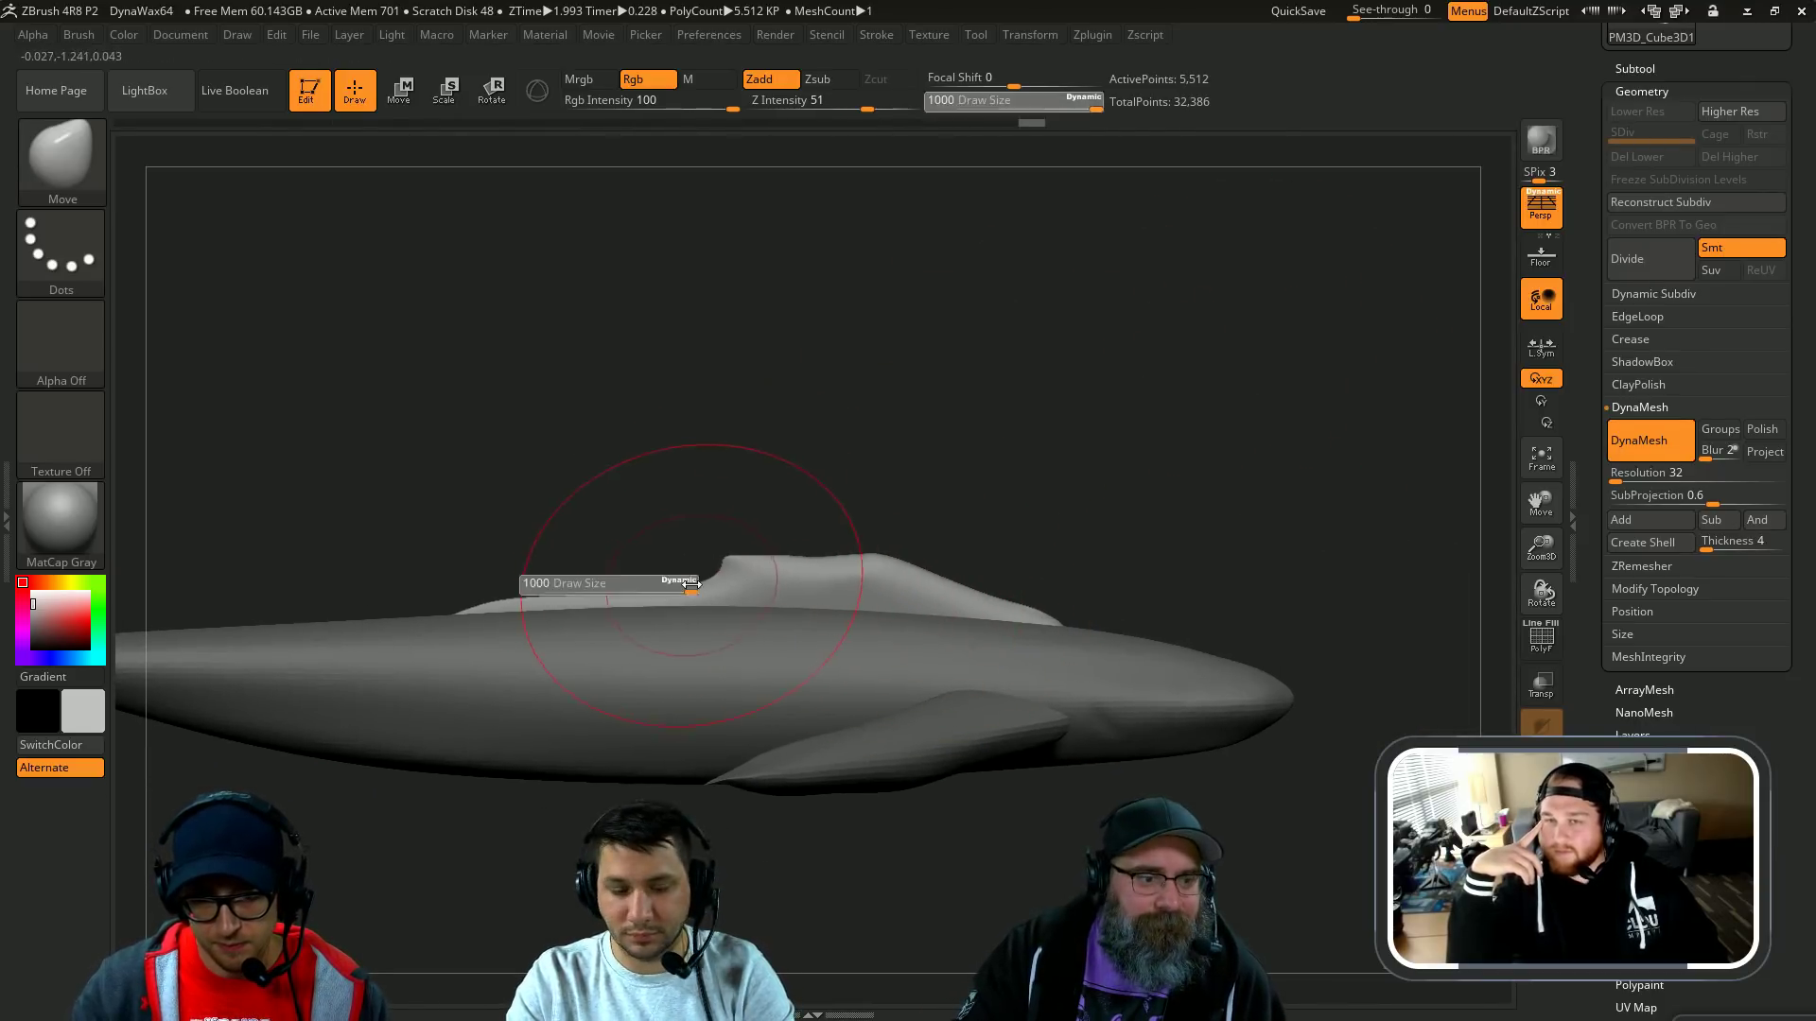
{"action": "key", "text": "ctrl+shift+z"}
{"action": "key", "text": "ctrl+shift+z"}
{"action": "key", "text": "ctrl+shift+z"}
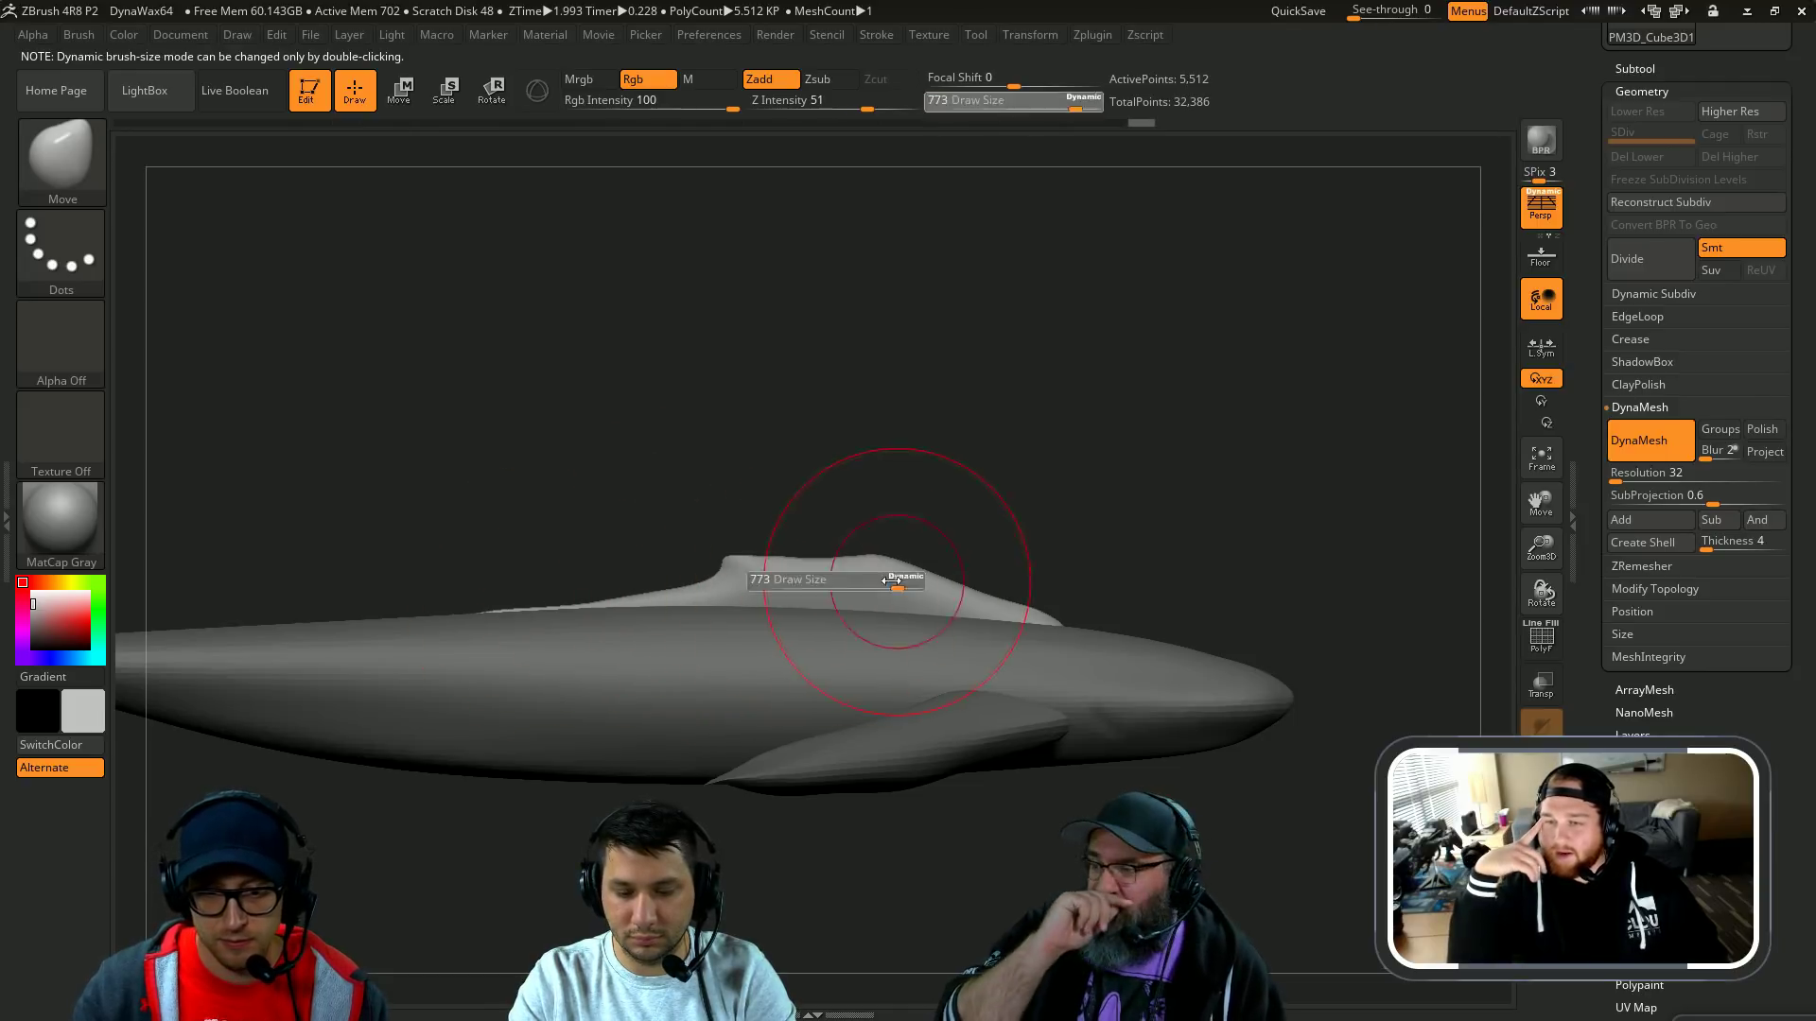
{"action": "key", "text": "ctrl+shift+z"}
{"action": "key", "text": "ctrl+shift+z"}
{"action": "key", "text": "ctrl+shift+z"}
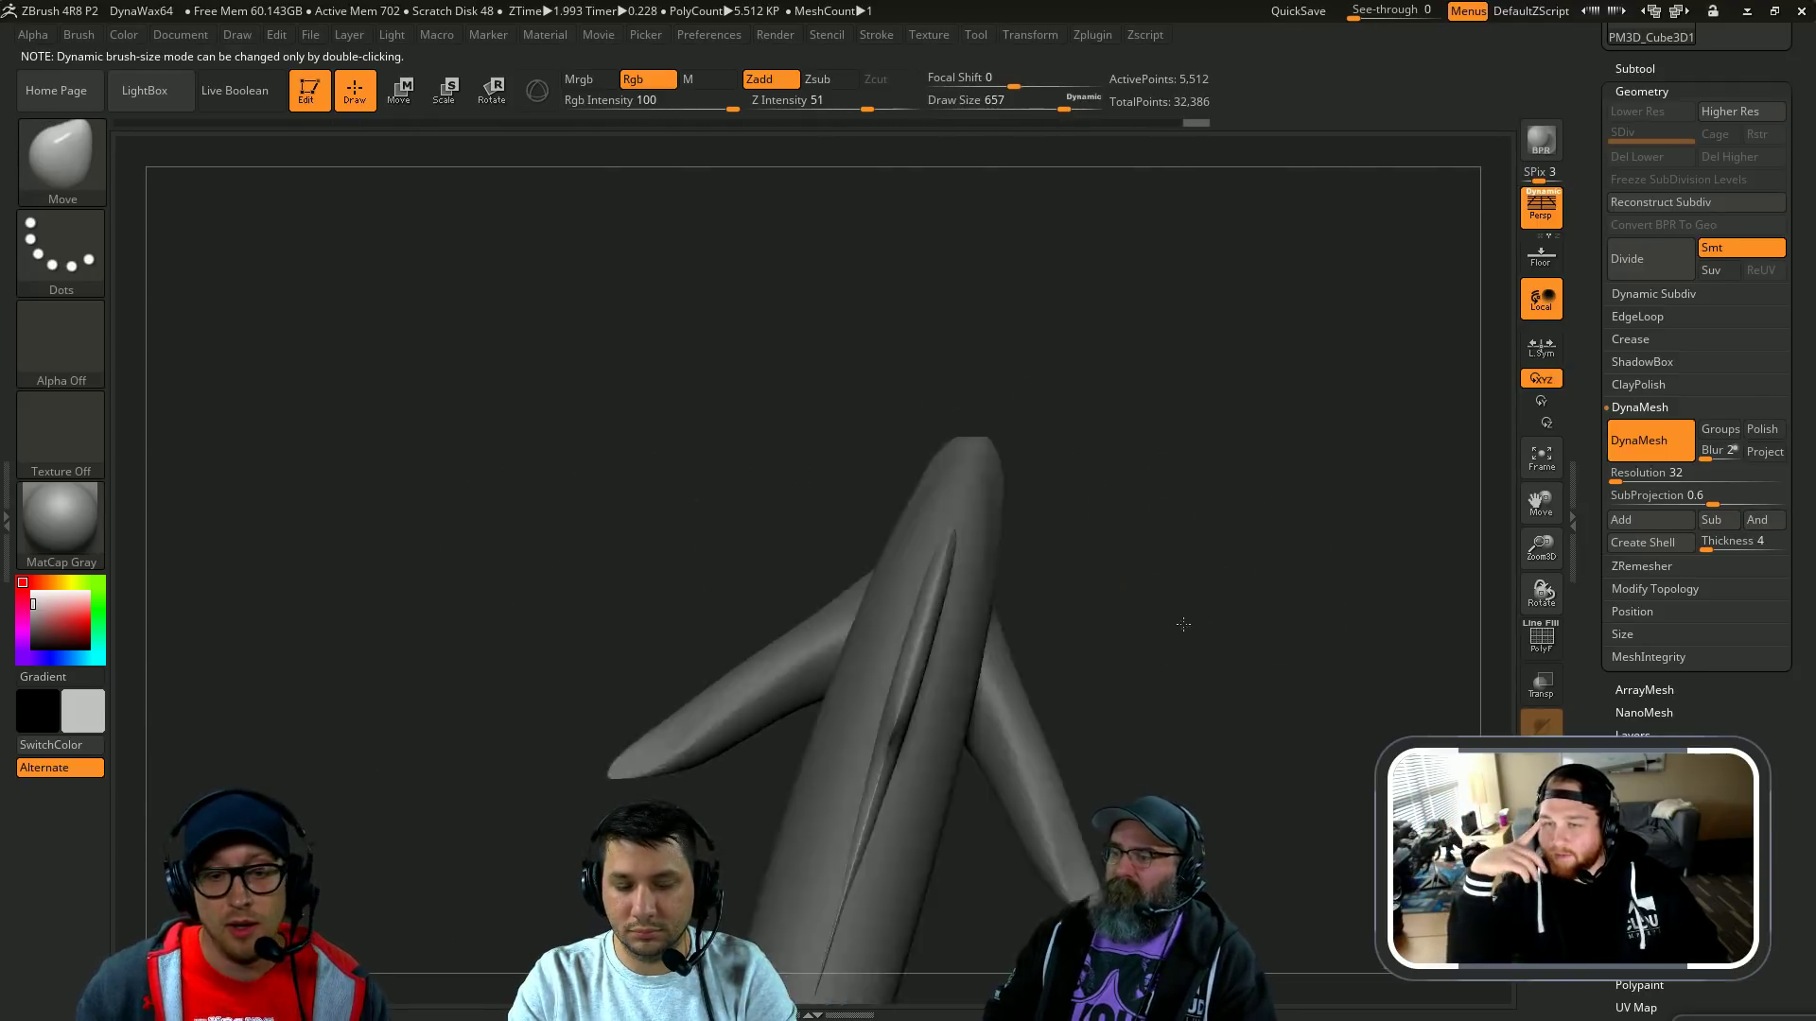
Step: Build up the dorsal fin's side with the Clay brush, reducing the draw size to 393, and smooth it toward the whale's back
{"action": "key", "text": "b"}
{"action": "key", "text": "c"}
{"action": "key", "text": "l"}
{"action": "key", "text": "s"}
{"action": "left_click_drag", "start_coordinate": [856, 512], "coordinate": [826, 512]}
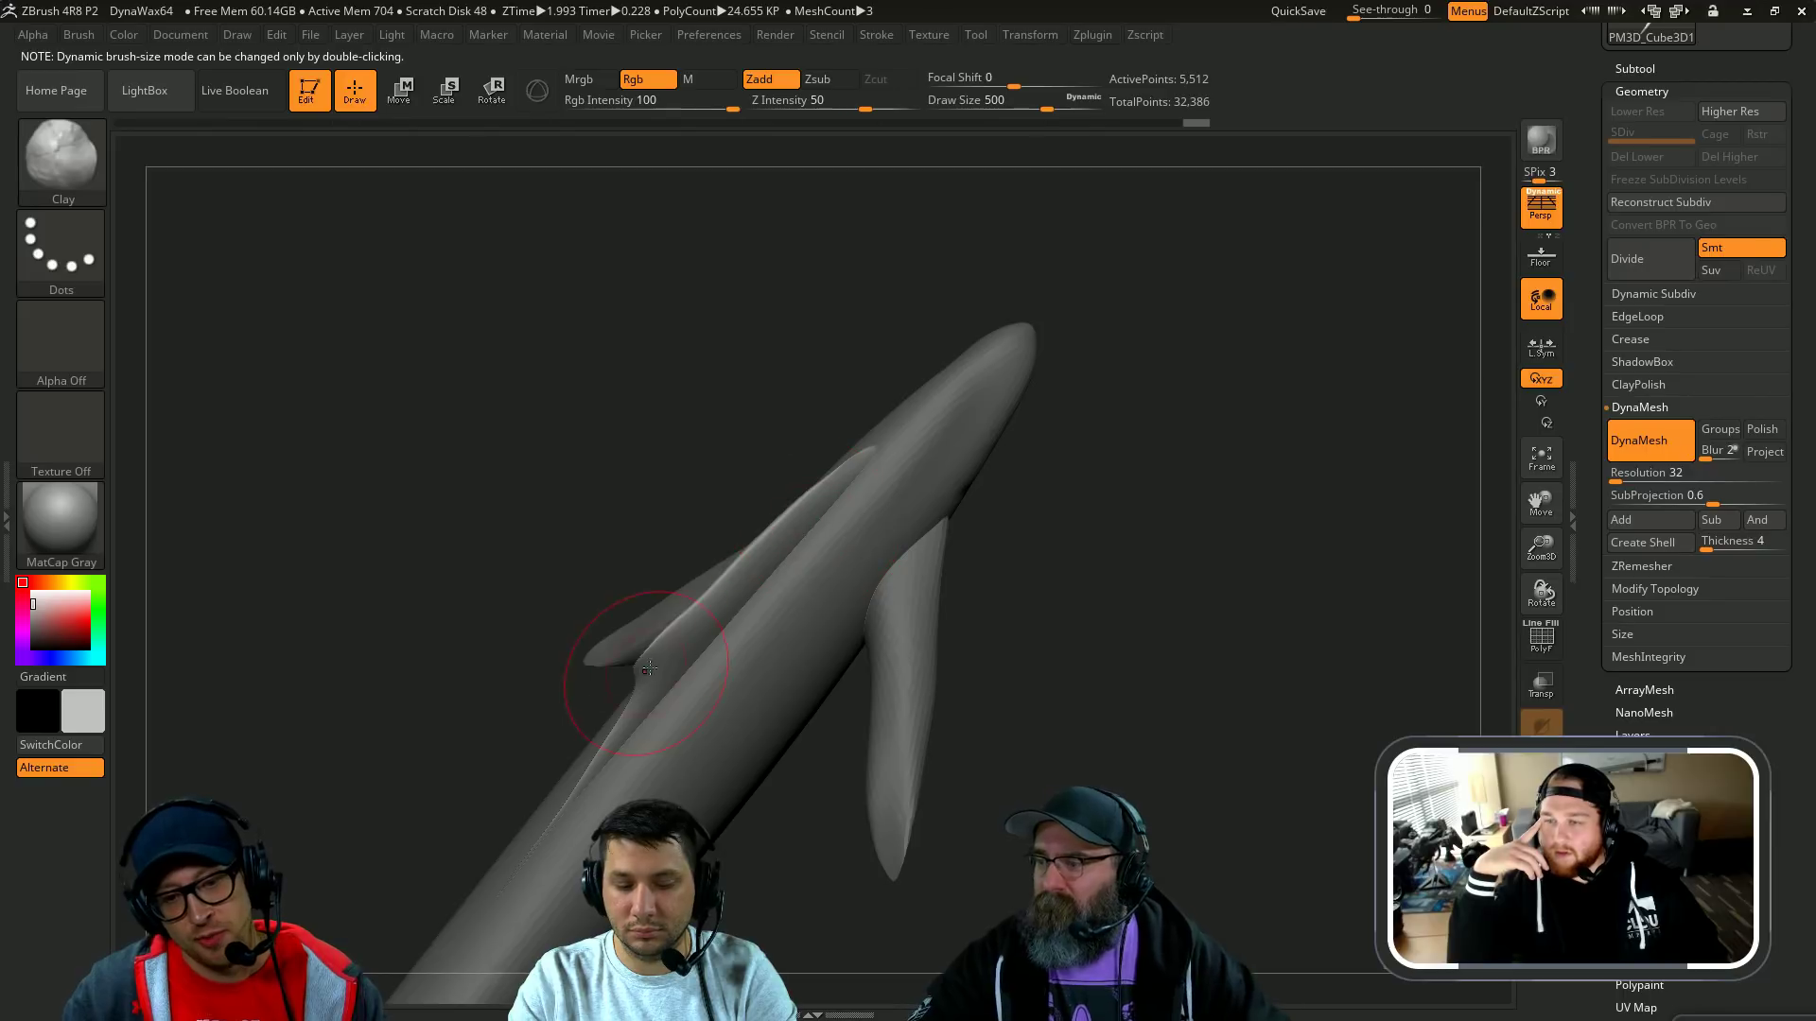
{"action": "left_click_drag", "start_coordinate": [649, 661], "coordinate": [823, 492]}
{"action": "left_click_drag", "start_coordinate": [1102, 397], "coordinate": [1182, 380]}
{"action": "key", "text": "ctrl+z"}
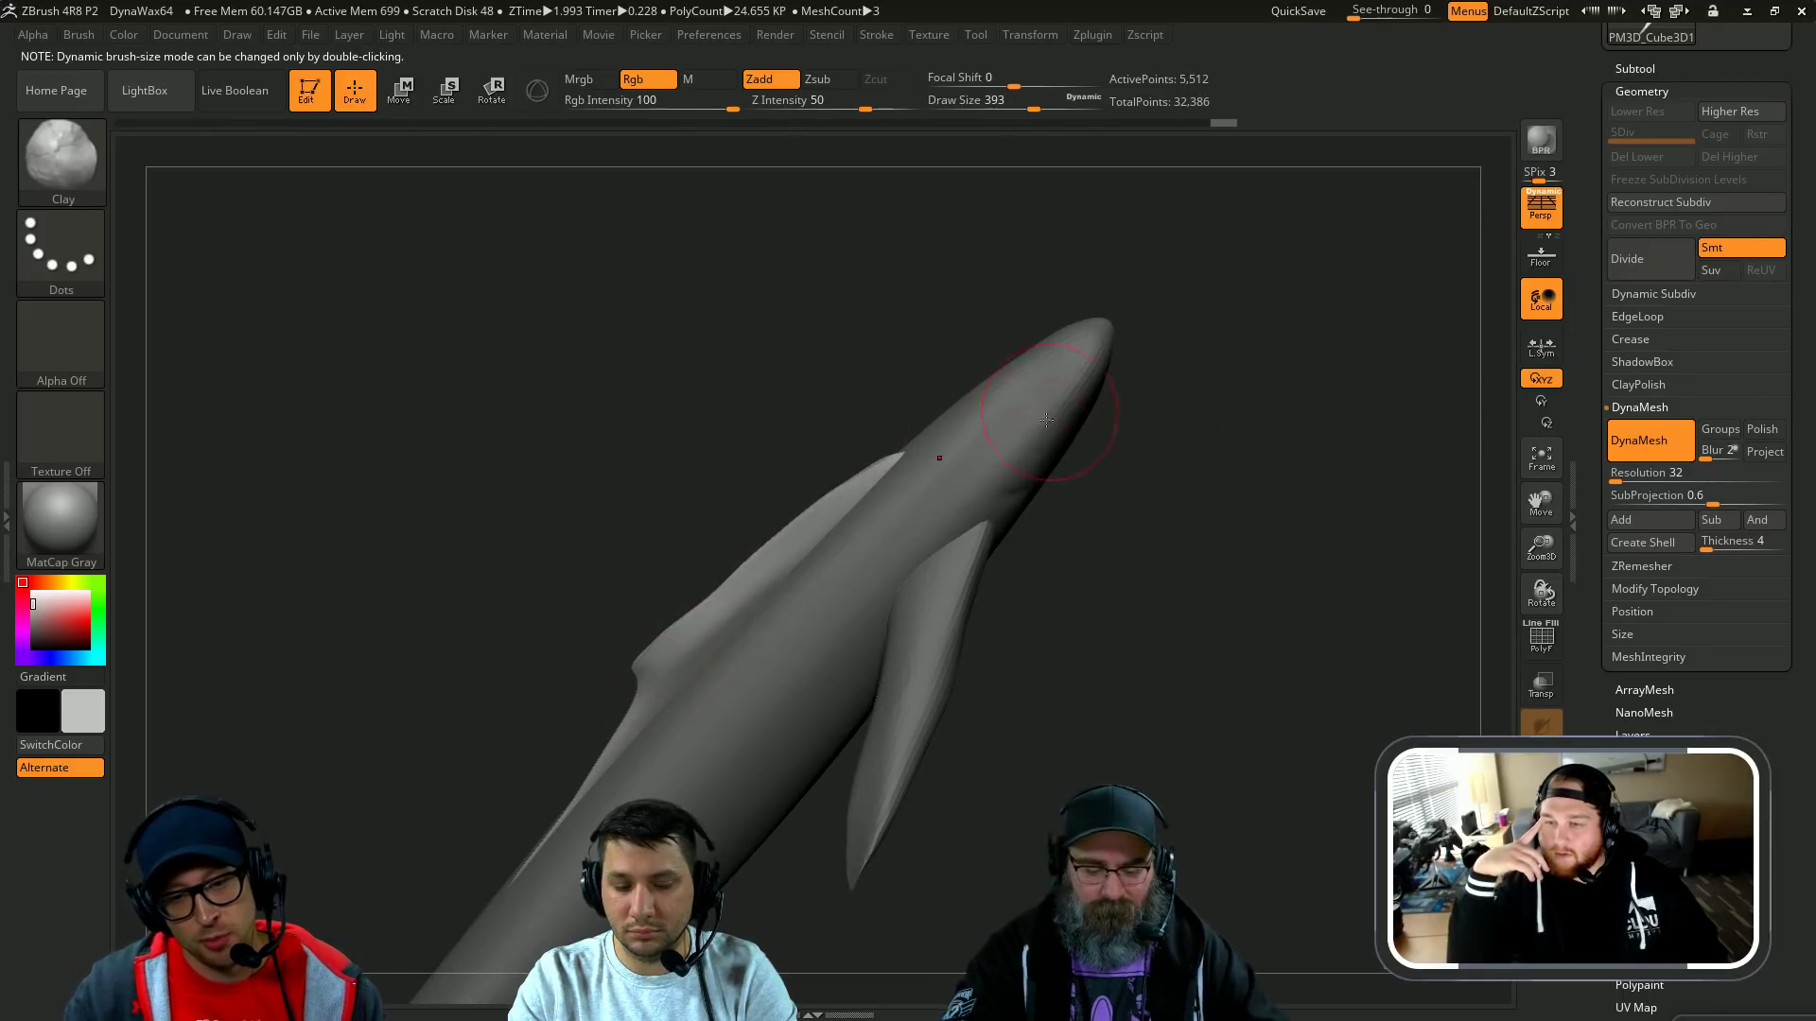
{"action": "key", "text": "ctrl+shift+z"}
{"action": "key", "text": "ctrl+shift+z"}
{"action": "key", "text": "ctrl+shift+z"}
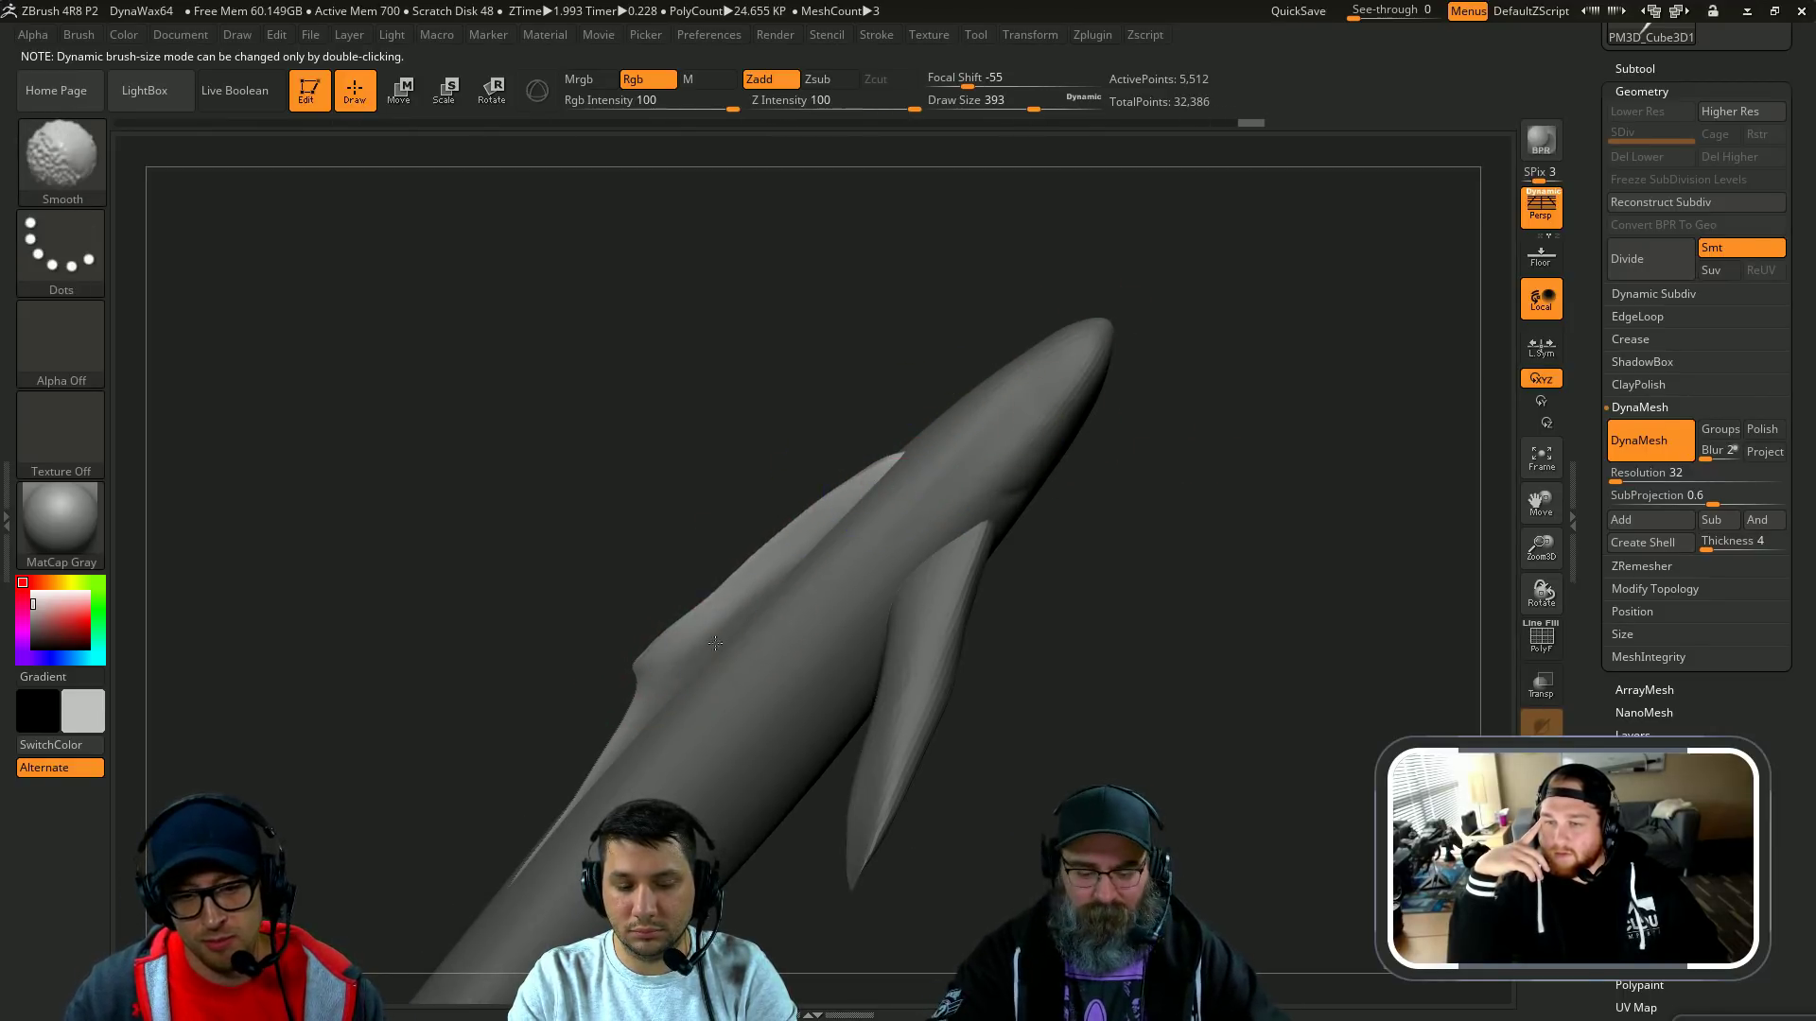
{"action": "key", "text": "ctrl+shift+z"}
{"action": "key", "text": "ctrl+shift+z"}
{"action": "key", "text": "ctrl+shift+z"}
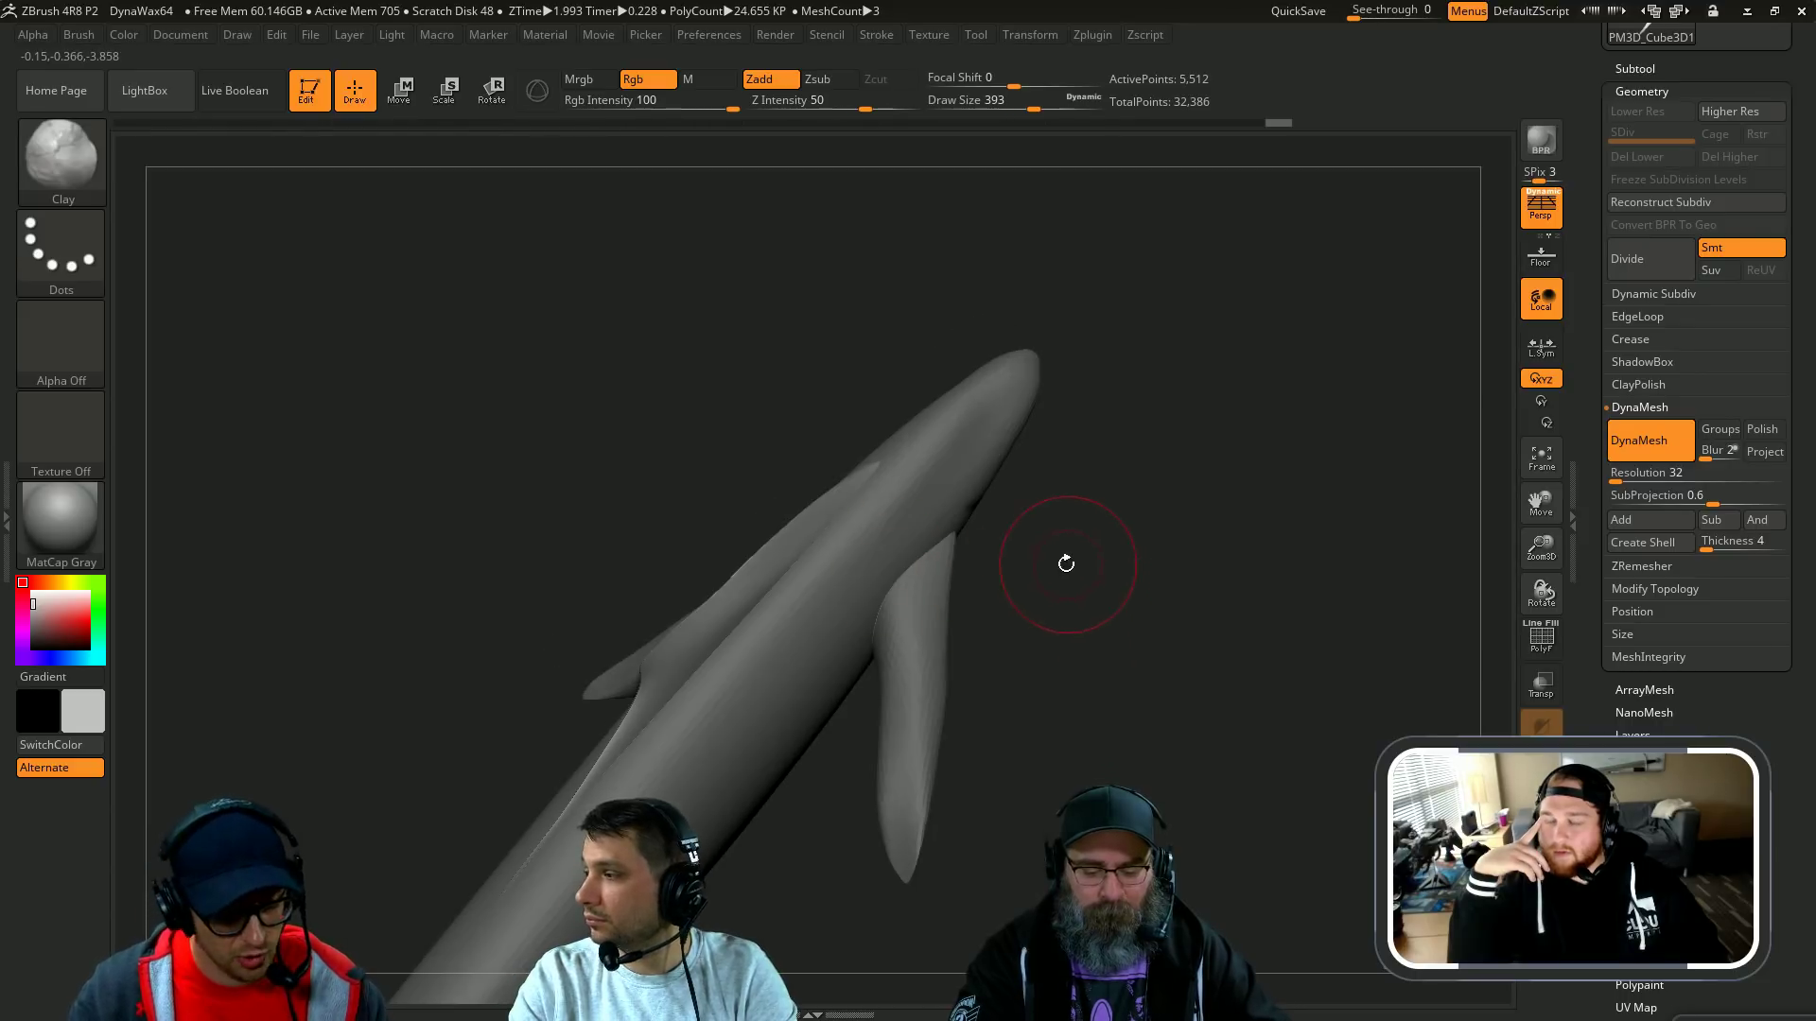
Step: Refine the dorsal fin's surface with the Standard brush at draw size 228 and smooth it
{"action": "key", "text": "b"}
{"action": "key", "text": "s"}
{"action": "key", "text": "t"}
{"action": "left_click_drag", "start_coordinate": [1066, 564], "coordinate": [1035, 563]}
{"action": "key", "text": "ctrl+shift+z"}
{"action": "key", "text": "ctrl+shift+z"}
{"action": "key", "text": "ctrl+shift+z"}
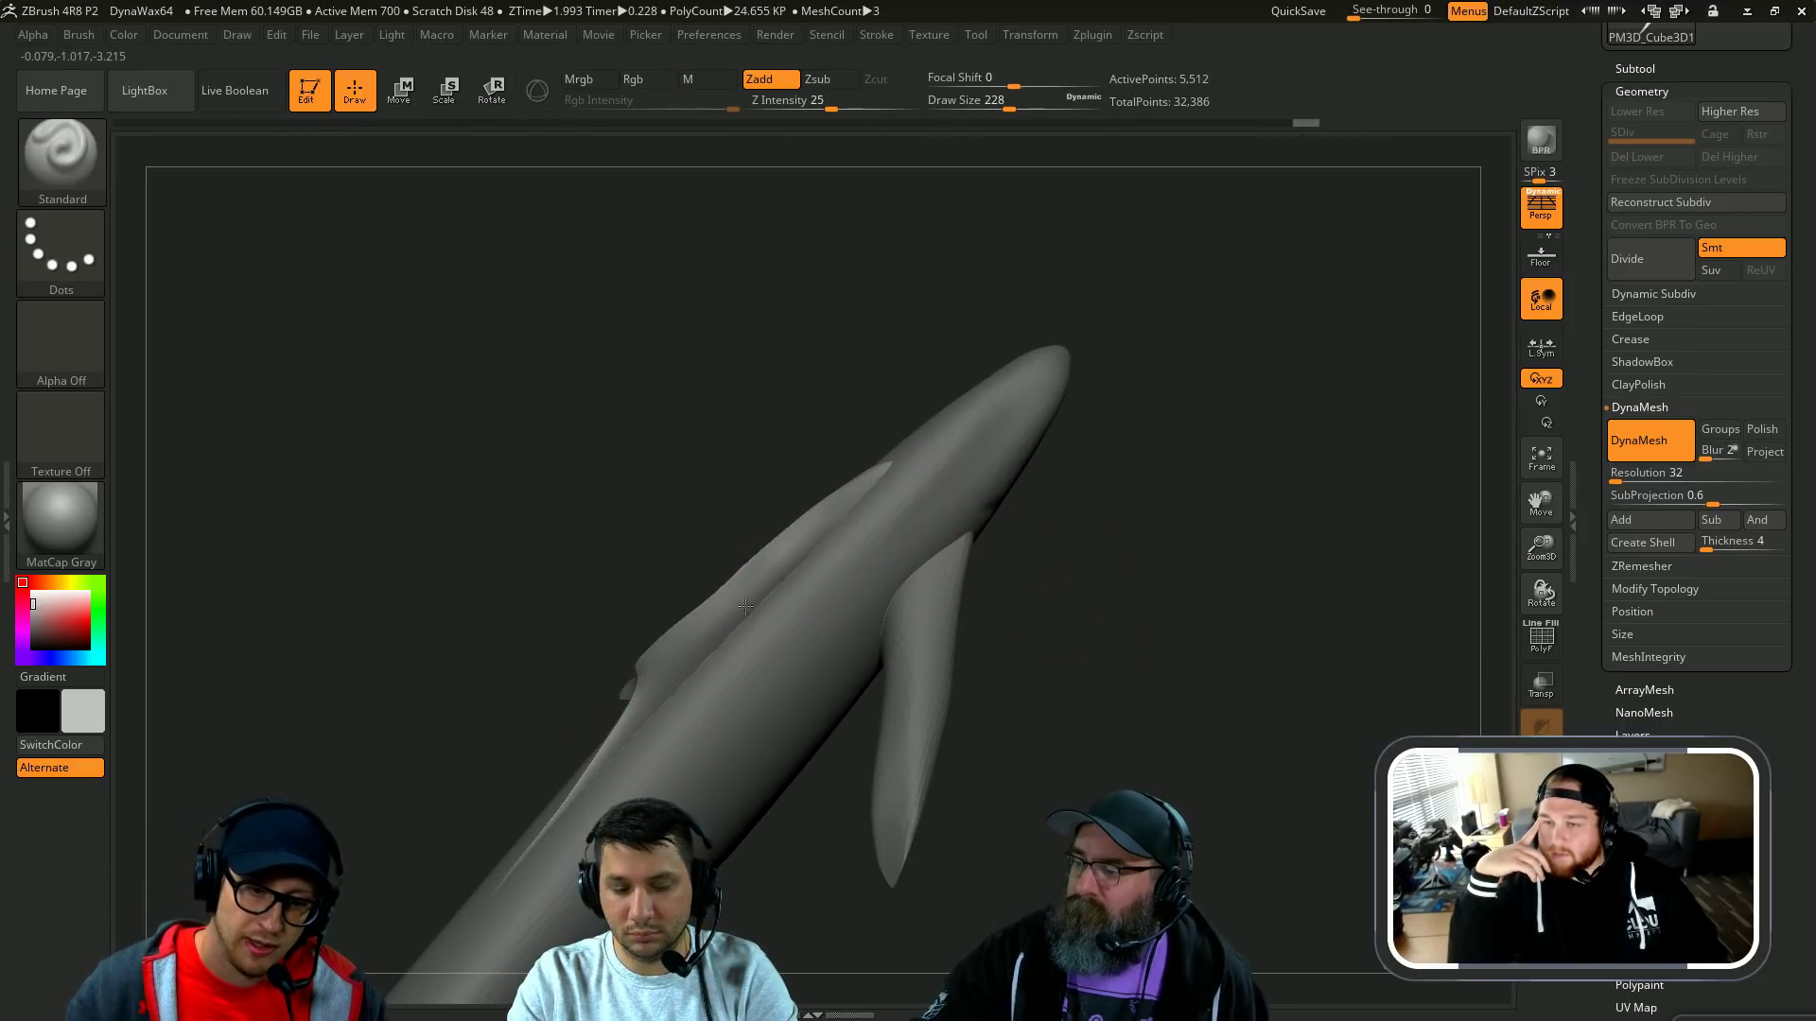
{"action": "key", "text": "ctrl+shift+z"}
{"action": "left_click_drag", "start_coordinate": [710, 673], "coordinate": [704, 686], "text": "shift"}
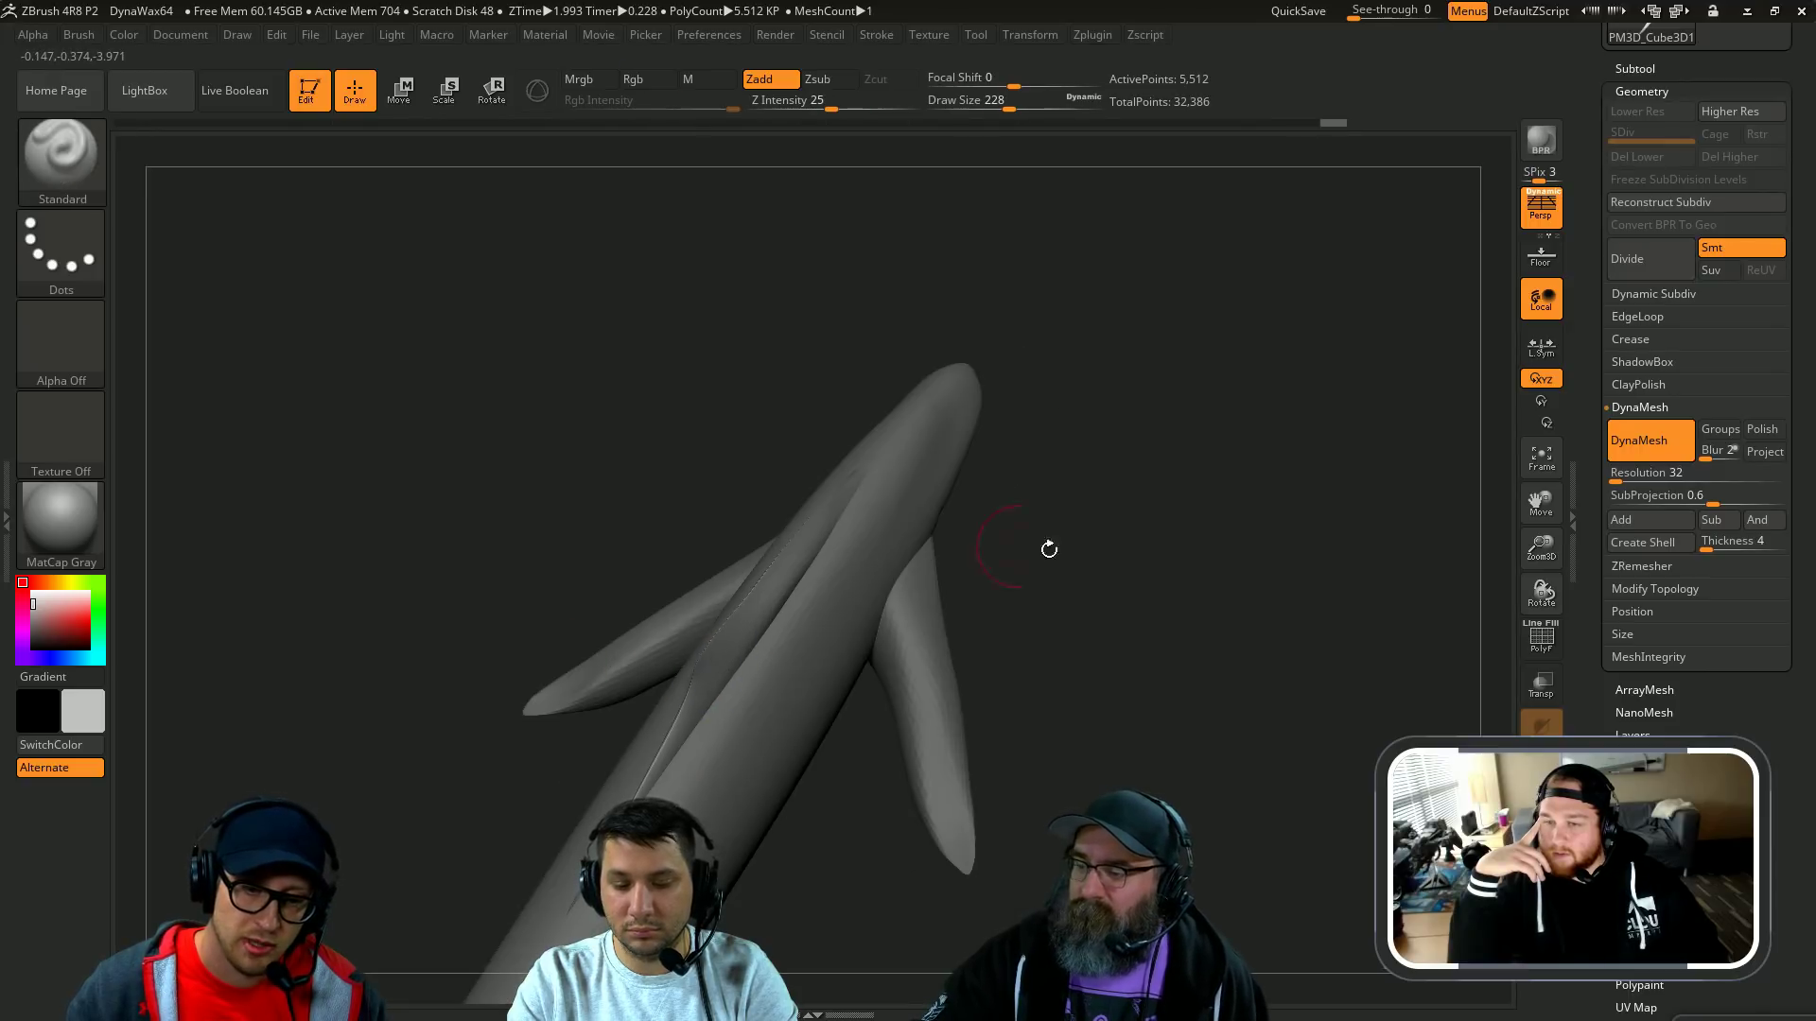
{"action": "left_click_drag", "start_coordinate": [1046, 548], "coordinate": [1187, 553]}
{"action": "left_click_drag", "start_coordinate": [653, 568], "coordinate": [674, 498], "text": "shift"}
Step: Inspect the whole whale from several sides, selecting the pectoral flippers, body, dorsal fin and tail flukes one after another
{"action": "mouse_move", "coordinate": [640, 452]}
{"action": "right_mouse_down"}
{"action": "mouse_move", "coordinate": [895, 434]}
{"action": "mouse_move", "coordinate": [831, 495]}
{"action": "mouse_move", "coordinate": [932, 627]}
{"action": "mouse_move", "coordinate": [969, 731]}
{"action": "mouse_move", "coordinate": [832, 785]}
{"action": "mouse_move", "coordinate": [709, 757]}
{"action": "mouse_move", "coordinate": [737, 813]}
{"action": "mouse_move", "coordinate": [796, 833]}
{"action": "mouse_move", "coordinate": [866, 891]}
{"action": "right_mouse_up"}
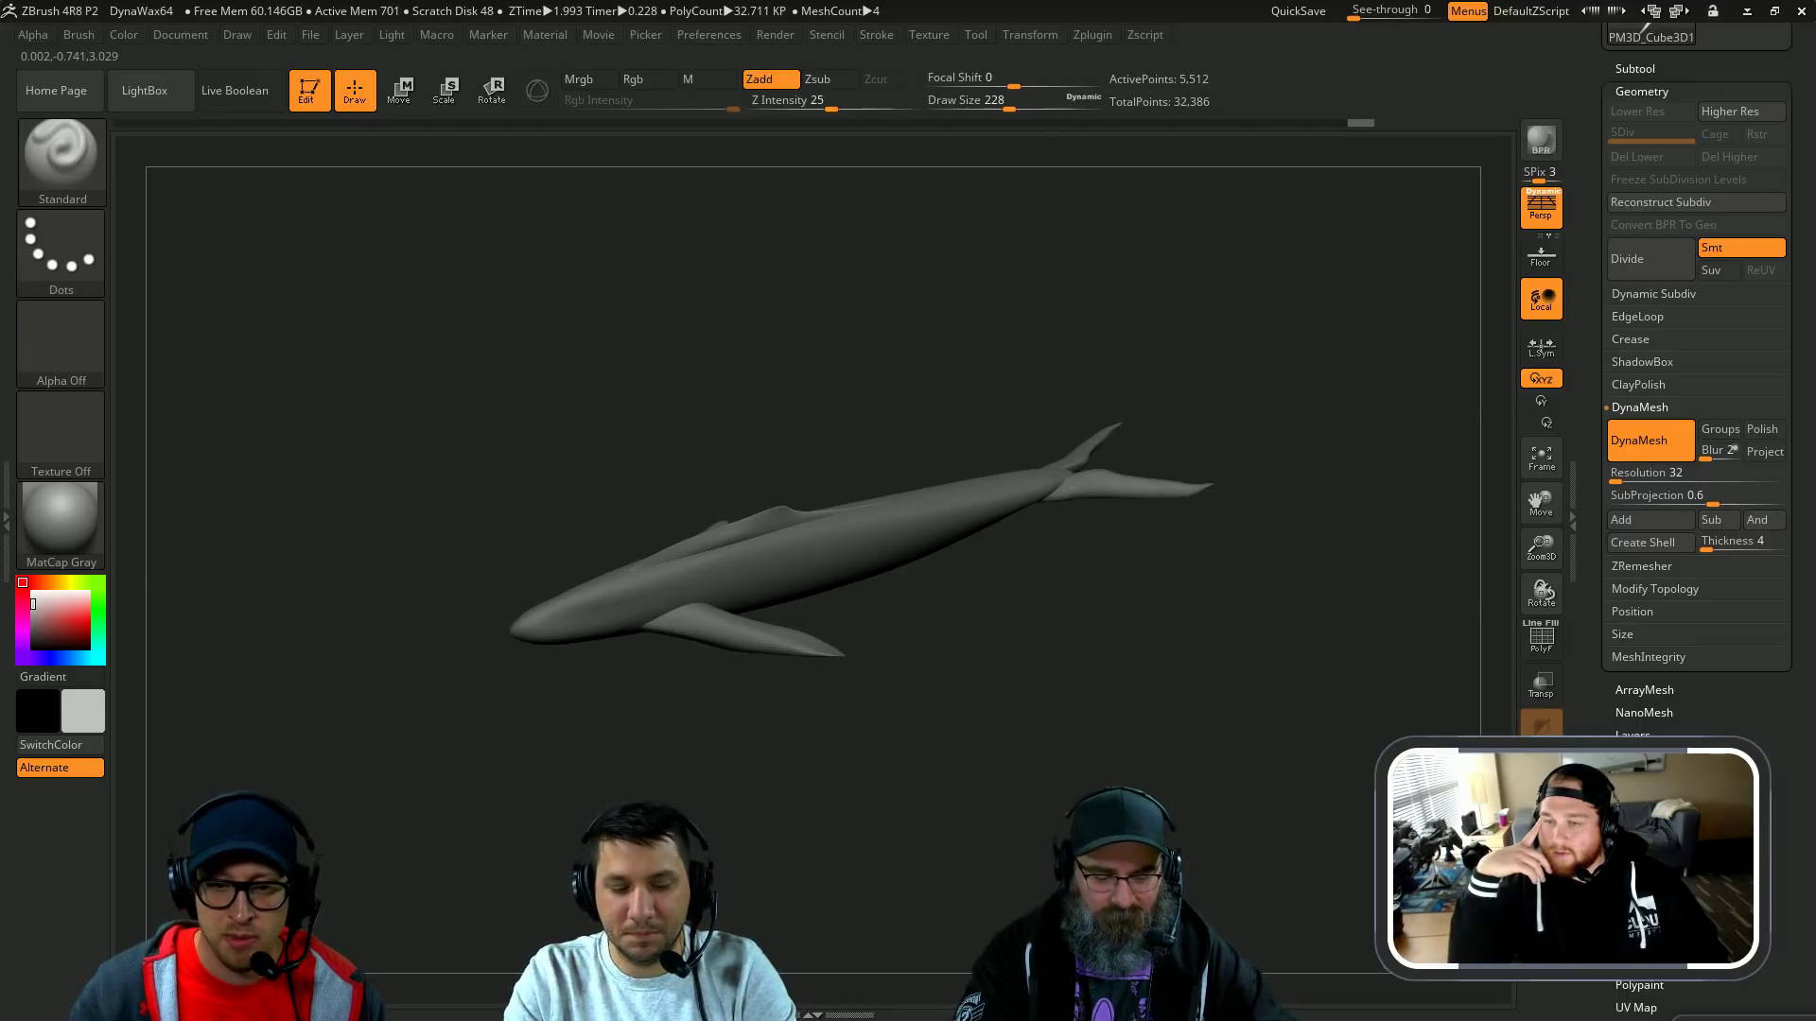
{"action": "right_click_drag", "start_coordinate": [828, 597], "coordinate": [639, 696]}
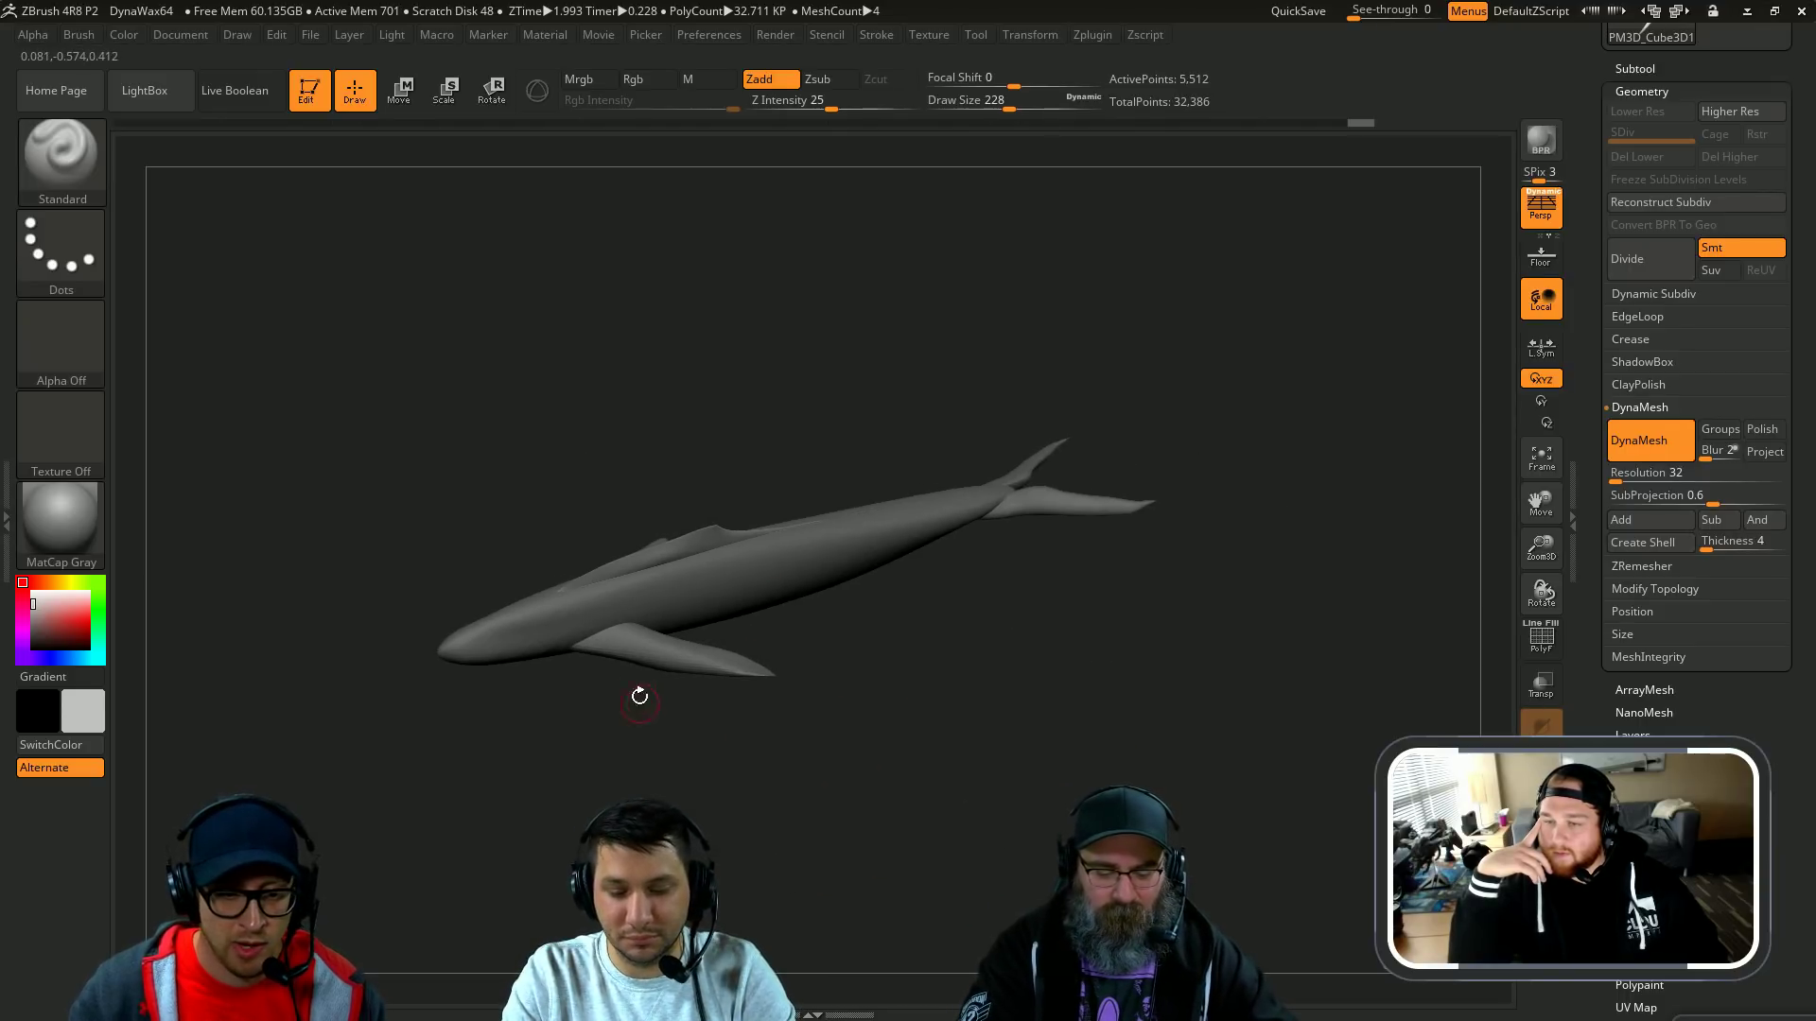
{"action": "left_click", "coordinate": [679, 667], "text": "alt"}
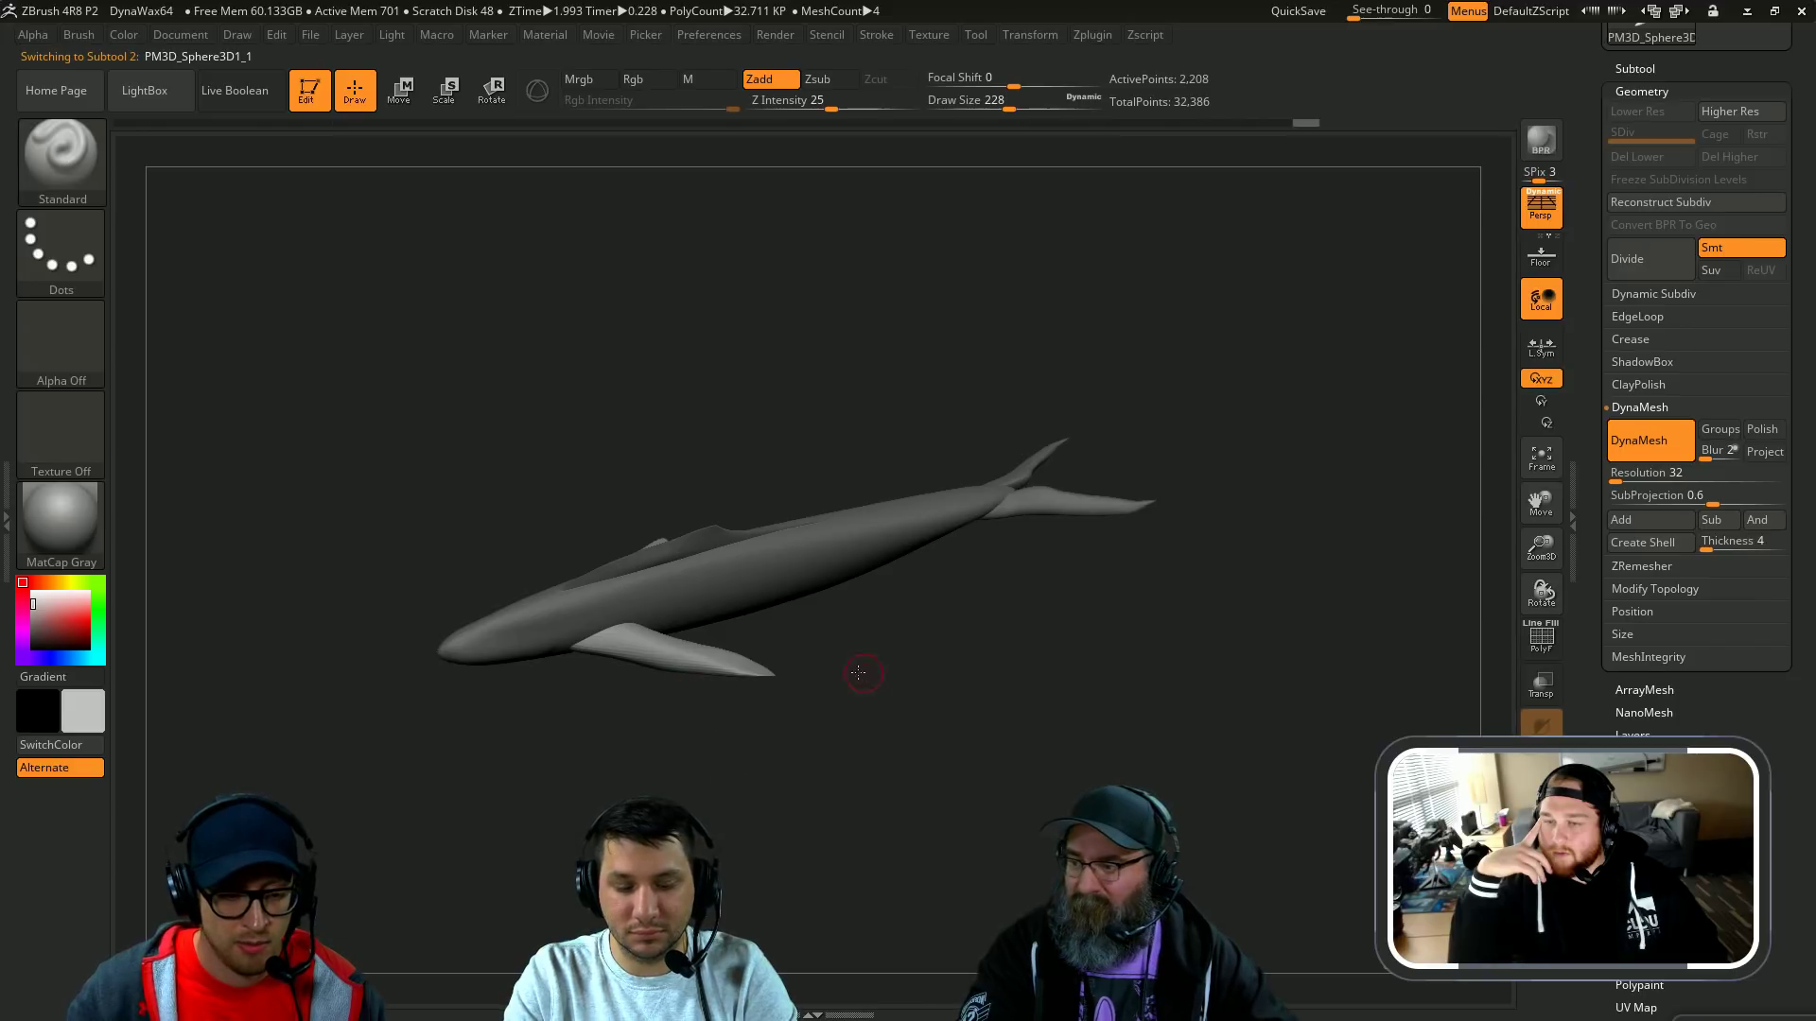
{"action": "right_click_drag", "start_coordinate": [858, 673], "coordinate": [699, 683]}
{"action": "left_click", "coordinate": [654, 623], "text": "alt"}
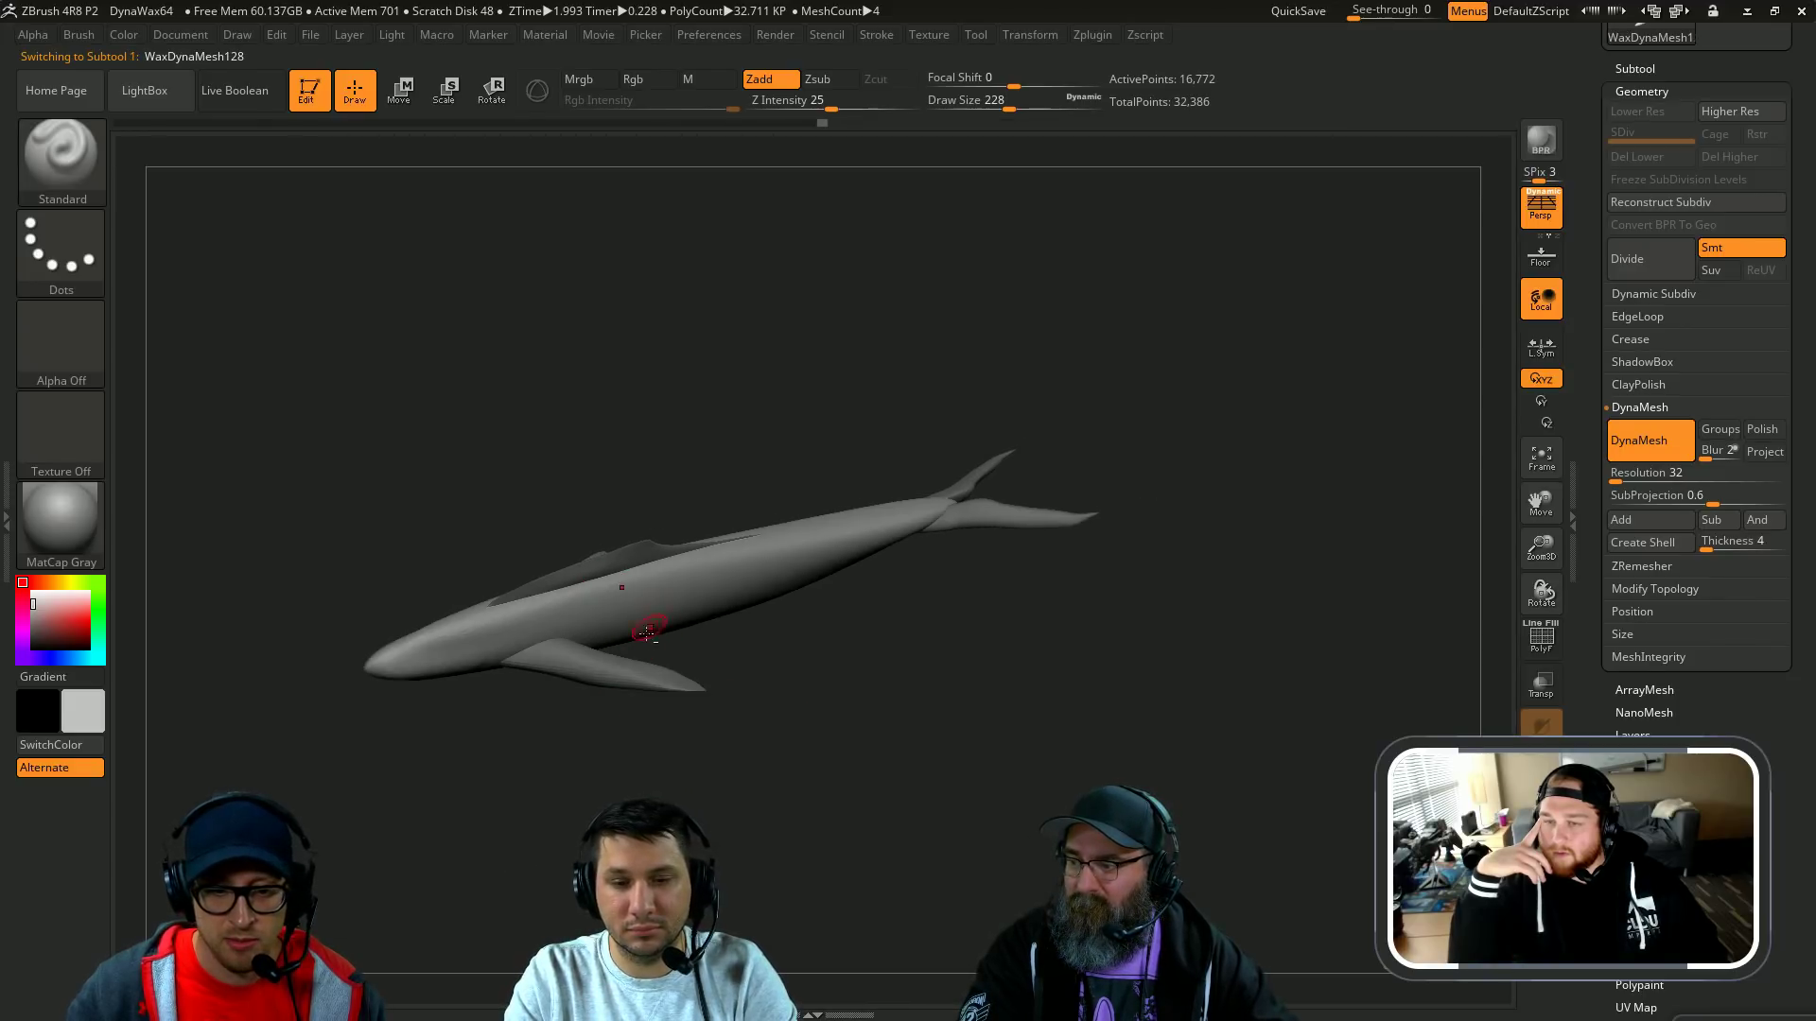
{"action": "left_click", "coordinate": [651, 667], "text": "alt"}
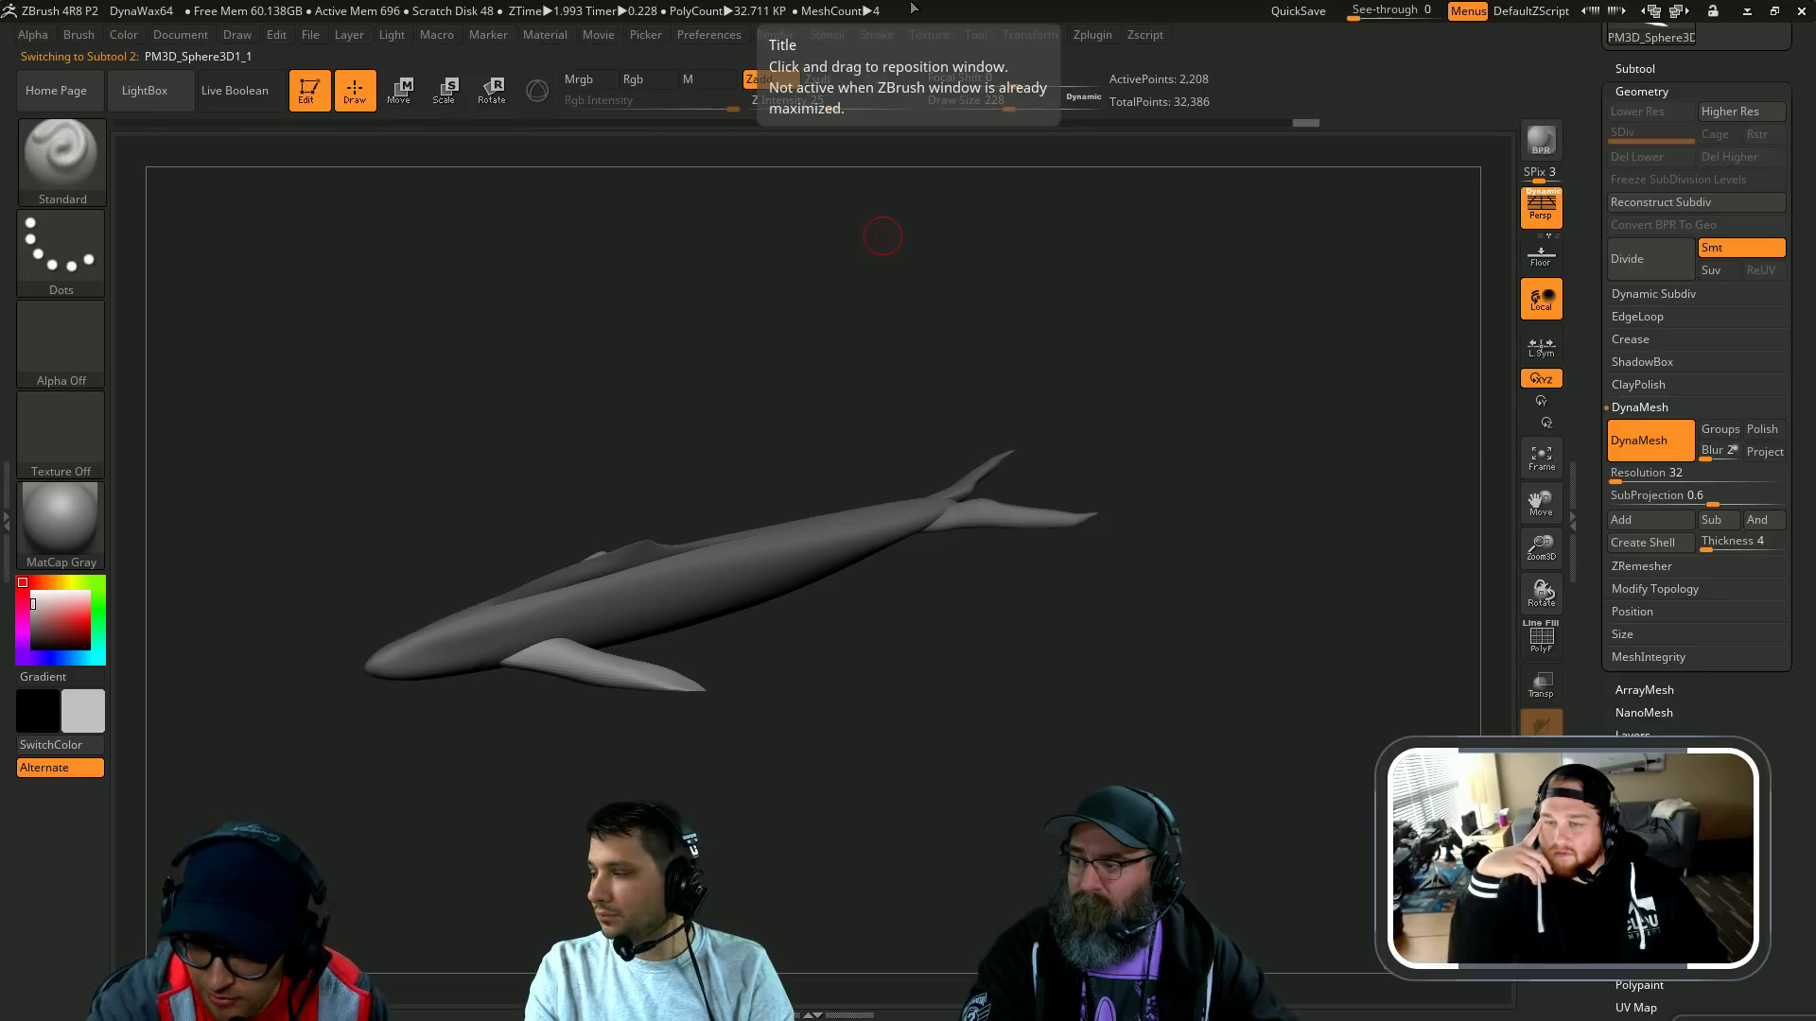
{"action": "left_click_drag", "start_coordinate": [891, 304], "coordinate": [922, 393]}
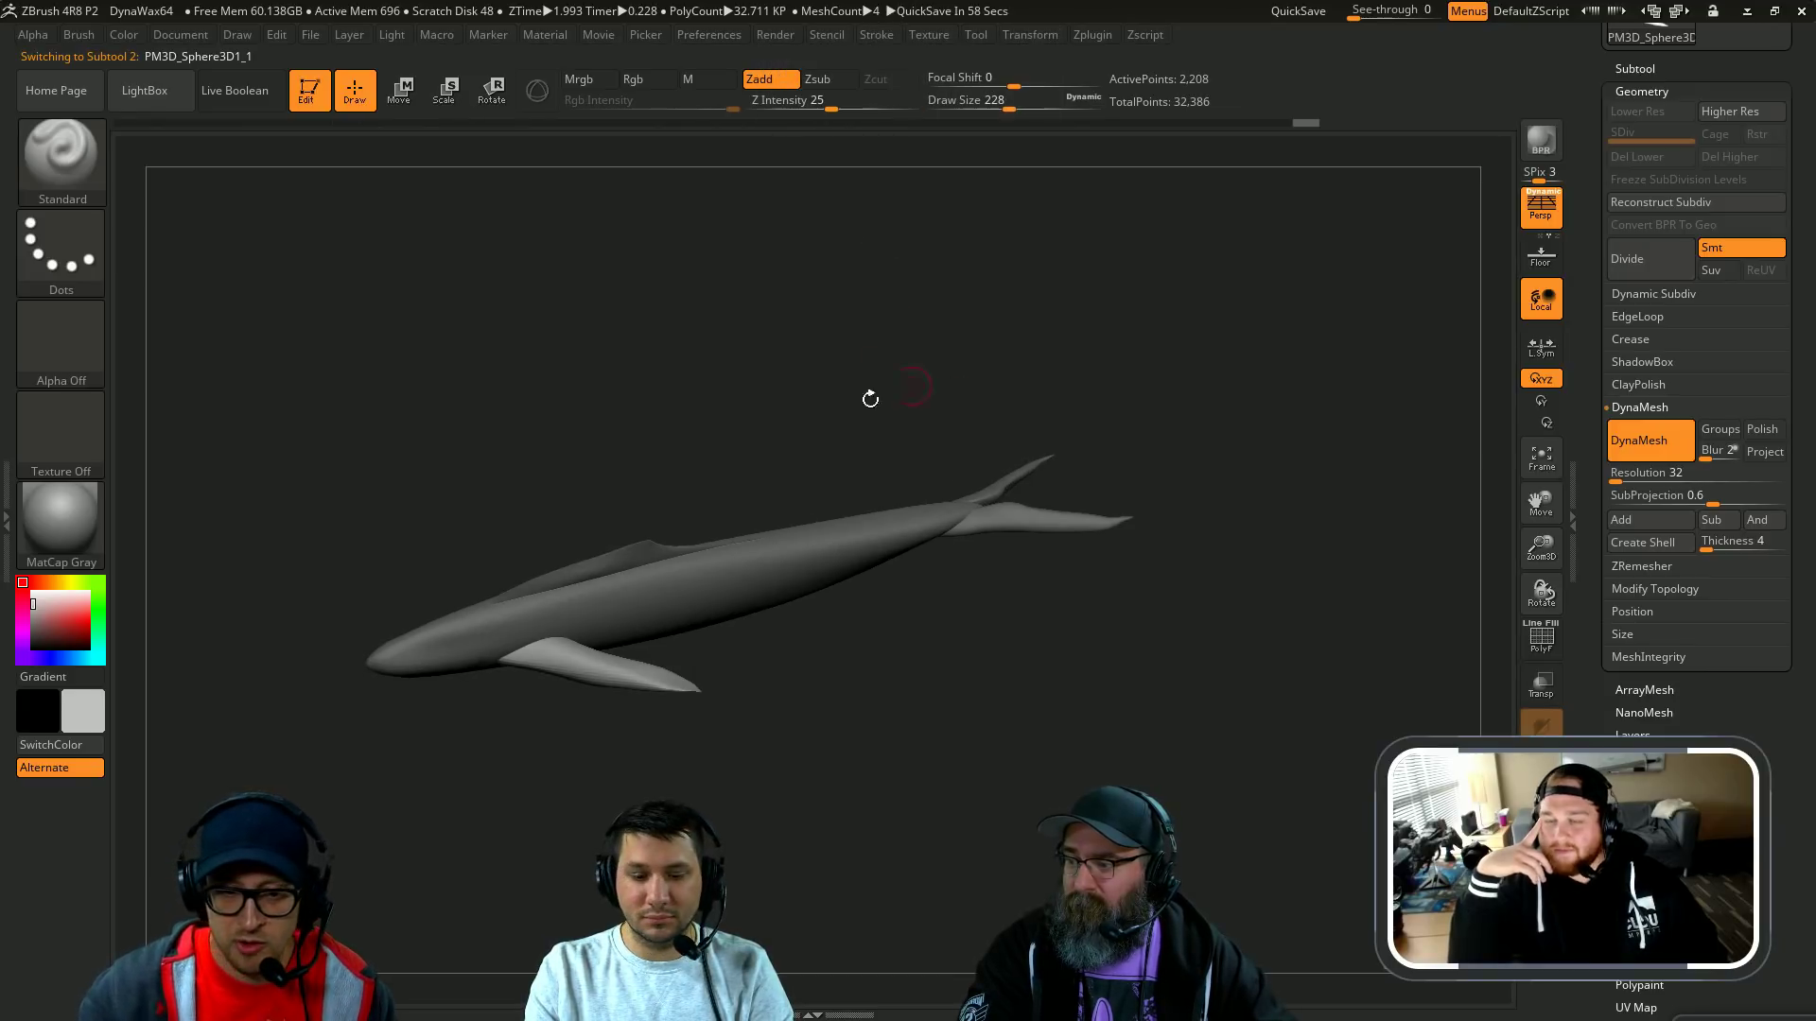
{"action": "left_click", "coordinate": [613, 557], "text": "alt"}
{"action": "left_click", "coordinate": [1040, 525], "text": "alt"}
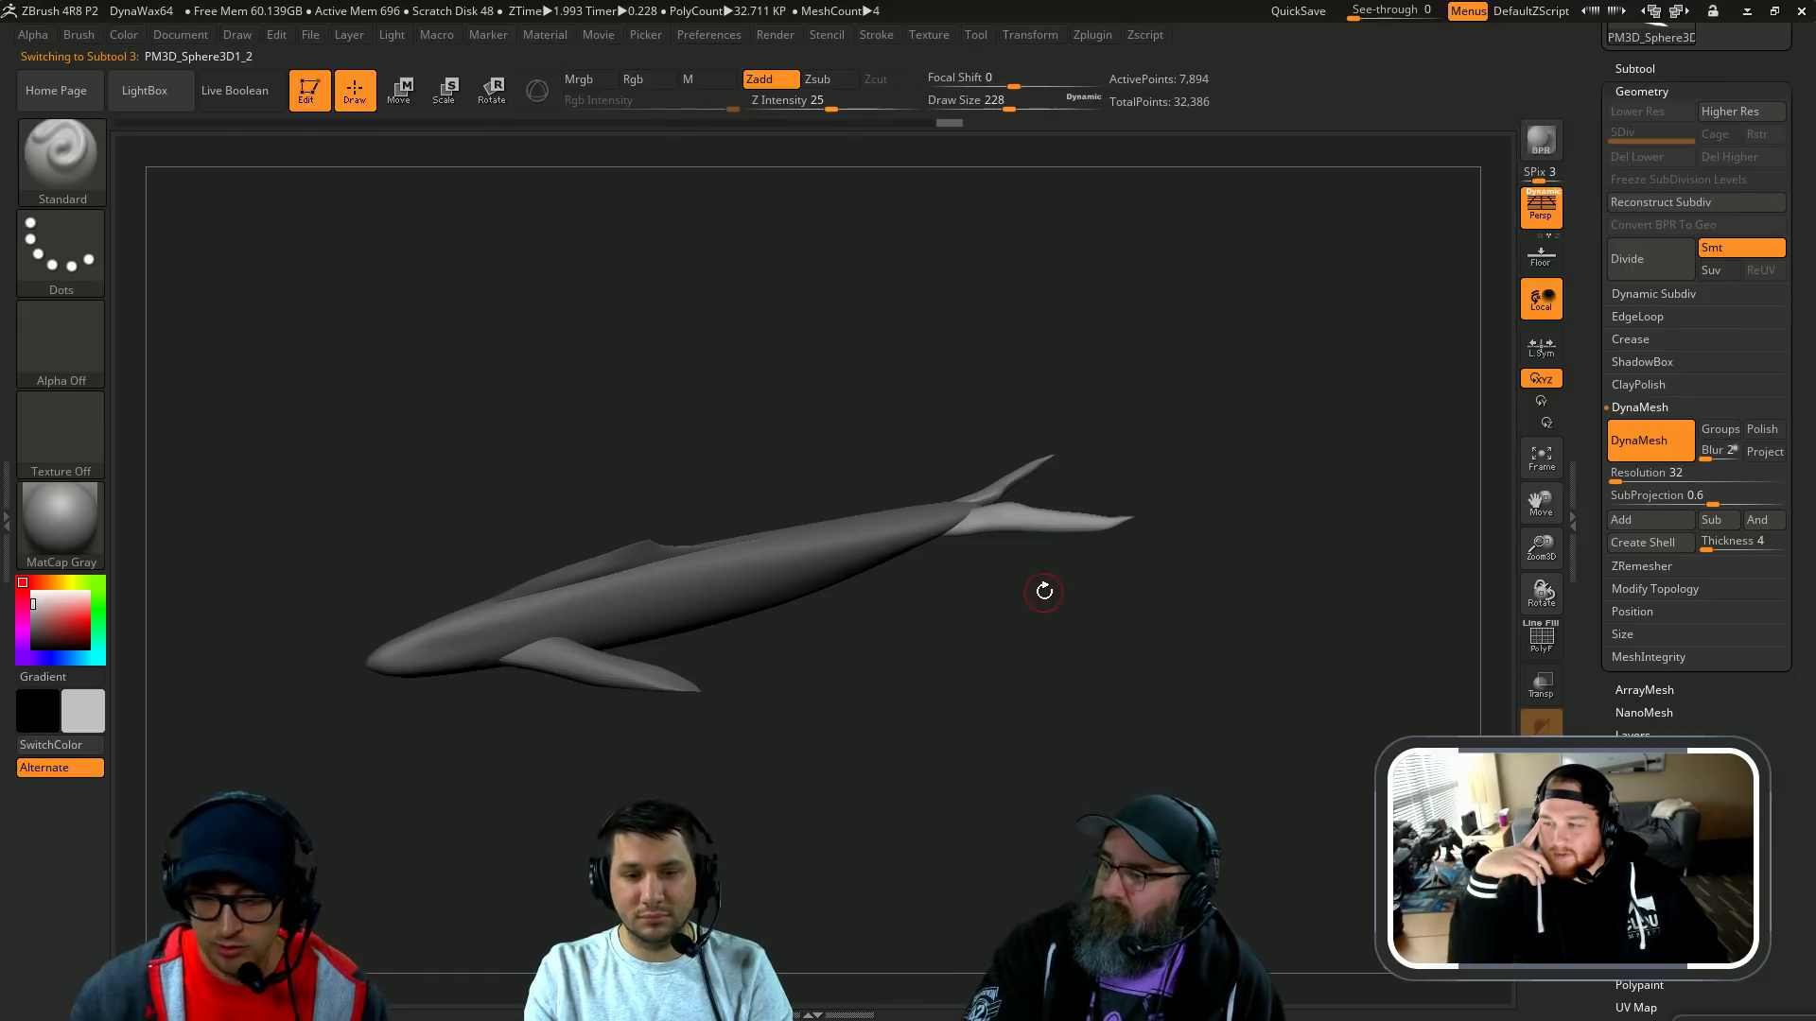
{"action": "mouse_move", "coordinate": [1025, 618]}
{"action": "left_mouse_down"}
{"action": "mouse_move", "coordinate": [1039, 652]}
{"action": "mouse_move", "coordinate": [1058, 624]}
{"action": "mouse_move", "coordinate": [1045, 648]}
{"action": "left_mouse_up"}
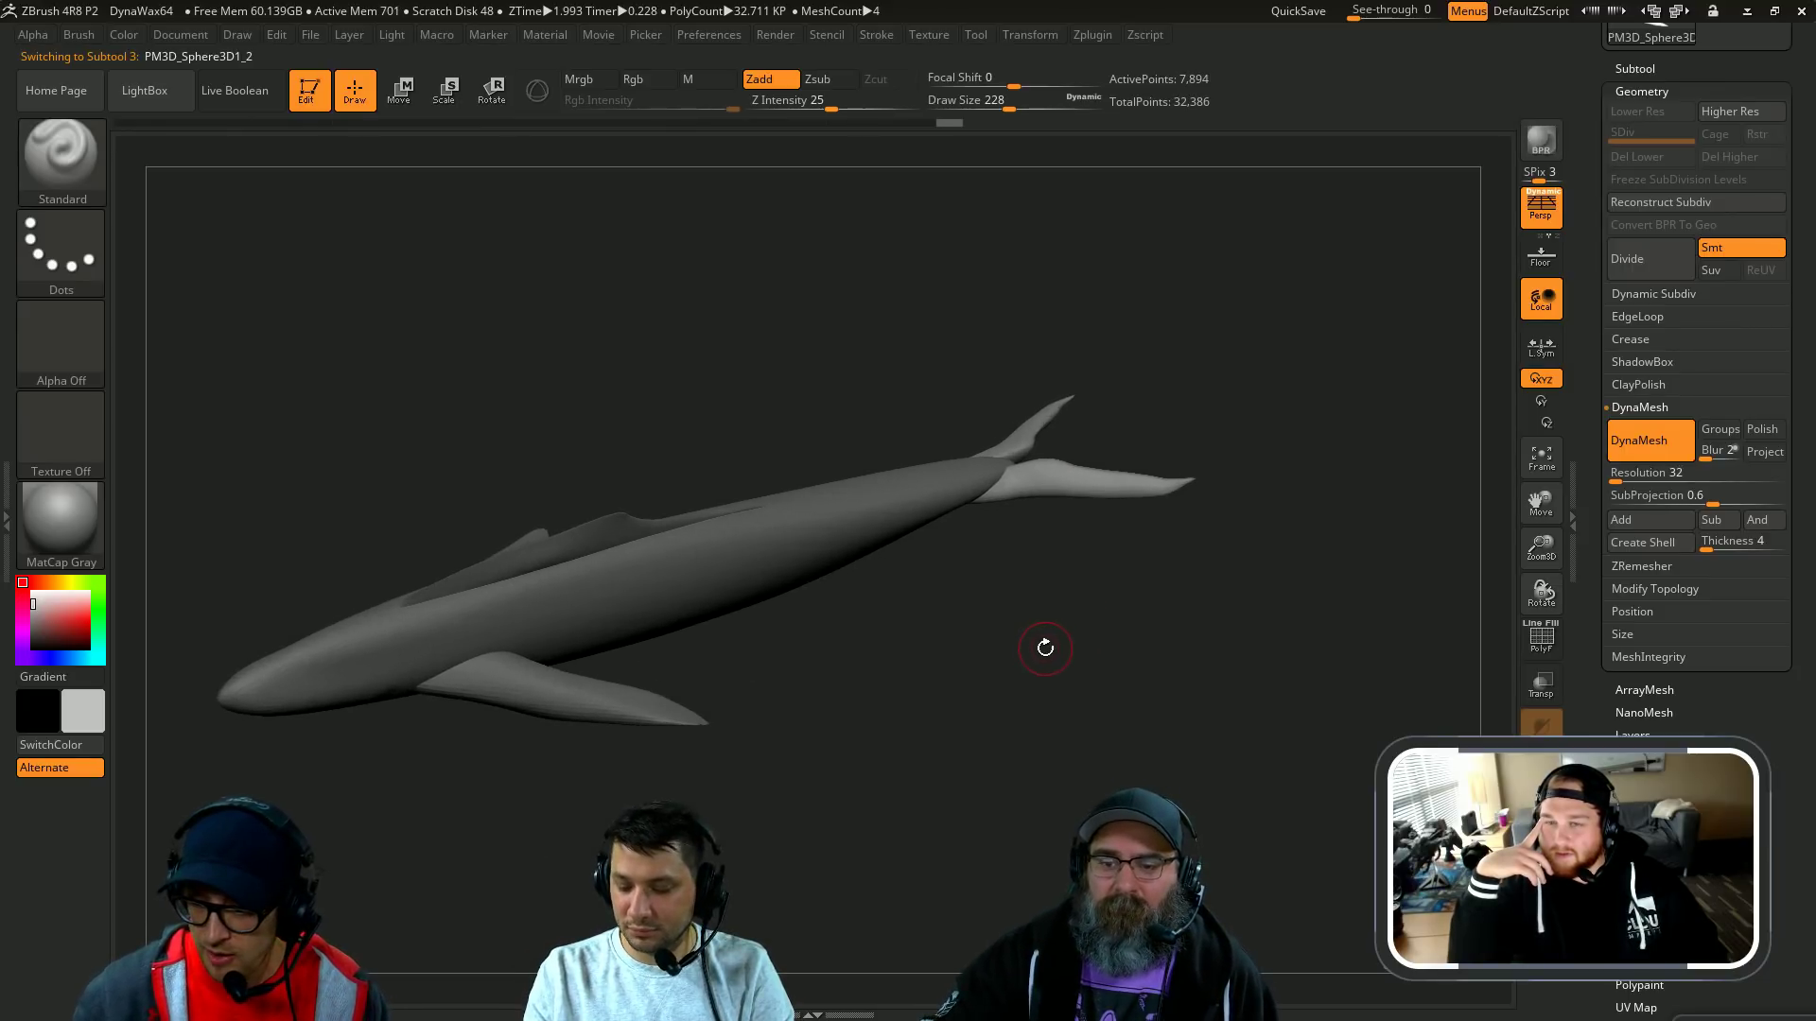
{"action": "left_click_drag", "start_coordinate": [980, 578], "coordinate": [567, 577]}
{"action": "scroll", "coordinate": [1654, 414], "scroll_direction": "up", "scroll_amount": 1}
{"action": "left_click", "coordinate": [1005, 620], "text": "alt"}
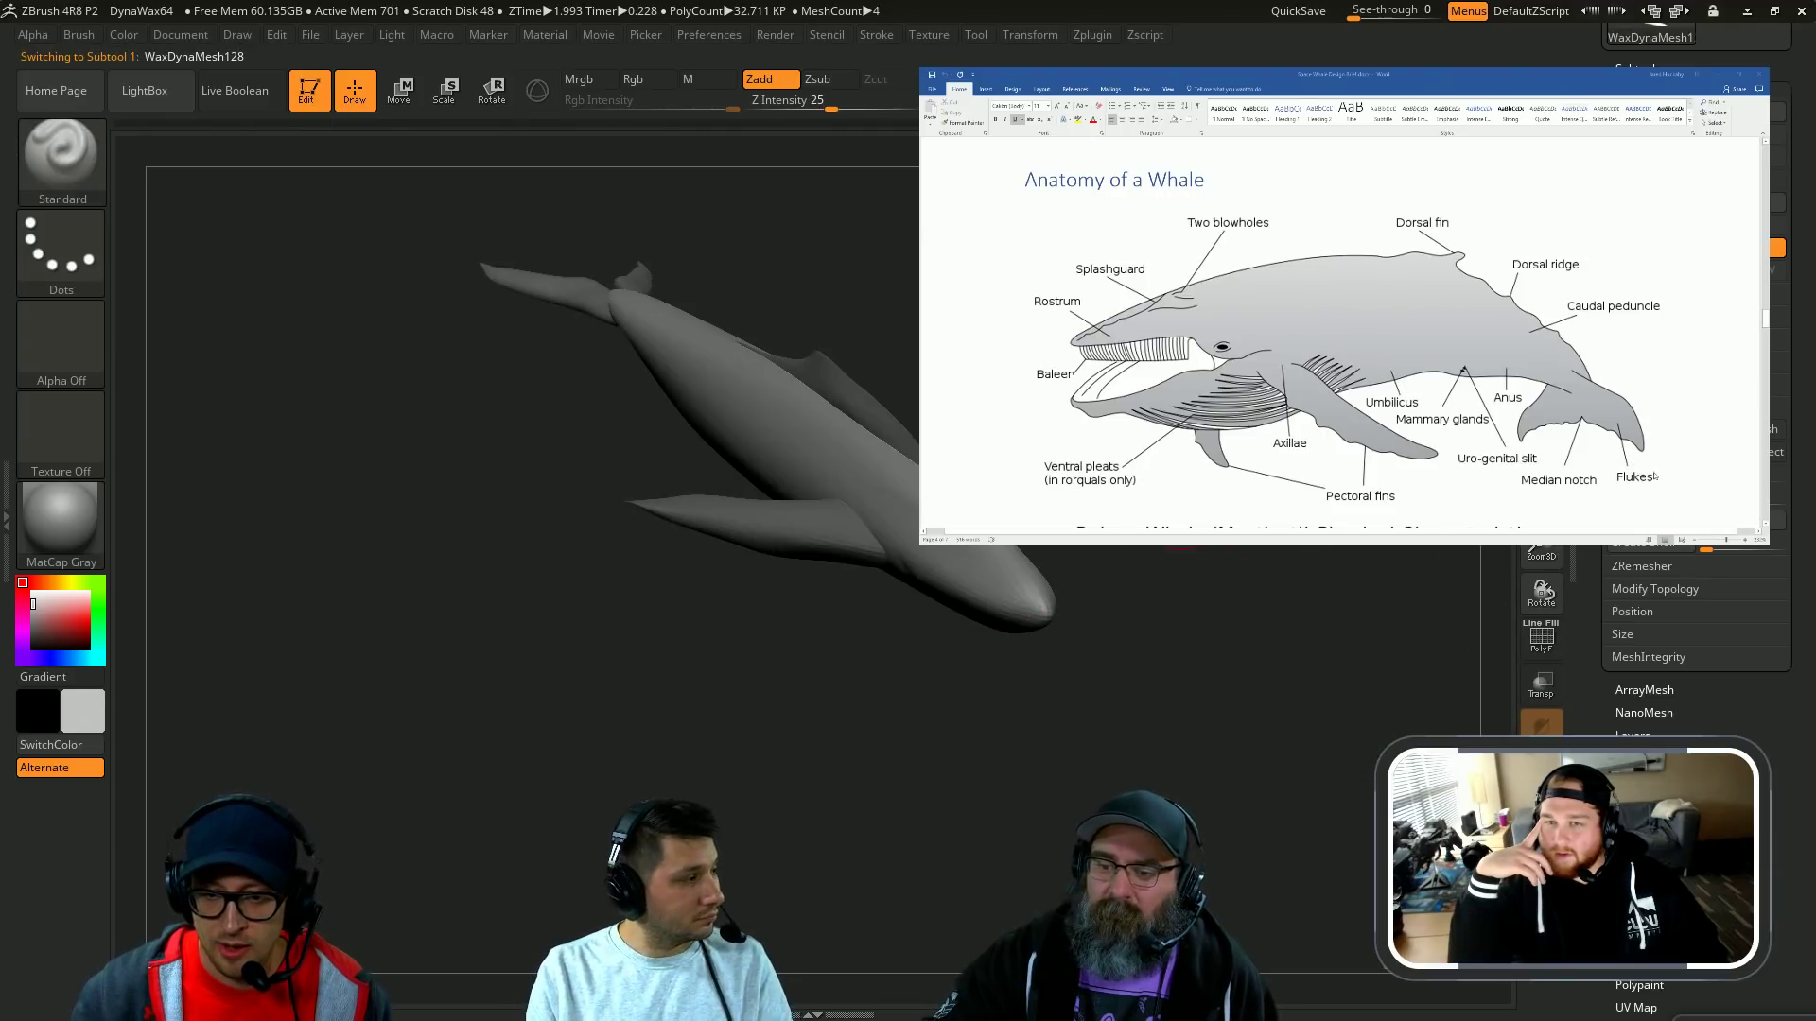
Step: Show the whale's subtool list and load the DemoSoldier.ZTL sample model from the tool library
{"action": "left_click_drag", "start_coordinate": [538, 416], "coordinate": [550, 487]}
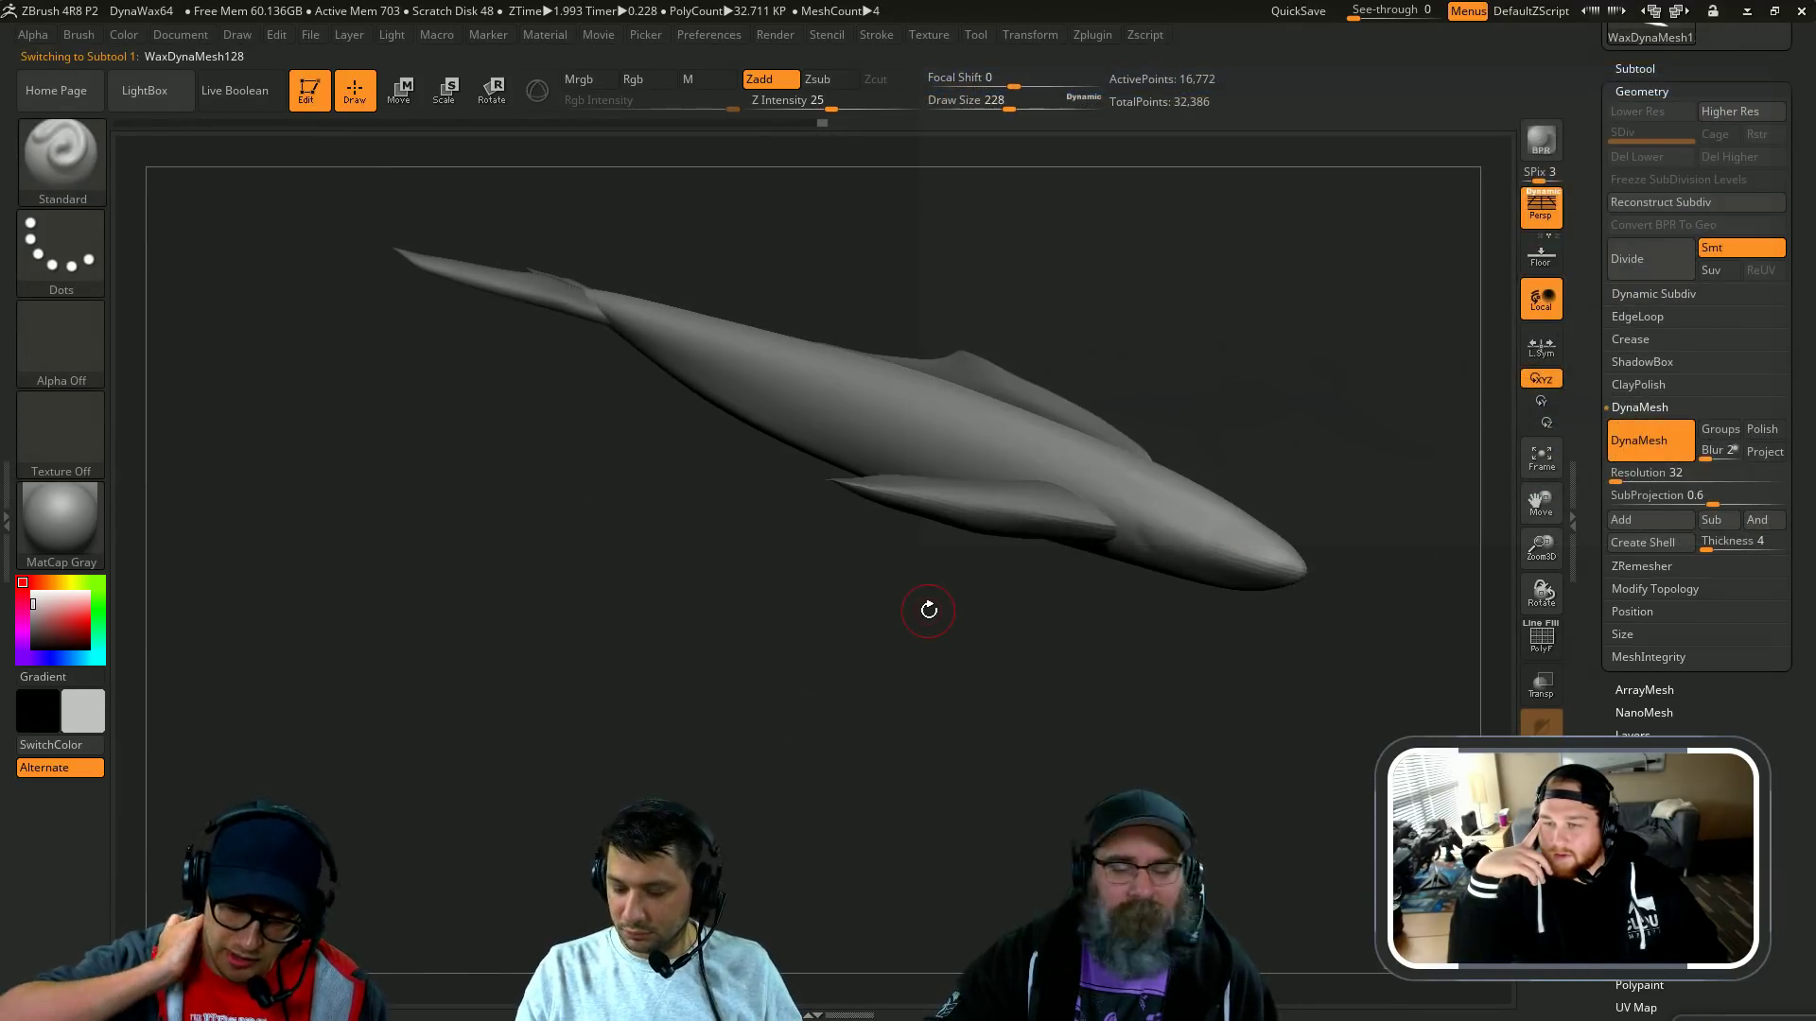
{"action": "left_click_drag", "start_coordinate": [1326, 443], "coordinate": [1277, 501], "text": "alt"}
{"action": "left_click_drag", "start_coordinate": [1597, 395], "coordinate": [1601, 751]}
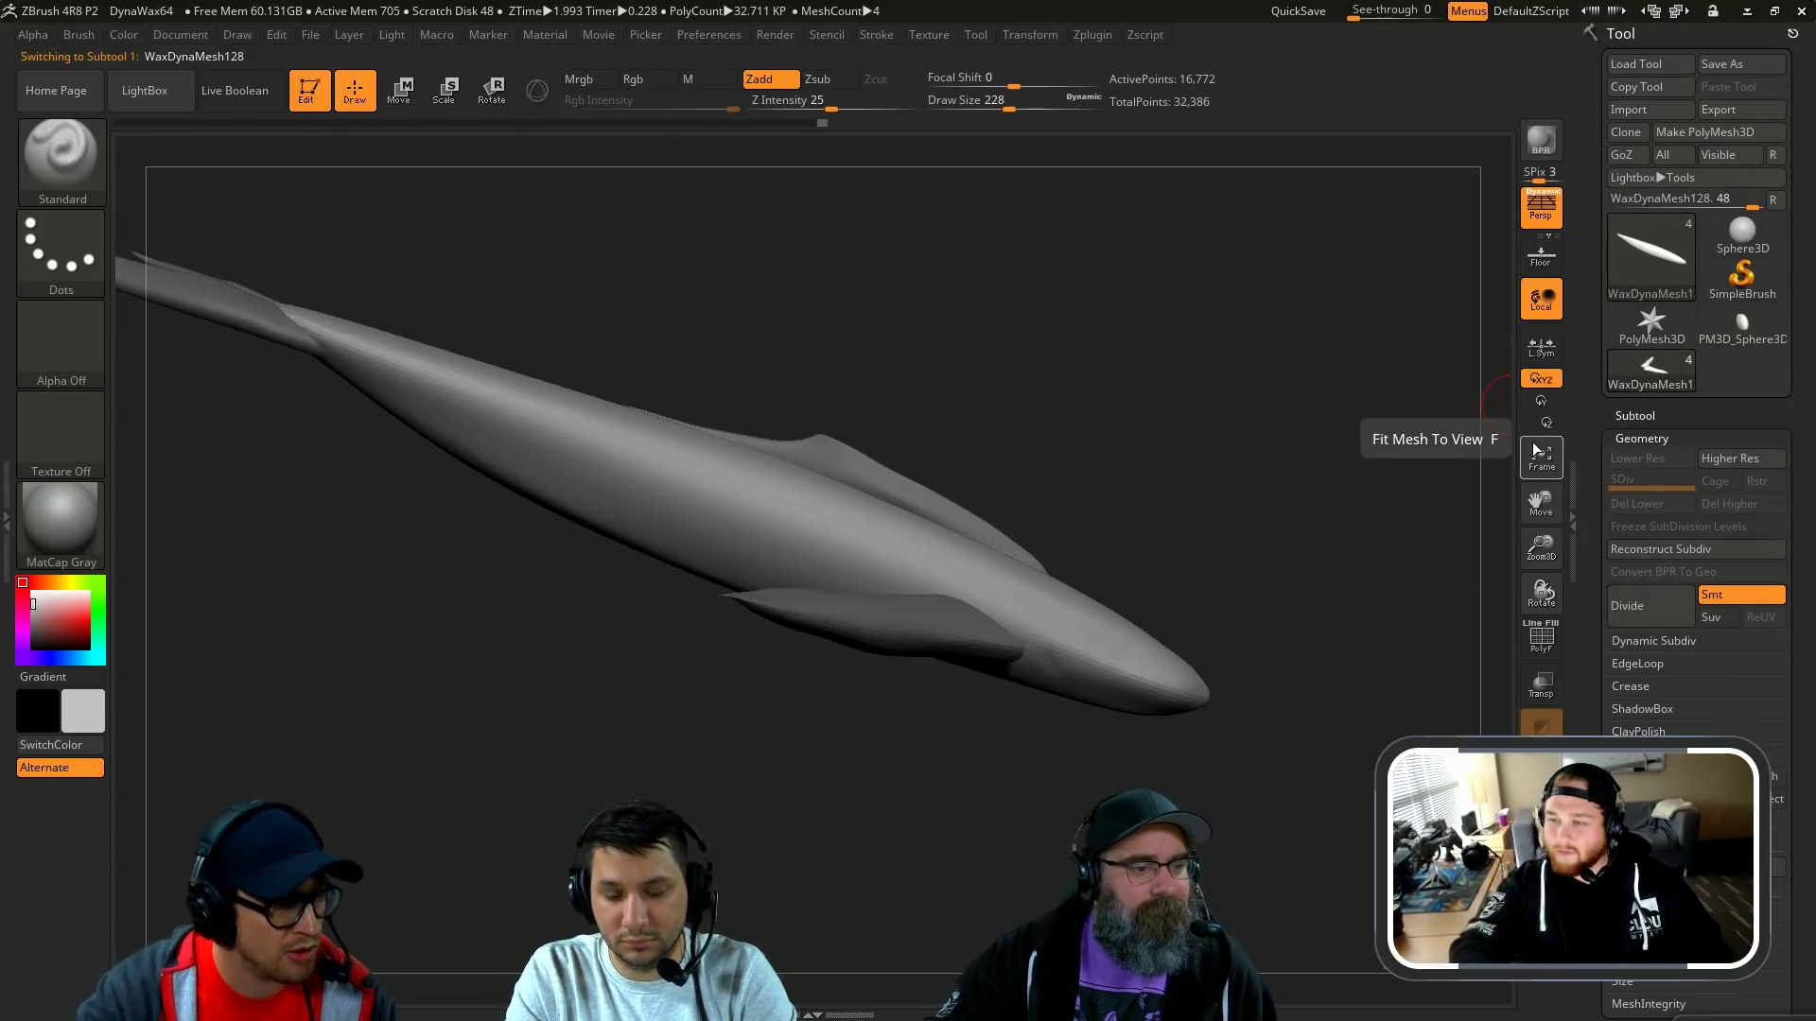
{"action": "left_click", "coordinate": [1634, 415]}
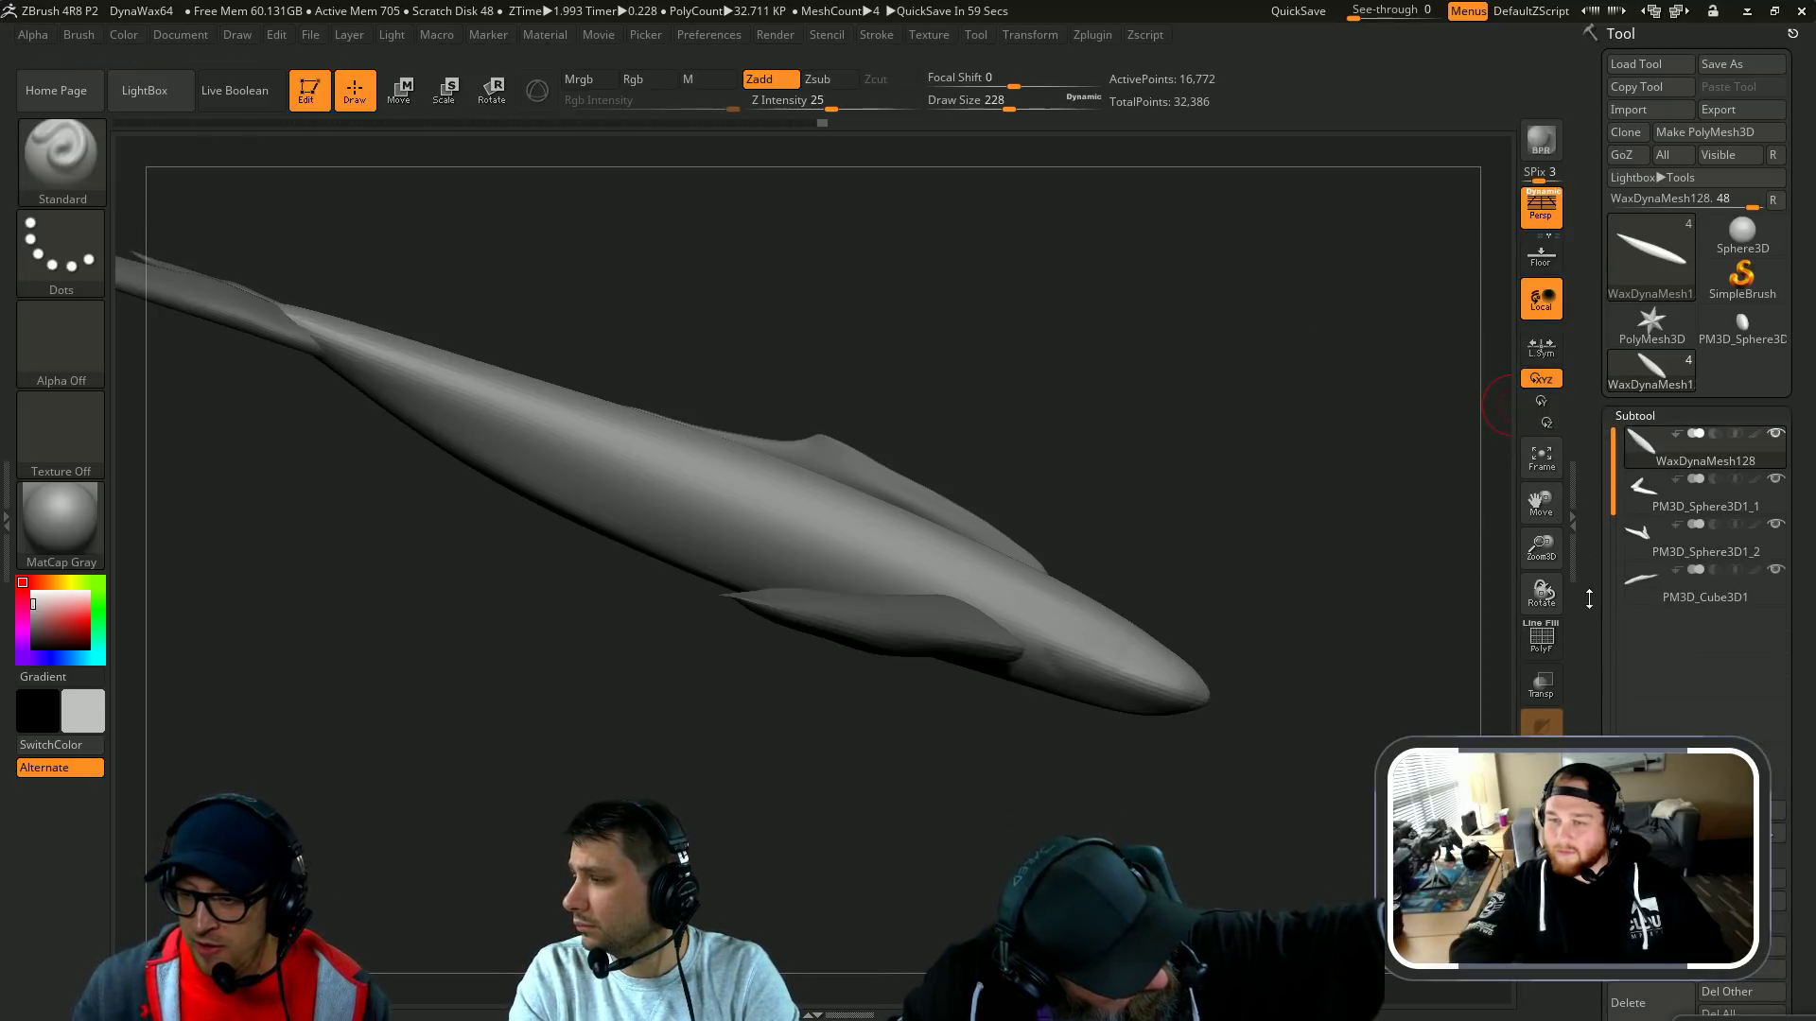
{"action": "left_click_drag", "start_coordinate": [1126, 381], "coordinate": [1094, 360]}
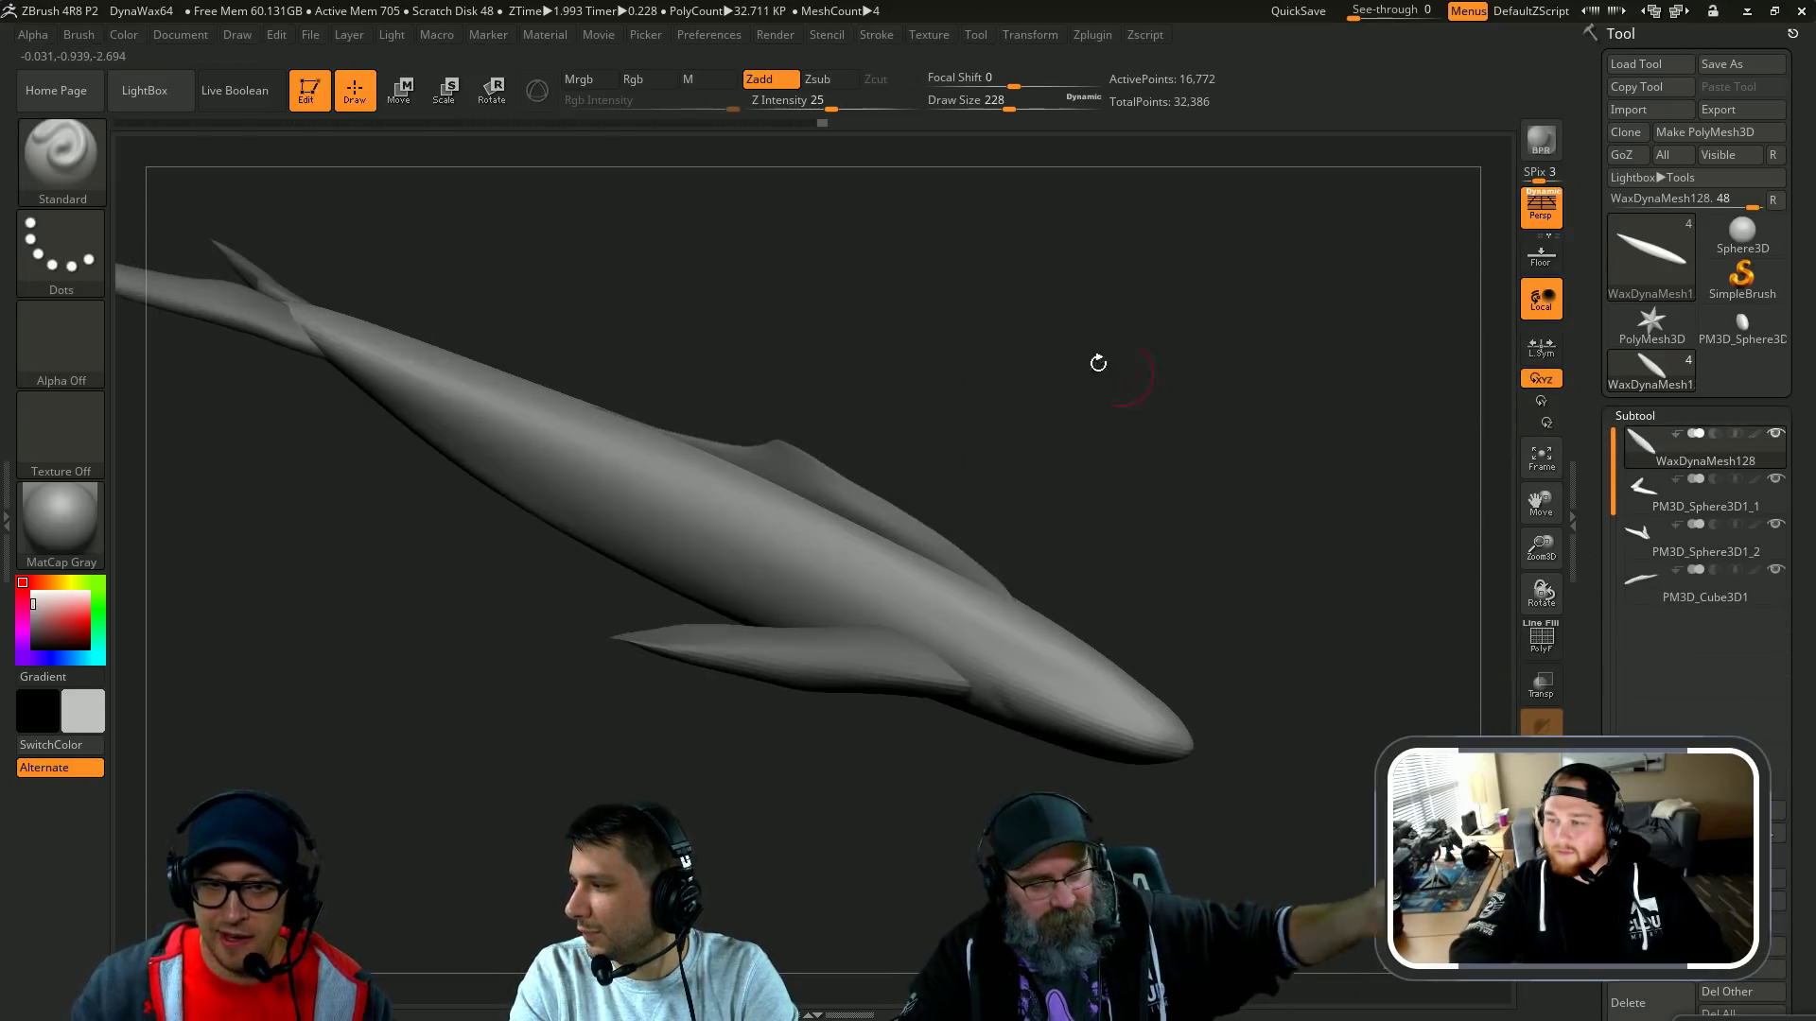
{"action": "key", "text": "comma"}
{"action": "left_click", "coordinate": [305, 148]}
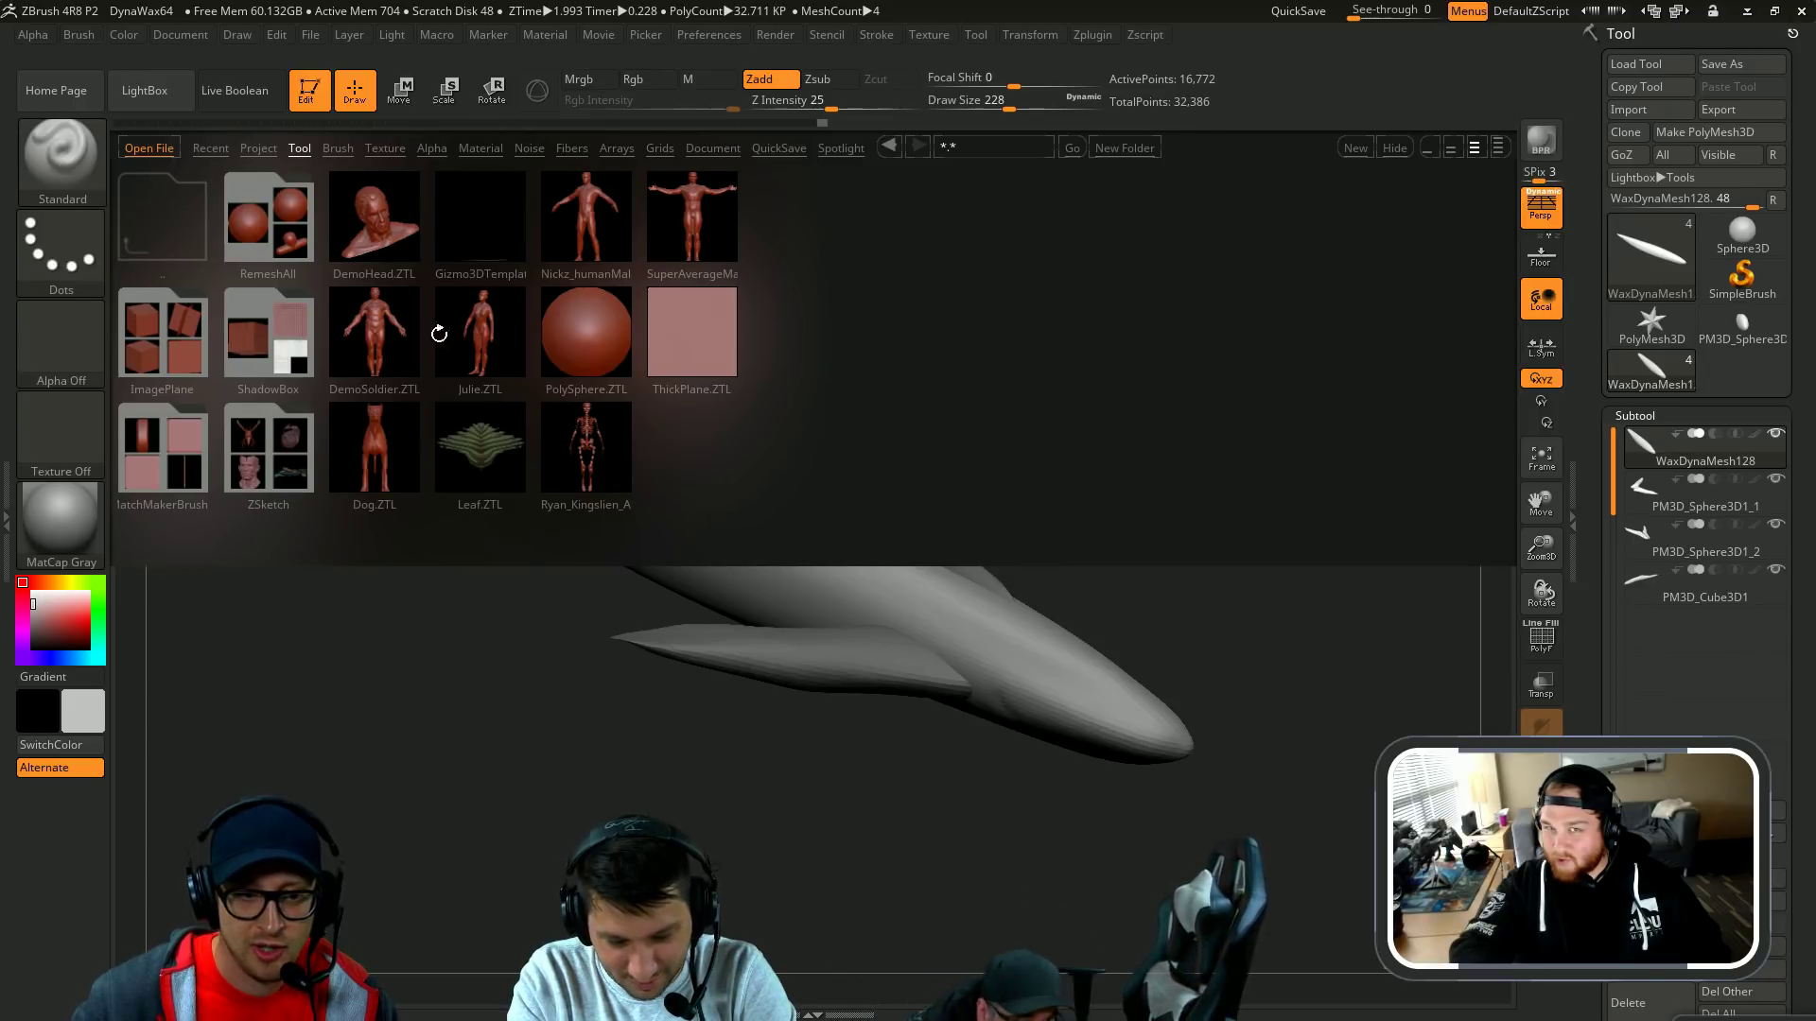
{"action": "double_click", "coordinate": [359, 322]}
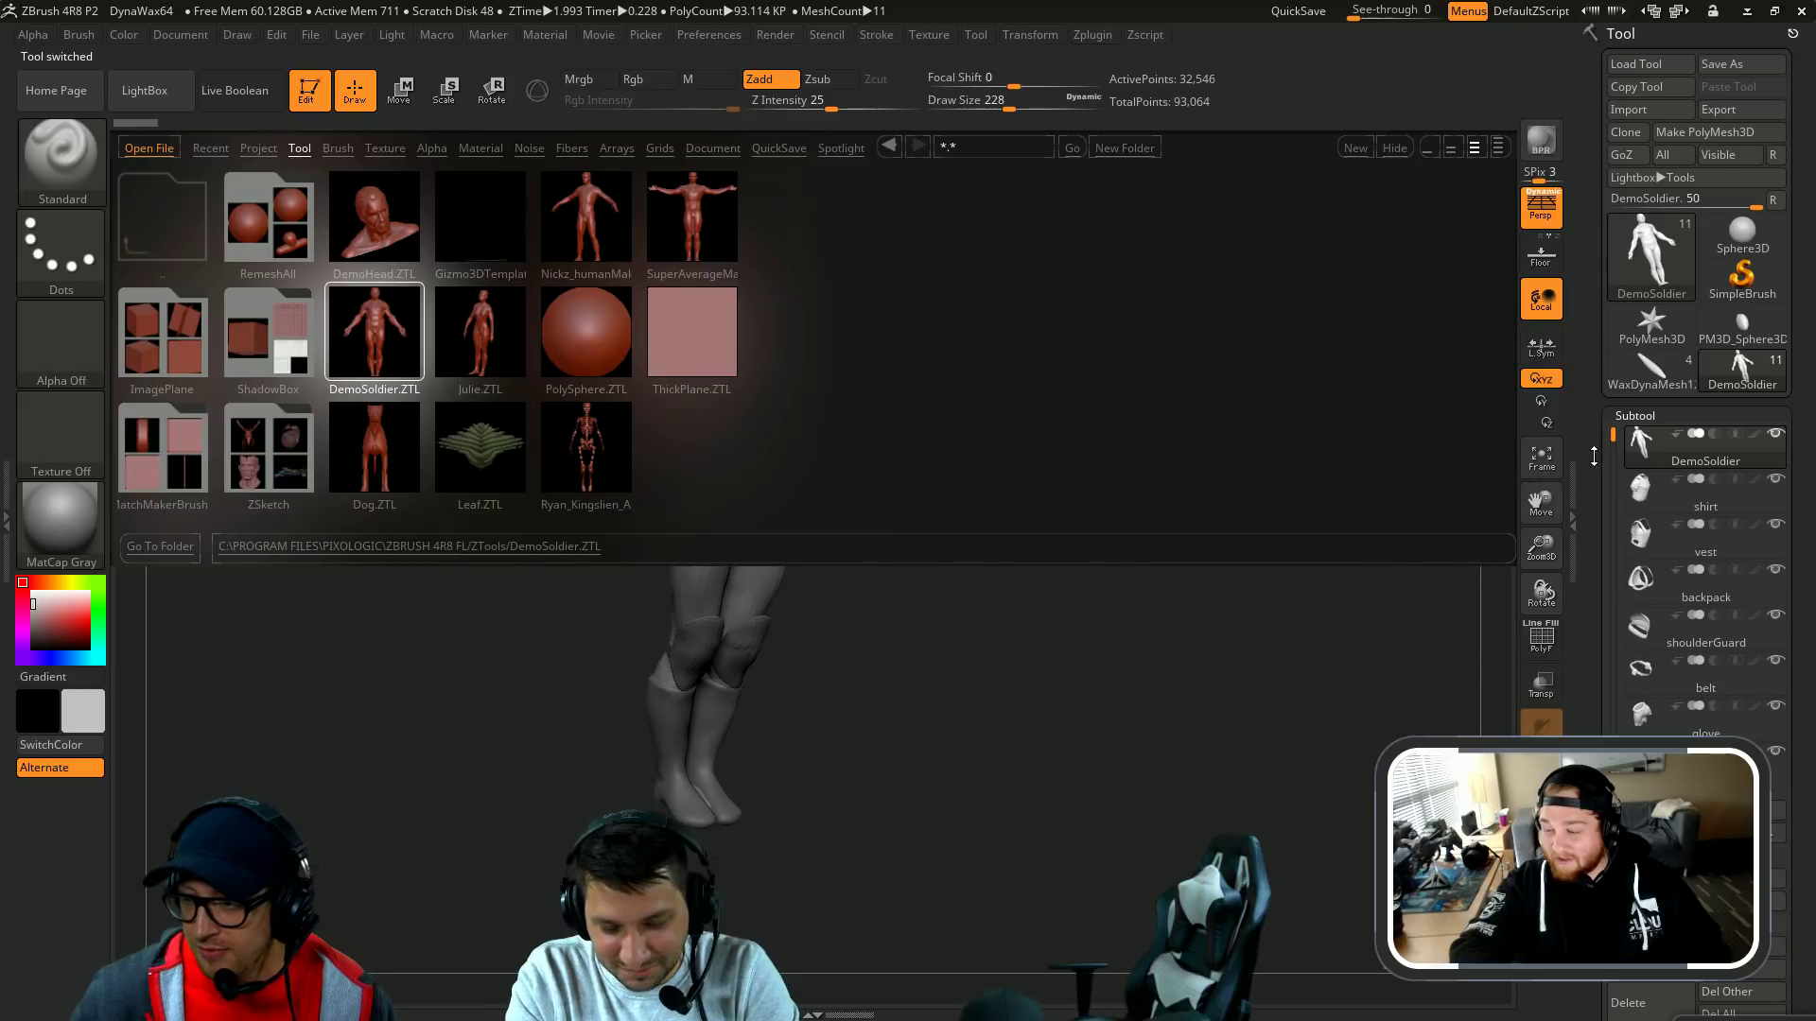
Step: Switch back to the whale tool and append DemoSoldier as a new subtool, making it the active one
{"action": "key", "text": "comma"}
{"action": "left_click_drag", "start_coordinate": [1610, 439], "coordinate": [1610, 435]}
{"action": "left_click_drag", "start_coordinate": [1296, 462], "coordinate": [1248, 456]}
{"action": "left_click", "coordinate": [1654, 365]}
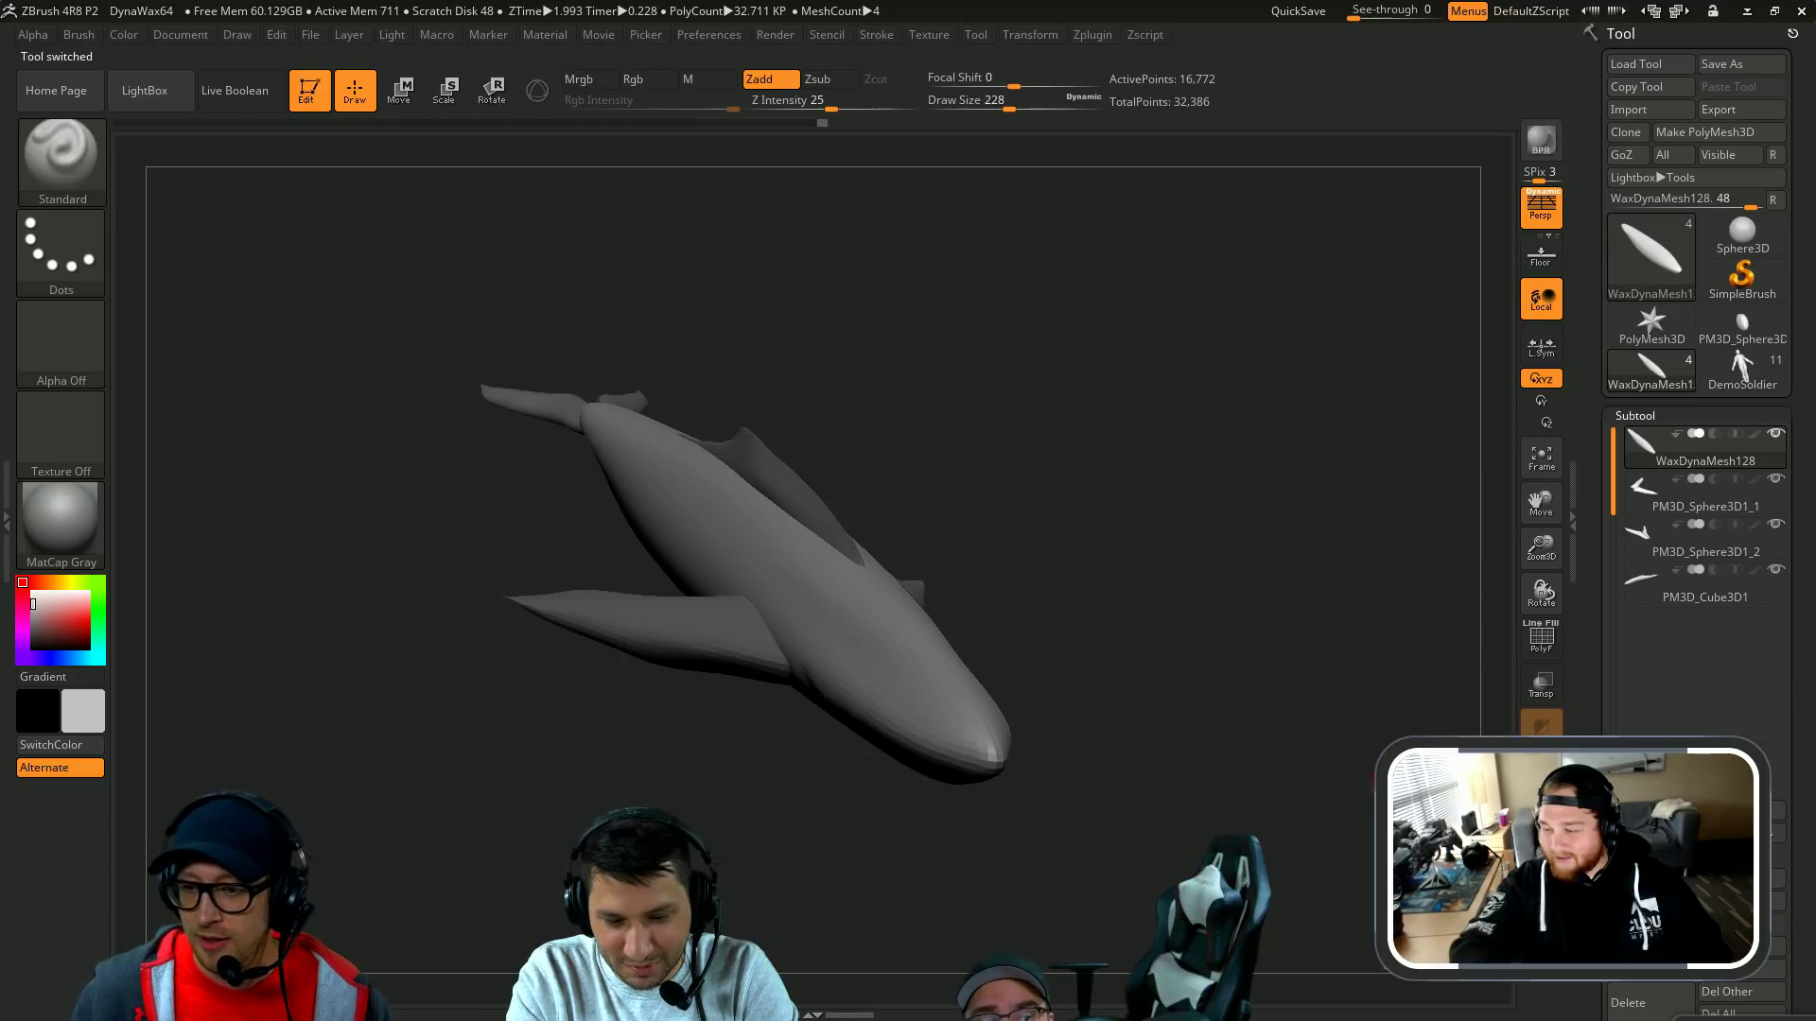
{"action": "left_click_drag", "start_coordinate": [1305, 444], "coordinate": [1297, 558]}
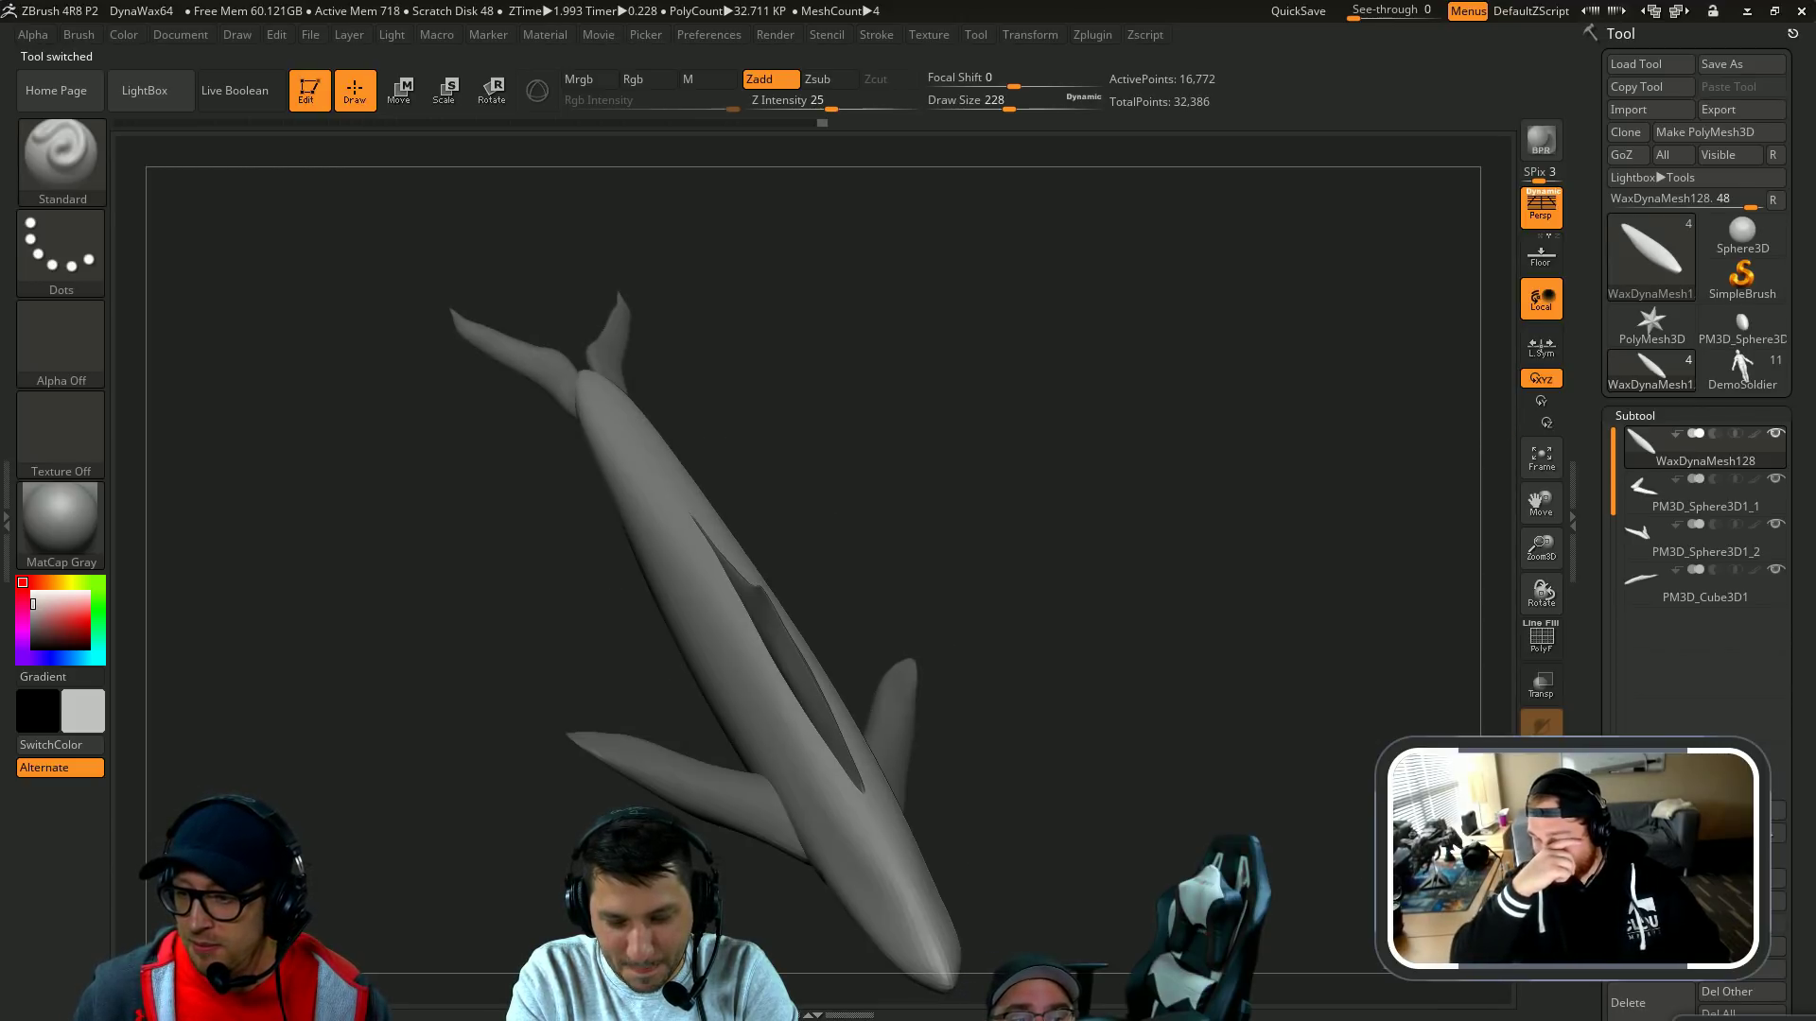
{"action": "left_click", "coordinate": [1741, 947]}
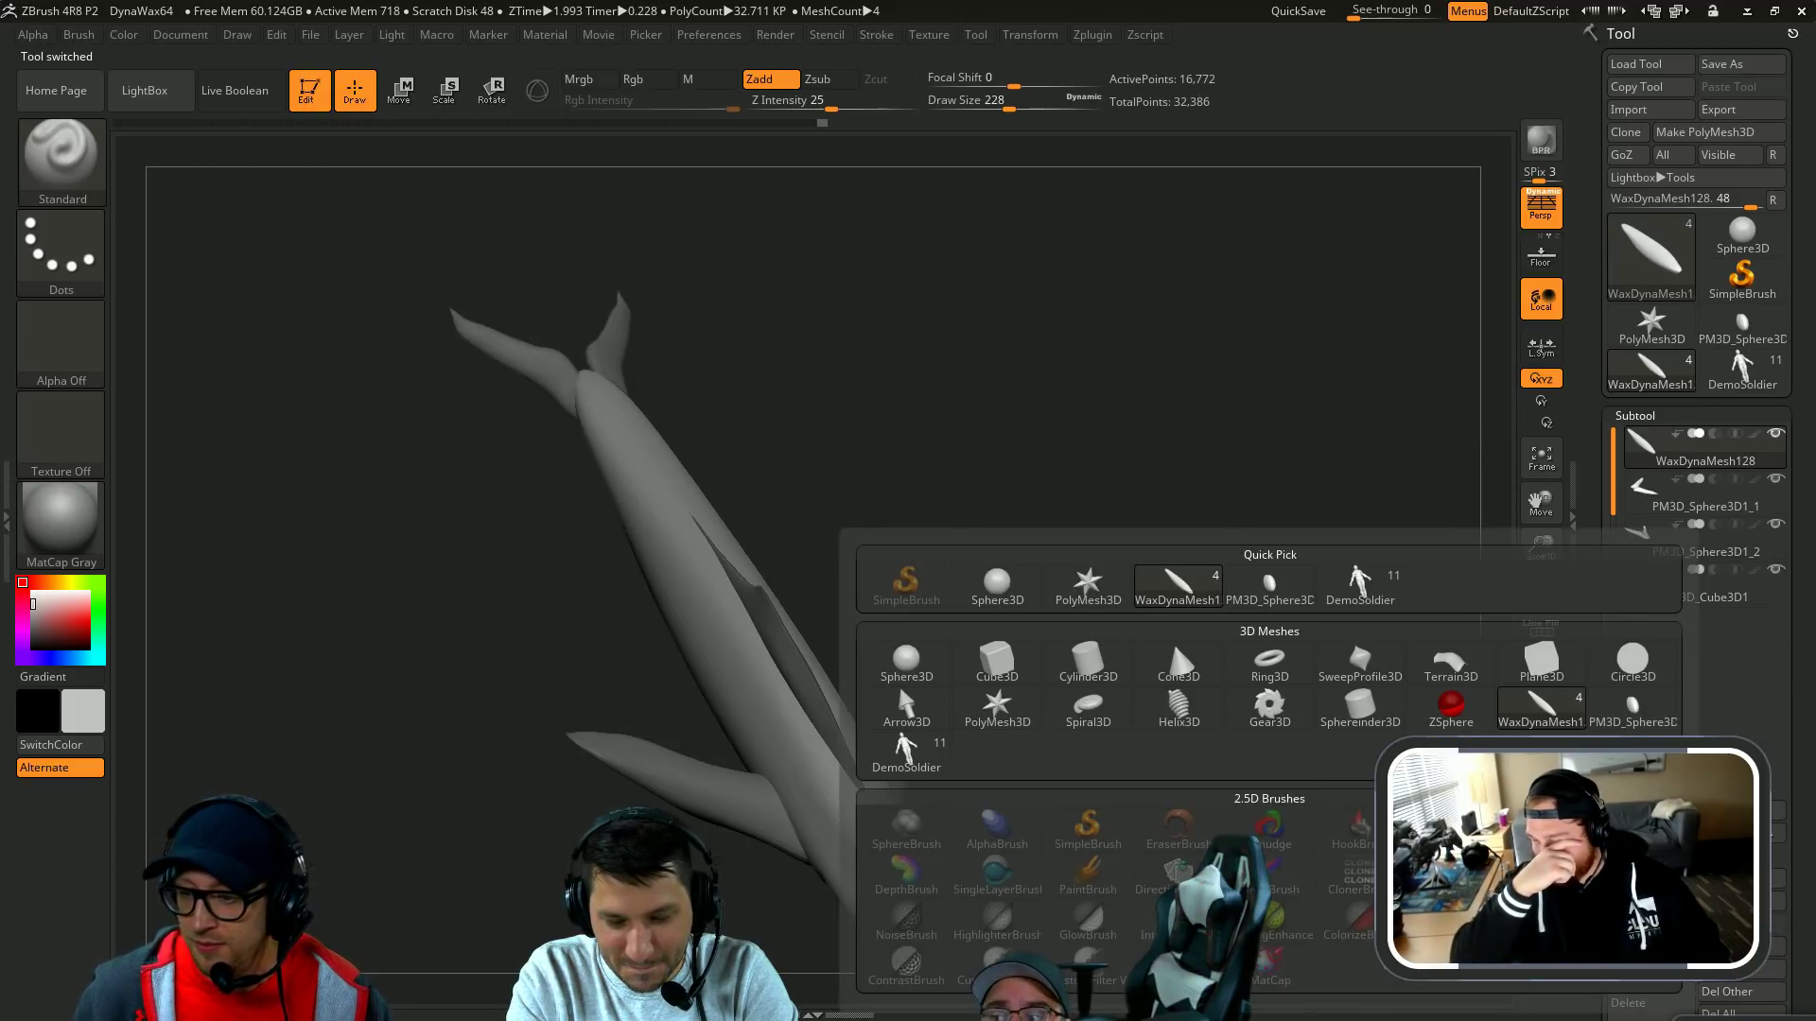
{"action": "left_click", "coordinate": [1354, 588]}
{"action": "mouse_move", "coordinate": [1126, 565]}
{"action": "left_mouse_down"}
{"action": "mouse_move", "coordinate": [993, 582]}
{"action": "mouse_move", "coordinate": [998, 425]}
{"action": "left_mouse_up"}
{"action": "left_click", "coordinate": [868, 549], "text": "alt"}
{"action": "key", "text": "e"}
{"action": "left_click_drag", "start_coordinate": [839, 628], "coordinate": [1245, 429]}
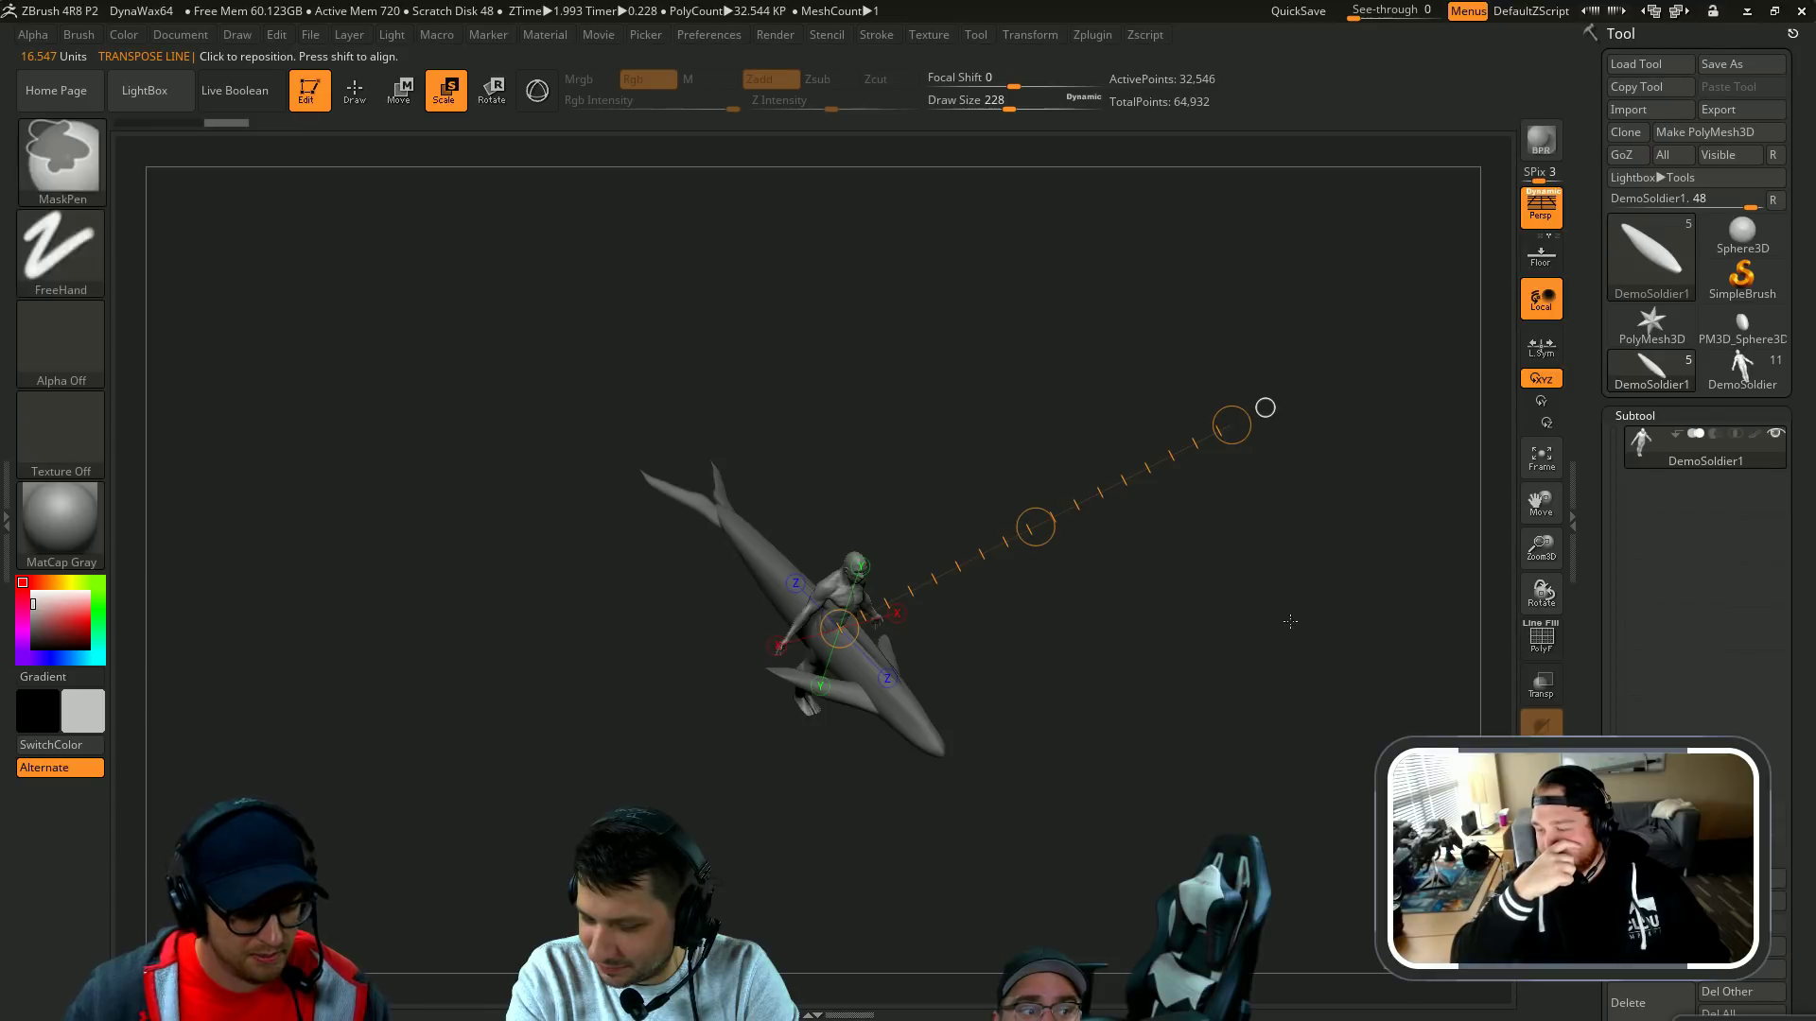
{"action": "key", "text": "r"}
{"action": "left_click_drag", "start_coordinate": [1035, 527], "coordinate": [791, 666]}
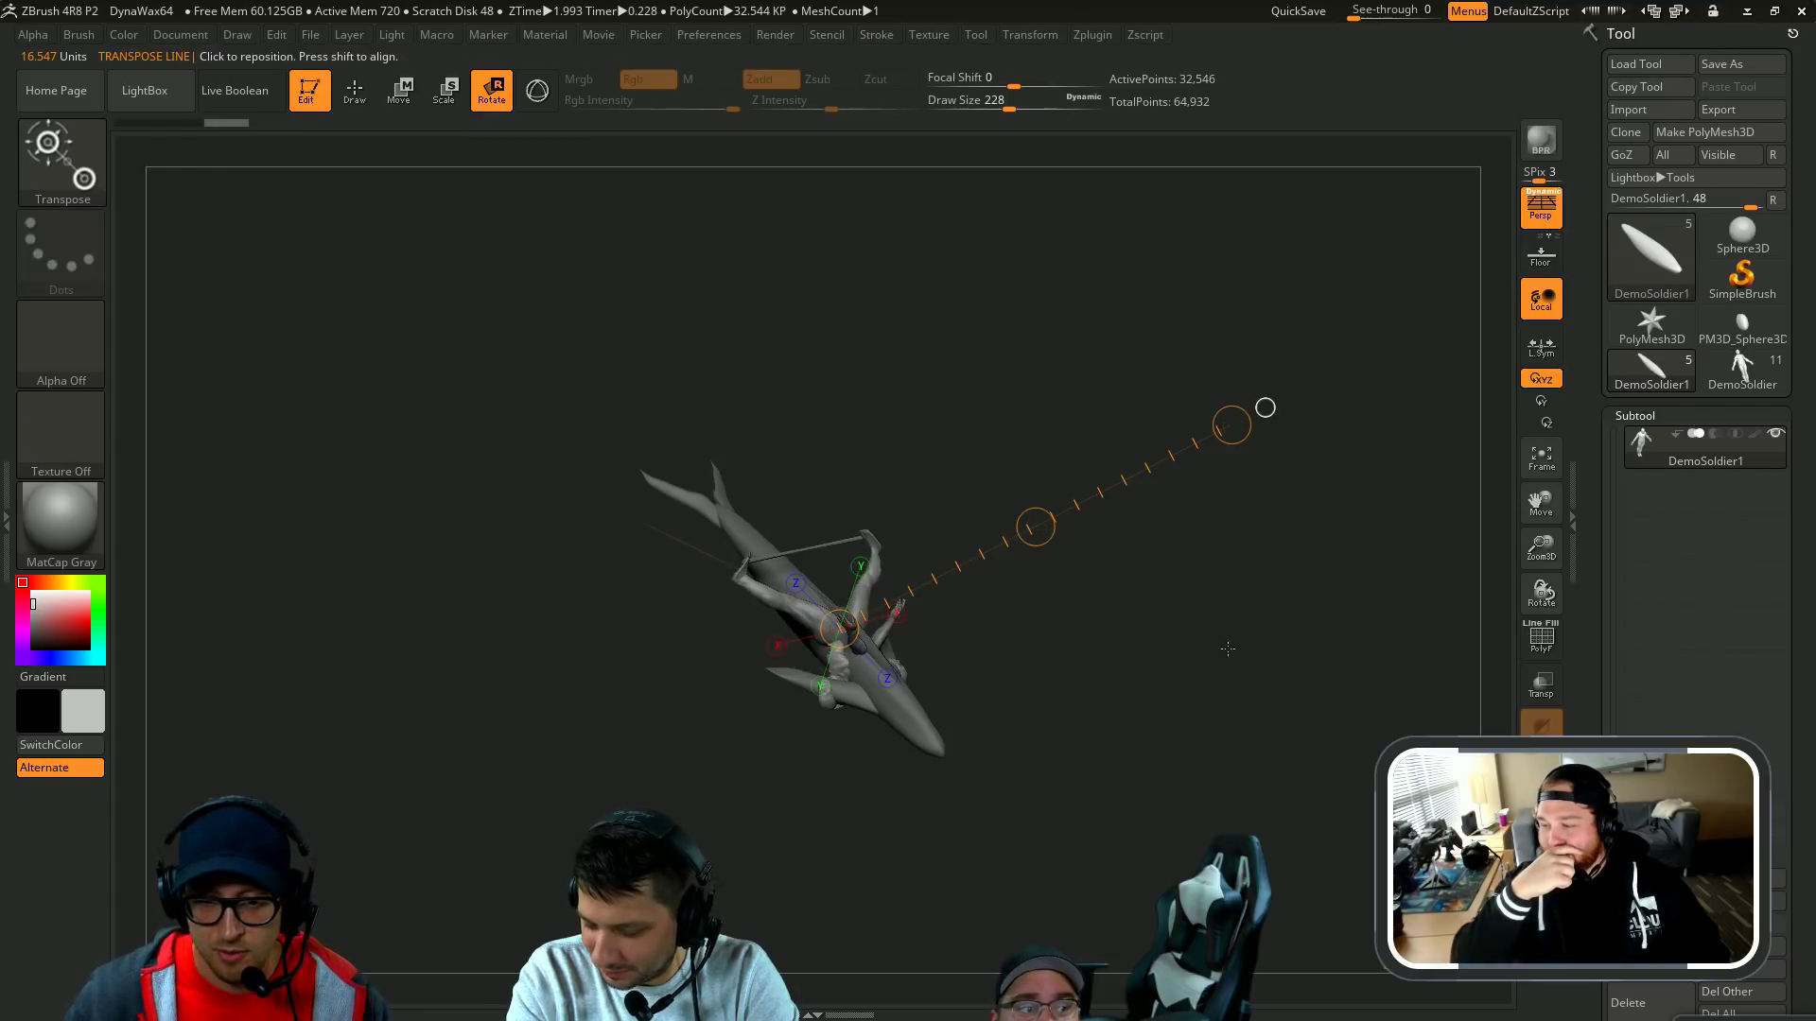
{"action": "left_click_drag", "start_coordinate": [1228, 649], "coordinate": [1302, 789]}
{"action": "key", "text": "ctrl+z"}
Step: Scale the soldier down around its chest, repeating the reduction until it is tiny compared with the whale
{"action": "key", "text": "e"}
{"action": "left_click_drag", "start_coordinate": [1388, 505], "coordinate": [1155, 571], "text": "alt"}
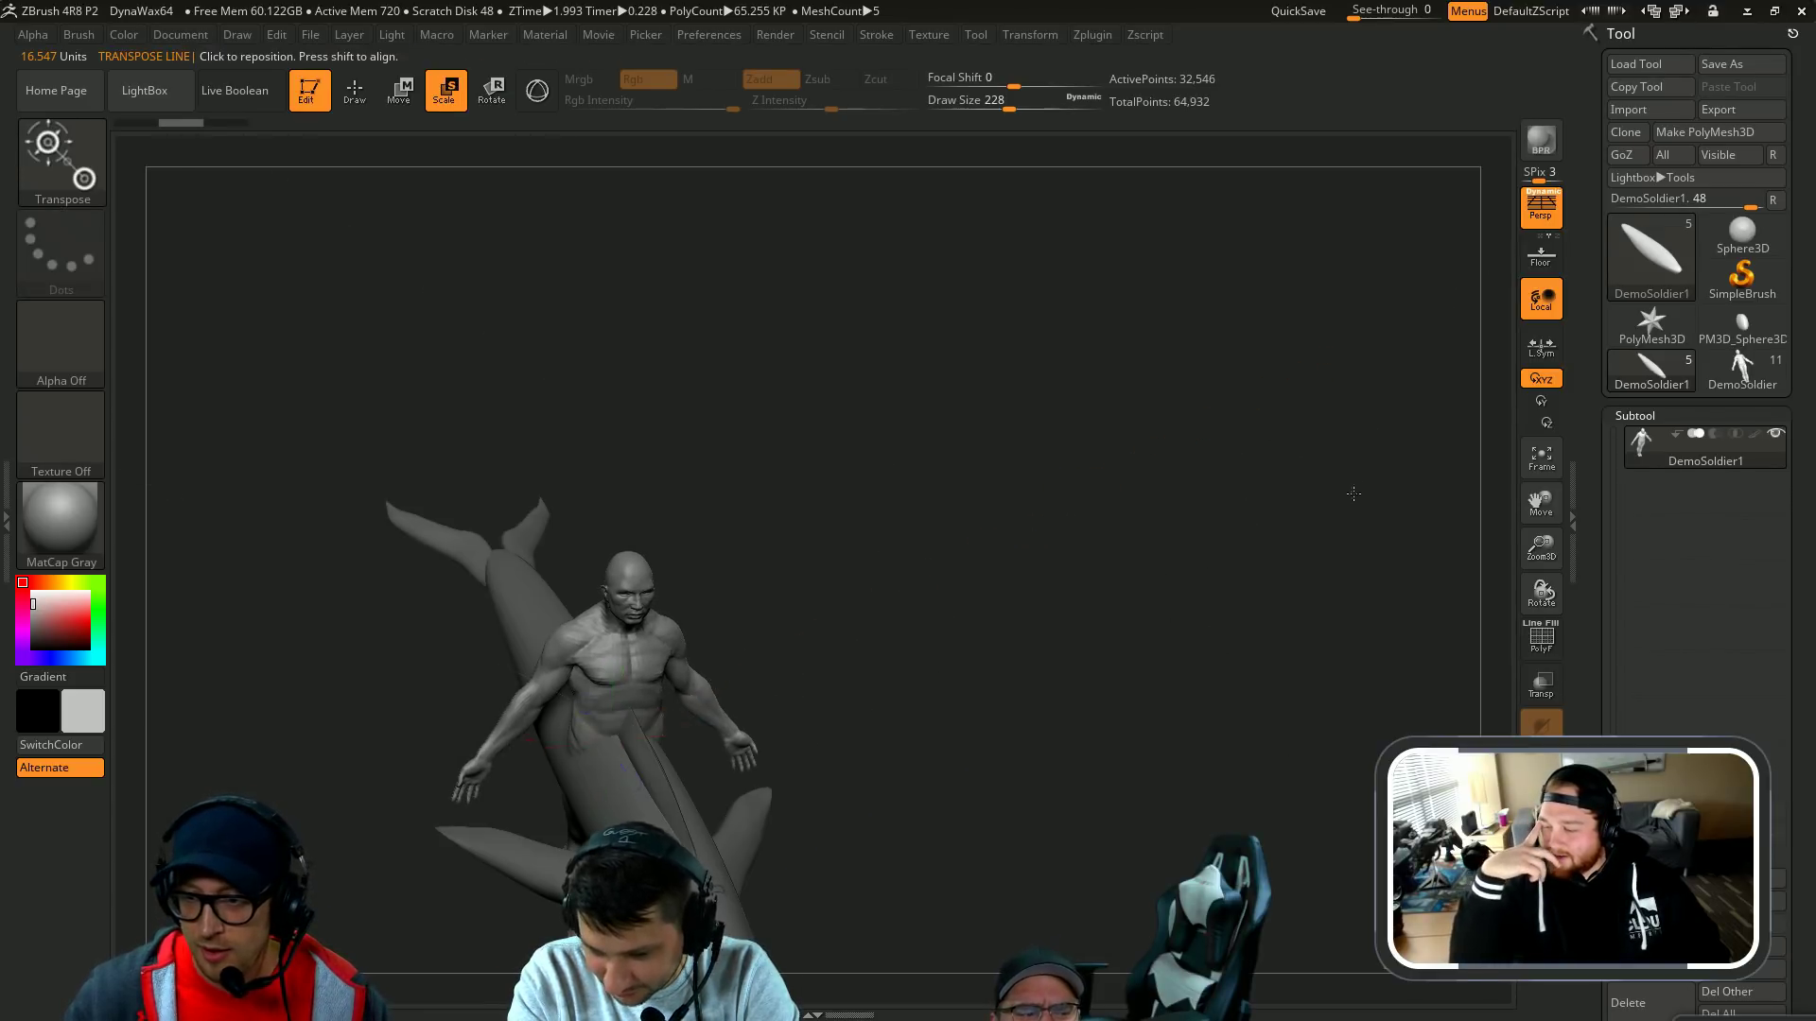
{"action": "left_click_drag", "start_coordinate": [1353, 494], "coordinate": [679, 626], "text": "alt"}
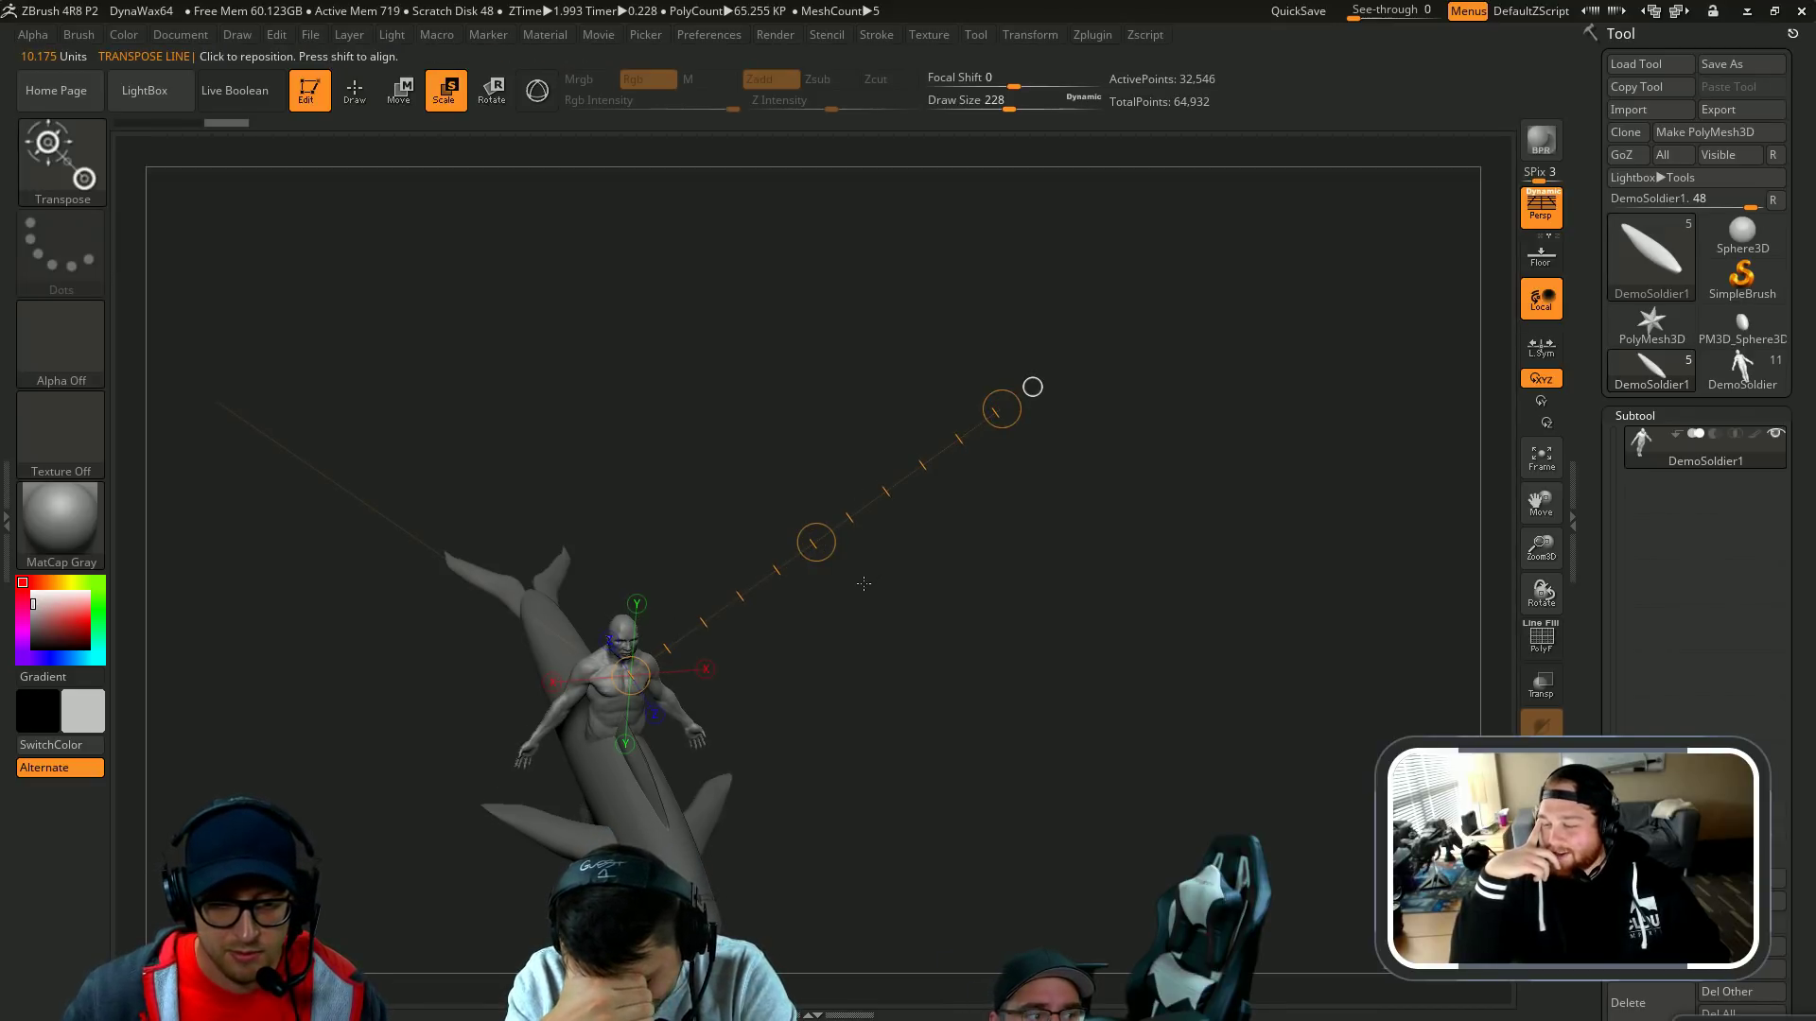
{"action": "key", "text": "ctrl+shift+z"}
{"action": "key", "text": "1"}
{"action": "key", "text": "1"}
{"action": "key", "text": "1"}
{"action": "key", "text": "1"}
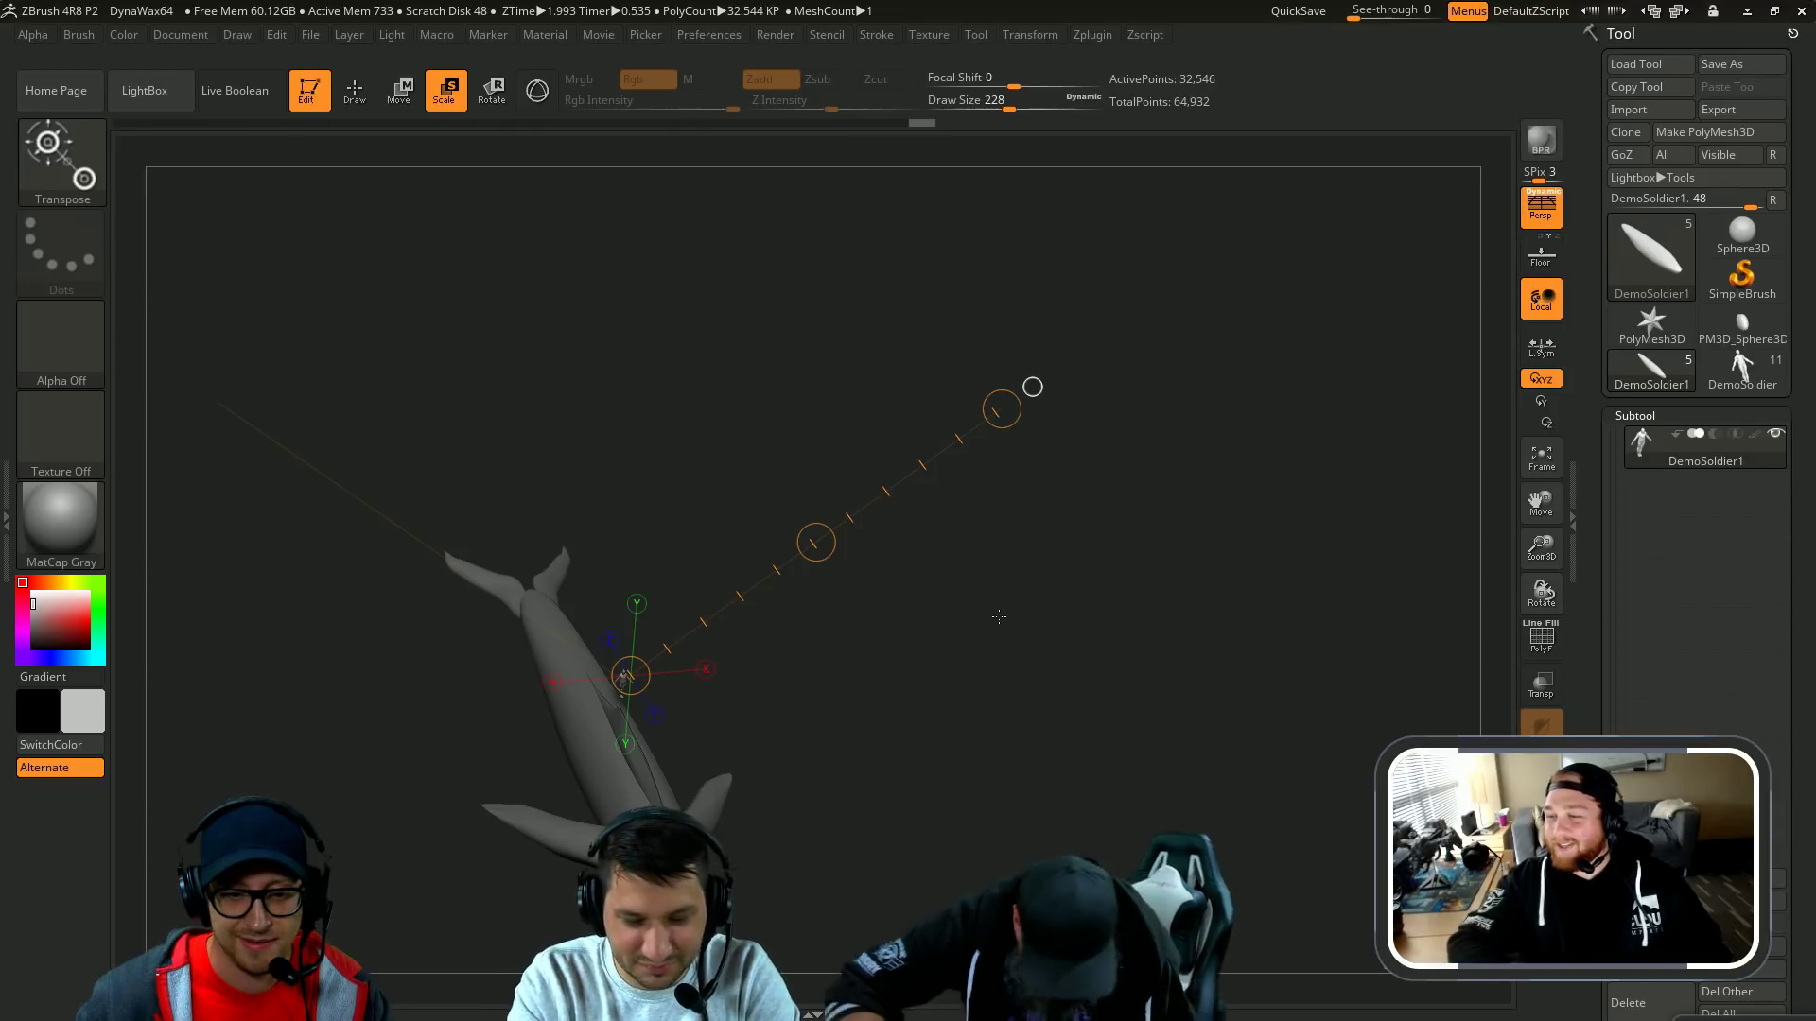
Step: Move the soldier with the transpose line from above the dorsal fin to just in front of the whale's snout
{"action": "left_click_drag", "start_coordinate": [1030, 654], "coordinate": [1031, 567]}
{"action": "key", "text": "w"}
{"action": "left_click_drag", "start_coordinate": [626, 542], "coordinate": [895, 535]}
{"action": "left_click_drag", "start_coordinate": [757, 535], "coordinate": [1038, 567]}
{"action": "left_click_drag", "start_coordinate": [1121, 493], "coordinate": [871, 381], "text": "alt"}
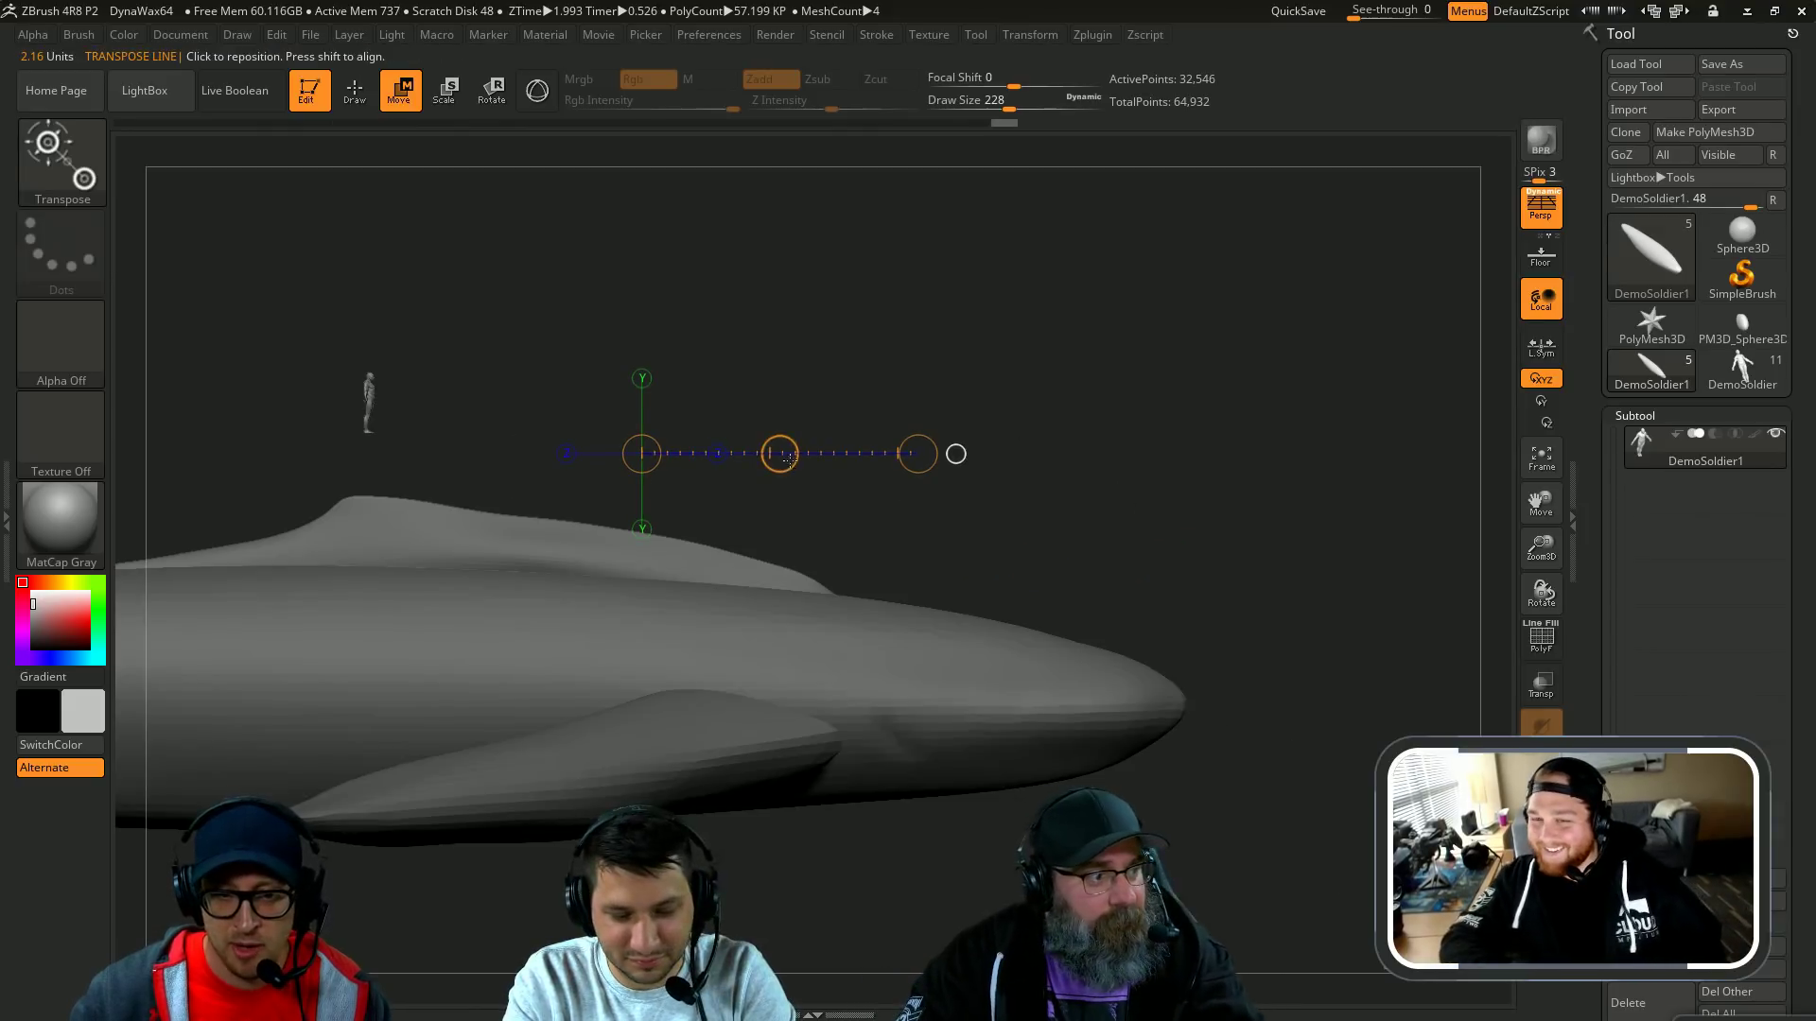
{"action": "left_click_drag", "start_coordinate": [781, 456], "coordinate": [1270, 578]}
{"action": "left_click_drag", "start_coordinate": [1519, 731], "coordinate": [1516, 732]}
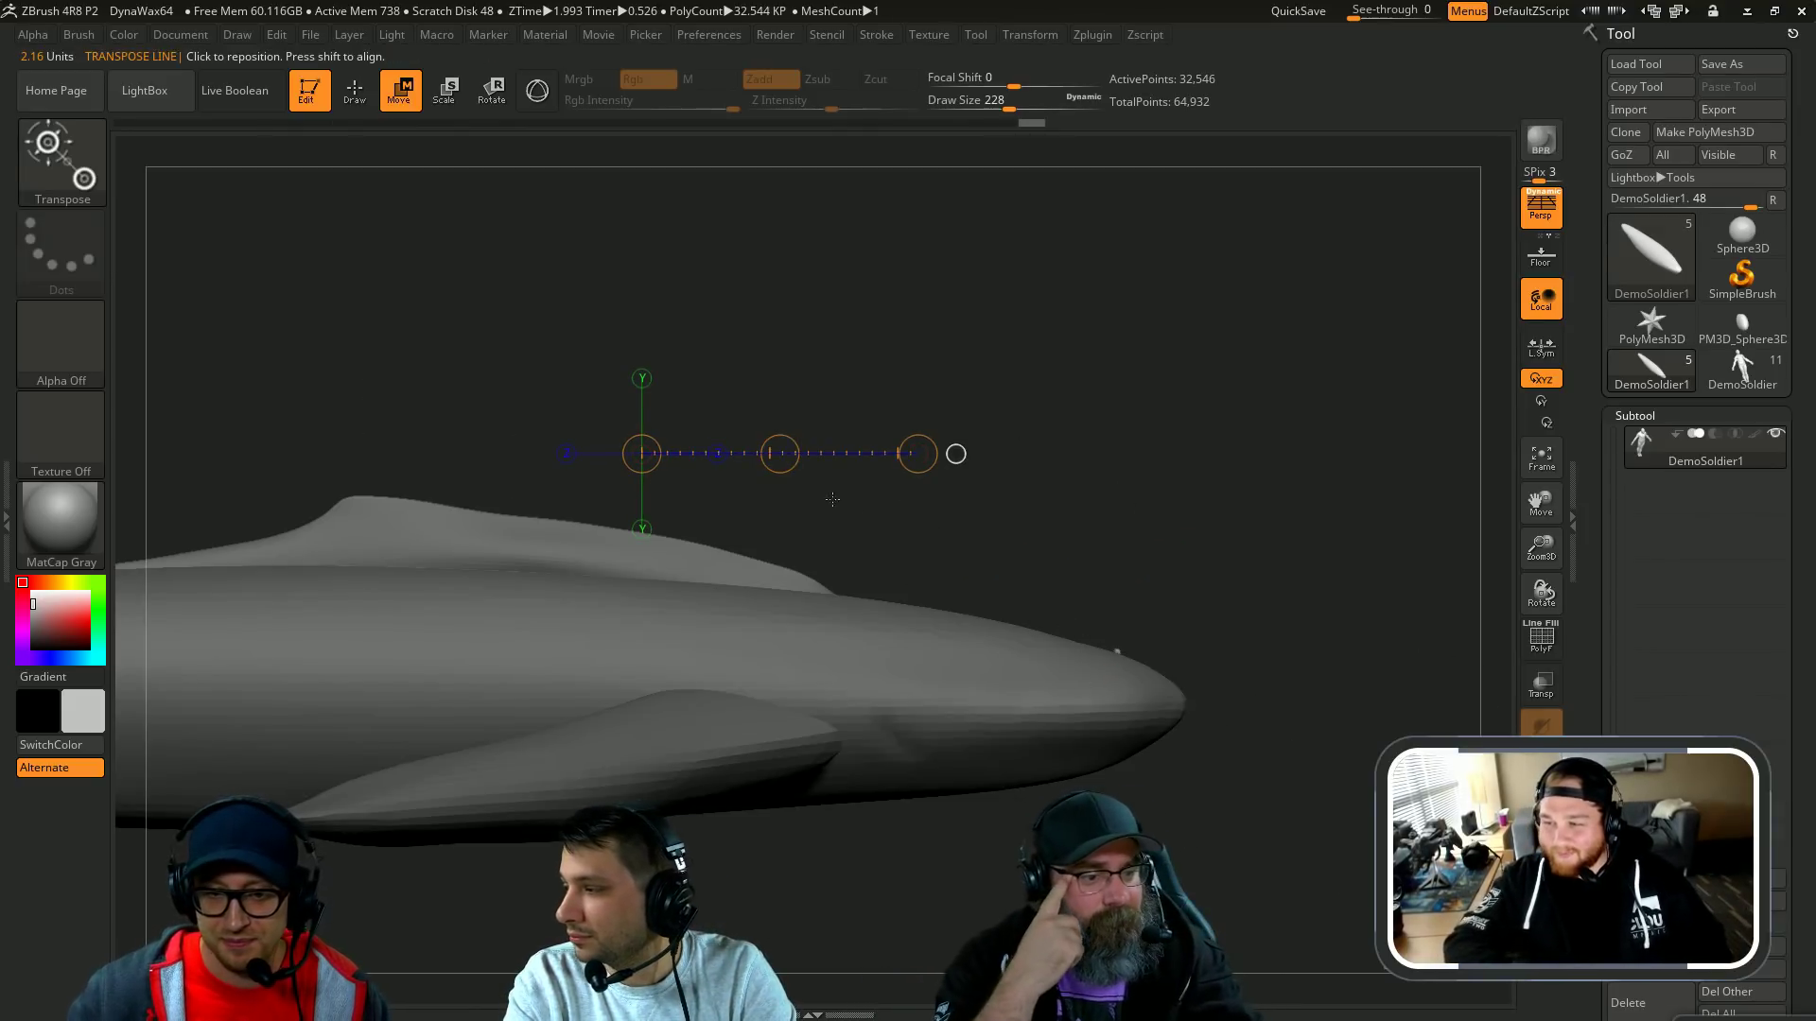
{"action": "left_click", "coordinate": [781, 461]}
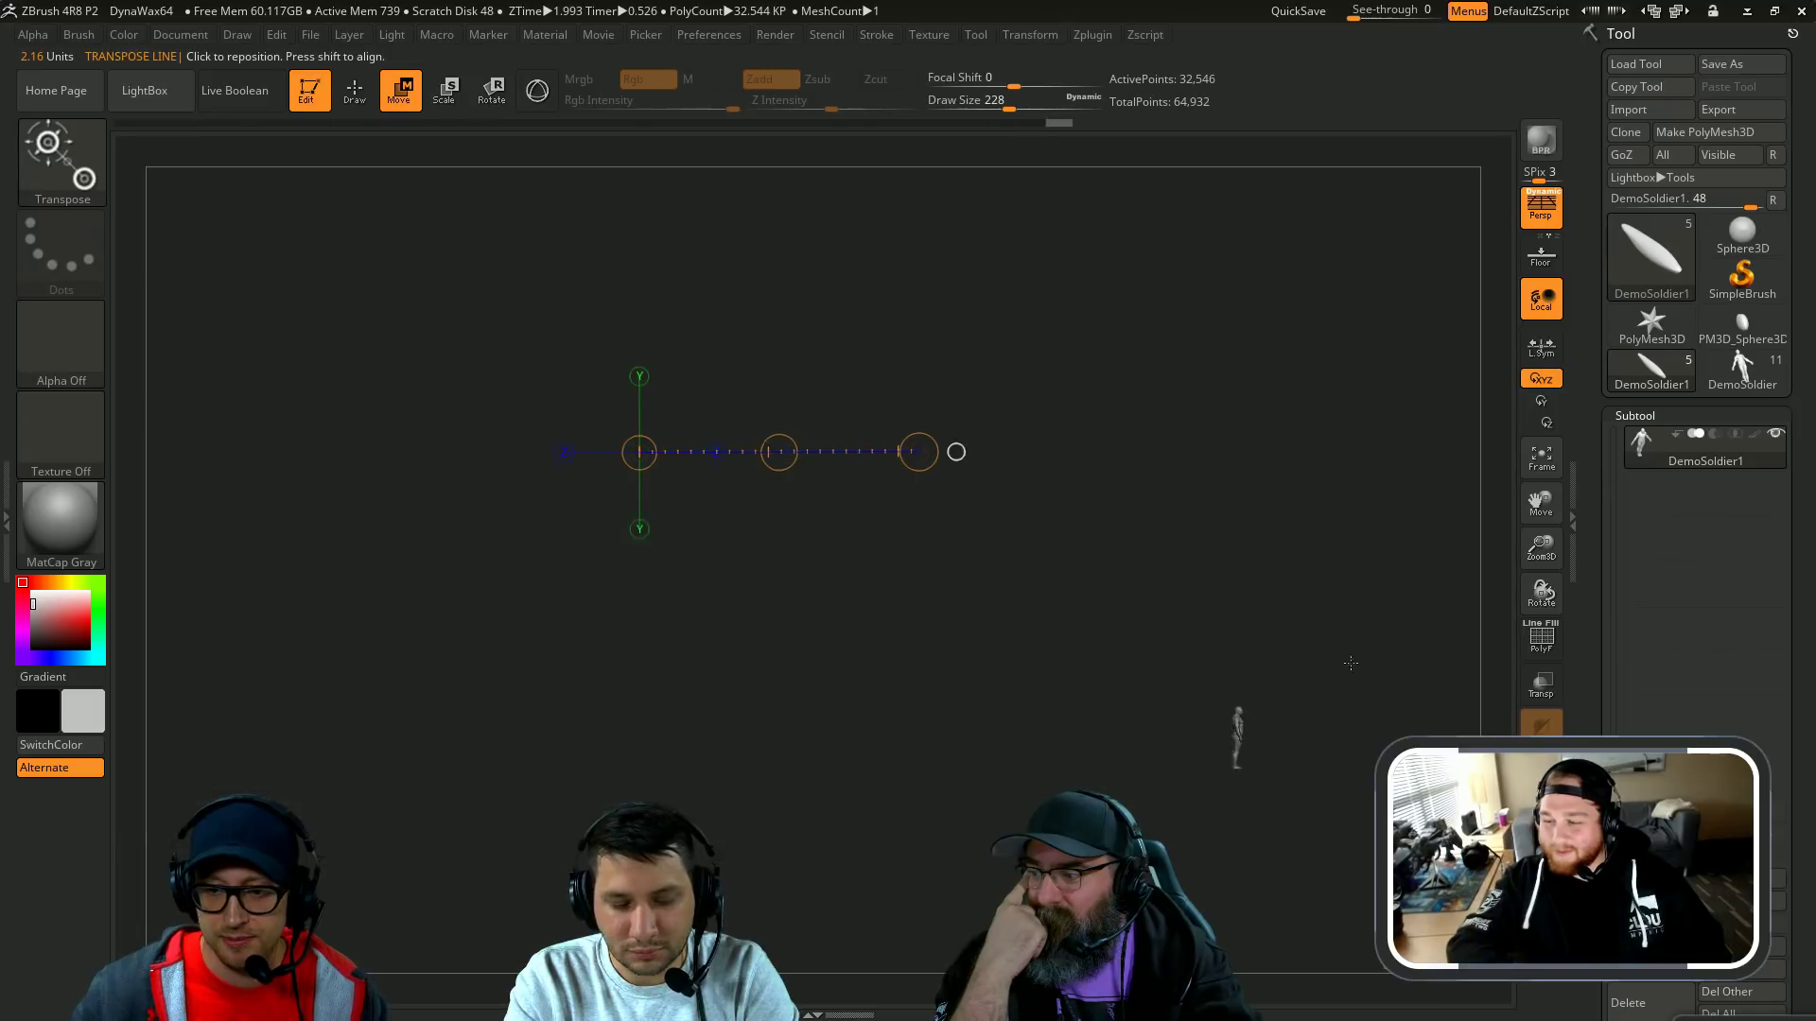
Step: Compare the soldier's size with the whale from the front, the side and far away
{"action": "key", "text": "q"}
{"action": "mouse_move", "coordinate": [1293, 754]}
{"action": "left_mouse_down", "text": "alt"}
{"action": "mouse_move", "coordinate": [1337, 640]}
{"action": "mouse_move", "coordinate": [1308, 664]}
{"action": "mouse_move", "coordinate": [1362, 785]}
{"action": "left_mouse_up", "text": "alt"}
{"action": "left_click_drag", "start_coordinate": [1228, 333], "coordinate": [1269, 379], "text": "alt"}
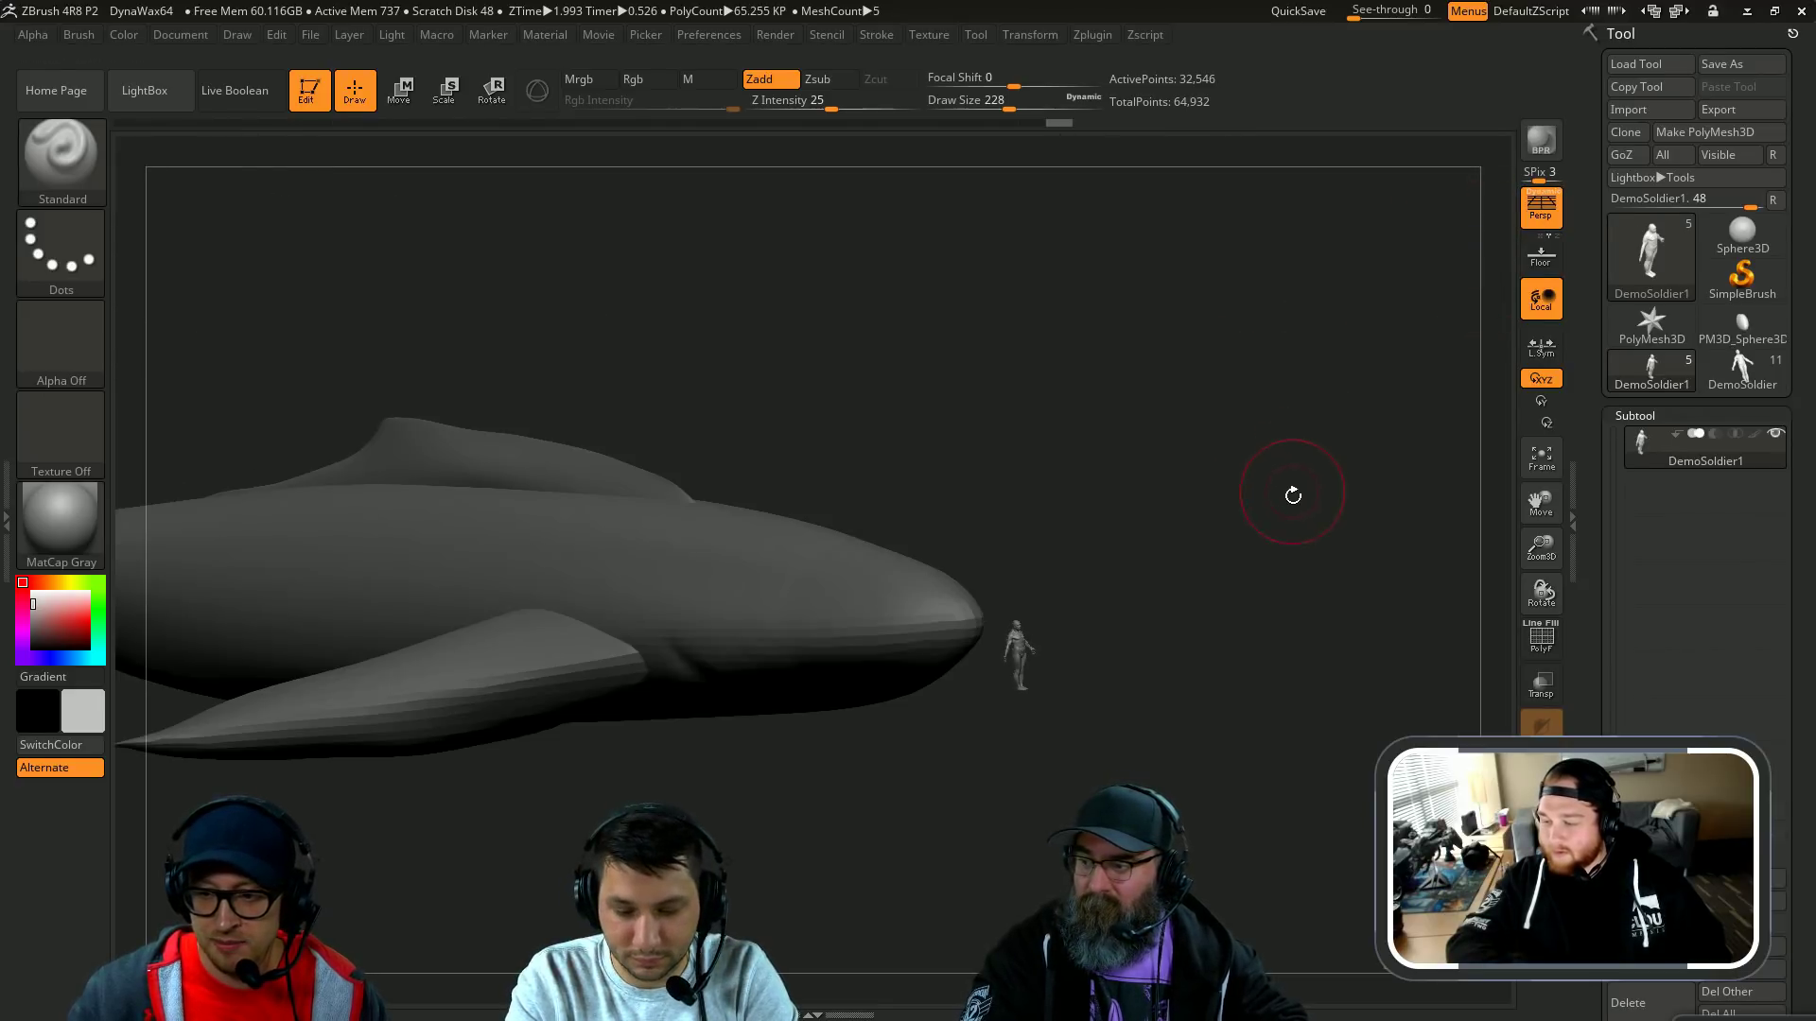
{"action": "left_click_drag", "start_coordinate": [1218, 459], "coordinate": [1157, 498]}
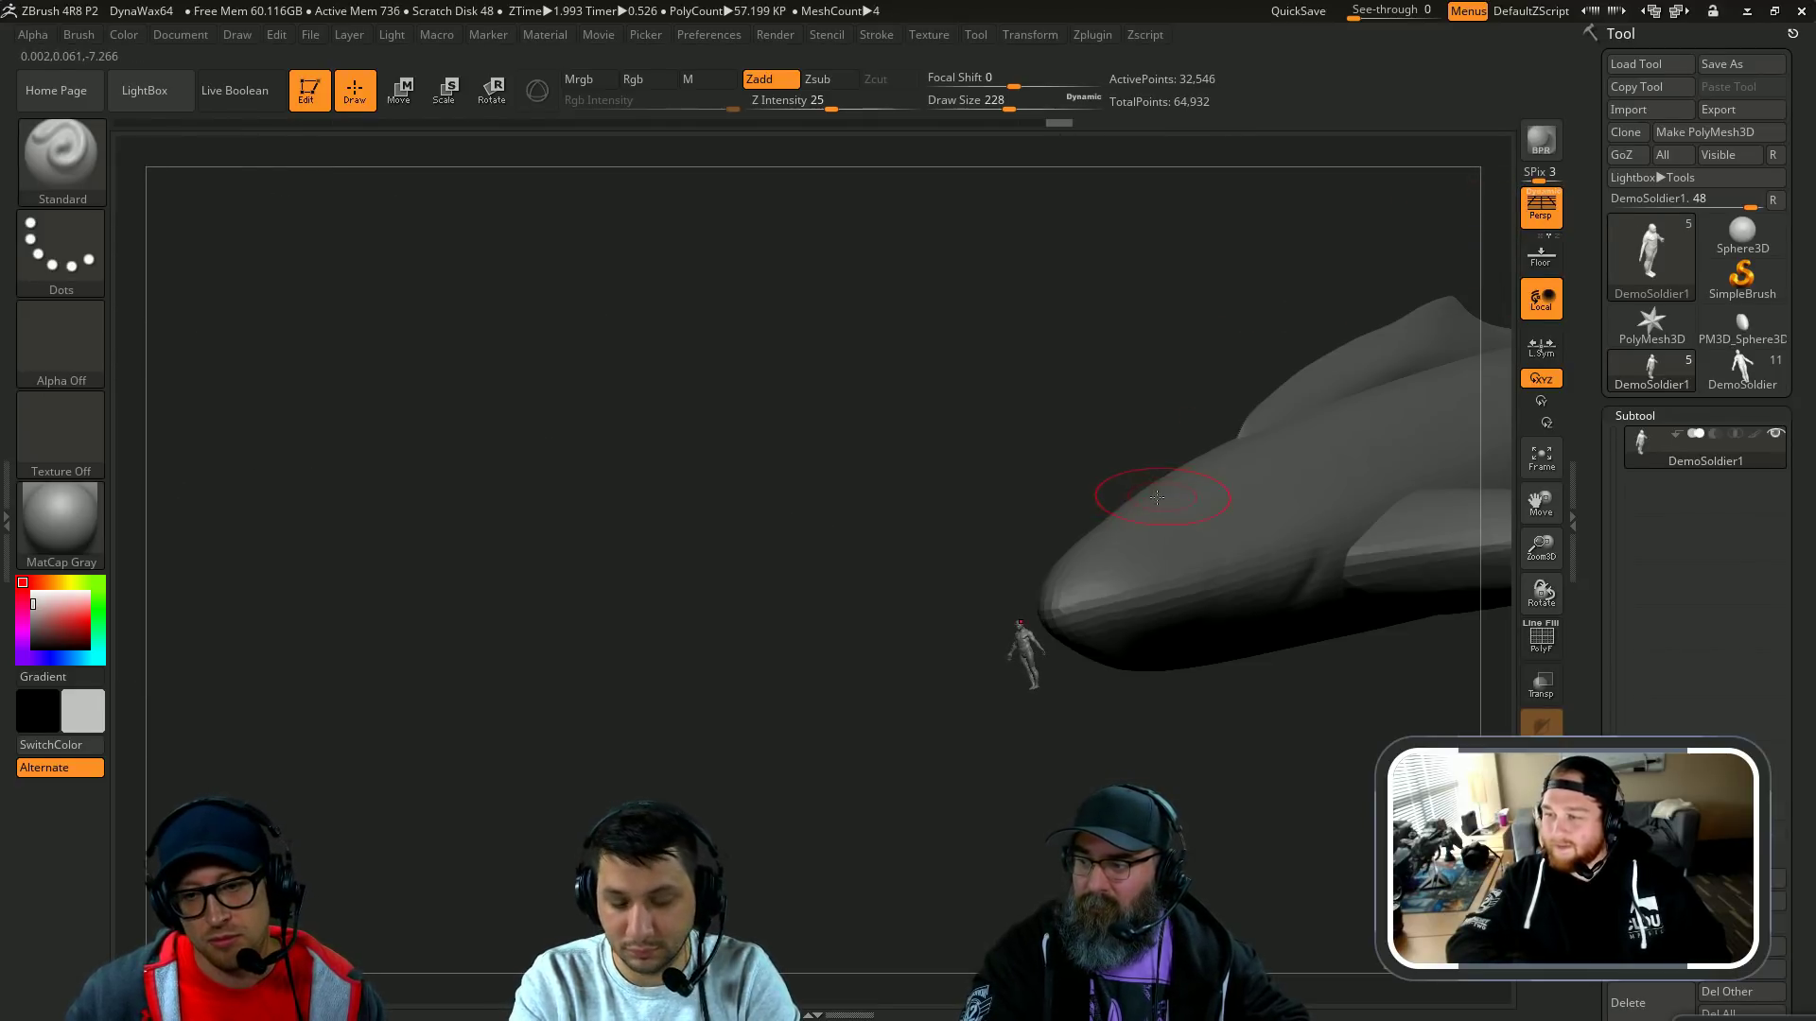
{"action": "left_click_drag", "start_coordinate": [958, 401], "coordinate": [1356, 948]}
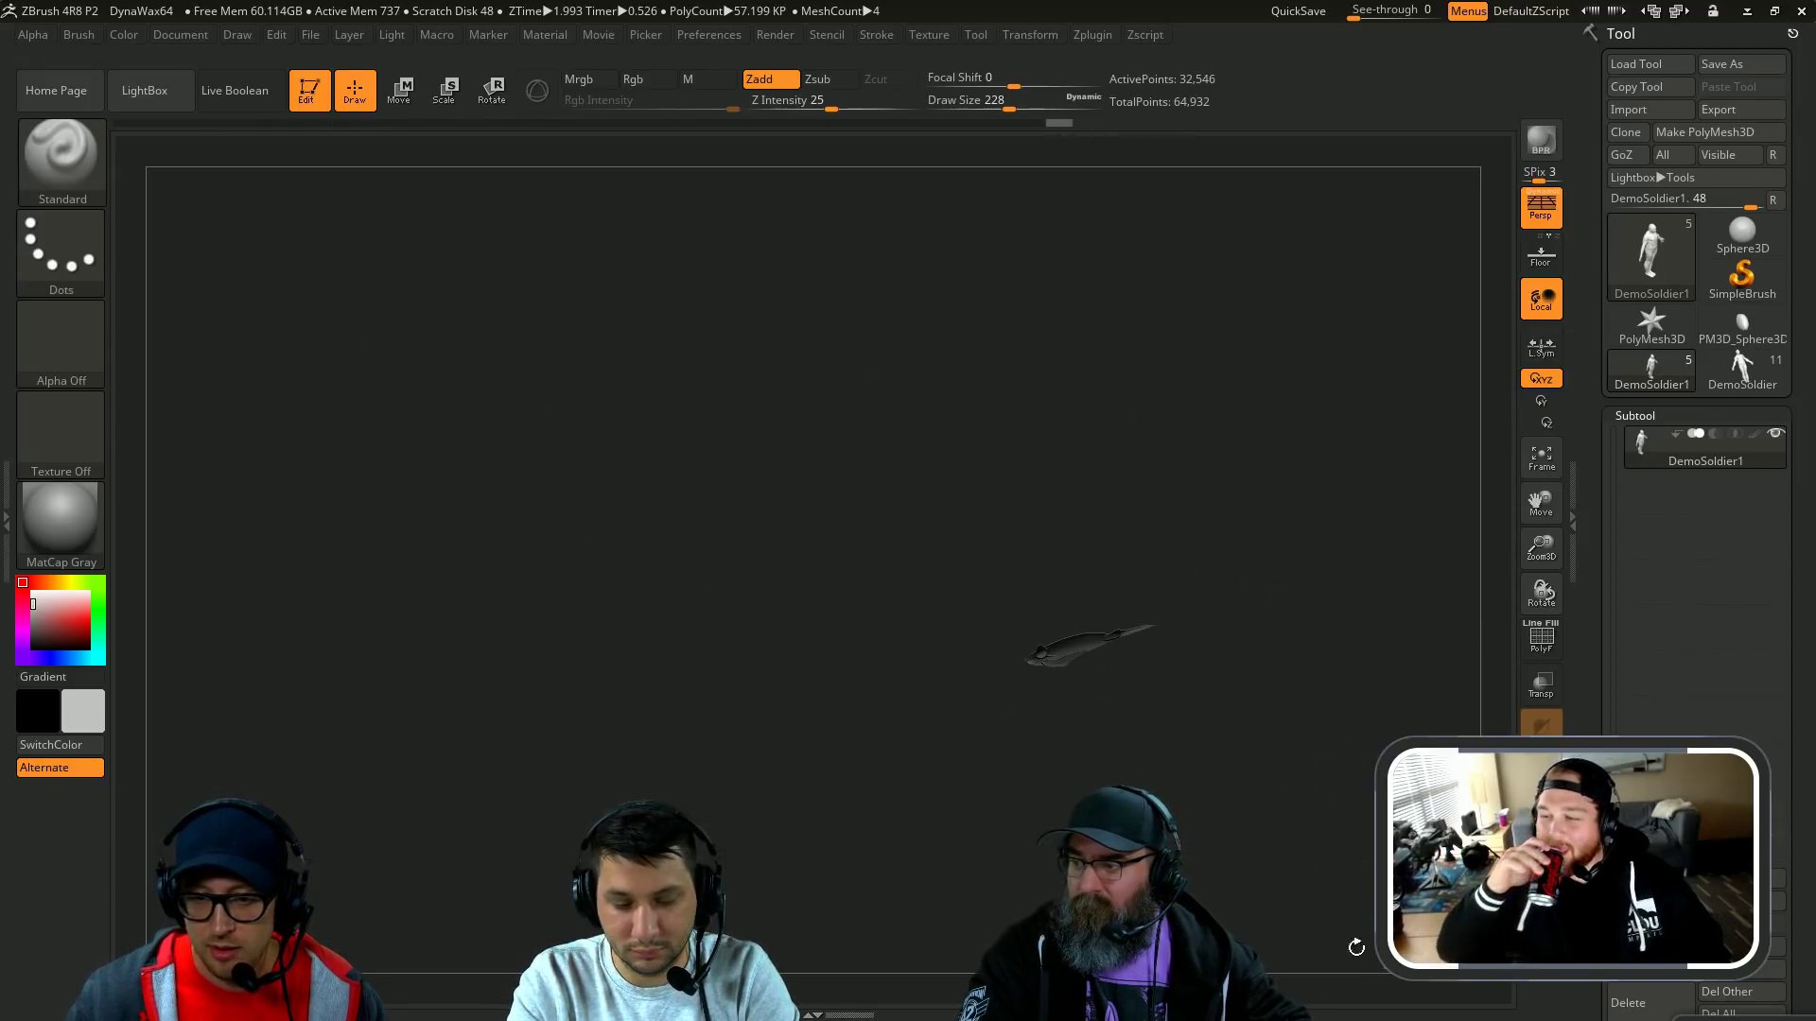
{"action": "left_click_drag", "start_coordinate": [1254, 691], "coordinate": [1287, 781]}
{"action": "left_click_drag", "start_coordinate": [1157, 519], "coordinate": [1327, 632]}
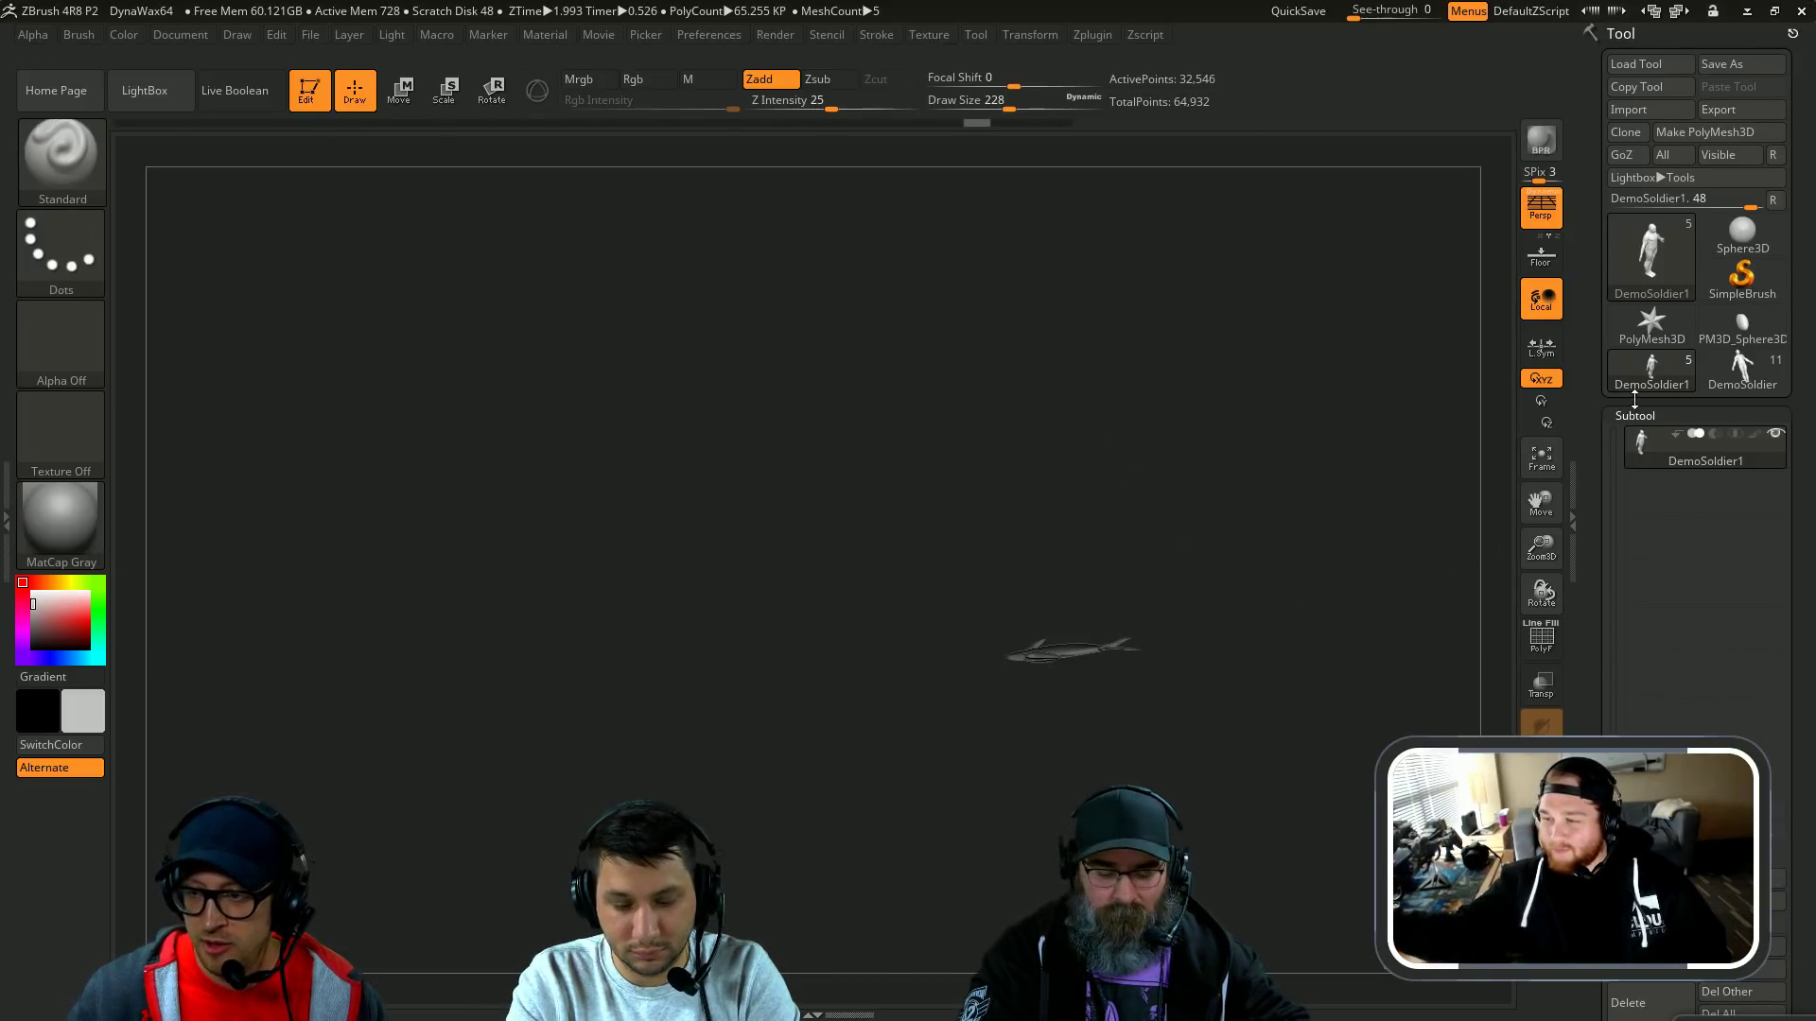
Step: Select the whale body subtool WaxDynaMesh128 and frame it in the view
{"action": "left_click_drag", "start_coordinate": [1609, 735], "coordinate": [1604, 442]}
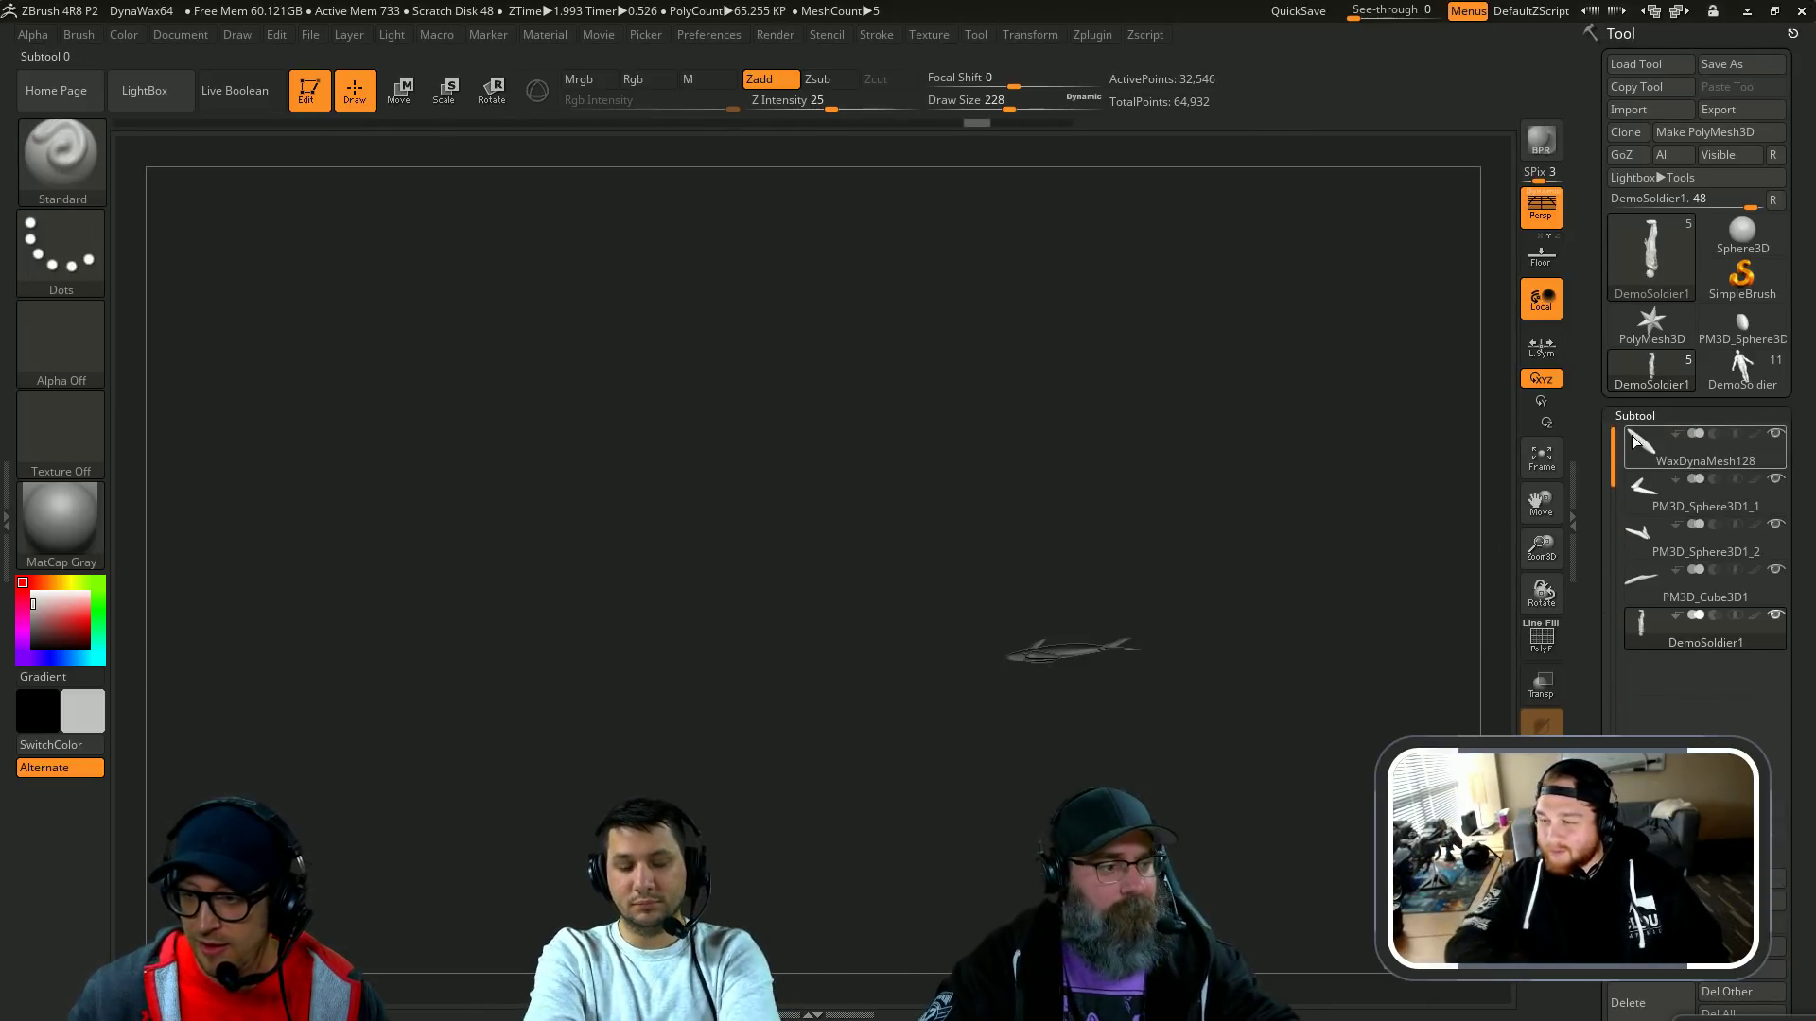
{"action": "left_click", "coordinate": [1647, 446]}
{"action": "key", "text": "f"}
{"action": "key", "text": "f"}
{"action": "left_click_drag", "start_coordinate": [1191, 693], "coordinate": [1471, 457]}
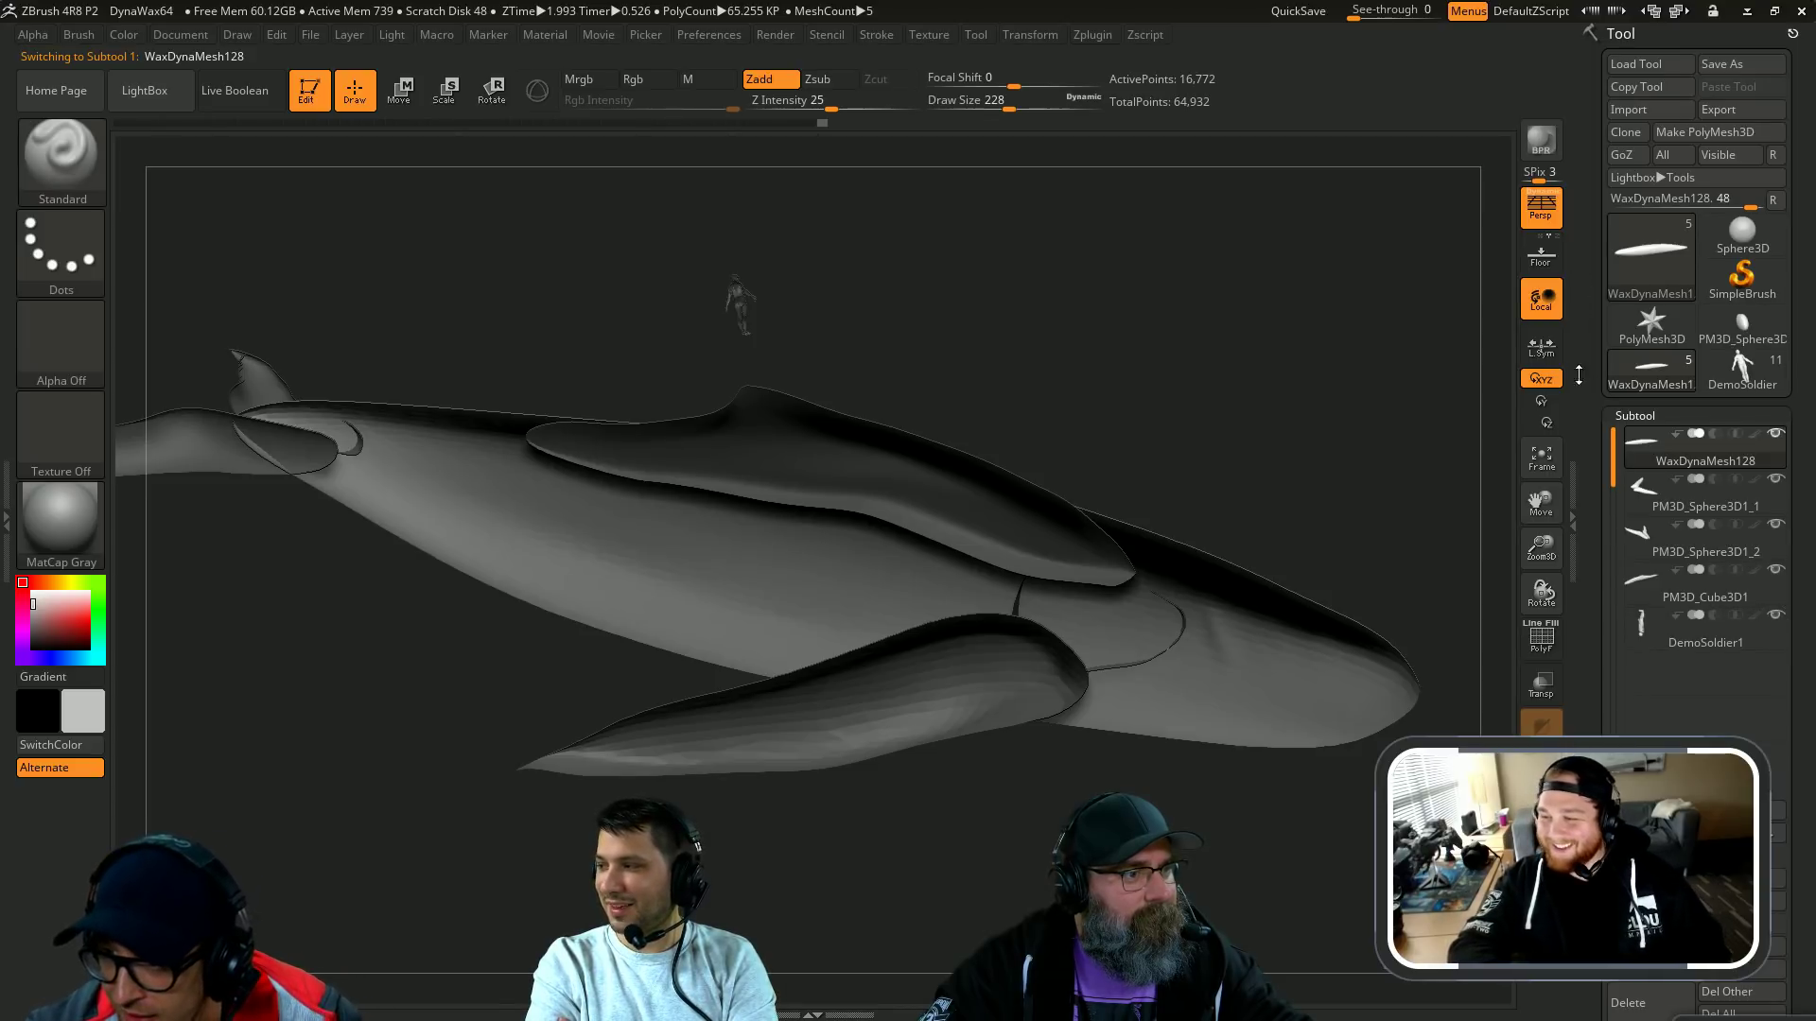
Step: Save the tool to the Desktop as Whale1
{"action": "left_click", "coordinate": [1723, 69]}
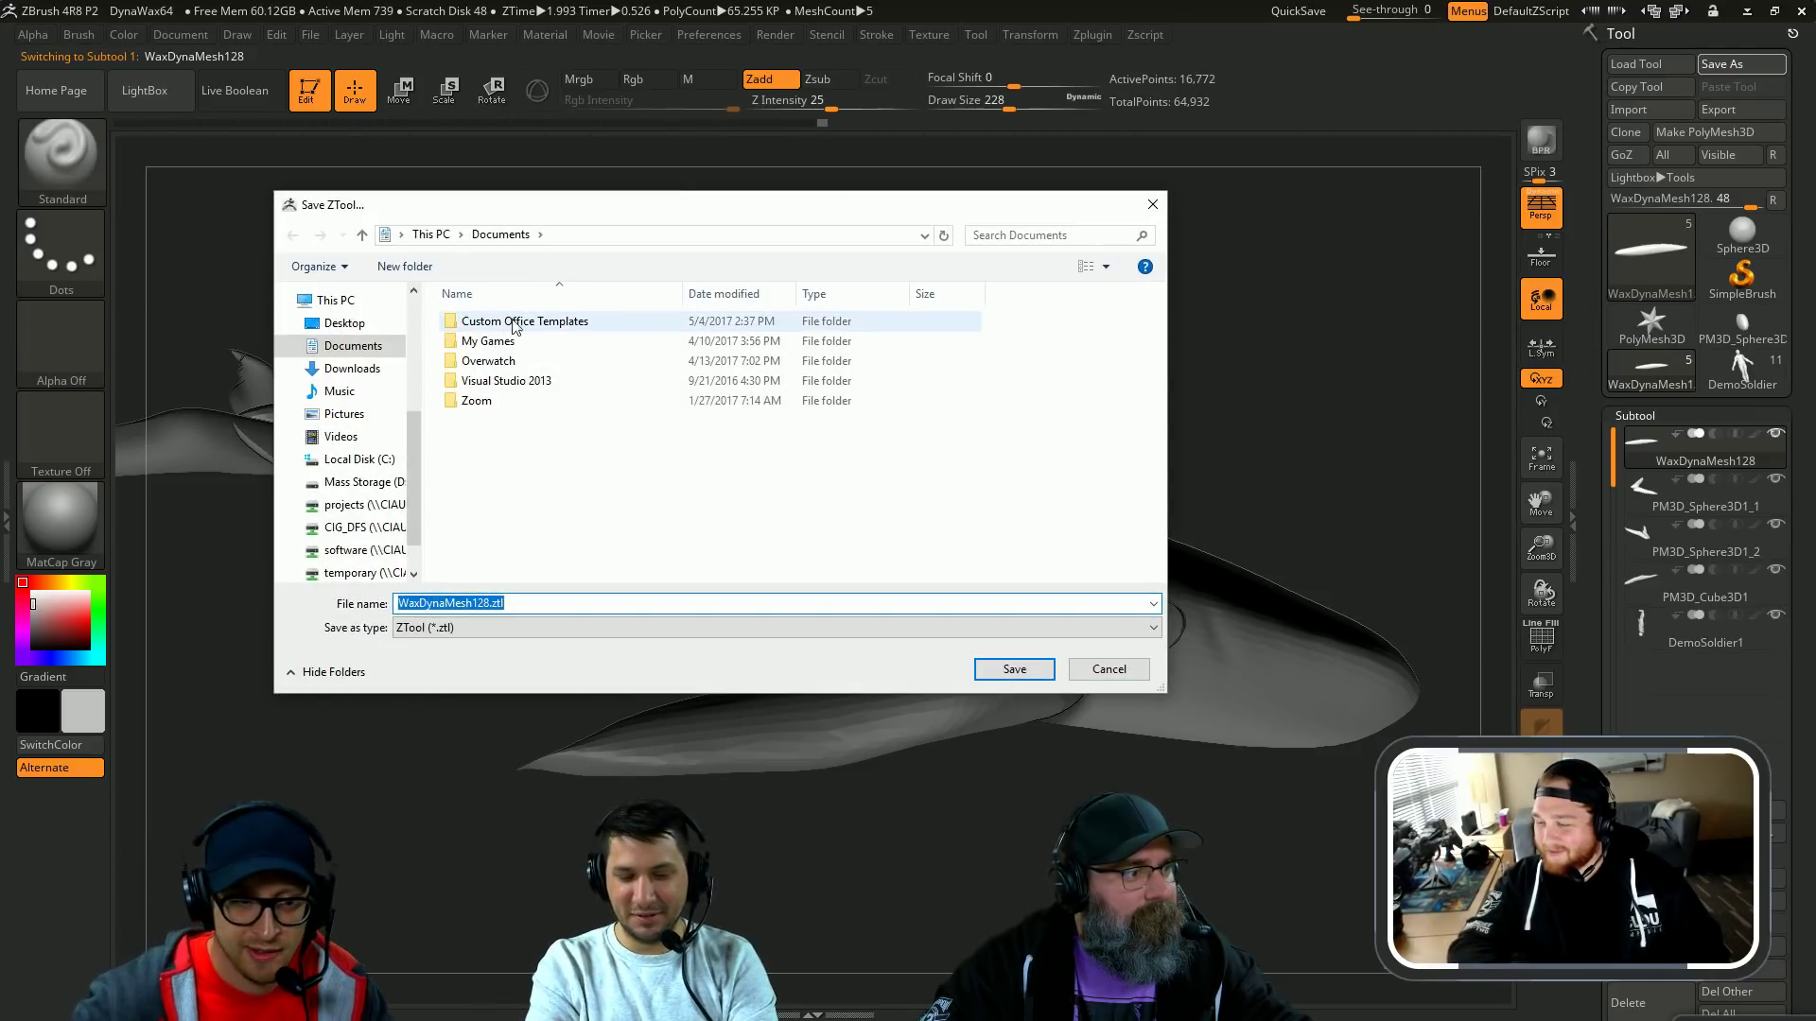
{"action": "left_click", "coordinate": [344, 322]}
{"action": "left_click", "coordinate": [564, 603]}
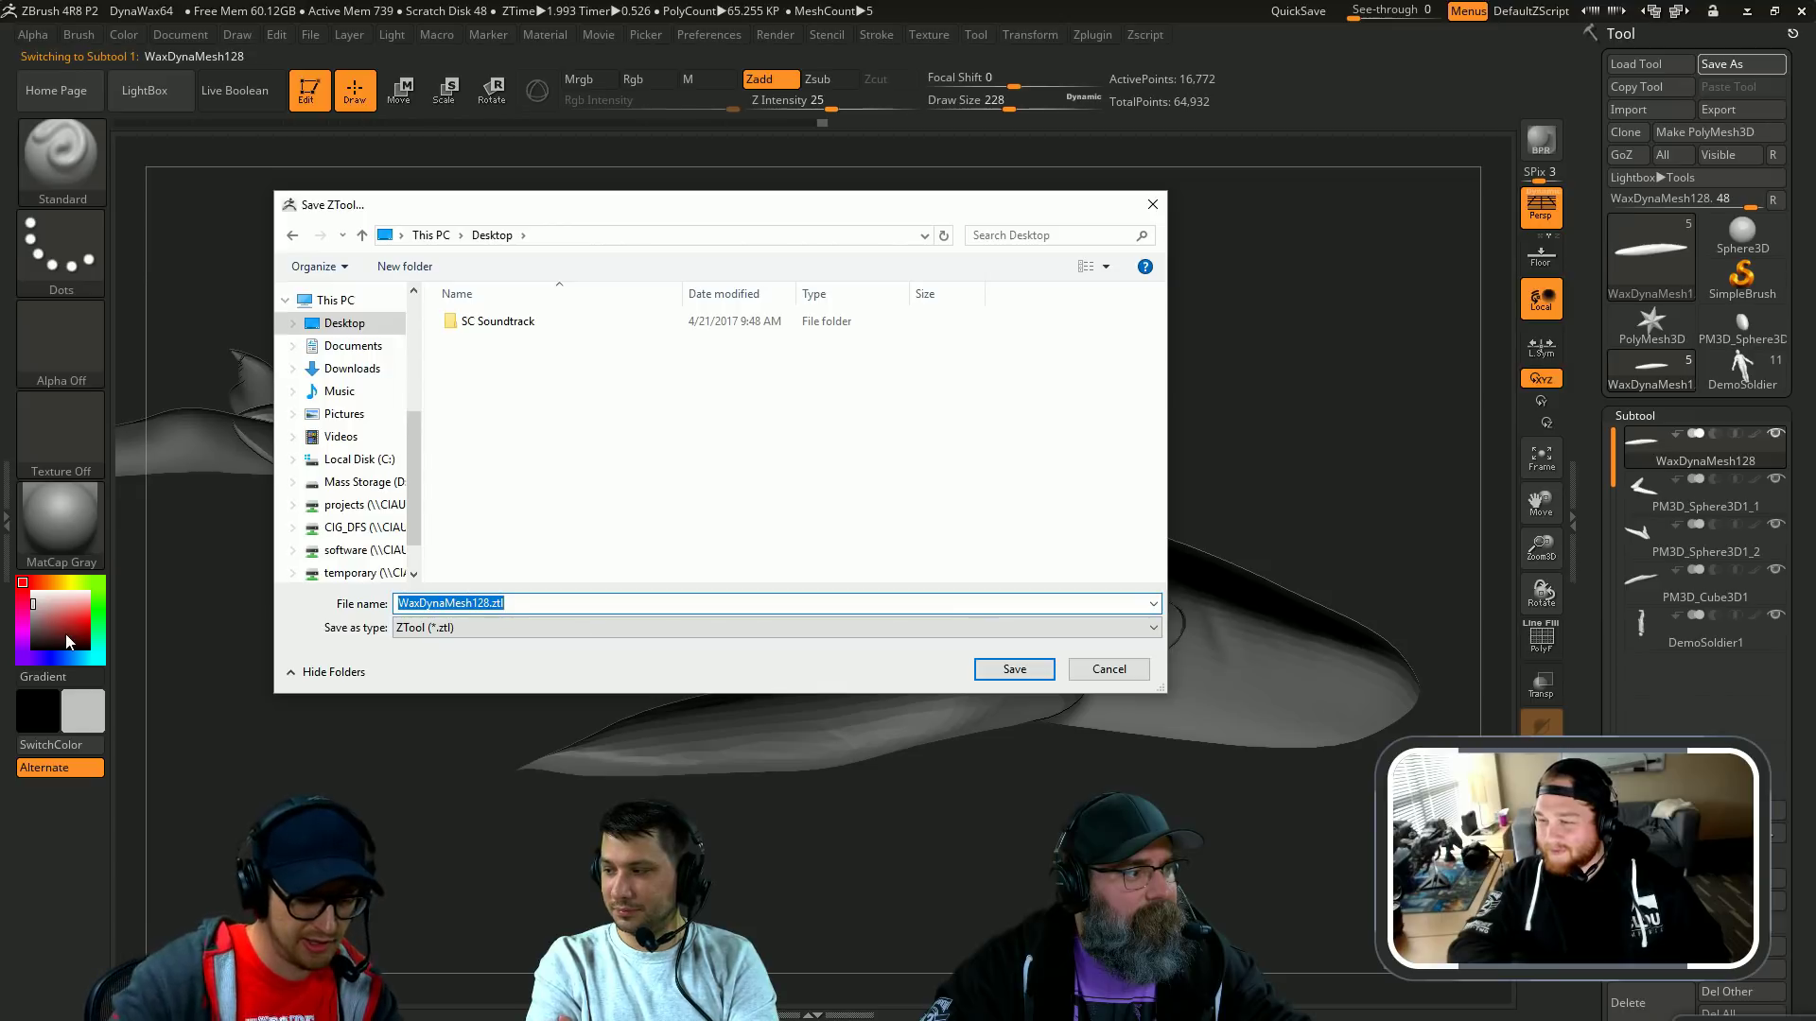
{"action": "type", "text": "Whale"}
{"action": "key", "text": "Return"}
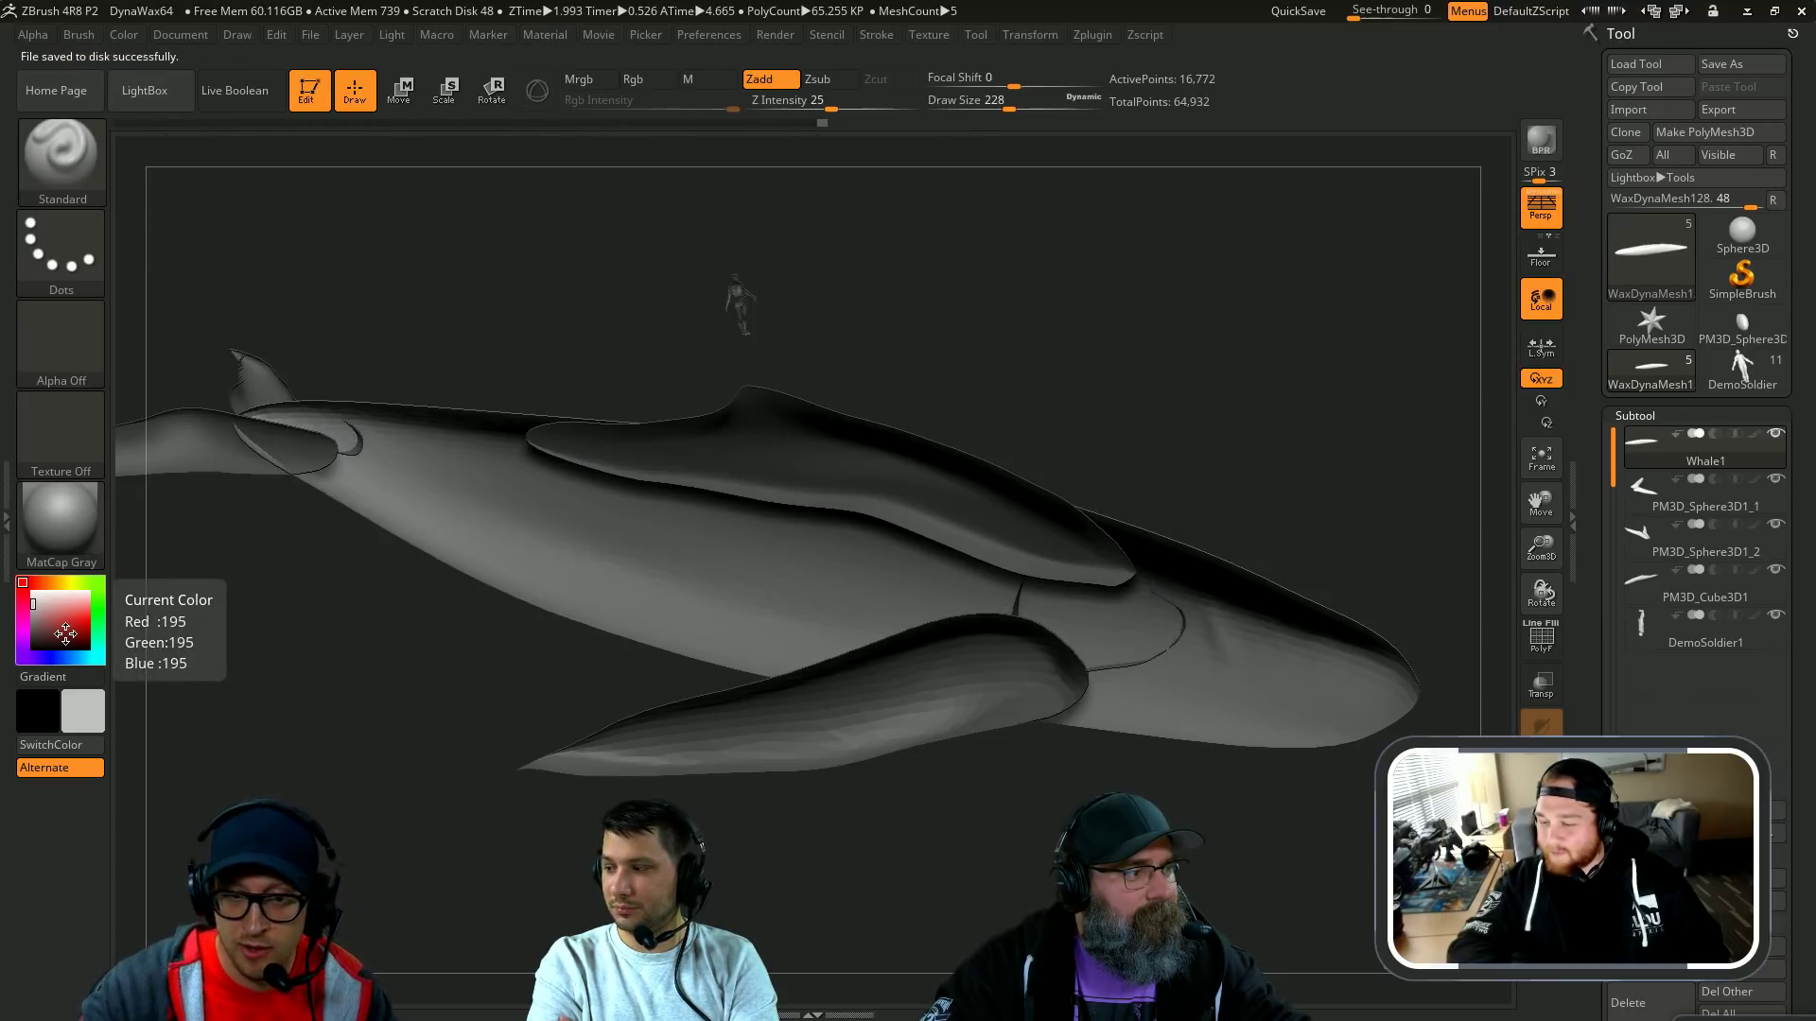
Step: Select the DemoSoldier1 subtool and examine the figure up close from several sides
{"action": "left_click_drag", "start_coordinate": [1471, 312], "coordinate": [1463, 429]}
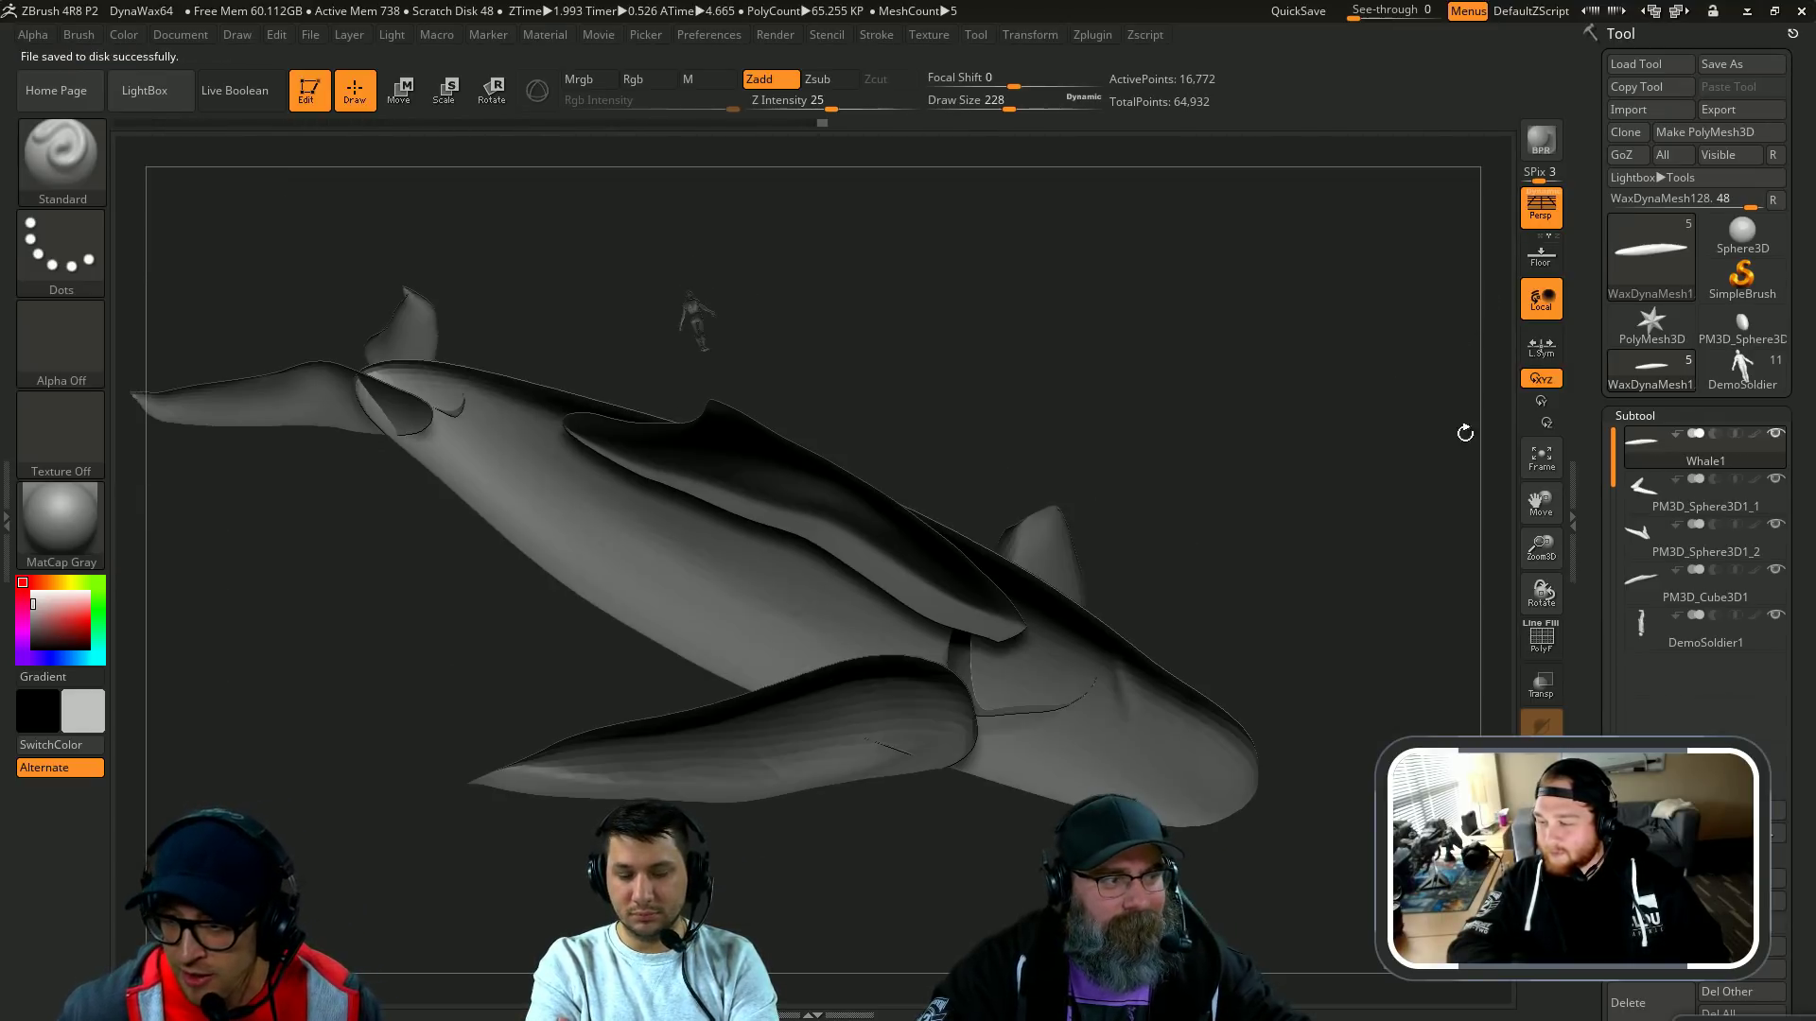
{"action": "left_click_drag", "start_coordinate": [1595, 491], "coordinate": [1596, 467]}
{"action": "left_click_drag", "start_coordinate": [1188, 370], "coordinate": [1232, 331]}
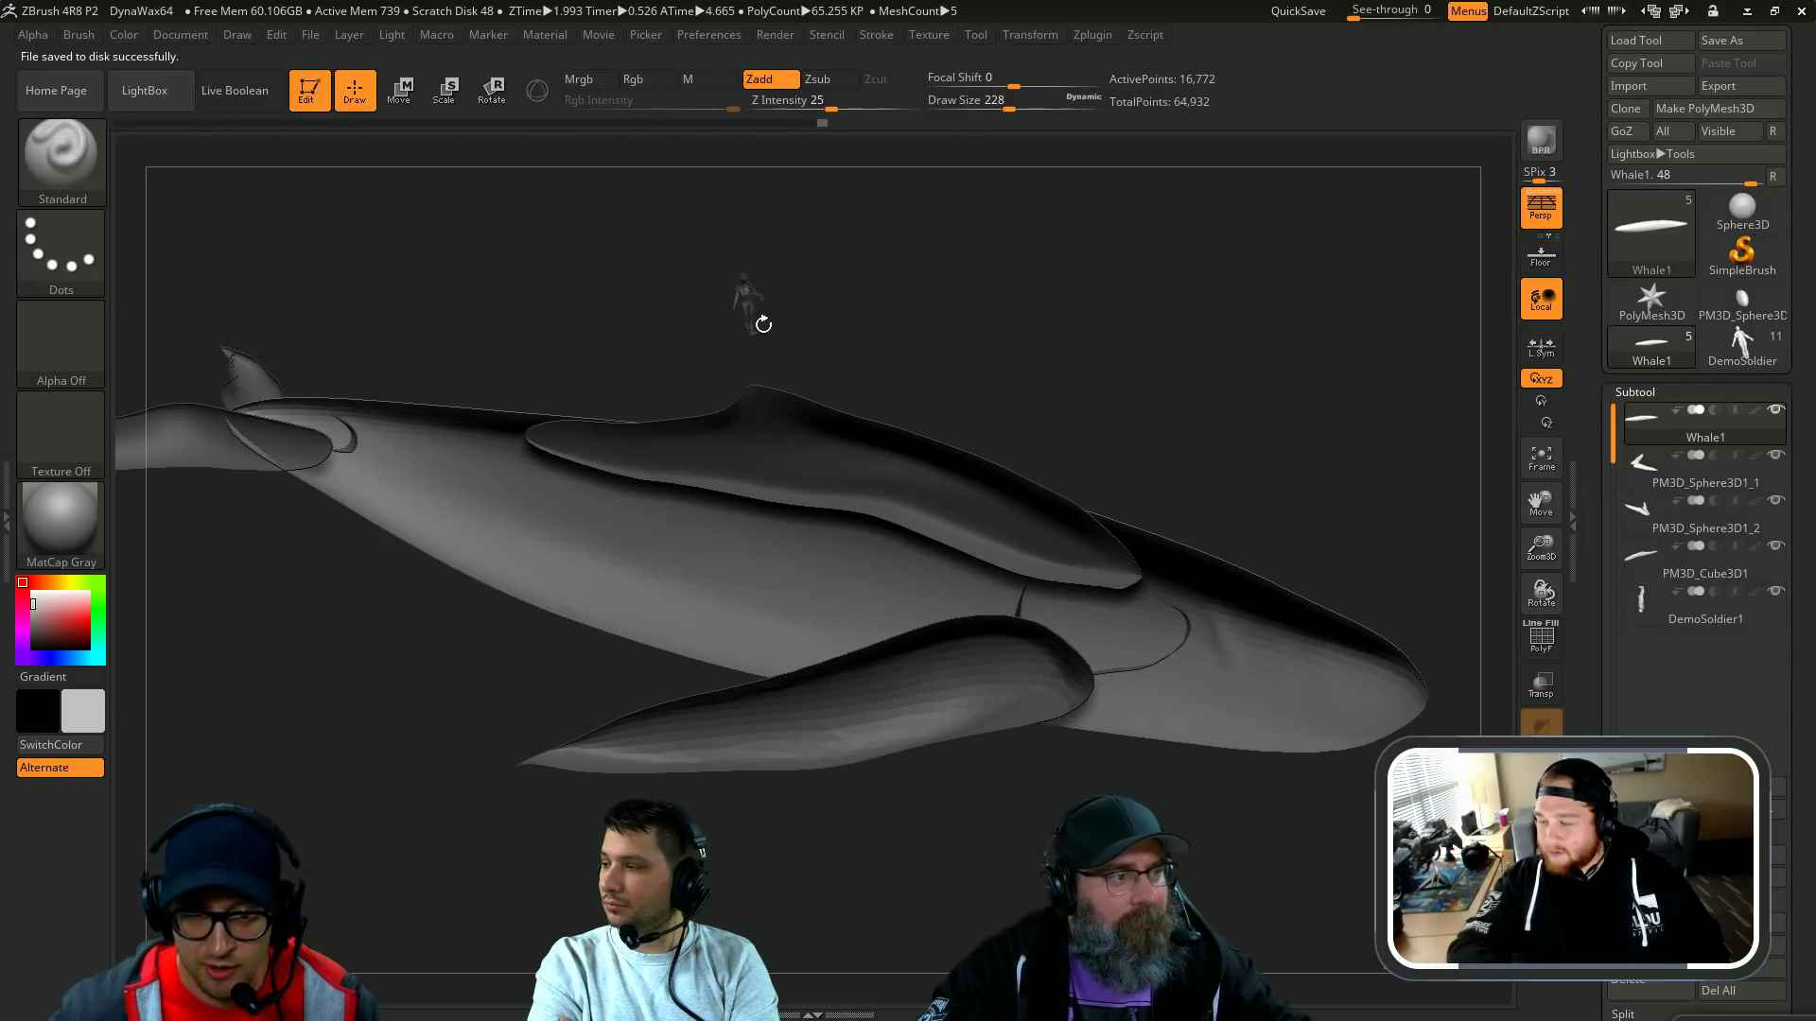
{"action": "left_click", "coordinate": [750, 309], "text": "alt"}
{"action": "key", "text": "f"}
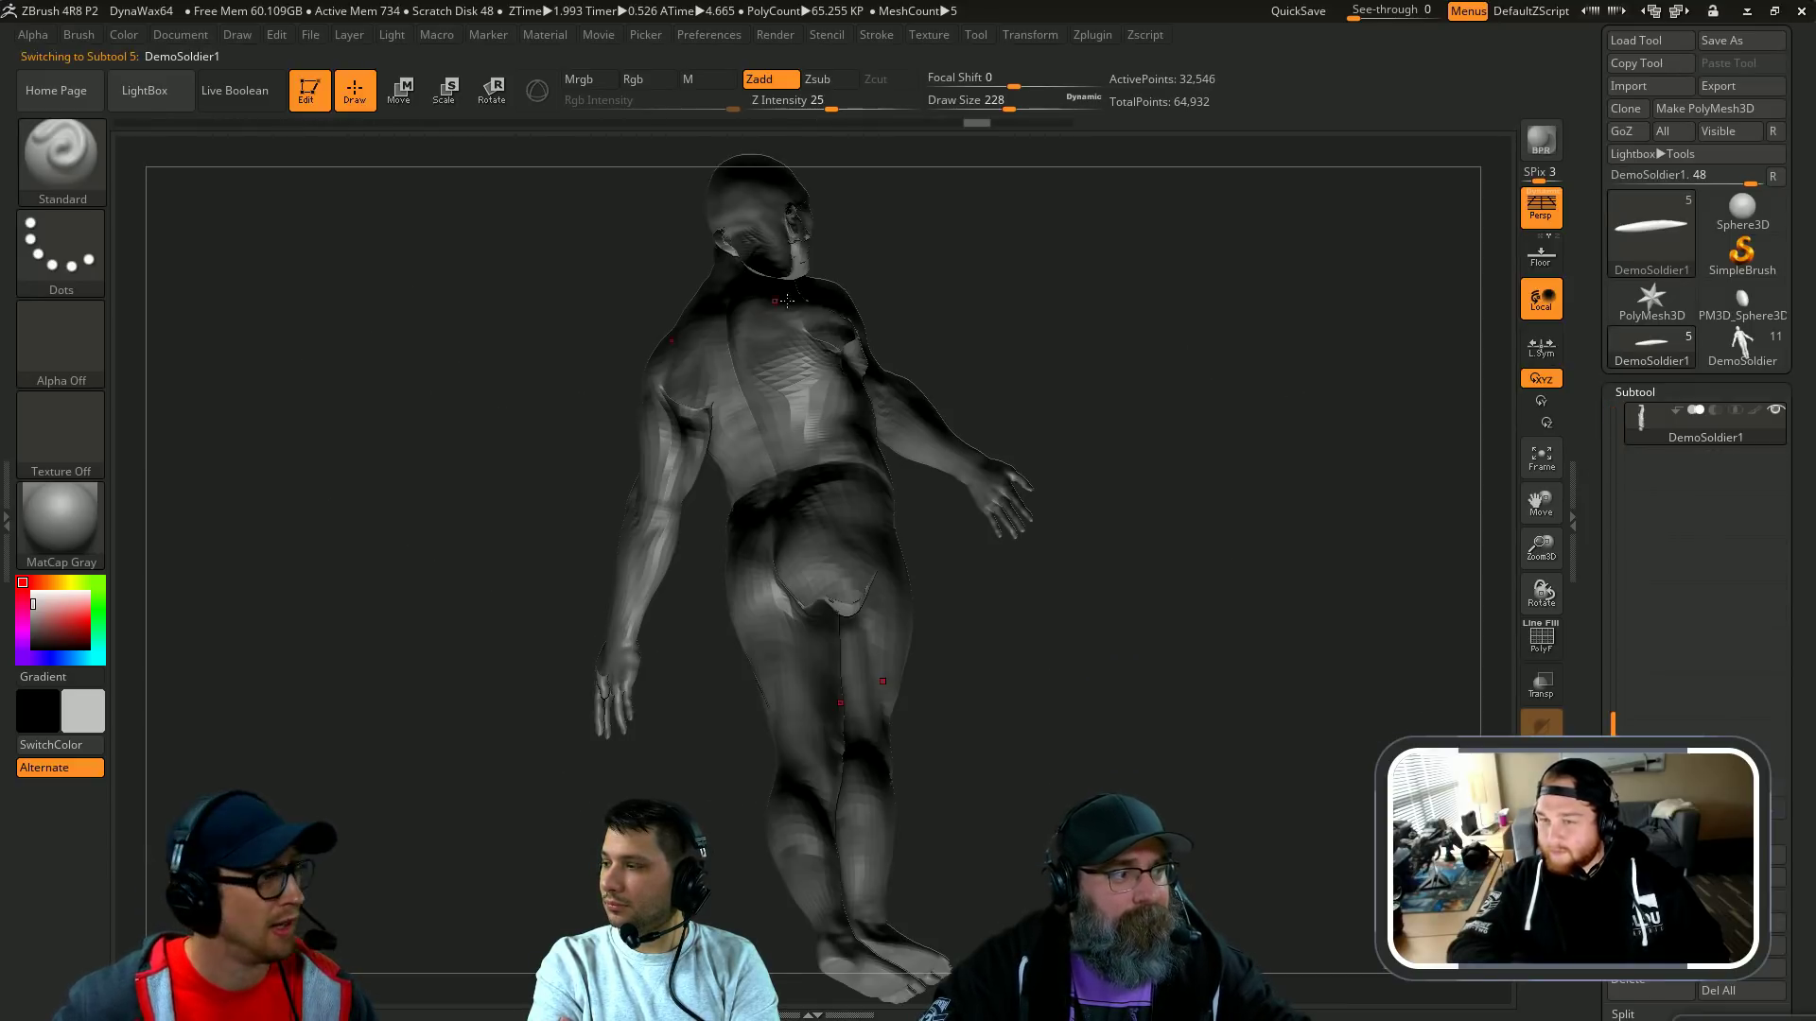
{"action": "mouse_move", "coordinate": [1105, 400]}
{"action": "left_mouse_down"}
{"action": "mouse_move", "coordinate": [1240, 348]}
{"action": "mouse_move", "coordinate": [1131, 353]}
{"action": "mouse_move", "coordinate": [1410, 338]}
{"action": "left_mouse_up"}
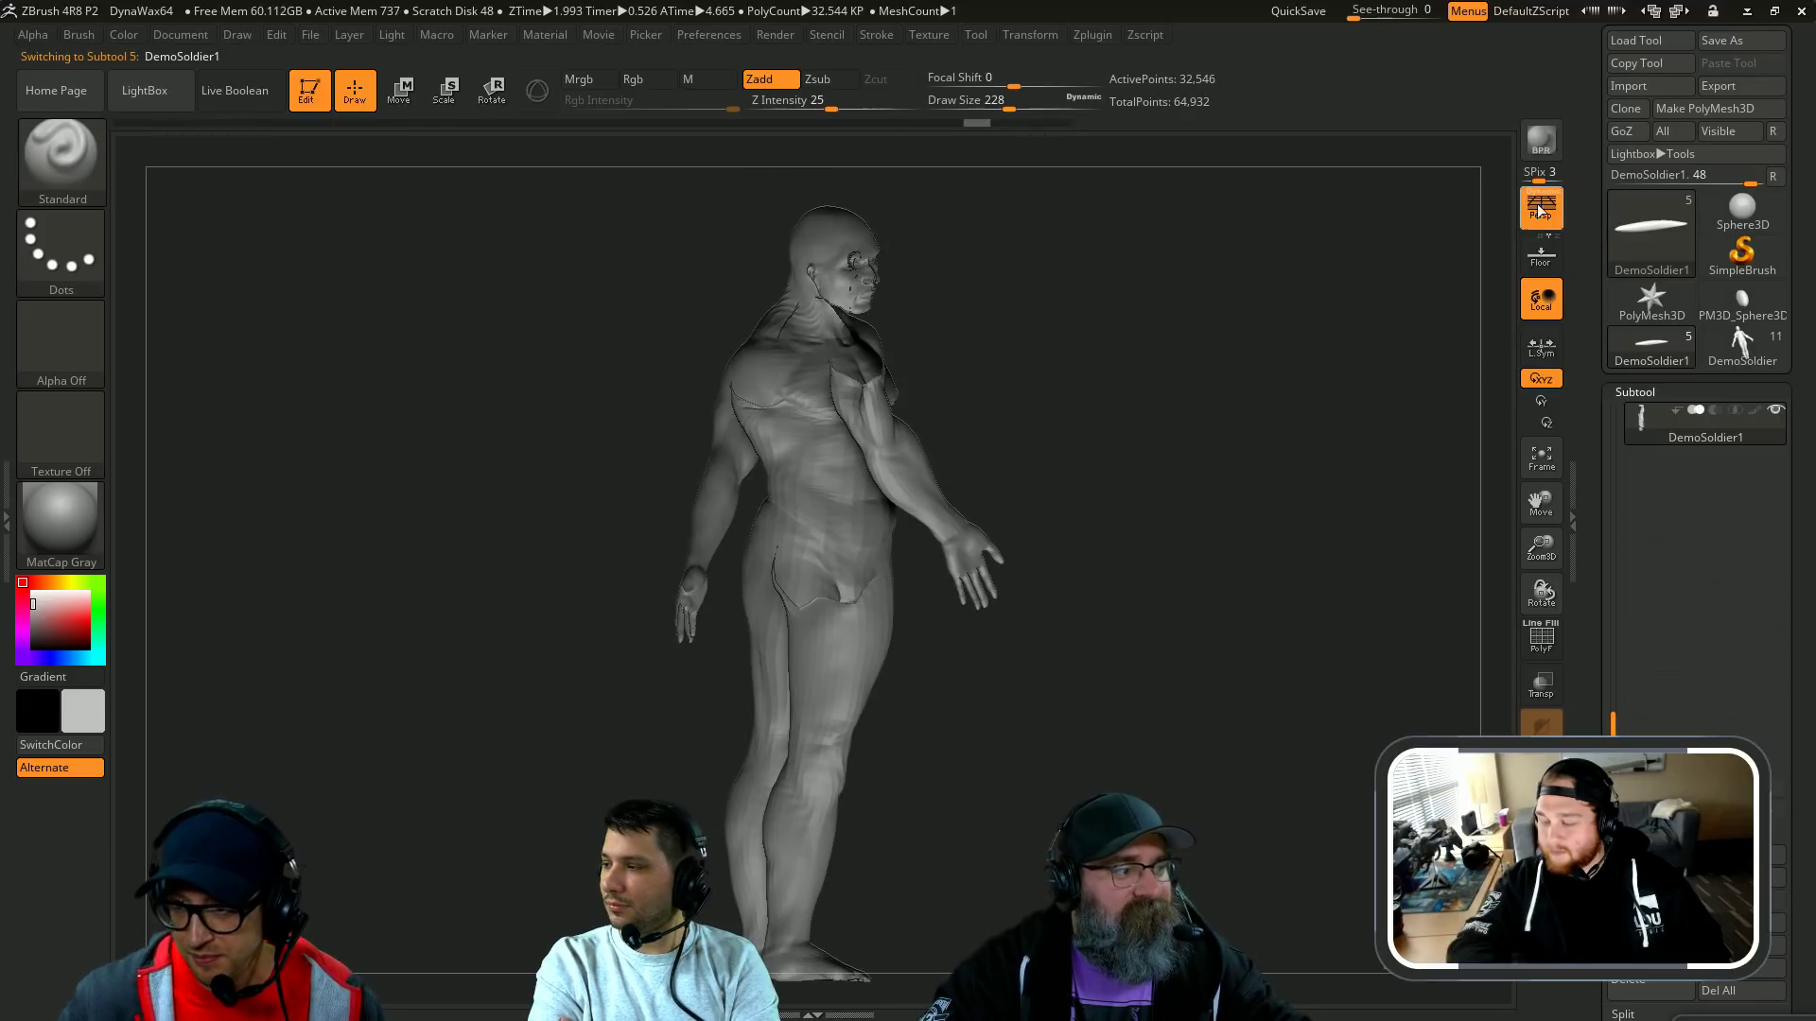
{"action": "mouse_move", "coordinate": [1313, 288]}
{"action": "left_mouse_down"}
{"action": "mouse_move", "coordinate": [1134, 331]}
{"action": "mouse_move", "coordinate": [1255, 348]}
{"action": "mouse_move", "coordinate": [1244, 382]}
{"action": "left_mouse_up"}
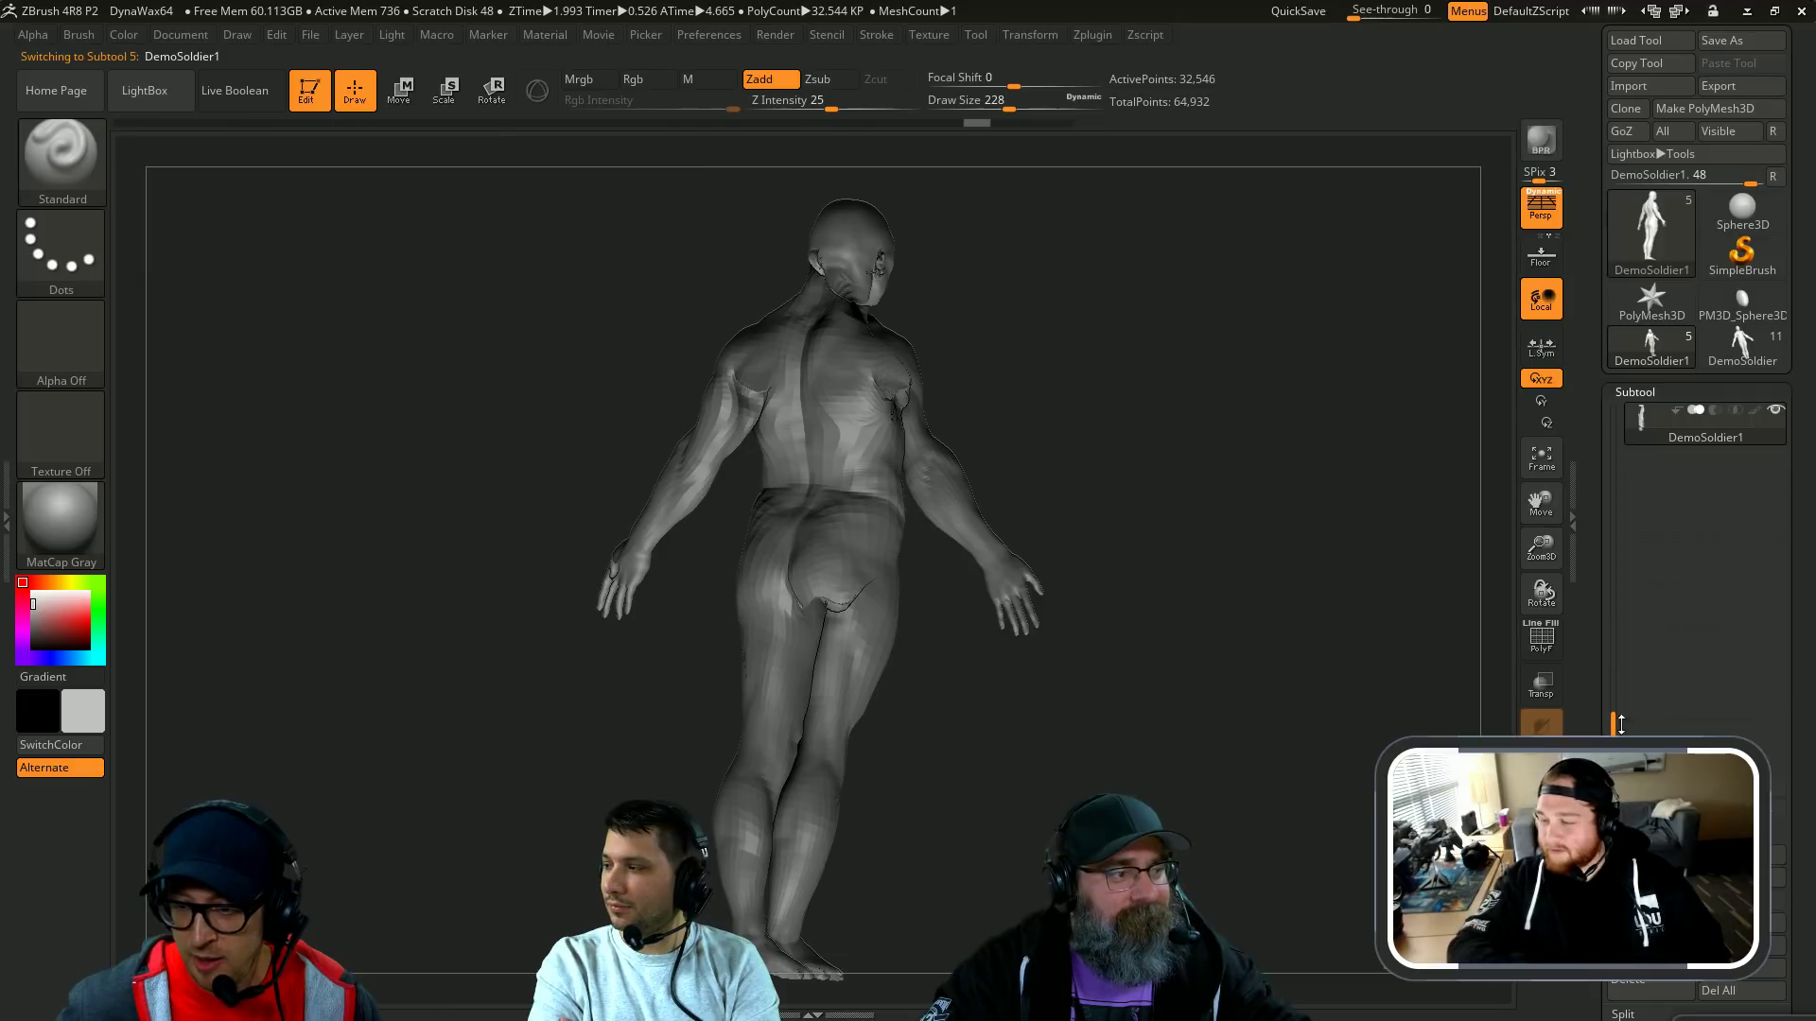
Step: Reselect the whale body subtool and load the saved Whale1.ZTL file from the Desktop
{"action": "left_click_drag", "start_coordinate": [1621, 724], "coordinate": [1623, 421]}
{"action": "left_click", "coordinate": [1638, 427]}
{"action": "key", "text": "f"}
{"action": "left_click_drag", "start_coordinate": [1264, 438], "coordinate": [1437, 321]}
{"action": "left_click", "coordinate": [1650, 40]}
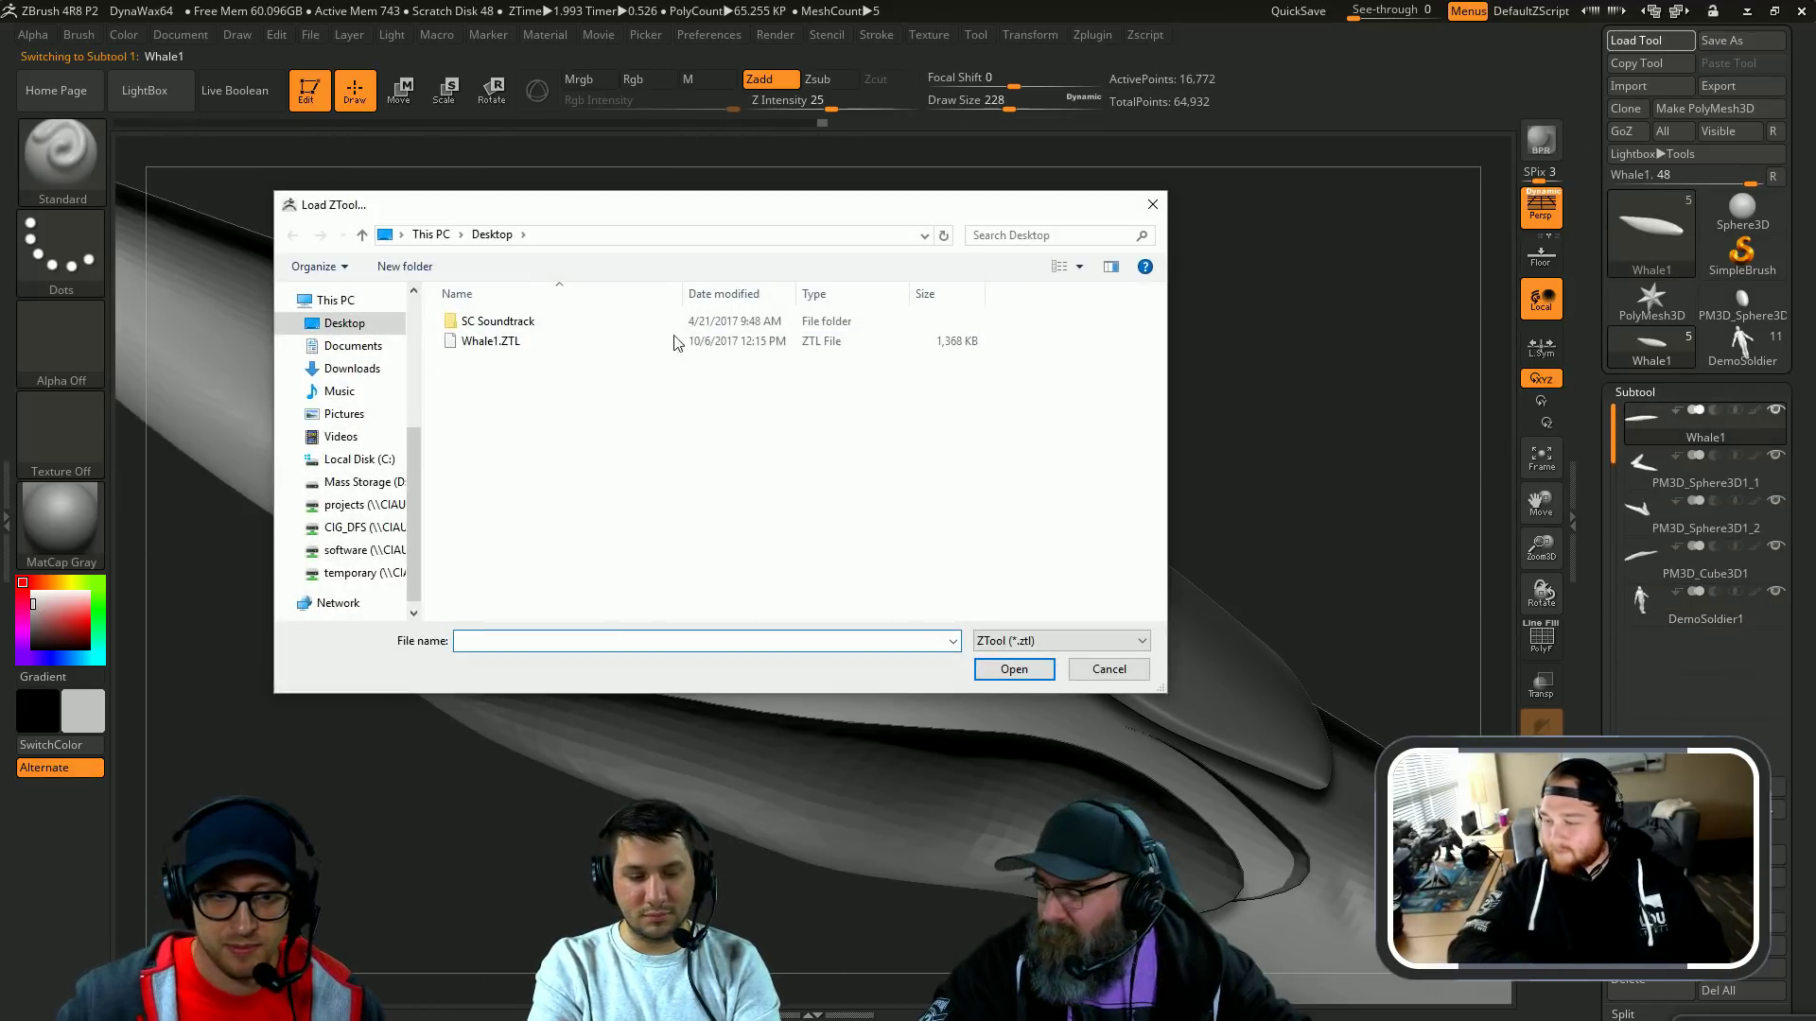
{"action": "double_click", "coordinate": [608, 342]}
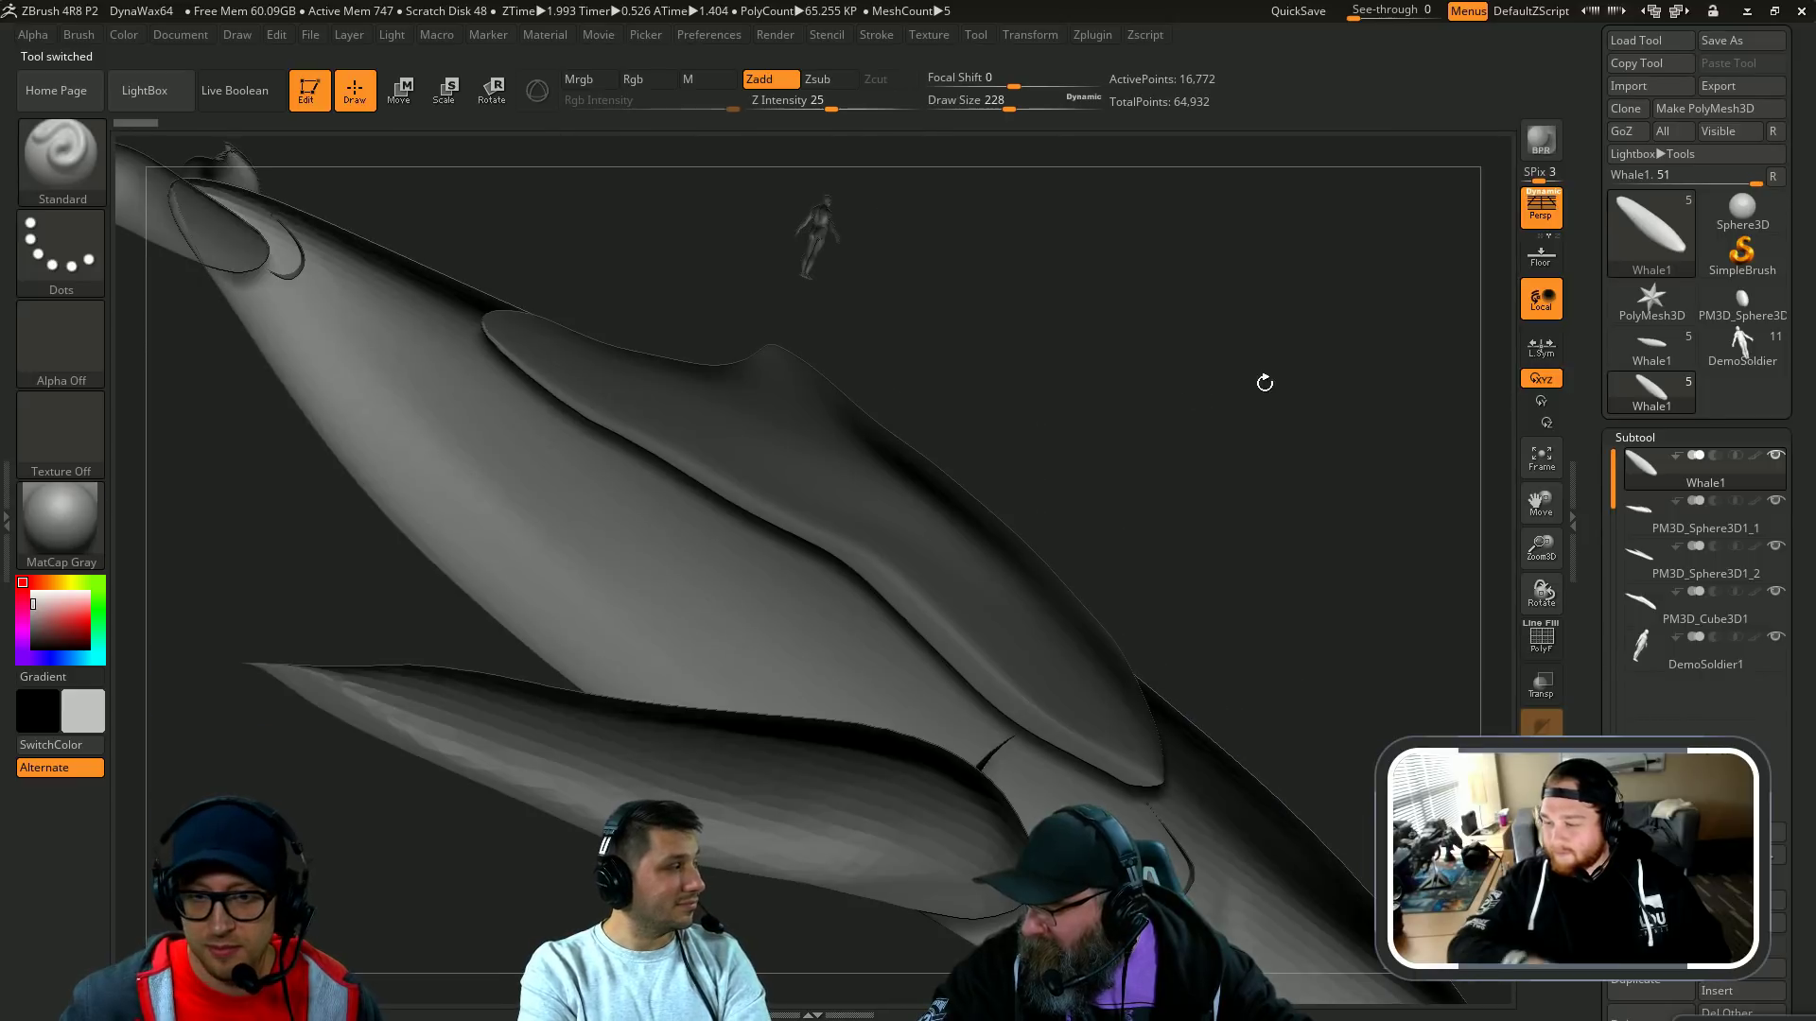
Step: Try flipping the whale body's surface direction, restore it, and turn on double-sided display for the body
{"action": "left_click_drag", "start_coordinate": [1264, 382], "coordinate": [1219, 492]}
{"action": "left_click_drag", "start_coordinate": [1593, 675], "coordinate": [1602, 402]}
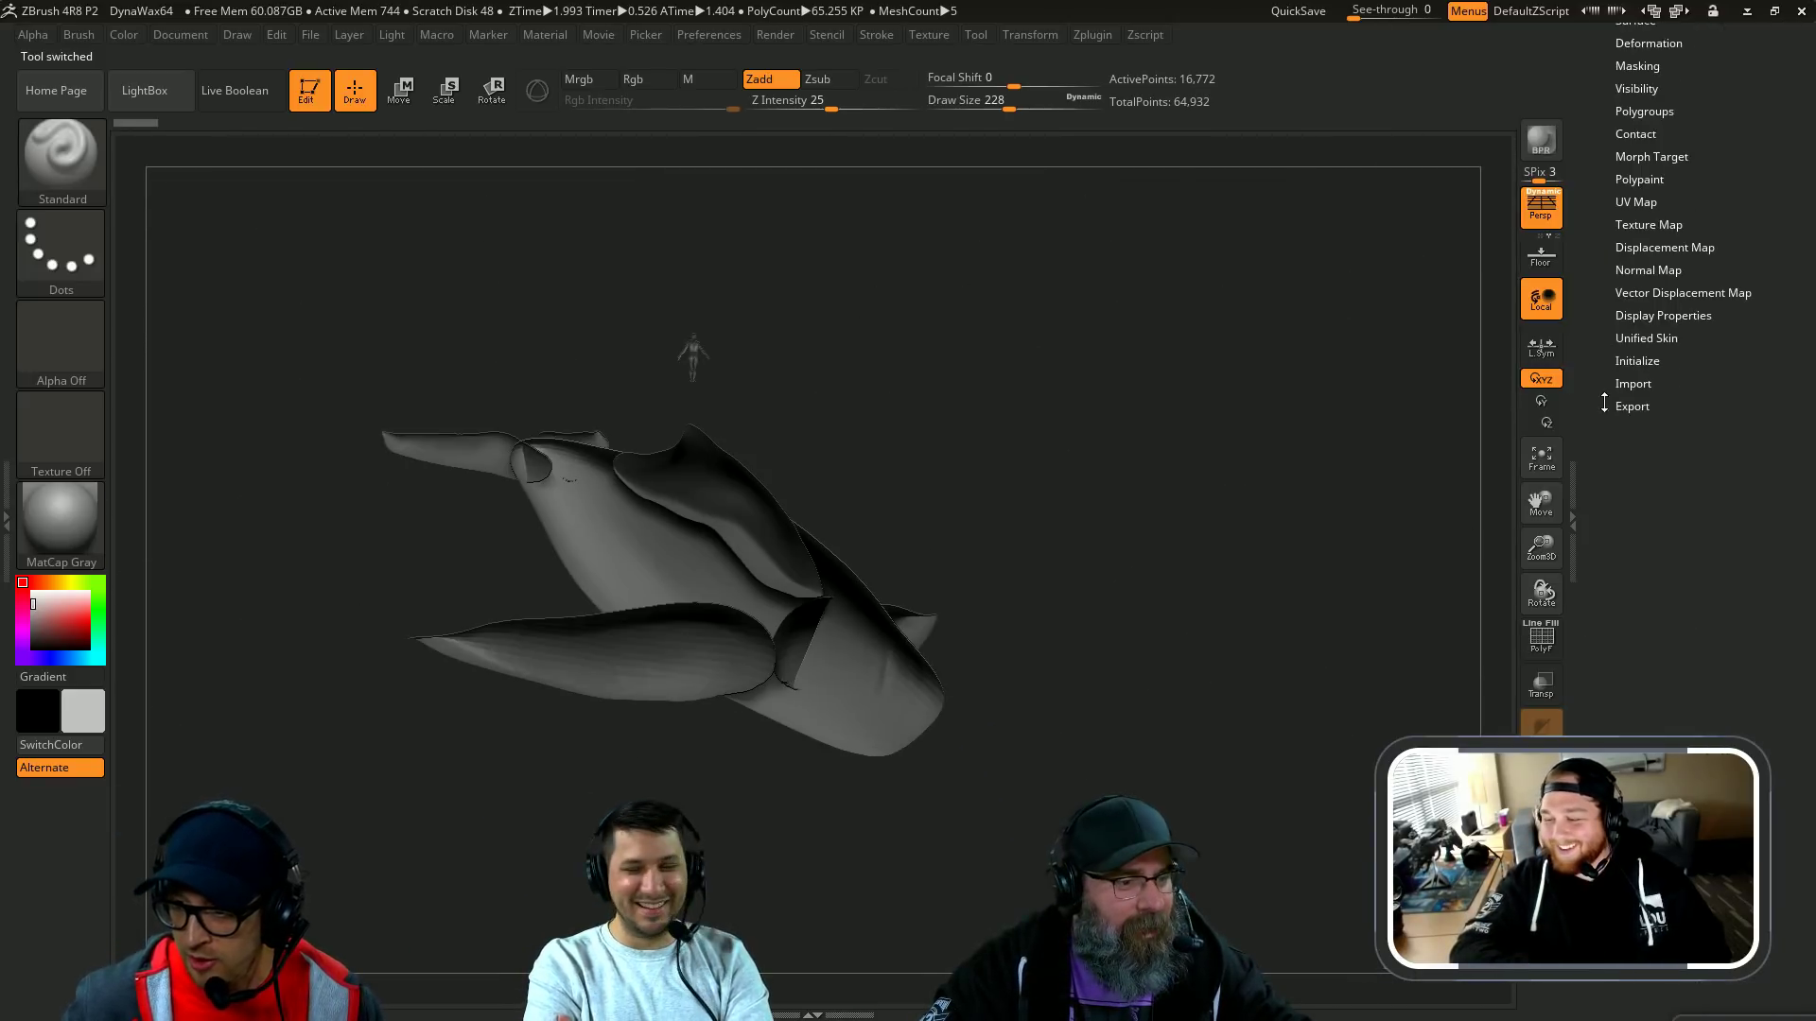
{"action": "left_click", "coordinate": [1666, 324]}
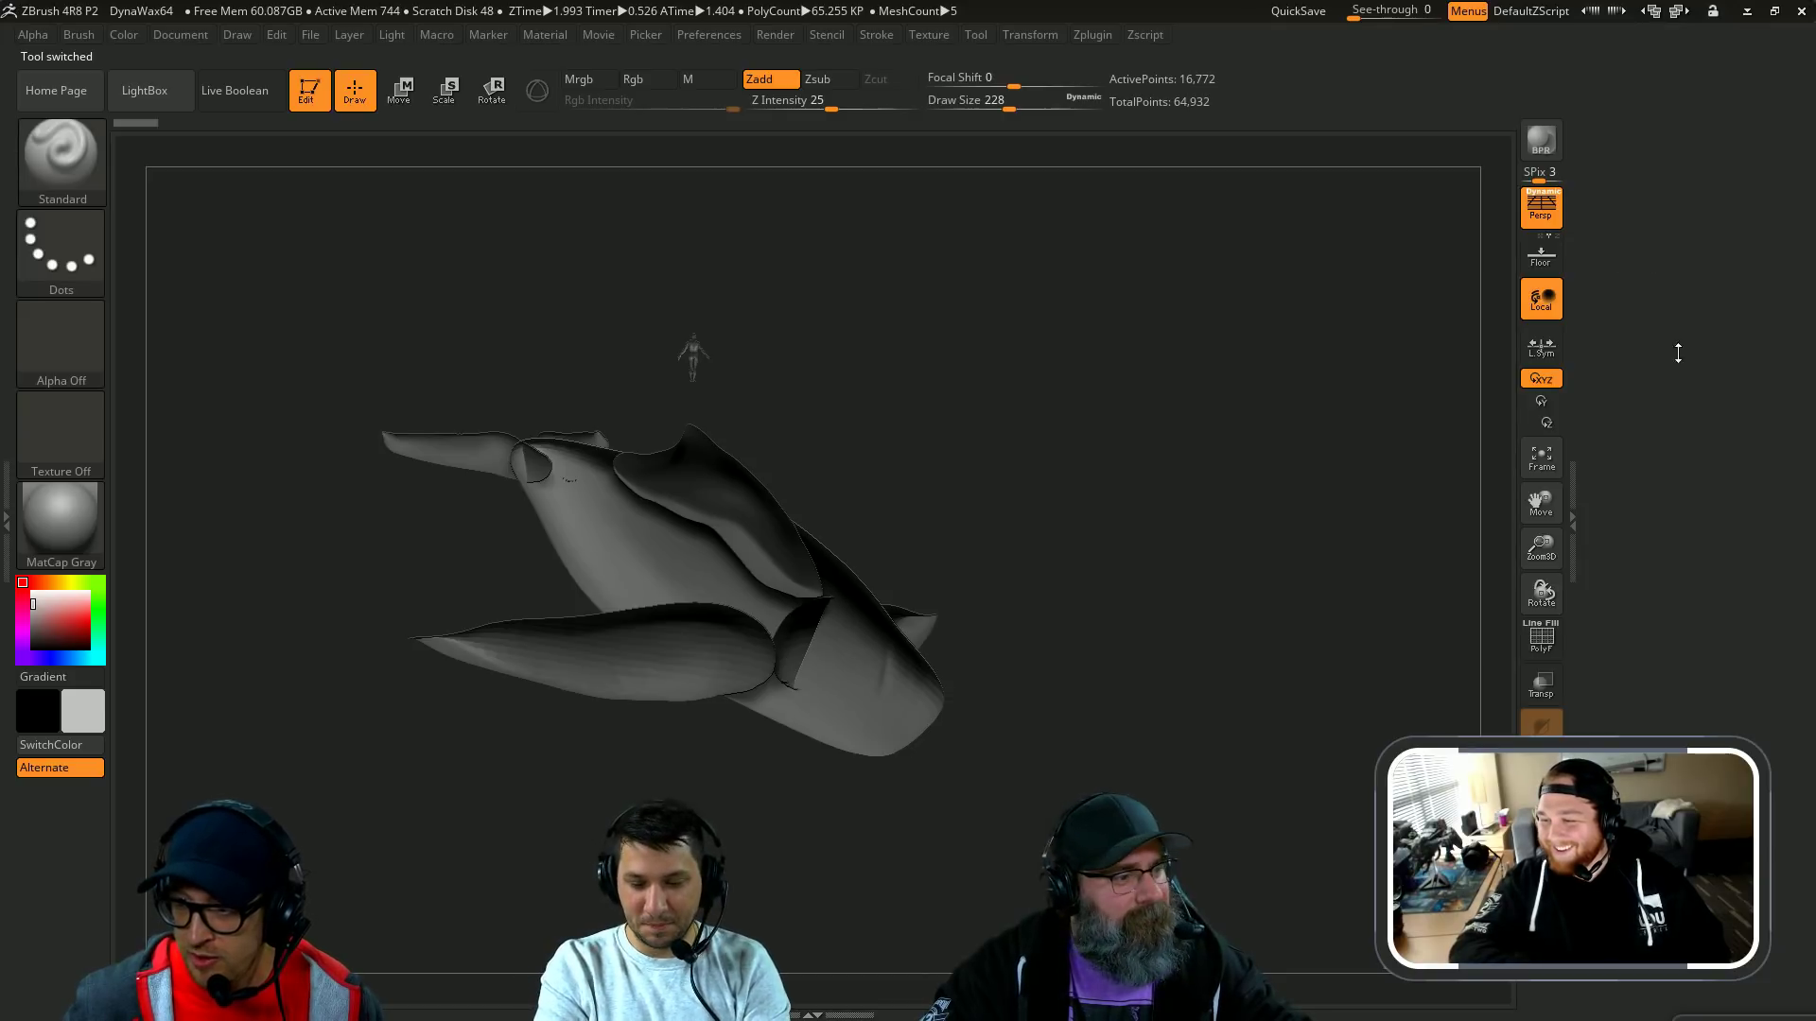
{"action": "left_click_drag", "start_coordinate": [1677, 353], "coordinate": [1687, 804]}
{"action": "left_click", "coordinate": [1713, 537]}
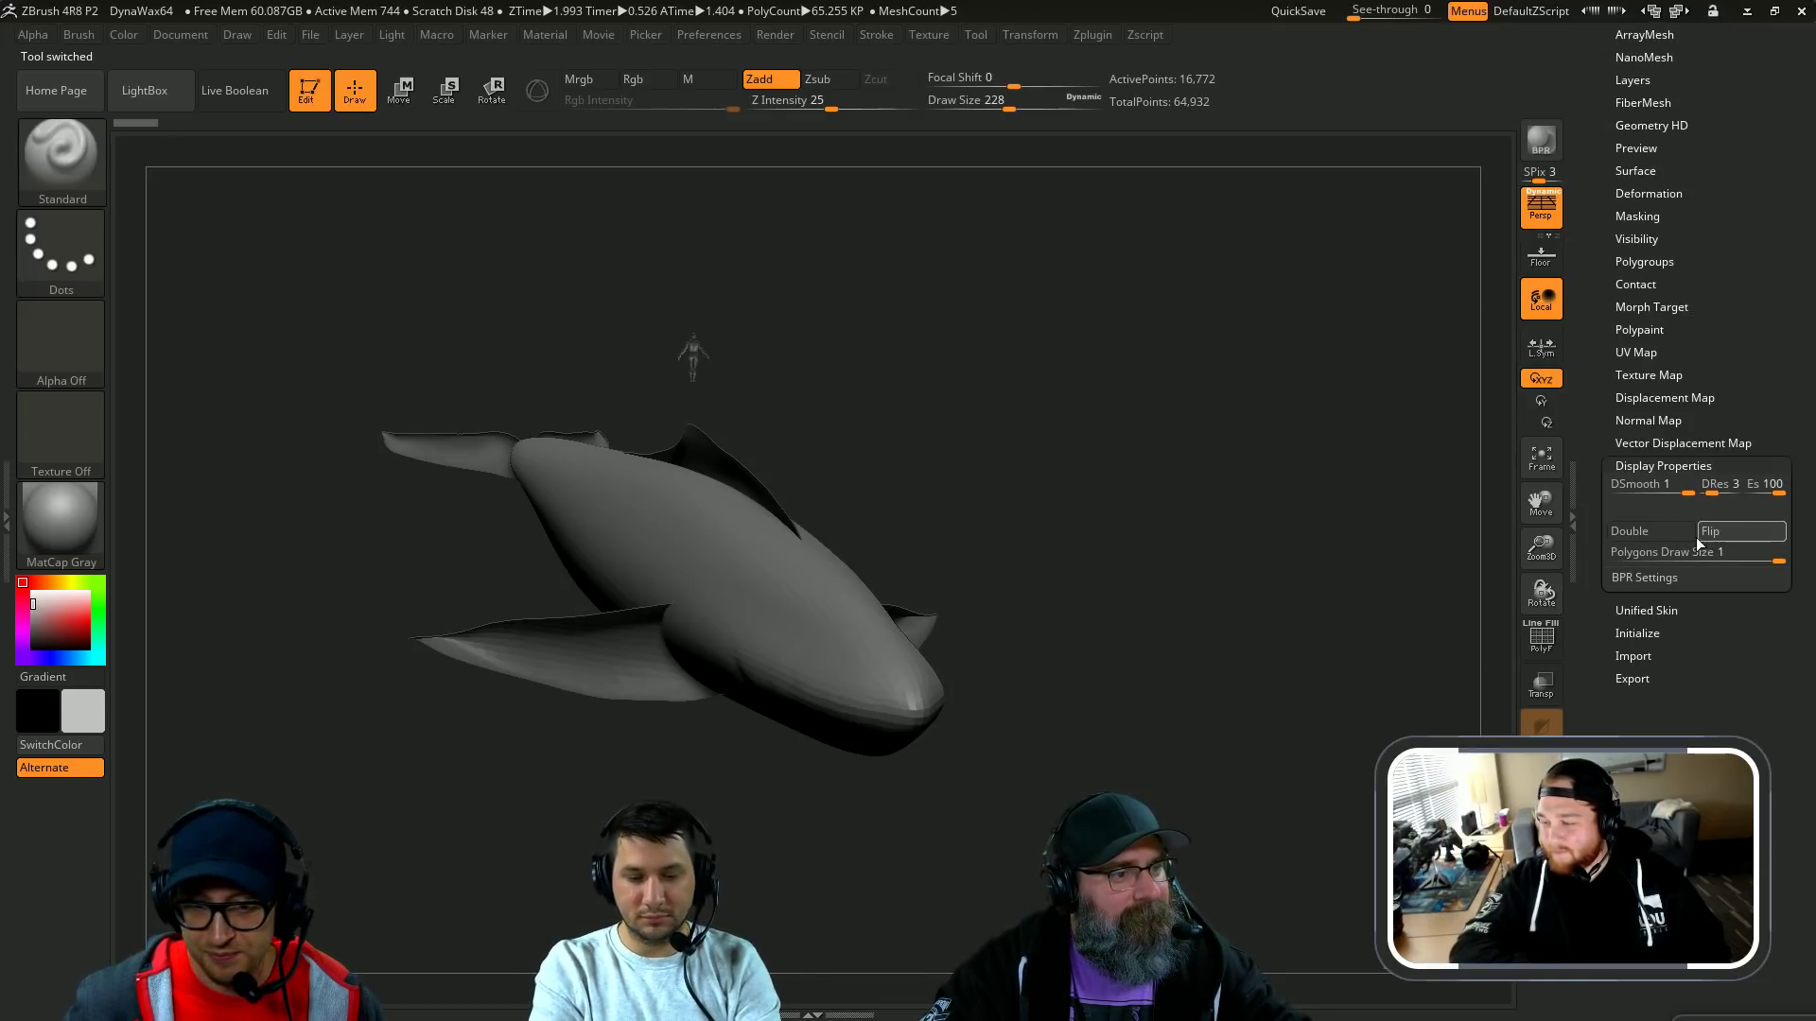
{"action": "mouse_move", "coordinate": [1490, 543]}
{"action": "left_mouse_down"}
{"action": "mouse_move", "coordinate": [1451, 547]}
{"action": "mouse_move", "coordinate": [1474, 544]}
{"action": "left_mouse_up"}
{"action": "left_click", "coordinate": [1737, 532]}
{"action": "left_click", "coordinate": [1664, 531]}
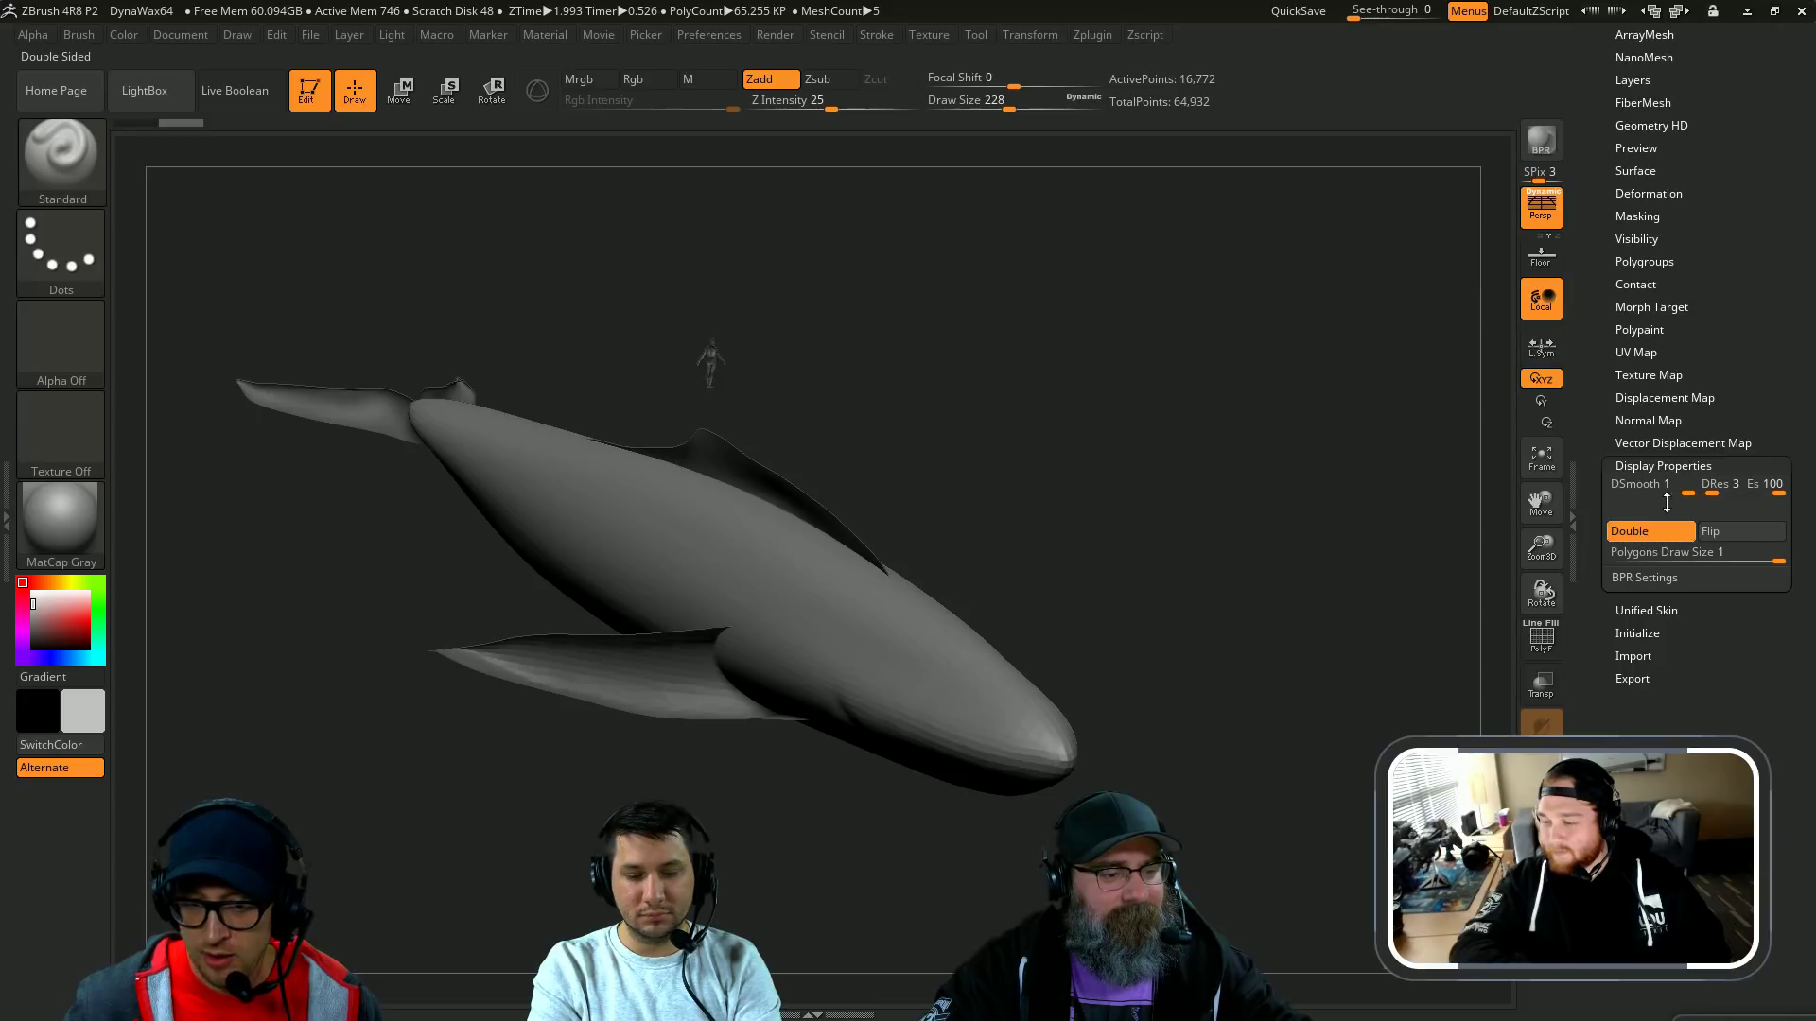
Step: Turn on double-sided display for PM3D_Sphere3D1_1, PM3D_Sphere3D1_2 and DemoSoldier1
{"action": "left_click_drag", "start_coordinate": [1759, 354], "coordinate": [1756, 373]}
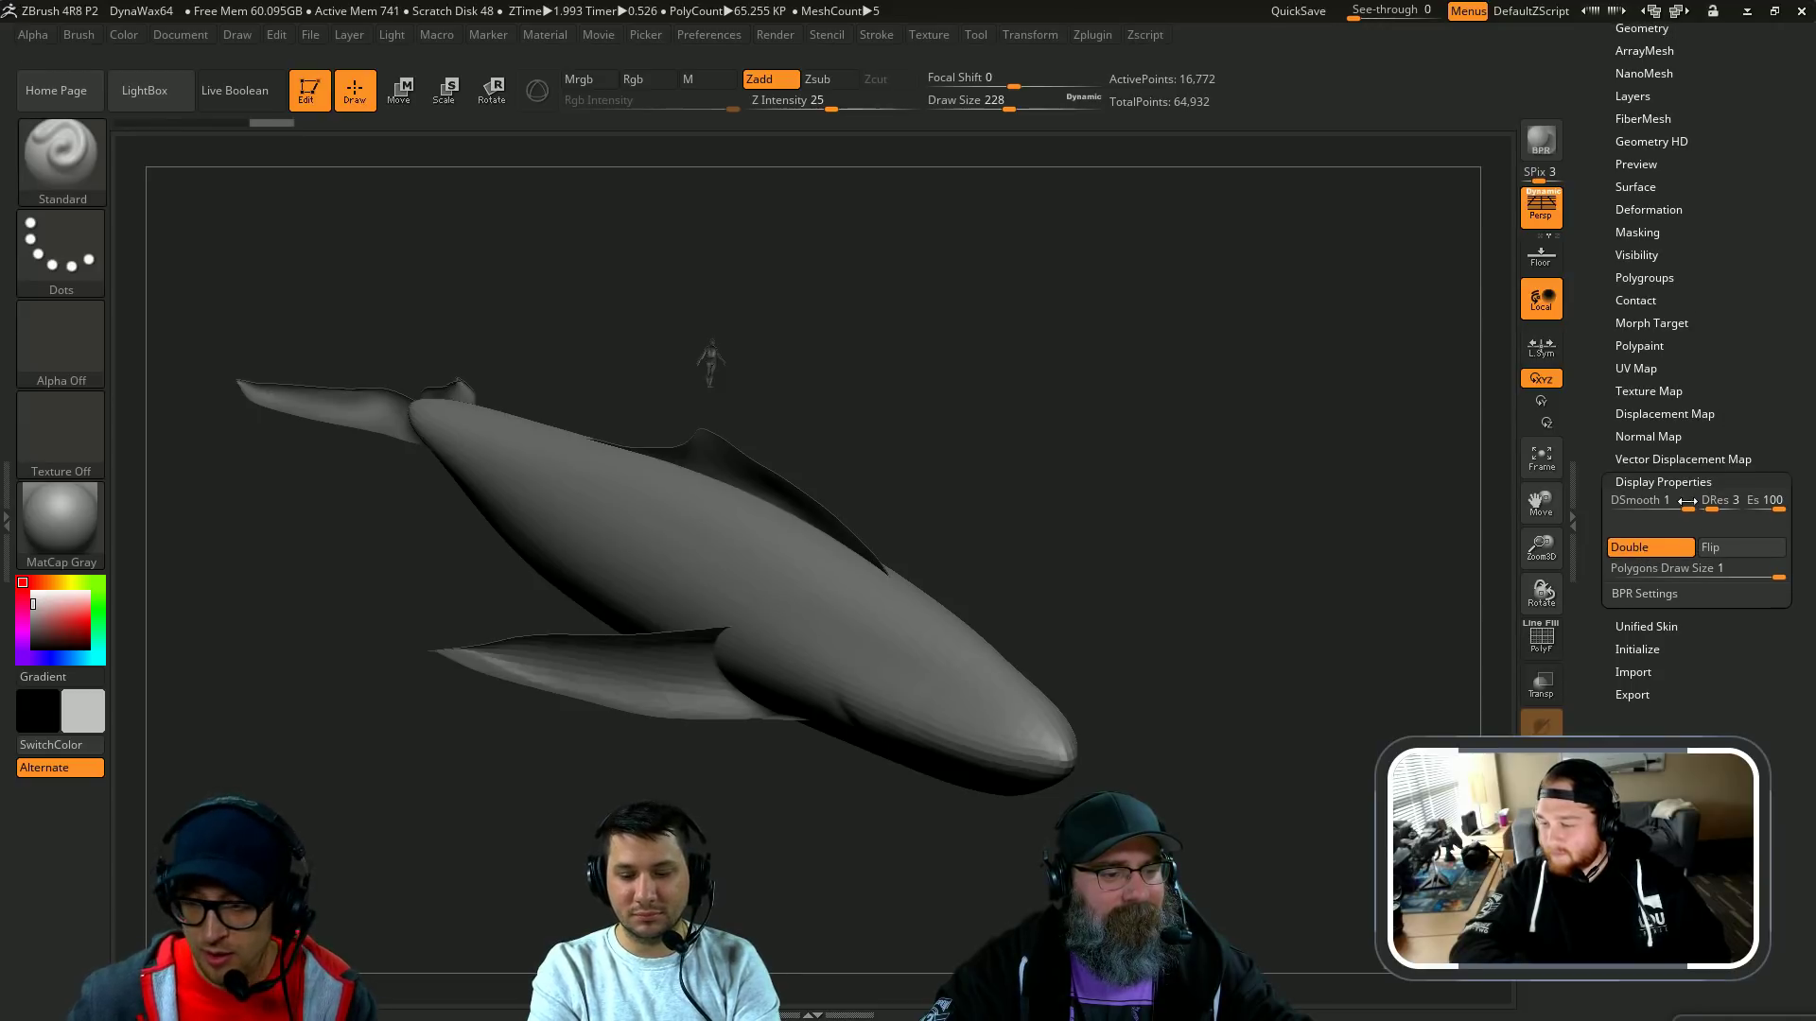
{"action": "left_click", "coordinate": [1641, 545]}
{"action": "key", "text": "Down"}
{"action": "left_click", "coordinate": [1648, 548]}
{"action": "key", "text": "Down"}
{"action": "left_click", "coordinate": [1645, 551]}
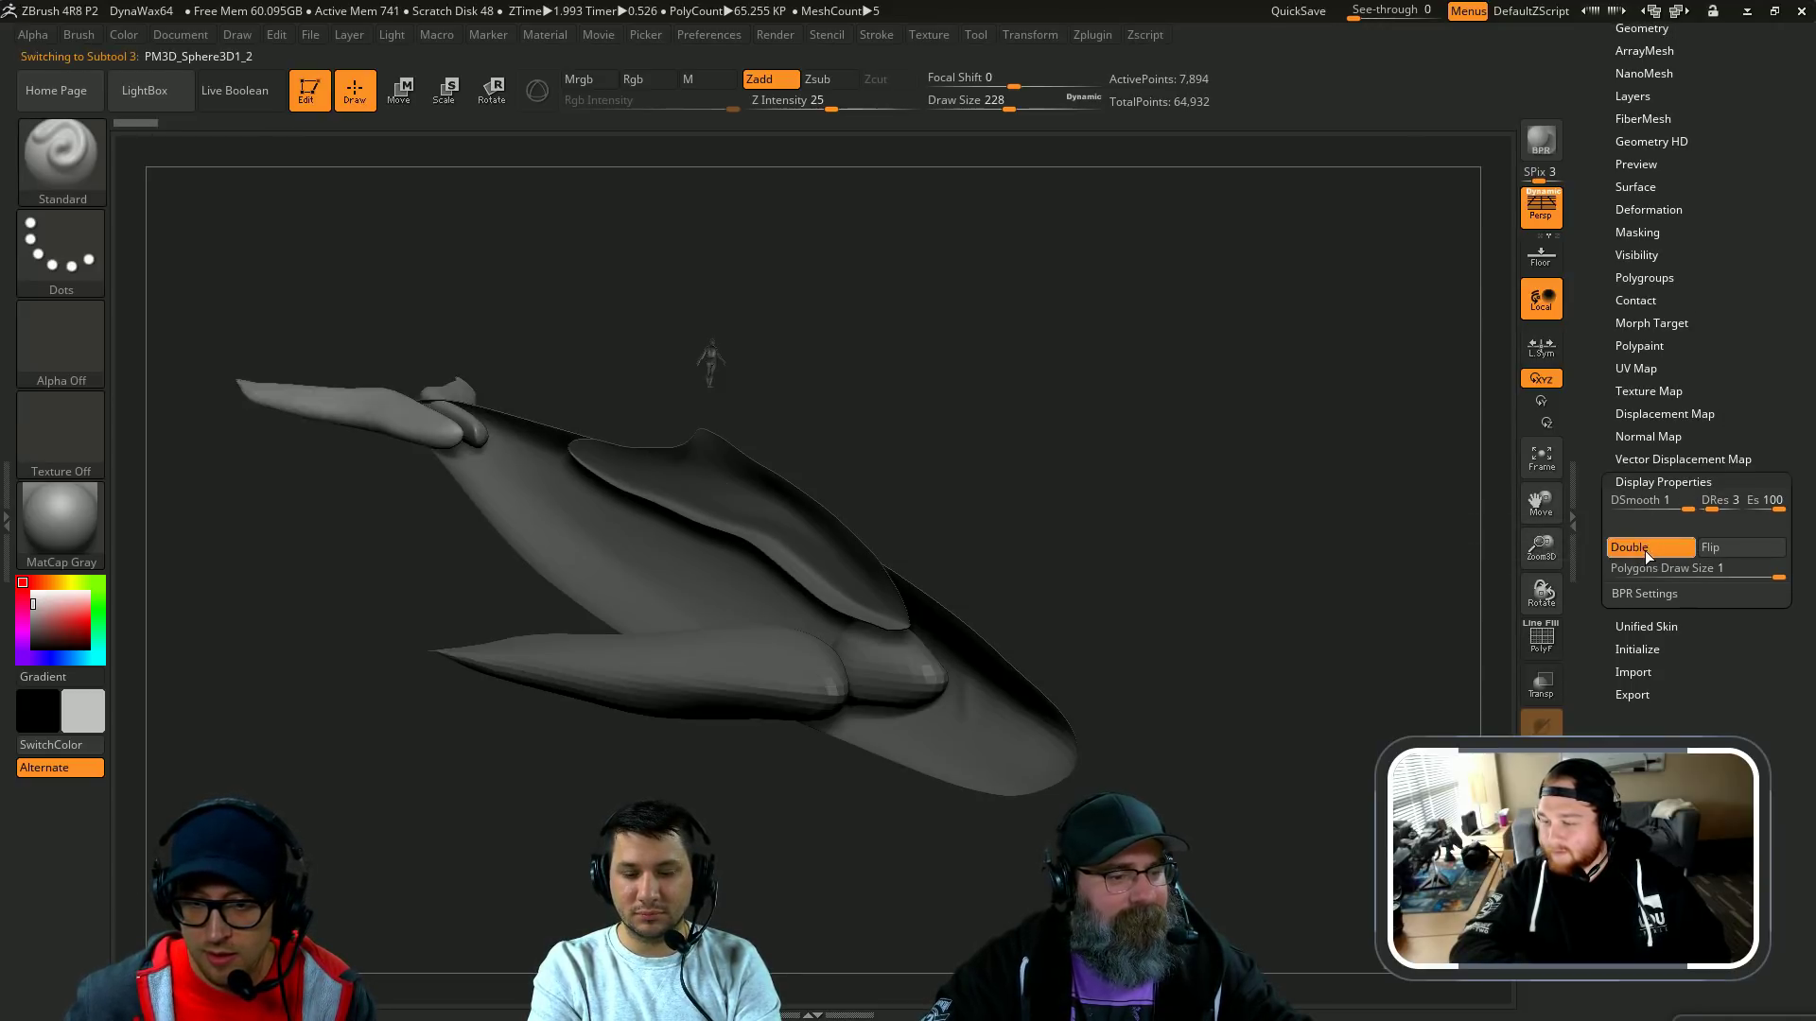
{"action": "key", "text": "Down"}
{"action": "key", "text": "Down"}
{"action": "left_click", "coordinate": [1643, 552]}
{"action": "left_click_drag", "start_coordinate": [1438, 603], "coordinate": [1382, 611]}
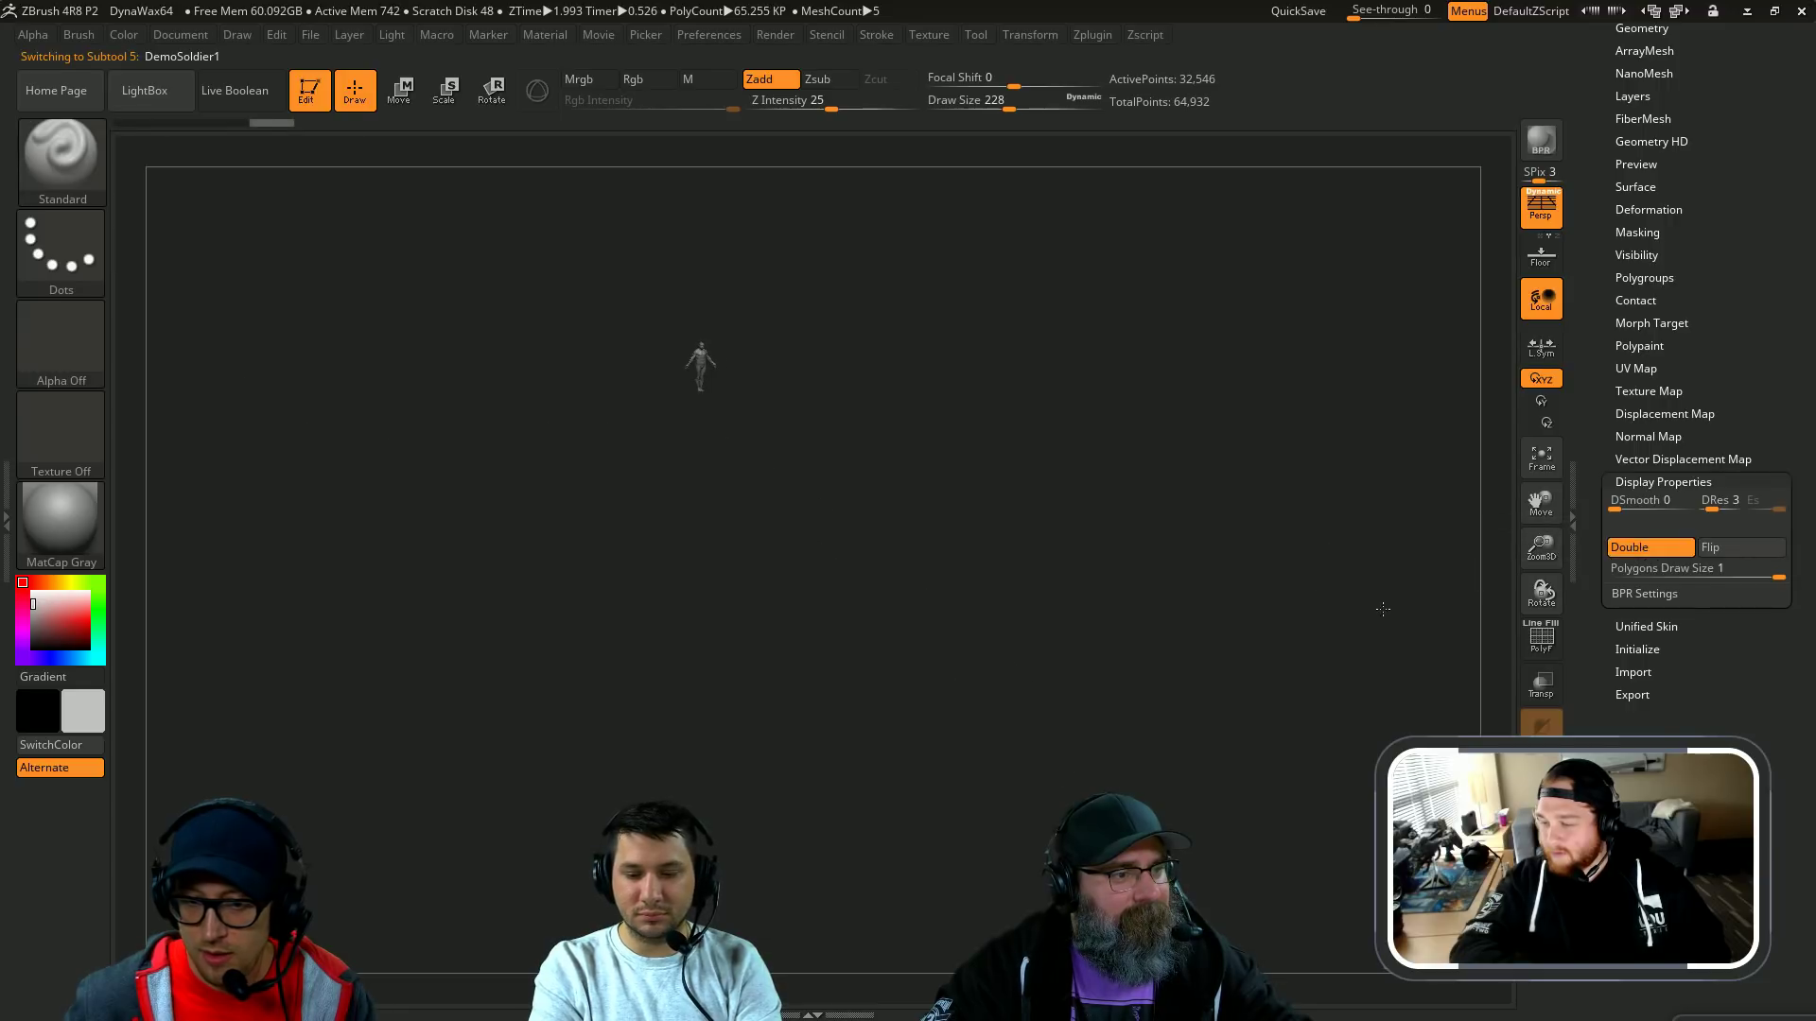
Step: Turn on double-sided display for PM3D_Cube3D1 and the whale body subtool Whale1
{"action": "key", "text": "Up"}
{"action": "left_click", "coordinate": [1648, 547]}
{"action": "key", "text": "Up"}
{"action": "key", "text": "Up"}
{"action": "key", "text": "Up"}
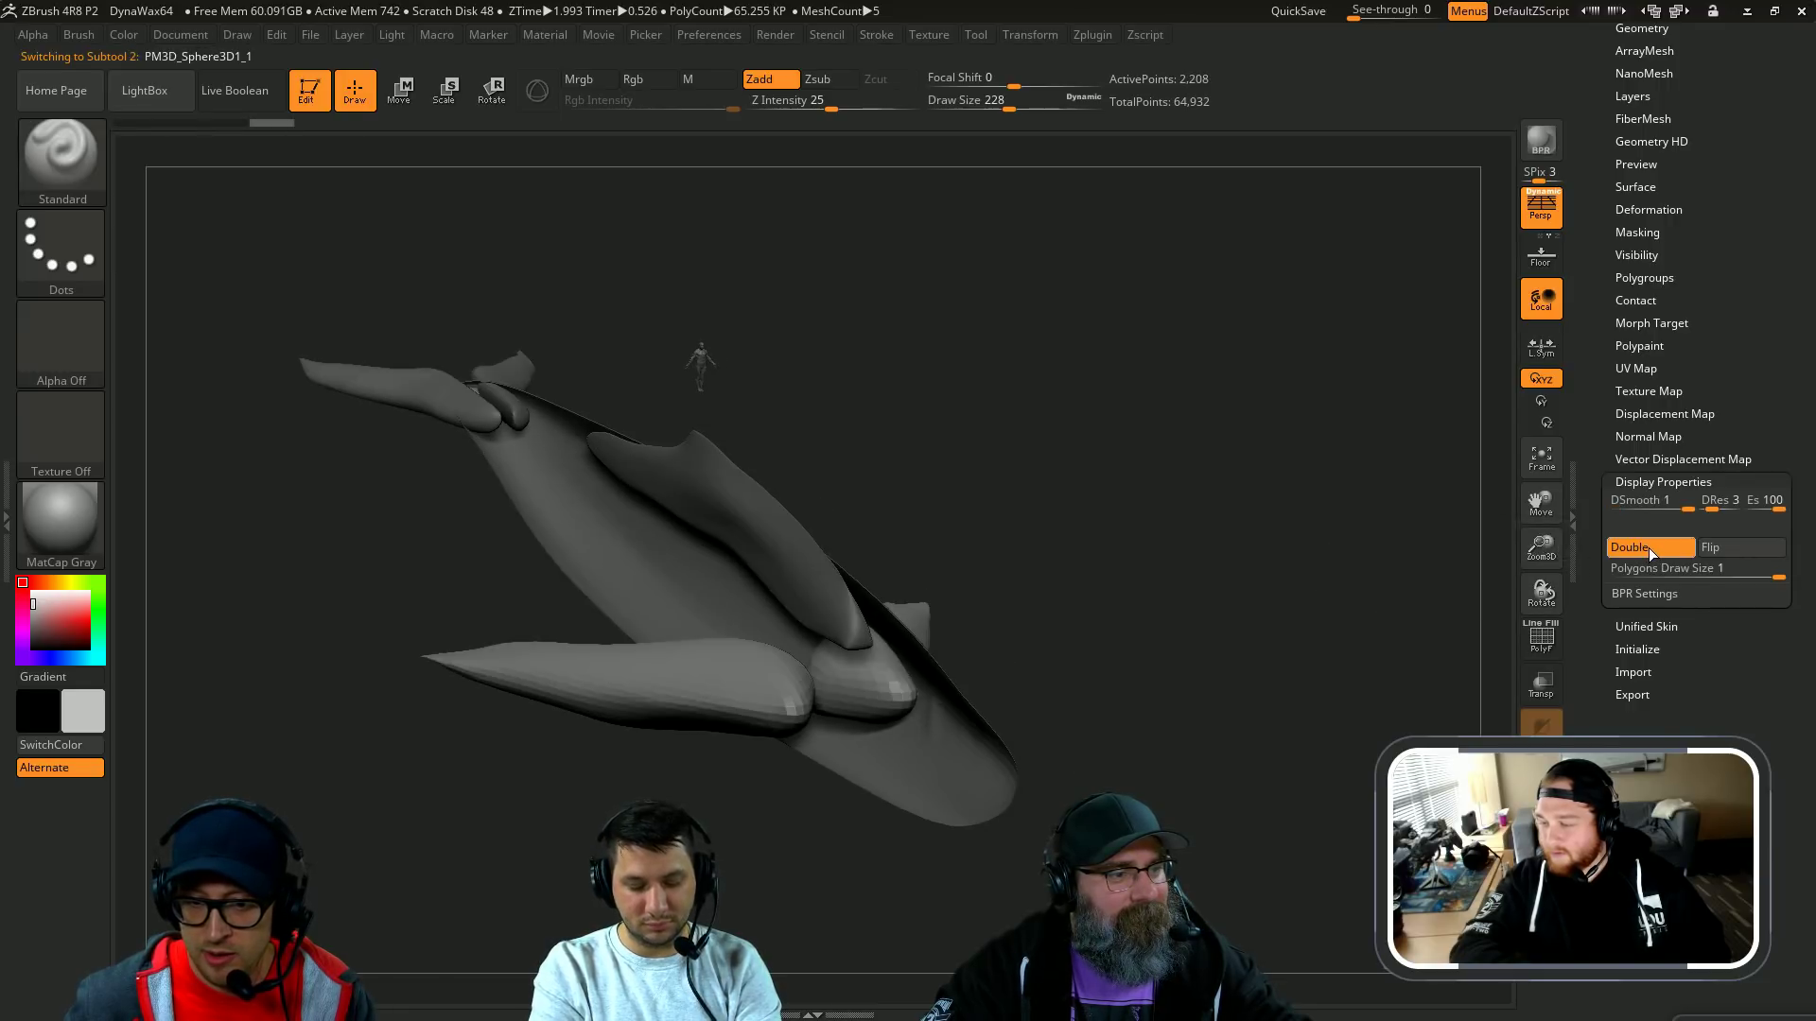
{"action": "left_click", "coordinate": [1648, 547]}
{"action": "left_click_drag", "start_coordinate": [1324, 491], "coordinate": [1276, 564]}
{"action": "scroll", "coordinate": [1760, 421], "scroll_direction": "up", "scroll_amount": 2}
{"action": "left_click_drag", "start_coordinate": [1760, 421], "coordinate": [1757, 790]}
Step: Select the DemoSoldier1 subtool and move the figure from above the dorsal fin to just in front of the whale's nose
{"action": "left_click_drag", "start_coordinate": [1209, 523], "coordinate": [1165, 646], "text": "alt"}
{"action": "left_click_drag", "start_coordinate": [506, 261], "coordinate": [547, 313], "text": "alt"}
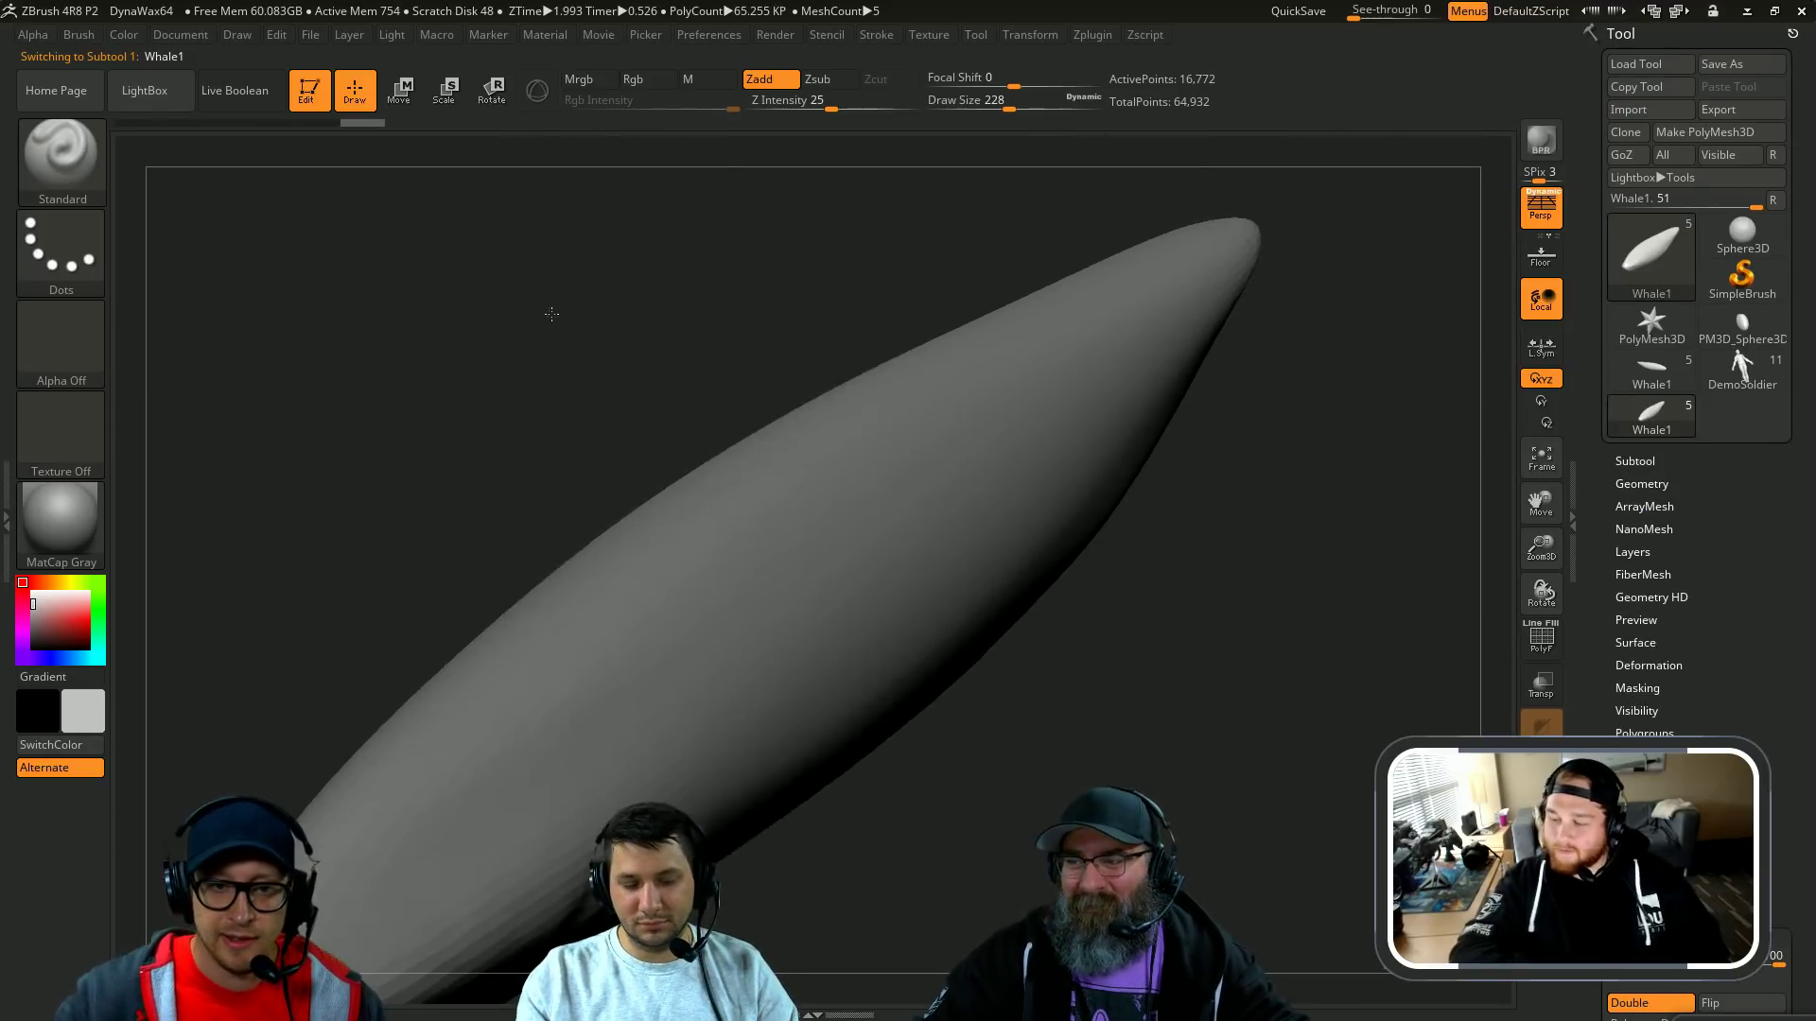
{"action": "left_click_drag", "start_coordinate": [701, 262], "coordinate": [819, 330]}
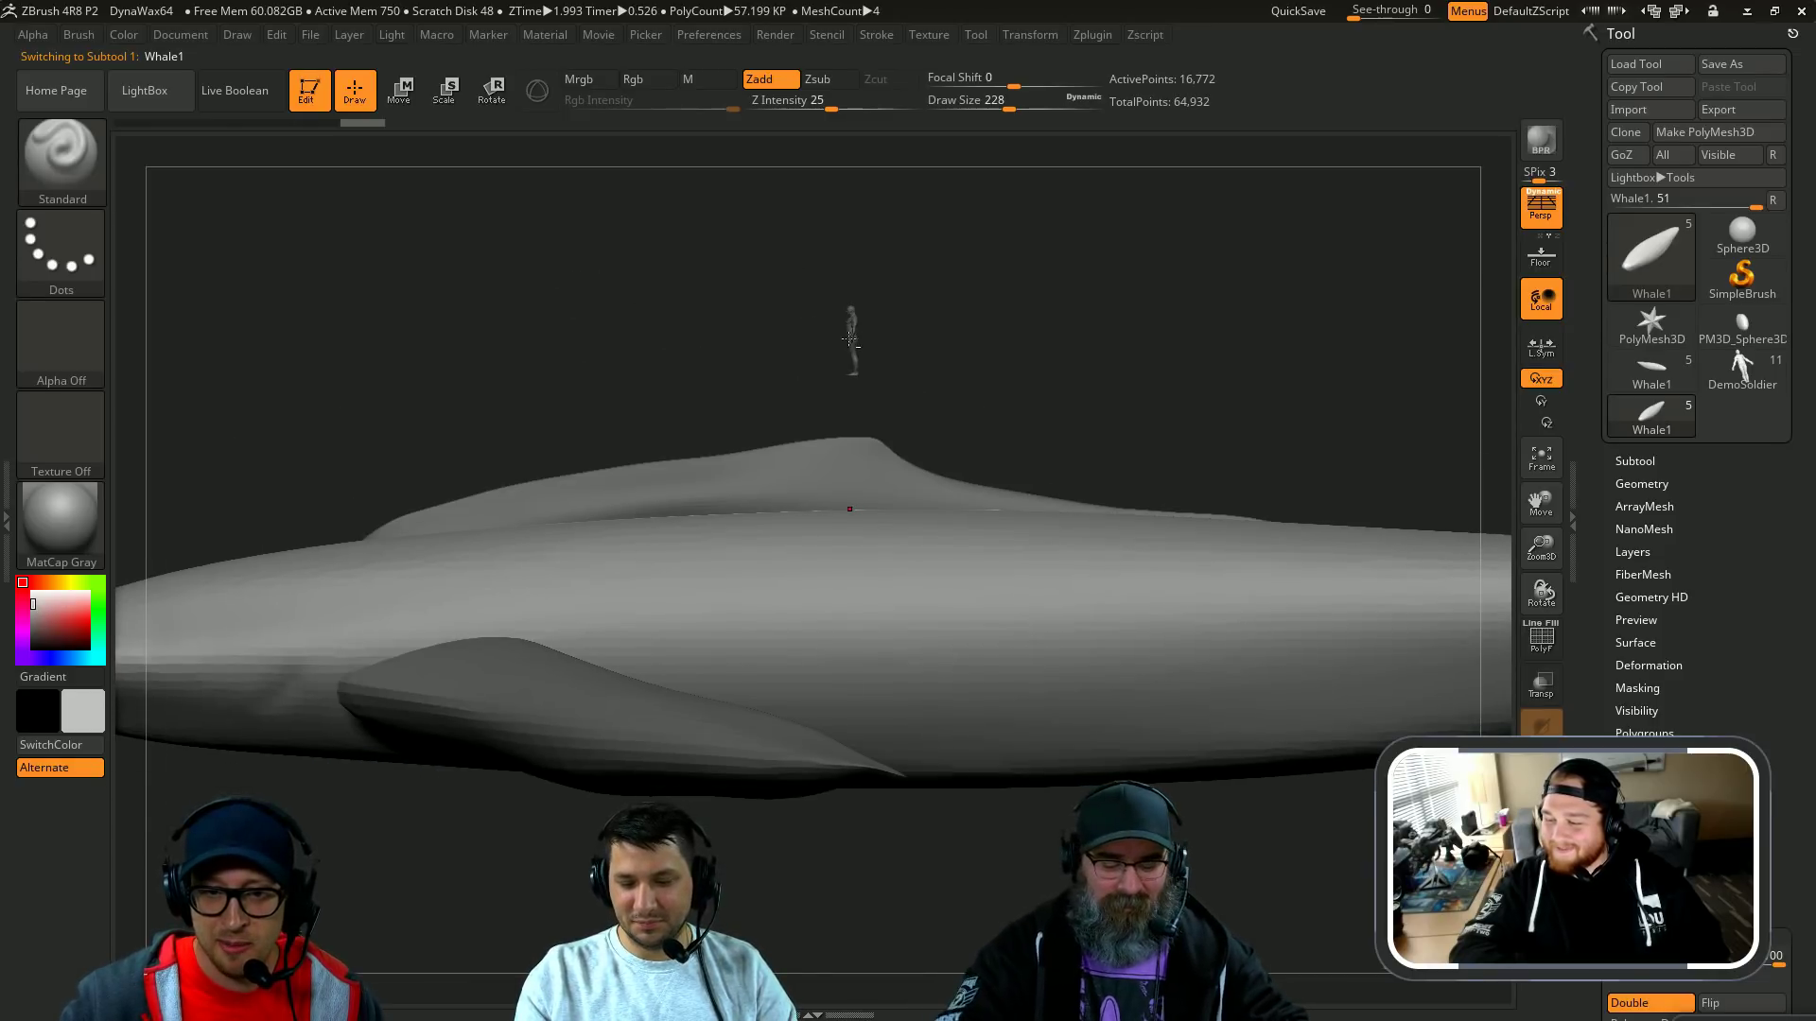
{"action": "left_click", "coordinate": [853, 346], "text": "alt"}
{"action": "key", "text": "w"}
{"action": "left_click_drag", "start_coordinate": [602, 370], "coordinate": [907, 334], "text": "alt"}
{"action": "left_click_drag", "start_coordinate": [1160, 320], "coordinate": [1137, 331]}
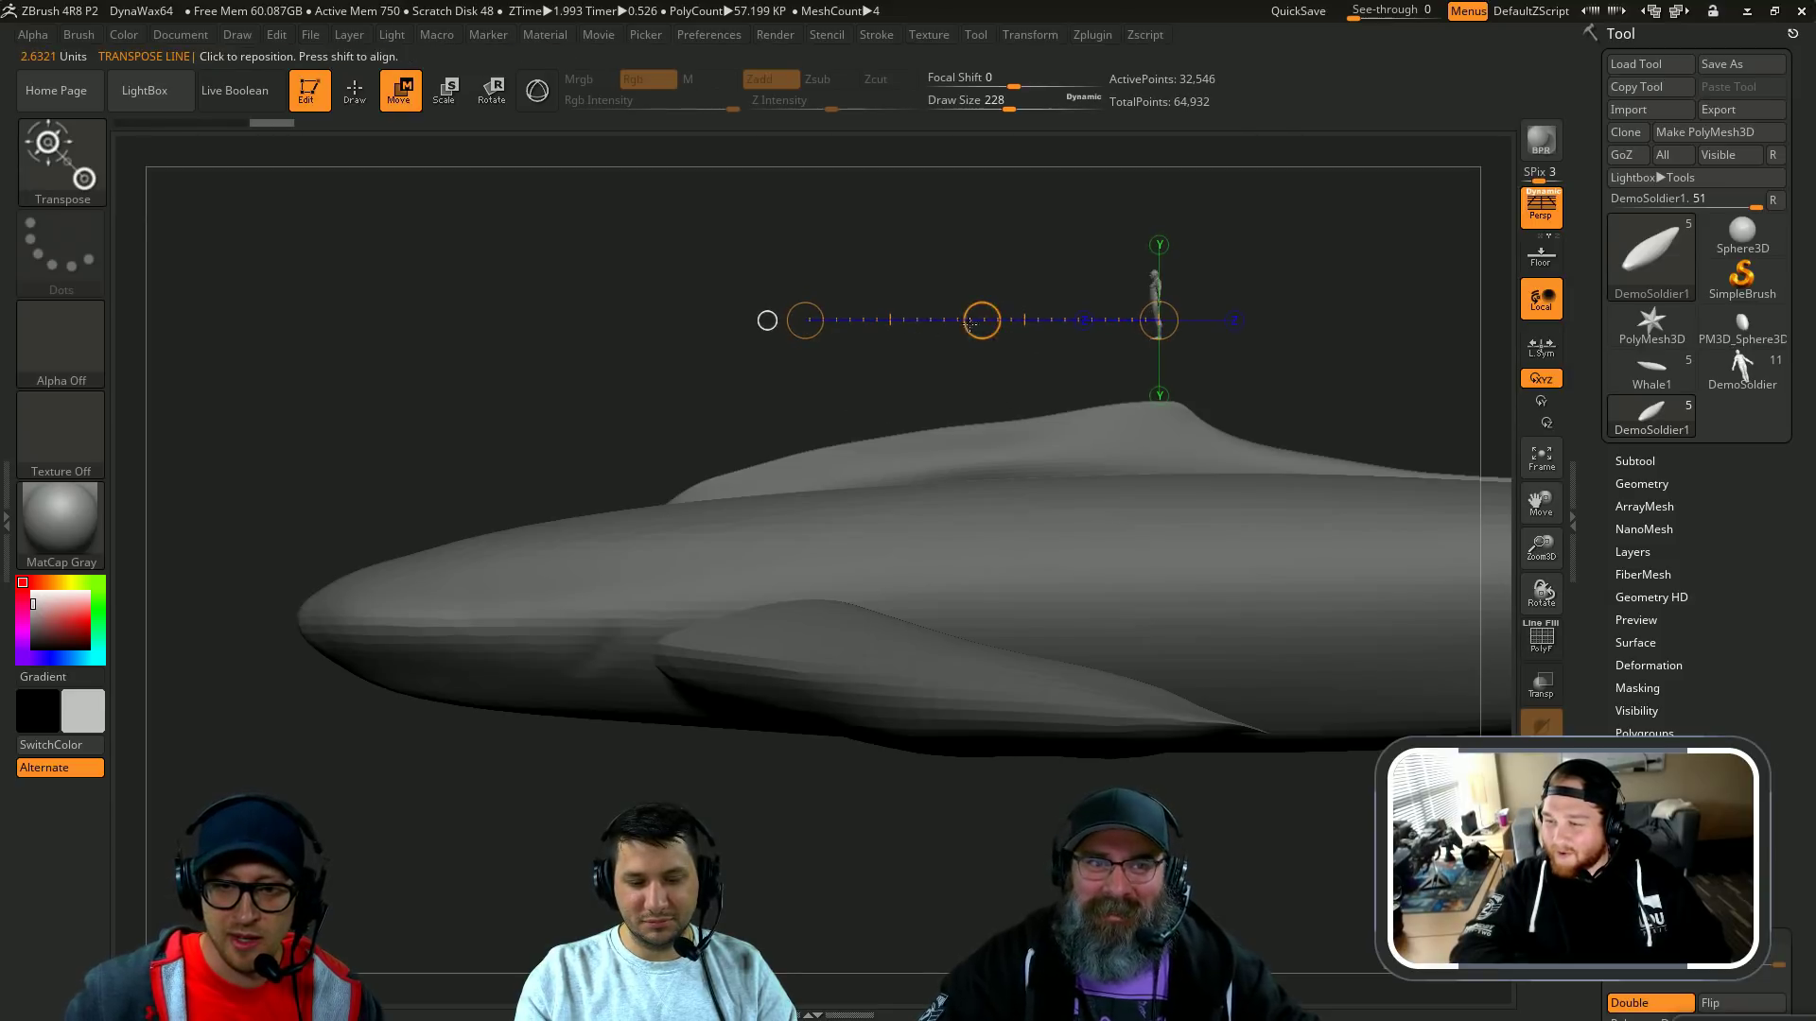
{"action": "left_click_drag", "start_coordinate": [365, 743], "coordinate": [424, 762]}
{"action": "left_click_drag", "start_coordinate": [381, 823], "coordinate": [585, 752], "text": "alt"}
{"action": "left_click", "coordinate": [585, 753], "text": "ctrl+shift"}
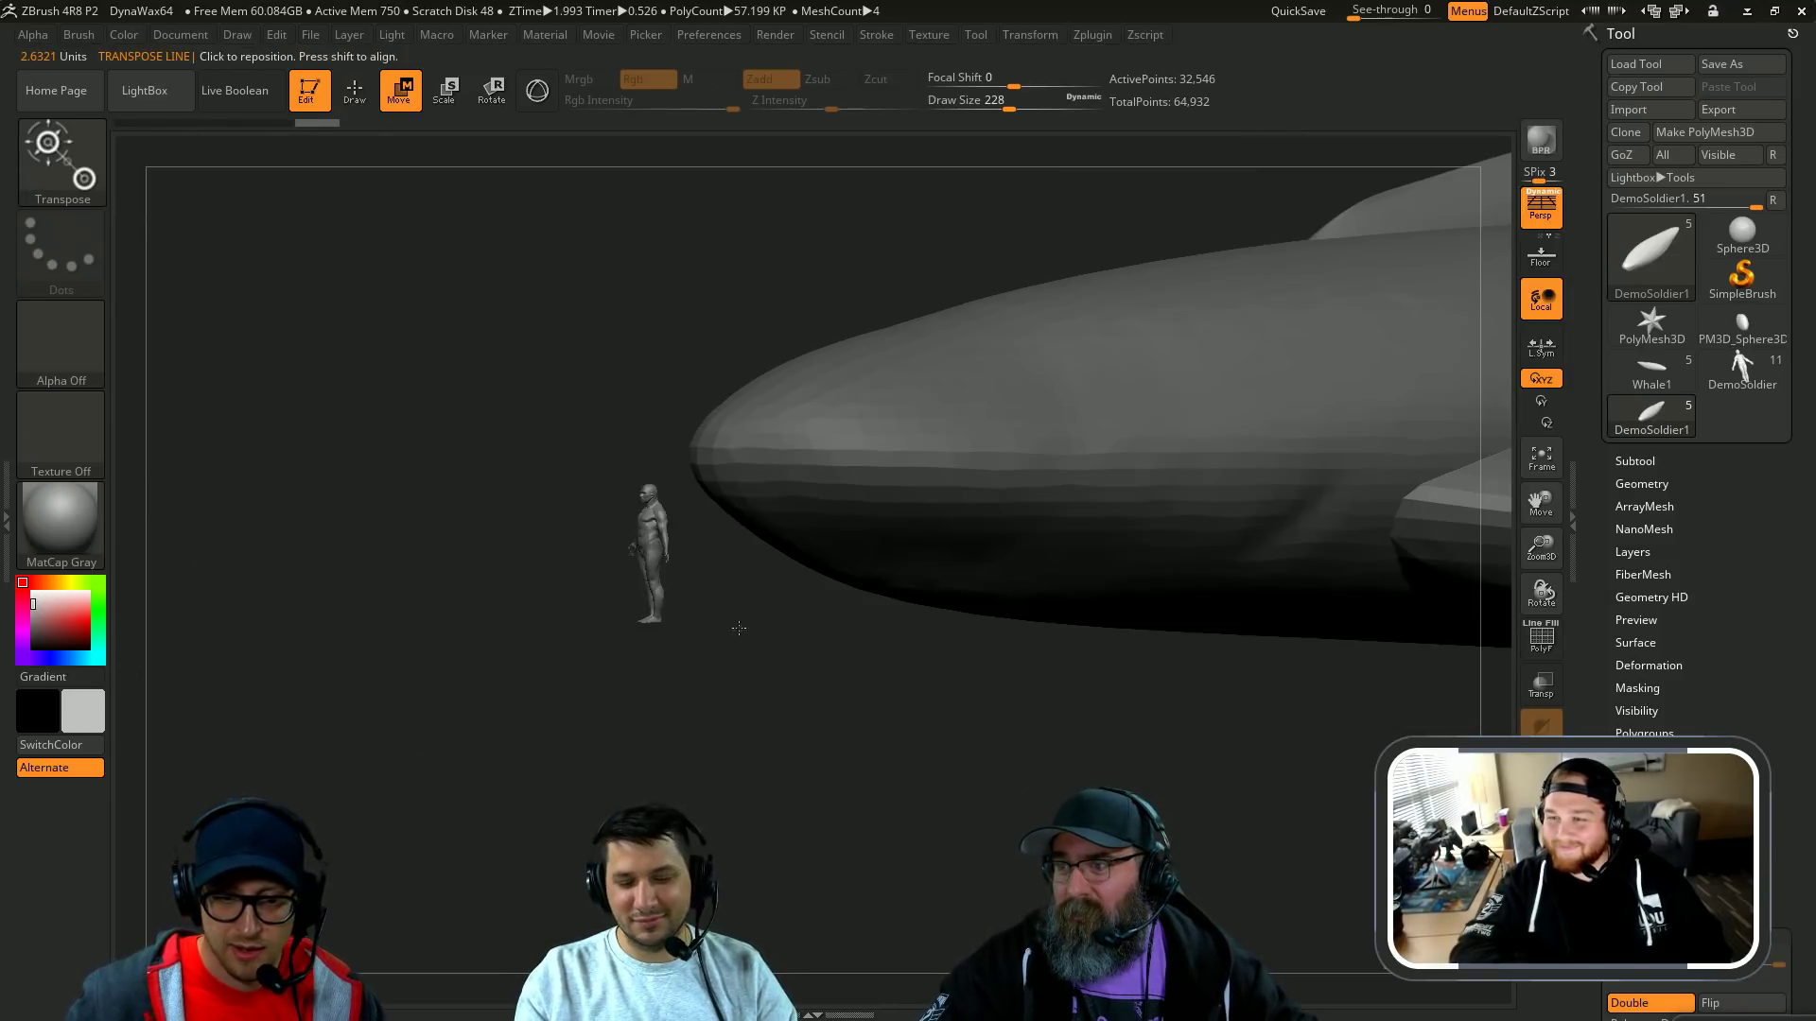
Step: Scale the soldier figure down from its feet until it is tiny beside the whale's head, and return to Draw mode
{"action": "left_click_drag", "start_coordinate": [821, 733], "coordinate": [935, 757]}
{"action": "left_click_drag", "start_coordinate": [663, 632], "coordinate": [606, 613]}
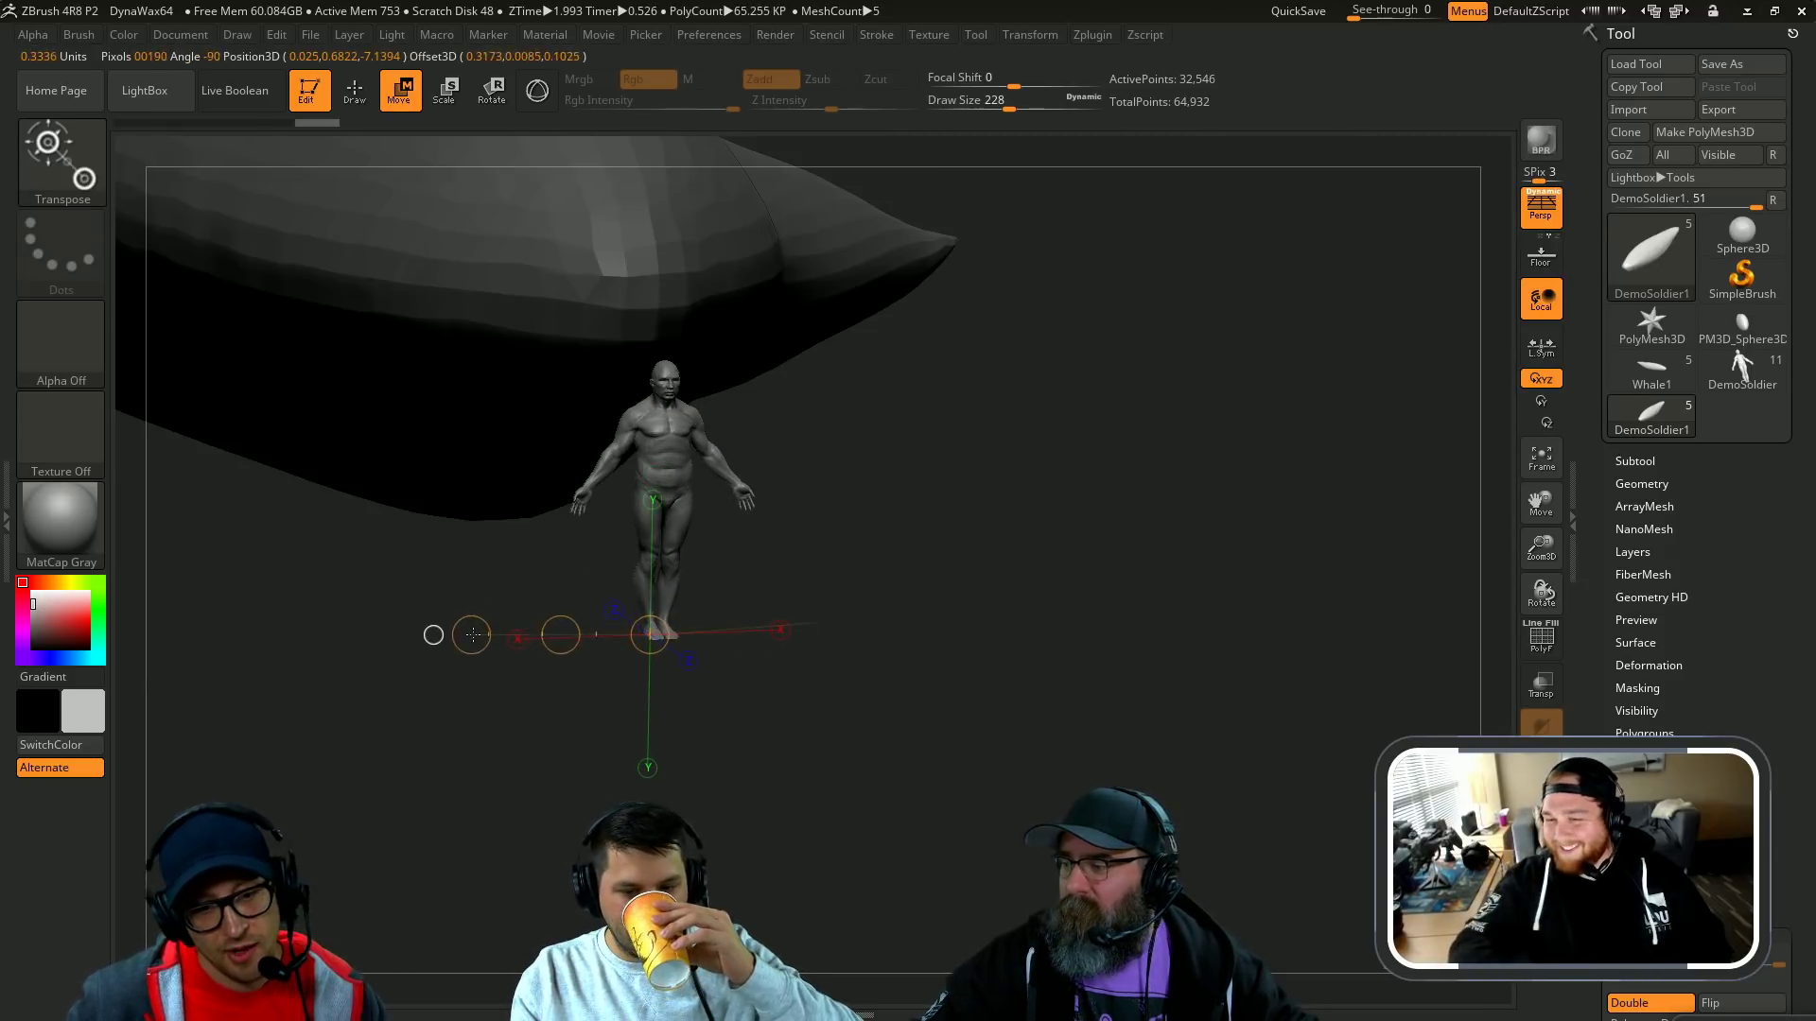
{"action": "key", "text": "e"}
{"action": "left_click_drag", "start_coordinate": [473, 634], "coordinate": [696, 662]}
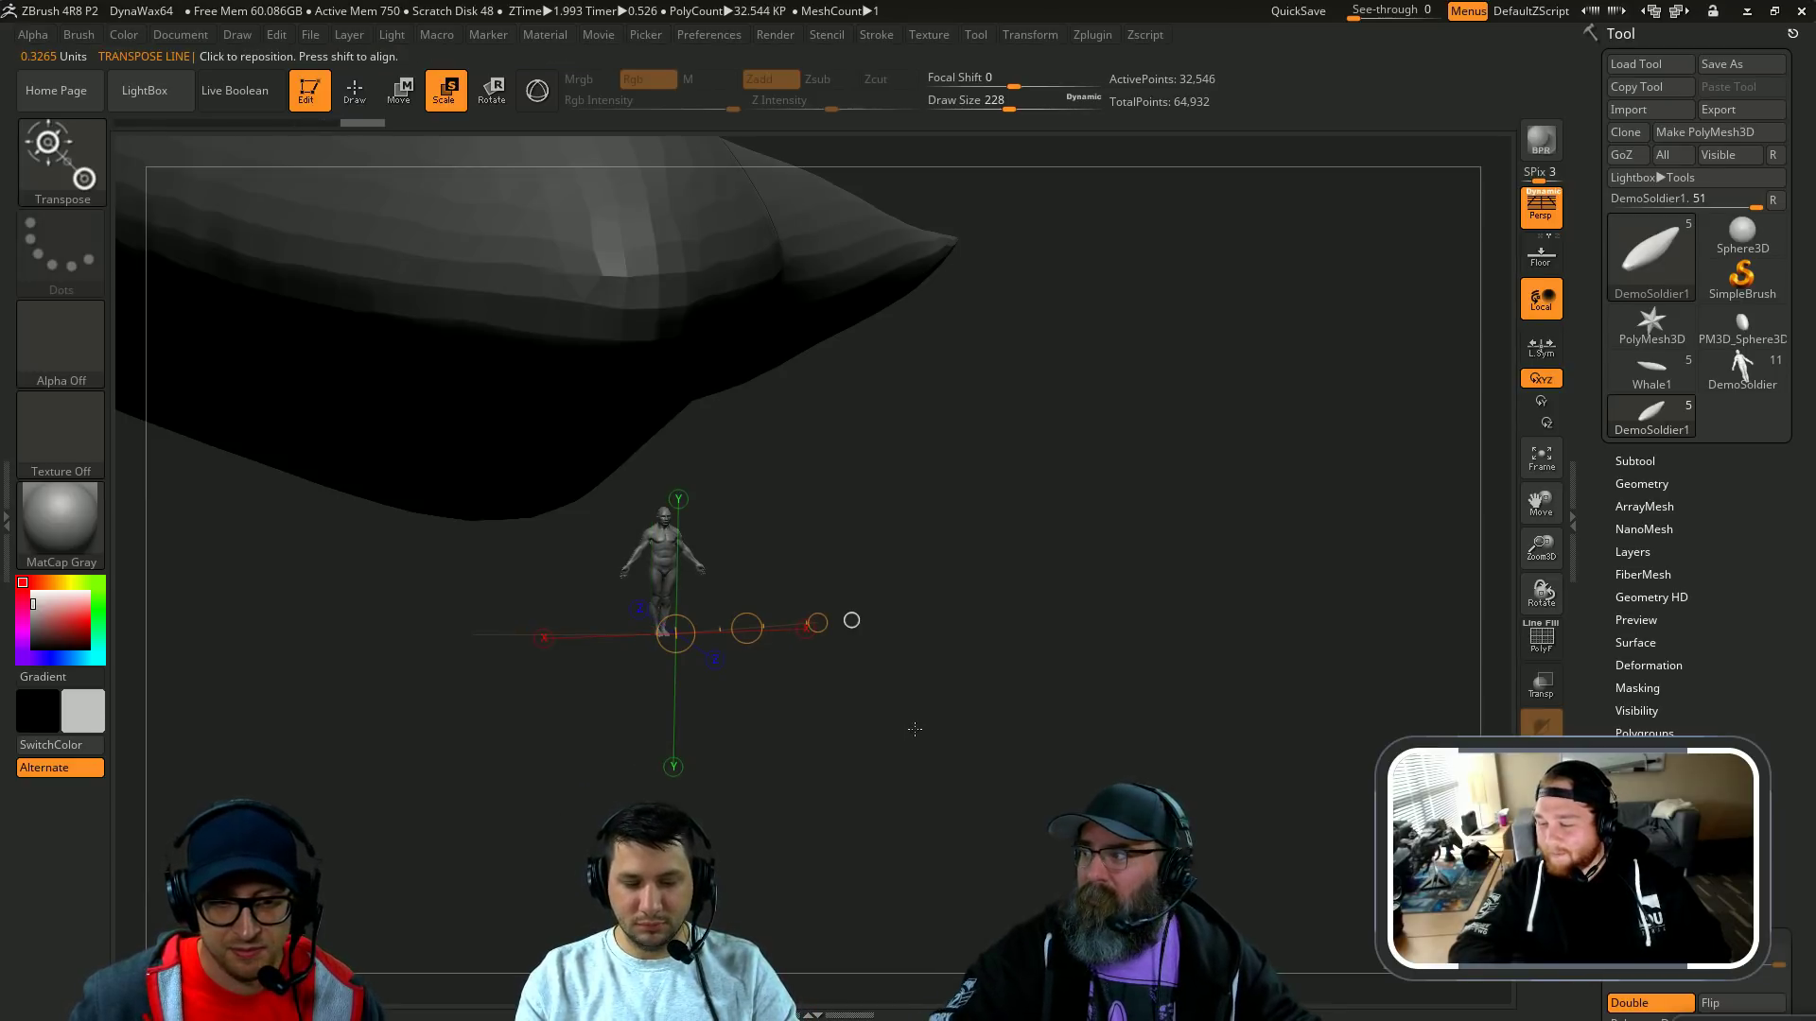
{"action": "key", "text": "ctrl+shift+z"}
{"action": "left_click_drag", "start_coordinate": [871, 695], "coordinate": [839, 641], "text": "alt"}
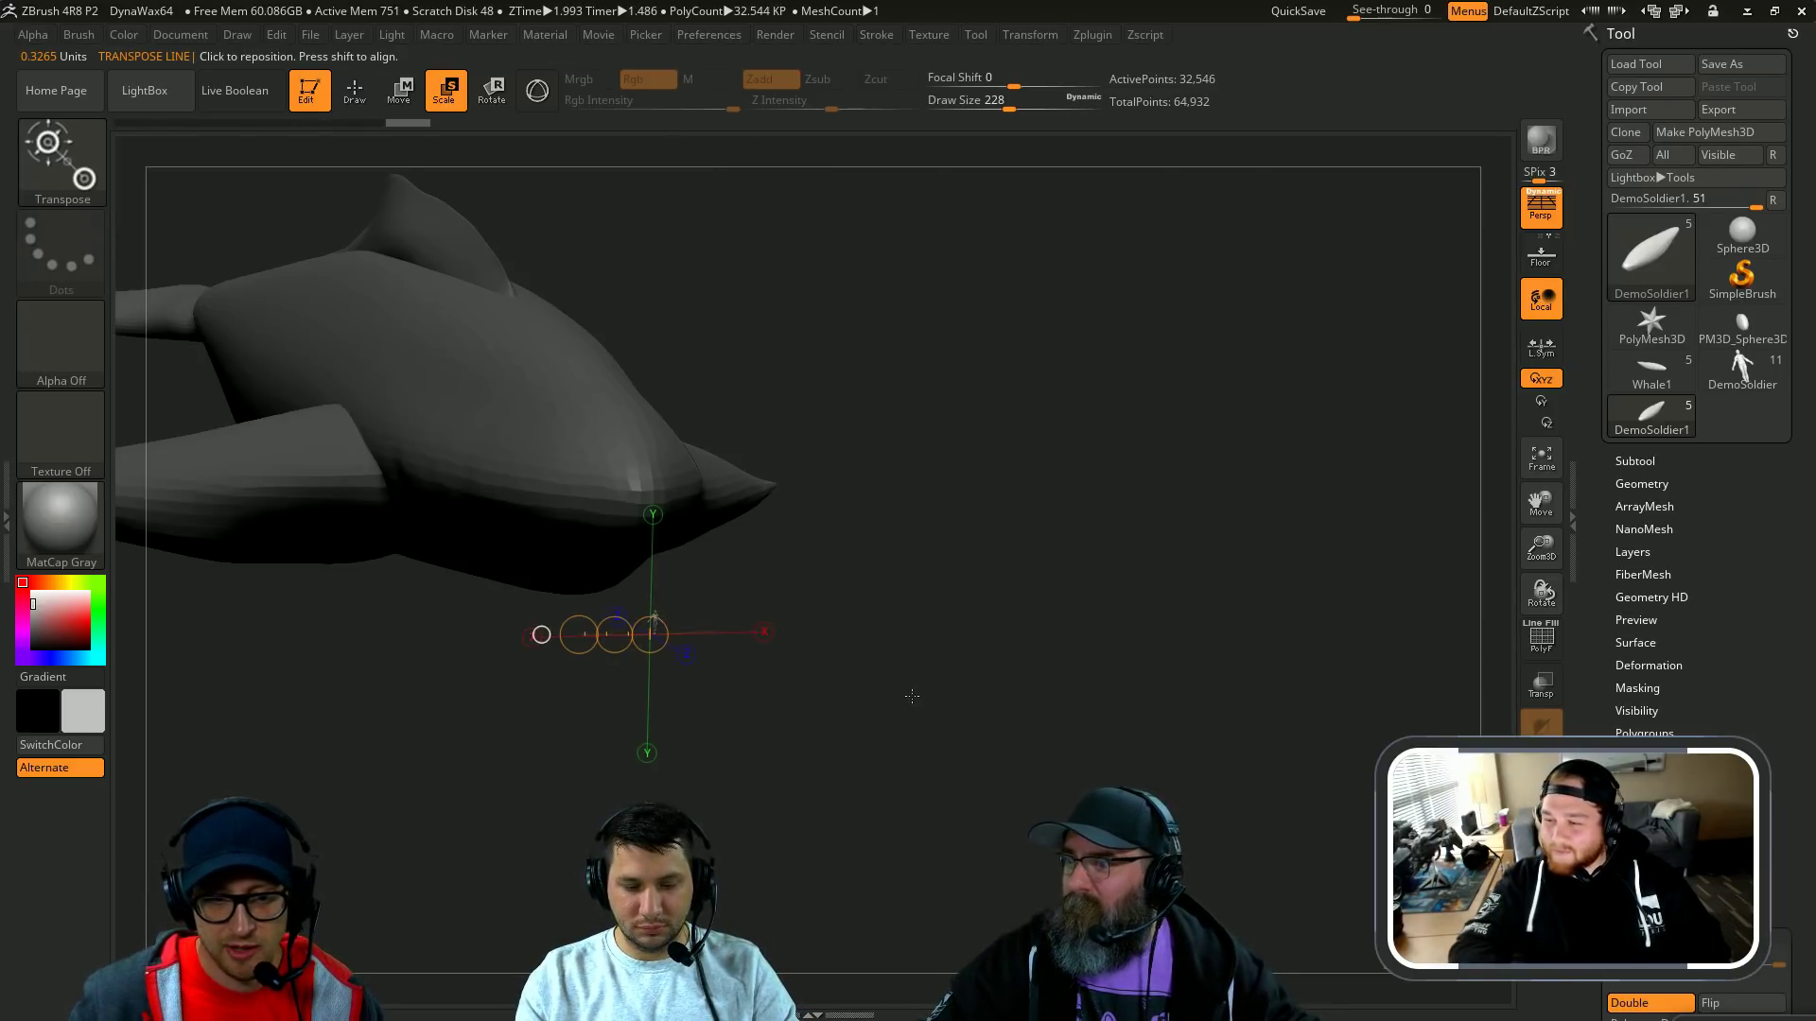
{"action": "mouse_move", "coordinate": [912, 696]}
{"action": "left_mouse_down"}
{"action": "mouse_move", "coordinate": [937, 704]}
{"action": "mouse_move", "coordinate": [956, 682]}
{"action": "mouse_move", "coordinate": [965, 745]}
{"action": "mouse_move", "coordinate": [1160, 760]}
{"action": "left_mouse_up"}
{"action": "key", "text": "q"}
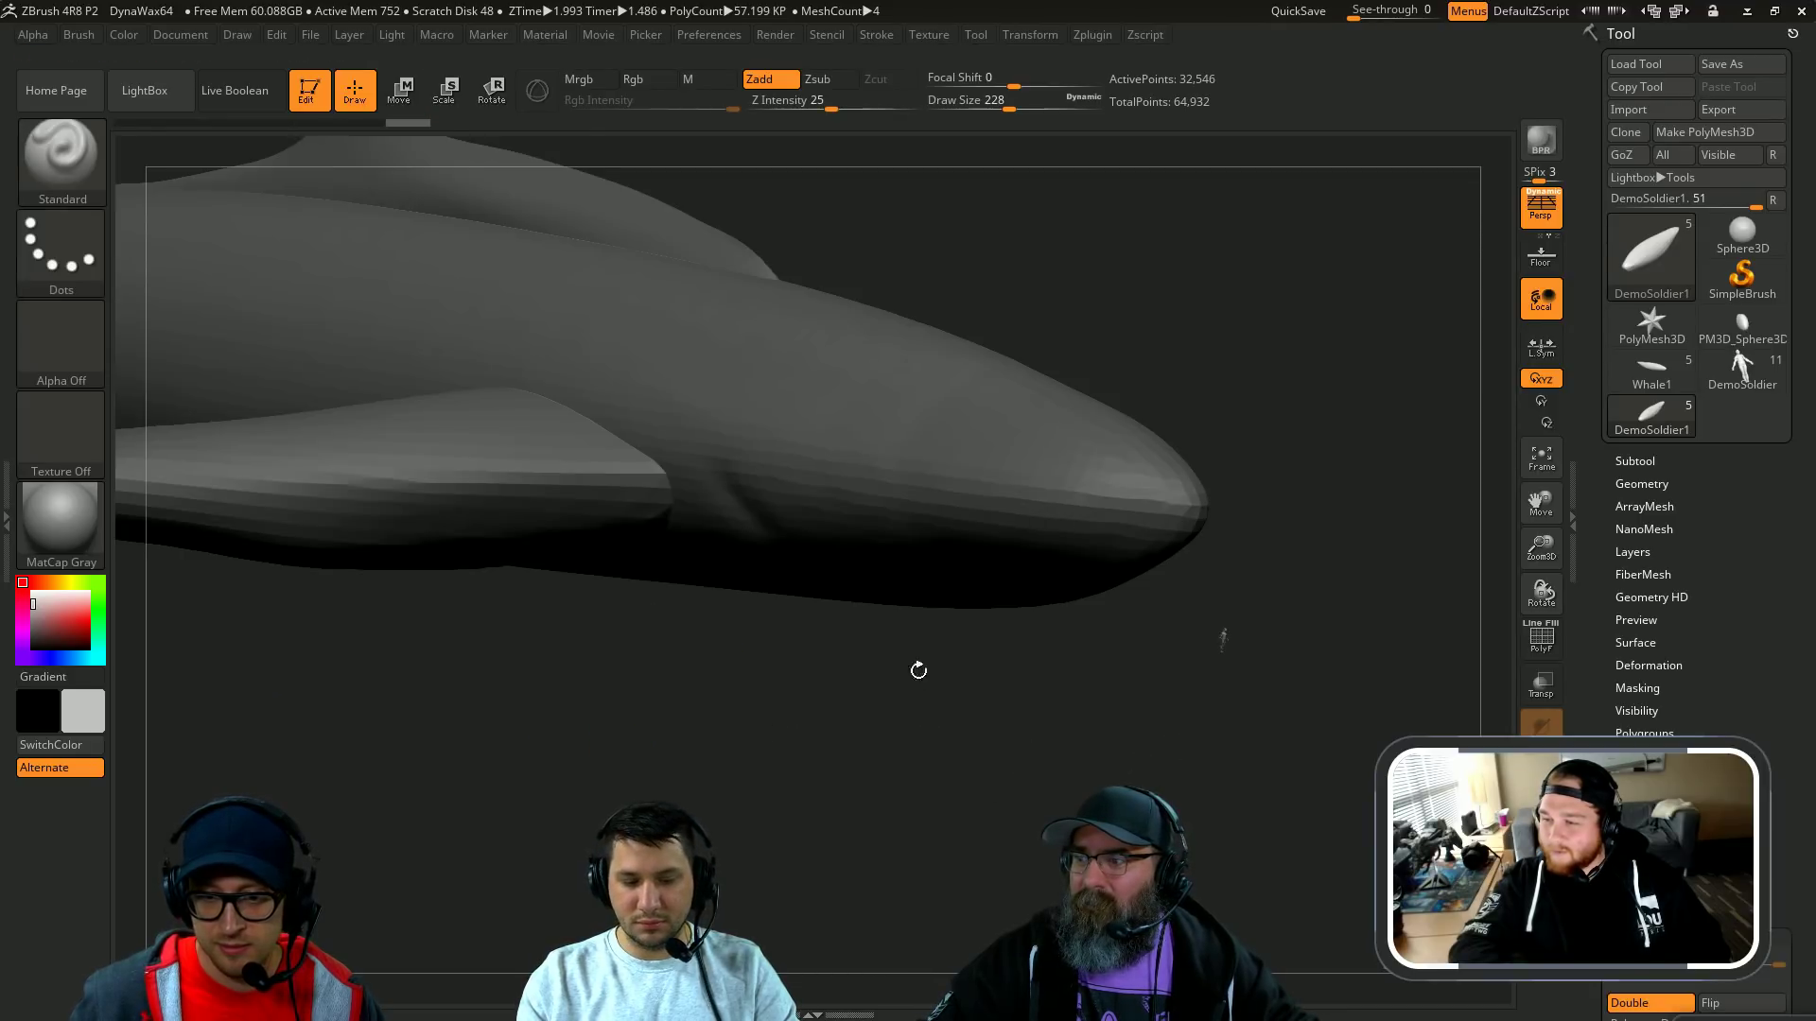
Step: Select the Whale1 body subtool and save the tool to the Desktop, replacing the existing Whale1.ZTL
{"action": "left_click", "coordinate": [1635, 461]}
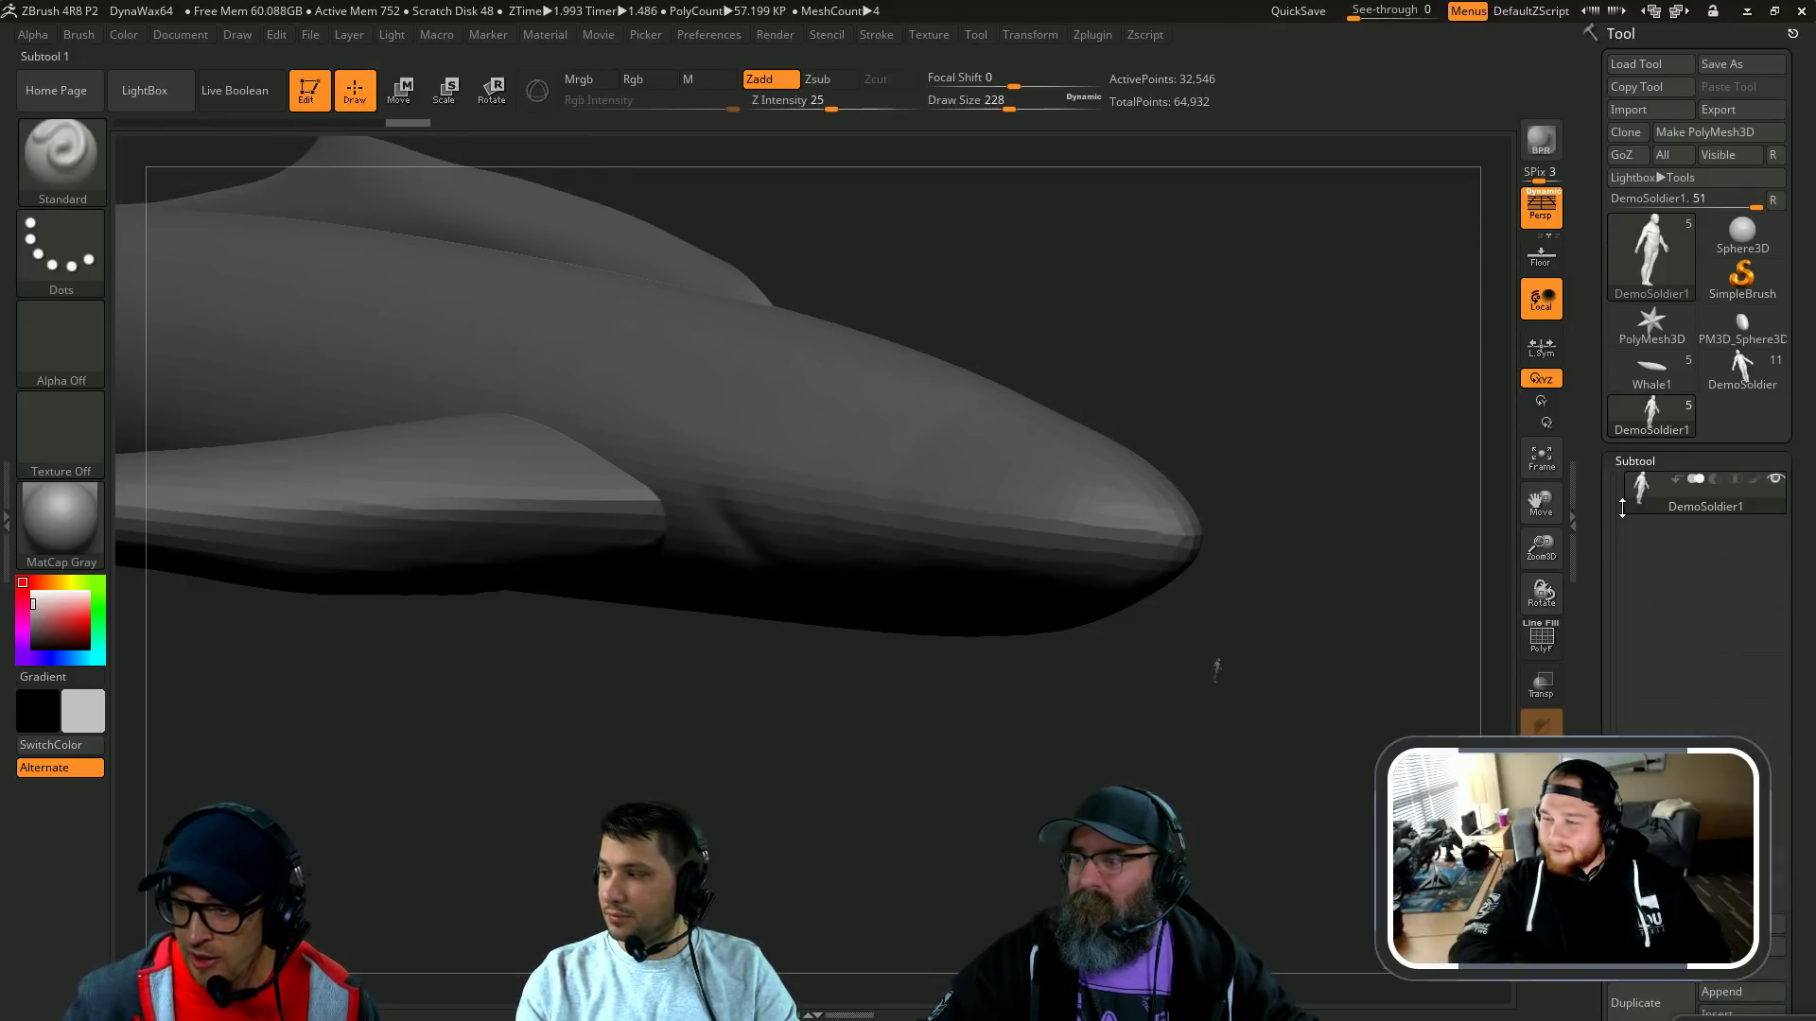
{"action": "left_click_drag", "start_coordinate": [1604, 489], "coordinate": [1648, 568]}
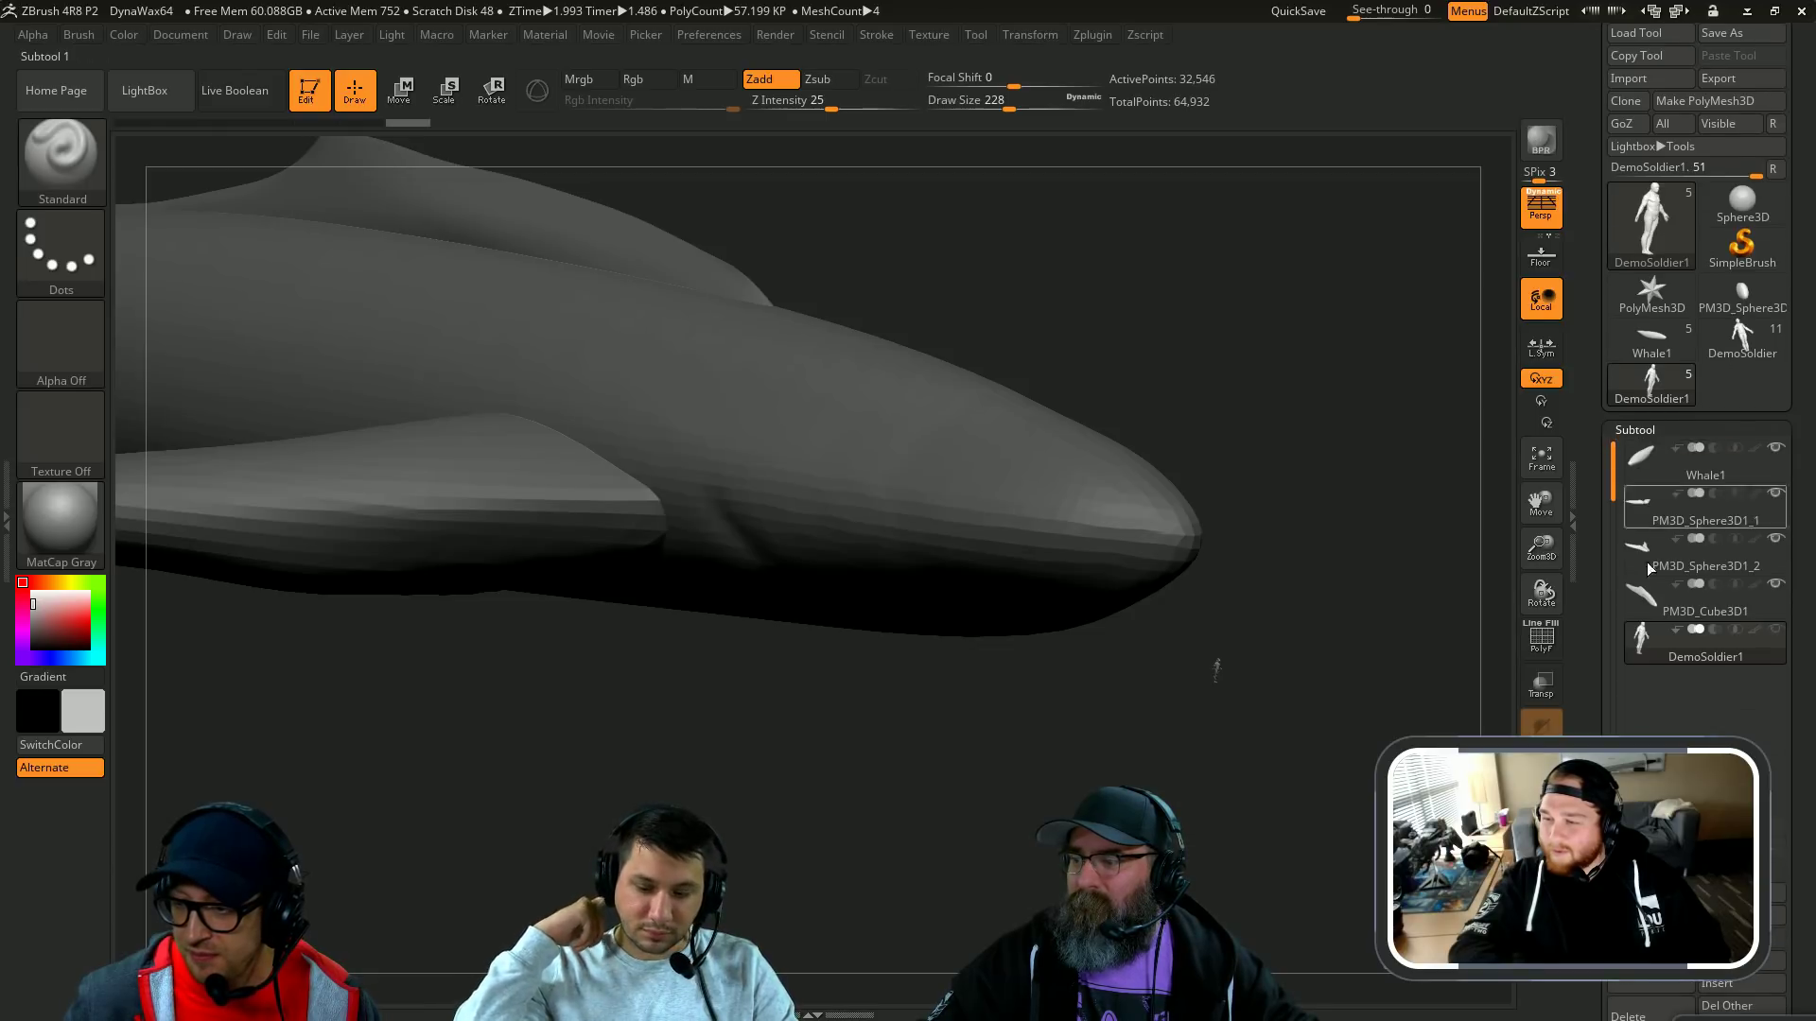
{"action": "left_click", "coordinate": [1669, 460]}
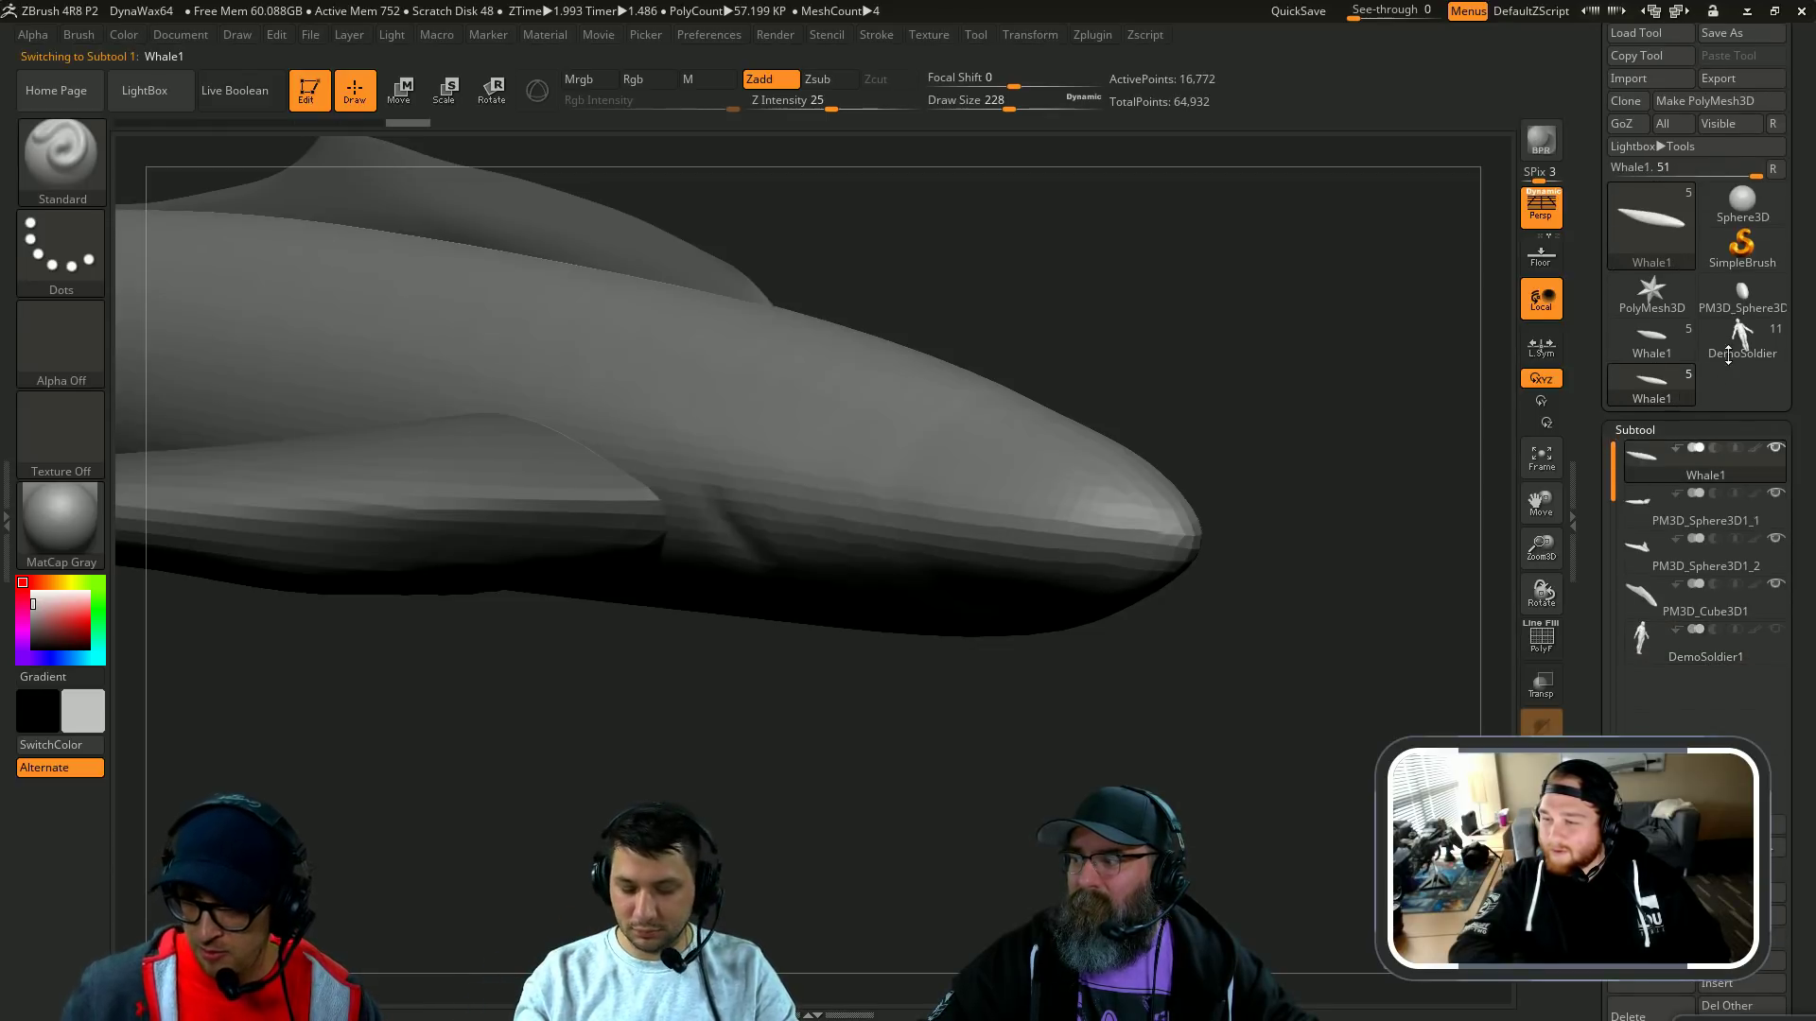
{"action": "left_click", "coordinate": [1741, 32]}
{"action": "double_click", "coordinate": [551, 344]}
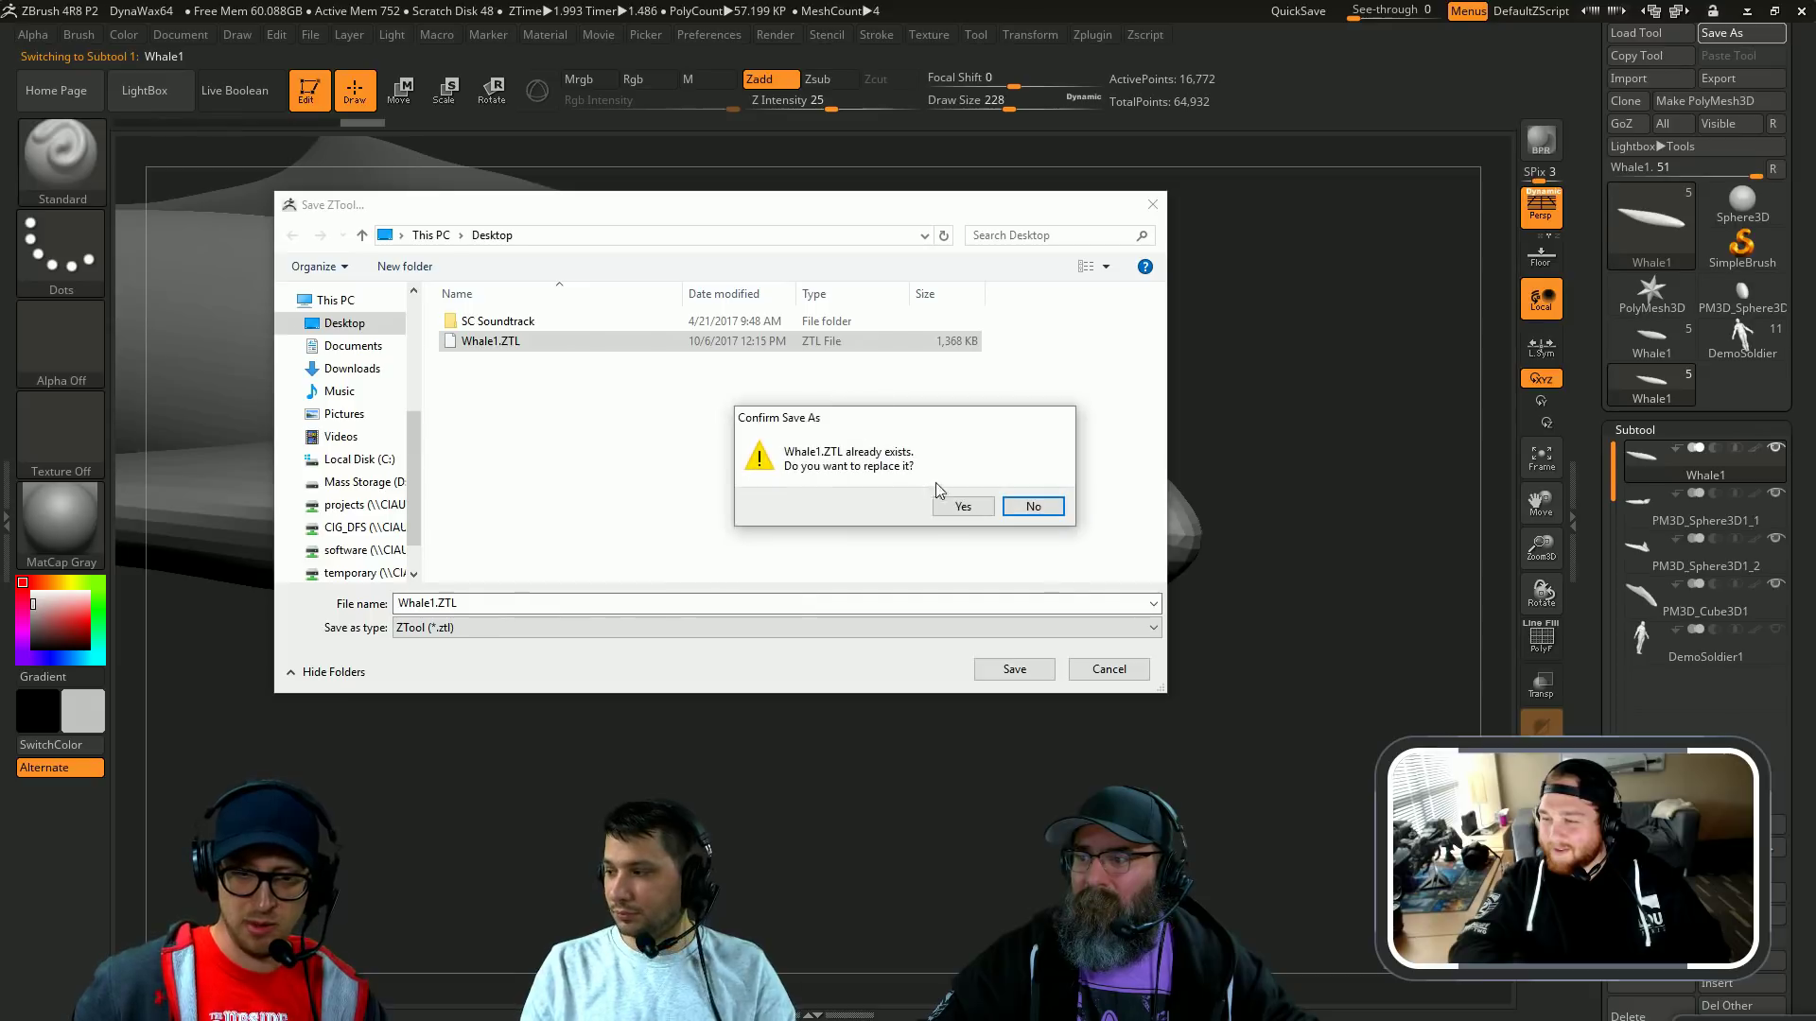
{"action": "left_click", "coordinate": [956, 507]}
Step: Choose the DamStandard brush and raise its draw size to 1000 over the whale's head
{"action": "mouse_move", "coordinate": [1244, 327]}
{"action": "left_mouse_down"}
{"action": "mouse_move", "coordinate": [1281, 316]}
{"action": "mouse_move", "coordinate": [1125, 447]}
{"action": "left_mouse_up"}
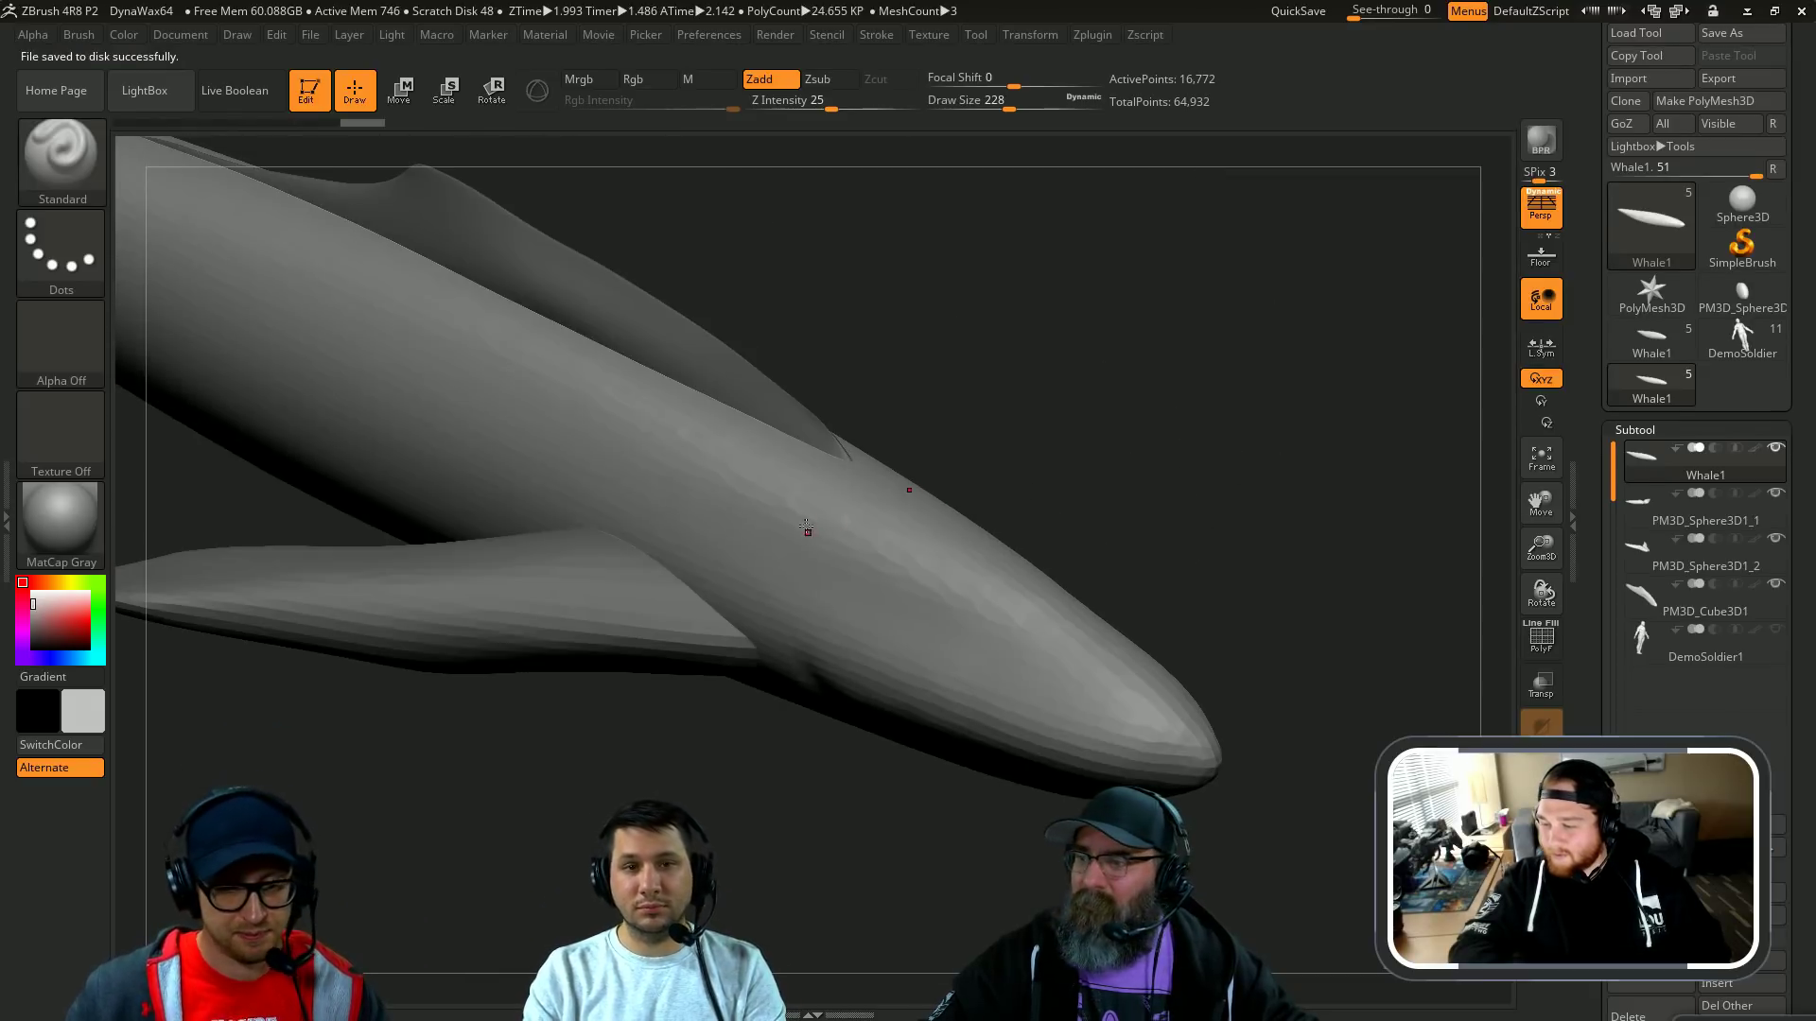
{"action": "key", "text": "b"}
{"action": "key", "text": "d"}
{"action": "key", "text": "s"}
{"action": "key", "text": "s"}
{"action": "left_click_drag", "start_coordinate": [766, 558], "coordinate": [802, 559]}
{"action": "mouse_move", "coordinate": [1102, 402]}
{"action": "left_mouse_down", "text": "alt"}
{"action": "mouse_move", "coordinate": [1098, 445]}
{"action": "mouse_move", "coordinate": [1069, 456]}
{"action": "left_mouse_up", "text": "alt"}
{"action": "key", "text": "s"}
{"action": "left_click_drag", "start_coordinate": [888, 576], "coordinate": [963, 581]}
{"action": "mouse_move", "coordinate": [1031, 470]}
{"action": "left_mouse_down", "text": "alt"}
{"action": "mouse_move", "coordinate": [884, 256]}
{"action": "mouse_move", "coordinate": [862, 179]}
{"action": "left_mouse_up", "text": "alt"}
{"action": "key", "text": "s"}
{"action": "left_click", "coordinate": [860, 170]}
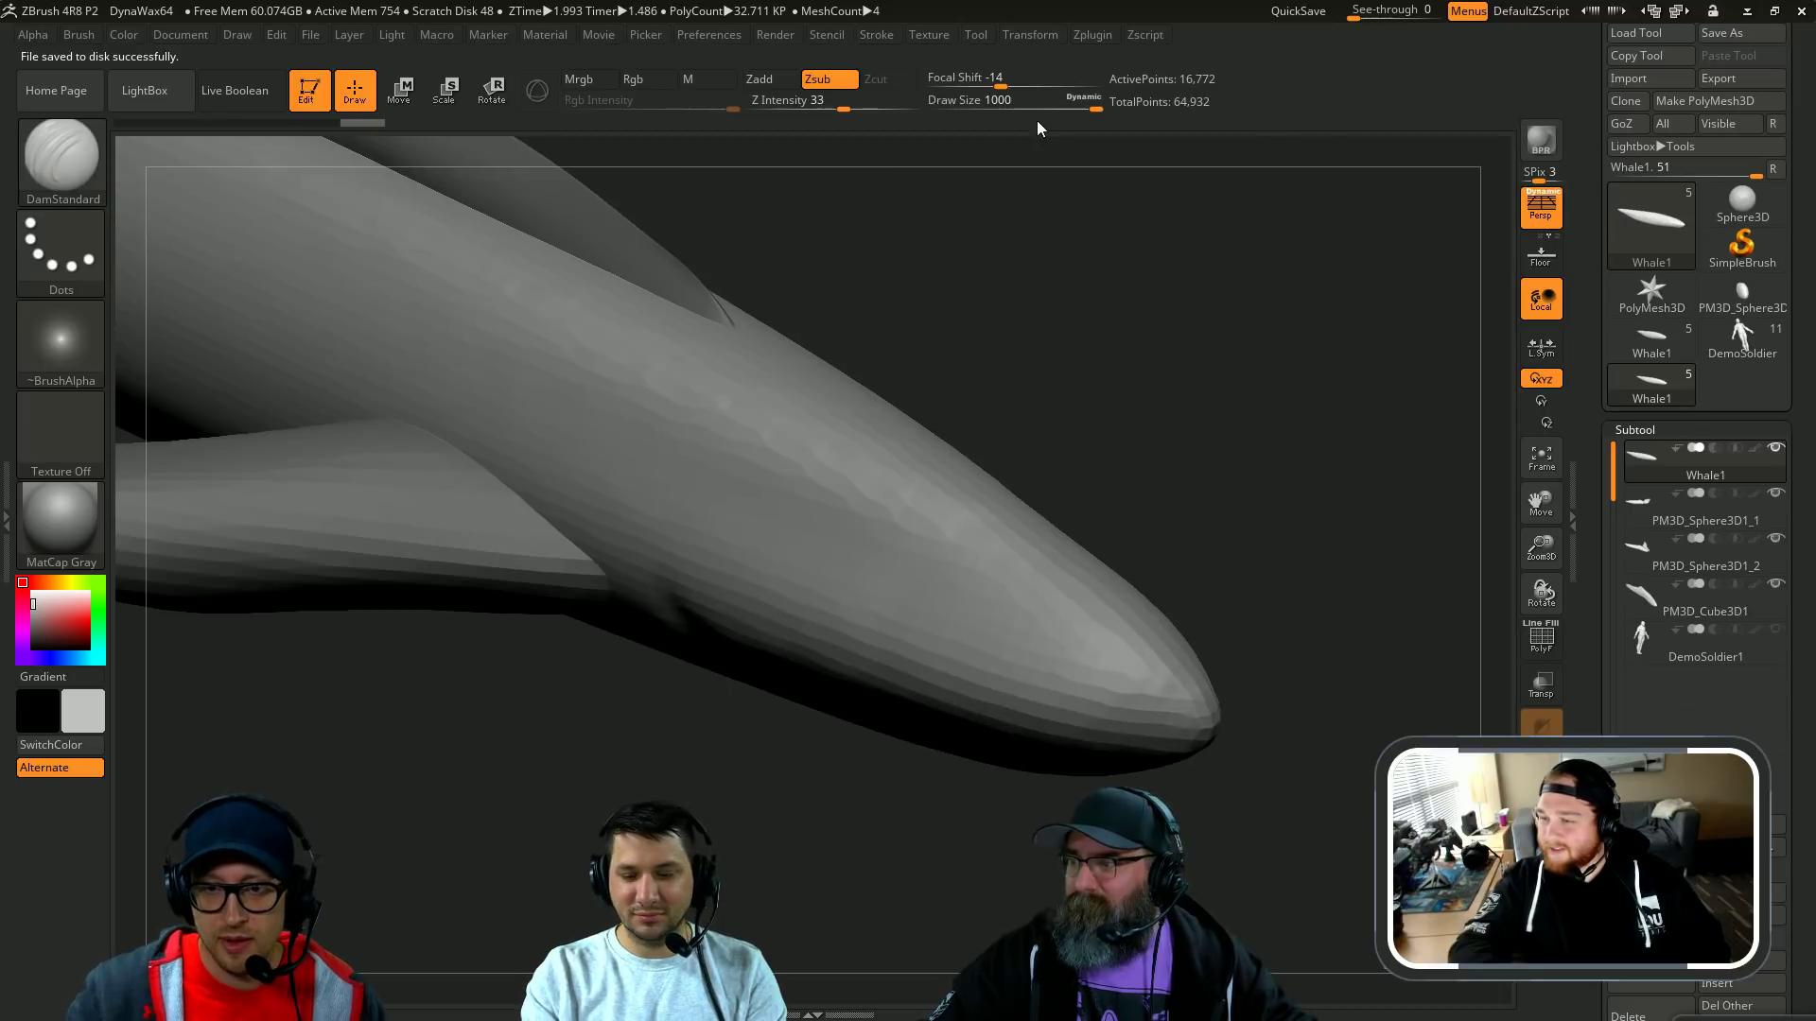
Step: Test the DamStandard brush size near the whale's nose at 846 and at 1000
{"action": "left_click", "coordinate": [1083, 102]}
{"action": "mouse_move", "coordinate": [1047, 203]}
{"action": "left_mouse_down"}
{"action": "mouse_move", "coordinate": [1045, 255]}
{"action": "mouse_move", "coordinate": [1154, 460]}
{"action": "mouse_move", "coordinate": [1491, 310]}
{"action": "mouse_move", "coordinate": [1240, 251]}
{"action": "left_mouse_up"}
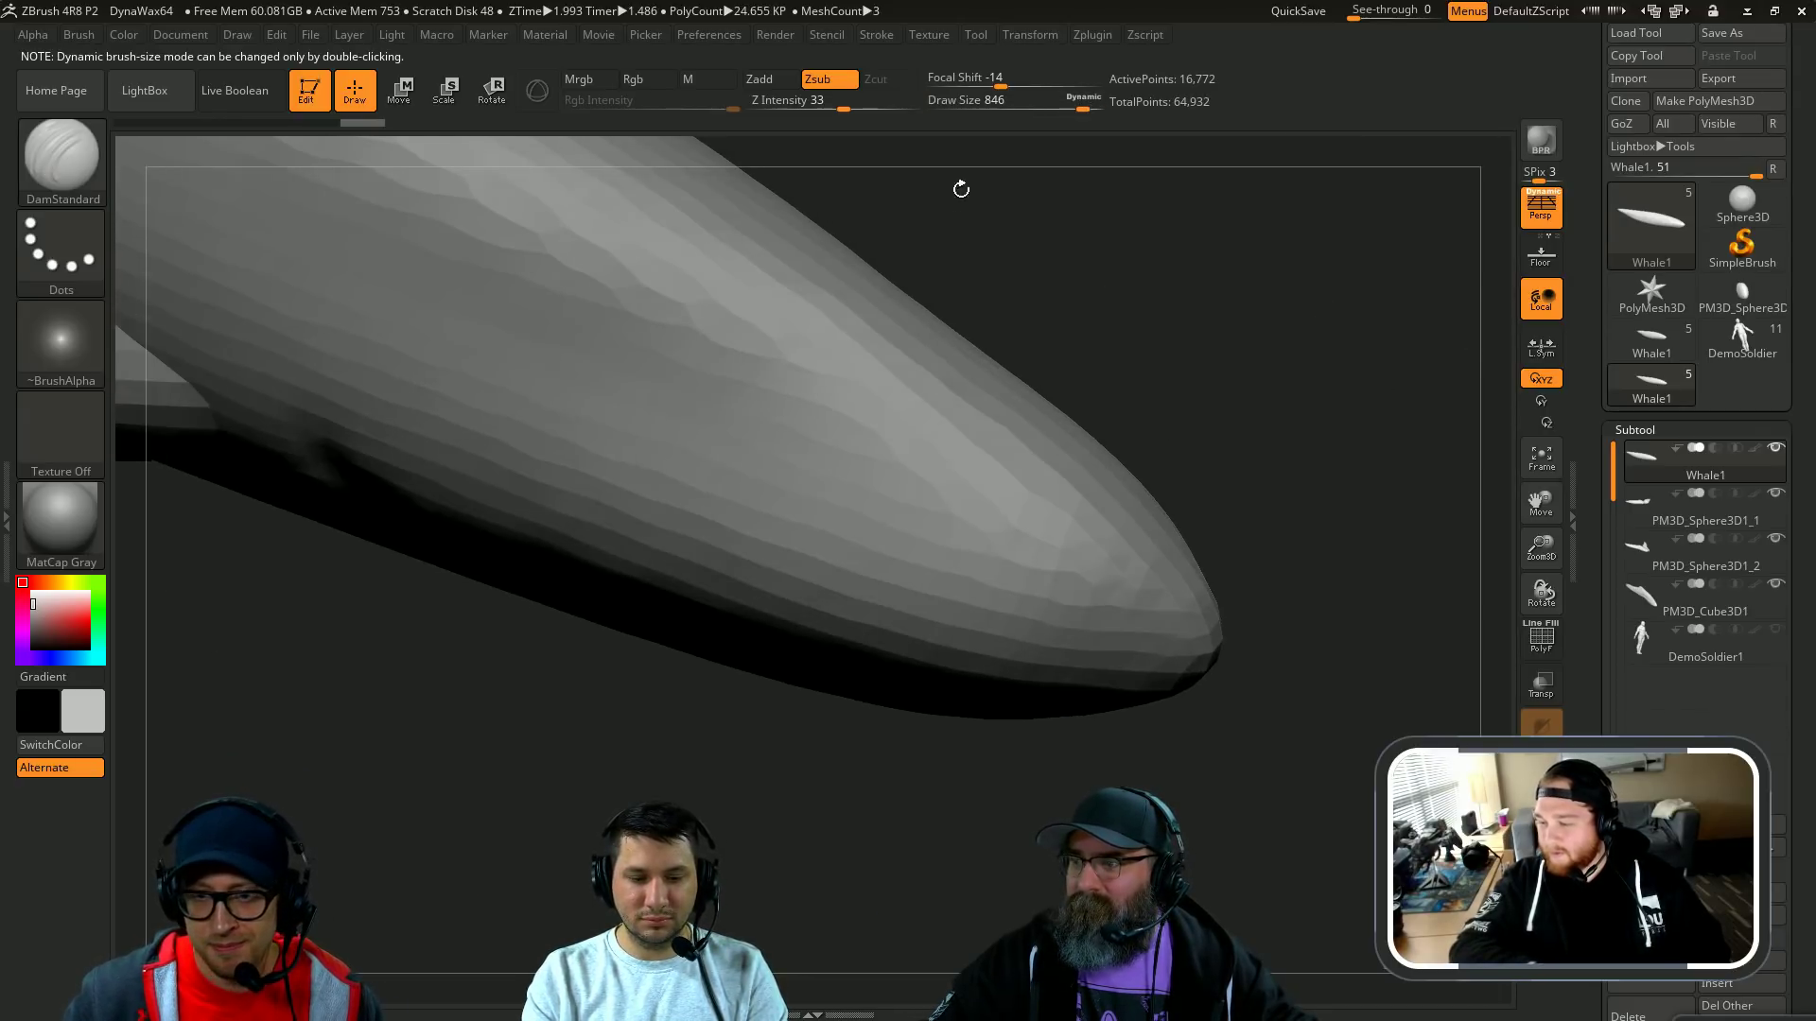
{"action": "key", "text": "s"}
{"action": "left_click", "coordinate": [949, 405]}
{"action": "key", "text": "s"}
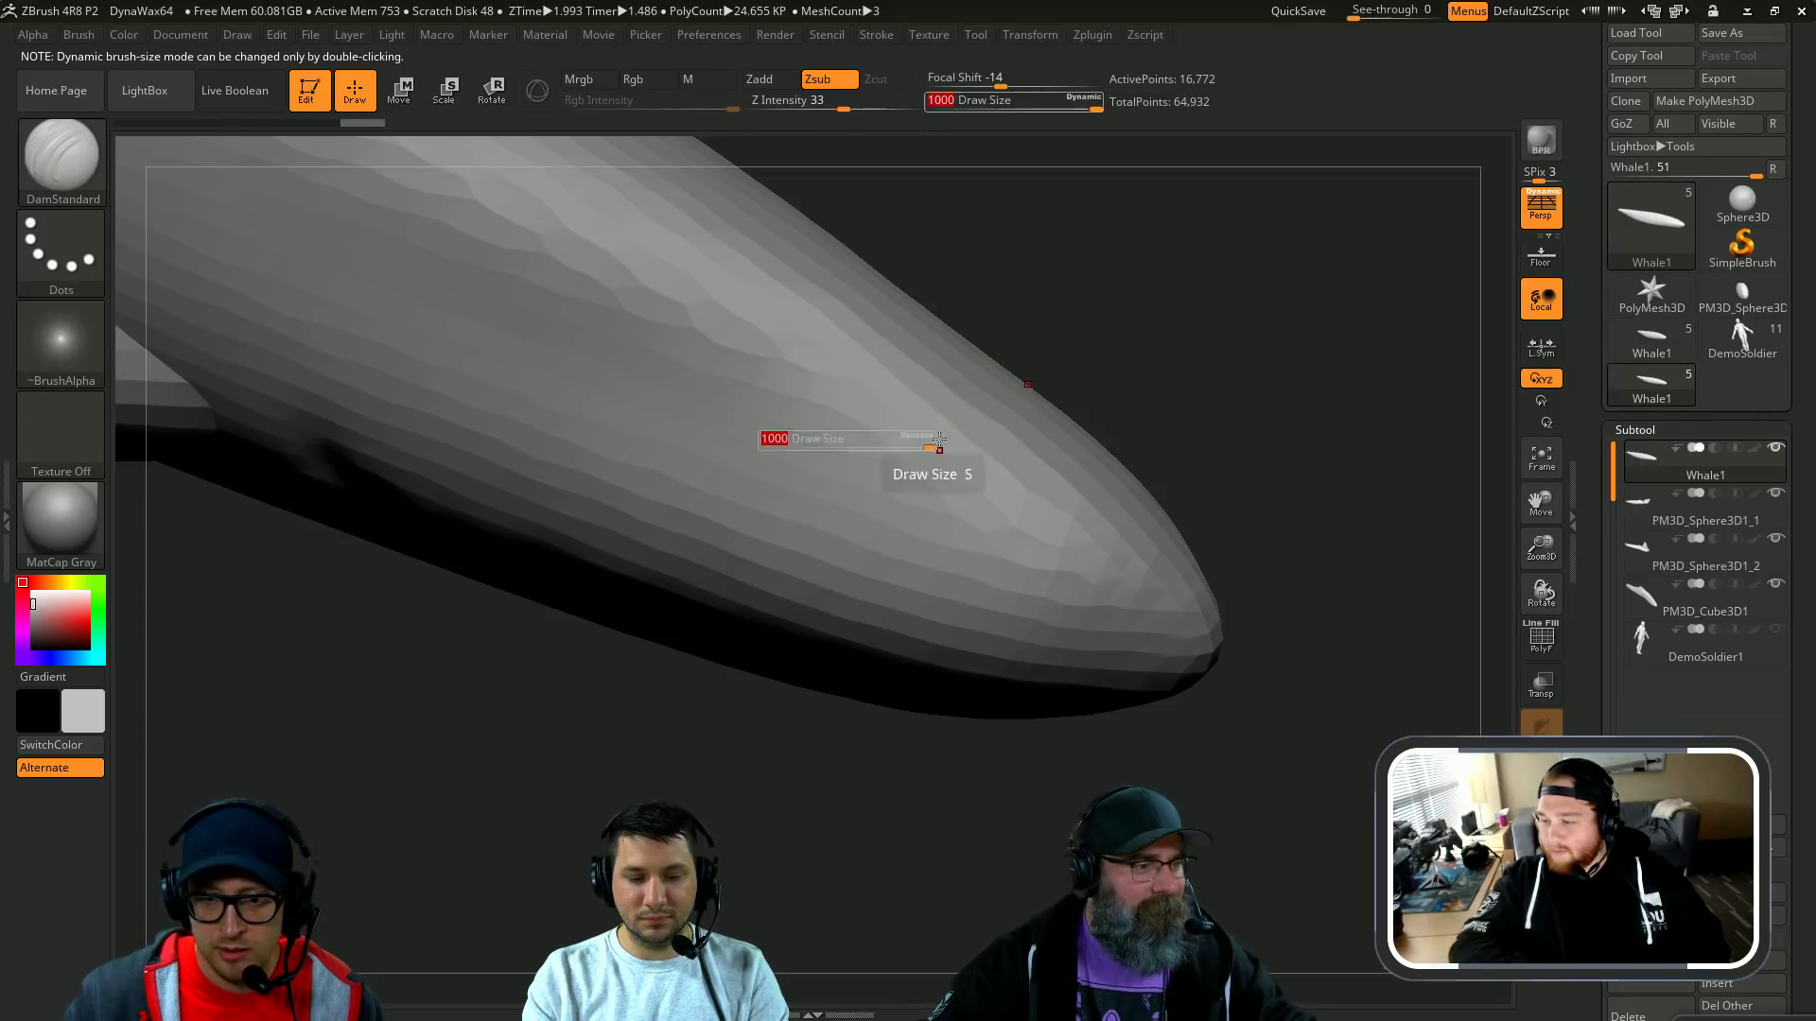
Step: Choose the Clay brush and test draw sizes such as 804 and 1000 over the whale's head
{"action": "key", "text": "b"}
{"action": "key", "text": "c"}
{"action": "key", "text": "l"}
{"action": "key", "text": "s"}
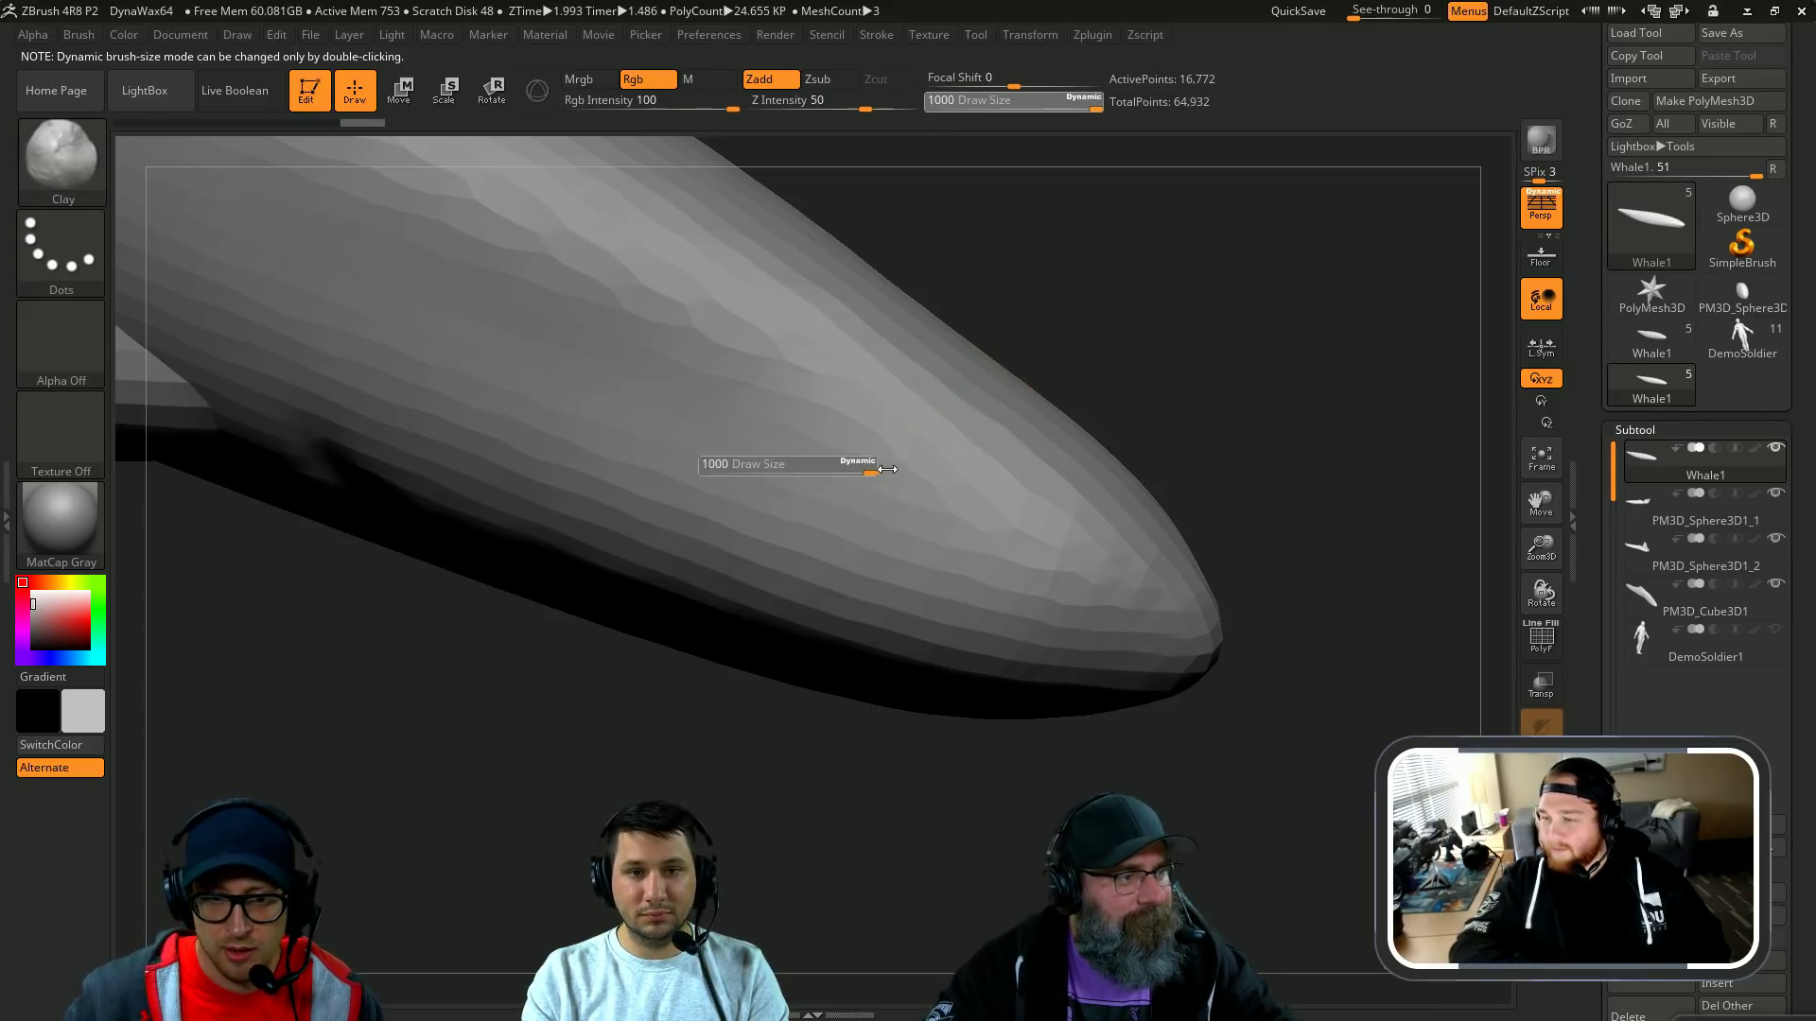
{"action": "left_click", "coordinate": [797, 472]}
{"action": "key", "text": "s"}
{"action": "left_click_drag", "start_coordinate": [775, 486], "coordinate": [848, 484]}
{"action": "left_click_drag", "start_coordinate": [1256, 357], "coordinate": [1244, 331]}
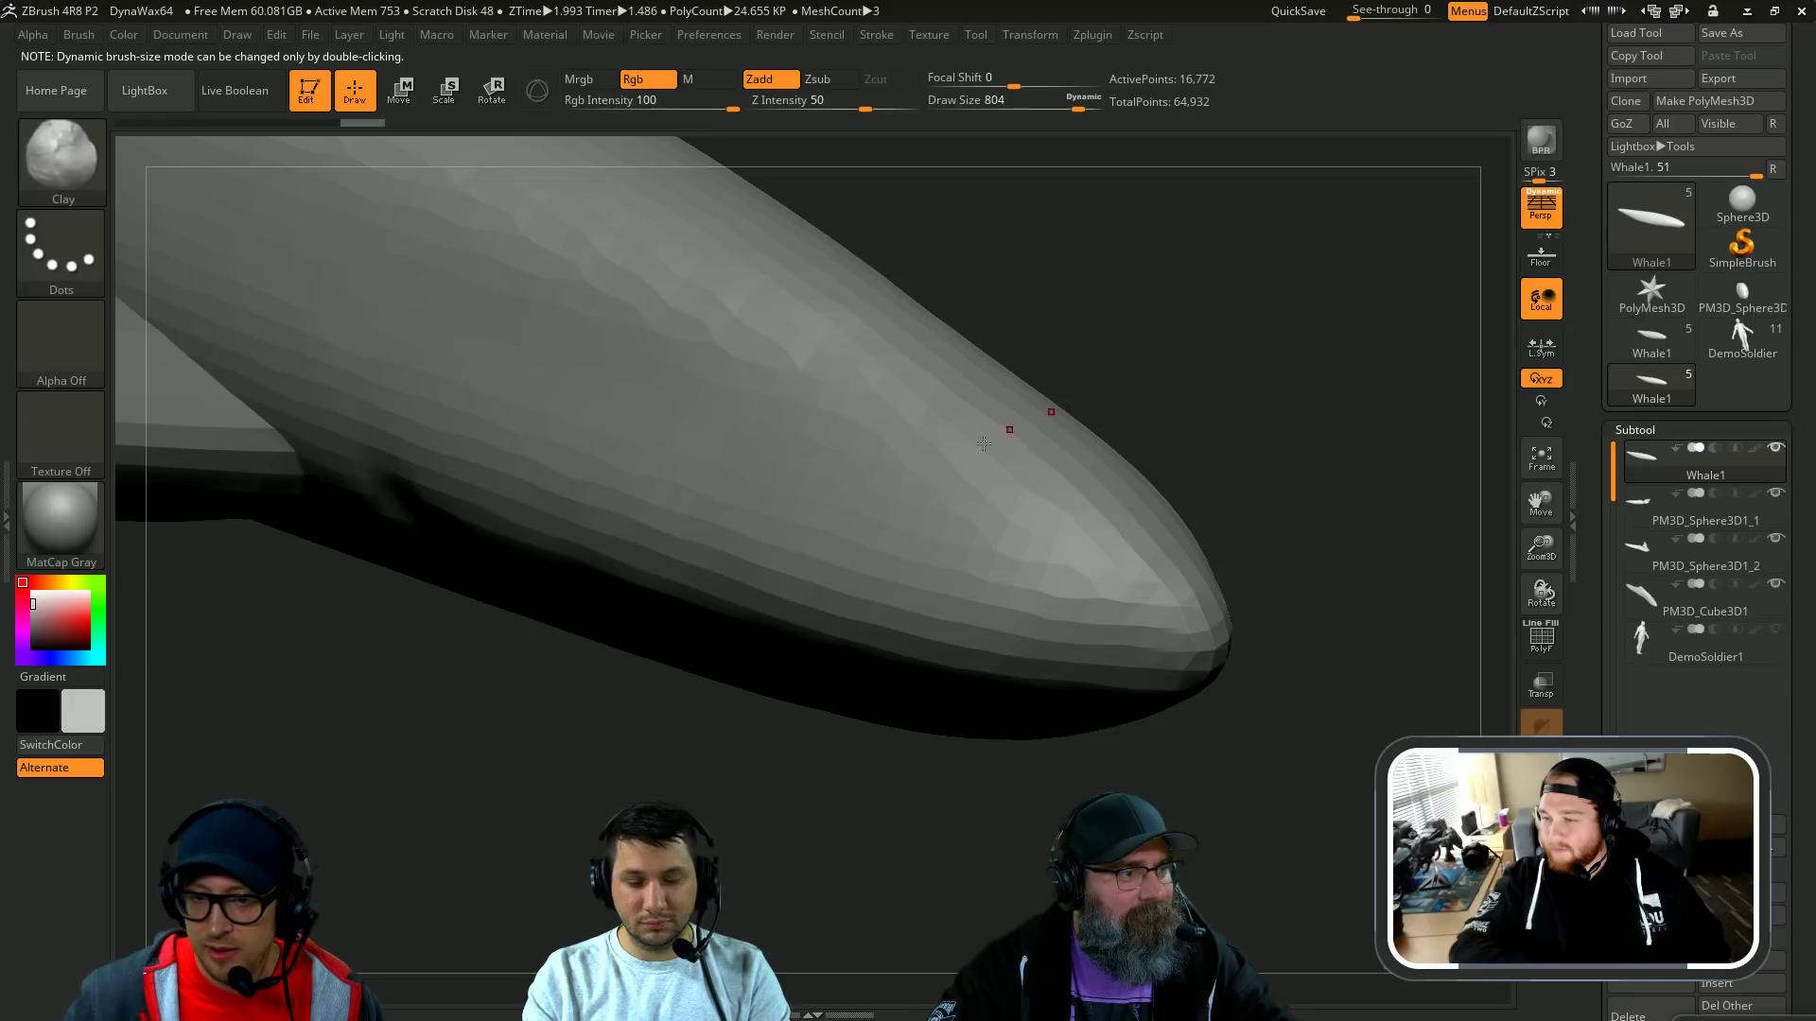
{"action": "left_click", "coordinate": [1094, 104]}
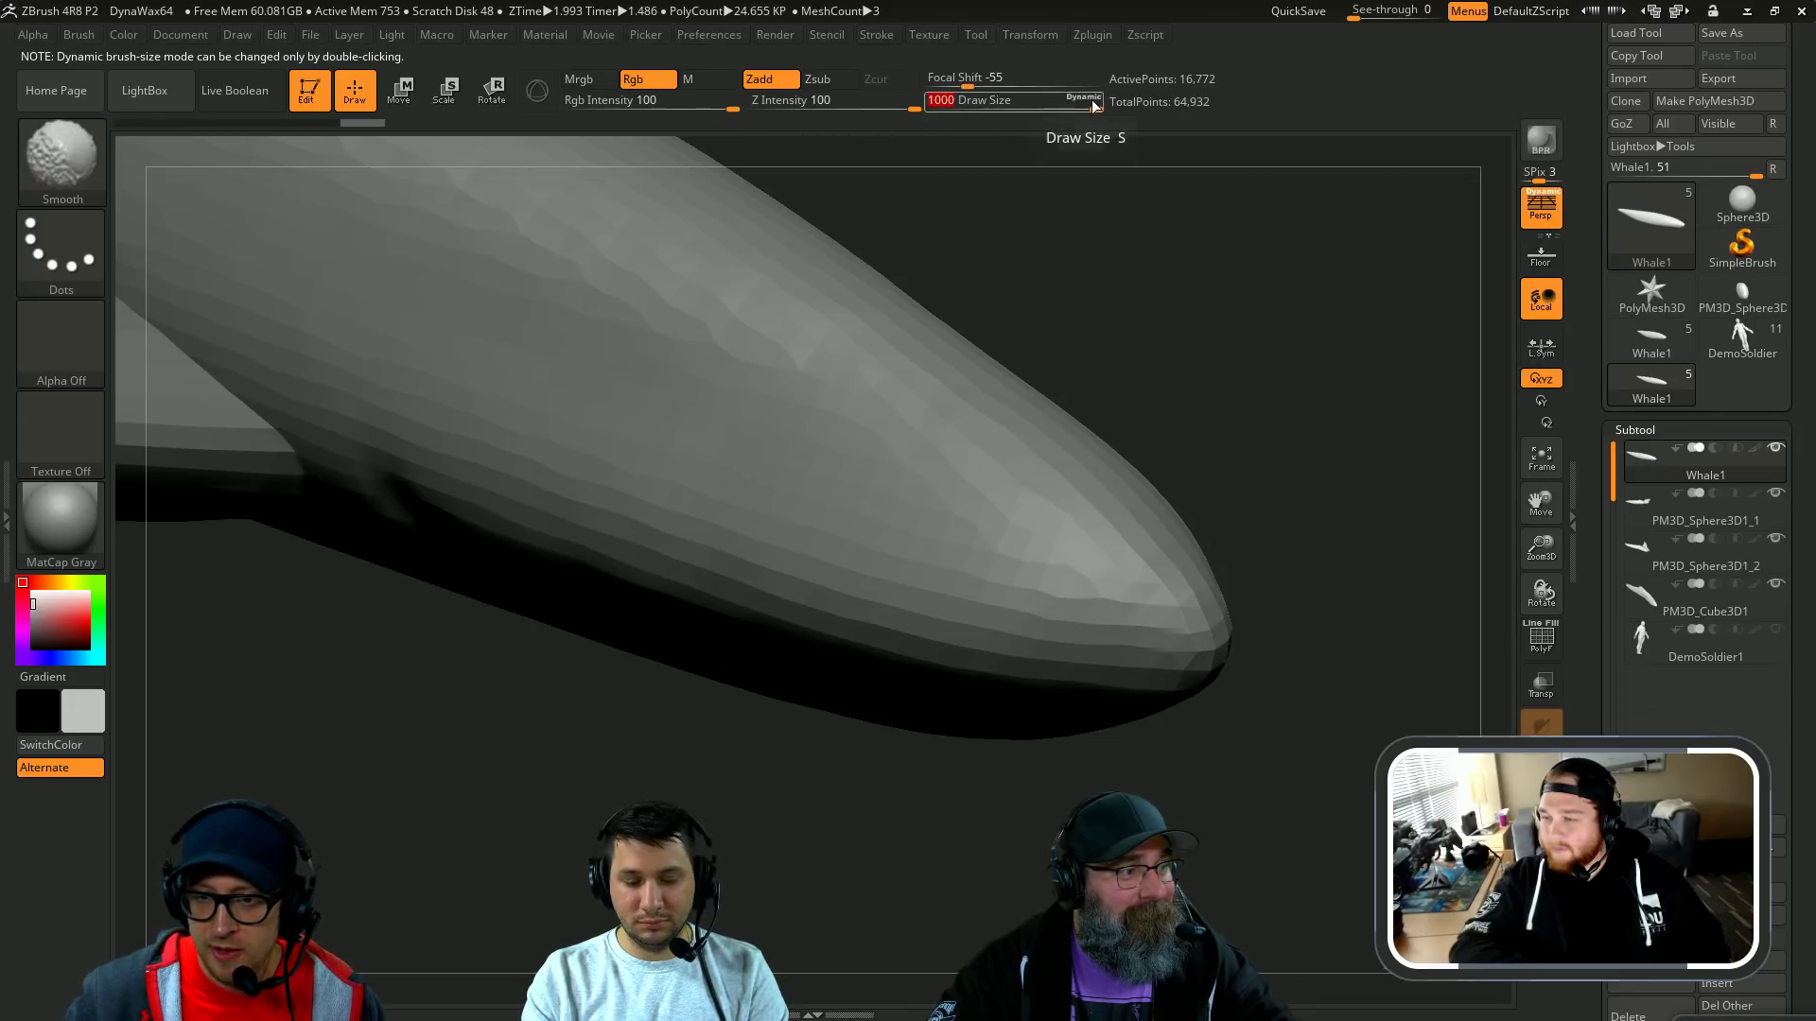
{"action": "key", "text": "s"}
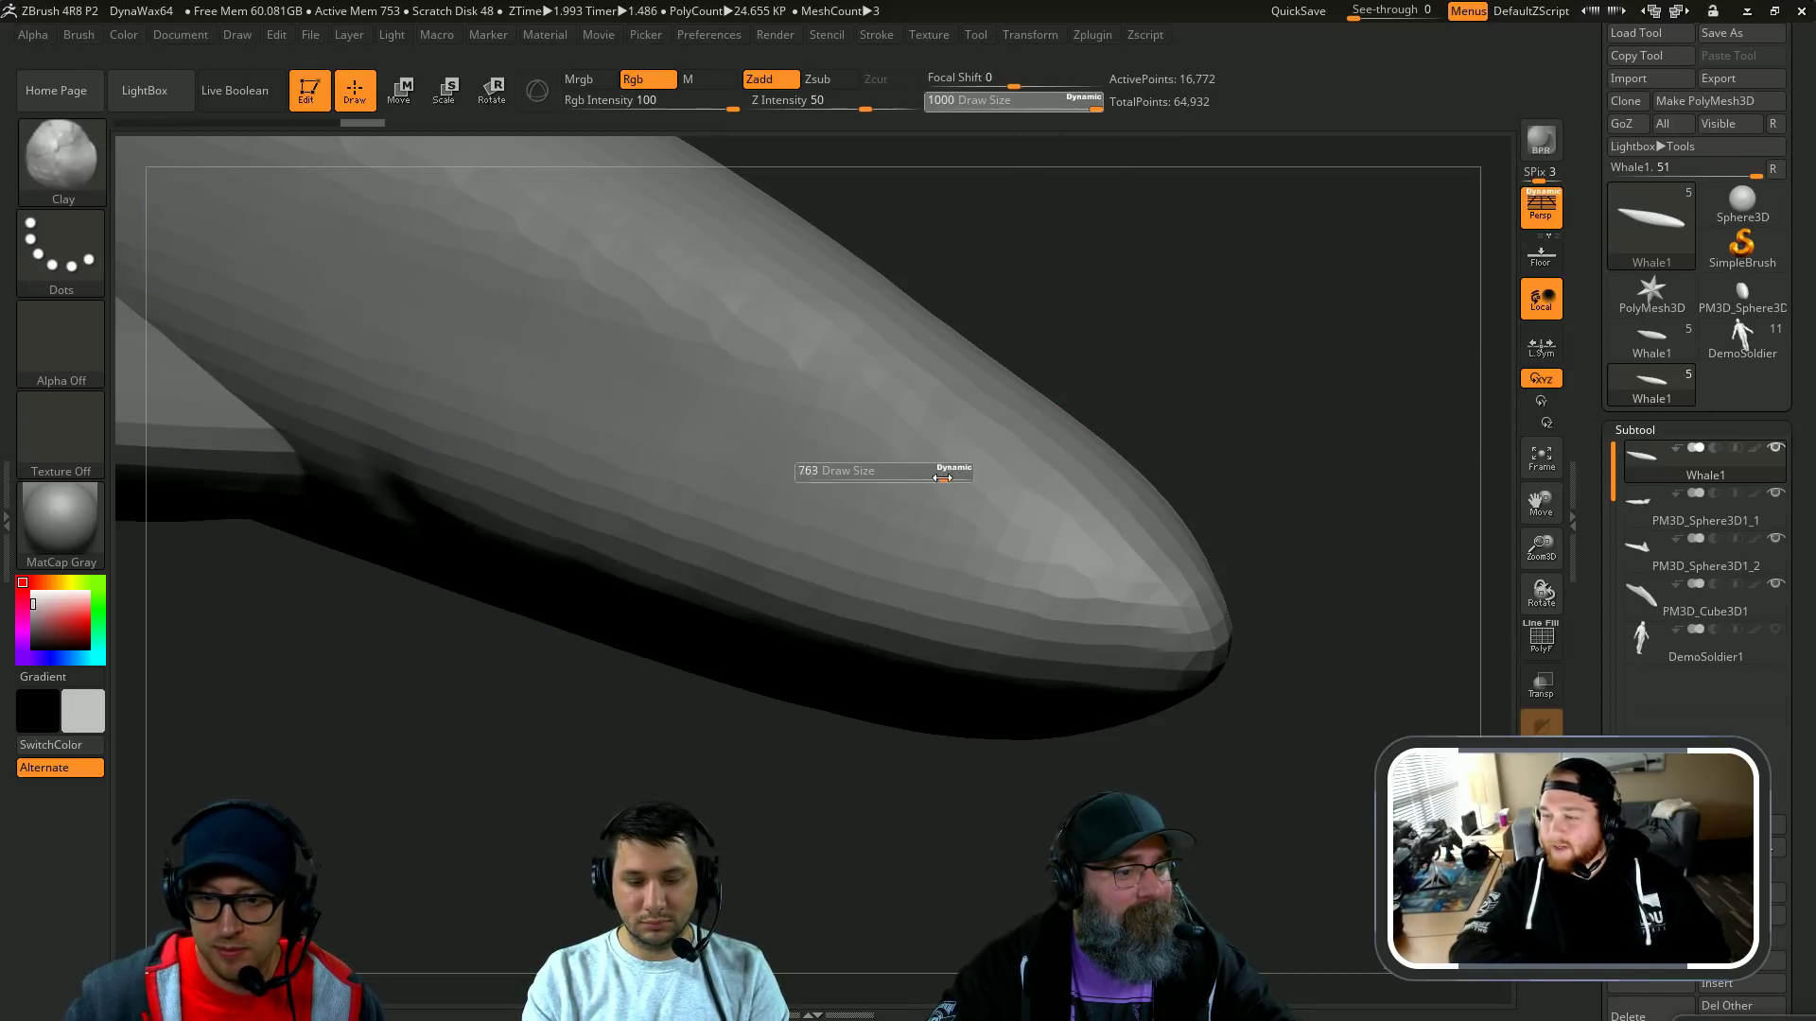
{"action": "left_click_drag", "start_coordinate": [833, 475], "coordinate": [832, 476]}
Step: Choose the Move brush and set its draw size to 430 with the whole whale in view
{"action": "left_click_drag", "start_coordinate": [1215, 389], "coordinate": [1139, 331], "text": "alt"}
{"action": "key", "text": "b"}
{"action": "key", "text": "m"}
{"action": "key", "text": "v"}
{"action": "key", "text": "s"}
{"action": "left_click_drag", "start_coordinate": [919, 496], "coordinate": [997, 492]}
{"action": "left_click_drag", "start_coordinate": [1196, 468], "coordinate": [1394, 314]}
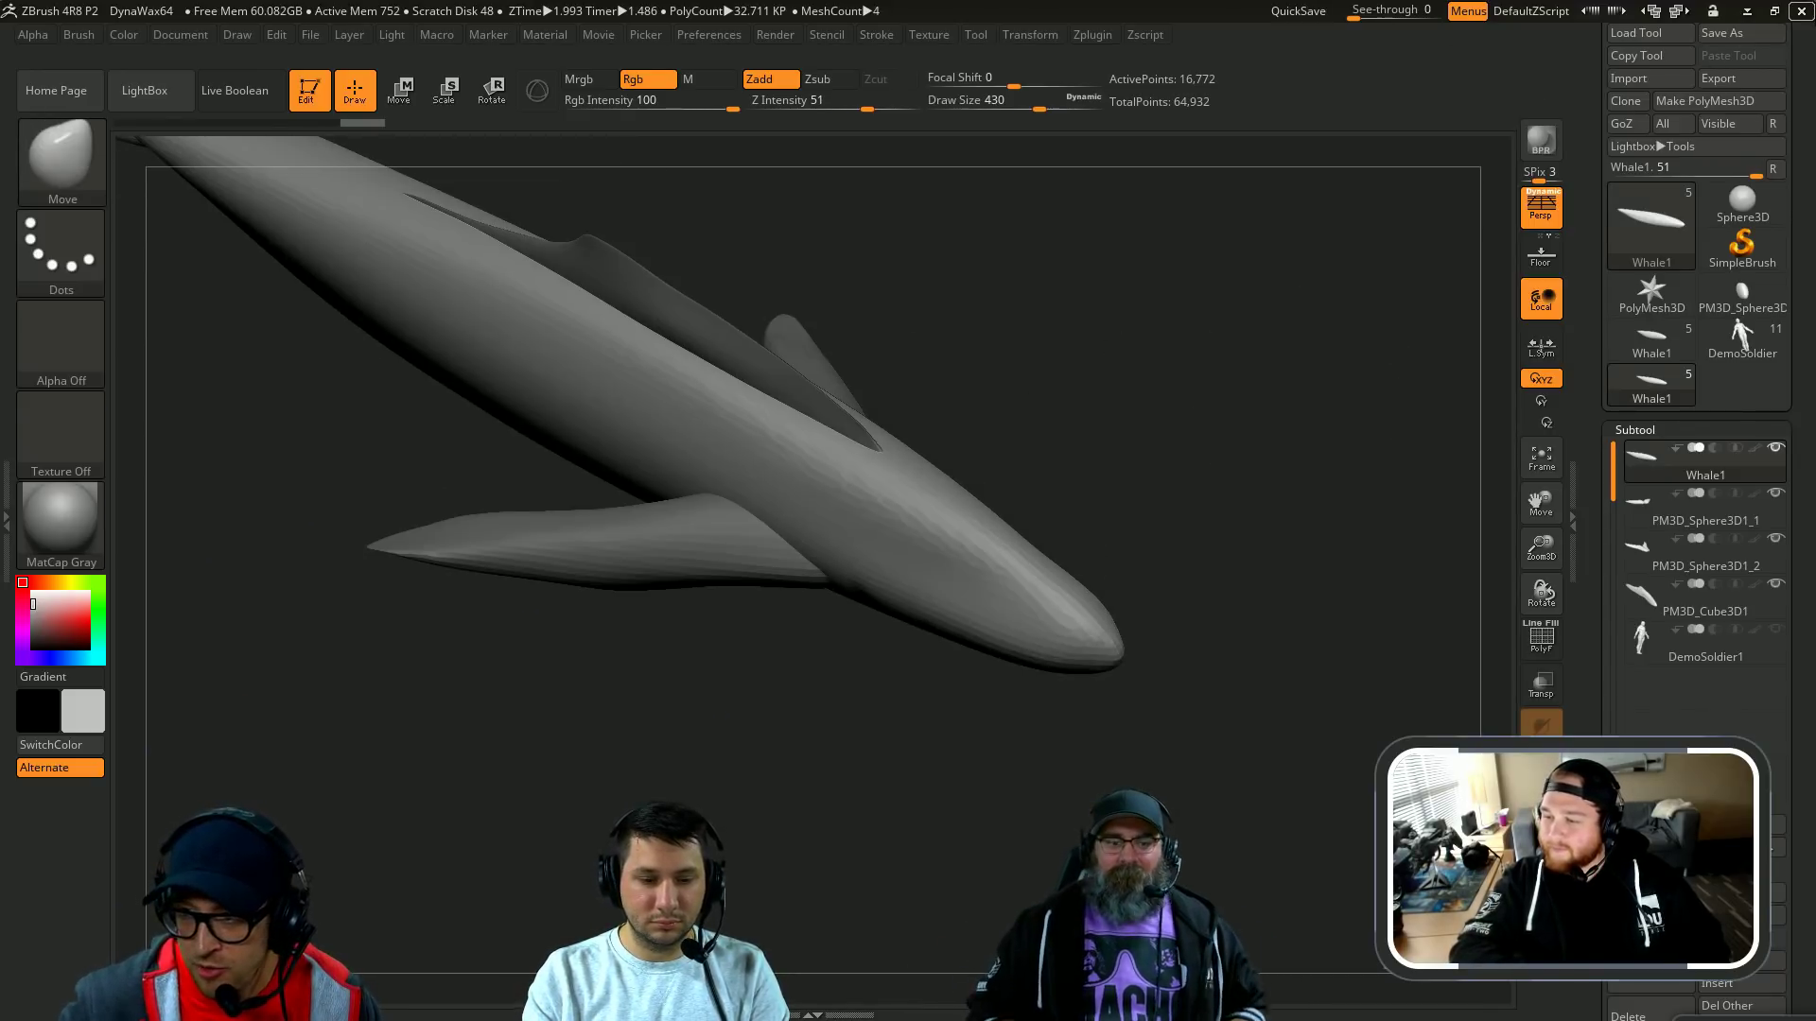
Step: Exit and restart ZBrush, and dismiss its Home Page to reach an empty canvas
{"action": "left_click", "coordinate": [1802, 15]}
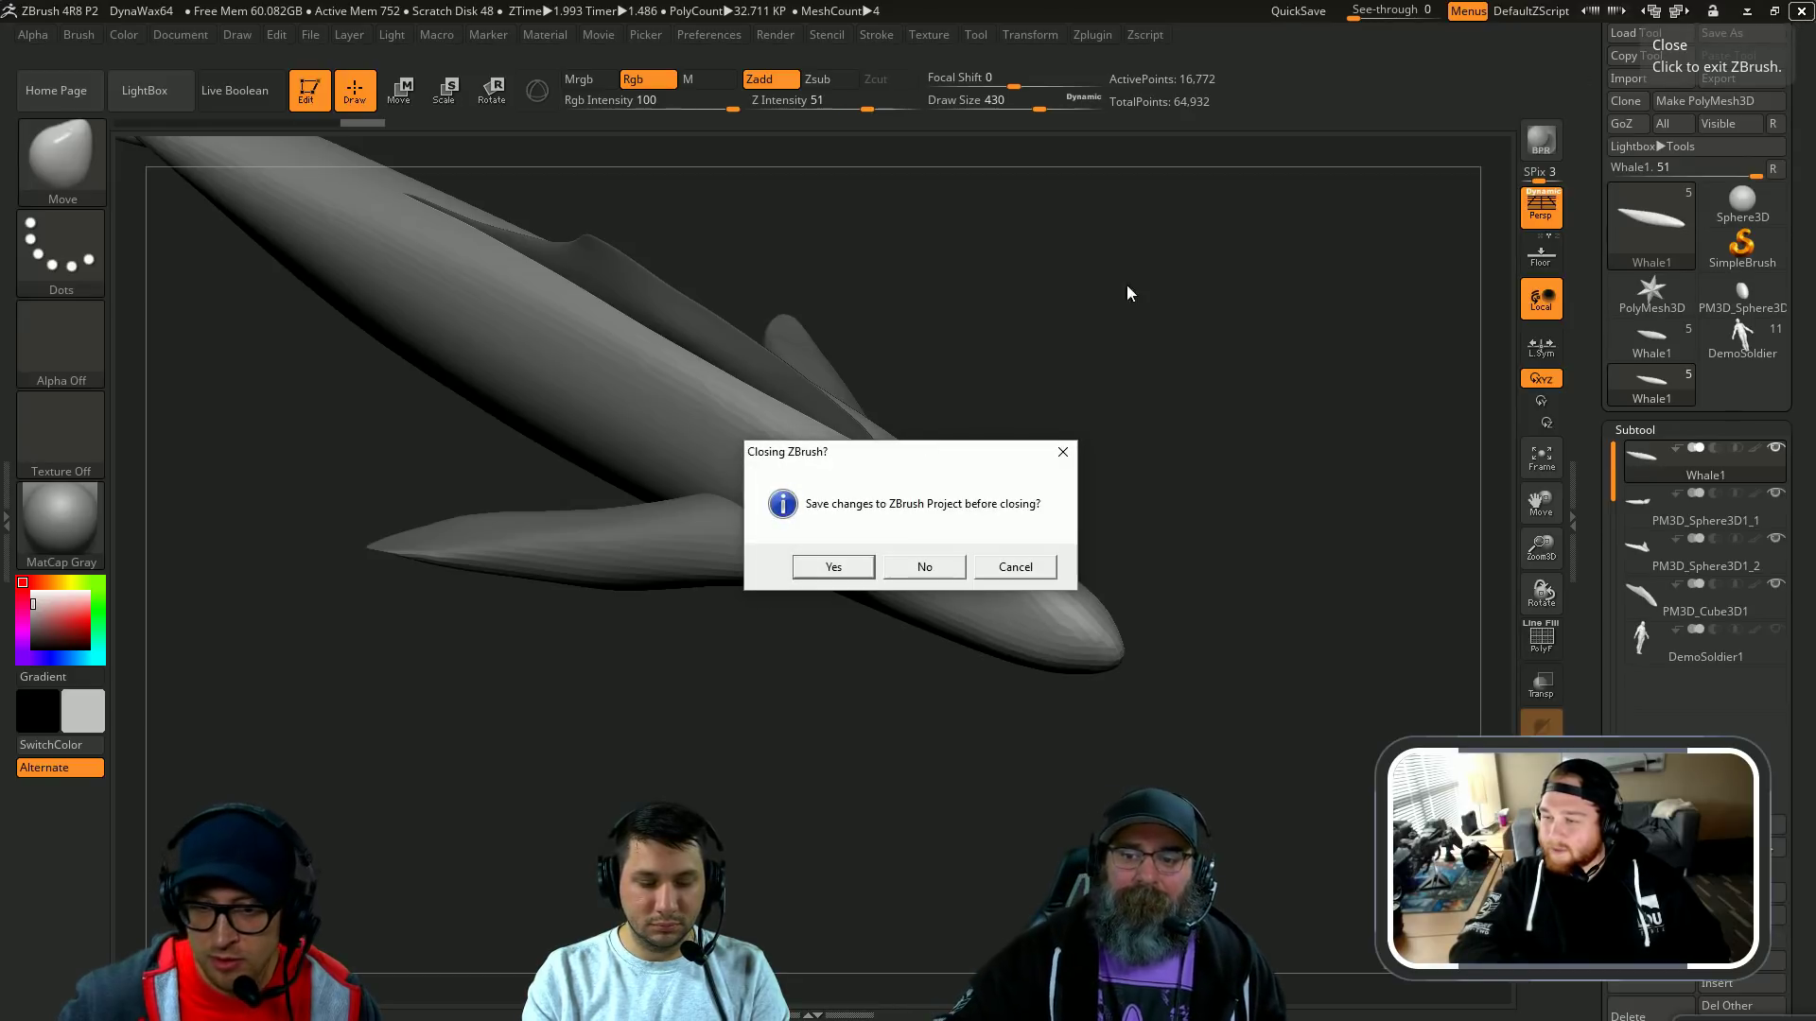
{"action": "left_click", "coordinate": [924, 568]}
{"action": "left_click", "coordinate": [861, 570]}
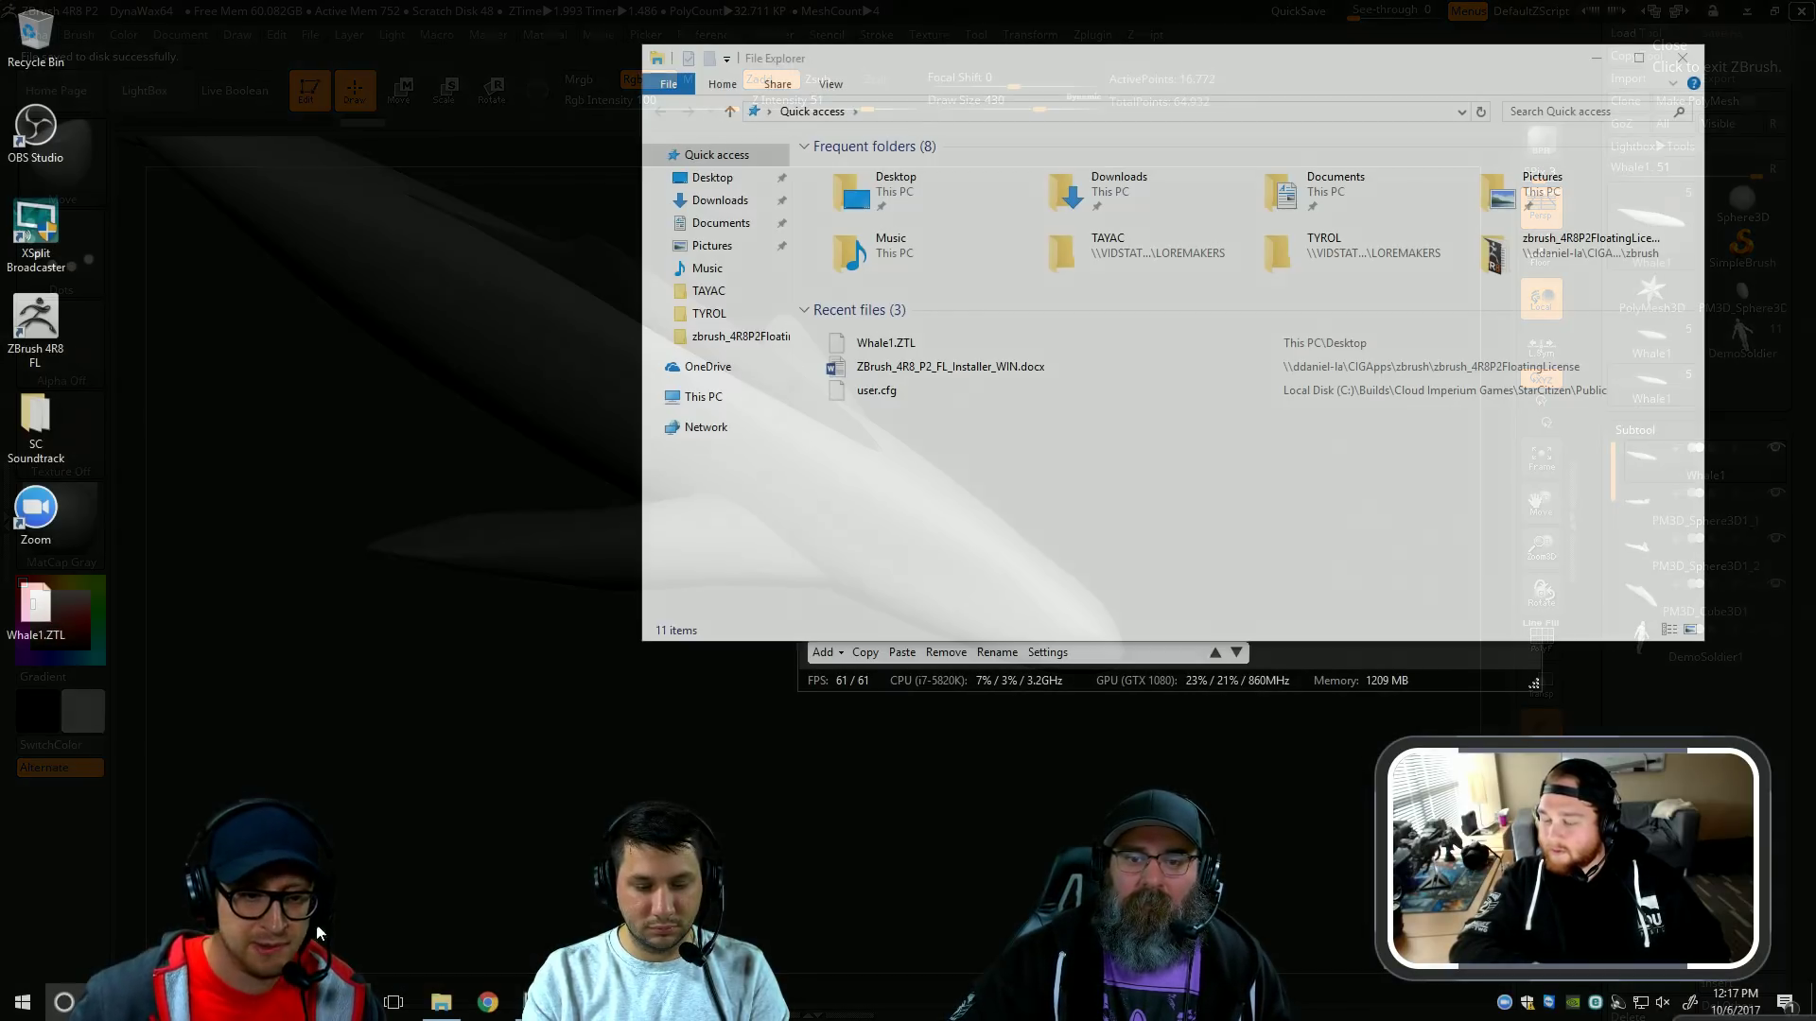
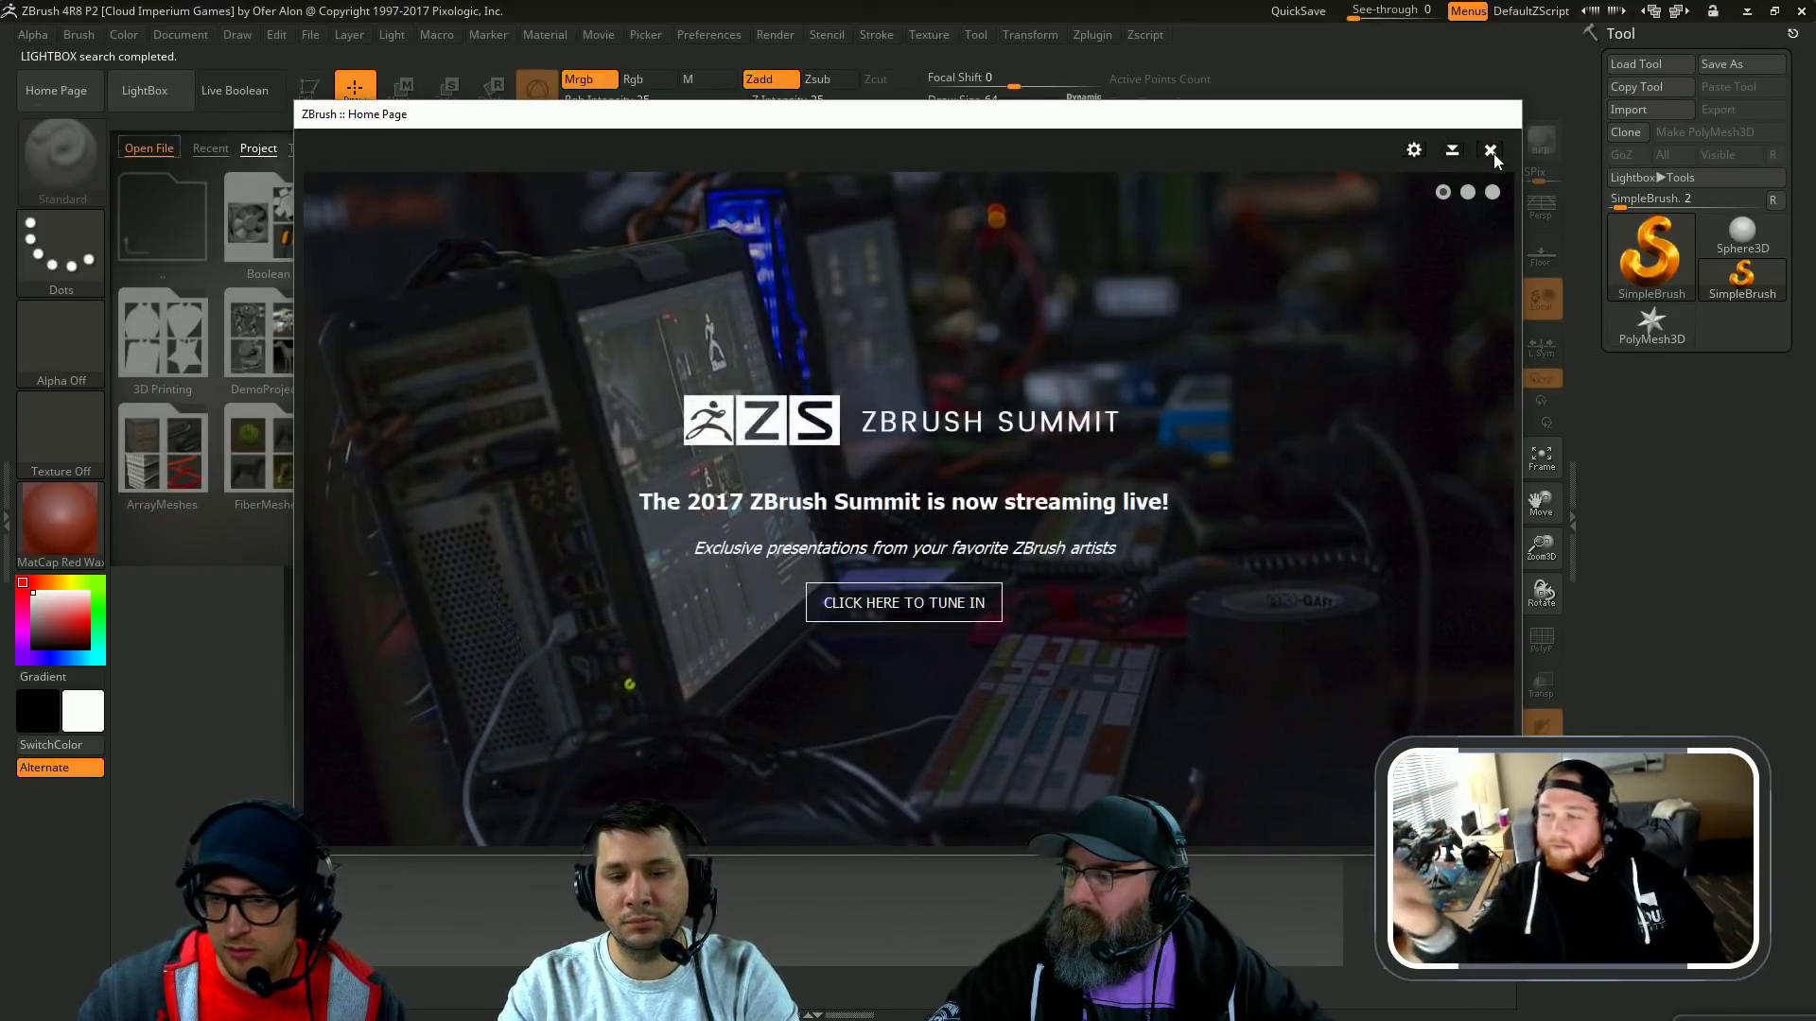
{"action": "left_click", "coordinate": [1489, 150]}
{"action": "left_click", "coordinate": [1383, 157]}
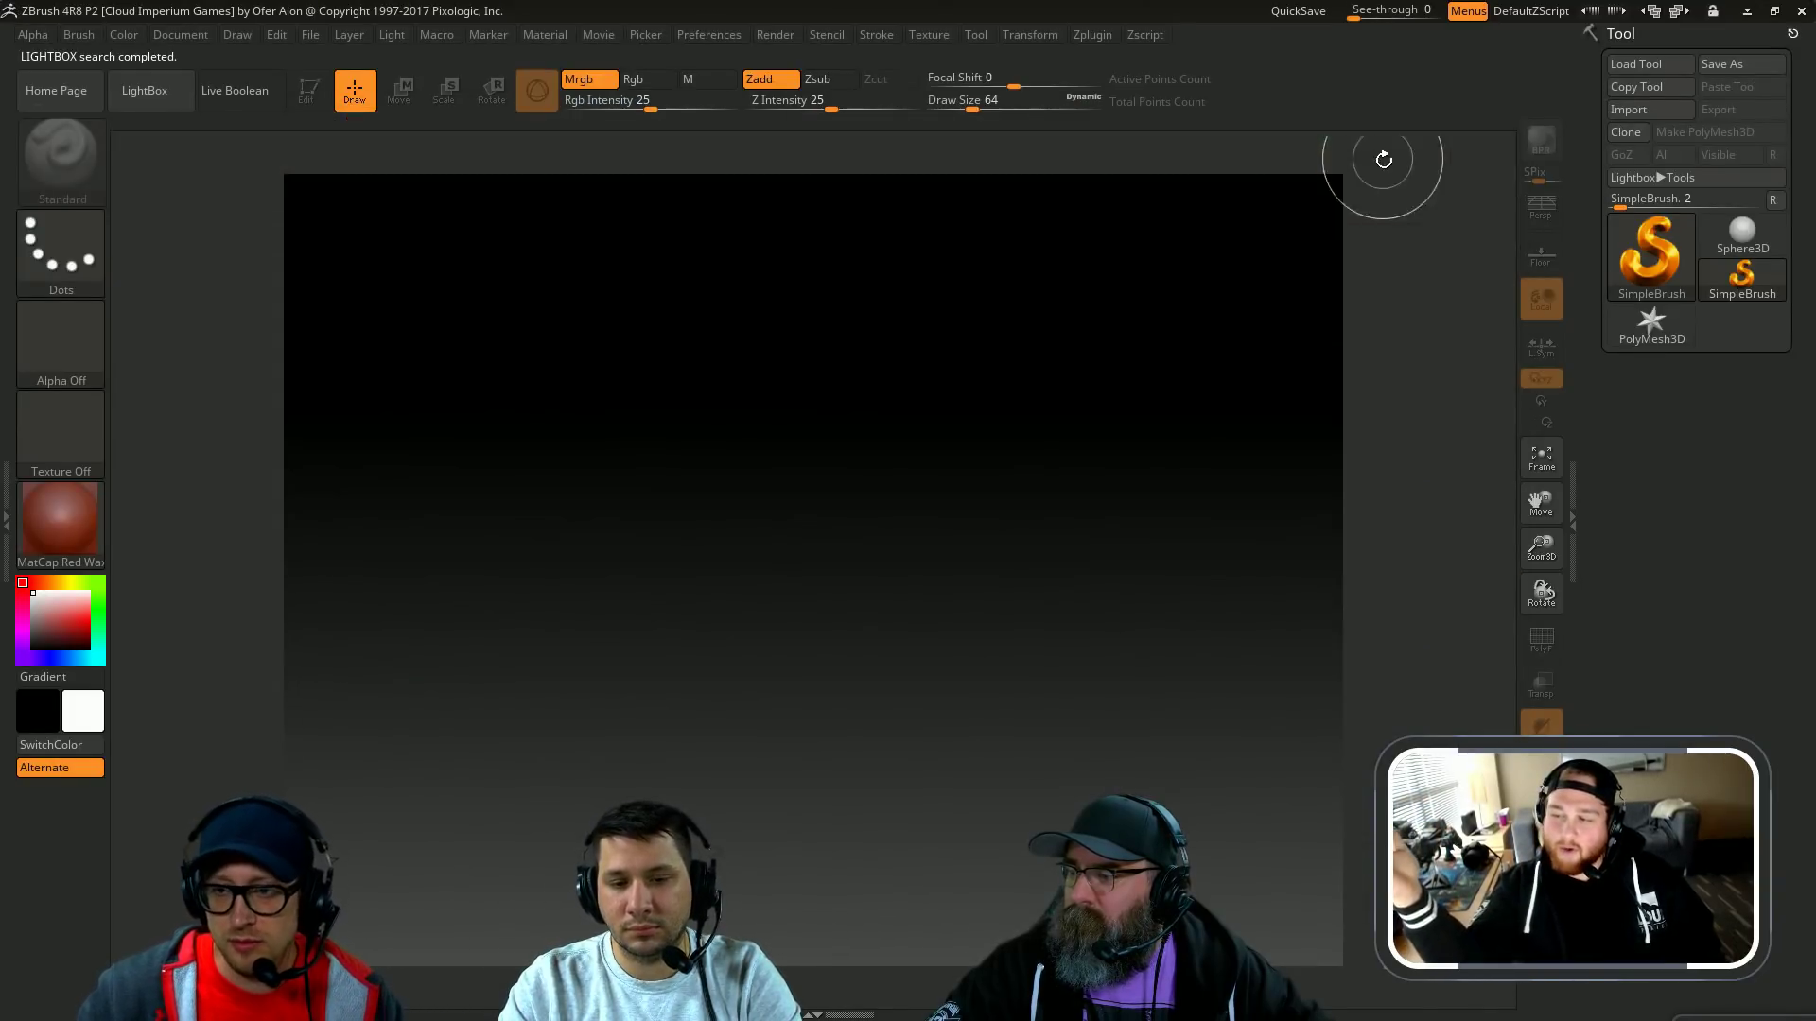
Step: Set the document background gradient's Rate to 0 and create a new document sized to the window
{"action": "left_click", "coordinate": [201, 36]}
{"action": "left_click_drag", "start_coordinate": [330, 416], "coordinate": [303, 418]}
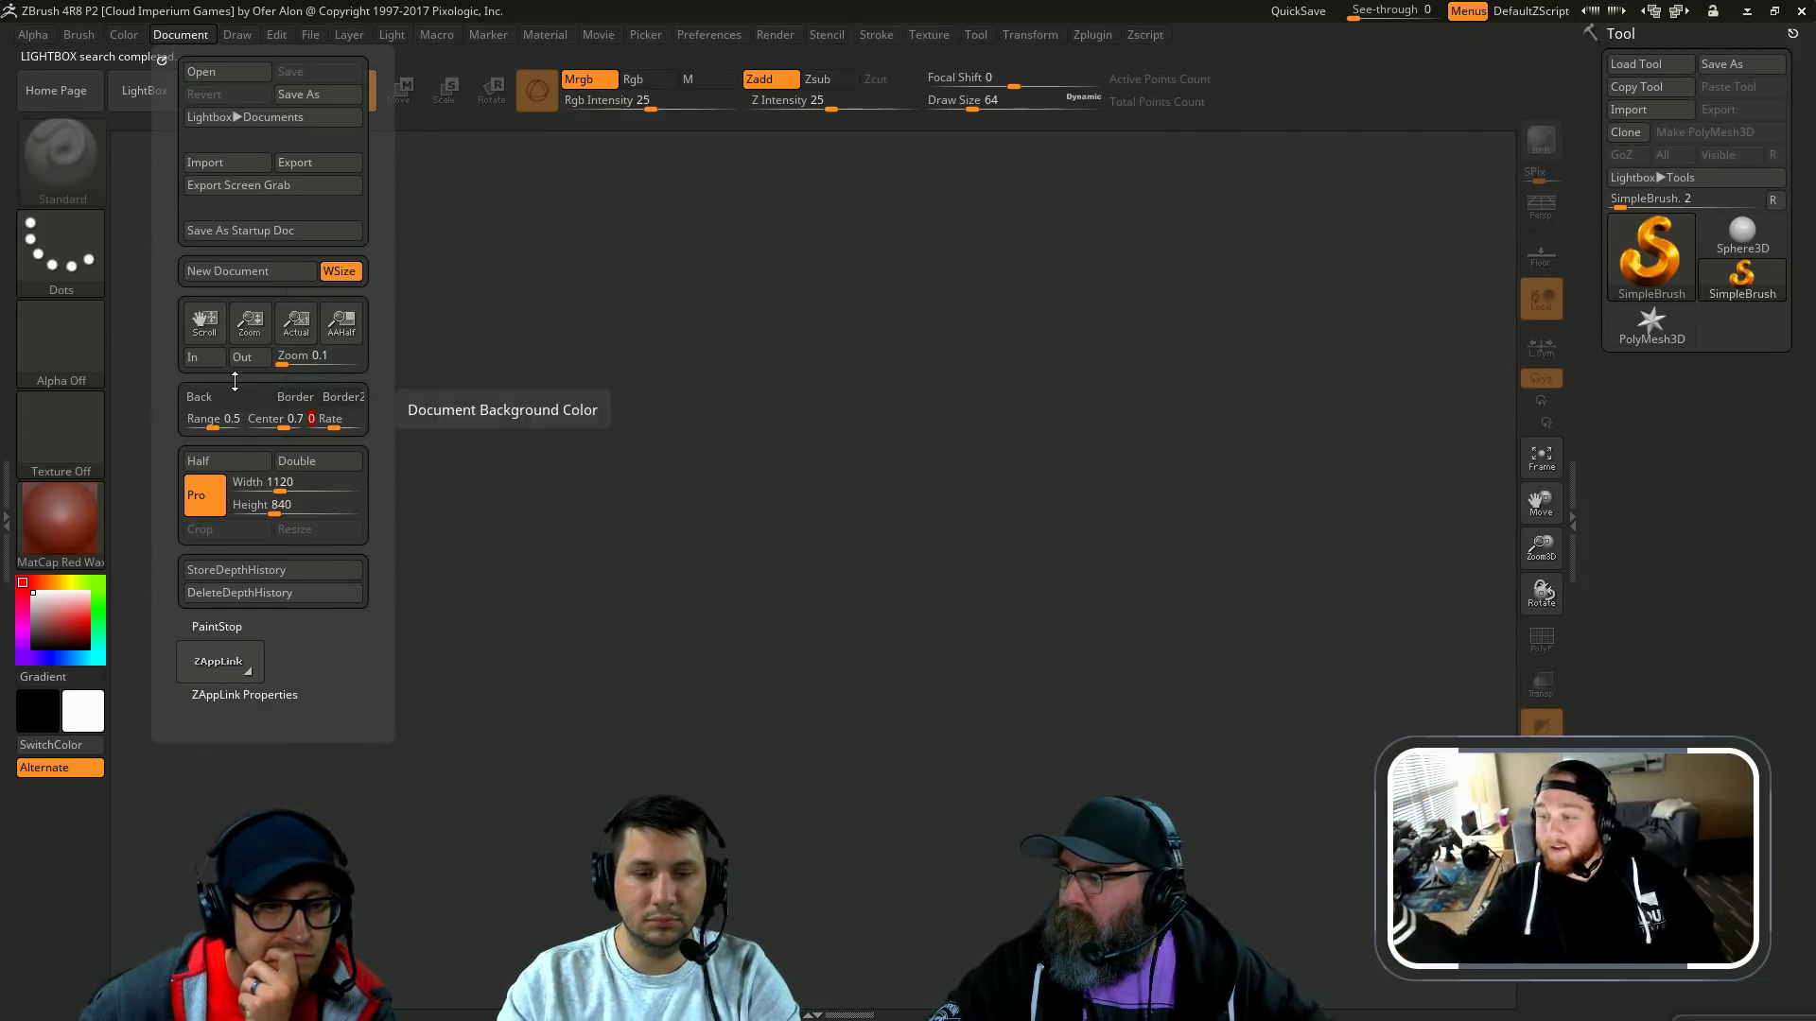
{"action": "left_click", "coordinate": [225, 276]}
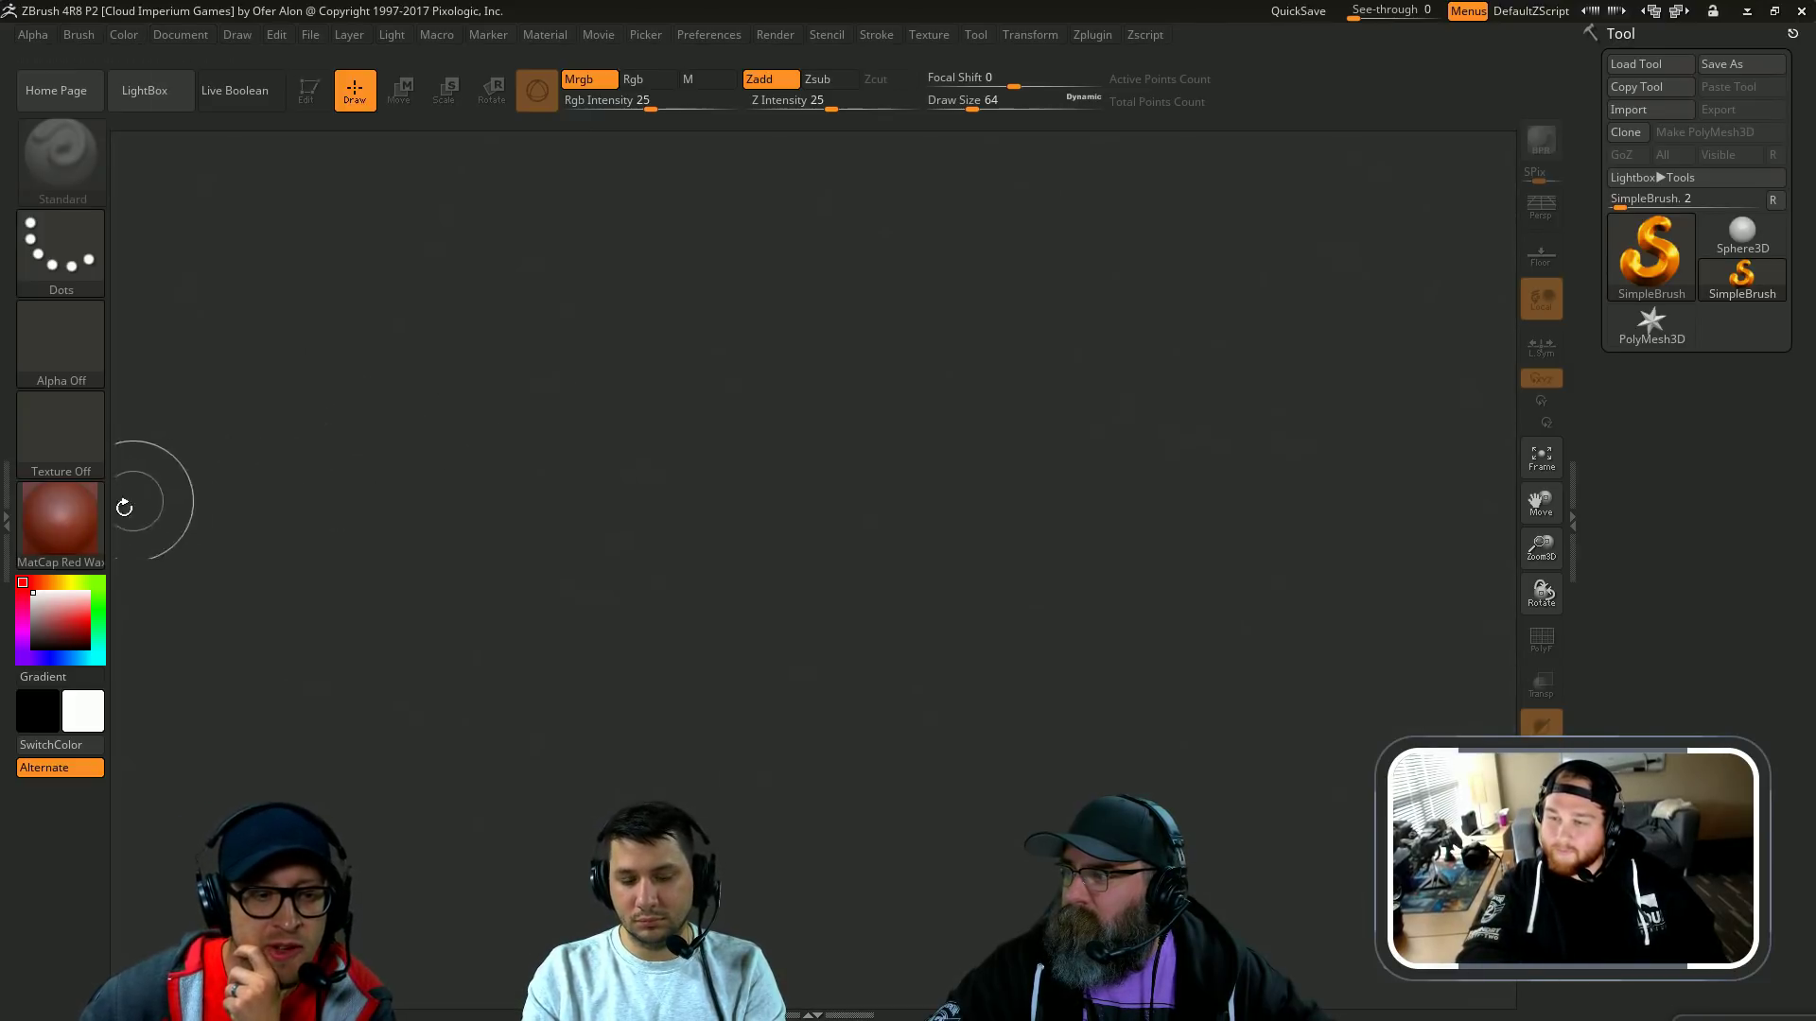
Step: Set the material to BasicMaterial and load Whale1.ZTL from the Desktop
{"action": "left_click", "coordinate": [83, 519]}
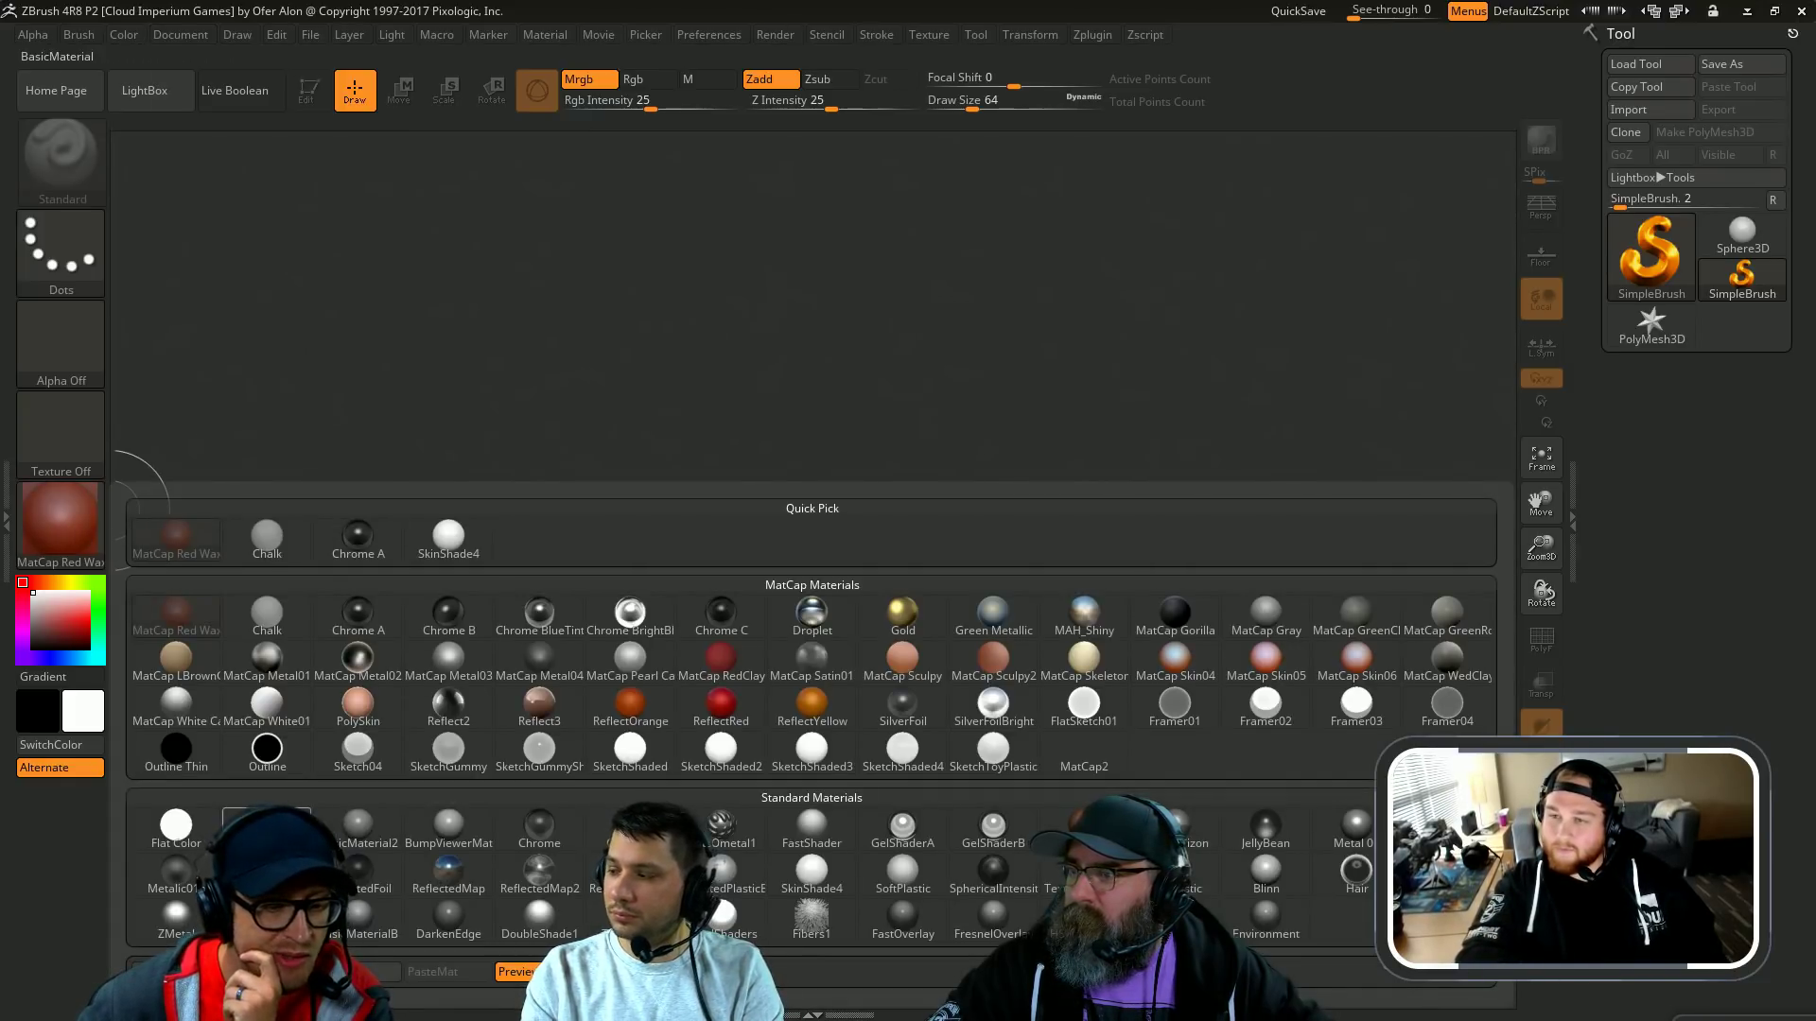
{"action": "left_click", "coordinate": [265, 824]}
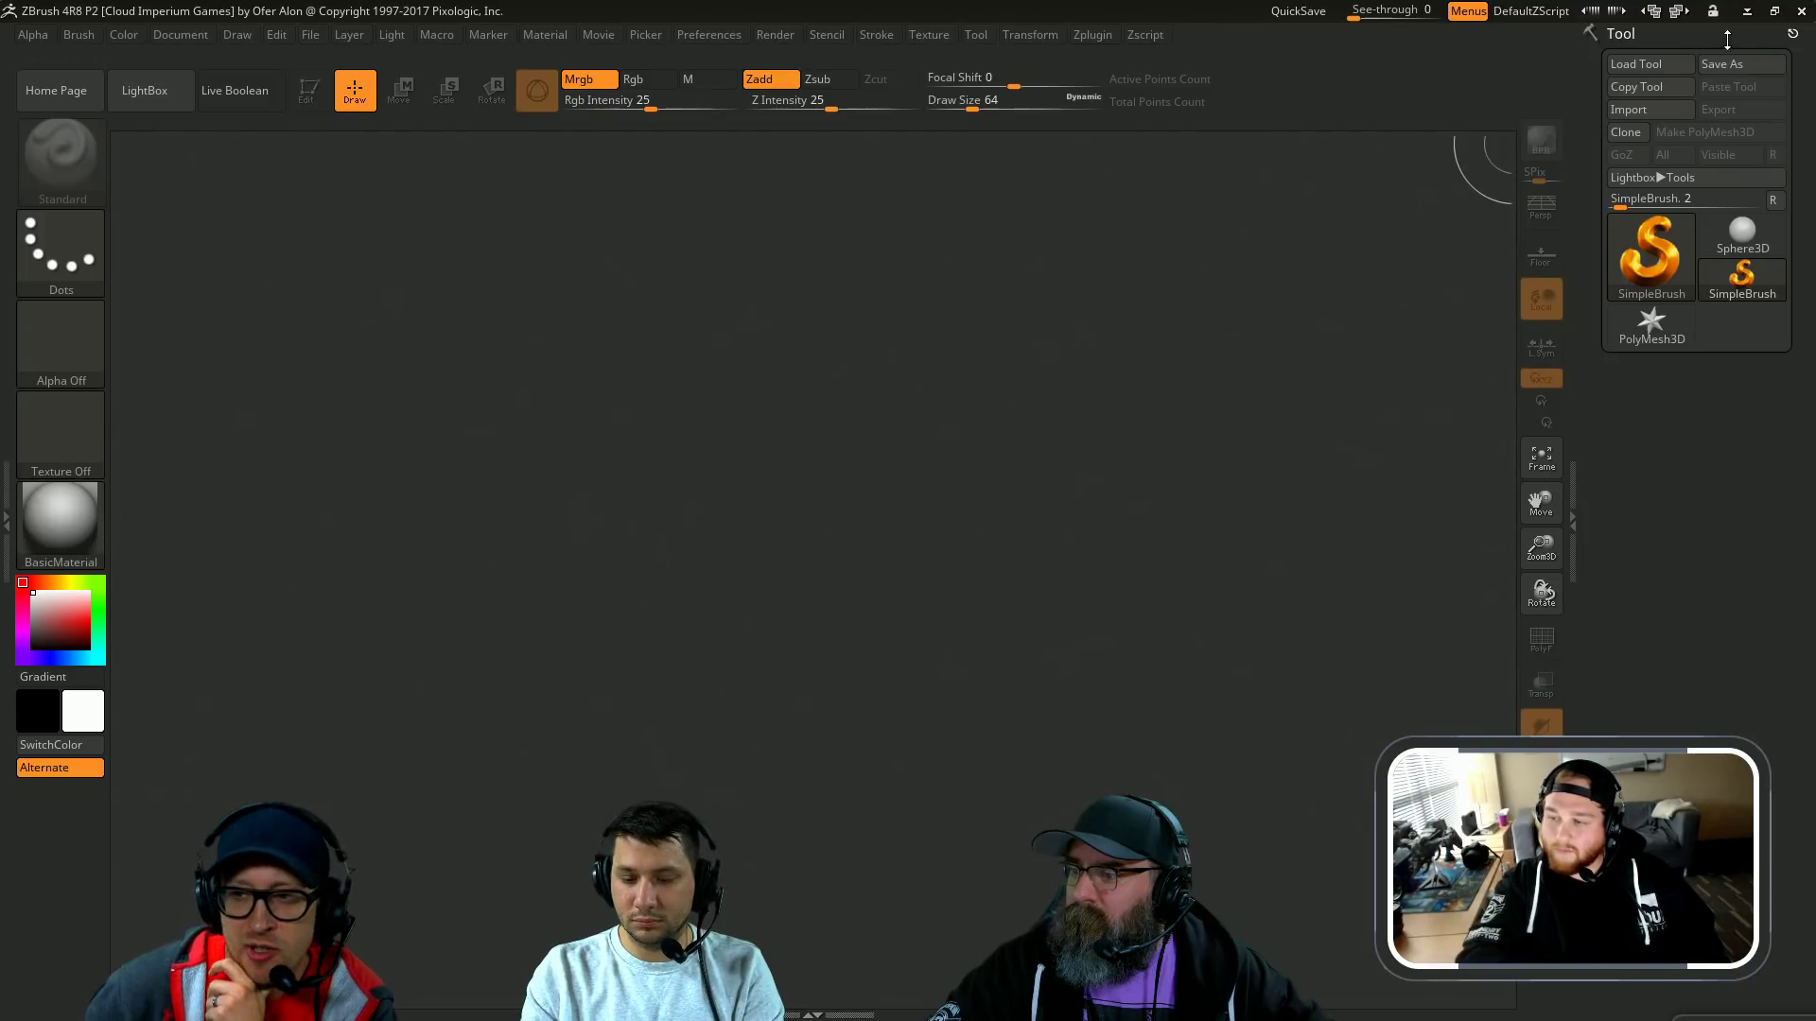
{"action": "left_click", "coordinate": [1659, 69]}
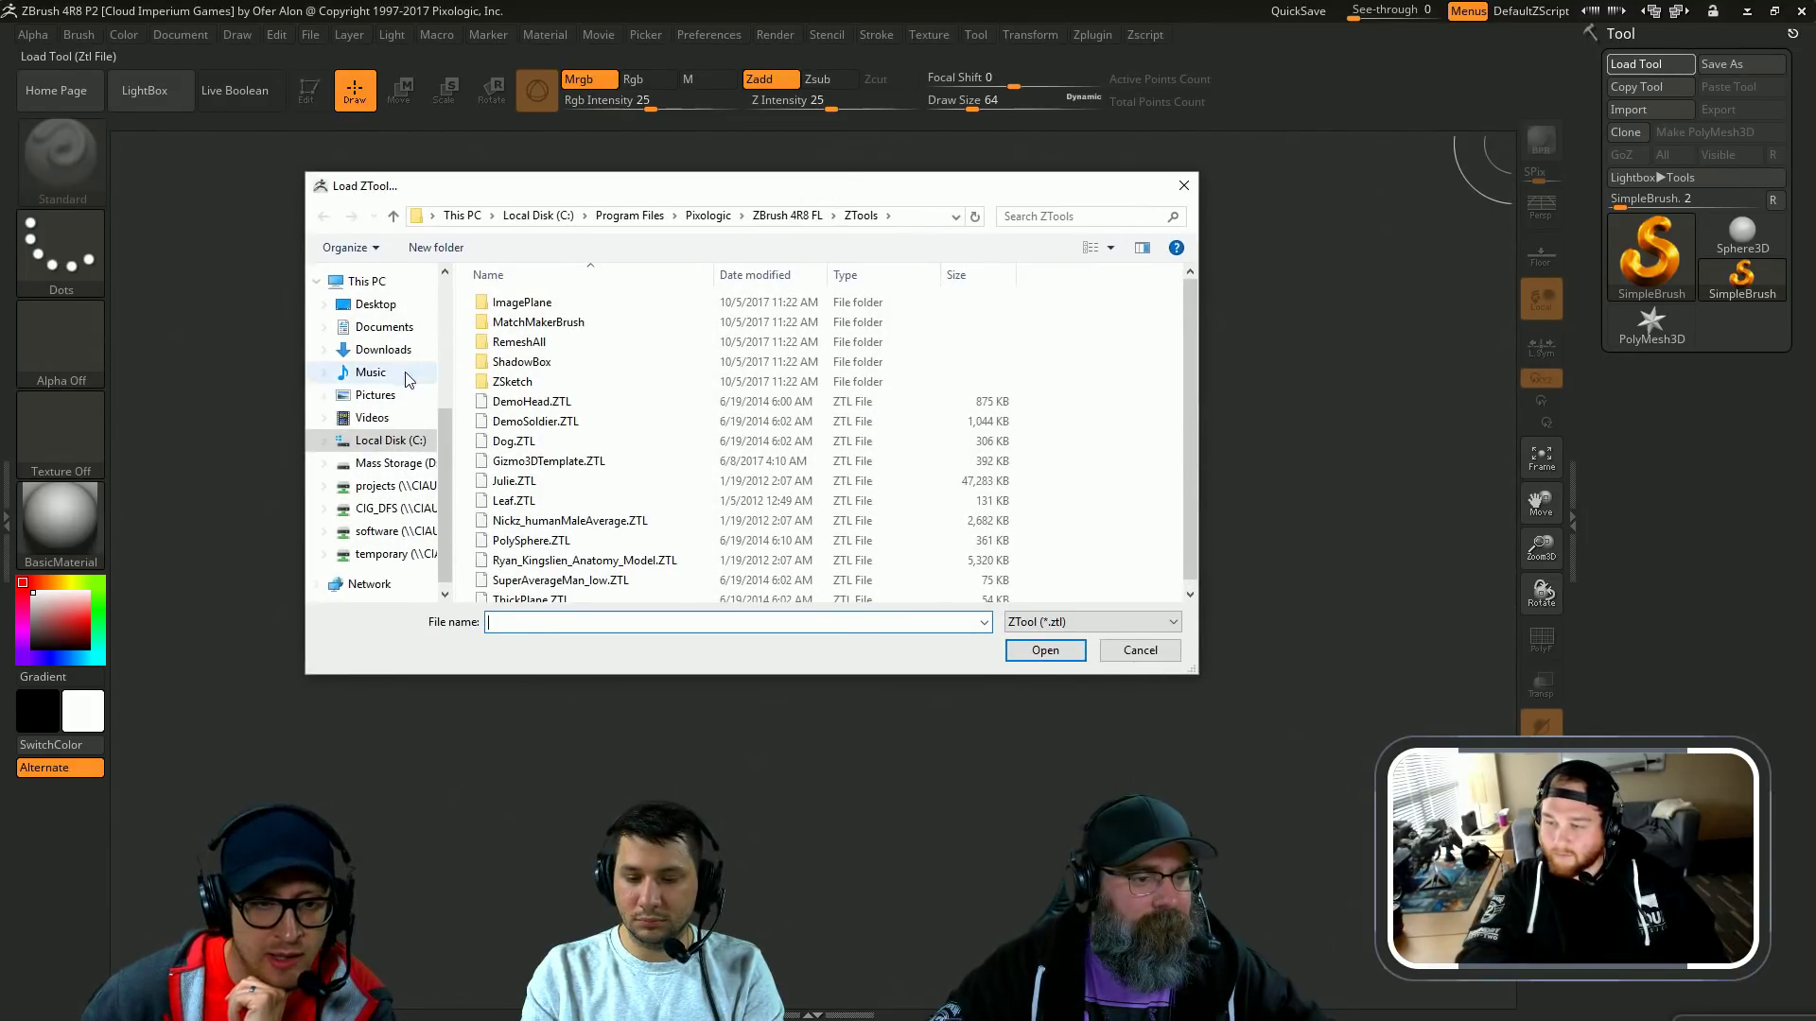
{"action": "left_click", "coordinate": [375, 304]}
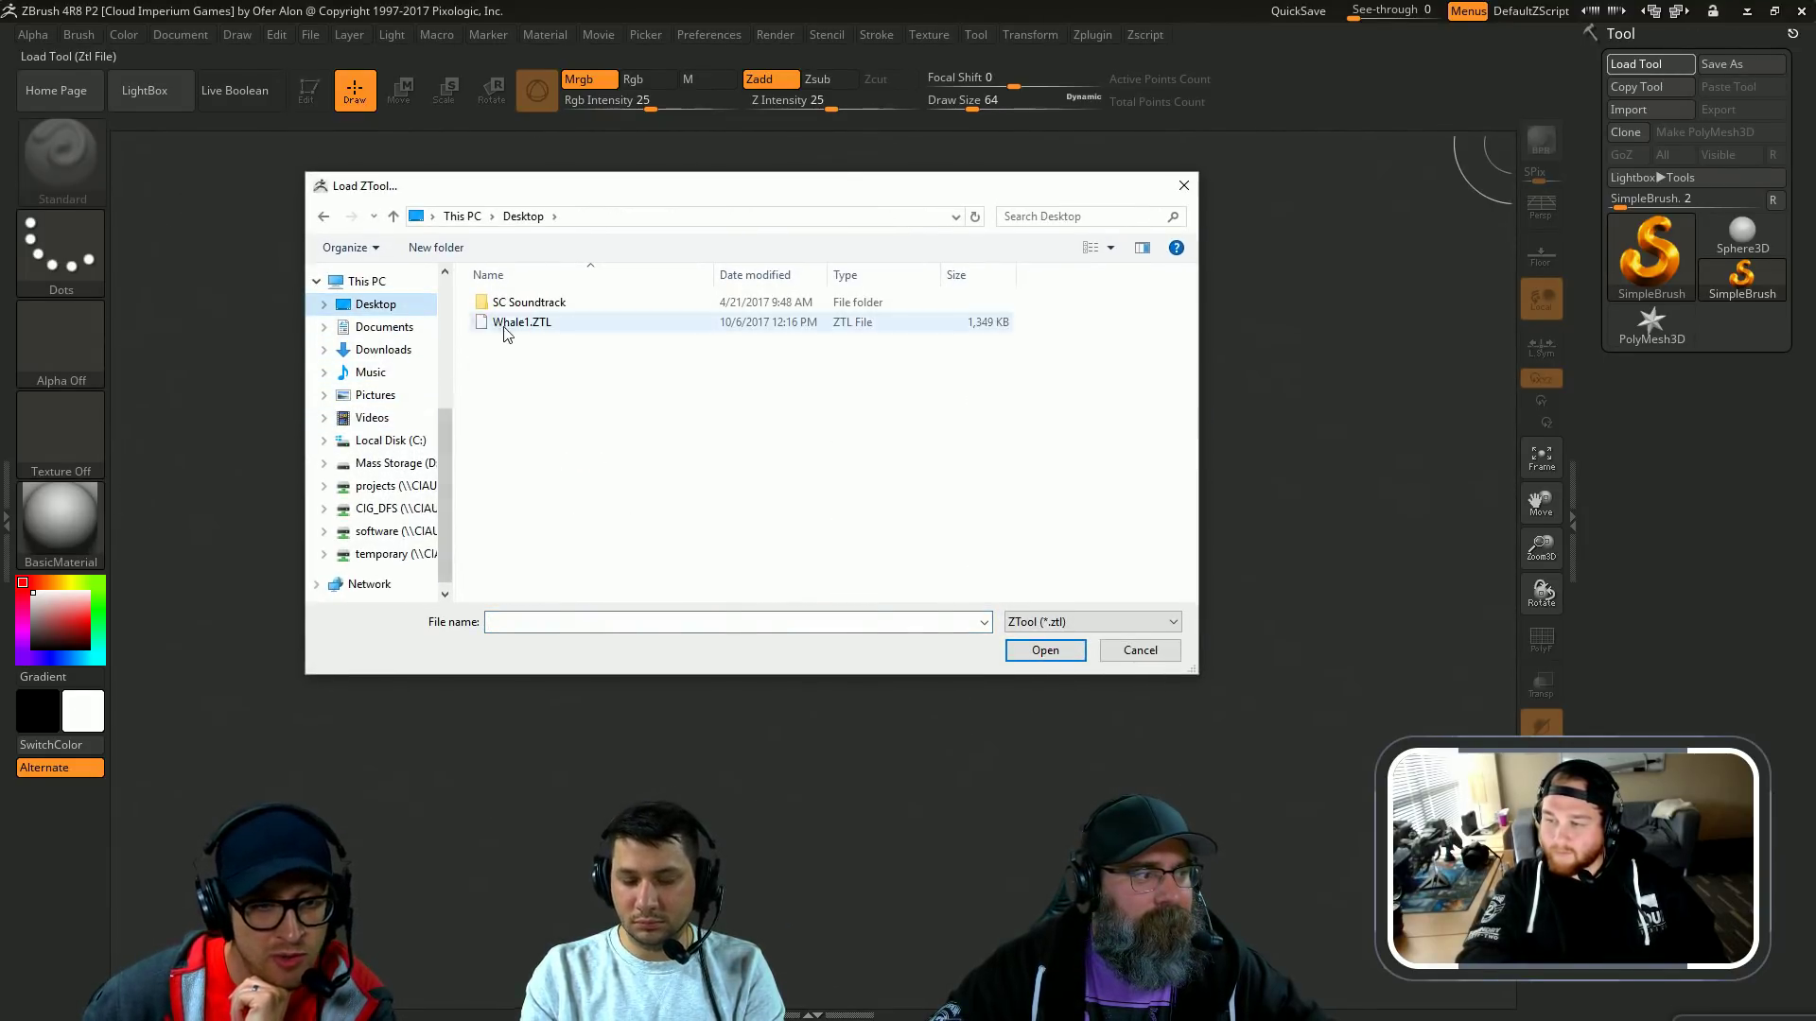
{"action": "double_click", "coordinate": [505, 323]}
Step: Place the whale on the canvas, enter Edit mode and expand its Subtool list
{"action": "left_click_drag", "start_coordinate": [765, 396], "coordinate": [972, 571]}
{"action": "key", "text": "t"}
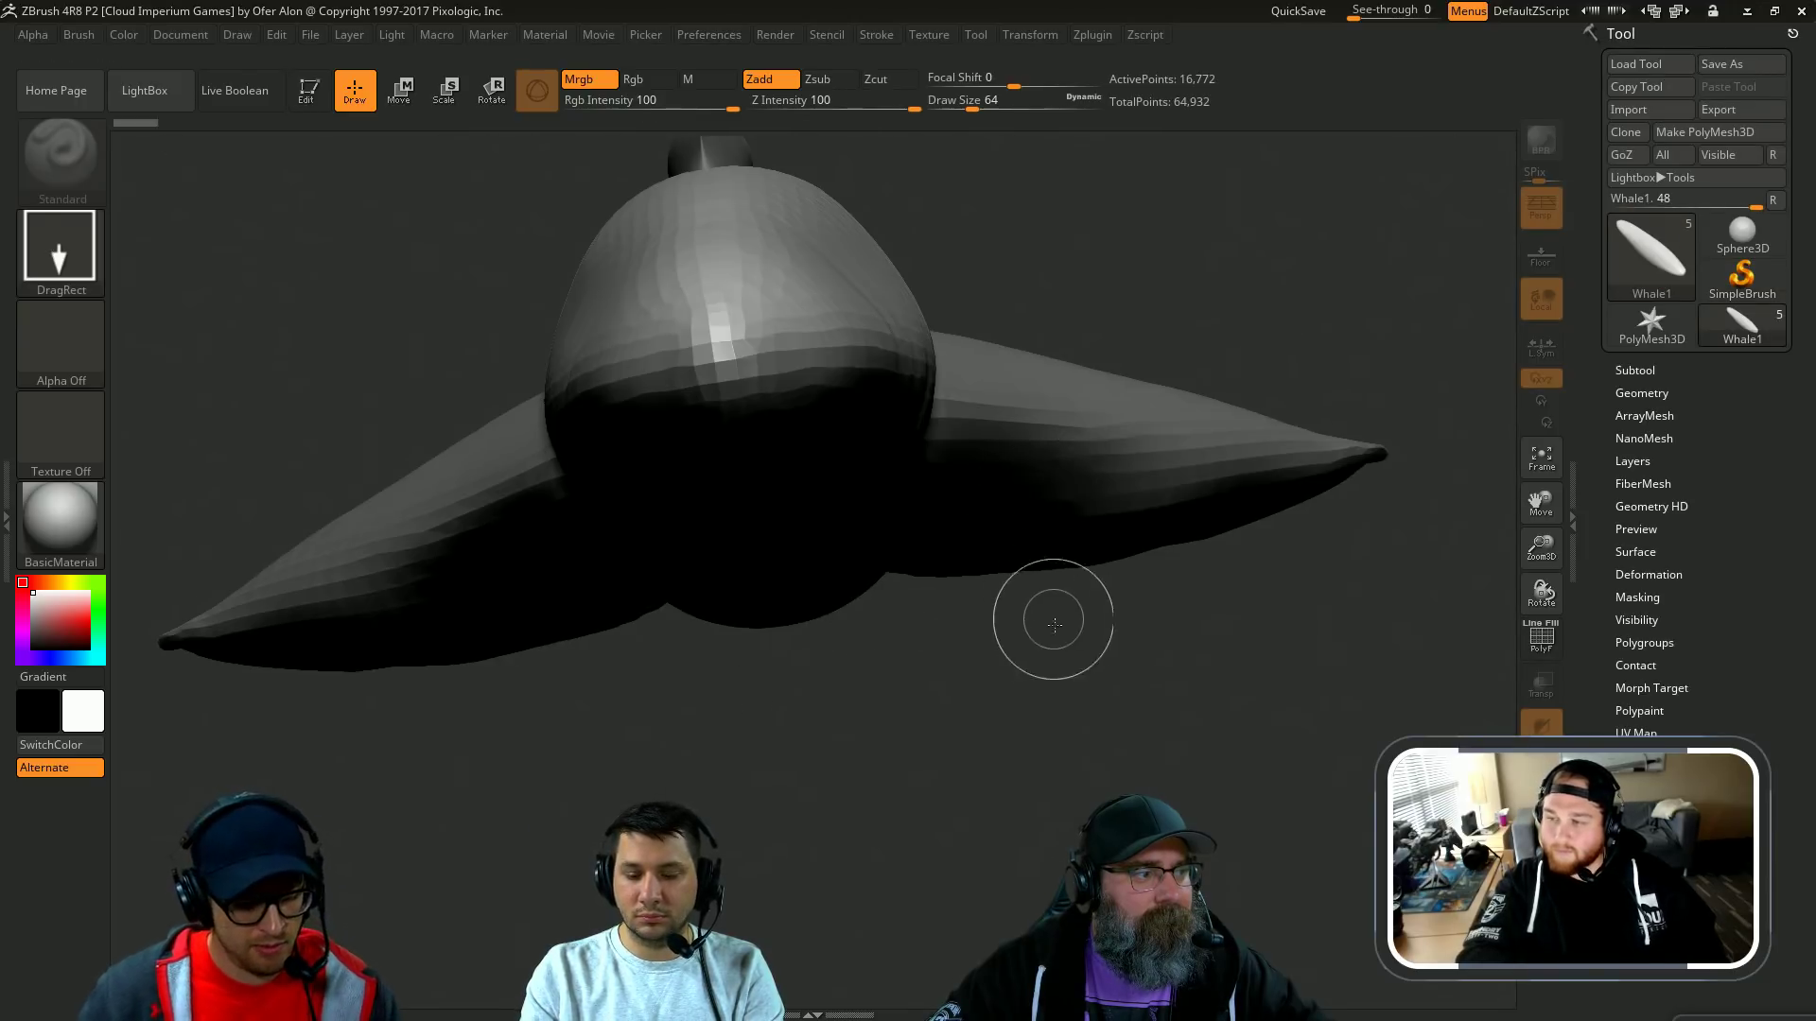
{"action": "key", "text": "t"}
{"action": "left_click_drag", "start_coordinate": [1204, 672], "coordinate": [1116, 516]}
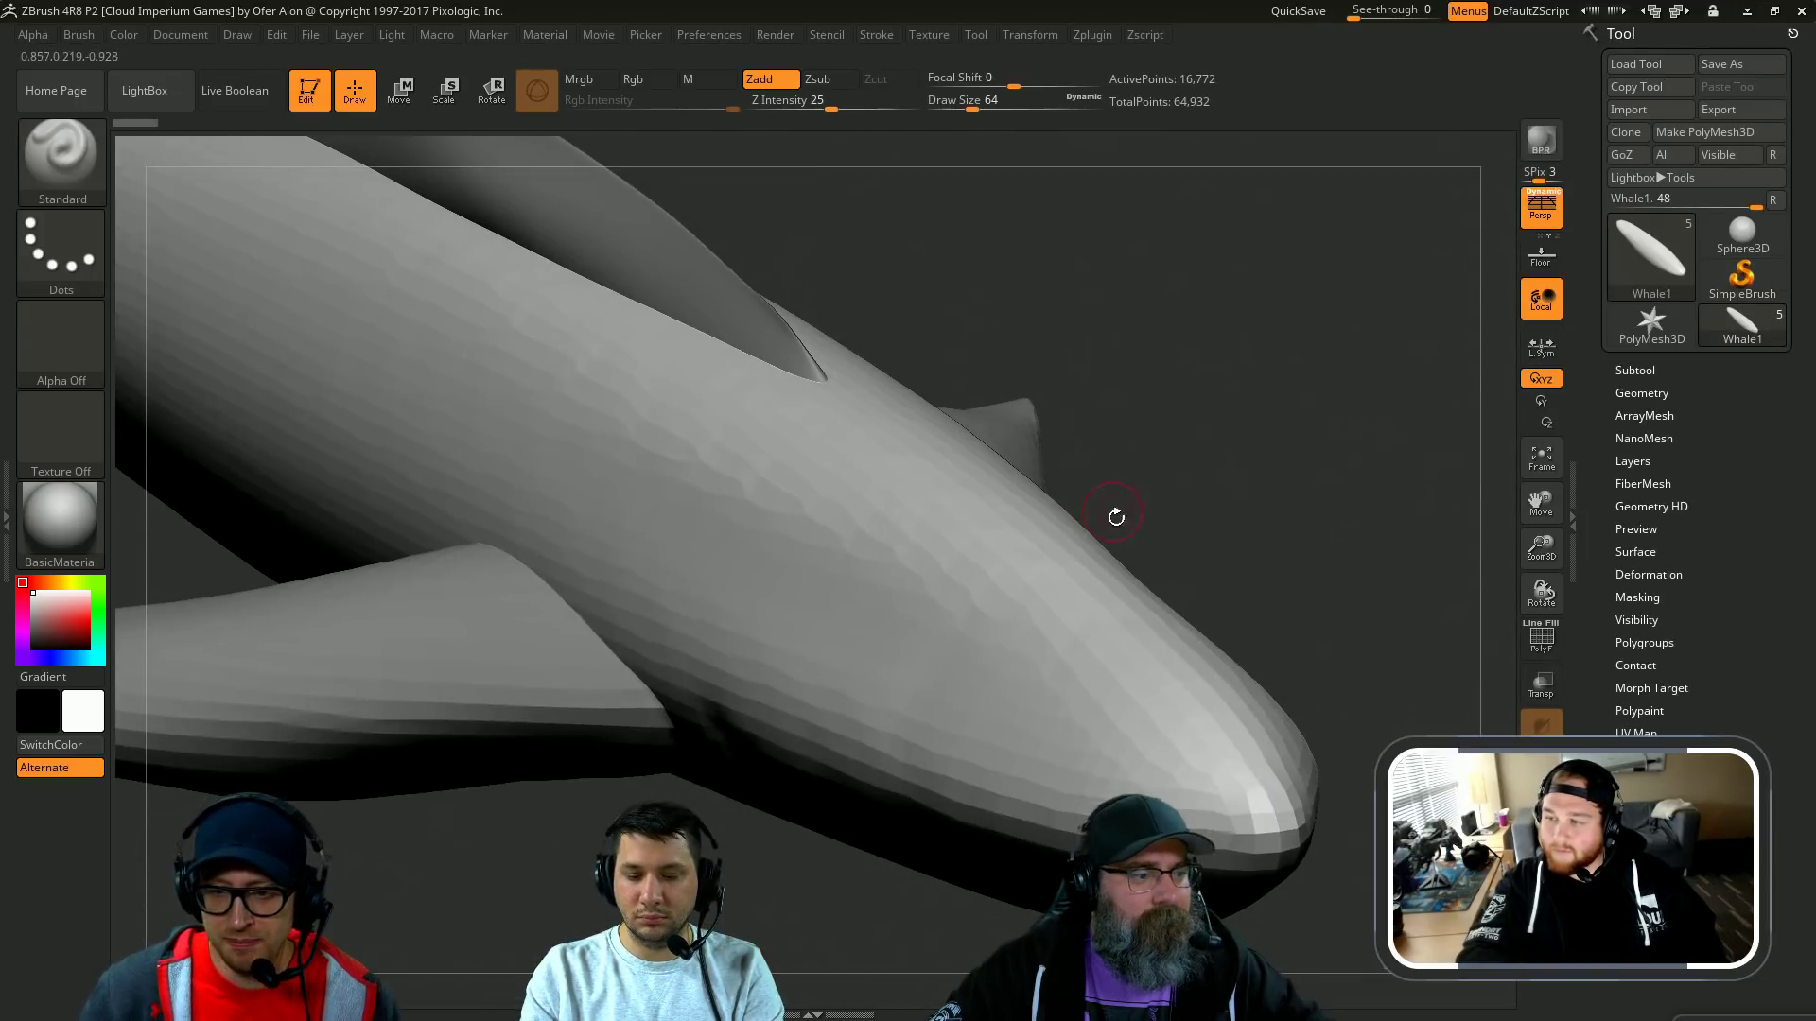
{"action": "left_click_drag", "start_coordinate": [1280, 573], "coordinate": [1511, 428], "text": "alt"}
{"action": "left_click", "coordinate": [1620, 369]}
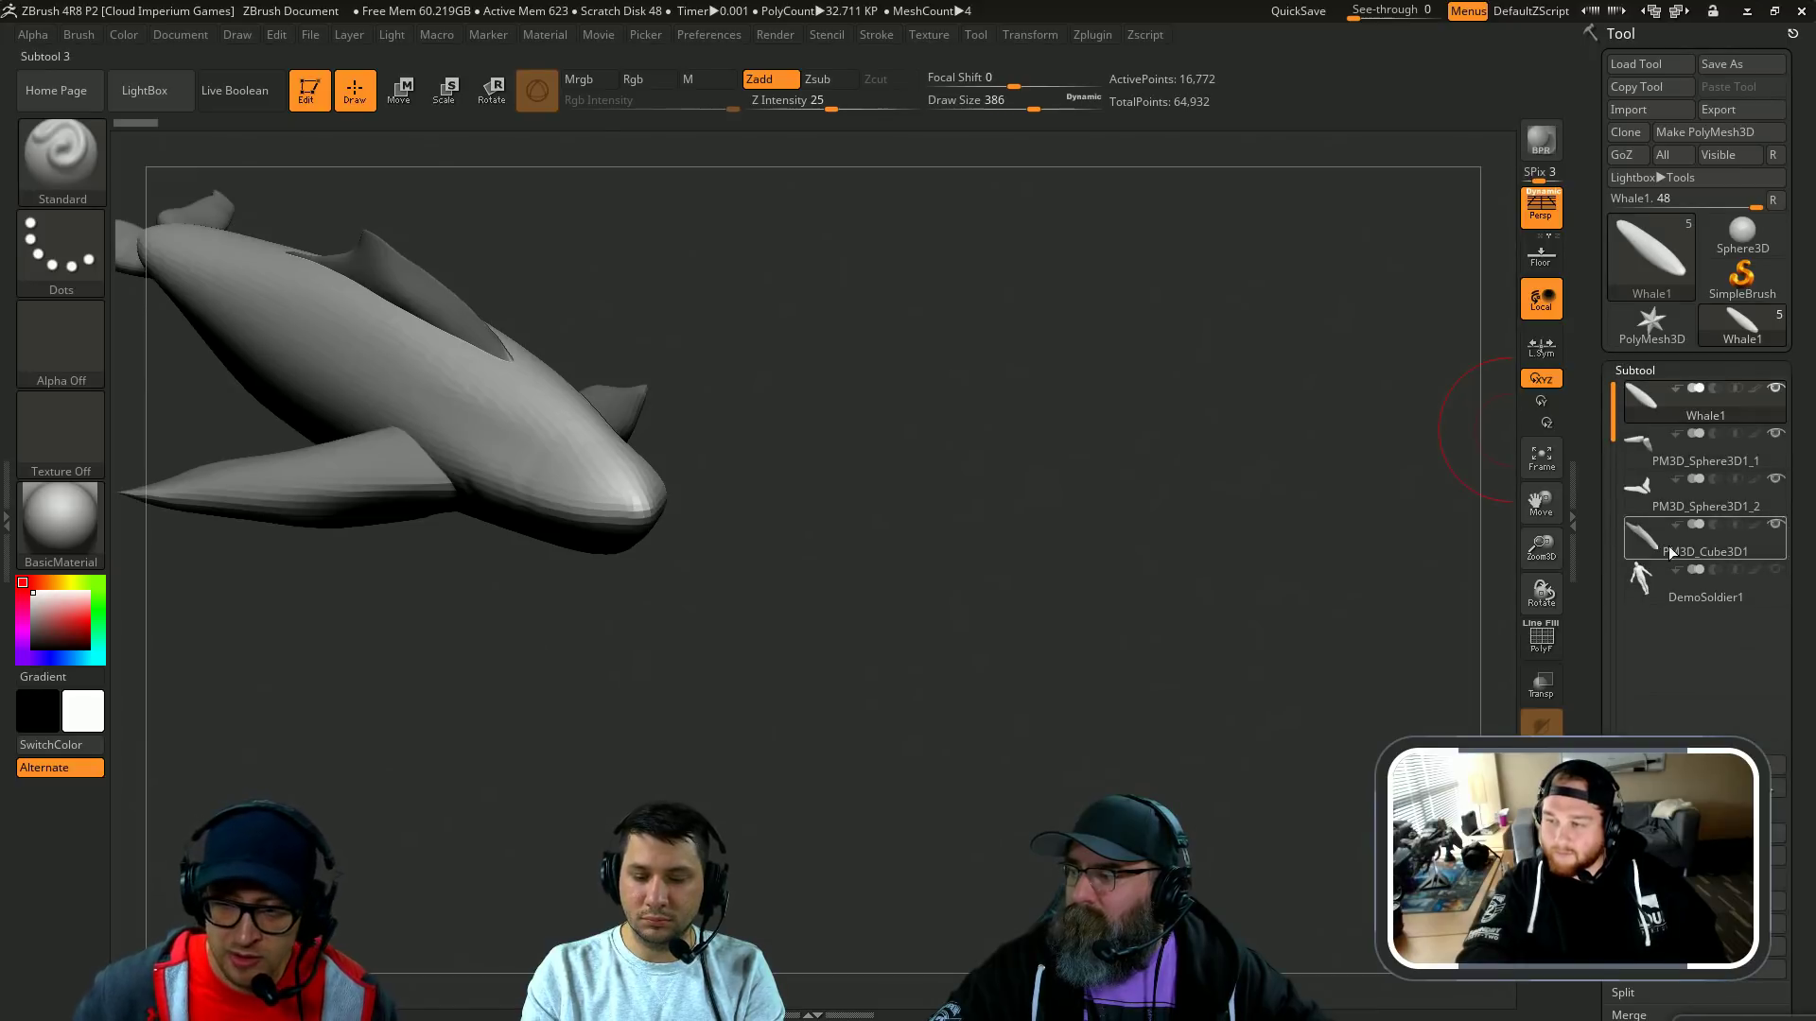
{"action": "left_click_drag", "start_coordinate": [1313, 522], "coordinate": [1382, 473]}
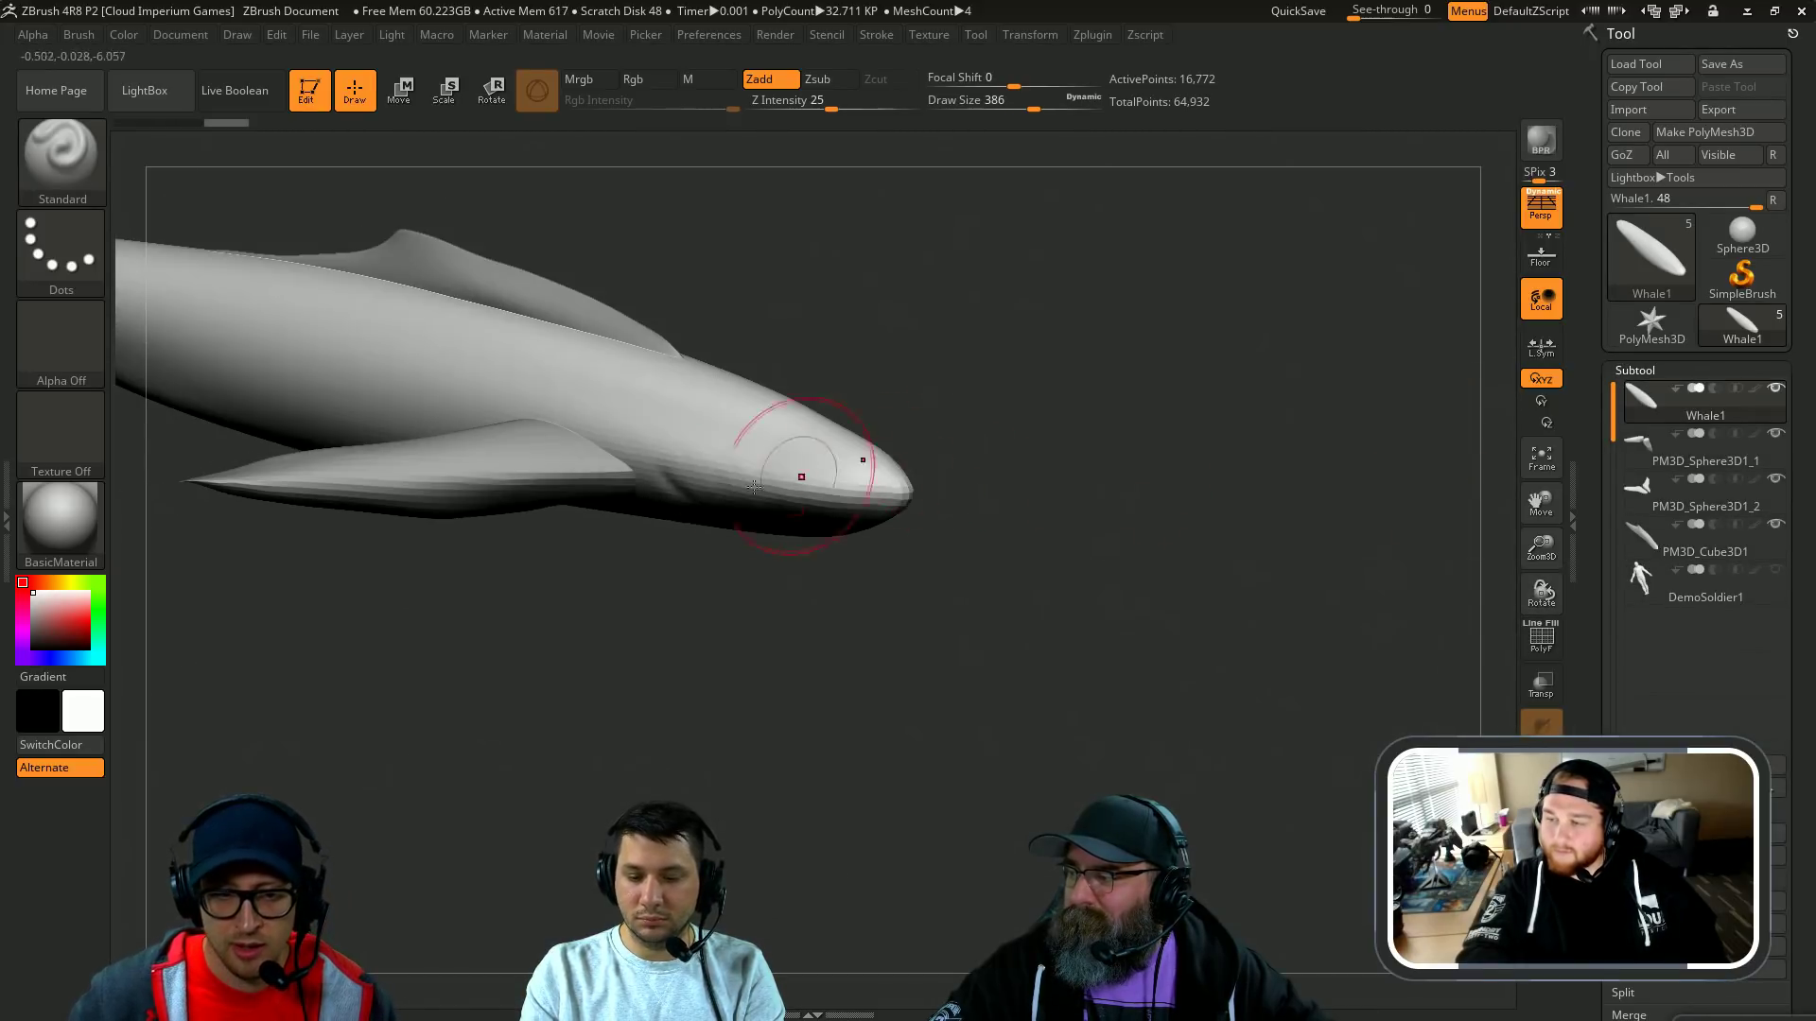
Step: Try Standard brush strokes on the side of the whale's head and undo them
{"action": "left_click_drag", "start_coordinate": [802, 472], "coordinate": [1012, 337]}
{"action": "key", "text": "ctrl+z"}
{"action": "mouse_move", "coordinate": [871, 446]}
{"action": "left_mouse_down"}
{"action": "mouse_move", "coordinate": [1021, 372]}
{"action": "mouse_move", "coordinate": [1083, 443]}
{"action": "mouse_move", "coordinate": [1137, 391]}
{"action": "mouse_move", "coordinate": [1125, 417]}
{"action": "left_mouse_up"}
{"action": "key", "text": "ctrl+z"}
Step: Choose the SnakeHook brush with the whale's head viewed from the side
{"action": "right_click_drag", "start_coordinate": [1125, 416], "coordinate": [1087, 445], "text": "ctrl"}
{"action": "mouse_move", "coordinate": [974, 472]}
{"action": "left_mouse_down"}
{"action": "mouse_move", "coordinate": [1122, 413]}
{"action": "mouse_move", "coordinate": [1167, 450]}
{"action": "mouse_move", "coordinate": [1298, 379]}
{"action": "left_mouse_up"}
{"action": "right_click_drag", "start_coordinate": [1299, 378], "coordinate": [1260, 384], "text": "ctrl"}
{"action": "mouse_move", "coordinate": [1259, 383]}
{"action": "left_mouse_down"}
{"action": "mouse_move", "coordinate": [1094, 264]}
{"action": "mouse_move", "coordinate": [1121, 353]}
{"action": "left_mouse_up"}
{"action": "key", "text": "b"}
{"action": "key", "text": "s"}
{"action": "key", "text": "h"}
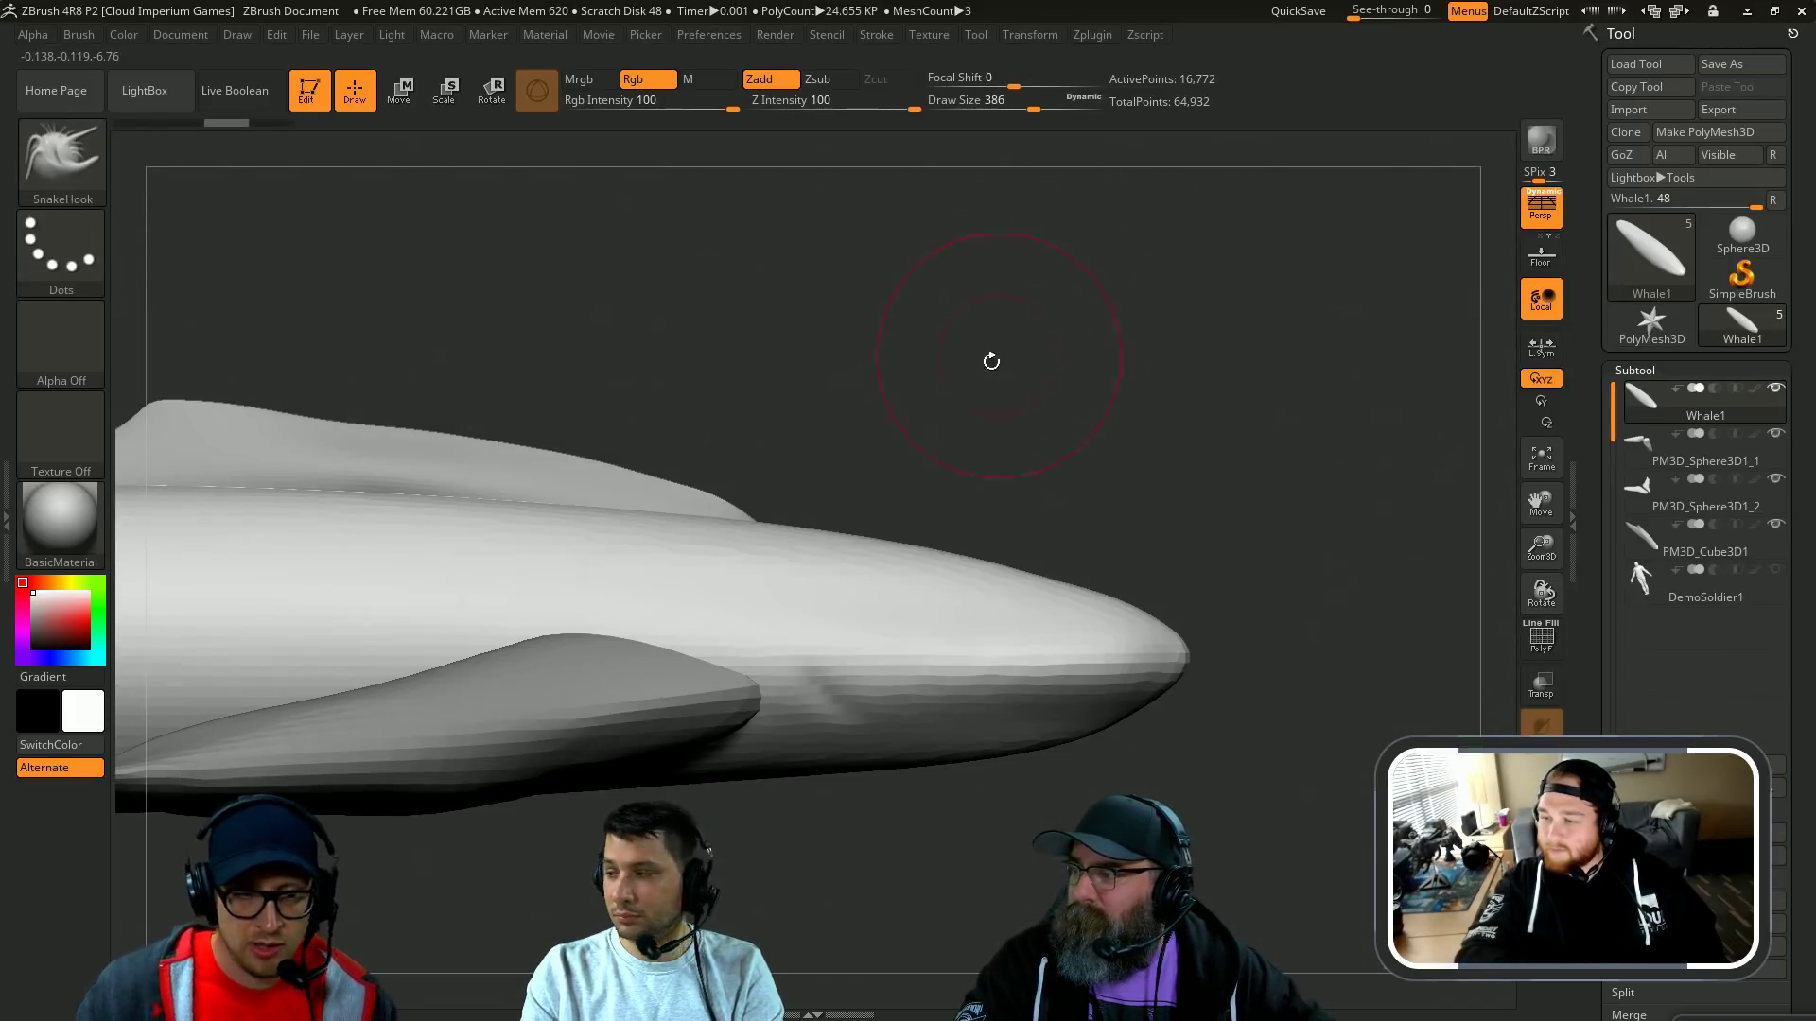
Step: Pull small spikes from the rear underside at draw size 212, and reshape the tail section with SnakeHook at draw size 835
{"action": "mouse_move", "coordinate": [991, 360]}
{"action": "left_mouse_down"}
{"action": "mouse_move", "coordinate": [864, 341]}
{"action": "mouse_move", "coordinate": [543, 470]}
{"action": "mouse_move", "coordinate": [486, 515]}
{"action": "mouse_move", "coordinate": [609, 451]}
{"action": "mouse_move", "coordinate": [608, 506]}
{"action": "mouse_move", "coordinate": [559, 307]}
{"action": "mouse_move", "coordinate": [593, 531]}
{"action": "left_mouse_up"}
{"action": "left_click_drag", "start_coordinate": [399, 601], "coordinate": [723, 717]}
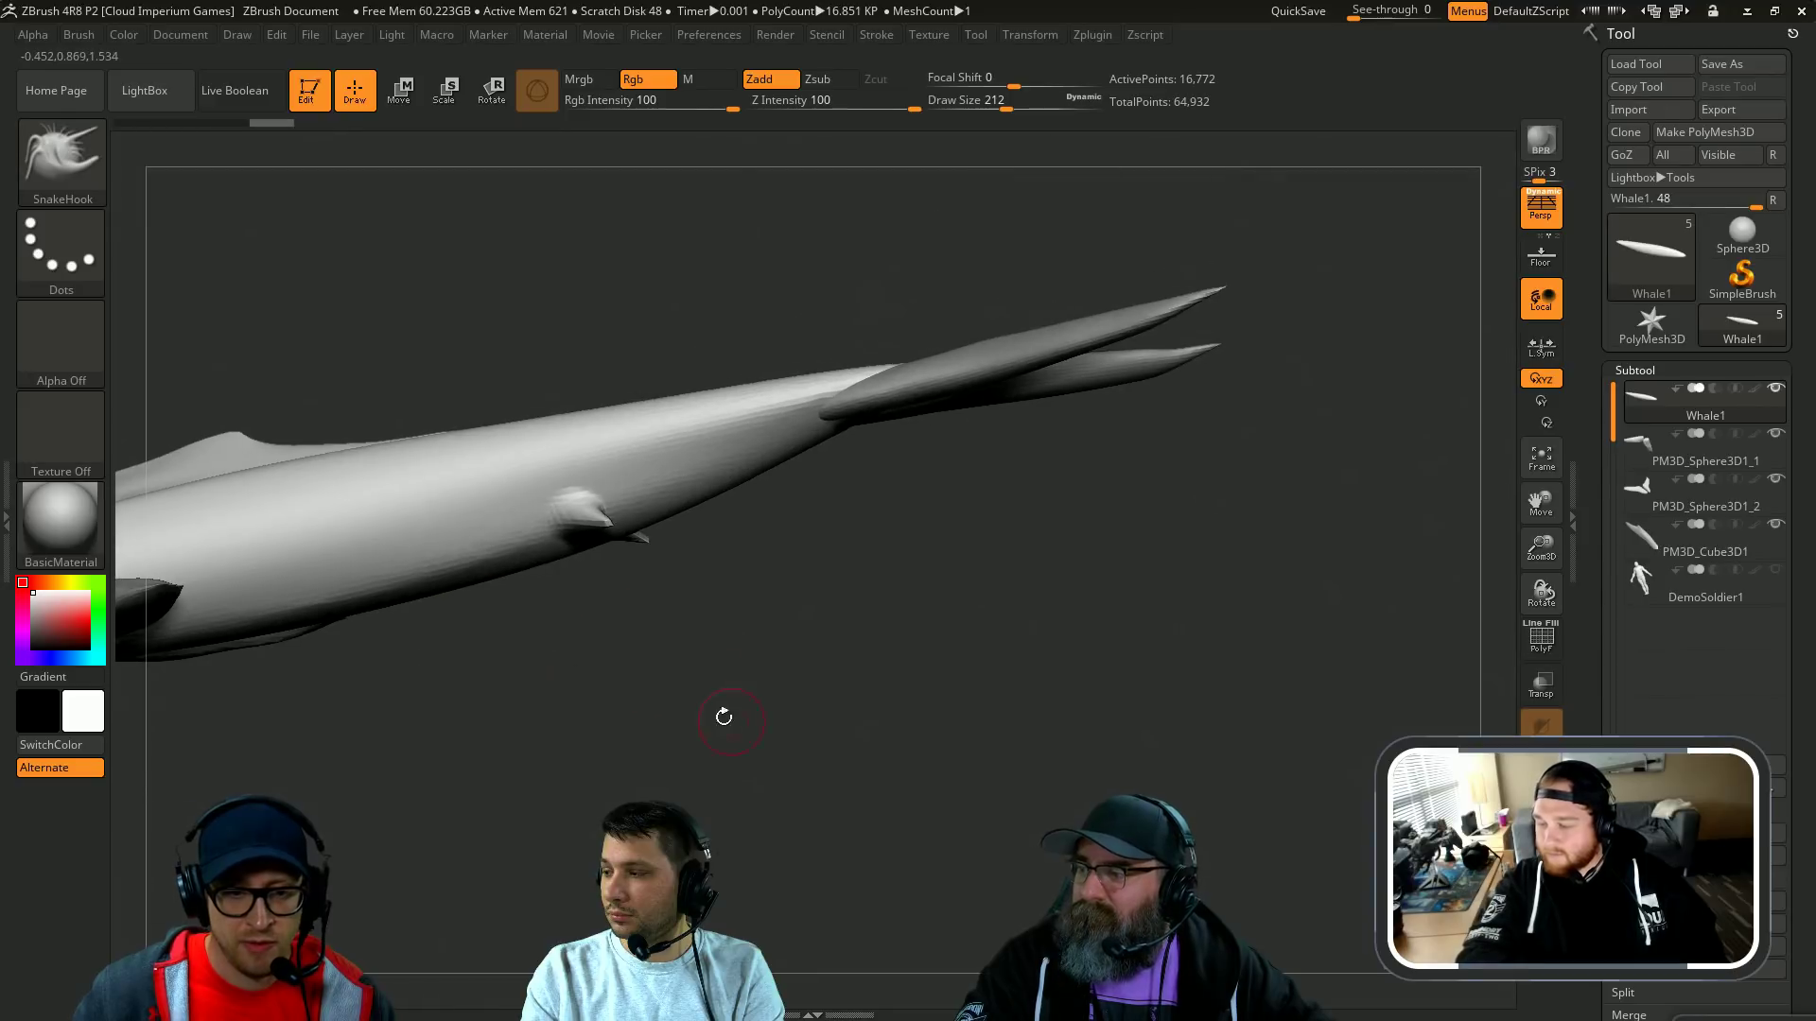
{"action": "mouse_move", "coordinate": [502, 583]}
{"action": "left_mouse_down"}
{"action": "mouse_move", "coordinate": [579, 681]}
{"action": "mouse_move", "coordinate": [648, 608]}
{"action": "mouse_move", "coordinate": [620, 346]}
{"action": "mouse_move", "coordinate": [555, 300]}
{"action": "mouse_move", "coordinate": [852, 473]}
{"action": "mouse_move", "coordinate": [734, 462]}
{"action": "mouse_move", "coordinate": [512, 542]}
{"action": "mouse_move", "coordinate": [548, 560]}
{"action": "left_mouse_up"}
{"action": "key", "text": "s"}
{"action": "mouse_move", "coordinate": [548, 560]}
{"action": "left_mouse_down"}
{"action": "mouse_move", "coordinate": [605, 539]}
{"action": "mouse_move", "coordinate": [592, 516]}
{"action": "mouse_move", "coordinate": [502, 522]}
{"action": "left_mouse_up"}
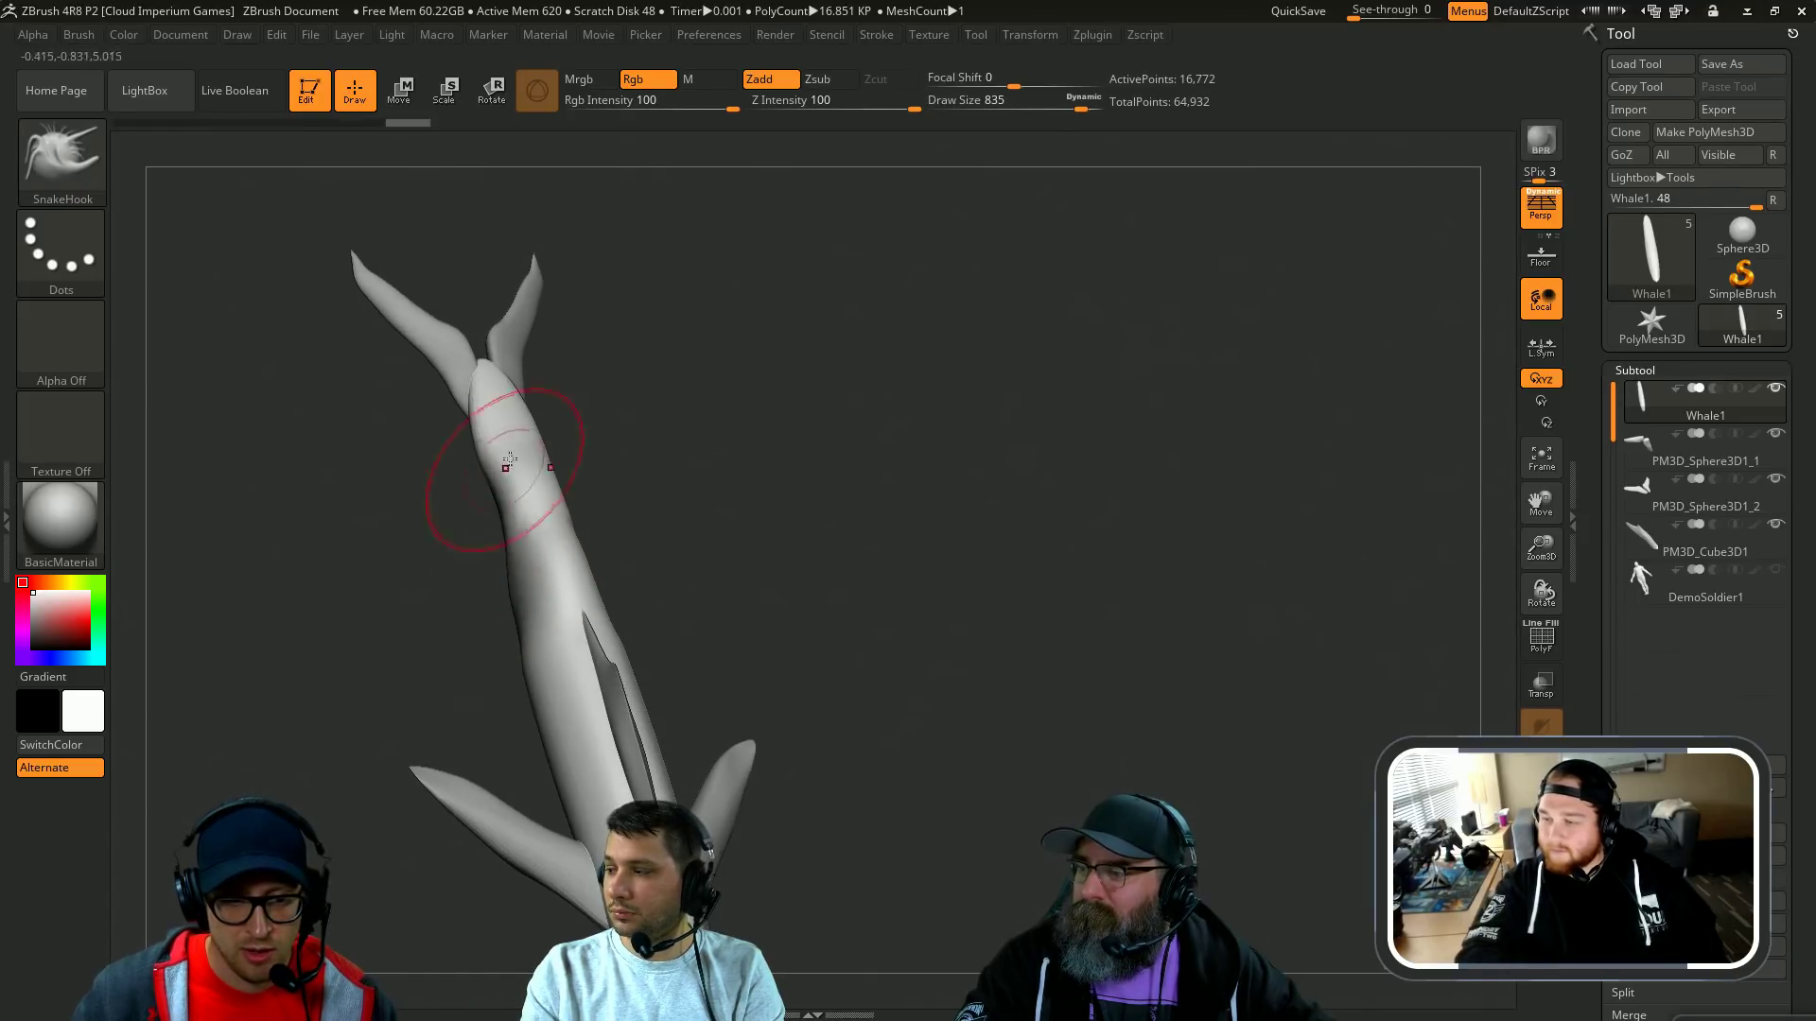
{"action": "mouse_move", "coordinate": [508, 459]}
{"action": "left_mouse_down"}
{"action": "mouse_move", "coordinate": [470, 458]}
{"action": "mouse_move", "coordinate": [468, 388]}
{"action": "mouse_move", "coordinate": [478, 406]}
{"action": "mouse_move", "coordinate": [592, 407]}
{"action": "mouse_move", "coordinate": [539, 549]}
{"action": "left_mouse_up"}
Step: Choose the Clay brush and check the bulge on the whale's rear body from several angles
{"action": "key", "text": "b"}
{"action": "key", "text": "c"}
{"action": "key", "text": "l"}
{"action": "left_click_drag", "start_coordinate": [662, 473], "coordinate": [598, 468]}
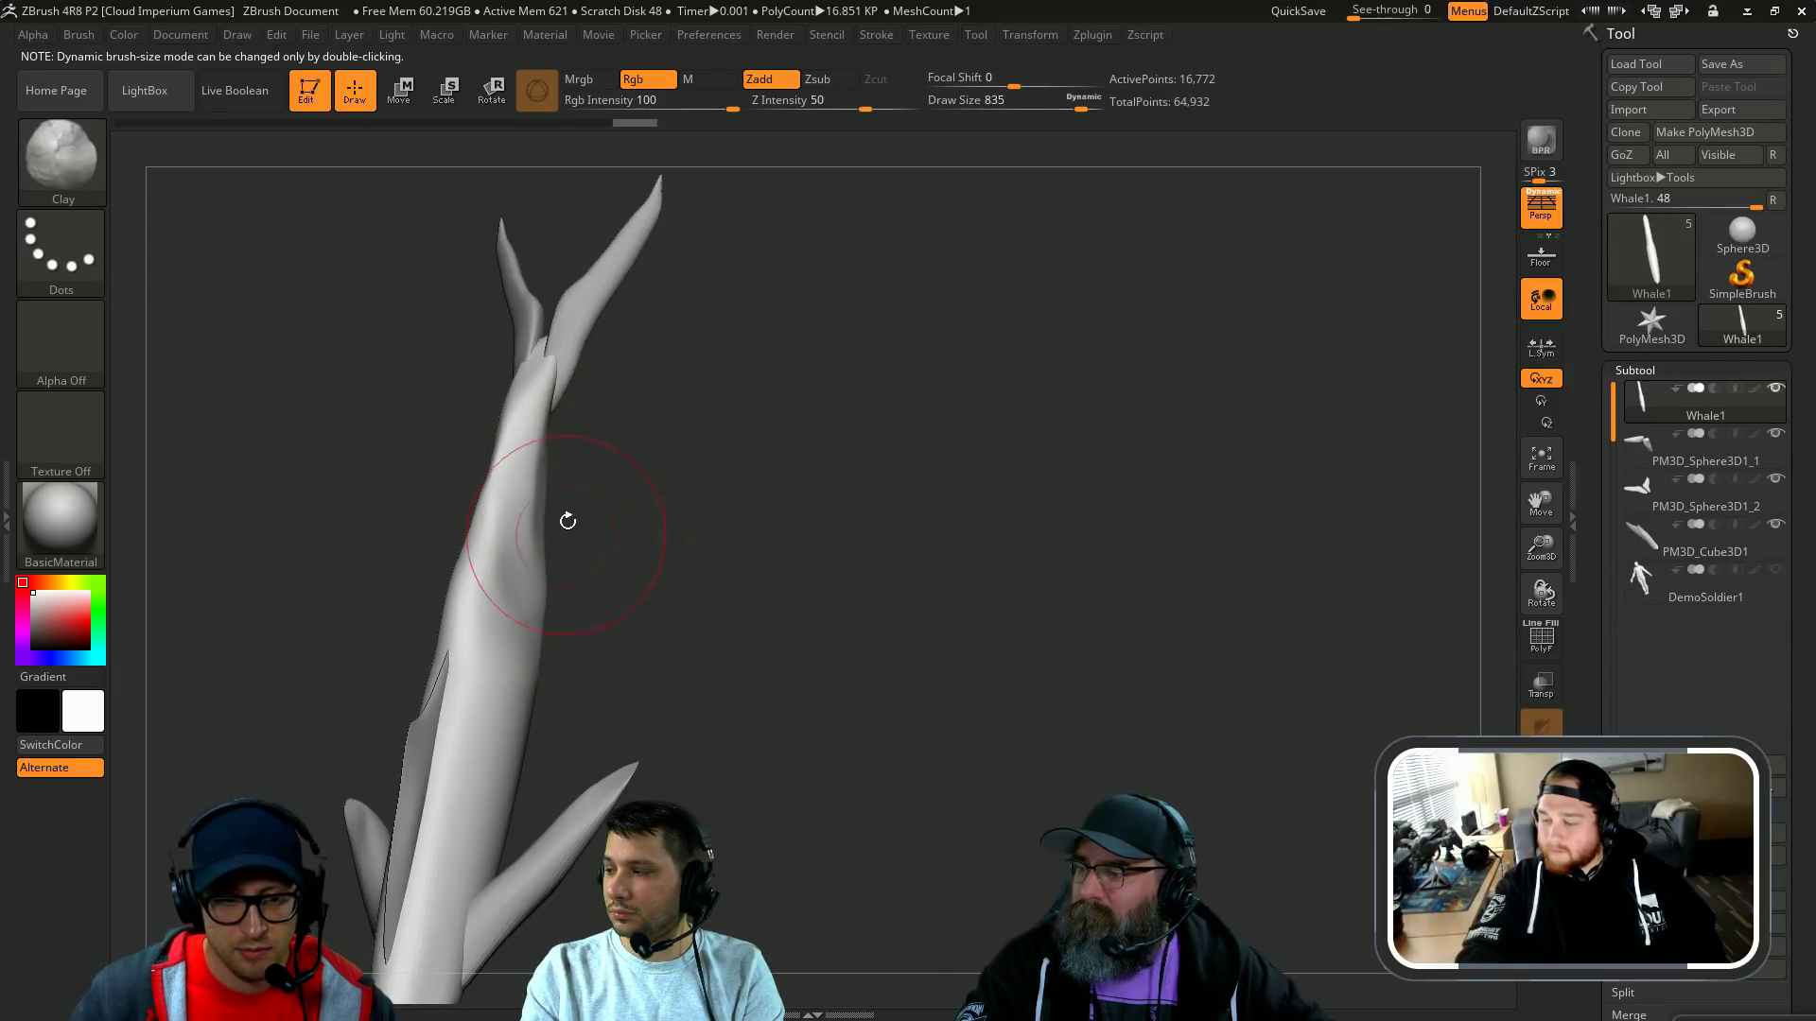
{"action": "left_click_drag", "start_coordinate": [657, 535], "coordinate": [624, 545]}
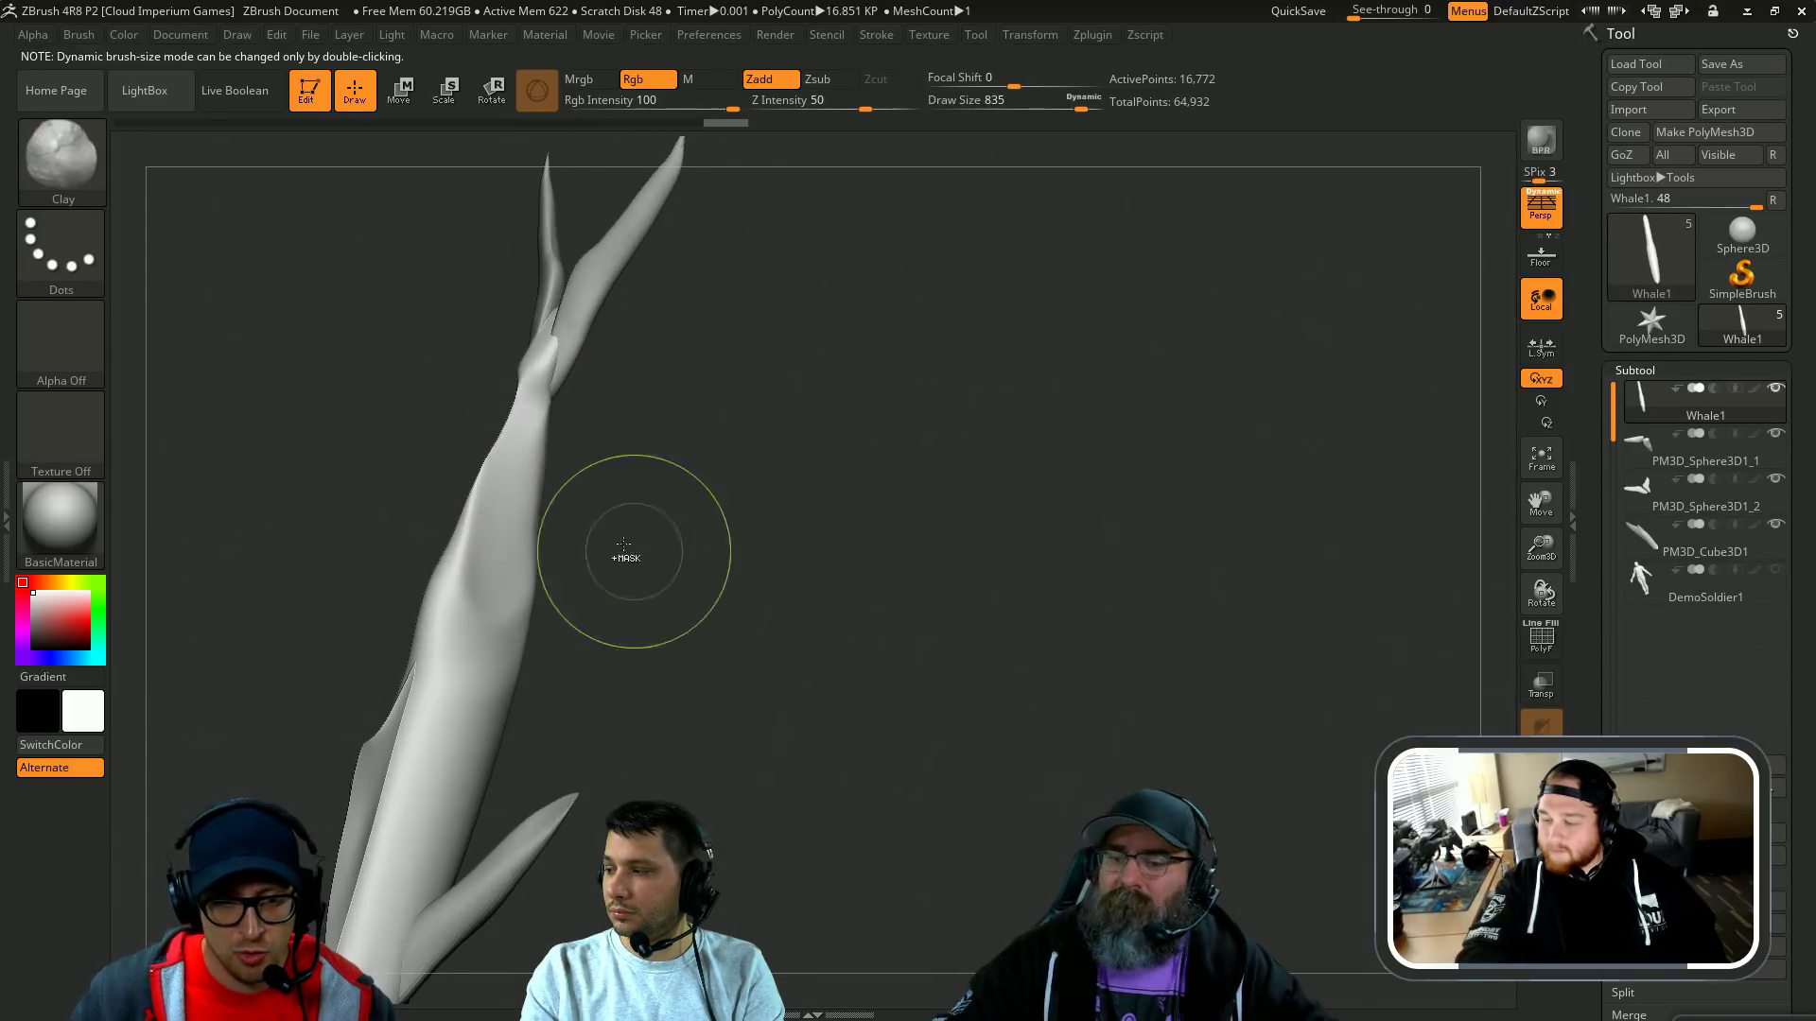
{"action": "mouse_move", "coordinate": [742, 596]}
{"action": "left_mouse_down"}
{"action": "mouse_move", "coordinate": [855, 542]}
{"action": "mouse_move", "coordinate": [838, 454]}
{"action": "mouse_move", "coordinate": [705, 478]}
{"action": "left_mouse_up"}
{"action": "key", "text": "shift"}
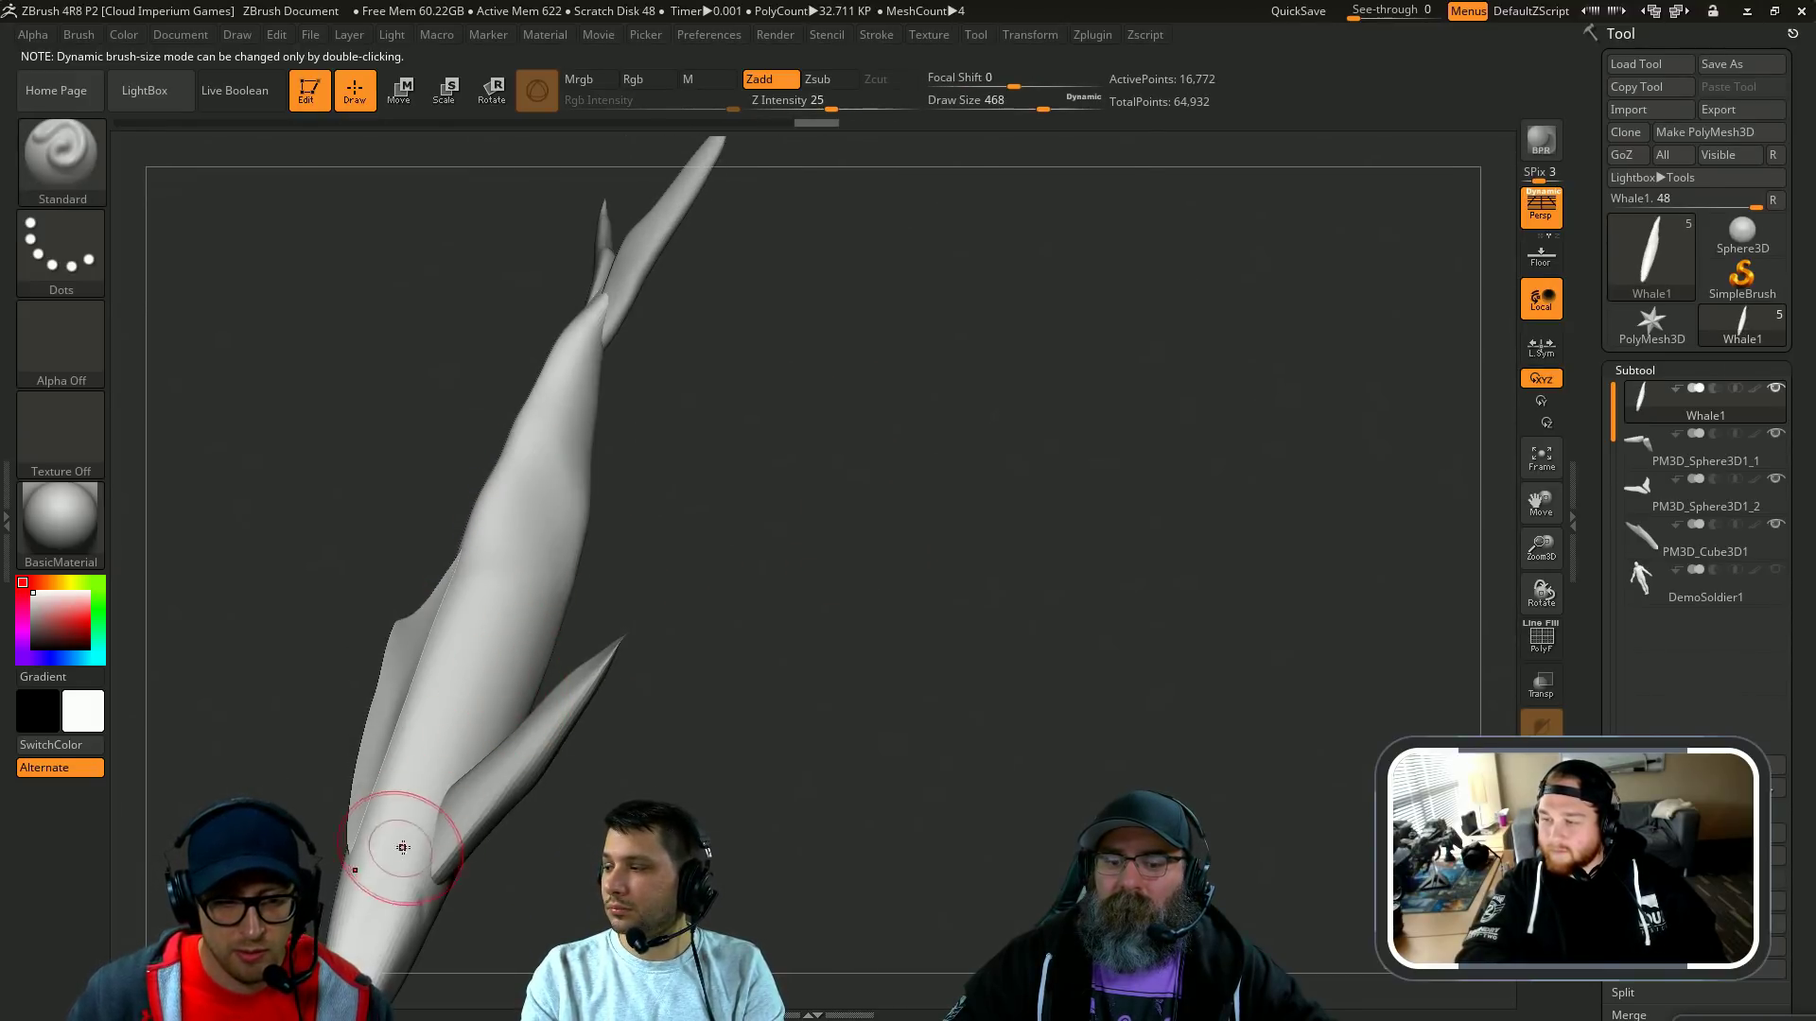
Step: Undo the test stroke on the whale's flank, reduce the draw size to 372, and stroke and smooth along the body
{"action": "left_click_drag", "start_coordinate": [403, 848], "coordinate": [912, 474]}
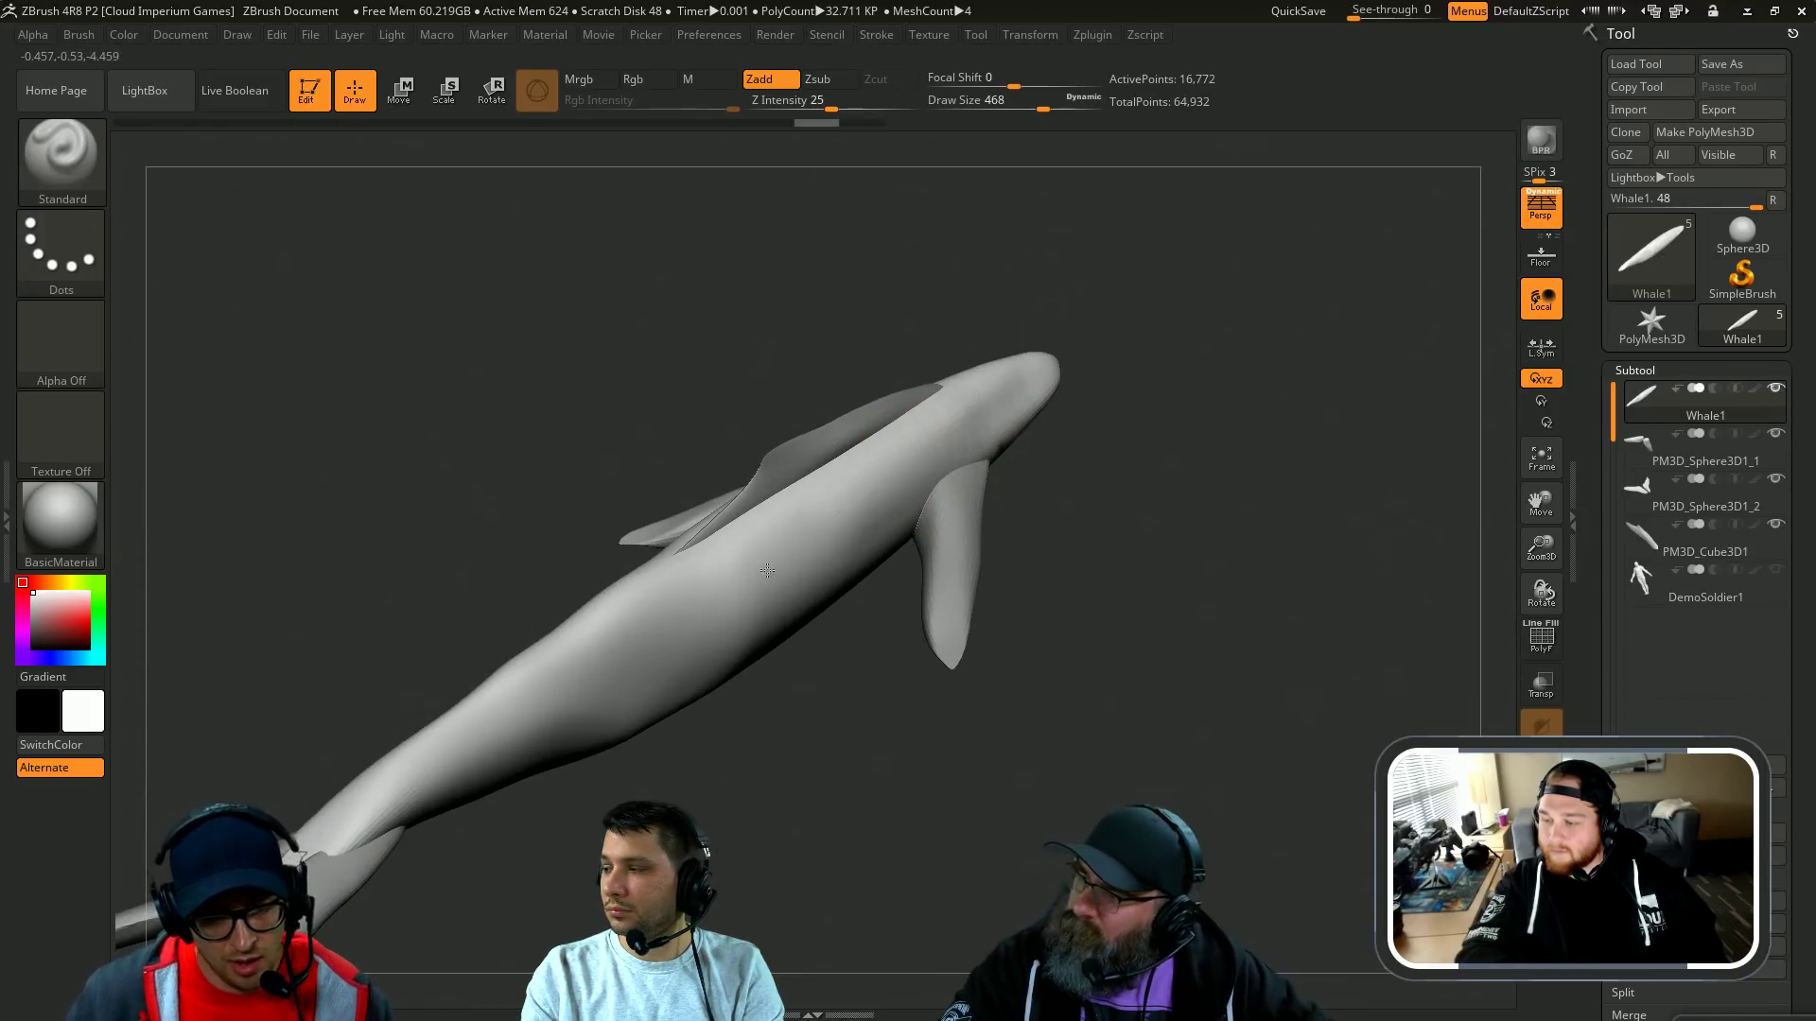
{"action": "left_click_drag", "start_coordinate": [766, 571], "coordinate": [662, 635]}
{"action": "key", "text": "ctrl+z"}
{"action": "key", "text": "bracketleft"}
{"action": "left_click_drag", "start_coordinate": [936, 447], "coordinate": [603, 676]}
{"action": "mouse_move", "coordinate": [741, 573]}
{"action": "left_mouse_down", "text": "shift"}
{"action": "mouse_move", "coordinate": [480, 770]}
{"action": "mouse_move", "coordinate": [588, 726]}
{"action": "mouse_move", "coordinate": [625, 821]}
{"action": "left_mouse_up", "text": "shift"}
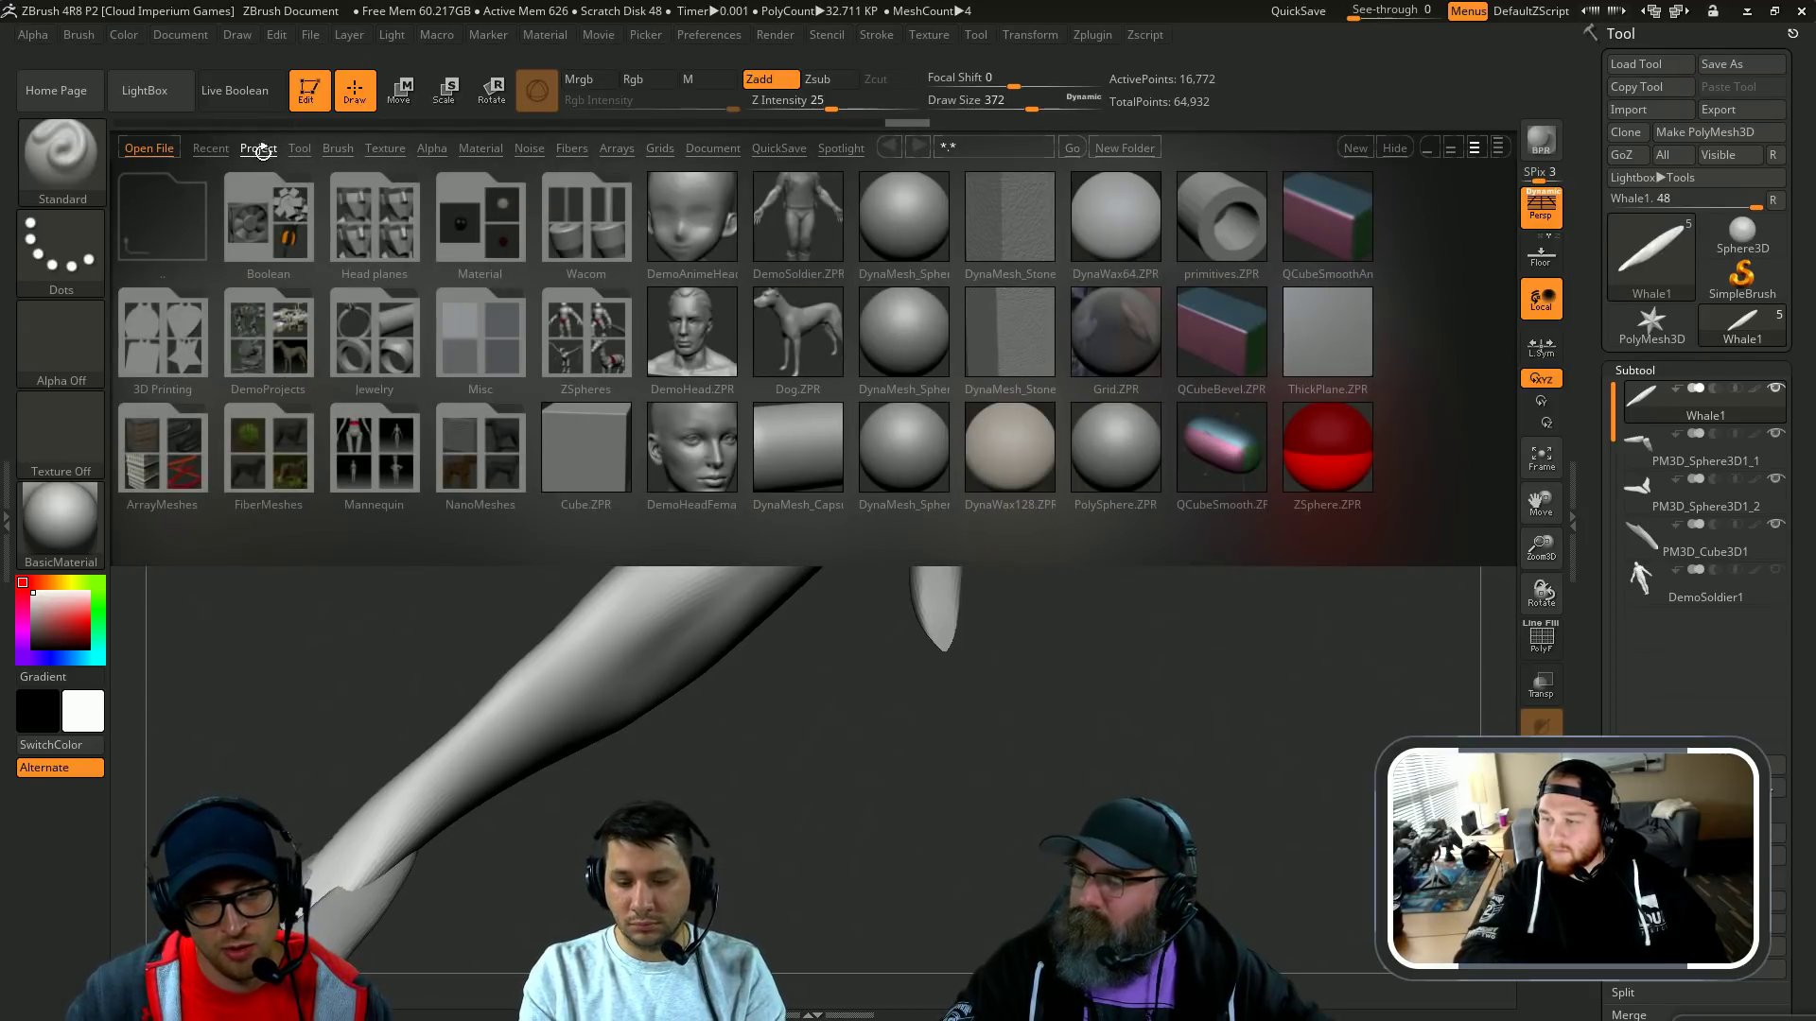
Step: Load the Smooth Stronger brush from the LightBox Smooth folder and skip its usage note until the next restart
{"action": "left_click", "coordinate": [338, 148]}
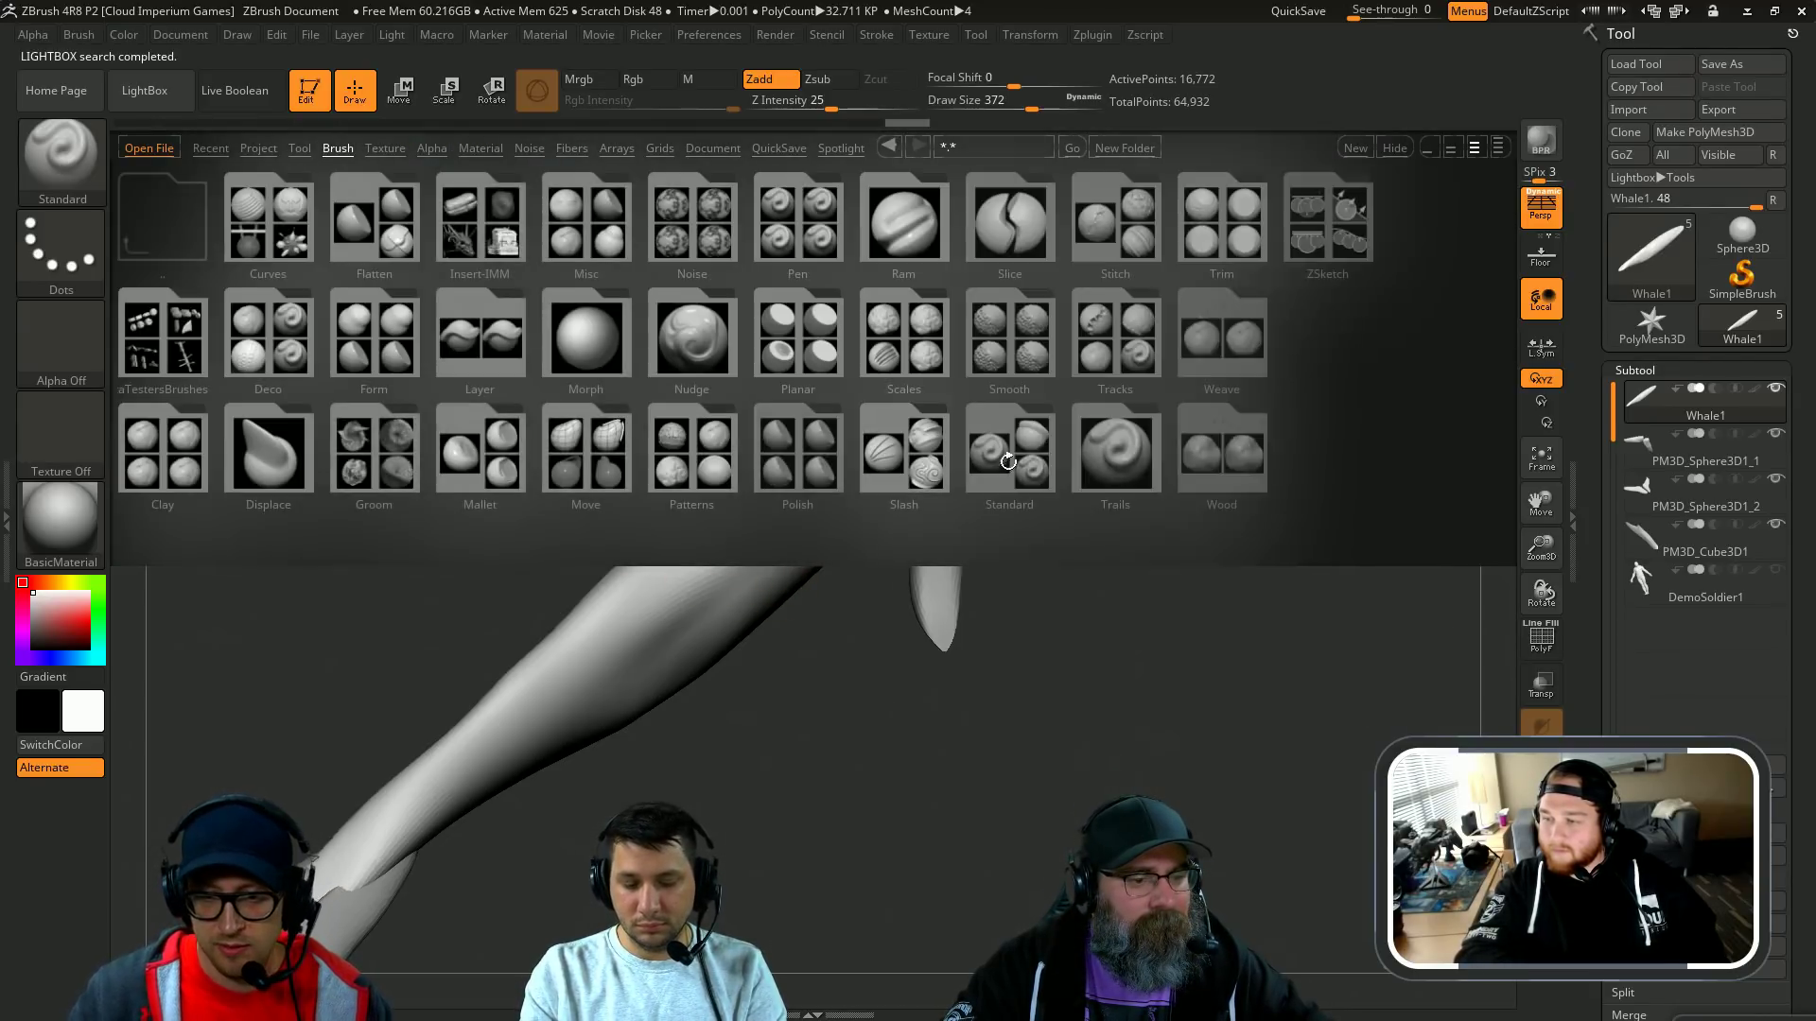
{"action": "double_click", "coordinate": [1024, 327]}
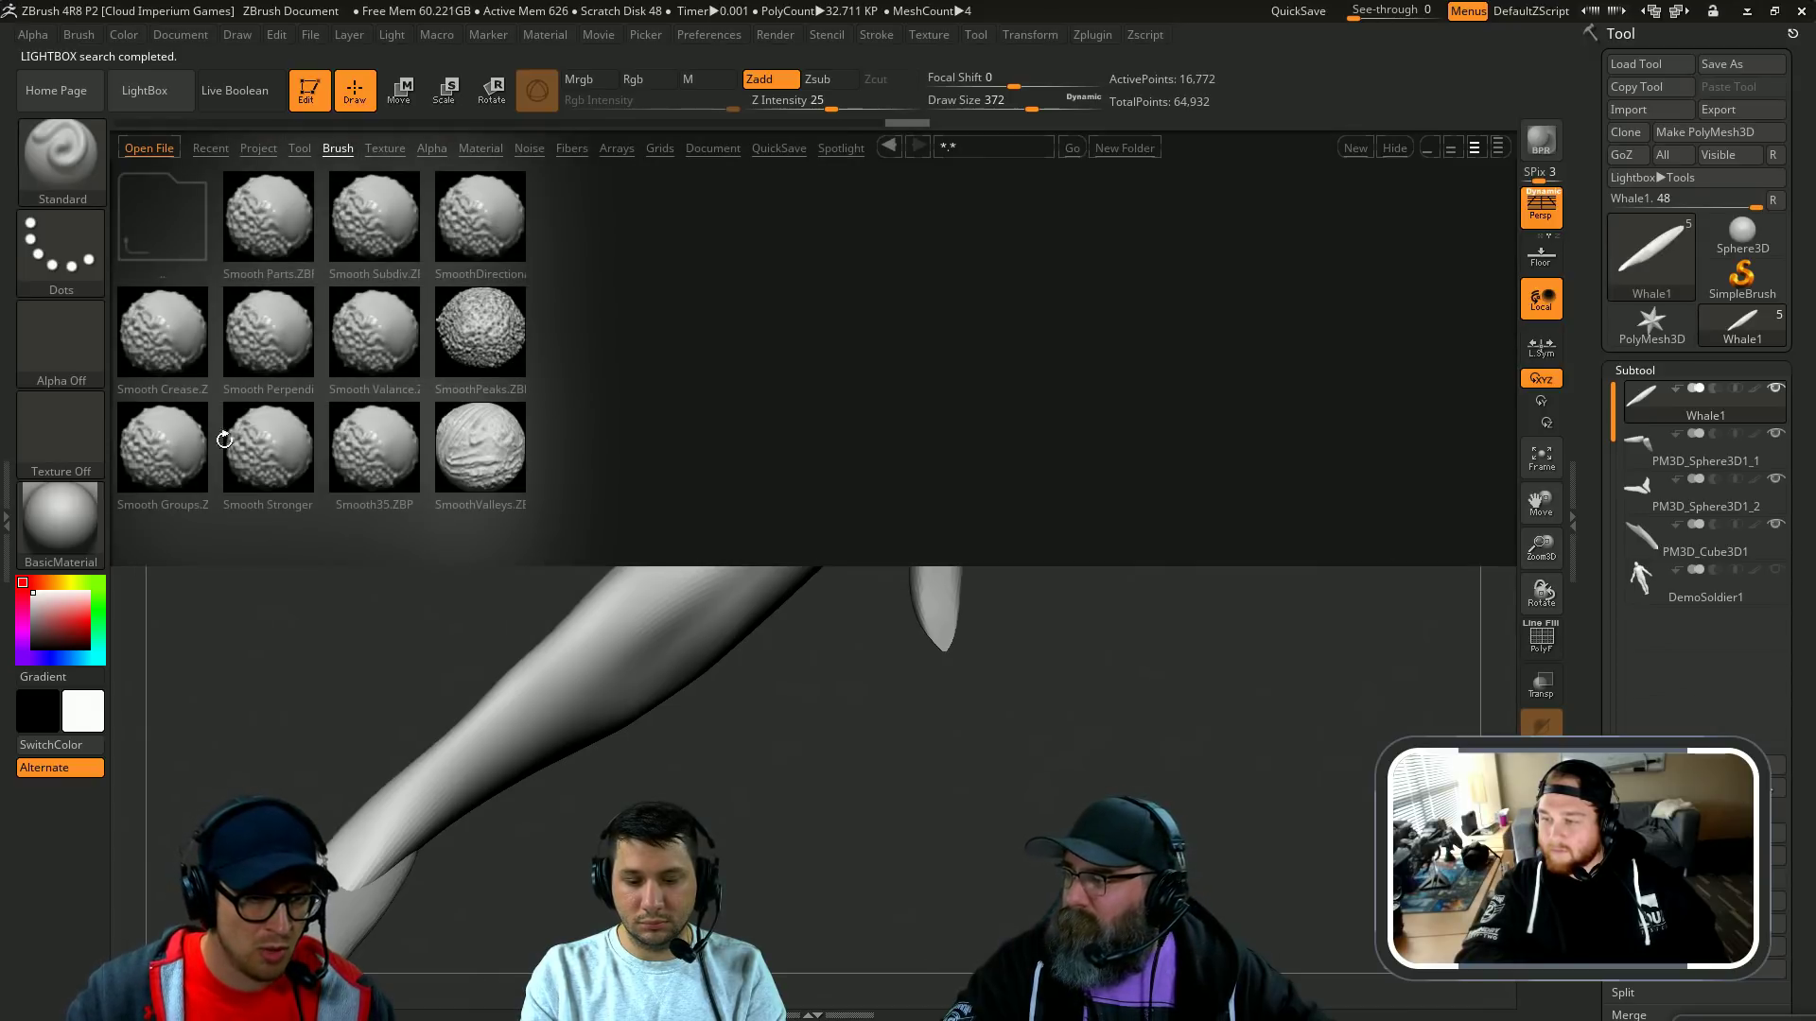
{"action": "double_click", "coordinate": [278, 448]}
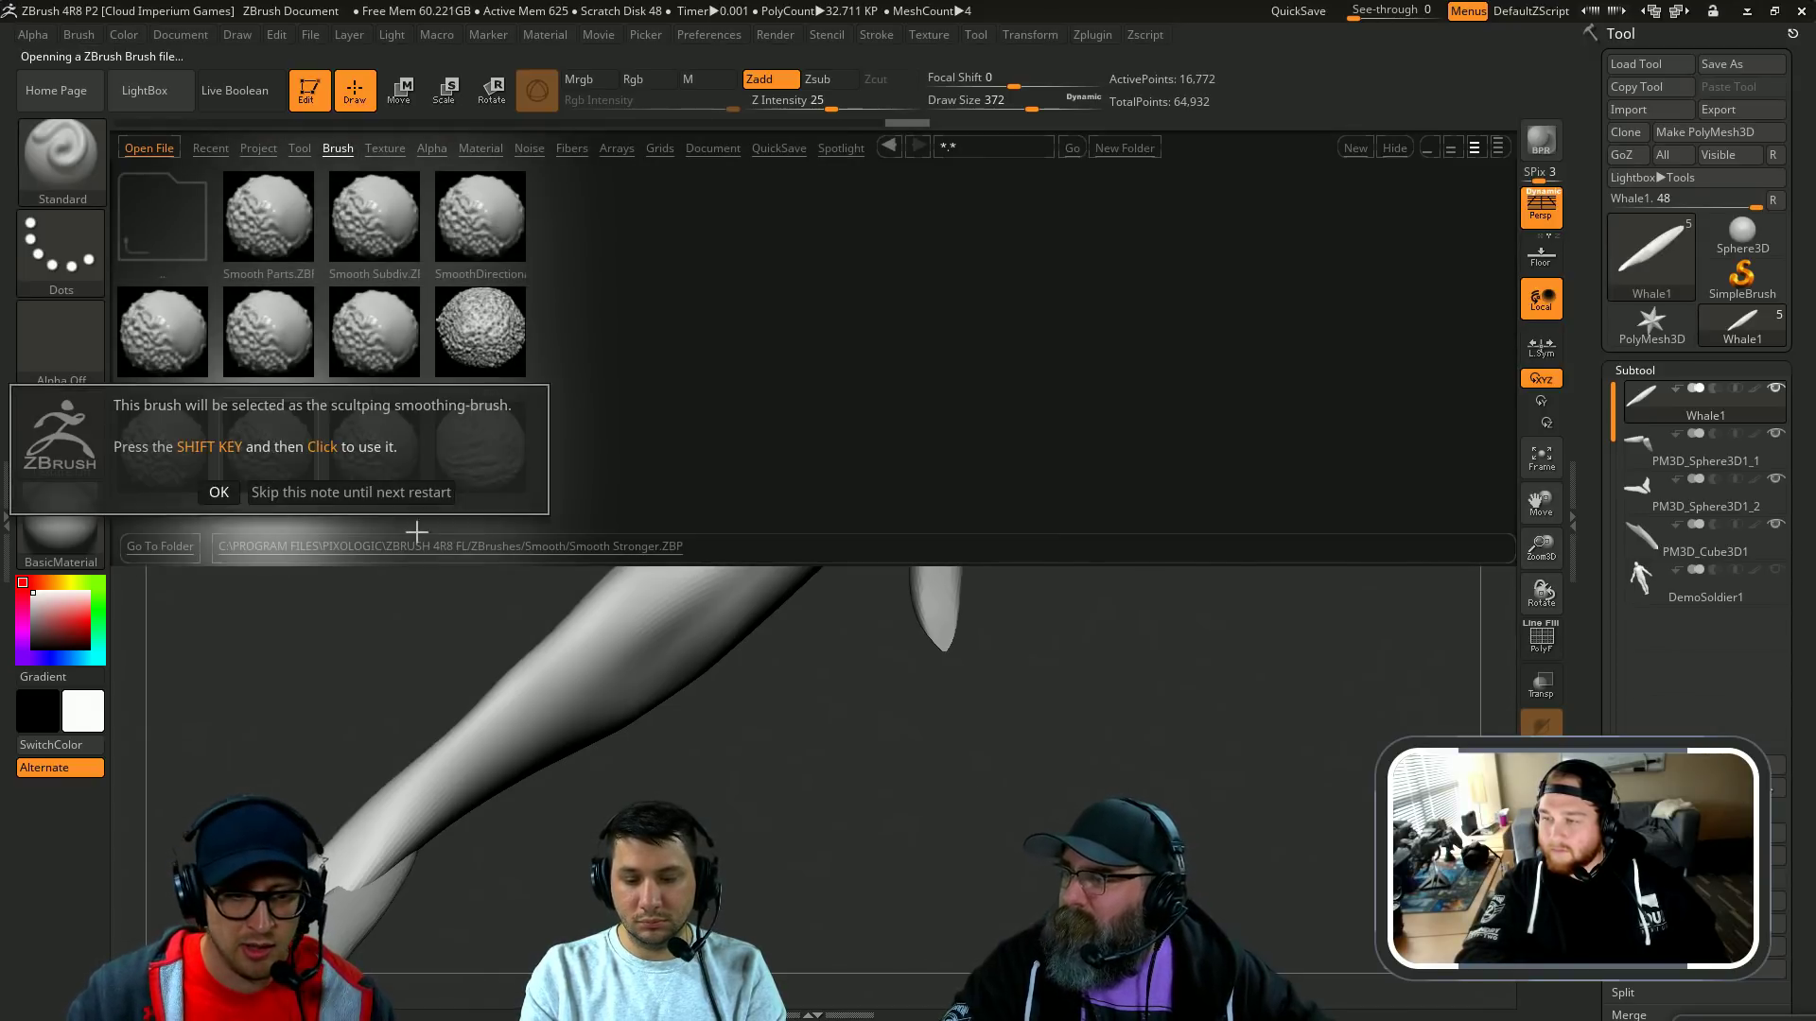
{"action": "left_click", "coordinate": [261, 493]}
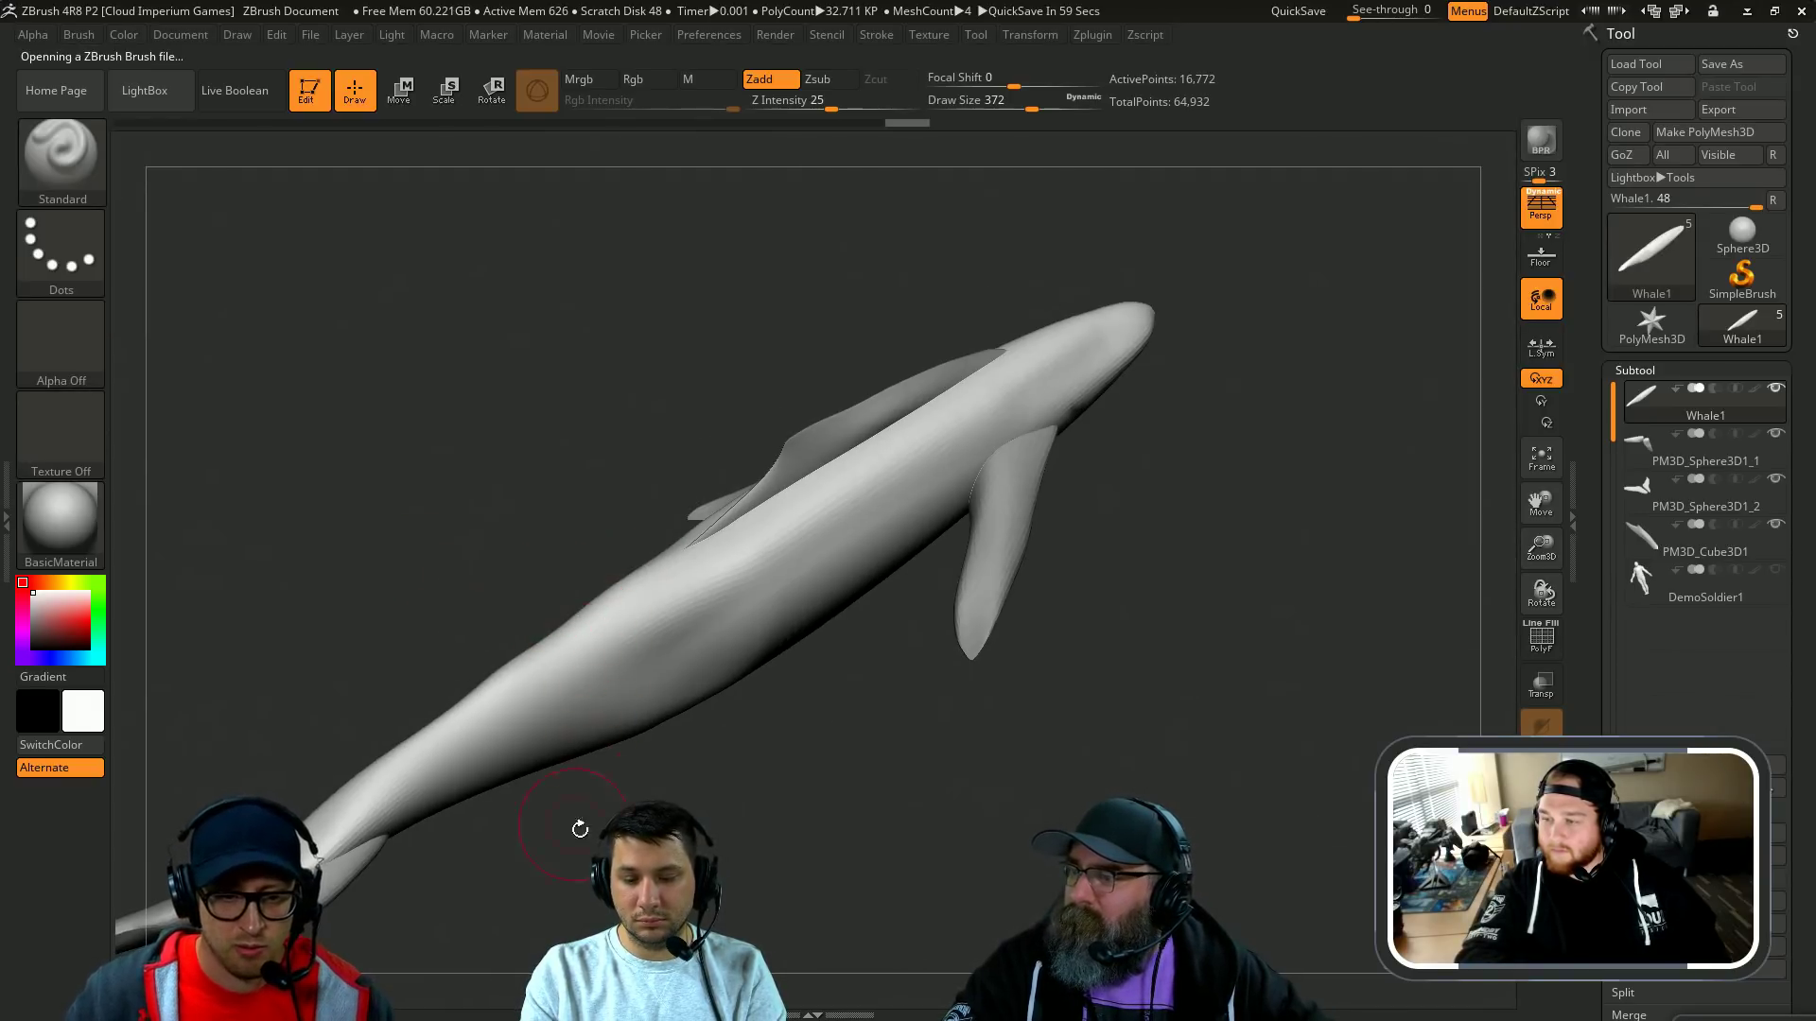
Step: Smooth the whale's tail section and rear back with the Smooth Stronger brush at draw size 202
{"action": "left_click_drag", "start_coordinate": [579, 829], "coordinate": [608, 799], "text": "alt"}
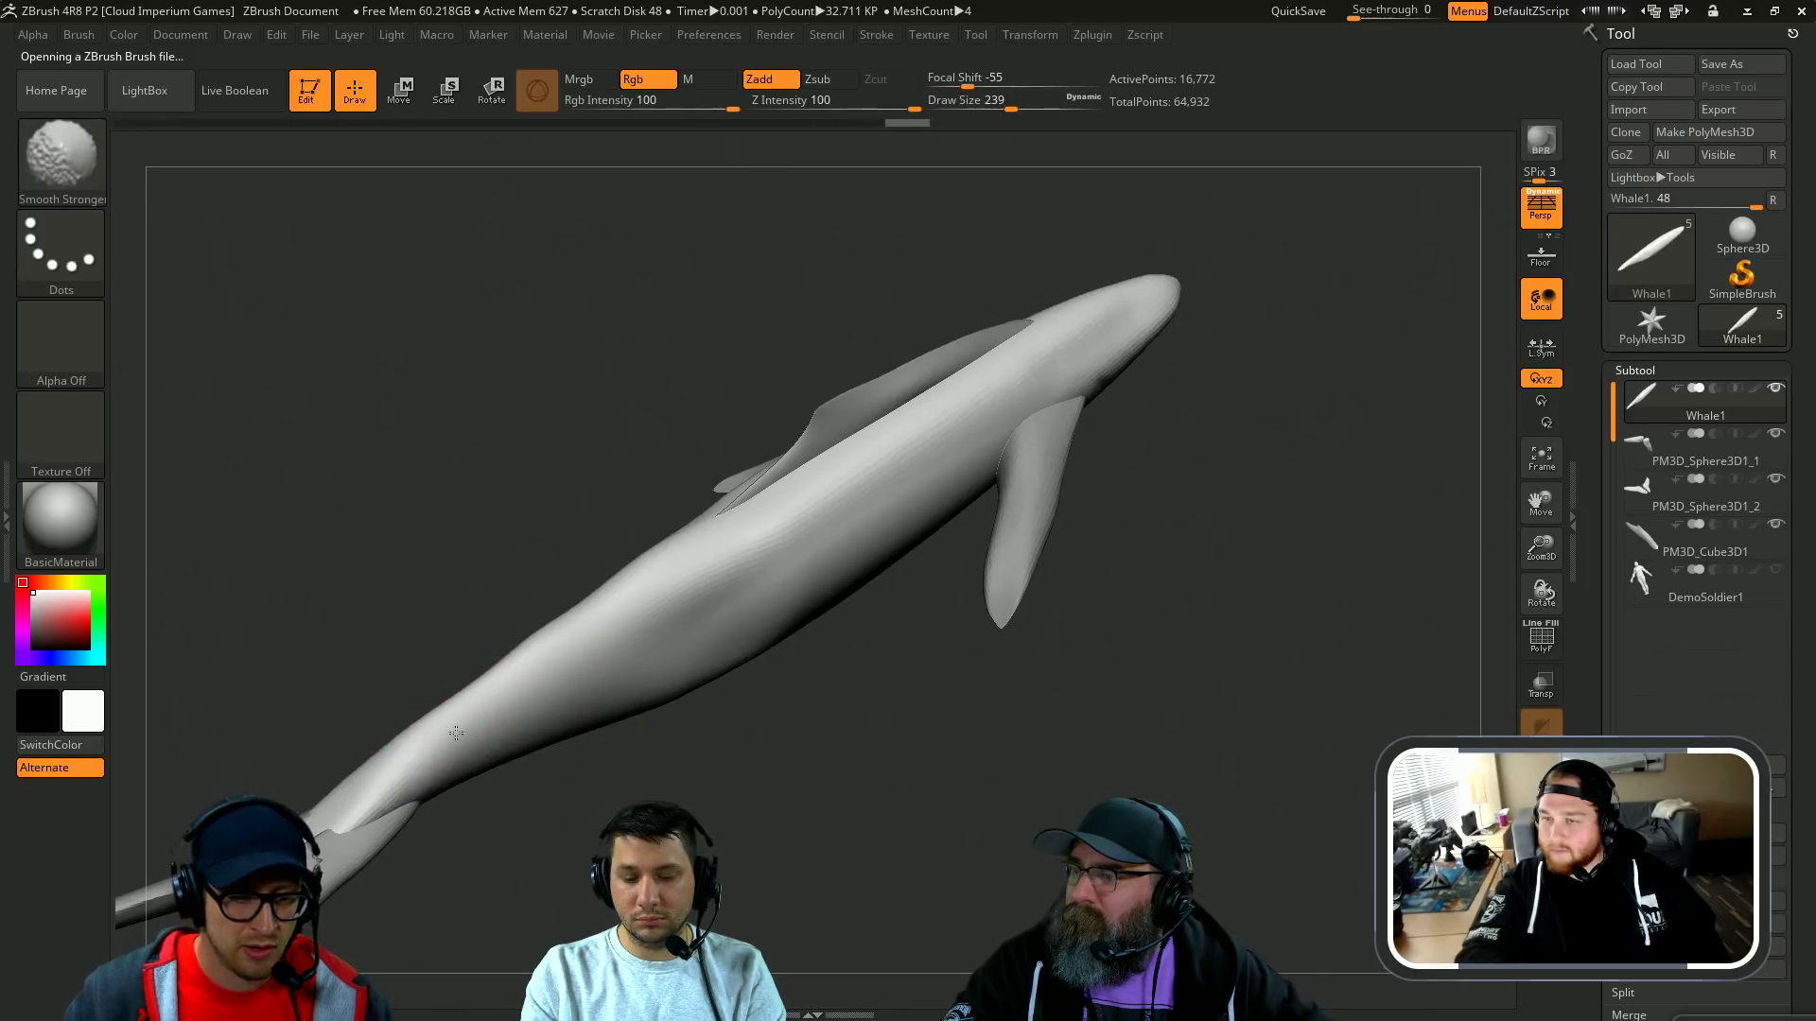
{"action": "key", "text": "s"}
{"action": "left_click_drag", "start_coordinate": [409, 758], "coordinate": [402, 759]}
{"action": "left_click_drag", "start_coordinate": [405, 763], "coordinate": [555, 644], "text": "shift"}
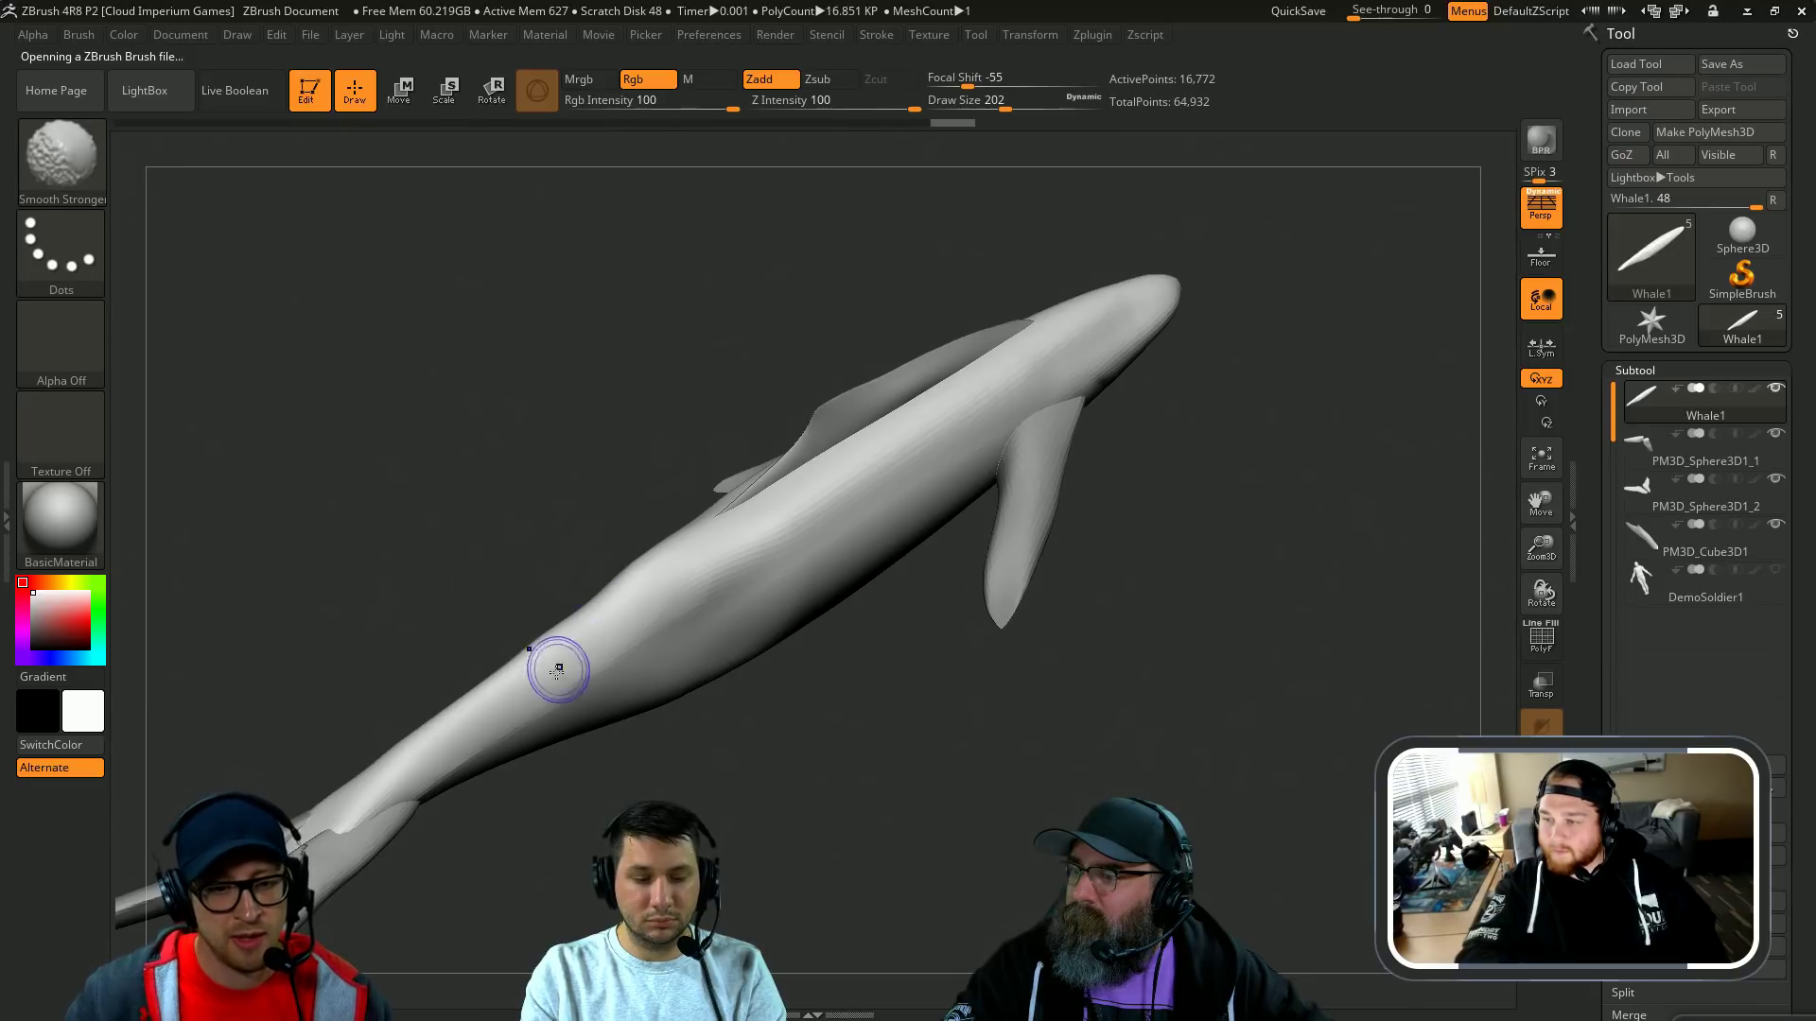
{"action": "left_click_drag", "start_coordinate": [685, 562], "coordinate": [610, 596], "text": "shift"}
{"action": "left_click_drag", "start_coordinate": [871, 681], "coordinate": [824, 635]}
{"action": "left_click_drag", "start_coordinate": [712, 562], "coordinate": [747, 515], "text": "shift"}
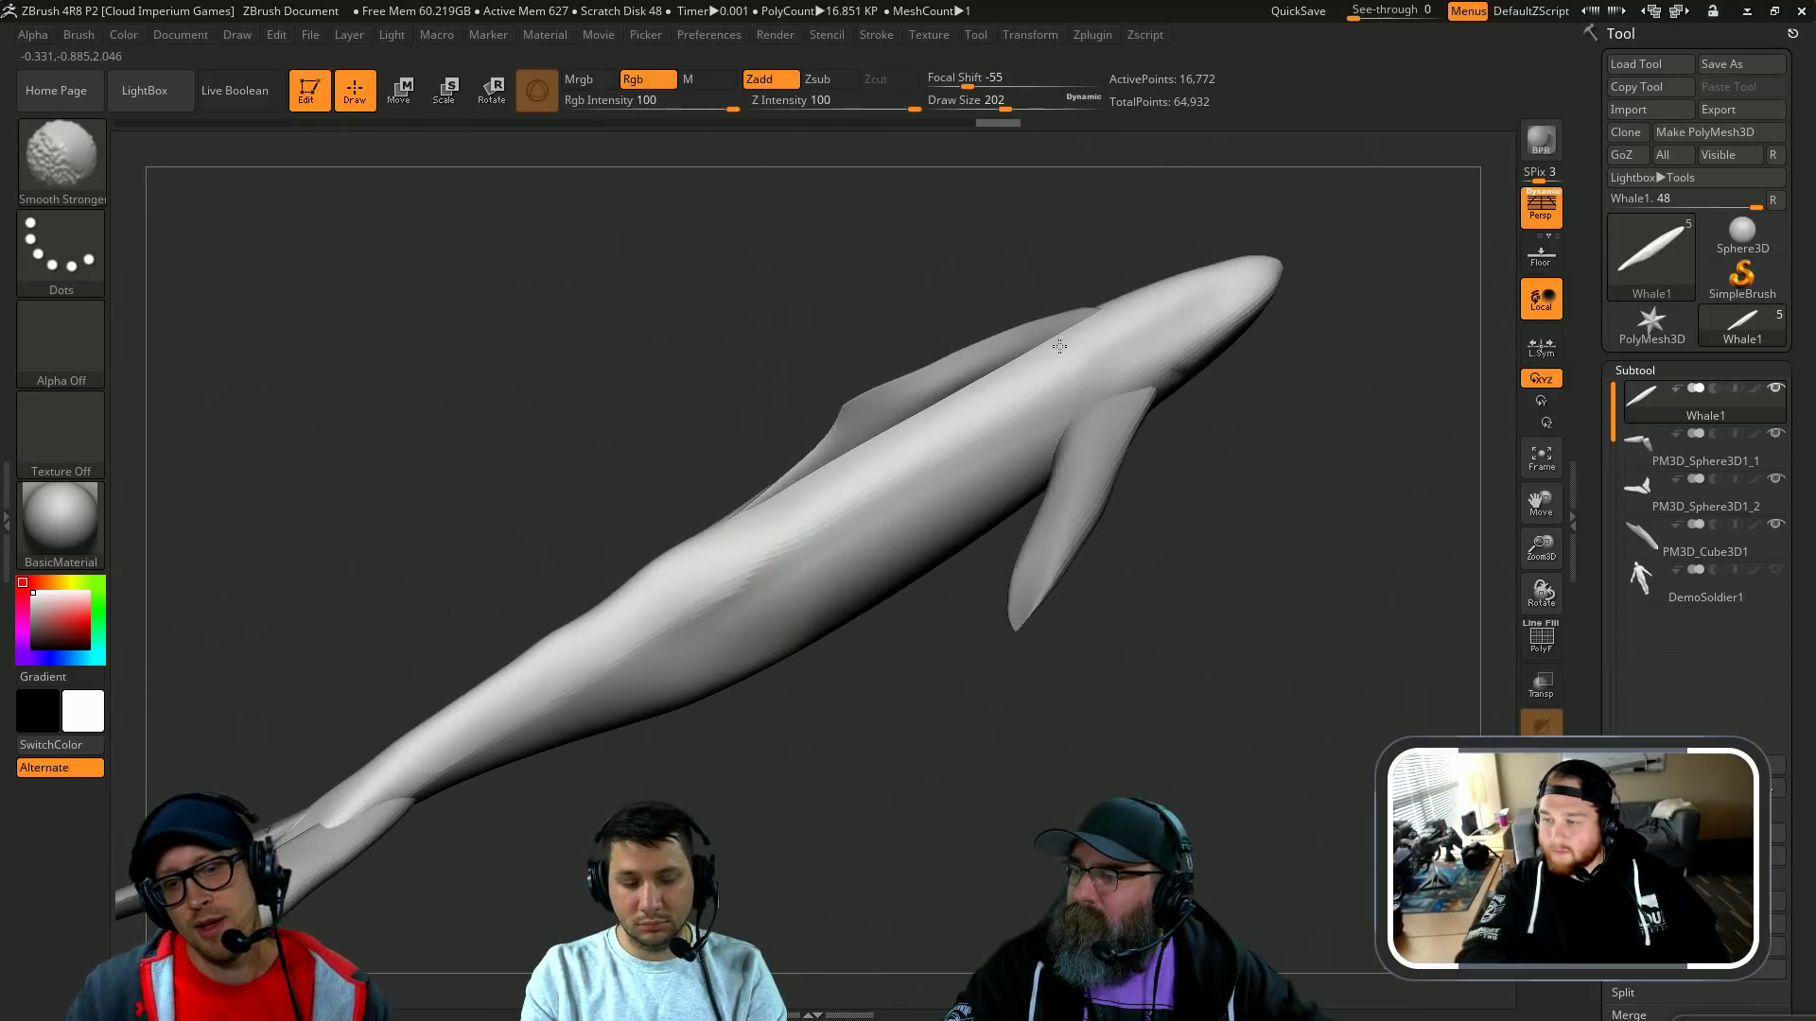
Step: Set the draw size to 262 and smooth the whale's flank and lower tail area
{"action": "mouse_move", "coordinate": [1324, 389]}
{"action": "left_mouse_down", "text": "alt"}
{"action": "mouse_move", "coordinate": [1186, 492]}
{"action": "mouse_move", "coordinate": [1125, 494]}
{"action": "left_mouse_up", "text": "alt"}
{"action": "left_click_drag", "start_coordinate": [770, 782], "coordinate": [811, 732], "text": "alt"}
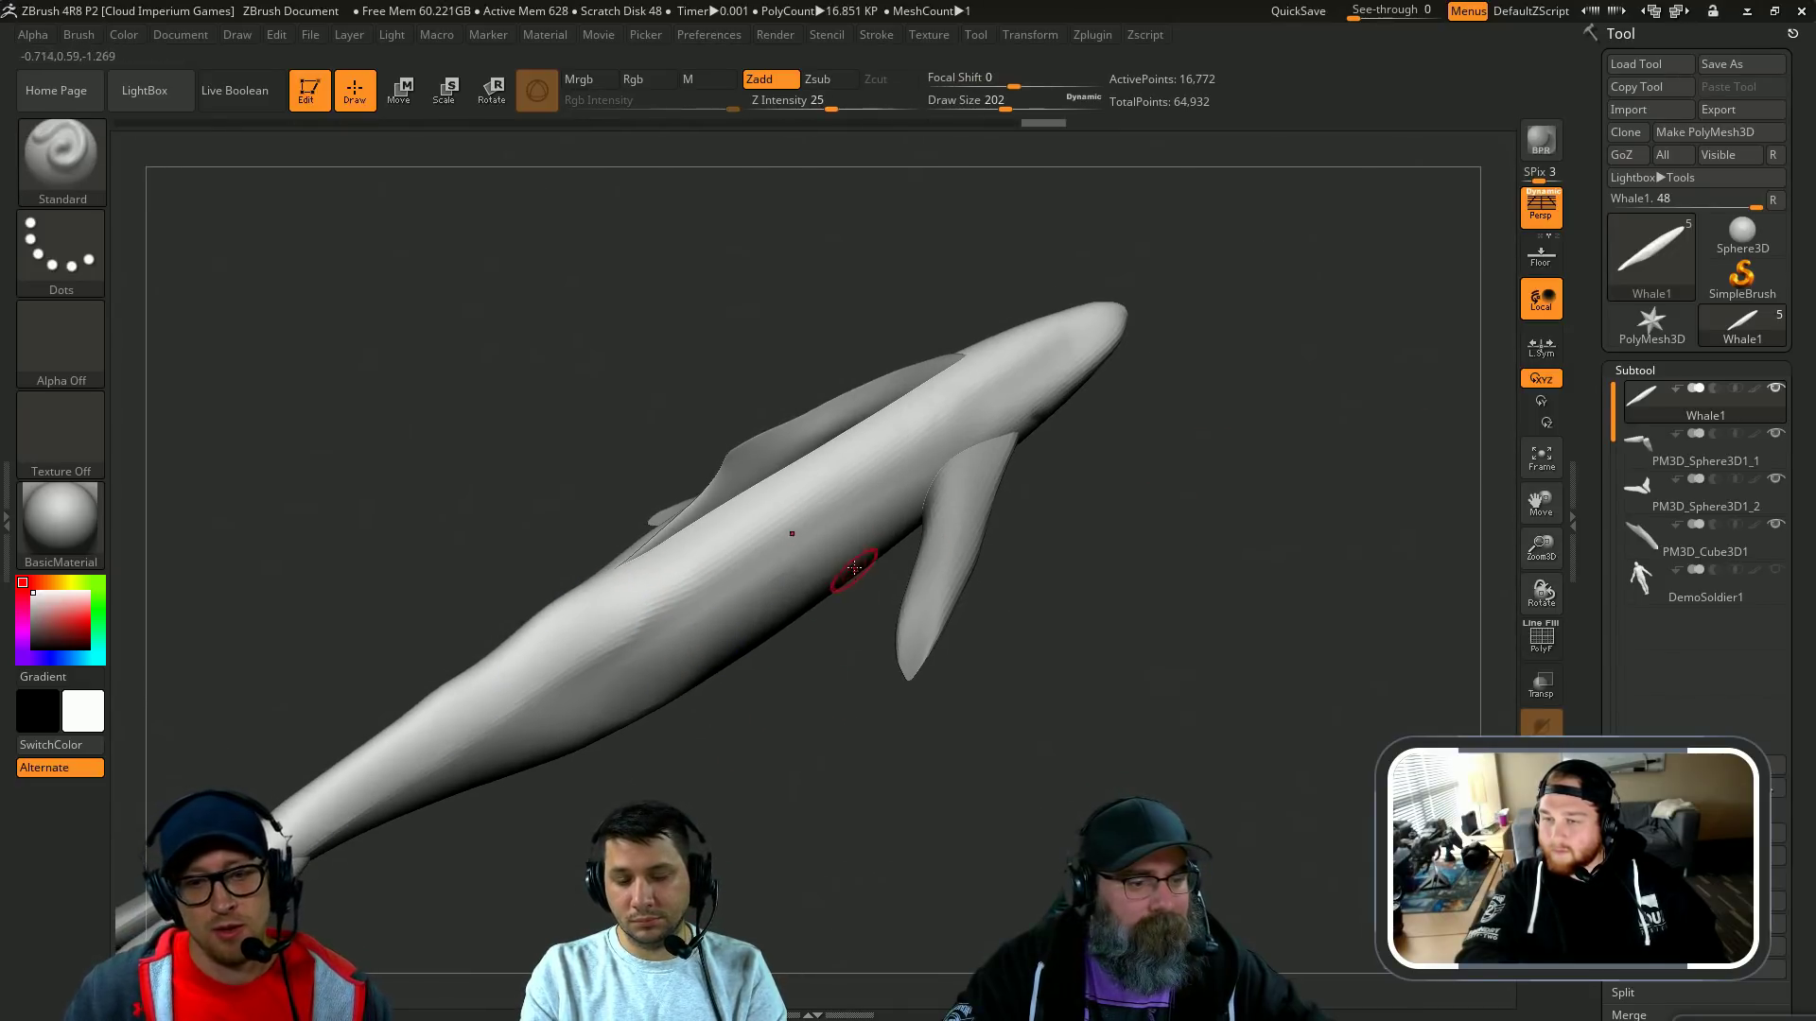
{"action": "key", "text": "s"}
{"action": "left_click_drag", "start_coordinate": [854, 572], "coordinate": [864, 572]}
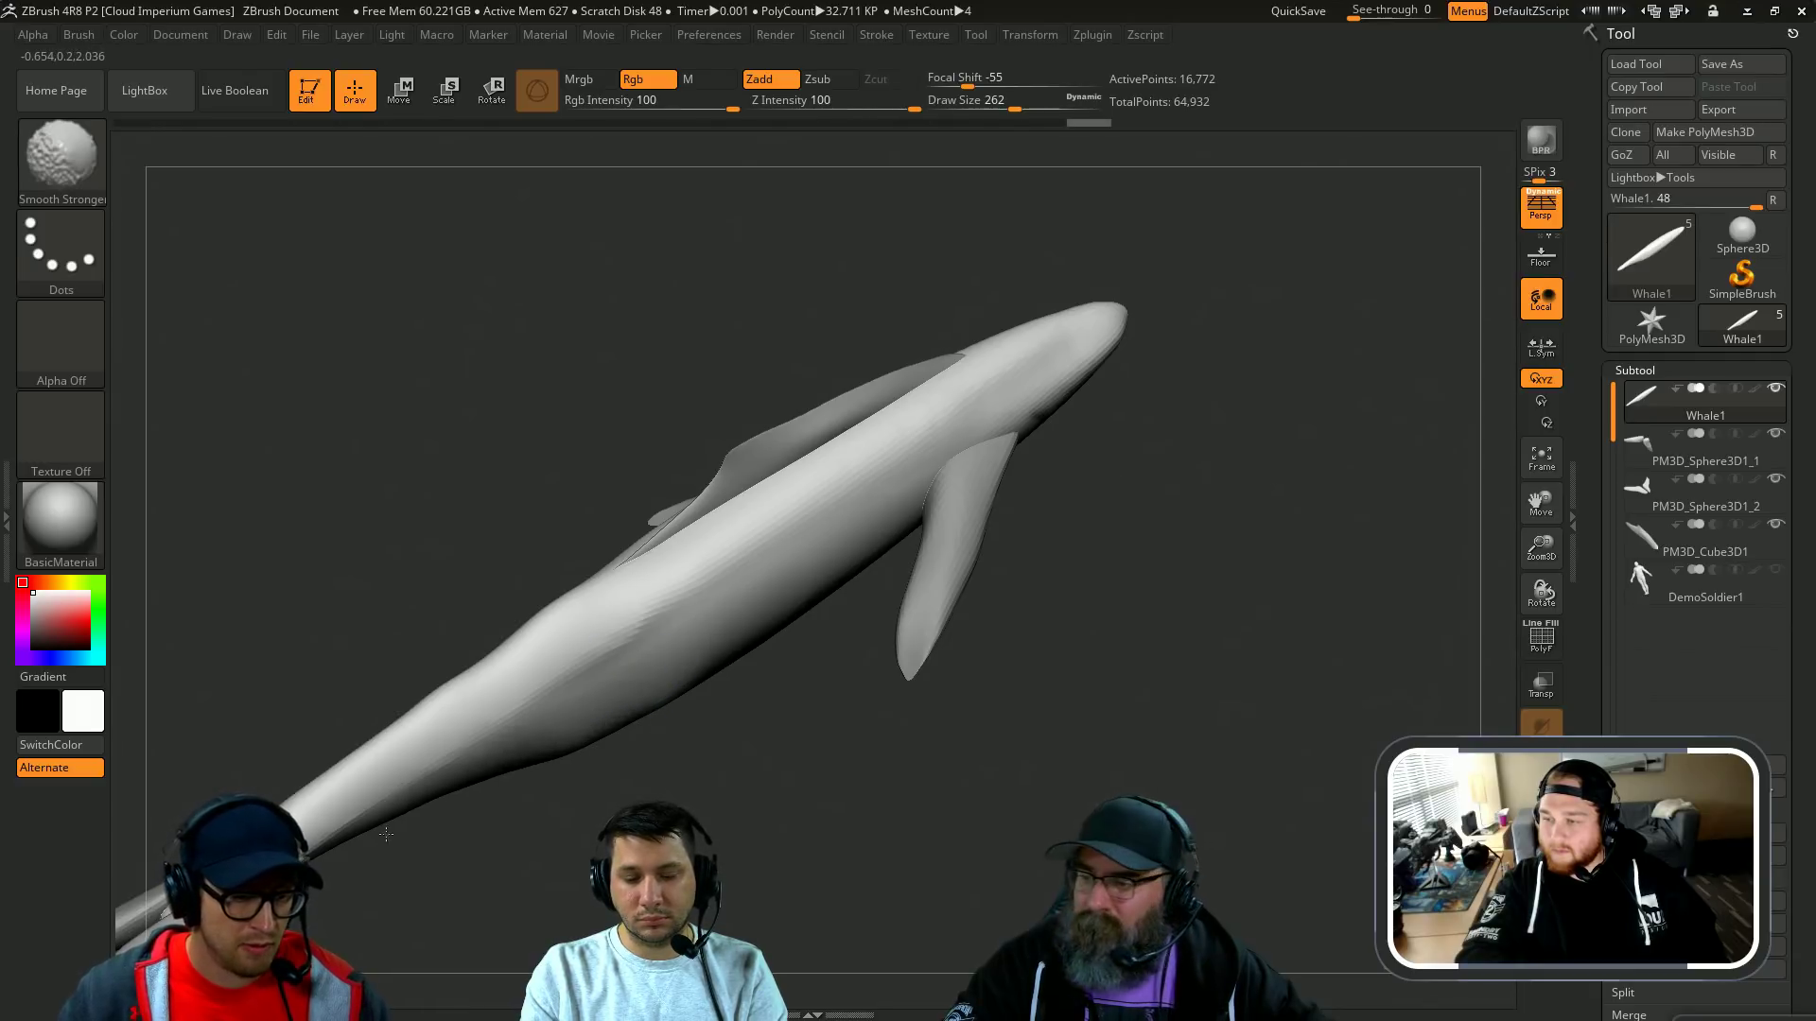
{"action": "mouse_move", "coordinate": [386, 834]}
{"action": "left_mouse_down"}
{"action": "mouse_move", "coordinate": [702, 734]}
{"action": "mouse_move", "coordinate": [1014, 479]}
{"action": "mouse_move", "coordinate": [1087, 454]}
{"action": "mouse_move", "coordinate": [1011, 501]}
{"action": "mouse_move", "coordinate": [851, 662]}
{"action": "mouse_move", "coordinate": [770, 811]}
{"action": "mouse_move", "coordinate": [900, 710]}
{"action": "mouse_move", "coordinate": [862, 696]}
{"action": "mouse_move", "coordinate": [881, 696]}
{"action": "left_mouse_up"}
Step: Choose the Move brush and set its draw size to 1000 with the whale in side view
{"action": "key", "text": "s"}
{"action": "key", "text": "s"}
{"action": "left_click_drag", "start_coordinate": [443, 681], "coordinate": [466, 681]}
{"action": "key", "text": "b"}
{"action": "key", "text": "m"}
{"action": "key", "text": "v"}
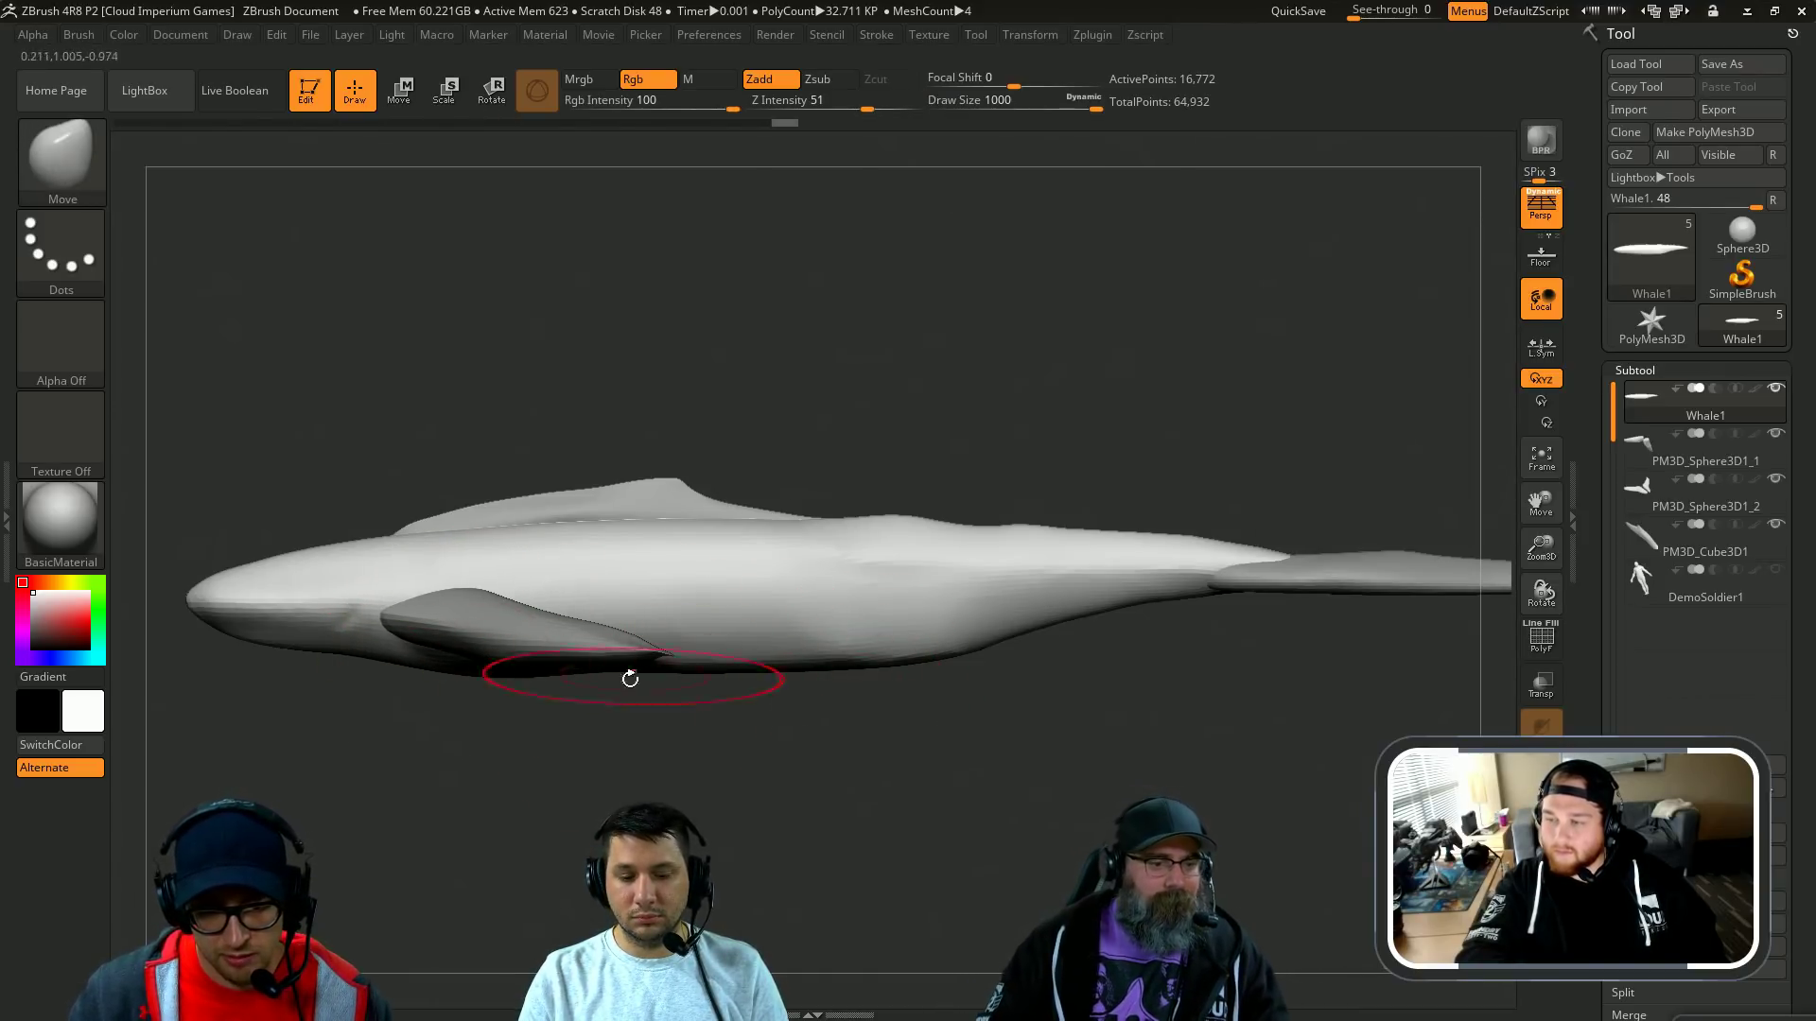
{"action": "left_click_drag", "start_coordinate": [630, 679], "coordinate": [652, 679]}
Step: Select the pectoral fins subtool, undo the gizmo rotation, and rotate the fins downward with the Transpose line
{"action": "left_click", "coordinate": [515, 625], "text": "alt"}
{"action": "left_click_drag", "start_coordinate": [522, 752], "coordinate": [571, 702]}
{"action": "left_click_drag", "start_coordinate": [464, 809], "coordinate": [764, 819]}
{"action": "key", "text": "r"}
{"action": "left_click_drag", "start_coordinate": [742, 700], "coordinate": [700, 378]}
{"action": "key", "text": "ctrl+z"}
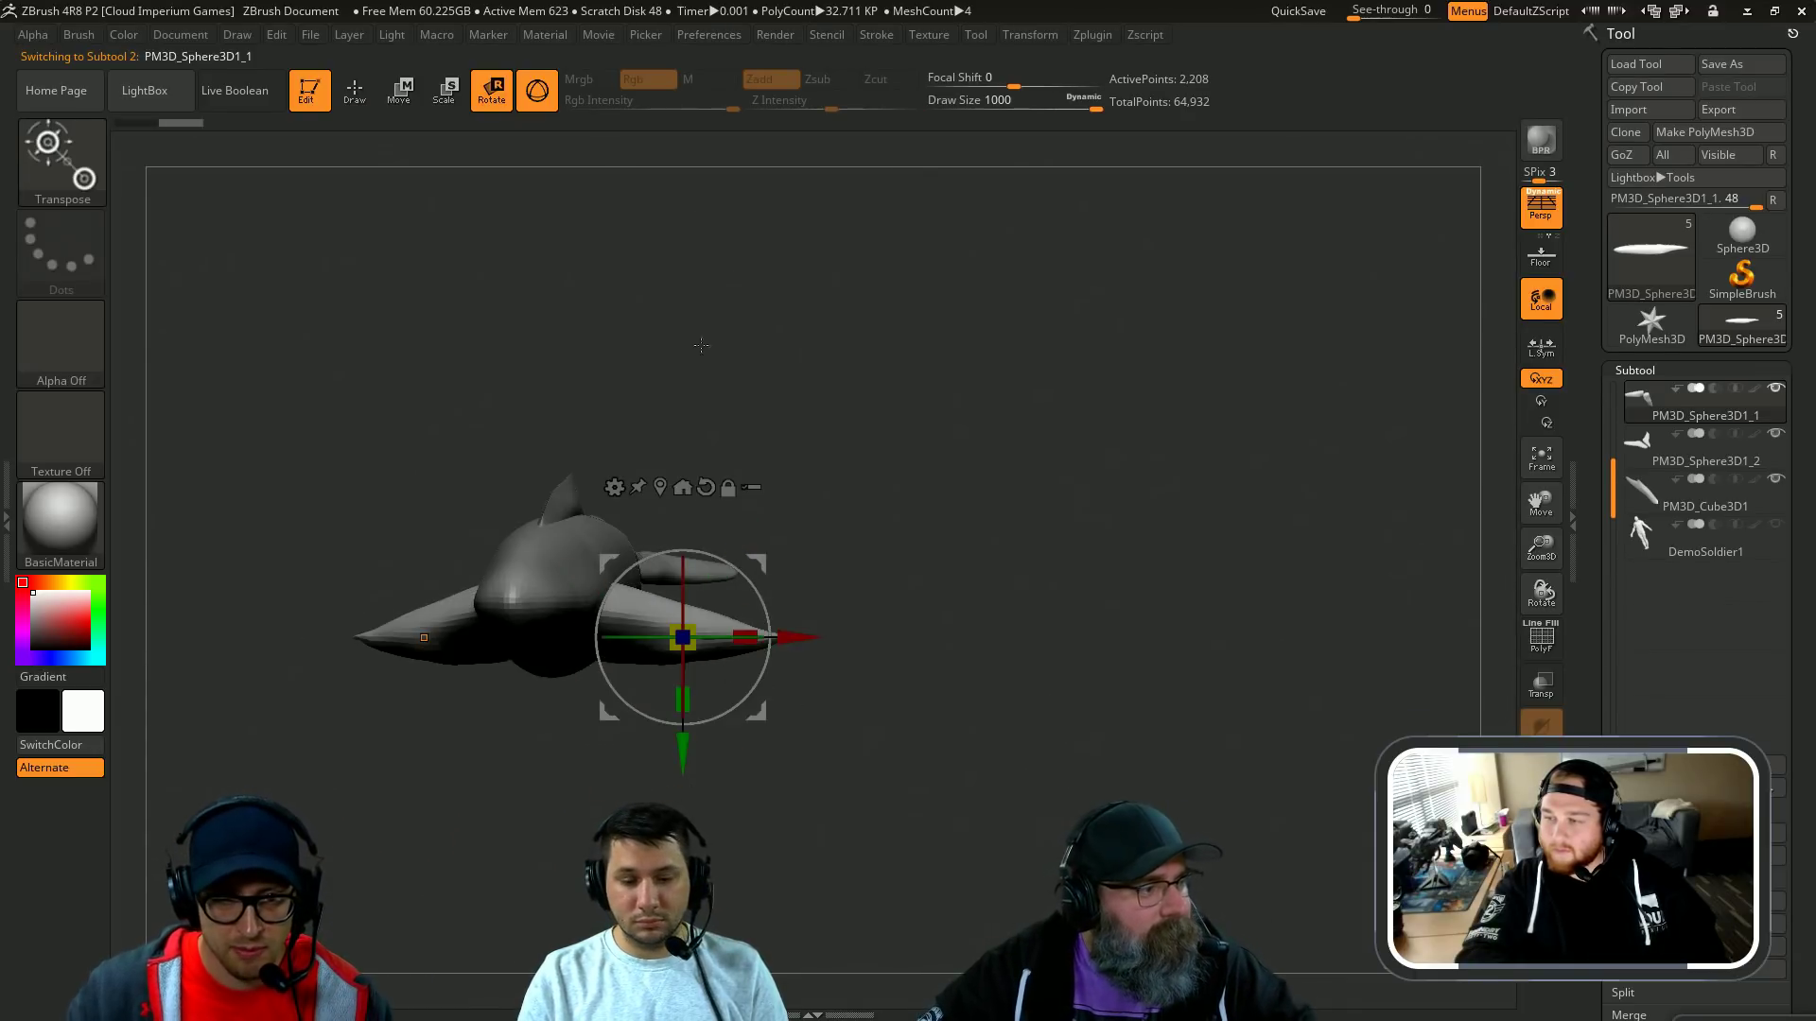
{"action": "left_click", "coordinate": [548, 95]}
{"action": "mouse_move", "coordinate": [614, 607]}
{"action": "left_mouse_down"}
{"action": "mouse_move", "coordinate": [929, 626]}
{"action": "mouse_move", "coordinate": [885, 746]}
{"action": "mouse_move", "coordinate": [840, 750]}
{"action": "left_mouse_up"}
Step: Move the pectoral fins lower on the body with a Transpose line
{"action": "key", "text": "w"}
{"action": "left_click_drag", "start_coordinate": [663, 643], "coordinate": [890, 489]}
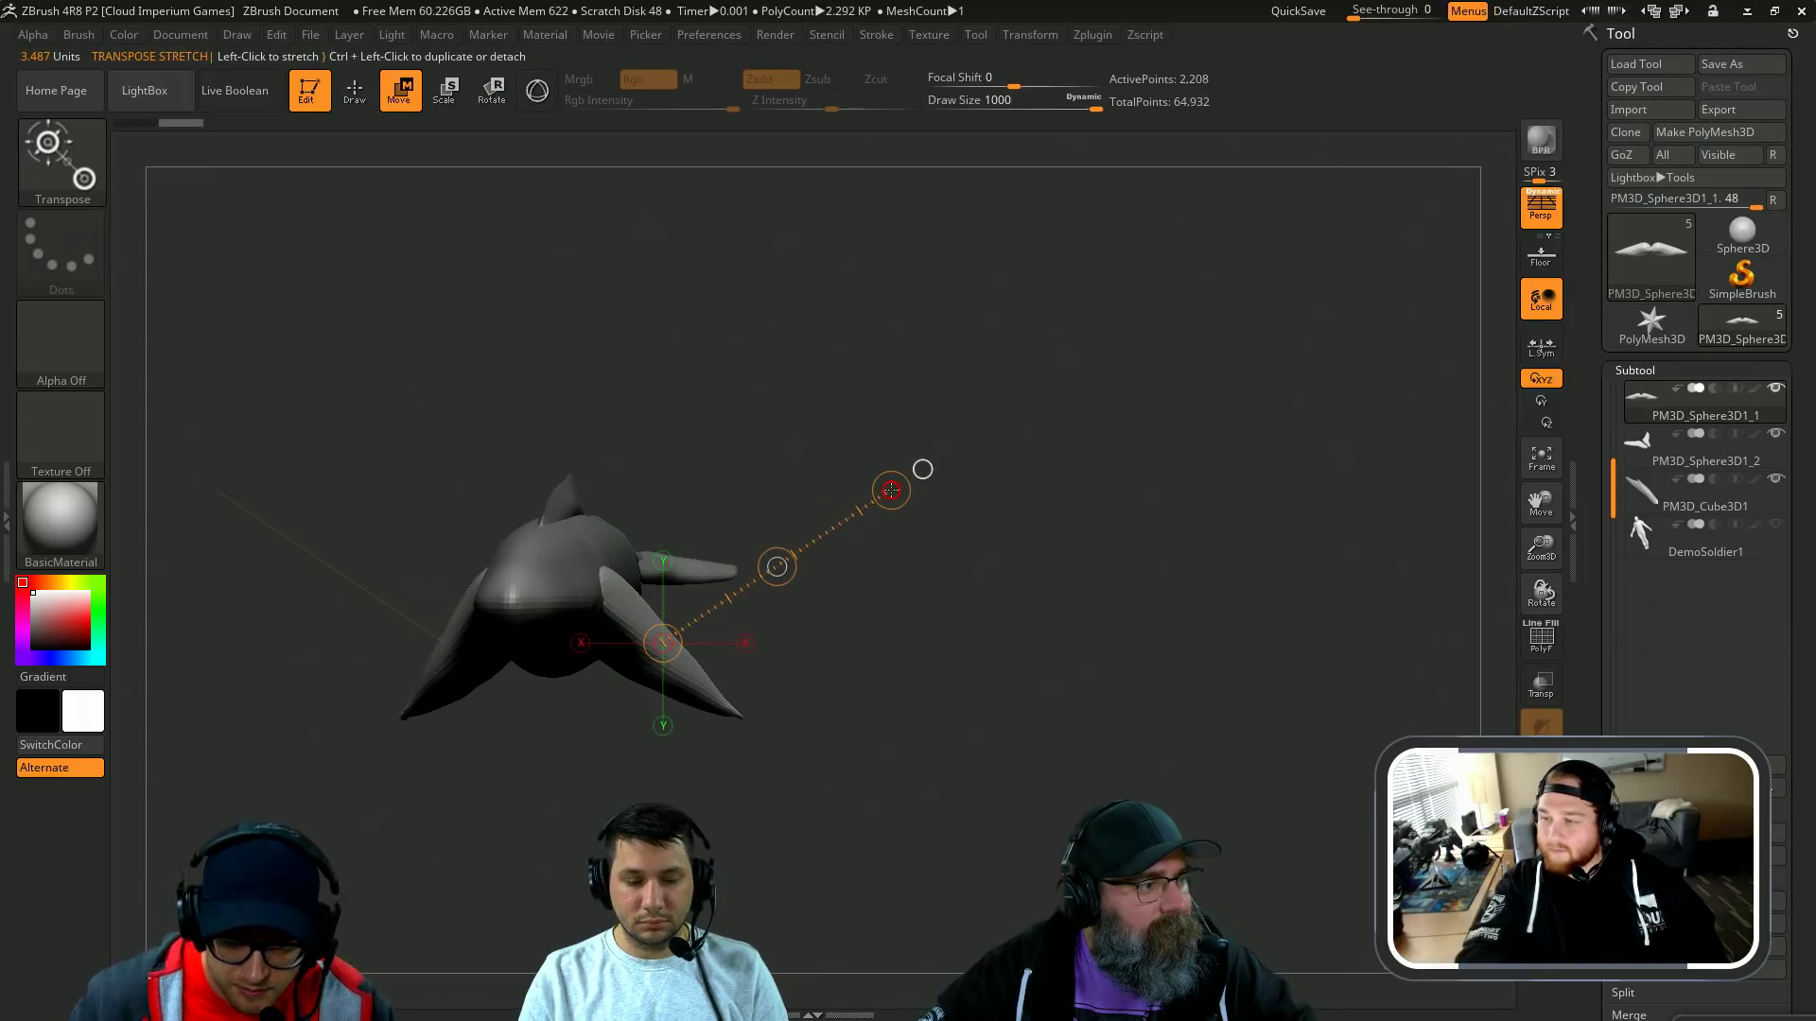
{"action": "mouse_move", "coordinate": [899, 648]}
{"action": "left_mouse_down"}
{"action": "mouse_move", "coordinate": [724, 685]}
{"action": "mouse_move", "coordinate": [879, 742]}
{"action": "mouse_move", "coordinate": [892, 525]}
{"action": "left_mouse_up"}
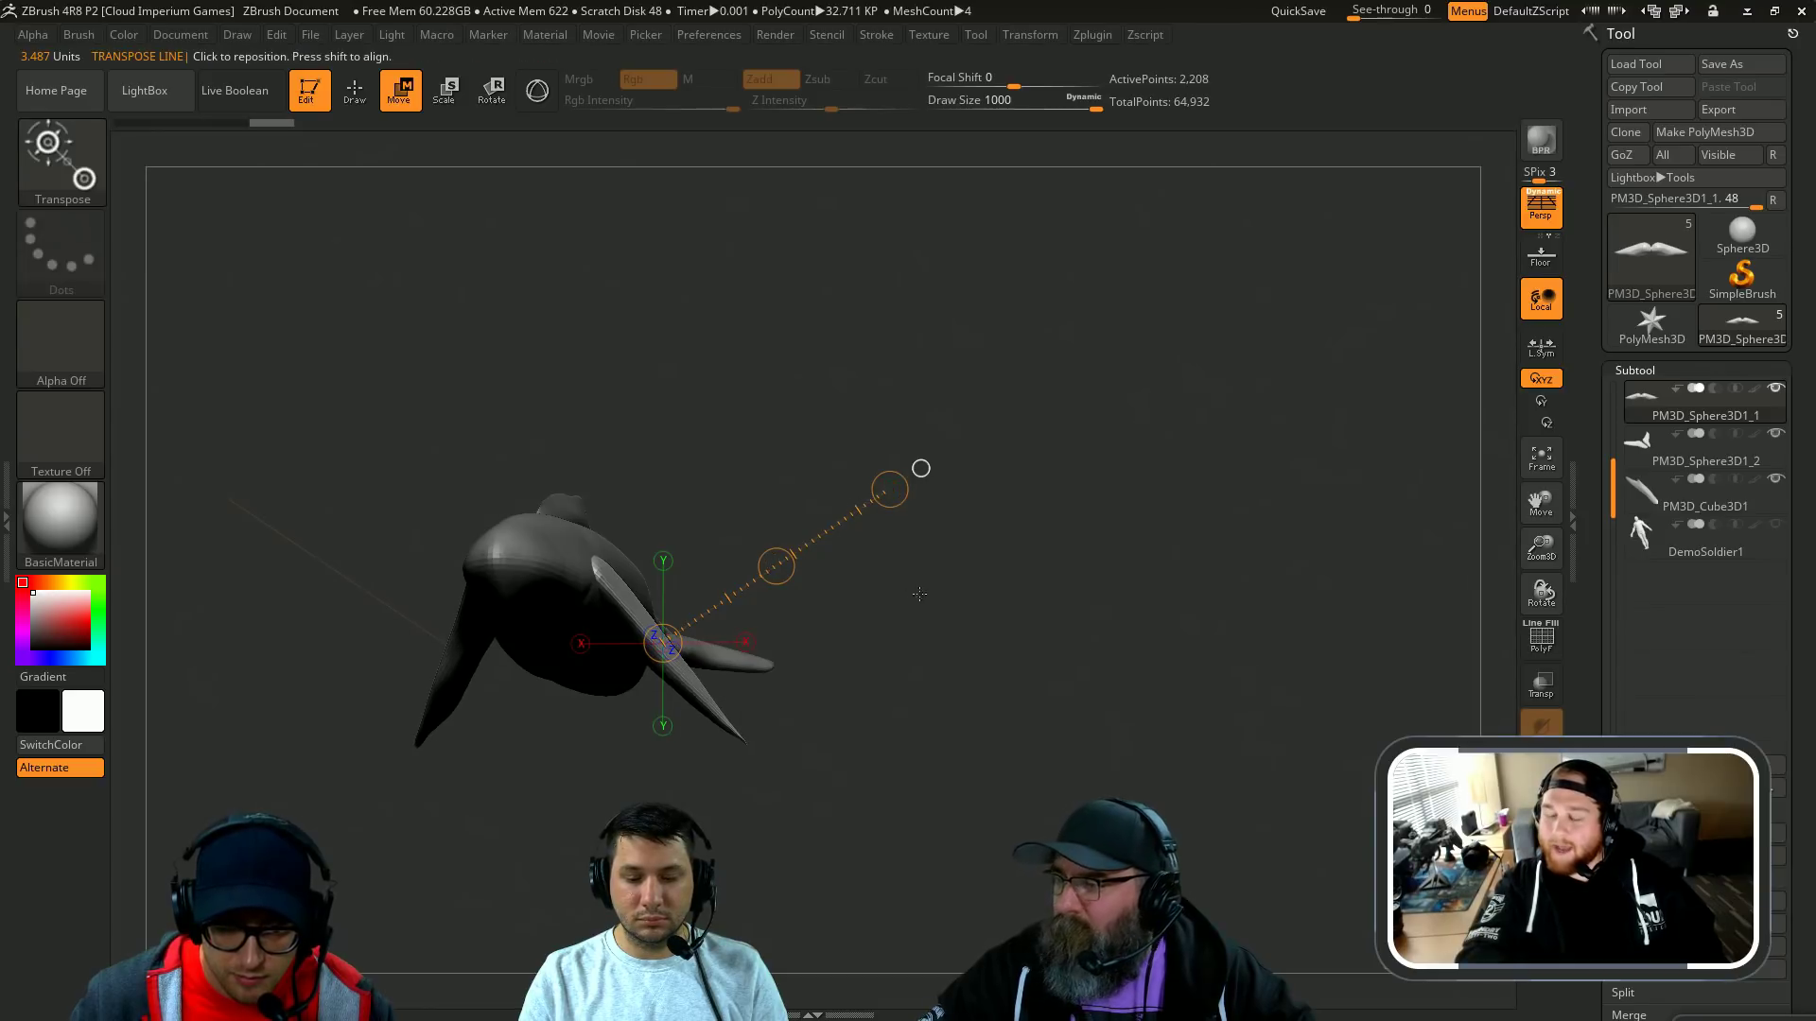
{"action": "mouse_move", "coordinate": [916, 592]}
{"action": "left_mouse_down"}
{"action": "mouse_move", "coordinate": [945, 599]}
{"action": "mouse_move", "coordinate": [922, 594]}
{"action": "left_mouse_up"}
{"action": "left_click_drag", "start_coordinate": [921, 468], "coordinate": [643, 448]}
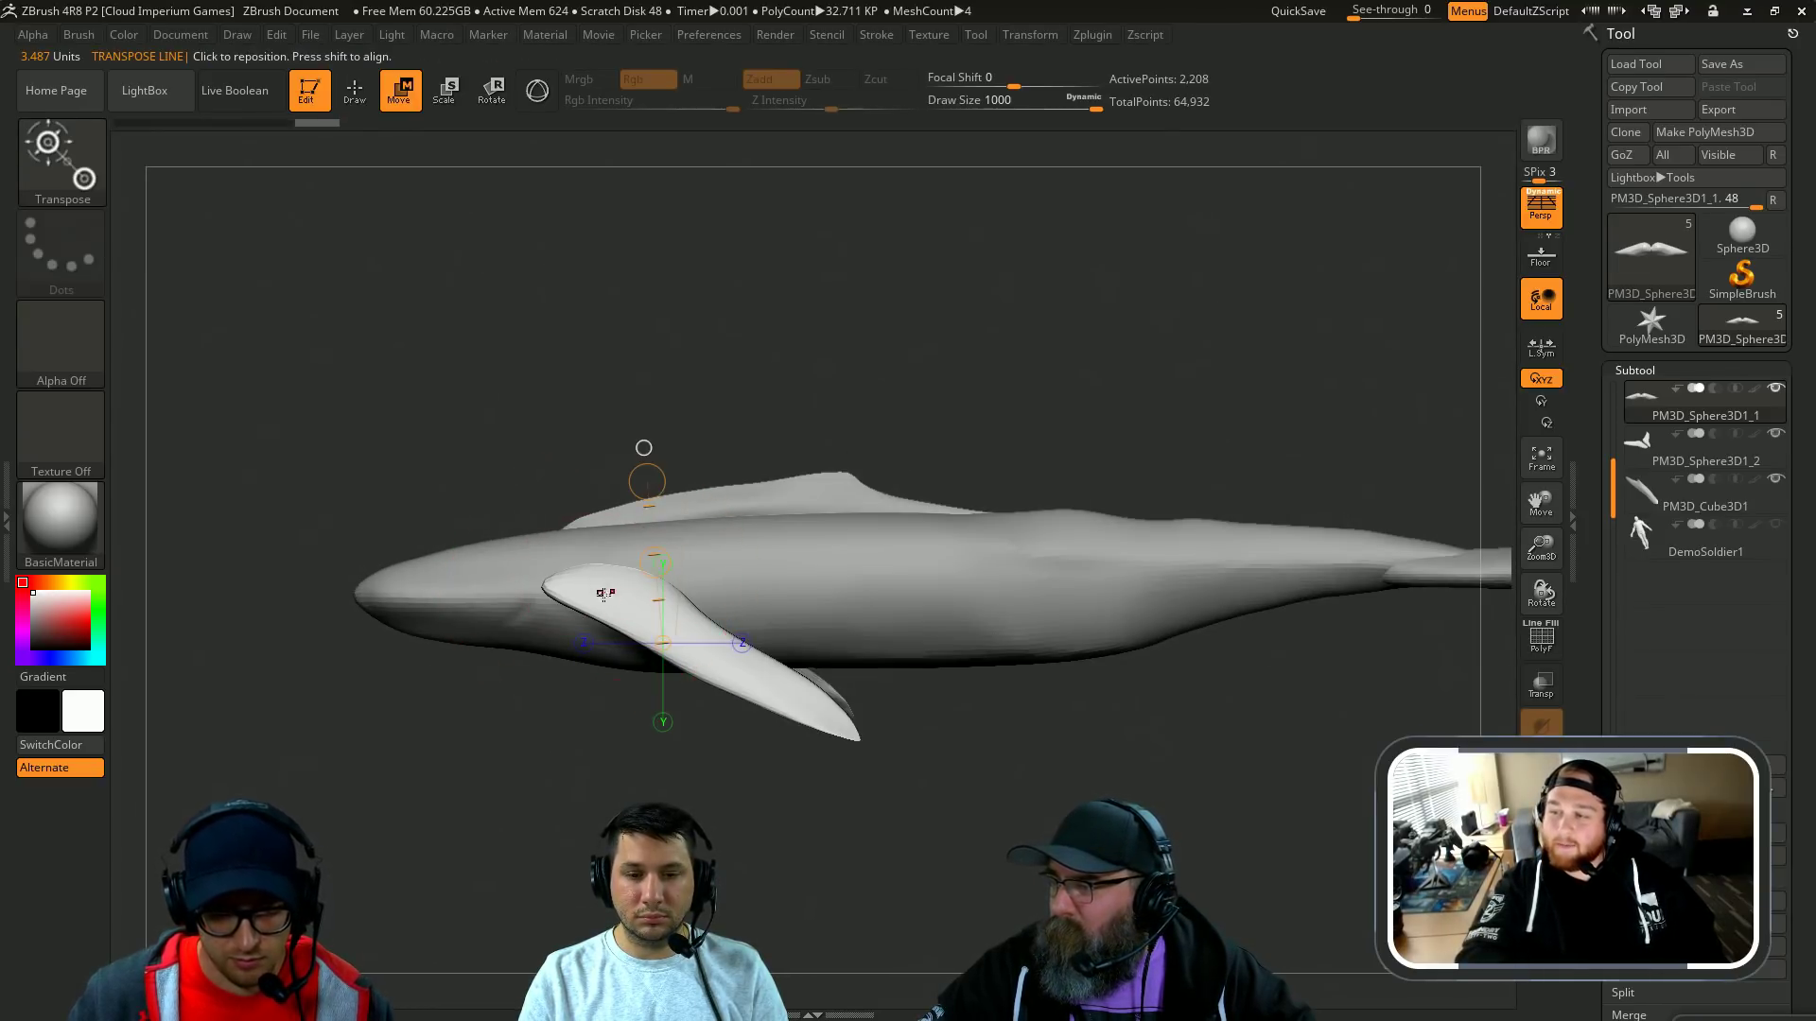
{"action": "left_click_drag", "start_coordinate": [602, 601], "coordinate": [636, 806]}
{"action": "left_click_drag", "start_coordinate": [623, 731], "coordinate": [617, 772]}
{"action": "mouse_move", "coordinate": [843, 766]}
{"action": "left_mouse_down"}
{"action": "mouse_move", "coordinate": [993, 778]}
{"action": "mouse_move", "coordinate": [1155, 724]}
{"action": "mouse_move", "coordinate": [1102, 754]}
{"action": "mouse_move", "coordinate": [1161, 652]}
{"action": "left_mouse_up"}
Step: Return to Draw mode with the Move brush and set its draw size to 629 for the pectoral fins
{"action": "key", "text": "q"}
{"action": "key", "text": "w"}
{"action": "key", "text": "q"}
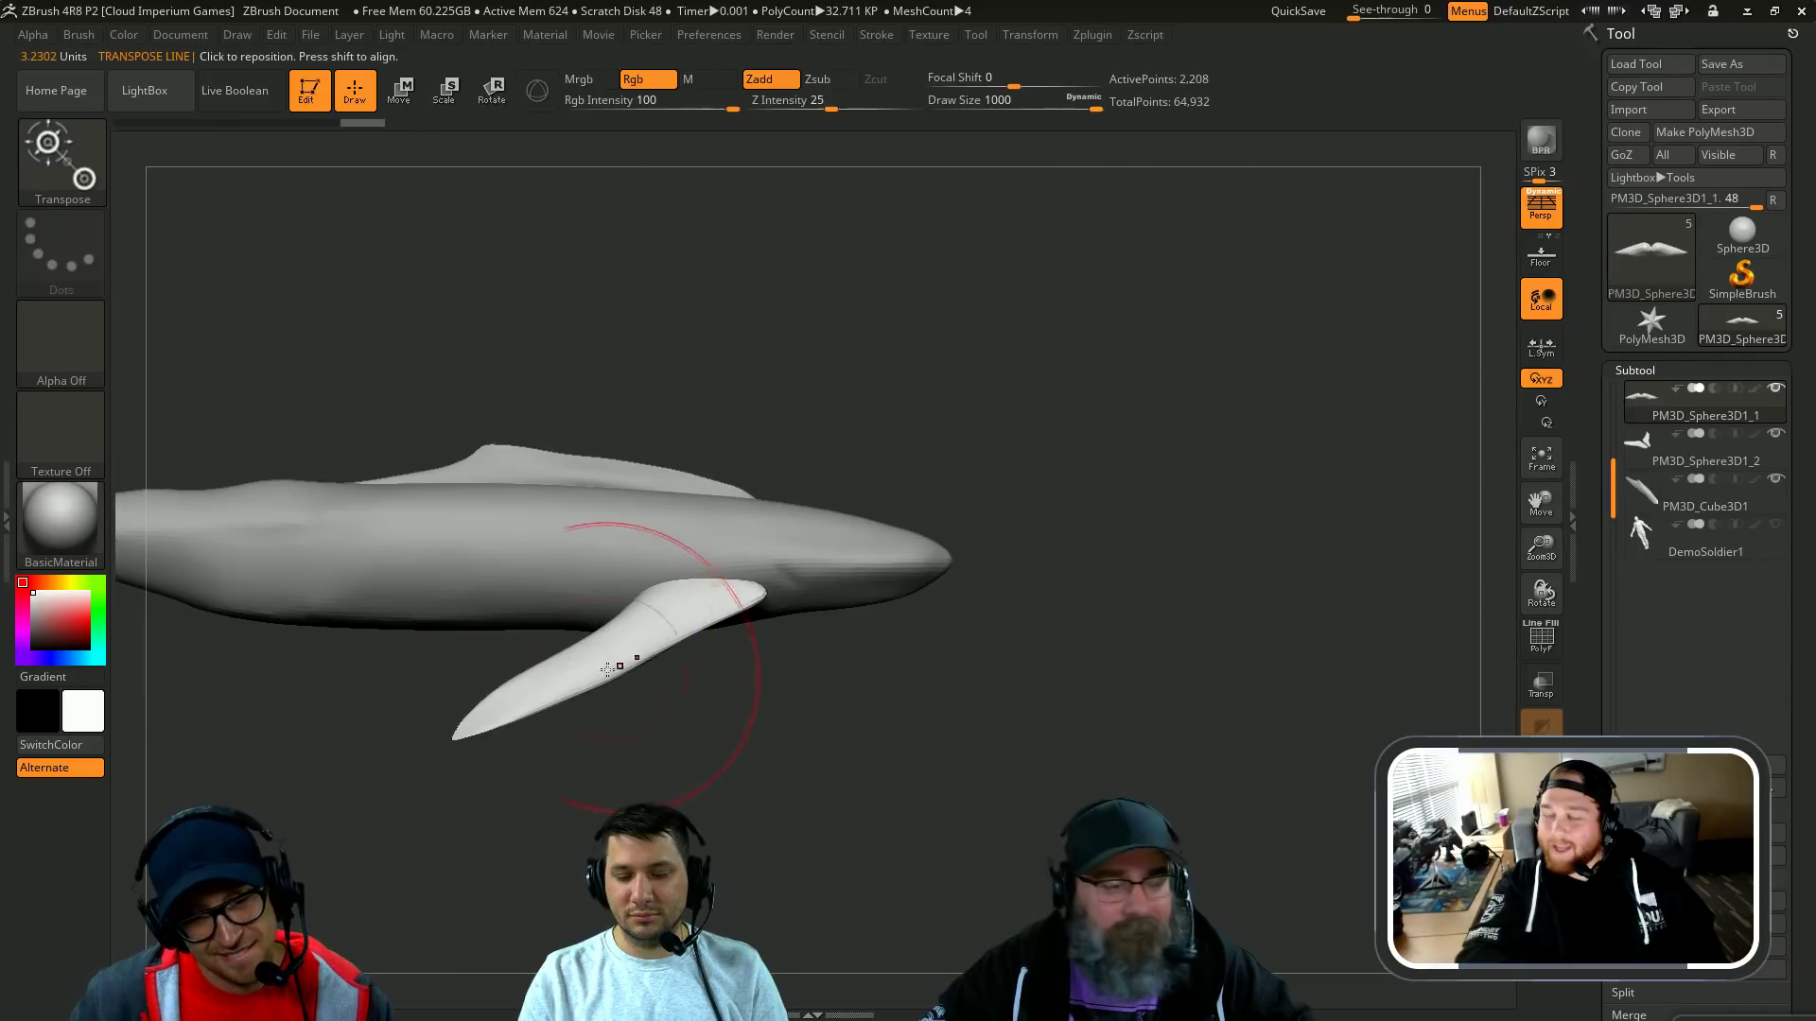
{"action": "left_click_drag", "start_coordinate": [628, 791], "coordinate": [616, 779]}
{"action": "key", "text": "s"}
{"action": "left_click", "coordinate": [641, 706]}
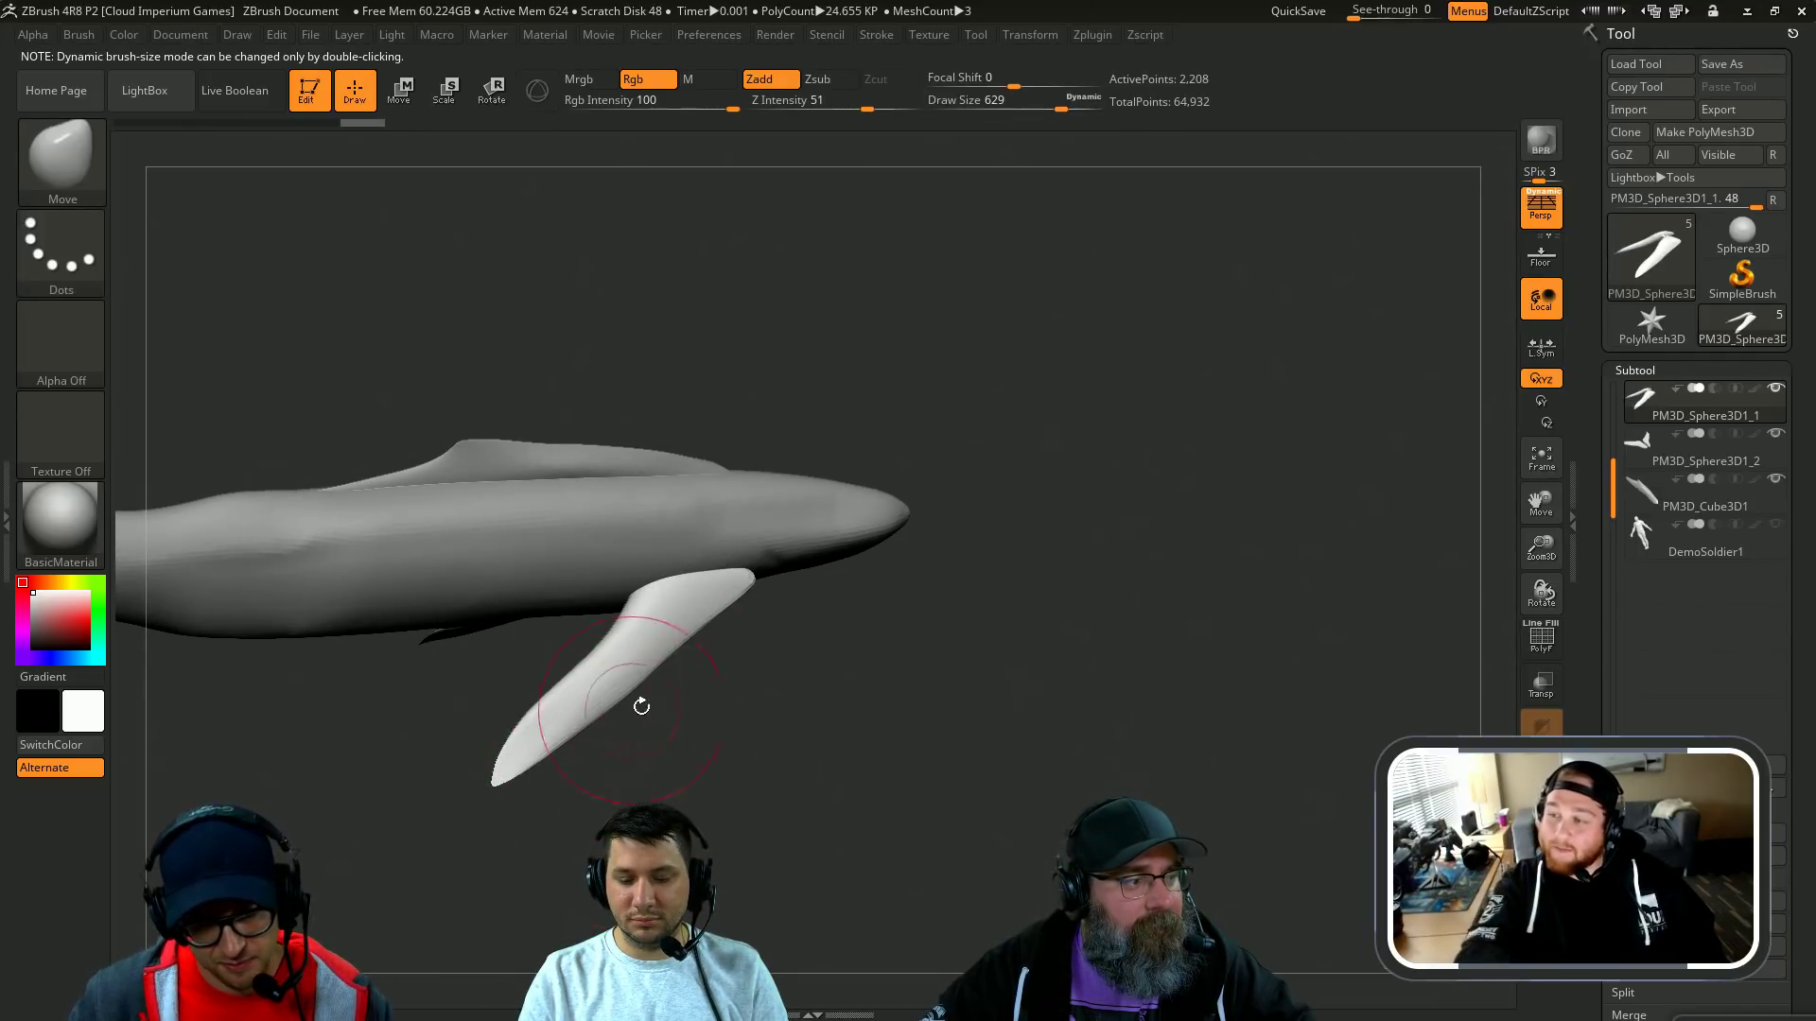
Step: Pull the pectoral fins' front root corners into points along the body with the Move brush at draw sizes 508 and 400
{"action": "left_click_drag", "start_coordinate": [642, 706], "coordinate": [727, 739], "text": "alt"}
{"action": "key", "text": "s"}
{"action": "left_click", "coordinate": [738, 665]}
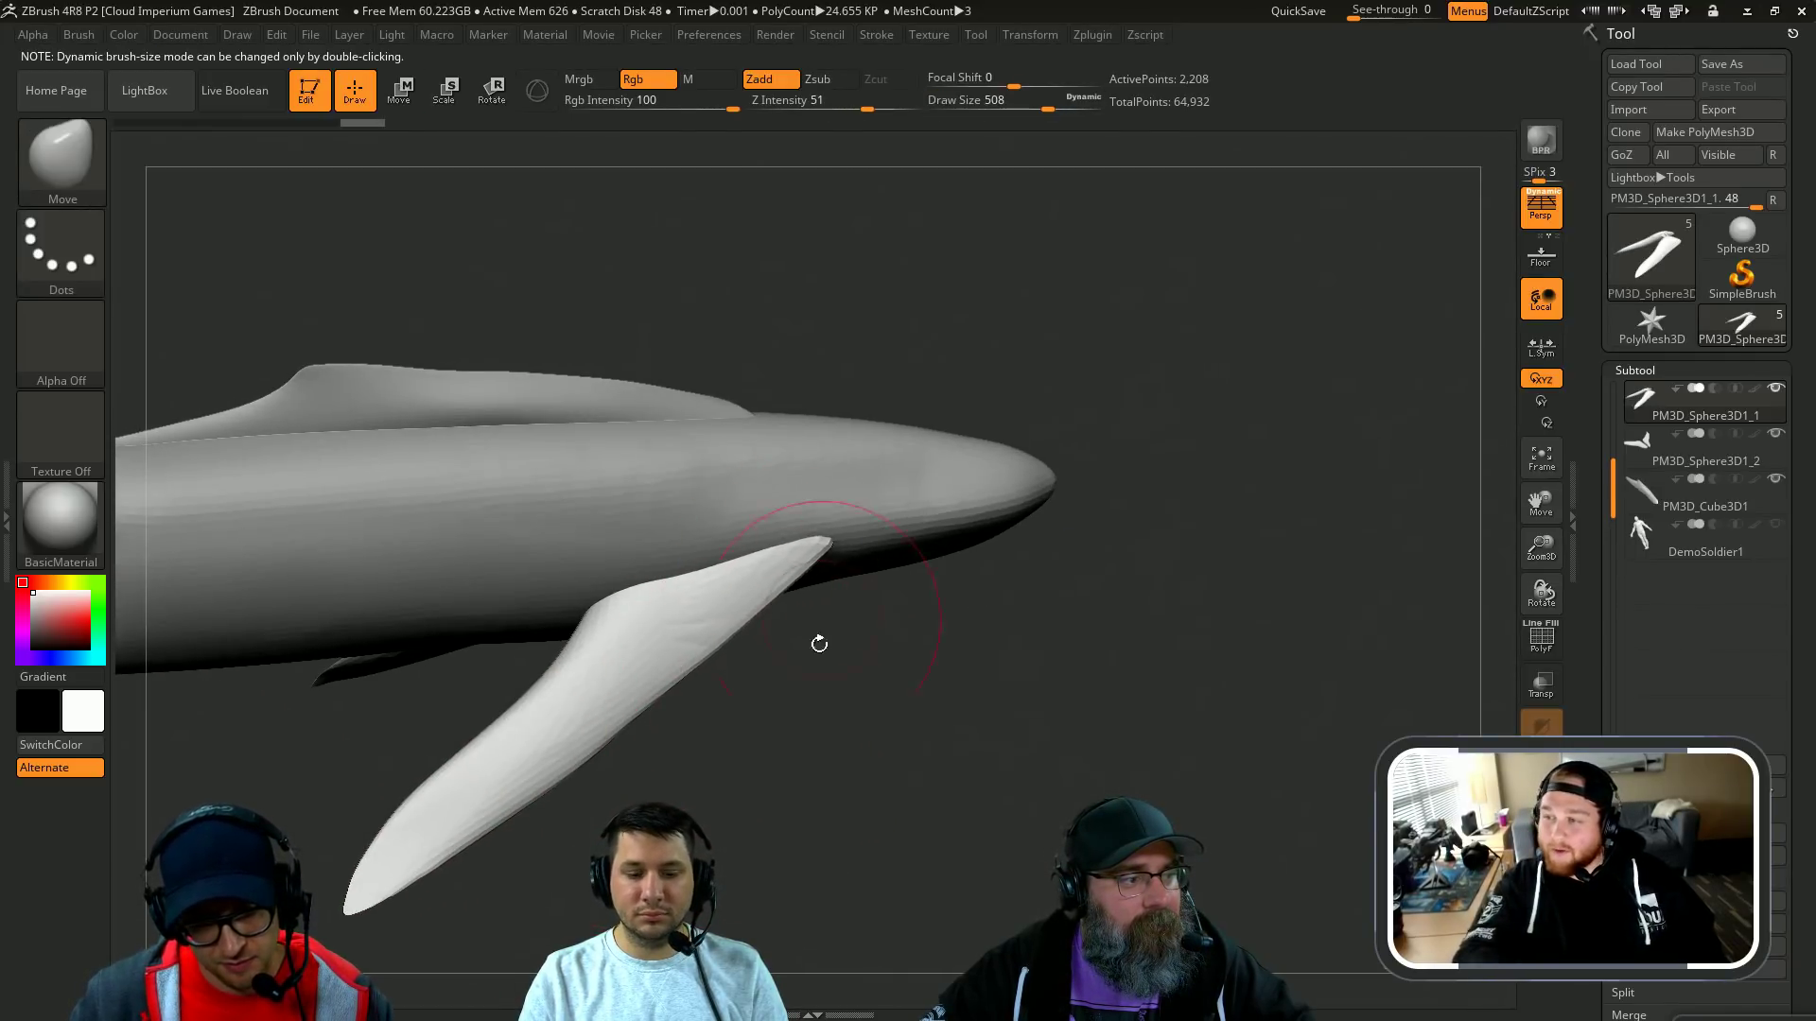
{"action": "left_click_drag", "start_coordinate": [819, 644], "coordinate": [861, 759]}
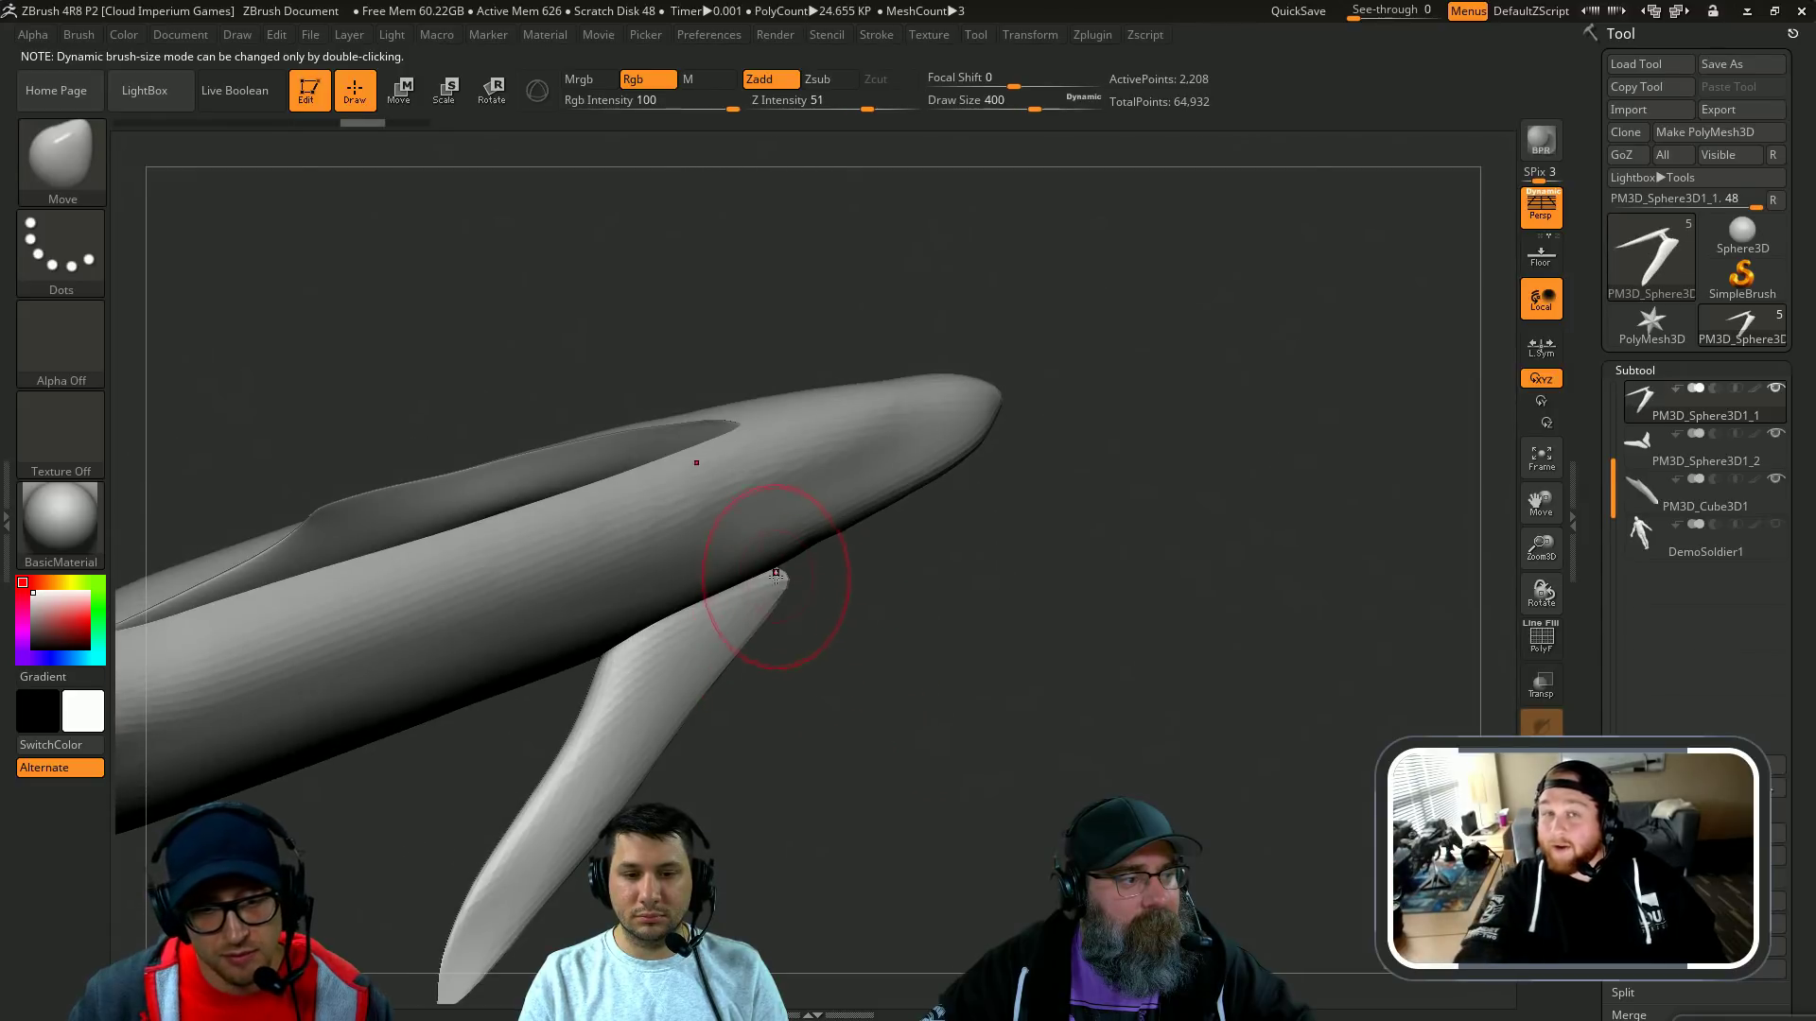
{"action": "left_click_drag", "start_coordinate": [764, 535], "coordinate": [709, 580]}
{"action": "mouse_move", "coordinate": [511, 359]}
{"action": "left_mouse_down"}
{"action": "mouse_move", "coordinate": [410, 389]}
{"action": "mouse_move", "coordinate": [435, 407]}
{"action": "left_mouse_up"}
{"action": "left_click_drag", "start_coordinate": [1001, 569], "coordinate": [951, 571]}
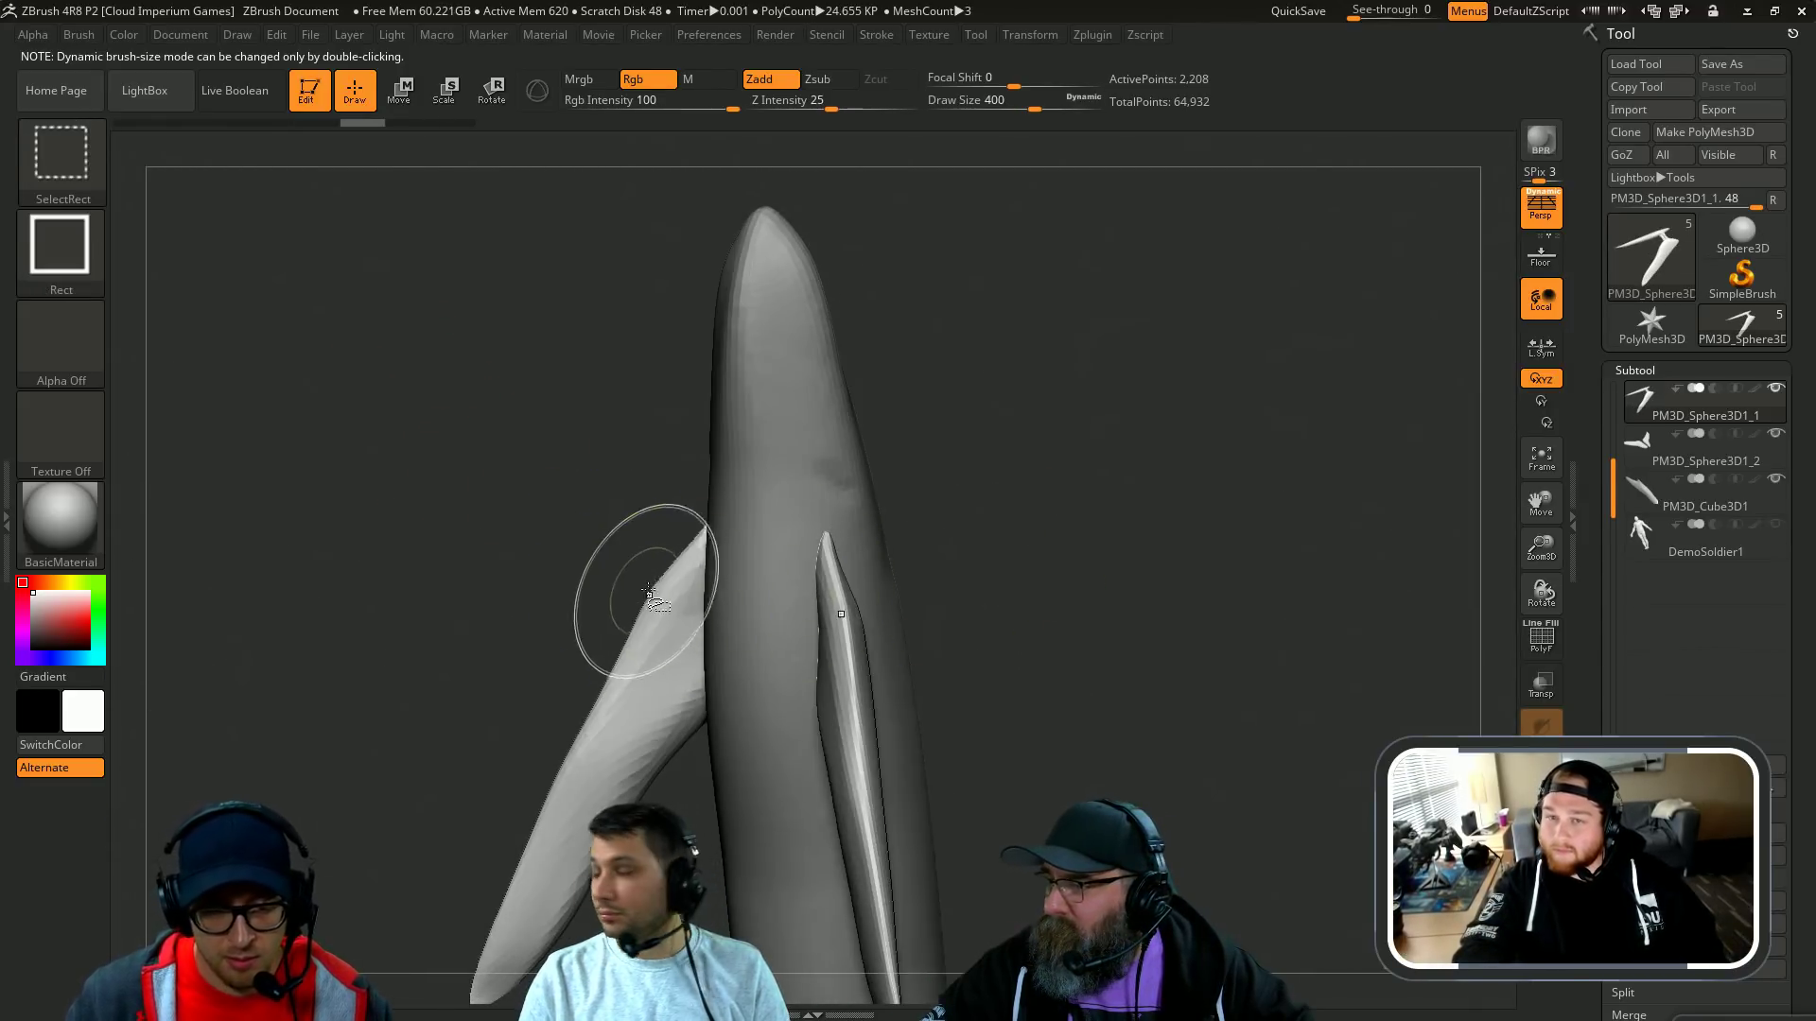
Step: Reshape the pectoral fins' outer ends with the Move brush at draw size 268
{"action": "left_click_drag", "start_coordinate": [547, 567], "coordinate": [556, 679], "text": "alt"}
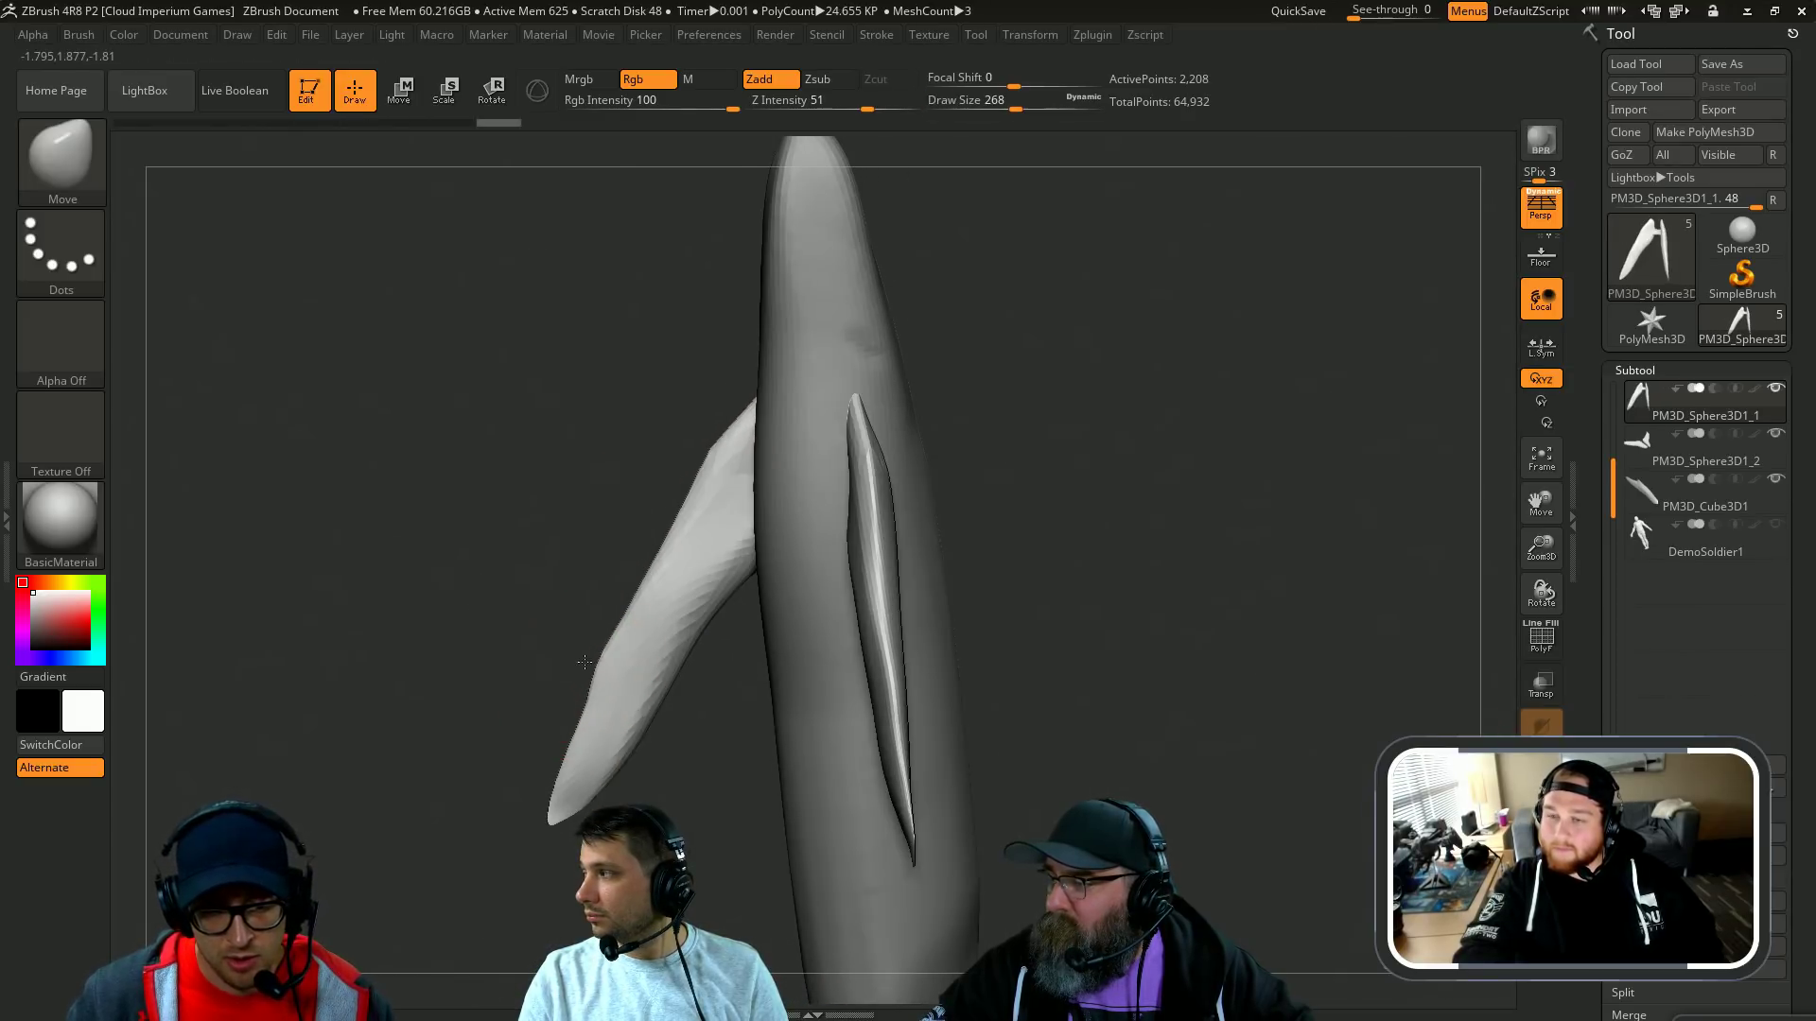
{"action": "key", "text": "bracketright"}
{"action": "key", "text": "bracketright"}
{"action": "mouse_move", "coordinate": [561, 802]}
{"action": "left_mouse_down"}
{"action": "mouse_move", "coordinate": [565, 836]}
{"action": "mouse_move", "coordinate": [589, 821]}
{"action": "left_mouse_up"}
{"action": "left_click_drag", "start_coordinate": [605, 837], "coordinate": [662, 804]}
Step: Build up the pectoral fins toward their roots with the Clay brush at draw size 268, then reduce the draw size to 167
{"action": "left_click_drag", "start_coordinate": [603, 761], "coordinate": [749, 548]}
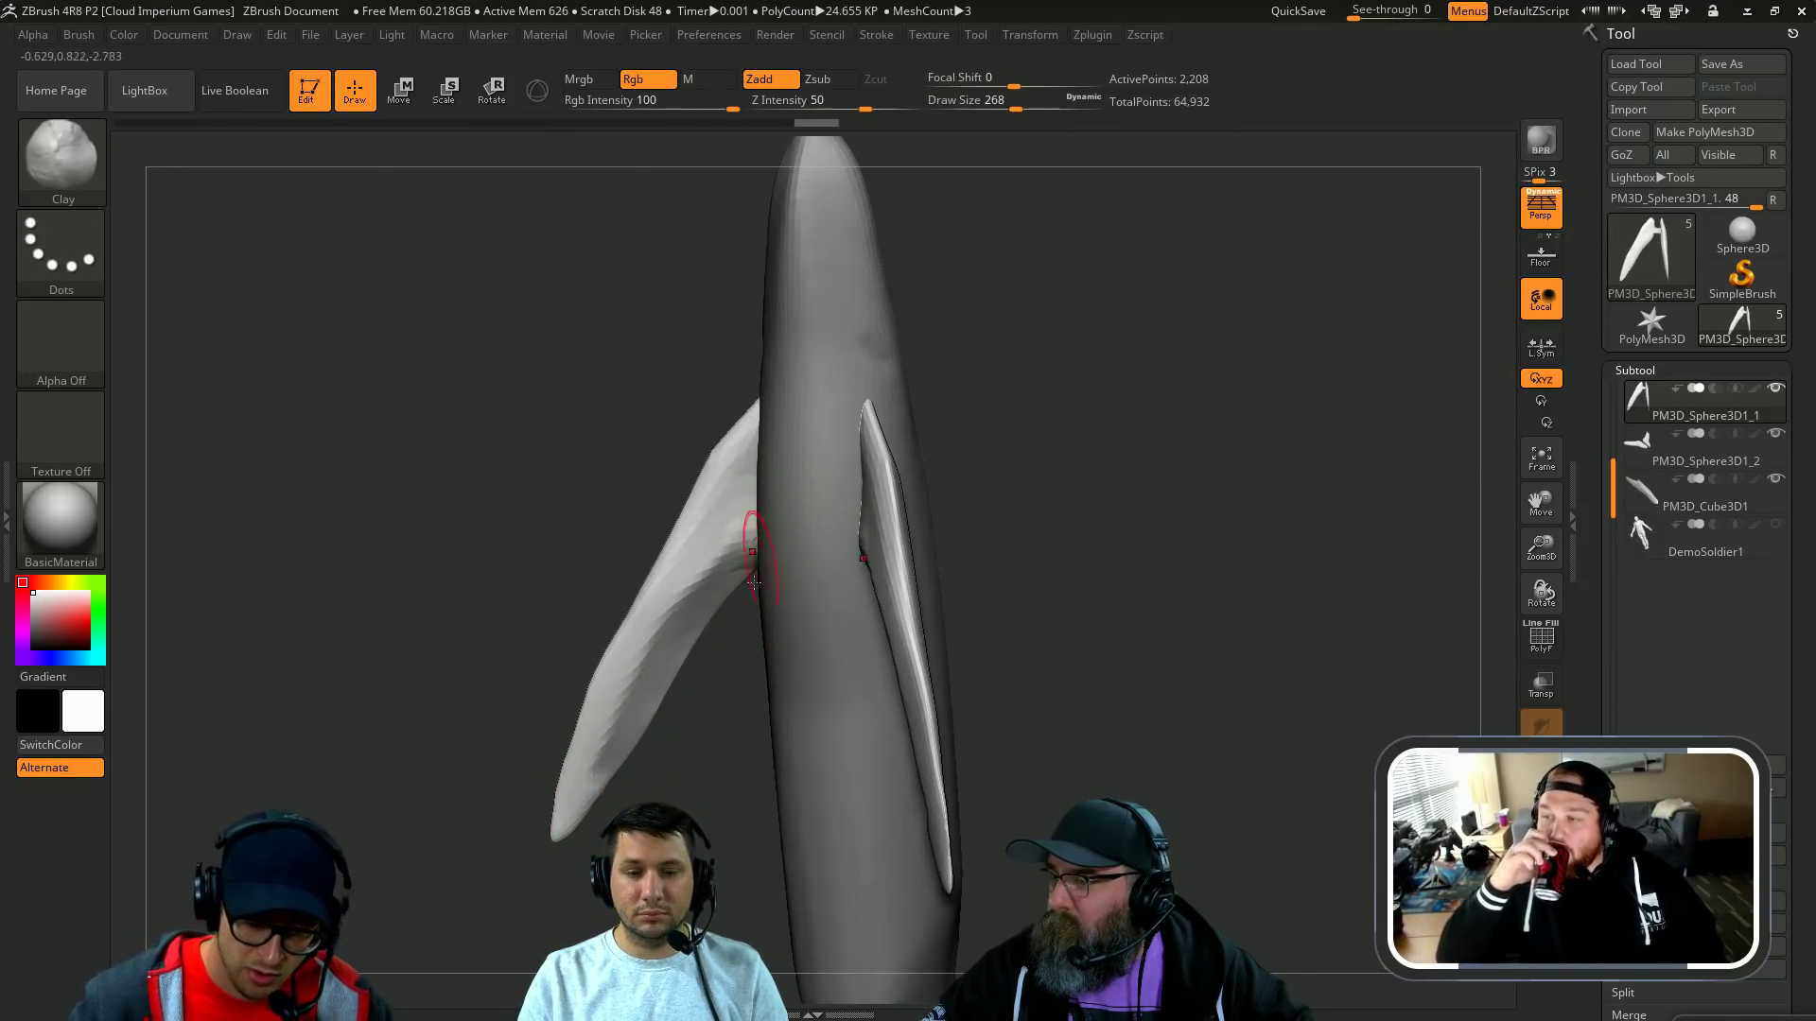
{"action": "left_click_drag", "start_coordinate": [688, 635], "coordinate": [726, 605]}
{"action": "mouse_move", "coordinate": [662, 745]}
{"action": "left_mouse_down"}
{"action": "mouse_move", "coordinate": [989, 490]}
{"action": "mouse_move", "coordinate": [772, 588]}
{"action": "mouse_move", "coordinate": [563, 731]}
{"action": "left_mouse_up"}
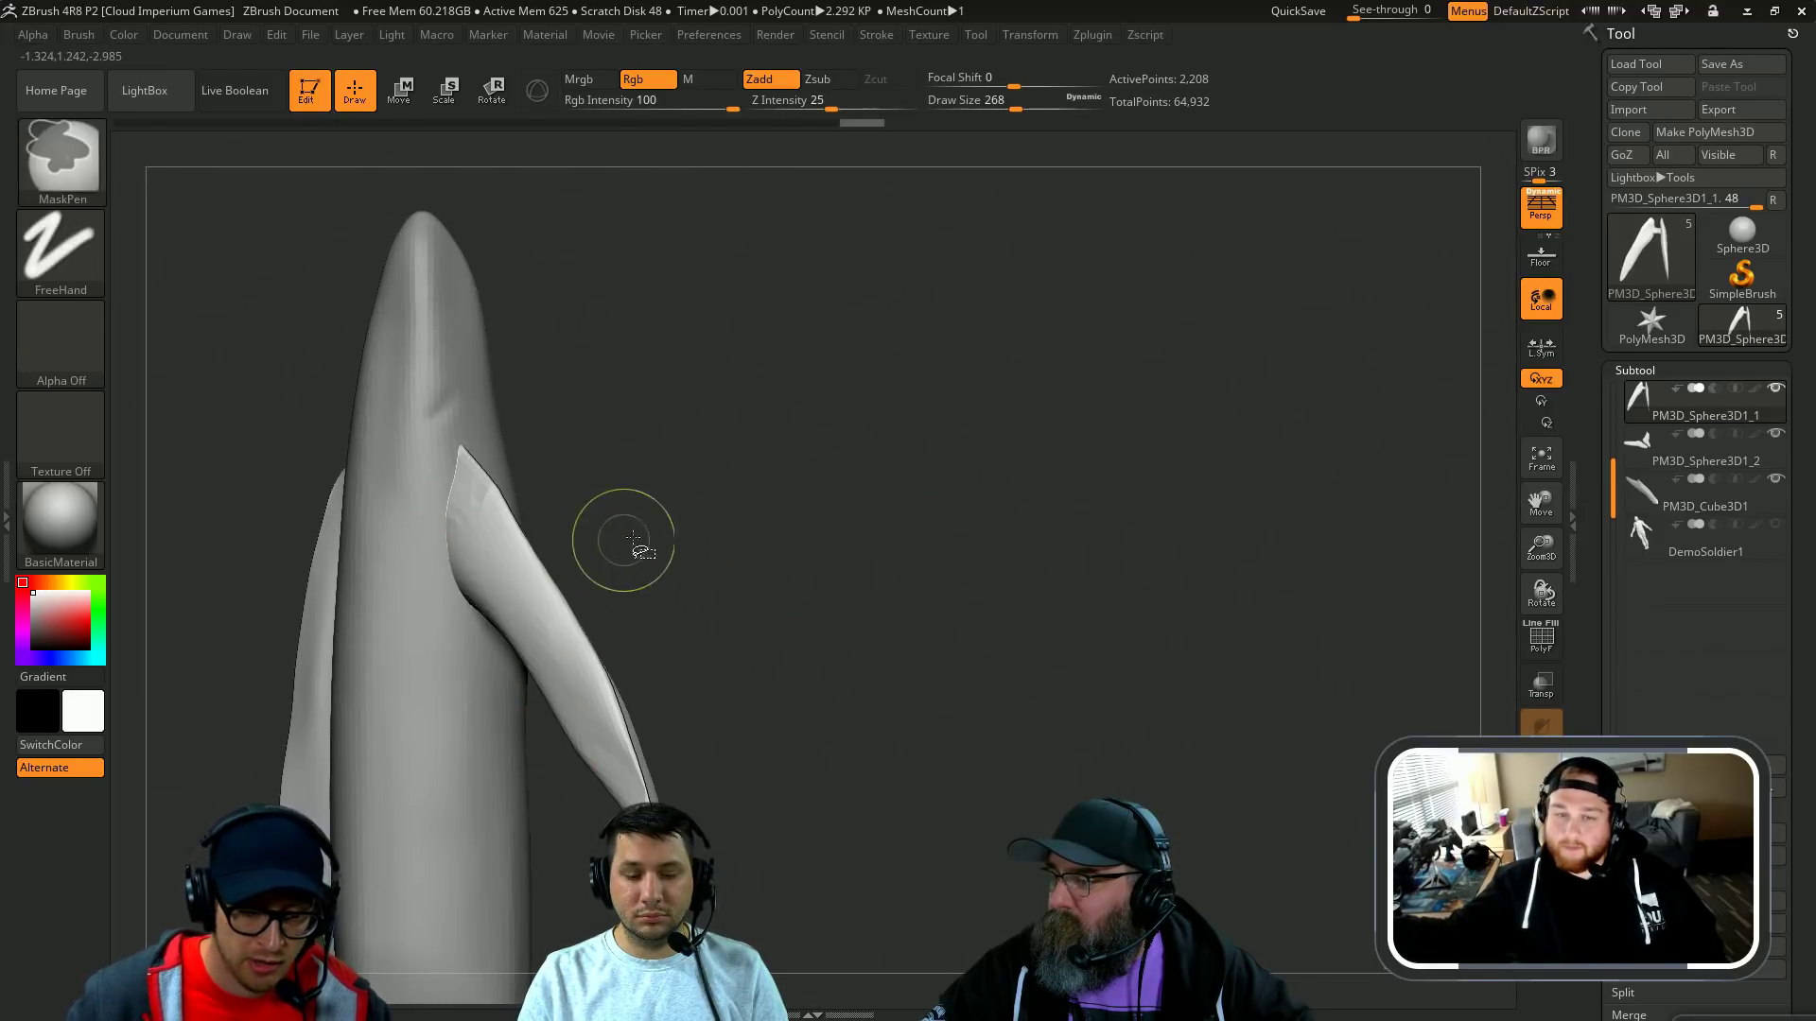
{"action": "left_click_drag", "start_coordinate": [628, 539], "coordinate": [697, 567]}
{"action": "left_click_drag", "start_coordinate": [728, 668], "coordinate": [950, 429]}
{"action": "key", "text": "s"}
{"action": "left_click_drag", "start_coordinate": [657, 560], "coordinate": [637, 560]}
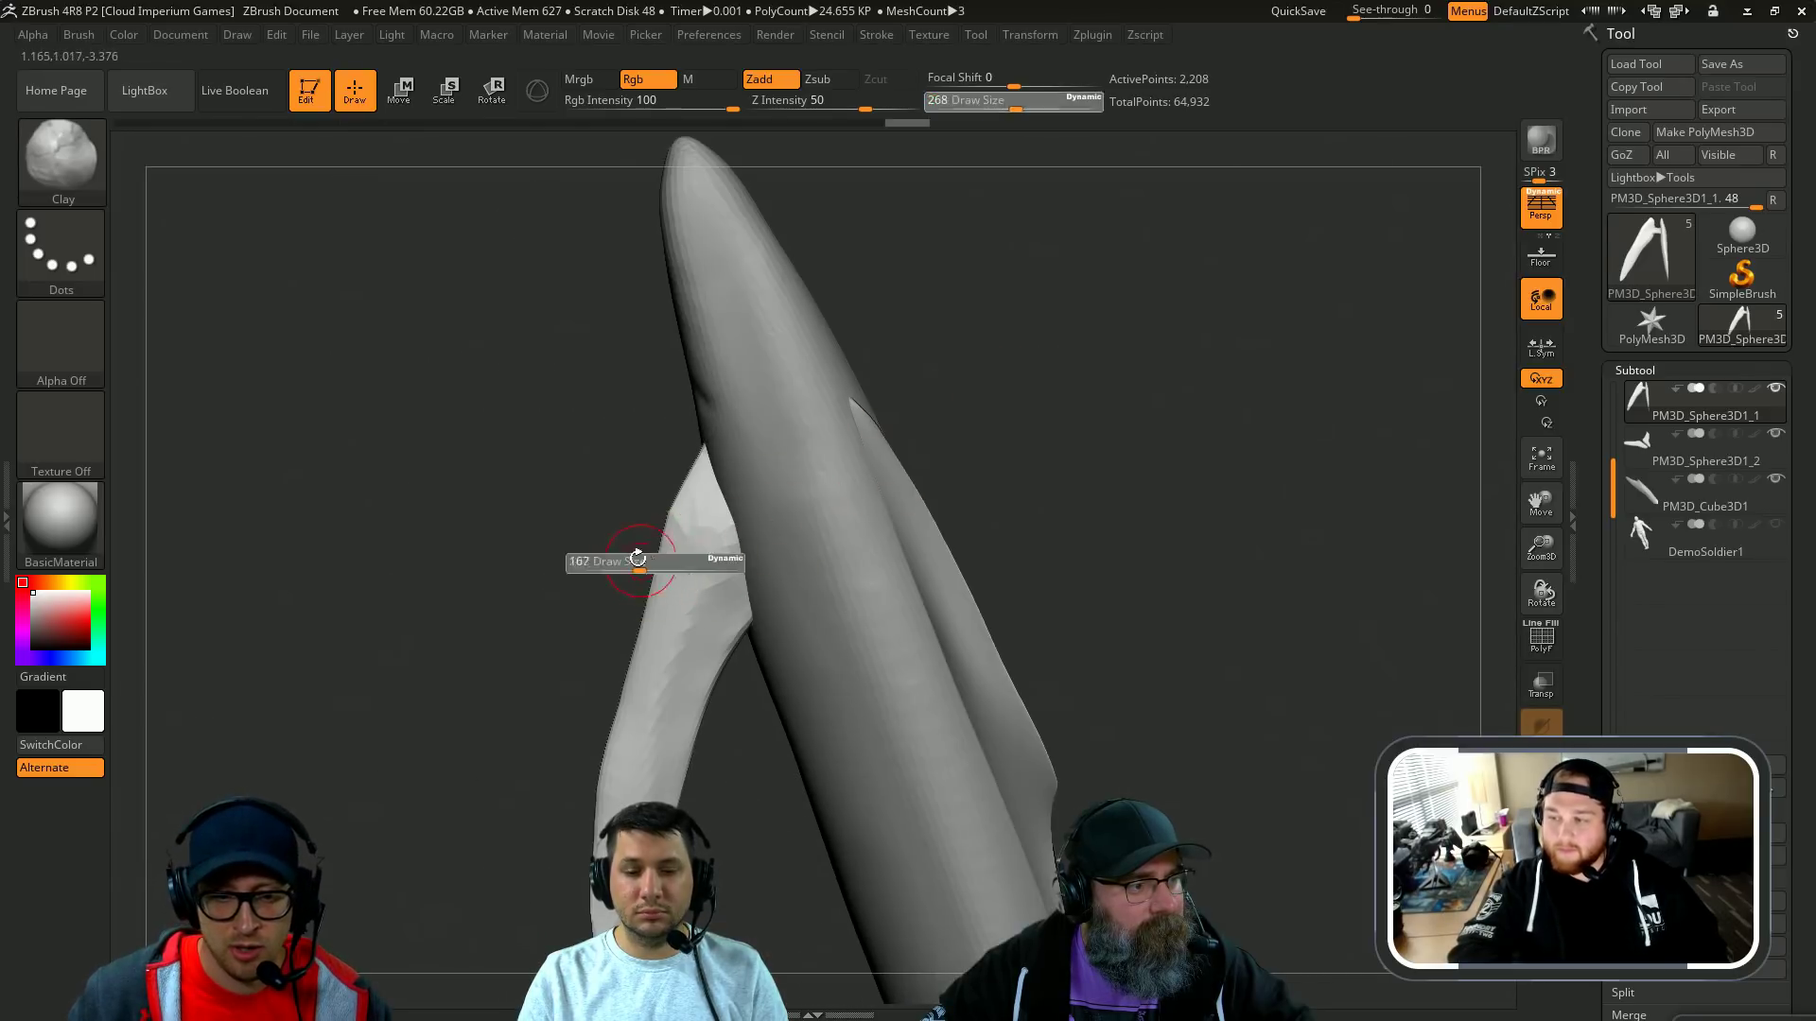
Step: Choose the Standard brush and make the Whale1 body the active subtool
{"action": "key", "text": "b"}
{"action": "key", "text": "s"}
{"action": "key", "text": "t"}
{"action": "left_click_drag", "start_coordinate": [1126, 536], "coordinate": [1121, 473], "text": "alt"}
{"action": "left_click", "coordinate": [820, 538], "text": "alt"}
{"action": "left_click_drag", "start_coordinate": [1118, 604], "coordinate": [975, 394], "text": "alt"}
Step: Set the draw size to 344 and smooth the edge of the Whale1 body behind the pectoral fin
{"action": "key", "text": "s"}
{"action": "left_click_drag", "start_coordinate": [910, 532], "coordinate": [932, 532]}
{"action": "key", "text": "s"}
{"action": "left_click_drag", "start_coordinate": [692, 593], "coordinate": [698, 593]}
{"action": "key", "text": "shift"}
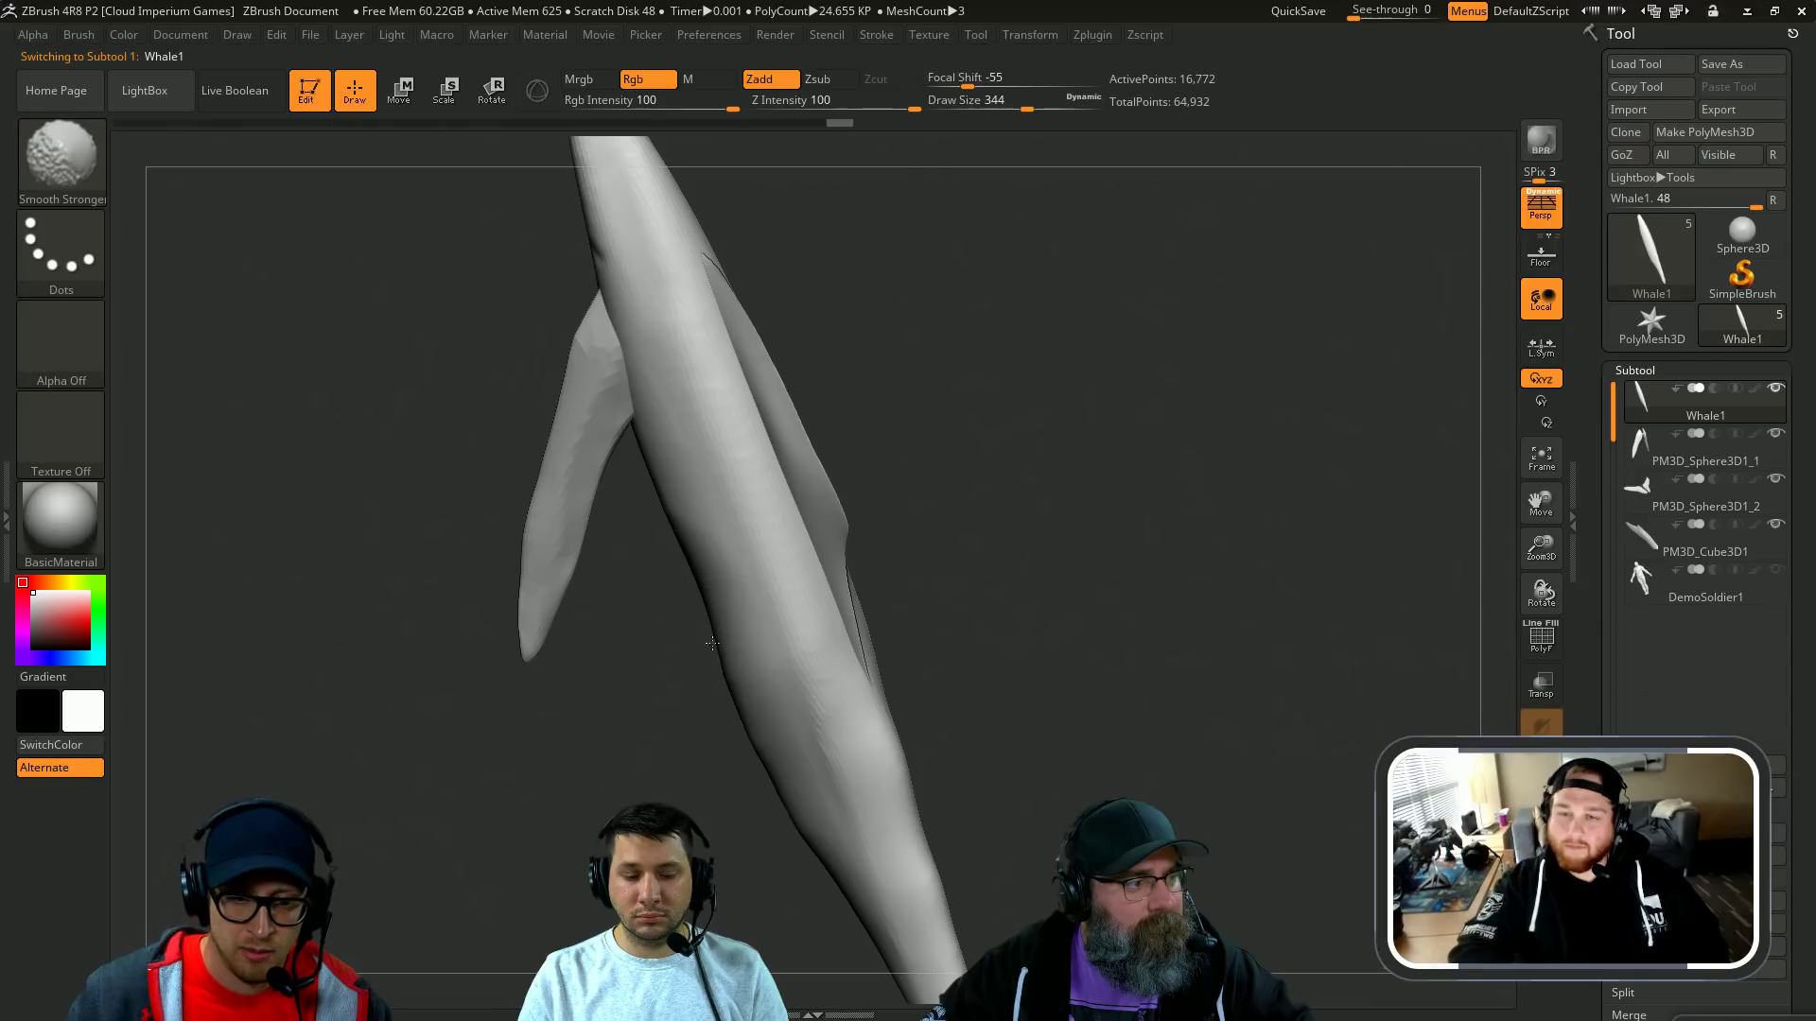
{"action": "left_click_drag", "start_coordinate": [748, 846], "coordinate": [722, 776], "text": "alt"}
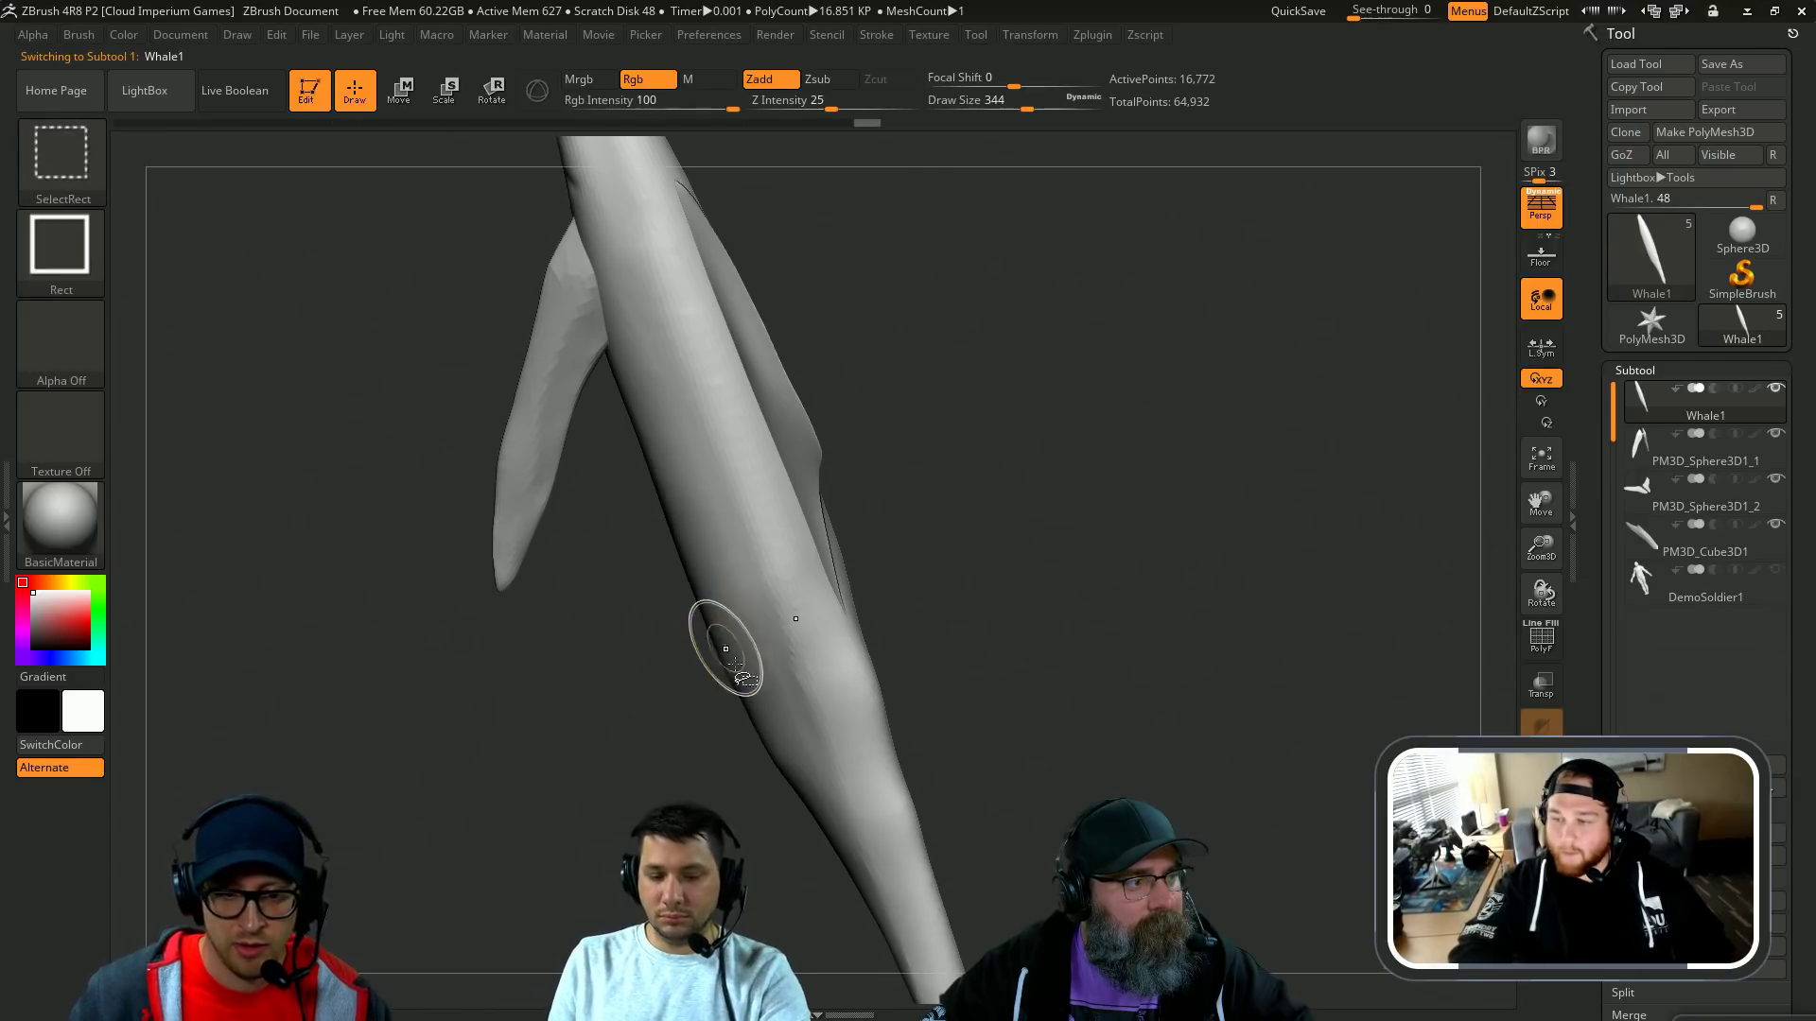
{"action": "left_click_drag", "start_coordinate": [721, 649], "coordinate": [730, 650], "text": "shift"}
{"action": "key", "text": "f"}
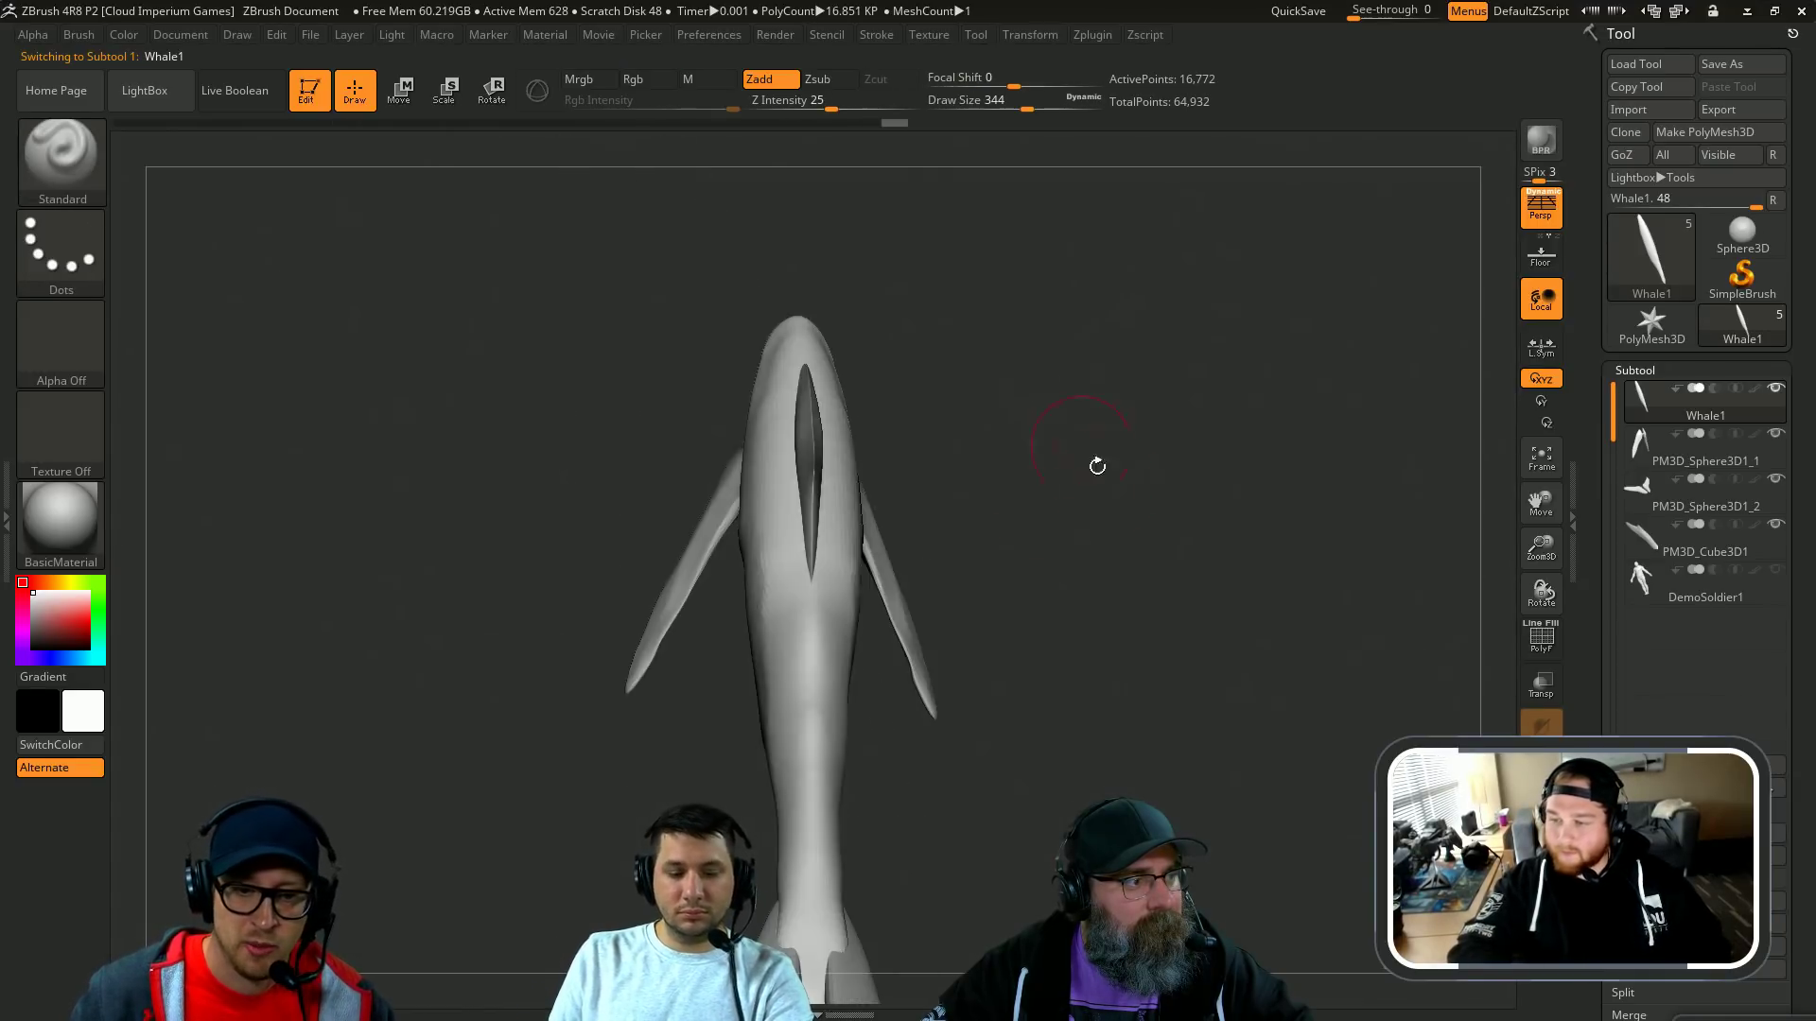
{"action": "left_click_drag", "start_coordinate": [1094, 466], "coordinate": [1088, 582]}
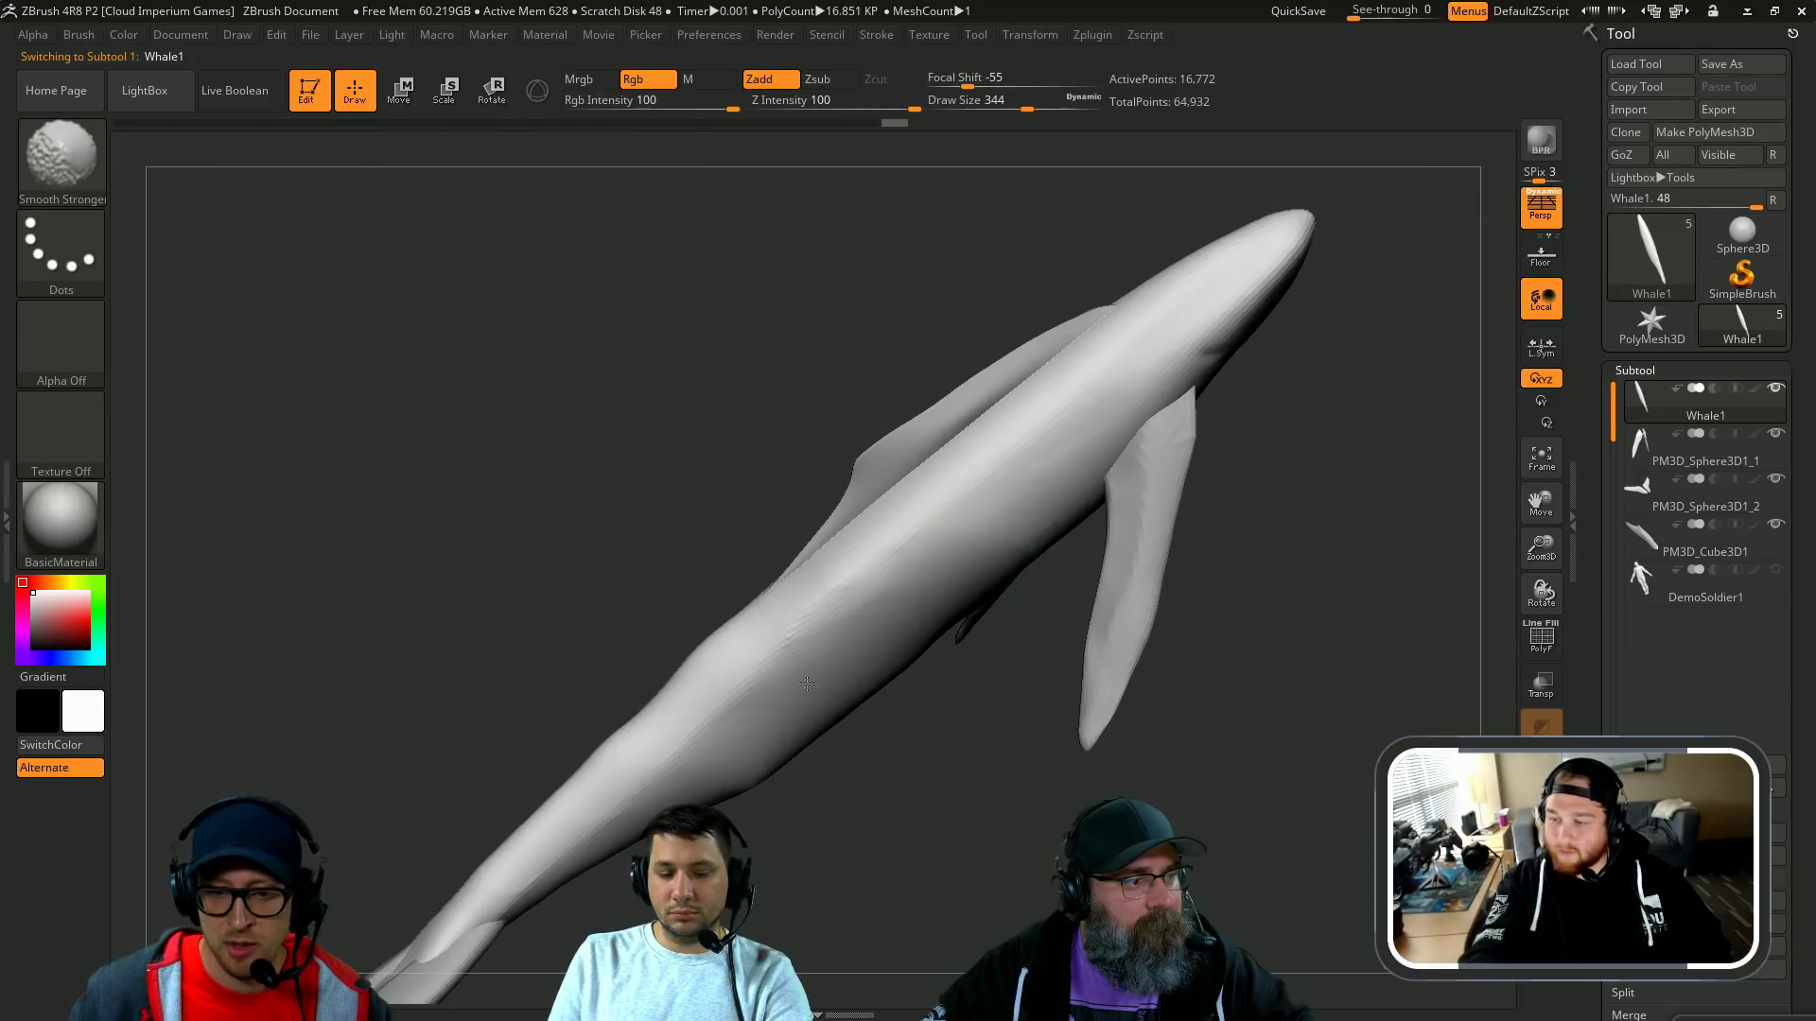
Step: Smooth the bulges along the body's flank between the pectoral fin and the tail, and set the draw size to 234
{"action": "left_click_drag", "start_coordinate": [854, 776], "coordinate": [904, 782]}
{"action": "key", "text": "s"}
{"action": "mouse_move", "coordinate": [960, 579]}
{"action": "left_mouse_down"}
{"action": "mouse_move", "coordinate": [724, 628]}
{"action": "mouse_move", "coordinate": [668, 681]}
{"action": "left_mouse_up"}
{"action": "mouse_move", "coordinate": [606, 567]}
{"action": "left_mouse_down"}
{"action": "mouse_move", "coordinate": [687, 538]}
{"action": "mouse_move", "coordinate": [1167, 547]}
{"action": "left_mouse_up"}
{"action": "mouse_move", "coordinate": [1088, 435]}
{"action": "left_mouse_down"}
{"action": "mouse_move", "coordinate": [1216, 377]}
{"action": "mouse_move", "coordinate": [1109, 487]}
{"action": "left_mouse_up"}
{"action": "left_click_drag", "start_coordinate": [732, 617], "coordinate": [761, 583], "text": "shift"}
{"action": "left_click_drag", "start_coordinate": [1131, 340], "coordinate": [966, 439]}
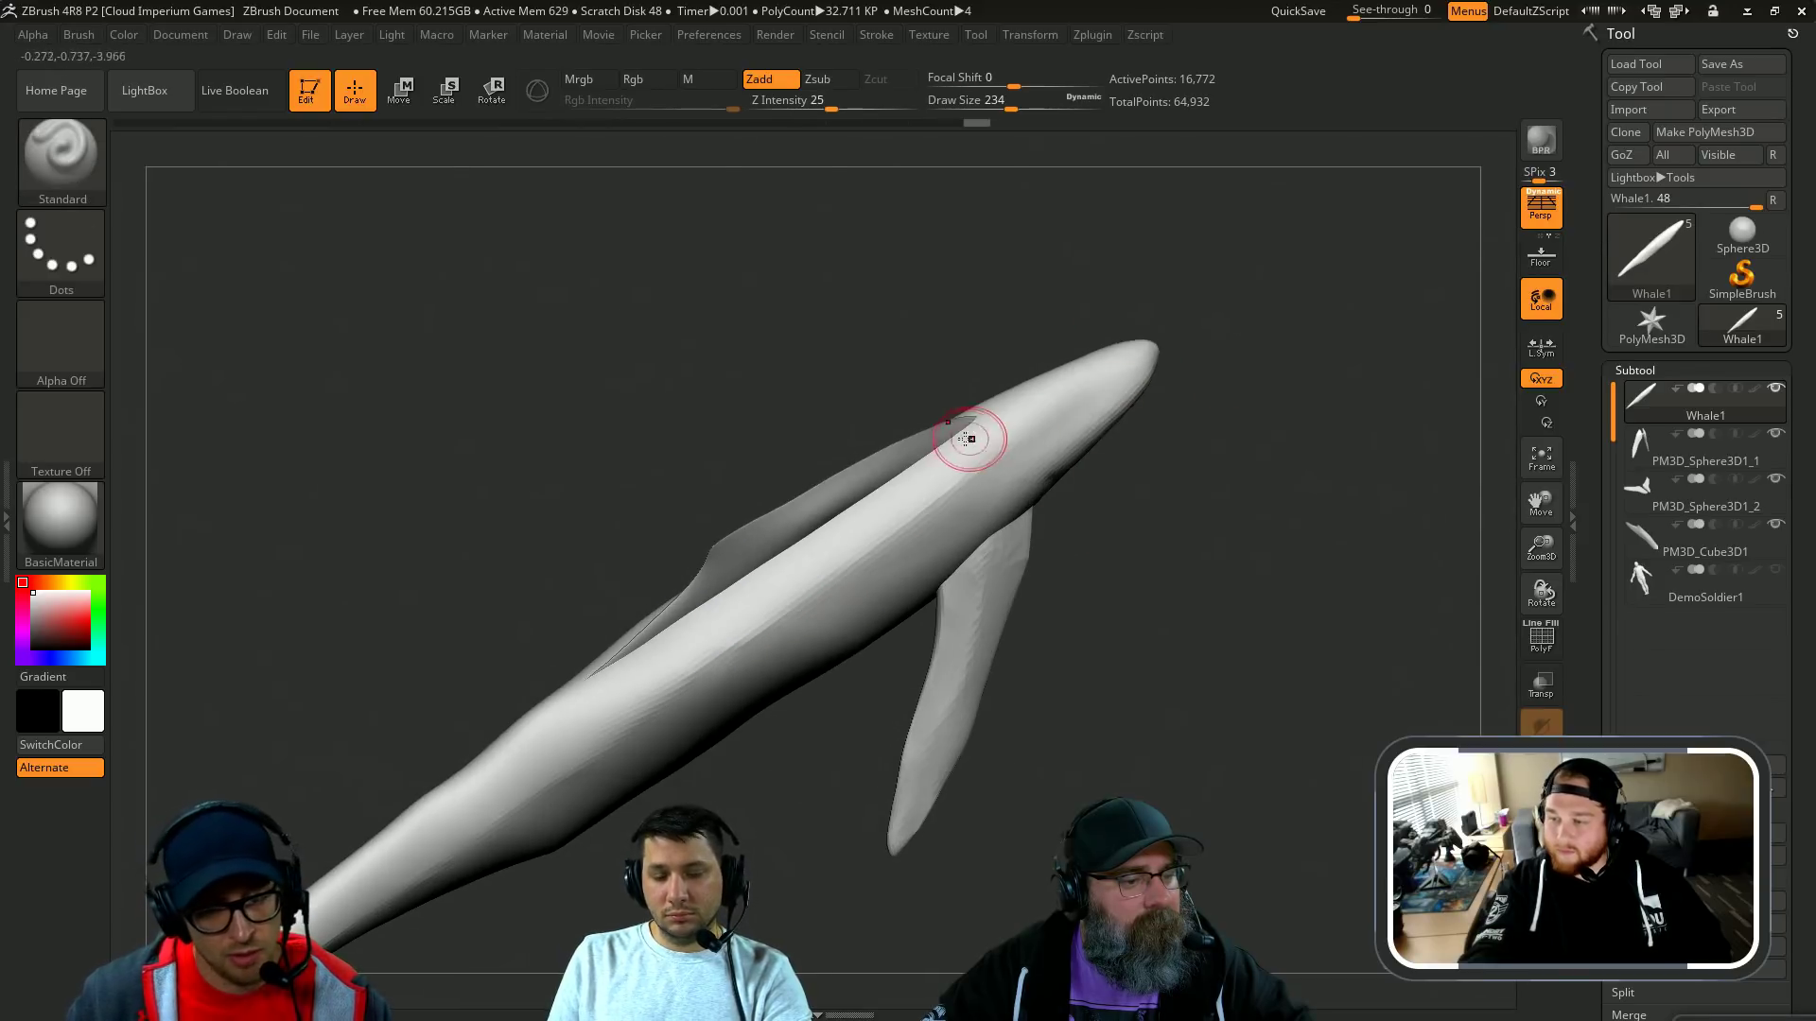
Step: Undo the stroke from head to back and redo it with the Standard brush at draw size 430
{"action": "left_click_drag", "start_coordinate": [1088, 395], "coordinate": [804, 610]}
{"action": "key", "text": "ctrl+z"}
{"action": "key", "text": "]"}
{"action": "left_click_drag", "start_coordinate": [1064, 426], "coordinate": [815, 626]}
{"action": "mouse_move", "coordinate": [1194, 482]}
{"action": "left_mouse_down"}
{"action": "mouse_move", "coordinate": [961, 576]}
{"action": "mouse_move", "coordinate": [960, 470]}
{"action": "left_mouse_up"}
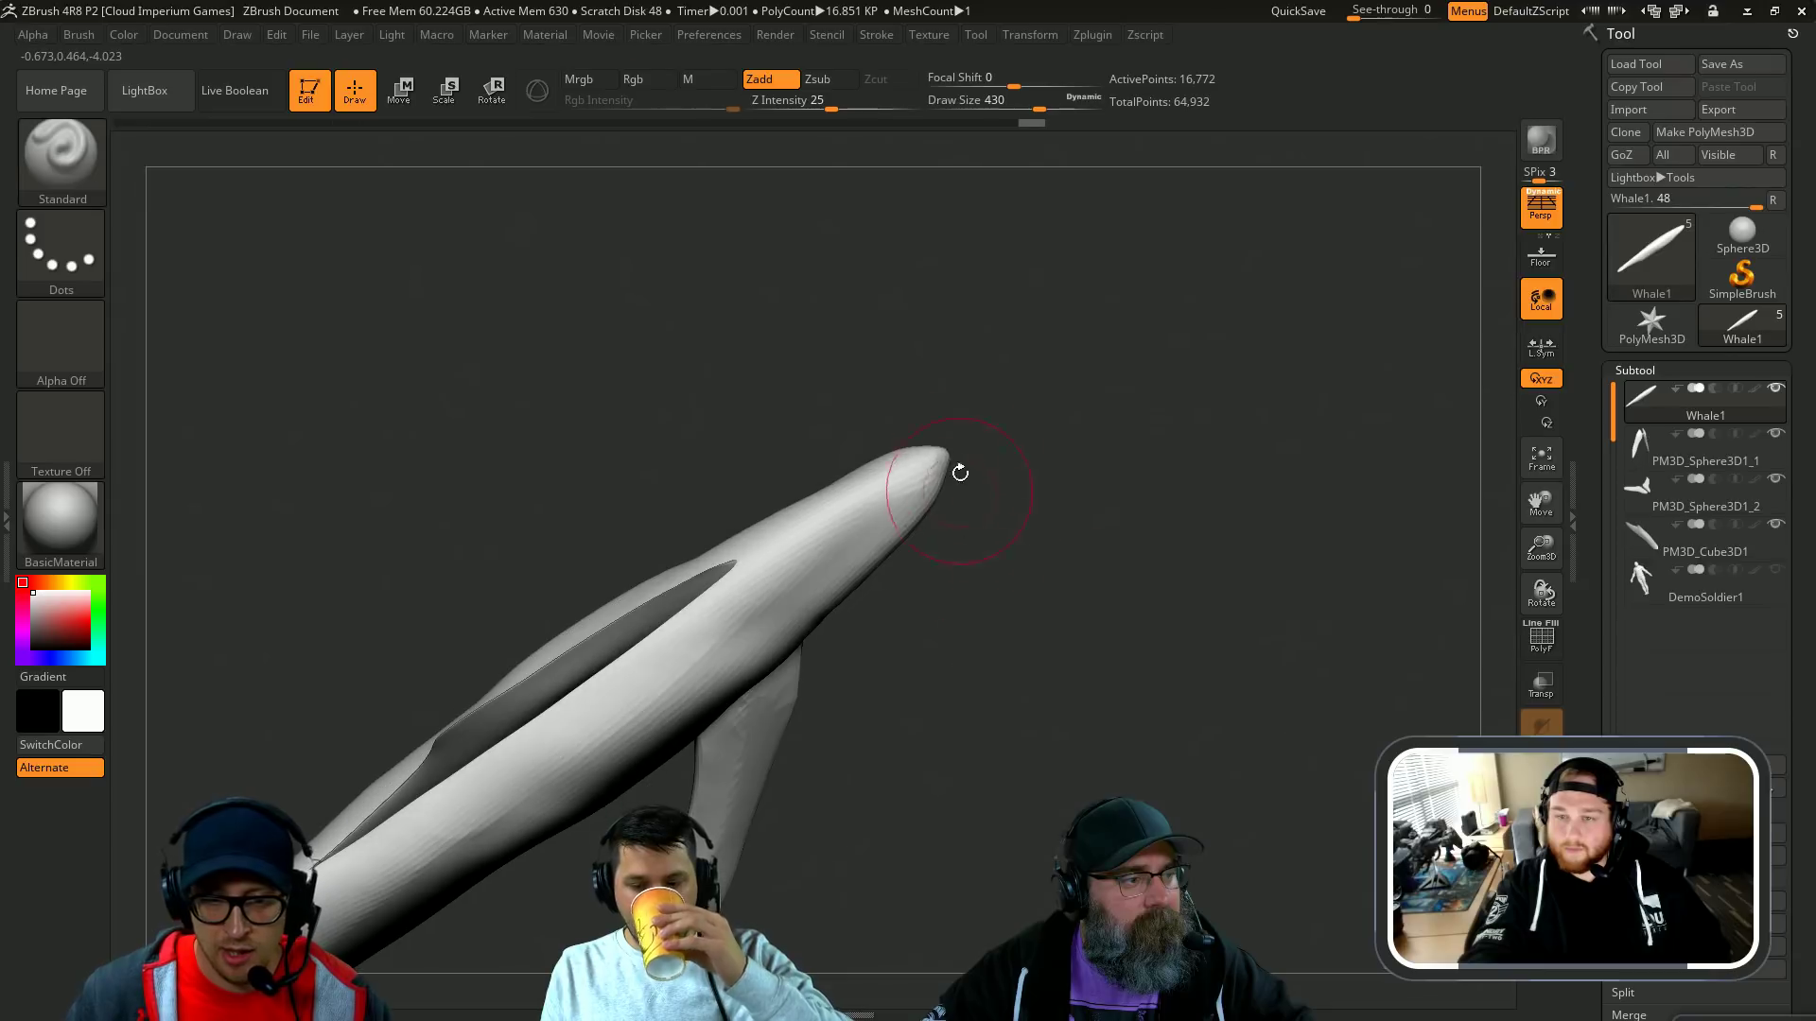
Step: Sculpt along the top of the snout with the Clay brush at draw size 430
{"action": "key", "text": "b"}
{"action": "key", "text": "c"}
{"action": "key", "text": "l"}
{"action": "left_click_drag", "start_coordinate": [790, 523], "coordinate": [906, 463]}
{"action": "key", "text": "ctrl+z"}
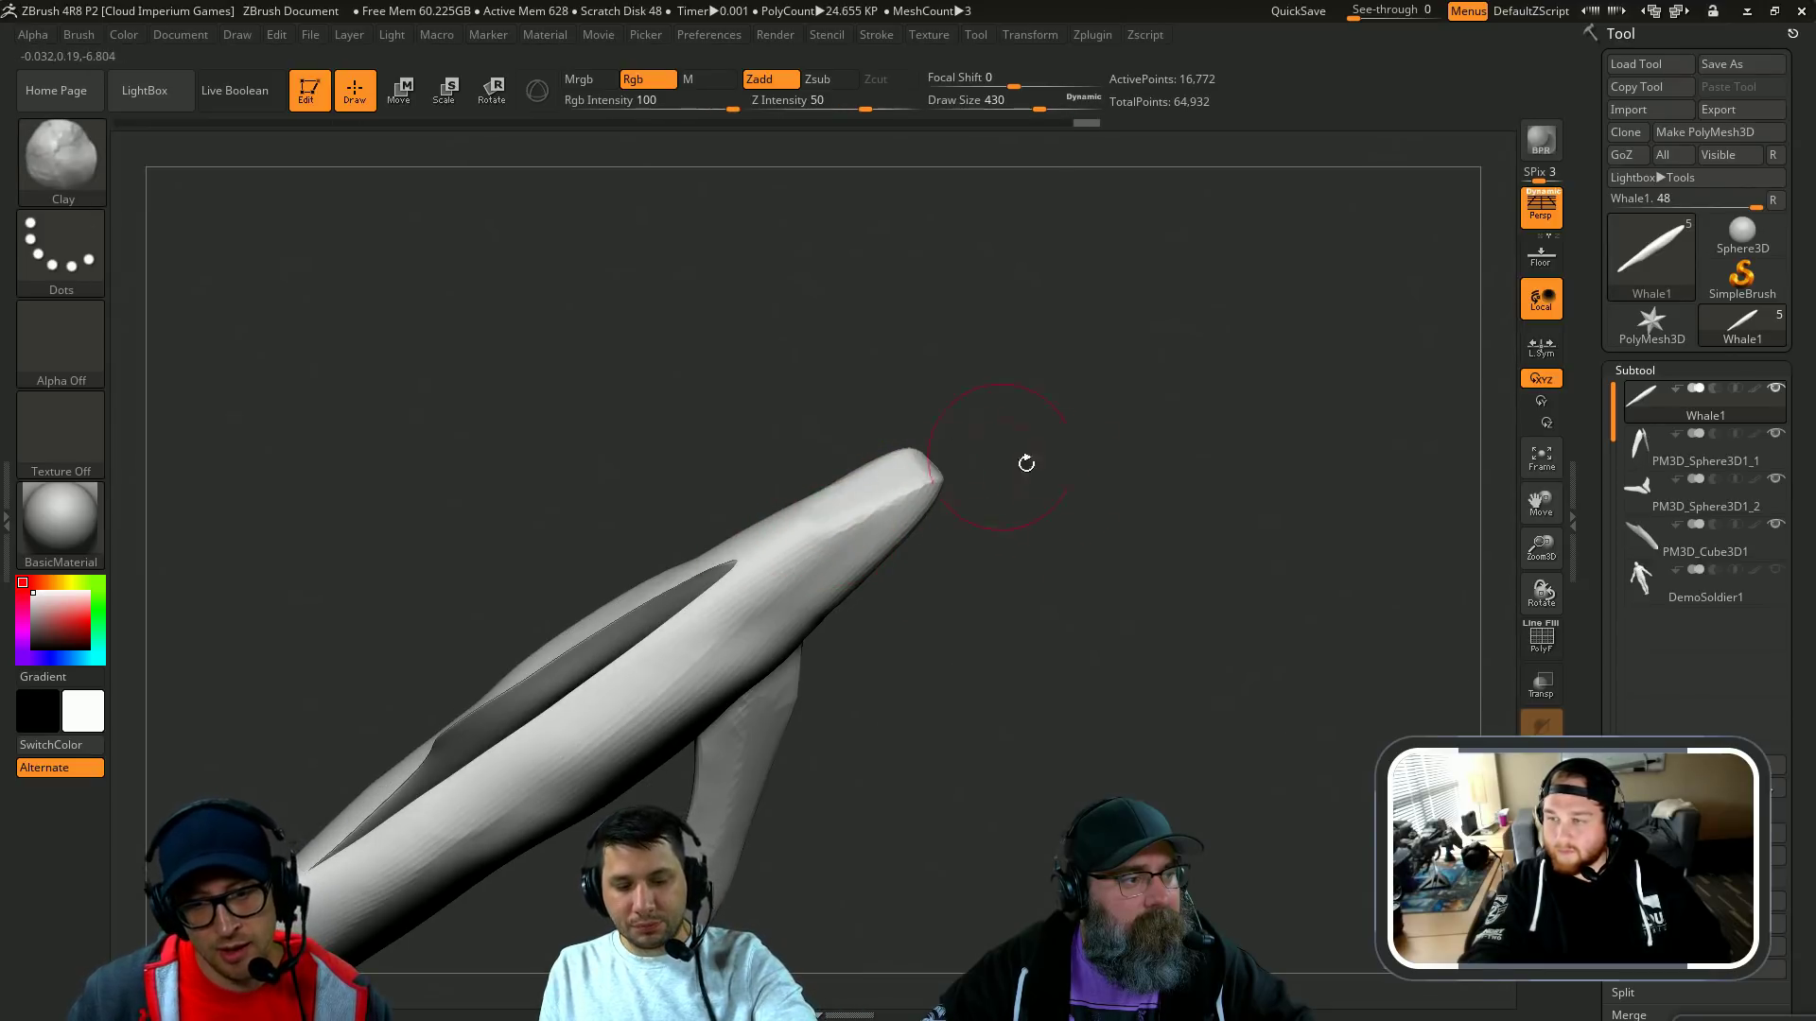
{"action": "mouse_move", "coordinate": [1026, 464]}
{"action": "left_mouse_down"}
{"action": "mouse_move", "coordinate": [1046, 389]}
{"action": "mouse_move", "coordinate": [1046, 508]}
{"action": "mouse_move", "coordinate": [947, 503]}
{"action": "mouse_move", "coordinate": [1004, 506]}
{"action": "mouse_move", "coordinate": [945, 527]}
{"action": "left_mouse_up"}
Step: Try Standard brush strokes along the side of the head at draw sizes 365 and 257
{"action": "left_click_drag", "start_coordinate": [767, 521], "coordinate": [792, 526]}
{"action": "left_click_drag", "start_coordinate": [959, 541], "coordinate": [949, 550]}
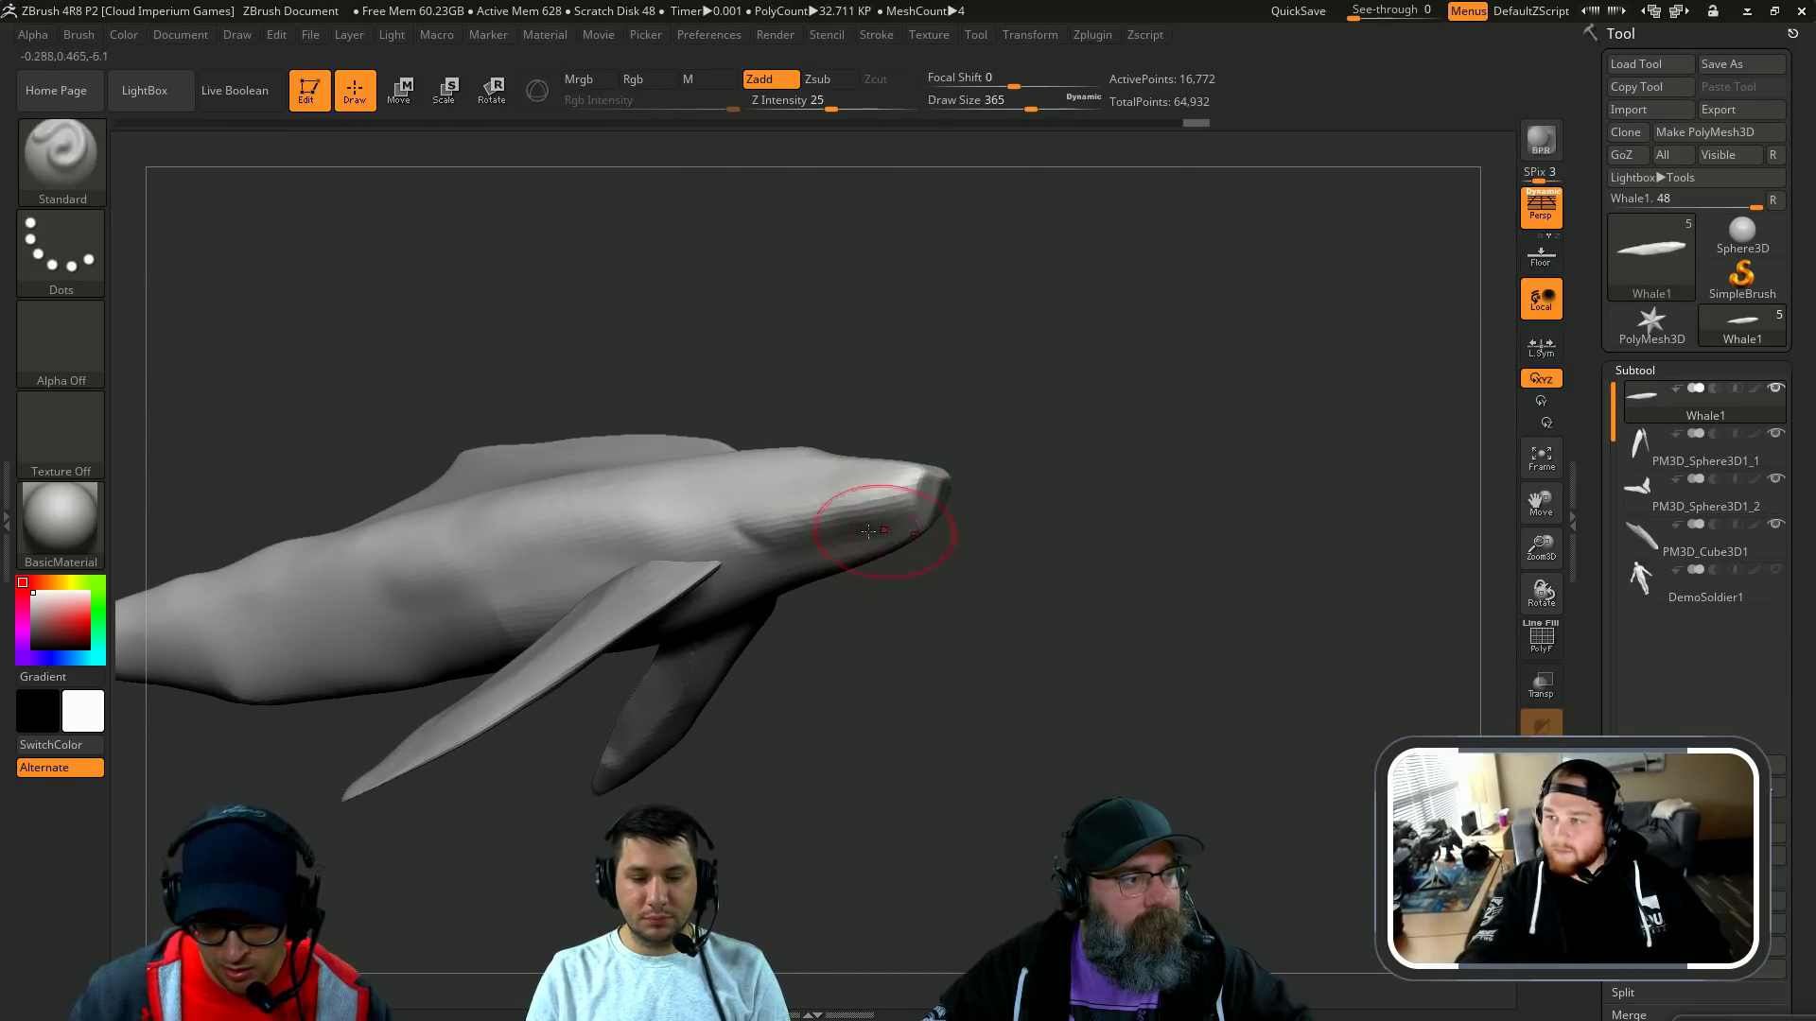
{"action": "key", "text": "ctrl+z"}
{"action": "left_click_drag", "start_coordinate": [780, 530], "coordinate": [875, 537]}
{"action": "key", "text": "ctrl+z"}
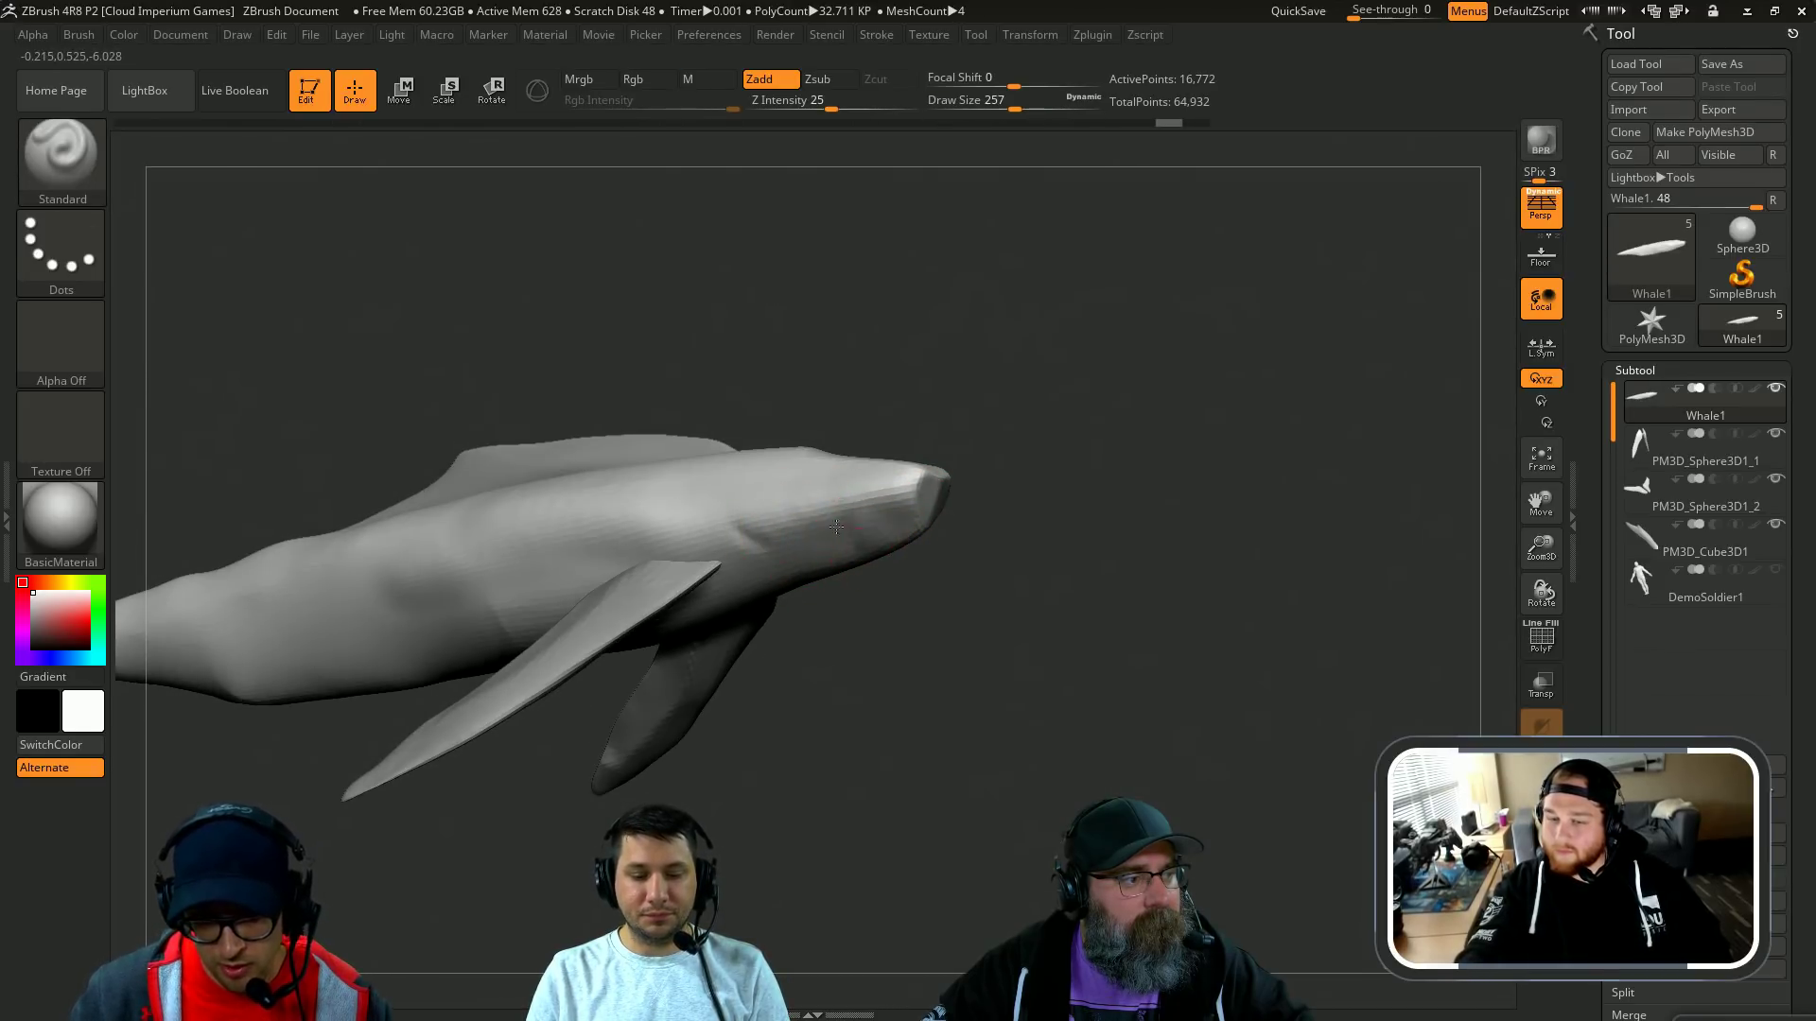
{"action": "left_click_drag", "start_coordinate": [960, 468], "coordinate": [979, 482]}
{"action": "mouse_move", "coordinate": [771, 525]}
{"action": "left_mouse_down"}
{"action": "mouse_move", "coordinate": [839, 543]}
{"action": "mouse_move", "coordinate": [761, 520]}
{"action": "left_mouse_up"}
{"action": "key", "text": "ctrl+z"}
{"action": "left_click_drag", "start_coordinate": [962, 486], "coordinate": [1021, 466]}
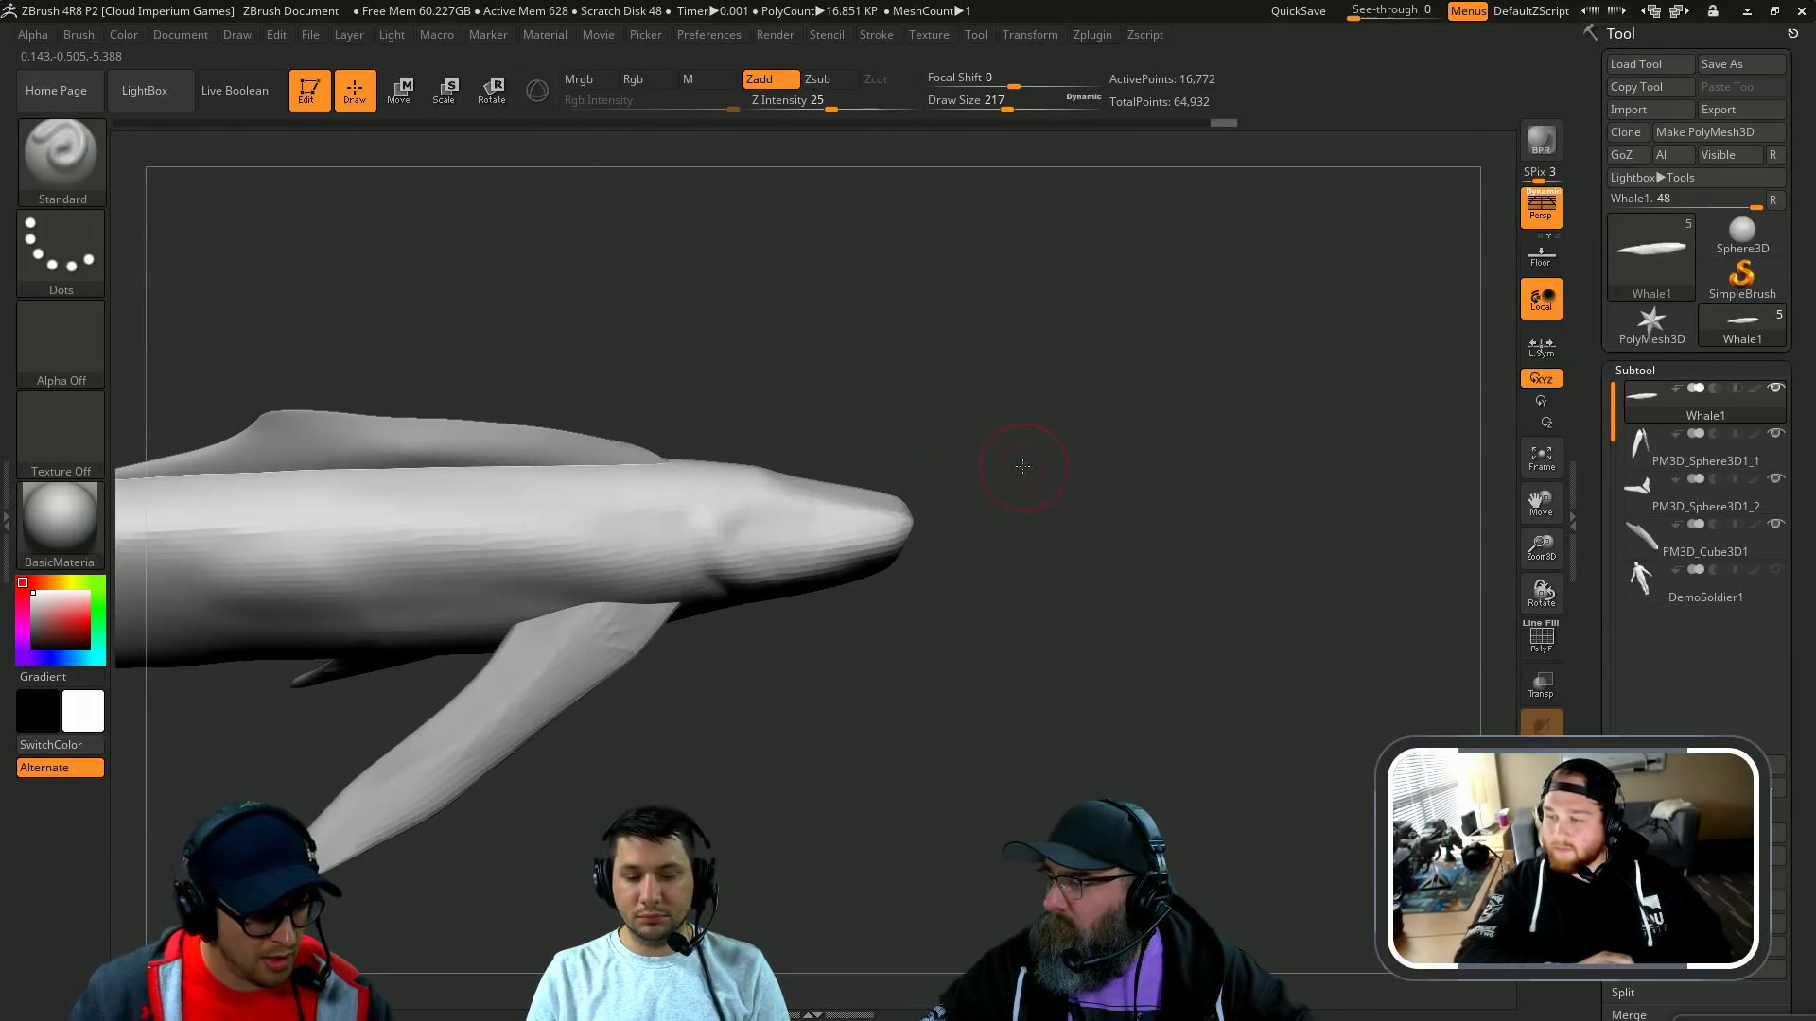
Step: Carve creases behind the jaw and along the side of the snout with the DamStandard brush at draw size 365
{"action": "key", "text": "b"}
{"action": "key", "text": "d"}
{"action": "key", "text": "s"}
{"action": "key", "text": "s"}
{"action": "left_click_drag", "start_coordinate": [785, 508], "coordinate": [795, 508]}
{"action": "mouse_move", "coordinate": [790, 501]}
{"action": "left_mouse_down"}
{"action": "mouse_move", "coordinate": [656, 511]}
{"action": "mouse_move", "coordinate": [804, 544]}
{"action": "left_mouse_up"}
{"action": "left_click_drag", "start_coordinate": [969, 539], "coordinate": [893, 554]}
{"action": "left_click_drag", "start_coordinate": [851, 542], "coordinate": [900, 530]}
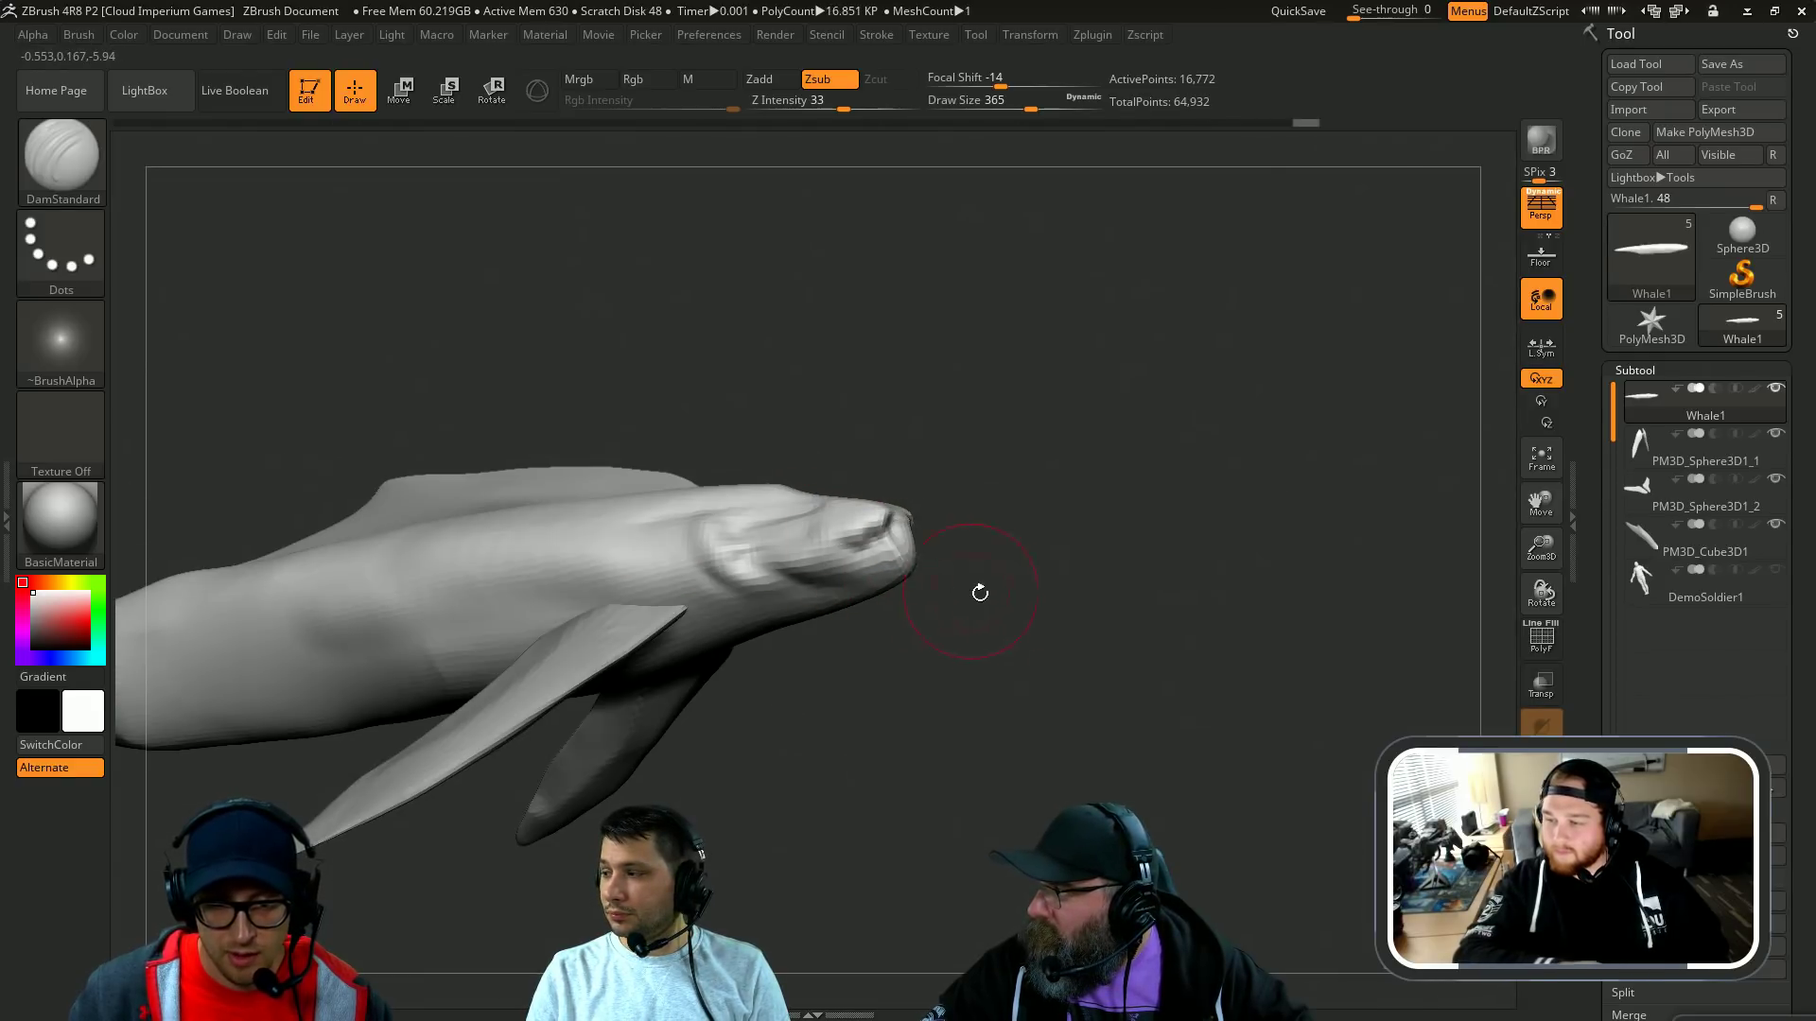
Step: Carve along the snout toward the nose tip with the DamStandard brush at draw size 251
{"action": "left_click_drag", "start_coordinate": [980, 593], "coordinate": [975, 536]}
{"action": "left_click_drag", "start_coordinate": [991, 408], "coordinate": [936, 431]}
{"action": "left_click_drag", "start_coordinate": [1025, 467], "coordinate": [1087, 477], "text": "alt"}
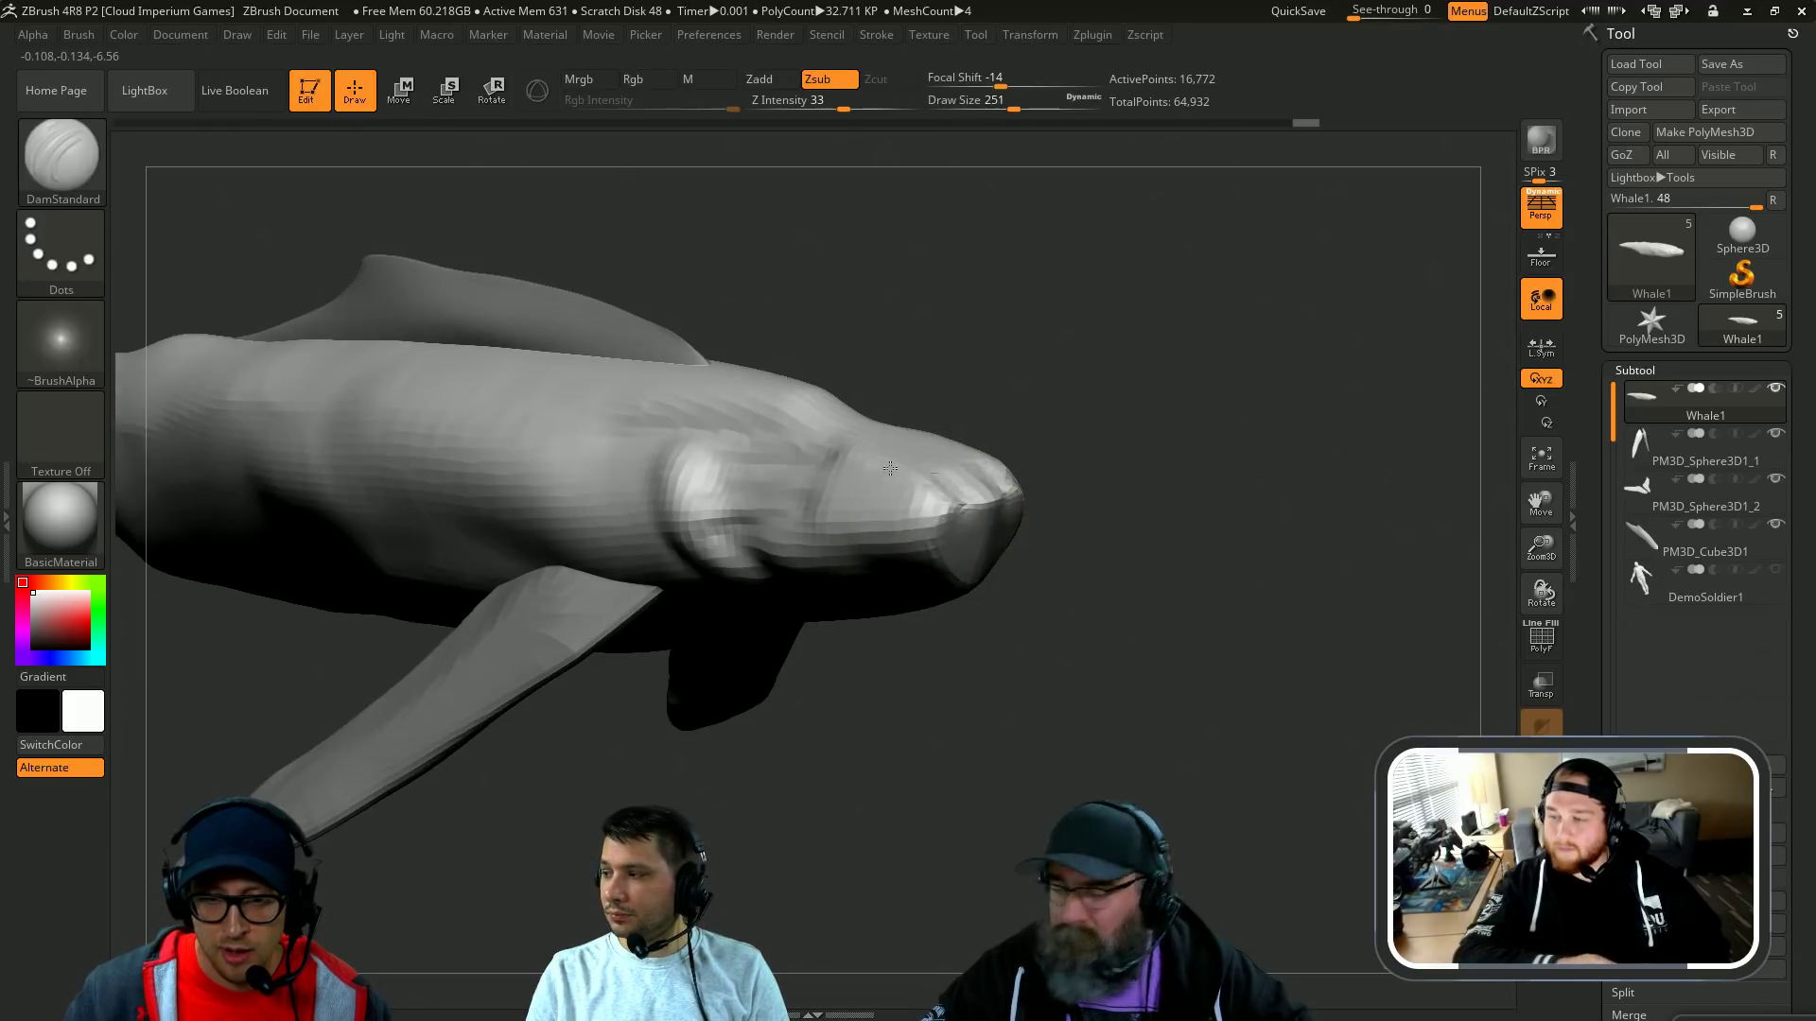
{"action": "left_click_drag", "start_coordinate": [890, 468], "coordinate": [974, 534]}
{"action": "left_click_drag", "start_coordinate": [1119, 486], "coordinate": [1149, 501]}
Step: Fill the side of the snout with the Clay brush at draw size 251 and smooth it back along the head
{"action": "key", "text": "2"}
{"action": "mouse_move", "coordinate": [889, 473]}
{"action": "left_mouse_down"}
{"action": "mouse_move", "coordinate": [946, 492]}
{"action": "mouse_move", "coordinate": [955, 515]}
{"action": "left_mouse_up"}
{"action": "mouse_move", "coordinate": [1149, 539]}
{"action": "left_mouse_down"}
{"action": "mouse_move", "coordinate": [1192, 569]}
{"action": "mouse_move", "coordinate": [1206, 558]}
{"action": "left_mouse_up"}
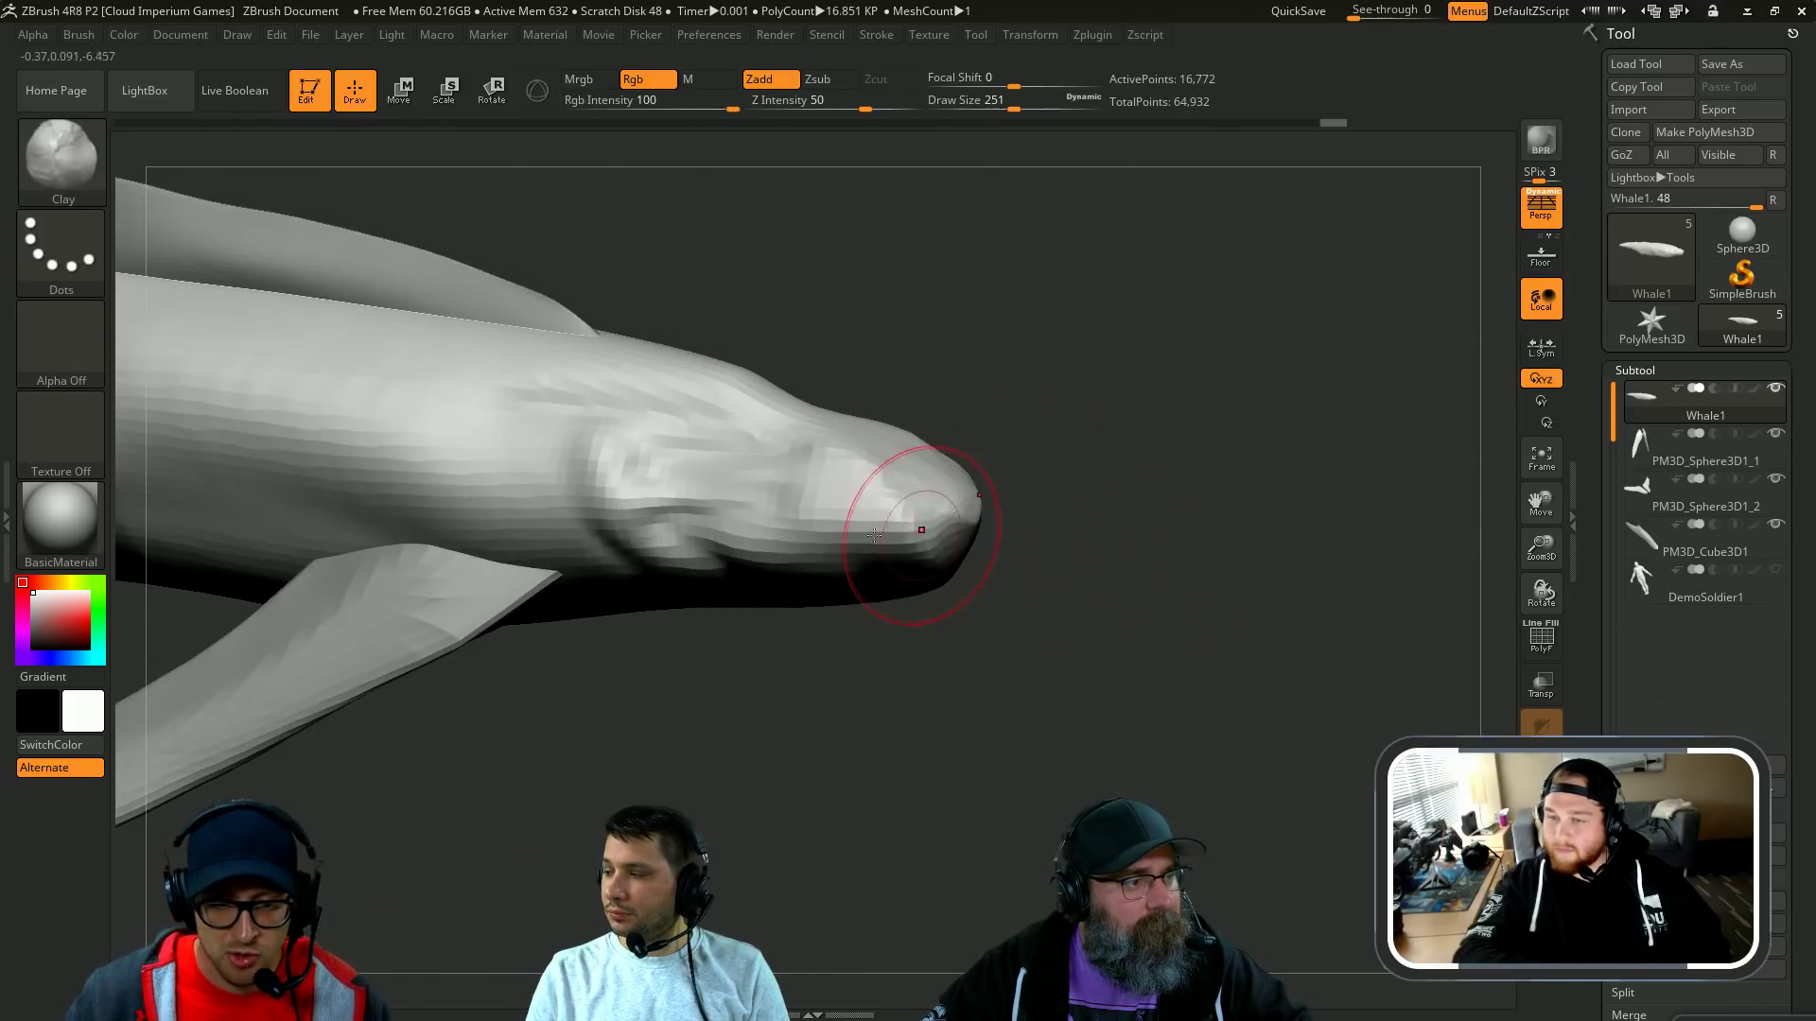
{"action": "mouse_move", "coordinate": [874, 536]}
{"action": "left_mouse_down", "text": "shift"}
{"action": "mouse_move", "coordinate": [674, 532]}
{"action": "mouse_move", "coordinate": [643, 500]}
{"action": "left_mouse_up", "text": "shift"}
{"action": "mouse_move", "coordinate": [727, 707]}
{"action": "left_mouse_down"}
{"action": "mouse_move", "coordinate": [732, 677]}
{"action": "mouse_move", "coordinate": [820, 653]}
{"action": "left_mouse_up"}
Step: Extend the creases back from the head onto the body with the DamStandard brush at draw size 228
{"action": "key", "text": "1"}
{"action": "mouse_move", "coordinate": [603, 450]}
{"action": "left_mouse_down"}
{"action": "mouse_move", "coordinate": [640, 624]}
{"action": "mouse_move", "coordinate": [551, 665]}
{"action": "left_mouse_up"}
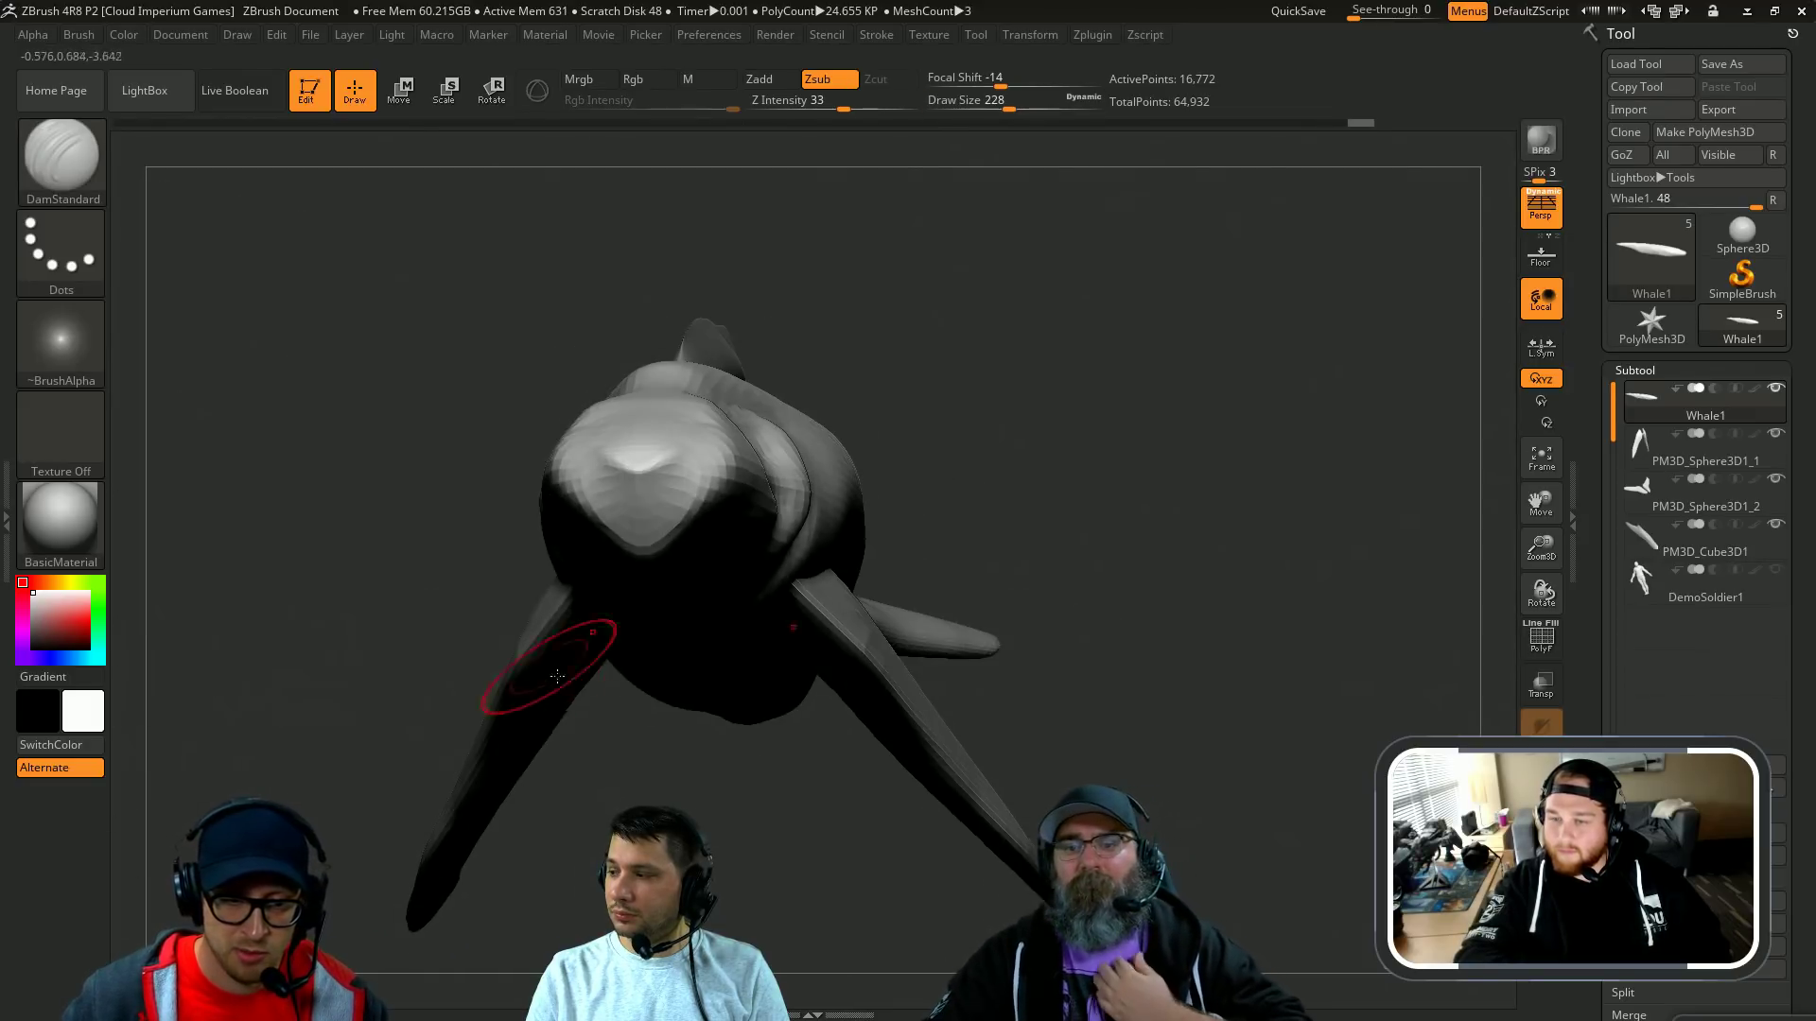
{"action": "mouse_move", "coordinate": [803, 673]}
{"action": "left_mouse_down"}
{"action": "mouse_move", "coordinate": [1047, 463]}
{"action": "mouse_move", "coordinate": [516, 516]}
{"action": "left_mouse_up"}
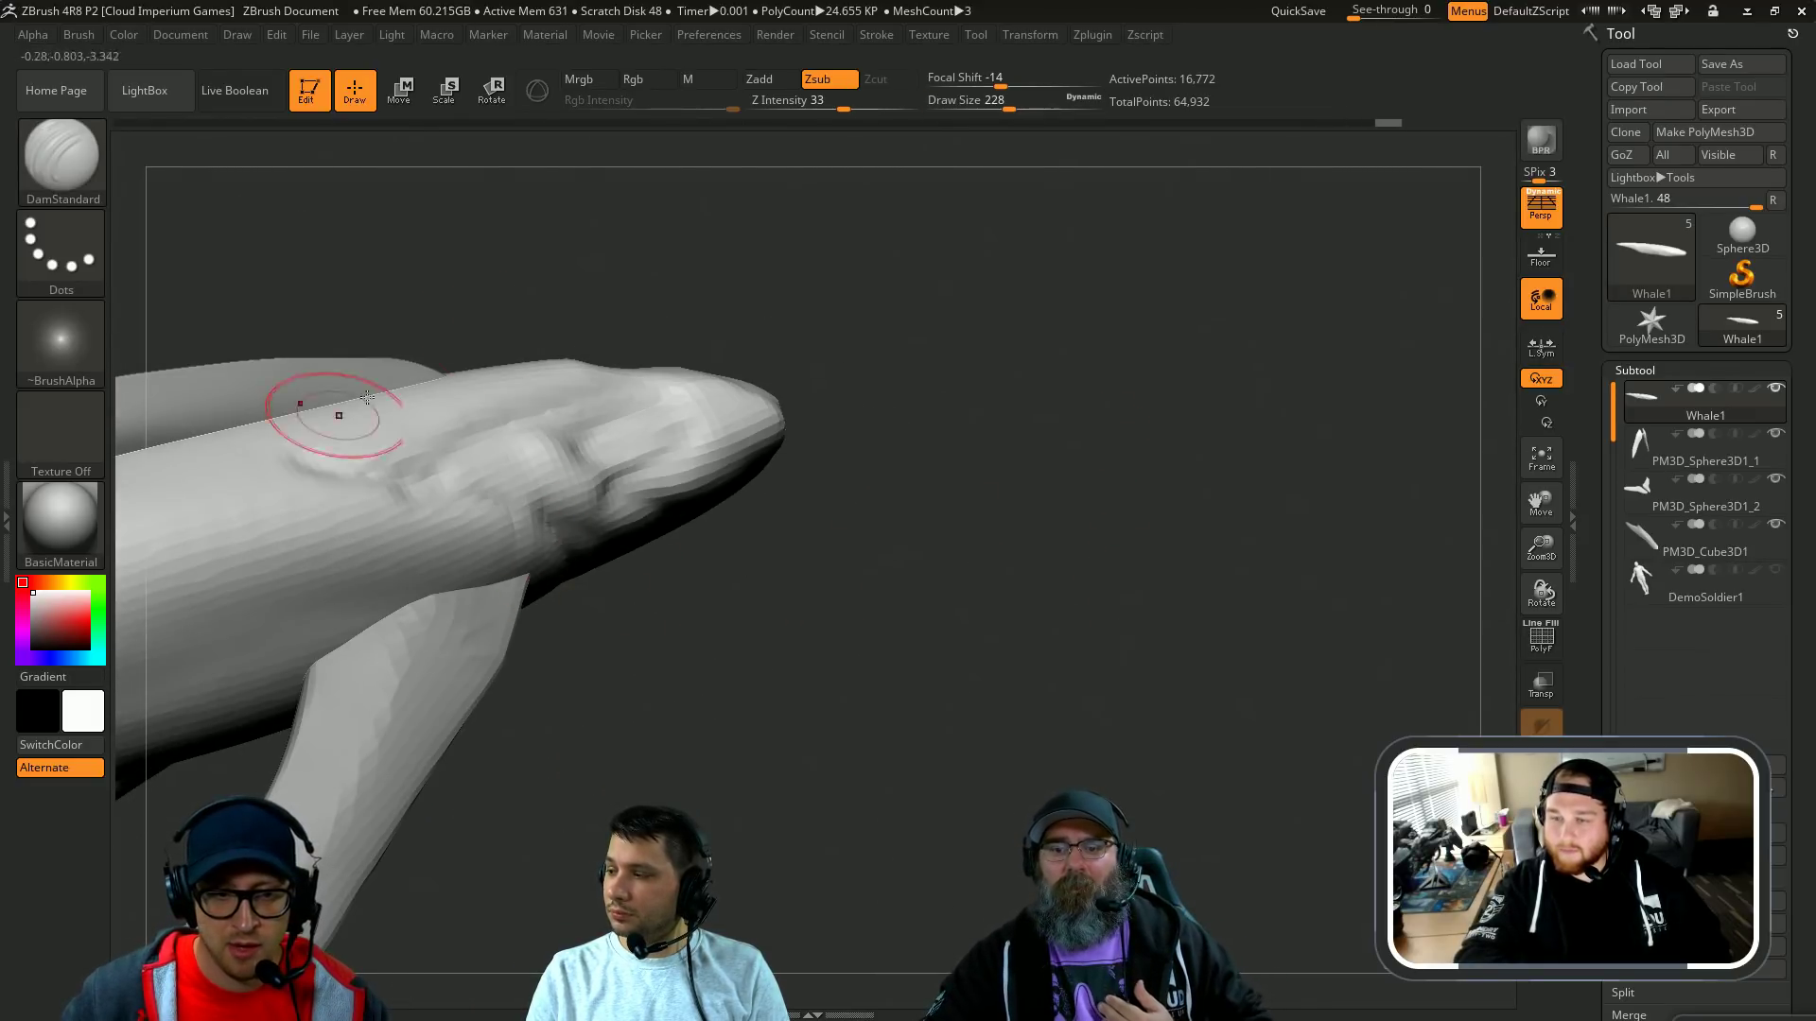
{"action": "mouse_move", "coordinate": [397, 312]}
{"action": "left_mouse_down"}
{"action": "mouse_move", "coordinate": [831, 353]}
{"action": "mouse_move", "coordinate": [628, 515]}
{"action": "left_mouse_up"}
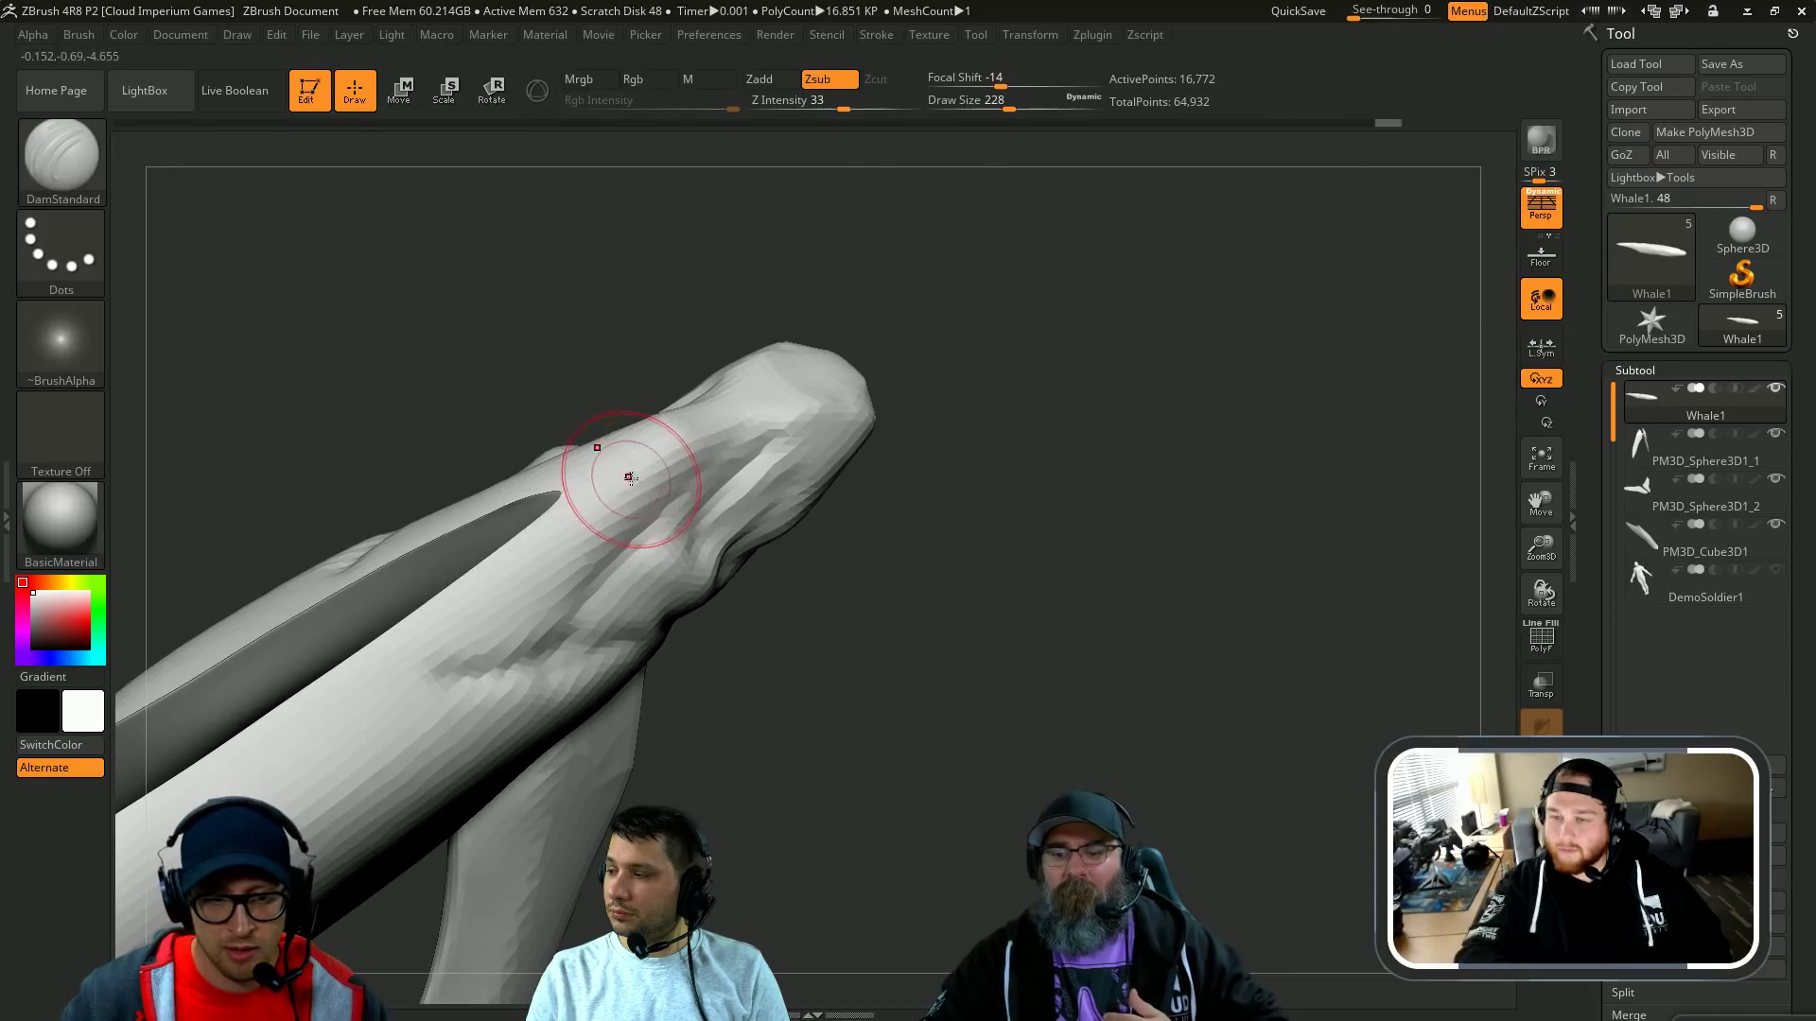
Step: Build up the upper side of the head in front of the dorsal fin with the Clay brush at draw size 228
{"action": "key", "text": "2"}
{"action": "left_click_drag", "start_coordinate": [676, 443], "coordinate": [509, 543]}
{"action": "mouse_move", "coordinate": [643, 492]}
{"action": "left_mouse_down"}
{"action": "mouse_move", "coordinate": [496, 605]}
{"action": "mouse_move", "coordinate": [405, 648]}
{"action": "left_mouse_up"}
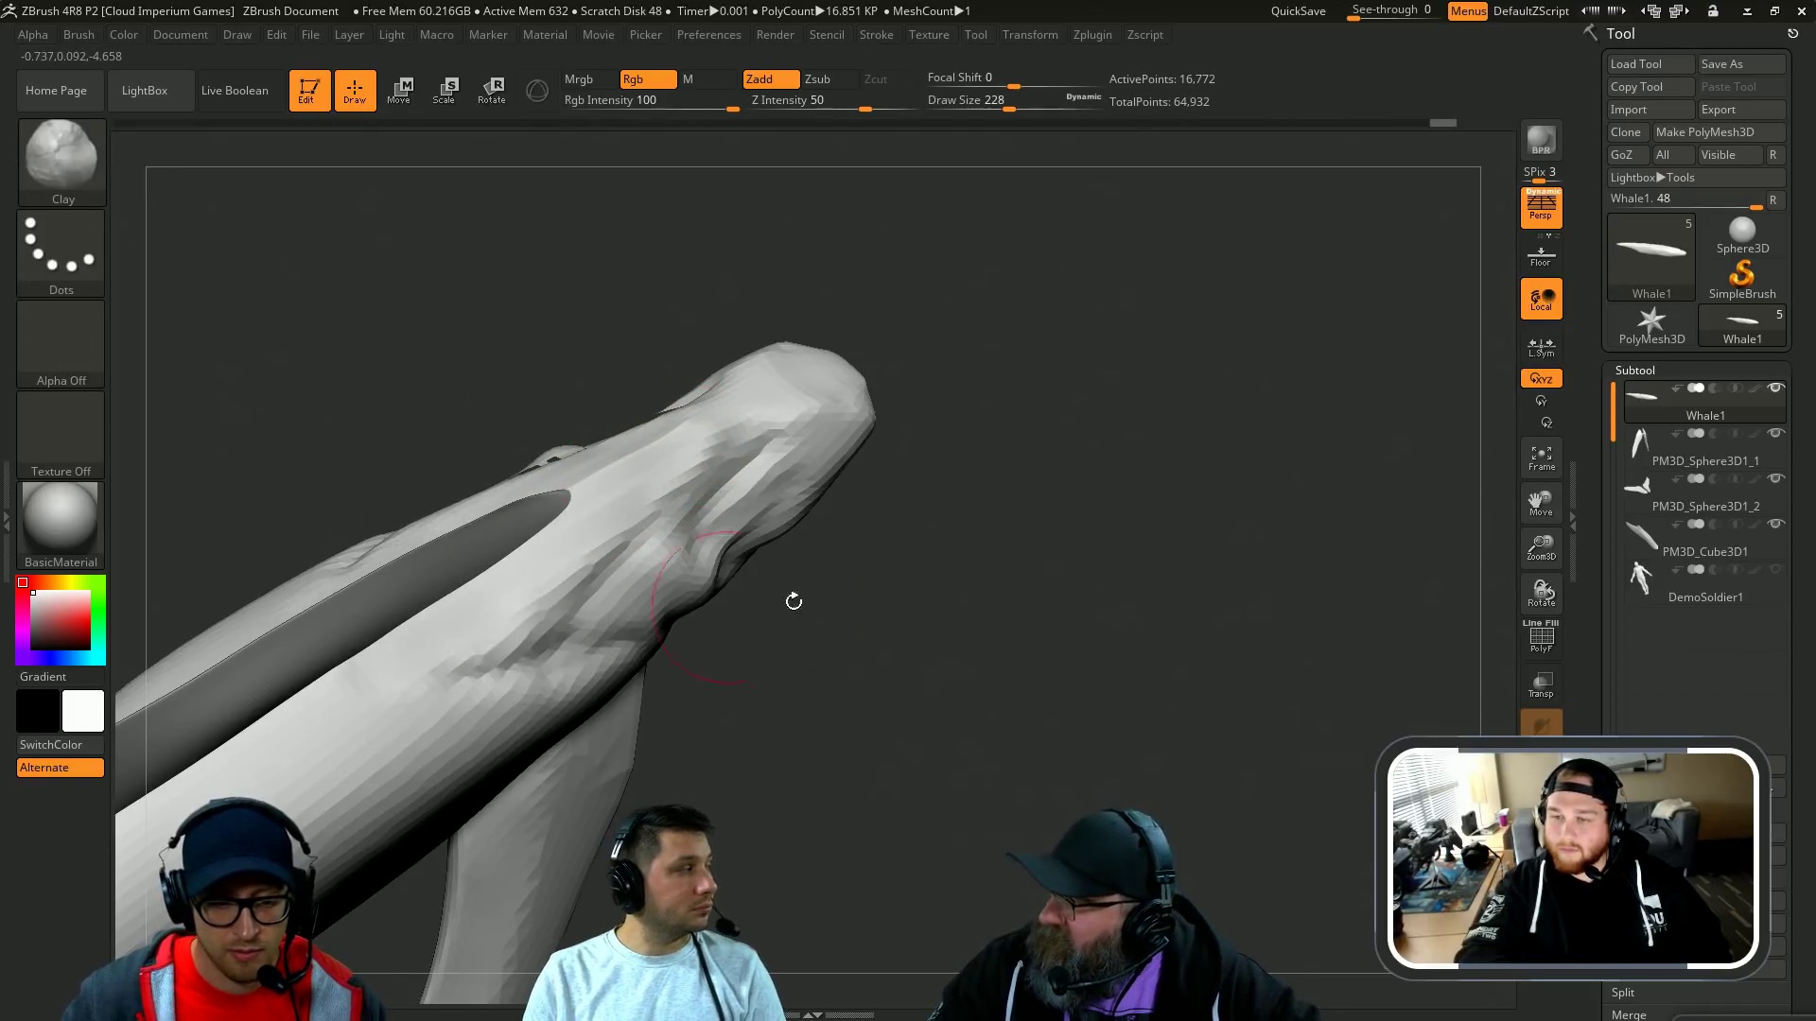
{"action": "left_click_drag", "start_coordinate": [793, 602], "coordinate": [1225, 439]}
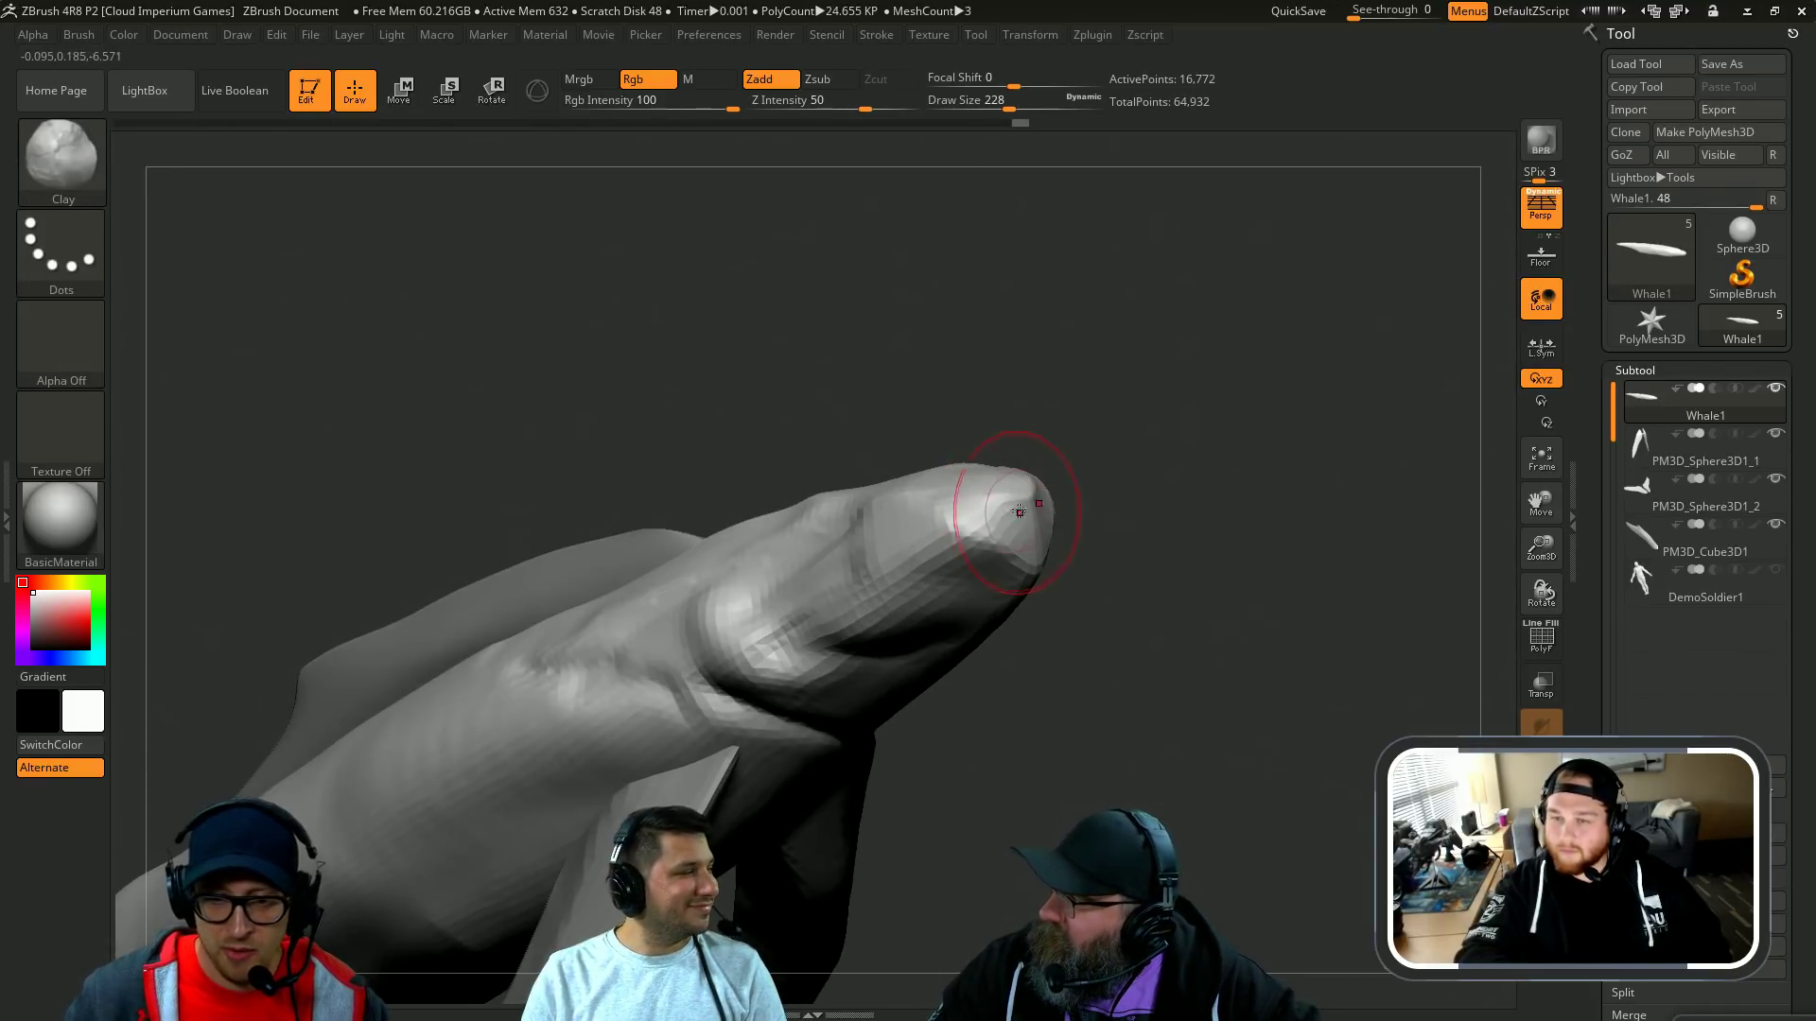
Step: Try to flatten the nose tip with the Clay brush at draw size 251
{"action": "key", "text": "s"}
{"action": "left_click_drag", "start_coordinate": [1036, 507], "coordinate": [1047, 506]}
{"action": "left_click_drag", "start_coordinate": [1018, 510], "coordinate": [1032, 502]}
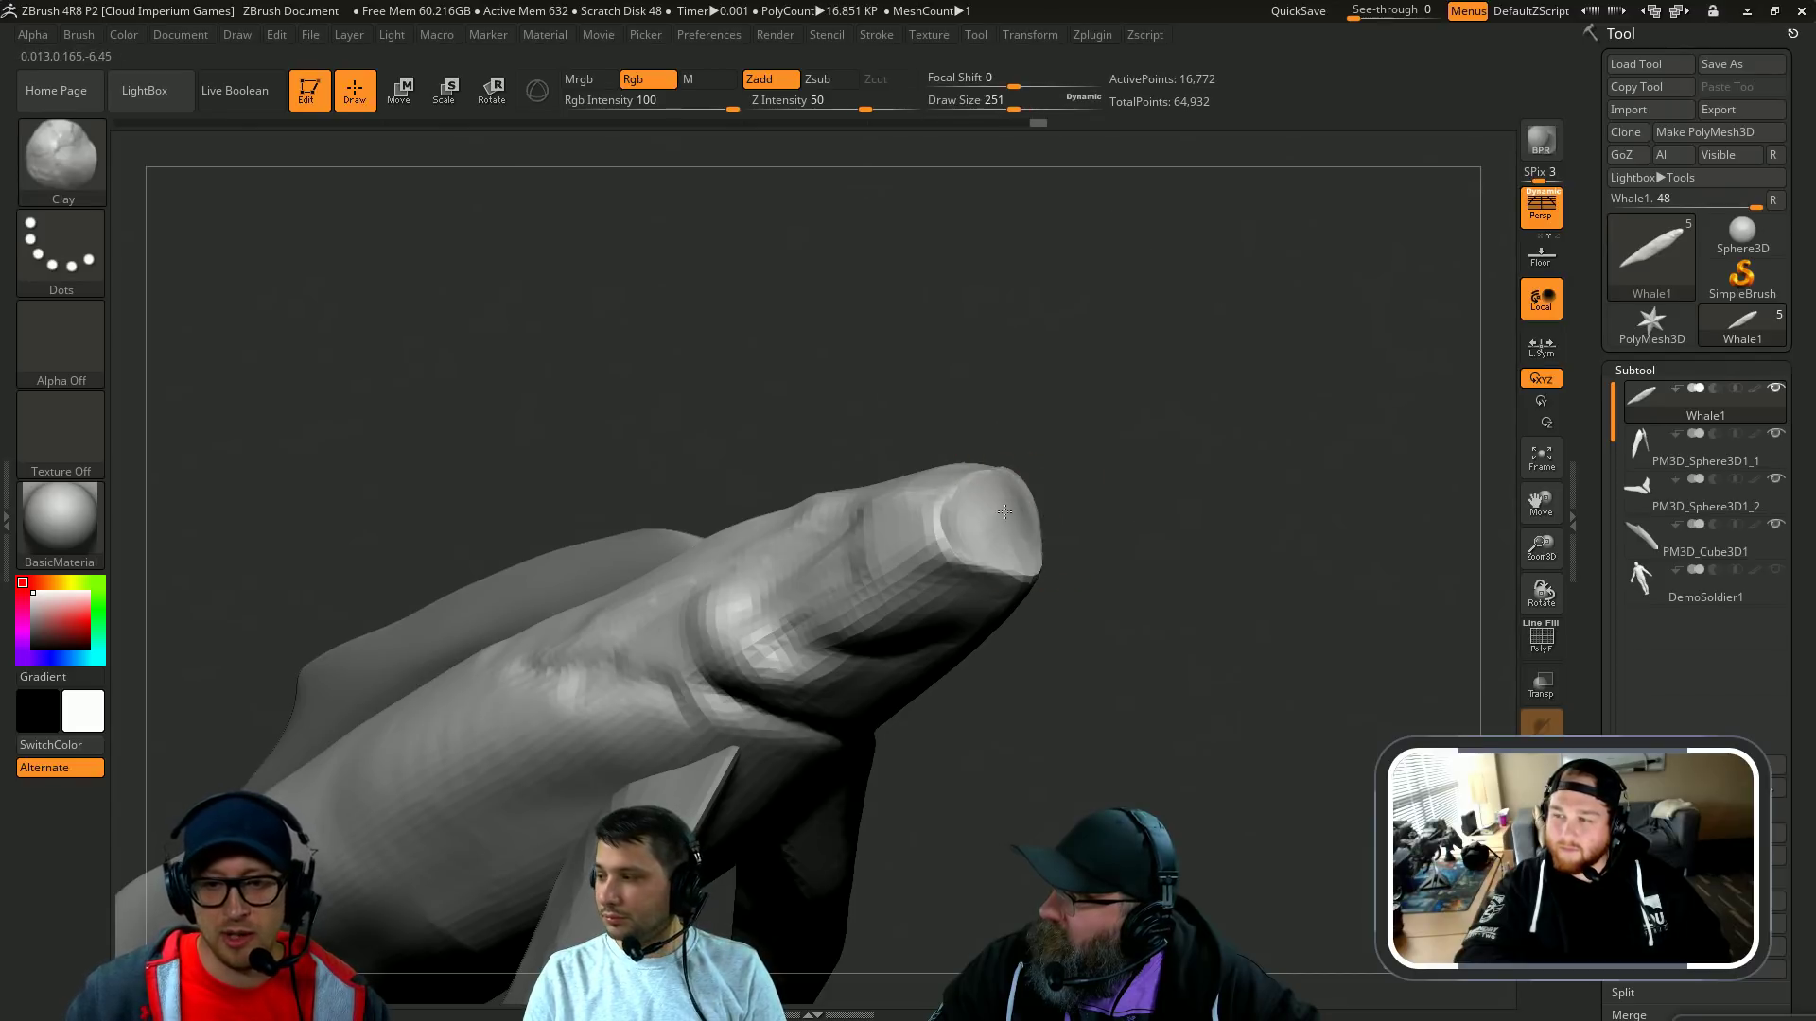
{"action": "key", "text": "s"}
Step: Try shaping the flattened nose tip with the ClayBuildup brush at draw sizes 172 and 136, and undo the nose edits
{"action": "key", "text": "b"}
{"action": "key", "text": "c"}
{"action": "key", "text": "b"}
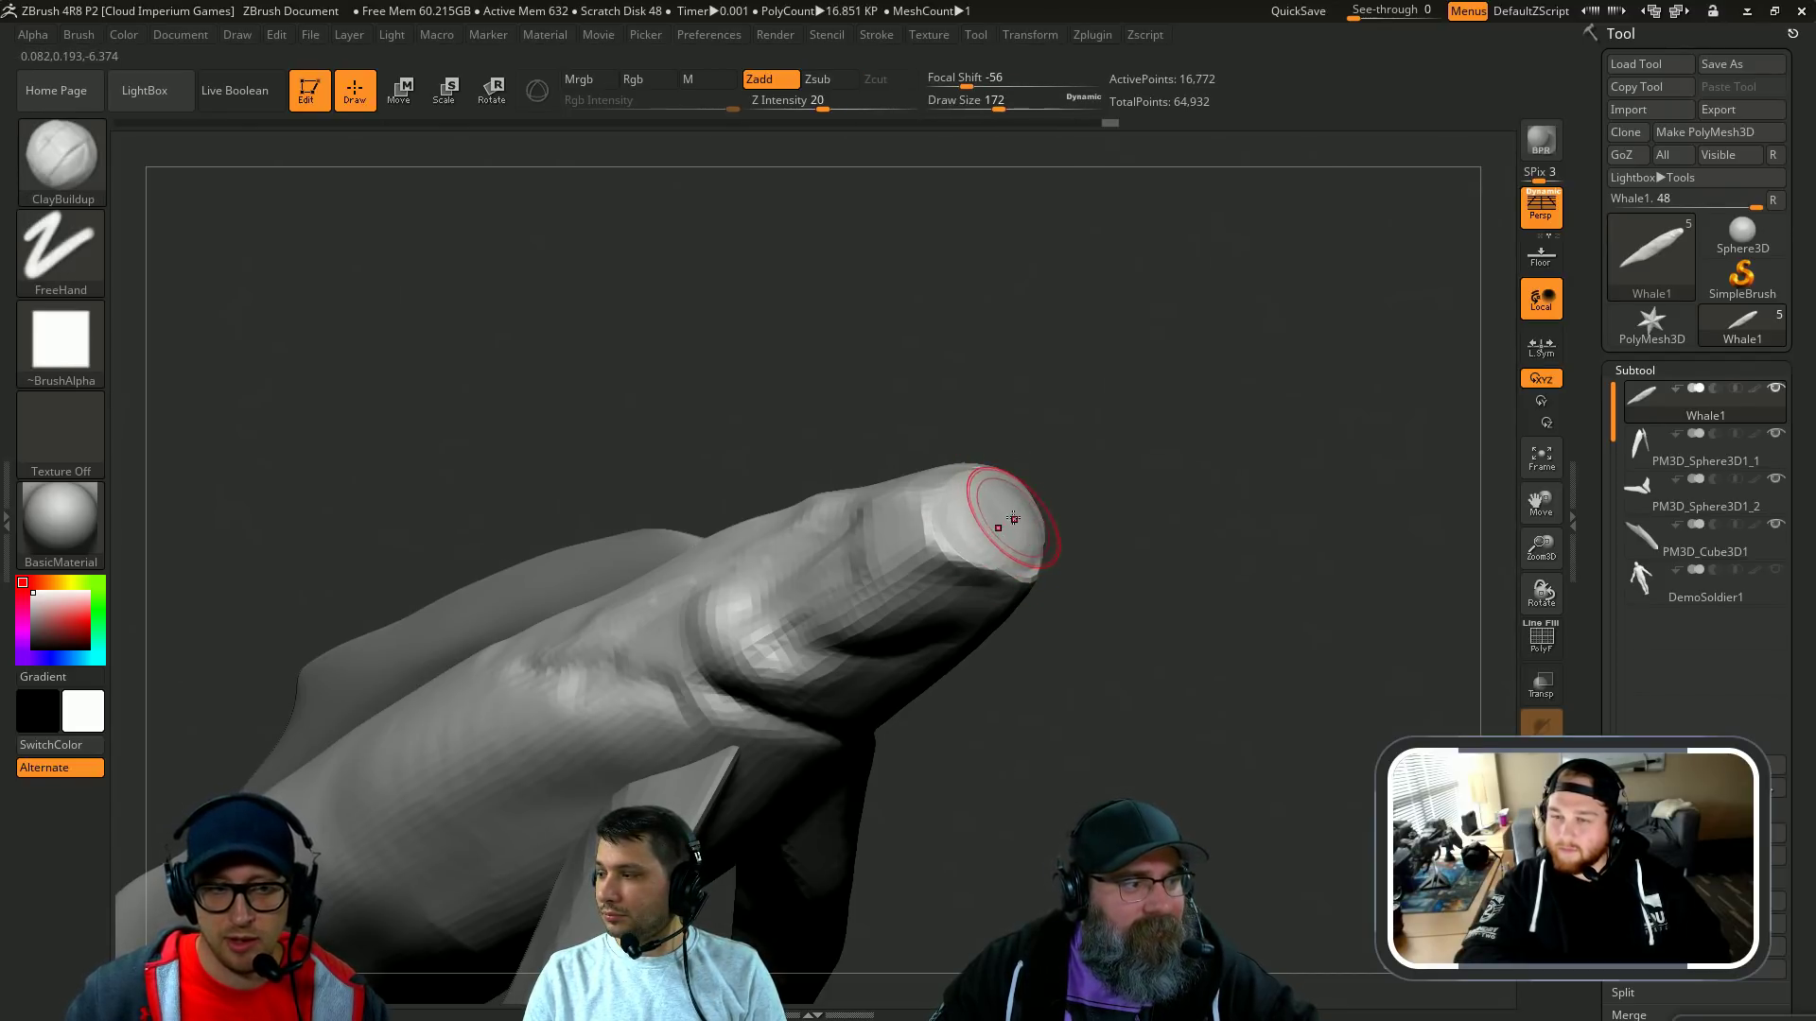
{"action": "left_click_drag", "start_coordinate": [1024, 505], "coordinate": [1038, 492]}
{"action": "mouse_move", "coordinate": [1178, 503]}
{"action": "left_mouse_down"}
{"action": "mouse_move", "coordinate": [1216, 491]}
{"action": "mouse_move", "coordinate": [1225, 447]}
{"action": "mouse_move", "coordinate": [1280, 445]}
{"action": "mouse_move", "coordinate": [1320, 484]}
{"action": "mouse_move", "coordinate": [1244, 592]}
{"action": "mouse_move", "coordinate": [1293, 676]}
{"action": "left_mouse_up"}
{"action": "left_click_drag", "start_coordinate": [1176, 602], "coordinate": [1208, 539]}
{"action": "key", "text": "ctrl"}
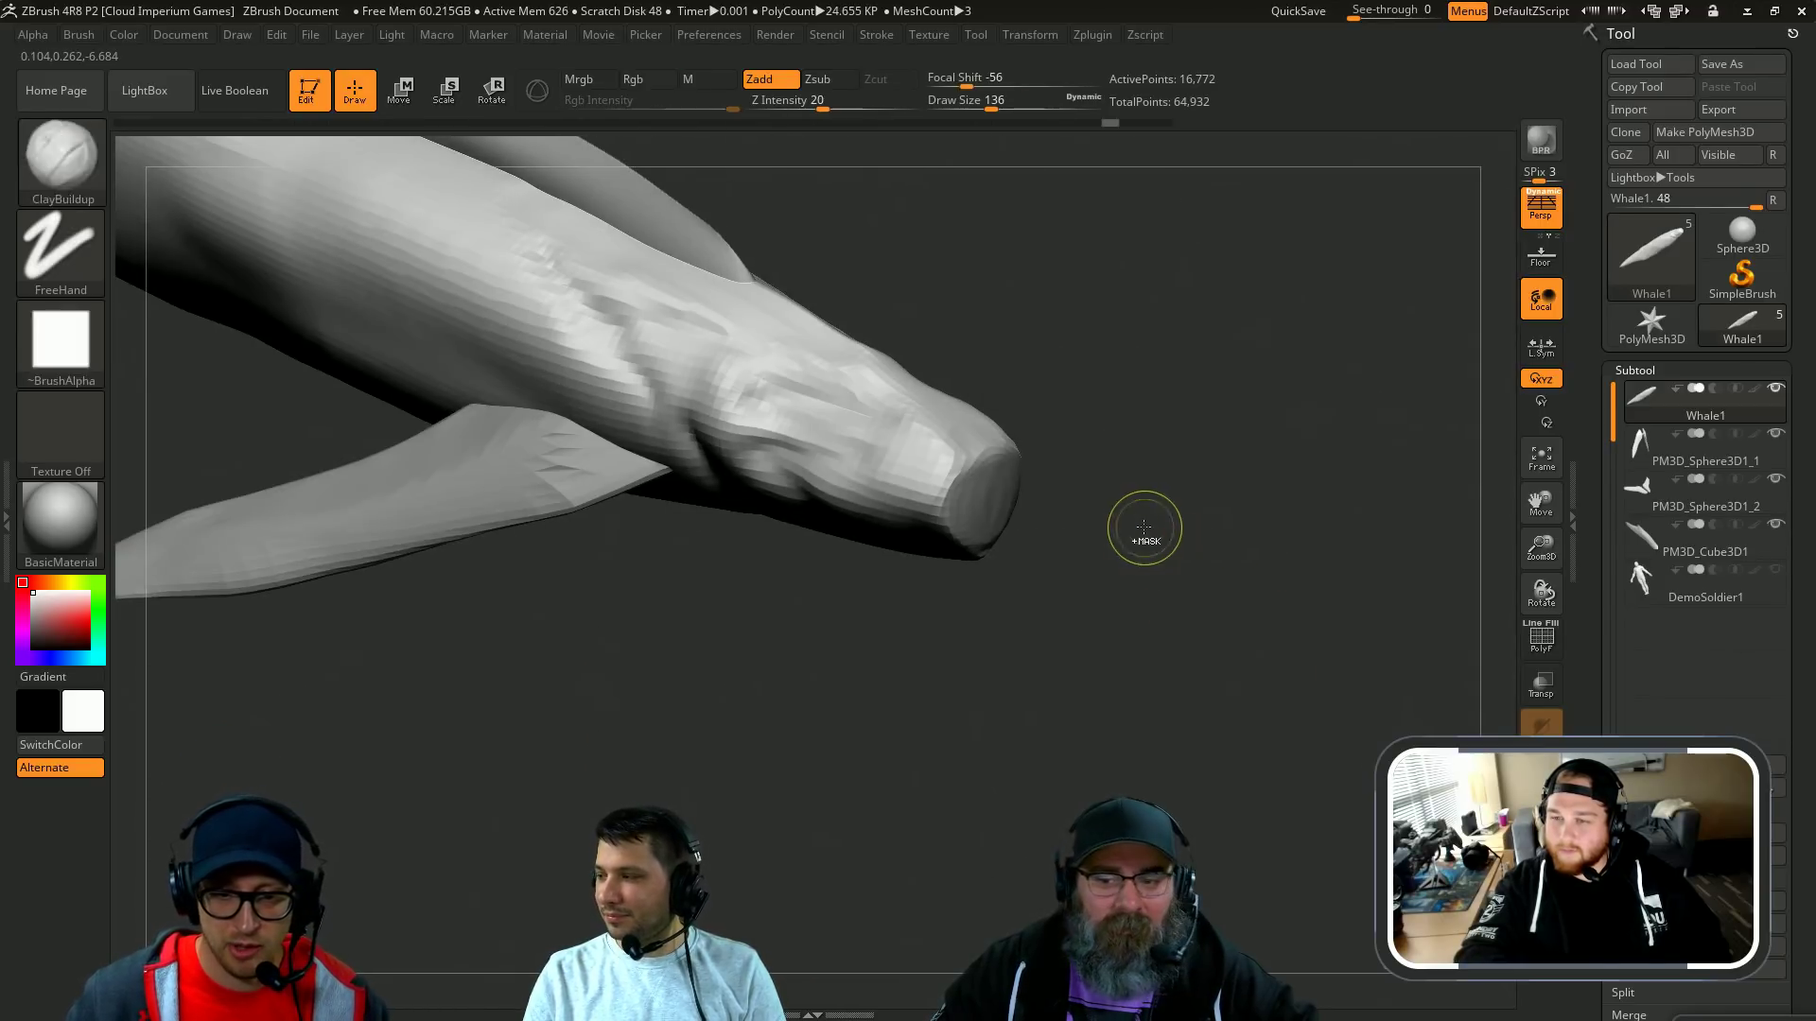
{"action": "mouse_move", "coordinate": [1090, 605]}
{"action": "left_mouse_down"}
{"action": "mouse_move", "coordinate": [1163, 555]}
{"action": "mouse_move", "coordinate": [1021, 576]}
{"action": "left_mouse_up"}
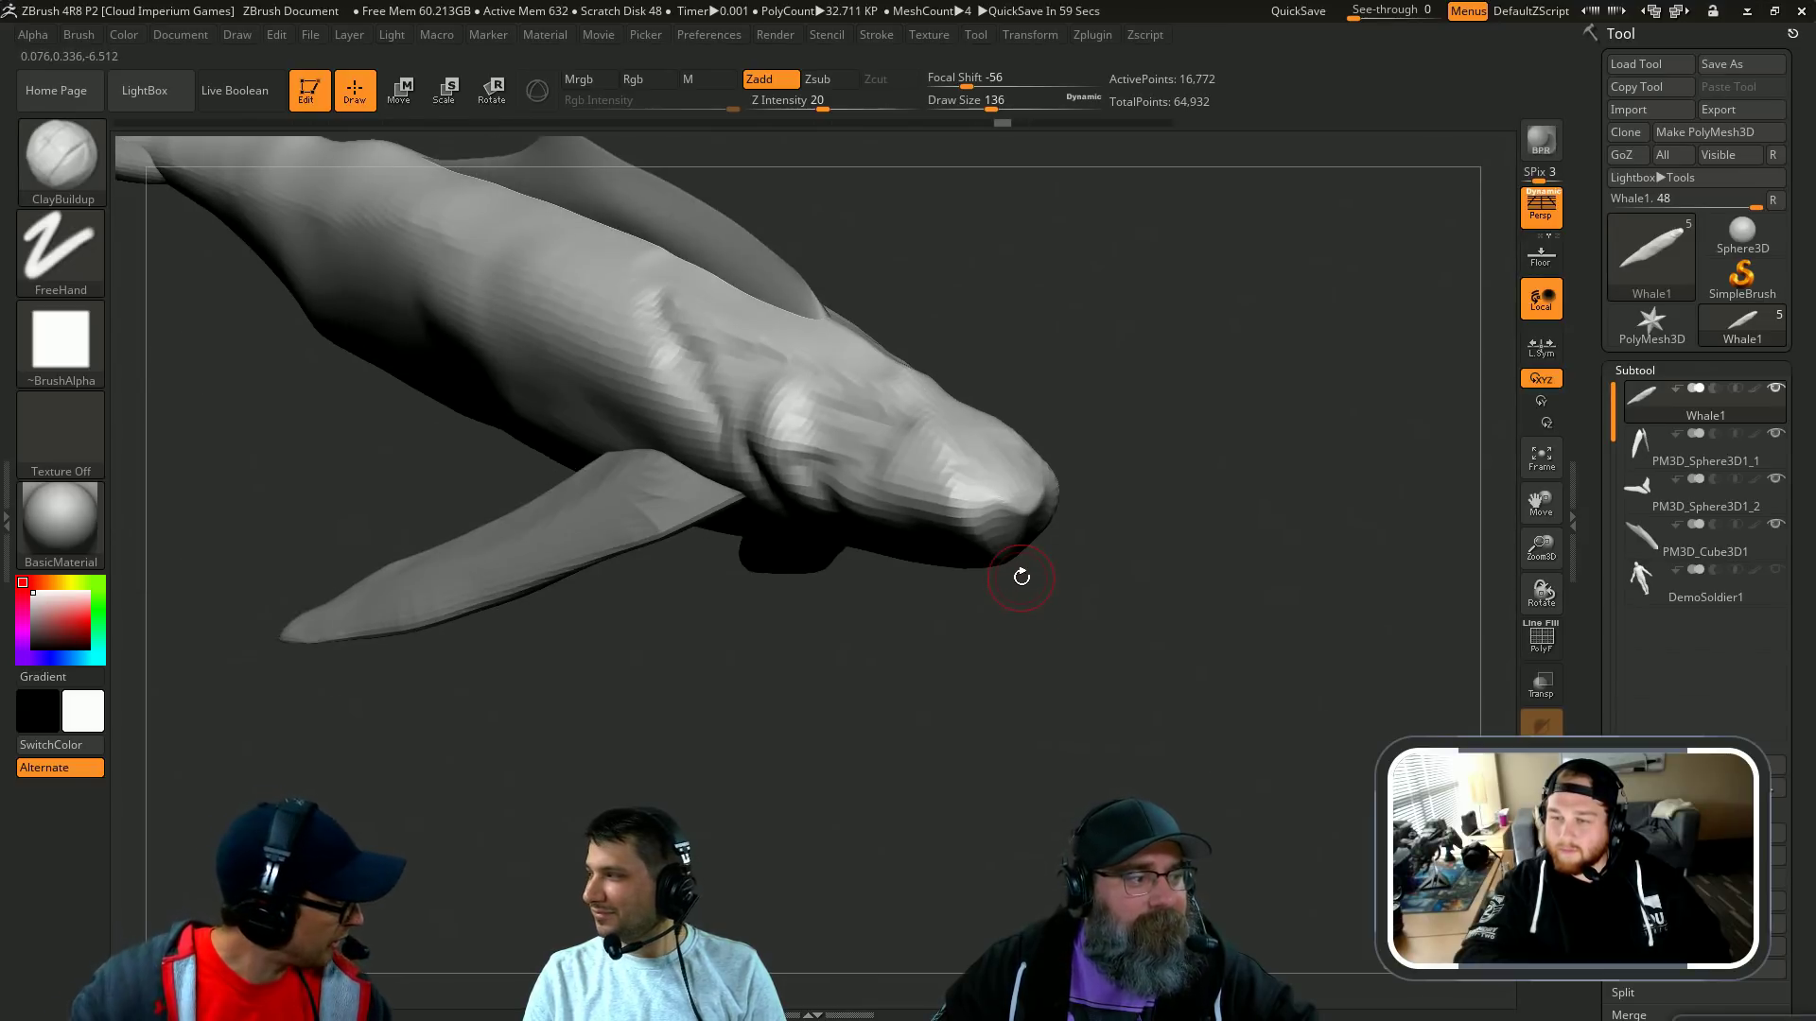
Step: Build up the side of the snout with the ClayBuildup brush at draw size 245
{"action": "left_click_drag", "start_coordinate": [1032, 302], "coordinate": [1059, 498]}
{"action": "key", "text": "b"}
{"action": "key", "text": "m"}
{"action": "key", "text": "v"}
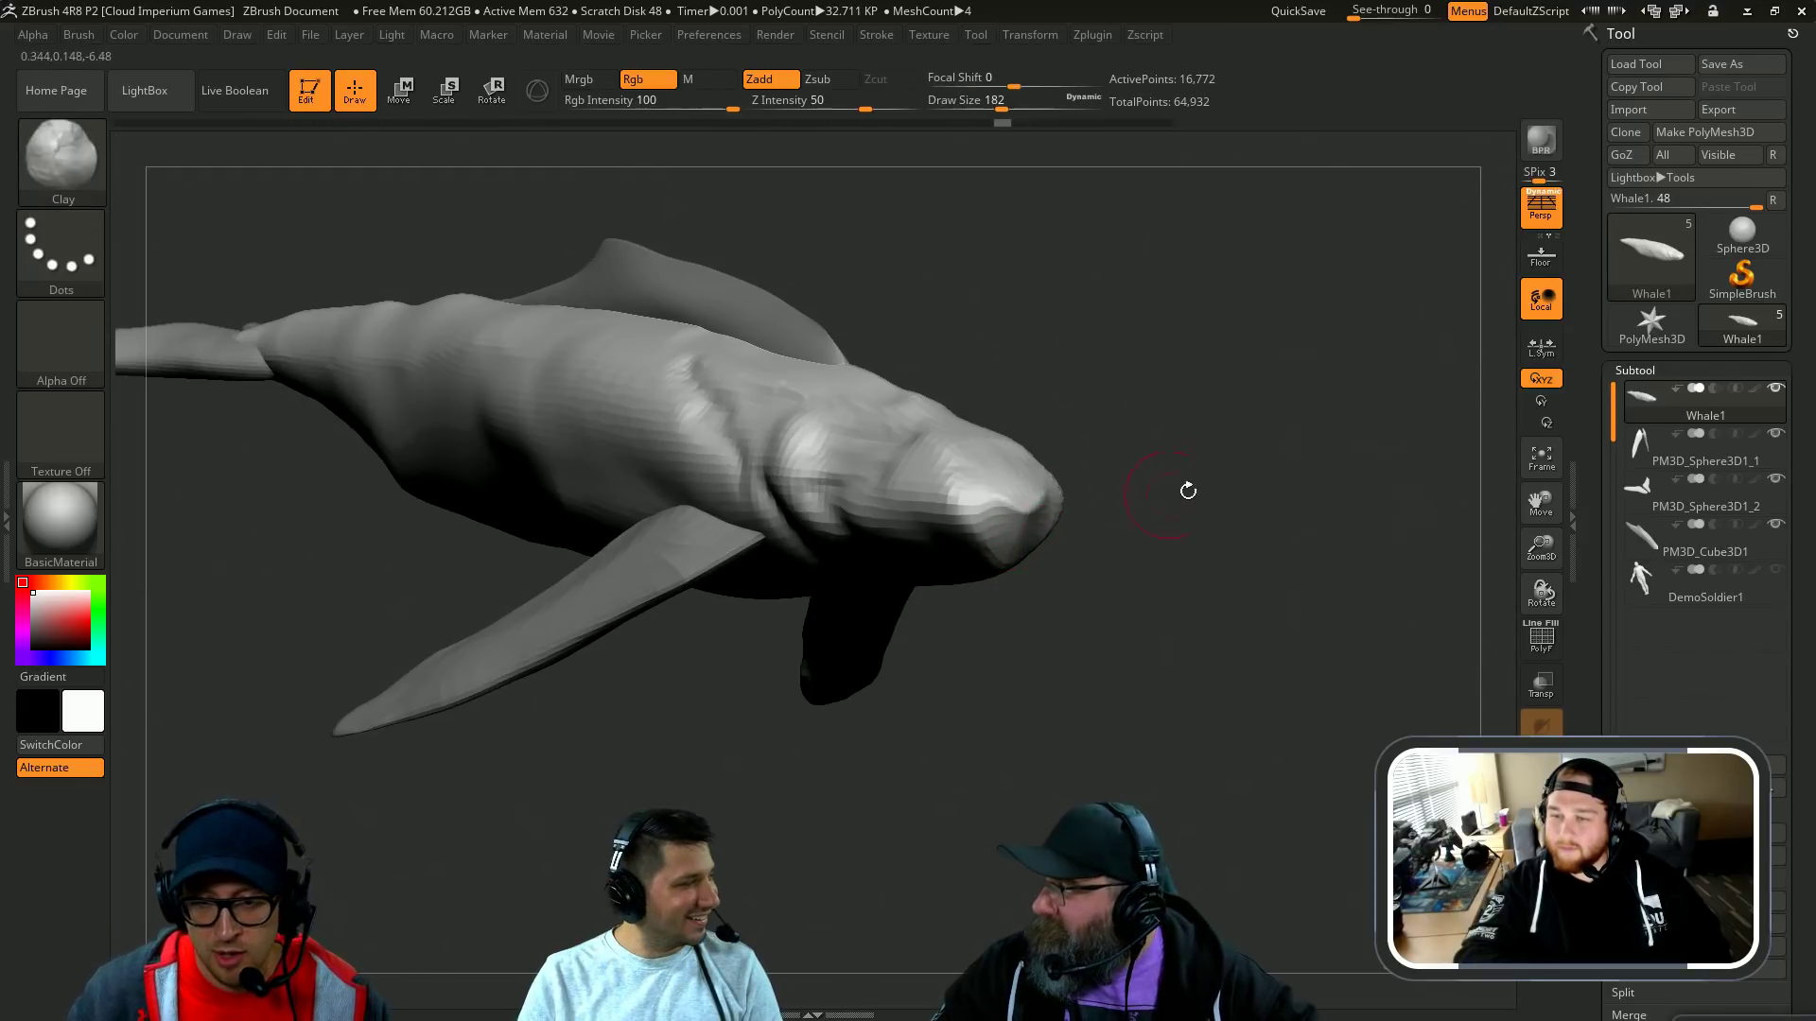
{"action": "mouse_move", "coordinate": [1188, 490]}
{"action": "left_mouse_down"}
{"action": "mouse_move", "coordinate": [971, 522]}
{"action": "mouse_move", "coordinate": [1151, 458]}
{"action": "mouse_move", "coordinate": [1102, 473]}
{"action": "left_mouse_up"}
{"action": "key", "text": "b"}
{"action": "key", "text": "c"}
{"action": "key", "text": "b"}
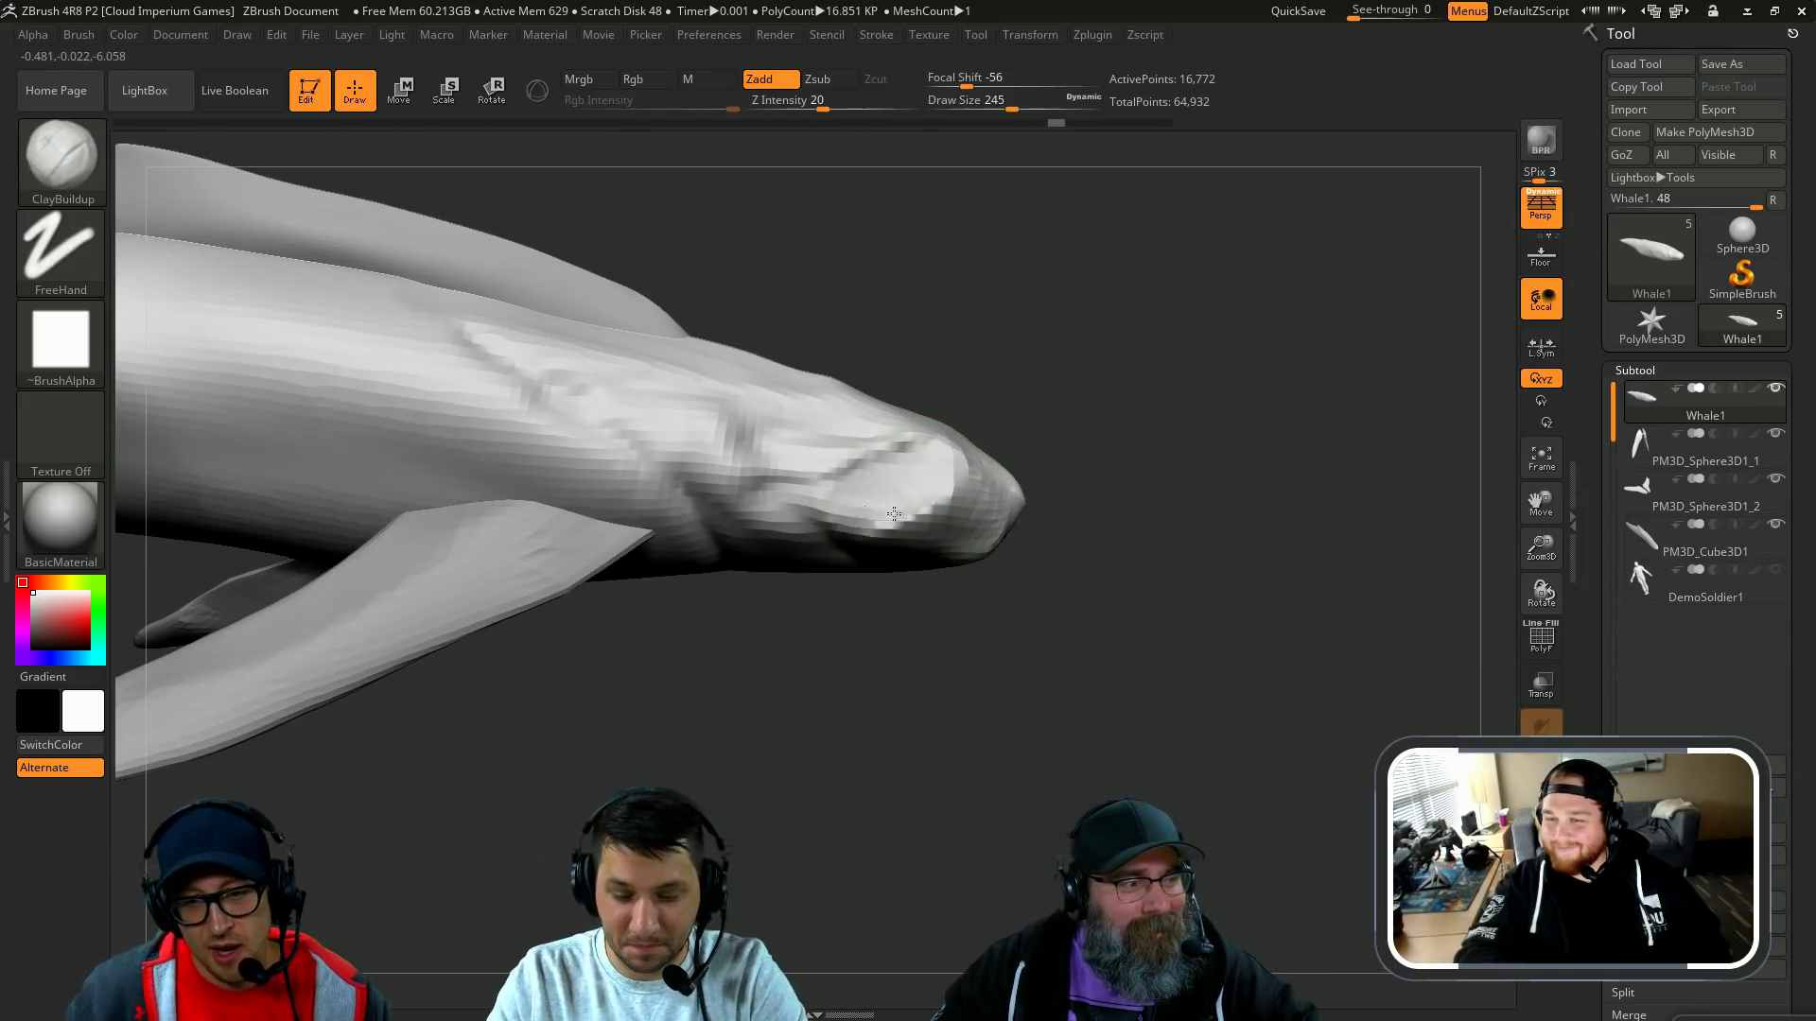
{"action": "mouse_move", "coordinate": [1121, 327]}
{"action": "left_mouse_down"}
{"action": "mouse_move", "coordinate": [1118, 446]}
{"action": "mouse_move", "coordinate": [899, 507]}
{"action": "left_mouse_up"}
Step: Undo the last stroke and fill out the top and side of the head with the ClayBuildup brush at draw size 286
{"action": "key", "text": "]"}
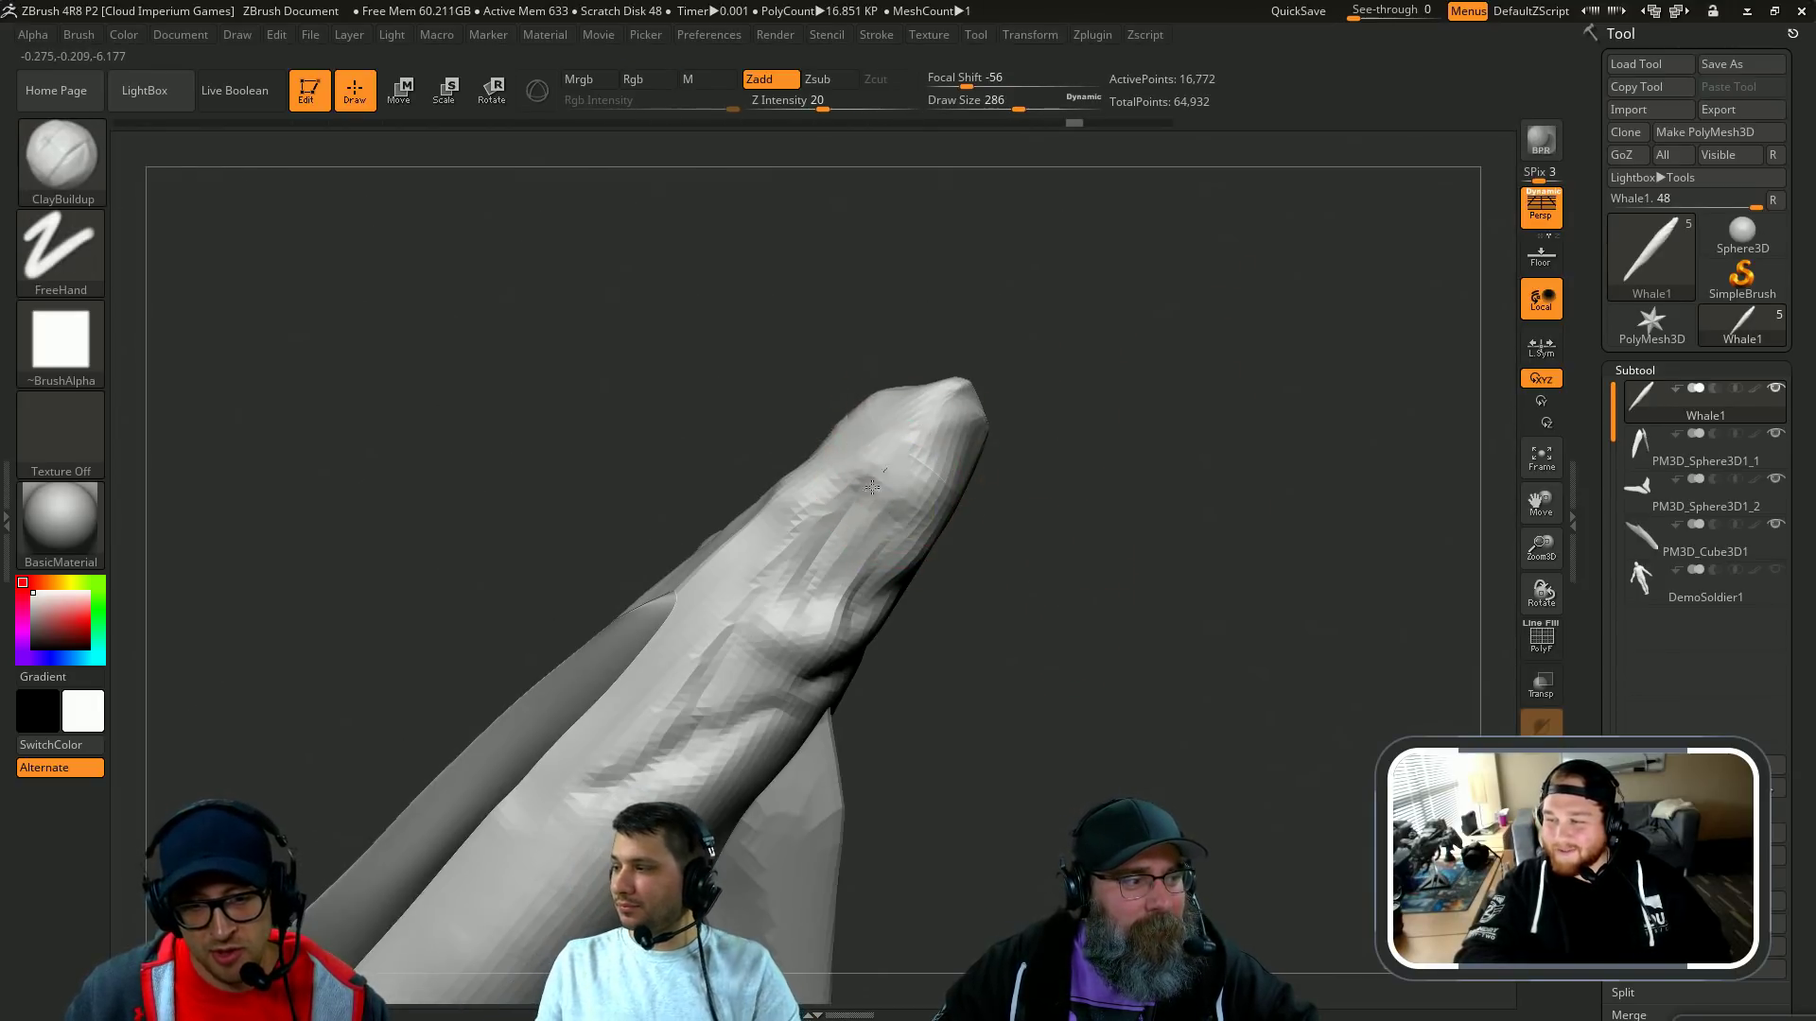
{"action": "left_click_drag", "start_coordinate": [1026, 550], "coordinate": [1000, 518]}
{"action": "key", "text": "ctrl+z"}
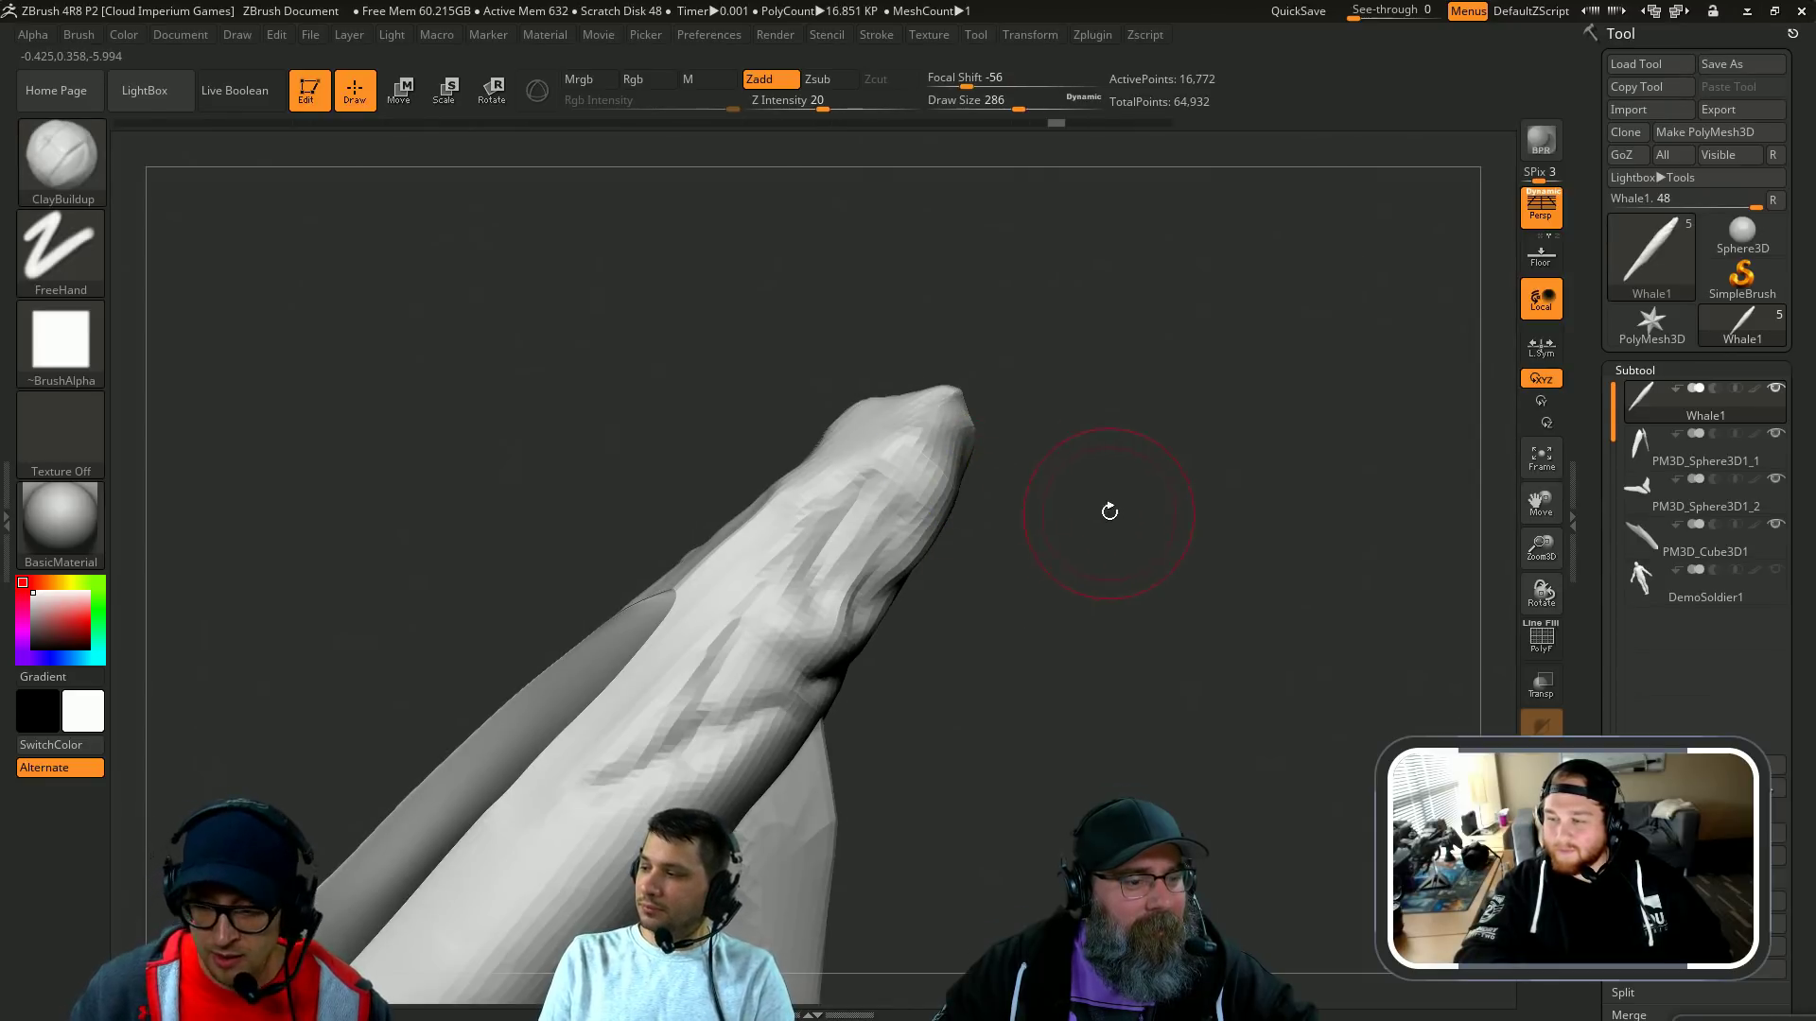
{"action": "left_click_drag", "start_coordinate": [1158, 419], "coordinate": [1155, 425]}
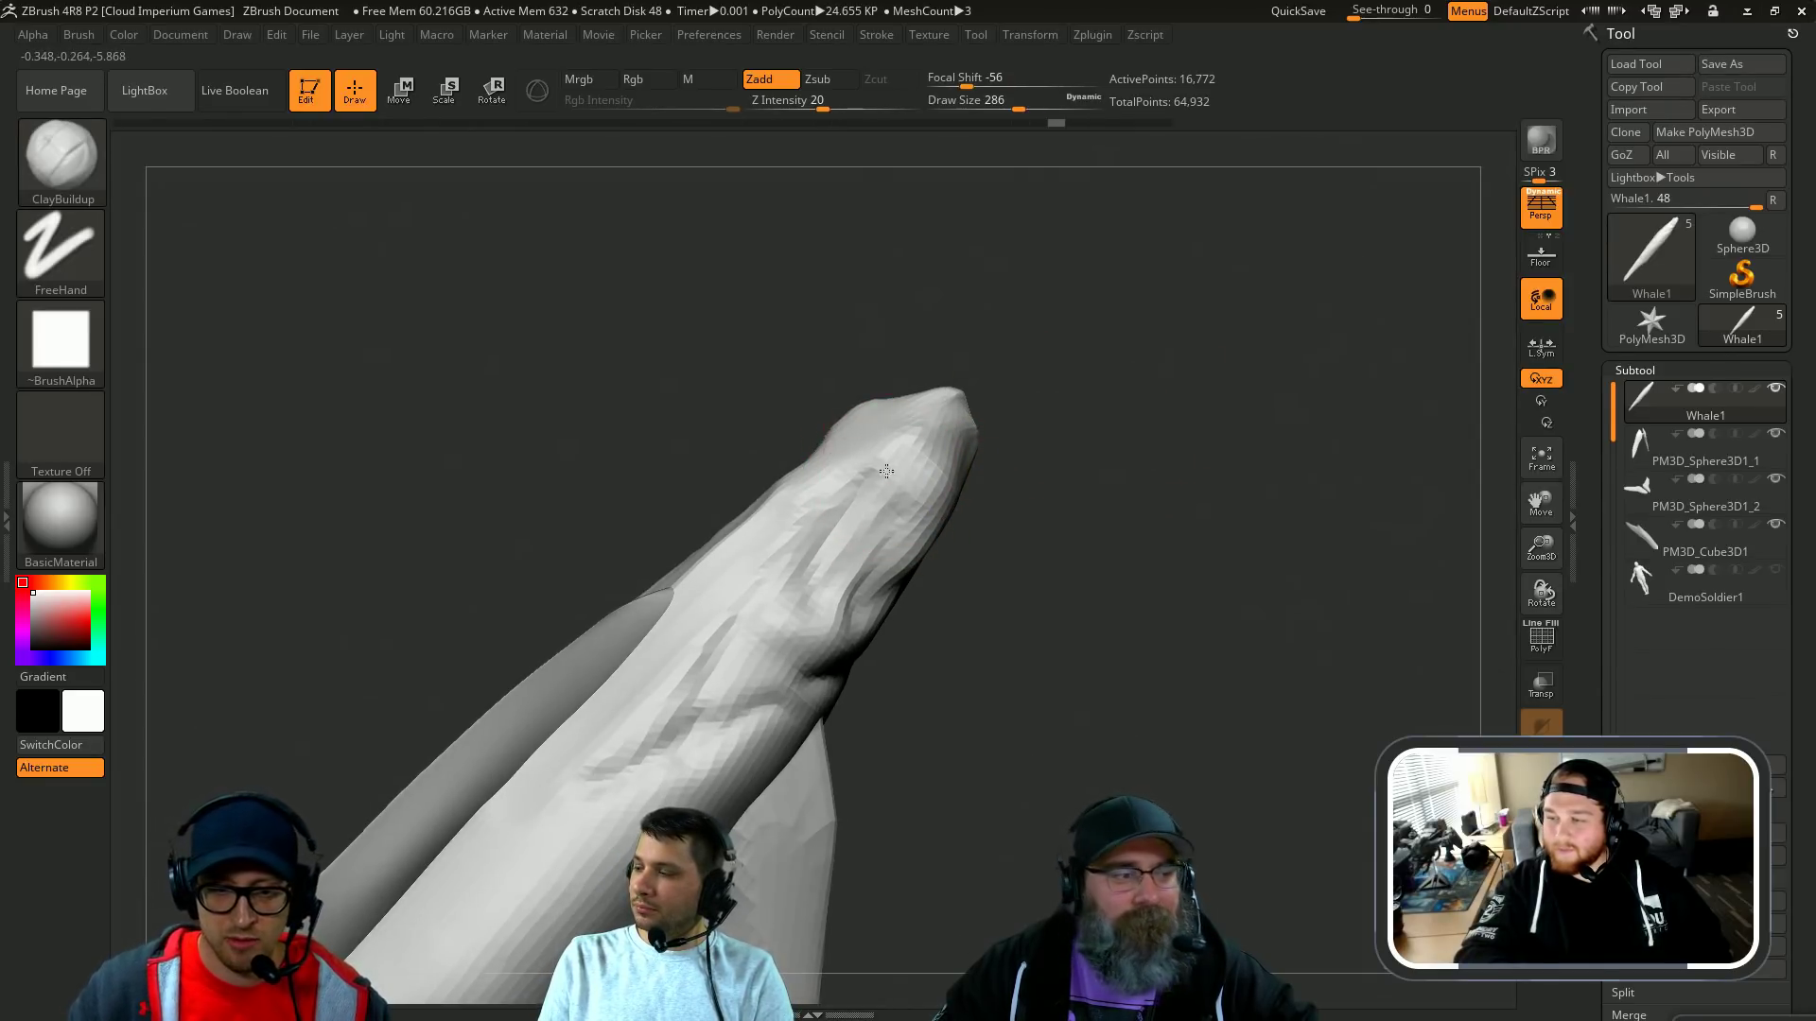
{"action": "left_click_drag", "start_coordinate": [944, 470], "coordinate": [900, 551]}
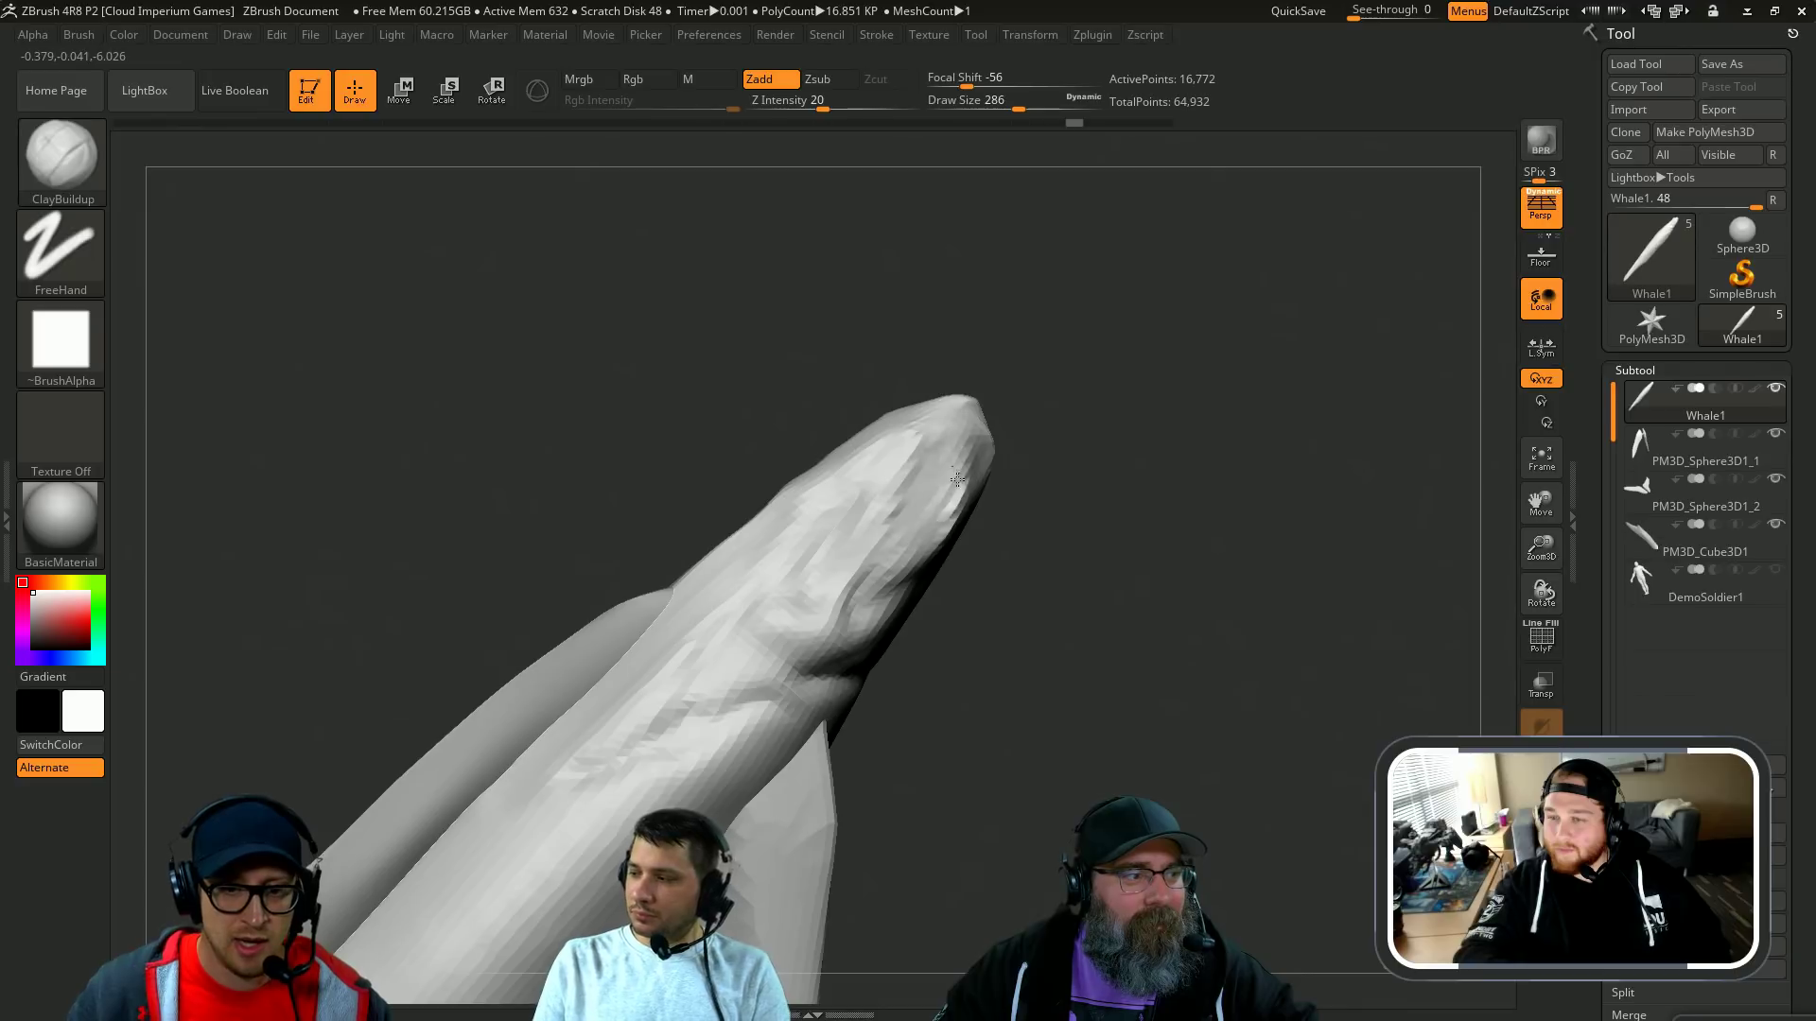
{"action": "left_click_drag", "start_coordinate": [957, 479], "coordinate": [948, 508]}
{"action": "mouse_move", "coordinate": [1112, 499]}
{"action": "left_mouse_down"}
{"action": "mouse_move", "coordinate": [1131, 535]}
{"action": "mouse_move", "coordinate": [974, 520]}
{"action": "left_mouse_up"}
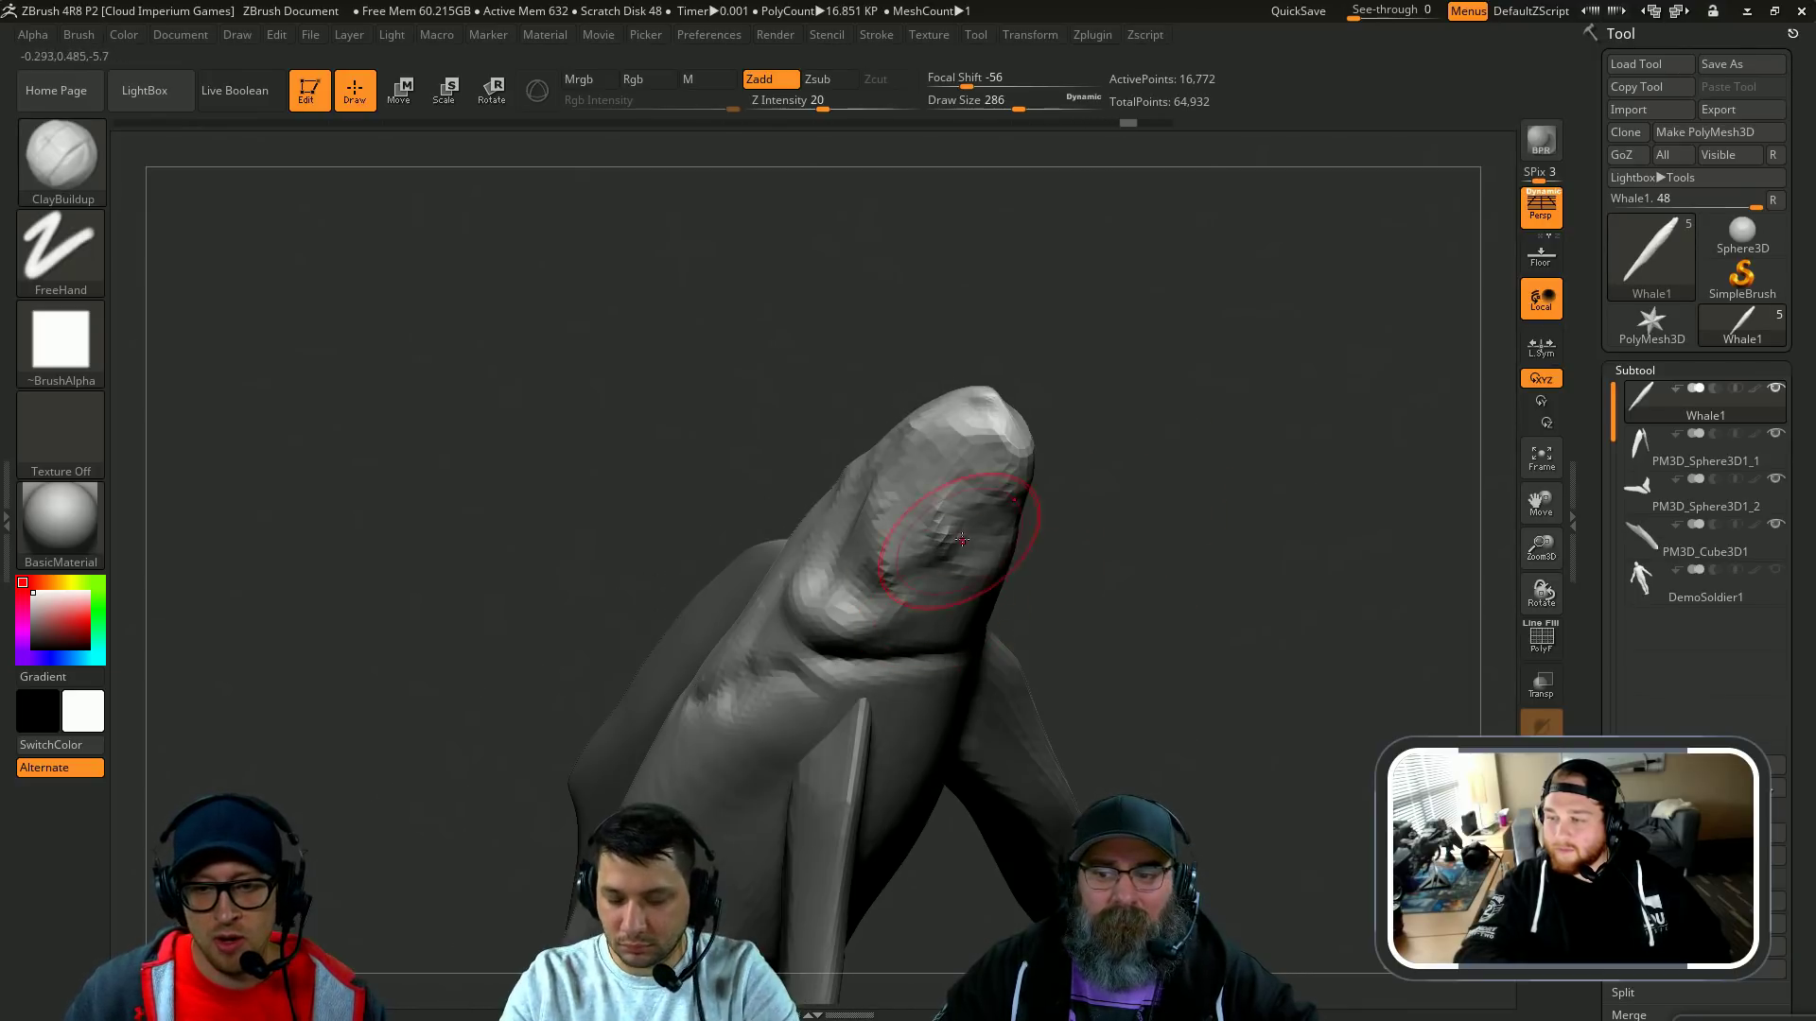
Step: Sculpt the lower side of the snout with the Standard brush at draw size 223
{"action": "key", "text": "b"}
{"action": "key", "text": "s"}
{"action": "key", "text": "t"}
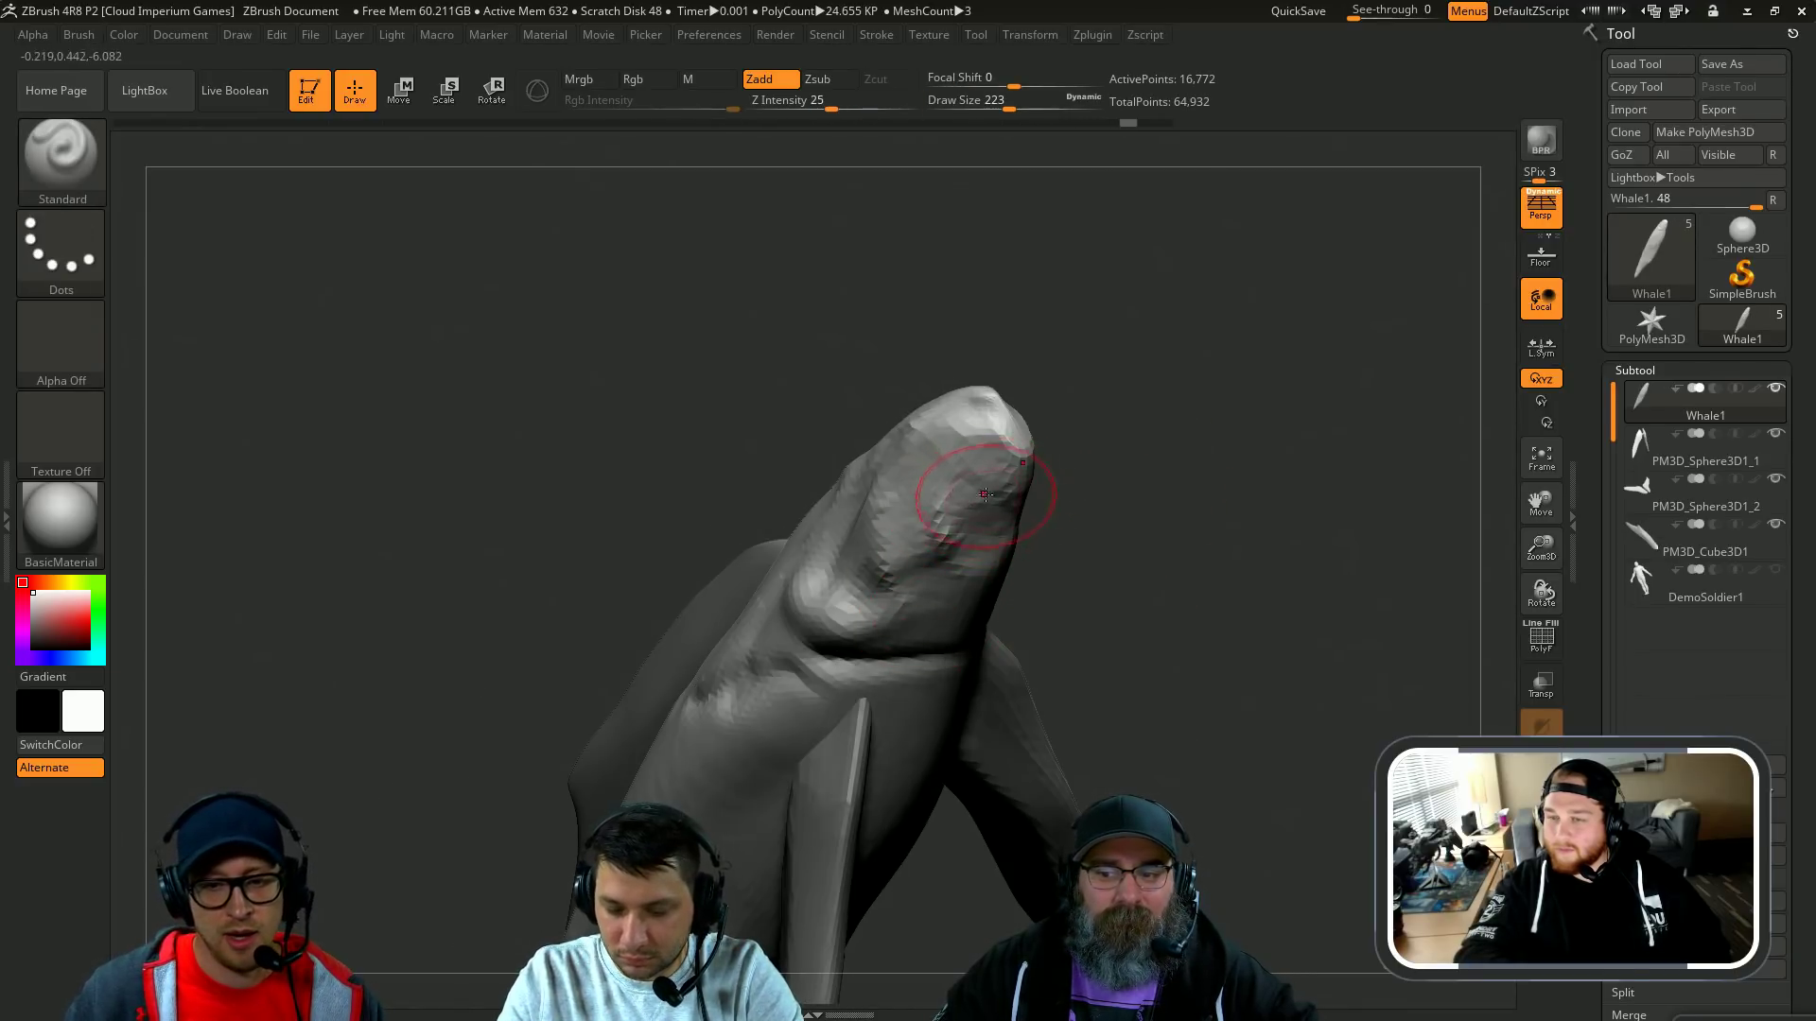
{"action": "left_click_drag", "start_coordinate": [965, 554], "coordinate": [950, 548]}
{"action": "left_click_drag", "start_coordinate": [1116, 539], "coordinate": [1172, 548]}
{"action": "right_click_drag", "start_coordinate": [1049, 580], "coordinate": [1064, 558]}
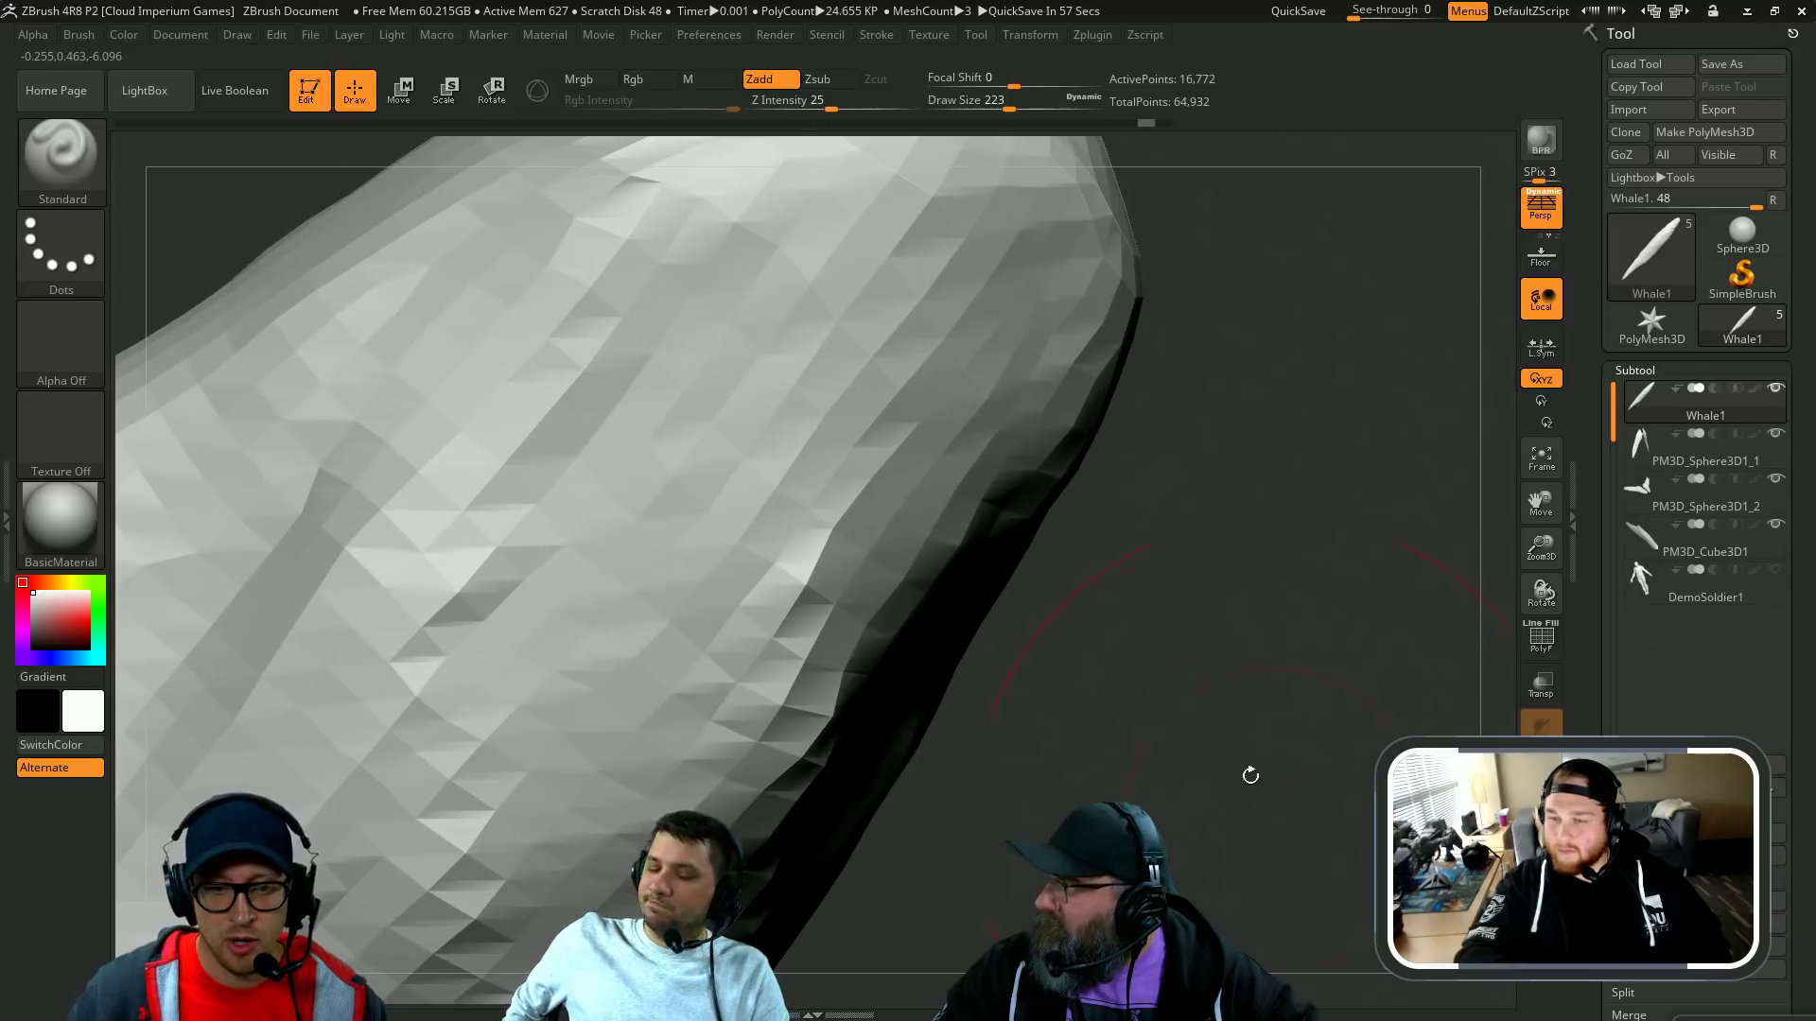
{"action": "mouse_move", "coordinate": [1248, 771]}
{"action": "right_mouse_down"}
{"action": "mouse_move", "coordinate": [1094, 657]}
{"action": "mouse_move", "coordinate": [648, 584]}
{"action": "right_mouse_up"}
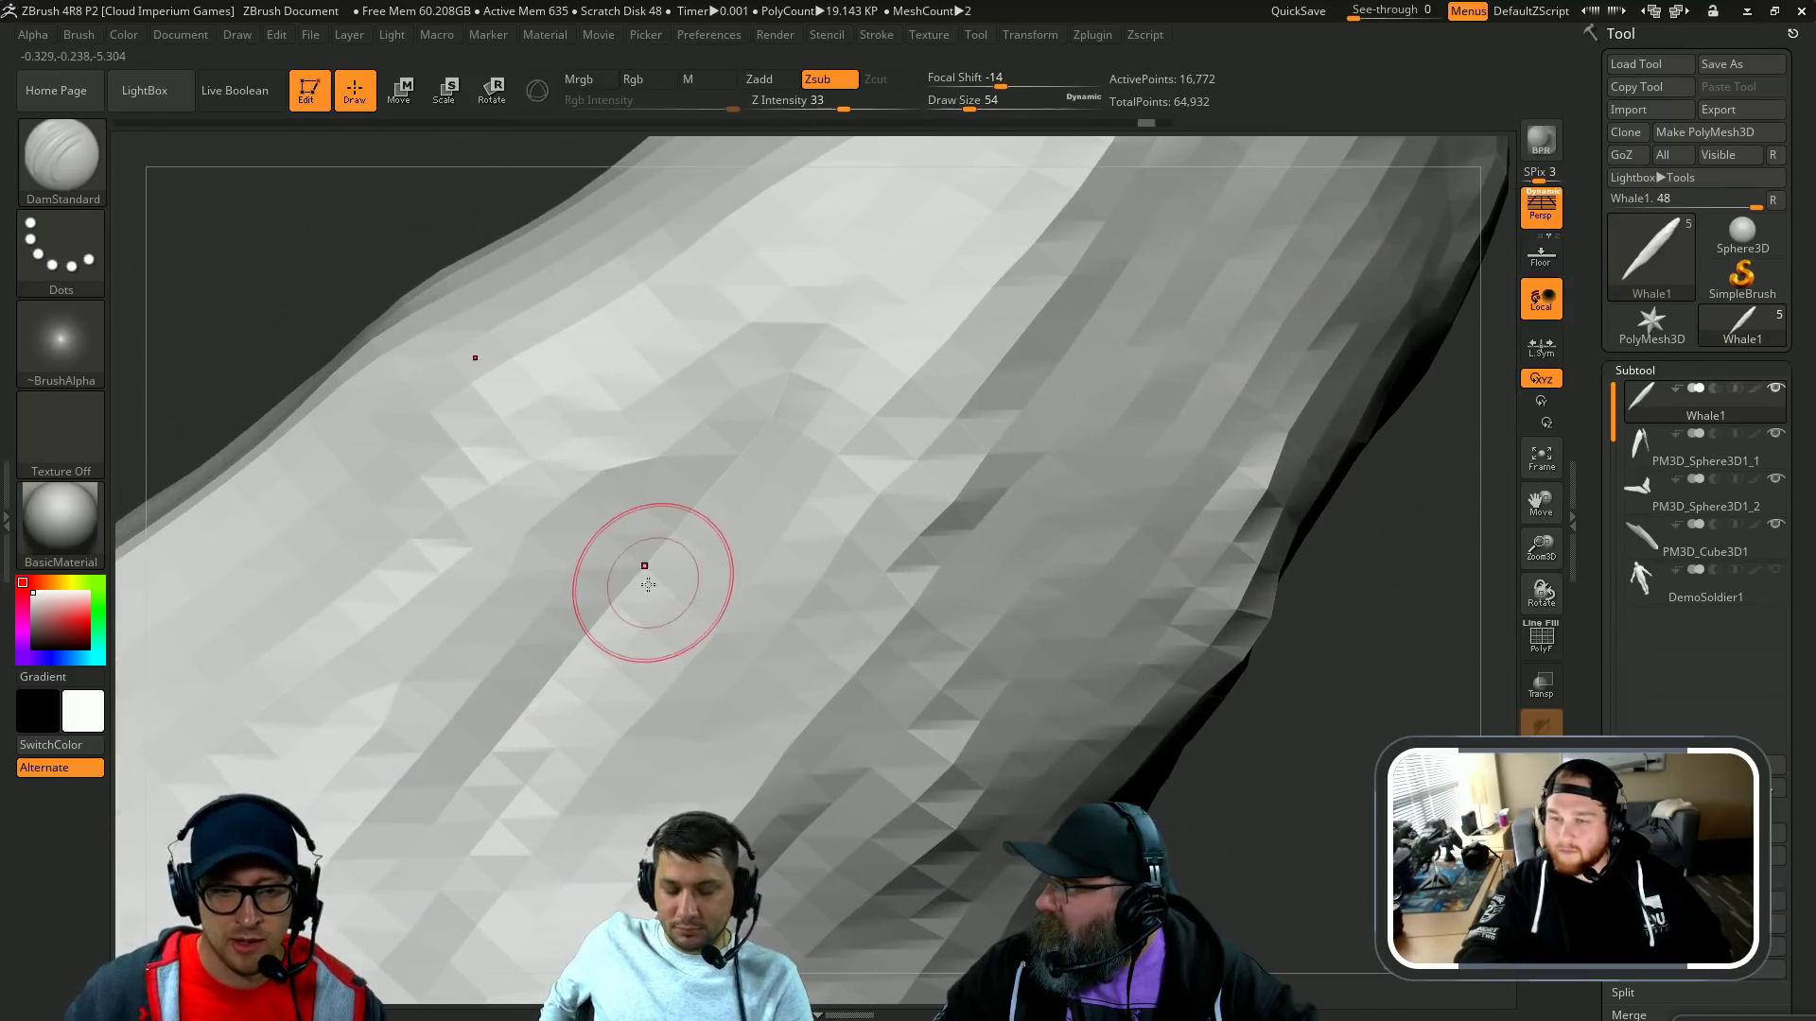
{"action": "key", "text": "s"}
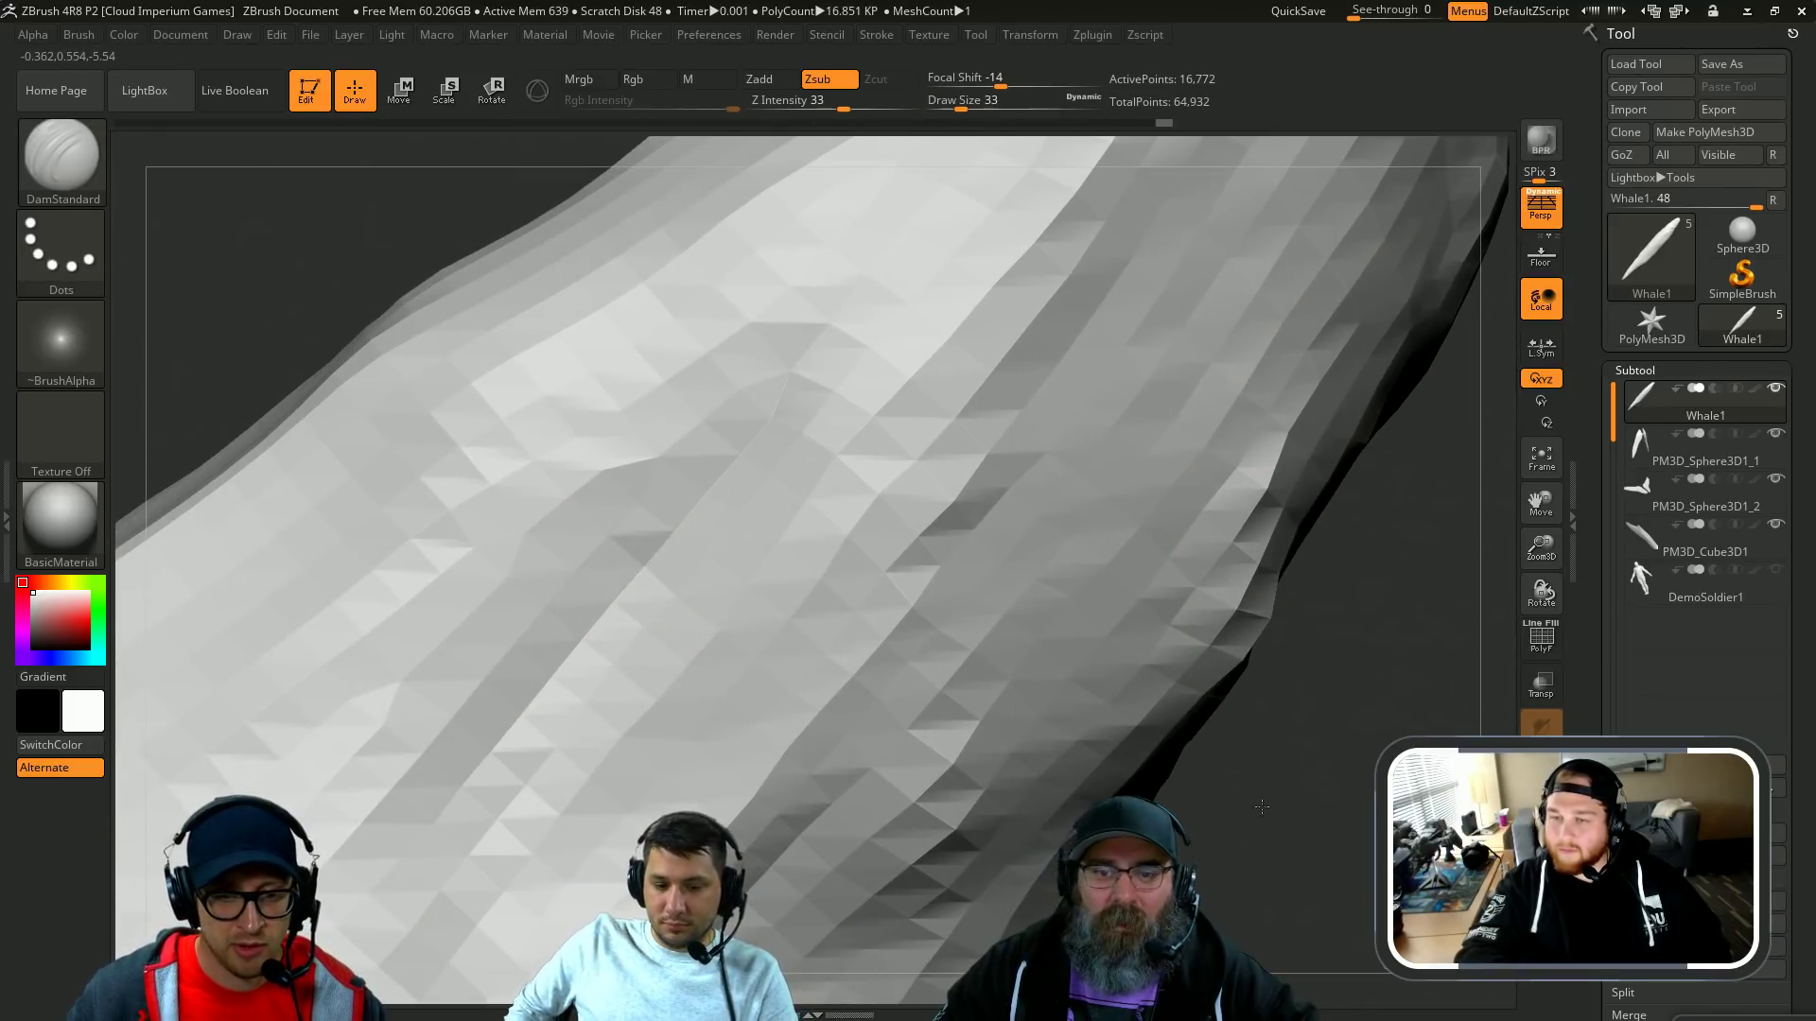
{"action": "right_click_drag", "start_coordinate": [1261, 806], "coordinate": [850, 427], "text": "ctrl"}
{"action": "mouse_move", "coordinate": [1022, 470]}
{"action": "right_mouse_down", "text": "ctrl"}
{"action": "mouse_move", "coordinate": [1041, 531]}
{"action": "mouse_move", "coordinate": [1110, 507]}
{"action": "mouse_move", "coordinate": [1039, 430]}
{"action": "mouse_move", "coordinate": [977, 547]}
{"action": "right_mouse_up", "text": "ctrl"}
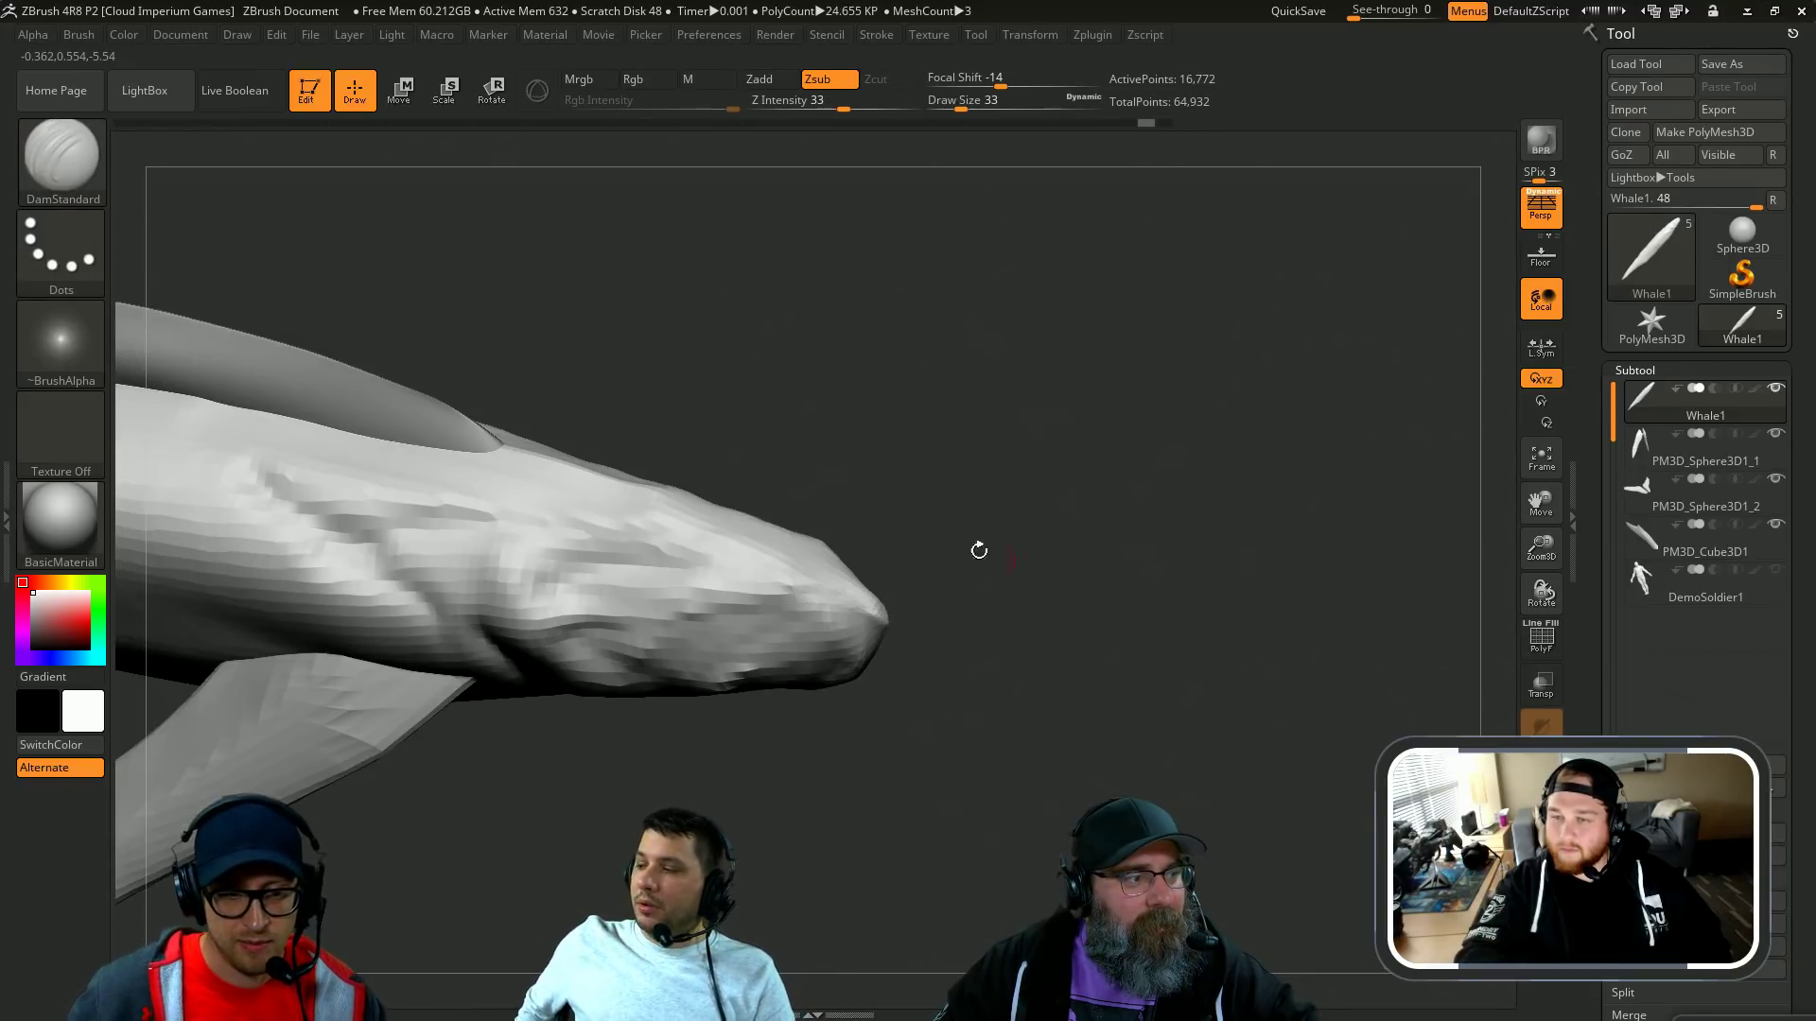
Step: Build up the side of the body from behind the head toward the tail with the ClayBuildup brush at draw sizes 400 and 437
{"action": "key", "text": "b"}
{"action": "key", "text": "c"}
{"action": "key", "text": "b"}
{"action": "mouse_move", "coordinate": [964, 472]}
{"action": "right_mouse_down"}
{"action": "mouse_move", "coordinate": [996, 406]}
{"action": "mouse_move", "coordinate": [955, 426]}
{"action": "right_mouse_up"}
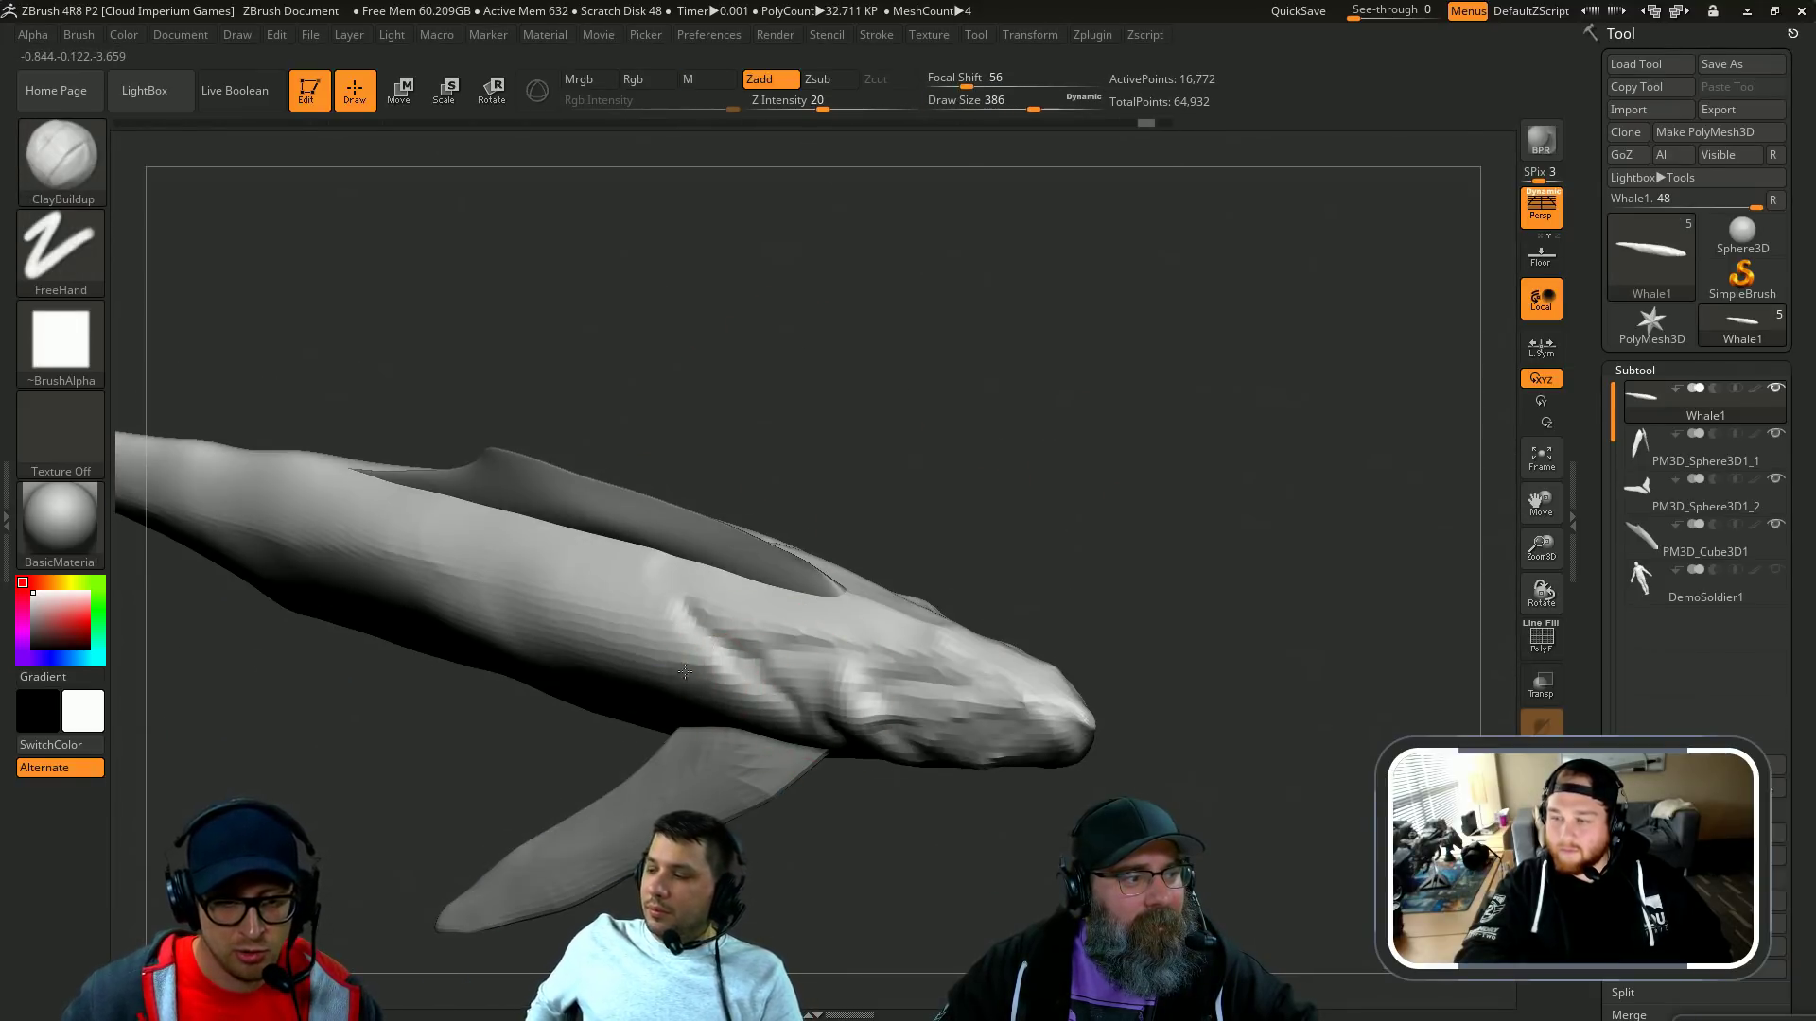
{"action": "left_click_drag", "start_coordinate": [685, 672], "coordinate": [629, 635]}
{"action": "key", "text": "ctrl+z"}
{"action": "key", "text": "s"}
{"action": "left_click", "coordinate": [709, 680]}
{"action": "left_click_drag", "start_coordinate": [744, 668], "coordinate": [580, 631]}
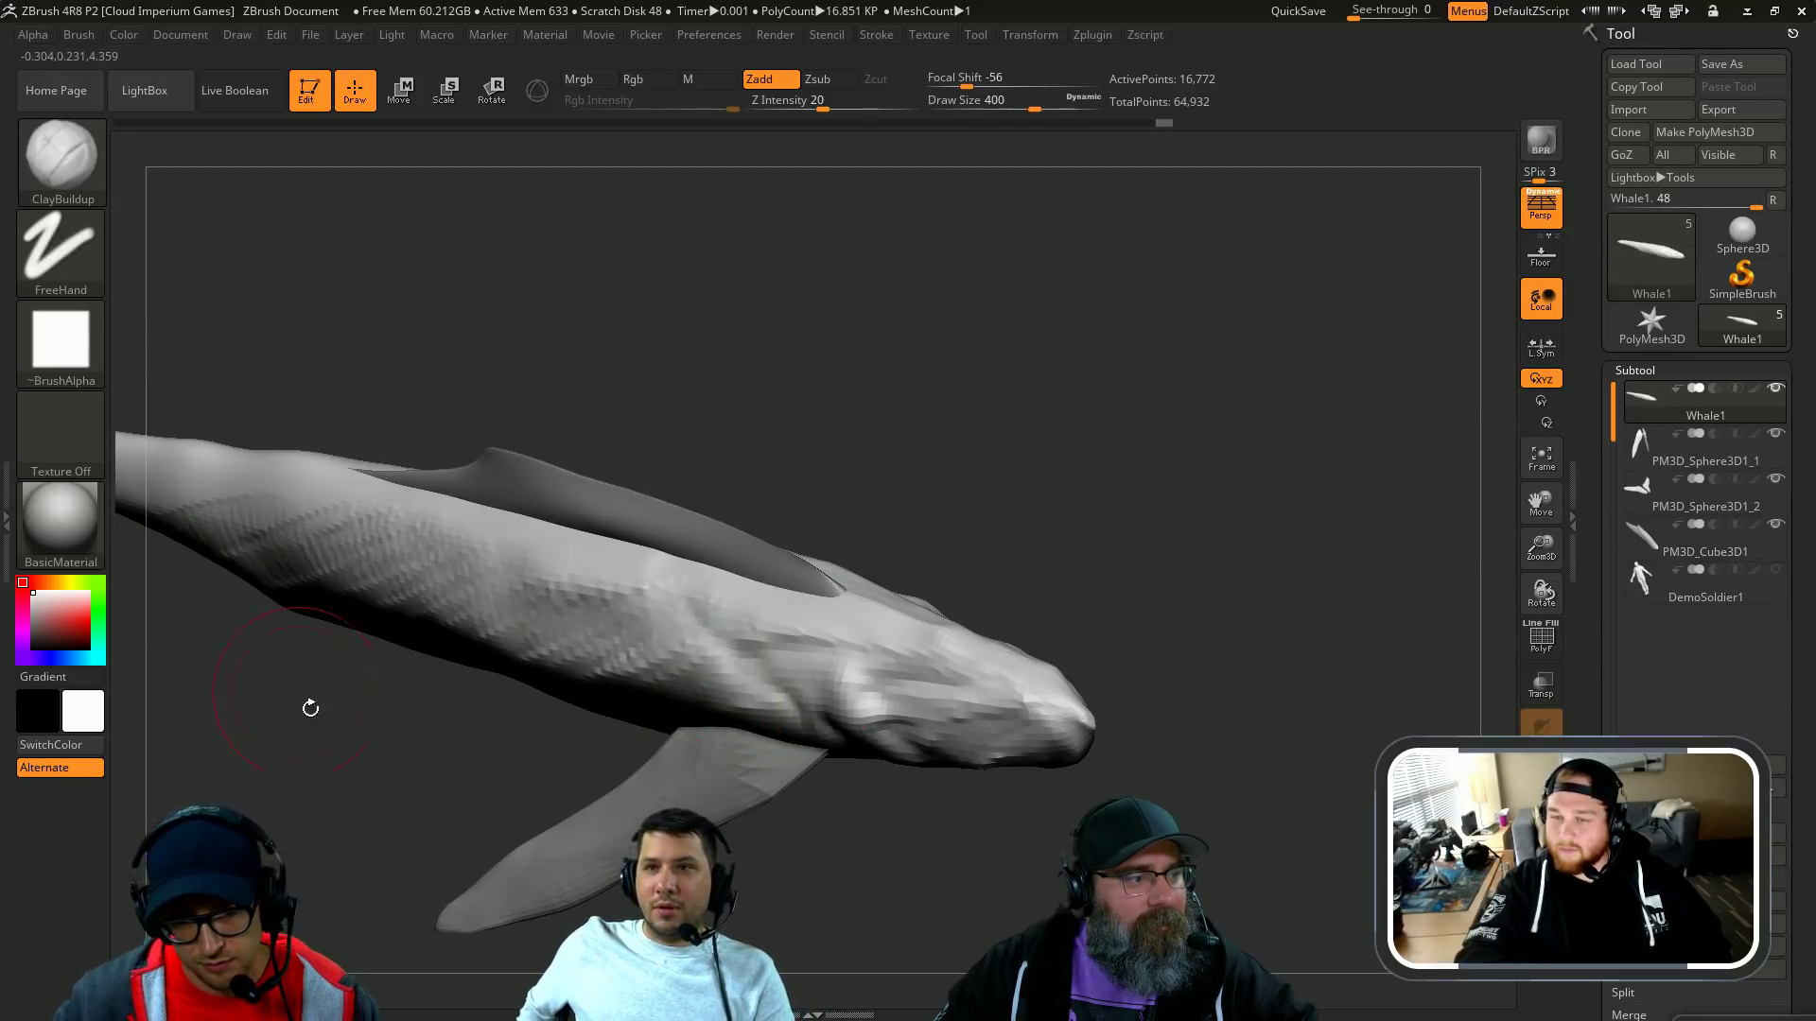
{"action": "right_click_drag", "start_coordinate": [310, 708], "coordinate": [537, 521]}
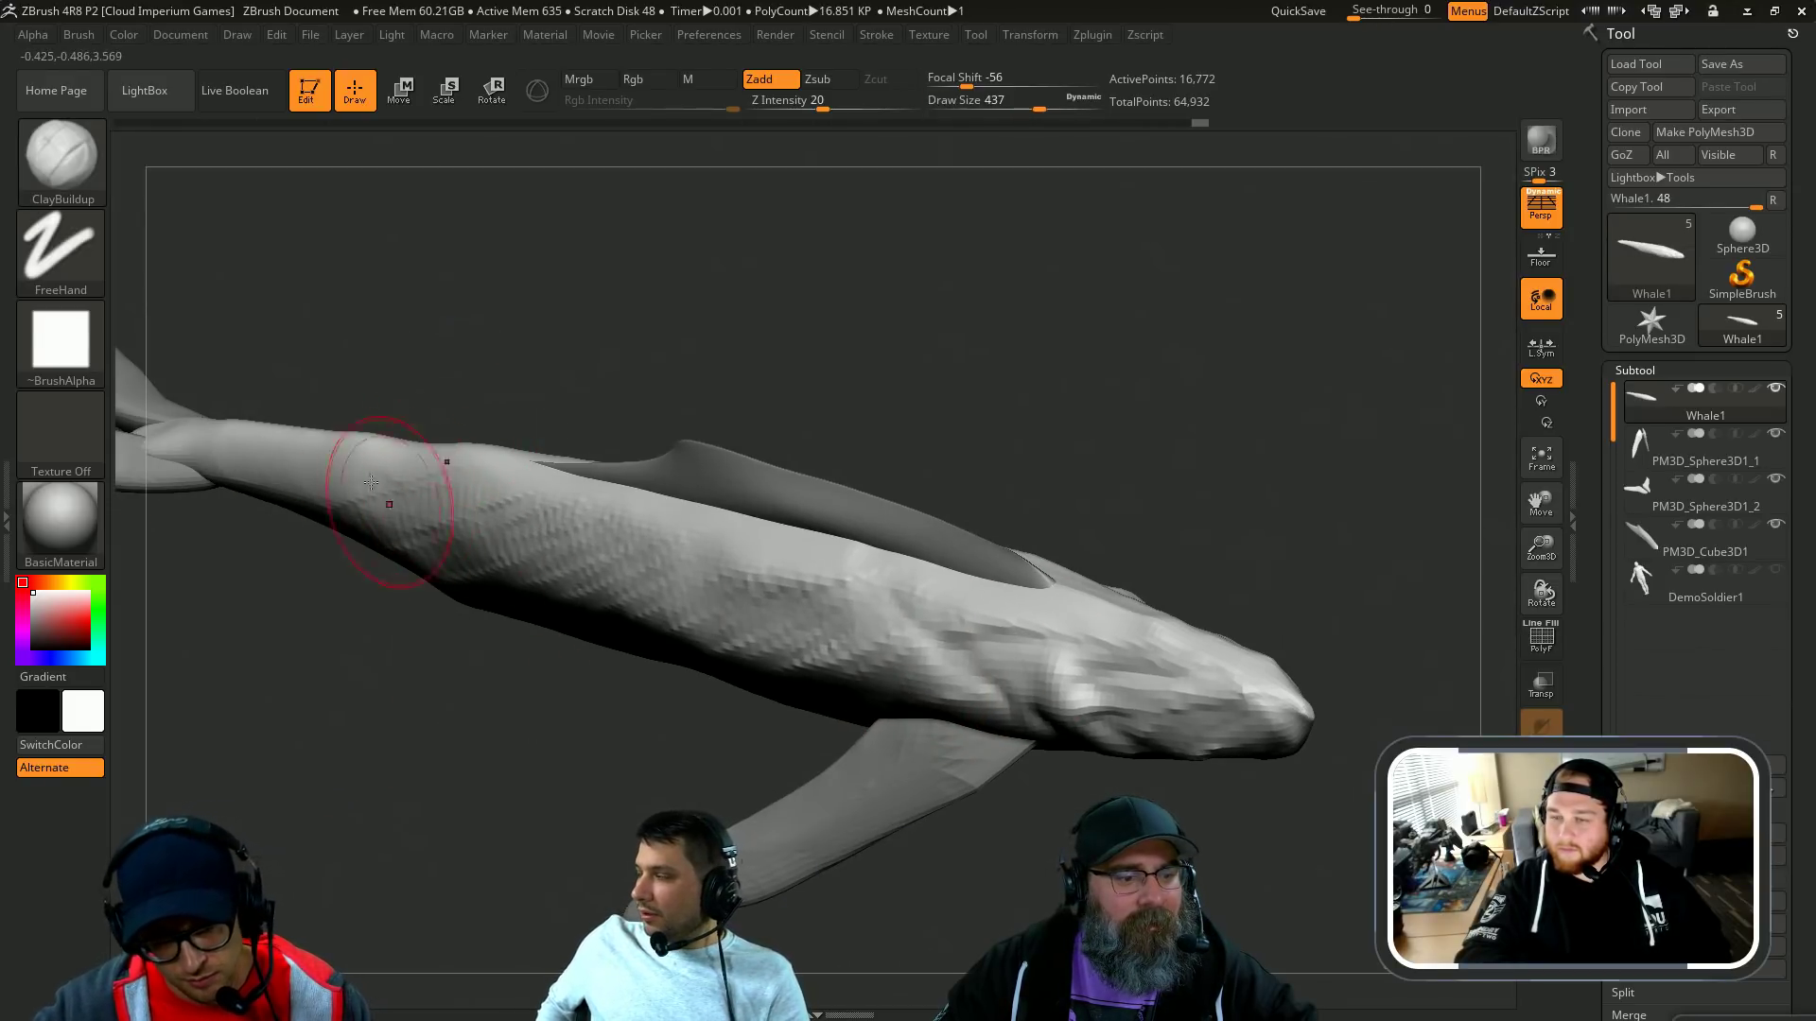
{"action": "right_click_drag", "start_coordinate": [1246, 533], "coordinate": [1098, 556]}
{"action": "key", "text": "ctrl+z"}
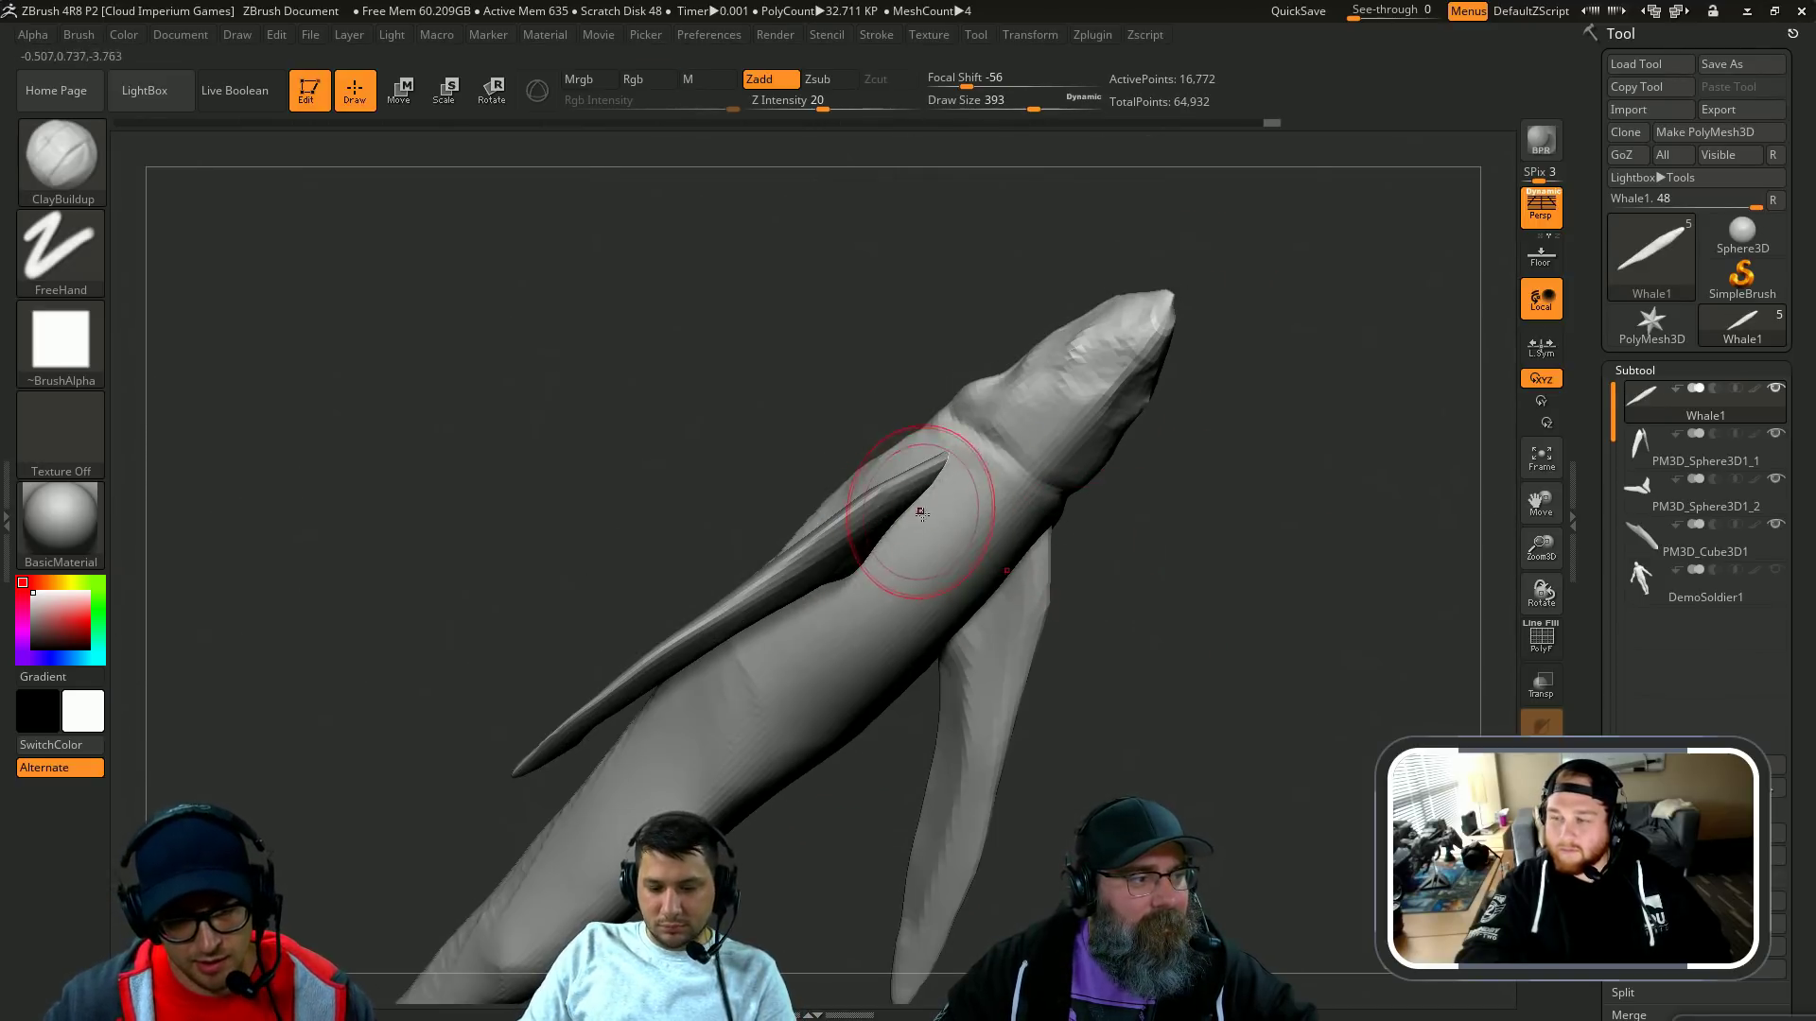
Step: Build up and smooth the throat and chest between the pectoral fins with the ClayBuildup brush at draw size 393
{"action": "left_click_drag", "start_coordinate": [932, 494], "coordinate": [988, 579]}
{"action": "mouse_move", "coordinate": [1212, 568]}
{"action": "right_mouse_down"}
{"action": "mouse_move", "coordinate": [1228, 429]}
{"action": "mouse_move", "coordinate": [1187, 410]}
{"action": "right_mouse_up"}
{"action": "left_click_drag", "start_coordinate": [978, 473], "coordinate": [1007, 529], "text": "shift"}
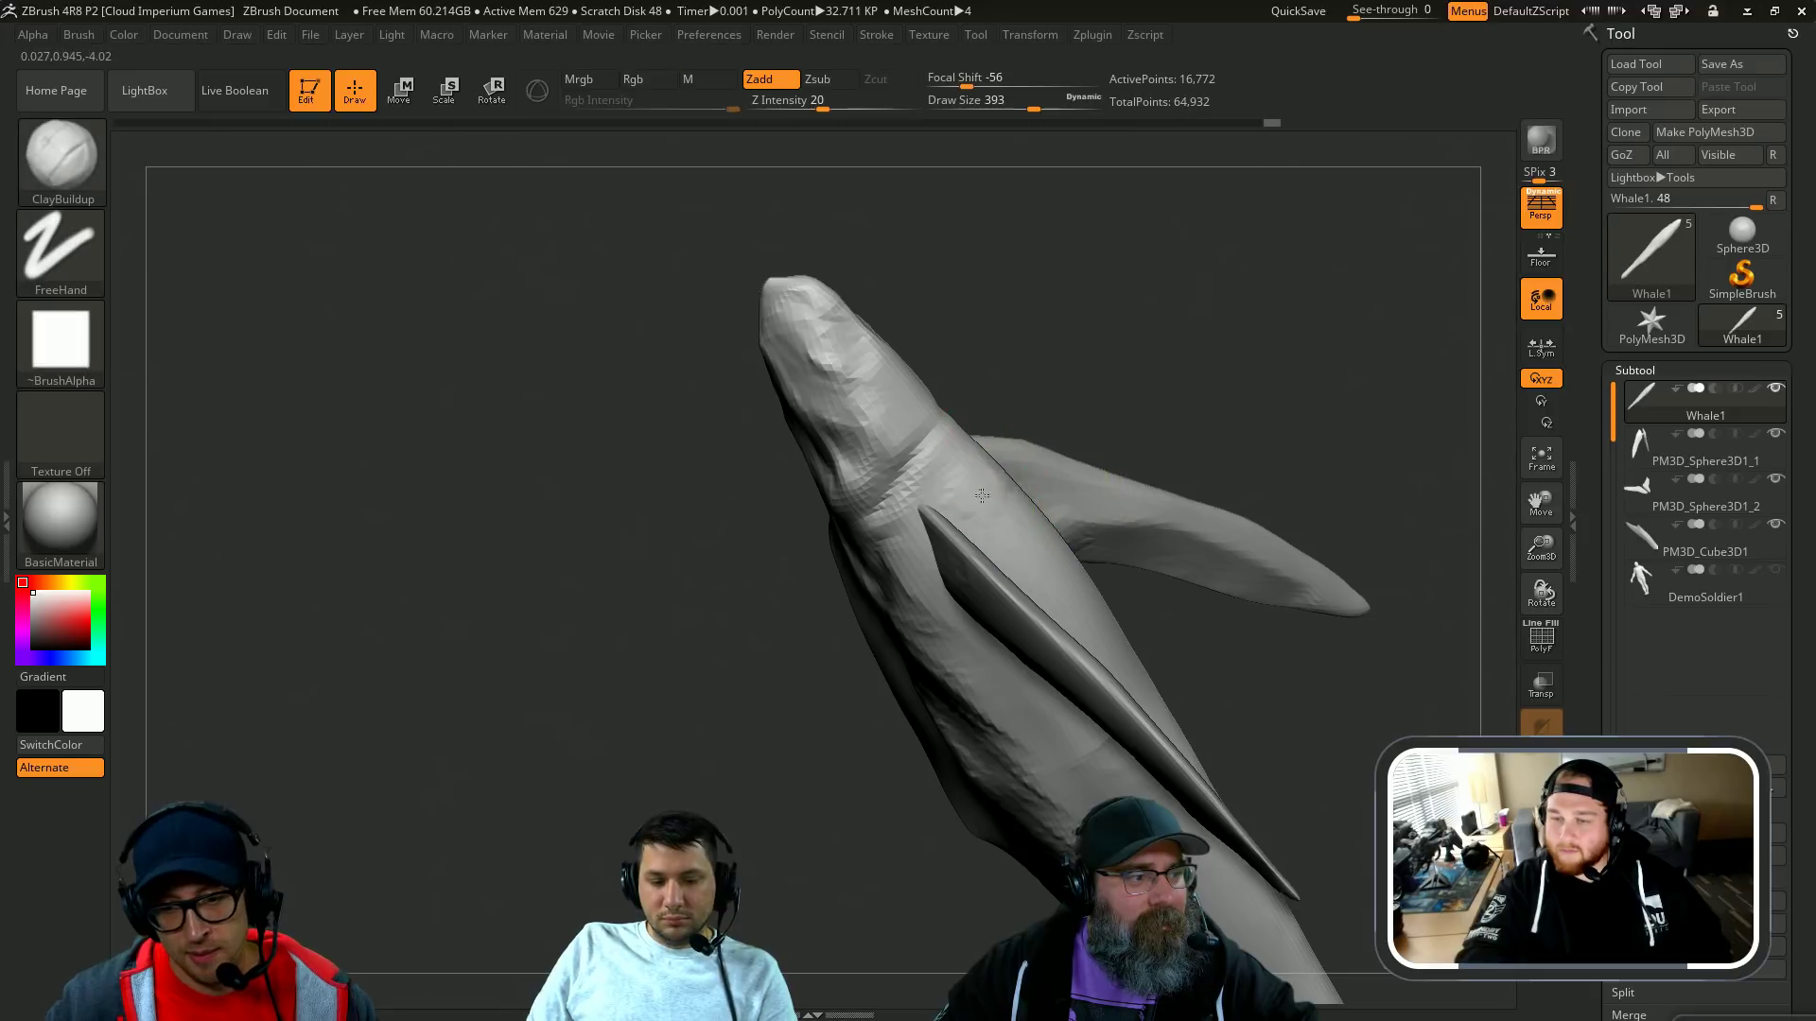
{"action": "mouse_move", "coordinate": [1305, 376]}
{"action": "right_mouse_down", "text": "alt"}
{"action": "mouse_move", "coordinate": [1022, 332]}
{"action": "mouse_move", "coordinate": [945, 374]}
{"action": "right_mouse_up", "text": "alt"}
{"action": "left_click_drag", "start_coordinate": [586, 350], "coordinate": [657, 392]}
{"action": "right_click_drag", "start_coordinate": [657, 391], "coordinate": [657, 388]}
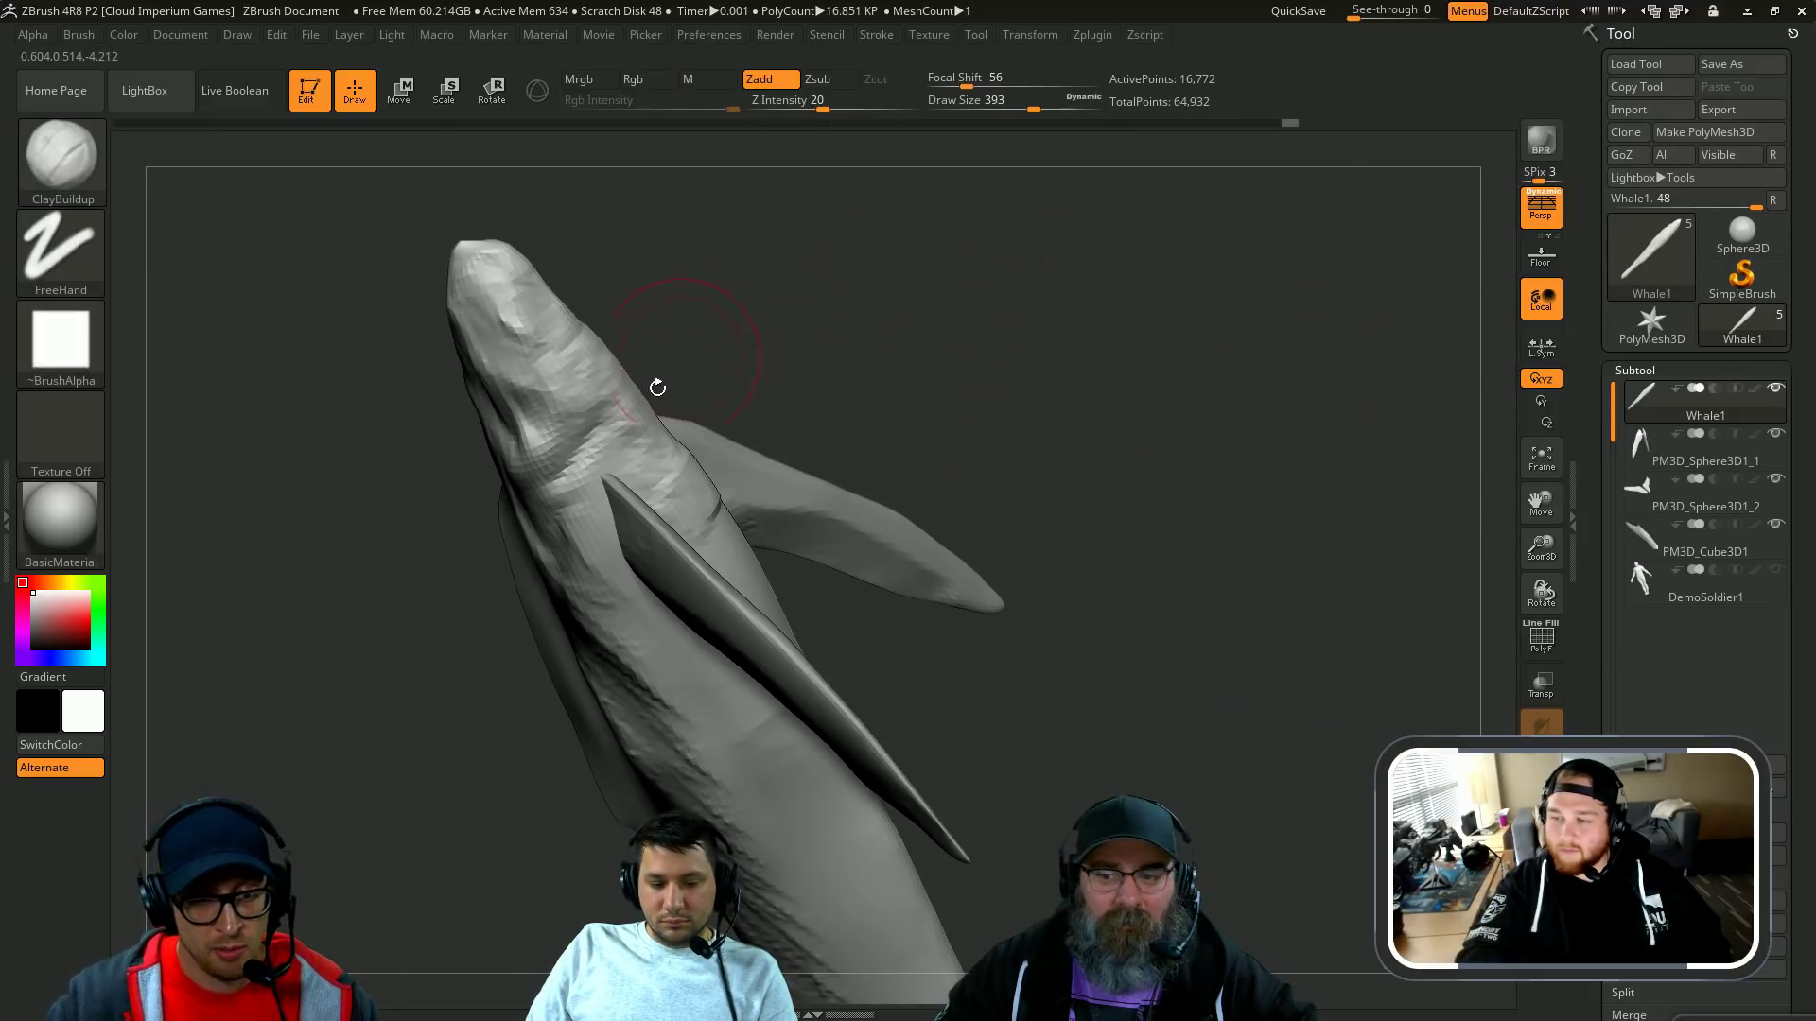
{"action": "mouse_move", "coordinate": [819, 355]}
{"action": "left_mouse_down"}
{"action": "mouse_move", "coordinate": [961, 357]}
{"action": "mouse_move", "coordinate": [697, 405]}
{"action": "mouse_move", "coordinate": [777, 899]}
{"action": "left_mouse_up"}
Step: Carve into the underside of the chest between the pectoral fins with the DamStandard brush at draw size 182
{"action": "key", "text": "b"}
{"action": "key", "text": "d"}
{"action": "key", "text": "s"}
{"action": "right_click_drag", "start_coordinate": [777, 898], "coordinate": [710, 445]}
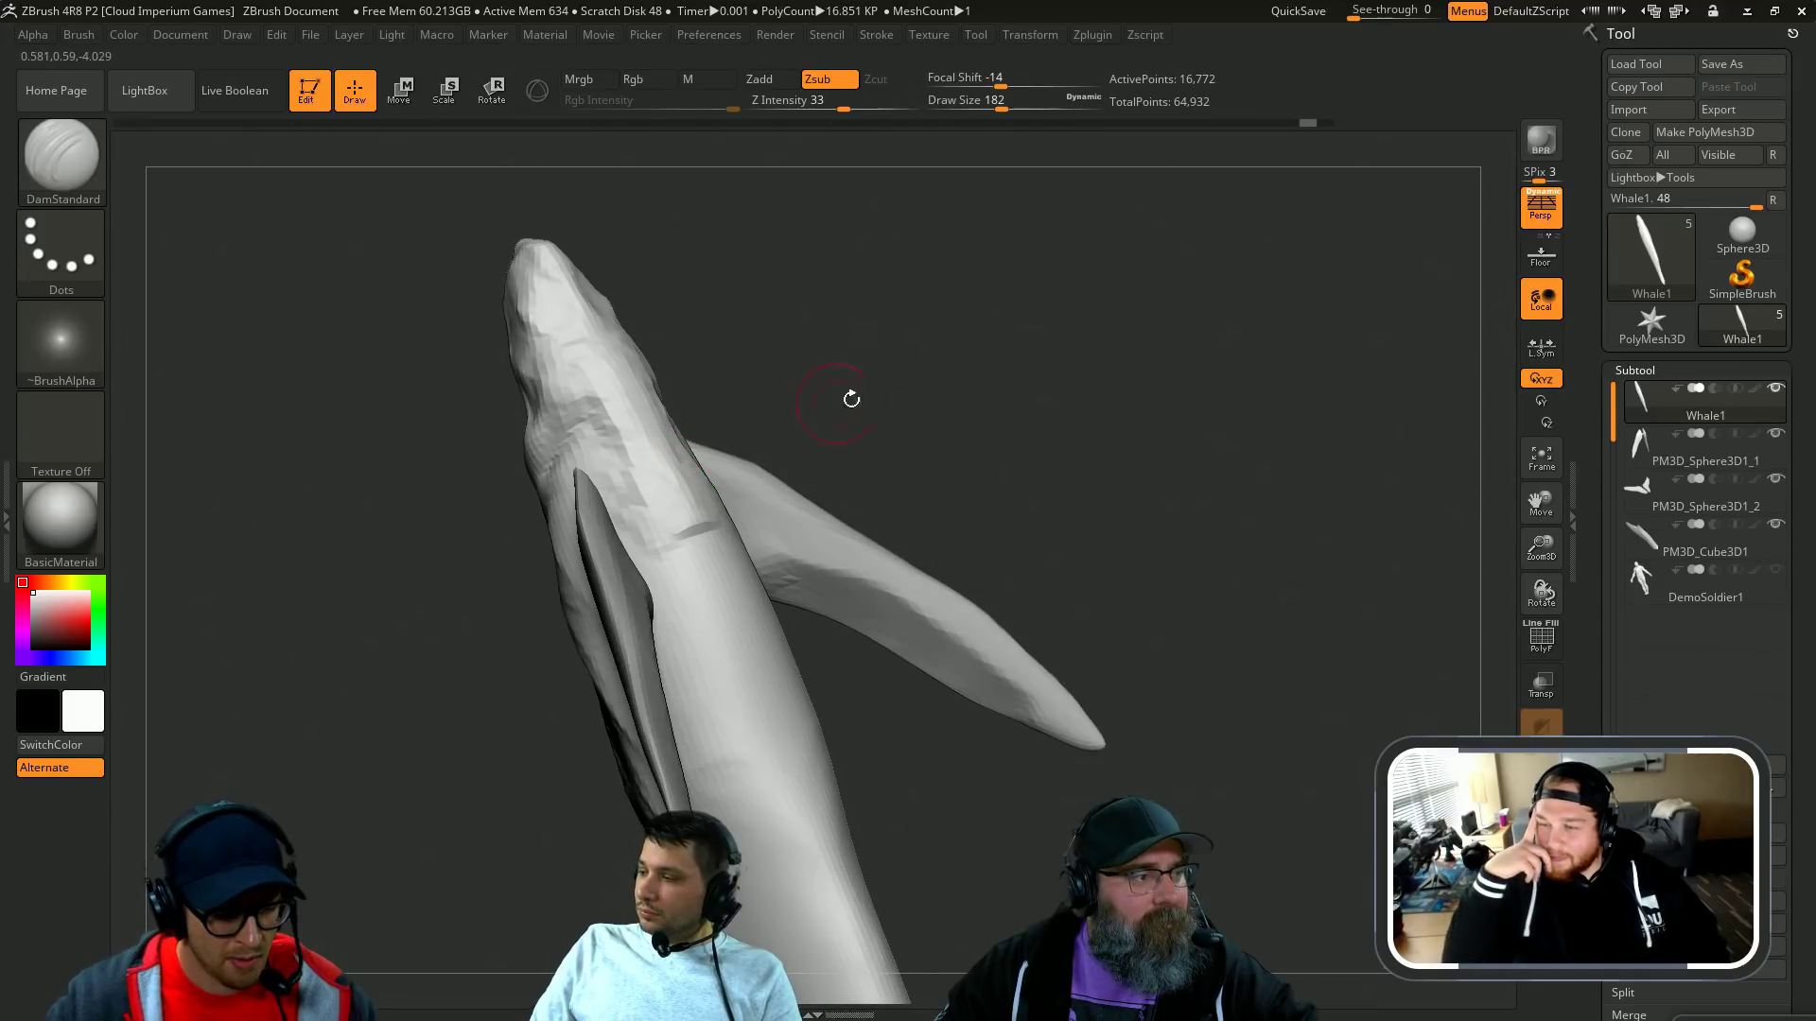
{"action": "right_click_drag", "start_coordinate": [851, 398], "coordinate": [736, 441]}
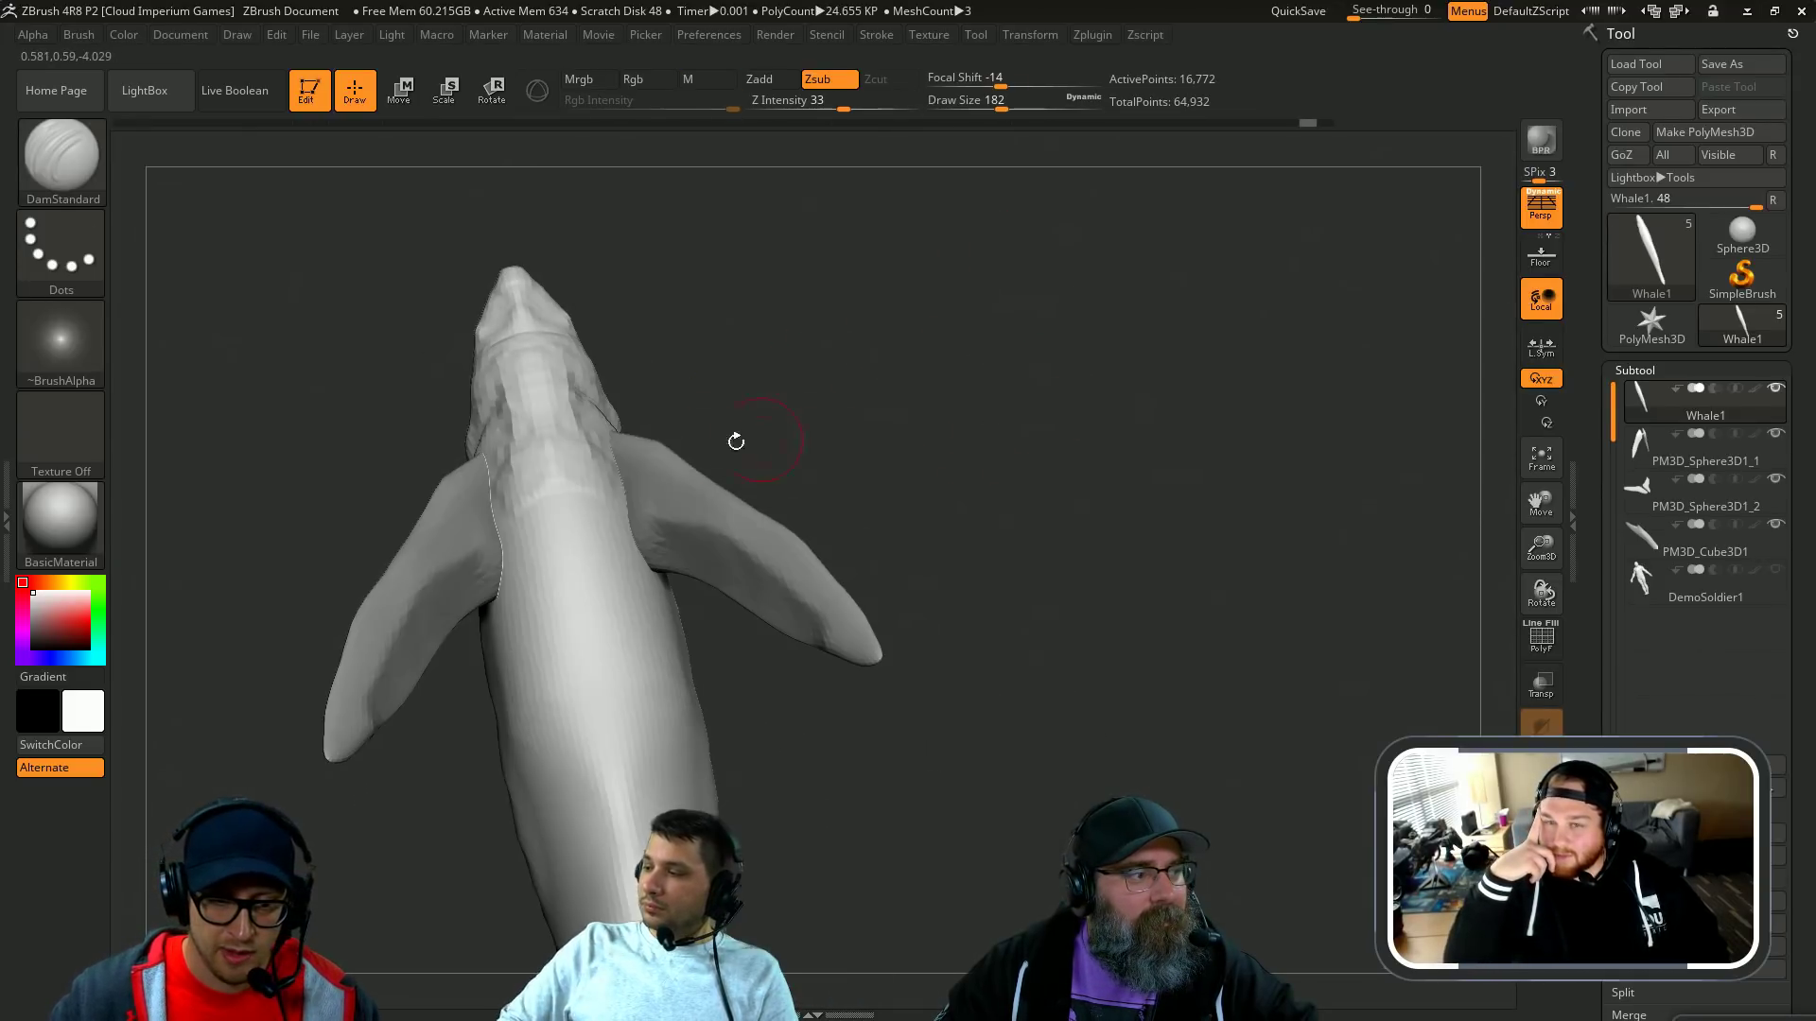
{"action": "right_click_drag", "start_coordinate": [573, 511], "coordinate": [788, 591]}
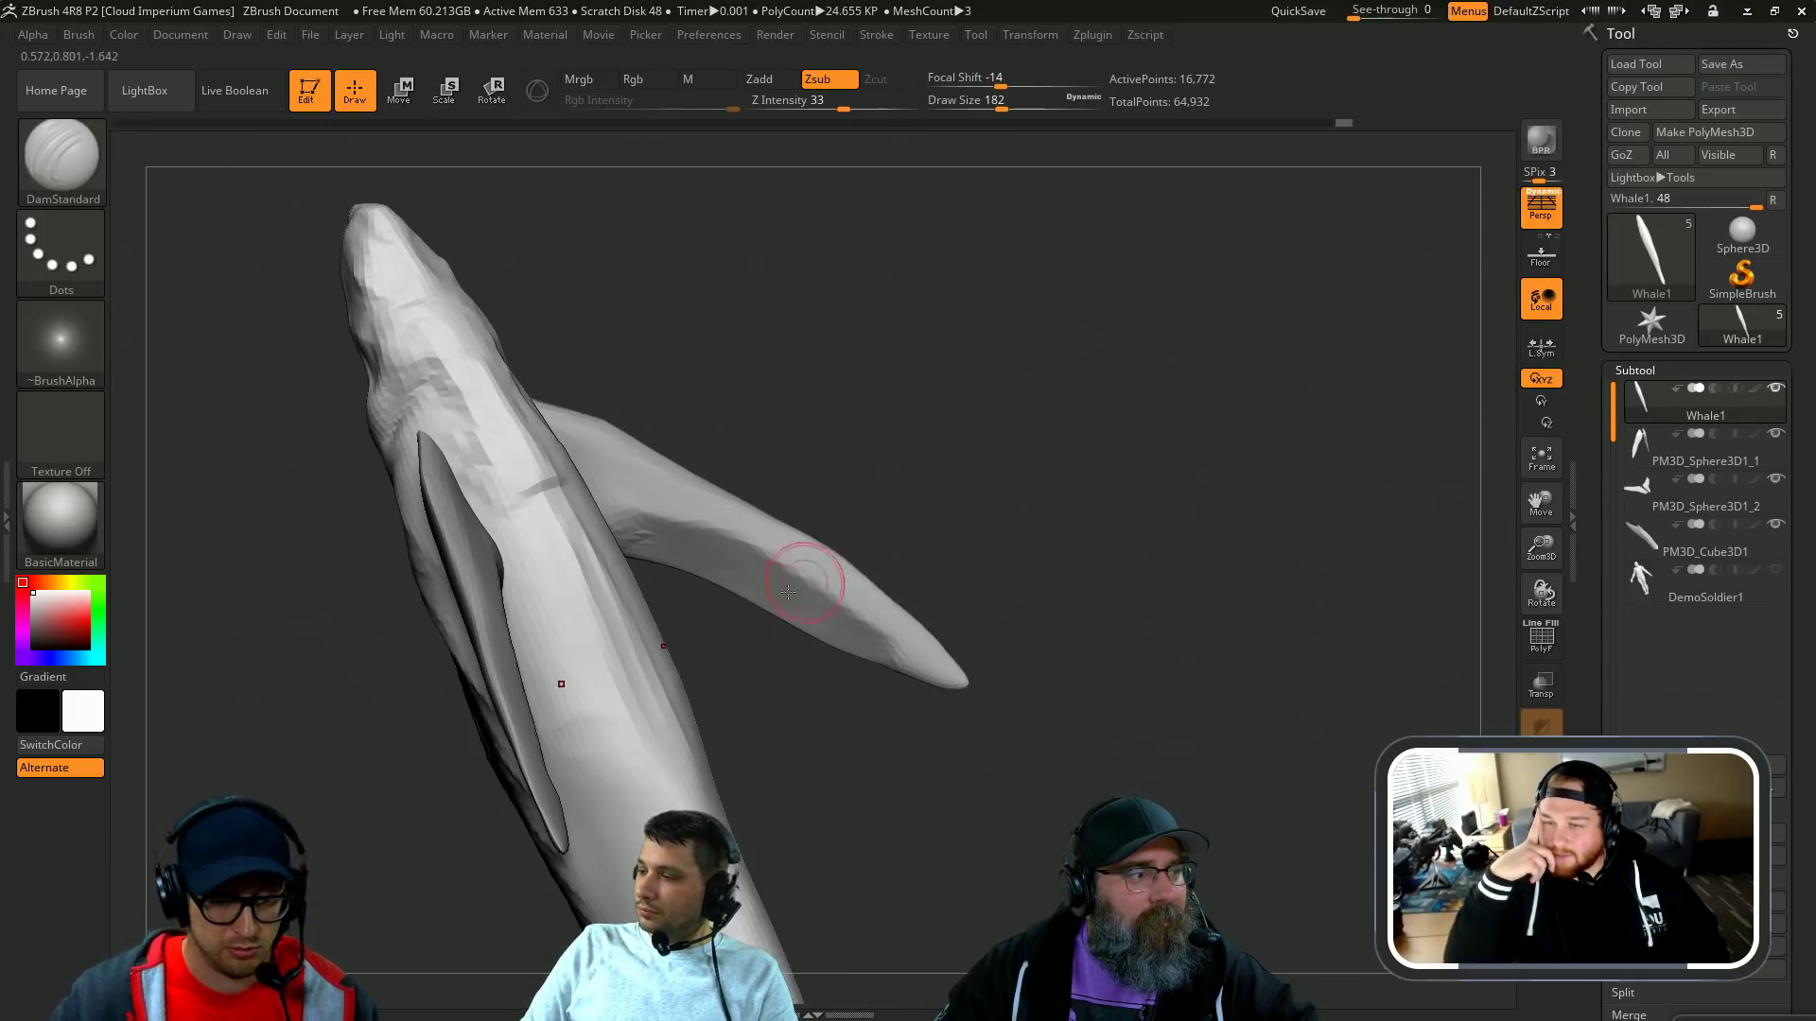
{"action": "right_click_drag", "start_coordinate": [829, 703], "coordinate": [639, 707]}
Step: Try pulling a second pair of fins from the body behind the pectoral fins with the SnakeHook brush at draw sizes 182 and 145
{"action": "key", "text": "b"}
{"action": "key", "text": "m"}
{"action": "key", "text": "v"}
{"action": "key", "text": "b"}
{"action": "key", "text": "s"}
{"action": "key", "text": "h"}
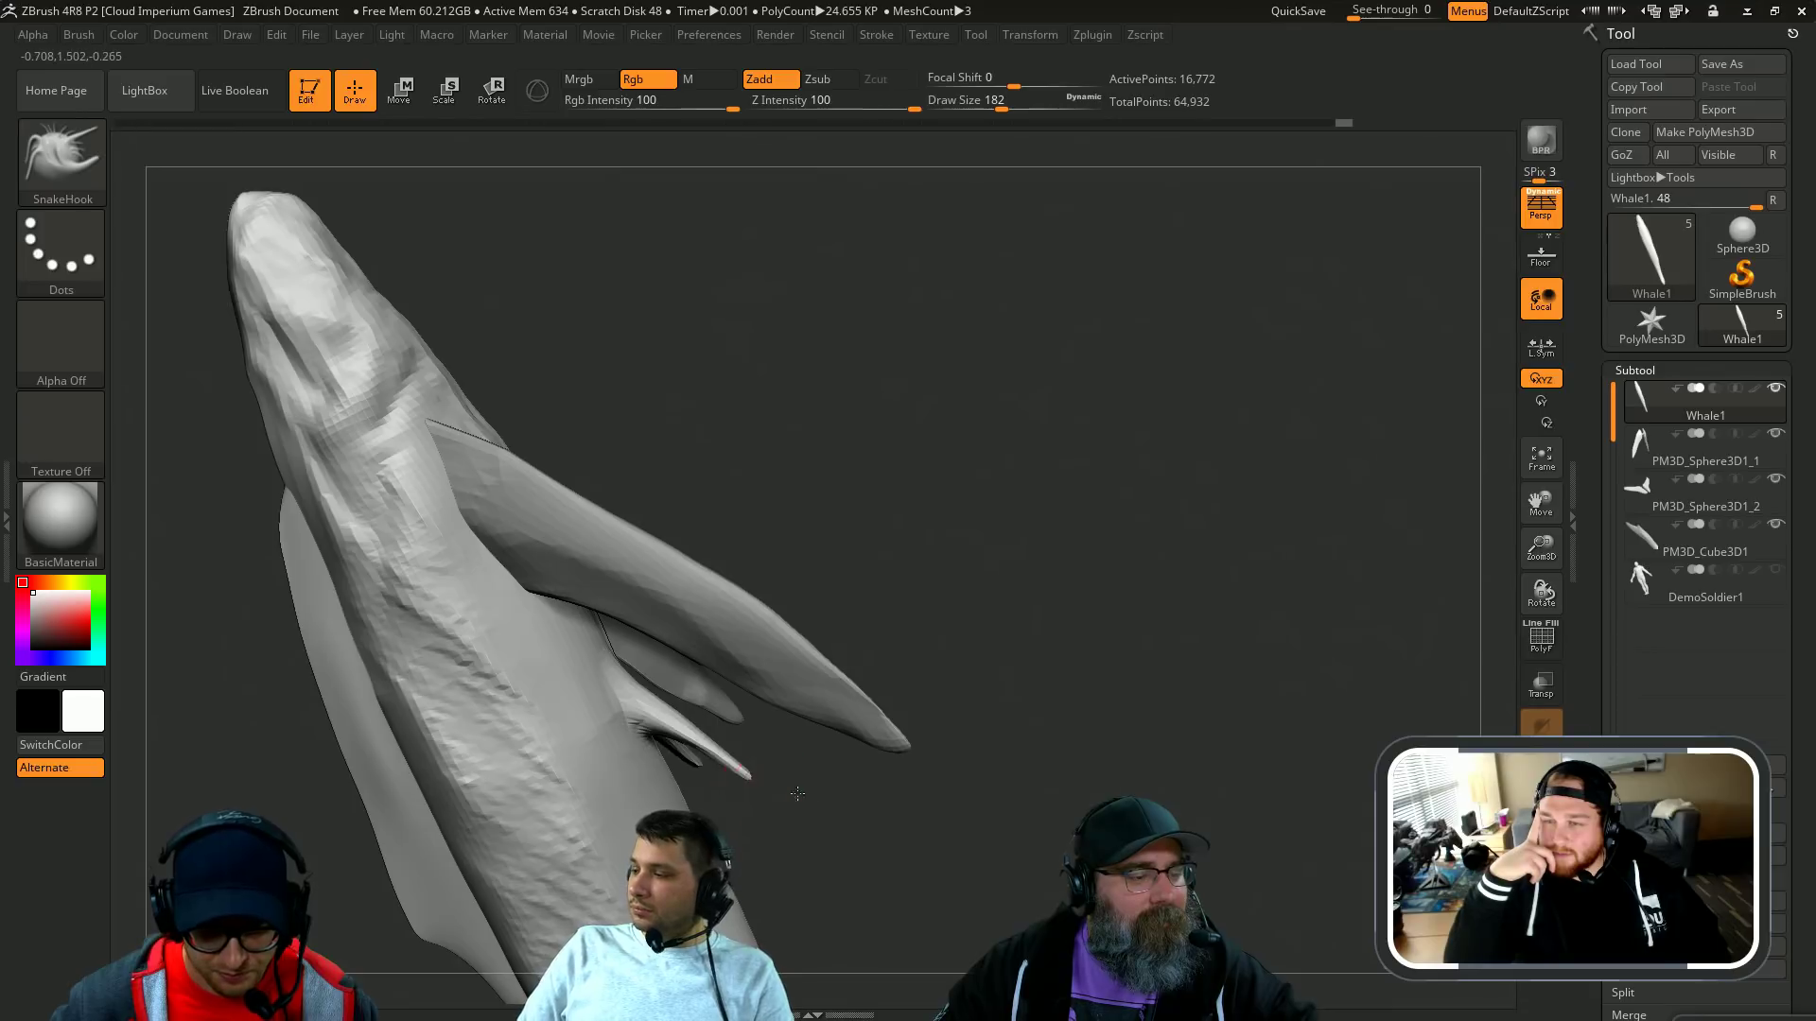
{"action": "right_click_drag", "start_coordinate": [619, 679], "coordinate": [603, 647]}
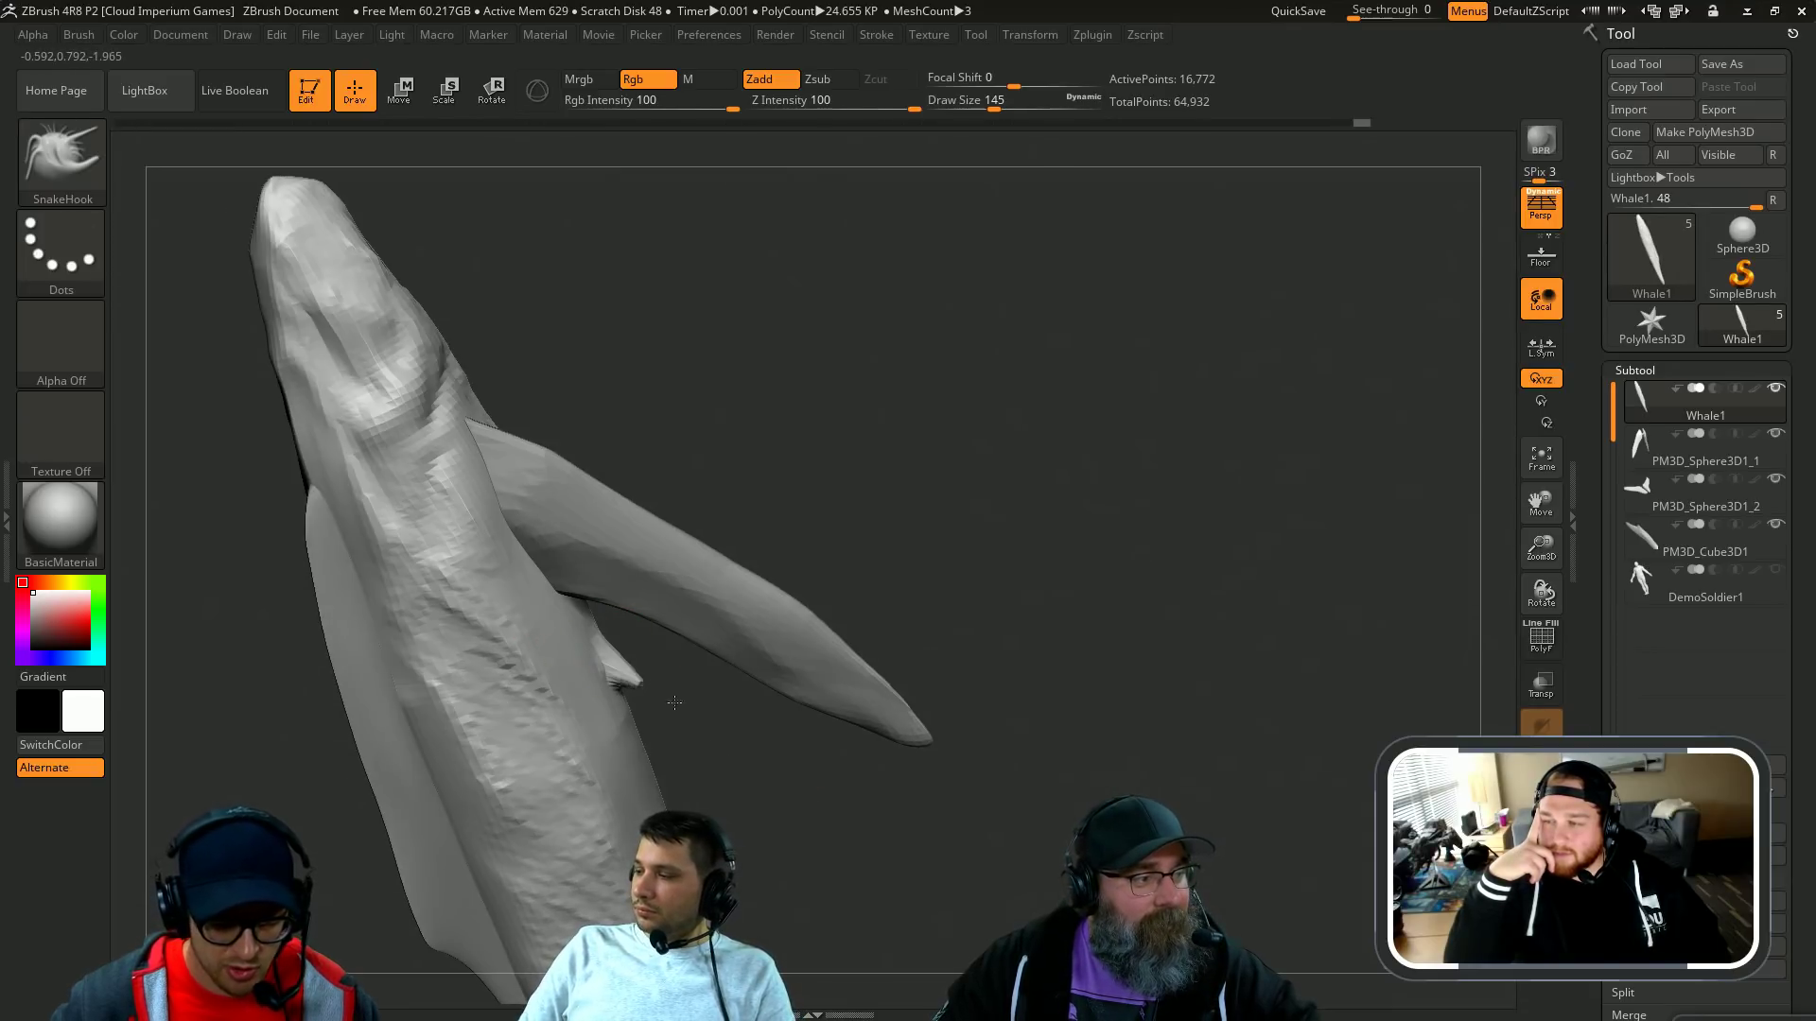
{"action": "left_click_drag", "start_coordinate": [674, 702], "coordinate": [681, 705]}
{"action": "key", "text": "ctrl+z"}
Step: Try pulling thinner secondary fins with the SnakeHook brush at draw size 90, and switch to the Move brush at draw size 228
{"action": "left_click_drag", "start_coordinate": [603, 653], "coordinate": [613, 665]}
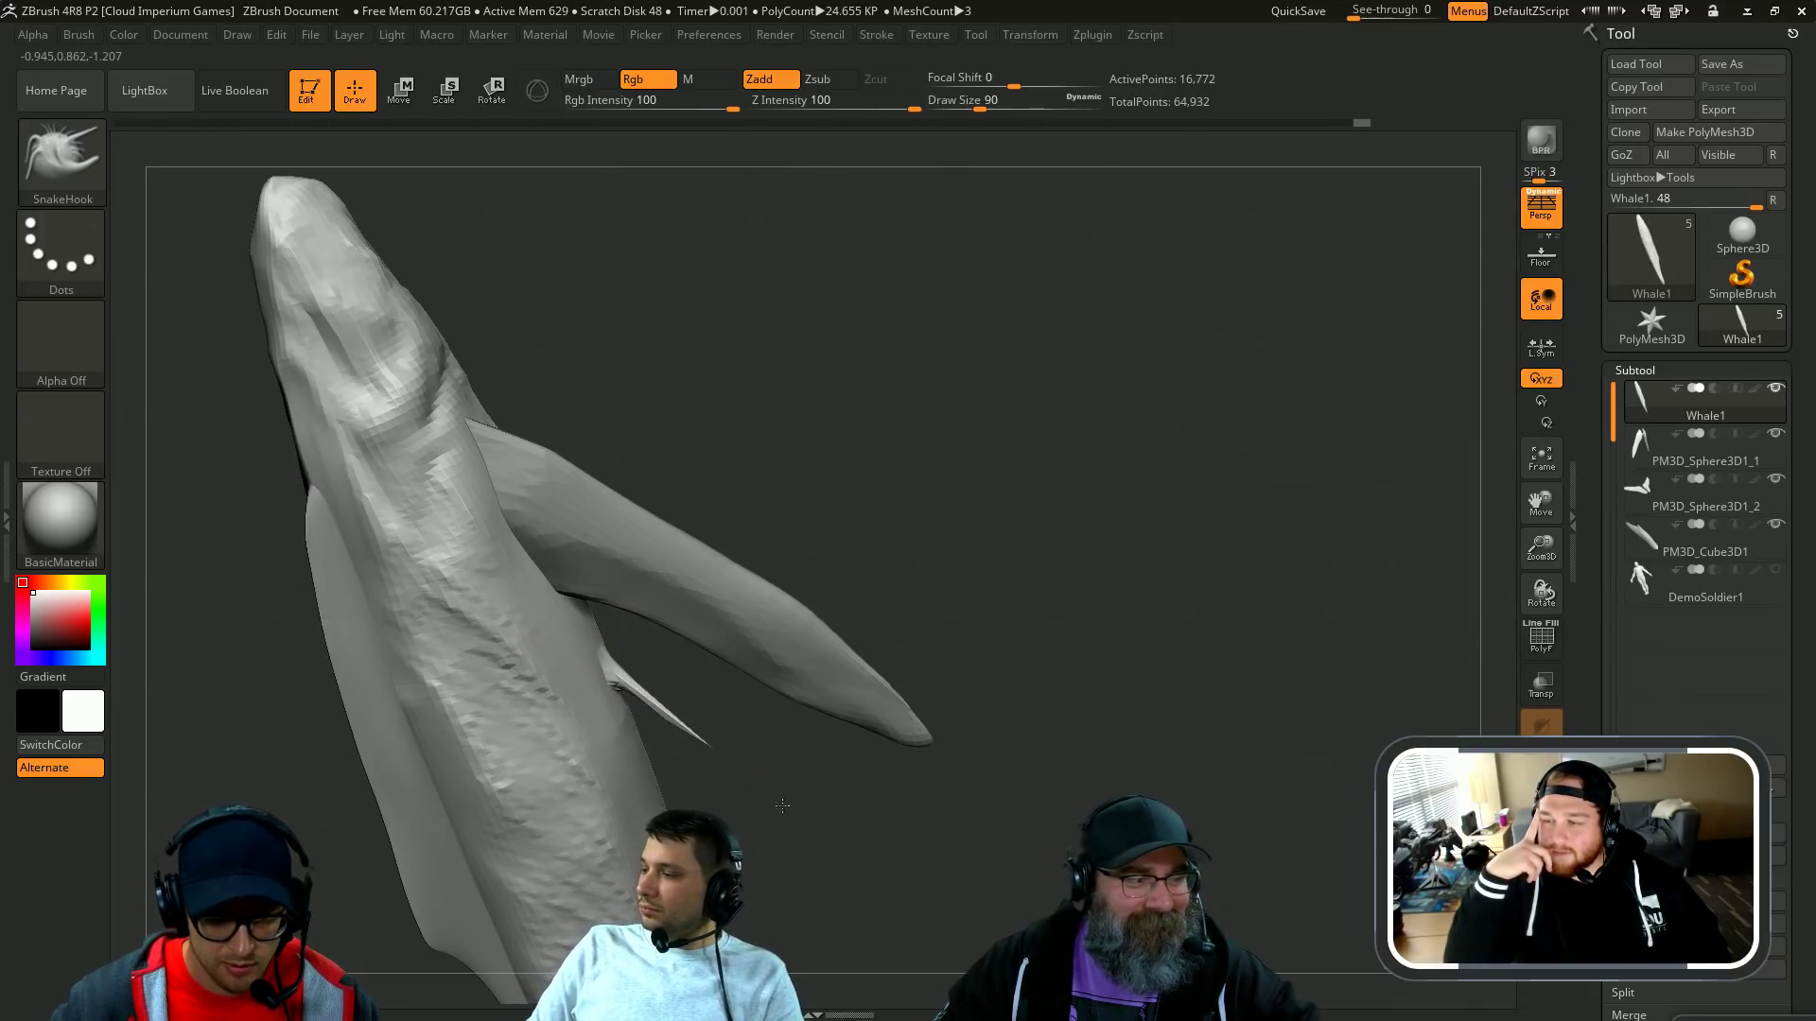
{"action": "left_click_drag", "start_coordinate": [782, 806], "coordinate": [750, 740]}
{"action": "mouse_move", "coordinate": [761, 805]}
{"action": "left_mouse_down"}
{"action": "mouse_move", "coordinate": [948, 563]}
{"action": "mouse_move", "coordinate": [823, 856]}
{"action": "mouse_move", "coordinate": [709, 724]}
{"action": "mouse_move", "coordinate": [740, 738]}
{"action": "mouse_move", "coordinate": [741, 673]}
{"action": "mouse_move", "coordinate": [720, 730]}
{"action": "mouse_move", "coordinate": [751, 900]}
{"action": "mouse_move", "coordinate": [933, 807]}
{"action": "mouse_move", "coordinate": [965, 620]}
{"action": "left_mouse_up"}
{"action": "key", "text": "s"}
{"action": "key", "text": "b"}
{"action": "key", "text": "m"}
{"action": "key", "text": "v"}
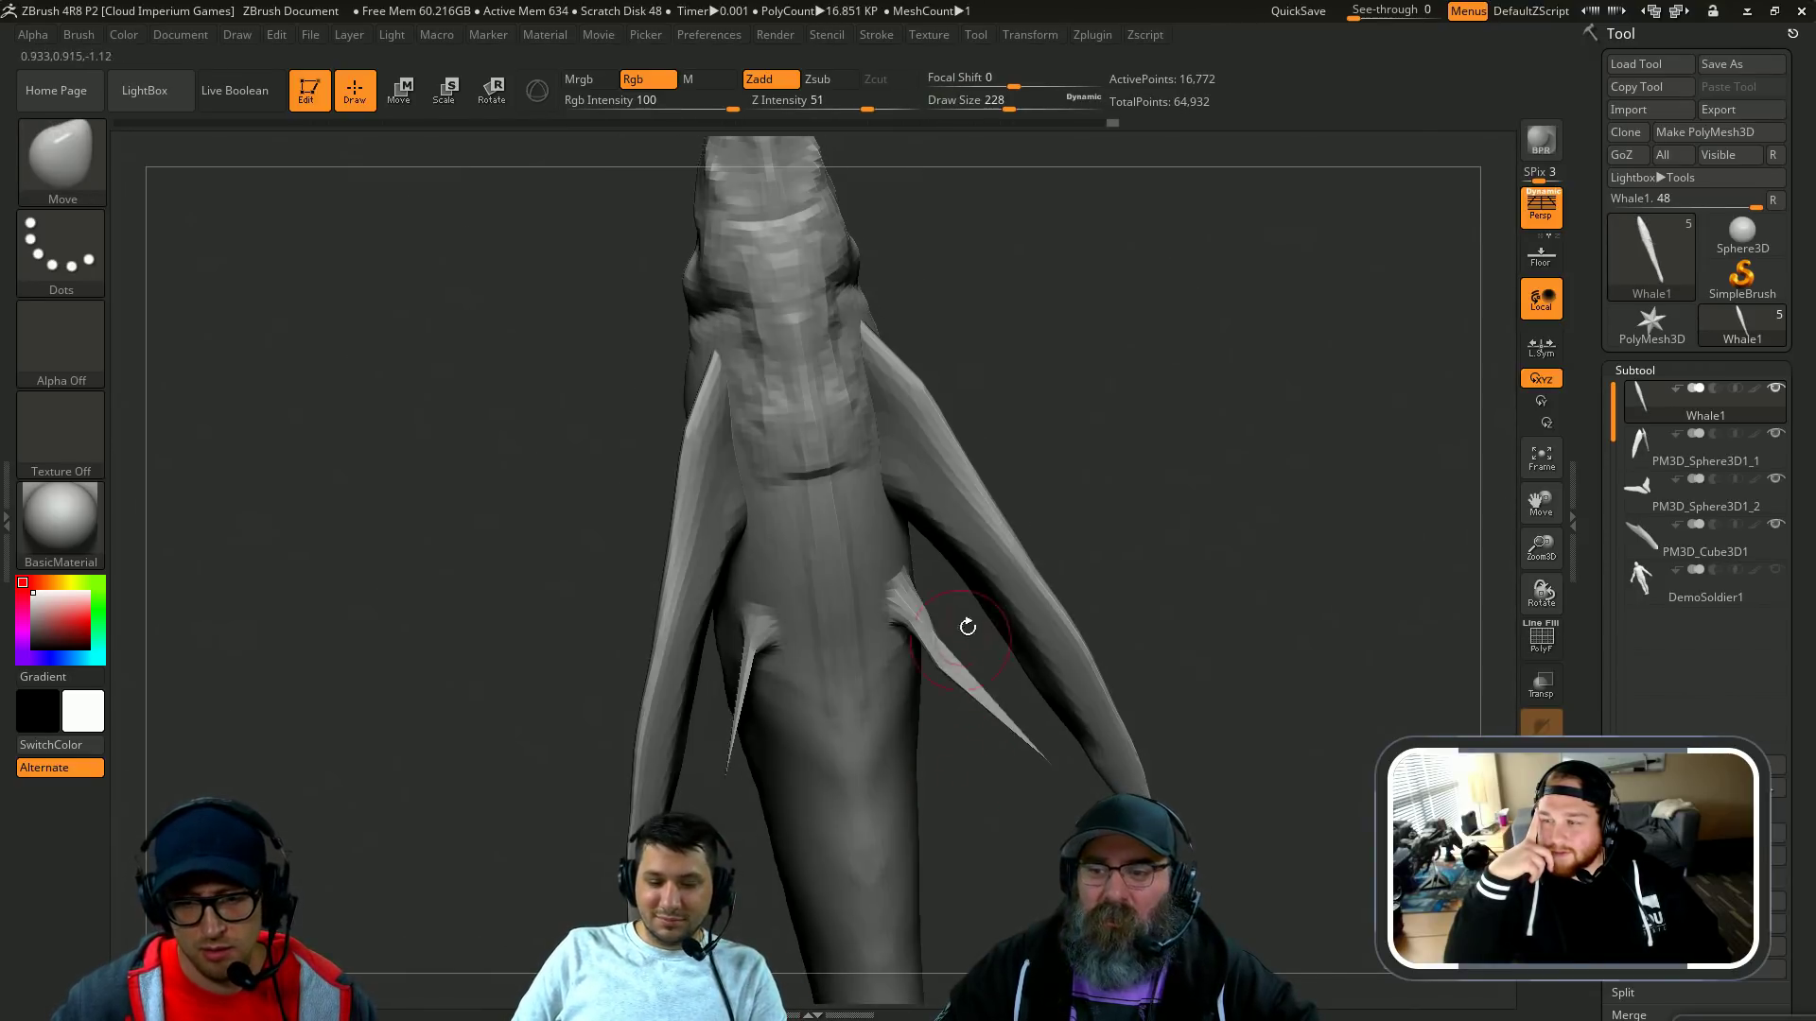
Step: Undo the thin secondary fins pulled out behind the pectoral fins
{"action": "key", "text": "ctrl"}
{"action": "key", "text": "ctrl+z"}
{"action": "key", "text": "ctrl+z"}
{"action": "key", "text": "ctrl+z"}
{"action": "key", "text": "ctrl+z"}
{"action": "key", "text": "ctrl+z"}
{"action": "key", "text": "ctrl+z"}
{"action": "key", "text": "ctrl+shift+z"}
Step: Build up and smooth the belly and chest between the pectoral fins with the ClayBuildup brush at draw size 182
{"action": "mouse_move", "coordinate": [1110, 511]}
{"action": "left_mouse_down"}
{"action": "mouse_move", "coordinate": [1220, 506]}
{"action": "mouse_move", "coordinate": [1059, 515]}
{"action": "left_mouse_up"}
{"action": "key", "text": "b"}
{"action": "key", "text": "c"}
{"action": "key", "text": "b"}
{"action": "left_click_drag", "start_coordinate": [878, 541], "coordinate": [832, 776], "text": "shift"}
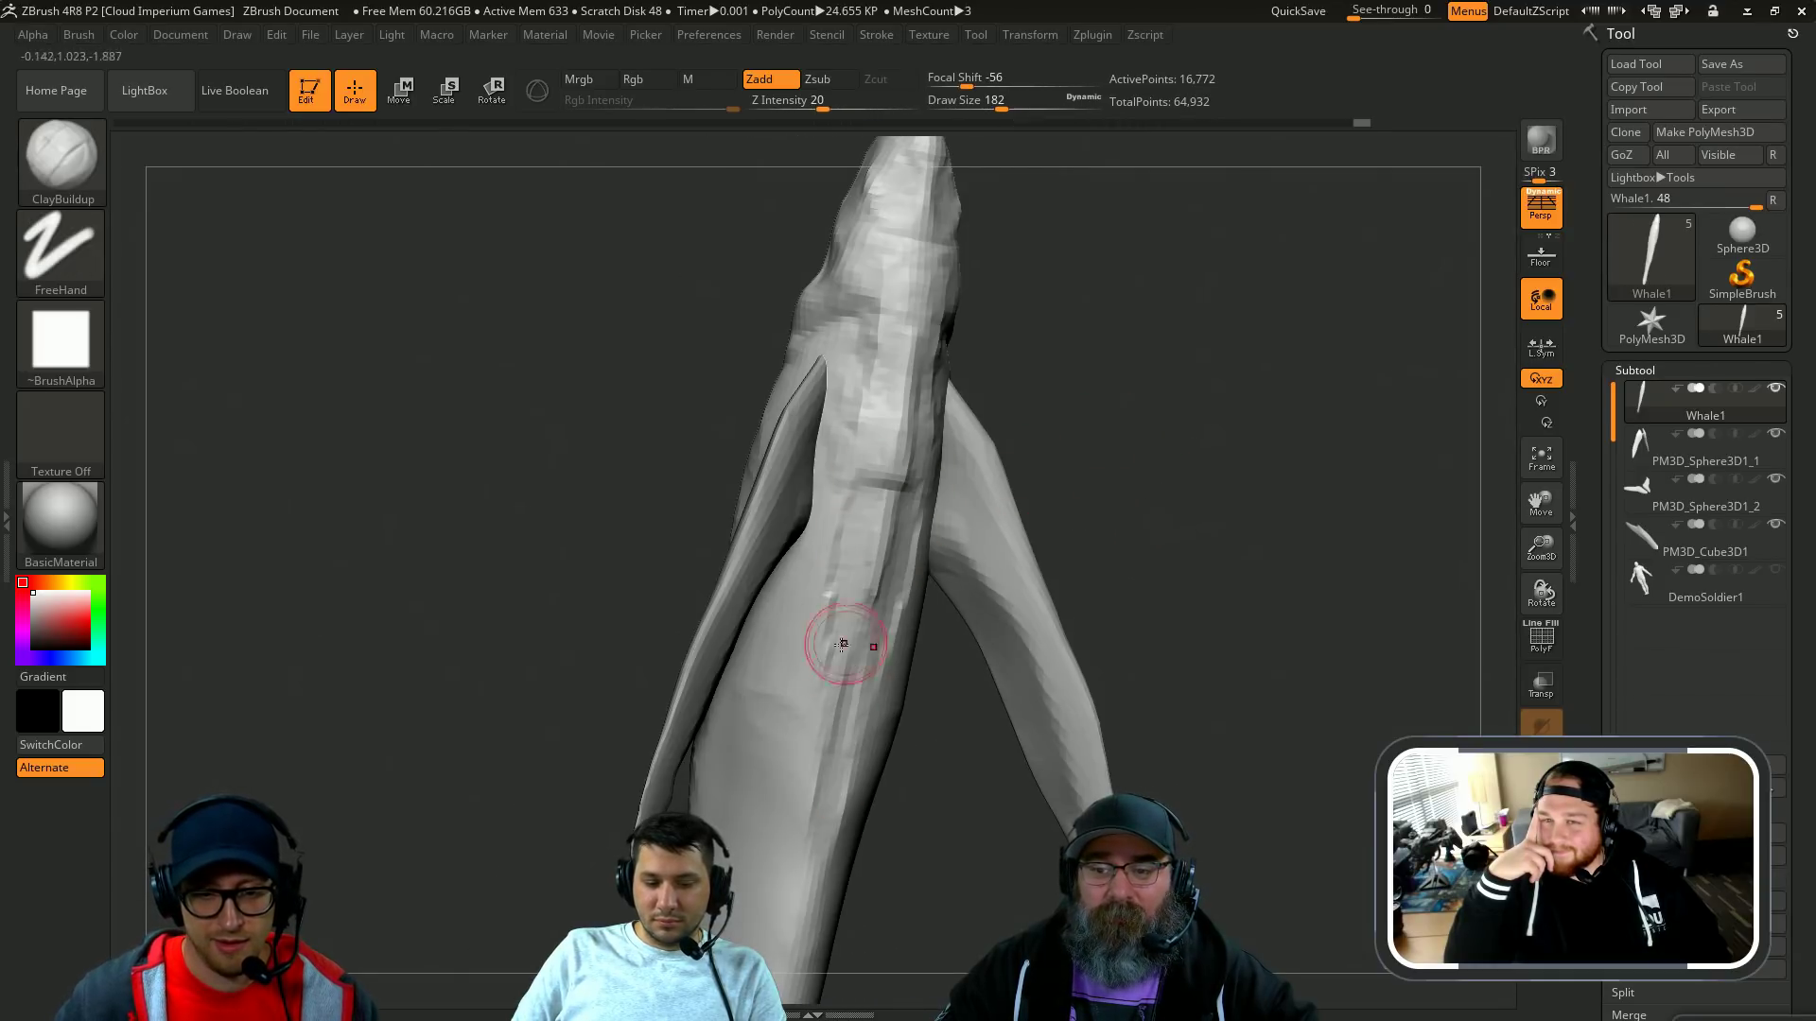
{"action": "mouse_move", "coordinate": [1036, 530]}
{"action": "left_mouse_down"}
{"action": "mouse_move", "coordinate": [1104, 512]}
{"action": "mouse_move", "coordinate": [828, 426]}
{"action": "left_mouse_up"}
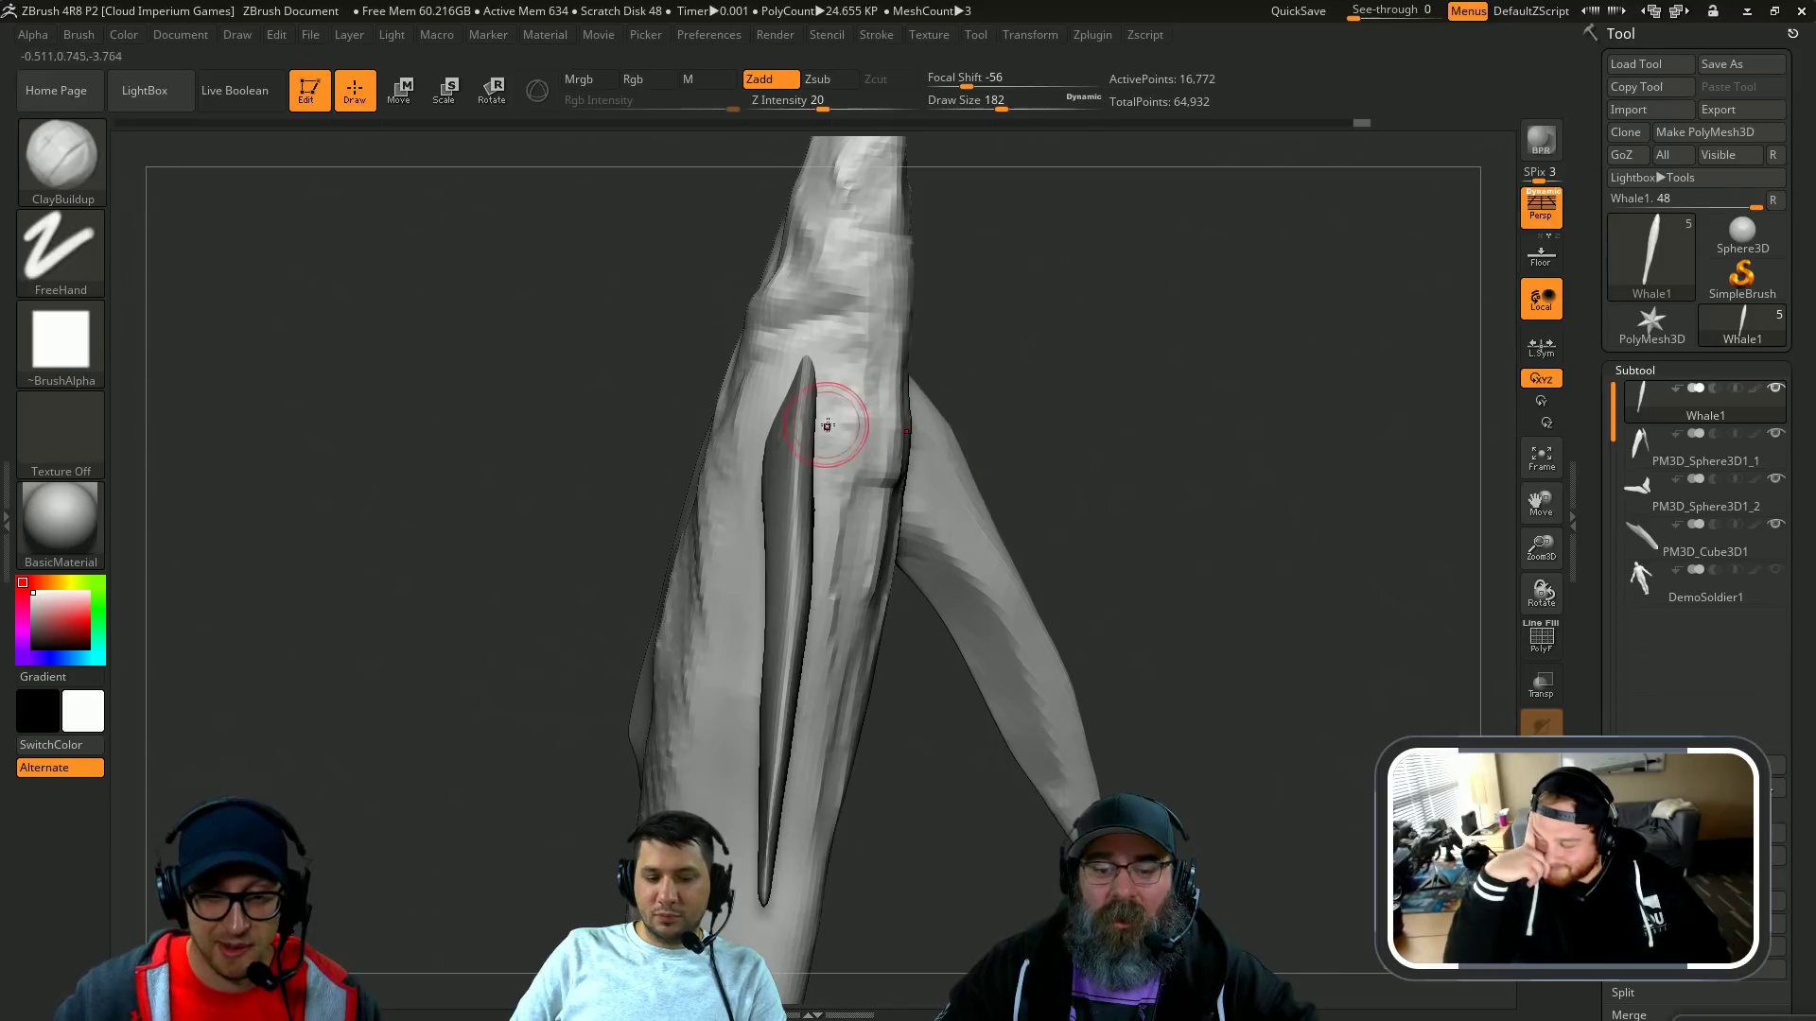
{"action": "left_click_drag", "start_coordinate": [1019, 372], "coordinate": [817, 389]}
{"action": "mouse_move", "coordinate": [773, 461]}
{"action": "left_mouse_down"}
{"action": "mouse_move", "coordinate": [885, 516]}
{"action": "mouse_move", "coordinate": [1005, 510]}
{"action": "mouse_move", "coordinate": [899, 515]}
{"action": "mouse_move", "coordinate": [709, 469]}
{"action": "left_mouse_up"}
Step: Widen and reshape the sides of the head with the Move brush at draw sizes 422 and 365
{"action": "key", "text": "b"}
{"action": "key", "text": "m"}
{"action": "key", "text": "v"}
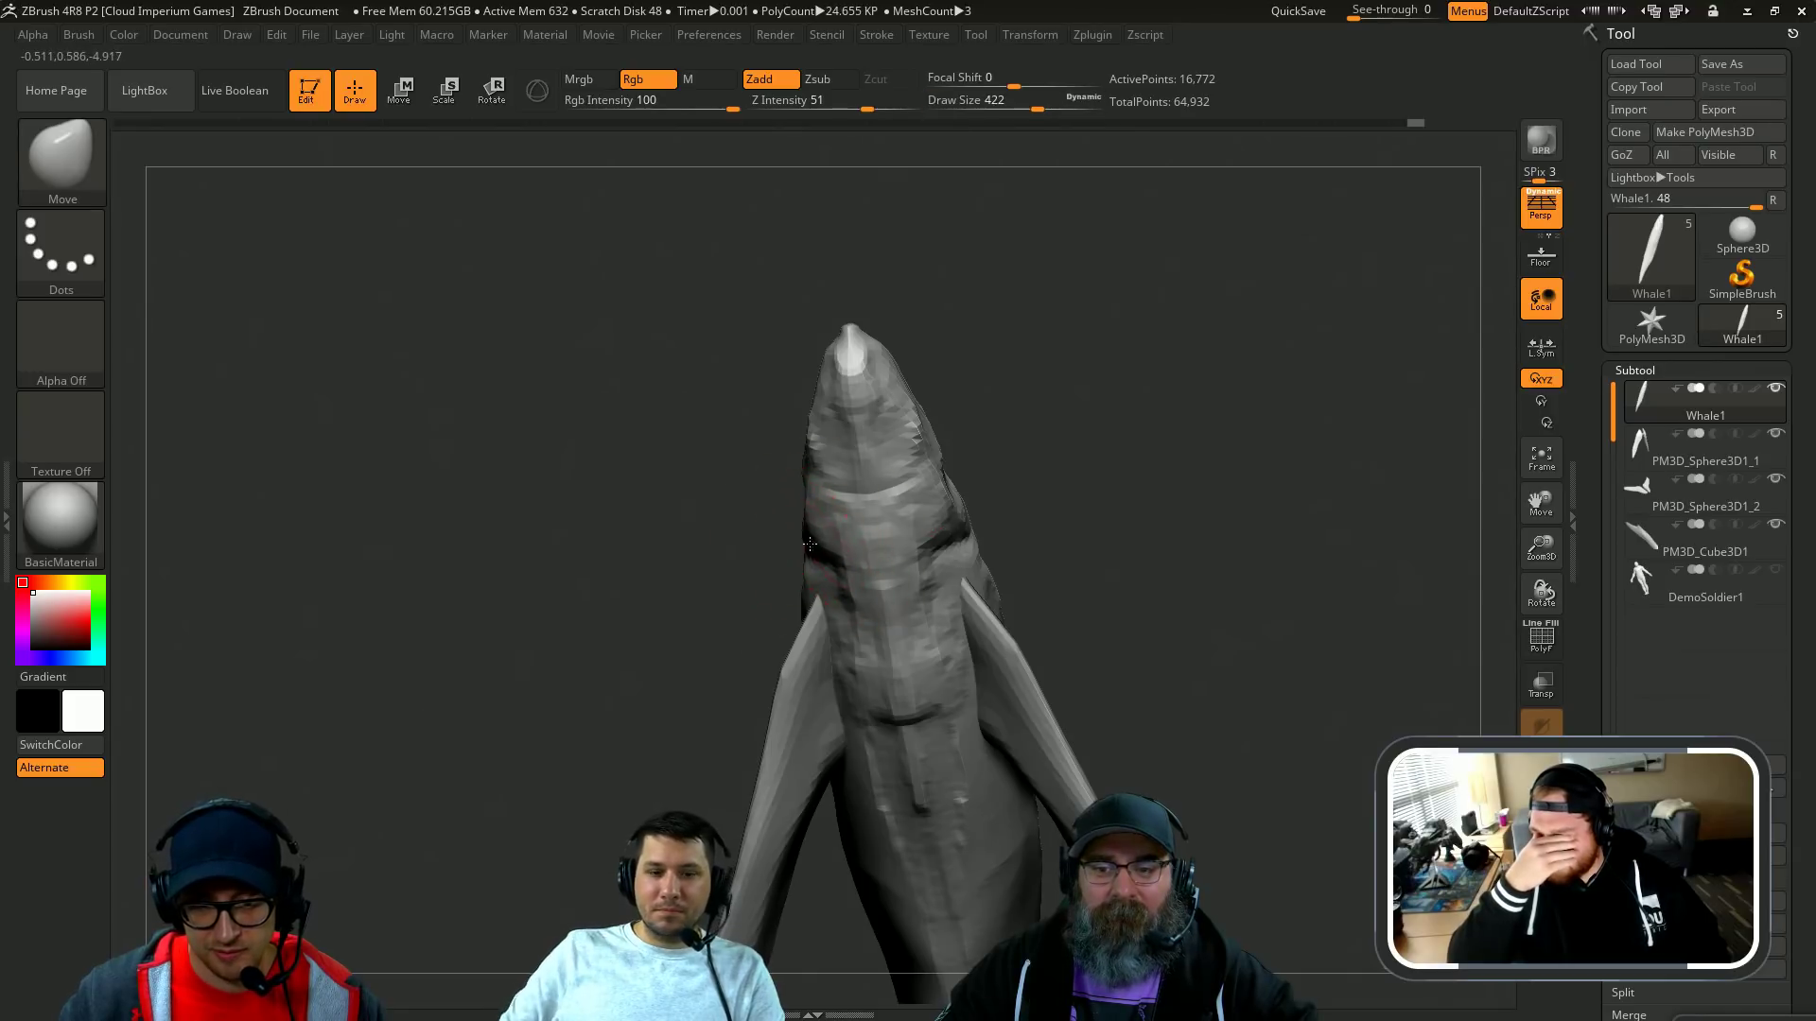
{"action": "mouse_move", "coordinate": [809, 544]}
{"action": "left_mouse_down"}
{"action": "mouse_move", "coordinate": [746, 531]}
{"action": "mouse_move", "coordinate": [802, 541]}
{"action": "left_mouse_up"}
{"action": "key", "text": "["}
{"action": "mouse_move", "coordinate": [810, 608]}
{"action": "left_mouse_down"}
{"action": "mouse_move", "coordinate": [806, 569]}
{"action": "mouse_move", "coordinate": [757, 554]}
{"action": "mouse_move", "coordinate": [791, 494]}
{"action": "left_mouse_up"}
{"action": "key", "text": "s"}
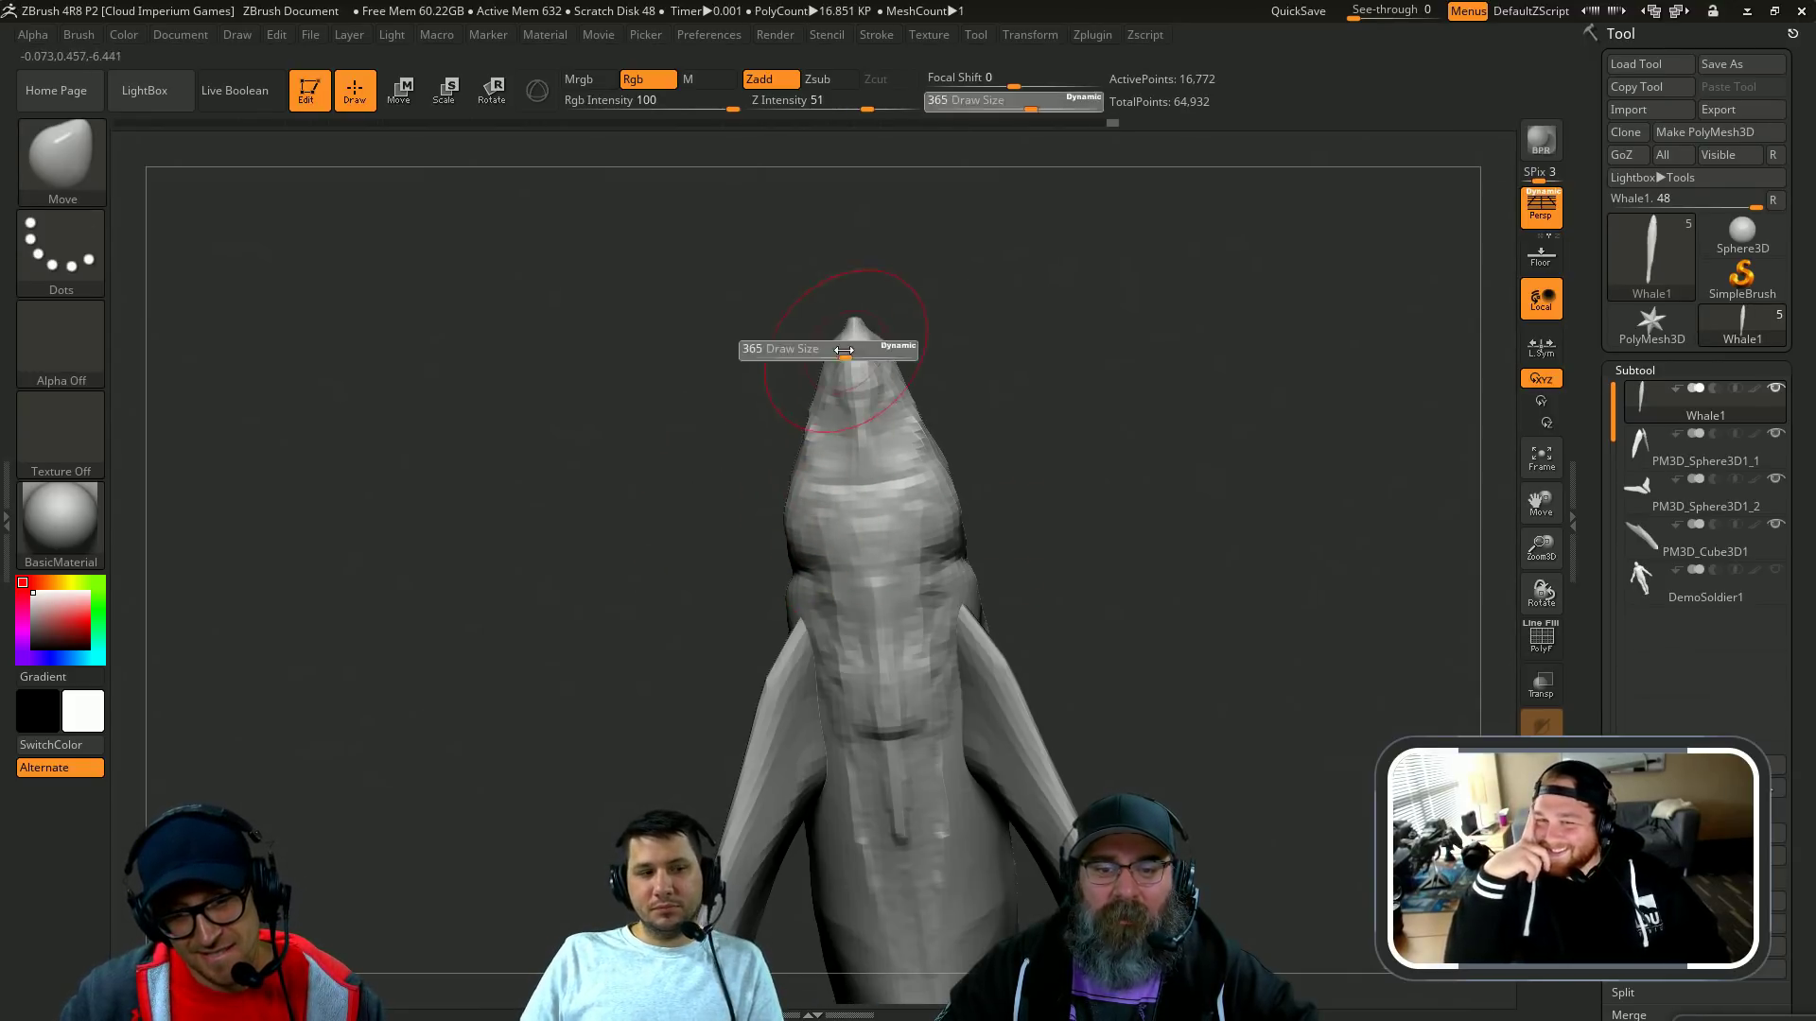
{"action": "left_click_drag", "start_coordinate": [843, 349], "coordinate": [804, 350]}
{"action": "left_click_drag", "start_coordinate": [780, 425], "coordinate": [831, 385]}
Step: Fill out the tip and side of the snout with the ClayBuildup brush at draw size 223
{"action": "key", "text": "b"}
{"action": "key", "text": "c"}
{"action": "key", "text": "b"}
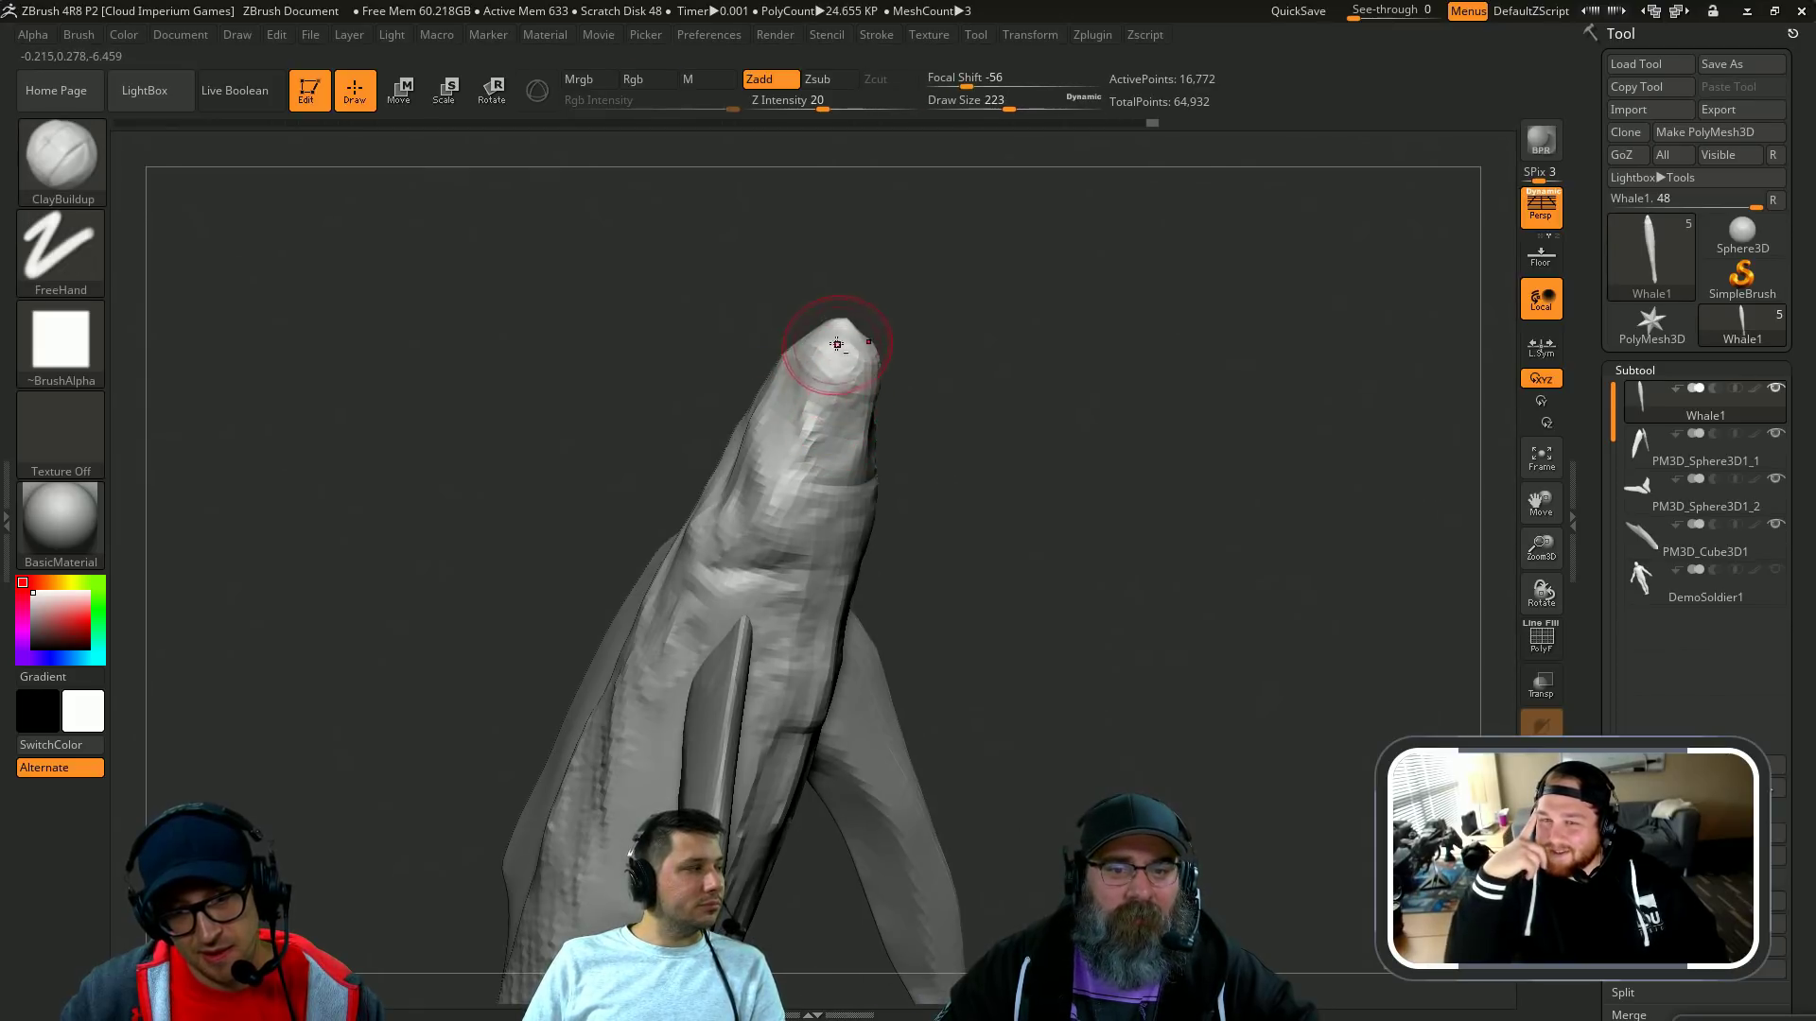
{"action": "left_click_drag", "start_coordinate": [946, 349], "coordinate": [810, 385]}
Step: Carve creases from behind the jaw along the side of the neck with the DamStandard brush at draw size 223
{"action": "key", "text": "b"}
{"action": "key", "text": "d"}
{"action": "key", "text": "s"}
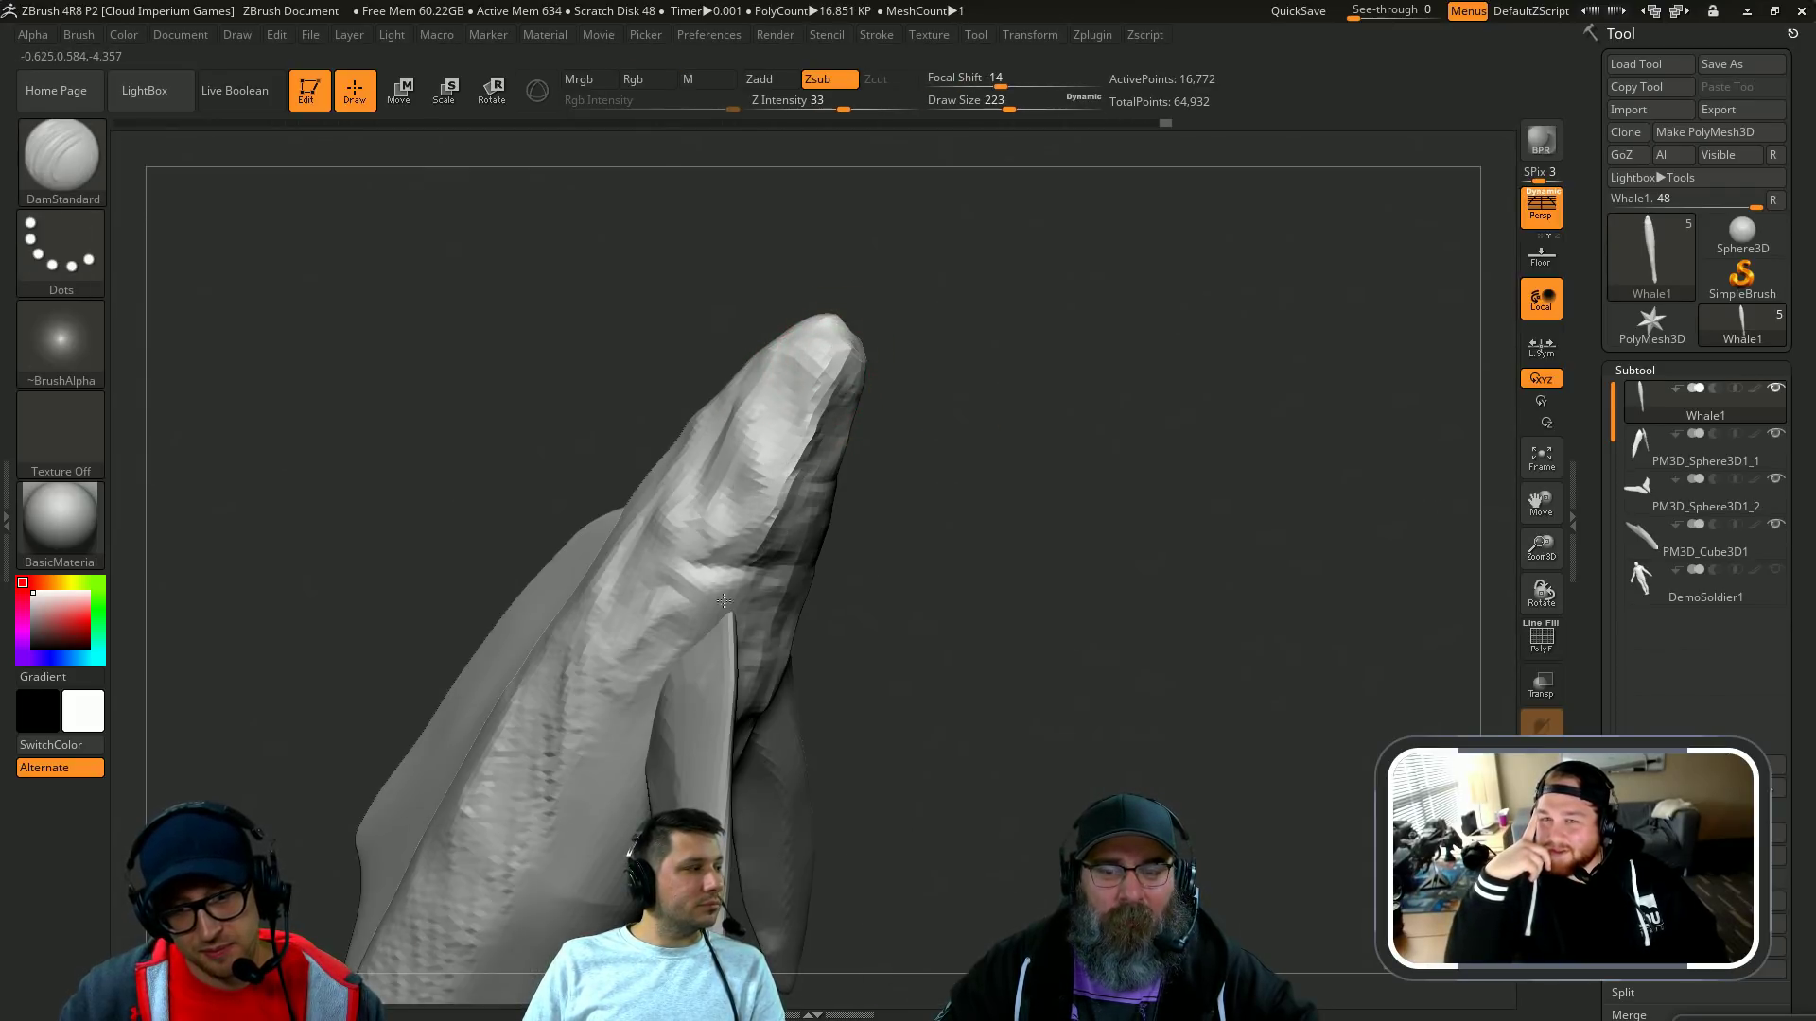
{"action": "left_click_drag", "start_coordinate": [723, 587], "coordinate": [603, 704]}
{"action": "left_click_drag", "start_coordinate": [913, 544], "coordinate": [1059, 544]}
{"action": "left_click_drag", "start_coordinate": [723, 586], "coordinate": [596, 733]}
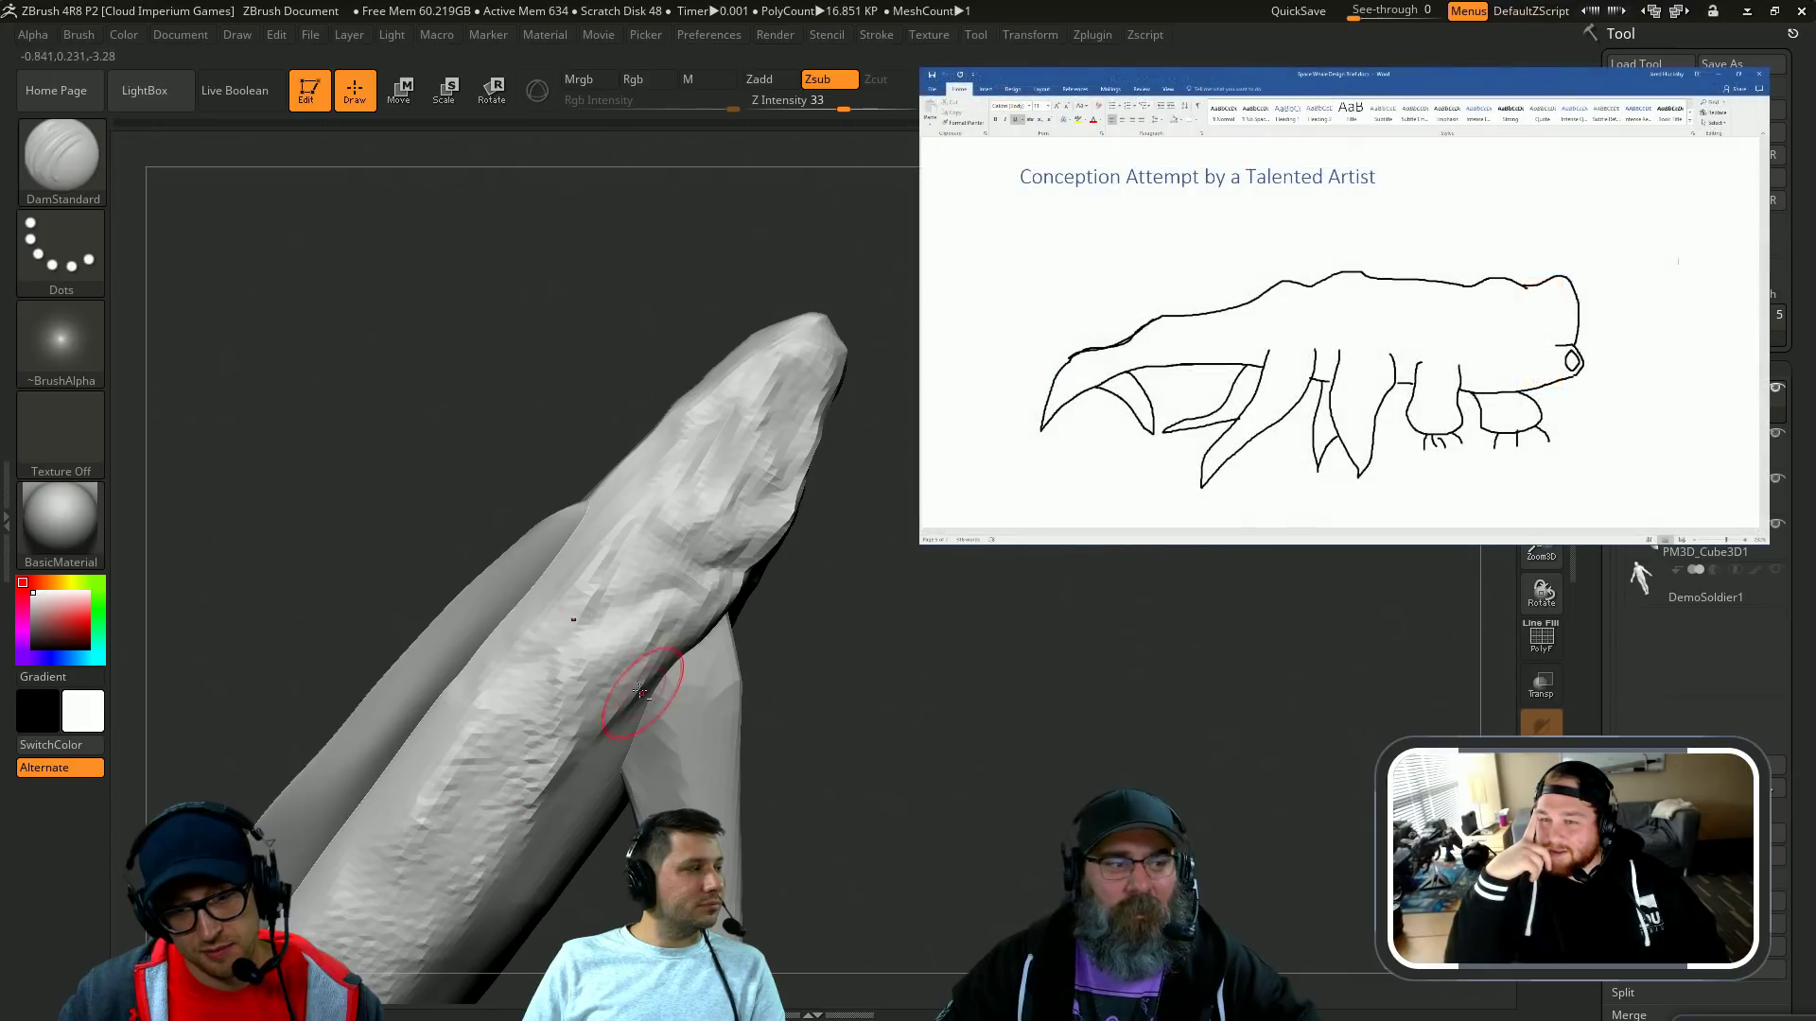
Step: Build up the throat, jaw and cheek of the head with the ClayBuildup brush
{"action": "key", "text": "b"}
{"action": "key", "text": "c"}
{"action": "key", "text": "b"}
{"action": "mouse_move", "coordinate": [950, 608]}
{"action": "left_mouse_down"}
{"action": "mouse_move", "coordinate": [815, 551]}
{"action": "mouse_move", "coordinate": [717, 647]}
{"action": "left_mouse_up"}
{"action": "mouse_move", "coordinate": [908, 599]}
{"action": "left_mouse_down"}
{"action": "mouse_move", "coordinate": [803, 587]}
{"action": "mouse_move", "coordinate": [832, 555]}
{"action": "left_mouse_up"}
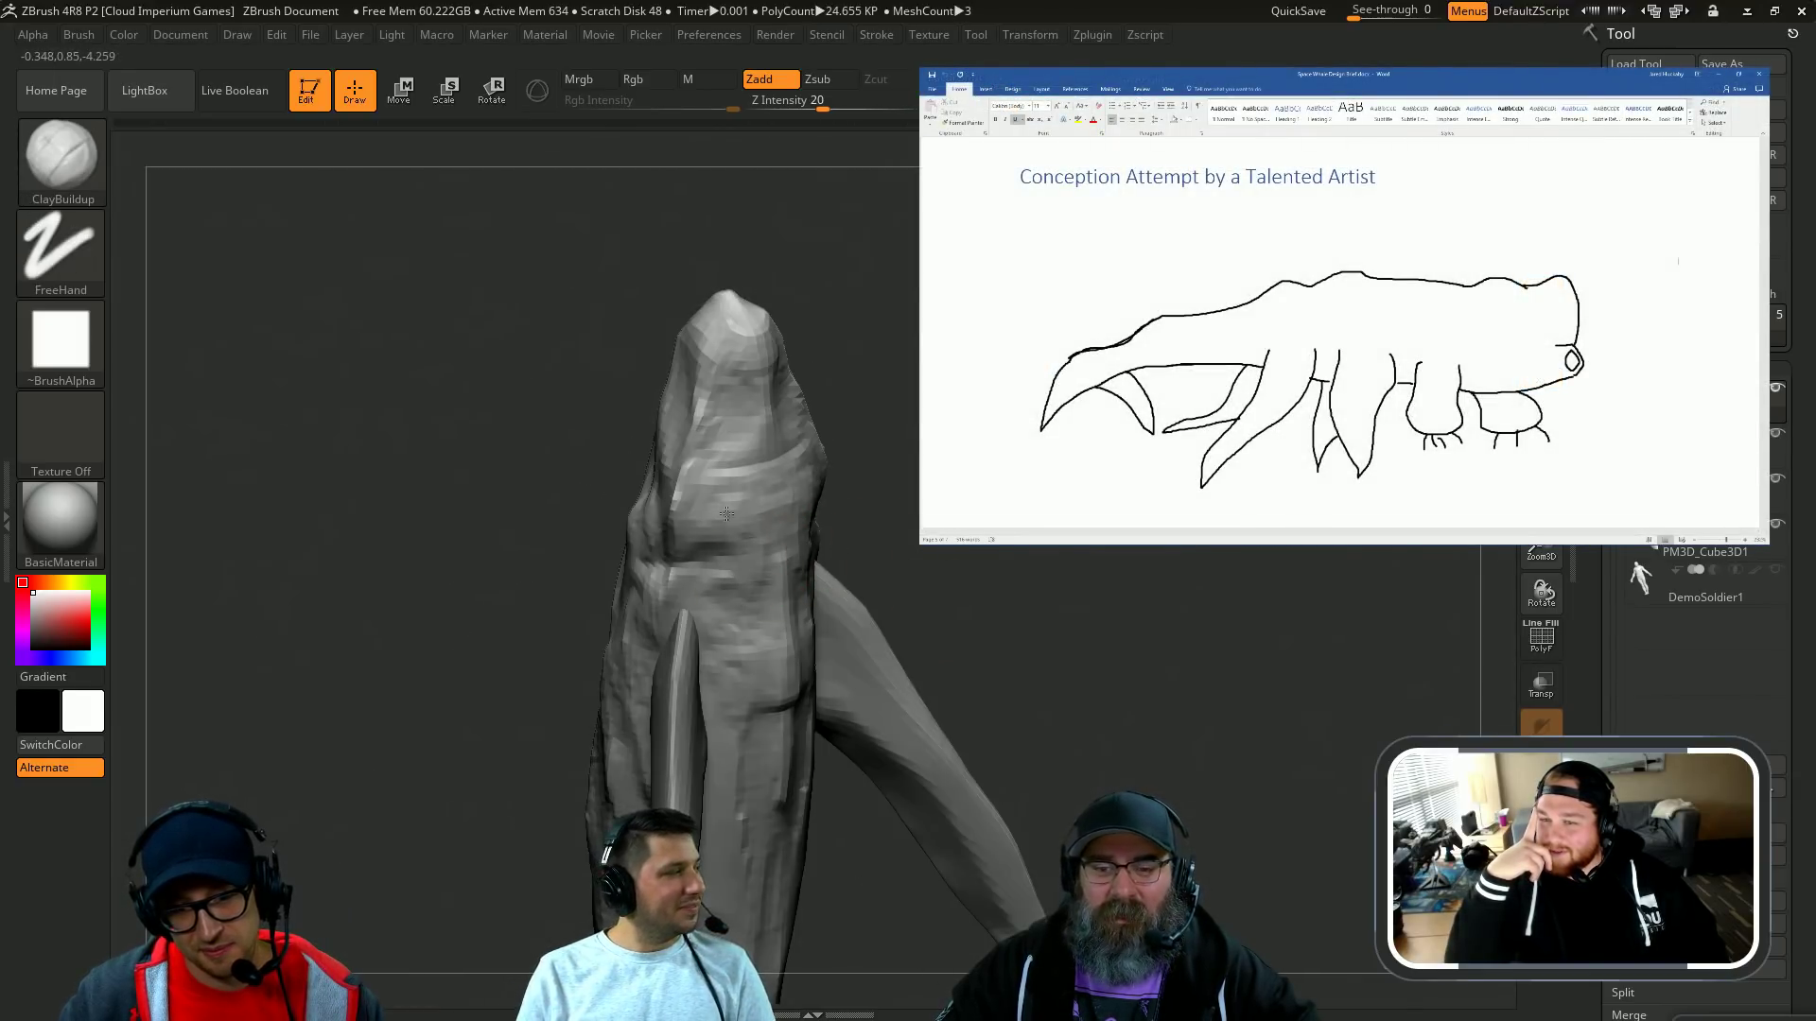
{"action": "mouse_move", "coordinate": [844, 322]}
{"action": "left_mouse_down"}
{"action": "mouse_move", "coordinate": [836, 396]}
{"action": "mouse_move", "coordinate": [733, 501]}
{"action": "mouse_move", "coordinate": [737, 528]}
{"action": "left_mouse_up"}
{"action": "left_click_drag", "start_coordinate": [875, 463], "coordinate": [822, 406]}
{"action": "mouse_move", "coordinate": [690, 435]}
{"action": "left_mouse_down"}
{"action": "mouse_move", "coordinate": [720, 431]}
{"action": "mouse_move", "coordinate": [726, 473]}
{"action": "left_mouse_up"}
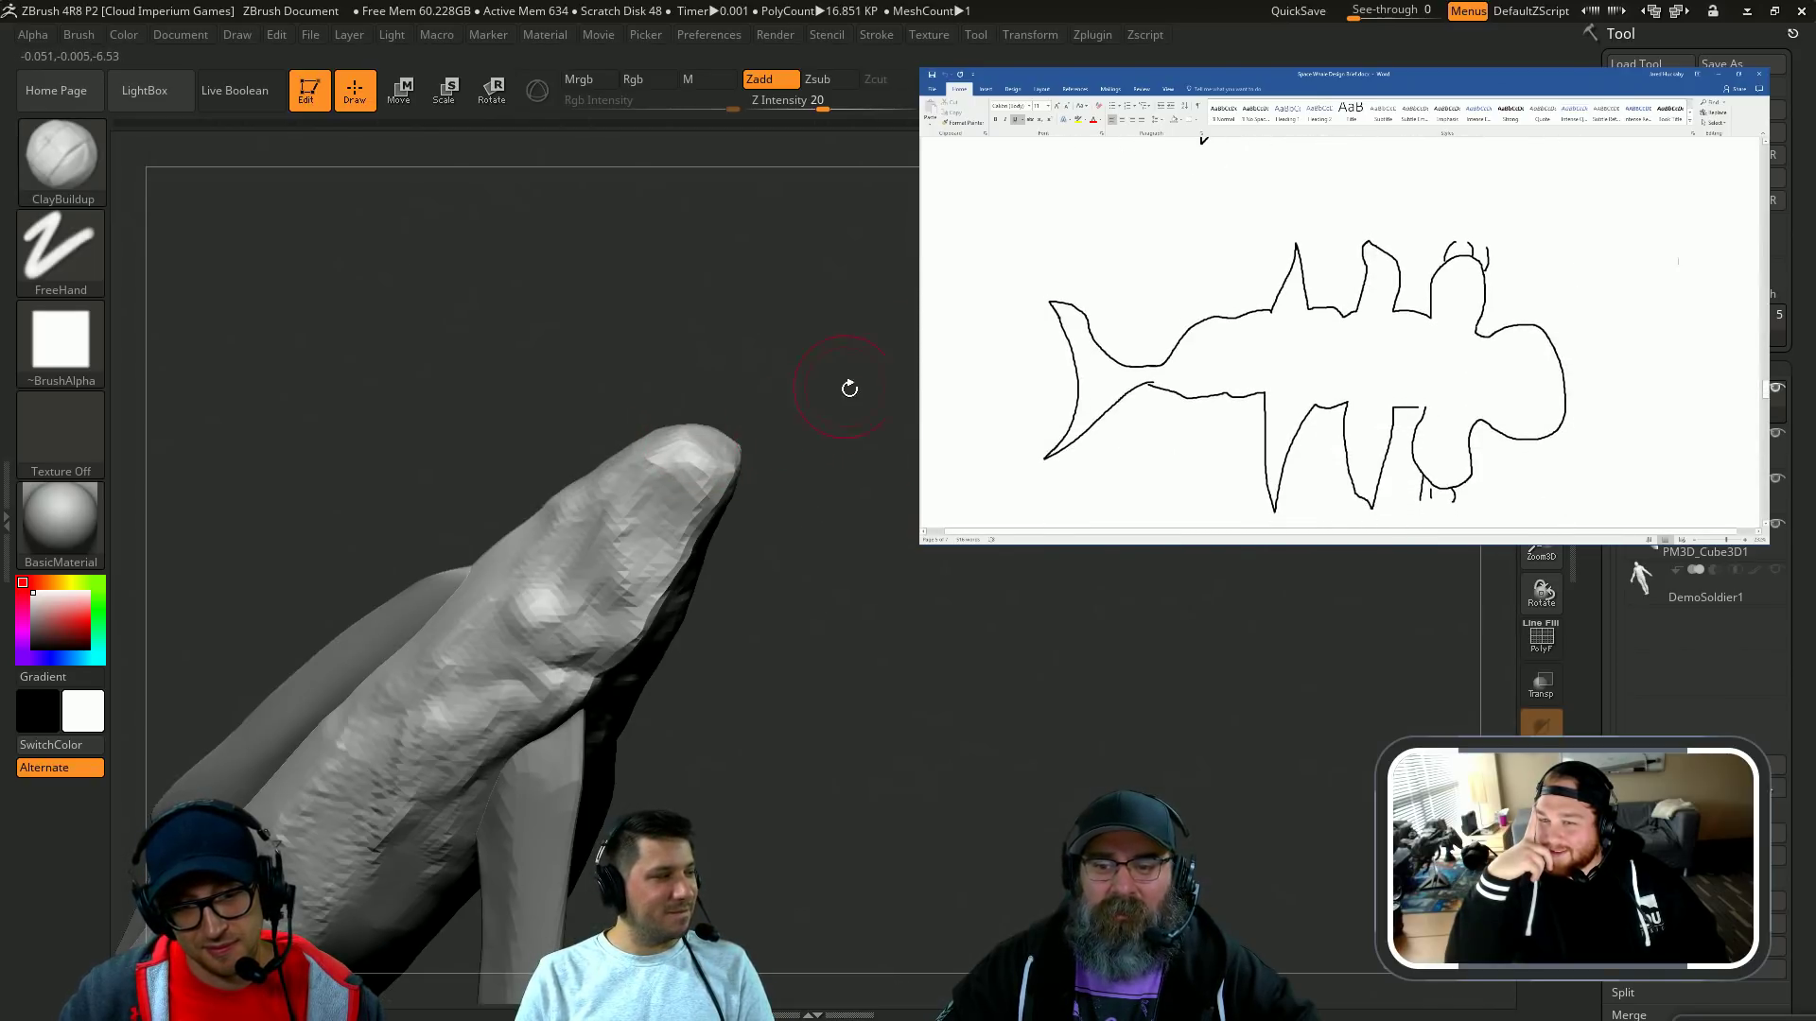
{"action": "mouse_move", "coordinate": [847, 389]}
{"action": "left_mouse_down"}
{"action": "mouse_move", "coordinate": [756, 375]}
{"action": "mouse_move", "coordinate": [760, 422]}
{"action": "left_mouse_up"}
Step: Check the body's wireframe, and add volume along the upper snout and the side of the head with the ClayBuildup brush
{"action": "key", "text": "shift+f"}
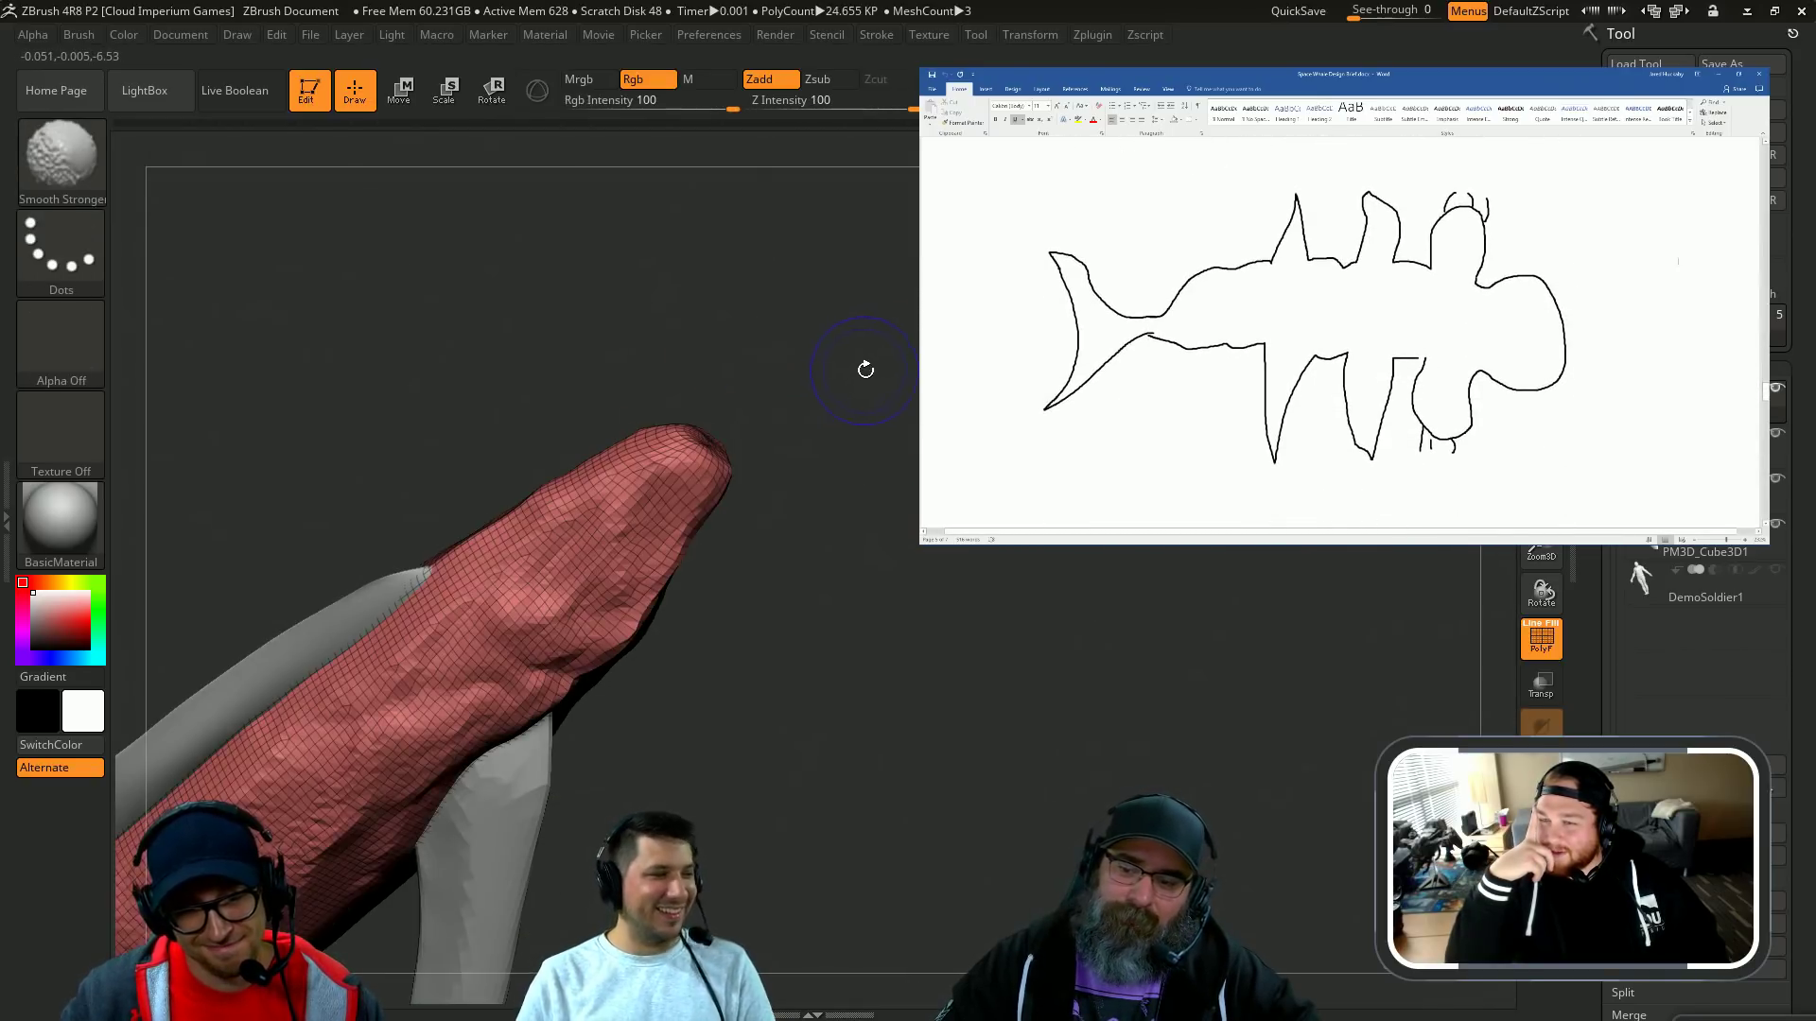
{"action": "key", "text": "shift+f"}
{"action": "mouse_move", "coordinate": [894, 463]}
{"action": "left_mouse_down"}
{"action": "mouse_move", "coordinate": [903, 426]}
{"action": "mouse_move", "coordinate": [912, 597]}
{"action": "left_mouse_up"}
{"action": "scroll", "coordinate": [1678, 261], "scroll_direction": "up", "scroll_amount": 3}
{"action": "left_click_drag", "start_coordinate": [910, 406], "coordinate": [563, 608]}
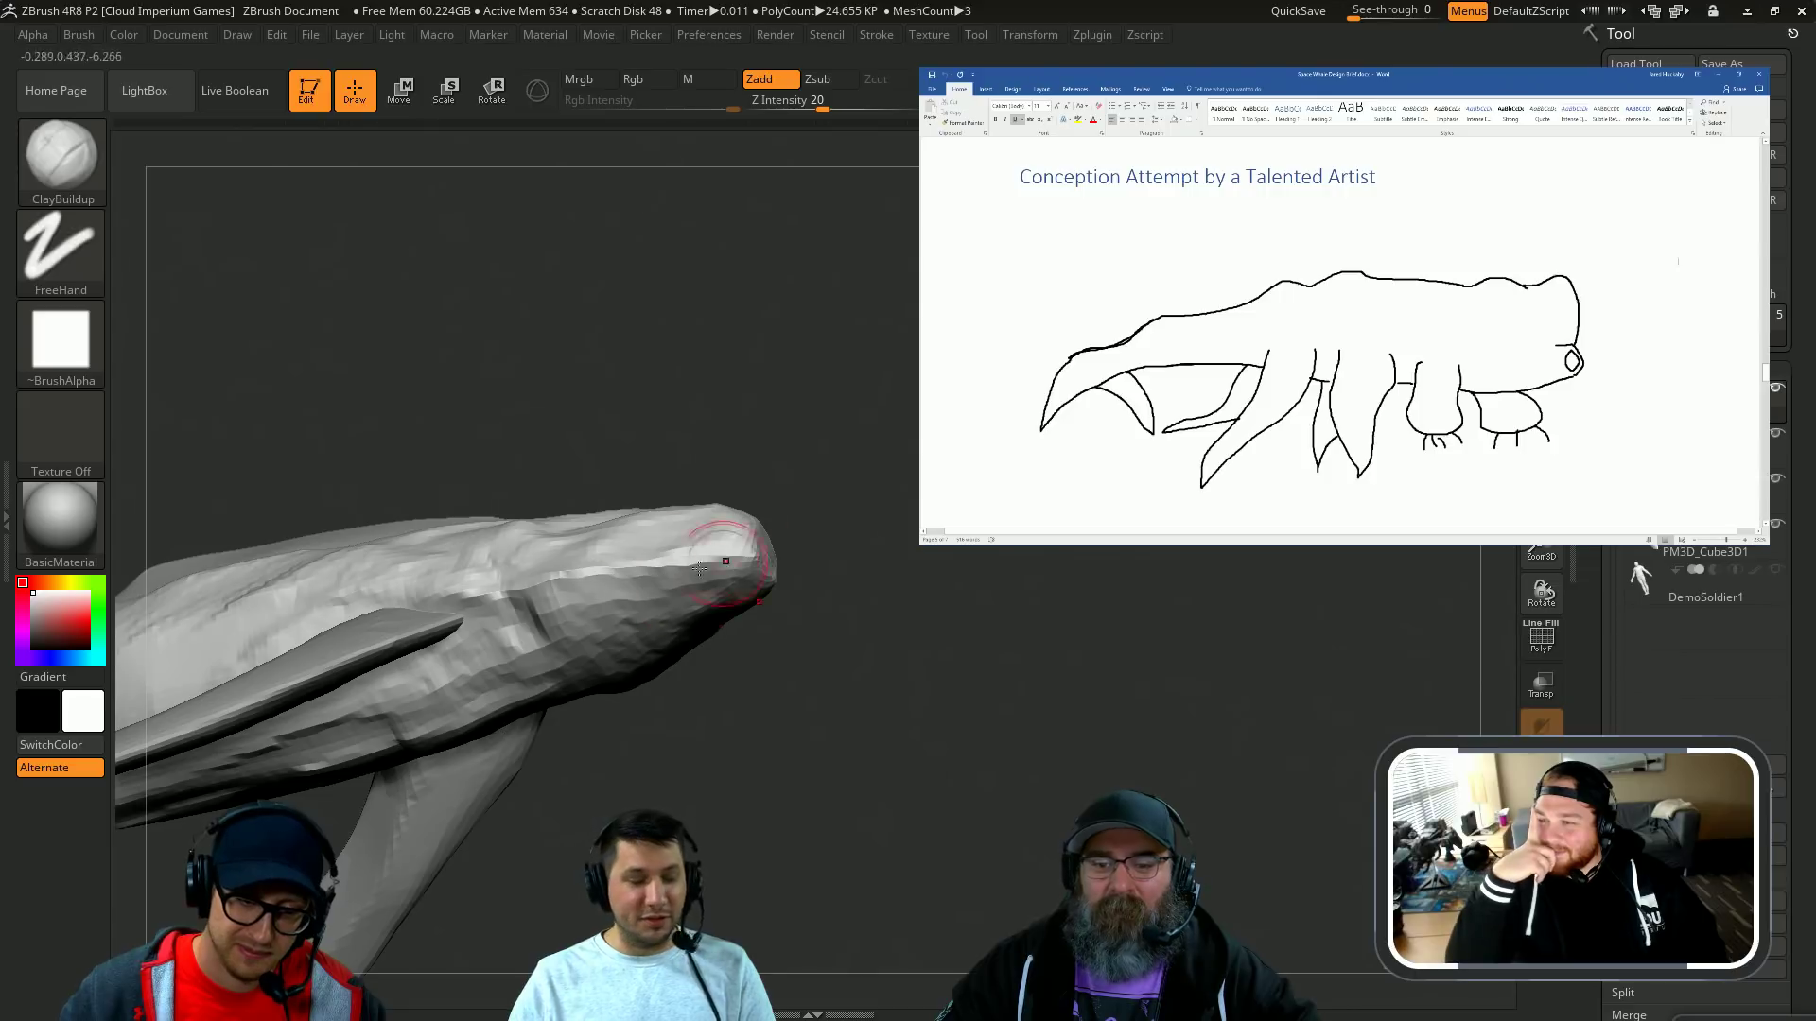
{"action": "mouse_move", "coordinate": [699, 567]}
{"action": "left_mouse_down"}
{"action": "mouse_move", "coordinate": [534, 550]}
{"action": "mouse_move", "coordinate": [835, 567]}
{"action": "mouse_move", "coordinate": [567, 605]}
{"action": "left_mouse_up"}
{"action": "key", "text": "s"}
{"action": "left_click_drag", "start_coordinate": [782, 499], "coordinate": [546, 607]}
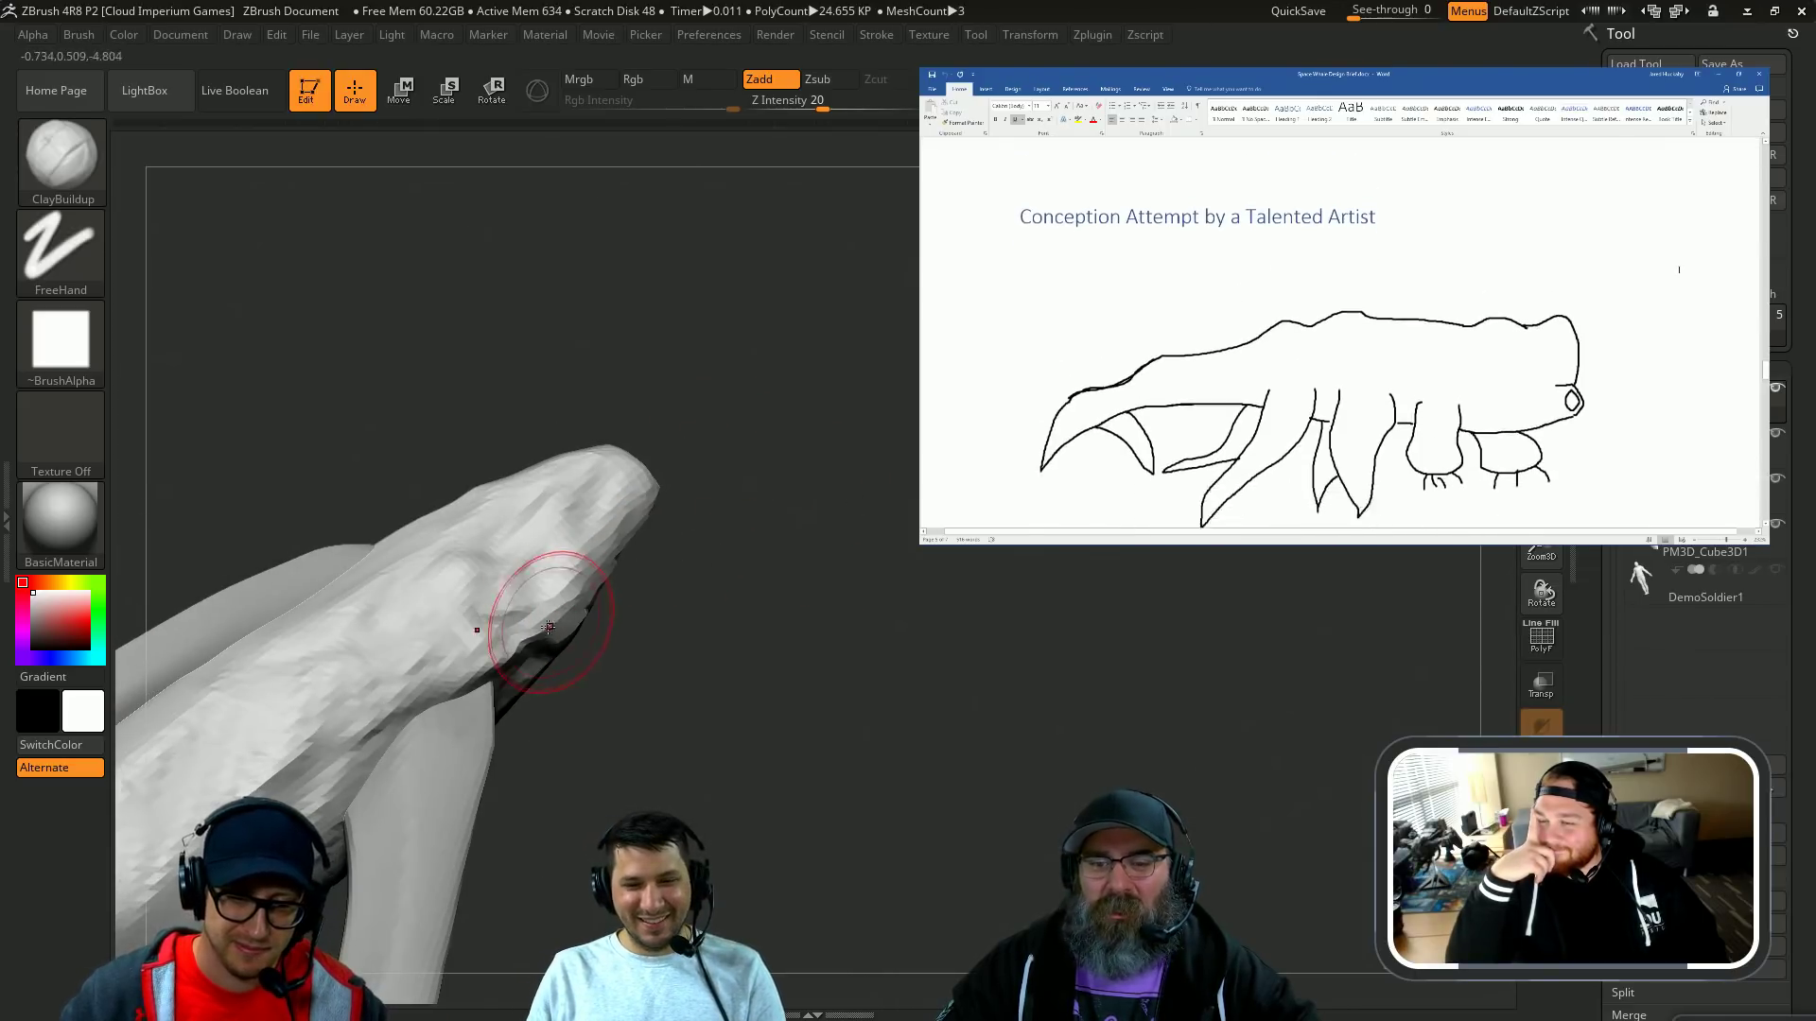
Step: Carve a crease behind the jaw on the lower side of the head with the DamStandard brush
{"action": "key", "text": "b"}
{"action": "key", "text": "d"}
{"action": "key", "text": "s"}
{"action": "mouse_move", "coordinate": [673, 606]}
{"action": "left_mouse_down"}
{"action": "mouse_move", "coordinate": [822, 530]}
{"action": "mouse_move", "coordinate": [607, 618]}
{"action": "mouse_move", "coordinate": [713, 697]}
{"action": "mouse_move", "coordinate": [752, 659]}
{"action": "left_mouse_up"}
Step: Build up the neck and the area around the pectoral fin's root with the ClayBuildup brush
{"action": "key", "text": "b"}
{"action": "key", "text": "c"}
{"action": "key", "text": "b"}
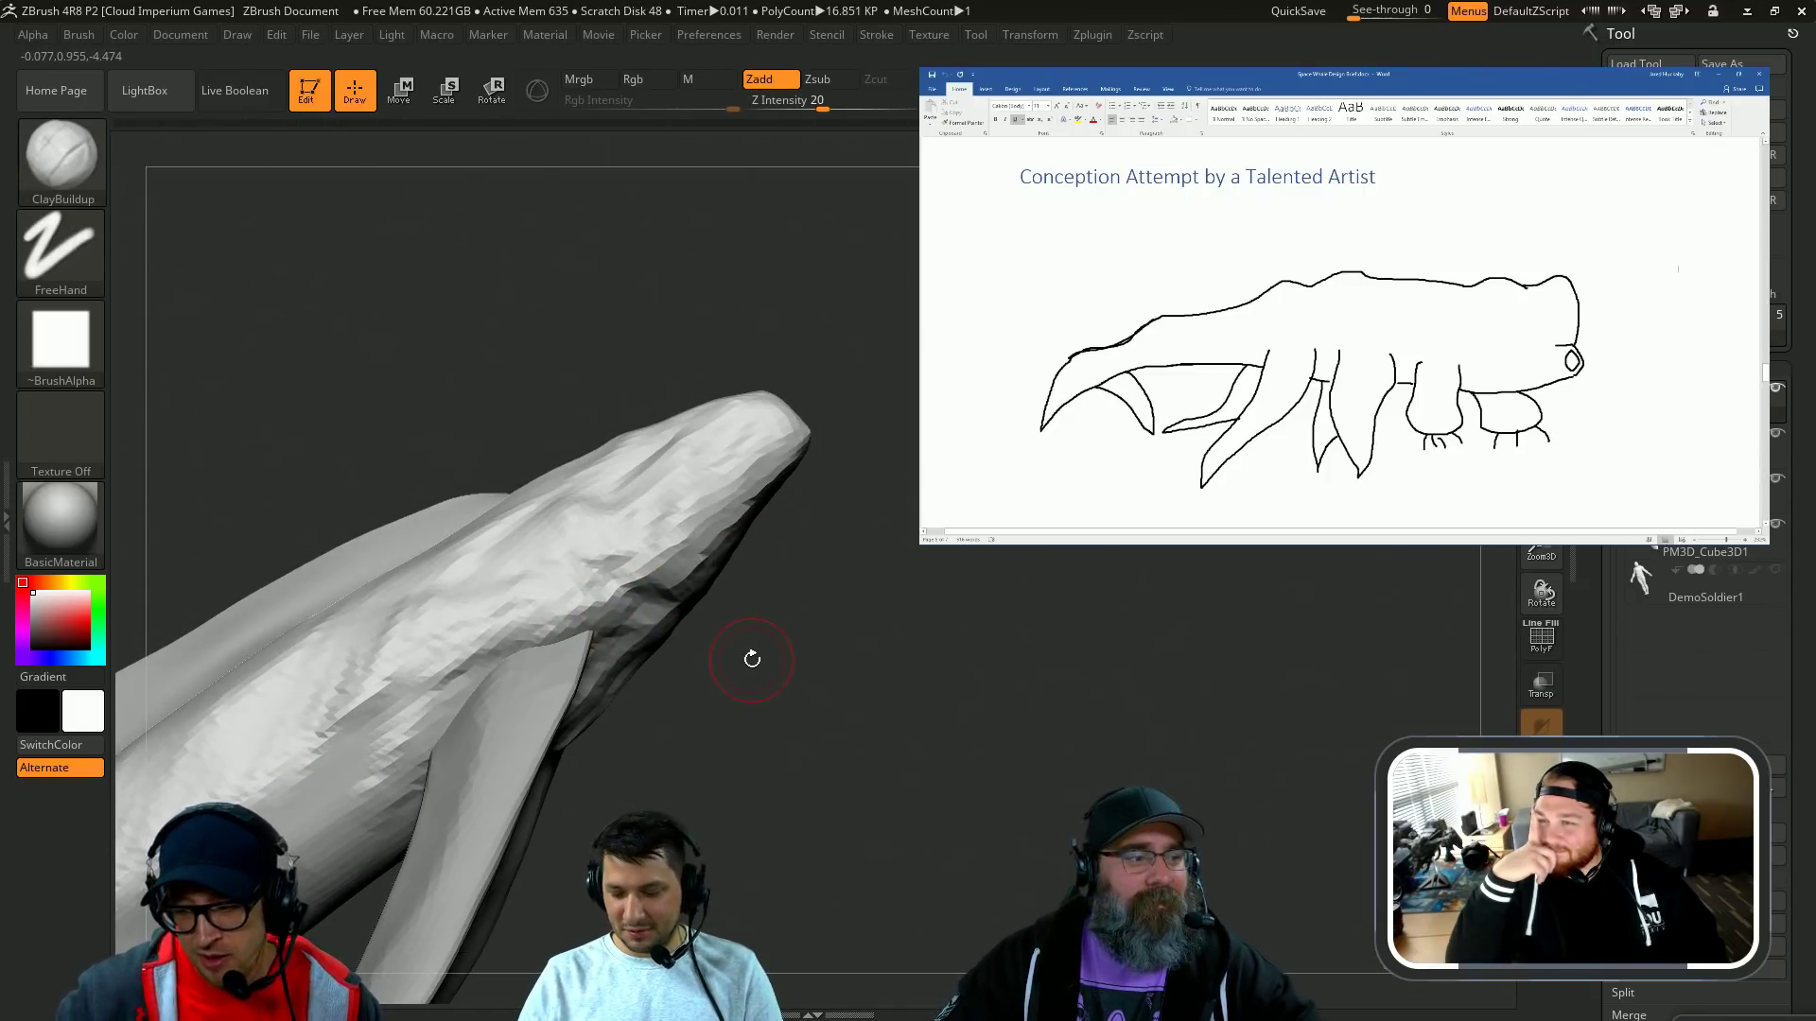
{"action": "left_click_drag", "start_coordinate": [869, 624], "coordinate": [768, 450]}
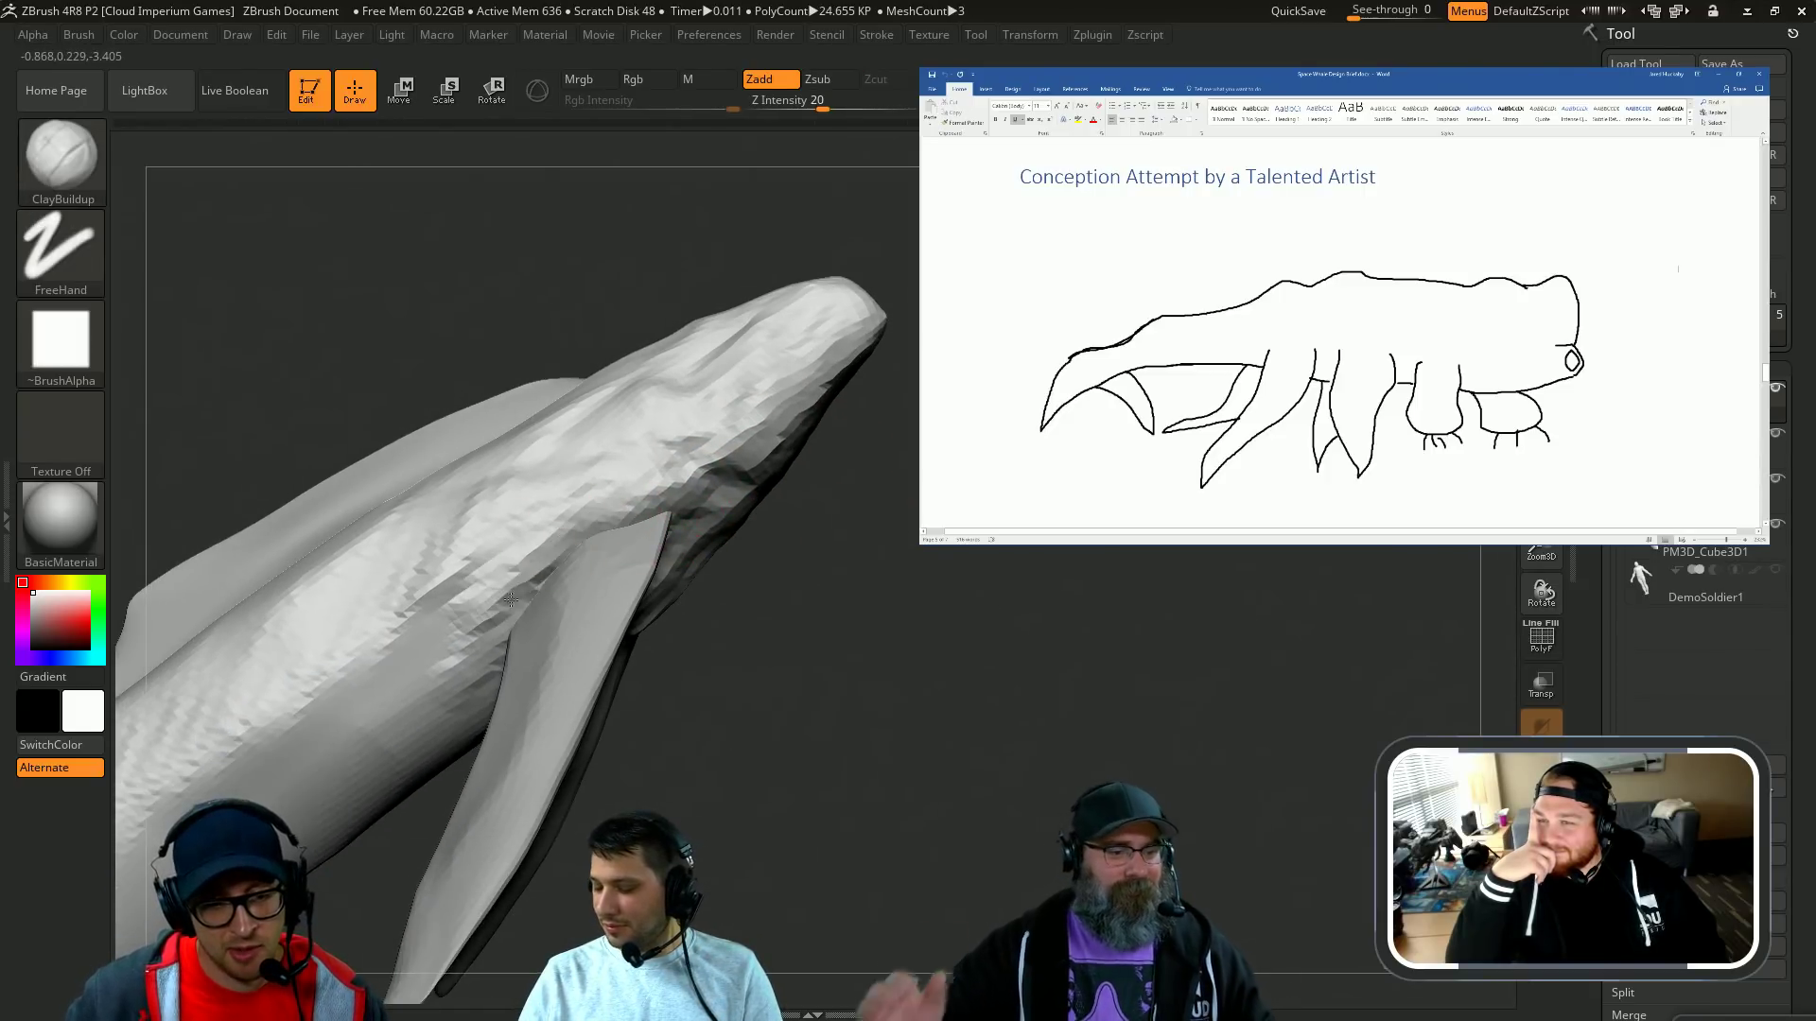
{"action": "key", "text": "ctrl"}
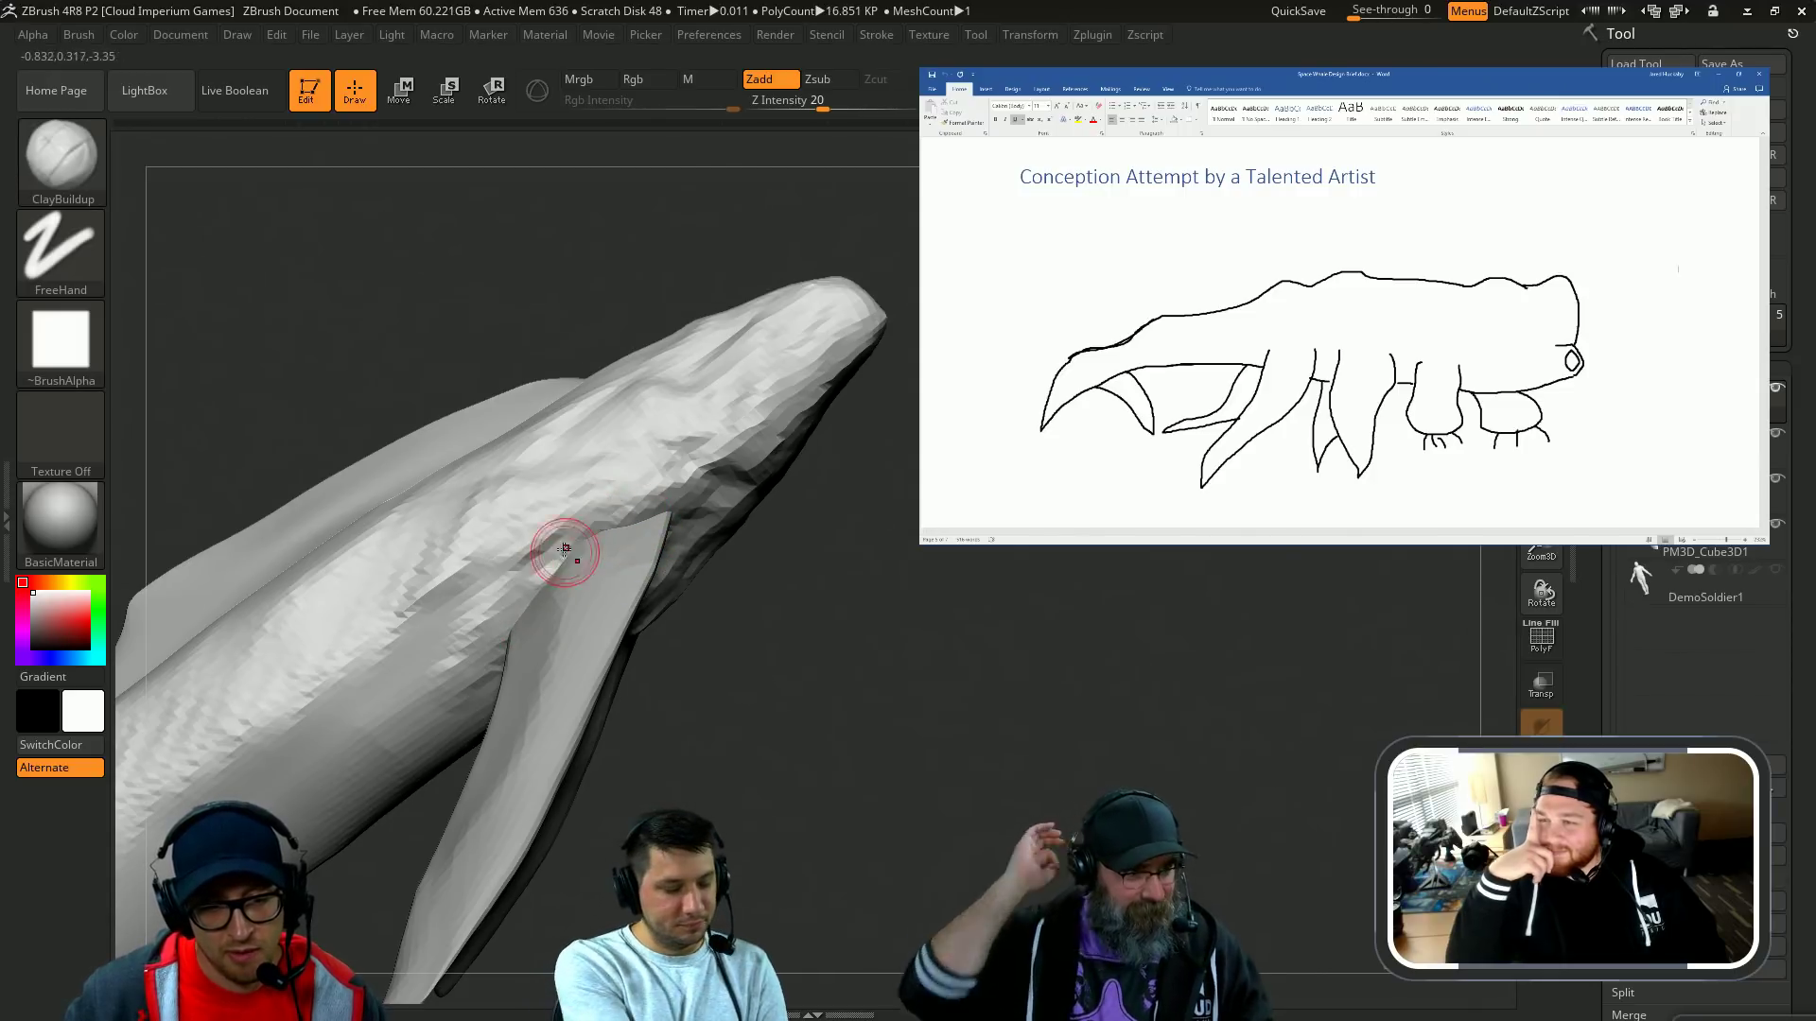
{"action": "left_click_drag", "start_coordinate": [734, 533], "coordinate": [652, 638]}
{"action": "mouse_move", "coordinate": [798, 559]}
{"action": "left_mouse_down"}
{"action": "mouse_move", "coordinate": [662, 545]}
{"action": "mouse_move", "coordinate": [641, 507]}
{"action": "left_mouse_up"}
{"action": "left_click_drag", "start_coordinate": [899, 532], "coordinate": [988, 554]}
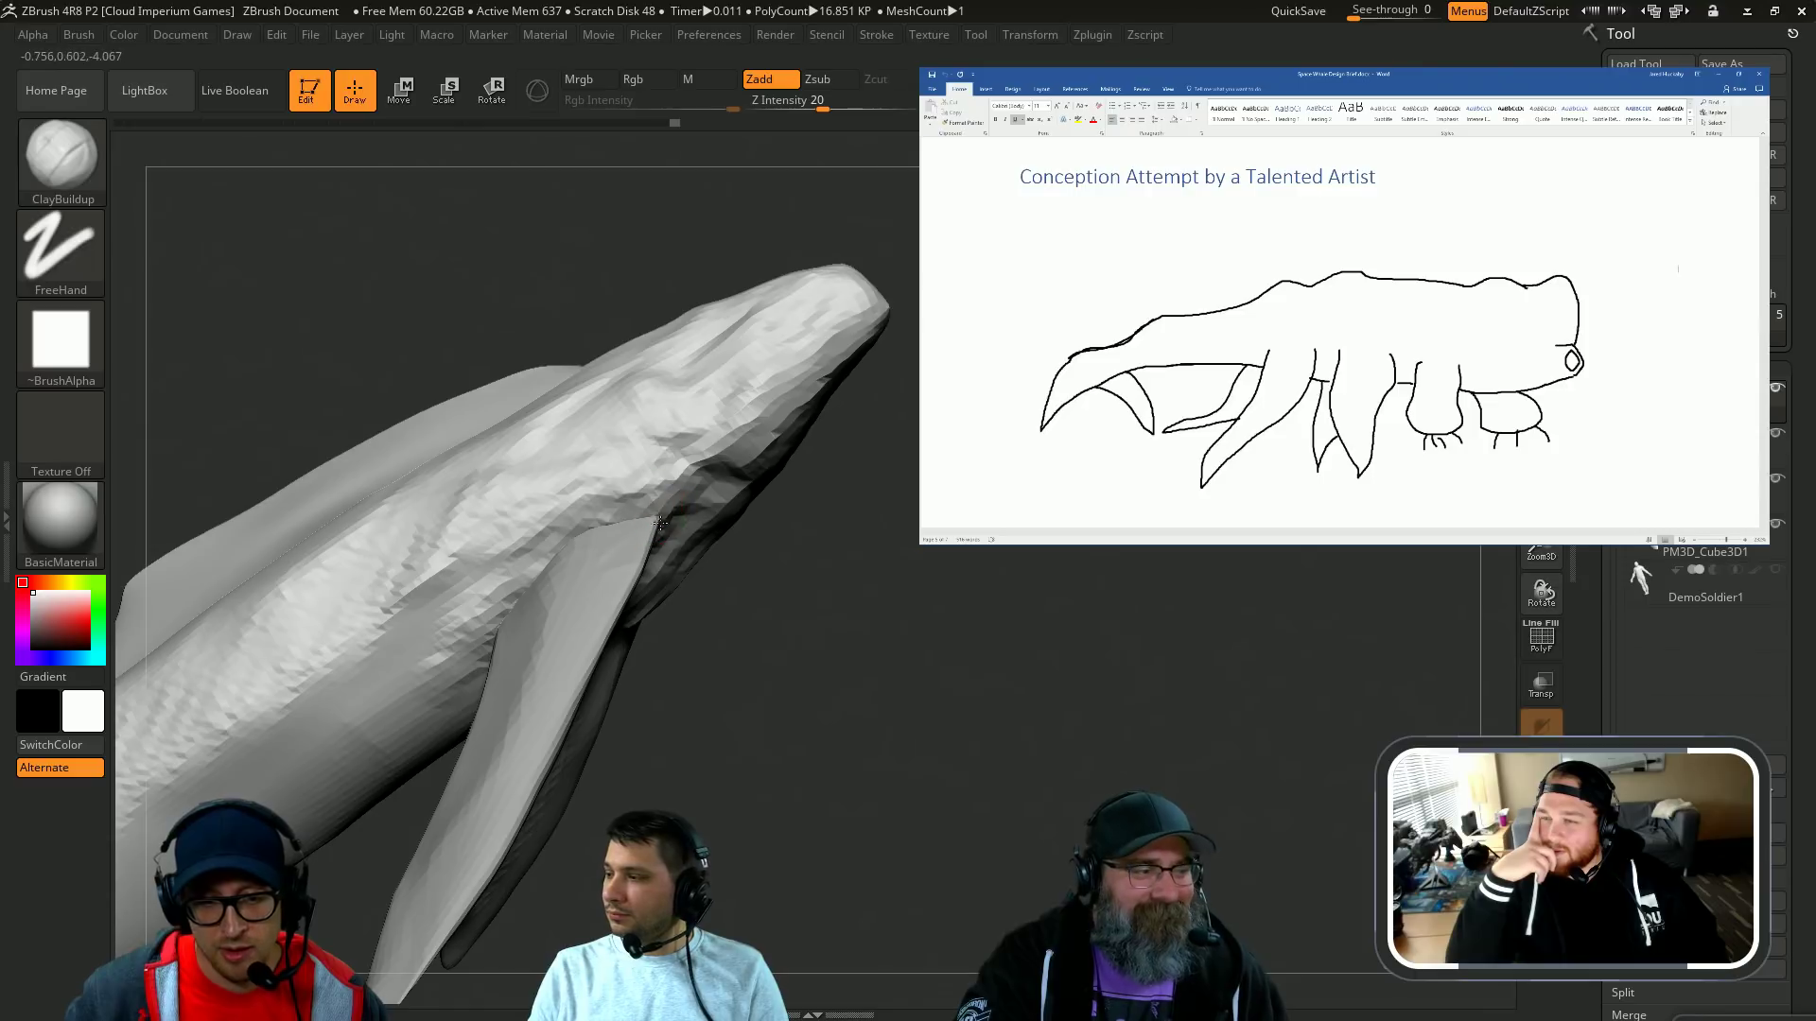
{"action": "left_click_drag", "start_coordinate": [660, 521], "coordinate": [768, 482]}
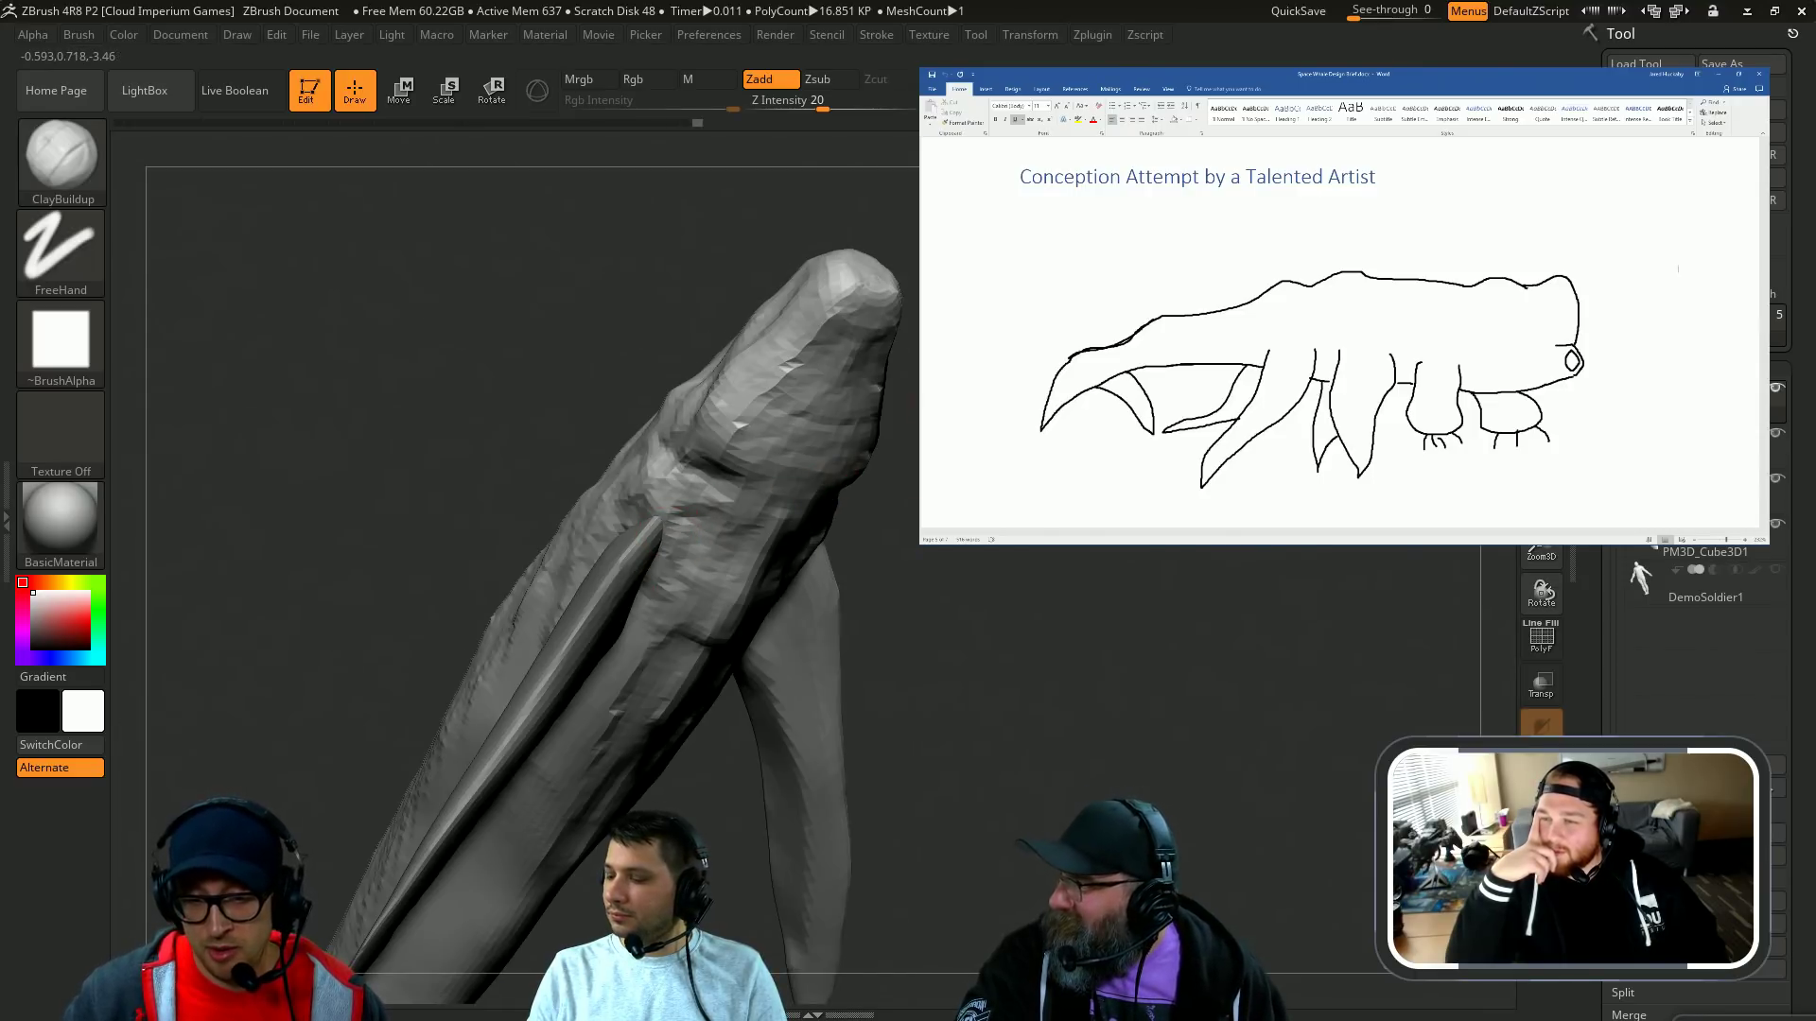
{"action": "mouse_move", "coordinate": [865, 549]}
{"action": "left_mouse_down"}
{"action": "mouse_move", "coordinate": [892, 528]}
{"action": "mouse_move", "coordinate": [911, 398]}
{"action": "mouse_move", "coordinate": [899, 572]}
{"action": "mouse_move", "coordinate": [877, 465]}
{"action": "mouse_move", "coordinate": [931, 426]}
{"action": "mouse_move", "coordinate": [832, 458]}
{"action": "mouse_move", "coordinate": [946, 473]}
{"action": "mouse_move", "coordinate": [900, 641]}
{"action": "left_mouse_up"}
Step: Pull the blunt snout tip forward into a narrower point with the Move brush
{"action": "key", "text": "b"}
{"action": "key", "text": "m"}
{"action": "key", "text": "v"}
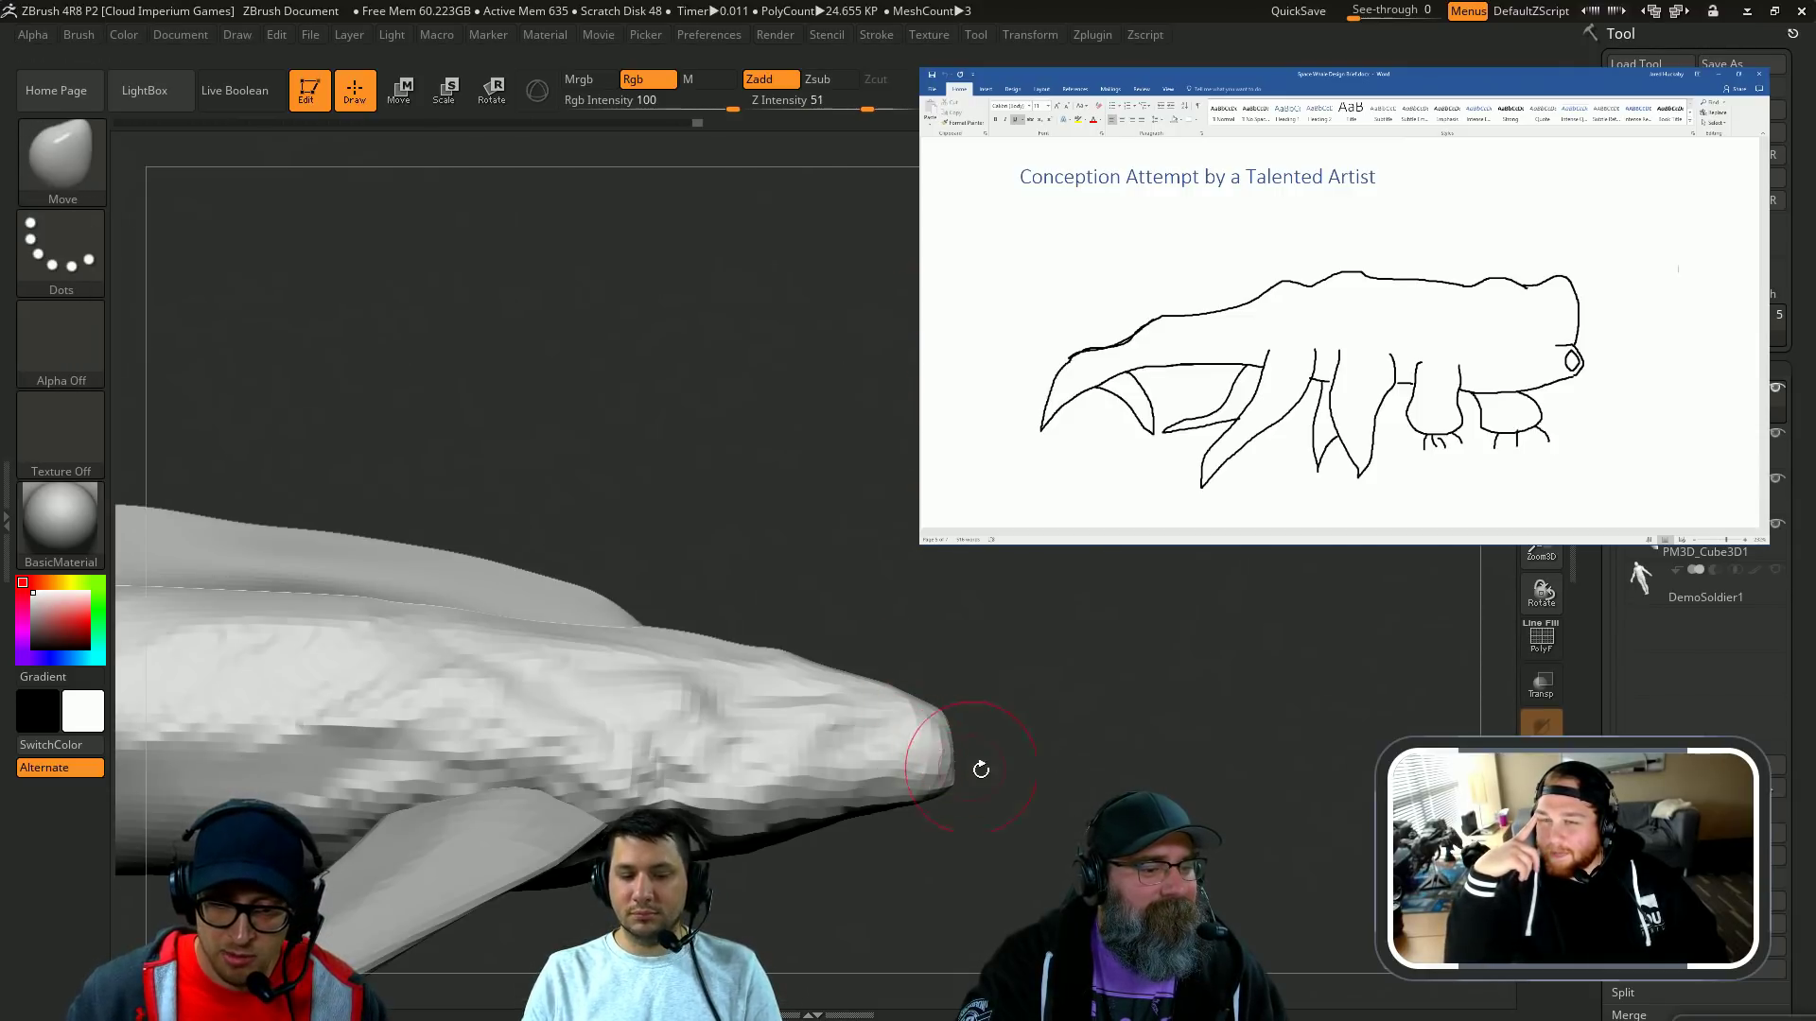
{"action": "mouse_move", "coordinate": [981, 770]}
{"action": "left_mouse_down"}
{"action": "mouse_move", "coordinate": [991, 742]}
{"action": "mouse_move", "coordinate": [1070, 799]}
{"action": "mouse_move", "coordinate": [1012, 785]}
{"action": "left_mouse_up"}
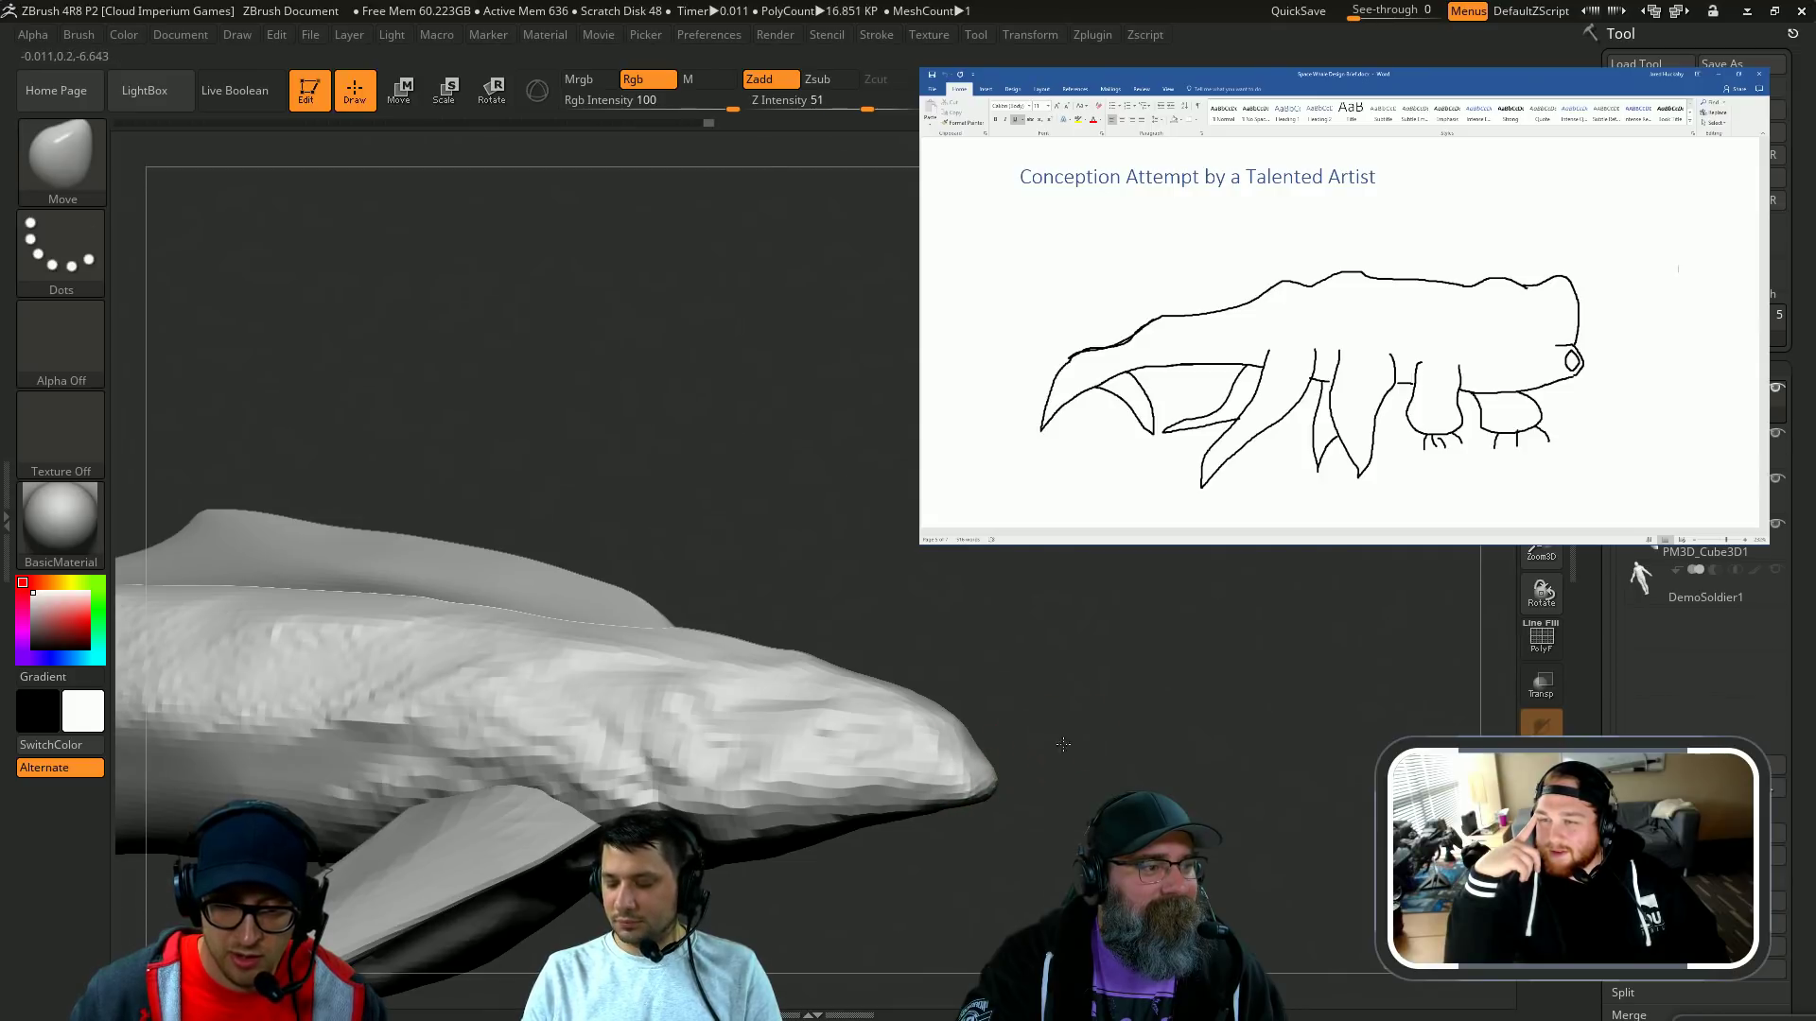
Step: Try to carve a crease into the snout tip with the DamStandard brush
{"action": "key", "text": "b"}
{"action": "key", "text": "d"}
{"action": "key", "text": "s"}
{"action": "key", "text": "s"}
{"action": "mouse_move", "coordinate": [1013, 715]}
{"action": "left_mouse_down"}
{"action": "mouse_move", "coordinate": [1047, 709]}
{"action": "mouse_move", "coordinate": [1026, 756]}
{"action": "mouse_move", "coordinate": [1045, 543]}
{"action": "mouse_move", "coordinate": [1085, 564]}
{"action": "left_mouse_up"}
{"action": "key", "text": "ctrl+z"}
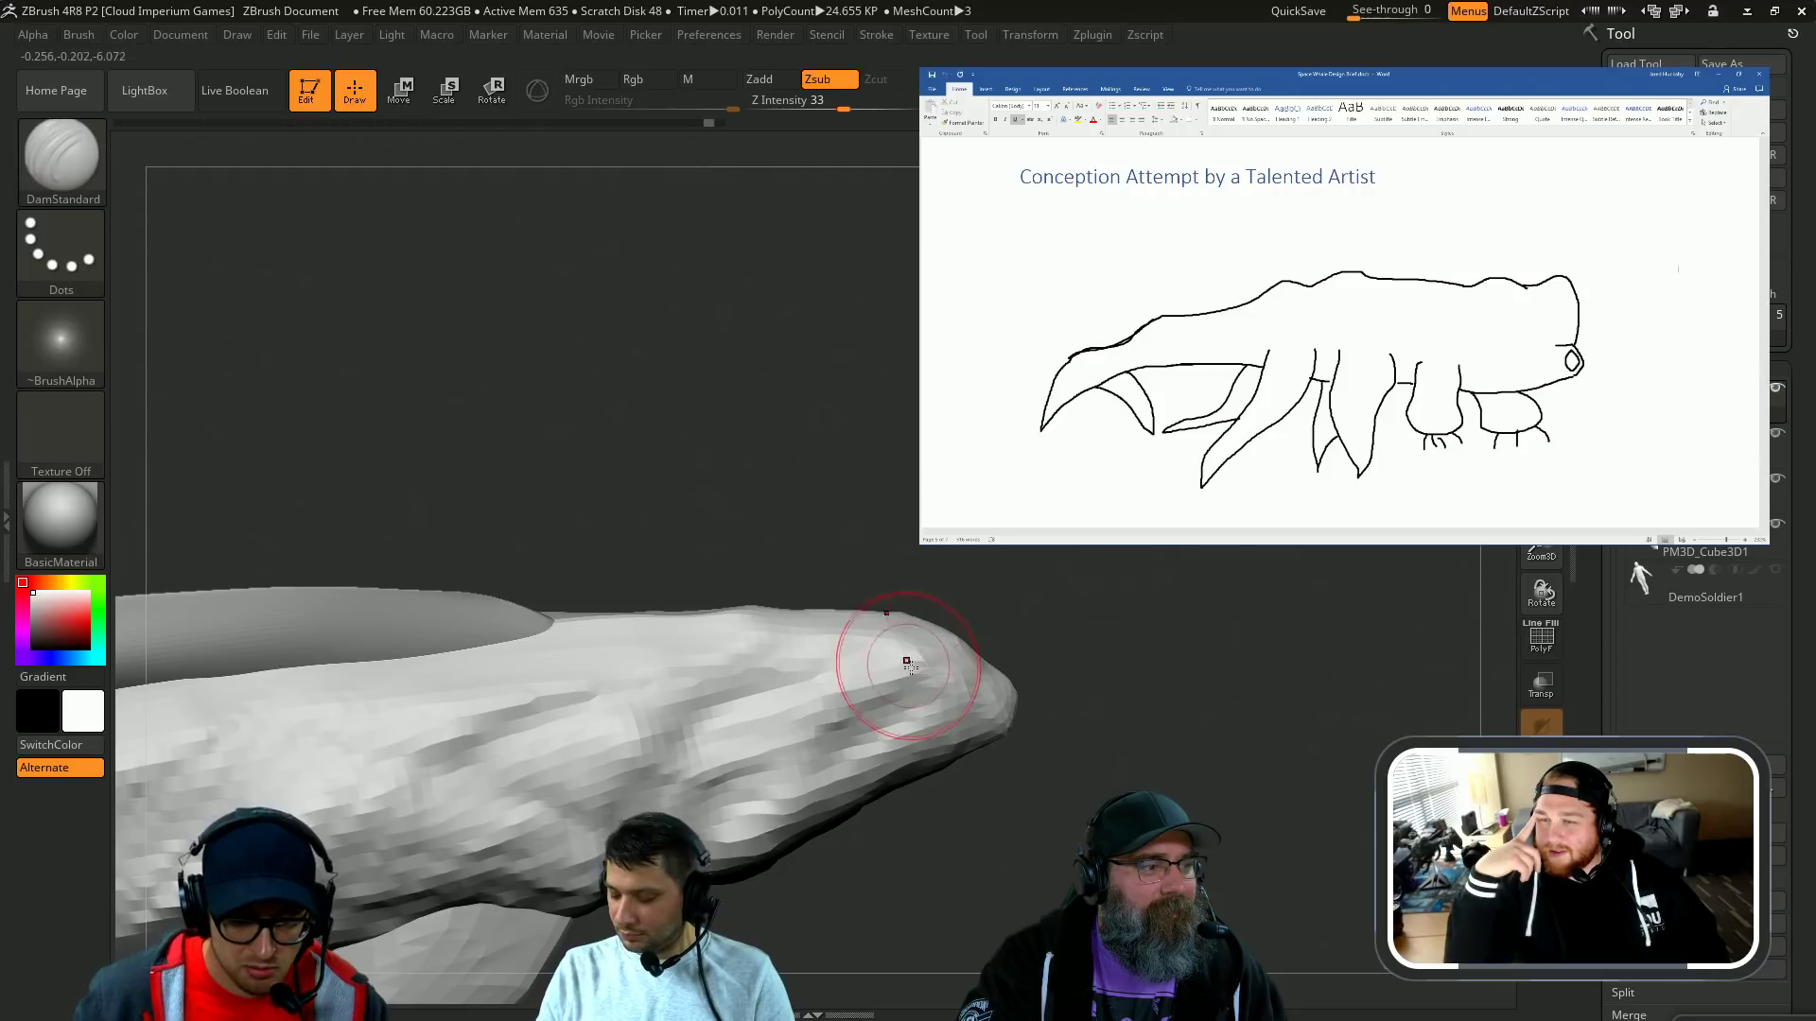
Step: Carve a mouth slit into the snout tip with the DamStandard brush
{"action": "key", "text": "b"}
{"action": "key", "text": "c"}
{"action": "key", "text": "l"}
{"action": "mouse_move", "coordinate": [1030, 634]}
{"action": "left_mouse_down"}
{"action": "mouse_move", "coordinate": [1082, 598]}
{"action": "mouse_move", "coordinate": [971, 621]}
{"action": "mouse_move", "coordinate": [978, 579]}
{"action": "left_mouse_up"}
{"action": "key", "text": "b"}
{"action": "key", "text": "d"}
{"action": "key", "text": "s"}
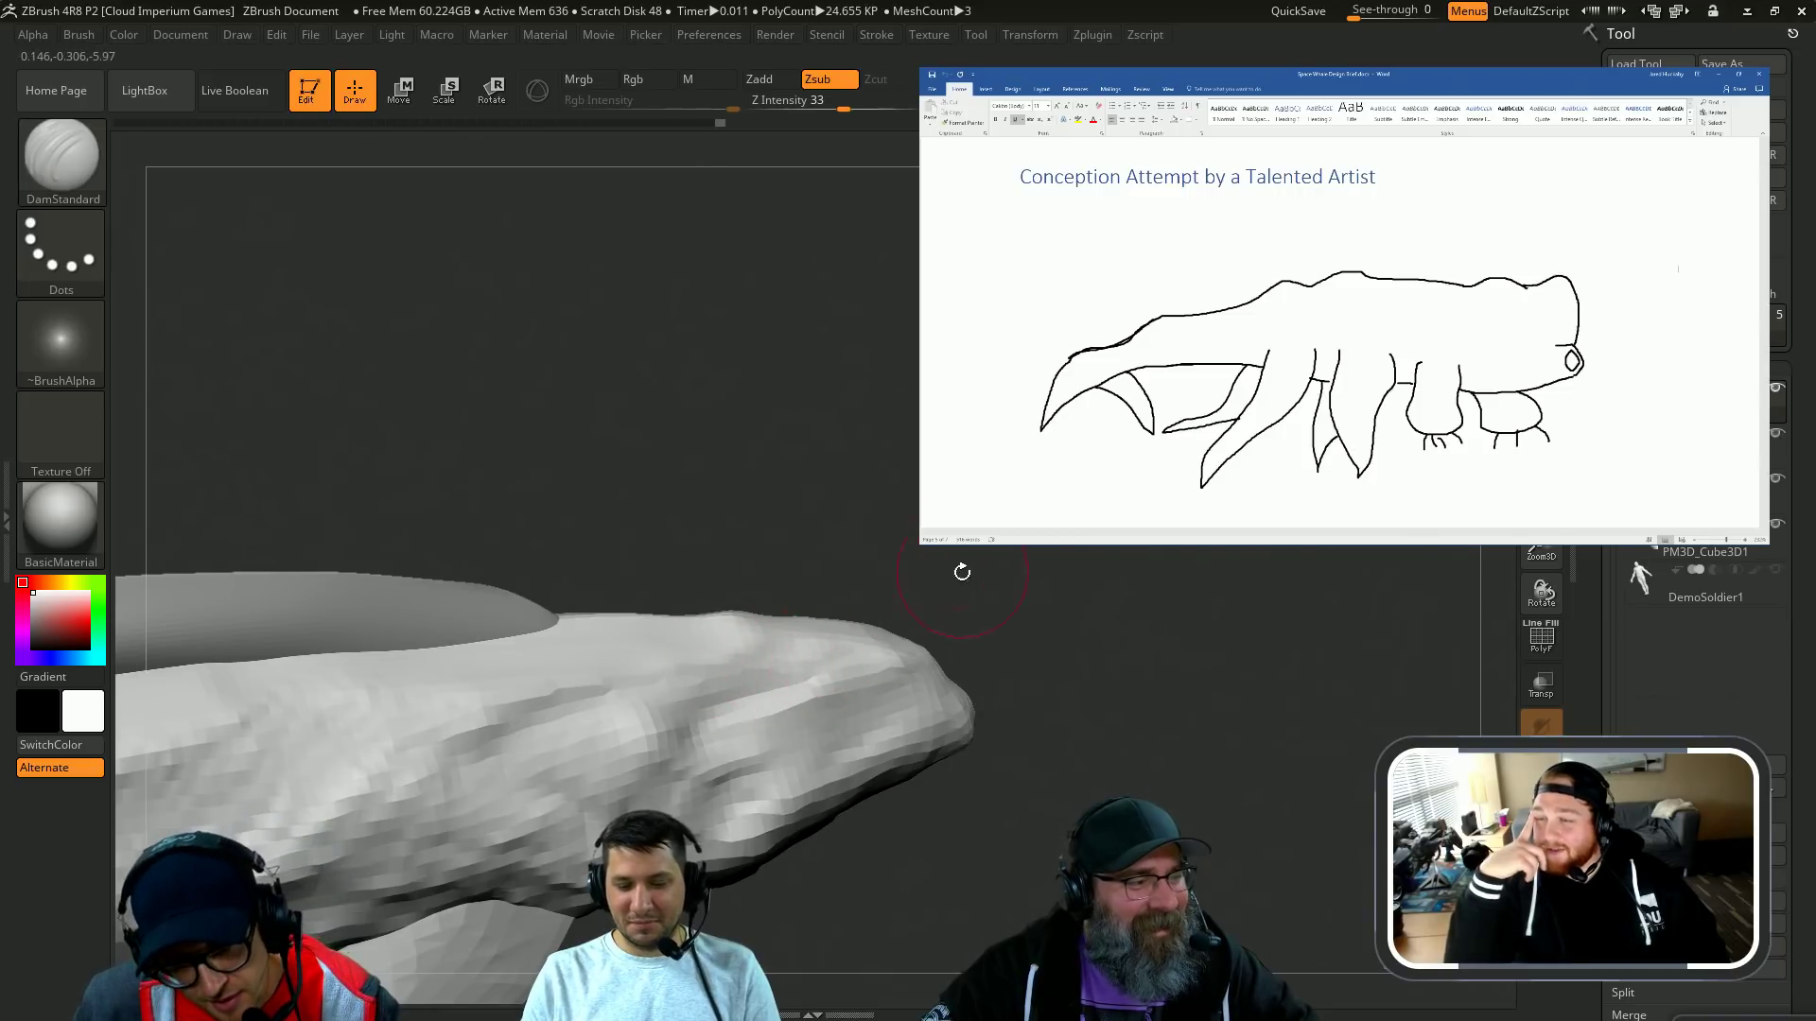
{"action": "key", "text": "b"}
{"action": "key", "text": "m"}
{"action": "key", "text": "v"}
{"action": "mouse_move", "coordinate": [962, 572]}
{"action": "left_mouse_down"}
{"action": "mouse_move", "coordinate": [969, 646]}
{"action": "mouse_move", "coordinate": [991, 632]}
{"action": "mouse_move", "coordinate": [995, 662]}
{"action": "mouse_move", "coordinate": [958, 647]}
{"action": "left_mouse_up"}
{"action": "mouse_move", "coordinate": [946, 565]}
{"action": "left_mouse_down"}
{"action": "mouse_move", "coordinate": [949, 588]}
{"action": "mouse_move", "coordinate": [1104, 571]}
{"action": "mouse_move", "coordinate": [1055, 605]}
{"action": "left_mouse_up"}
Step: Add clay around the mouth slit and lower snout with the ClayBuildup brush, and minimise the concept sketch document
{"action": "key", "text": "b"}
{"action": "key", "text": "c"}
{"action": "key", "text": "b"}
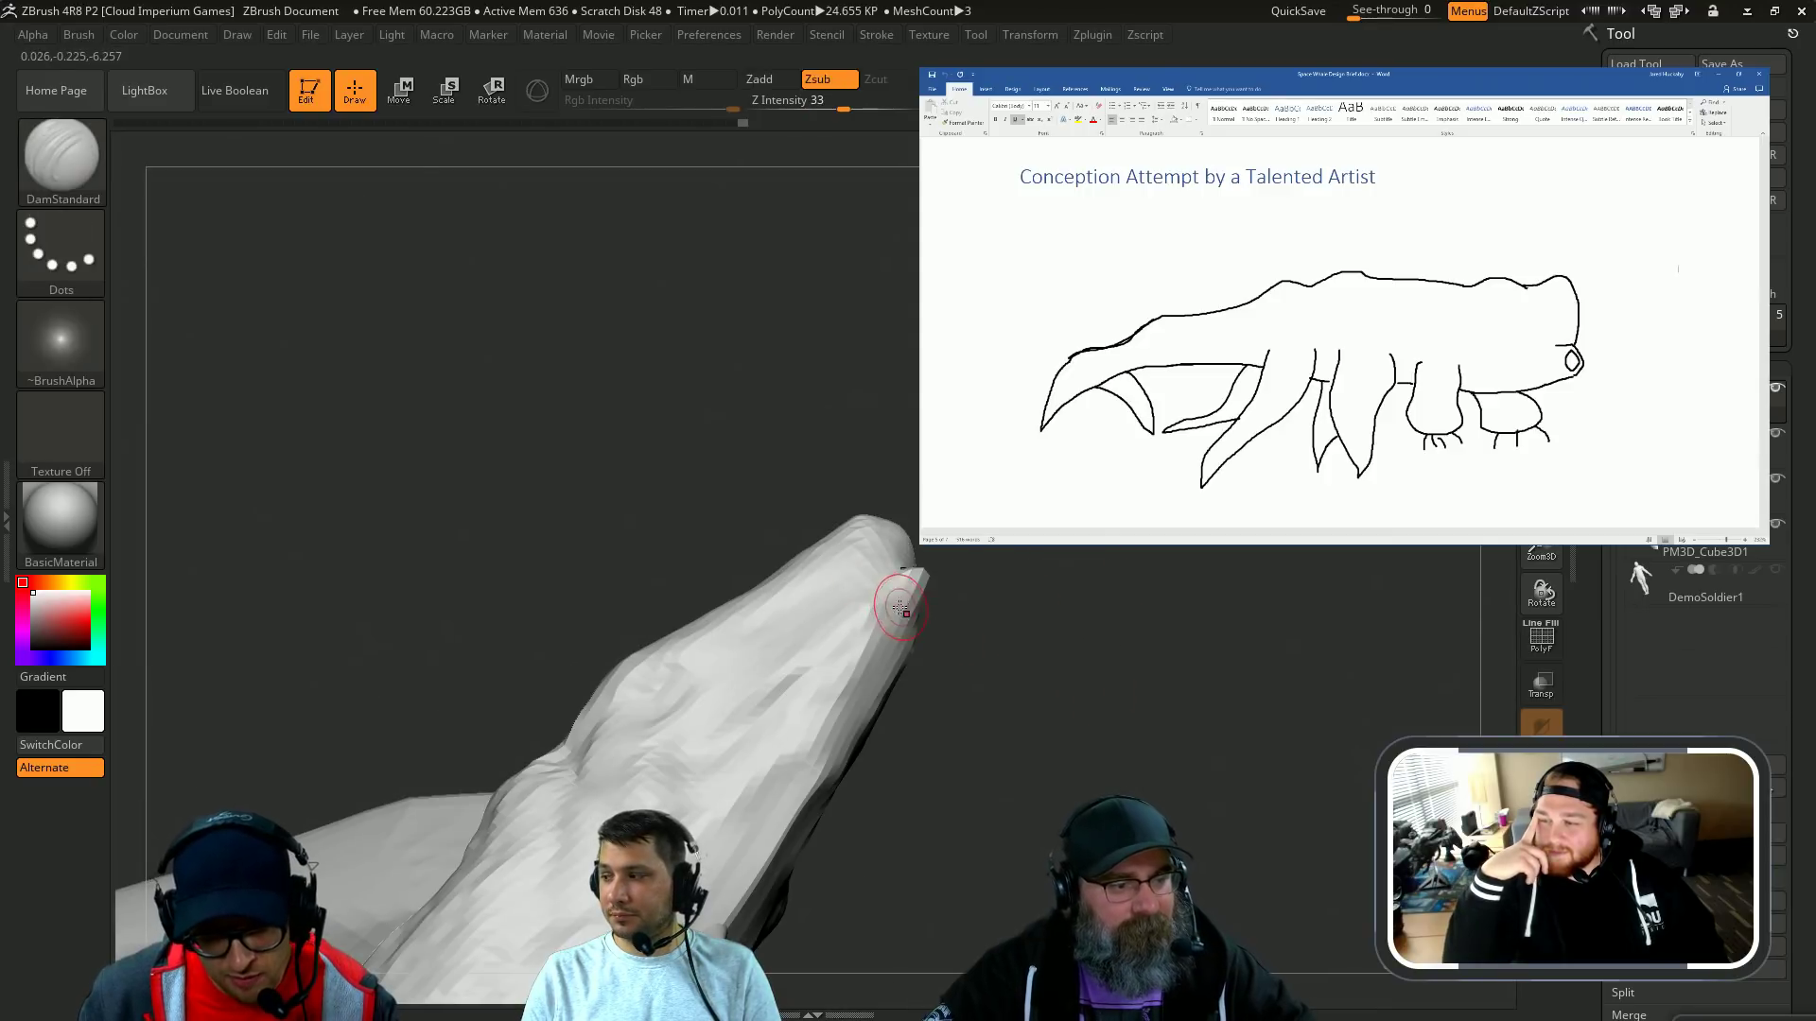
{"action": "mouse_move", "coordinate": [871, 587]}
{"action": "left_mouse_down"}
{"action": "mouse_move", "coordinate": [1076, 578]}
{"action": "mouse_move", "coordinate": [974, 607]}
{"action": "mouse_move", "coordinate": [894, 670]}
{"action": "left_mouse_up"}
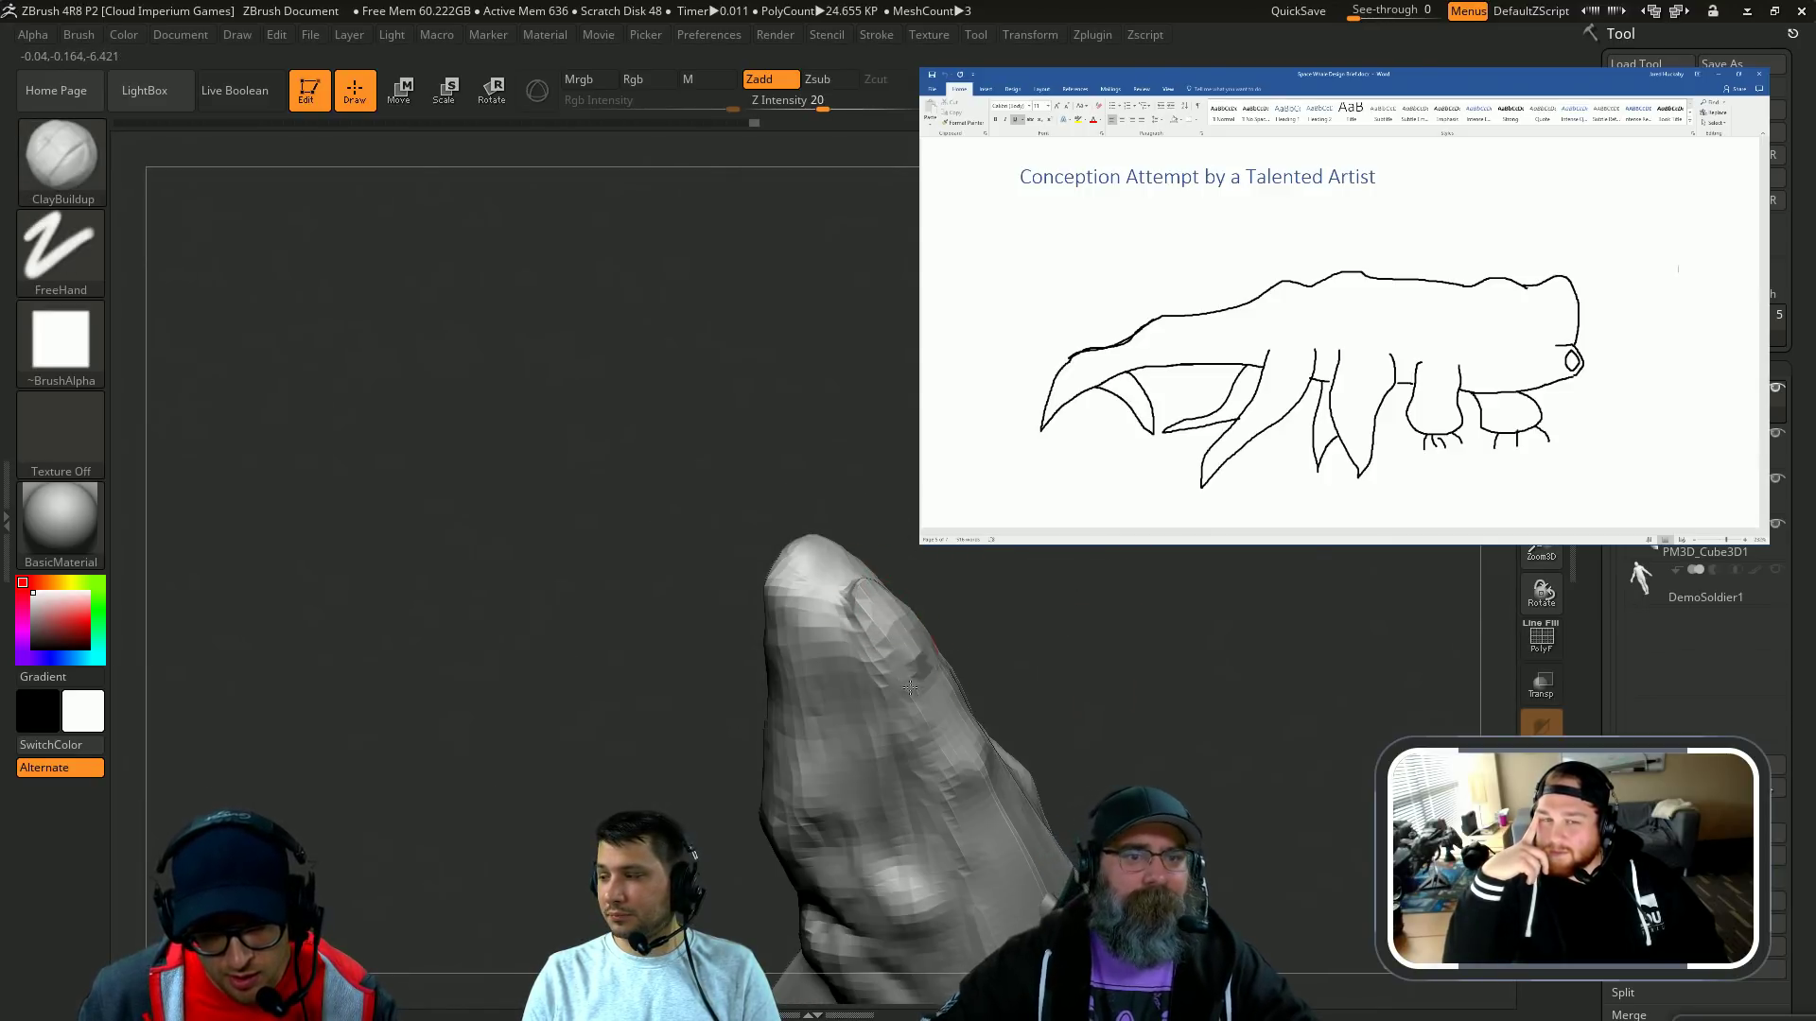
{"action": "mouse_move", "coordinate": [1050, 619]}
{"action": "left_mouse_down"}
{"action": "mouse_move", "coordinate": [993, 615]}
{"action": "mouse_move", "coordinate": [888, 671]}
{"action": "left_mouse_up"}
{"action": "left_click", "coordinate": [1721, 72]}
Step: Build up the lower jaw and the side of the head with the ClayBuildup brush, and smooth the area beside the mouth
{"action": "left_click_drag", "start_coordinate": [864, 589], "coordinate": [900, 787]}
{"action": "left_click_drag", "start_coordinate": [1022, 705], "coordinate": [969, 489], "text": "alt"}
{"action": "left_click_drag", "start_coordinate": [879, 545], "coordinate": [865, 572]}
{"action": "left_click_drag", "start_coordinate": [993, 567], "coordinate": [989, 591]}
{"action": "left_click_drag", "start_coordinate": [863, 473], "coordinate": [859, 620]}
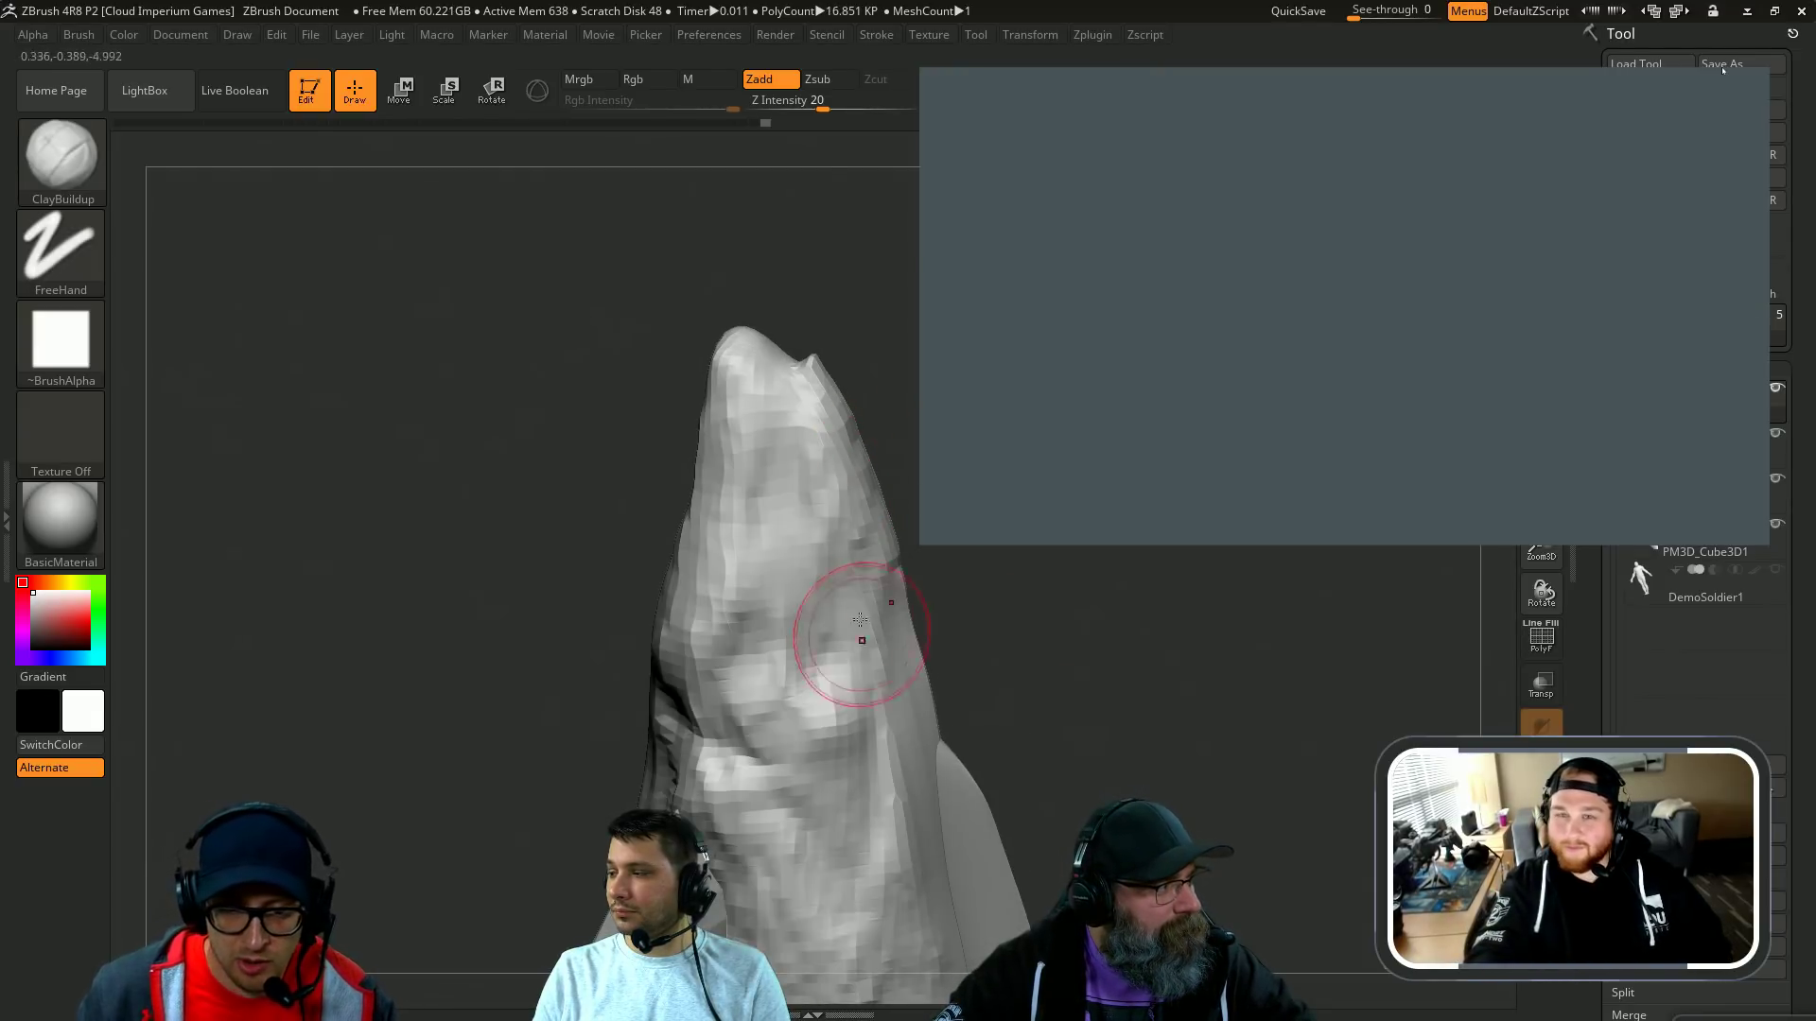
{"action": "left_click_drag", "start_coordinate": [851, 468], "coordinate": [855, 421]}
{"action": "mouse_move", "coordinate": [917, 371]}
{"action": "left_mouse_down", "text": "alt"}
{"action": "mouse_move", "coordinate": [848, 368]}
{"action": "mouse_move", "coordinate": [847, 346]}
{"action": "left_mouse_up", "text": "alt"}
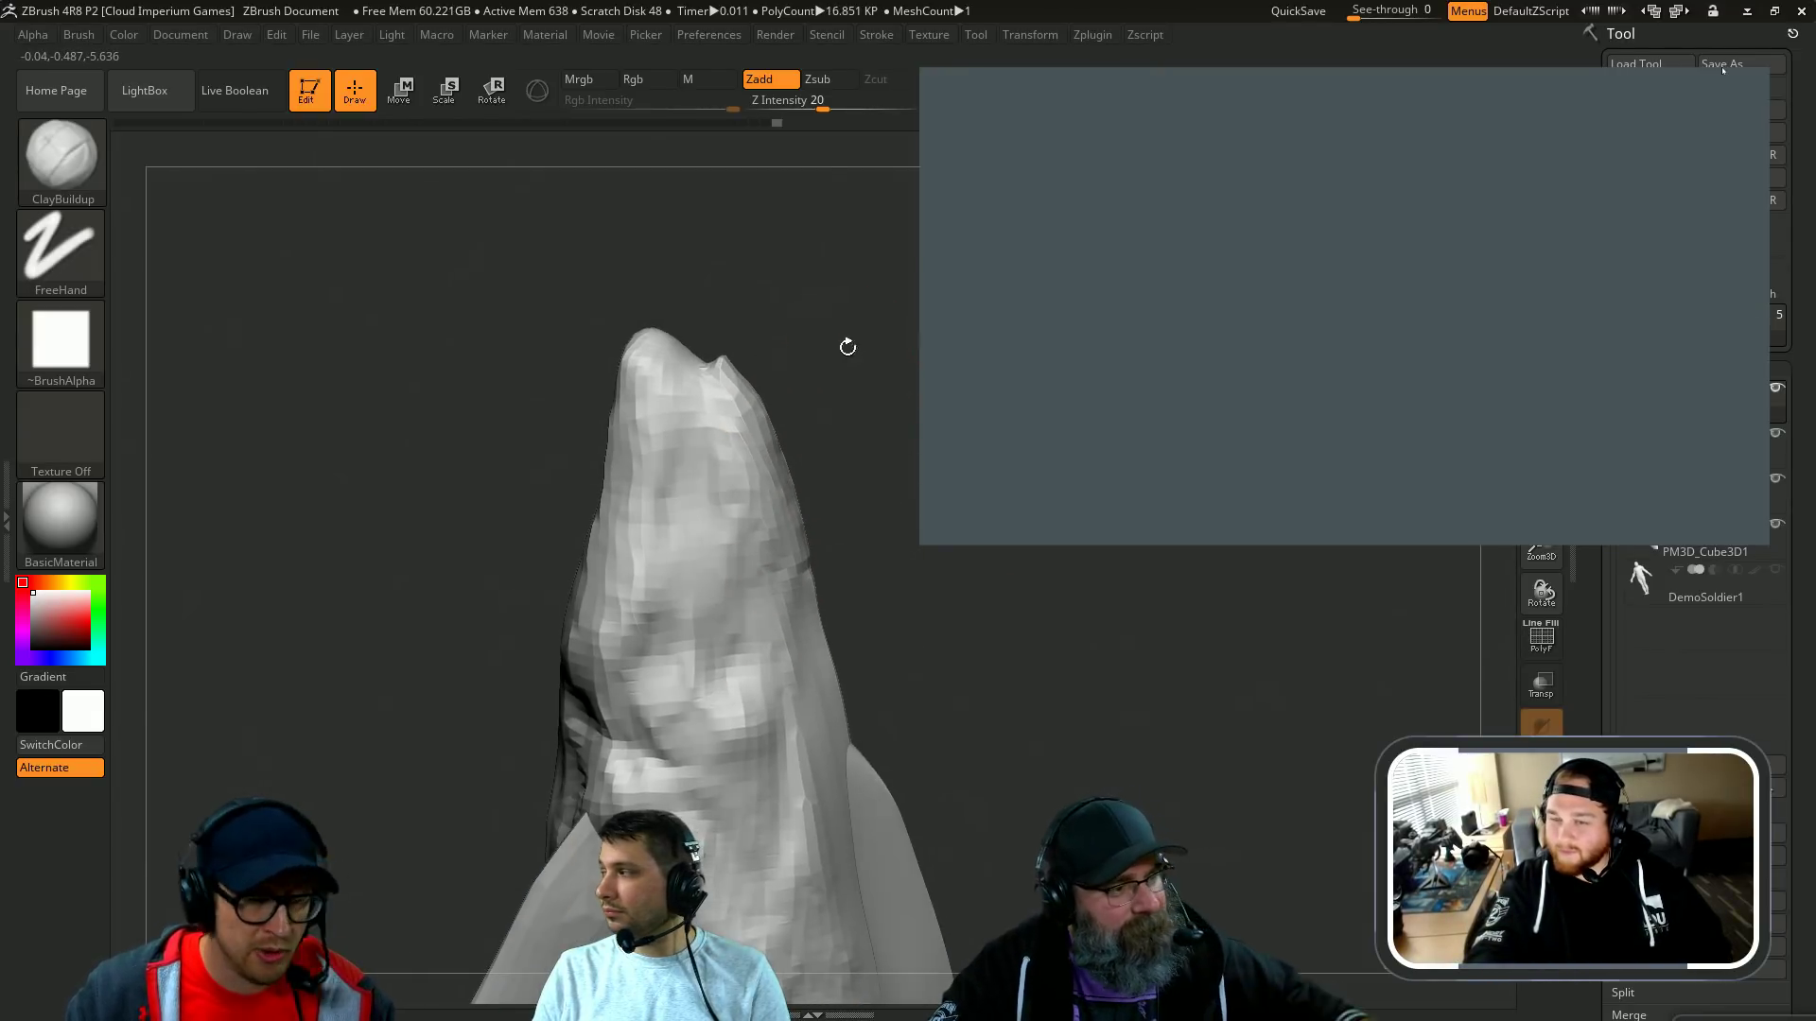
{"action": "left_click_drag", "start_coordinate": [735, 398], "coordinate": [772, 499], "text": "shift"}
{"action": "left_click_drag", "start_coordinate": [856, 464], "coordinate": [839, 454]}
Step: Cut the mouth line deeper and further back from the snout tip with the DamStandard brush
{"action": "key", "text": "b"}
{"action": "key", "text": "d"}
{"action": "key", "text": "s"}
{"action": "left_click_drag", "start_coordinate": [718, 405], "coordinate": [715, 452]}
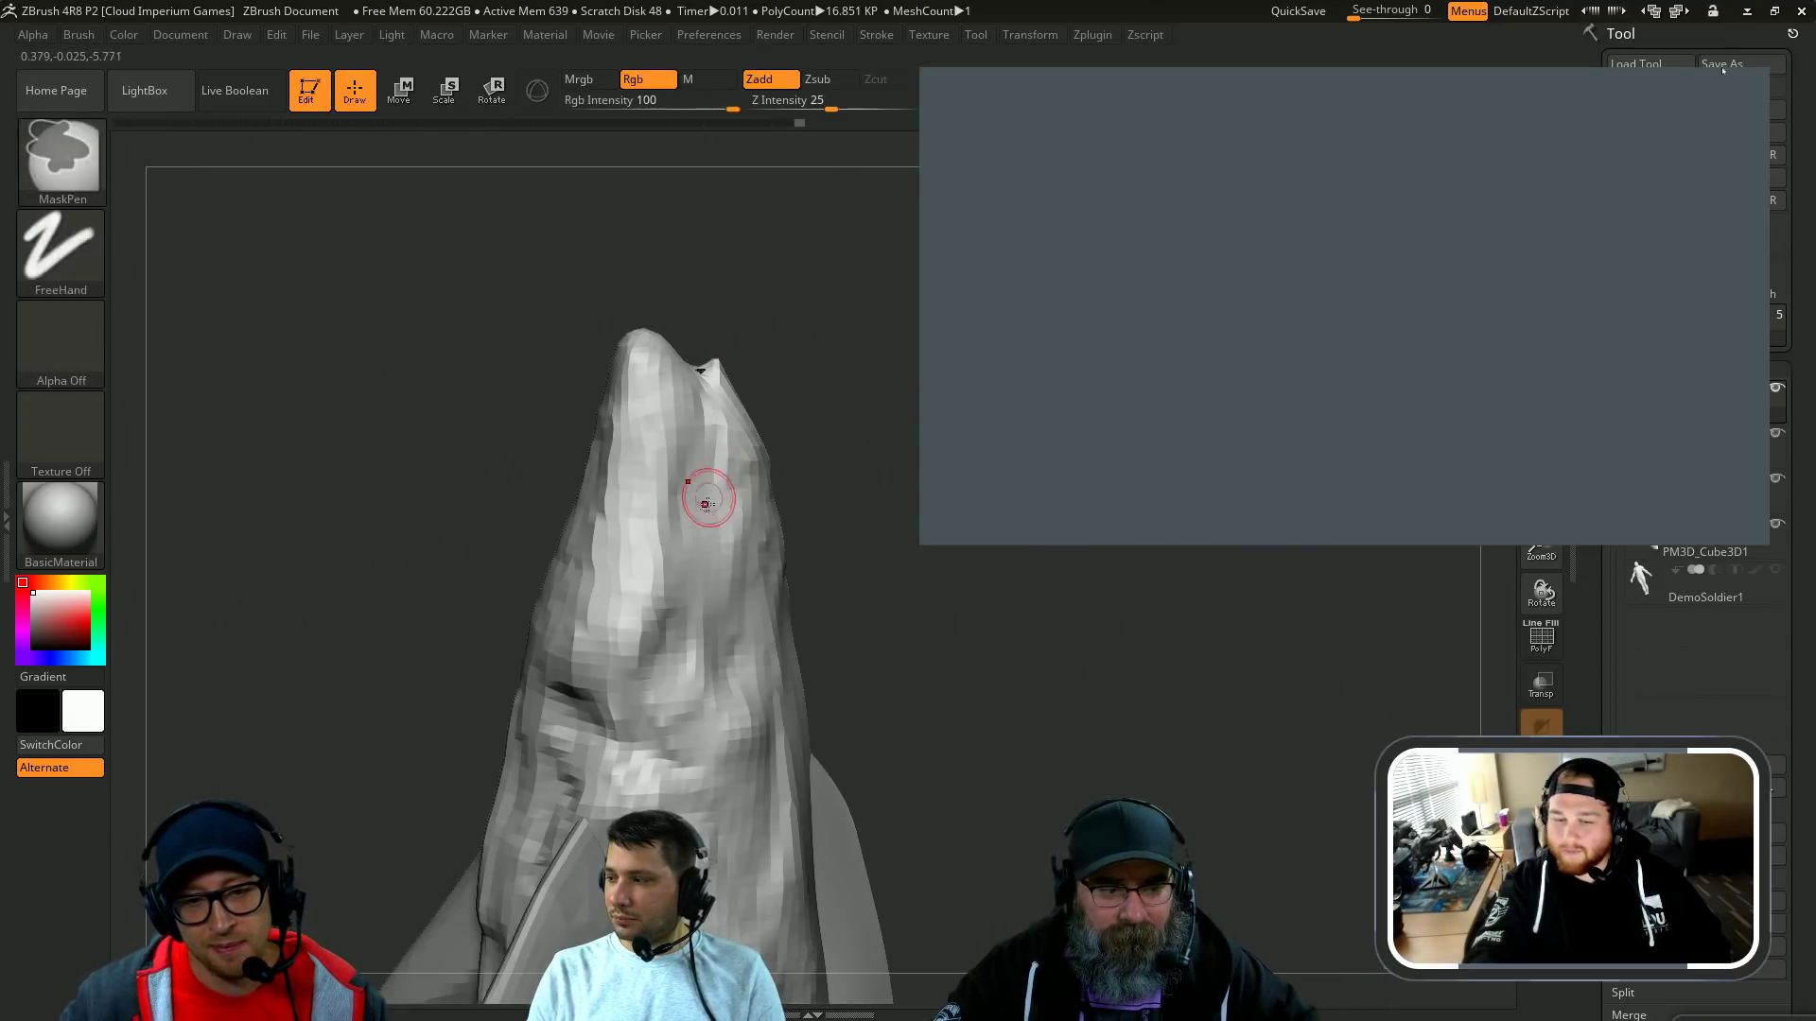
{"action": "left_click_drag", "start_coordinate": [795, 316], "coordinate": [926, 499]}
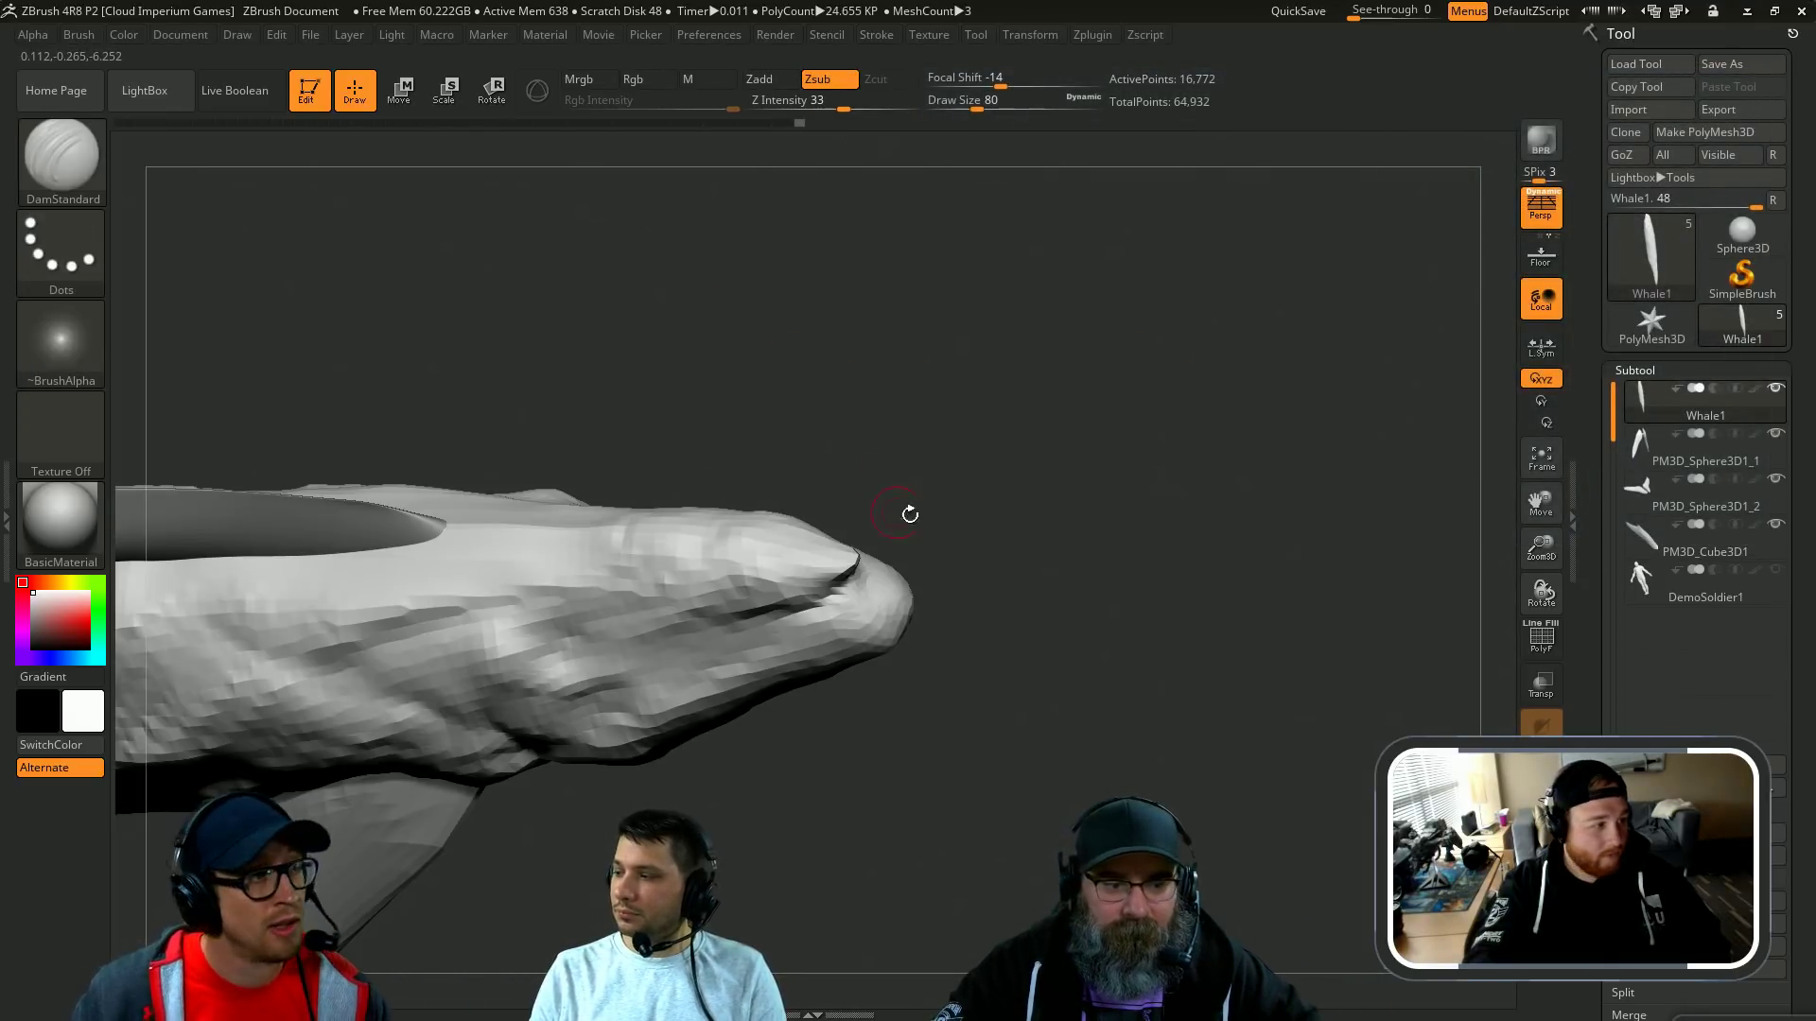
Step: Add volume to the upper head above the mouth line with the Standard and ClayBuildup brushes
{"action": "key", "text": "b"}
{"action": "key", "text": "s"}
{"action": "key", "text": "t"}
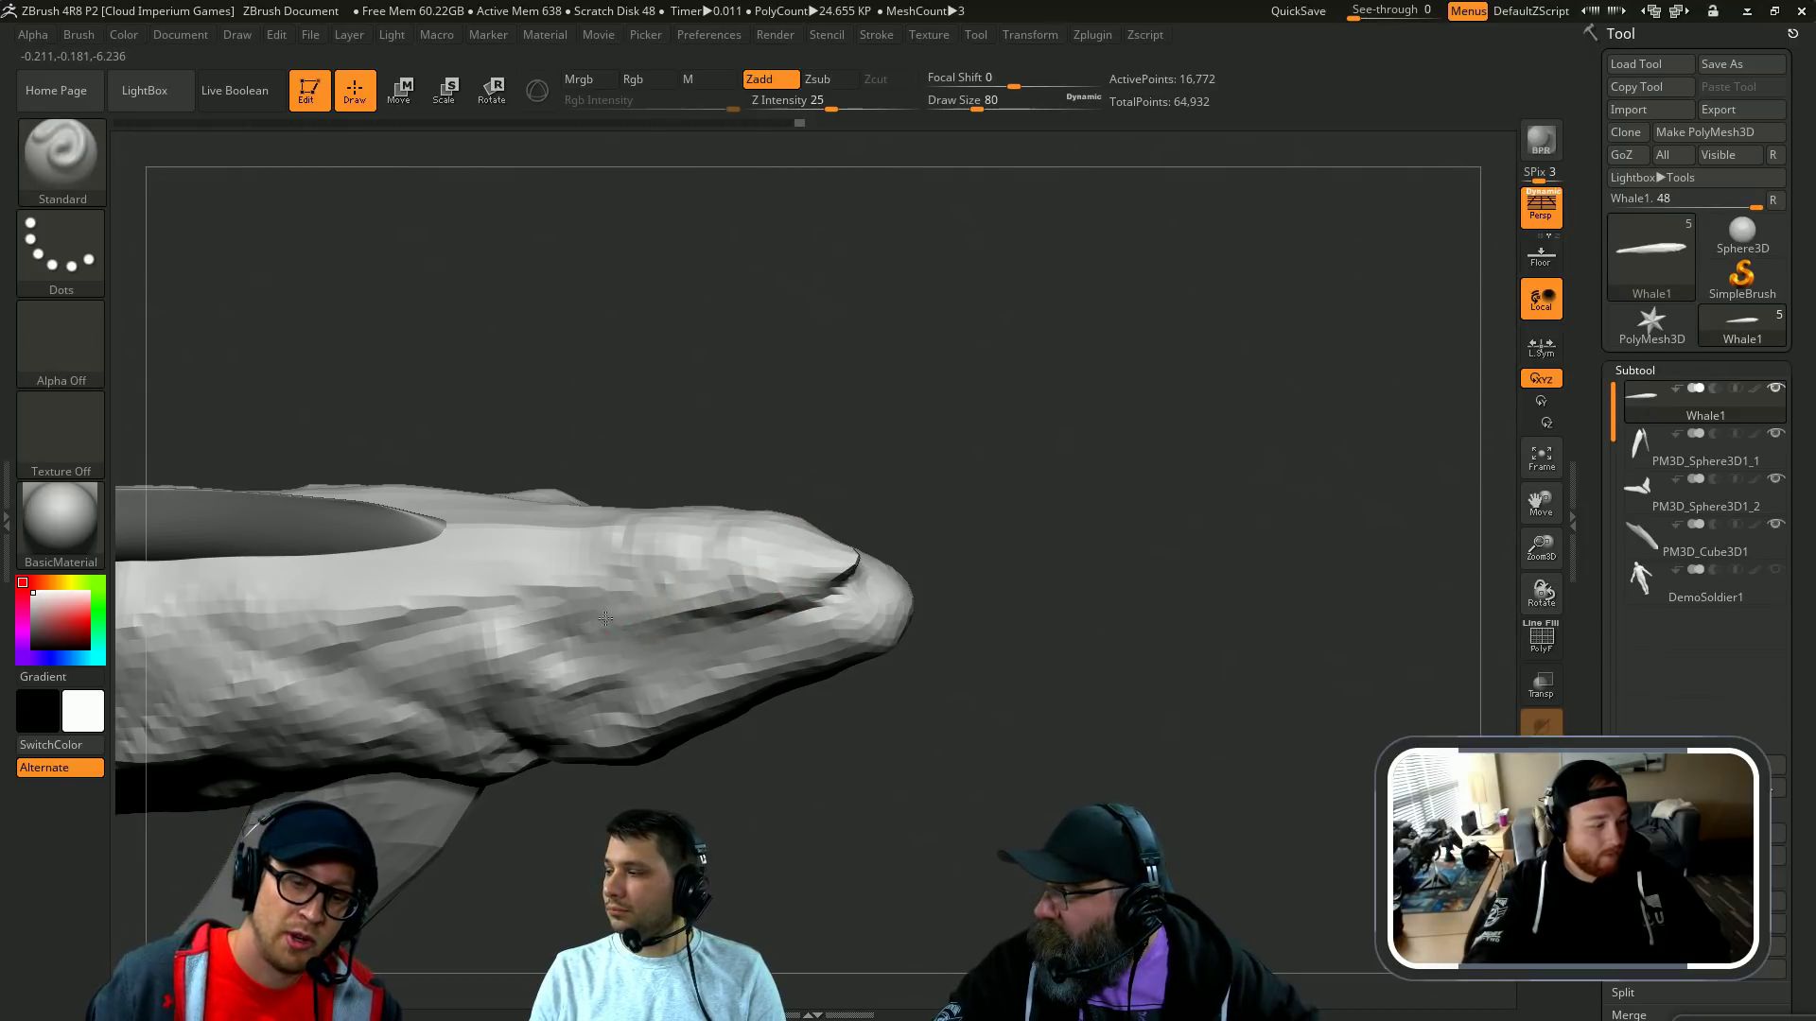
{"action": "mouse_move", "coordinate": [804, 466]}
{"action": "left_mouse_down"}
{"action": "mouse_move", "coordinate": [819, 507]}
{"action": "mouse_move", "coordinate": [667, 550]}
{"action": "left_mouse_up"}
{"action": "key", "text": "b"}
{"action": "key", "text": "c"}
{"action": "key", "text": "b"}
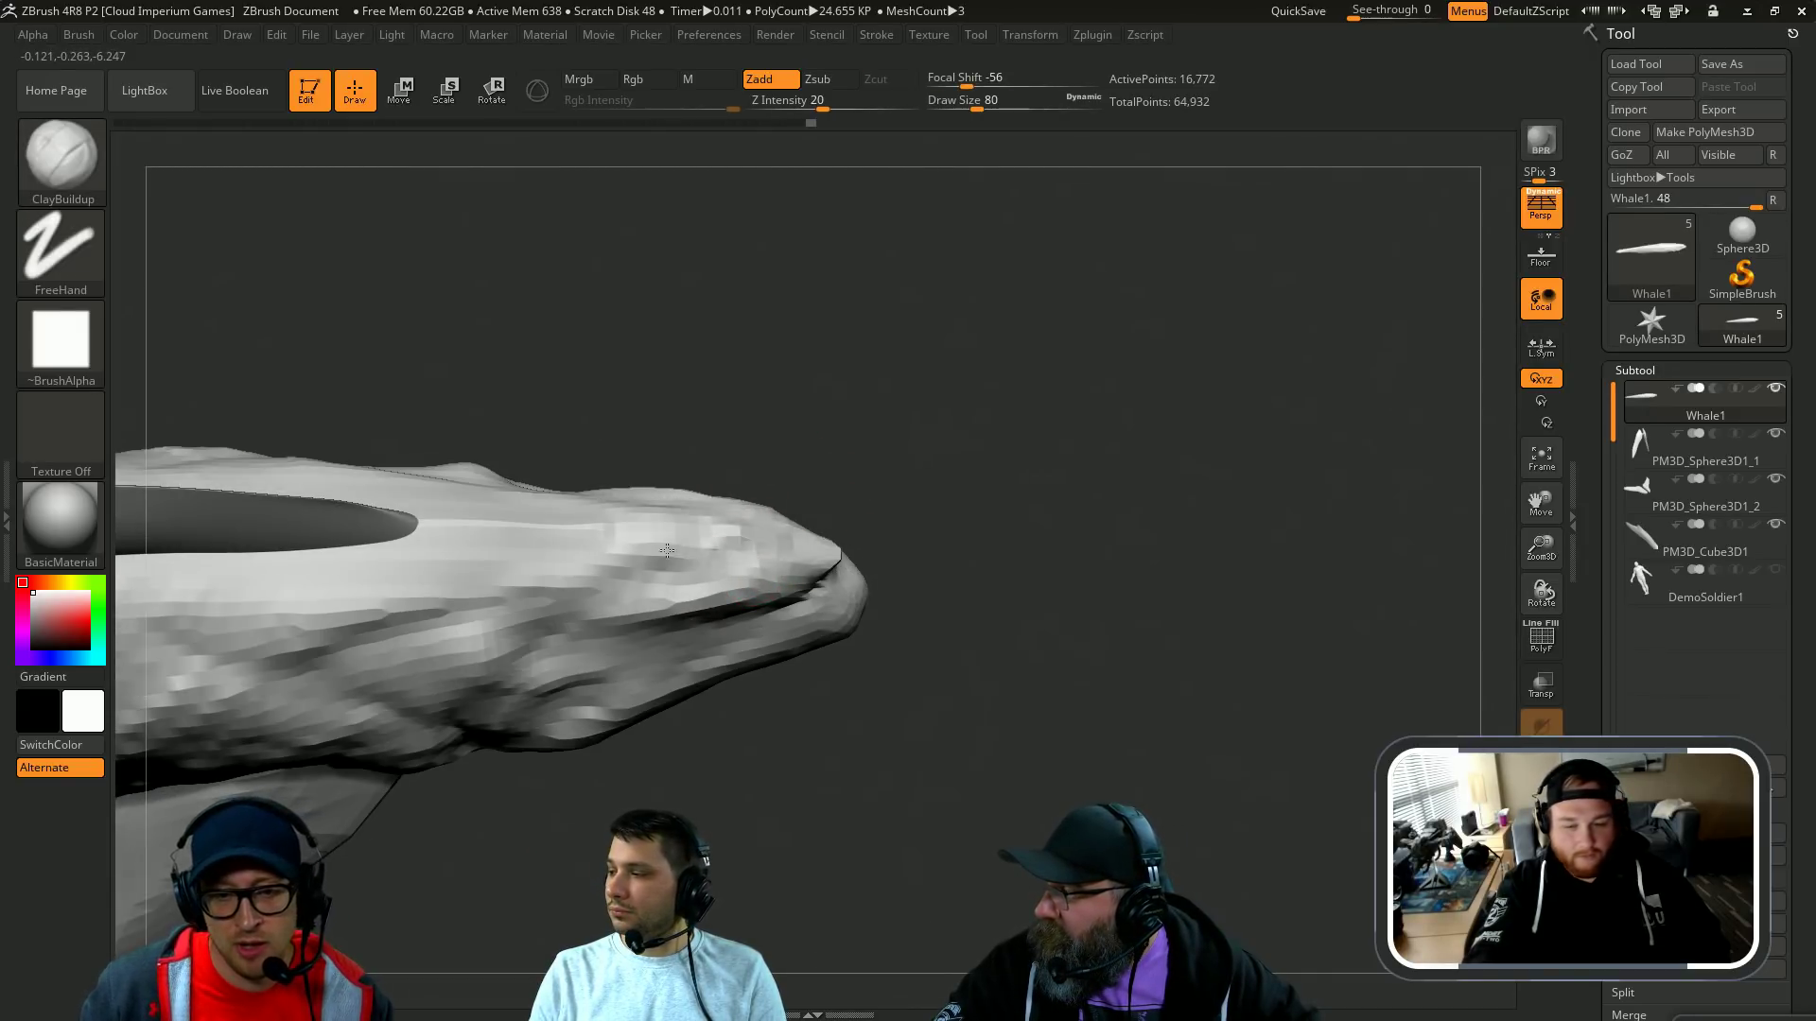
{"action": "mouse_move", "coordinate": [873, 497]}
{"action": "left_mouse_down"}
{"action": "mouse_move", "coordinate": [889, 463]}
{"action": "mouse_move", "coordinate": [973, 531]}
{"action": "mouse_move", "coordinate": [1021, 498]}
{"action": "mouse_move", "coordinate": [1022, 540]}
{"action": "mouse_move", "coordinate": [881, 608]}
{"action": "mouse_move", "coordinate": [880, 653]}
{"action": "mouse_move", "coordinate": [683, 704]}
{"action": "left_mouse_up"}
Step: Try another crease along the side of the head with the DamStandard brush at a draw size of 87
{"action": "key", "text": "b"}
{"action": "key", "text": "d"}
{"action": "key", "text": "s"}
{"action": "key", "text": "s"}
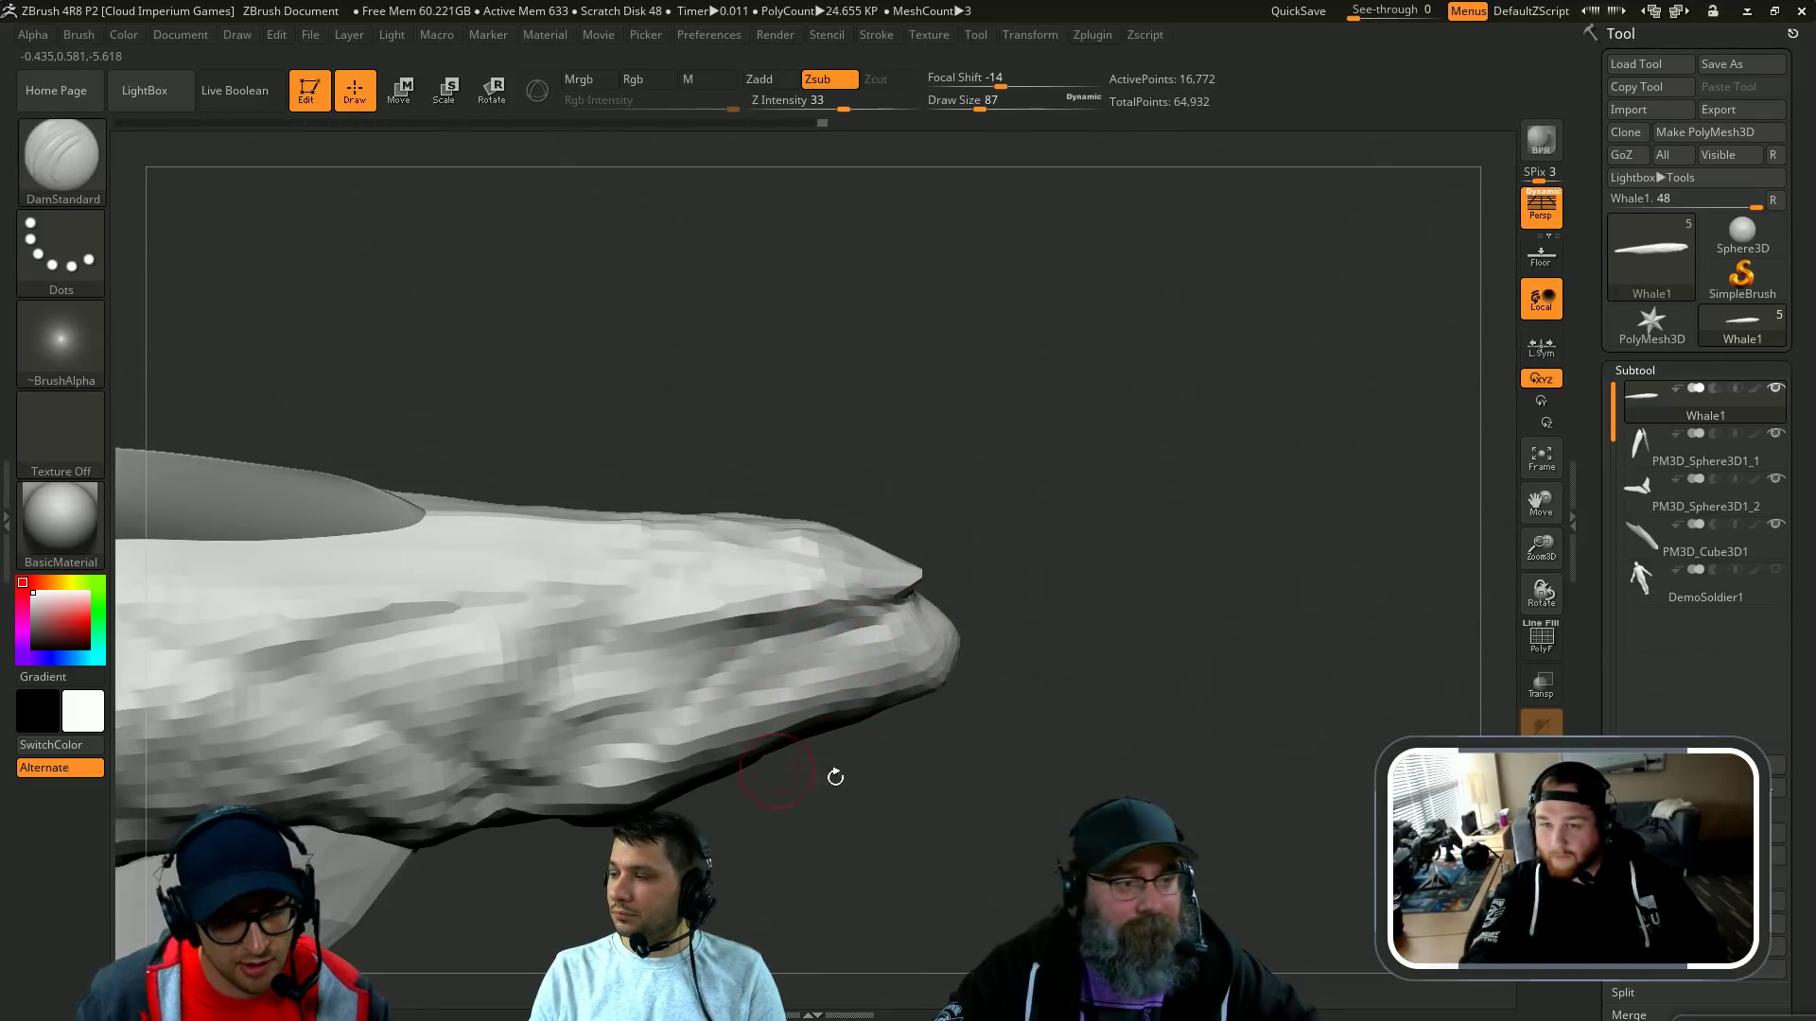
{"action": "left_click_drag", "start_coordinate": [835, 775], "coordinate": [819, 754]}
{"action": "key", "text": "ctrl+z"}
Step: Carve a crease around the back of the upper head and join it to the mouth line with the DamStandard brush, smoothing in between
{"action": "mouse_move", "coordinate": [1029, 571]}
{"action": "left_mouse_down"}
{"action": "mouse_move", "coordinate": [1046, 571]}
{"action": "mouse_move", "coordinate": [1031, 596]}
{"action": "left_mouse_up"}
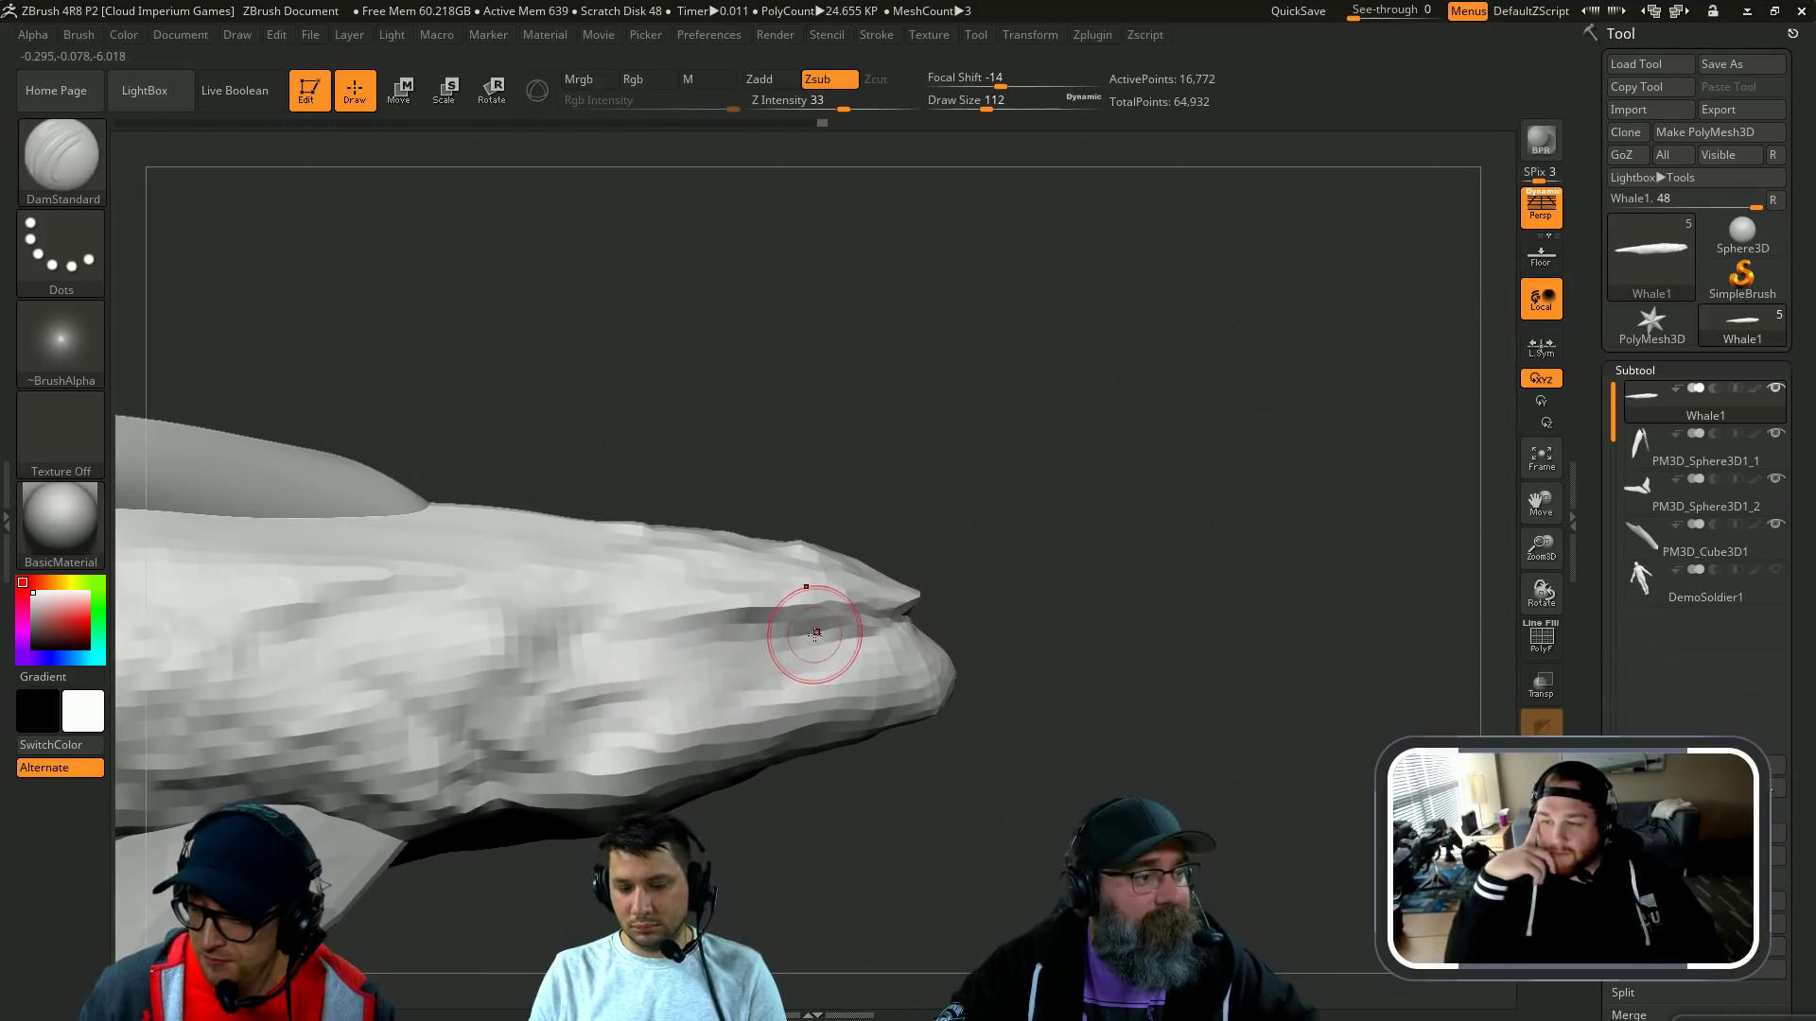
{"action": "left_click_drag", "start_coordinate": [846, 573], "coordinate": [865, 553]}
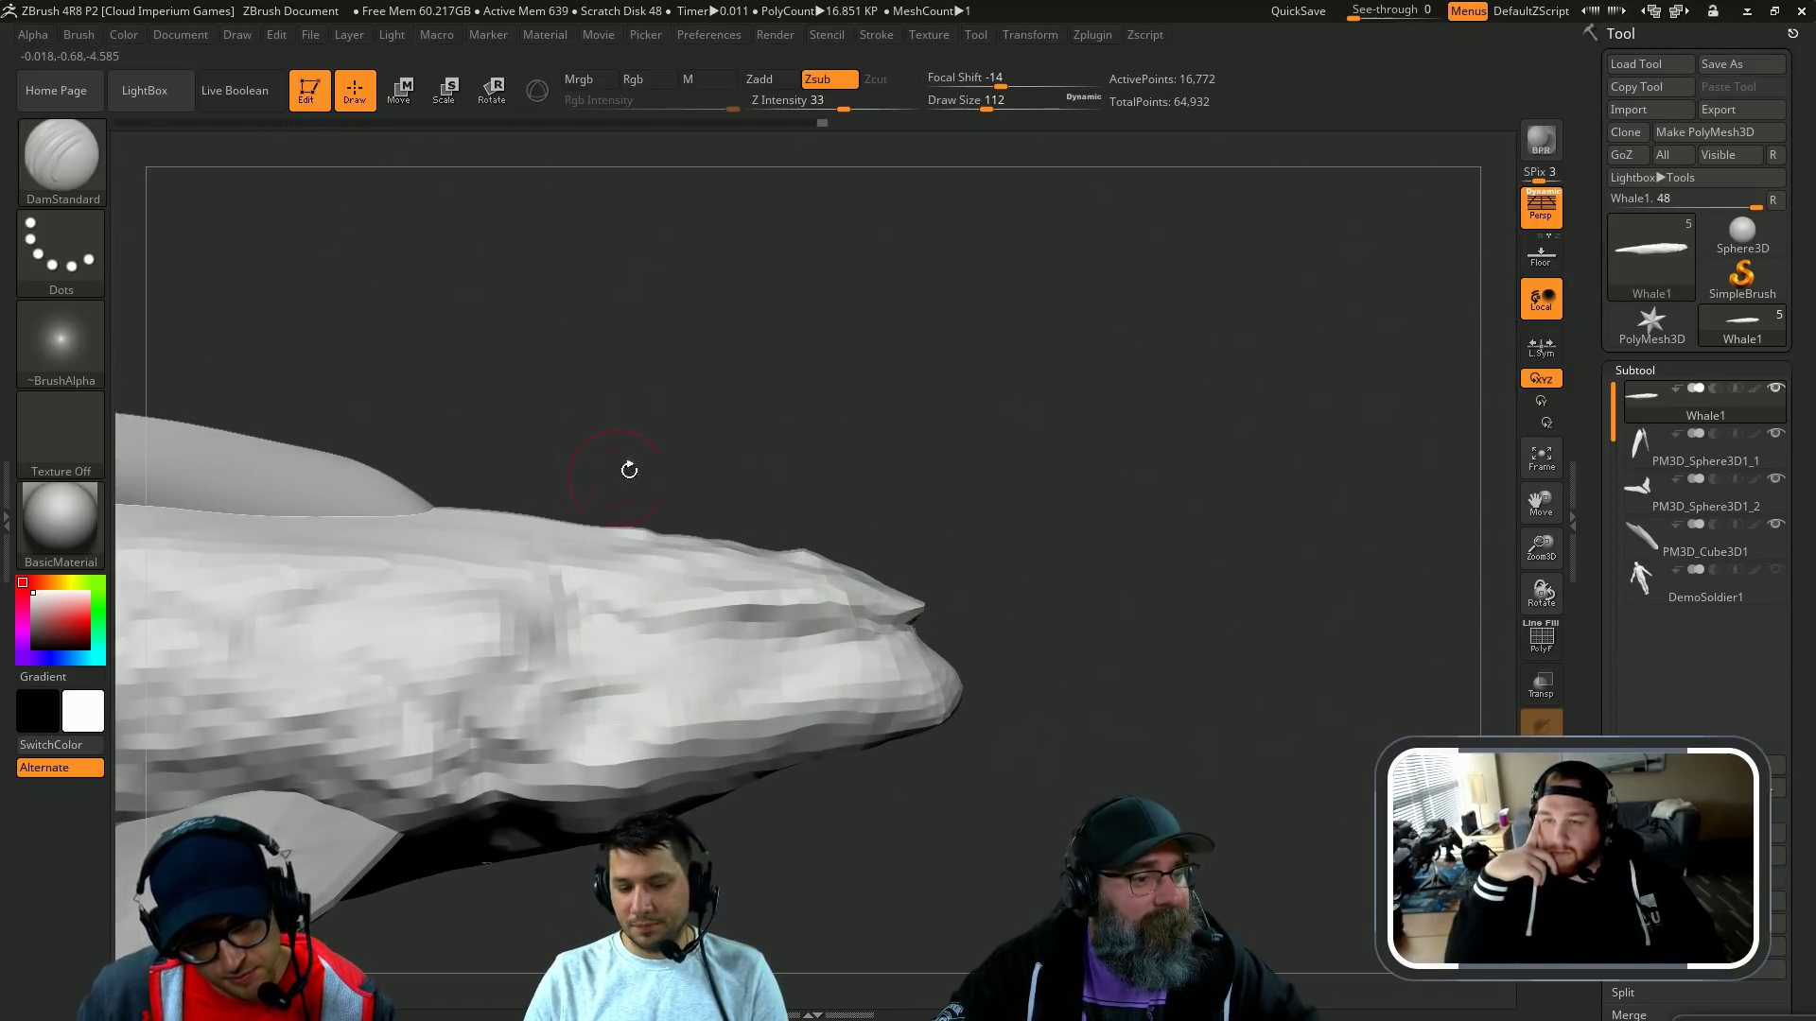
{"action": "left_click_drag", "start_coordinate": [628, 470], "coordinate": [571, 565]}
{"action": "mouse_move", "coordinate": [540, 504]}
{"action": "left_mouse_down"}
{"action": "mouse_move", "coordinate": [567, 356]}
{"action": "mouse_move", "coordinate": [798, 438]}
{"action": "mouse_move", "coordinate": [874, 638]}
{"action": "mouse_move", "coordinate": [1040, 551]}
{"action": "mouse_move", "coordinate": [696, 519]}
{"action": "mouse_move", "coordinate": [753, 507]}
{"action": "left_mouse_up"}
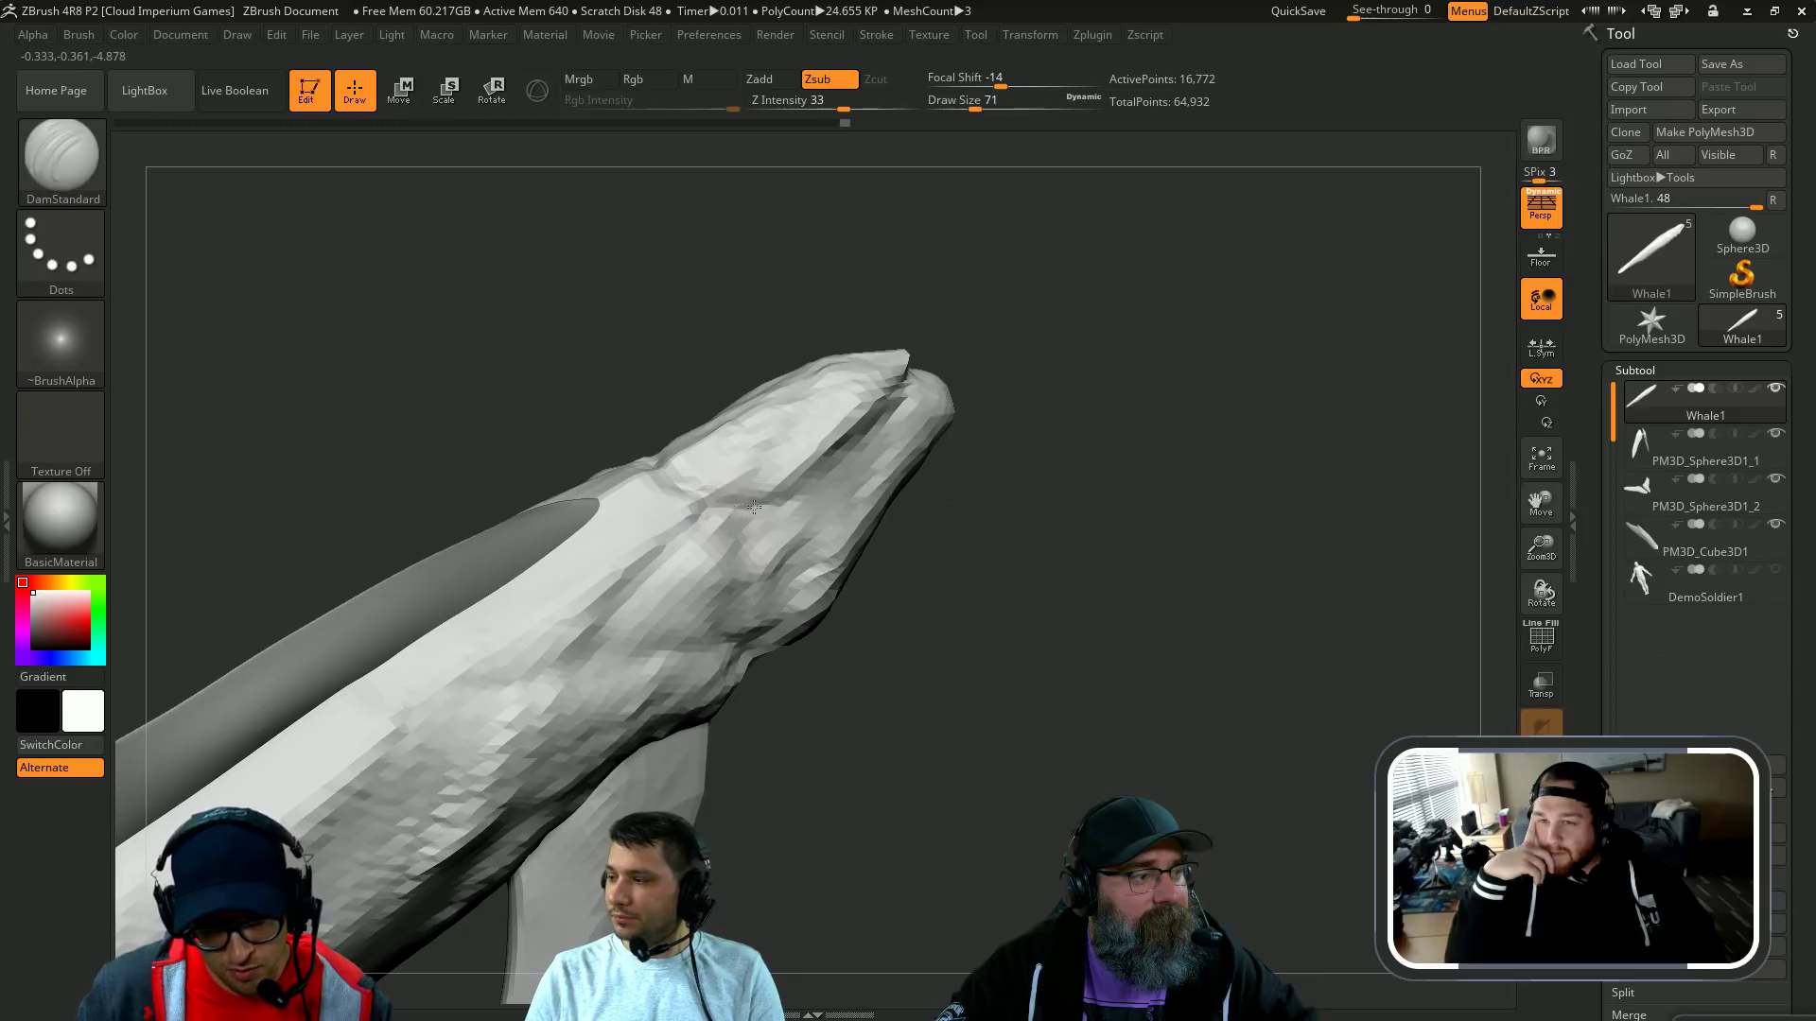
{"action": "left_click_drag", "start_coordinate": [978, 359], "coordinate": [1004, 376]}
{"action": "left_click_drag", "start_coordinate": [792, 492], "coordinate": [903, 409]}
{"action": "left_click_drag", "start_coordinate": [1038, 344], "coordinate": [1041, 345]}
{"action": "left_click_drag", "start_coordinate": [894, 416], "coordinate": [800, 496], "text": "shift"}
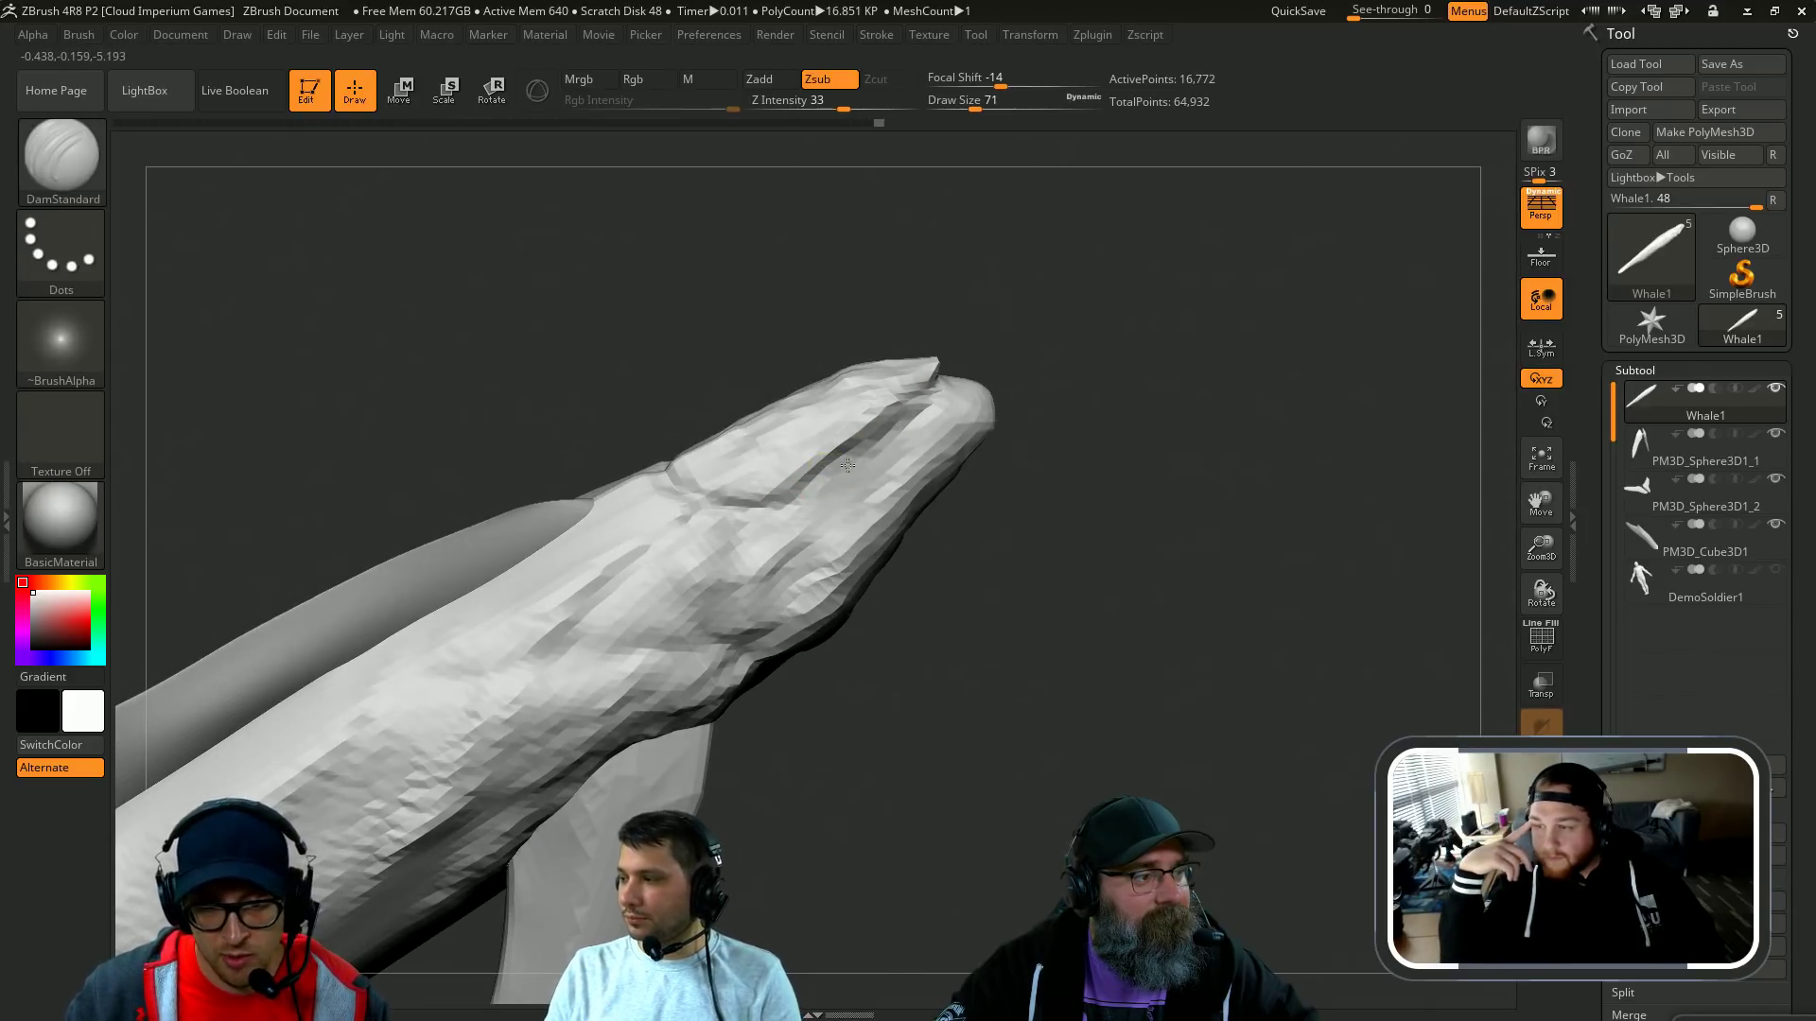
{"action": "left_click_drag", "start_coordinate": [886, 426], "coordinate": [917, 406]}
{"action": "left_click_drag", "start_coordinate": [980, 346], "coordinate": [989, 379]}
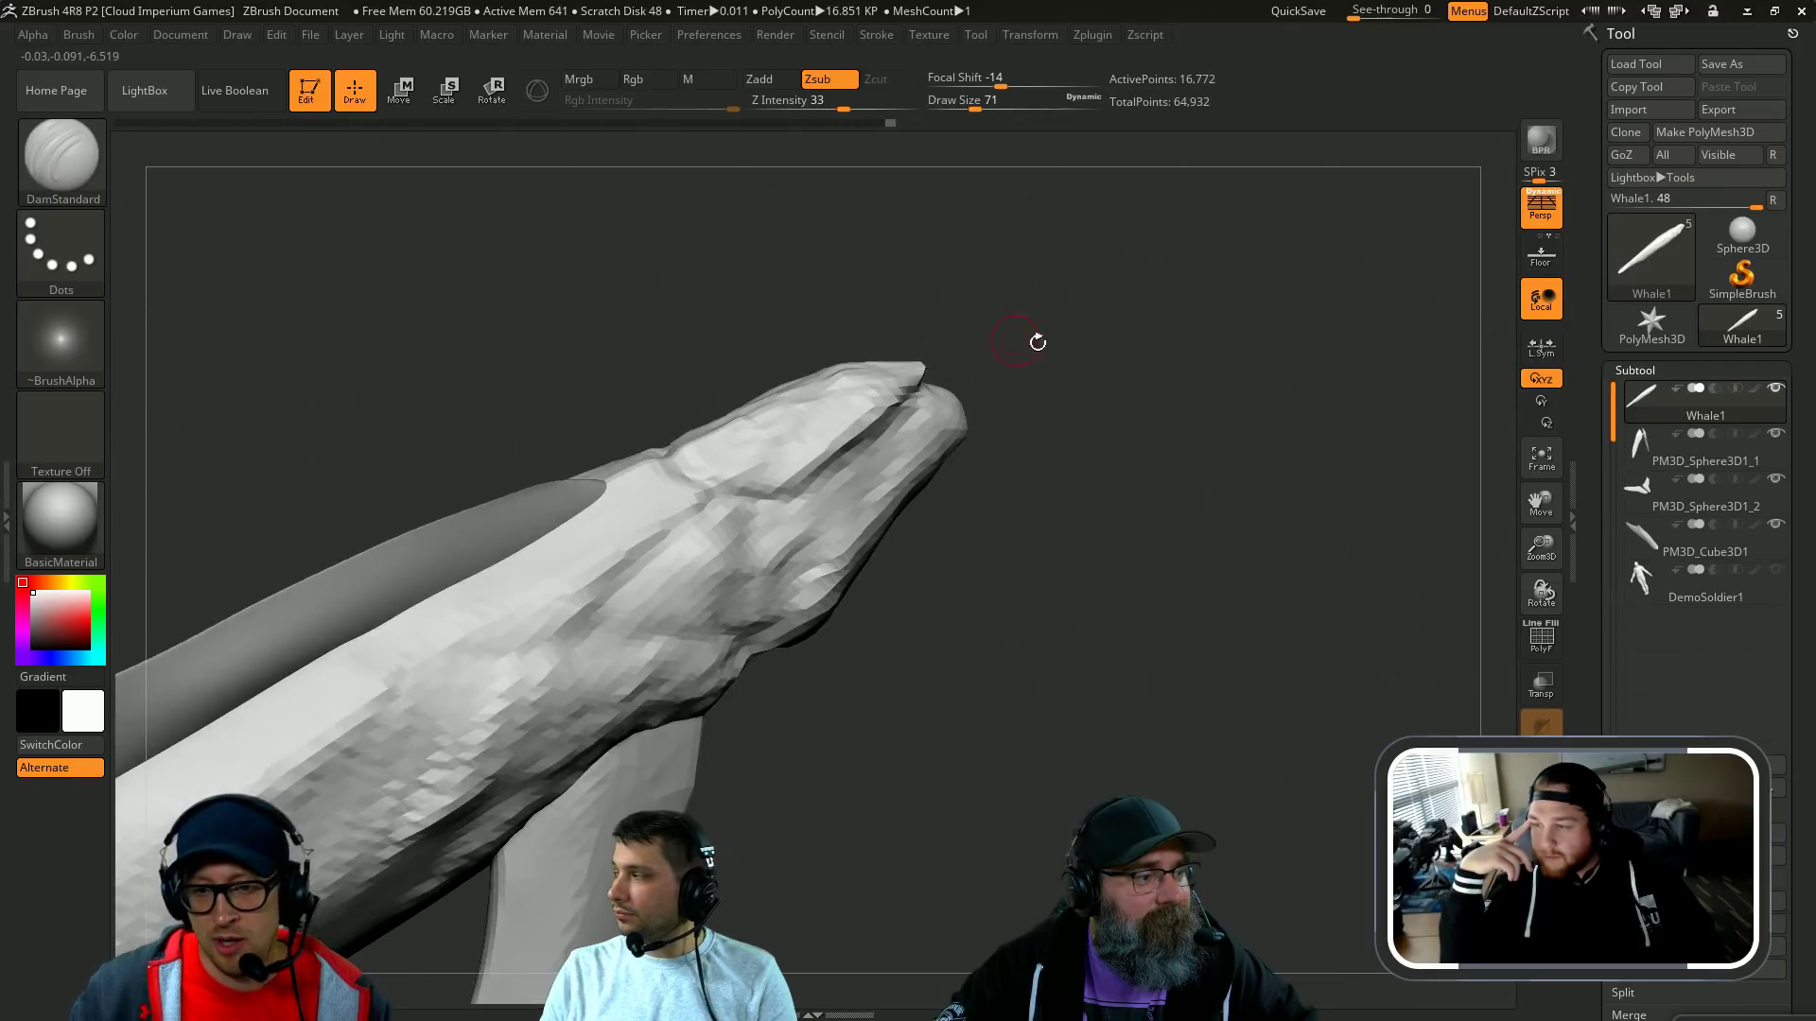
Step: Pull the lower jaw tip forward past the upper jaw and shape it from below with the Move brush
{"action": "key", "text": "w"}
{"action": "key", "text": "q"}
{"action": "key", "text": "s"}
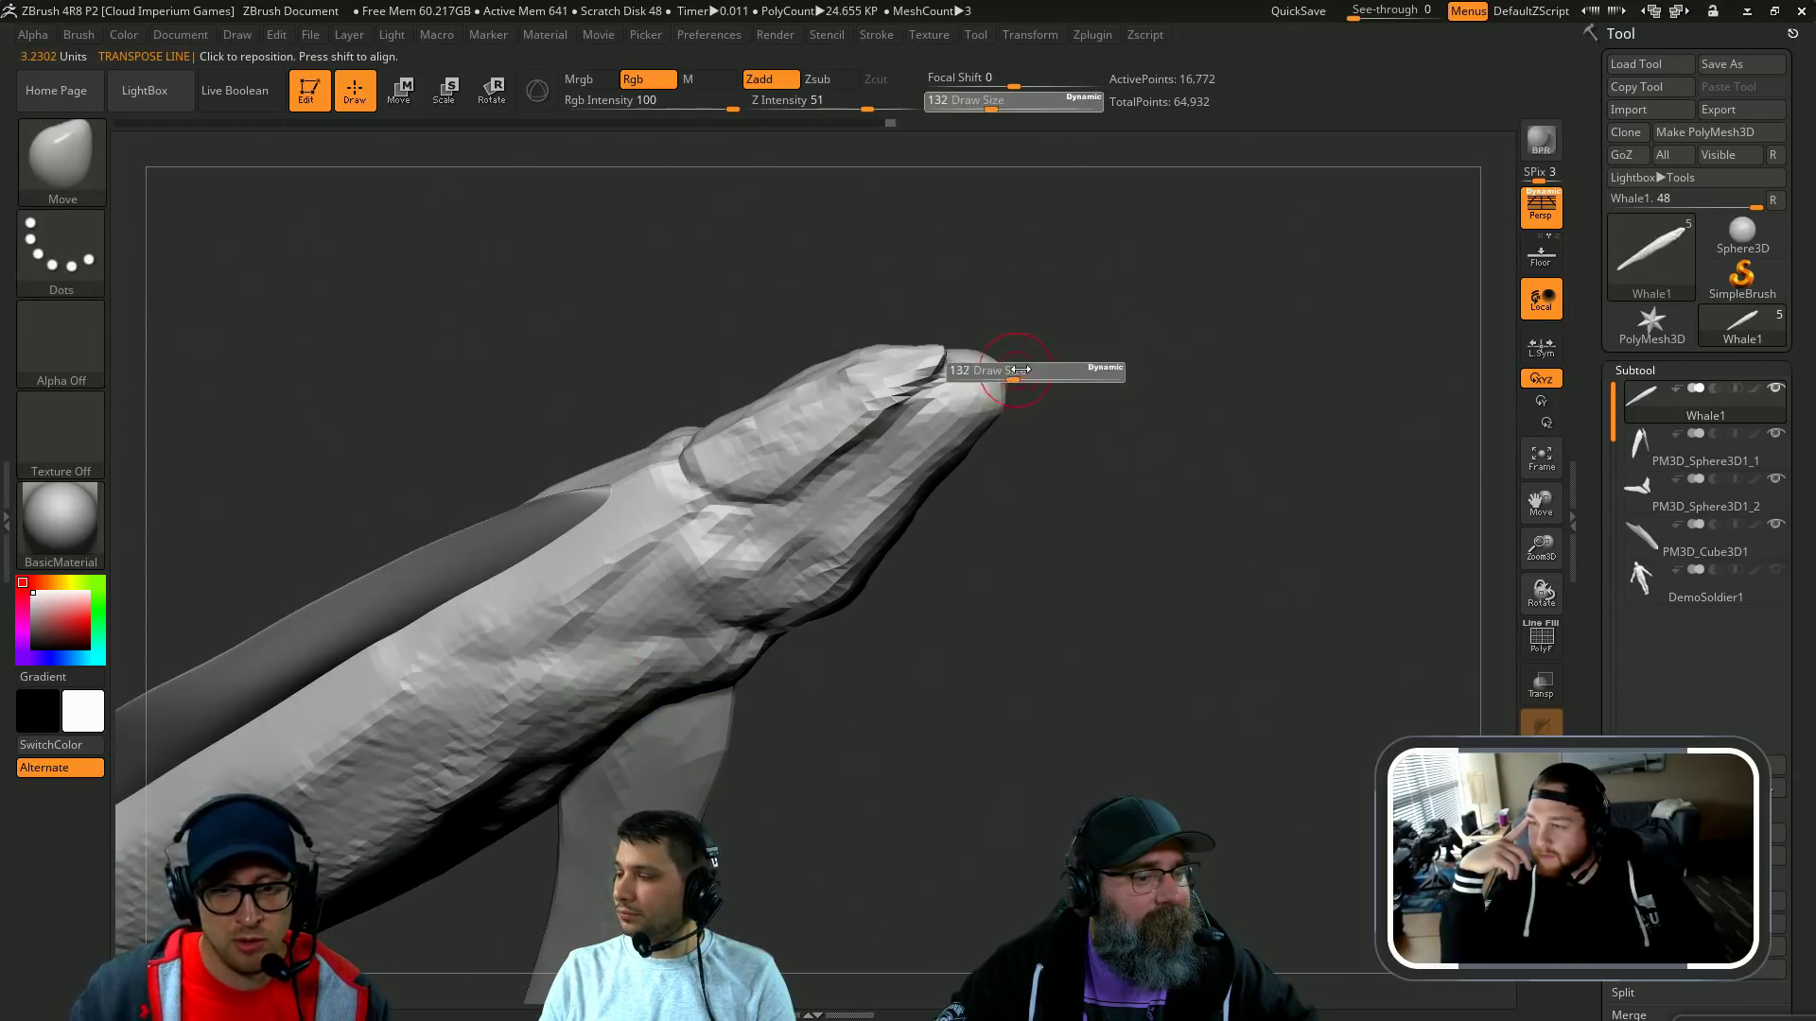
{"action": "left_click_drag", "start_coordinate": [1025, 379], "coordinate": [1038, 378]}
{"action": "left_click_drag", "start_coordinate": [991, 379], "coordinate": [1010, 371]}
{"action": "mouse_move", "coordinate": [1040, 360]}
{"action": "left_mouse_down"}
{"action": "mouse_move", "coordinate": [1044, 386]}
{"action": "mouse_move", "coordinate": [1003, 371]}
{"action": "left_mouse_up"}
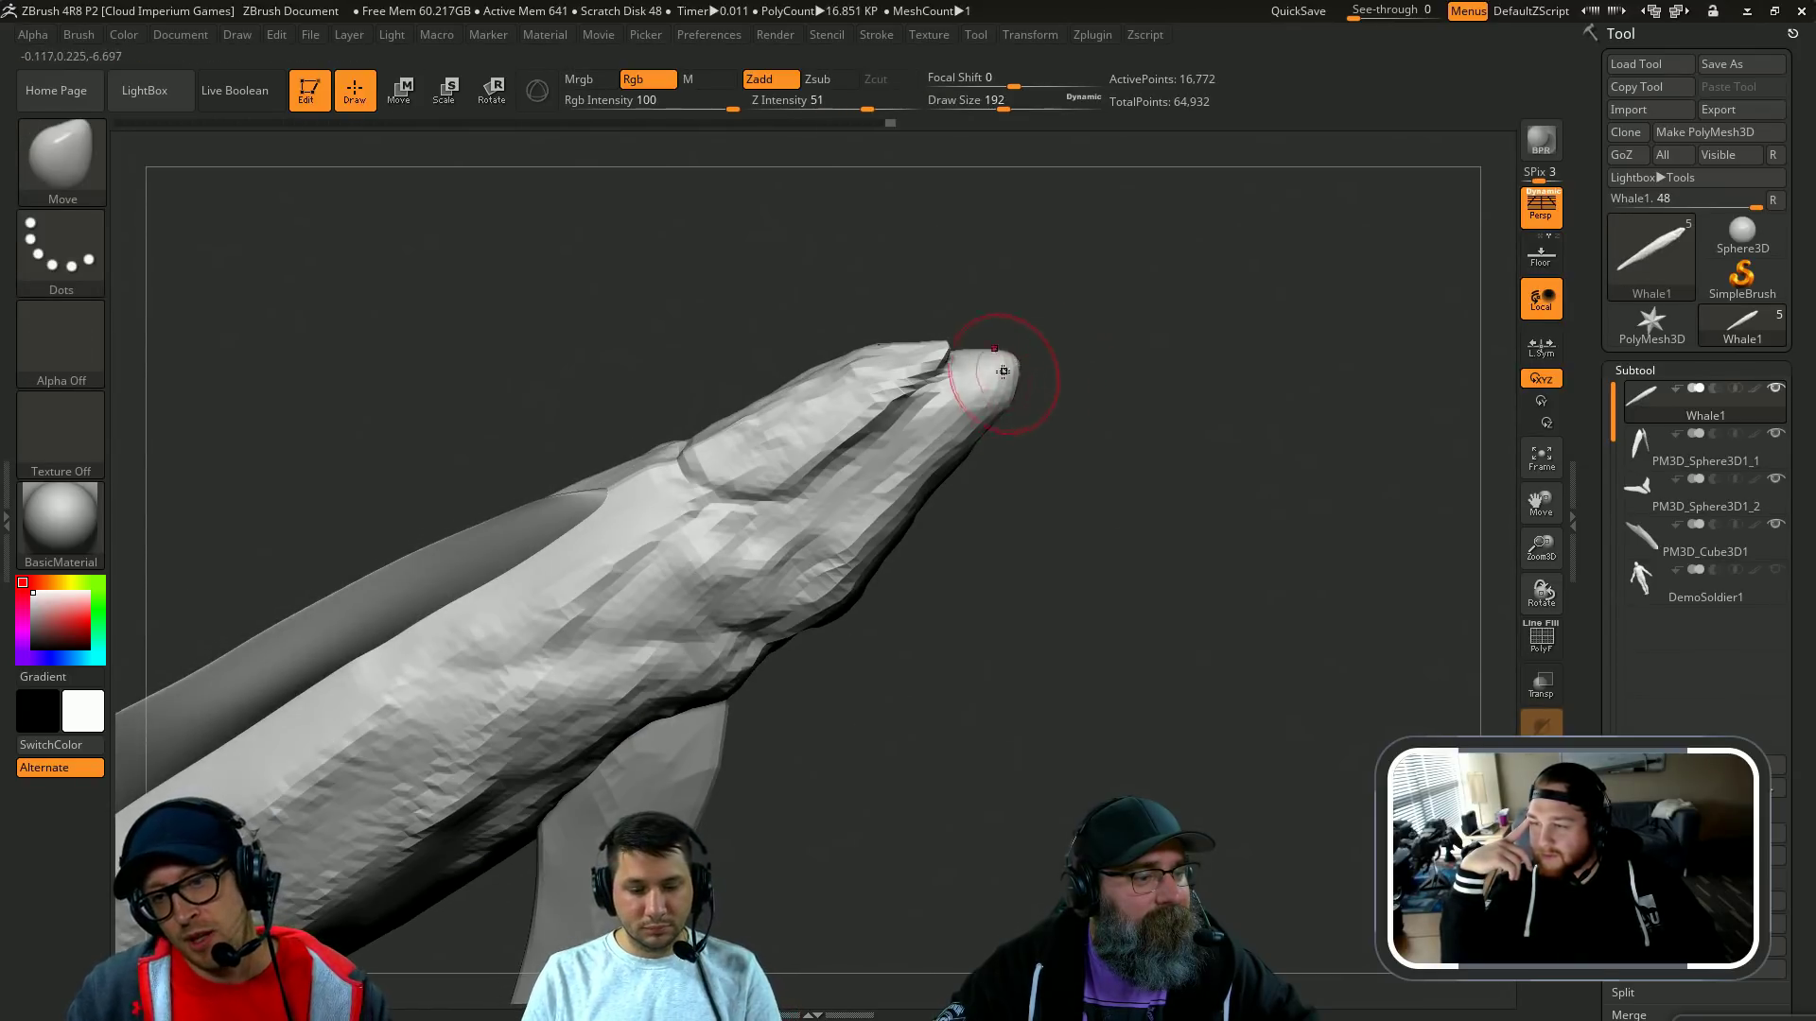
{"action": "mouse_move", "coordinate": [1118, 388]}
{"action": "left_mouse_down"}
{"action": "mouse_move", "coordinate": [1167, 332]}
{"action": "mouse_move", "coordinate": [912, 365]}
{"action": "left_mouse_up"}
{"action": "key", "text": "s"}
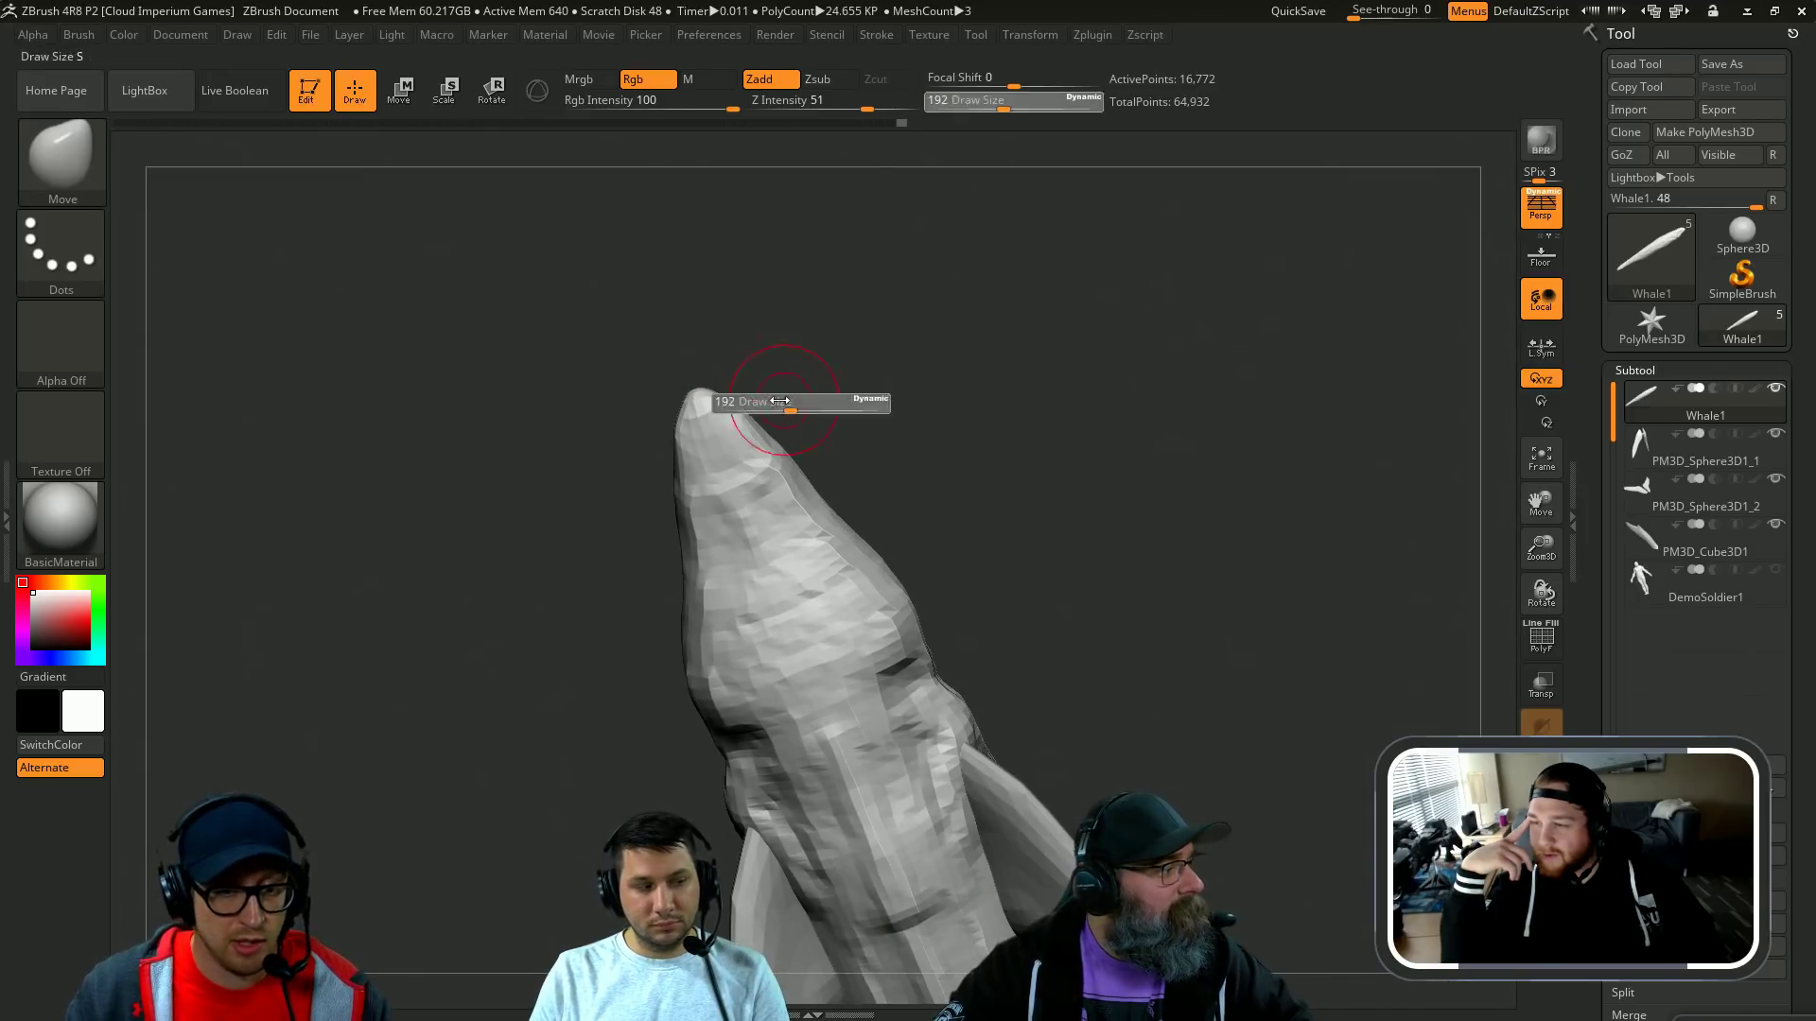
{"action": "left_click_drag", "start_coordinate": [790, 401], "coordinate": [778, 400]}
{"action": "left_click_drag", "start_coordinate": [899, 337], "coordinate": [704, 376]}
Step: Fill out the tip and underside of the lower jaw with the Clay brush at a draw size of 136
{"action": "key", "text": "b"}
{"action": "key", "text": "c"}
{"action": "key", "text": "l"}
{"action": "left_click_drag", "start_coordinate": [855, 445], "coordinate": [614, 389]}
{"action": "left_click_drag", "start_coordinate": [992, 382], "coordinate": [945, 425]}
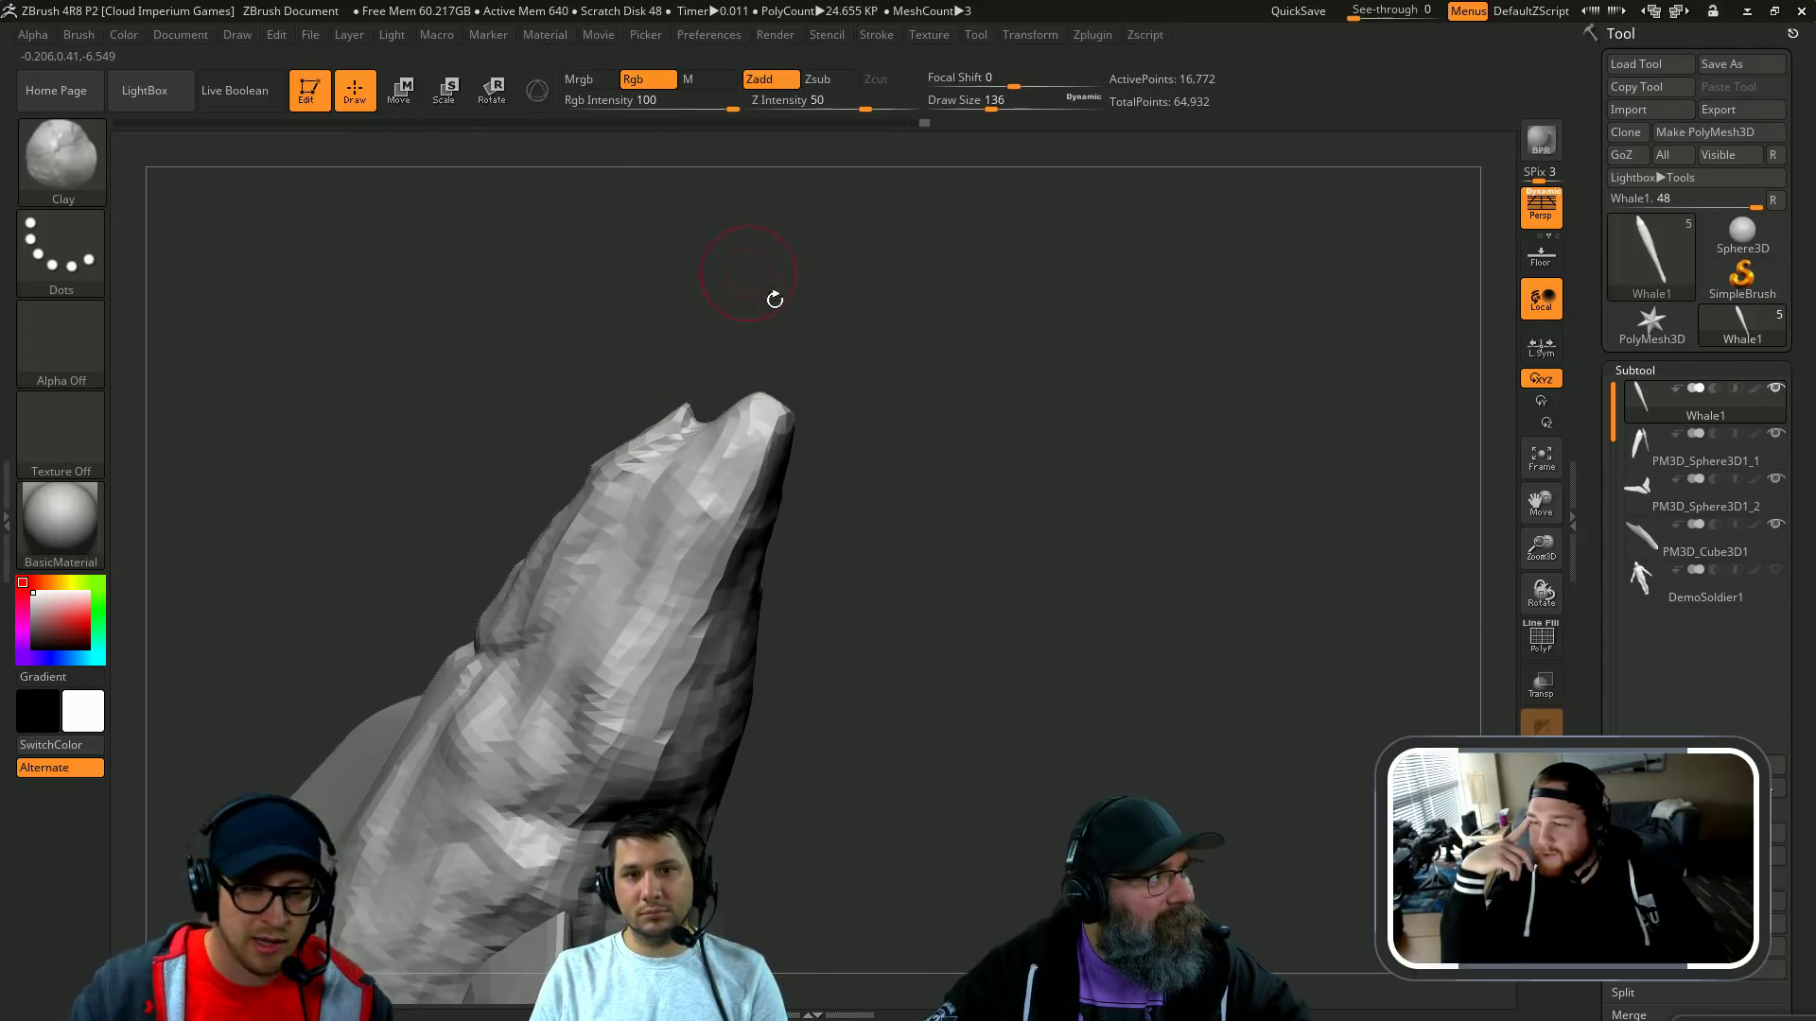
{"action": "left_click_drag", "start_coordinate": [774, 299], "coordinate": [736, 442]}
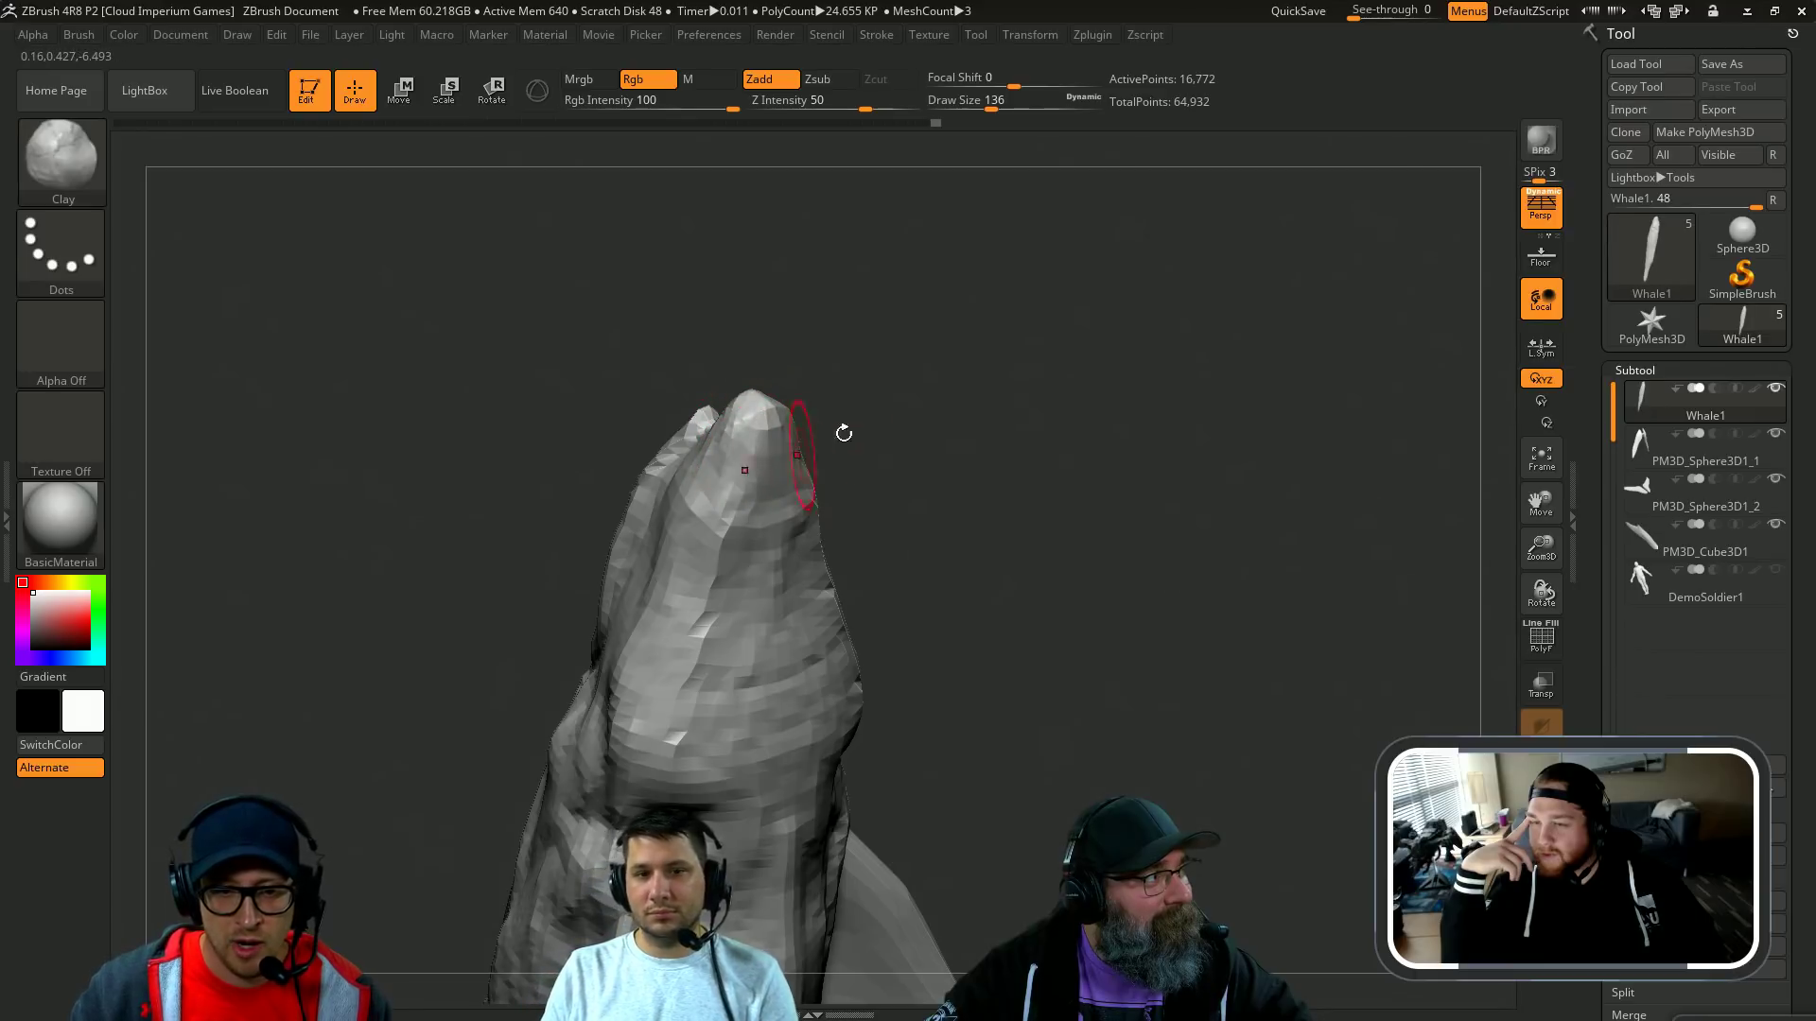
{"action": "left_click_drag", "start_coordinate": [844, 432], "coordinate": [750, 440]}
{"action": "mouse_move", "coordinate": [905, 429]}
{"action": "left_mouse_down"}
{"action": "mouse_move", "coordinate": [851, 416]}
{"action": "mouse_move", "coordinate": [990, 422]}
{"action": "mouse_move", "coordinate": [983, 463]}
{"action": "left_mouse_up"}
Step: Refine the folds behind the jaw corner with the DamStandard brush, and round them with the Standard brush at a draw size of 83
{"action": "key", "text": "b"}
{"action": "key", "text": "d"}
{"action": "key", "text": "s"}
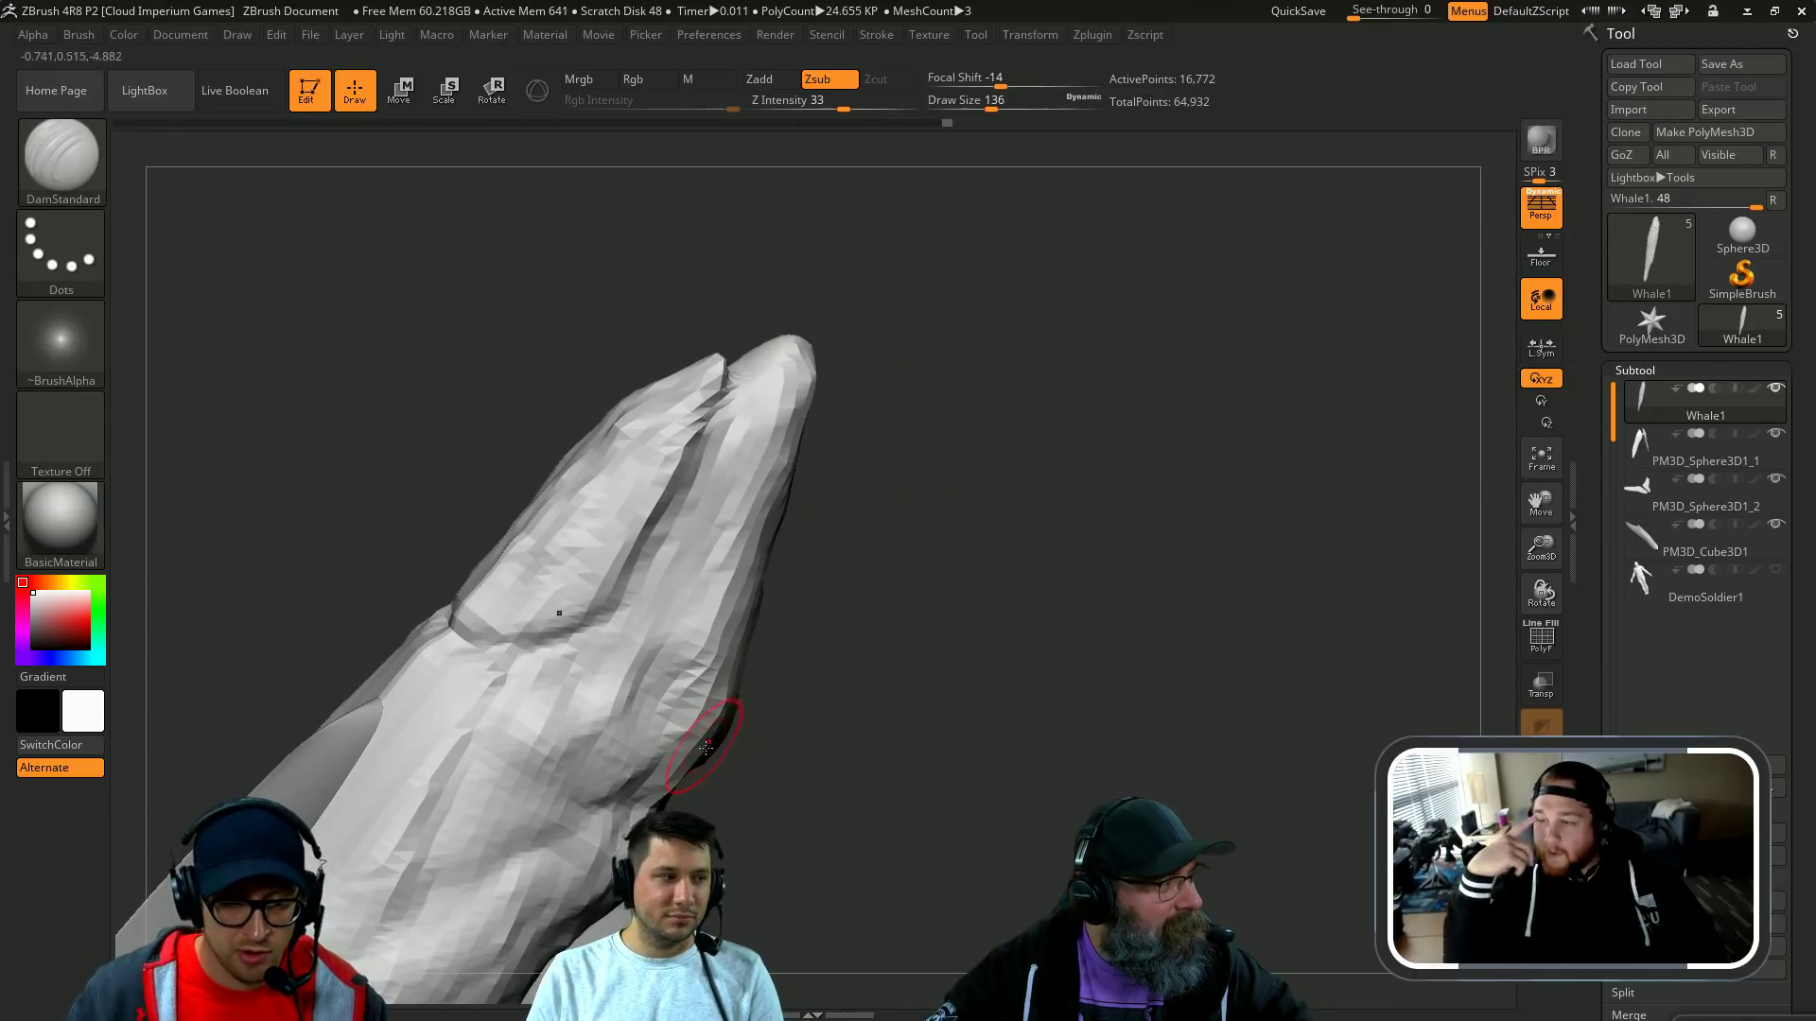
{"action": "left_click_drag", "start_coordinate": [926, 662], "coordinate": [814, 686]}
{"action": "key", "text": "b"}
{"action": "key", "text": "s"}
{"action": "key", "text": "t"}
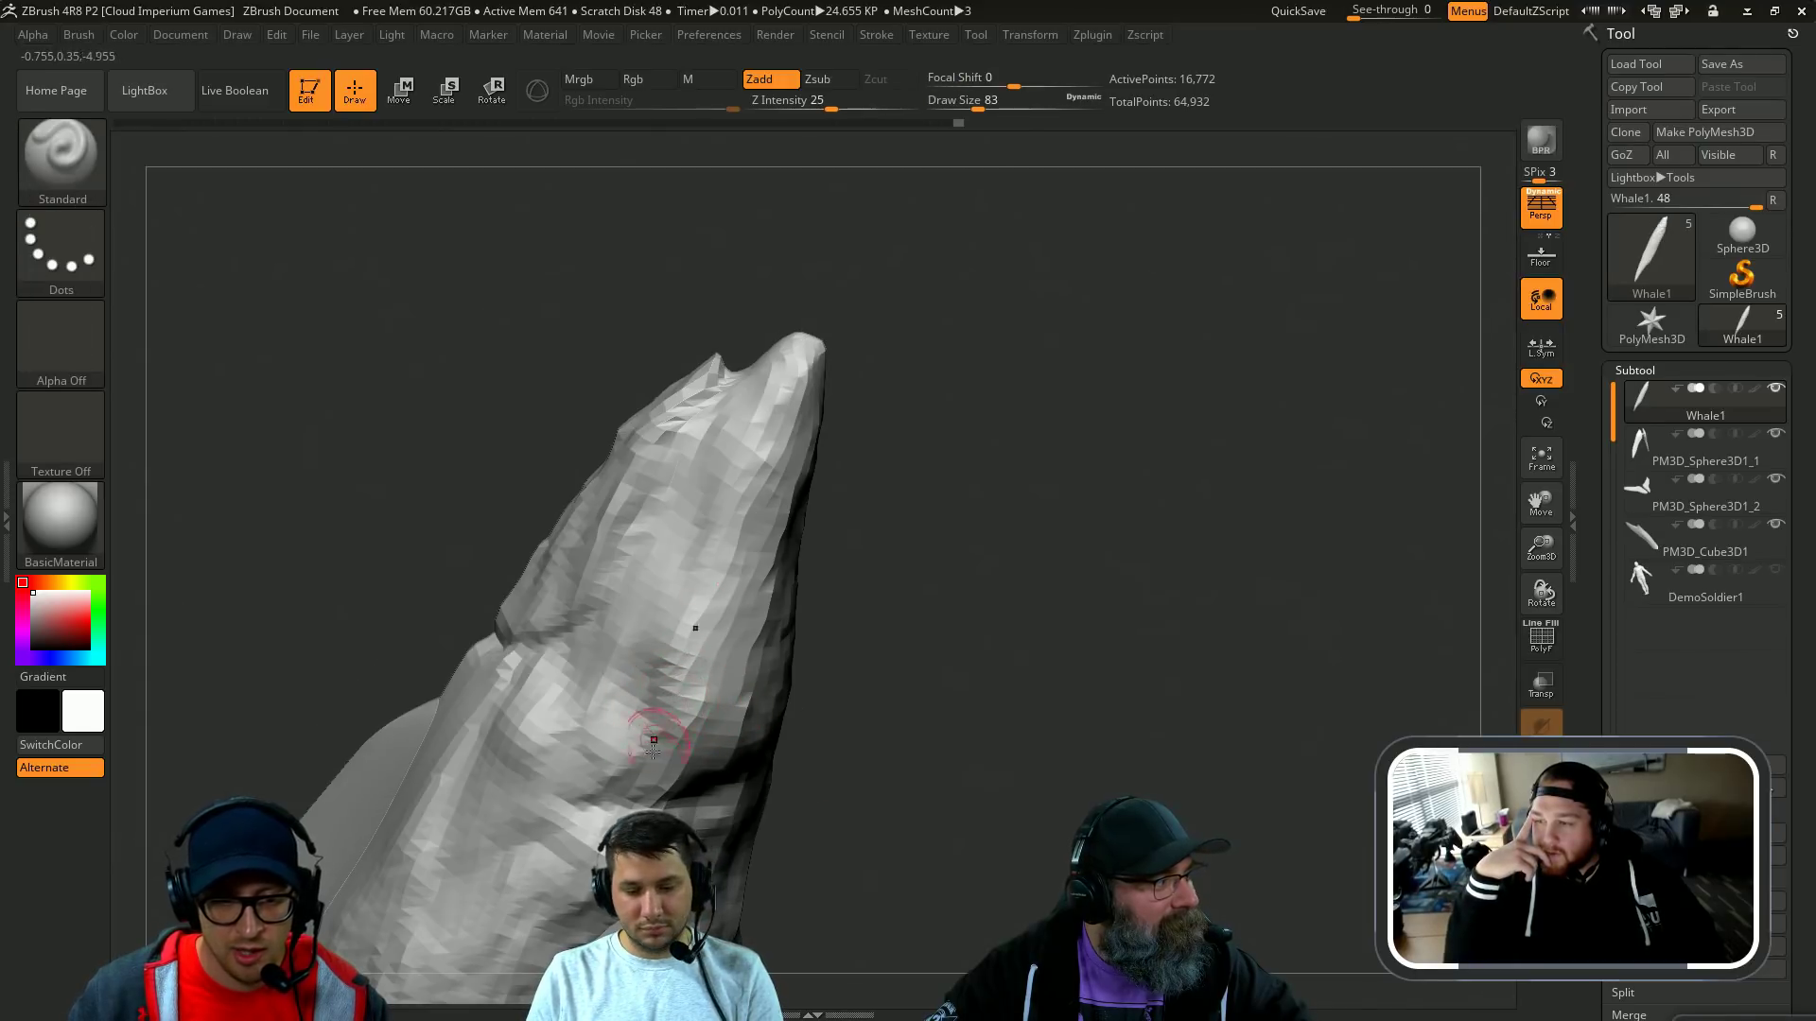
{"action": "mouse_move", "coordinate": [908, 445]}
{"action": "left_mouse_down"}
{"action": "mouse_move", "coordinate": [985, 426]}
{"action": "mouse_move", "coordinate": [1022, 482]}
{"action": "mouse_move", "coordinate": [981, 507]}
{"action": "mouse_move", "coordinate": [923, 697]}
{"action": "mouse_move", "coordinate": [920, 575]}
{"action": "mouse_move", "coordinate": [890, 646]}
{"action": "mouse_move", "coordinate": [1183, 564]}
{"action": "mouse_move", "coordinate": [1176, 429]}
{"action": "mouse_move", "coordinate": [1192, 460]}
{"action": "mouse_move", "coordinate": [1138, 431]}
{"action": "mouse_move", "coordinate": [1135, 453]}
{"action": "mouse_move", "coordinate": [1021, 458]}
{"action": "left_mouse_up"}
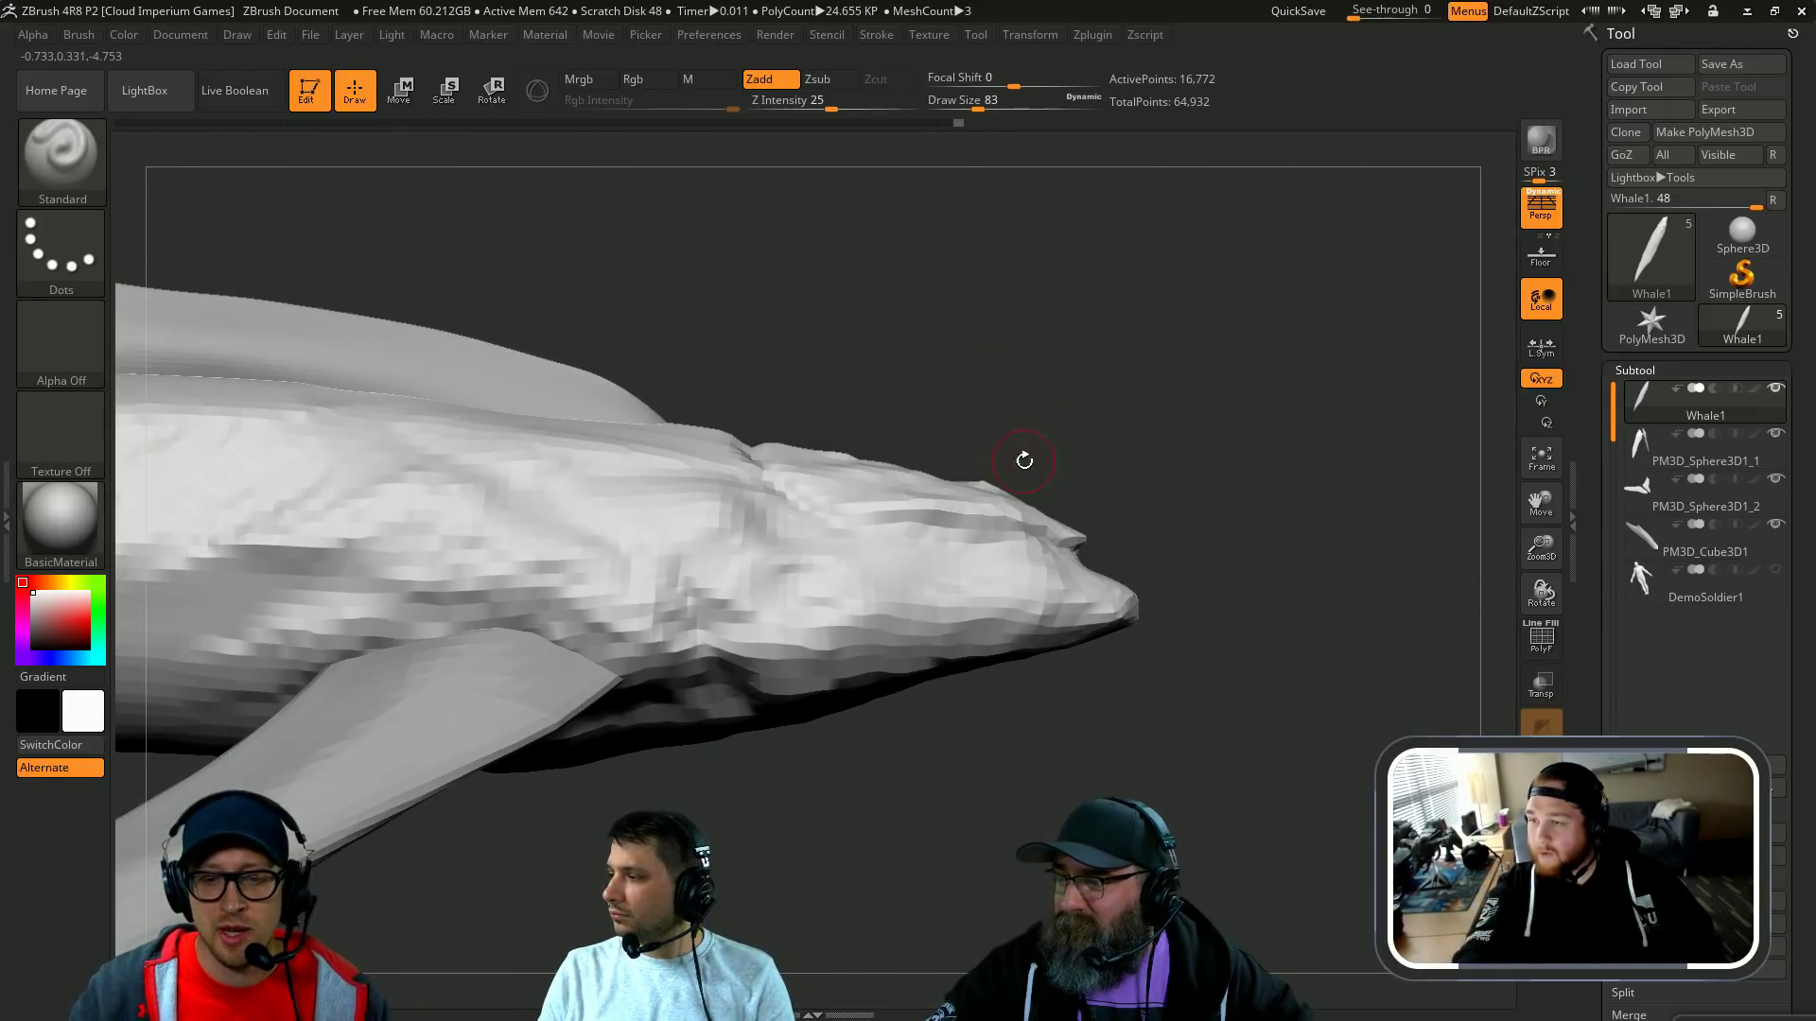
Step: Try to raise the upper head and stretch the snout into a long drooping shape with the Move brush
{"action": "key", "text": "b"}
{"action": "key", "text": "m"}
{"action": "key", "text": "v"}
{"action": "left_click_drag", "start_coordinate": [1062, 539], "coordinate": [1085, 530]}
{"action": "mouse_move", "coordinate": [1135, 406]}
{"action": "left_mouse_down"}
{"action": "mouse_move", "coordinate": [1040, 377]}
{"action": "mouse_move", "coordinate": [1201, 511]}
{"action": "mouse_move", "coordinate": [1173, 586]}
{"action": "left_mouse_up"}
{"action": "key", "text": "bracketleft"}
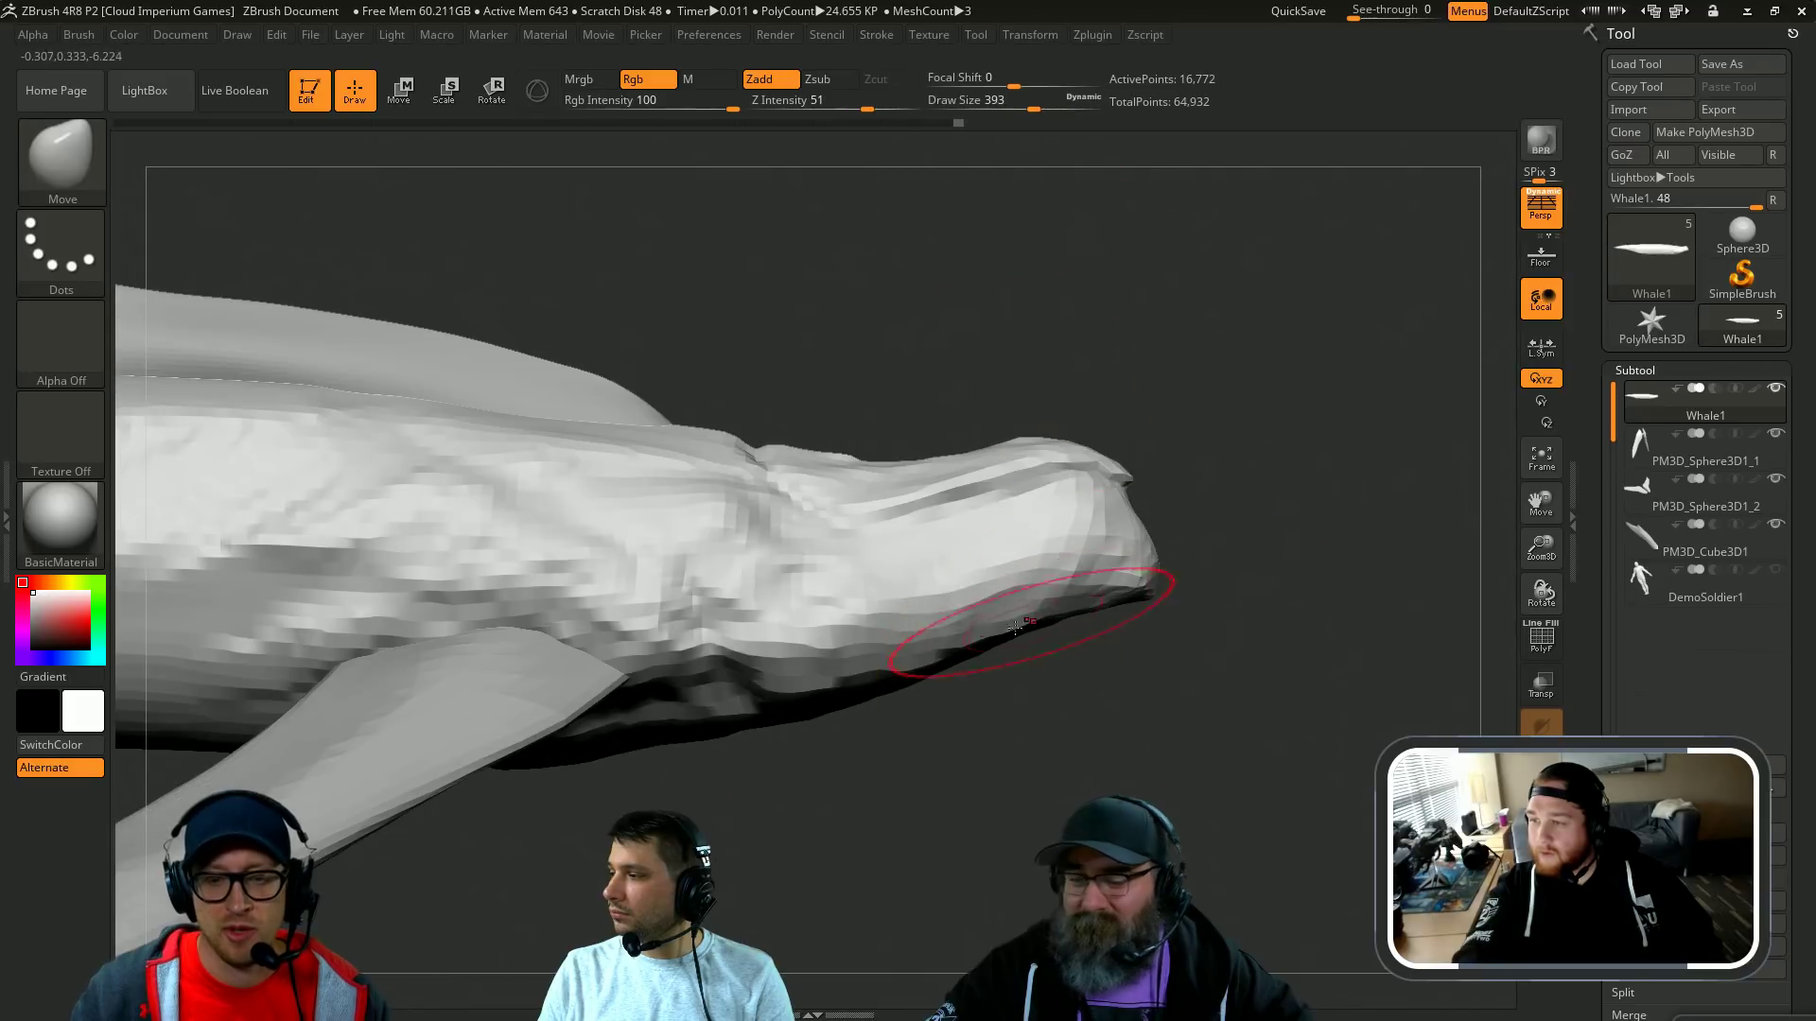
{"action": "left_click_drag", "start_coordinate": [1033, 616], "coordinate": [1040, 635]}
{"action": "mouse_move", "coordinate": [1206, 652]}
{"action": "left_mouse_down"}
{"action": "mouse_move", "coordinate": [1156, 606]}
{"action": "mouse_move", "coordinate": [1433, 707]}
{"action": "left_mouse_up"}
{"action": "mouse_move", "coordinate": [1399, 466]}
{"action": "left_mouse_down"}
{"action": "mouse_move", "coordinate": [1258, 515]}
{"action": "mouse_move", "coordinate": [1406, 498]}
{"action": "left_mouse_up"}
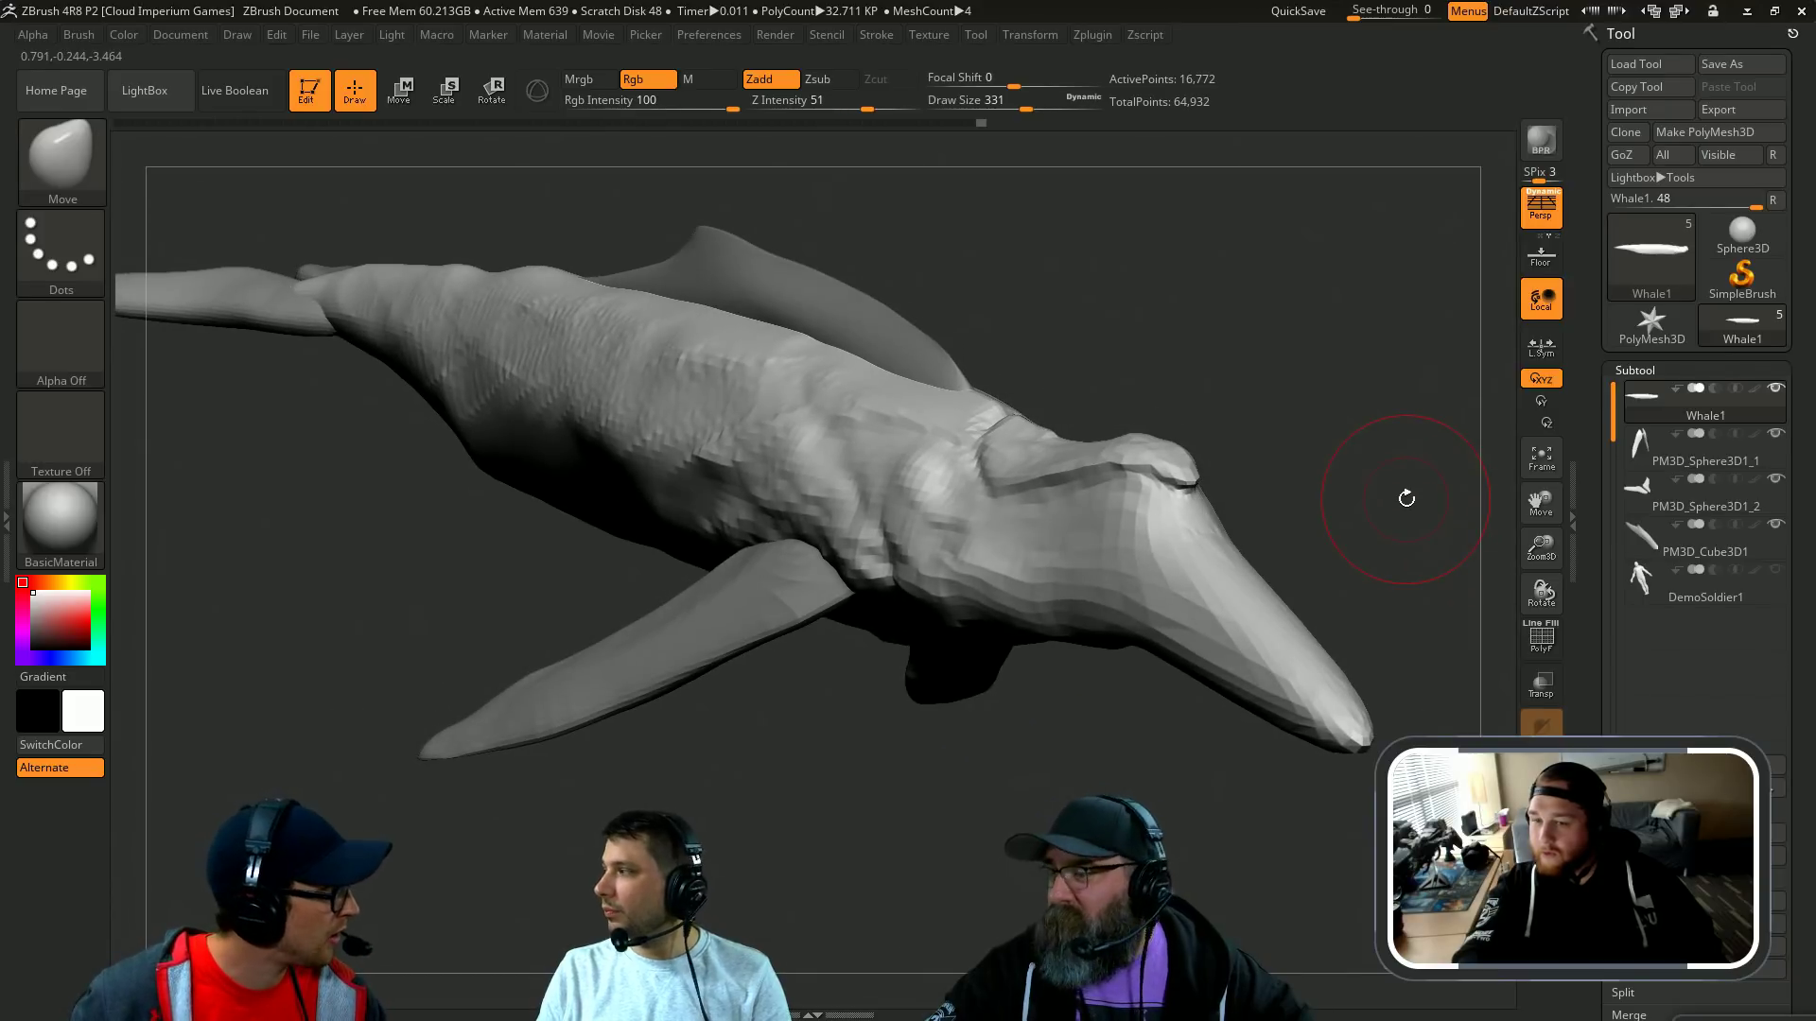
{"action": "key", "text": "ctrl+z"}
{"action": "key", "text": "ctrl+z"}
{"action": "key", "text": "ctrl+z"}
Step: Build up a fleshy bulge at the front of the pectoral fin's root with the ClayBuildup brush
{"action": "mouse_move", "coordinate": [944, 348]}
{"action": "left_mouse_down"}
{"action": "mouse_move", "coordinate": [1240, 395]}
{"action": "mouse_move", "coordinate": [809, 454]}
{"action": "left_mouse_up"}
{"action": "key", "text": "b"}
{"action": "key", "text": "c"}
{"action": "key", "text": "b"}
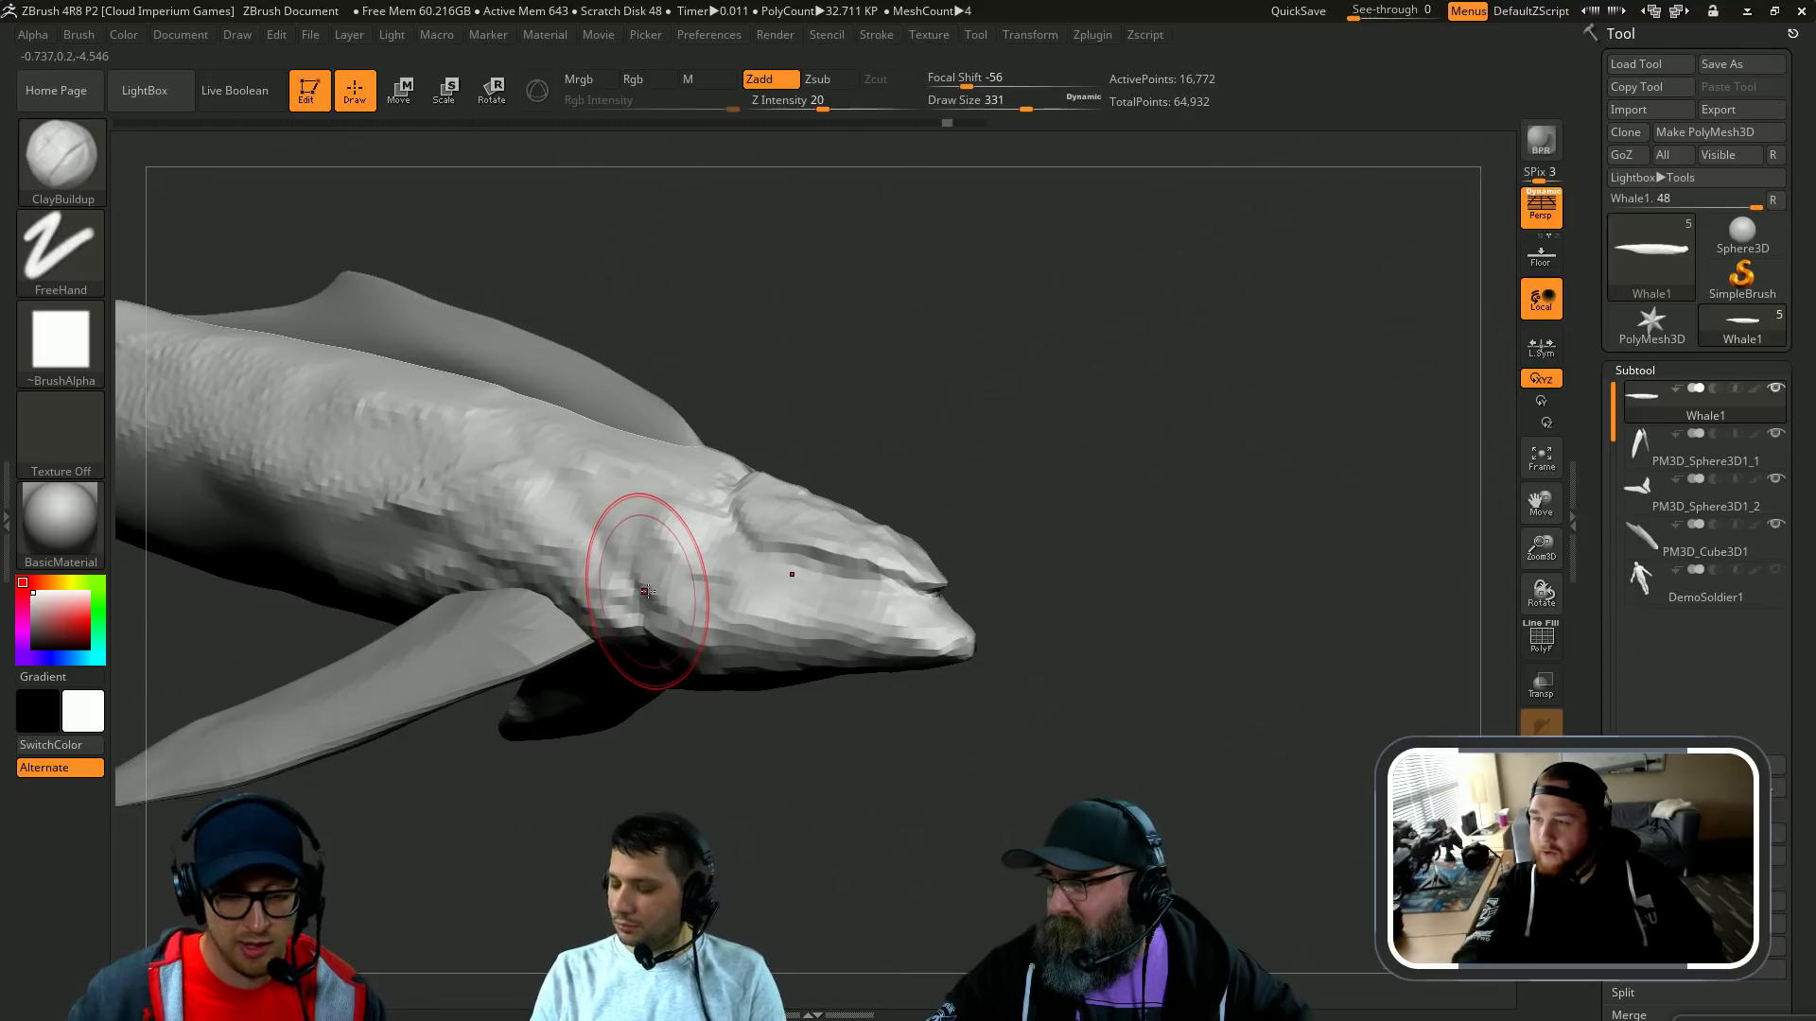
{"action": "mouse_move", "coordinate": [664, 537]}
{"action": "left_mouse_down"}
{"action": "mouse_move", "coordinate": [624, 617]}
{"action": "mouse_move", "coordinate": [518, 597]}
{"action": "left_mouse_up"}
{"action": "key", "text": "s"}
{"action": "key", "text": "s"}
{"action": "left_click_drag", "start_coordinate": [837, 320], "coordinate": [909, 299]}
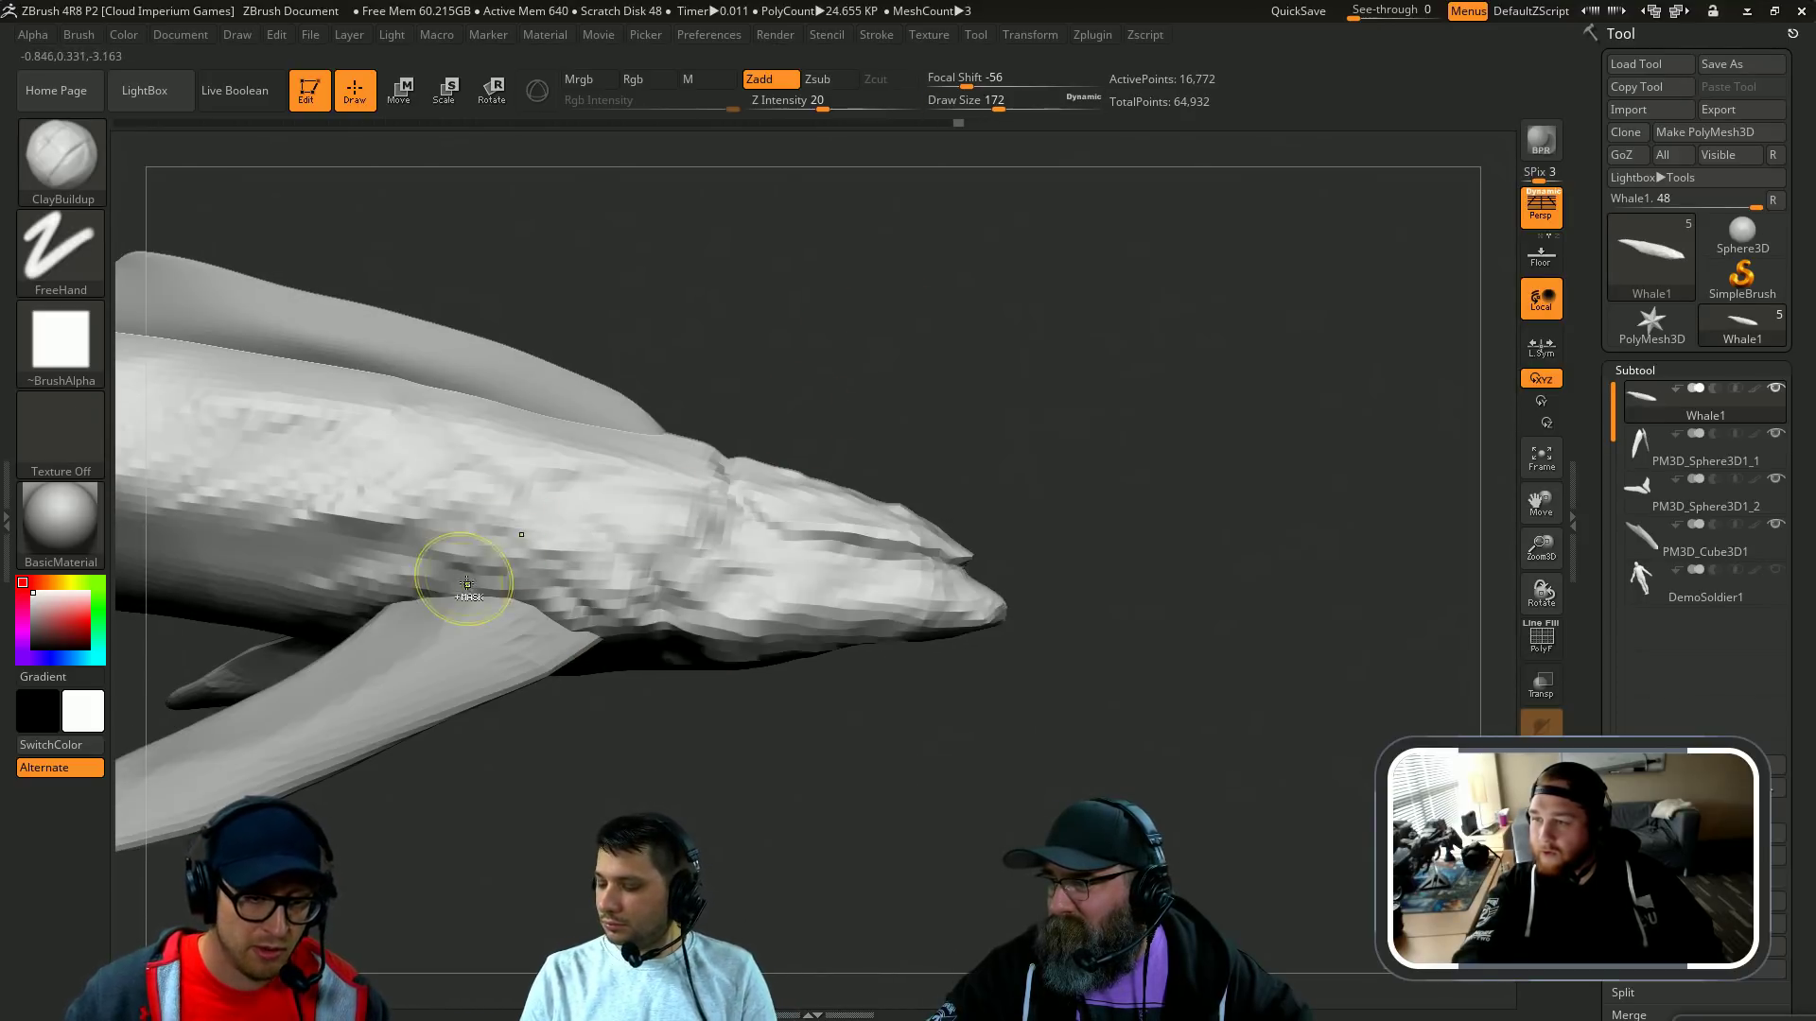
{"action": "left_click_drag", "start_coordinate": [526, 581], "coordinate": [479, 588]}
{"action": "key", "text": "s"}
{"action": "left_click_drag", "start_coordinate": [561, 649], "coordinate": [542, 624]}
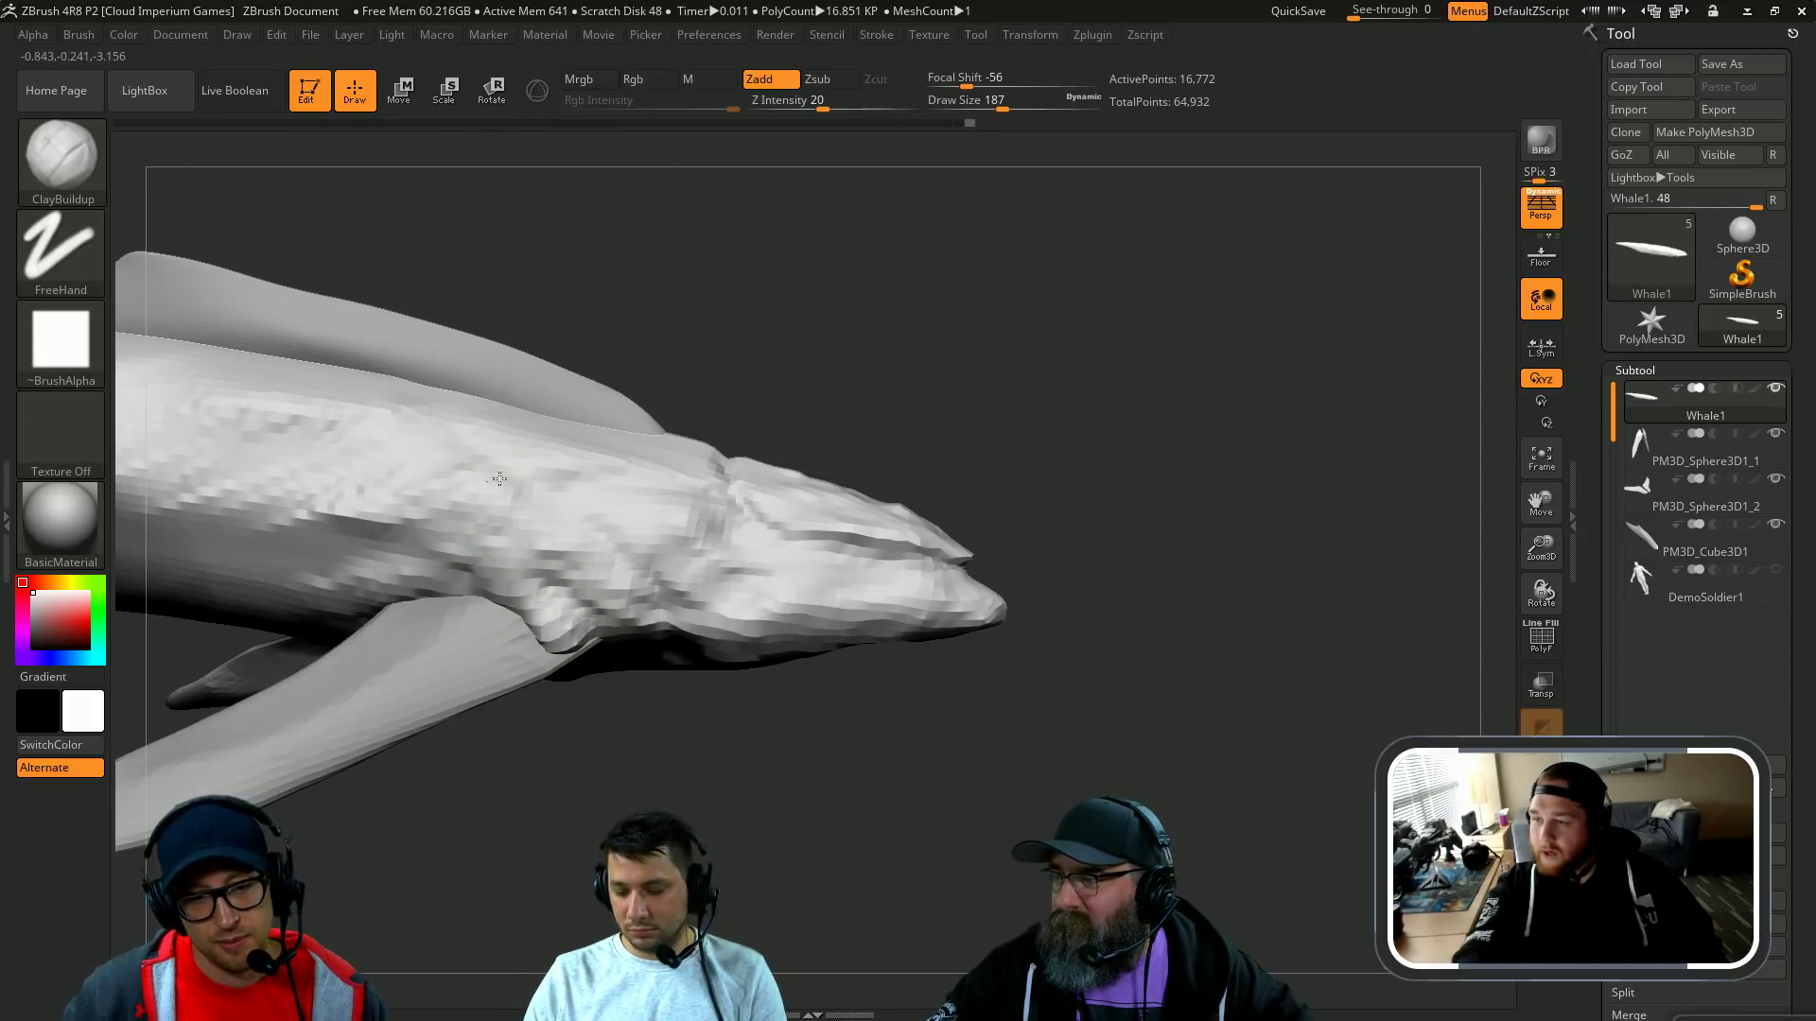
Step: Add volume across the shoulder and neck above the pectoral fin with the ClayBuildup brush at a larger draw size
{"action": "key", "text": "s"}
{"action": "mouse_move", "coordinate": [499, 479]}
{"action": "left_mouse_down"}
{"action": "mouse_move", "coordinate": [524, 556]}
{"action": "mouse_move", "coordinate": [554, 558]}
{"action": "left_mouse_up"}
{"action": "left_click_drag", "start_coordinate": [513, 515], "coordinate": [557, 575]}
{"action": "mouse_move", "coordinate": [661, 746]}
{"action": "left_mouse_down"}
{"action": "mouse_move", "coordinate": [614, 737]}
{"action": "mouse_move", "coordinate": [689, 802]}
{"action": "mouse_move", "coordinate": [695, 775]}
{"action": "left_mouse_up"}
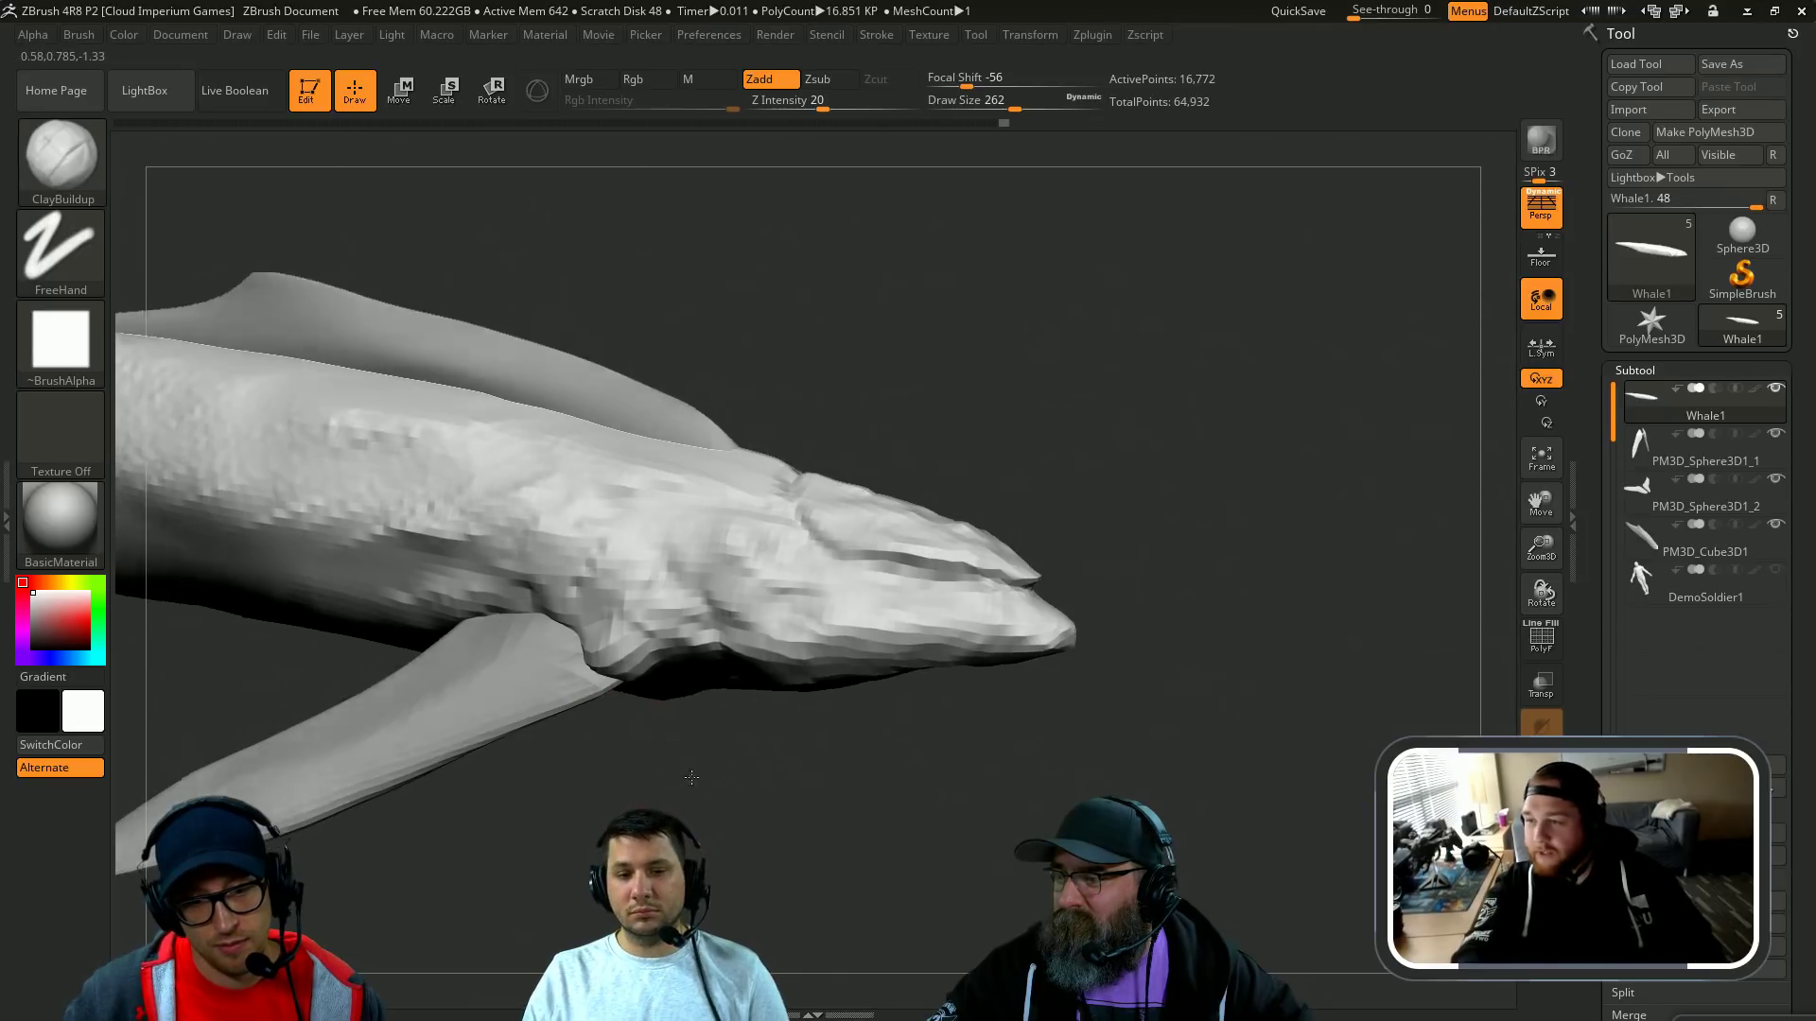
Step: Examine the head and jaw from several angles, and check the mesh density behind the jaw in a wireframe close-up
{"action": "key", "text": "b"}
{"action": "key", "text": "d"}
{"action": "key", "text": "s"}
{"action": "right_click_drag", "start_coordinate": [993, 356], "coordinate": [1067, 611]}
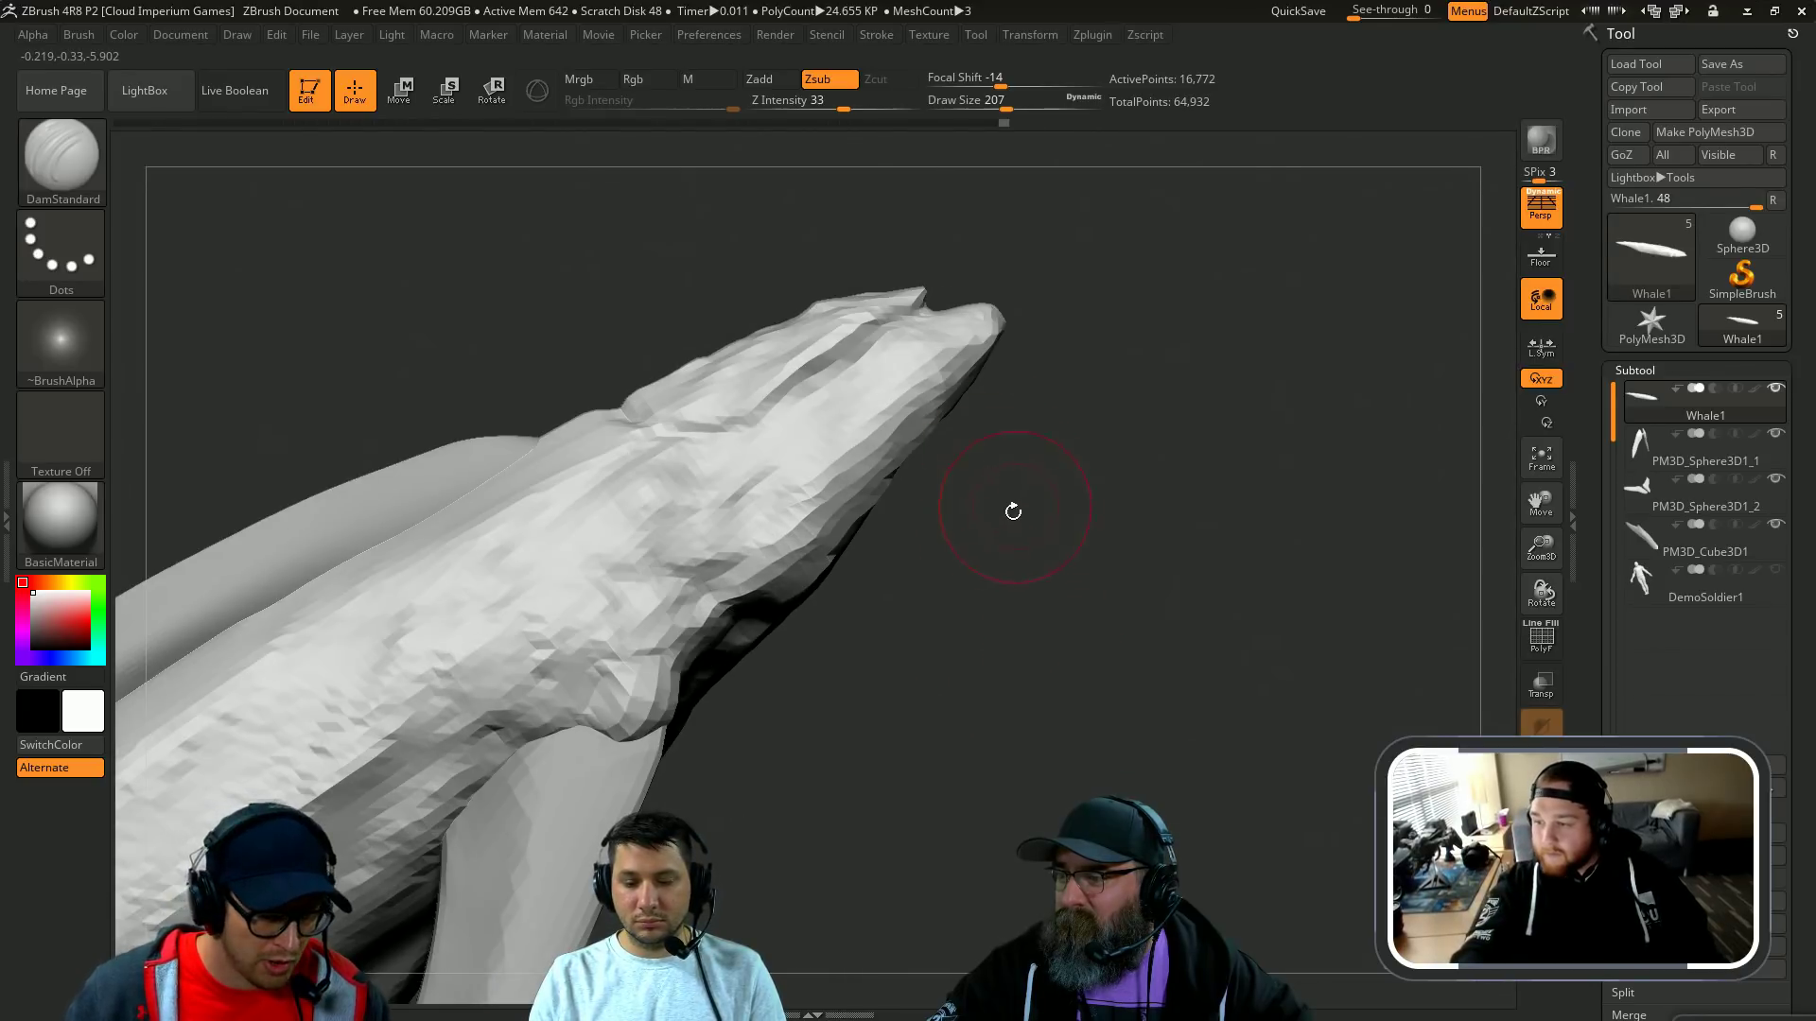
{"action": "right_click_drag", "start_coordinate": [1013, 512], "coordinate": [879, 584]}
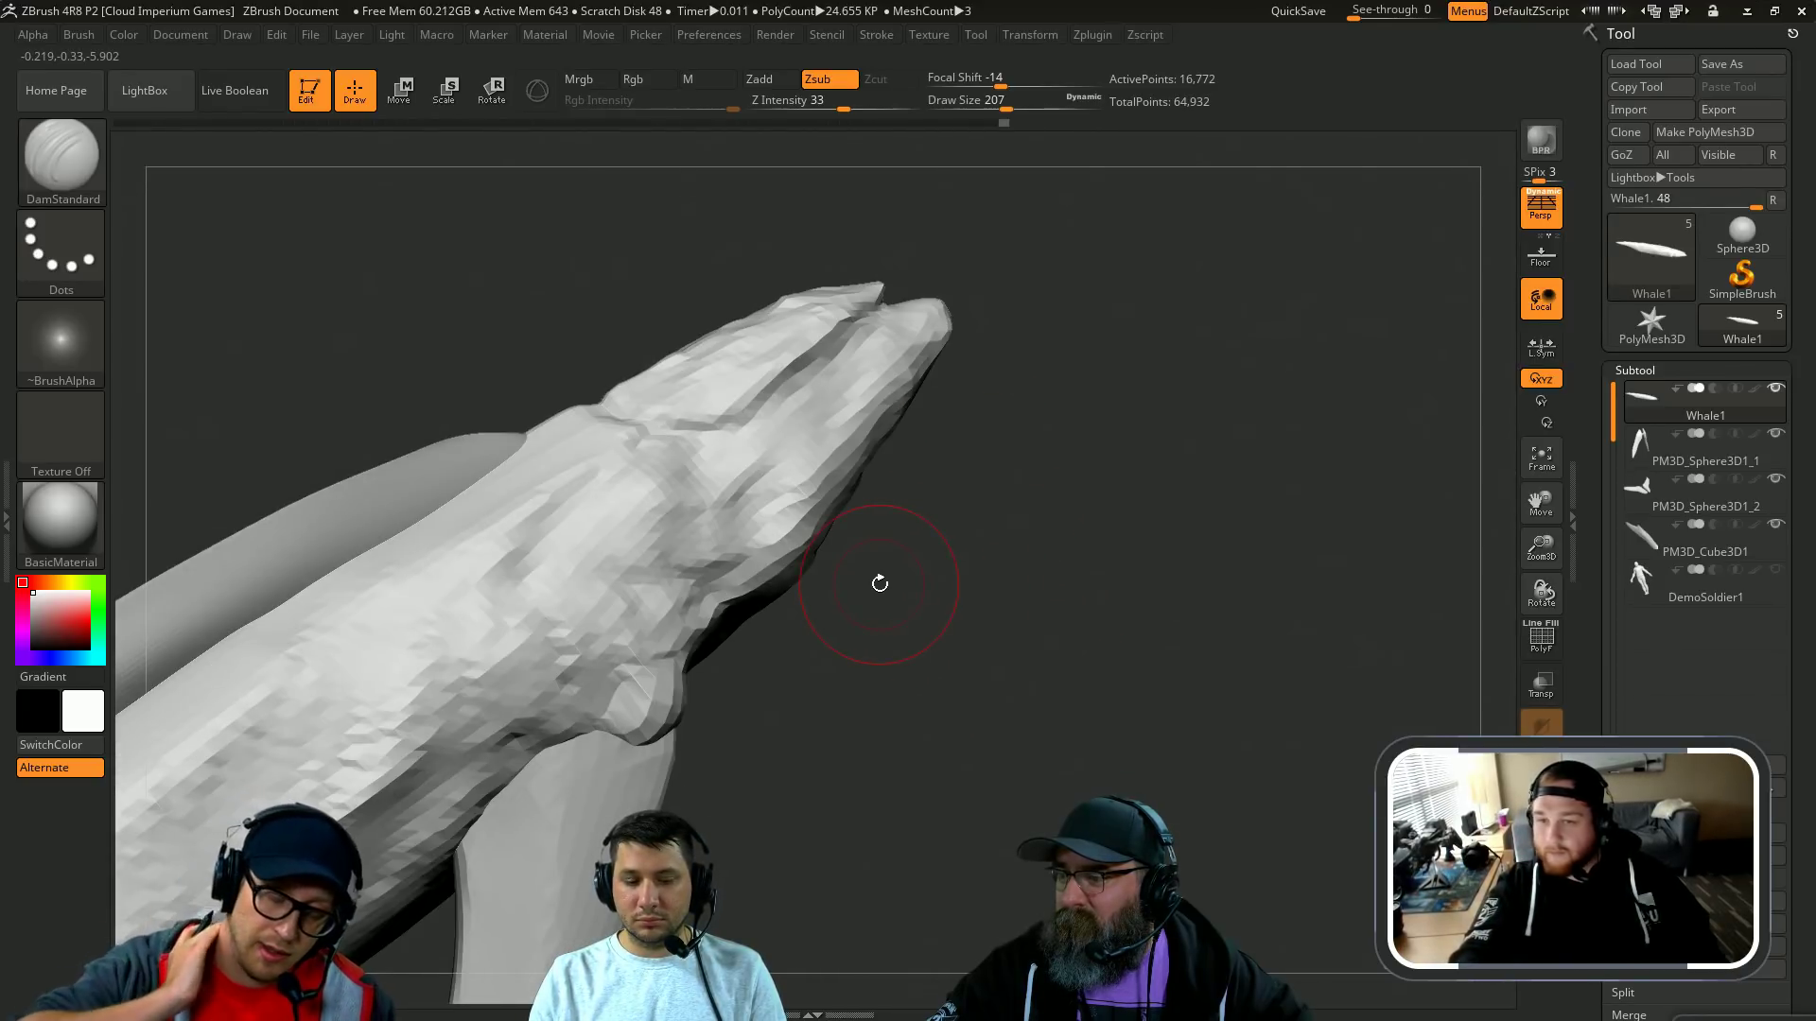
{"action": "right_click_drag", "start_coordinate": [1194, 529], "coordinate": [1253, 584], "text": "ctrl"}
{"action": "right_click_drag", "start_coordinate": [1296, 489], "coordinate": [1261, 567]}
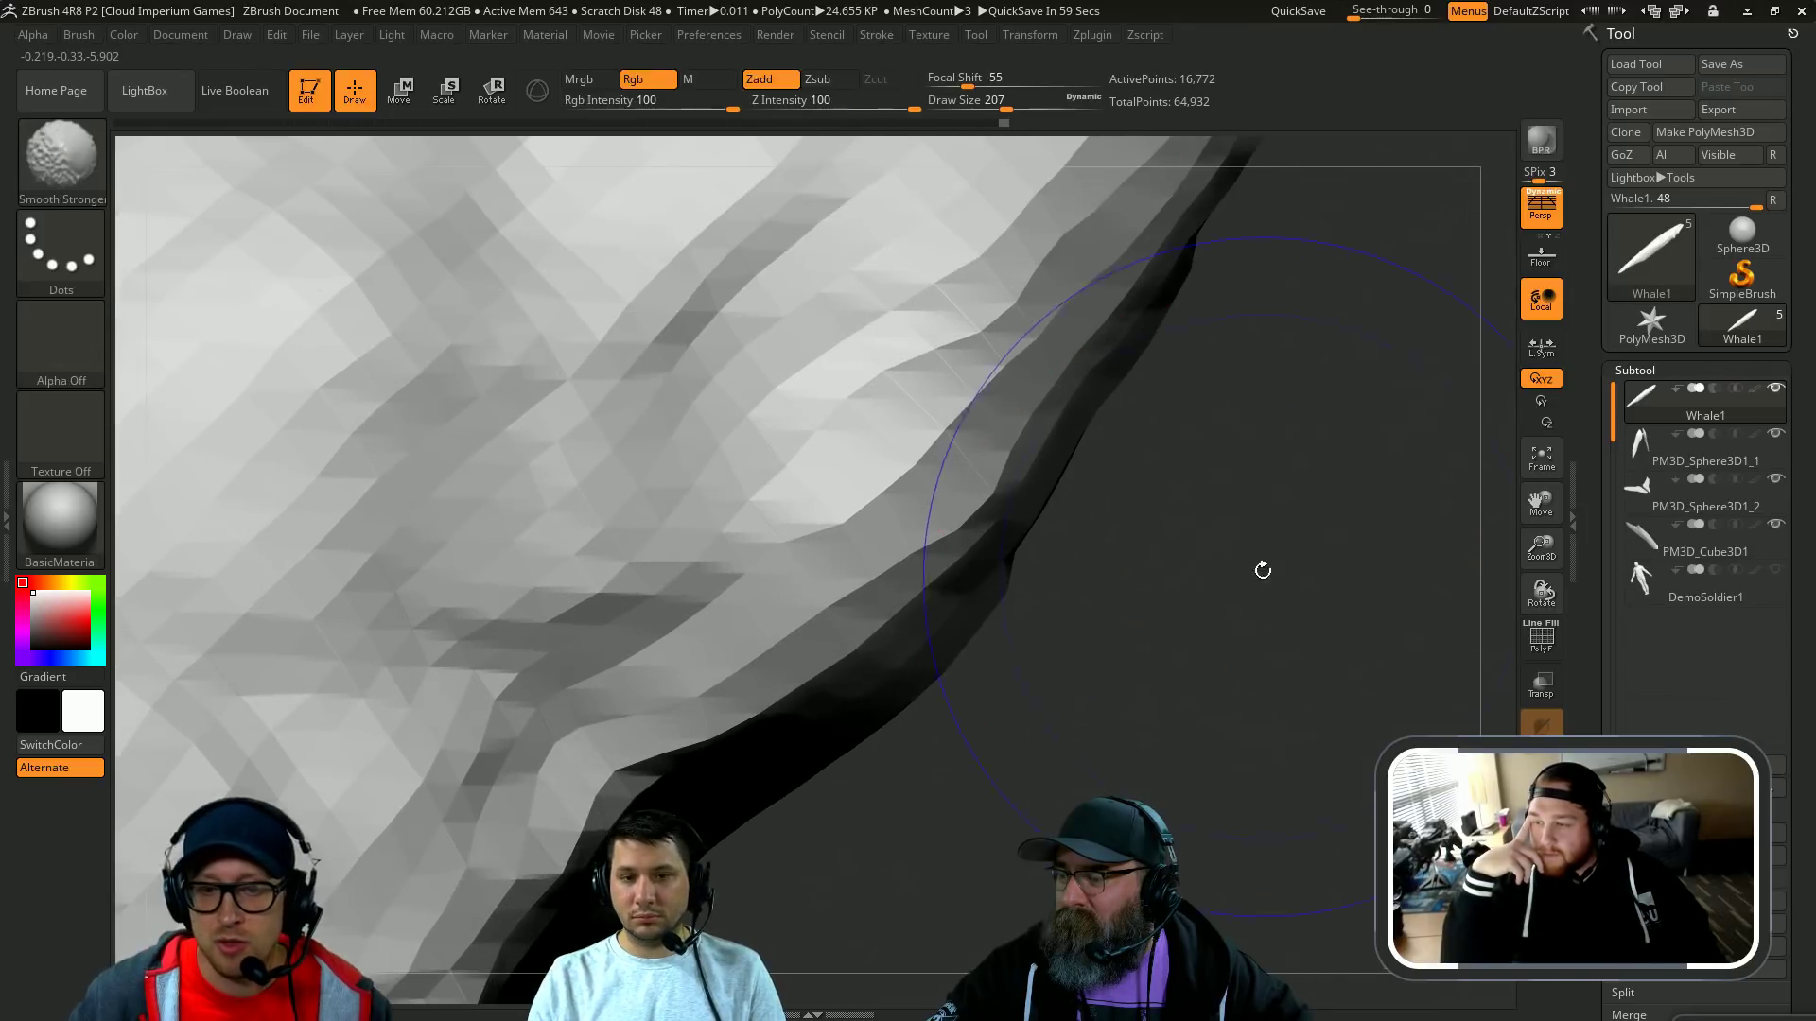
{"action": "key", "text": "shift+f"}
{"action": "key", "text": "s"}
{"action": "left_click_drag", "start_coordinate": [1237, 572], "coordinate": [1195, 575]}
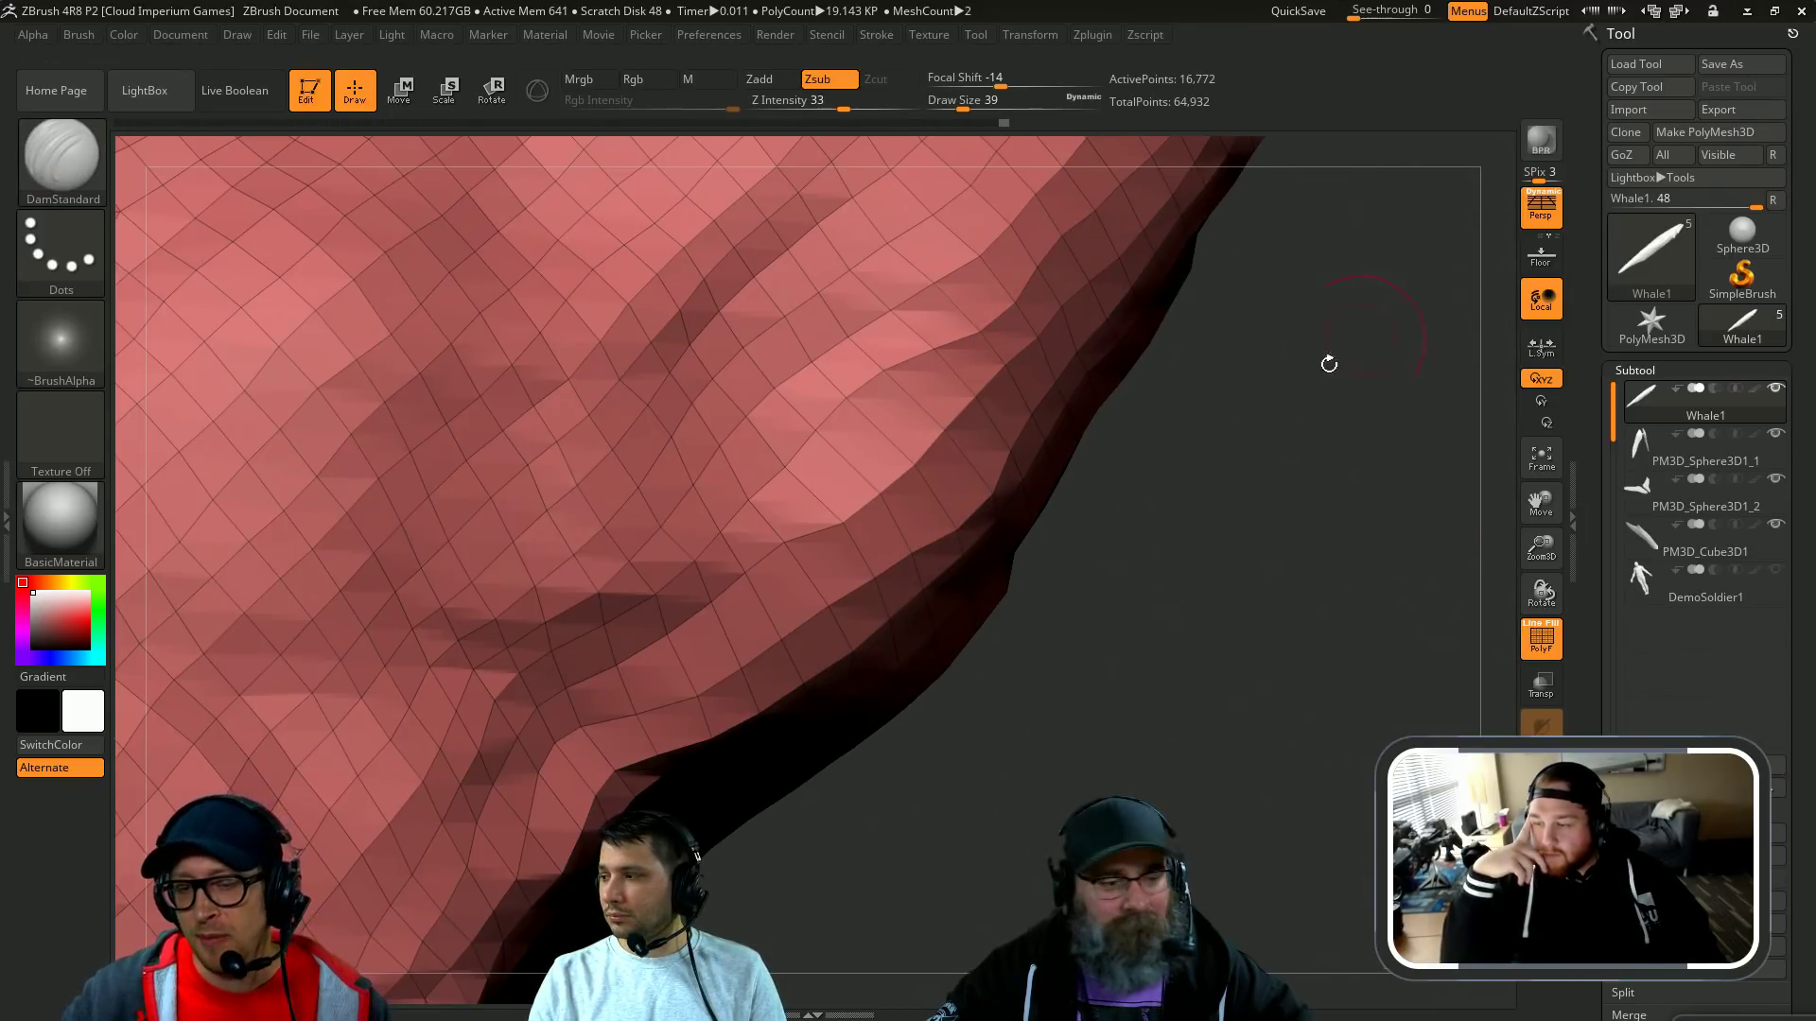
Step: Save the tool to the desktop as Whale2.ztl
{"action": "left_click", "coordinate": [1547, 224]}
{"action": "left_click", "coordinate": [1740, 63]}
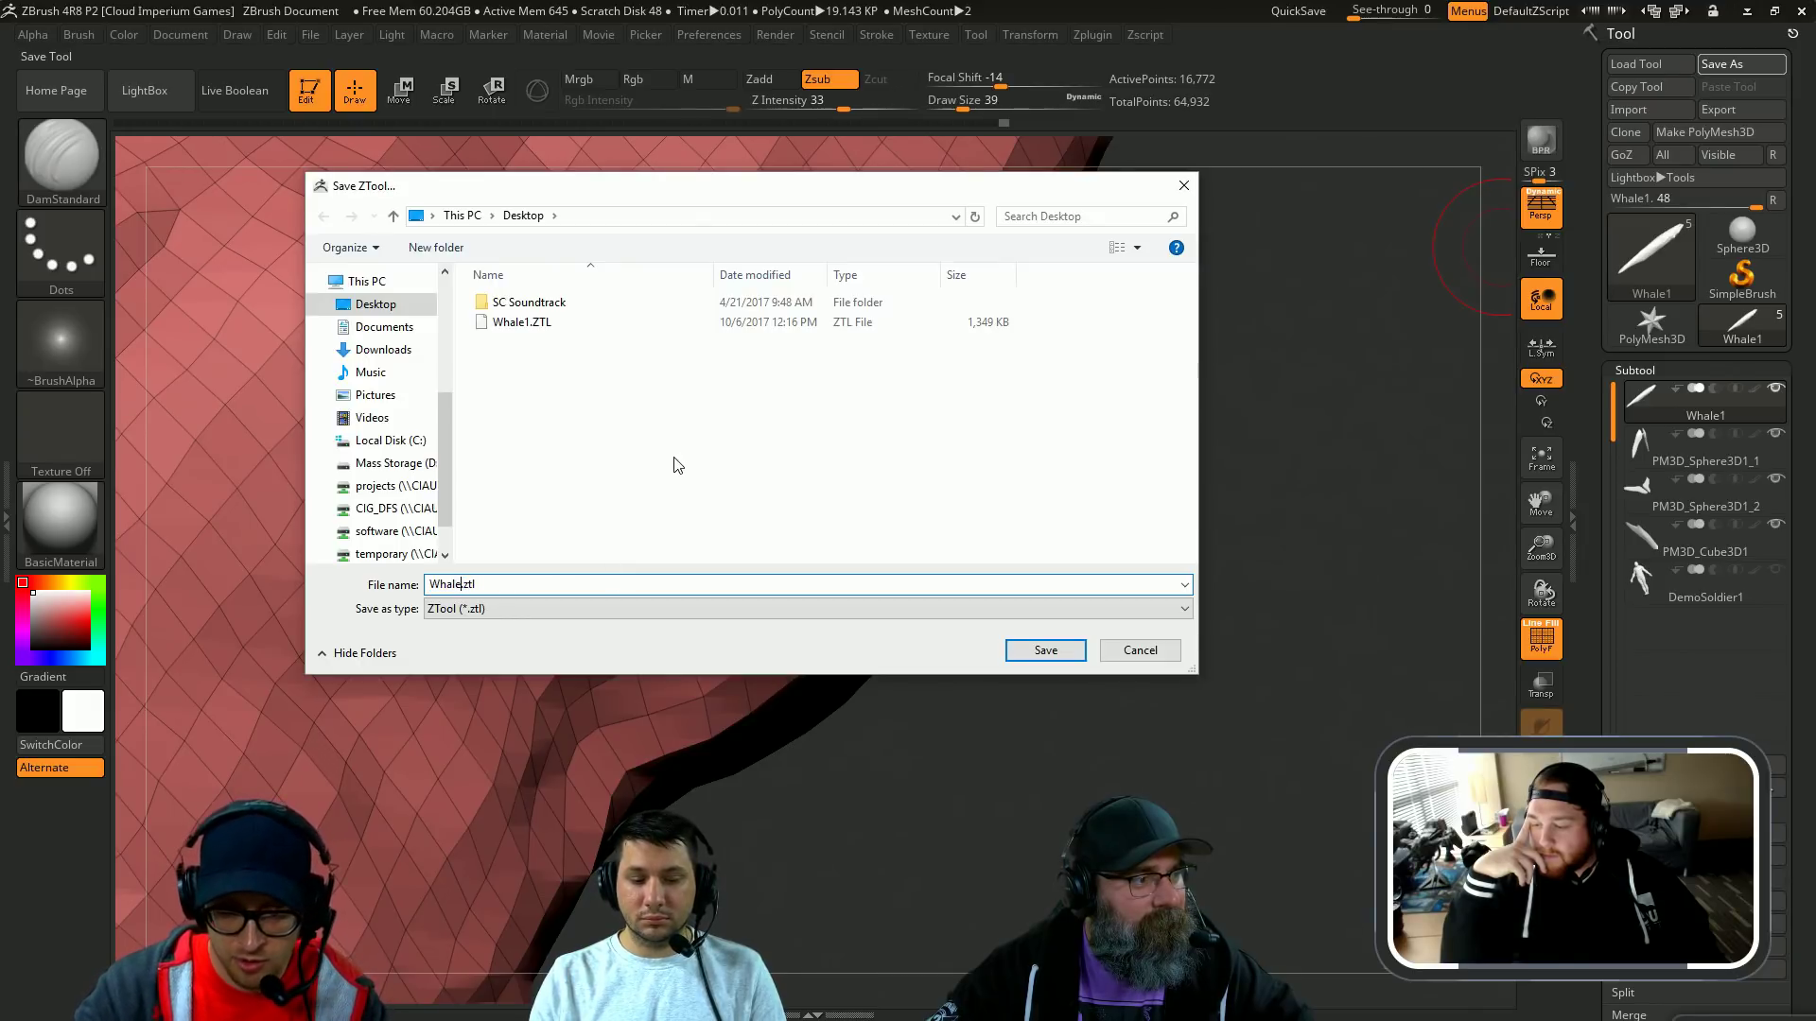
{"action": "key", "text": "Return"}
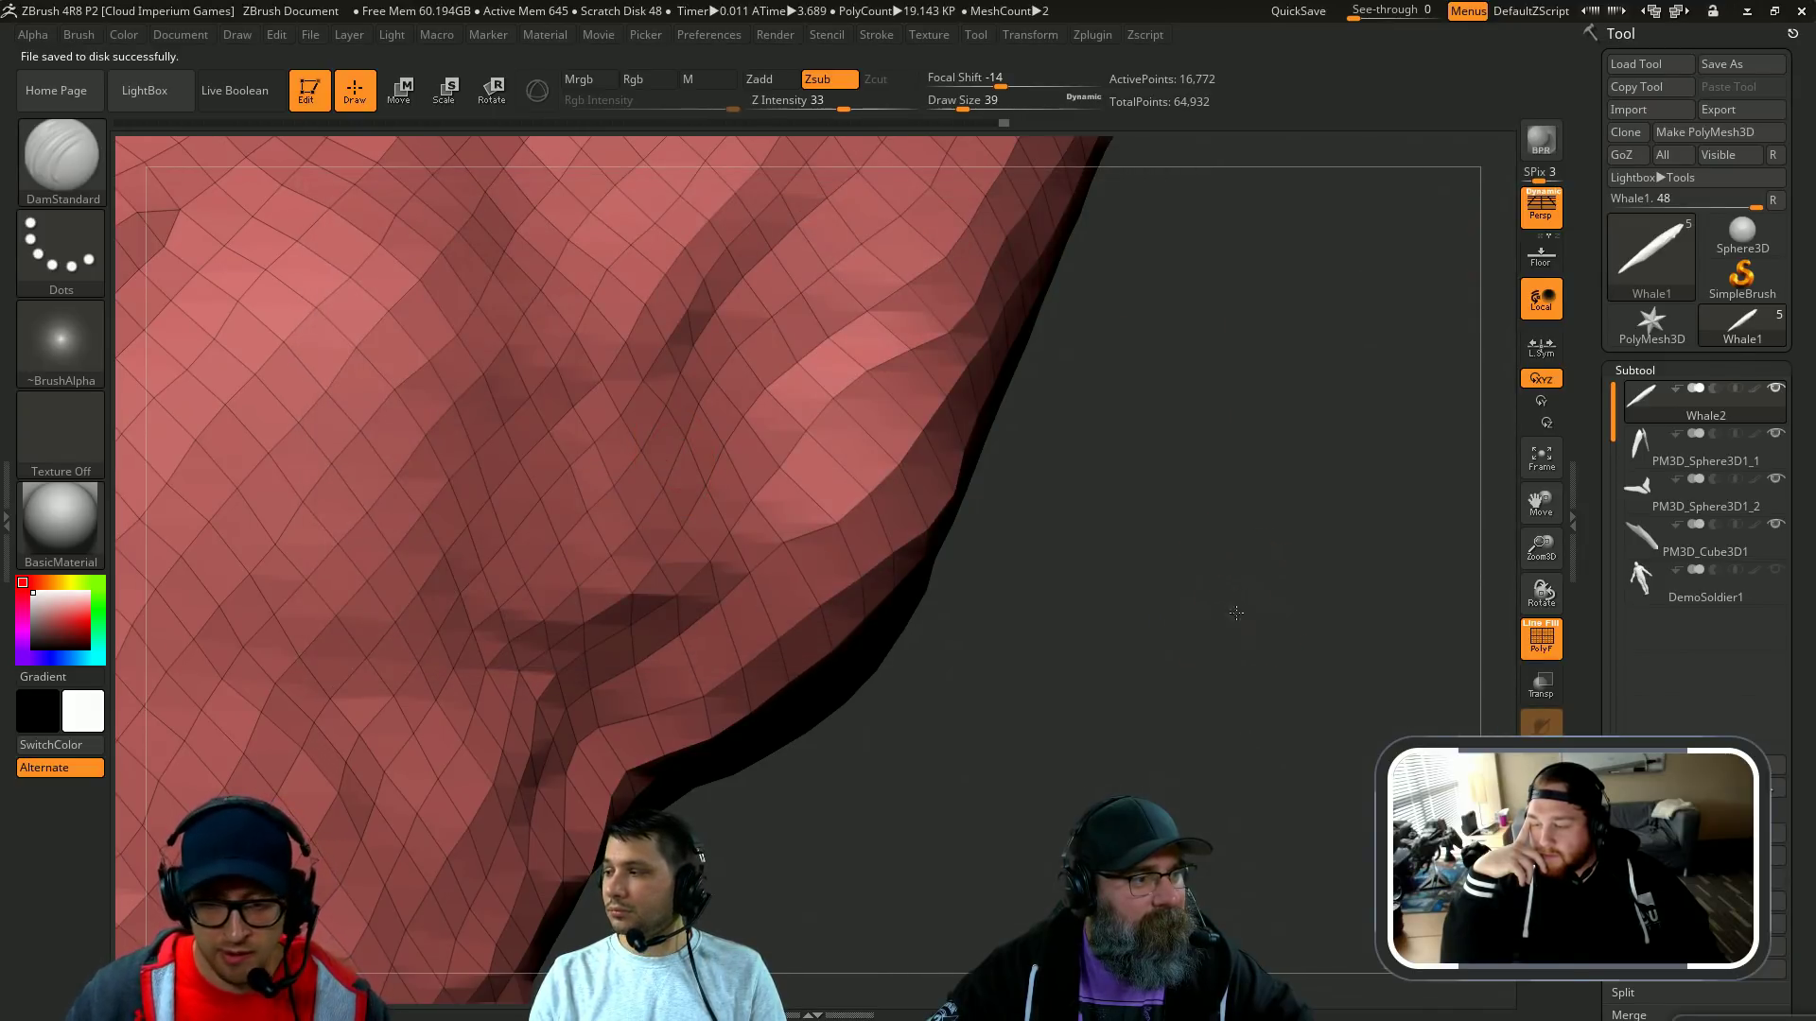
Step: Inspect the side of the head with and without the wireframe
{"action": "left_click_drag", "start_coordinate": [1236, 613], "coordinate": [1224, 661]}
{"action": "key", "text": "shift+f"}
{"action": "key", "text": "shift+f"}
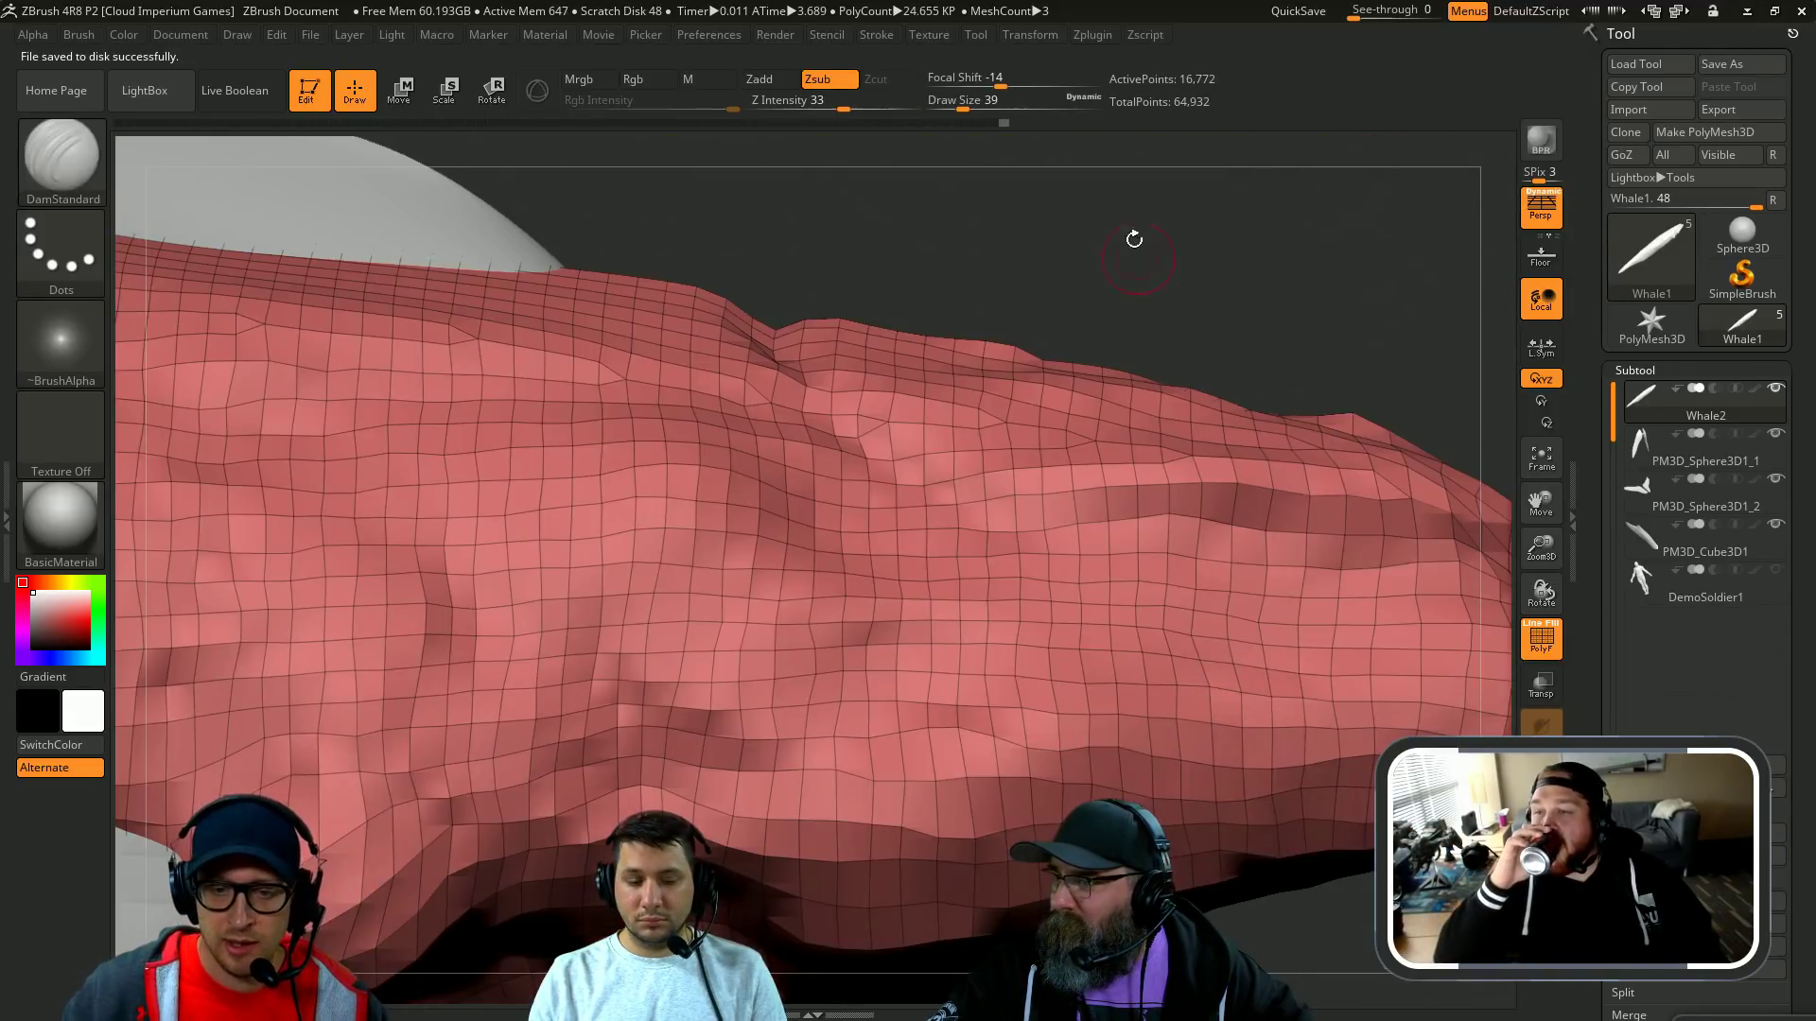
Step: Examine the polygon wireframe on the whale's head up close and compare it with the plain shaded surface
{"action": "key", "text": "shift+f"}
{"action": "mouse_move", "coordinate": [1089, 253]}
{"action": "left_mouse_down", "text": "alt"}
{"action": "mouse_move", "coordinate": [1037, 287]}
{"action": "mouse_move", "coordinate": [1064, 228]}
{"action": "mouse_move", "coordinate": [1115, 255]}
{"action": "mouse_move", "coordinate": [1087, 280]}
{"action": "left_mouse_up", "text": "alt"}
{"action": "key", "text": "s"}
{"action": "left_click_drag", "start_coordinate": [751, 398], "coordinate": [761, 398]}
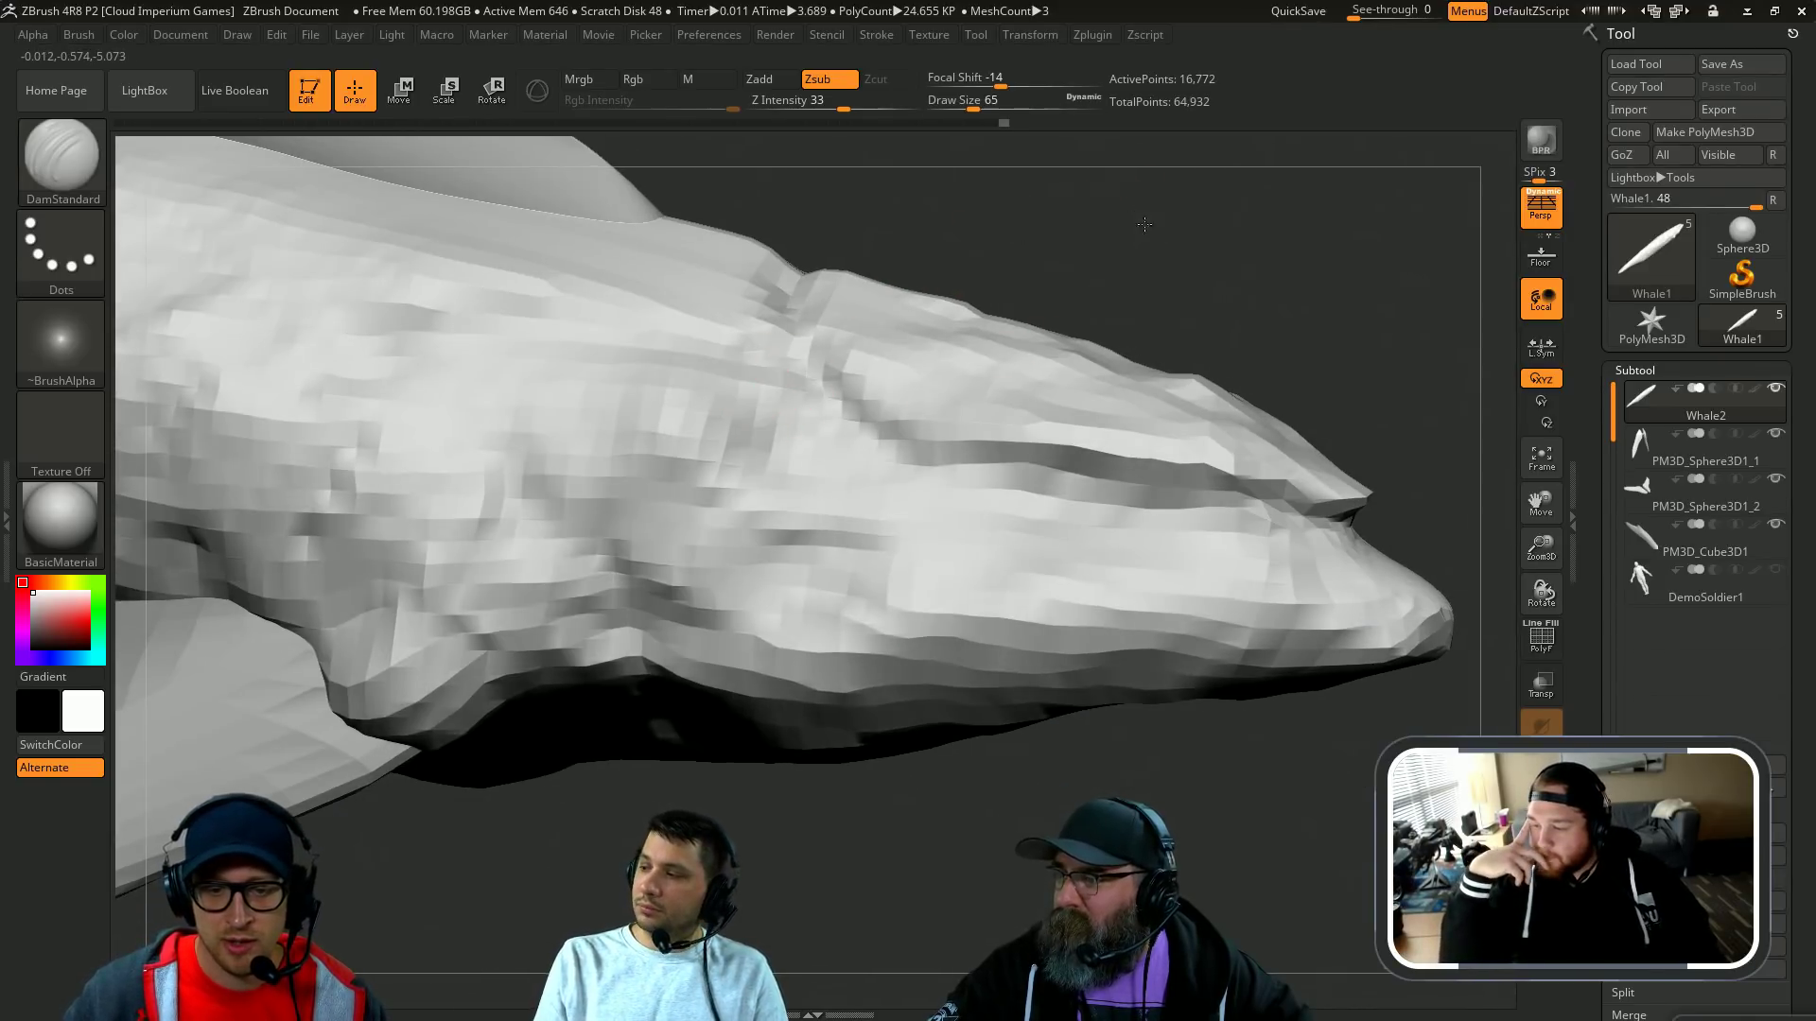
{"action": "left_click_drag", "start_coordinate": [1073, 224], "coordinate": [1164, 227]}
{"action": "key", "text": "shift+f"}
{"action": "key", "text": "s"}
{"action": "left_click_drag", "start_coordinate": [876, 458], "coordinate": [846, 460]}
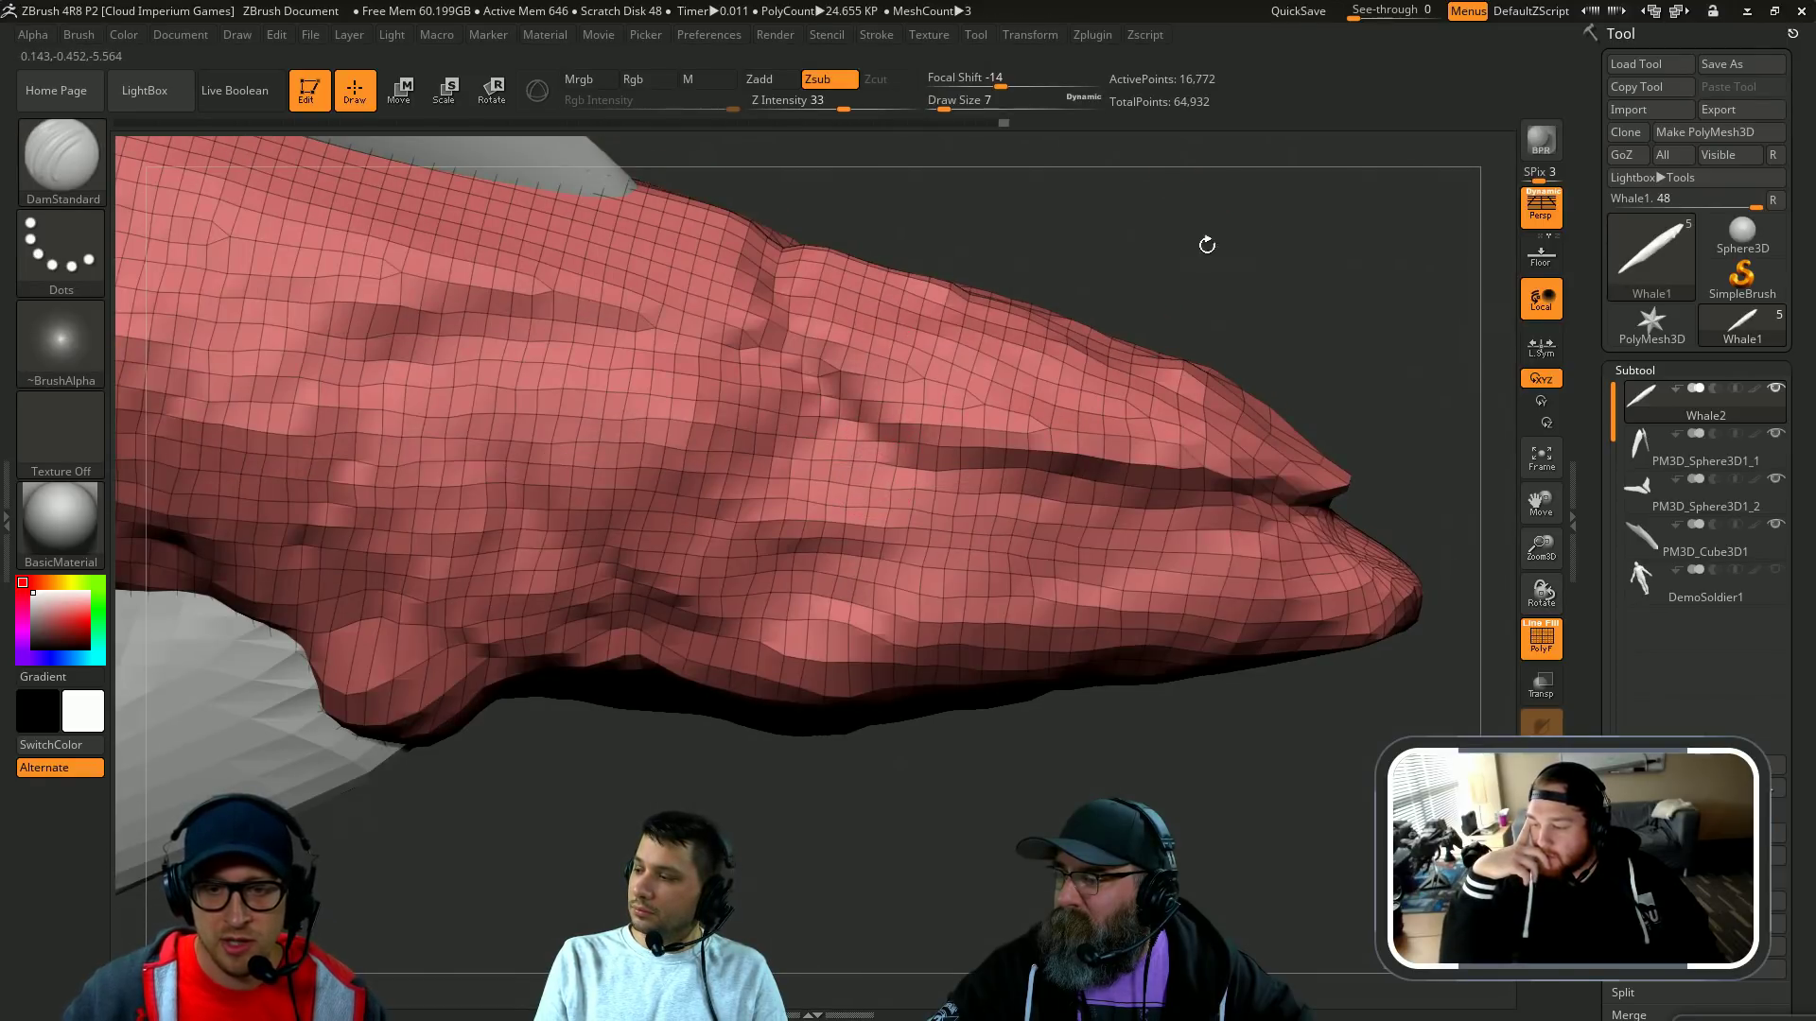
{"action": "left_click_drag", "start_coordinate": [1204, 243], "coordinate": [1182, 321], "text": "alt"}
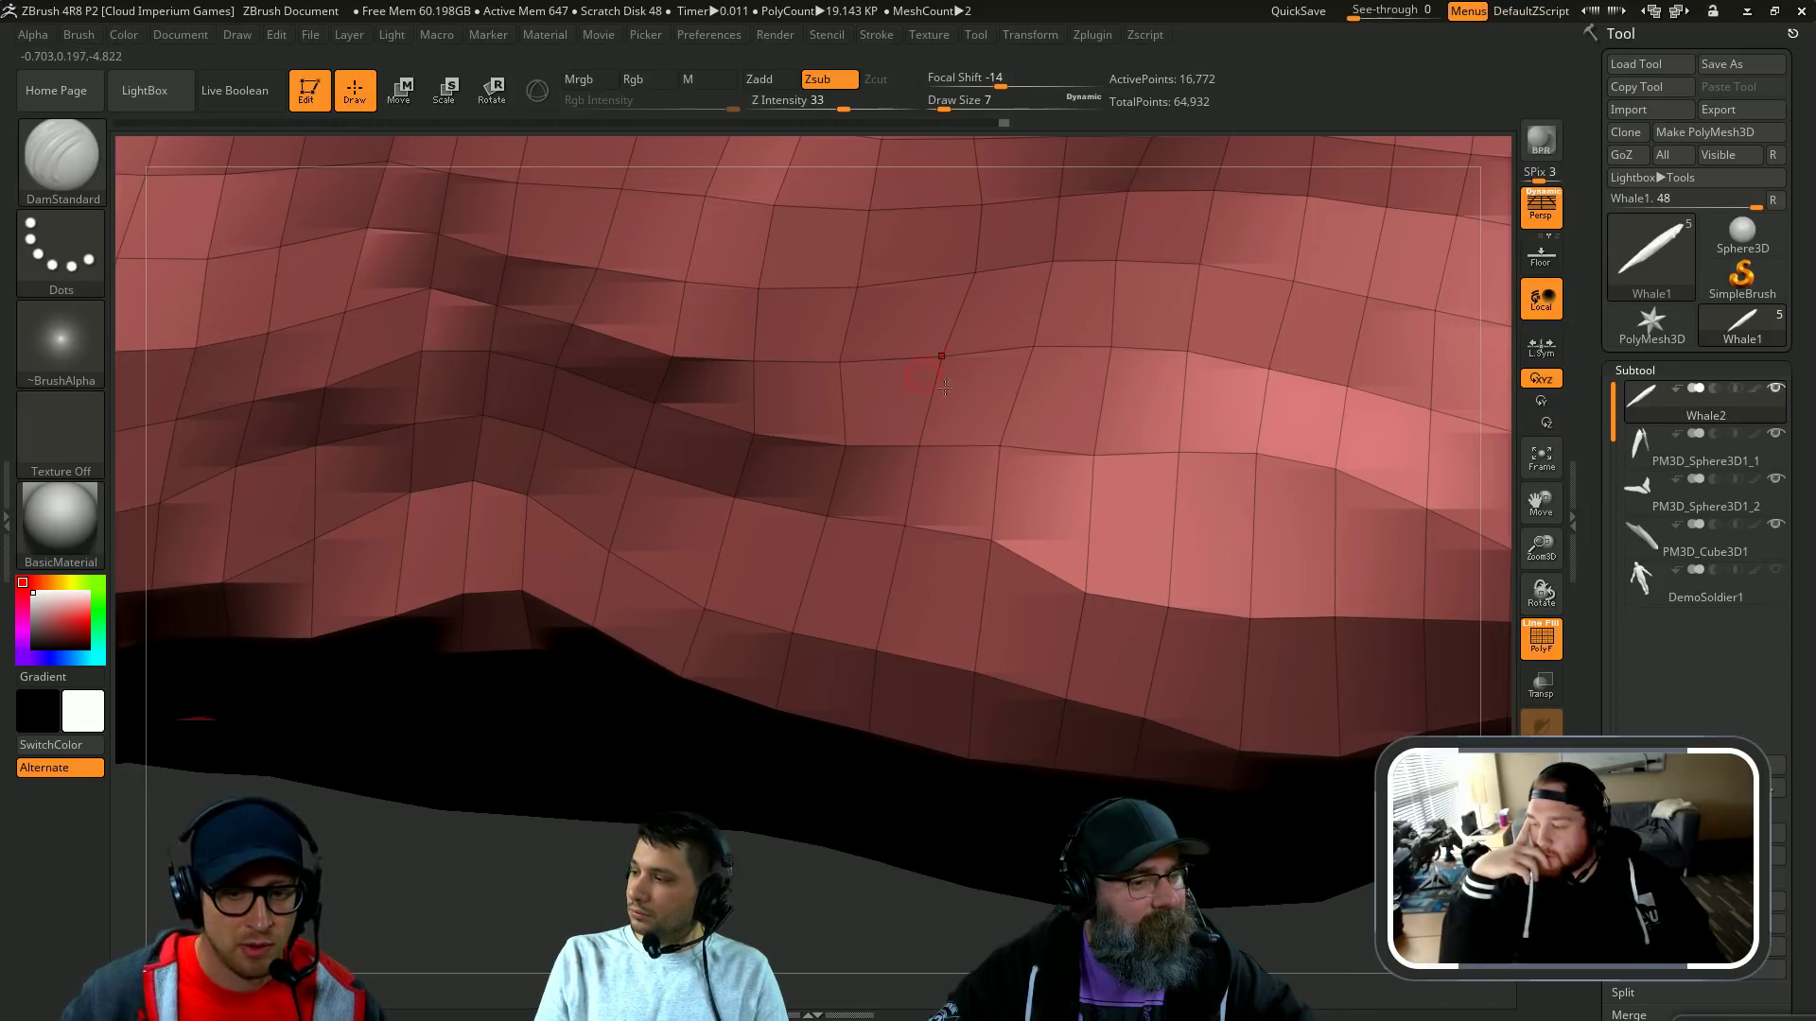
{"action": "left_click_drag", "start_coordinate": [605, 893], "coordinate": [600, 758], "text": "alt"}
{"action": "key", "text": "shift+f"}
{"action": "left_click_drag", "start_coordinate": [1051, 387], "coordinate": [1342, 329]}
{"action": "key", "text": "]"}
{"action": "key", "text": "]"}
{"action": "key", "text": "]"}
{"action": "key", "text": "]"}
{"action": "key", "text": "]"}
{"action": "key", "text": "]"}
{"action": "mouse_move", "coordinate": [1154, 691]}
{"action": "left_mouse_down", "text": "alt"}
{"action": "mouse_move", "coordinate": [1078, 803]}
{"action": "mouse_move", "coordinate": [1278, 754]}
{"action": "left_mouse_up", "text": "alt"}
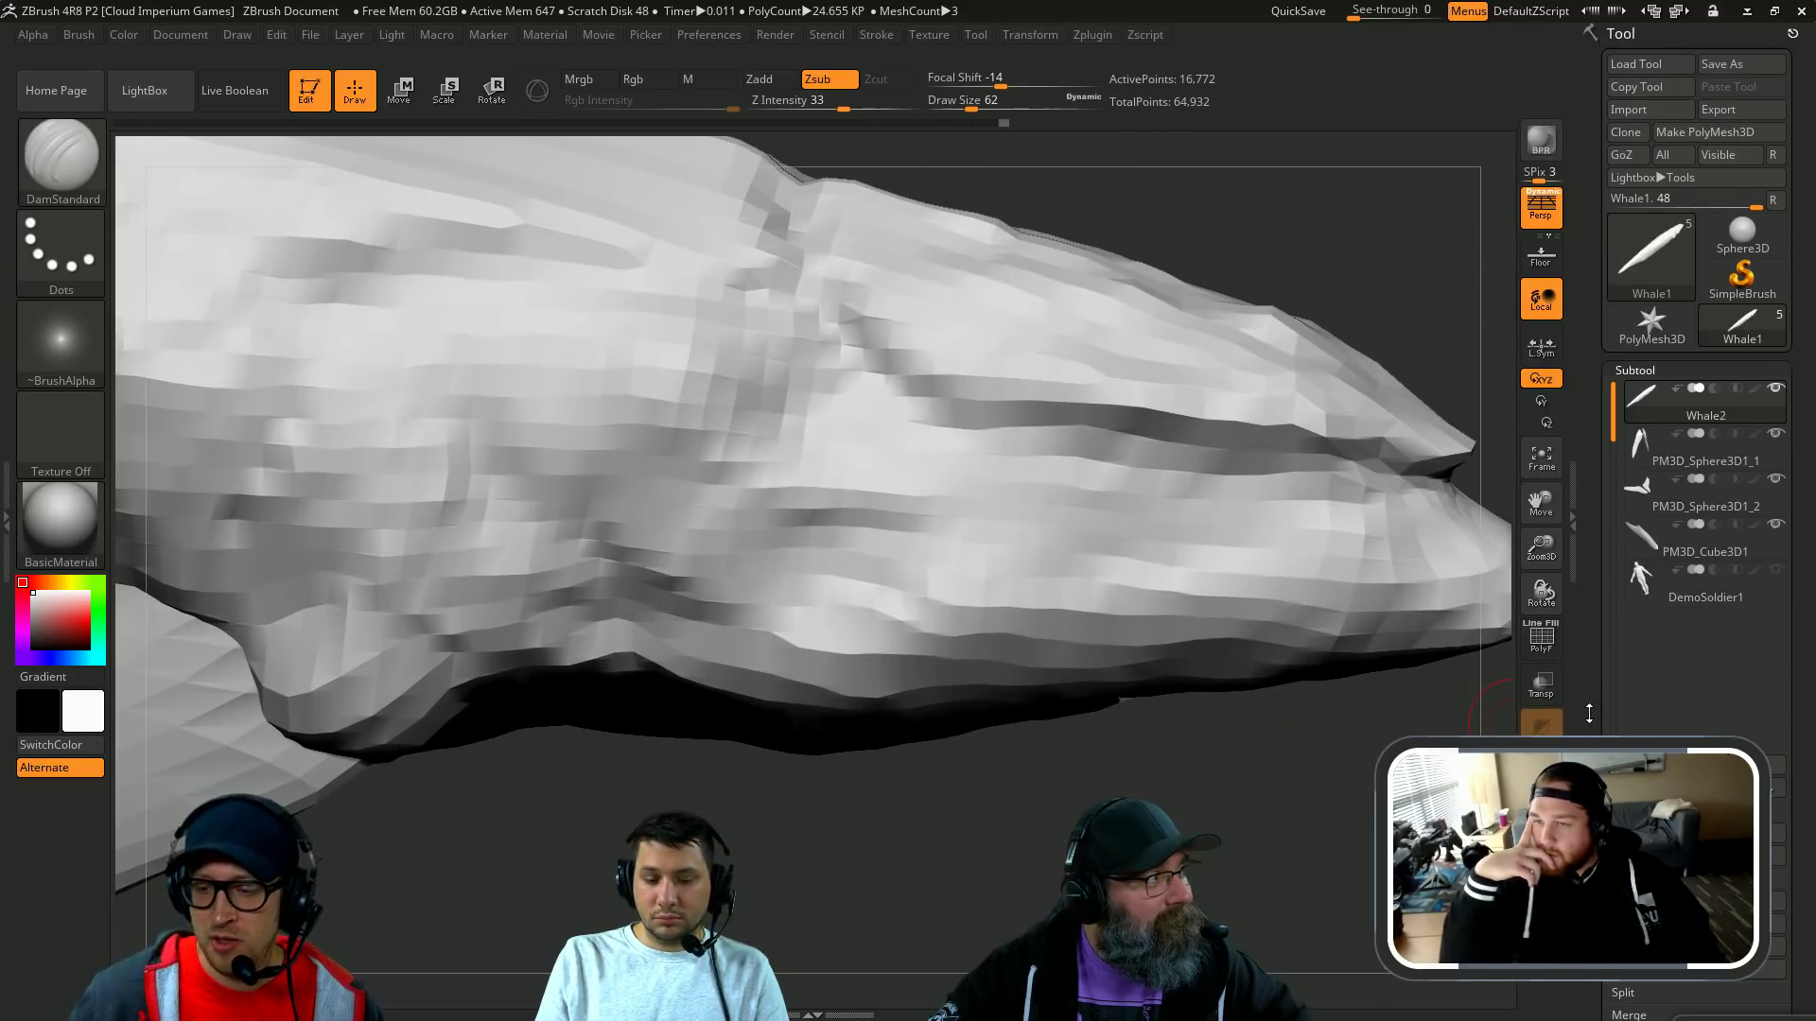
Step: Try subdividing the whale body mesh by one level with smoothing on
{"action": "left_click_drag", "start_coordinate": [1589, 713], "coordinate": [1572, 701]}
{"action": "left_click_drag", "start_coordinate": [1244, 770], "coordinate": [1296, 762]}
{"action": "left_click_drag", "start_coordinate": [1592, 712], "coordinate": [1646, 495]}
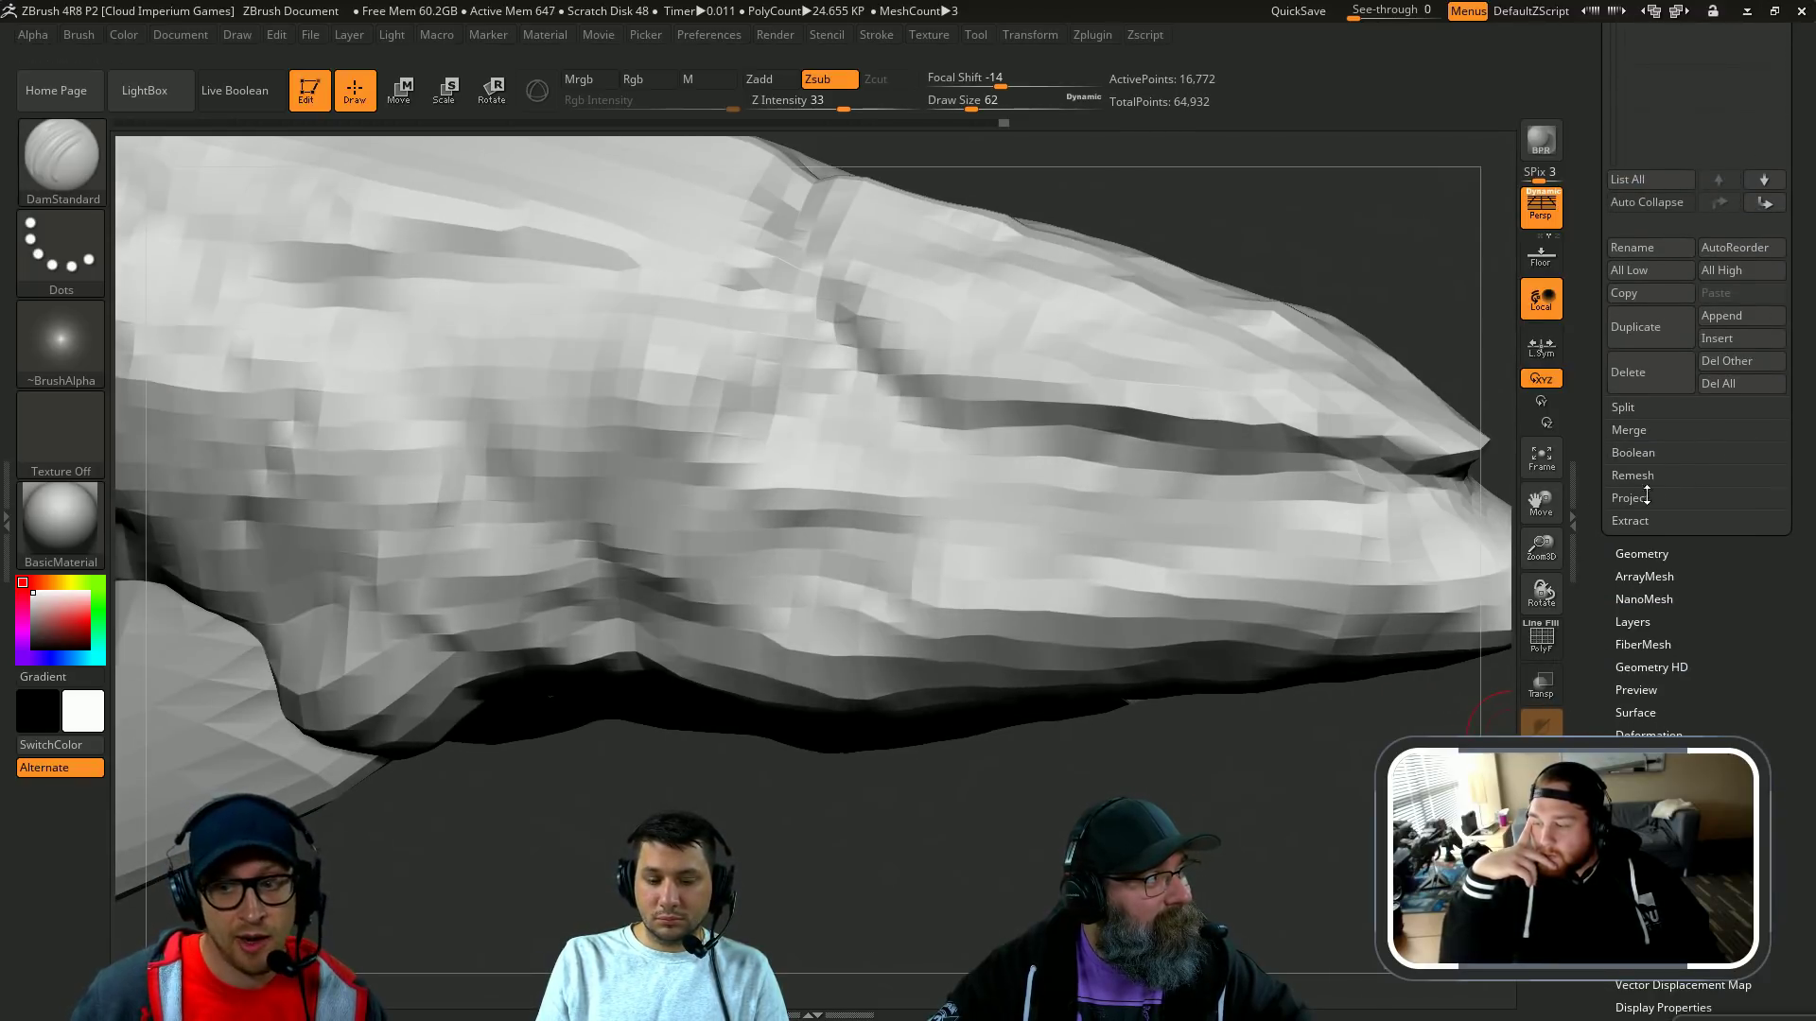
{"action": "left_click", "coordinate": [1642, 553]}
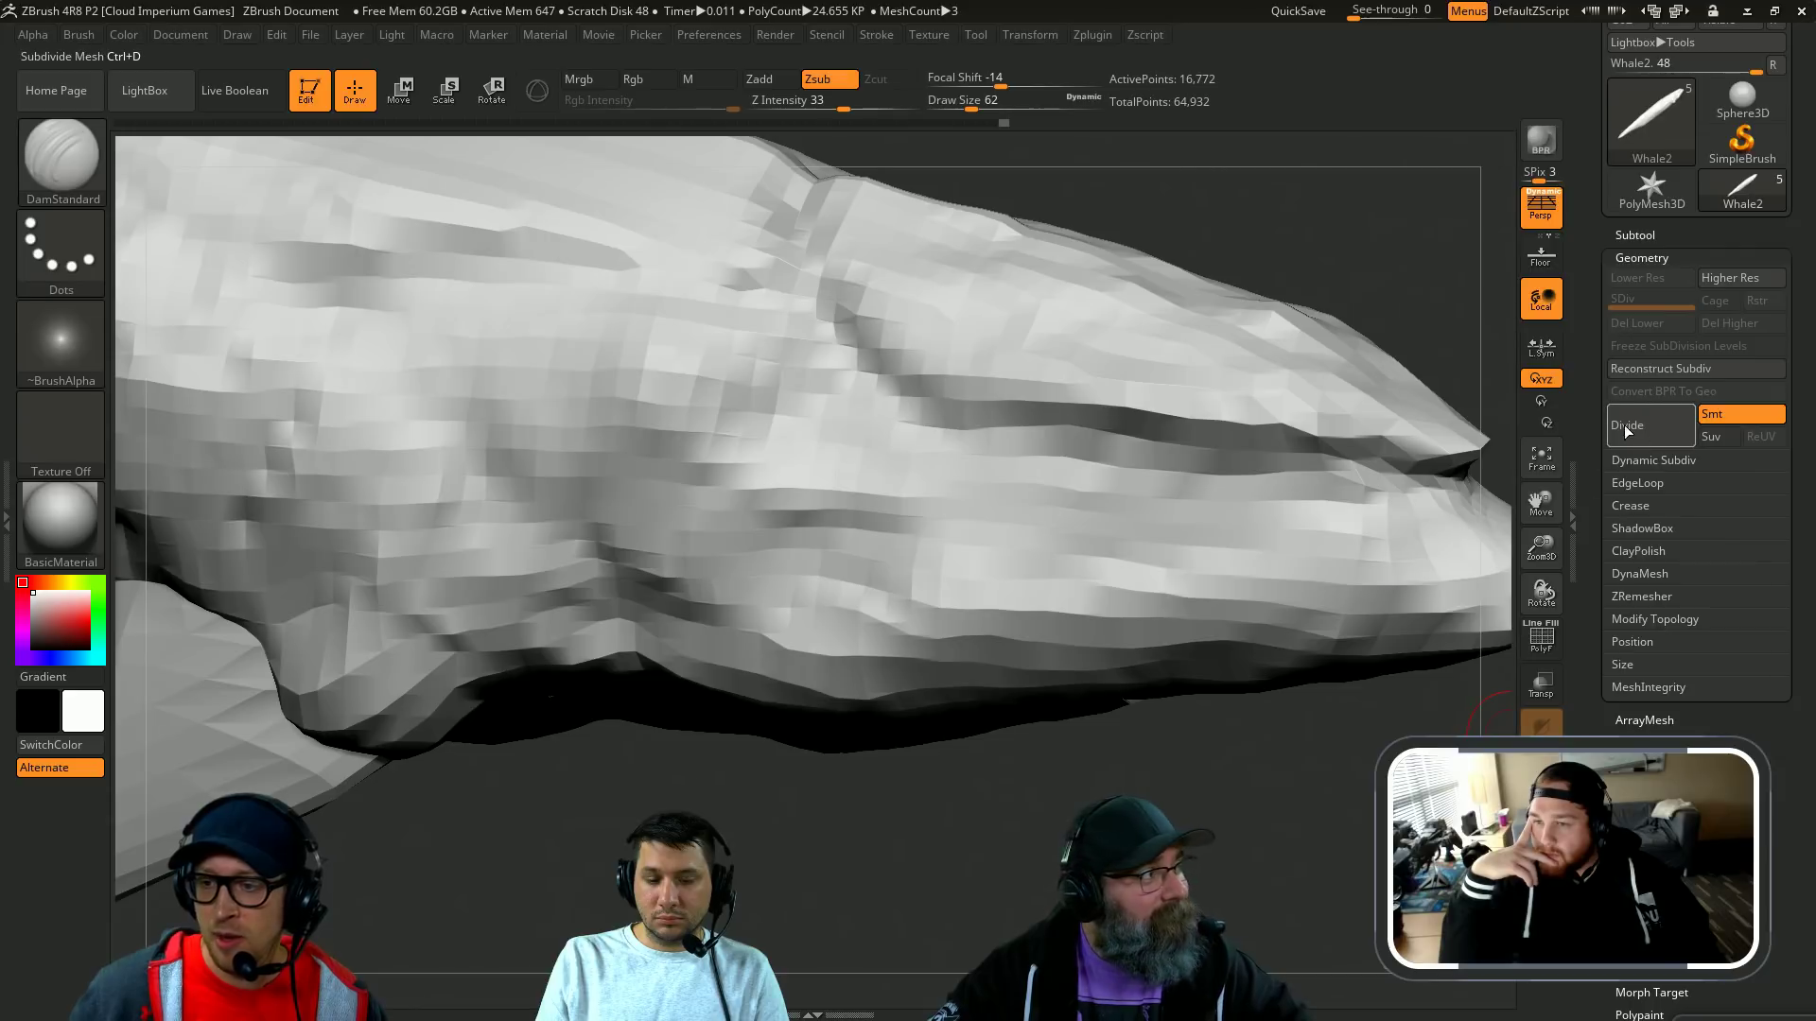
{"action": "left_click", "coordinate": [1626, 427]}
{"action": "left_click_drag", "start_coordinate": [1218, 794], "coordinate": [1169, 781]}
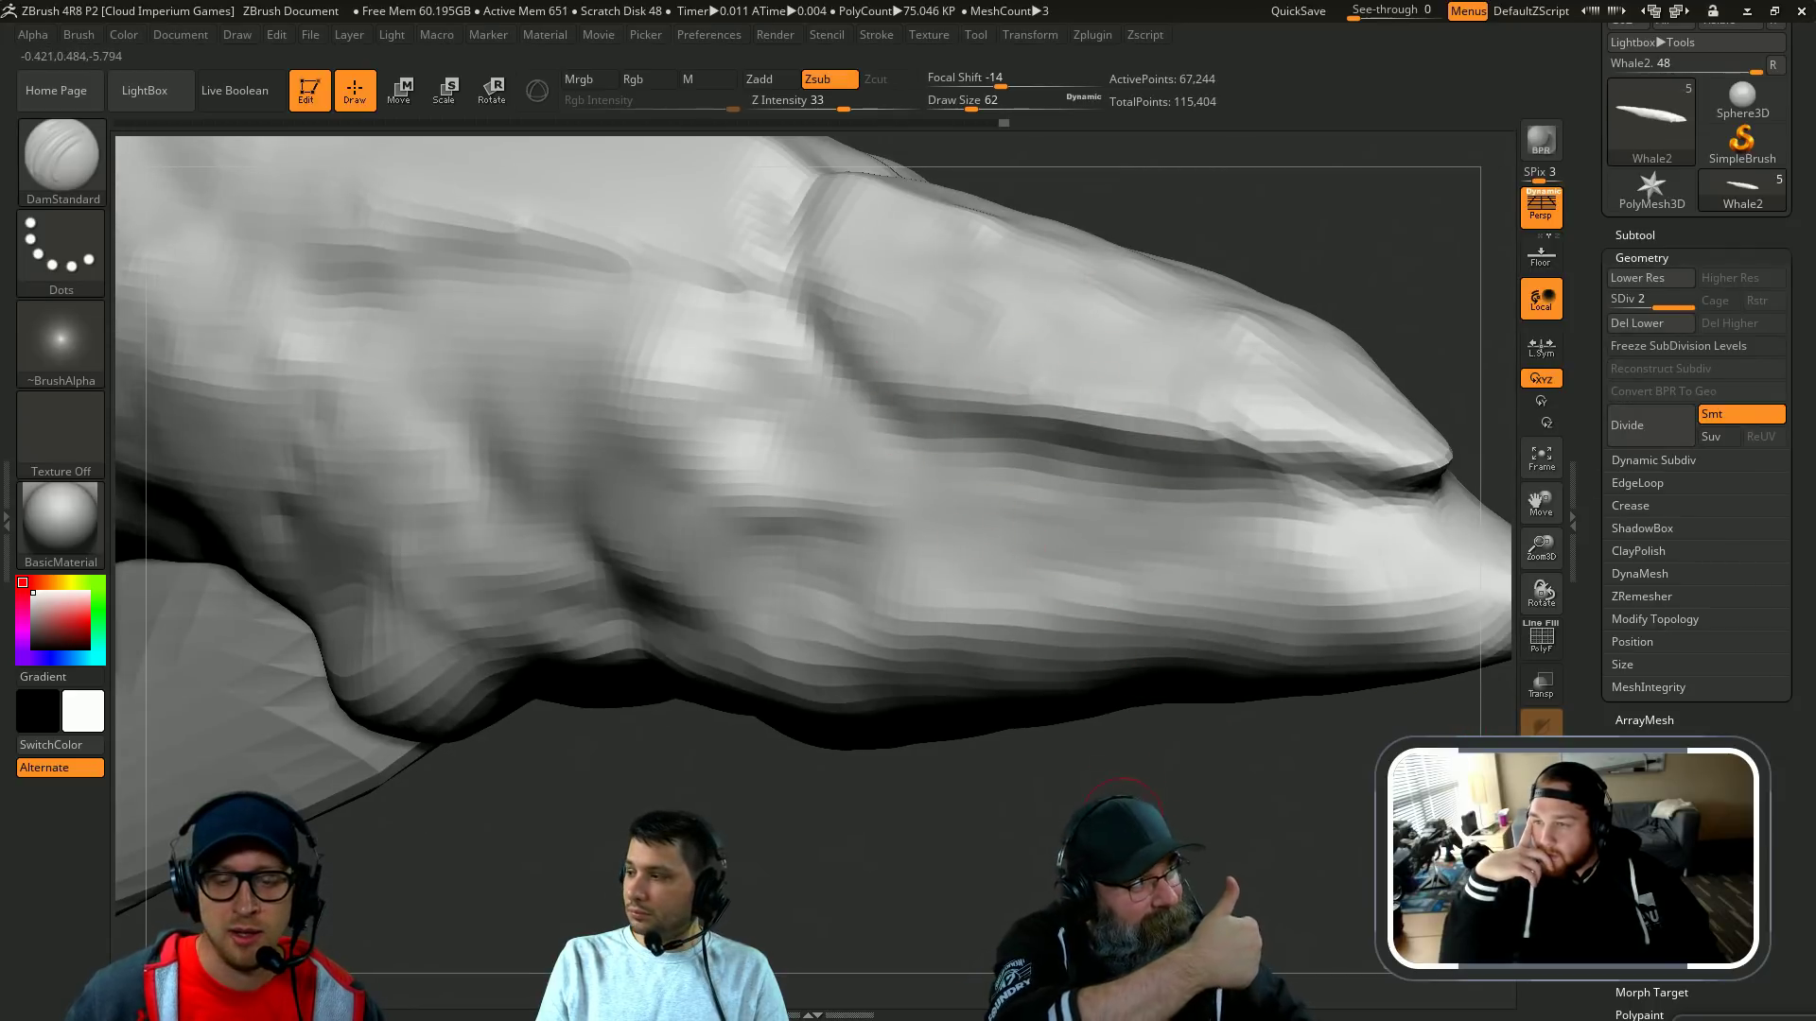
Step: Compare the head's wireframe density with and without one subdivision, returning to the undivided mesh
{"action": "key", "text": "shift+d"}
{"action": "key", "text": "shift+f"}
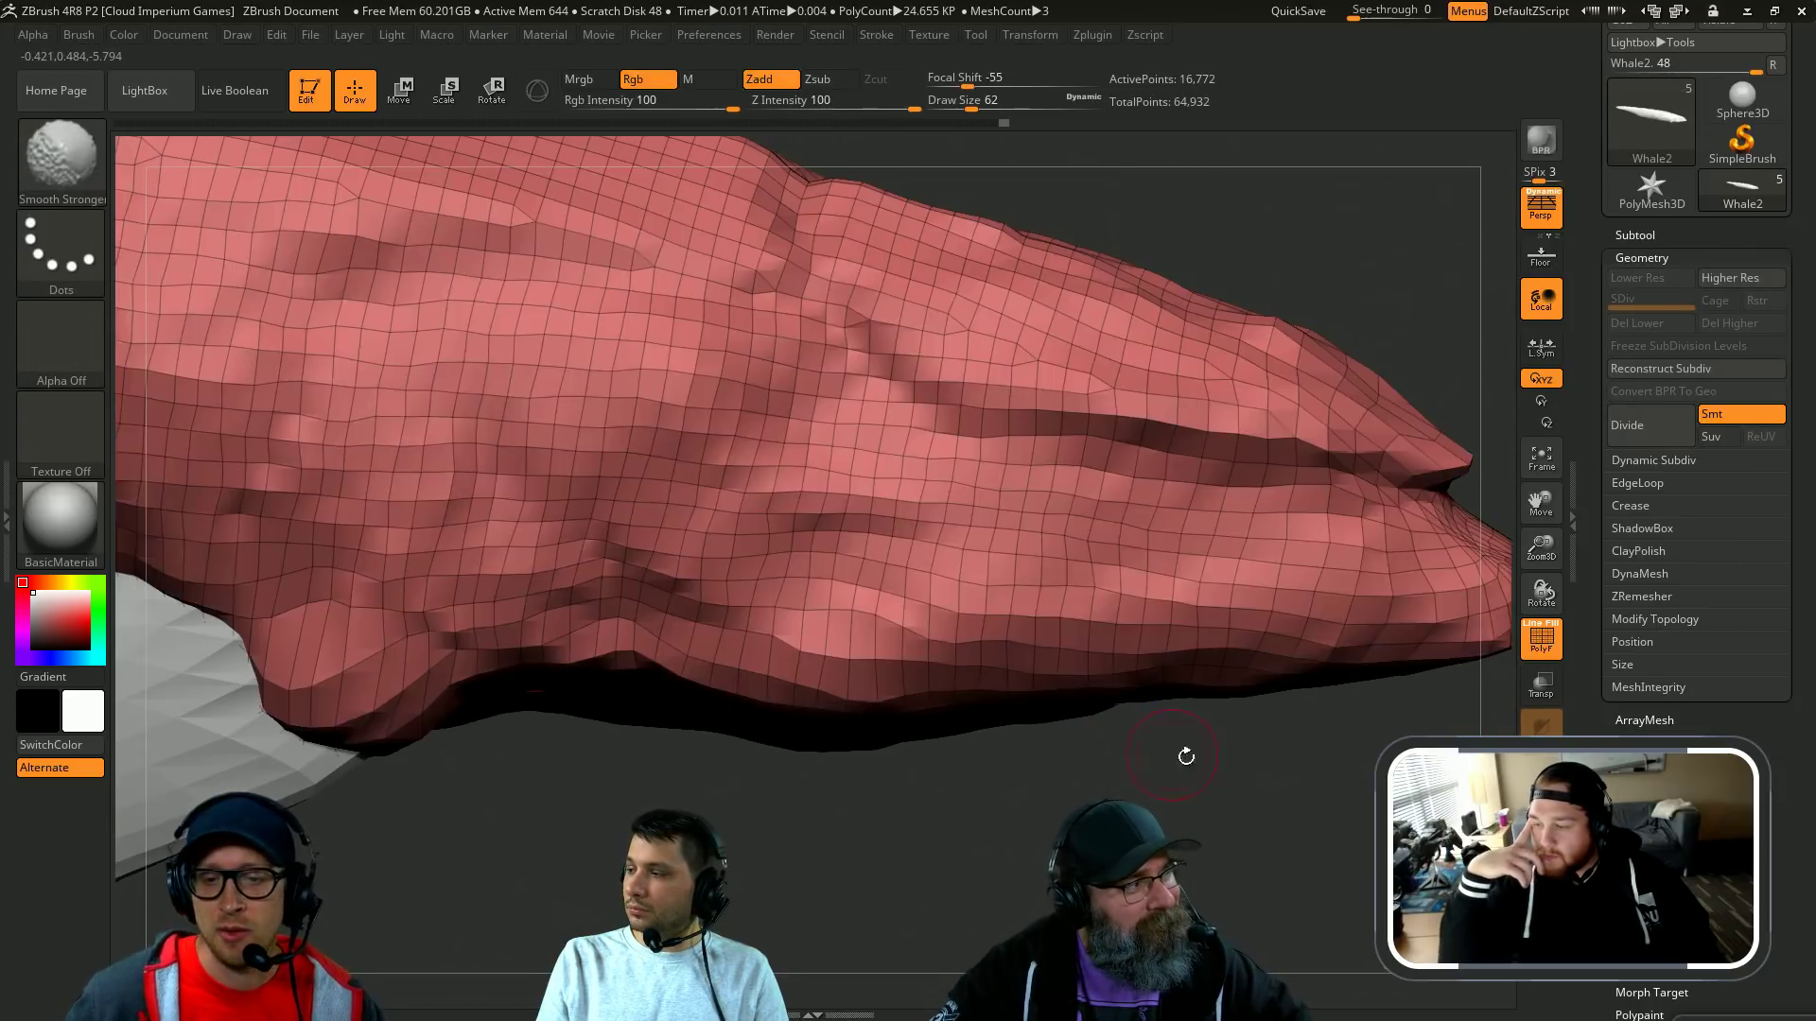
{"action": "left_click_drag", "start_coordinate": [1186, 757], "coordinate": [1220, 837], "text": "alt"}
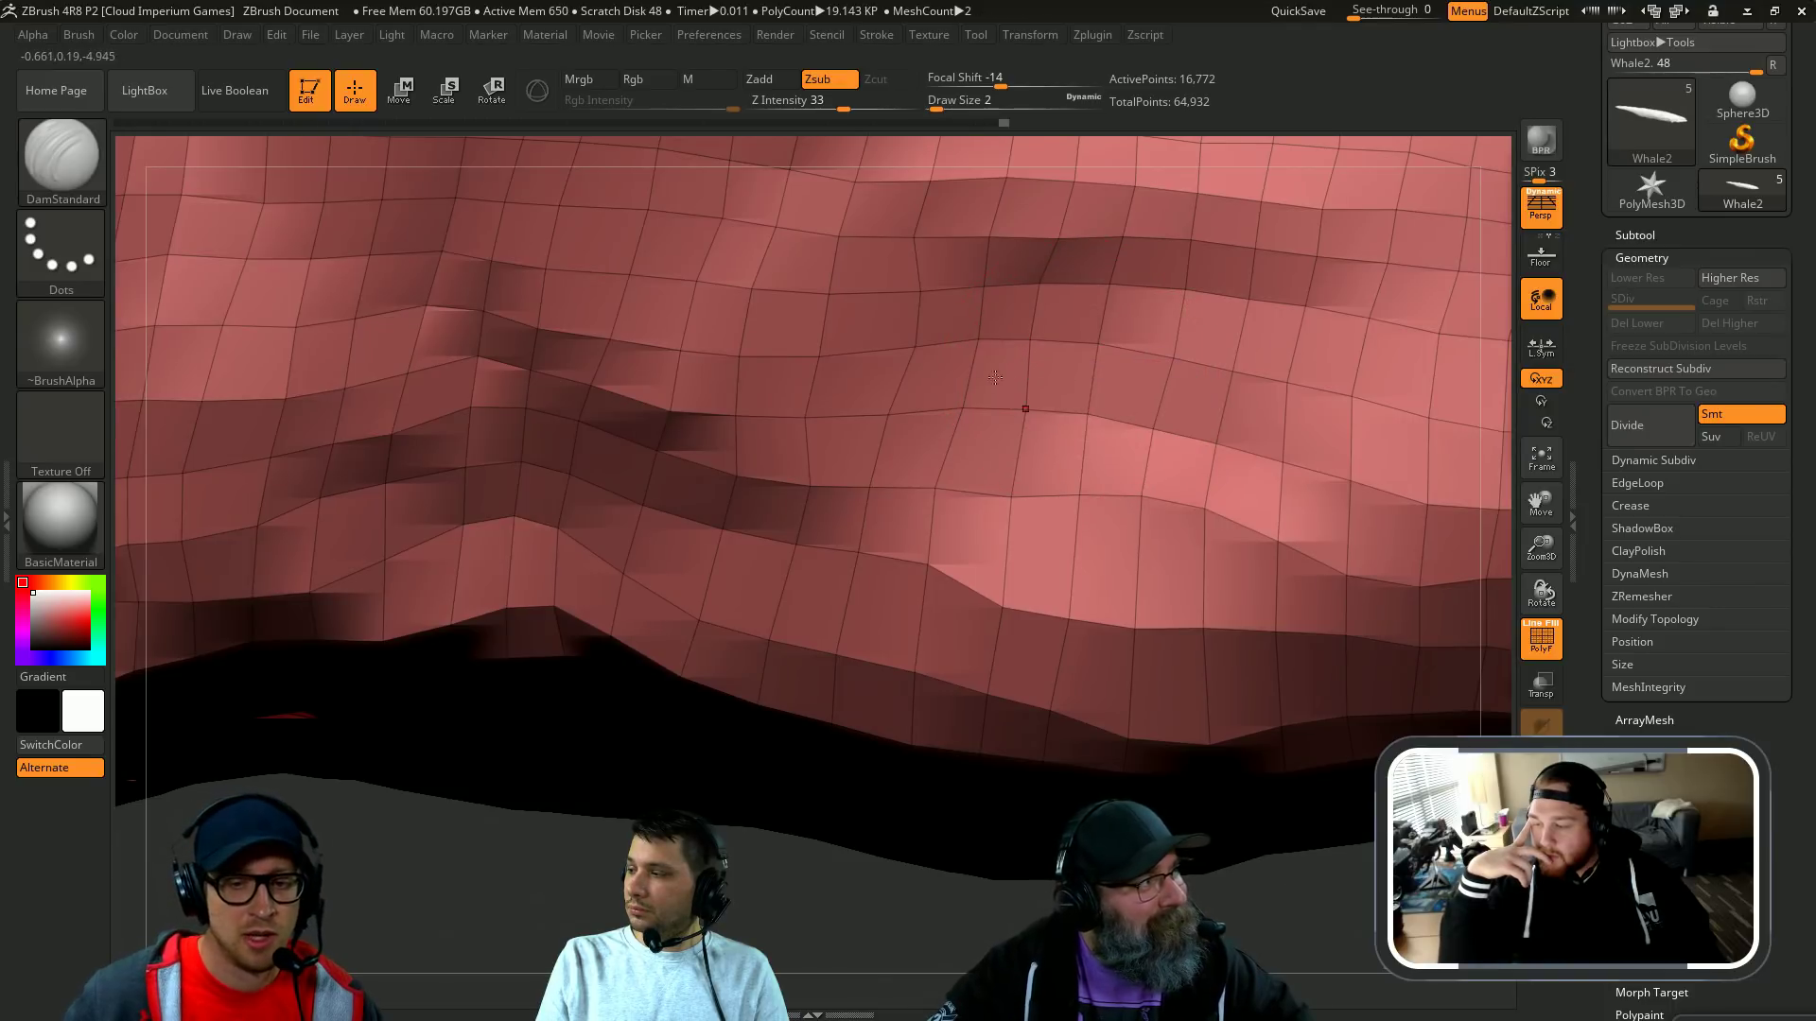
{"action": "key", "text": "ctrl+d"}
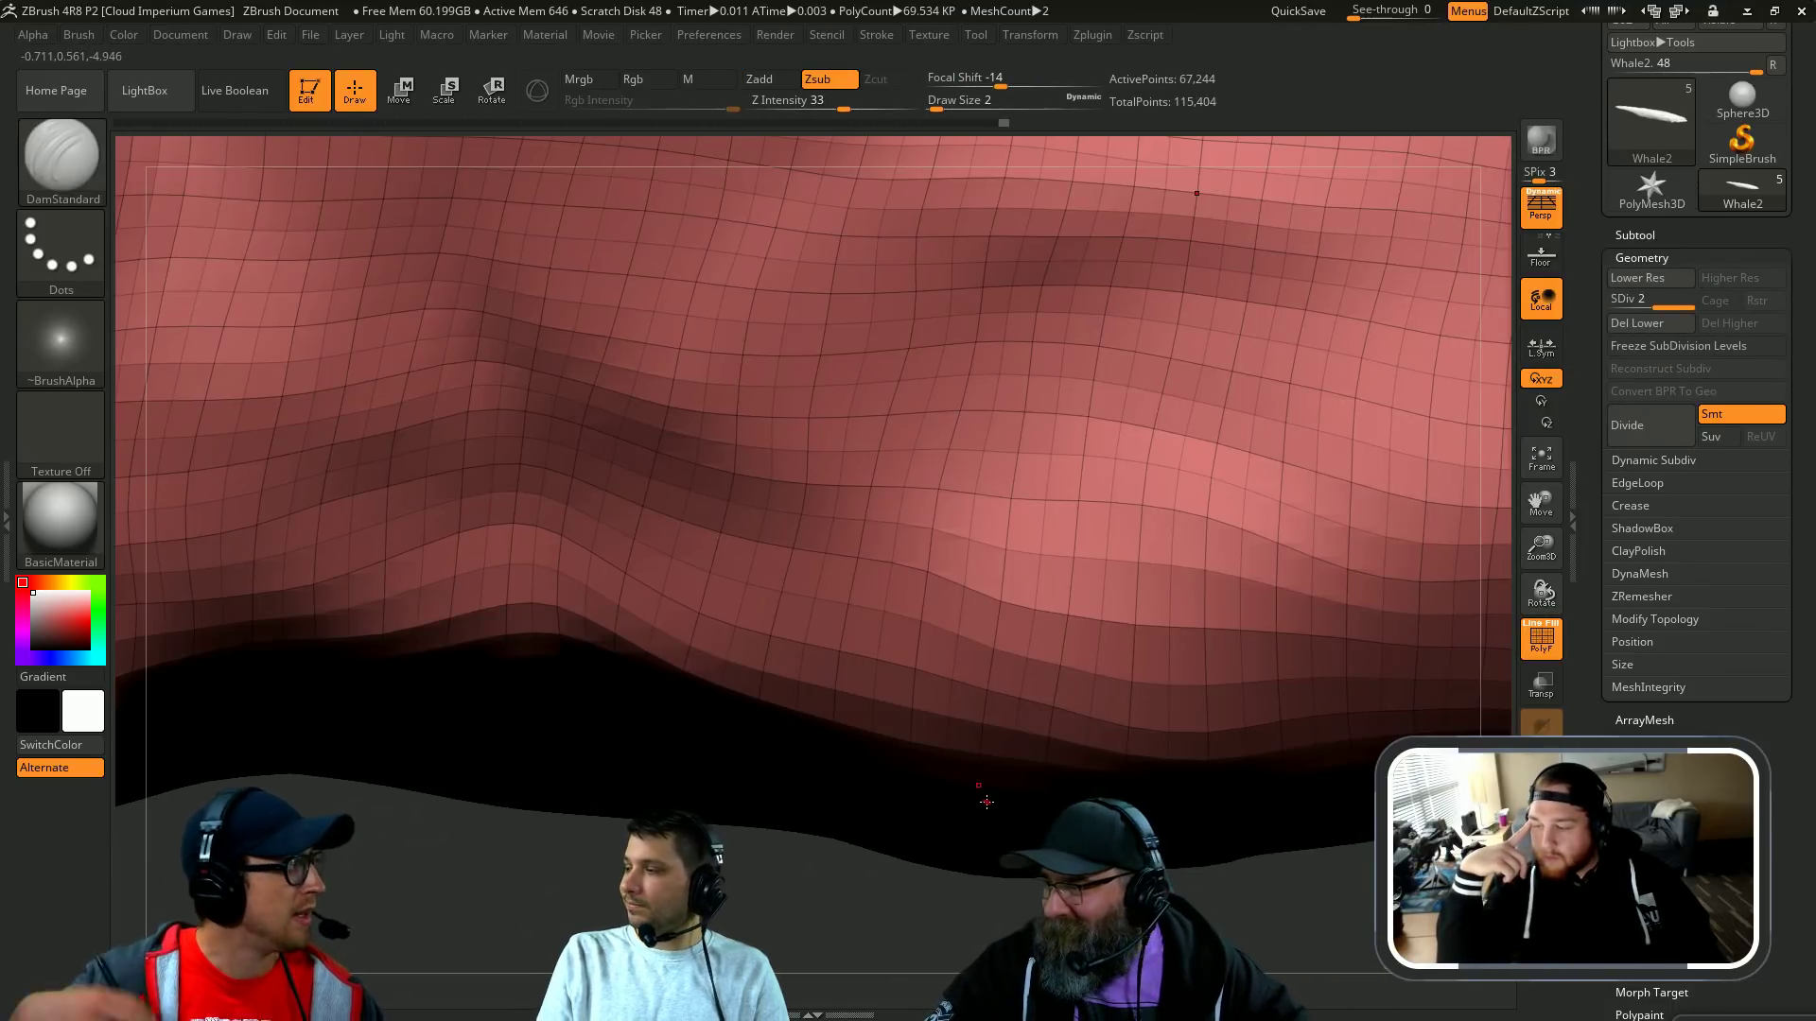
{"action": "key", "text": "shift+d"}
{"action": "key", "text": "ctrl+z"}
{"action": "left_click_drag", "start_coordinate": [741, 877], "coordinate": [964, 818], "text": "alt"}
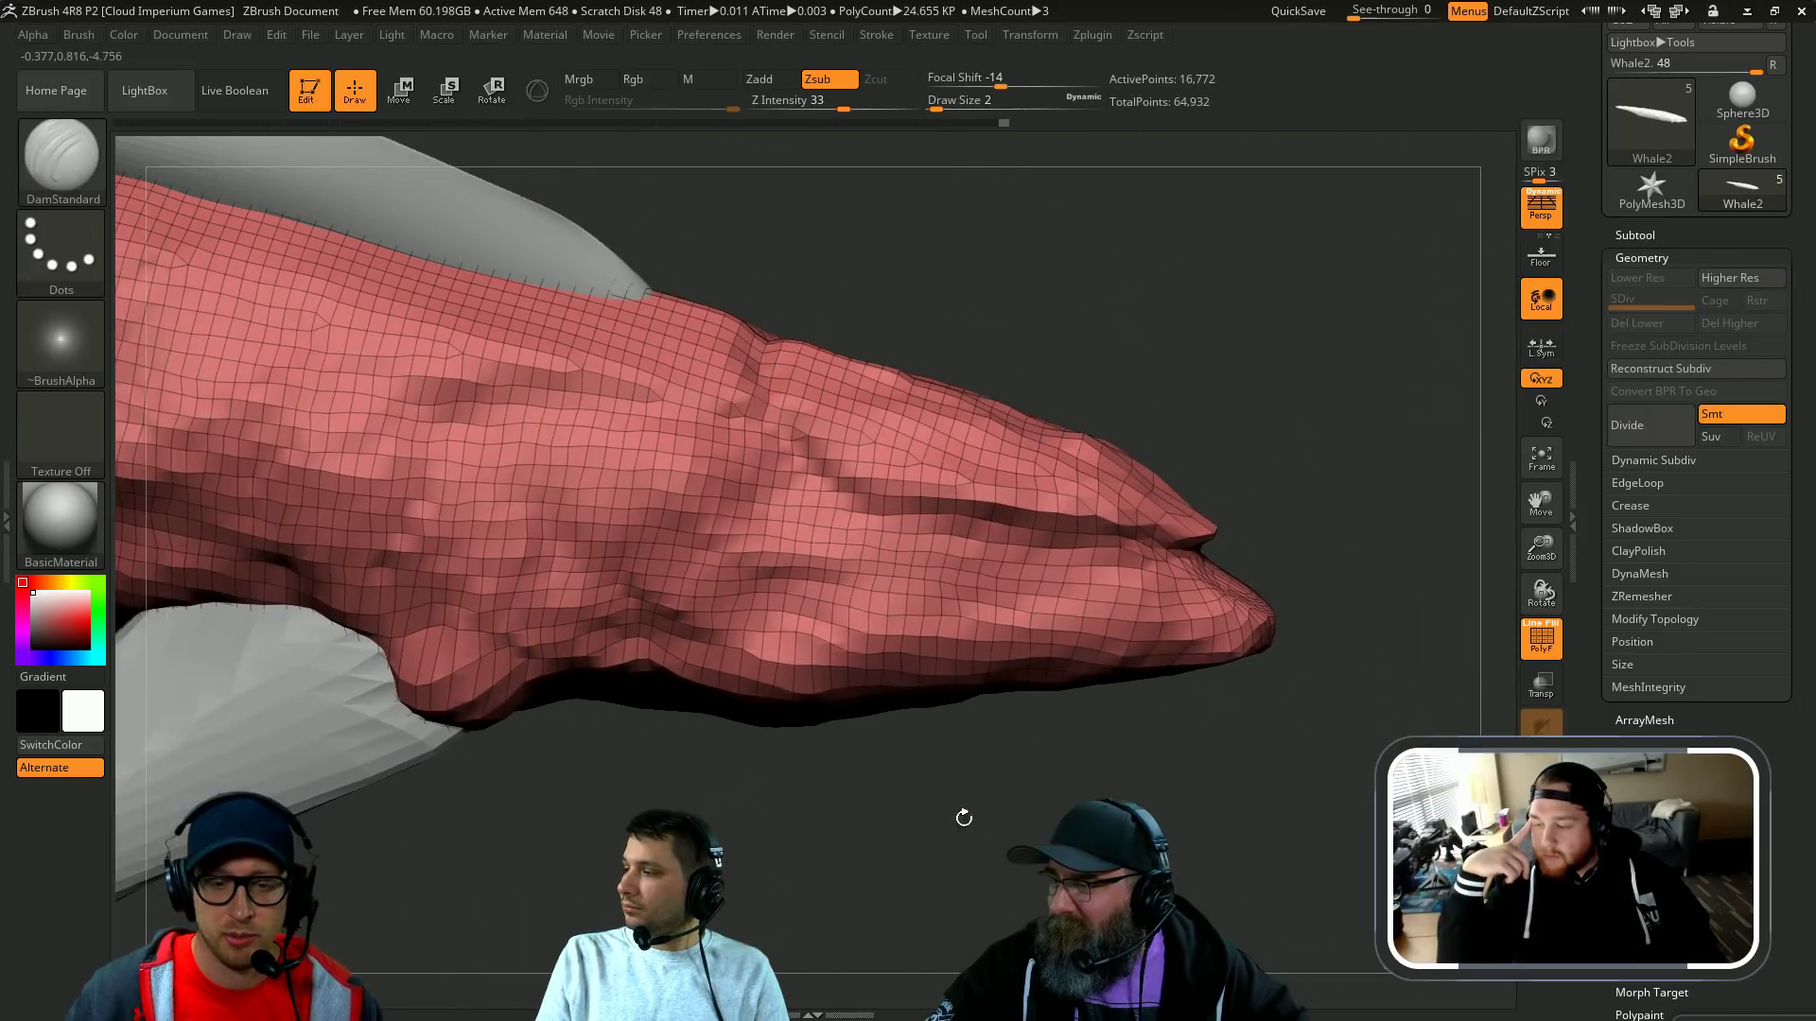
{"action": "key", "text": "shift+f"}
{"action": "left_click_drag", "start_coordinate": [787, 804], "coordinate": [898, 790], "text": "alt"}
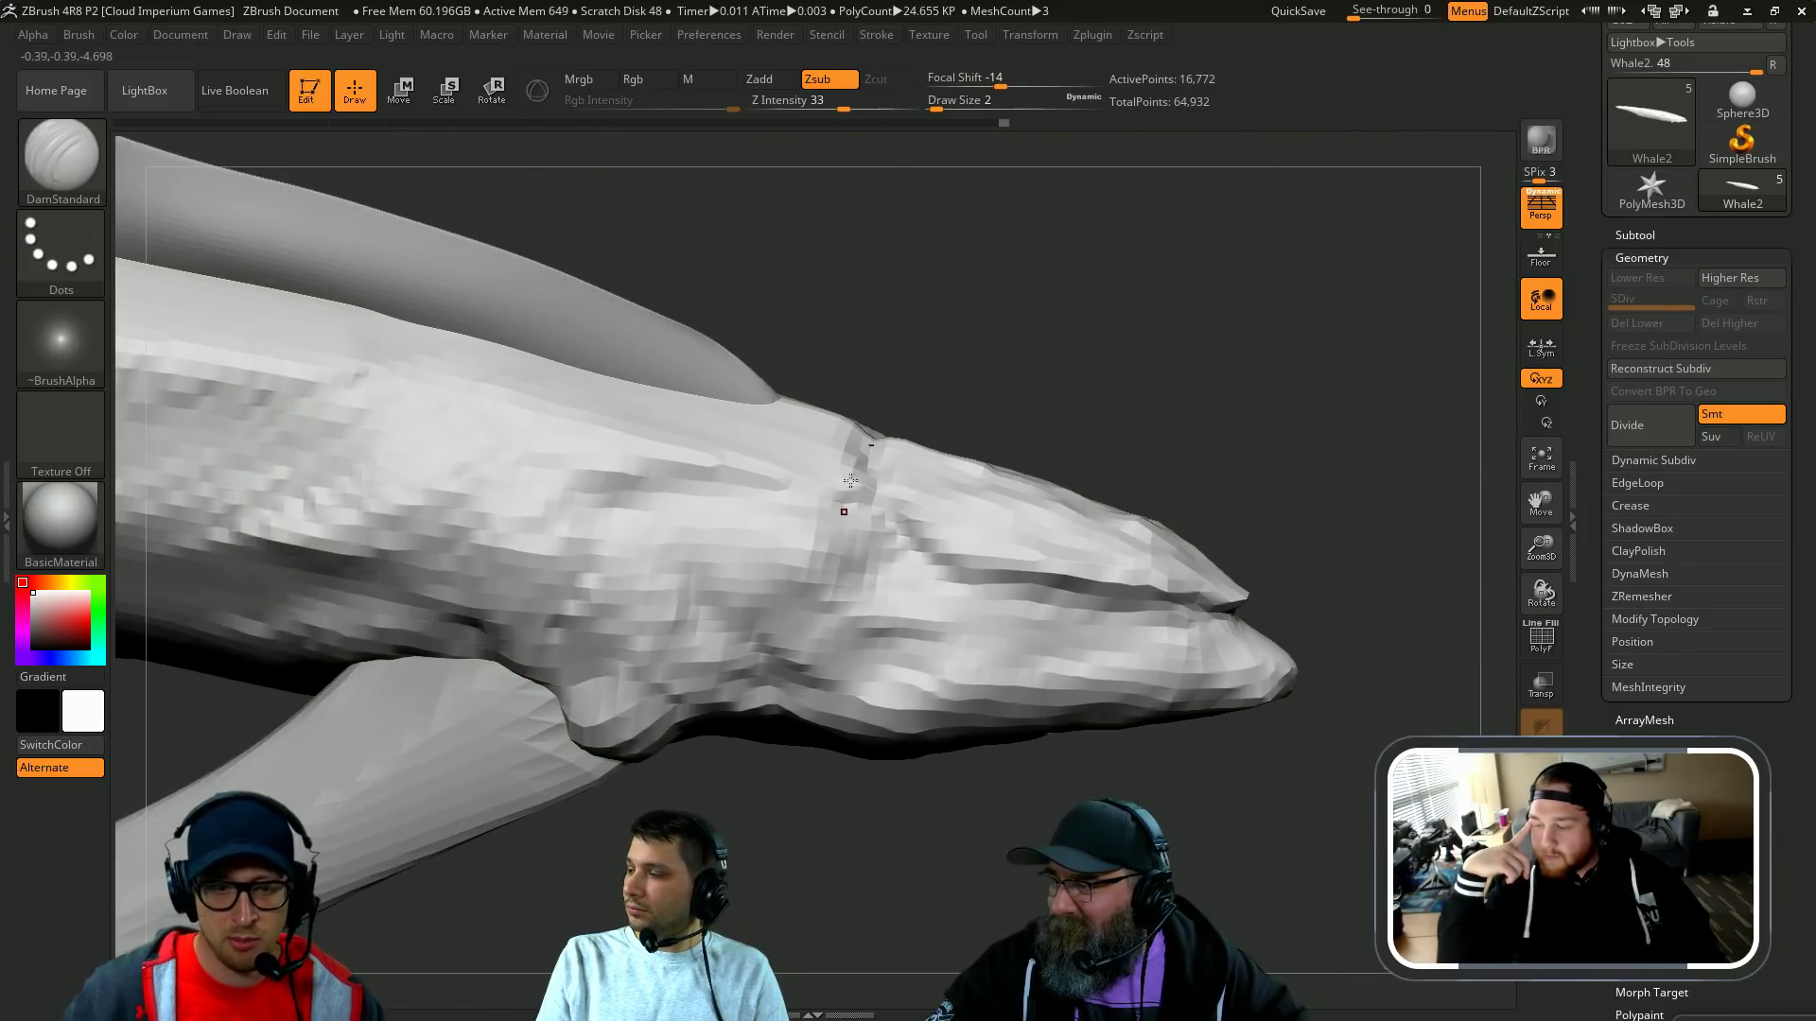
{"action": "left_click_drag", "start_coordinate": [943, 307], "coordinate": [940, 353]}
{"action": "key", "text": "2"}
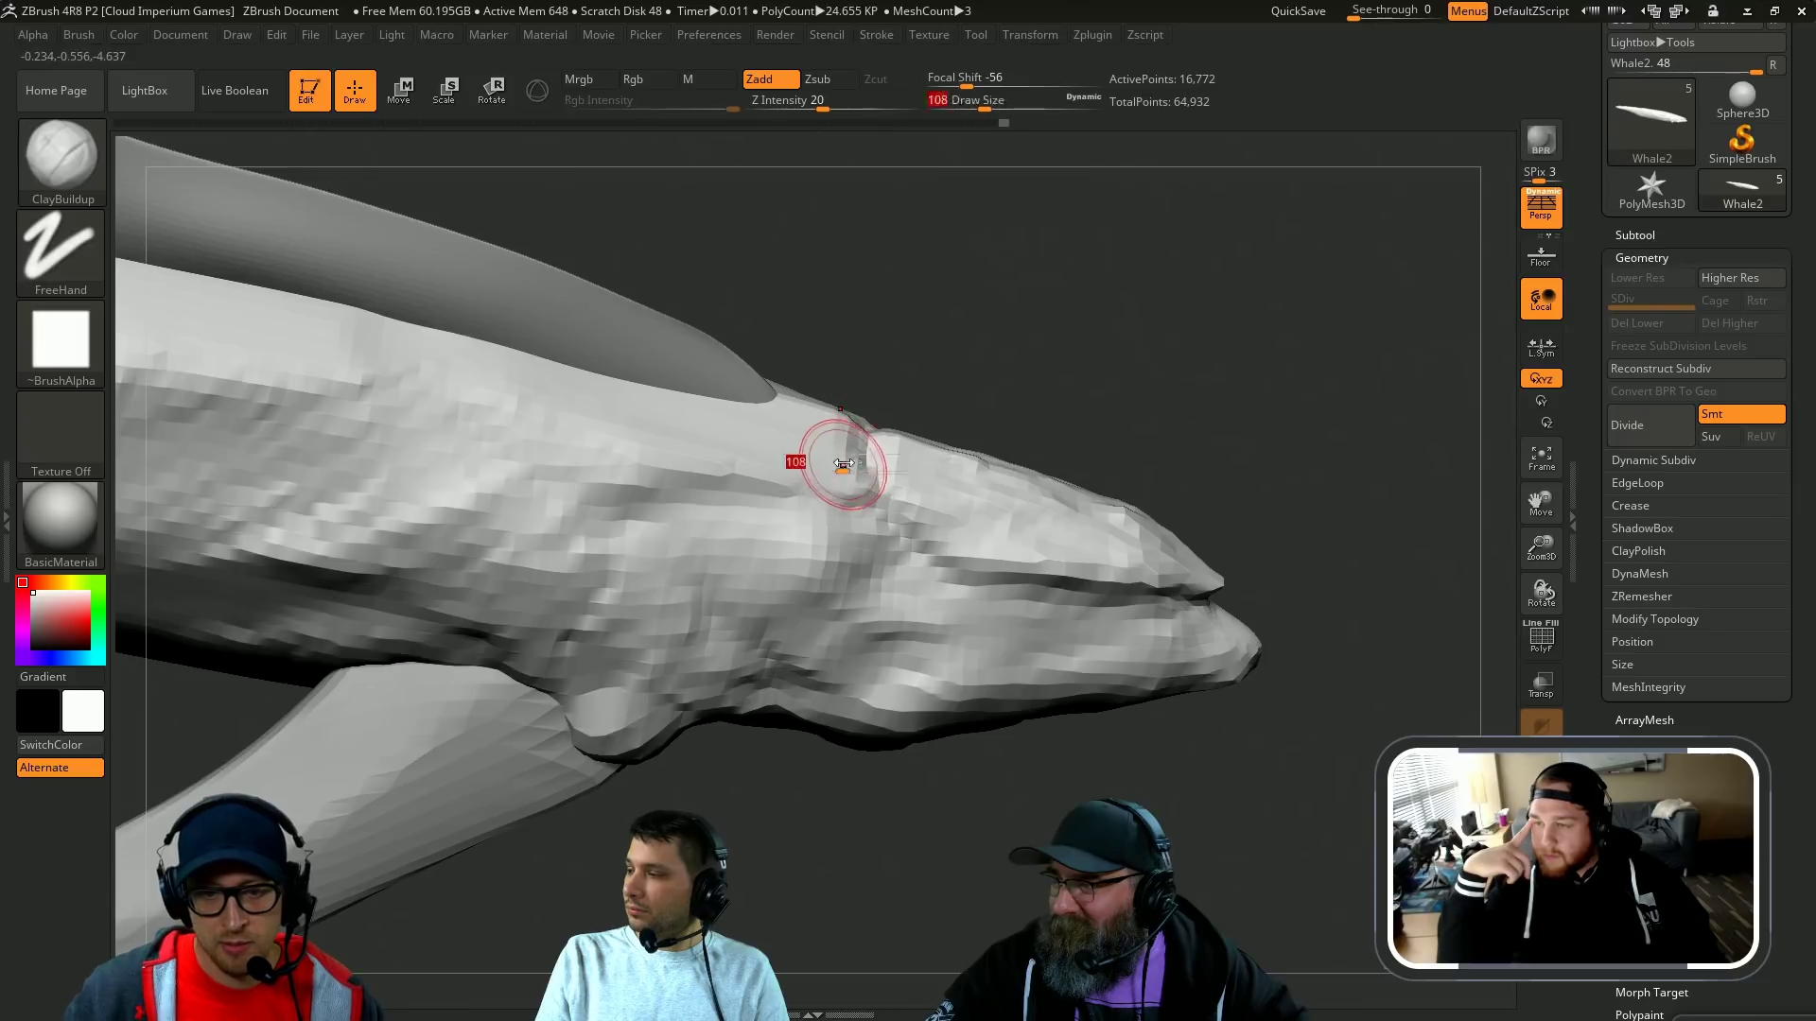
{"action": "mouse_move", "coordinate": [802, 462]}
{"action": "right_mouse_down"}
{"action": "mouse_move", "coordinate": [1163, 406]}
{"action": "mouse_move", "coordinate": [1037, 373]}
{"action": "mouse_move", "coordinate": [1235, 388]}
{"action": "mouse_move", "coordinate": [838, 608]}
{"action": "mouse_move", "coordinate": [1066, 548]}
{"action": "right_mouse_up"}
Step: Deepen the crease along the side of the whale's mouth with the DamStandard brush
{"action": "key", "text": "b"}
{"action": "key", "text": "d"}
{"action": "key", "text": "s"}
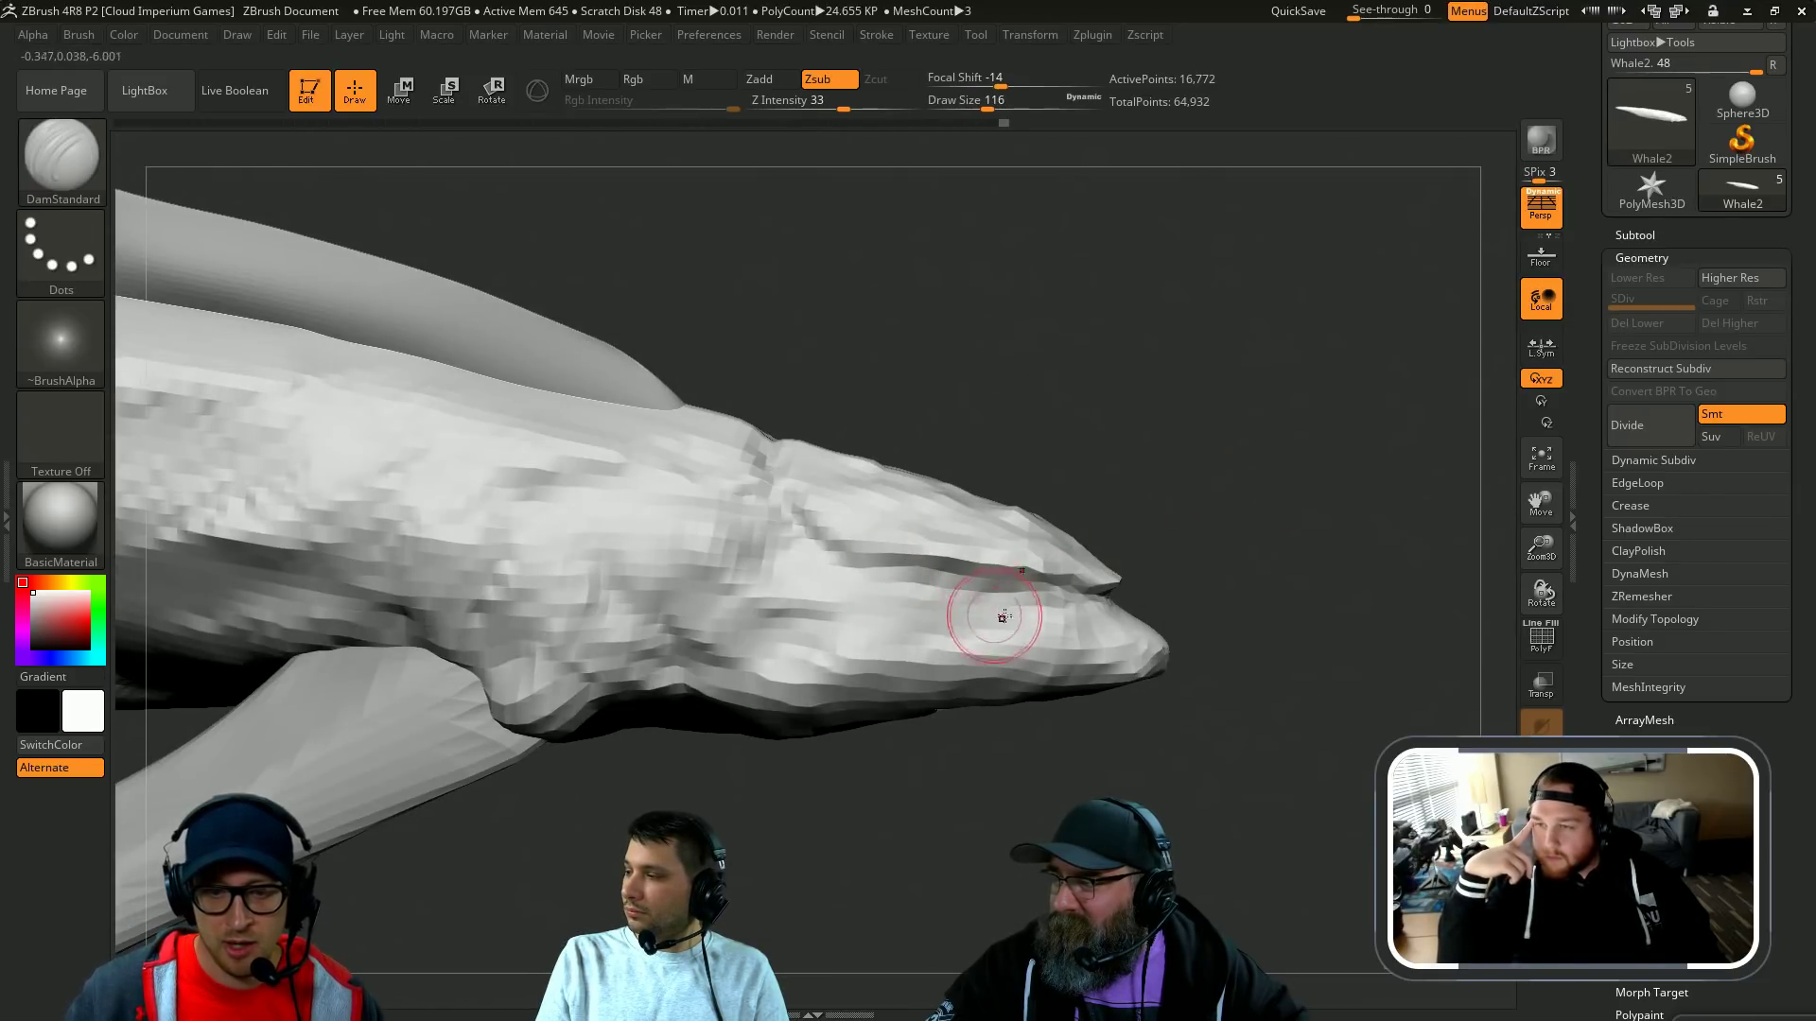
{"action": "right_click_drag", "start_coordinate": [1234, 554], "coordinate": [1033, 478]}
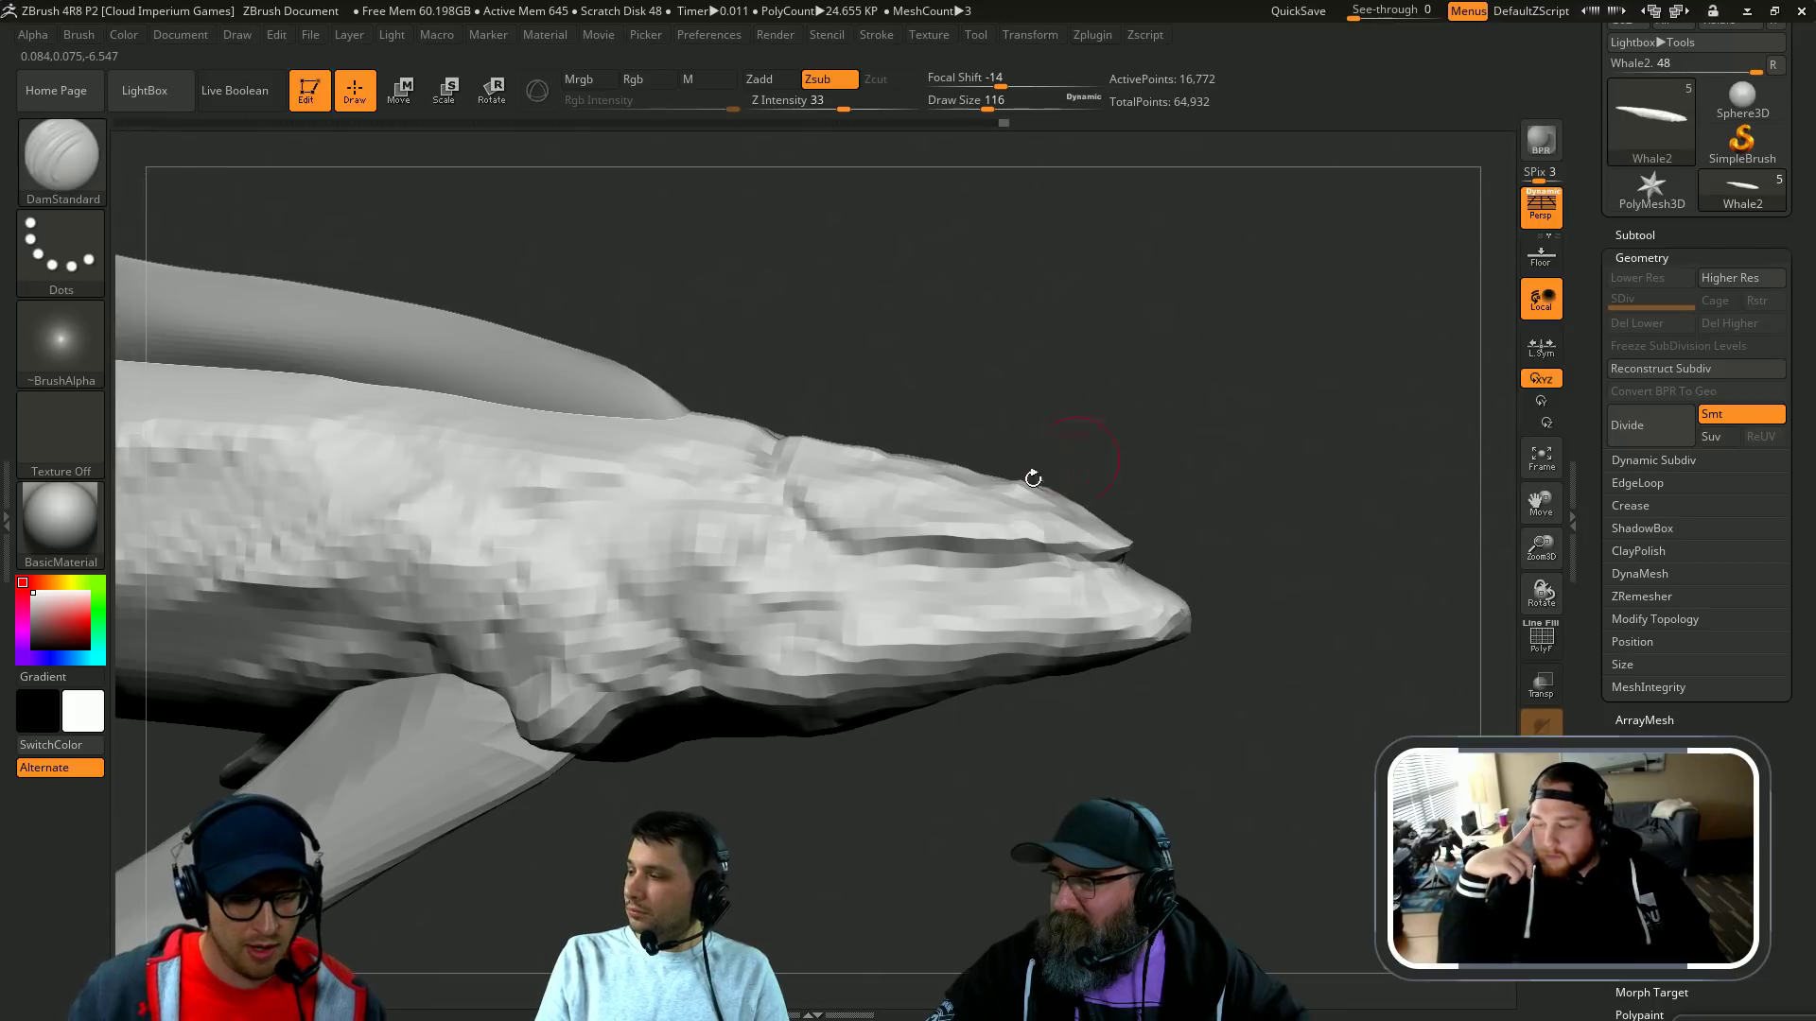
{"action": "key", "text": "["}
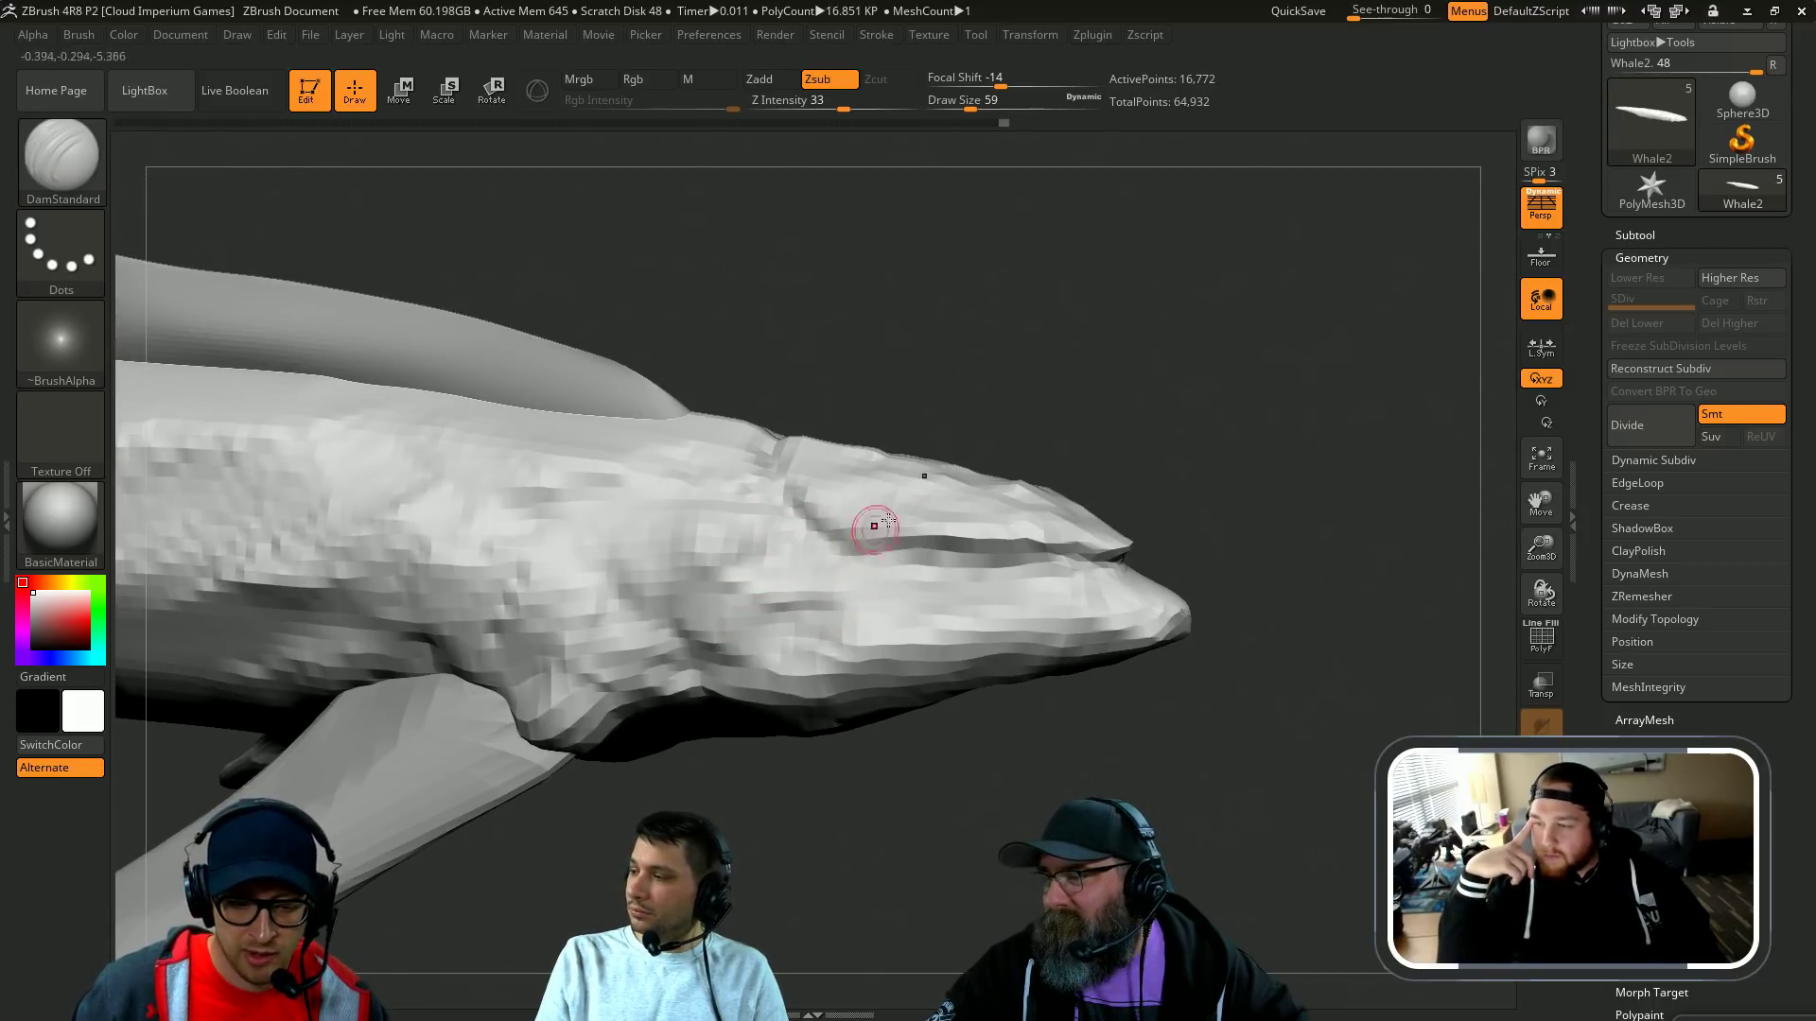
{"action": "right_click_drag", "start_coordinate": [873, 525], "coordinate": [1113, 416]}
{"action": "right_click_drag", "start_coordinate": [1009, 555], "coordinate": [1129, 596]}
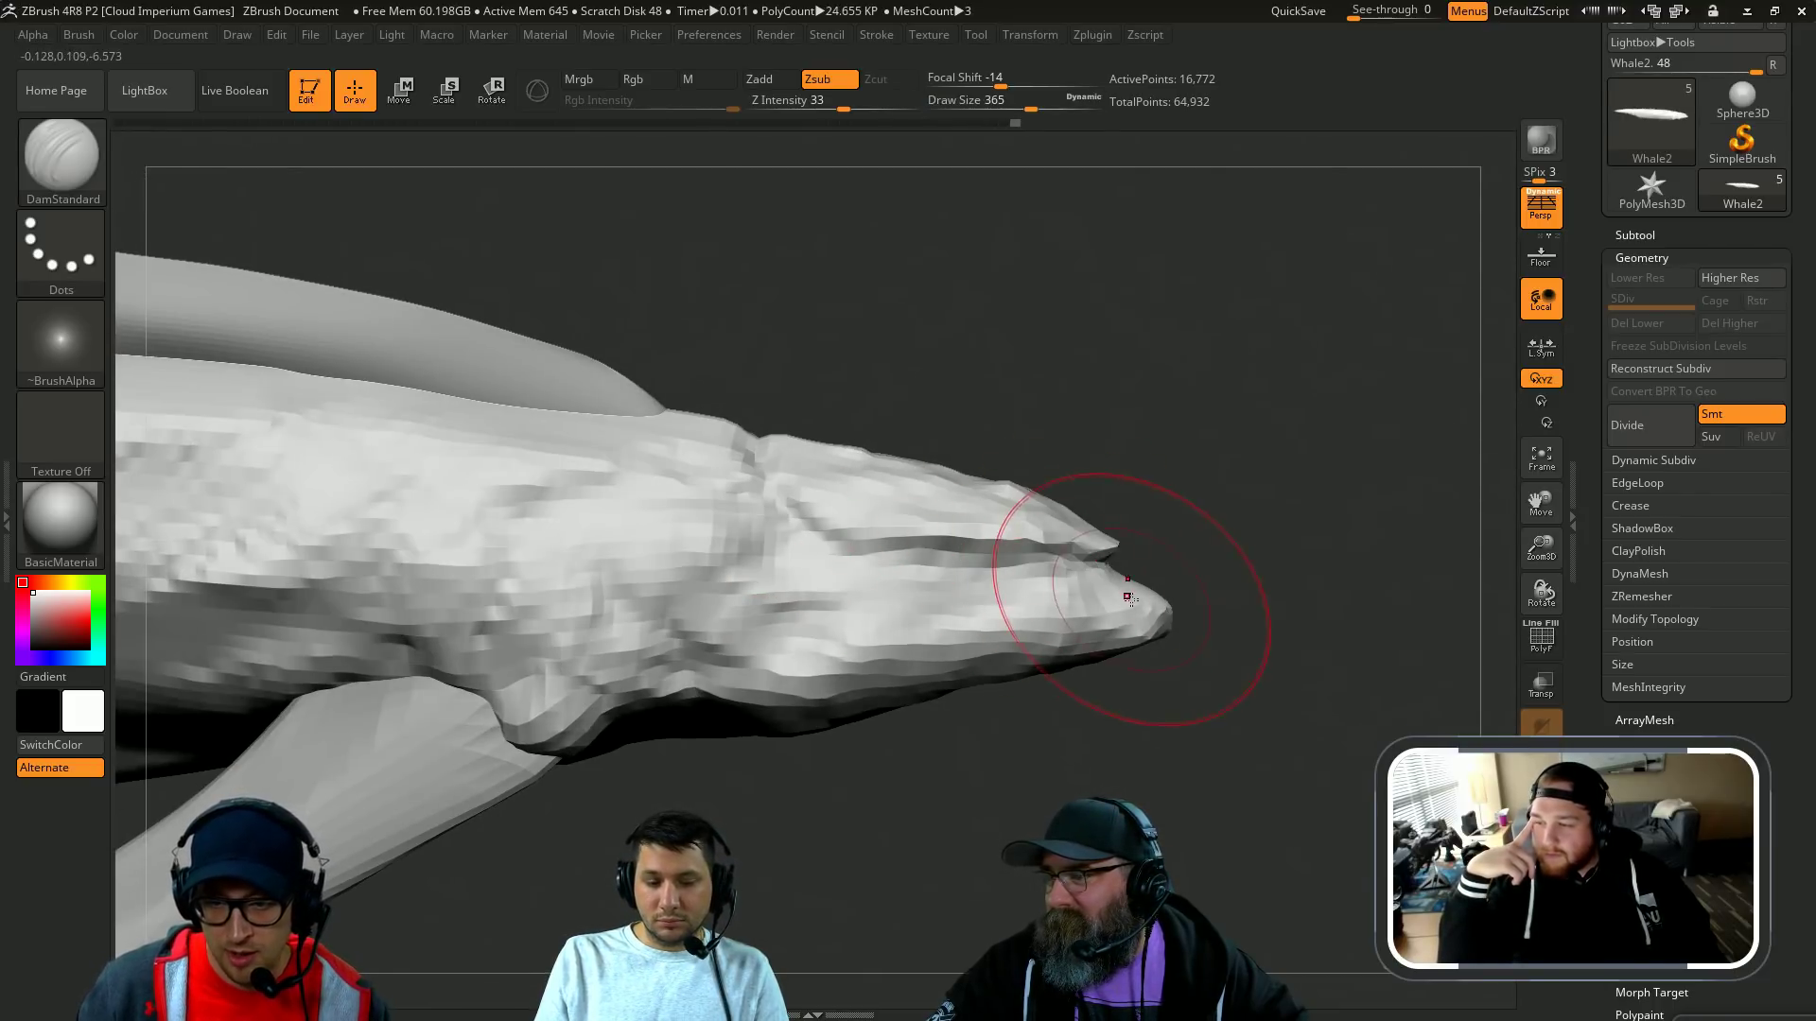
{"action": "key", "text": "["}
{"action": "key", "text": "]"}
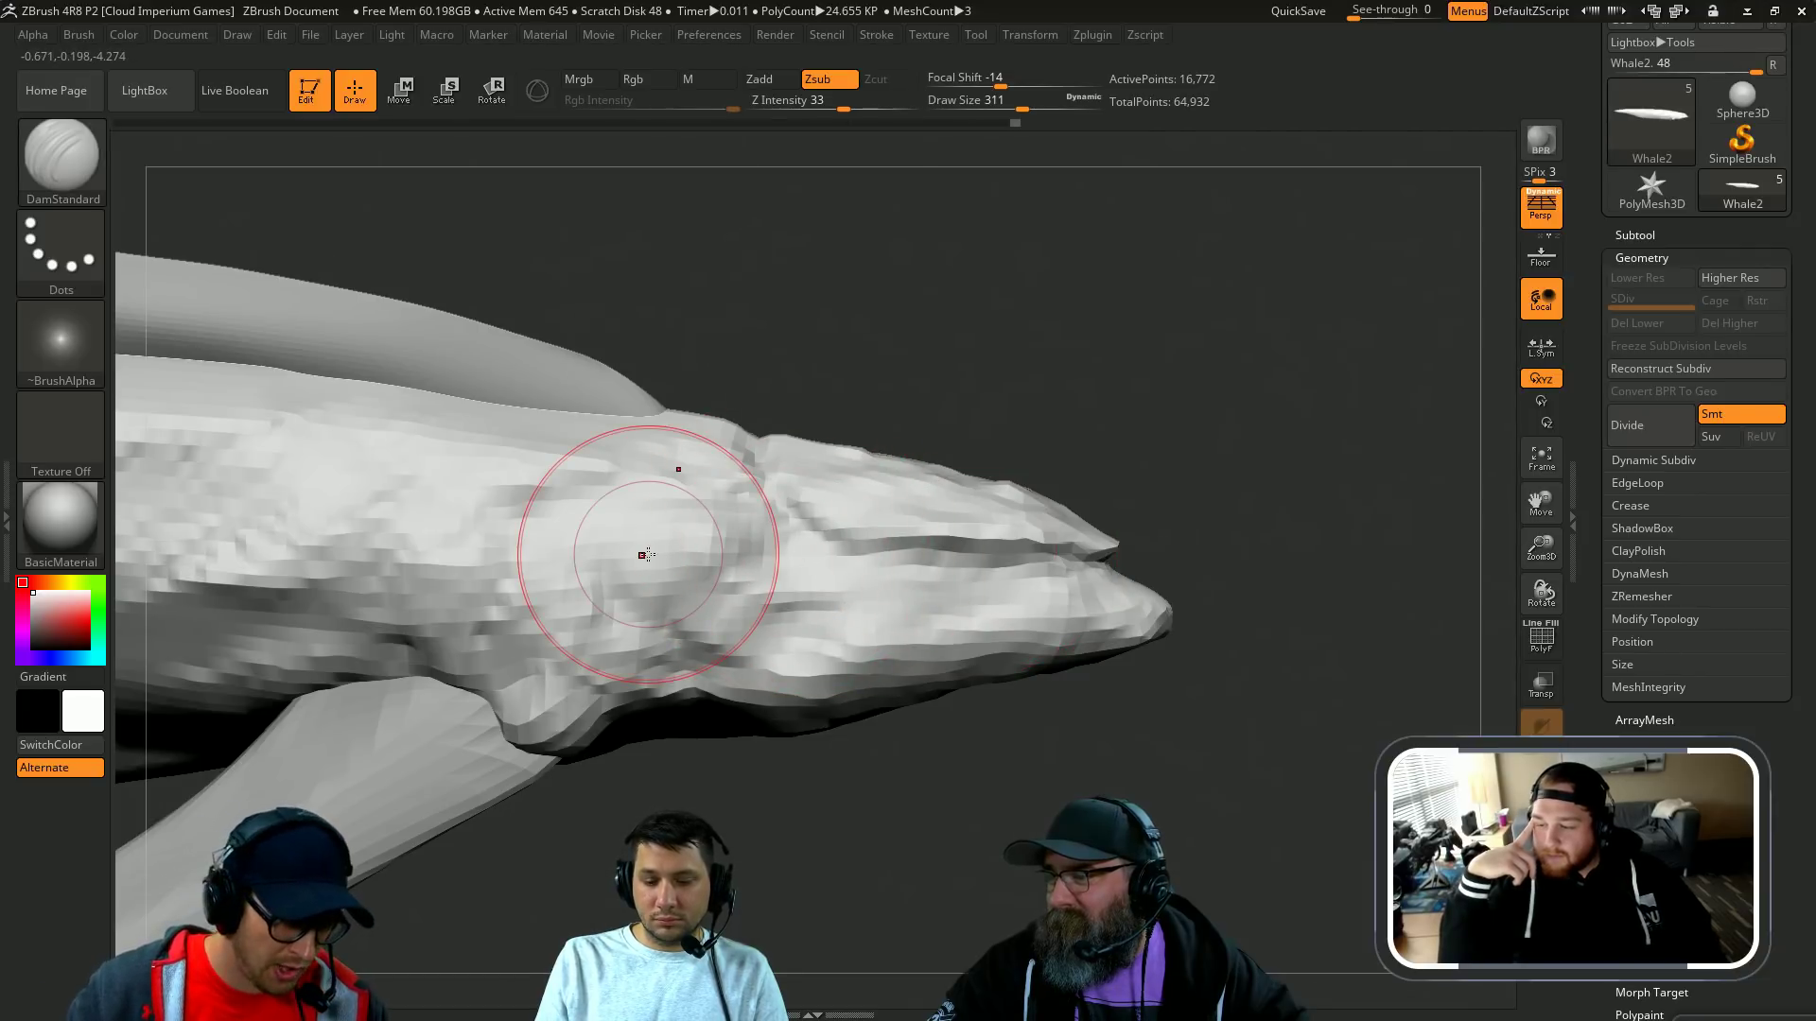
Step: Pull the tip of the lower jaw forward with the Move brush to lengthen the snout
{"action": "key", "text": "b"}
{"action": "key", "text": "m"}
{"action": "key", "text": "v"}
{"action": "left_click_drag", "start_coordinate": [1167, 610], "coordinate": [1199, 603]}
{"action": "key", "text": "s"}
{"action": "left_click_drag", "start_coordinate": [906, 658], "coordinate": [892, 657]}
{"action": "left_click_drag", "start_coordinate": [693, 755], "coordinate": [940, 746]}
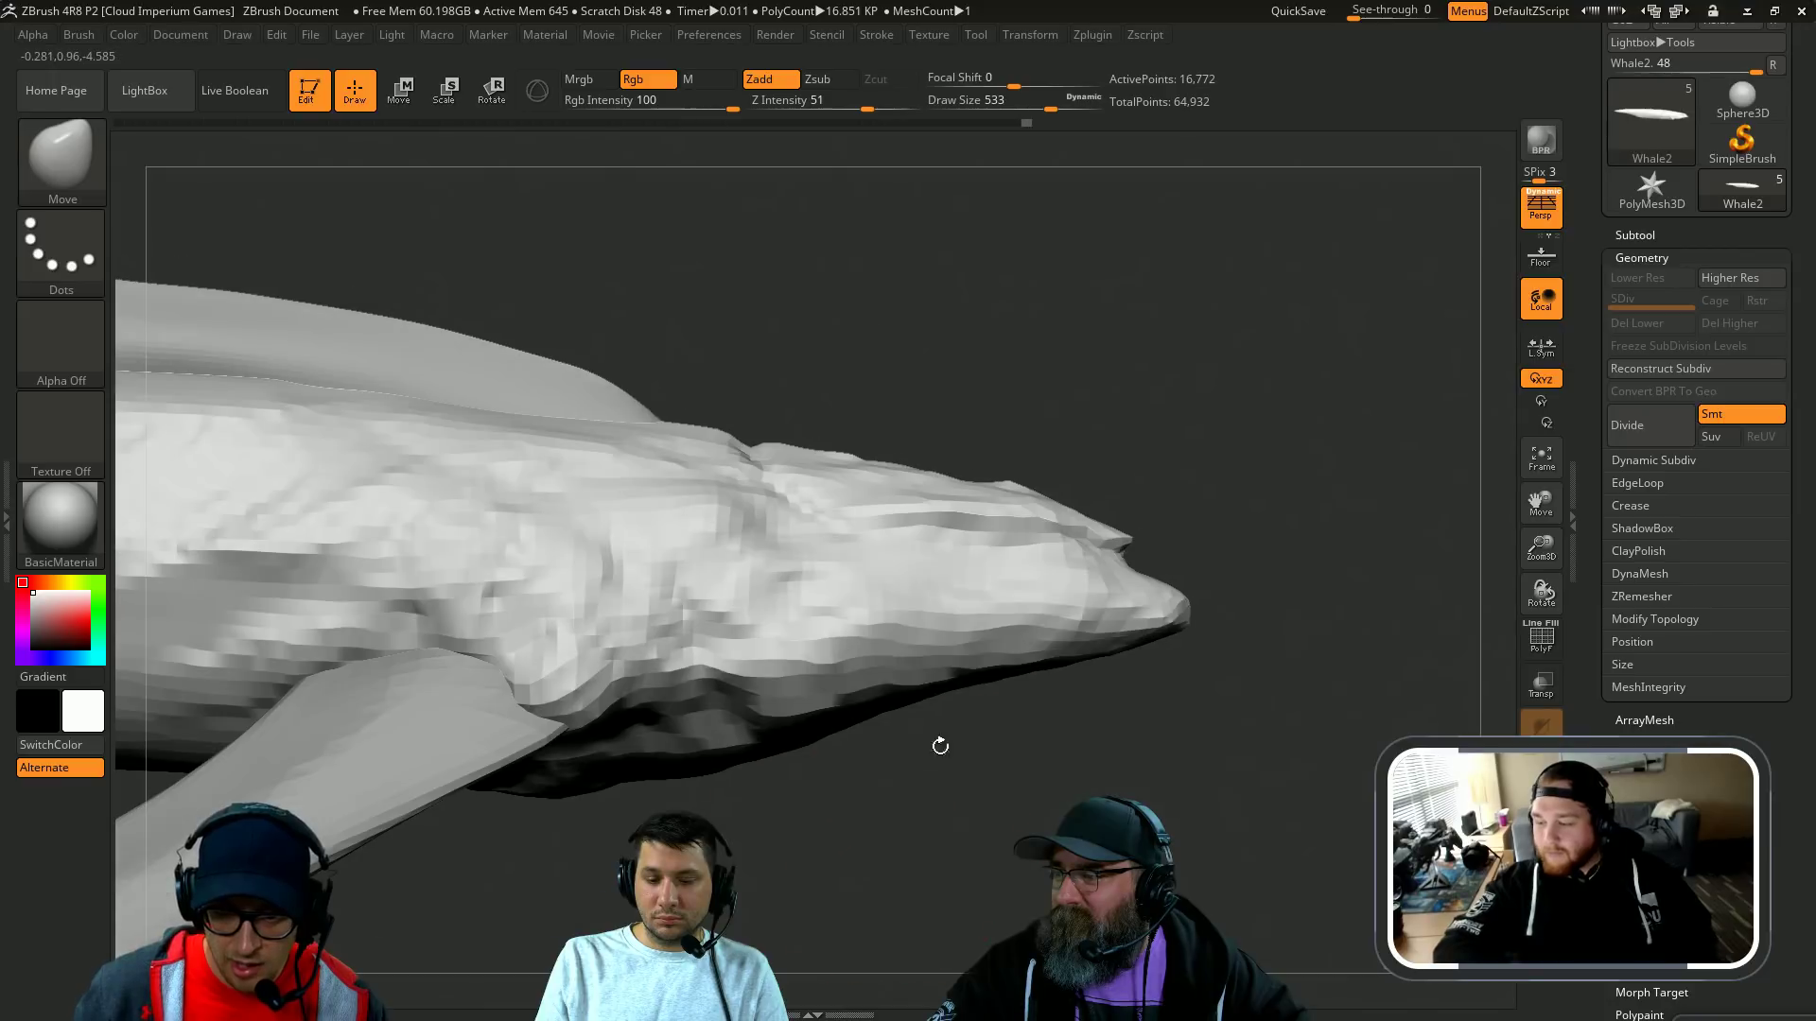
{"action": "mouse_move", "coordinate": [1067, 660]}
{"action": "left_mouse_down"}
{"action": "mouse_move", "coordinate": [1187, 658]}
{"action": "mouse_move", "coordinate": [1201, 629]}
{"action": "mouse_move", "coordinate": [1264, 632]}
{"action": "mouse_move", "coordinate": [1083, 682]}
{"action": "left_mouse_up"}
{"action": "key", "text": "ctrl+z"}
{"action": "key", "text": "bracketleft"}
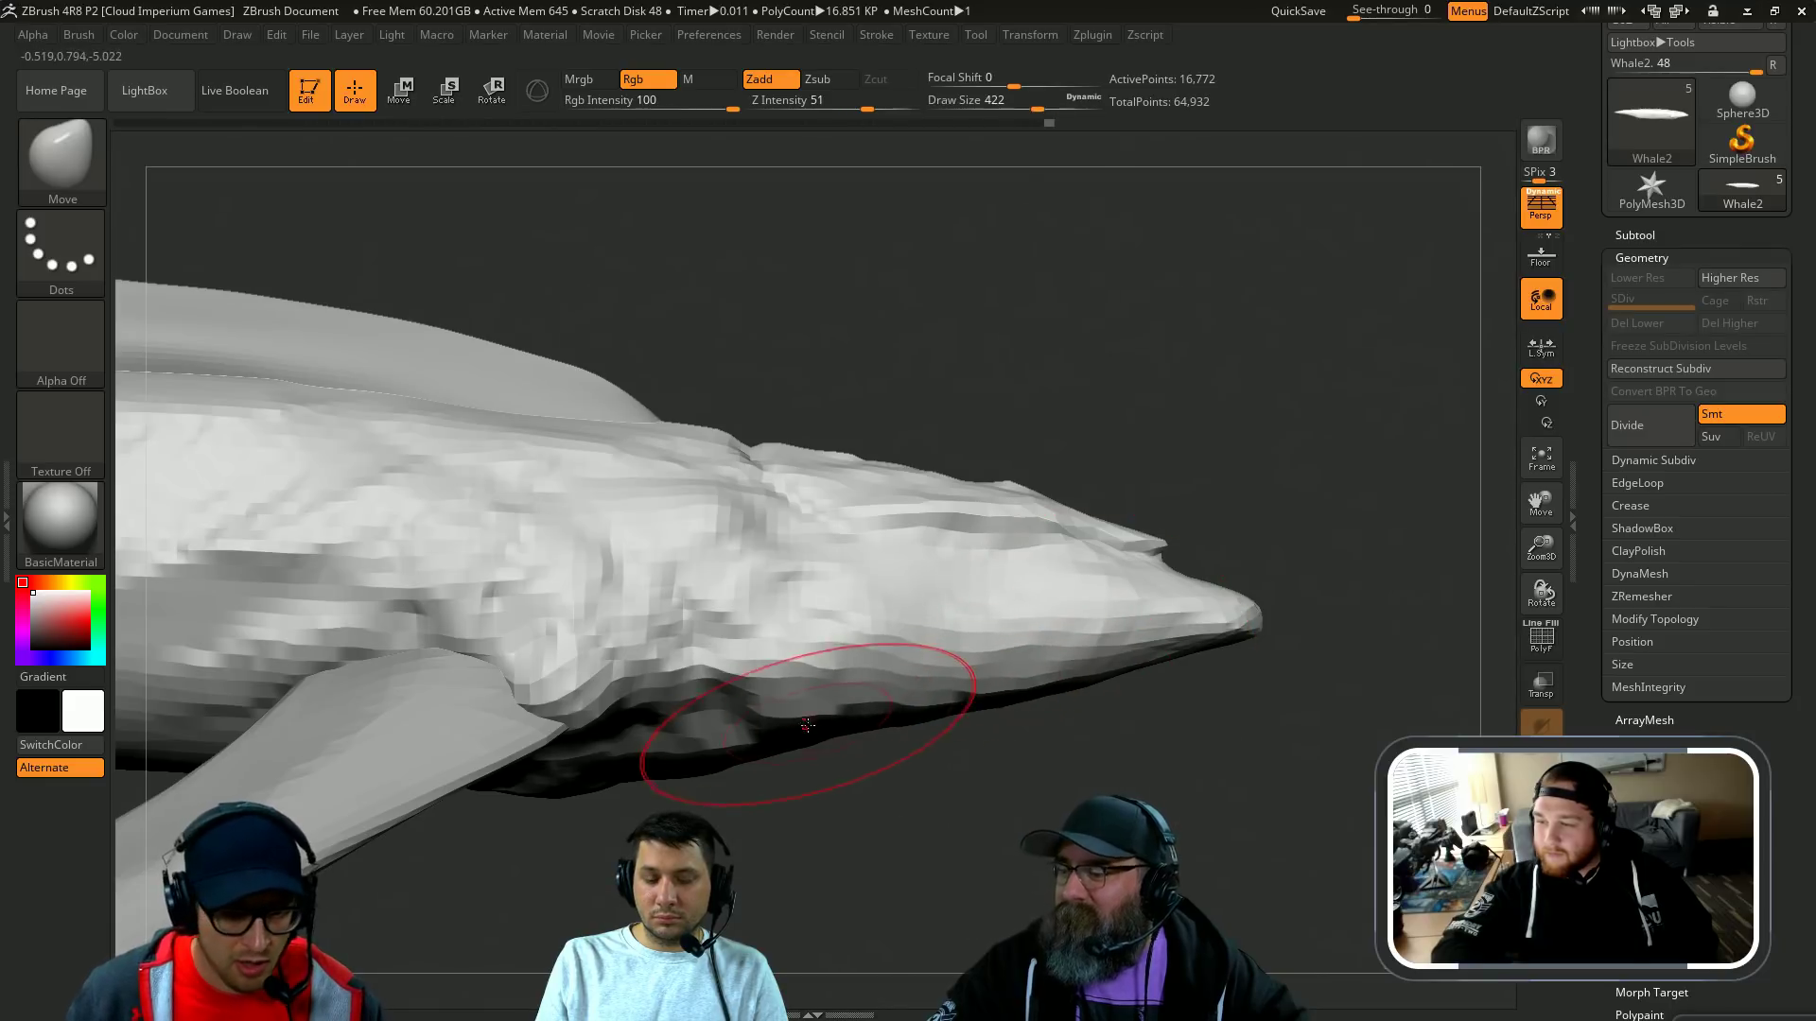
Step: Reshape the underside of the throat and lower jaw with the Move brush to make the chin fuller
{"action": "mouse_move", "coordinate": [807, 725]}
{"action": "left_mouse_down"}
{"action": "mouse_move", "coordinate": [721, 744]}
{"action": "mouse_move", "coordinate": [707, 776]}
{"action": "left_mouse_up"}
{"action": "right_click_drag", "start_coordinate": [712, 771], "coordinate": [693, 765], "text": "ctrl"}
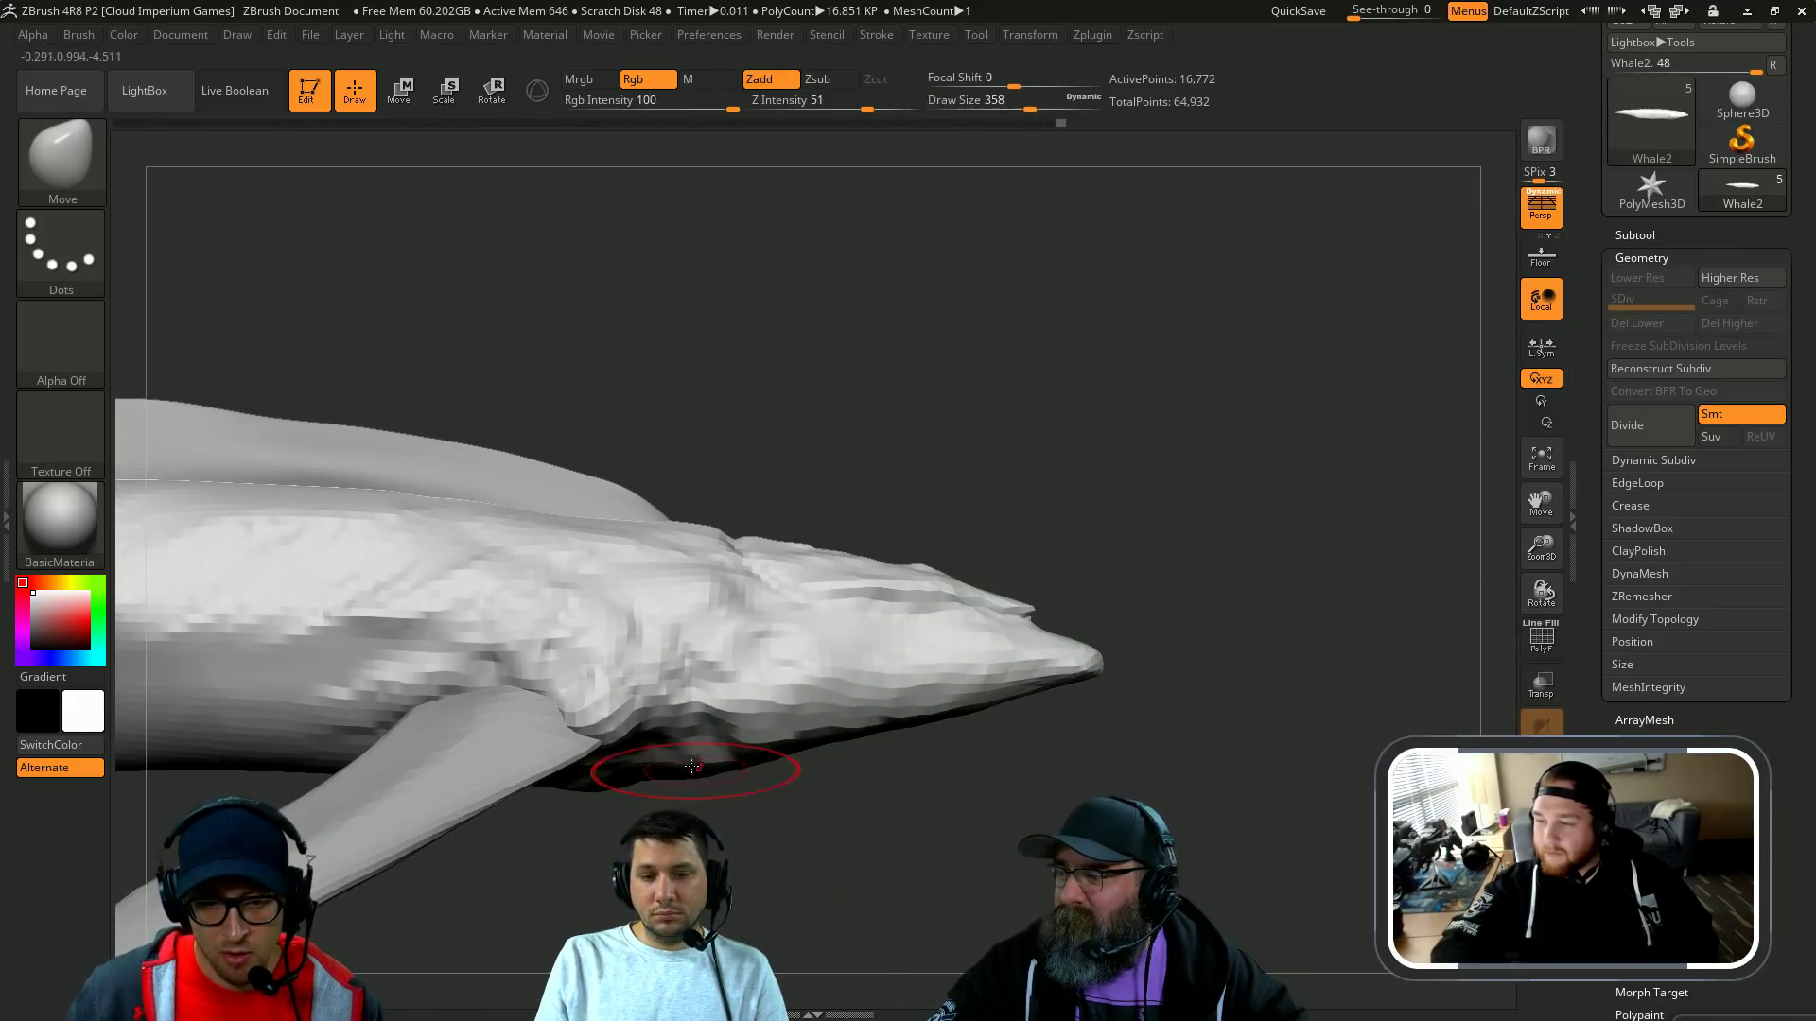
{"action": "mouse_move", "coordinate": [839, 766]}
{"action": "left_mouse_down"}
{"action": "mouse_move", "coordinate": [872, 786]}
{"action": "mouse_move", "coordinate": [846, 746]}
{"action": "mouse_move", "coordinate": [921, 742]}
{"action": "left_mouse_up"}
{"action": "key", "text": "s"}
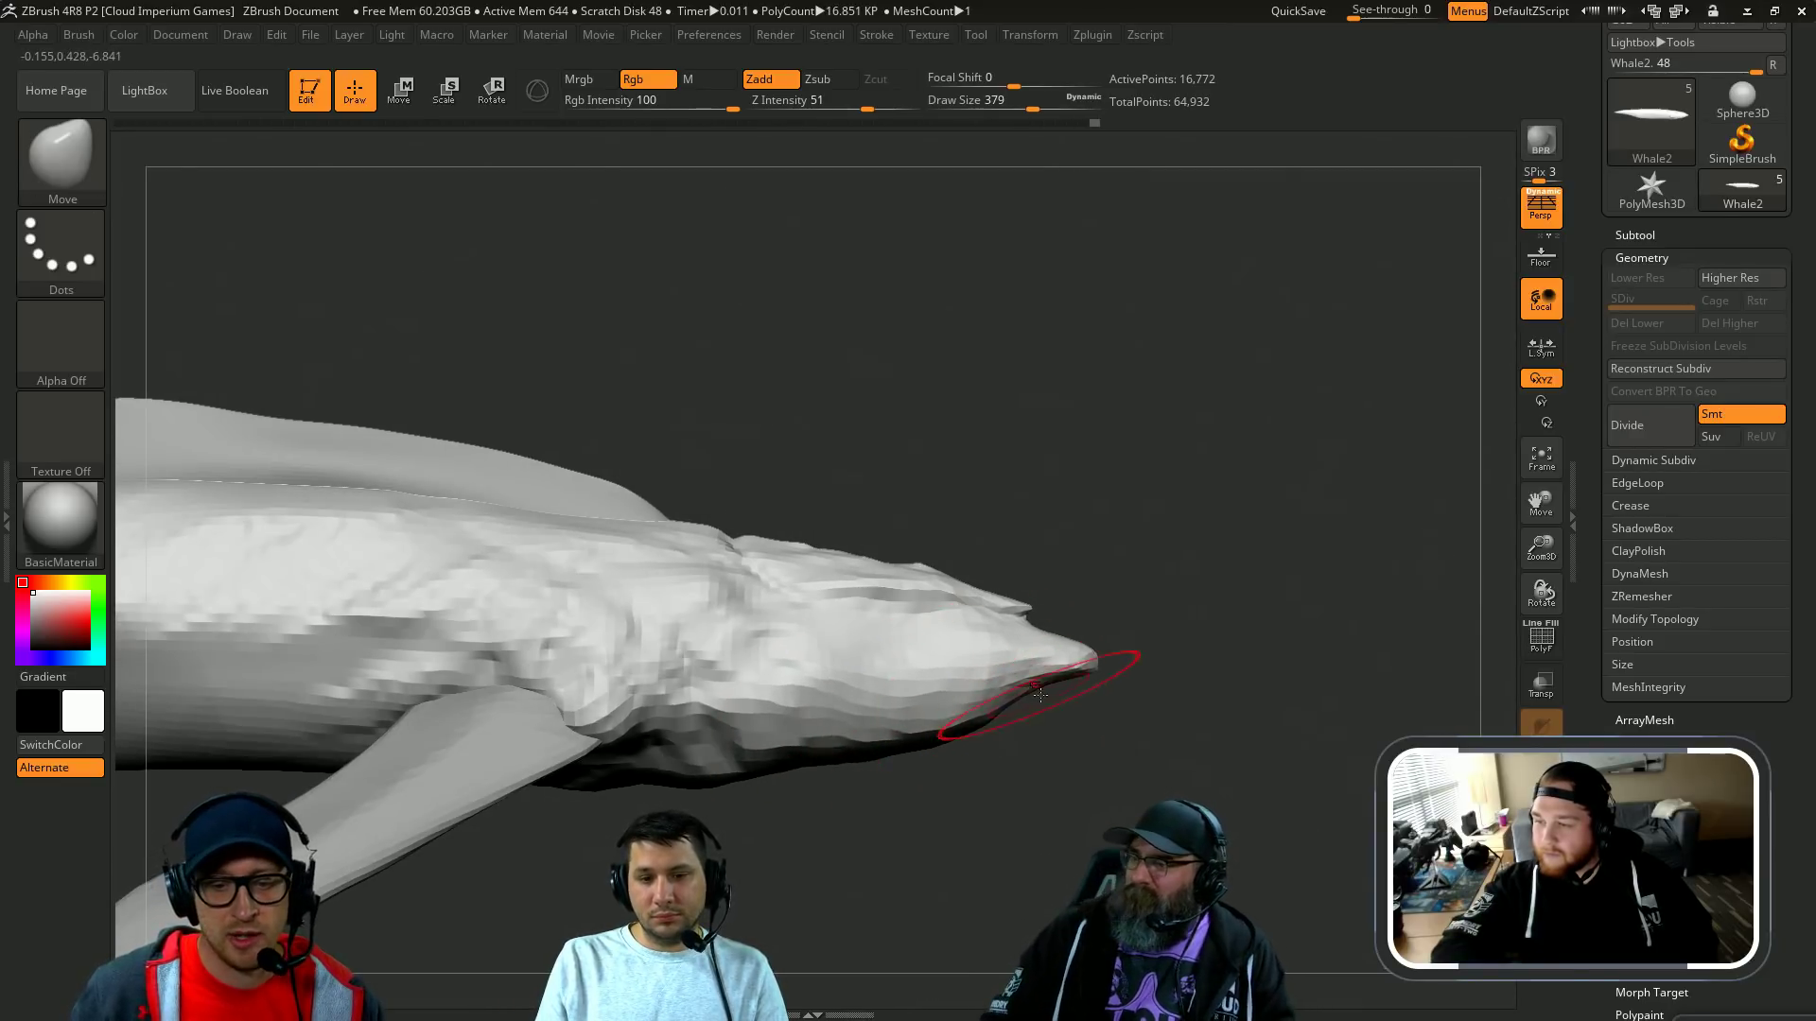
{"action": "left_click_drag", "start_coordinate": [1132, 683], "coordinate": [1135, 676]}
Step: Carve long grooves along the side of the lower jaw with the DamStandard brush
{"action": "key", "text": "b"}
{"action": "key", "text": "c"}
{"action": "key", "text": "l"}
{"action": "mouse_move", "coordinate": [1173, 707]}
{"action": "left_mouse_down"}
{"action": "mouse_move", "coordinate": [1134, 679]}
{"action": "mouse_move", "coordinate": [1095, 681]}
{"action": "left_mouse_up"}
{"action": "key", "text": "s"}
{"action": "left_click_drag", "start_coordinate": [1217, 578], "coordinate": [1161, 648]}
{"action": "key", "text": "b"}
{"action": "key", "text": "d"}
{"action": "key", "text": "s"}
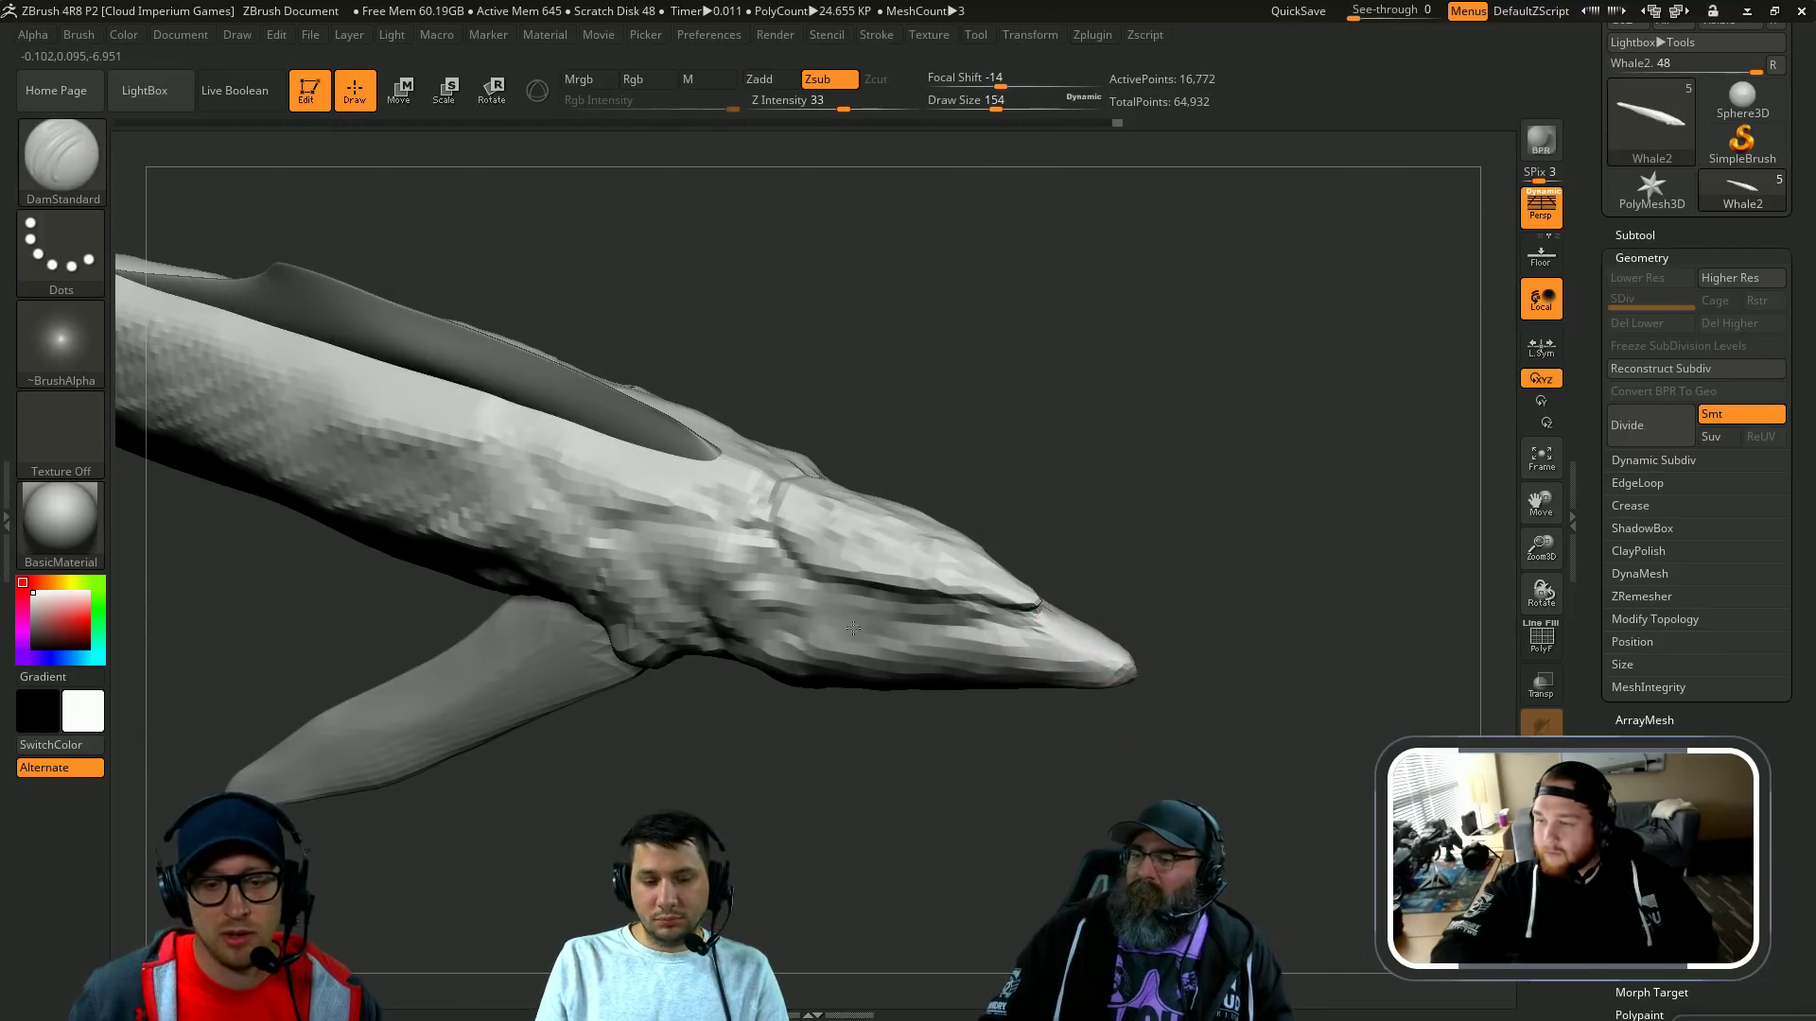
{"action": "left_click_drag", "start_coordinate": [853, 628], "coordinate": [810, 626]}
{"action": "mouse_move", "coordinate": [1149, 557]}
{"action": "left_mouse_down"}
{"action": "mouse_move", "coordinate": [1103, 474]}
{"action": "mouse_move", "coordinate": [1165, 560]}
{"action": "mouse_move", "coordinate": [1167, 515]}
{"action": "mouse_move", "coordinate": [955, 606]}
{"action": "left_mouse_up"}
{"action": "key", "text": "s"}
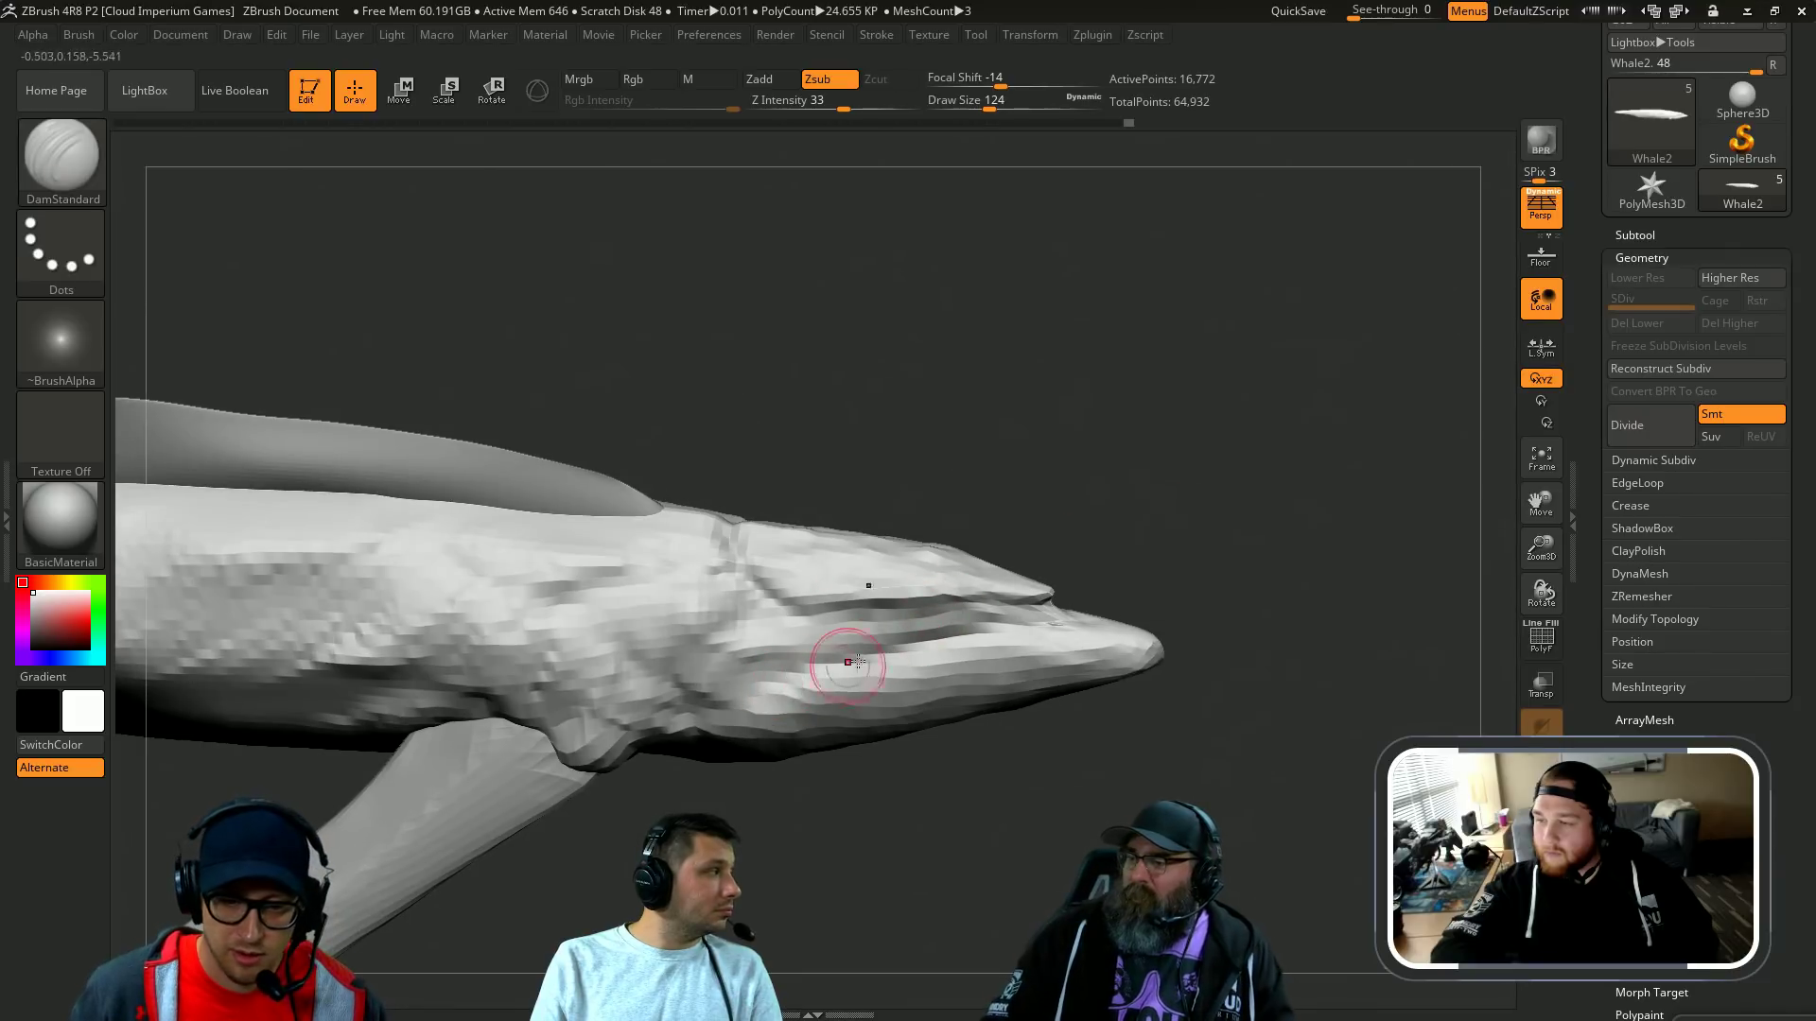
Step: Carve wrinkled folds behind the mouth and above the flipper base with the DamStandard brush
{"action": "right_click_drag", "start_coordinate": [758, 668], "coordinate": [769, 799]}
{"action": "left_click_drag", "start_coordinate": [826, 787], "coordinate": [716, 747]}
{"action": "key", "text": "ctrl+z"}
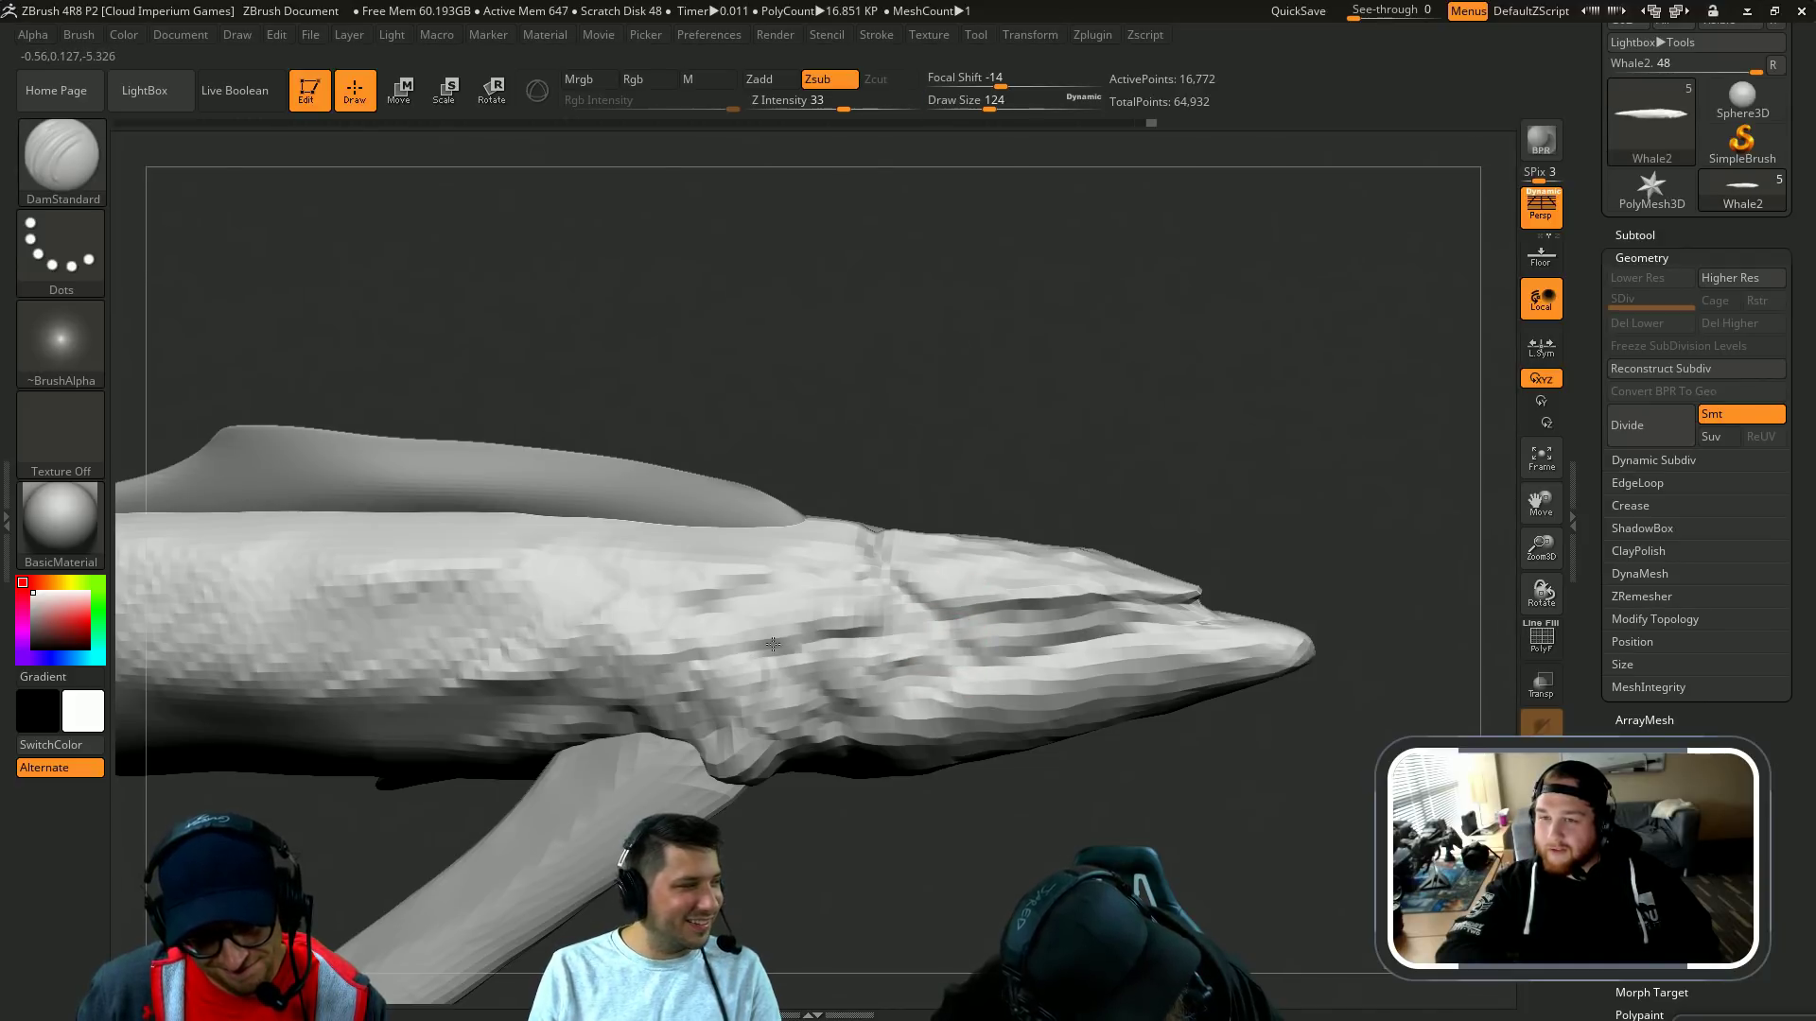
{"action": "right_click_drag", "start_coordinate": [798, 795], "coordinate": [719, 685]}
{"action": "left_click_drag", "start_coordinate": [941, 859], "coordinate": [922, 884]}
Step: Select the side flippers subtool and drag out a duplicate pair forward toward the snout
{"action": "left_click", "coordinate": [652, 790], "text": "alt"}
{"action": "left_click_drag", "start_coordinate": [1717, 252], "coordinate": [1716, 325]}
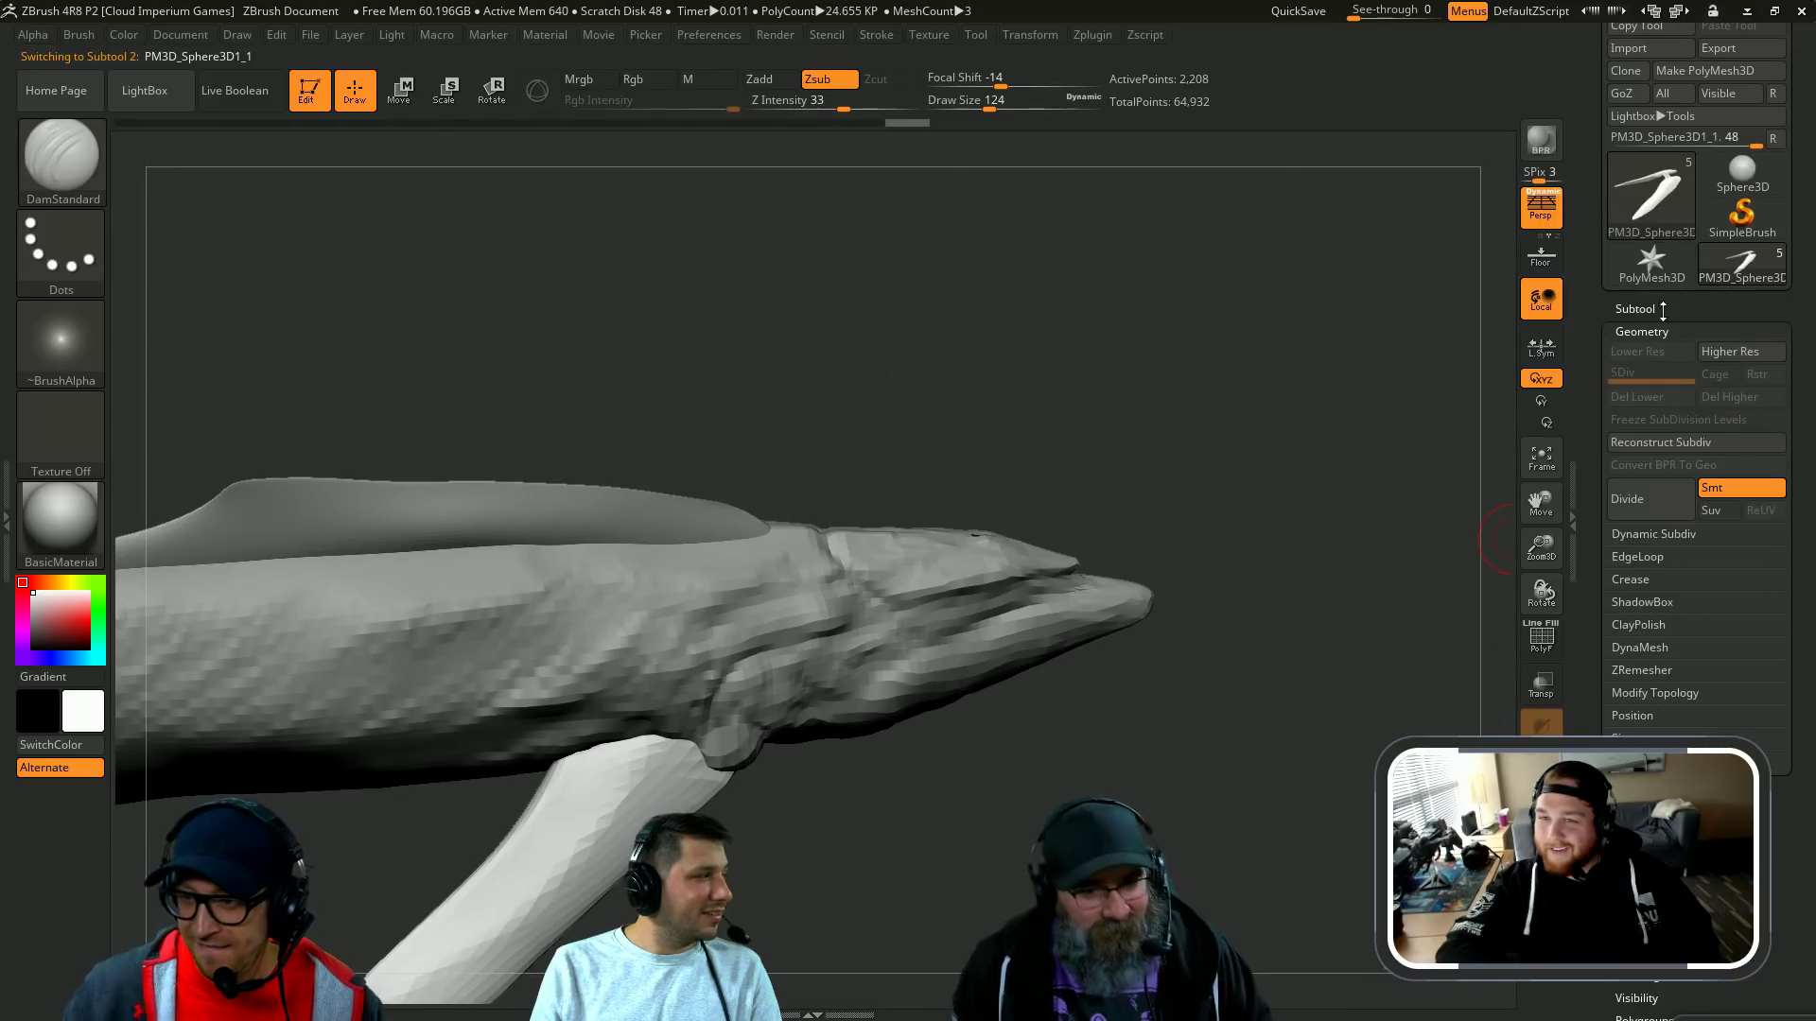
{"action": "left_click", "coordinate": [1645, 310]}
{"action": "key", "text": "w"}
{"action": "right_click_drag", "start_coordinate": [944, 723], "coordinate": [796, 761]}
{"action": "left_click_drag", "start_coordinate": [737, 783], "coordinate": [988, 777], "text": "ctrl"}
Step: Scale down the duplicated flippers and move them back beneath the head
{"action": "key", "text": "e"}
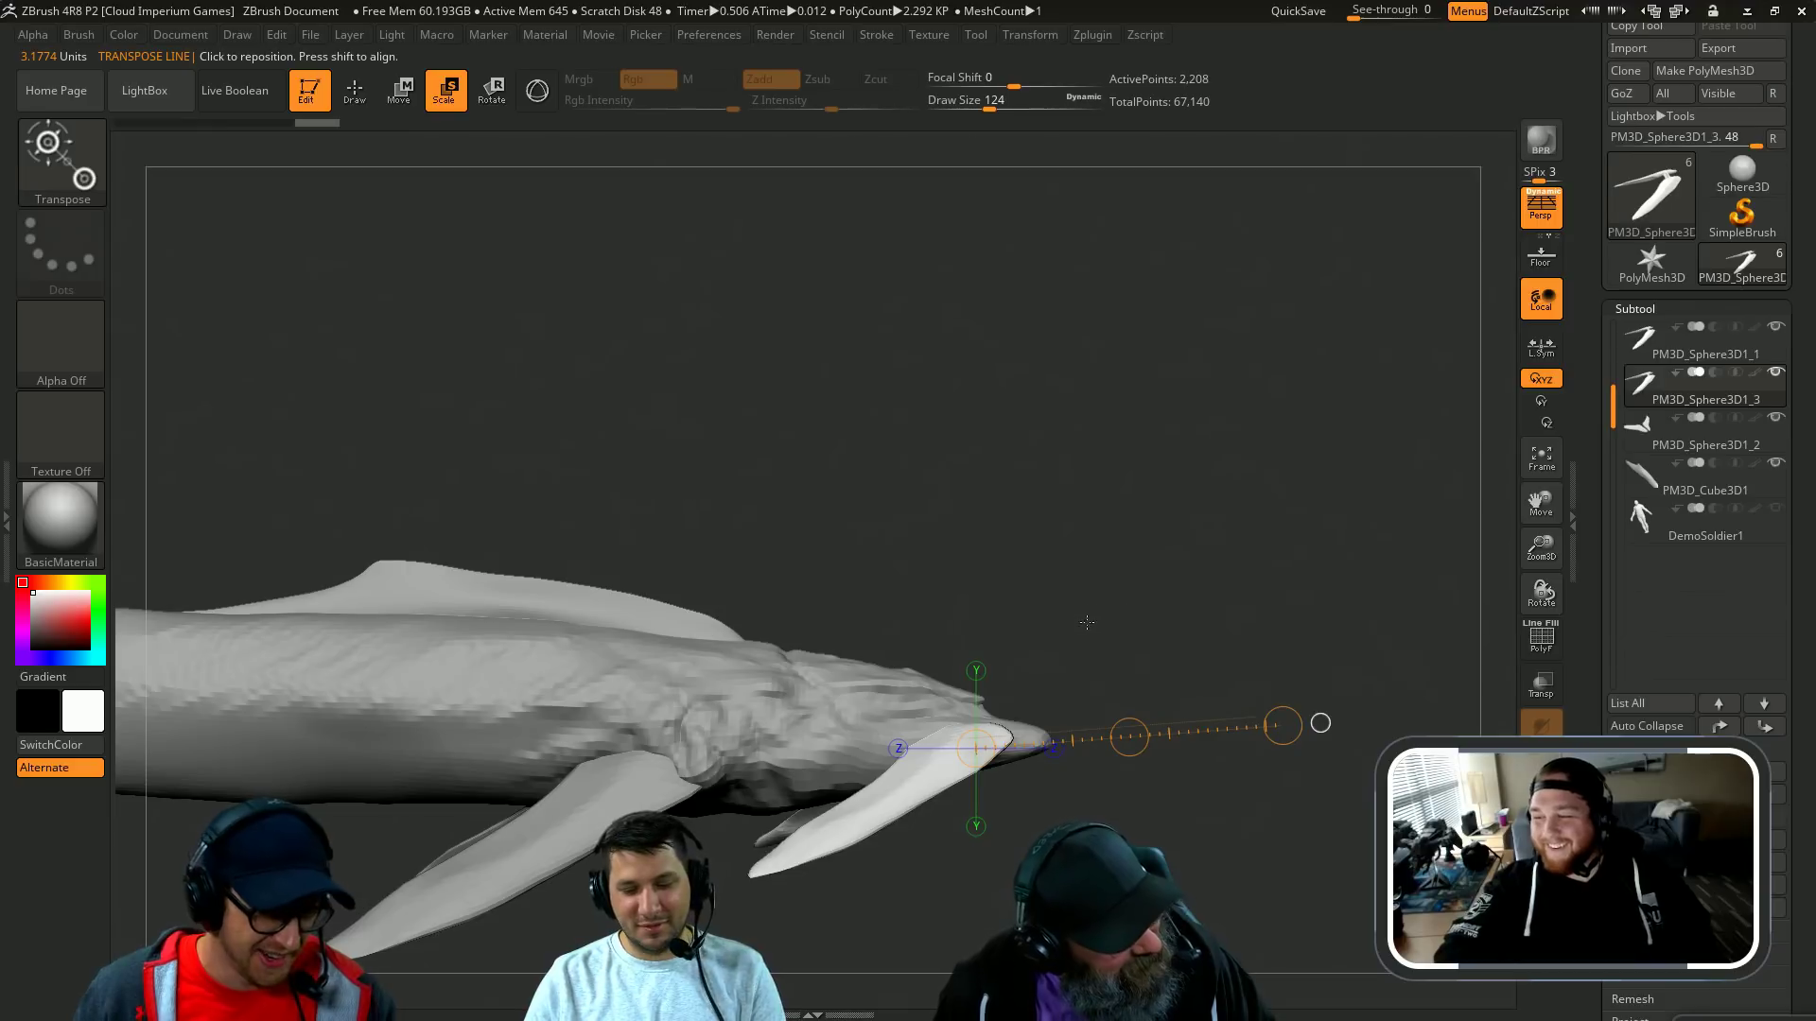
{"action": "mouse_move", "coordinate": [1143, 596]}
{"action": "left_mouse_down"}
{"action": "mouse_move", "coordinate": [1216, 612]}
{"action": "mouse_move", "coordinate": [1150, 600]}
{"action": "left_mouse_up"}
{"action": "left_click_drag", "start_coordinate": [1075, 757], "coordinate": [934, 771]}
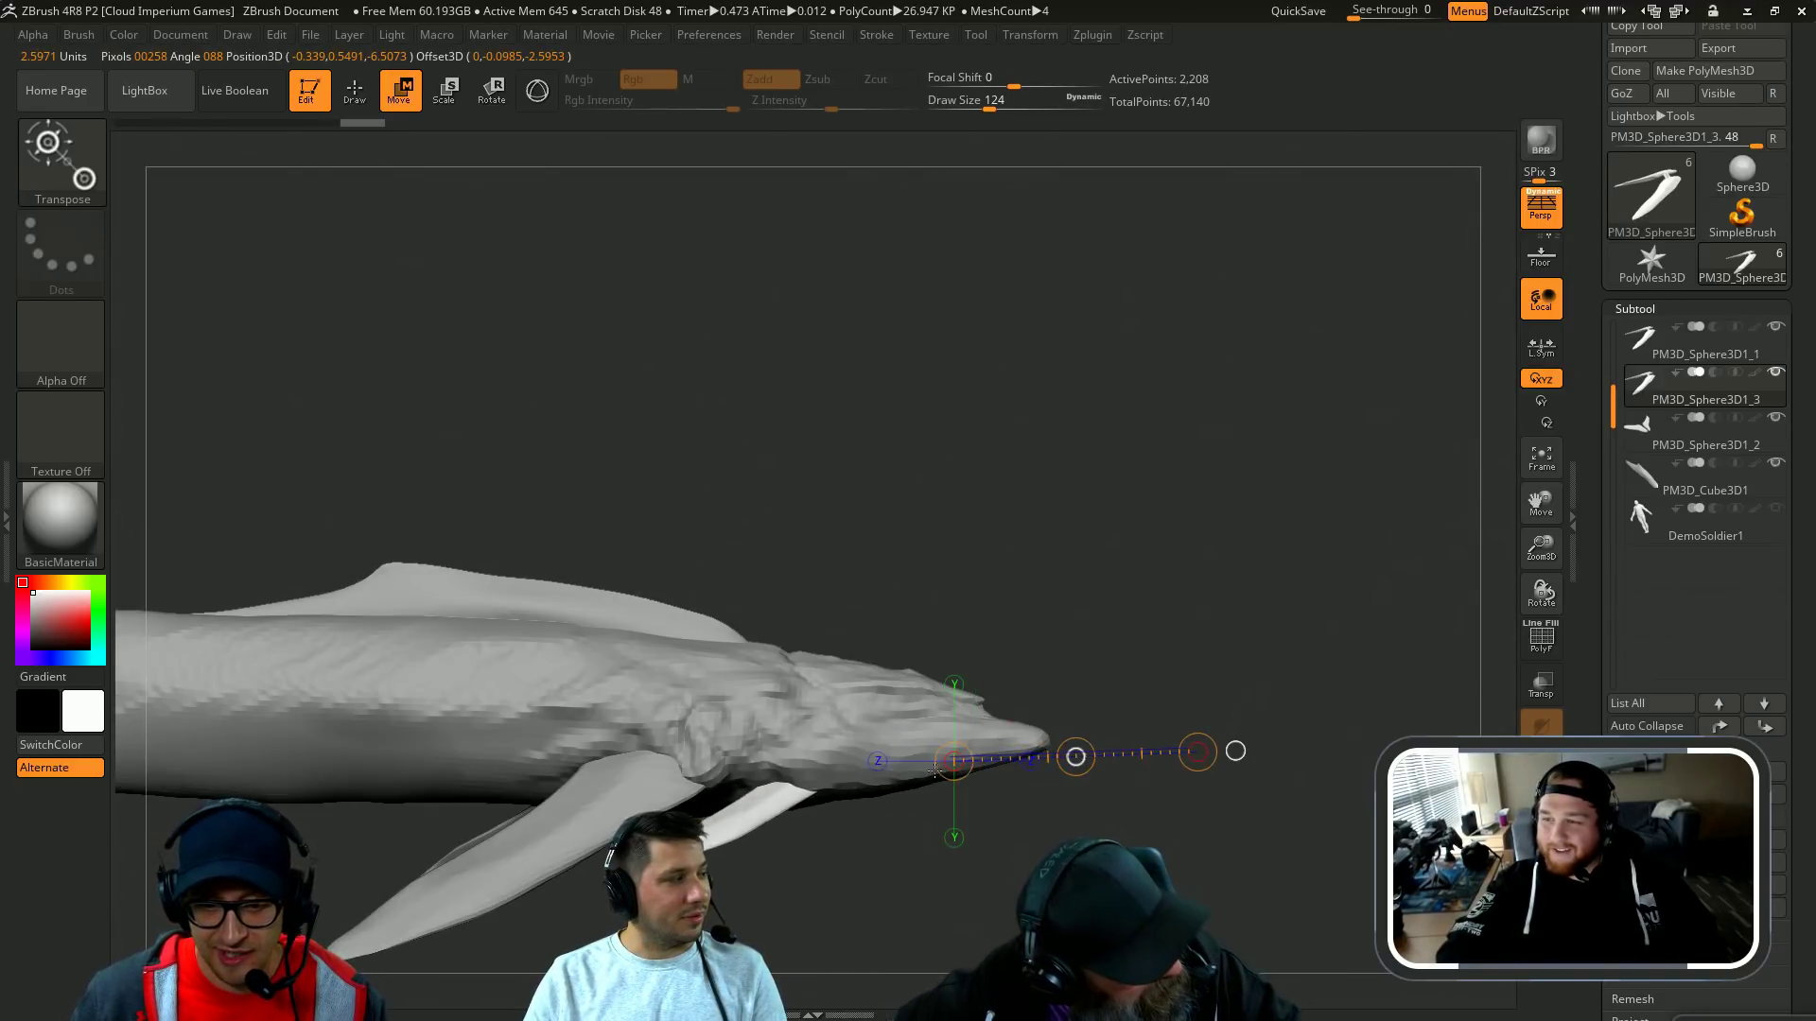
Step: Rotate the duplicated flippers so they hang more steeply below the jaw
{"action": "key", "text": "r"}
{"action": "left_click_drag", "start_coordinate": [788, 781], "coordinate": [1113, 645]}
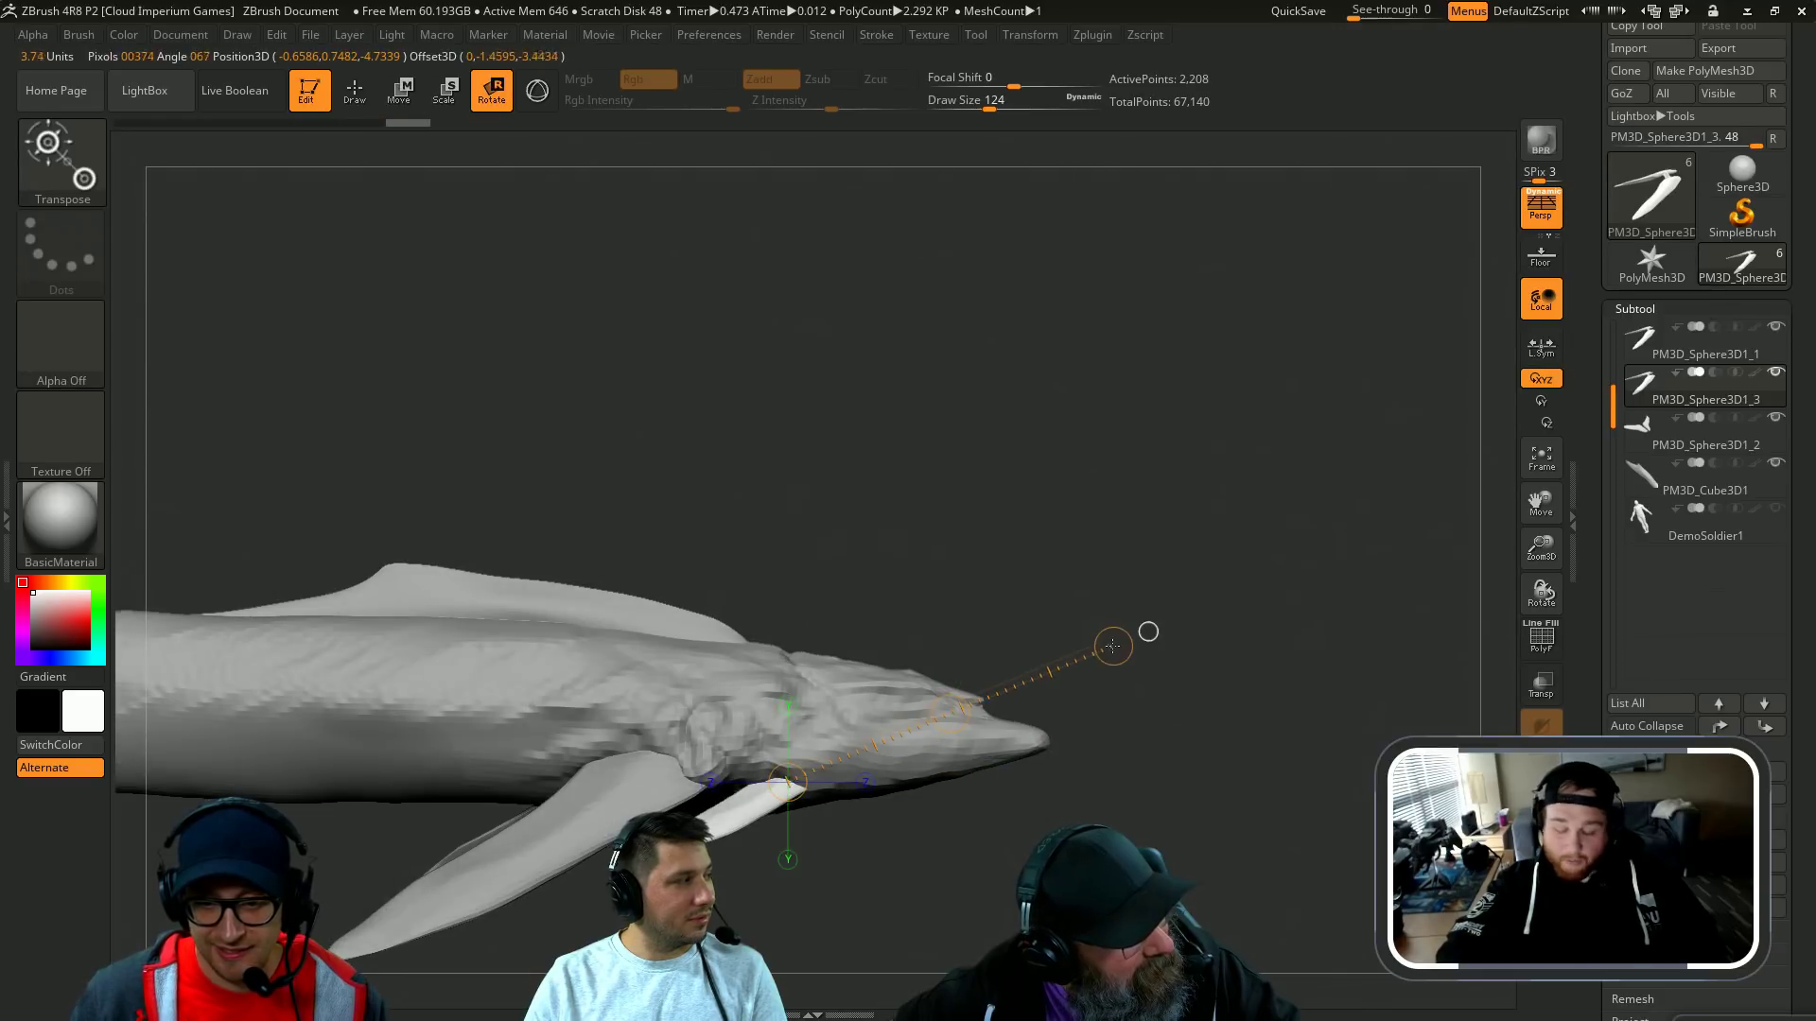
{"action": "left_click_drag", "start_coordinate": [944, 490], "coordinate": [947, 480]}
{"action": "mouse_move", "coordinate": [1390, 492]}
{"action": "left_mouse_down"}
{"action": "mouse_move", "coordinate": [1302, 515]}
{"action": "mouse_move", "coordinate": [1294, 558]}
{"action": "mouse_move", "coordinate": [1326, 643]}
{"action": "mouse_move", "coordinate": [1324, 524]}
{"action": "mouse_move", "coordinate": [1328, 652]}
{"action": "left_mouse_up"}
{"action": "mouse_move", "coordinate": [1343, 795]}
{"action": "left_mouse_down"}
{"action": "mouse_move", "coordinate": [1145, 780]}
{"action": "mouse_move", "coordinate": [1352, 780]}
{"action": "left_mouse_up"}
Step: Show the DemoSoldier1 figure and place it just below the tip of the snout, adjusting its scale
{"action": "left_click", "coordinate": [1690, 516]}
{"action": "left_click_drag", "start_coordinate": [1362, 648], "coordinate": [1349, 569], "text": "alt"}
{"action": "left_click", "coordinate": [1693, 522]}
{"action": "left_click_drag", "start_coordinate": [1215, 579], "coordinate": [1286, 582]}
{"action": "key", "text": "w"}
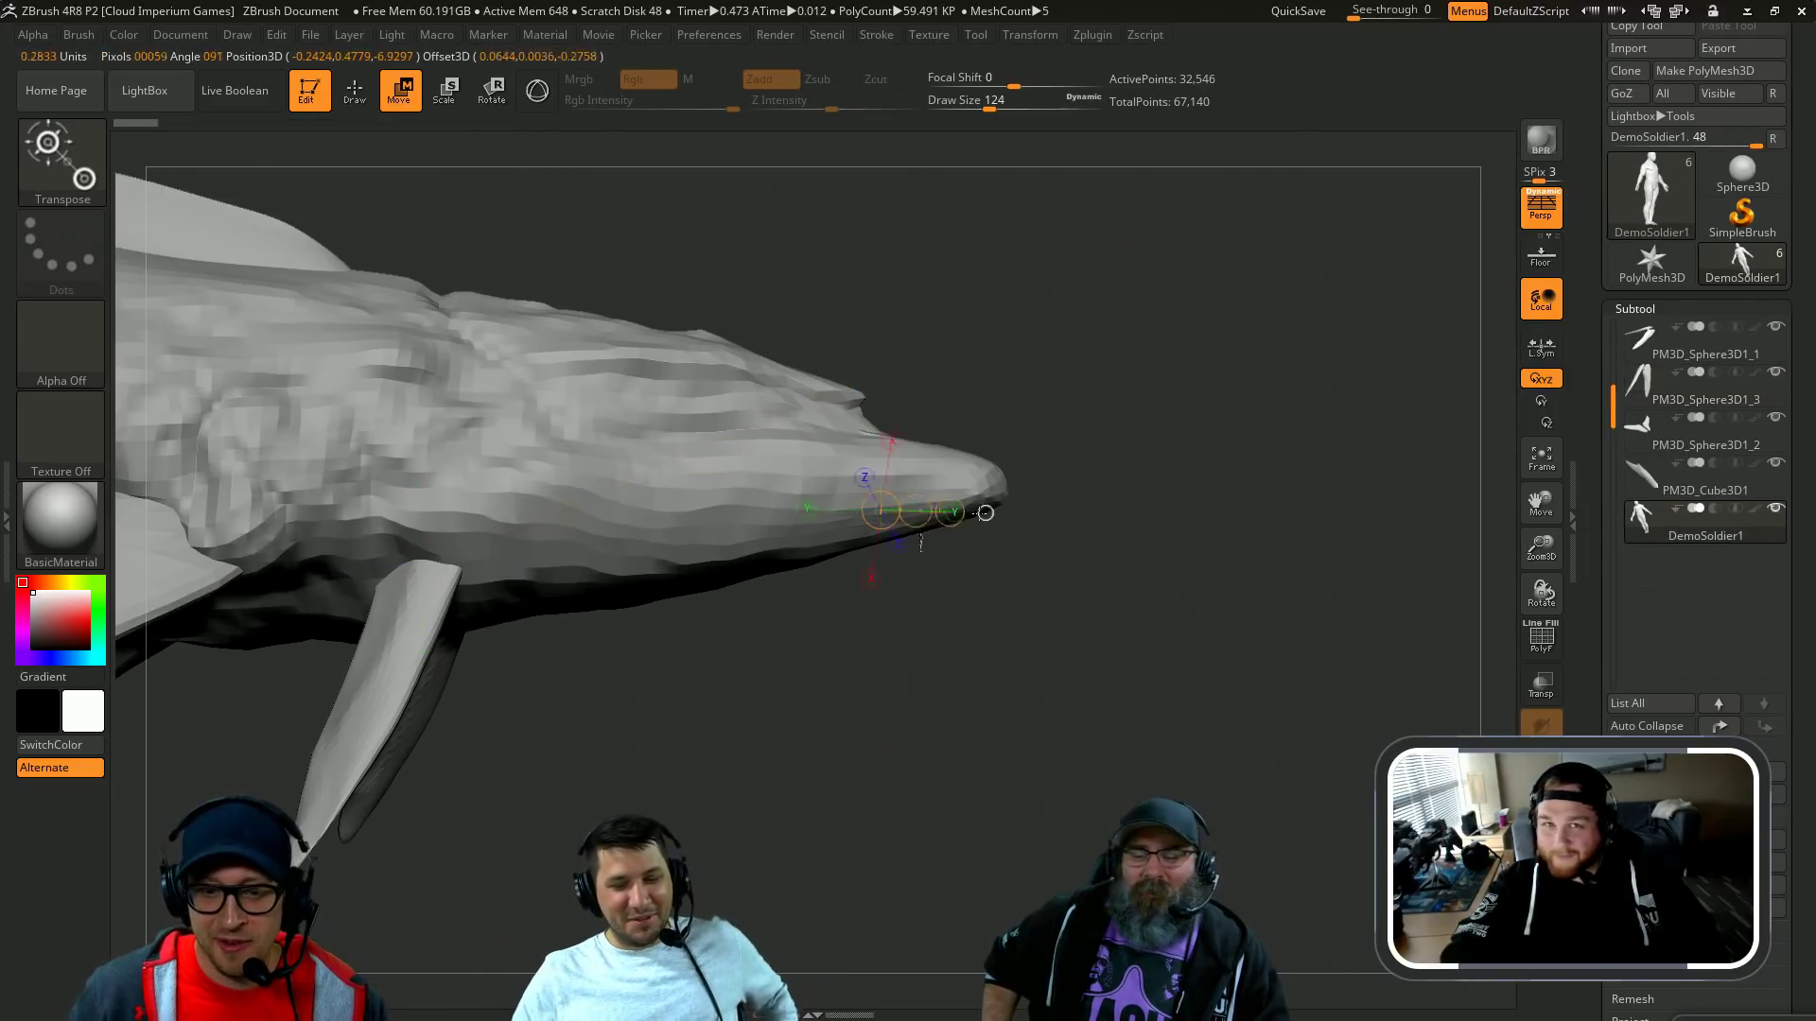
{"action": "mouse_move", "coordinate": [880, 511]}
{"action": "left_mouse_down"}
{"action": "mouse_move", "coordinate": [1151, 567]}
{"action": "mouse_move", "coordinate": [1057, 584]}
{"action": "mouse_move", "coordinate": [1064, 658]}
{"action": "mouse_move", "coordinate": [1155, 785]}
{"action": "left_mouse_up"}
{"action": "key", "text": "e"}
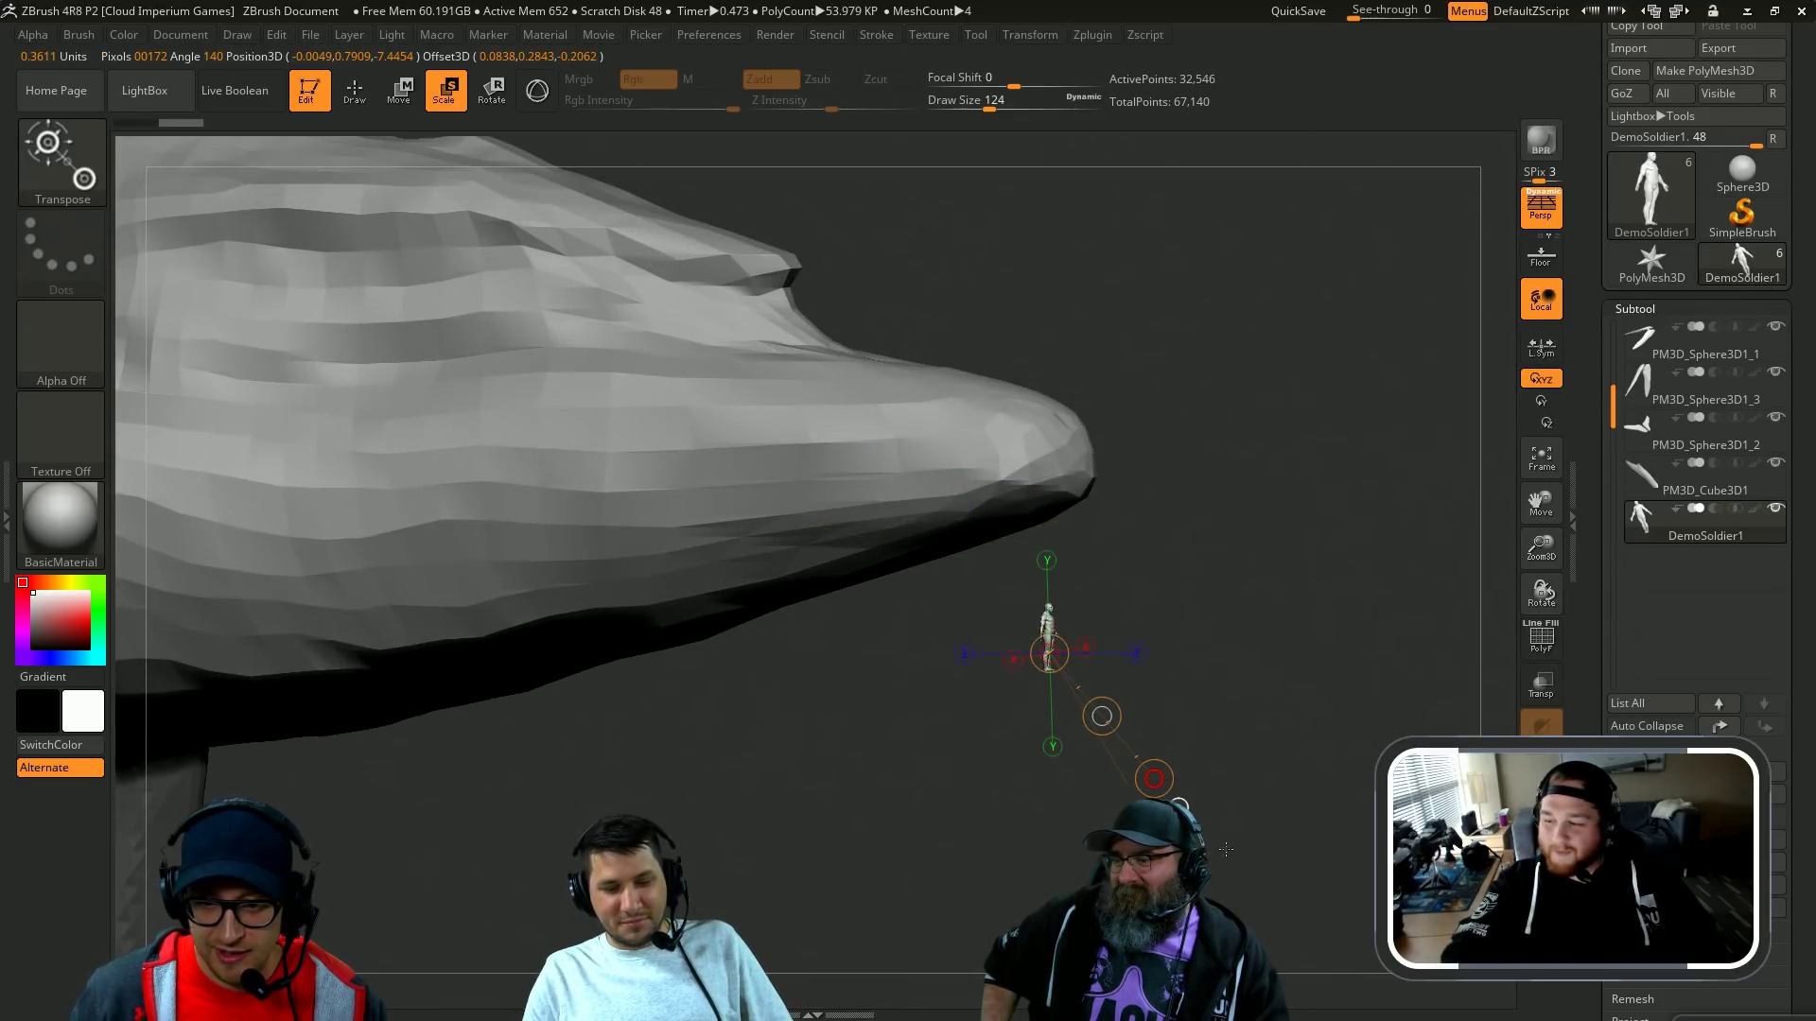
Step: Reselect the small front flippers and move the pair inward, closer to the whale's centre line
{"action": "key", "text": "ctrl+z"}
{"action": "key", "text": "ctrl+z"}
{"action": "key", "text": "ctrl+z"}
{"action": "key", "text": "ctrl+z"}
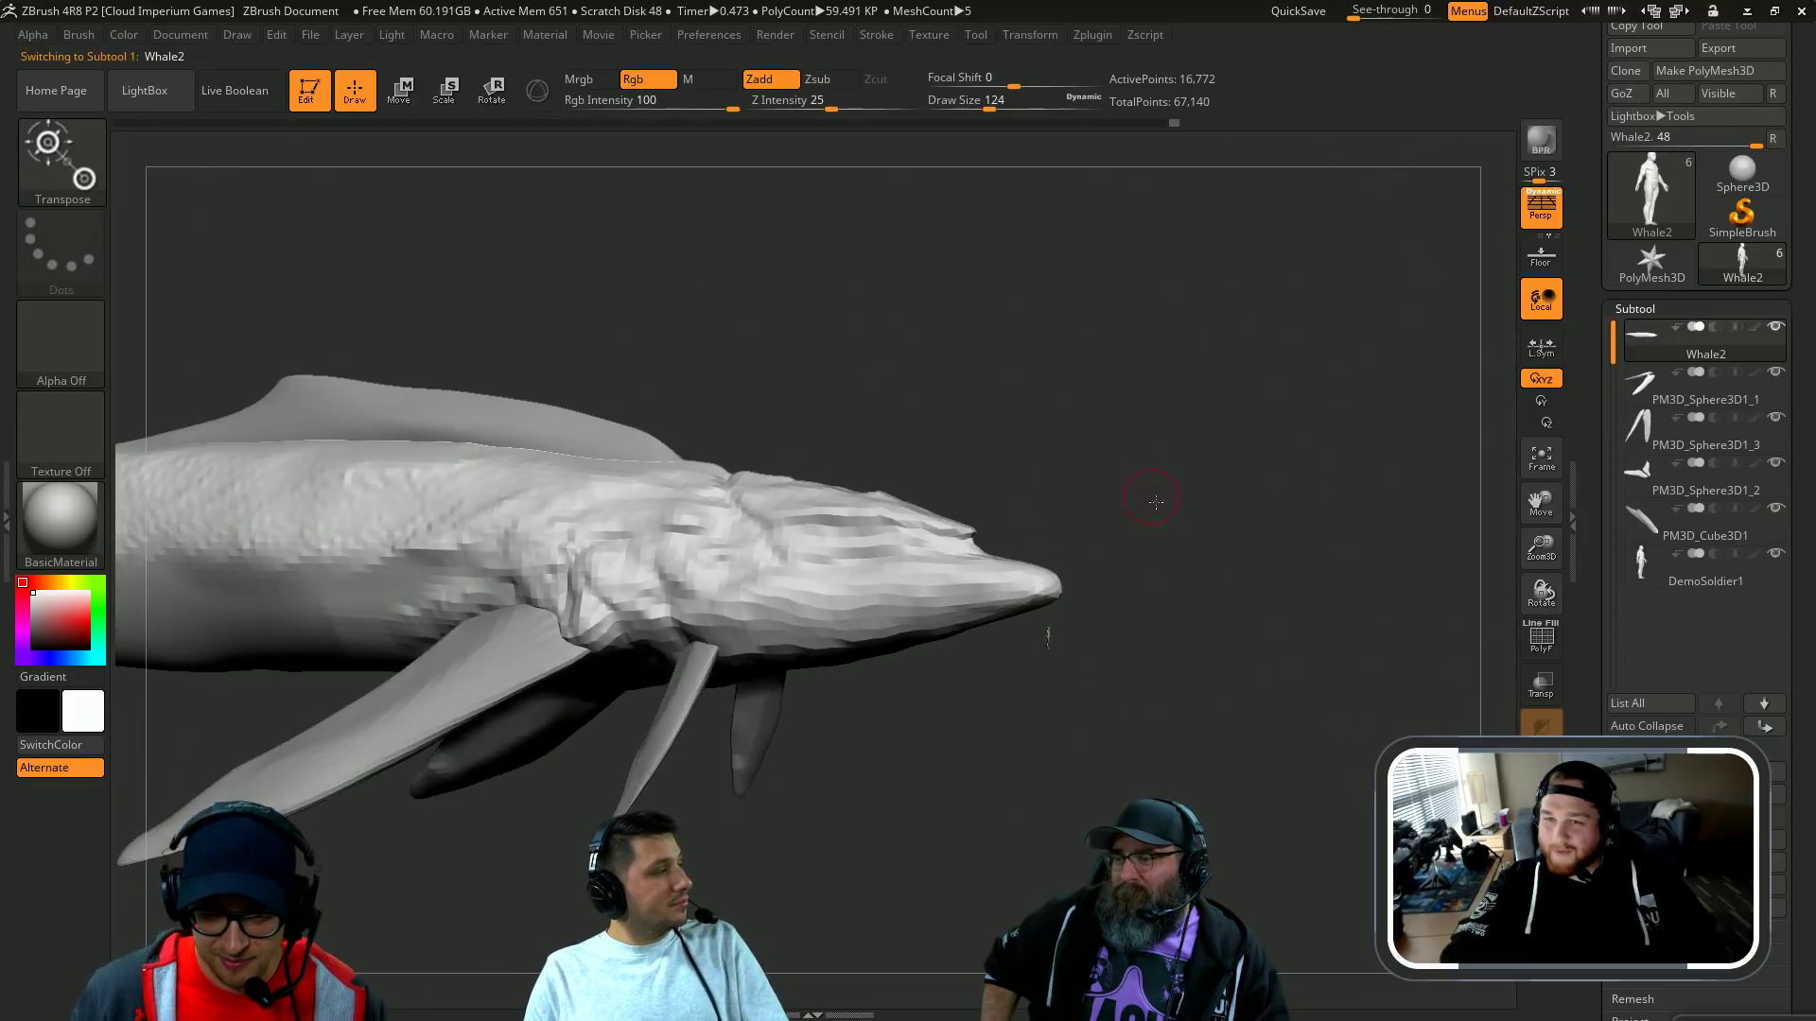
{"action": "key", "text": "ctrl+z"}
{"action": "key", "text": "ctrl+z"}
{"action": "key", "text": "ctrl+z"}
{"action": "key", "text": "ctrl+z"}
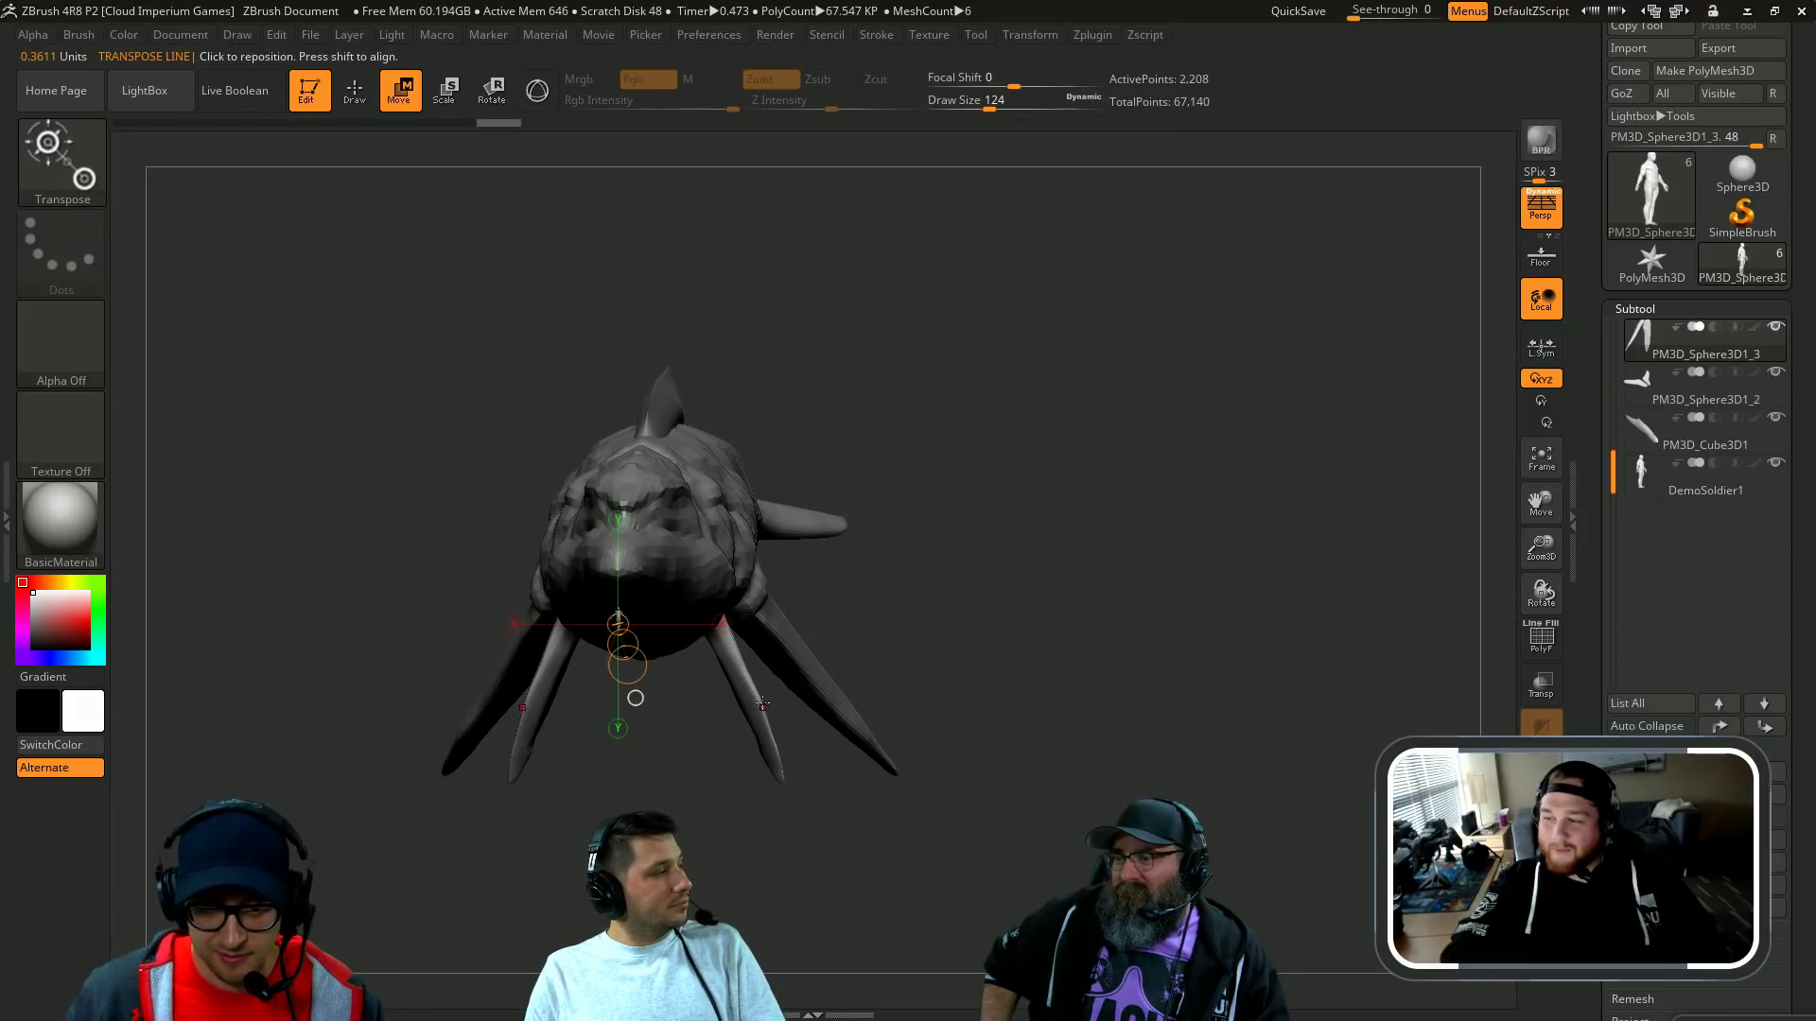
{"action": "left_click_drag", "start_coordinate": [762, 704], "coordinate": [1028, 646]}
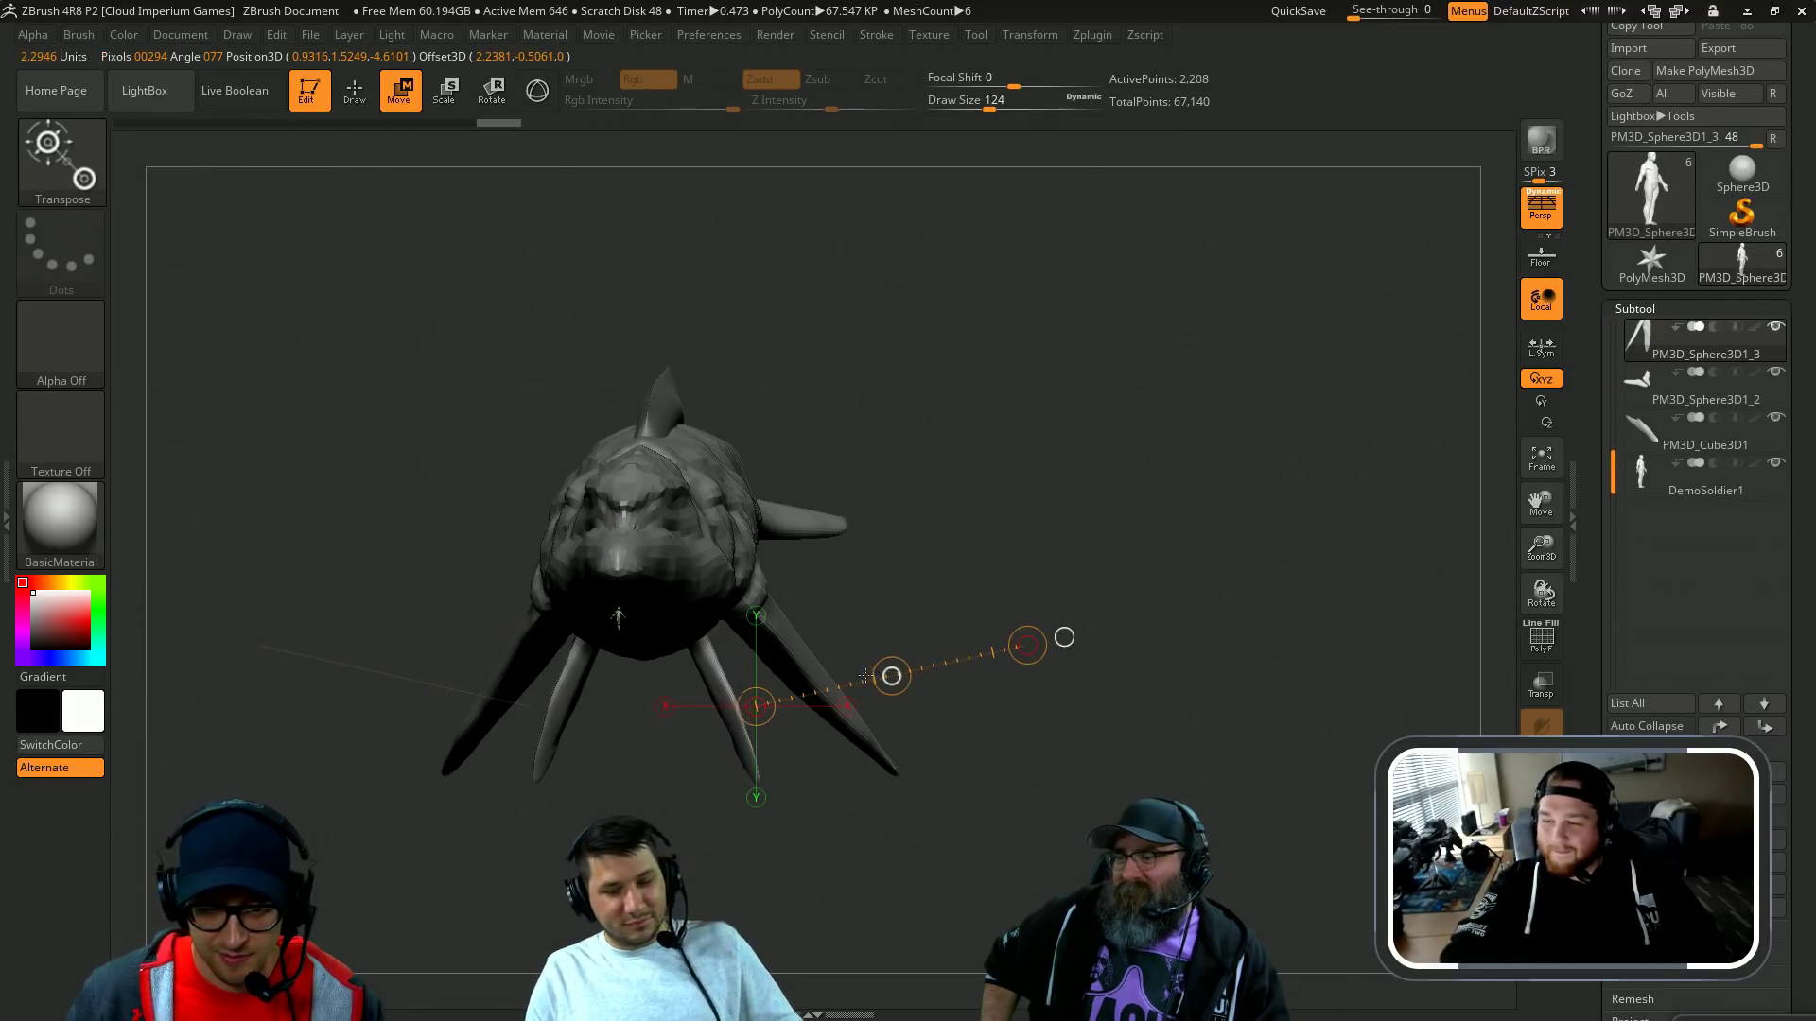
{"action": "key", "text": "ctrl+z"}
{"action": "key", "text": "ctrl+shift+z"}
{"action": "key", "text": "ctrl+shift+z"}
{"action": "key", "text": "ctrl+shift+z"}
{"action": "key", "text": "ctrl+shift+z"}
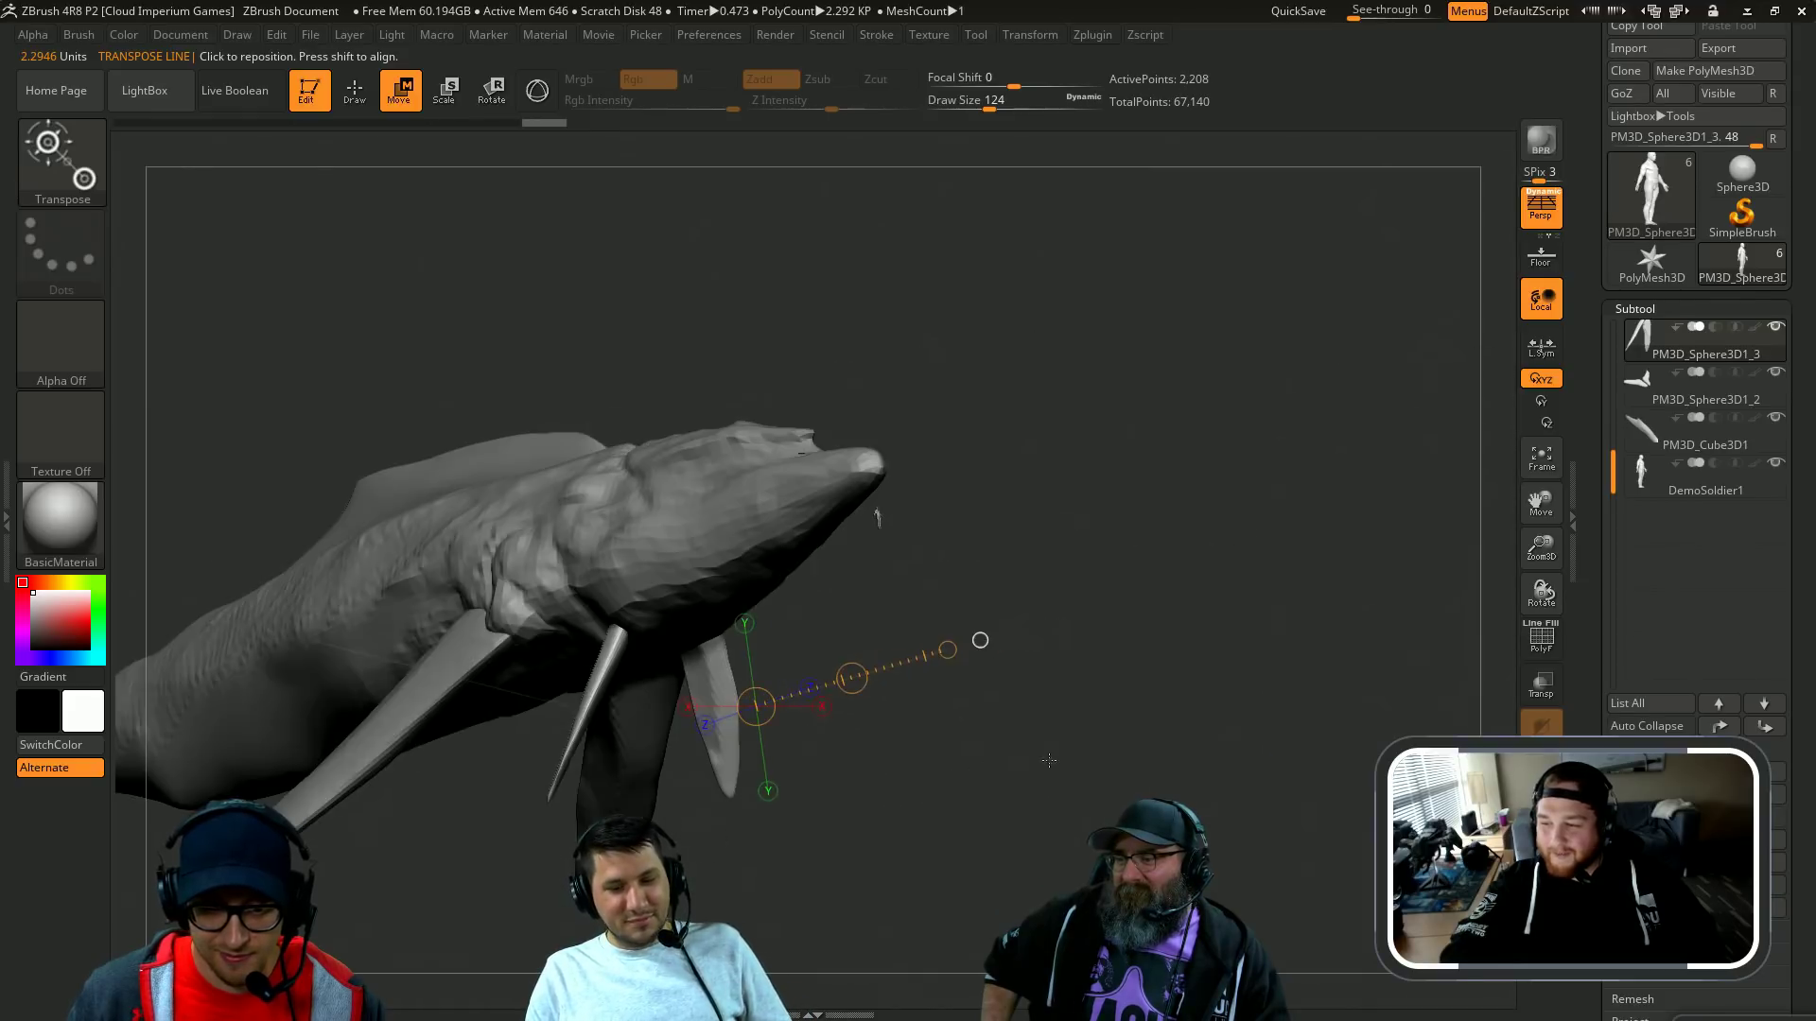
Step: Duplicate the small front flippers and move the copy forward beneath the jaw
{"action": "key", "text": "ctrl+shift+z"}
{"action": "key", "text": "ctrl+shift+z"}
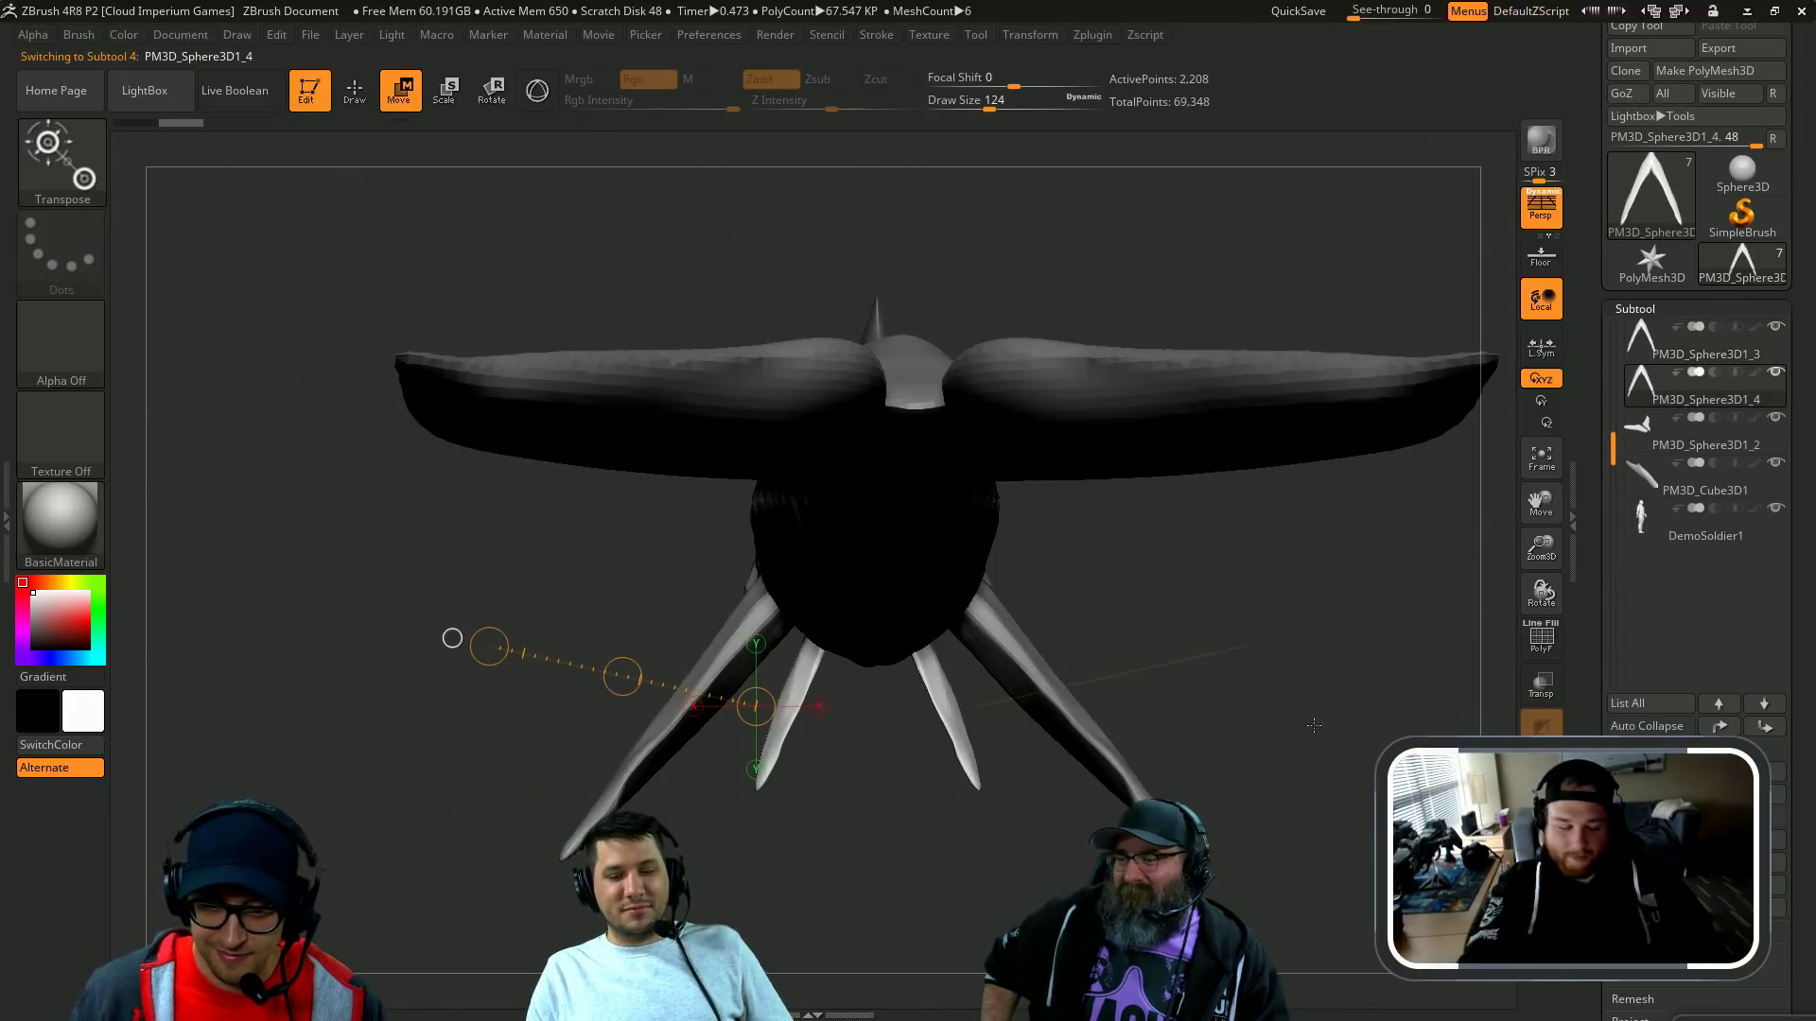
{"action": "key", "text": "ctrl+shift+z"}
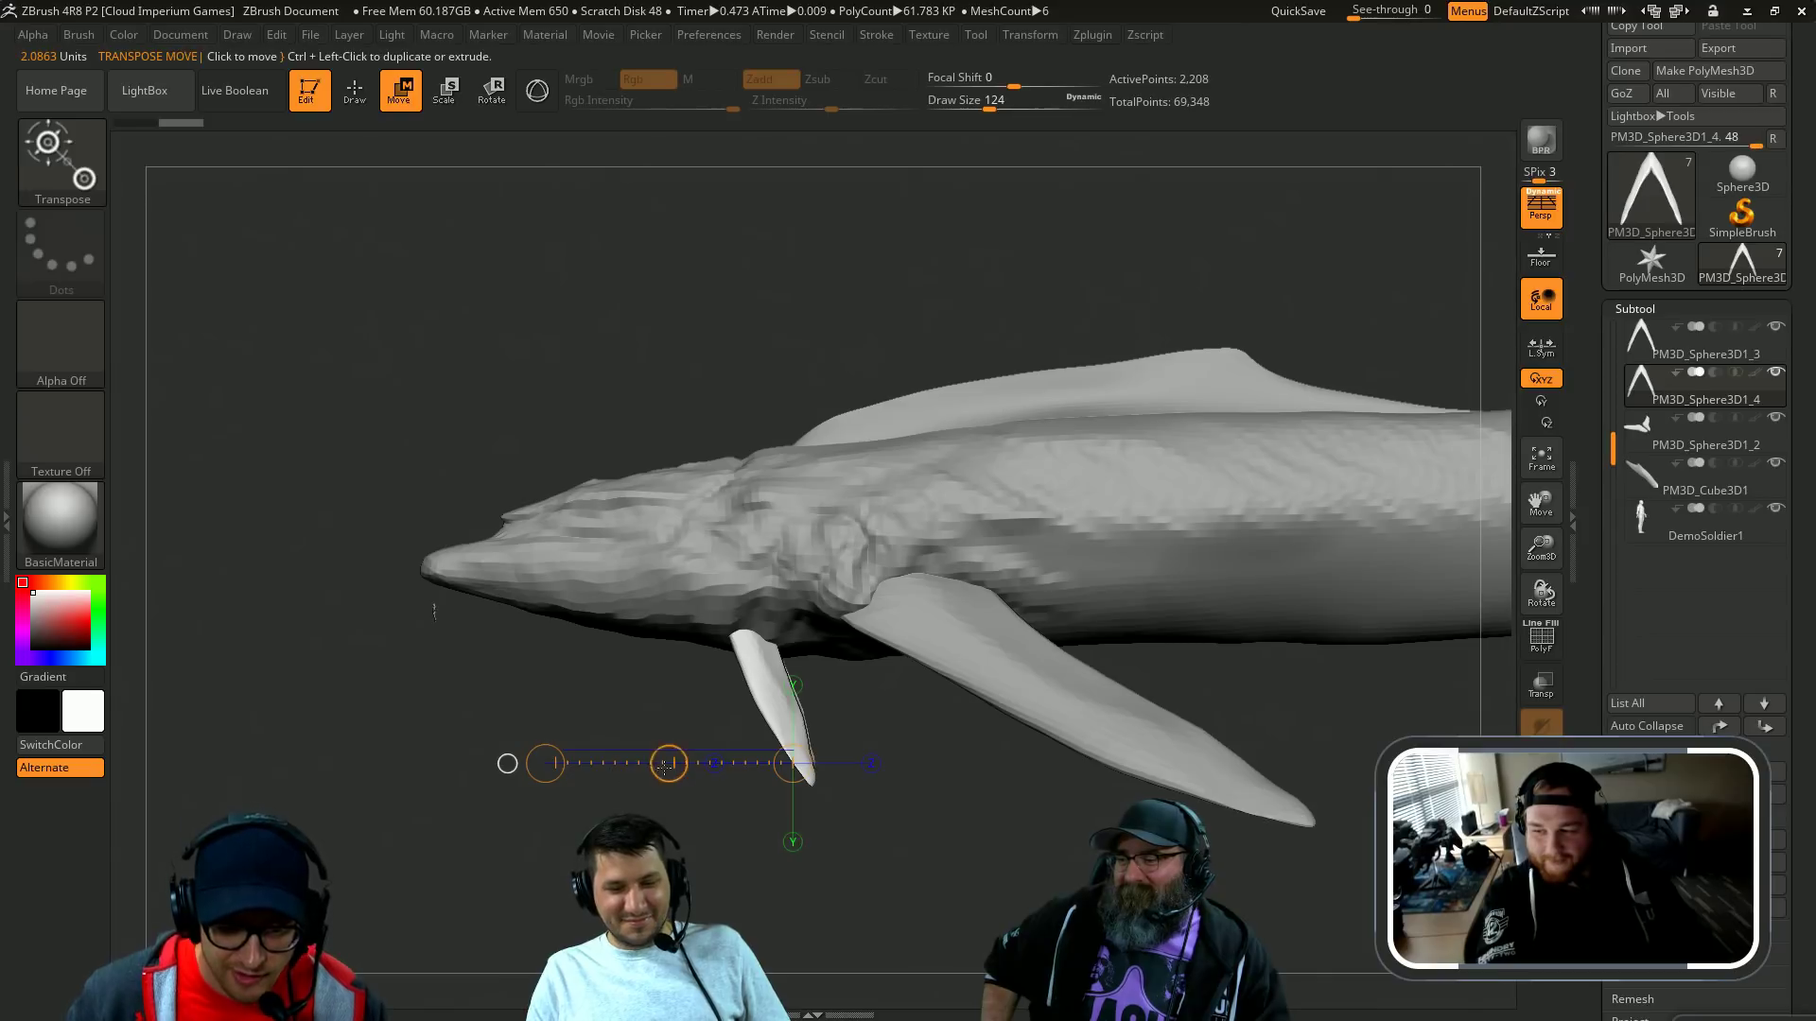
{"action": "left_click_drag", "start_coordinate": [665, 767], "coordinate": [610, 766]}
{"action": "mouse_move", "coordinate": [398, 558]}
{"action": "left_mouse_down"}
{"action": "mouse_move", "coordinate": [662, 596]}
{"action": "mouse_move", "coordinate": [1001, 548]}
{"action": "mouse_move", "coordinate": [1040, 464]}
{"action": "mouse_move", "coordinate": [1131, 397]}
{"action": "mouse_move", "coordinate": [998, 621]}
{"action": "mouse_move", "coordinate": [1025, 654]}
{"action": "left_mouse_up"}
Step: Move the duplicated flipper pair slightly outward from the whale's centre line
{"action": "key", "text": "ctrl+shift+z"}
{"action": "key", "text": "ctrl+shift+z"}
{"action": "key", "text": "ctrl+shift+z"}
{"action": "key", "text": "r"}
{"action": "key", "text": "w"}
{"action": "left_click_drag", "start_coordinate": [898, 674], "coordinate": [928, 673]}
{"action": "key", "text": "q"}
Step: Reselect the rear pair of small flippers and adjust its spacing from the centre line
{"action": "left_click", "coordinate": [791, 789], "text": "alt"}
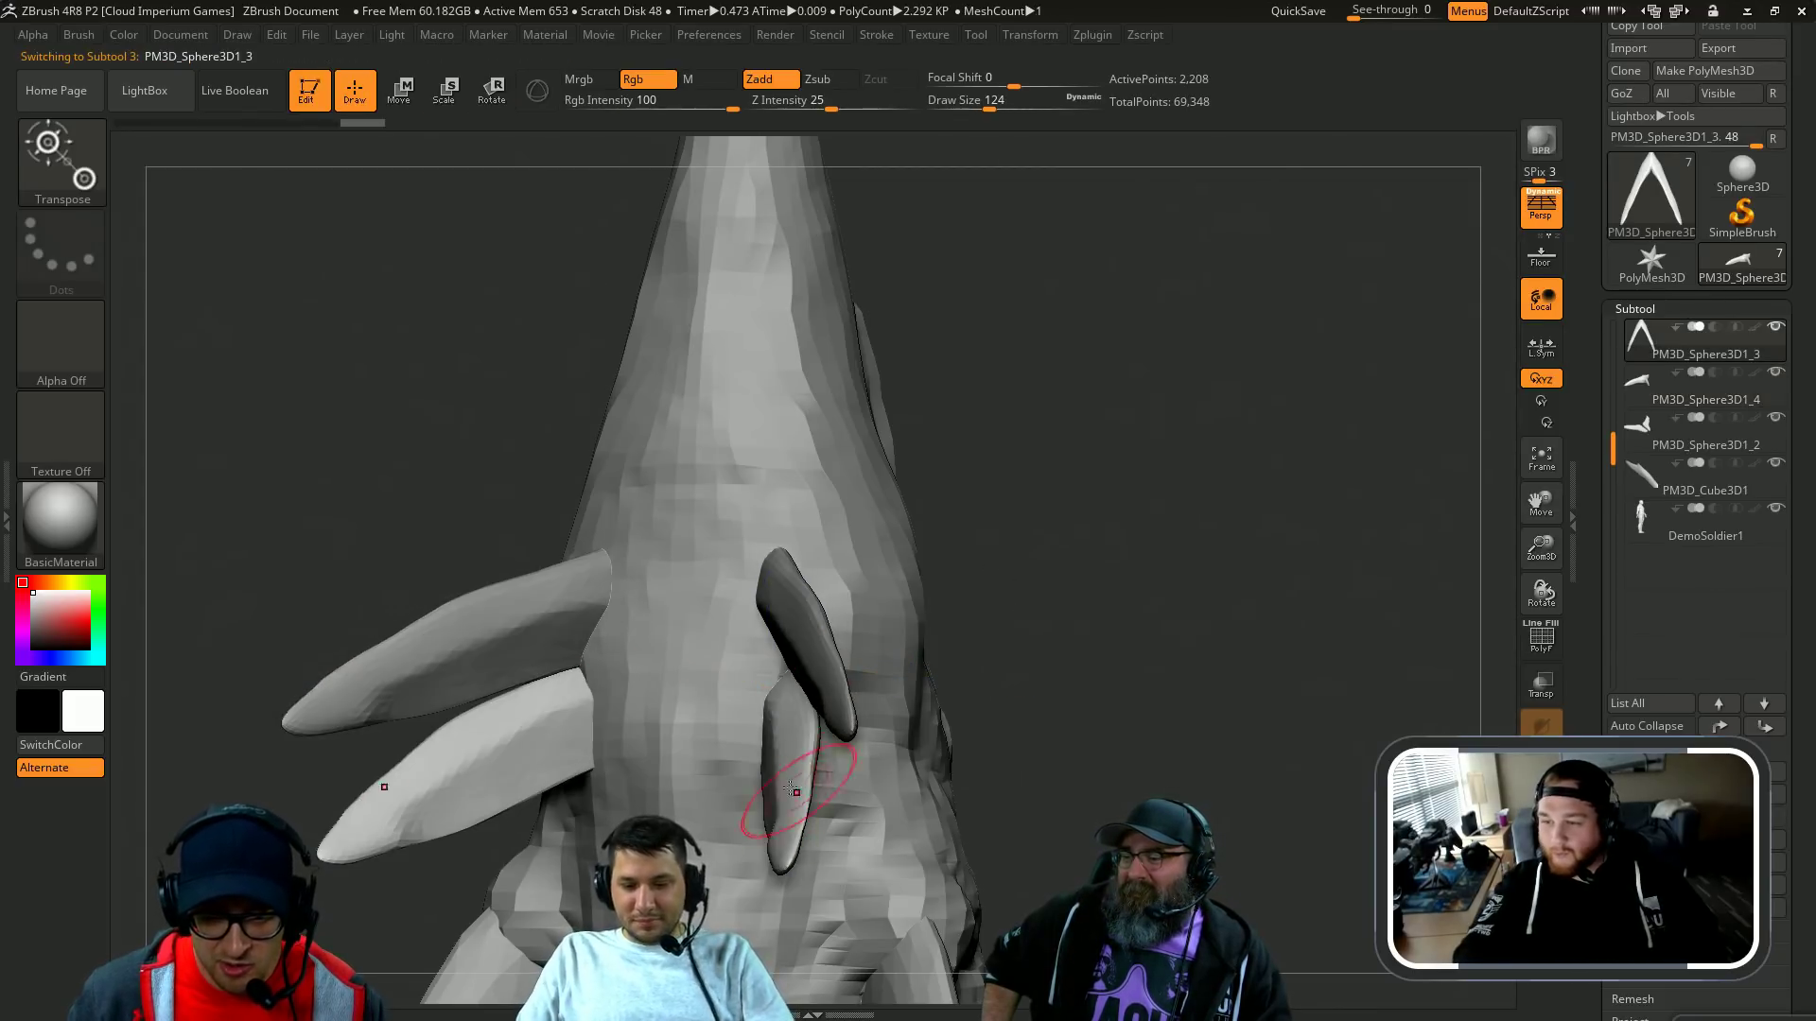
{"action": "key", "text": "ctrl+shift+z"}
{"action": "key", "text": "ctrl+shift+z"}
{"action": "key", "text": "ctrl+shift+z"}
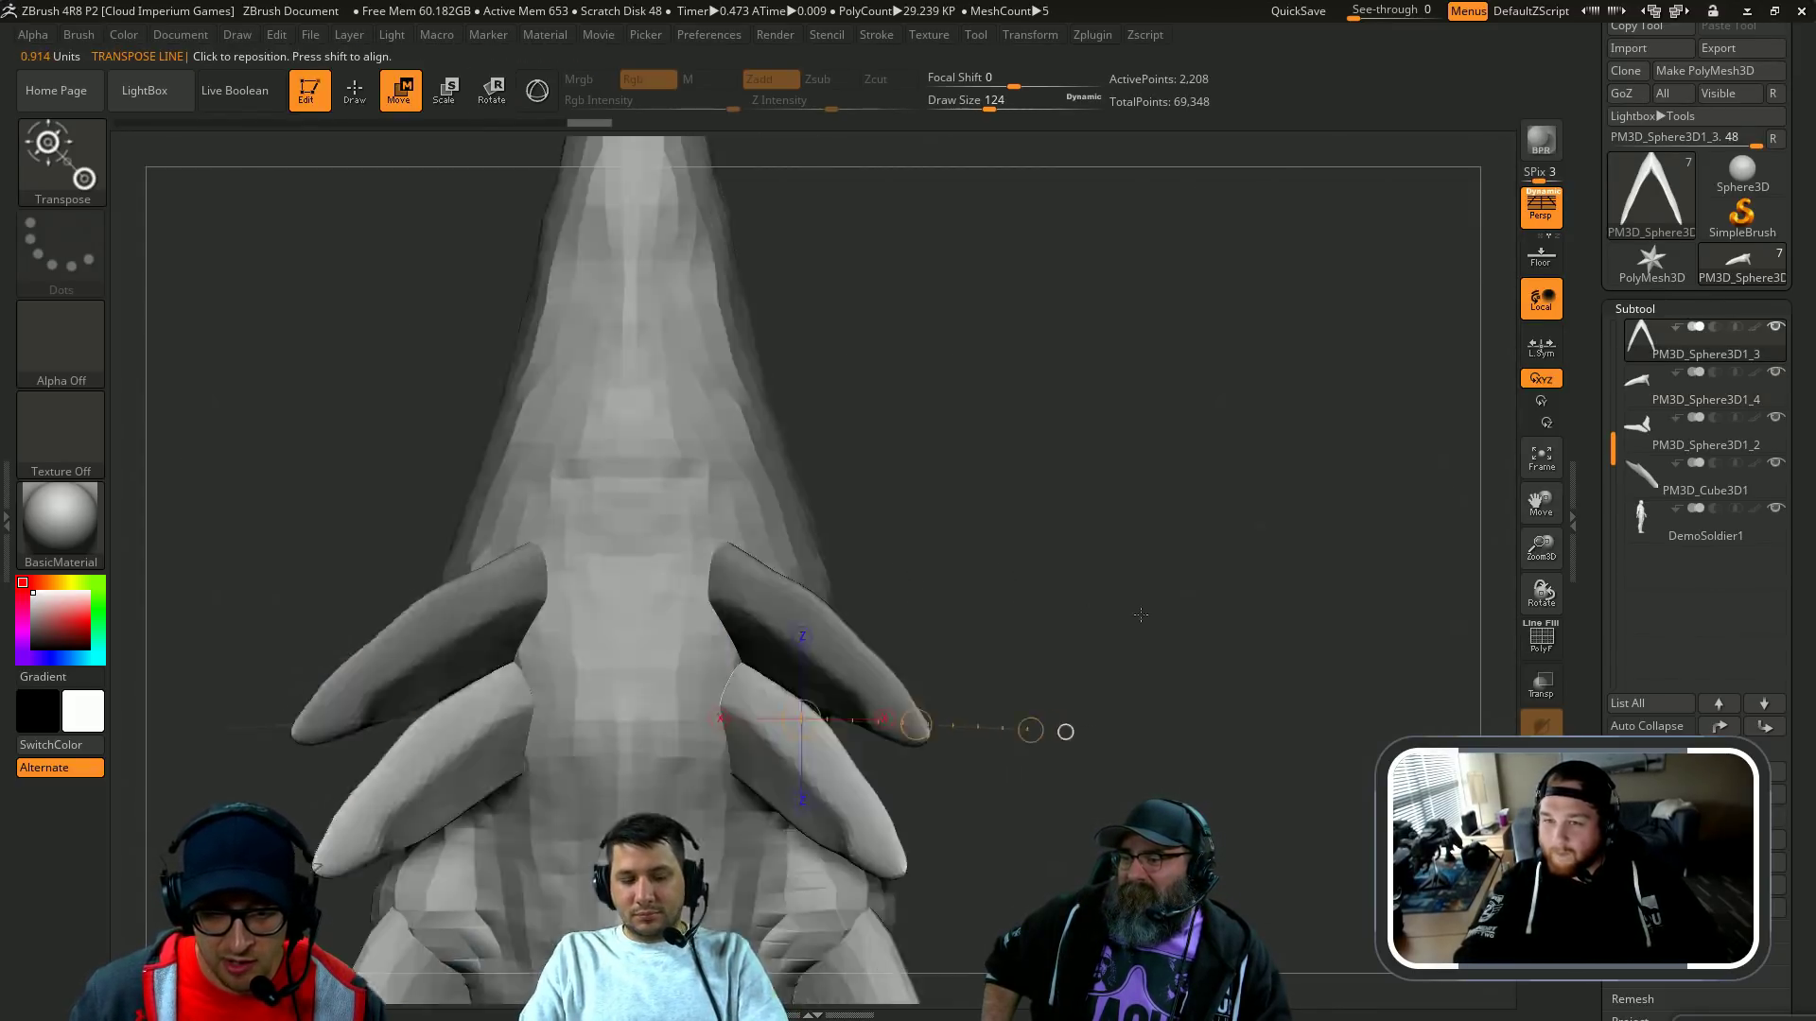
{"action": "key", "text": "ctrl+shift+z"}
{"action": "key", "text": "ctrl+shift+z"}
{"action": "key", "text": "ctrl+shift+z"}
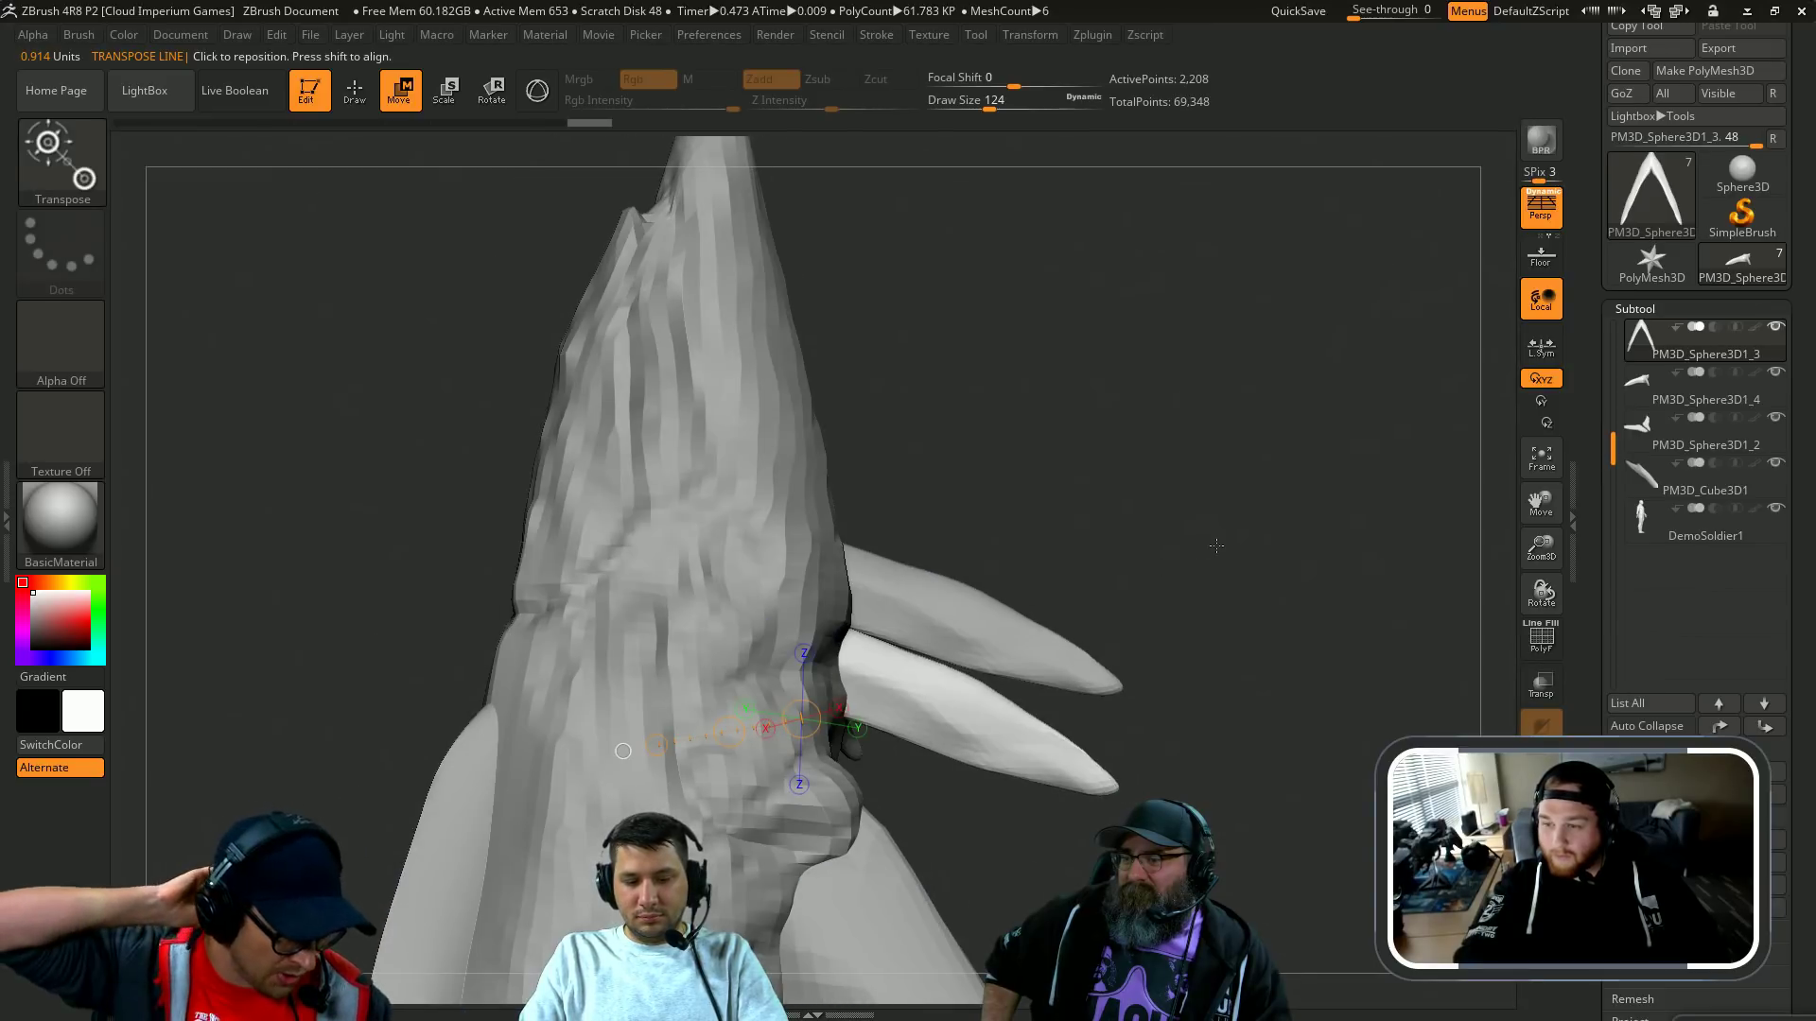
{"action": "key", "text": "ctrl+shift+z"}
{"action": "key", "text": "ctrl+shift+z"}
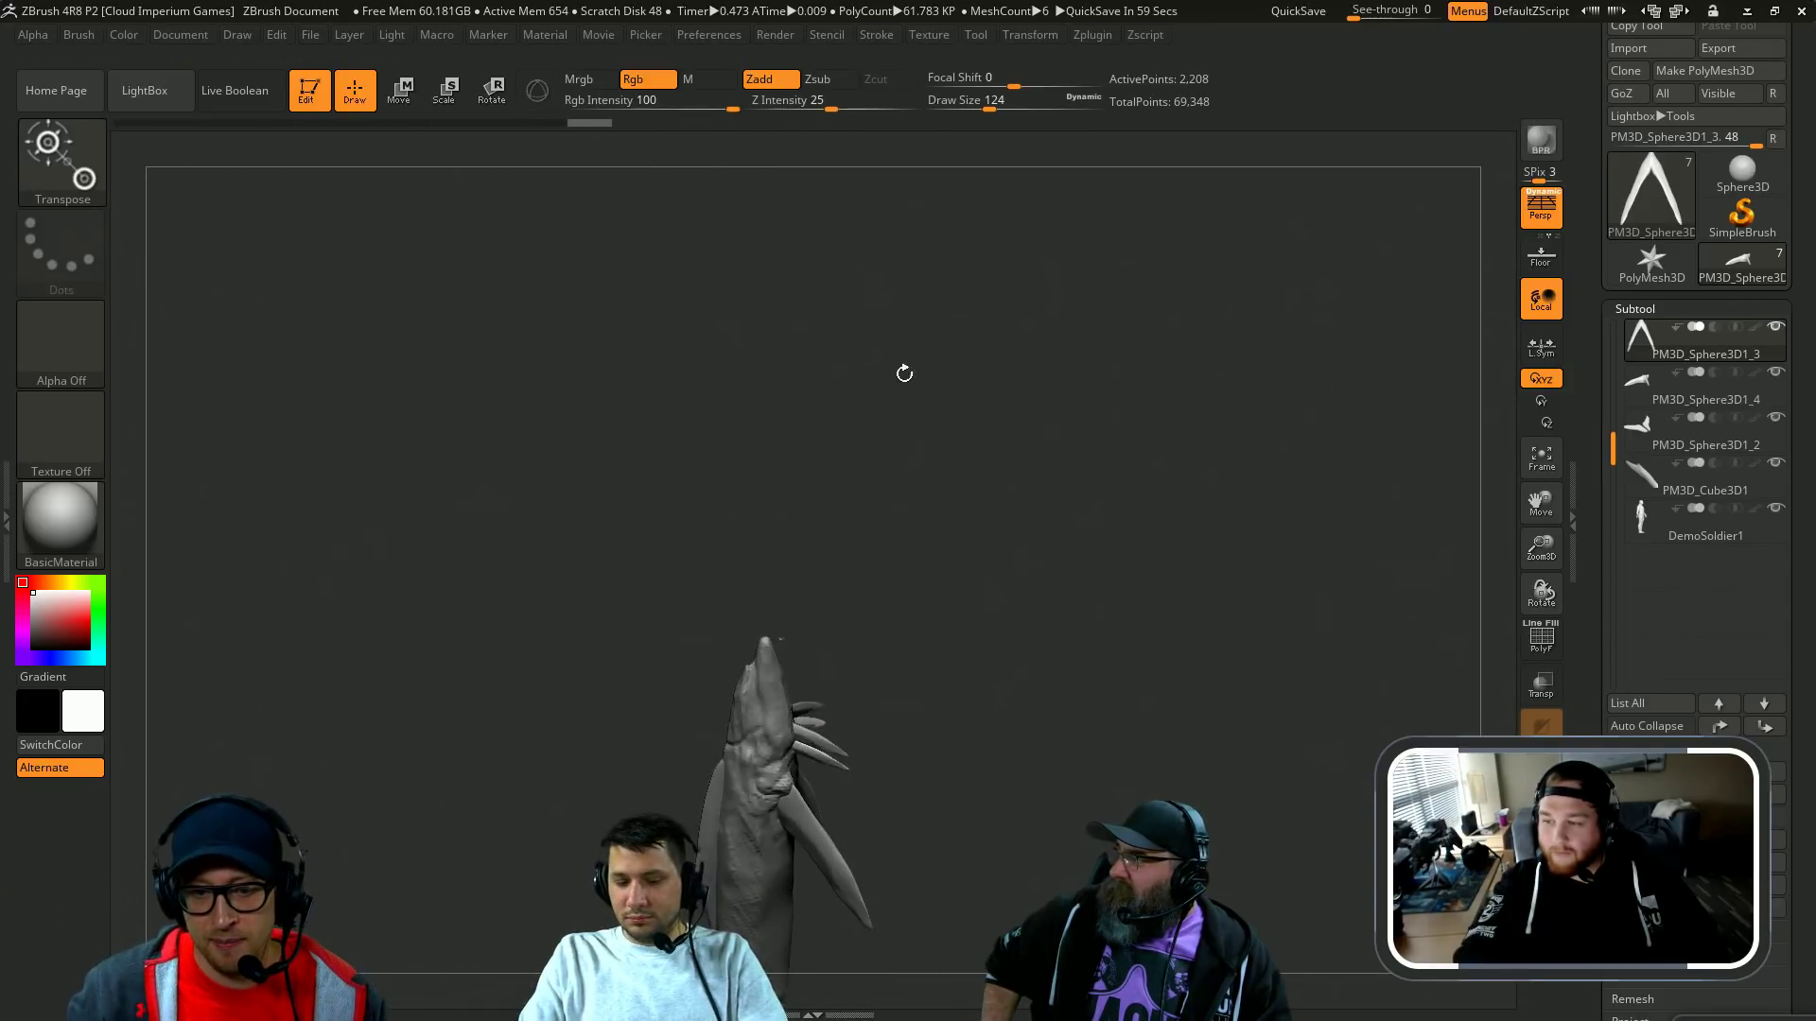
Step: Select the forward small flippers again and move them farther out from the centre of the jaw
{"action": "left_click_drag", "start_coordinate": [904, 373], "coordinate": [1172, 681]}
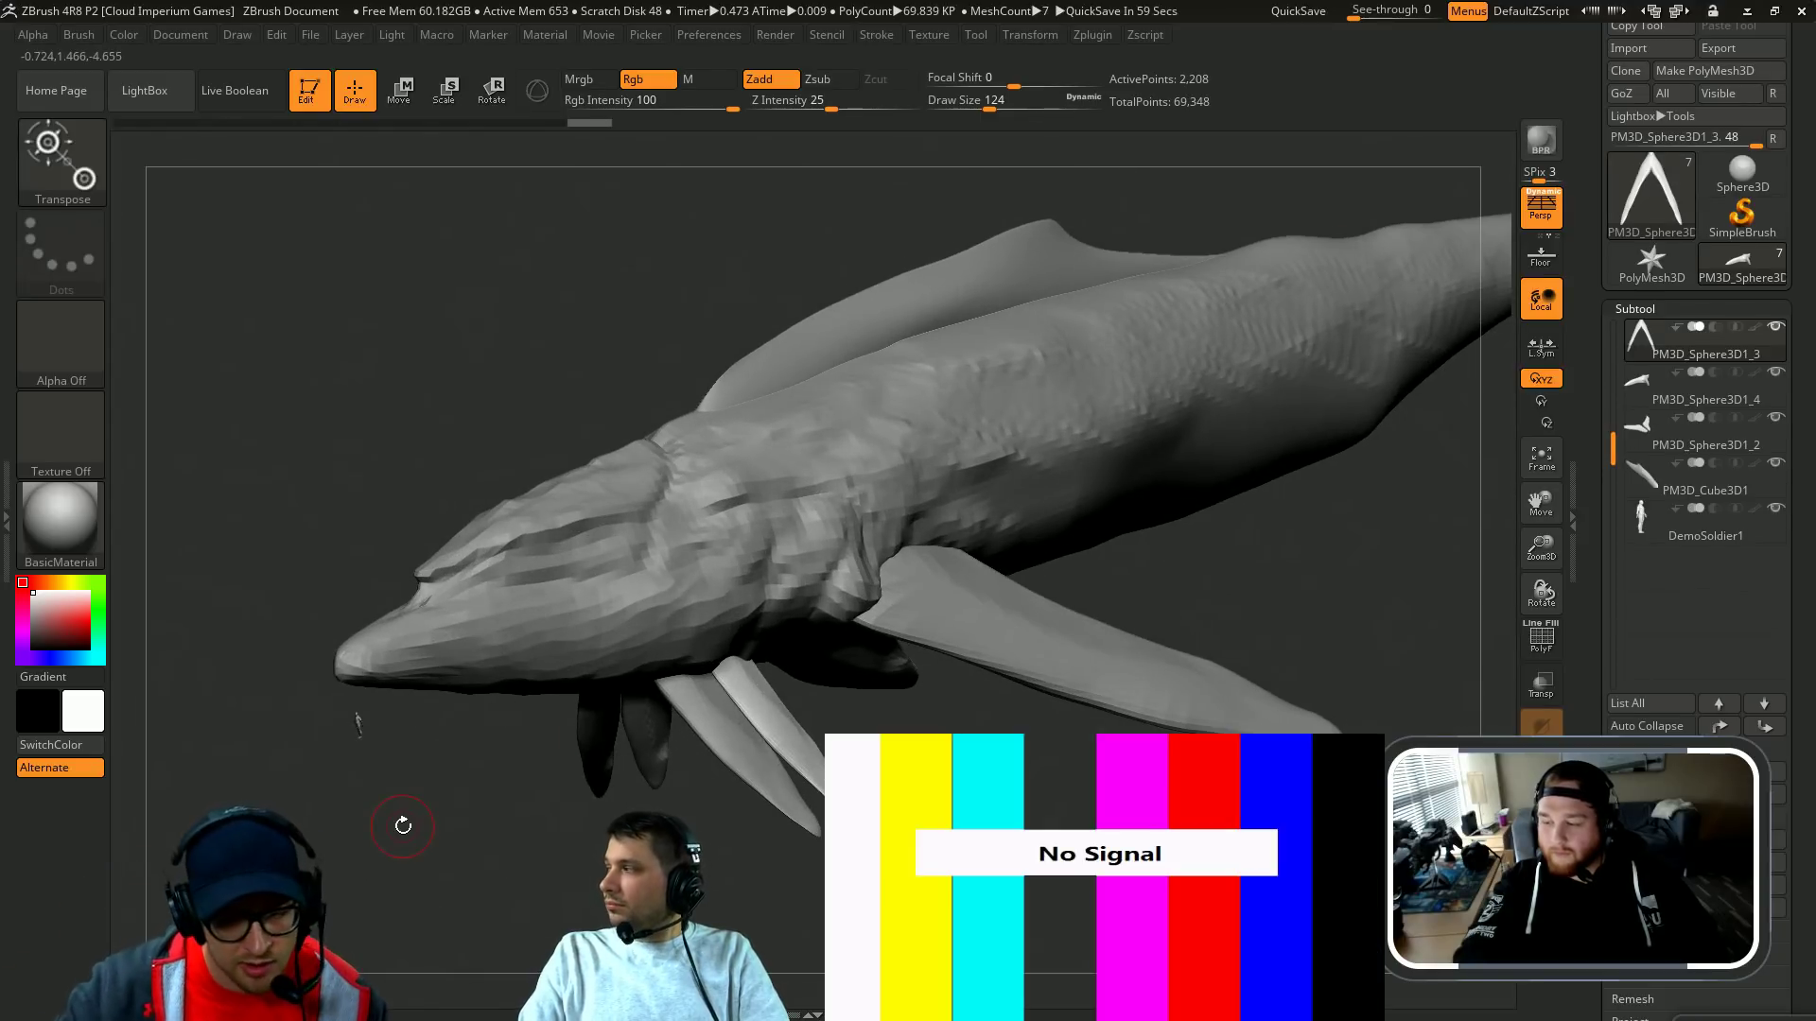
{"action": "left_click_drag", "start_coordinate": [434, 390], "coordinate": [549, 529]}
{"action": "left_click_drag", "start_coordinate": [1006, 577], "coordinate": [1141, 531]}
{"action": "key", "text": "w"}
{"action": "left_click", "coordinate": [879, 588], "text": "alt"}
{"action": "left_click_drag", "start_coordinate": [1002, 573], "coordinate": [1055, 606]}
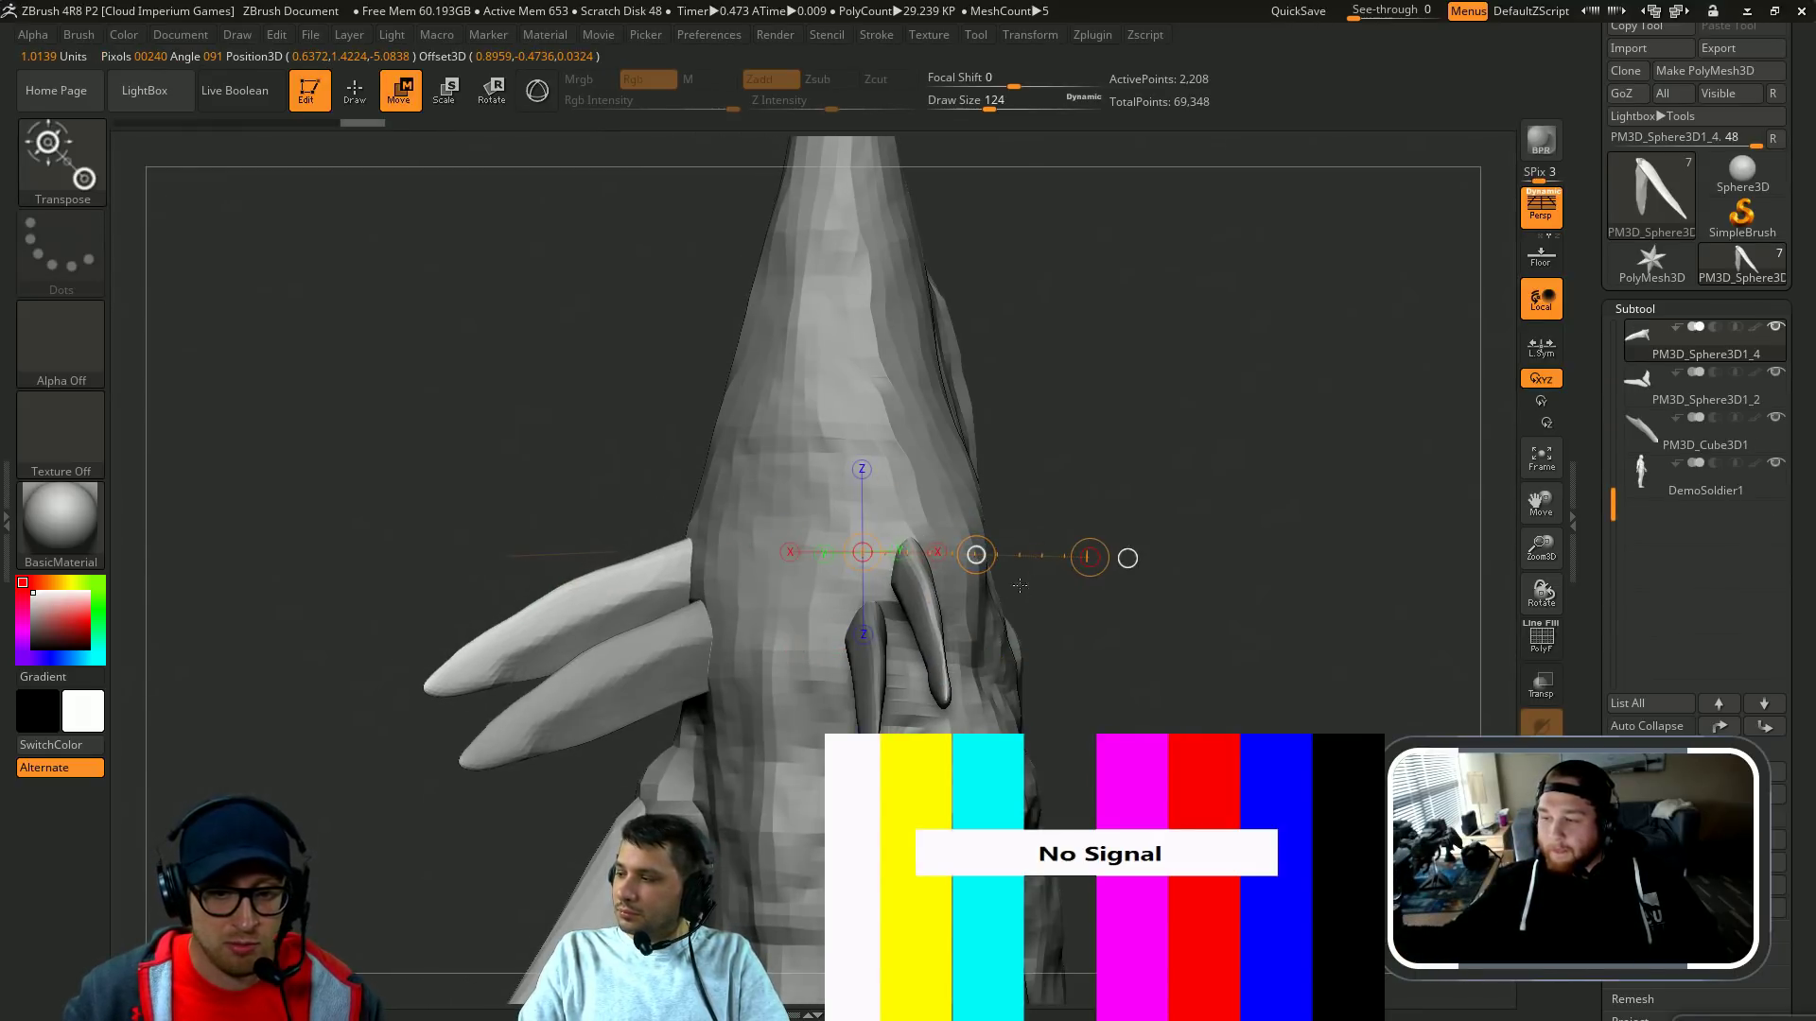
Step: Move the rear pair of small flippers outward to match the forward pair
{"action": "key", "text": "q"}
{"action": "left_click", "coordinate": [875, 671], "text": "alt"}
{"action": "key", "text": "w"}
{"action": "left_click_drag", "start_coordinate": [982, 558], "coordinate": [1019, 569]}
{"action": "left_click_drag", "start_coordinate": [1248, 434], "coordinate": [1087, 530]}
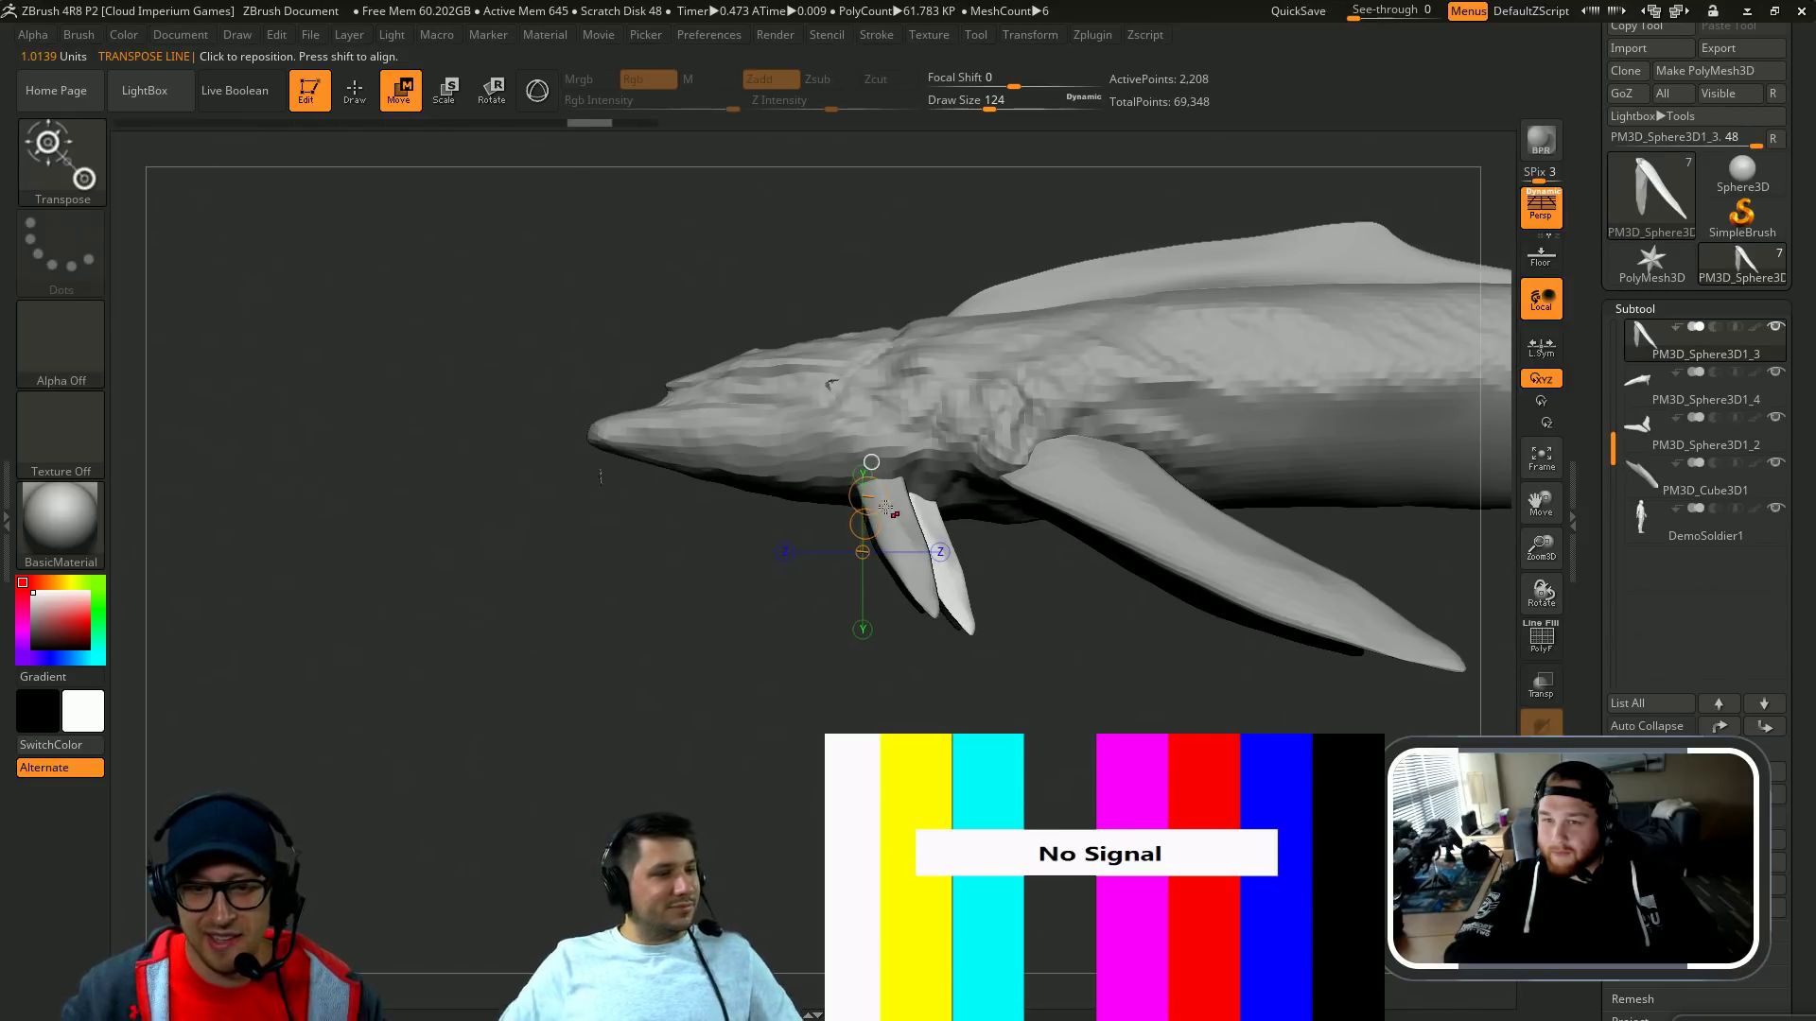
Step: Examine the head, jaw line and the flippers beneath them from the side and at close range
{"action": "key", "text": "q"}
{"action": "left_click", "coordinate": [899, 520], "text": "alt"}
{"action": "mouse_move", "coordinate": [819, 600]}
{"action": "left_mouse_down", "text": "alt"}
{"action": "mouse_move", "coordinate": [709, 798]}
{"action": "mouse_move", "coordinate": [719, 830]}
{"action": "left_mouse_up", "text": "alt"}
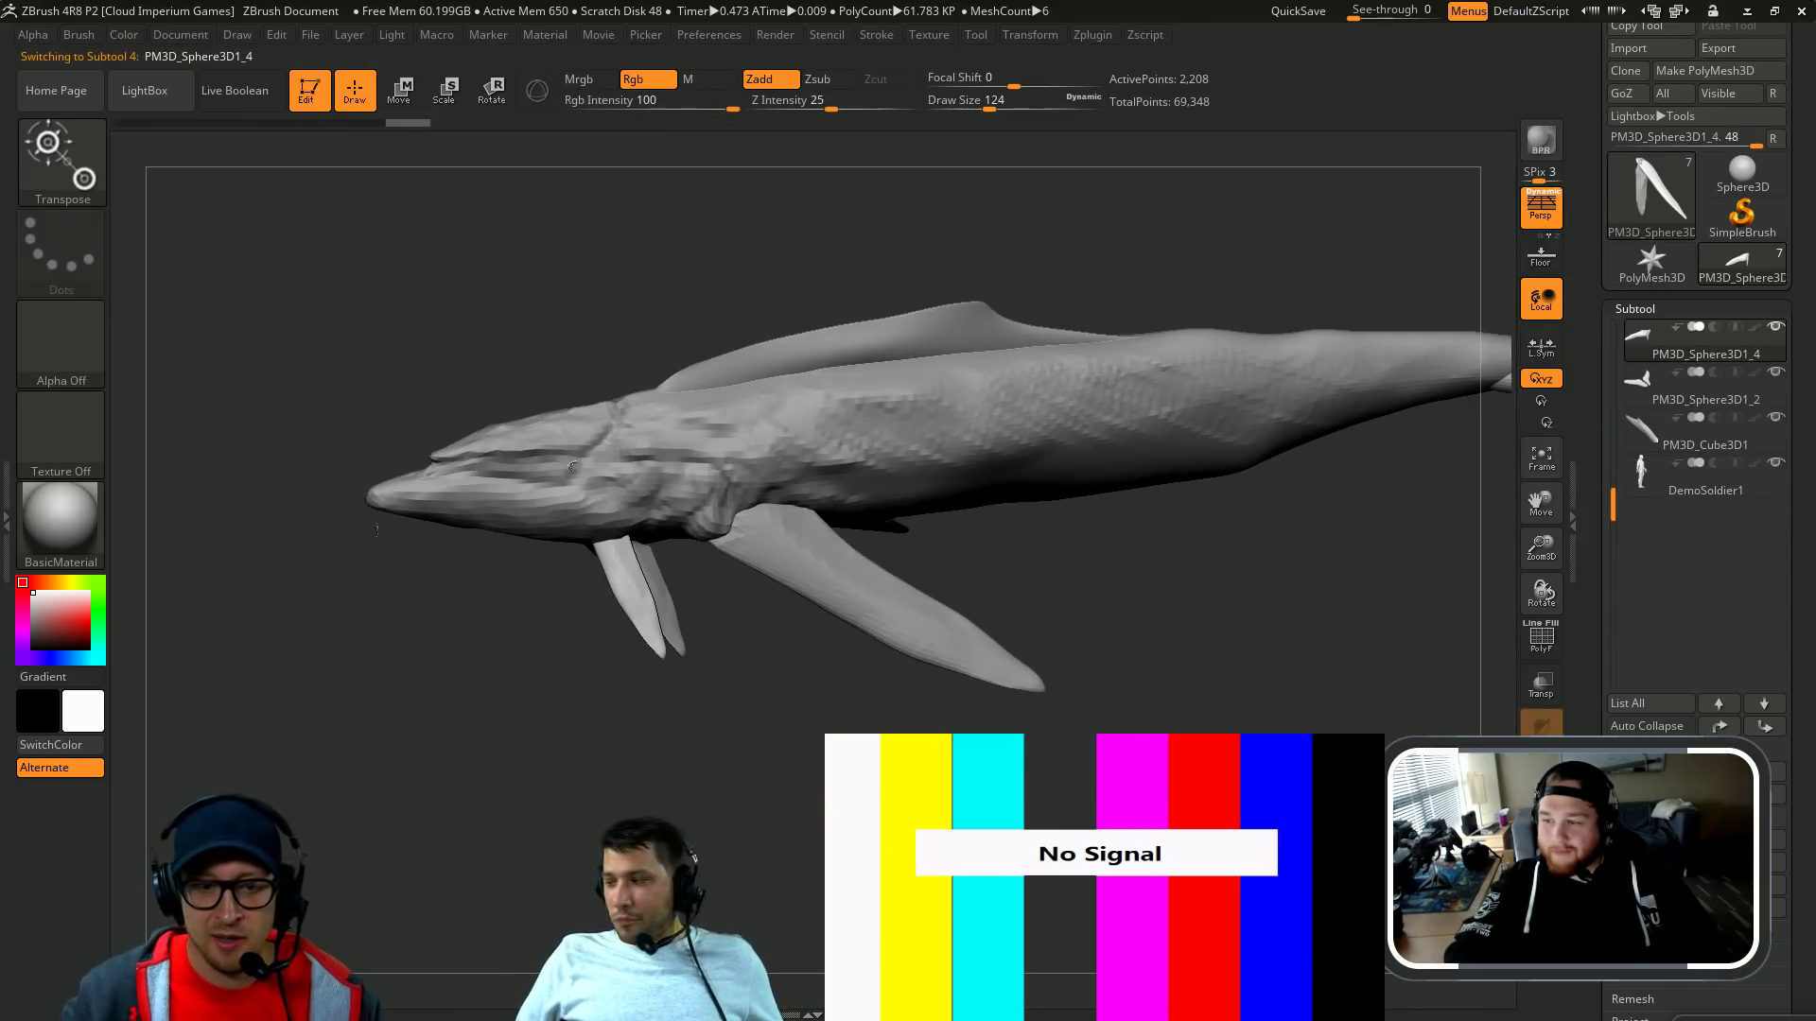
{"action": "left_click_drag", "start_coordinate": [505, 683], "coordinate": [683, 416], "text": "alt"}
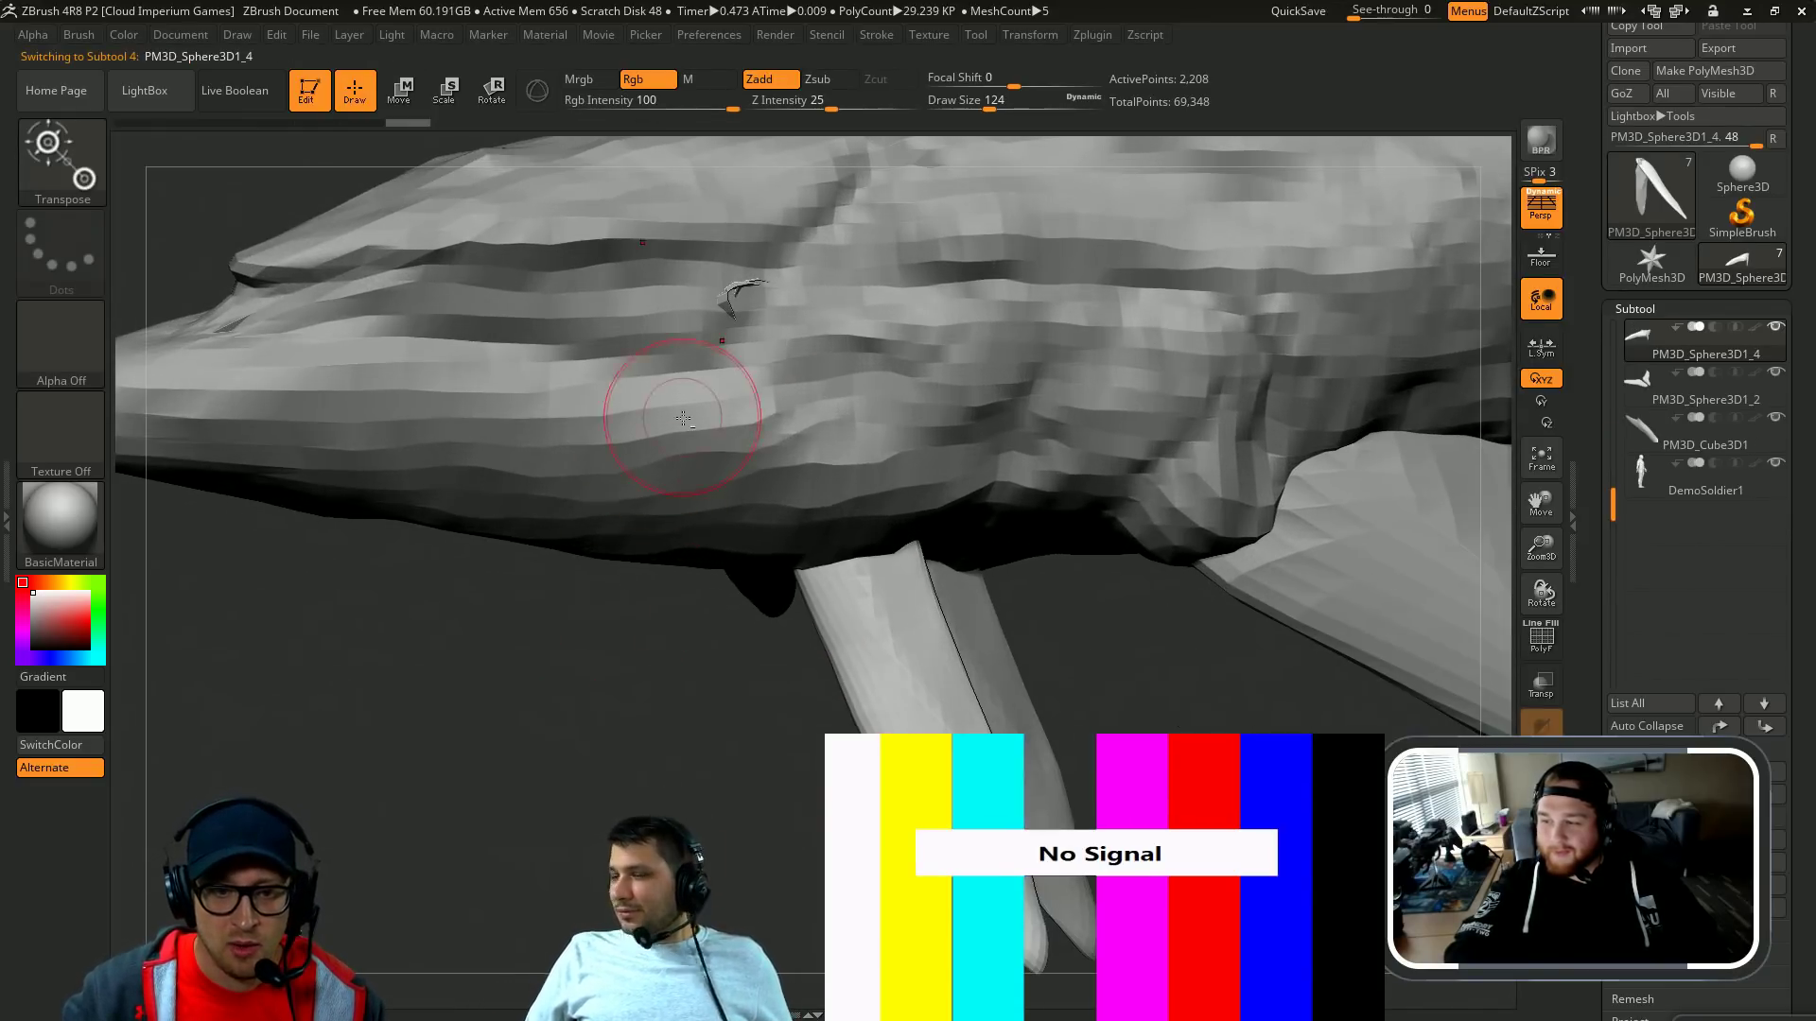
{"action": "left_click", "coordinate": [687, 414], "text": "alt"}
{"action": "right_click_drag", "start_coordinate": [688, 414], "coordinate": [798, 550], "text": "alt"}
{"action": "left_click", "coordinate": [851, 468], "text": "alt"}
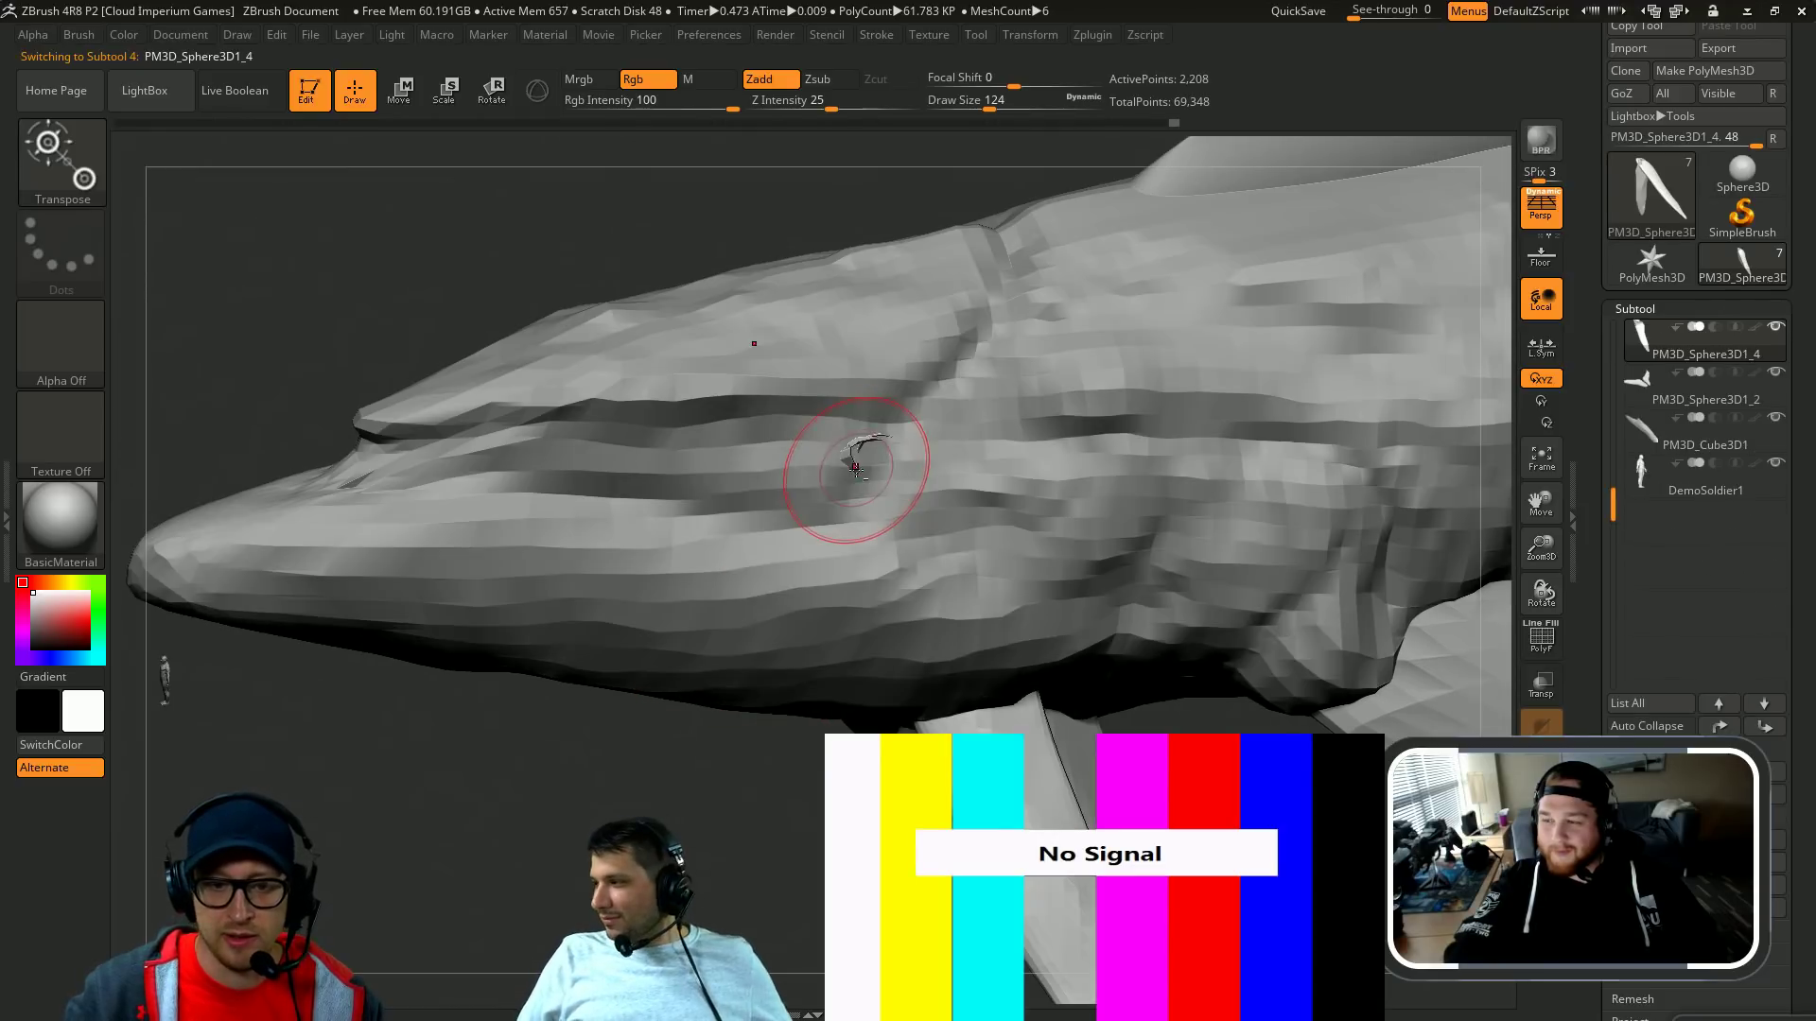
{"action": "right_click_drag", "start_coordinate": [803, 615], "coordinate": [851, 464], "text": "ctrl"}
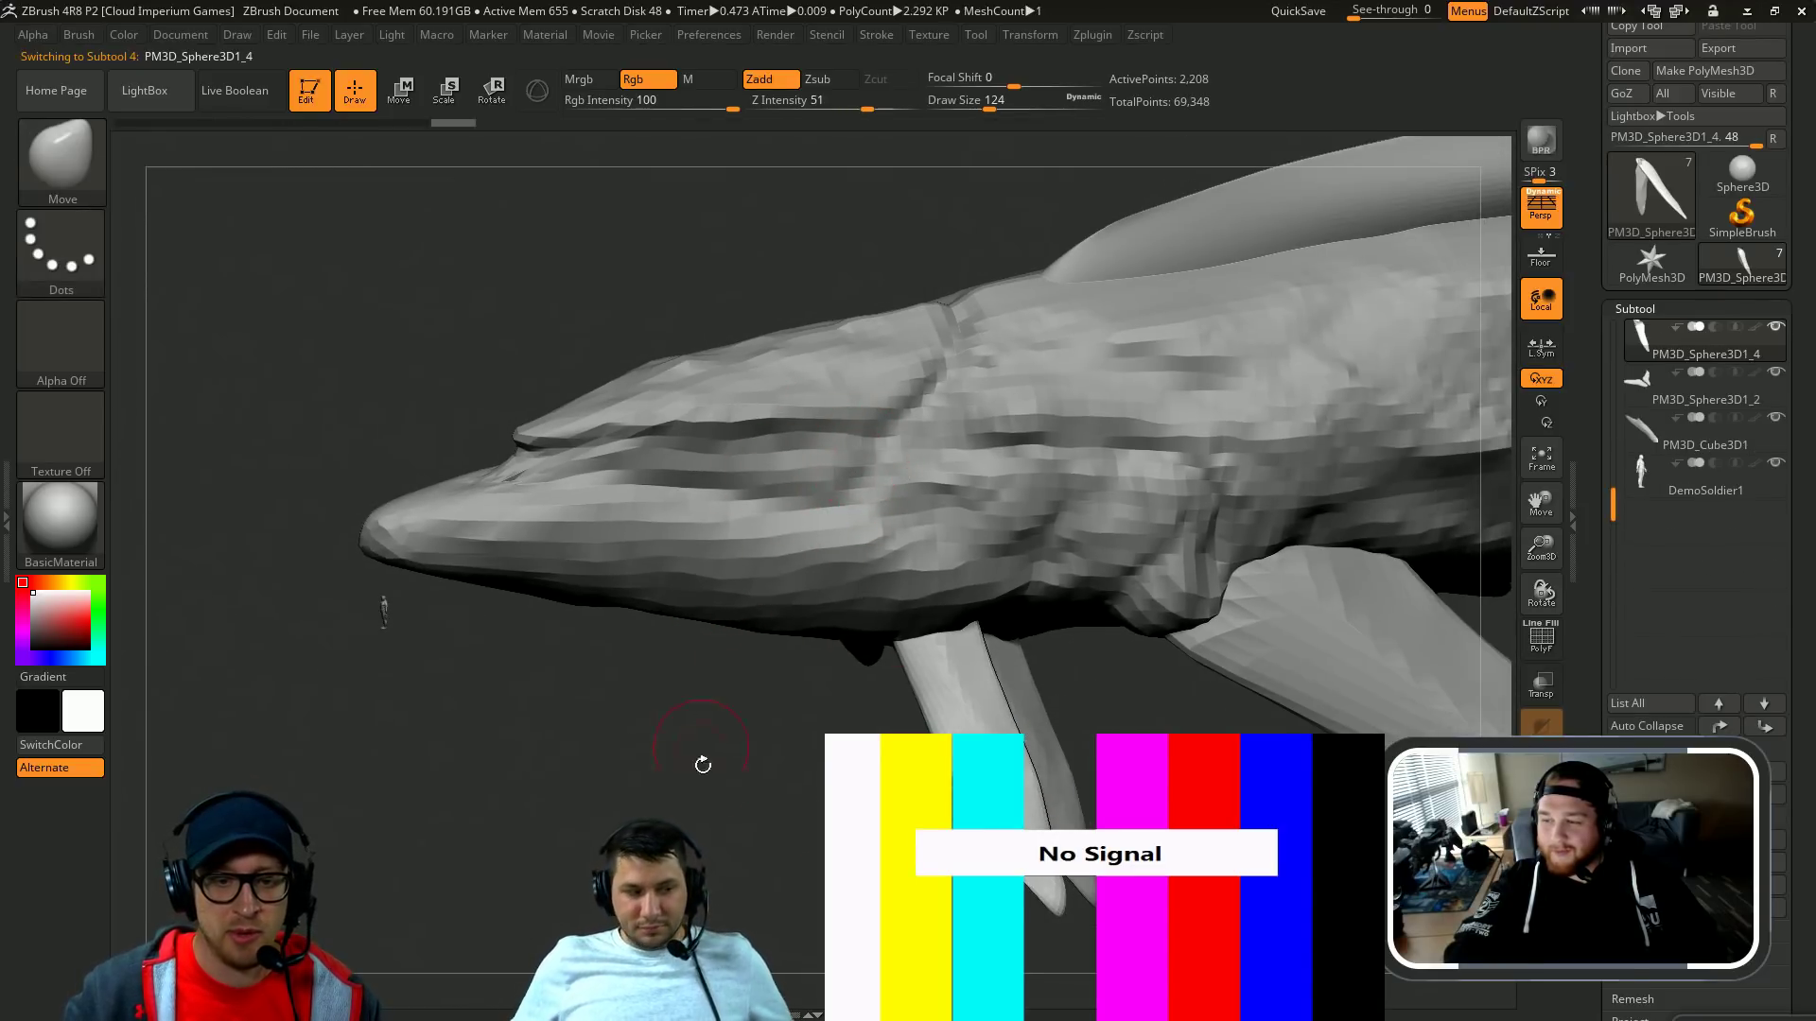
{"action": "left_click_drag", "start_coordinate": [702, 765], "coordinate": [718, 624], "text": "alt"}
{"action": "left_click_drag", "start_coordinate": [1059, 676], "coordinate": [784, 657], "text": "alt"}
{"action": "left_click", "coordinate": [908, 473], "text": "alt"}
{"action": "left_click_drag", "start_coordinate": [1188, 629], "coordinate": [865, 605], "text": "alt"}
Step: Duplicate the rear pair of small flippers and move the copy back along the belly towards the tail
{"action": "left_click", "coordinate": [433, 636], "text": "alt"}
{"action": "left_click_drag", "start_coordinate": [814, 747], "coordinate": [984, 719]}
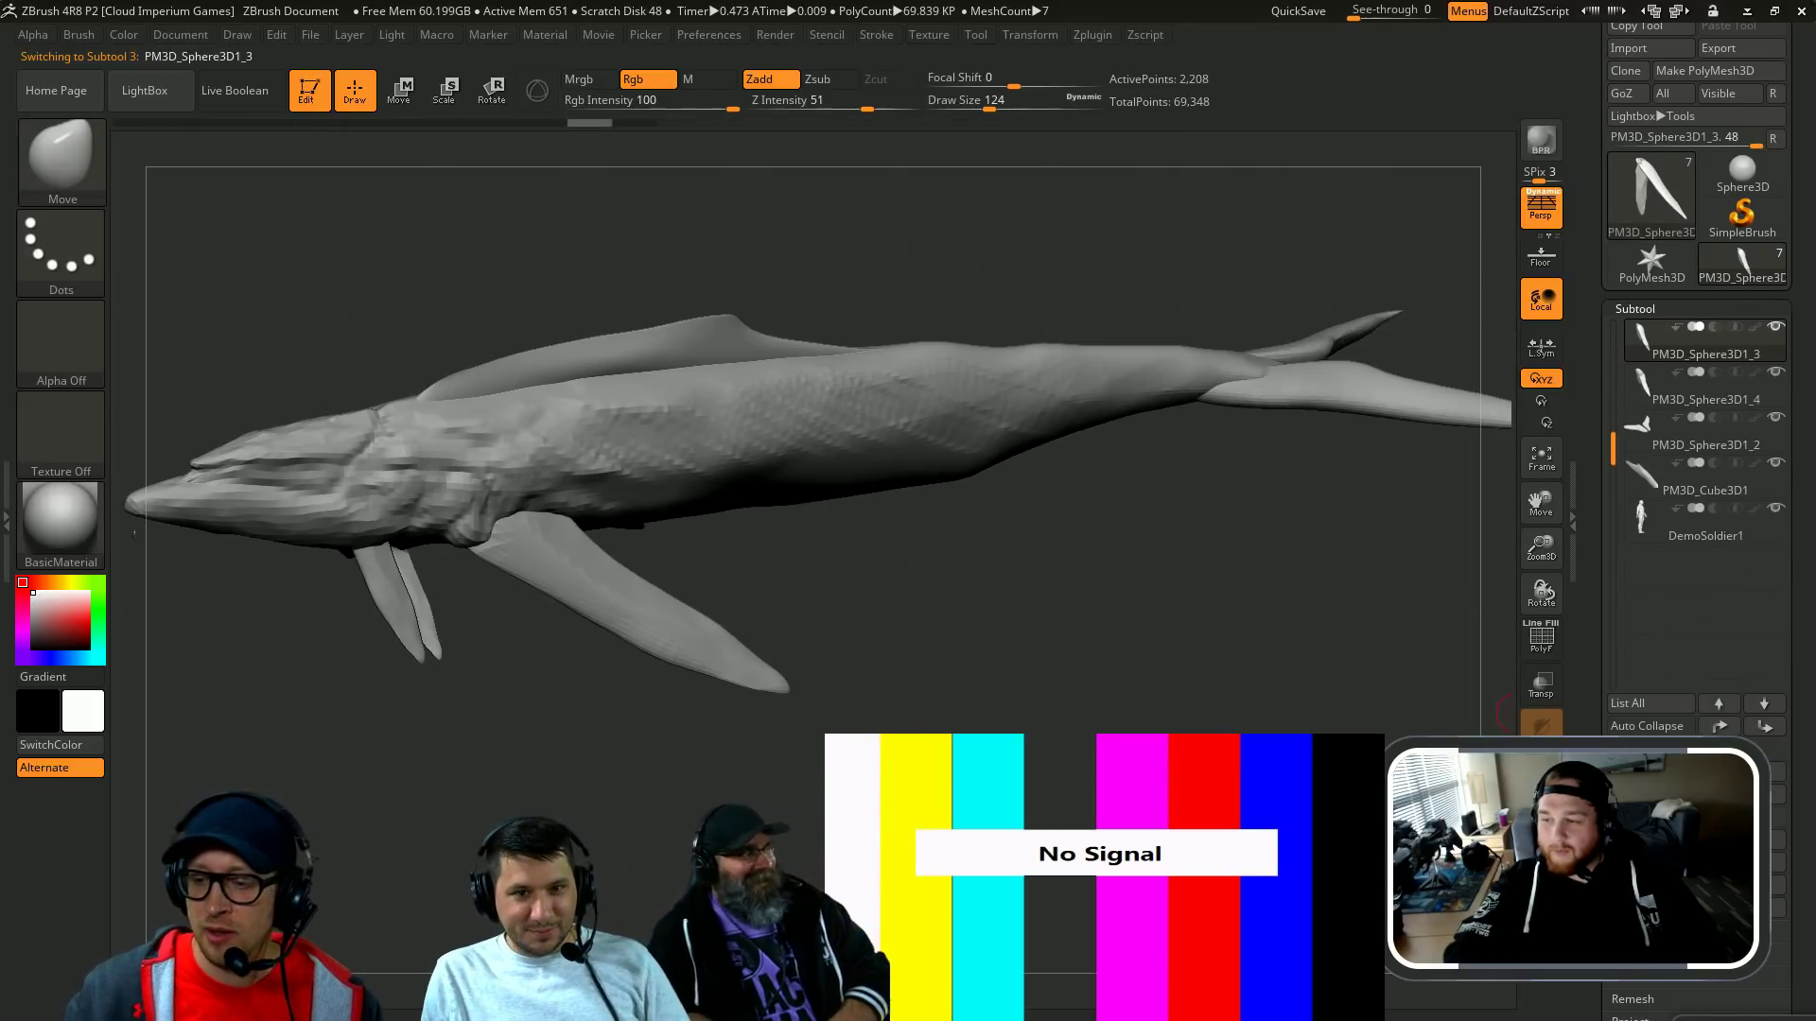
{"action": "left_click_drag", "start_coordinate": [1173, 672], "coordinate": [1003, 629]}
{"action": "key", "text": "w"}
{"action": "left_click_drag", "start_coordinate": [380, 545], "coordinate": [559, 631]}
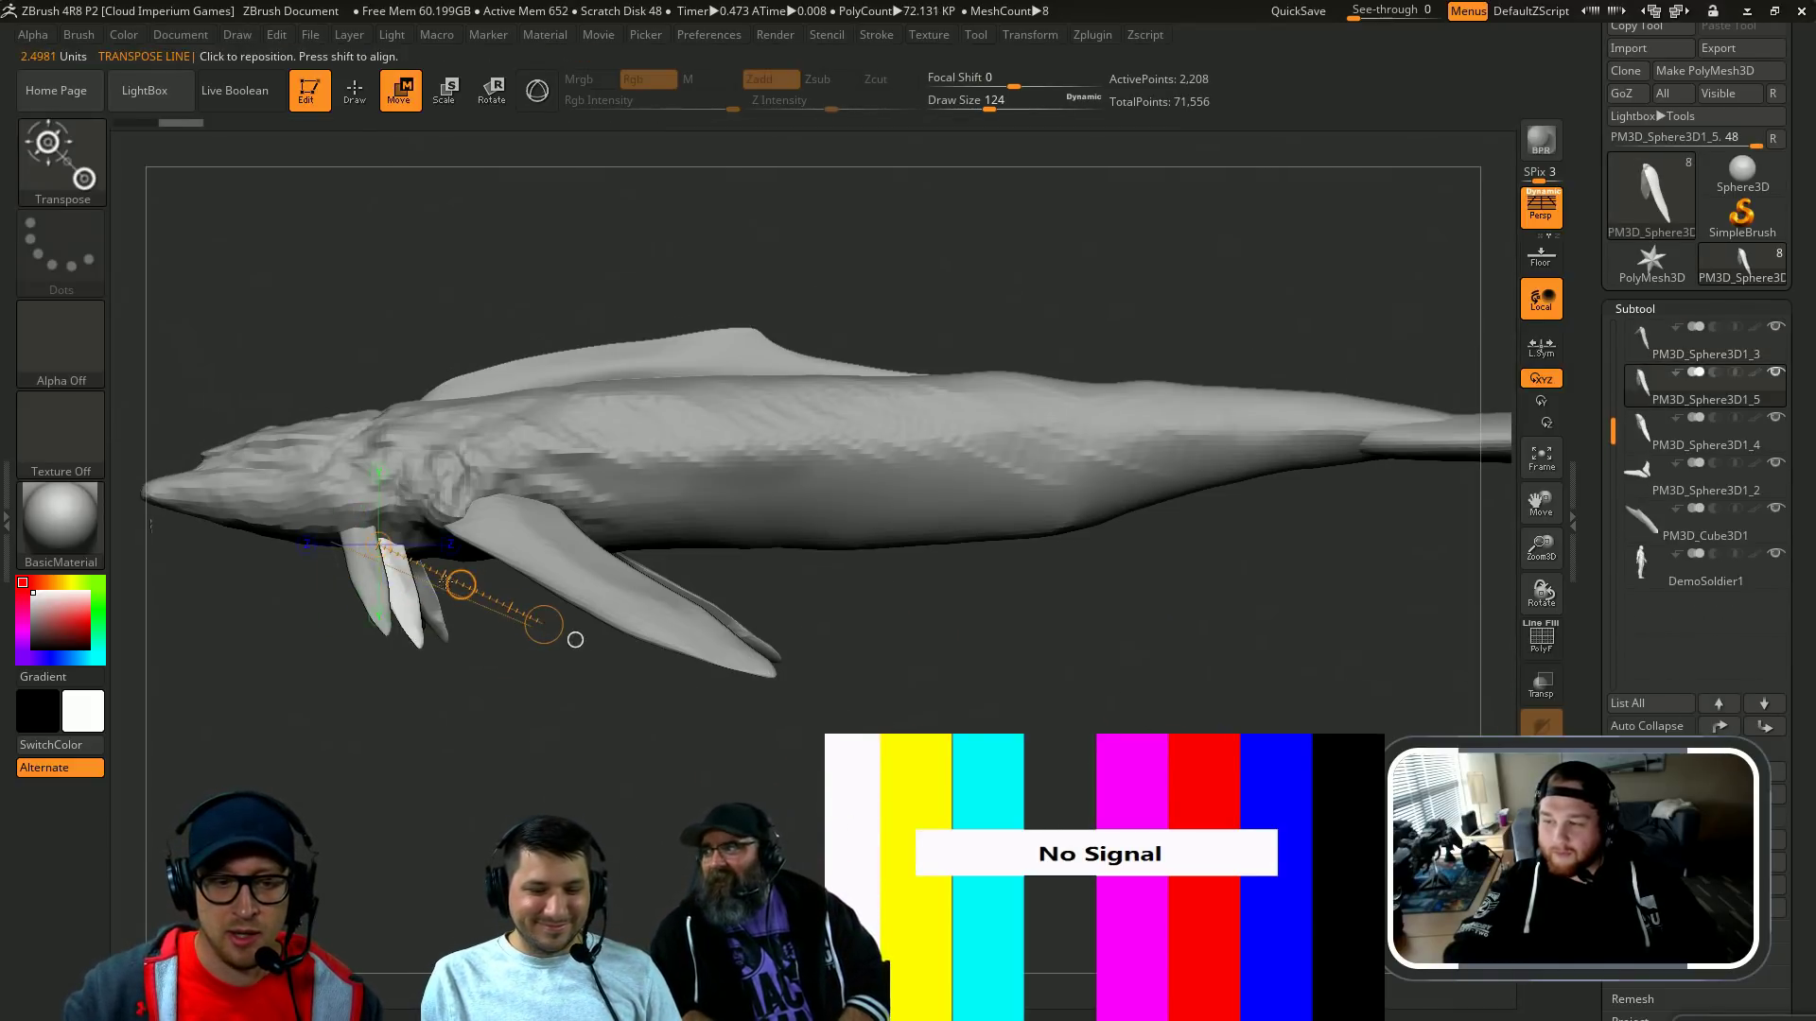
{"action": "left_click_drag", "start_coordinate": [457, 585], "coordinate": [915, 569]}
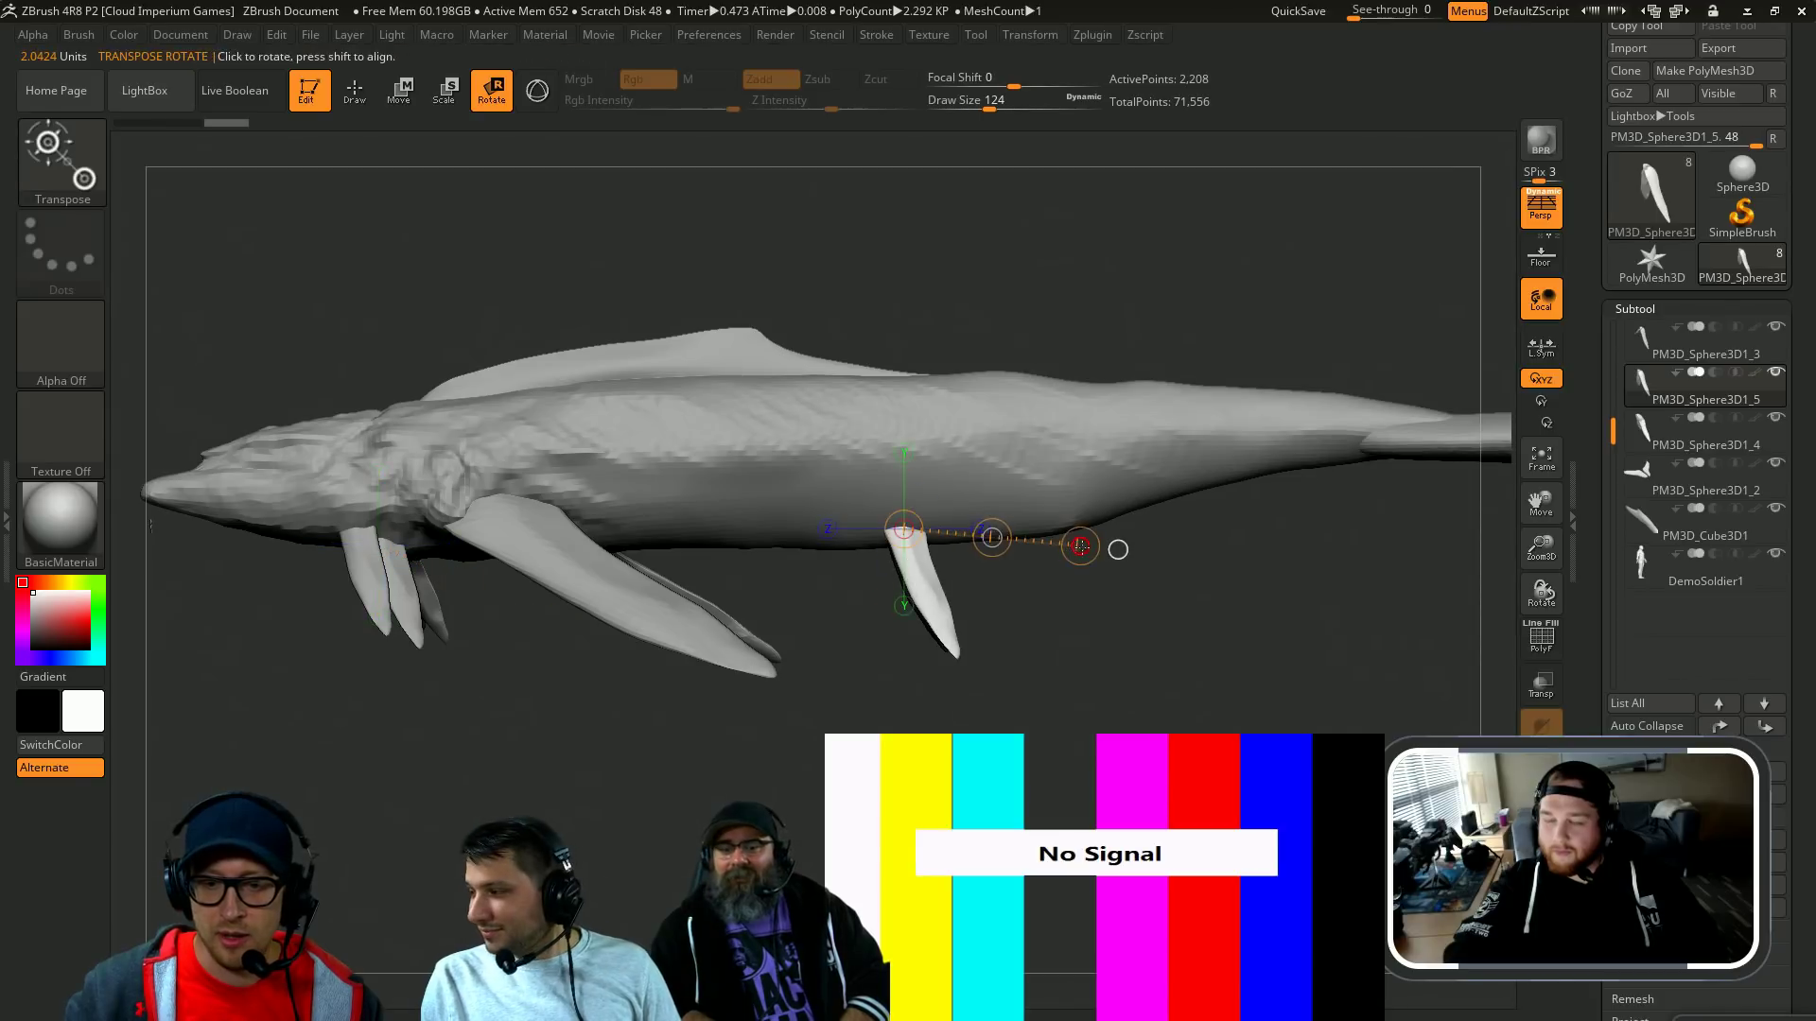
Step: Rotate the copied flippers to trail backward along the belly and slide them slightly forward
{"action": "left_click_drag", "start_coordinate": [1082, 566], "coordinate": [1044, 432]}
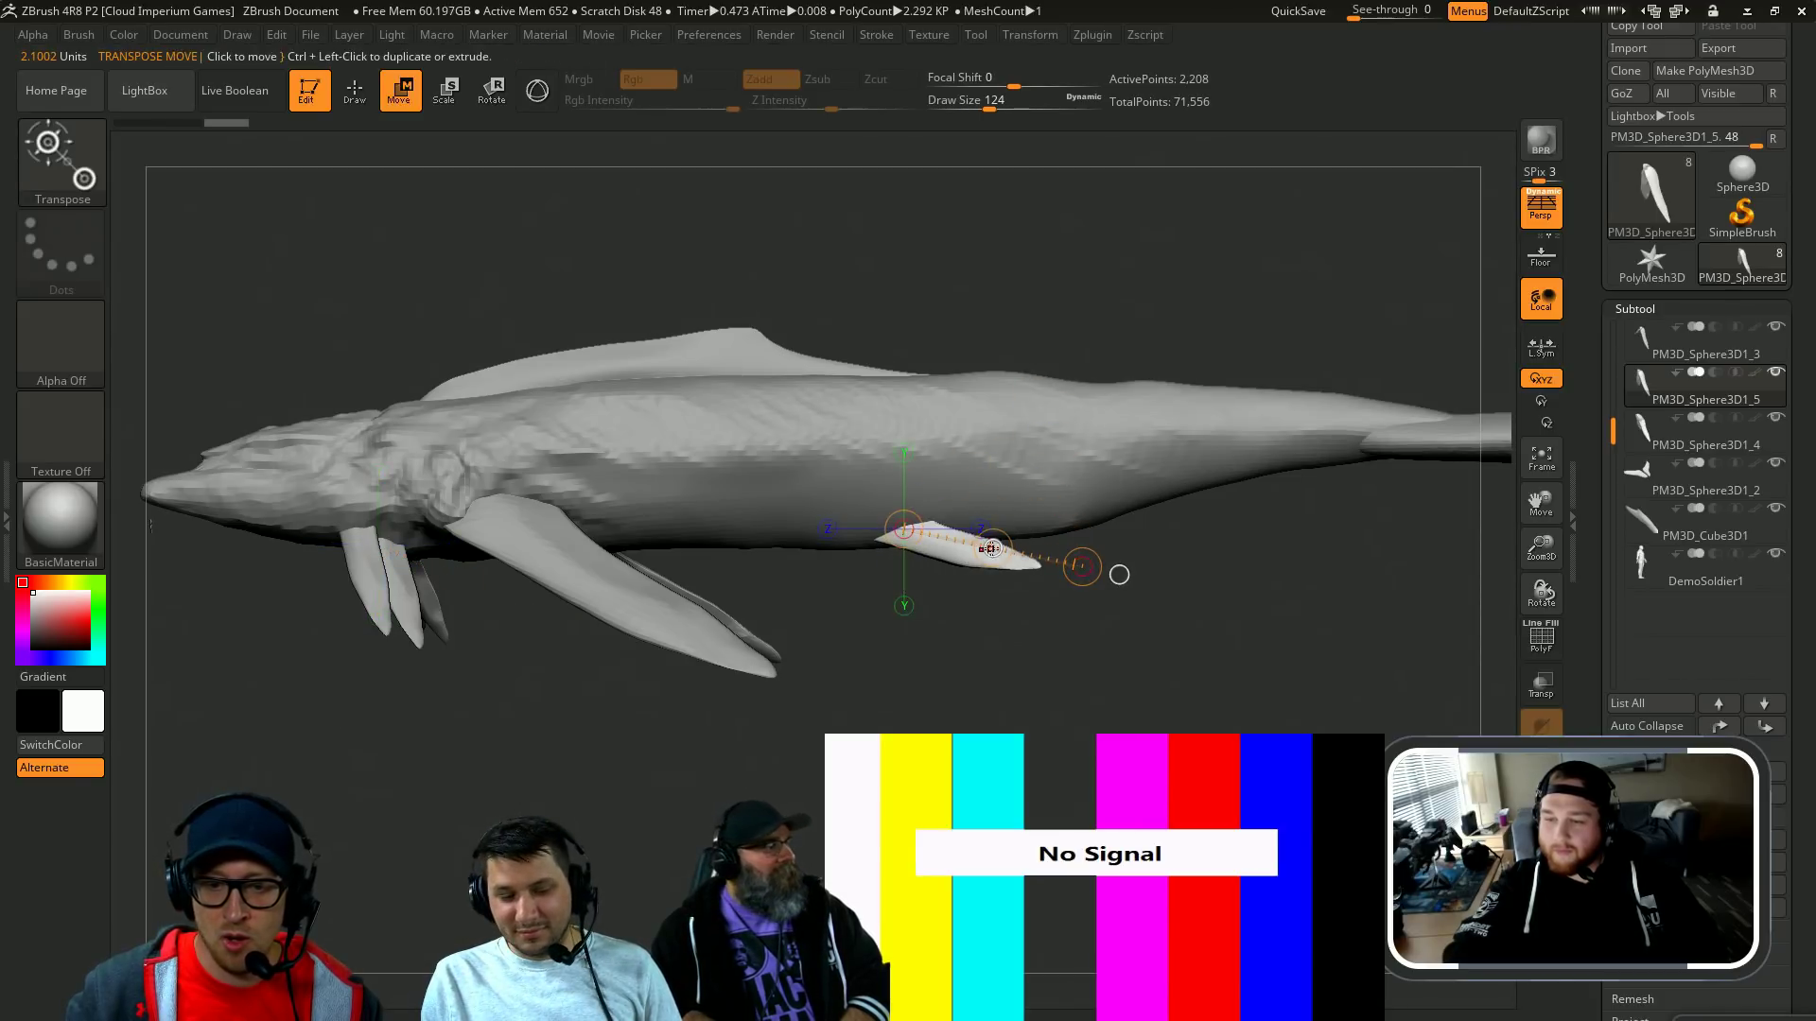
{"action": "left_click_drag", "start_coordinate": [812, 556], "coordinate": [666, 566]}
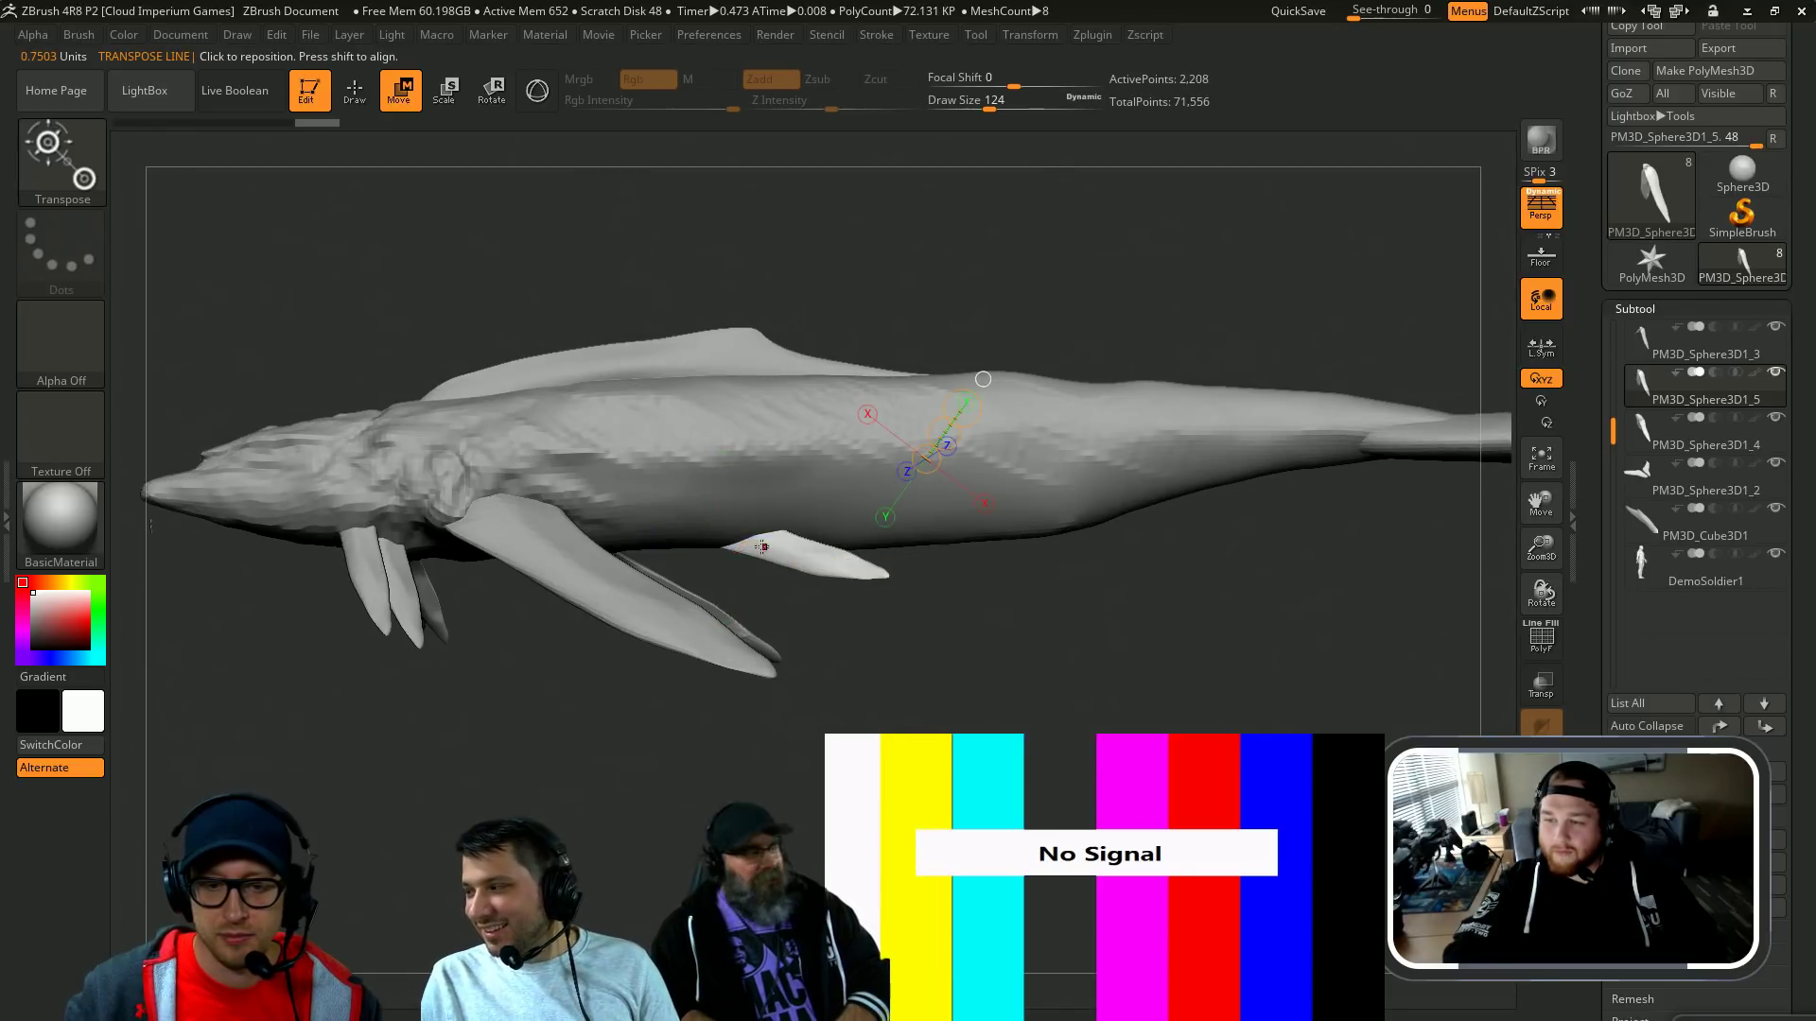
{"action": "mouse_move", "coordinate": [747, 543]}
{"action": "left_mouse_down"}
{"action": "mouse_move", "coordinate": [962, 597]}
{"action": "mouse_move", "coordinate": [1220, 614]}
{"action": "left_mouse_up"}
Step: Stretch the copied belly flippers into long, thin, tapering fins with the Move brush
{"action": "key", "text": "q"}
{"action": "key", "text": "s"}
{"action": "mouse_move", "coordinate": [930, 557]}
{"action": "left_mouse_down"}
{"action": "mouse_move", "coordinate": [955, 557]}
{"action": "mouse_move", "coordinate": [927, 566]}
{"action": "left_mouse_up"}
{"action": "left_click_drag", "start_coordinate": [1077, 603], "coordinate": [1097, 606], "text": "shift"}
{"action": "left_click_drag", "start_coordinate": [1114, 558], "coordinate": [1123, 596]}
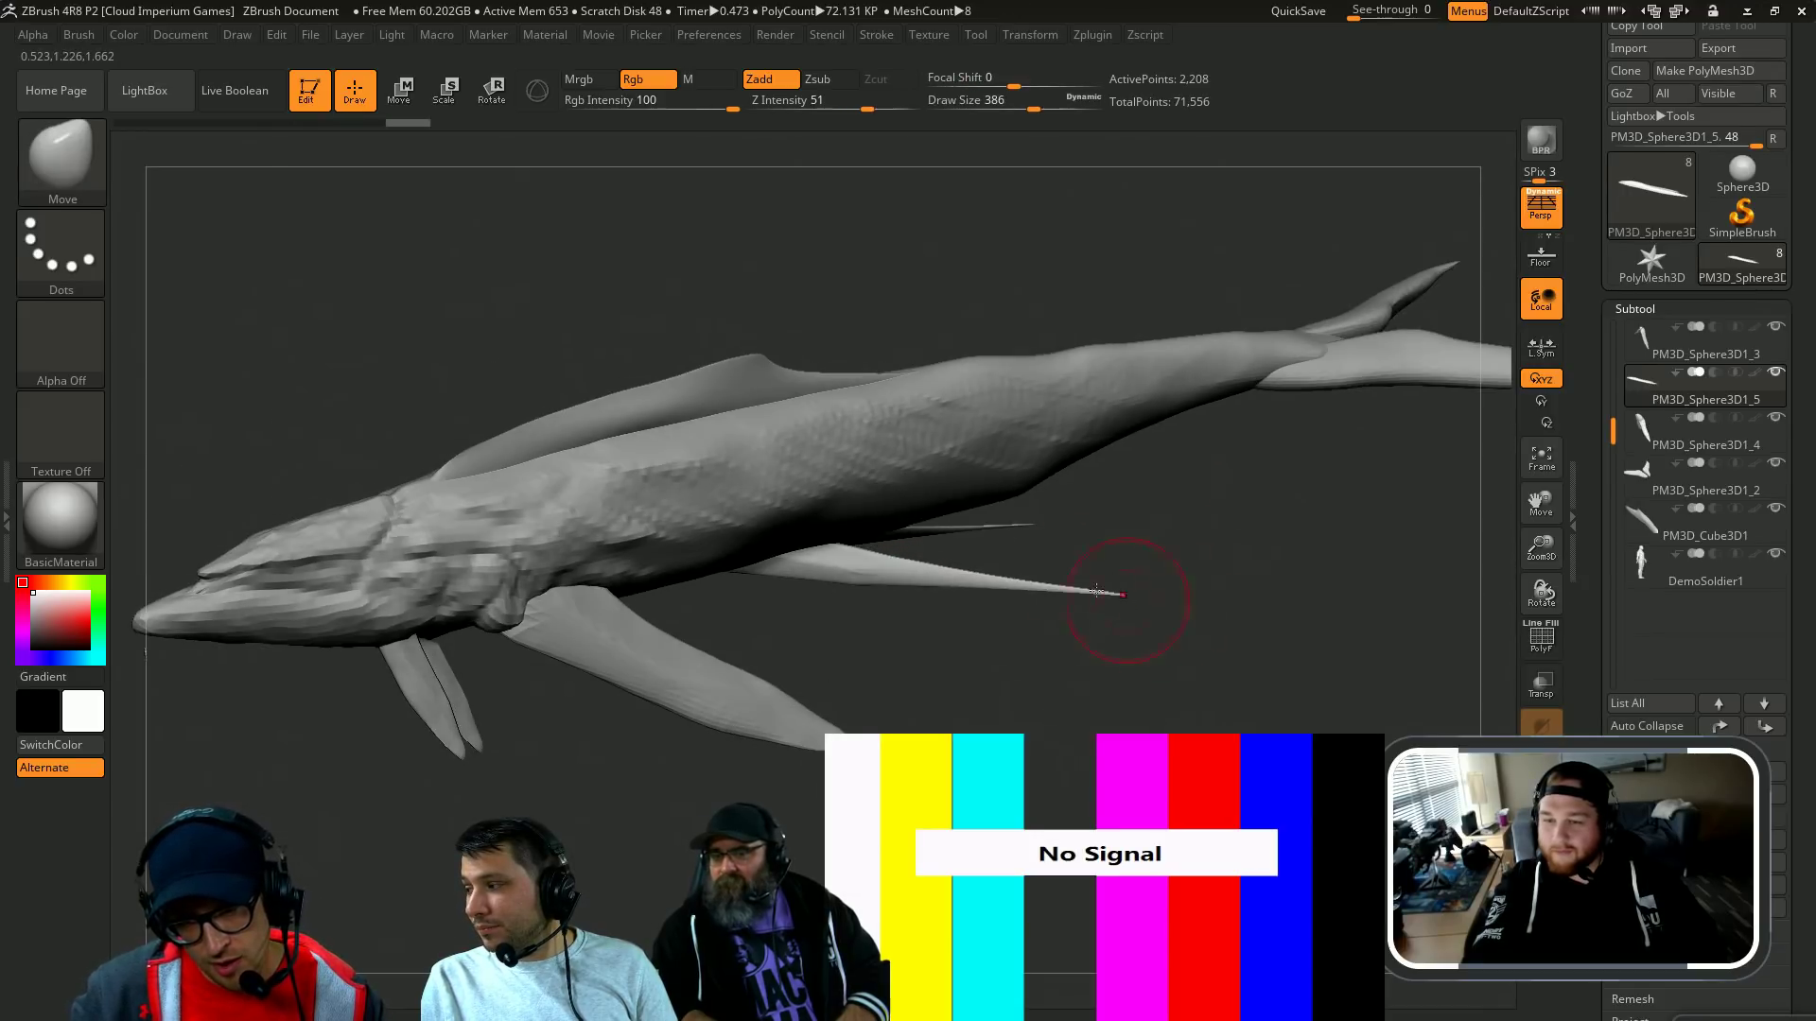
{"action": "mouse_move", "coordinate": [872, 619]}
{"action": "left_mouse_down"}
{"action": "mouse_move", "coordinate": [1203, 636]}
{"action": "mouse_move", "coordinate": [1049, 557]}
{"action": "mouse_move", "coordinate": [1041, 492]}
{"action": "left_mouse_up"}
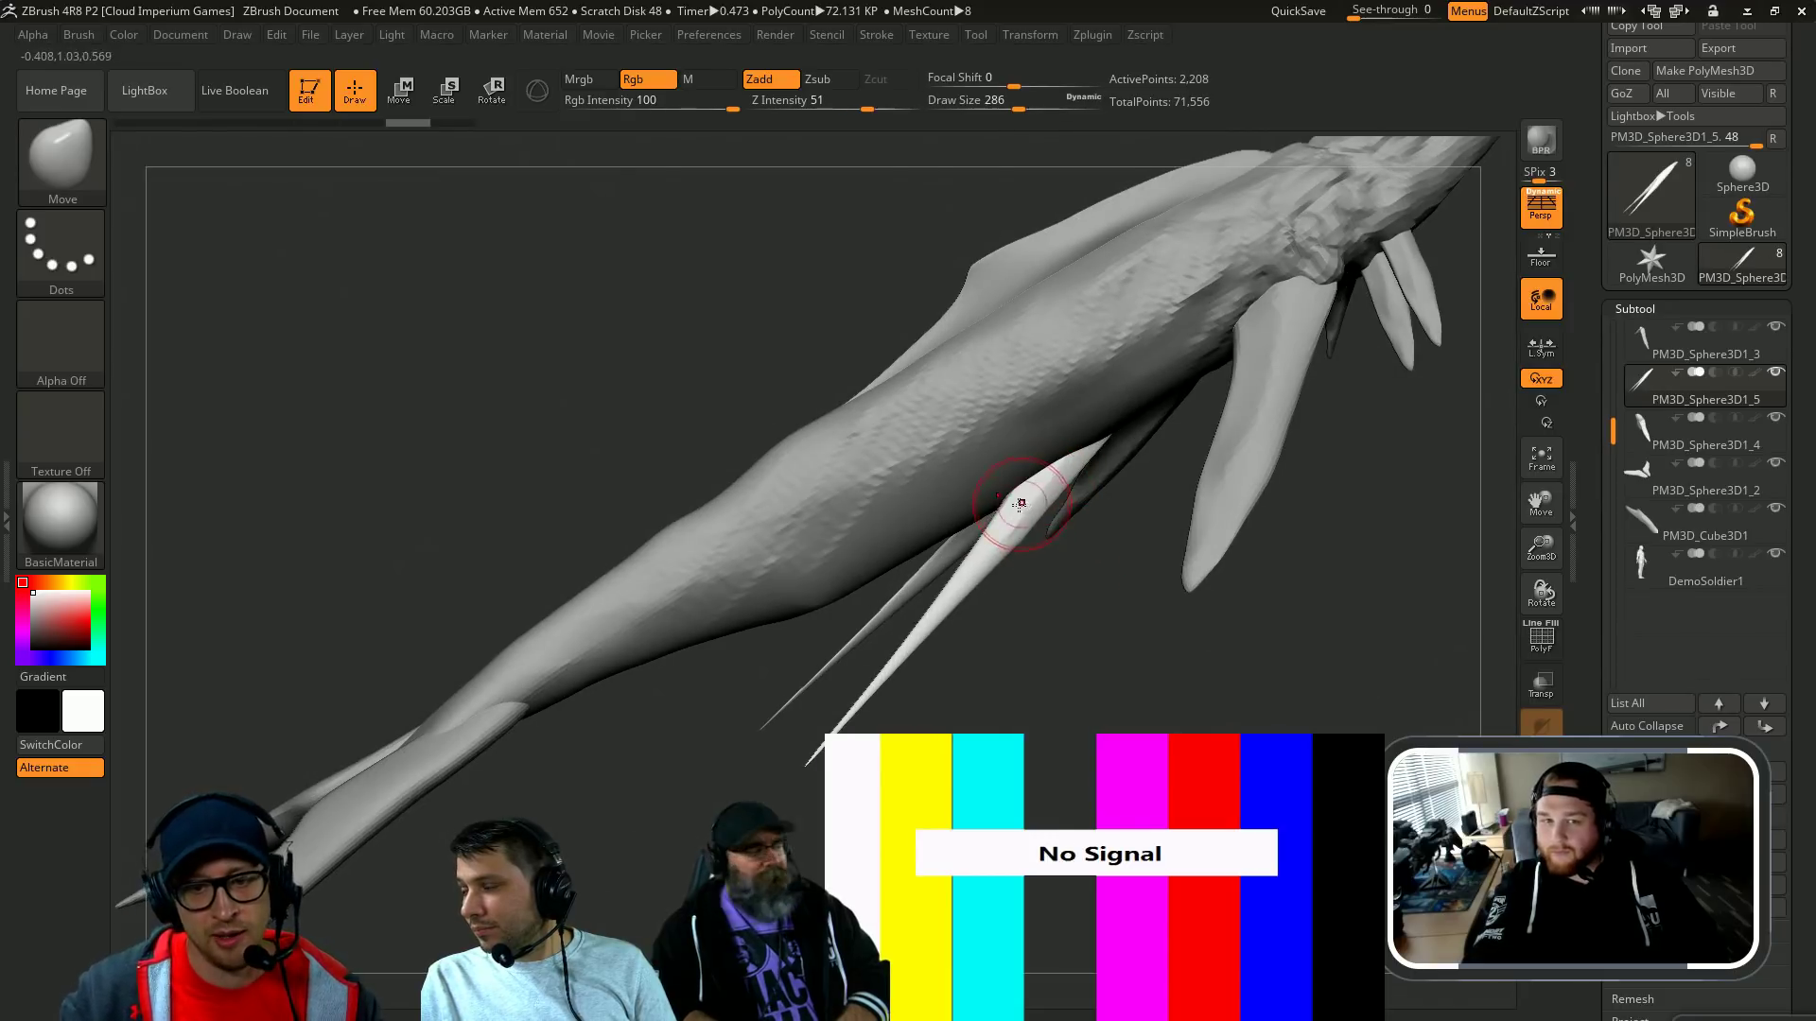
{"action": "mouse_move", "coordinate": [1106, 545]}
{"action": "left_mouse_down"}
{"action": "mouse_move", "coordinate": [1163, 571]}
{"action": "mouse_move", "coordinate": [1068, 545]}
{"action": "mouse_move", "coordinate": [1158, 558]}
{"action": "left_mouse_up"}
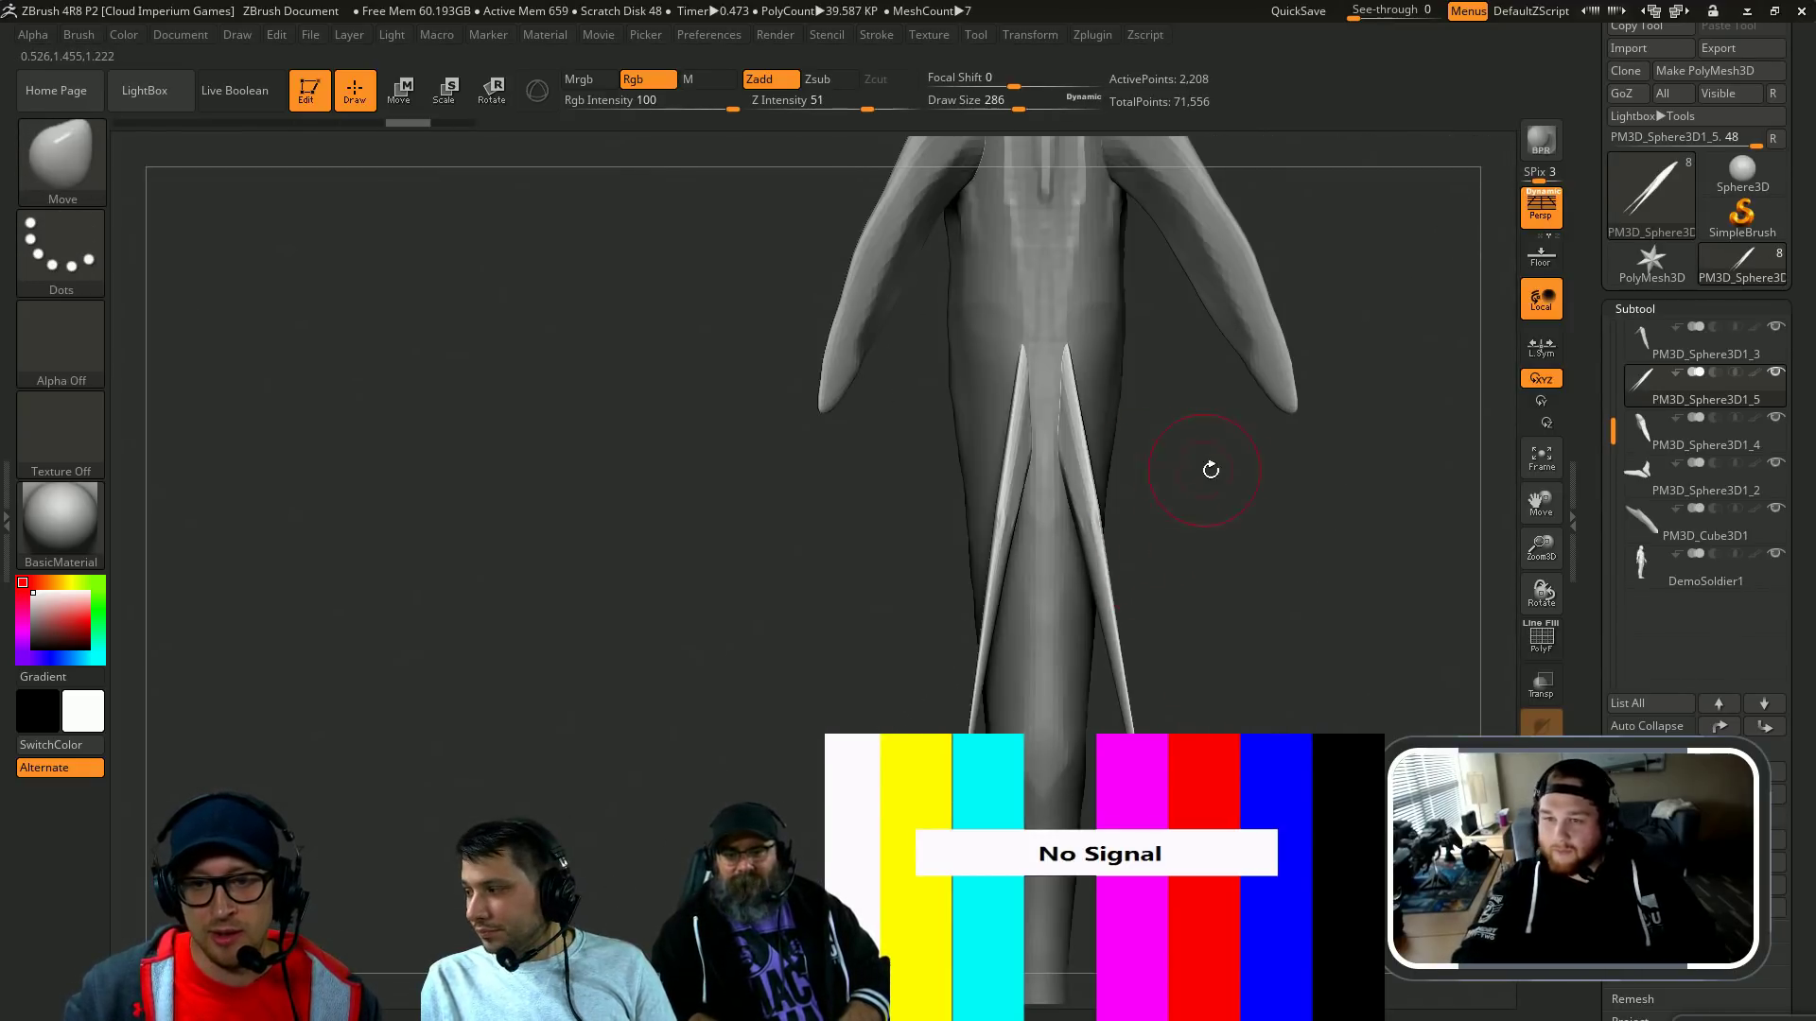
{"action": "mouse_move", "coordinate": [1210, 470]}
{"action": "left_mouse_down"}
{"action": "mouse_move", "coordinate": [1217, 545]}
{"action": "mouse_move", "coordinate": [1178, 588]}
{"action": "left_mouse_up"}
Step: Select the Whale2 body and build up volume on its underside behind the long fins with the ClayBuildup brush
{"action": "left_click", "coordinate": [967, 657], "text": "alt"}
{"action": "mouse_move", "coordinate": [1029, 709]}
{"action": "left_mouse_down"}
{"action": "mouse_move", "coordinate": [989, 744]}
{"action": "mouse_move", "coordinate": [987, 691]}
{"action": "left_mouse_up"}
{"action": "key", "text": "b"}
{"action": "key", "text": "c"}
{"action": "key", "text": "b"}
{"action": "key", "text": "s"}
{"action": "left_click_drag", "start_coordinate": [1163, 676], "coordinate": [1139, 676]}
{"action": "mouse_move", "coordinate": [984, 688]}
{"action": "left_mouse_down"}
{"action": "mouse_move", "coordinate": [979, 624]}
{"action": "mouse_move", "coordinate": [979, 695]}
{"action": "left_mouse_up"}
{"action": "left_click_drag", "start_coordinate": [1239, 612], "coordinate": [1187, 665]}
{"action": "left_click_drag", "start_coordinate": [977, 695], "coordinate": [974, 637]}
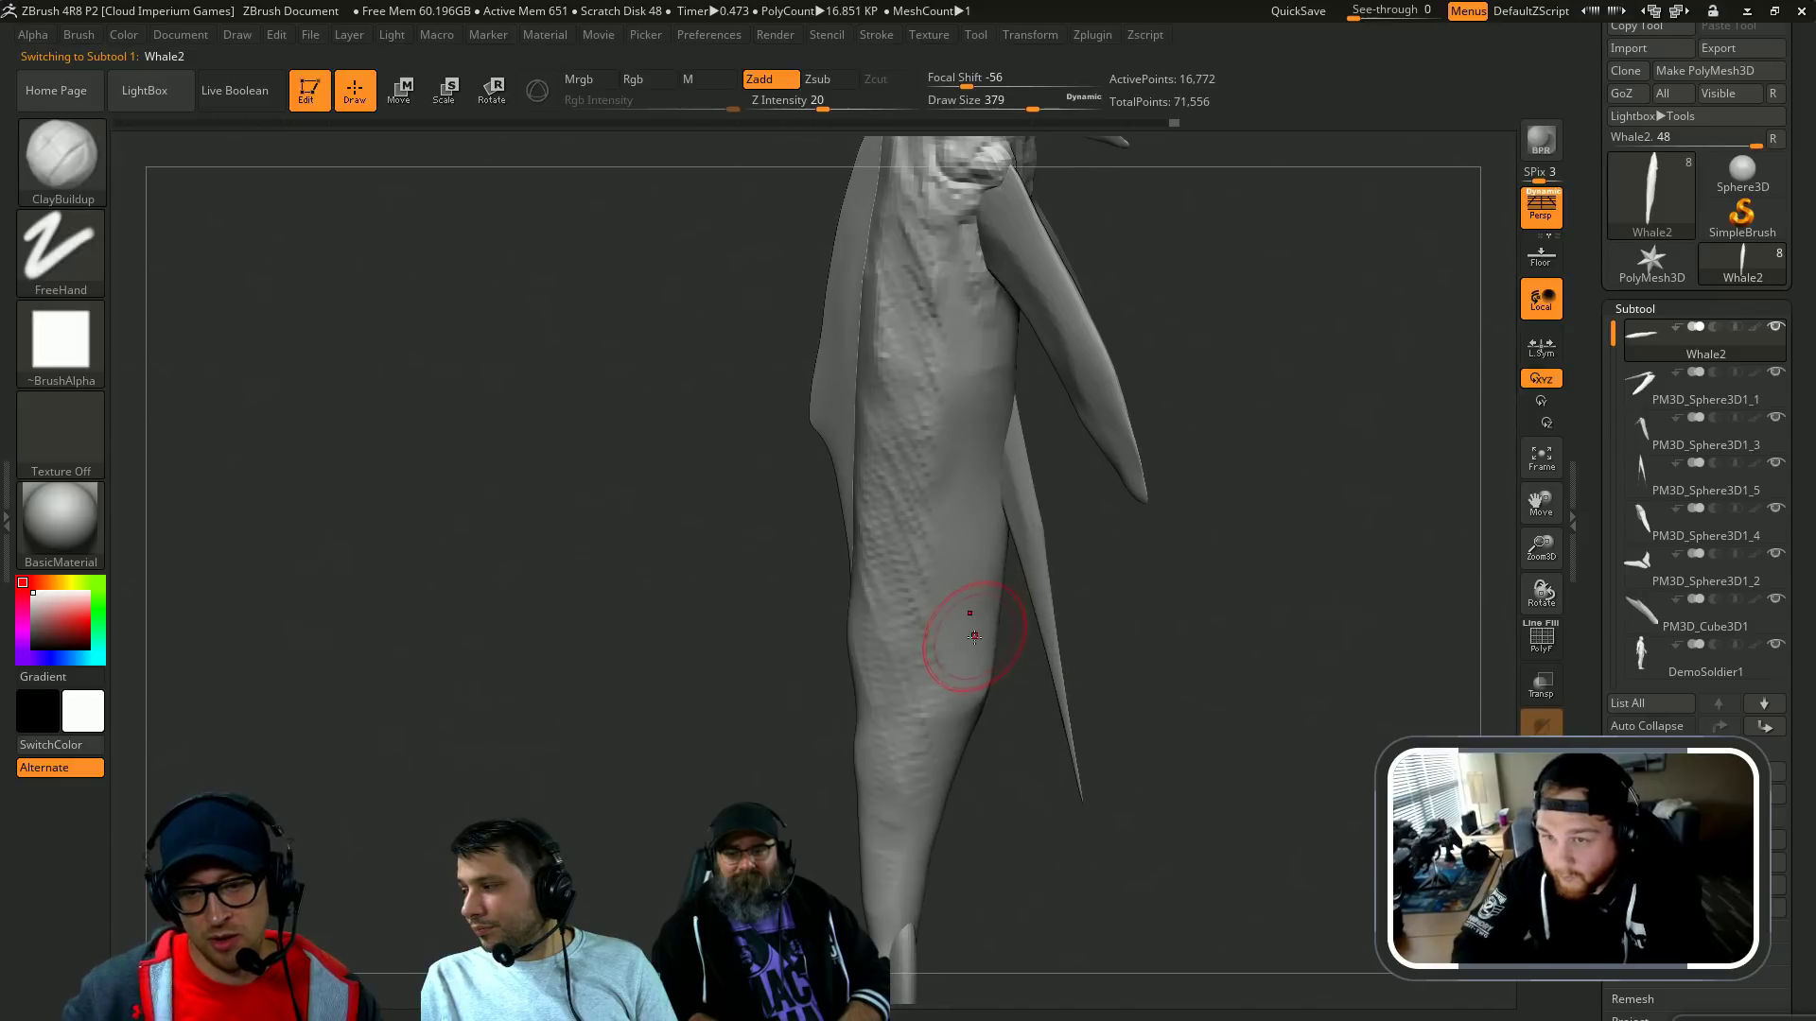
Step: Smooth the built-up underside down towards the tail, reducing the brush's draw size to 274
{"action": "key", "text": "shift"}
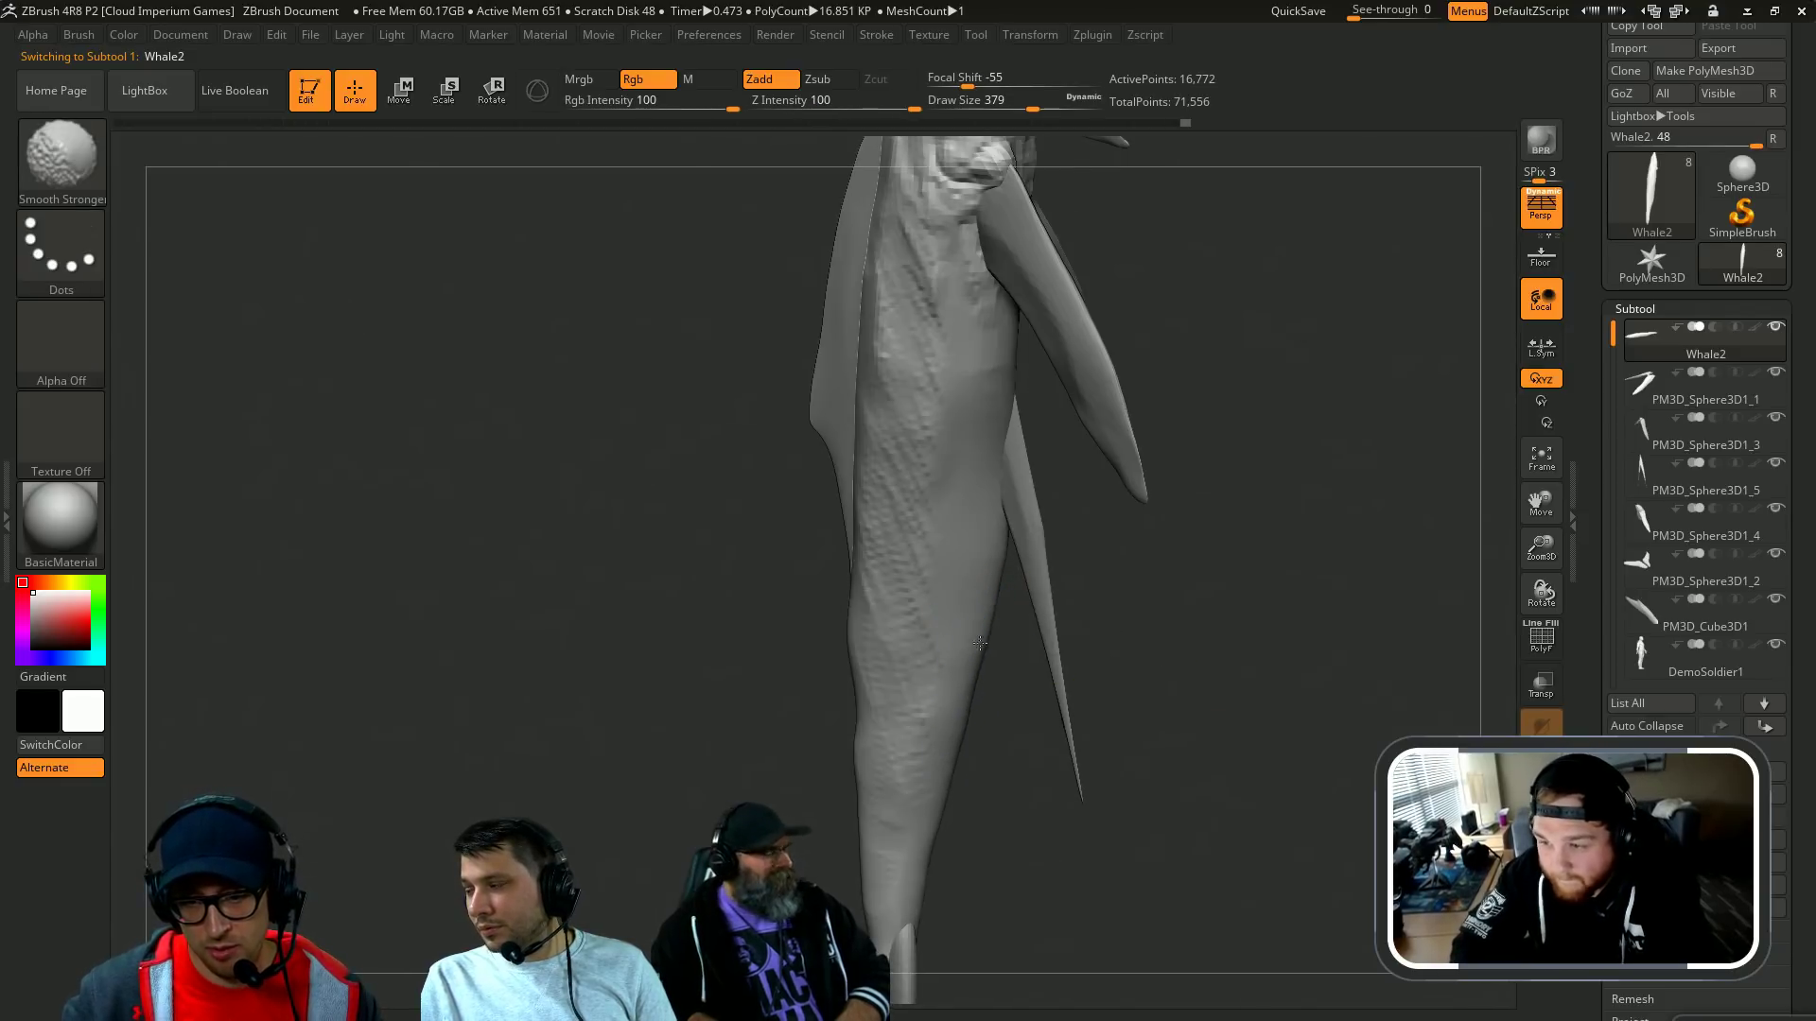
{"action": "mouse_move", "coordinate": [961, 785]}
{"action": "left_mouse_down"}
{"action": "mouse_move", "coordinate": [1031, 767]}
{"action": "mouse_move", "coordinate": [1074, 661]}
{"action": "left_mouse_up"}
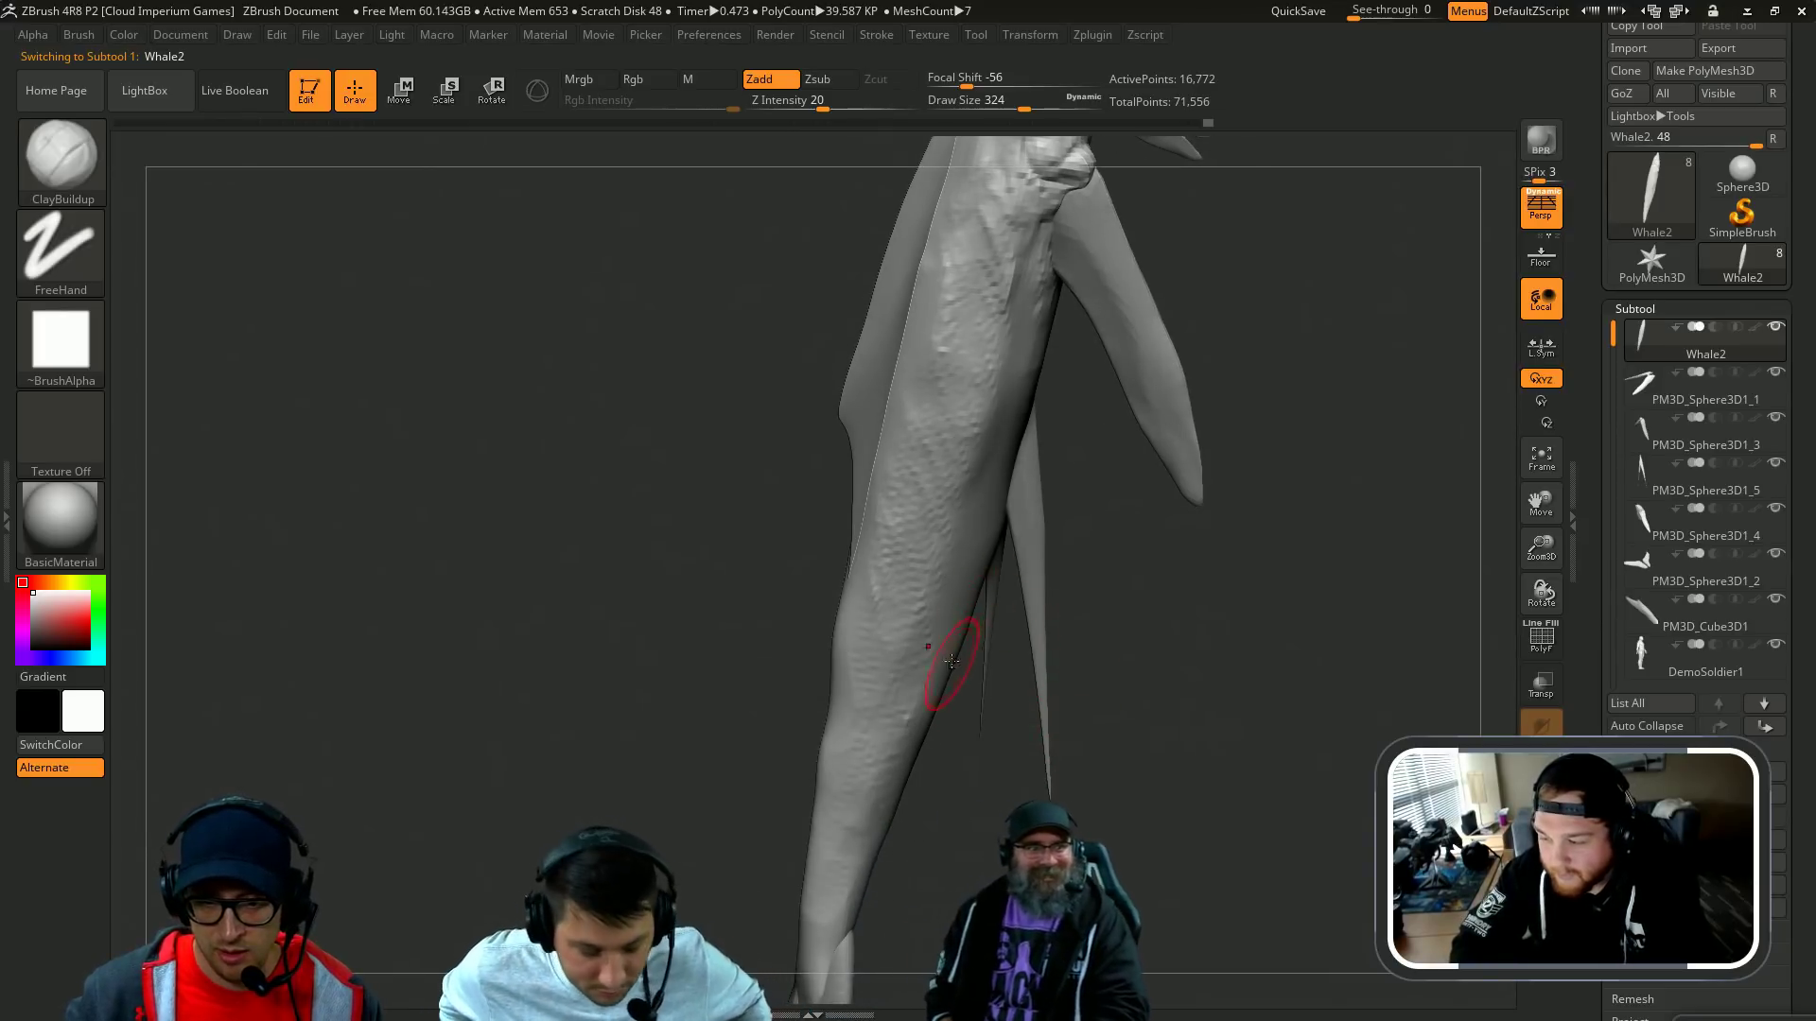
{"action": "key", "text": "shift"}
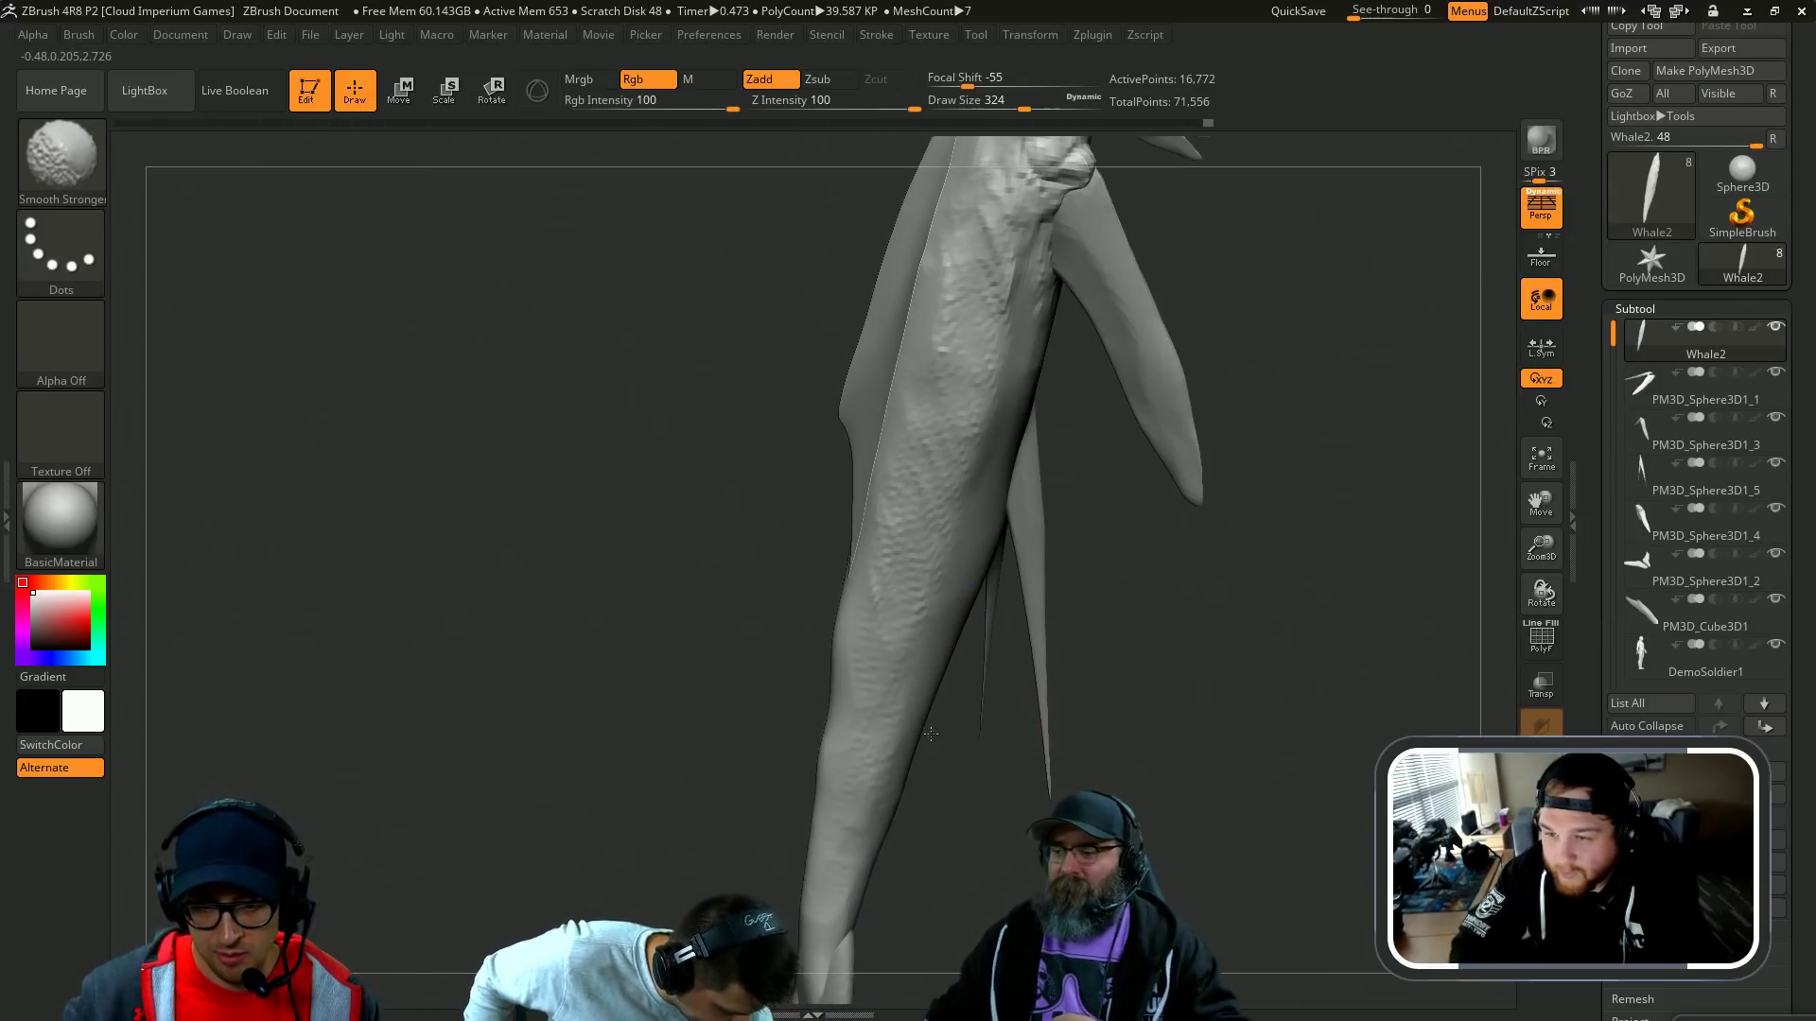
{"action": "mouse_move", "coordinate": [953, 839]}
{"action": "left_mouse_down"}
{"action": "mouse_move", "coordinate": [936, 804]}
{"action": "mouse_move", "coordinate": [890, 862]}
{"action": "left_mouse_up"}
{"action": "key", "text": "ctrl"}
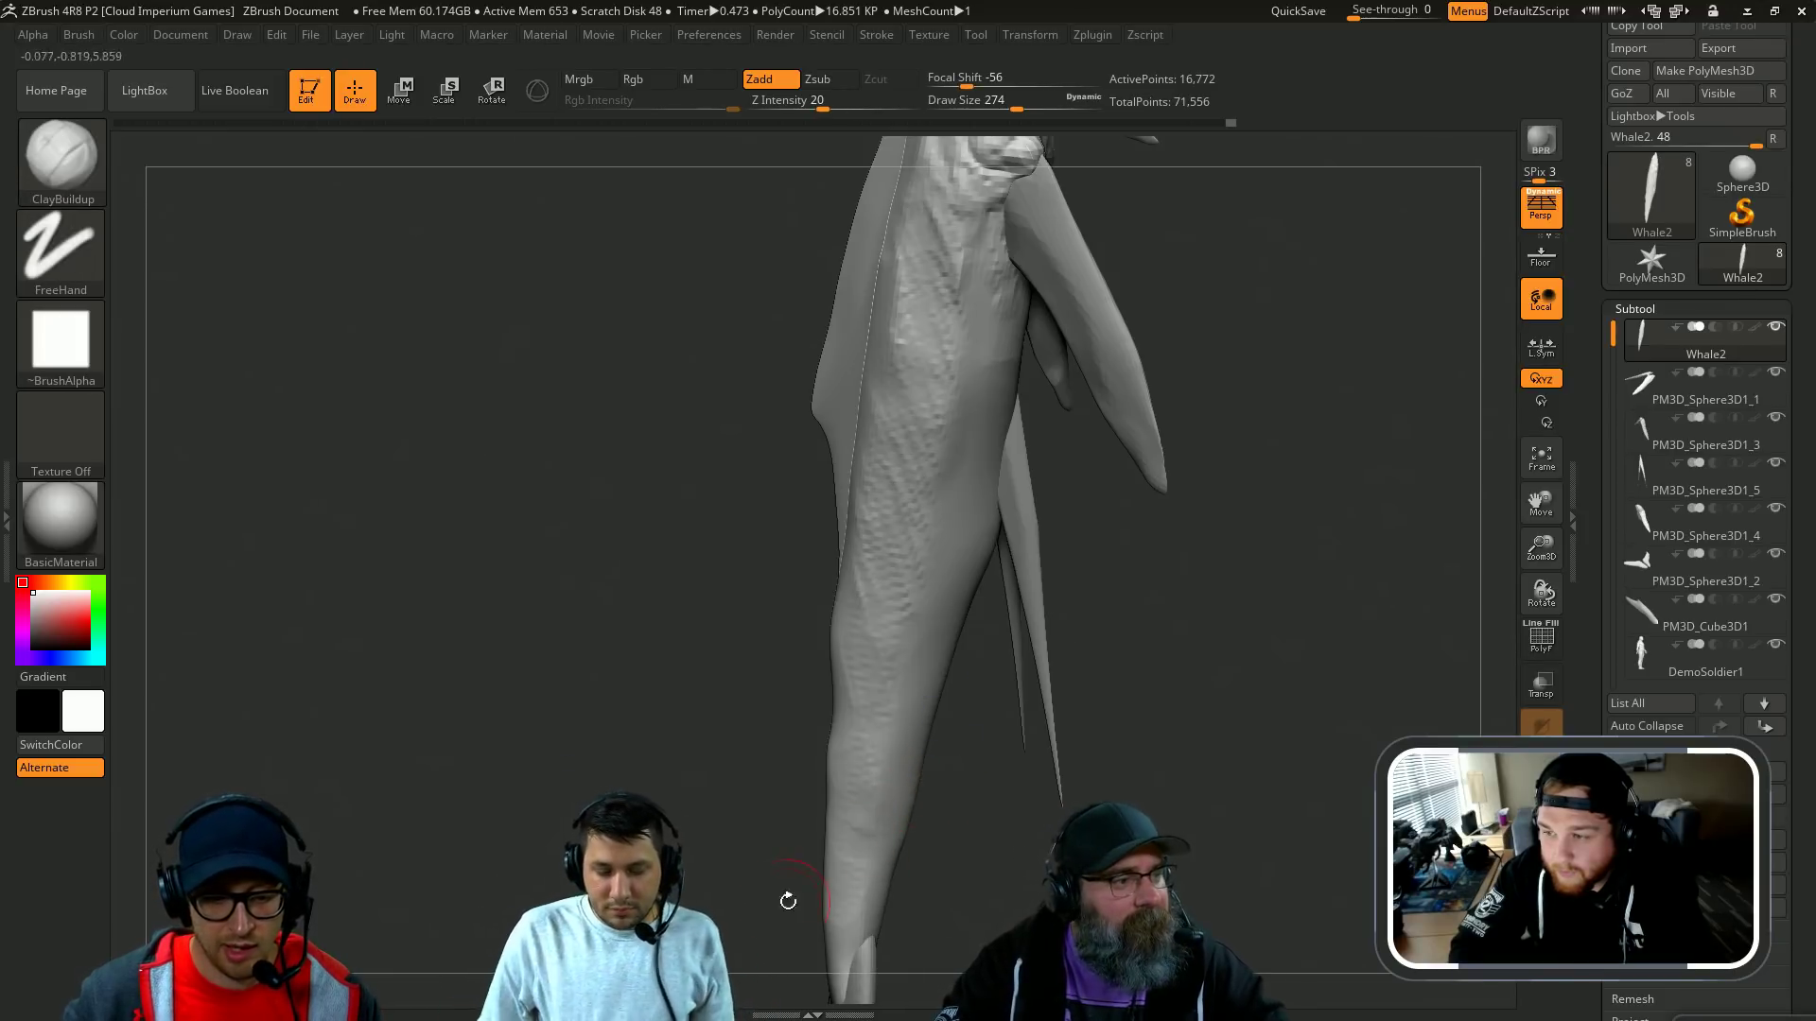
{"action": "key", "text": "shift"}
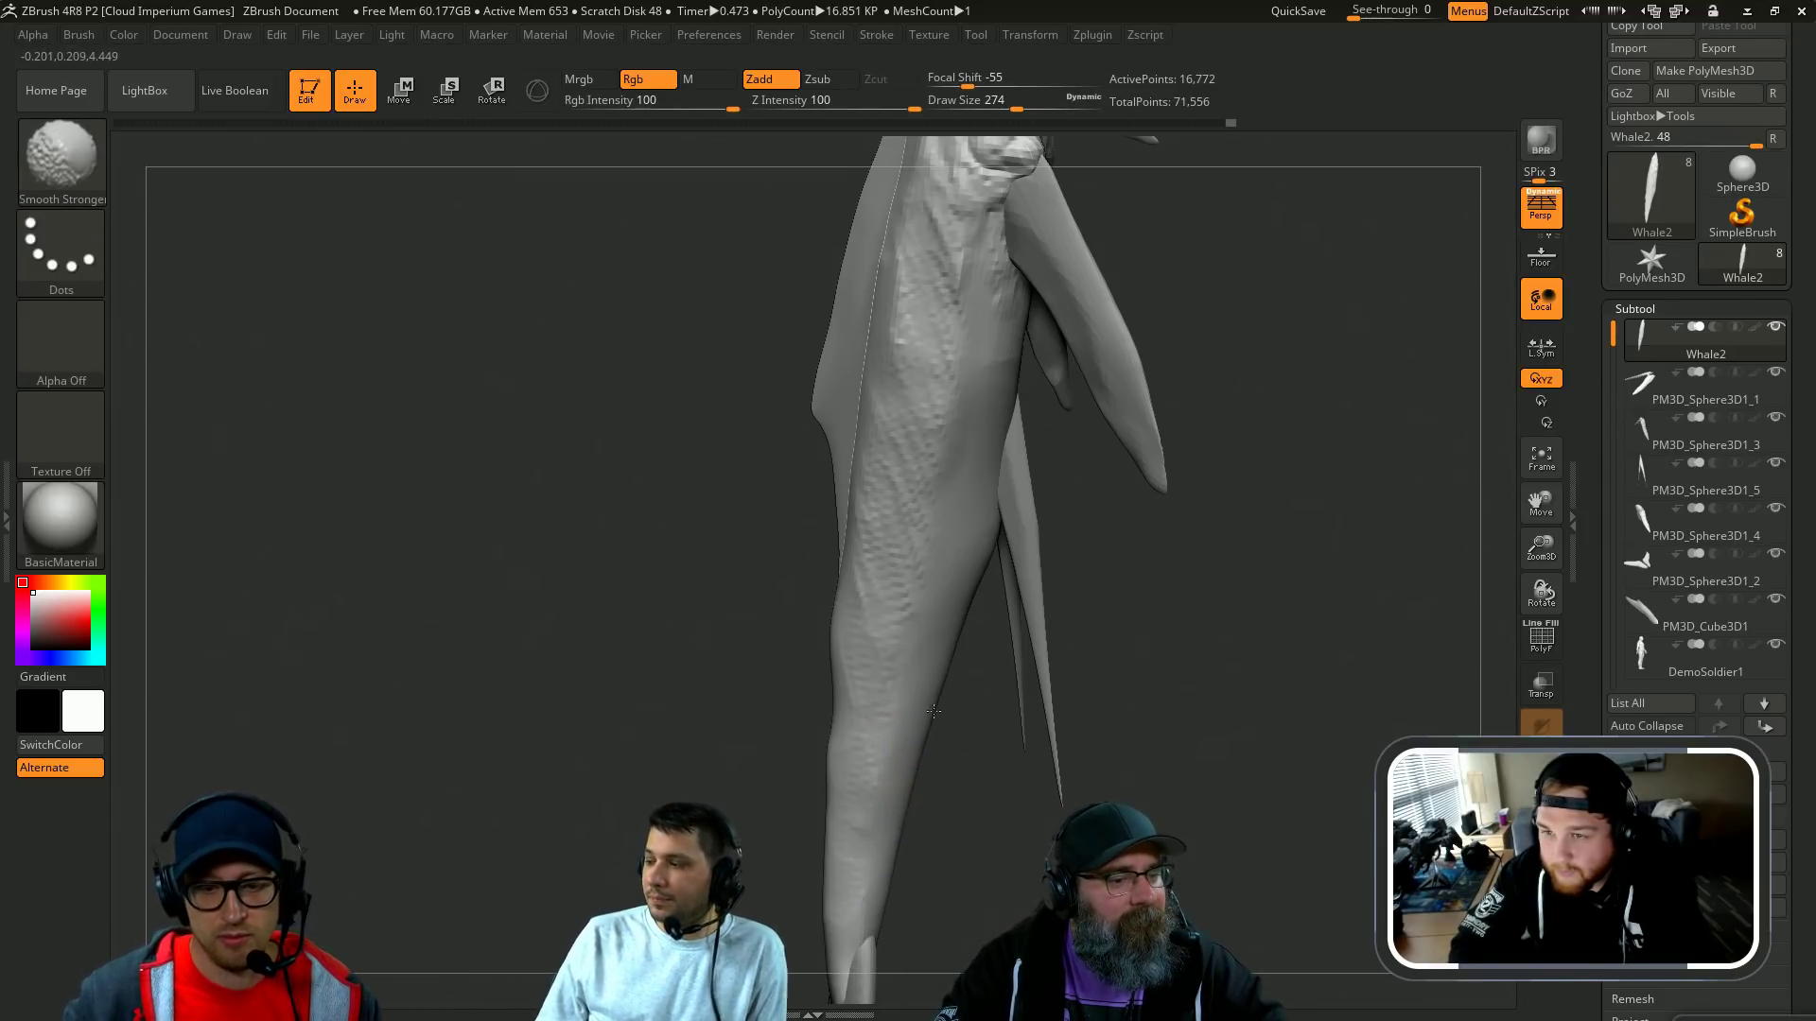
{"action": "right_click_drag", "start_coordinate": [933, 711], "coordinate": [950, 605]}
Step: Switch to the Move brush at draw size 602 for shaping the body's underside
{"action": "key", "text": "s"}
{"action": "mouse_move", "coordinate": [968, 537]}
{"action": "left_mouse_down"}
{"action": "mouse_move", "coordinate": [995, 537]}
{"action": "mouse_move", "coordinate": [957, 539]}
{"action": "left_mouse_up"}
{"action": "key", "text": "b"}
{"action": "key", "text": "m"}
{"action": "key", "text": "v"}
{"action": "key", "text": "s"}
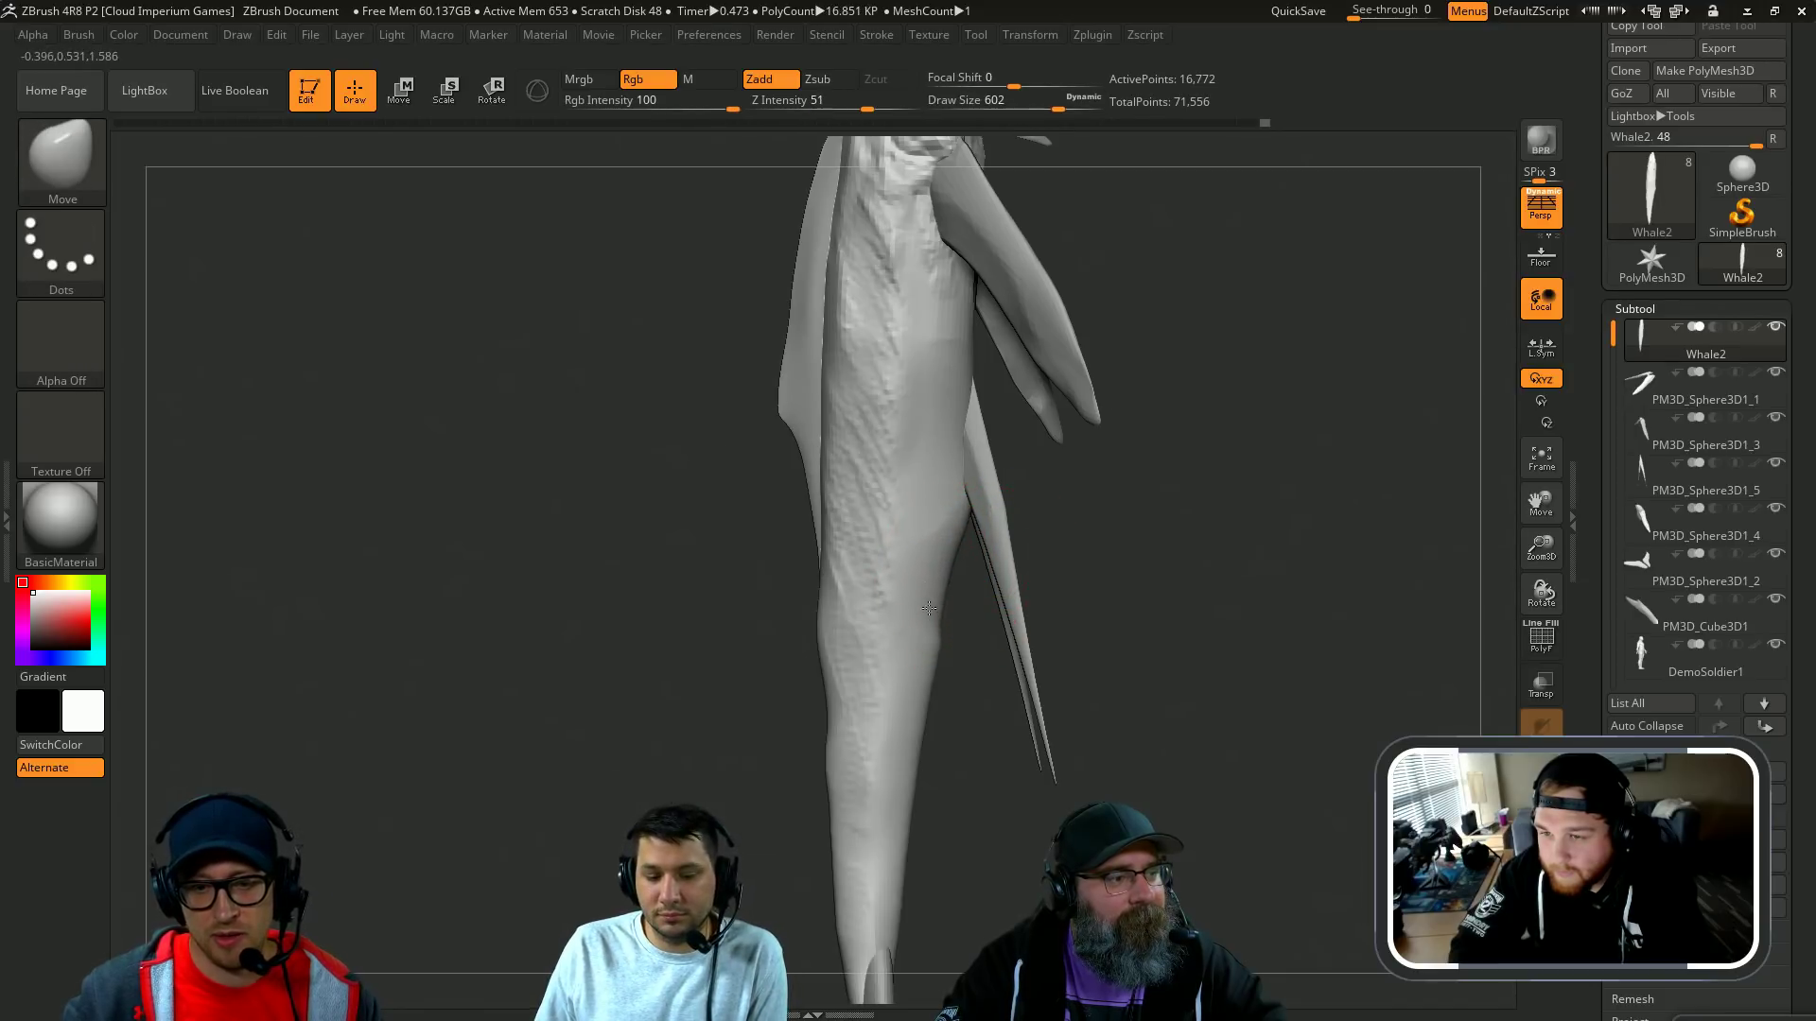
{"action": "left_click_drag", "start_coordinate": [1122, 644], "coordinate": [1314, 482]}
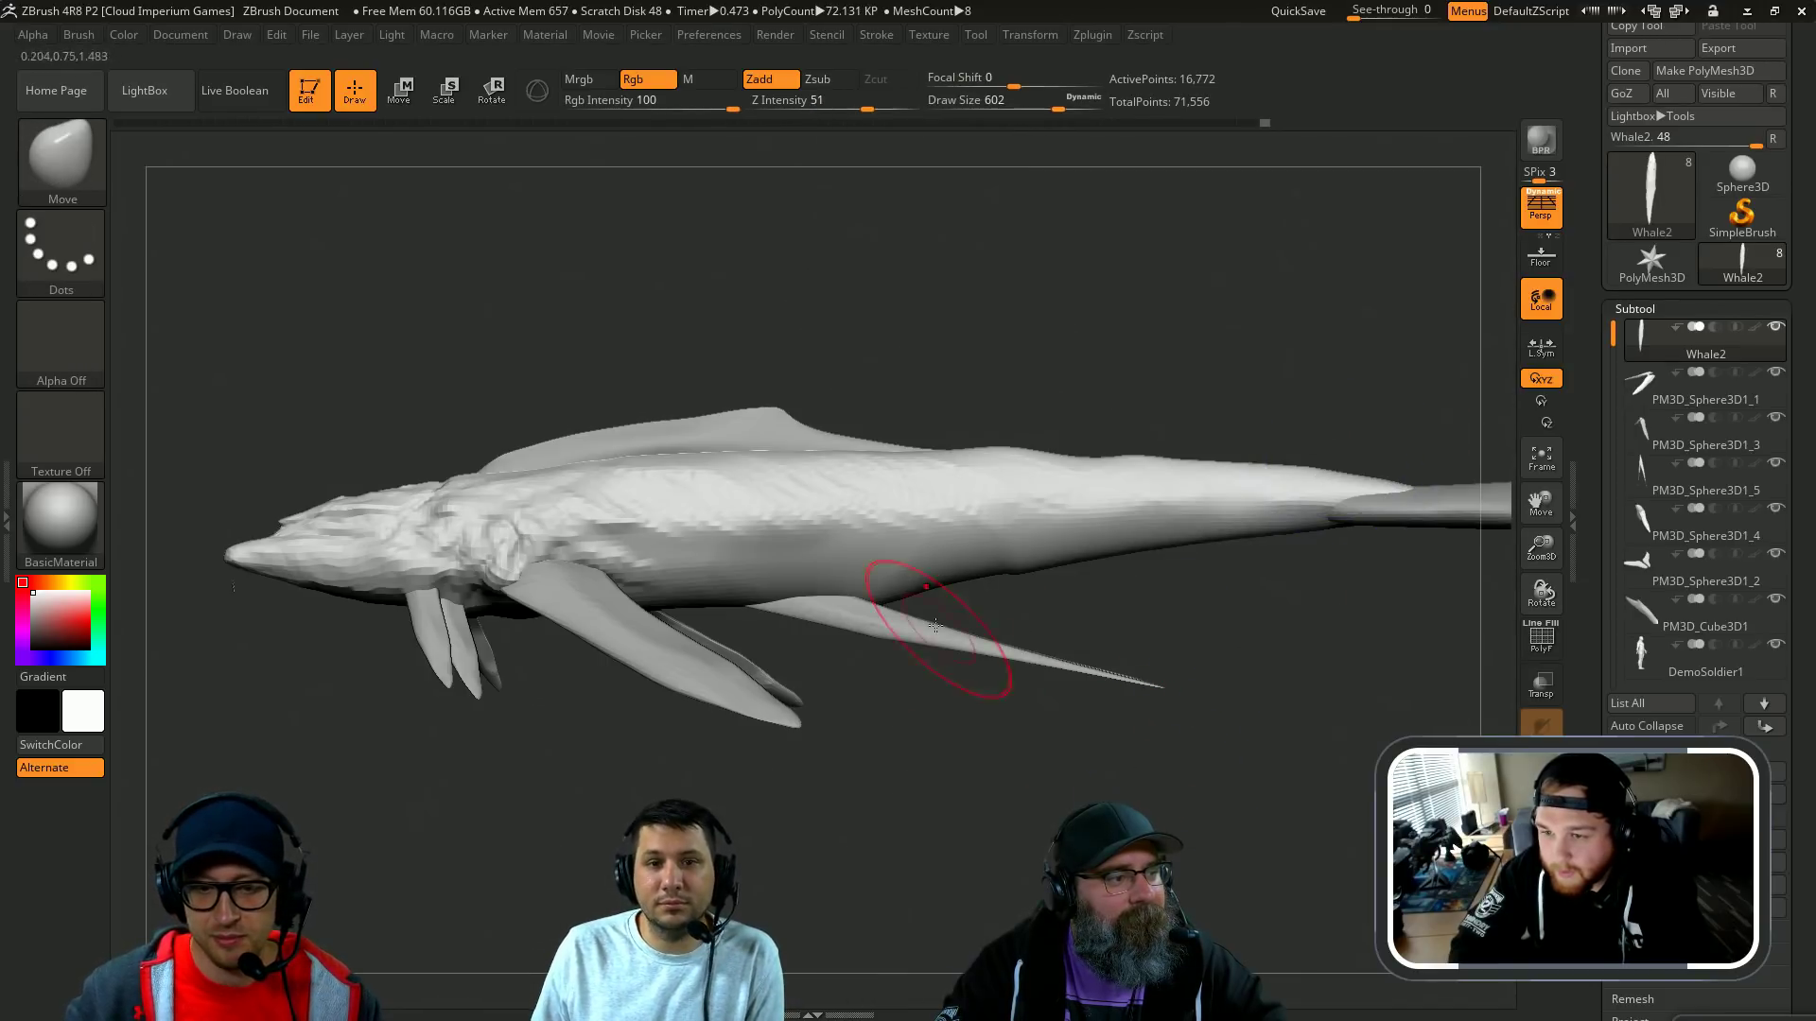
Step: Select the long trailing fins and move them farther back along the belly towards the tail
{"action": "left_click", "coordinate": [889, 637], "text": "alt"}
{"action": "key", "text": "w"}
{"action": "left_click_drag", "start_coordinate": [943, 651], "coordinate": [1151, 703]}
{"action": "mouse_move", "coordinate": [1047, 677]}
{"action": "left_mouse_down"}
{"action": "mouse_move", "coordinate": [1165, 704]}
{"action": "mouse_move", "coordinate": [1060, 732]}
{"action": "mouse_move", "coordinate": [1060, 712]}
{"action": "mouse_move", "coordinate": [1301, 694]}
{"action": "left_mouse_up"}
{"action": "key", "text": "q"}
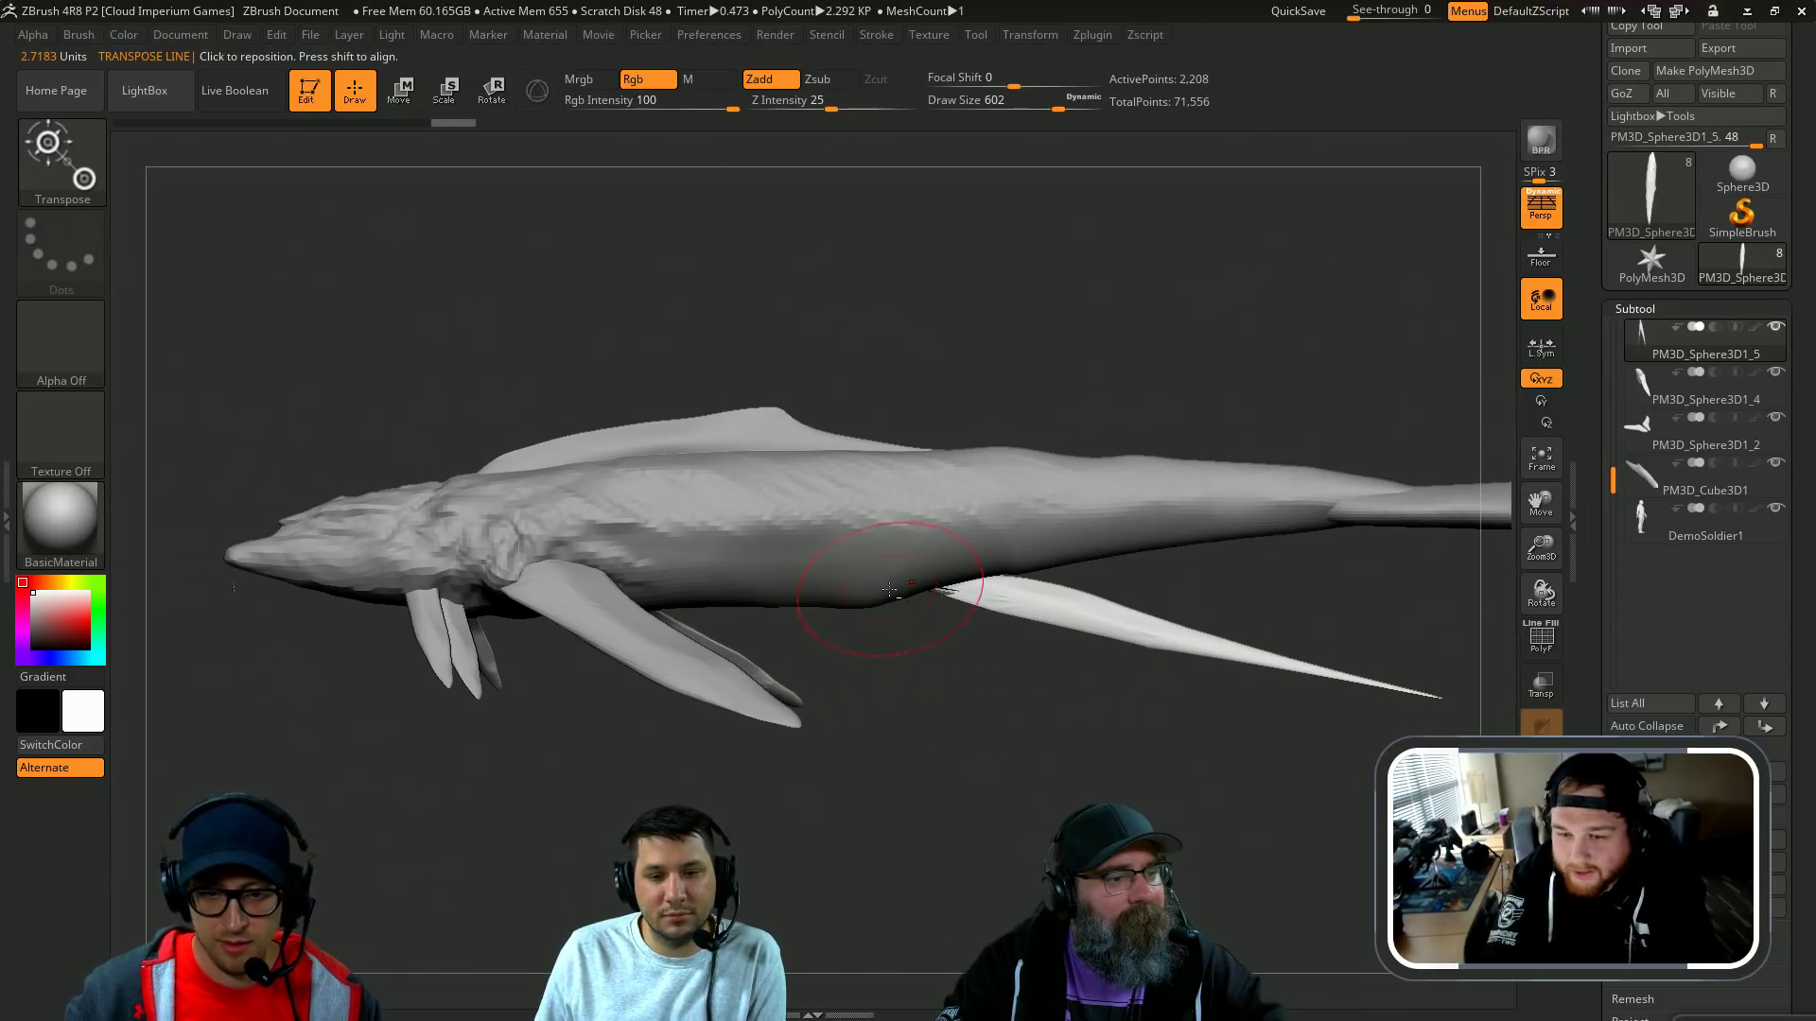
Step: Pull the body's belly down at the base of the long fins with the Move brush and enlarge the draw size to 966
{"action": "left_click", "coordinate": [889, 589], "text": "alt"}
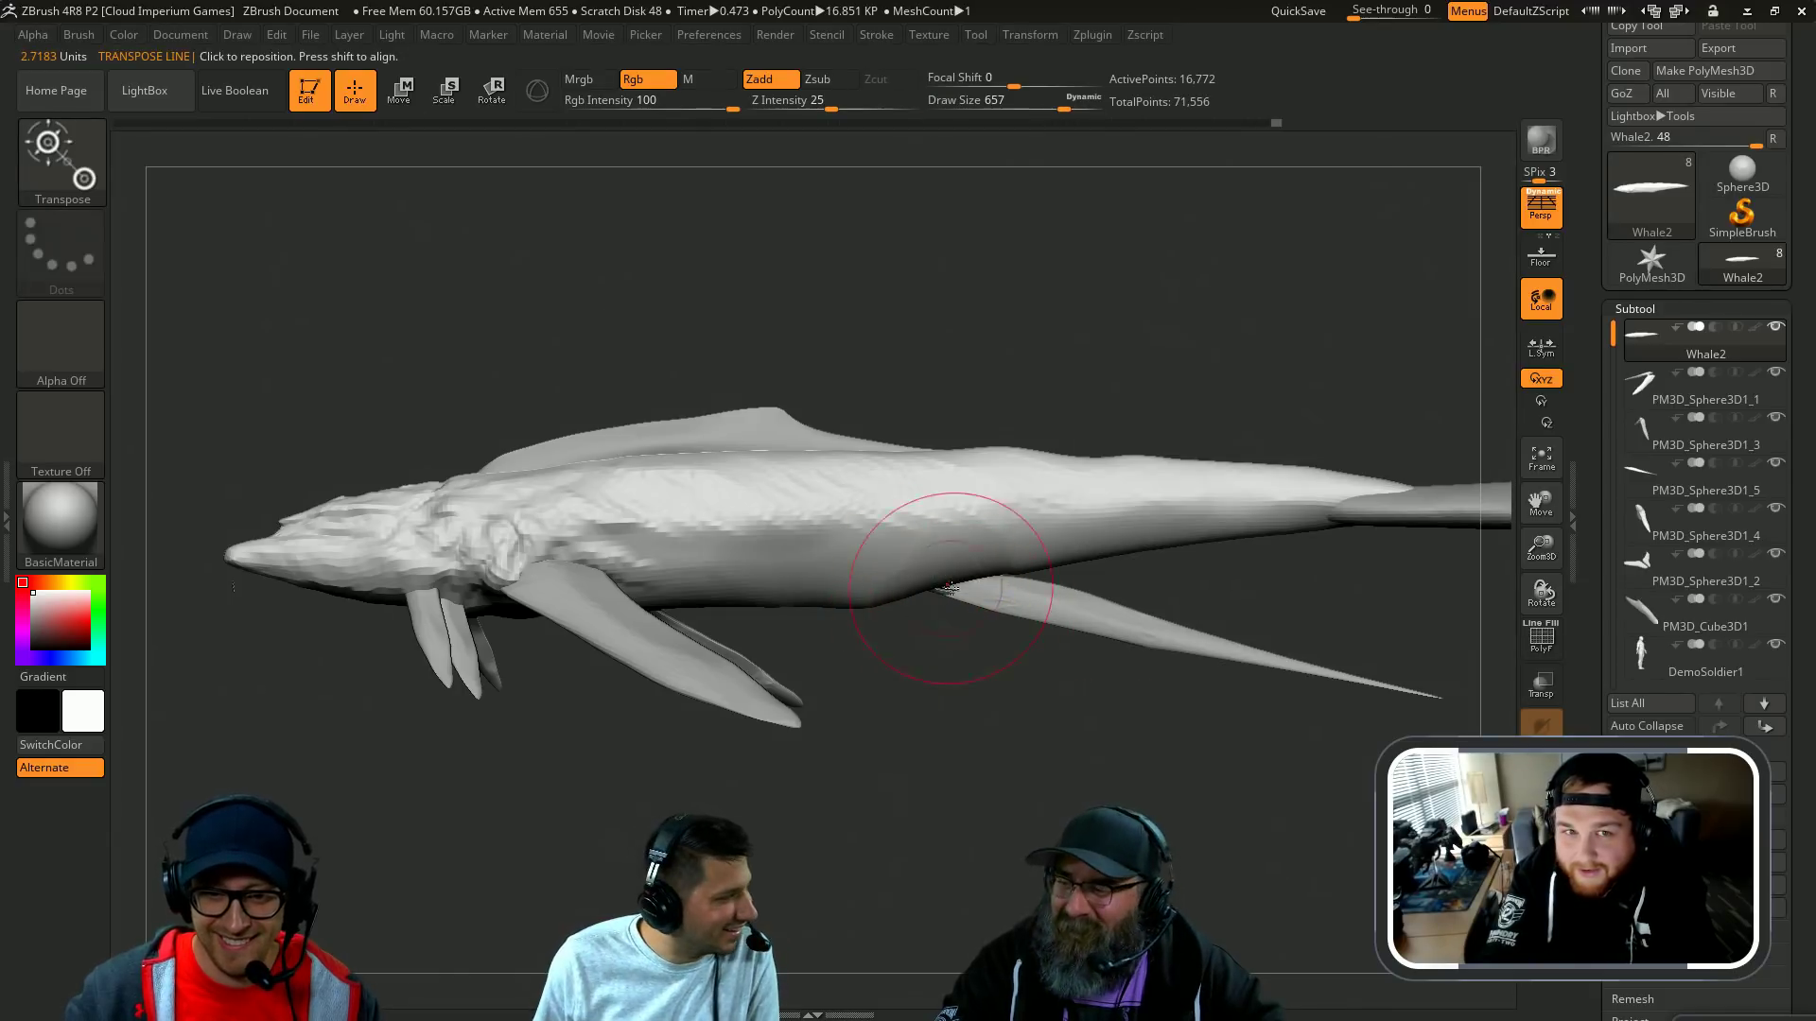
{"action": "key", "text": "b"}
{"action": "key", "text": "m"}
{"action": "key", "text": "v"}
{"action": "left_click_drag", "start_coordinate": [854, 602], "coordinate": [849, 615]}
{"action": "key", "text": "s"}
{"action": "left_click_drag", "start_coordinate": [801, 601], "coordinate": [838, 601]}
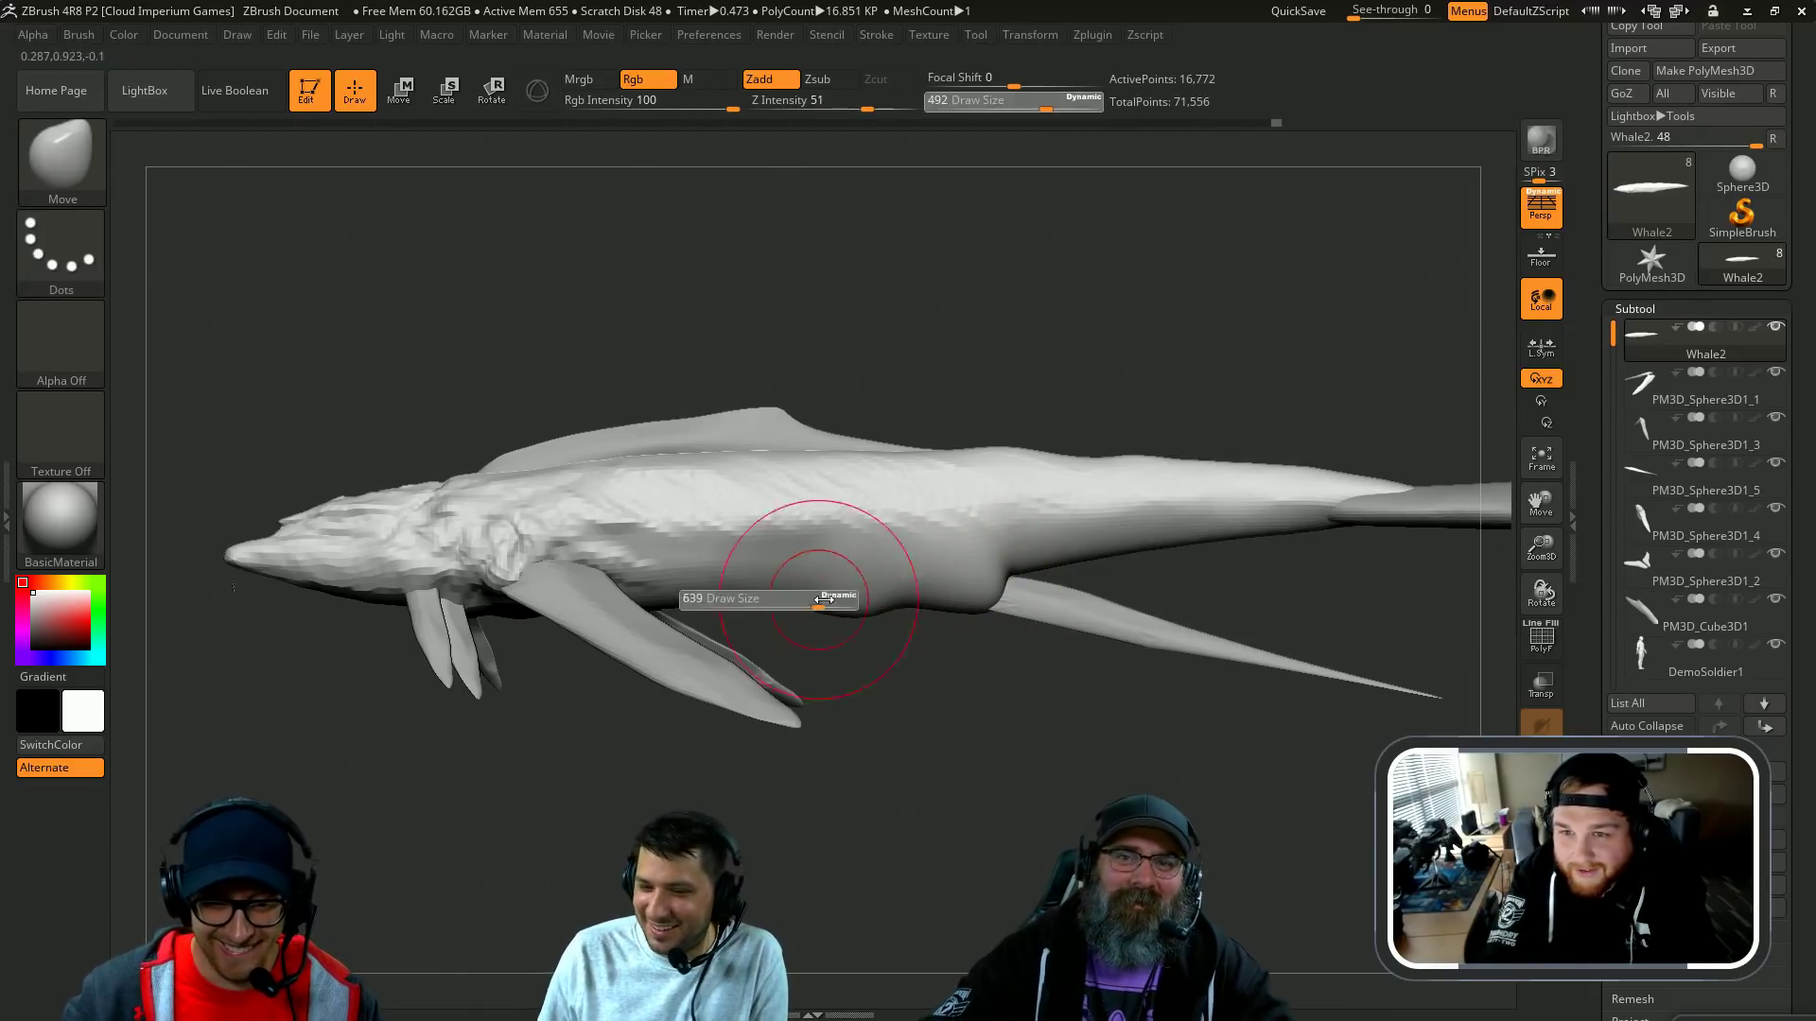
{"action": "key", "text": "s"}
{"action": "left_click", "coordinate": [656, 593]}
Step: Assign hotkey 1 to Solo and isolate the whale's body
{"action": "left_click", "coordinate": [1540, 774], "text": "ctrl+alt"}
{"action": "key", "text": "1"}
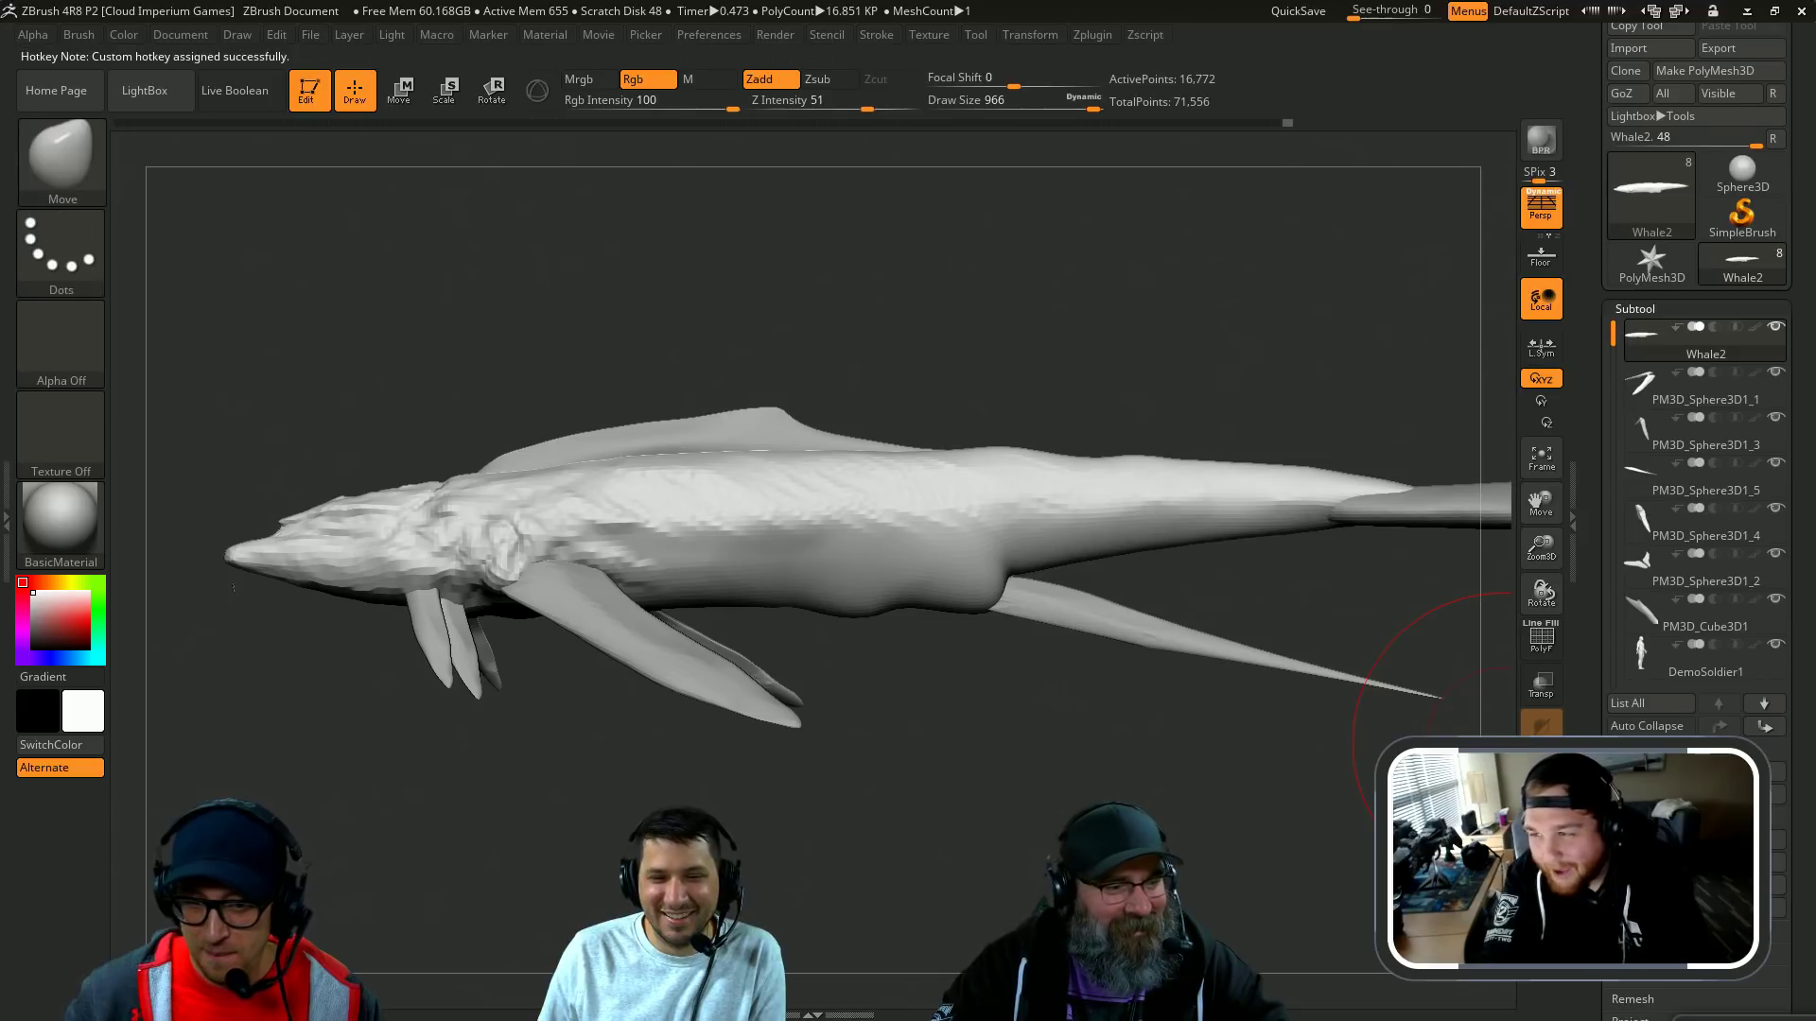
{"action": "key", "text": "1"}
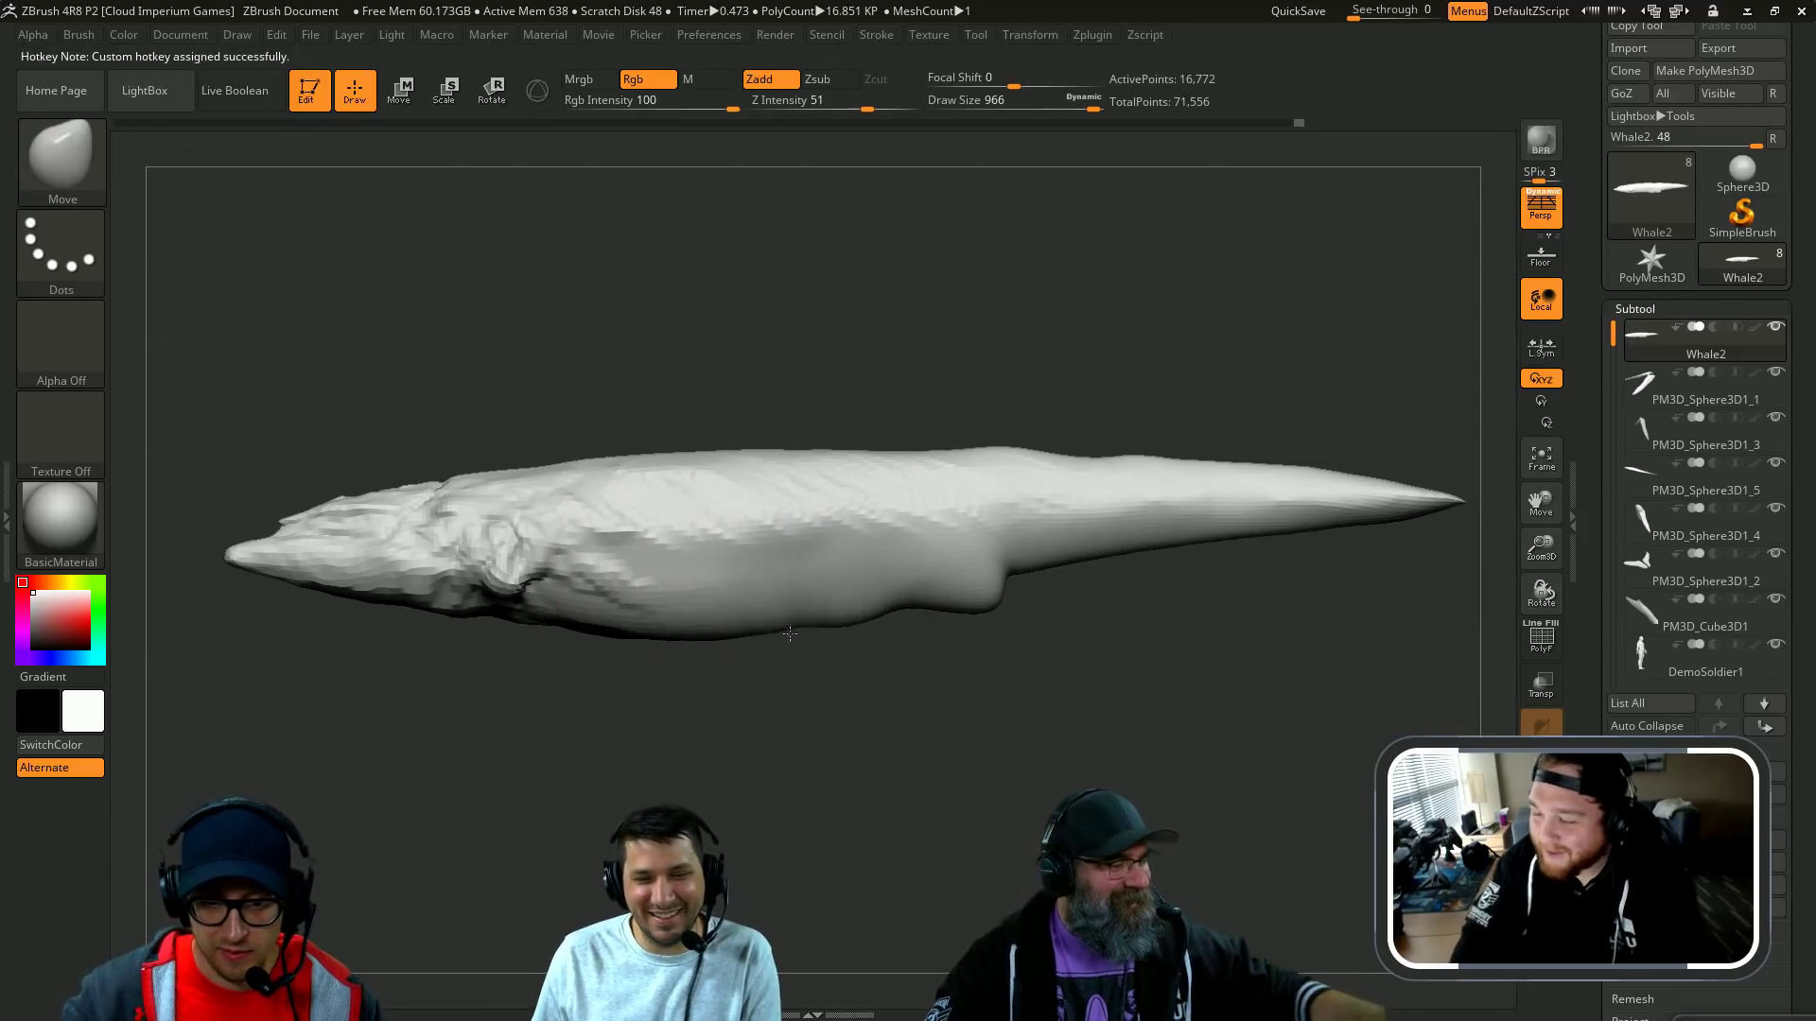
Step: Show all the subtools again and pull the belly down ahead of the long fins into a fuller curve, setting the draw size to 899
{"action": "left_click", "coordinate": [1106, 636], "text": "ctrl+shift"}
{"action": "left_click_drag", "start_coordinate": [904, 592], "coordinate": [921, 613]}
{"action": "key", "text": "s"}
{"action": "left_click", "coordinate": [993, 607]}
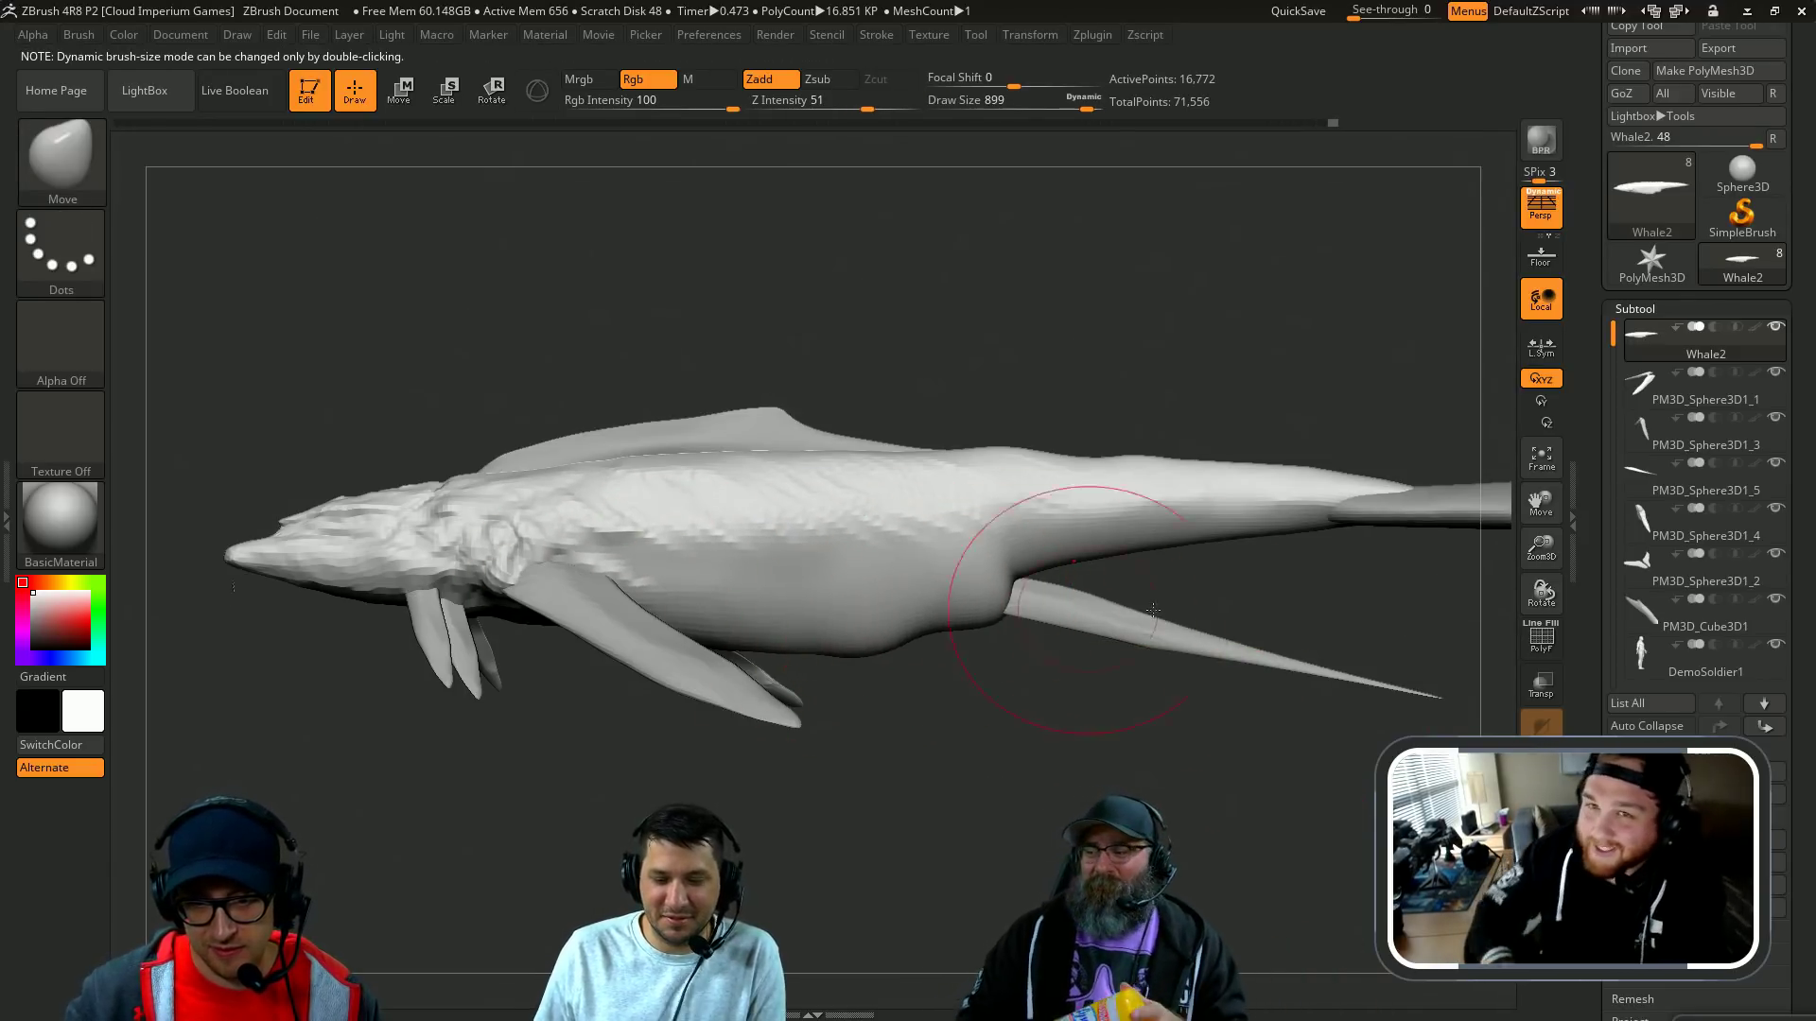
Step: Refine the body's underside around the base of the long fins with the Move brush, reducing the draw size to 648 and 500
{"action": "left_click_drag", "start_coordinate": [1136, 574], "coordinate": [962, 571], "text": "alt"}
{"action": "right_click_drag", "start_coordinate": [783, 617], "coordinate": [1139, 574]}
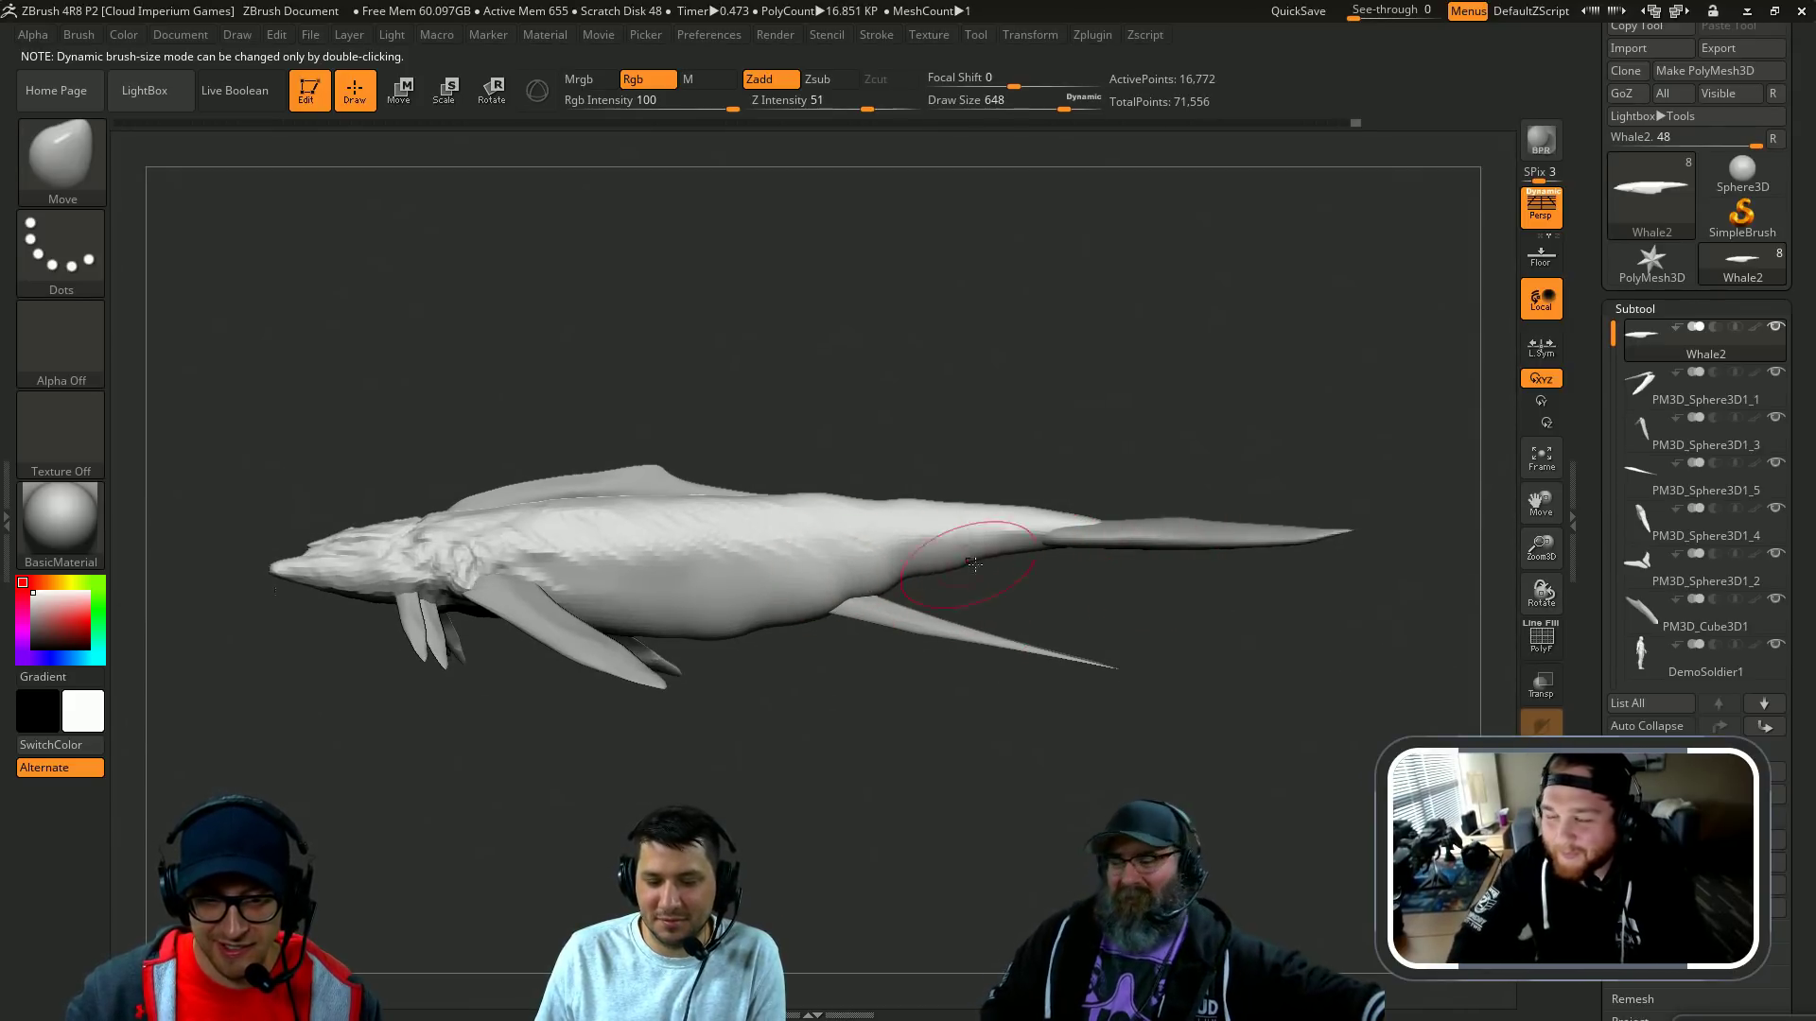
{"action": "mouse_move", "coordinate": [1075, 599]}
{"action": "right_mouse_down"}
{"action": "mouse_move", "coordinate": [1128, 617]}
{"action": "mouse_move", "coordinate": [996, 563]}
{"action": "right_mouse_up"}
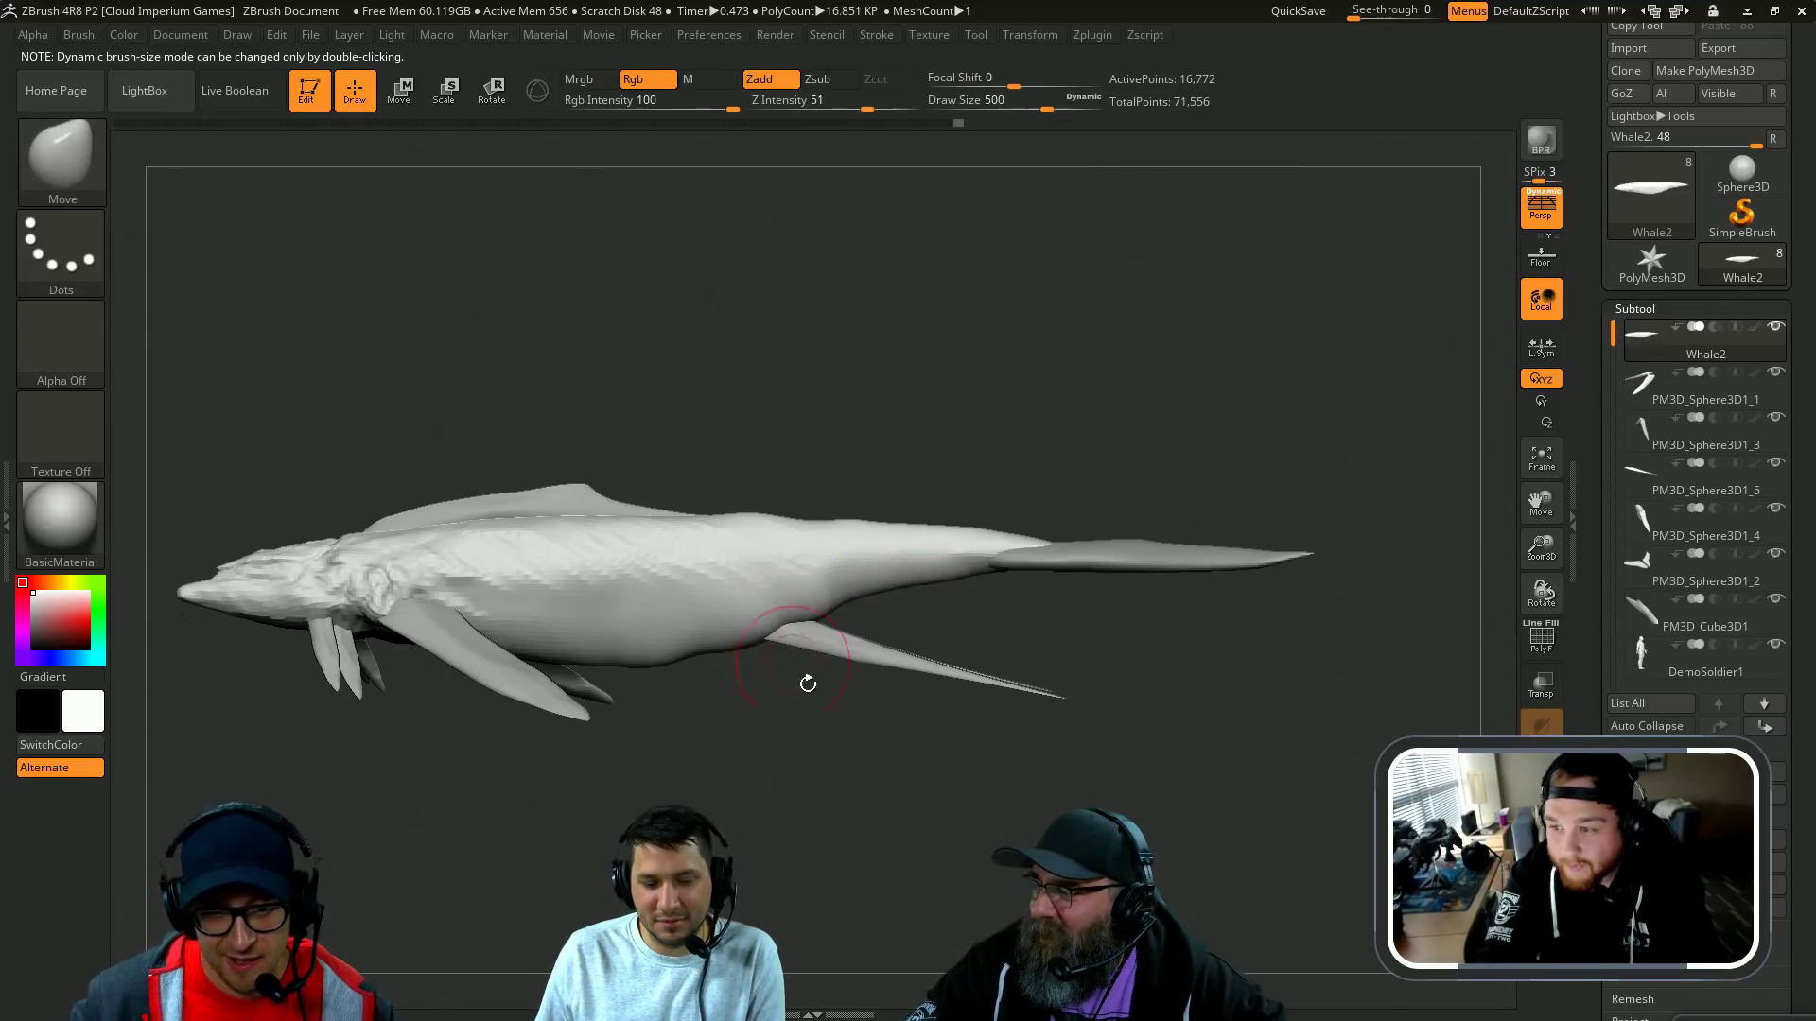
{"action": "right_click_drag", "start_coordinate": [807, 679], "coordinate": [759, 628]}
{"action": "mouse_move", "coordinate": [778, 703]}
{"action": "right_mouse_down"}
{"action": "mouse_move", "coordinate": [814, 382]}
{"action": "mouse_move", "coordinate": [753, 466]}
{"action": "mouse_move", "coordinate": [790, 815]}
{"action": "mouse_move", "coordinate": [702, 683]}
{"action": "right_mouse_up"}
Step: Smooth the reshaped belly and flank near the long fins with the Smooth Stronger brush at draw size 611
{"action": "key", "text": "b"}
{"action": "key", "text": "s"}
{"action": "key", "text": "t"}
{"action": "mouse_move", "coordinate": [803, 729]}
{"action": "right_mouse_down"}
{"action": "mouse_move", "coordinate": [912, 693]}
{"action": "mouse_move", "coordinate": [729, 661]}
{"action": "right_mouse_up"}
{"action": "left_click_drag", "start_coordinate": [768, 620], "coordinate": [920, 456]}
{"action": "right_click_drag", "start_coordinate": [911, 636], "coordinate": [870, 626]}
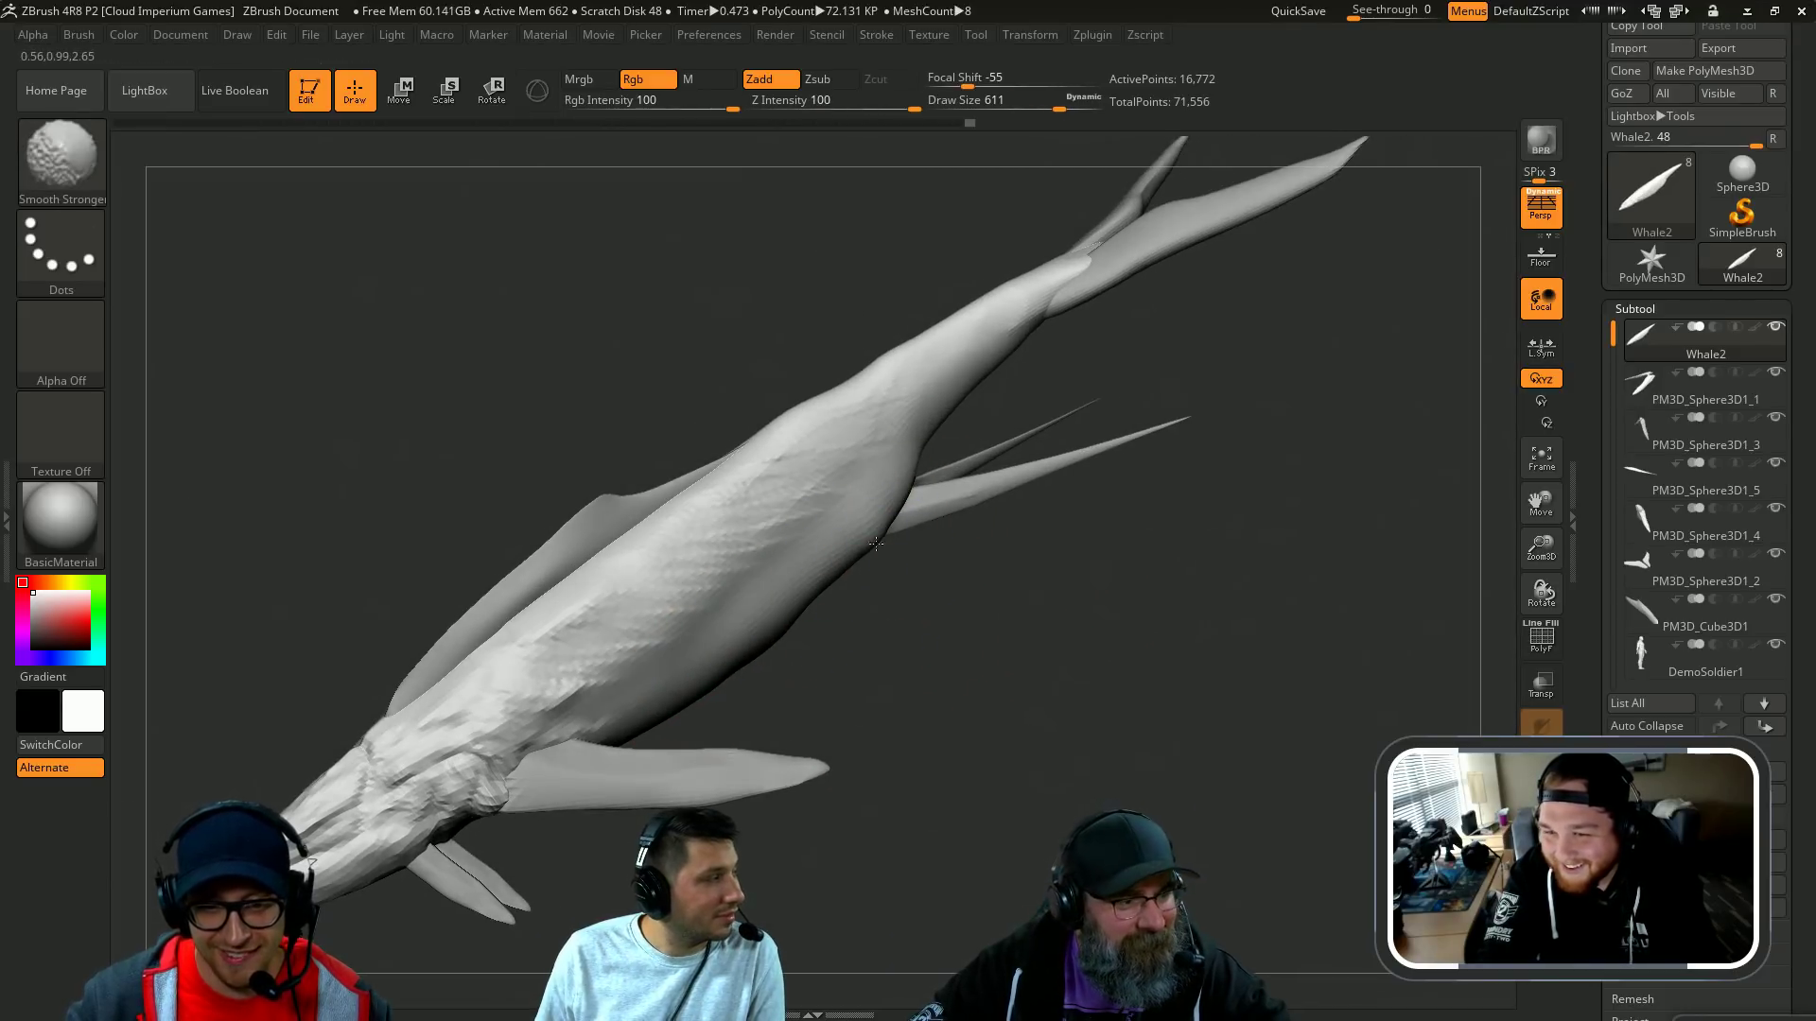
Step: Select the long trailing fins and move them up so their bases sit against the reshaped belly
{"action": "left_click", "coordinate": [932, 514], "text": "alt"}
{"action": "right_click_drag", "start_coordinate": [1029, 634], "coordinate": [949, 664]}
{"action": "key", "text": "w"}
{"action": "mouse_move", "coordinate": [899, 491]}
{"action": "left_mouse_down"}
{"action": "mouse_move", "coordinate": [998, 380]}
{"action": "mouse_move", "coordinate": [936, 425]}
{"action": "left_mouse_up"}
{"action": "mouse_move", "coordinate": [936, 530]}
{"action": "right_mouse_down"}
{"action": "mouse_move", "coordinate": [960, 658]}
{"action": "mouse_move", "coordinate": [964, 450]}
{"action": "mouse_move", "coordinate": [1143, 553]}
{"action": "mouse_move", "coordinate": [1111, 551]}
{"action": "right_mouse_up"}
Step: Stretch the tips of the long belly fins into thin curved trailing ends with the SnakeHook brush at draw size 794
{"action": "key", "text": "q"}
{"action": "key", "text": "b"}
{"action": "key", "text": "s"}
{"action": "key", "text": "h"}
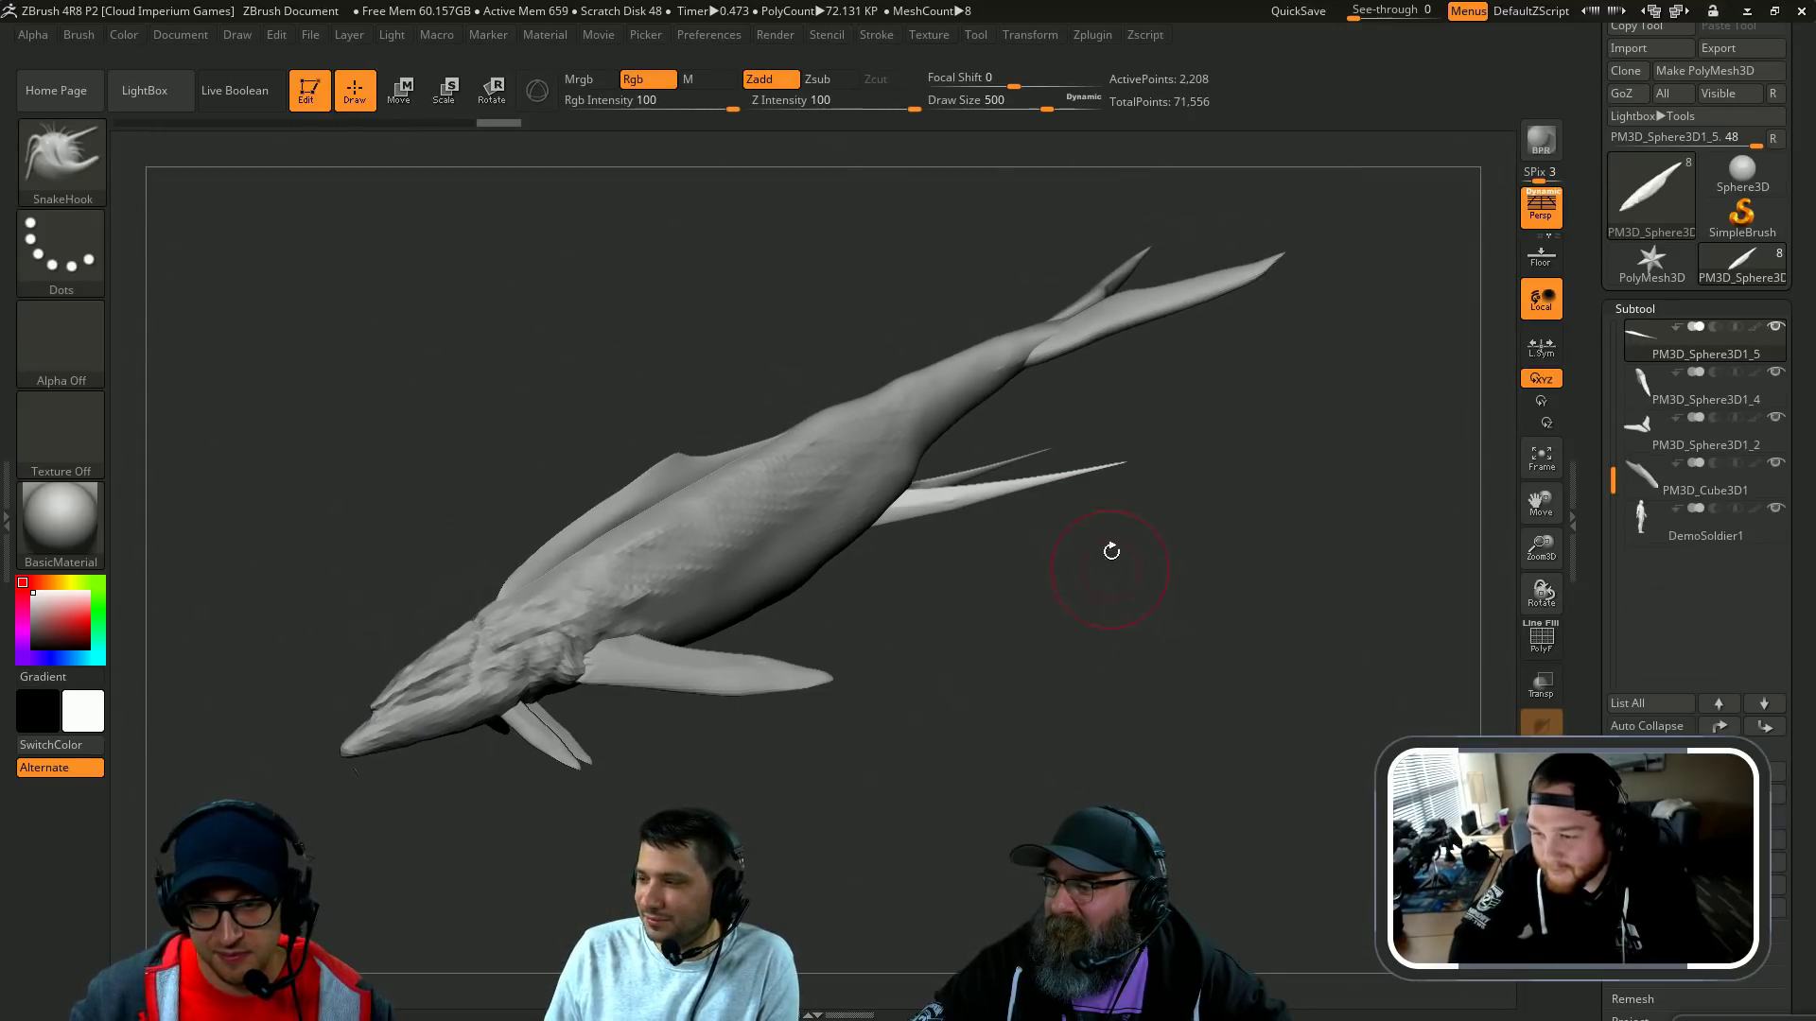
{"action": "left_click_drag", "start_coordinate": [1085, 458], "coordinate": [1176, 434]}
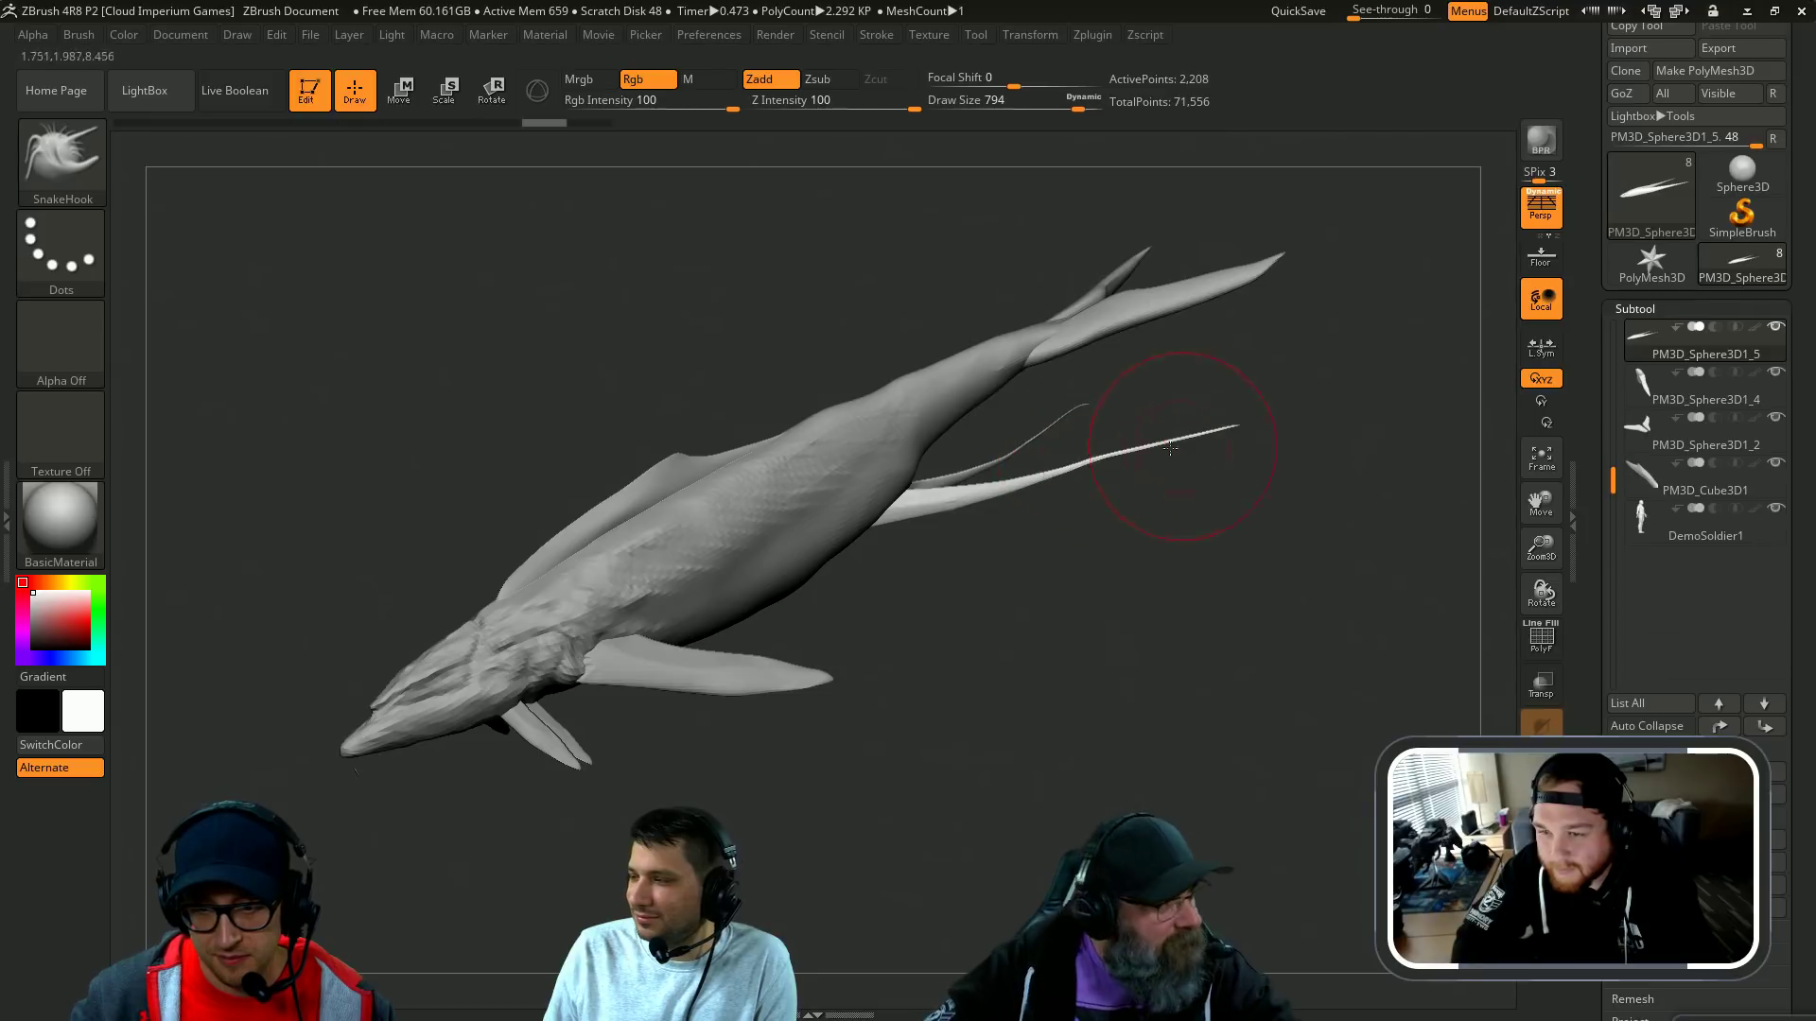
{"action": "right_click_drag", "start_coordinate": [1139, 579], "coordinate": [1069, 615]}
{"action": "right_click_drag", "start_coordinate": [1087, 369], "coordinate": [1101, 567], "text": "alt"}
Step: Select the tail flukes and sculpt their tips and scalloped trailing edges with the SnakeHook brush, using draw sizes 685, 239 and 182
{"action": "left_click", "coordinate": [1192, 516], "text": "alt"}
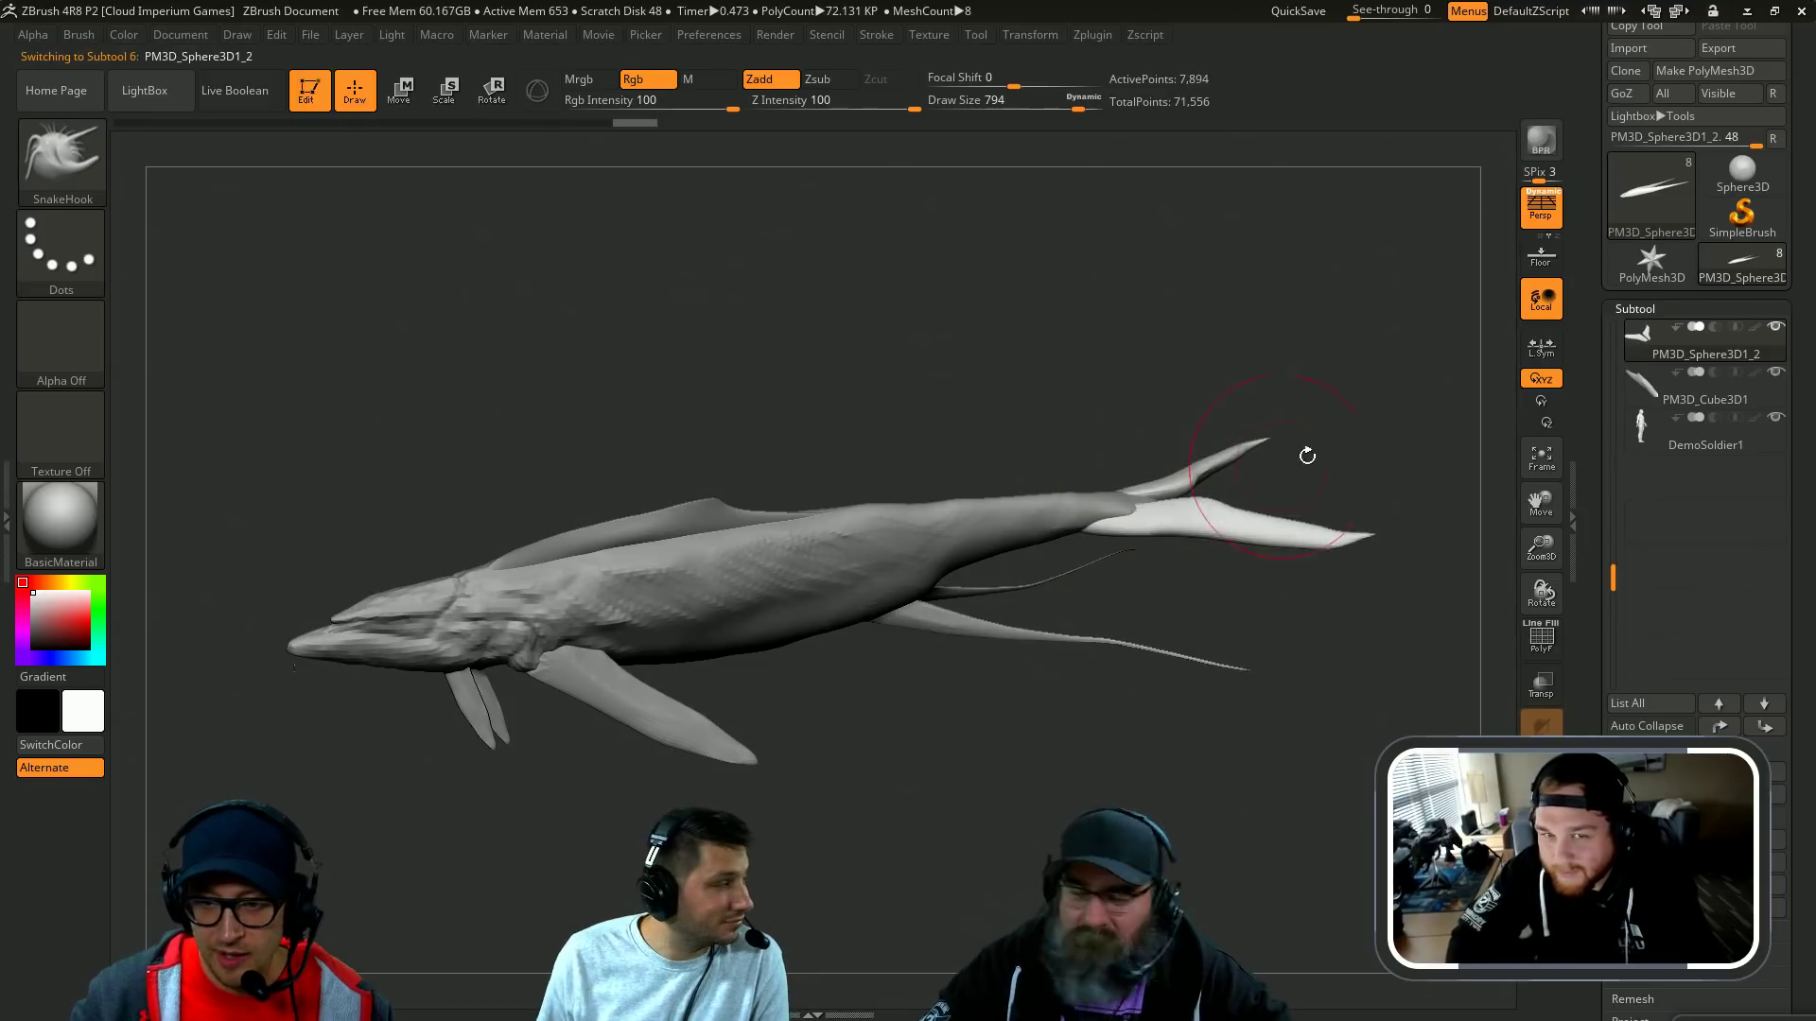
{"action": "mouse_move", "coordinate": [1307, 456]}
{"action": "right_mouse_down"}
{"action": "mouse_move", "coordinate": [1182, 491]}
{"action": "mouse_move", "coordinate": [952, 639]}
{"action": "right_mouse_up"}
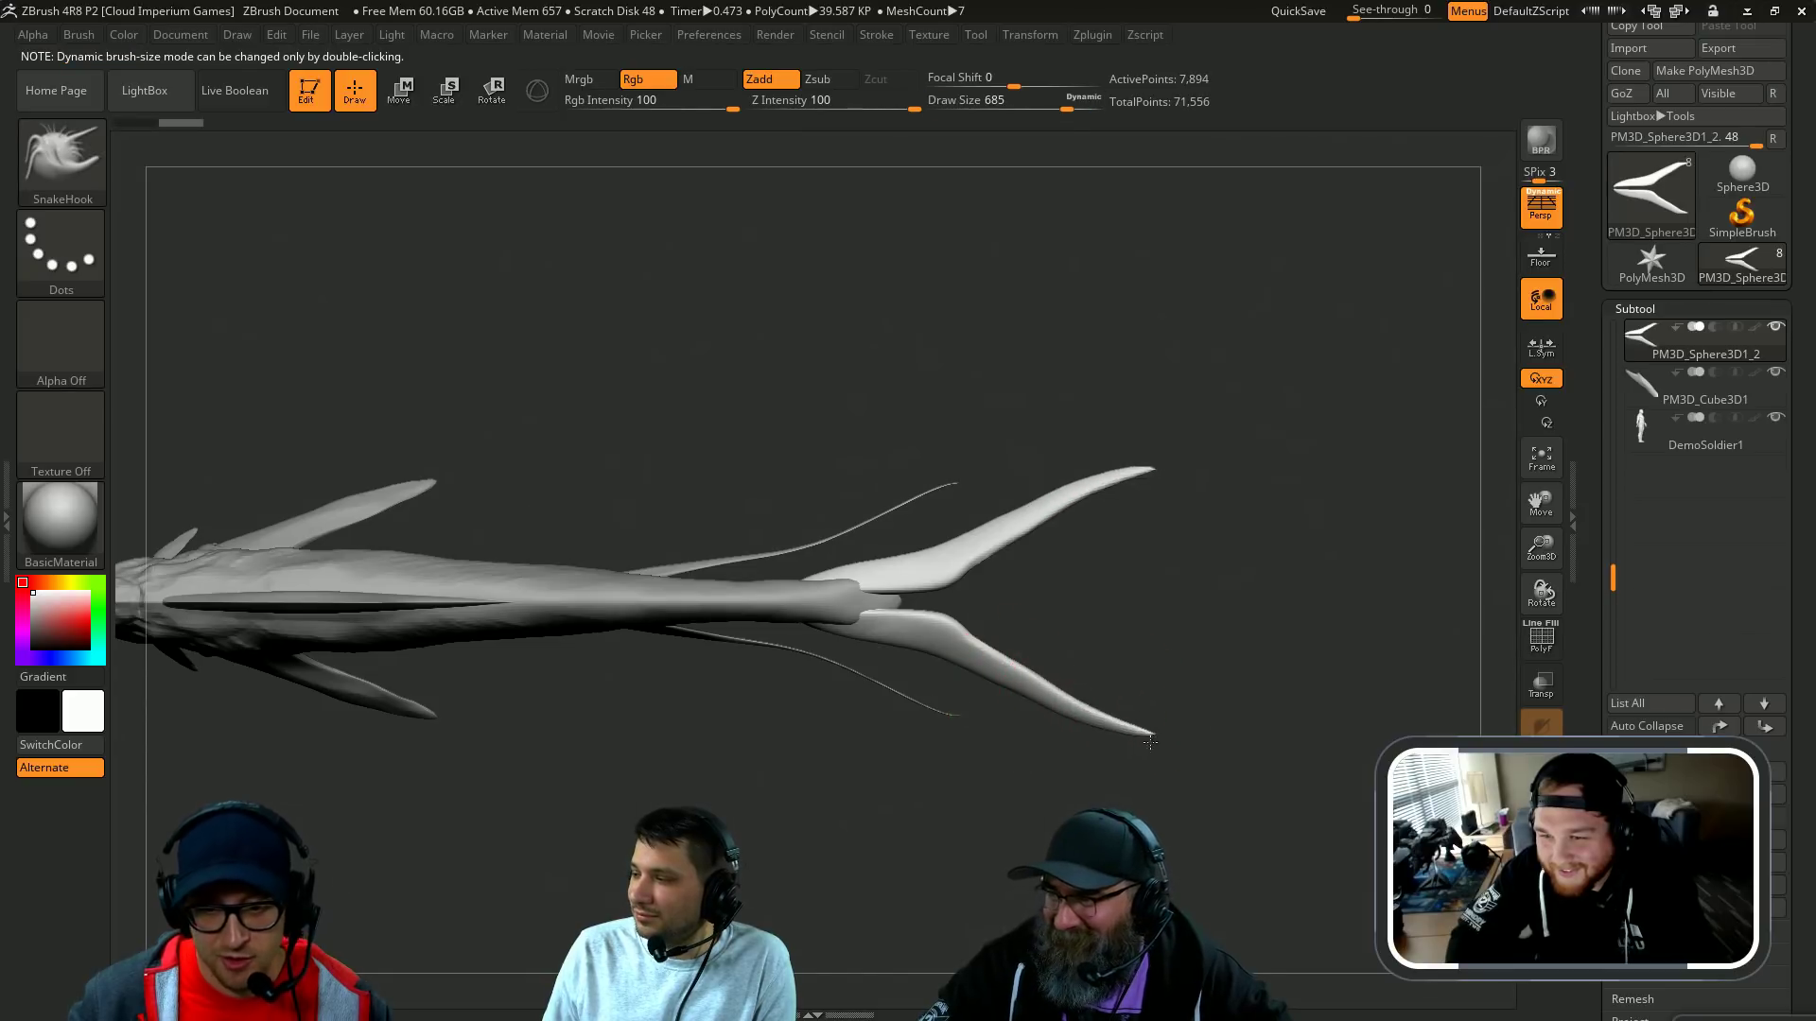
{"action": "mouse_move", "coordinate": [1143, 629]}
{"action": "left_mouse_down"}
{"action": "mouse_move", "coordinate": [1195, 555]}
{"action": "mouse_move", "coordinate": [1155, 624]}
{"action": "mouse_move", "coordinate": [961, 625]}
{"action": "left_mouse_up"}
{"action": "key", "text": "s"}
{"action": "key", "text": "s"}
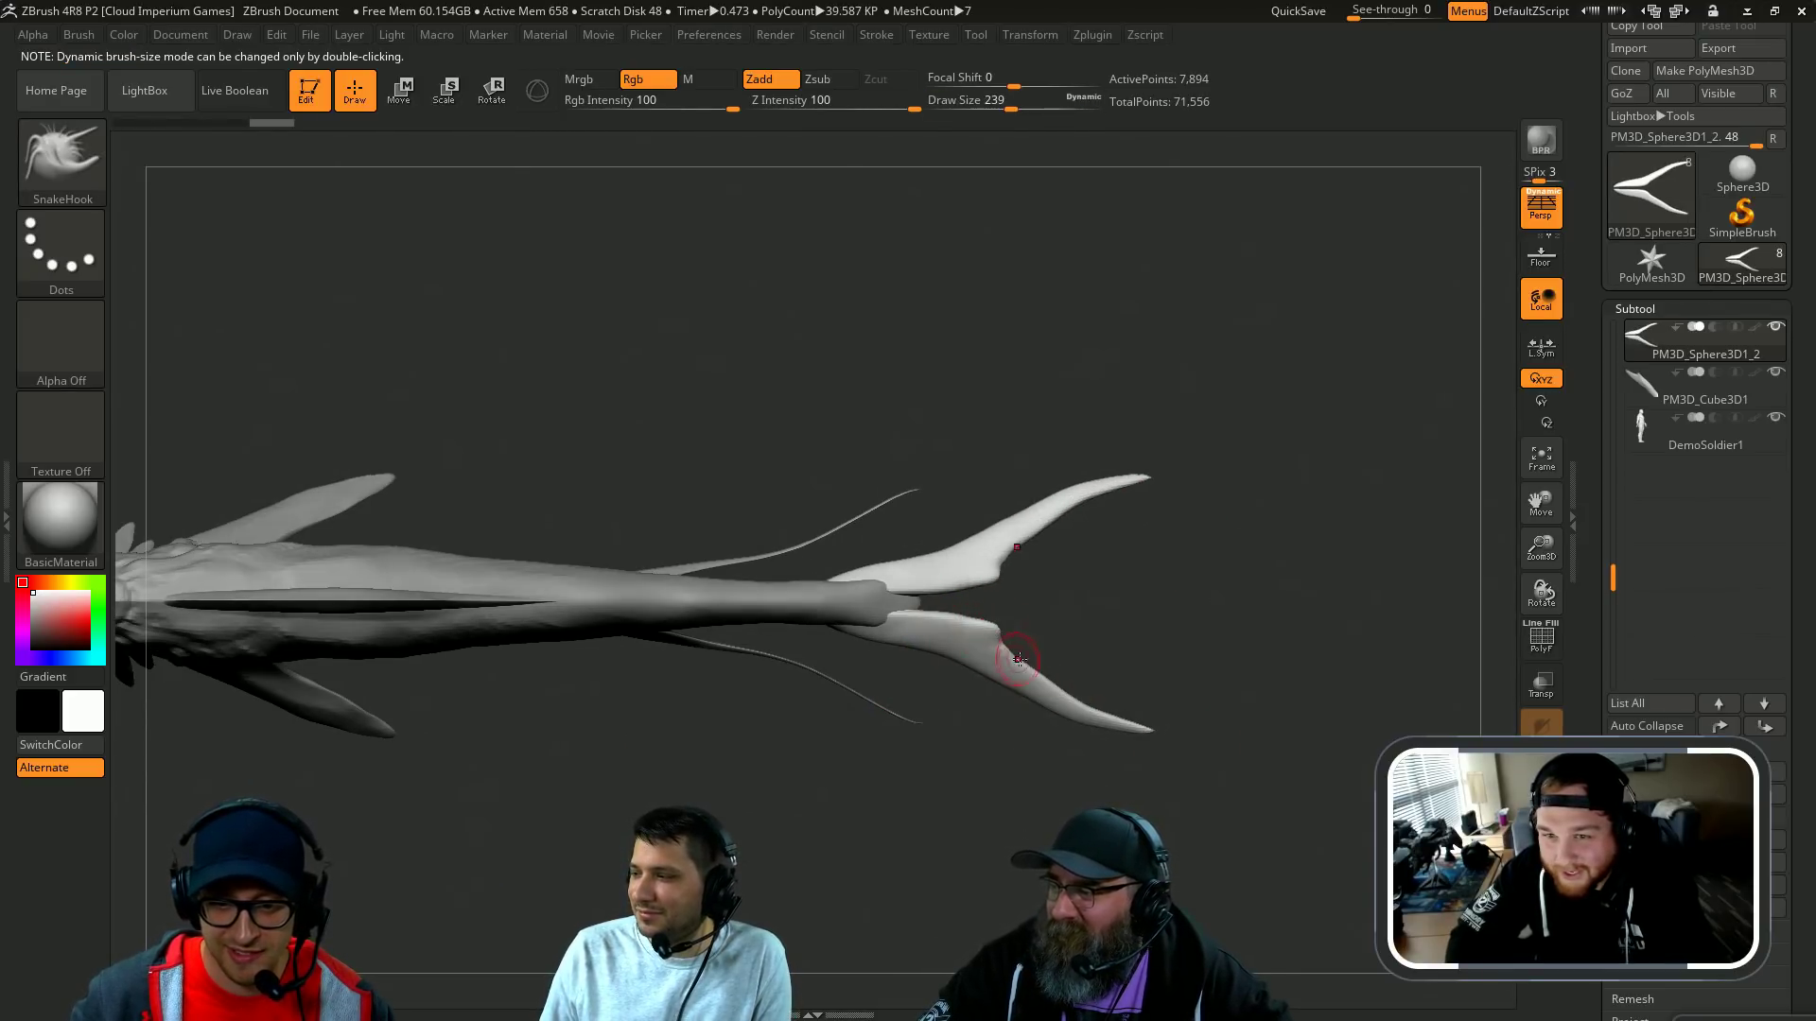
{"action": "mouse_move", "coordinate": [1091, 668]}
{"action": "right_mouse_down"}
{"action": "mouse_move", "coordinate": [1040, 676]}
{"action": "mouse_move", "coordinate": [1112, 724]}
{"action": "right_mouse_up"}
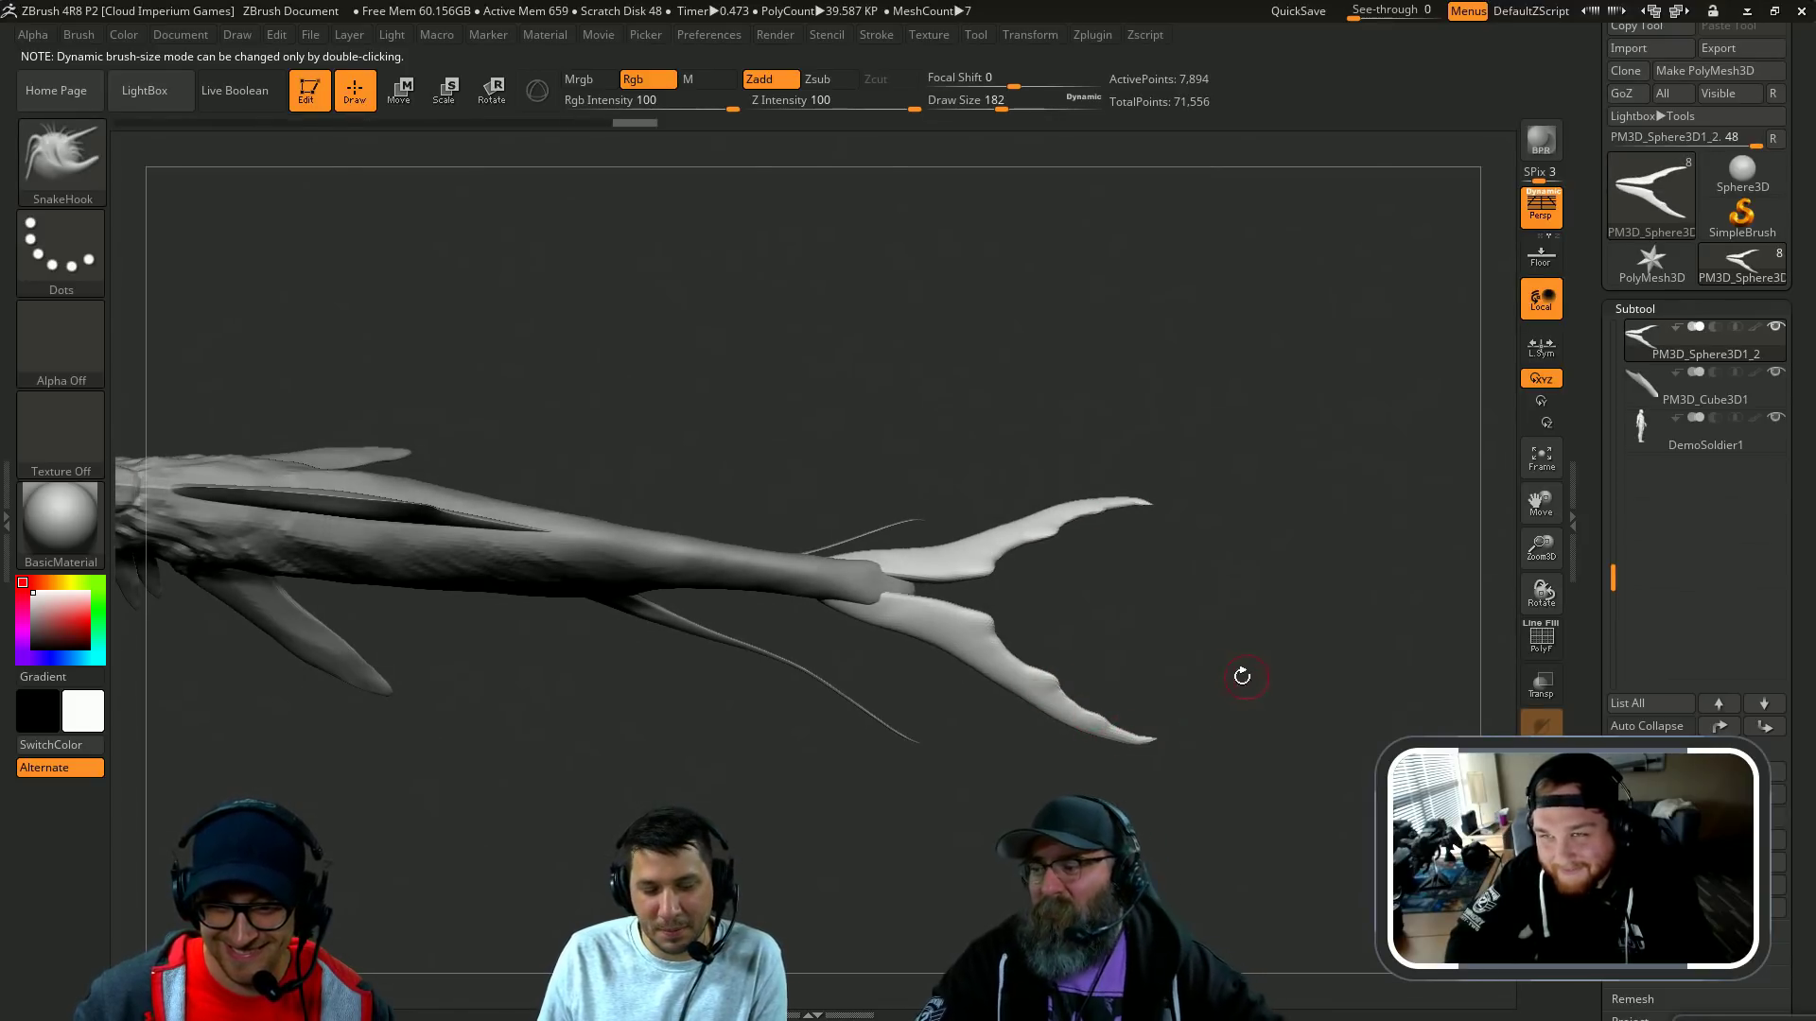
Step: Select the whale's body and pull a short spur up from the end of the tail with SnakeHook at draw size 149
{"action": "right_click_drag", "start_coordinate": [1102, 599], "coordinate": [864, 559]}
{"action": "left_click", "coordinate": [855, 591], "text": "alt"}
{"action": "mouse_move", "coordinate": [944, 491]}
{"action": "right_mouse_down"}
{"action": "mouse_move", "coordinate": [956, 452]}
{"action": "mouse_move", "coordinate": [909, 463]}
{"action": "mouse_move", "coordinate": [932, 422]}
{"action": "mouse_move", "coordinate": [899, 417]}
{"action": "mouse_move", "coordinate": [843, 561]}
{"action": "right_mouse_up"}
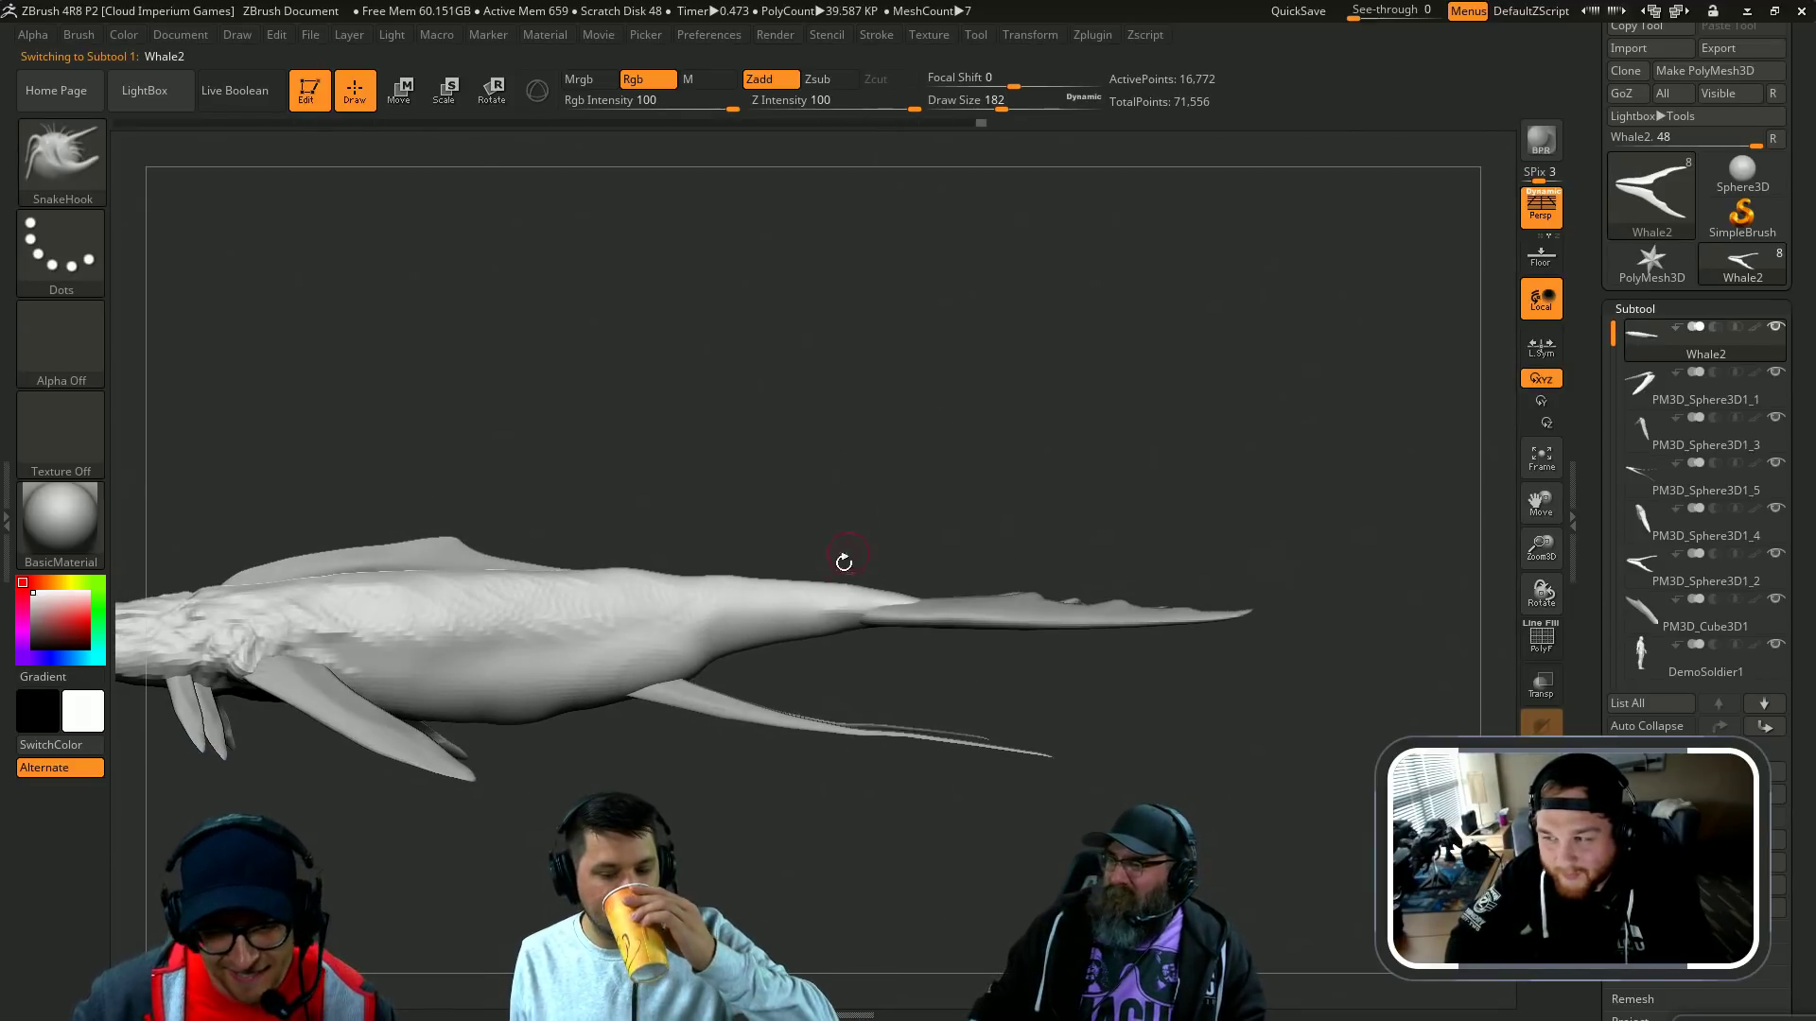
{"action": "left_click_drag", "start_coordinate": [888, 583], "coordinate": [906, 586], "text": "shift"}
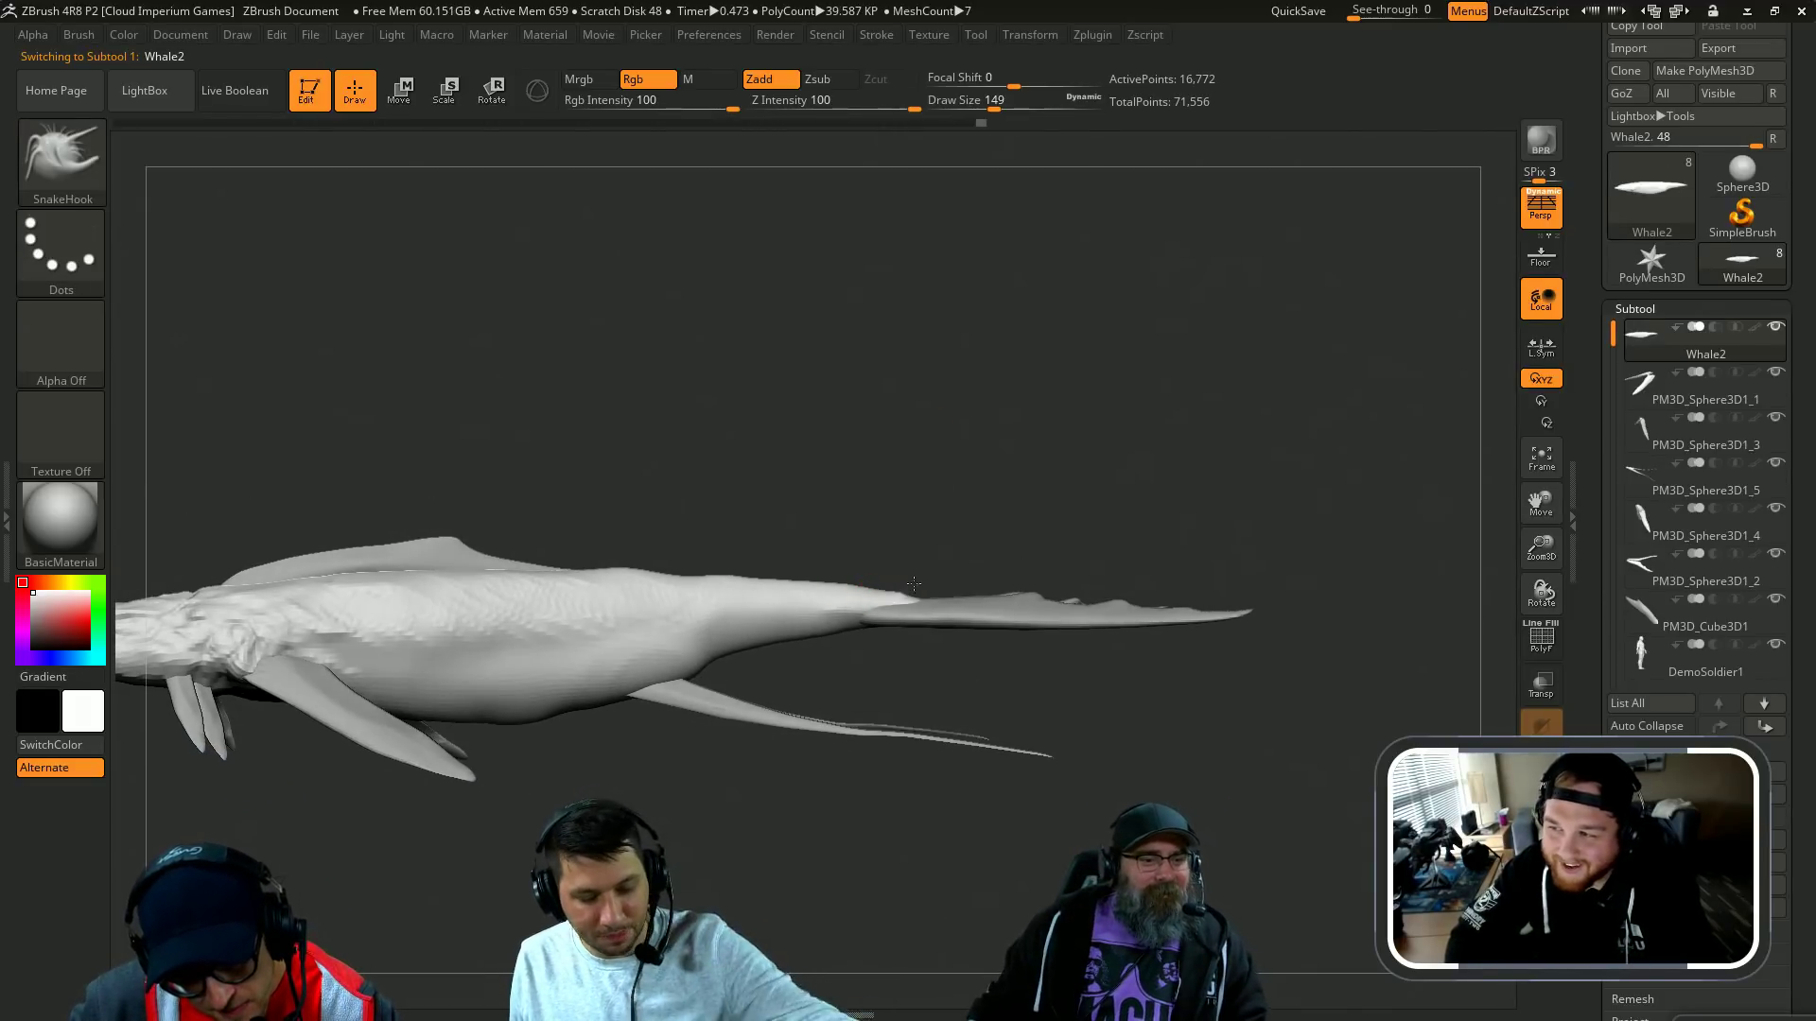
{"action": "right_click_drag", "start_coordinate": [927, 577], "coordinate": [910, 578]}
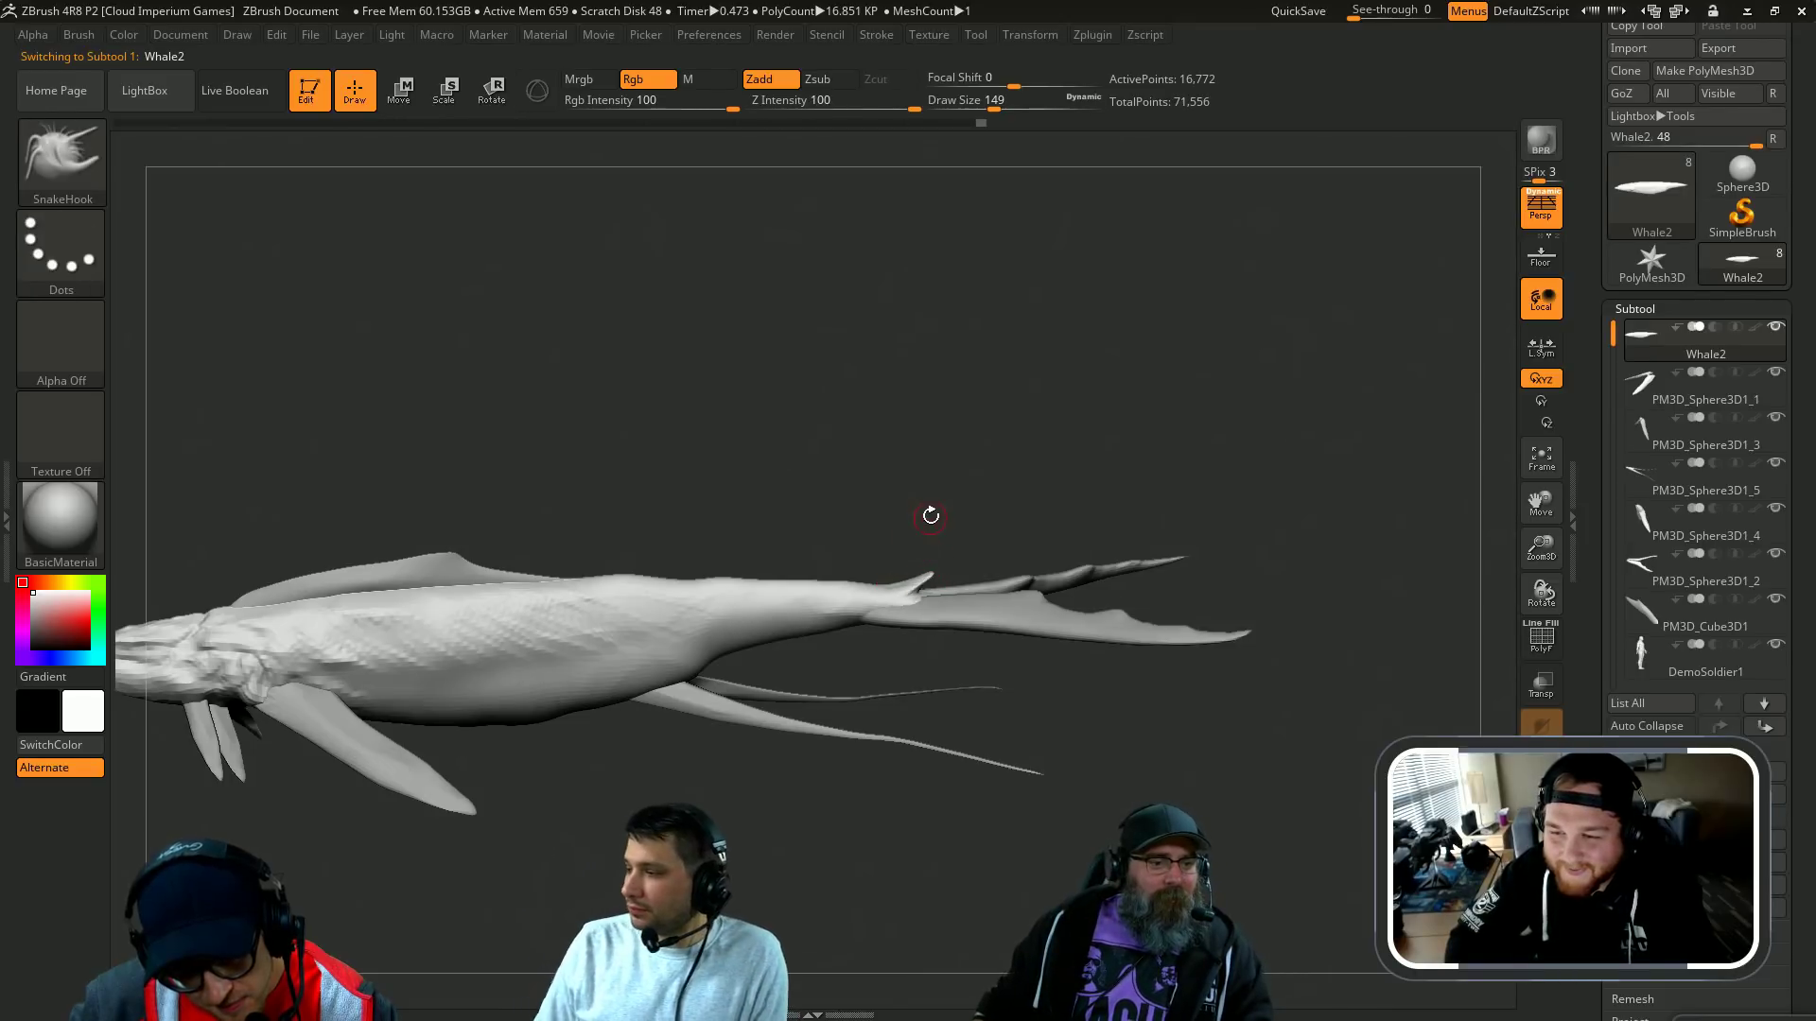
{"action": "mouse_move", "coordinate": [930, 515]}
{"action": "right_mouse_down"}
{"action": "mouse_move", "coordinate": [924, 588]}
{"action": "mouse_move", "coordinate": [904, 519]}
{"action": "mouse_move", "coordinate": [899, 581]}
{"action": "right_mouse_up"}
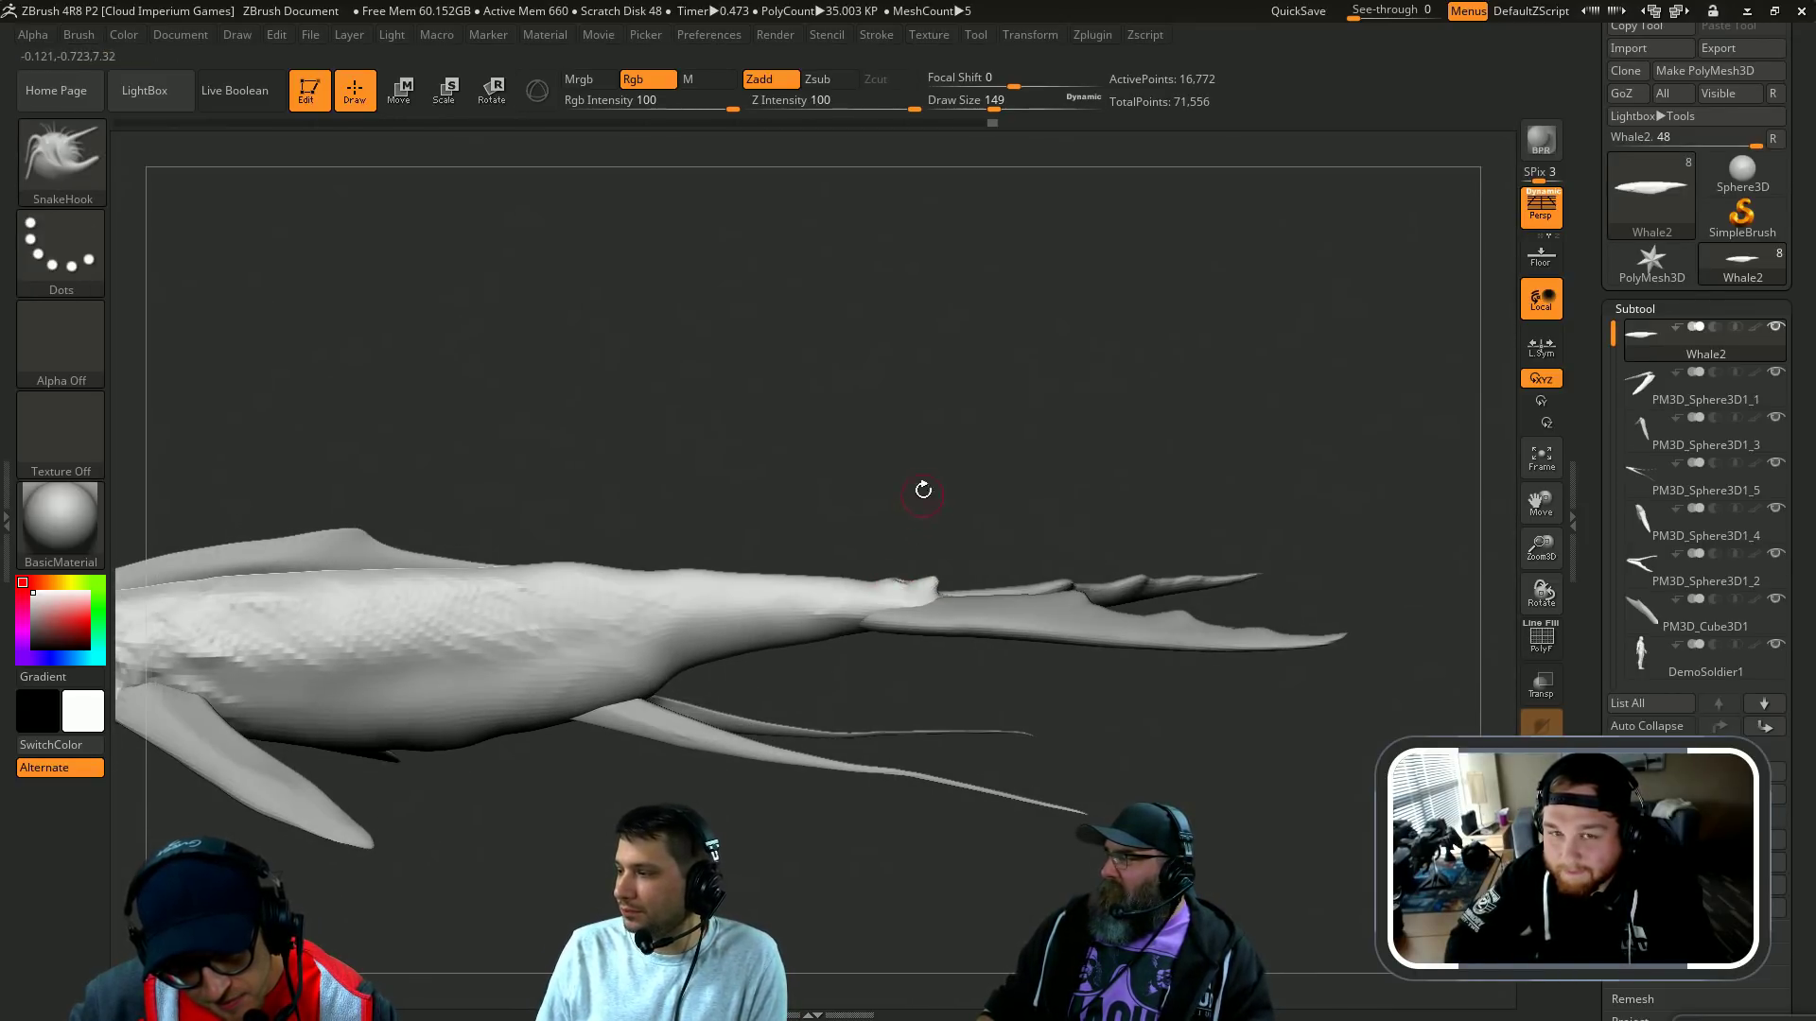
Step: Build up the spur and the tail end between the flukes with the ClayBuildup brush at draw size 192
{"action": "right_click_drag", "start_coordinate": [923, 490], "coordinate": [889, 575]}
{"action": "key", "text": "b"}
{"action": "key", "text": "c"}
{"action": "key", "text": "b"}
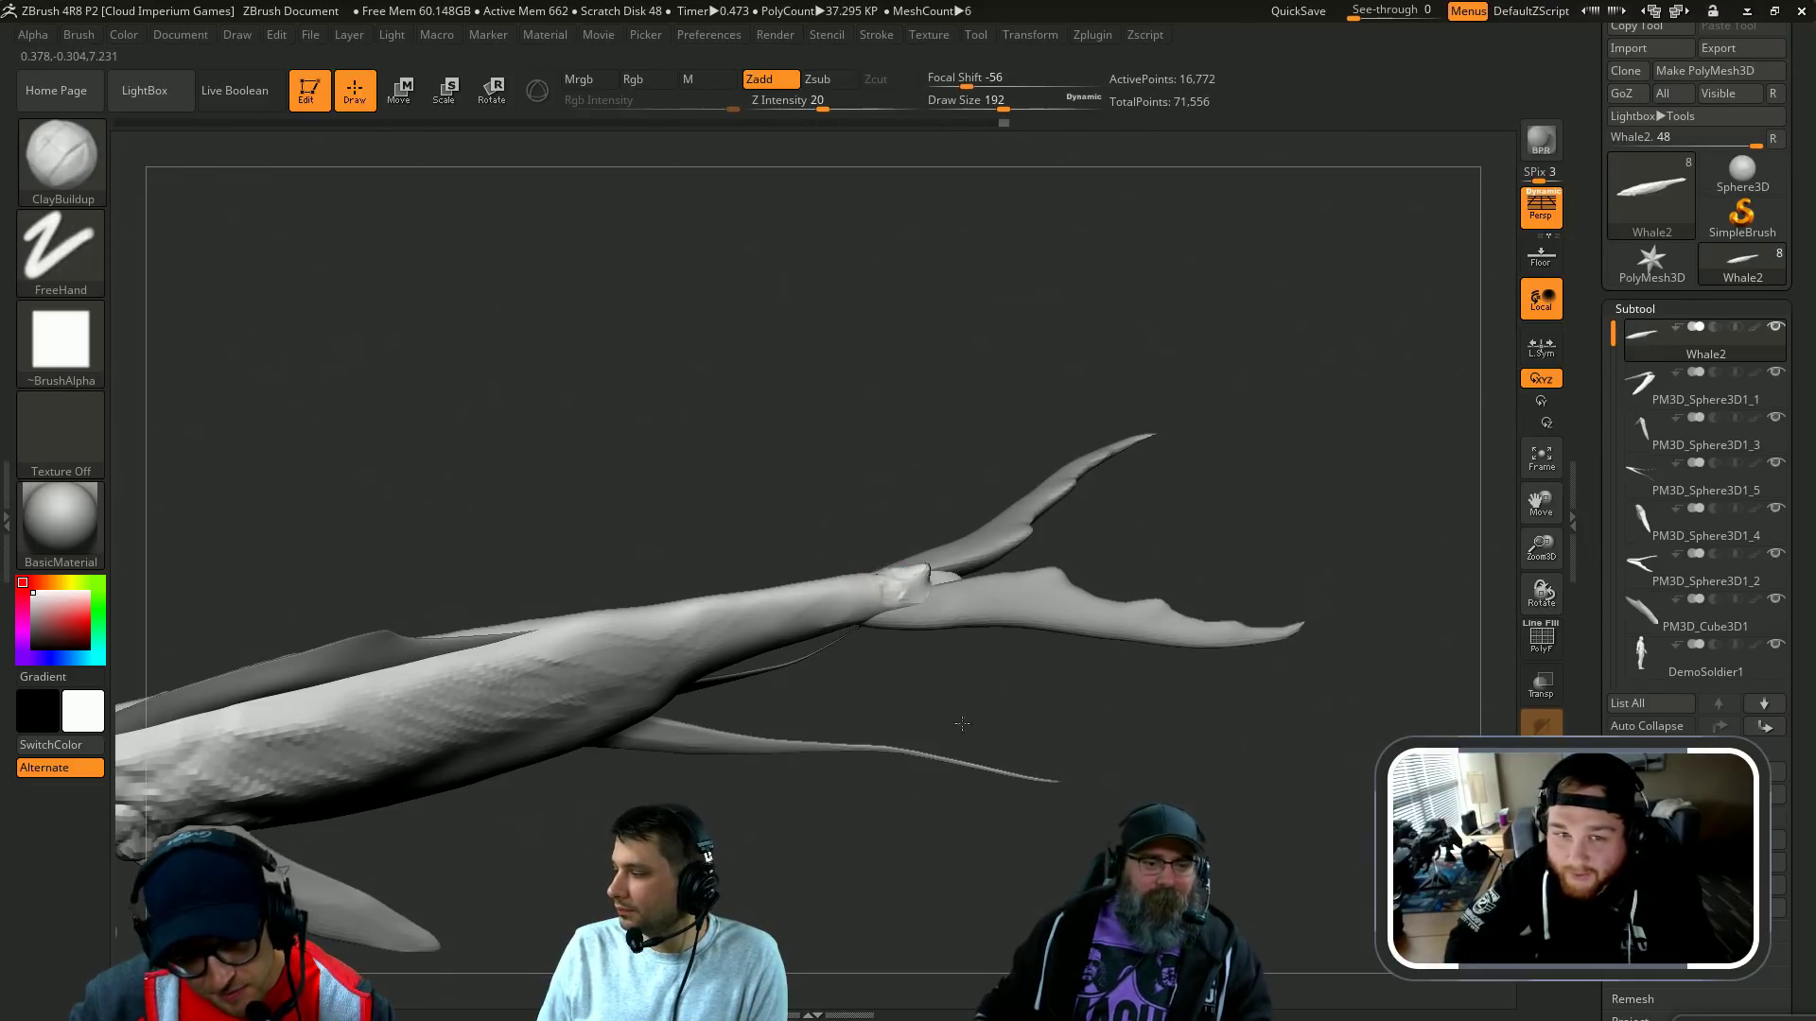
Step: Try carving a crease along the side of the tail with the DamStandard brush at draw size 158
{"action": "mouse_move", "coordinate": [962, 724]}
{"action": "right_mouse_down"}
{"action": "mouse_move", "coordinate": [1103, 587]}
{"action": "mouse_move", "coordinate": [974, 445]}
{"action": "mouse_move", "coordinate": [848, 397]}
{"action": "mouse_move", "coordinate": [884, 470]}
{"action": "mouse_move", "coordinate": [943, 445]}
{"action": "mouse_move", "coordinate": [851, 495]}
{"action": "mouse_move", "coordinate": [968, 519]}
{"action": "mouse_move", "coordinate": [823, 271]}
{"action": "mouse_move", "coordinate": [908, 426]}
{"action": "mouse_move", "coordinate": [858, 402]}
{"action": "right_mouse_up"}
{"action": "key", "text": "b"}
{"action": "key", "text": "d"}
{"action": "key", "text": "s"}
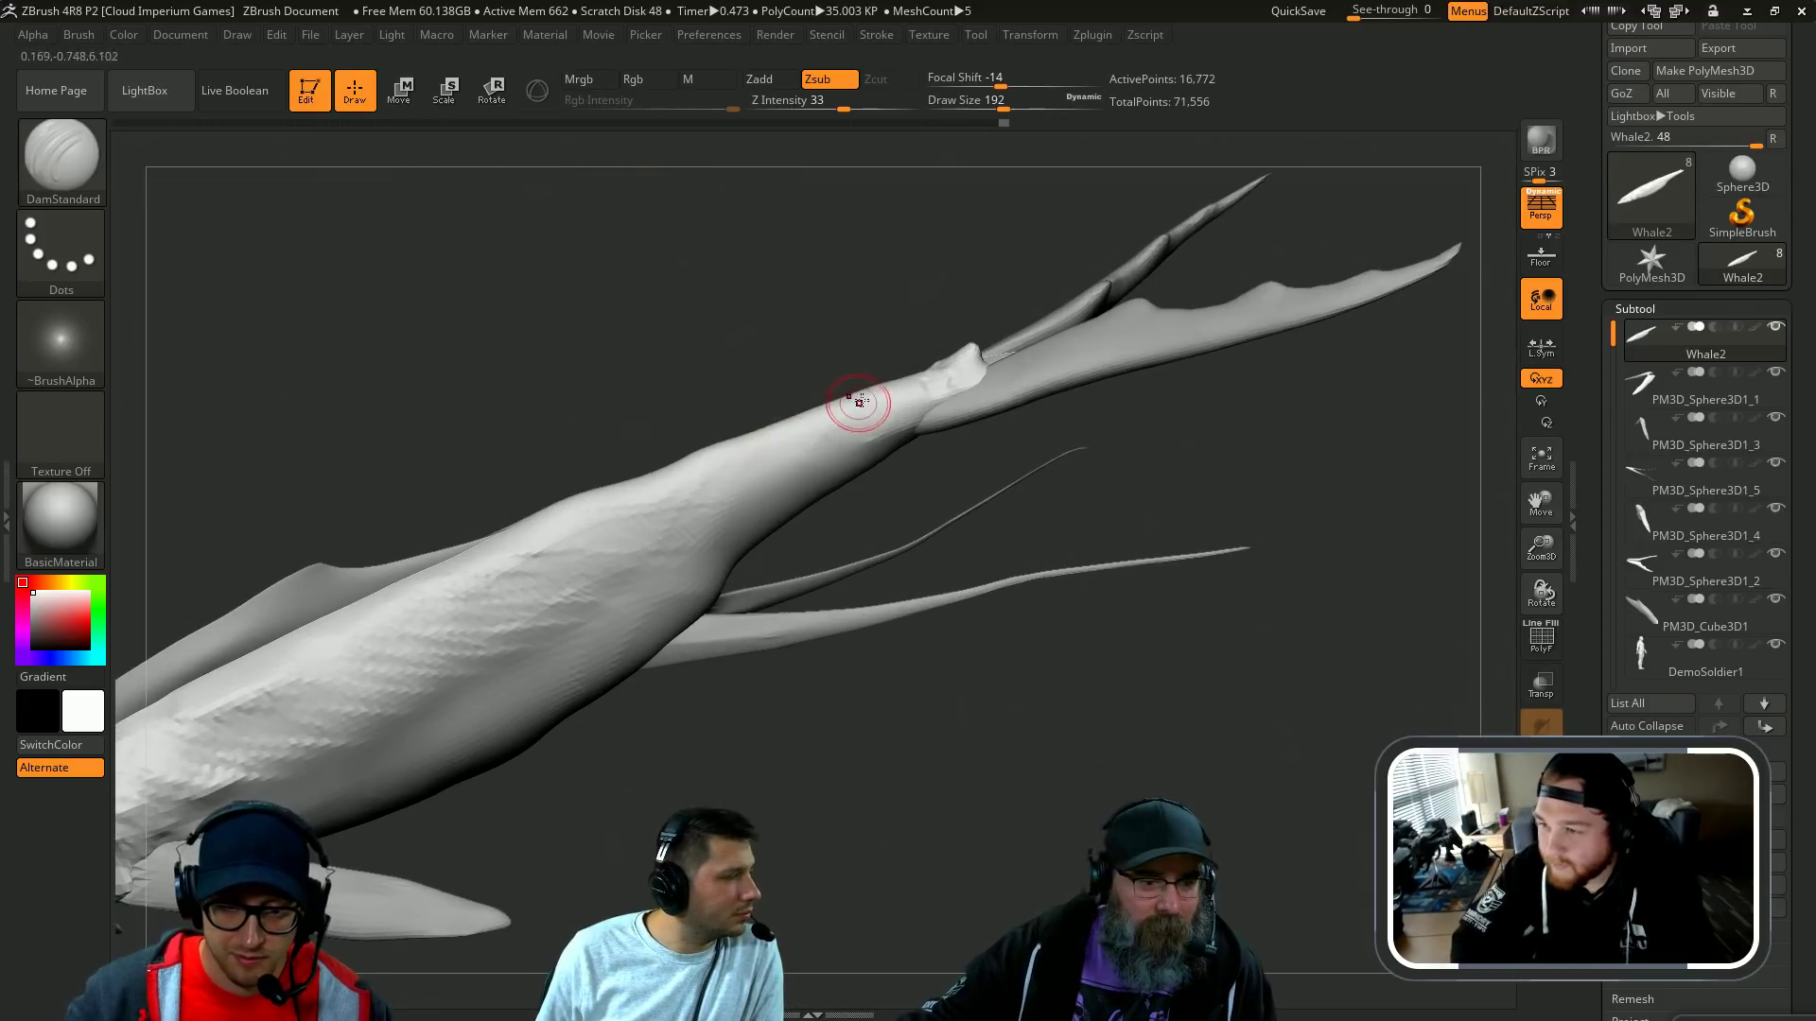
{"action": "key", "text": "s"}
{"action": "left_click", "coordinate": [856, 423]}
{"action": "right_click_drag", "start_coordinate": [748, 389], "coordinate": [900, 374]}
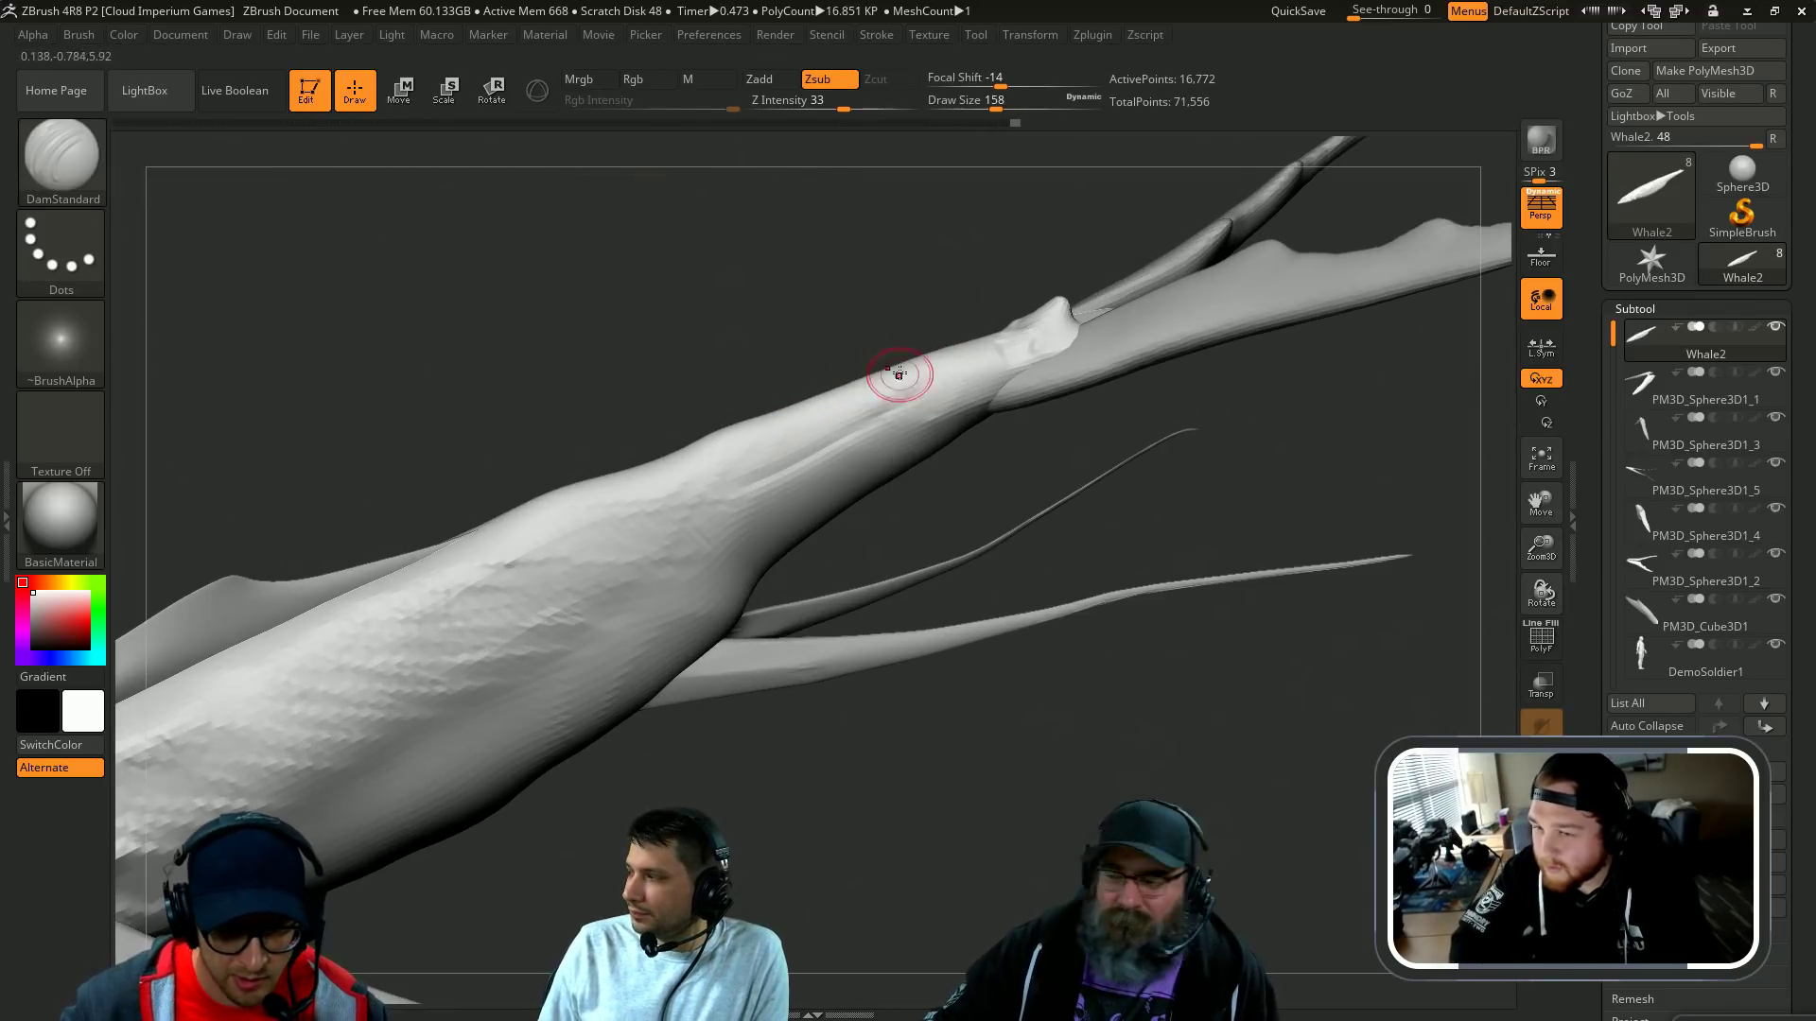
{"action": "right_click_drag", "start_coordinate": [837, 299], "coordinate": [825, 408], "text": "ctrl"}
{"action": "key", "text": "ctrl+z"}
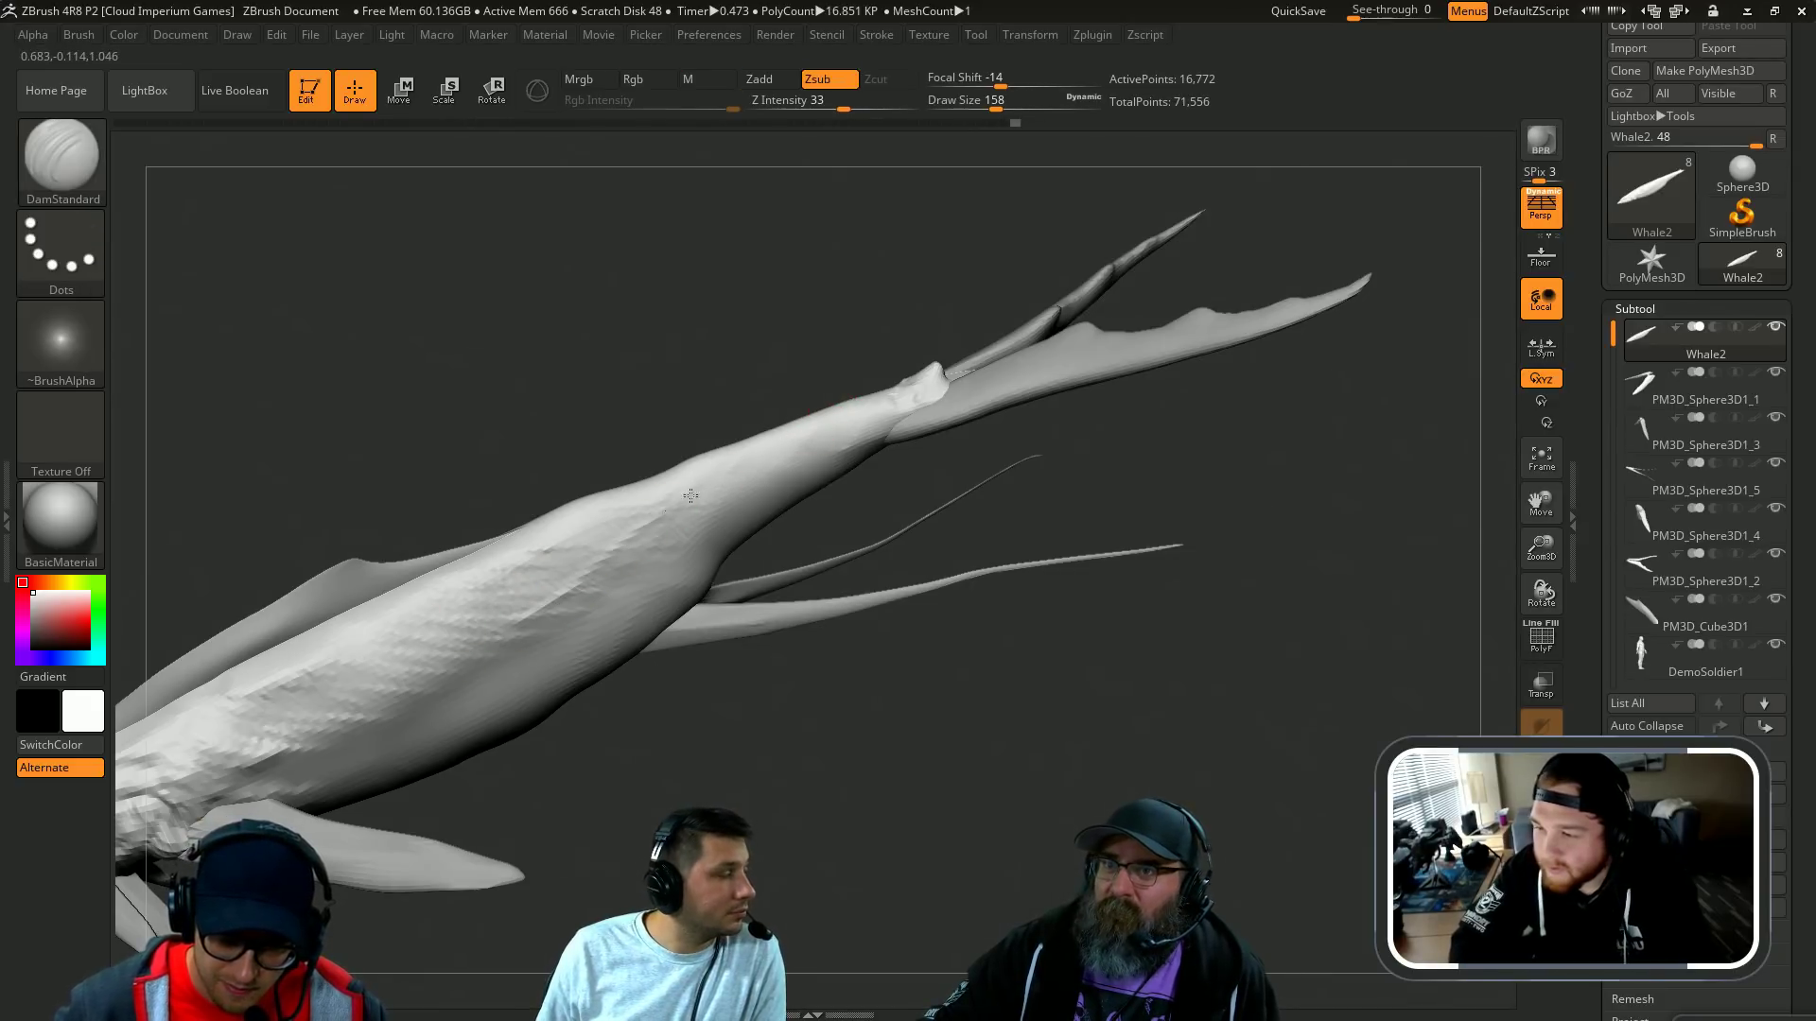
Step: Select the dorsal fin and push its rear end and peak forward with the Move brush at draw size 1000
{"action": "mouse_move", "coordinate": [690, 495]}
{"action": "right_mouse_down"}
{"action": "mouse_move", "coordinate": [717, 349]}
{"action": "mouse_move", "coordinate": [766, 332]}
{"action": "mouse_move", "coordinate": [757, 360]}
{"action": "mouse_move", "coordinate": [620, 406]}
{"action": "mouse_move", "coordinate": [794, 371]}
{"action": "right_mouse_up"}
{"action": "left_click", "coordinate": [600, 527], "text": "alt"}
{"action": "mouse_move", "coordinate": [615, 384]}
{"action": "right_mouse_down", "text": "shift"}
{"action": "mouse_move", "coordinate": [595, 369]}
{"action": "mouse_move", "coordinate": [594, 483]}
{"action": "right_mouse_up", "text": "shift"}
{"action": "left_click_drag", "start_coordinate": [708, 513], "coordinate": [718, 514]}
{"action": "key", "text": "s"}
{"action": "left_click", "coordinate": [754, 514]}
{"action": "key", "text": "b"}
{"action": "key", "text": "m"}
{"action": "key", "text": "v"}
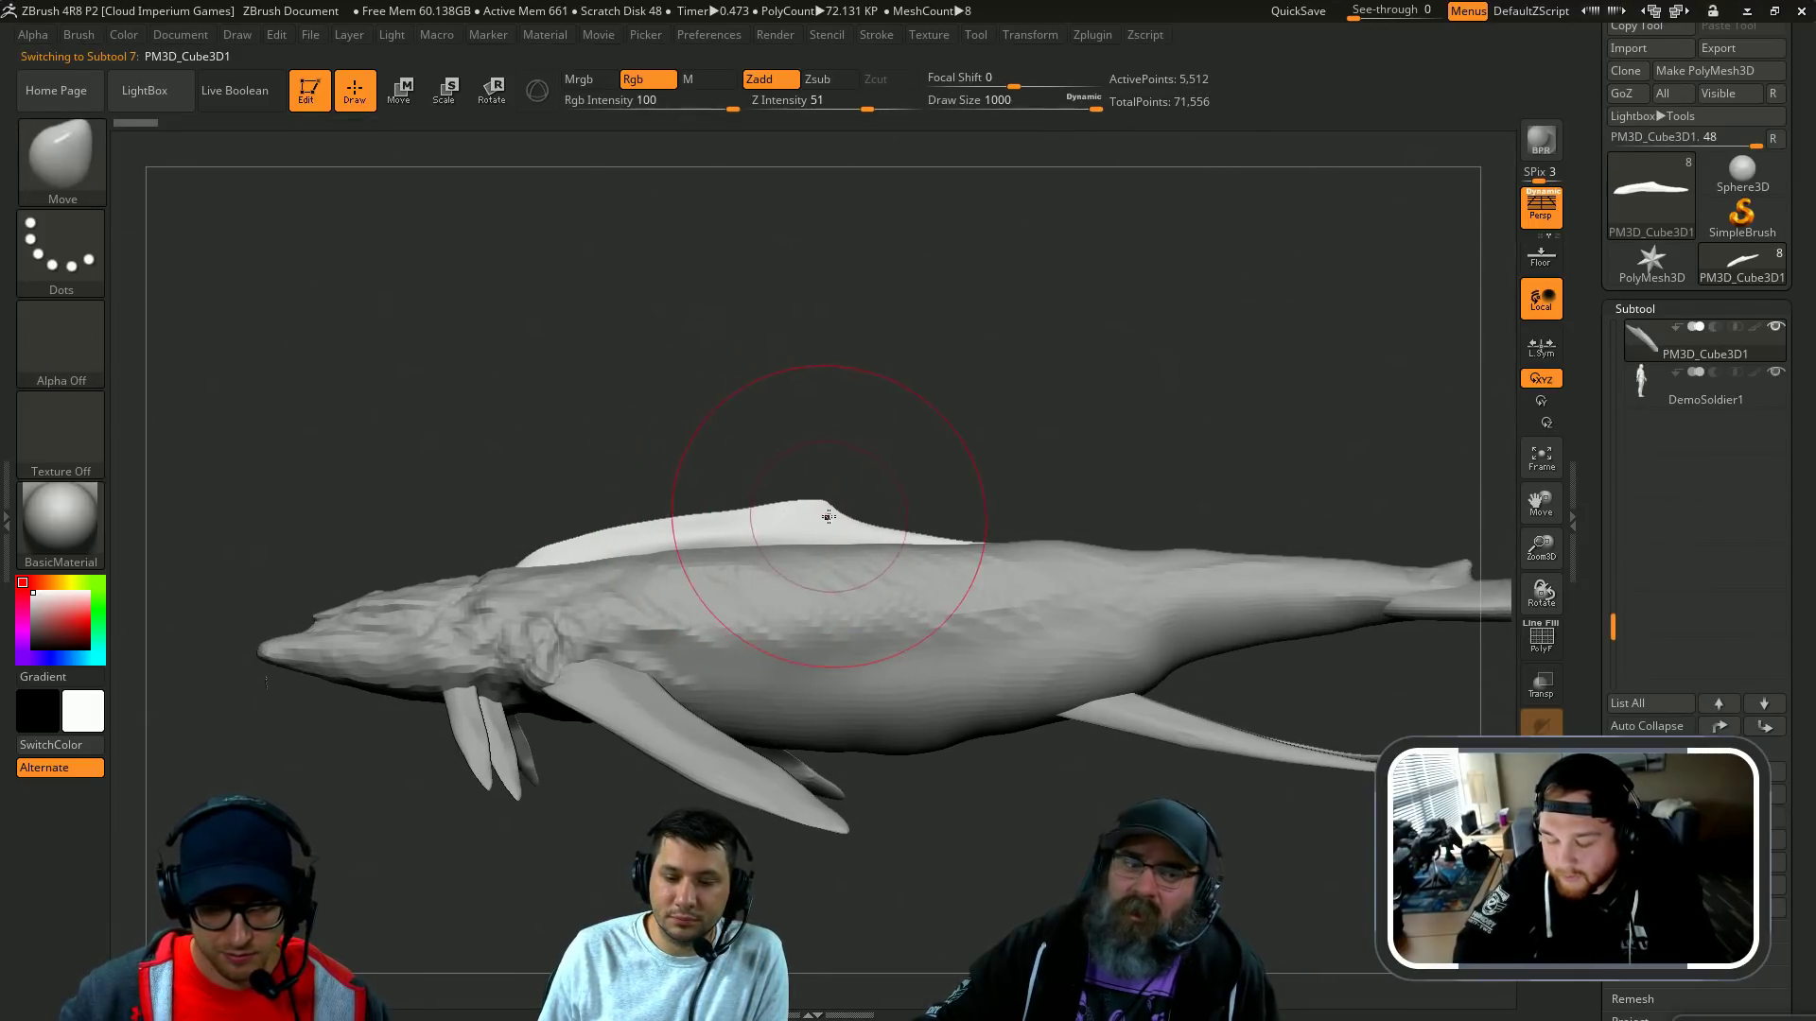
{"action": "key", "text": "s"}
{"action": "left_click_drag", "start_coordinate": [866, 536], "coordinate": [830, 548]}
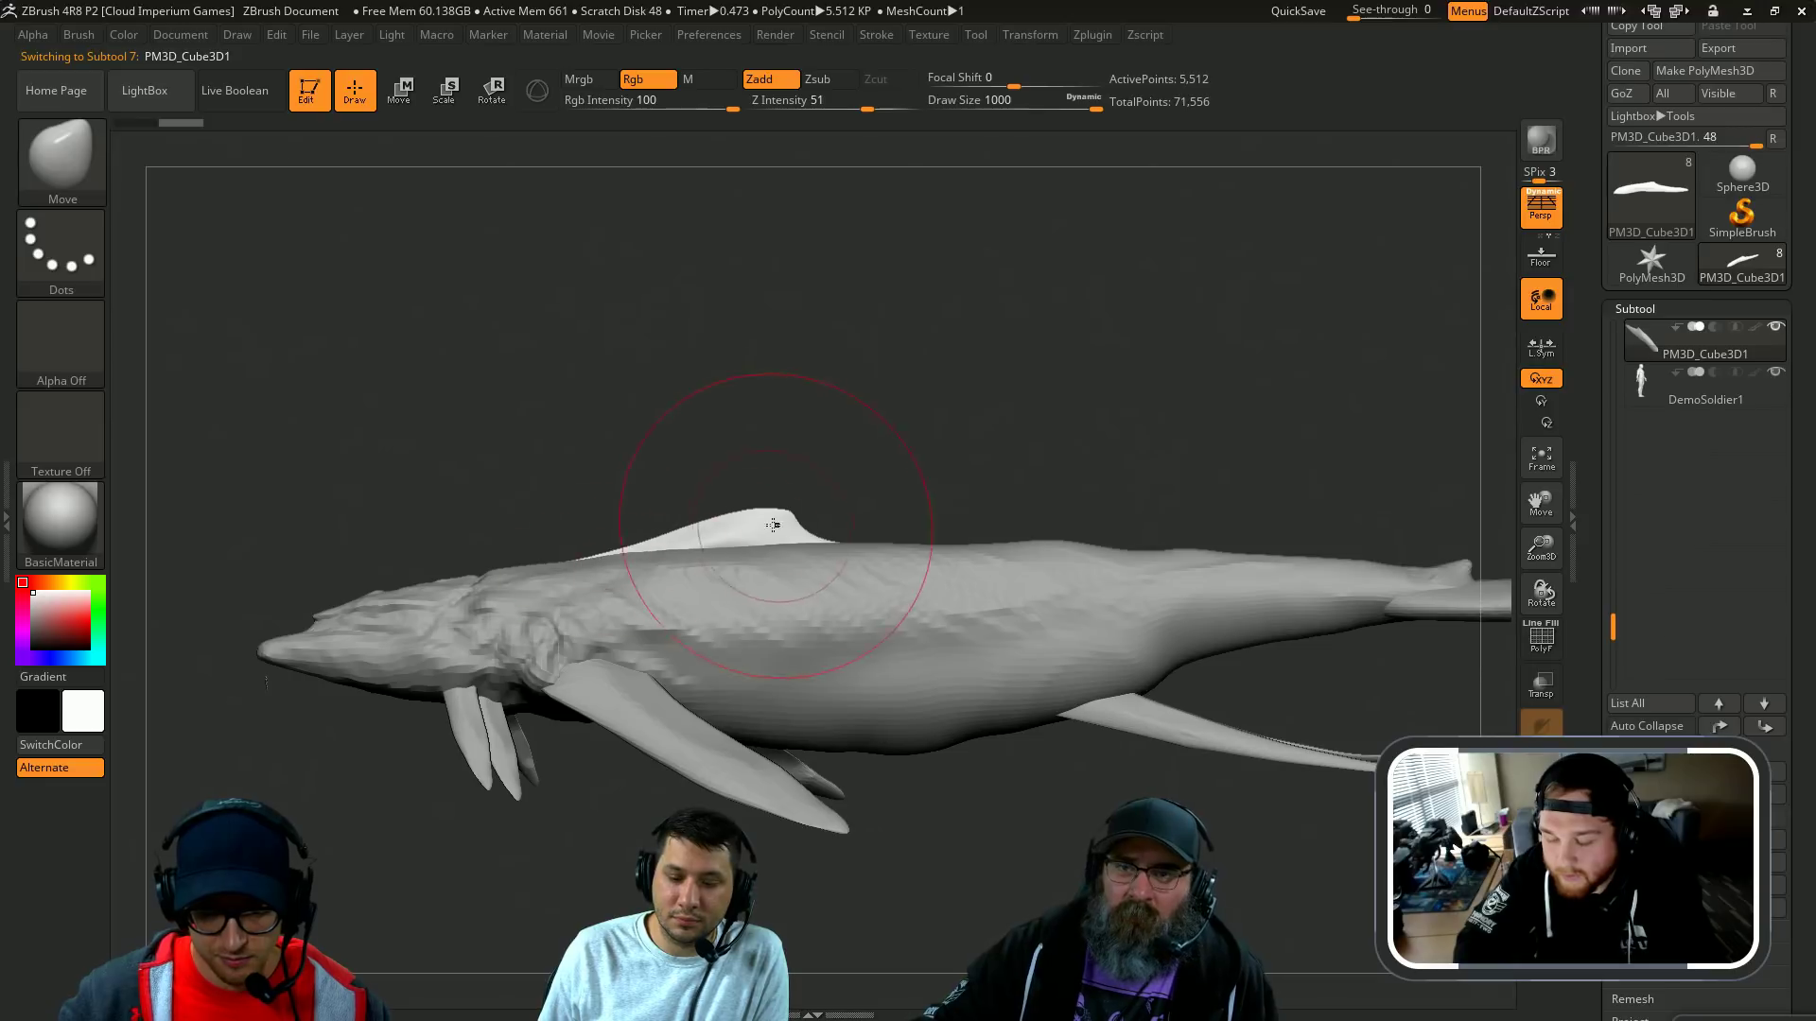
Step: Stretch the dorsal fin's front base towards the head and shift its peak forward with Move, reducing the draw size to 379
{"action": "key", "text": "s"}
{"action": "left_click", "coordinate": [696, 546]}
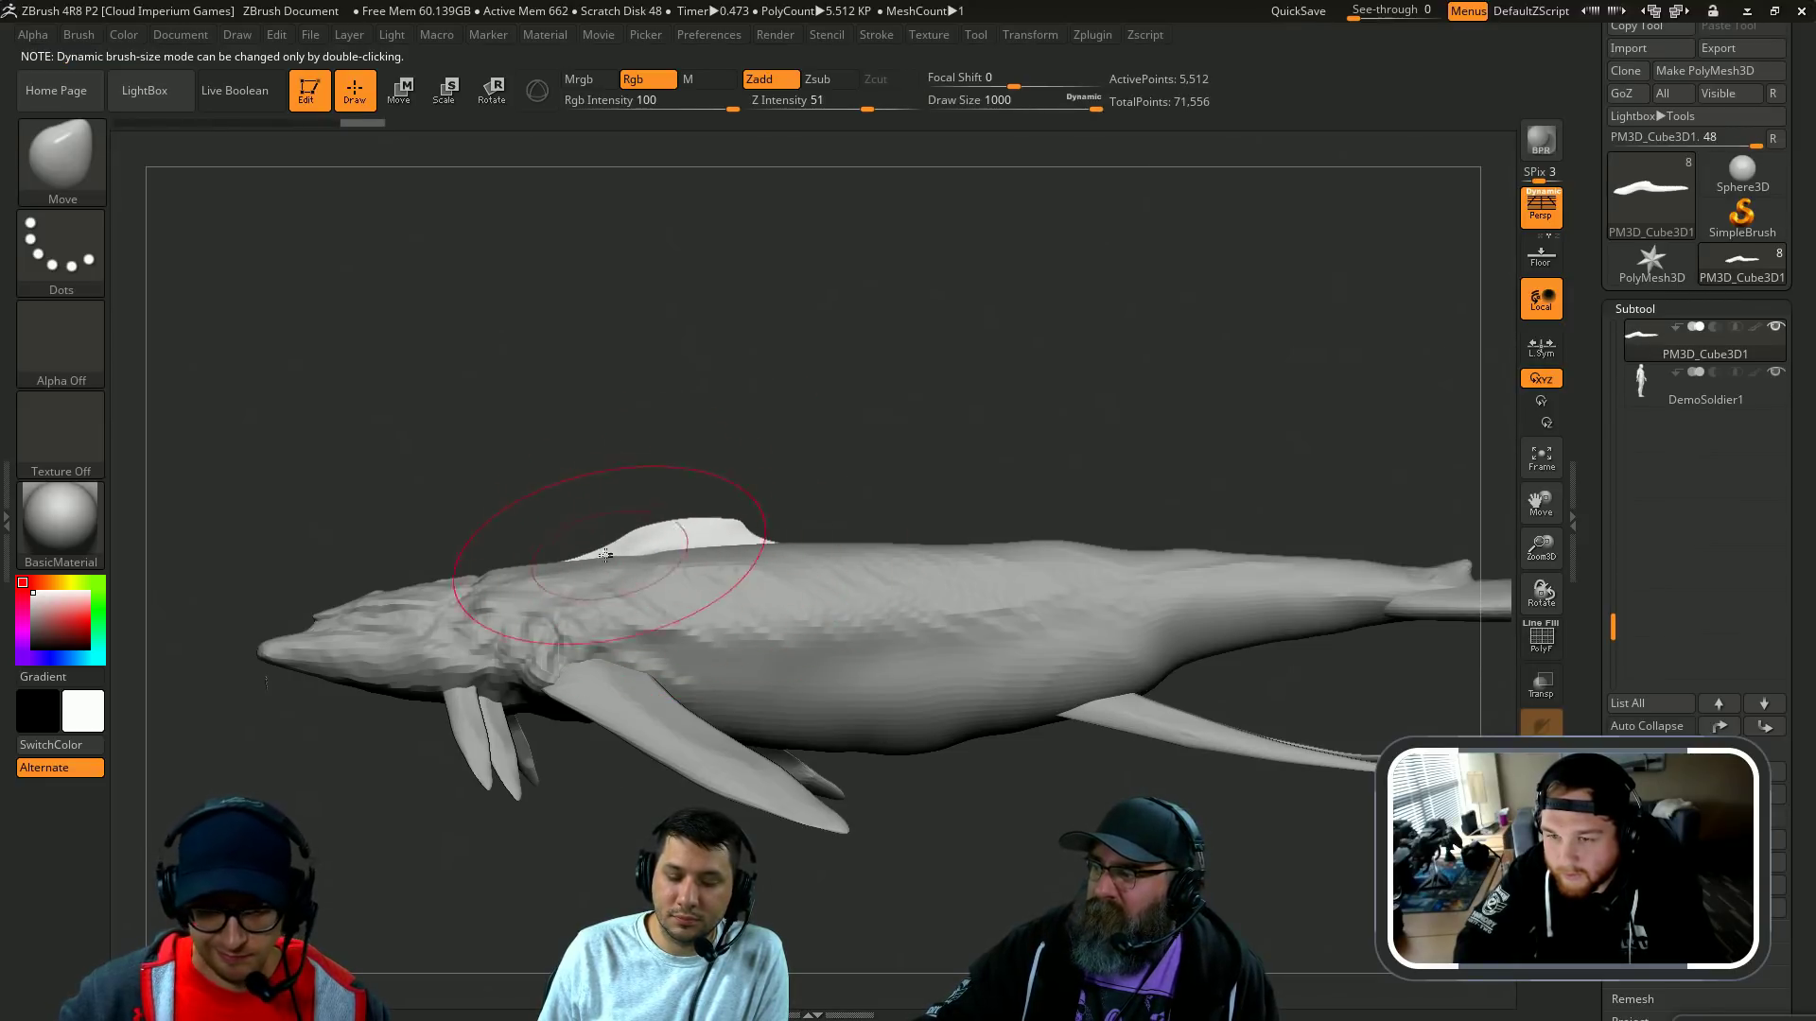
{"action": "left_click_drag", "start_coordinate": [597, 542], "coordinate": [599, 541]}
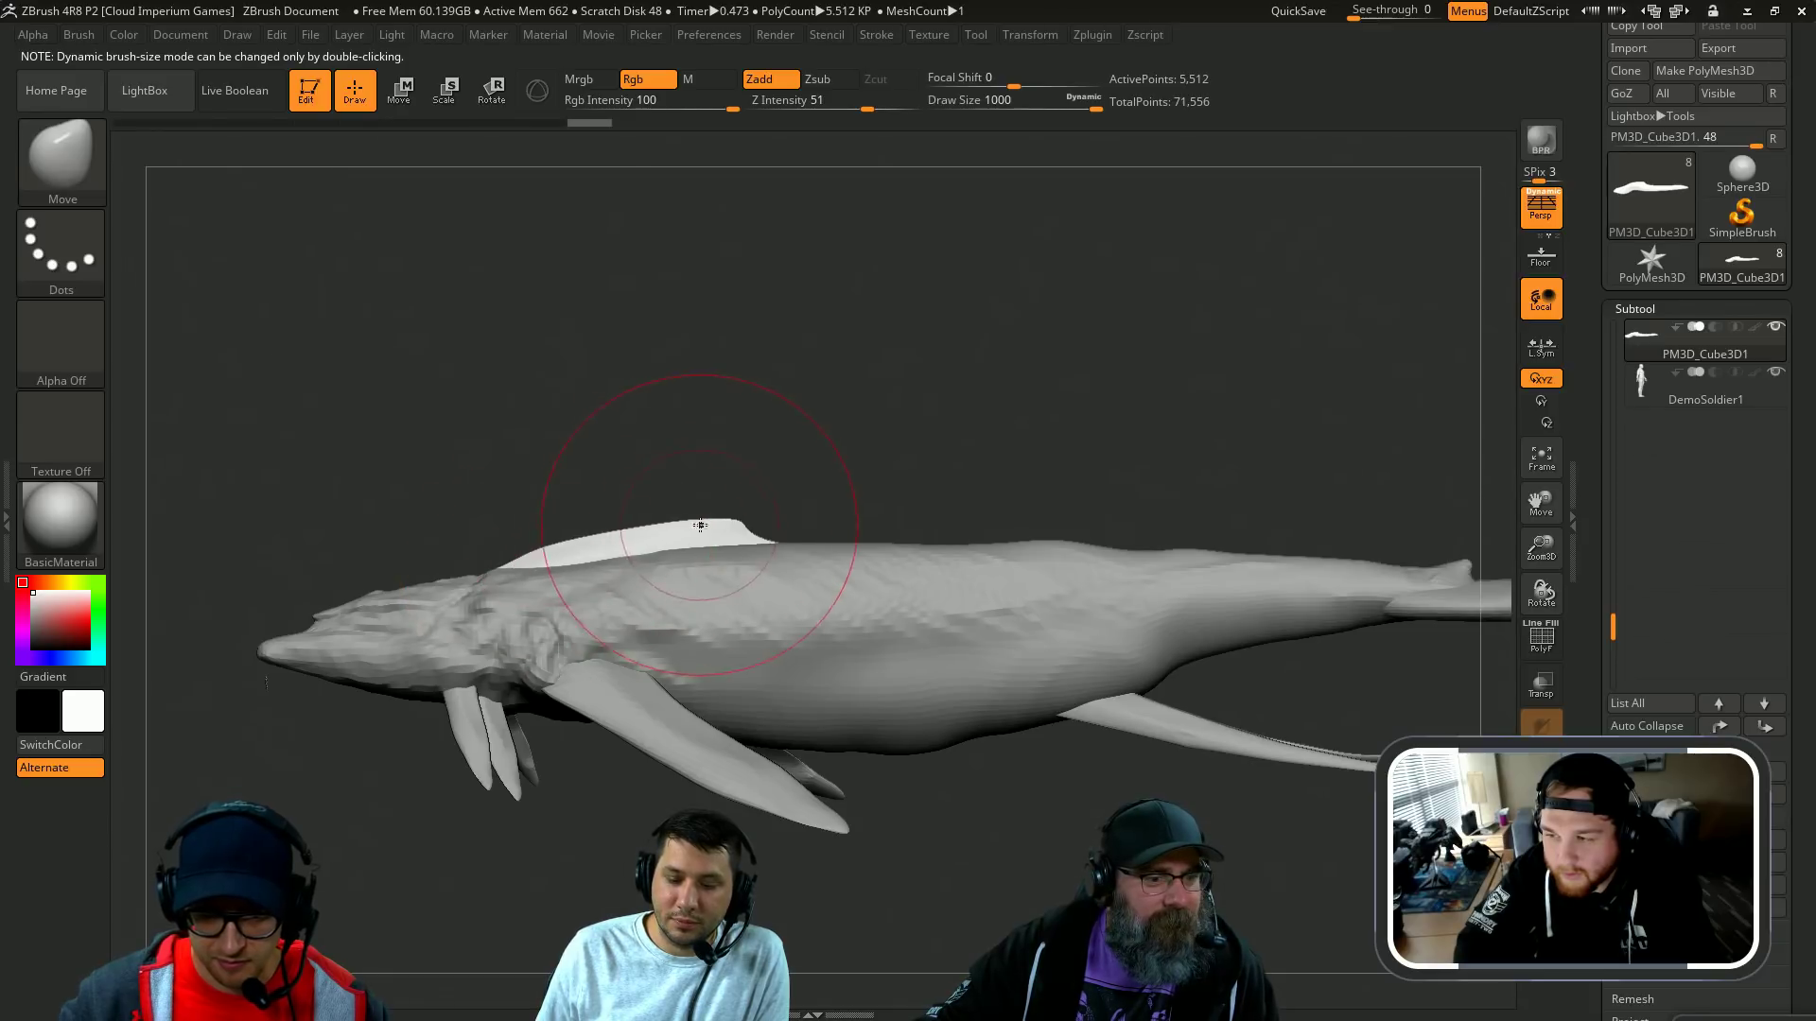
{"action": "key", "text": "s"}
{"action": "left_click_drag", "start_coordinate": [730, 519], "coordinate": [691, 521]}
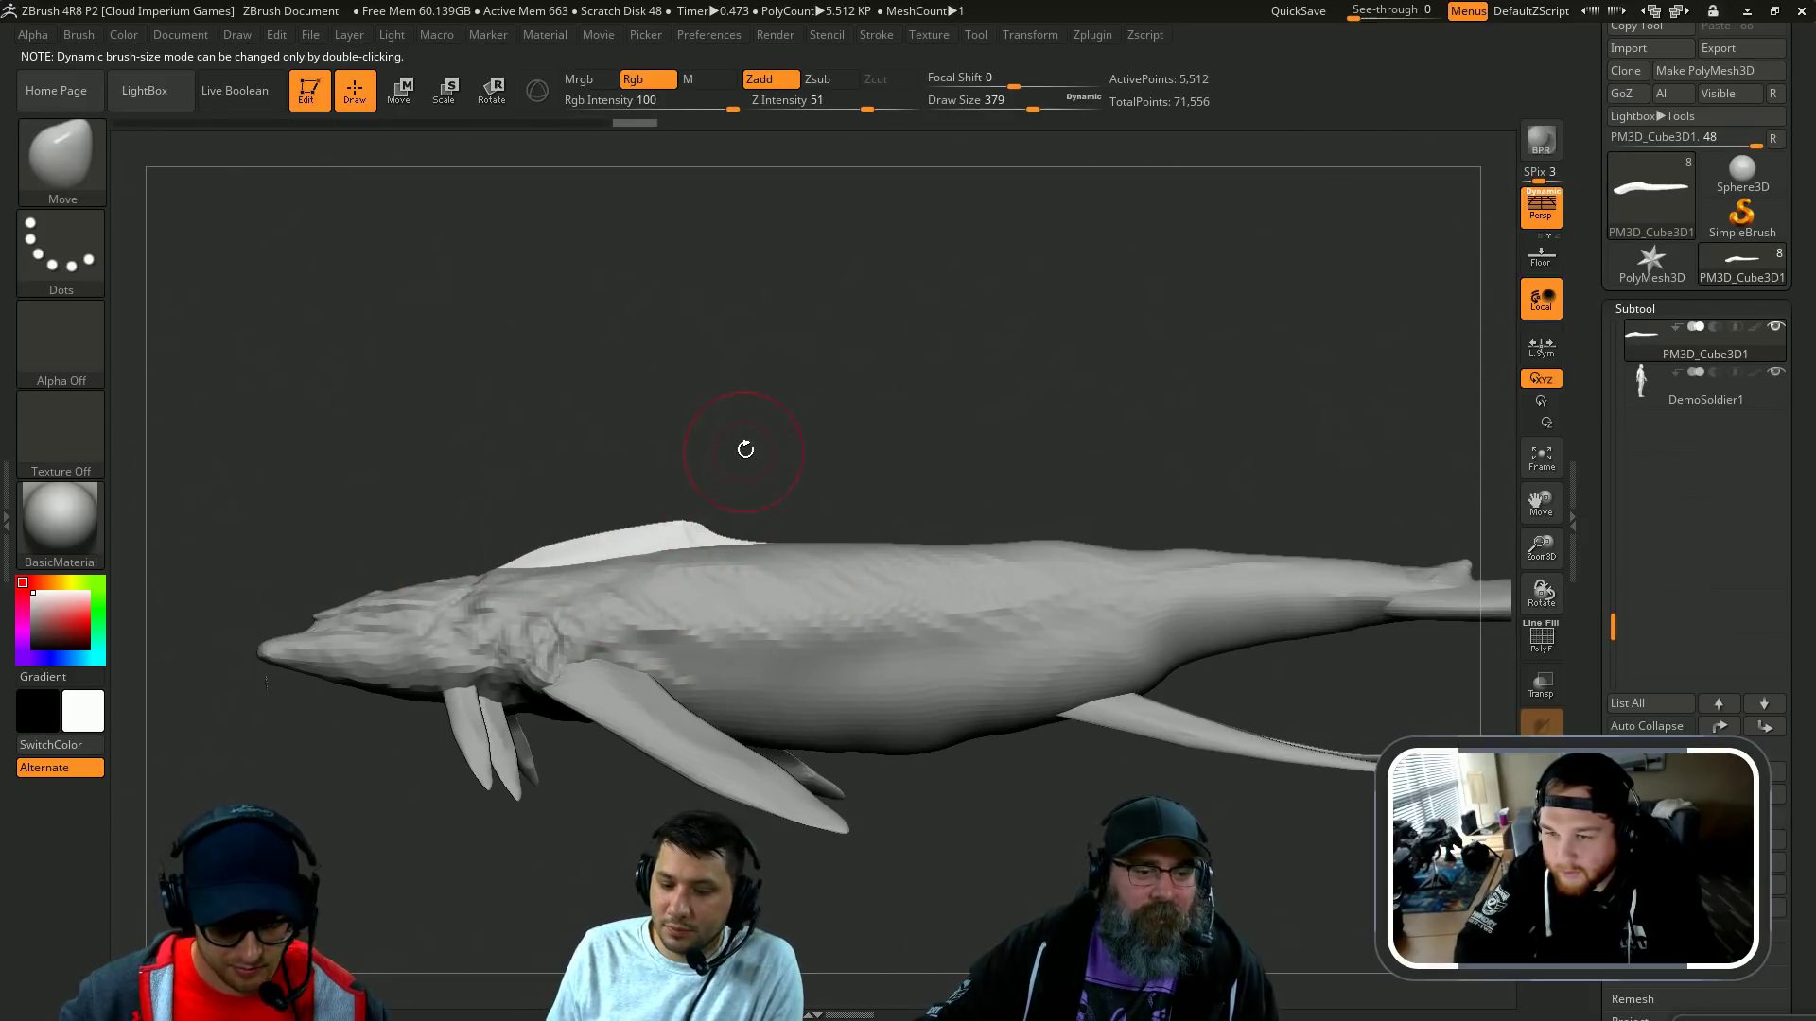
Step: Shape the dorsal fin's peak into a raised, backward-hooked tip with the SnakeHook brush, using draw sizes 83 and 331
{"action": "key", "text": "b"}
{"action": "key", "text": "s"}
{"action": "key", "text": "h"}
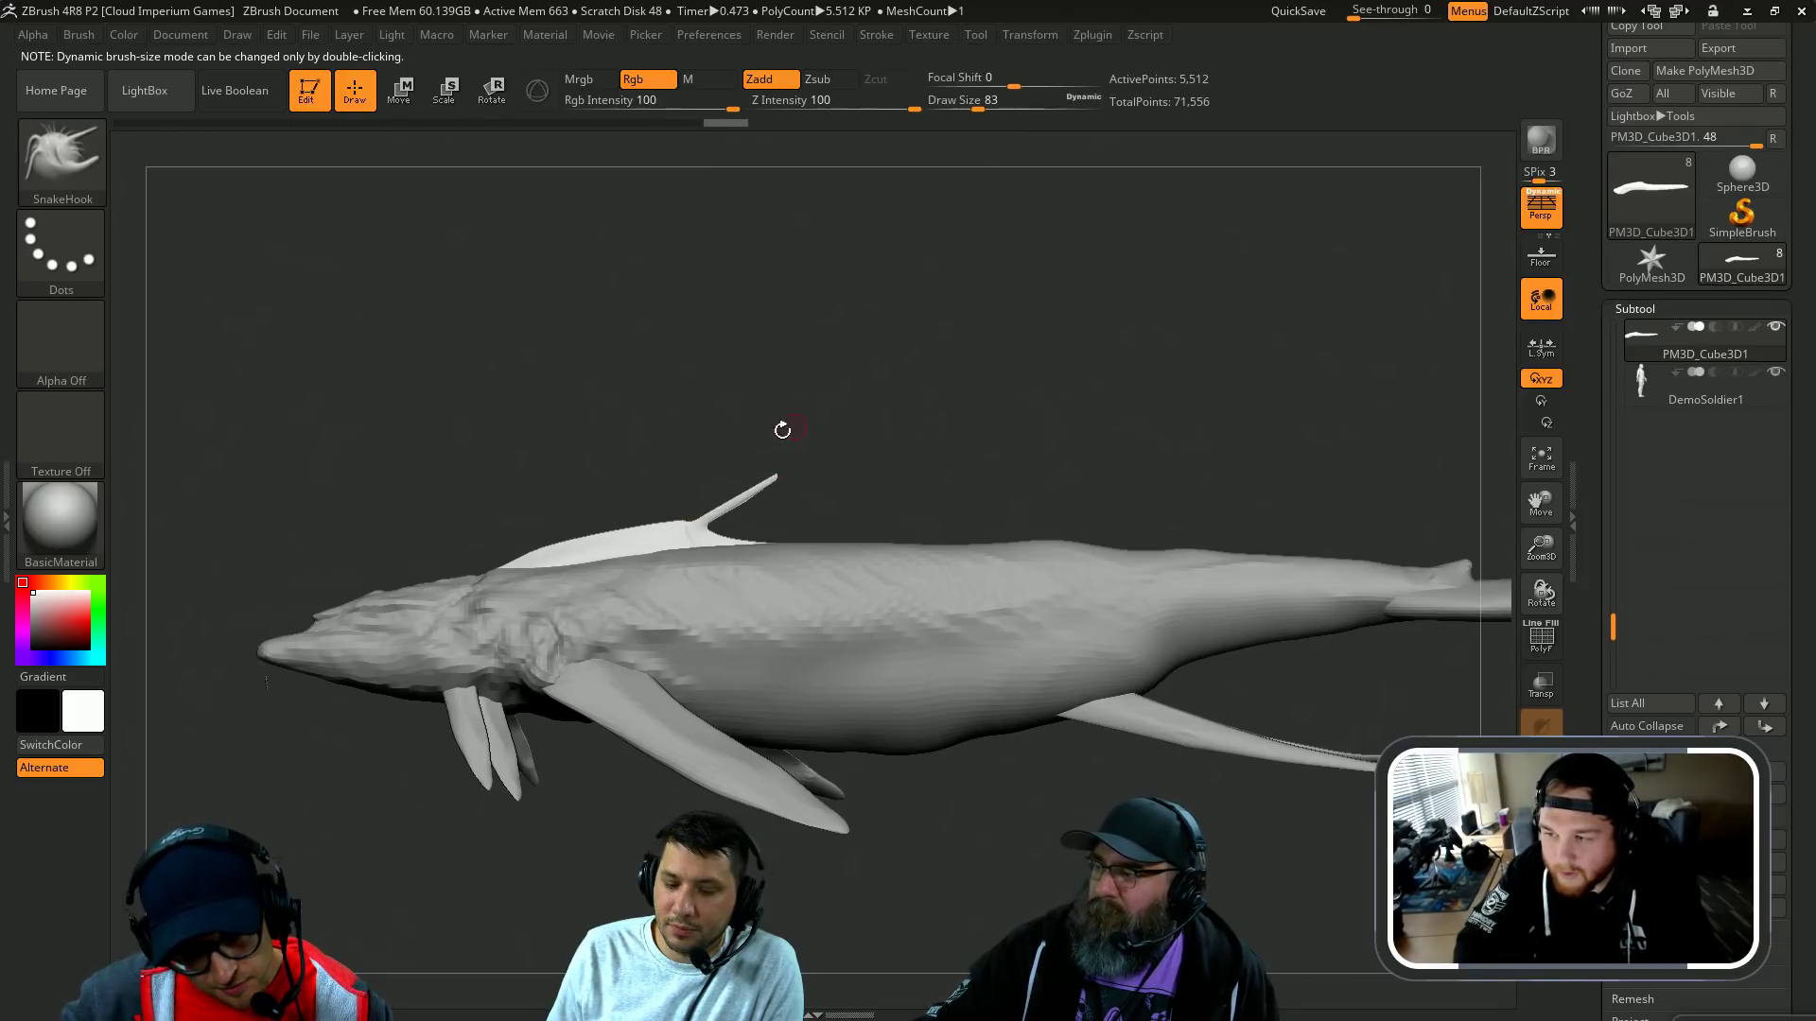
{"action": "key", "text": "shift"}
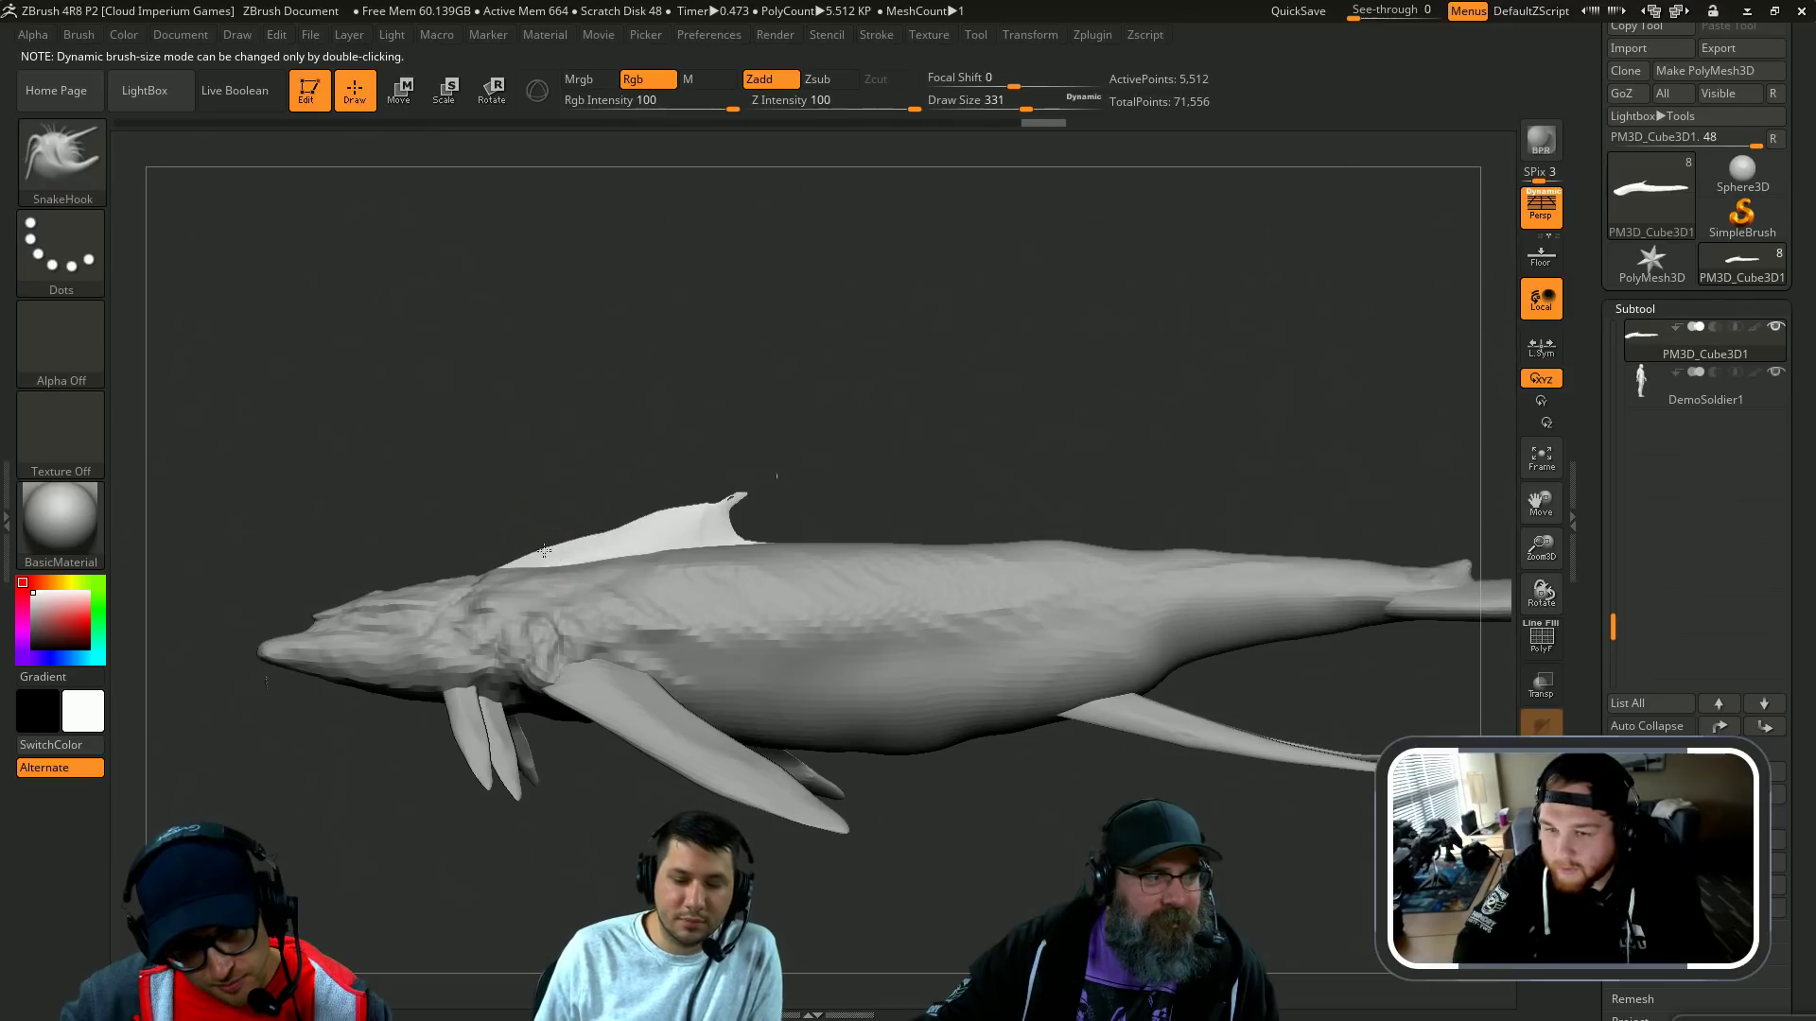
{"action": "left_click_drag", "start_coordinate": [497, 486], "coordinate": [523, 553]}
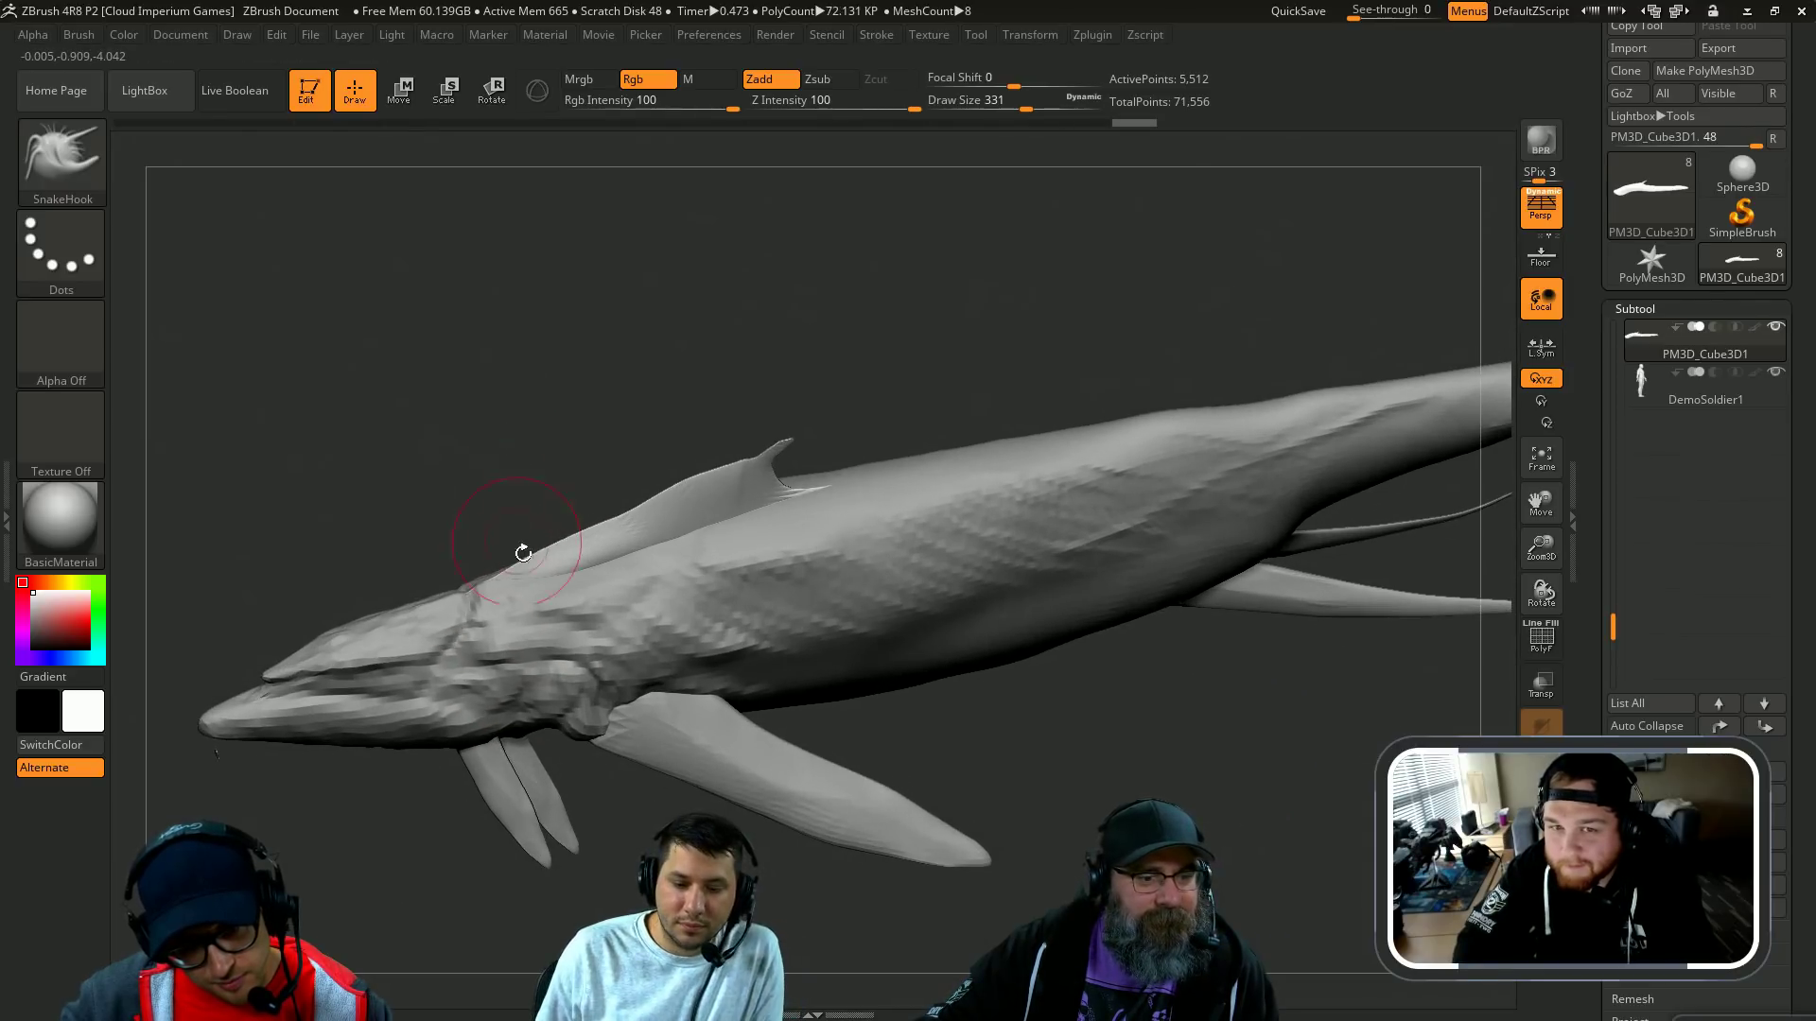
{"action": "left_click_drag", "start_coordinate": [1013, 742], "coordinate": [750, 648]}
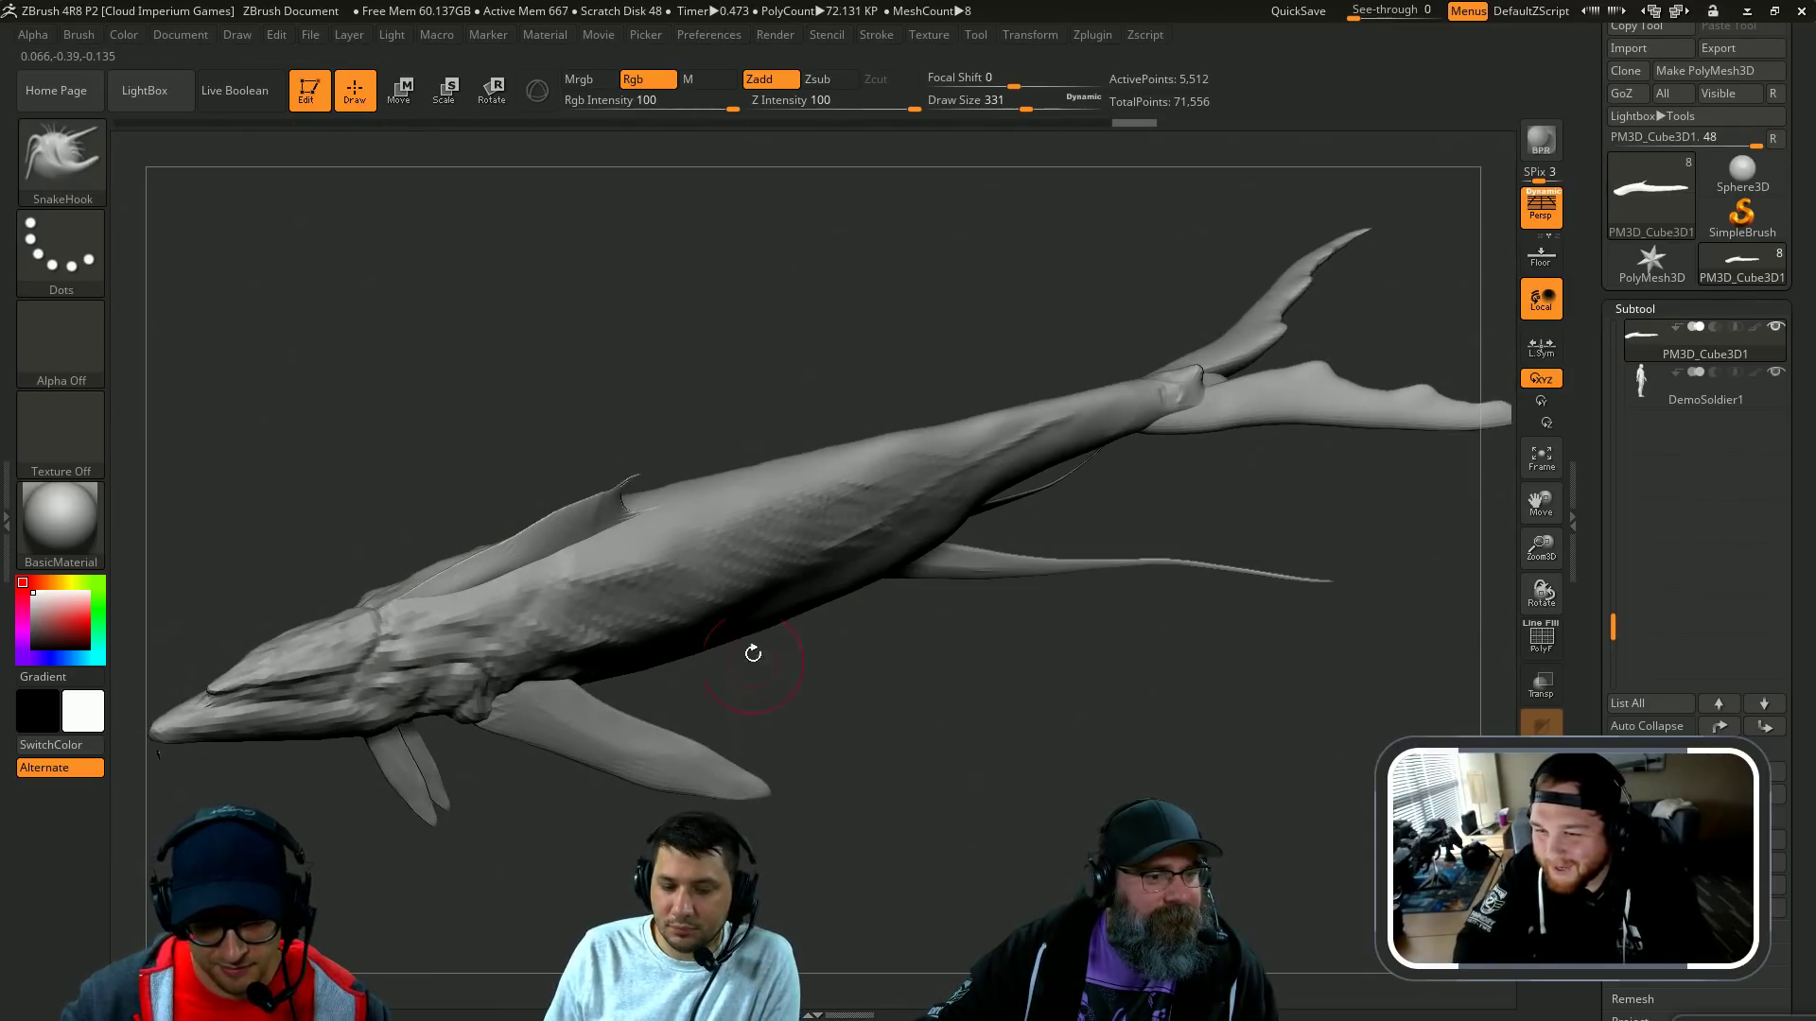
Step: Select the whale's body and build up clay along the rear back towards the tail with ClayBuildup at draw sizes 245 and 331
{"action": "left_click", "coordinate": [750, 649], "text": "alt"}
{"action": "key", "text": "b"}
{"action": "key", "text": "c"}
{"action": "key", "text": "b"}
{"action": "key", "text": "s"}
{"action": "left_click", "coordinate": [681, 556]}
{"action": "left_click_drag", "start_coordinate": [732, 401], "coordinate": [673, 532]}
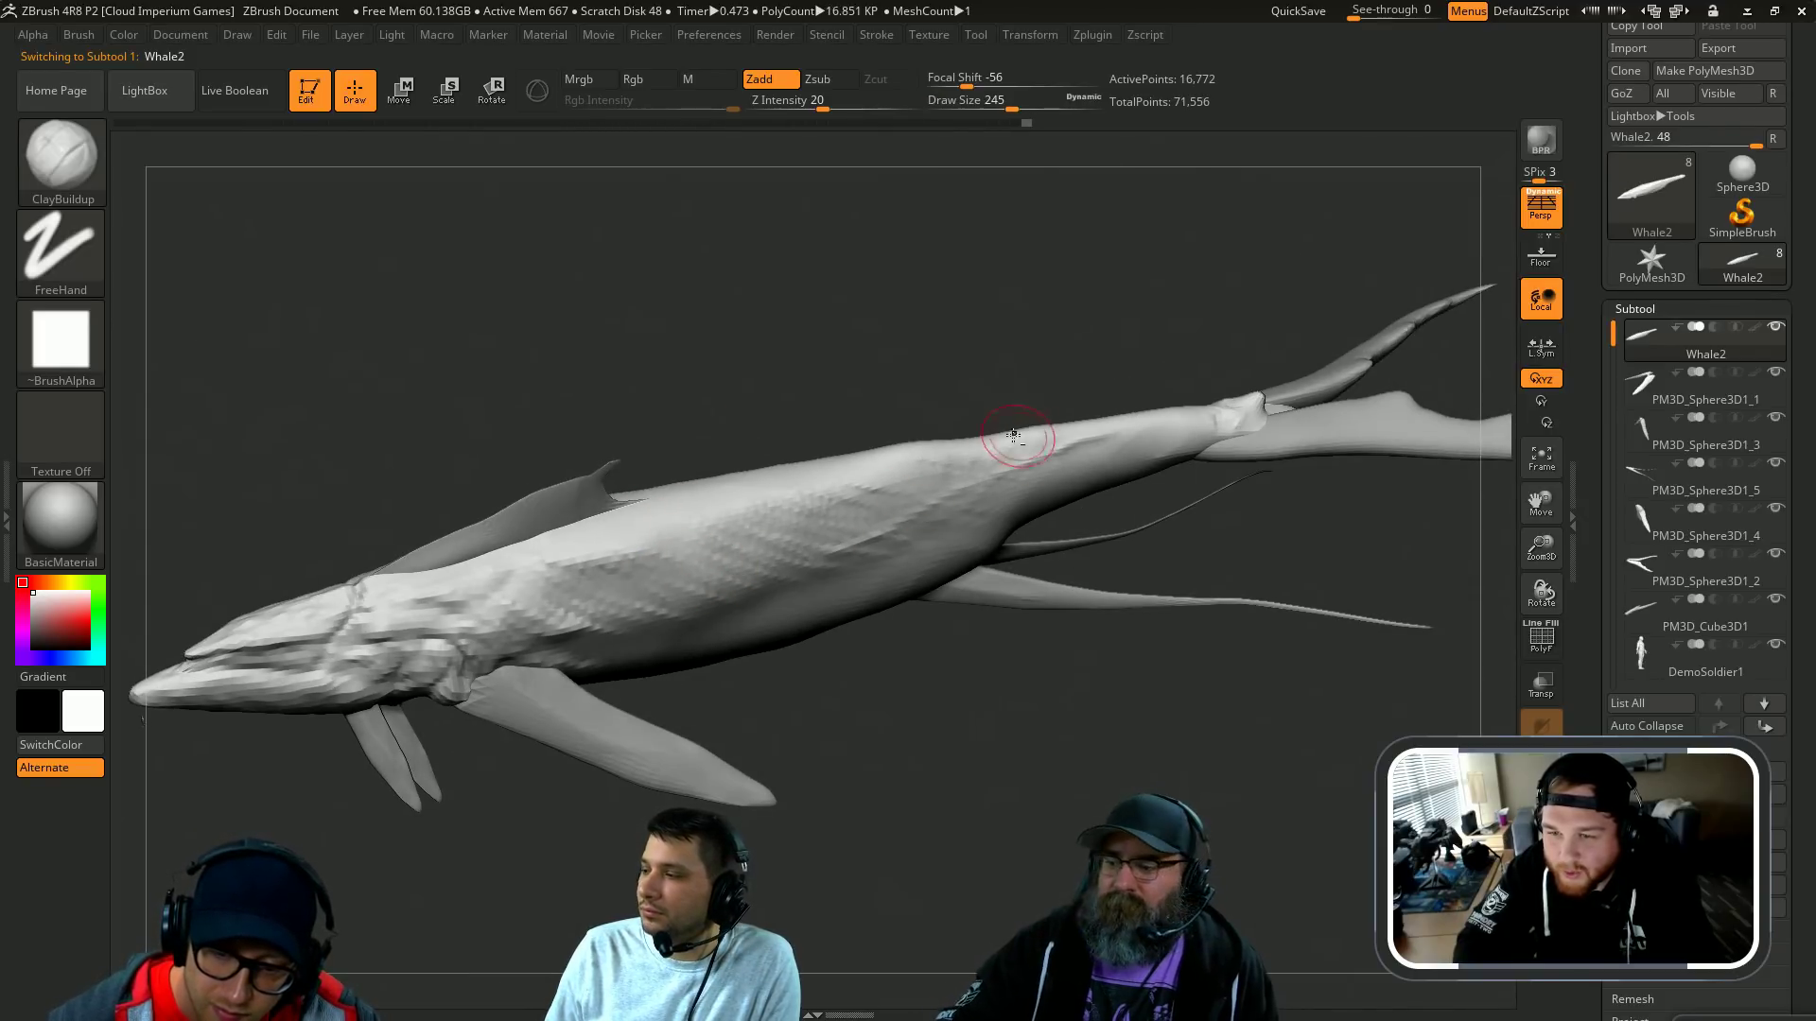
{"action": "key", "text": "s"}
{"action": "left_click_drag", "start_coordinate": [1056, 441], "coordinate": [1072, 440]}
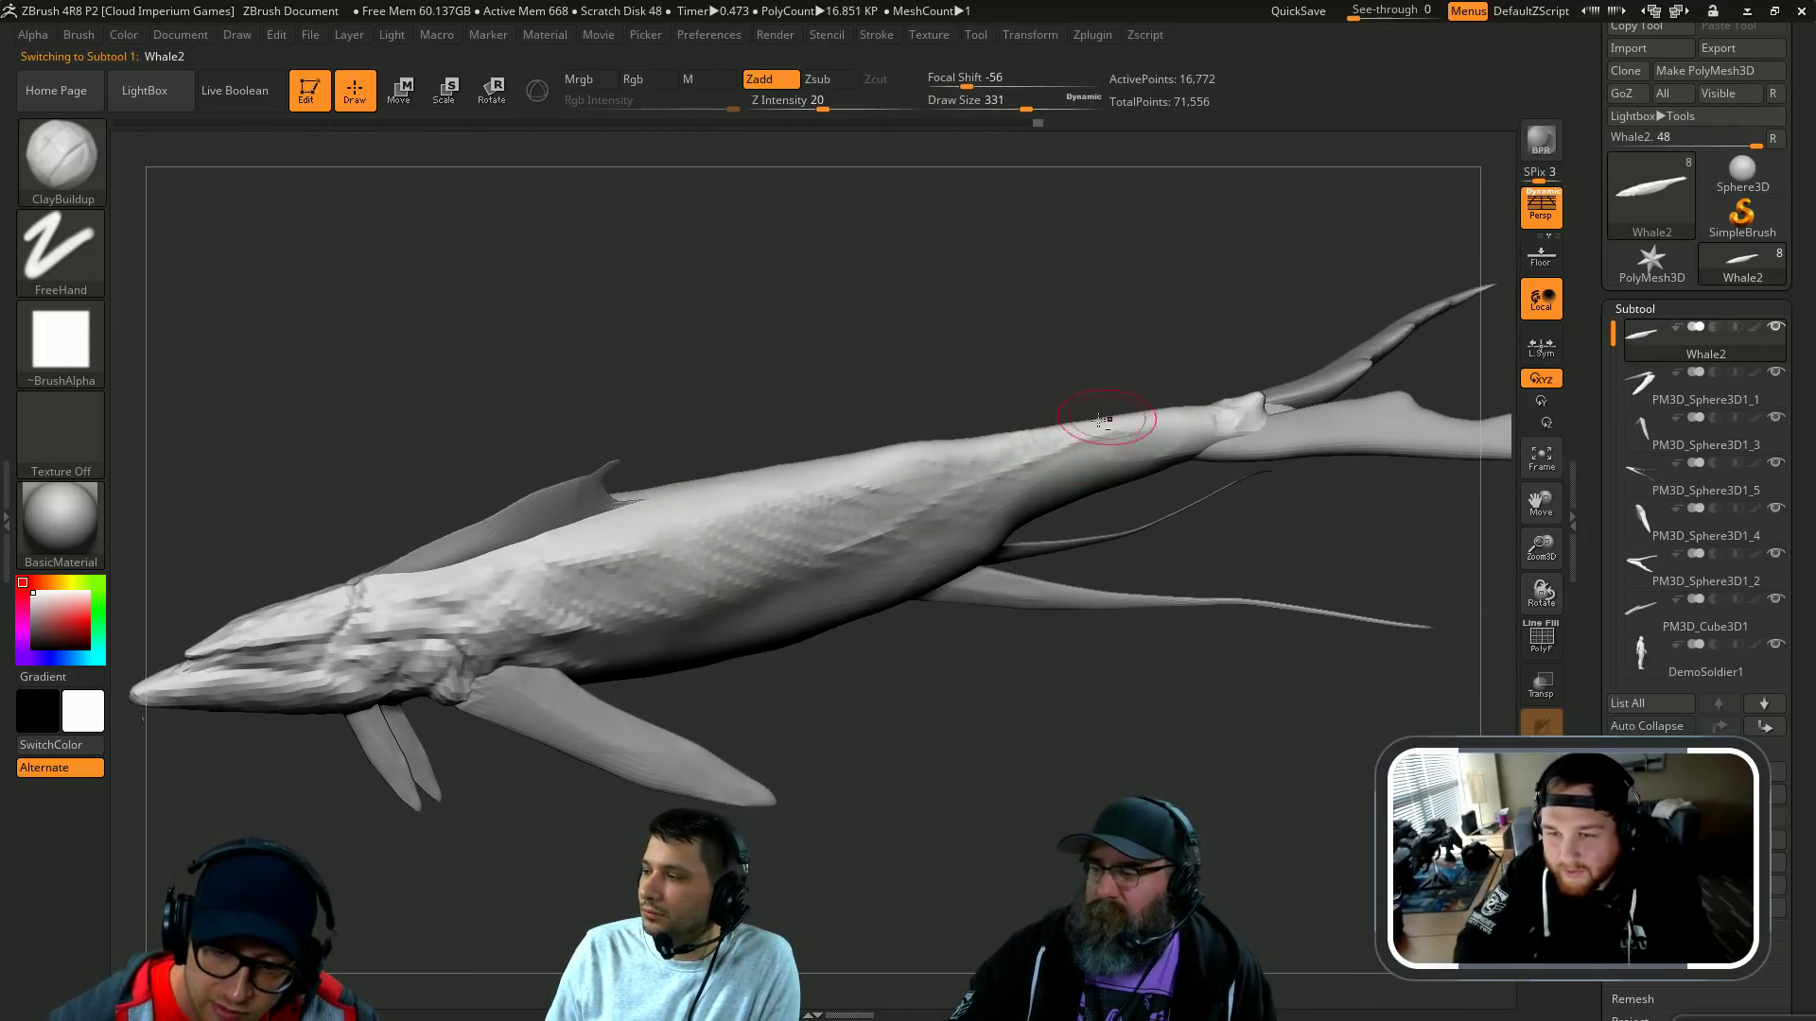
{"action": "right_click_drag", "start_coordinate": [1208, 463], "coordinate": [1195, 438]}
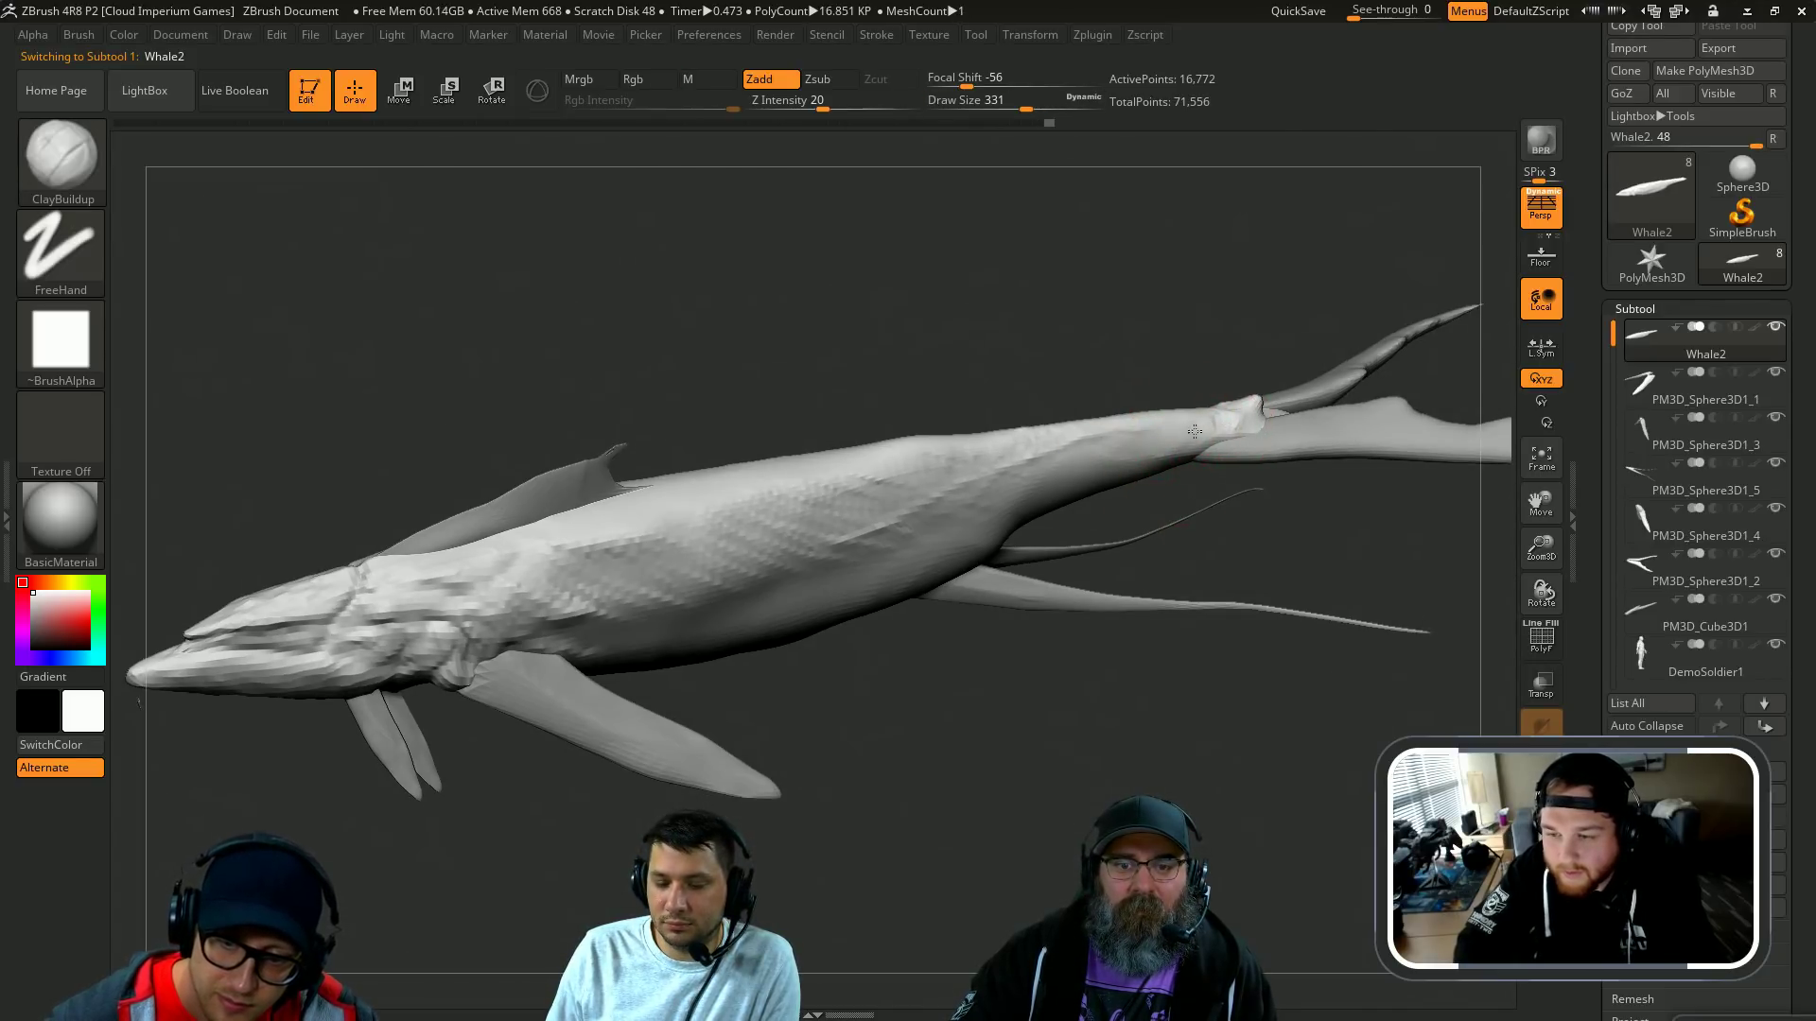
Step: Add rough ClayBuildup strokes along the top and side of the narrow tail up to the flukes at draw size 286
{"action": "mouse_move", "coordinate": [1173, 338]}
{"action": "left_mouse_down"}
{"action": "mouse_move", "coordinate": [1054, 353]}
{"action": "mouse_move", "coordinate": [1083, 365]}
{"action": "left_mouse_up"}
{"action": "key", "text": "s"}
{"action": "mouse_move", "coordinate": [1171, 454]}
{"action": "left_mouse_down"}
{"action": "mouse_move", "coordinate": [1098, 527]}
{"action": "mouse_move", "coordinate": [1195, 599]}
{"action": "left_mouse_up"}
{"action": "left_click_drag", "start_coordinate": [1156, 454], "coordinate": [1074, 456]}
{"action": "left_click_drag", "start_coordinate": [1097, 577], "coordinate": [1102, 527]}
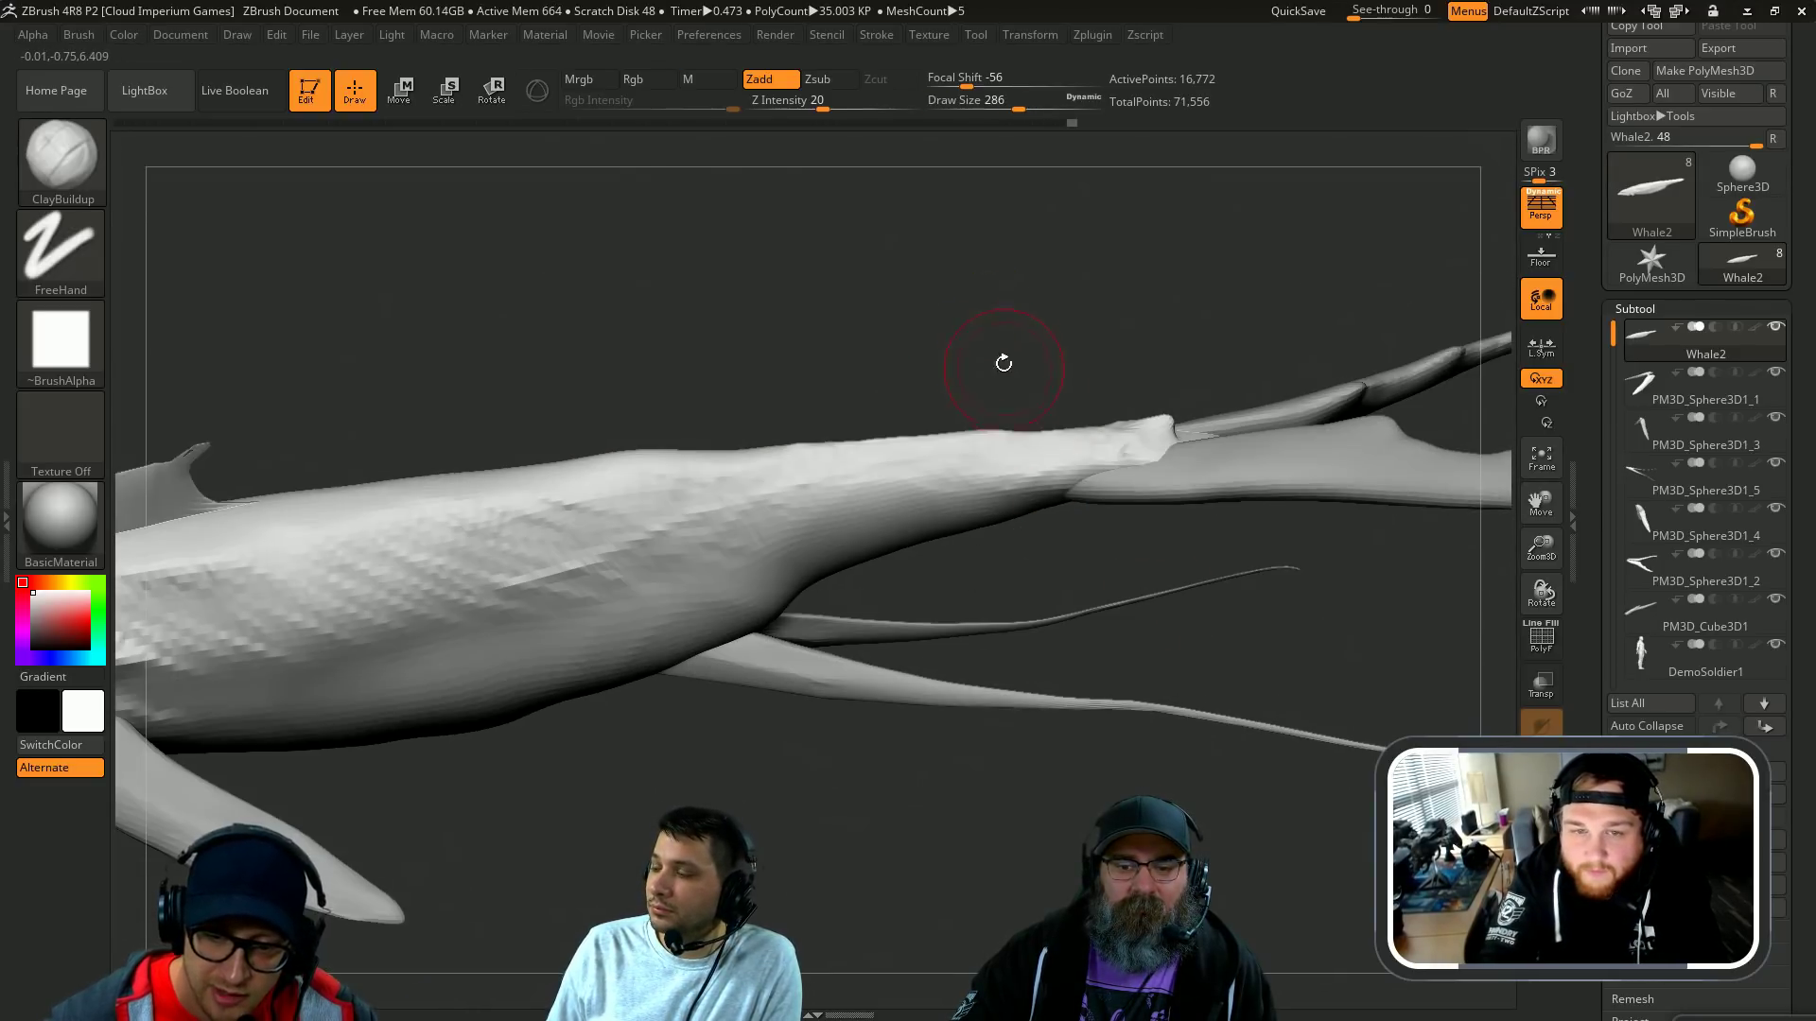
{"action": "mouse_move", "coordinate": [1006, 365]}
{"action": "left_mouse_down"}
{"action": "mouse_move", "coordinate": [1138, 332]}
{"action": "mouse_move", "coordinate": [1087, 378]}
{"action": "left_mouse_up"}
Step: Build up the flank behind the large front flipper with broad ClayBuildup strokes, undoing a stray stroke and setting the draw size to 639
{"action": "key", "text": "s"}
{"action": "left_click_drag", "start_coordinate": [563, 653], "coordinate": [659, 652]}
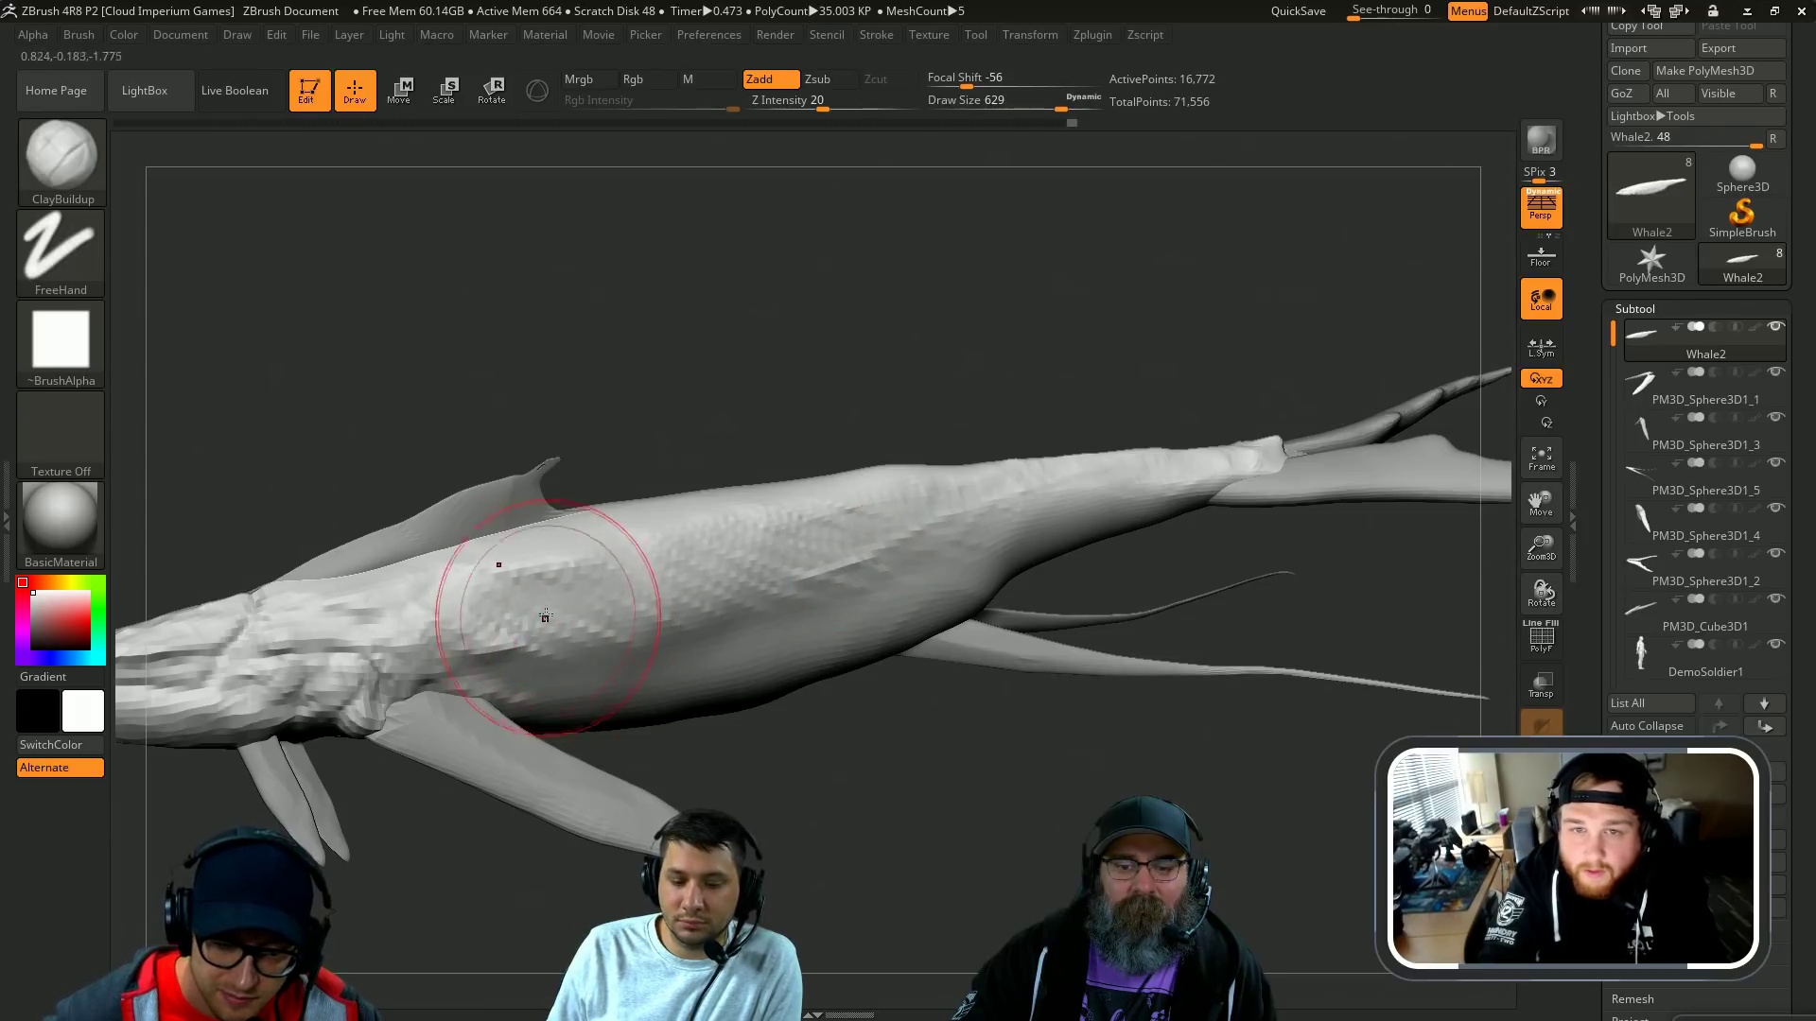
{"action": "mouse_move", "coordinate": [543, 620]}
{"action": "left_mouse_down"}
{"action": "mouse_move", "coordinate": [545, 649]}
{"action": "mouse_move", "coordinate": [593, 634]}
{"action": "left_mouse_up"}
{"action": "key", "text": "ctrl+z"}
{"action": "key", "text": "bracketleft"}
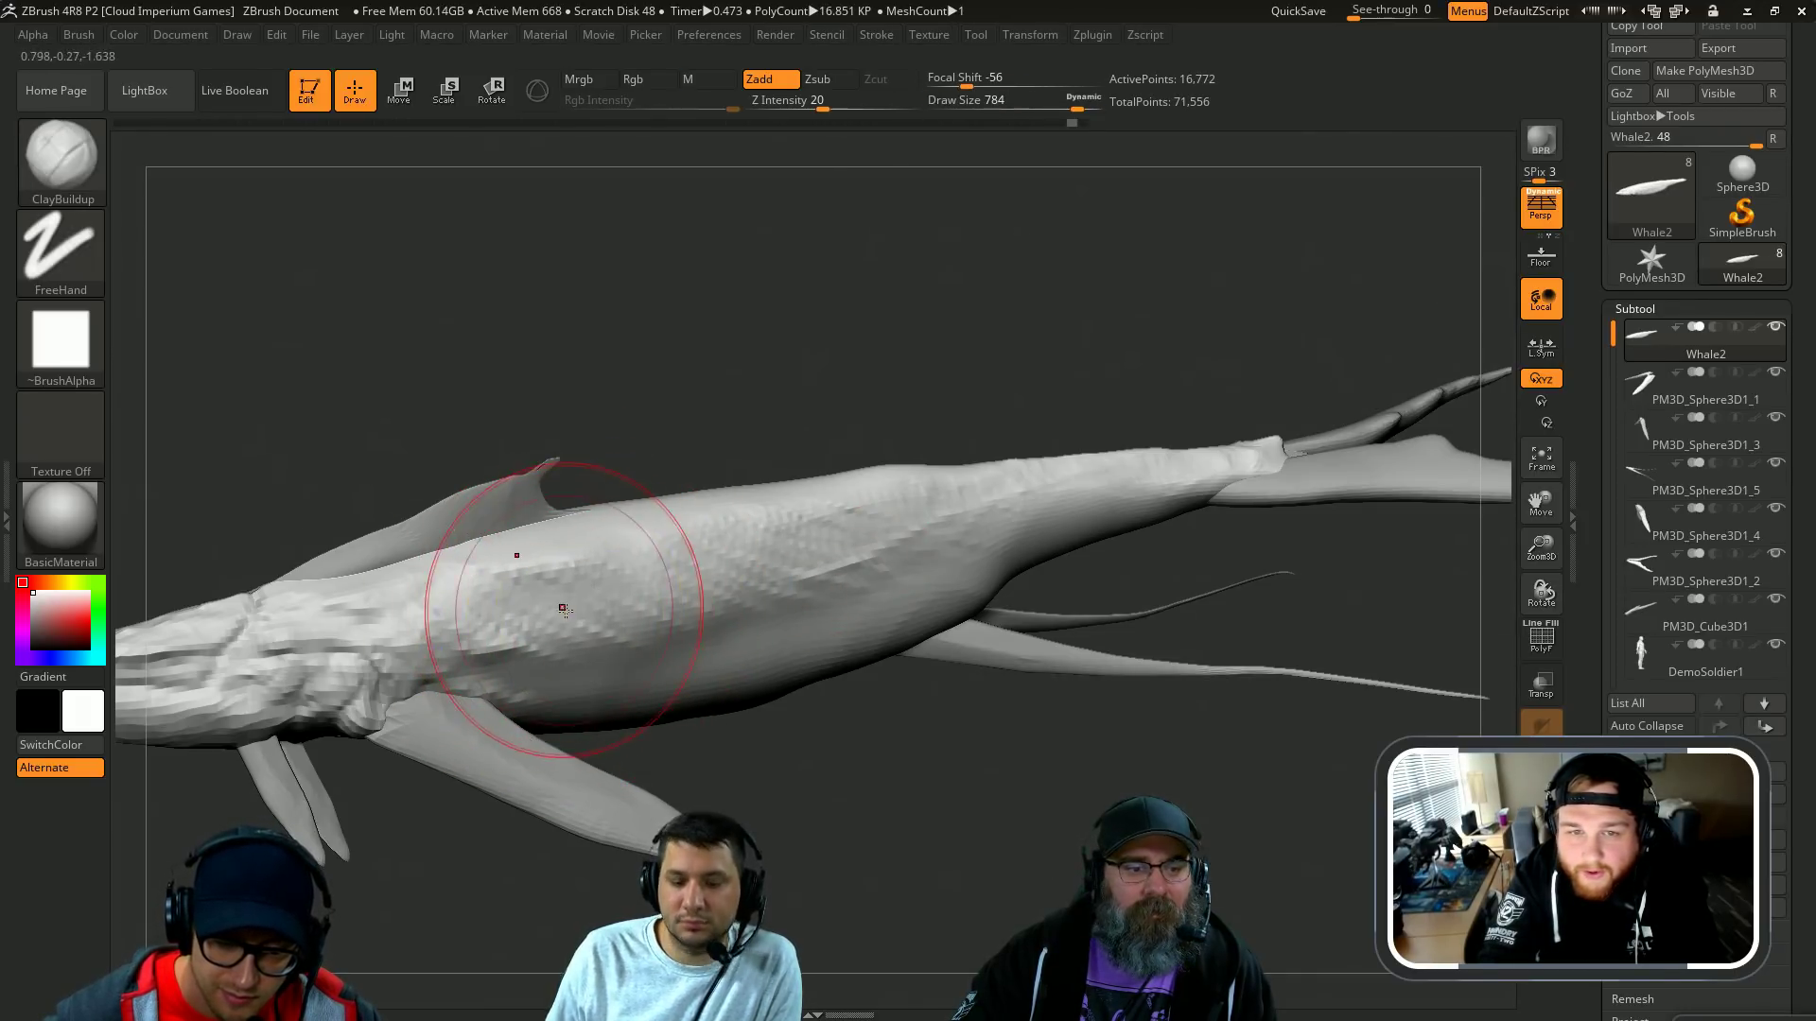
{"action": "key", "text": "["}
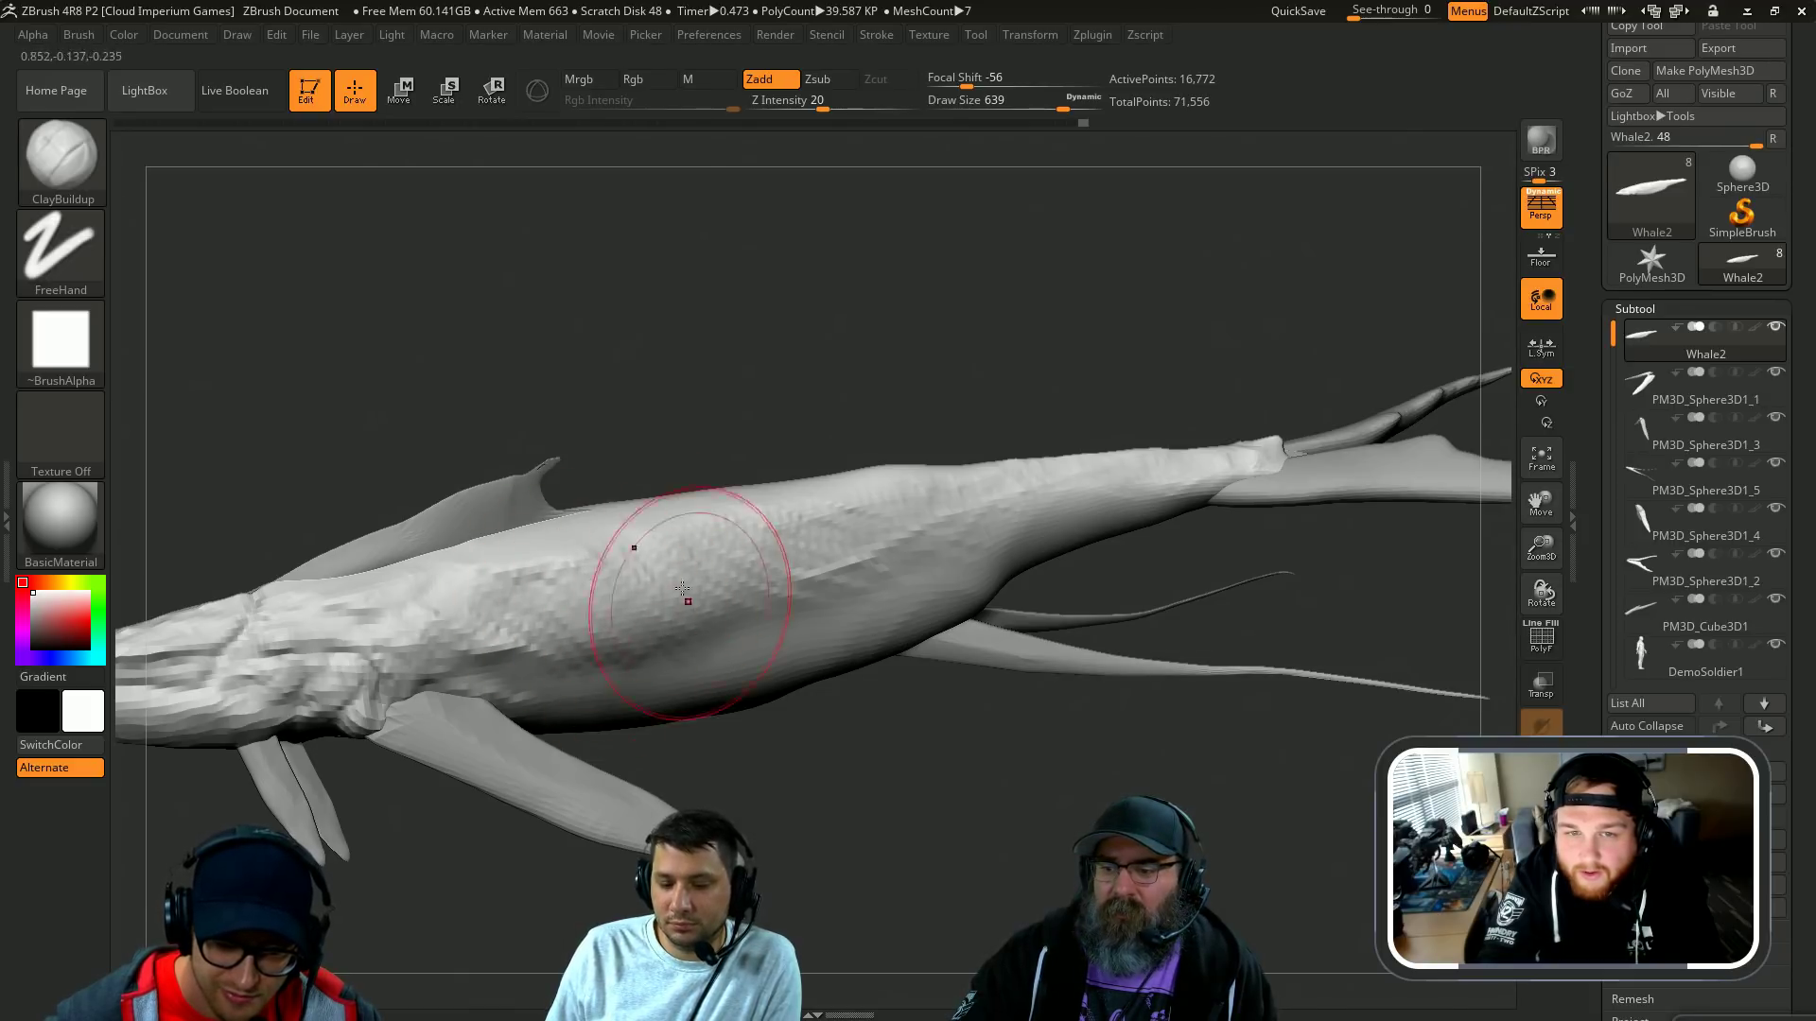
{"action": "left_click_drag", "start_coordinate": [682, 588], "coordinate": [737, 596]}
Step: Add smaller ClayBuildup strokes across the middle of the body's flank and back, using draw sizes 517 and 400
{"action": "mouse_move", "coordinate": [889, 406]}
{"action": "left_mouse_down"}
{"action": "mouse_move", "coordinate": [916, 558]}
{"action": "mouse_move", "coordinate": [993, 636]}
{"action": "mouse_move", "coordinate": [993, 539]}
{"action": "left_mouse_up"}
{"action": "key", "text": "["}
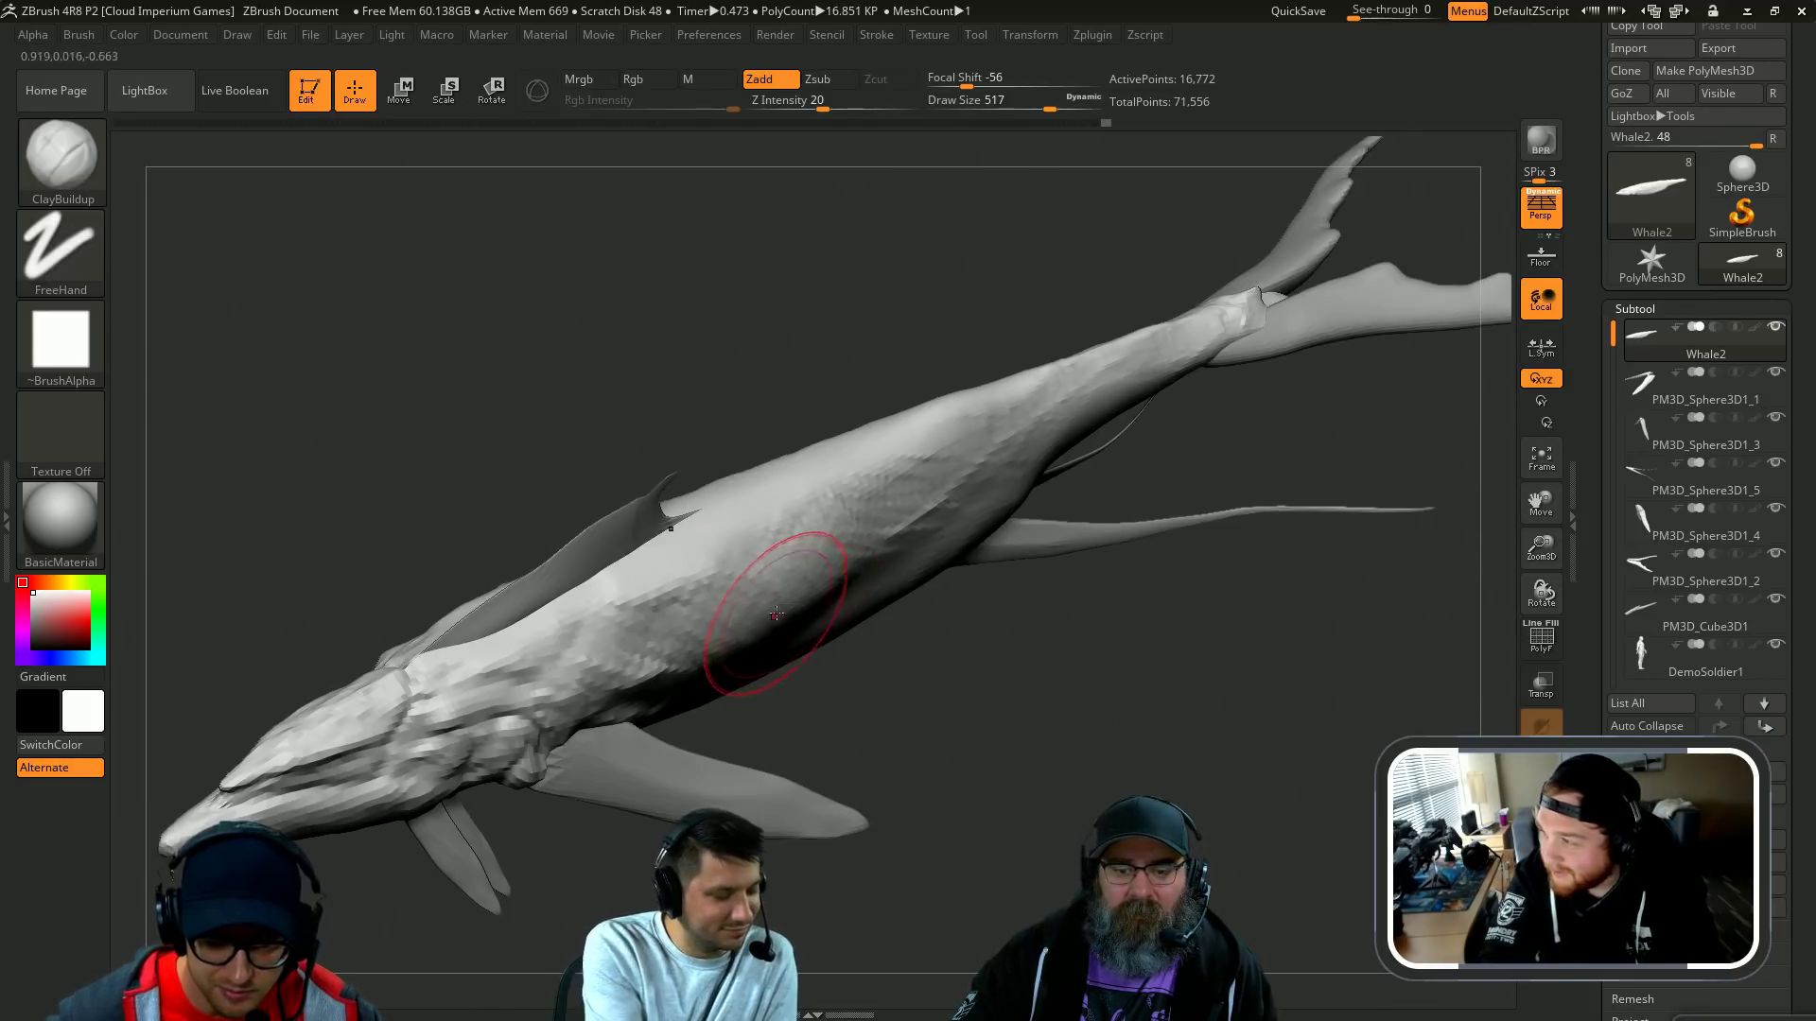
{"action": "left_click_drag", "start_coordinate": [800, 552], "coordinate": [886, 544]}
{"action": "right_click_drag", "start_coordinate": [1082, 679], "coordinate": [809, 539]}
{"action": "mouse_move", "coordinate": [767, 478]}
{"action": "right_mouse_down"}
{"action": "mouse_move", "coordinate": [808, 445]}
{"action": "mouse_move", "coordinate": [1001, 394]}
{"action": "mouse_move", "coordinate": [1066, 284]}
{"action": "mouse_move", "coordinate": [1256, 344]}
{"action": "mouse_move", "coordinate": [1231, 252]}
{"action": "mouse_move", "coordinate": [890, 532]}
{"action": "right_mouse_up"}
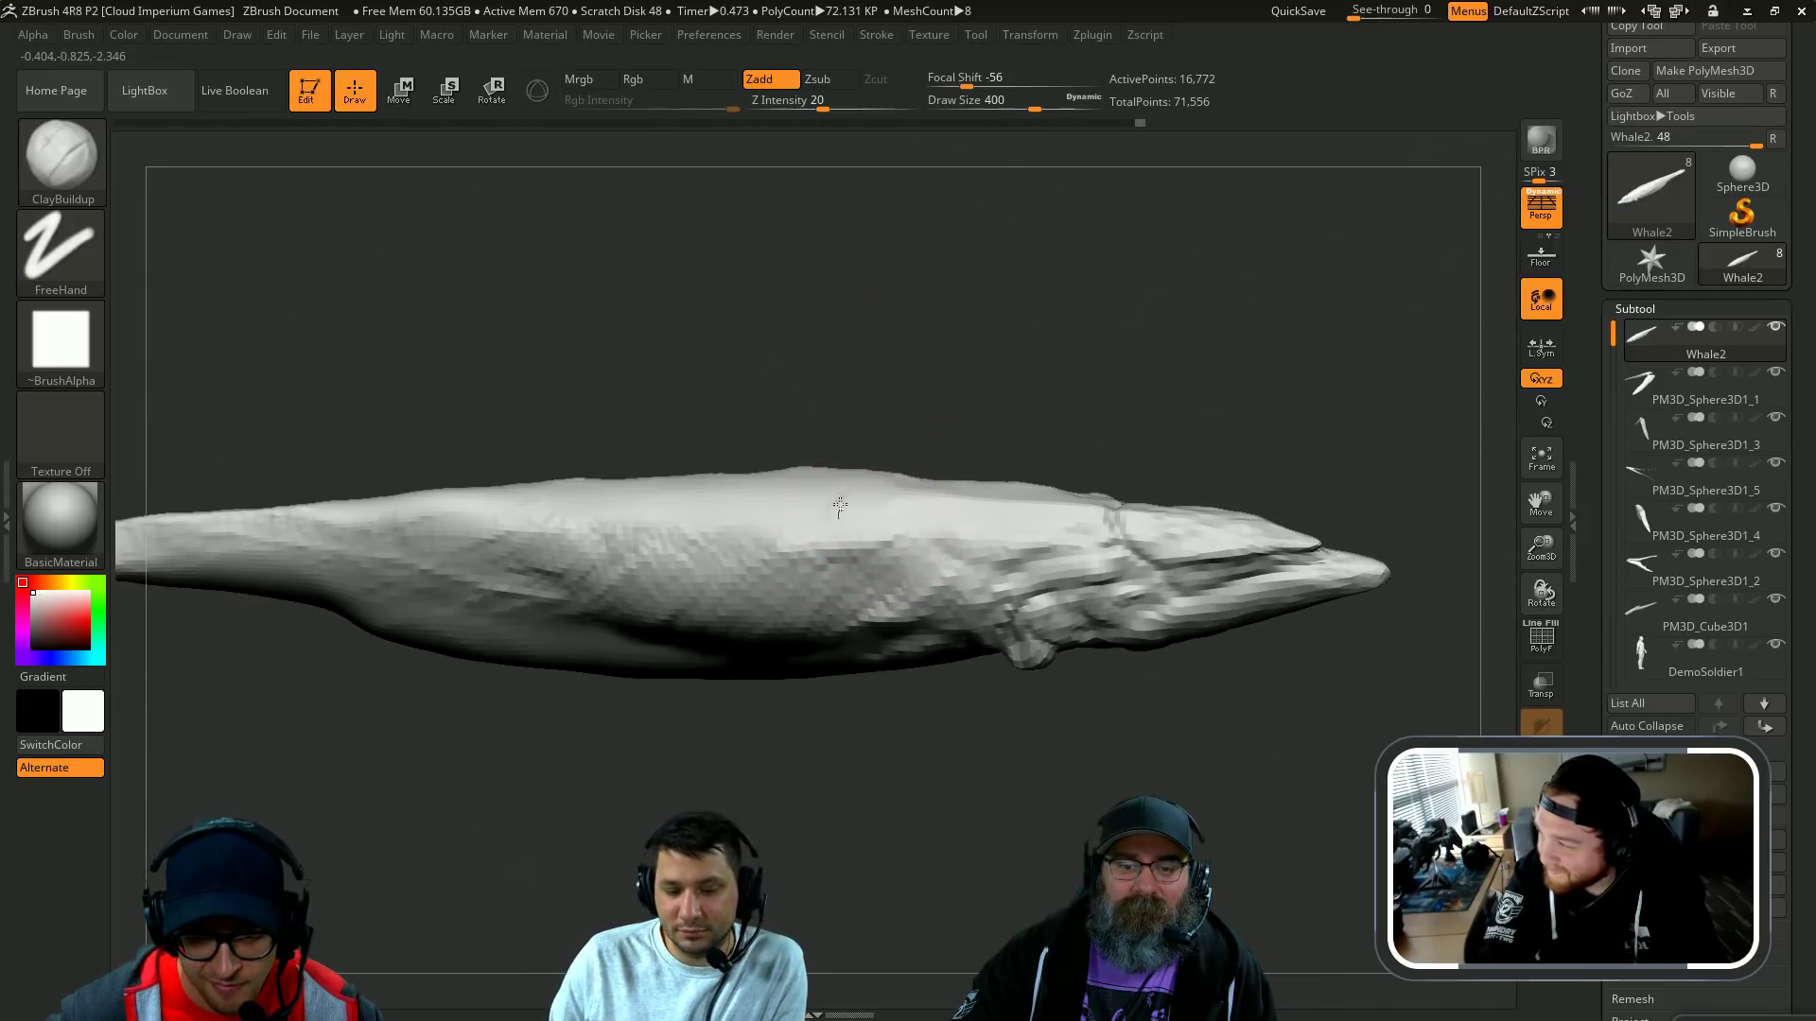
Step: Select the whale's large front flipper, choose the SnakeHook brush and smooth the flipper's surface near its root
{"action": "right_click_drag", "start_coordinate": [738, 511], "coordinate": [735, 511]}
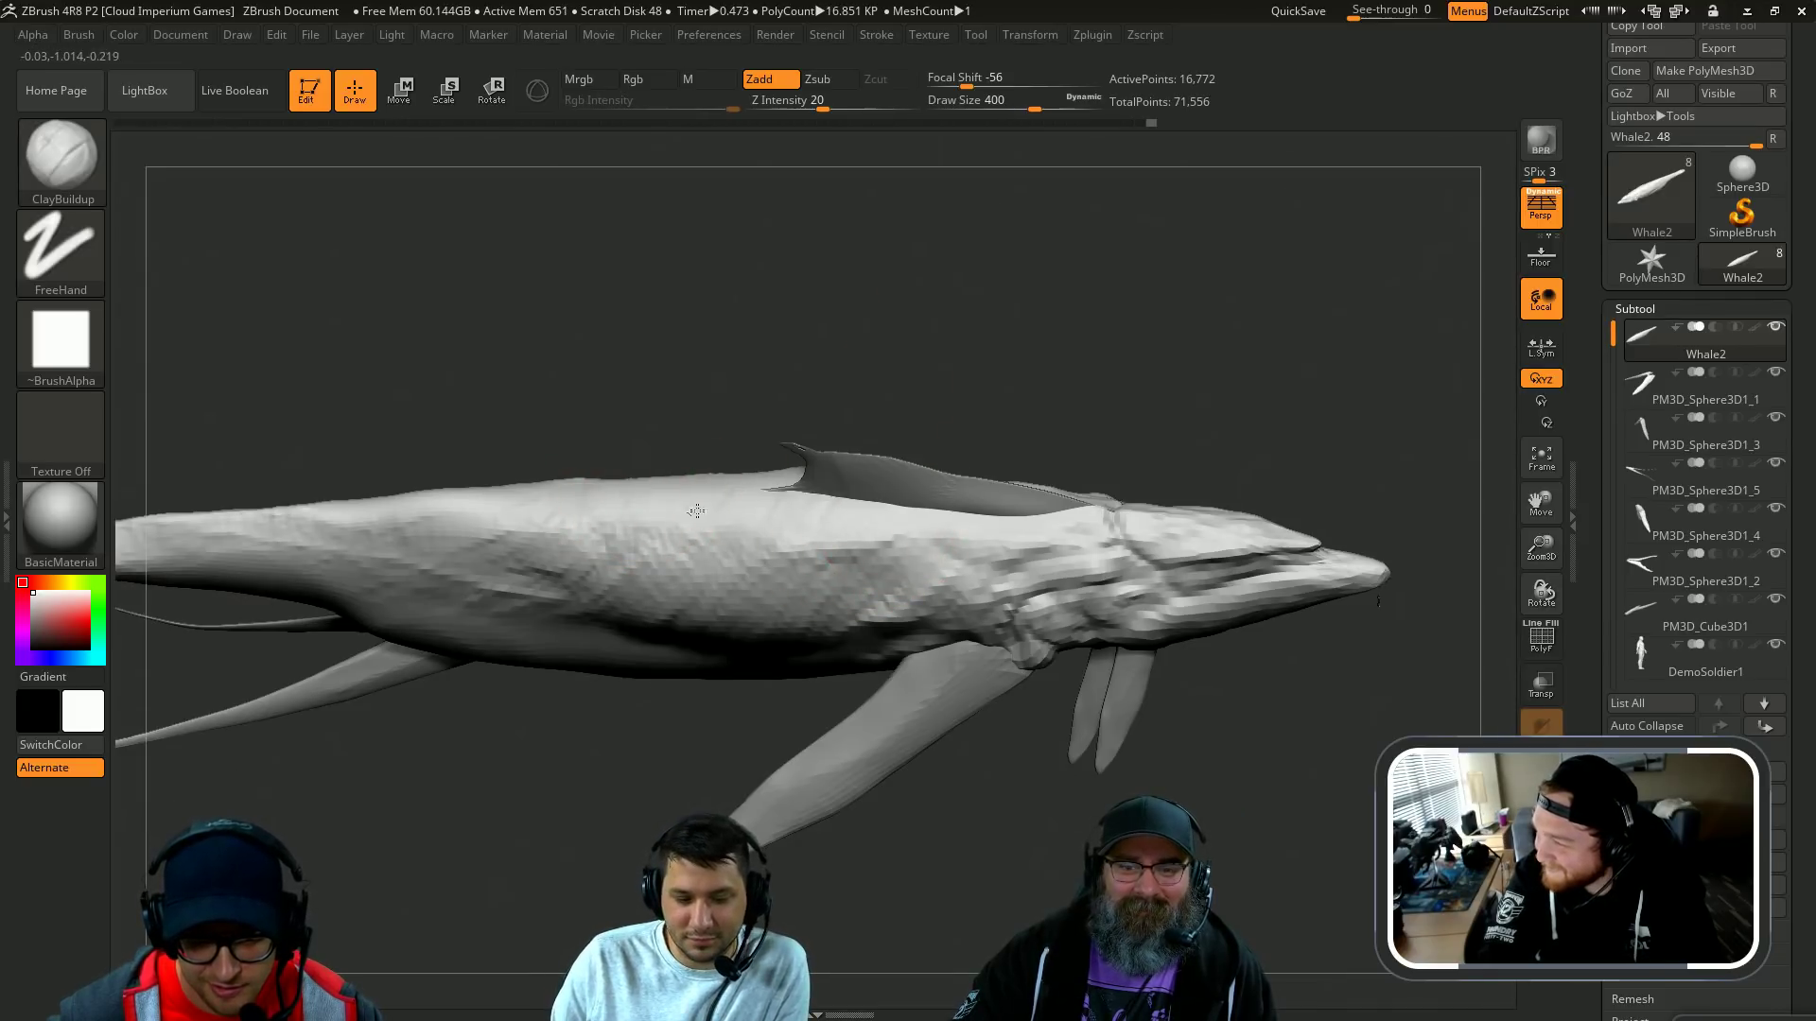
{"action": "right_click_drag", "start_coordinate": [979, 406], "coordinate": [927, 493]}
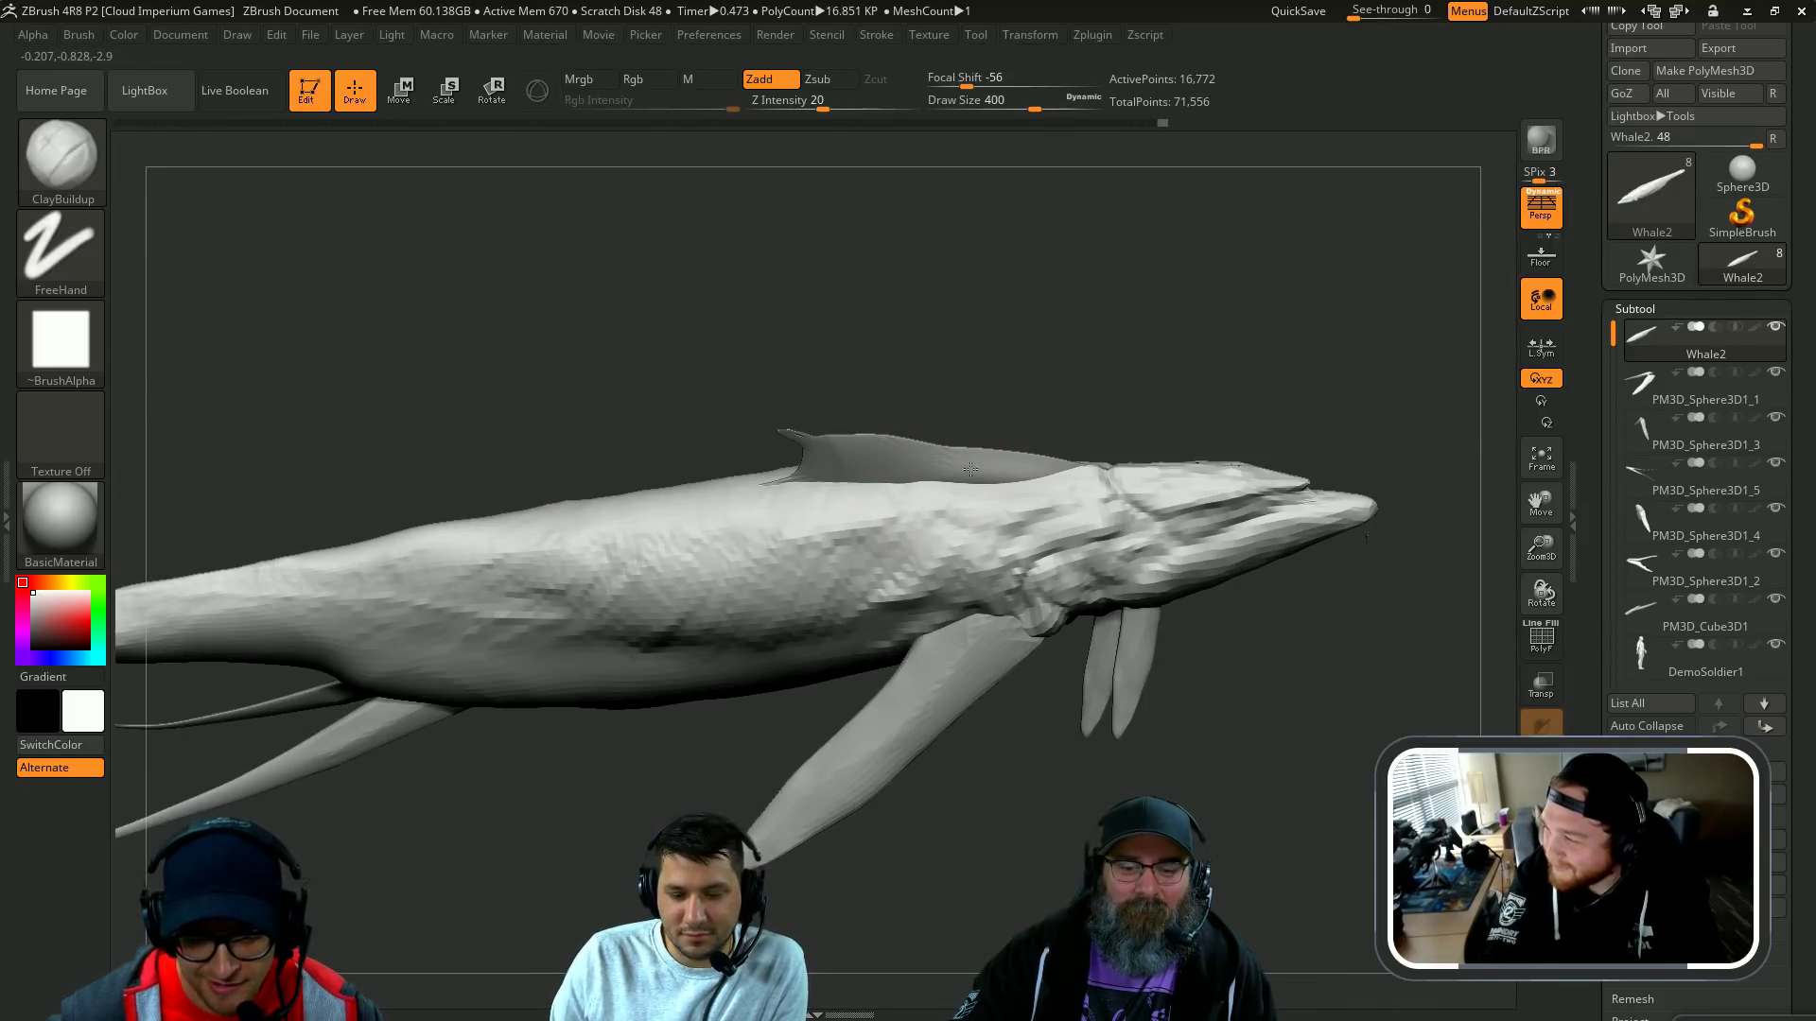
{"action": "mouse_move", "coordinate": [1099, 350]}
{"action": "right_mouse_down"}
{"action": "mouse_move", "coordinate": [1171, 312]}
{"action": "mouse_move", "coordinate": [1204, 531]}
{"action": "mouse_move", "coordinate": [985, 734]}
{"action": "mouse_move", "coordinate": [994, 642]}
{"action": "right_mouse_up"}
{"action": "left_click", "coordinate": [949, 710], "text": "alt"}
{"action": "key", "text": "b"}
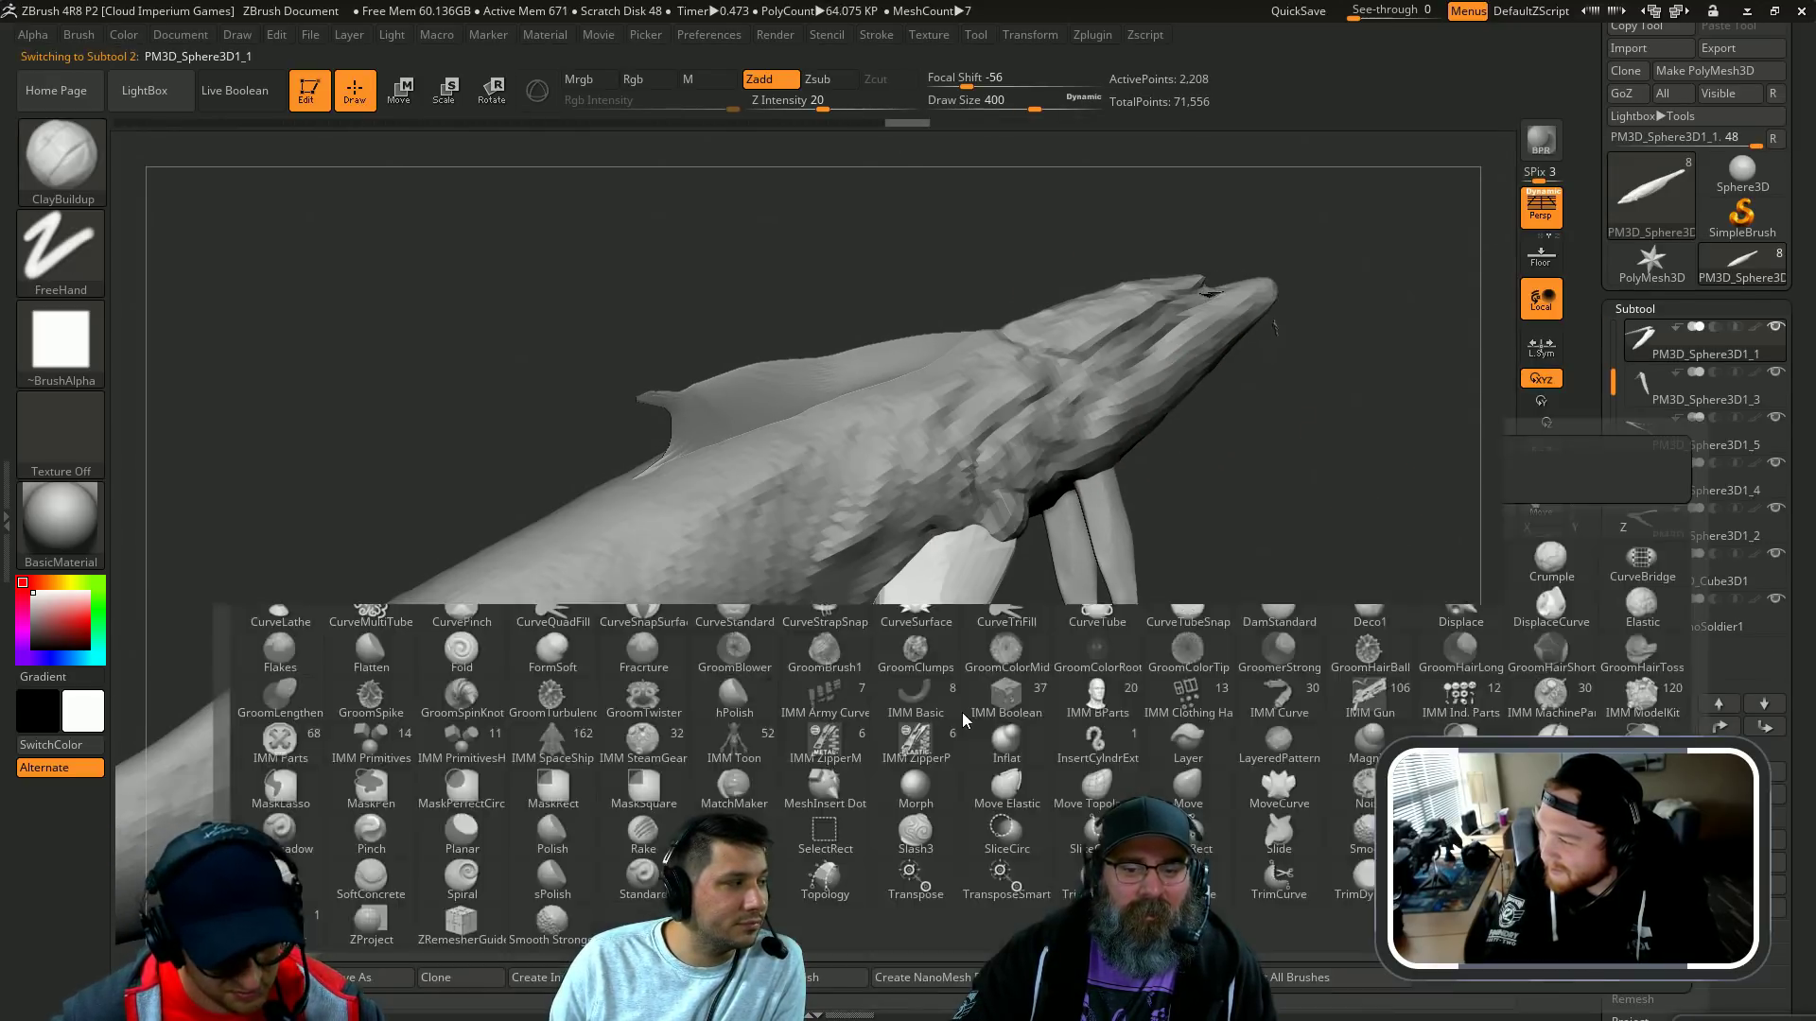
{"action": "key", "text": "s"}
{"action": "key", "text": "h"}
{"action": "right_click_drag", "start_coordinate": [1074, 707], "coordinate": [936, 607], "text": "ctrl"}
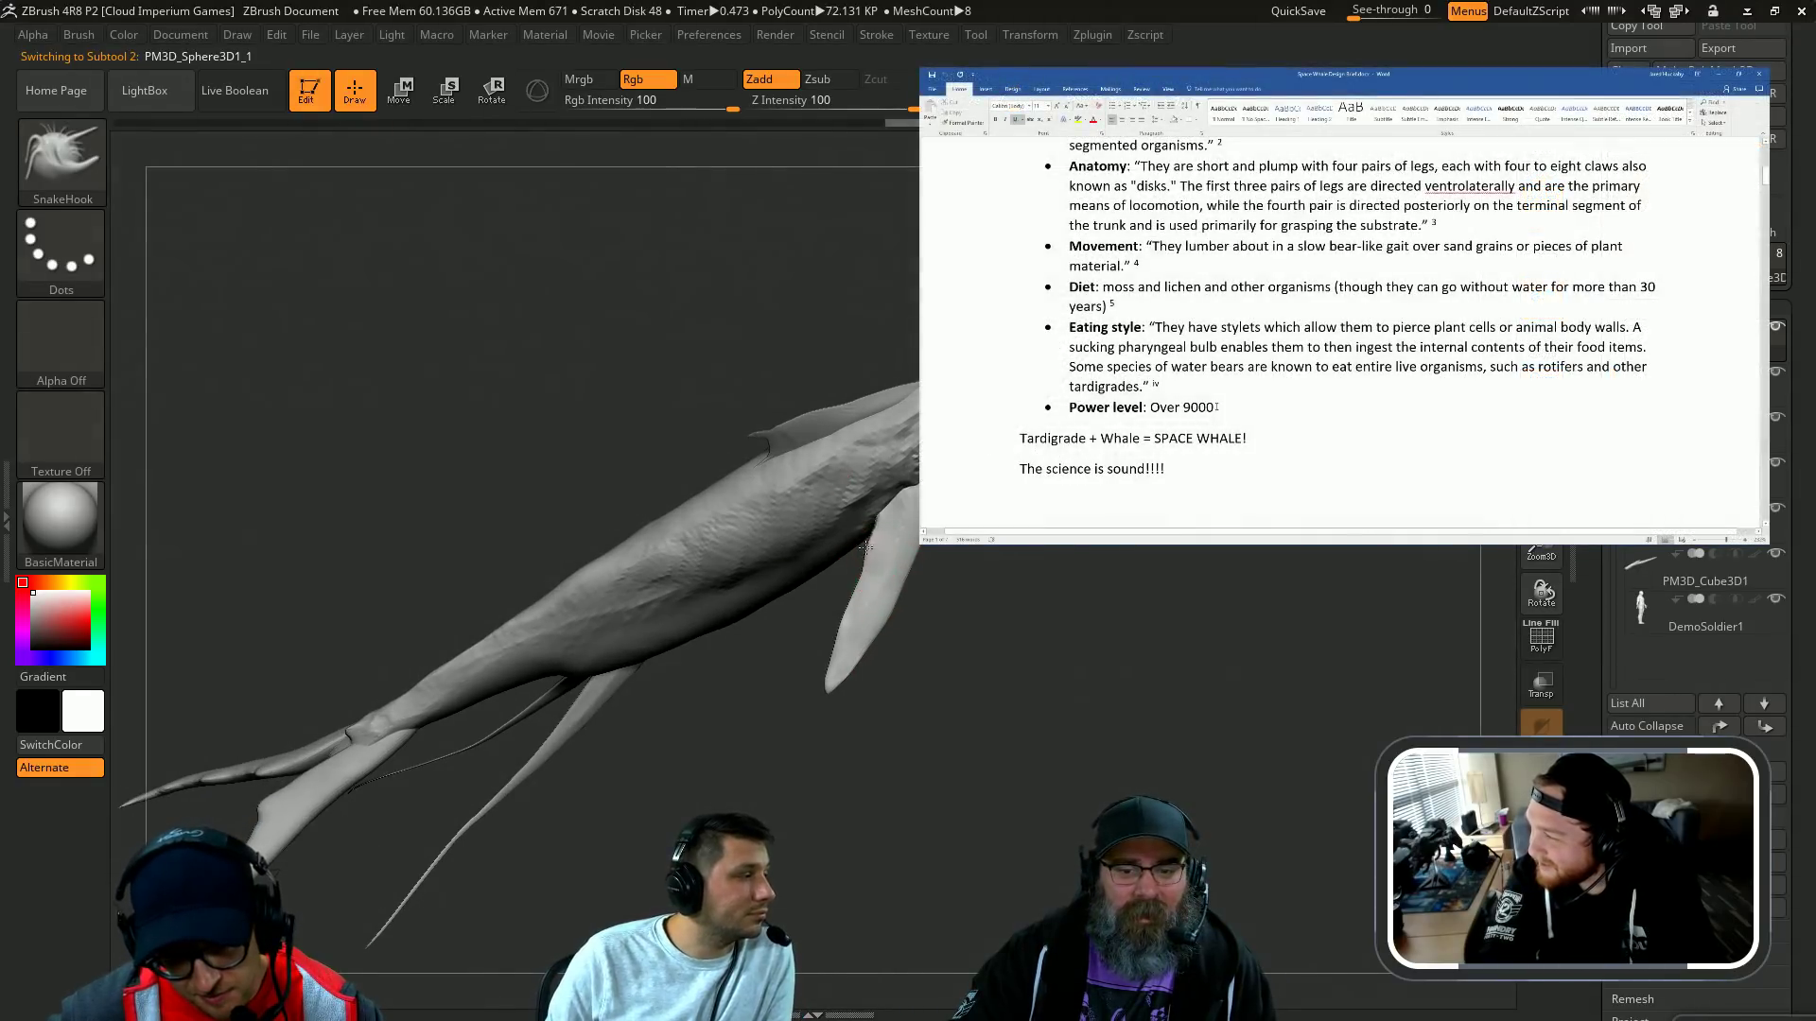
{"action": "key", "text": "alt+s"}
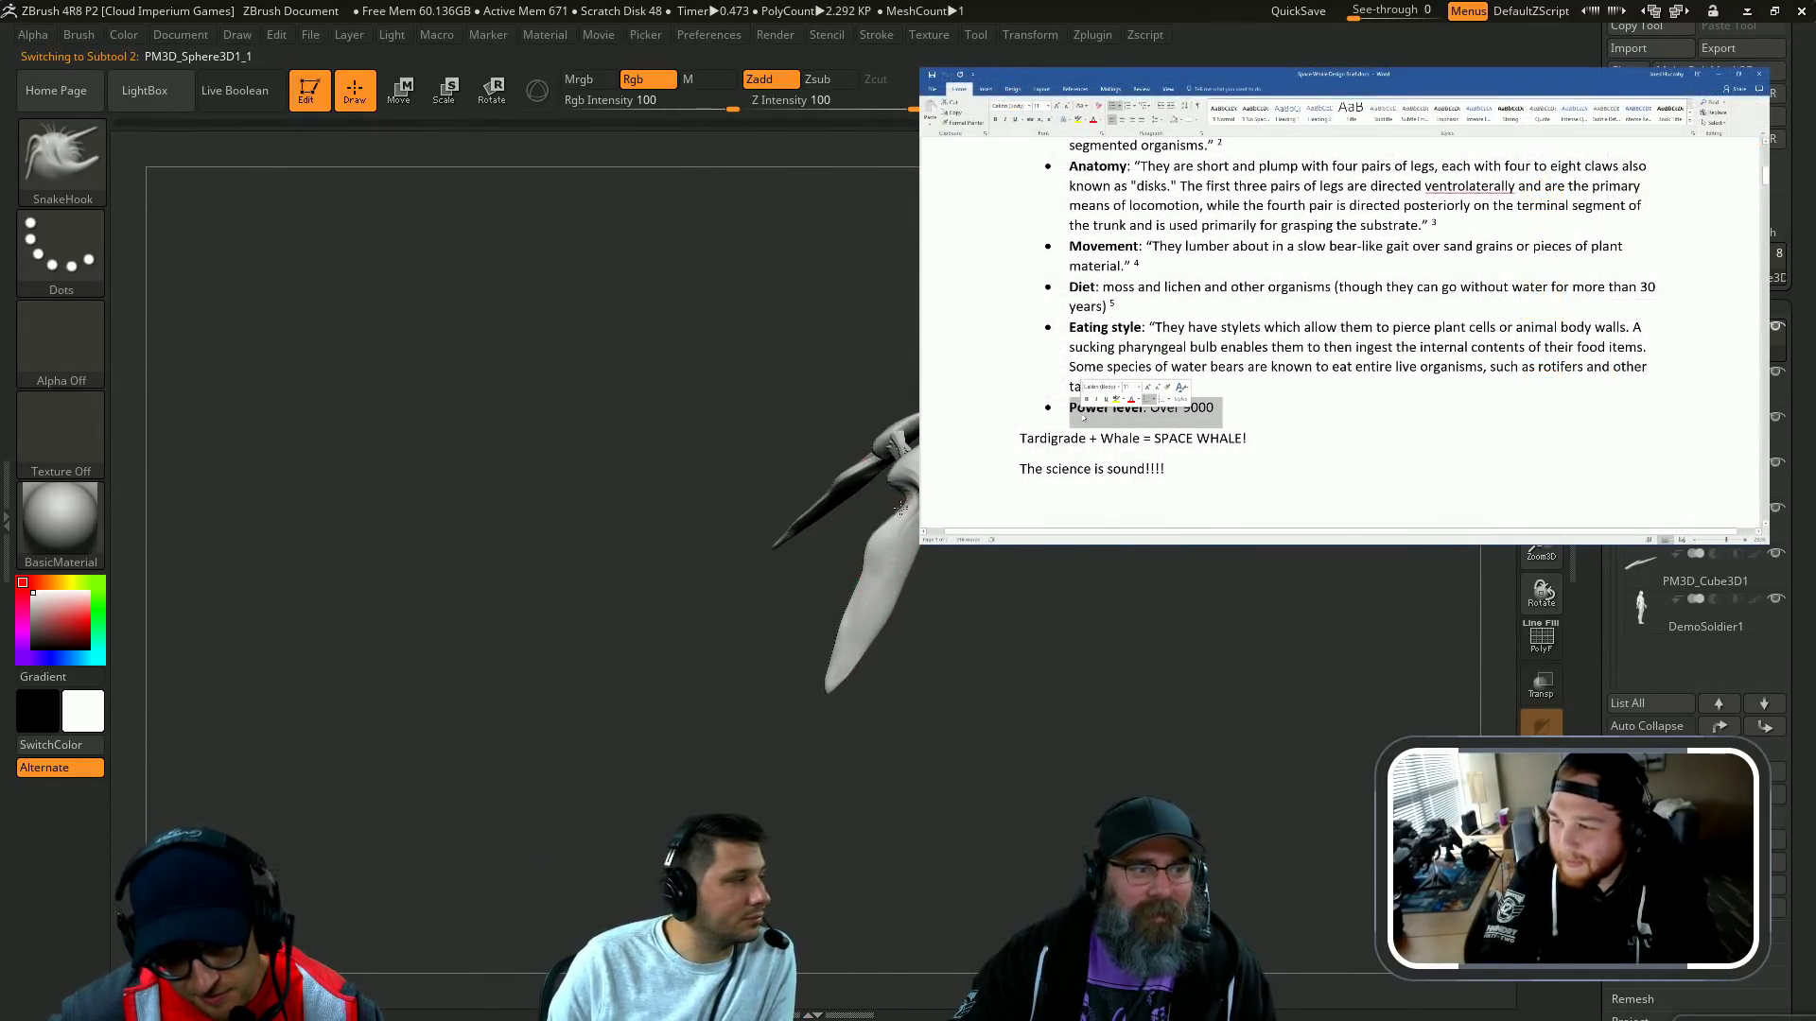
{"action": "left_click", "coordinate": [893, 520], "text": "ctrl+shift"}
{"action": "mouse_move", "coordinate": [916, 500]}
{"action": "right_mouse_down"}
{"action": "mouse_move", "coordinate": [955, 558]}
{"action": "mouse_move", "coordinate": [1082, 652]}
{"action": "mouse_move", "coordinate": [1045, 643]}
{"action": "right_mouse_up"}
{"action": "key", "text": "s"}
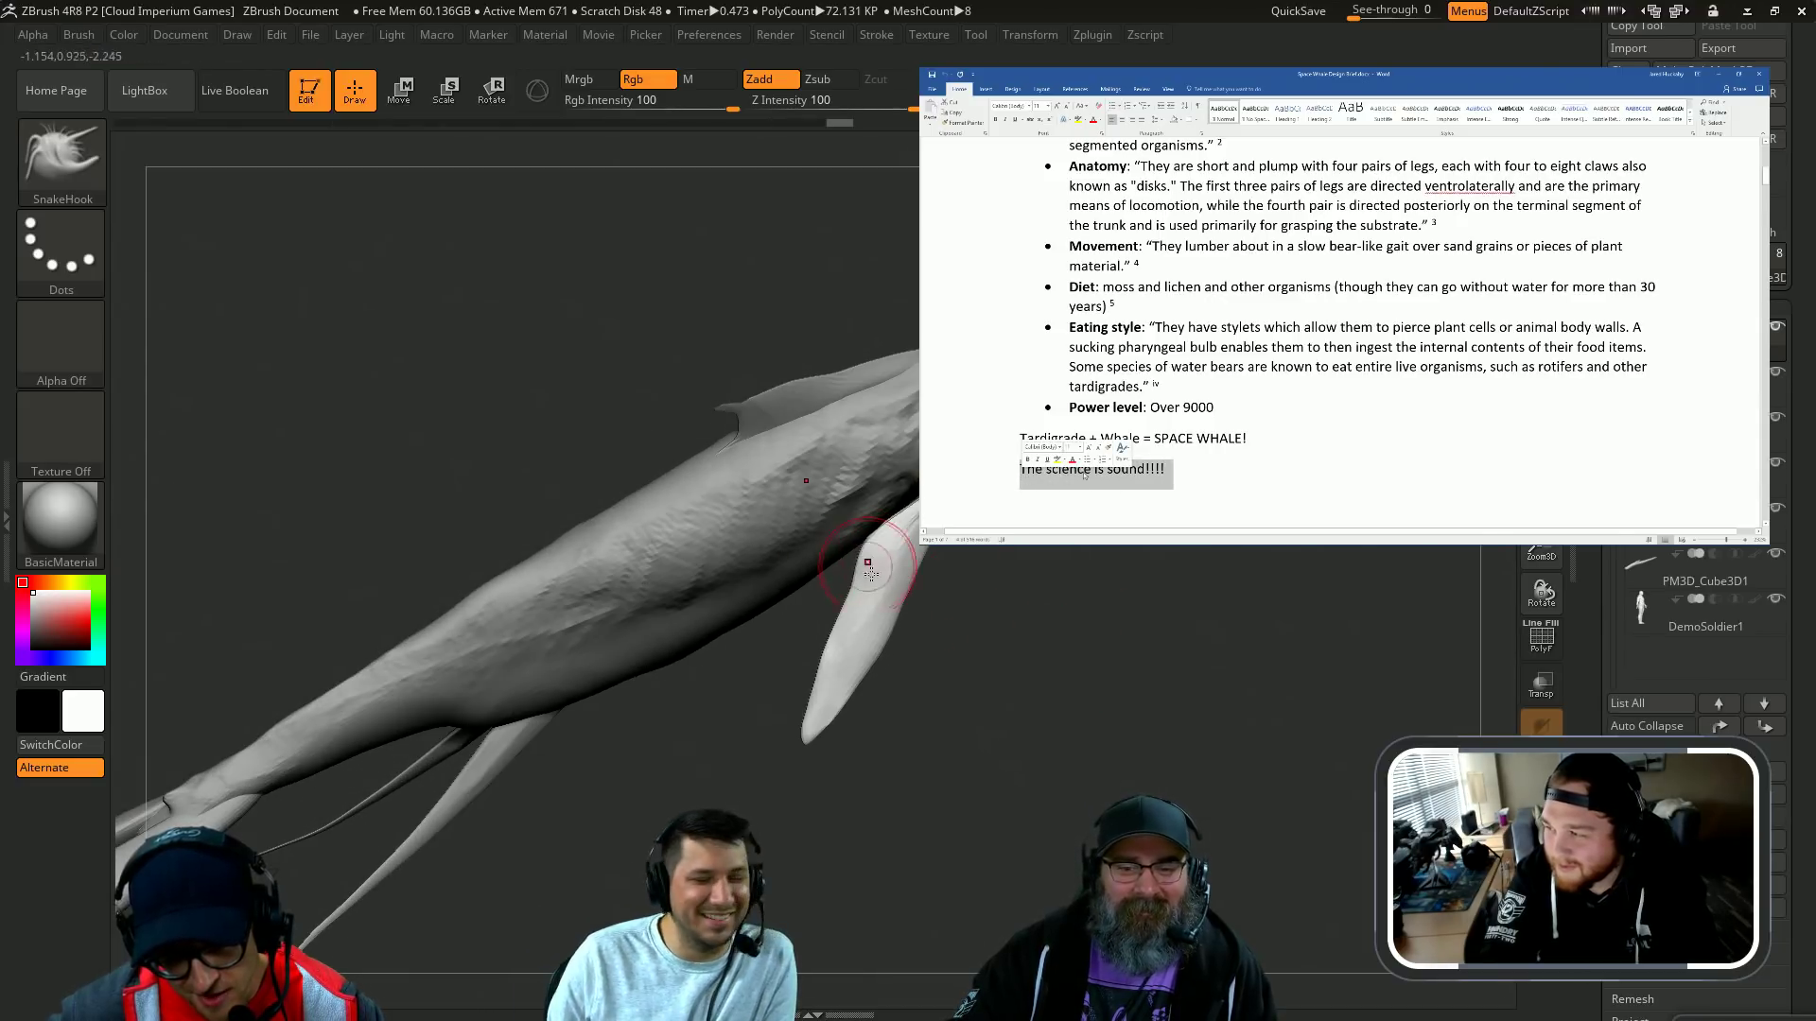
{"action": "left_click_drag", "start_coordinate": [867, 571], "coordinate": [860, 579], "text": "shift"}
Step: Read through the Space Whale Design Brief in Word, from its opening problem statement down to the tardigrade reference images
{"action": "mouse_move", "coordinate": [993, 628]}
{"action": "left_mouse_down"}
{"action": "mouse_move", "coordinate": [1009, 632]}
{"action": "mouse_move", "coordinate": [921, 616]}
{"action": "mouse_move", "coordinate": [912, 652]}
{"action": "mouse_move", "coordinate": [961, 669]}
{"action": "mouse_move", "coordinate": [962, 625]}
{"action": "mouse_move", "coordinate": [831, 527]}
{"action": "left_mouse_up"}
{"action": "scroll", "coordinate": [1285, 452], "scroll_direction": "up", "scroll_amount": 1}
{"action": "scroll", "coordinate": [1285, 452], "scroll_direction": "up", "scroll_amount": 4}
{"action": "scroll", "coordinate": [1286, 452], "scroll_direction": "up", "scroll_amount": 3}
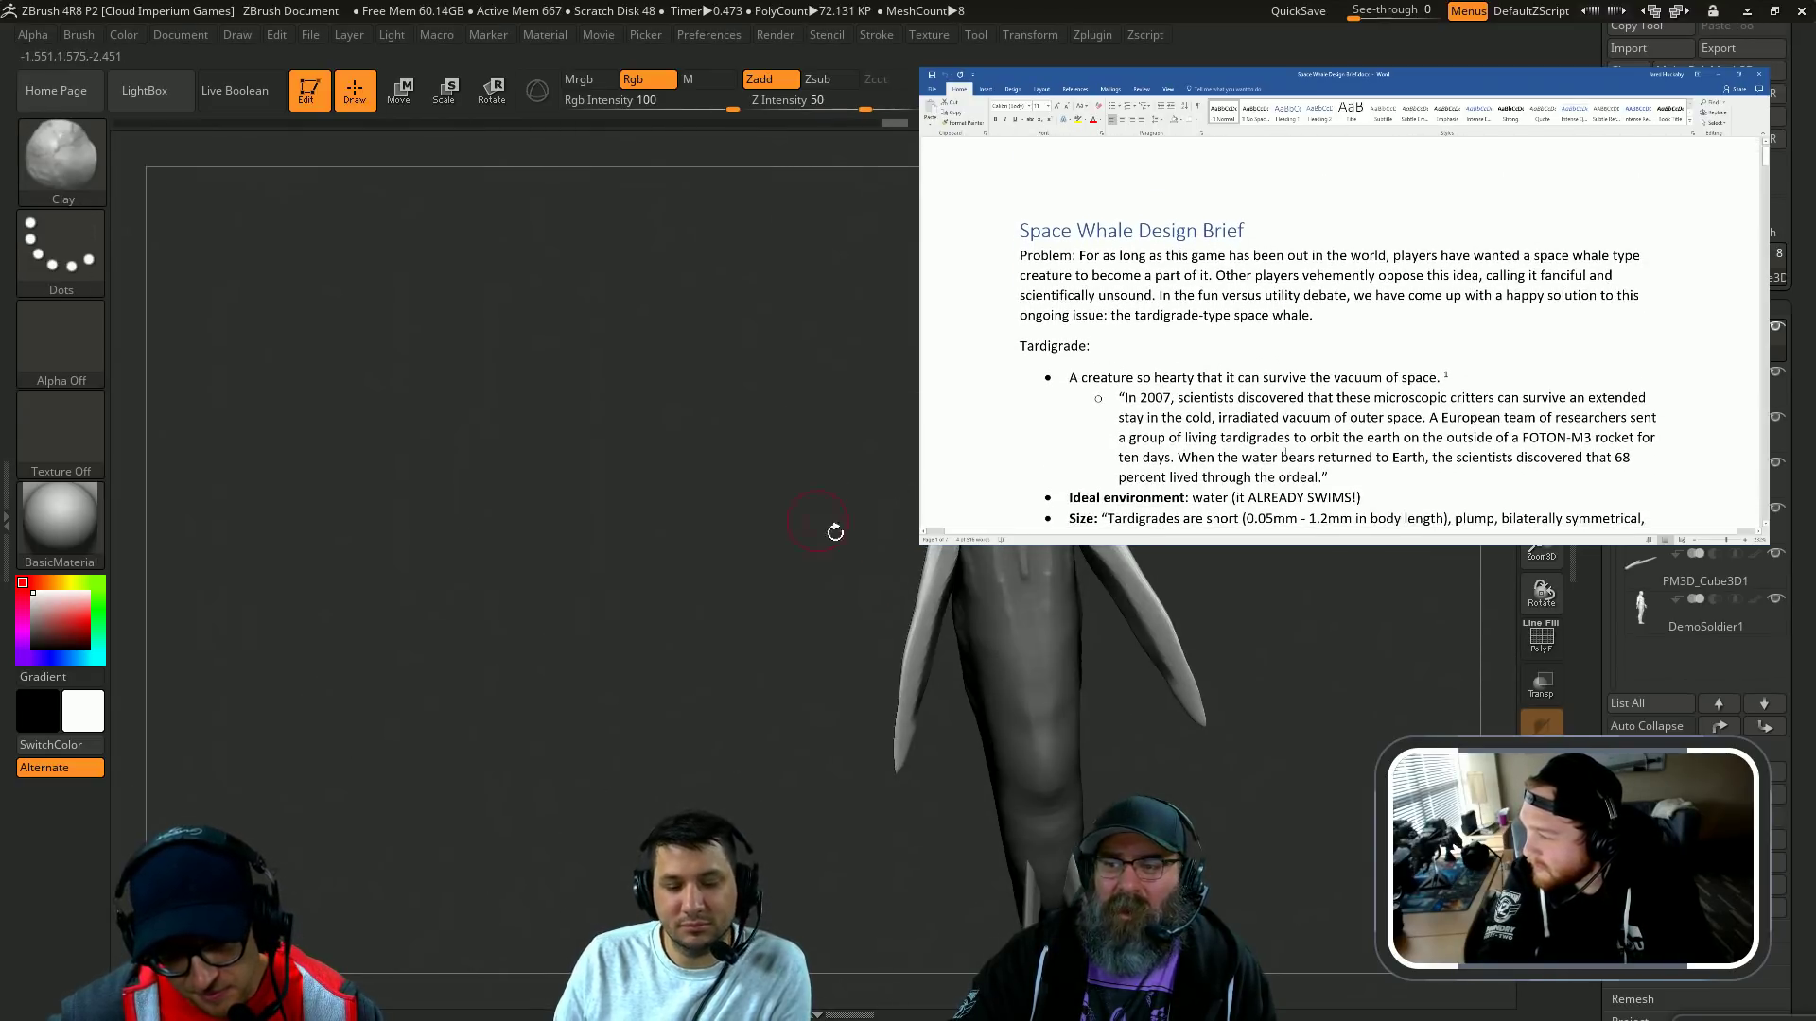
{"action": "scroll", "coordinate": [1286, 452], "scroll_direction": "down", "scroll_amount": 15}
{"action": "scroll", "coordinate": [1285, 452], "scroll_direction": "down", "scroll_amount": 15}
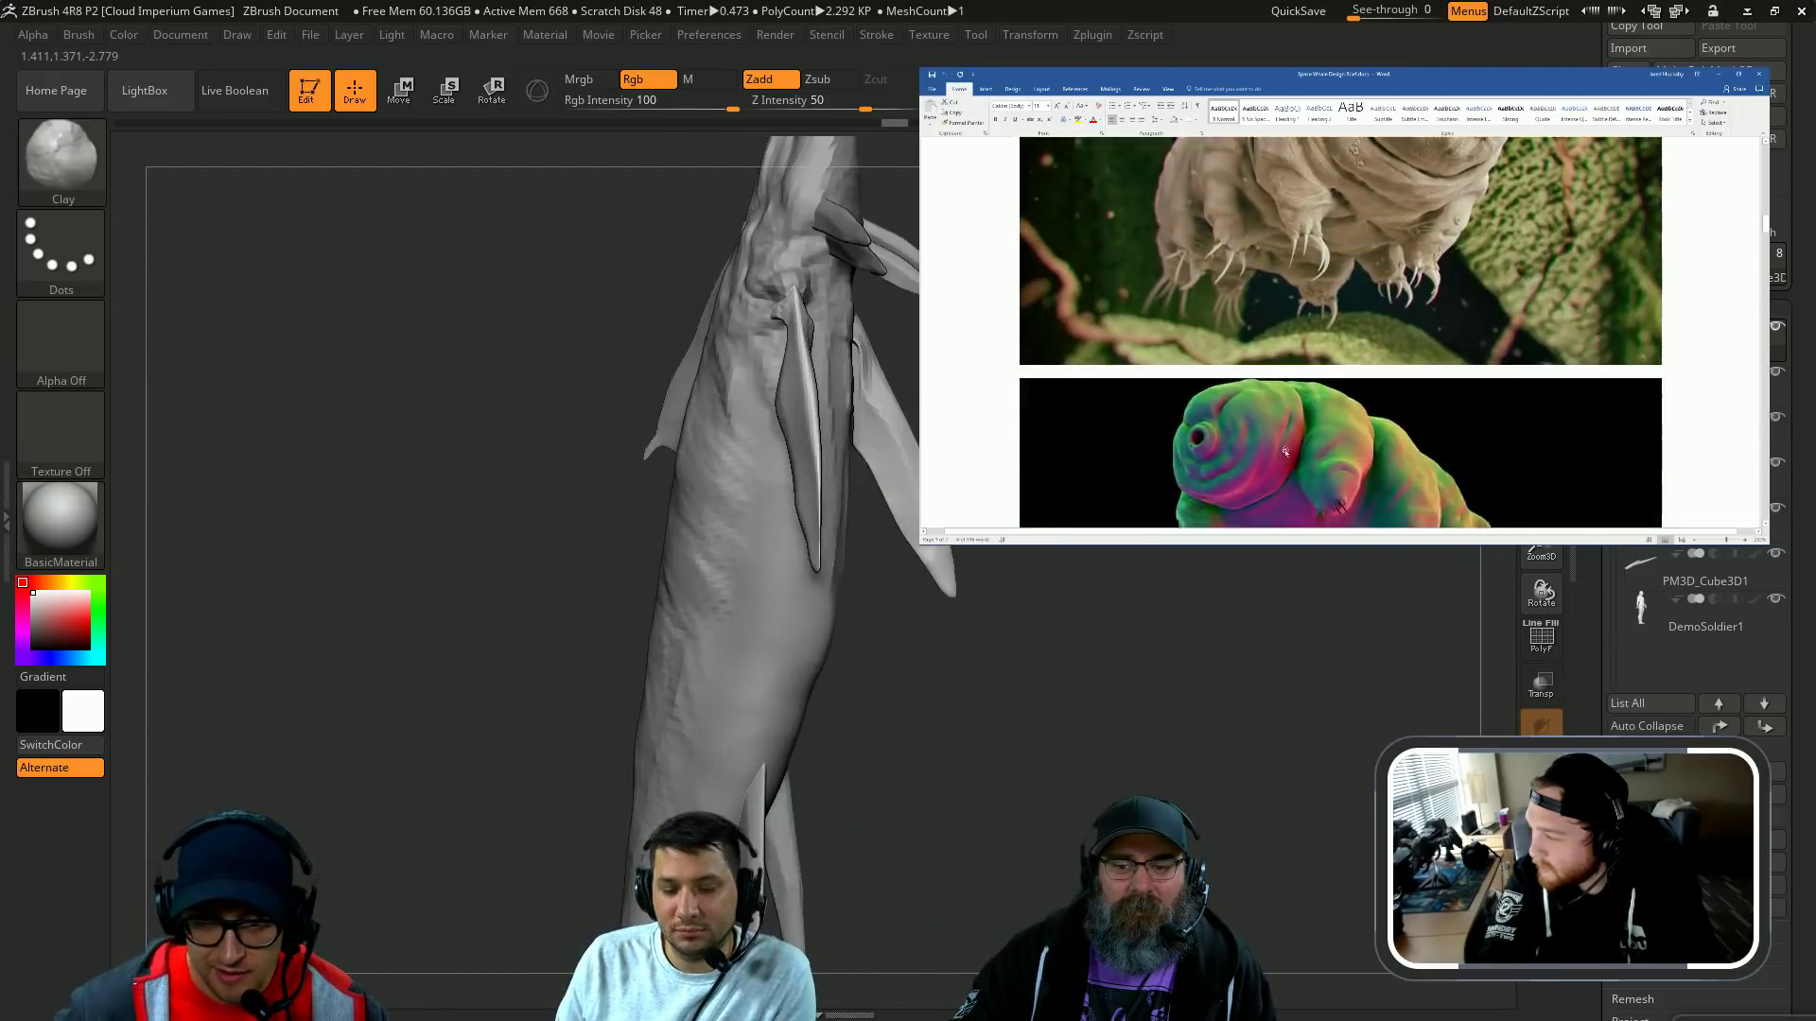
{"action": "scroll", "coordinate": [1285, 452], "scroll_direction": "down", "scroll_amount": 3}
{"action": "mouse_move", "coordinate": [984, 652]}
{"action": "left_mouse_down"}
{"action": "mouse_move", "coordinate": [858, 498]}
{"action": "mouse_move", "coordinate": [811, 479]}
{"action": "mouse_move", "coordinate": [803, 516]}
{"action": "left_mouse_up"}
{"action": "key", "text": "b"}
{"action": "key", "text": "m"}
{"action": "key", "text": "v"}
{"action": "scroll", "coordinate": [1285, 452], "scroll_direction": "down", "scroll_amount": 5}
{"action": "scroll", "coordinate": [1285, 452], "scroll_direction": "up", "scroll_amount": 5}
{"action": "scroll", "coordinate": [1285, 452], "scroll_direction": "down", "scroll_amount": 2}
Step: Stretch the large front flipper's tip outward into a thin point with SnakeHook at draw size 167
{"action": "key", "text": "b"}
{"action": "key", "text": "d"}
{"action": "key", "text": "s"}
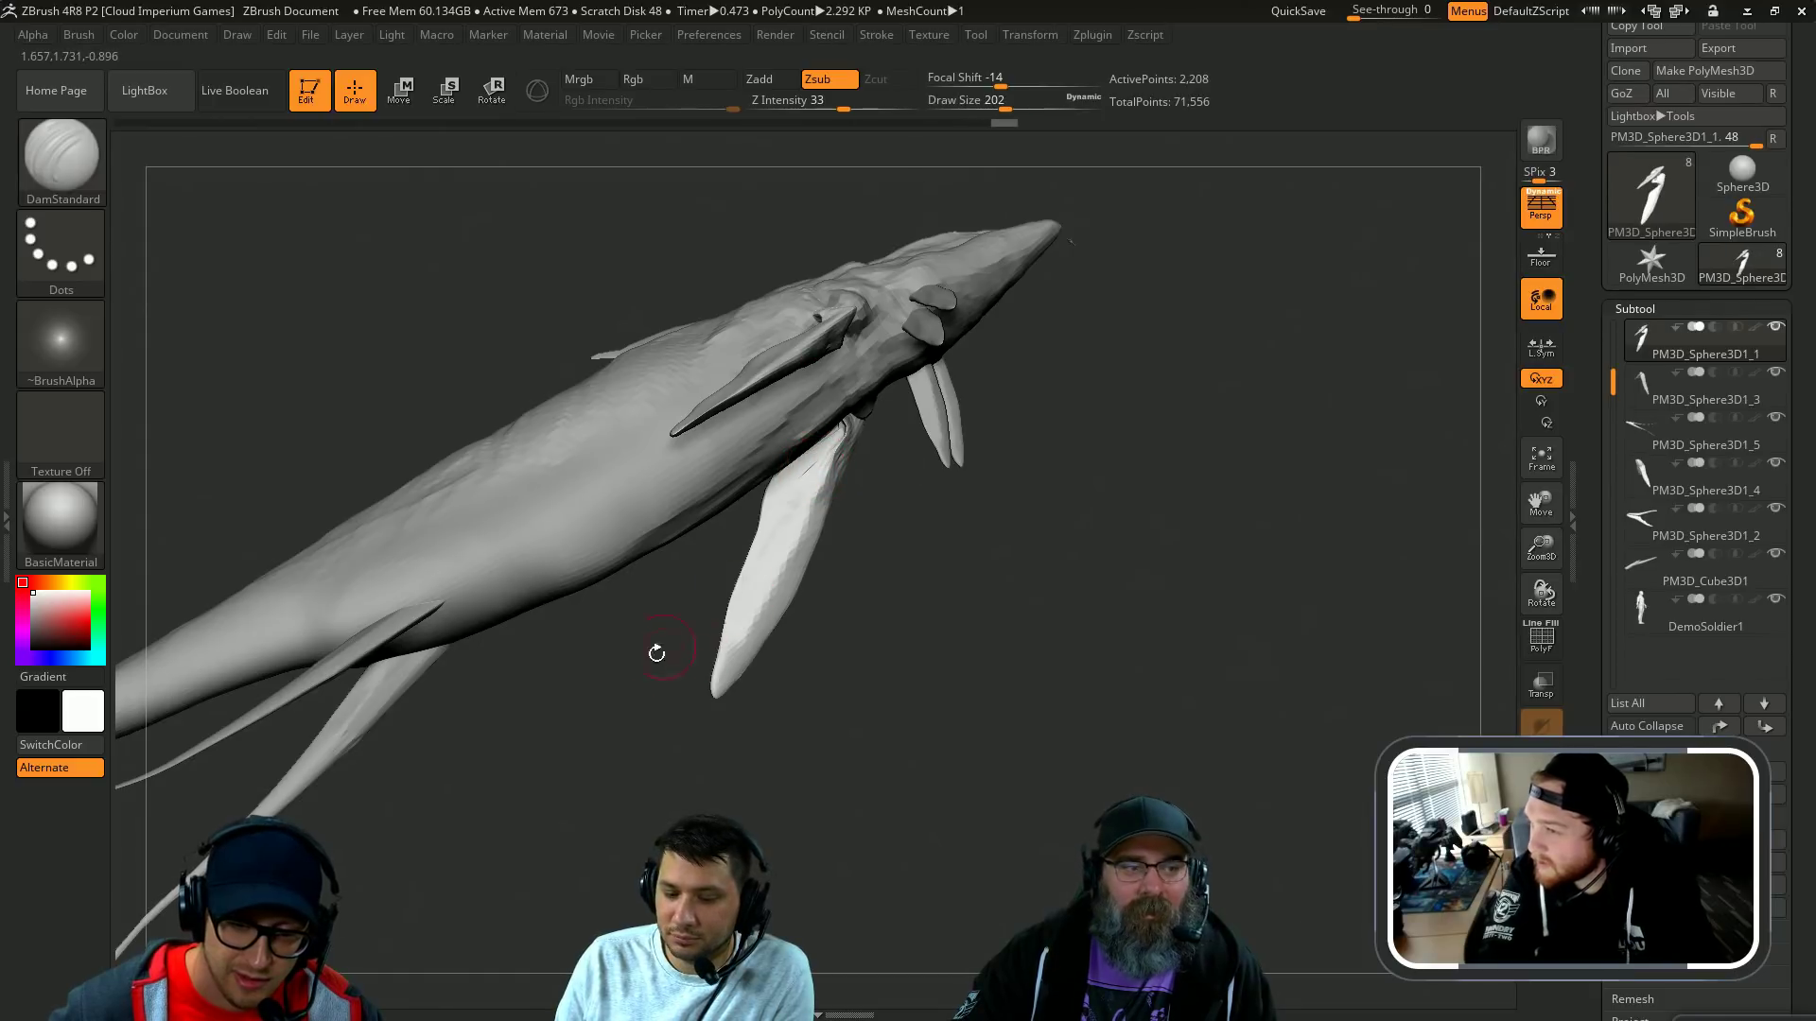
{"action": "mouse_move", "coordinate": [656, 652]}
{"action": "left_mouse_down"}
{"action": "mouse_move", "coordinate": [830, 592]}
{"action": "mouse_move", "coordinate": [964, 600]}
{"action": "mouse_move", "coordinate": [963, 637]}
{"action": "left_mouse_up"}
{"action": "key", "text": "b"}
{"action": "key", "text": "s"}
{"action": "key", "text": "k"}
{"action": "key", "text": "s"}
{"action": "left_click", "coordinate": [1040, 616]}
{"action": "key", "text": "v"}
{"action": "left_click_drag", "start_coordinate": [1126, 598], "coordinate": [863, 635]}
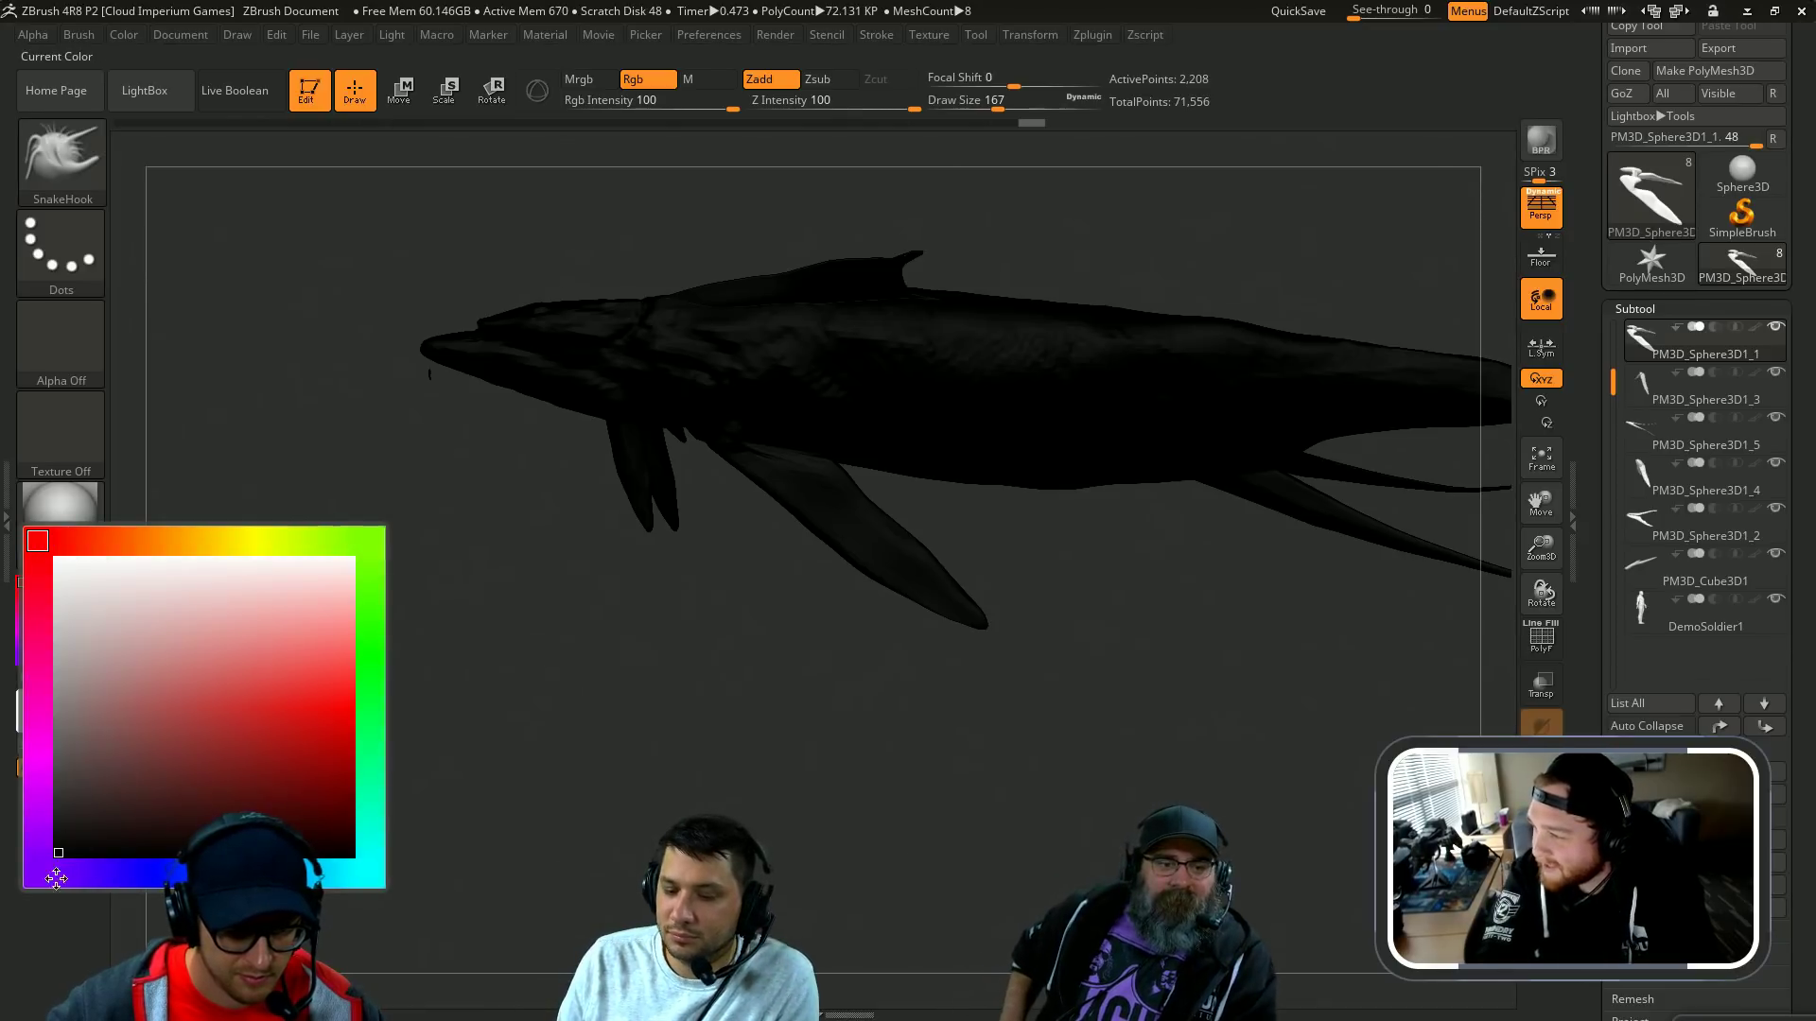
{"action": "key", "text": "v"}
{"action": "left_click_drag", "start_coordinate": [728, 671], "coordinate": [902, 630]}
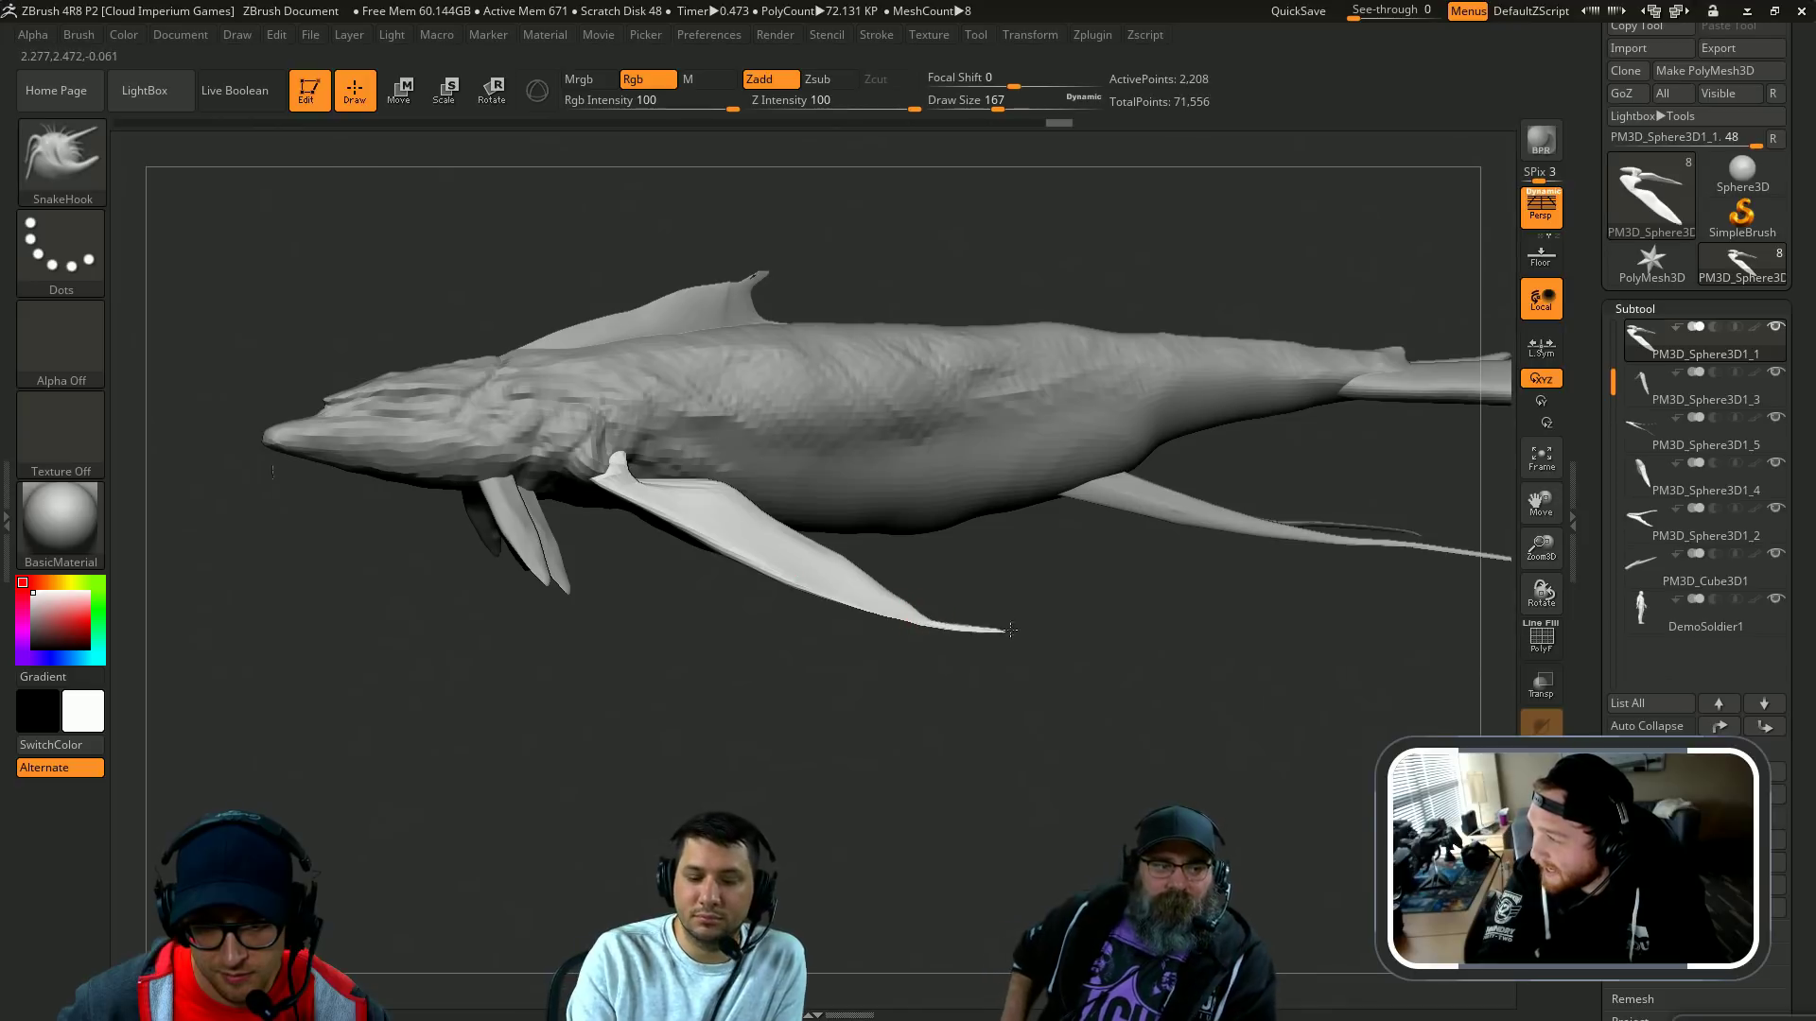
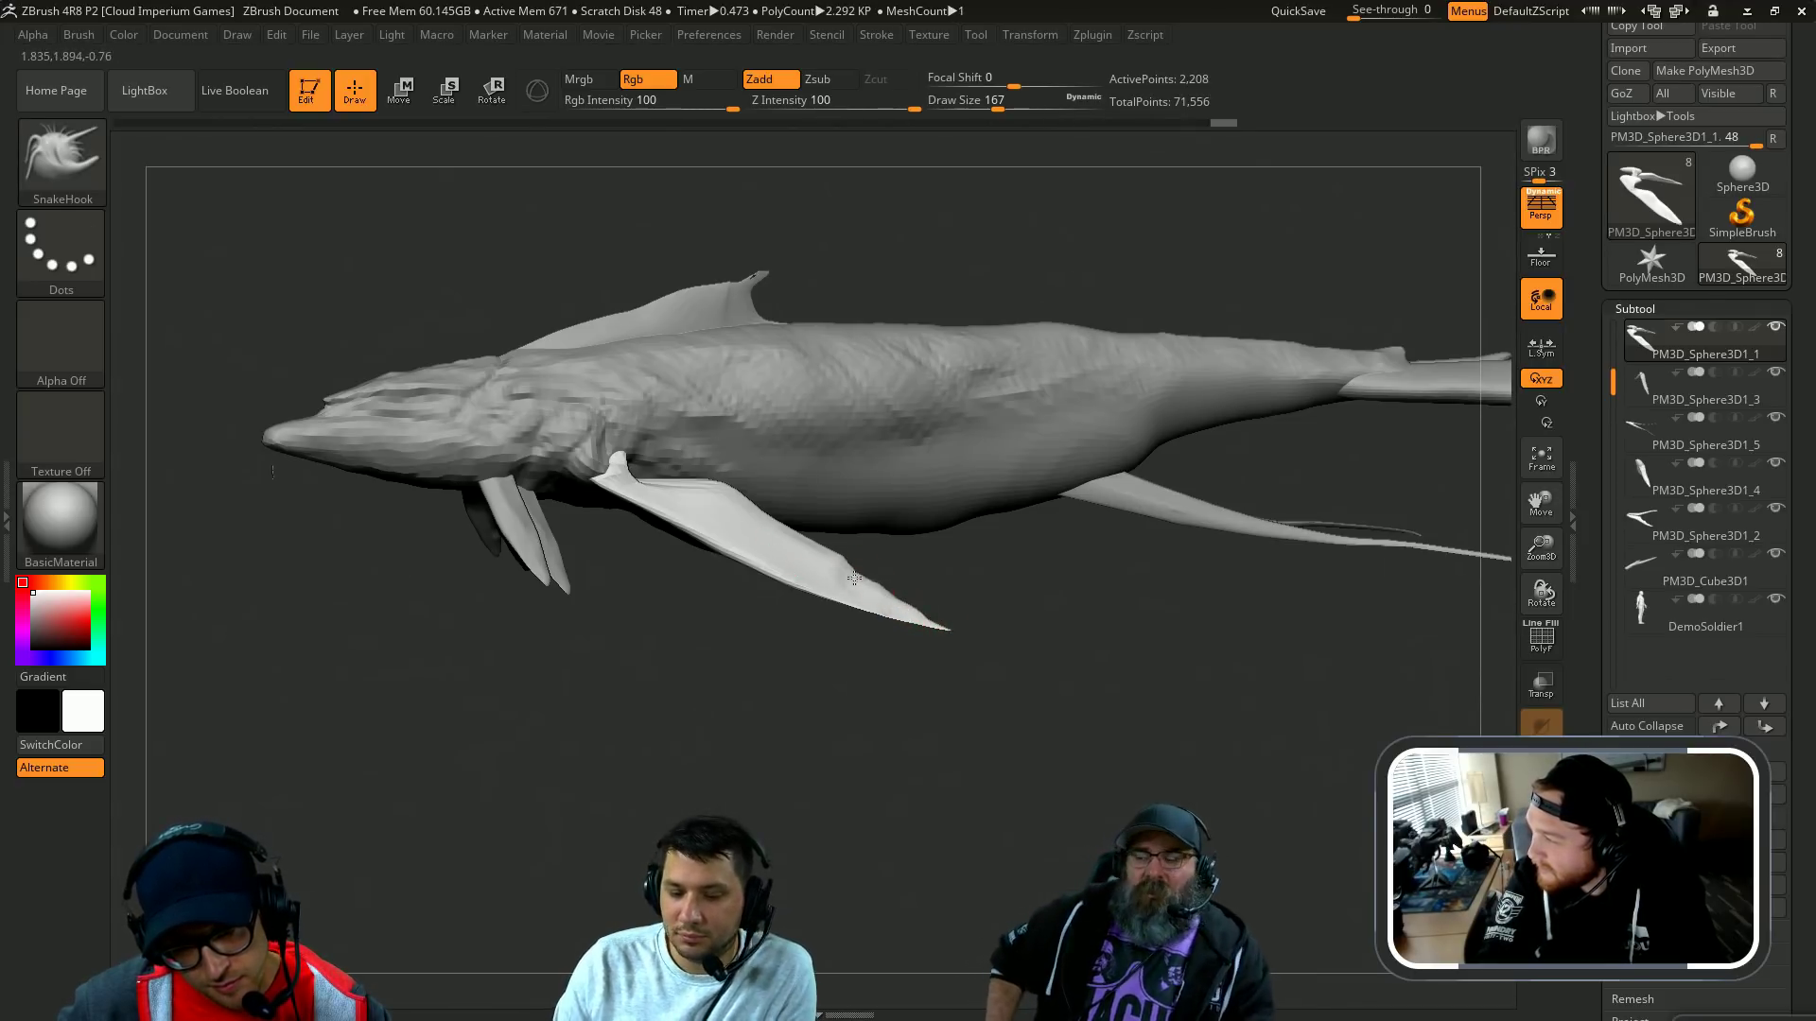
Step: Pull the flipper's trailing edge outward with SnakeHook, enlarging the draw size to 268 and undoing the last strokes
{"action": "left_click_drag", "start_coordinate": [854, 578], "coordinate": [851, 567]}
{"action": "key", "text": "ctrl"}
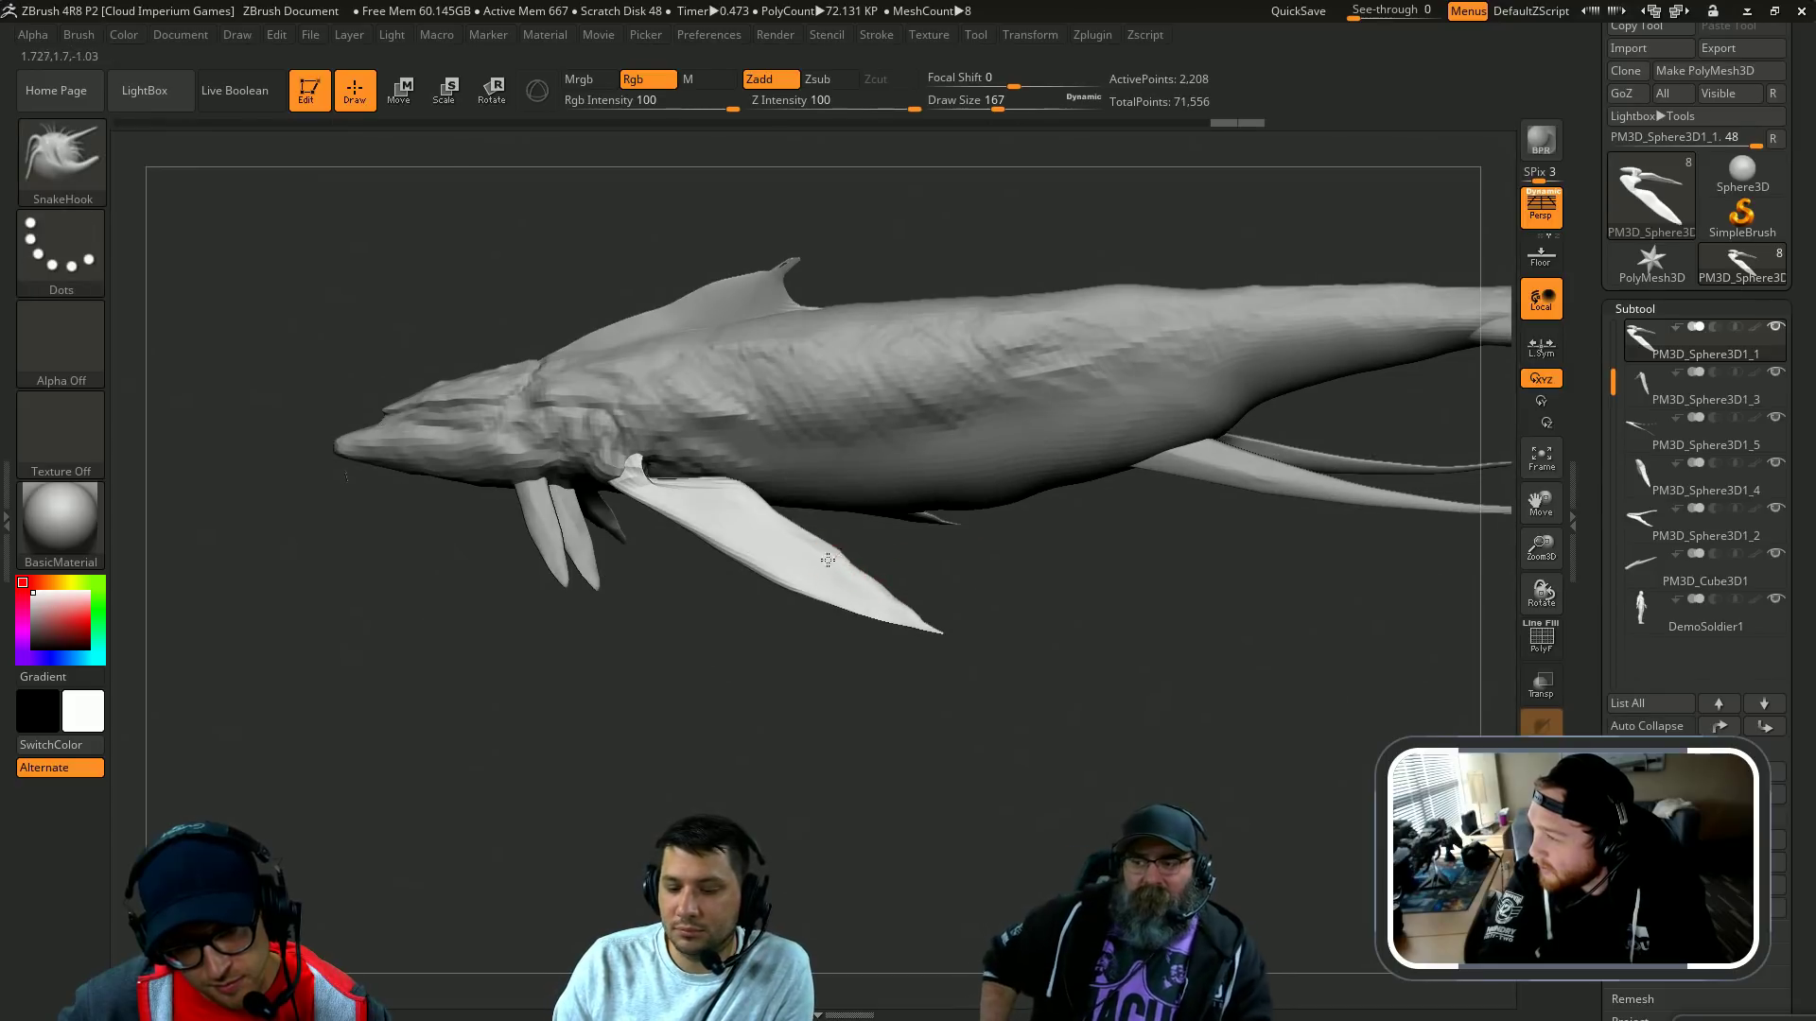
{"action": "left_click_drag", "start_coordinate": [894, 548], "coordinate": [847, 529]}
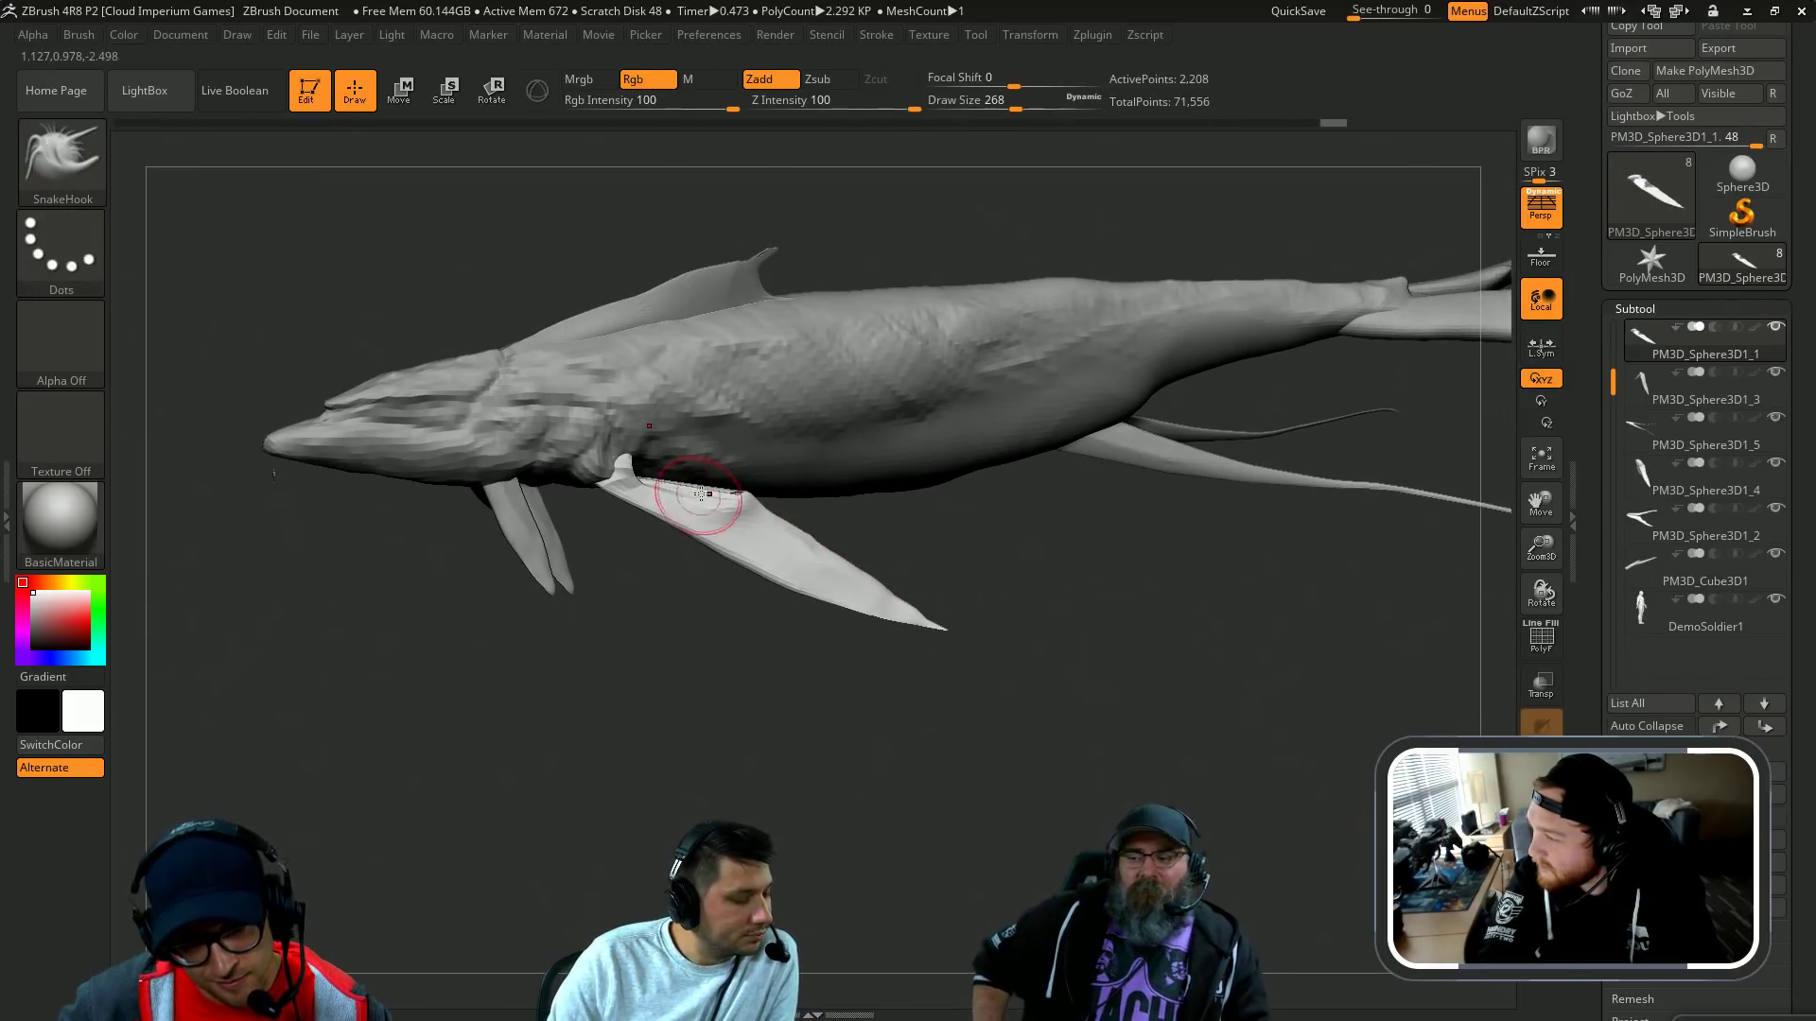
{"action": "mouse_move", "coordinate": [656, 600]}
{"action": "left_mouse_down"}
{"action": "mouse_move", "coordinate": [627, 600]}
{"action": "mouse_move", "coordinate": [692, 664]}
{"action": "mouse_move", "coordinate": [693, 733]}
{"action": "mouse_move", "coordinate": [718, 705]}
{"action": "left_mouse_up"}
{"action": "key", "text": "ctrl+z"}
{"action": "key", "text": "ctrl+z"}
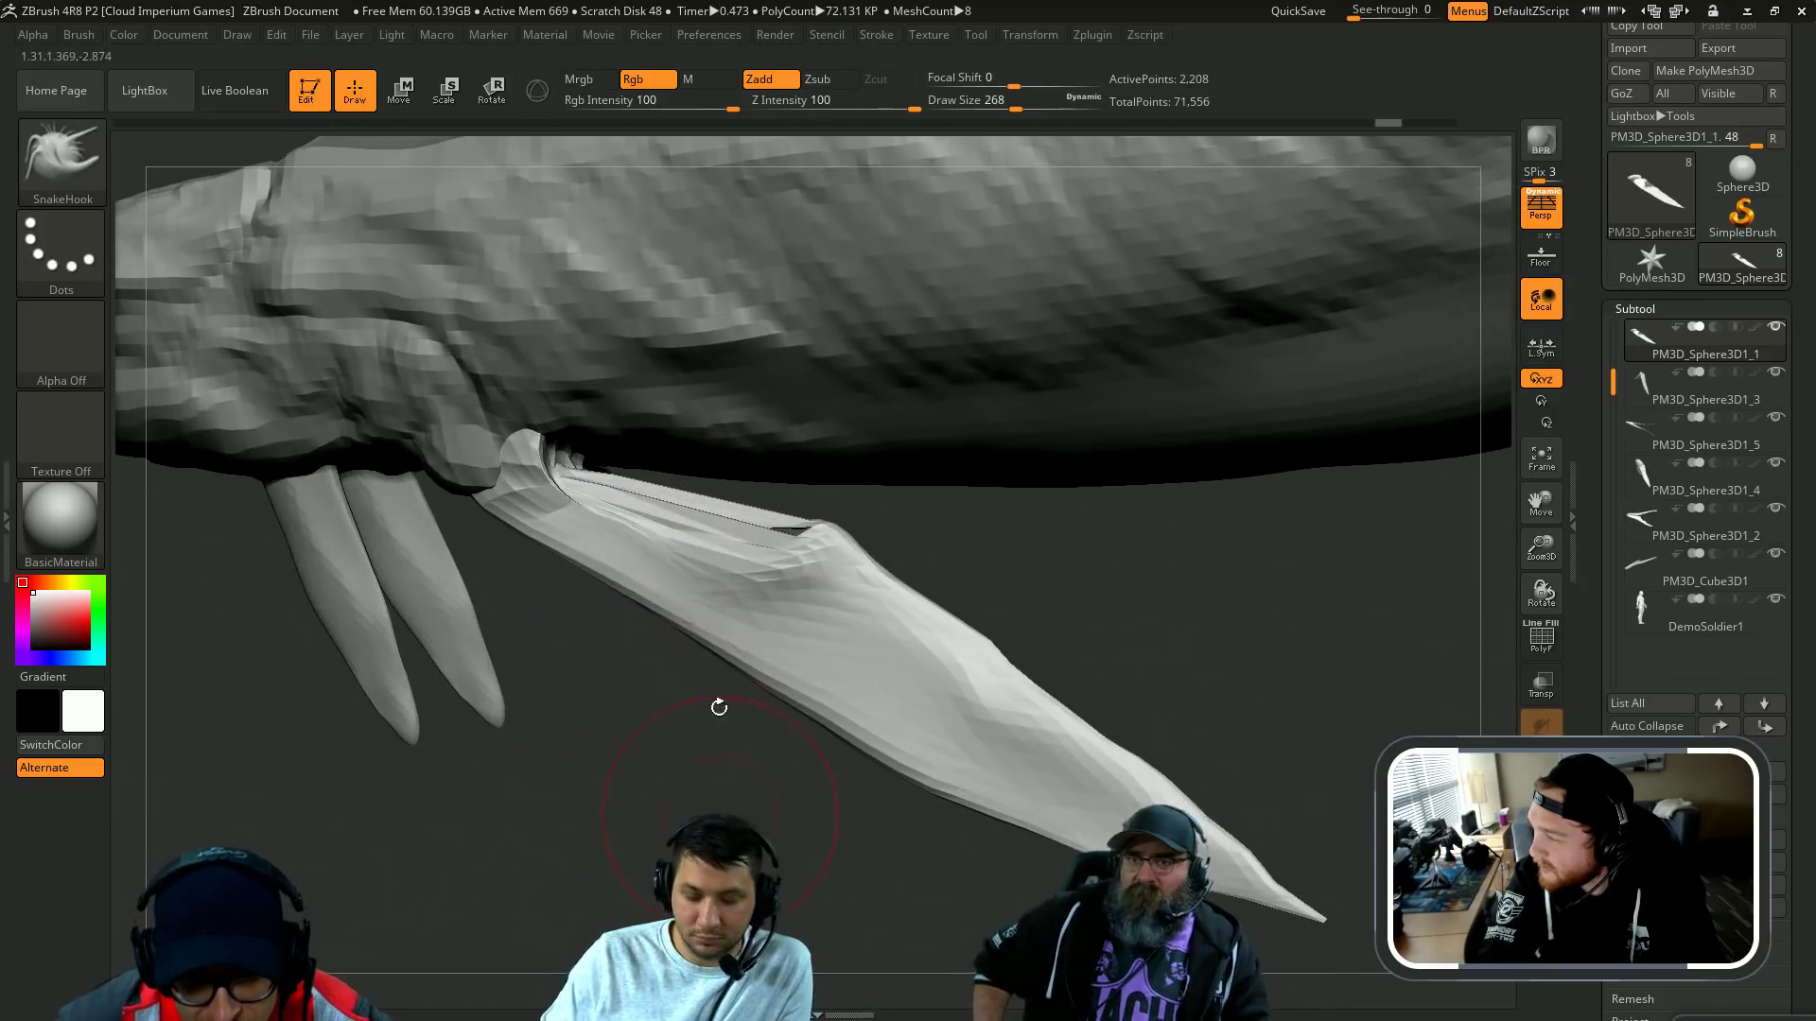
Step: Smooth and reshape the flipper's trailing edge near the root, reducing the SnakeHook draw size to 124 and setting it to 145
{"action": "left_click_drag", "start_coordinate": [768, 553], "coordinate": [744, 522], "text": "shift"}
{"action": "right_click_drag", "start_coordinate": [664, 516], "coordinate": [686, 577]}
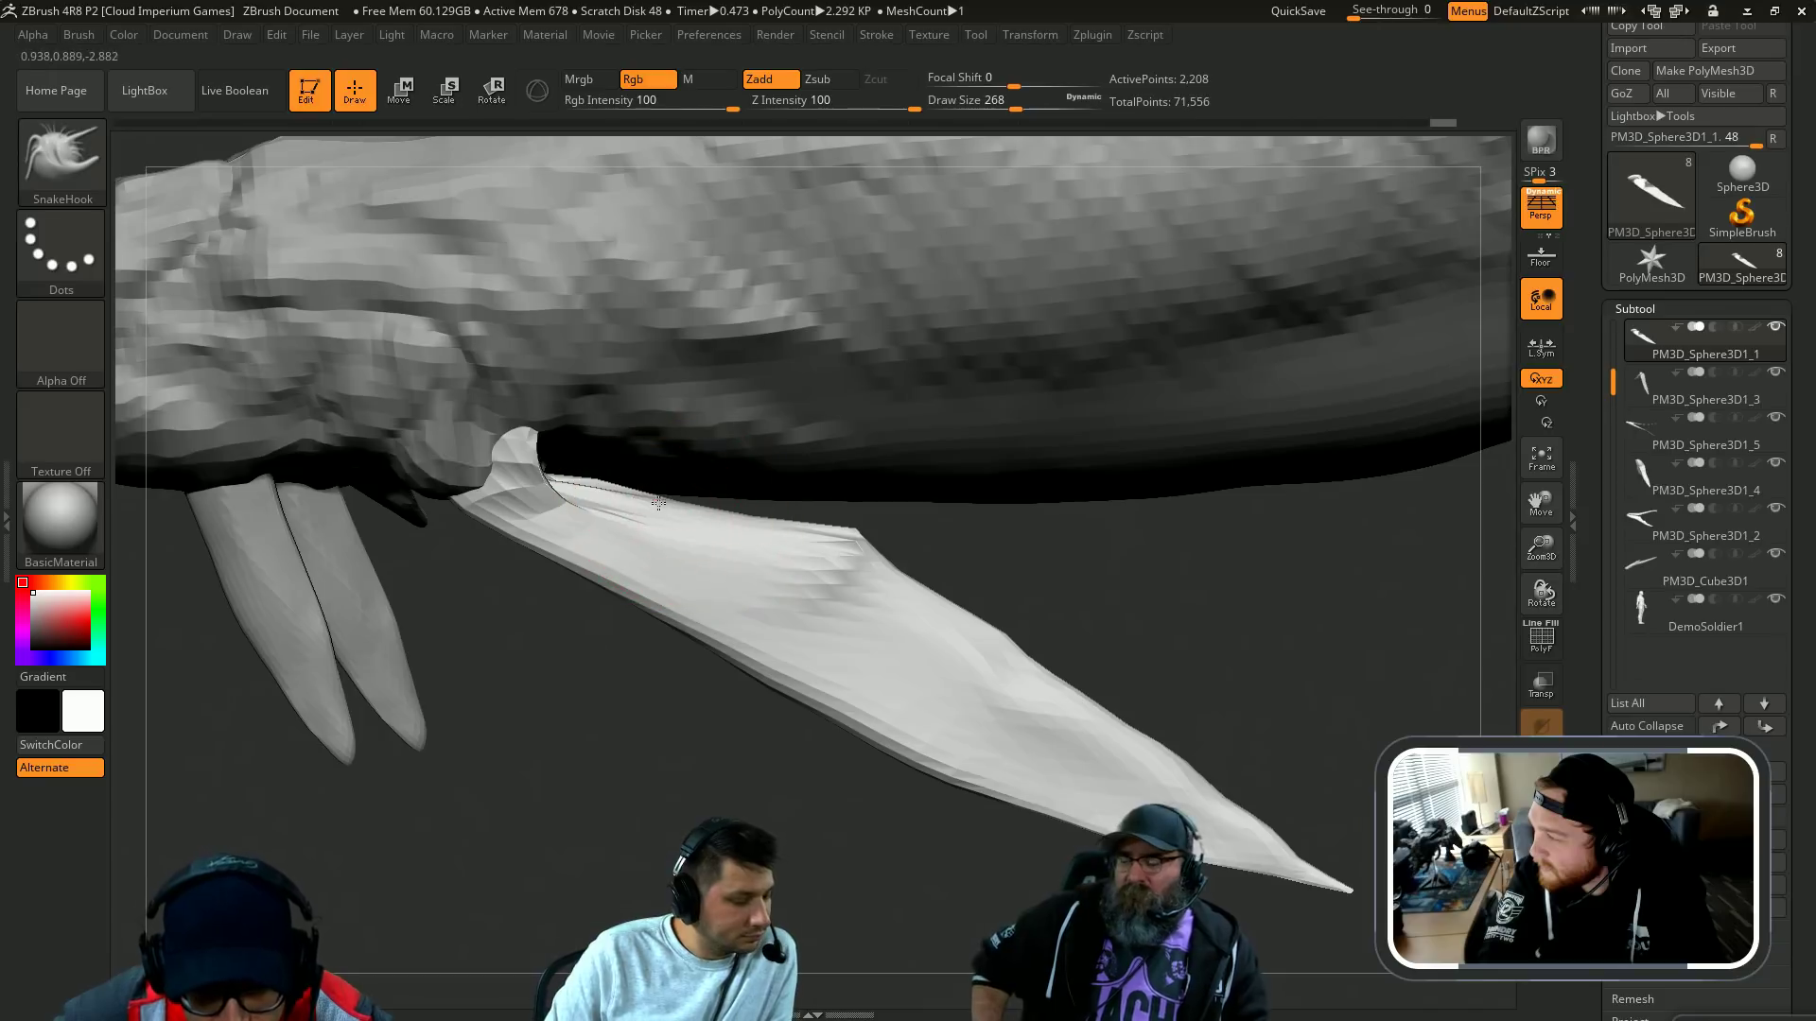
{"action": "left_click_drag", "start_coordinate": [658, 503], "coordinate": [650, 518]}
{"action": "key", "text": "["}
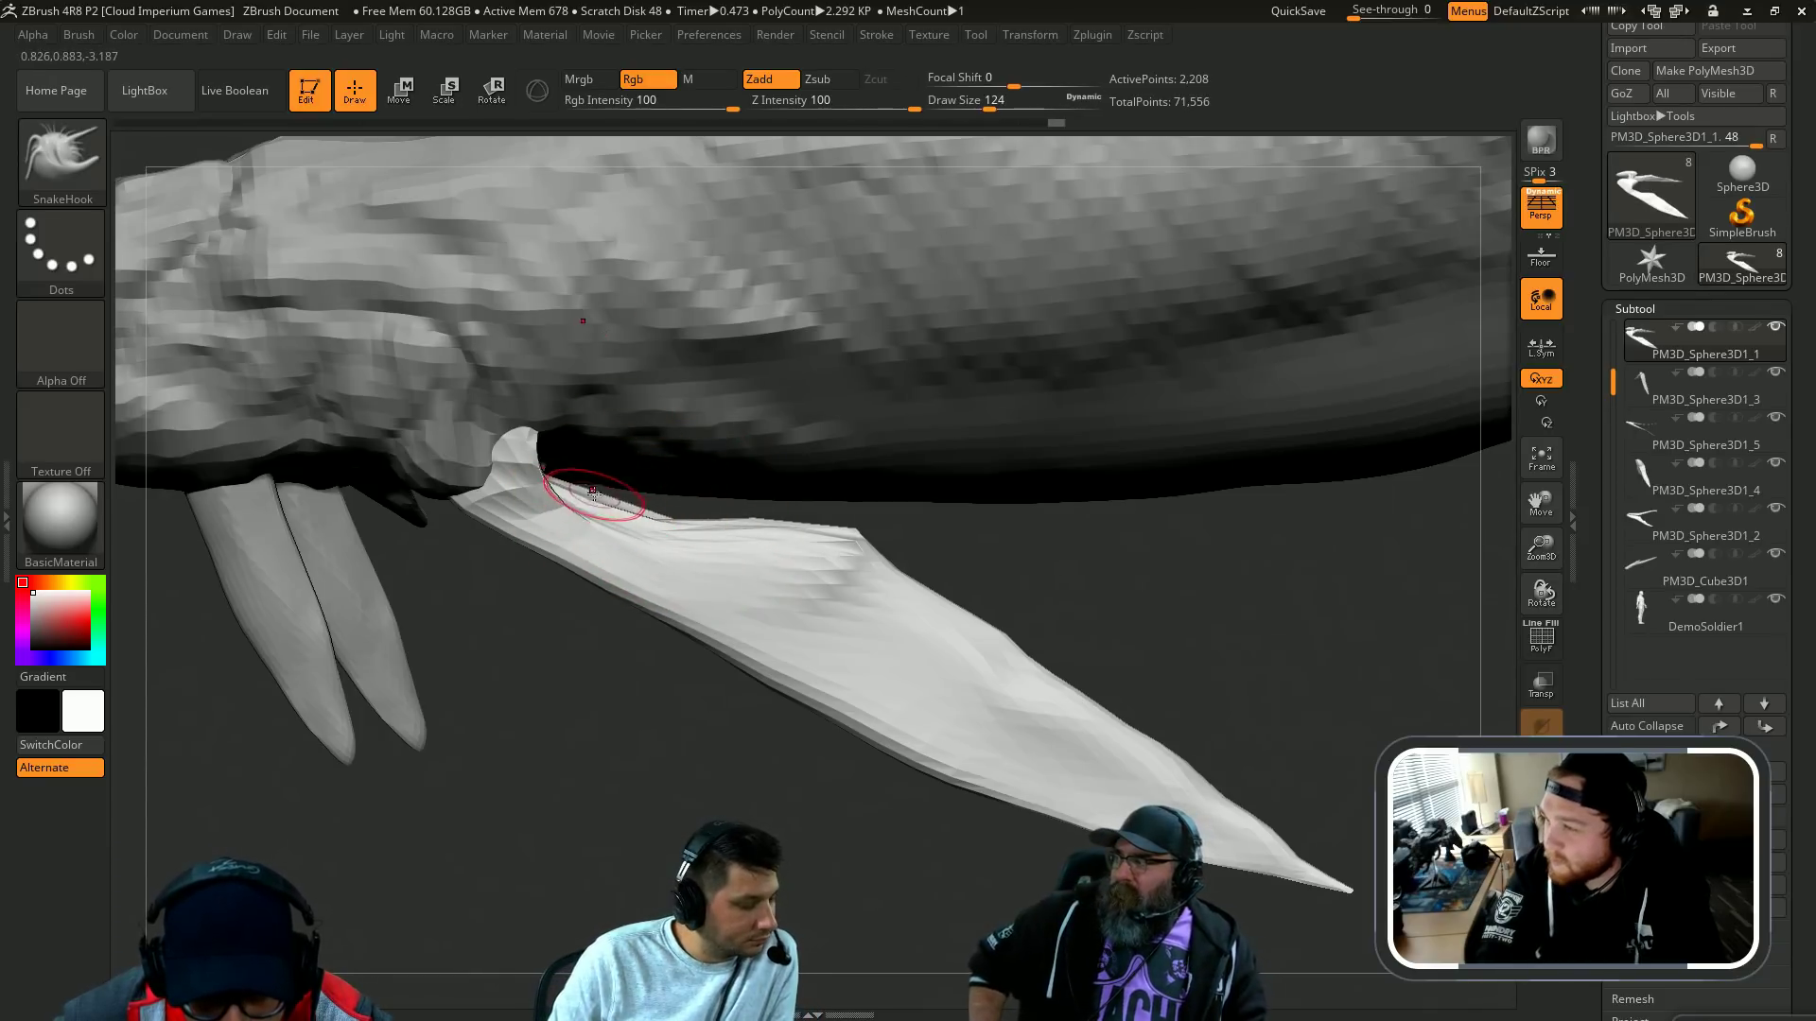
{"action": "right_click_drag", "start_coordinate": [698, 510], "coordinate": [717, 567]}
{"action": "key", "text": "s"}
{"action": "left_click_drag", "start_coordinate": [717, 530], "coordinate": [730, 530]}
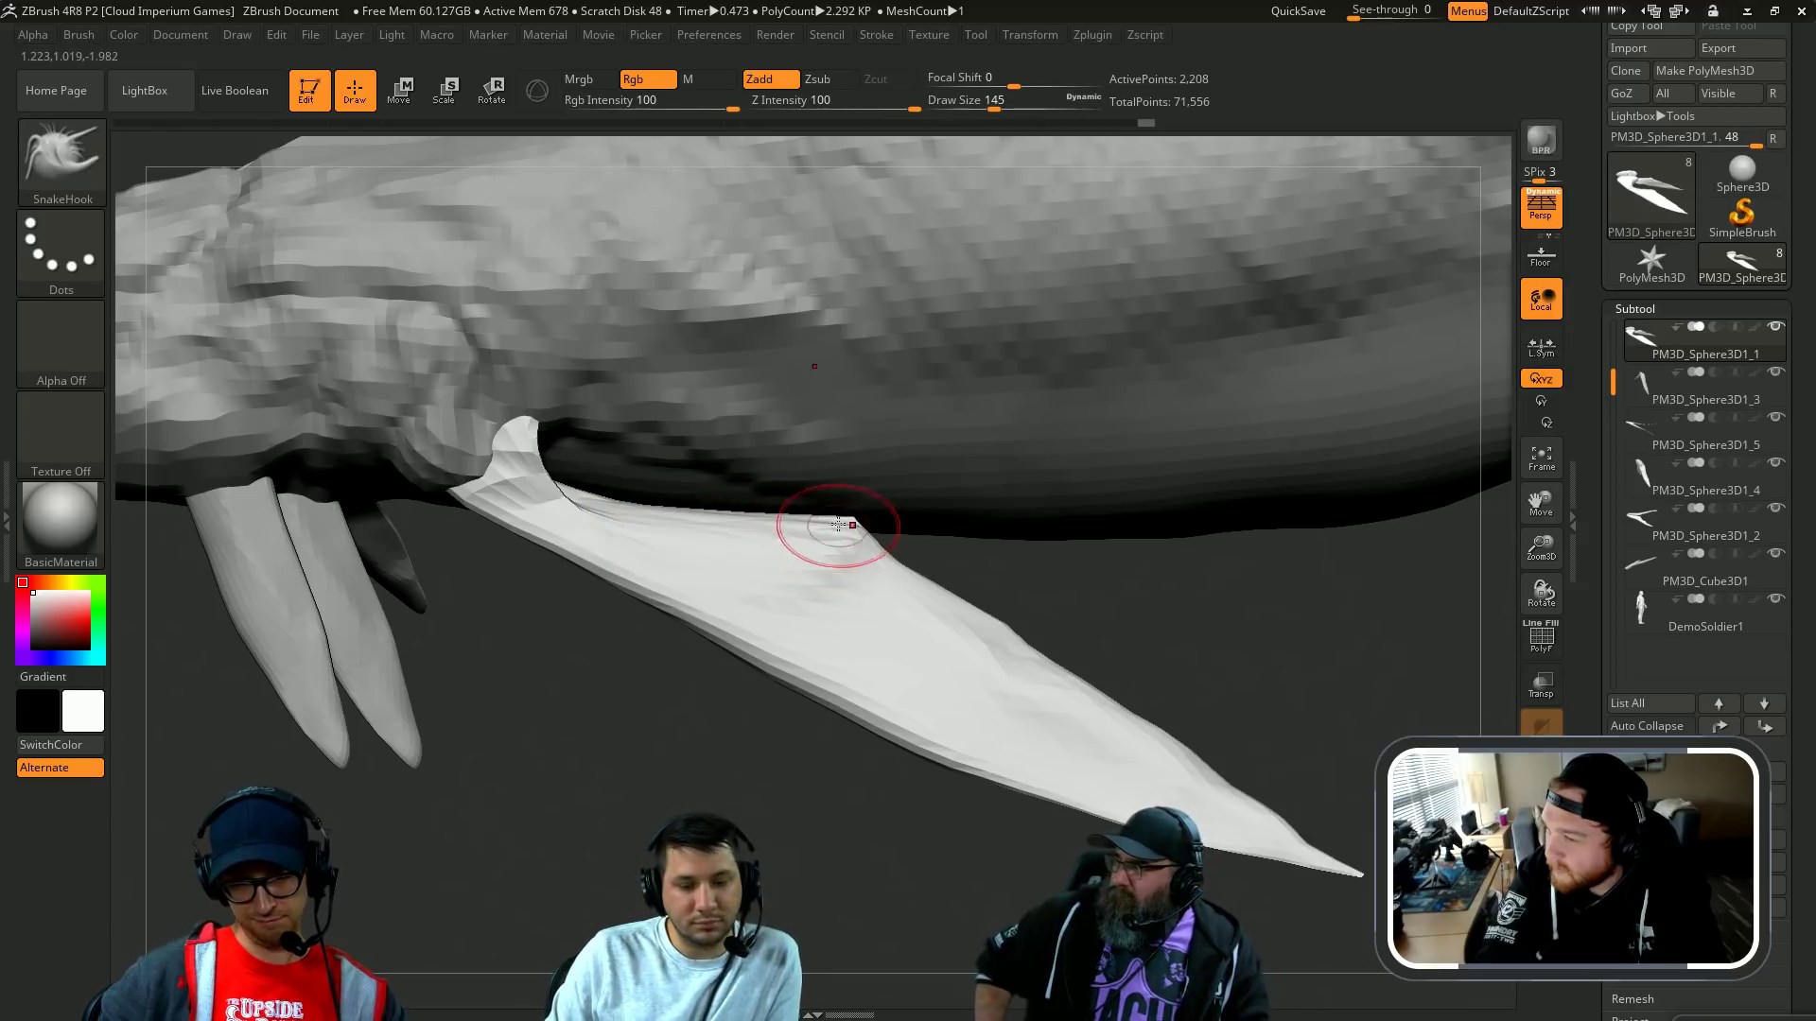
Step: Pull small bumps out along the outer half of the flipper's trailing edge with SnakeHook, using draw sizes 116, 140 and 149
{"action": "mouse_move", "coordinate": [1172, 605]}
{"action": "right_mouse_down"}
{"action": "mouse_move", "coordinate": [1216, 636]}
{"action": "mouse_move", "coordinate": [1200, 770]}
{"action": "mouse_move", "coordinate": [1220, 803]}
{"action": "right_mouse_up"}
{"action": "key", "text": "s"}
{"action": "left_click_drag", "start_coordinate": [991, 559], "coordinate": [993, 556]}
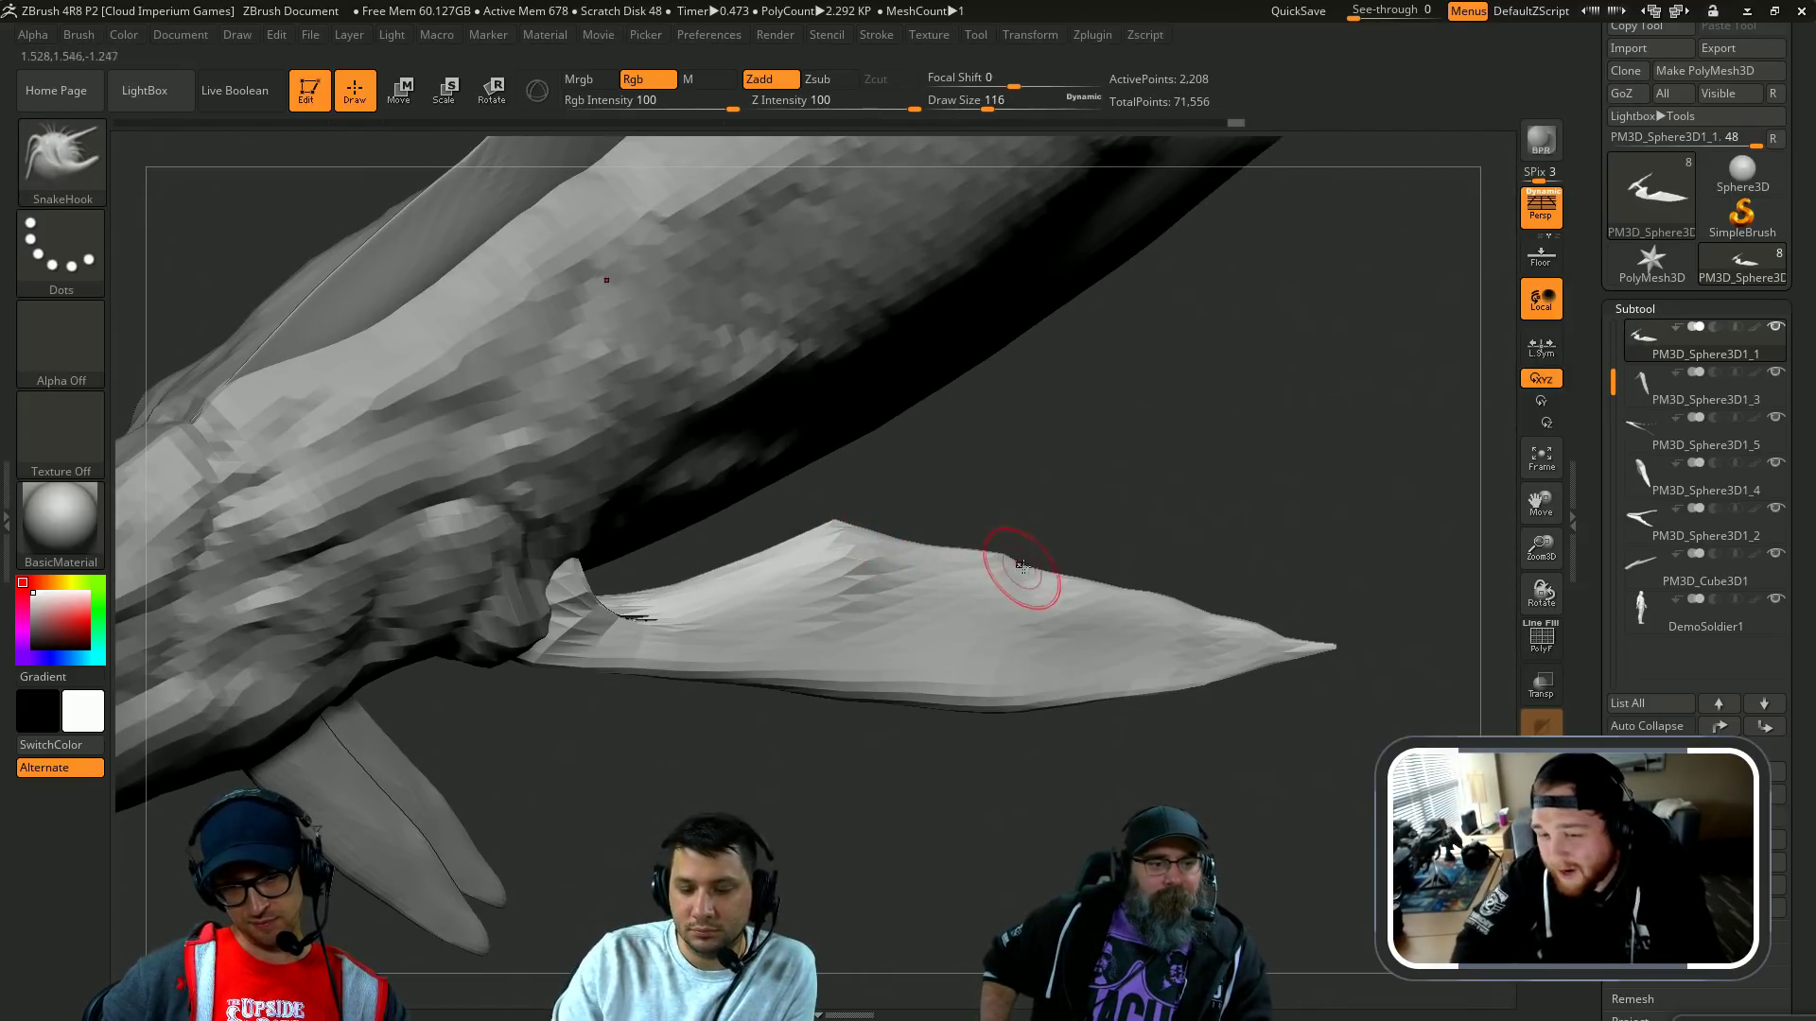
{"action": "right_click_drag", "start_coordinate": [1206, 532], "coordinate": [1121, 581]}
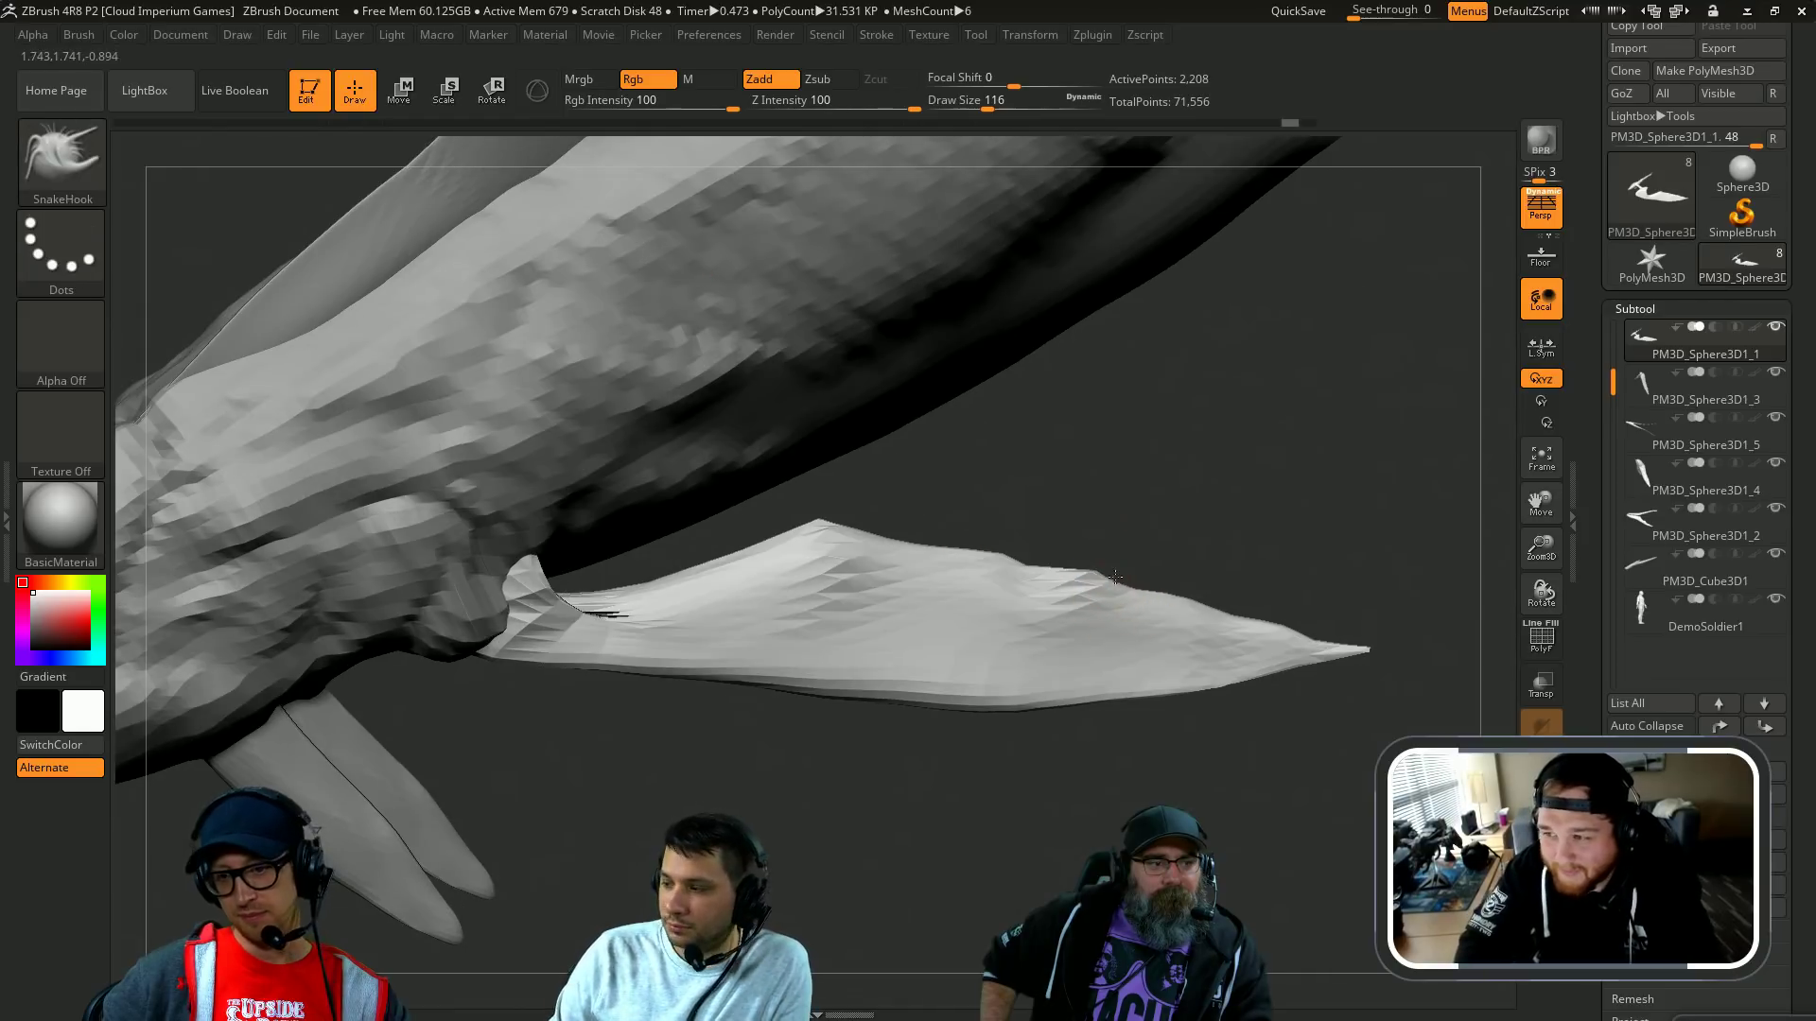
{"action": "mouse_move", "coordinate": [1324, 571]}
{"action": "right_mouse_down"}
{"action": "mouse_move", "coordinate": [1078, 639]}
{"action": "mouse_move", "coordinate": [1134, 580]}
{"action": "mouse_move", "coordinate": [1170, 627]}
{"action": "mouse_move", "coordinate": [1227, 826]}
{"action": "right_mouse_up"}
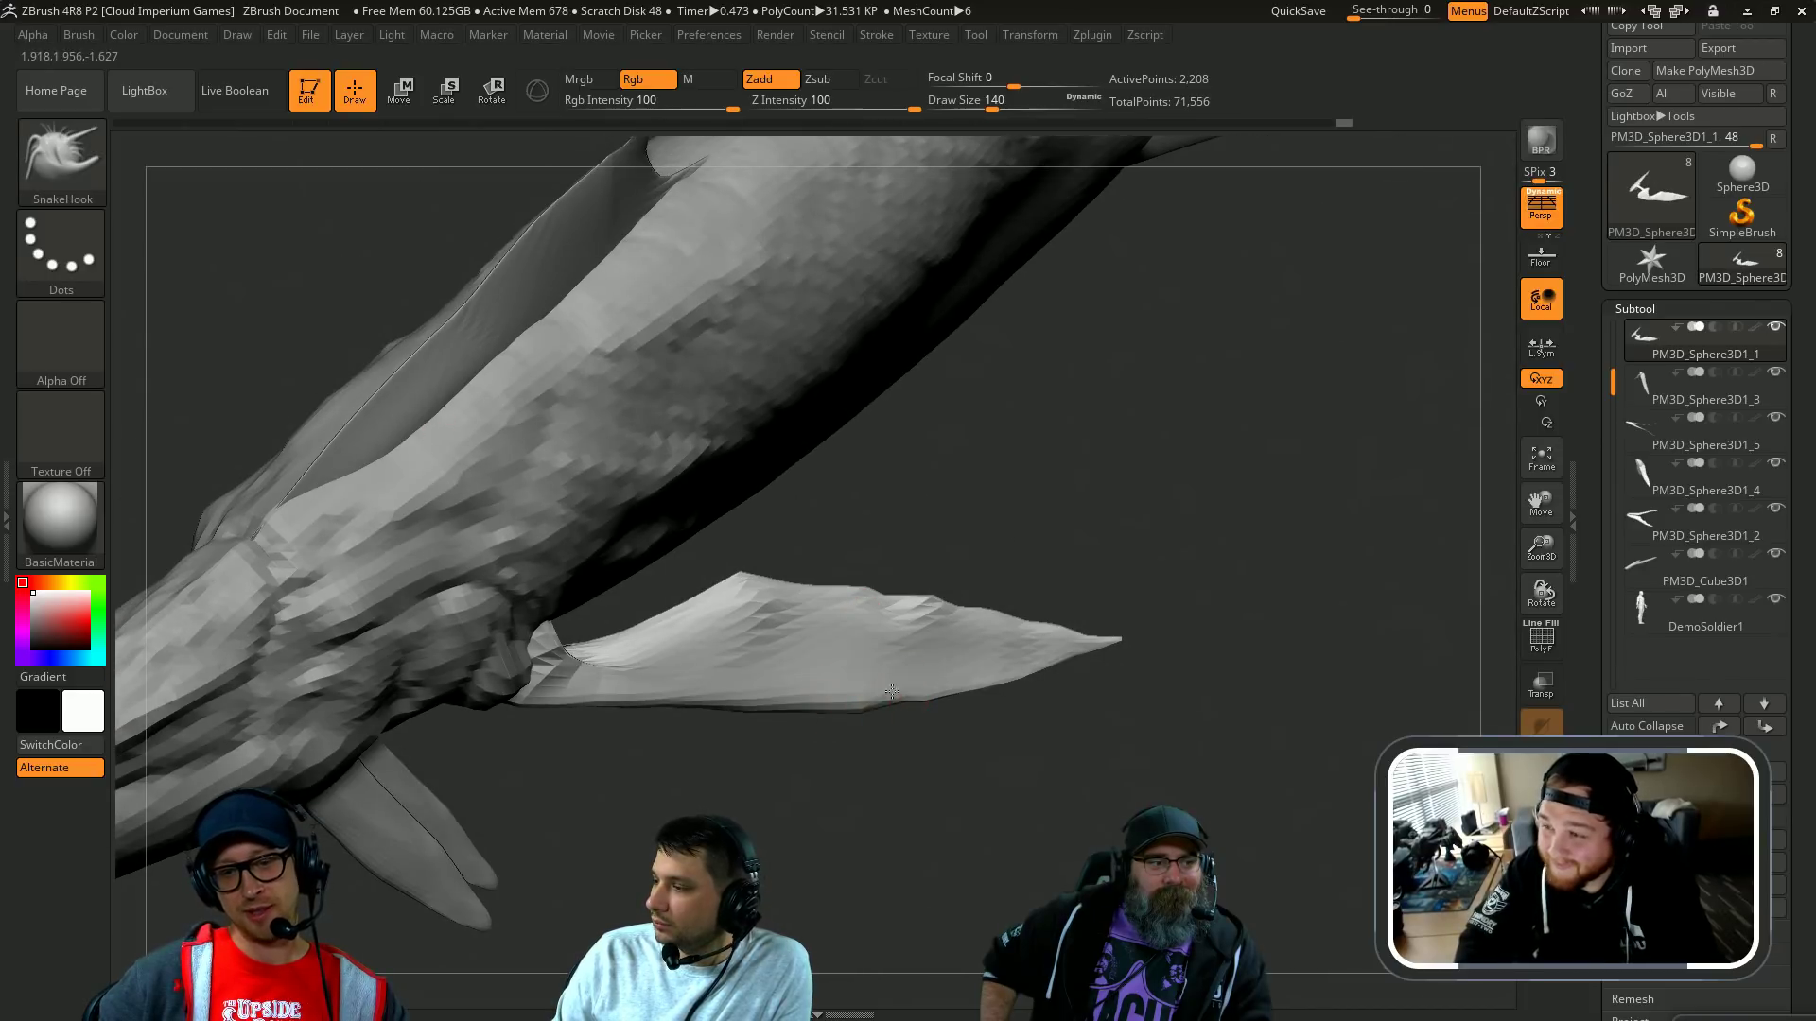
{"action": "mouse_move", "coordinate": [886, 695]}
{"action": "right_mouse_down"}
{"action": "mouse_move", "coordinate": [914, 709]}
{"action": "mouse_move", "coordinate": [417, 907]}
{"action": "mouse_move", "coordinate": [823, 713]}
{"action": "mouse_move", "coordinate": [718, 777]}
{"action": "mouse_move", "coordinate": [1138, 479]}
{"action": "mouse_move", "coordinate": [905, 540]}
{"action": "right_mouse_up"}
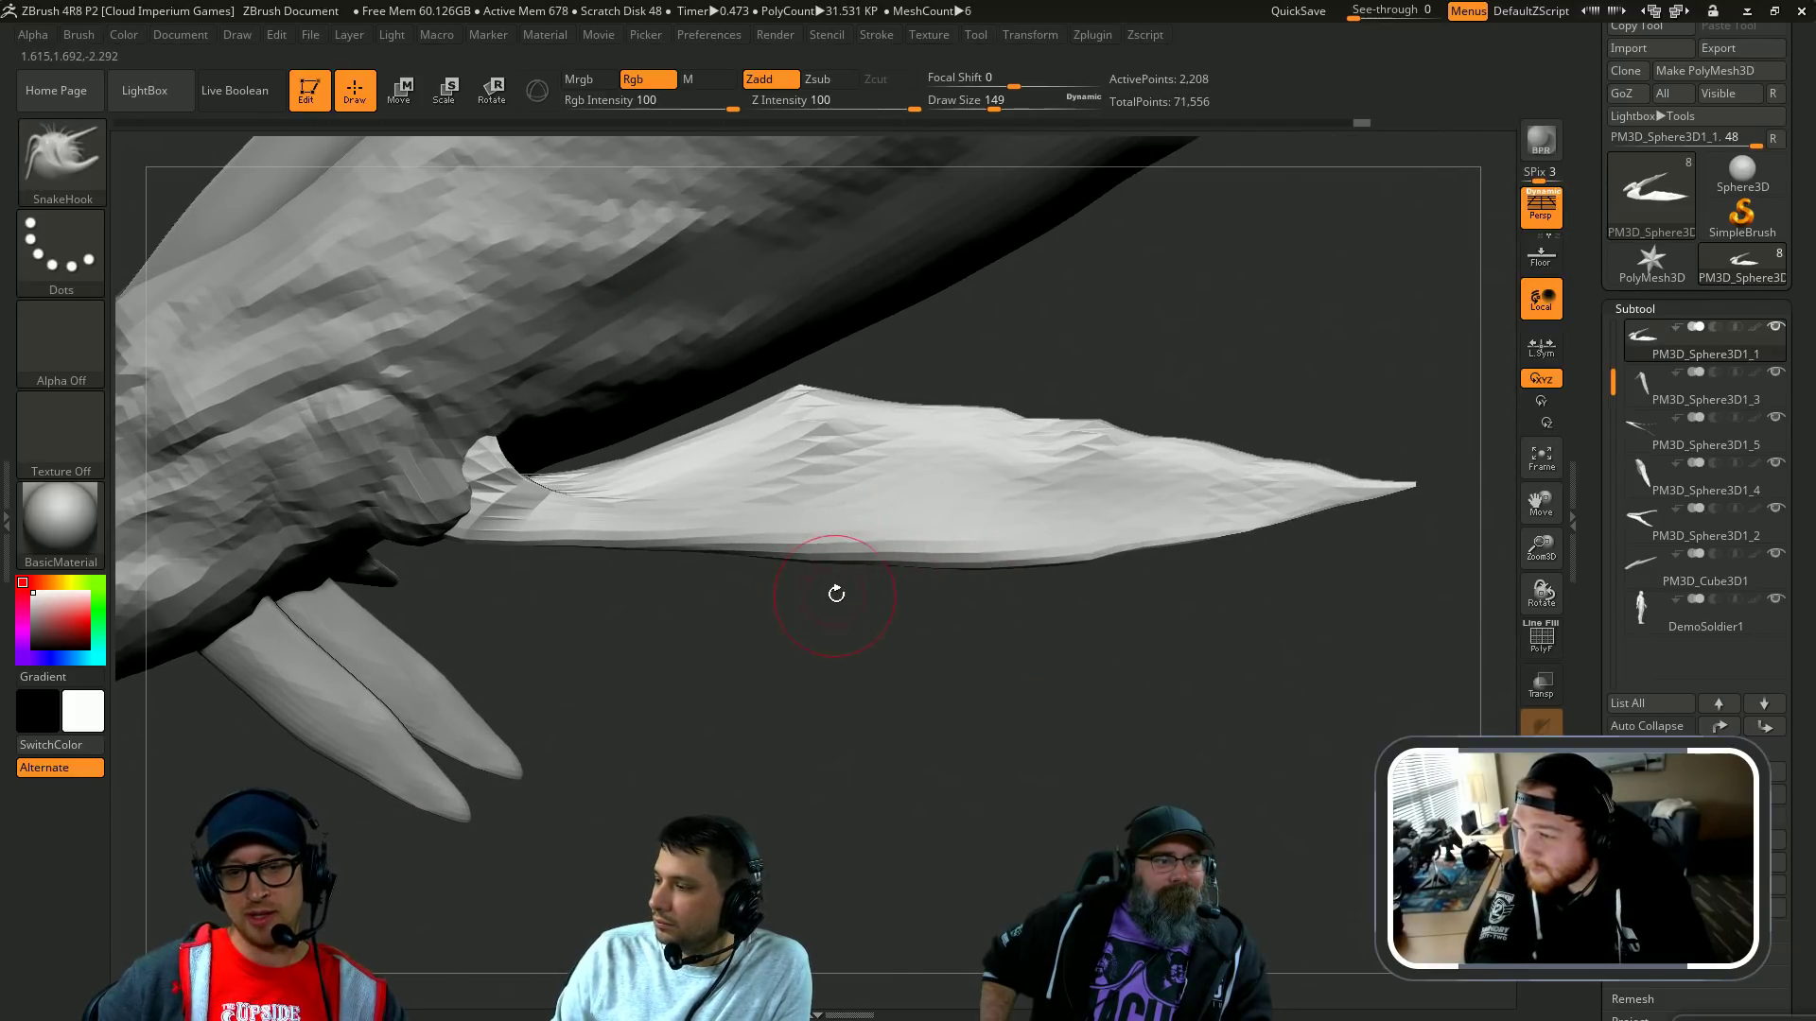
Step: Thicken the front flipper along its leading edge with the Inflat brush at draw size 149
{"action": "mouse_move", "coordinate": [836, 594]}
{"action": "right_mouse_down"}
{"action": "mouse_move", "coordinate": [1062, 308]}
{"action": "mouse_move", "coordinate": [1081, 349]}
{"action": "mouse_move", "coordinate": [960, 439]}
{"action": "right_mouse_up"}
{"action": "key", "text": "b"}
{"action": "key", "text": "i"}
{"action": "key", "text": "n"}
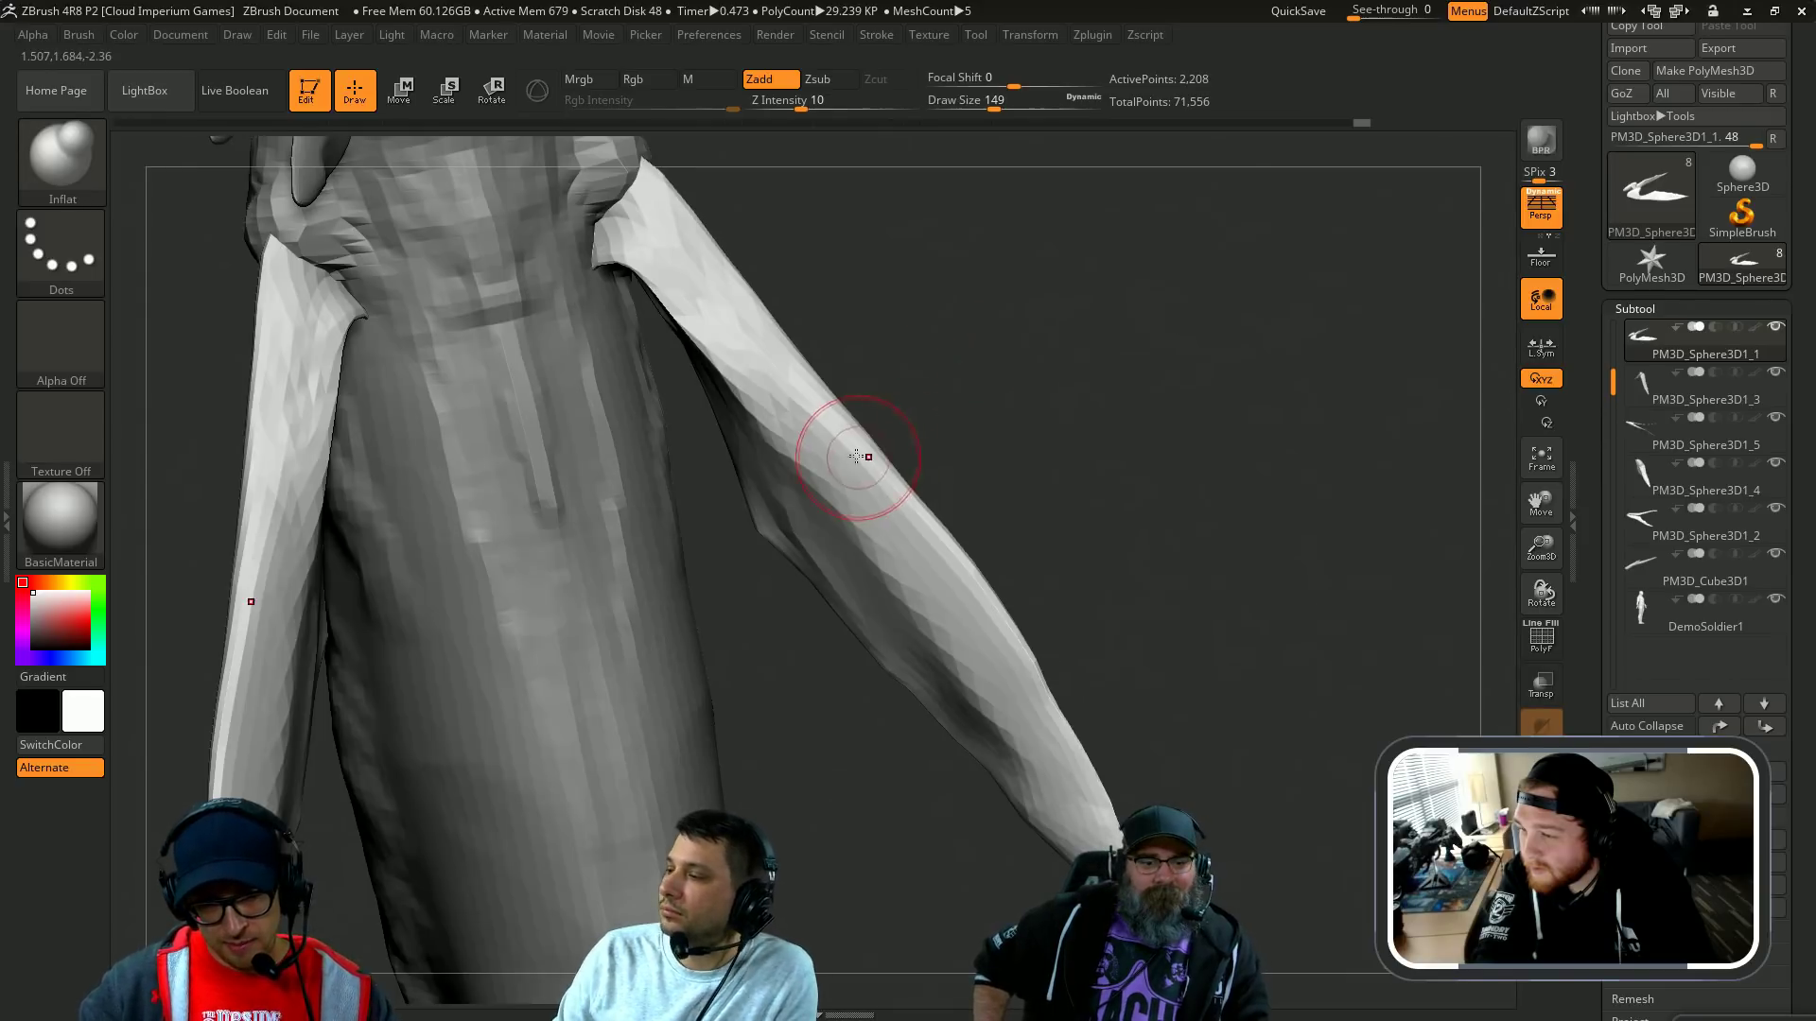
{"action": "left_click_drag", "start_coordinate": [867, 454], "coordinate": [874, 465]}
{"action": "mouse_move", "coordinate": [1022, 353]}
{"action": "right_mouse_down"}
{"action": "mouse_move", "coordinate": [1038, 425]}
{"action": "mouse_move", "coordinate": [864, 425]}
{"action": "mouse_move", "coordinate": [1122, 353]}
{"action": "mouse_move", "coordinate": [1137, 288]}
{"action": "mouse_move", "coordinate": [961, 474]}
{"action": "mouse_move", "coordinate": [973, 486]}
{"action": "mouse_move", "coordinate": [937, 463]}
{"action": "mouse_move", "coordinate": [827, 483]}
{"action": "right_mouse_up"}
Step: Build up the flipper's root where it meets the body with Clay and ClayBuildup at draw size 116
{"action": "key", "text": "b"}
{"action": "key", "text": "c"}
{"action": "key", "text": "l"}
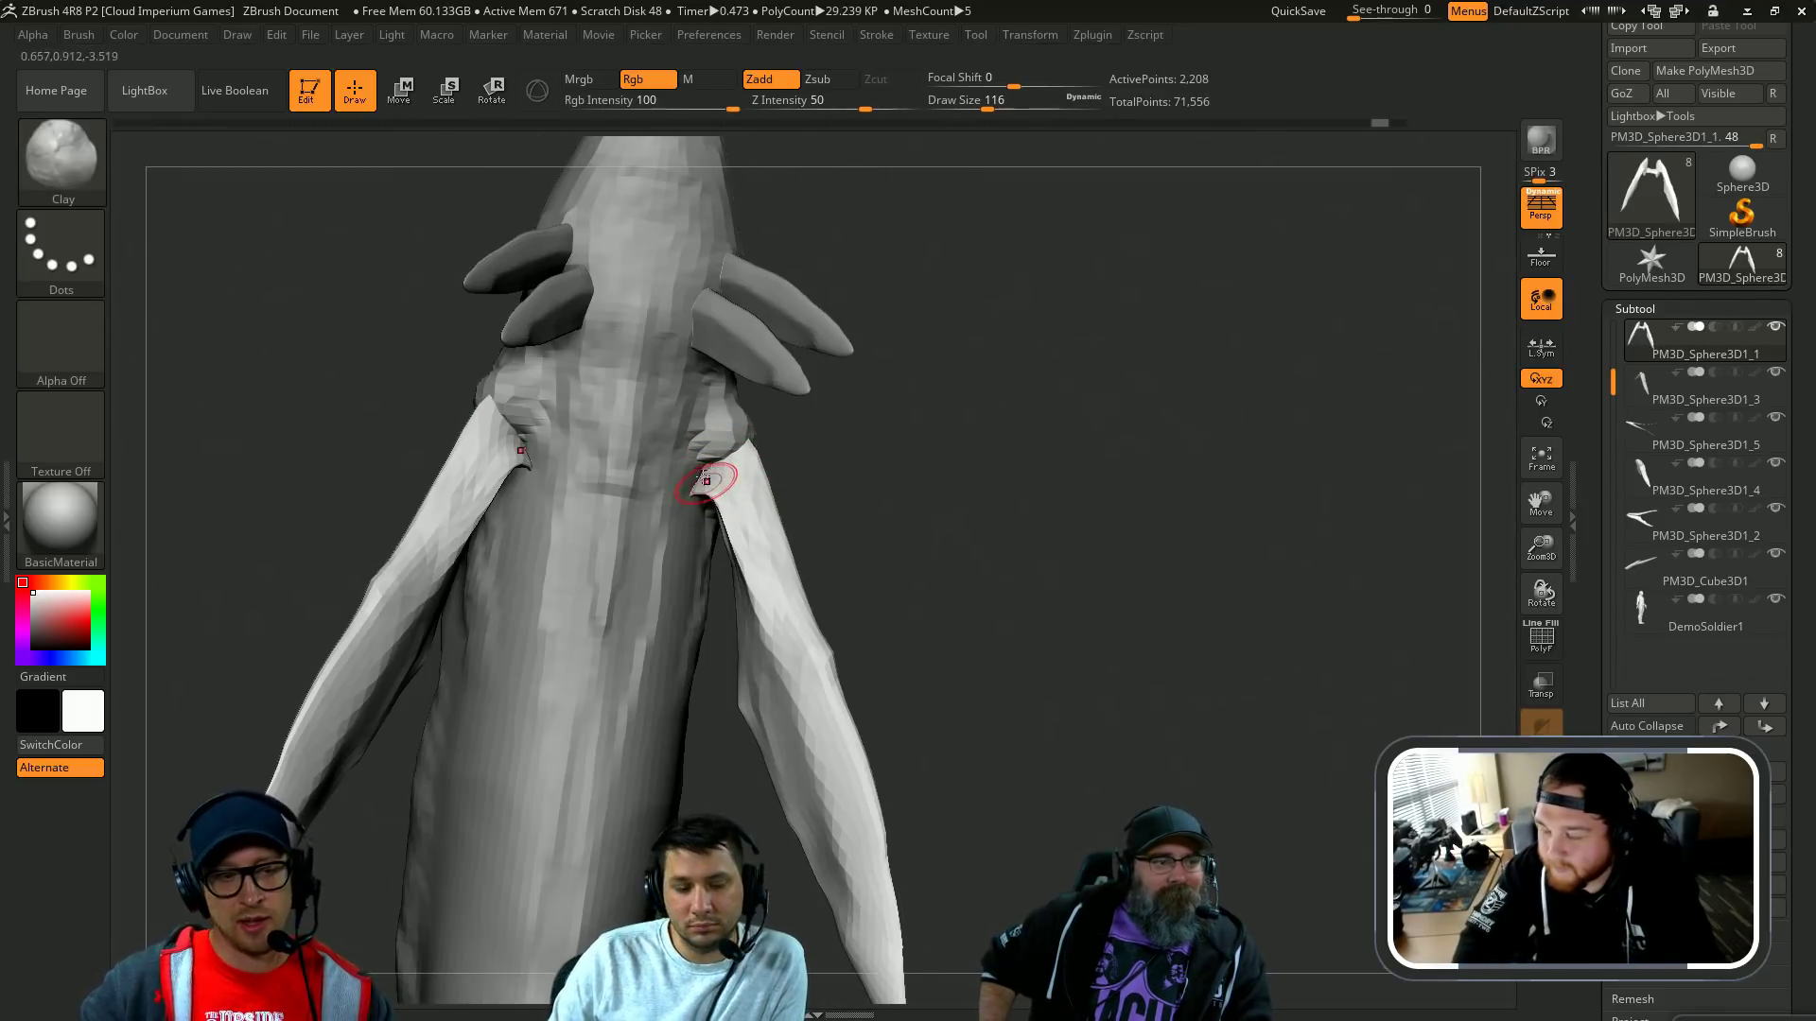
{"action": "key", "text": "b"}
{"action": "key", "text": "c"}
{"action": "key", "text": "b"}
{"action": "mouse_move", "coordinate": [847, 460]}
{"action": "right_mouse_down"}
{"action": "mouse_move", "coordinate": [936, 495]}
{"action": "mouse_move", "coordinate": [709, 481]}
{"action": "right_mouse_up"}
{"action": "right_click_drag", "start_coordinate": [938, 470], "coordinate": [1031, 508]}
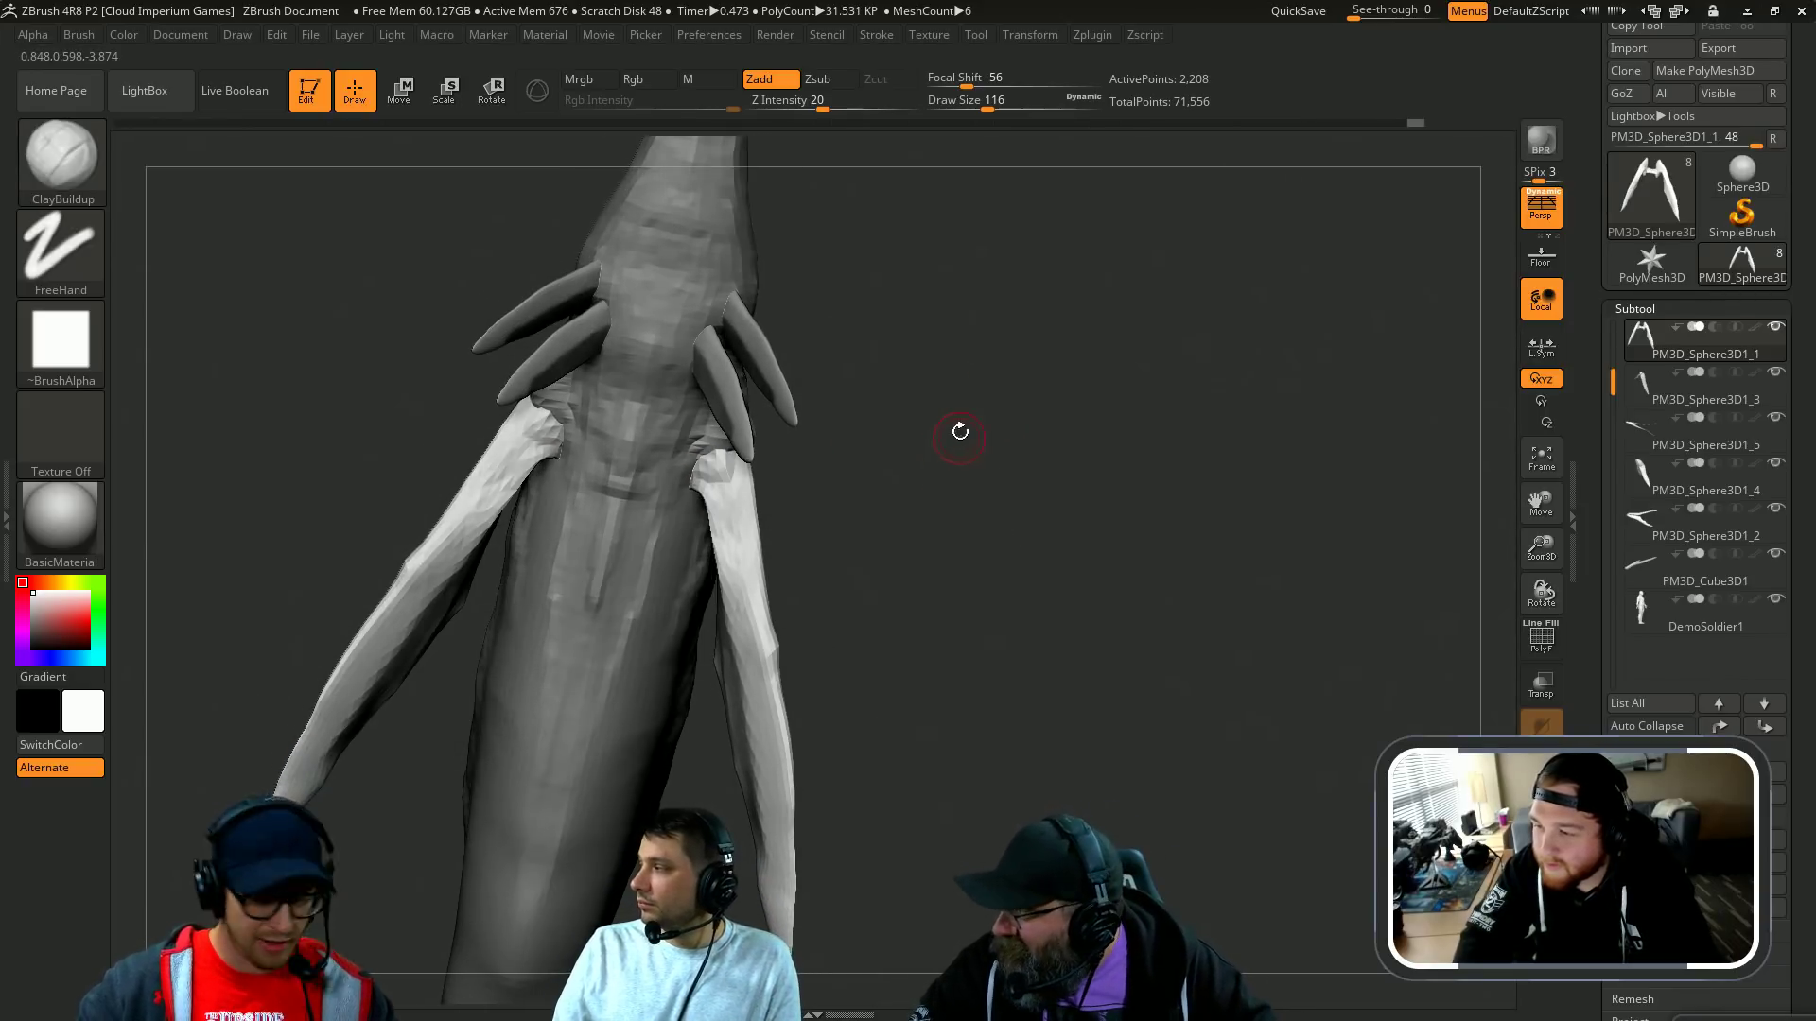
{"action": "mouse_move", "coordinate": [960, 432]}
{"action": "right_mouse_down"}
{"action": "mouse_move", "coordinate": [1056, 462]}
{"action": "mouse_move", "coordinate": [928, 393]}
{"action": "mouse_move", "coordinate": [736, 490]}
{"action": "mouse_move", "coordinate": [760, 472]}
{"action": "right_mouse_up"}
{"action": "mouse_move", "coordinate": [906, 476]}
{"action": "right_mouse_down"}
{"action": "mouse_move", "coordinate": [981, 489]}
{"action": "mouse_move", "coordinate": [990, 461]}
{"action": "right_mouse_up"}
Step: Carve grooves lengthwise along the flipper's inner half with DamStandard at draw sizes 167 and 234
{"action": "key", "text": "b"}
{"action": "key", "text": "d"}
{"action": "key", "text": "s"}
{"action": "key", "text": "s"}
{"action": "left_click_drag", "start_coordinate": [981, 462], "coordinate": [991, 462]}
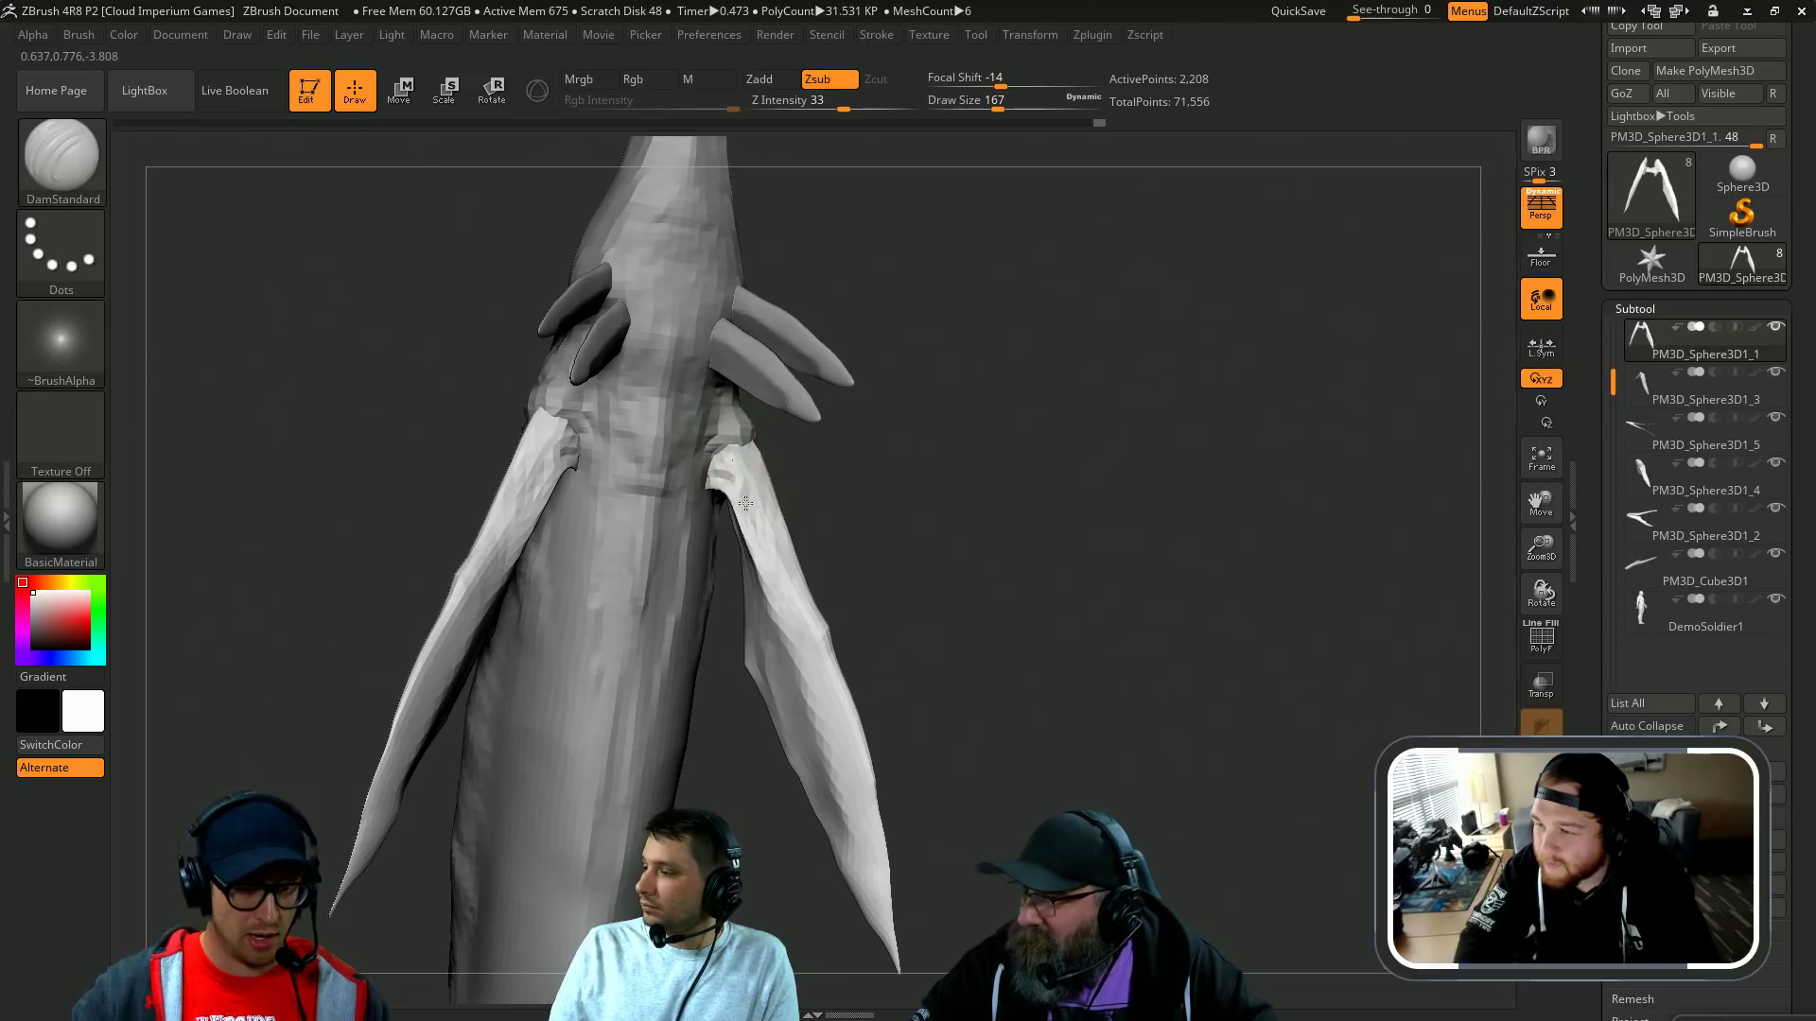
{"action": "key", "text": "s"}
{"action": "left_click_drag", "start_coordinate": [763, 516], "coordinate": [802, 658]}
{"action": "left_click_drag", "start_coordinate": [759, 533], "coordinate": [800, 653]}
{"action": "right_click_drag", "start_coordinate": [891, 566], "coordinate": [830, 614]}
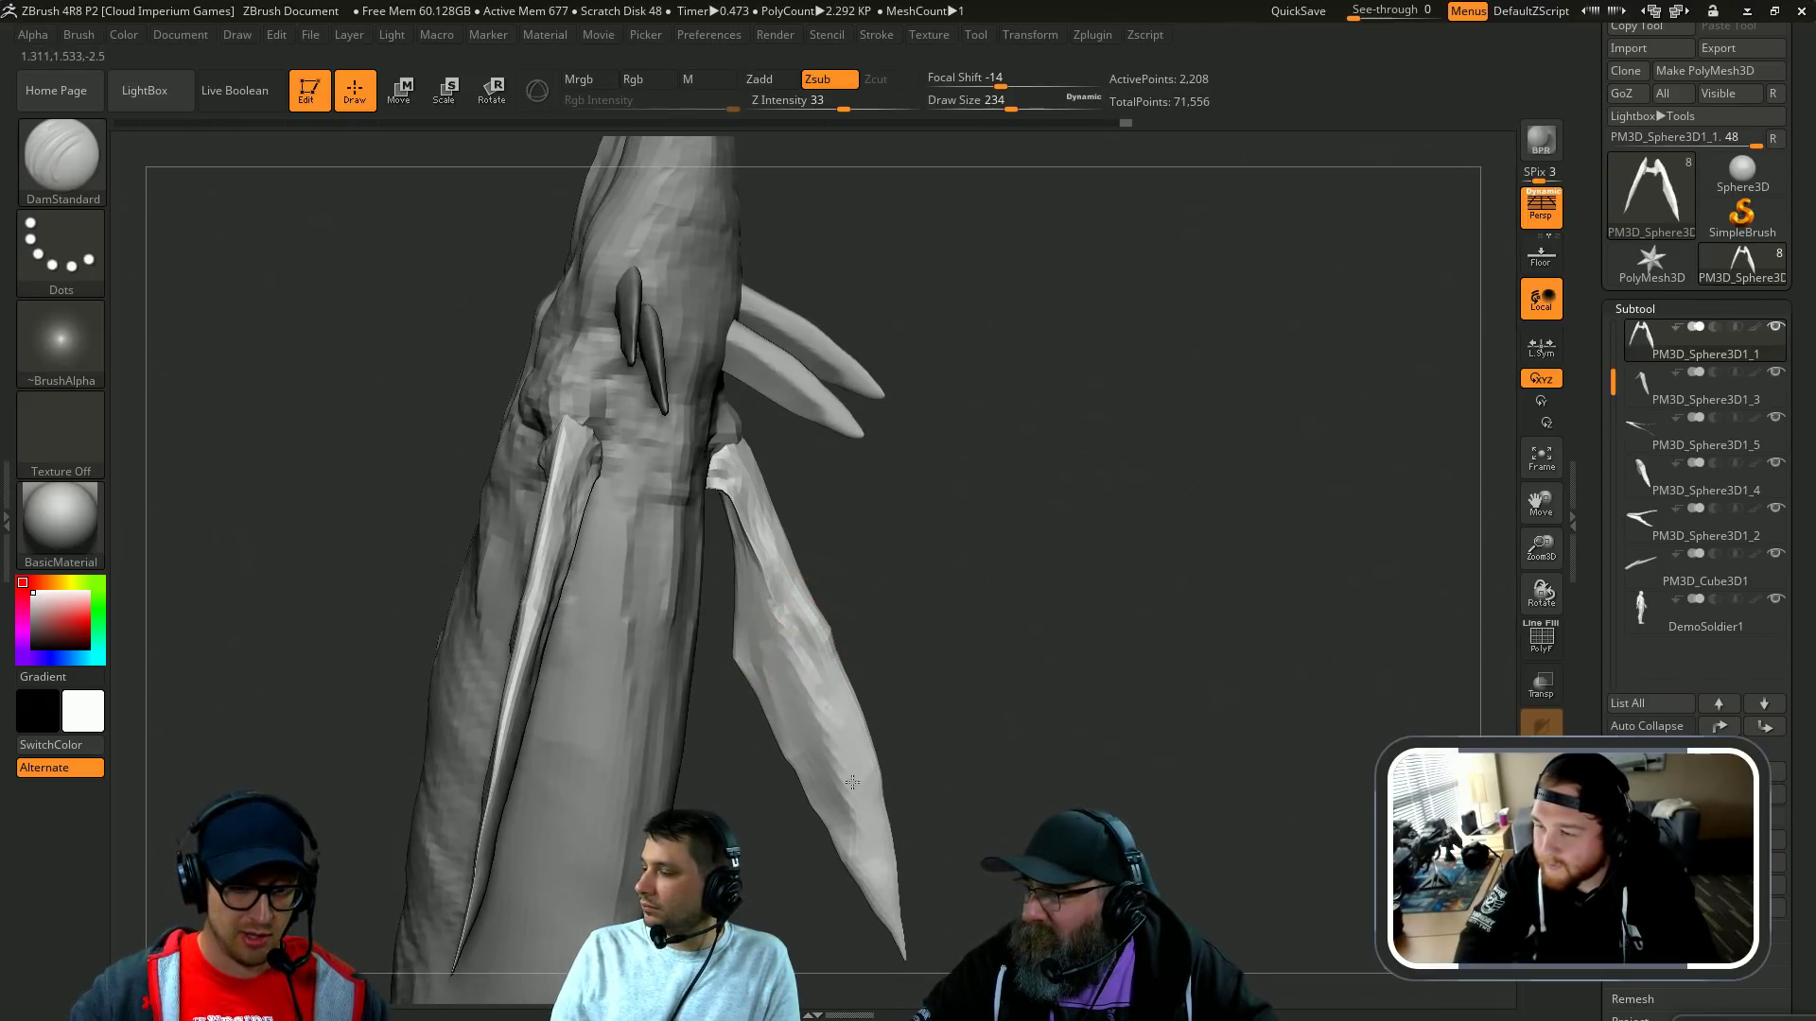
Step: Work over the flipper's outer blade with Clay at draw size 234 and DamStandard at draw size 177
{"action": "mouse_move", "coordinate": [852, 783]}
{"action": "right_mouse_down"}
{"action": "mouse_move", "coordinate": [928, 685]}
{"action": "mouse_move", "coordinate": [826, 608]}
{"action": "right_mouse_up"}
{"action": "key", "text": "b"}
{"action": "key", "text": "c"}
{"action": "key", "text": "l"}
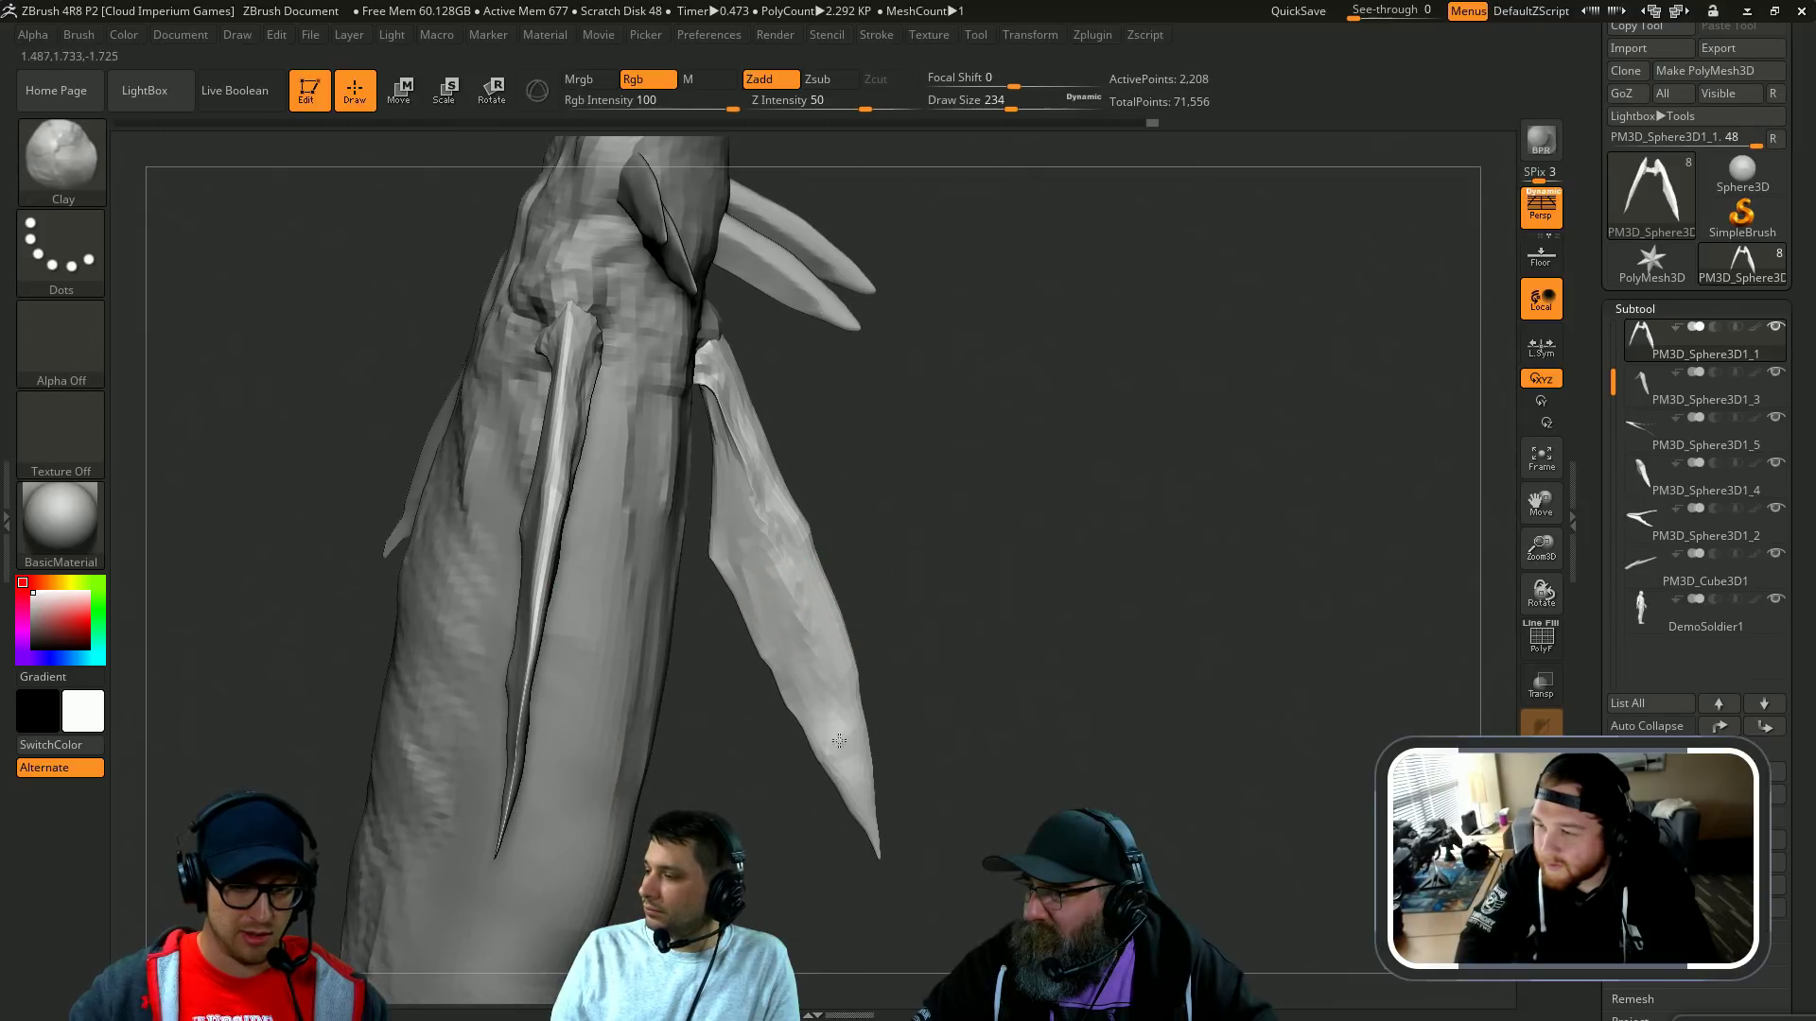
{"action": "mouse_move", "coordinate": [749, 475]}
{"action": "right_mouse_down"}
{"action": "mouse_move", "coordinate": [1081, 605]}
{"action": "mouse_move", "coordinate": [871, 479]}
{"action": "mouse_move", "coordinate": [802, 512]}
{"action": "mouse_move", "coordinate": [747, 605]}
{"action": "mouse_move", "coordinate": [758, 656]}
{"action": "mouse_move", "coordinate": [645, 561]}
{"action": "right_mouse_up"}
{"action": "key", "text": "b"}
{"action": "key", "text": "d"}
{"action": "key", "text": "s"}
{"action": "key", "text": "bracketleft"}
Step: Raise a ridge along the flipper's lower leading edge with the Standard brush at draw size 112
{"action": "key", "text": "b"}
{"action": "key", "text": "s"}
{"action": "key", "text": "t"}
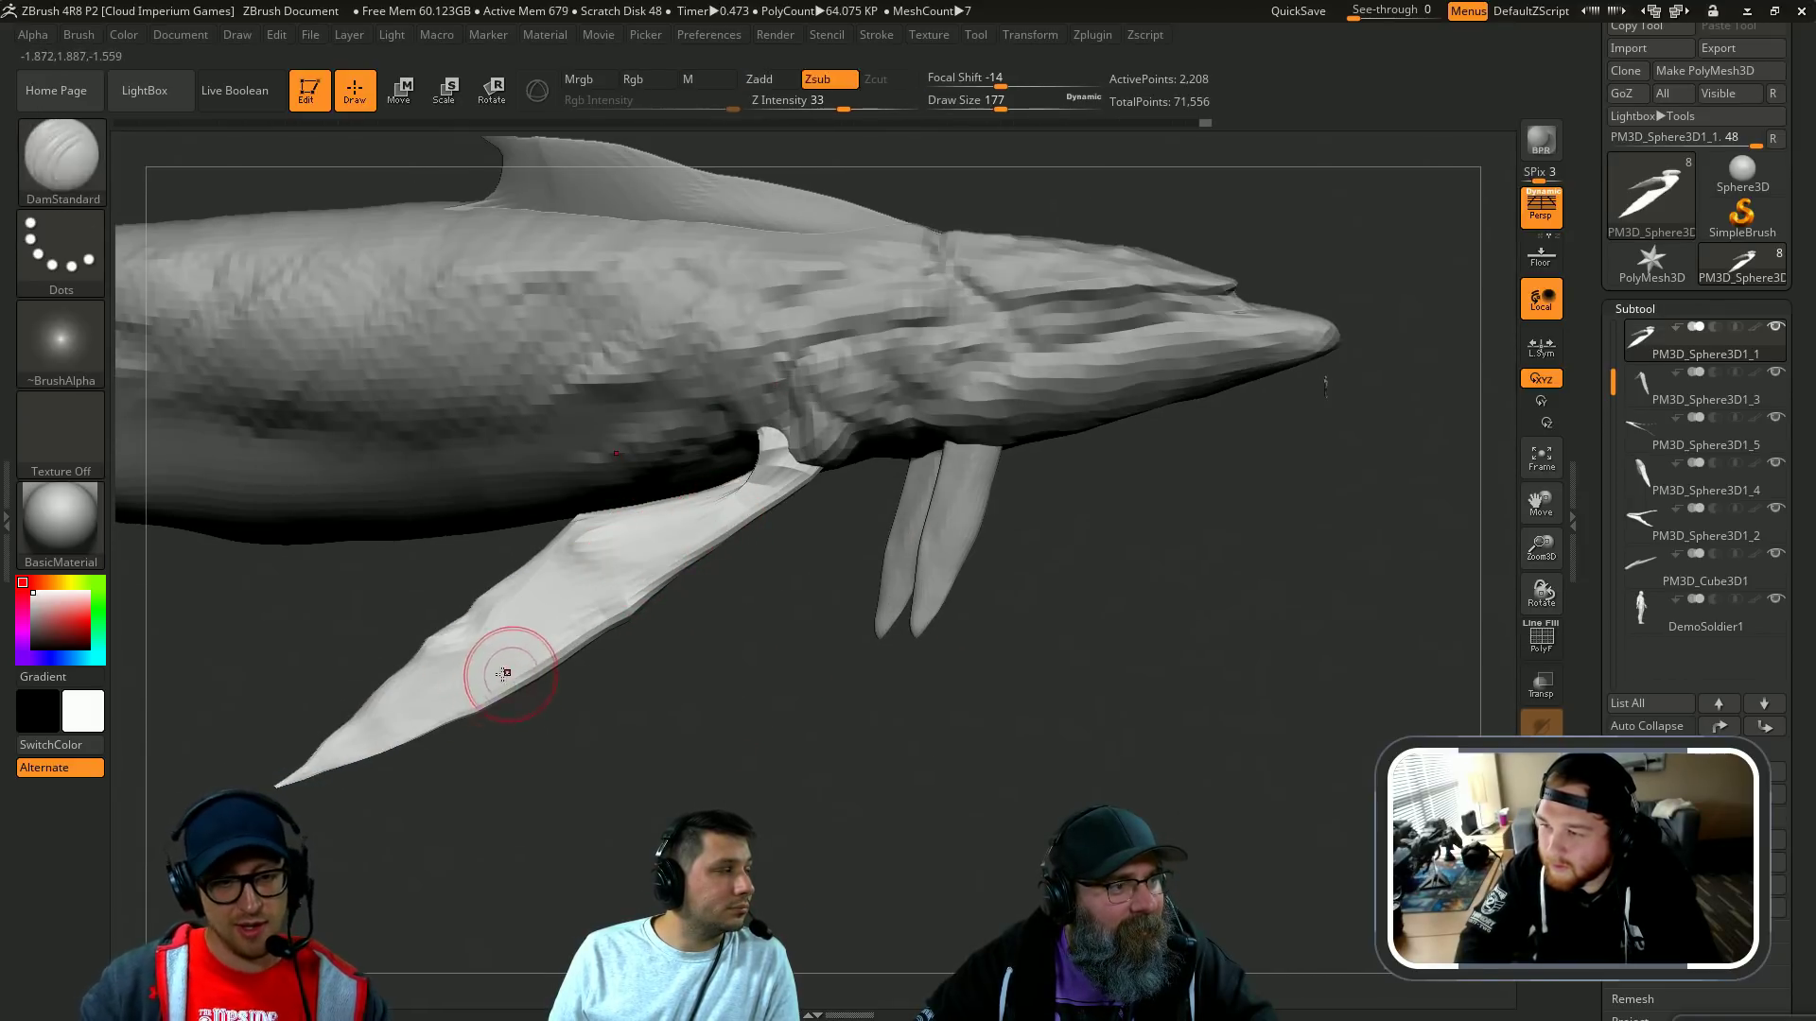
{"action": "key", "text": "["}
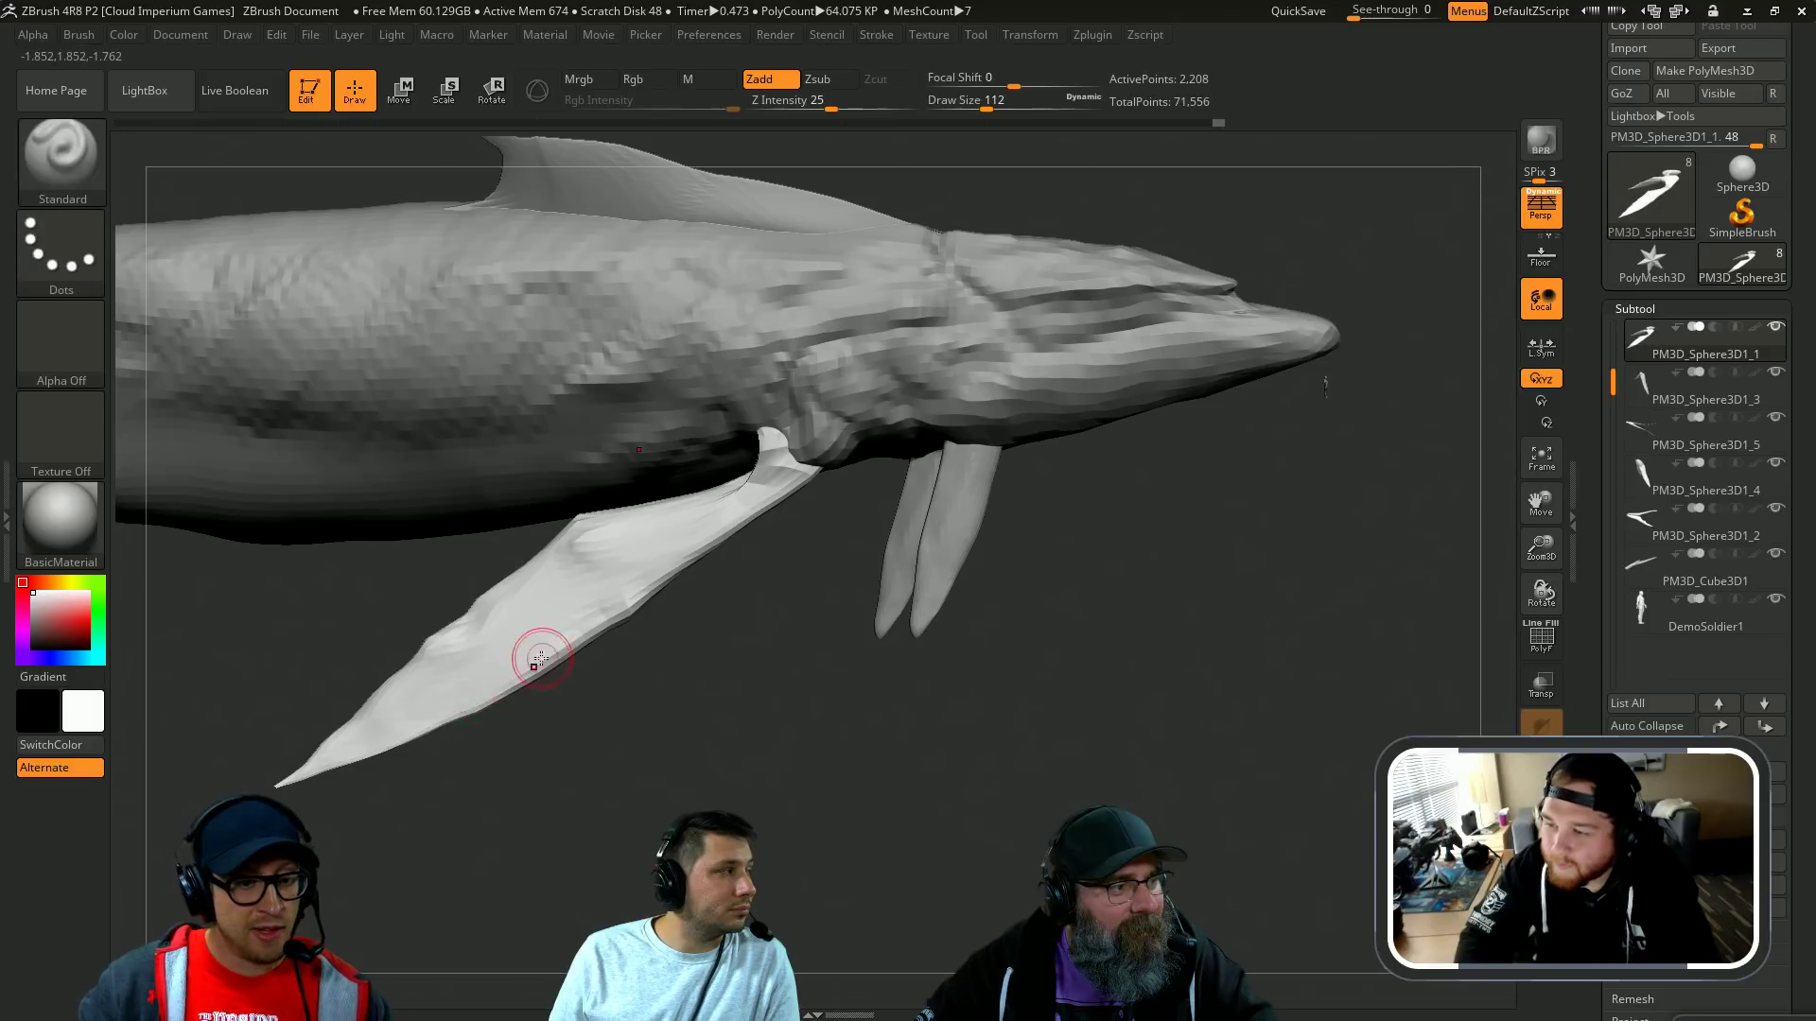
{"action": "mouse_move", "coordinate": [196, 813]}
{"action": "left_mouse_down"}
{"action": "mouse_move", "coordinate": [450, 798]}
{"action": "mouse_move", "coordinate": [527, 689]}
{"action": "mouse_move", "coordinate": [507, 690]}
{"action": "left_mouse_up"}
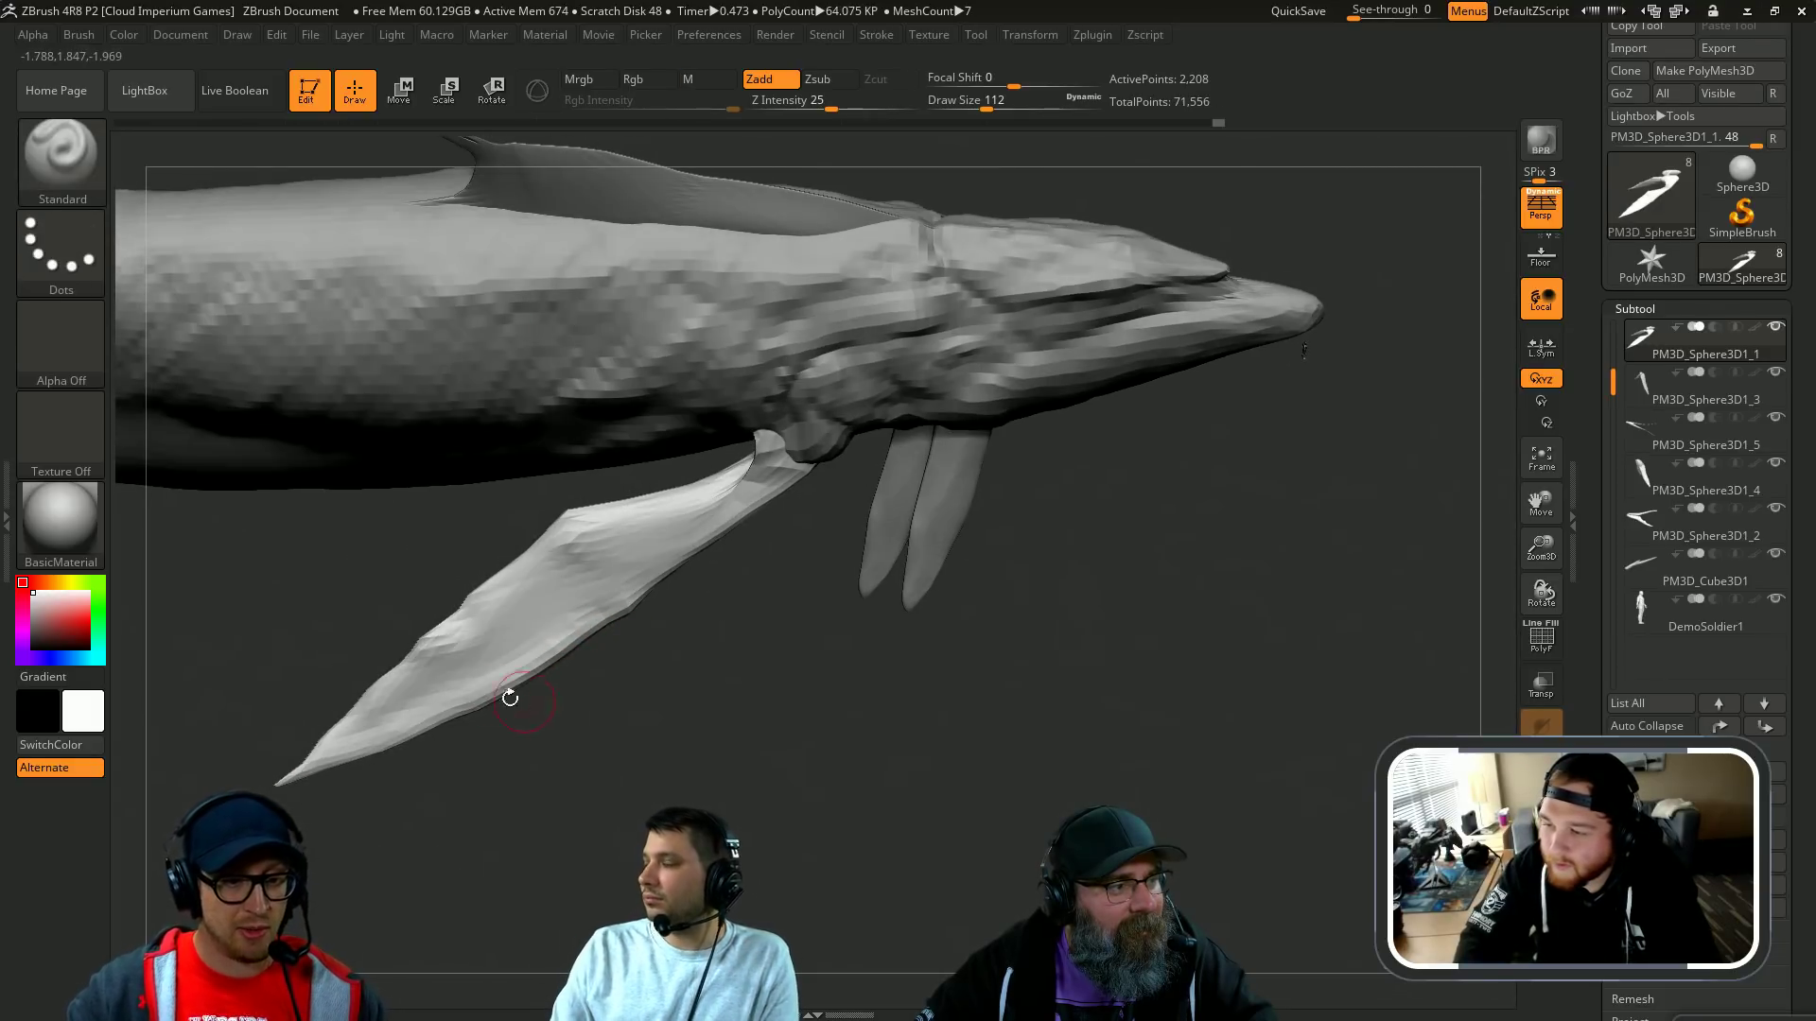
Step: Fill in and smooth the flipper's surface beside the trailing-edge bump with the Clay brush at draw size 112
{"action": "key", "text": "b"}
{"action": "key", "text": "c"}
{"action": "key", "text": "l"}
{"action": "left_click_drag", "start_coordinate": [493, 615], "coordinate": [441, 651]}
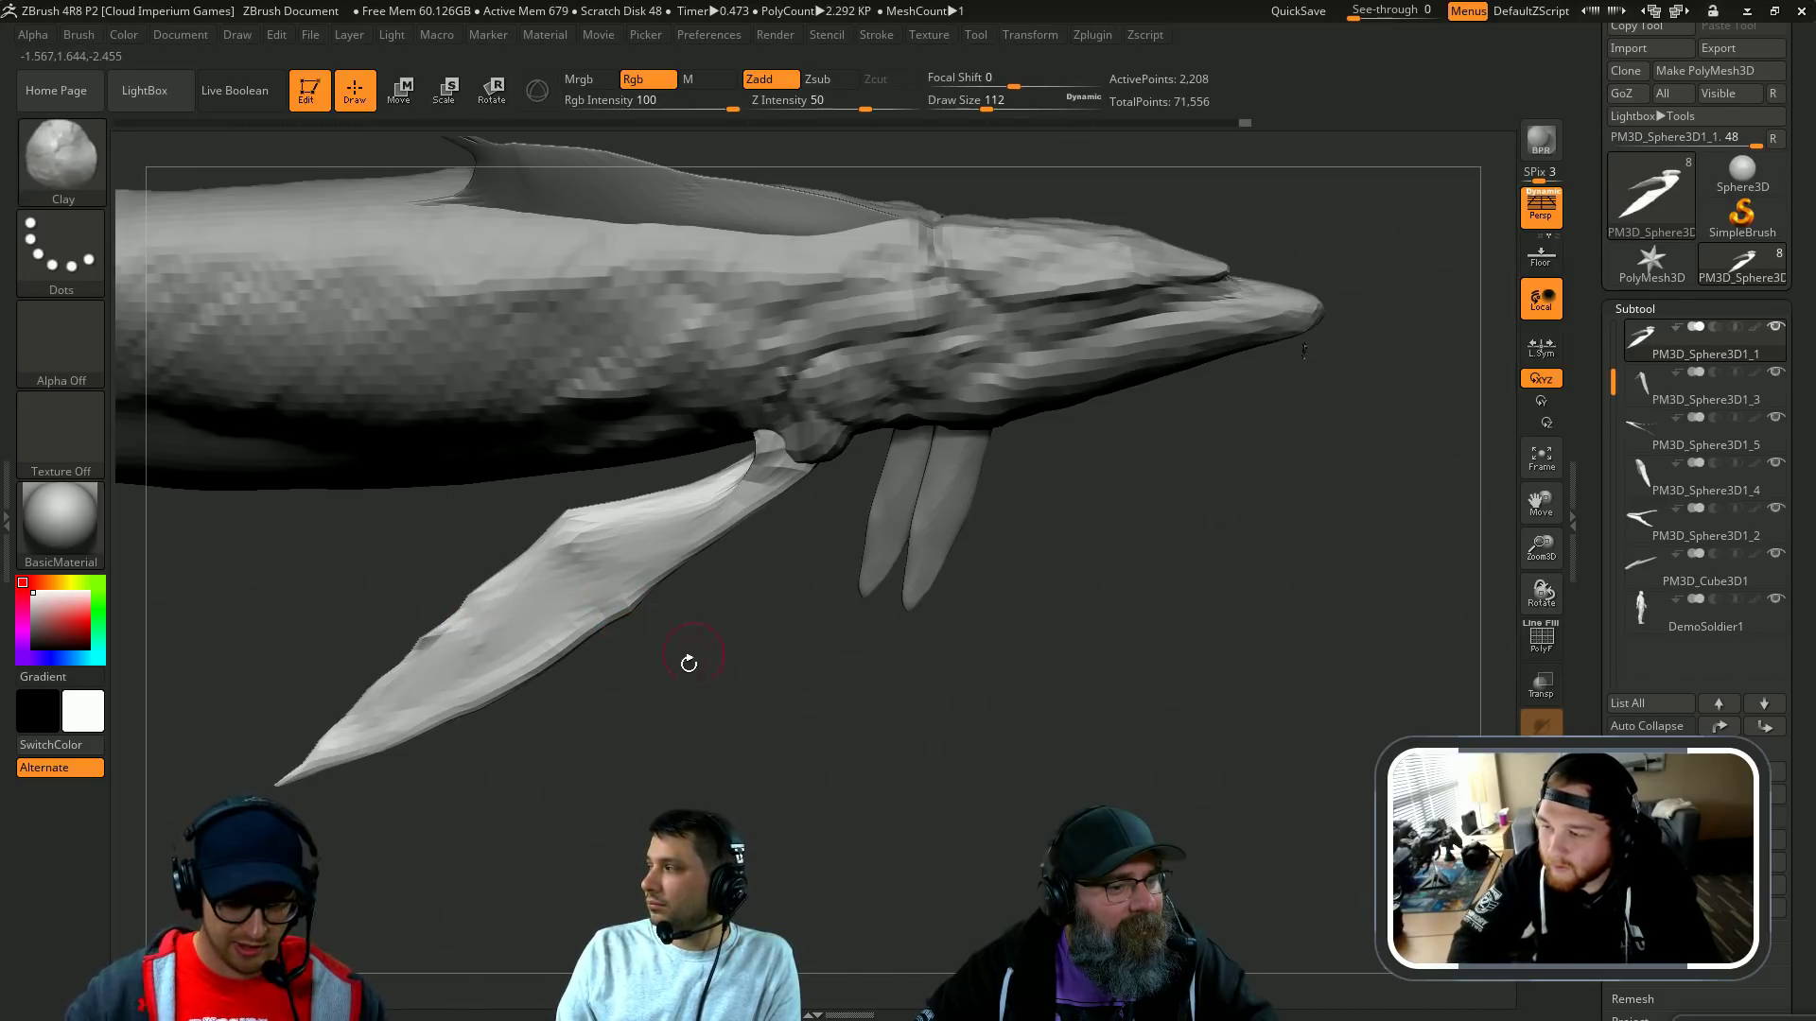
{"action": "key", "text": "shift"}
Step: Reshape the flipper's trailing-edge contour with the Move brush at draw size 245
{"action": "right_click_drag", "start_coordinate": [517, 569], "coordinate": [562, 574]}
{"action": "key", "text": "b"}
{"action": "key", "text": "m"}
{"action": "key", "text": "v"}
{"action": "key", "text": "s"}
{"action": "left_click", "coordinate": [562, 565]}
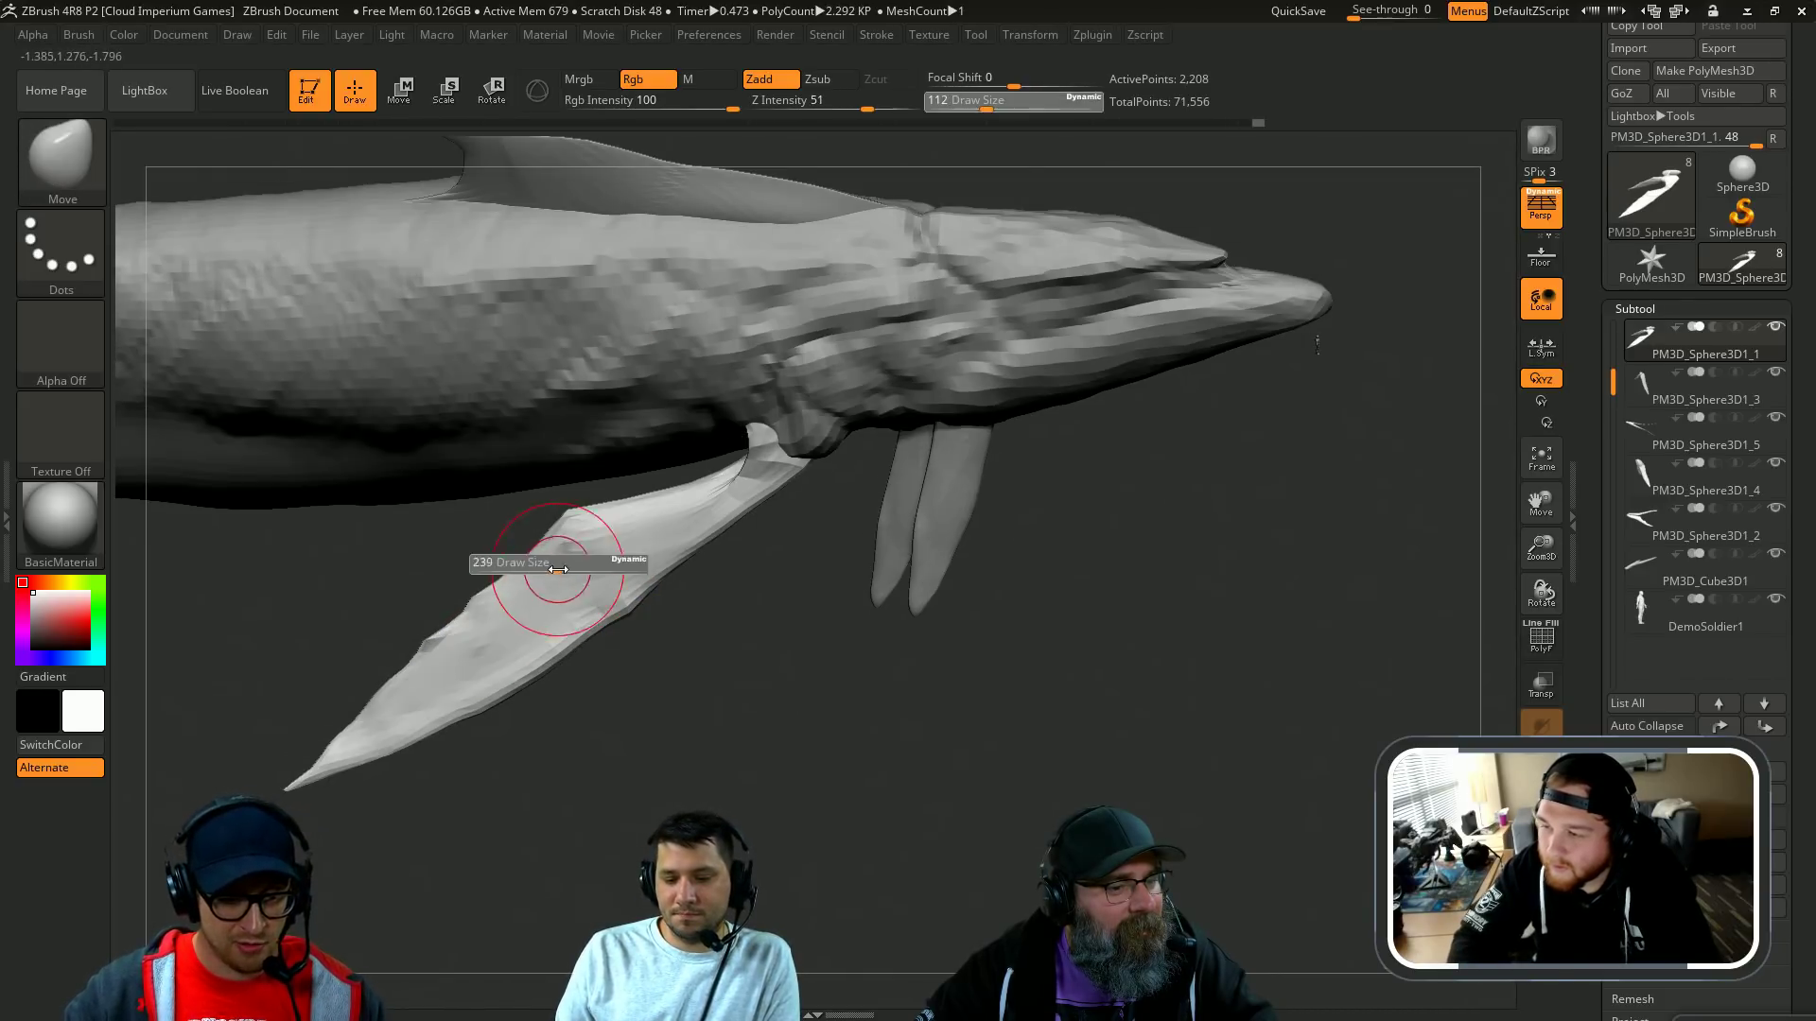
{"action": "left_click_drag", "start_coordinate": [519, 565], "coordinate": [544, 564]}
{"action": "left_click_drag", "start_coordinate": [1329, 291], "coordinate": [1347, 378]}
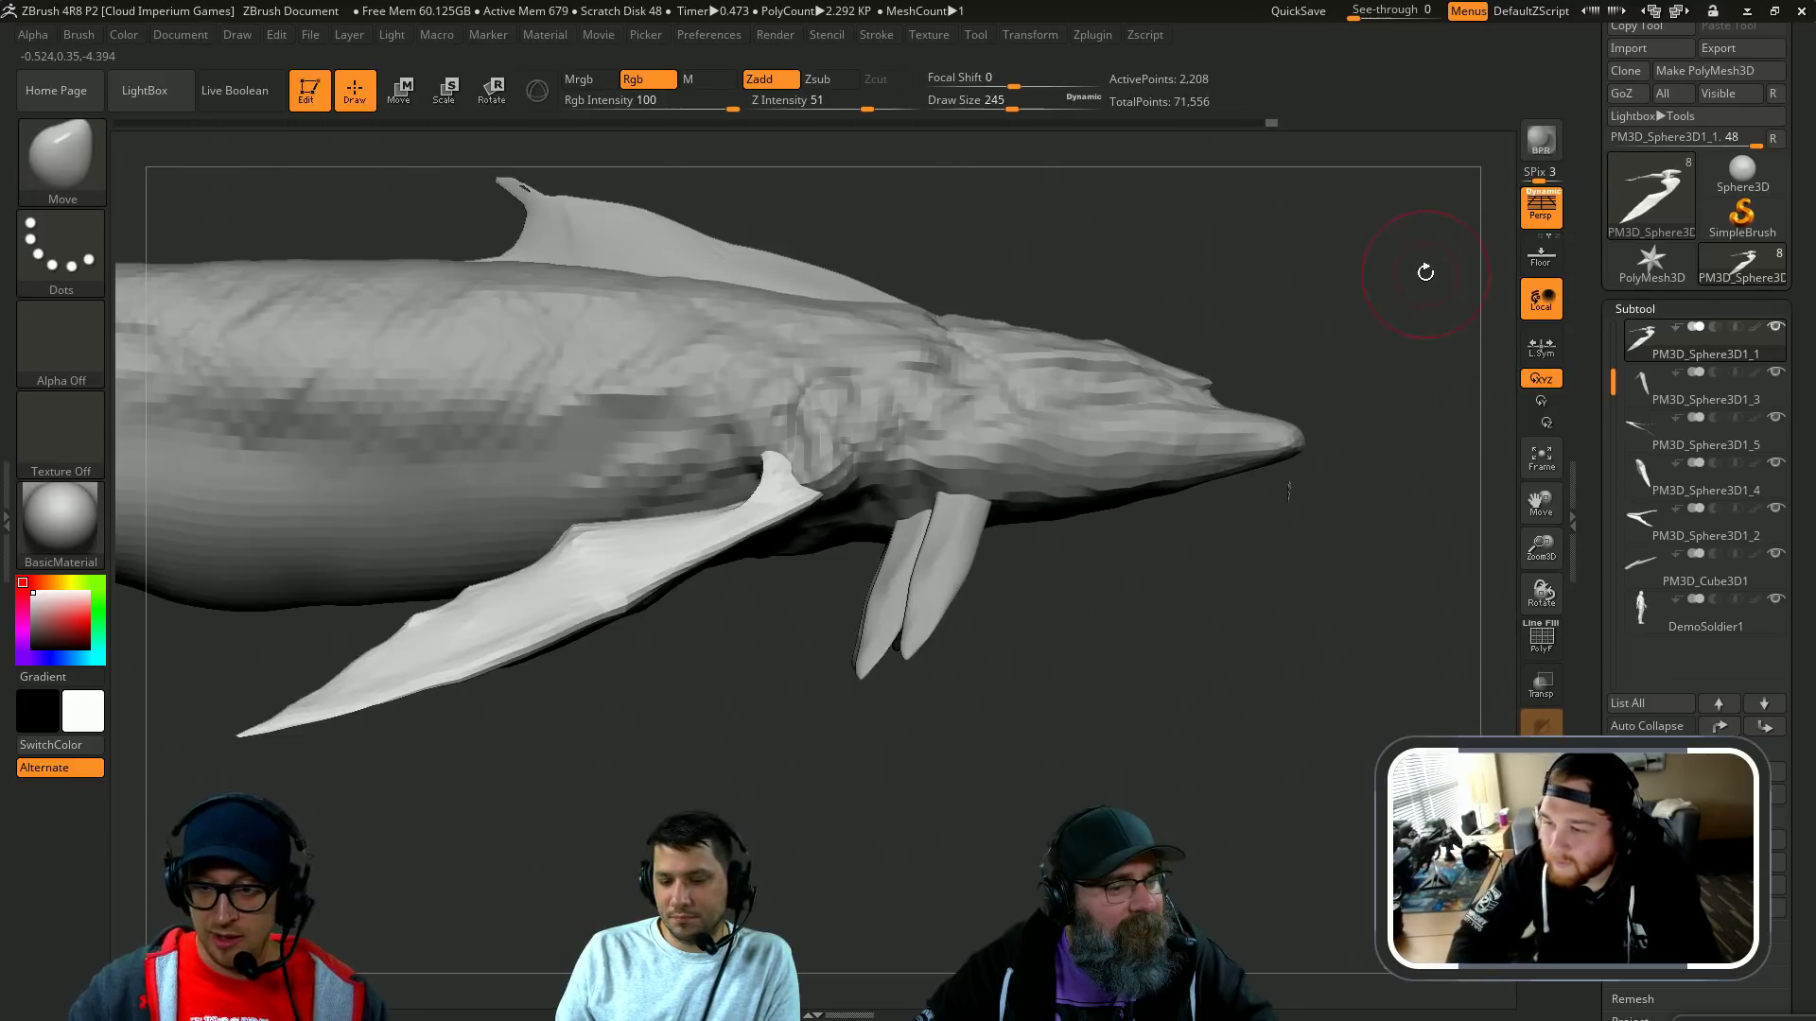
{"action": "left_click_drag", "start_coordinate": [1290, 482], "coordinate": [1192, 469], "text": "alt"}
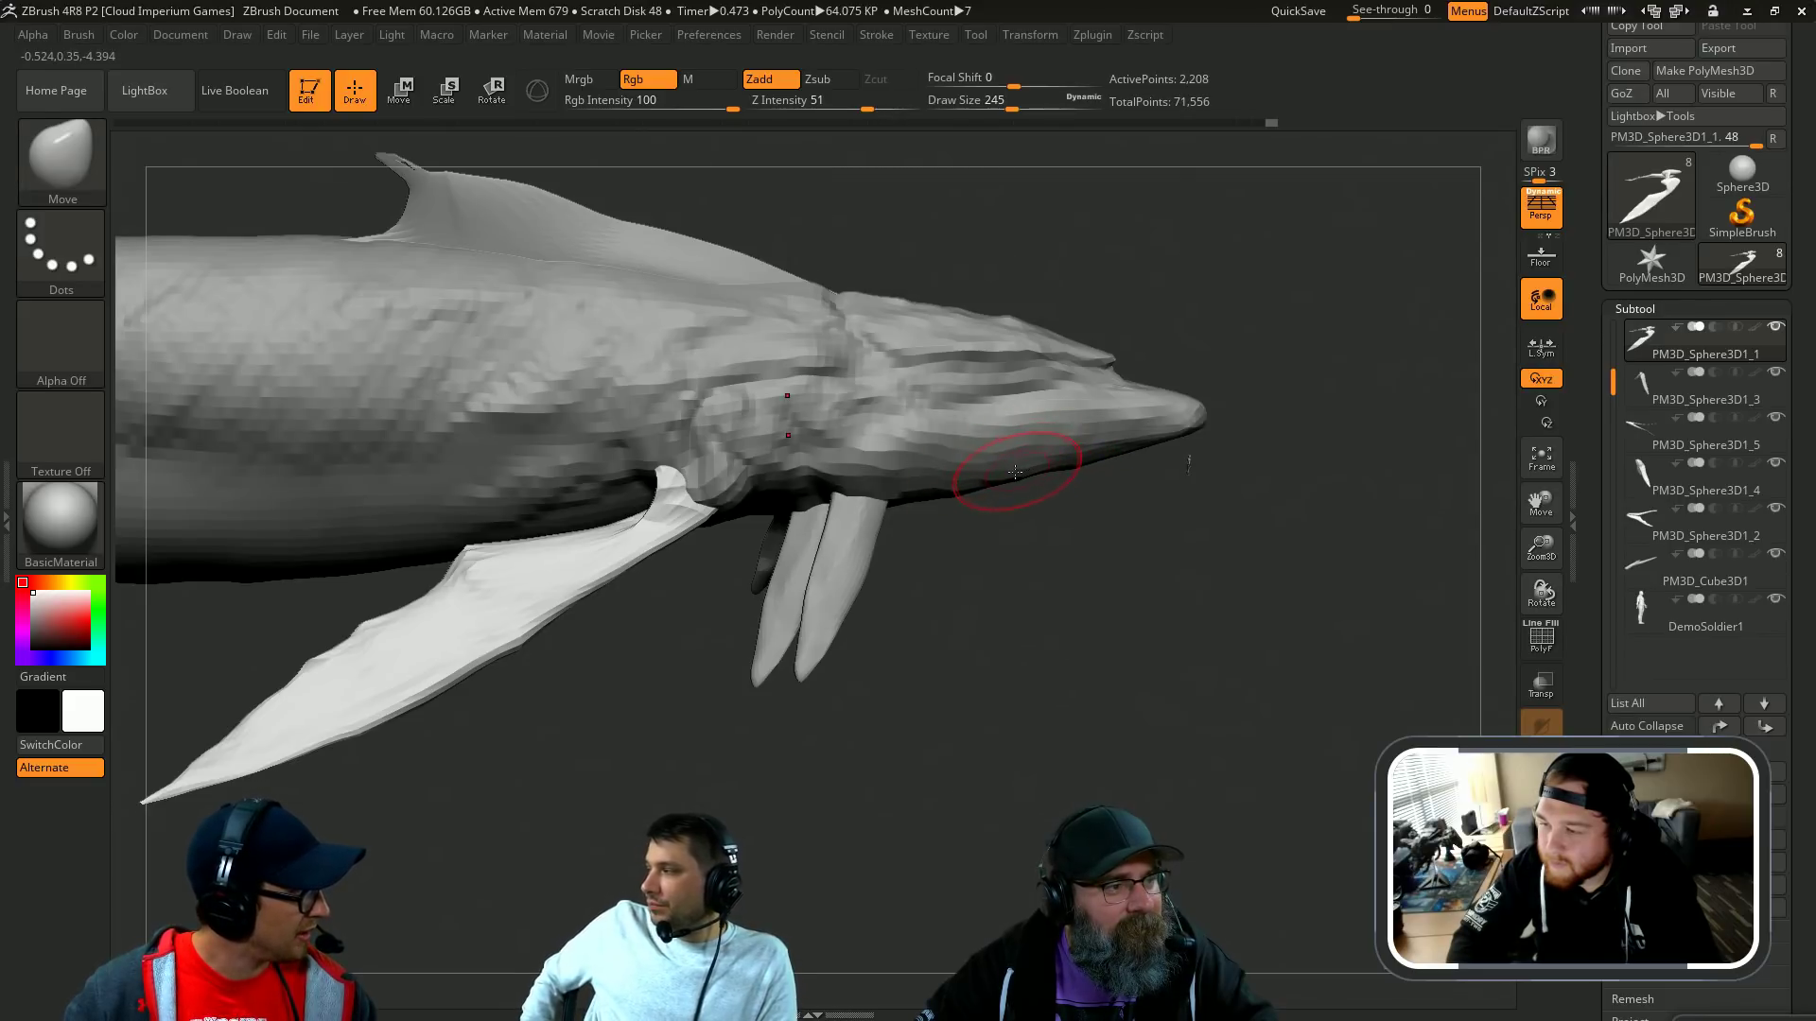
Step: Pull the flipper's tip and nearby lower edge outward with the SnakeHook brush at draw size 112
{"action": "left_click_drag", "start_coordinate": [1121, 352], "coordinate": [1135, 367]}
{"action": "left_click_drag", "start_coordinate": [625, 700], "coordinate": [633, 627]}
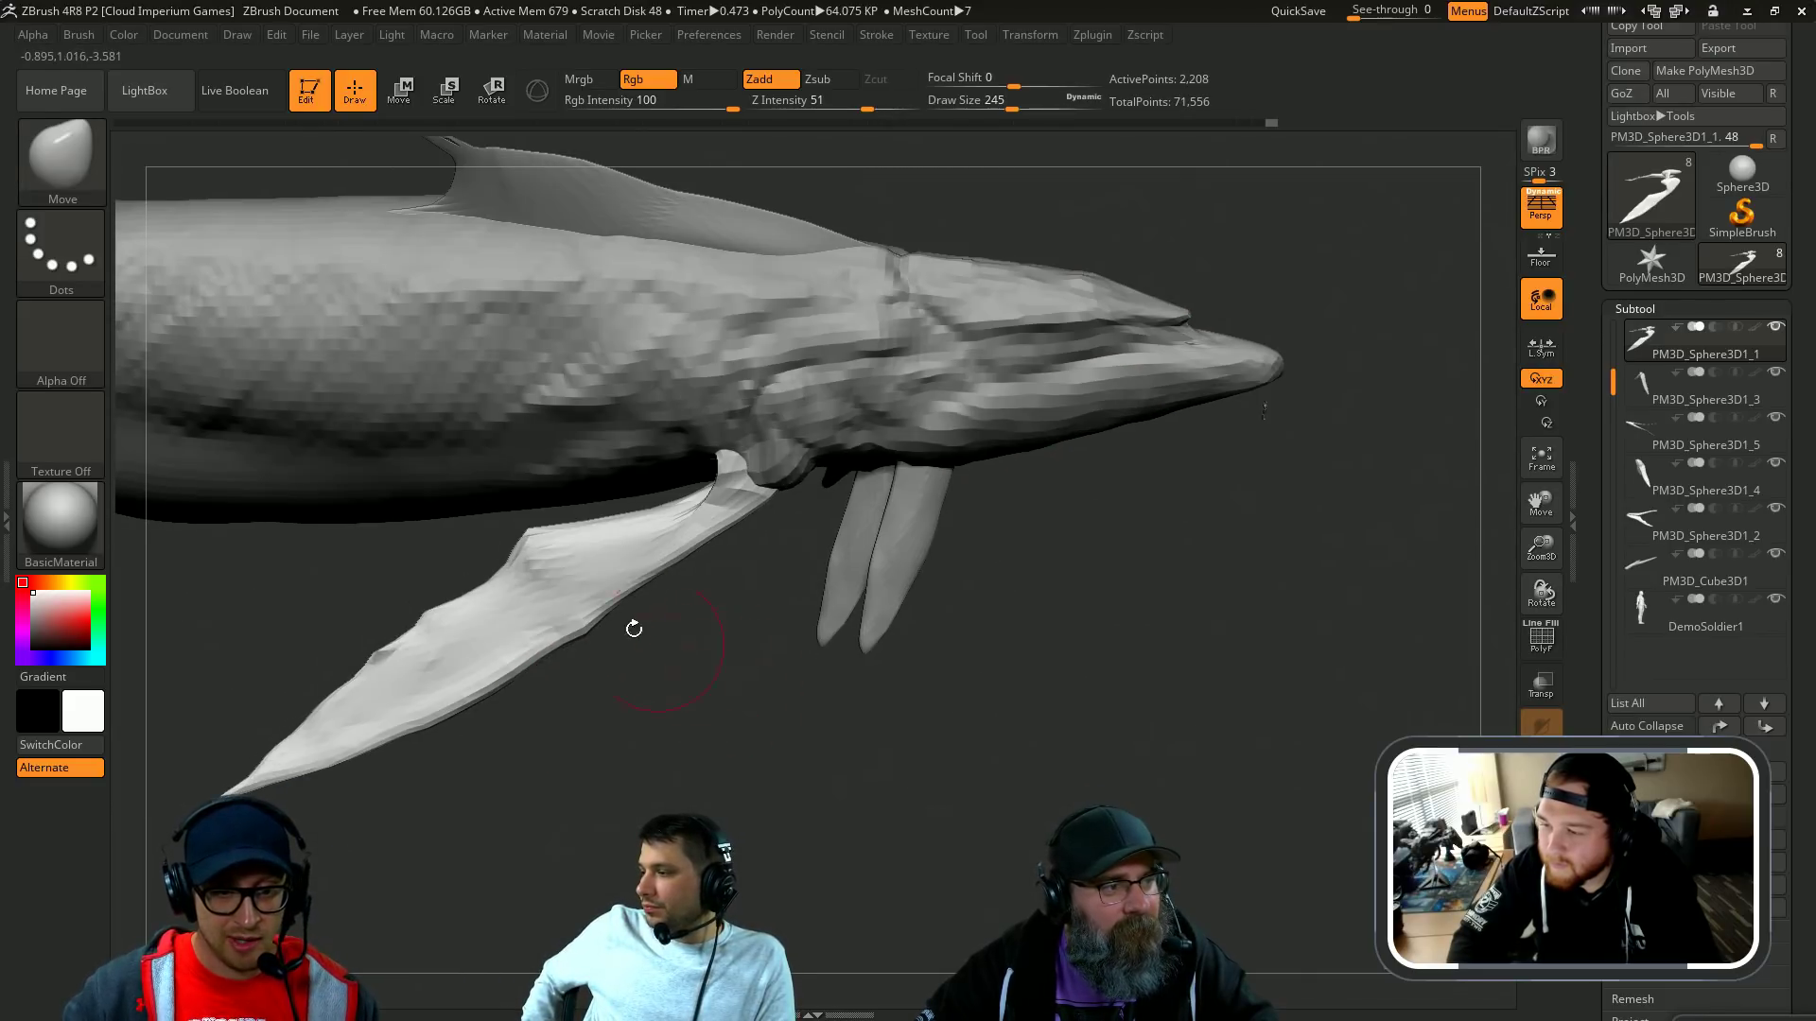
{"action": "key", "text": "bracketleft"}
{"action": "key", "text": "bracketleft"}
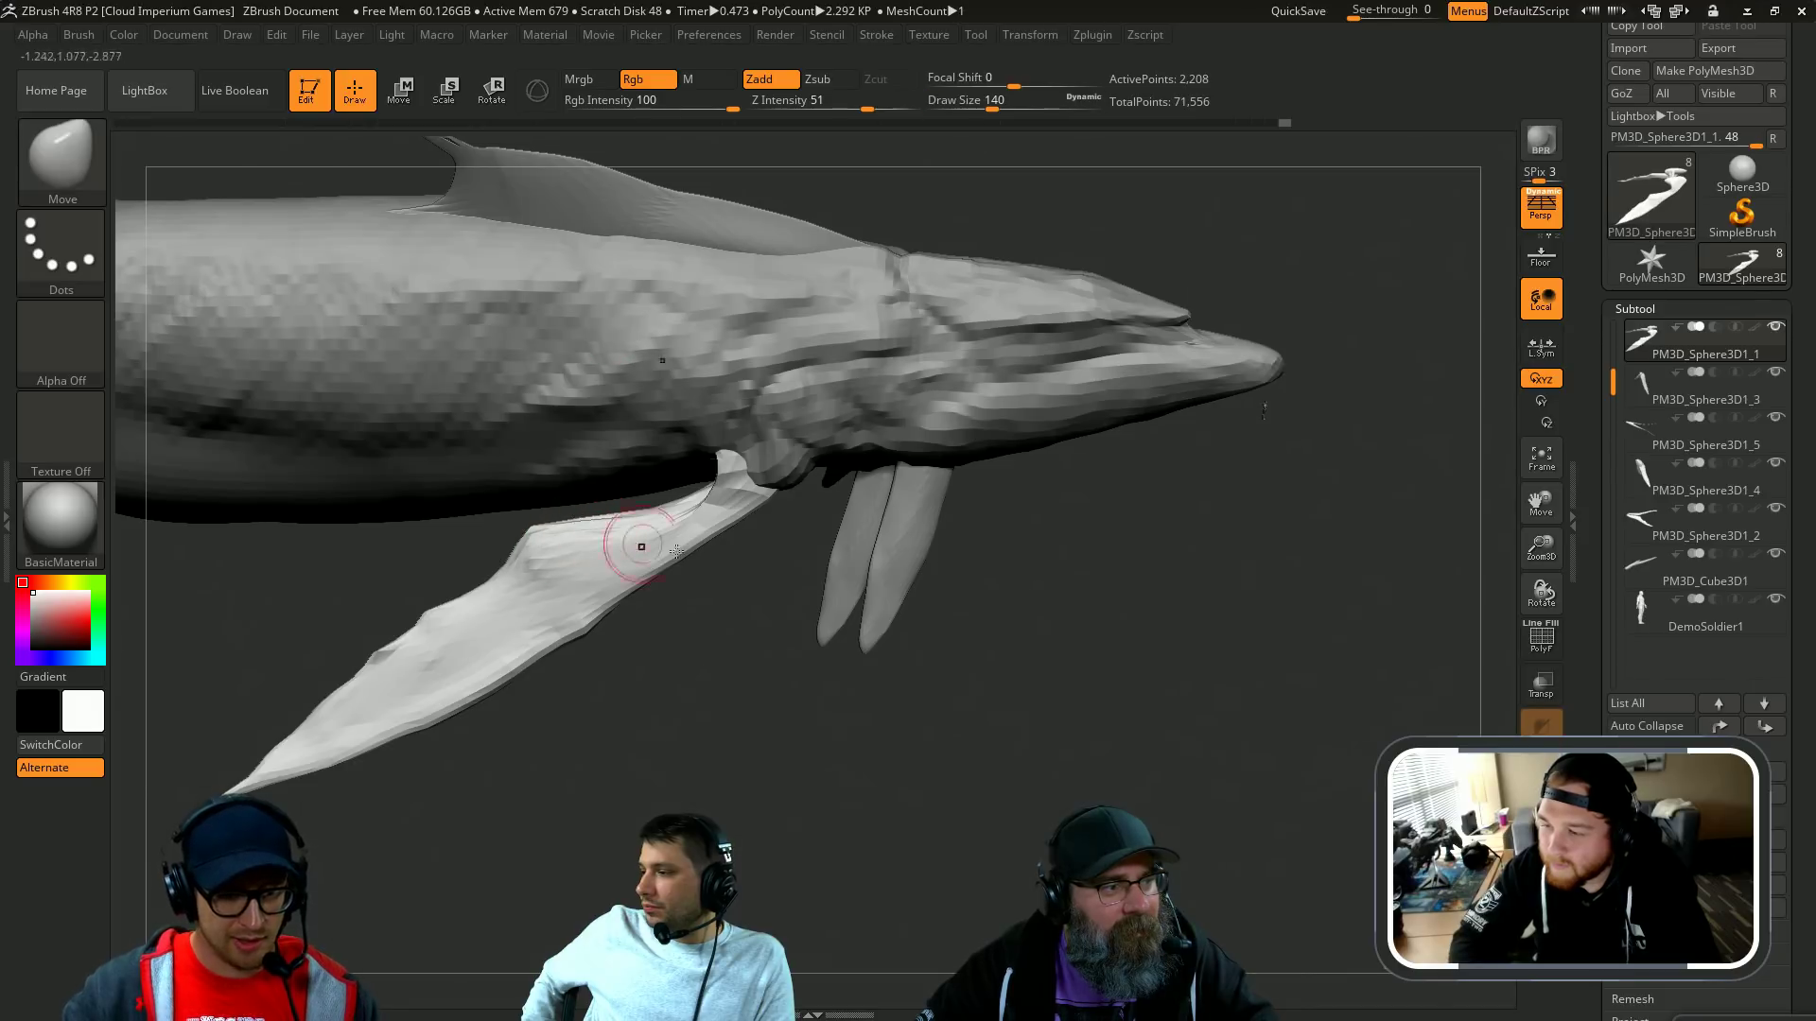
{"action": "left_click_drag", "start_coordinate": [1040, 501], "coordinate": [1300, 377]}
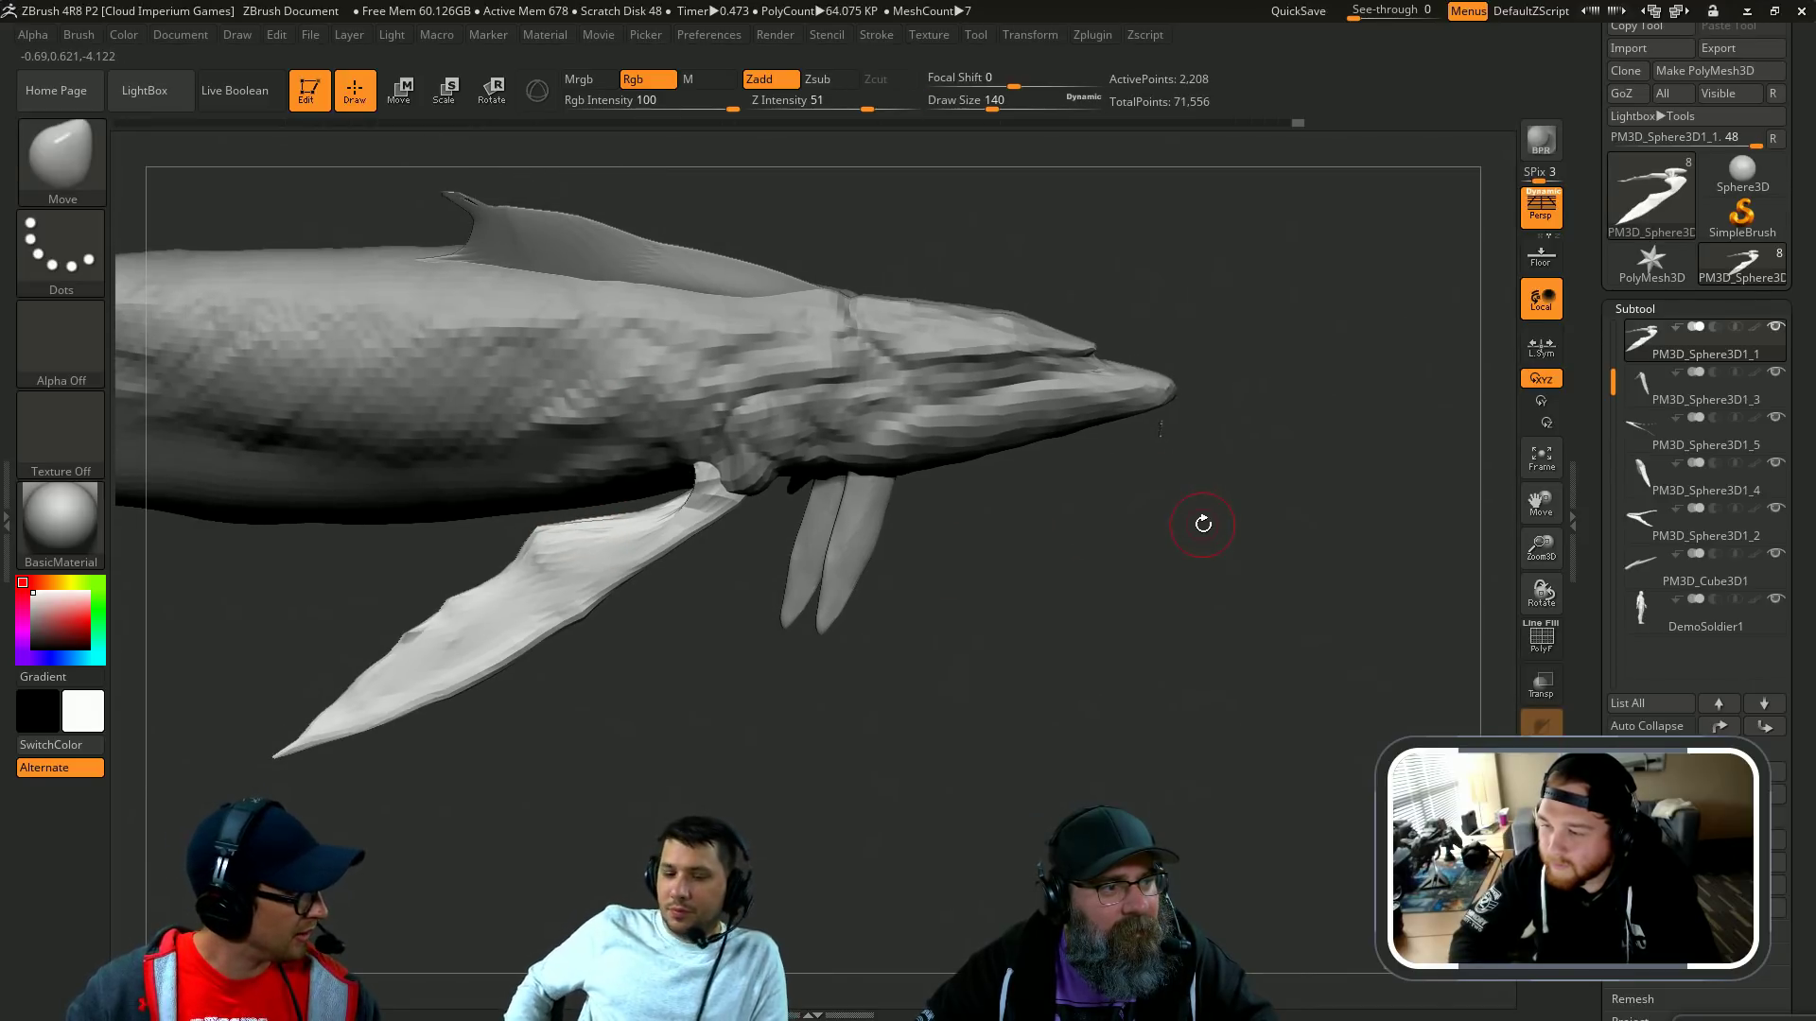
{"action": "left_click_drag", "start_coordinate": [615, 783], "coordinate": [717, 681], "text": "alt"}
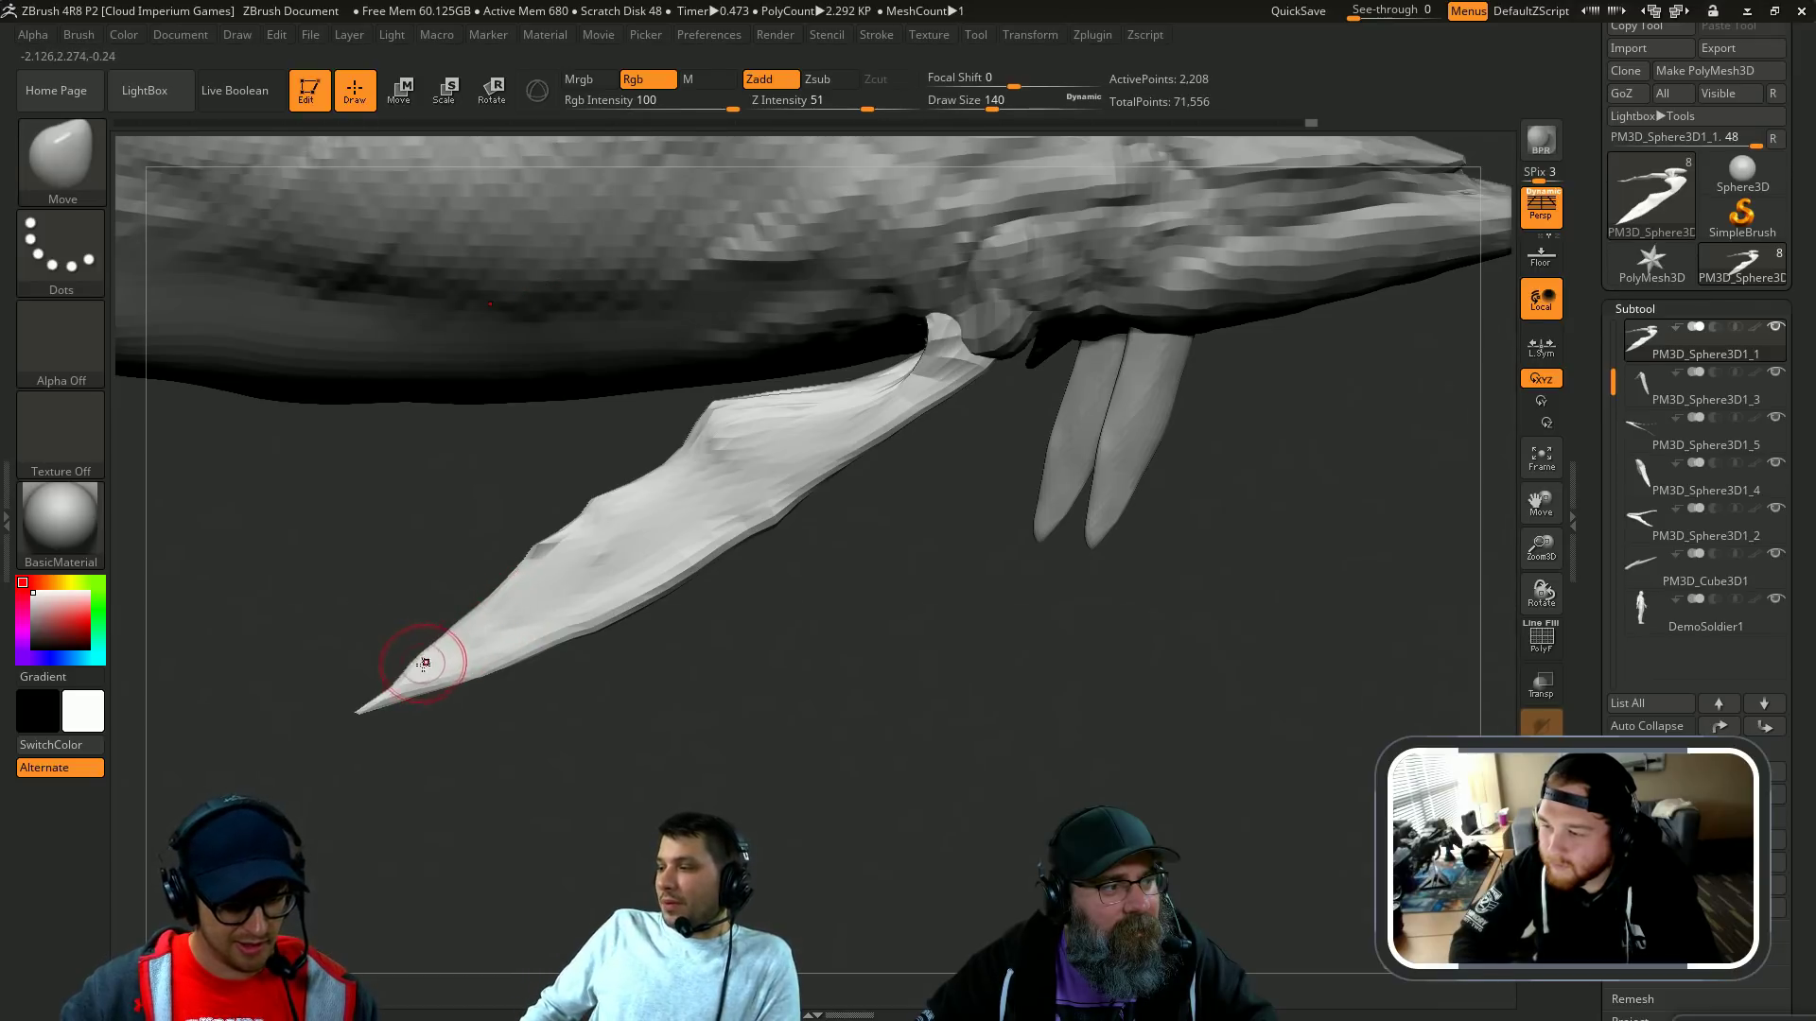
{"action": "key", "text": "b"}
{"action": "key", "text": "s"}
{"action": "key", "text": "h"}
{"action": "left_click_drag", "start_coordinate": [395, 674], "coordinate": [347, 723]}
{"action": "mouse_move", "coordinate": [479, 688]}
{"action": "left_mouse_down"}
{"action": "mouse_move", "coordinate": [420, 705]}
{"action": "mouse_move", "coordinate": [458, 697]}
{"action": "left_mouse_up"}
Step: Select the front belly fin, widen its base, stretch its tip downward with SnakeHook at draw size 163 and smooth the blade
{"action": "left_click_drag", "start_coordinate": [1182, 478], "coordinate": [913, 587], "text": "alt"}
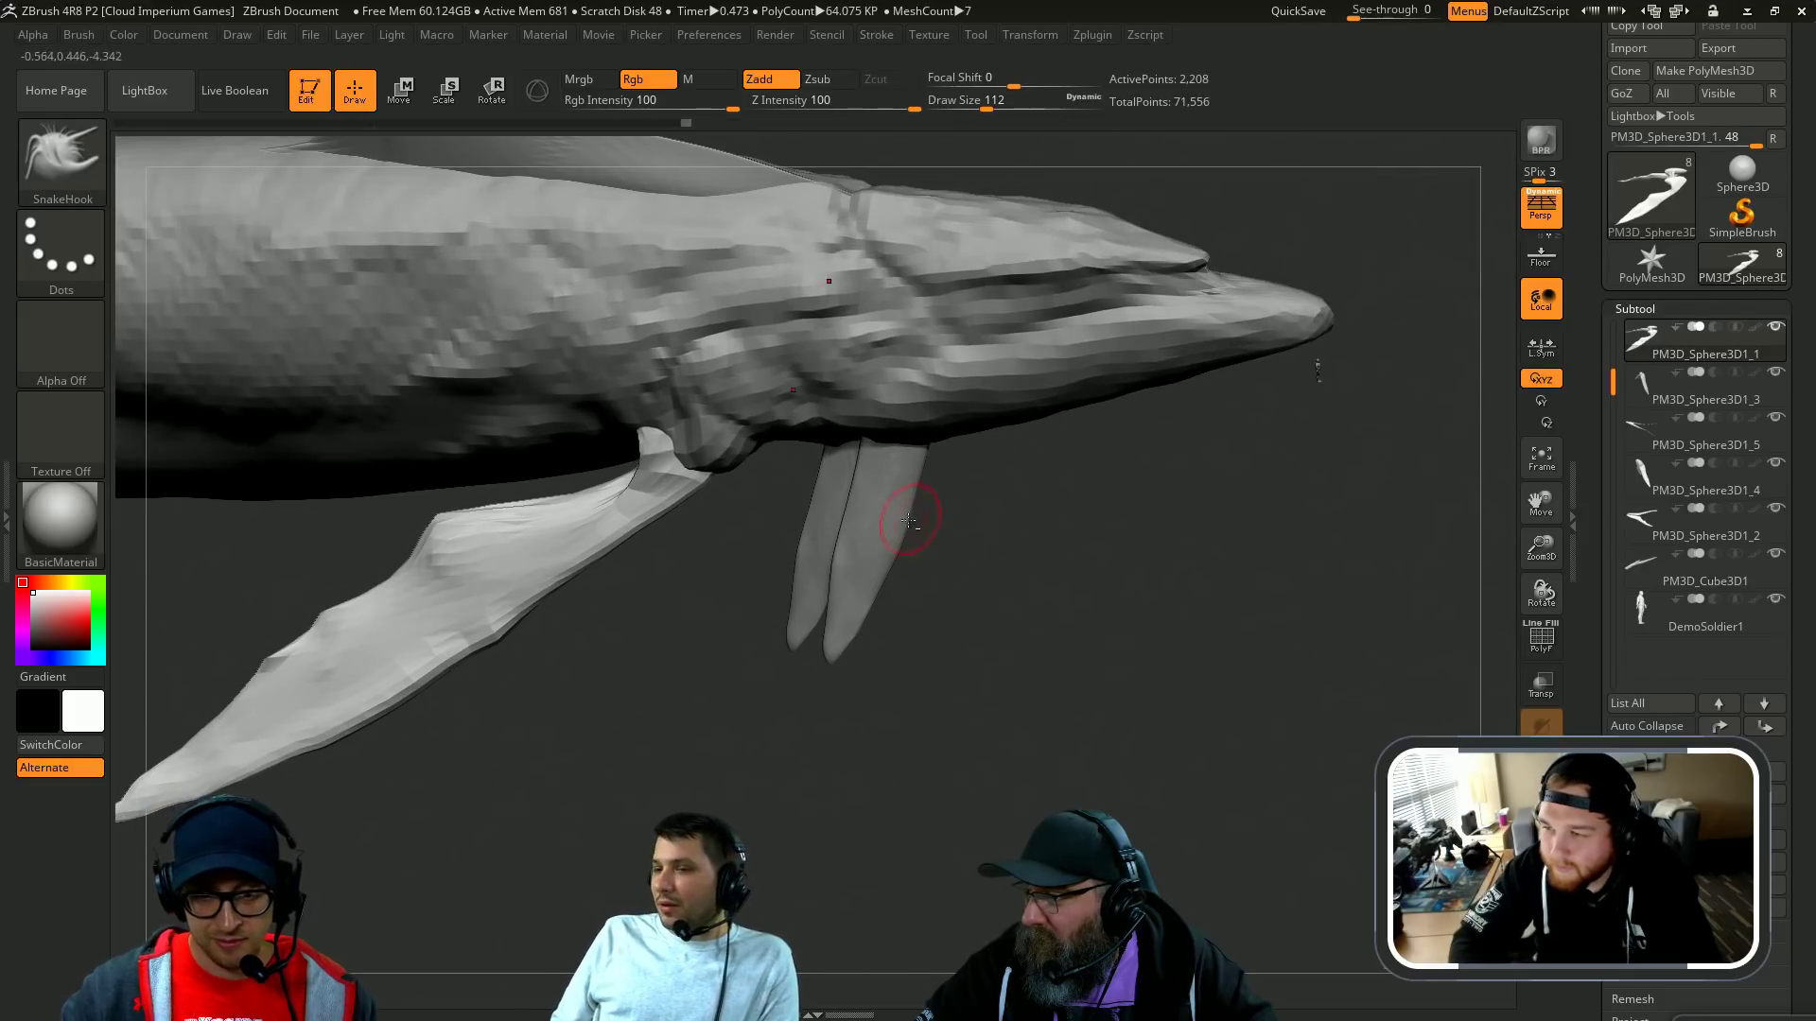
{"action": "left_click", "coordinate": [906, 517], "text": "alt"}
{"action": "left_click_drag", "start_coordinate": [1050, 577], "coordinate": [896, 621]}
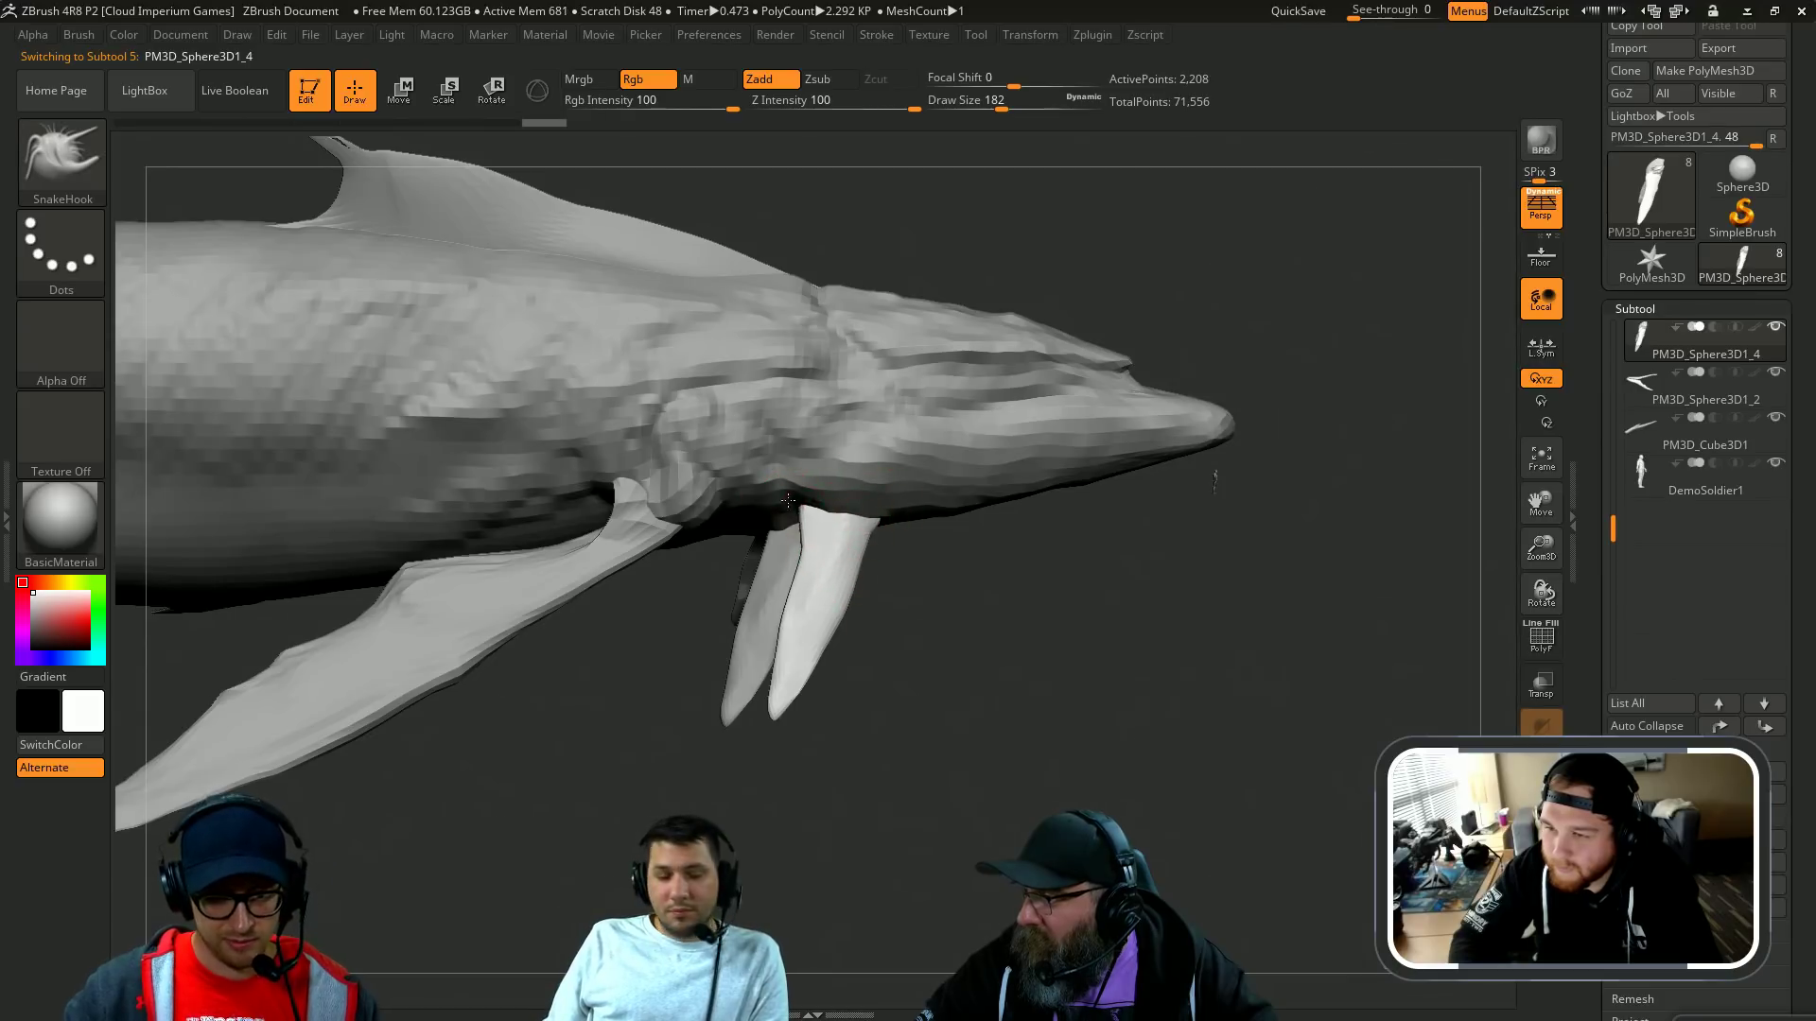
{"action": "mouse_move", "coordinate": [795, 550]}
{"action": "left_mouse_down"}
{"action": "mouse_move", "coordinate": [780, 560]}
{"action": "mouse_move", "coordinate": [806, 587]}
{"action": "mouse_move", "coordinate": [780, 617]}
{"action": "left_mouse_up"}
{"action": "key", "text": "s"}
{"action": "left_click_drag", "start_coordinate": [777, 721], "coordinate": [764, 800]}
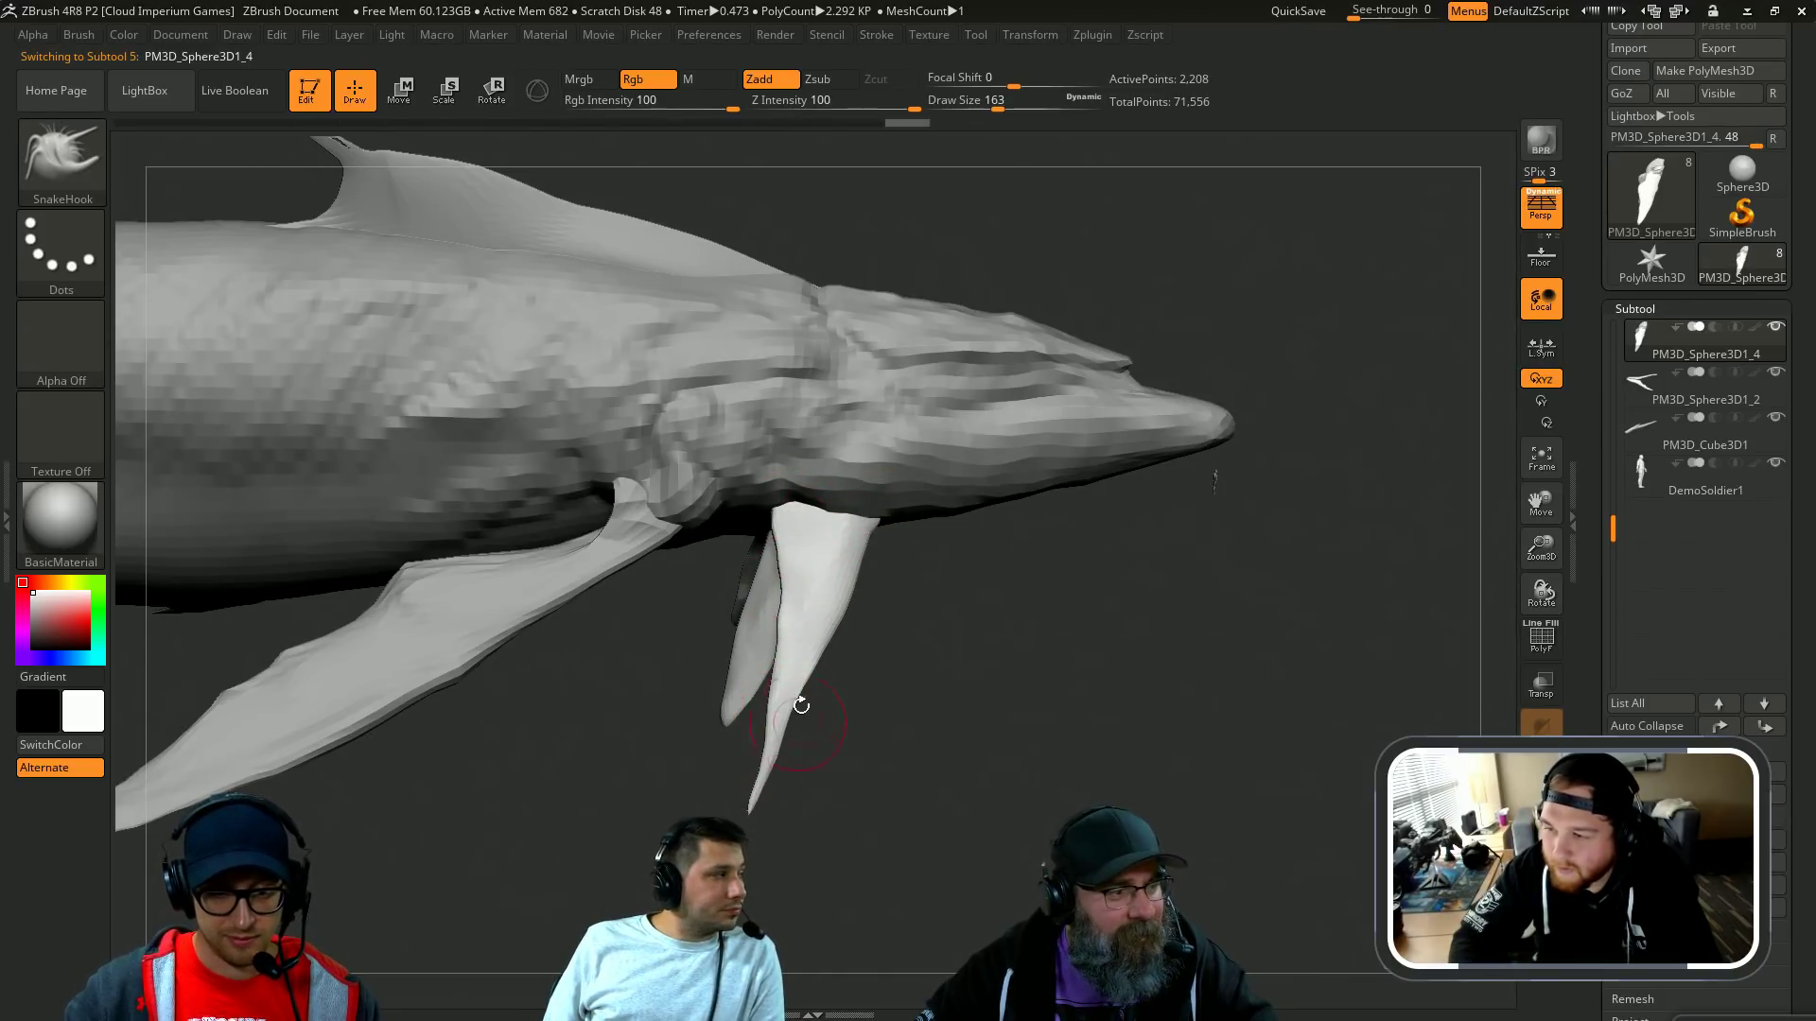
{"action": "left_click_drag", "start_coordinate": [813, 688], "coordinate": [823, 680]}
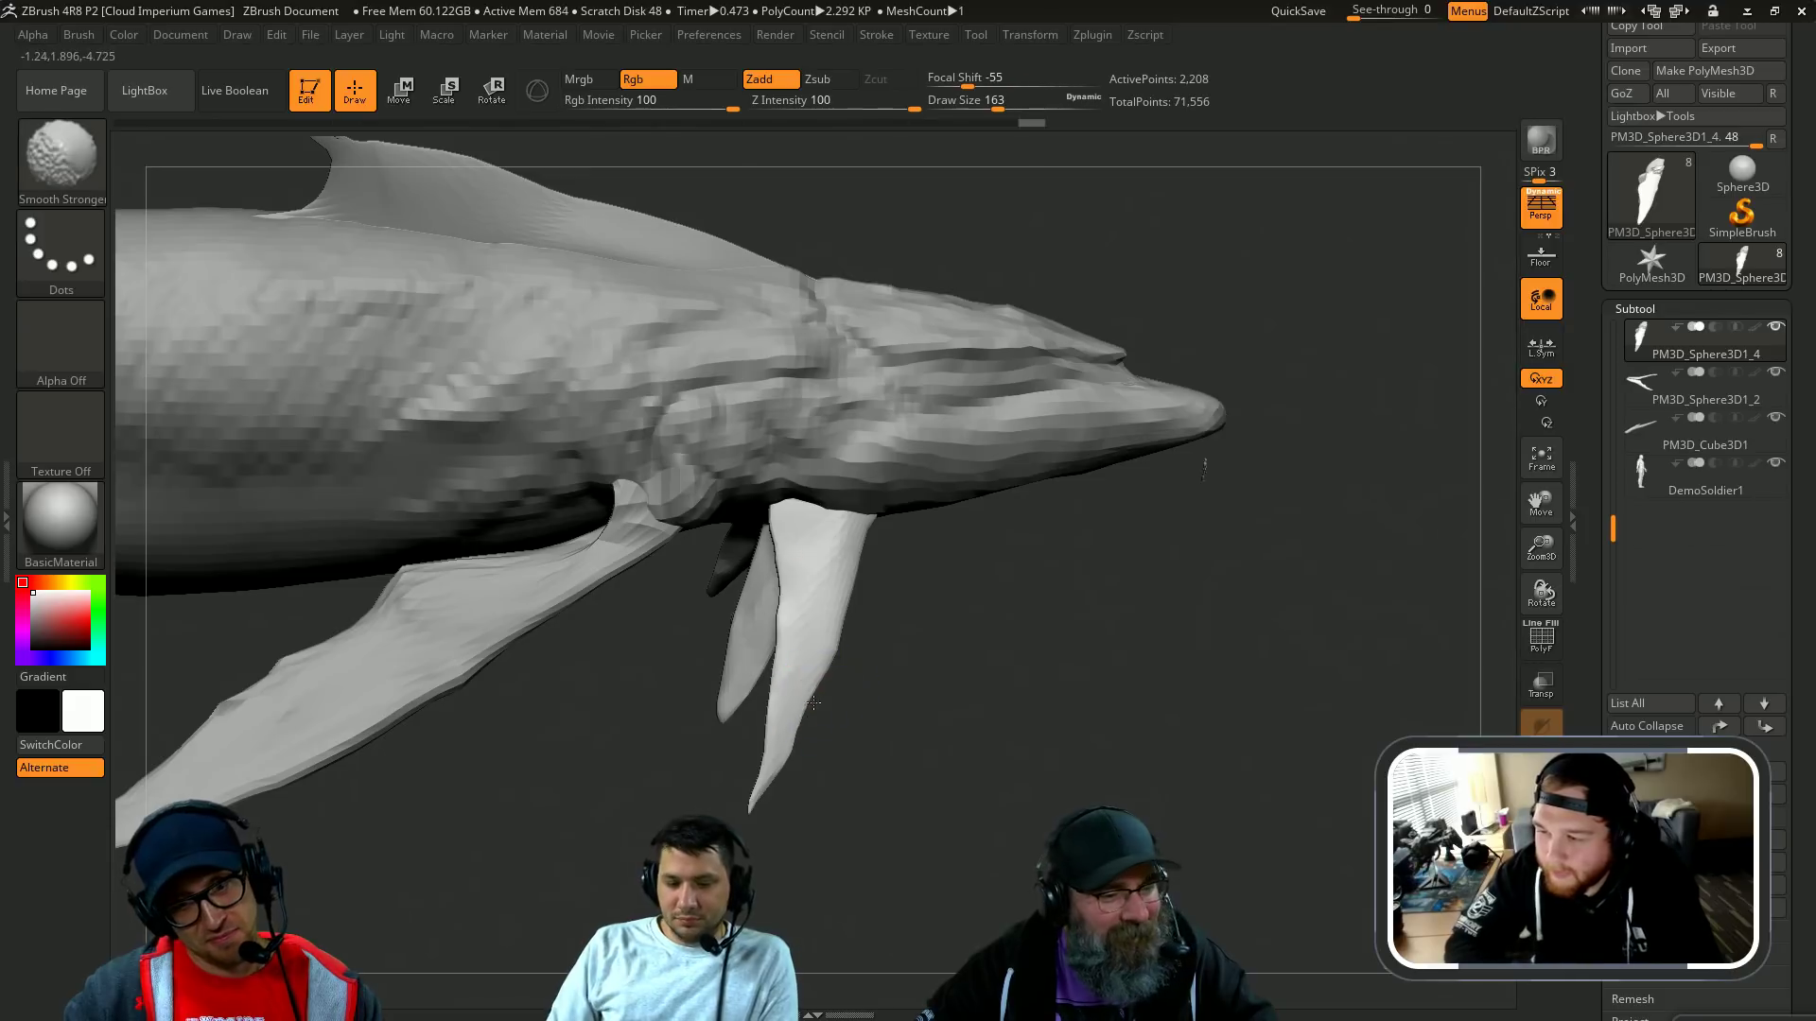
Step: Try to pull the belly fin's base backward with a larger SnakeHook brush
{"action": "right_click_drag", "start_coordinate": [819, 662], "coordinate": [826, 569]}
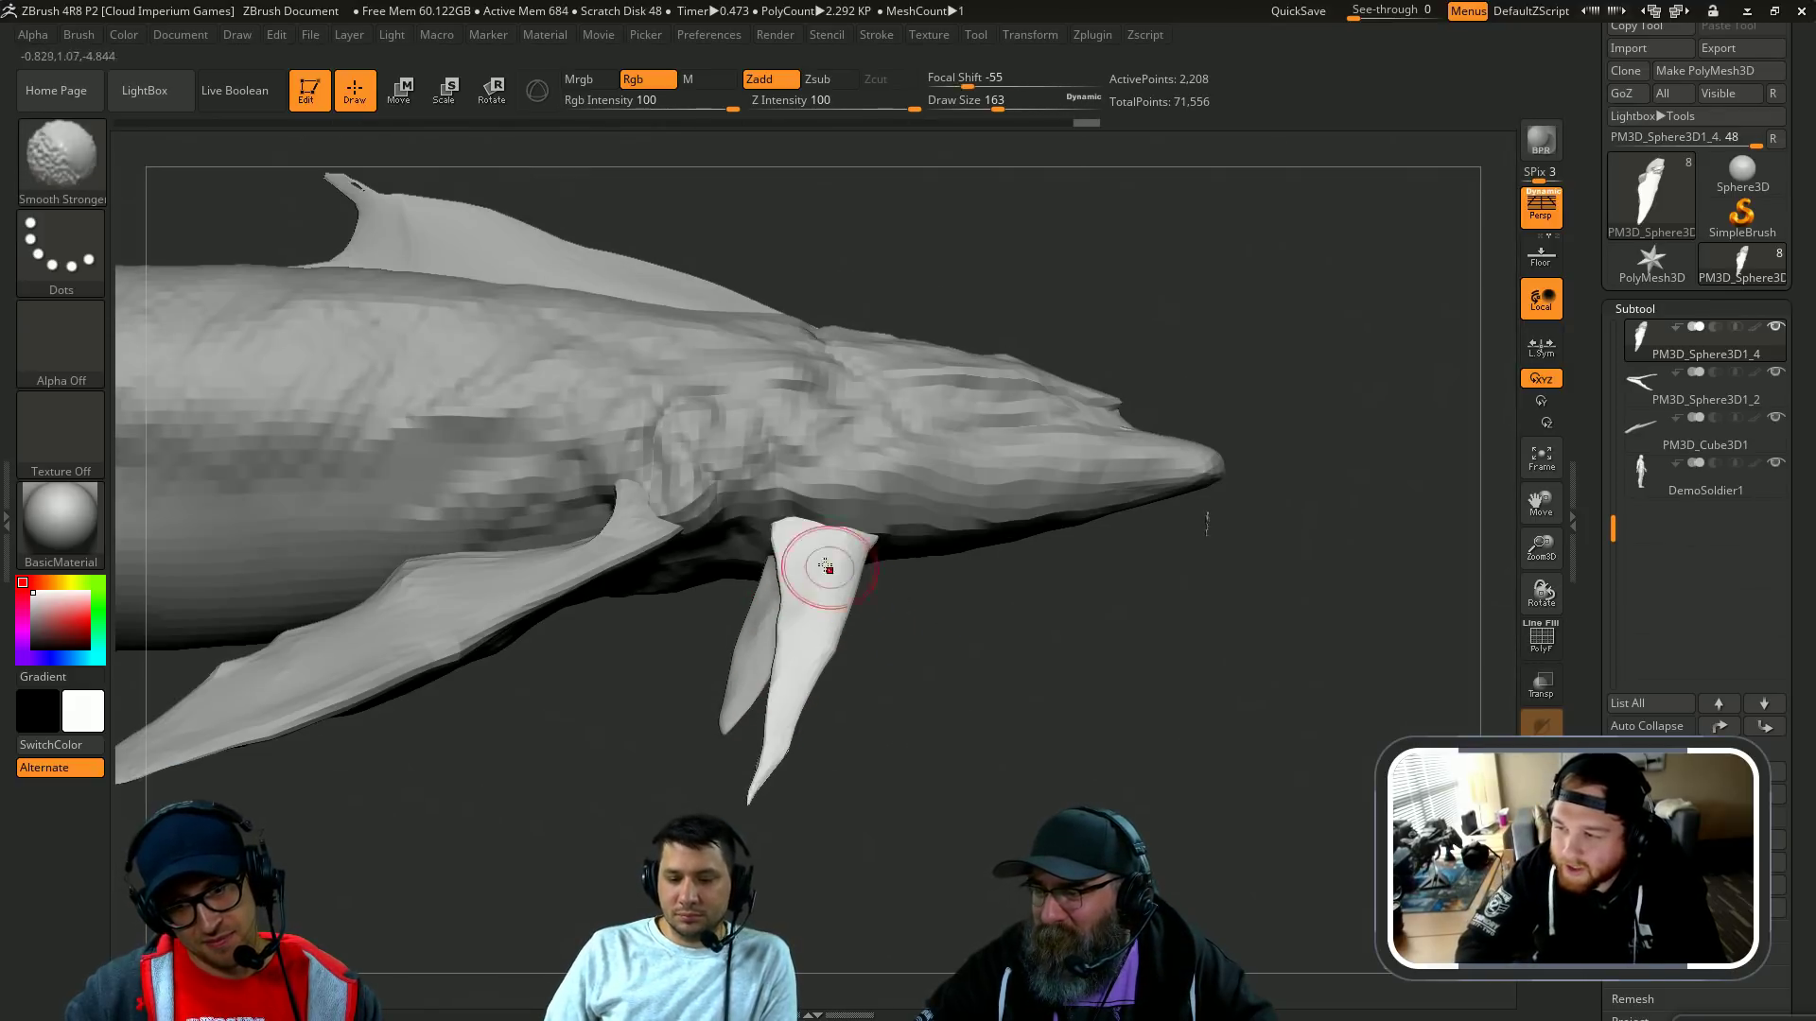
{"action": "key", "text": "]"}
{"action": "key", "text": "]"}
{"action": "key", "text": "]"}
{"action": "key", "text": "]"}
{"action": "key", "text": "]"}
{"action": "key", "text": "]"}
{"action": "mouse_move", "coordinate": [822, 534]}
{"action": "left_mouse_down"}
{"action": "mouse_move", "coordinate": [849, 534]}
{"action": "mouse_move", "coordinate": [784, 539]}
{"action": "left_mouse_up"}
{"action": "key", "text": "ctrl+z"}
{"action": "key", "text": "s"}
{"action": "left_click", "coordinate": [784, 564]}
Step: Select the Whale2 body subtool and duplicate it as Whale3
{"action": "right_click_drag", "start_coordinate": [1012, 632], "coordinate": [1328, 522]}
{"action": "left_click", "coordinate": [1033, 354], "text": "alt"}
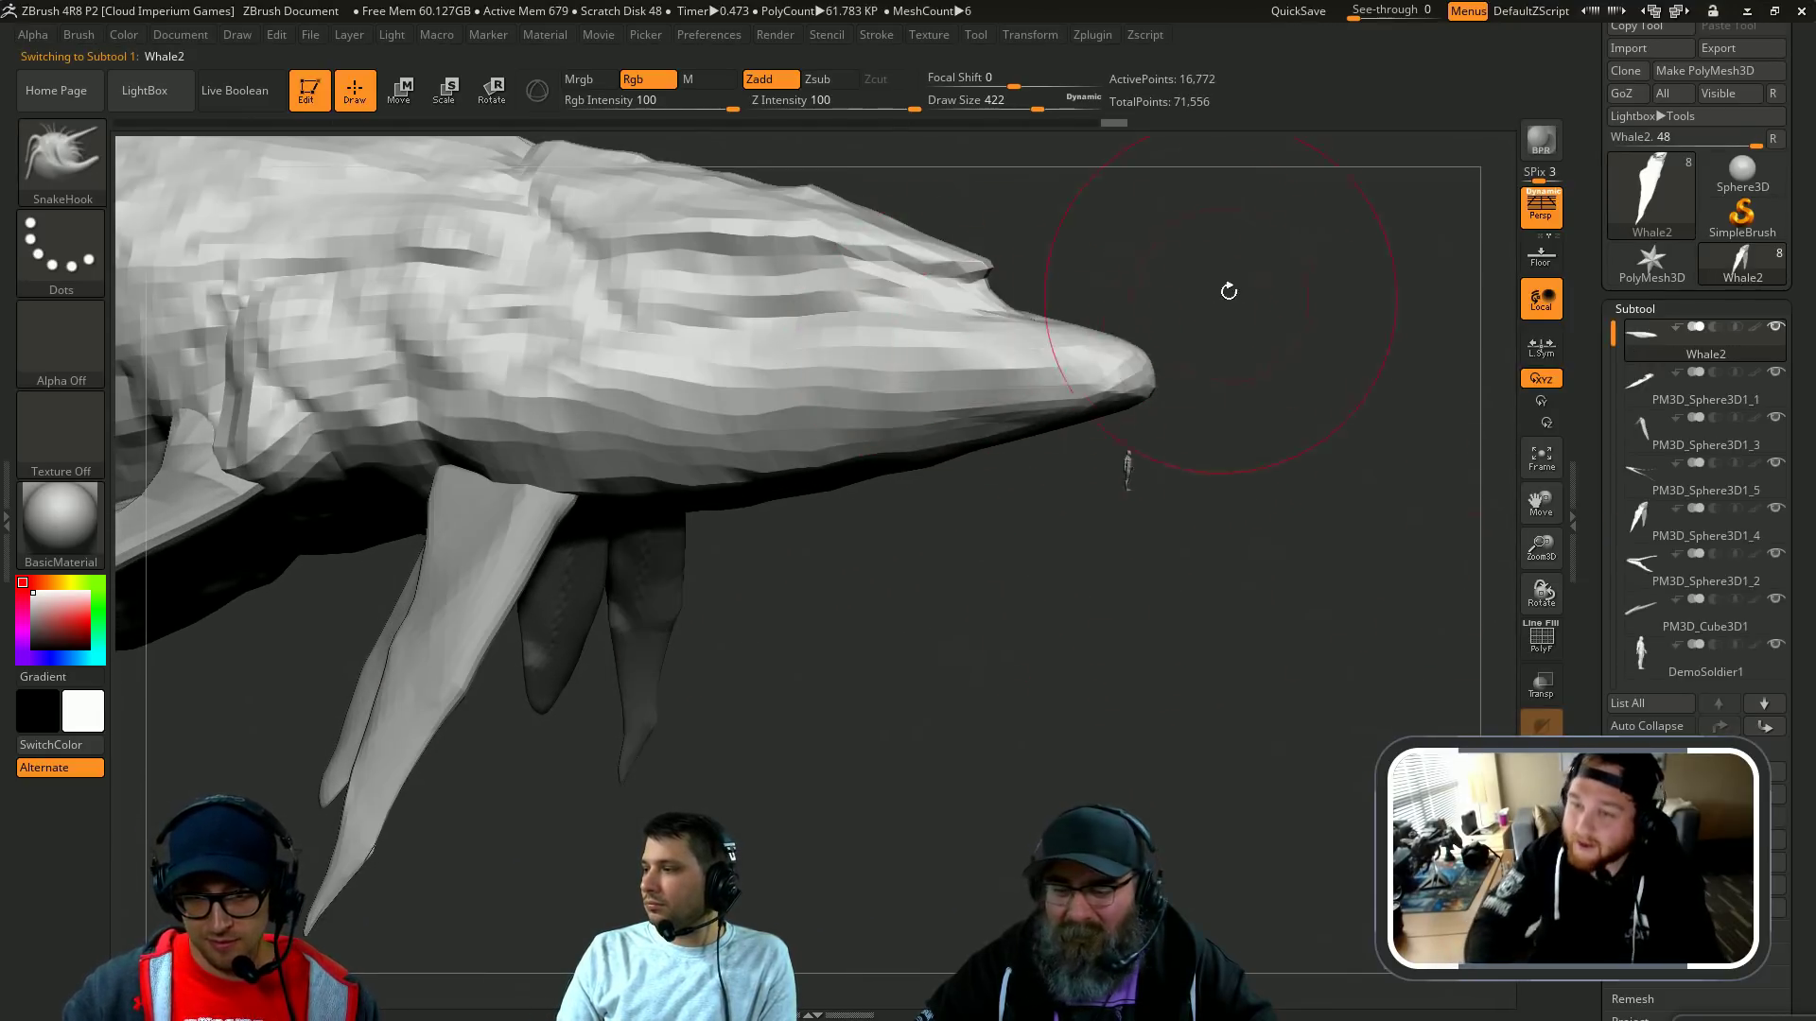
{"action": "right_click_drag", "start_coordinate": [1228, 287], "coordinate": [1370, 470]}
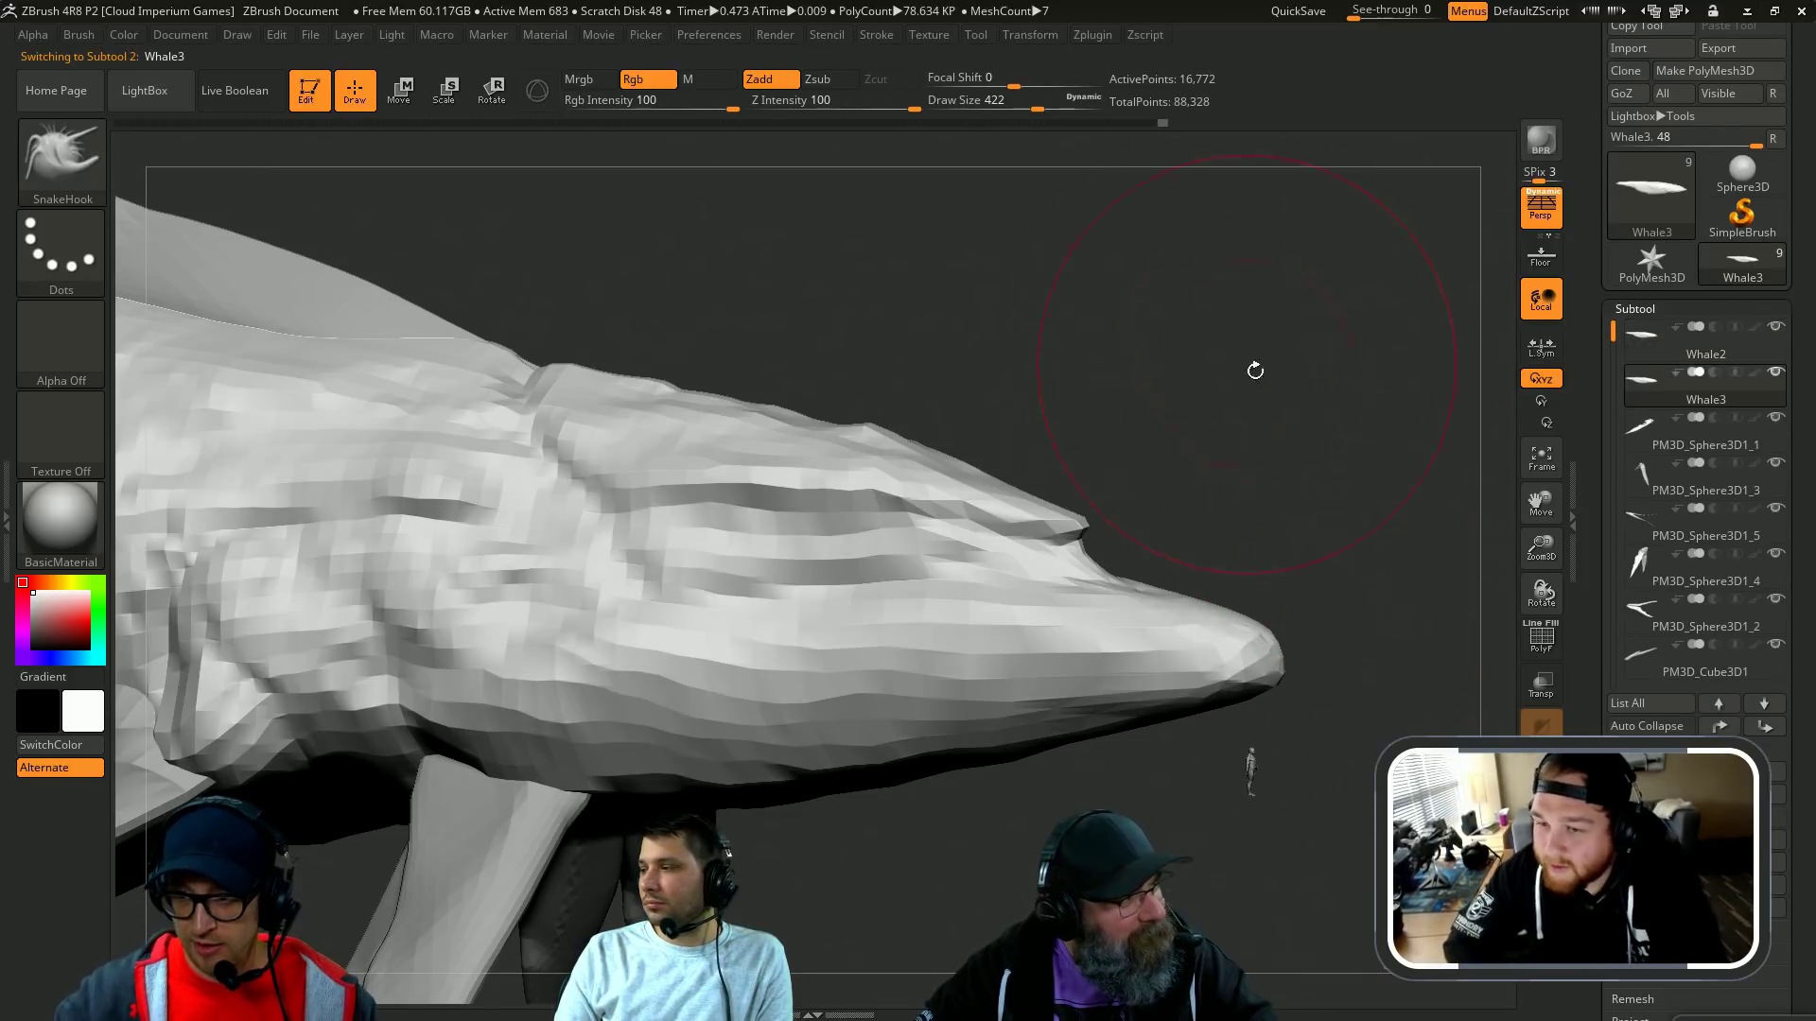
{"action": "right_click_drag", "start_coordinate": [1251, 369], "coordinate": [1333, 468]}
{"action": "left_click", "coordinate": [1640, 346]}
{"action": "left_click", "coordinate": [1644, 389]}
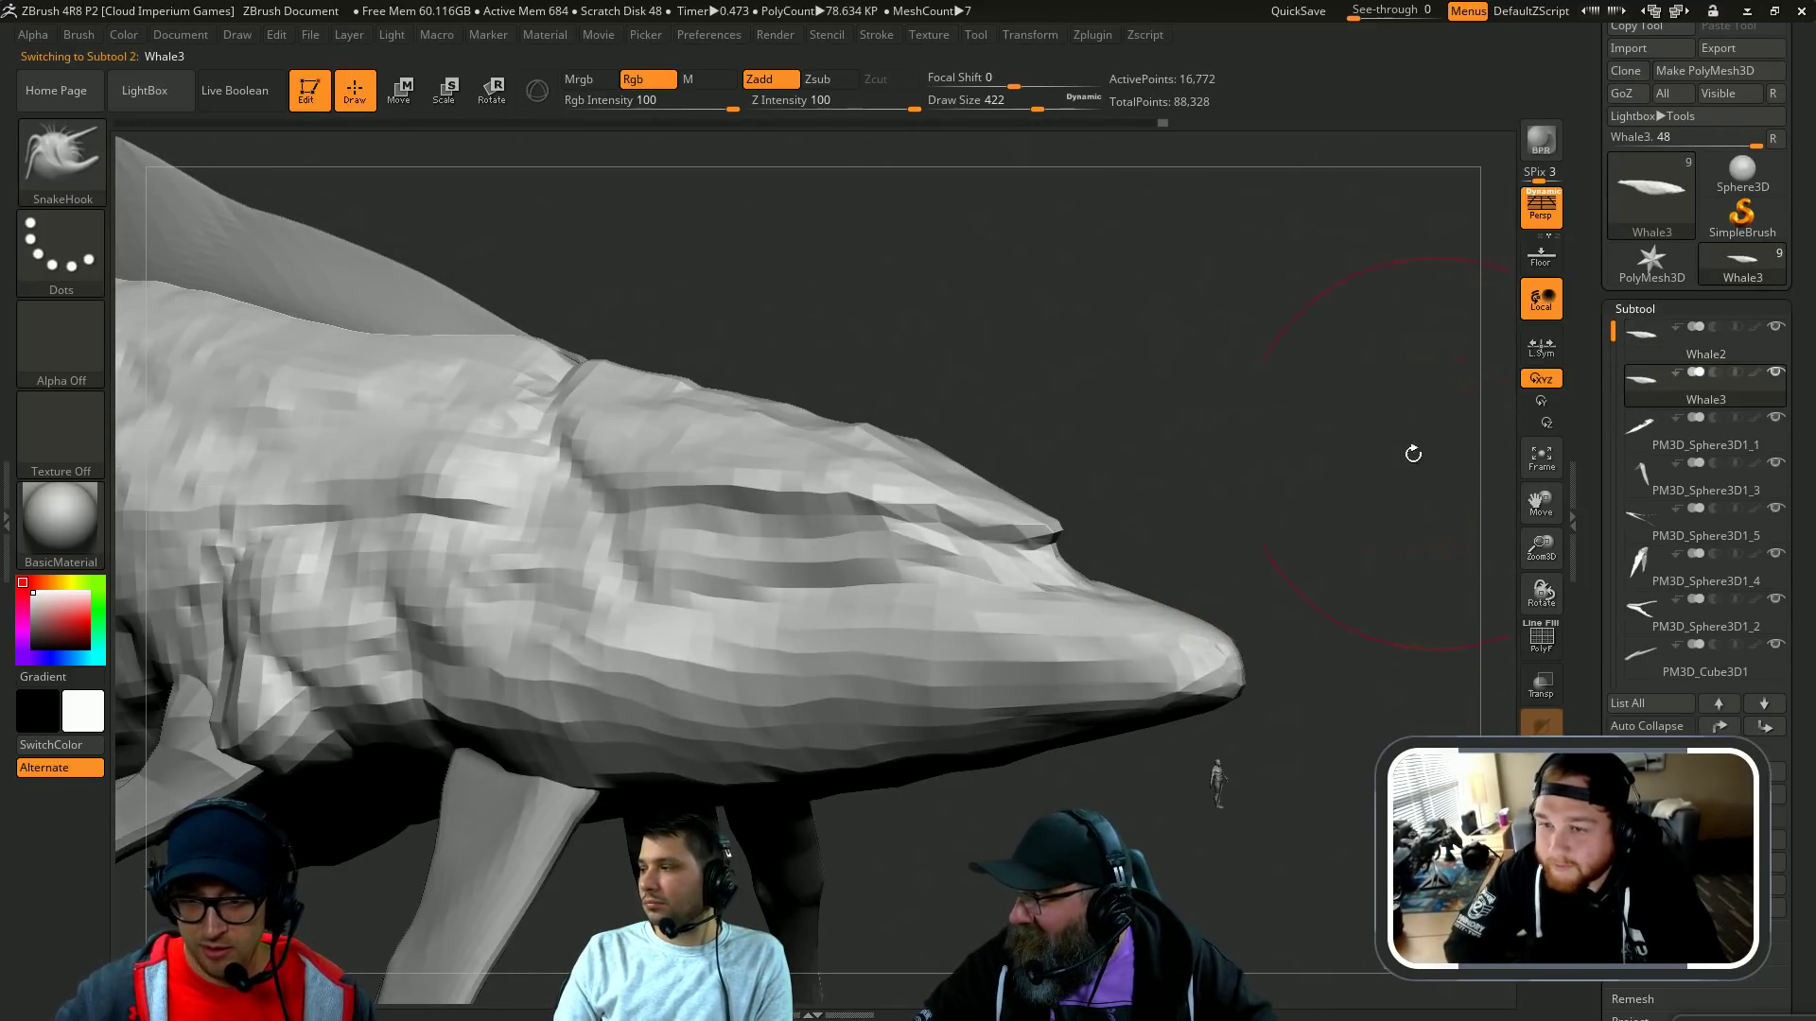
Step: Isolate the Whale3 copy and hide its rear portion, keeping the head and front body visible
{"action": "key", "text": "shift+s"}
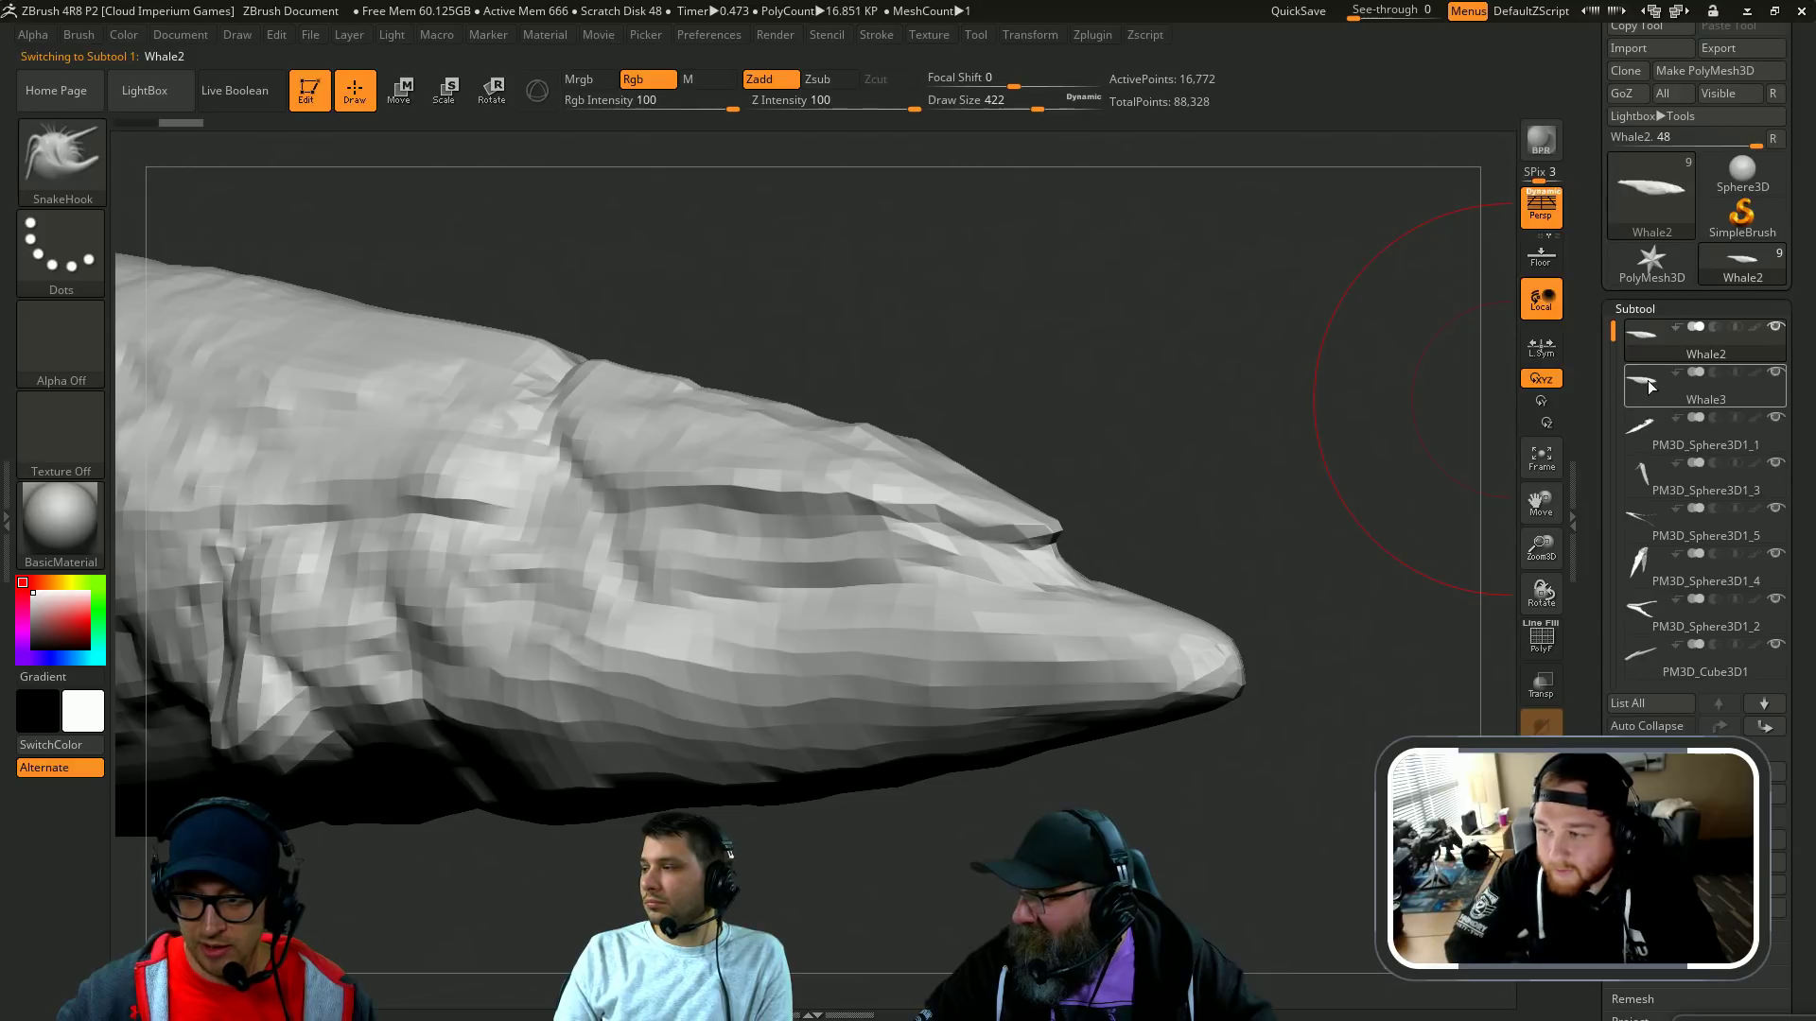
{"action": "key", "text": "shift+s"}
{"action": "mouse_move", "coordinate": [1305, 425]}
{"action": "left_mouse_down"}
{"action": "mouse_move", "coordinate": [1370, 397]}
{"action": "mouse_move", "coordinate": [1165, 426]}
{"action": "left_mouse_up"}
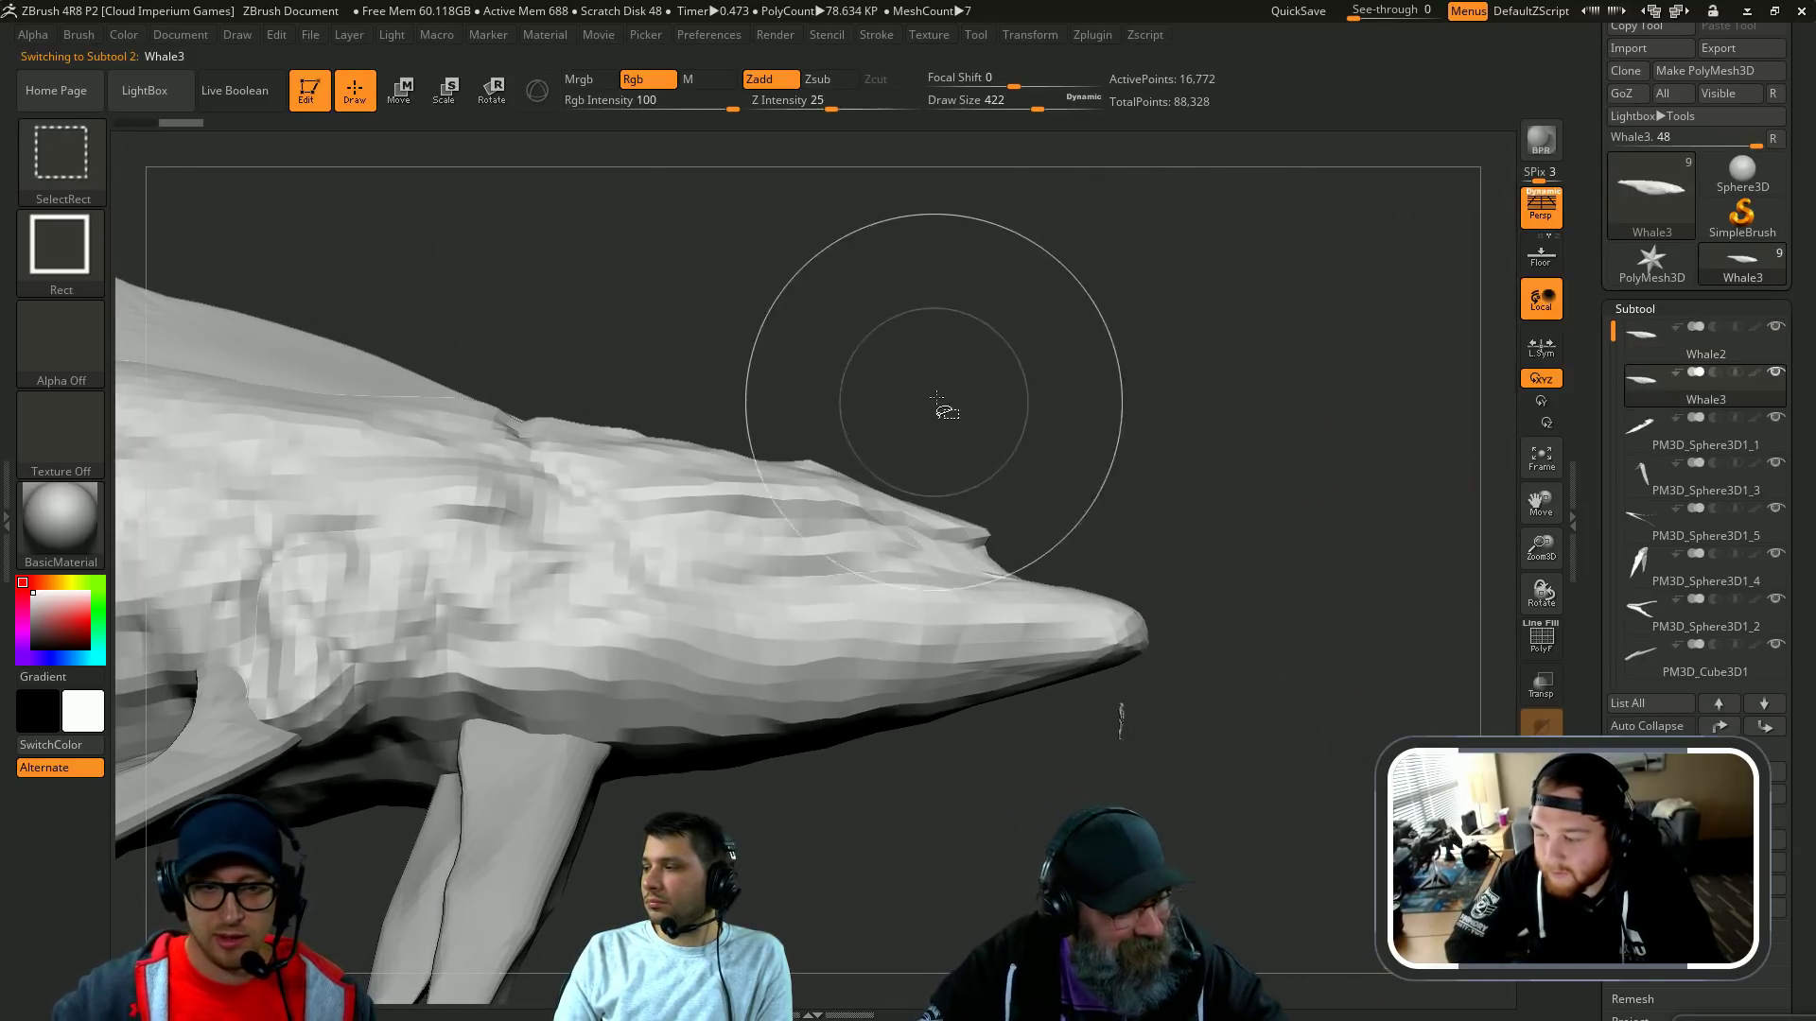
{"action": "left_click_drag", "start_coordinate": [1186, 250], "coordinate": [419, 813], "text": "ctrl+shift"}
{"action": "key", "text": "shift+s"}
{"action": "mouse_move", "coordinate": [1274, 493]}
{"action": "left_mouse_down"}
{"action": "mouse_move", "coordinate": [1224, 531]}
{"action": "mouse_move", "coordinate": [1352, 501]}
{"action": "mouse_move", "coordinate": [1258, 514]}
{"action": "left_mouse_up"}
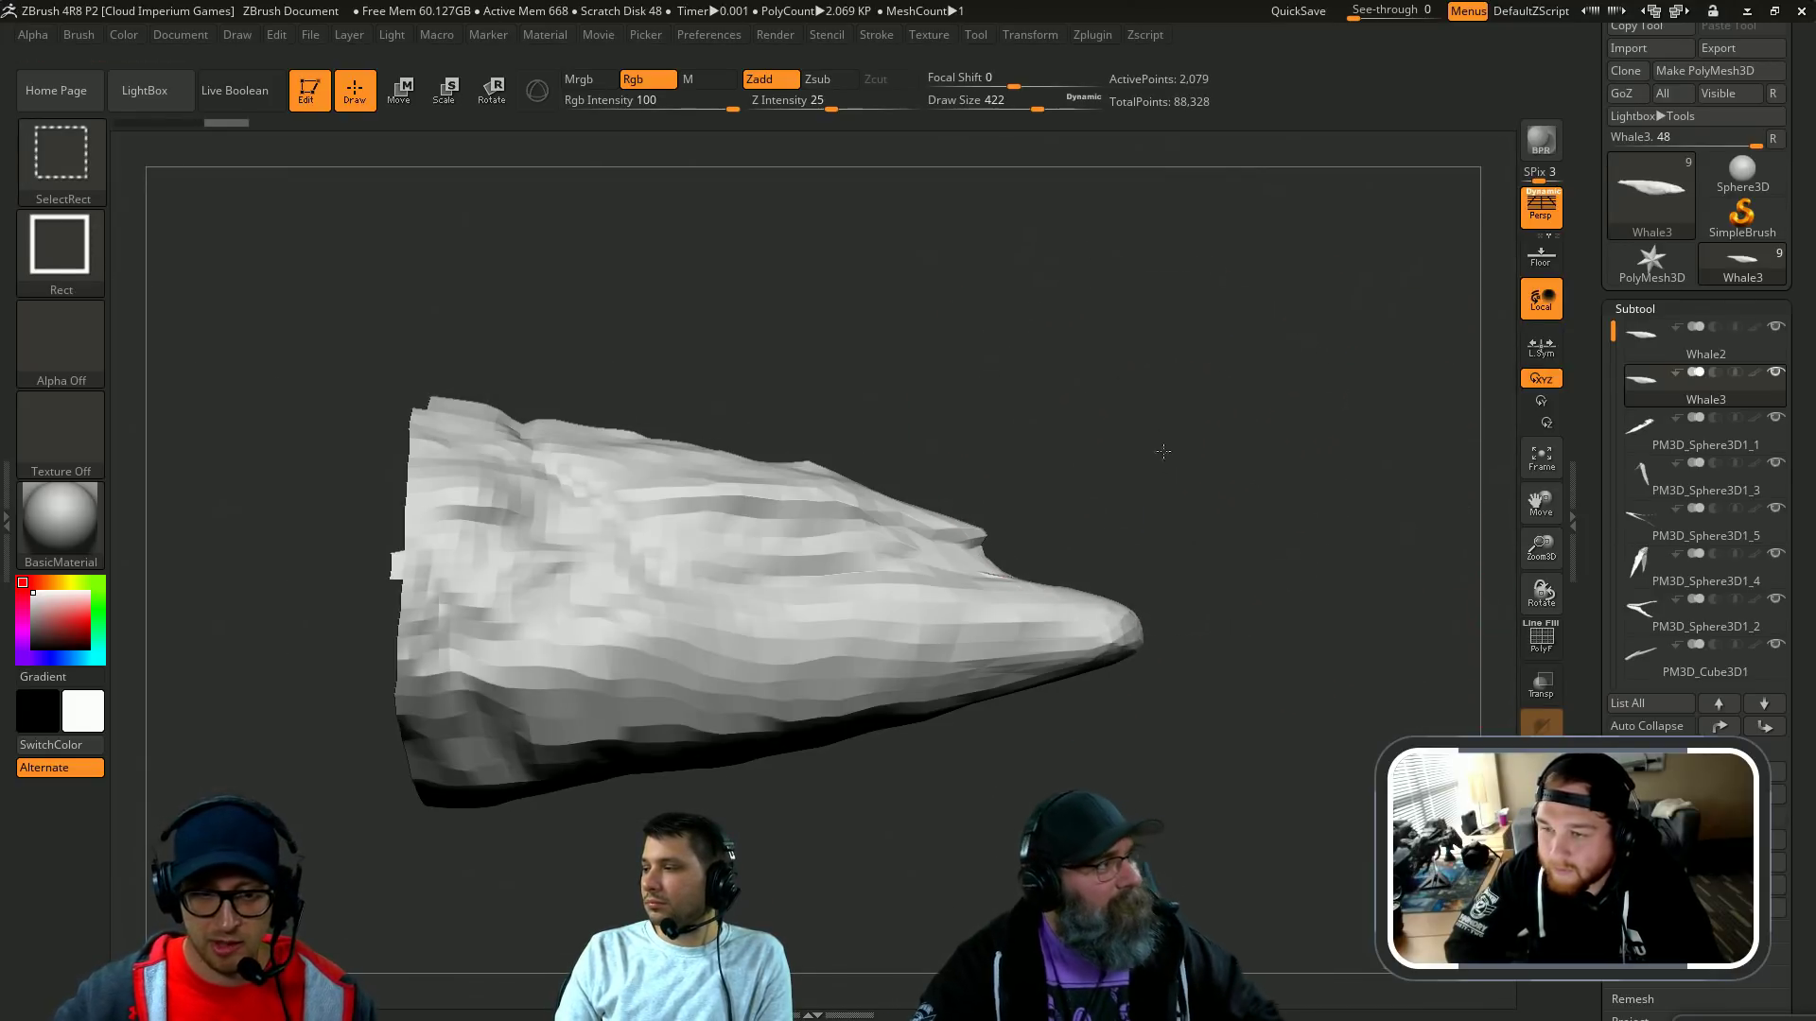
{"action": "left_click", "coordinate": [1163, 454], "text": "ctrl+shift"}
{"action": "mouse_move", "coordinate": [1163, 454]}
{"action": "left_mouse_down", "text": "alt"}
{"action": "mouse_move", "coordinate": [896, 353]}
{"action": "mouse_move", "coordinate": [1215, 349]}
{"action": "mouse_move", "coordinate": [426, 844]}
{"action": "left_mouse_up", "text": "alt"}
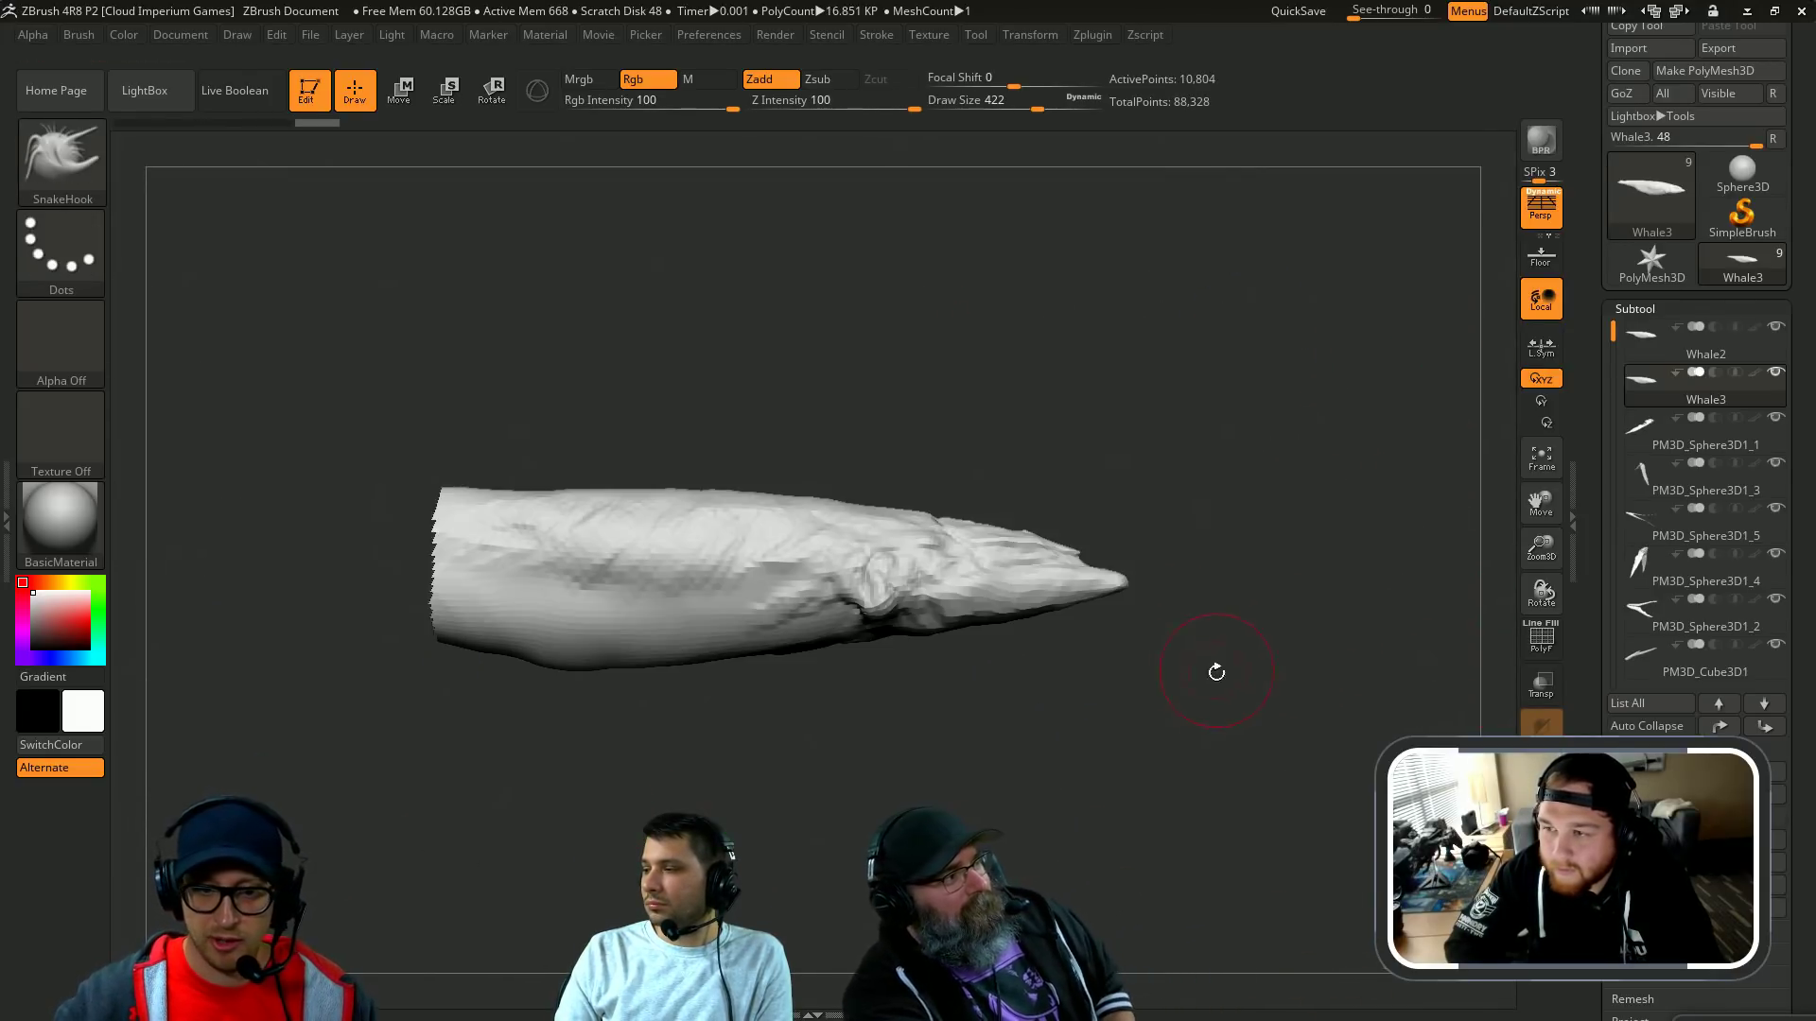
Step: Delete the hidden rear geometry of Whale3 and display its polygon wireframe
{"action": "mouse_move", "coordinate": [1212, 669]}
{"action": "left_mouse_down"}
{"action": "mouse_move", "coordinate": [1301, 746]}
{"action": "mouse_move", "coordinate": [1380, 652]}
{"action": "left_mouse_up"}
{"action": "scroll", "coordinate": [1664, 704], "scroll_direction": "down", "scroll_amount": 5}
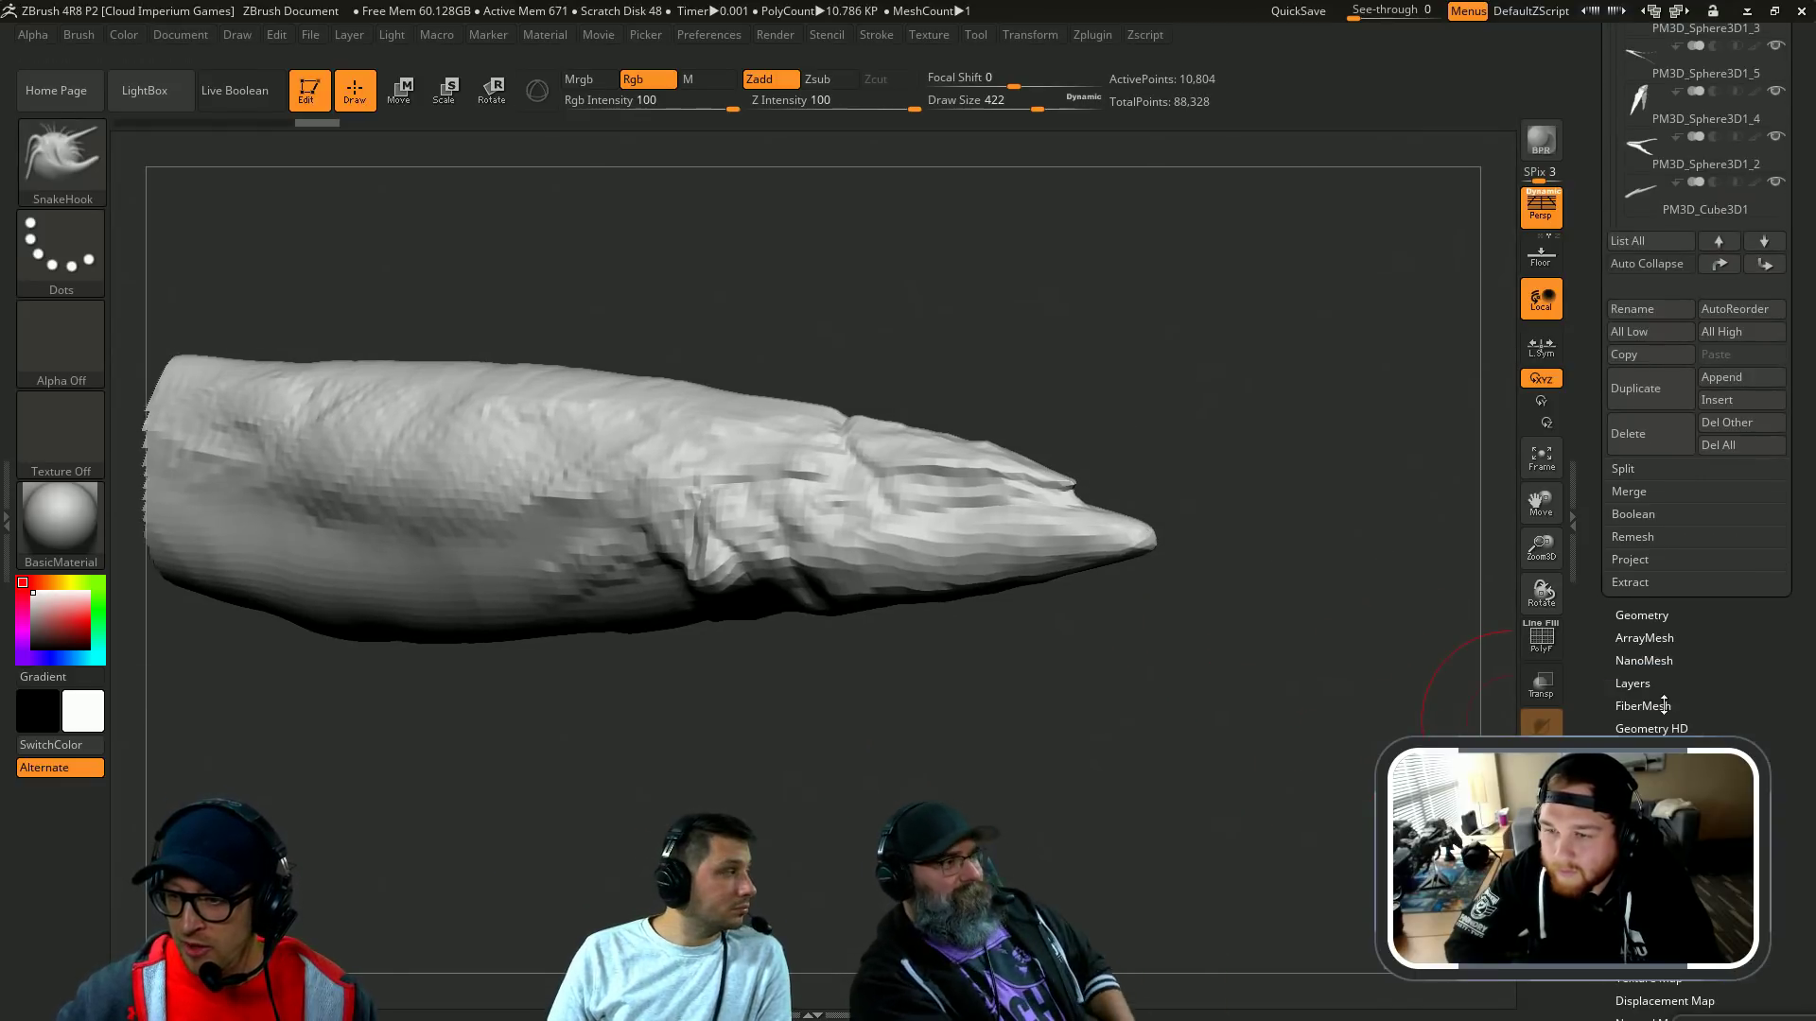
{"action": "left_click", "coordinate": [1650, 614]}
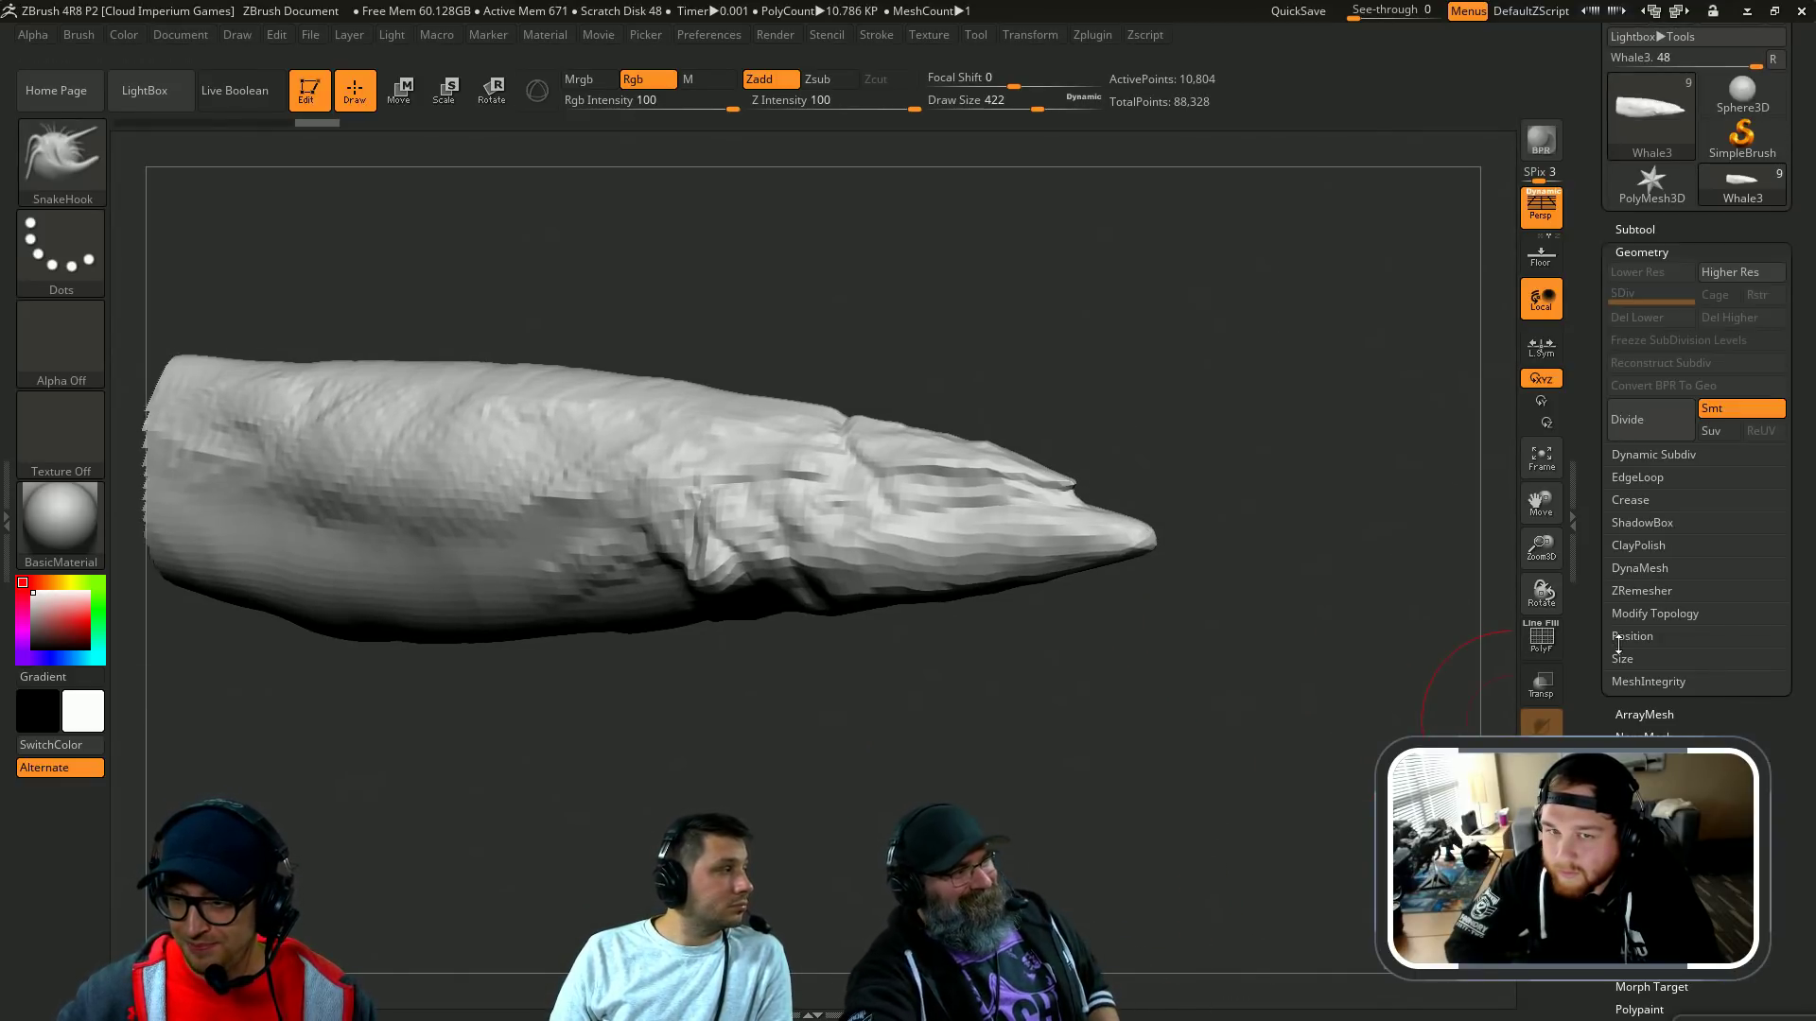
{"action": "left_click", "coordinate": [1657, 613]}
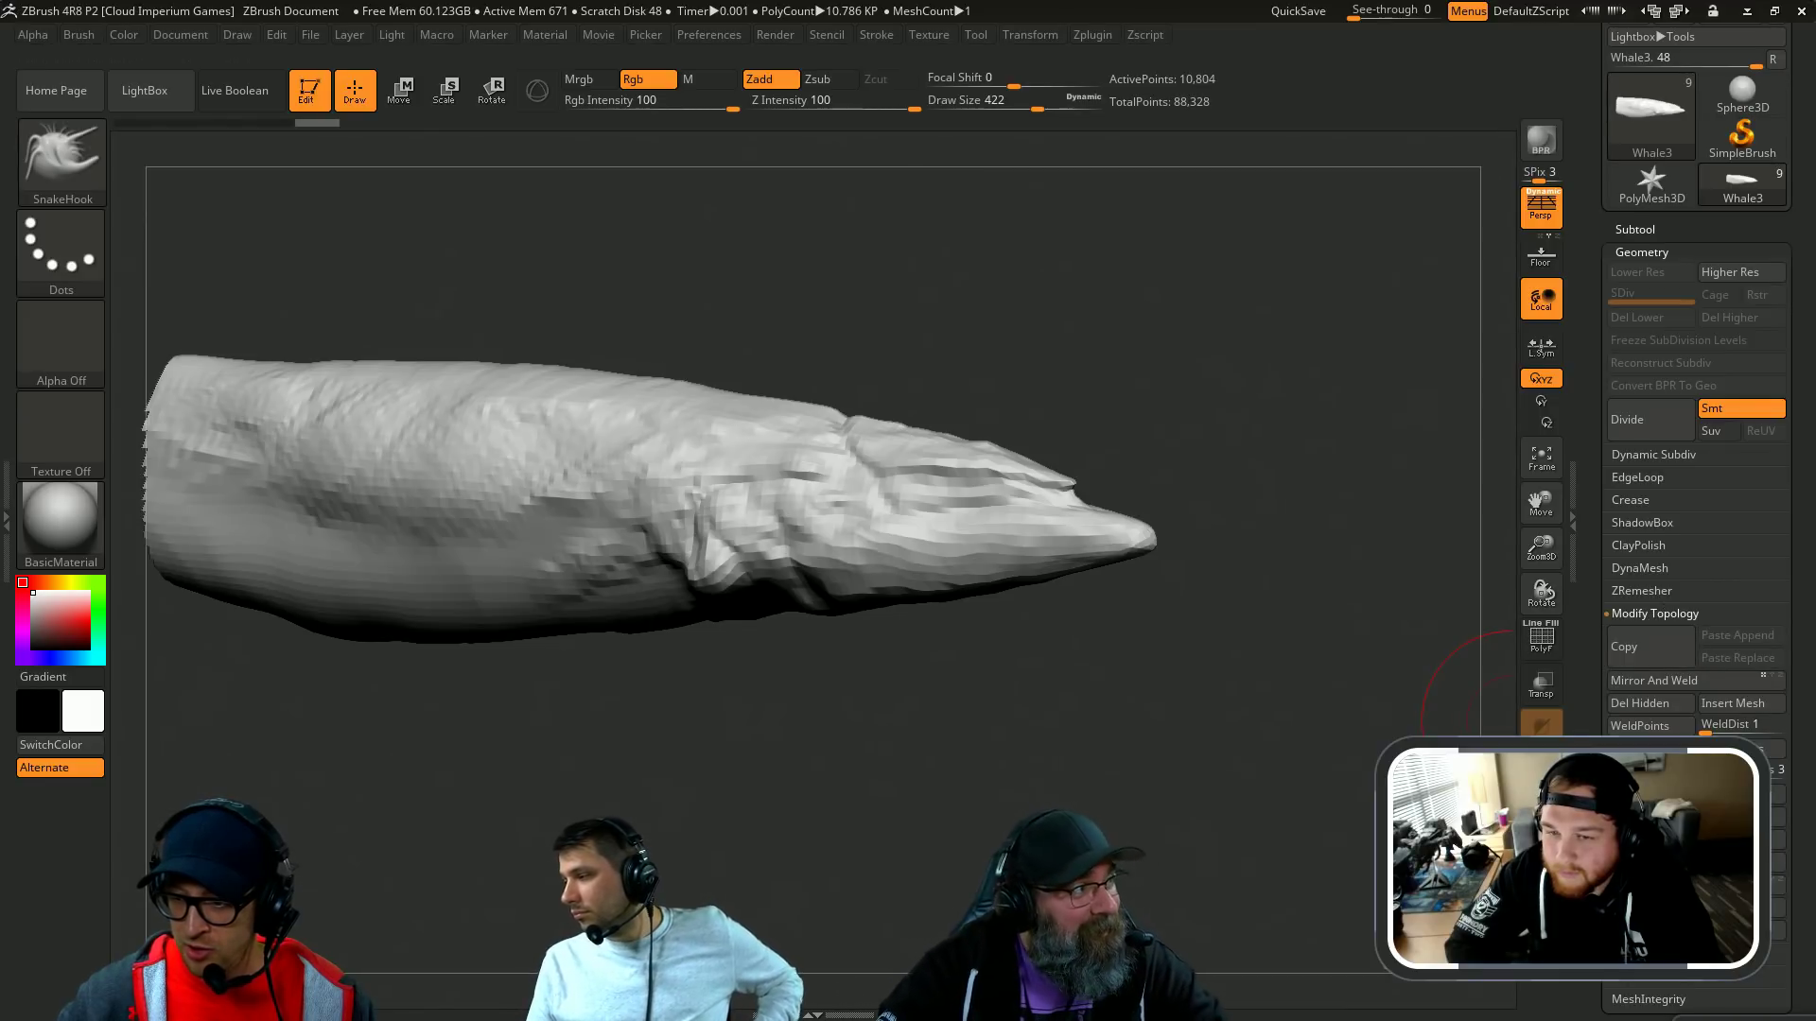
{"action": "left_click_drag", "start_coordinate": [1324, 634], "coordinate": [1173, 705]}
{"action": "key", "text": "shift+f"}
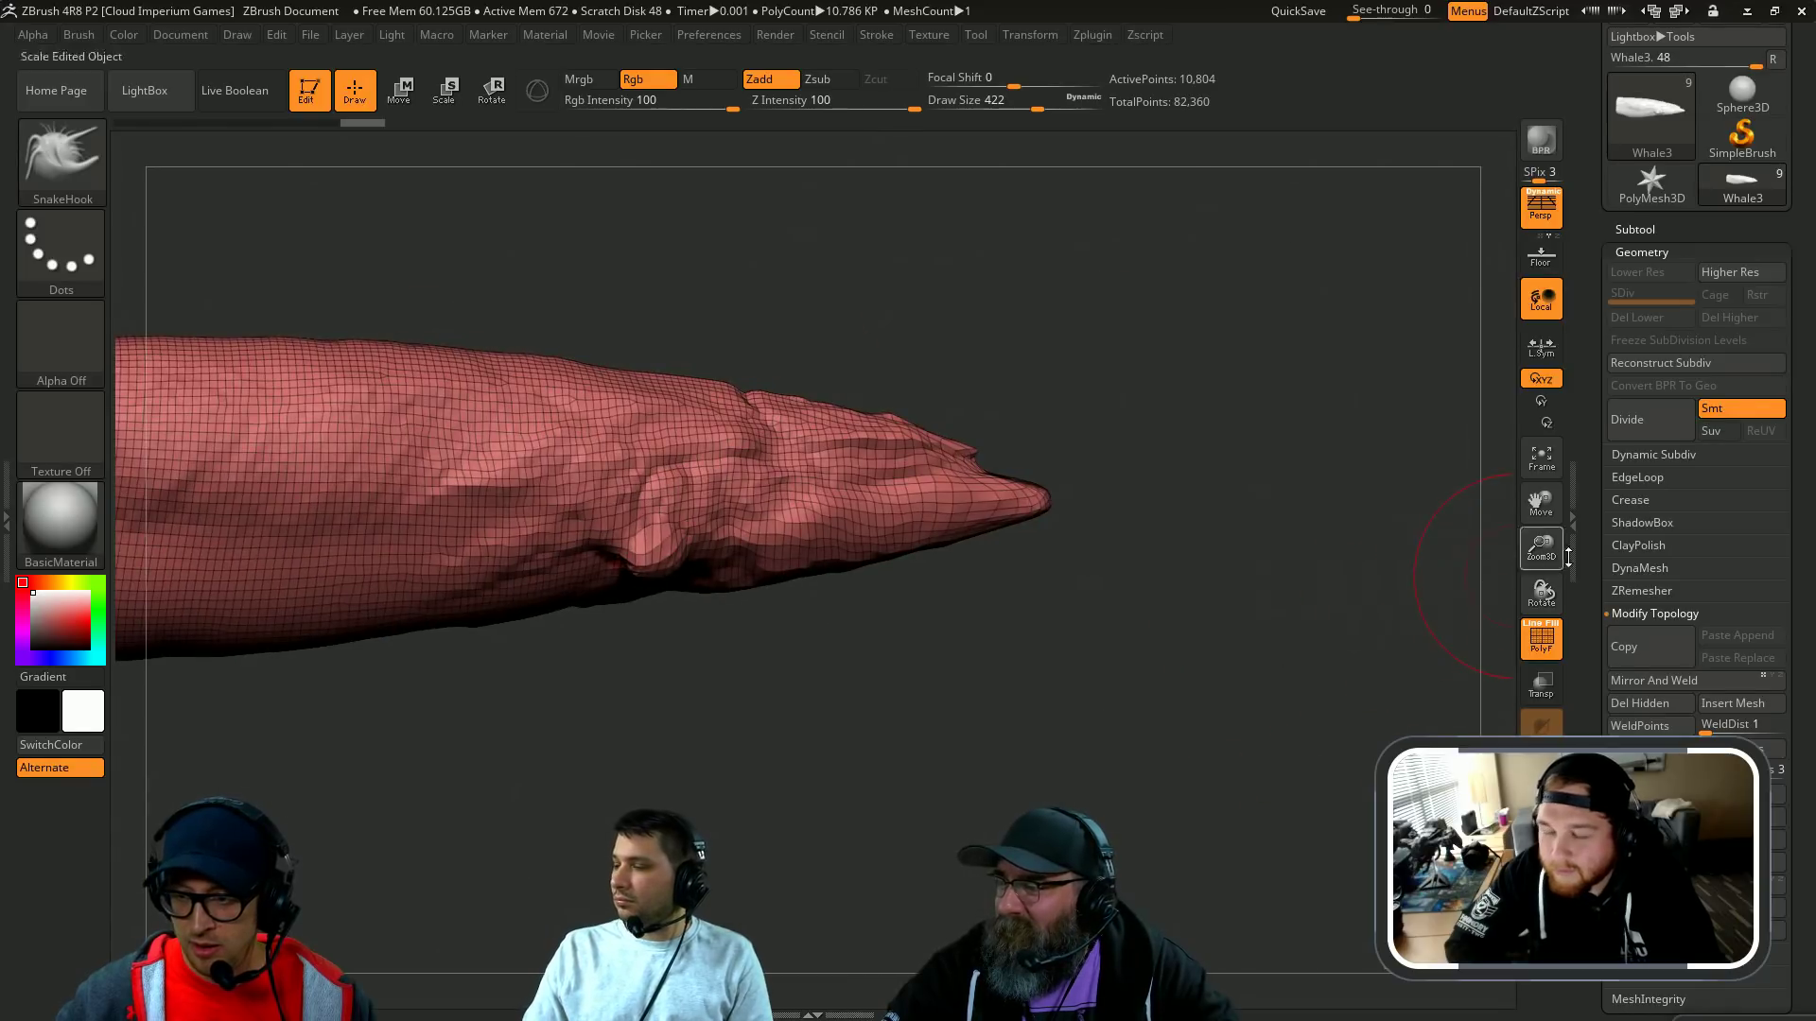
Step: Remesh Whale3 with DynaMesh at resolution 32 to close its cut end
{"action": "left_click", "coordinate": [1633, 571]}
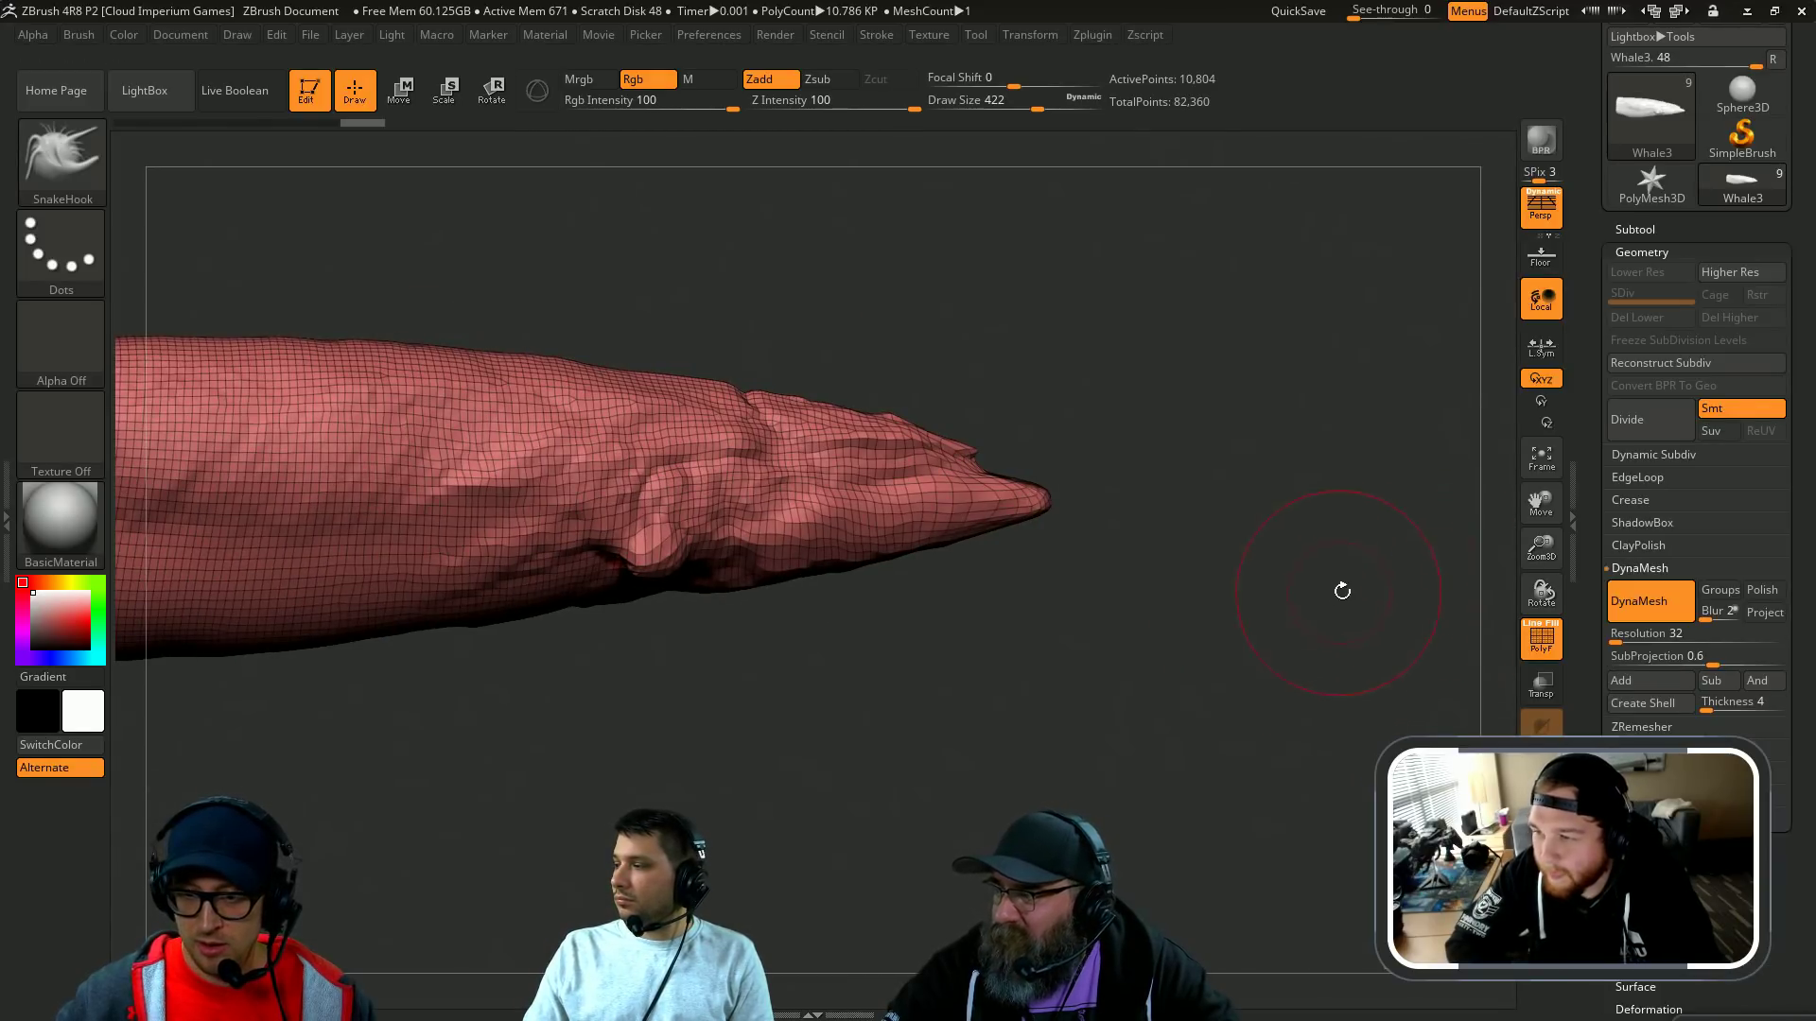
{"action": "left_click_drag", "start_coordinate": [1337, 587], "coordinate": [1357, 631]}
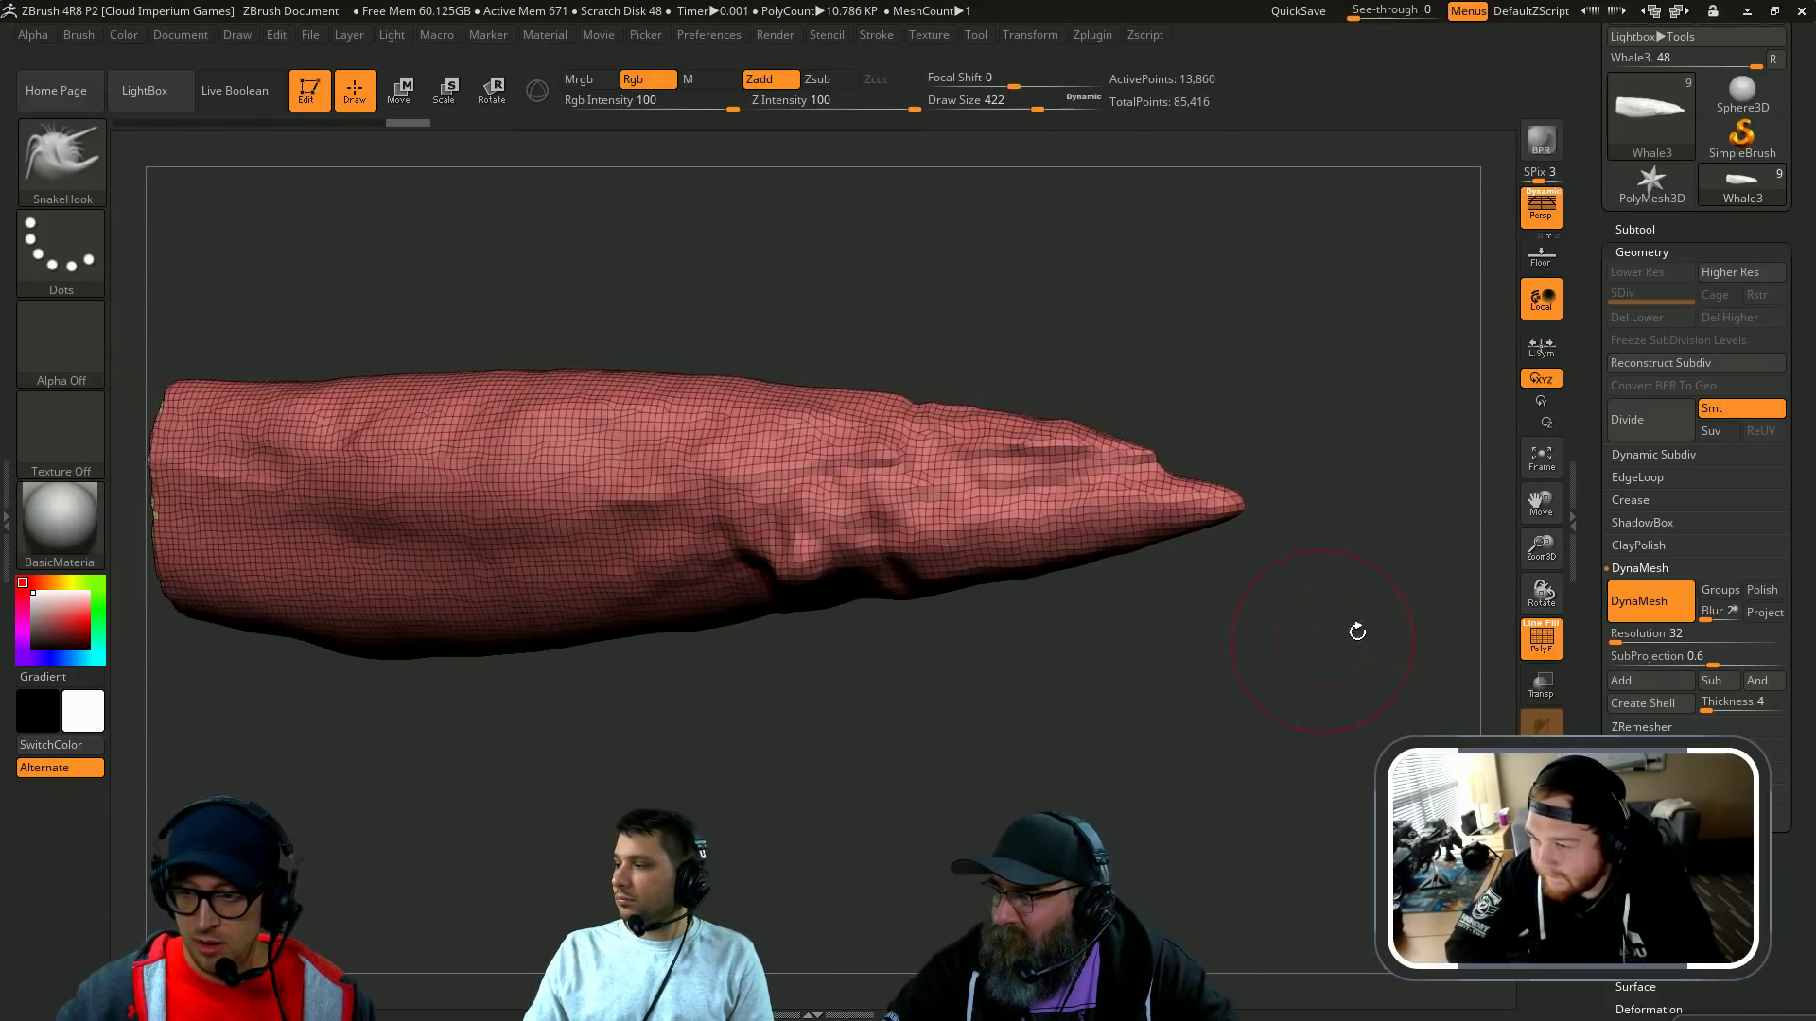
{"action": "left_click", "coordinate": [1637, 569]}
{"action": "left_click_drag", "start_coordinate": [1592, 563], "coordinate": [1591, 435]}
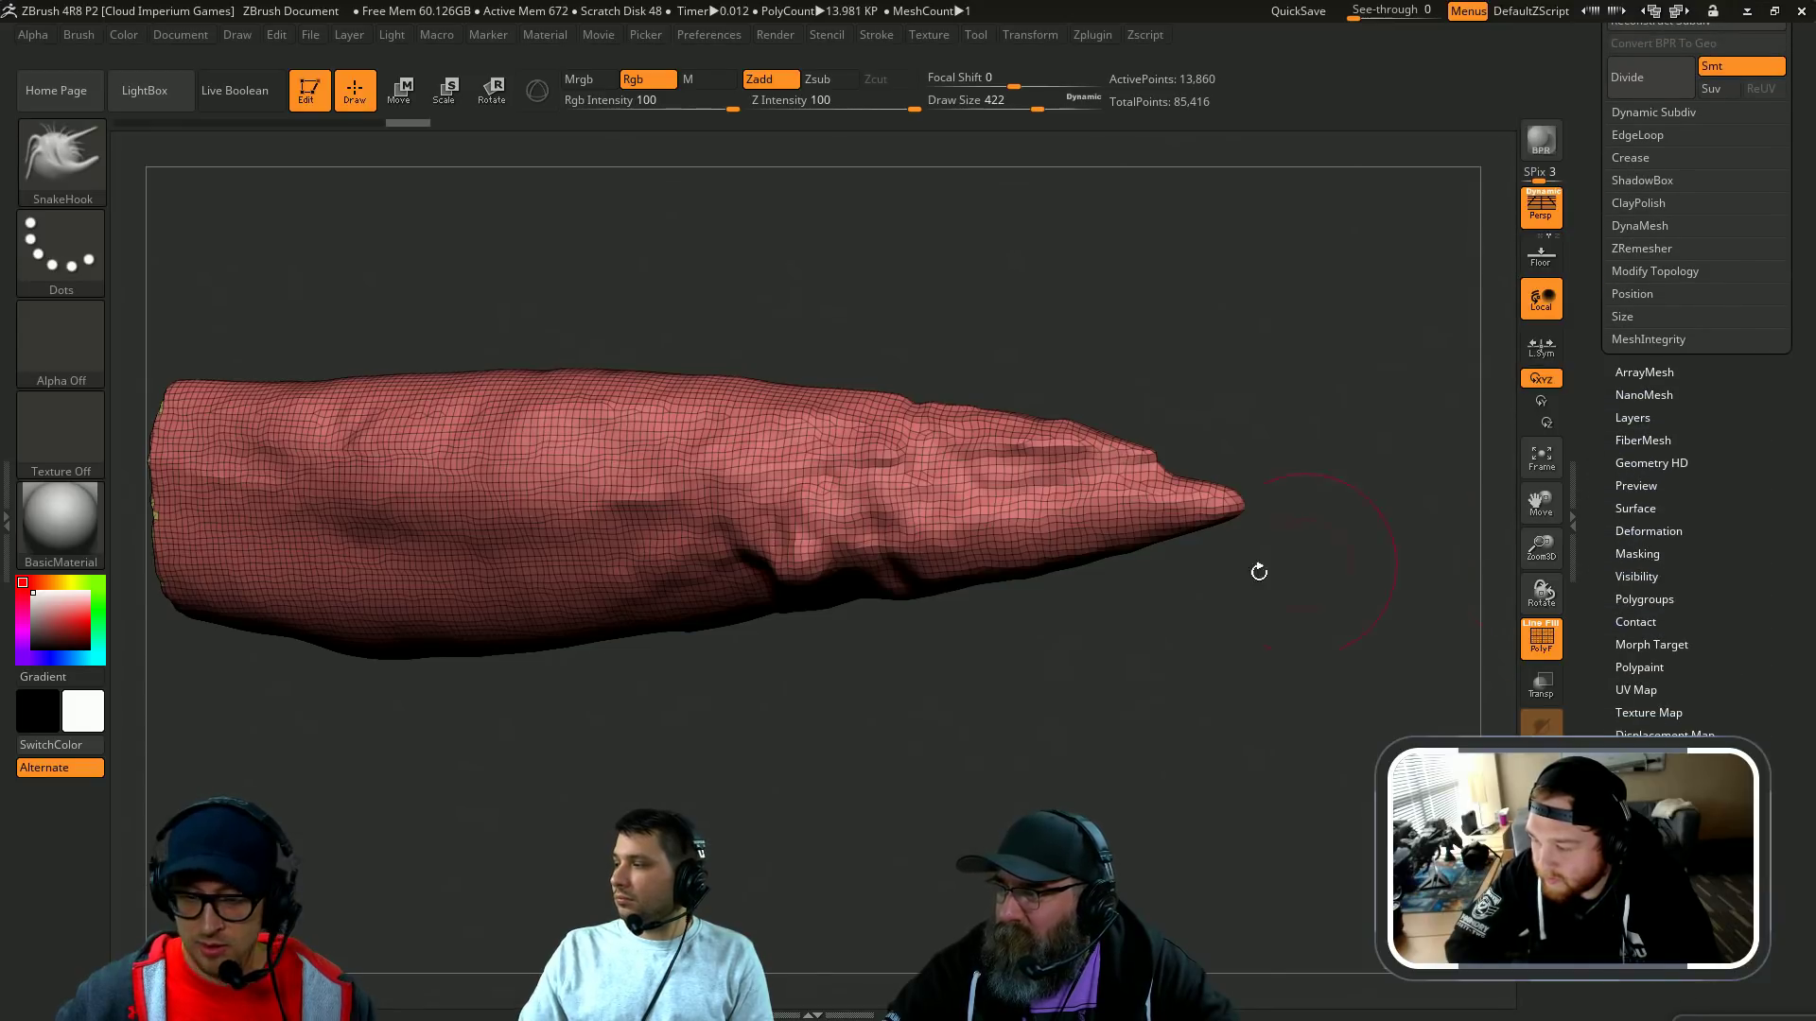
Step: Shrink Whale3 inside the outer body using the Inflat brush subtractively at draw size 1000 and Z intensity 10
{"action": "key", "text": "b"}
{"action": "key", "text": "i"}
{"action": "key", "text": "n"}
{"action": "key", "text": "s"}
{"action": "key", "text": "s"}
{"action": "left_click_drag", "start_coordinate": [1109, 665], "coordinate": [1175, 668]}
{"action": "mouse_move", "coordinate": [1107, 501]}
{"action": "left_mouse_down", "text": "alt"}
{"action": "mouse_move", "coordinate": [1096, 516]}
{"action": "mouse_move", "coordinate": [993, 454]}
{"action": "mouse_move", "coordinate": [665, 533]}
{"action": "mouse_move", "coordinate": [666, 501]}
{"action": "left_mouse_up", "text": "alt"}
{"action": "key", "text": "ctrl+z"}
{"action": "mouse_move", "coordinate": [1376, 412]}
{"action": "left_mouse_down"}
{"action": "mouse_move", "coordinate": [1305, 359]}
{"action": "mouse_move", "coordinate": [1435, 417]}
{"action": "left_mouse_up"}
Step: Assign a custom hotkey to the transparent display and turn it on to see the inner mesh inside the body
{"action": "left_click", "coordinate": [1537, 698], "text": "ctrl+alt"}
{"action": "key", "text": "t"}
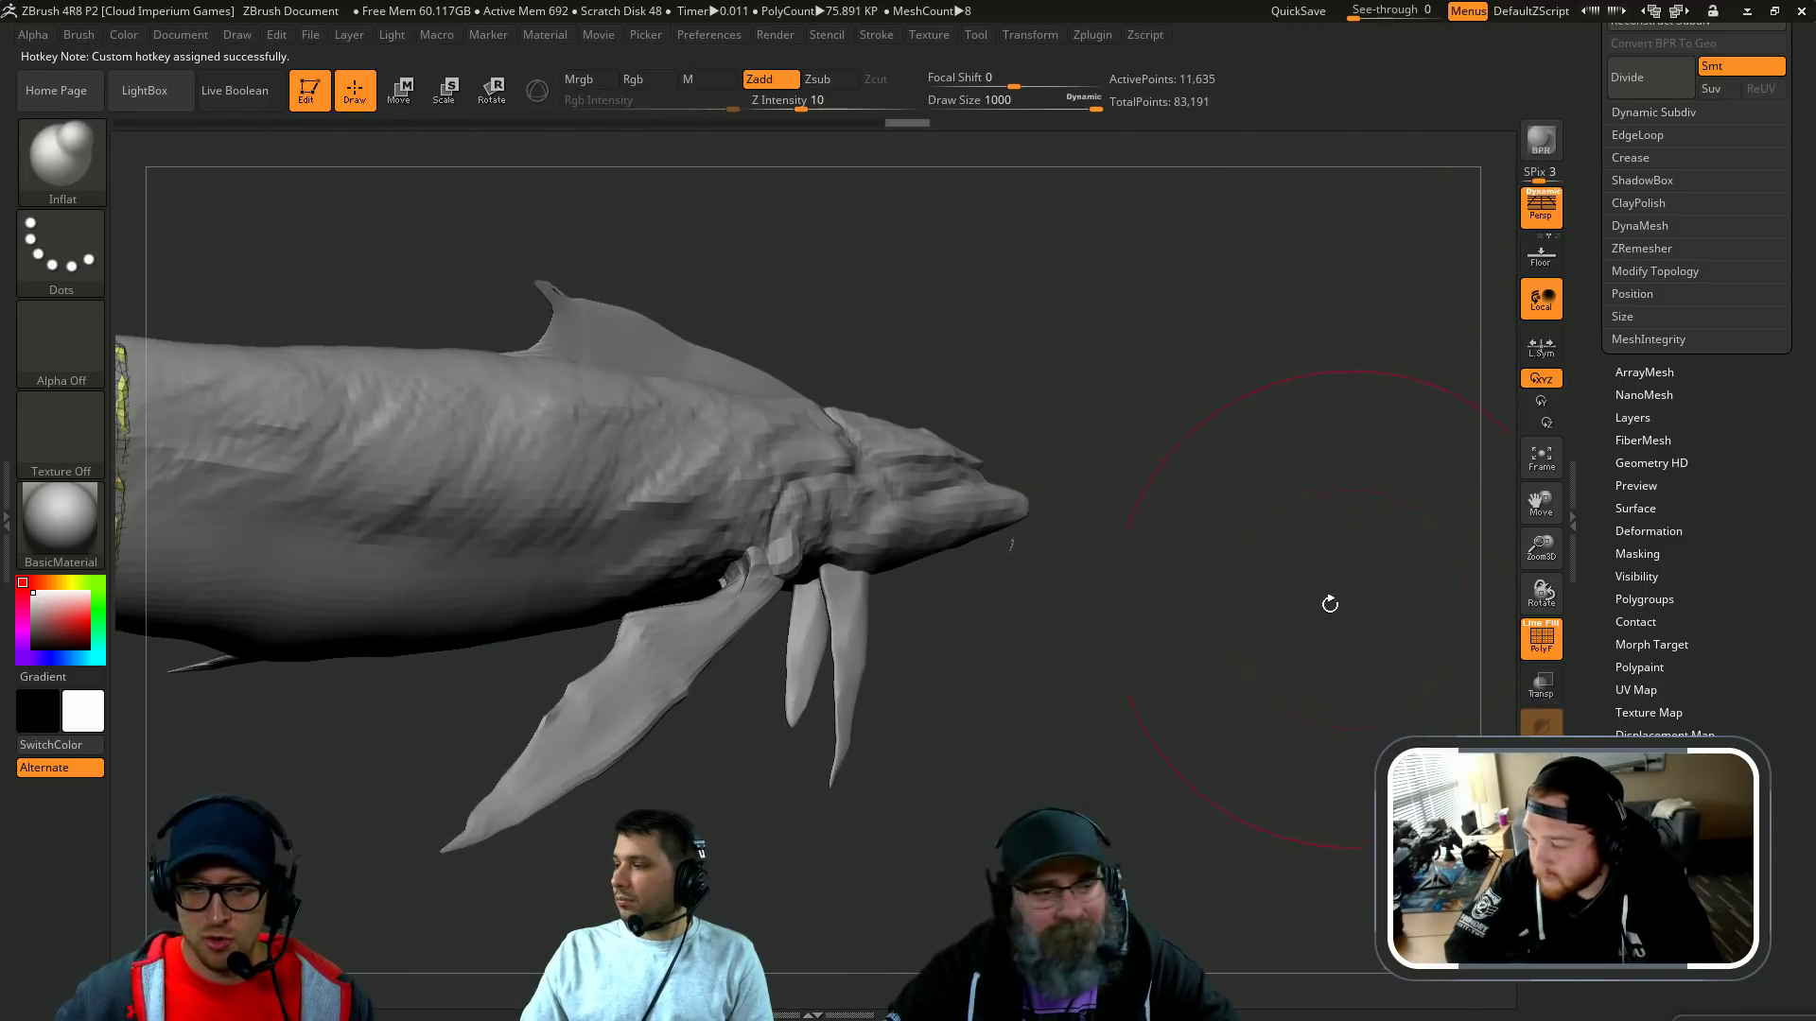
{"action": "key", "text": "t"}
{"action": "left_click_drag", "start_coordinate": [1381, 690], "coordinate": [1103, 713]}
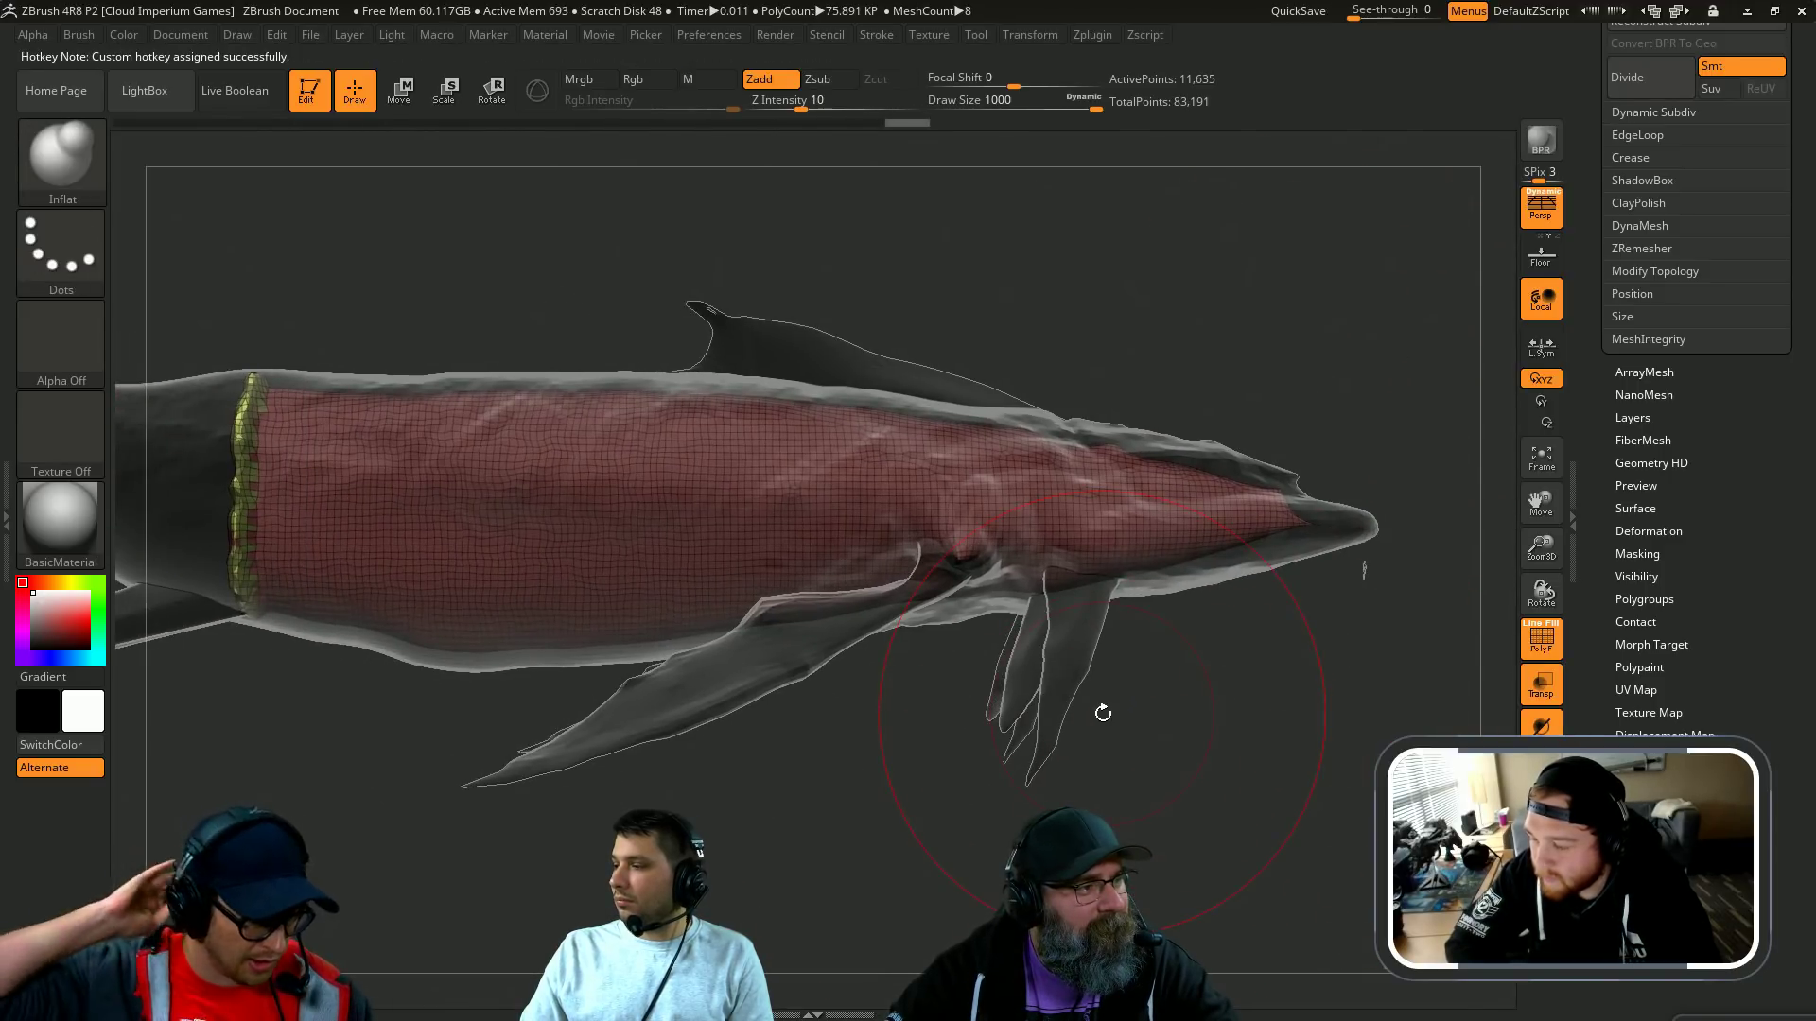
Step: Mask the inner mesh except for its snout tip and push the tip back into the body with Transpose Move
{"action": "mouse_move", "coordinate": [1290, 299]}
{"action": "left_mouse_down", "text": "alt"}
{"action": "mouse_move", "coordinate": [855, 320]}
{"action": "mouse_move", "coordinate": [1087, 416]}
{"action": "mouse_move", "coordinate": [1140, 476]}
{"action": "mouse_move", "coordinate": [1226, 447]}
{"action": "mouse_move", "coordinate": [956, 486]}
{"action": "mouse_move", "coordinate": [1228, 397]}
{"action": "mouse_move", "coordinate": [1183, 495]}
{"action": "mouse_move", "coordinate": [1309, 402]}
{"action": "mouse_move", "coordinate": [1000, 803]}
{"action": "left_mouse_up", "text": "alt"}
{"action": "key", "text": "b"}
{"action": "key", "text": "m"}
{"action": "key", "text": "v"}
{"action": "key", "text": "bracketleft"}
{"action": "left_click", "coordinate": [1001, 799], "text": "ctrl"}
{"action": "key", "text": "w"}
{"action": "mouse_move", "coordinate": [995, 555]}
{"action": "left_mouse_down", "text": "shift"}
{"action": "mouse_move", "coordinate": [1376, 555]}
{"action": "mouse_move", "coordinate": [695, 563]}
{"action": "left_mouse_up", "text": "shift"}
{"action": "left_click_drag", "start_coordinate": [1343, 283], "coordinate": [1376, 438]}
{"action": "left_click_drag", "start_coordinate": [1272, 320], "coordinate": [1026, 301], "text": "alt"}
{"action": "left_click_drag", "start_coordinate": [1328, 276], "coordinate": [790, 803], "text": "ctrl"}
{"action": "left_click_drag", "start_coordinate": [1067, 762], "coordinate": [1063, 658], "text": "alt"}
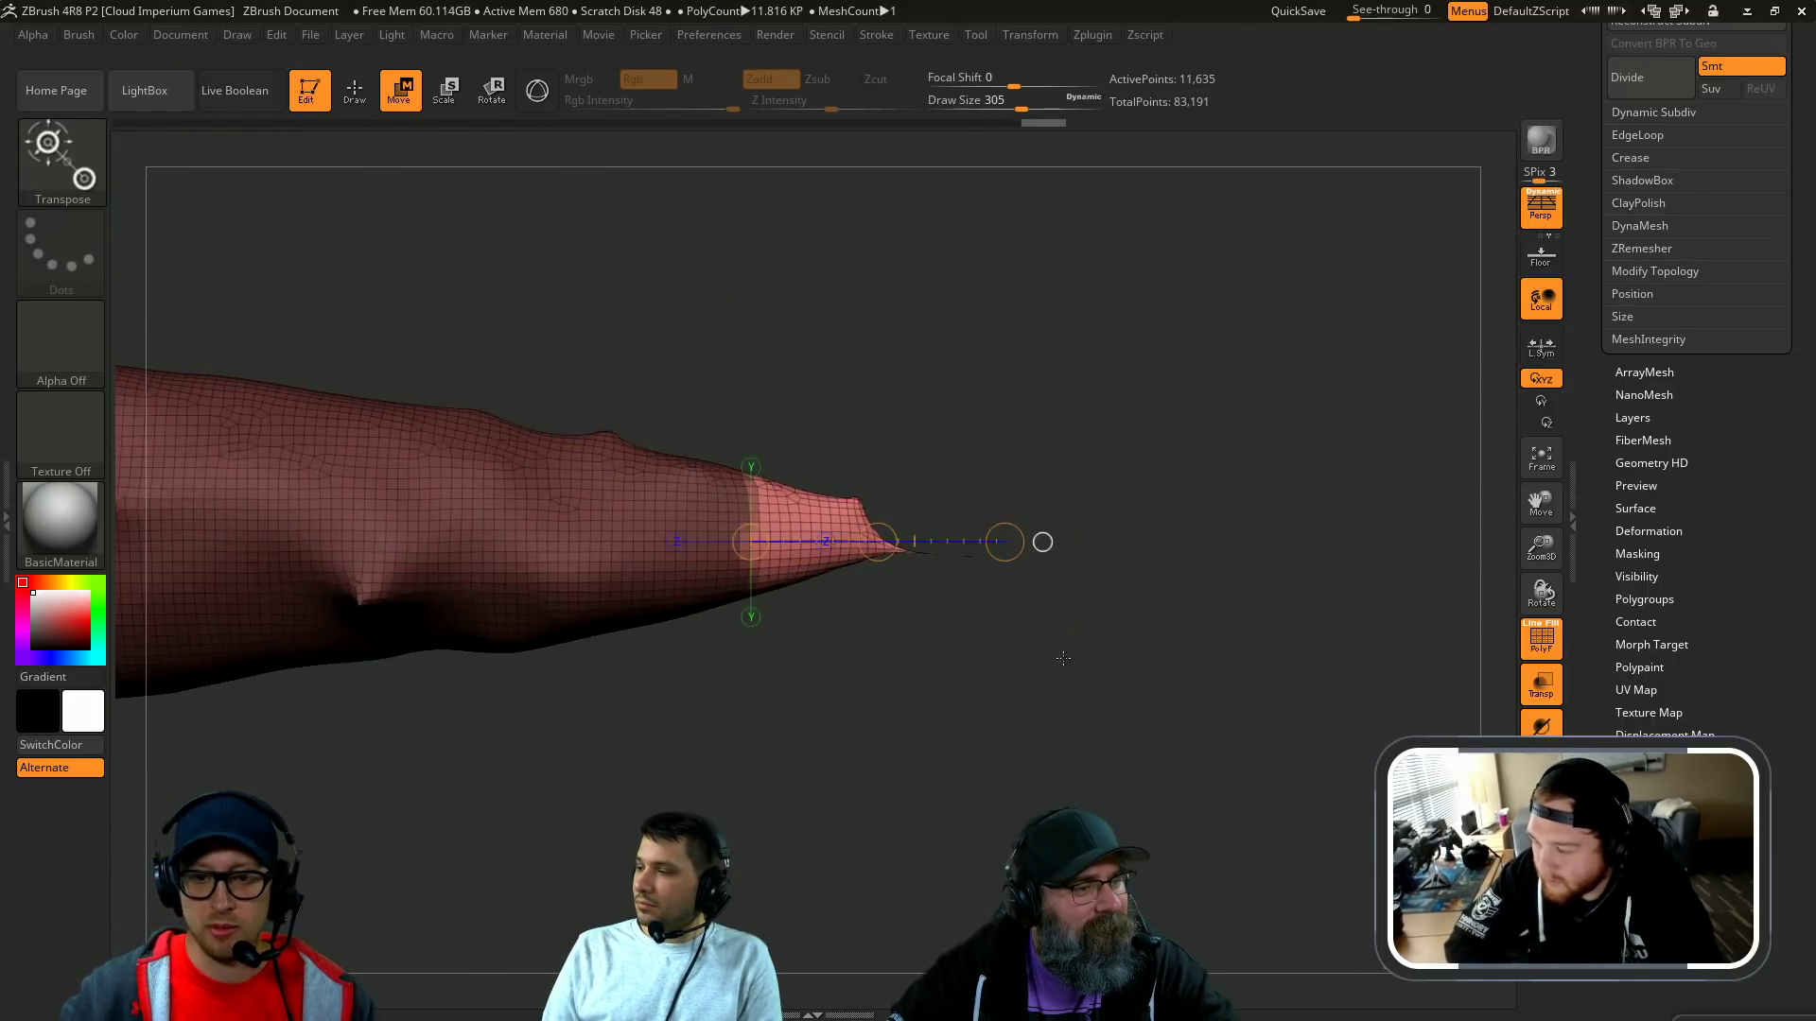
{"action": "left_click_drag", "start_coordinate": [1009, 541], "coordinate": [773, 546]}
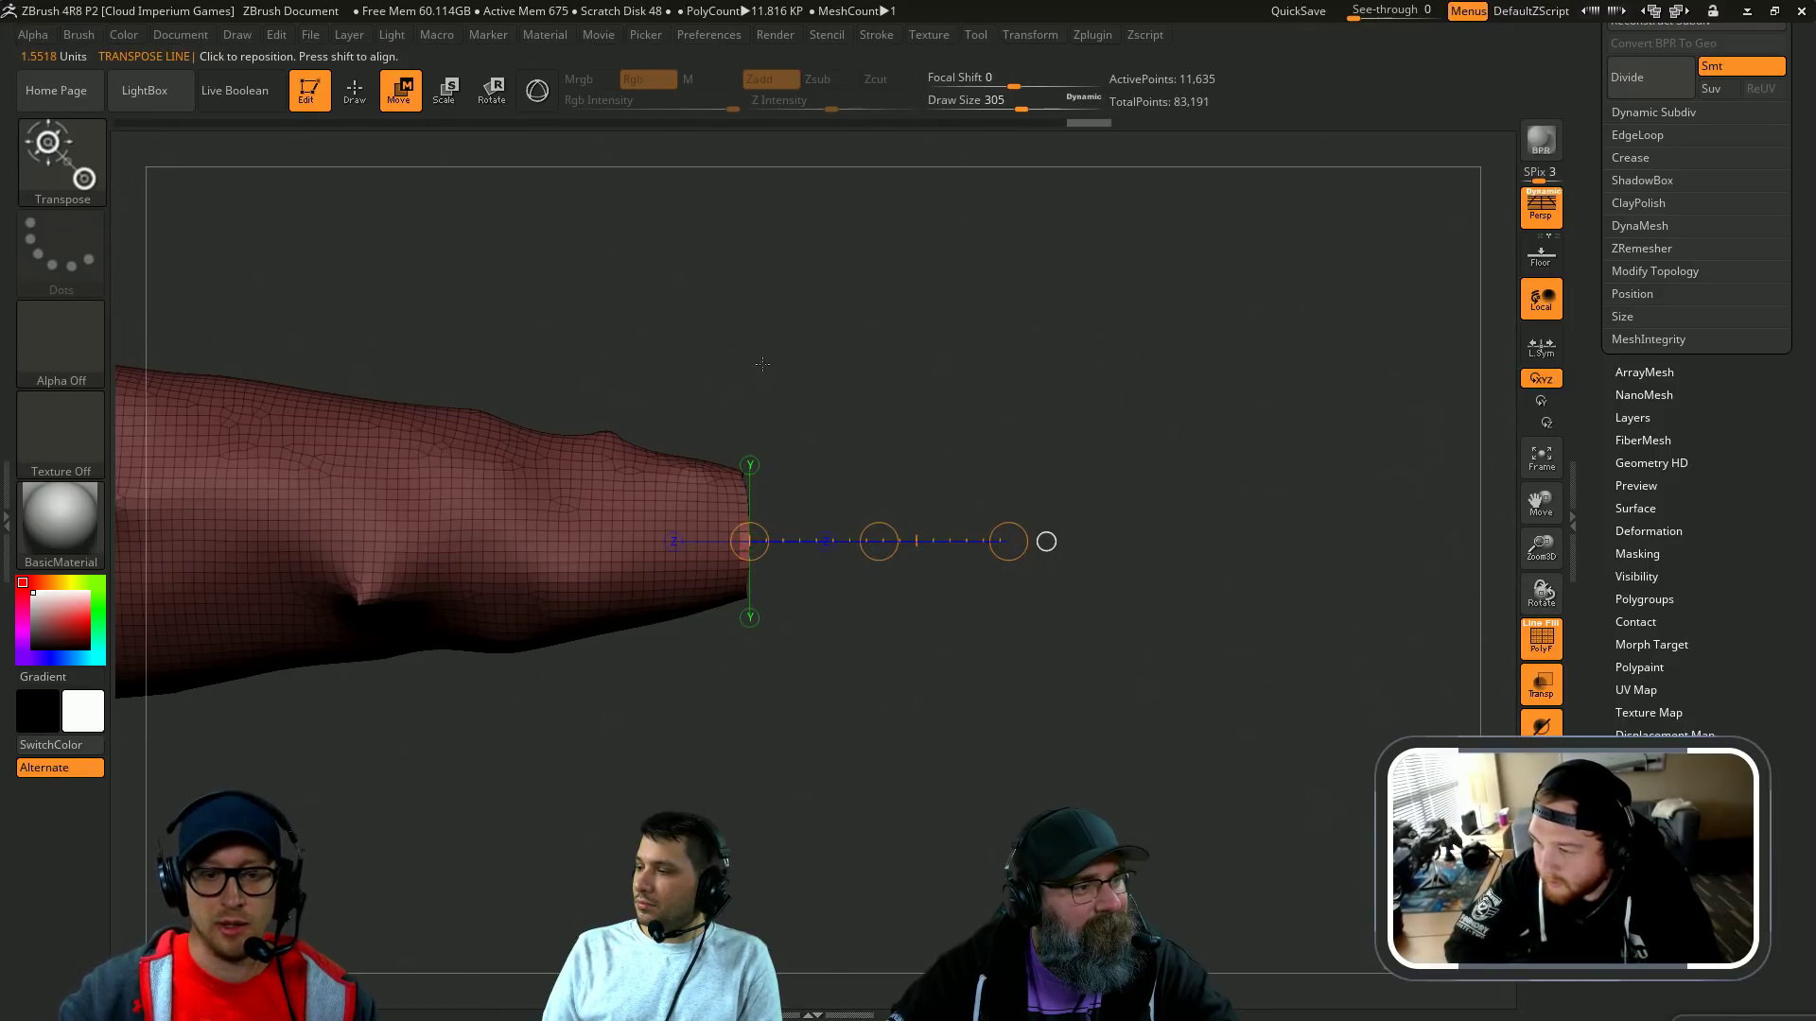
{"action": "mouse_move", "coordinate": [1116, 339]}
{"action": "left_mouse_down"}
{"action": "mouse_move", "coordinate": [977, 360]}
{"action": "mouse_move", "coordinate": [1024, 344]}
{"action": "left_mouse_up"}
Step: Try to swell the rim of the front cavity with the Inflat brush
{"action": "left_click_drag", "start_coordinate": [713, 525], "coordinate": [572, 150]}
{"action": "key", "text": "q"}
{"action": "mouse_move", "coordinate": [799, 588]}
{"action": "left_mouse_down"}
{"action": "mouse_move", "coordinate": [770, 526]}
{"action": "mouse_move", "coordinate": [940, 498]}
{"action": "left_mouse_up"}
{"action": "key", "text": "ctrl+z"}
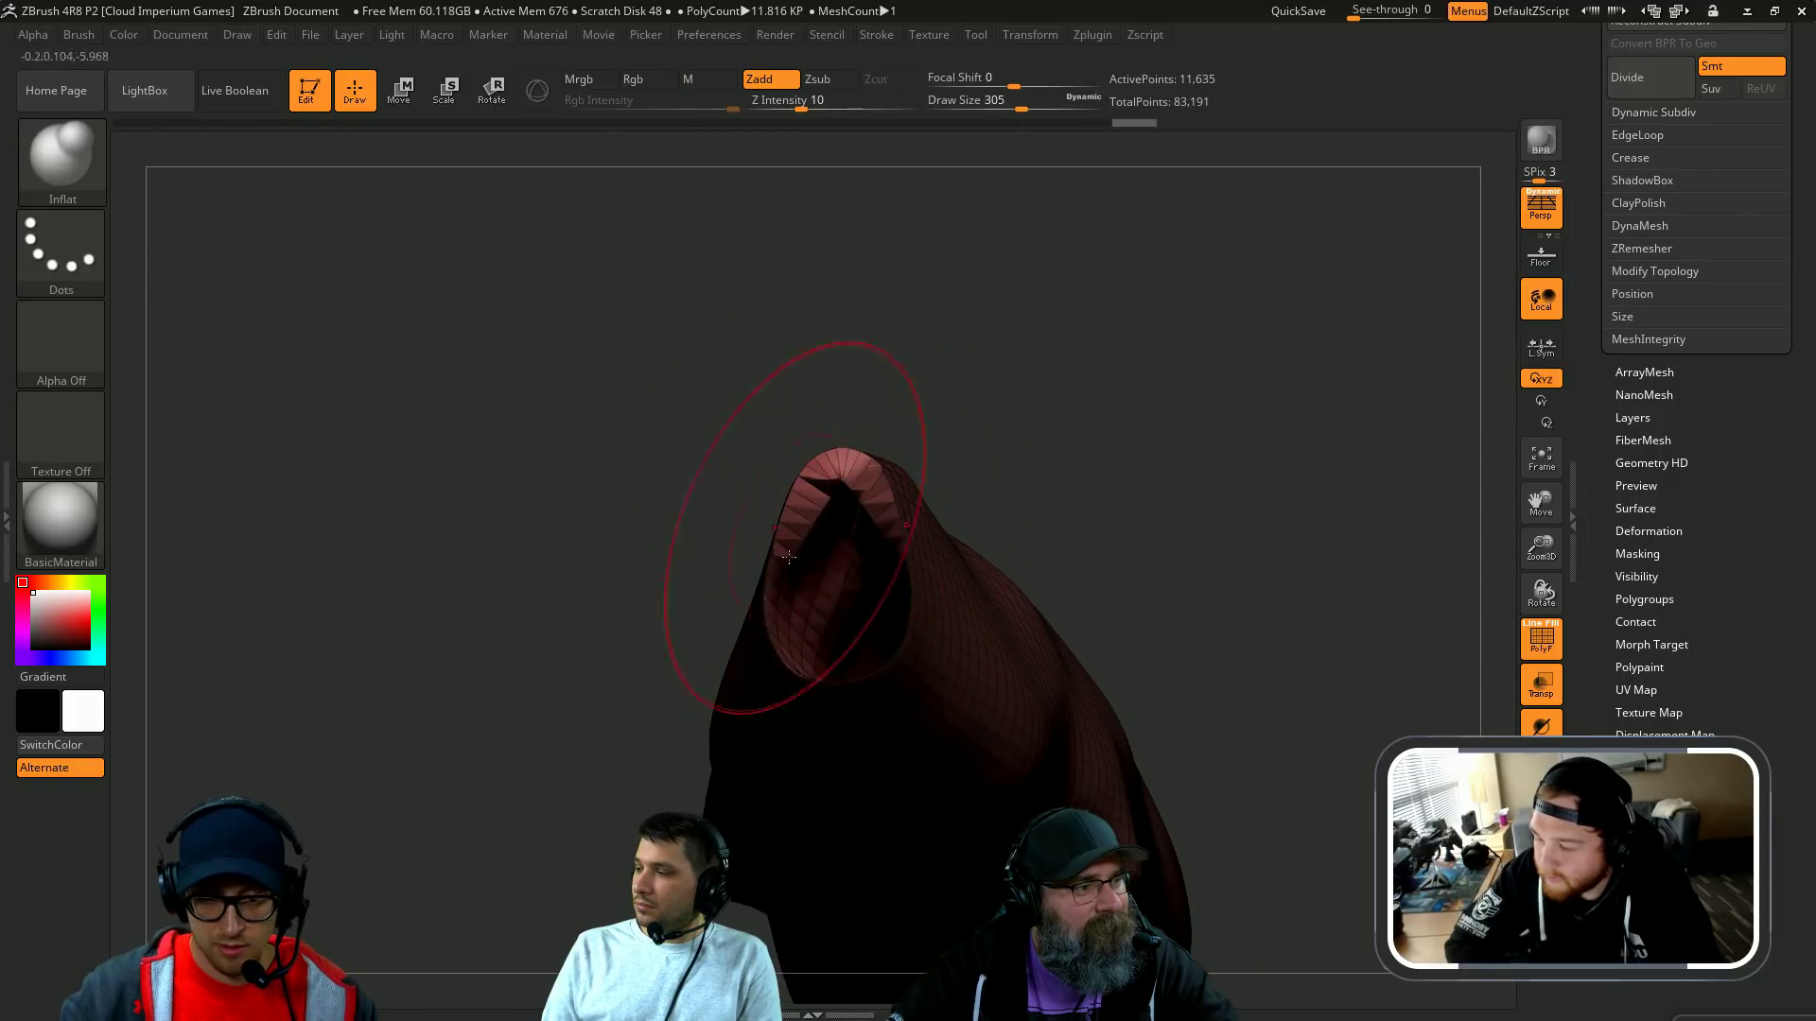
Step: Pull the cavity's upper and lower rims forward into inner jaws with the Move brush at draw size 192
{"action": "mouse_move", "coordinate": [682, 671]}
{"action": "left_mouse_down"}
{"action": "mouse_move", "coordinate": [973, 608]}
{"action": "mouse_move", "coordinate": [900, 636]}
{"action": "mouse_move", "coordinate": [1084, 522]}
{"action": "mouse_move", "coordinate": [1049, 596]}
{"action": "mouse_move", "coordinate": [1074, 636]}
{"action": "mouse_move", "coordinate": [1001, 535]}
{"action": "mouse_move", "coordinate": [1099, 484]}
{"action": "mouse_move", "coordinate": [1084, 480]}
{"action": "left_mouse_up"}
{"action": "key", "text": "b"}
{"action": "key", "text": "m"}
{"action": "key", "text": "v"}
{"action": "left_click_drag", "start_coordinate": [994, 532], "coordinate": [947, 498]}
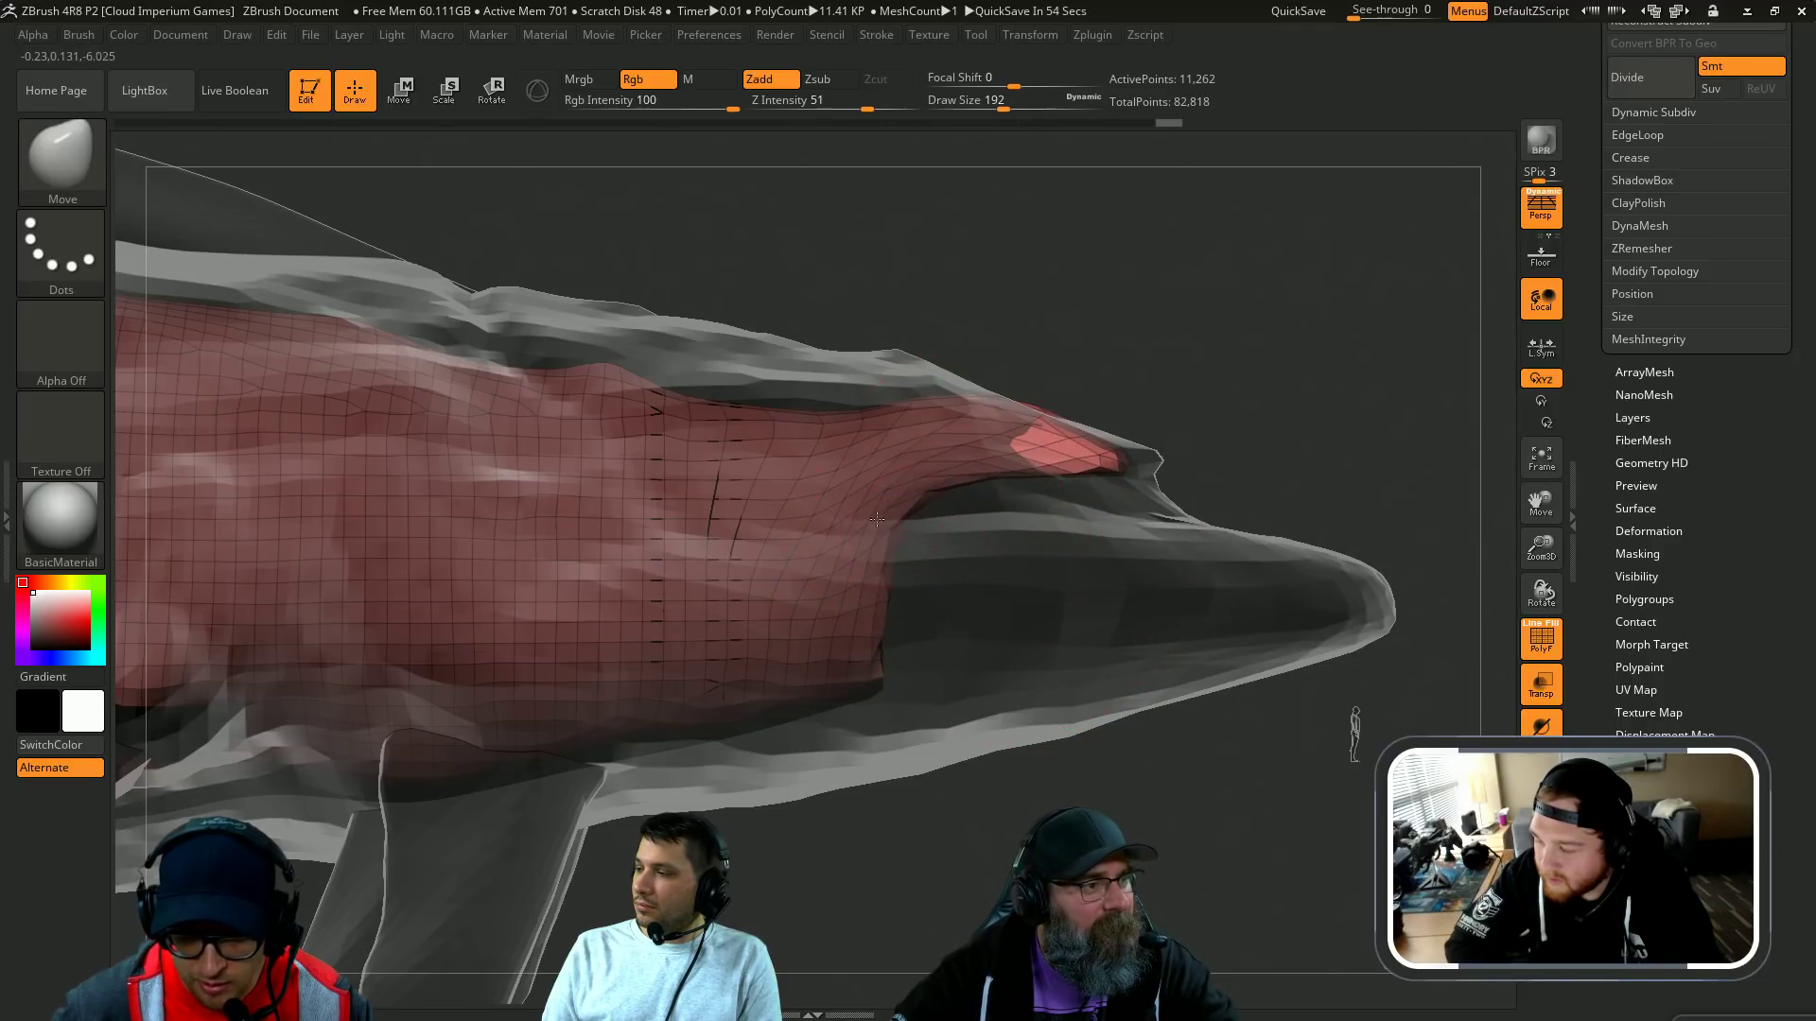
{"action": "mouse_move", "coordinate": [894, 684]}
{"action": "left_mouse_down"}
{"action": "mouse_move", "coordinate": [1084, 665]}
{"action": "mouse_move", "coordinate": [1352, 582]}
{"action": "left_mouse_up"}
Step: Pull the inner mouth's corner outward and back toward the outer body with the Move brush at draw size 415
{"action": "mouse_move", "coordinate": [1418, 472]}
{"action": "left_mouse_down"}
{"action": "mouse_move", "coordinate": [1144, 468]}
{"action": "mouse_move", "coordinate": [1361, 471]}
{"action": "mouse_move", "coordinate": [1163, 440]}
{"action": "mouse_move", "coordinate": [907, 478]}
{"action": "left_mouse_up"}
{"action": "key", "text": "shift+t"}
{"action": "key", "text": "shift+t"}
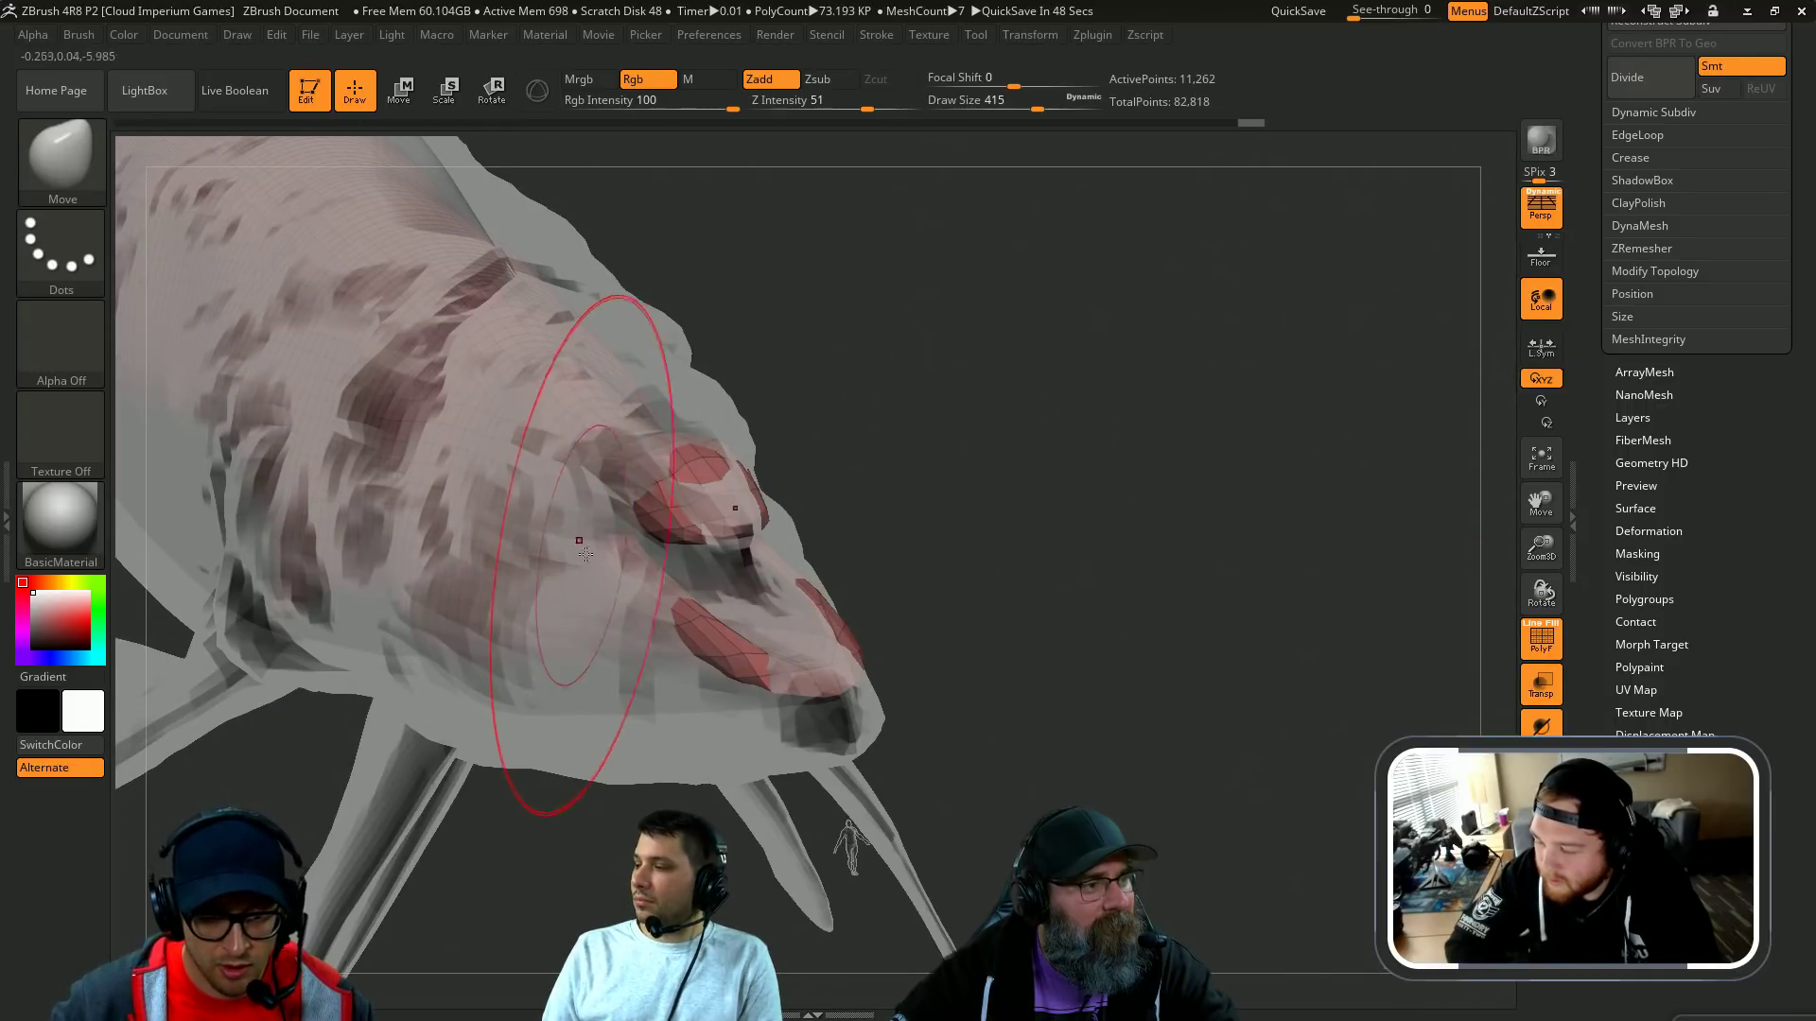
{"action": "left_click_drag", "start_coordinate": [596, 556], "coordinate": [506, 605]}
{"action": "left_click_drag", "start_coordinate": [844, 433], "coordinate": [961, 417]}
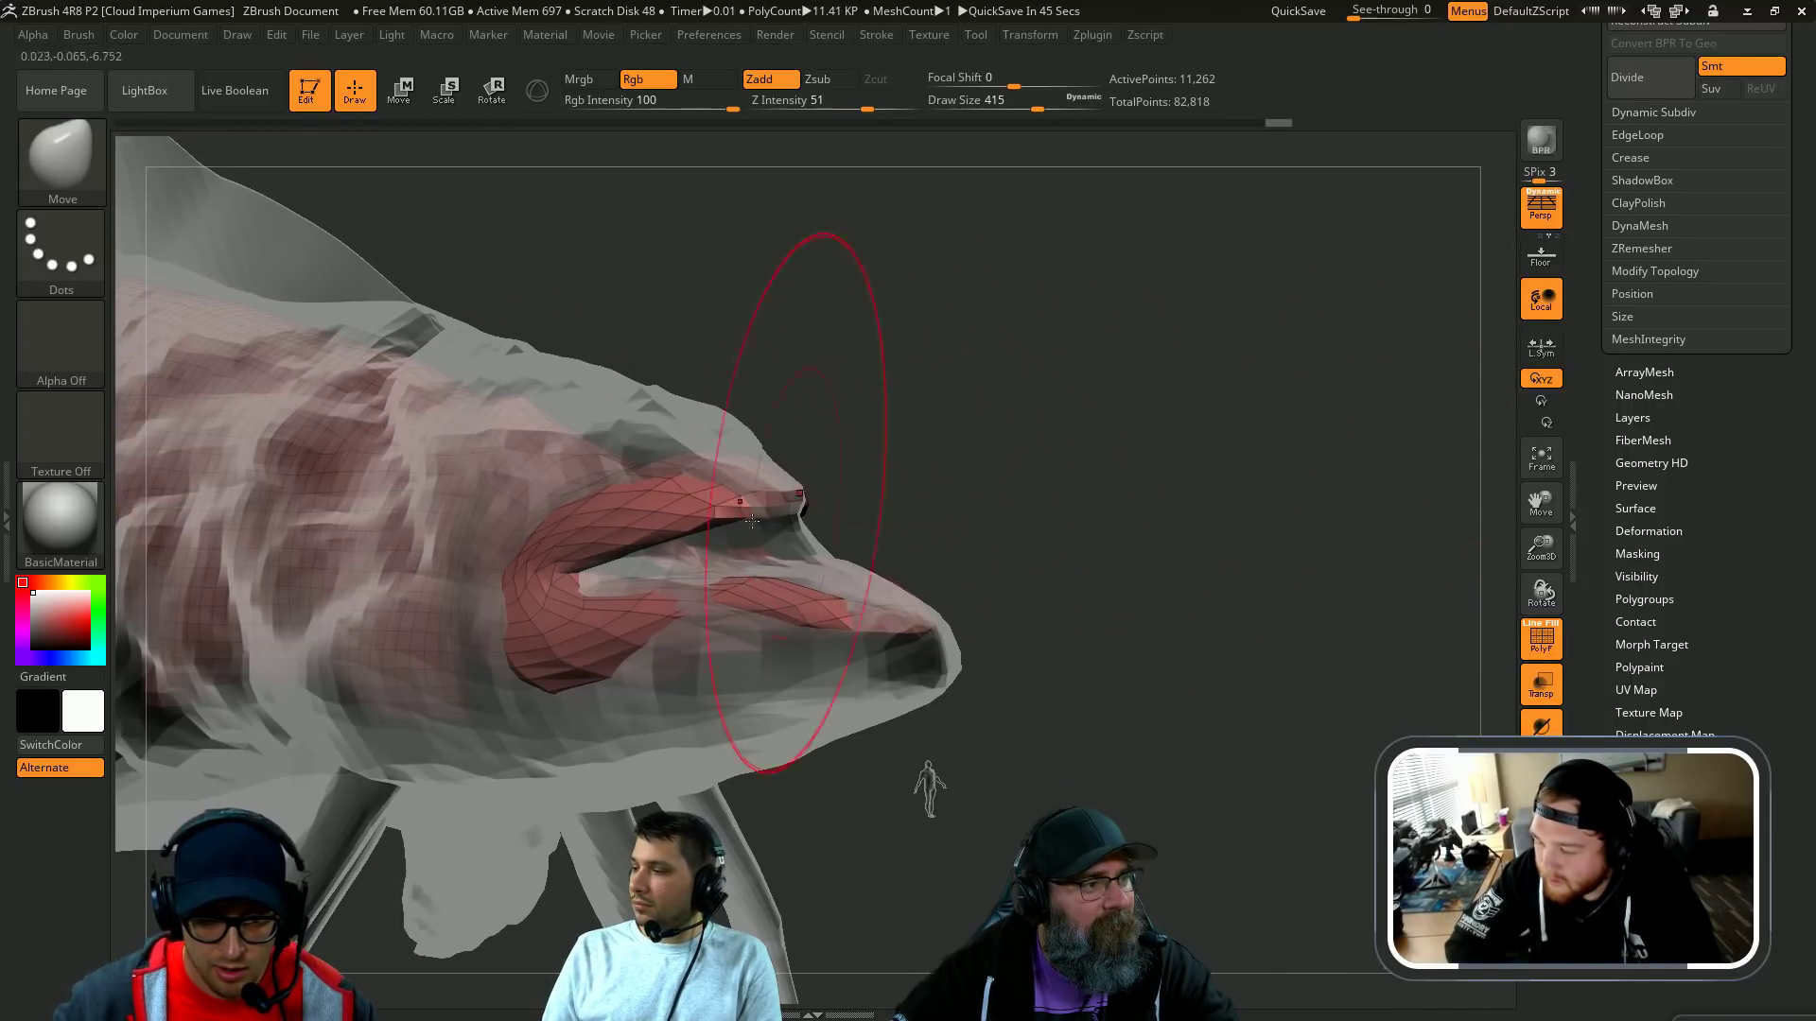
{"action": "left_click_drag", "start_coordinate": [605, 553], "coordinate": [566, 550]}
{"action": "key", "text": "shift+ctrl+s"}
{"action": "left_click_drag", "start_coordinate": [1044, 426], "coordinate": [863, 482]}
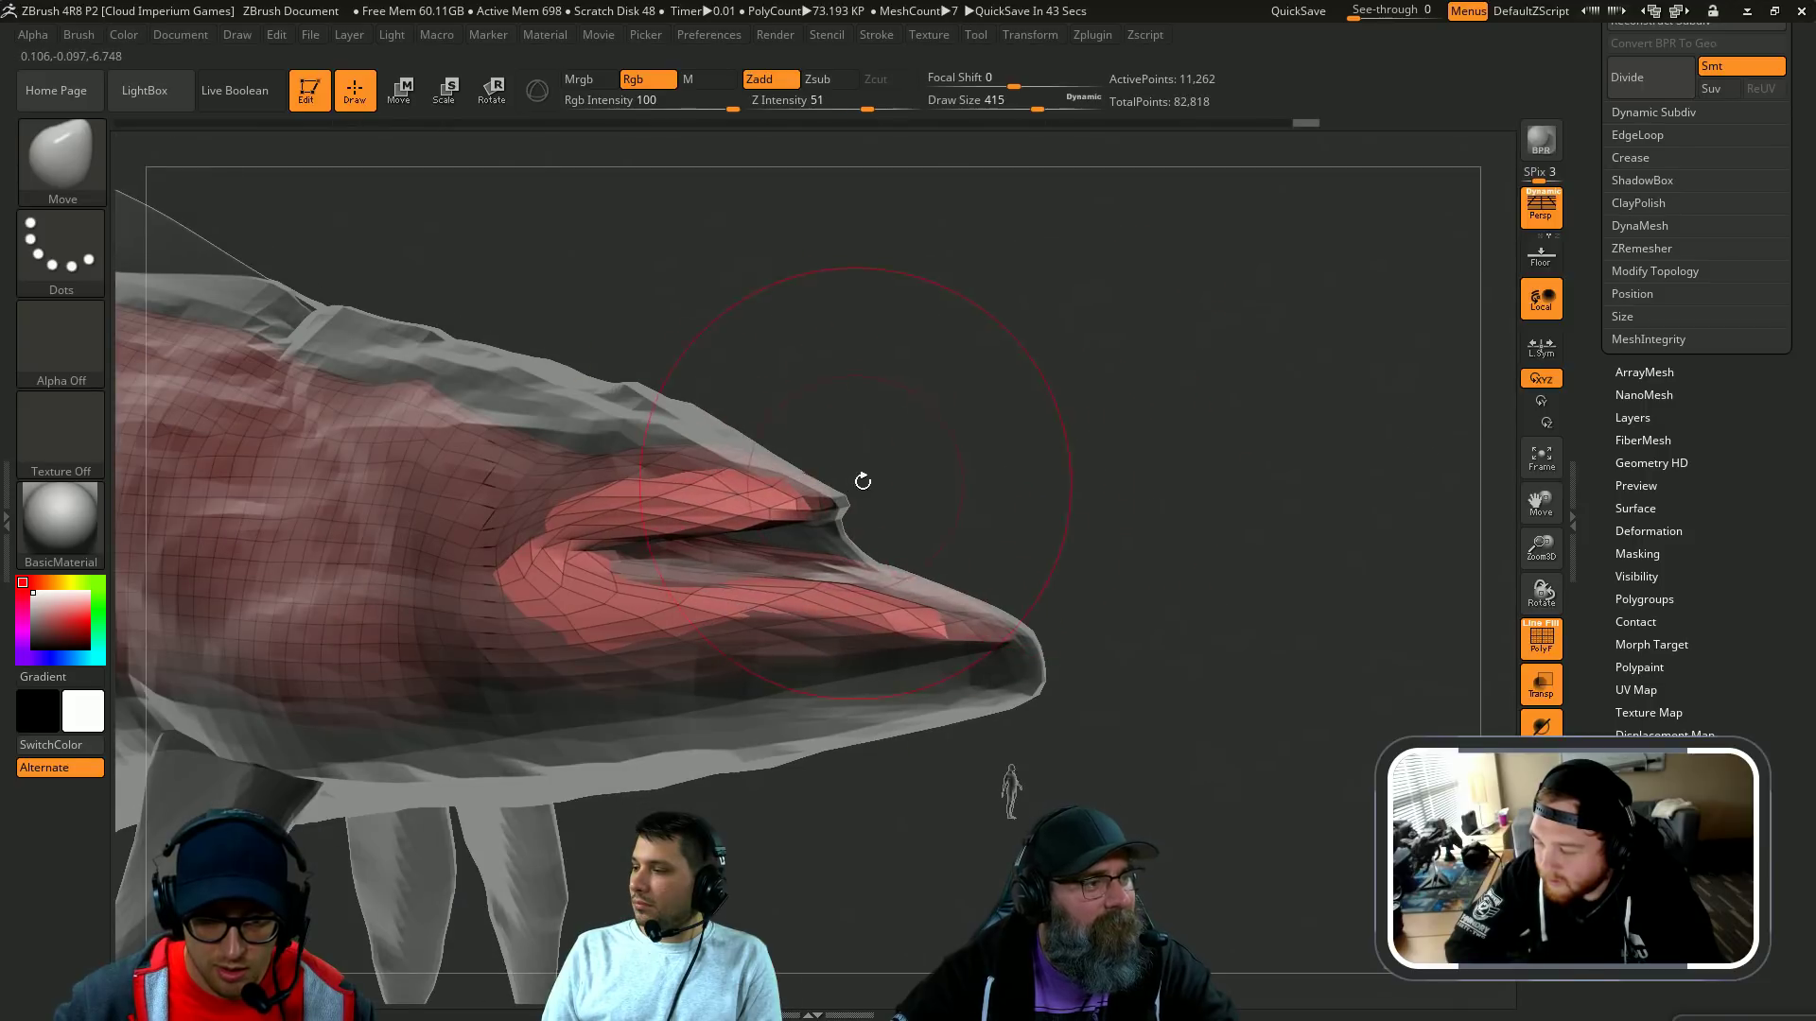
Step: Try to move the inner mouth's upper edge further up and back
{"action": "left_click_drag", "start_coordinate": [696, 533], "coordinate": [677, 514]}
{"action": "key", "text": "ctrl+z"}
{"action": "key", "text": "ctrl+z"}
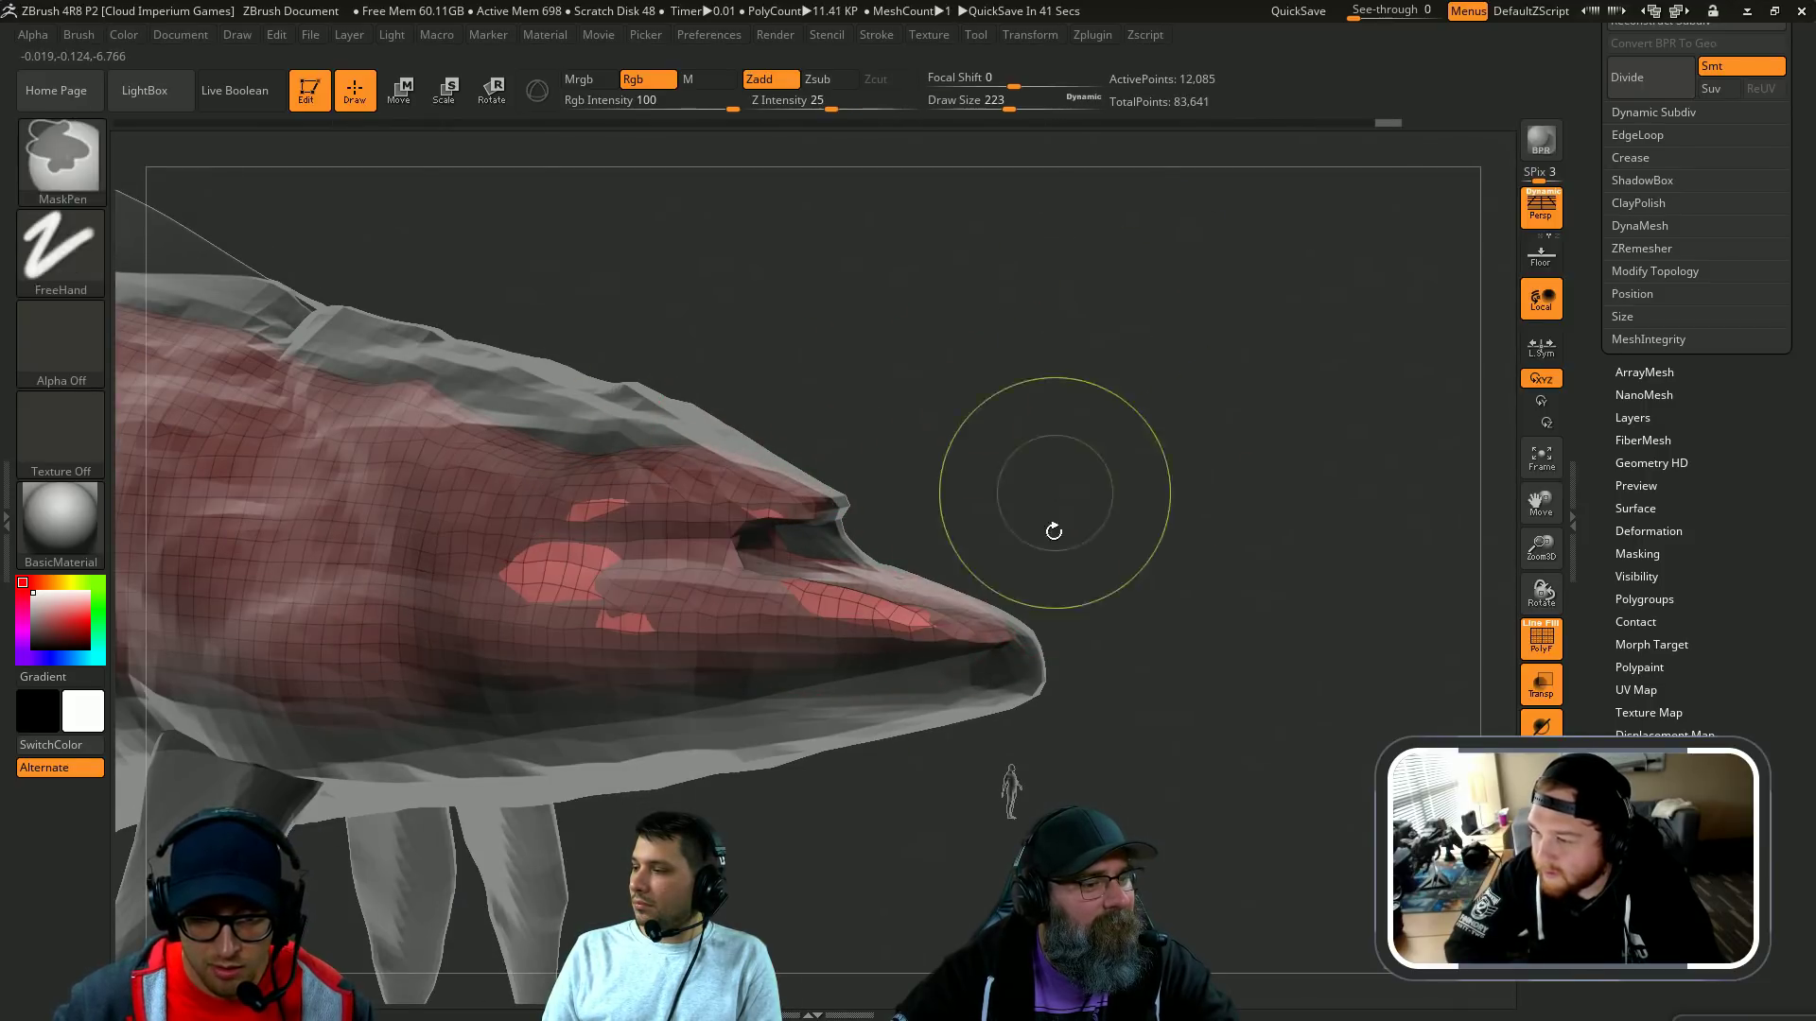
Step: Isolate the inner mesh and raise its top contour behind the upper jaw with the Move brush at draw size 223
{"action": "key", "text": "ctrl+shift+s"}
{"action": "mouse_move", "coordinate": [1018, 485]}
{"action": "left_mouse_down"}
{"action": "mouse_move", "coordinate": [1244, 450]}
{"action": "mouse_move", "coordinate": [1041, 296]}
{"action": "mouse_move", "coordinate": [1041, 256]}
{"action": "left_mouse_up"}
{"action": "left_click_drag", "start_coordinate": [569, 443], "coordinate": [558, 407]}
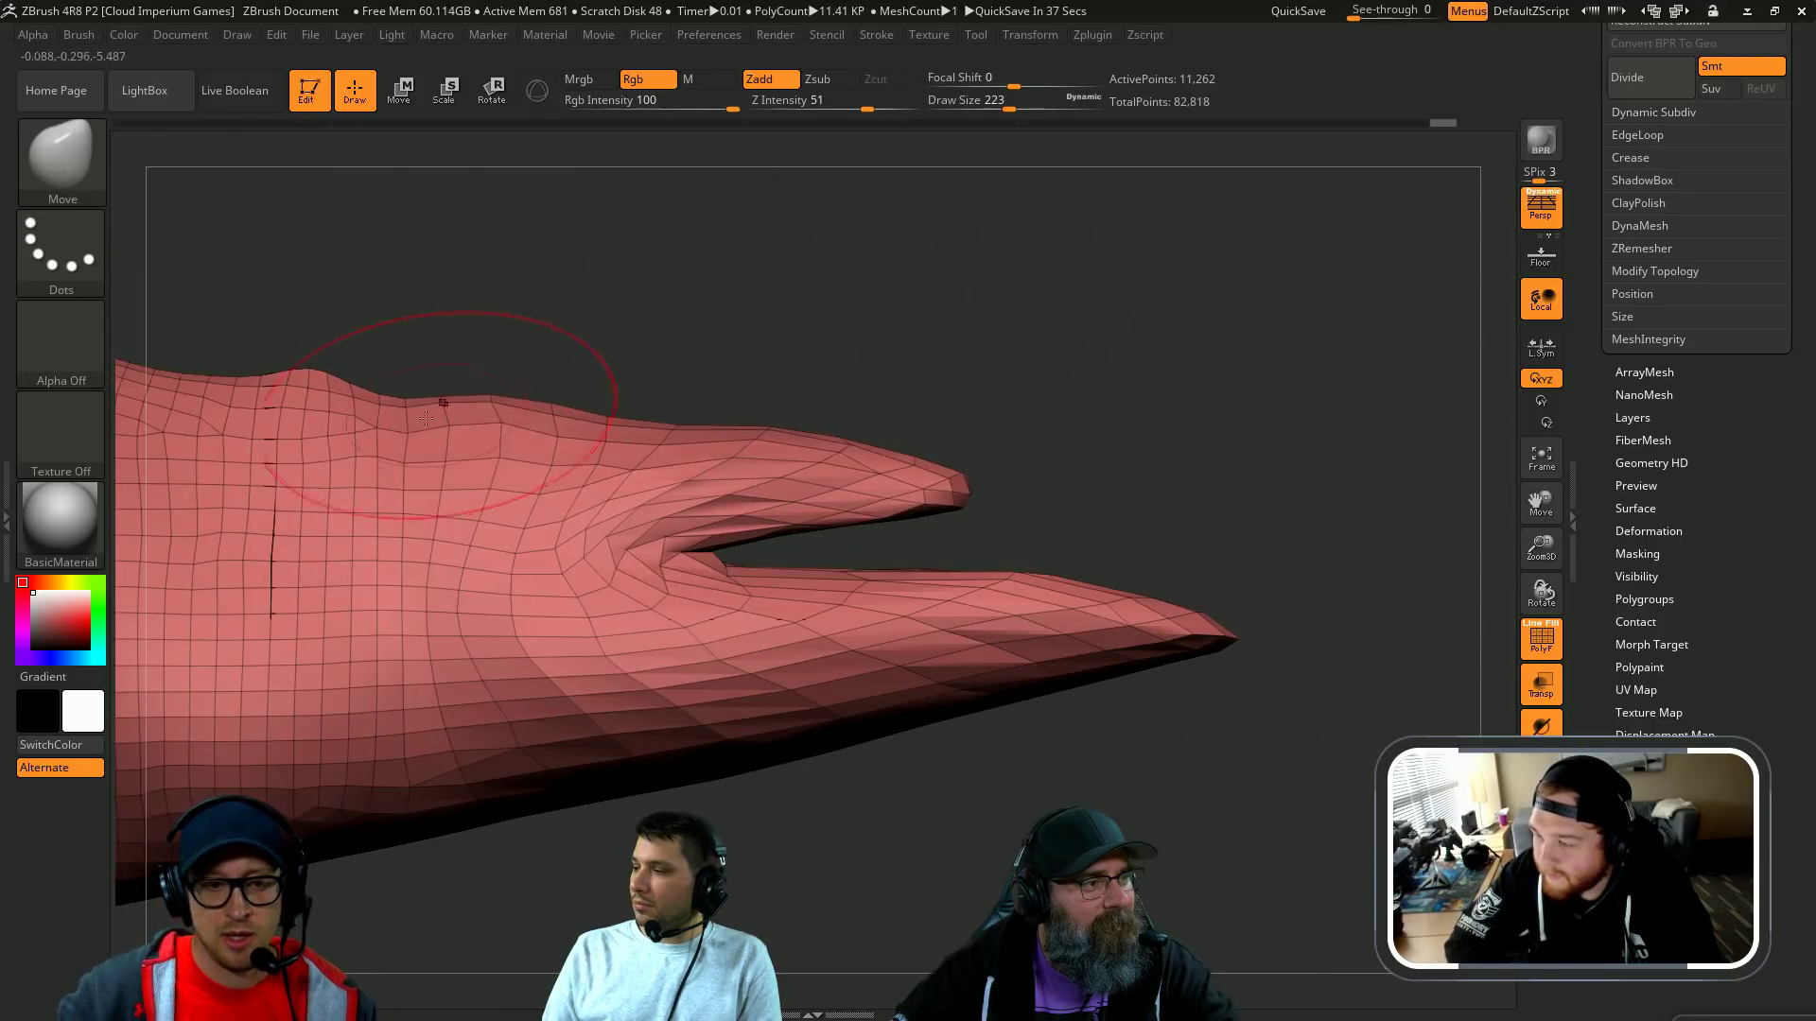
{"action": "left_click_drag", "start_coordinate": [444, 401], "coordinate": [454, 373]}
{"action": "left_click_drag", "start_coordinate": [1156, 319], "coordinate": [1234, 456], "text": "ctrl"}
{"action": "key", "text": "ctrl+z"}
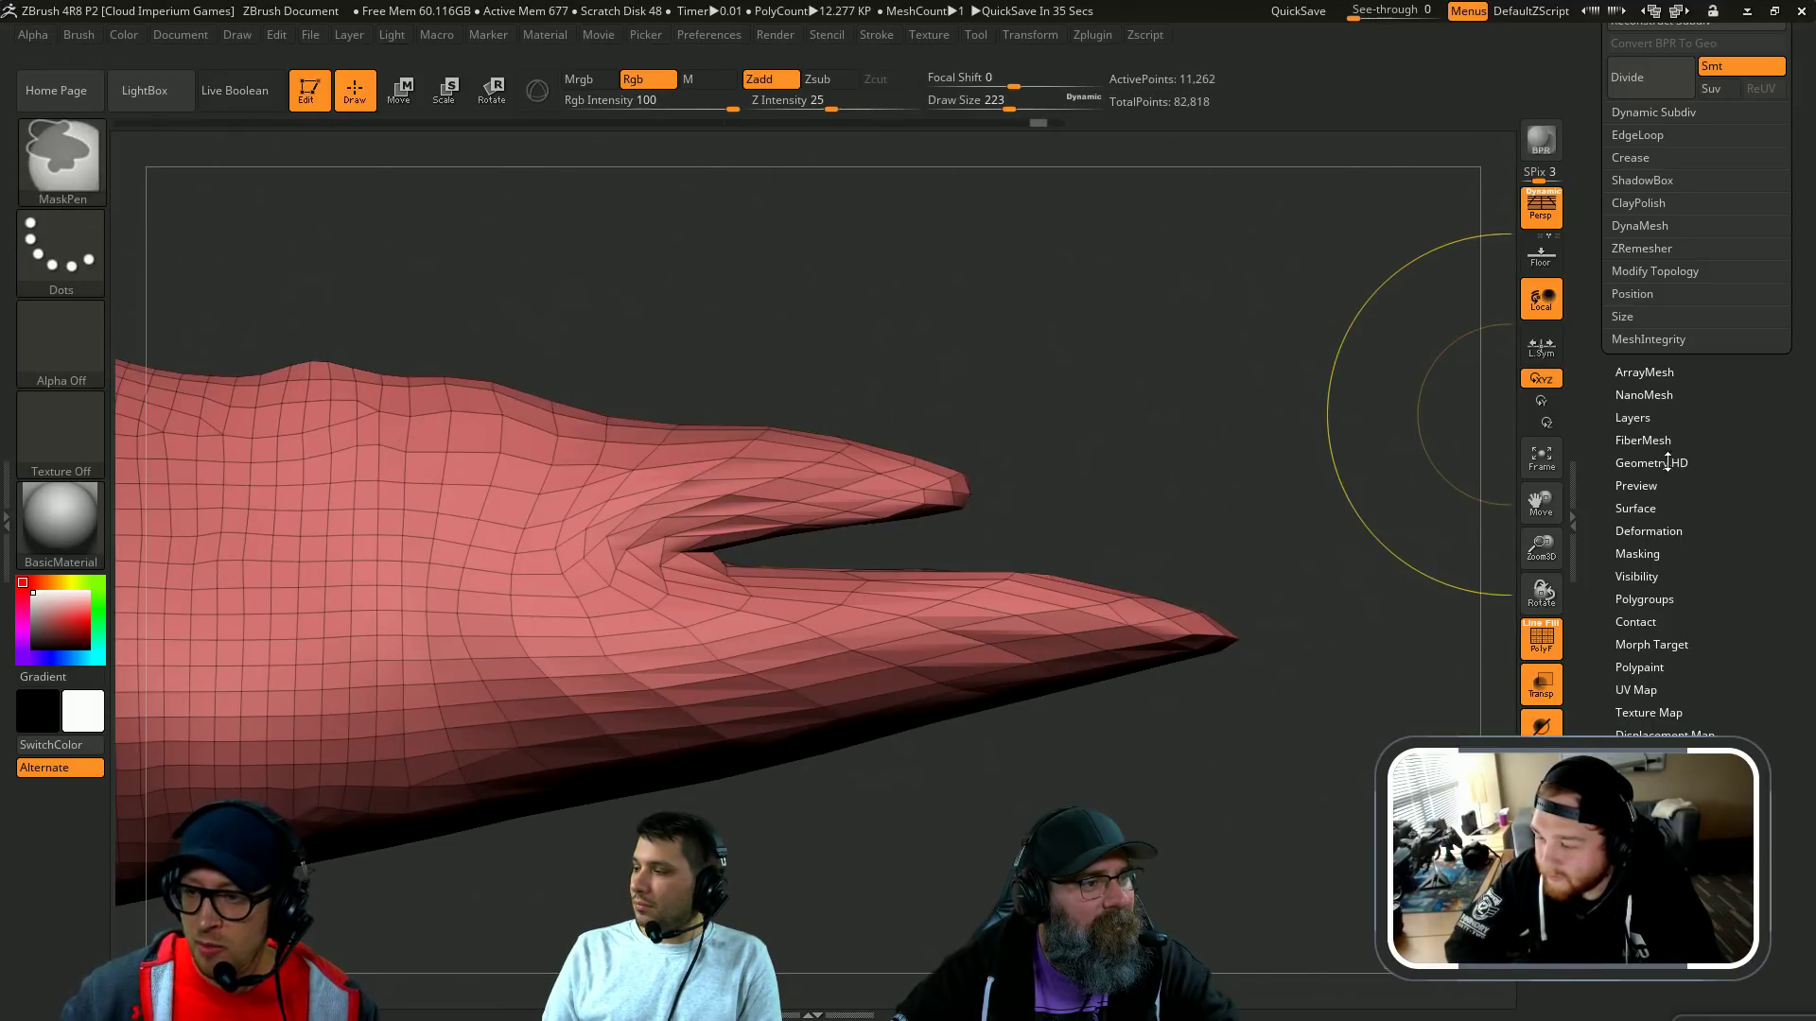
Step: Remesh the isolated inner mesh with DynaMesh at resolution 128
{"action": "left_click_drag", "start_coordinate": [1722, 288], "coordinate": [1722, 627]}
{"action": "key", "text": "ctrl+shift+z"}
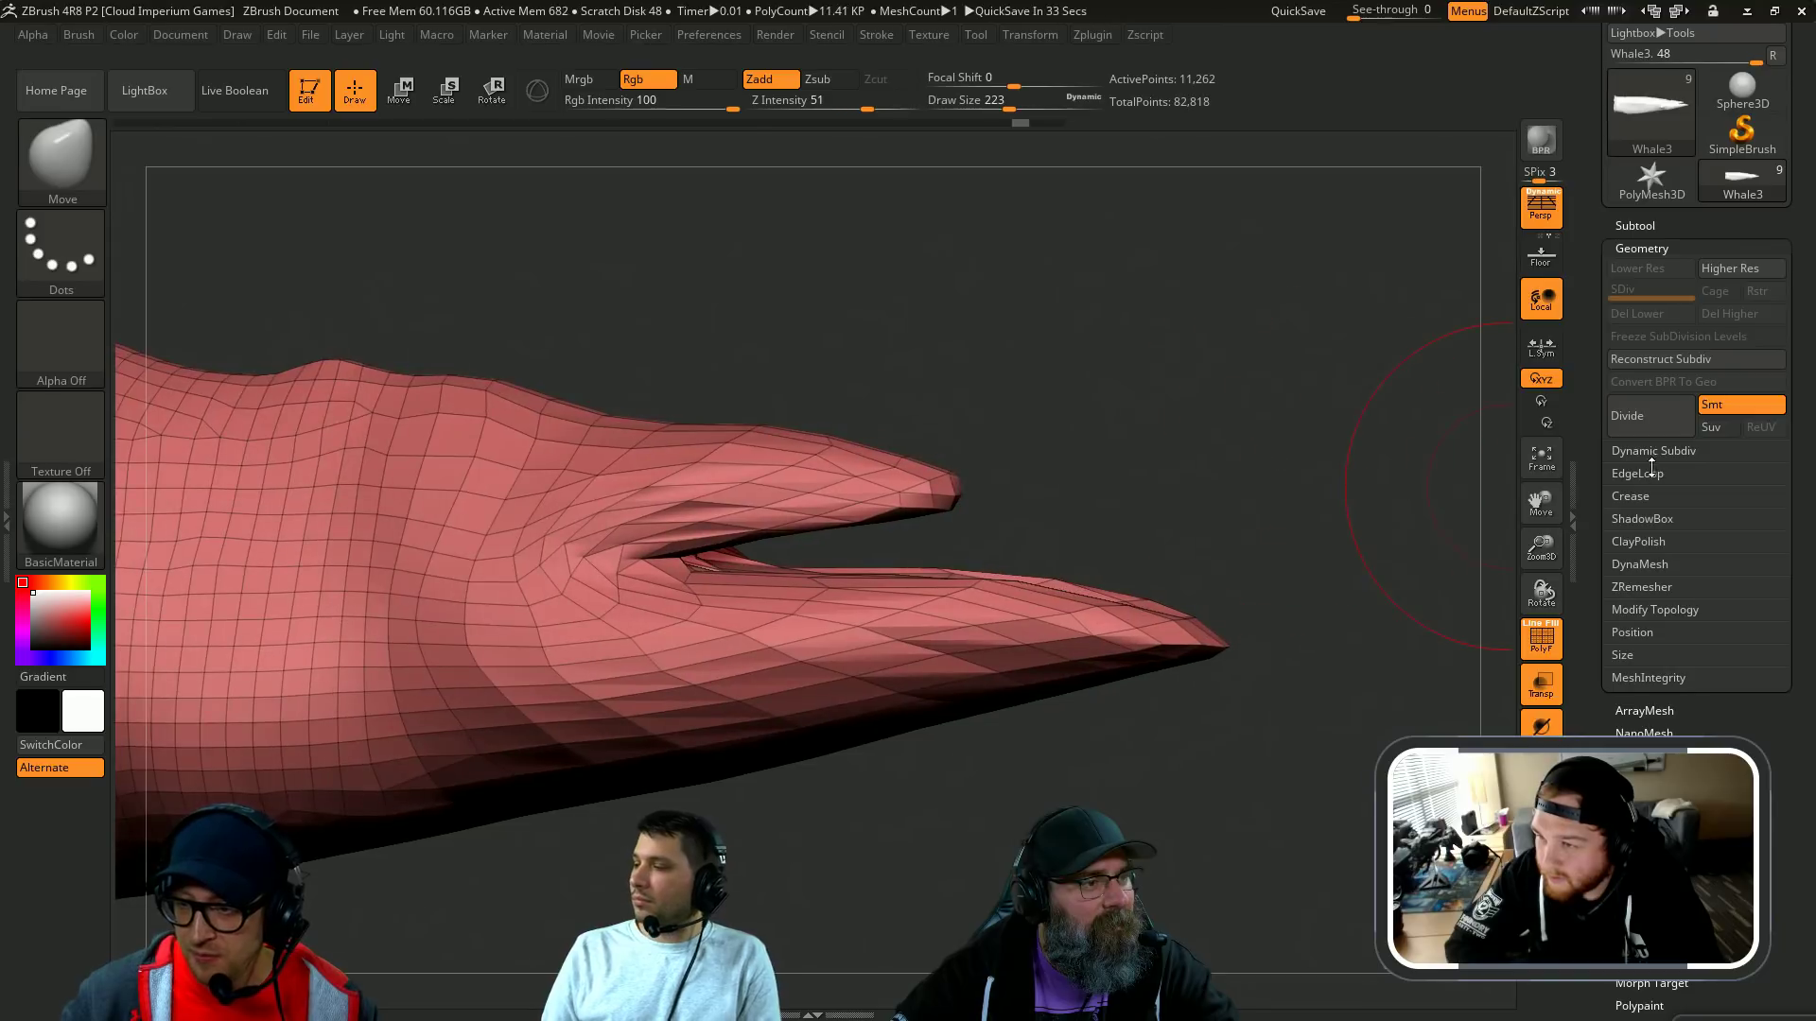
{"action": "left_click", "coordinate": [1640, 565]}
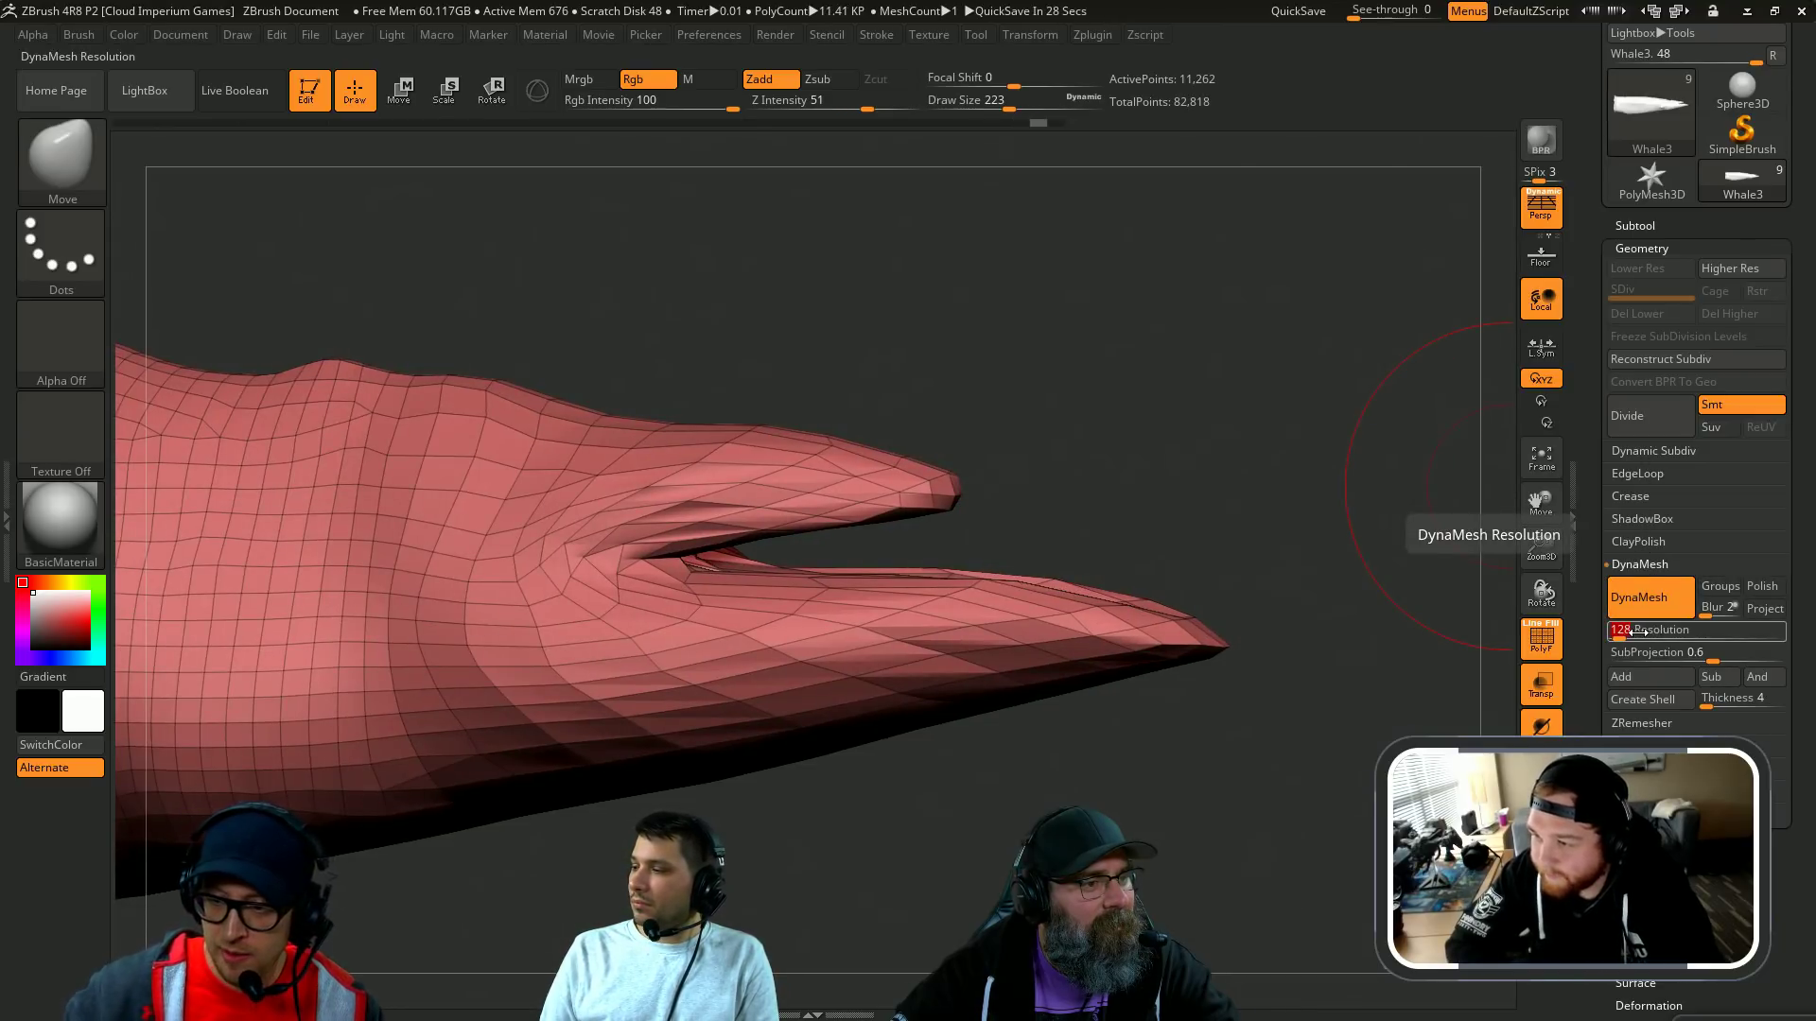
{"action": "left_click_drag", "start_coordinate": [1115, 471], "coordinate": [1108, 481]}
{"action": "left_click_drag", "start_coordinate": [932, 483], "coordinate": [942, 486]}
{"action": "left_click_drag", "start_coordinate": [1115, 368], "coordinate": [1172, 486], "text": "ctrl"}
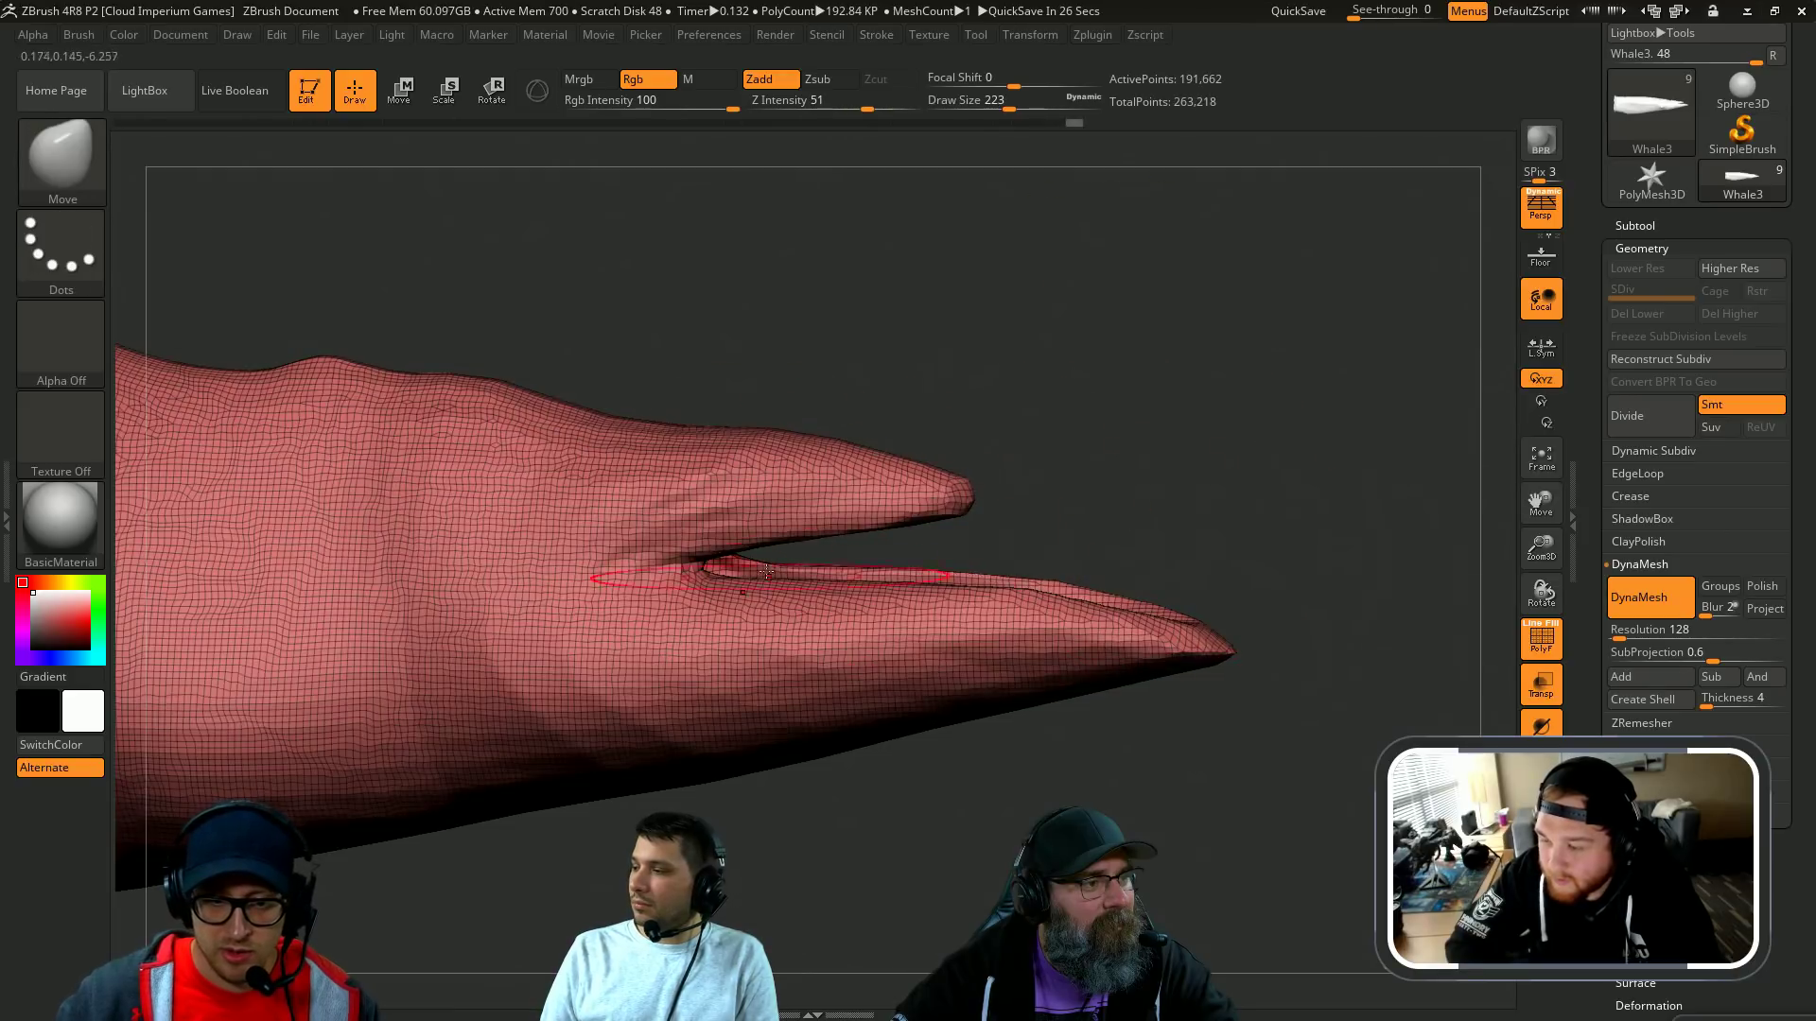
Step: Show the surrounding parts again without ghost transparency and make the outer body the active subtool
{"action": "left_click_drag", "start_coordinate": [1178, 402], "coordinate": [1171, 372]}
{"action": "mouse_move", "coordinate": [1108, 436]}
{"action": "left_mouse_down", "text": "alt"}
{"action": "mouse_move", "coordinate": [1167, 373]}
{"action": "mouse_move", "coordinate": [1092, 460]}
{"action": "left_mouse_up", "text": "alt"}
{"action": "left_click_drag", "start_coordinate": [891, 508], "coordinate": [982, 469]}
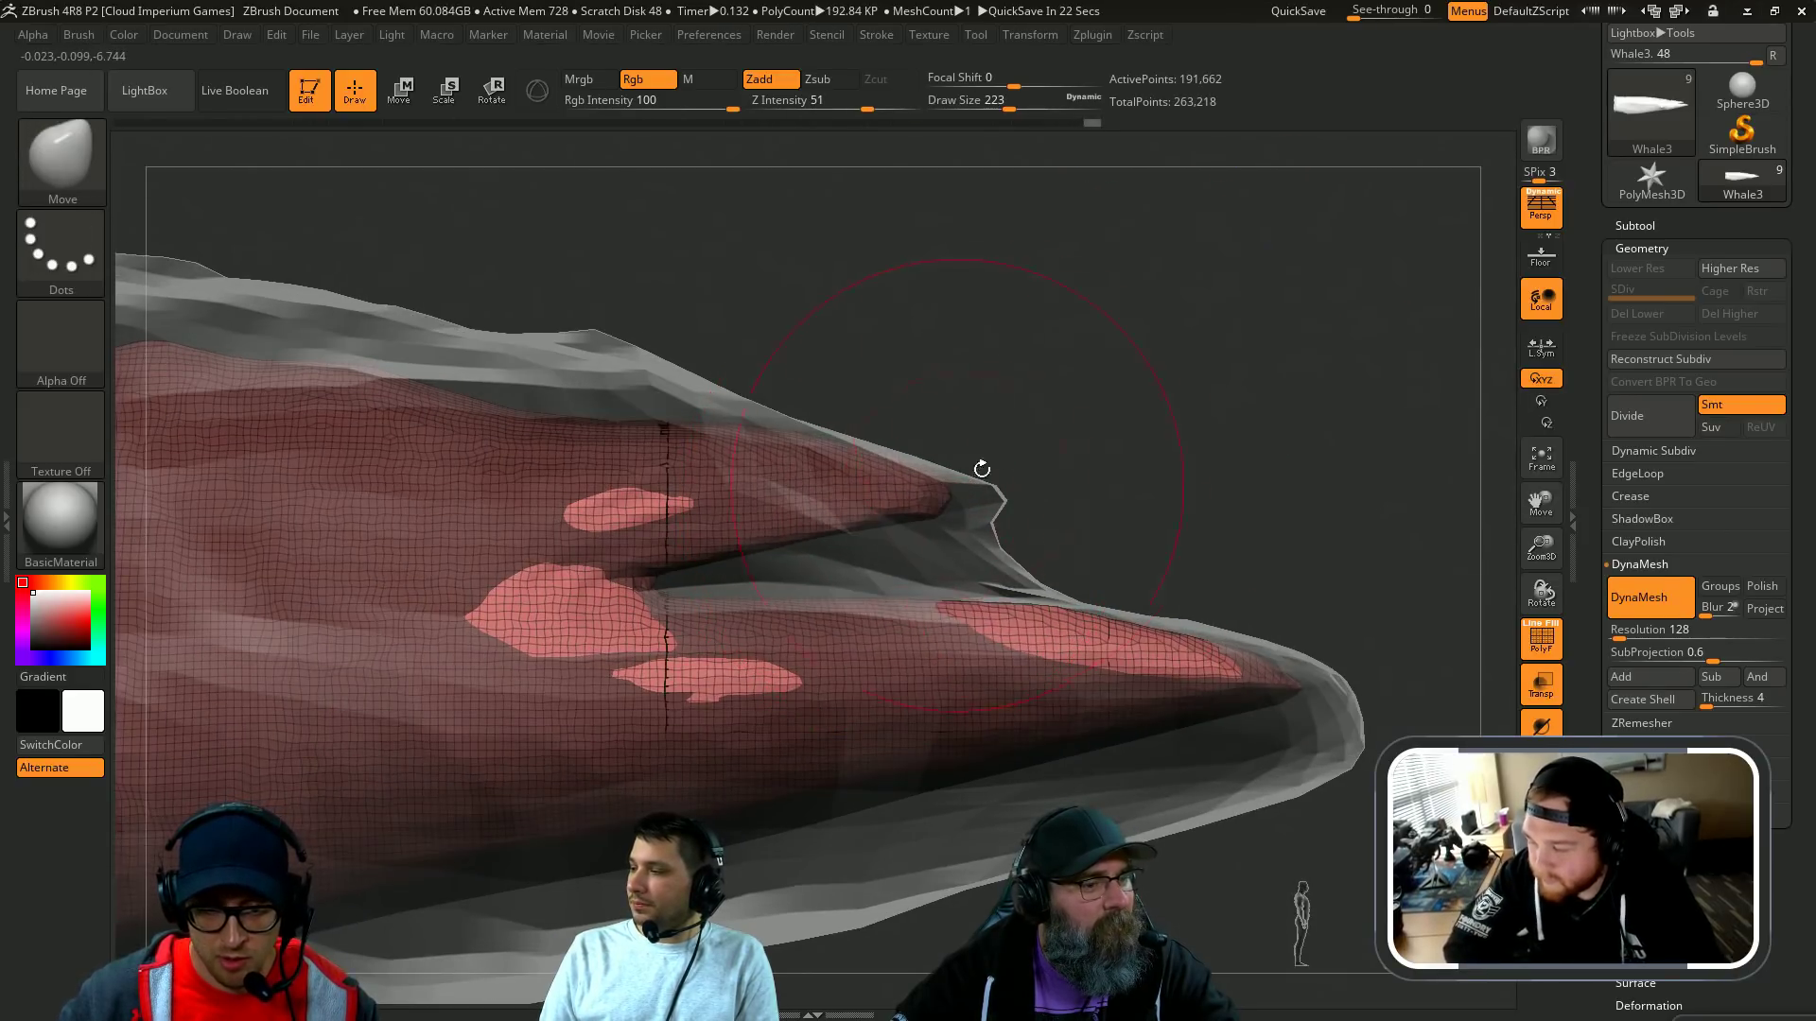
{"action": "key", "text": "shift+t"}
{"action": "left_click_drag", "start_coordinate": [1092, 426], "coordinate": [1059, 443]}
{"action": "left_click_drag", "start_coordinate": [758, 514], "coordinate": [693, 700]}
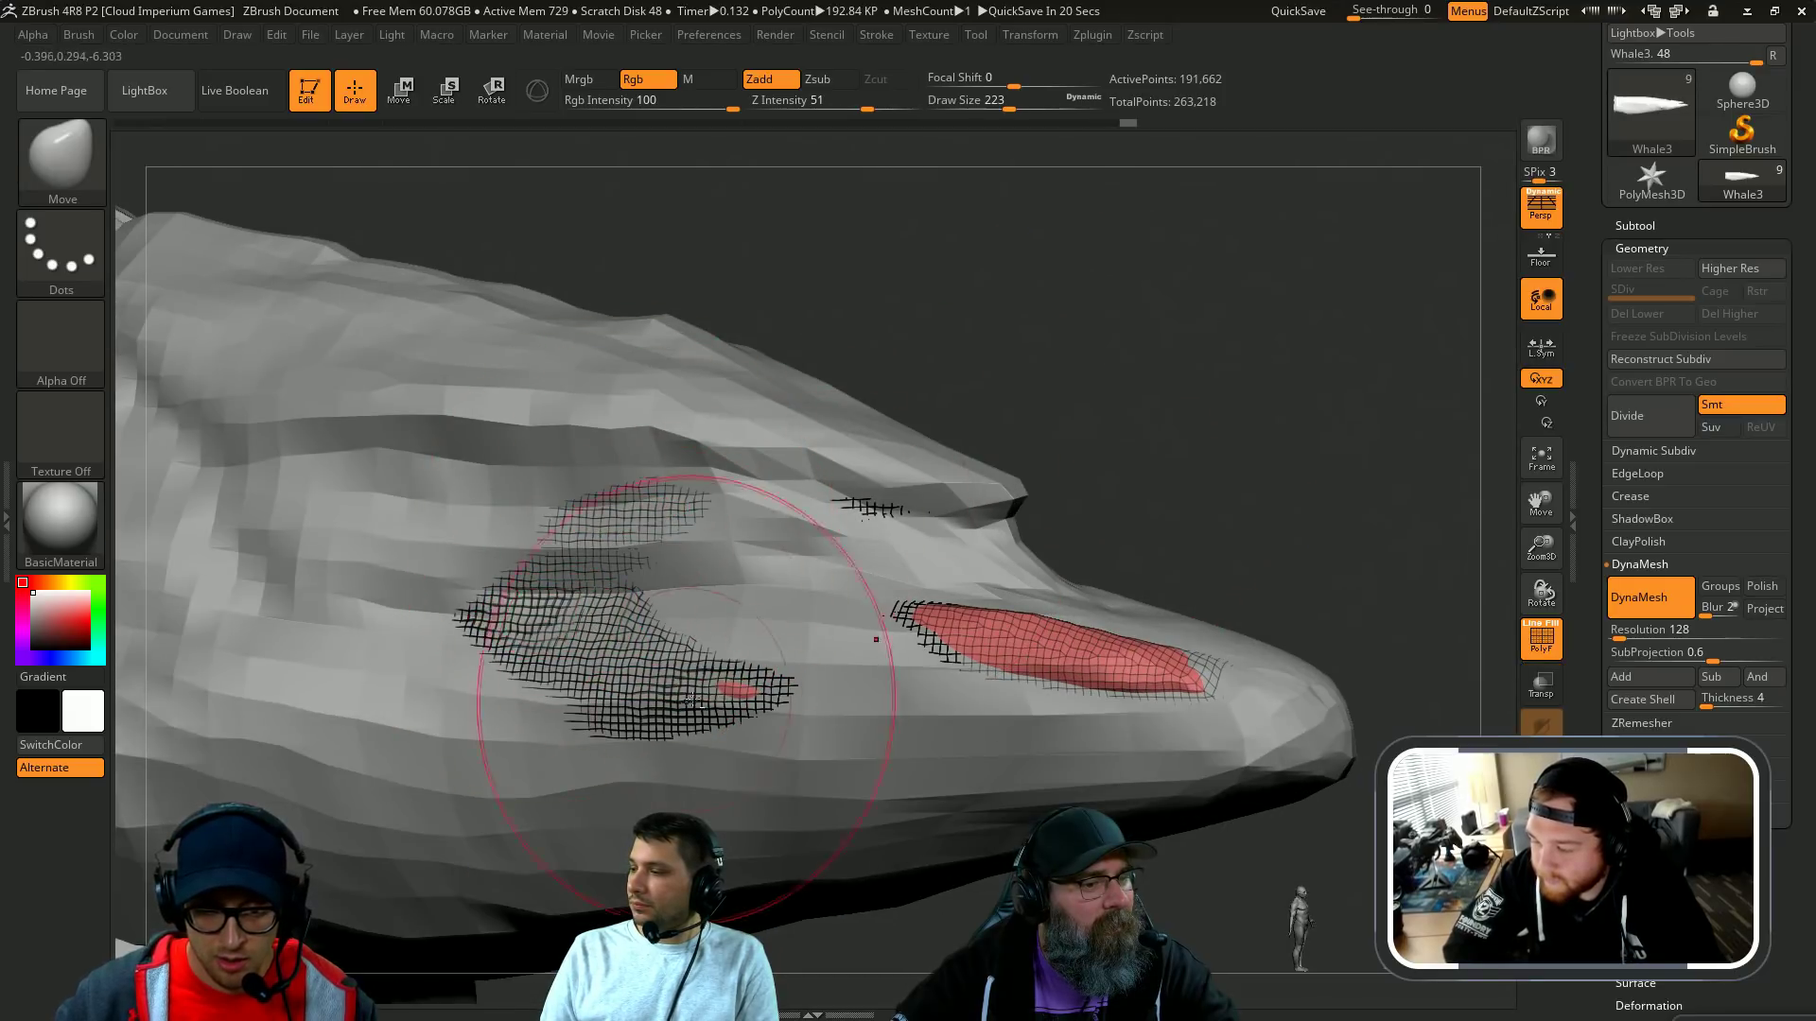
{"action": "left_click_drag", "start_coordinate": [1110, 657], "coordinate": [1058, 636]}
{"action": "left_click", "coordinate": [1011, 576], "text": "alt"}
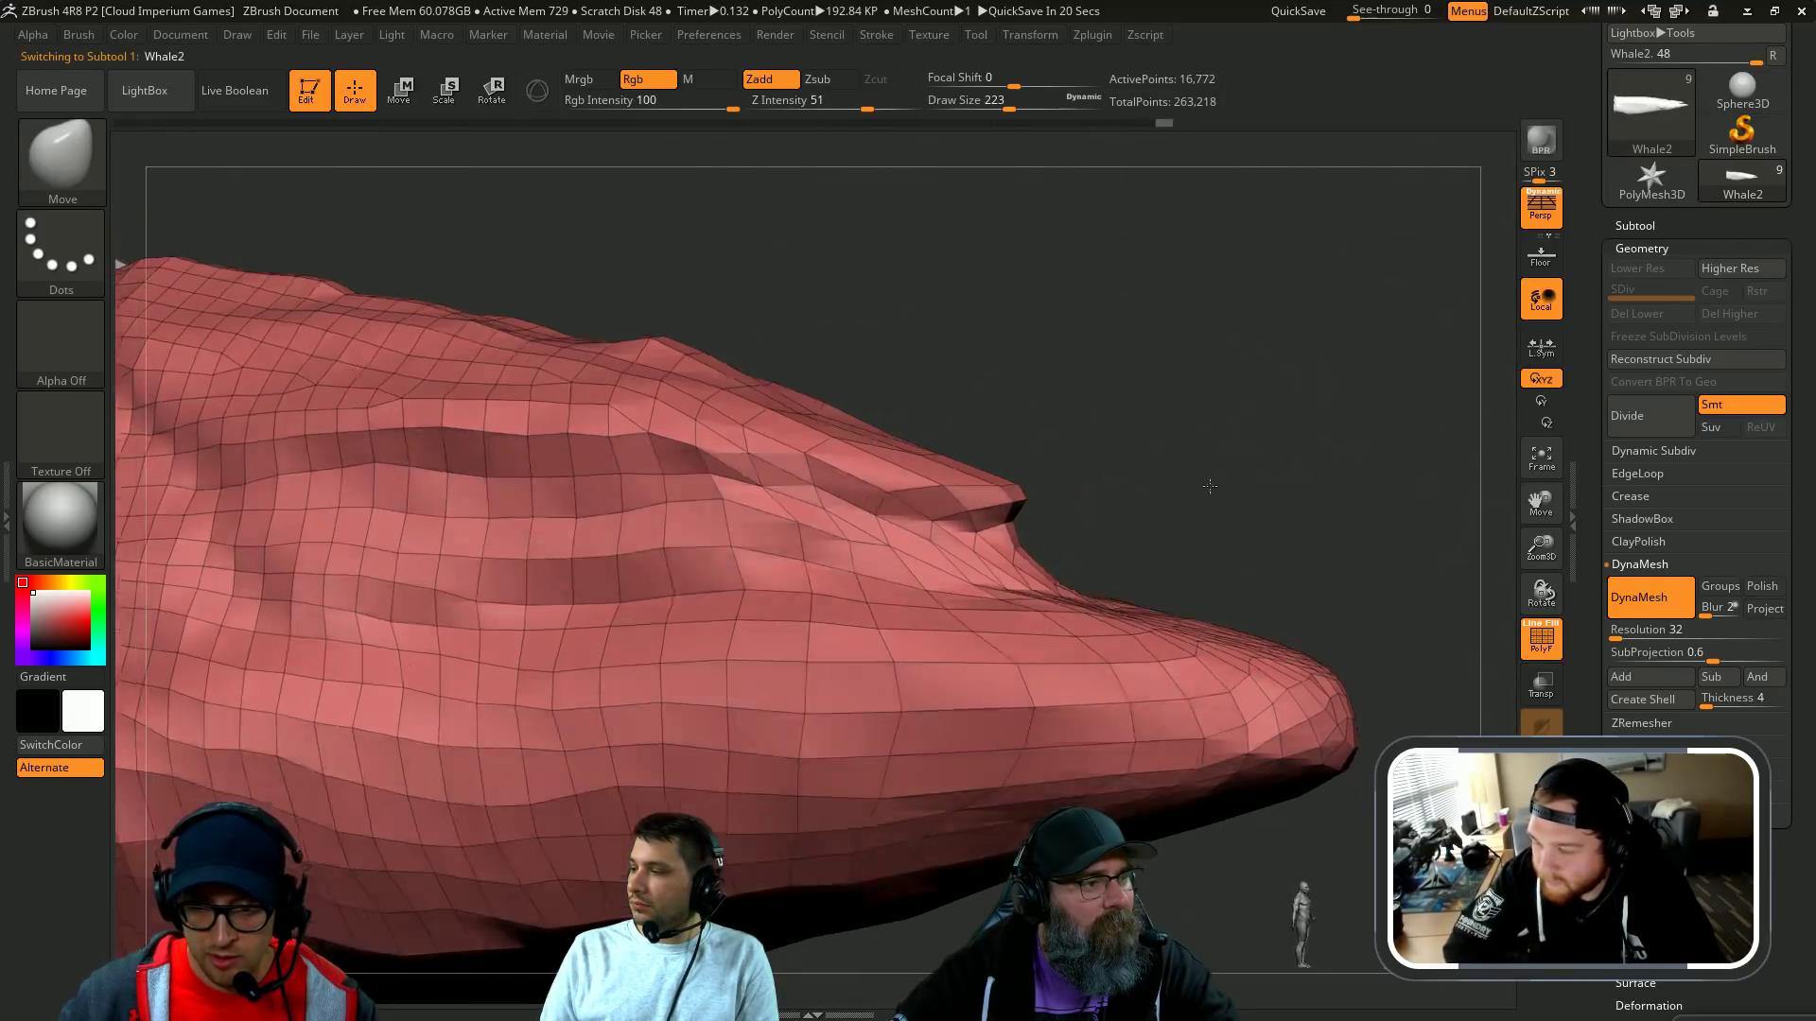
Step: Preview the outer body with dynamic subdivision and turn the preview off again
{"action": "mouse_move", "coordinate": [1207, 486]}
{"action": "left_mouse_down", "text": "alt"}
{"action": "mouse_move", "coordinate": [1147, 487]}
{"action": "mouse_move", "coordinate": [1193, 416]}
{"action": "mouse_move", "coordinate": [1243, 434]}
{"action": "left_mouse_up", "text": "alt"}
{"action": "key", "text": "d"}
{"action": "key", "text": "d"}
{"action": "key", "text": "shift+d"}
{"action": "key", "text": "shift+d"}
{"action": "left_click_drag", "start_coordinate": [1260, 498], "coordinate": [1272, 503], "text": "ctrl"}
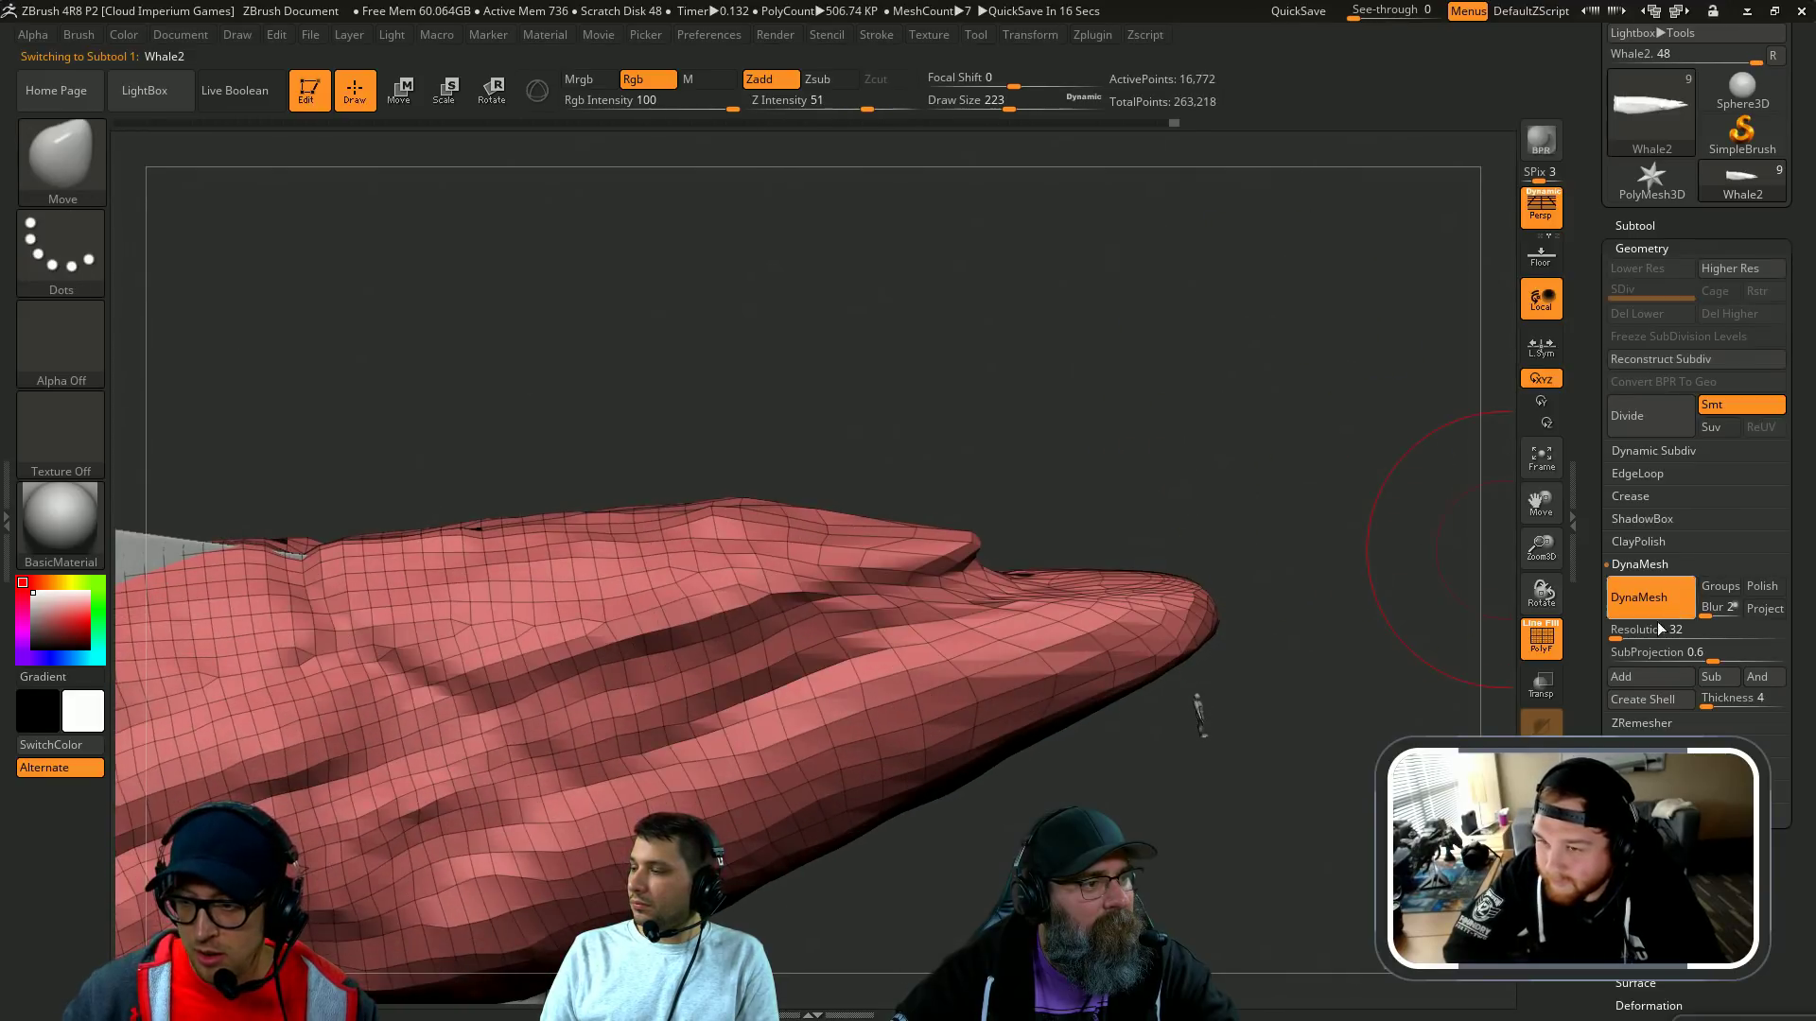
Step: Set the outer body's DynaMesh resolution to 64 and test the remesh
{"action": "left_click", "coordinate": [1641, 636]}
{"action": "type", "text": "712"}
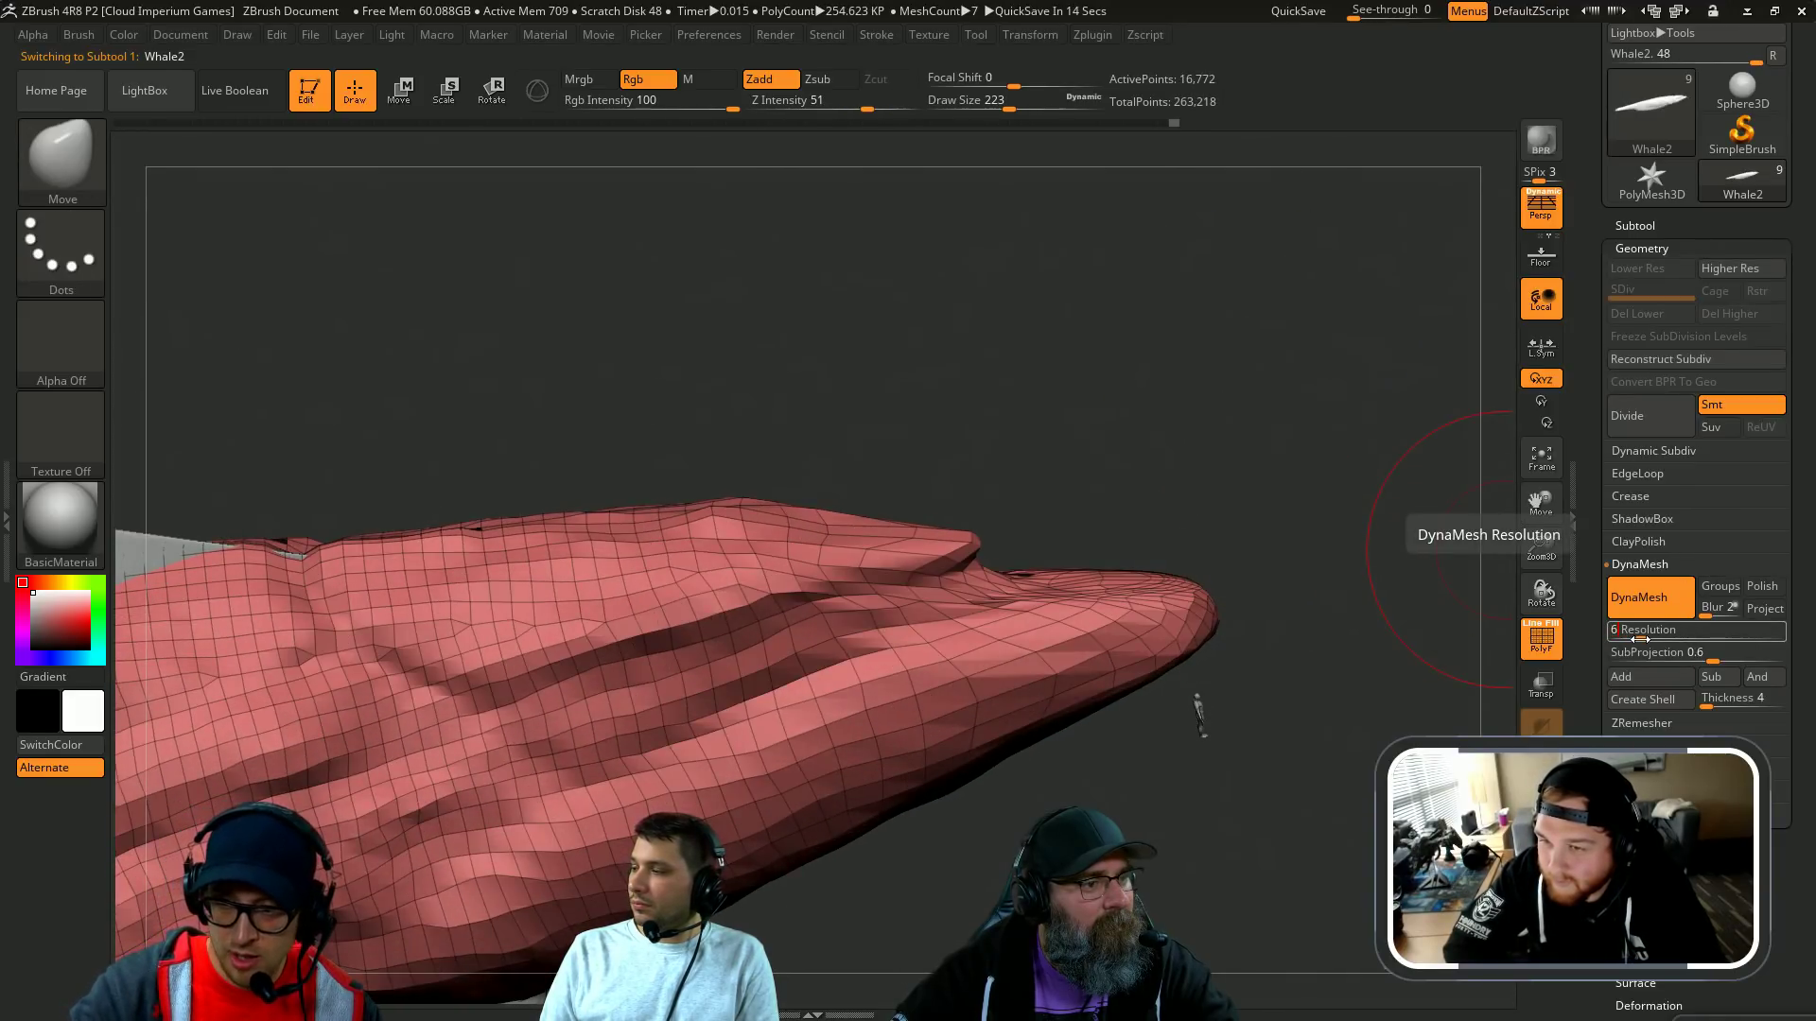
{"action": "key", "text": "Return"}
{"action": "left_click_drag", "start_coordinate": [1280, 275], "coordinate": [1192, 413], "text": "ctrl"}
{"action": "key", "text": "ctrl+z"}
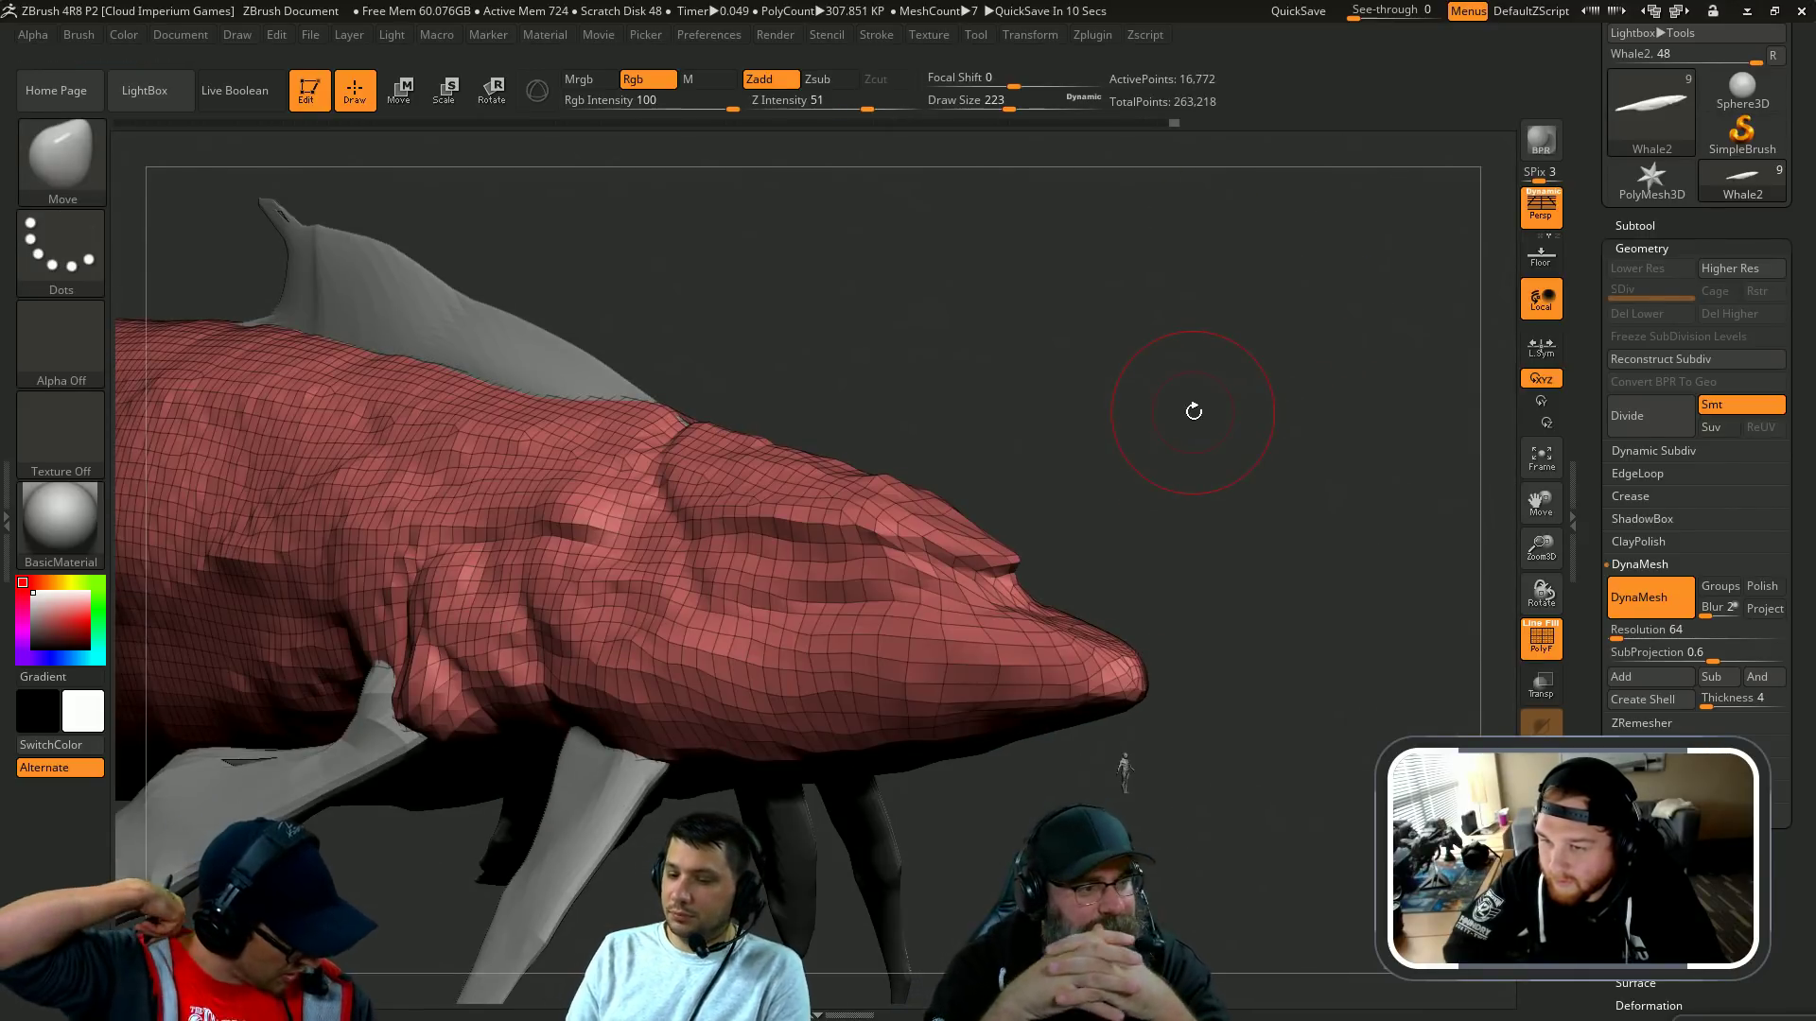
Step: Remesh the outer body with DynaMesh, subdivide it twice, and hide its wireframe
{"action": "left_click_drag", "start_coordinate": [1189, 366], "coordinate": [1234, 491], "text": "alt"}
{"action": "left_click_drag", "start_coordinate": [1122, 393], "coordinate": [1085, 282]}
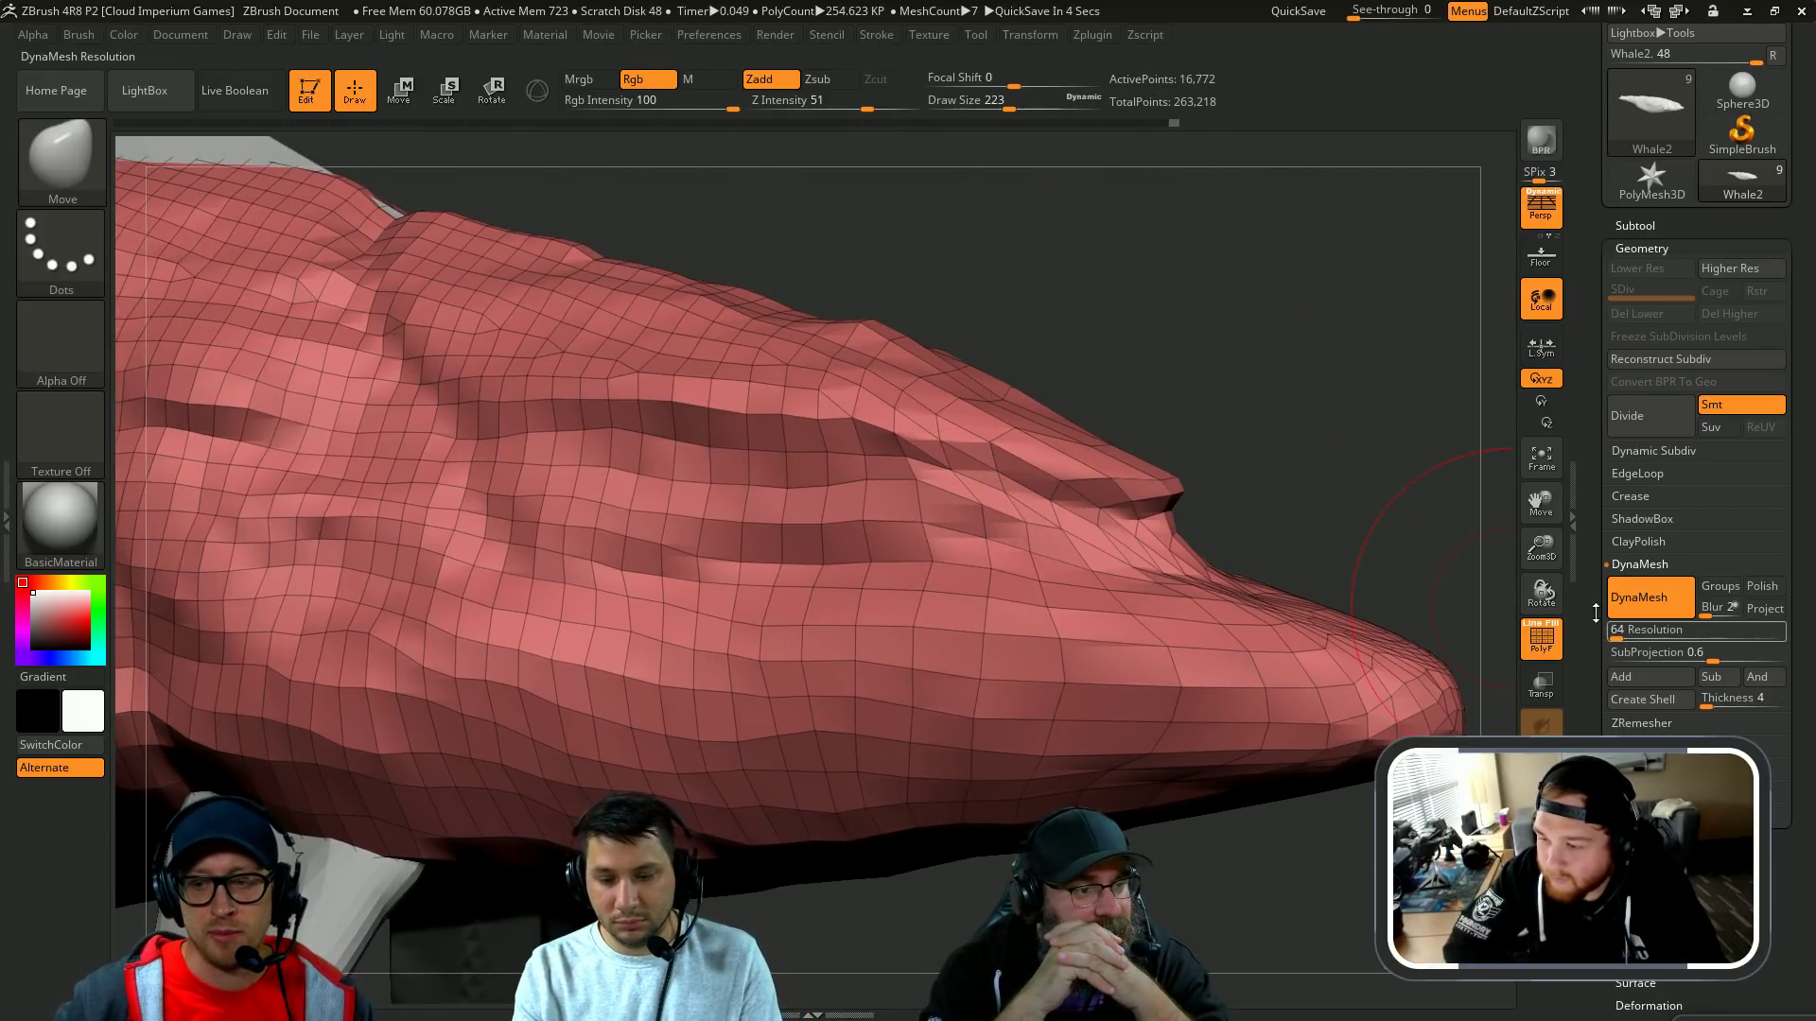
{"action": "mouse_move", "coordinate": [1307, 312]}
{"action": "left_mouse_down", "text": "ctrl"}
{"action": "mouse_move", "coordinate": [1256, 471]}
{"action": "mouse_move", "coordinate": [1250, 448]}
{"action": "mouse_move", "coordinate": [1264, 397]}
{"action": "mouse_move", "coordinate": [1283, 458]}
{"action": "mouse_move", "coordinate": [1240, 427]}
{"action": "left_mouse_up", "text": "ctrl"}
{"action": "key", "text": "ctrl+z"}
{"action": "key", "text": "ctrl+shift+z"}
{"action": "key", "text": "ctrl+d"}
{"action": "key", "text": "ctrl+d"}
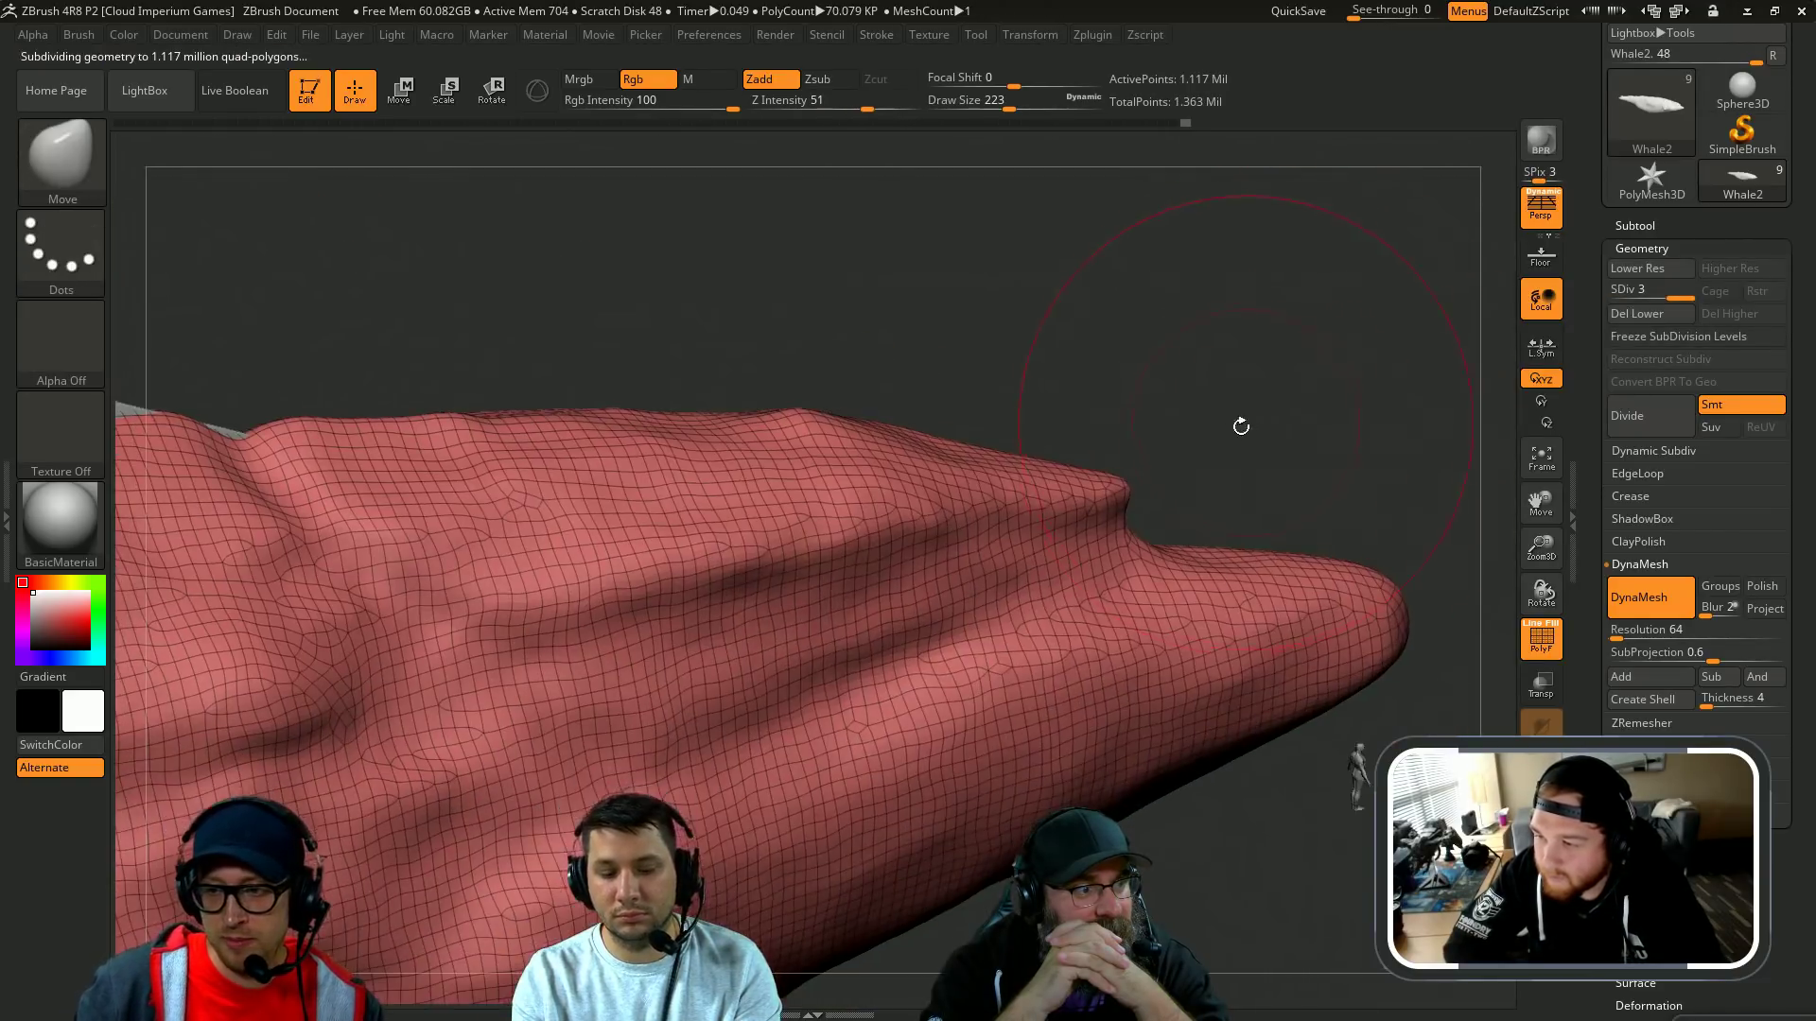
{"action": "key", "text": "shift+f"}
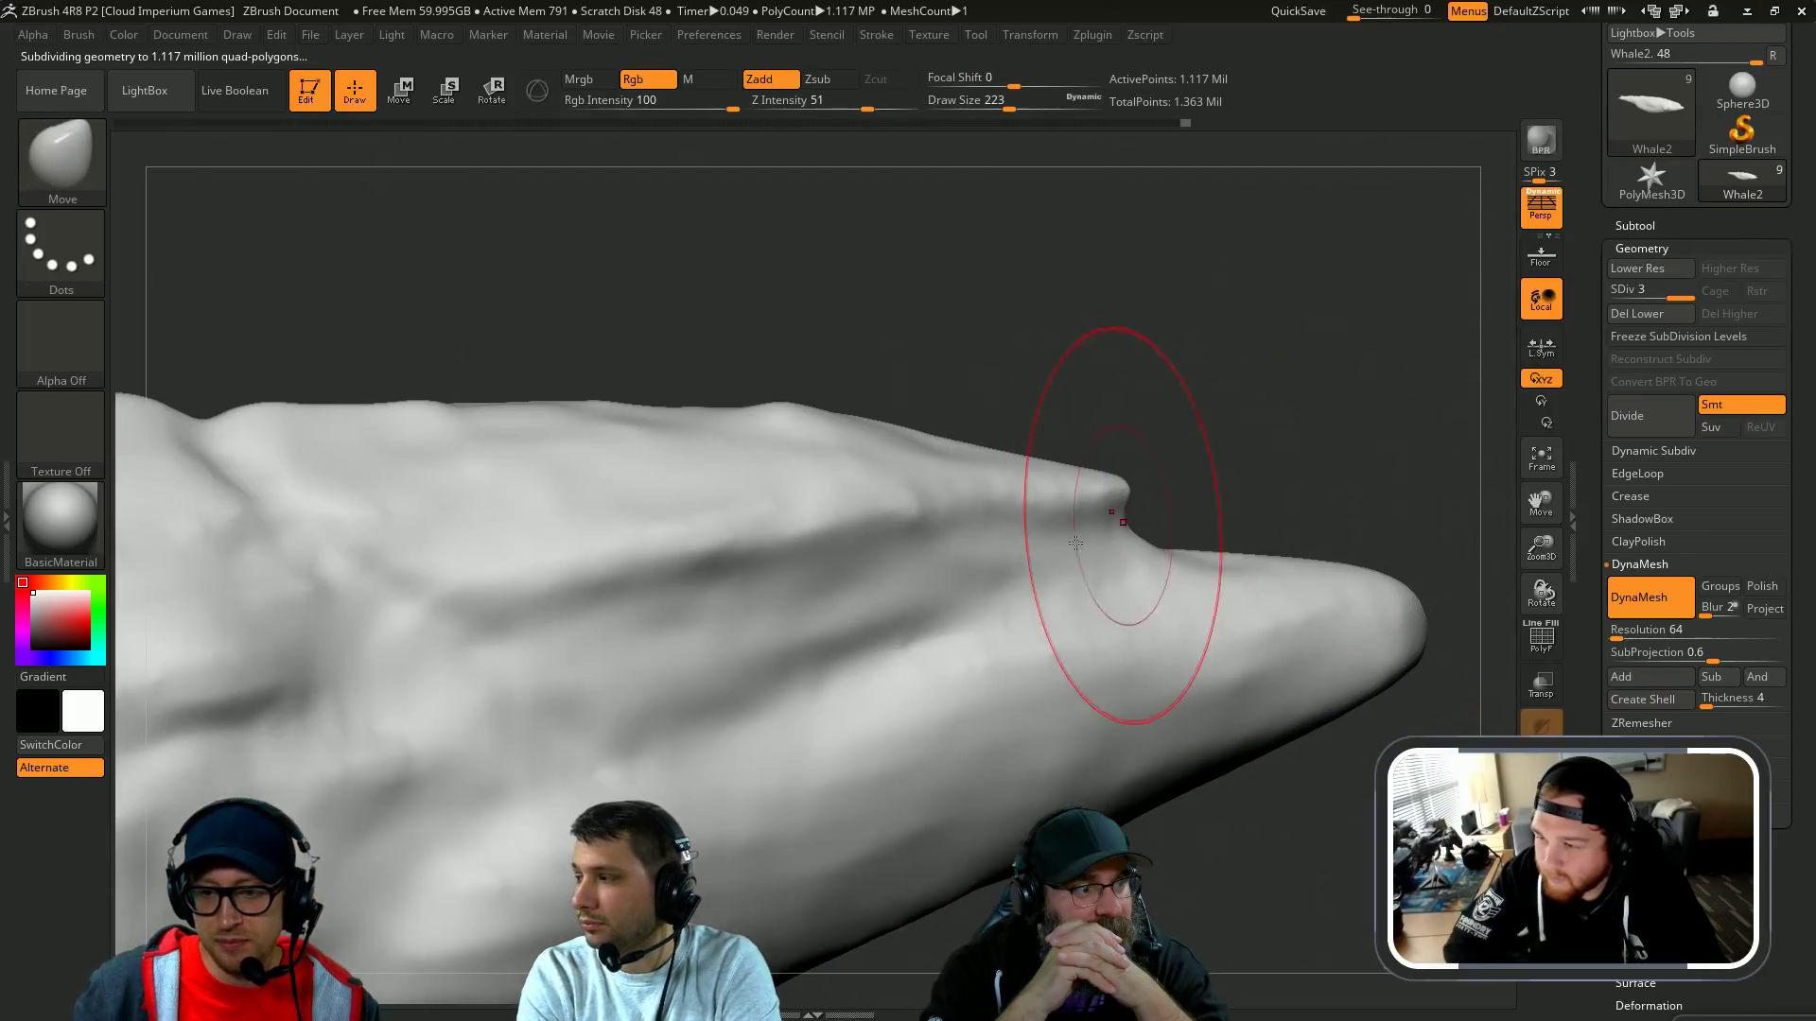
Step: Try to cut the mouth line into the outer skin with the DamStandard brush at draw size 87
{"action": "key", "text": "b"}
{"action": "key", "text": "d"}
{"action": "key", "text": "s"}
{"action": "mouse_move", "coordinate": [1117, 535]}
{"action": "left_mouse_down"}
{"action": "mouse_move", "coordinate": [723, 619]}
{"action": "mouse_move", "coordinate": [889, 614]}
{"action": "mouse_move", "coordinate": [728, 705]}
{"action": "mouse_move", "coordinate": [1070, 597]}
{"action": "left_mouse_up"}
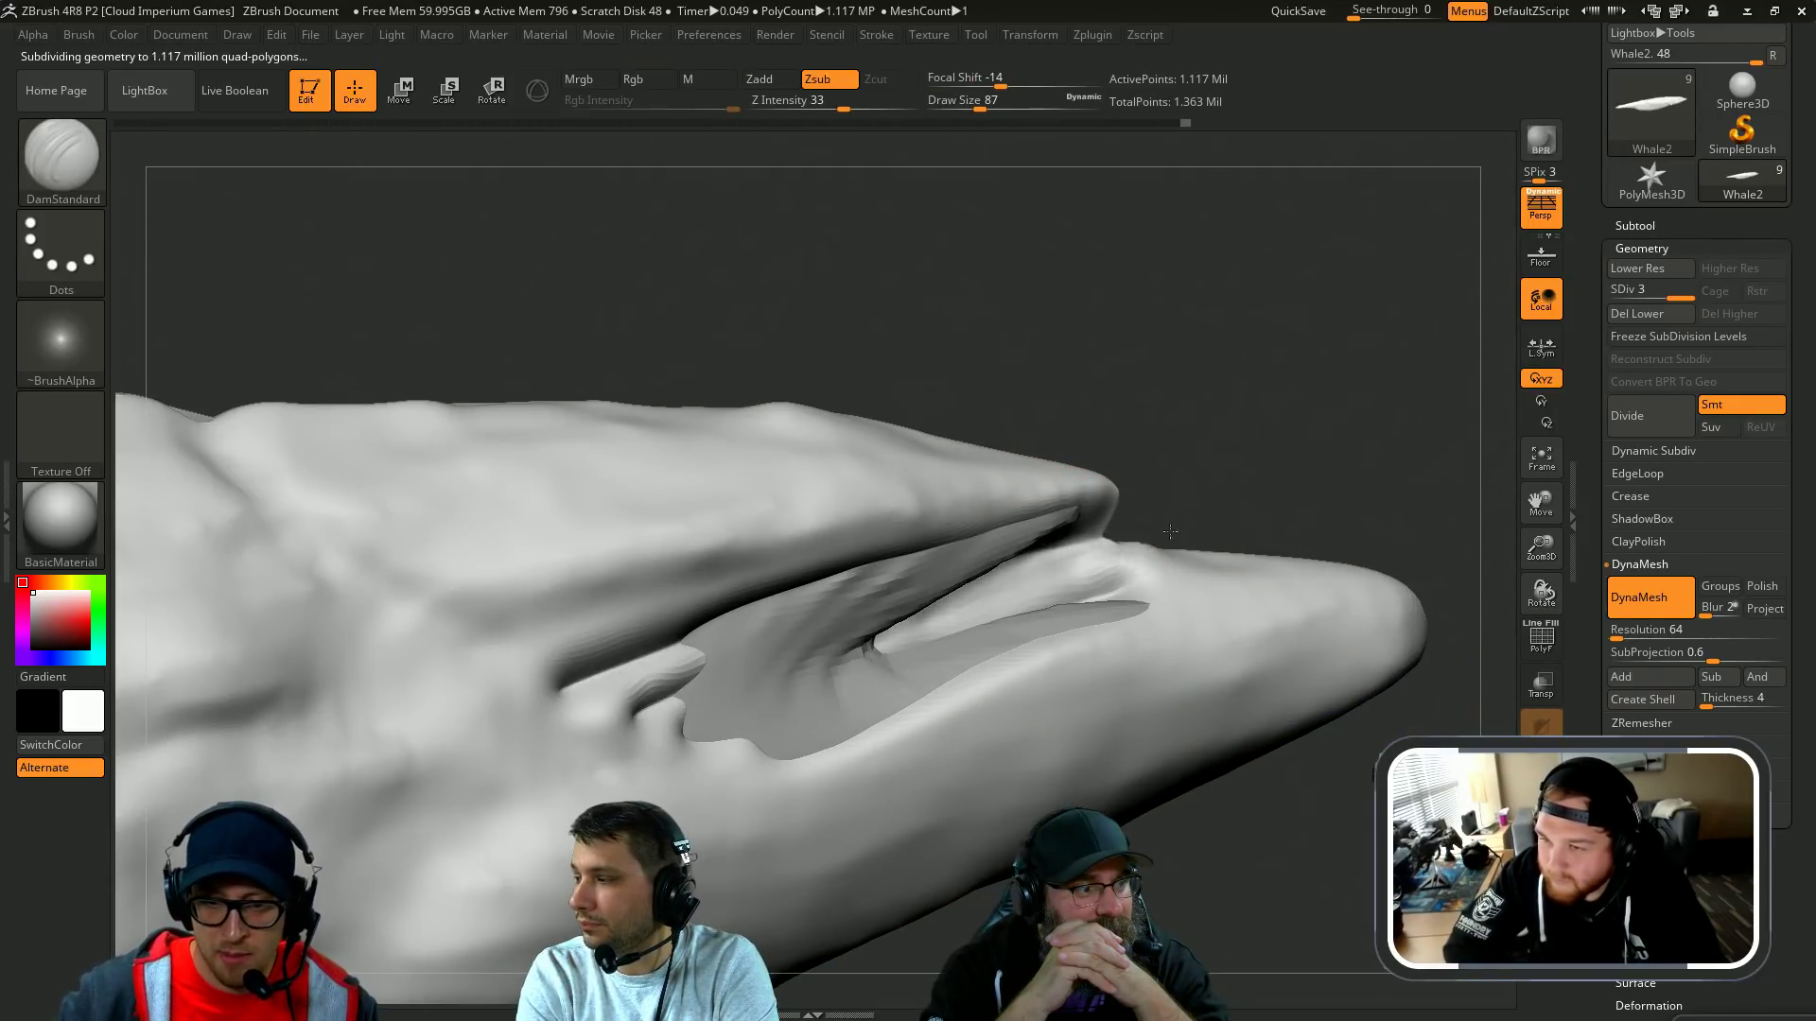
{"action": "left_click_drag", "start_coordinate": [1288, 468], "coordinate": [1158, 492]}
{"action": "key", "text": "ctrl+z"}
Step: Carve a narrow mouth crease back from the upper jaw's tip with the DamStandard brush at draw size 39
{"action": "key", "text": "bracketleft"}
{"action": "key", "text": "bracketleft"}
{"action": "key", "text": "bracketleft"}
{"action": "key", "text": "bracketleft"}
{"action": "key", "text": "bracketleft"}
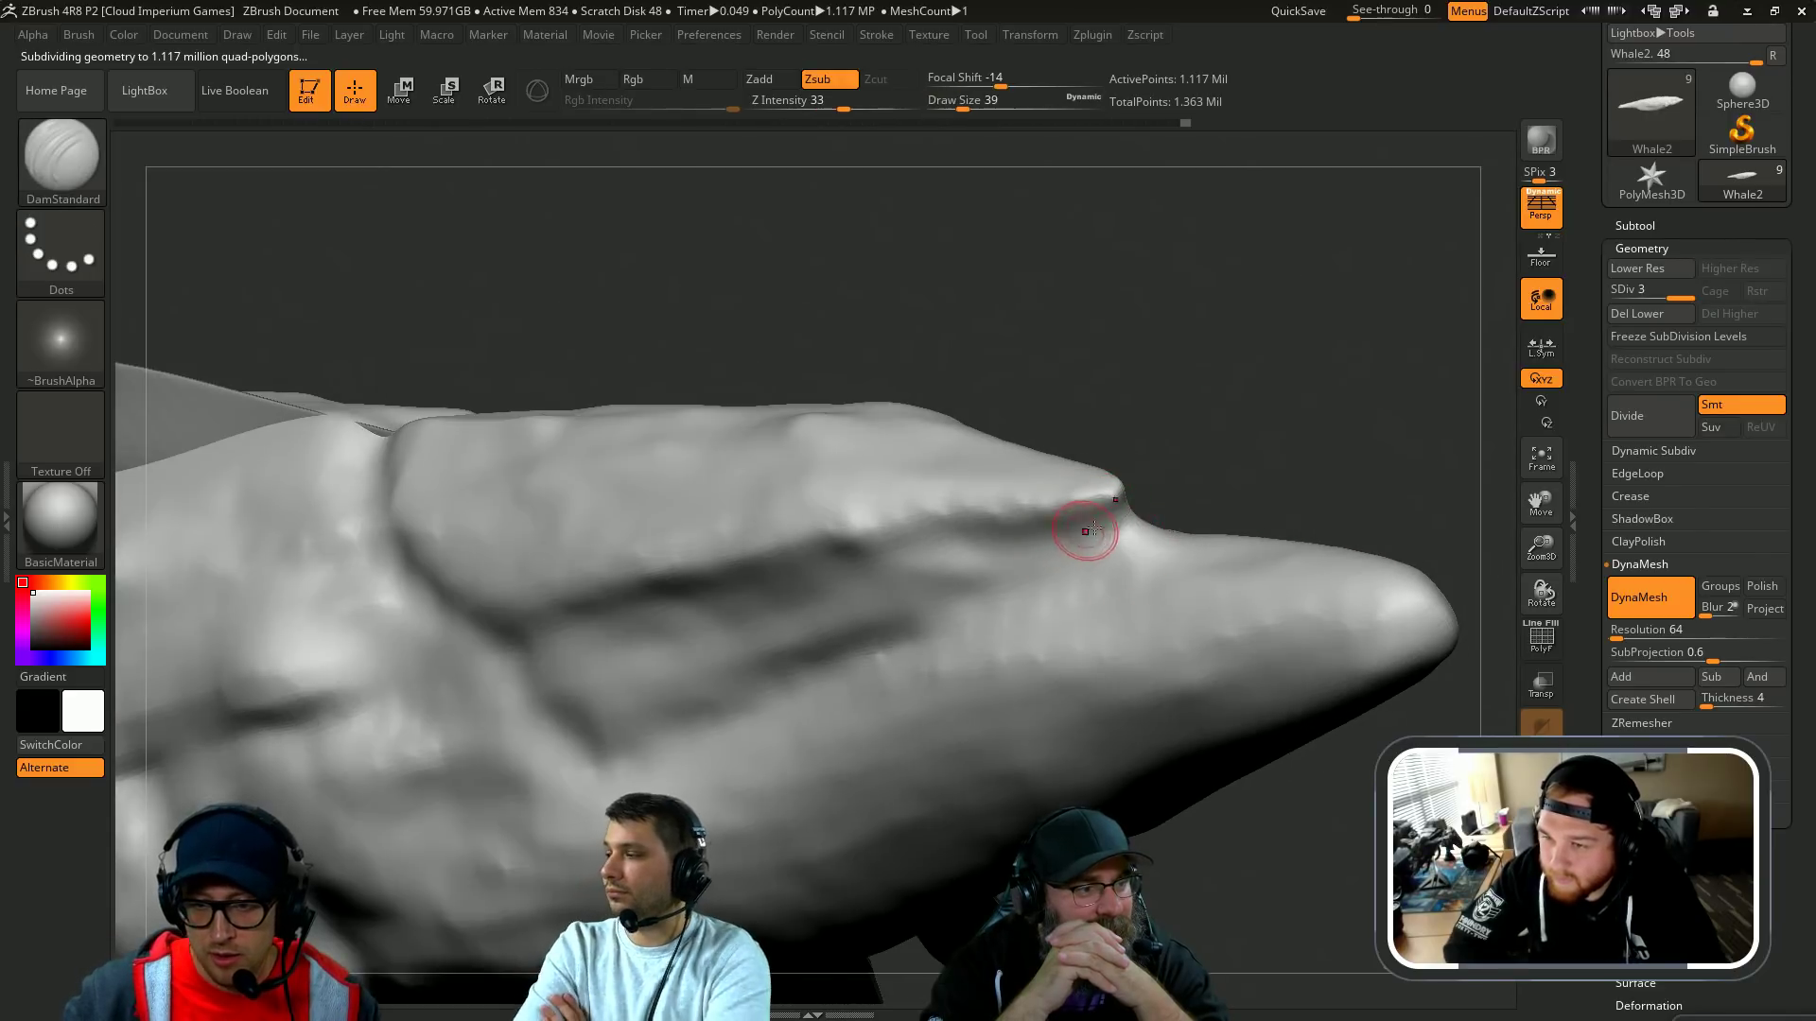
{"action": "key", "text": "ctrl+z"}
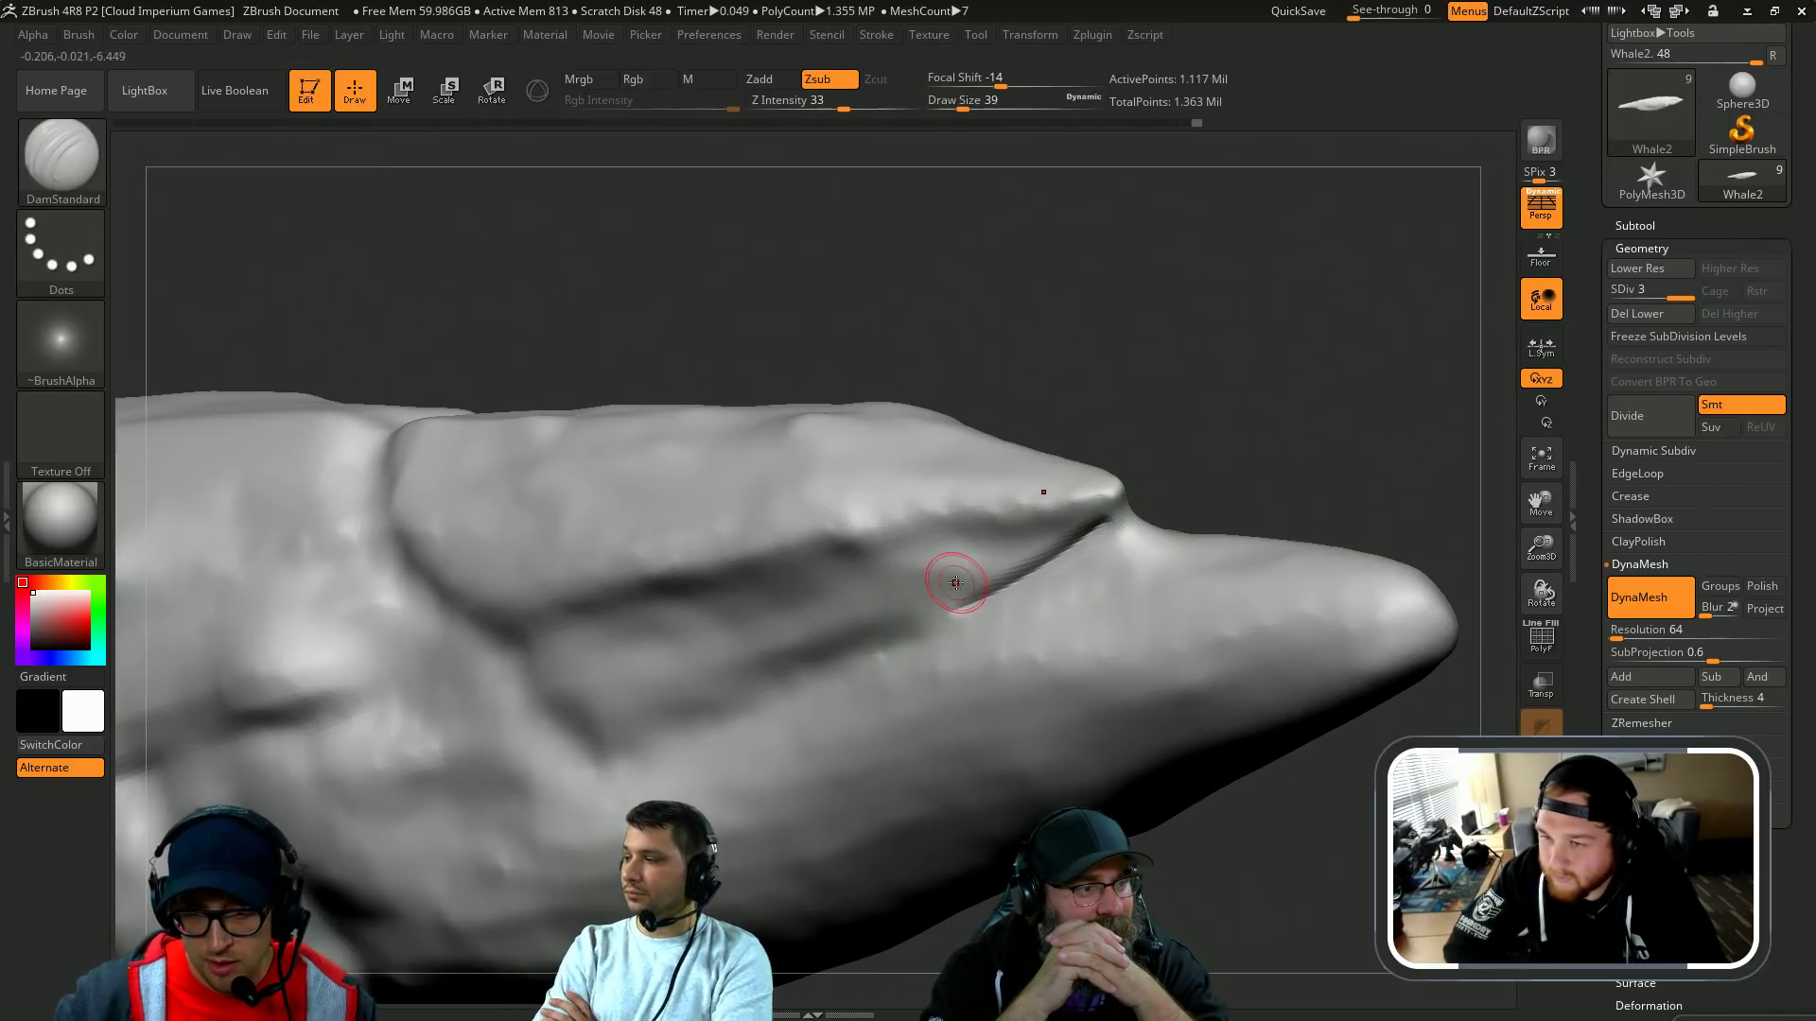
{"action": "key", "text": "ctrl+z"}
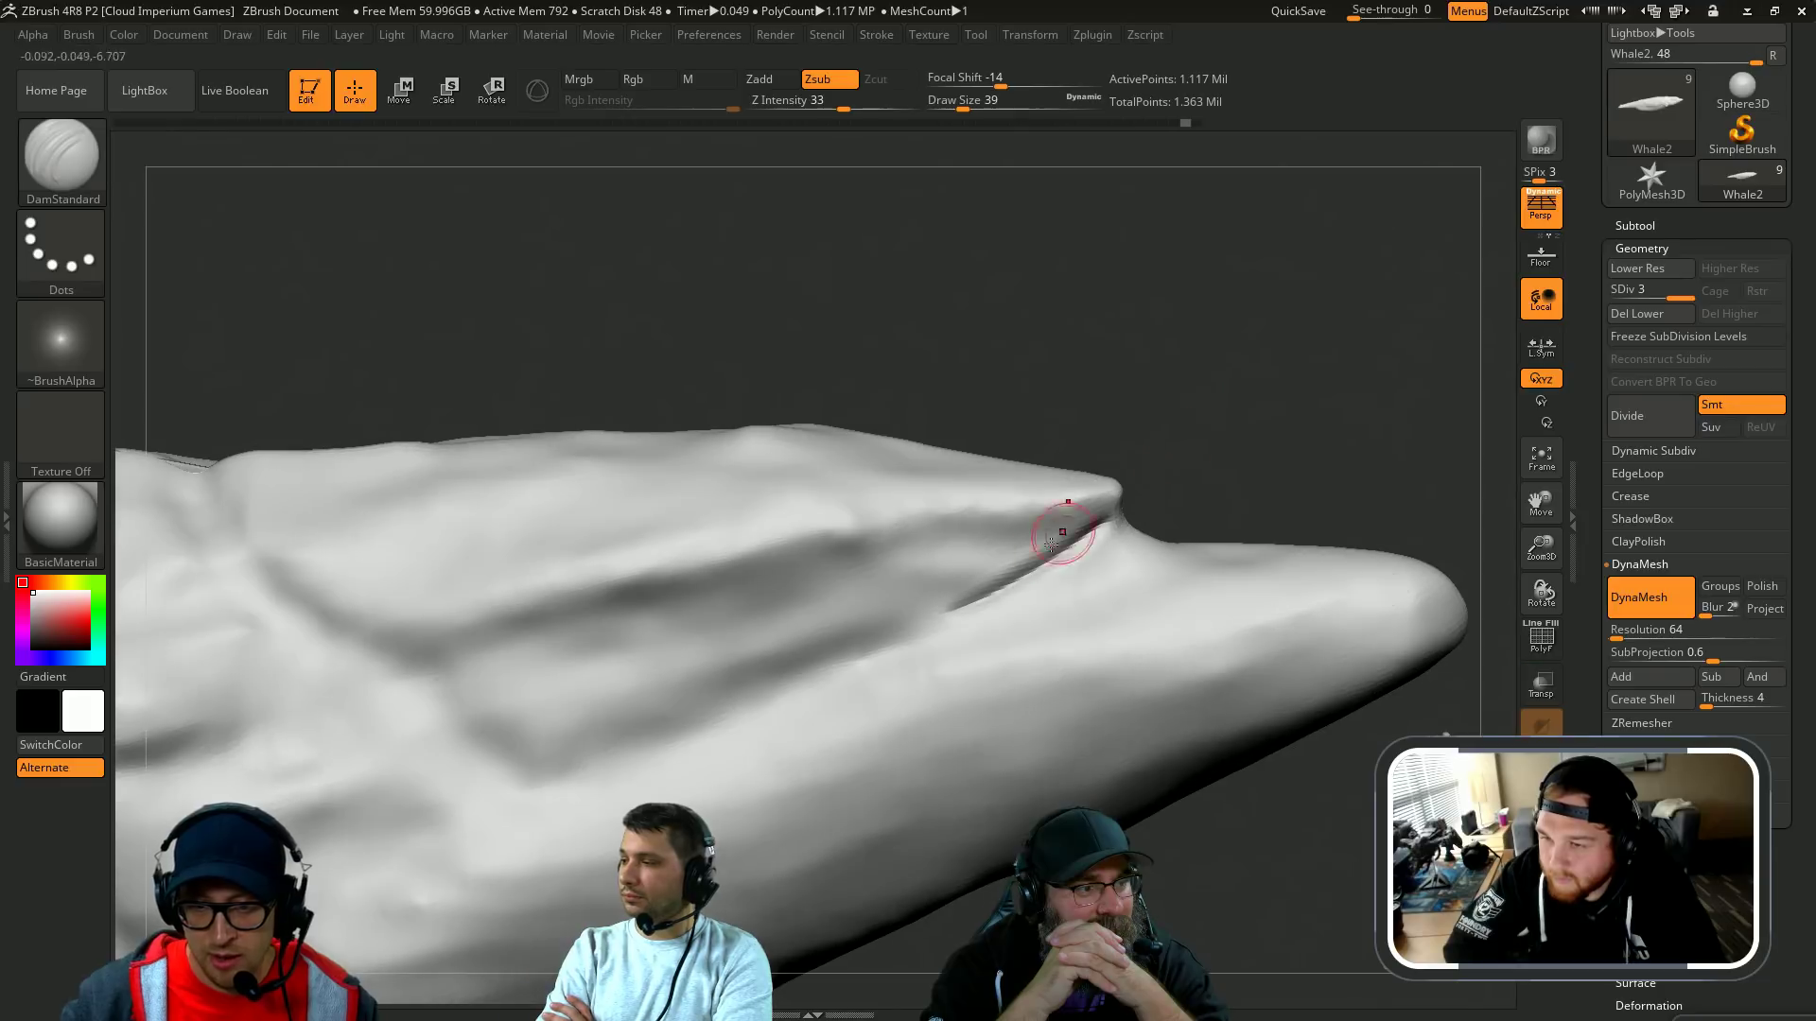
{"action": "mouse_move", "coordinate": [1175, 471]}
{"action": "left_mouse_down"}
{"action": "mouse_move", "coordinate": [1118, 481]}
{"action": "mouse_move", "coordinate": [1136, 523]}
{"action": "left_mouse_up"}
{"action": "key", "text": "b"}
{"action": "key", "text": "c"}
{"action": "key", "text": "l"}
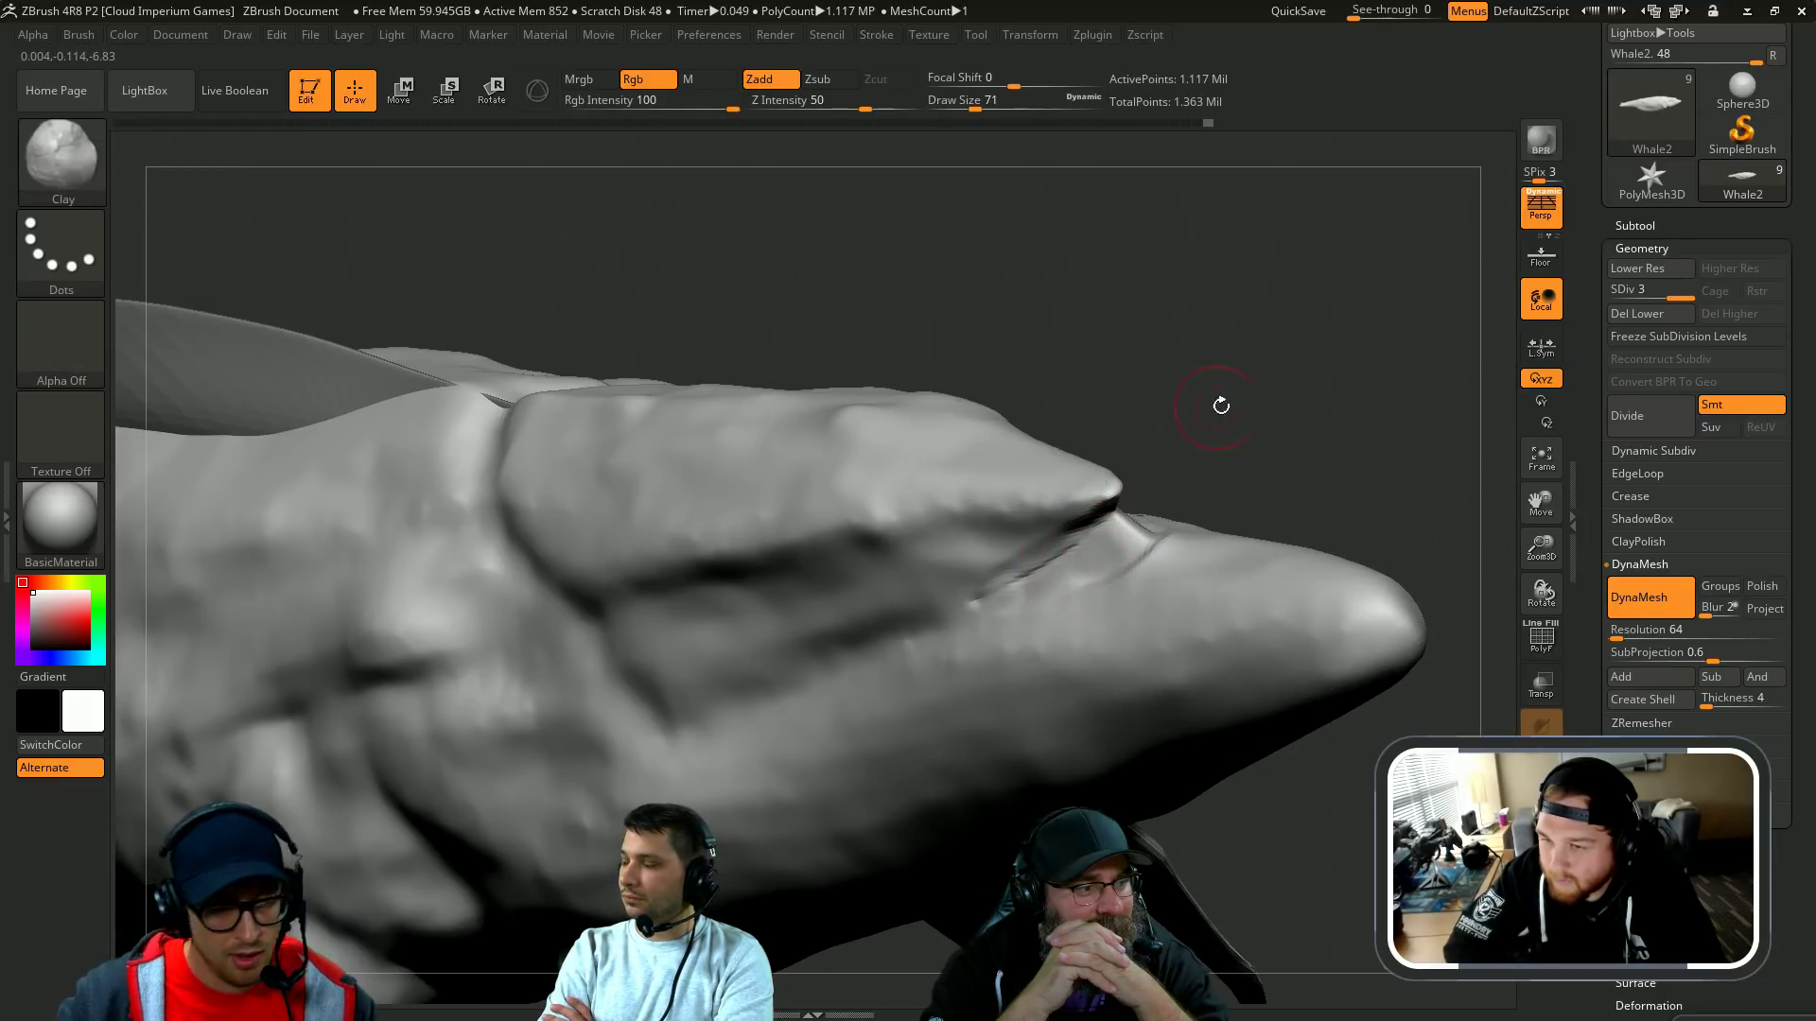
{"action": "left_click_drag", "start_coordinate": [1221, 405], "coordinate": [1171, 401]}
Step: Carve the skin below the mouth crease with the ClayBuildup brush at draw size 120 and smooth the area
{"action": "key", "text": "b"}
{"action": "key", "text": "c"}
{"action": "key", "text": "b"}
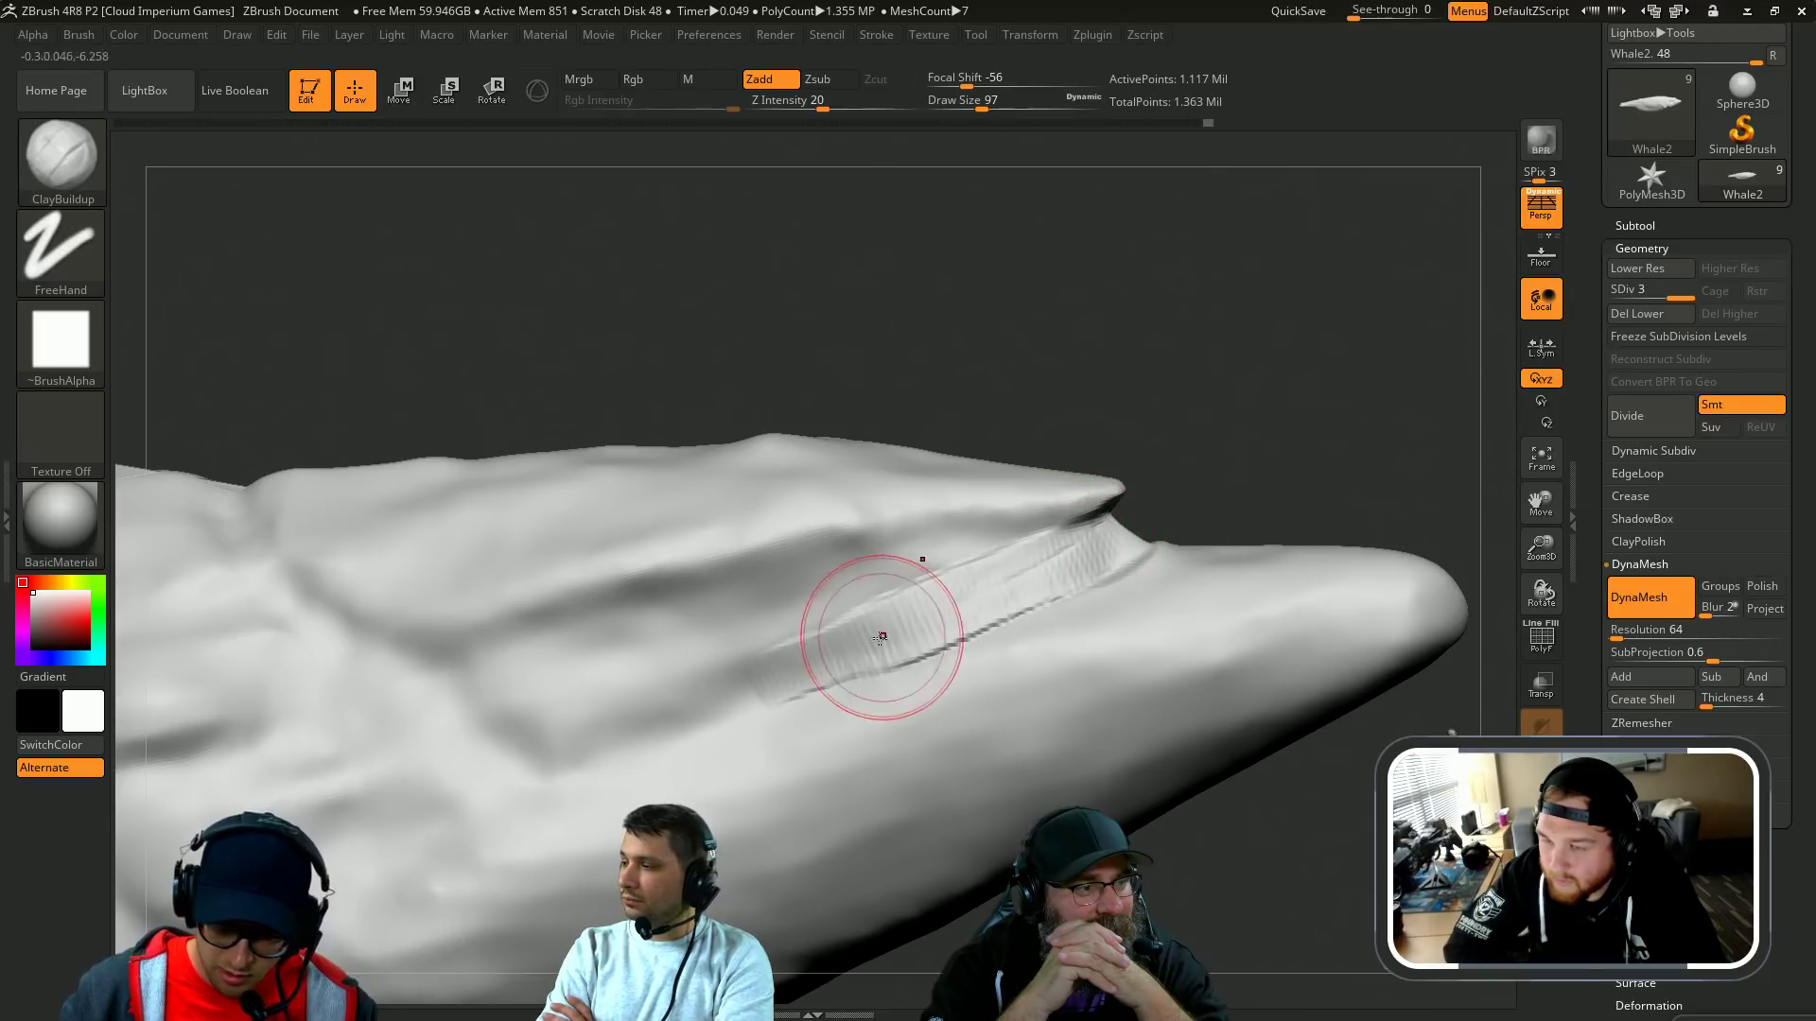
{"action": "key", "text": "ctrl+z"}
{"action": "key", "text": "bracketright"}
{"action": "mouse_move", "coordinate": [1108, 535]}
{"action": "left_mouse_down"}
{"action": "mouse_move", "coordinate": [803, 683]}
{"action": "mouse_move", "coordinate": [843, 650]}
{"action": "left_mouse_up"}
{"action": "left_click_drag", "start_coordinate": [1239, 487], "coordinate": [1121, 518]}
{"action": "left_click_drag", "start_coordinate": [813, 662], "coordinate": [996, 629], "text": "shift"}
Step: Hollow out the lower jaw's top and the mouth's side with the ClayBuildup brush to expose the inner mesh
{"action": "left_click_drag", "start_coordinate": [1134, 537], "coordinate": [1120, 587]}
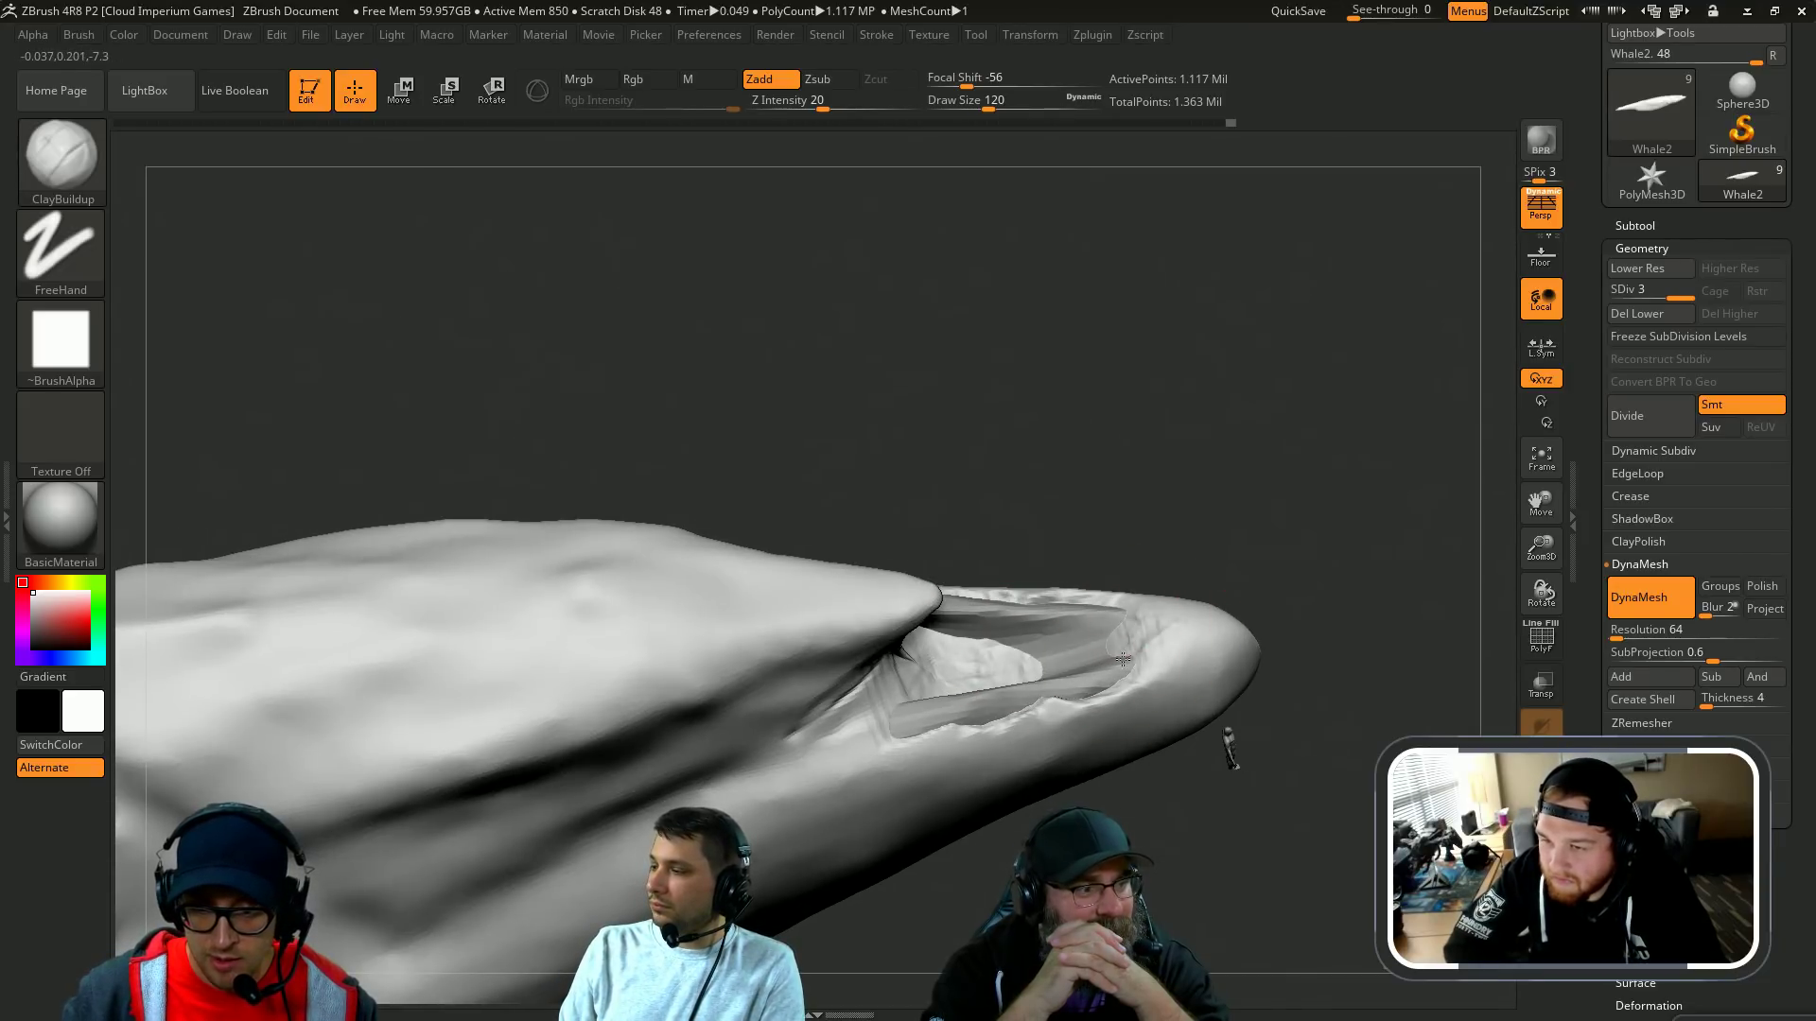
{"action": "left_click_drag", "start_coordinate": [1115, 535], "coordinate": [1087, 577]}
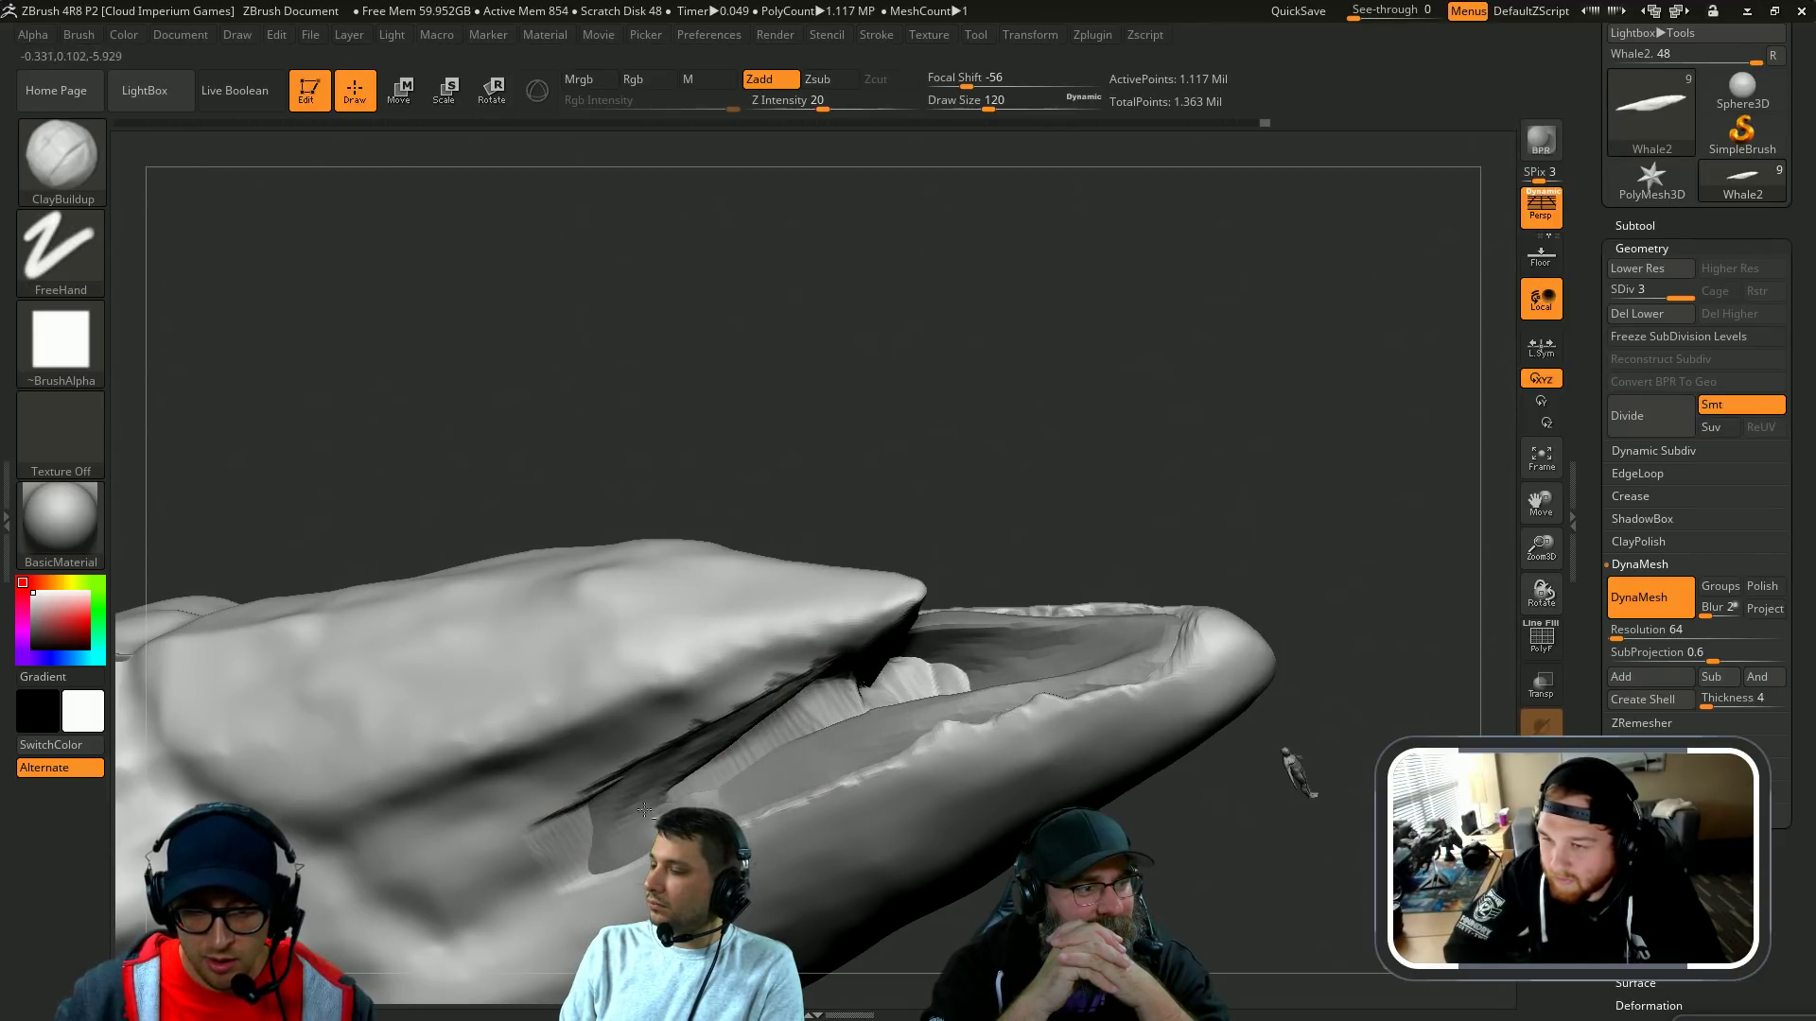
{"action": "left_click_drag", "start_coordinate": [1073, 490], "coordinate": [932, 610]}
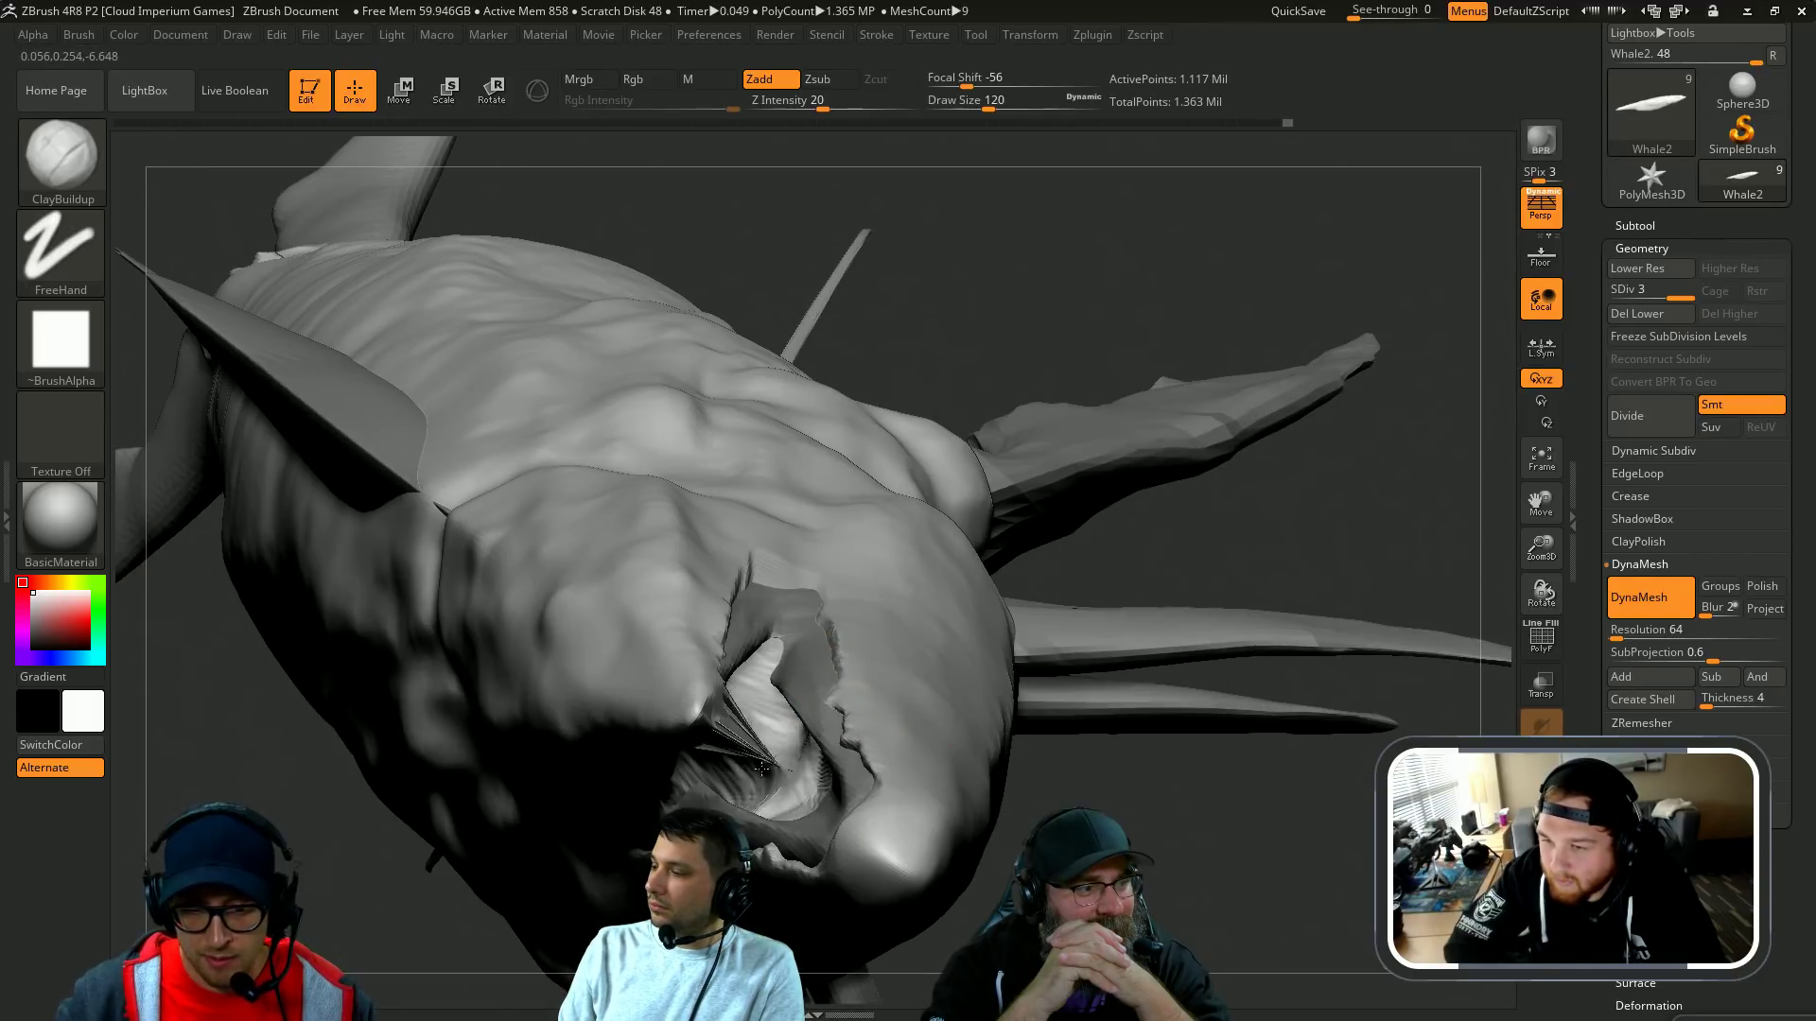
Step: Undo the last three mouth strokes and smooth the base of the lower jaw's opening
{"action": "key", "text": "ctrl+z"}
{"action": "key", "text": "ctrl+z"}
{"action": "key", "text": "ctrl+z"}
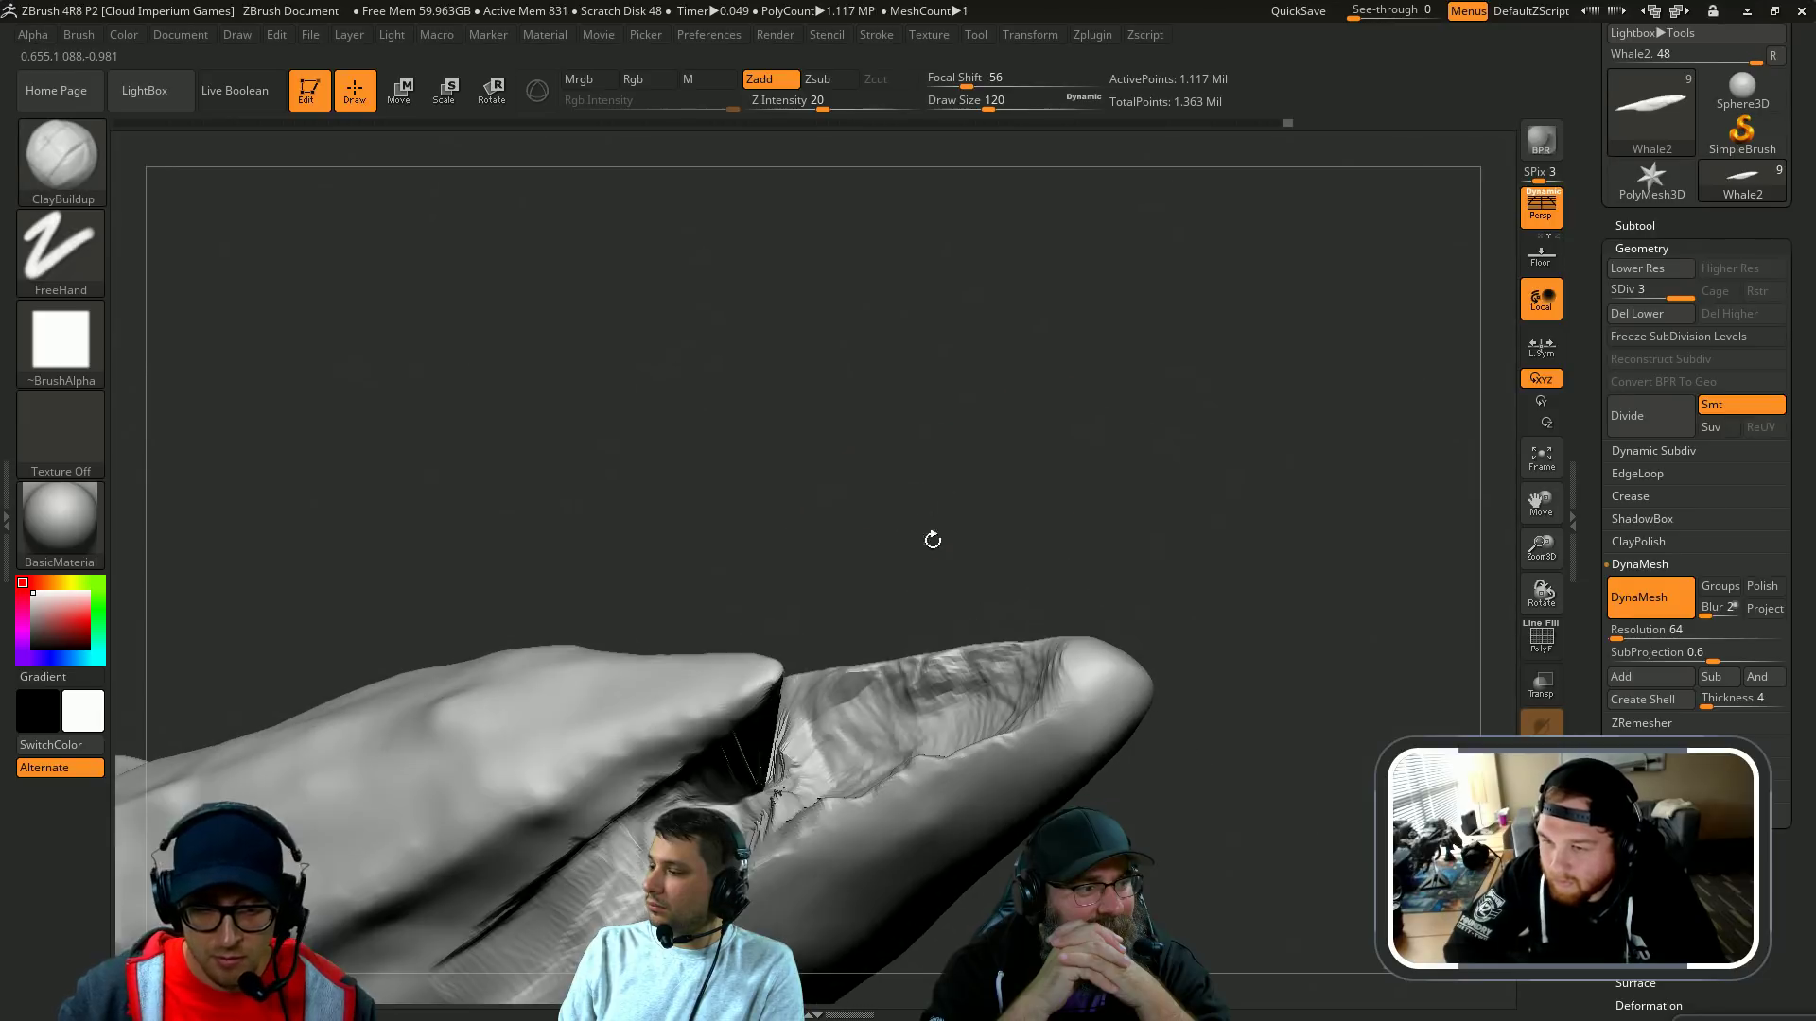
{"action": "mouse_move", "coordinate": [920, 536]}
{"action": "left_mouse_down"}
{"action": "mouse_move", "coordinate": [867, 596]}
{"action": "mouse_move", "coordinate": [825, 609]}
{"action": "left_mouse_up"}
{"action": "left_click_drag", "start_coordinate": [810, 733], "coordinate": [785, 714], "text": "shift"}
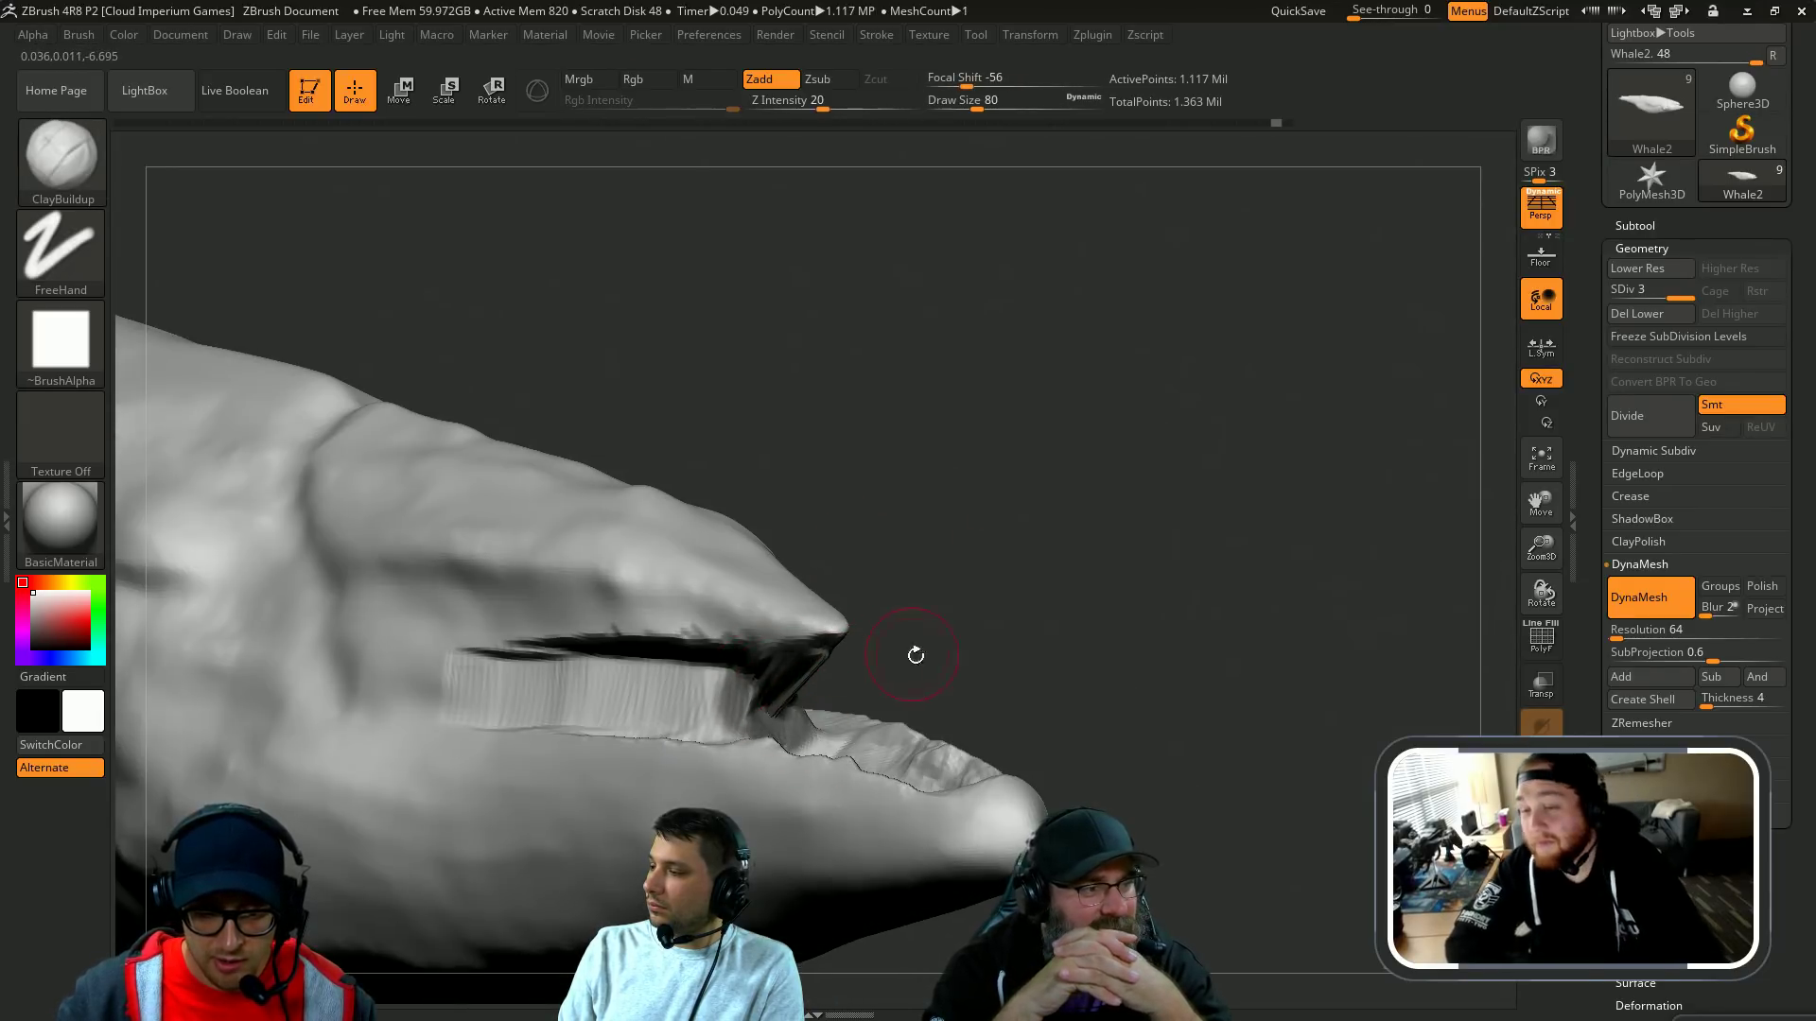
Step: Mask a long strip on the mouth's side wall with the MaskPen at draw size 29 and invert the mask
{"action": "left_click_drag", "start_coordinate": [916, 653], "coordinate": [946, 650]}
{"action": "key", "text": "["}
{"action": "key", "text": "["}
{"action": "key", "text": "ctrl"}
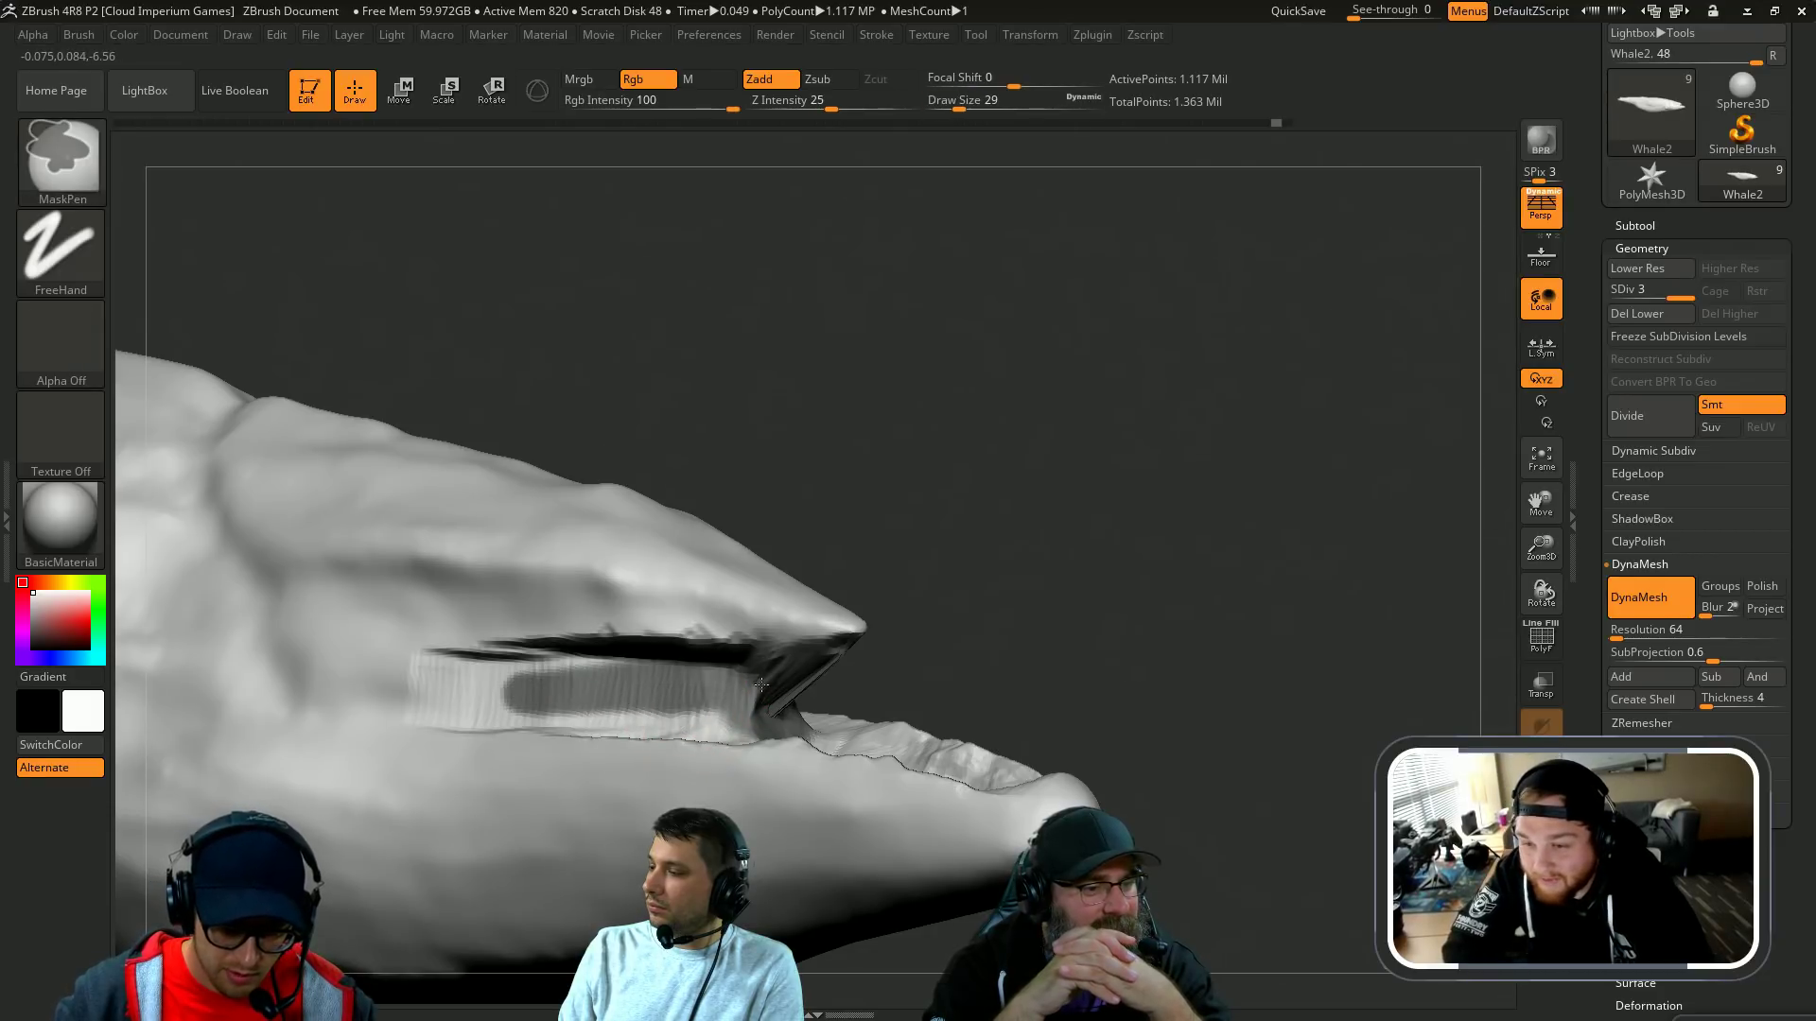
{"action": "left_click_drag", "start_coordinate": [646, 717], "coordinate": [628, 723], "text": "ctrl"}
{"action": "left_click_drag", "start_coordinate": [1017, 592], "coordinate": [804, 620]}
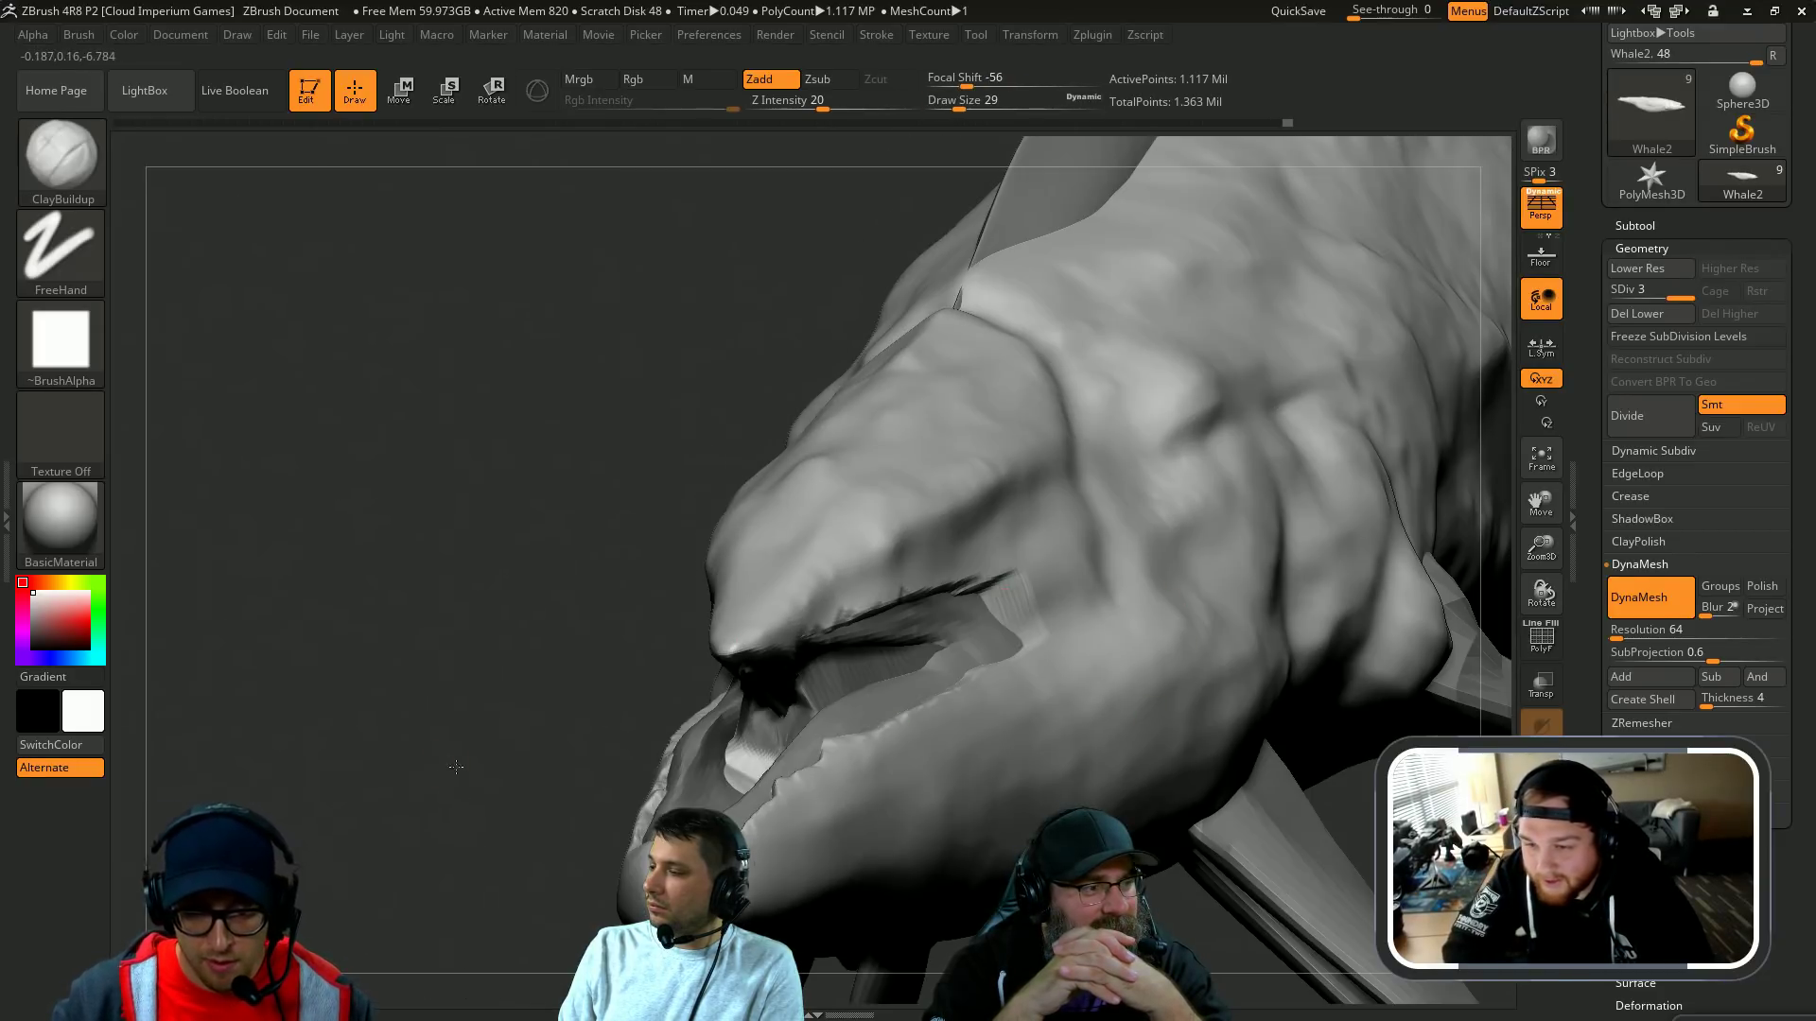
{"action": "left_click_drag", "start_coordinate": [456, 767], "coordinate": [907, 655], "text": "shift"}
{"action": "left_click", "coordinate": [921, 652], "text": "ctrl"}
Step: Shift the unmasked mouth strip with the Transpose Move tool, clear the mask, and step down to the lowest subdivision level
{"action": "key", "text": "w"}
{"action": "left_click_drag", "start_coordinate": [1195, 770], "coordinate": [1025, 691]}
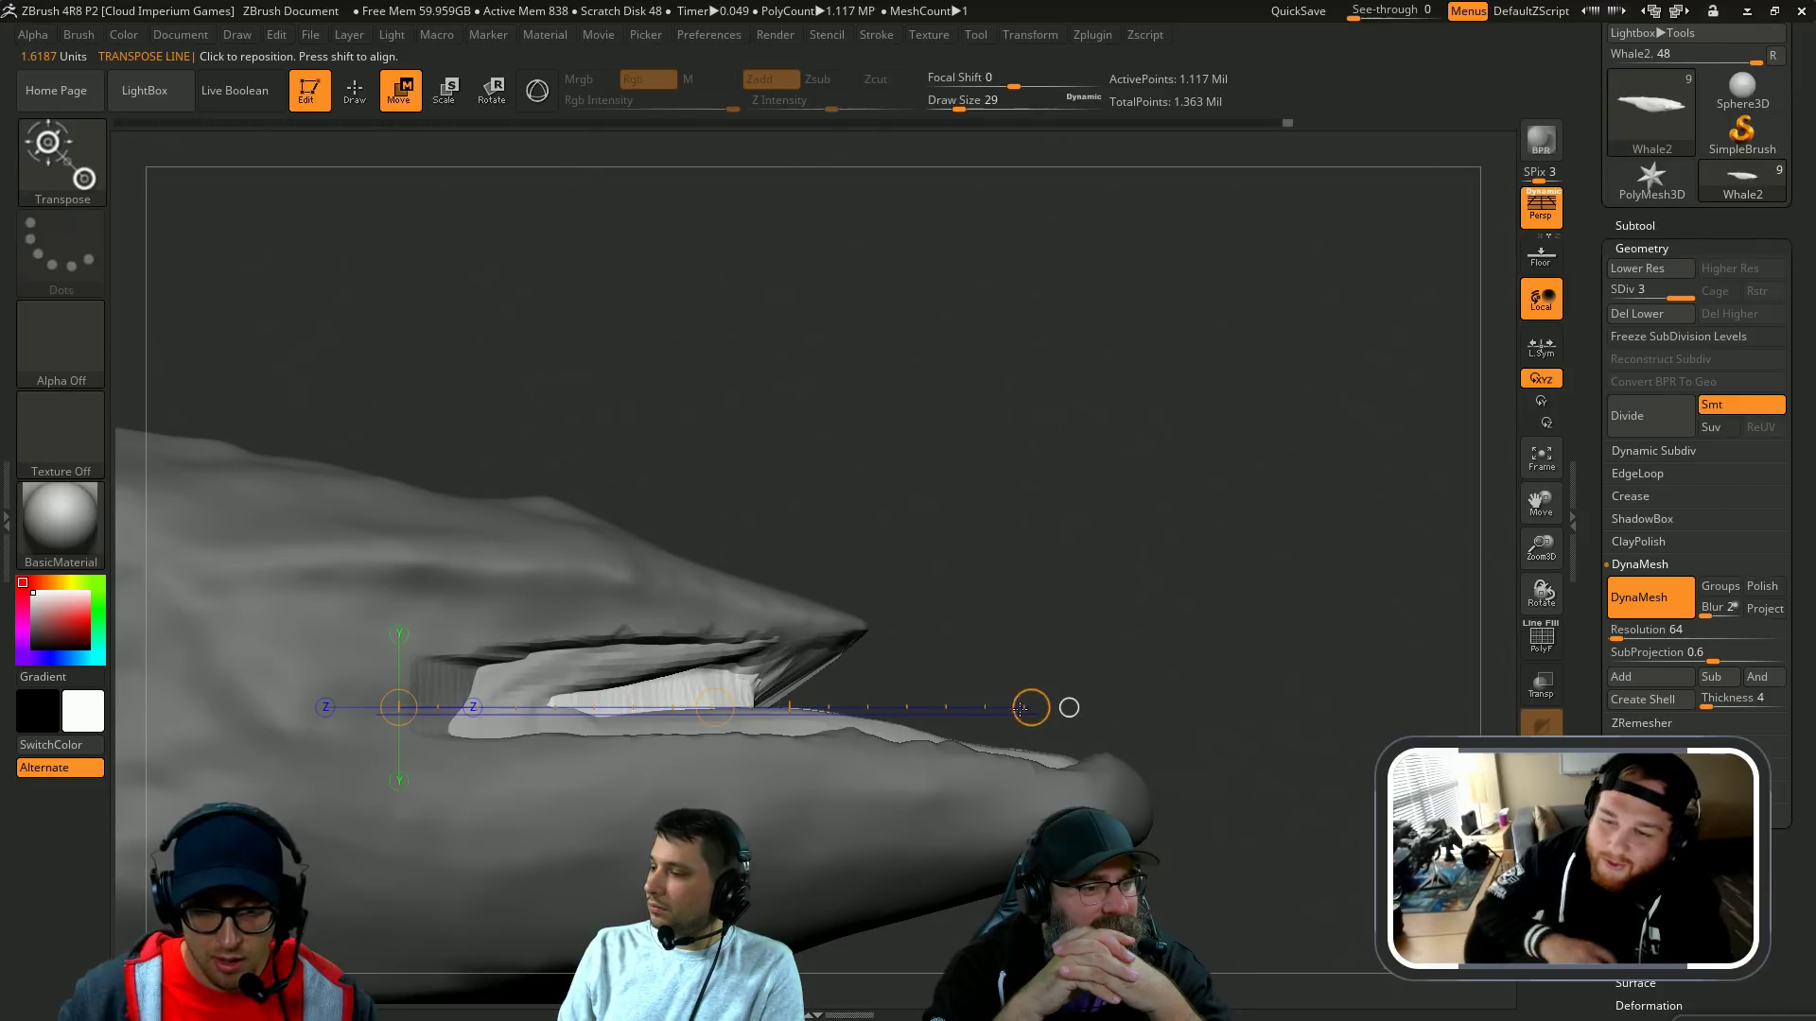
{"action": "mouse_move", "coordinate": [1230, 501]}
{"action": "left_mouse_down"}
{"action": "mouse_move", "coordinate": [1119, 547]}
{"action": "mouse_move", "coordinate": [1262, 426]}
{"action": "left_mouse_up"}
{"action": "left_click", "coordinate": [1263, 425], "text": "ctrl"}
{"action": "key", "text": "shift+d"}
{"action": "key", "text": "shift+d"}
Step: Undo the drop in subdivision level and return from the Transpose tool to brush sculpting
{"action": "key", "text": "ctrl+z"}
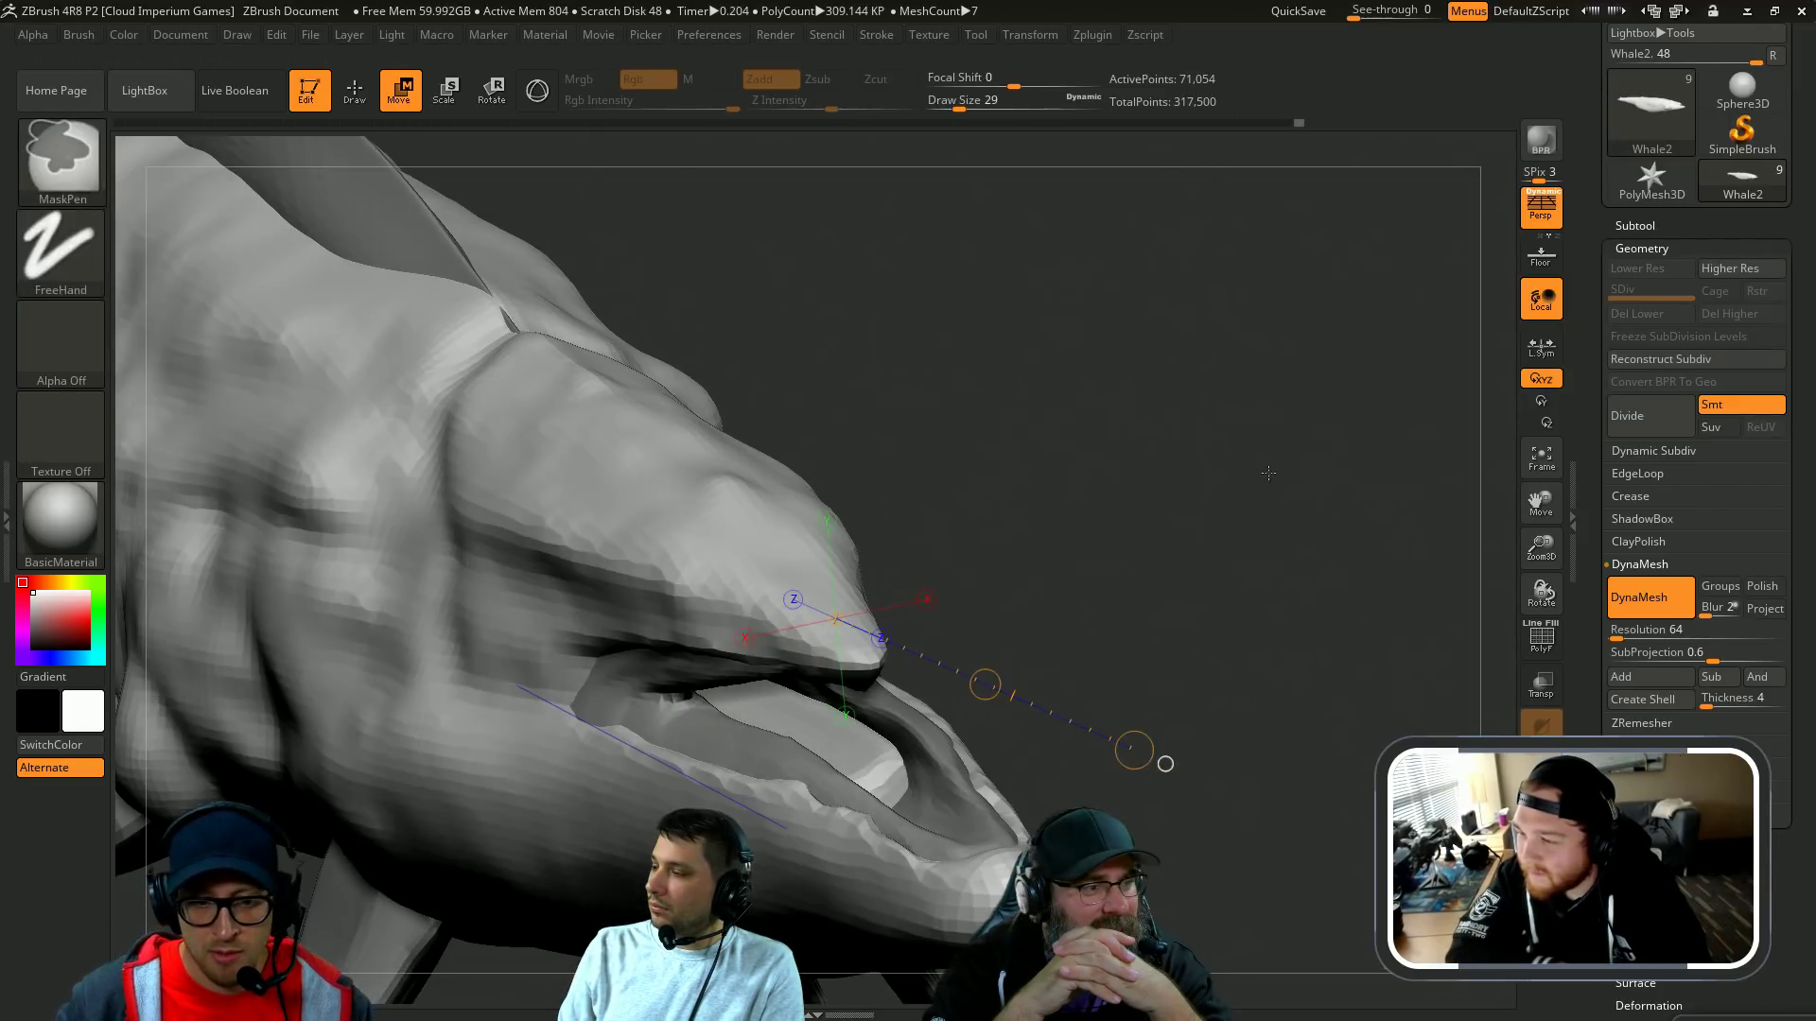
{"action": "key", "text": "ctrl+z"}
{"action": "left_click_drag", "start_coordinate": [1159, 522], "coordinate": [989, 638]}
{"action": "key", "text": "q"}
{"action": "key", "text": "ctrl+z"}
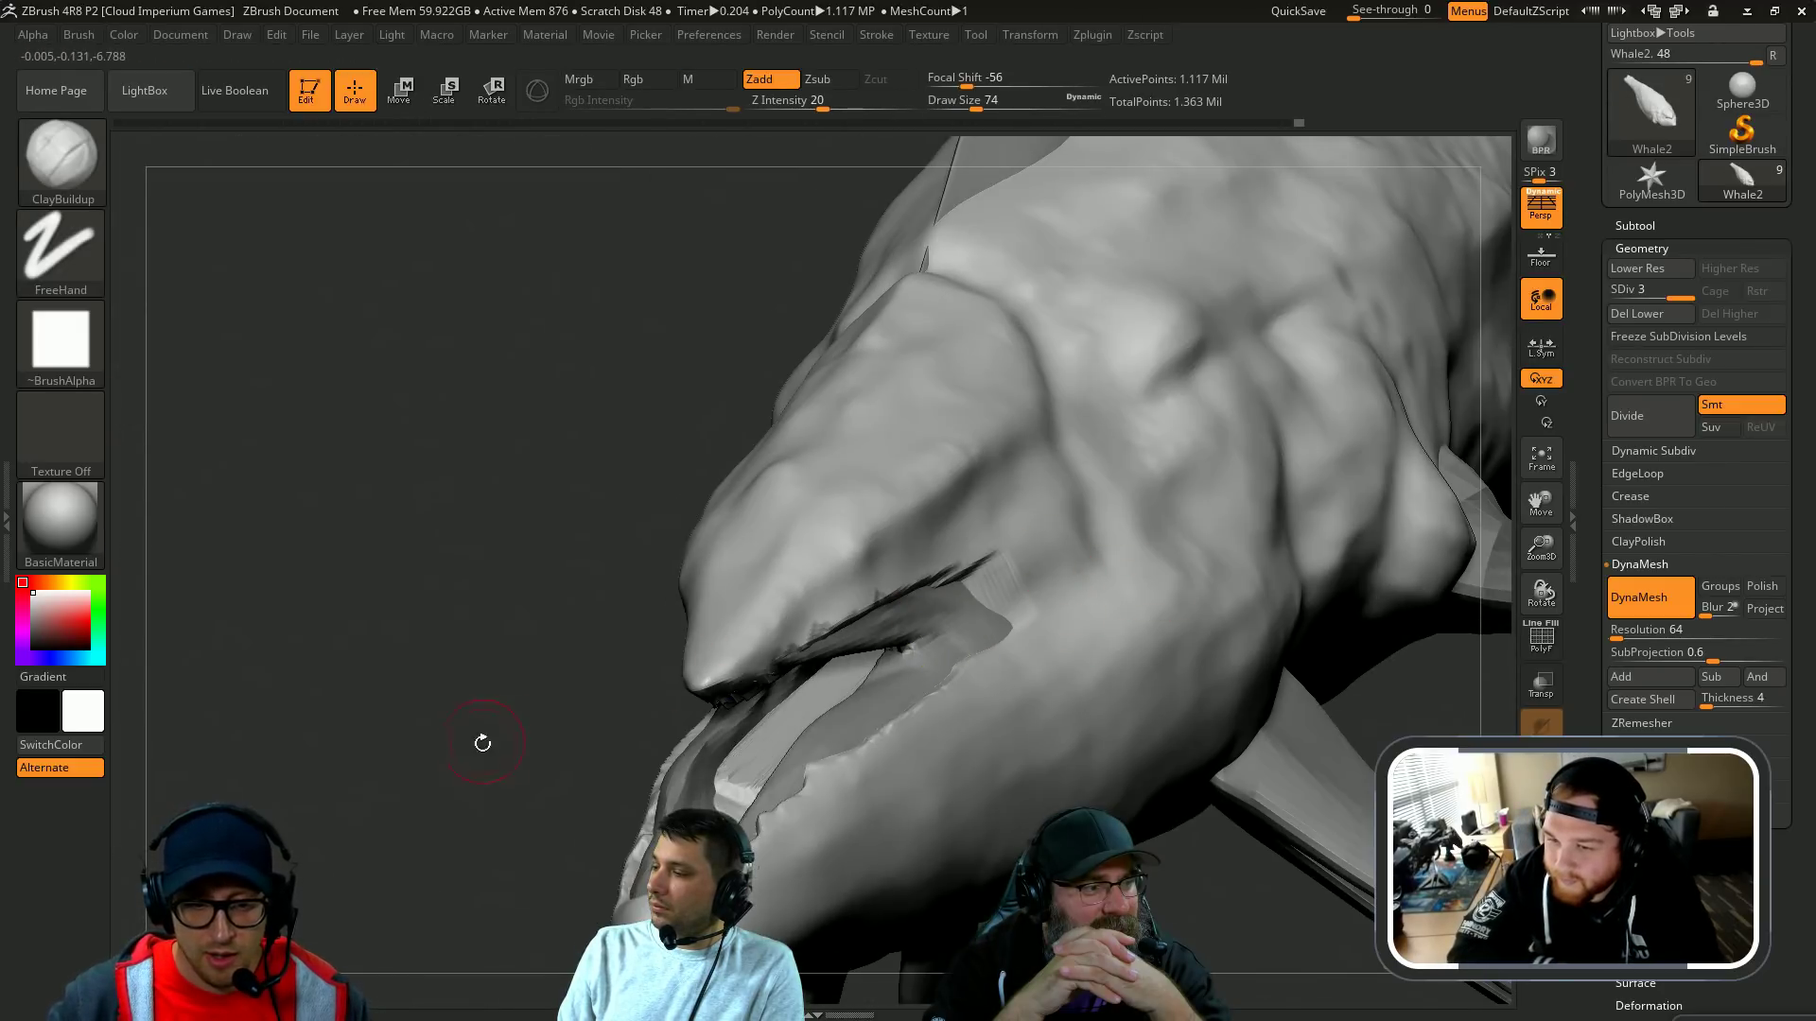
Step: Undo the recent strokes inside the mouth while trying the Clay brush there
{"action": "key", "text": "ctrl+z"}
{"action": "key", "text": "ctrl+z"}
{"action": "key", "text": "ctrl+z"}
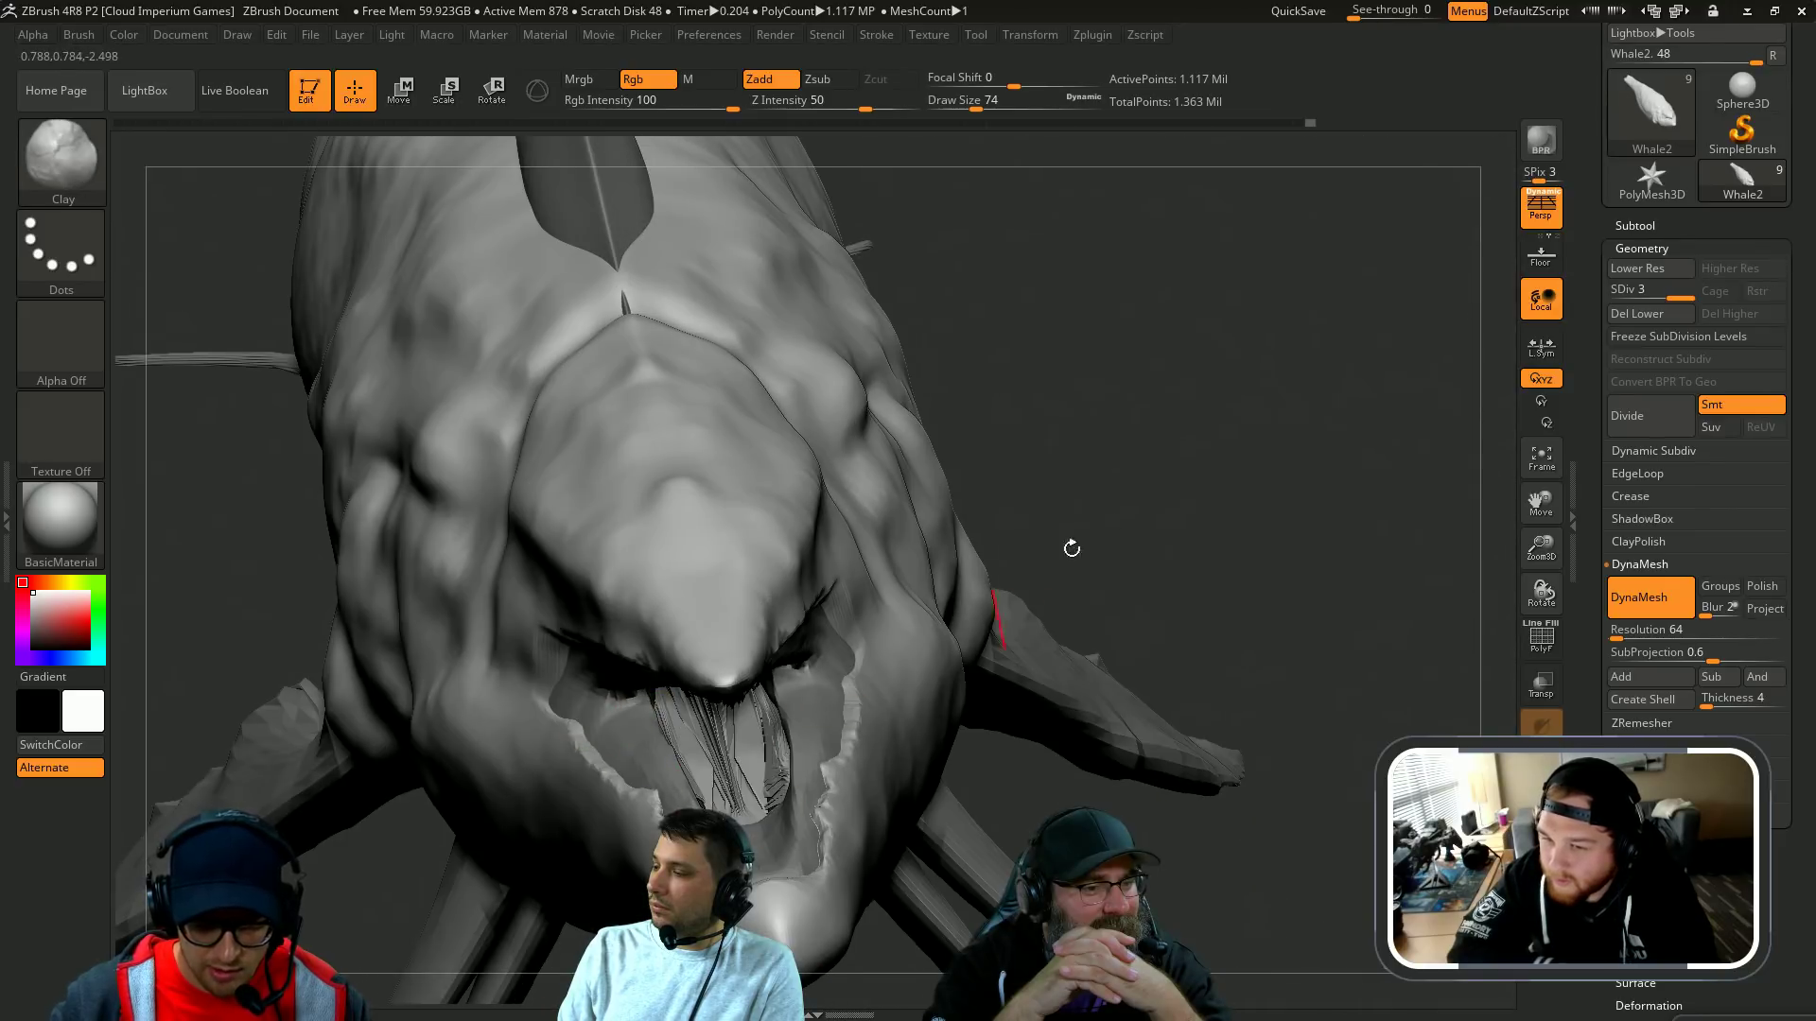
{"action": "left_click_drag", "start_coordinate": [1072, 548], "coordinate": [1130, 531]}
{"action": "key", "text": "ctrl+z"}
{"action": "key", "text": "ctrl+z"}
{"action": "key", "text": "ctrl+z"}
{"action": "key", "text": "ctrl+z"}
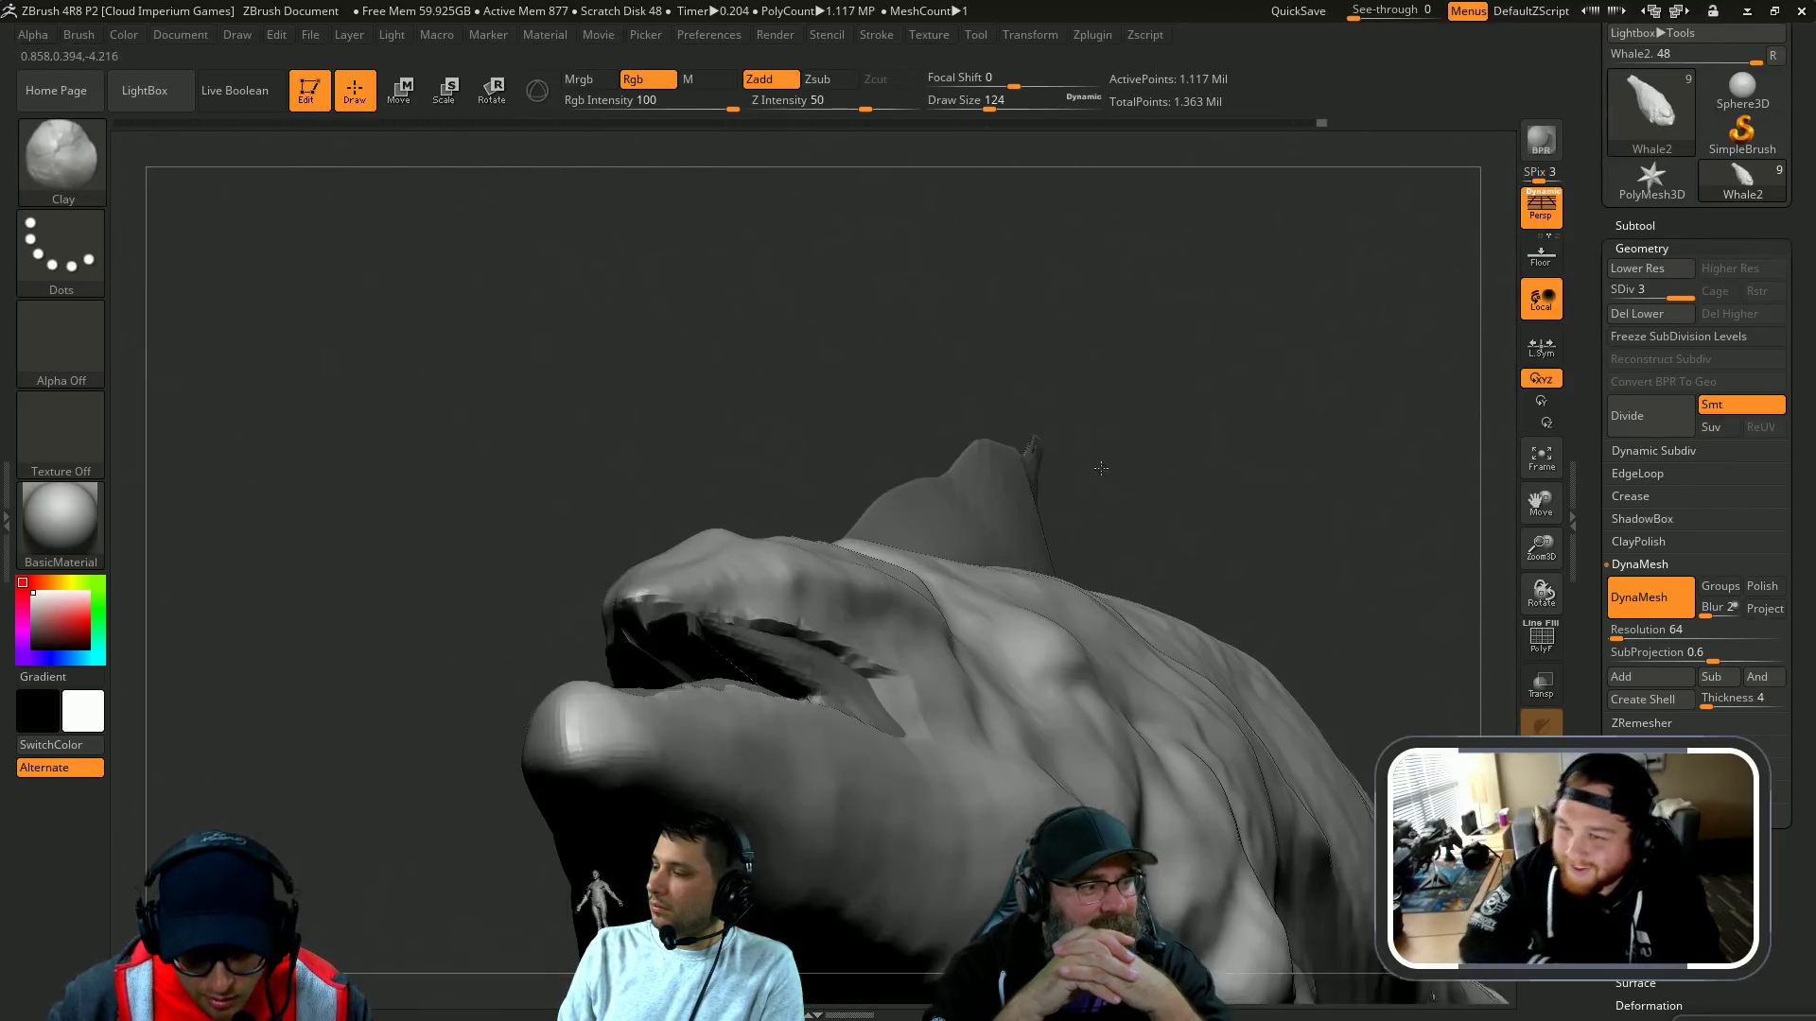
Step: Smooth the mouth interior below the upper lip and check the open mouth from several angles
{"action": "left_click_drag", "start_coordinate": [719, 652], "coordinate": [738, 662], "text": "shift"}
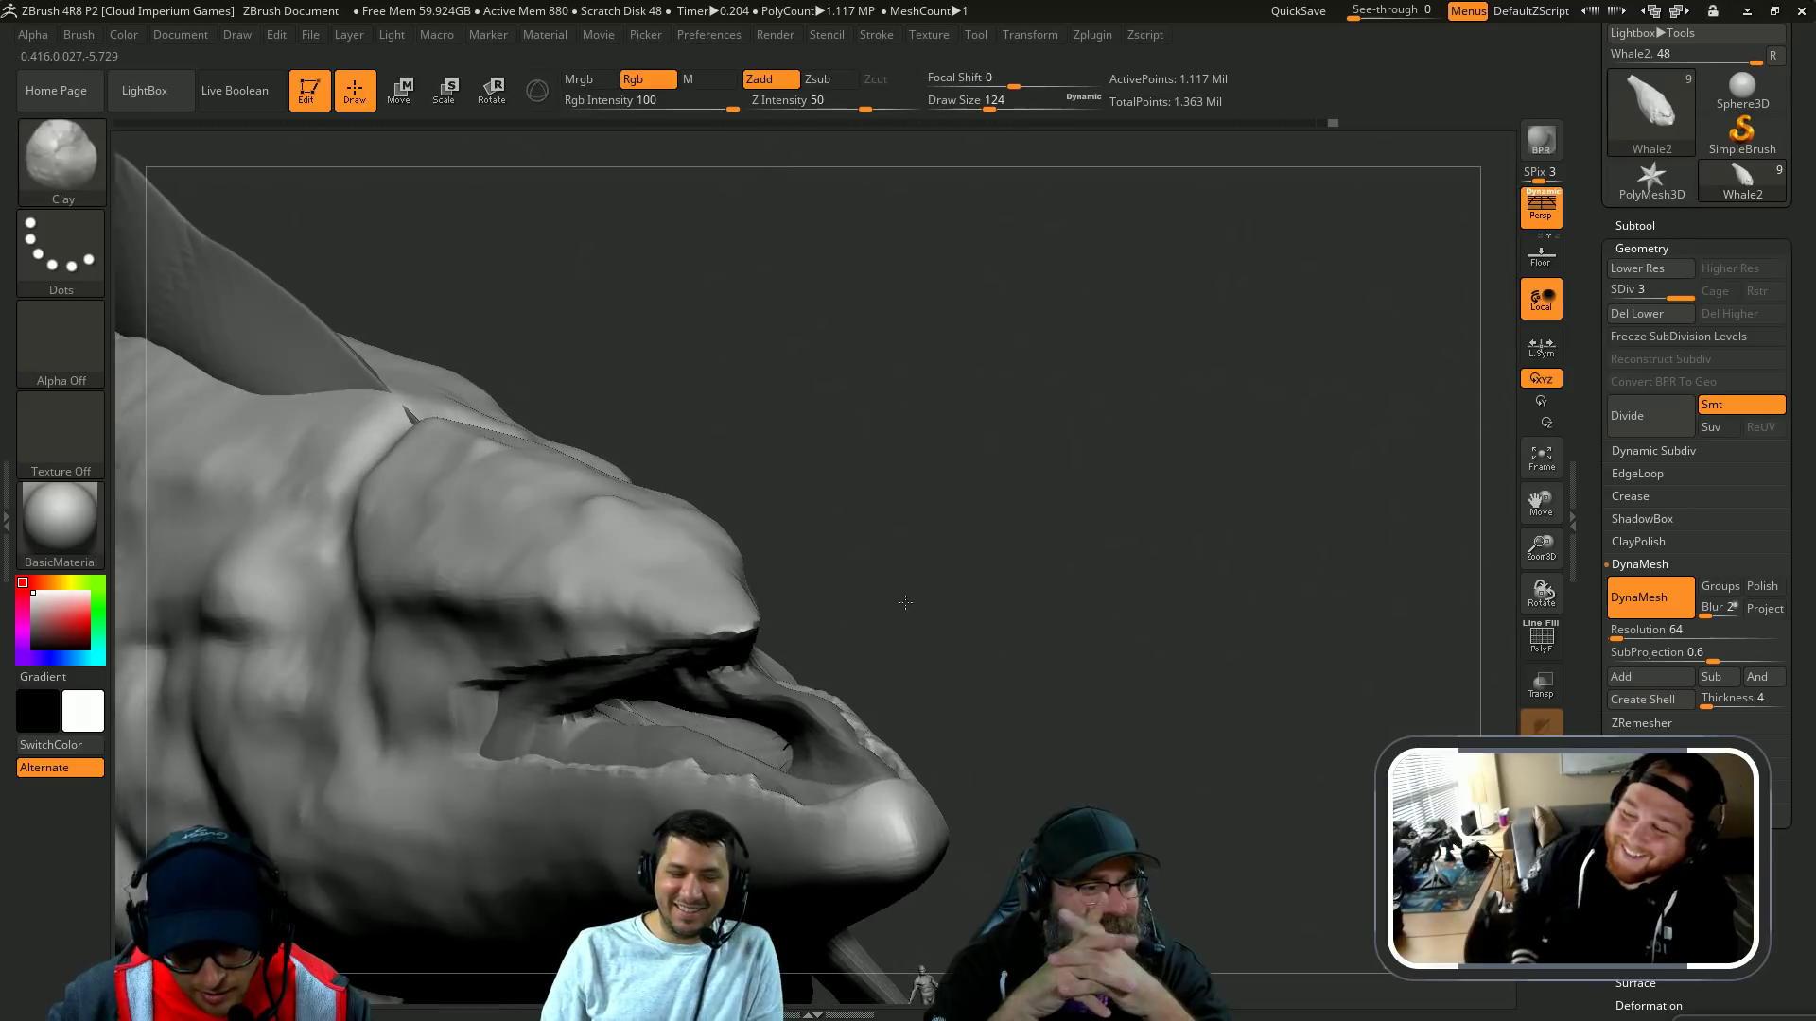
{"action": "left_click_drag", "start_coordinate": [1021, 600], "coordinate": [832, 652]}
{"action": "left_click_drag", "start_coordinate": [529, 652], "coordinate": [605, 662]}
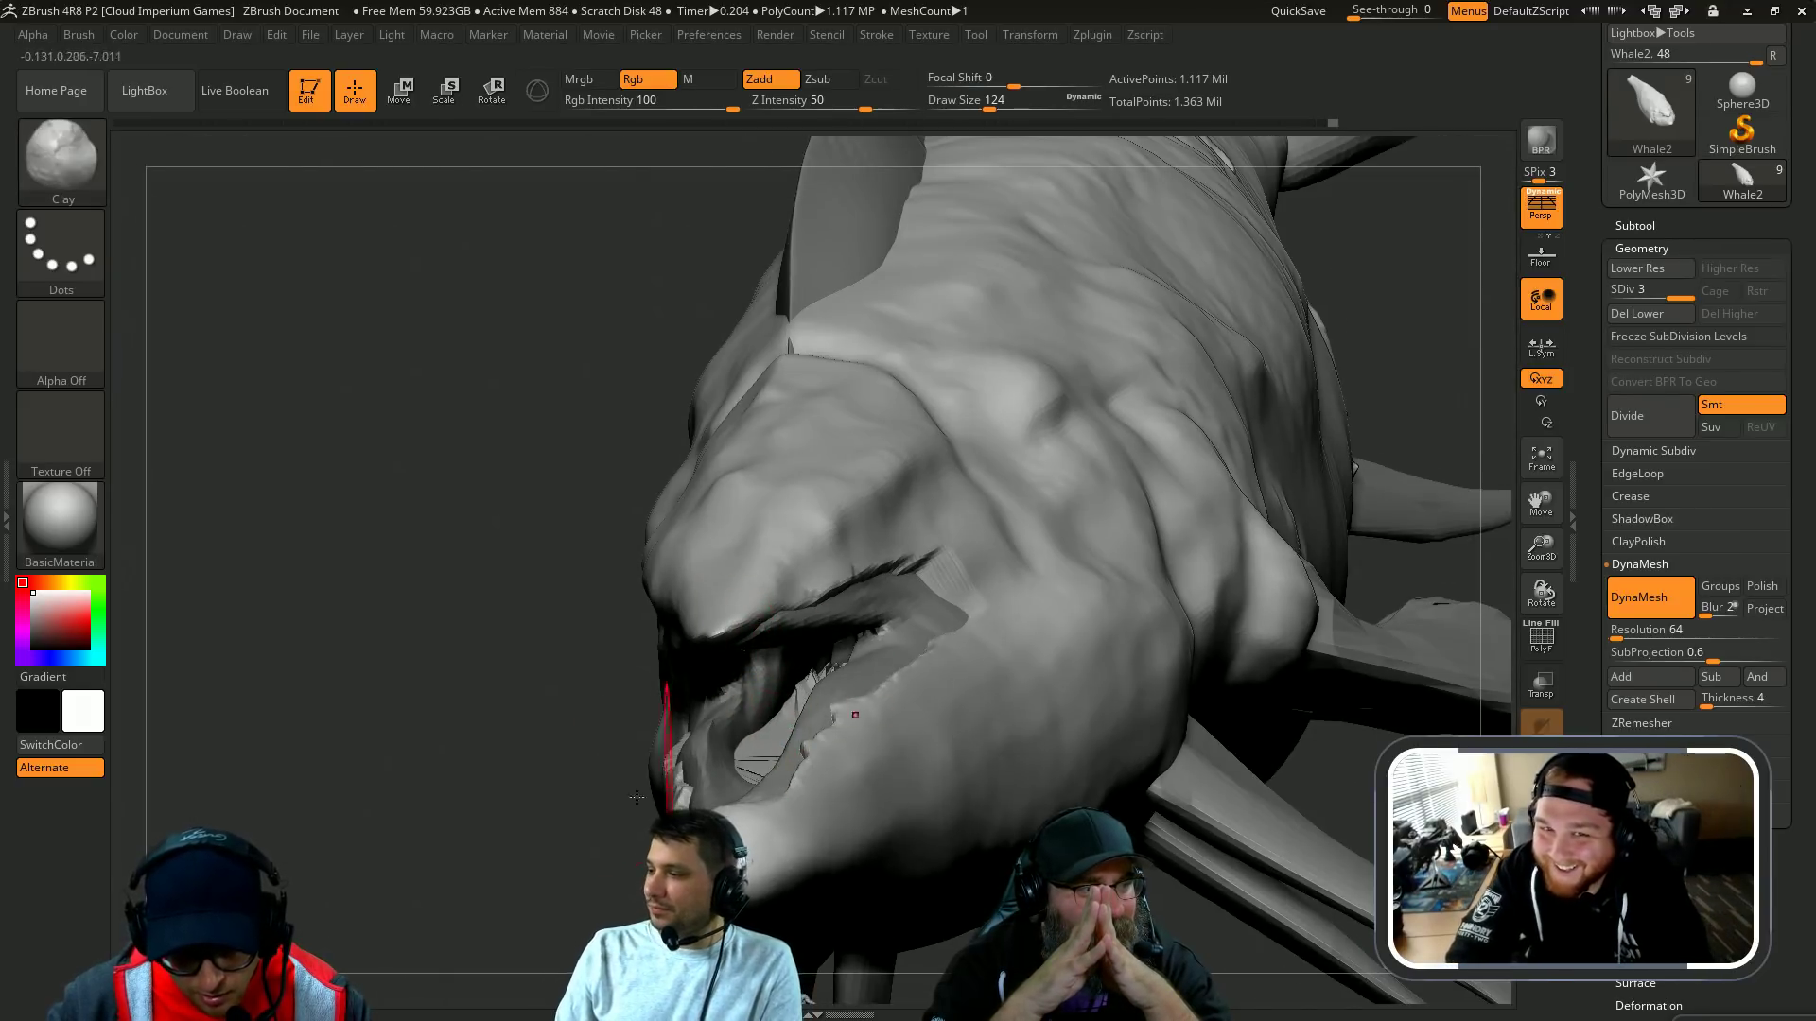
{"action": "left_click_drag", "start_coordinate": [633, 798], "coordinate": [768, 748]}
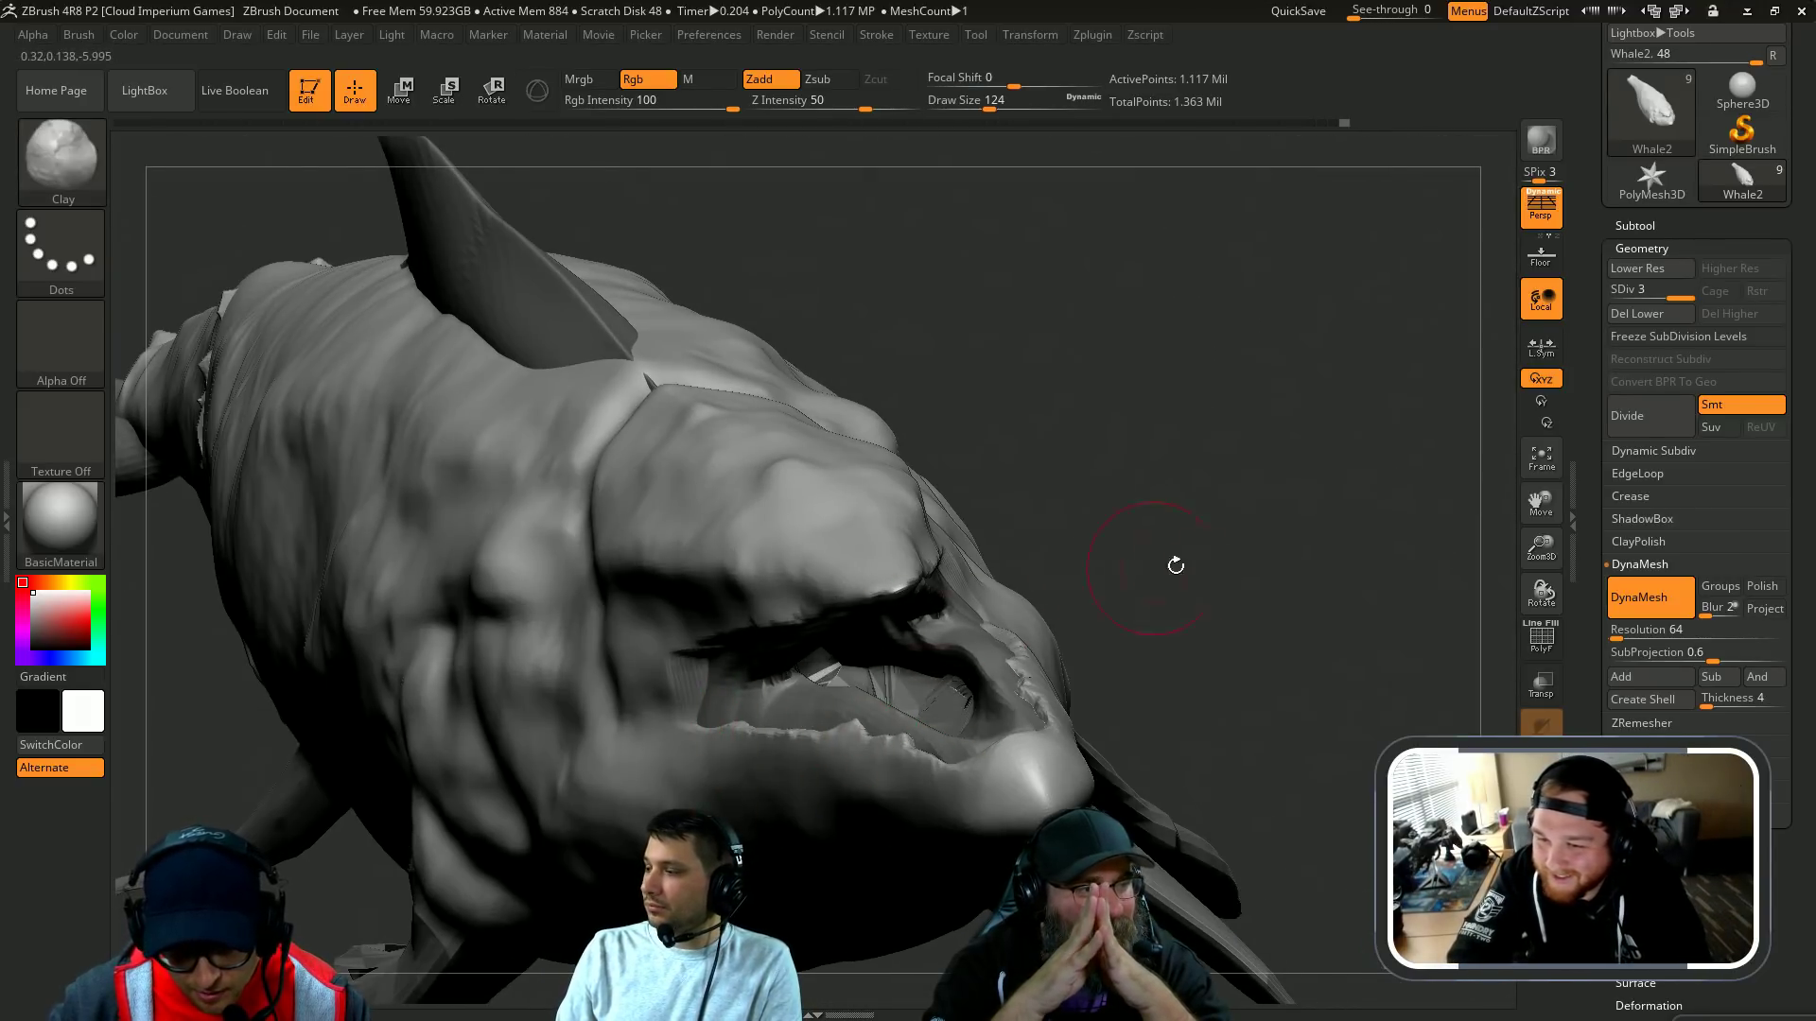
{"action": "left_click_drag", "start_coordinate": [1175, 566], "coordinate": [911, 730]}
{"action": "mouse_move", "coordinate": [463, 837]}
{"action": "left_mouse_down"}
{"action": "mouse_move", "coordinate": [441, 851]}
{"action": "mouse_move", "coordinate": [567, 729]}
{"action": "left_mouse_up"}
{"action": "left_click_drag", "start_coordinate": [1125, 514], "coordinate": [1087, 460]}
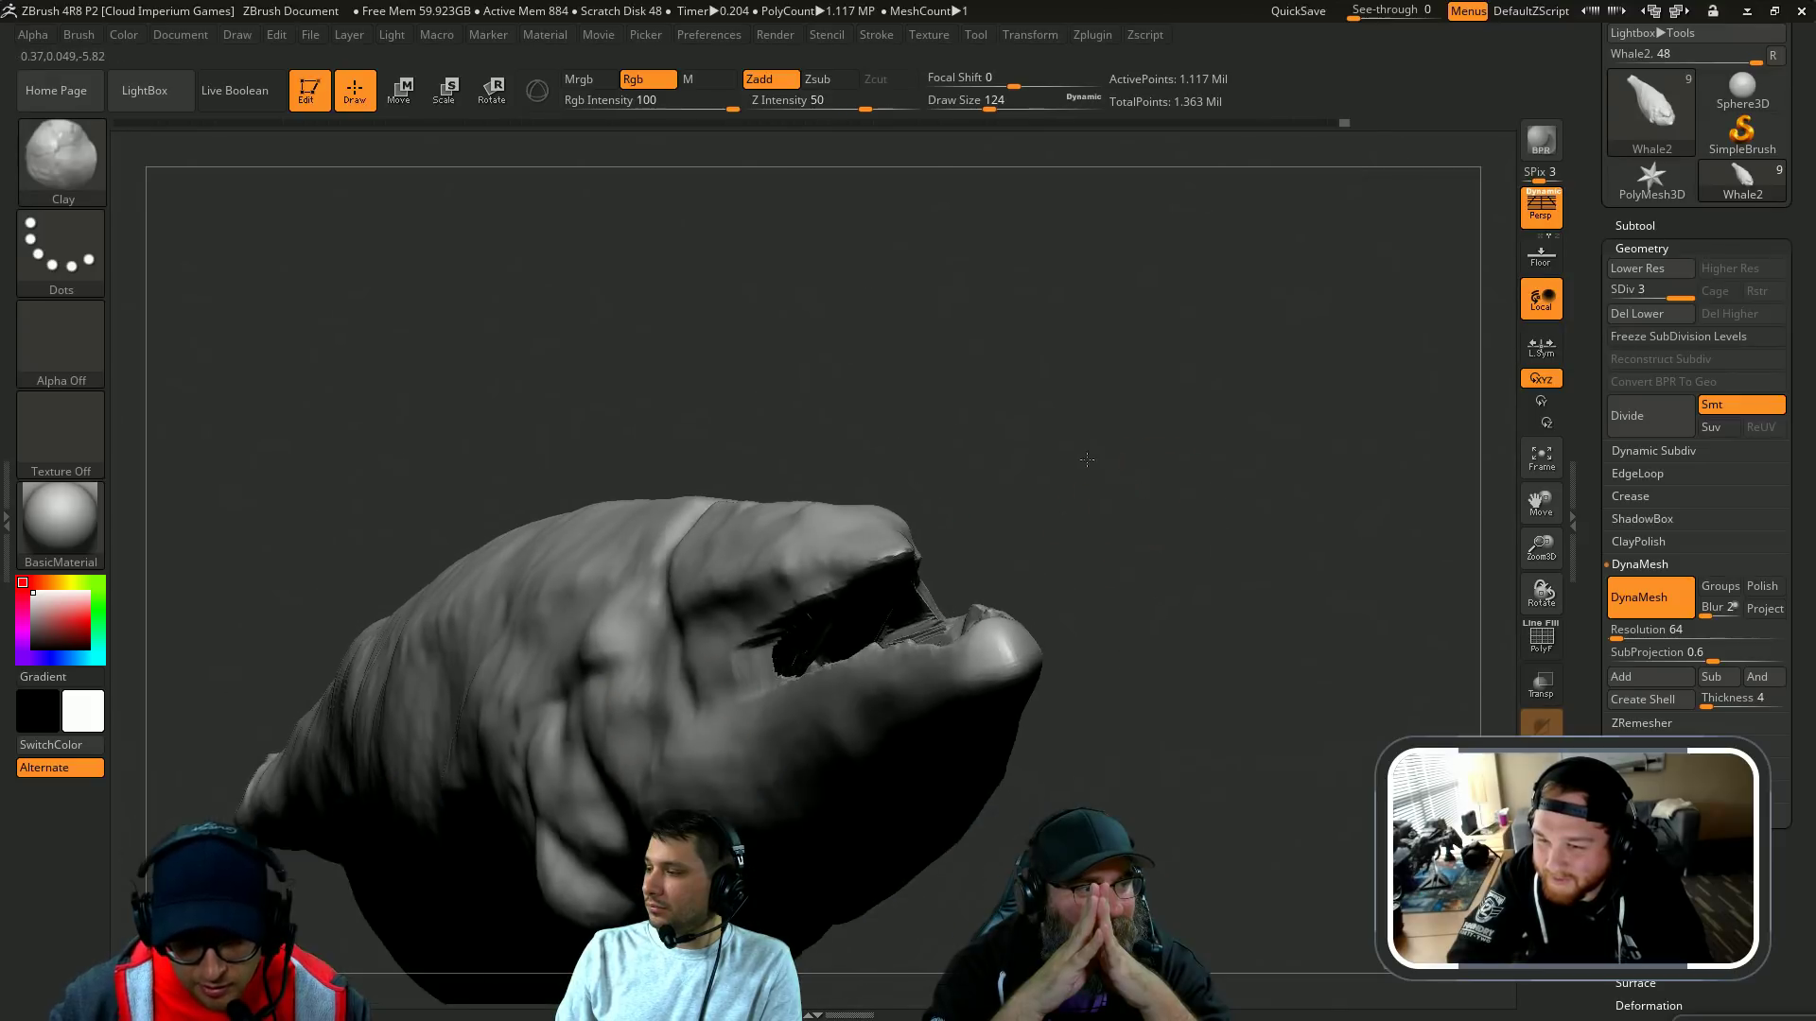
Step: Redo the undone mouth edits
{"action": "key", "text": "ctrl+shift+z"}
{"action": "key", "text": "ctrl+shift+z"}
{"action": "key", "text": "ctrl+shift+z"}
{"action": "key", "text": "ctrl+shift+z"}
{"action": "key", "text": "ctrl+shift+z"}
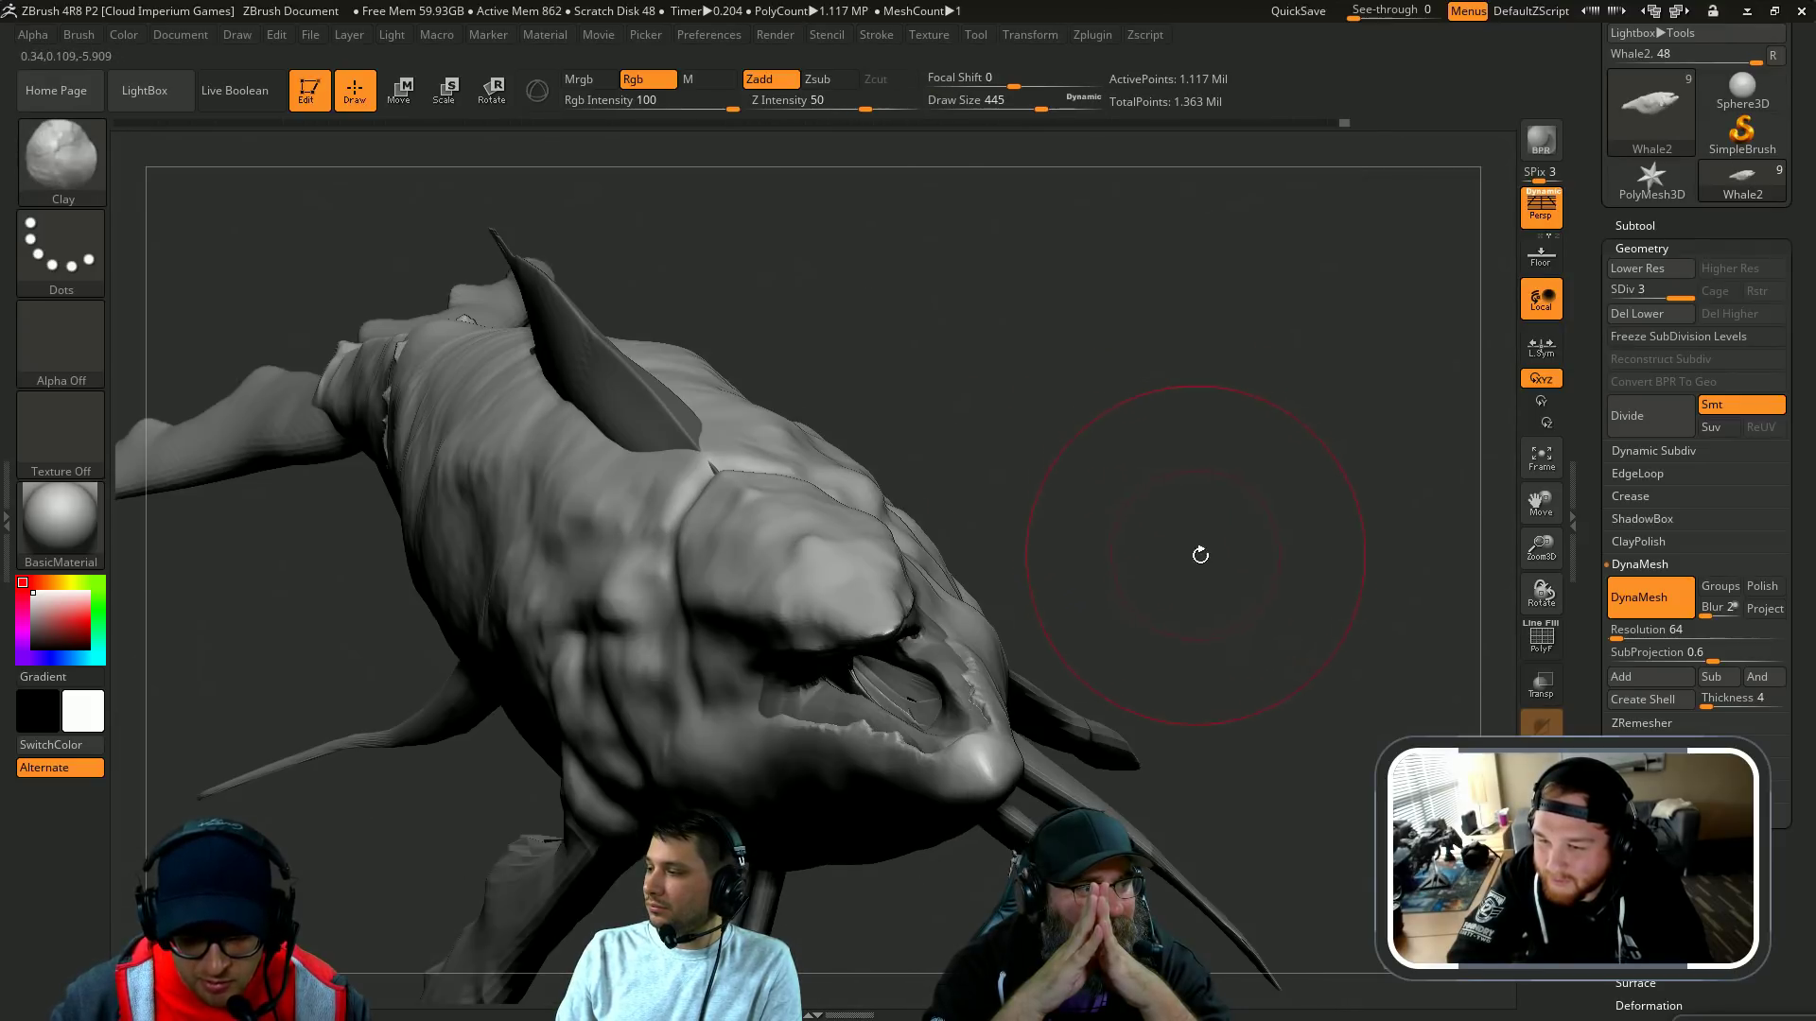
Step: Redo the remaining undone strokes around the jaws
{"action": "key", "text": "ctrl+shift+z"}
{"action": "key", "text": "ctrl+shift+z"}
{"action": "key", "text": "ctrl+shift+z"}
{"action": "key", "text": "ctrl+shift+z"}
{"action": "key", "text": "ctrl+shift+z"}
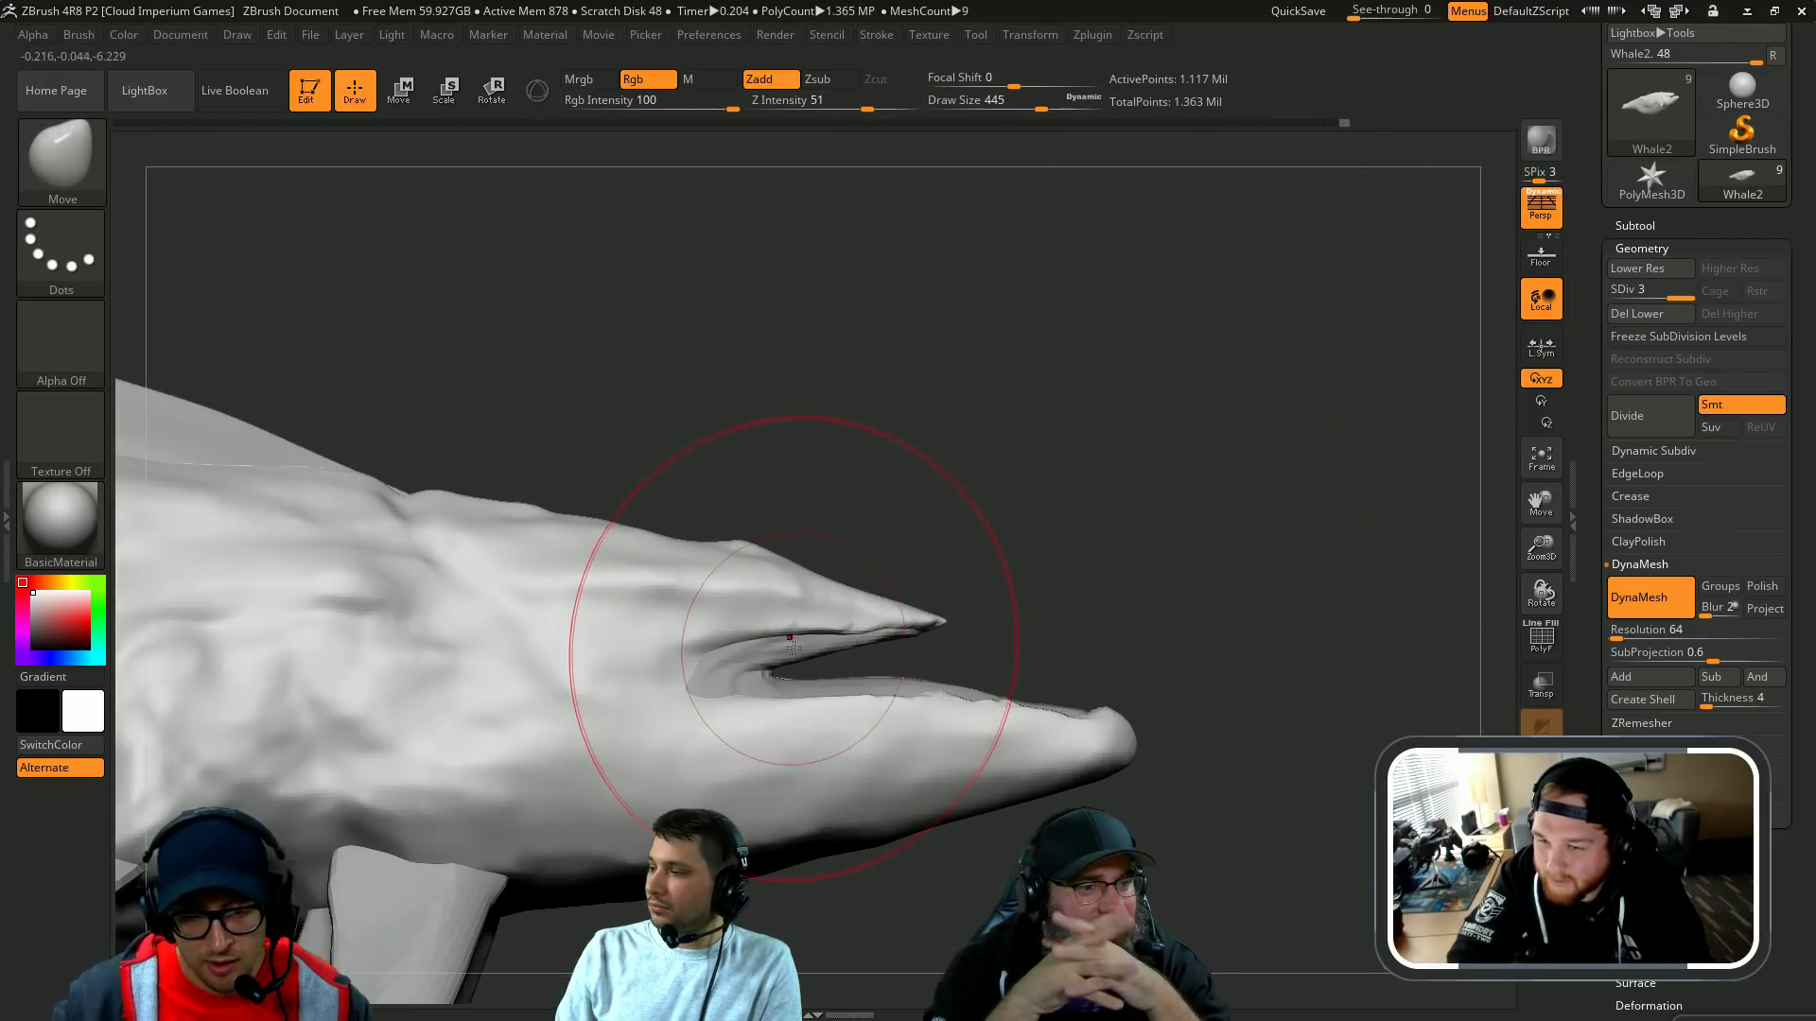
{"action": "left_click_drag", "start_coordinate": [1148, 506], "coordinate": [1296, 497]}
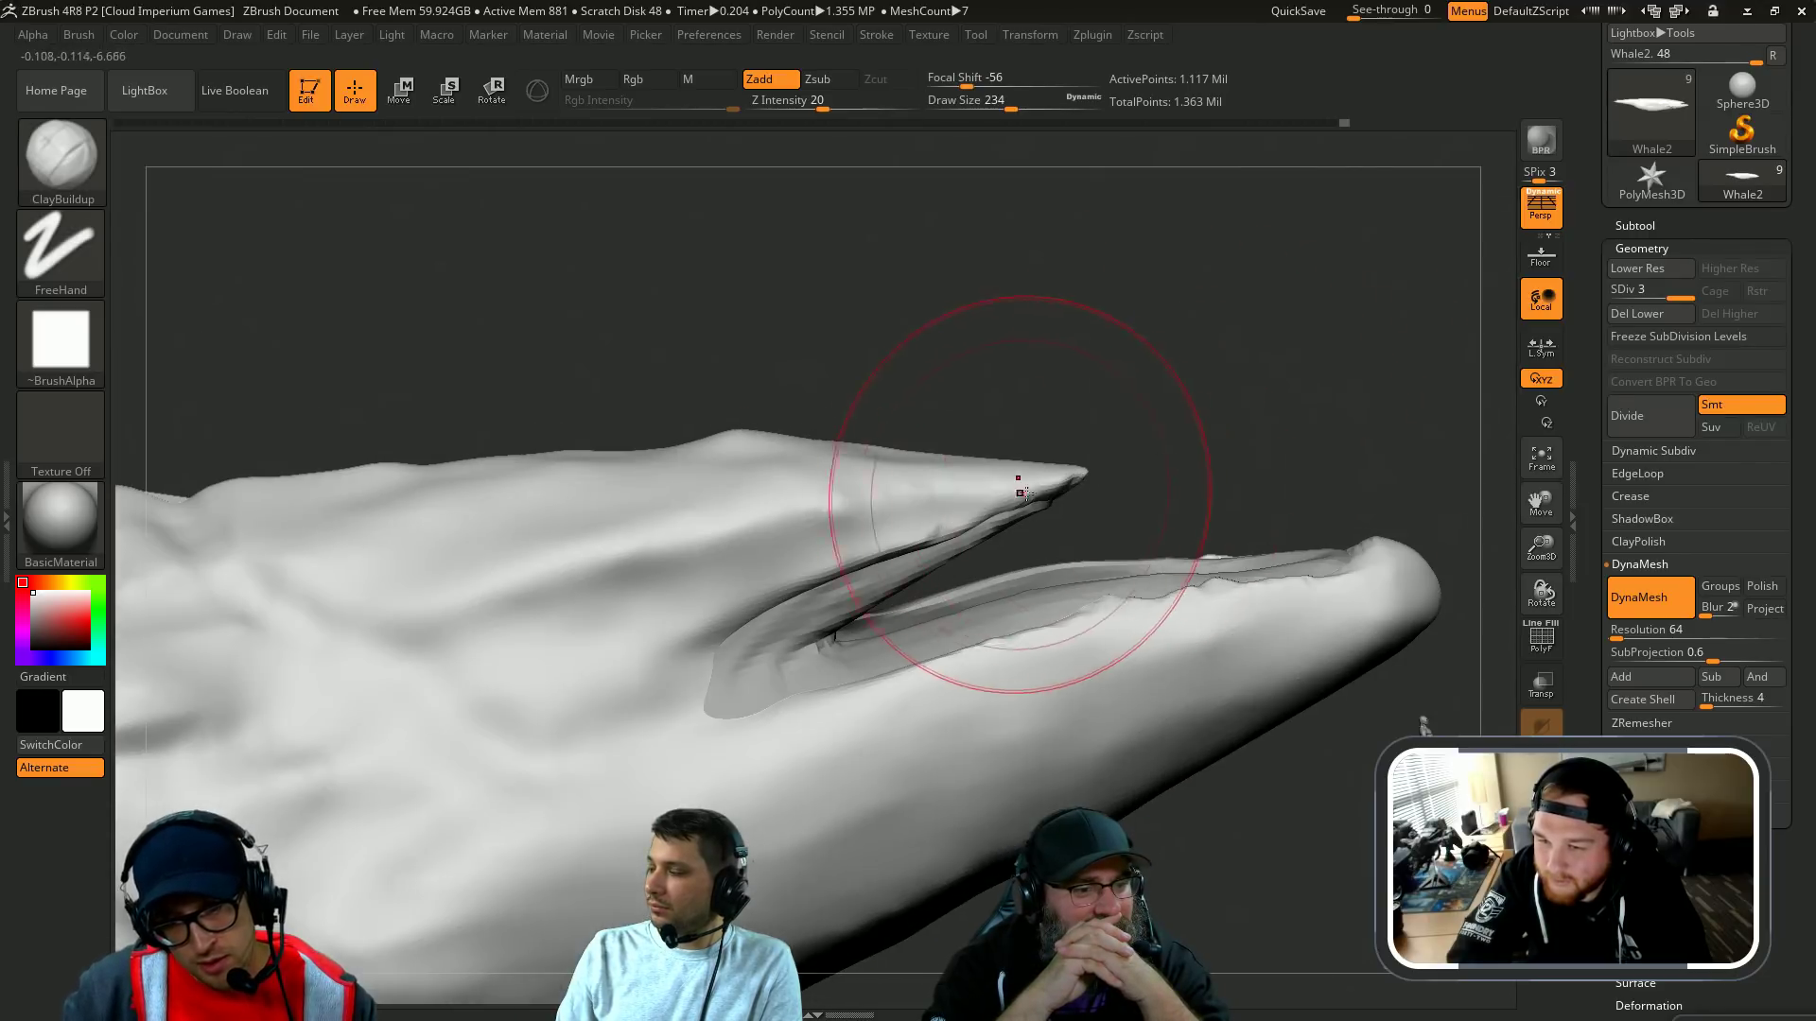
Step: Build up the upper lip edge back toward the mouth corner with the ClayBuildup brush at draw size 80
{"action": "key", "text": "s"}
{"action": "mouse_move", "coordinate": [1055, 492]}
{"action": "left_mouse_down"}
{"action": "mouse_move", "coordinate": [1002, 490]}
{"action": "mouse_move", "coordinate": [925, 546]}
{"action": "mouse_move", "coordinate": [977, 544]}
{"action": "left_mouse_up"}
{"action": "left_click_drag", "start_coordinate": [992, 525], "coordinate": [898, 577]}
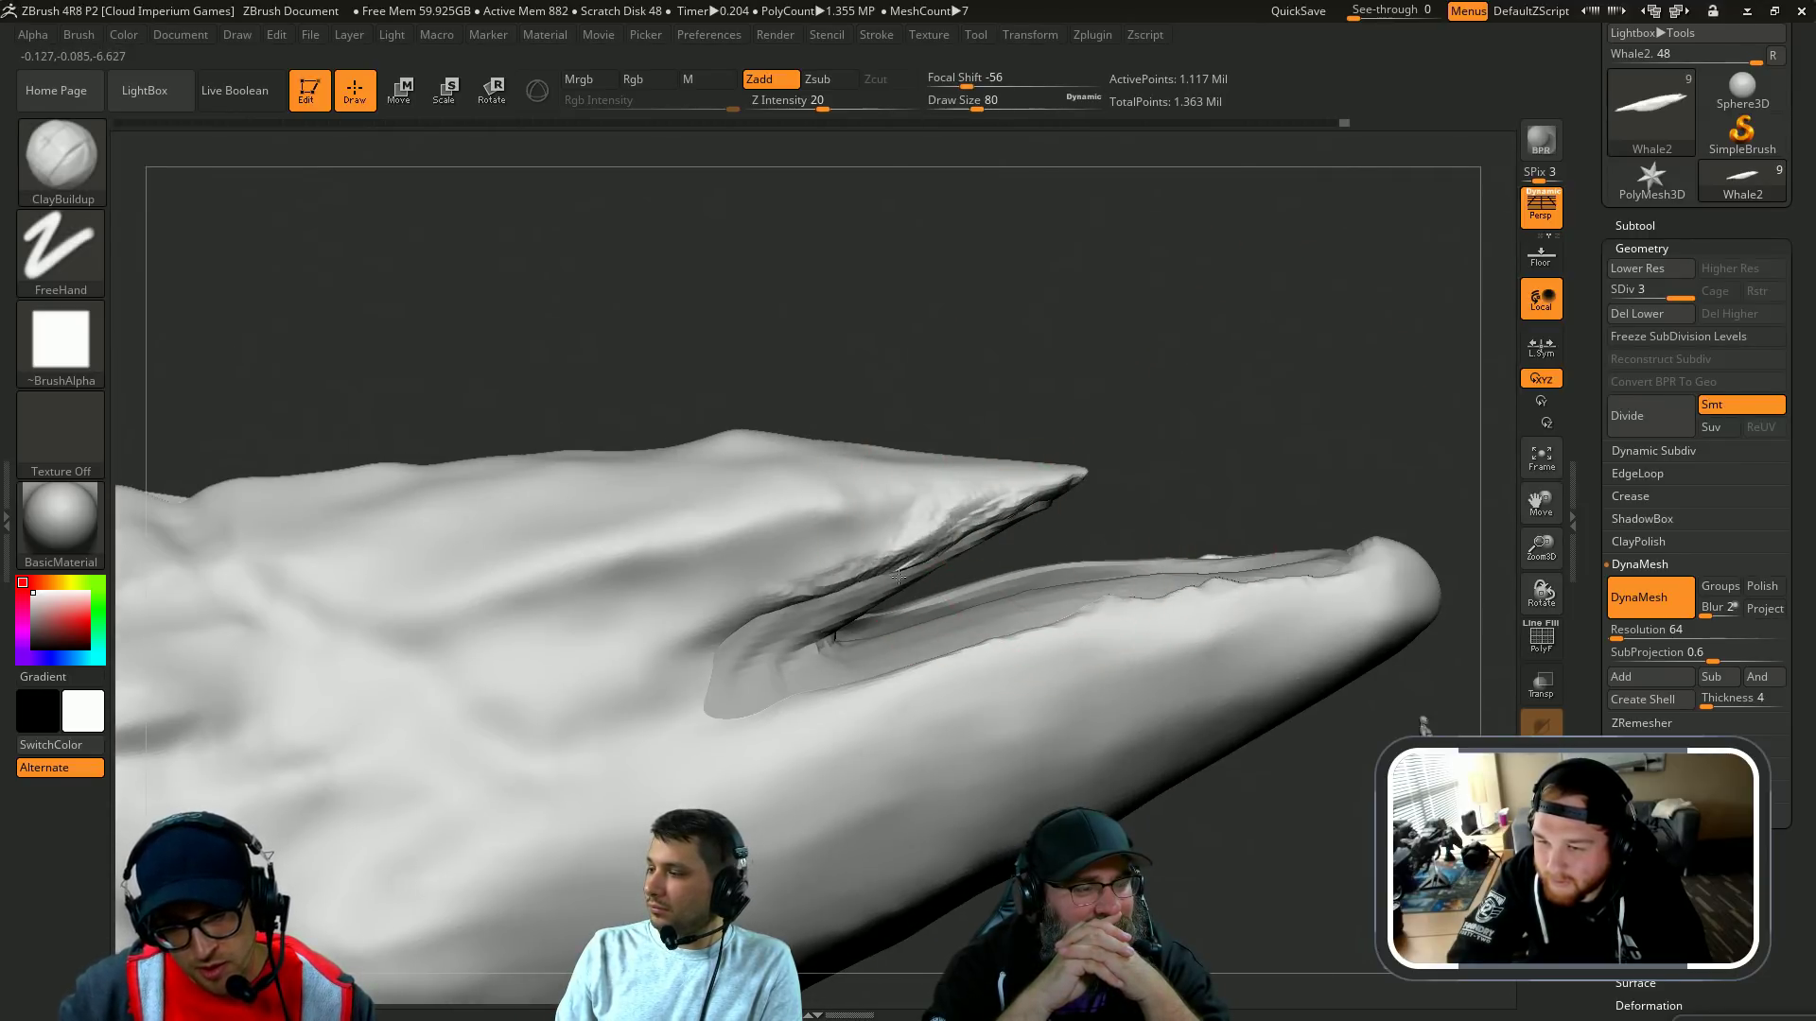
{"action": "left_click_drag", "start_coordinate": [757, 670], "coordinate": [789, 631]}
{"action": "key", "text": "ctrl+z"}
{"action": "key", "text": "ctrl+z"}
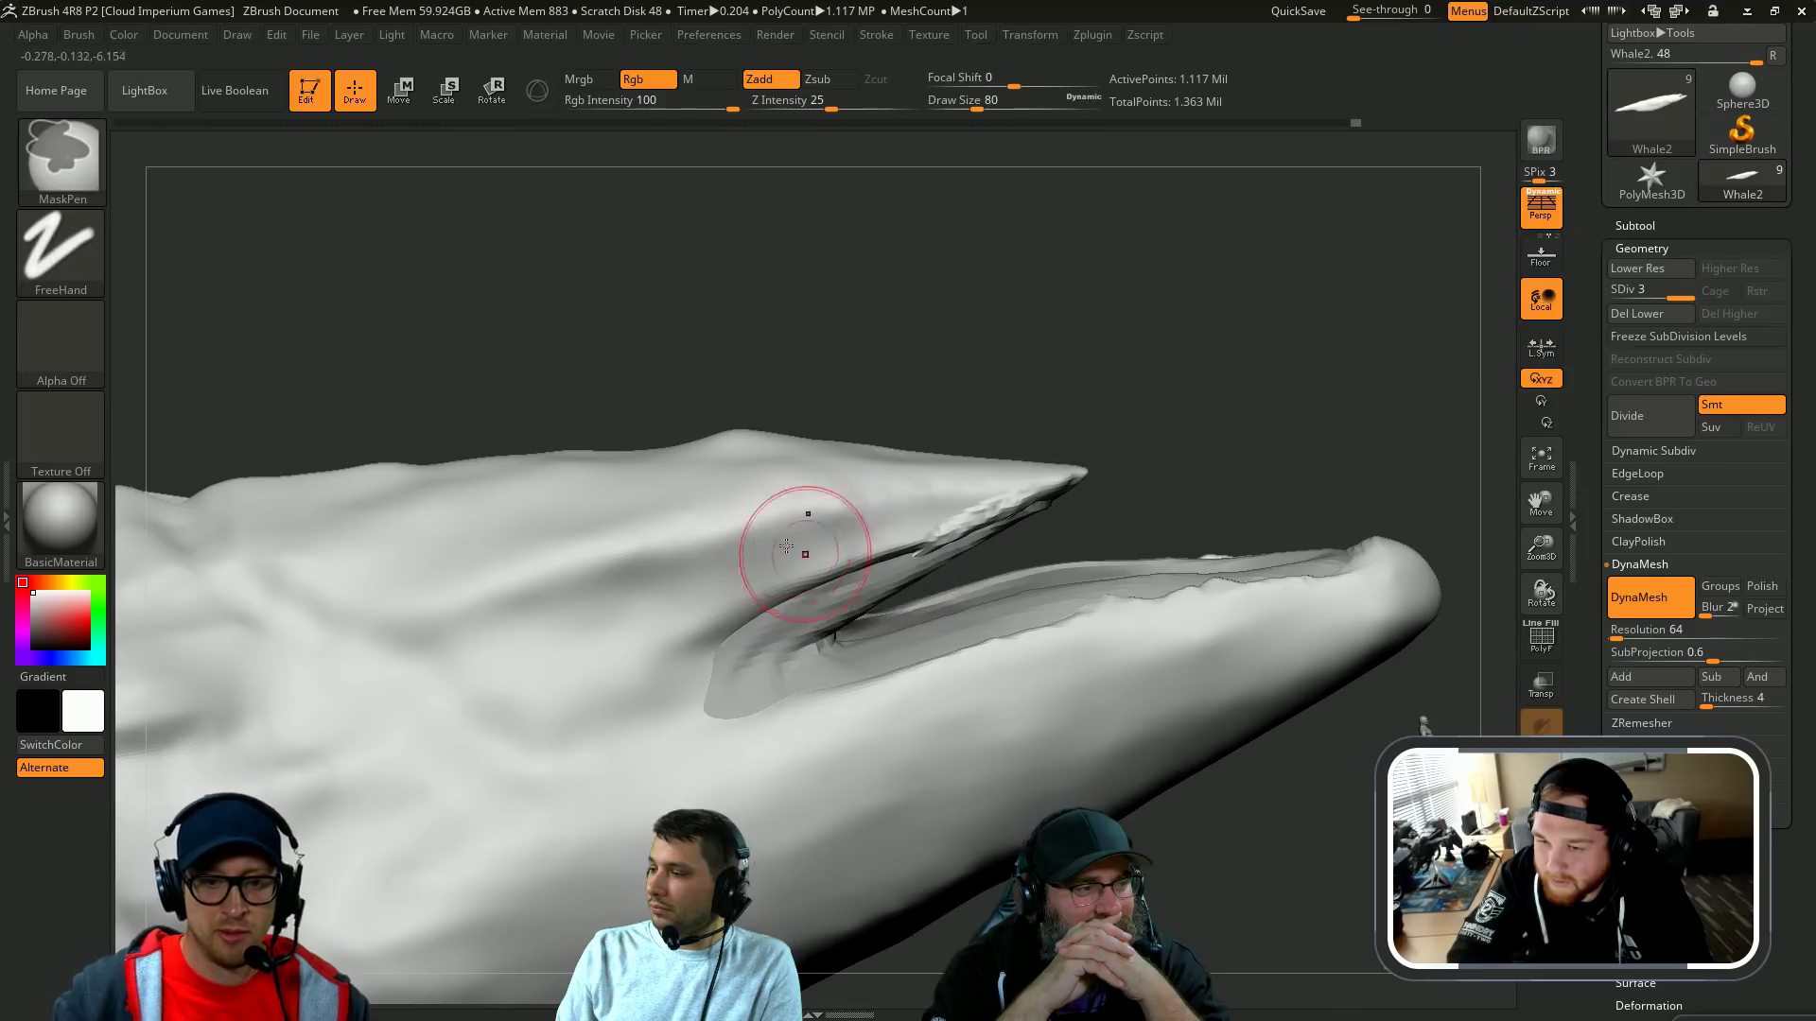
{"action": "key", "text": "ctrl+shift+z"}
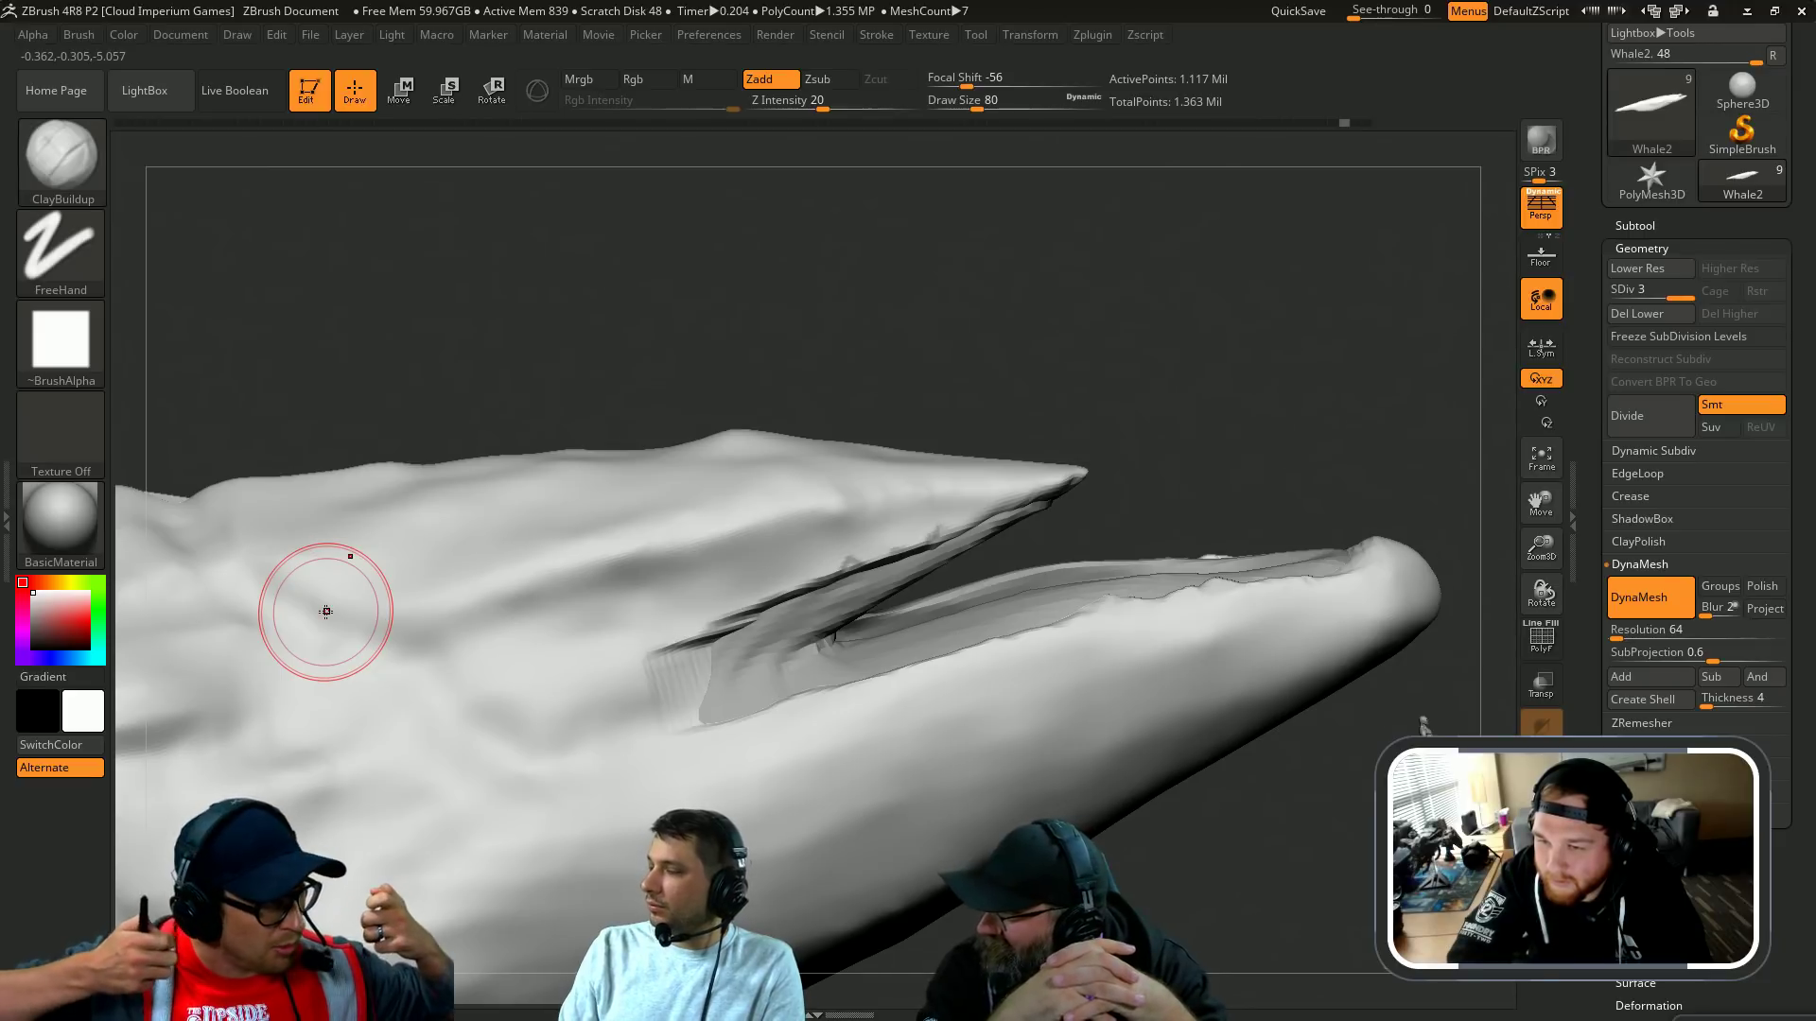
{"action": "left_click_drag", "start_coordinate": [1261, 417], "coordinate": [1040, 501]}
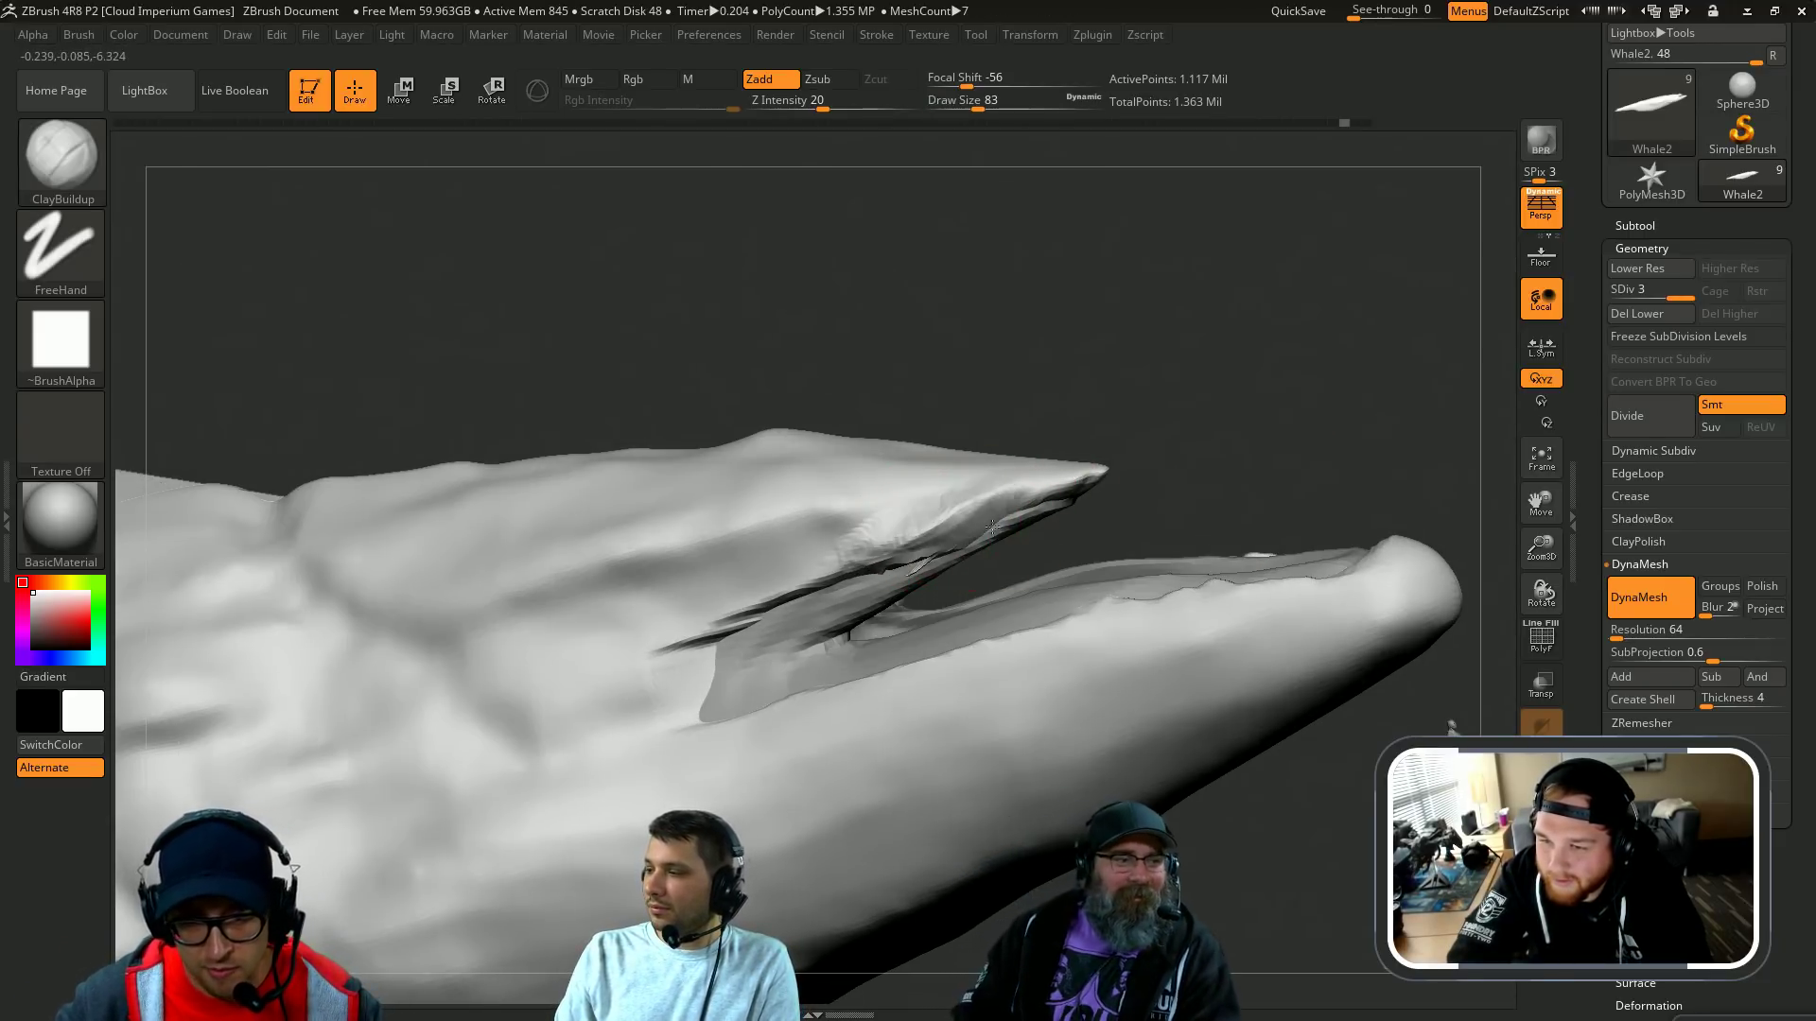
Step: Undo the last lip stroke and rework the upper lip with ClayBuildup at draw size 49 on subdivision level 3
{"action": "key", "text": "ctrl+z"}
{"action": "key", "text": "shift+d"}
{"action": "key", "text": "shift+d"}
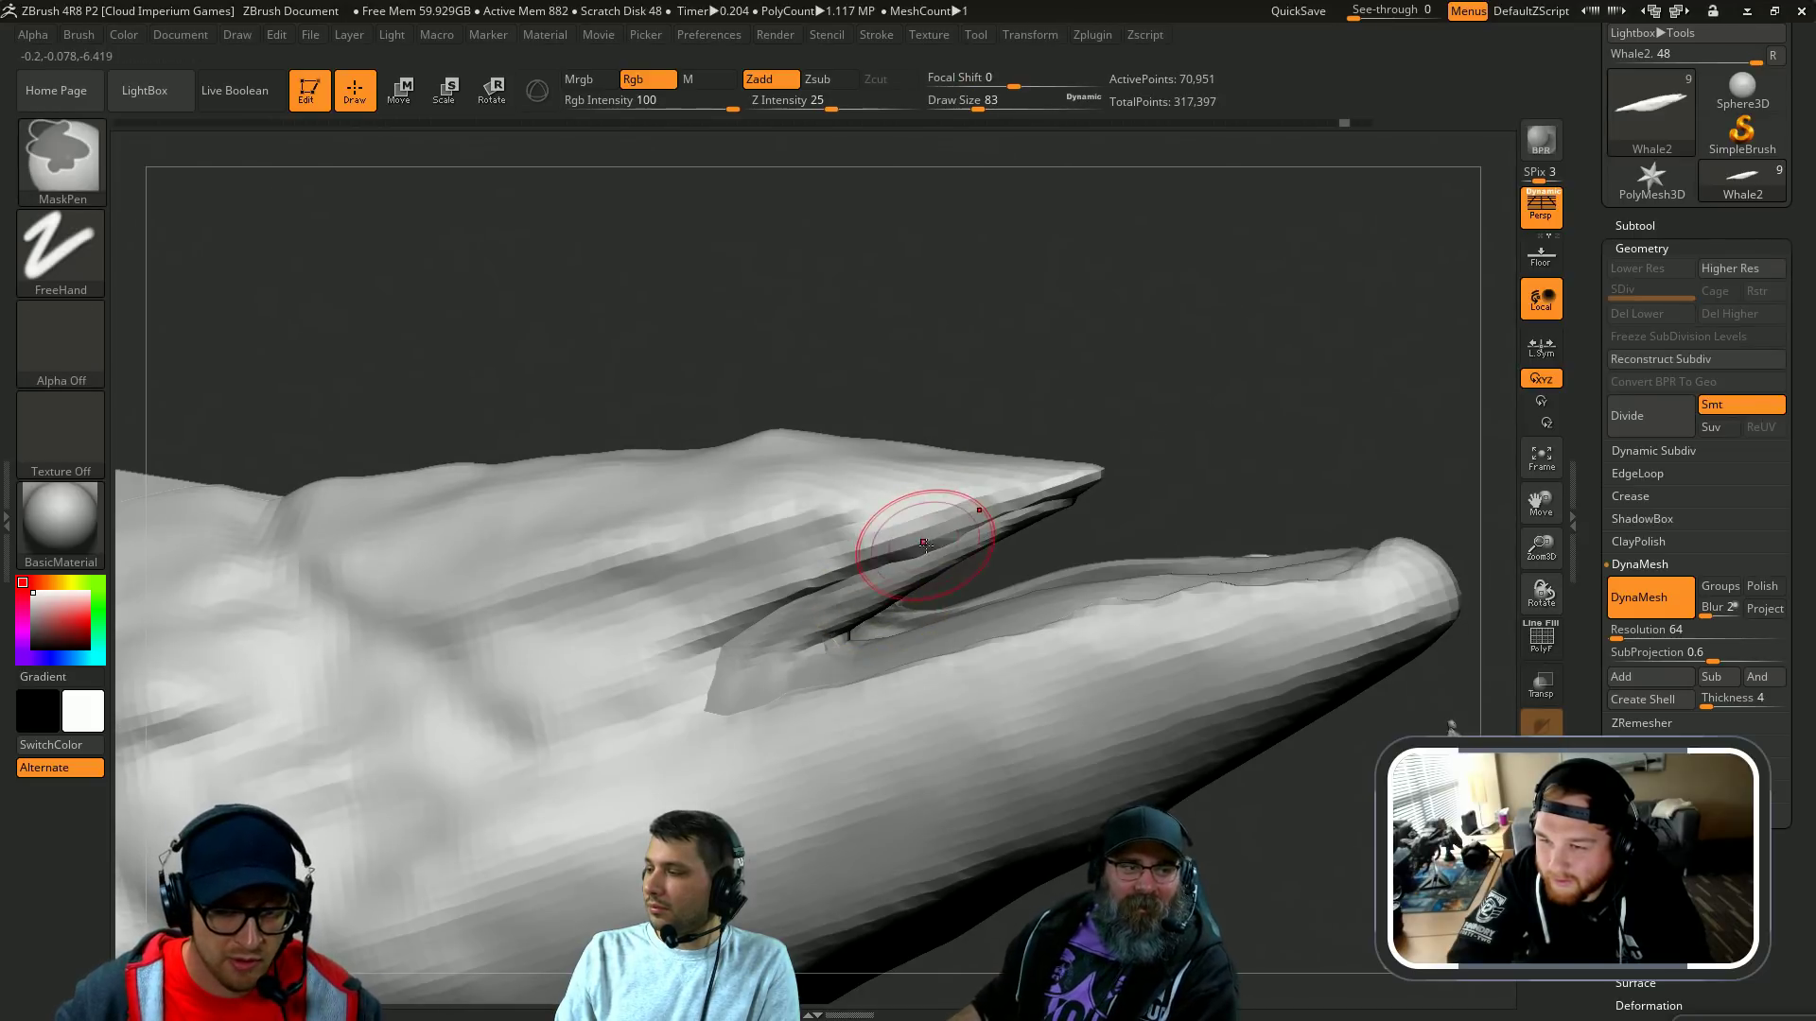
{"action": "key", "text": "bracketleft"}
{"action": "key", "text": "bracketleft"}
{"action": "key", "text": "d"}
{"action": "key", "text": "d"}
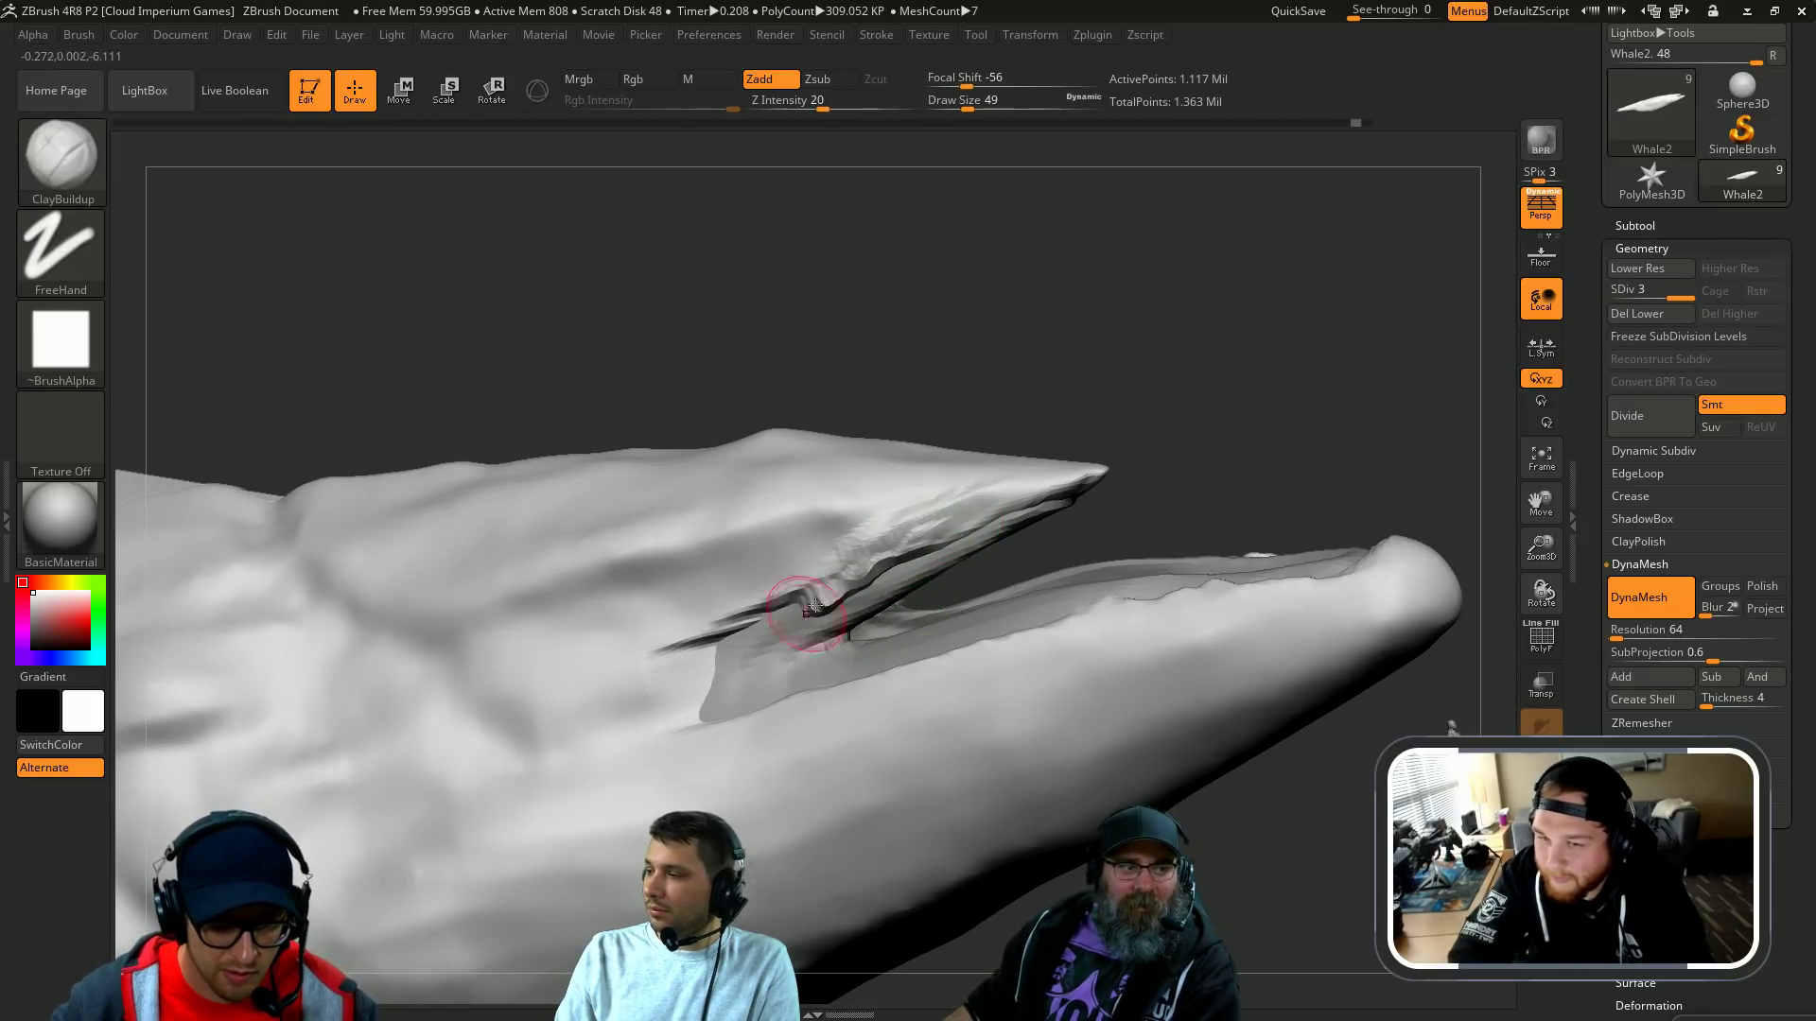
Step: Try building clay down over the mouth corner with a larger ClayBuildup brush at draw size 74
{"action": "key", "text": "bracketright"}
{"action": "left_click_drag", "start_coordinate": [790, 613], "coordinate": [748, 676]}
{"action": "key", "text": "ctrl+z"}
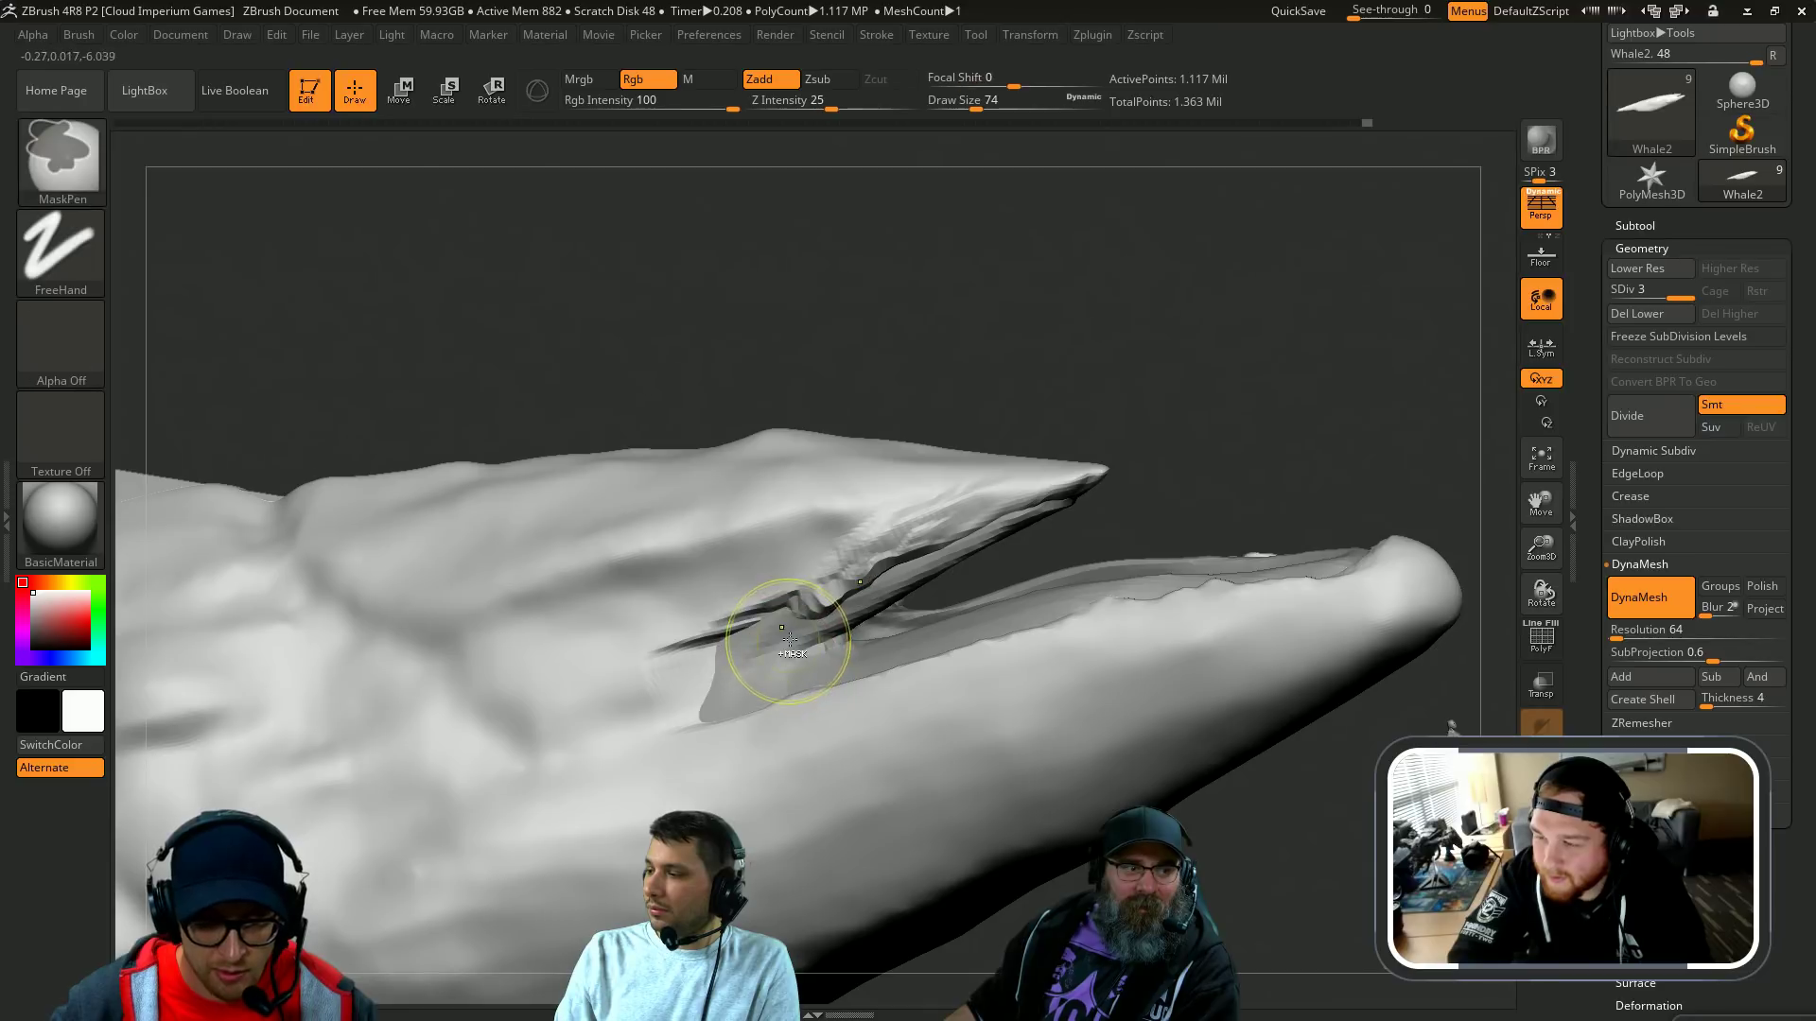
Step: Shape the skin around the mouth corner with the Standard brush and smooth it
{"action": "left_click_drag", "start_coordinate": [887, 554], "coordinate": [870, 564]}
{"action": "key", "text": "b"}
{"action": "key", "text": "s"}
{"action": "key", "text": "t"}
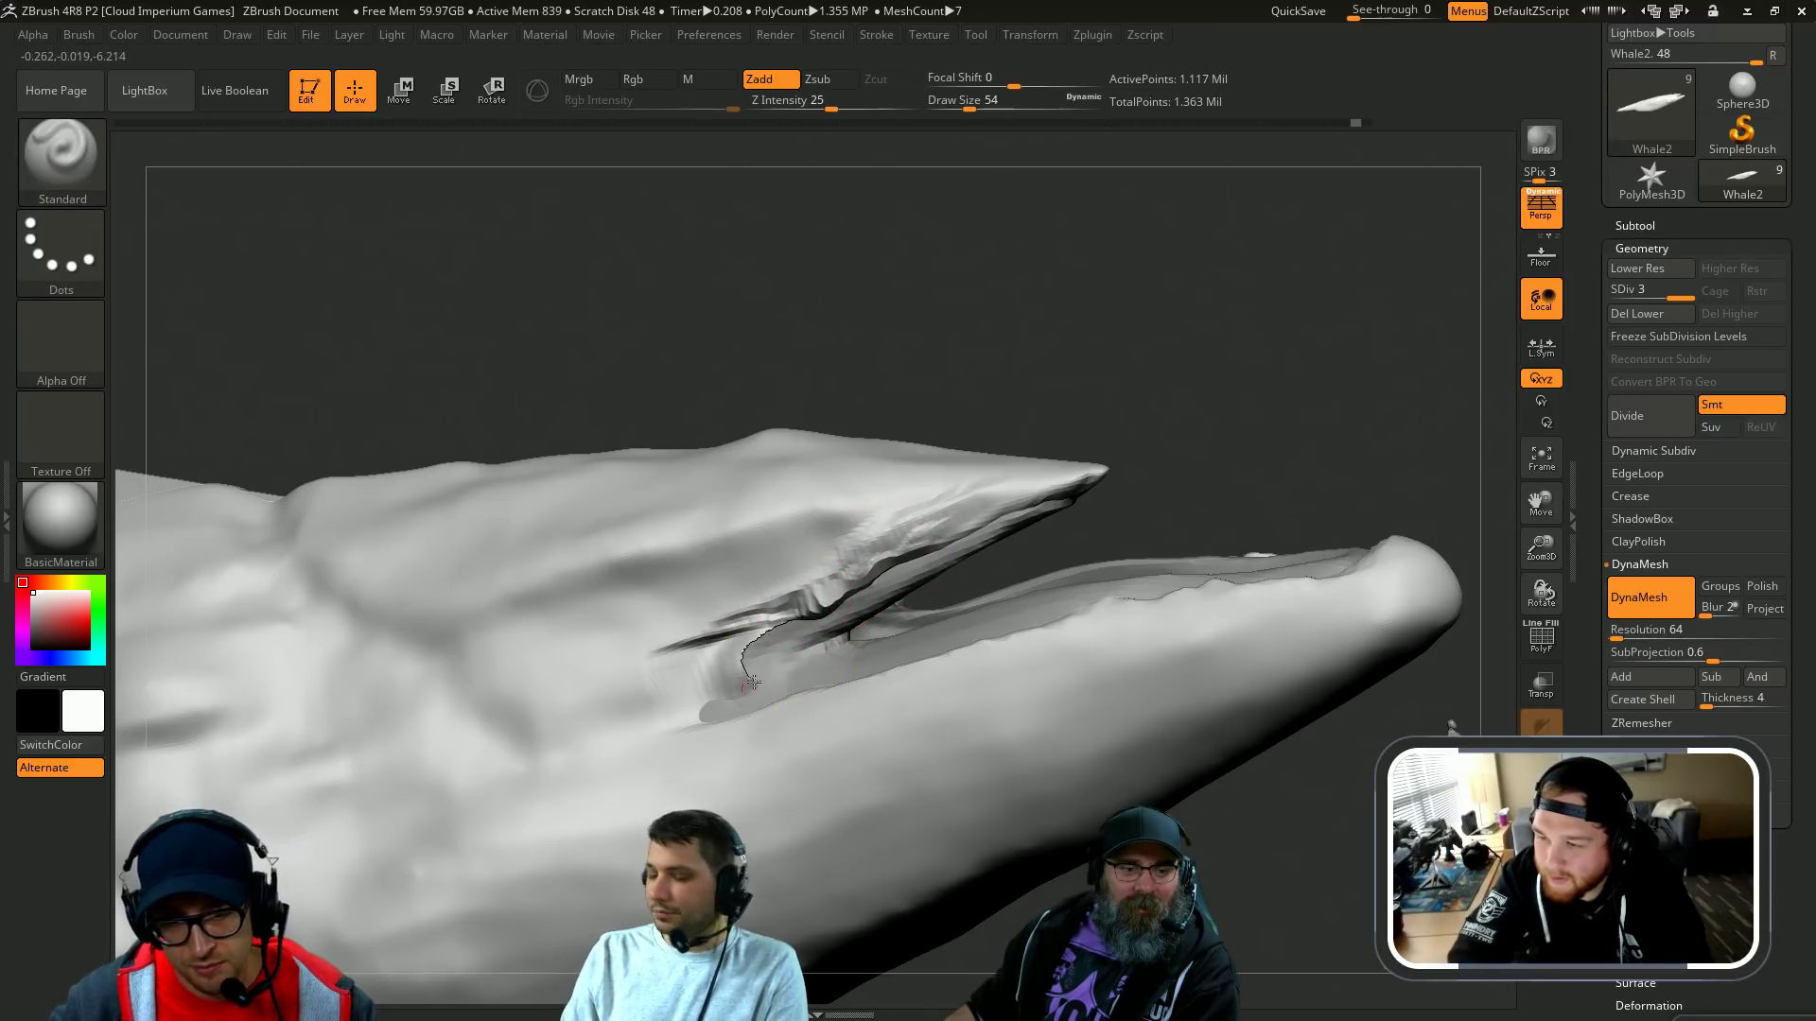
{"action": "mouse_move", "coordinate": [1138, 376]}
{"action": "left_mouse_down"}
{"action": "mouse_move", "coordinate": [1074, 369]}
{"action": "mouse_move", "coordinate": [1143, 366]}
{"action": "mouse_move", "coordinate": [1123, 378]}
{"action": "mouse_move", "coordinate": [1150, 402]}
{"action": "left_mouse_up"}
{"action": "key", "text": "s"}
{"action": "left_click_drag", "start_coordinate": [1133, 472], "coordinate": [1124, 470]}
{"action": "left_click_drag", "start_coordinate": [753, 666], "coordinate": [751, 669], "text": "shift"}
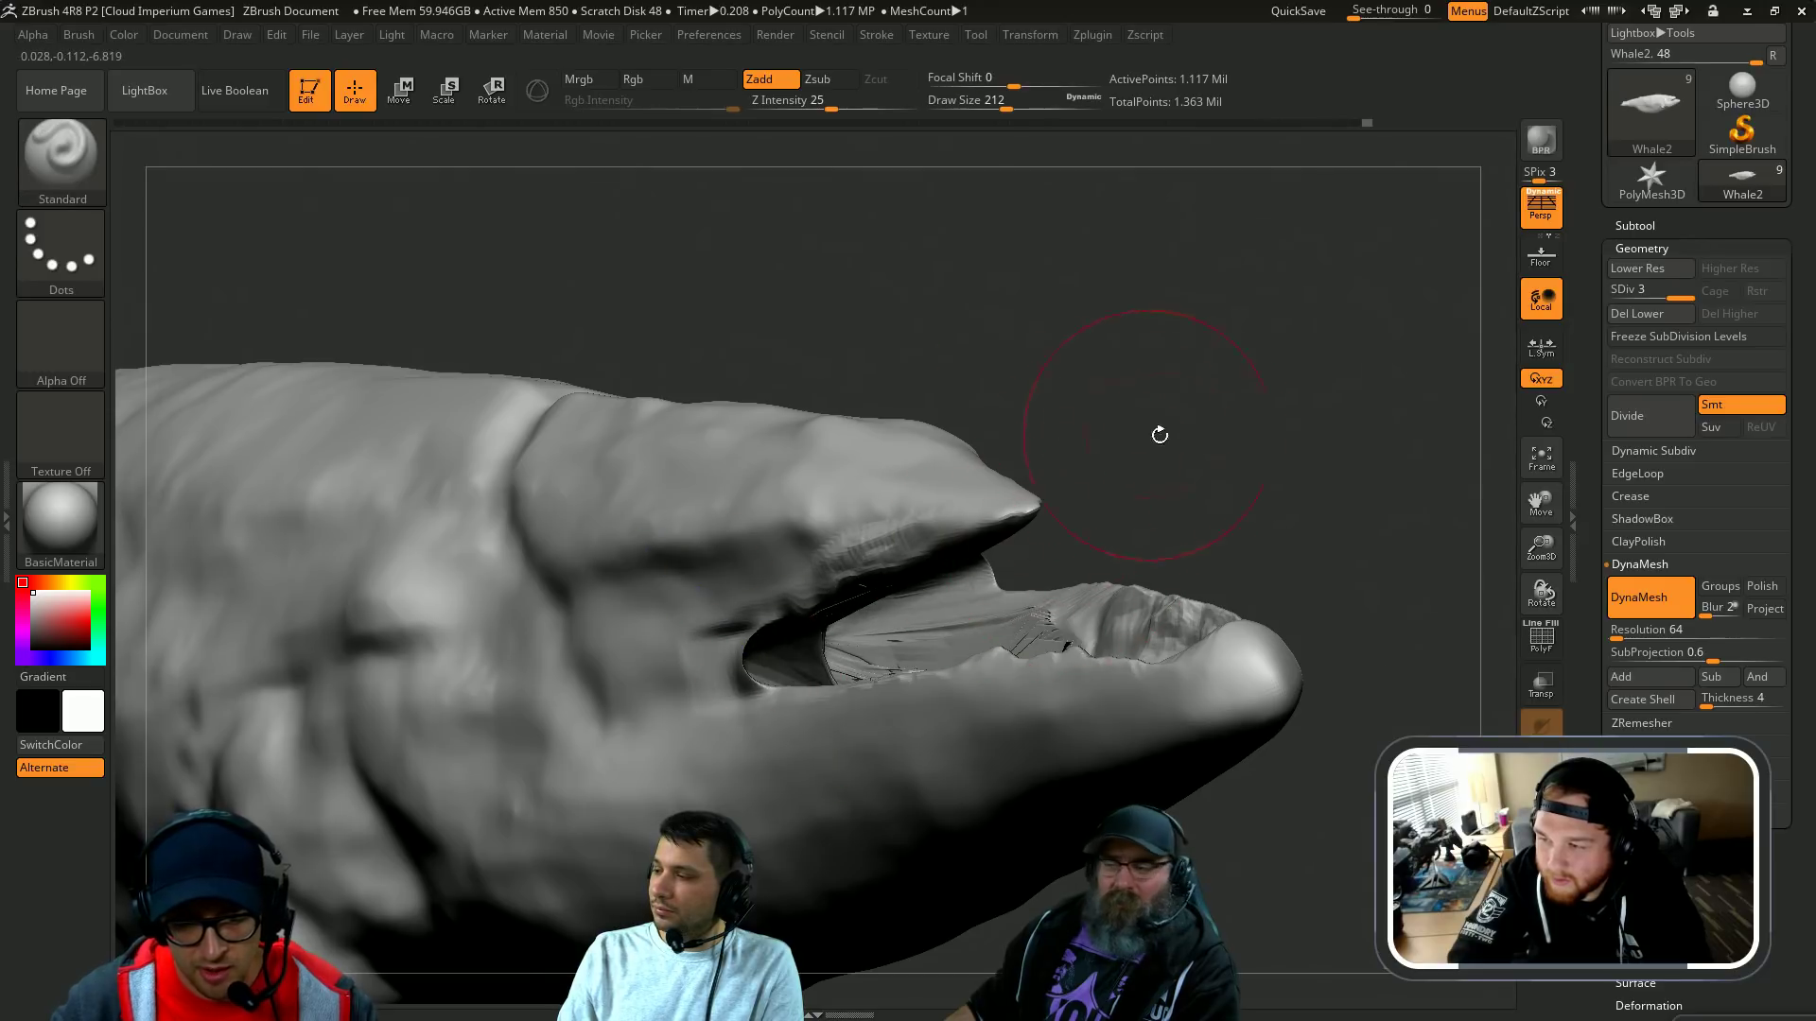
Step: Thicken the skin at the mouth corner using the Inflat brush at draw size 212
{"action": "left_click_drag", "start_coordinate": [1159, 435], "coordinate": [1179, 392]}
{"action": "left_click_drag", "start_coordinate": [787, 704], "coordinate": [785, 652]}
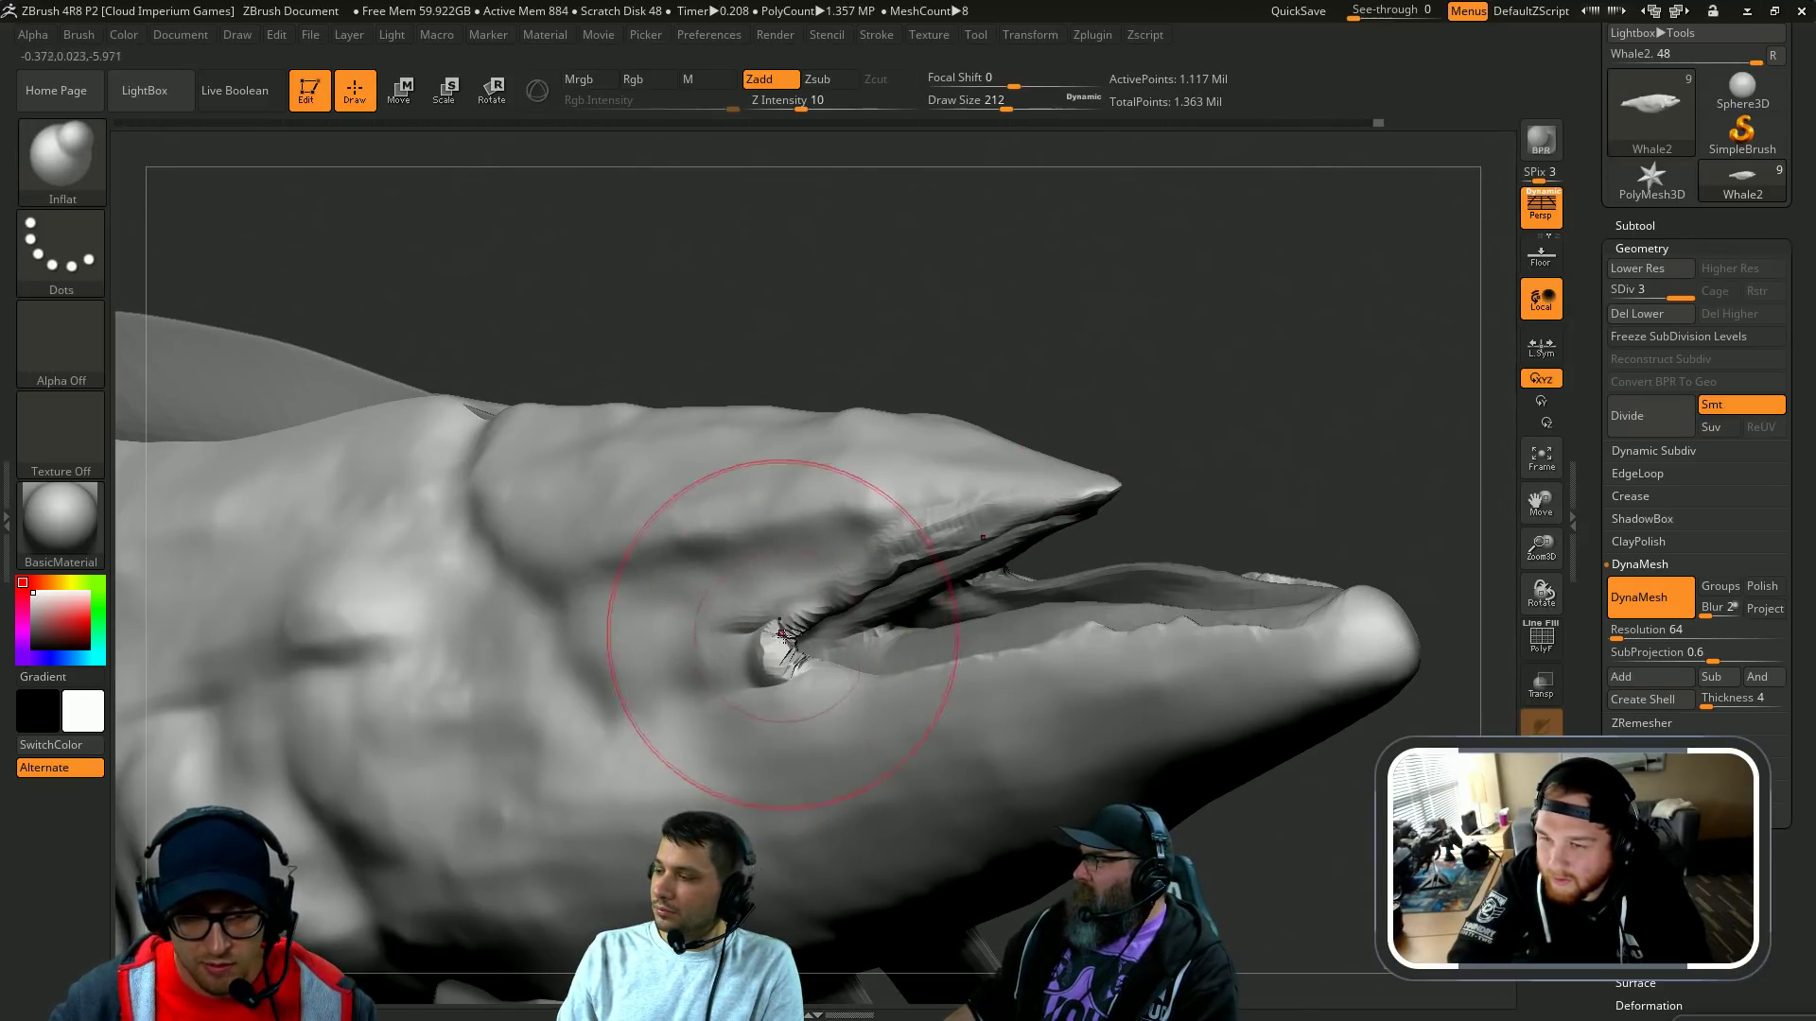
{"action": "left_click_drag", "start_coordinate": [1250, 422], "coordinate": [1050, 454]}
{"action": "left_click_drag", "start_coordinate": [679, 690], "coordinate": [757, 695]}
Step: Adjust the mouth corner with the Move brush at draw size 104 and smooth the lip edge
{"action": "key", "text": "s"}
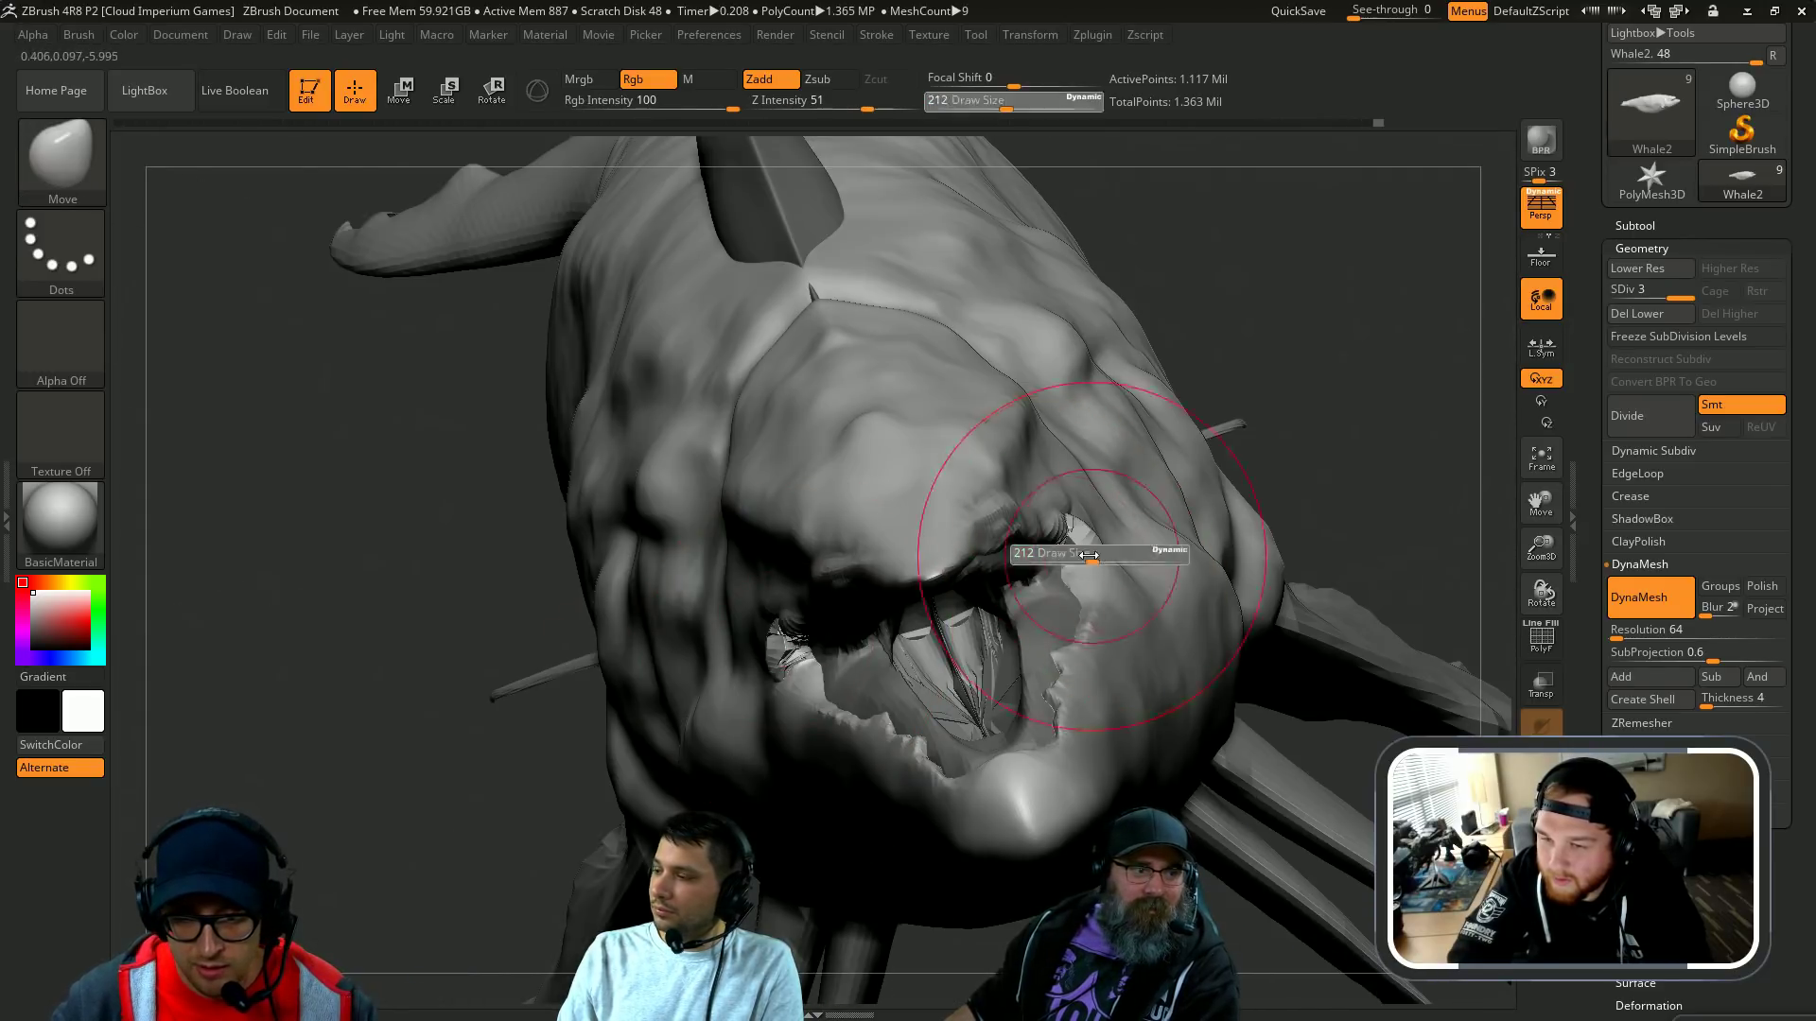
{"action": "left_click_drag", "start_coordinate": [1097, 547], "coordinate": [1069, 520]}
{"action": "mouse_move", "coordinate": [1324, 378]}
{"action": "left_mouse_down"}
{"action": "mouse_move", "coordinate": [1380, 388]}
{"action": "mouse_move", "coordinate": [1456, 359]}
{"action": "left_mouse_up"}
{"action": "key", "text": "ctrl+z"}
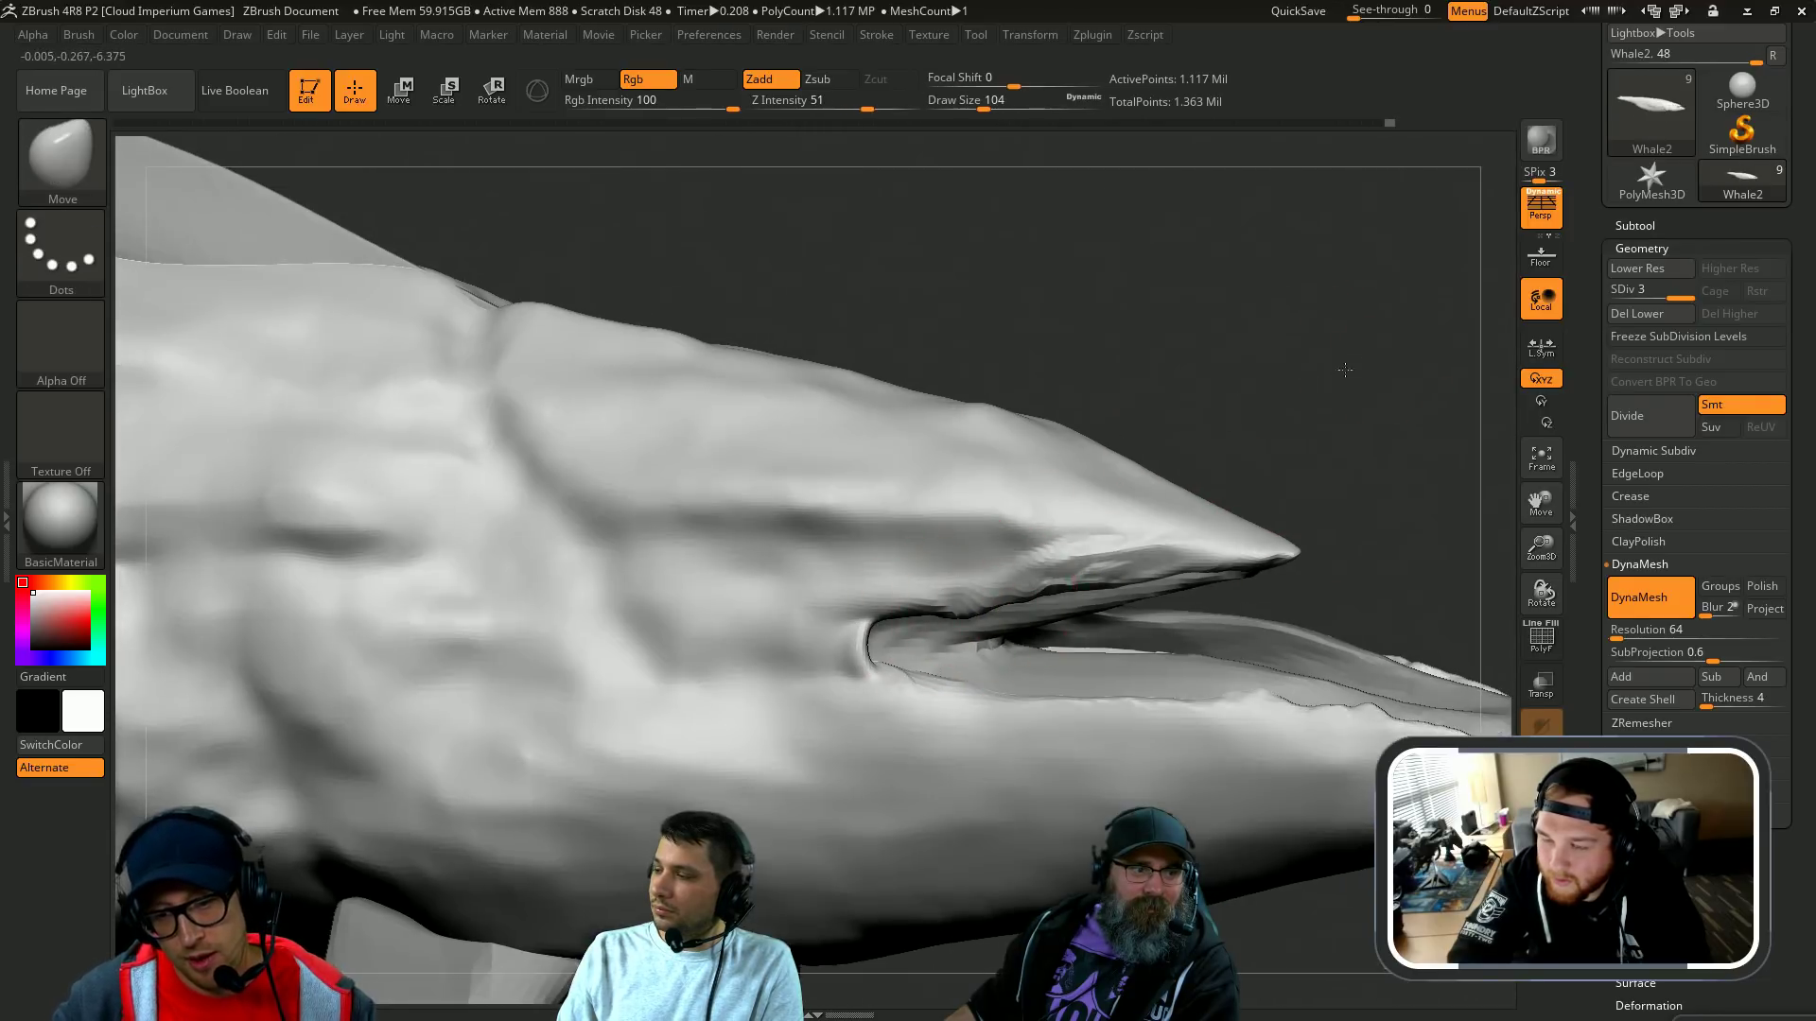
{"action": "right_click_drag", "start_coordinate": [1330, 388], "coordinate": [903, 662]}
{"action": "key", "text": "s"}
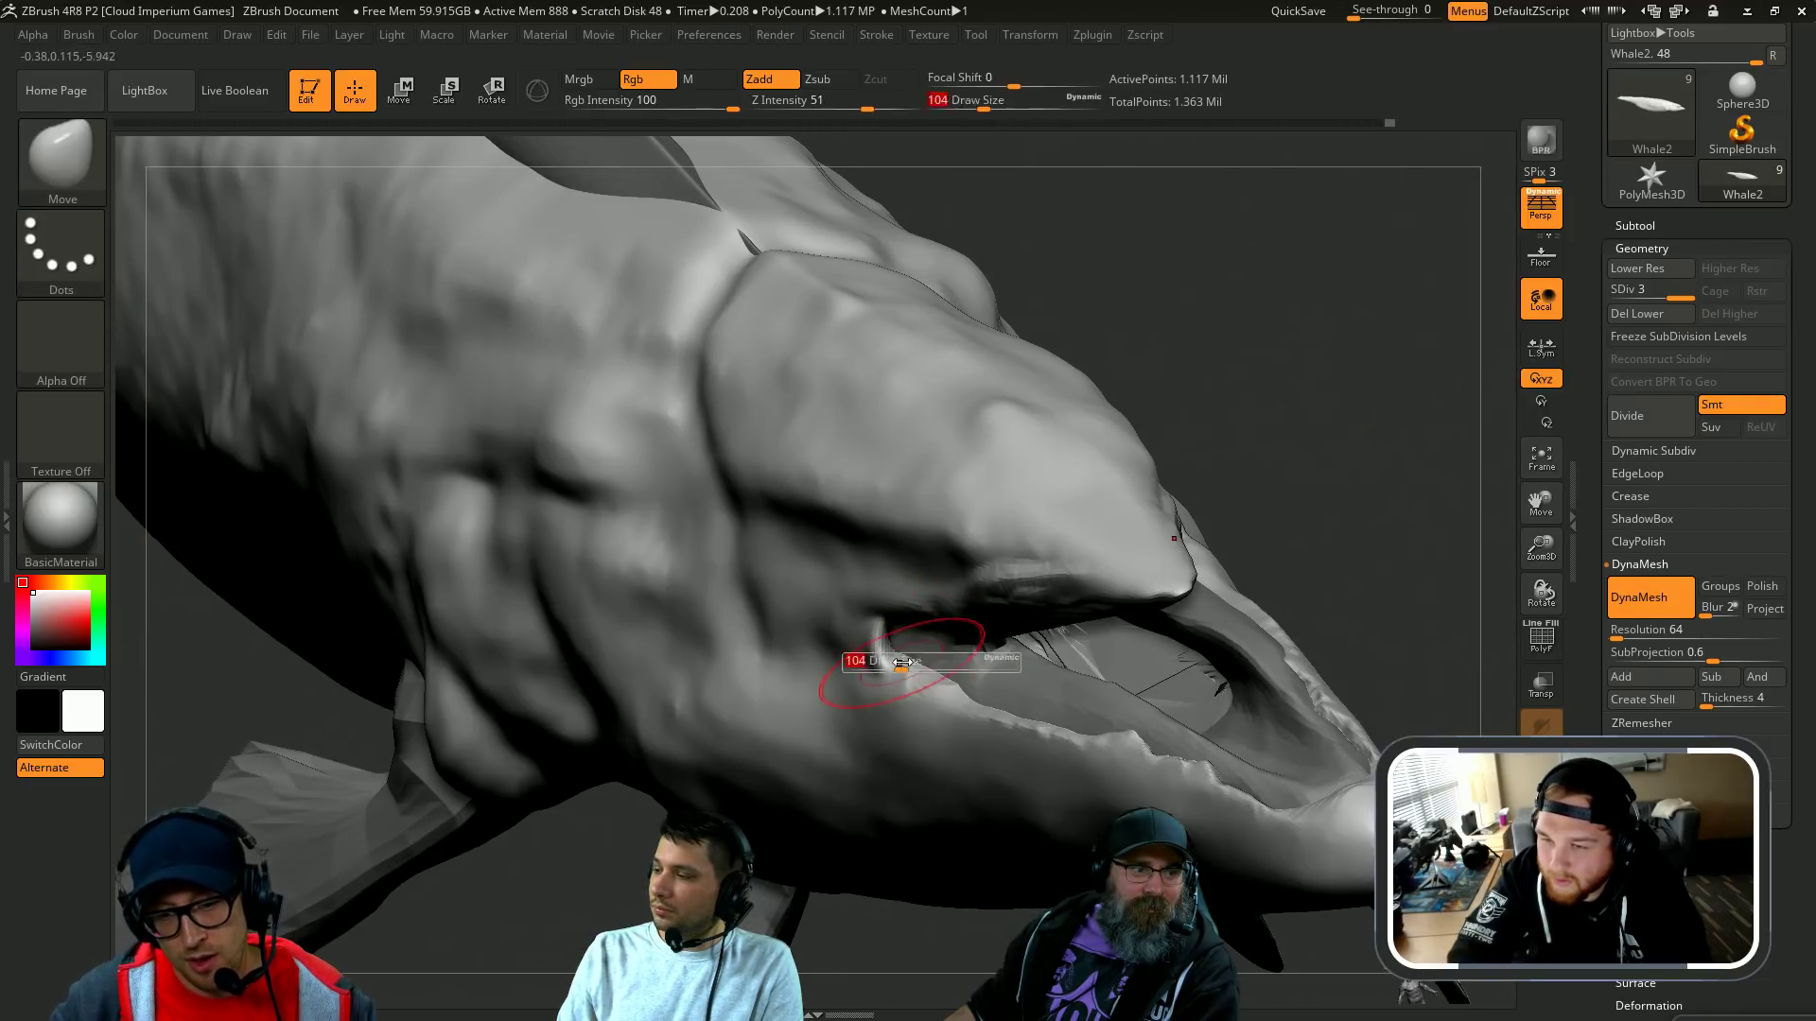
{"action": "mouse_move", "coordinate": [1162, 430]}
{"action": "right_mouse_down"}
{"action": "mouse_move", "coordinate": [871, 608]}
{"action": "mouse_move", "coordinate": [1285, 466]}
{"action": "mouse_move", "coordinate": [1296, 519]}
{"action": "mouse_move", "coordinate": [1347, 510]}
{"action": "right_mouse_up"}
{"action": "left_click_drag", "start_coordinate": [1037, 649], "coordinate": [1116, 610], "text": "shift"}
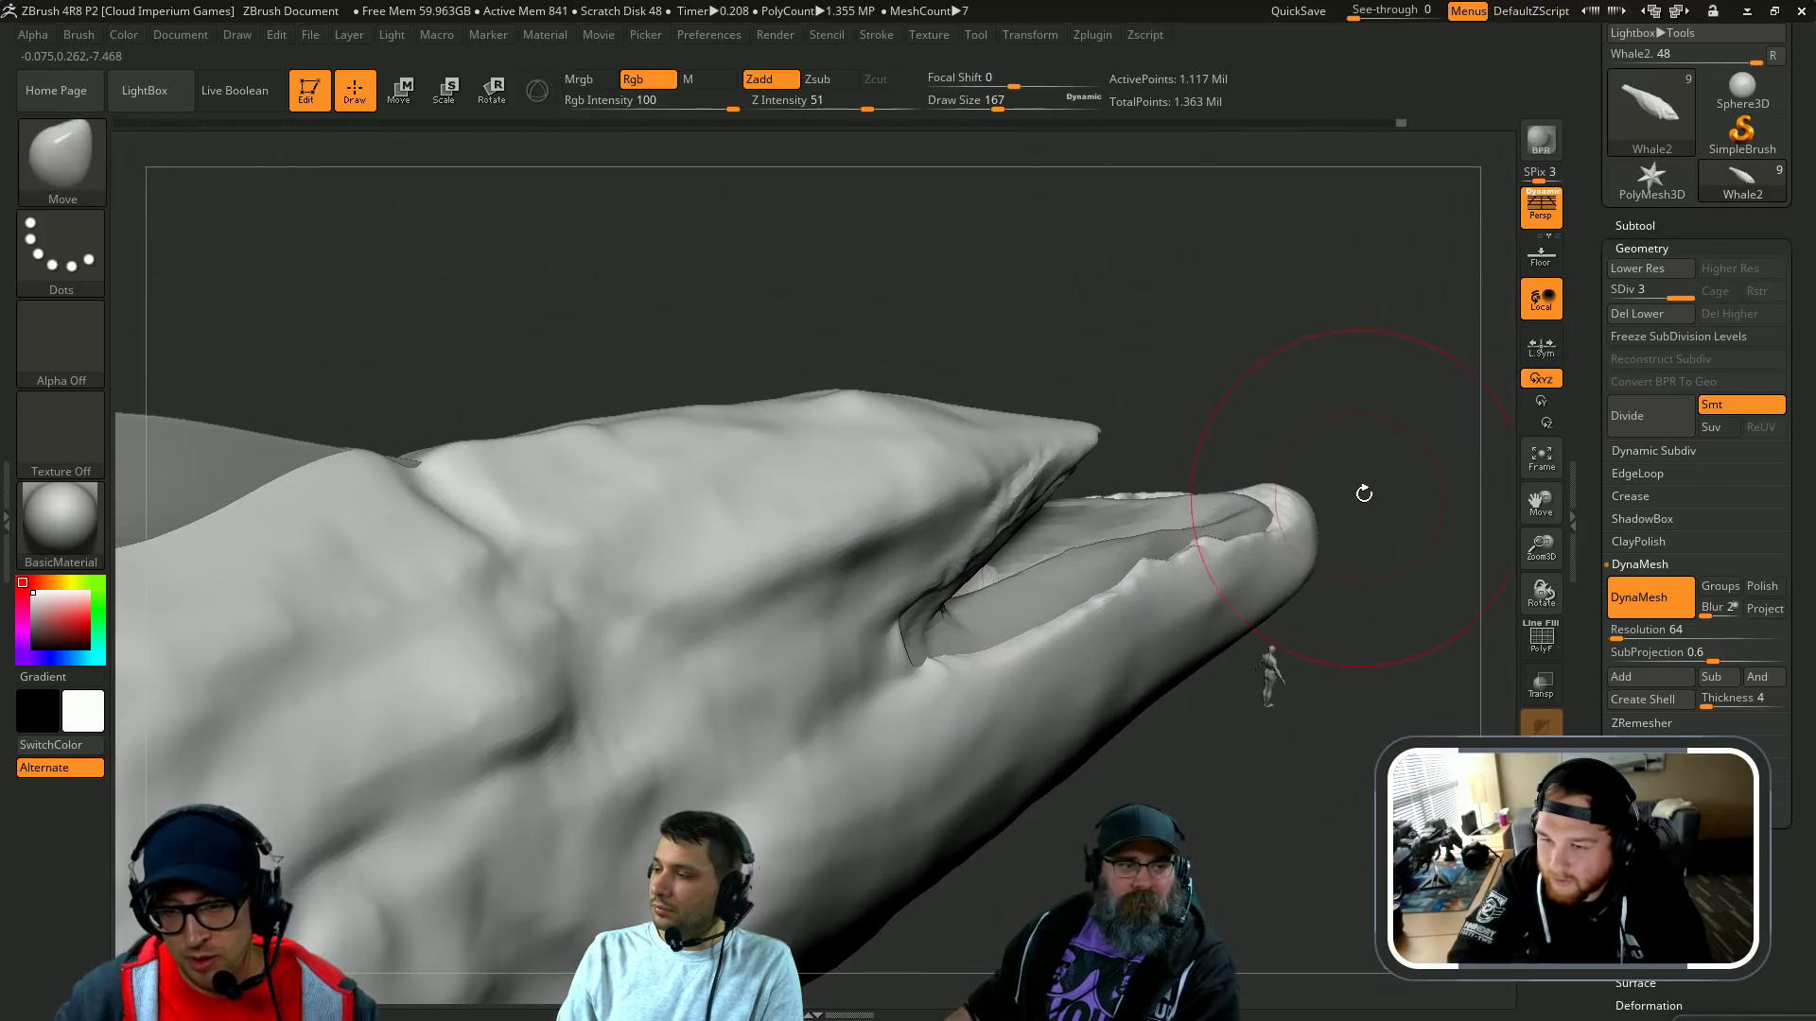
Step: Show the subtool list and make the inner body mesh Whale3 the active subtool
{"action": "mouse_move", "coordinate": [1362, 491]}
{"action": "right_mouse_down"}
{"action": "mouse_move", "coordinate": [1280, 466]}
{"action": "mouse_move", "coordinate": [1073, 528]}
{"action": "right_mouse_up"}
{"action": "left_click_drag", "start_coordinate": [1571, 333], "coordinate": [1581, 431]}
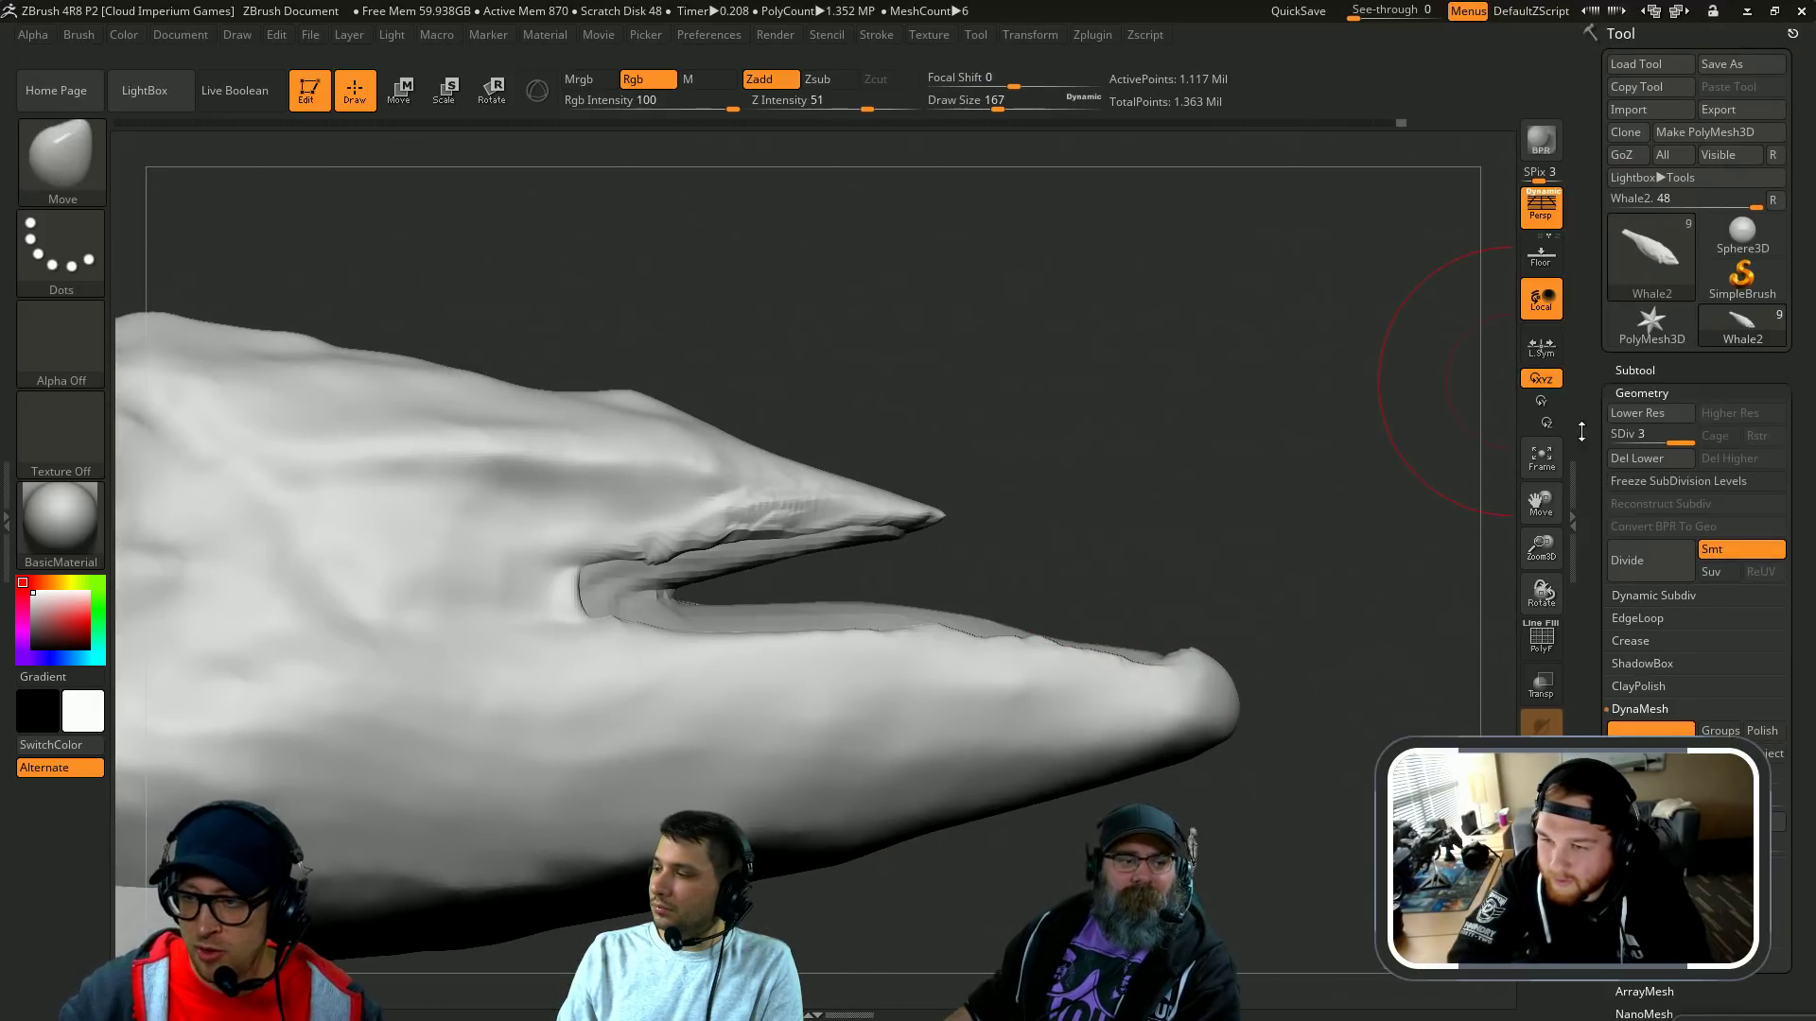
{"action": "left_click", "coordinate": [1645, 369]}
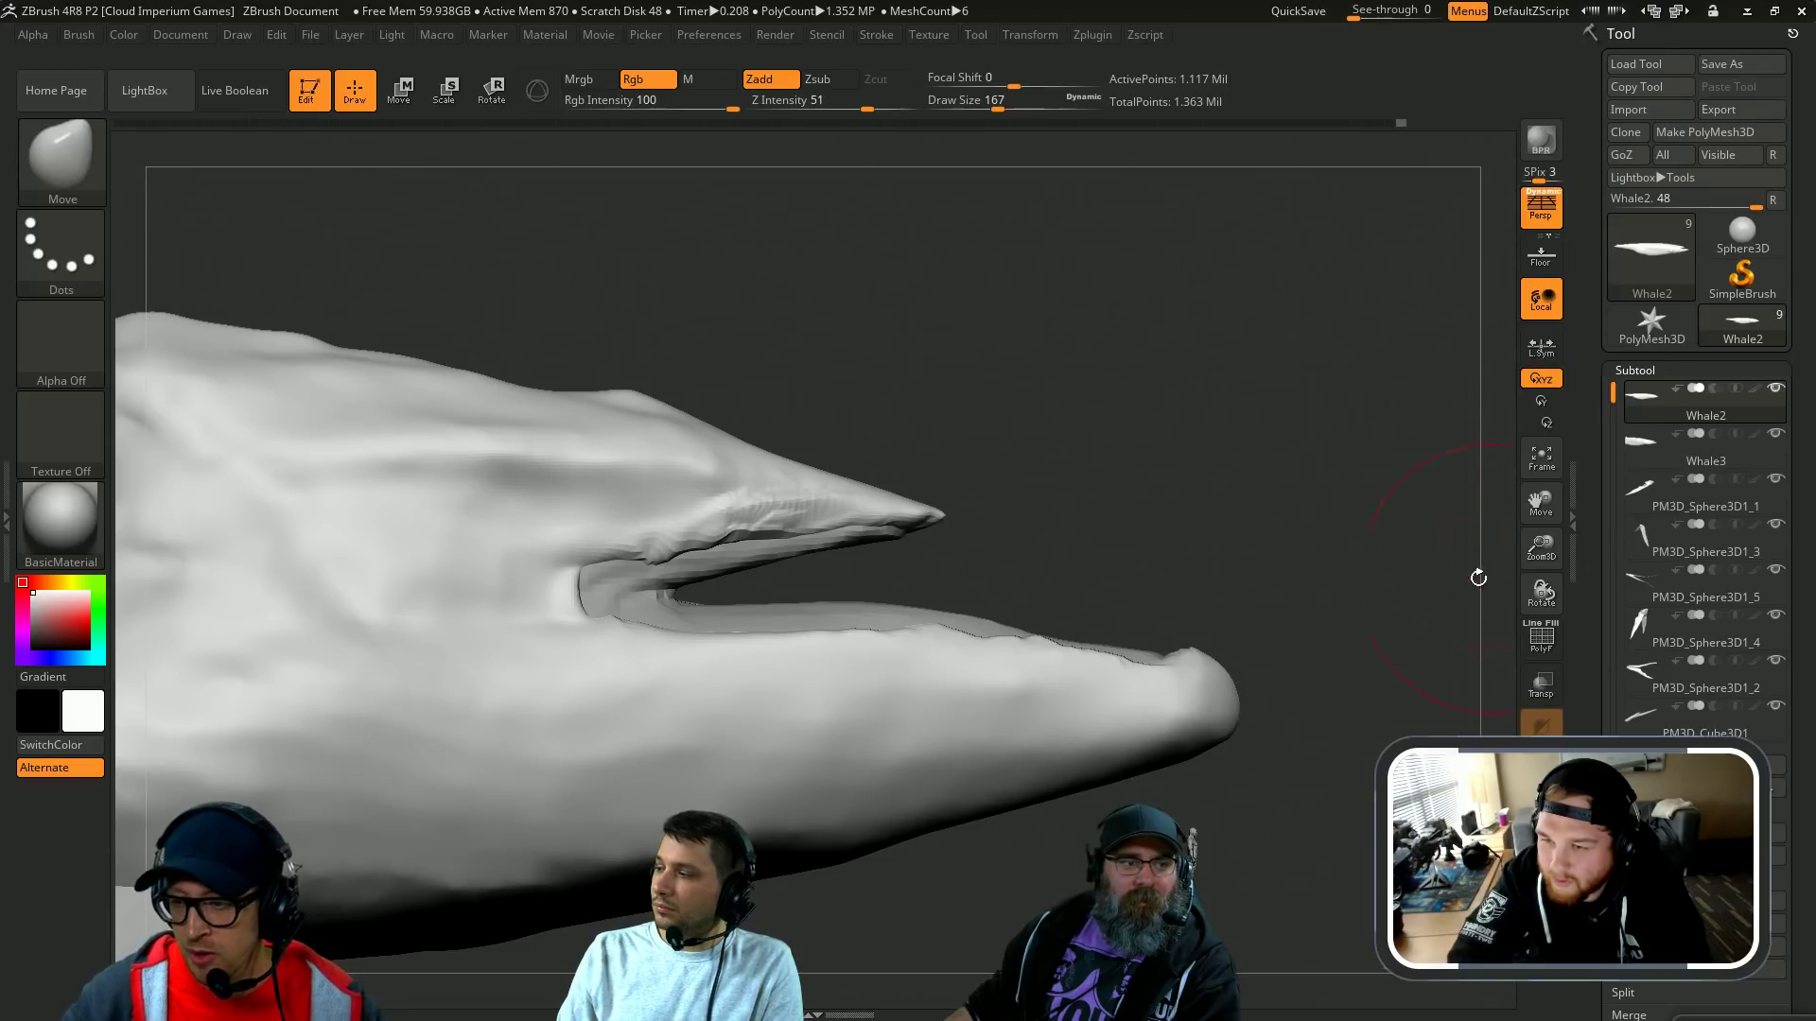
{"action": "mouse_move", "coordinate": [1171, 536]}
{"action": "right_mouse_down"}
{"action": "mouse_move", "coordinate": [1176, 502]}
{"action": "mouse_move", "coordinate": [1163, 518]}
{"action": "right_mouse_up"}
{"action": "left_click", "coordinate": [924, 615], "text": "alt"}
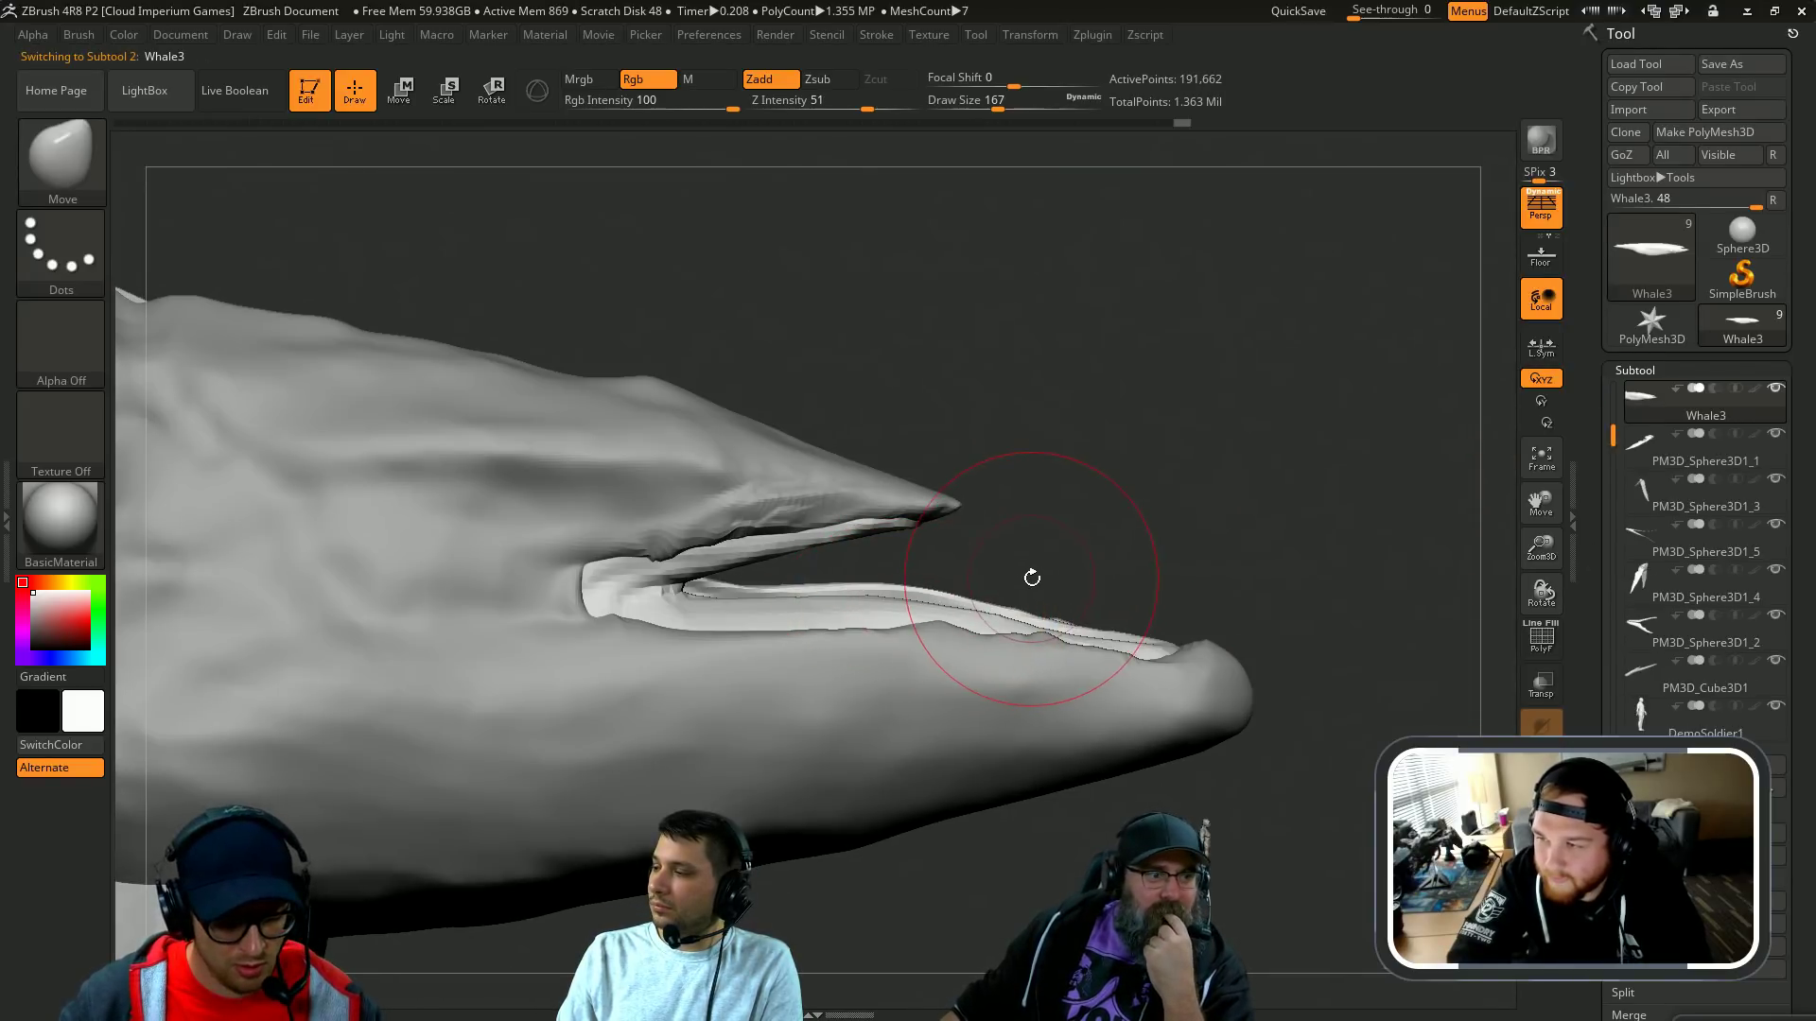
Step: Try placing spheres as teeth along the lower jaw with the H Sphere mesh of the IMM PrimitivesH brush
{"action": "key", "text": "b"}
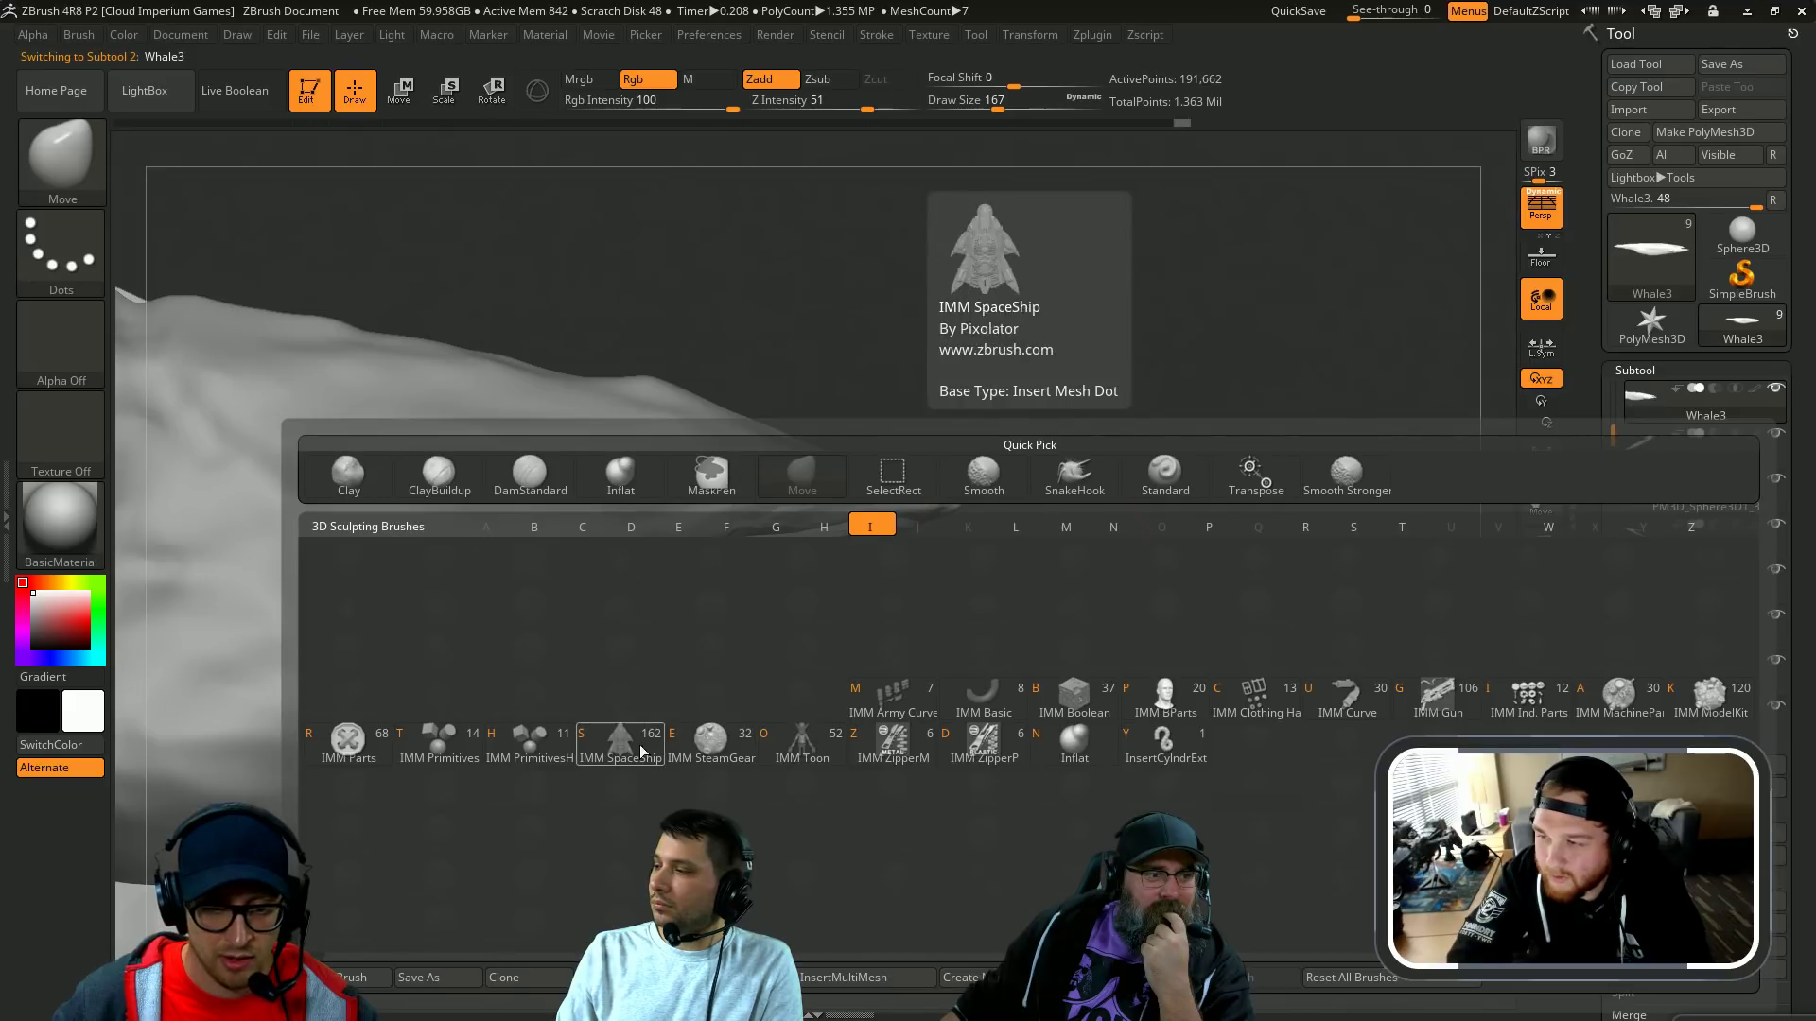
{"action": "key", "text": "h"}
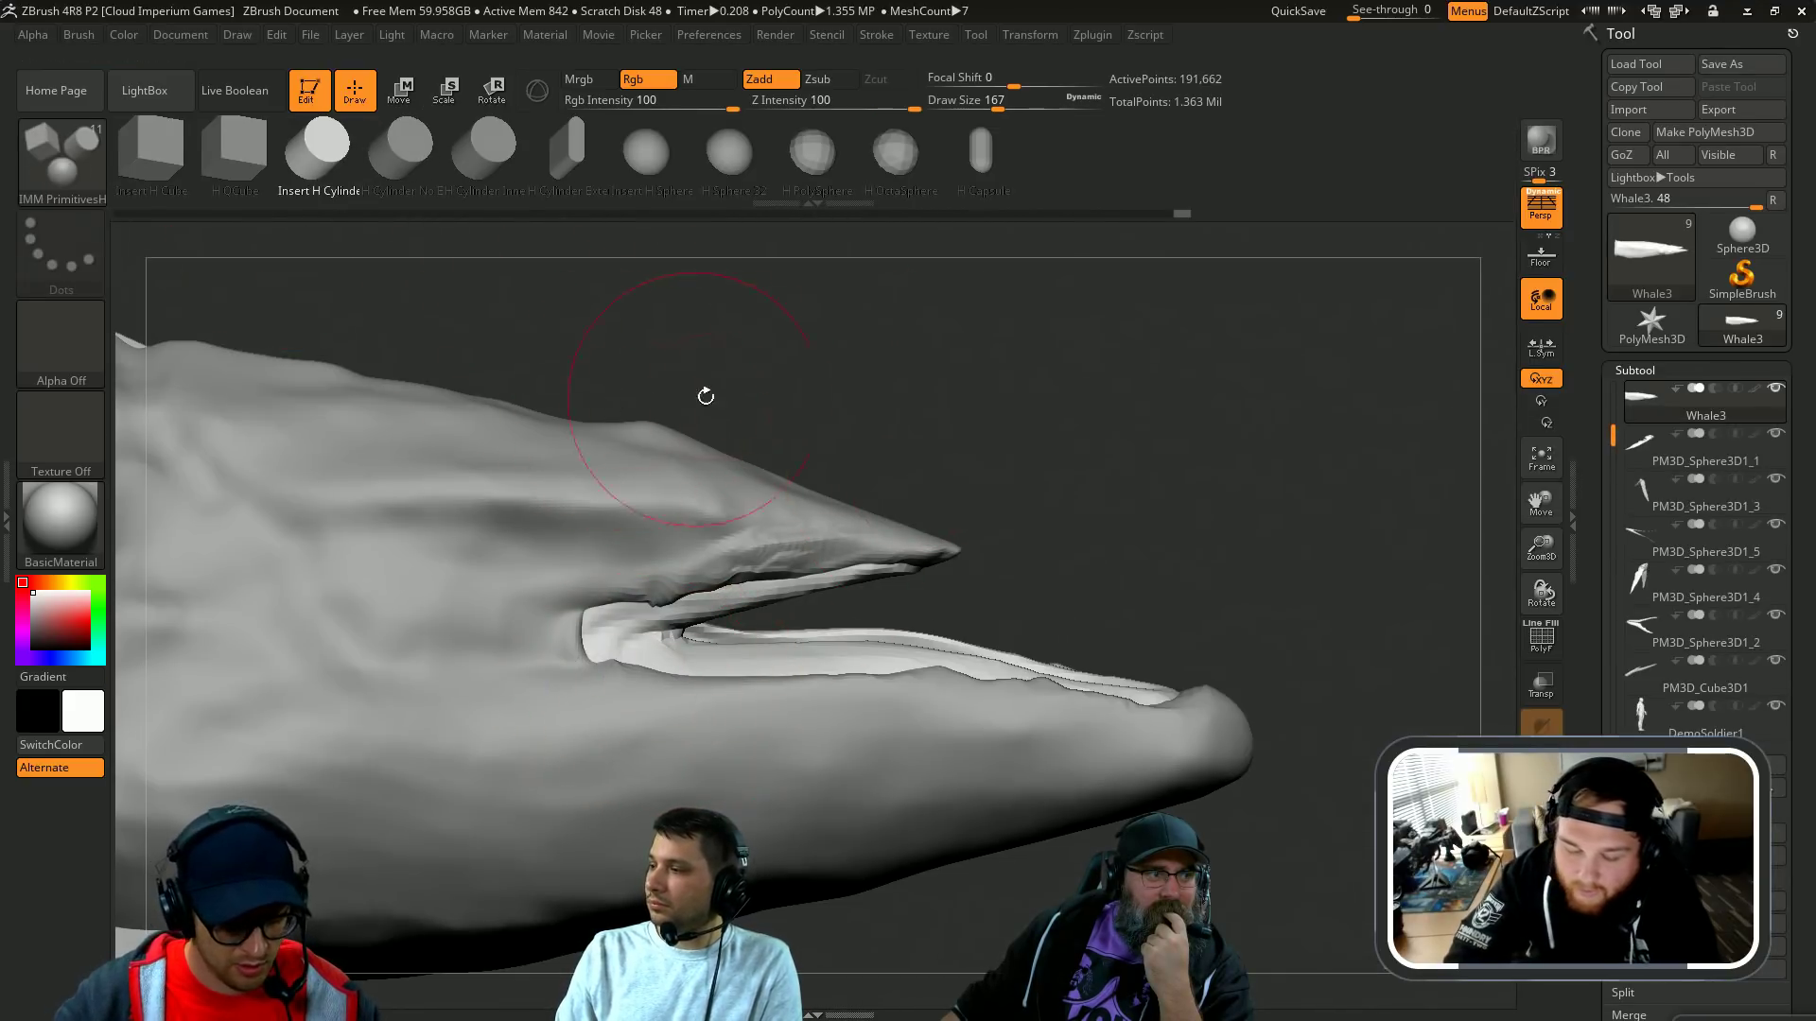
{"action": "key", "text": "m"}
{"action": "left_click", "coordinate": [1047, 465]}
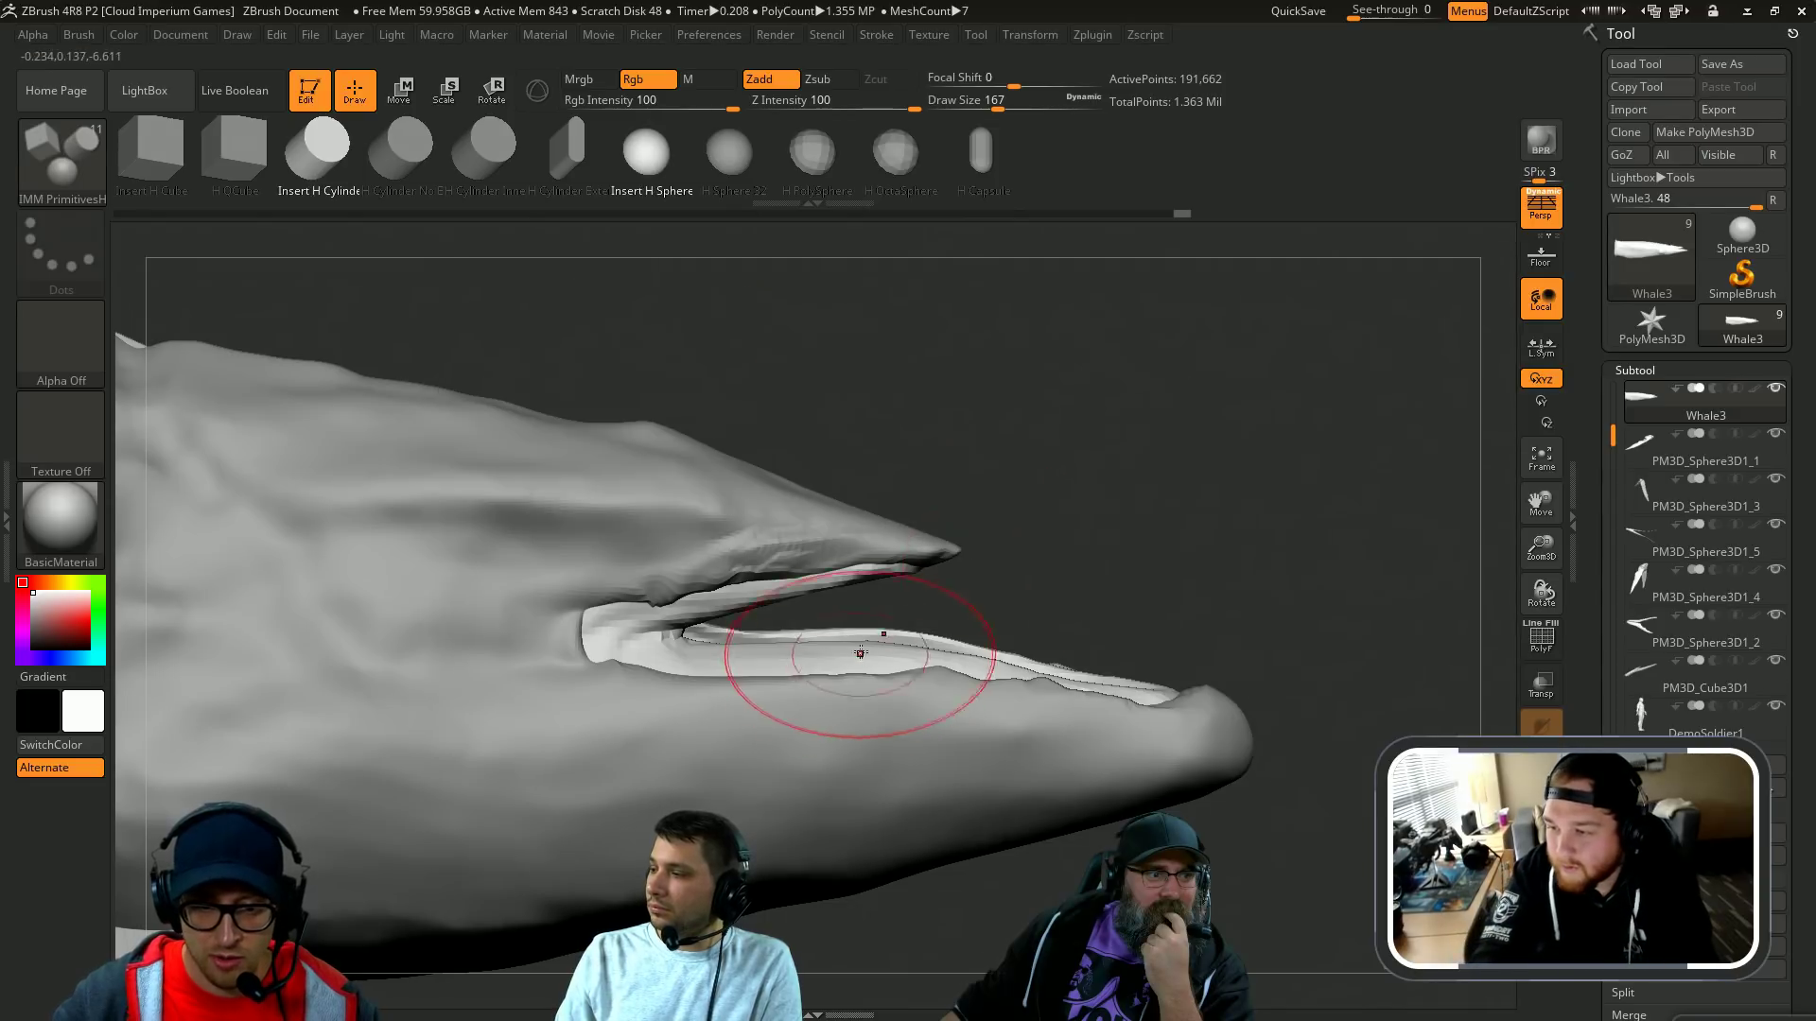
{"action": "key", "text": "s"}
{"action": "mouse_move", "coordinate": [848, 652]}
{"action": "left_mouse_down"}
{"action": "mouse_move", "coordinate": [816, 652]}
{"action": "mouse_move", "coordinate": [823, 695]}
{"action": "mouse_move", "coordinate": [891, 705]}
{"action": "mouse_move", "coordinate": [891, 678]}
{"action": "mouse_move", "coordinate": [931, 693]}
{"action": "mouse_move", "coordinate": [930, 675]}
{"action": "left_mouse_up"}
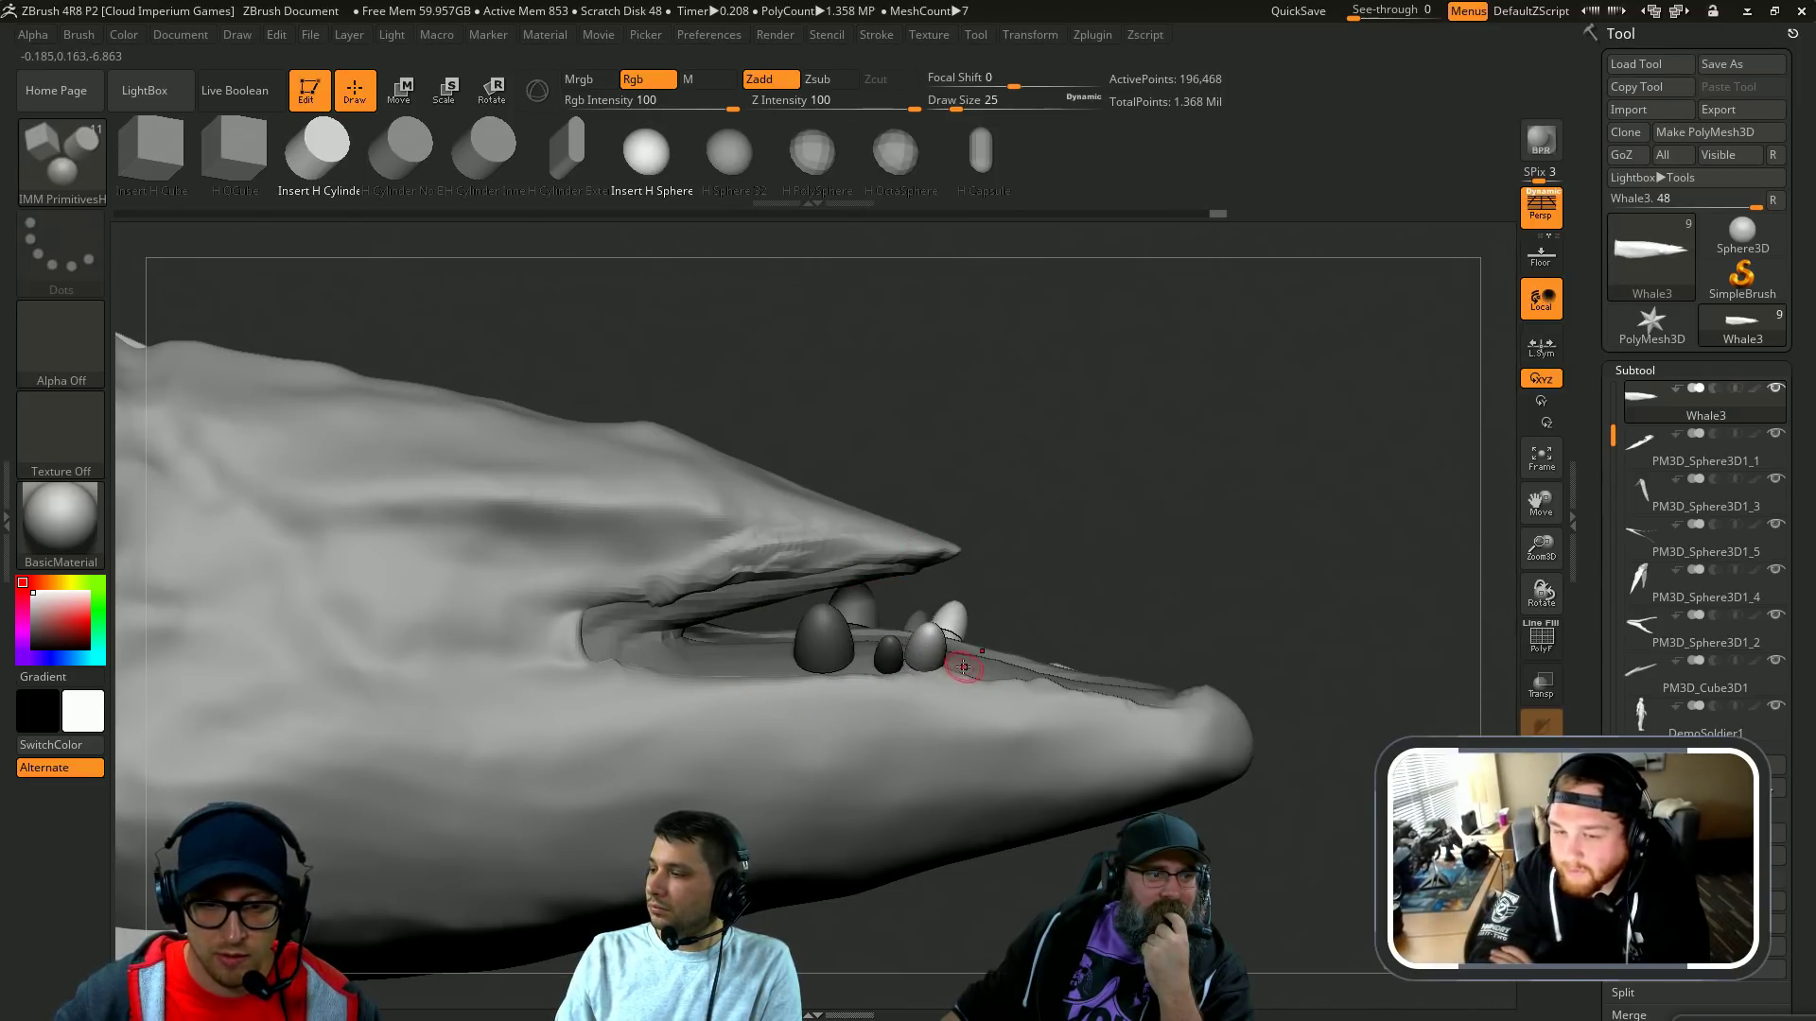
{"action": "left_click_drag", "start_coordinate": [1035, 605], "coordinate": [373, 668]}
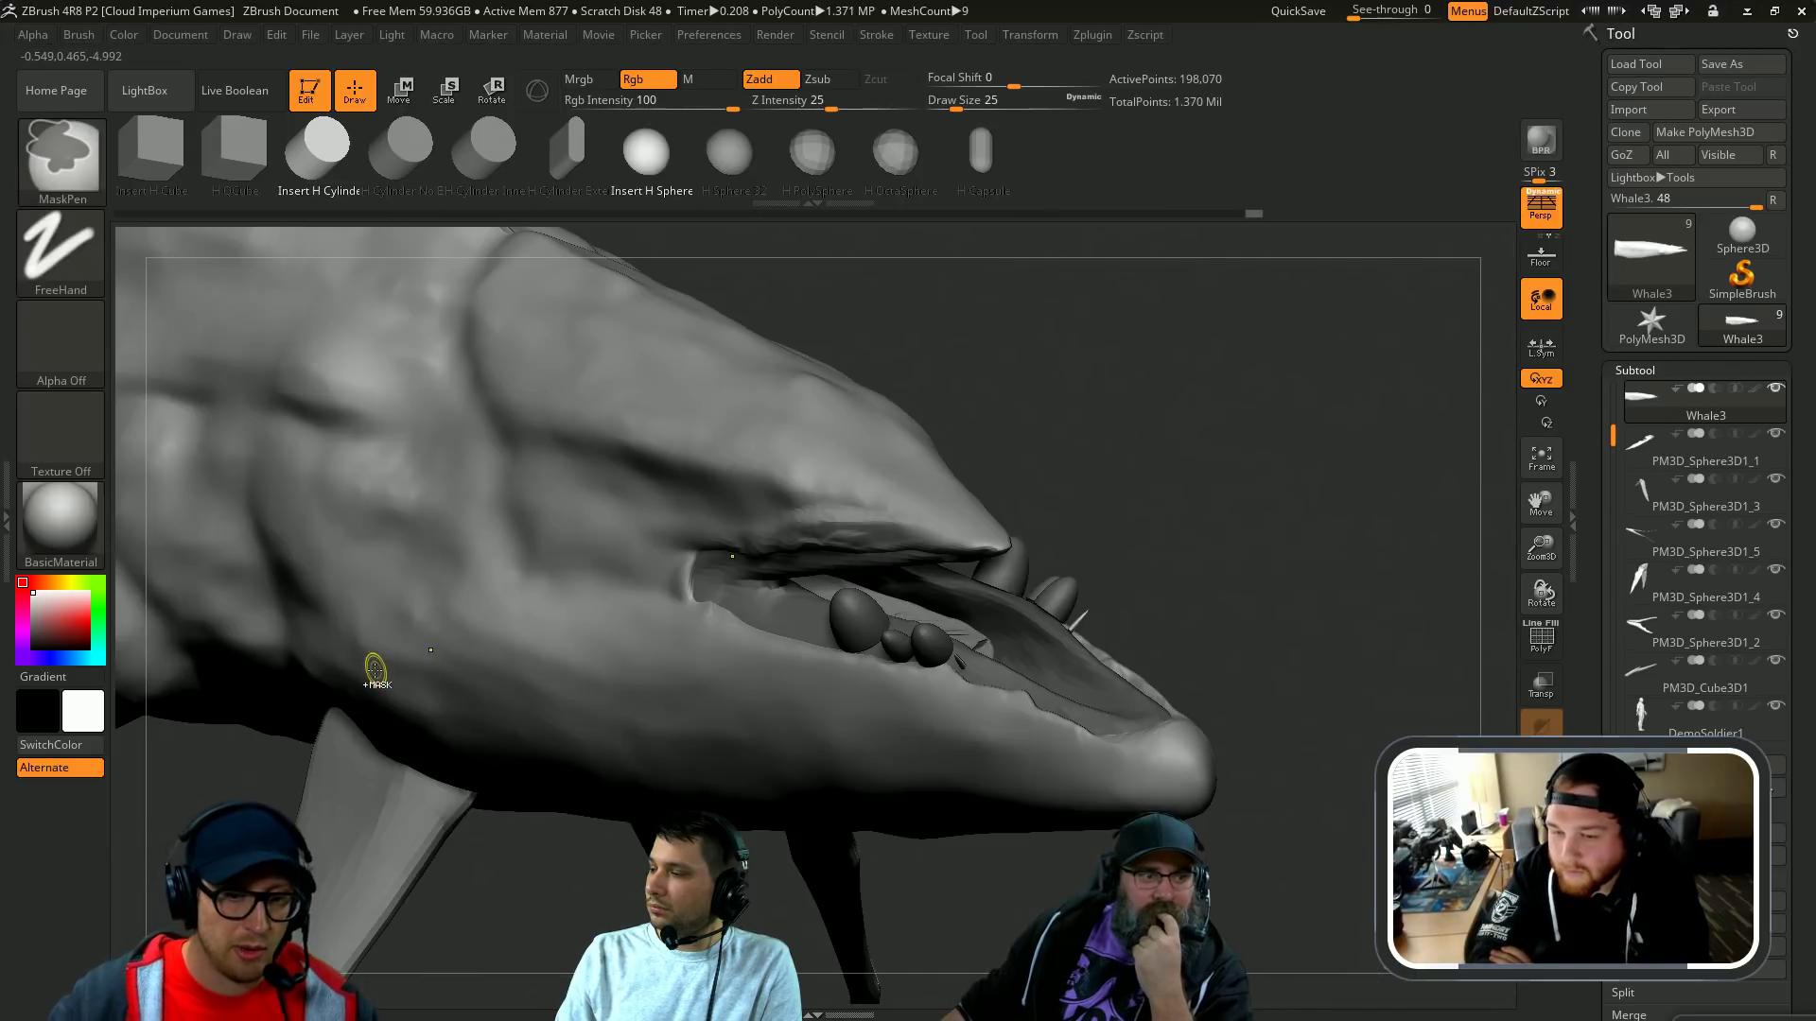
Step: Undo the spheres inserted along the lower jaw
{"action": "key", "text": "ctrl+z"}
{"action": "key", "text": "ctrl+z"}
{"action": "key", "text": "ctrl+z"}
{"action": "key", "text": "ctrl+z"}
{"action": "left_click_drag", "start_coordinate": [1453, 371], "coordinate": [976, 597], "text": "shift"}
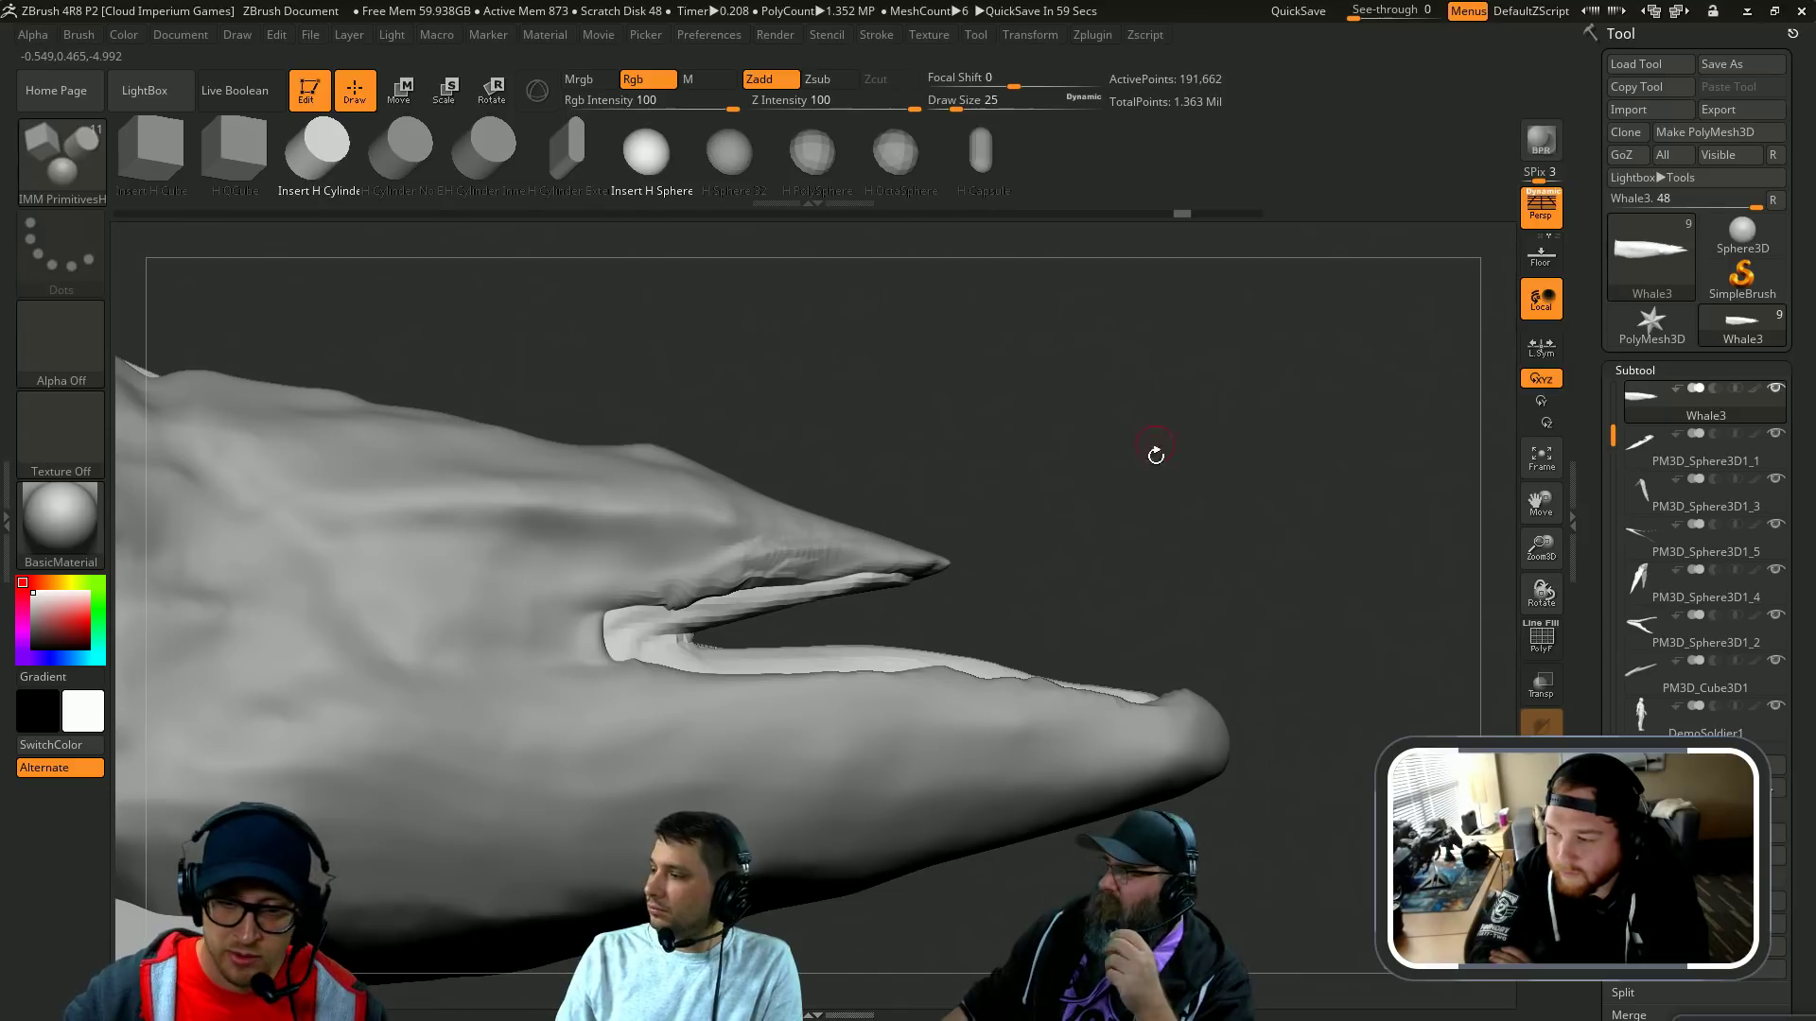
{"action": "left_click_drag", "start_coordinate": [1155, 455], "coordinate": [1556, 544]}
{"action": "left_click_drag", "start_coordinate": [1196, 473], "coordinate": [1121, 434]}
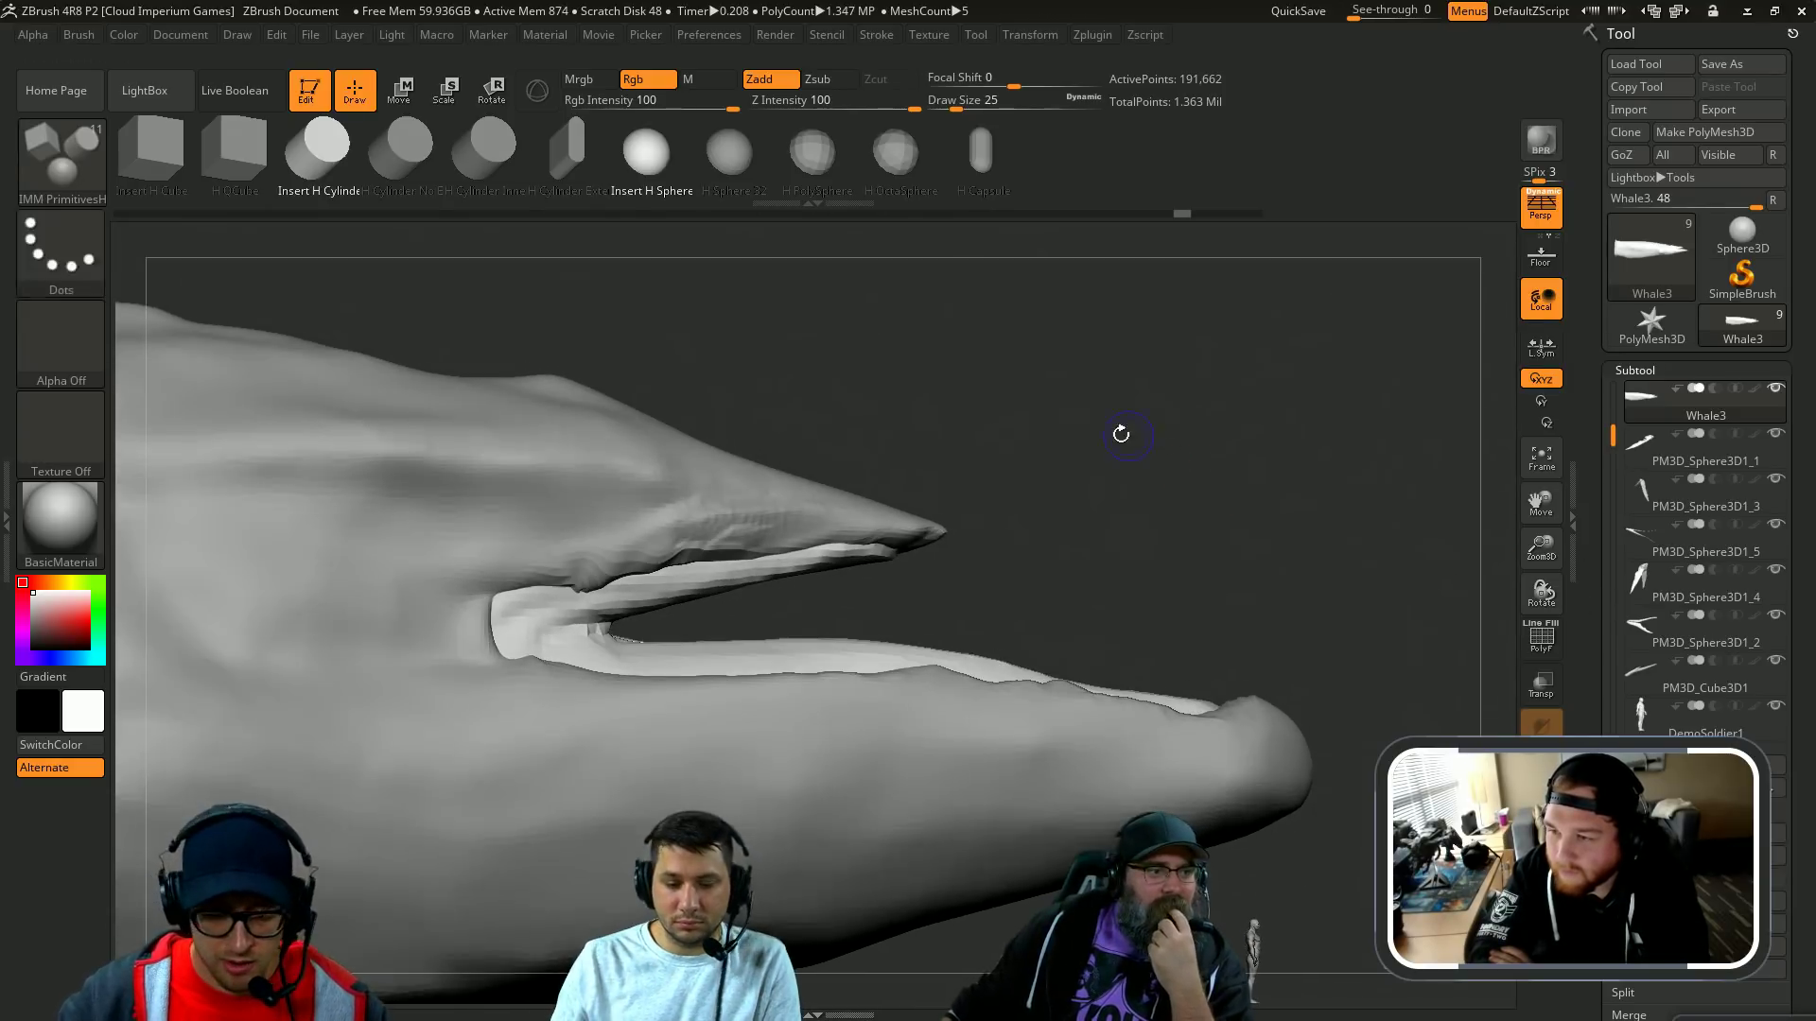
Step: Make Whale2 the active subtool and build up the skin at the mouth corner with ClayBuildup at draw size 54
{"action": "left_click", "coordinate": [57, 194]}
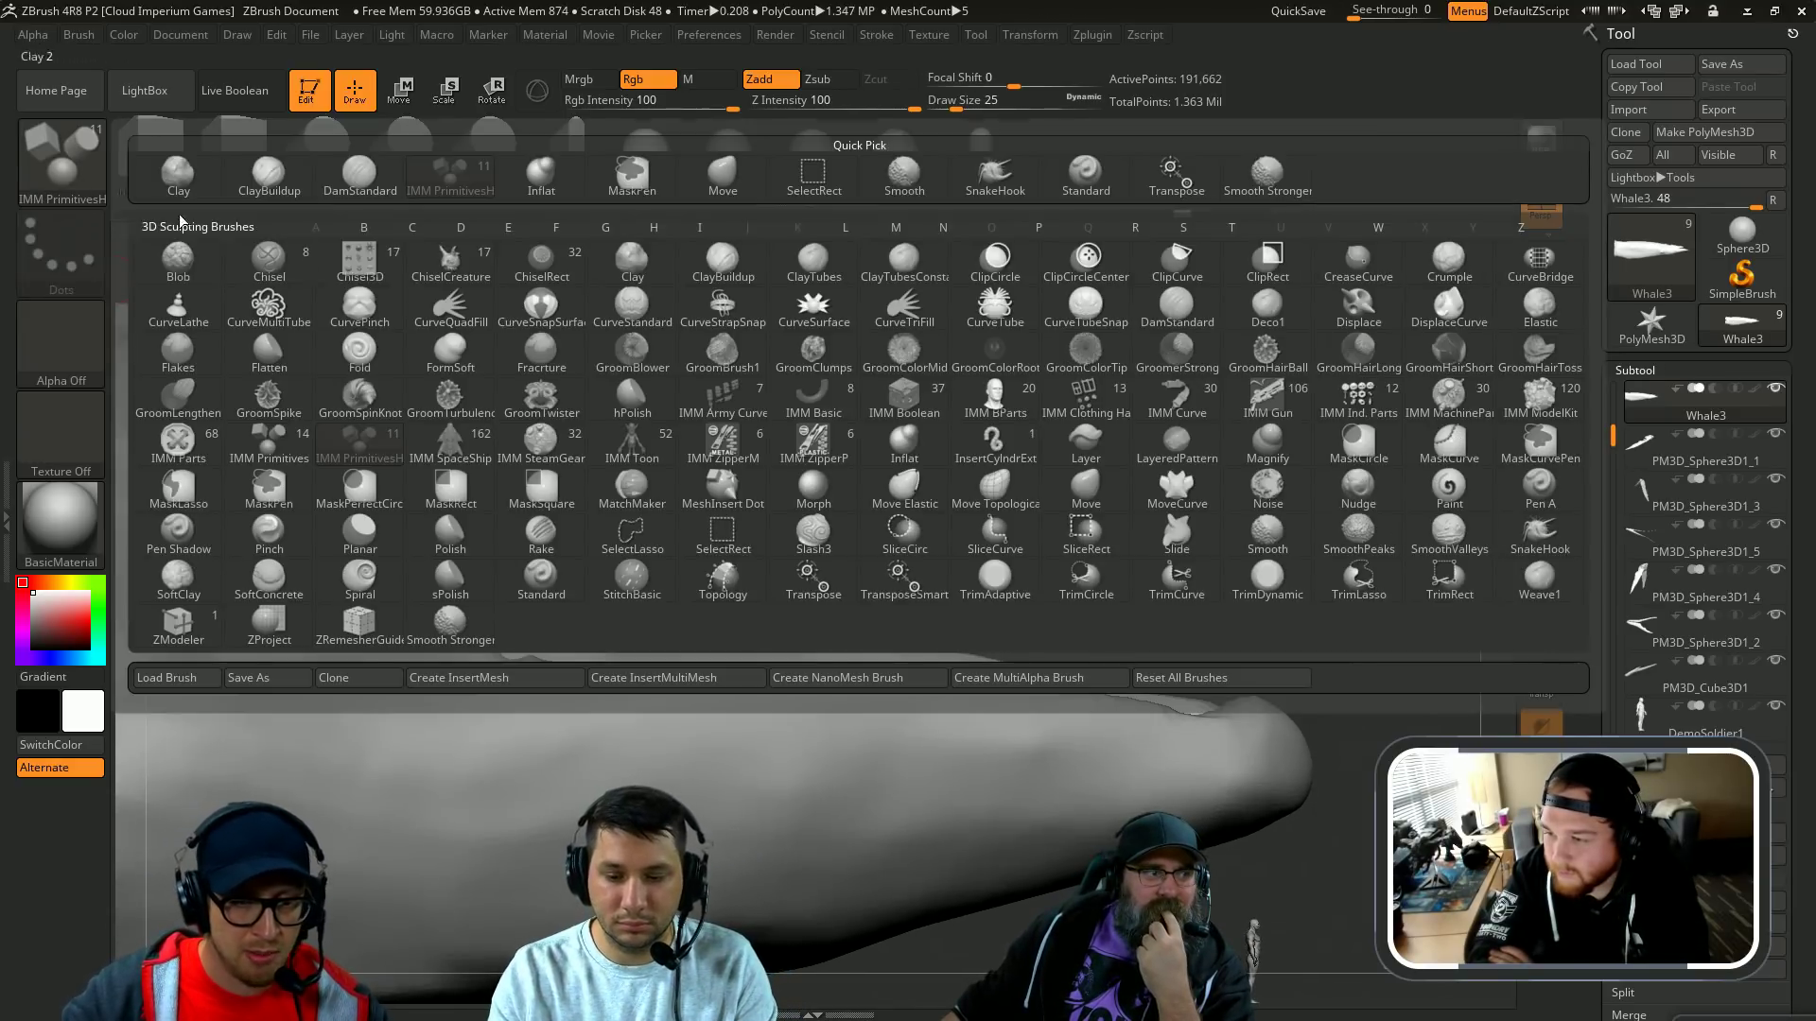
{"action": "left_click", "coordinate": [719, 273]}
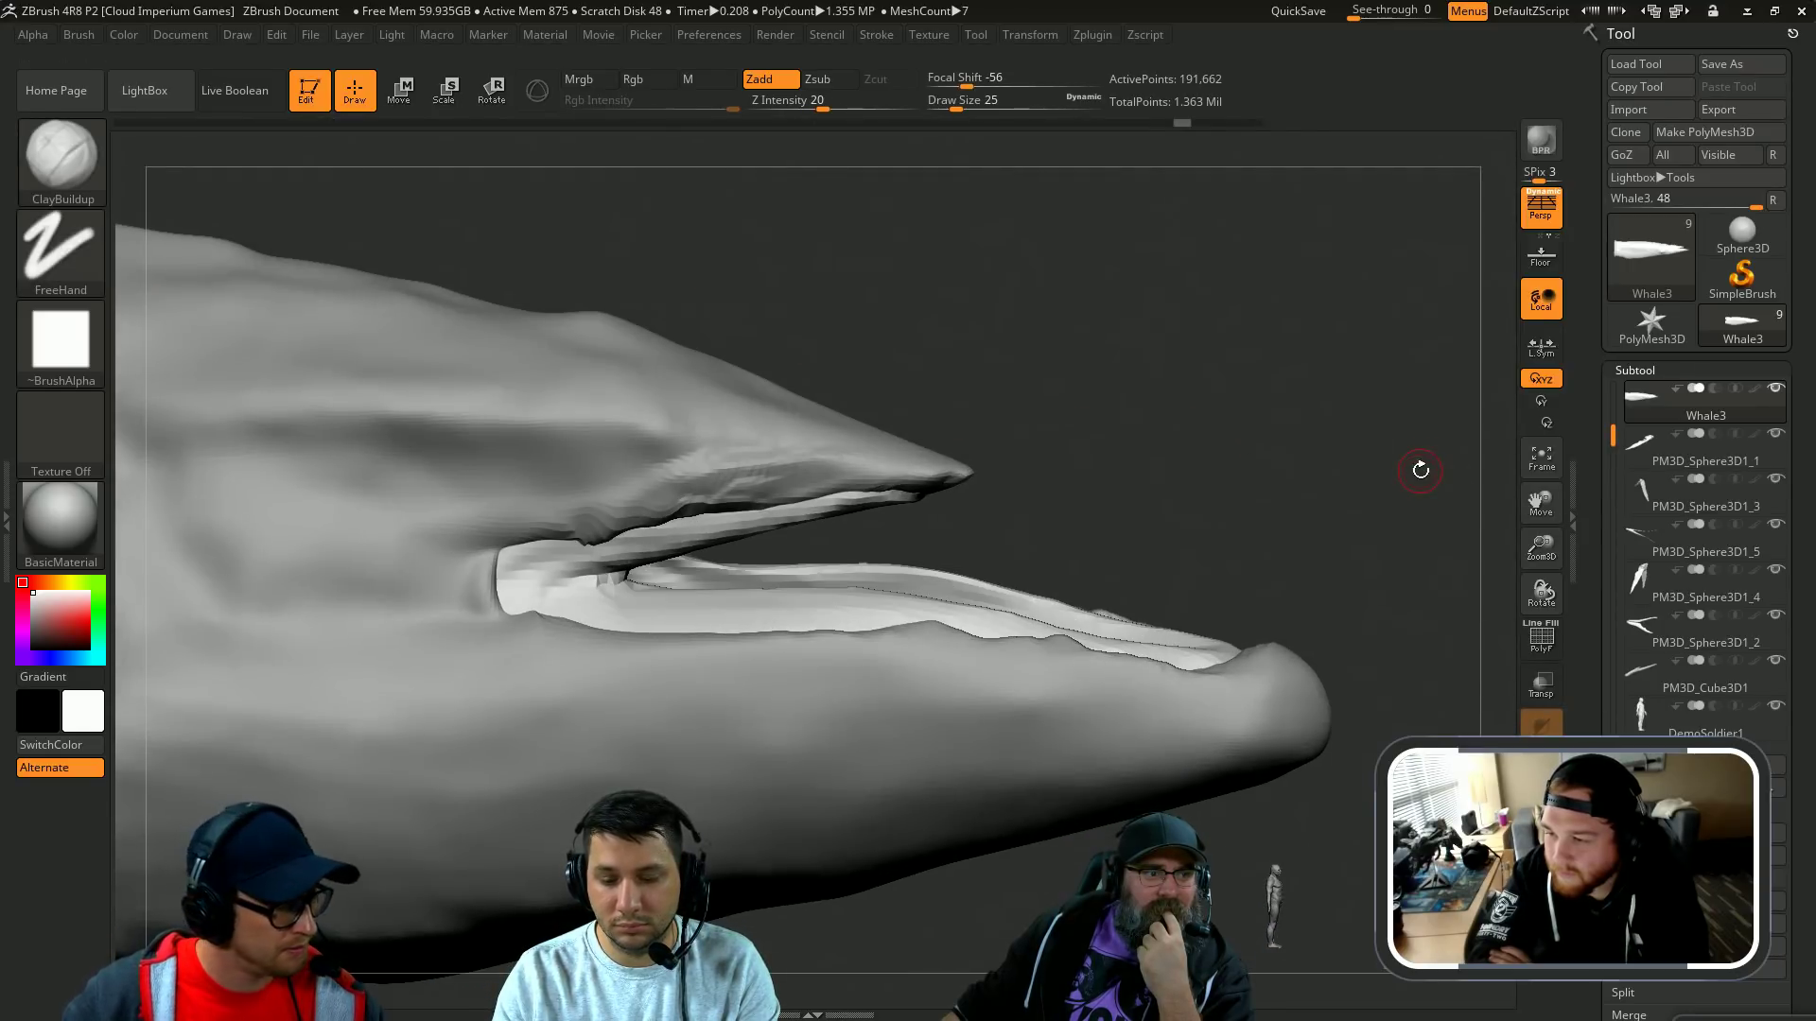
{"action": "scroll", "coordinate": [1591, 451], "scroll_direction": "down", "scroll_amount": 2}
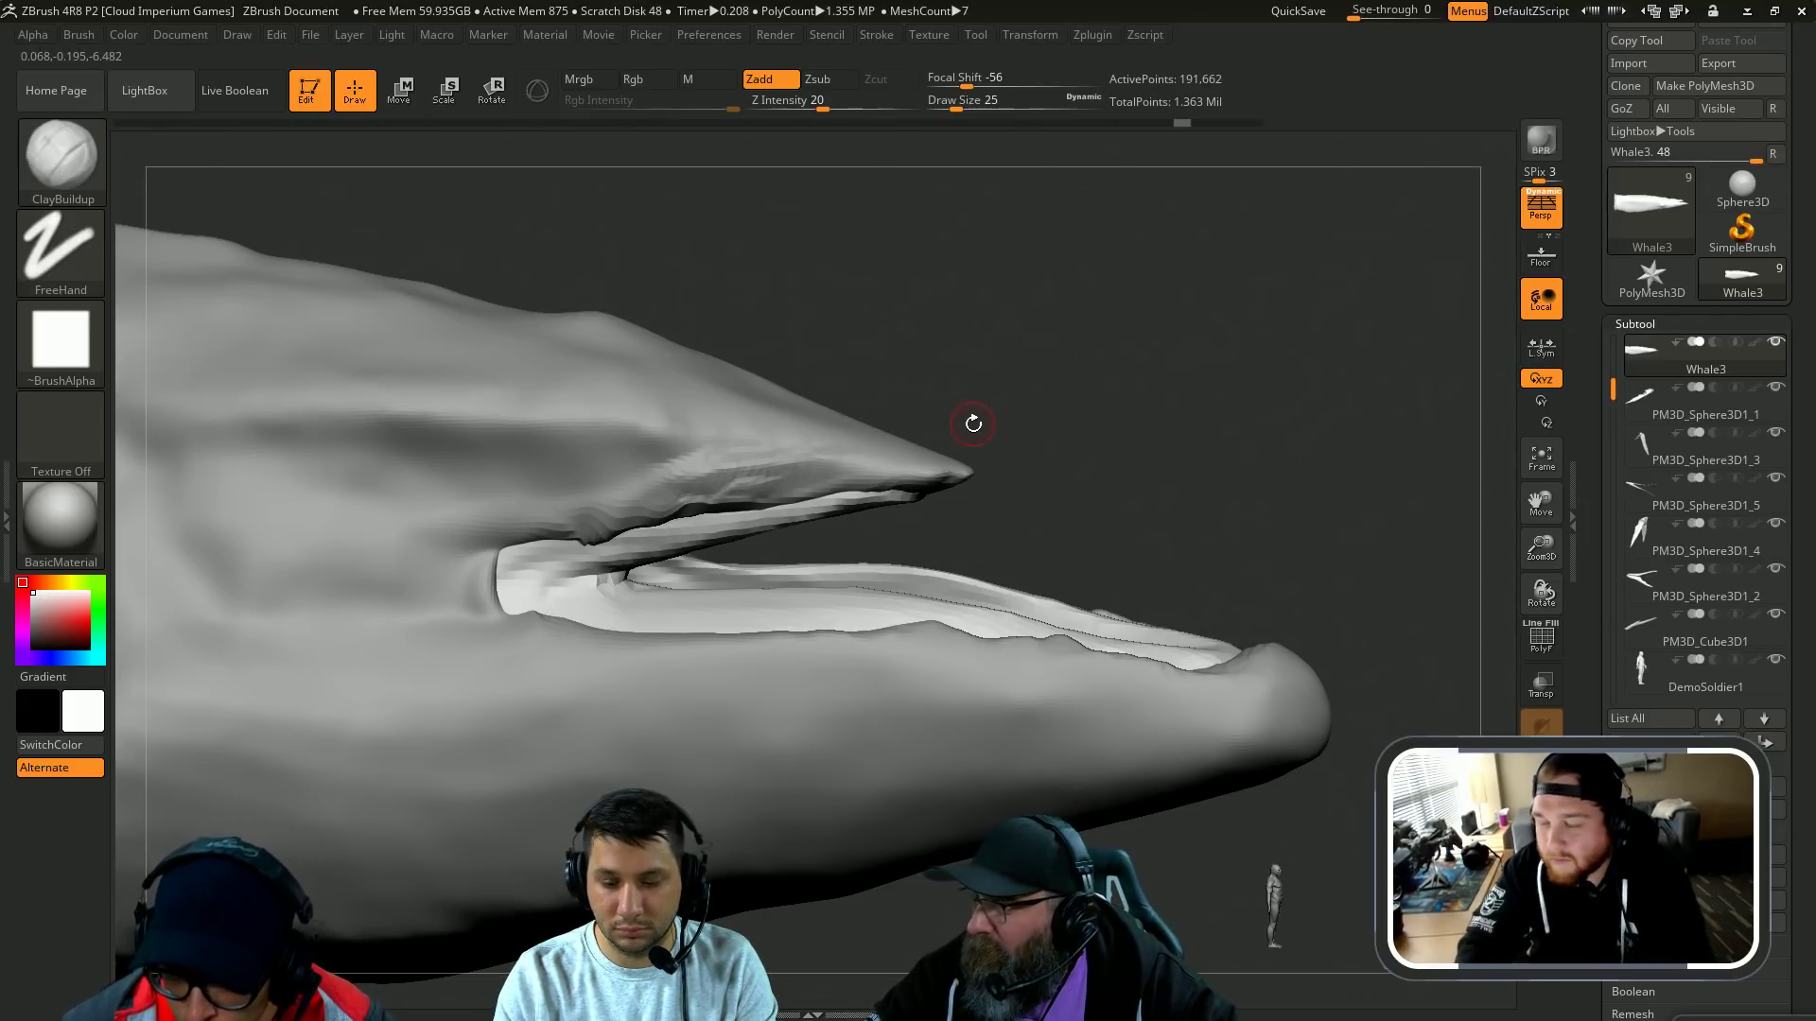
{"action": "mouse_move", "coordinate": [1353, 277]}
{"action": "left_mouse_down"}
{"action": "mouse_move", "coordinate": [1170, 350]}
{"action": "mouse_move", "coordinate": [1012, 454]}
{"action": "left_mouse_up"}
{"action": "left_click", "coordinate": [575, 537], "text": "alt"}
{"action": "key", "text": "s"}
{"action": "left_click_drag", "start_coordinate": [558, 565], "coordinate": [532, 639]}
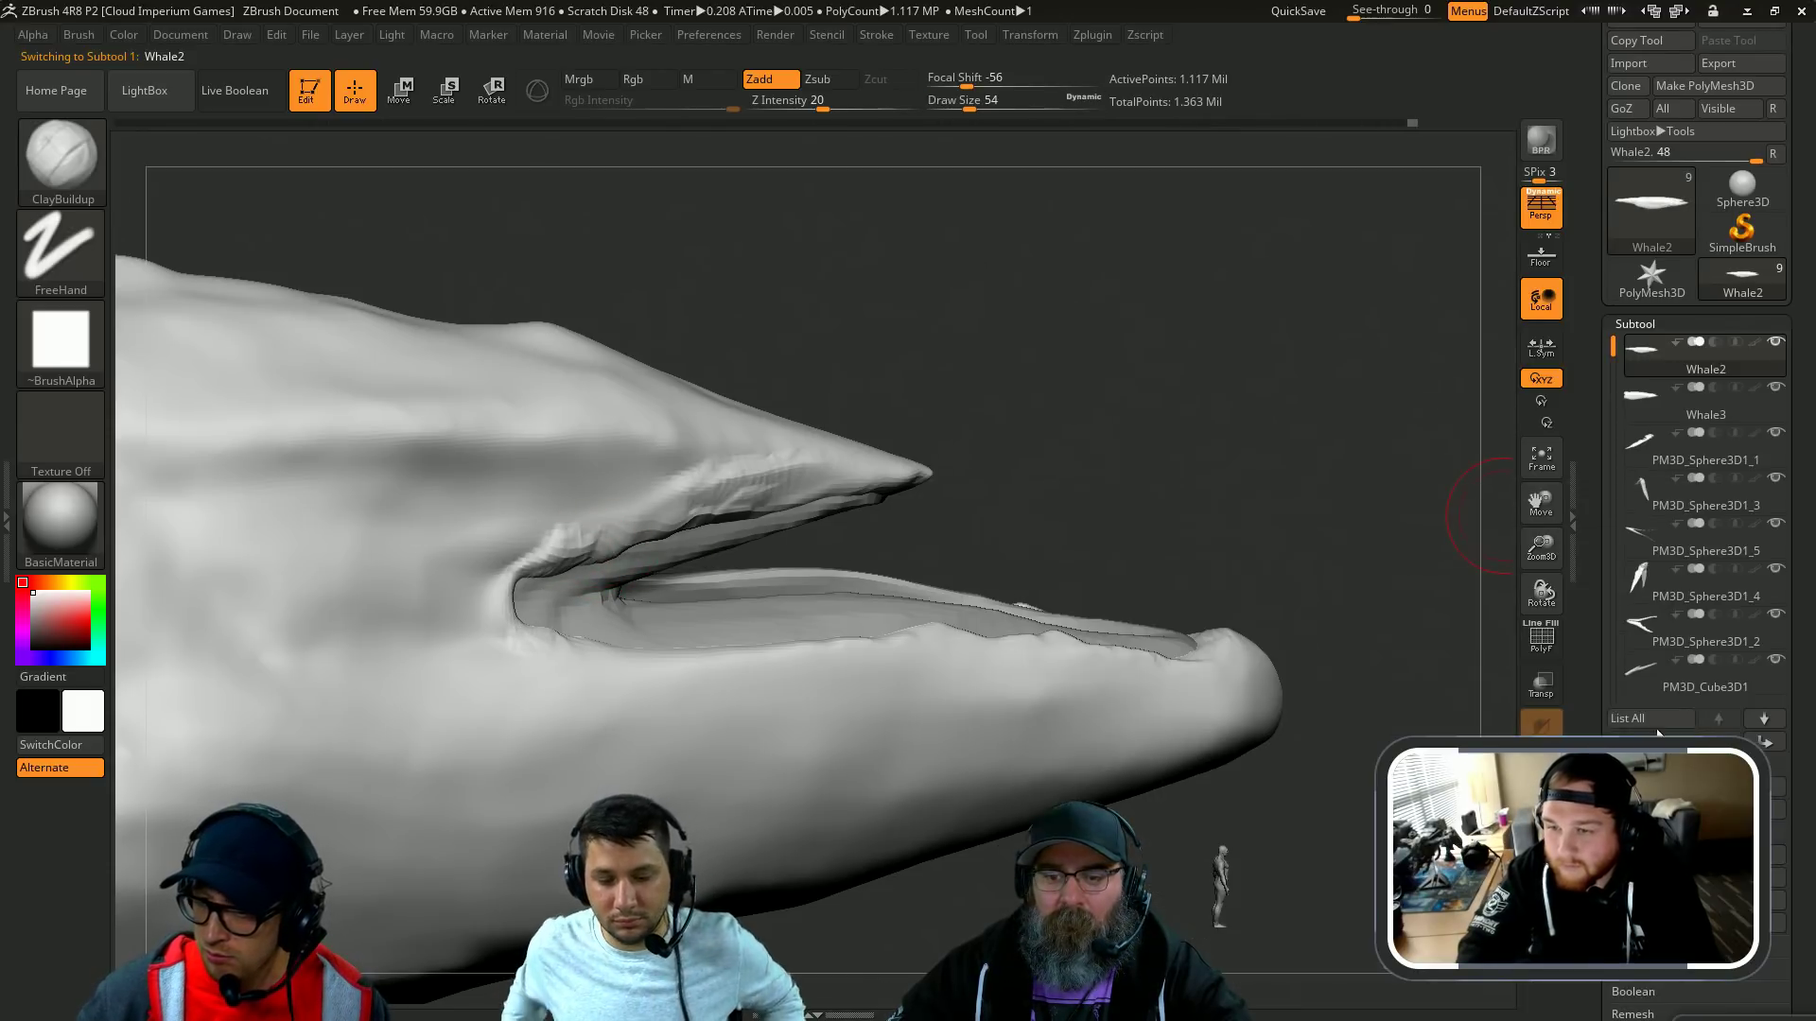
Step: Append a Cube3D as a new subtool and make it the active subtool
{"action": "left_click", "coordinate": [1742, 855]}
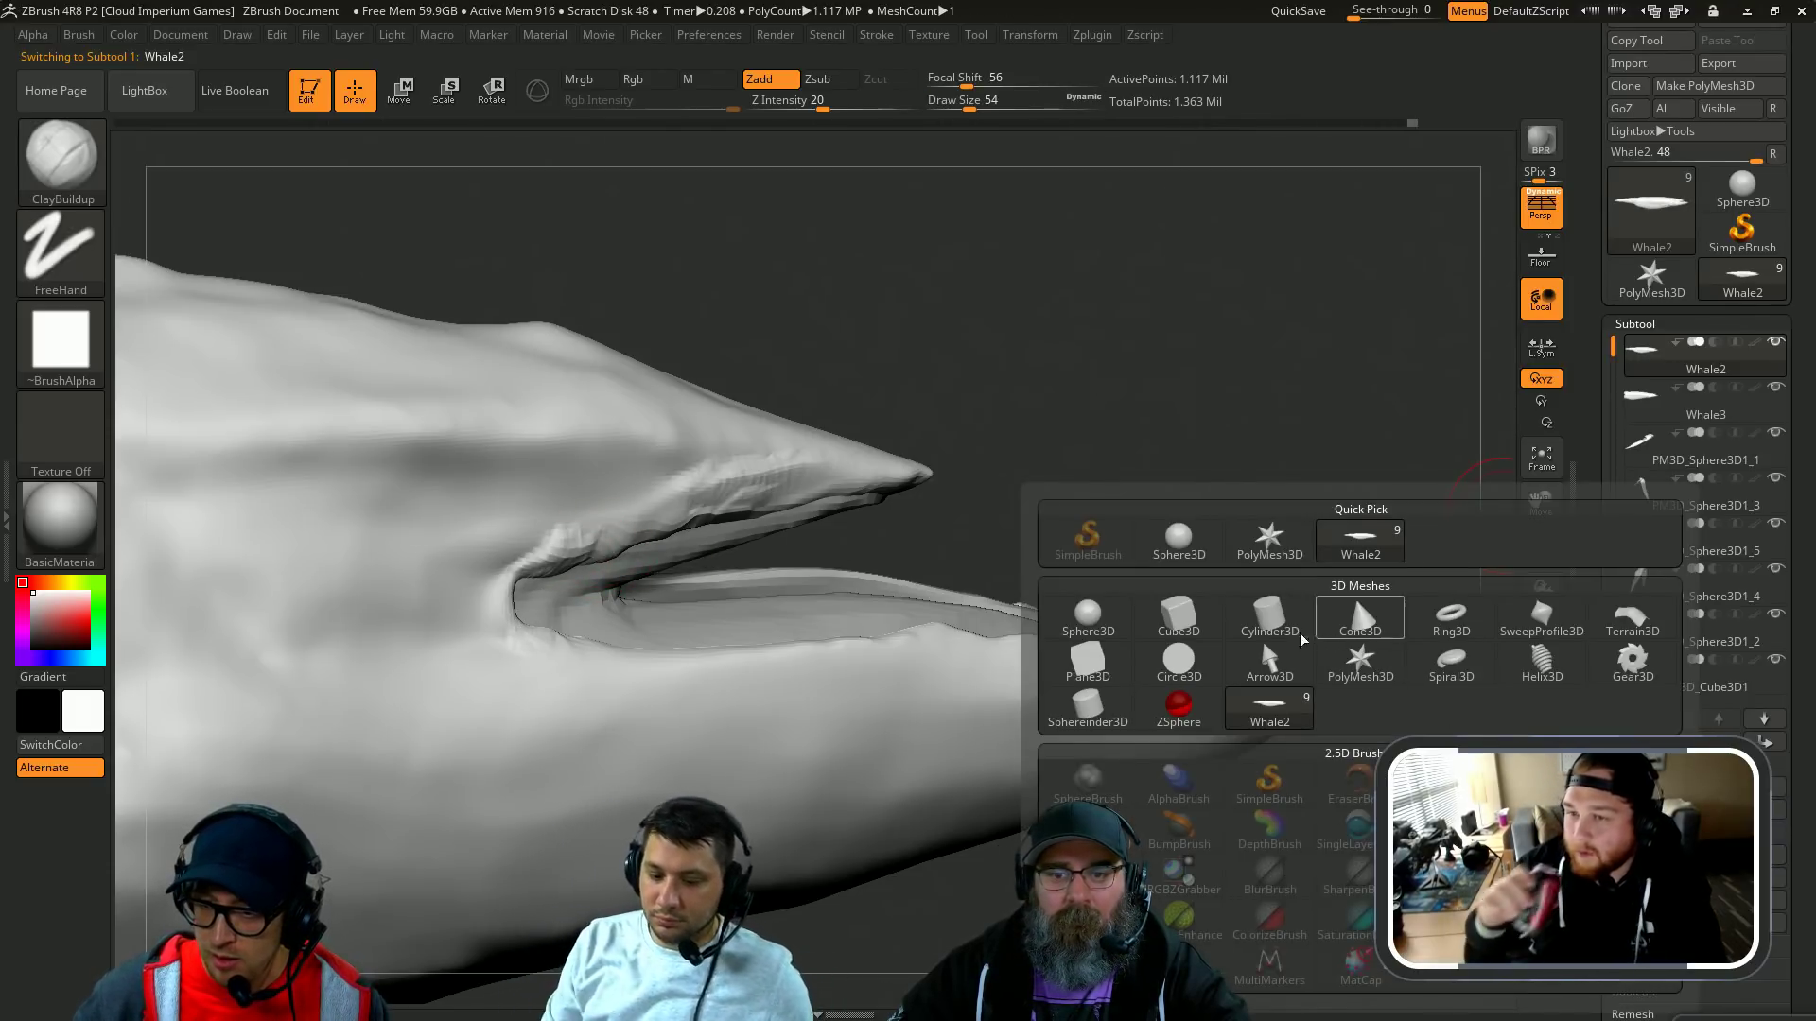
{"action": "left_click", "coordinate": [1195, 619]}
{"action": "left_click_drag", "start_coordinate": [1615, 402], "coordinate": [1619, 585]}
{"action": "left_click_drag", "start_coordinate": [1259, 408], "coordinate": [624, 319], "text": "alt"}
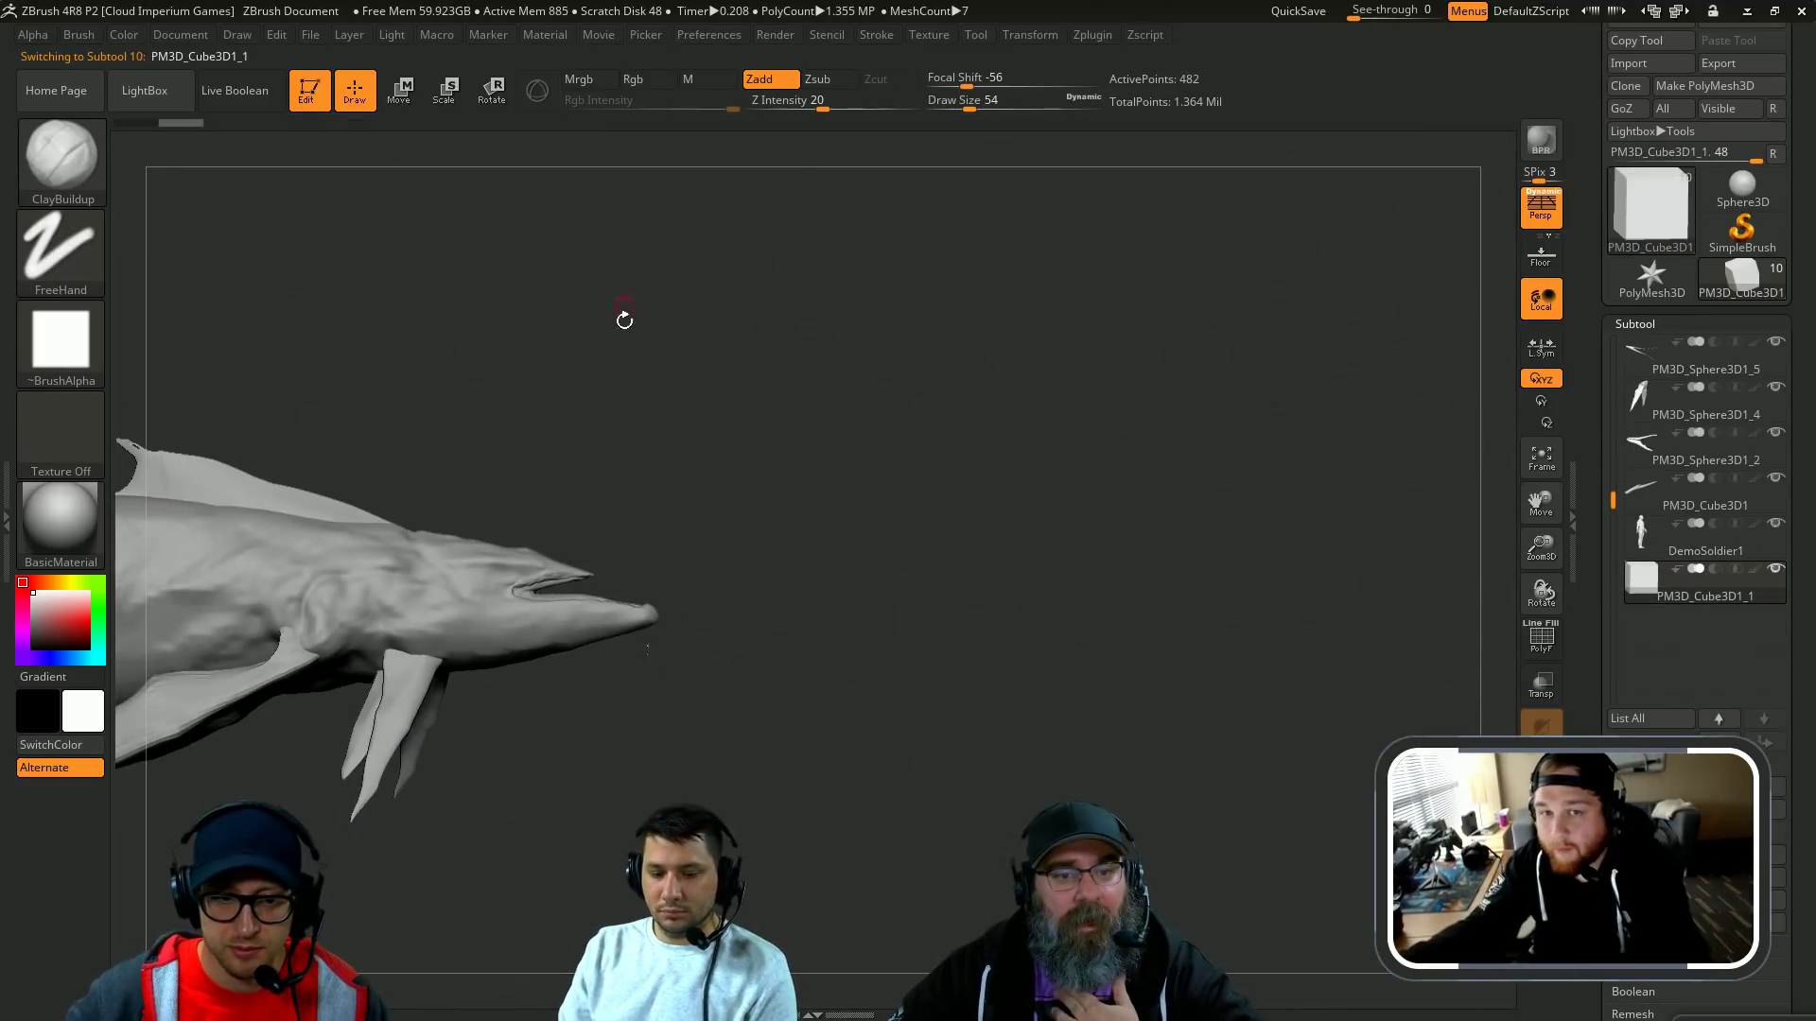
Step: Move the cube forward along the whale's body to the snout with the Transpose line
{"action": "key", "text": "shift+t"}
{"action": "left_click_drag", "start_coordinate": [807, 376], "coordinate": [1352, 361], "text": "alt"}
{"action": "key", "text": "w"}
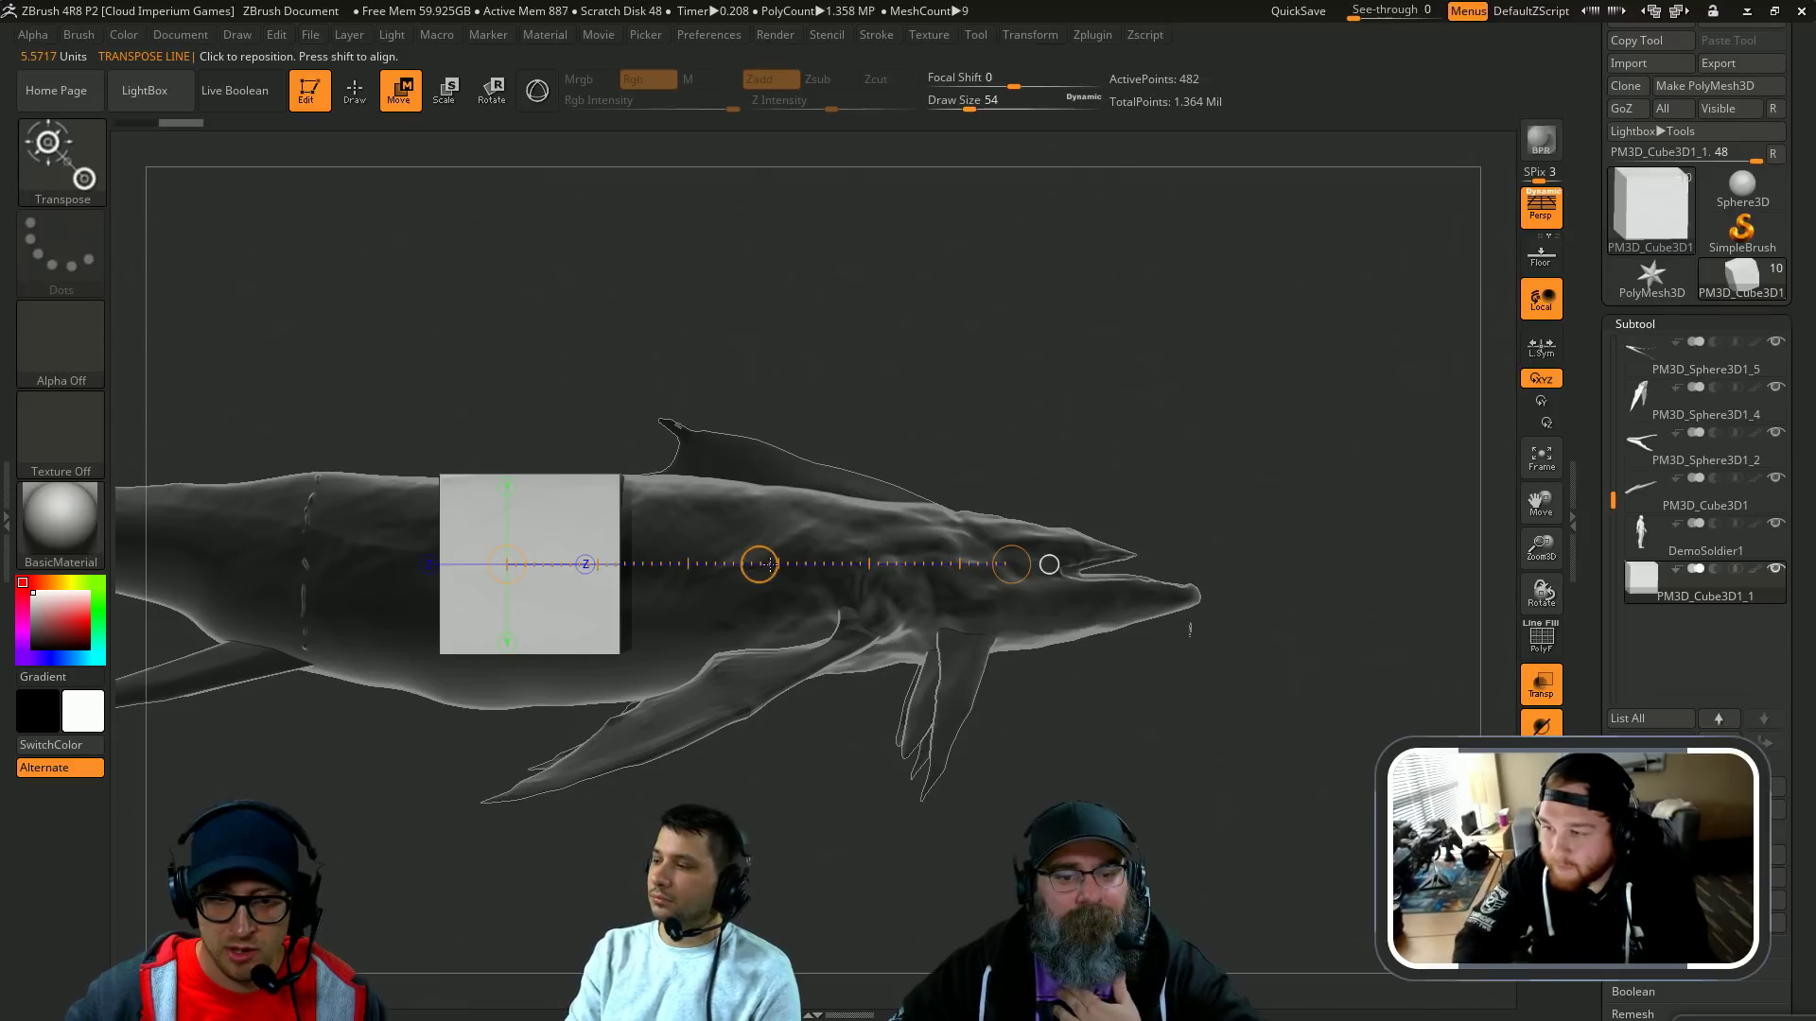
{"action": "left_click_drag", "start_coordinate": [770, 564], "coordinate": [1314, 564]}
{"action": "mouse_move", "coordinate": [1365, 491]}
{"action": "left_mouse_down", "text": "alt"}
{"action": "mouse_move", "coordinate": [1492, 440]}
{"action": "mouse_move", "coordinate": [639, 200]}
{"action": "mouse_move", "coordinate": [268, 315]}
{"action": "mouse_move", "coordinate": [1066, 385]}
{"action": "mouse_move", "coordinate": [1067, 411]}
{"action": "mouse_move", "coordinate": [1355, 780]}
{"action": "left_mouse_up", "text": "alt"}
Step: Flatten the cube into a thin upright slab at the front of the mouth and reduce its height with the Transpose line
{"action": "mouse_move", "coordinate": [854, 763]}
{"action": "left_mouse_down", "text": "shift"}
{"action": "mouse_move", "coordinate": [854, 266]}
{"action": "mouse_move", "coordinate": [860, 531]}
{"action": "mouse_move", "coordinate": [884, 688]}
{"action": "mouse_move", "coordinate": [917, 745]}
{"action": "mouse_move", "coordinate": [918, 477]}
{"action": "left_mouse_up", "text": "shift"}
{"action": "left_click_drag", "start_coordinate": [919, 612], "coordinate": [919, 356]}
{"action": "mouse_move", "coordinate": [1087, 350]}
{"action": "left_mouse_down"}
{"action": "mouse_move", "coordinate": [1208, 422]}
{"action": "mouse_move", "coordinate": [1376, 705]}
{"action": "mouse_move", "coordinate": [1080, 317]}
{"action": "mouse_move", "coordinate": [1139, 402]}
{"action": "left_mouse_up"}
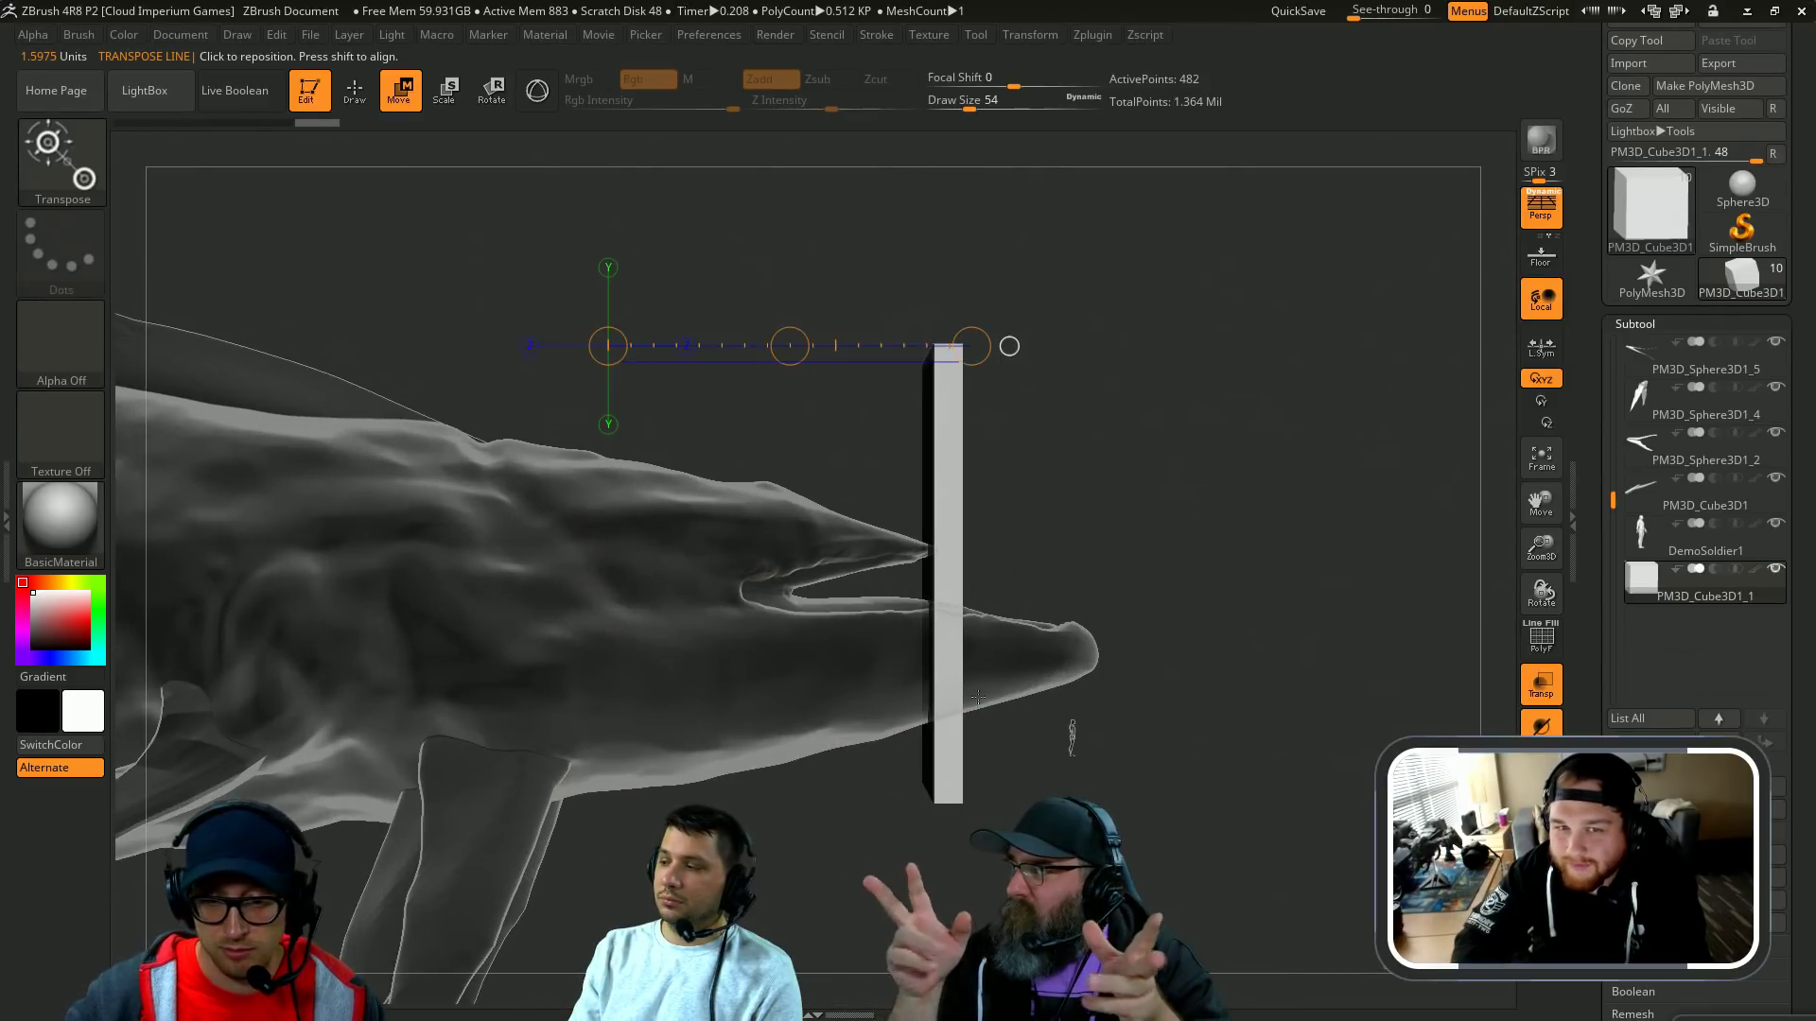
{"action": "left_click_drag", "start_coordinate": [943, 718], "coordinate": [944, 303], "text": "shift"}
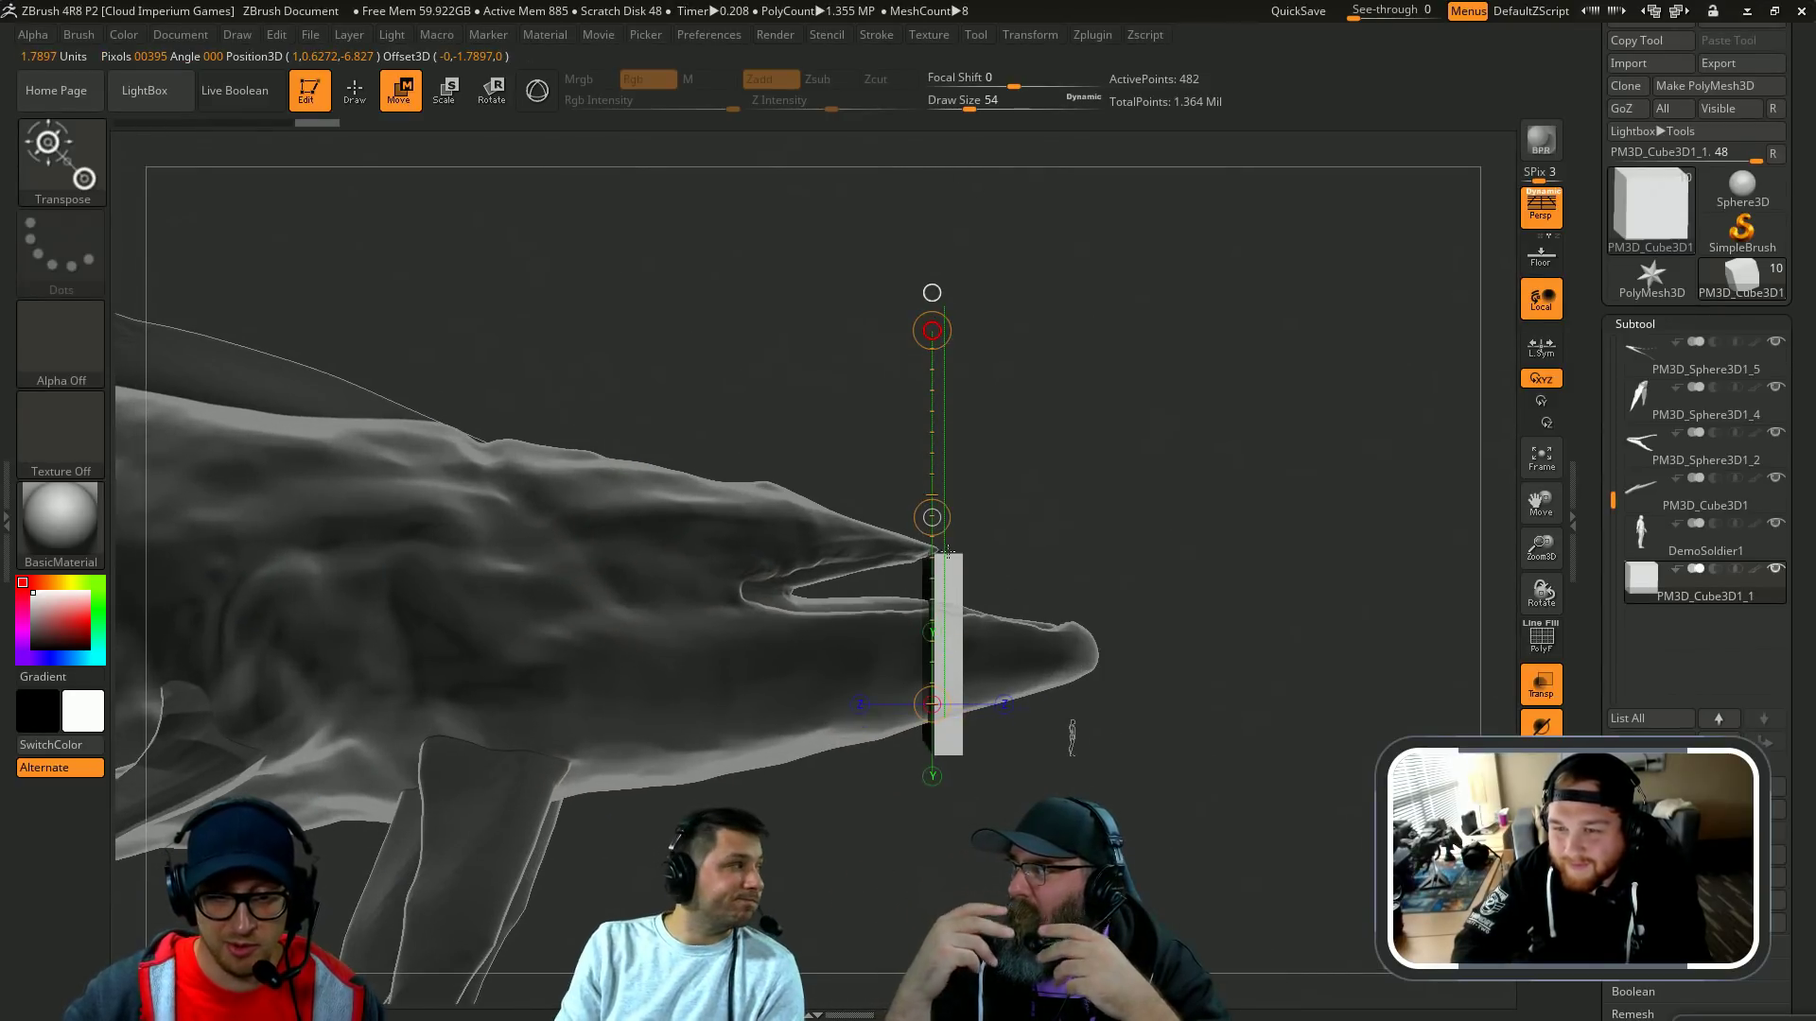
{"action": "left_click_drag", "start_coordinate": [941, 512], "coordinate": [948, 395]}
Step: Remesh the slab with DynaMesh at resolution 64
{"action": "left_click_drag", "start_coordinate": [1167, 434], "coordinate": [1512, 656]}
{"action": "left_click_drag", "start_coordinate": [1595, 722], "coordinate": [1597, 531]}
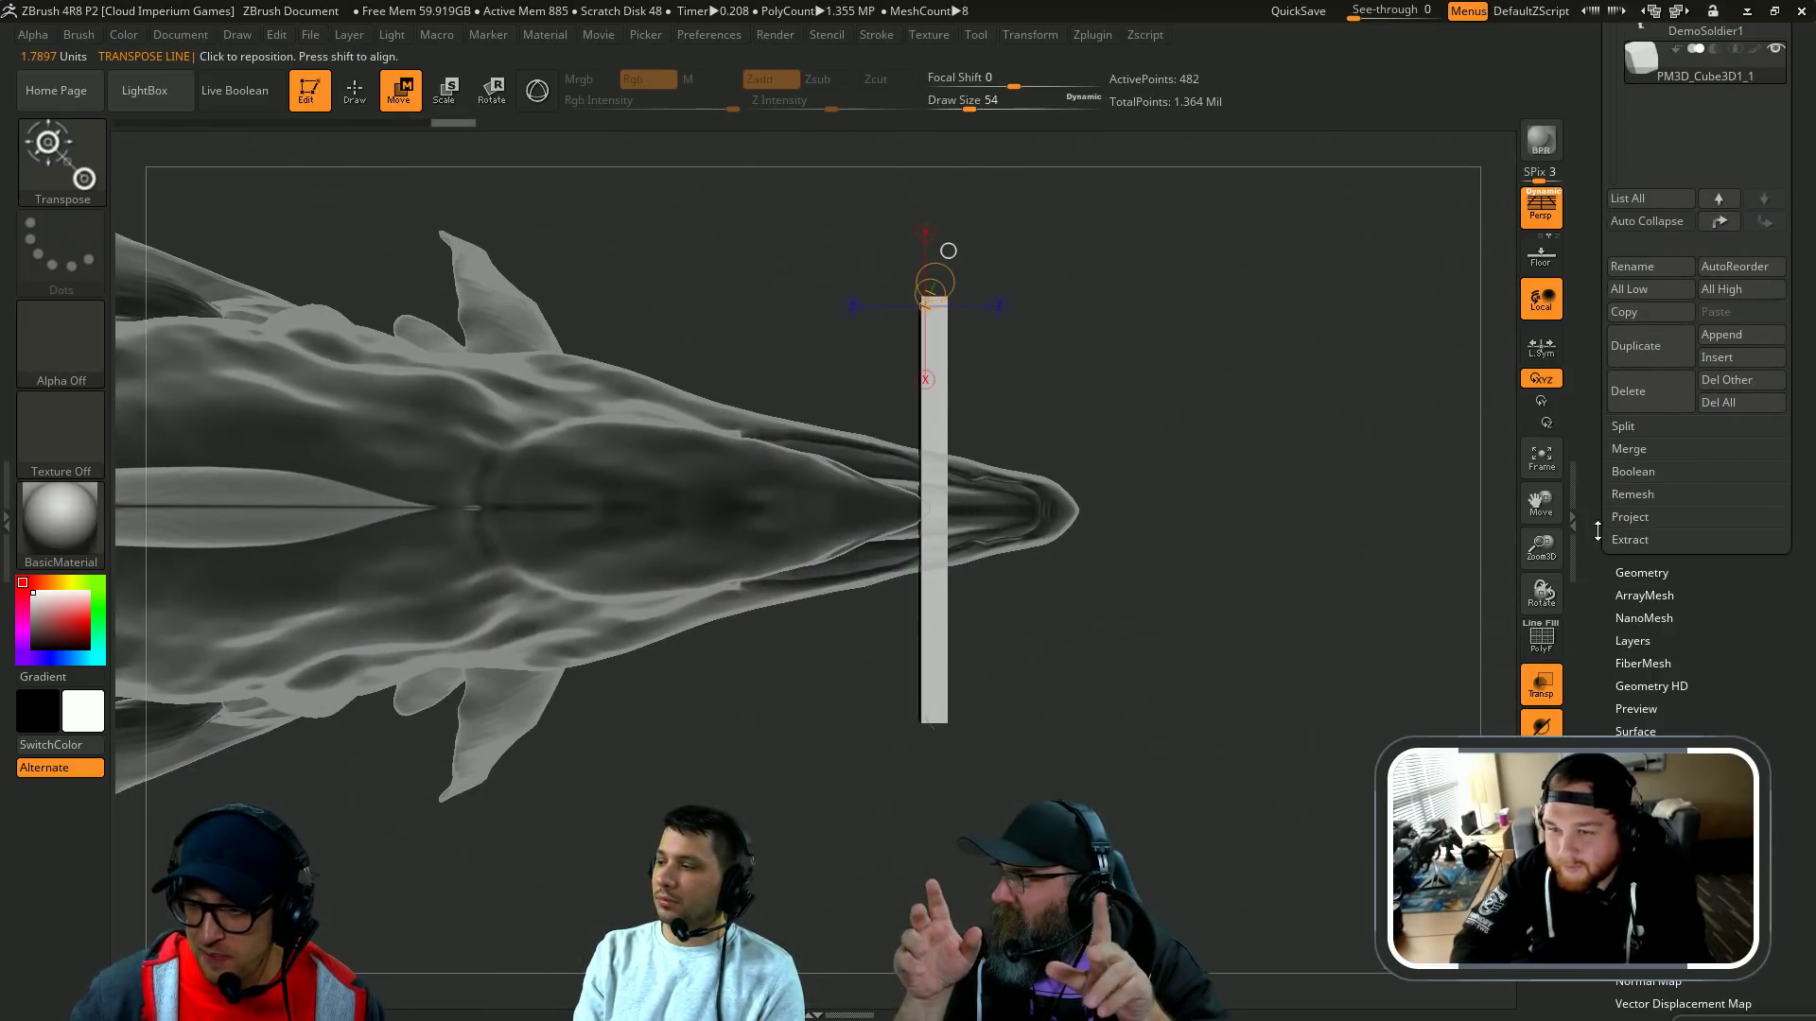
{"action": "left_click", "coordinate": [1645, 575]}
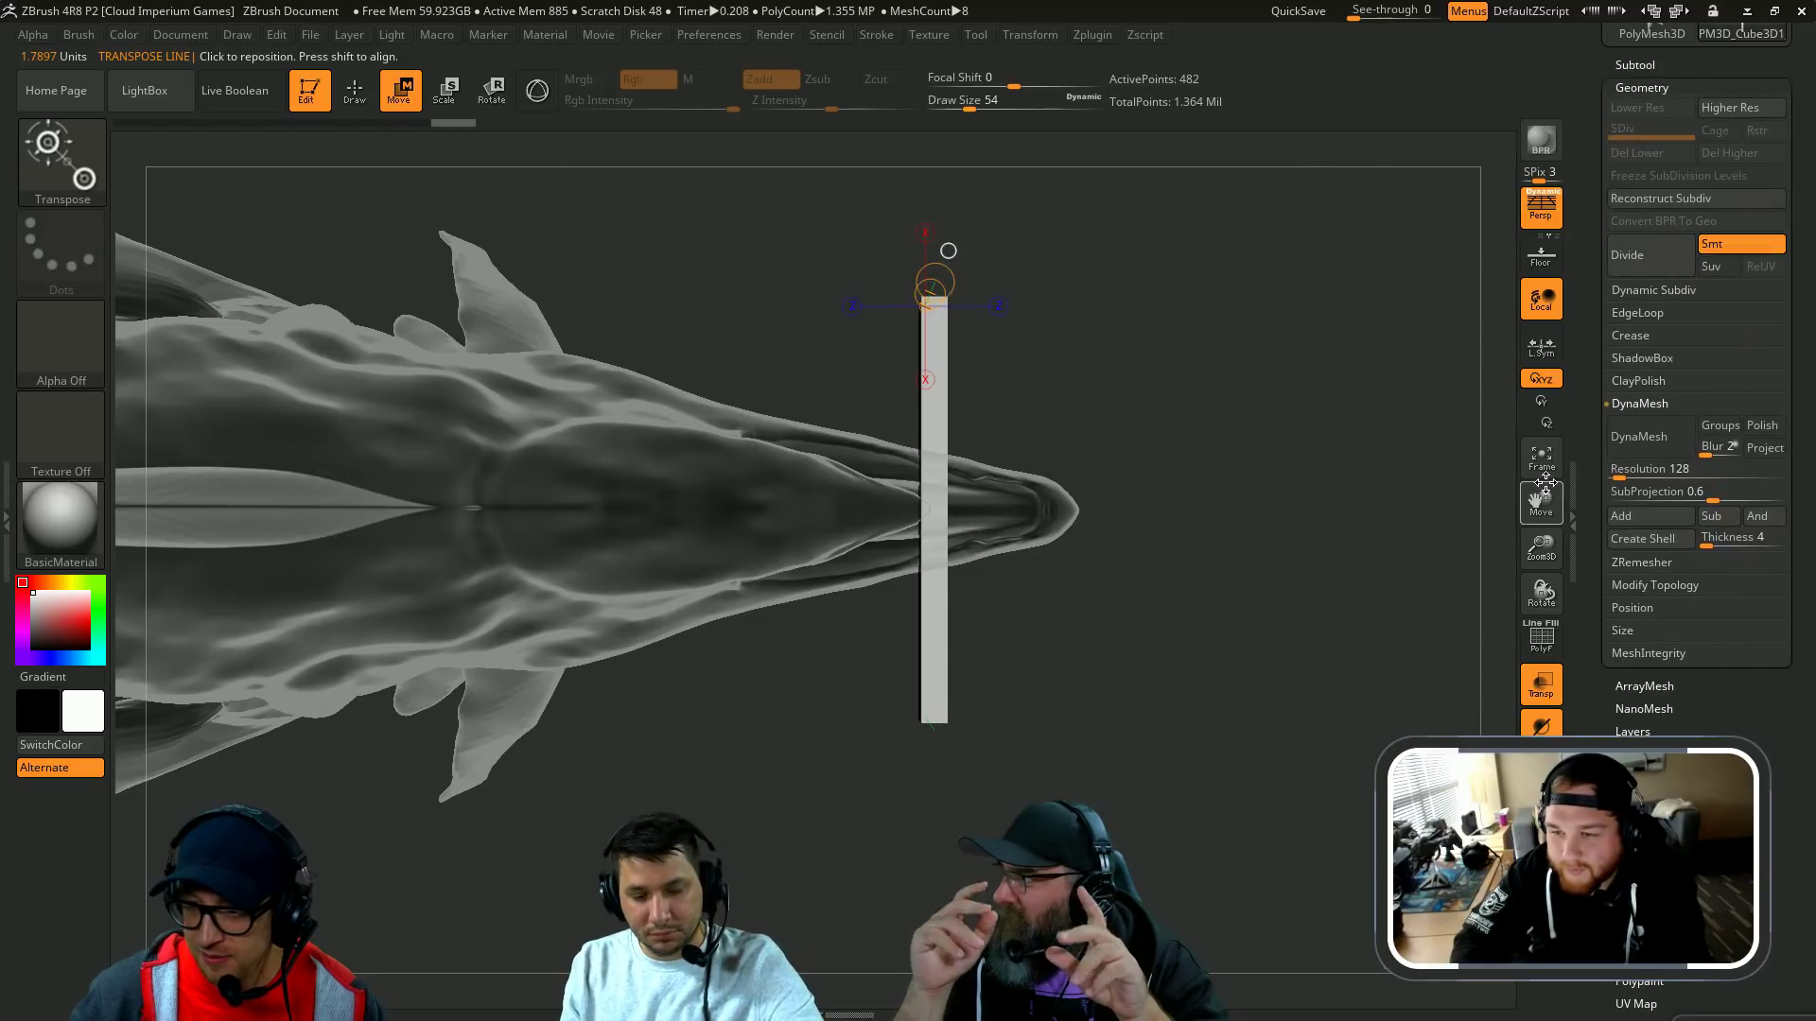
{"action": "left_click", "coordinate": [1630, 437]}
{"action": "key", "text": "shift+f"}
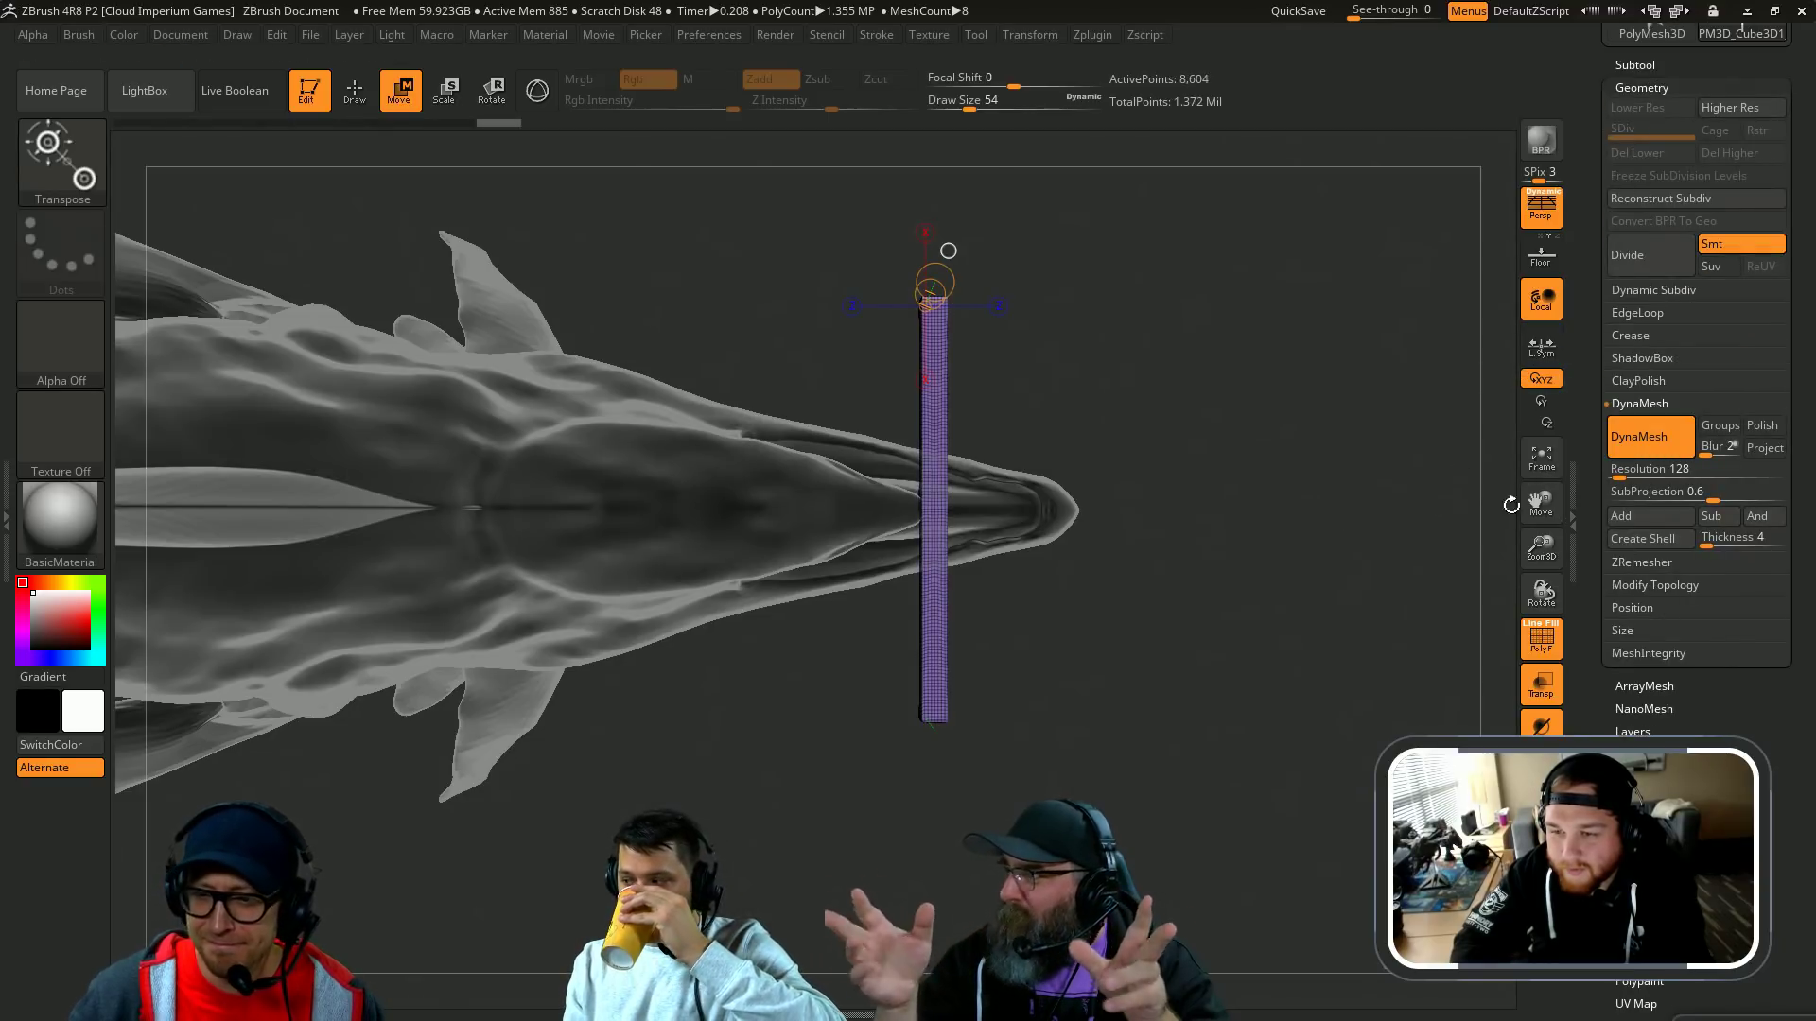
{"action": "key", "text": "ctrl+z"}
{"action": "left_click", "coordinate": [1651, 468]}
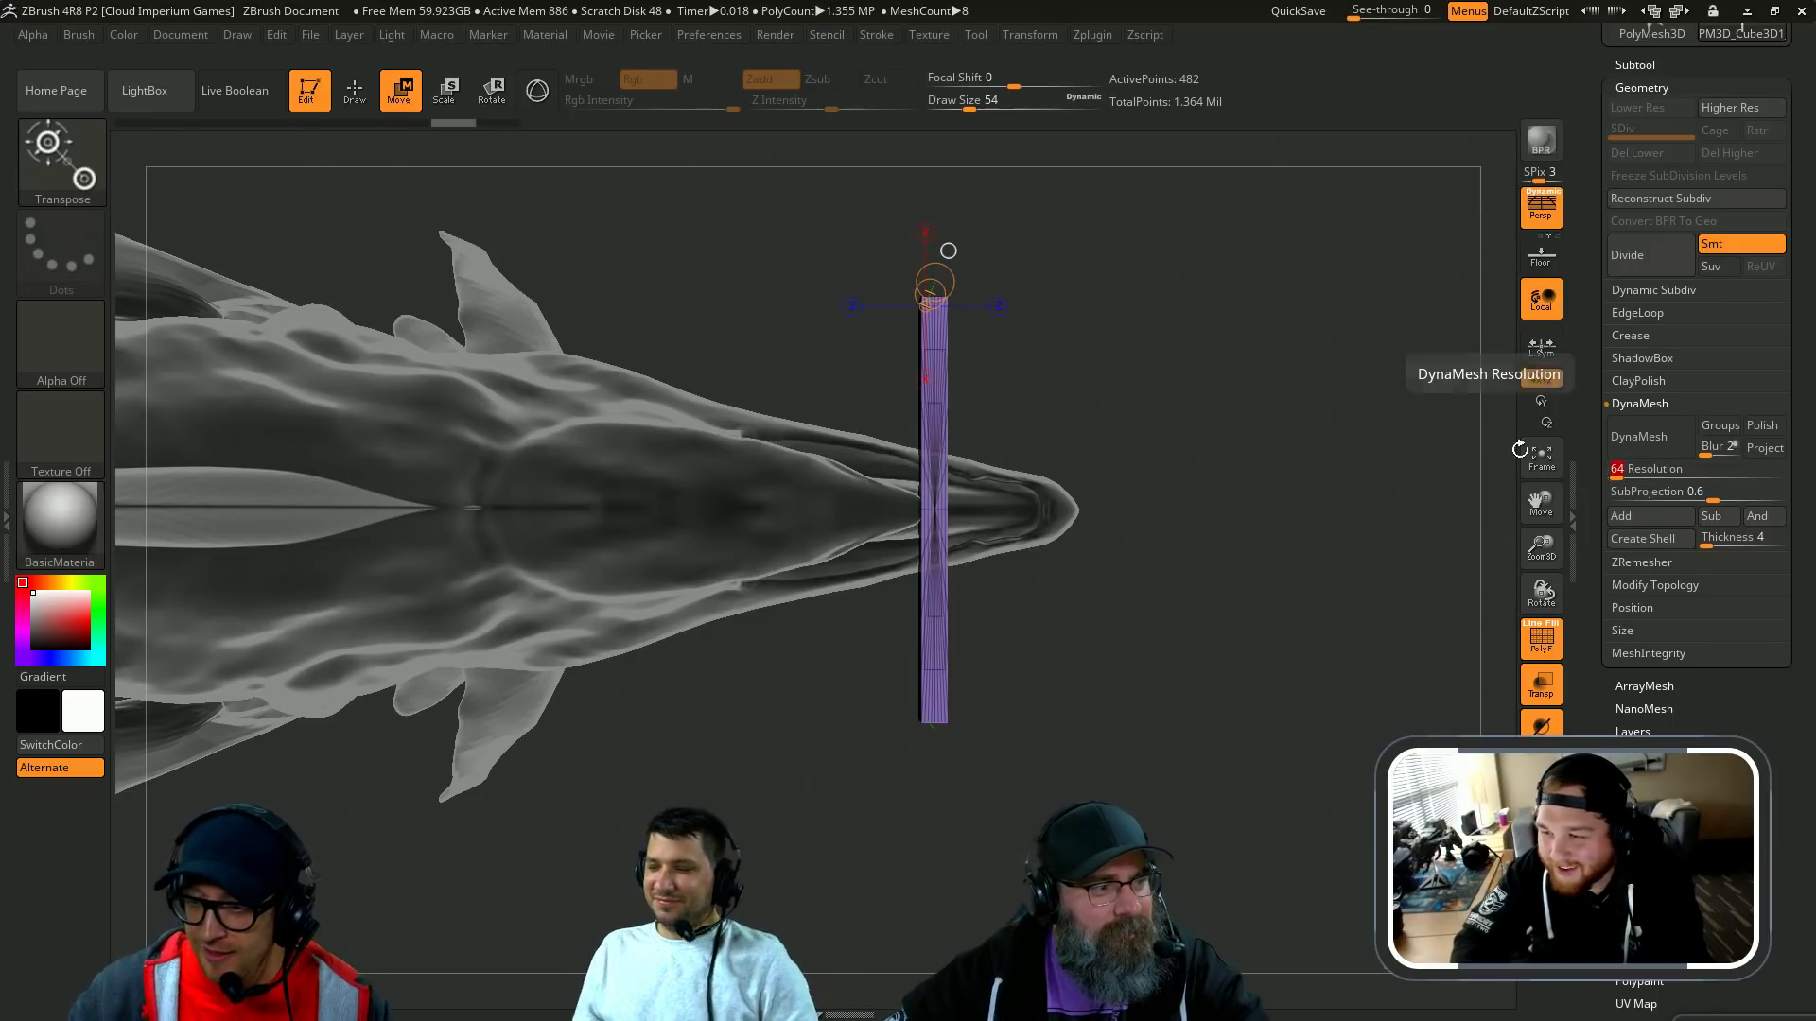
{"action": "left_click", "coordinate": [1634, 437]}
{"action": "left_click_drag", "start_coordinate": [1248, 398], "coordinate": [1267, 614], "text": "alt"}
{"action": "key", "text": "shift+f"}
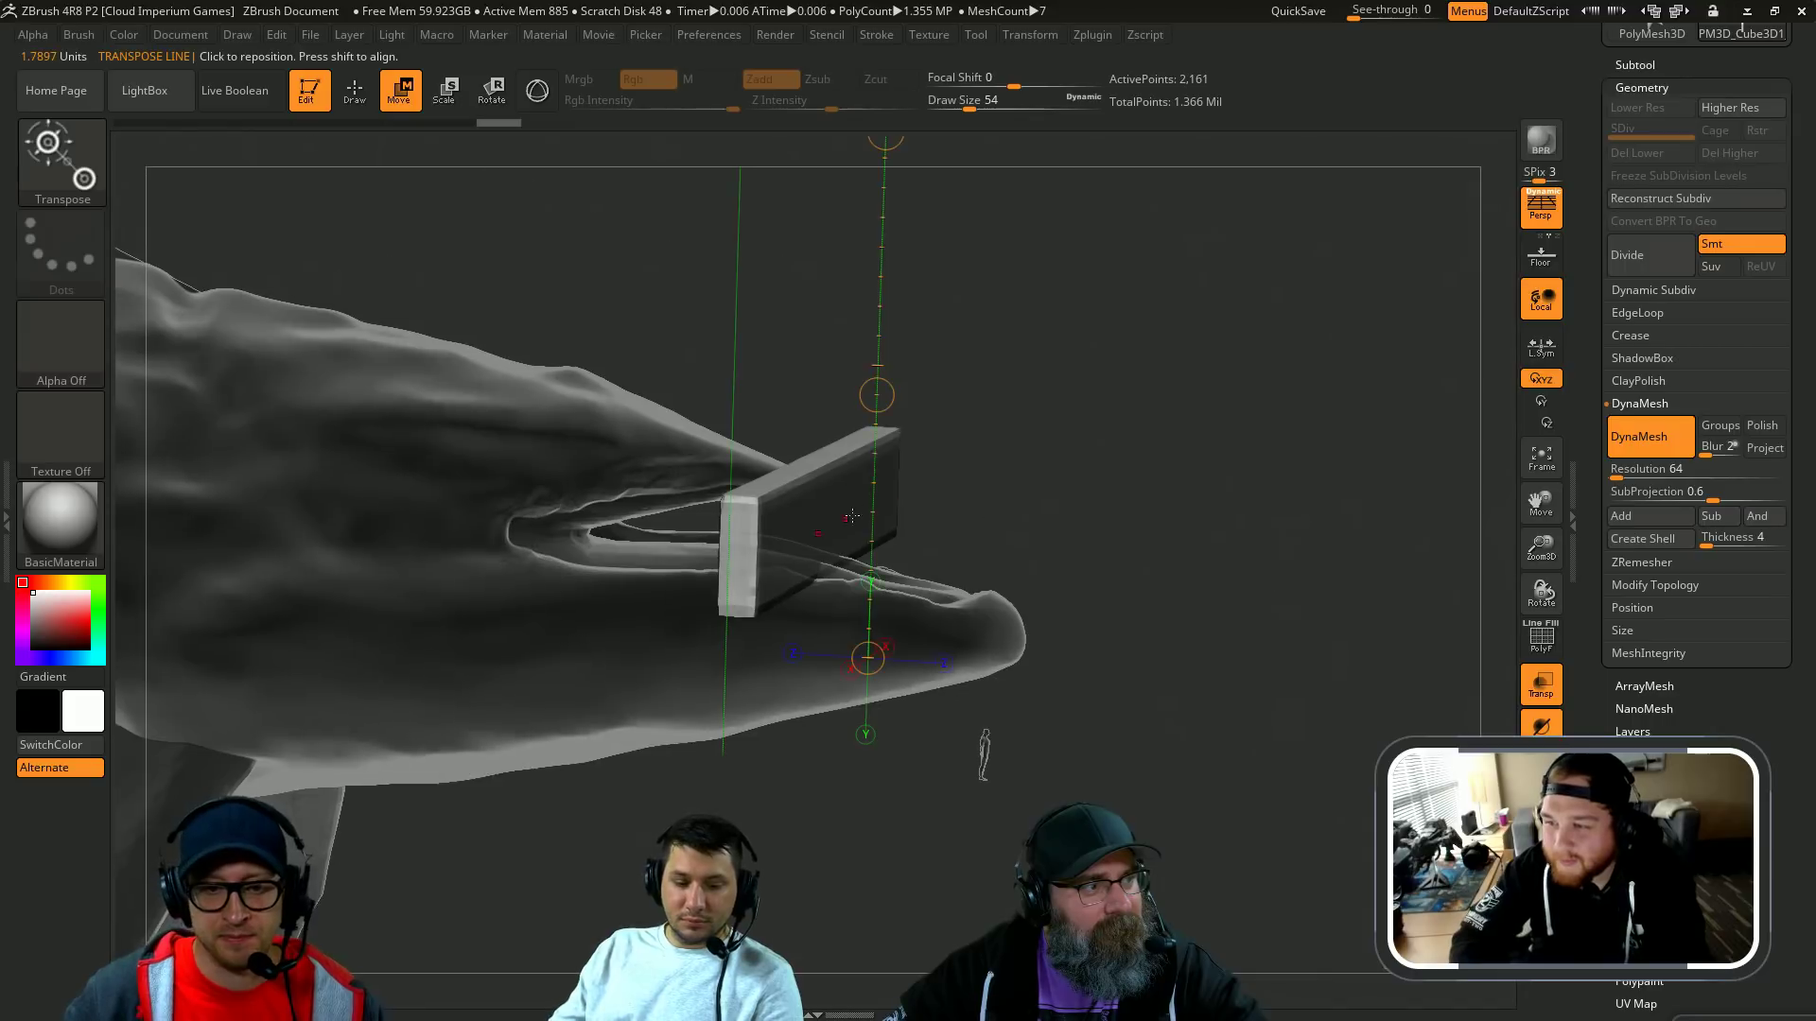
Step: Reposition the slab at the mouth opening and slant it from the upper jaw tip down to the lower jaw tip
{"action": "right_click_drag", "start_coordinate": [852, 516], "coordinate": [880, 421], "text": "shift"}
{"action": "left_click_drag", "start_coordinate": [884, 425], "coordinate": [1143, 439]}
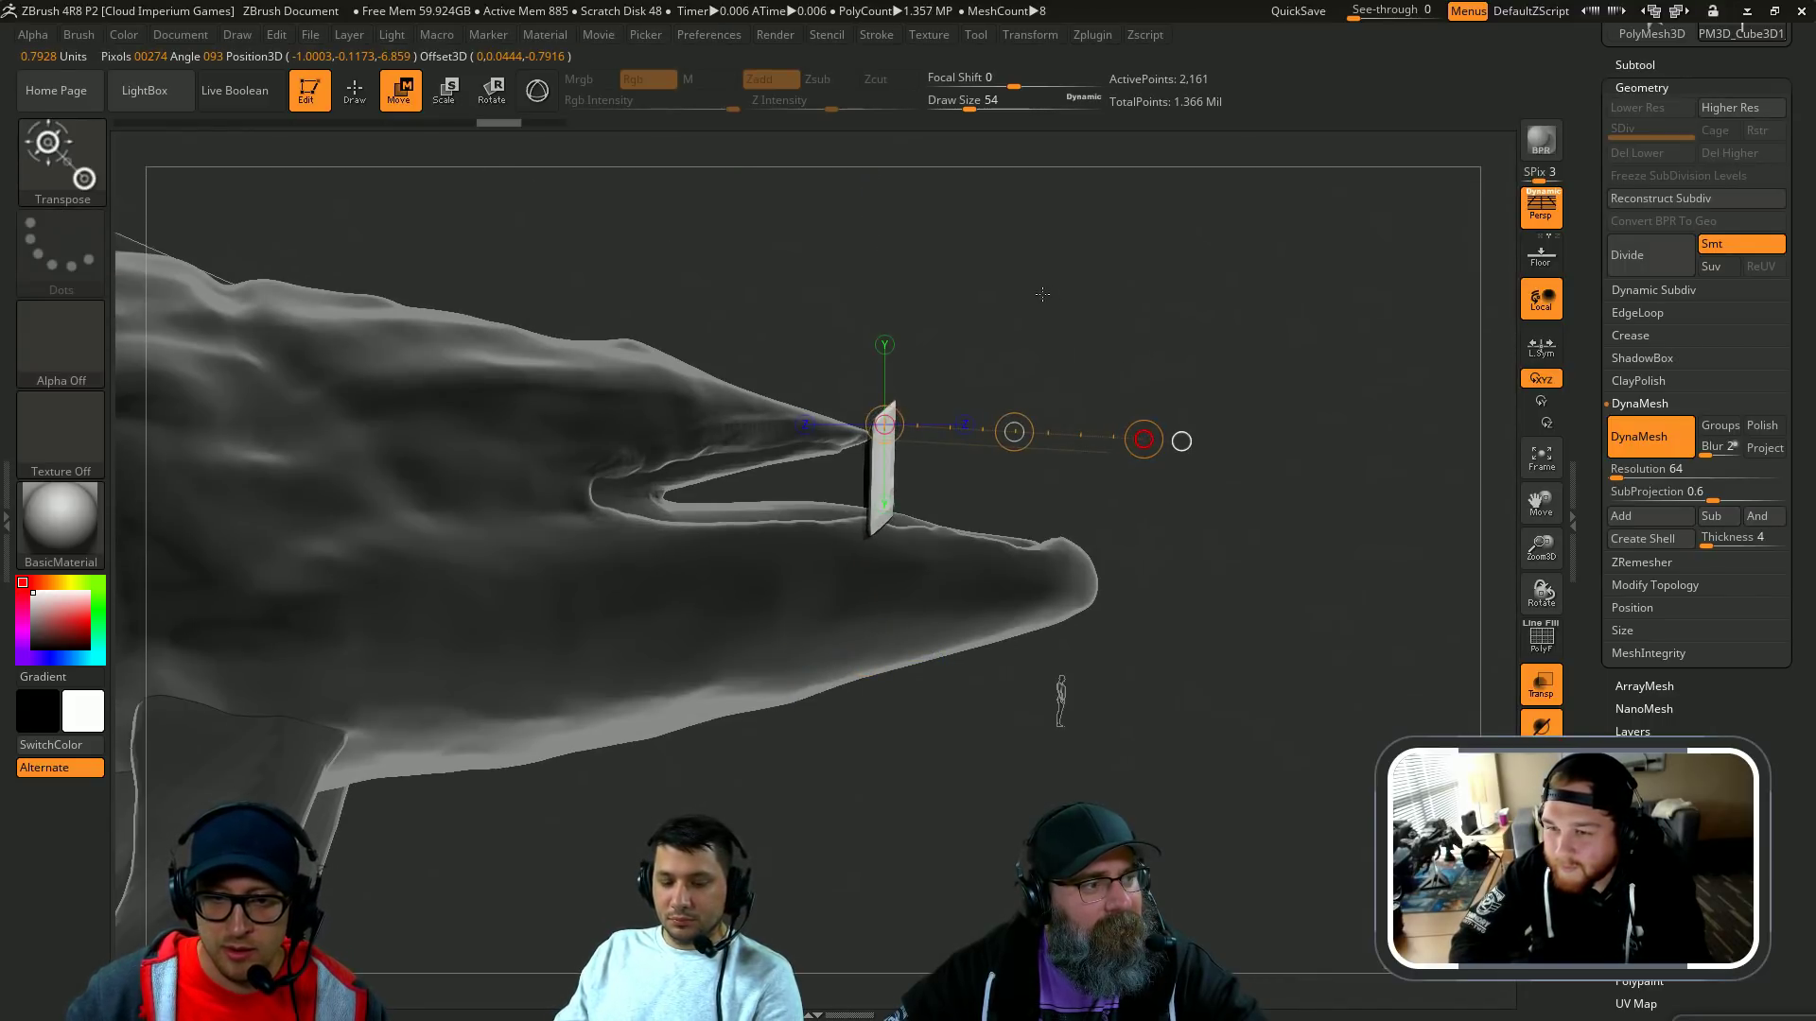
{"action": "key", "text": "ctrl+shift+z"}
{"action": "mouse_move", "coordinate": [885, 413]}
{"action": "left_mouse_down"}
{"action": "mouse_move", "coordinate": [842, 567]}
{"action": "mouse_move", "coordinate": [877, 601]}
{"action": "mouse_move", "coordinate": [1002, 530]}
{"action": "mouse_move", "coordinate": [1076, 620]}
{"action": "left_mouse_up"}
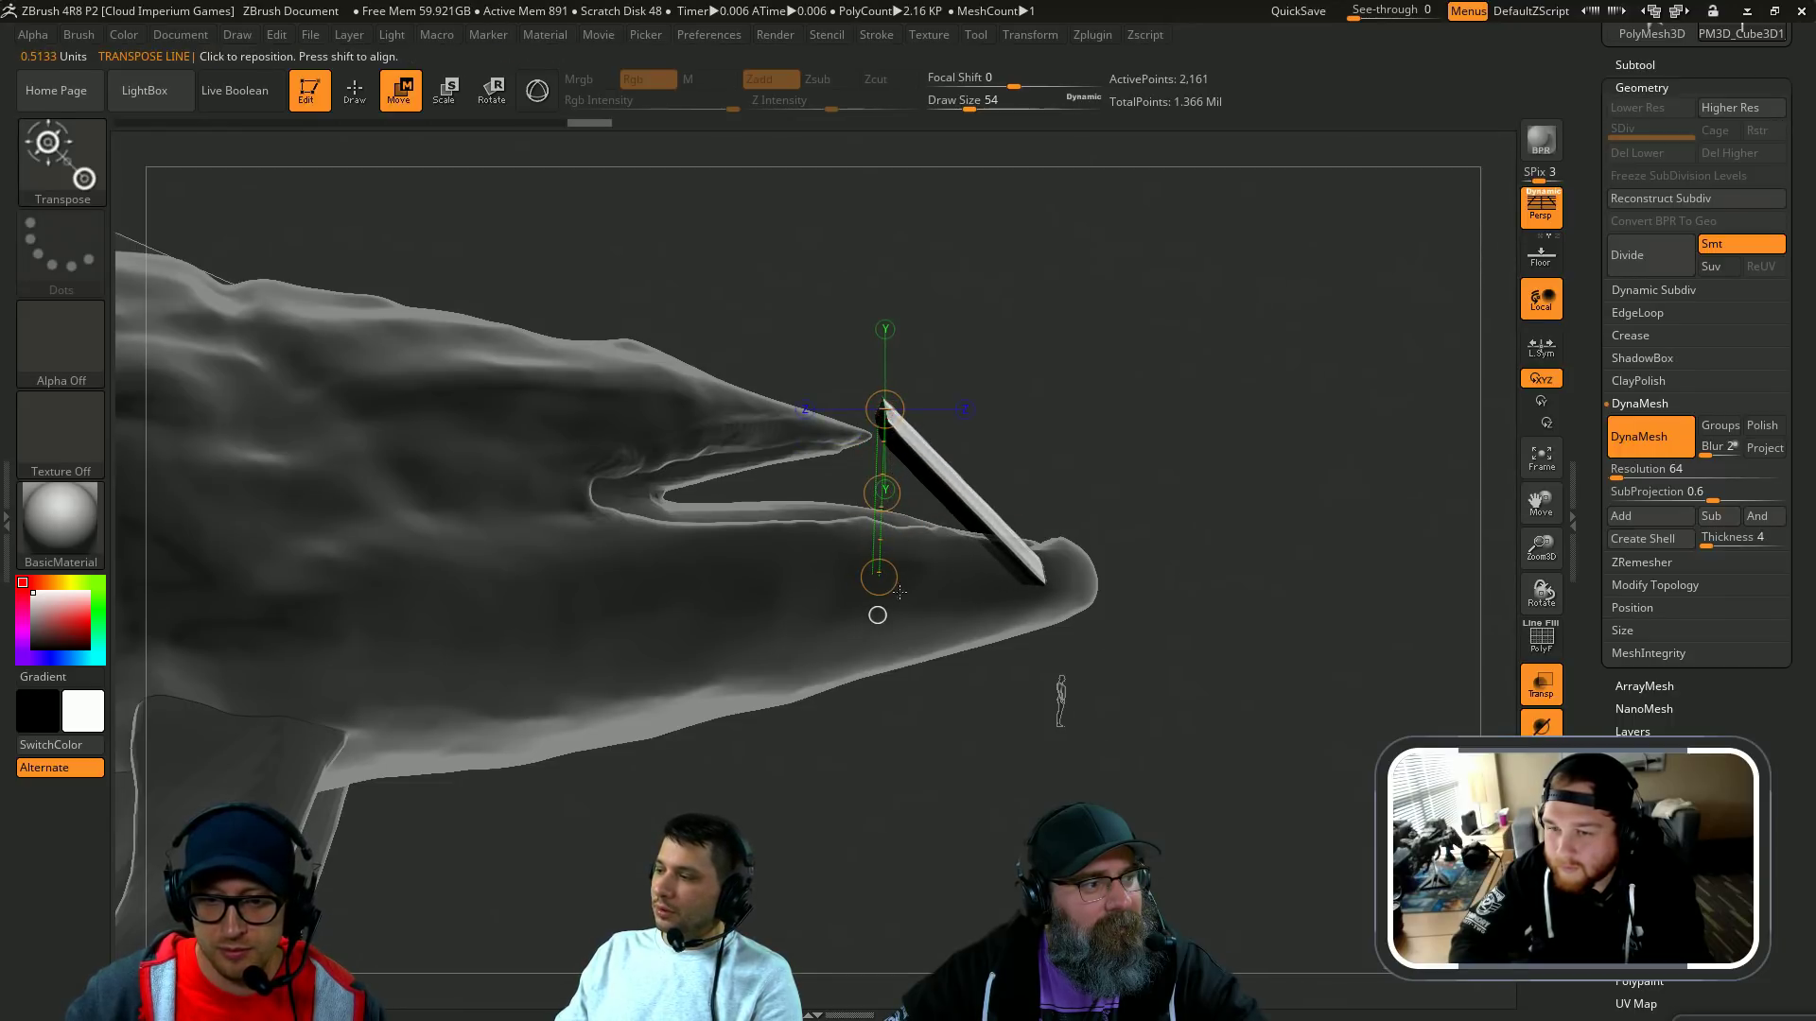
{"action": "left_click_drag", "start_coordinate": [880, 577], "coordinate": [885, 564]}
Step: Try to swing both halves of the unmasked slab backward with a Transpose rotation
{"action": "mouse_move", "coordinate": [962, 493]}
{"action": "right_mouse_down"}
{"action": "mouse_move", "coordinate": [1078, 416]}
{"action": "mouse_move", "coordinate": [1303, 365]}
{"action": "mouse_move", "coordinate": [1260, 454]}
{"action": "right_mouse_up"}
{"action": "right_click_drag", "start_coordinate": [1087, 437], "coordinate": [1186, 505], "text": "alt"}
{"action": "key", "text": "q"}
{"action": "key", "text": "s"}
{"action": "left_click_drag", "start_coordinate": [778, 450], "coordinate": [855, 446]}
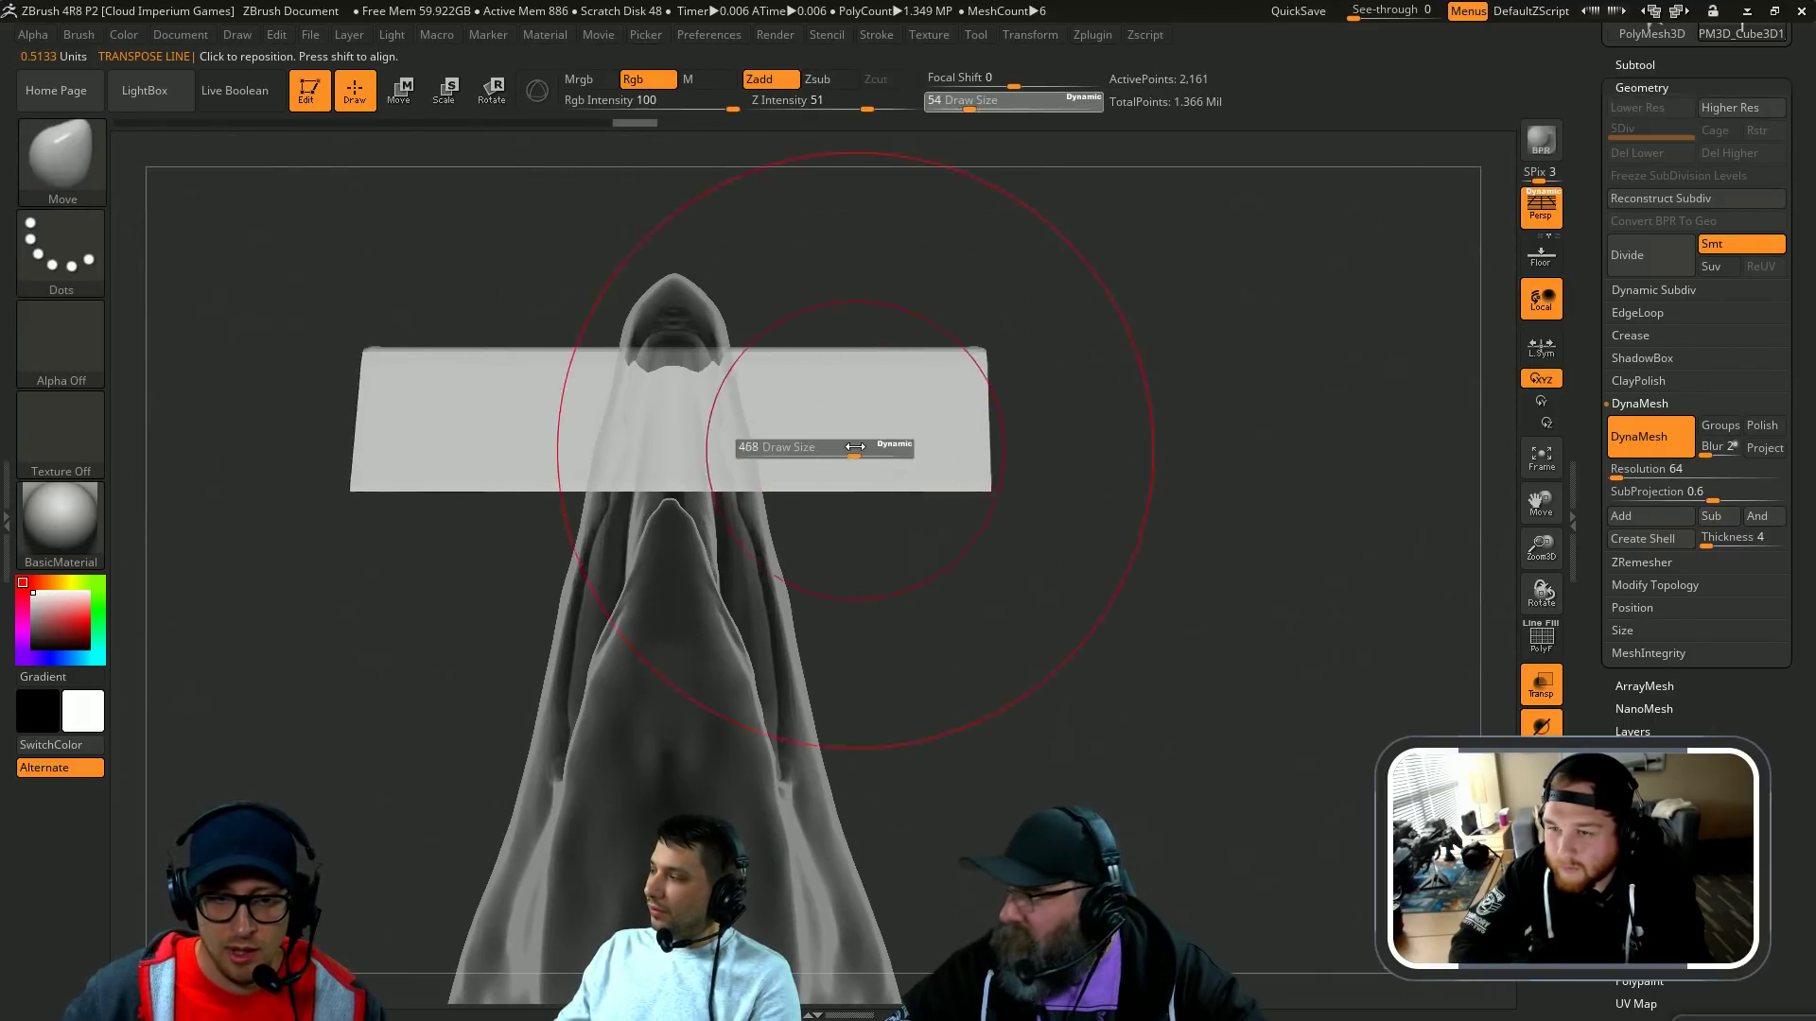
{"action": "key", "text": "w"}
{"action": "mouse_move", "coordinate": [673, 423]}
{"action": "left_mouse_down", "text": "shift"}
{"action": "mouse_move", "coordinate": [1031, 423]}
{"action": "mouse_move", "coordinate": [1050, 523]}
{"action": "mouse_move", "coordinate": [961, 327]}
{"action": "mouse_move", "coordinate": [822, 203]}
{"action": "left_mouse_up", "text": "shift"}
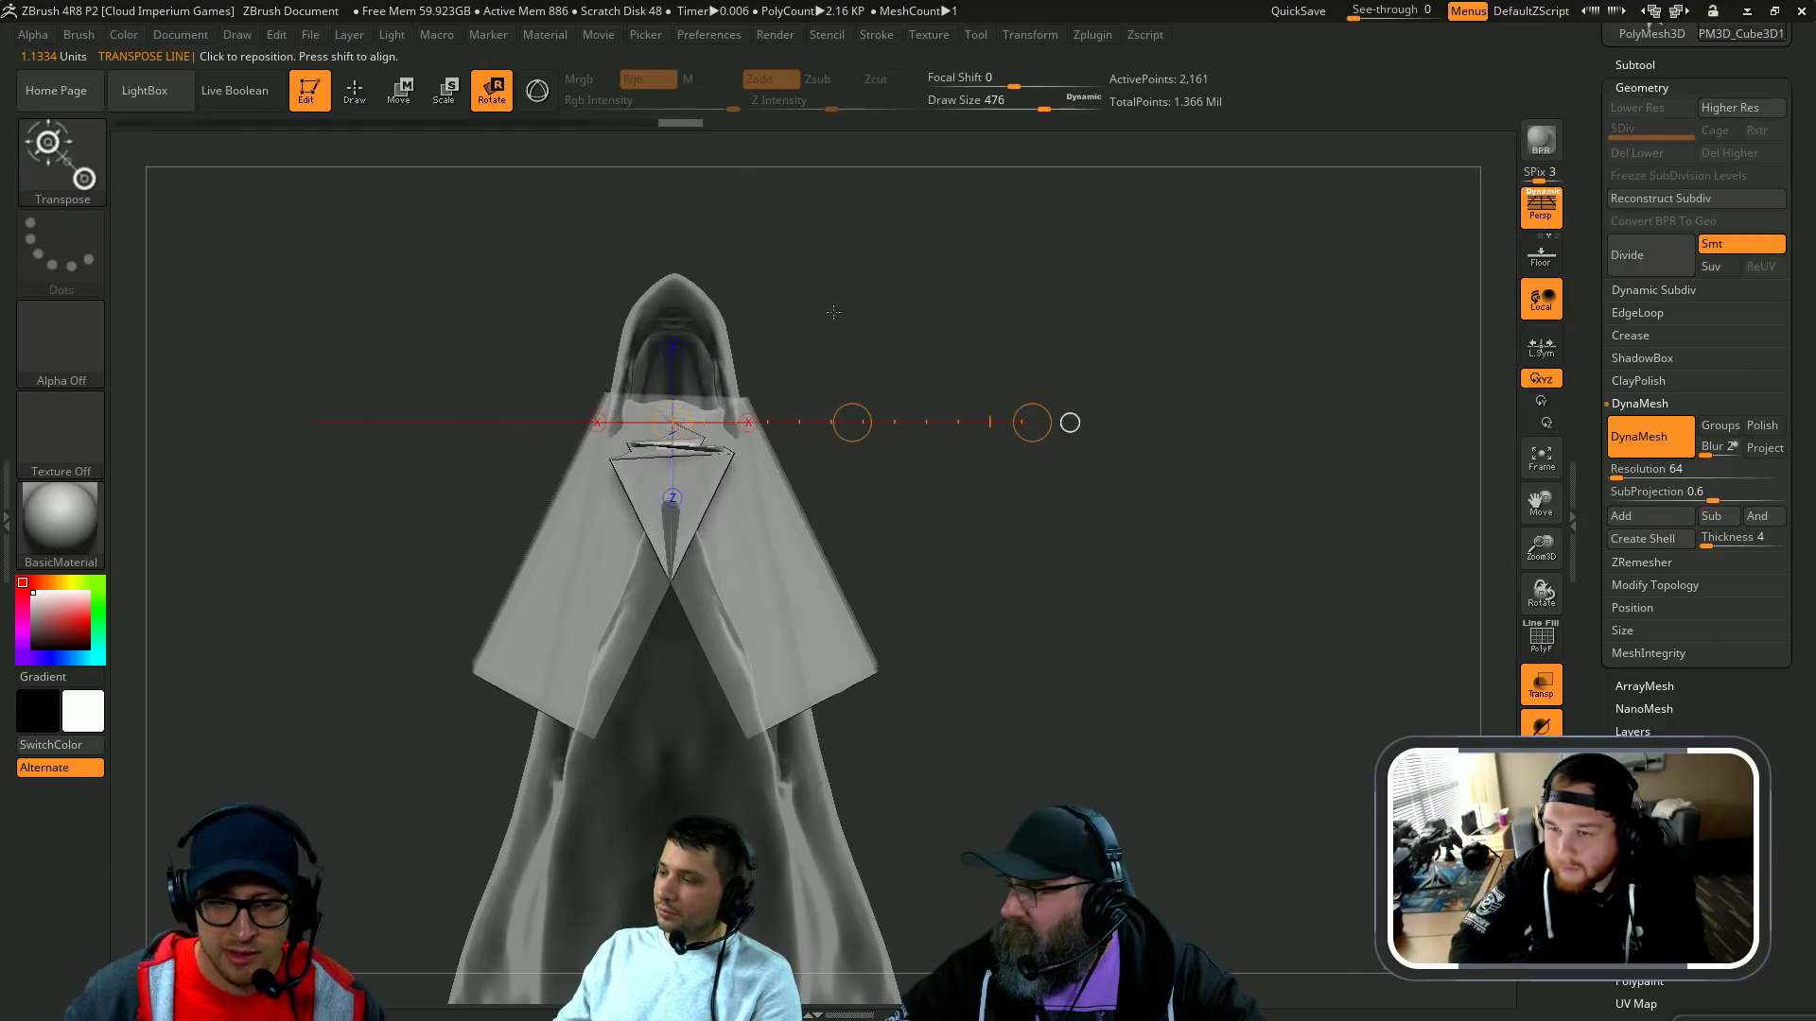
{"action": "key", "text": "ctrl+z"}
Step: Try masking a narrow band at the slab's centre with softened edges for bending its two ends backward
{"action": "left_click_drag", "start_coordinate": [711, 446], "coordinate": [802, 438]}
{"action": "left_click_drag", "start_coordinate": [627, 308], "coordinate": [720, 557], "text": "ctrl"}
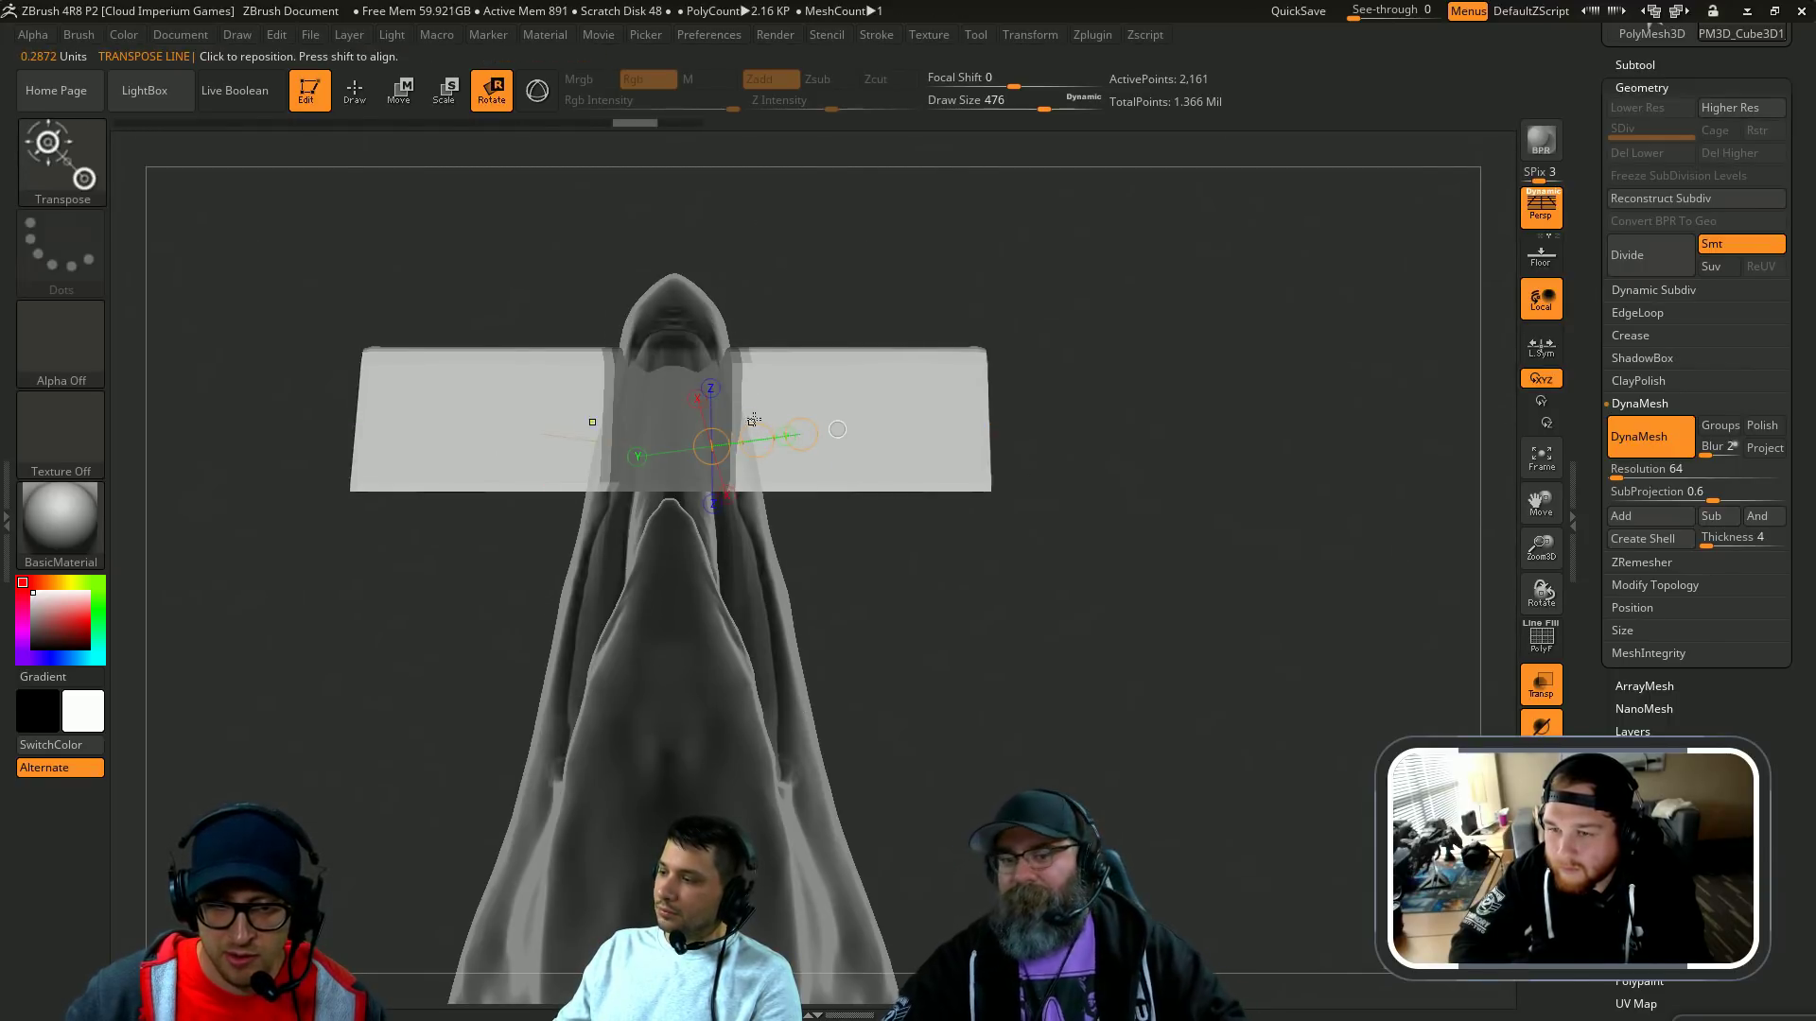
{"action": "left_click_drag", "start_coordinate": [732, 398], "coordinate": [1111, 398], "text": "shift"}
{"action": "left_click", "coordinate": [876, 454], "text": "ctrl"}
{"action": "left_click", "coordinate": [873, 453], "text": "ctrl"}
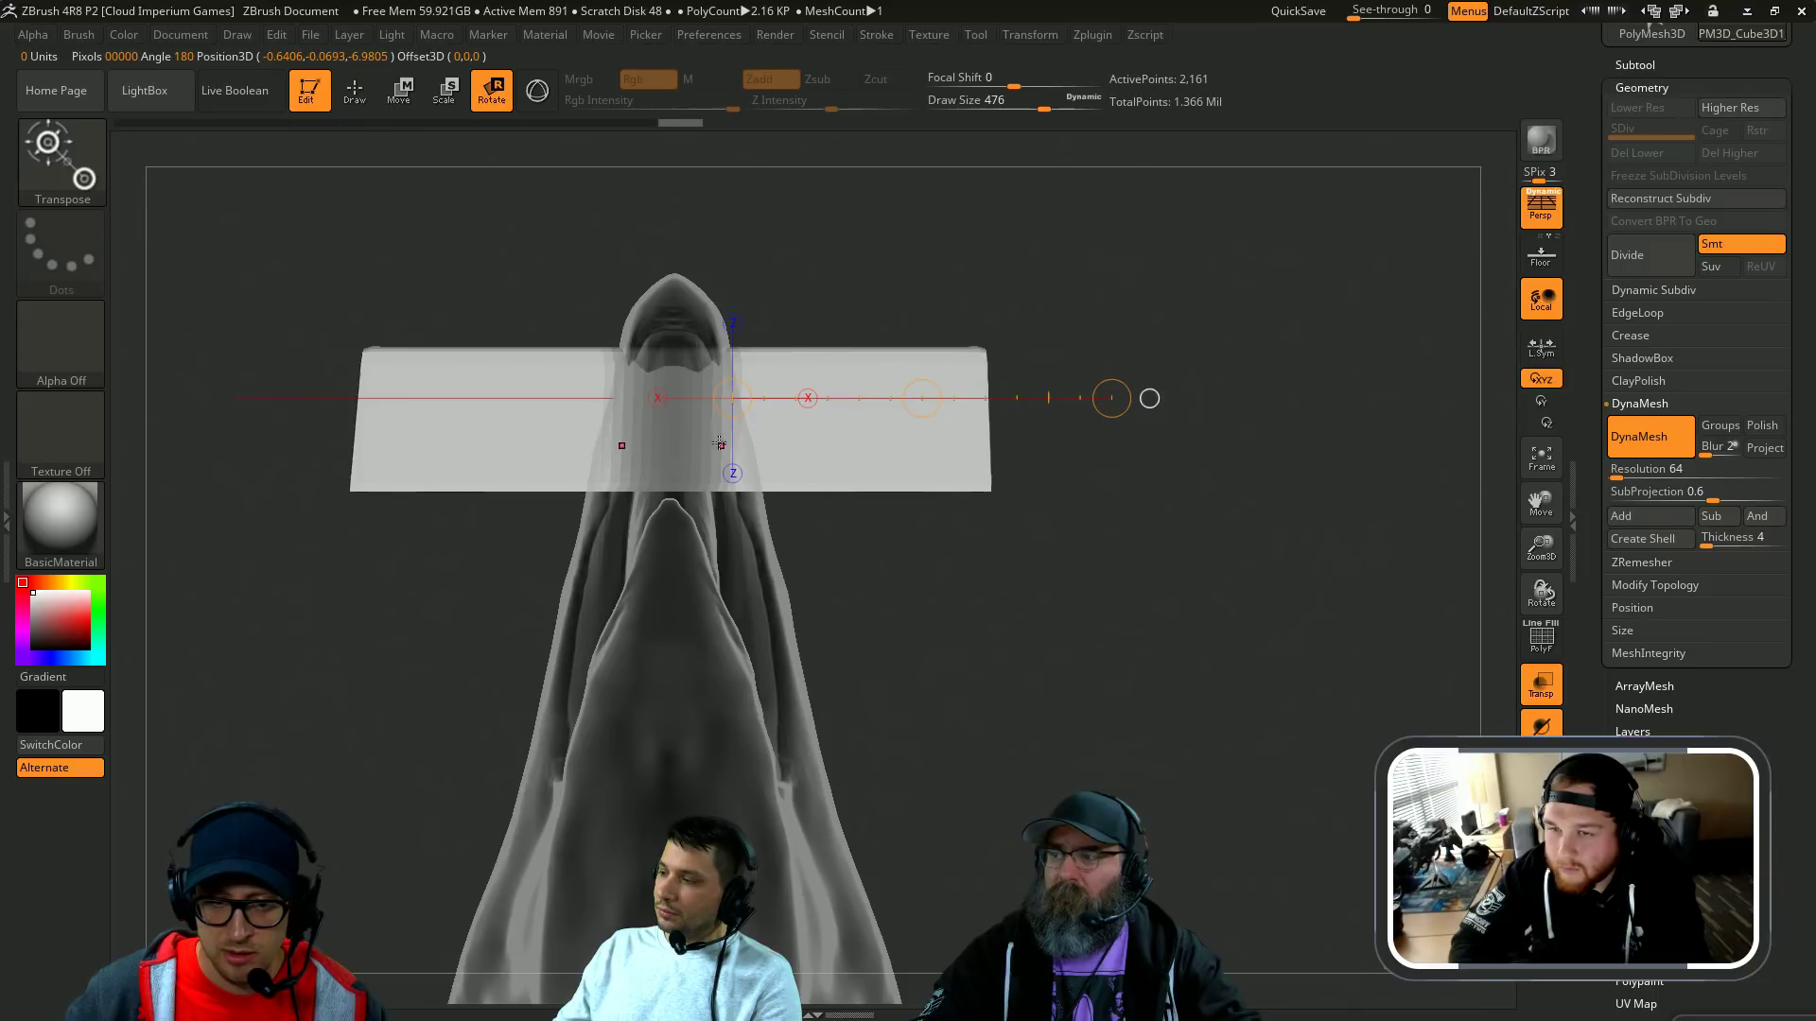
{"action": "mouse_move", "coordinate": [722, 434]}
{"action": "left_mouse_down", "text": "shift"}
{"action": "mouse_move", "coordinate": [1062, 434]}
{"action": "mouse_move", "coordinate": [1078, 681]}
{"action": "left_mouse_up", "text": "shift"}
{"action": "key", "text": "ctrl+z"}
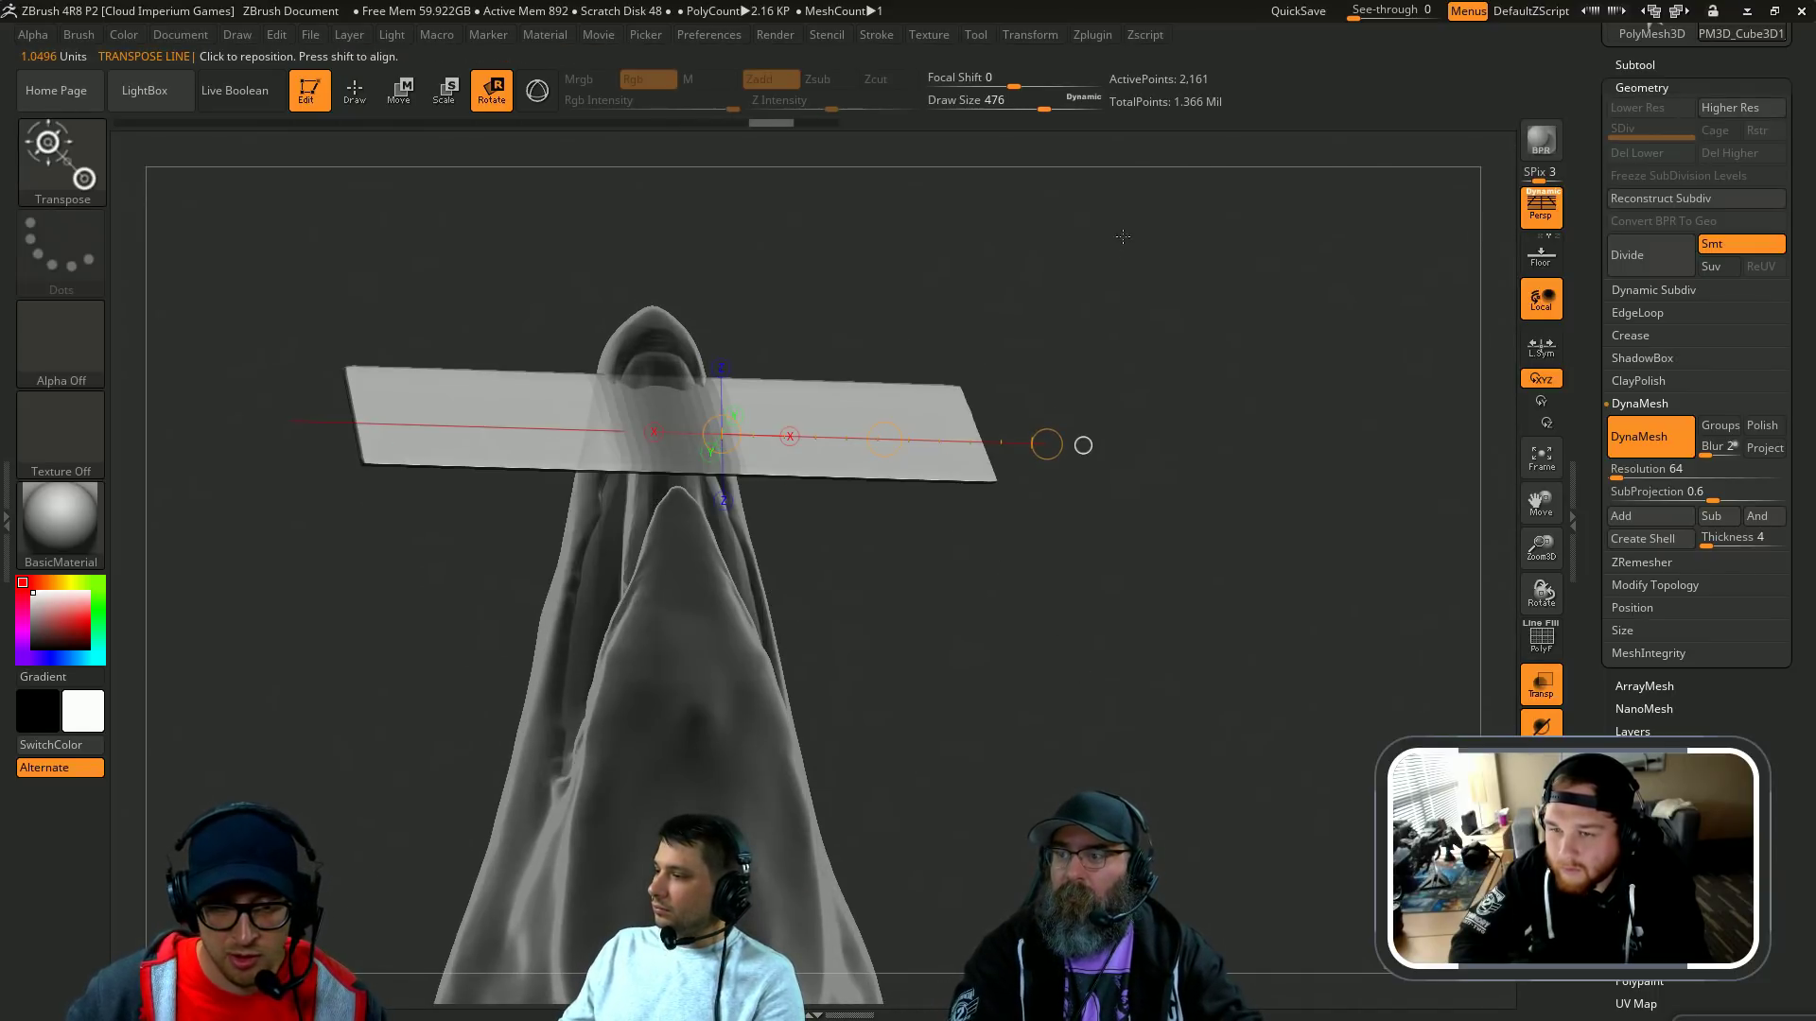
{"action": "key", "text": "ctrl+z"}
{"action": "key", "text": "ctrl+z"}
Step: Mask a wider band across the slab's centre and blur the mask into a soft gradient
{"action": "left_click_drag", "start_coordinate": [766, 259], "coordinate": [546, 608], "text": "ctrl"}
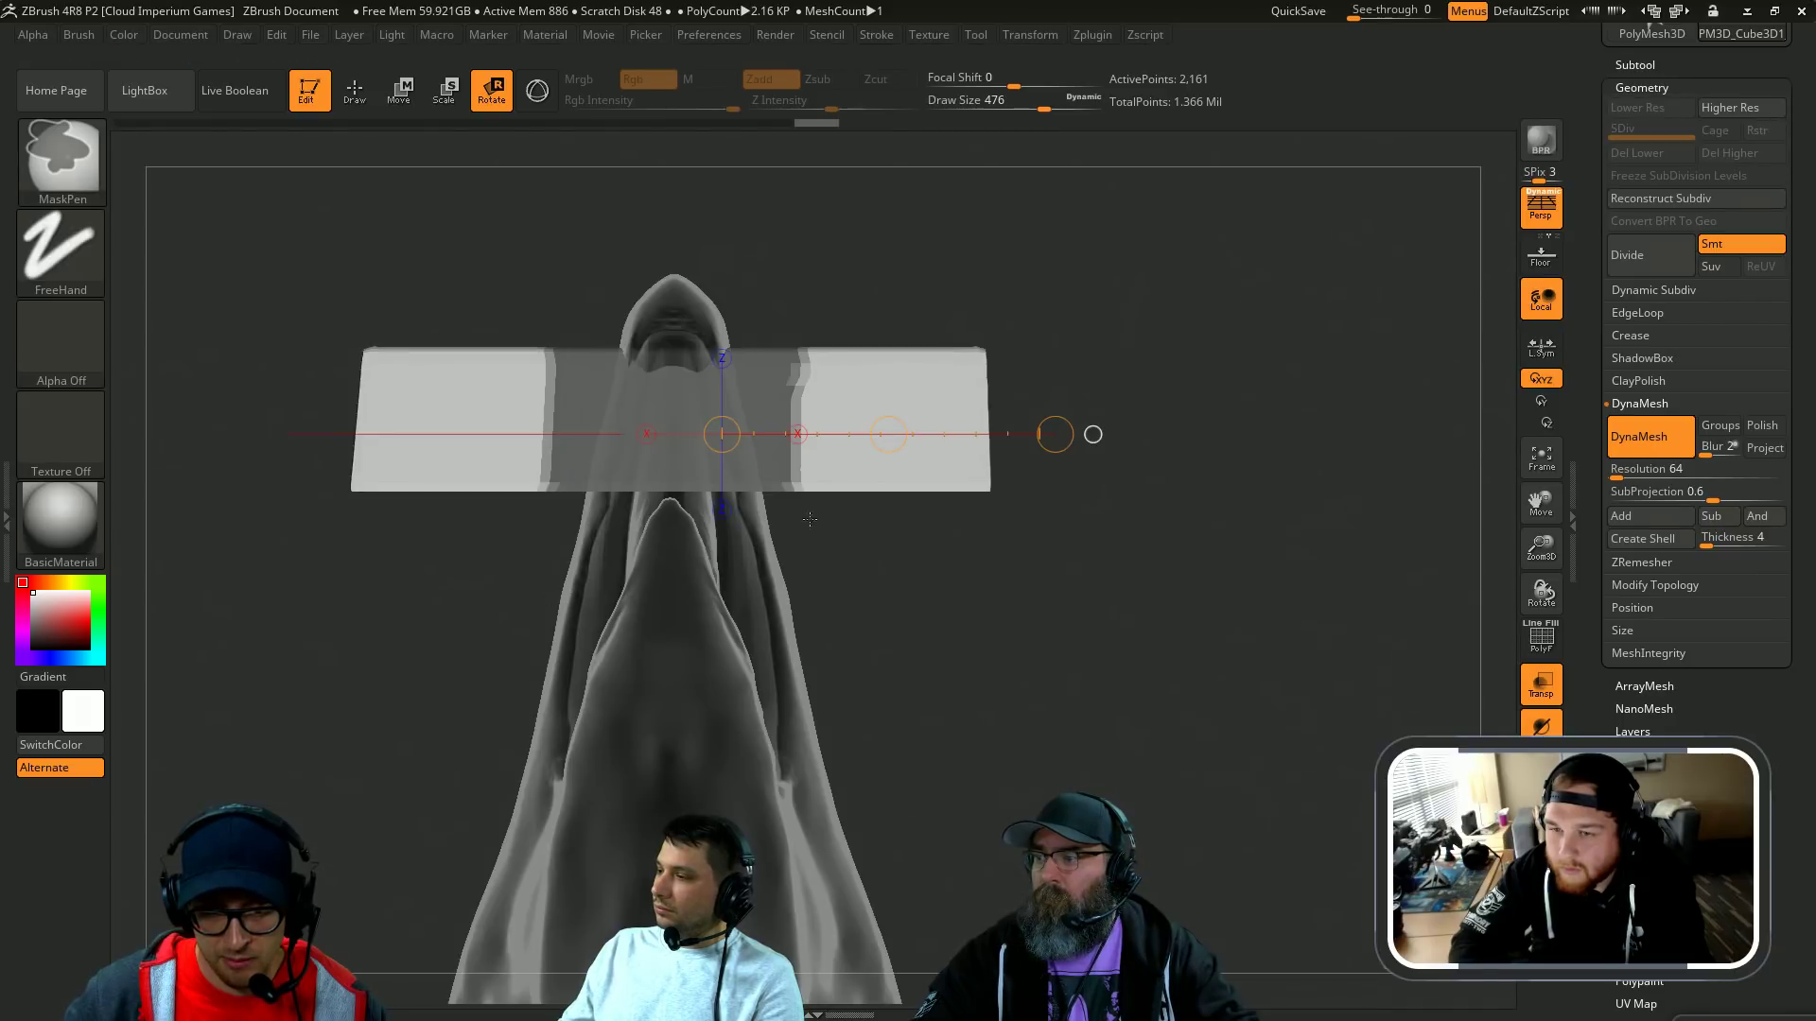
{"action": "left_click", "coordinate": [803, 519], "text": "ctrl"}
{"action": "left_click", "coordinate": [832, 481], "text": "ctrl"}
{"action": "left_click", "coordinate": [842, 545], "text": "ctrl"}
{"action": "left_click", "coordinate": [847, 480], "text": "ctrl"}
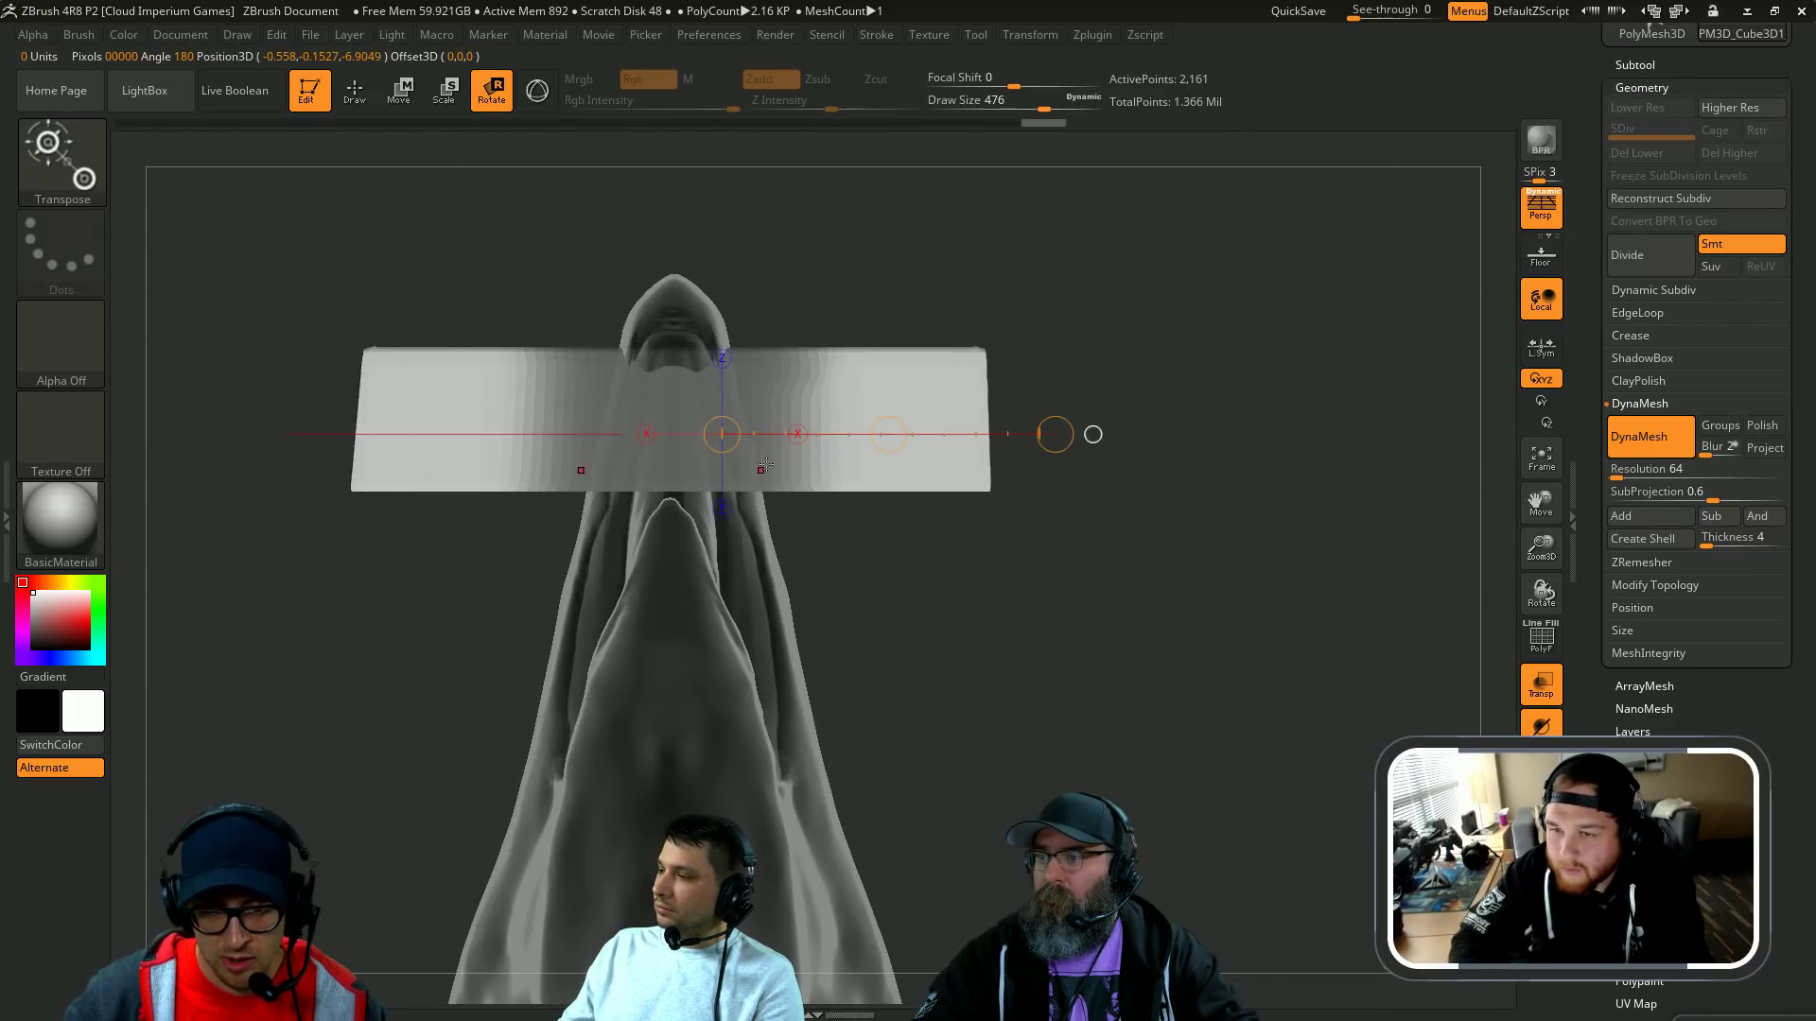
Step: Soften the centre mask further and rotate the slab's free ends backward into a symmetrical curve around the jaw
{"action": "left_click_drag", "start_coordinate": [769, 469], "coordinate": [933, 702], "text": "shift"}
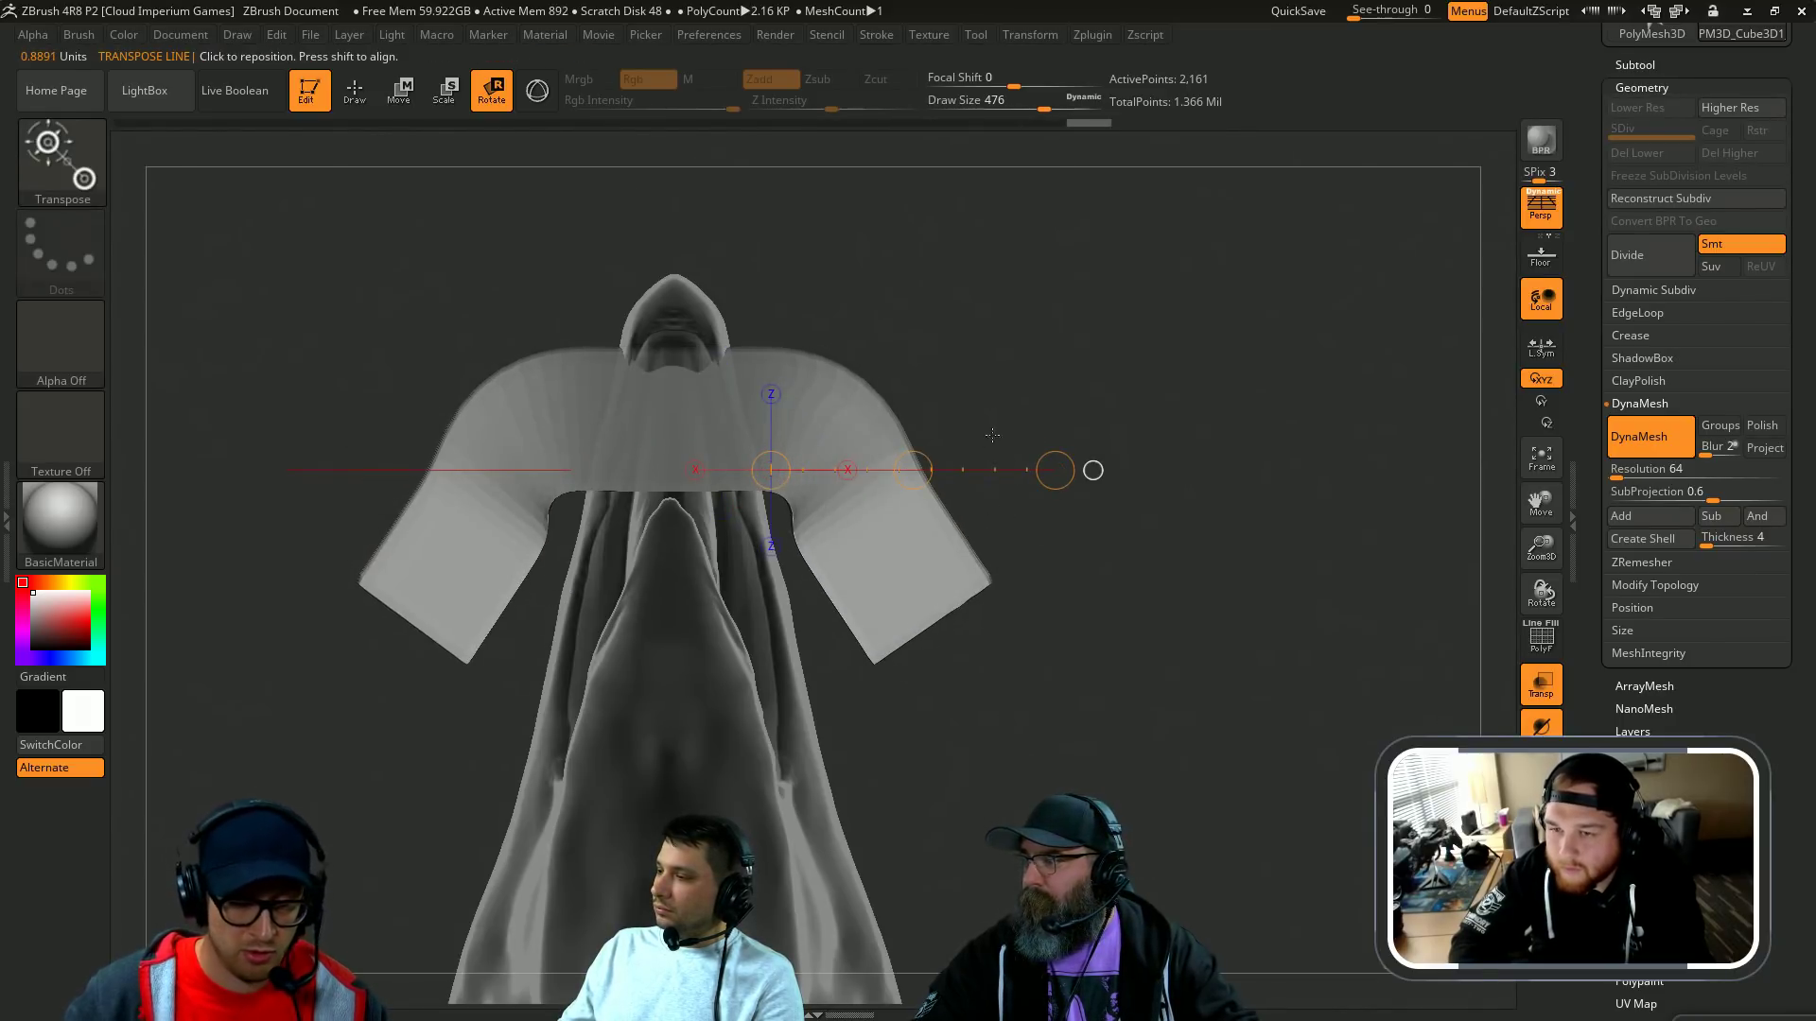
{"action": "key", "text": "ctrl+z"}
{"action": "left_click_drag", "start_coordinate": [1093, 335], "coordinate": [758, 763]}
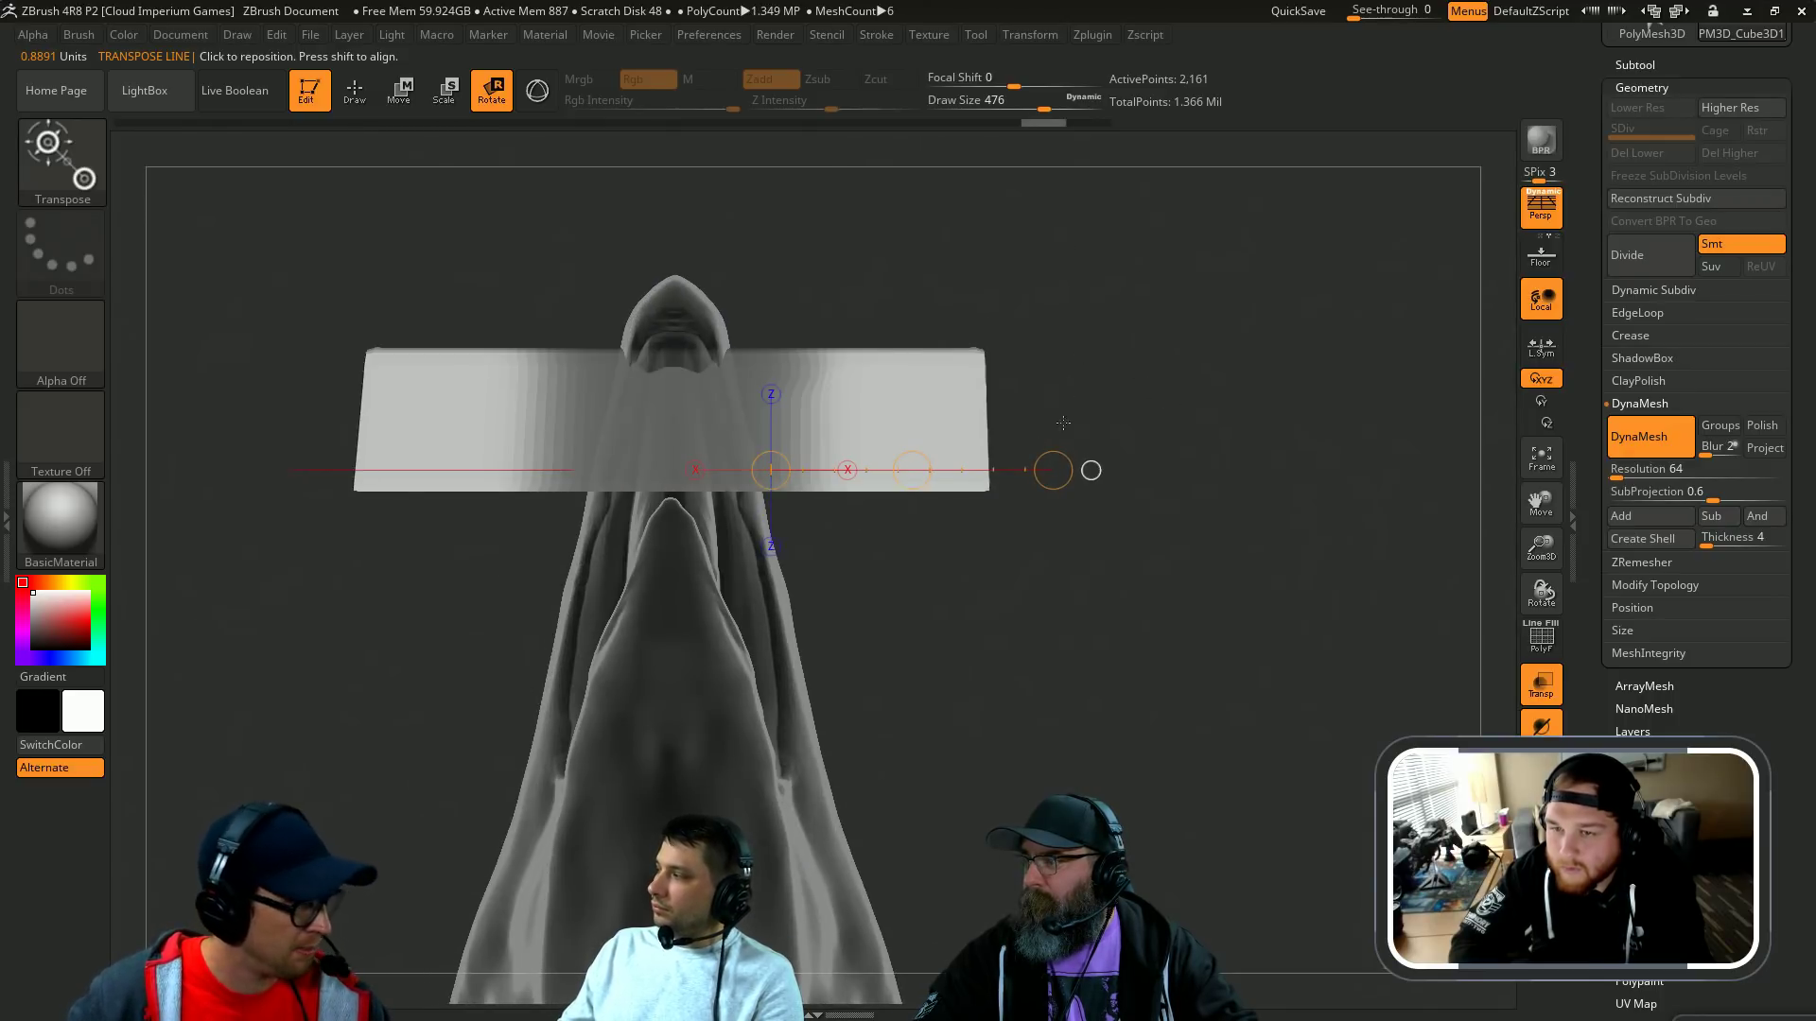
{"action": "key", "text": "ctrl+i"}
{"action": "left_click", "coordinate": [845, 411], "text": "ctrl"}
{"action": "key", "text": "ctrl+i"}
{"action": "mouse_move", "coordinate": [741, 423]}
{"action": "left_mouse_down", "text": "shift"}
{"action": "mouse_move", "coordinate": [1115, 422]}
{"action": "mouse_move", "coordinate": [1000, 673]}
{"action": "mouse_move", "coordinate": [912, 728]}
{"action": "left_mouse_up", "text": "shift"}
{"action": "mouse_move", "coordinate": [1074, 726]}
{"action": "left_mouse_down"}
{"action": "mouse_move", "coordinate": [1161, 616]}
{"action": "mouse_move", "coordinate": [851, 635]}
{"action": "mouse_move", "coordinate": [1175, 571]}
{"action": "mouse_move", "coordinate": [1187, 397]}
{"action": "mouse_move", "coordinate": [1107, 302]}
{"action": "mouse_move", "coordinate": [1125, 330]}
{"action": "left_mouse_up"}
{"action": "key", "text": "q"}
{"action": "mouse_move", "coordinate": [948, 324]}
{"action": "left_mouse_down"}
{"action": "mouse_move", "coordinate": [823, 341]}
{"action": "mouse_move", "coordinate": [944, 360]}
{"action": "left_mouse_up"}
Step: Make Whale2 the active subtool, choose the ClayBuildup brush and turn off transparency
{"action": "key", "text": "b"}
{"action": "key", "text": "d"}
{"action": "key", "text": "s"}
{"action": "left_click", "coordinate": [786, 710], "text": "alt"}
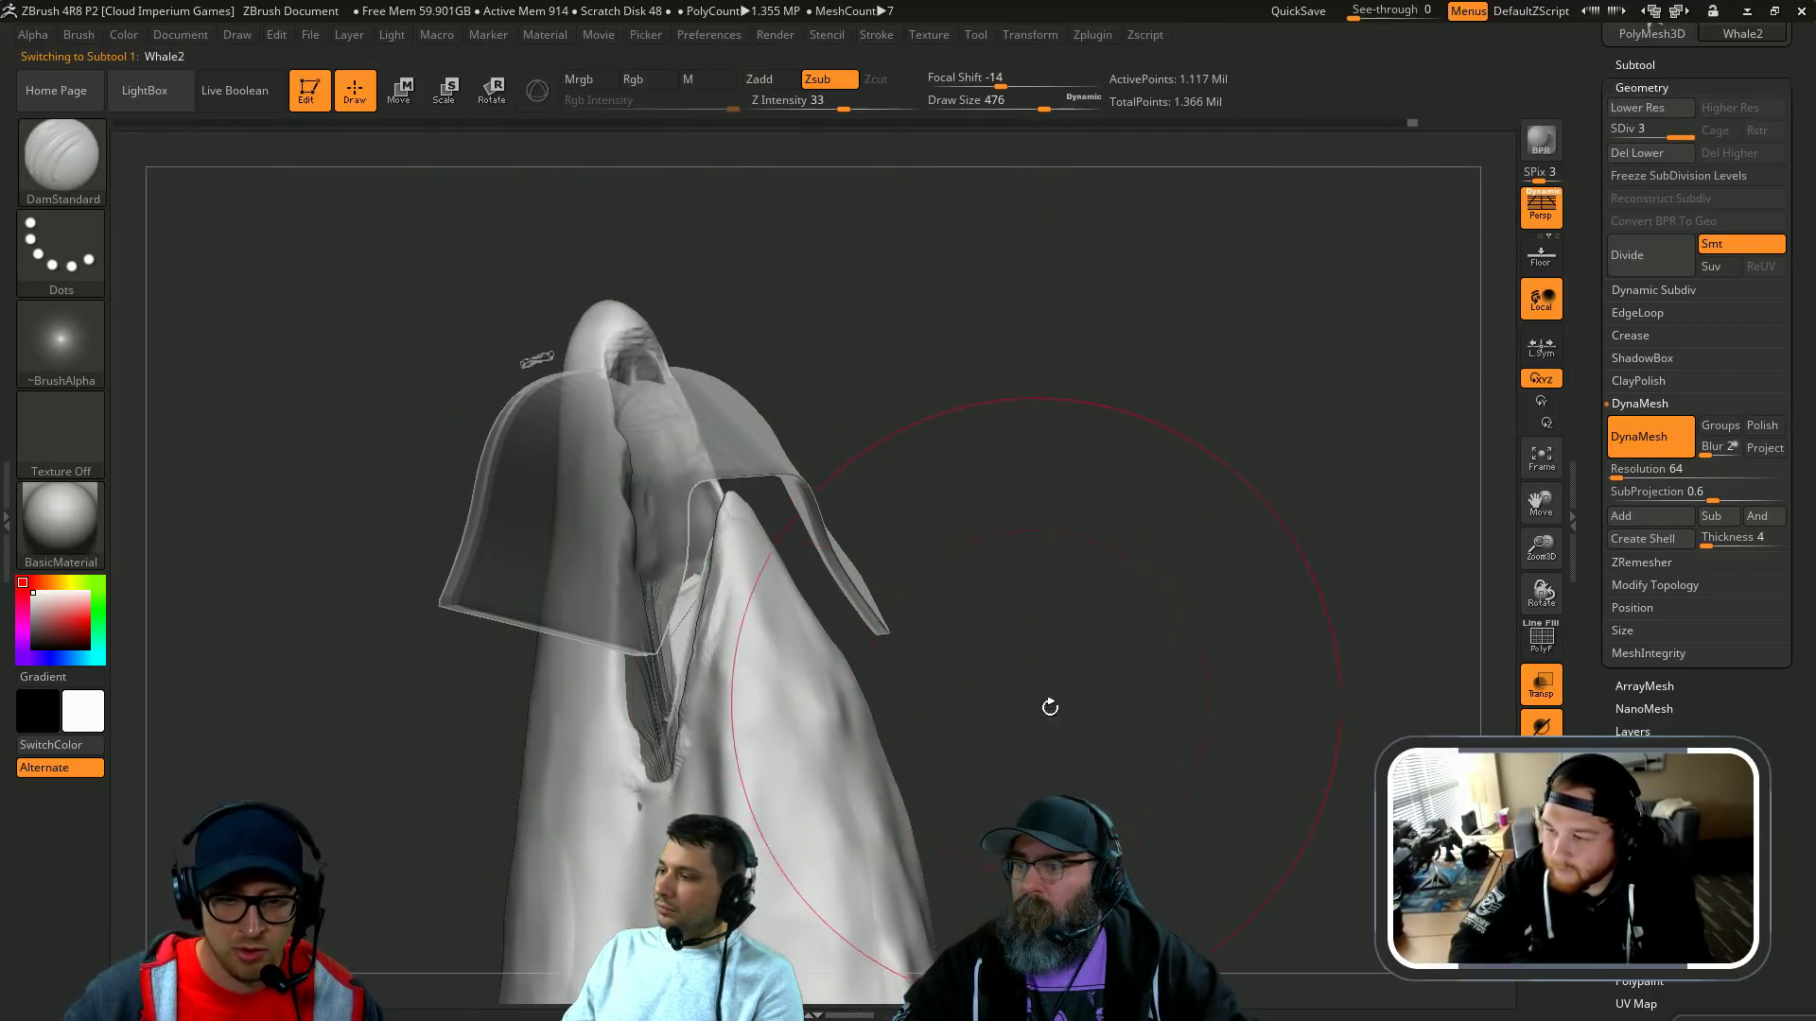
{"action": "left_click_drag", "start_coordinate": [1050, 708], "coordinate": [1065, 471], "text": "alt"}
{"action": "key", "text": "s"}
{"action": "left_click_drag", "start_coordinate": [794, 579], "coordinate": [741, 581]}
{"action": "key", "text": "b"}
{"action": "key", "text": "c"}
{"action": "key", "text": "b"}
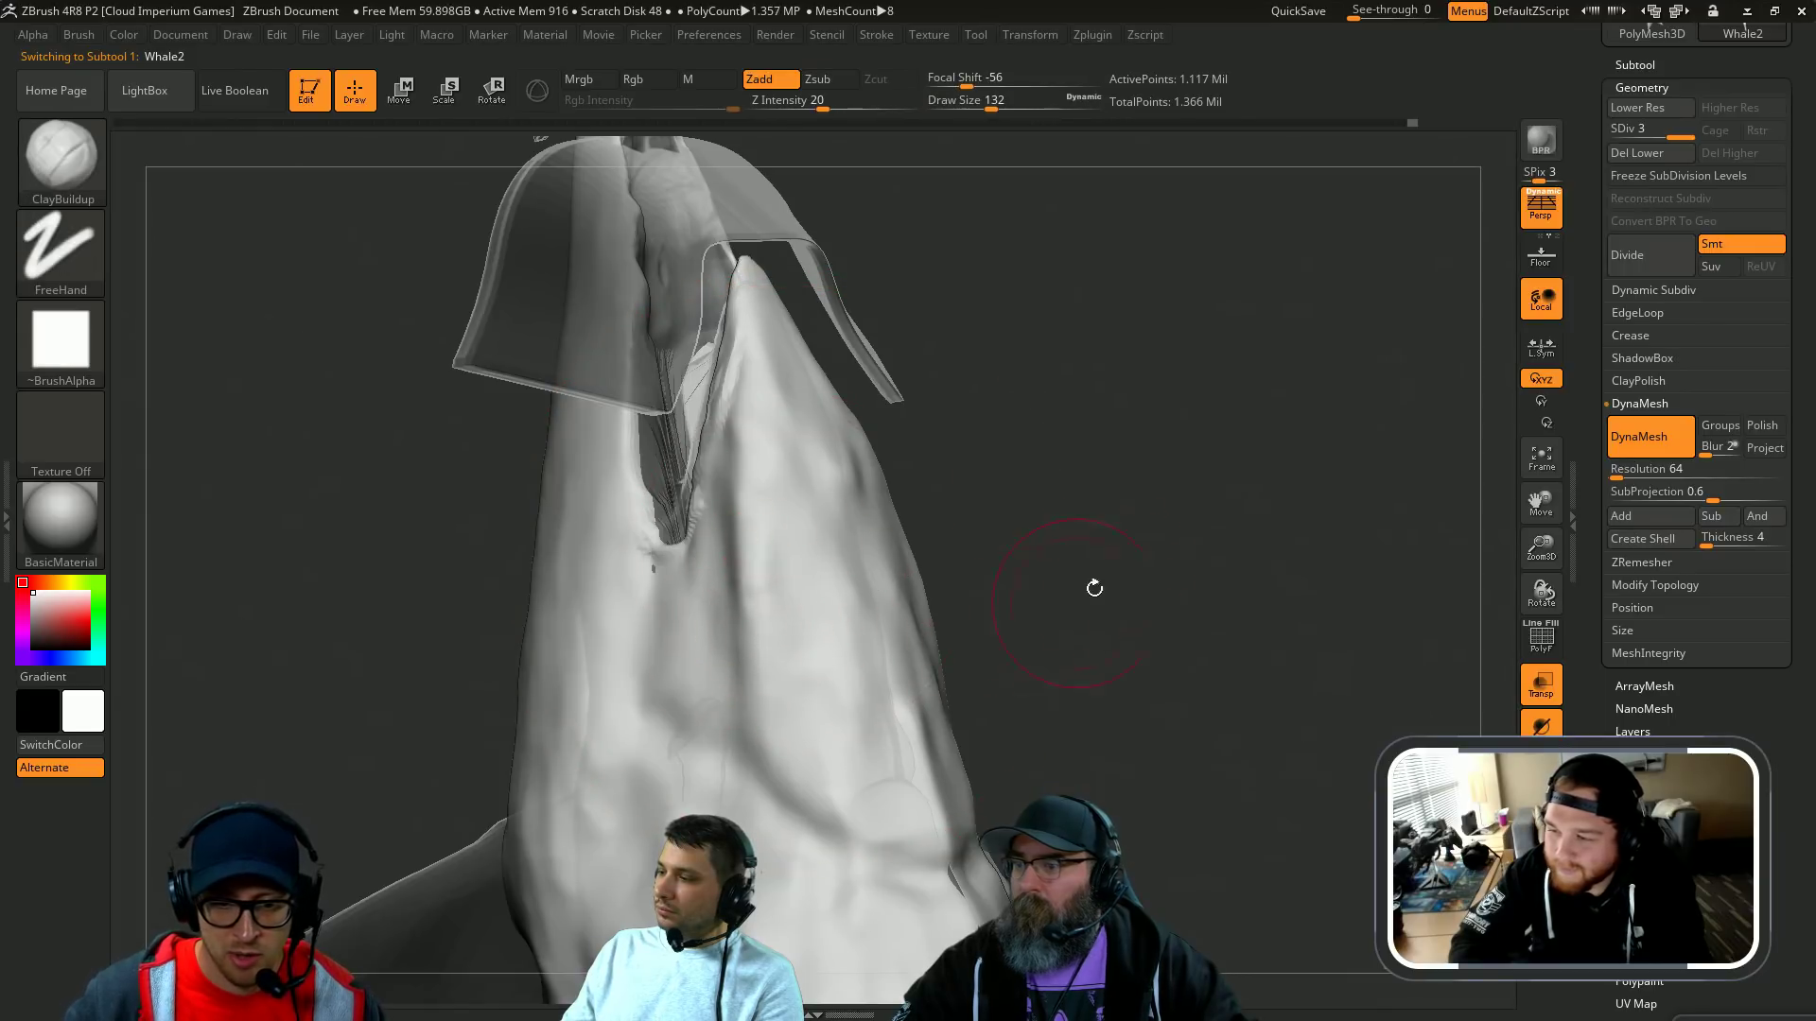
{"action": "key", "text": "shift+t"}
Step: Try building up a ridge along the side of the whale's head with ClayBuildup at draw size 83
{"action": "mouse_move", "coordinate": [1094, 588]}
{"action": "left_mouse_down"}
{"action": "mouse_move", "coordinate": [1037, 535]}
{"action": "mouse_move", "coordinate": [1088, 548]}
{"action": "left_mouse_up"}
{"action": "key", "text": "bracketleft"}
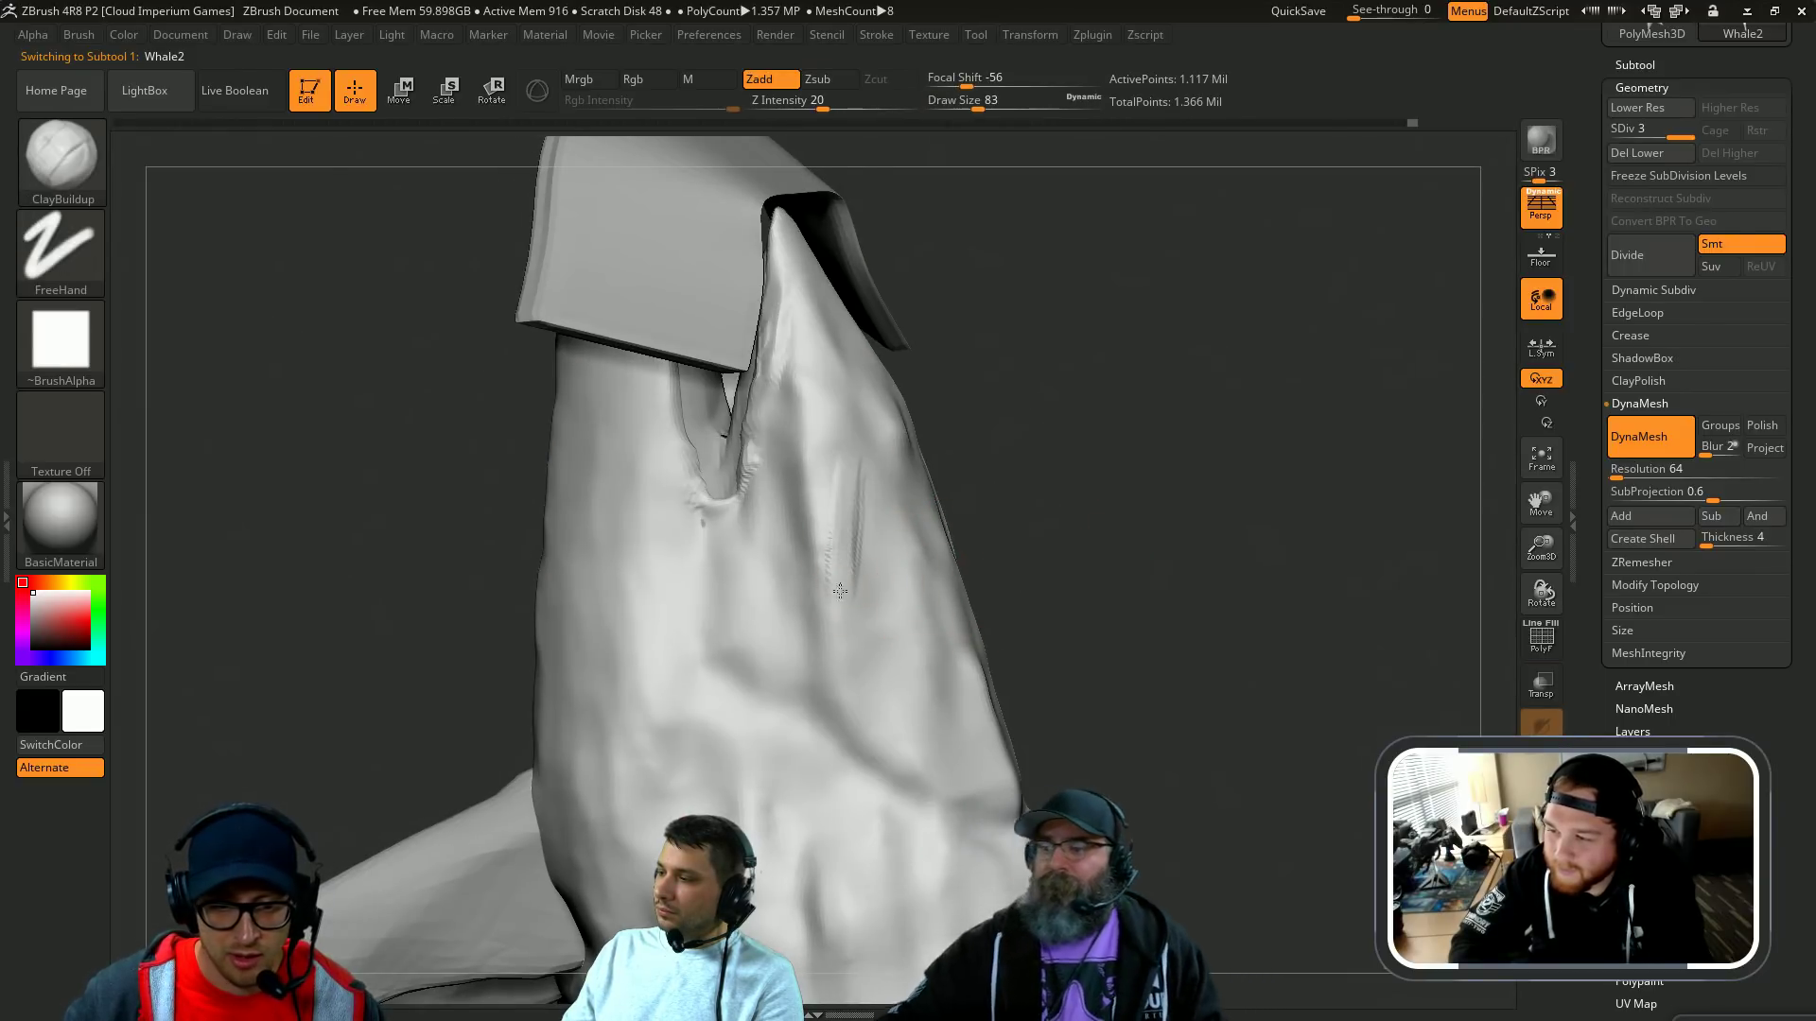
{"action": "left_click_drag", "start_coordinate": [856, 535], "coordinate": [920, 691]}
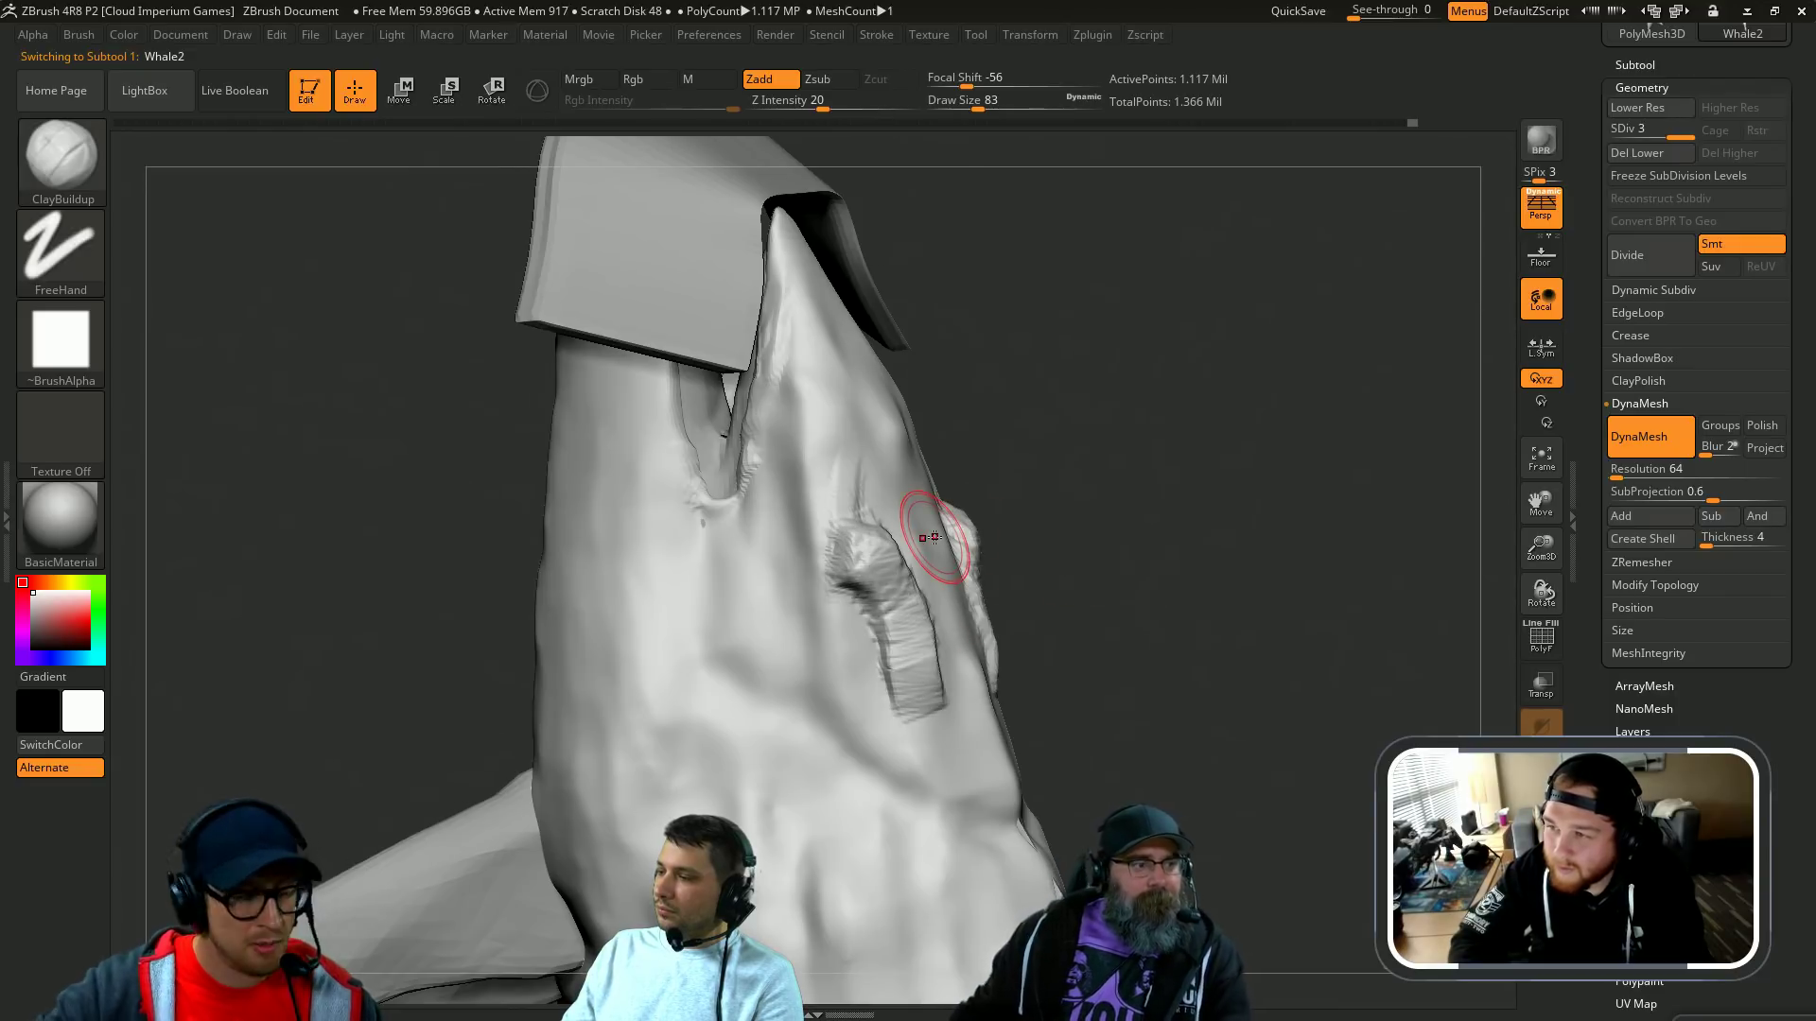
{"action": "key", "text": "ctrl+z"}
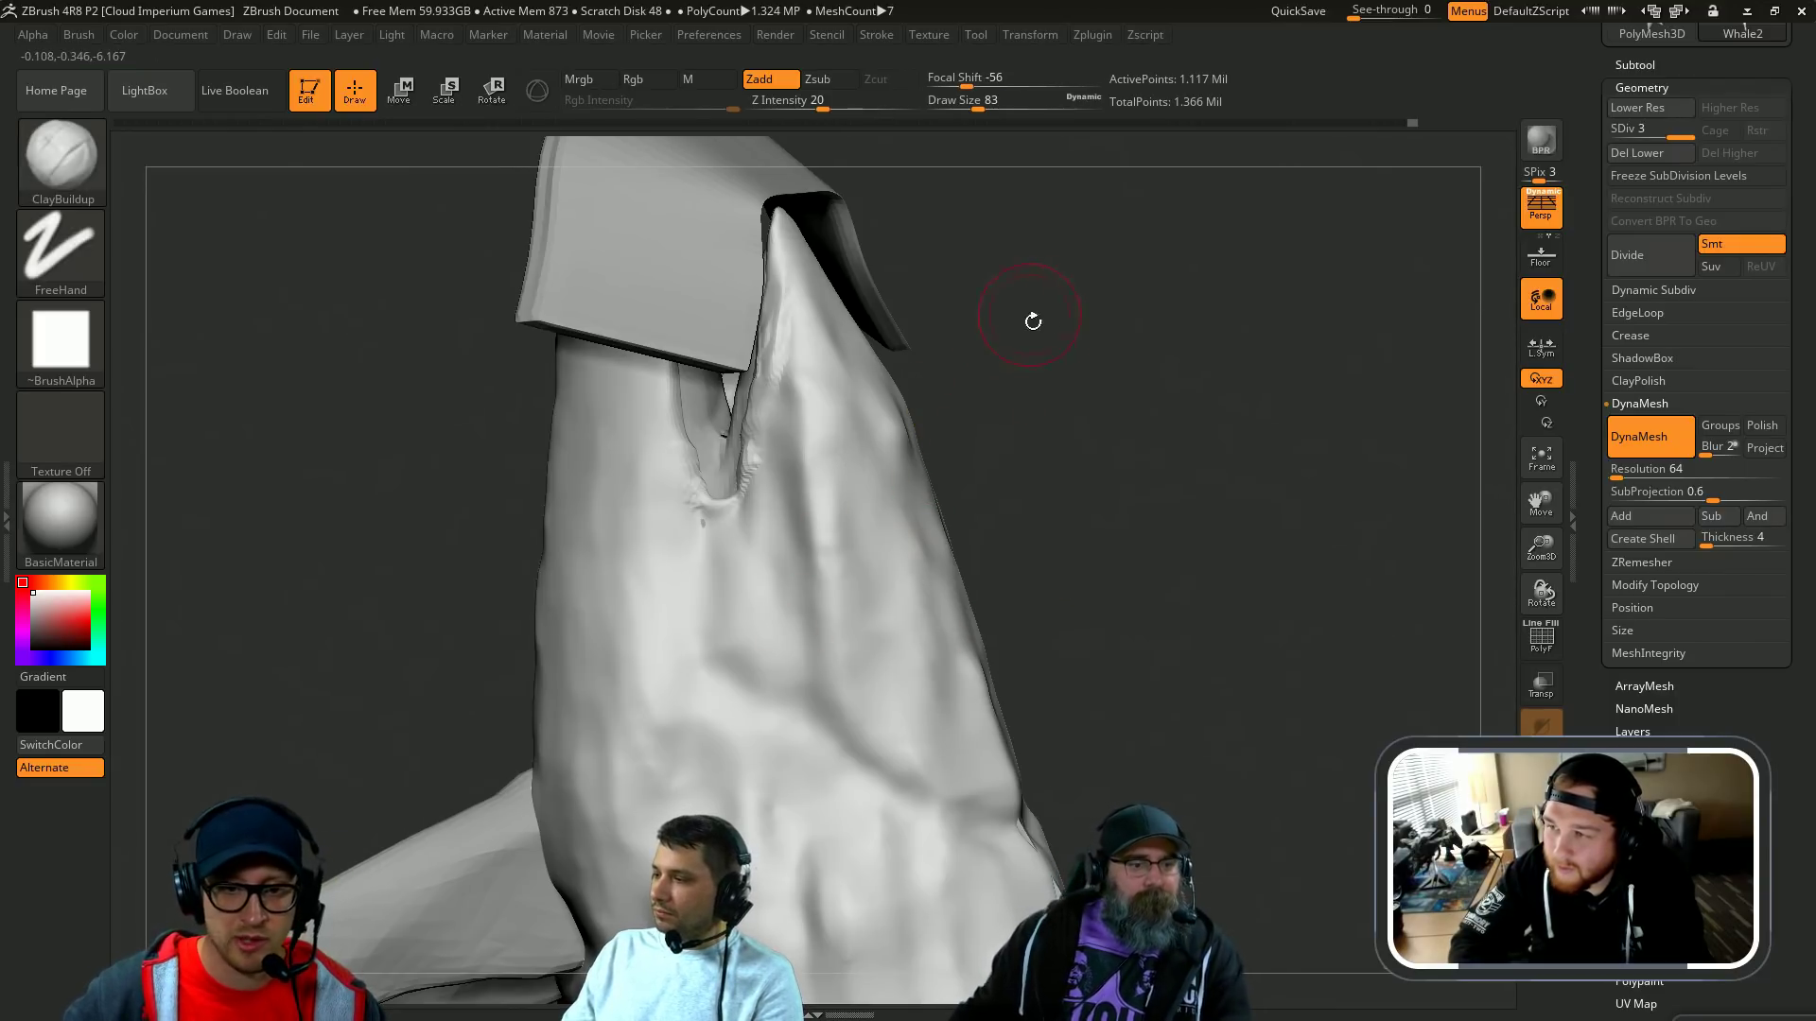
Step: Make the curved slab the active subtool and pull its wings back and inward with the Move brush at draw size 576
{"action": "left_click_drag", "start_coordinate": [957, 183], "coordinate": [965, 425], "text": "alt"}
{"action": "left_click", "coordinate": [756, 435], "text": "alt"}
{"action": "mouse_move", "coordinate": [1066, 389]}
{"action": "left_mouse_down"}
{"action": "mouse_move", "coordinate": [775, 352]}
{"action": "mouse_move", "coordinate": [678, 325]}
{"action": "mouse_move", "coordinate": [677, 301]}
{"action": "left_mouse_up"}
{"action": "key", "text": "b"}
{"action": "key", "text": "m"}
{"action": "key", "text": "v"}
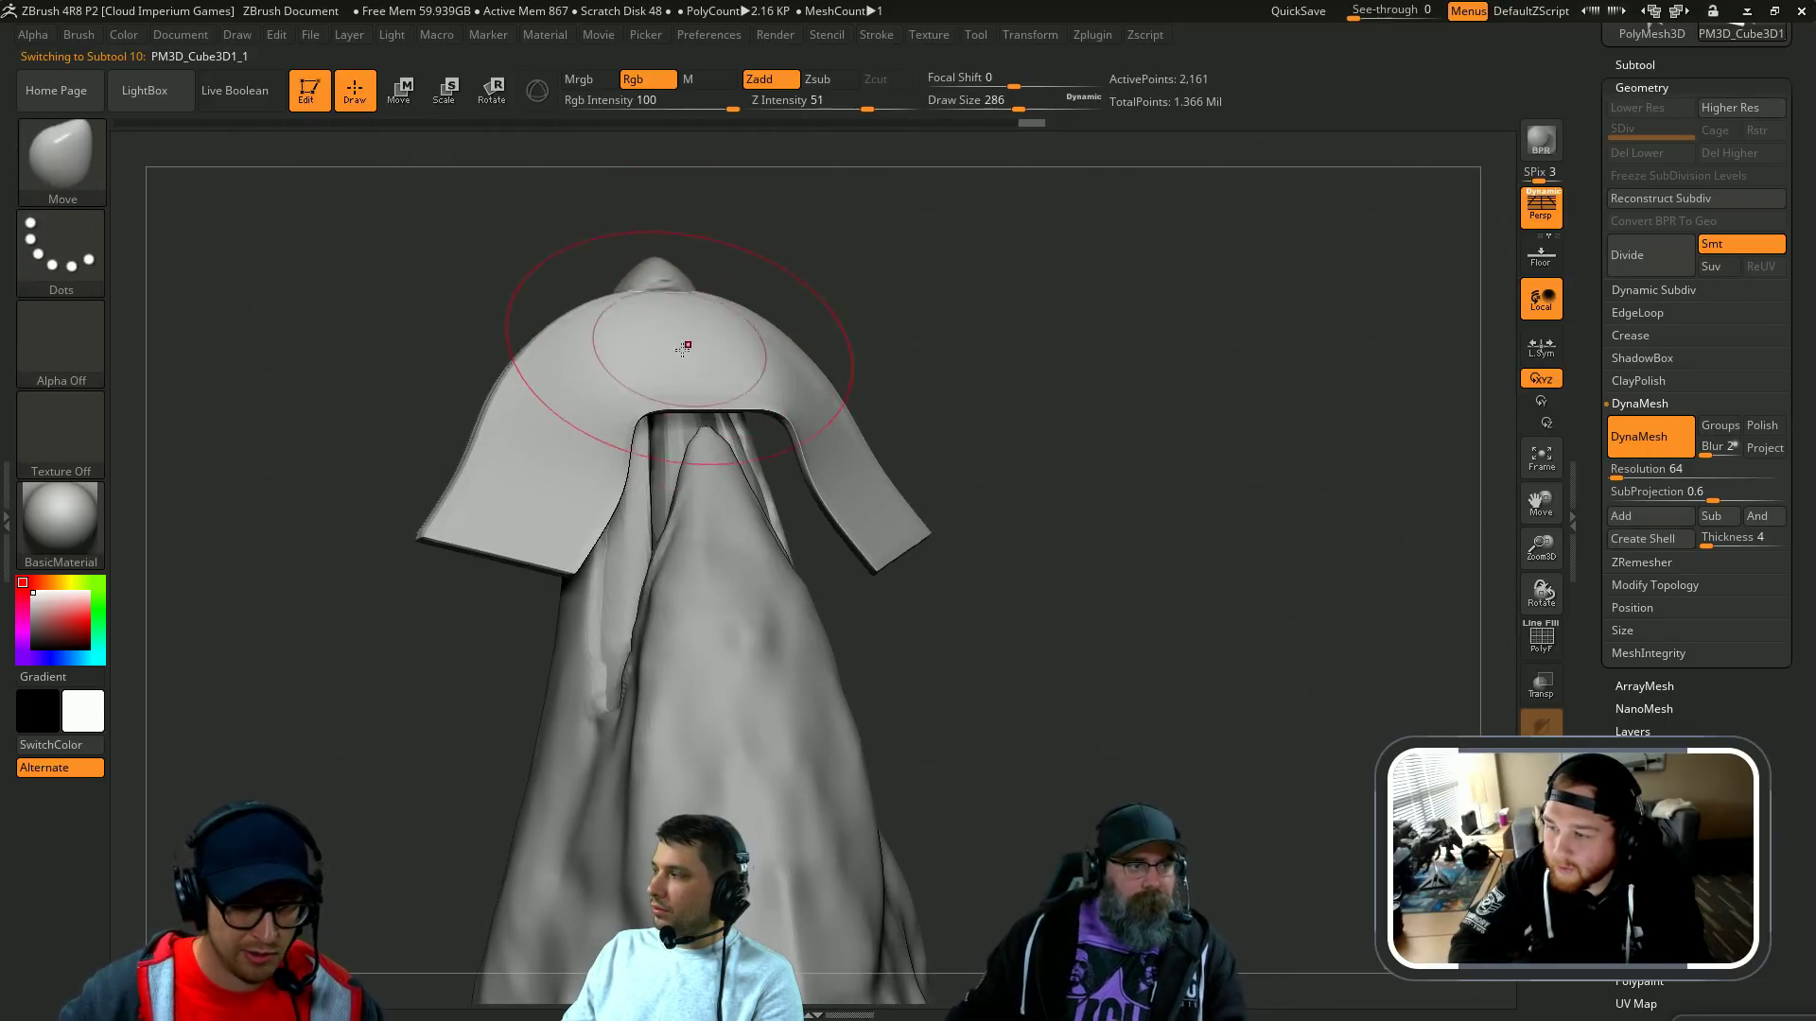
{"action": "key", "text": "s"}
{"action": "left_click_drag", "start_coordinate": [584, 472], "coordinate": [620, 472]}
{"action": "key", "text": "s"}
{"action": "left_click_drag", "start_coordinate": [509, 501], "coordinate": [539, 500]}
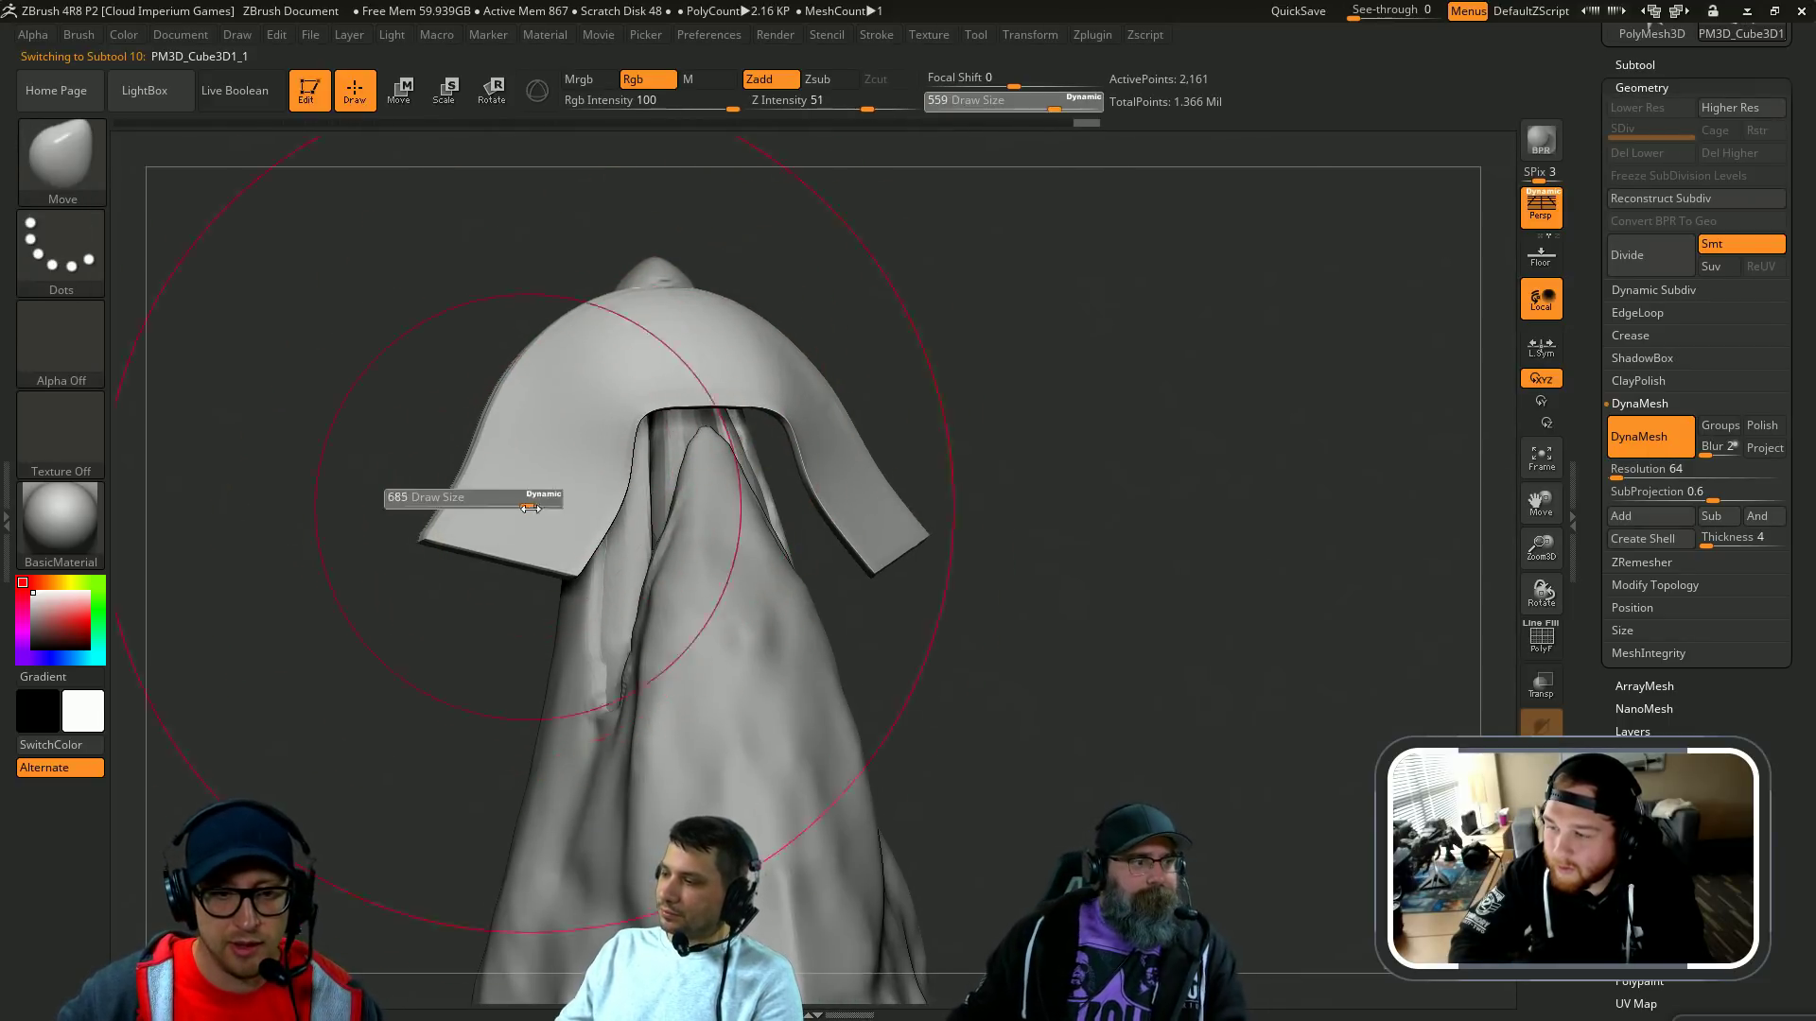
{"action": "left_click_drag", "start_coordinate": [531, 584], "coordinate": [661, 725]}
{"action": "left_click_drag", "start_coordinate": [655, 389], "coordinate": [672, 305]}
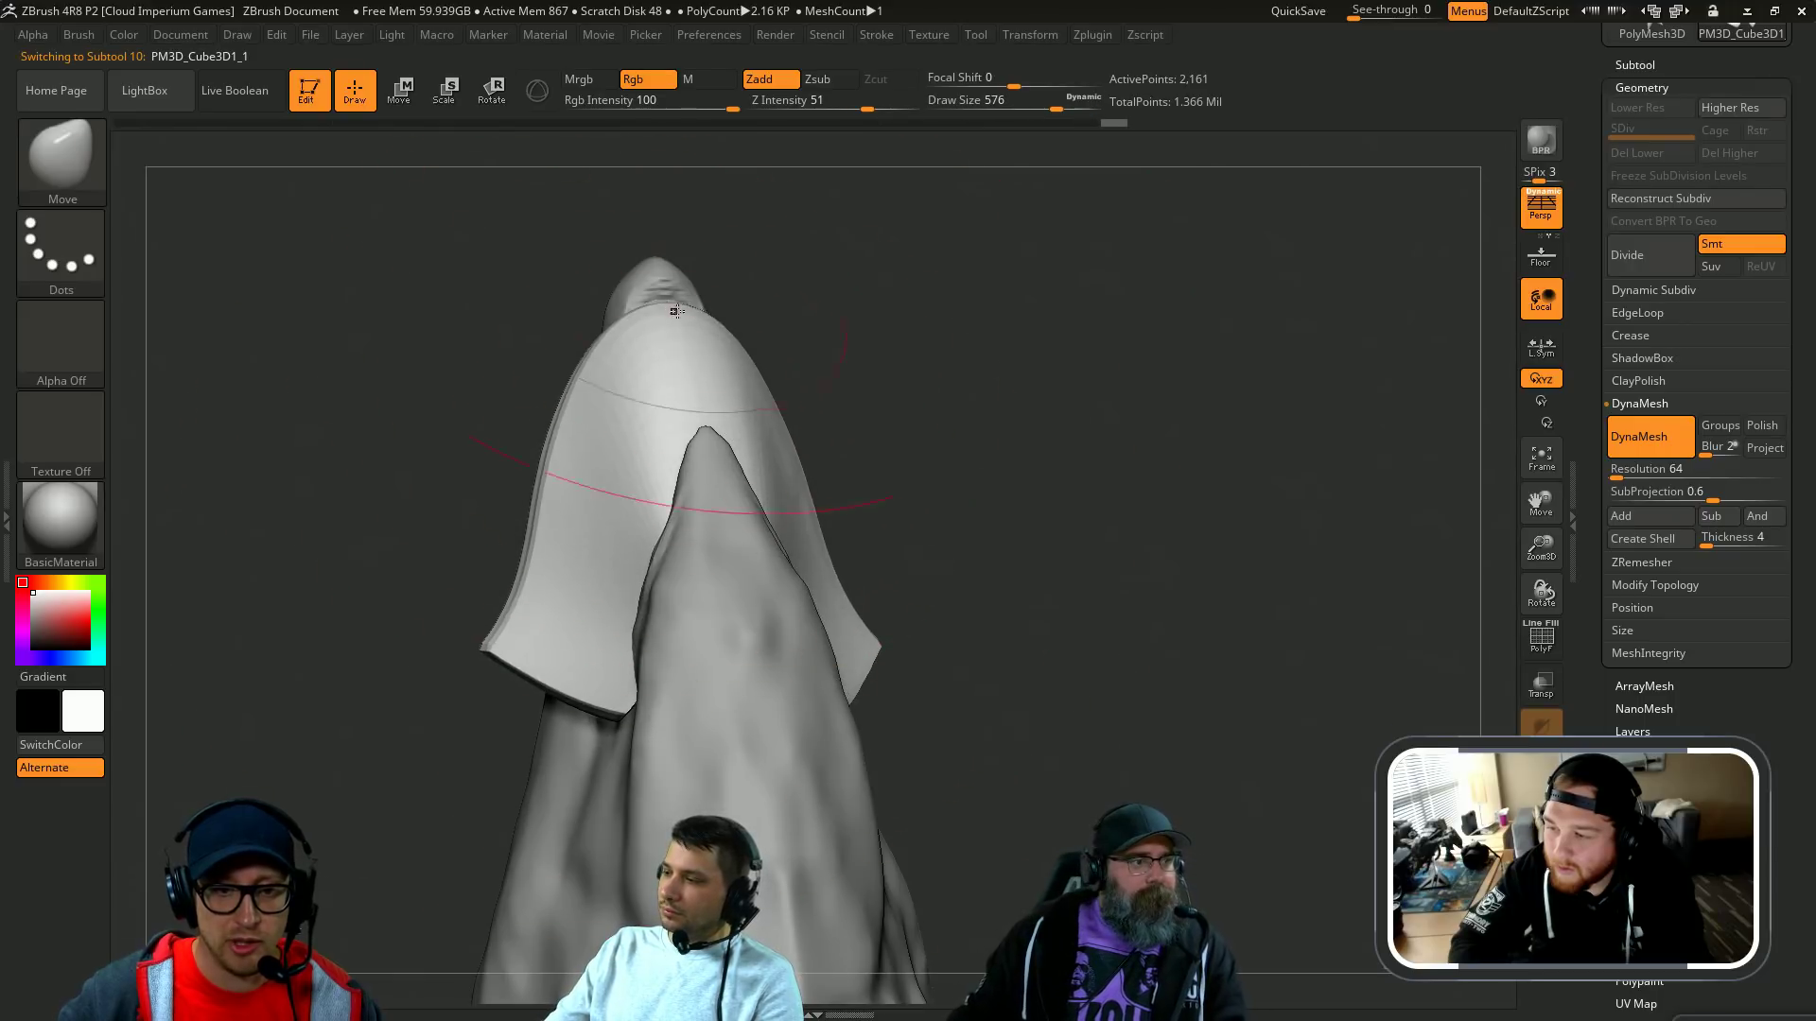
Step: Push the slab's rear end inward against the side of the jaw with a smaller Move brush
{"action": "mouse_move", "coordinate": [889, 327]}
{"action": "left_mouse_down"}
{"action": "mouse_move", "coordinate": [770, 344]}
{"action": "mouse_move", "coordinate": [865, 352]}
{"action": "left_mouse_up"}
{"action": "key", "text": "s"}
{"action": "left_click_drag", "start_coordinate": [851, 567], "coordinate": [836, 567]}
{"action": "left_click_drag", "start_coordinate": [853, 648], "coordinate": [792, 662]}
{"action": "left_click_drag", "start_coordinate": [945, 591], "coordinate": [783, 607]}
{"action": "key", "text": "s"}
{"action": "left_click_drag", "start_coordinate": [1012, 643], "coordinate": [980, 648]}
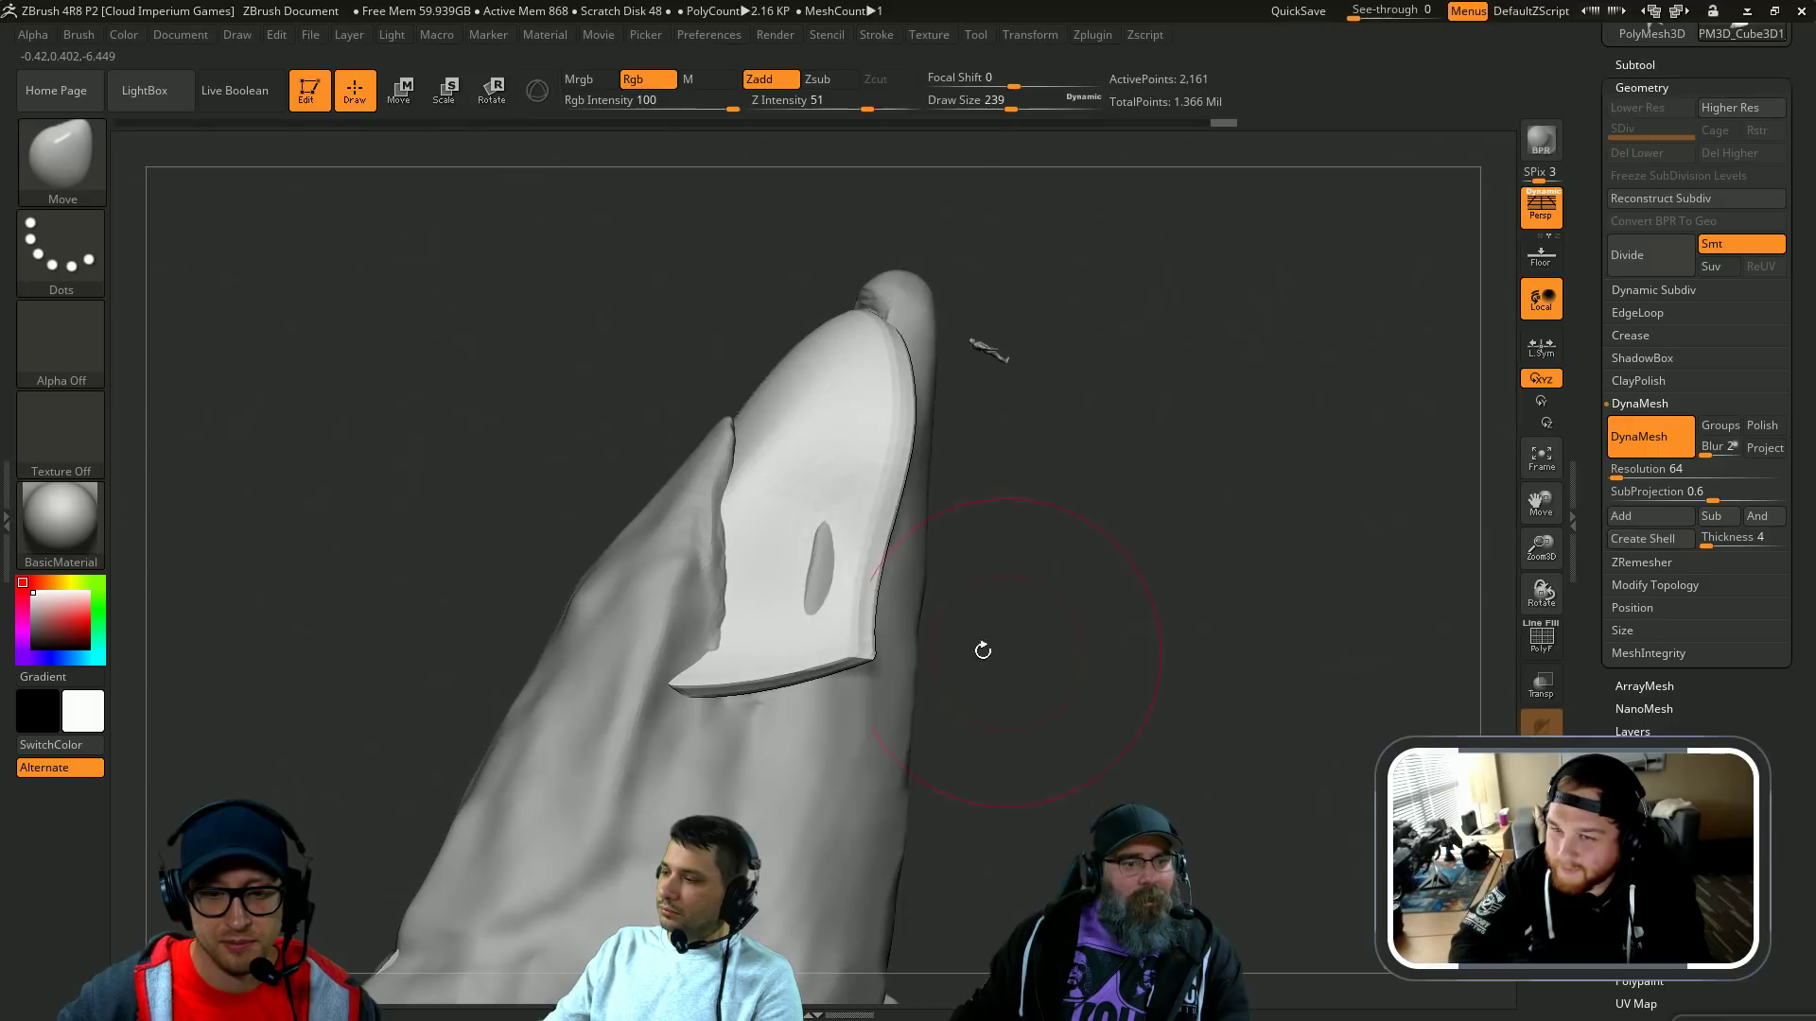
Step: Build up the slab's outer surface near its rear end with ClayBuildup
{"action": "key", "text": "b"}
{"action": "key", "text": "c"}
{"action": "key", "text": "b"}
{"action": "left_click_drag", "start_coordinate": [858, 640], "coordinate": [825, 605]}
{"action": "left_click_drag", "start_coordinate": [1041, 656], "coordinate": [955, 666]}
Step: Tuck the slab's rear edge in toward the mouth corner with the Move brush at draw size 239
{"action": "key", "text": "b"}
{"action": "key", "text": "m"}
{"action": "key", "text": "v"}
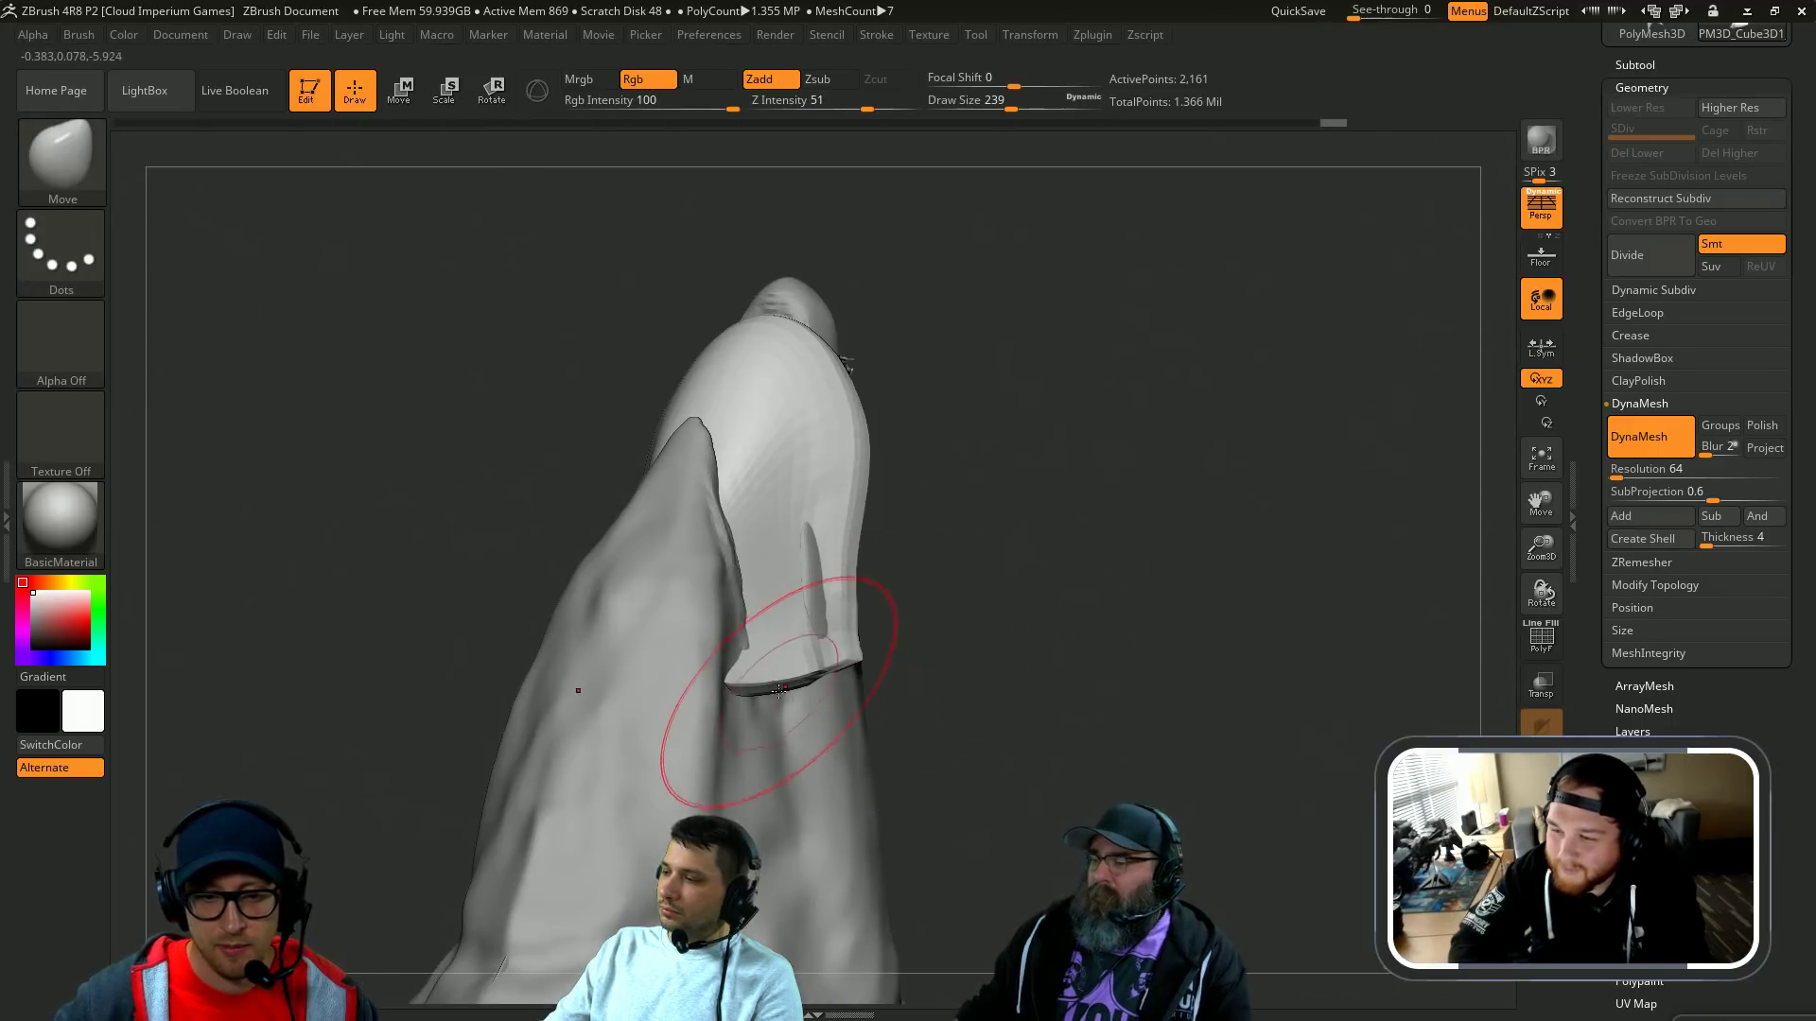
{"action": "mouse_move", "coordinate": [779, 689]}
{"action": "left_mouse_down"}
{"action": "mouse_move", "coordinate": [750, 698]}
{"action": "mouse_move", "coordinate": [764, 693]}
{"action": "left_mouse_up"}
{"action": "mouse_move", "coordinate": [920, 645]}
{"action": "left_mouse_down"}
{"action": "mouse_move", "coordinate": [827, 654]}
{"action": "mouse_move", "coordinate": [868, 660]}
{"action": "left_mouse_up"}
{"action": "left_click_drag", "start_coordinate": [959, 566], "coordinate": [993, 522]}
Step: Narrow the slab's front curve to follow the jaw with the Move brush, starting at draw size 351
{"action": "key", "text": "bracketright"}
{"action": "key", "text": "bracketright"}
{"action": "key", "text": "bracketright"}
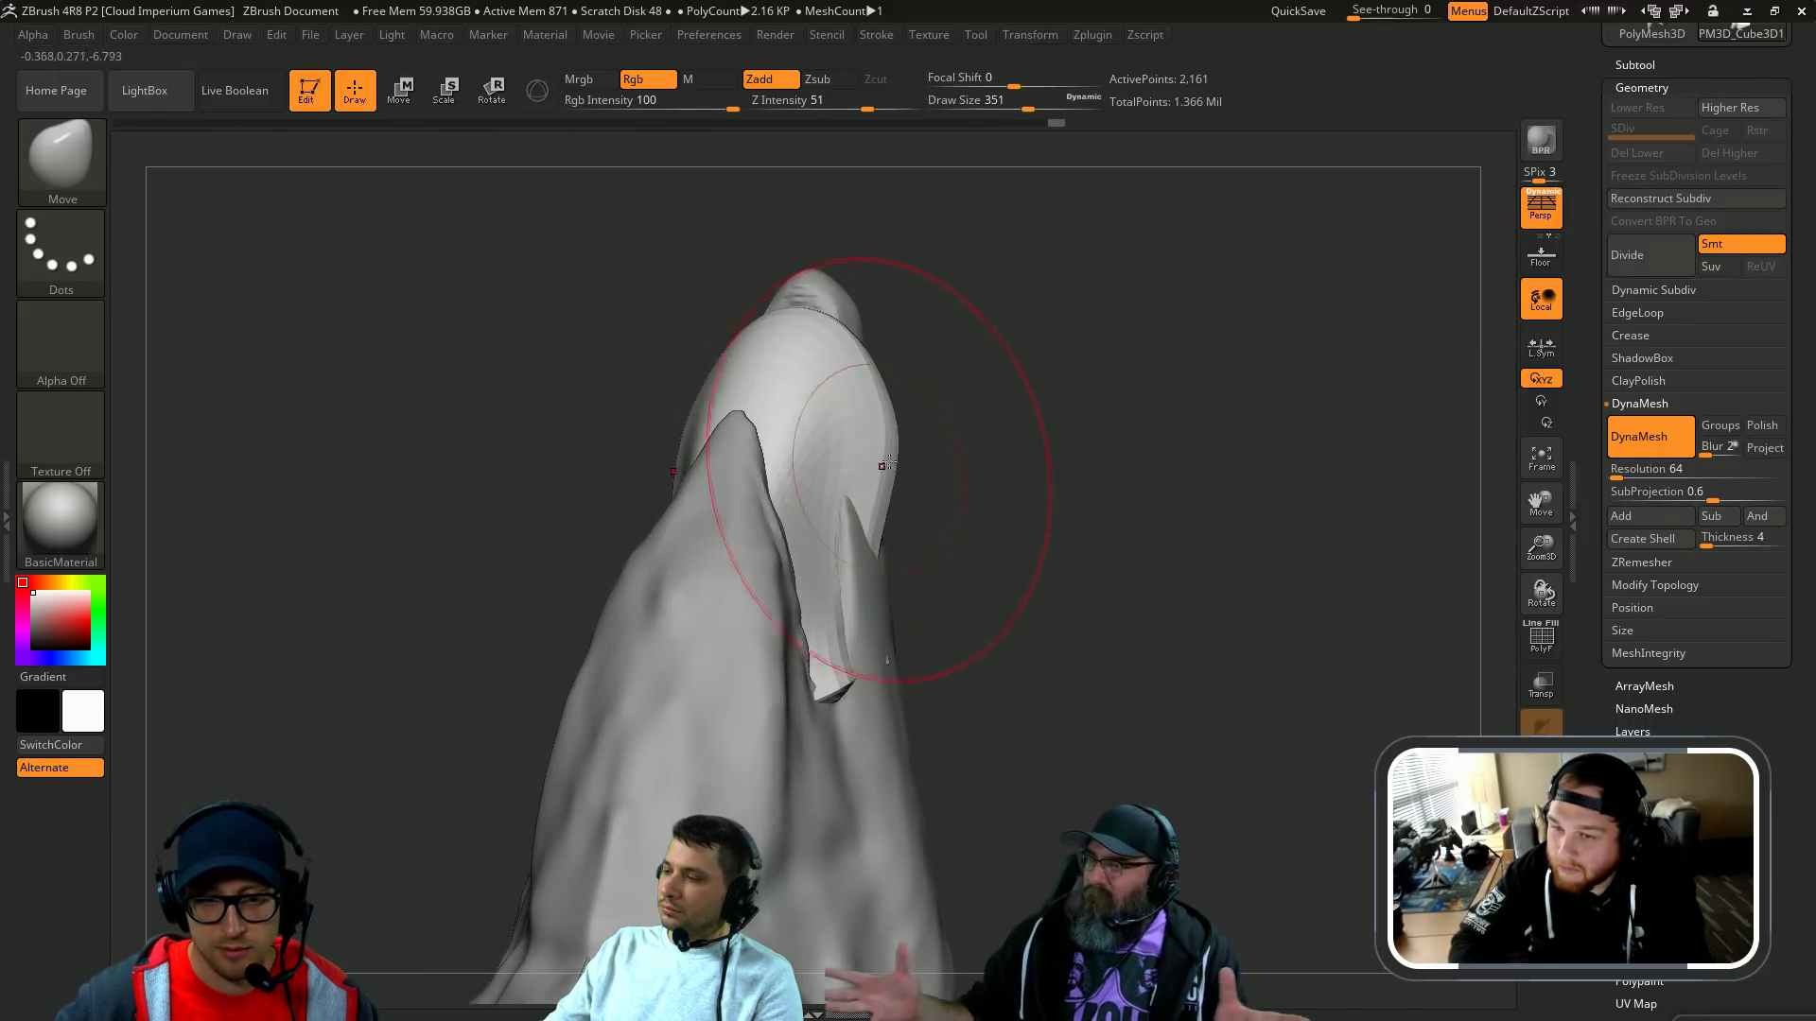
{"action": "left_click_drag", "start_coordinate": [884, 463], "coordinate": [859, 412]}
{"action": "left_click_drag", "start_coordinate": [952, 306], "coordinate": [1049, 312]}
{"action": "key", "text": "s"}
{"action": "left_click_drag", "start_coordinate": [843, 370], "coordinate": [826, 368]}
{"action": "left_click_drag", "start_coordinate": [793, 427], "coordinate": [807, 424]}
Step: Fit the slab's front and sides between the upper and lower lips with the Move brush
{"action": "mouse_move", "coordinate": [984, 291]}
{"action": "left_mouse_down"}
{"action": "mouse_move", "coordinate": [1098, 315]}
{"action": "mouse_move", "coordinate": [668, 519]}
{"action": "left_mouse_up"}
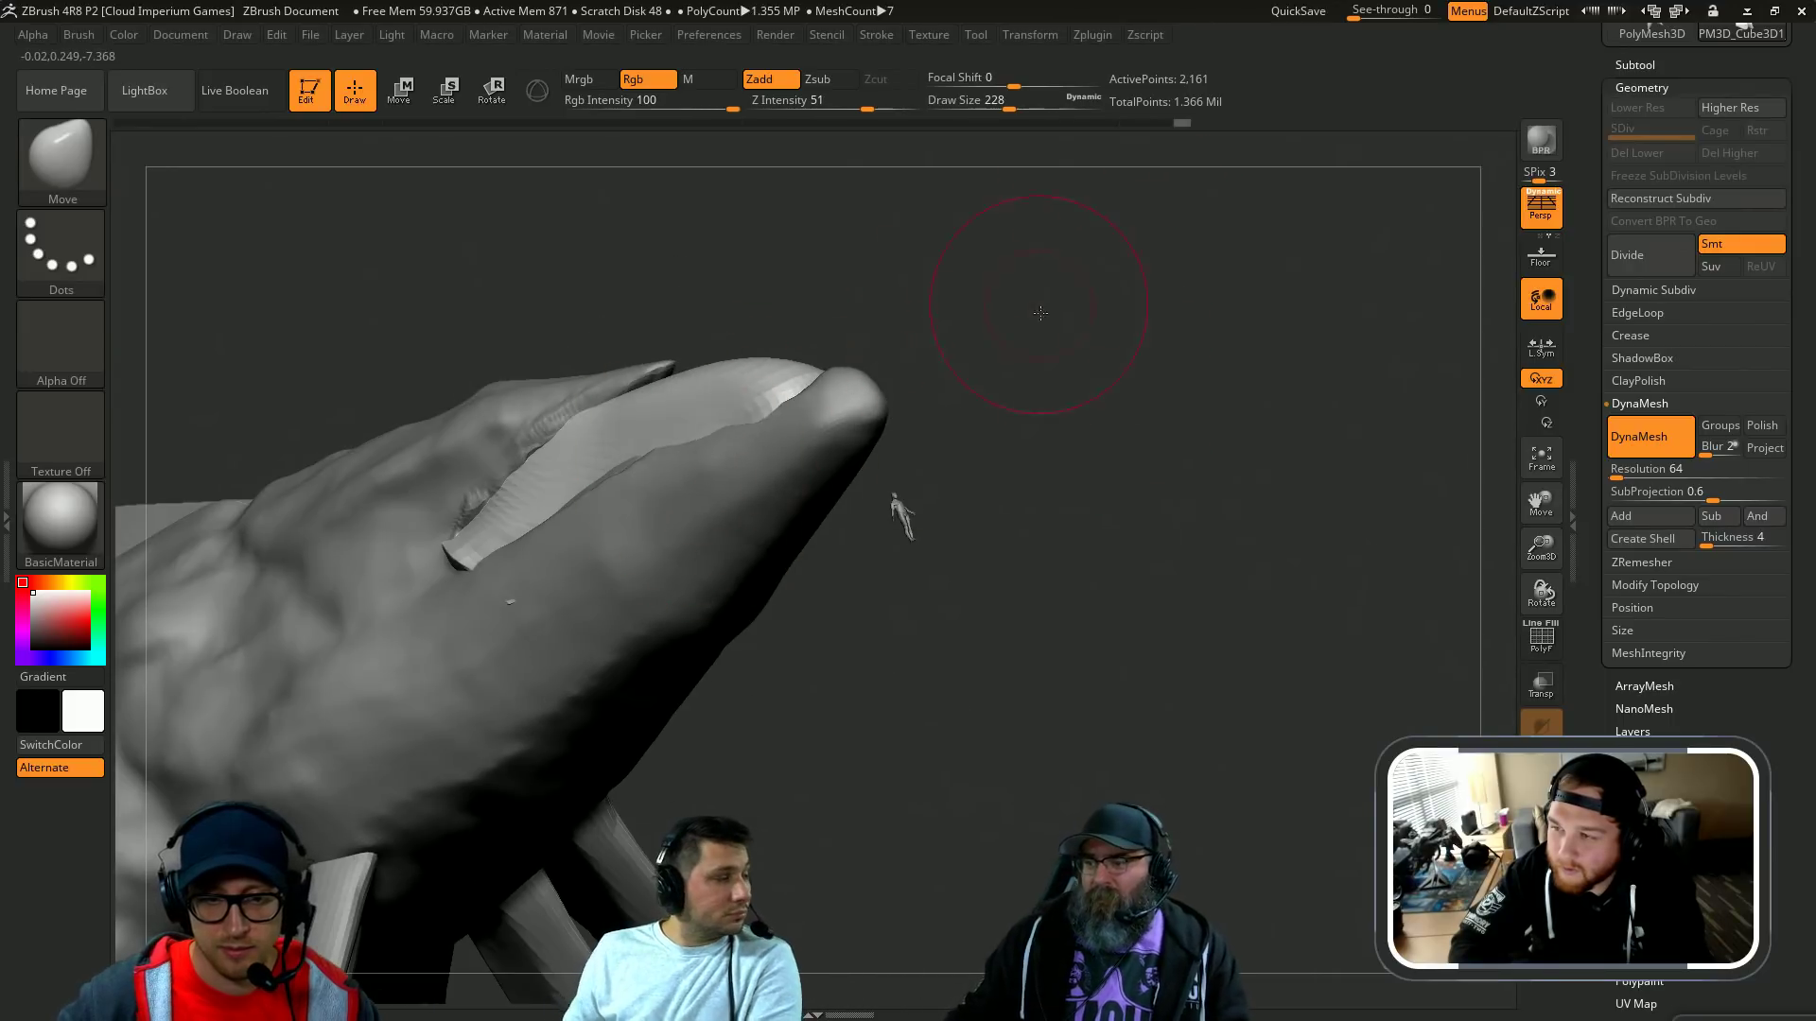
{"action": "left_click_drag", "start_coordinate": [756, 397], "coordinate": [748, 406]}
{"action": "mouse_move", "coordinate": [960, 336]}
{"action": "left_mouse_down"}
{"action": "mouse_move", "coordinate": [846, 284]}
{"action": "mouse_move", "coordinate": [989, 439]}
{"action": "left_mouse_up"}
{"action": "left_click_drag", "start_coordinate": [866, 413], "coordinate": [518, 529]}
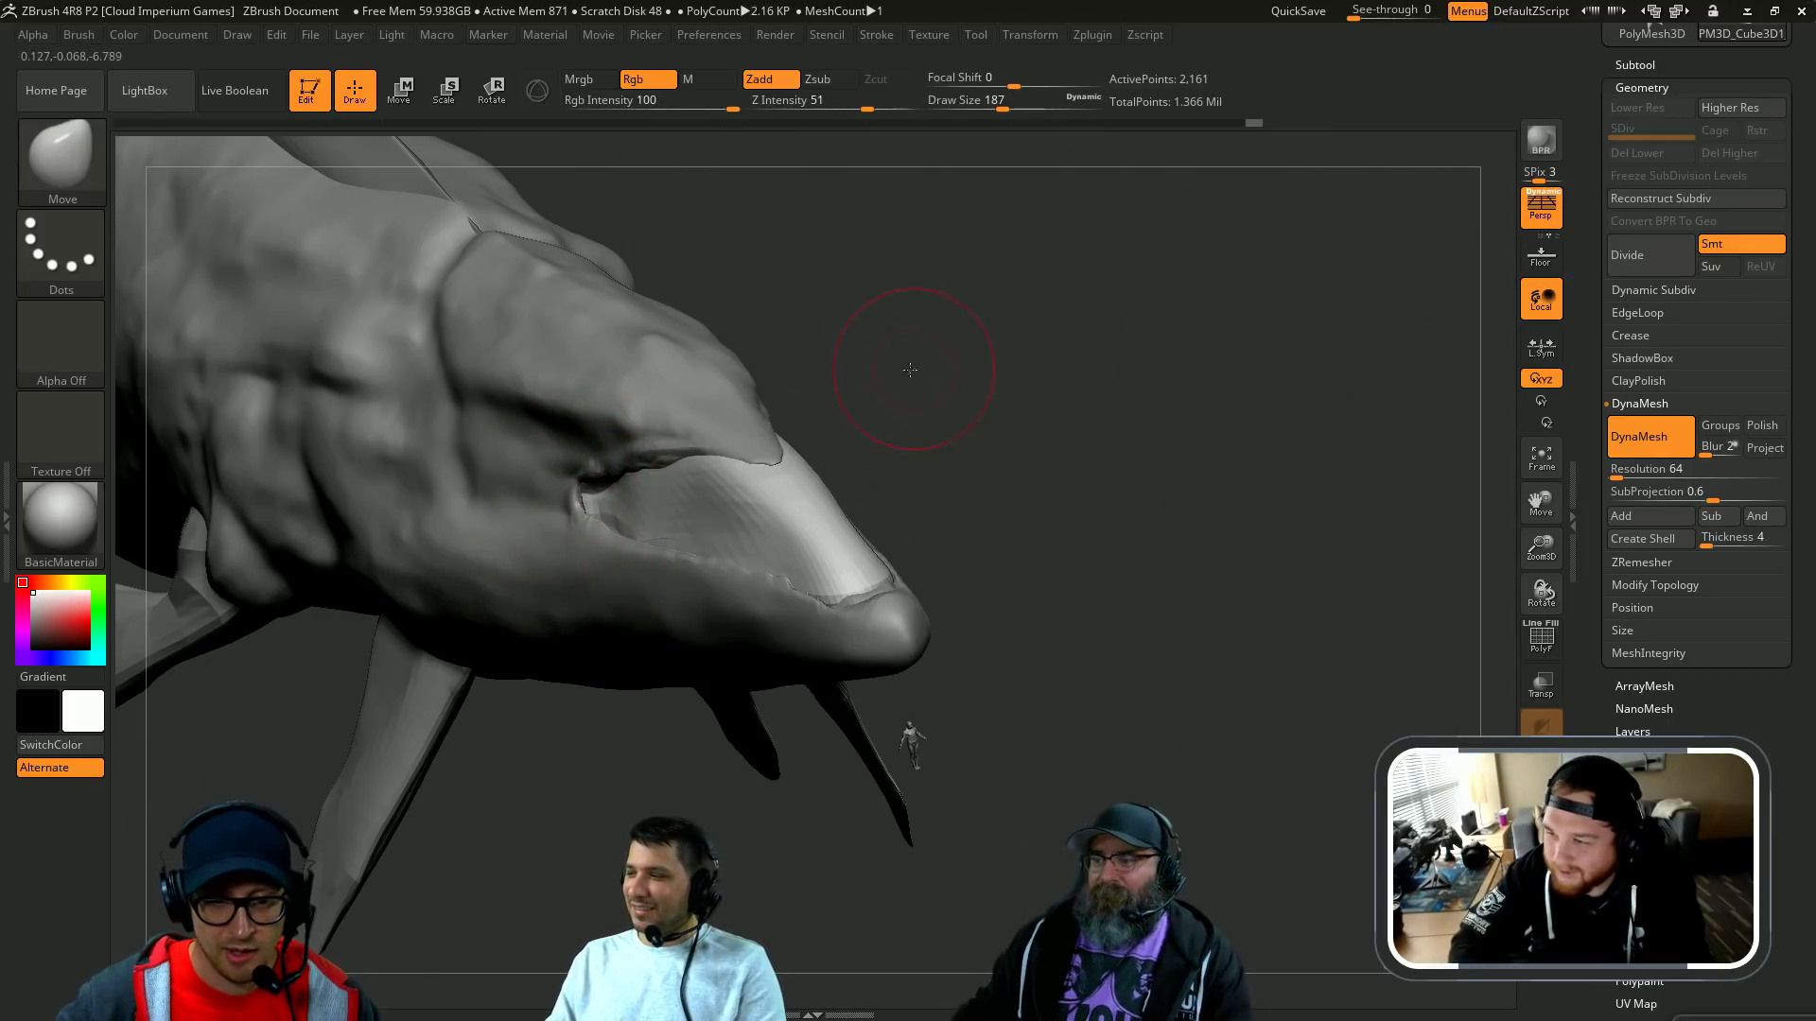
{"action": "left_click_drag", "start_coordinate": [910, 370], "coordinate": [761, 441]}
{"action": "mouse_move", "coordinate": [946, 389]}
{"action": "left_mouse_down"}
{"action": "mouse_move", "coordinate": [785, 425]}
{"action": "mouse_move", "coordinate": [799, 478]}
{"action": "mouse_move", "coordinate": [775, 487]}
{"action": "left_mouse_up"}
{"action": "mouse_move", "coordinate": [312, 747]}
{"action": "left_mouse_down"}
{"action": "mouse_move", "coordinate": [584, 767]}
{"action": "mouse_move", "coordinate": [598, 752]}
{"action": "left_mouse_up"}
Step: Smooth the slab's front and side surfaces inside the mouth with Smooth Stronger at draw size 187
{"action": "left_click_drag", "start_coordinate": [733, 662], "coordinate": [780, 709], "text": "shift"}
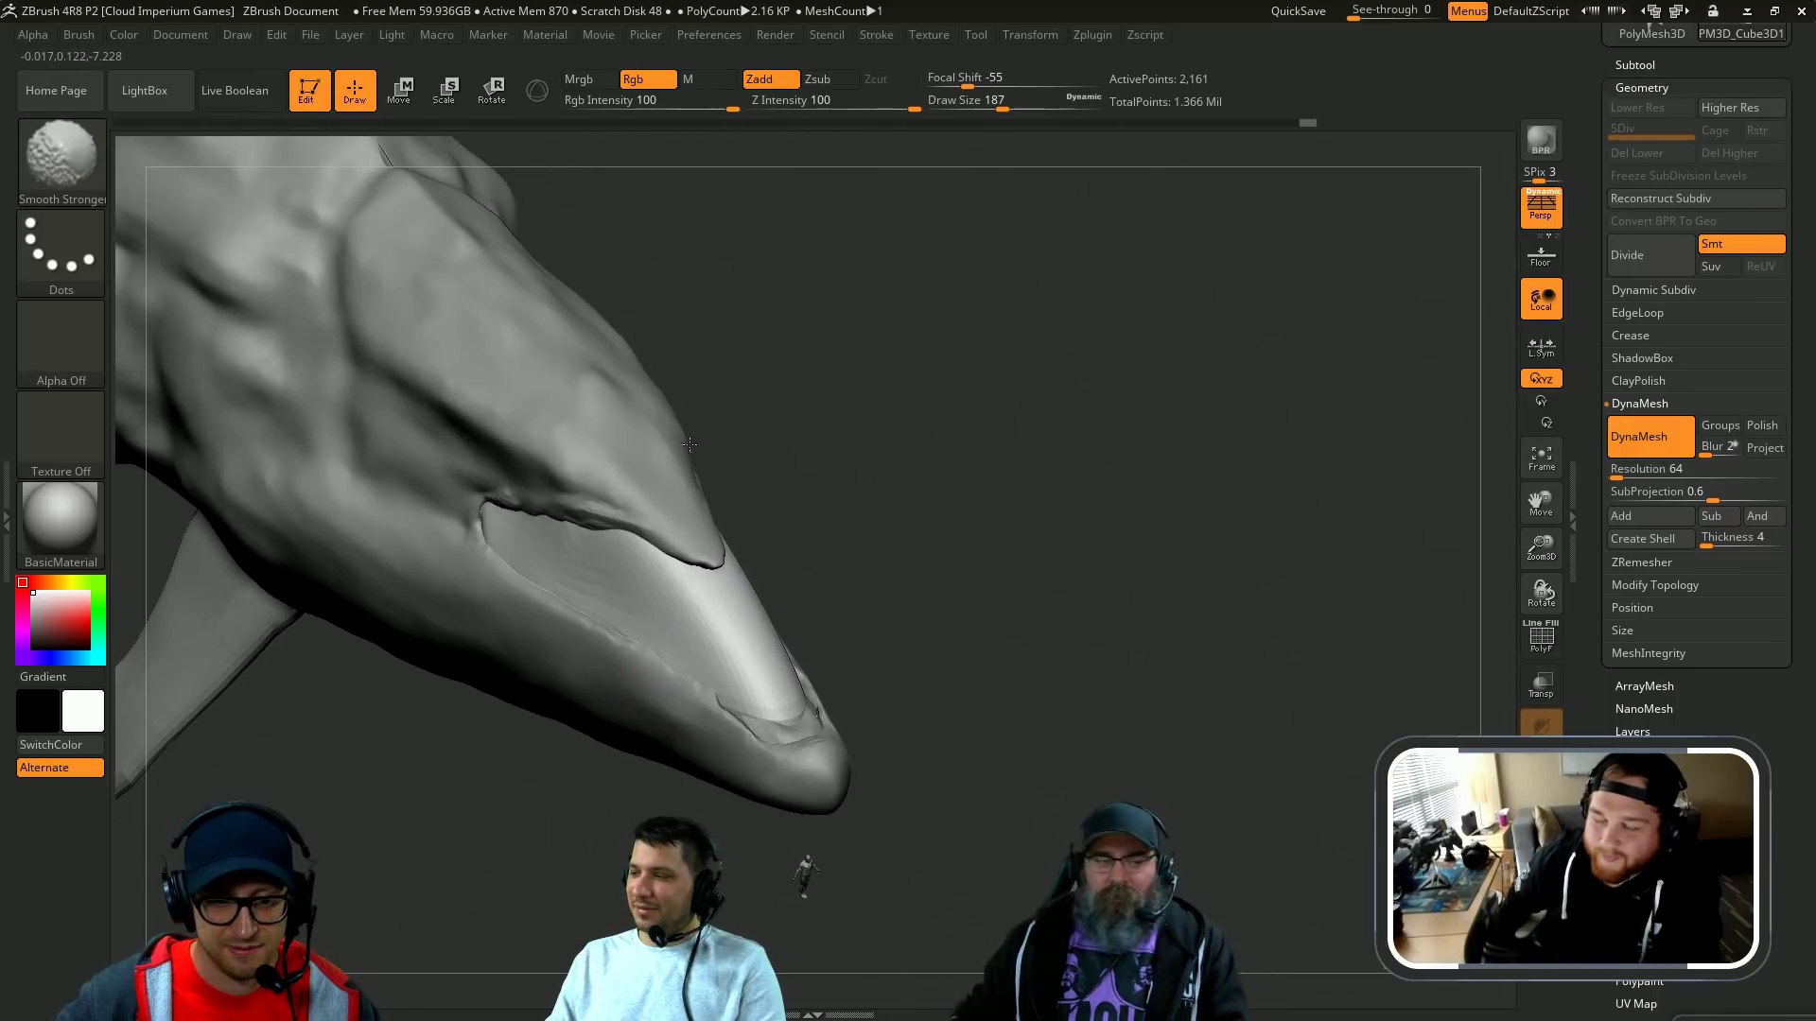
{"action": "left_click_drag", "start_coordinate": [813, 568], "coordinate": [893, 421]}
{"action": "left_click_drag", "start_coordinate": [726, 624], "coordinate": [922, 572], "text": "alt"}
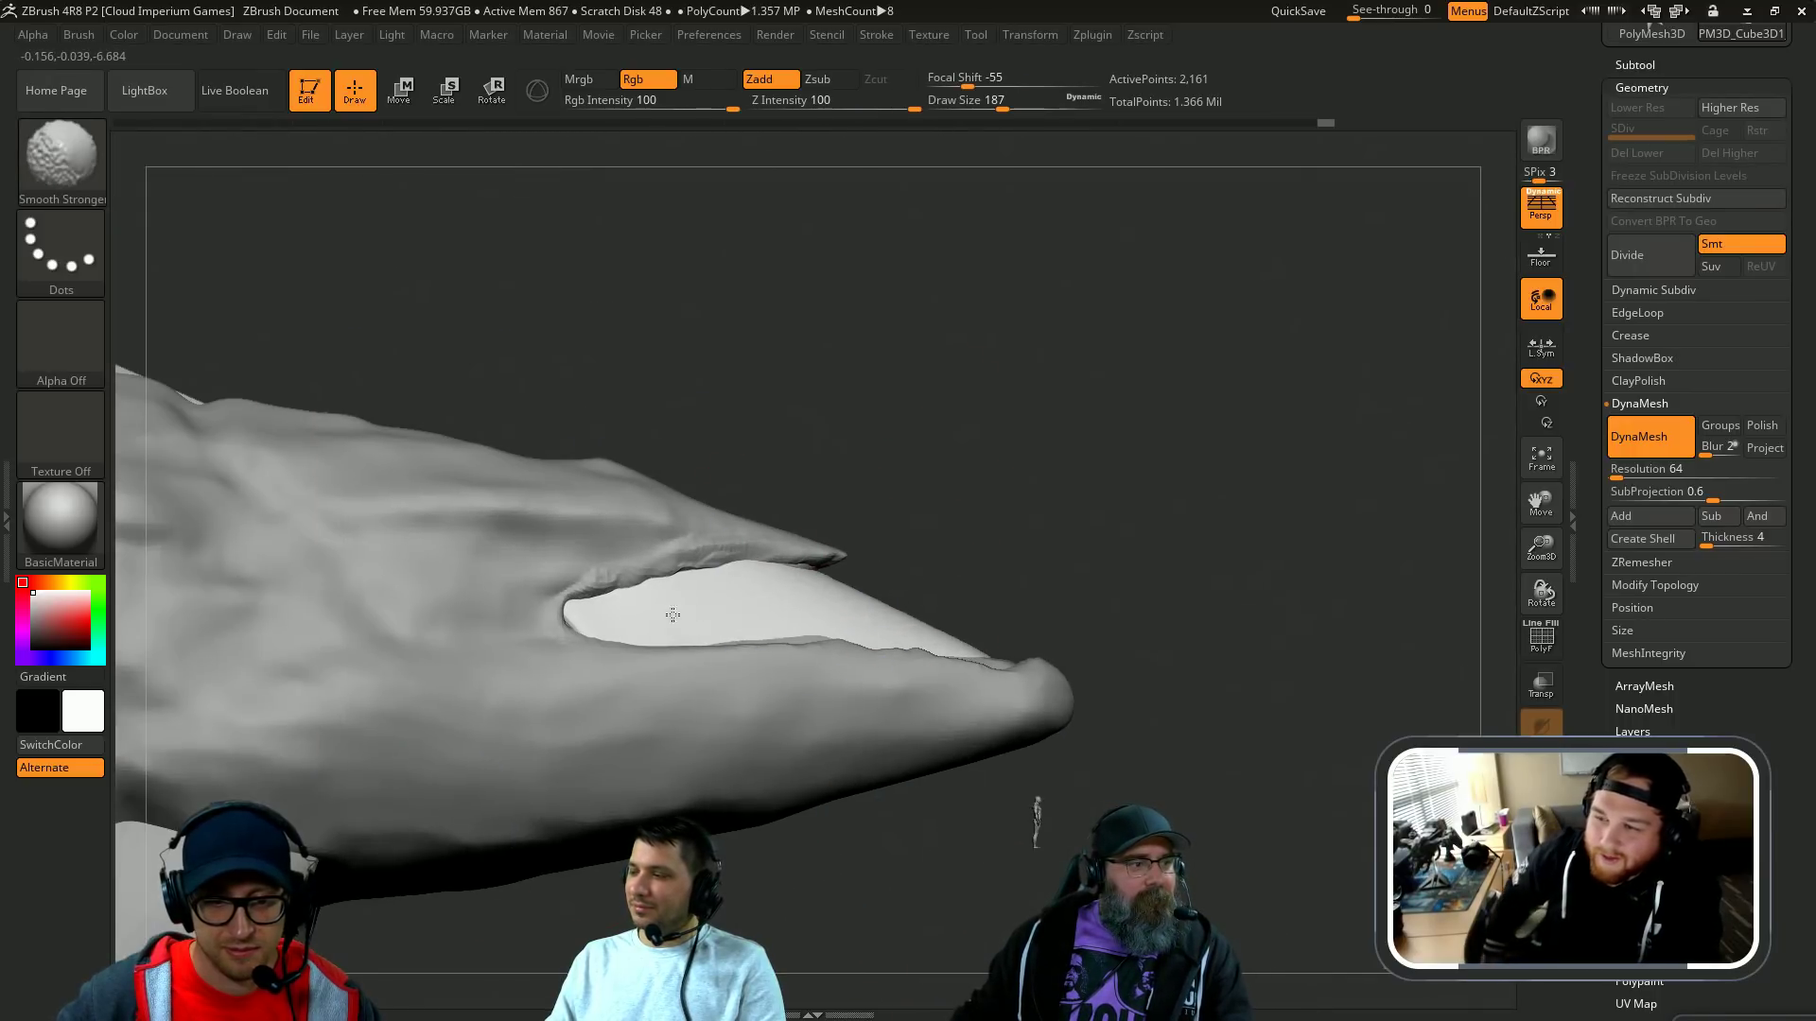
{"action": "left_click_drag", "start_coordinate": [718, 608], "coordinate": [656, 612], "text": "shift"}
{"action": "mouse_move", "coordinate": [1059, 426]}
{"action": "left_mouse_down"}
{"action": "mouse_move", "coordinate": [832, 463]}
{"action": "mouse_move", "coordinate": [1073, 442]}
{"action": "left_mouse_up"}
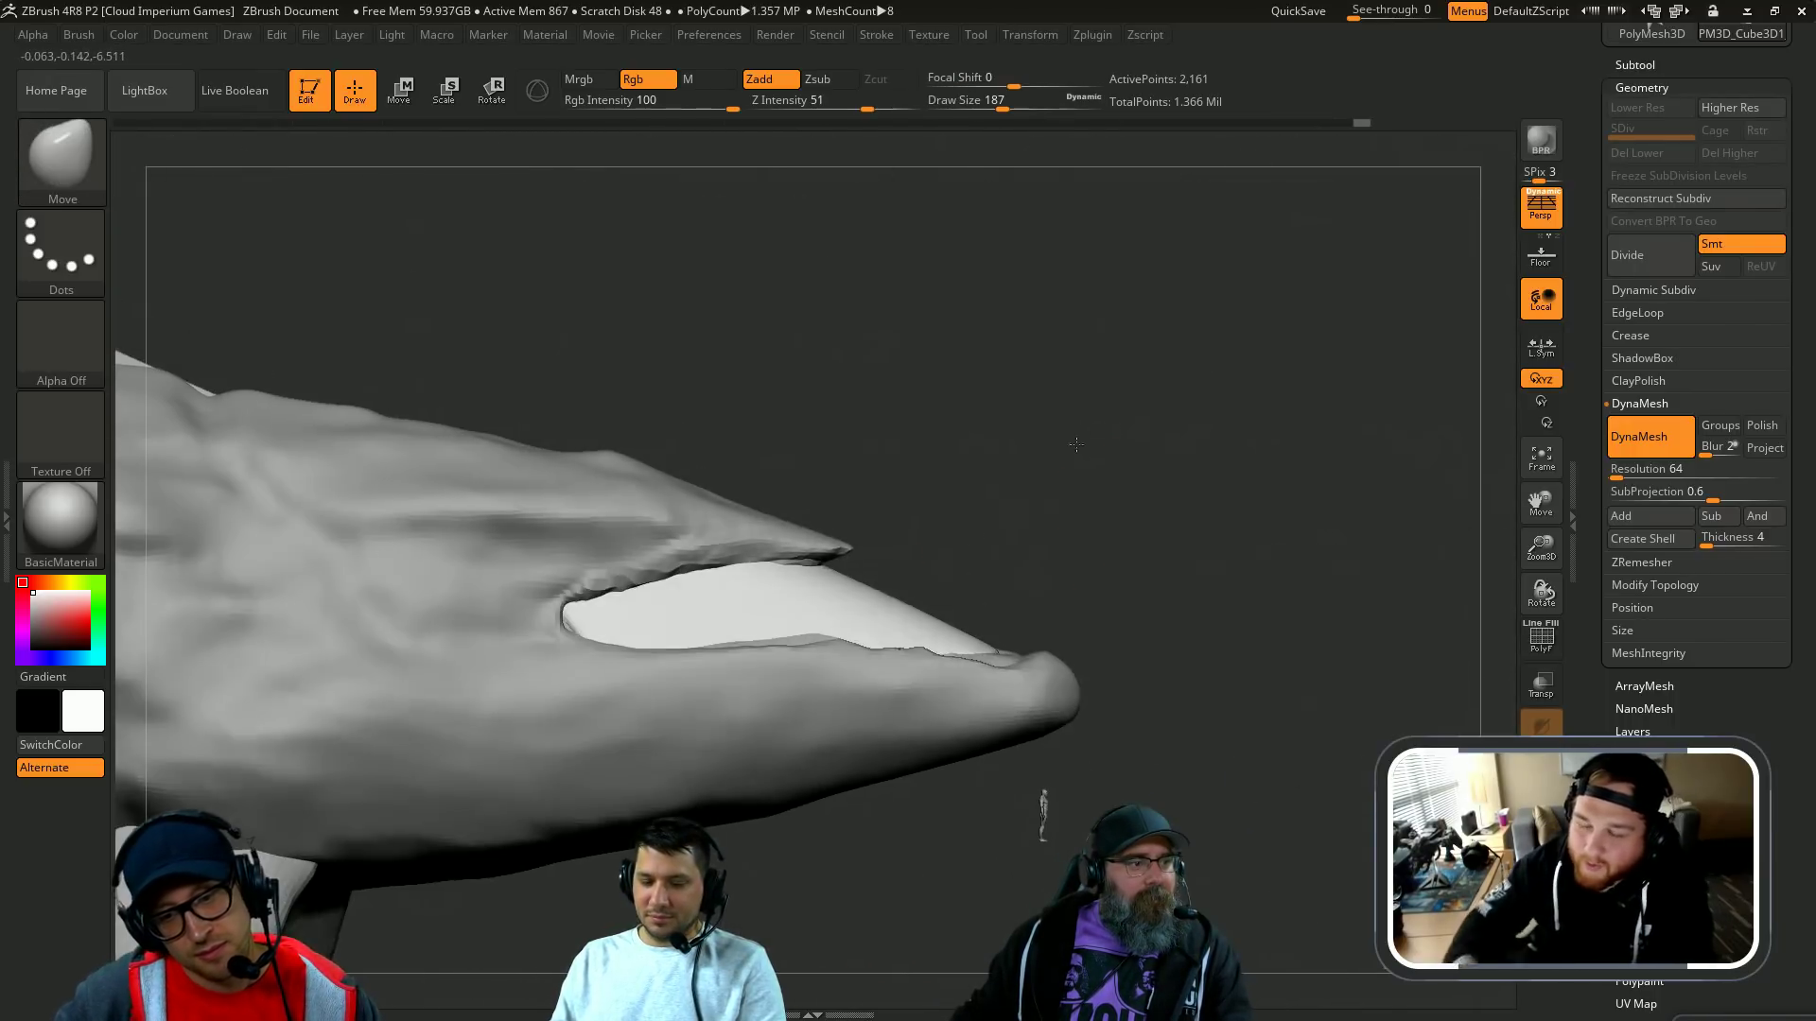
{"action": "left_click_drag", "start_coordinate": [700, 615], "coordinate": [602, 623], "text": "shift"}
Step: Make the whale's body mesh active and thicken its mouth corner with the Inflat brush at draw size 116
{"action": "left_click", "coordinate": [794, 535], "text": "alt"}
{"action": "mouse_move", "coordinate": [931, 478]}
{"action": "left_mouse_down"}
{"action": "mouse_move", "coordinate": [1018, 510]}
{"action": "mouse_move", "coordinate": [1260, 435]}
{"action": "mouse_move", "coordinate": [932, 482]}
{"action": "mouse_move", "coordinate": [898, 515]}
{"action": "left_mouse_up"}
{"action": "key", "text": "b"}
{"action": "key", "text": "c"}
{"action": "key", "text": "b"}
{"action": "key", "text": "bracketleft"}
{"action": "key", "text": "bracketleft"}
{"action": "mouse_move", "coordinate": [985, 426]}
{"action": "left_mouse_down"}
{"action": "mouse_move", "coordinate": [1046, 417]}
{"action": "mouse_move", "coordinate": [1012, 368]}
{"action": "mouse_move", "coordinate": [884, 491]}
{"action": "mouse_move", "coordinate": [923, 516]}
{"action": "left_mouse_up"}
{"action": "key", "text": "b"}
{"action": "key", "text": "i"}
{"action": "key", "text": "n"}
{"action": "key", "text": "s"}
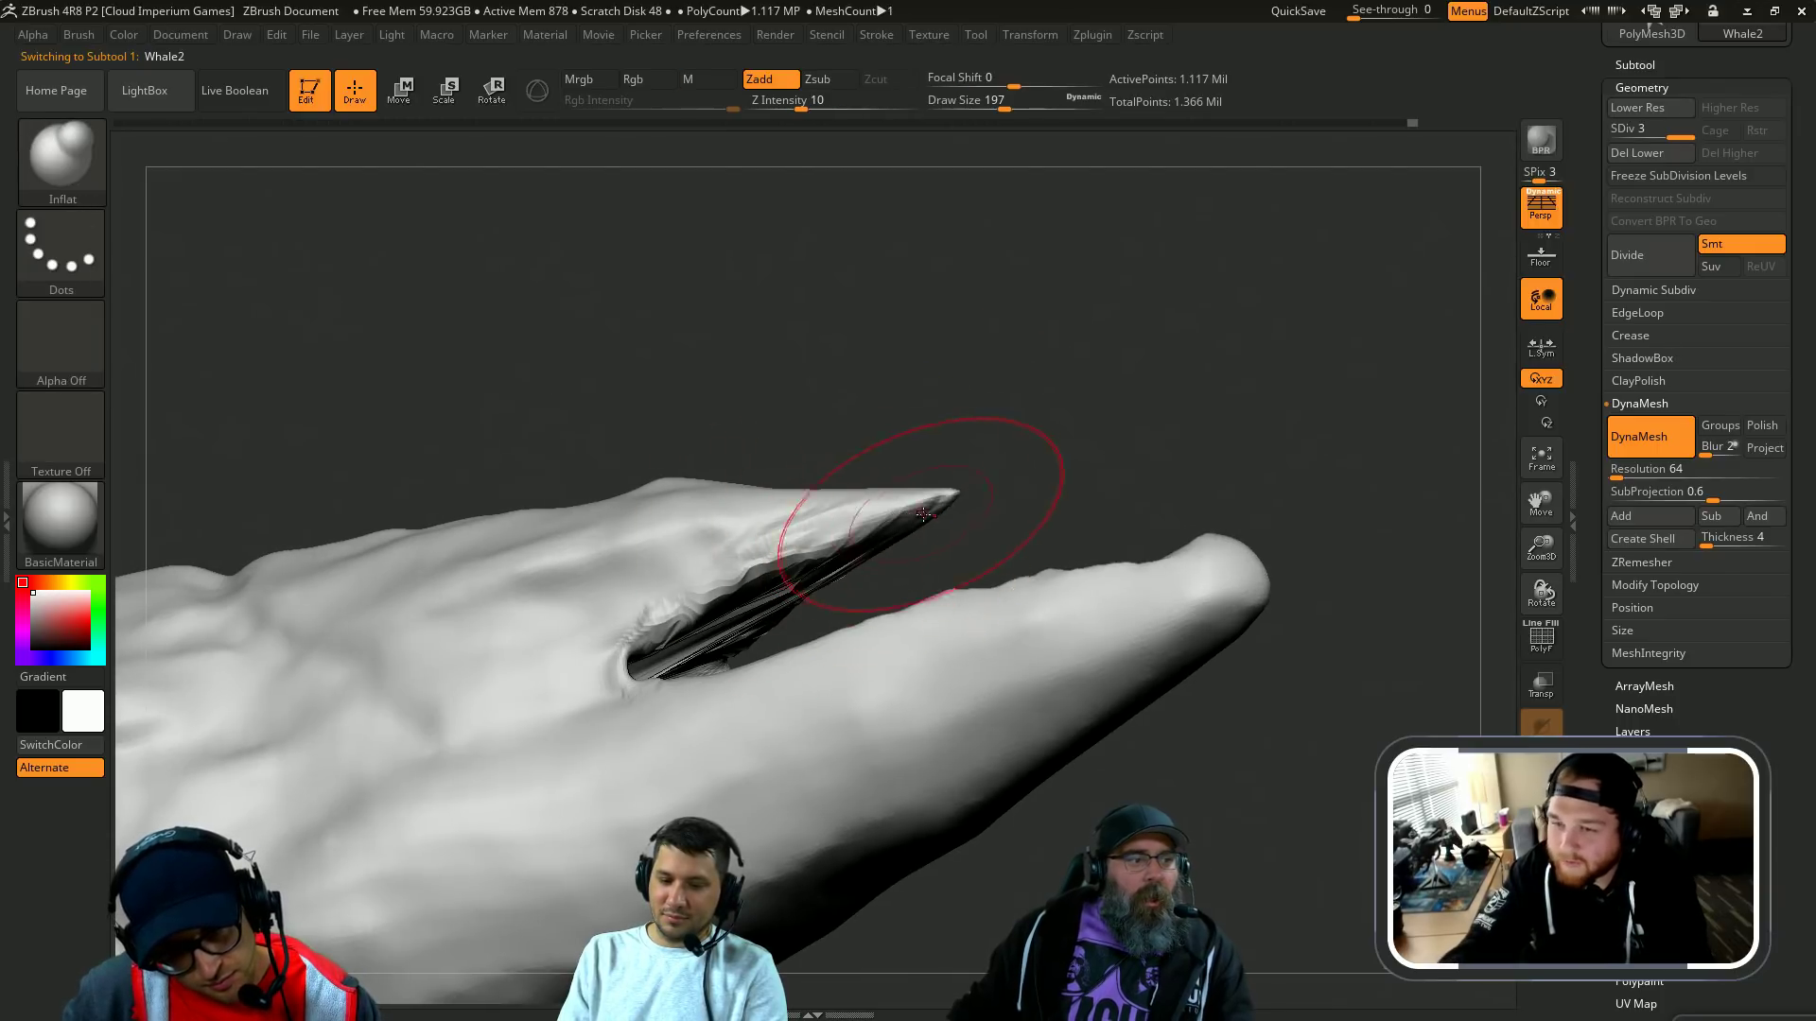
{"action": "left_click_drag", "start_coordinate": [644, 650], "coordinate": [628, 681]}
{"action": "left_click_drag", "start_coordinate": [828, 387], "coordinate": [823, 437]}
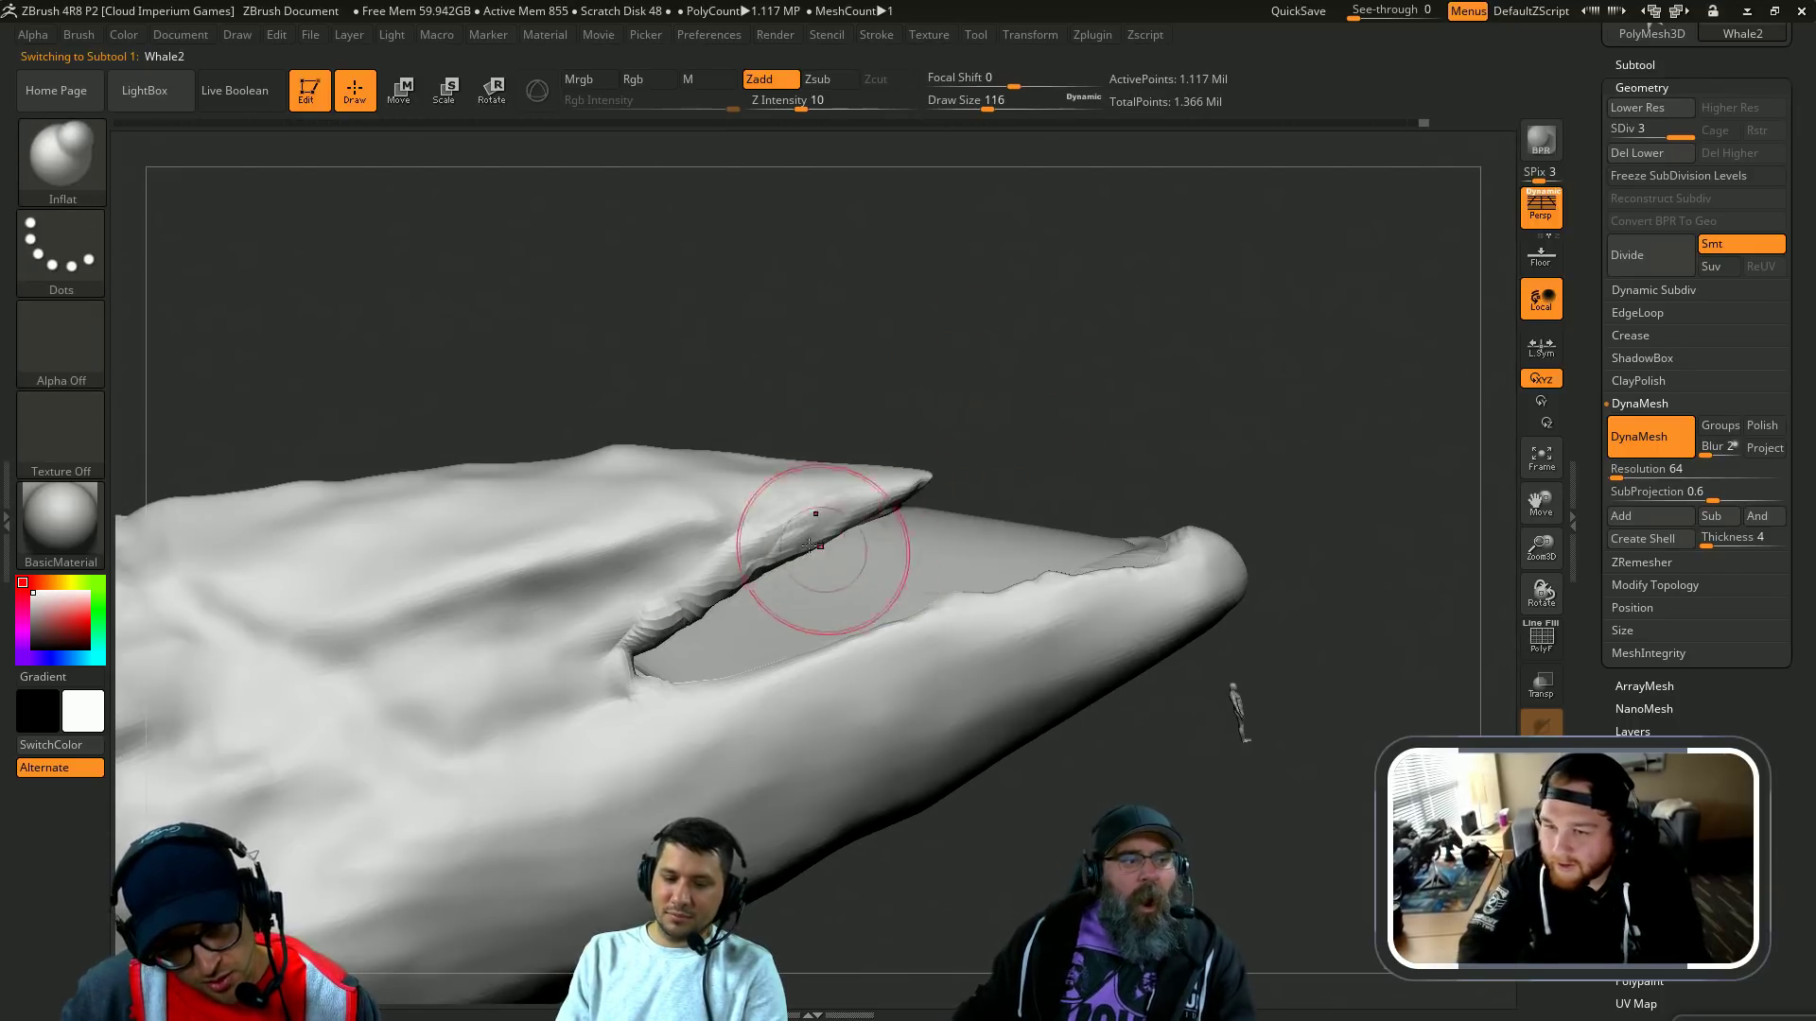
Step: Smooth the edge of the upper lip from the mouth corner toward the snout tip
{"action": "left_click_drag", "start_coordinate": [926, 415], "coordinate": [914, 372]}
{"action": "left_click_drag", "start_coordinate": [643, 662], "coordinate": [757, 548], "text": "shift"}
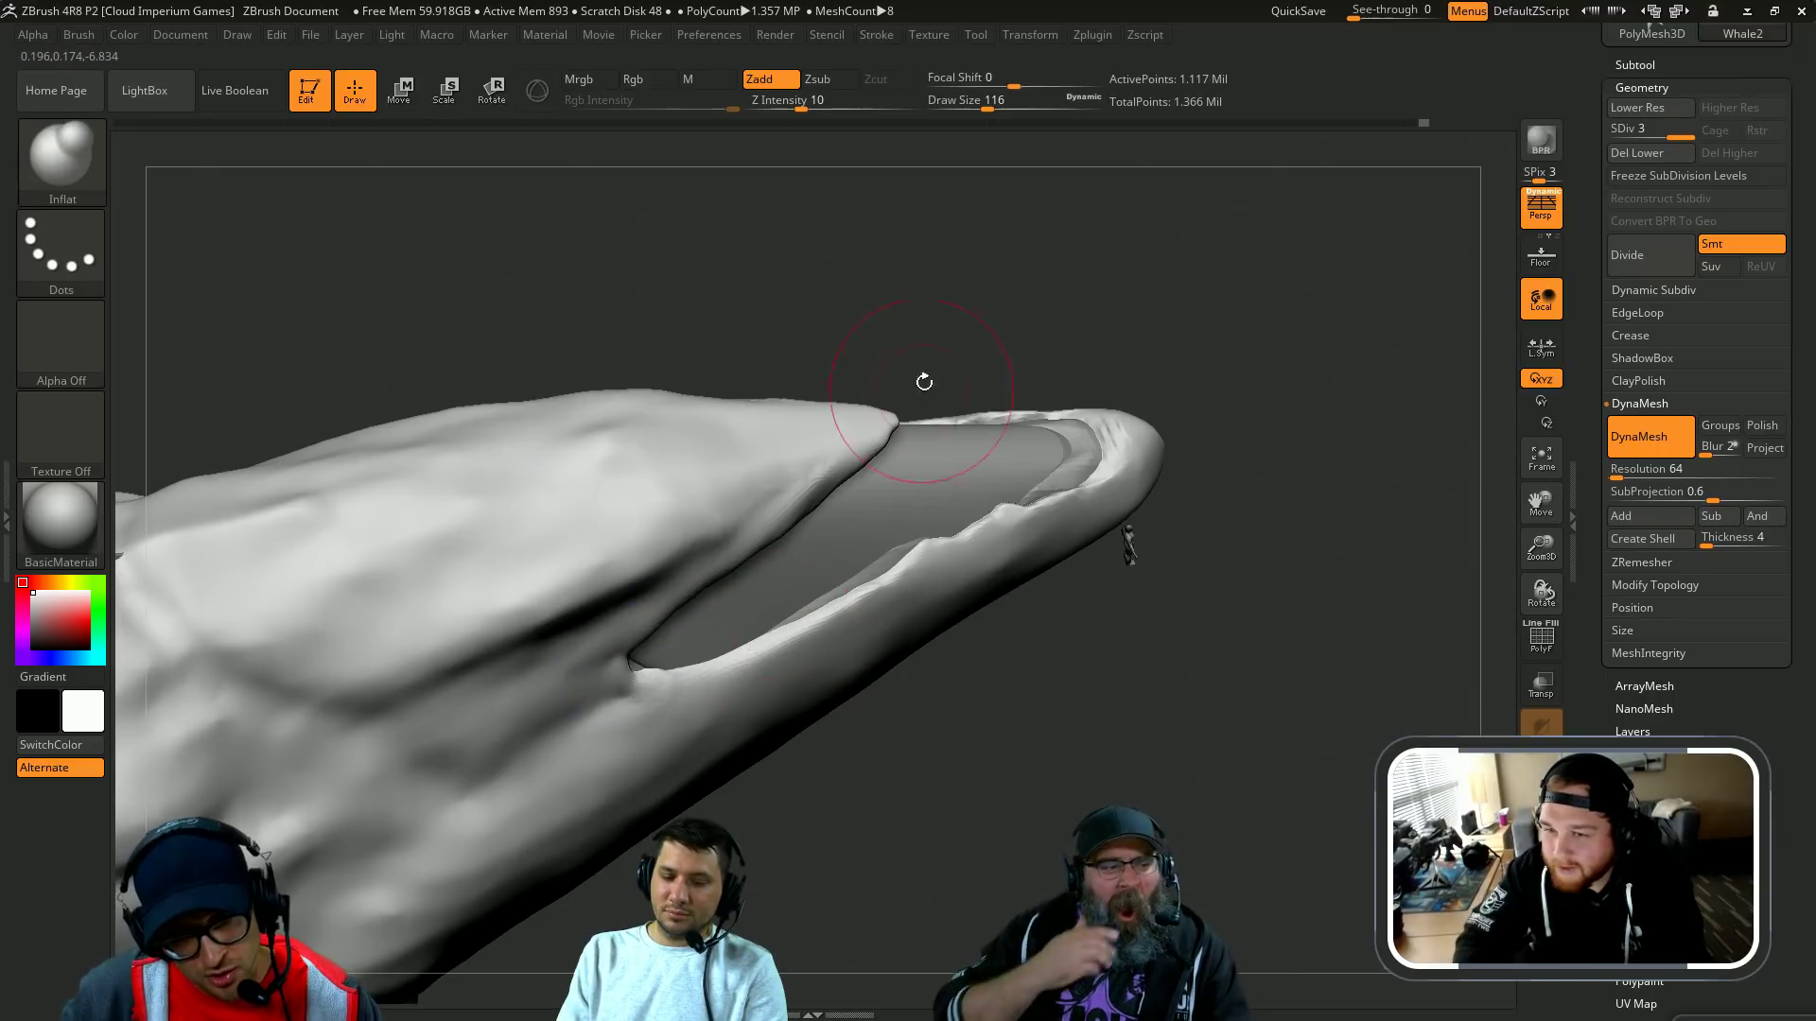
{"action": "left_click_drag", "start_coordinate": [924, 381], "coordinate": [929, 411]}
{"action": "left_click_drag", "start_coordinate": [866, 476], "coordinate": [703, 580], "text": "shift"}
{"action": "mouse_move", "coordinate": [1032, 344]}
{"action": "left_mouse_down"}
{"action": "mouse_move", "coordinate": [1069, 353]}
{"action": "mouse_move", "coordinate": [1088, 416]}
{"action": "left_mouse_up"}
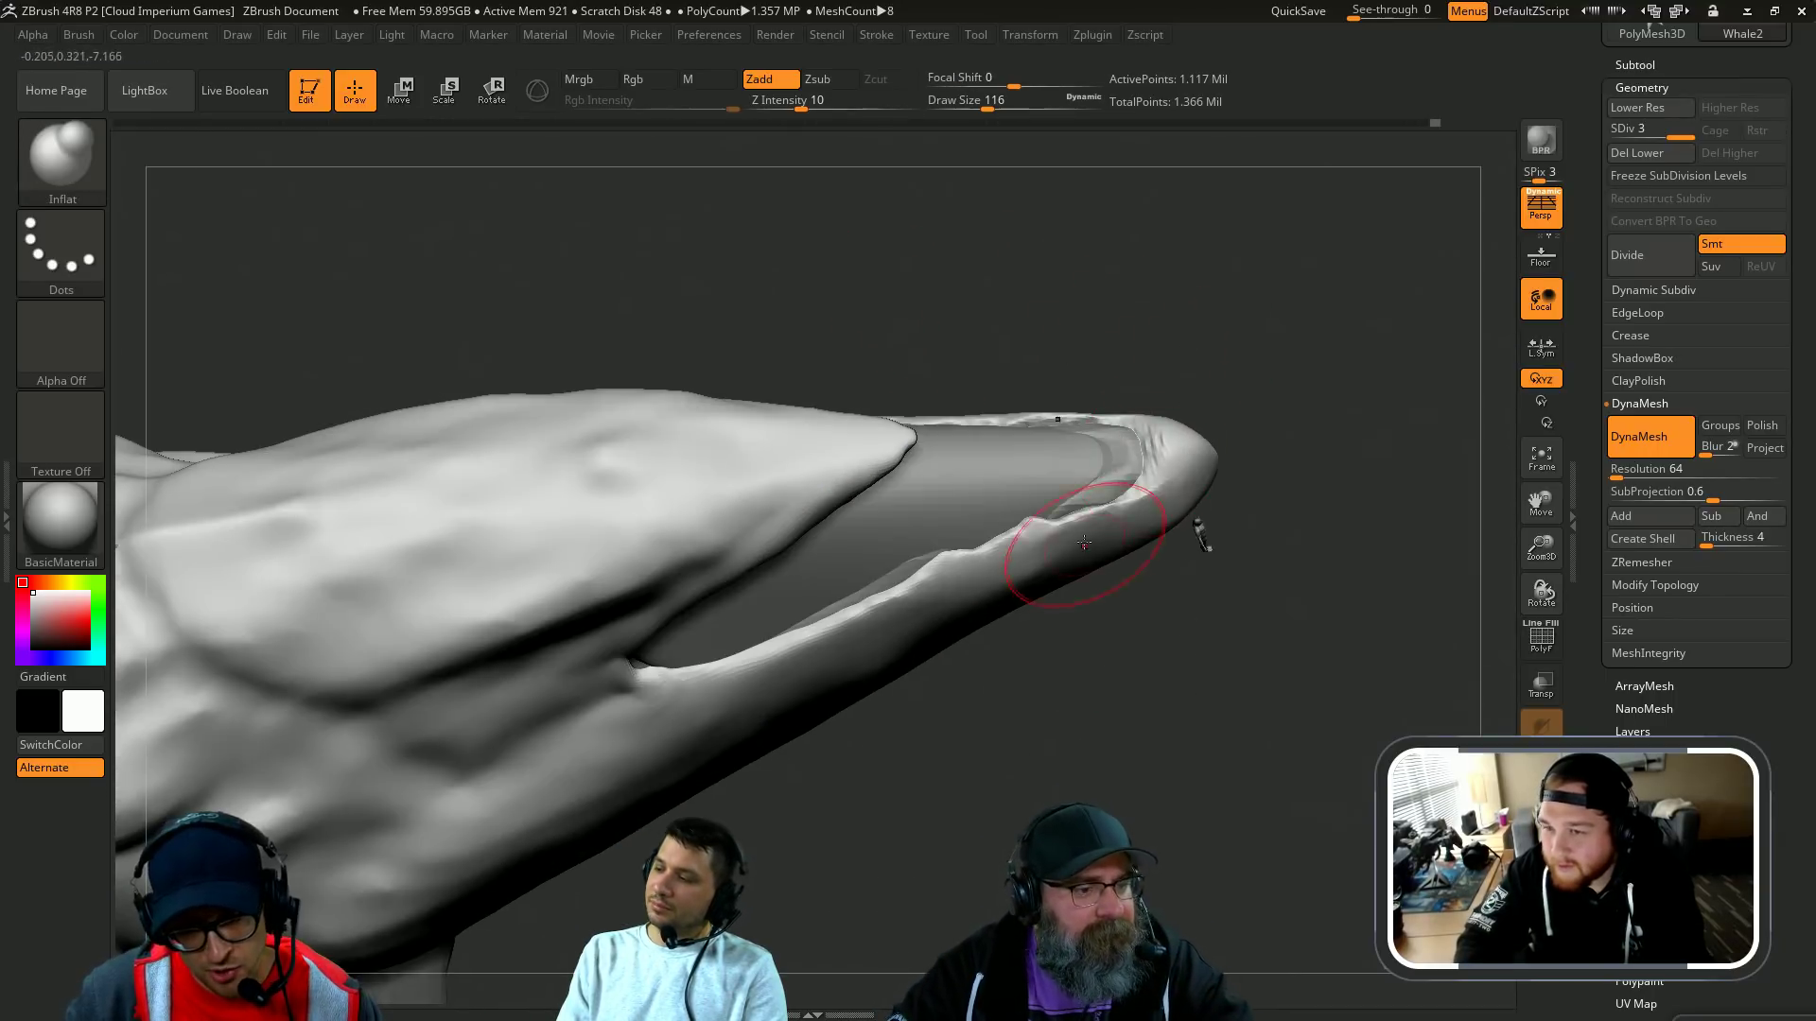
Step: Inflate the lower lip's rim around the front of the jaw at draw size 116 and smooth it
{"action": "left_click_drag", "start_coordinate": [1050, 533], "coordinate": [1135, 446]}
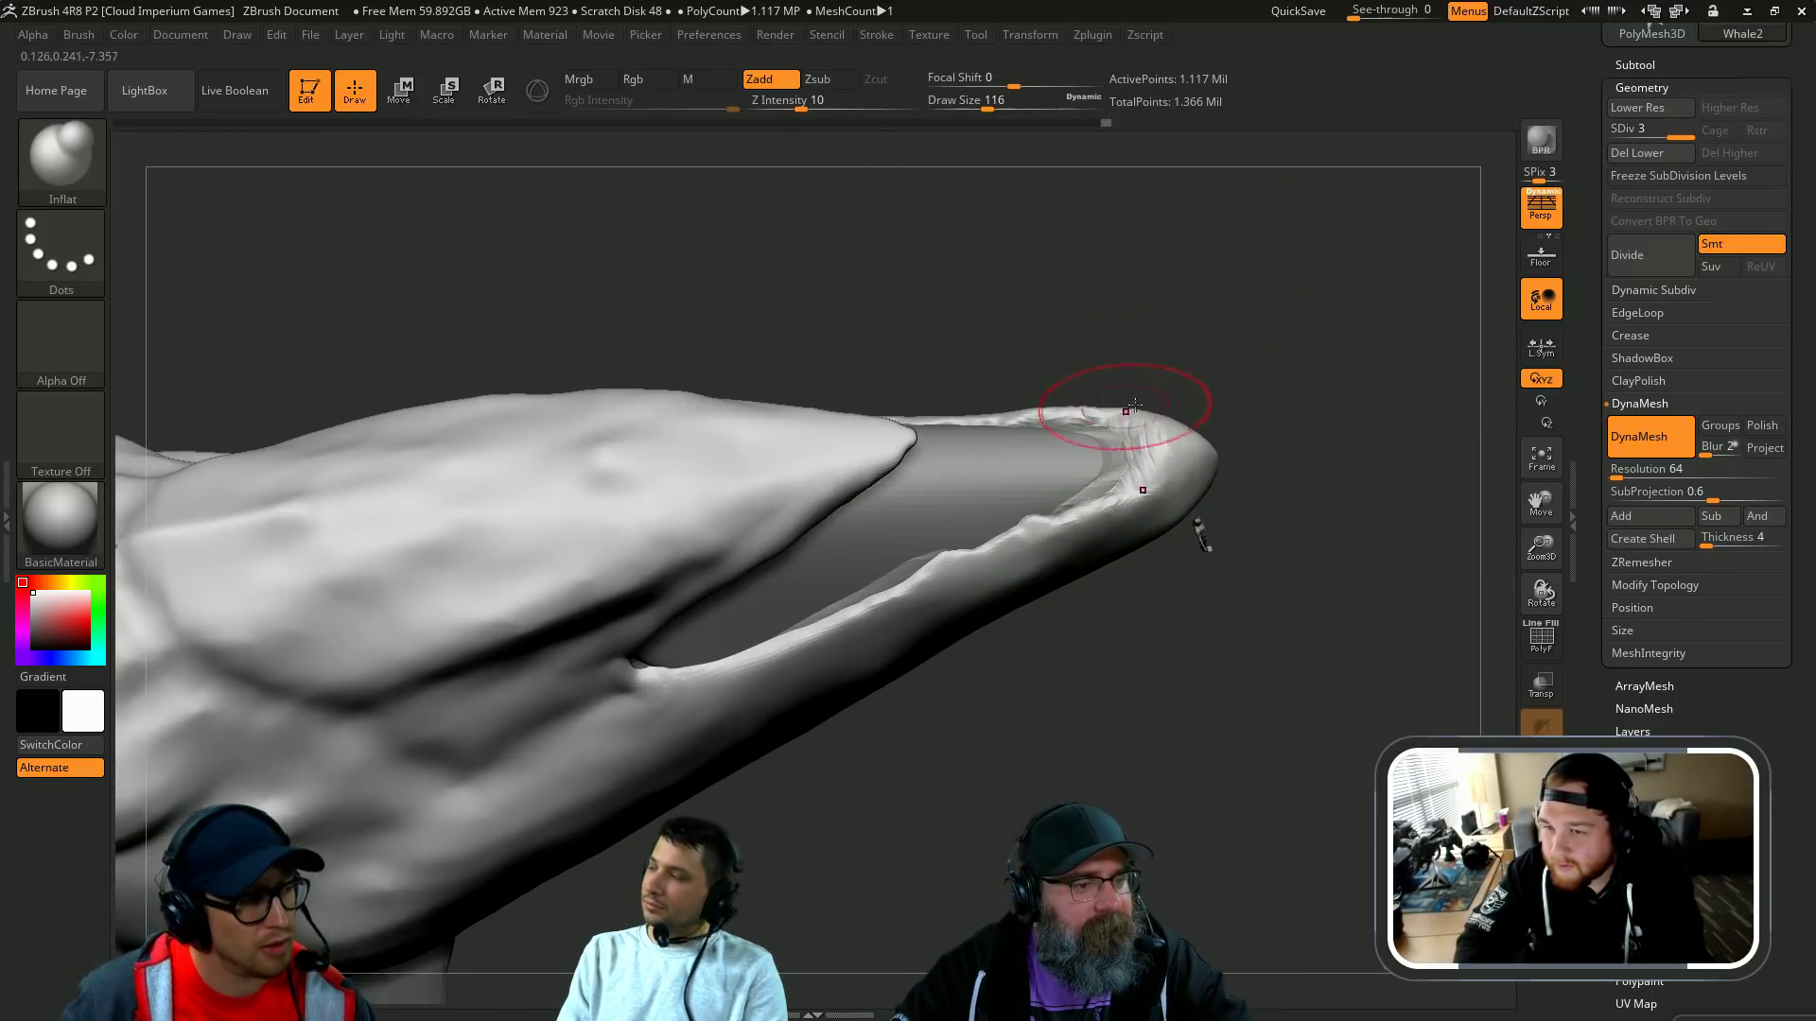
{"action": "left_click_drag", "start_coordinate": [1115, 757], "coordinate": [1061, 711]}
{"action": "mouse_move", "coordinate": [1040, 480]}
{"action": "left_mouse_down", "text": "shift"}
{"action": "mouse_move", "coordinate": [1012, 496]}
{"action": "mouse_move", "coordinate": [1014, 466]}
{"action": "left_mouse_up", "text": "shift"}
Step: Select the teeth slab and reposition it inside the mouth with the Transpose move line
{"action": "left_click", "coordinate": [972, 466], "text": "alt"}
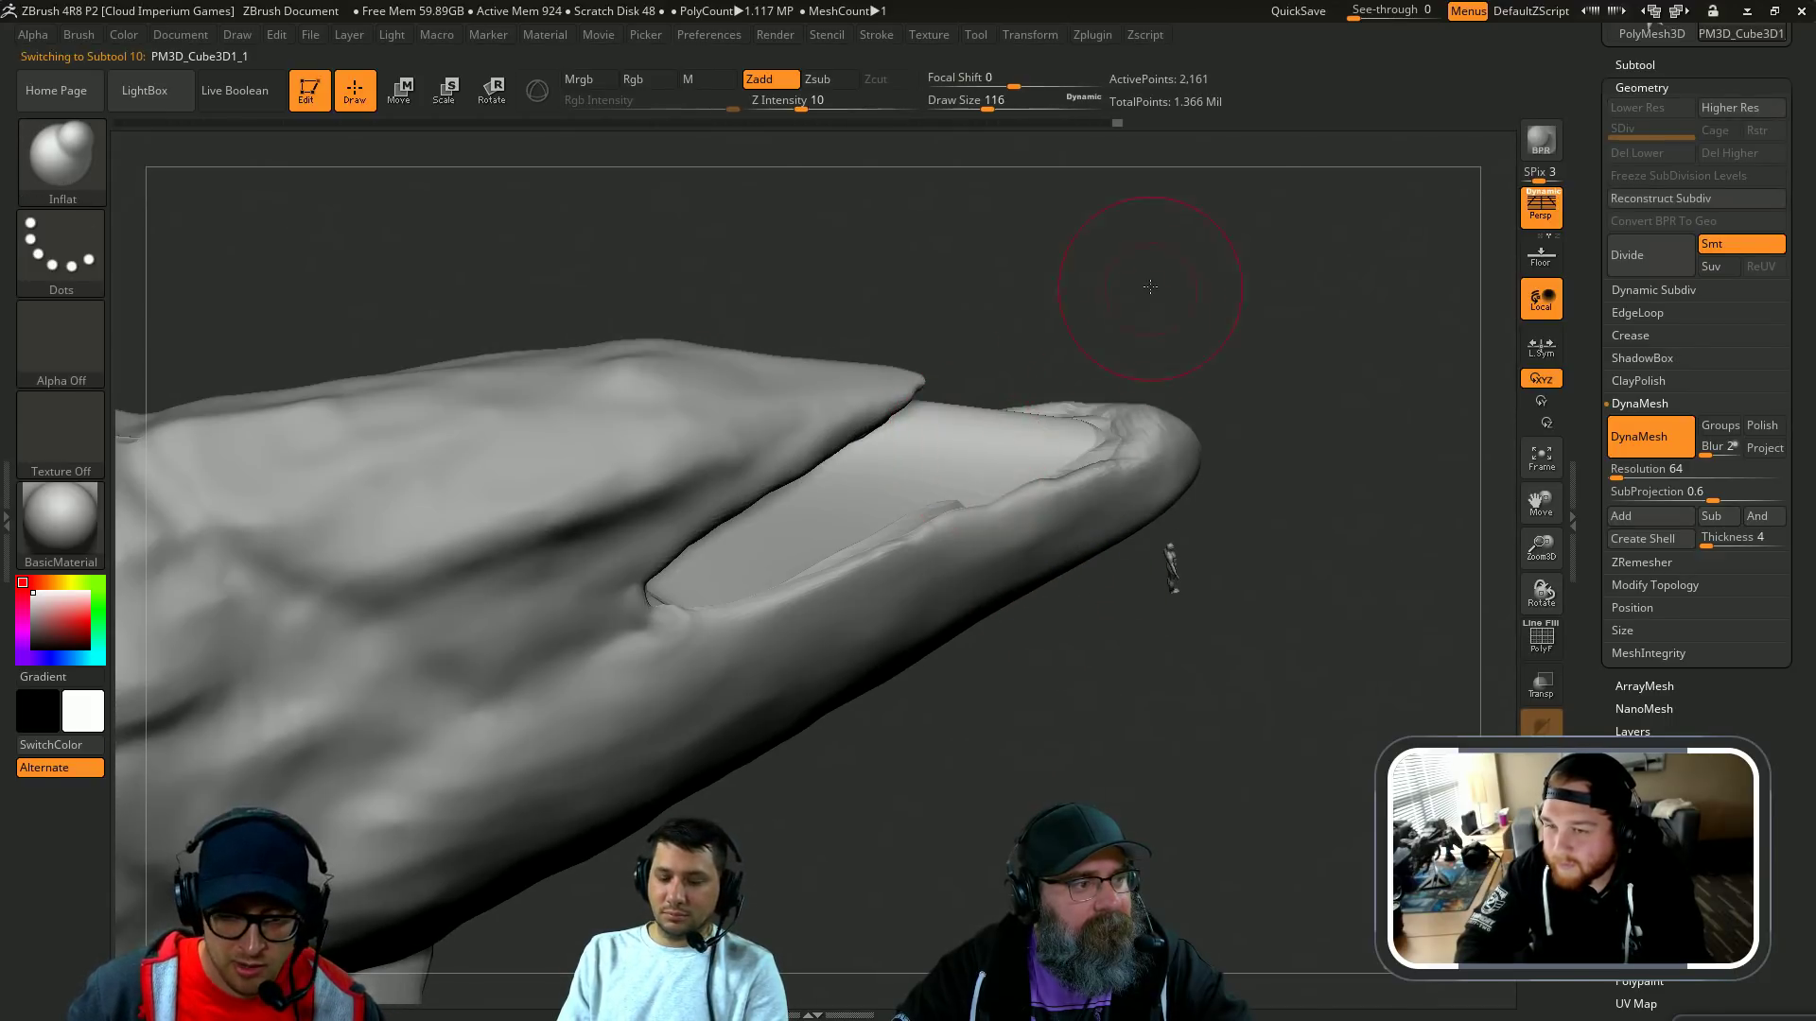
{"action": "left_click_drag", "start_coordinate": [1147, 284], "coordinate": [804, 511]}
{"action": "key", "text": "e"}
{"action": "mouse_move", "coordinate": [693, 454]}
{"action": "left_mouse_down"}
{"action": "mouse_move", "coordinate": [1195, 353]}
{"action": "mouse_move", "coordinate": [1094, 357]}
{"action": "left_mouse_up"}
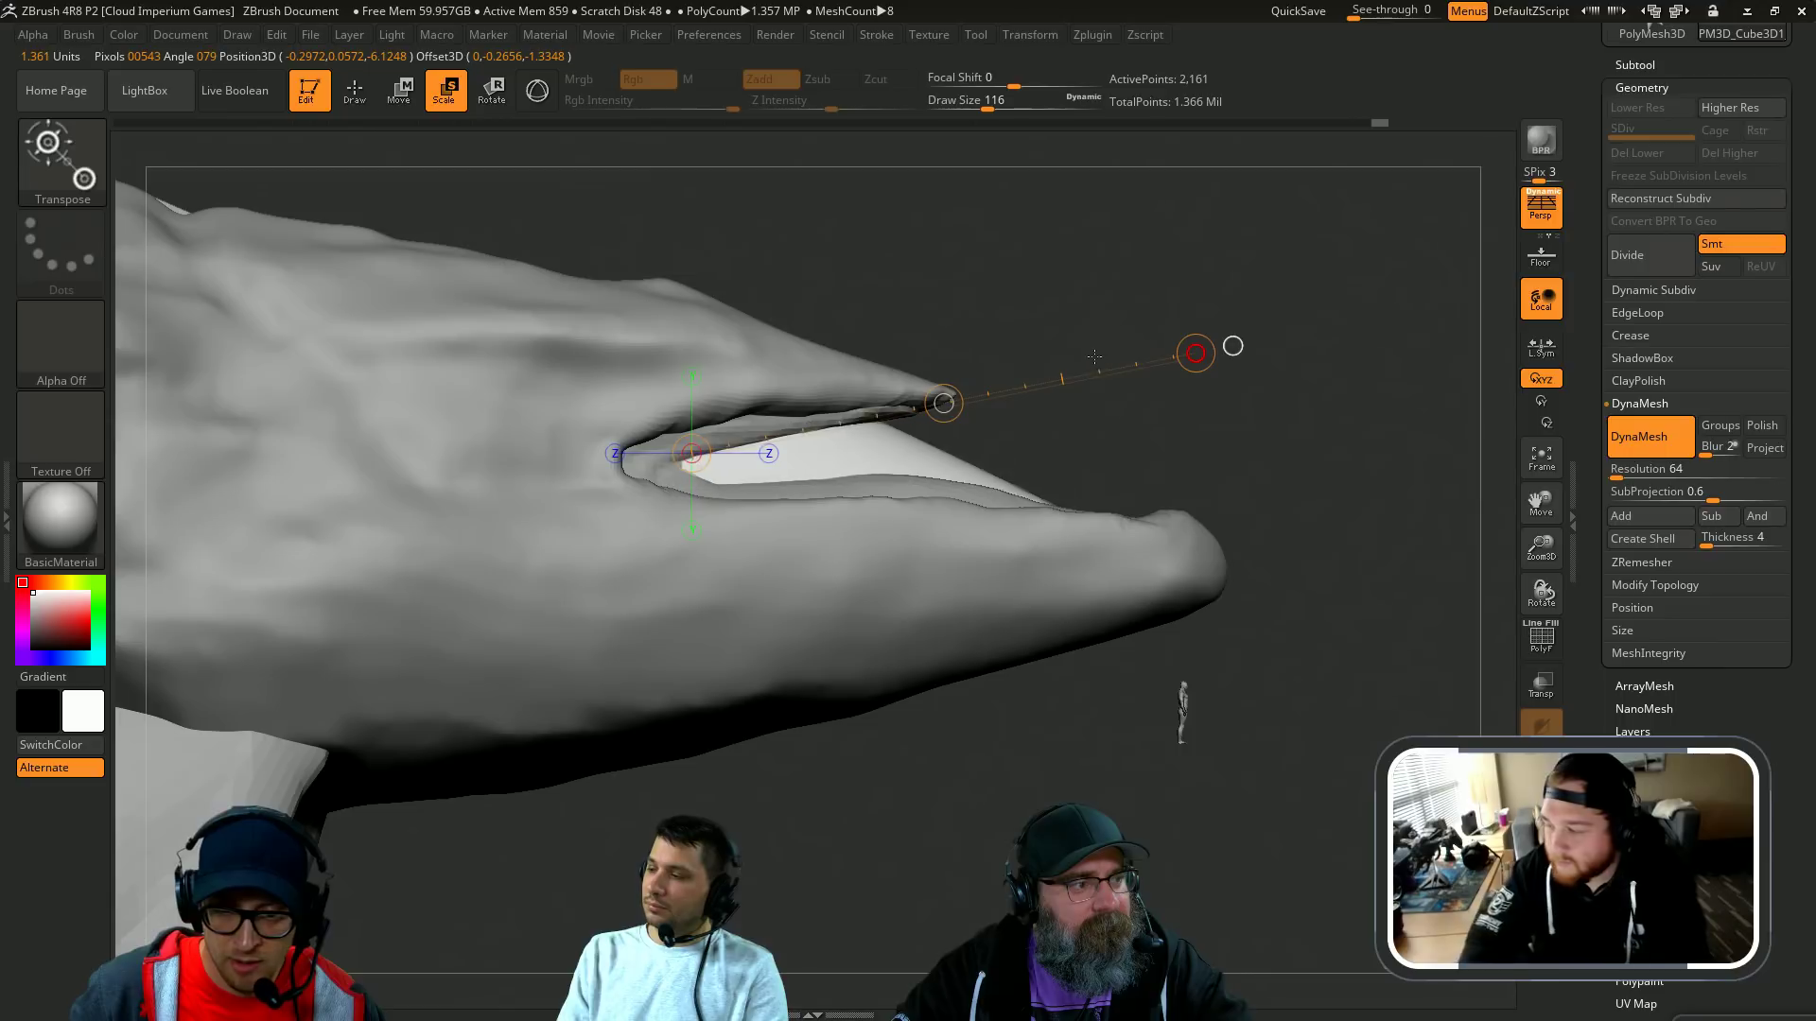
{"action": "key", "text": "ctrl+z"}
{"action": "key", "text": "w"}
{"action": "left_click_drag", "start_coordinate": [943, 403], "coordinate": [884, 388]}
{"action": "left_click_drag", "start_coordinate": [1012, 223], "coordinate": [1079, 233]}
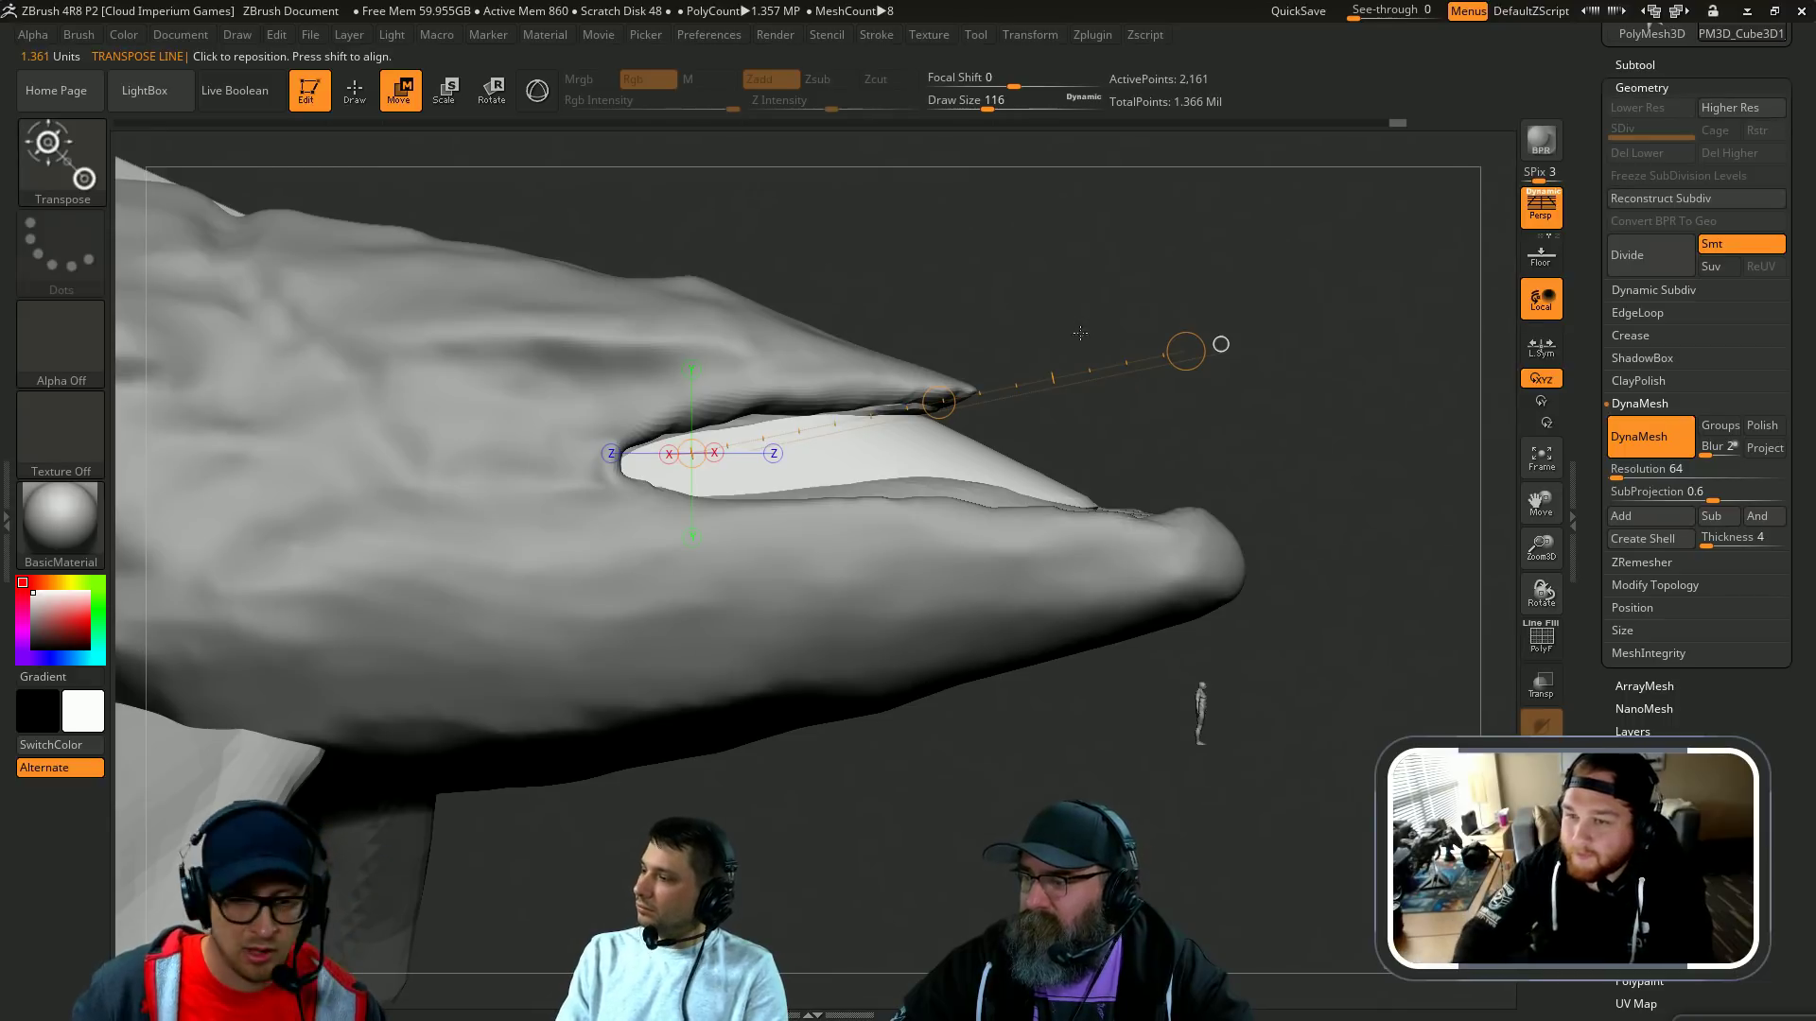
{"action": "left_click_drag", "start_coordinate": [1080, 333], "coordinate": [1068, 346]}
Step: Switch to the Move brush at draw size 386 and make the whale's body mesh active again
{"action": "key", "text": "q"}
{"action": "mouse_move", "coordinate": [1163, 232]}
{"action": "left_mouse_down", "text": "alt"}
{"action": "mouse_move", "coordinate": [1058, 360]}
{"action": "mouse_move", "coordinate": [1004, 371]}
{"action": "left_mouse_up", "text": "alt"}
{"action": "key", "text": "s"}
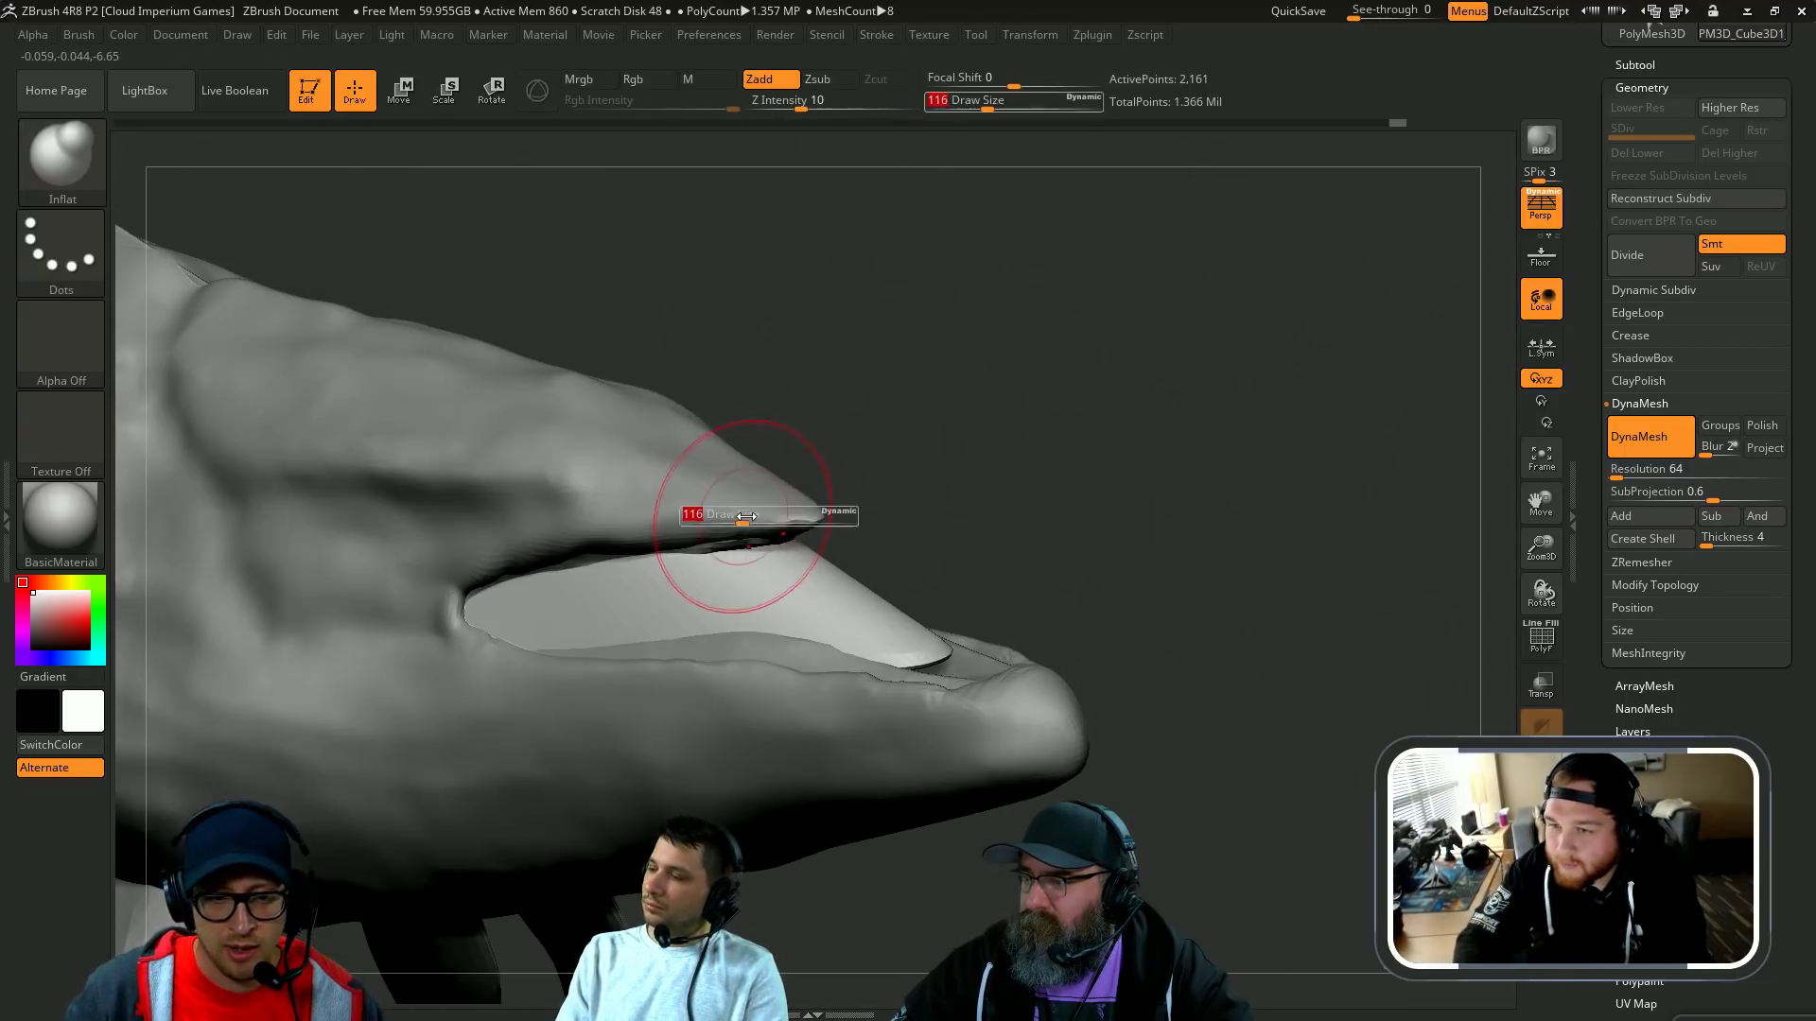
{"action": "left_click_drag", "start_coordinate": [746, 517], "coordinate": [789, 518]}
{"action": "key", "text": "s"}
{"action": "key", "text": "b"}
{"action": "key", "text": "m"}
{"action": "key", "text": "v"}
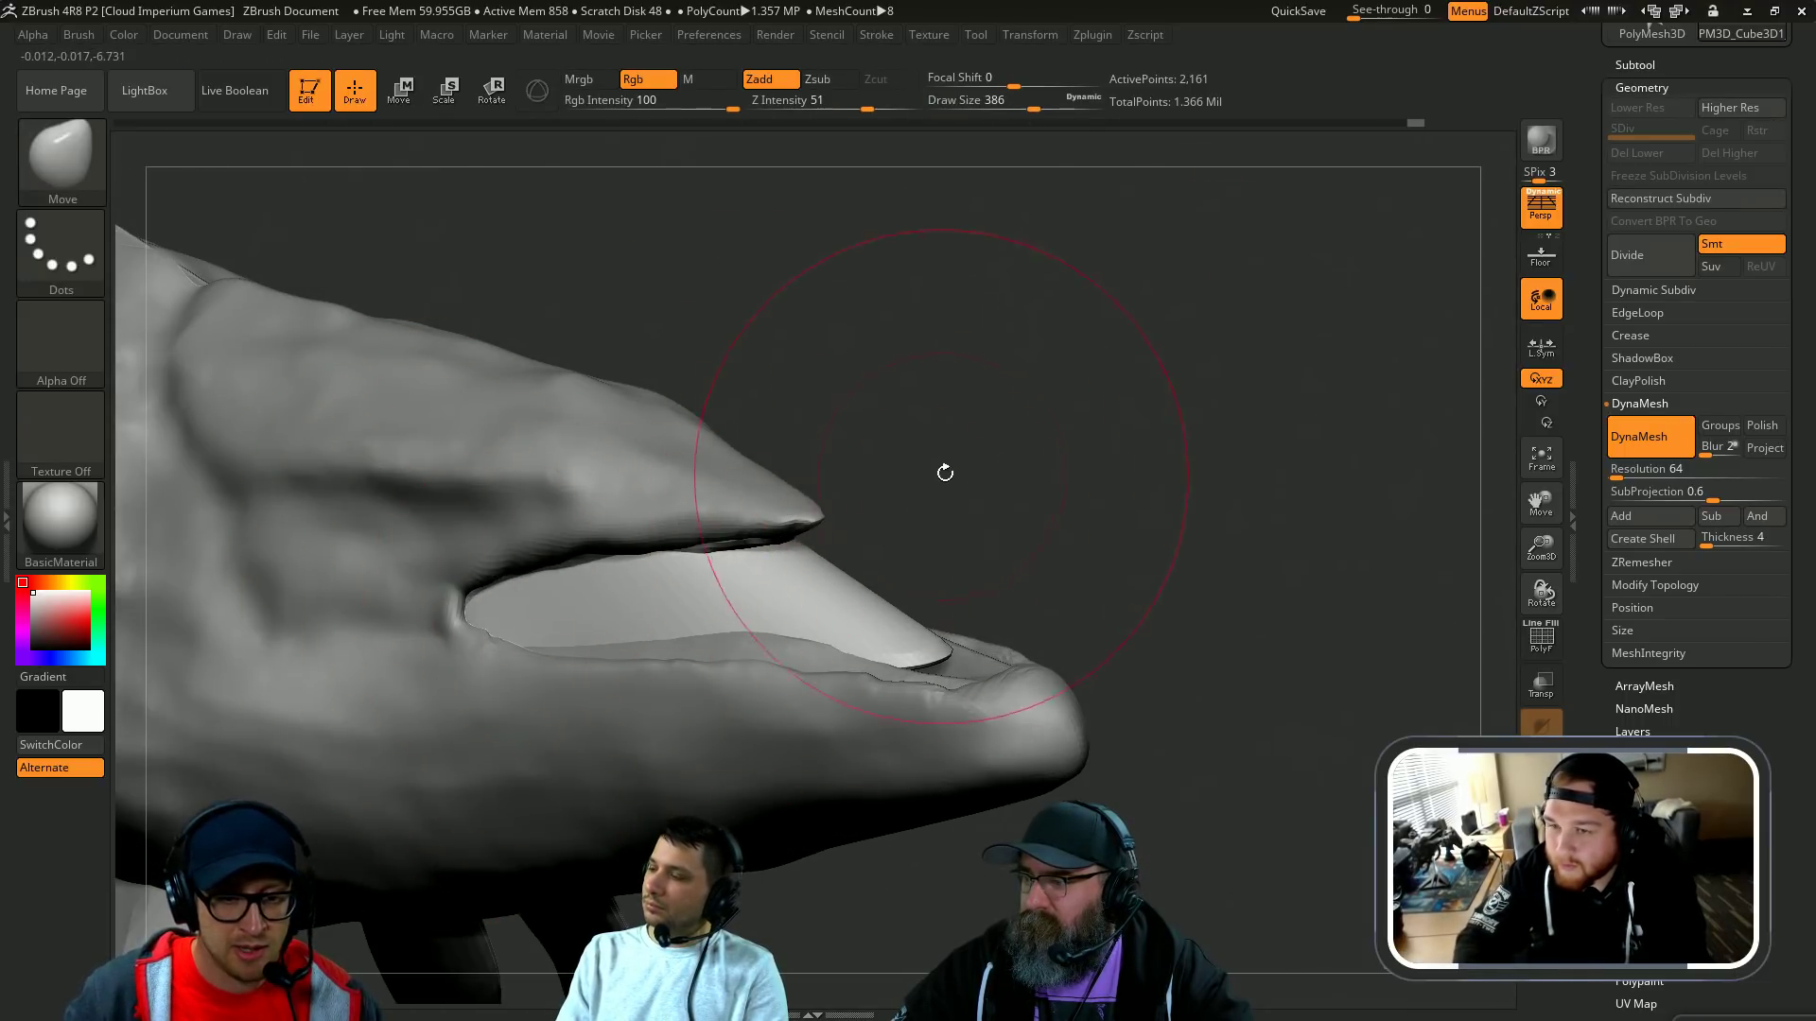
{"action": "mouse_move", "coordinate": [944, 473]}
{"action": "left_mouse_down", "text": "alt"}
{"action": "mouse_move", "coordinate": [901, 303]}
{"action": "mouse_move", "coordinate": [723, 651]}
{"action": "left_mouse_up", "text": "alt"}
{"action": "left_click", "coordinate": [722, 650], "text": "alt"}
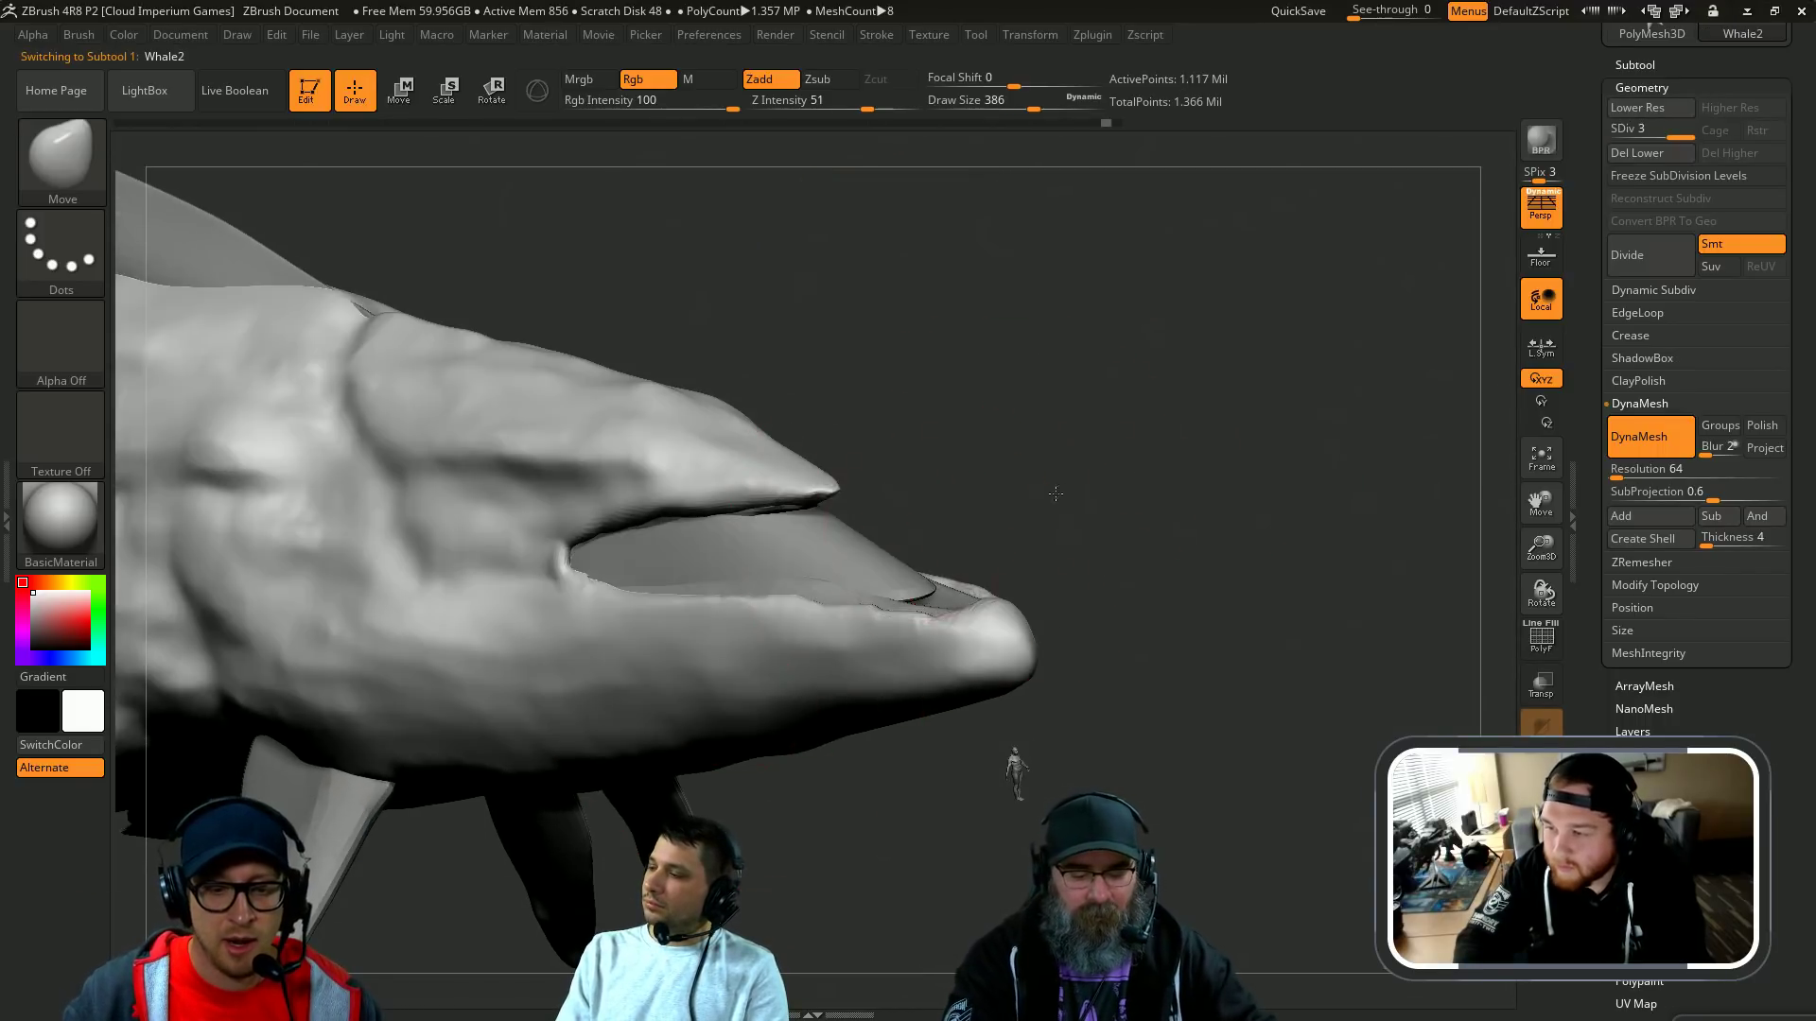
{"action": "left_click_drag", "start_coordinate": [1057, 494], "coordinate": [1002, 501], "text": "shift"}
Step: Pull up the lower jaw tip and adjust the jaw line with the Move brush, ending at draw size 192
{"action": "key", "text": "s"}
{"action": "left_click_drag", "start_coordinate": [946, 588], "coordinate": [910, 588]}
{"action": "mouse_move", "coordinate": [1012, 608]}
{"action": "left_mouse_down"}
{"action": "mouse_move", "coordinate": [991, 548]}
{"action": "mouse_move", "coordinate": [1097, 511]}
{"action": "left_mouse_up"}
{"action": "key", "text": "s"}
{"action": "left_click", "coordinate": [938, 588]}
{"action": "left_click_drag", "start_coordinate": [938, 588], "coordinate": [930, 568]}
{"action": "key", "text": "s"}
{"action": "left_click_drag", "start_coordinate": [856, 594], "coordinate": [868, 595]}
{"action": "left_click_drag", "start_coordinate": [645, 630], "coordinate": [628, 603]}
Step: Mask the upper jaw alone and soften the mask's edge
{"action": "mouse_move", "coordinate": [928, 328]}
{"action": "left_mouse_down", "text": "ctrl"}
{"action": "mouse_move", "coordinate": [394, 543]}
{"action": "mouse_move", "coordinate": [316, 535]}
{"action": "left_mouse_up", "text": "ctrl"}
{"action": "left_click", "coordinate": [631, 593], "text": "ctrl"}
{"action": "left_click", "coordinate": [810, 398], "text": "ctrl"}
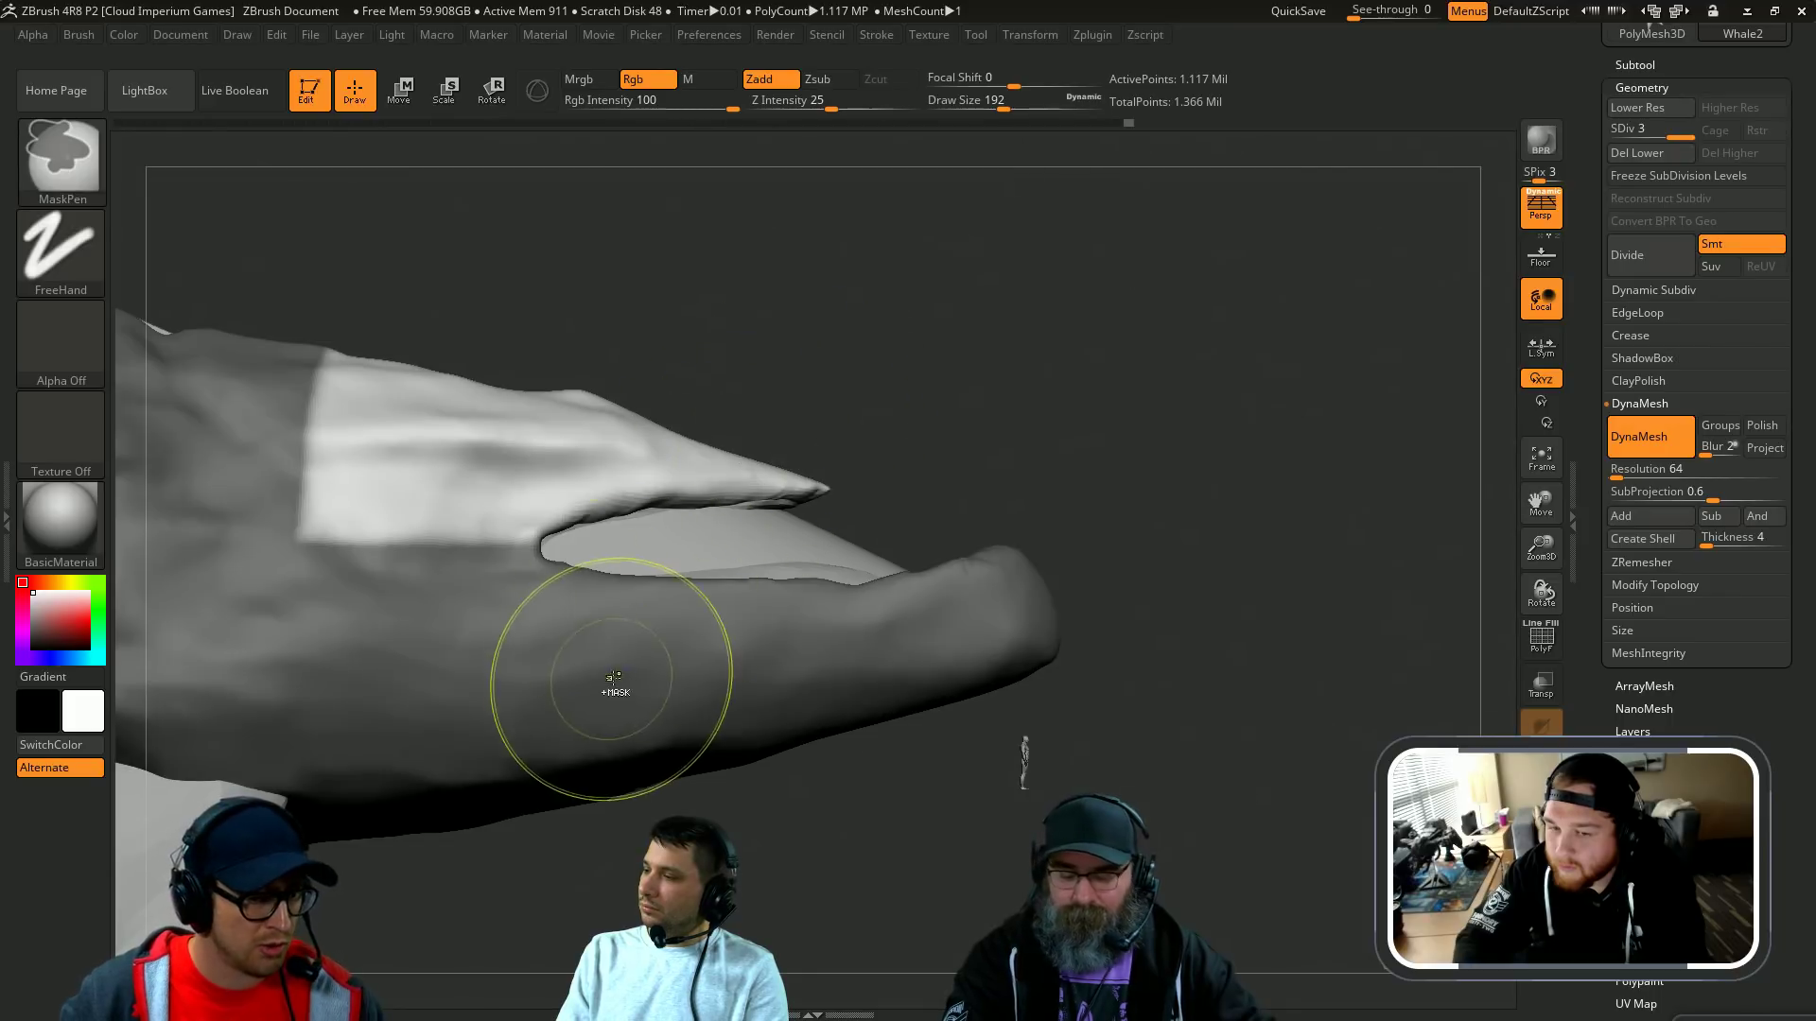
{"action": "left_click", "coordinate": [611, 678], "text": "ctrl"}
{"action": "left_click", "coordinate": [631, 673], "text": "ctrl"}
{"action": "left_click", "coordinate": [888, 440], "text": "ctrl"}
Step: Reshape the unmasked lower lip along the slab and up to the jaw tip with the Move brush
{"action": "left_click_drag", "start_coordinate": [995, 366], "coordinate": [646, 547]}
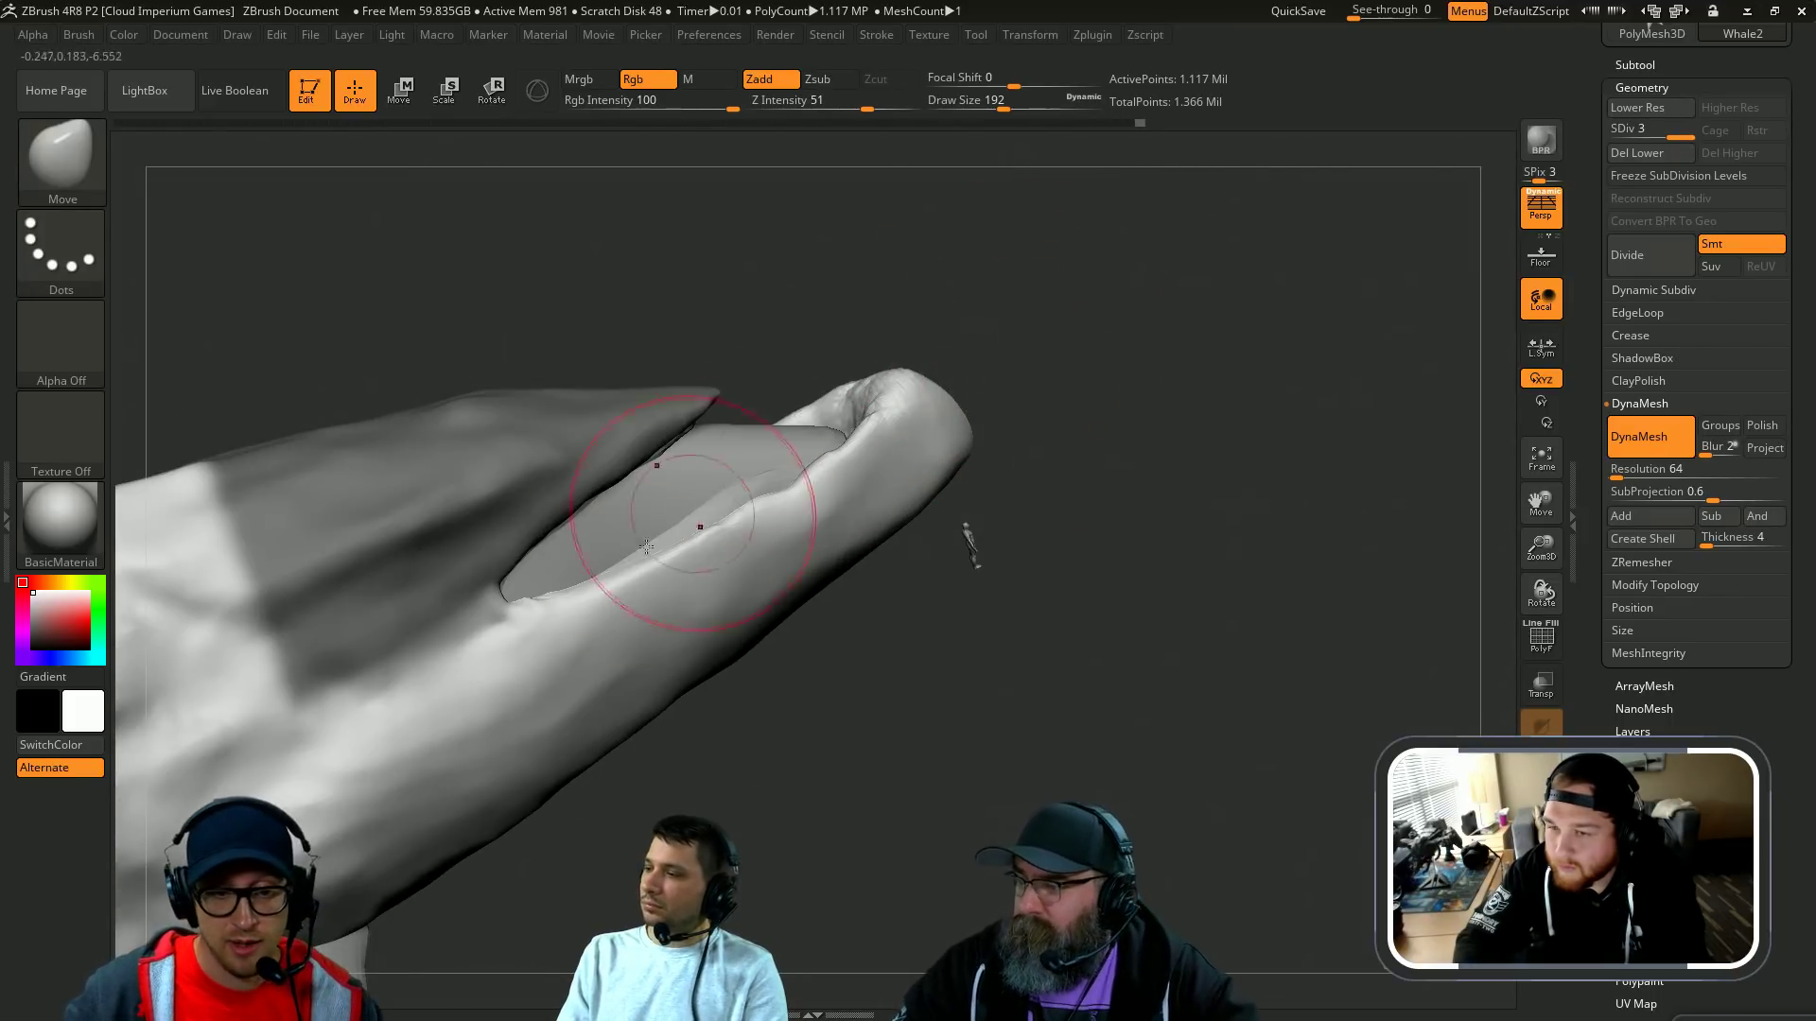
{"action": "mouse_move", "coordinate": [555, 616]}
{"action": "left_mouse_down"}
{"action": "mouse_move", "coordinate": [551, 598]}
{"action": "mouse_move", "coordinate": [731, 493]}
{"action": "left_mouse_up"}
{"action": "key", "text": "s"}
{"action": "mouse_move", "coordinate": [785, 392]}
{"action": "left_mouse_down"}
{"action": "mouse_move", "coordinate": [810, 416]}
{"action": "mouse_move", "coordinate": [803, 457]}
{"action": "left_mouse_up"}
{"action": "mouse_move", "coordinate": [784, 481]}
{"action": "left_mouse_down"}
{"action": "mouse_move", "coordinate": [777, 461]}
{"action": "mouse_move", "coordinate": [875, 383]}
{"action": "left_mouse_up"}
Step: Pull small protrusions out of the lower jaw tip with the Move brush at draw size 56
{"action": "key", "text": "s"}
{"action": "left_click_drag", "start_coordinate": [1059, 402], "coordinate": [1019, 436]}
{"action": "left_click_drag", "start_coordinate": [988, 435], "coordinate": [1134, 414]}
{"action": "mouse_move", "coordinate": [1163, 350]}
{"action": "left_mouse_down"}
{"action": "mouse_move", "coordinate": [1193, 262]}
{"action": "mouse_move", "coordinate": [960, 397]}
{"action": "mouse_move", "coordinate": [1086, 332]}
{"action": "mouse_move", "coordinate": [980, 365]}
{"action": "mouse_move", "coordinate": [1024, 351]}
{"action": "mouse_move", "coordinate": [1039, 407]}
{"action": "left_mouse_up"}
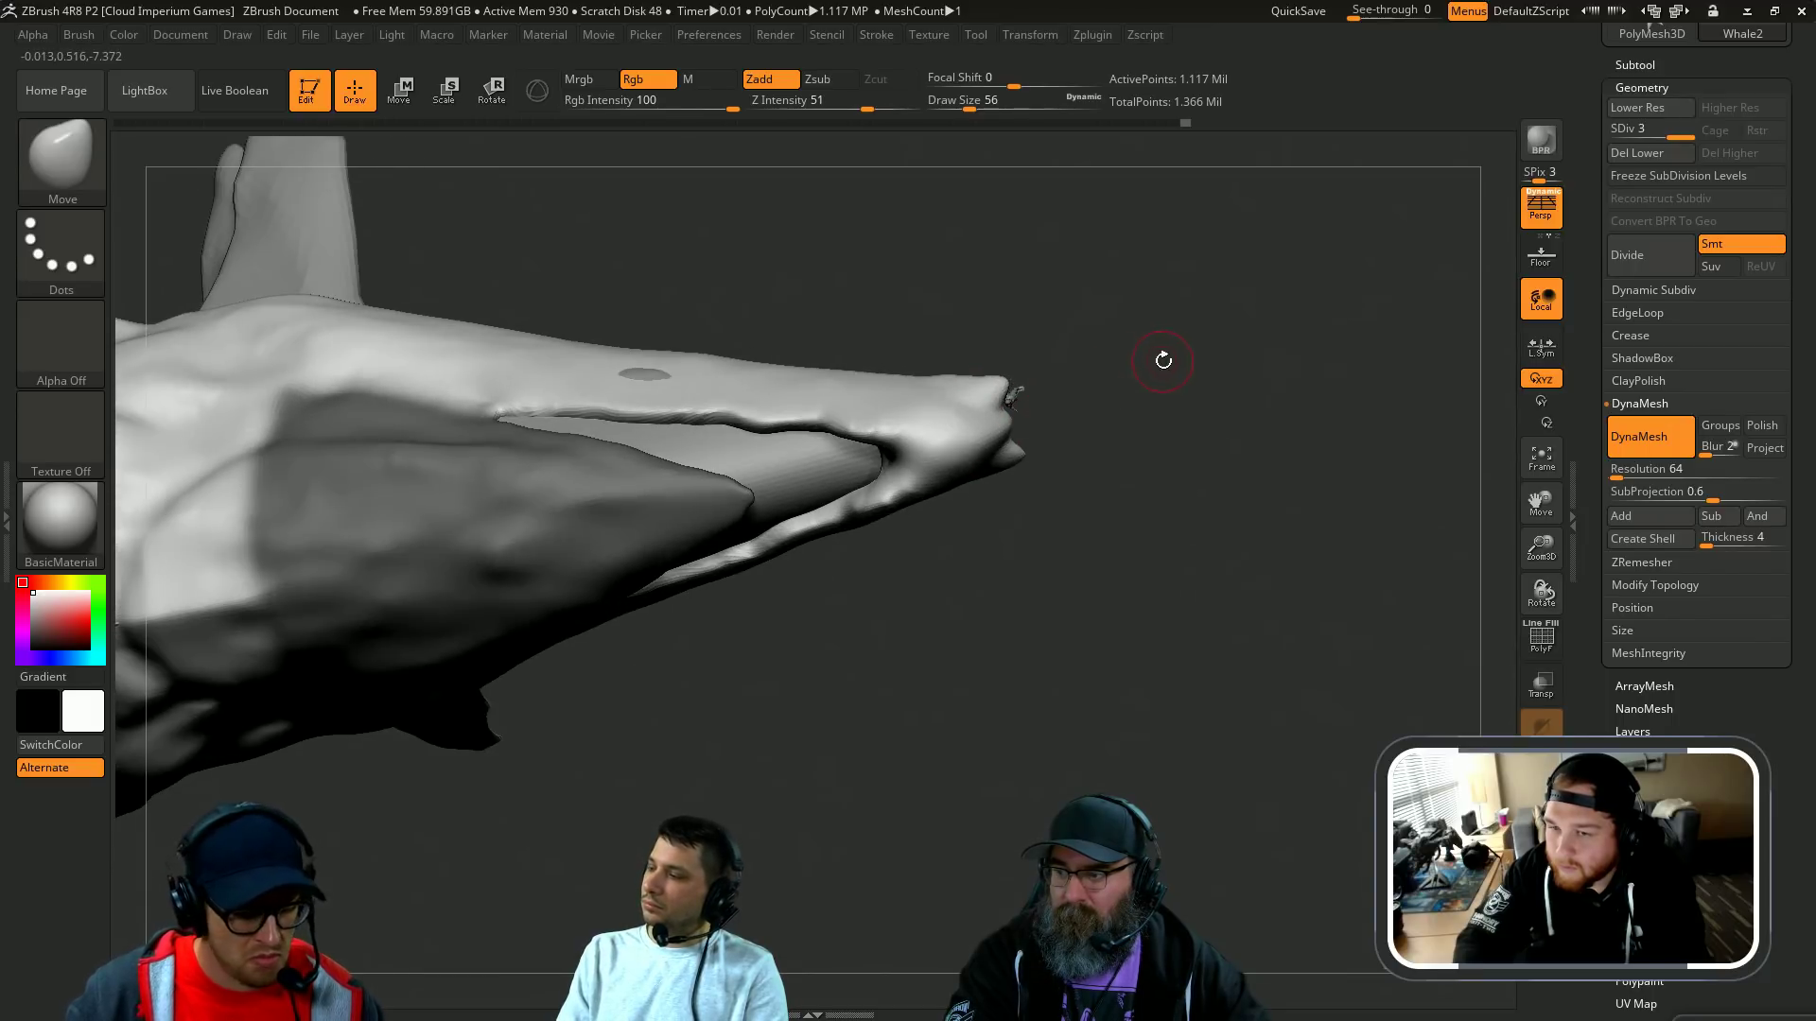
{"action": "mouse_move", "coordinate": [1163, 360]}
{"action": "left_mouse_down"}
{"action": "mouse_move", "coordinate": [1061, 431]}
{"action": "mouse_move", "coordinate": [1004, 435]}
{"action": "left_mouse_up"}
Step: Draw out the lower jaw tip further with the SnakeHook brush at draw size 56
{"action": "key", "text": "b"}
{"action": "key", "text": "s"}
{"action": "key", "text": "h"}
{"action": "mouse_move", "coordinate": [1096, 494]}
{"action": "left_mouse_down"}
{"action": "mouse_move", "coordinate": [1131, 456]}
{"action": "mouse_move", "coordinate": [1225, 426]}
{"action": "left_mouse_up"}
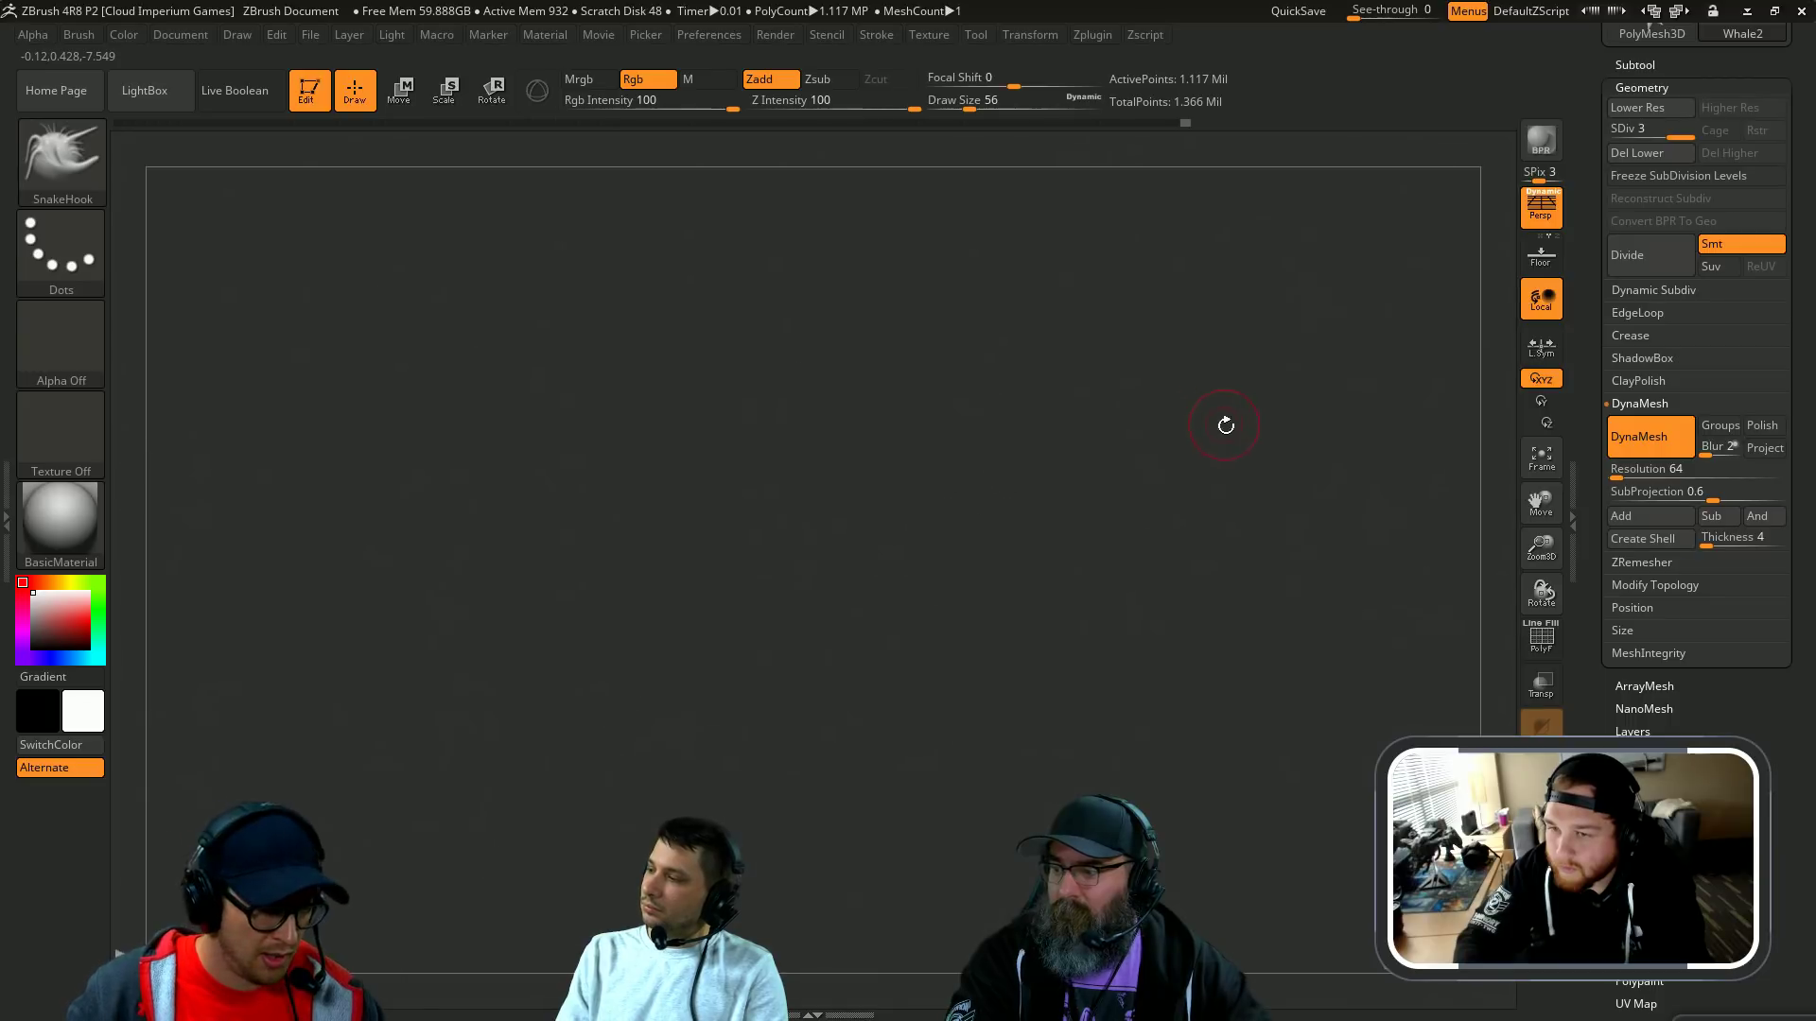
{"action": "key", "text": "f"}
{"action": "left_click_drag", "start_coordinate": [1317, 365], "coordinate": [1106, 474]}
Step: Fill the seam on the Whale3 tail section with ClayBuildup at draw size 293 and smooth the section's front end
{"action": "left_click", "coordinate": [1264, 569], "text": "alt"}
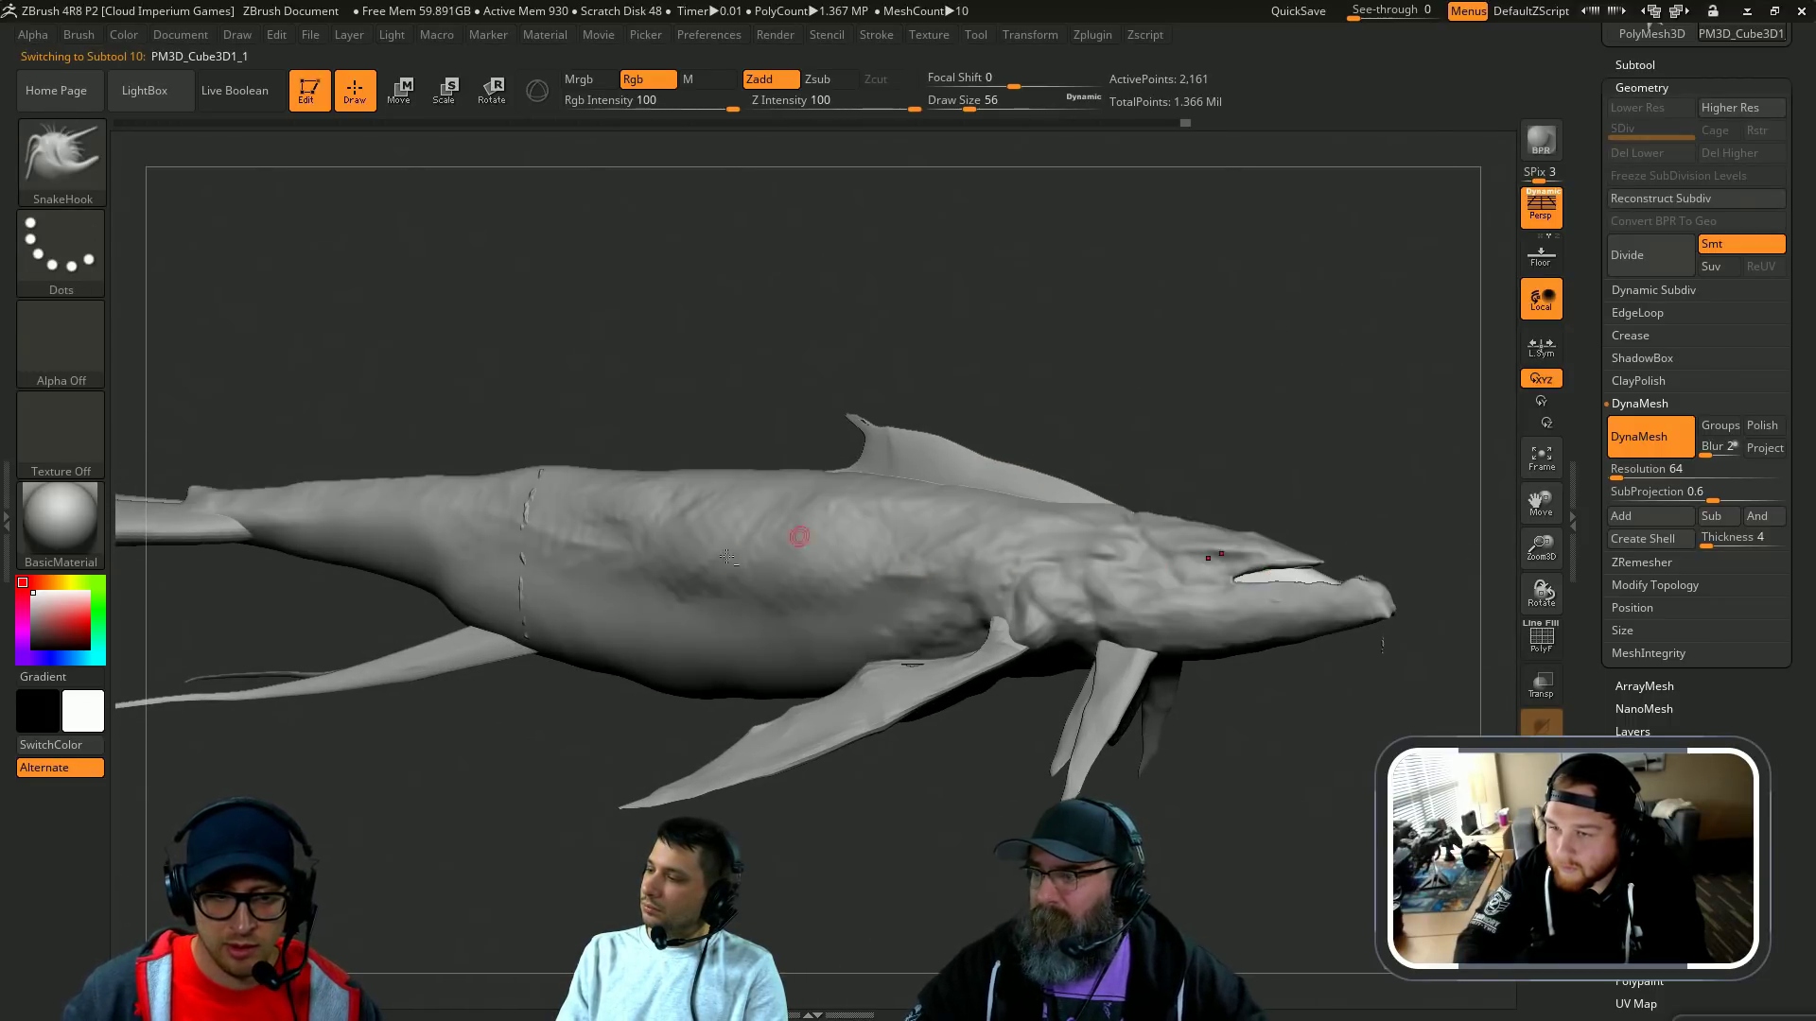
{"action": "left_click", "coordinate": [526, 527], "text": "alt"}
{"action": "left_click_drag", "start_coordinate": [510, 373], "coordinate": [544, 446]}
{"action": "key", "text": "b"}
{"action": "key", "text": "c"}
{"action": "key", "text": "b"}
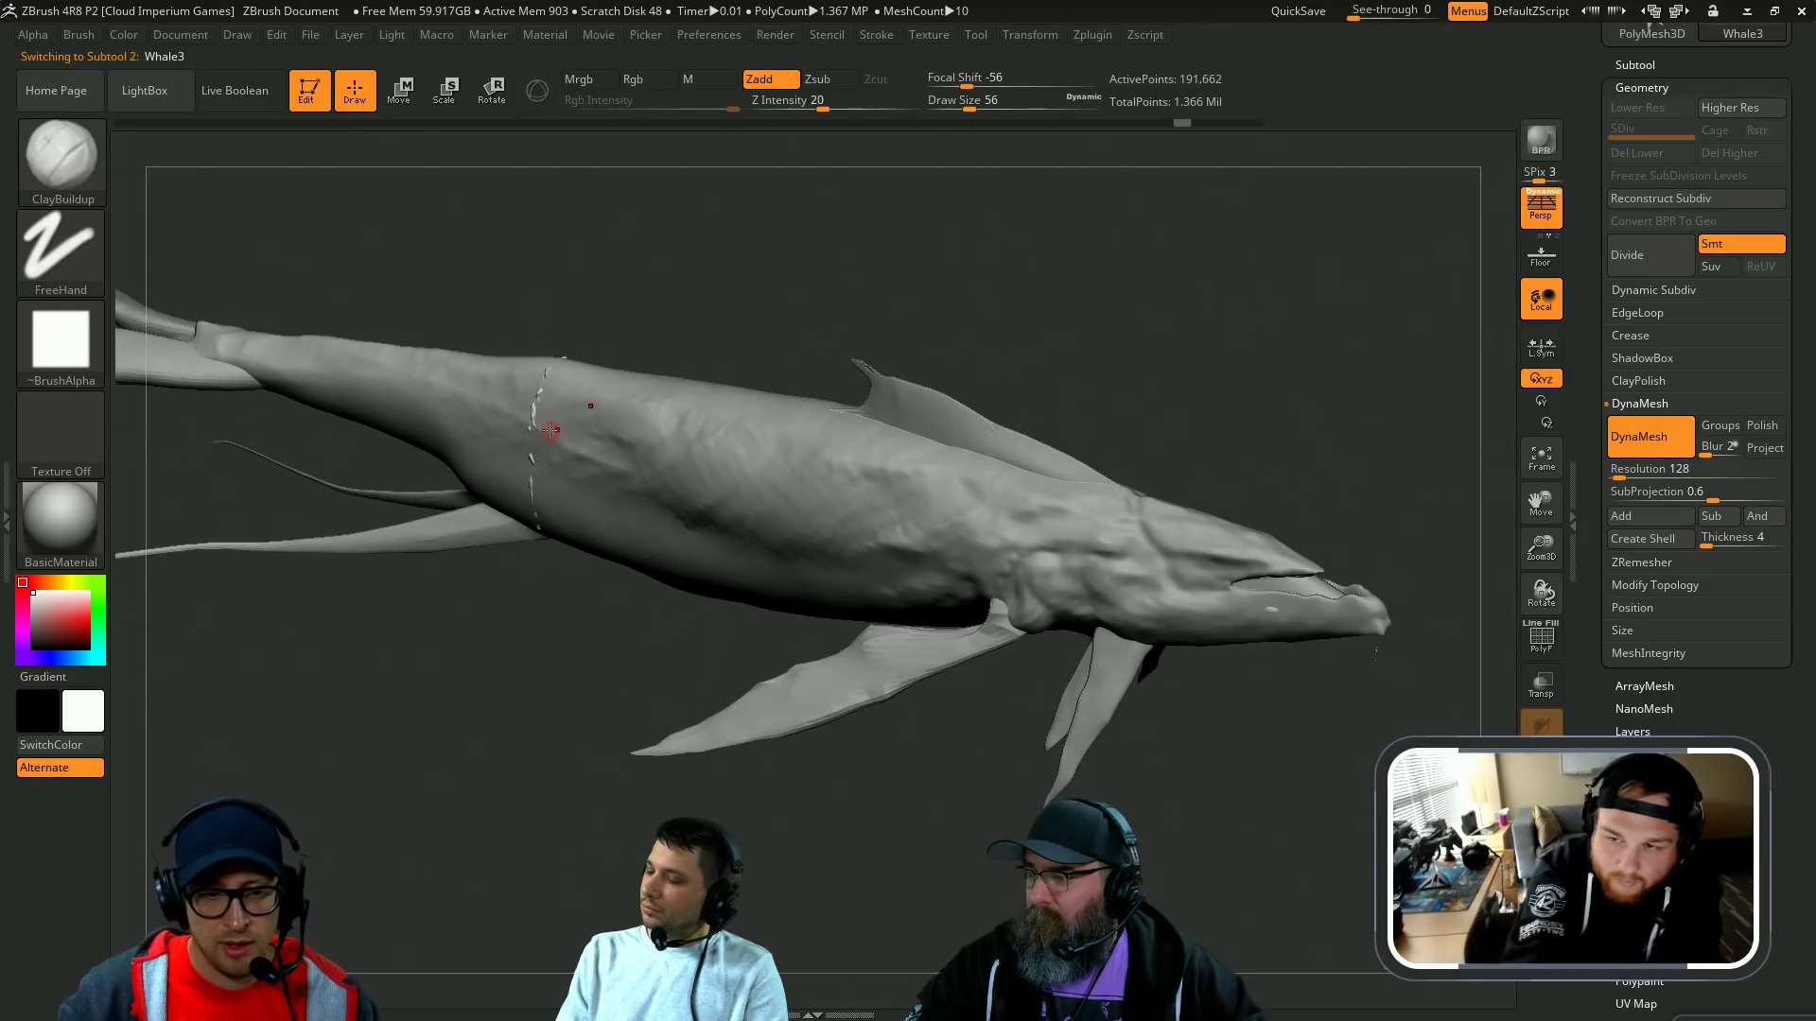
{"action": "left_click_drag", "start_coordinate": [567, 354], "coordinate": [559, 421], "text": "alt"}
{"action": "key", "text": "s"}
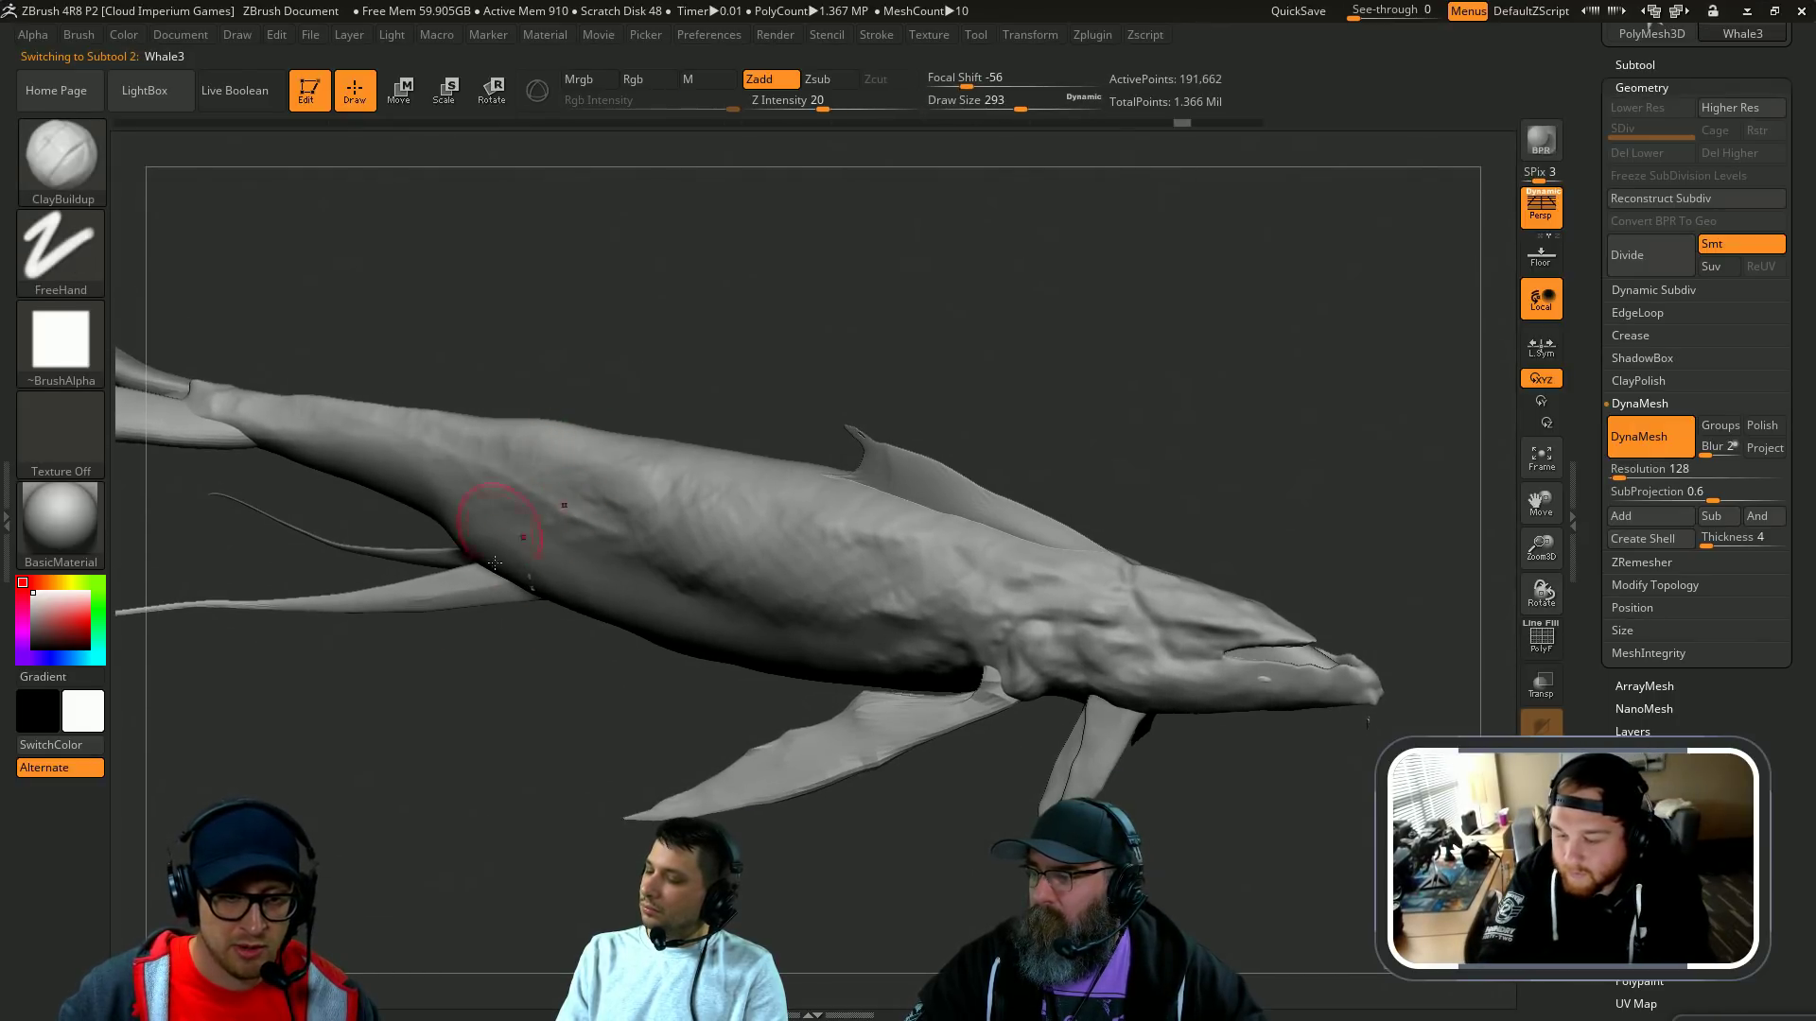
{"action": "left_click_drag", "start_coordinate": [494, 563], "coordinate": [532, 499]}
{"action": "mouse_move", "coordinate": [541, 695]}
{"action": "left_mouse_down"}
{"action": "mouse_move", "coordinate": [891, 406]}
{"action": "mouse_move", "coordinate": [627, 507]}
{"action": "mouse_move", "coordinate": [550, 516]}
{"action": "mouse_move", "coordinate": [721, 502]}
{"action": "mouse_move", "coordinate": [584, 501]}
{"action": "left_mouse_up"}
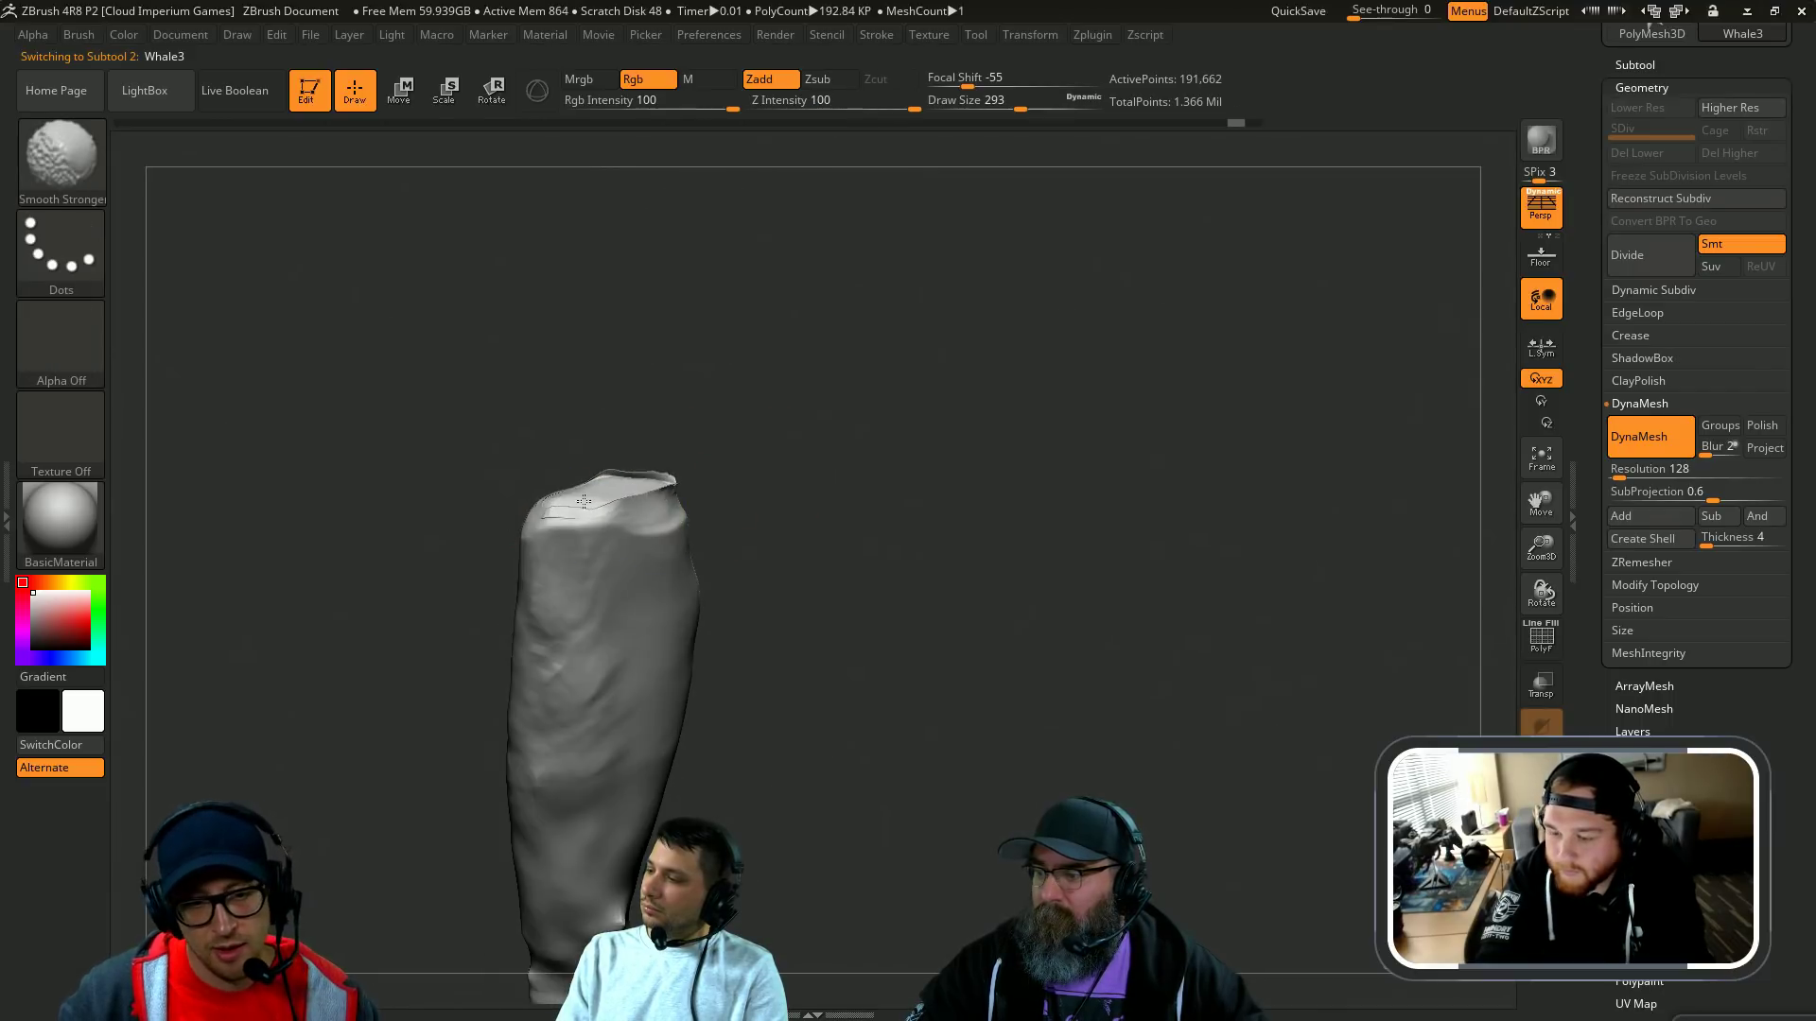
{"action": "mouse_move", "coordinate": [717, 499]}
{"action": "left_mouse_down"}
{"action": "mouse_move", "coordinate": [993, 507]}
{"action": "mouse_move", "coordinate": [1270, 562]}
{"action": "mouse_move", "coordinate": [949, 425]}
{"action": "mouse_move", "coordinate": [1087, 499]}
{"action": "mouse_move", "coordinate": [1066, 458]}
{"action": "mouse_move", "coordinate": [1148, 398]}
{"action": "mouse_move", "coordinate": [1125, 511]}
{"action": "left_mouse_up"}
Step: Return to the Whale2 body mesh, clear its mask and lower it to subdivision level 1
{"action": "left_click", "coordinate": [733, 587], "text": "alt"}
{"action": "left_click_drag", "start_coordinate": [662, 790], "coordinate": [1015, 496], "text": "alt"}
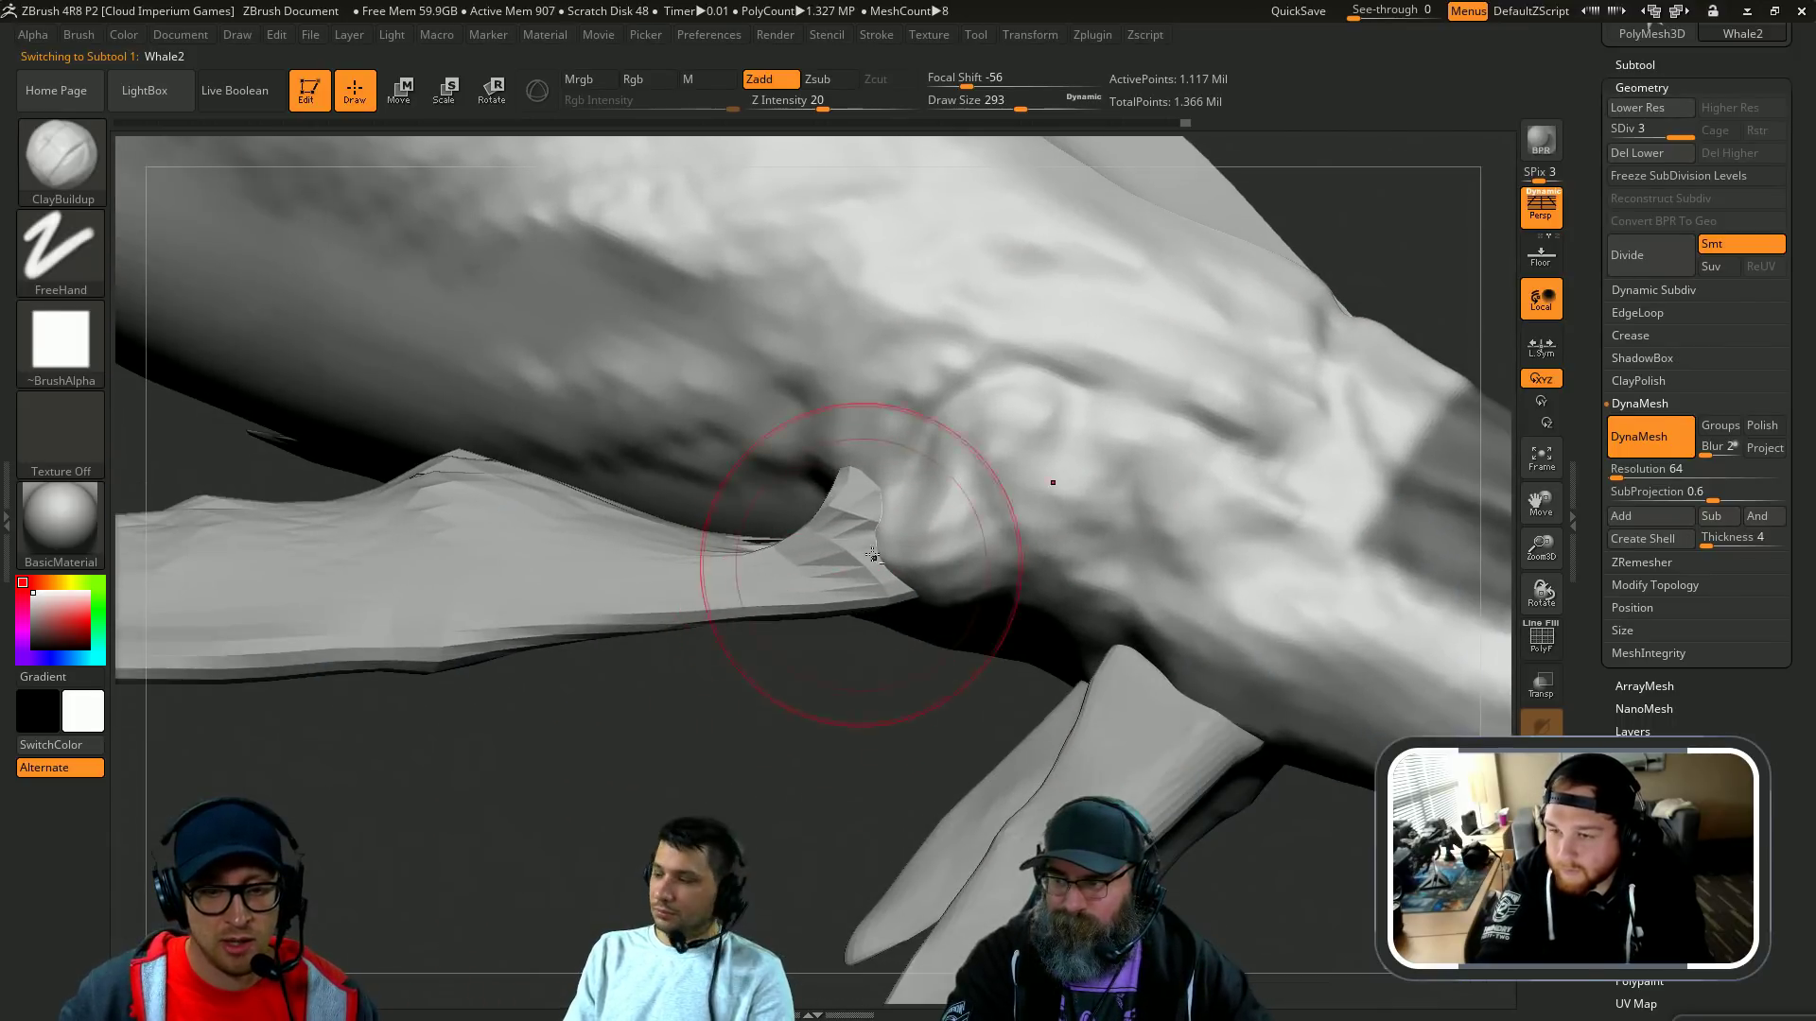
{"action": "left_click", "coordinate": [857, 568], "text": "alt"}
{"action": "left_click", "coordinate": [916, 519], "text": "alt"}
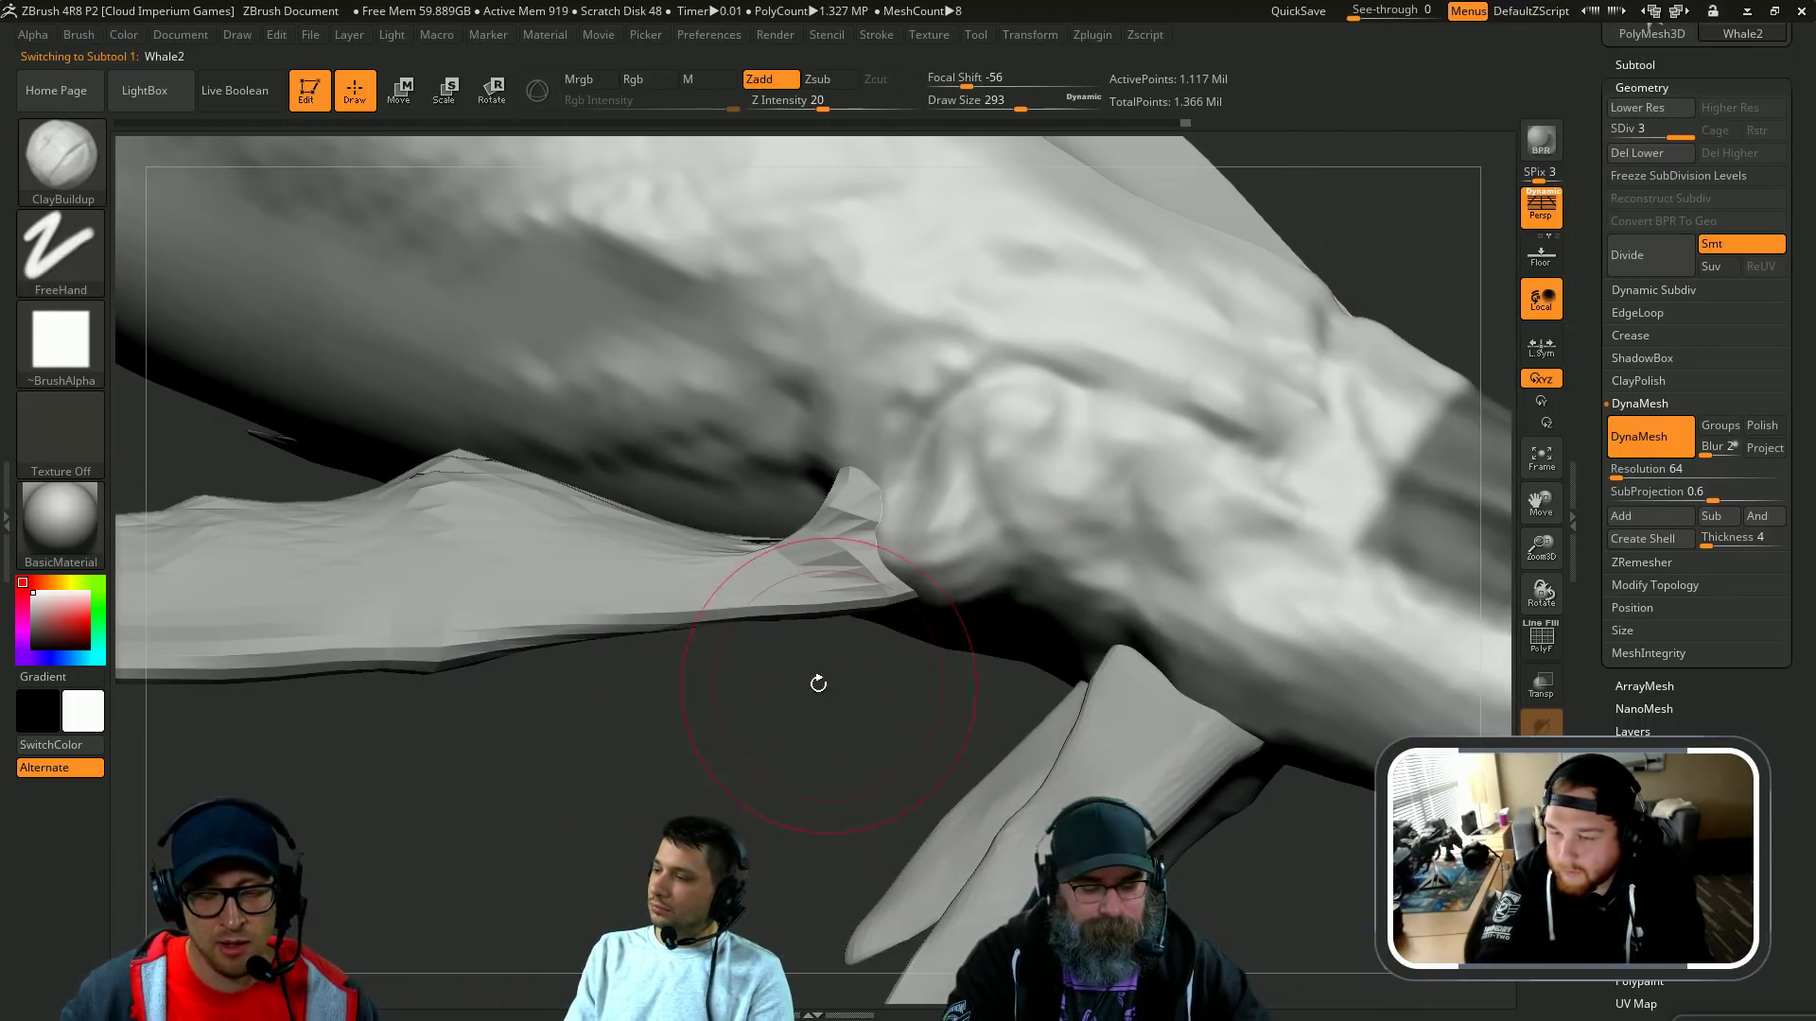
{"action": "left_click_drag", "start_coordinate": [814, 681], "coordinate": [446, 765], "text": "alt"}
{"action": "left_click_drag", "start_coordinate": [1246, 399], "coordinate": [1258, 451], "text": "ctrl"}
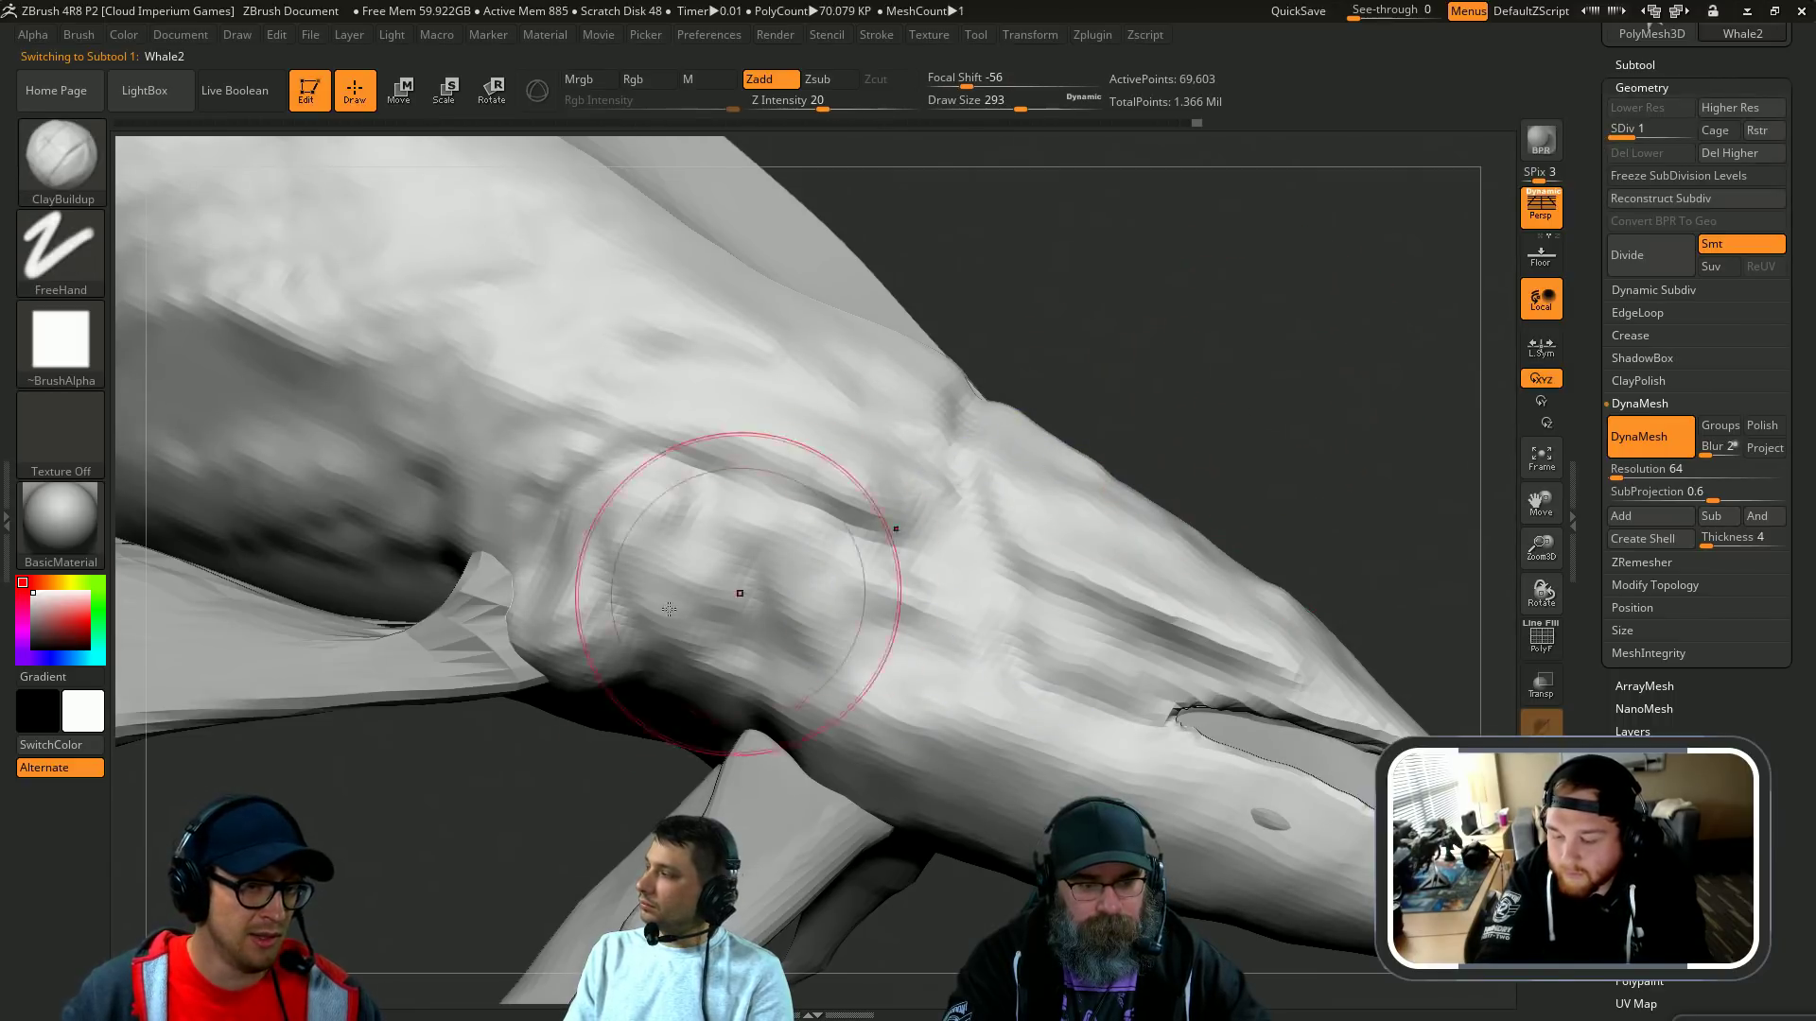
Step: Build up the body around the front fin's joint with ClayBuildup, starting from draw size 154
{"action": "key", "text": "bracketleft"}
{"action": "mouse_move", "coordinate": [564, 593]}
{"action": "left_mouse_down"}
{"action": "mouse_move", "coordinate": [573, 651]}
{"action": "mouse_move", "coordinate": [593, 659]}
{"action": "mouse_move", "coordinate": [557, 620]}
{"action": "left_mouse_up"}
{"action": "key", "text": "s"}
{"action": "left_click_drag", "start_coordinate": [594, 558], "coordinate": [557, 649]}
{"action": "left_click_drag", "start_coordinate": [575, 728], "coordinate": [558, 643]}
{"action": "key", "text": "bracketright"}
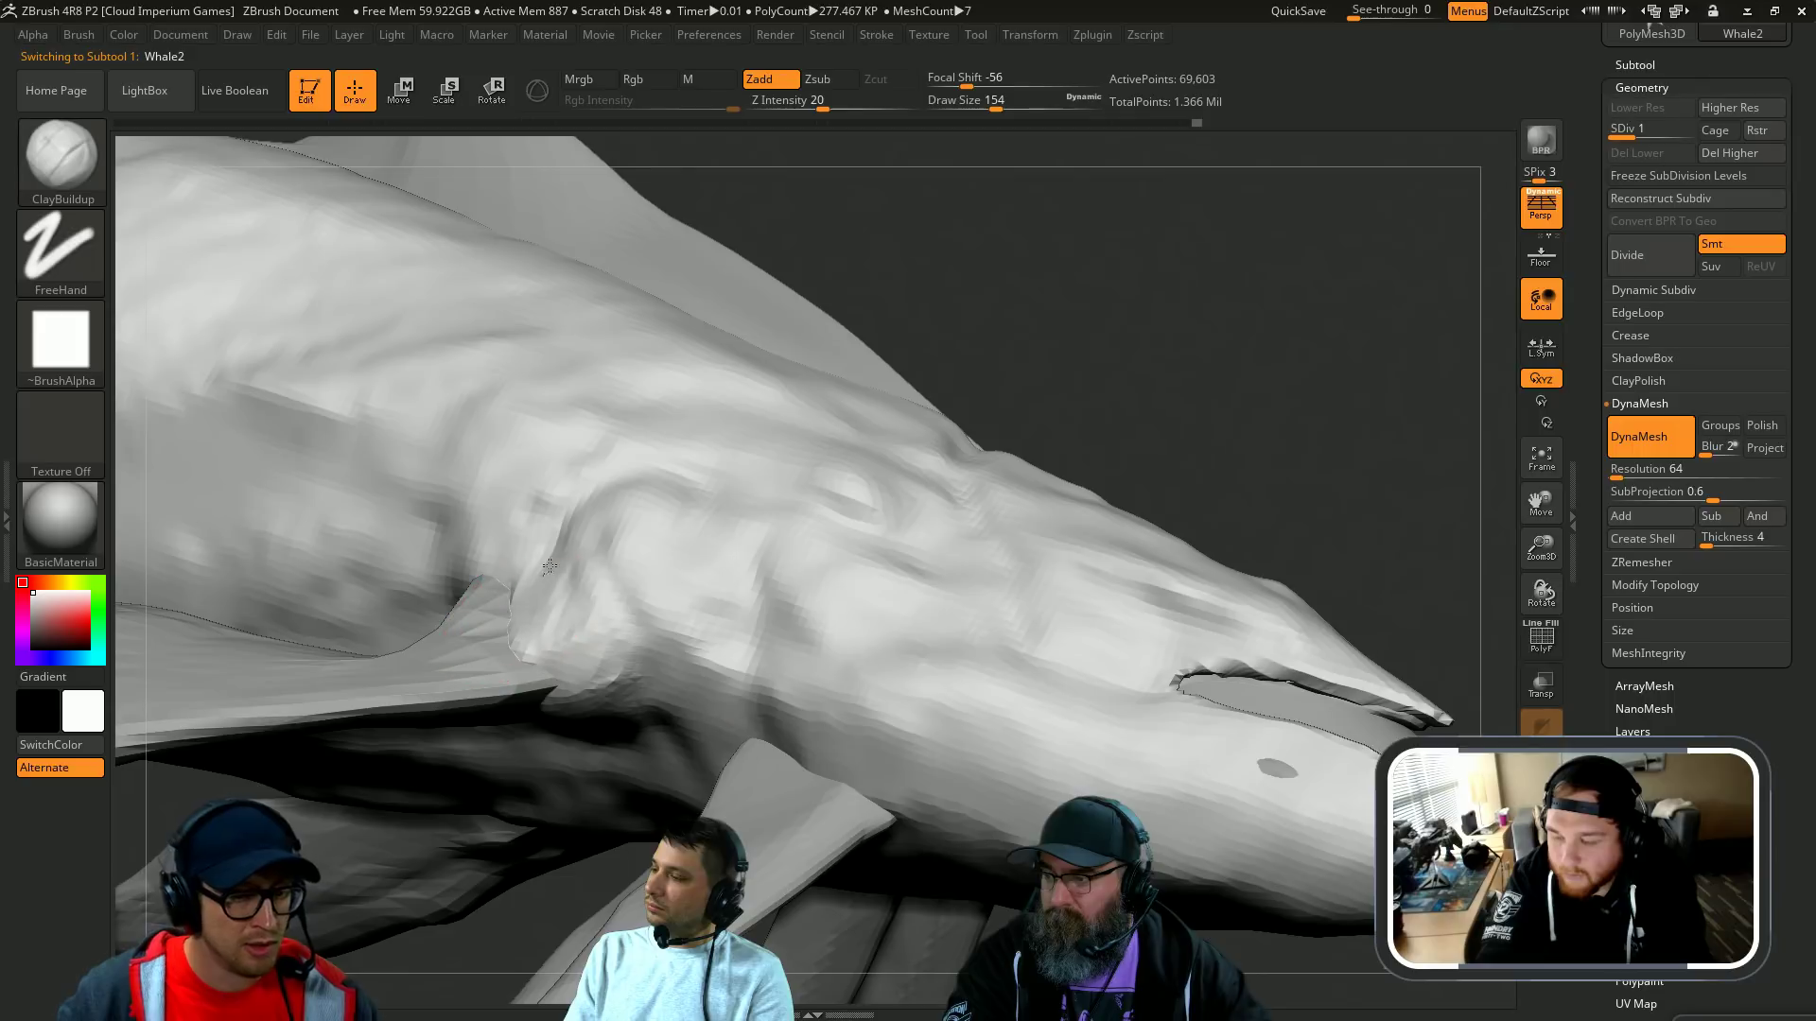
{"action": "mouse_move", "coordinate": [565, 567]}
{"action": "left_mouse_down"}
{"action": "mouse_move", "coordinate": [541, 643]}
{"action": "mouse_move", "coordinate": [618, 582]}
{"action": "left_mouse_up"}
Step: Hide the DemoSoldier1 scale figure in the subtool list
{"action": "right_click_drag", "start_coordinate": [618, 582], "coordinate": [600, 794]}
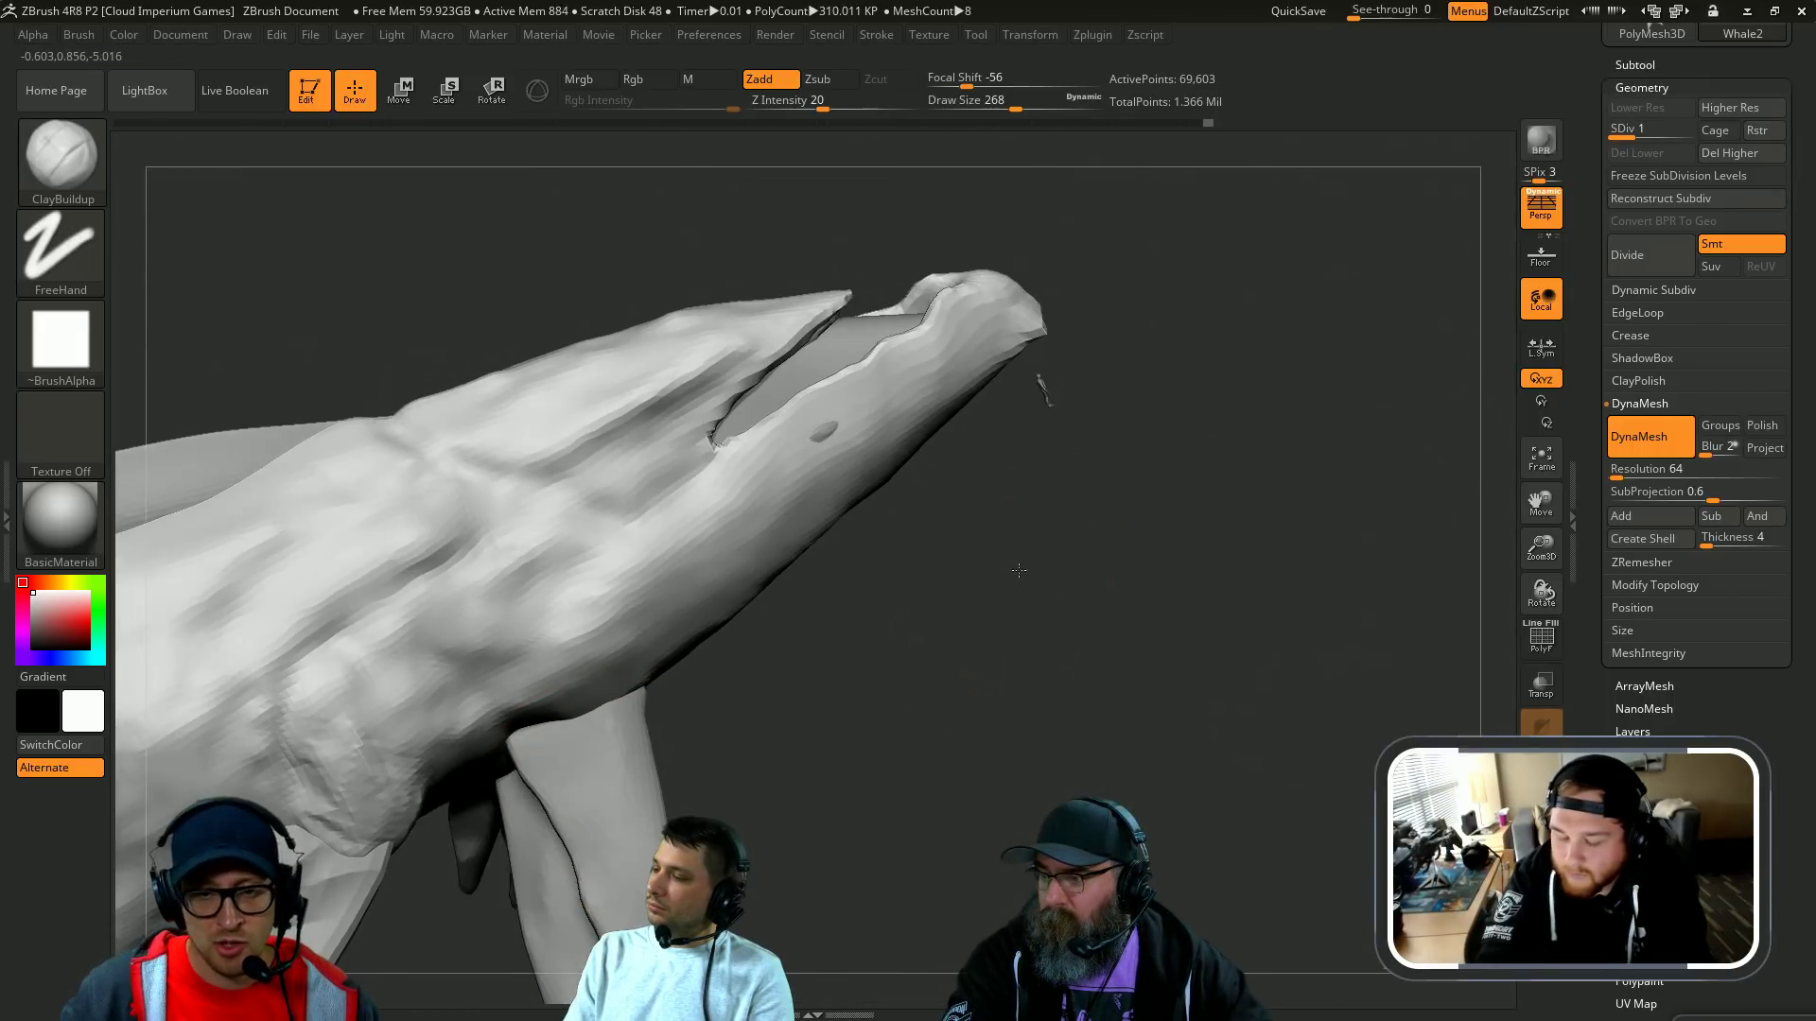
{"action": "left_click_drag", "start_coordinate": [1590, 283], "coordinate": [1594, 558]}
{"action": "left_click", "coordinate": [1636, 343]}
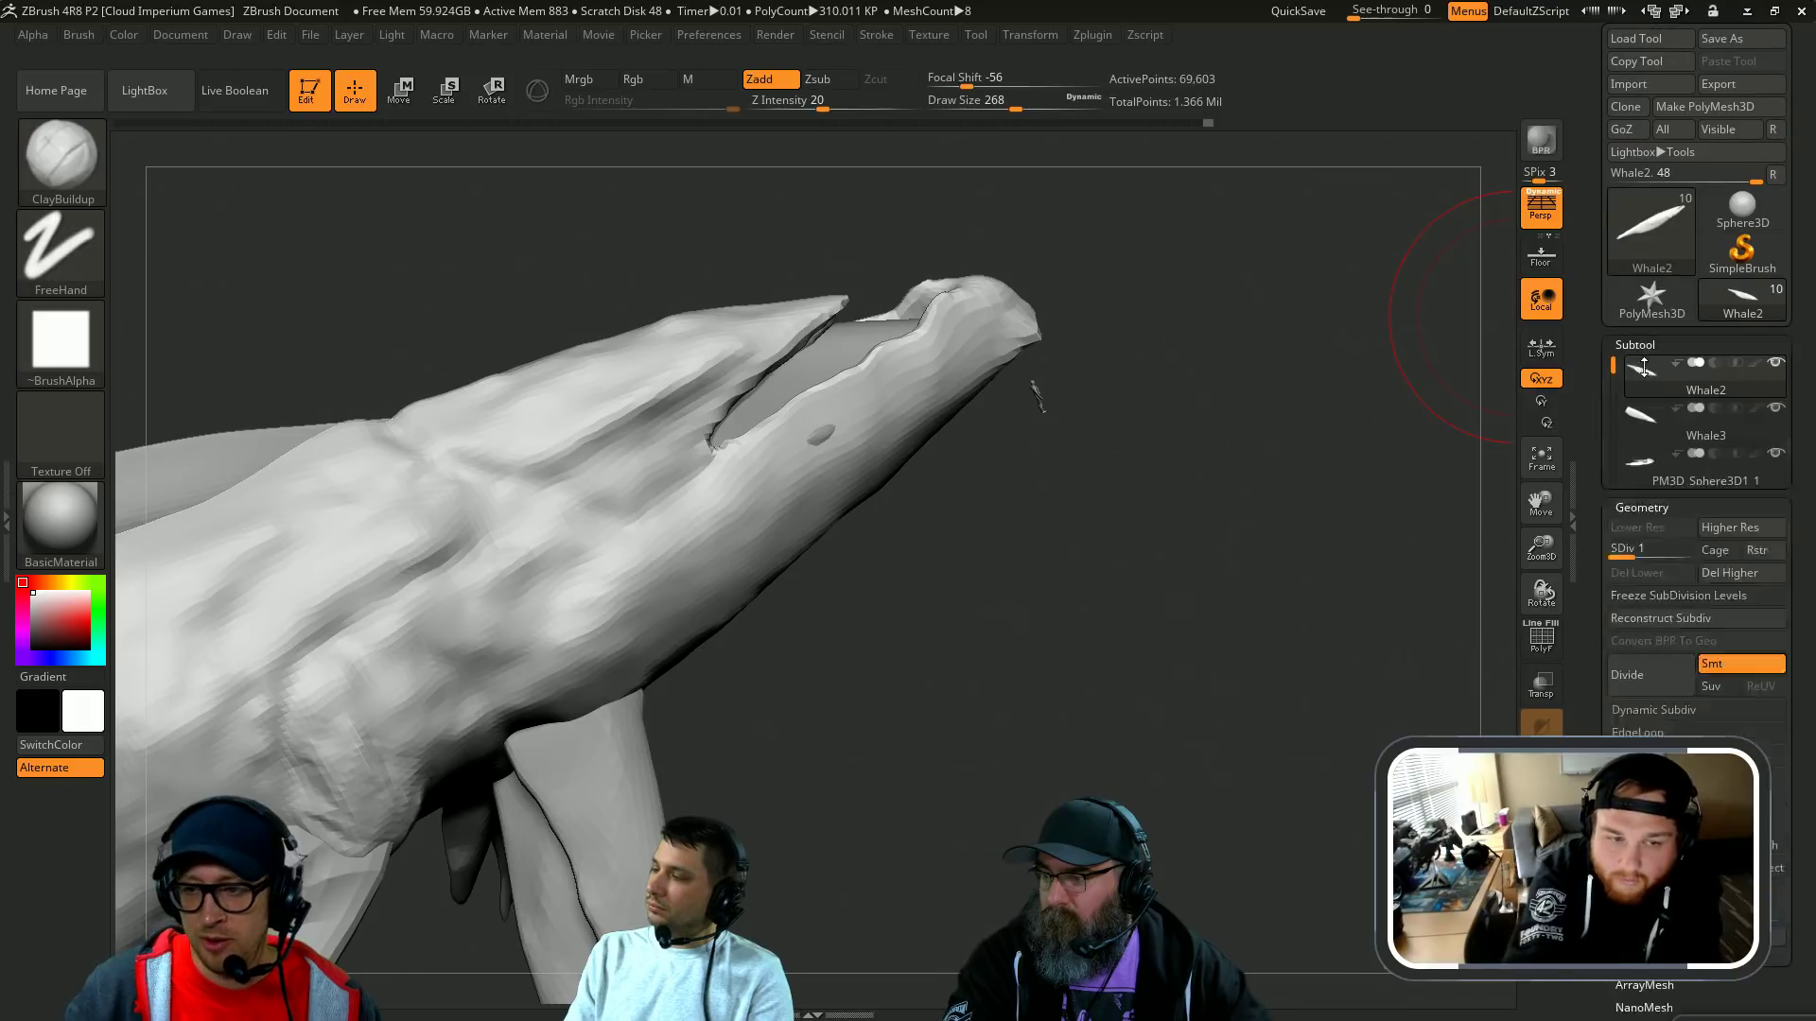
{"action": "left_click_drag", "start_coordinate": [1613, 367], "coordinate": [1613, 486]}
{"action": "left_click", "coordinate": [1772, 555]}
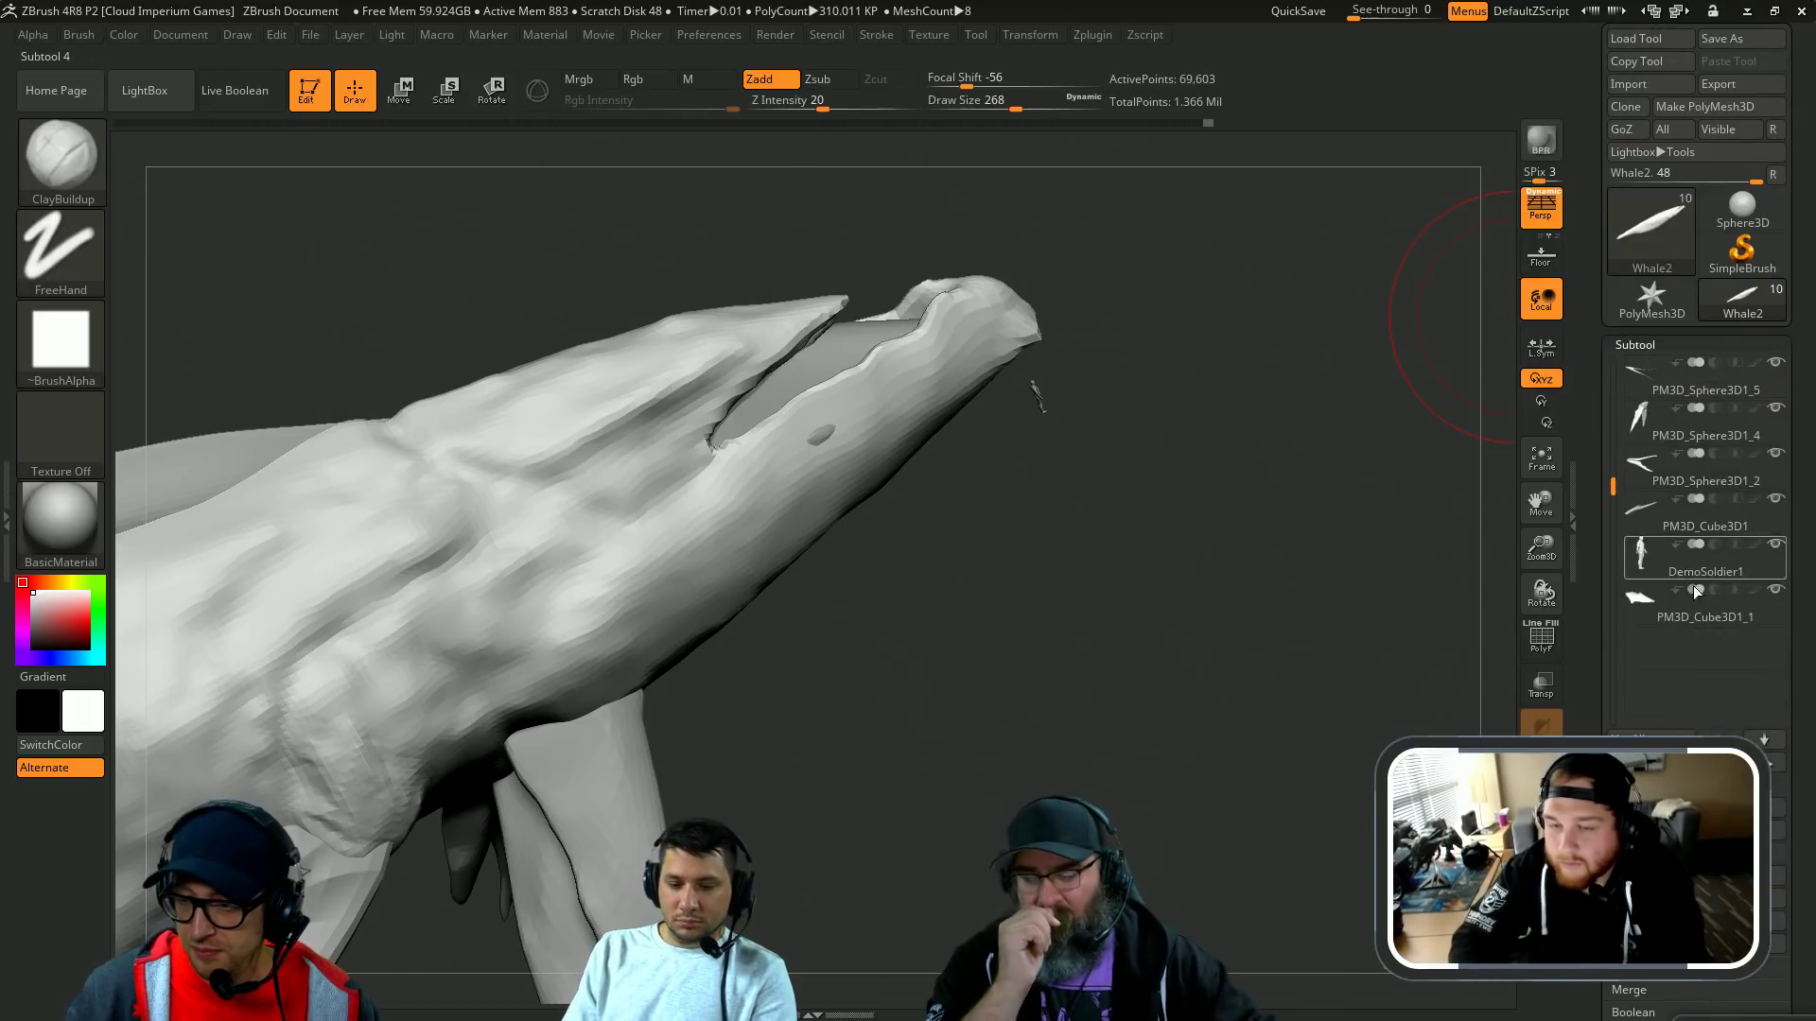
{"action": "left_click", "coordinate": [1773, 549]}
Step: Build up a raised lip ridge along the lower jaw from the mouth corner forward with ClayBuildup
{"action": "right_click_drag", "start_coordinate": [1081, 528], "coordinate": [1127, 638], "text": "alt"}
{"action": "key", "text": "s"}
{"action": "mouse_move", "coordinate": [915, 547]}
{"action": "left_mouse_down"}
{"action": "mouse_move", "coordinate": [869, 551]}
{"action": "mouse_move", "coordinate": [792, 610]}
{"action": "mouse_move", "coordinate": [879, 547]}
{"action": "left_mouse_up"}
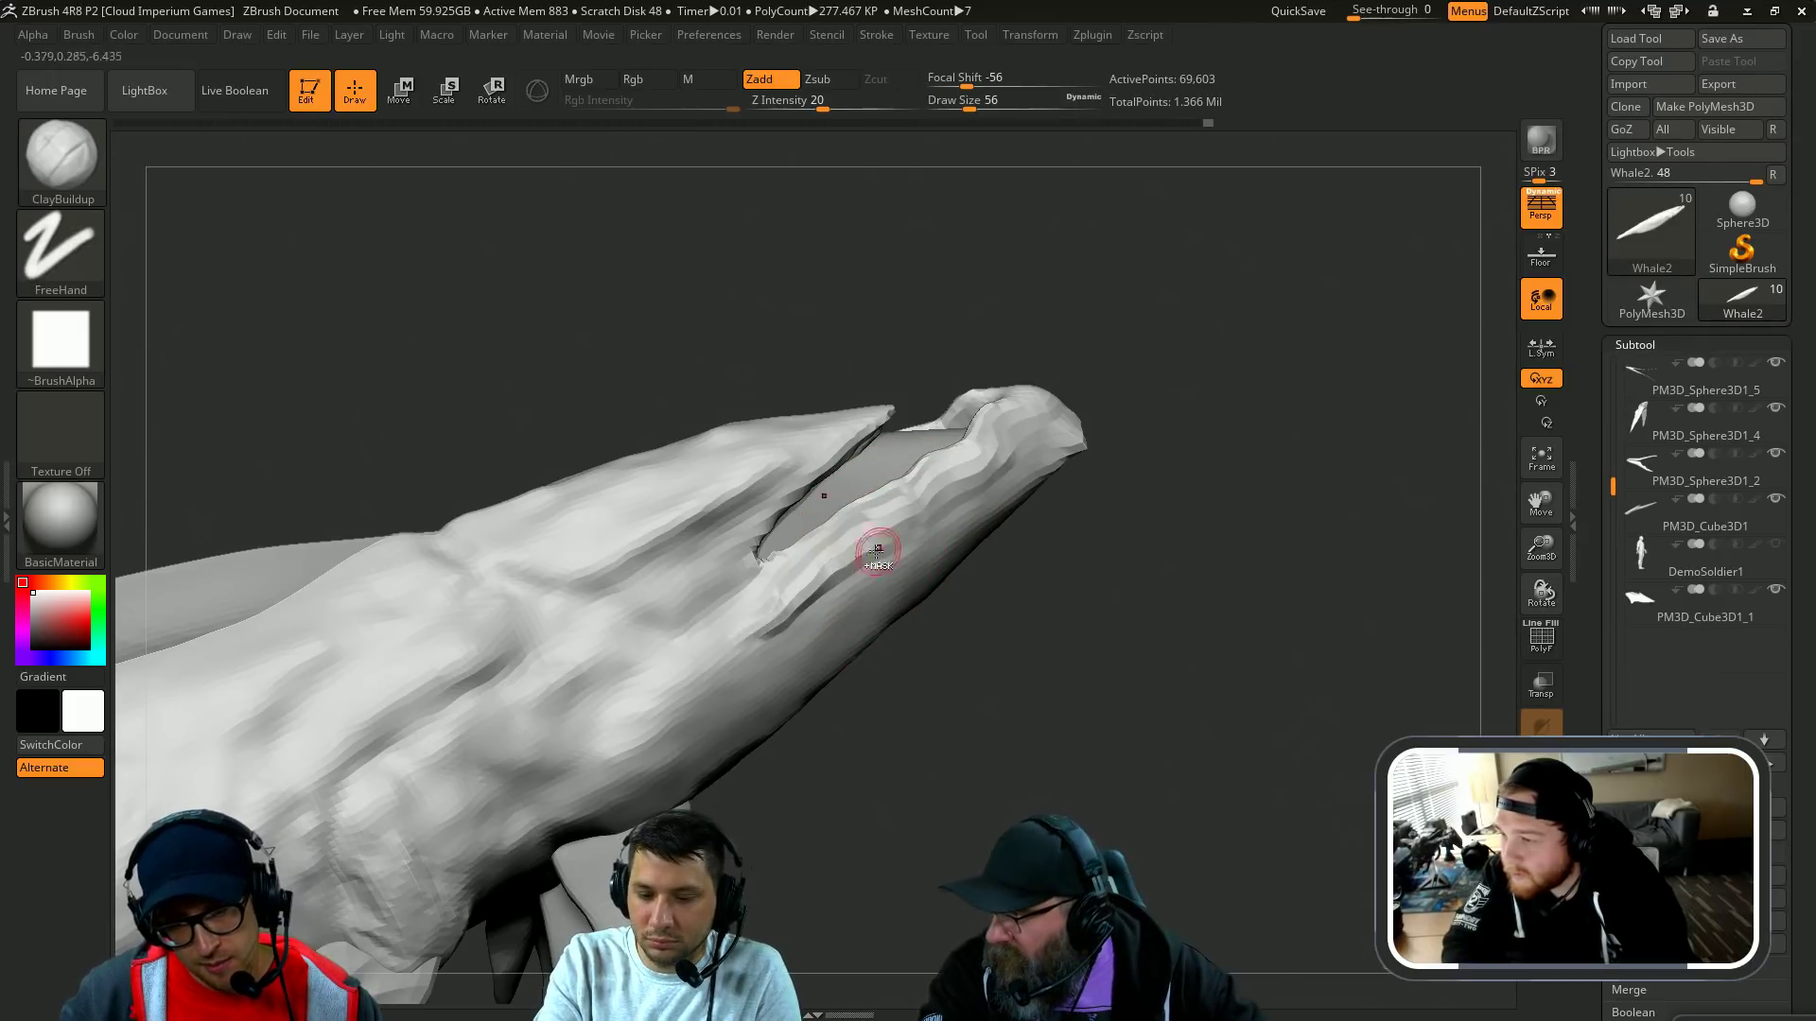
{"action": "key", "text": "ctrl+z"}
{"action": "key", "text": "s"}
{"action": "mouse_move", "coordinate": [783, 596]}
{"action": "left_mouse_down"}
{"action": "mouse_move", "coordinate": [1014, 437]}
{"action": "mouse_move", "coordinate": [874, 558]}
{"action": "left_mouse_up"}
Step: Pull the nub under the lower jaw tip outward into a point with the Move brush
{"action": "mouse_move", "coordinate": [1106, 511]}
{"action": "right_mouse_down"}
{"action": "mouse_move", "coordinate": [1128, 561]}
{"action": "mouse_move", "coordinate": [1183, 450]}
{"action": "mouse_move", "coordinate": [1106, 454]}
{"action": "right_mouse_up"}
{"action": "key", "text": "b"}
{"action": "key", "text": "m"}
{"action": "key", "text": "v"}
{"action": "key", "text": "s"}
{"action": "left_click_drag", "start_coordinate": [1103, 453], "coordinate": [1077, 453]}
{"action": "left_click_drag", "start_coordinate": [1079, 454], "coordinate": [1102, 457]}
{"action": "mouse_move", "coordinate": [1159, 462]}
{"action": "right_mouse_down"}
{"action": "mouse_move", "coordinate": [1232, 559]}
{"action": "mouse_move", "coordinate": [1113, 310]}
{"action": "right_mouse_up"}
{"action": "mouse_move", "coordinate": [1112, 310]}
{"action": "right_mouse_down", "text": "ctrl"}
{"action": "mouse_move", "coordinate": [1244, 345]}
{"action": "mouse_move", "coordinate": [1255, 404]}
{"action": "mouse_move", "coordinate": [1317, 378]}
{"action": "mouse_move", "coordinate": [1118, 425]}
{"action": "mouse_move", "coordinate": [973, 502]}
{"action": "right_mouse_up", "text": "ctrl"}
Step: Carve a crease across the neck behind the head with DamStandard at draw size 104
{"action": "key", "text": "b"}
{"action": "key", "text": "d"}
{"action": "key", "text": "s"}
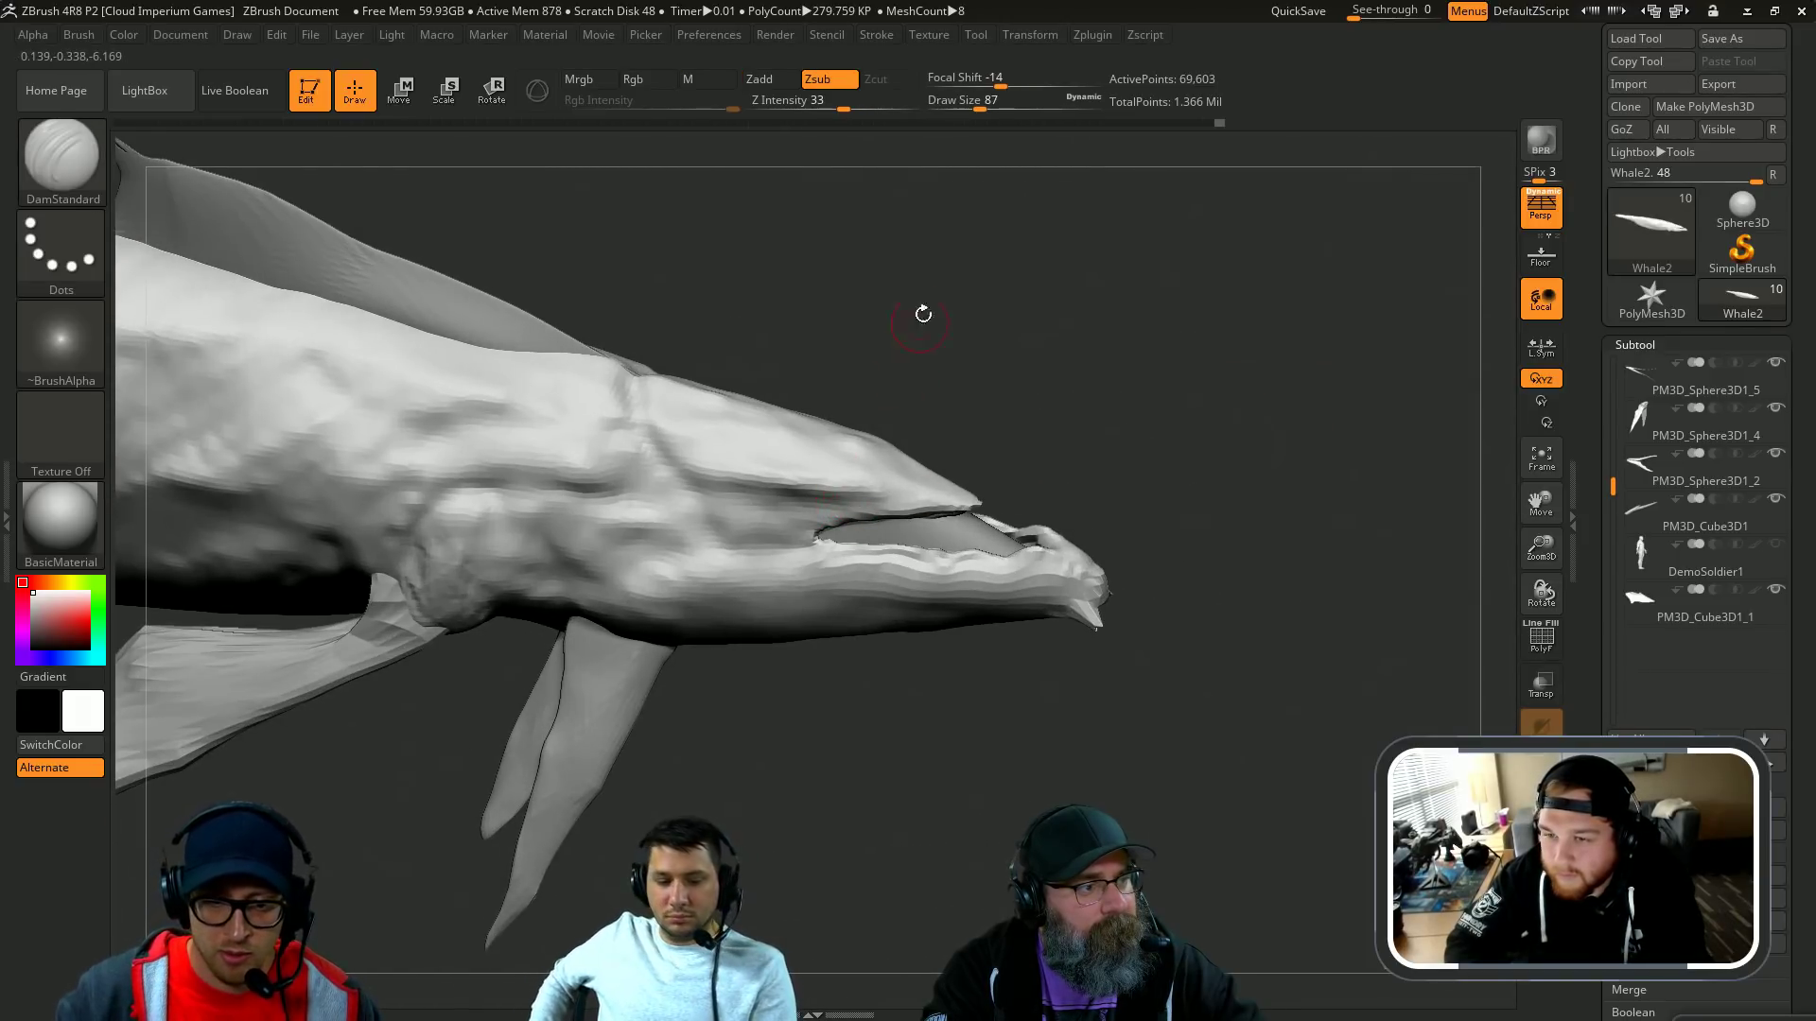
{"action": "right_click_drag", "start_coordinate": [924, 308], "coordinate": [787, 452], "text": "alt"}
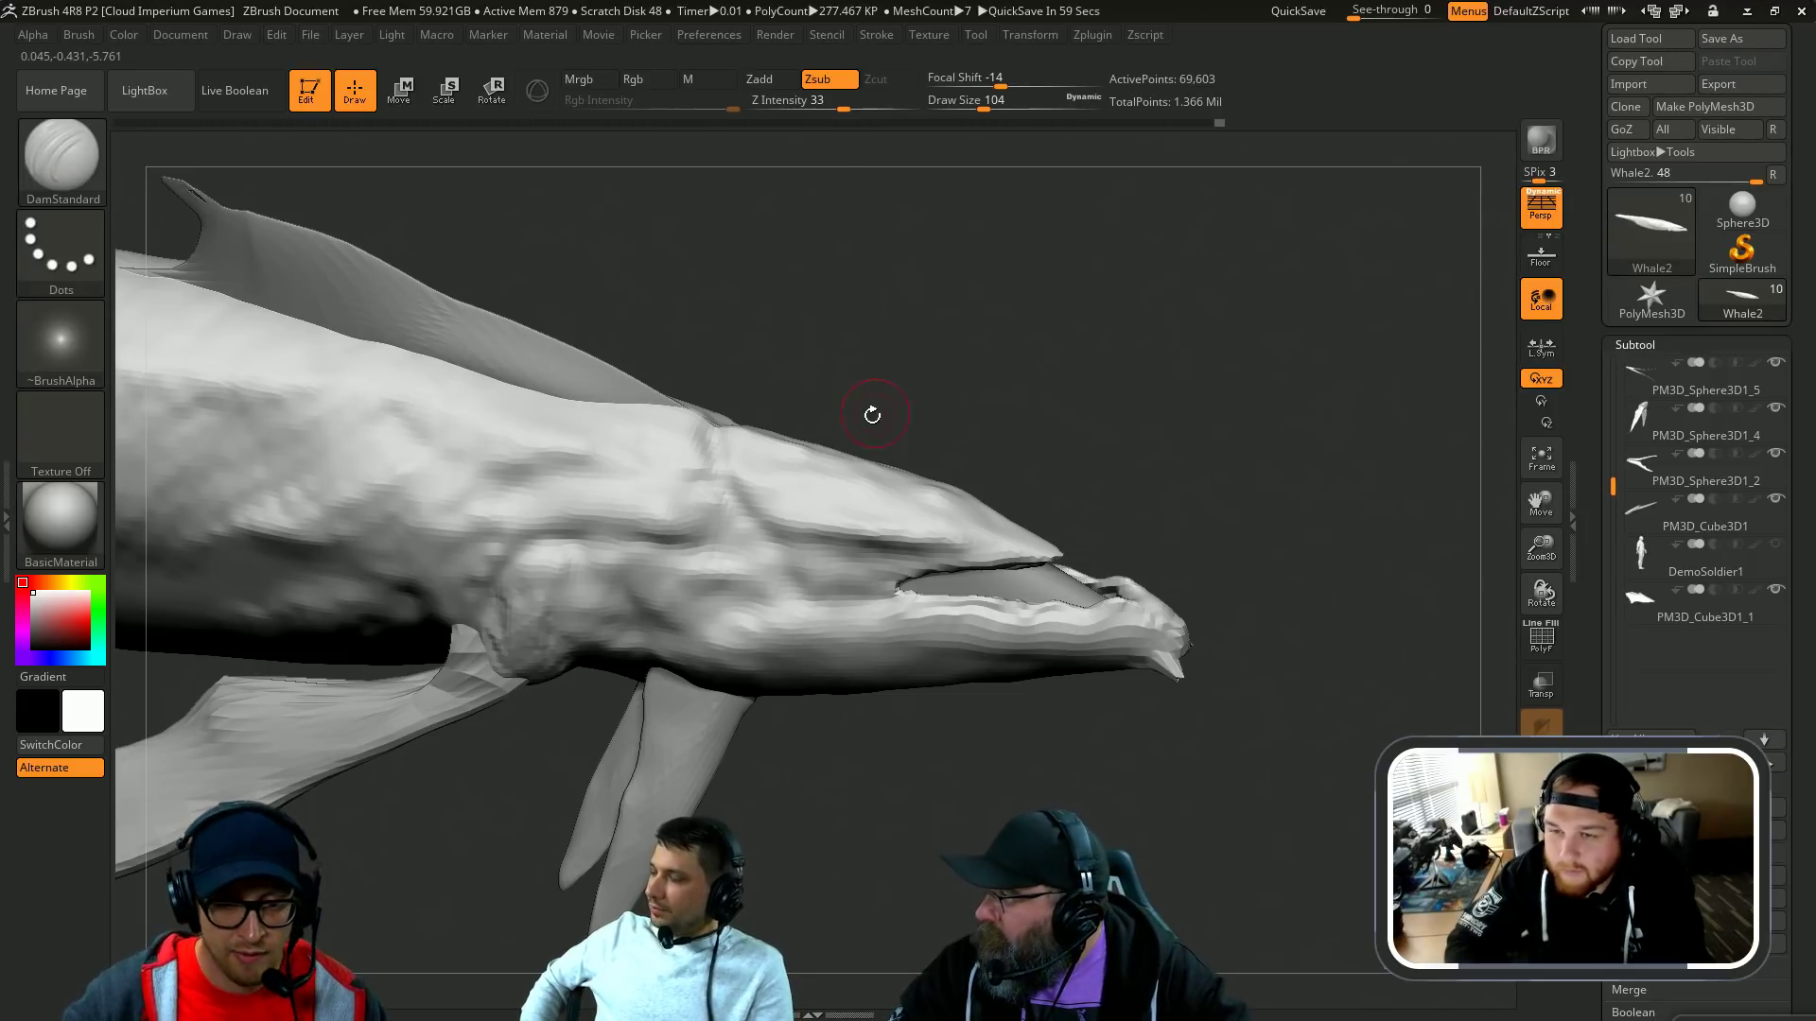
{"action": "left_click_drag", "start_coordinate": [871, 414], "coordinate": [781, 423]}
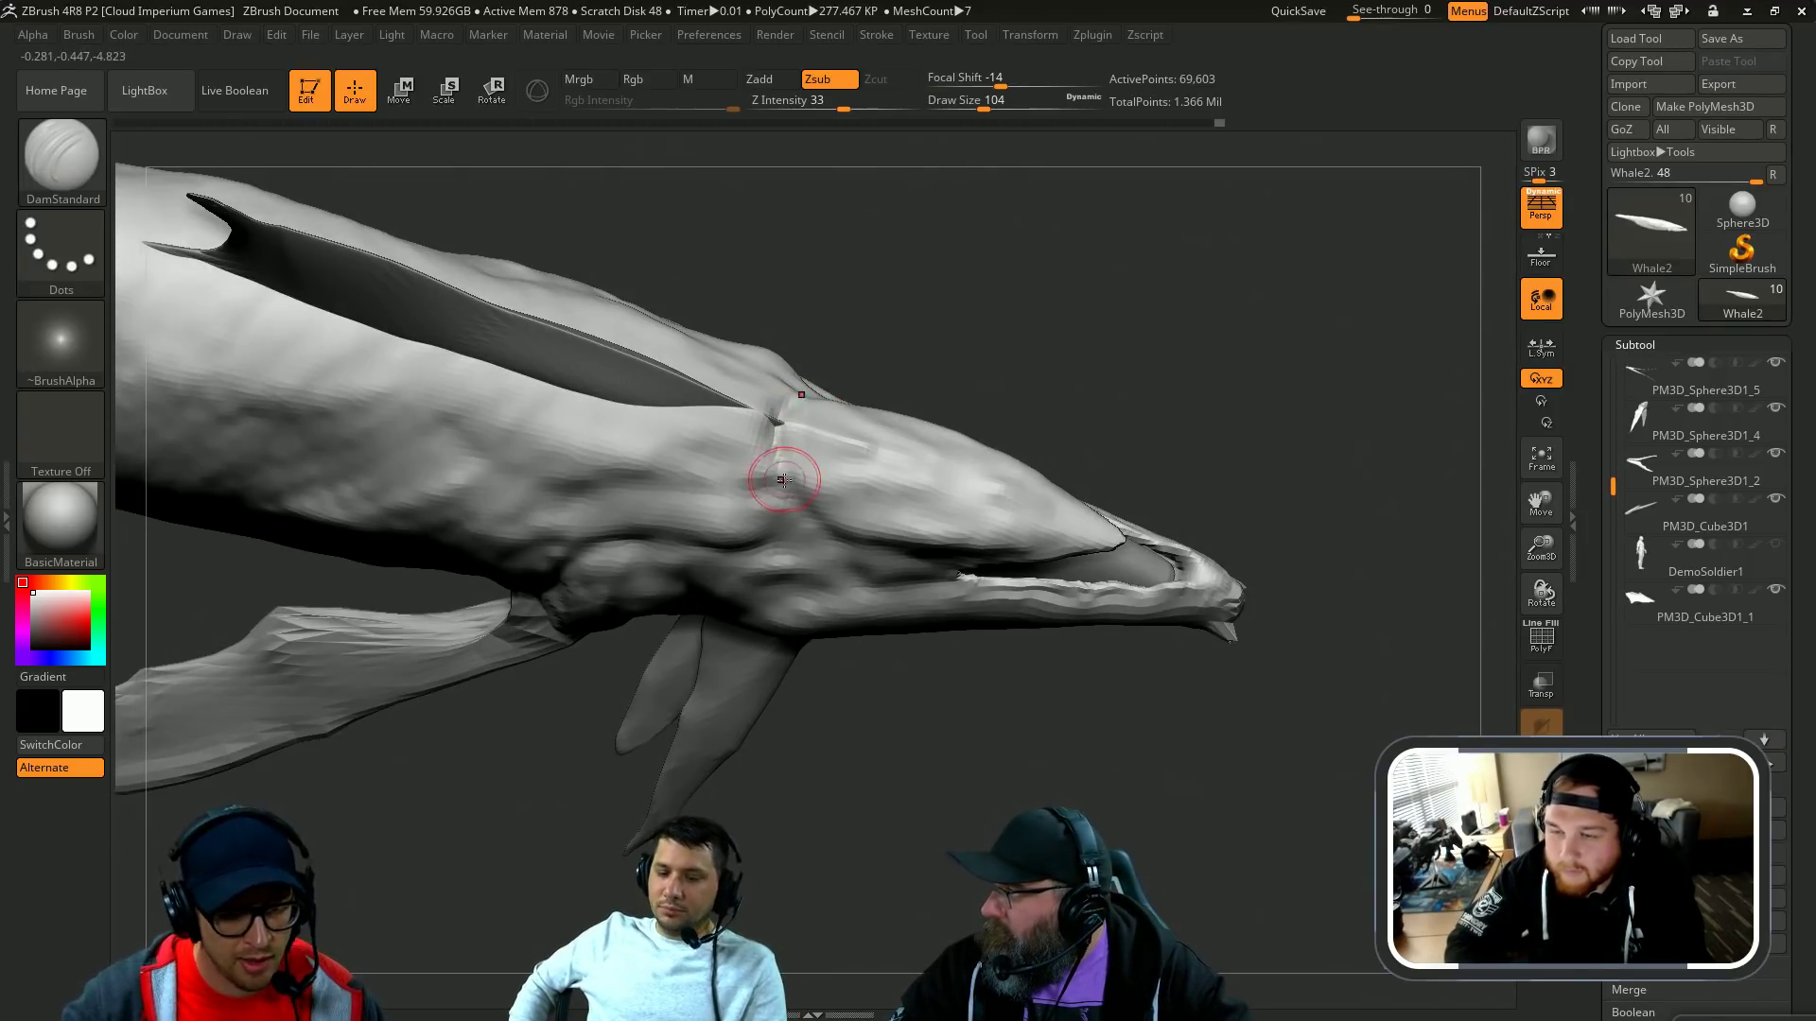
Step: Make the dorsal fins active and switch to the ClayBuildup brush at draw size 128
{"action": "left_click_drag", "start_coordinate": [1103, 336], "coordinate": [1059, 283]}
{"action": "left_click", "coordinate": [705, 389], "text": "alt"}
{"action": "key", "text": "s"}
{"action": "left_click", "coordinate": [811, 422]}
{"action": "mouse_move", "coordinate": [899, 341]}
{"action": "left_mouse_down"}
{"action": "mouse_move", "coordinate": [889, 283]}
{"action": "mouse_move", "coordinate": [839, 332]}
{"action": "mouse_move", "coordinate": [883, 357]}
{"action": "mouse_move", "coordinate": [899, 316]}
{"action": "mouse_move", "coordinate": [874, 387]}
{"action": "left_mouse_up"}
{"action": "key", "text": "b"}
{"action": "key", "text": "m"}
{"action": "key", "text": "v"}
{"action": "key", "text": "b"}
{"action": "key", "text": "c"}
{"action": "key", "text": "b"}
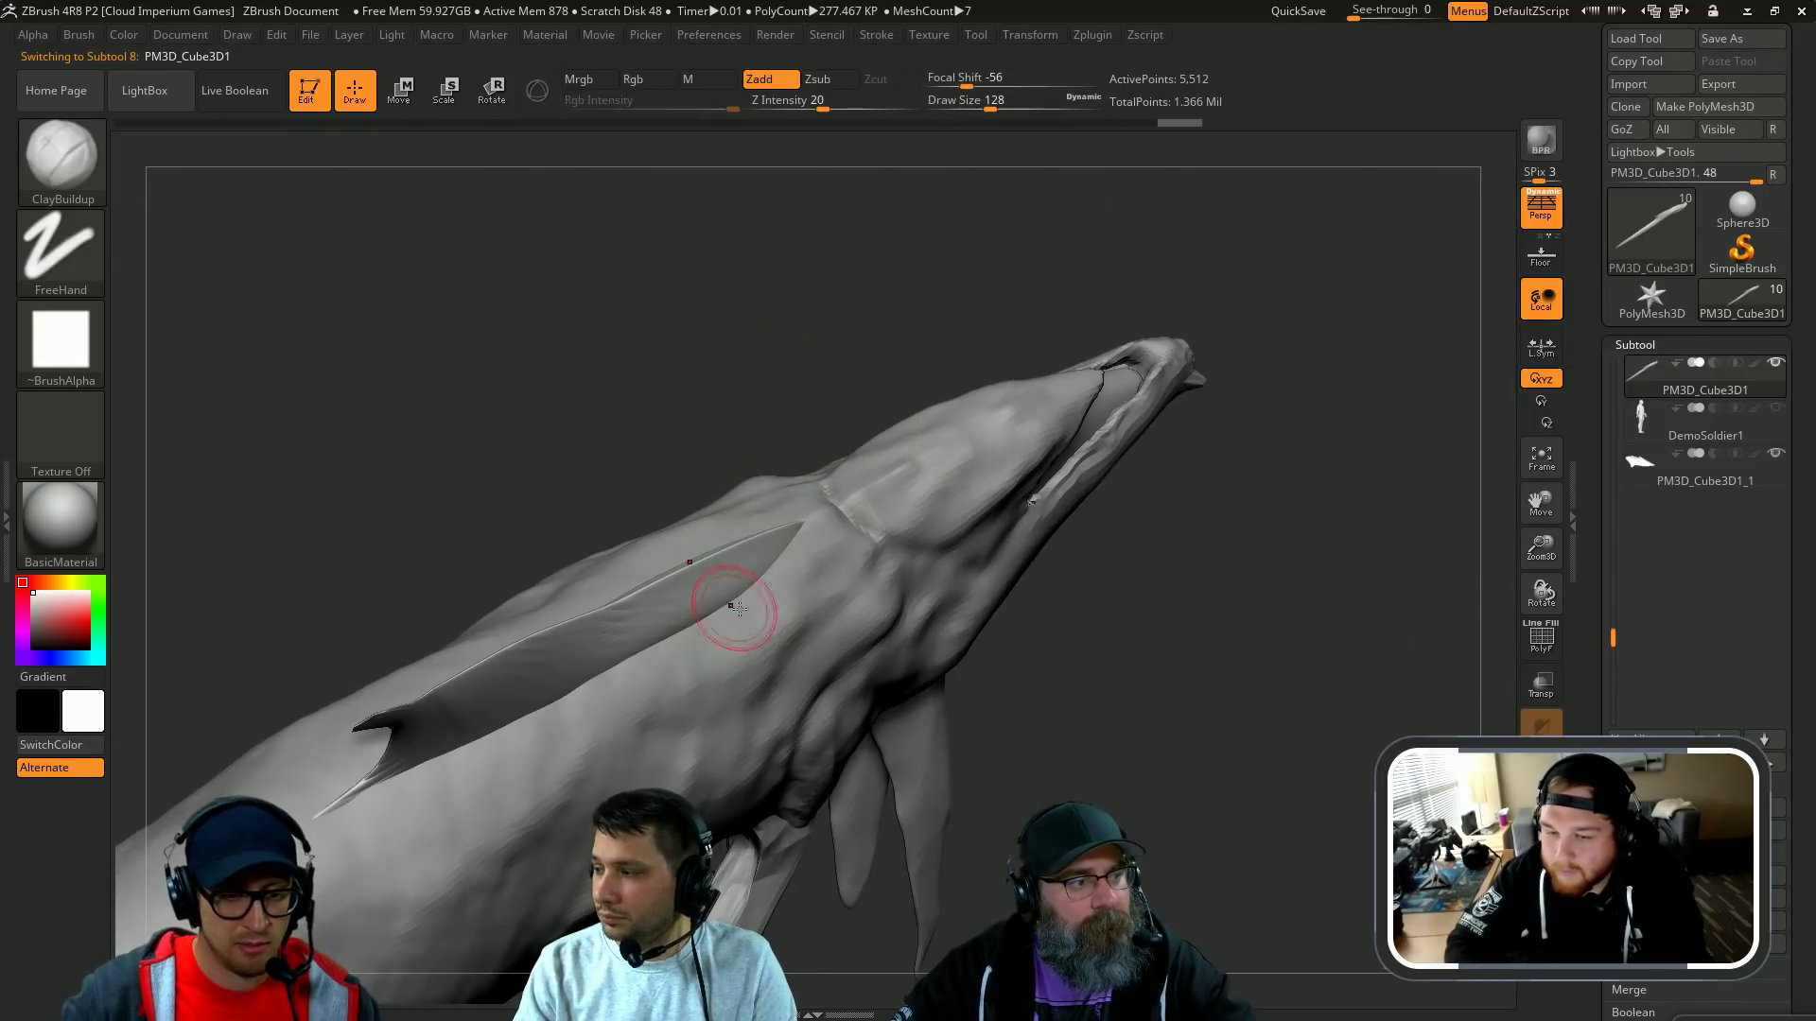
{"action": "left_click_drag", "start_coordinate": [756, 478], "coordinate": [772, 460]}
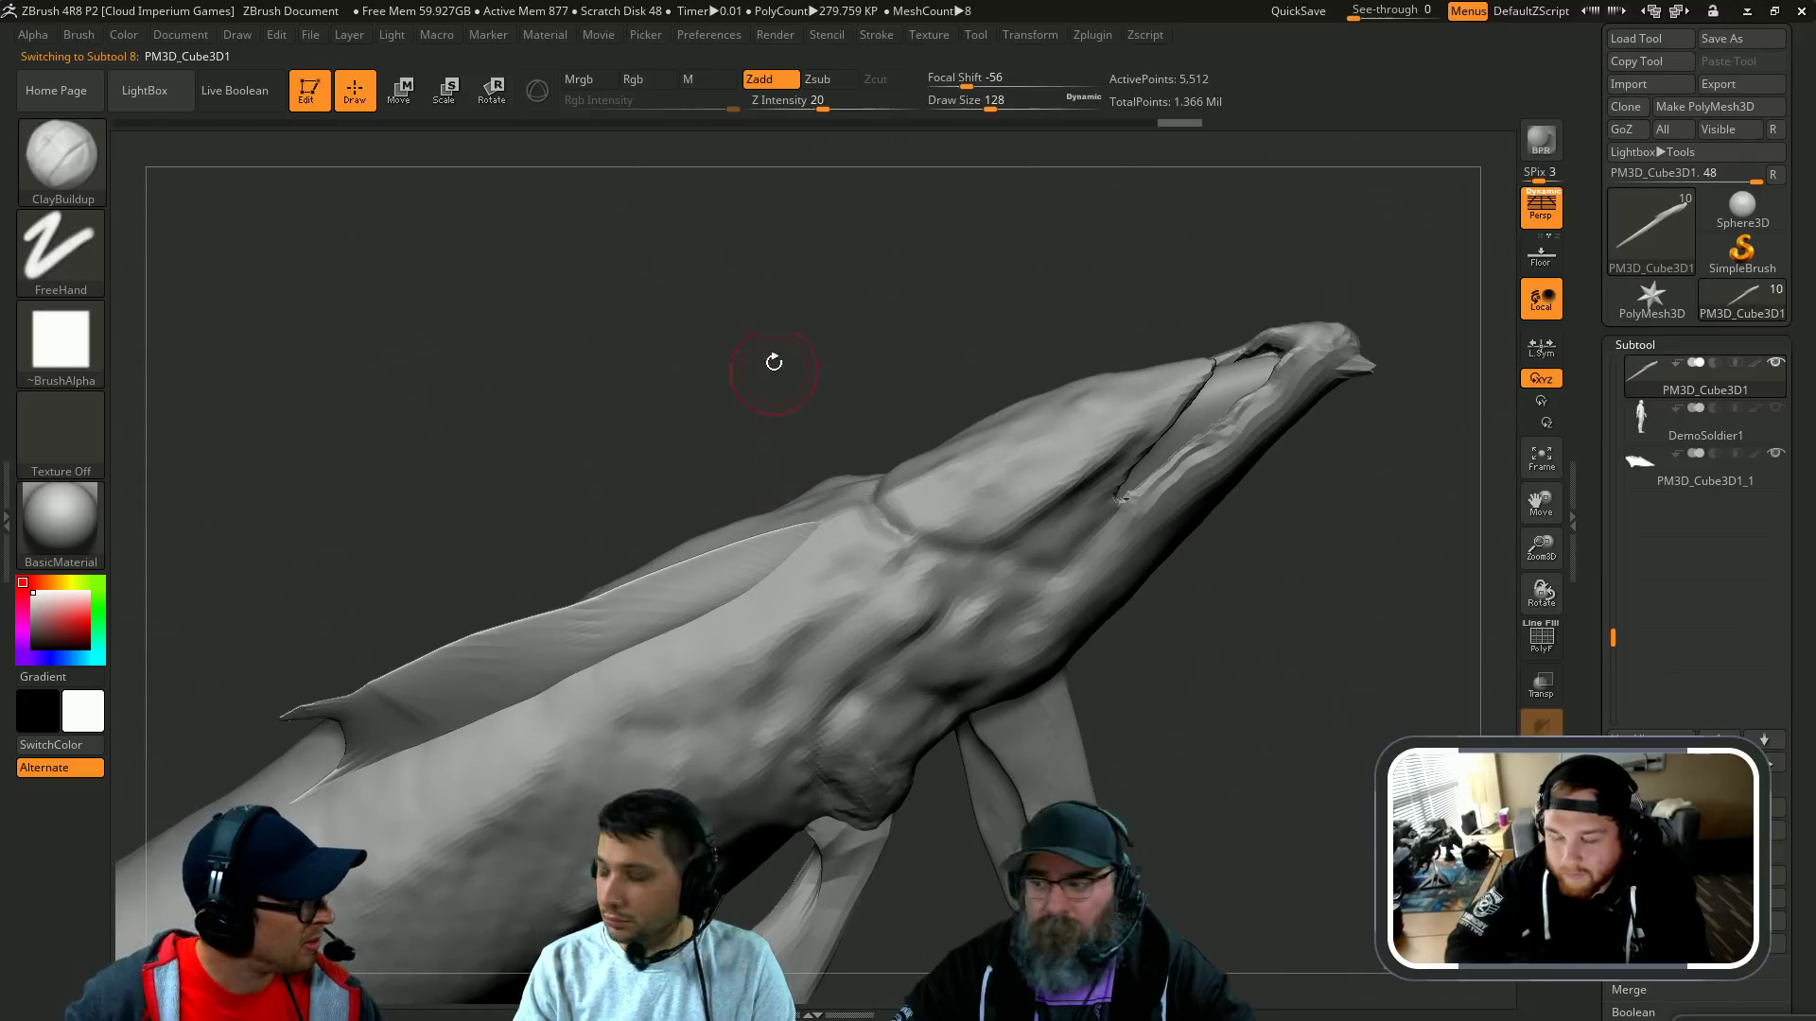
{"action": "left_click_drag", "start_coordinate": [785, 312], "coordinate": [793, 331]}
Step: Build up the body surface along the front base of the dorsal fin with ClayBuildup, starting at draw size 187
{"action": "left_click", "coordinate": [796, 549], "text": "alt"}
{"action": "left_click_drag", "start_coordinate": [786, 403], "coordinate": [870, 369]}
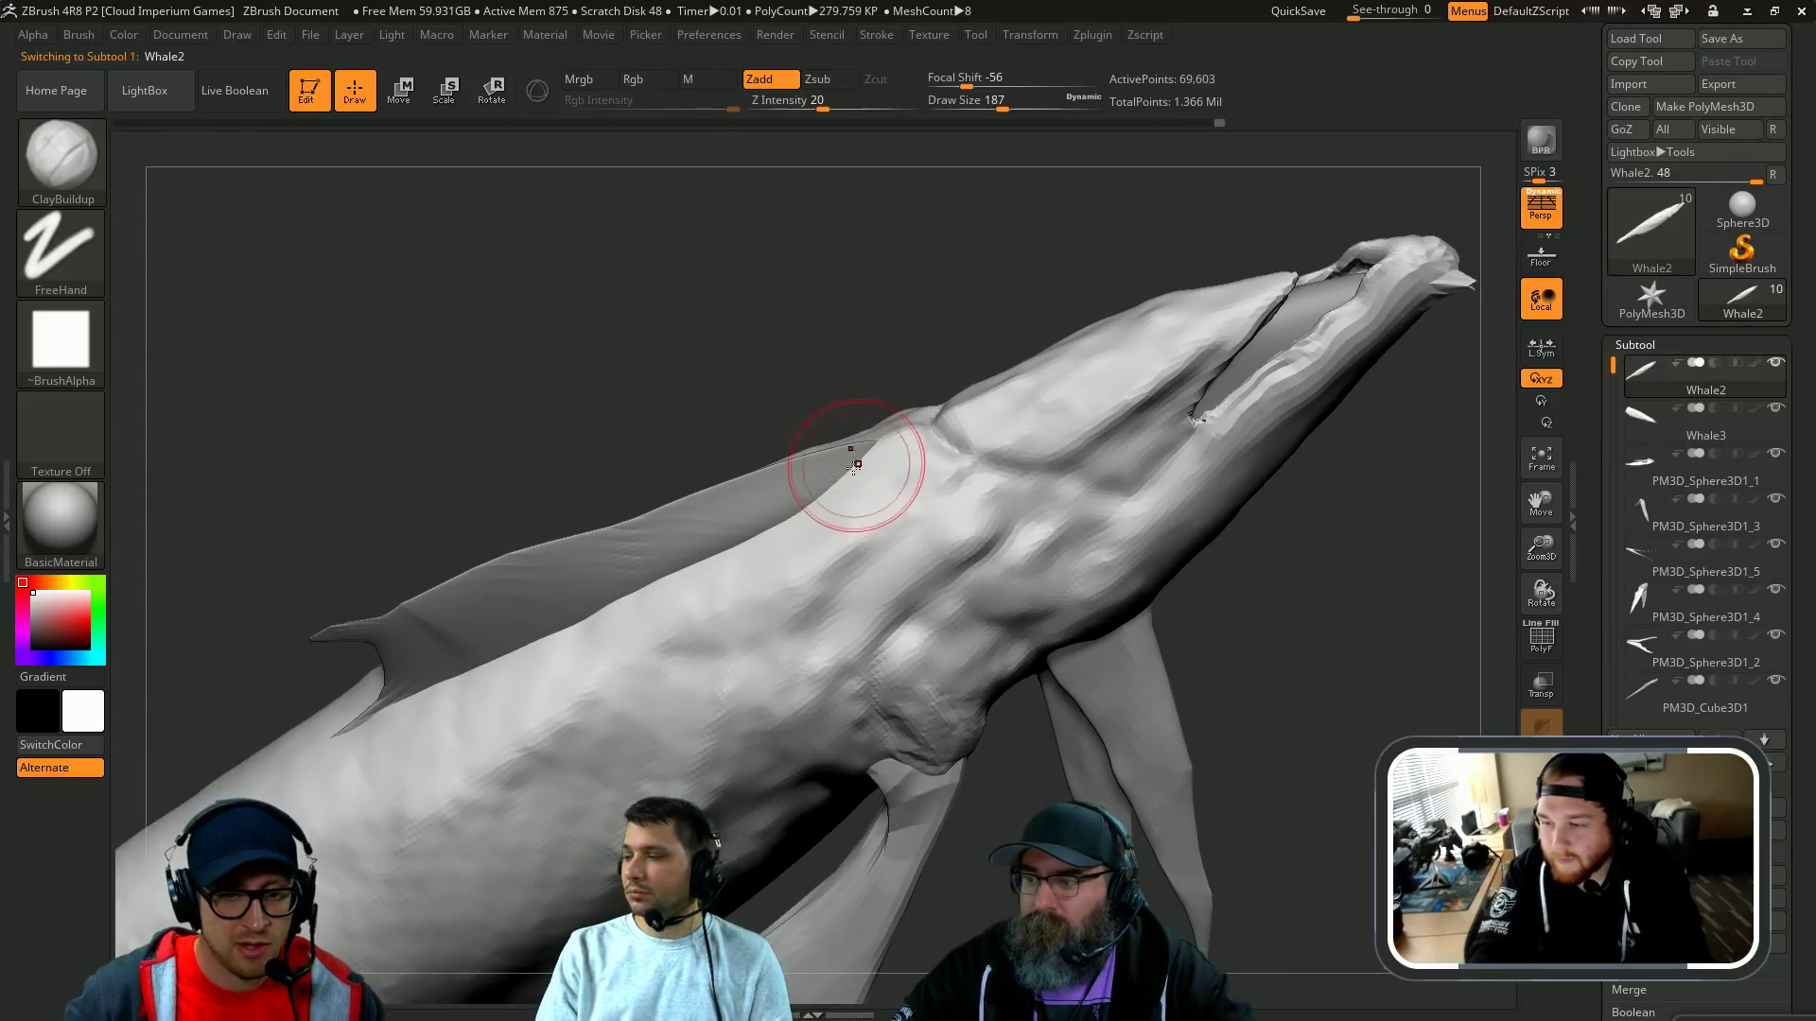
{"action": "key", "text": "bracketright"}
{"action": "mouse_move", "coordinate": [741, 537]}
{"action": "left_mouse_down"}
{"action": "mouse_move", "coordinate": [653, 600]}
{"action": "mouse_move", "coordinate": [783, 541]}
{"action": "left_mouse_up"}
Step: Sharpen the creases around the back of the head with DamStandard at draw size 77
{"action": "mouse_move", "coordinate": [757, 379]}
{"action": "left_mouse_down"}
{"action": "mouse_move", "coordinate": [714, 356]}
{"action": "mouse_move", "coordinate": [756, 302]}
{"action": "left_mouse_up"}
{"action": "key", "text": "b"}
{"action": "key", "text": "d"}
{"action": "key", "text": "s"}
{"action": "key", "text": "bracketleft"}
{"action": "key", "text": "bracketleft"}
{"action": "key", "text": "bracketleft"}
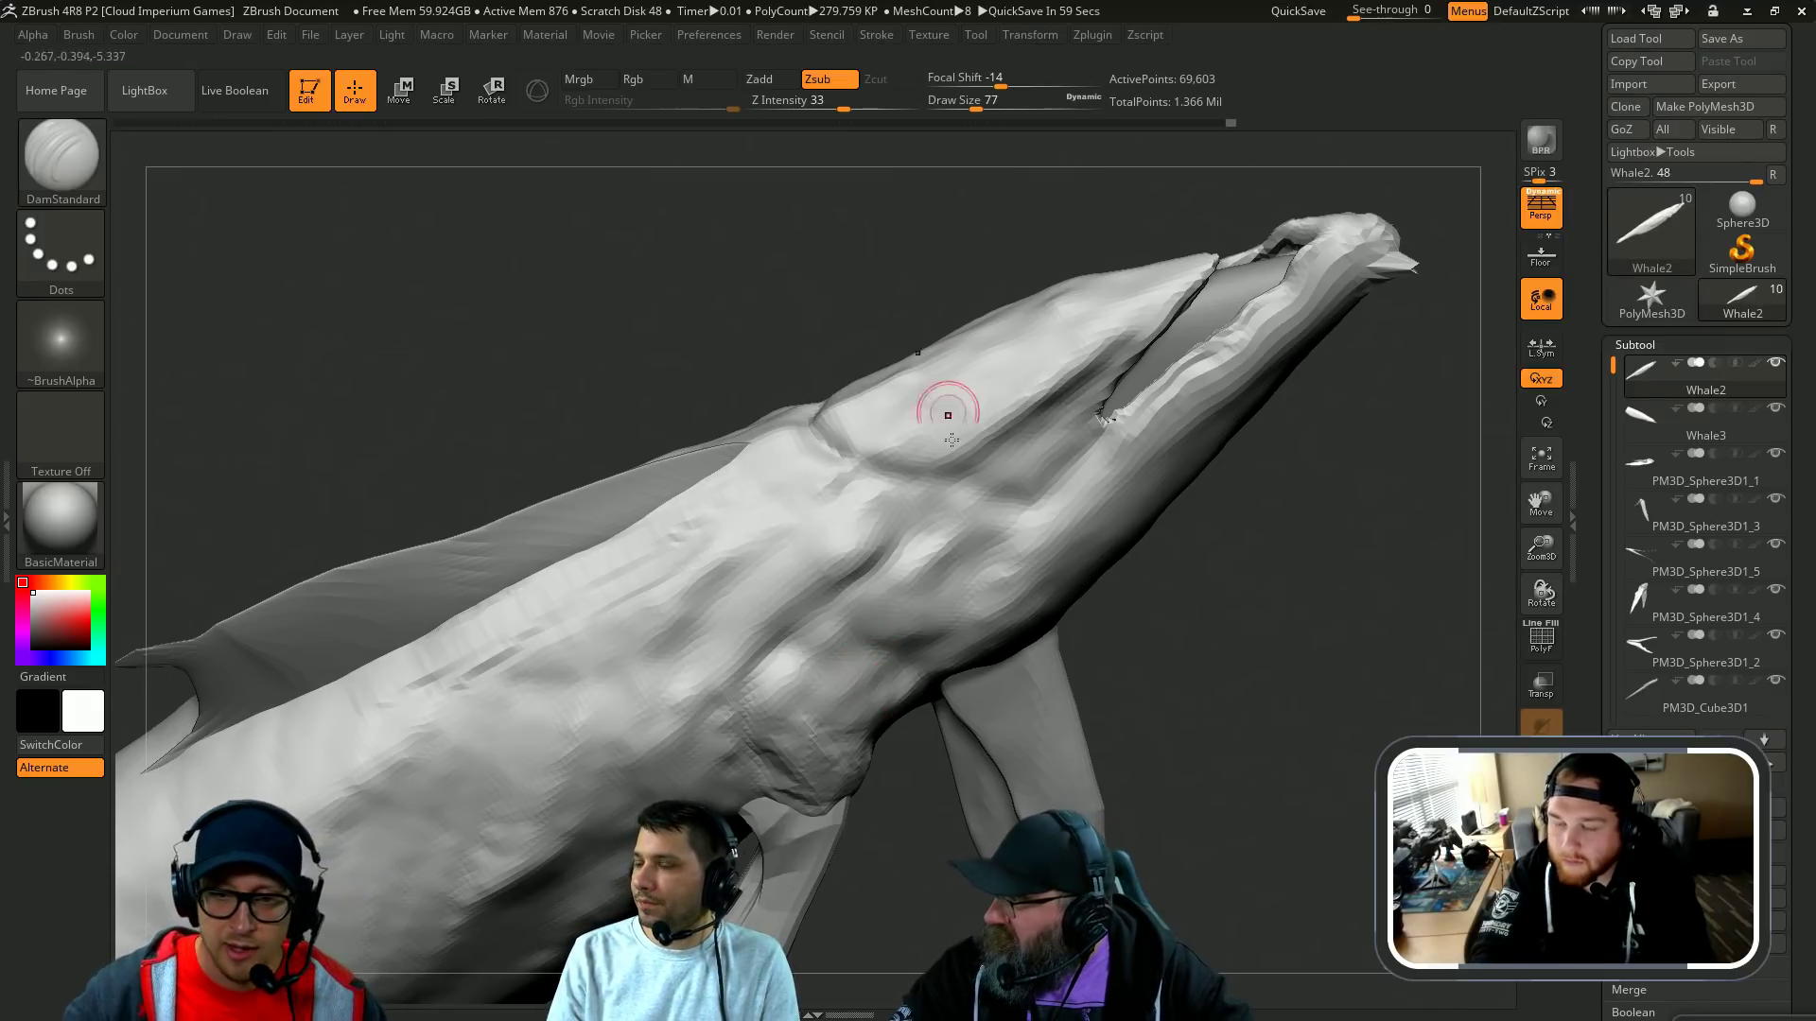
{"action": "left_click_drag", "start_coordinate": [1186, 643], "coordinate": [1211, 675]}
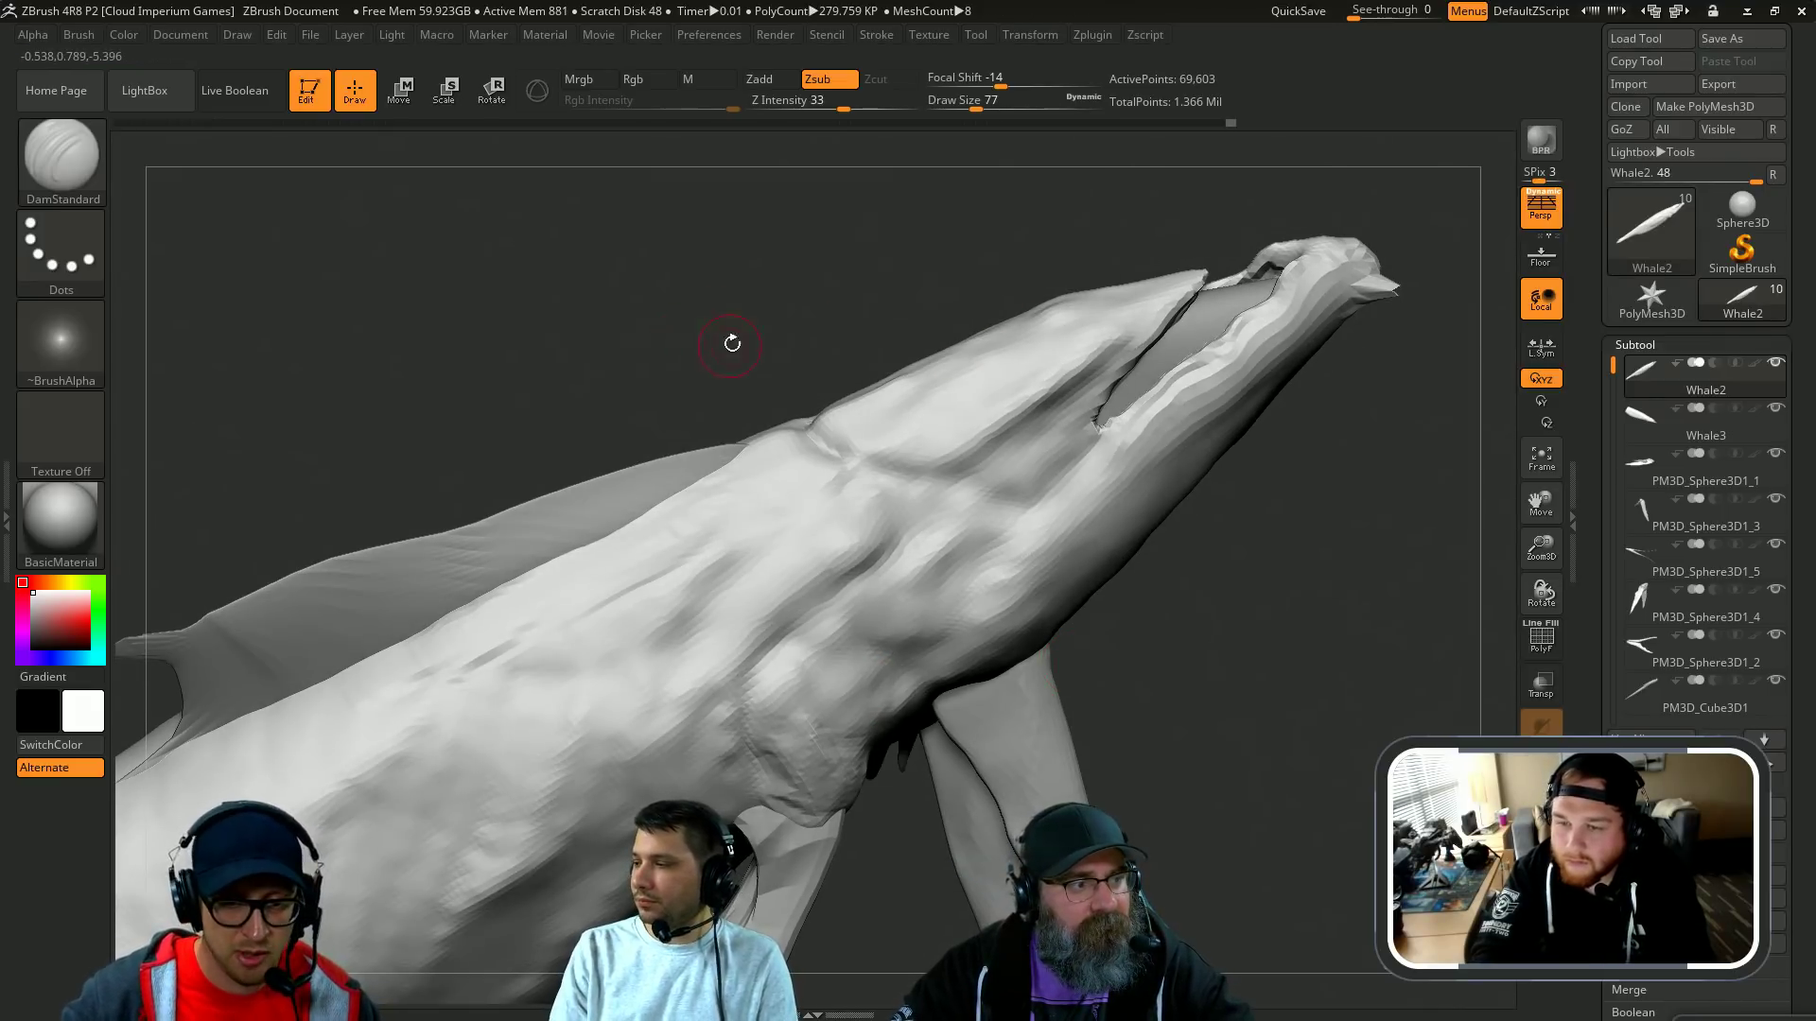
Step: Carve a long crease down the side of the neck below the head with DamStandard at draw size 132
{"action": "left_click_drag", "start_coordinate": [732, 344], "coordinate": [762, 352]}
{"action": "key", "text": "bracketright"}
{"action": "key", "text": "bracketright"}
{"action": "key", "text": "bracketright"}
{"action": "left_click_drag", "start_coordinate": [901, 517], "coordinate": [890, 567]}
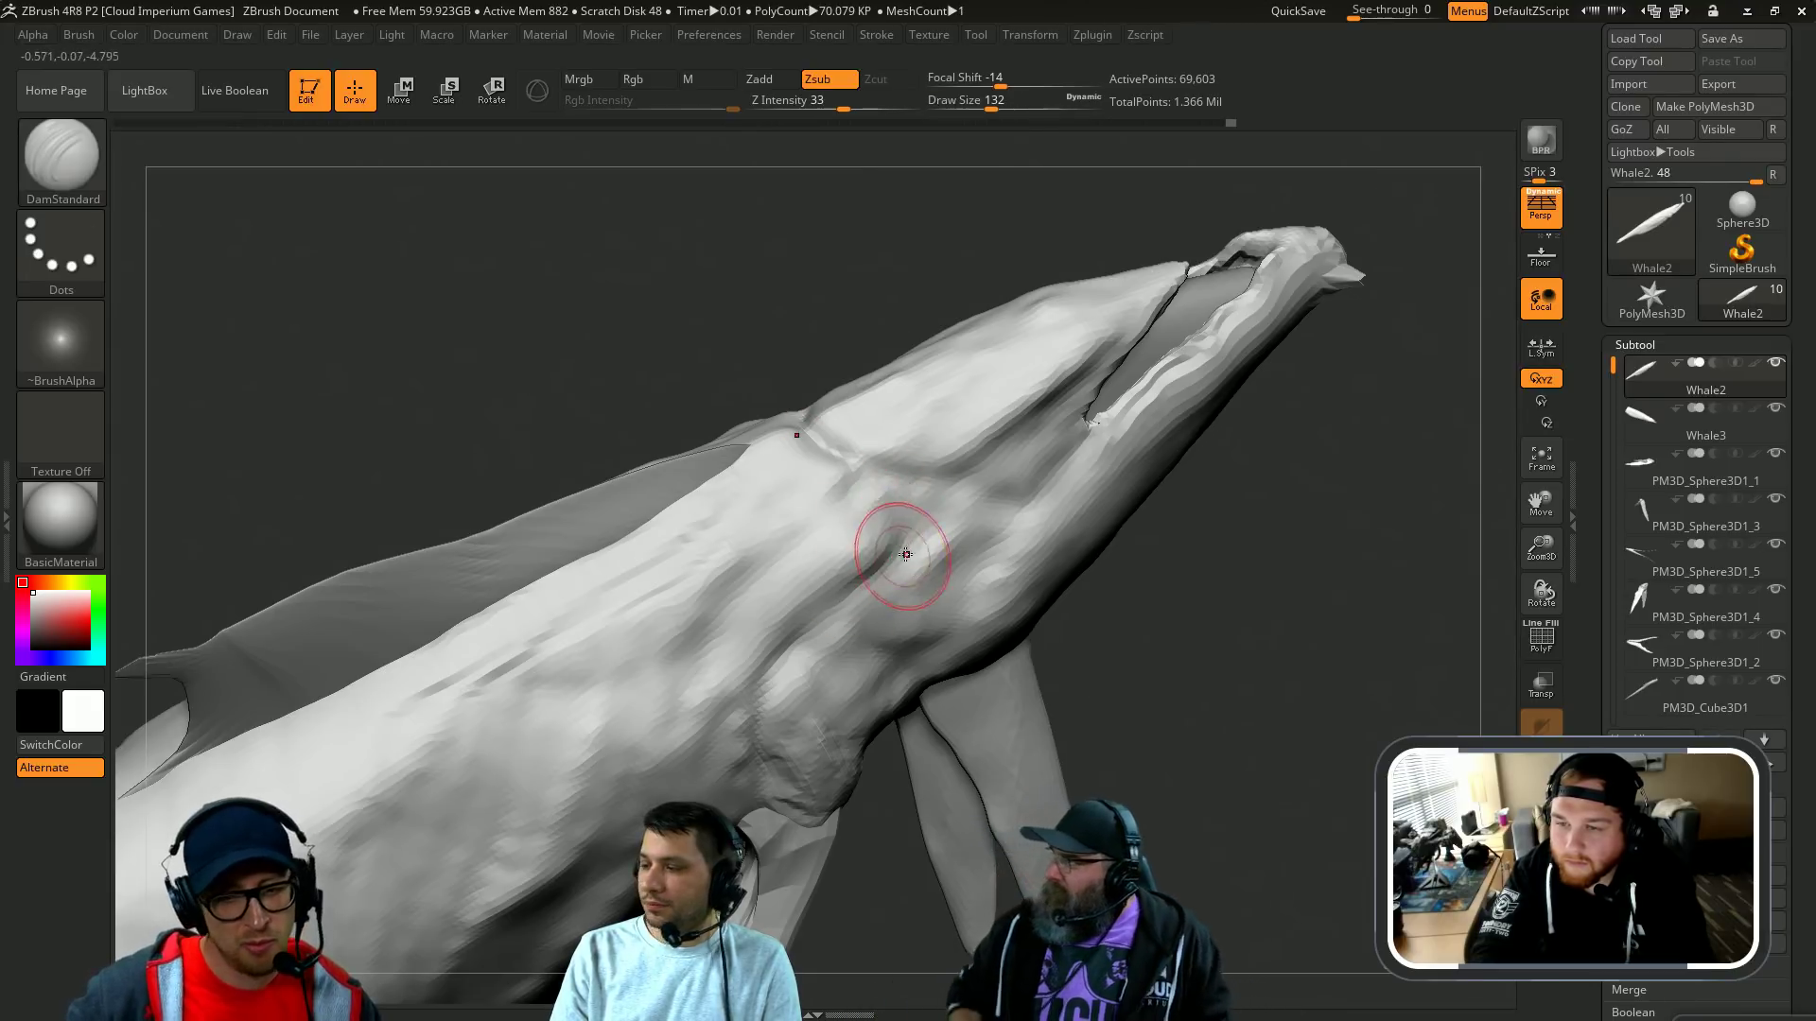
{"action": "key", "text": "bracketleft"}
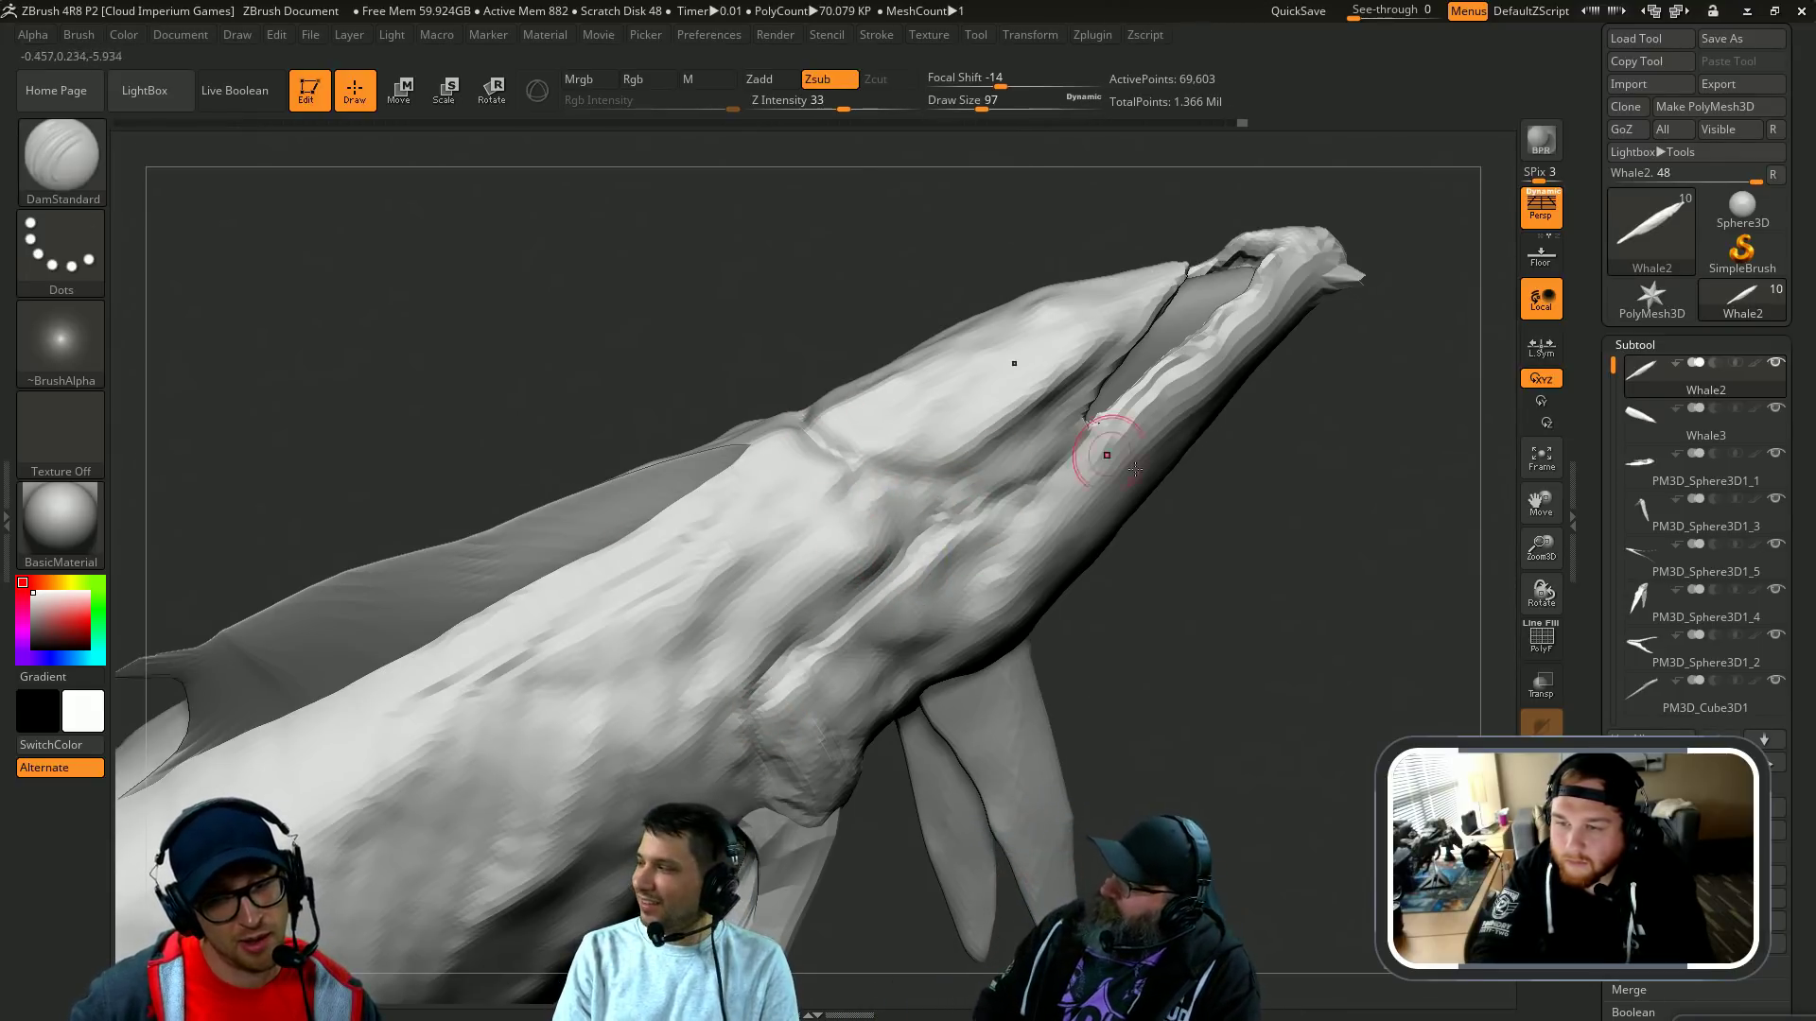
Step: Smooth the side of the neck and refine the crease toward the mouth corner with DamStandard at draw size 74
{"action": "left_click_drag", "start_coordinate": [1182, 490], "coordinate": [1023, 603], "text": "alt"}
{"action": "left_click_drag", "start_coordinate": [908, 567], "coordinate": [804, 605], "text": "shift"}
{"action": "key", "text": "bracketleft"}
{"action": "left_click_drag", "start_coordinate": [879, 540], "coordinate": [840, 550]}
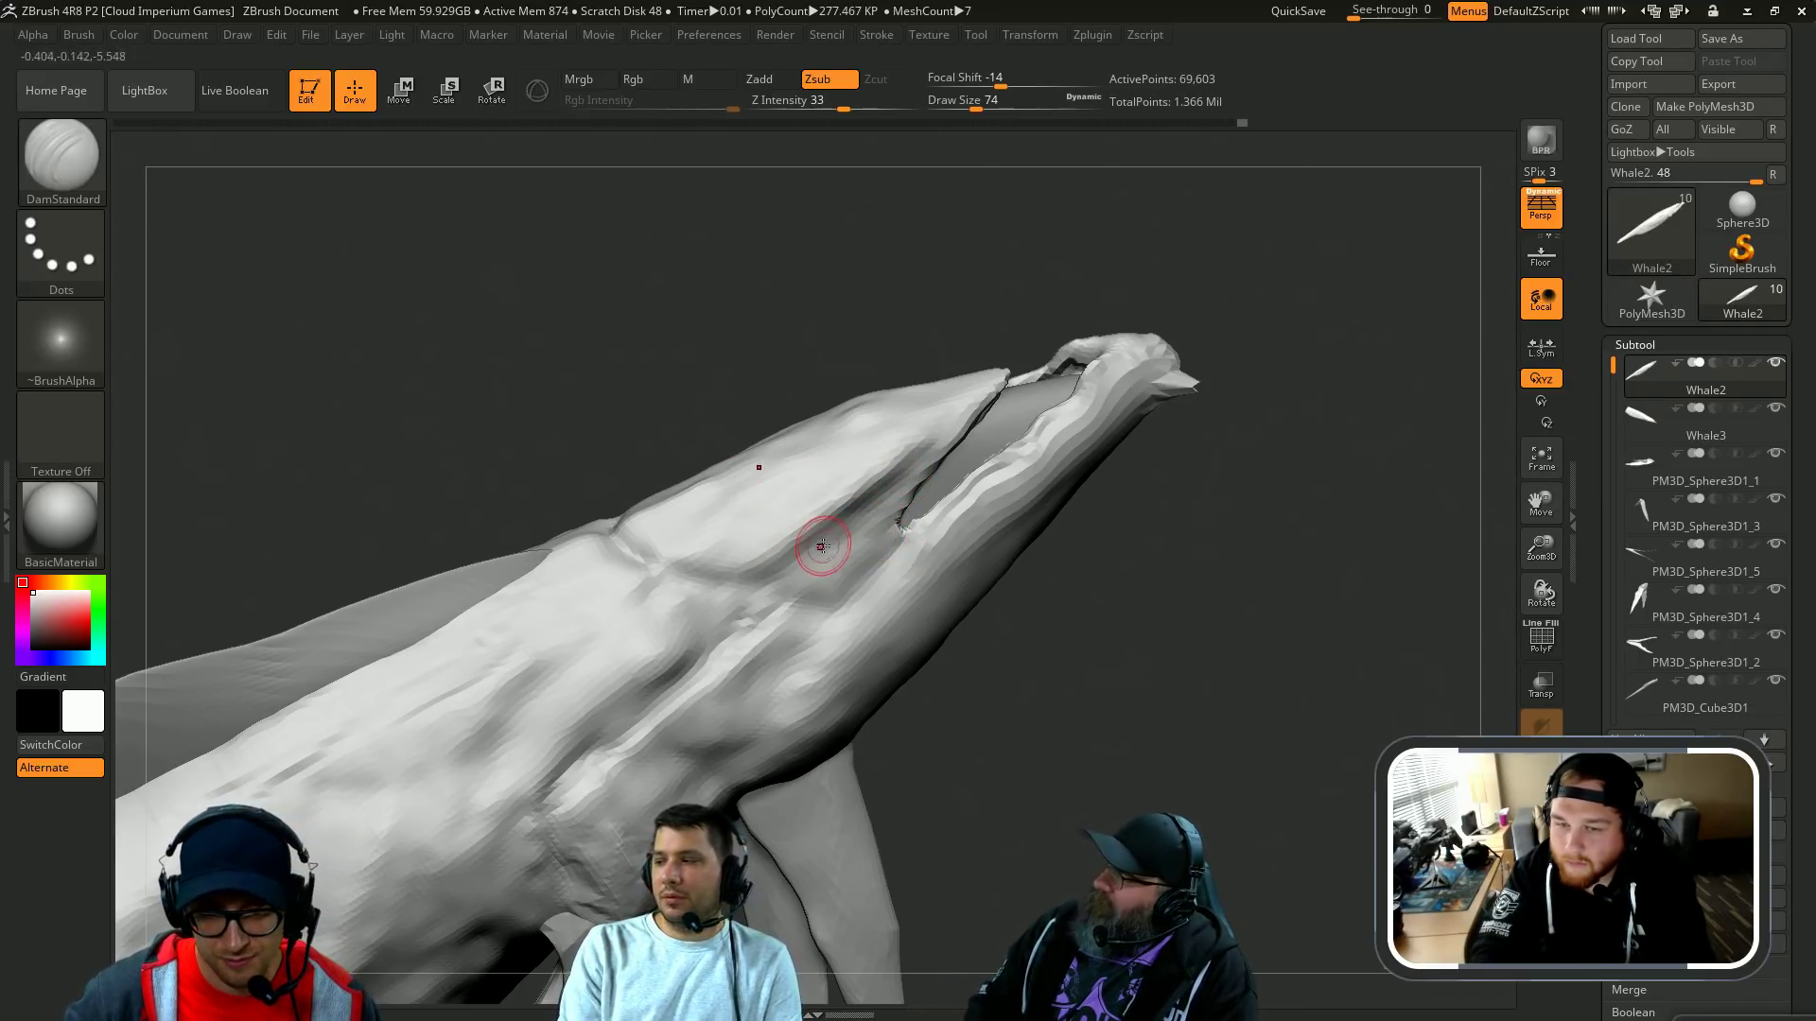
{"action": "mouse_move", "coordinate": [1016, 259]}
{"action": "left_mouse_down"}
{"action": "mouse_move", "coordinate": [1175, 559]}
{"action": "mouse_move", "coordinate": [1126, 567]}
{"action": "mouse_move", "coordinate": [825, 476]}
{"action": "left_mouse_up"}
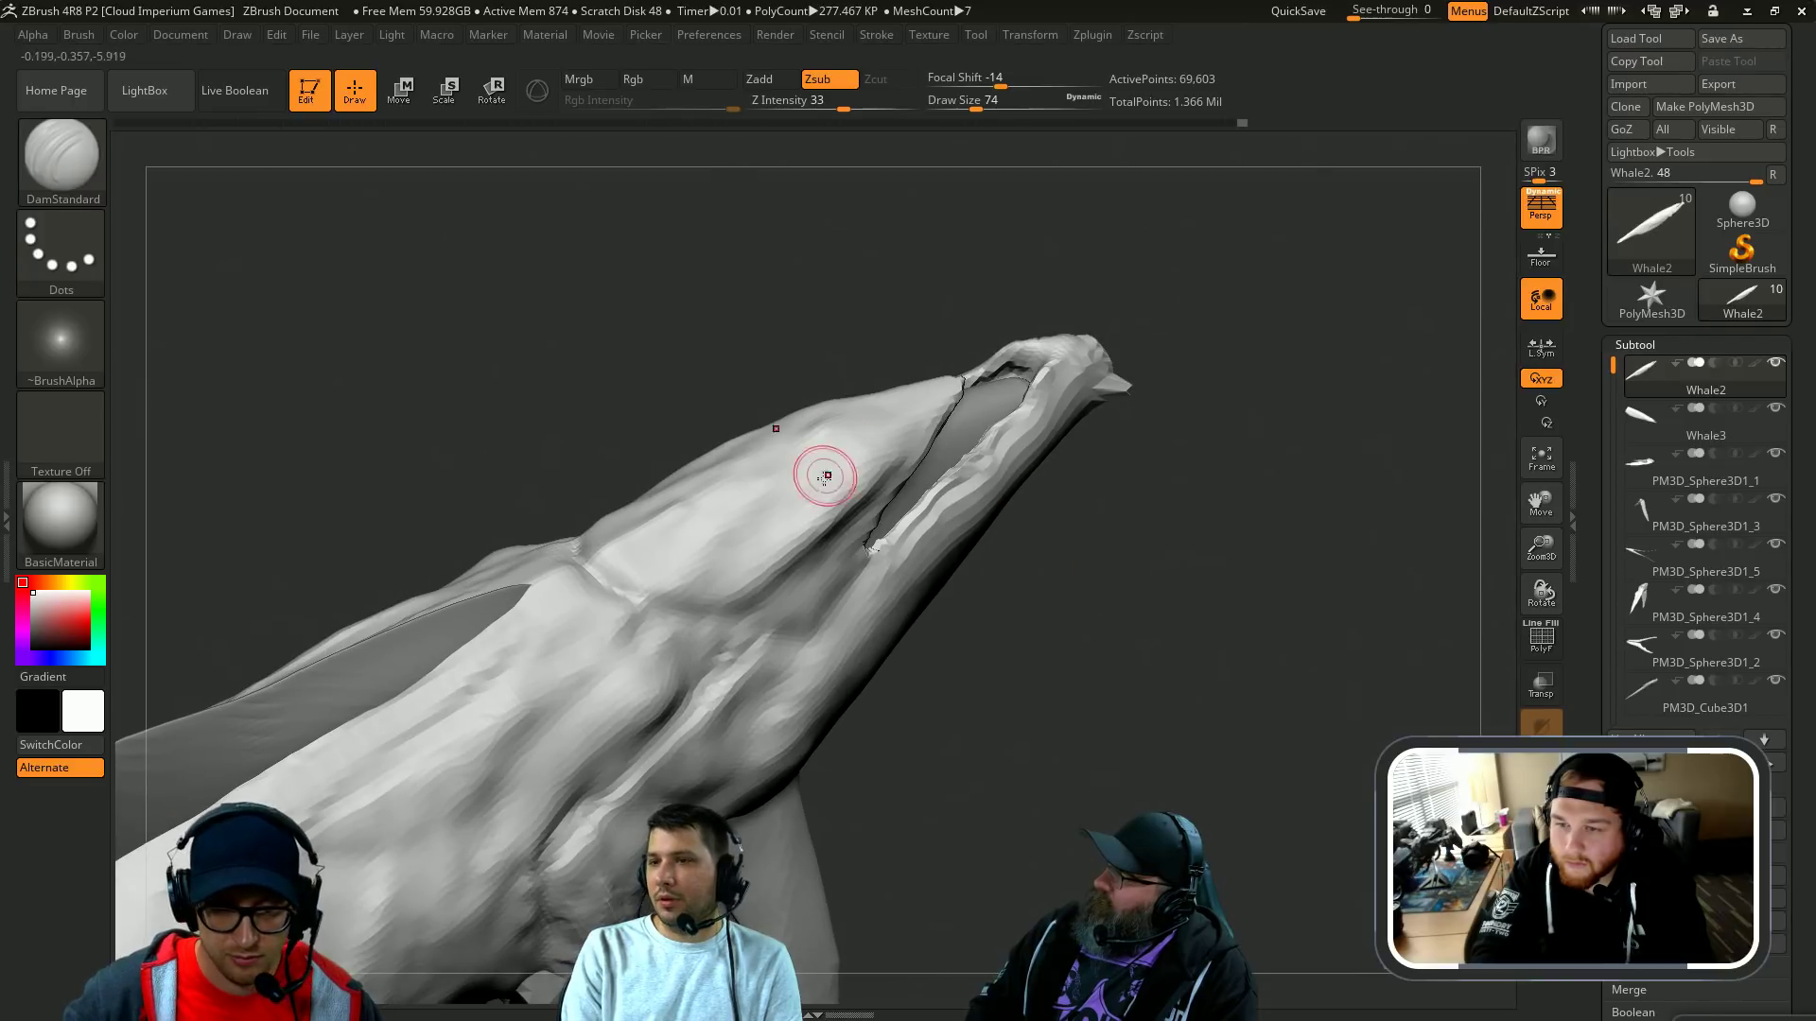
Step: Build up the side of the head with Clay at draw size 120 and recut its creases with DamStandard
{"action": "key", "text": "b"}
{"action": "key", "text": "c"}
{"action": "key", "text": "l"}
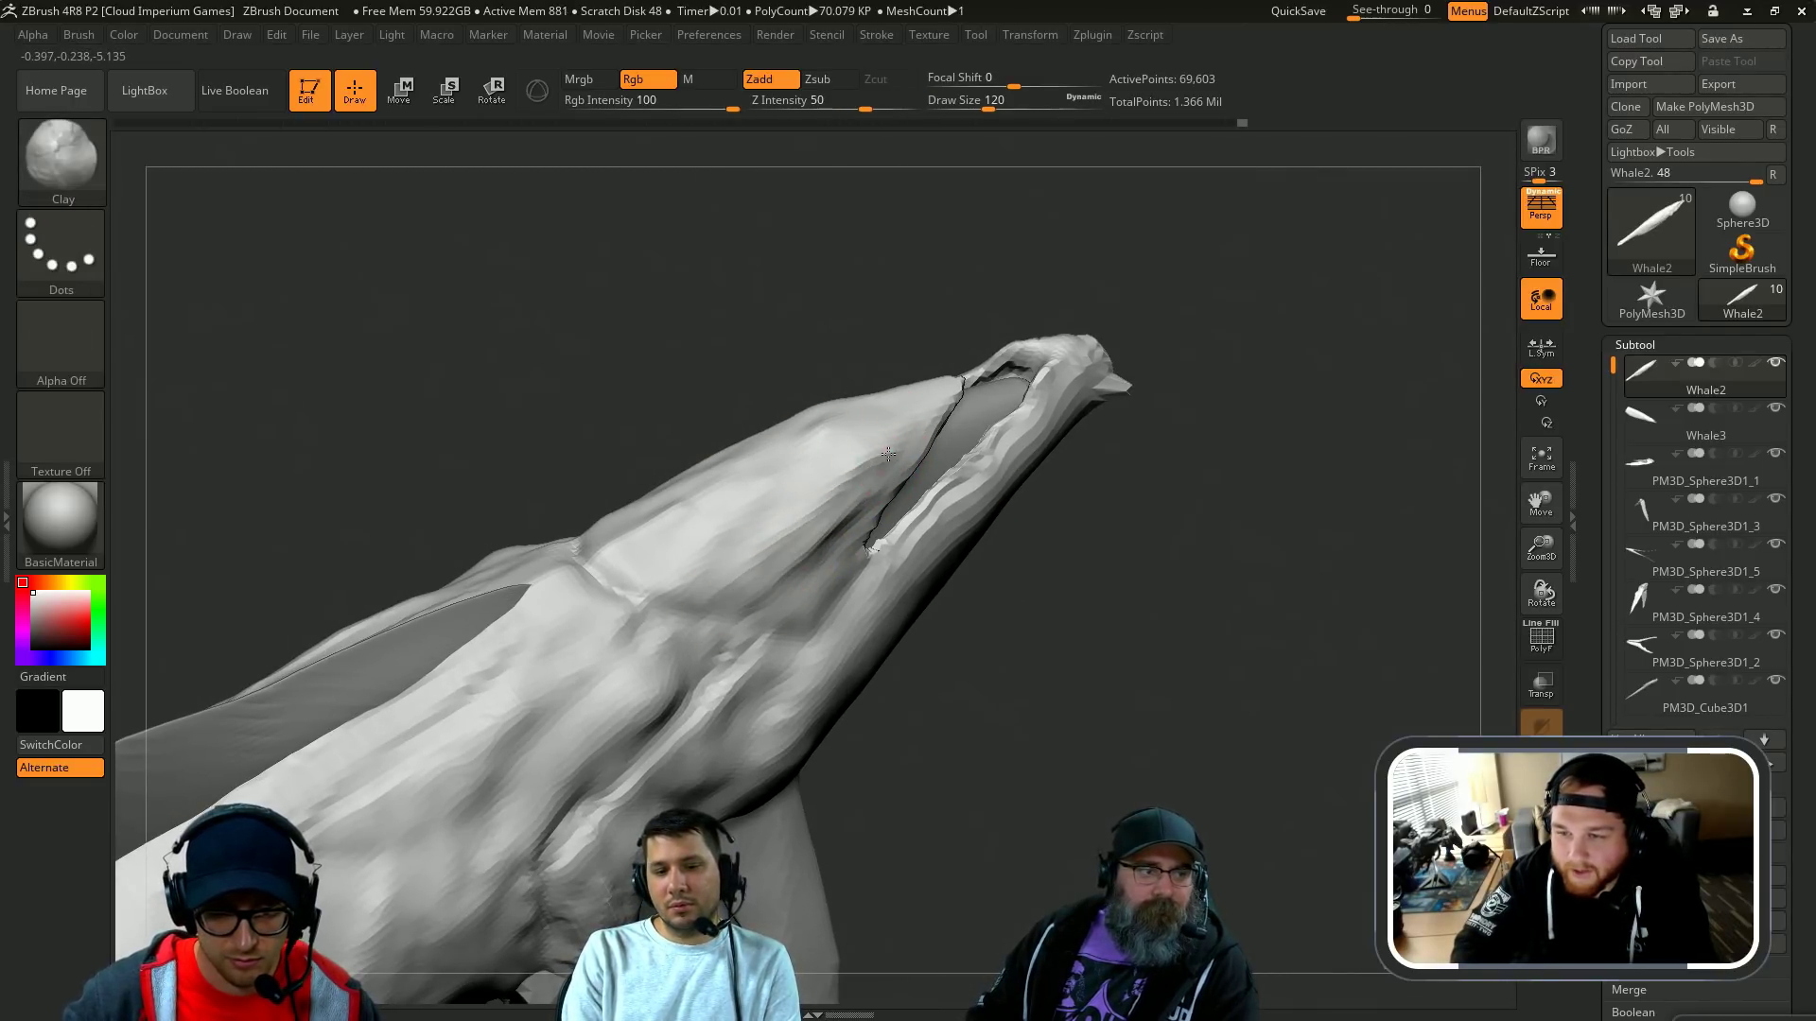
{"action": "key", "text": "b"}
{"action": "key", "text": "d"}
{"action": "key", "text": "s"}
{"action": "mouse_move", "coordinate": [982, 629]}
{"action": "left_mouse_down"}
{"action": "mouse_move", "coordinate": [1078, 648]}
{"action": "mouse_move", "coordinate": [857, 520]}
{"action": "left_mouse_up"}
{"action": "left_click_drag", "start_coordinate": [1000, 335], "coordinate": [1006, 310]}
{"action": "key", "text": "s"}
{"action": "left_click_drag", "start_coordinate": [952, 435], "coordinate": [974, 437]}
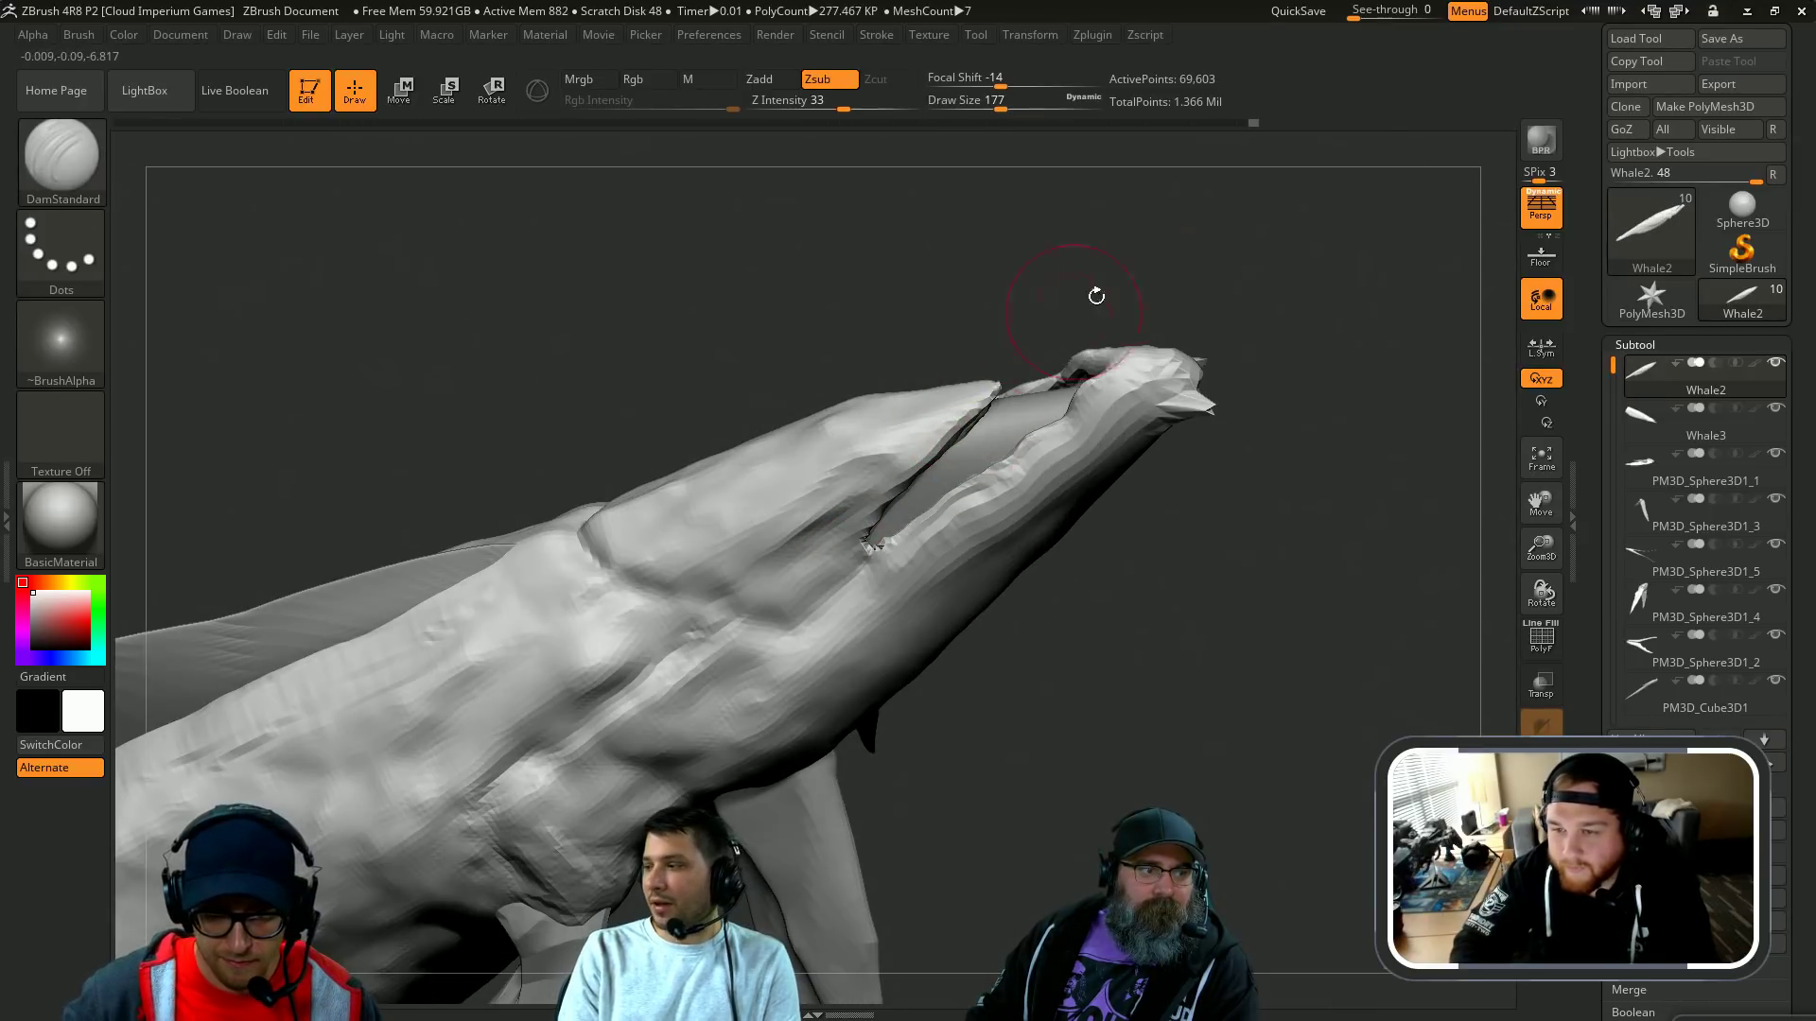
Step: Adjust the throat contour with the Move brush and carve the throat folds with DamStandard at draw size 167
{"action": "left_click_drag", "start_coordinate": [1094, 293], "coordinate": [1116, 314]}
{"action": "key", "text": "b"}
{"action": "key", "text": "m"}
{"action": "key", "text": "v"}
{"action": "mouse_move", "coordinate": [1159, 628]}
{"action": "left_mouse_down"}
{"action": "mouse_move", "coordinate": [1139, 649]}
{"action": "mouse_move", "coordinate": [957, 657]}
{"action": "left_mouse_up"}
{"action": "key", "text": "b"}
{"action": "key", "text": "d"}
{"action": "key", "text": "s"}
{"action": "mouse_move", "coordinate": [826, 707]}
{"action": "left_mouse_down"}
{"action": "mouse_move", "coordinate": [973, 681]}
{"action": "mouse_move", "coordinate": [860, 680]}
{"action": "mouse_move", "coordinate": [1086, 559]}
{"action": "mouse_move", "coordinate": [1171, 630]}
{"action": "mouse_move", "coordinate": [1040, 529]}
{"action": "left_mouse_up"}
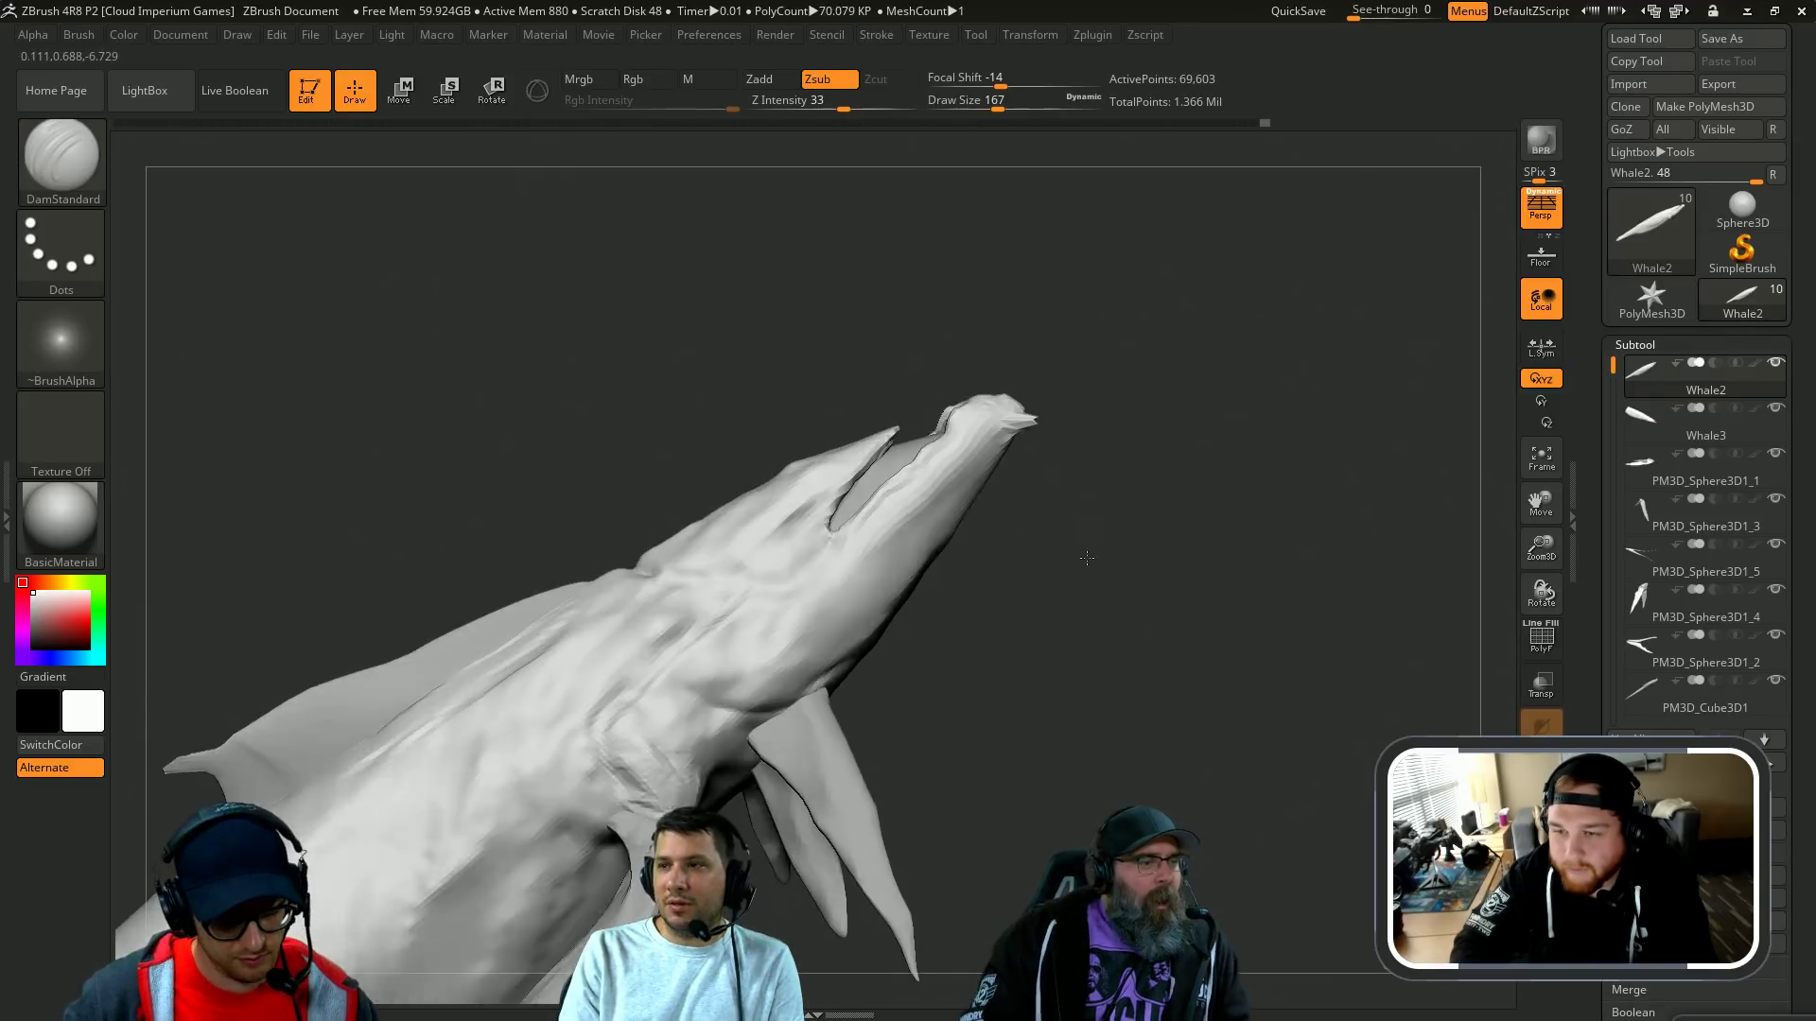
Step: Pull a rounded knob out of the underside of the lower jaw with SnakeHook at draw size 120
{"action": "key", "text": "b"}
{"action": "key", "text": "s"}
{"action": "key", "text": "h"}
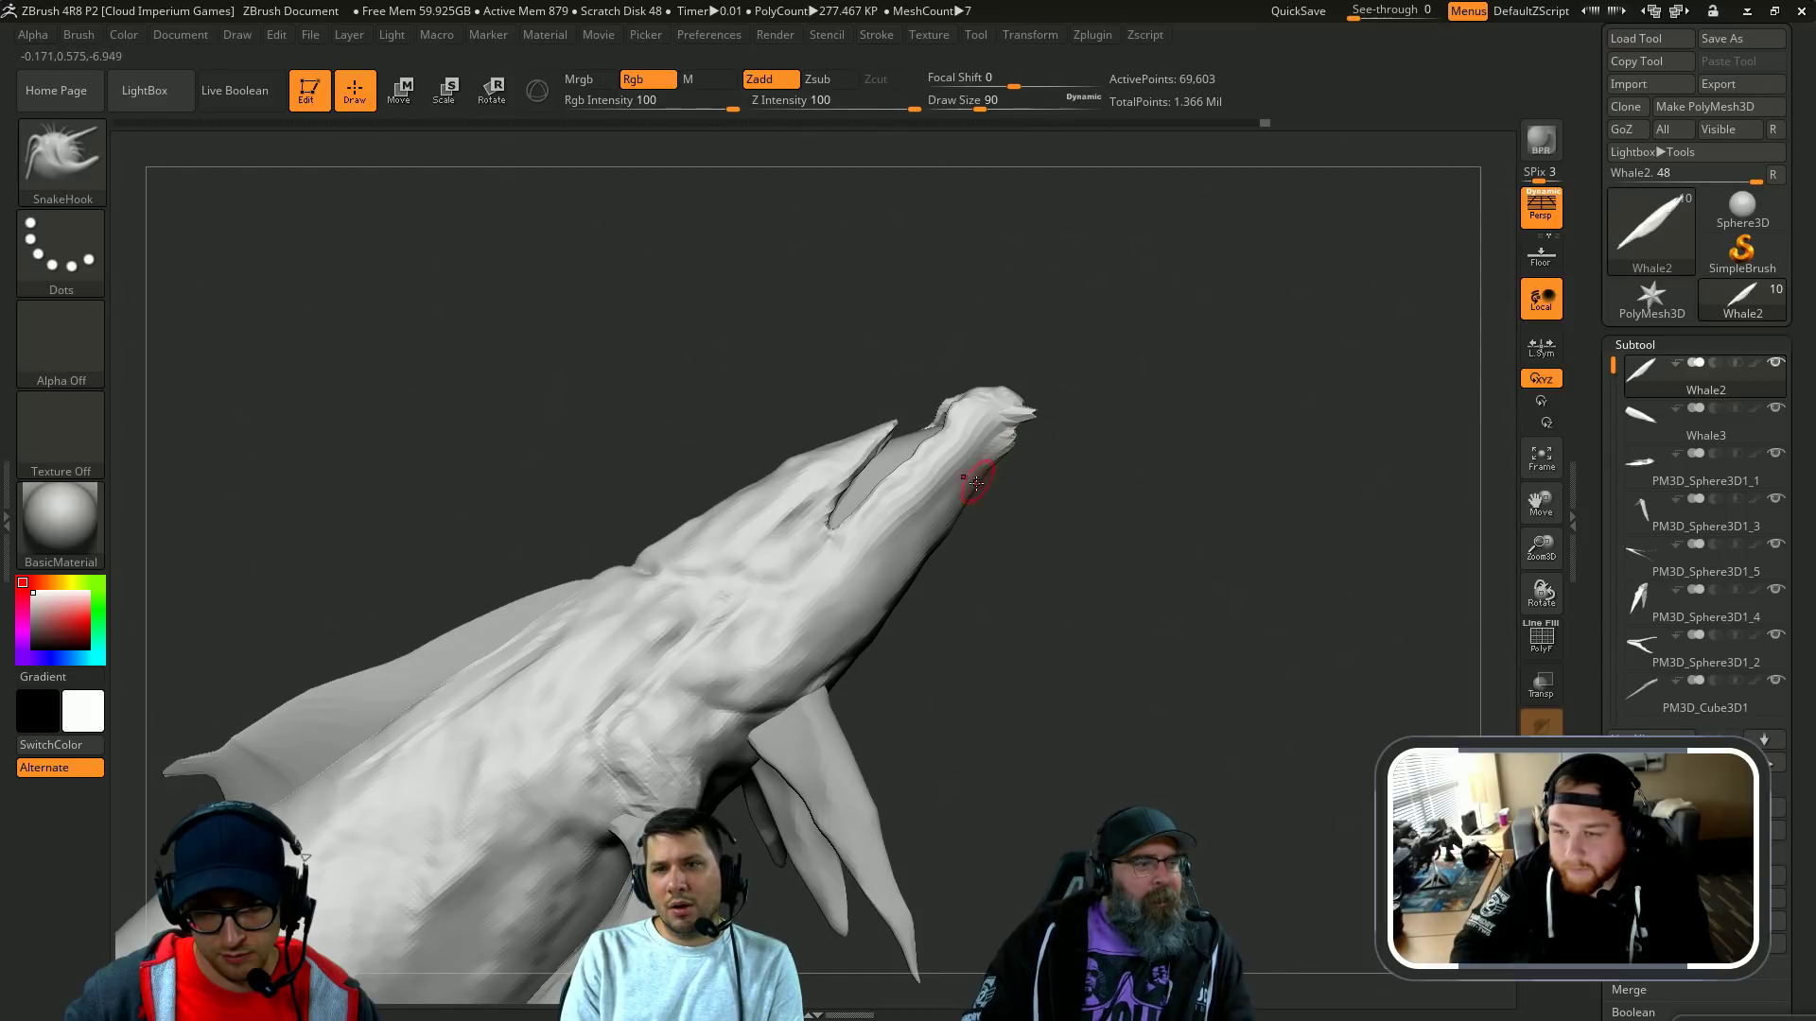
{"action": "left_click_drag", "start_coordinate": [1018, 531], "coordinate": [915, 596]}
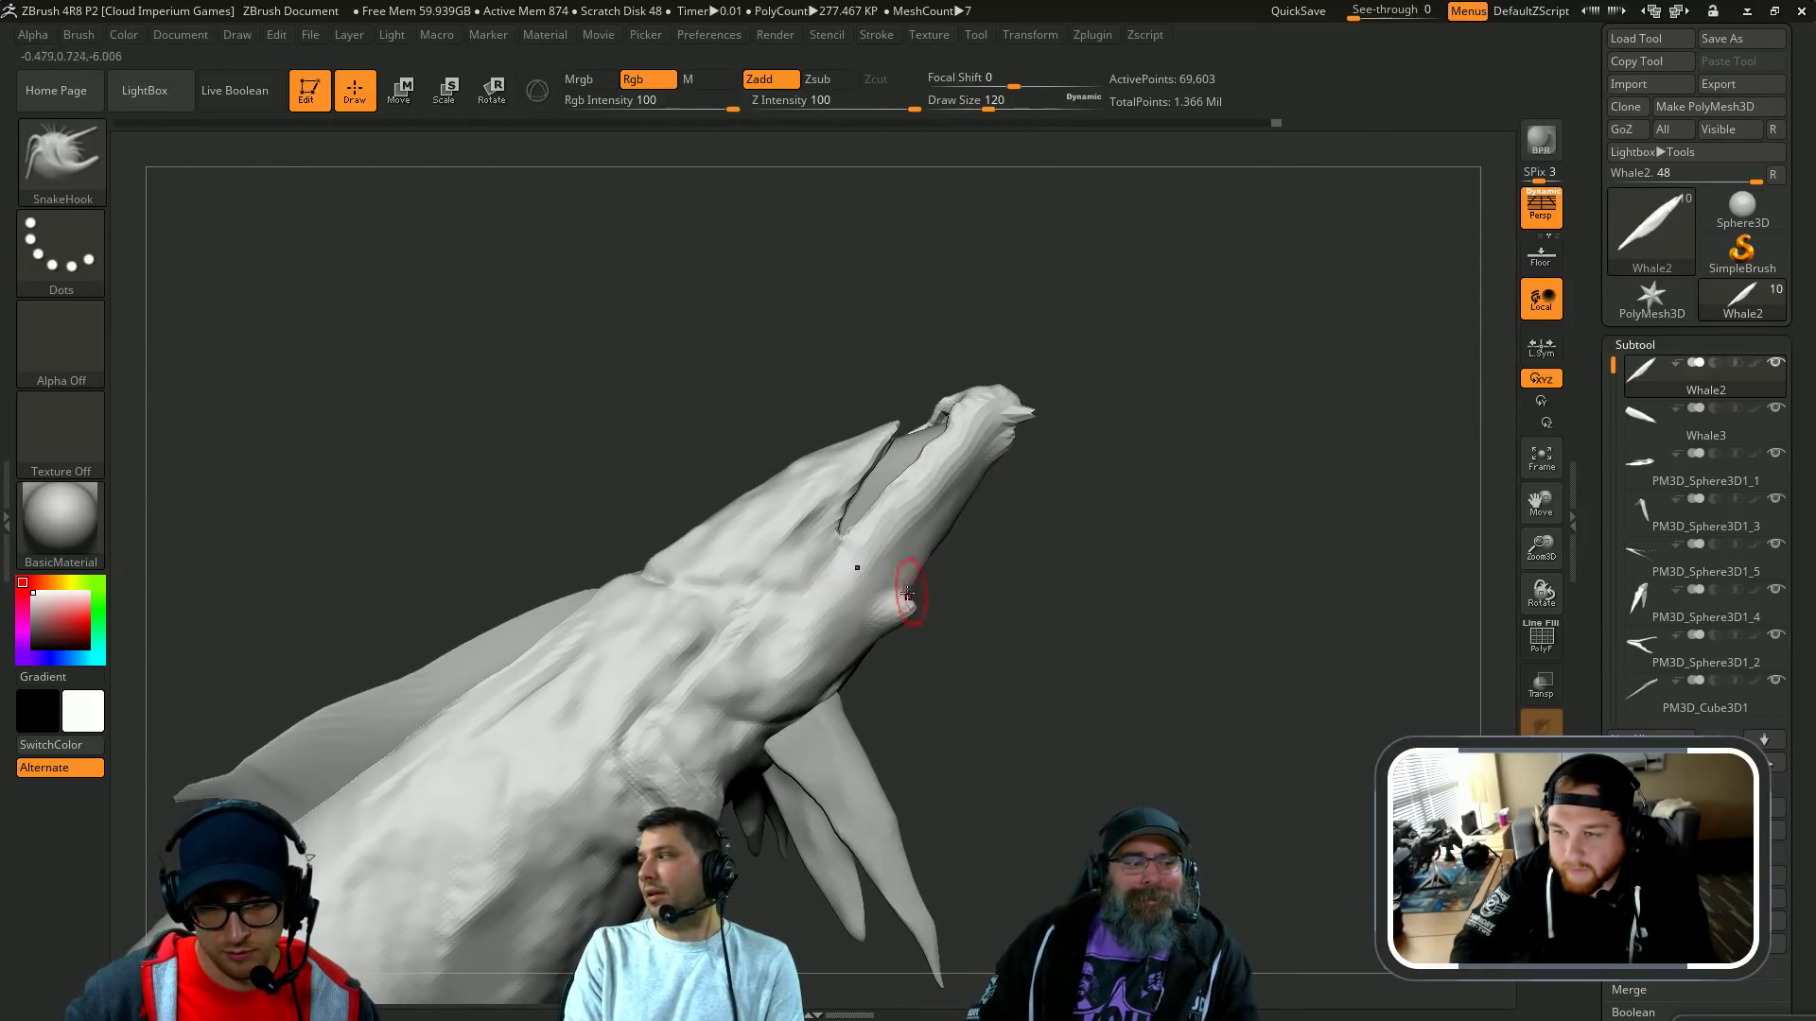
{"action": "left_click_drag", "start_coordinate": [1007, 584], "coordinate": [851, 697]}
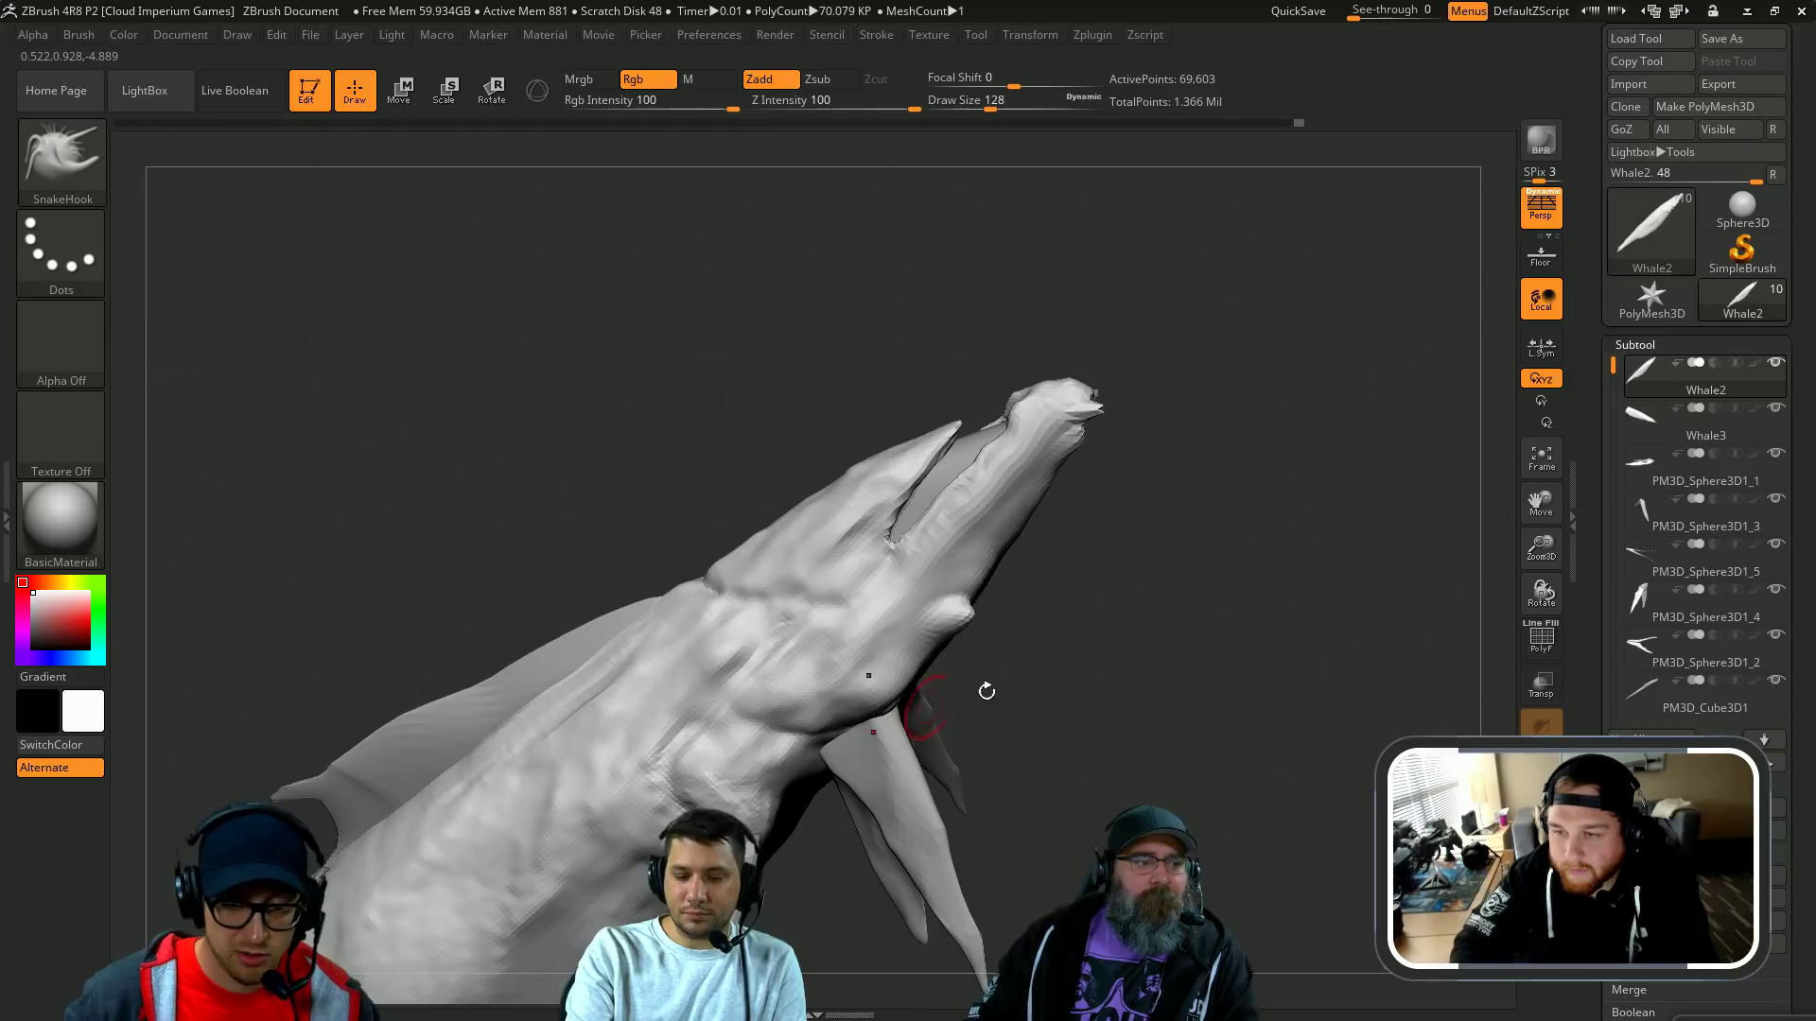
Step: Smooth the surface of the lower jaw with Smooth Stronger at draw size 192
{"action": "mouse_move", "coordinate": [985, 689]}
{"action": "left_mouse_down"}
{"action": "mouse_move", "coordinate": [1169, 379]}
{"action": "mouse_move", "coordinate": [1216, 417]}
{"action": "mouse_move", "coordinate": [964, 705]}
{"action": "mouse_move", "coordinate": [1119, 337]}
{"action": "mouse_move", "coordinate": [1093, 447]}
{"action": "mouse_move", "coordinate": [931, 473]}
{"action": "left_mouse_up"}
{"action": "mouse_move", "coordinate": [879, 416]}
{"action": "left_mouse_down"}
{"action": "mouse_move", "coordinate": [959, 440]}
{"action": "mouse_move", "coordinate": [736, 541]}
{"action": "left_mouse_up"}
{"action": "left_click_drag", "start_coordinate": [804, 600], "coordinate": [1083, 634]}
{"action": "left_click_drag", "start_coordinate": [1125, 745], "coordinate": [1188, 734], "text": "shift"}
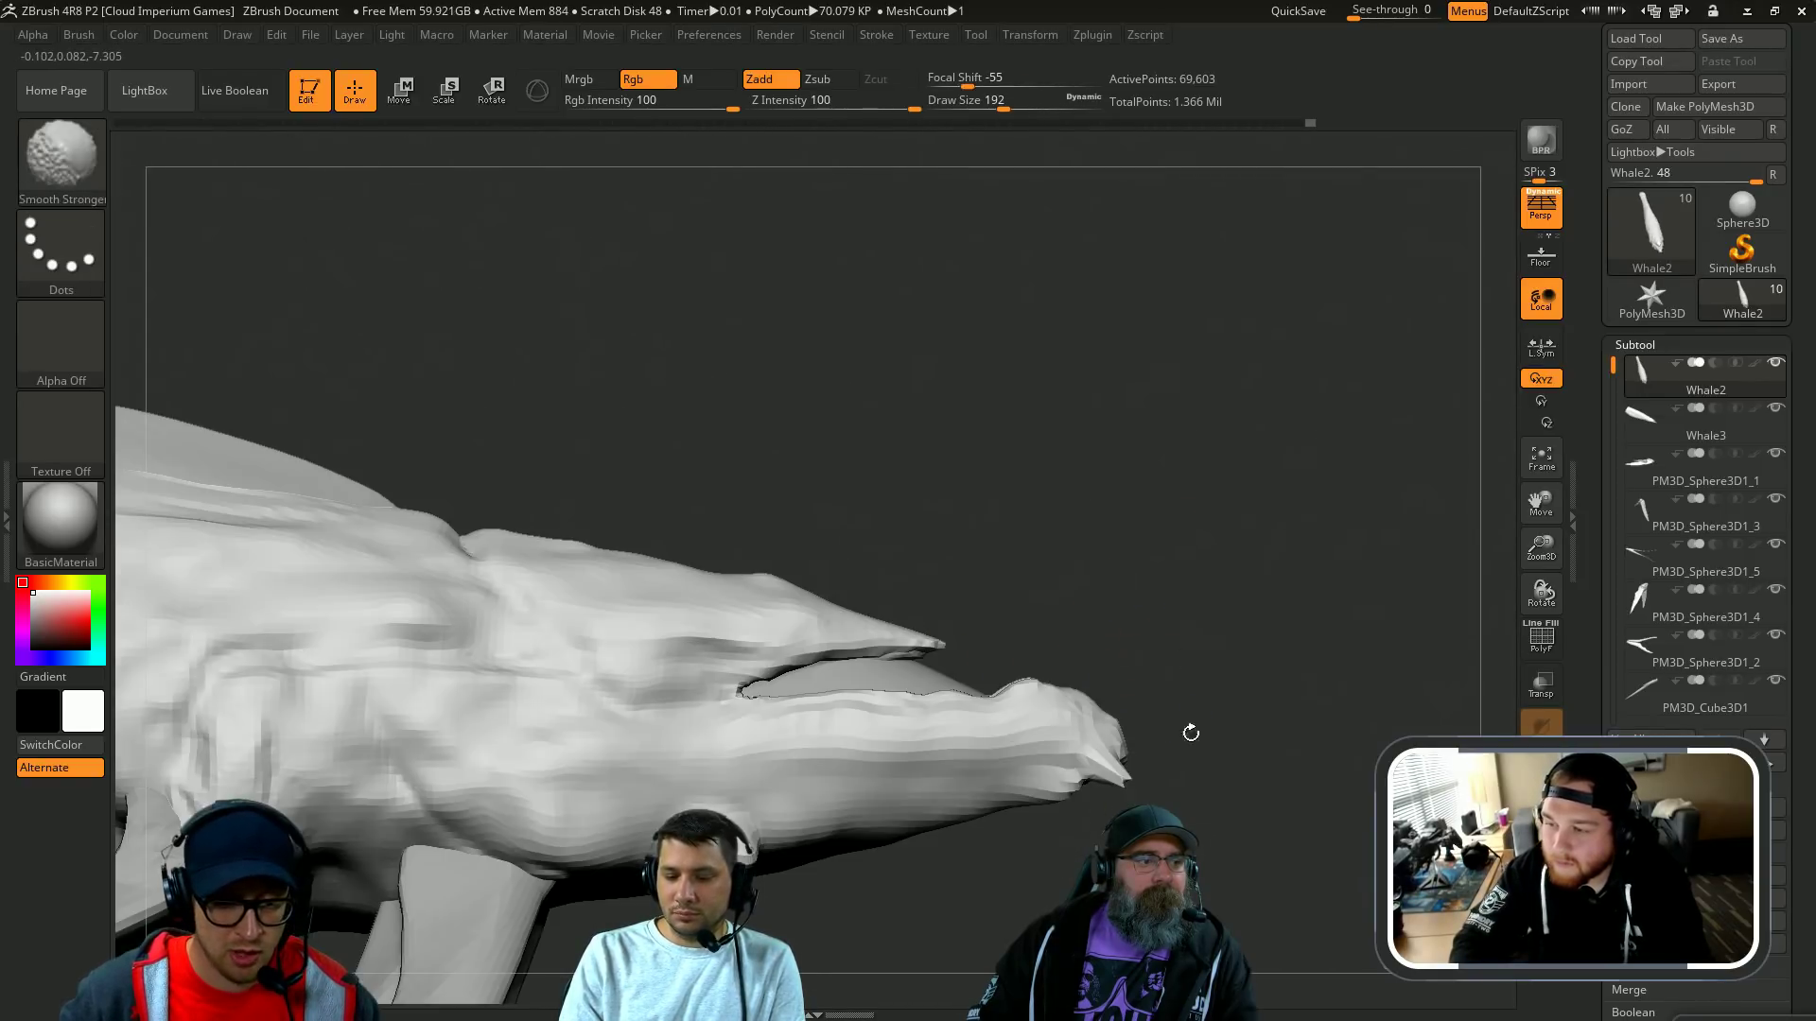
Step: Mask the whole lower jaw and reshape the upper jaw tip with SnakeHook at draw size 172
{"action": "left_click_drag", "start_coordinate": [1221, 879], "coordinate": [487, 683], "text": "ctrl"}
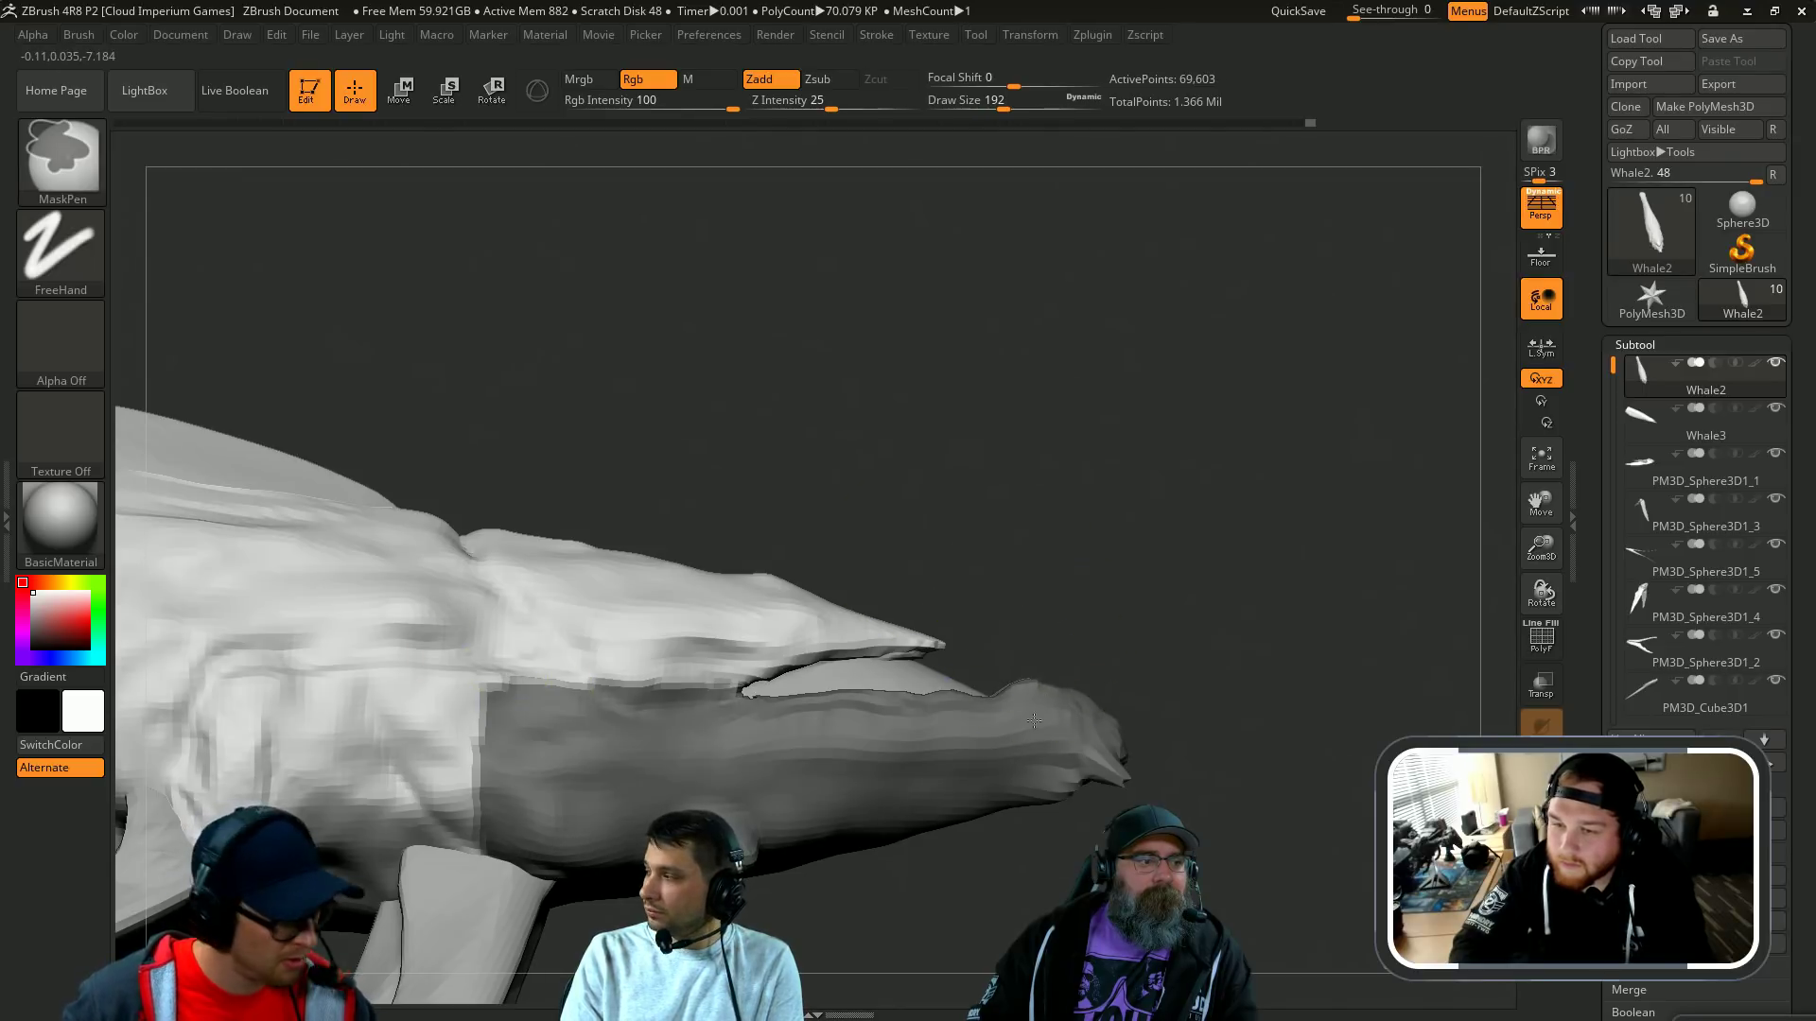
{"action": "key", "text": "b"}
{"action": "key", "text": "s"}
{"action": "key", "text": "h"}
{"action": "mouse_move", "coordinate": [1094, 470]}
{"action": "left_mouse_down"}
{"action": "mouse_move", "coordinate": [1090, 491]}
{"action": "mouse_move", "coordinate": [1025, 445]}
{"action": "mouse_move", "coordinate": [1043, 477]}
{"action": "mouse_move", "coordinate": [1008, 502]}
{"action": "left_mouse_up"}
{"action": "left_click_drag", "start_coordinate": [1041, 727], "coordinate": [1032, 771]}
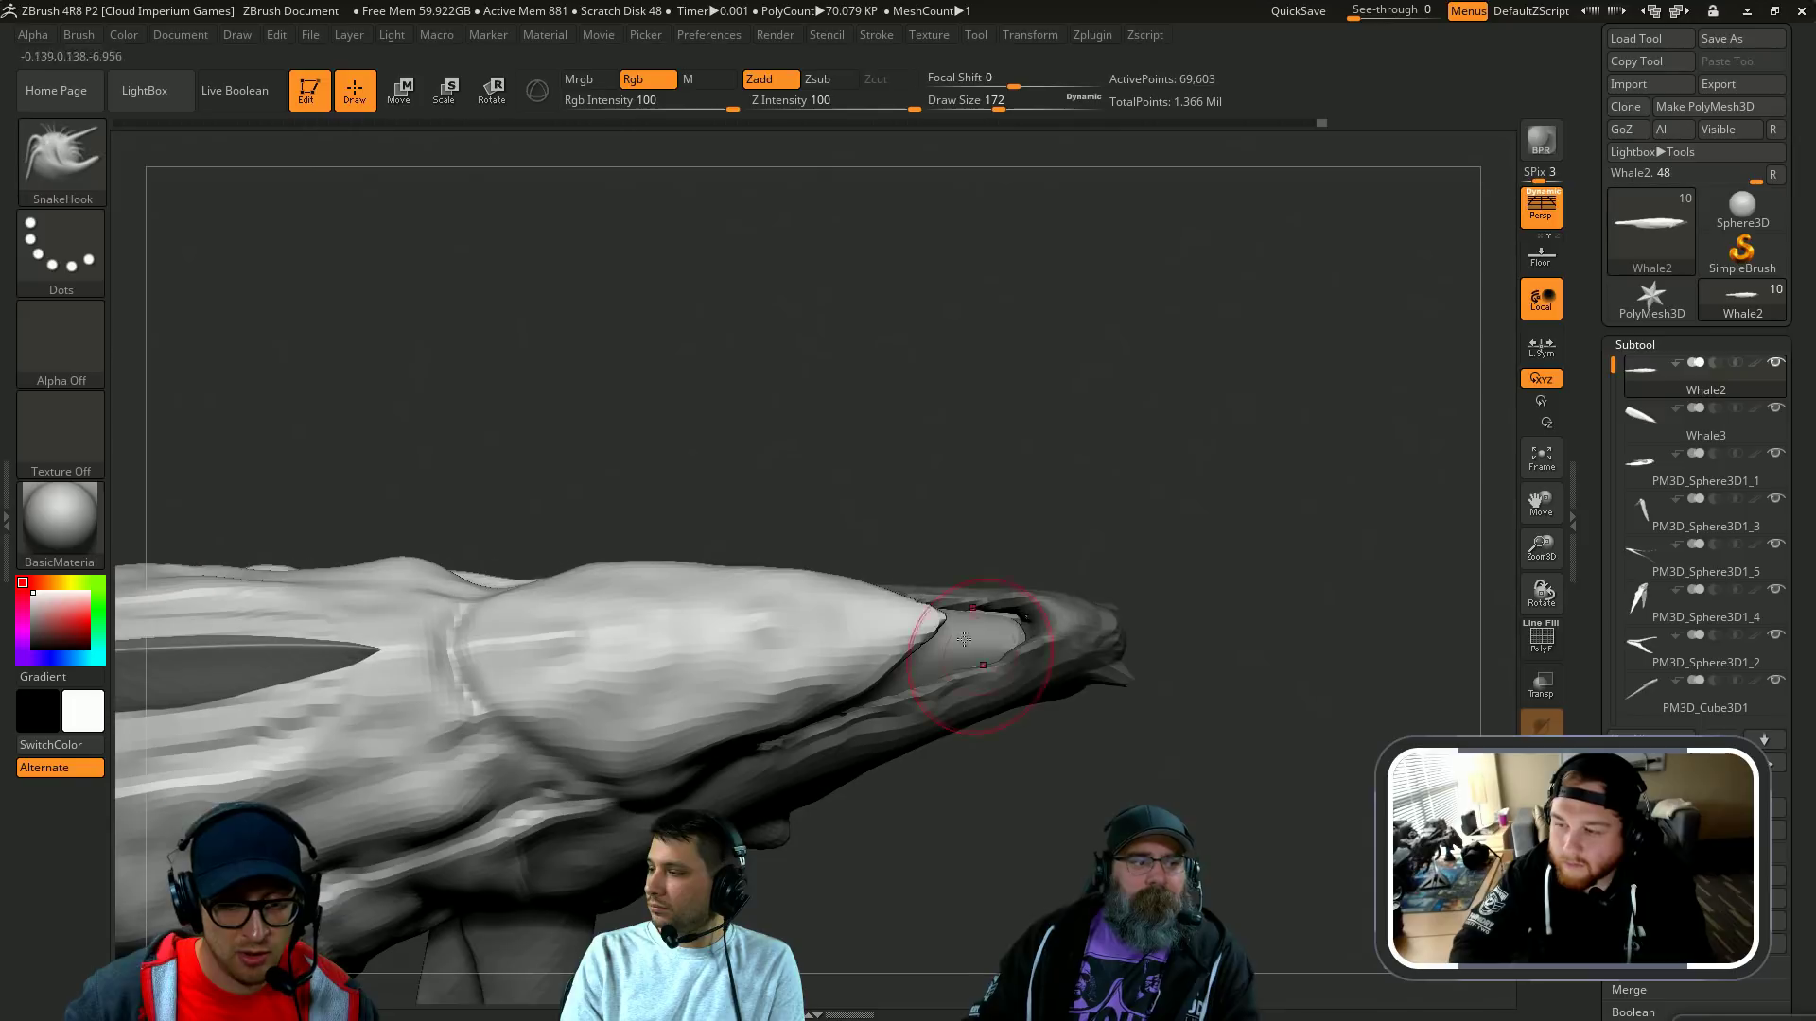
Step: Build up the upper jaw and its lip edge with ClayBuildup at draw size 108, undoing the last stroke
{"action": "key", "text": "b"}
{"action": "key", "text": "c"}
{"action": "key", "text": "l"}
{"action": "left_click_drag", "start_coordinate": [990, 487], "coordinate": [983, 500]}
{"action": "key", "text": "b"}
{"action": "key", "text": "c"}
{"action": "key", "text": "b"}
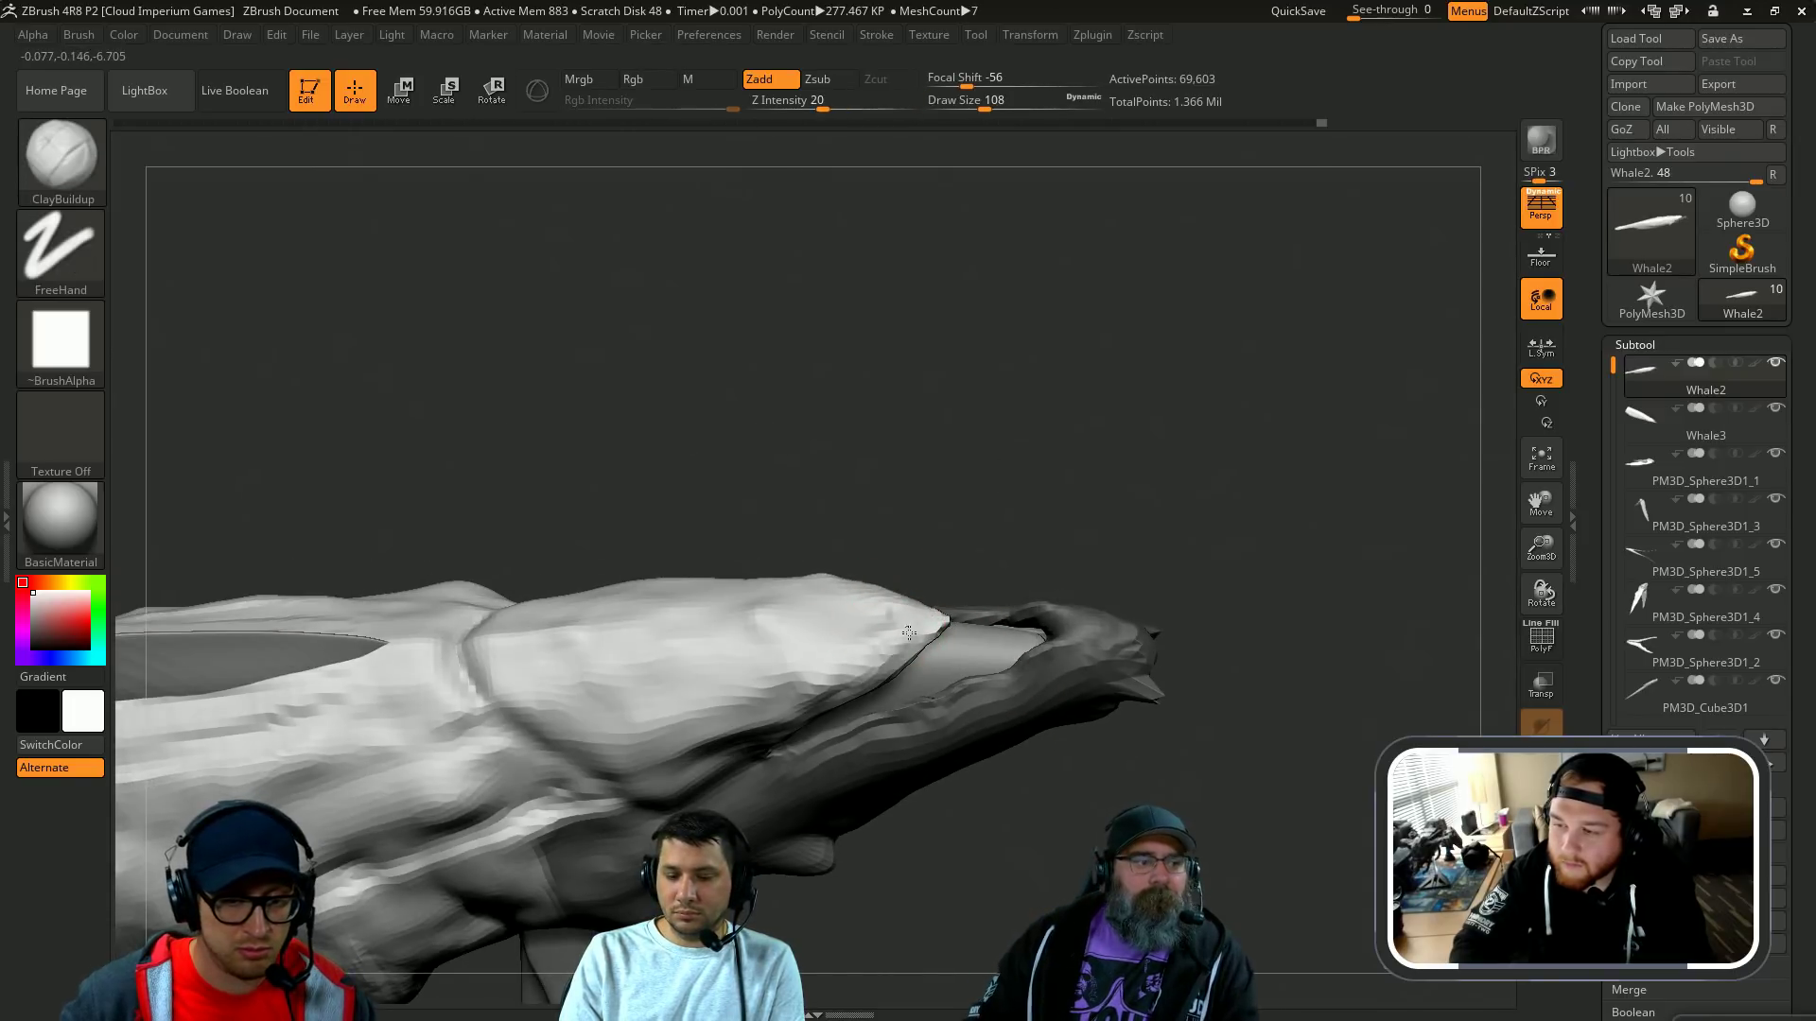
{"action": "left_click_drag", "start_coordinate": [671, 761], "coordinate": [650, 755]}
{"action": "left_click_drag", "start_coordinate": [951, 508], "coordinate": [947, 487]}
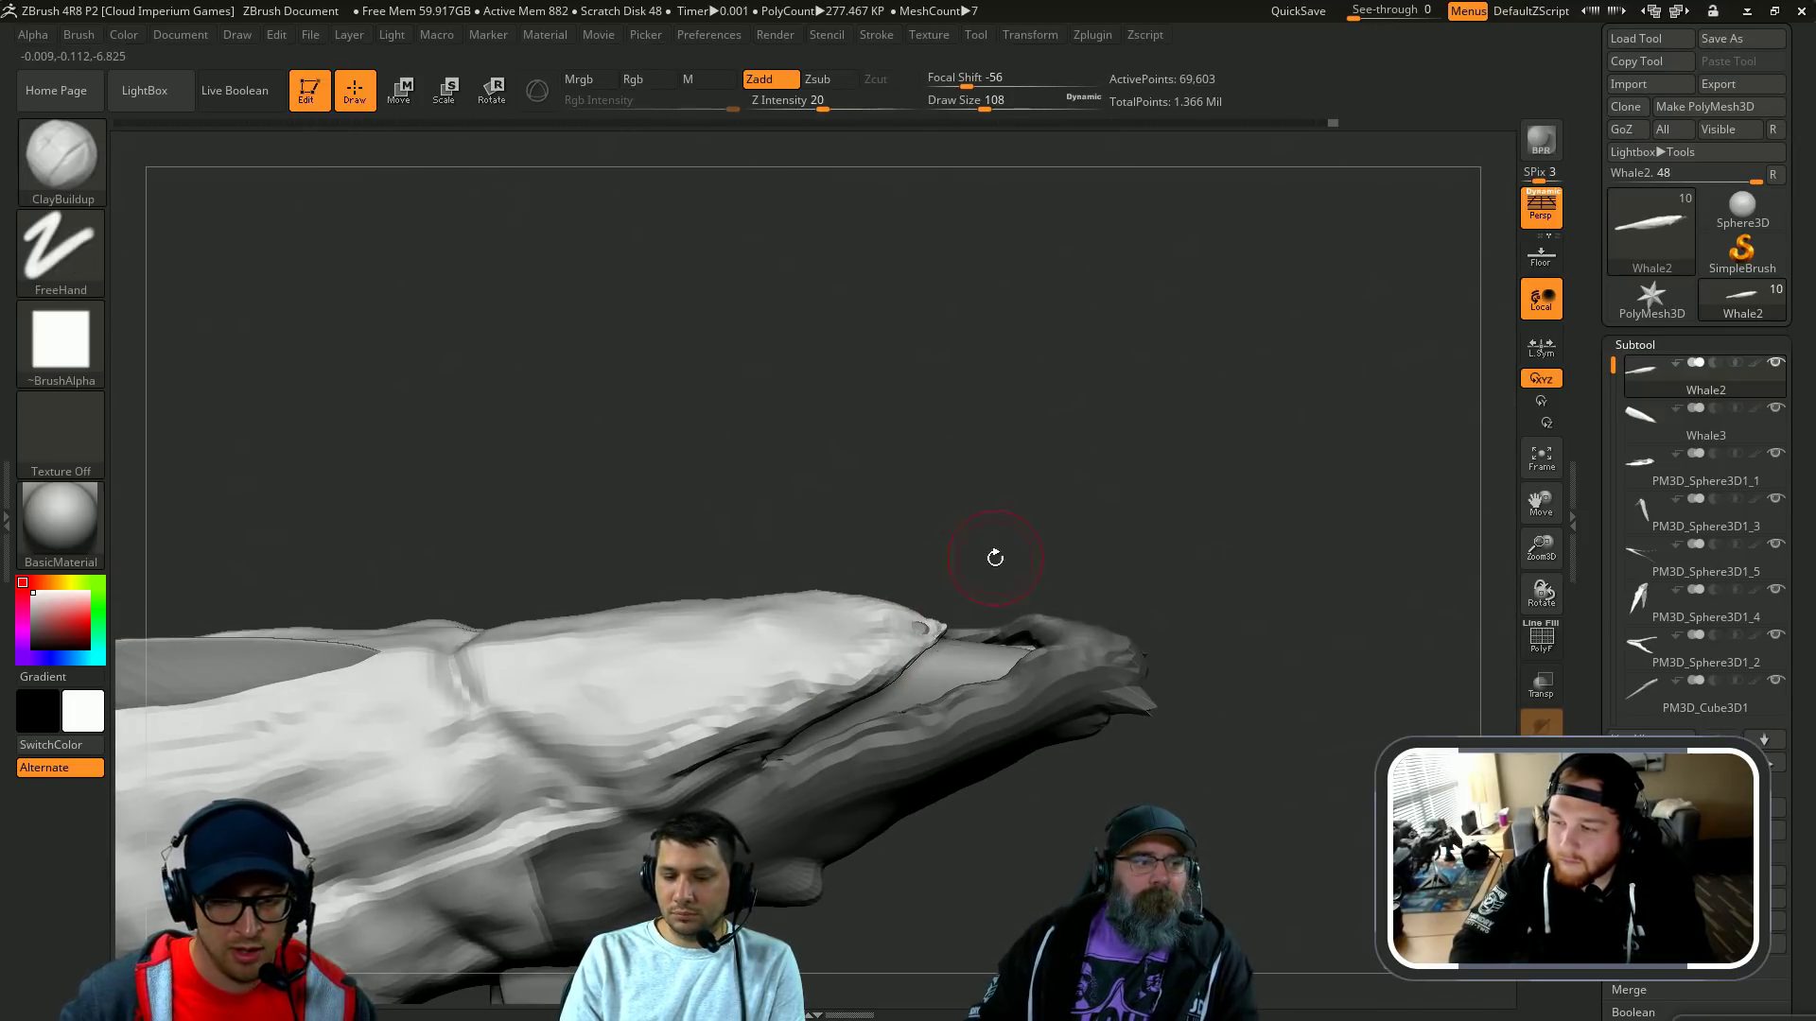
{"action": "left_click_drag", "start_coordinate": [995, 558], "coordinate": [972, 548]}
{"action": "key", "text": "ctrl+z"}
Step: Reshape the tip of the upper jaw with the Move brush at draw sizes 59 and 154
{"action": "key", "text": "b"}
{"action": "key", "text": "m"}
{"action": "key", "text": "v"}
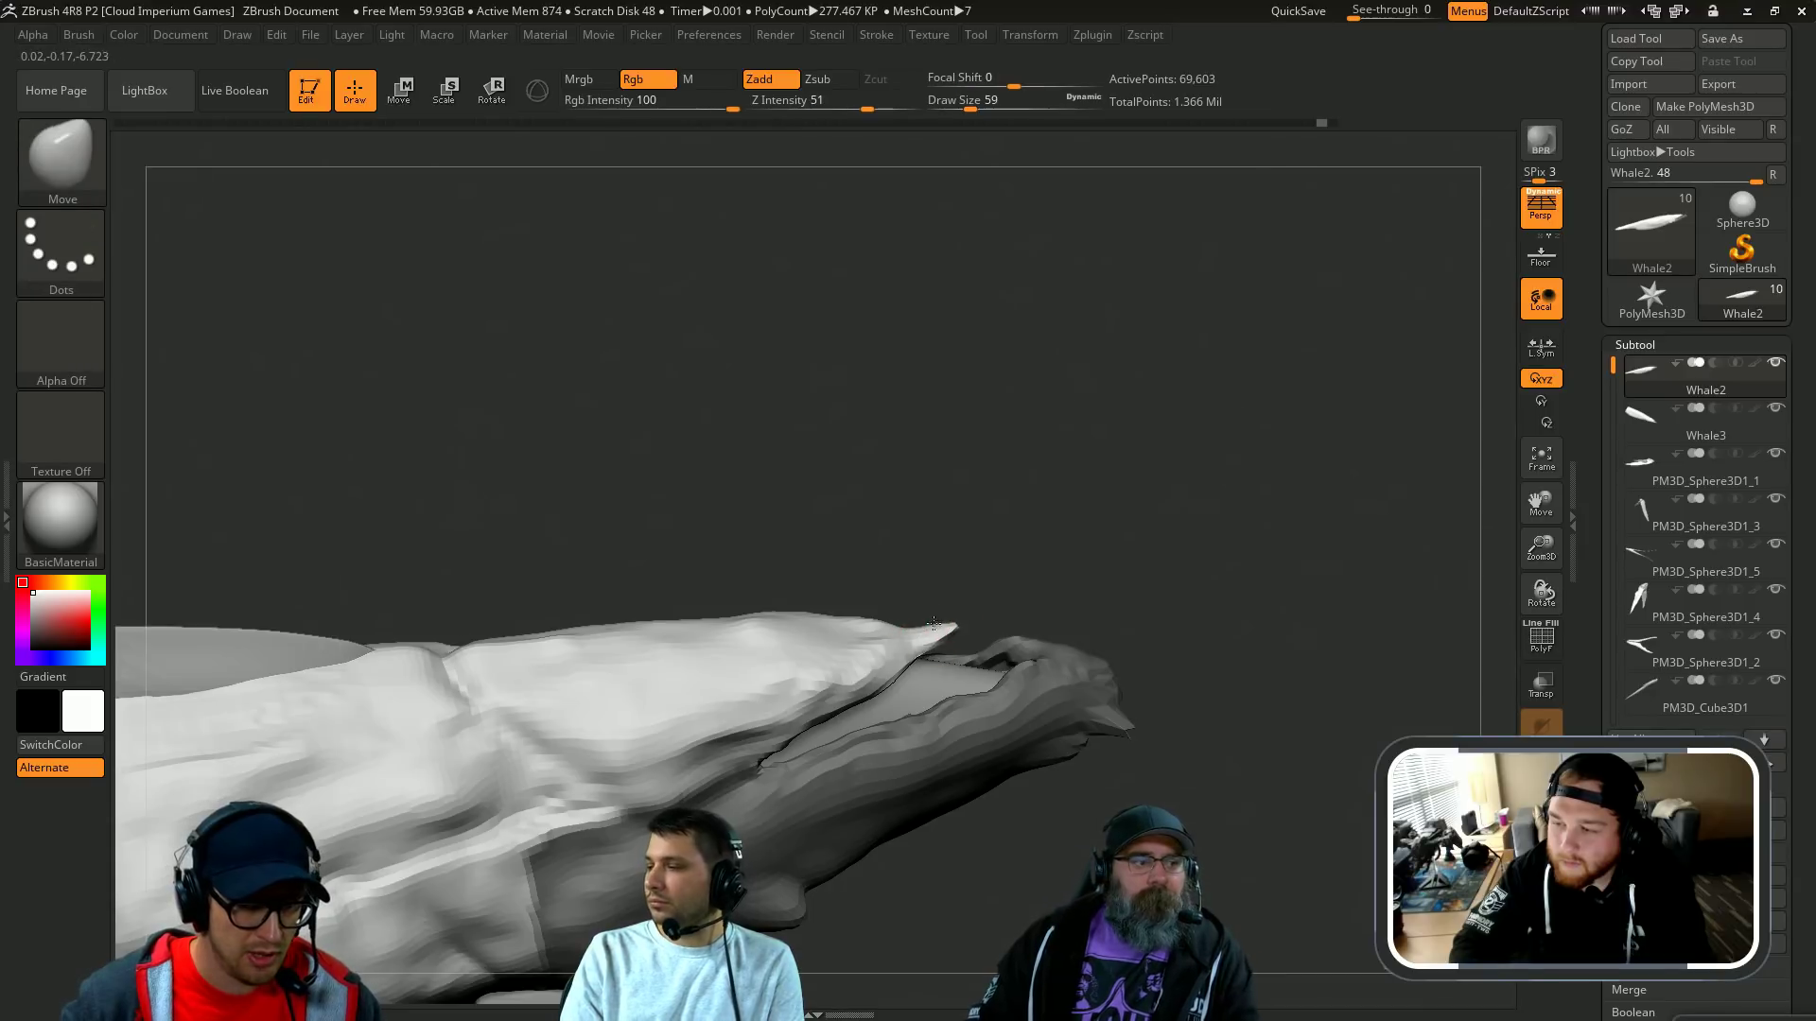
{"action": "left_click_drag", "start_coordinate": [933, 623], "coordinate": [899, 578]}
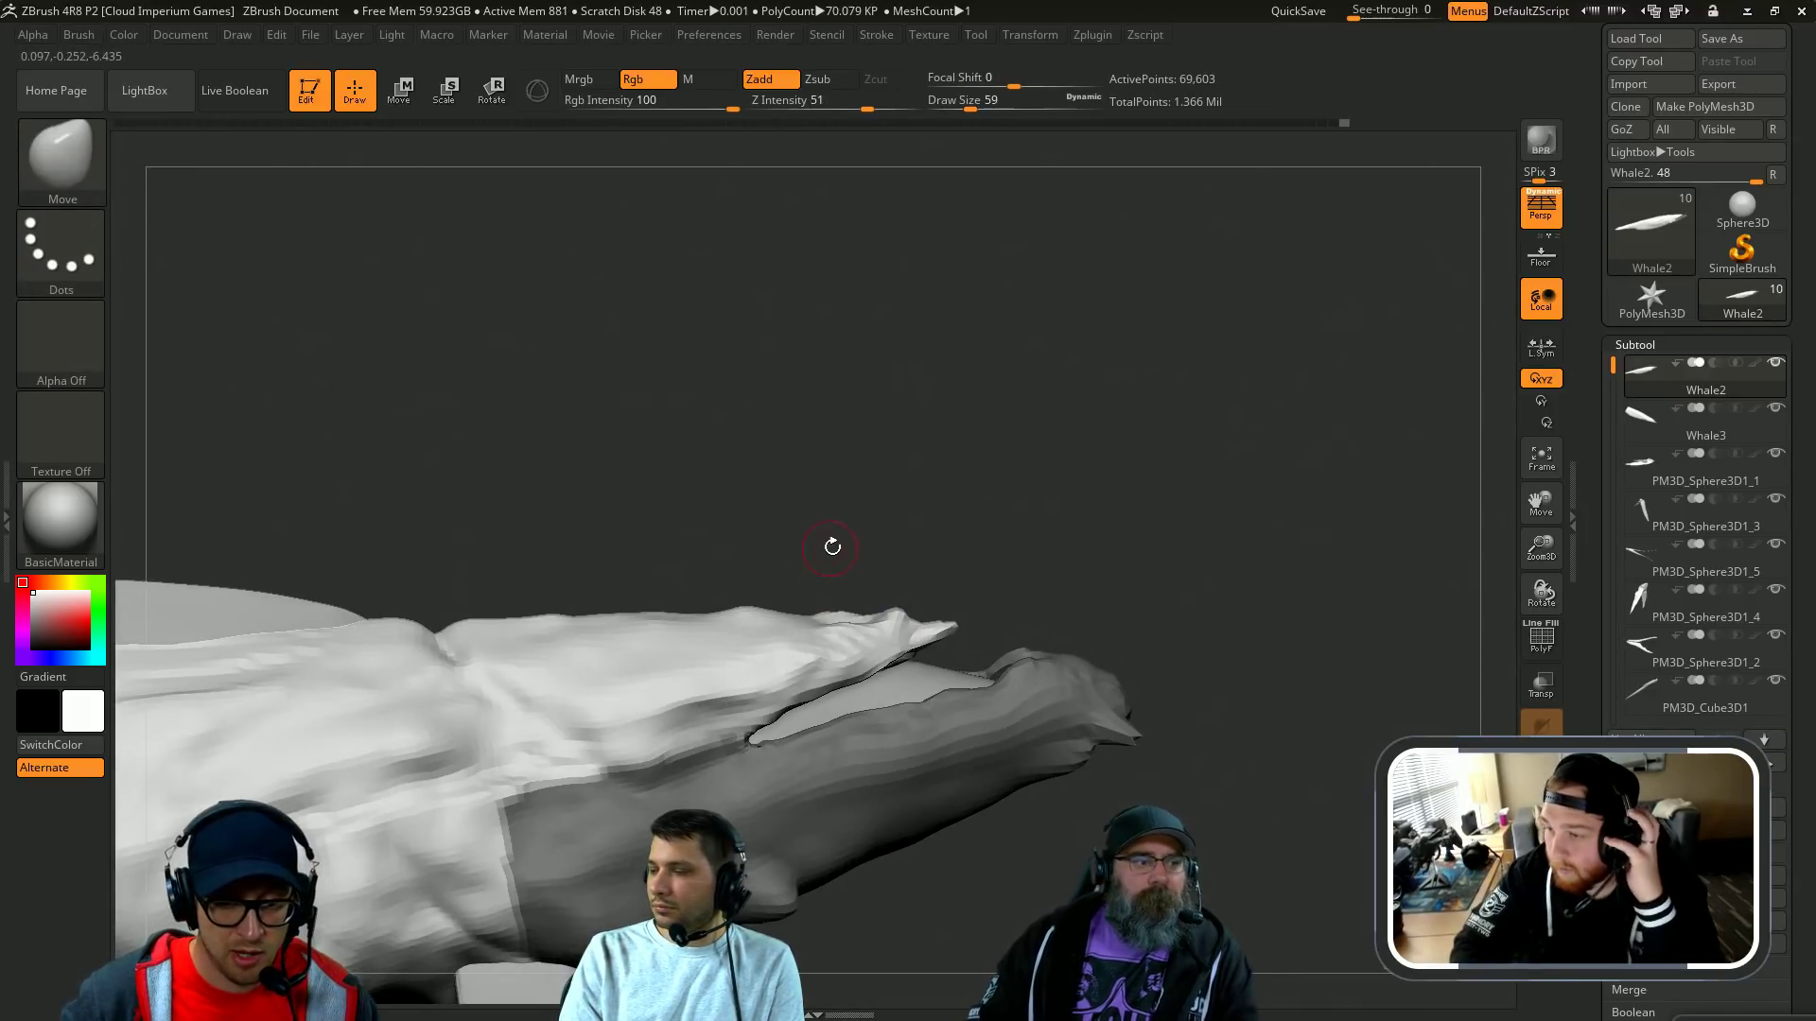
{"action": "key", "text": "s"}
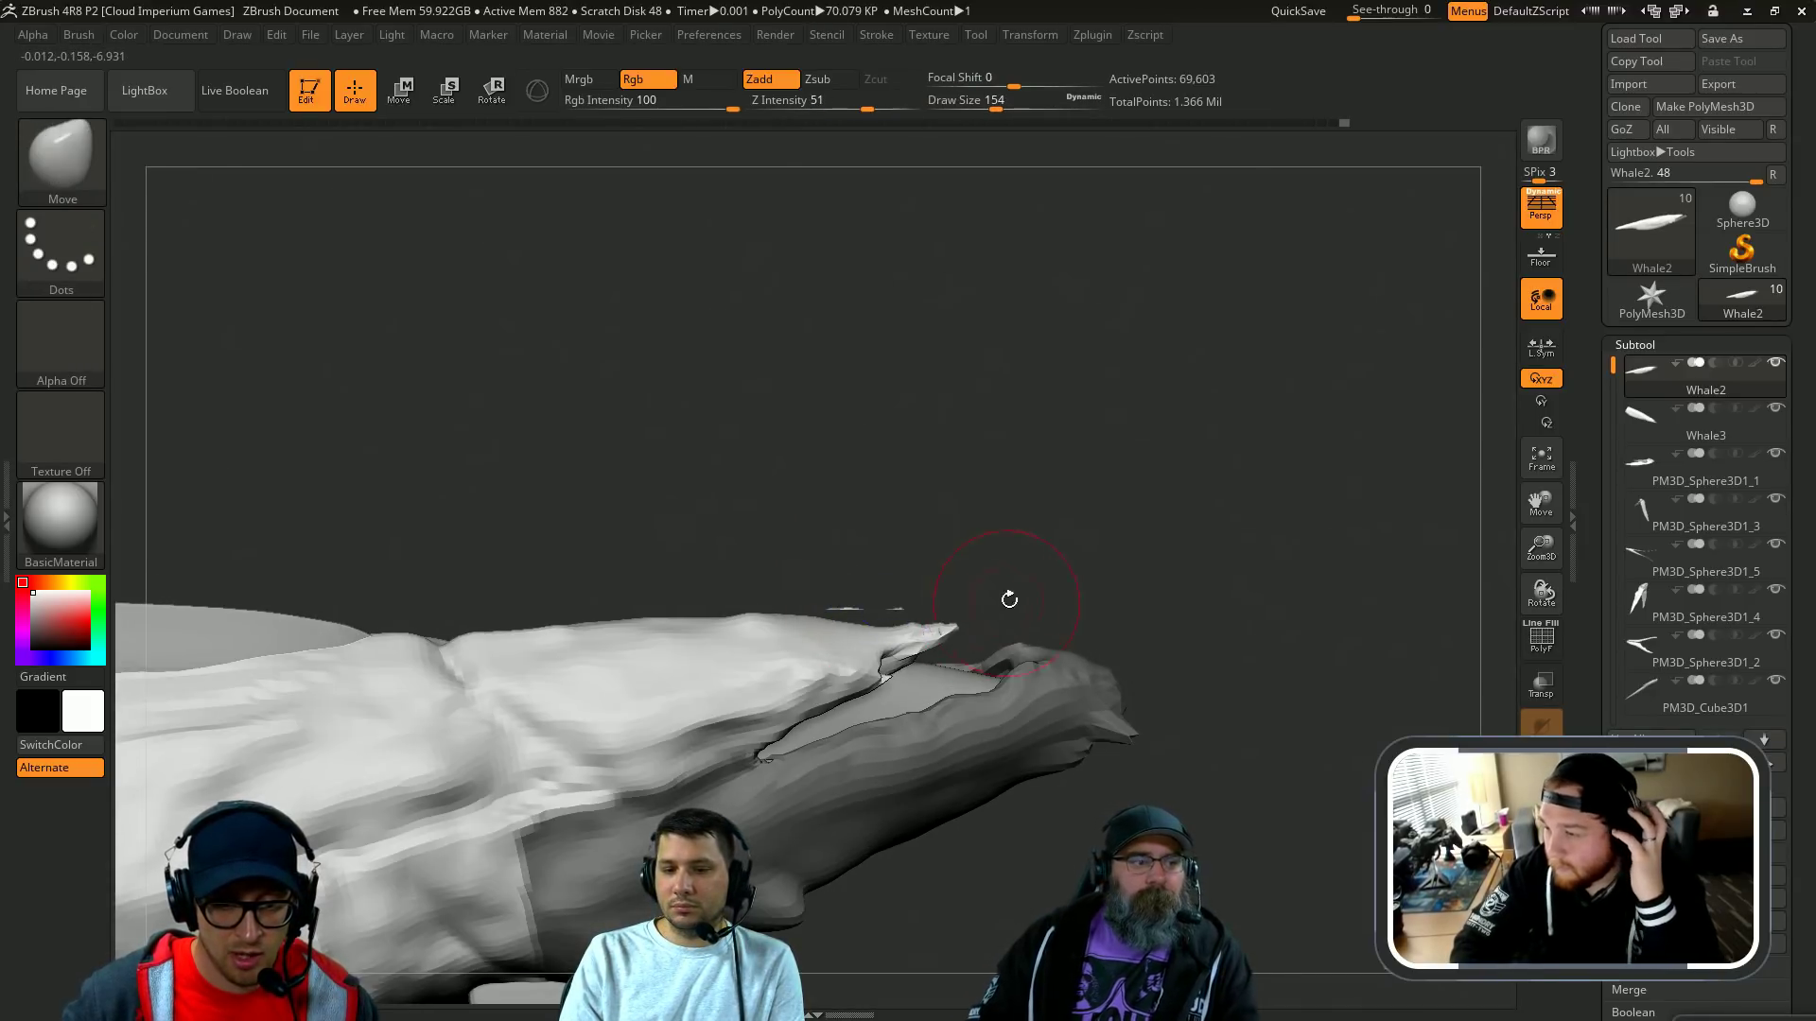
{"action": "key", "text": "shift"}
{"action": "left_click_drag", "start_coordinate": [1318, 554], "coordinate": [1368, 551]}
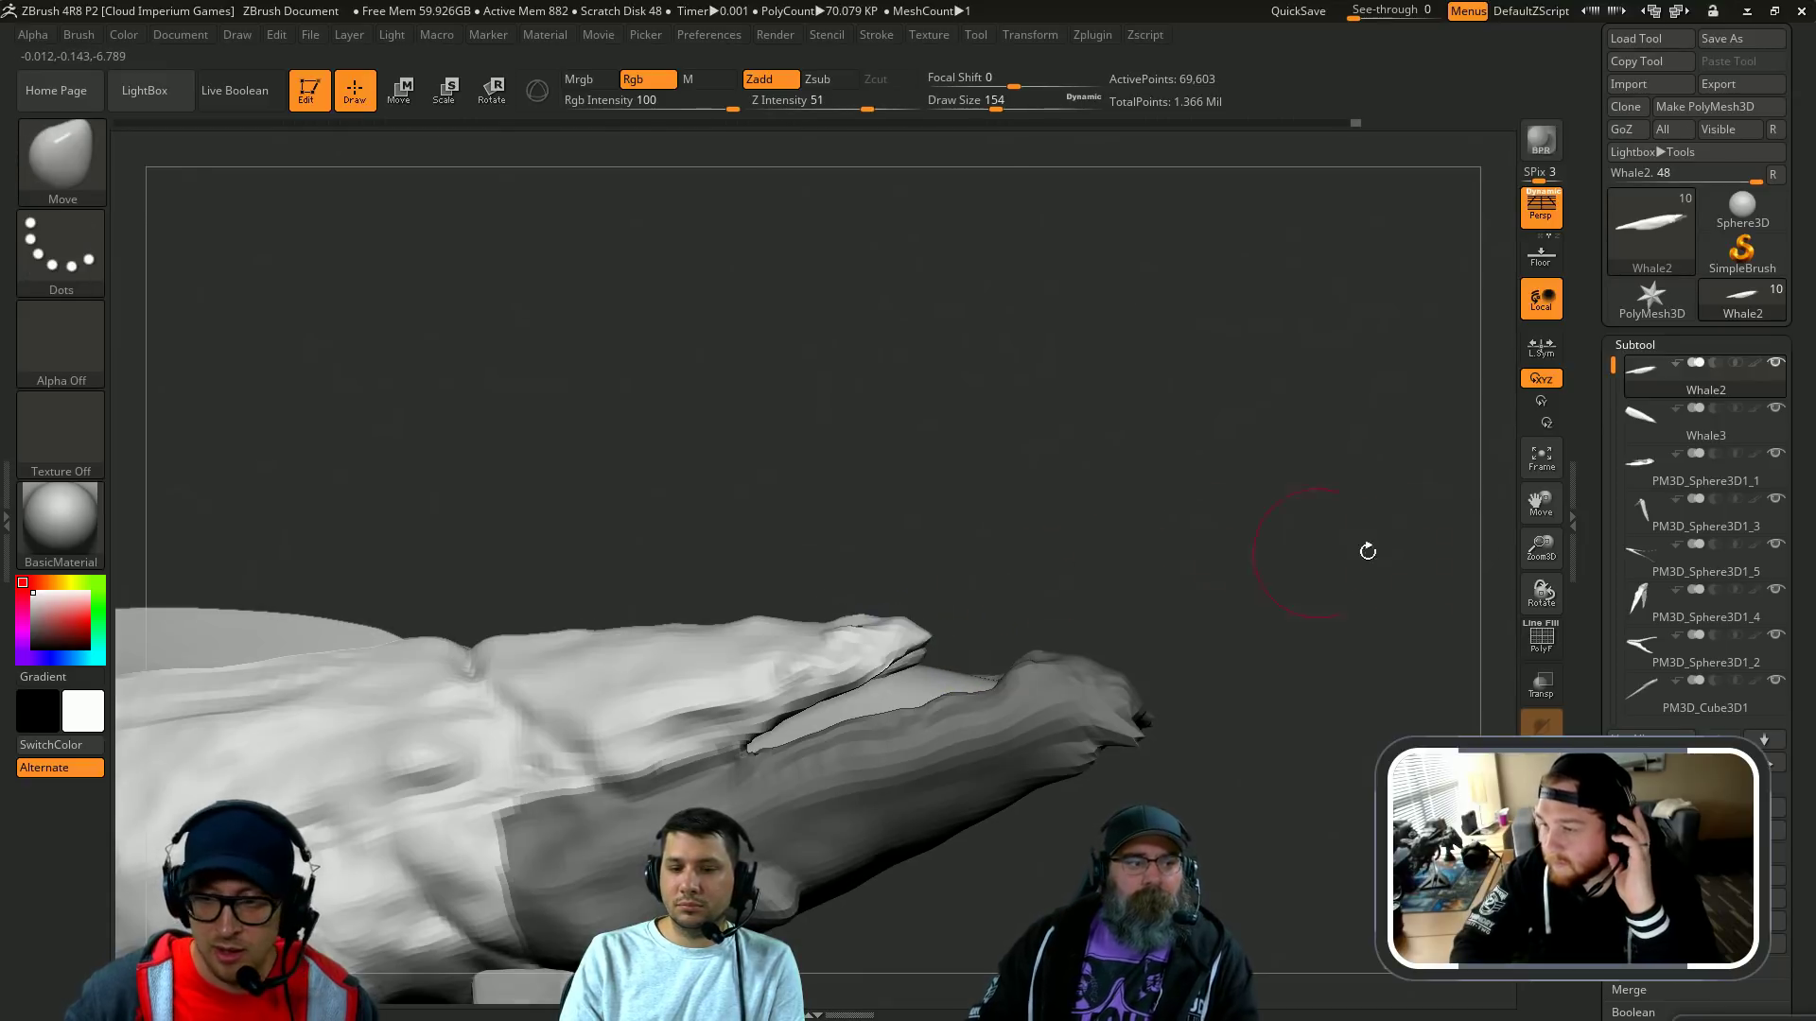
Step: Hide the Whale3 subtool and make the Whale2 subtool active again
{"action": "left_click_drag", "start_coordinate": [1612, 371], "coordinate": [1612, 388]}
{"action": "left_click_drag", "start_coordinate": [1046, 544], "coordinate": [1243, 470], "text": "alt"}
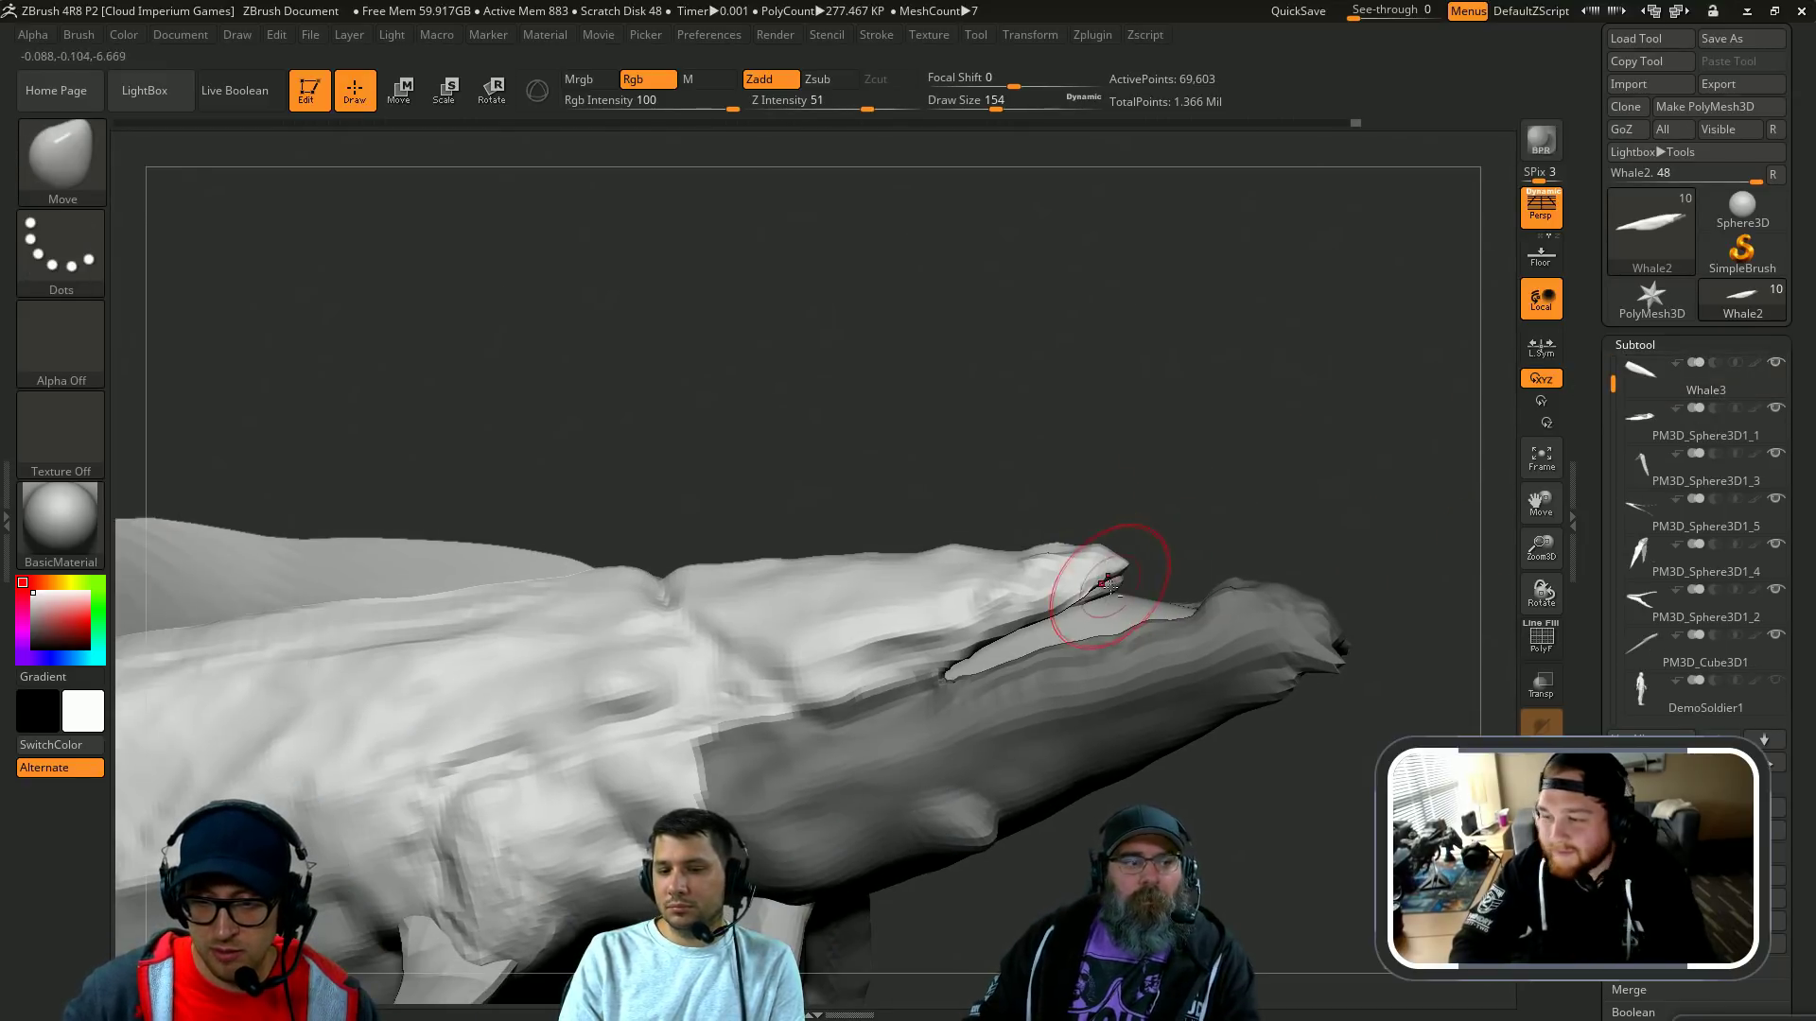
{"action": "left_click", "coordinate": [1108, 583], "text": "alt"}
{"action": "left_click_drag", "start_coordinate": [1613, 395], "coordinate": [1583, 354]}
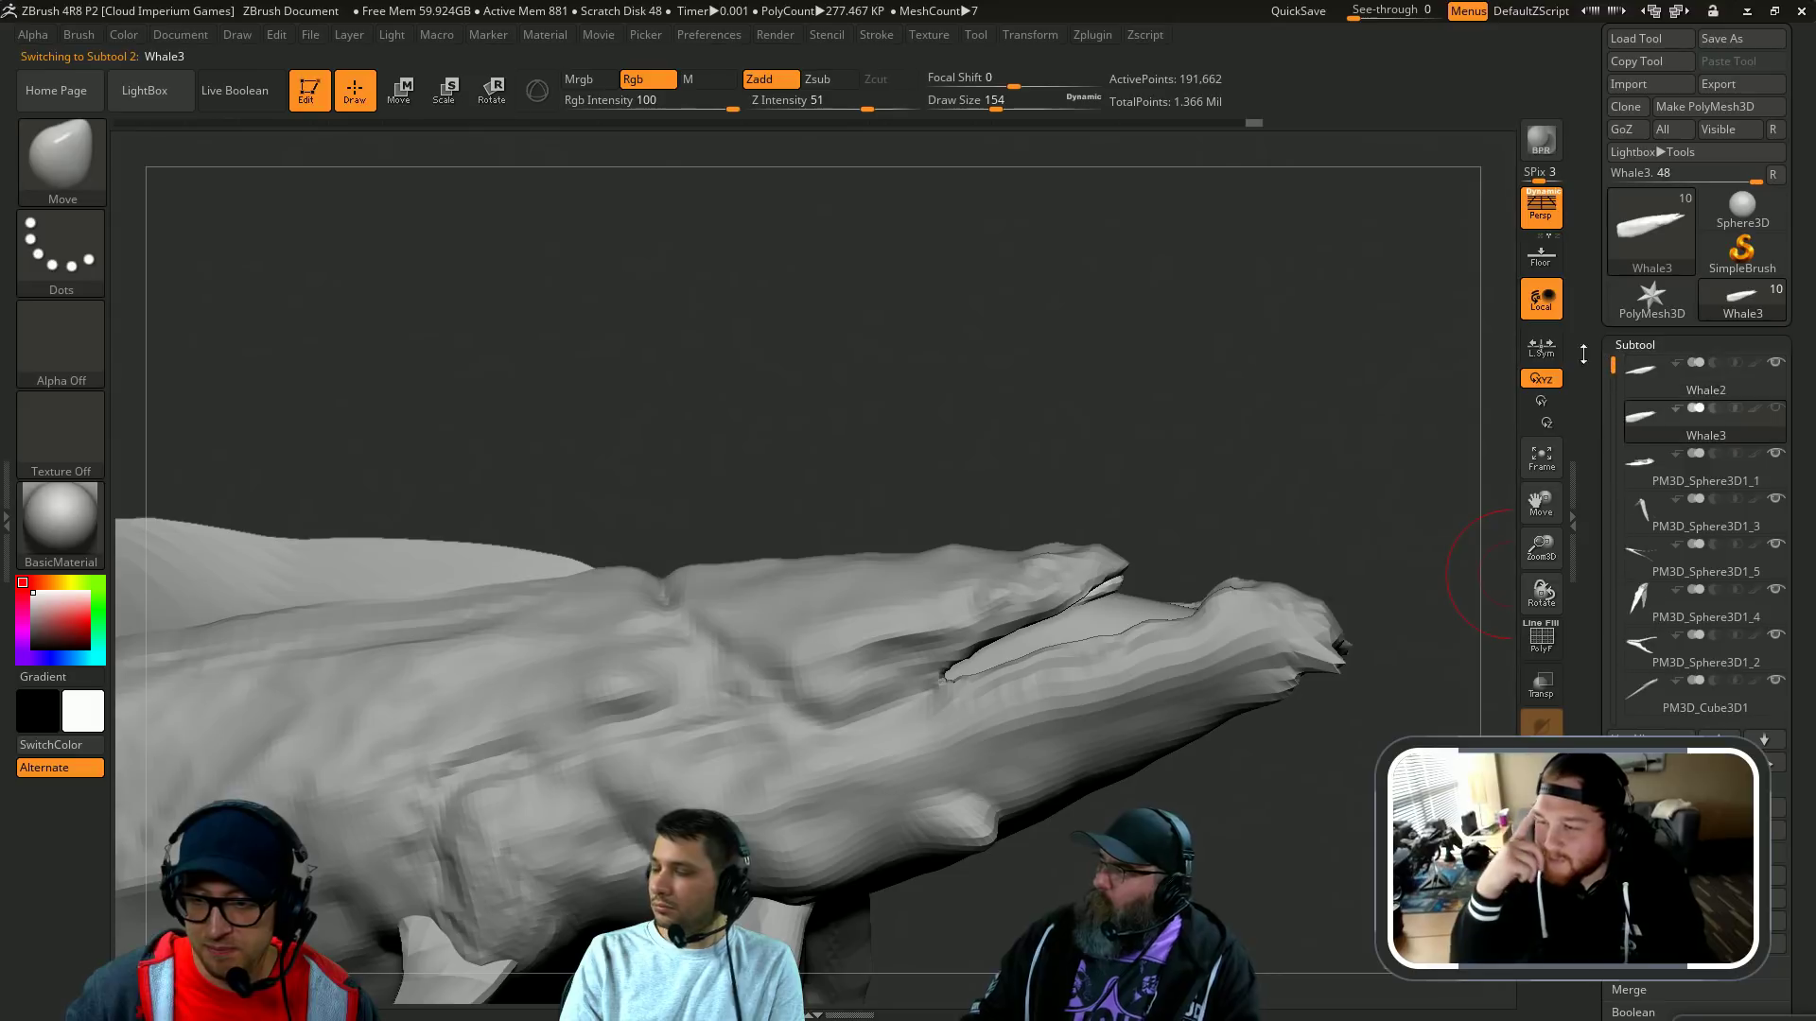
{"action": "left_click", "coordinate": [942, 623], "text": "alt"}
Step: Adjust the overall shape of the upper jaw with the Move brush, starting at draw size 476
{"action": "left_click_drag", "start_coordinate": [1126, 539], "coordinate": [1064, 478]}
{"action": "key", "text": "s"}
{"action": "left_click_drag", "start_coordinate": [998, 545], "coordinate": [1046, 546]}
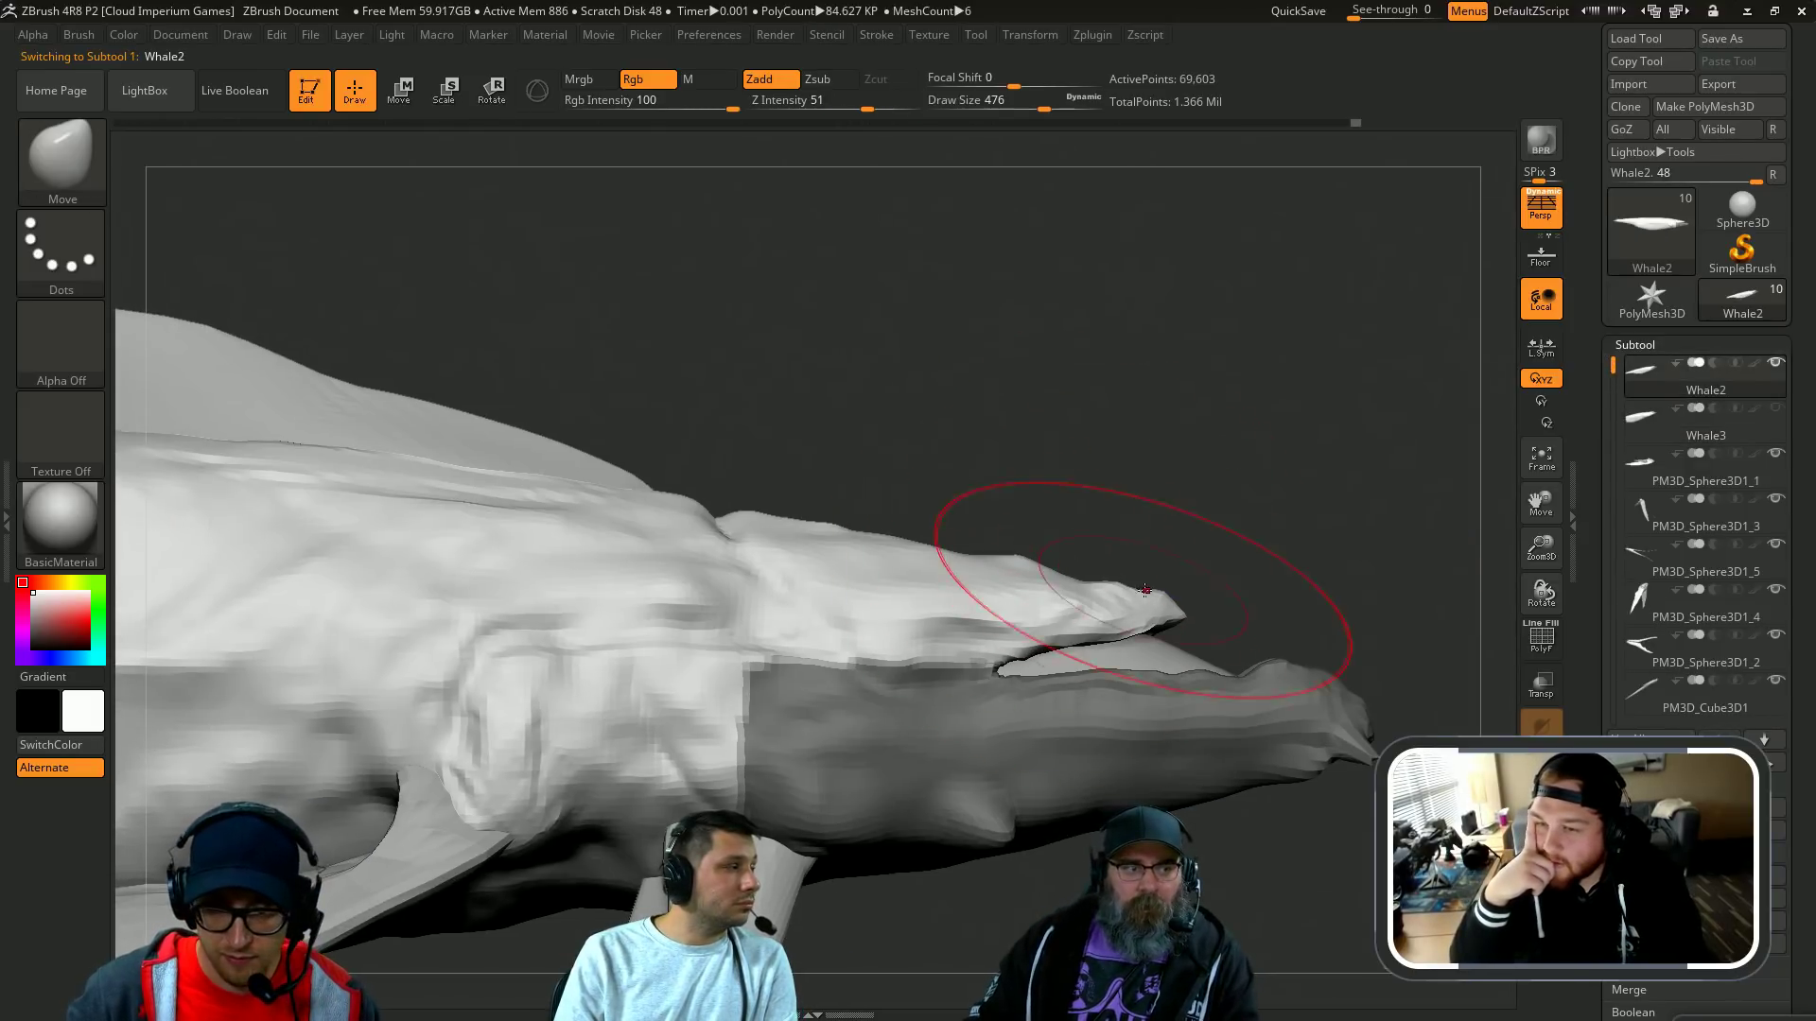
{"action": "key", "text": "s"}
{"action": "left_click_drag", "start_coordinate": [1129, 596], "coordinate": [992, 565]}
{"action": "key", "text": "s"}
{"action": "key", "text": "s"}
{"action": "left_click_drag", "start_coordinate": [828, 433], "coordinate": [794, 471]}
{"action": "key", "text": "b"}
{"action": "key", "text": "d"}
{"action": "key", "text": "s"}
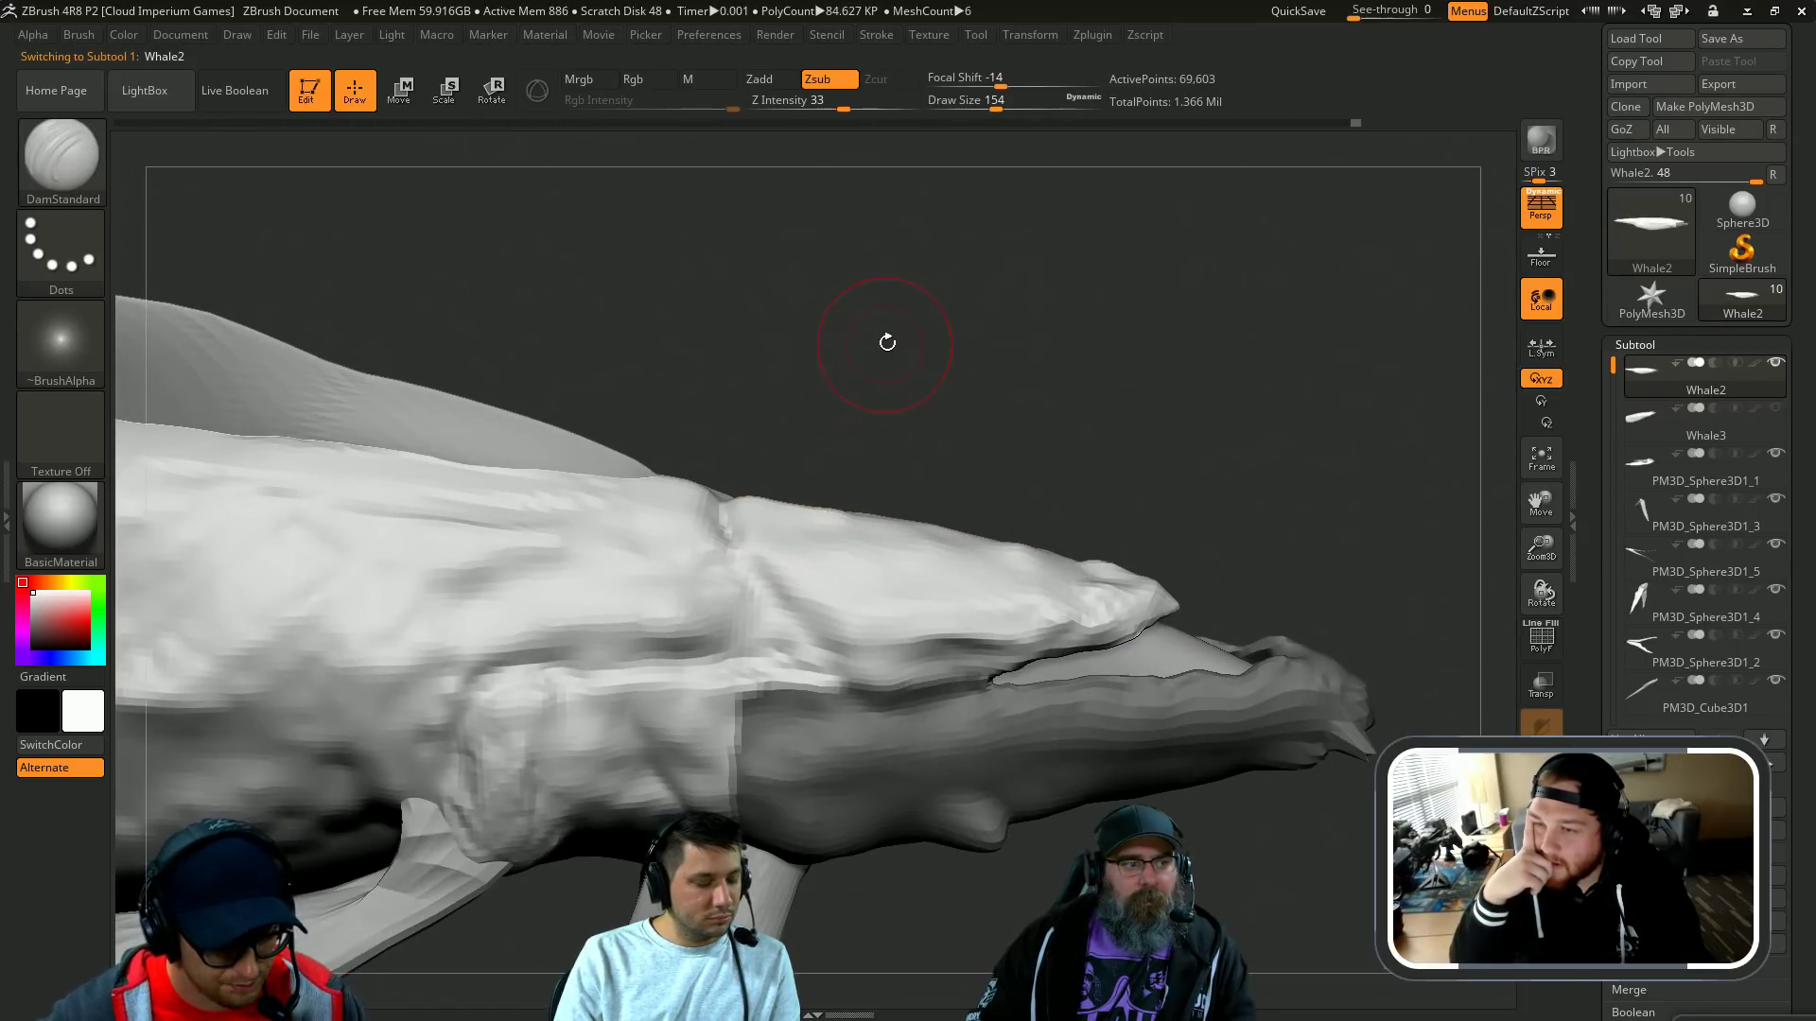
{"action": "key", "text": "b"}
{"action": "key", "text": "s"}
{"action": "key", "text": "m"}
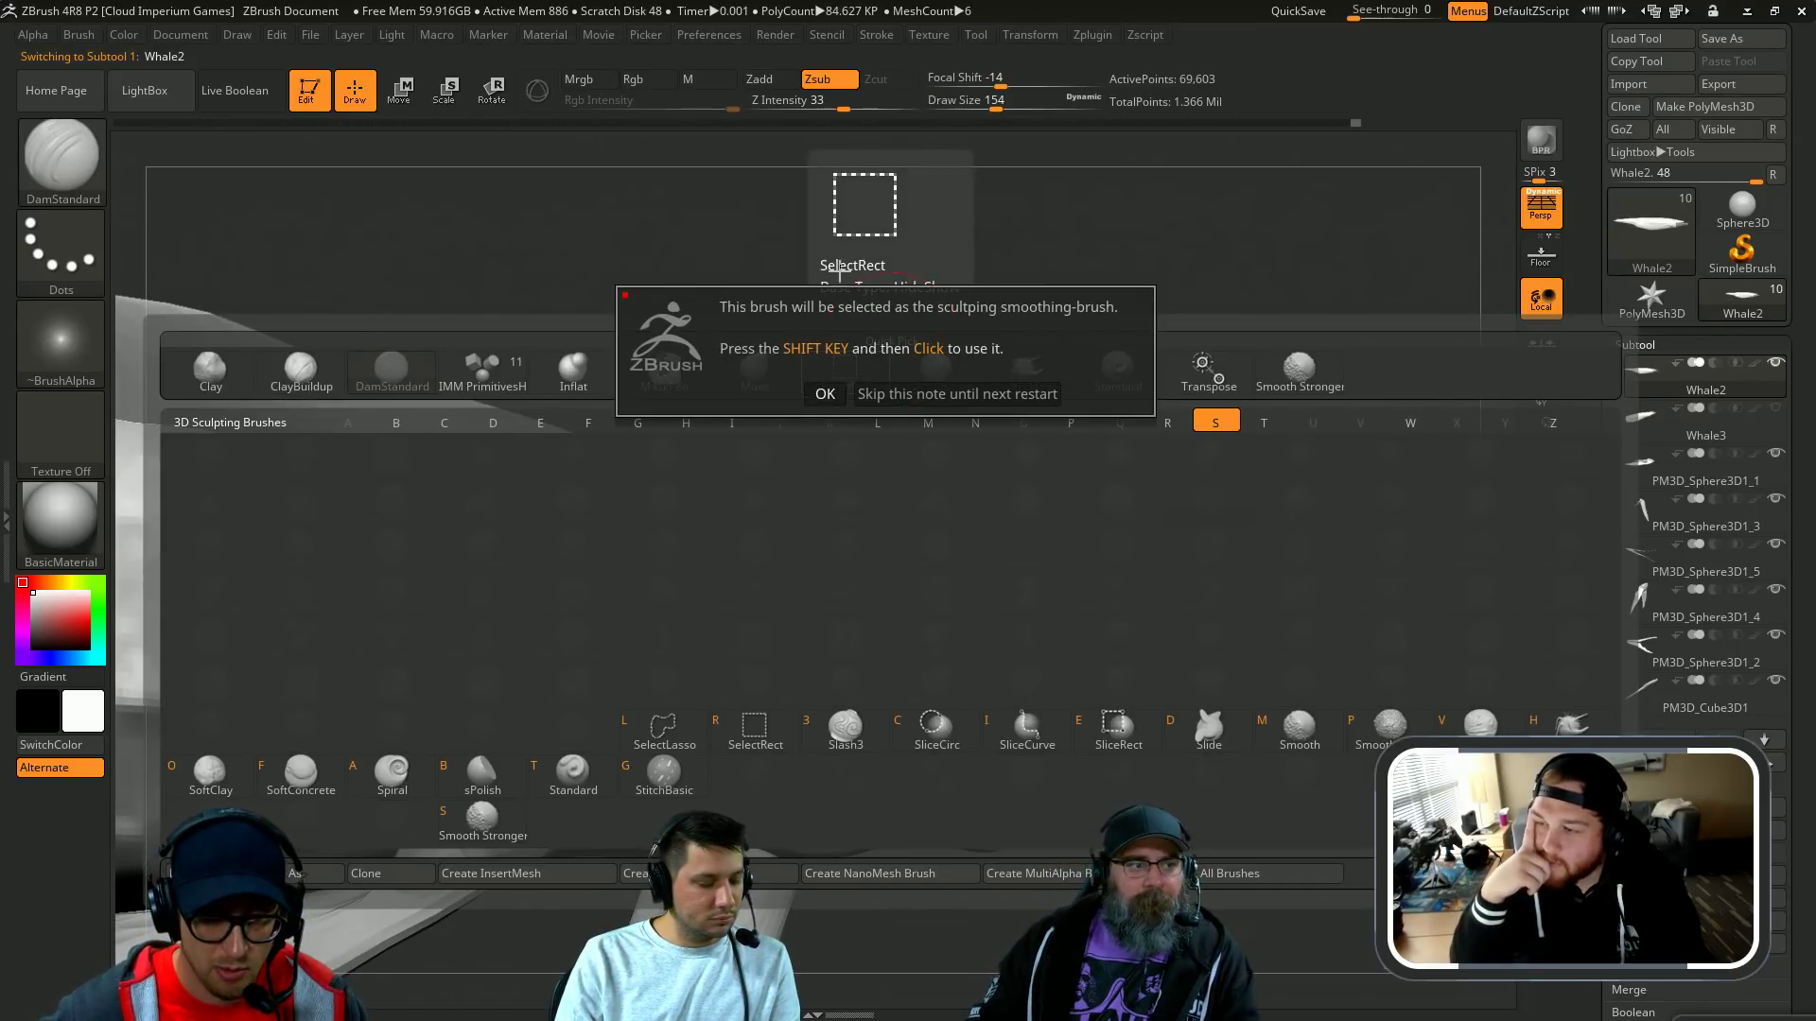
{"action": "key", "text": "Return"}
Step: Pull a small spike up from the back of the head at the neck crease with SnakeHook at draw size 44
{"action": "key", "text": "b"}
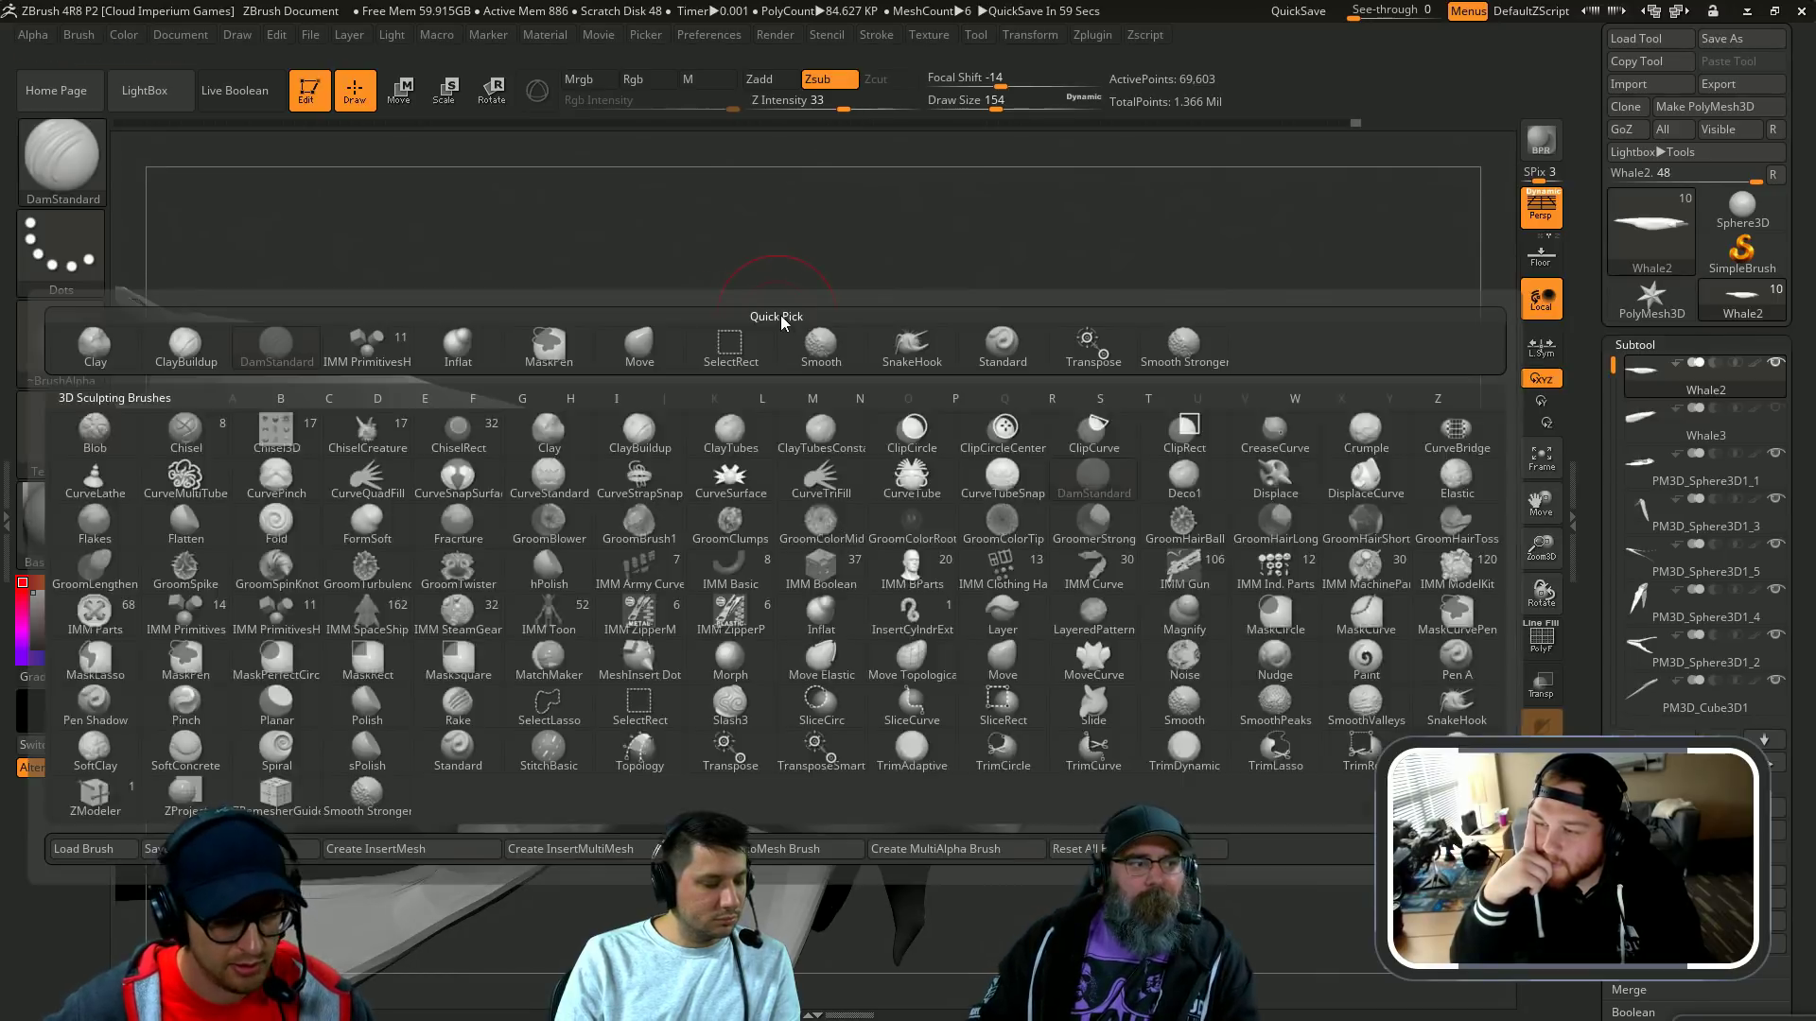
{"action": "key", "text": "s"}
{"action": "key", "text": "h"}
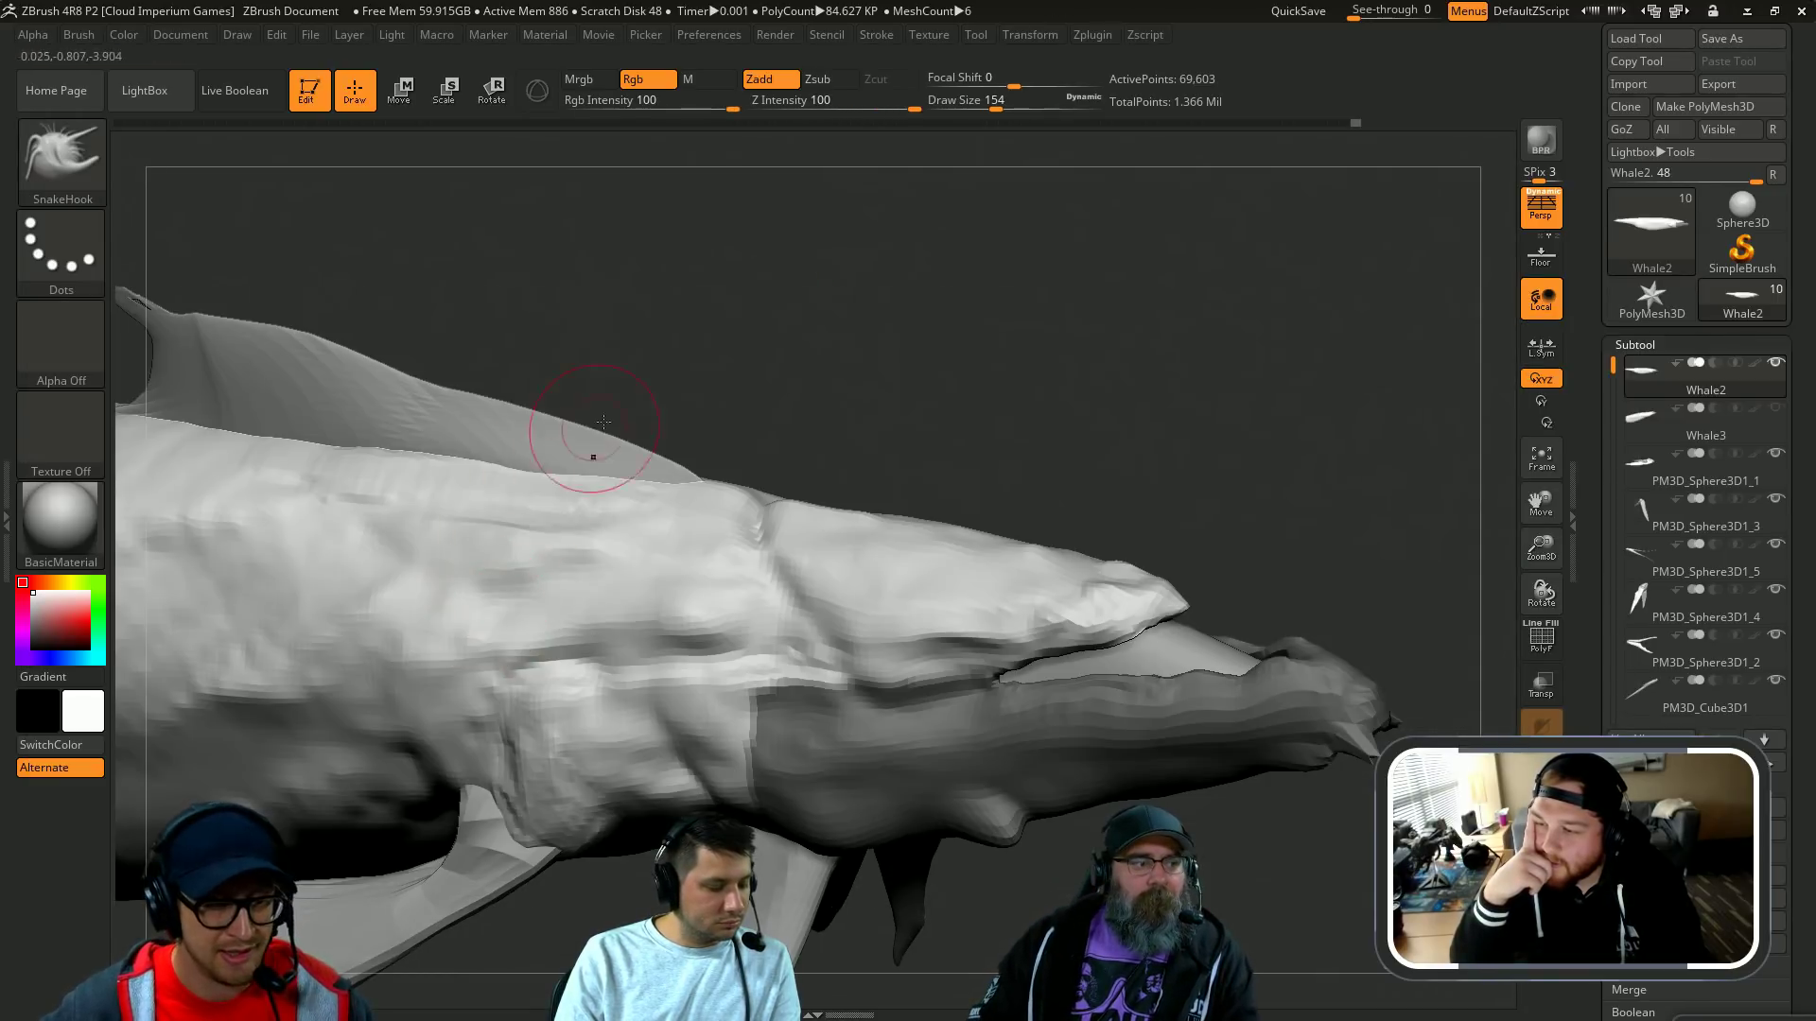
{"action": "left_click_drag", "start_coordinate": [1006, 434], "coordinate": [847, 556]}
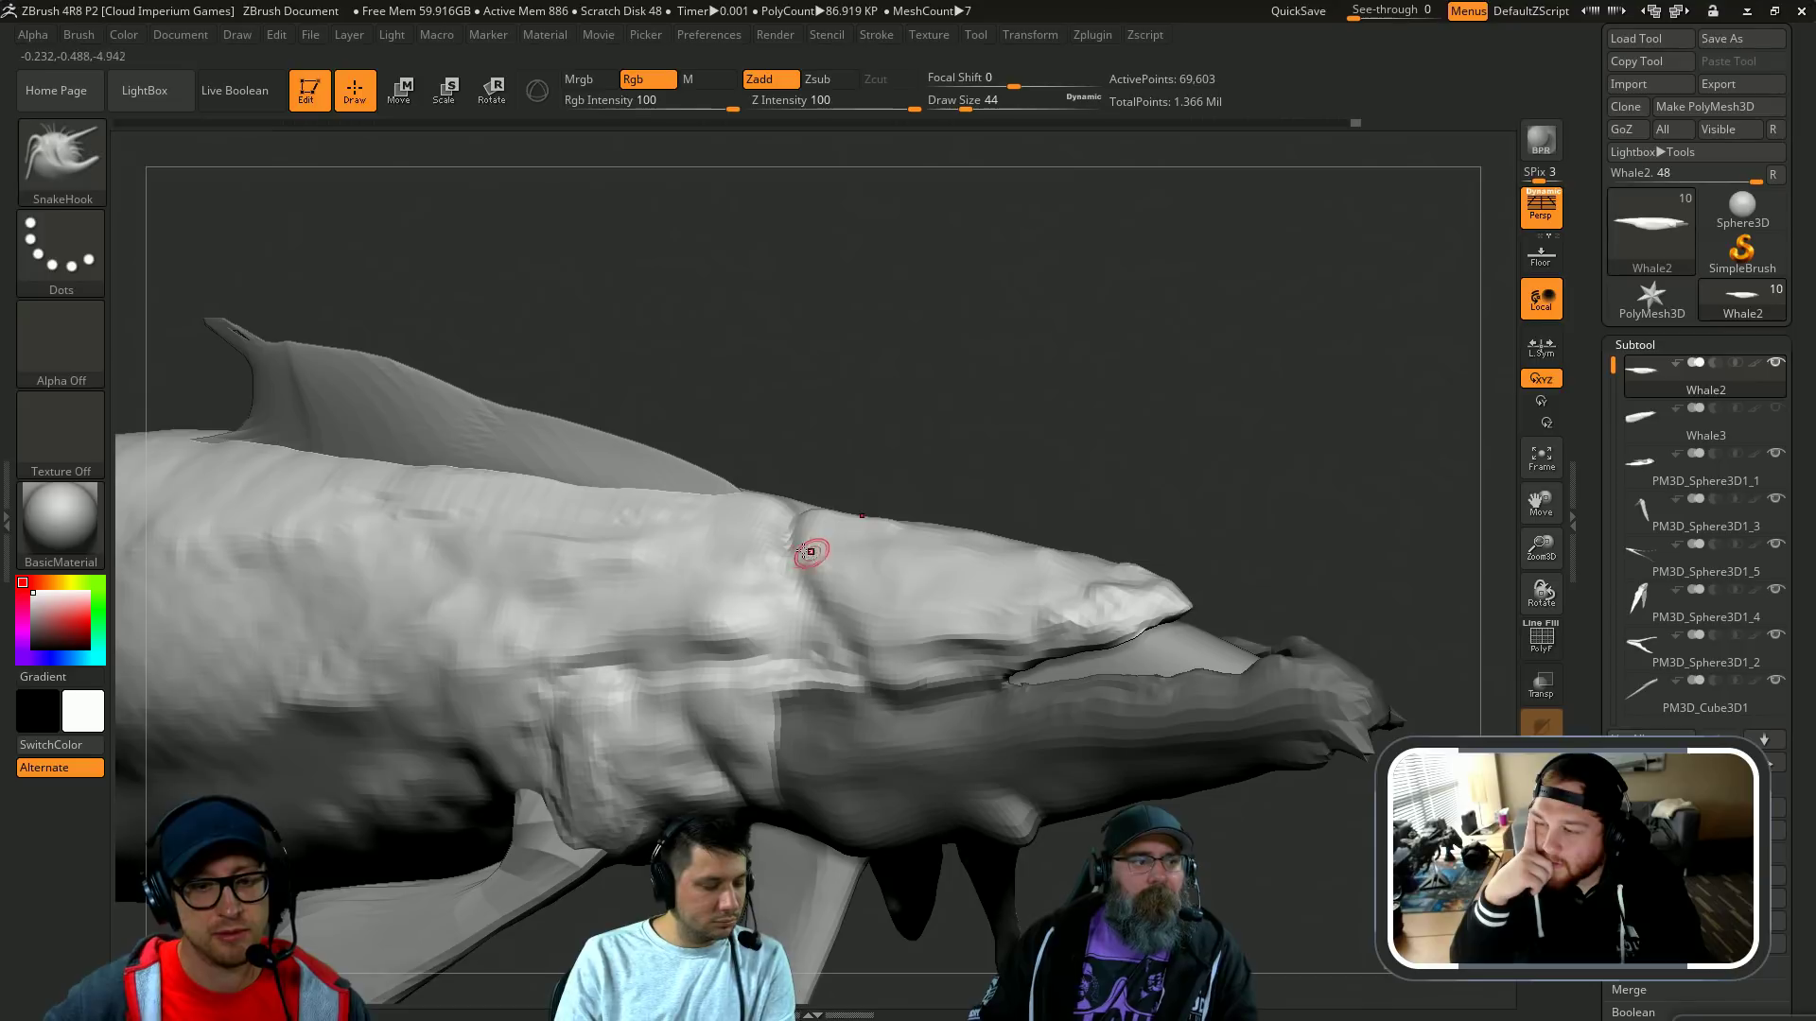
{"action": "left_click_drag", "start_coordinate": [975, 416], "coordinate": [924, 463]}
{"action": "left_click_drag", "start_coordinate": [967, 437], "coordinate": [836, 496], "text": "shift"}
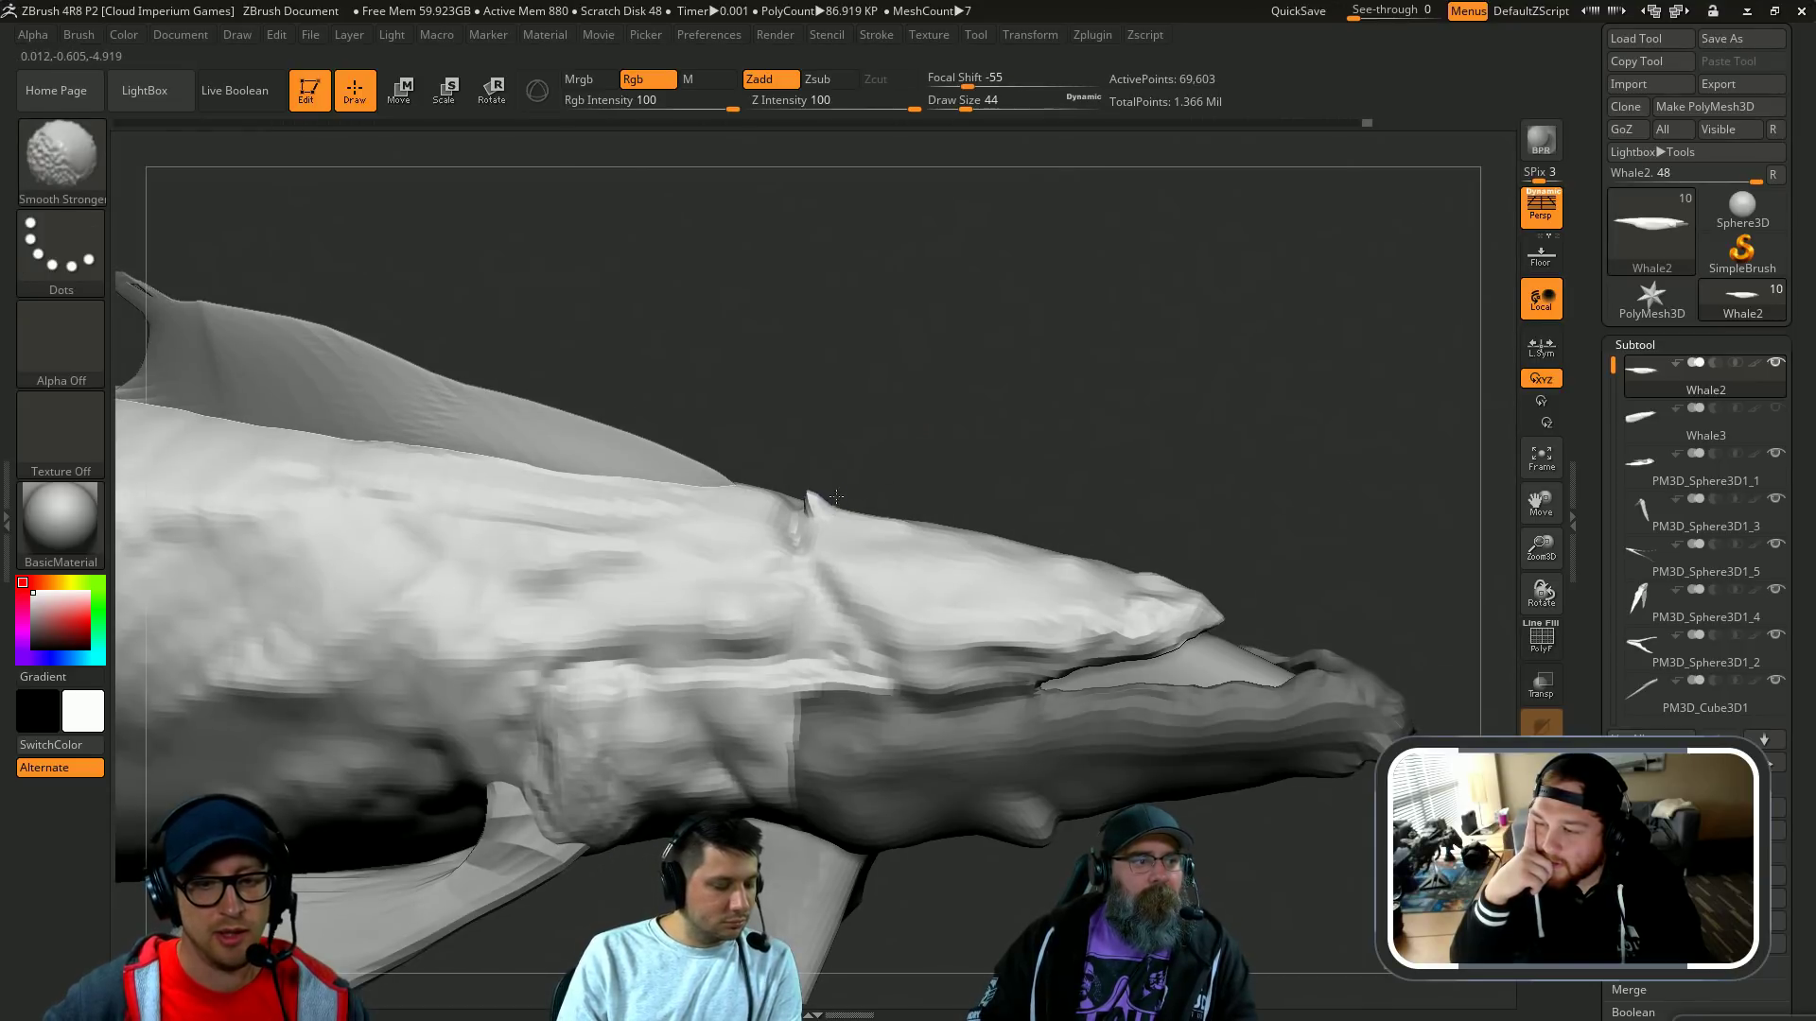
Step: Smooth the snout and neck crease, and pull the head's rear edge into a point with SnakeHook at draw size 62
{"action": "left_click_drag", "start_coordinate": [1091, 394], "coordinate": [883, 519]}
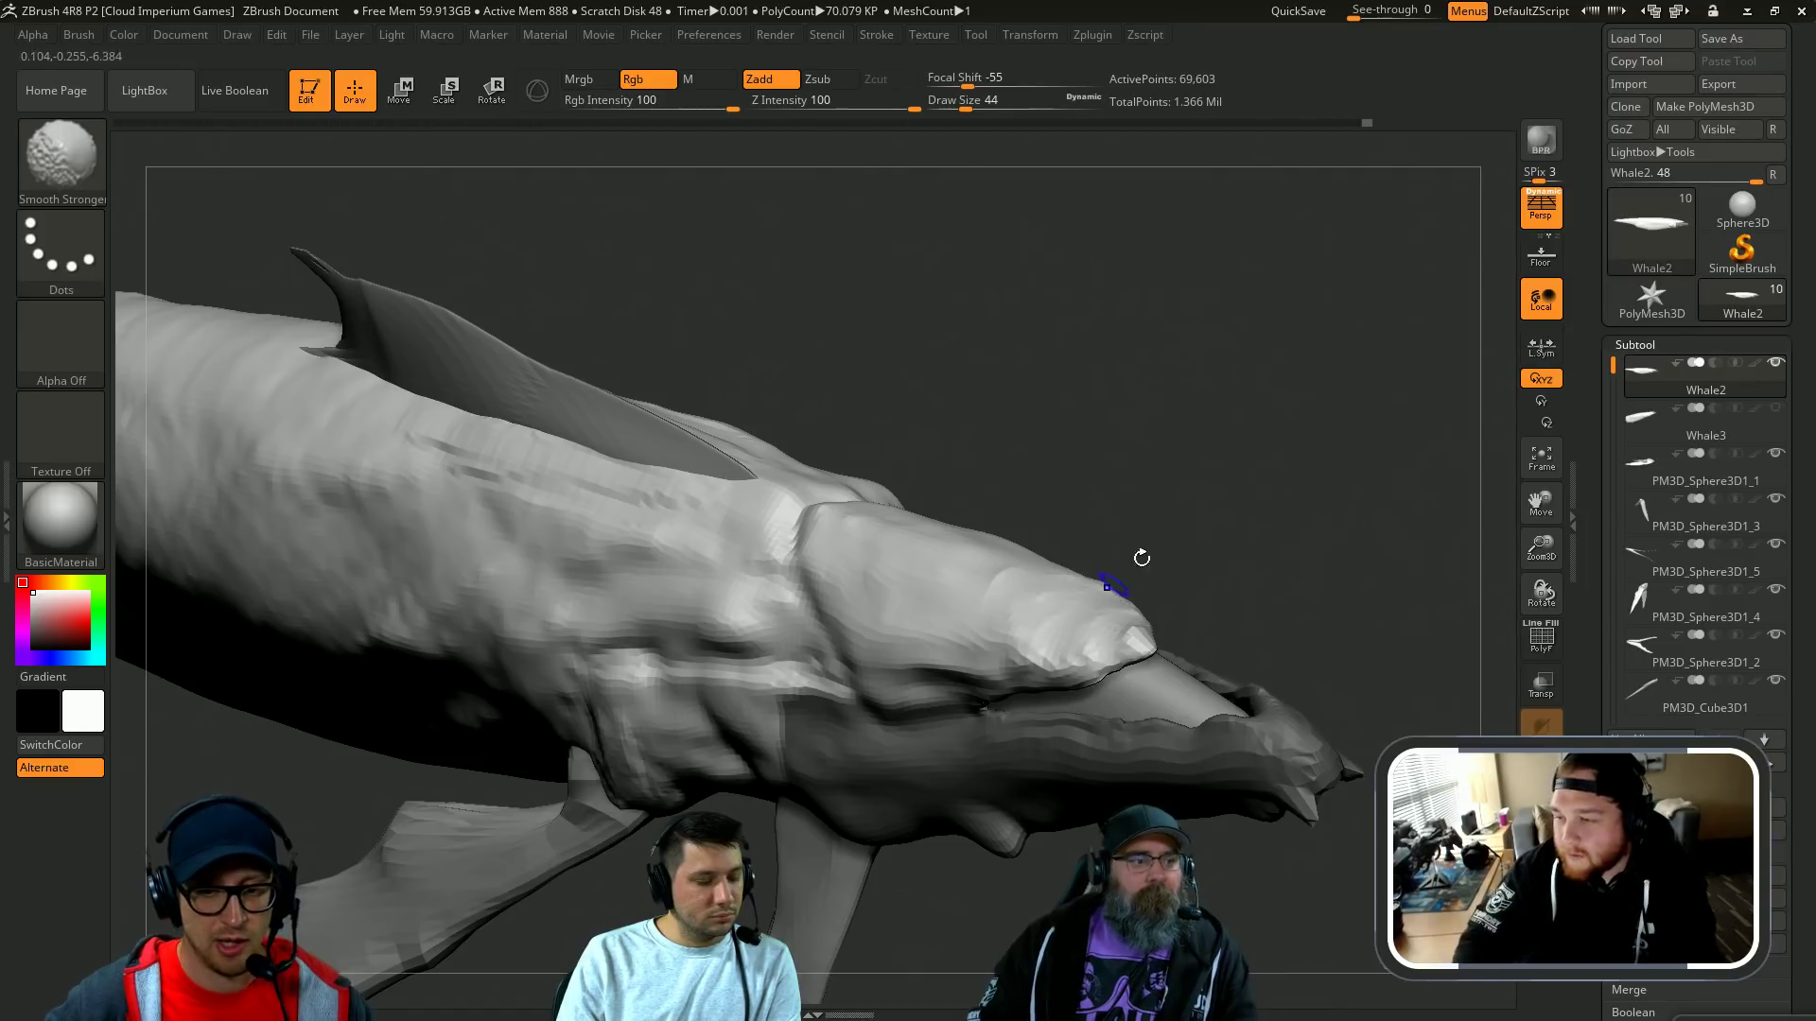
{"action": "left_click_drag", "start_coordinate": [1138, 556], "coordinate": [1115, 438]}
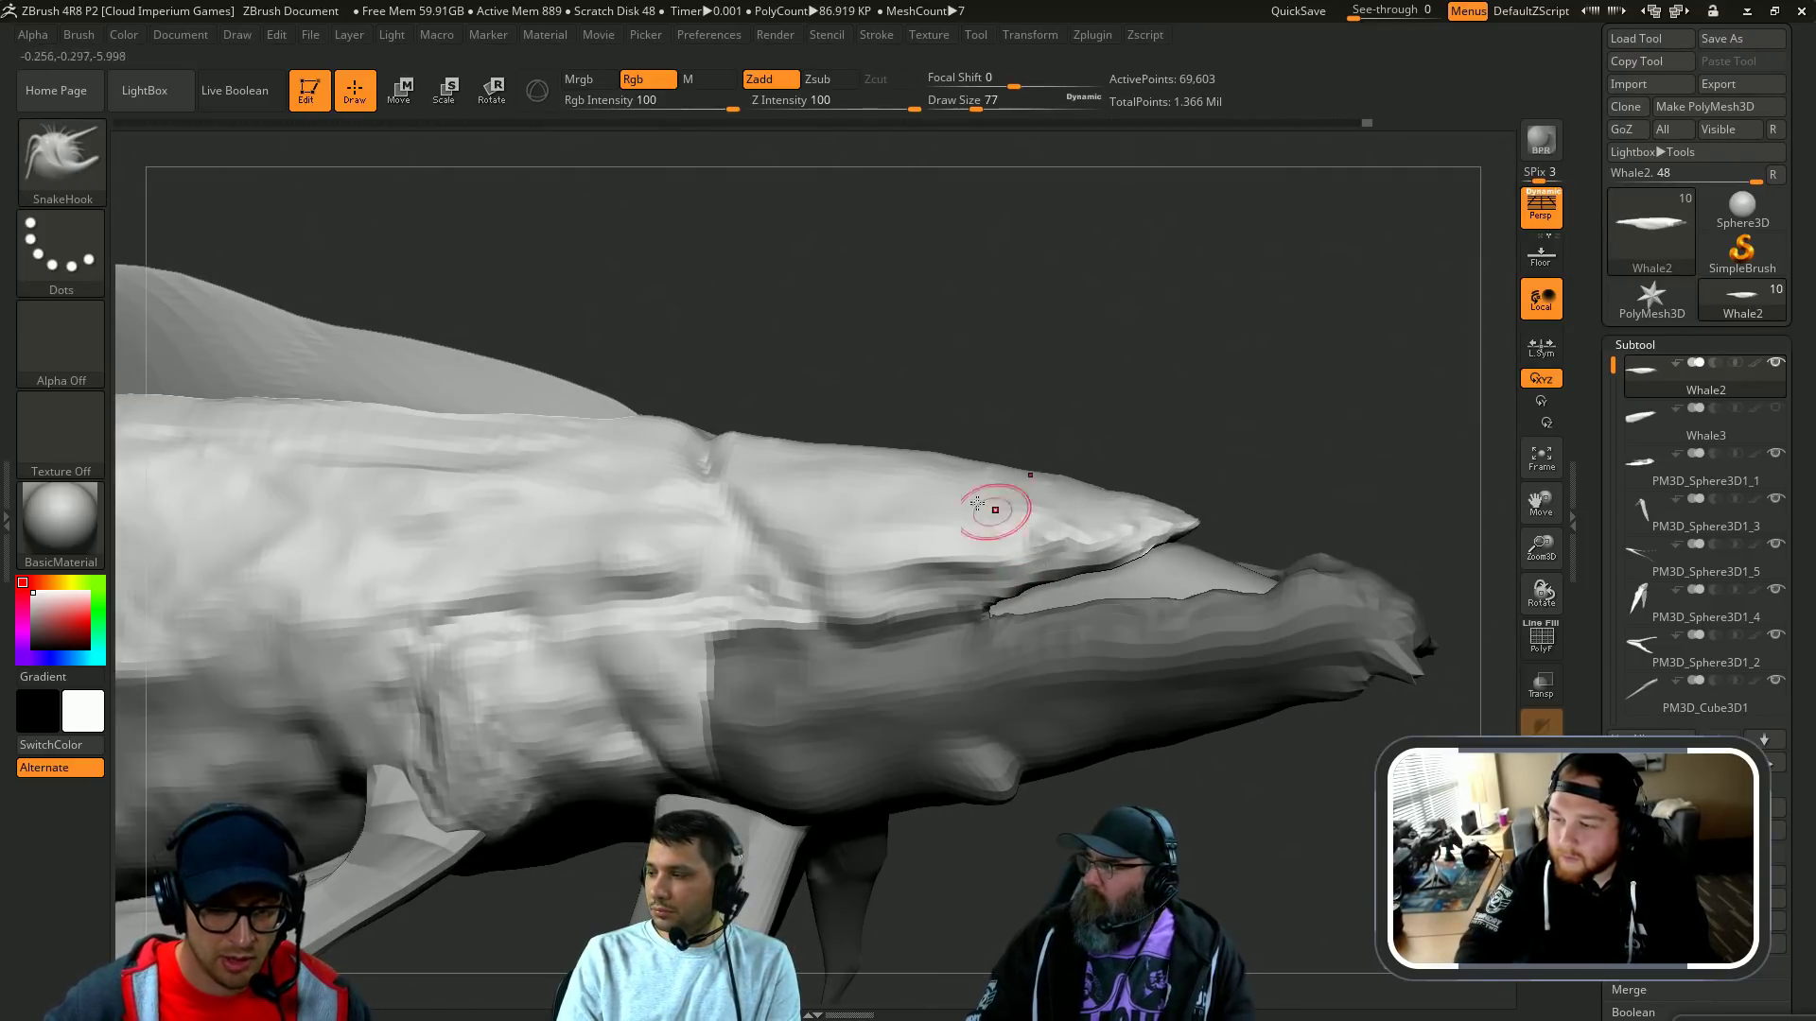
{"action": "mouse_move", "coordinate": [693, 432]}
{"action": "left_mouse_down", "text": "shift"}
{"action": "mouse_move", "coordinate": [741, 445]}
{"action": "mouse_move", "coordinate": [719, 460]}
{"action": "left_mouse_up", "text": "shift"}
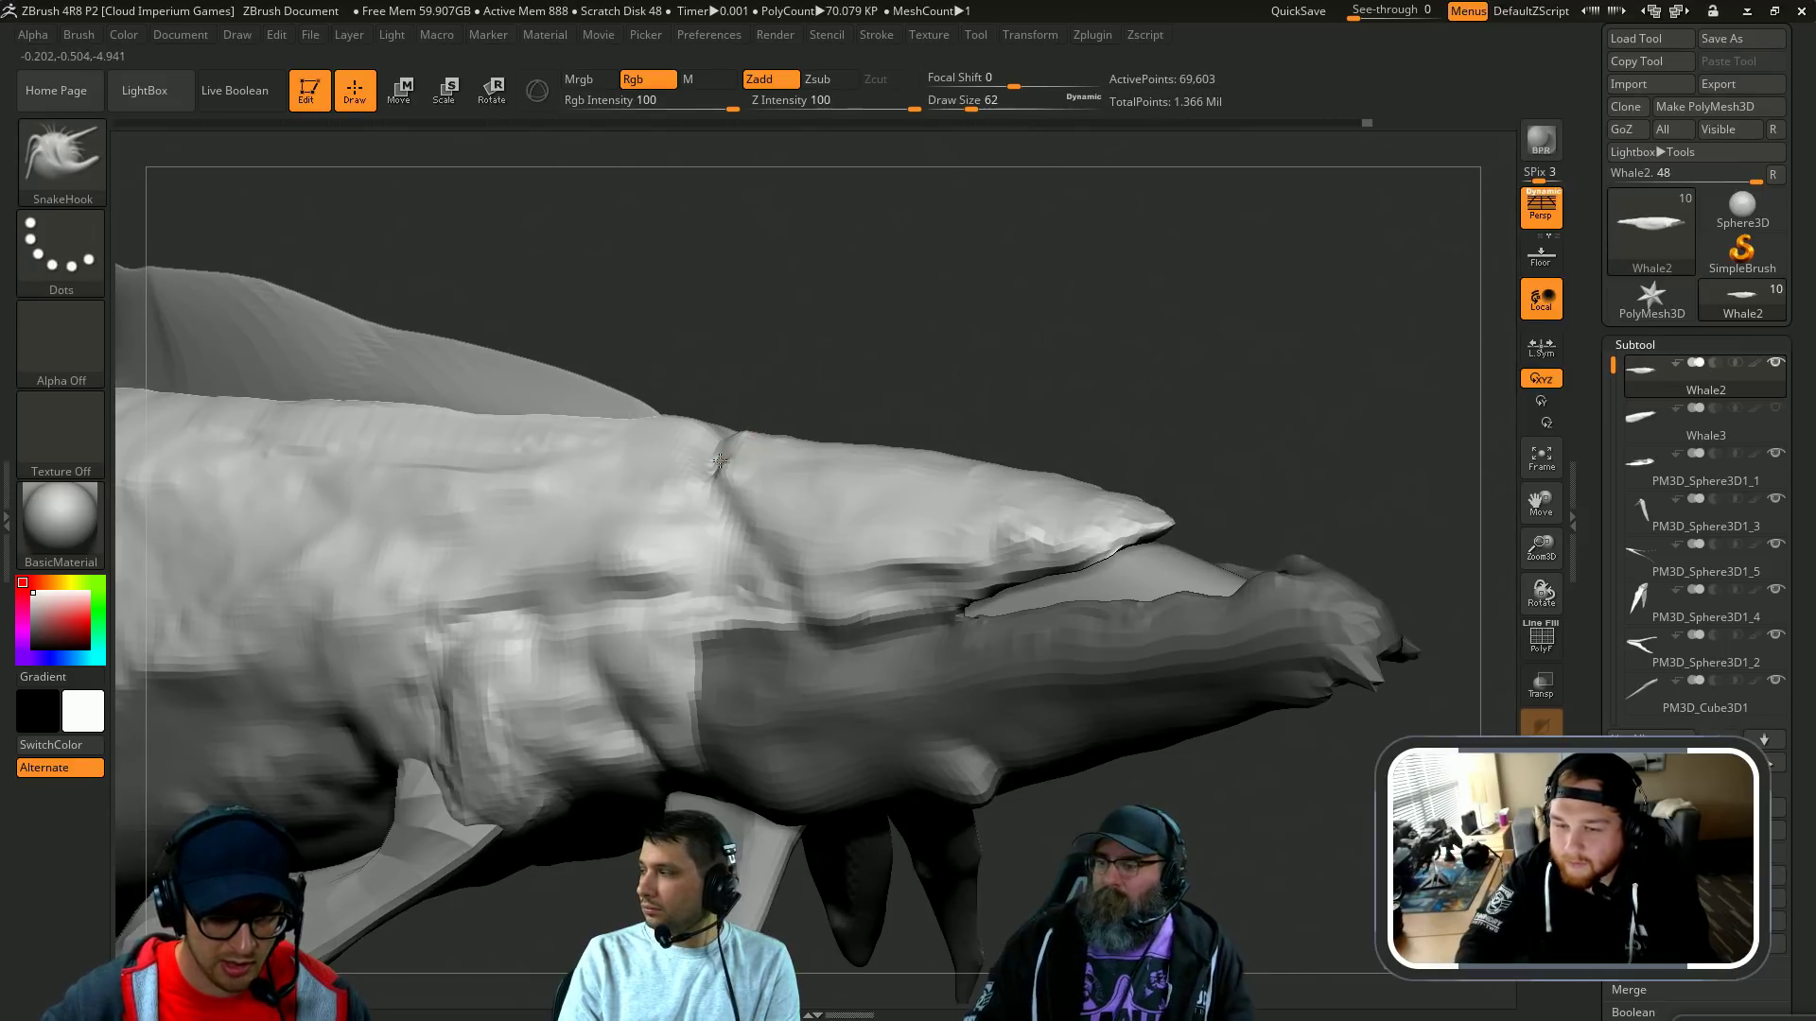
{"action": "left_click_drag", "start_coordinate": [752, 393], "coordinate": [770, 412]}
{"action": "left_click_drag", "start_coordinate": [730, 439], "coordinate": [724, 413]}
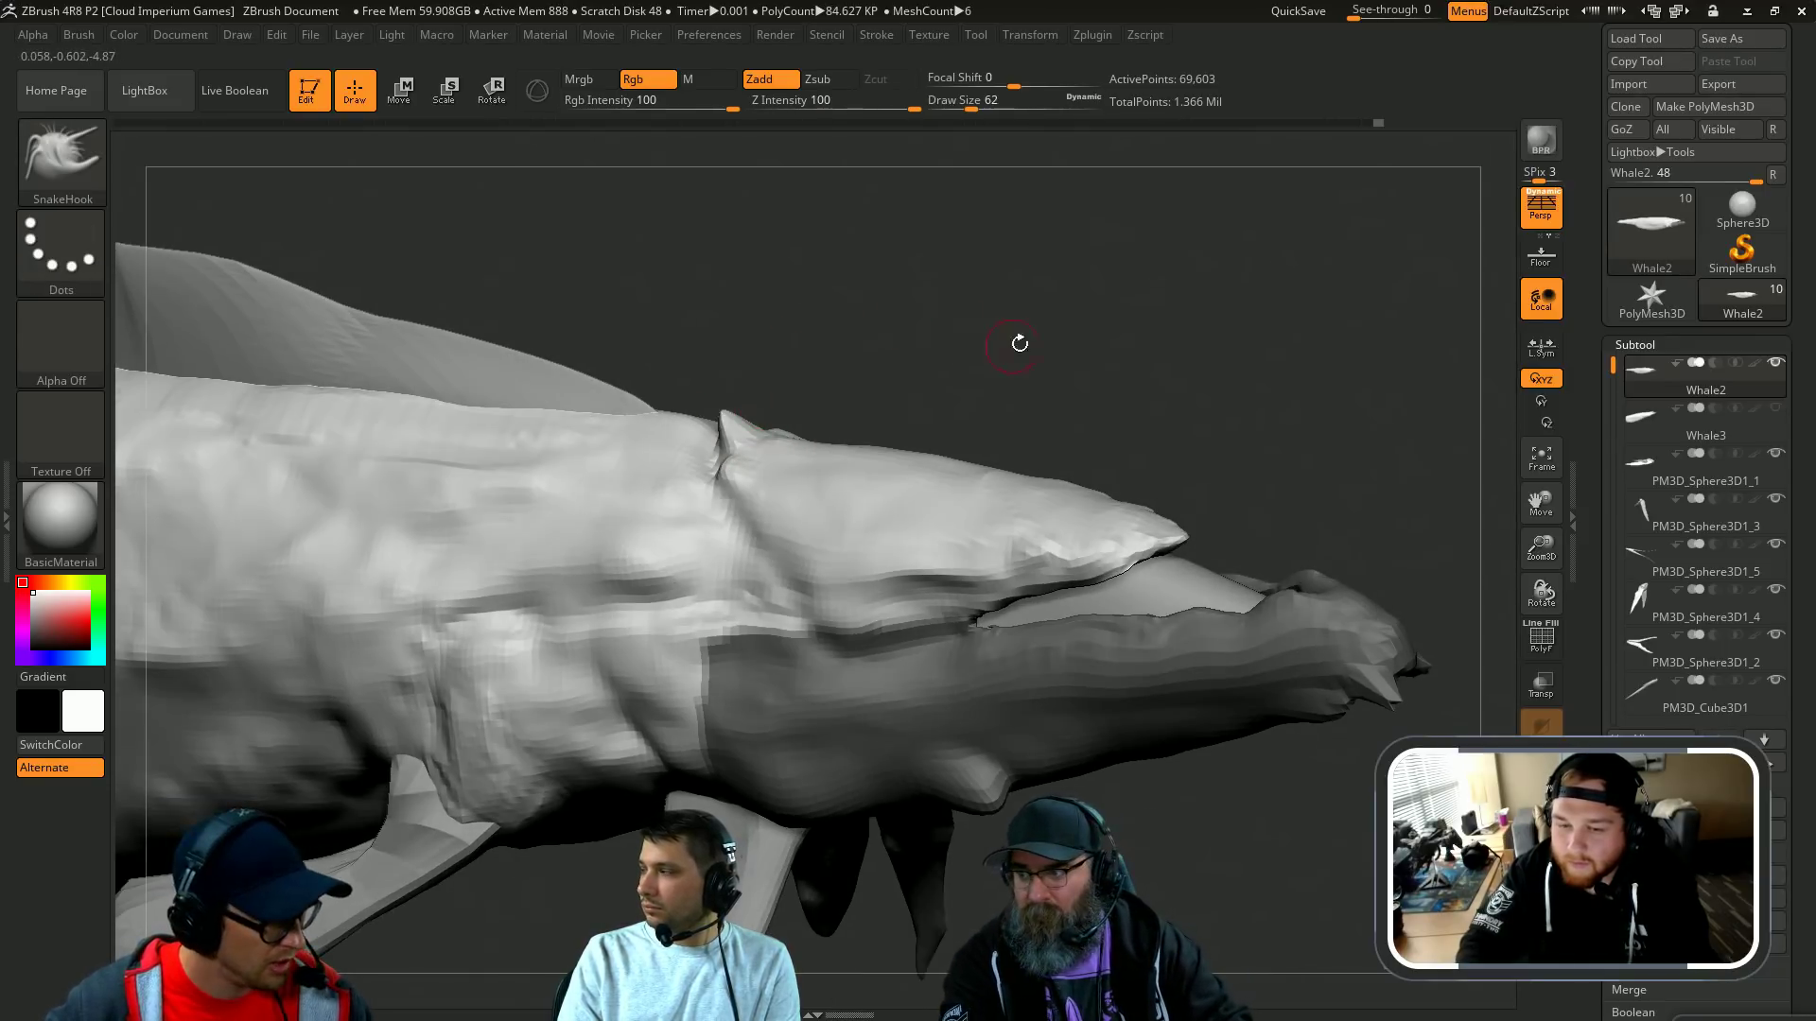
Step: Make the PM3D_Sphere3D1_4 flipper active and switch to the Move brush at draw size 22 for its tip
{"action": "left_click_drag", "start_coordinate": [1020, 343], "coordinate": [984, 246], "text": "alt"}
{"action": "left_click_drag", "start_coordinate": [911, 798], "coordinate": [915, 482], "text": "alt"}
{"action": "left_click", "coordinate": [854, 399], "text": "alt"}
{"action": "mouse_move", "coordinate": [665, 564]}
{"action": "left_mouse_down"}
{"action": "mouse_move", "coordinate": [587, 674]}
{"action": "mouse_move", "coordinate": [575, 607]}
{"action": "left_mouse_up"}
{"action": "mouse_move", "coordinate": [575, 607]}
{"action": "left_mouse_down", "text": "alt"}
{"action": "mouse_move", "coordinate": [777, 955]}
{"action": "mouse_move", "coordinate": [766, 634]}
{"action": "left_mouse_up", "text": "alt"}
{"action": "key", "text": "b"}
{"action": "key", "text": "m"}
{"action": "key", "text": "v"}
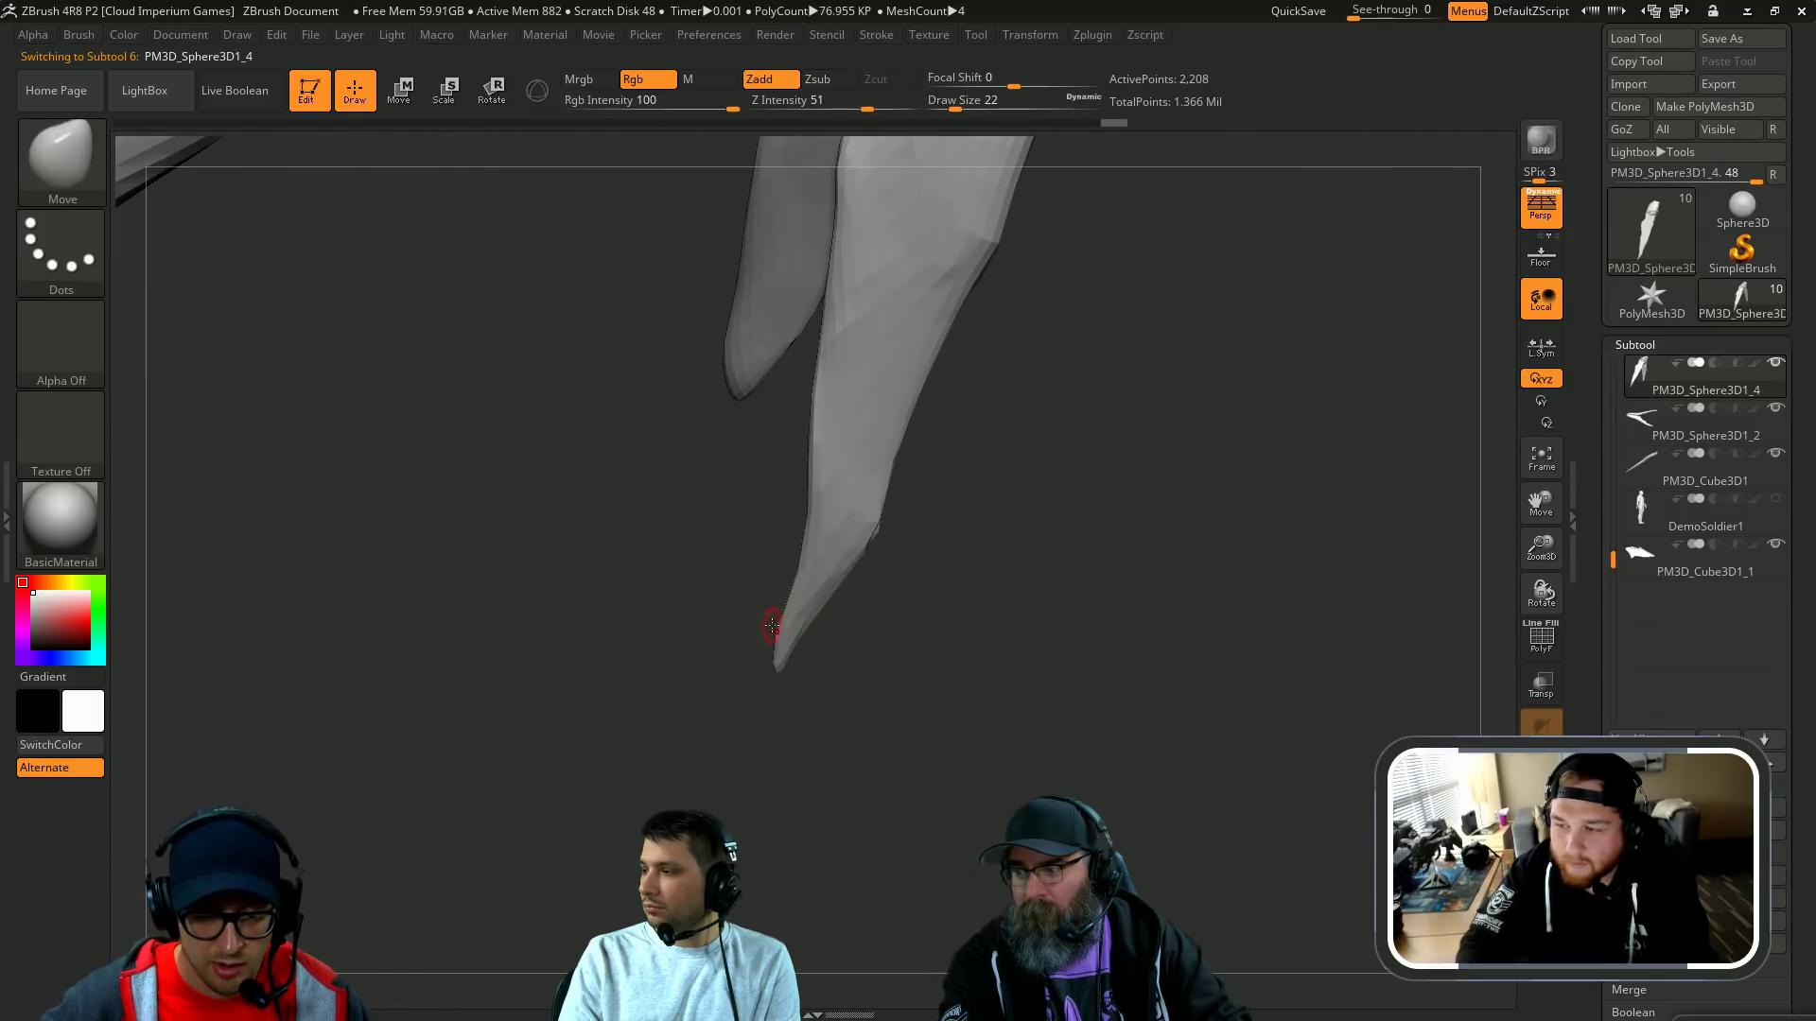
Step: Subdivide the flipper and pull two pointed claws out of its tip with the Move brush at draw size 20
{"action": "key", "text": "ctrl+d"}
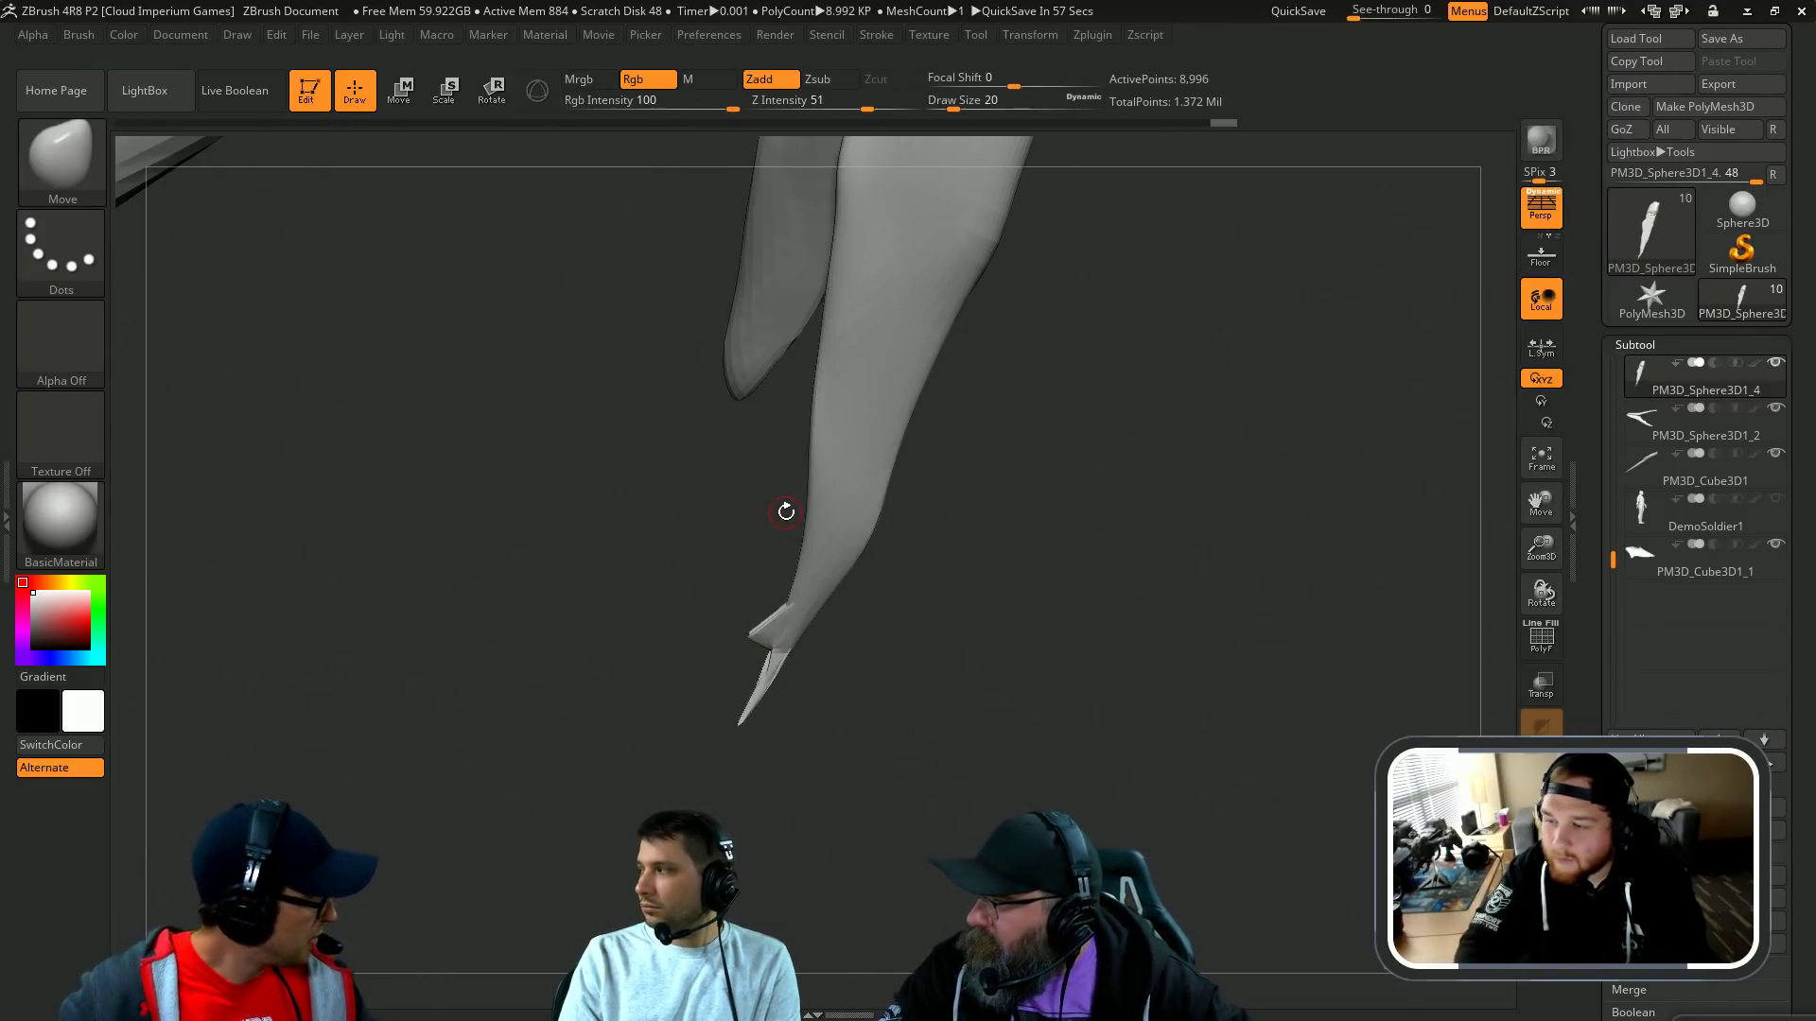
{"action": "left_click_drag", "start_coordinate": [1033, 635], "coordinate": [961, 678]}
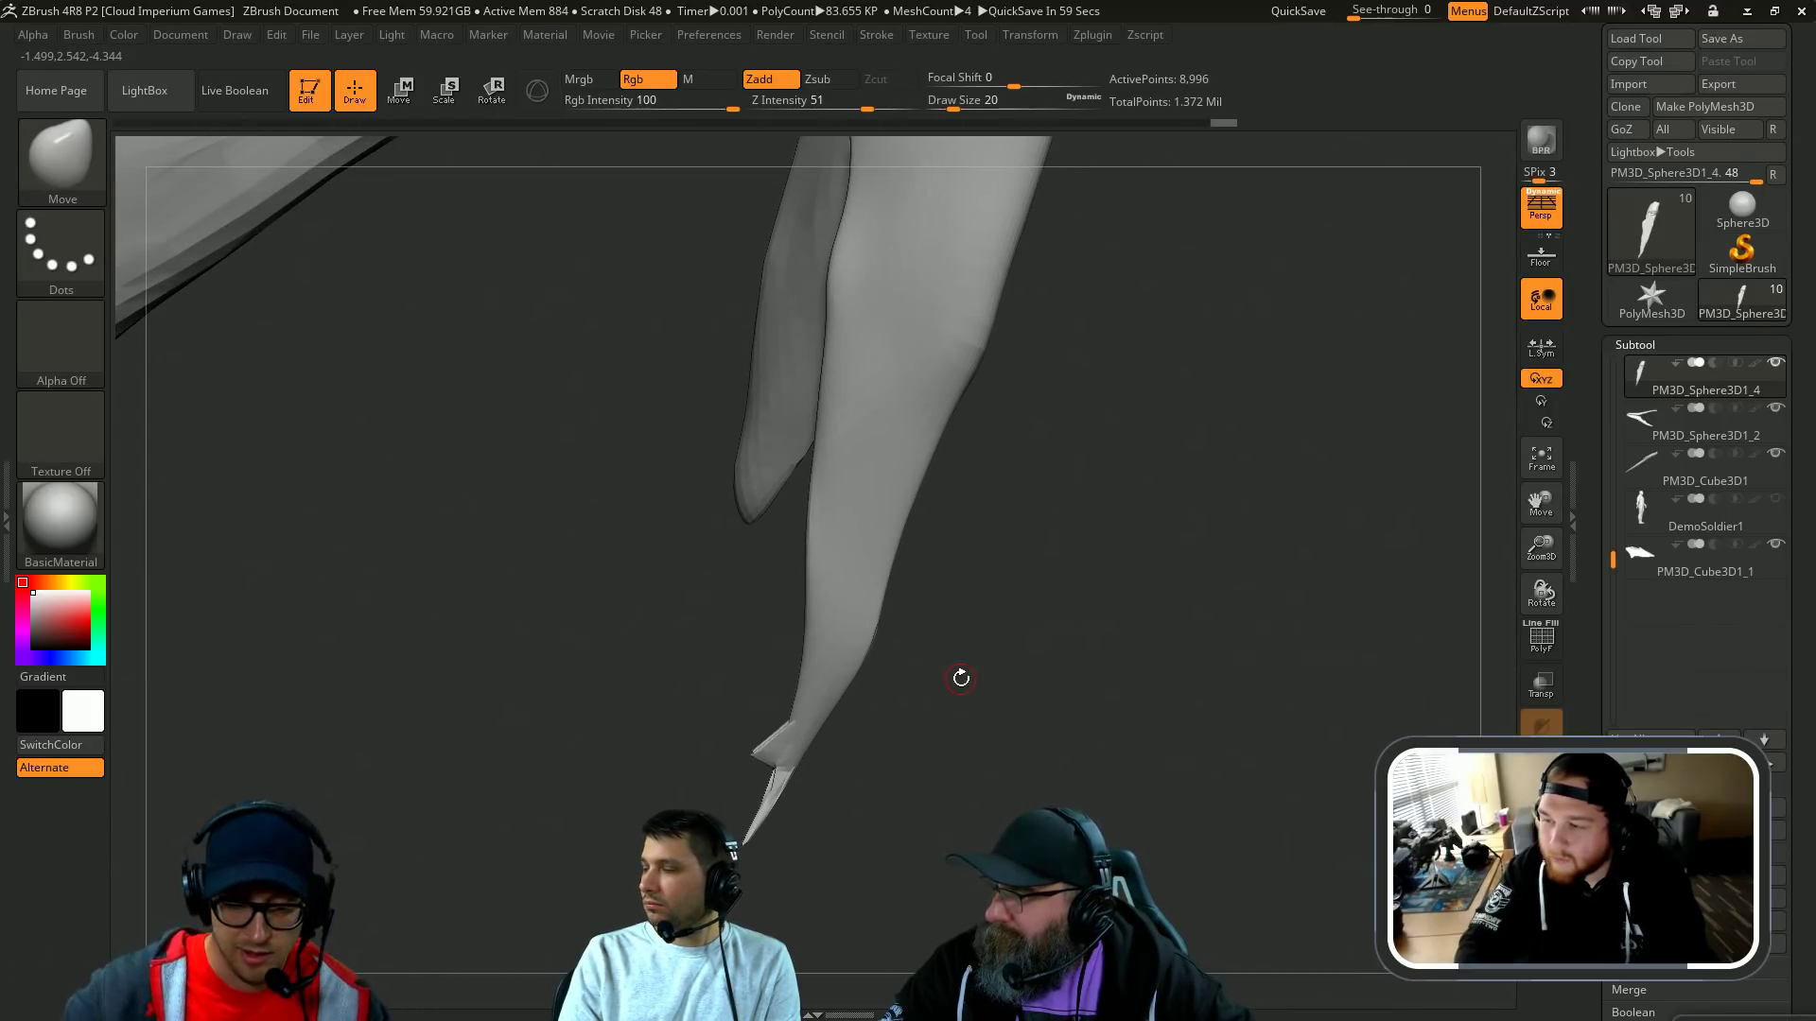
Step: Pull the root of the clawed PM3D_Sphere3D1_4 flipper into shape beneath the throat with SnakeHook at draw size 158
{"action": "left_click_drag", "start_coordinate": [1173, 632], "coordinate": [1153, 735]}
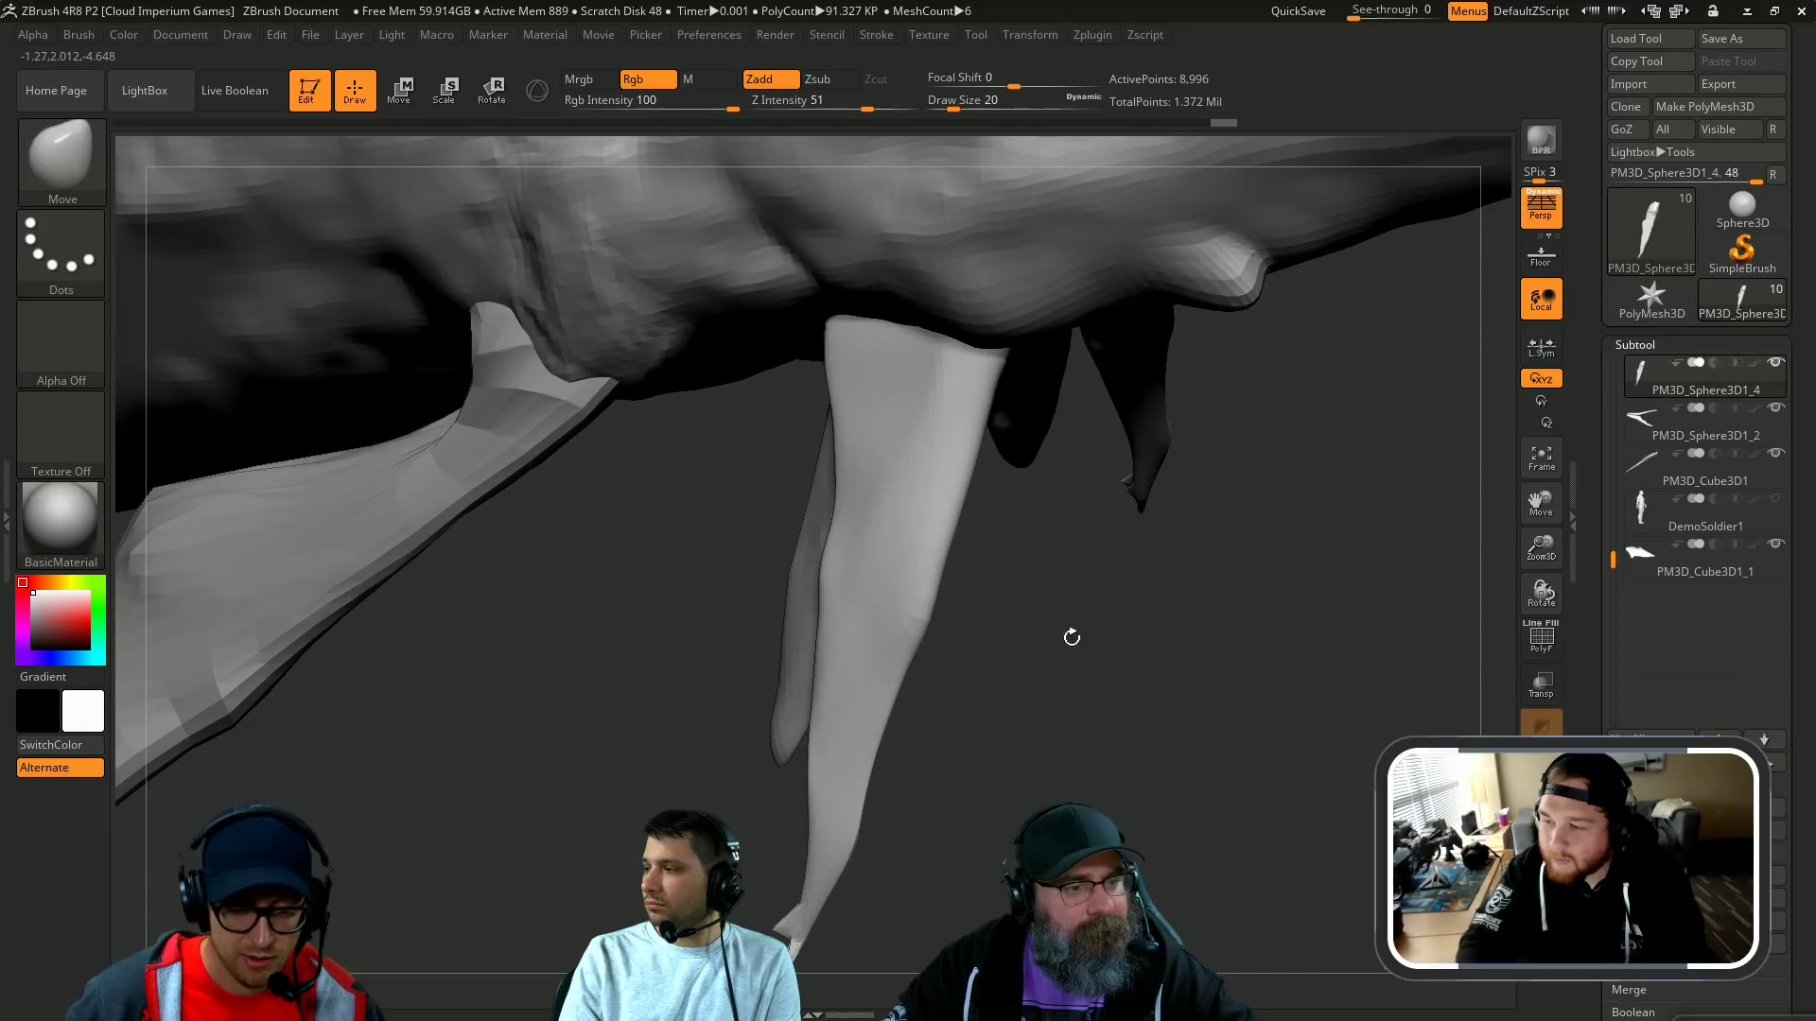
{"action": "left_click_drag", "start_coordinate": [1071, 637], "coordinate": [1118, 692]}
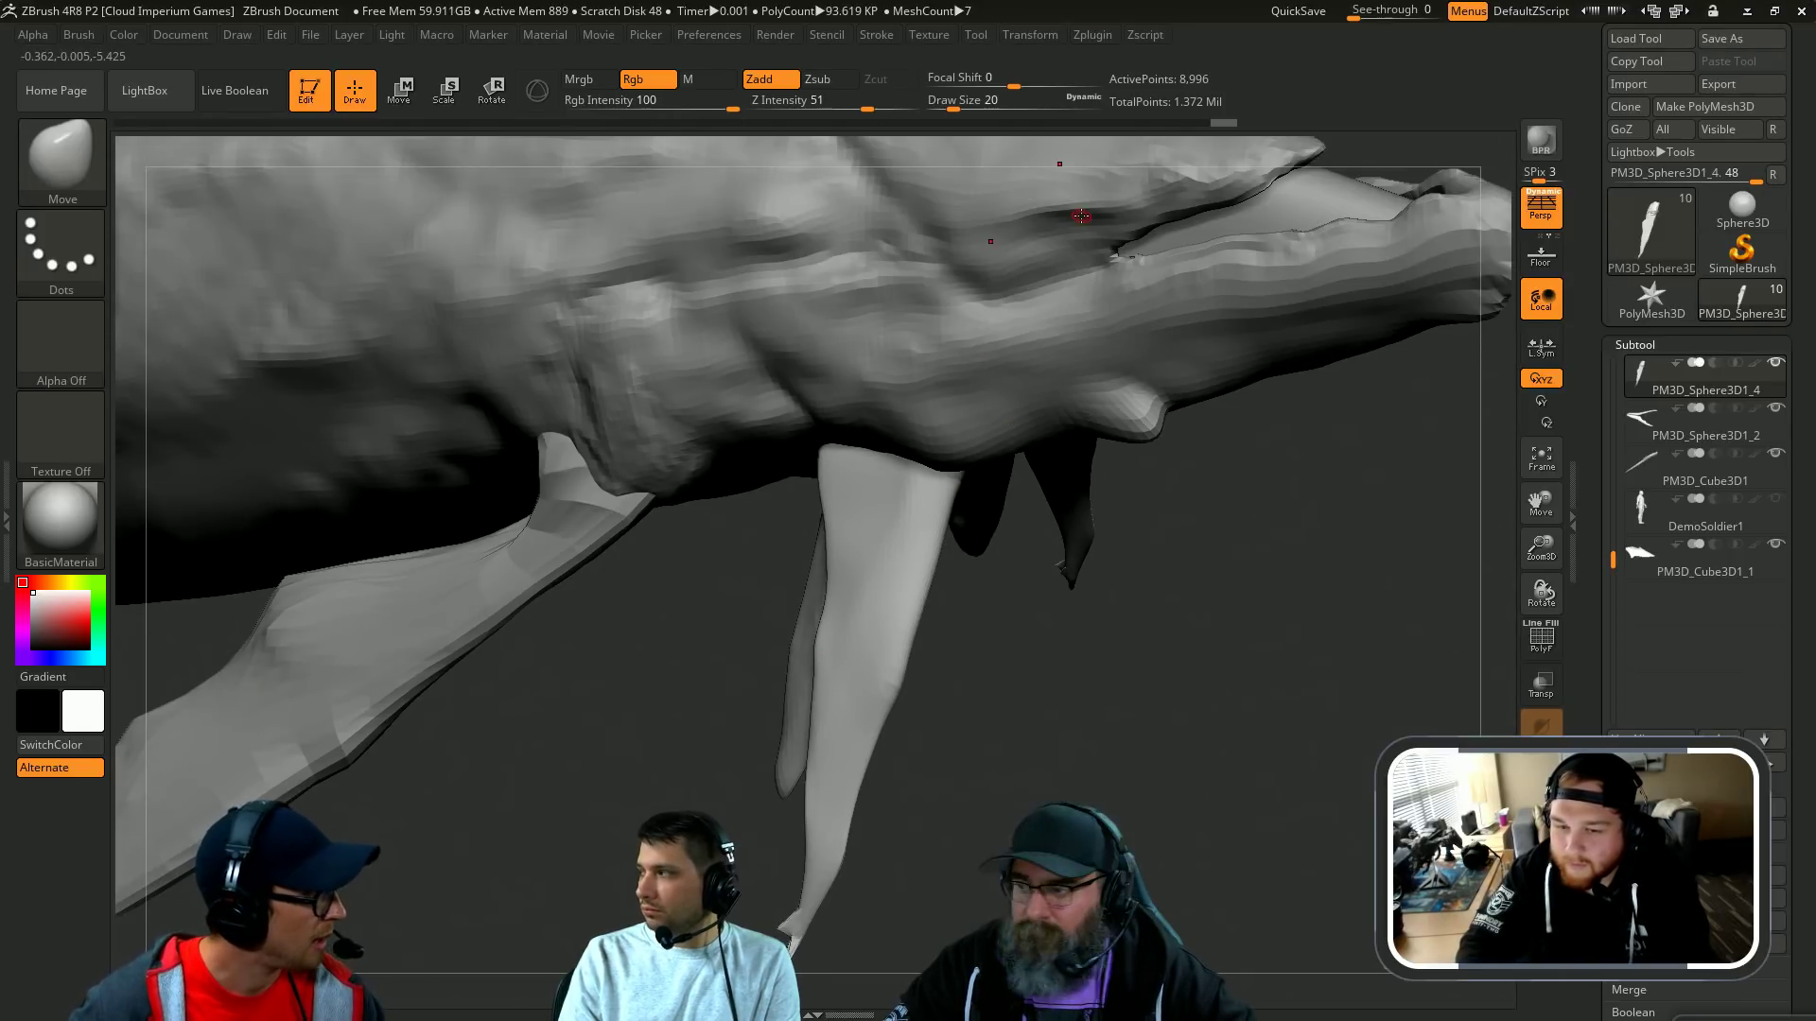
{"action": "mouse_move", "coordinate": [1006, 646]}
{"action": "left_mouse_down", "text": "alt"}
{"action": "mouse_move", "coordinate": [985, 718]}
{"action": "mouse_move", "coordinate": [1031, 726]}
{"action": "mouse_move", "coordinate": [953, 690]}
{"action": "left_mouse_up", "text": "alt"}
{"action": "key", "text": "b"}
{"action": "key", "text": "s"}
{"action": "key", "text": "h"}
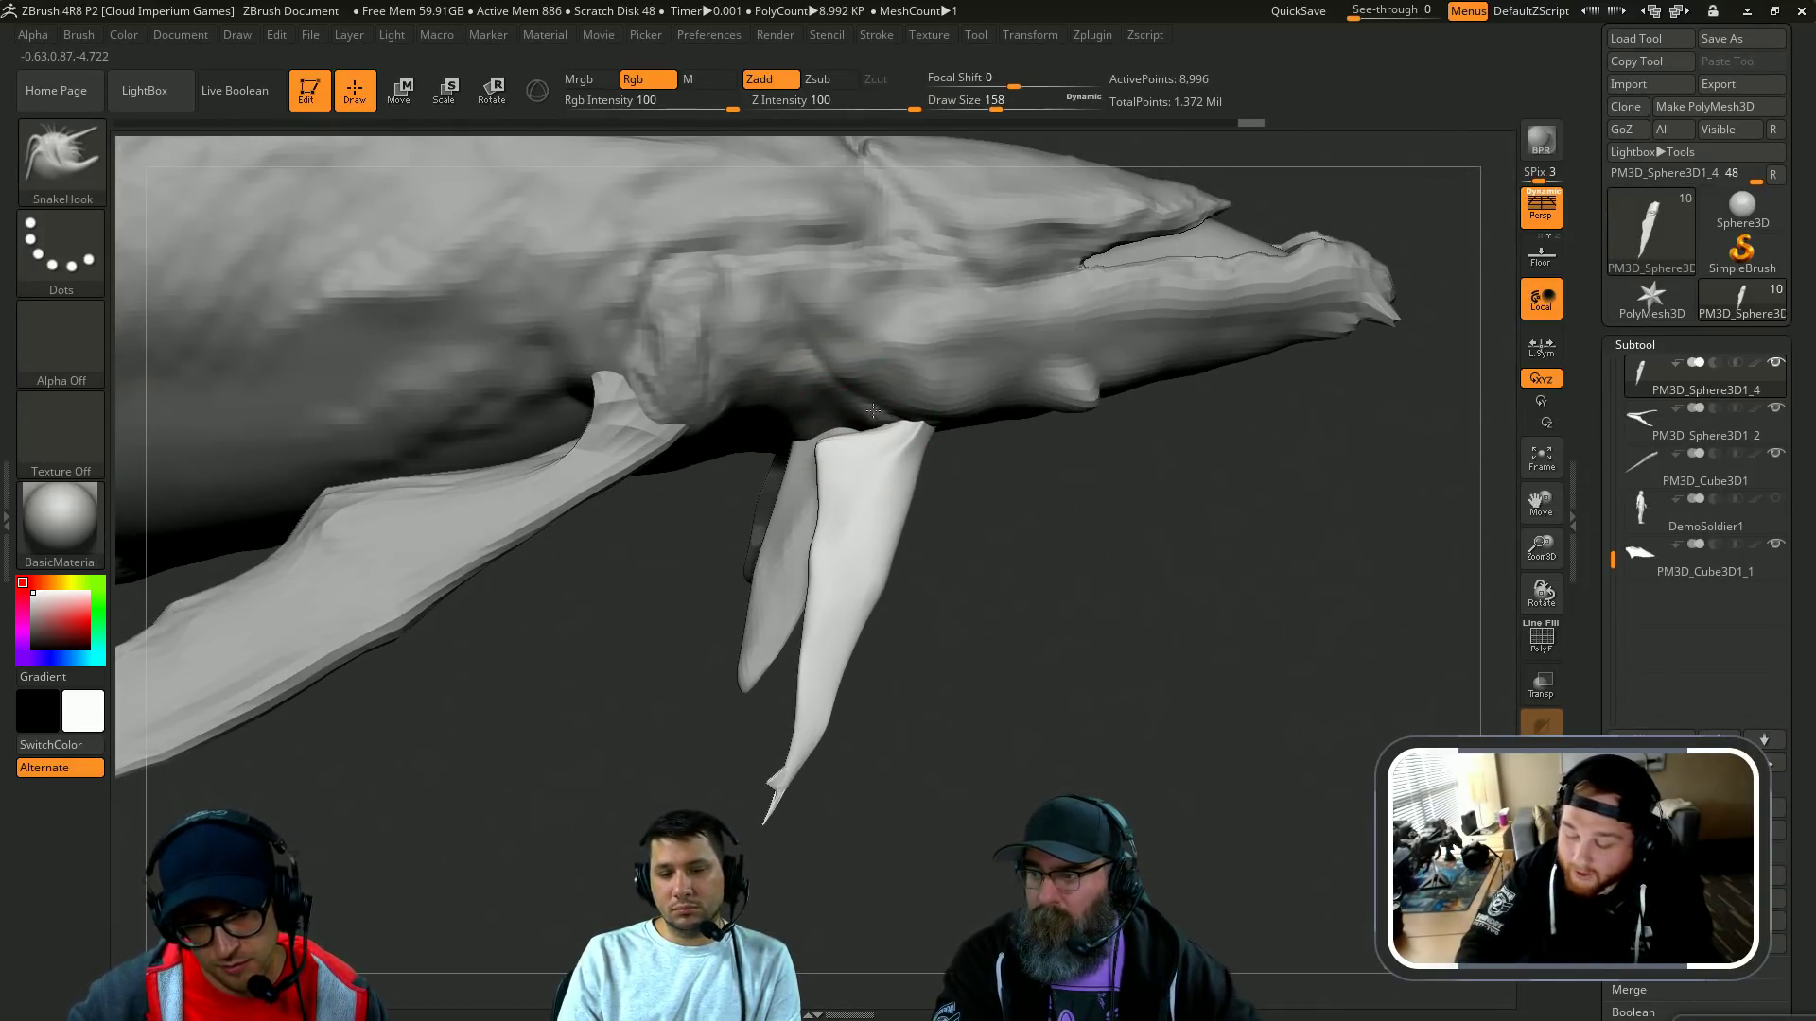
{"action": "left_click_drag", "start_coordinate": [947, 457], "coordinate": [903, 473]}
Step: Make the PM3D_Sphere3D1_3 flipper active and shift it slightly outward from the belly with a Transpose move line
{"action": "left_click", "coordinate": [791, 518], "text": "alt"}
{"action": "left_click_drag", "start_coordinate": [695, 591], "coordinate": [798, 519]}
{"action": "mouse_move", "coordinate": [621, 622]}
{"action": "left_mouse_down"}
{"action": "mouse_move", "coordinate": [502, 693]}
{"action": "mouse_move", "coordinate": [867, 624]}
{"action": "left_mouse_up"}
{"action": "key", "text": "r"}
{"action": "mouse_move", "coordinate": [878, 701]}
{"action": "left_mouse_down"}
{"action": "mouse_move", "coordinate": [871, 750]}
{"action": "mouse_move", "coordinate": [1015, 739]}
{"action": "mouse_move", "coordinate": [889, 698]}
{"action": "left_mouse_up"}
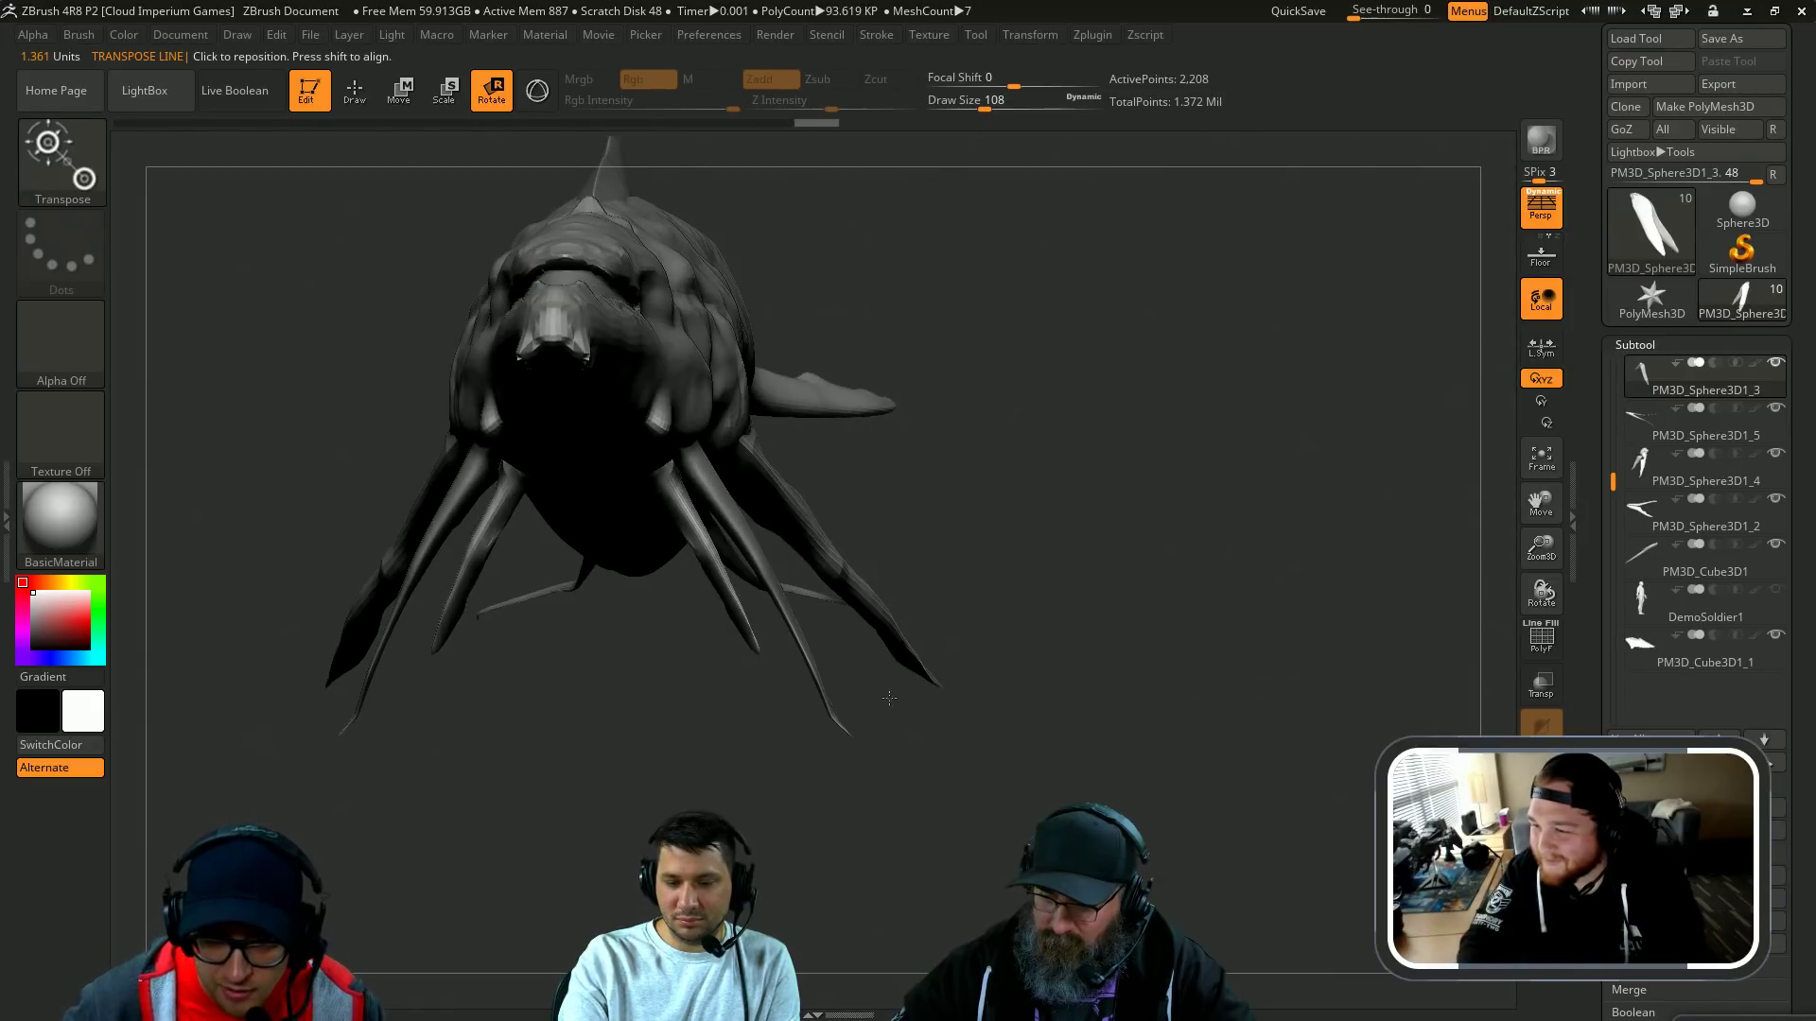
{"action": "left_click_drag", "start_coordinate": [700, 492], "coordinate": [1001, 369]}
{"action": "key", "text": "w"}
{"action": "left_click_drag", "start_coordinate": [848, 428], "coordinate": [855, 426]}
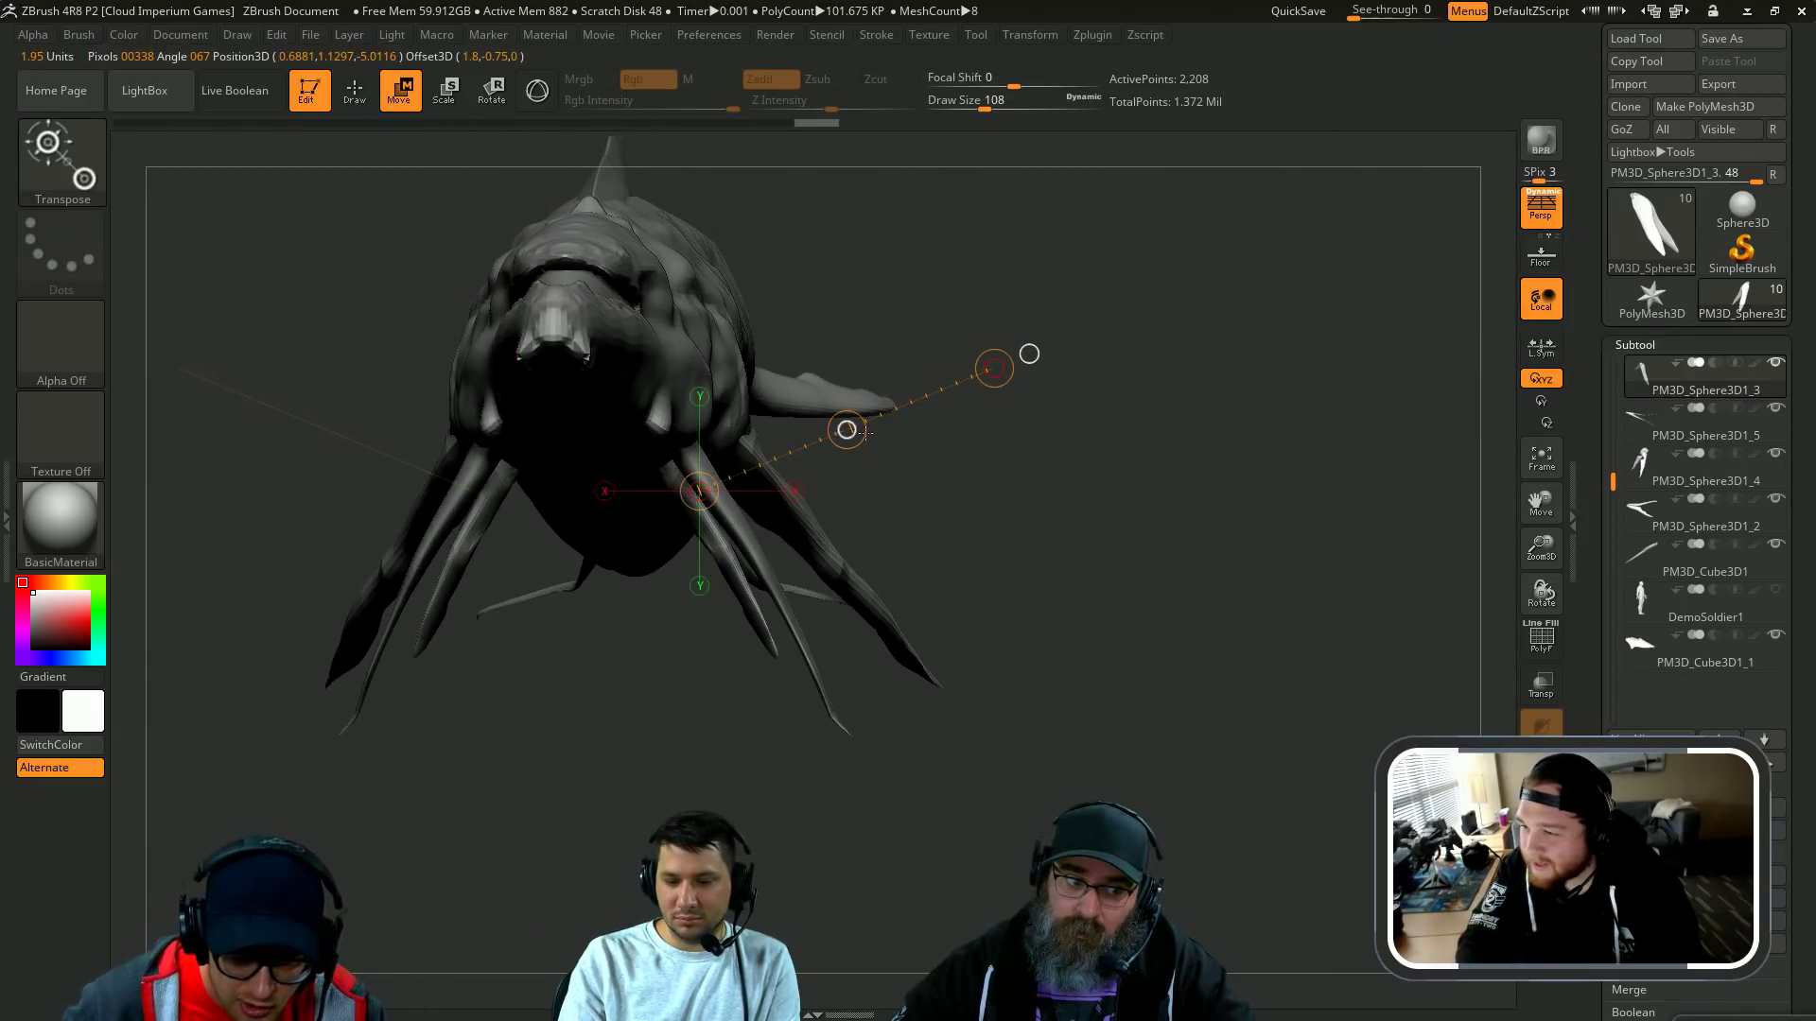
Step: Move the PM3D_Sphere3D1_3 flipper slightly toward the tail with a Transpose line drawn along the body's length in side view
{"action": "mouse_move", "coordinate": [964, 558]}
{"action": "left_mouse_down"}
{"action": "mouse_move", "coordinate": [1141, 457]}
{"action": "mouse_move", "coordinate": [1160, 563]}
{"action": "left_mouse_up"}
{"action": "right_click_drag", "start_coordinate": [1160, 564], "coordinate": [1025, 523], "text": "ctrl"}
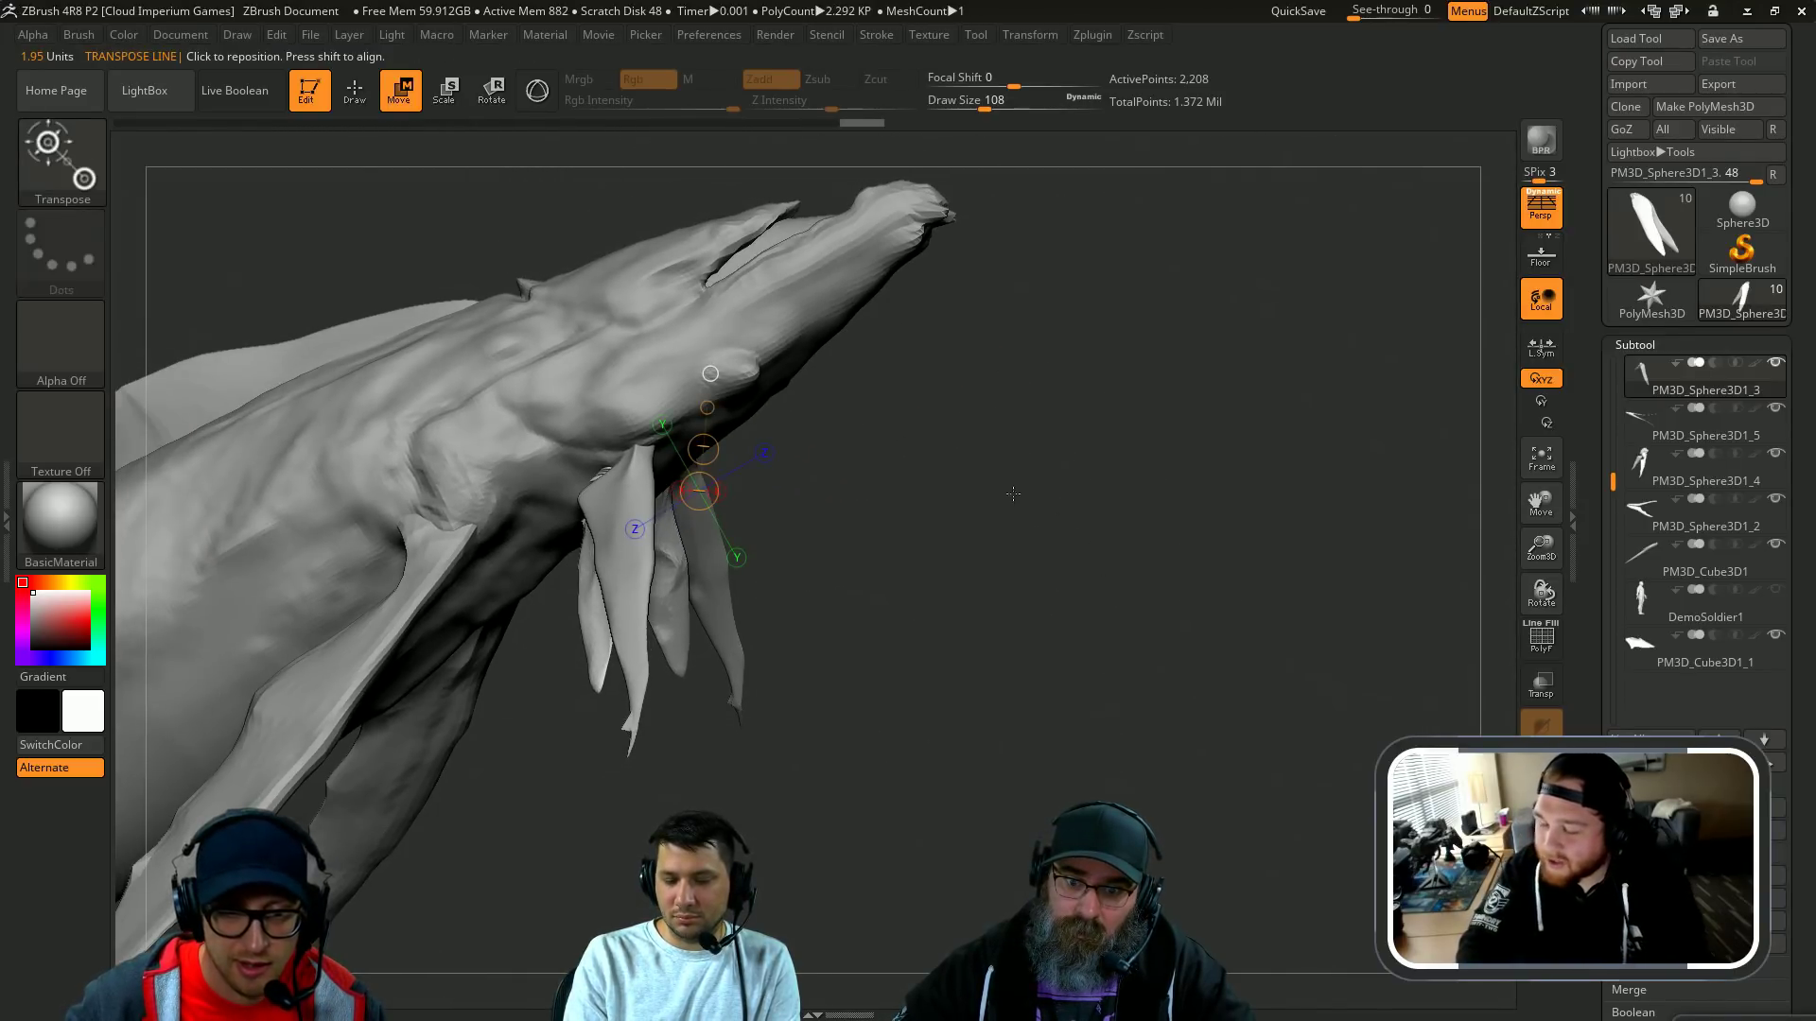
{"action": "left_click_drag", "start_coordinate": [1012, 515], "coordinate": [1081, 522]}
{"action": "right_click_drag", "start_coordinate": [1081, 522], "coordinate": [943, 563], "text": "ctrl"}
{"action": "right_click_drag", "start_coordinate": [944, 563], "coordinate": [1187, 619], "text": "alt"}
{"action": "left_click_drag", "start_coordinate": [908, 615], "coordinate": [1209, 622]}
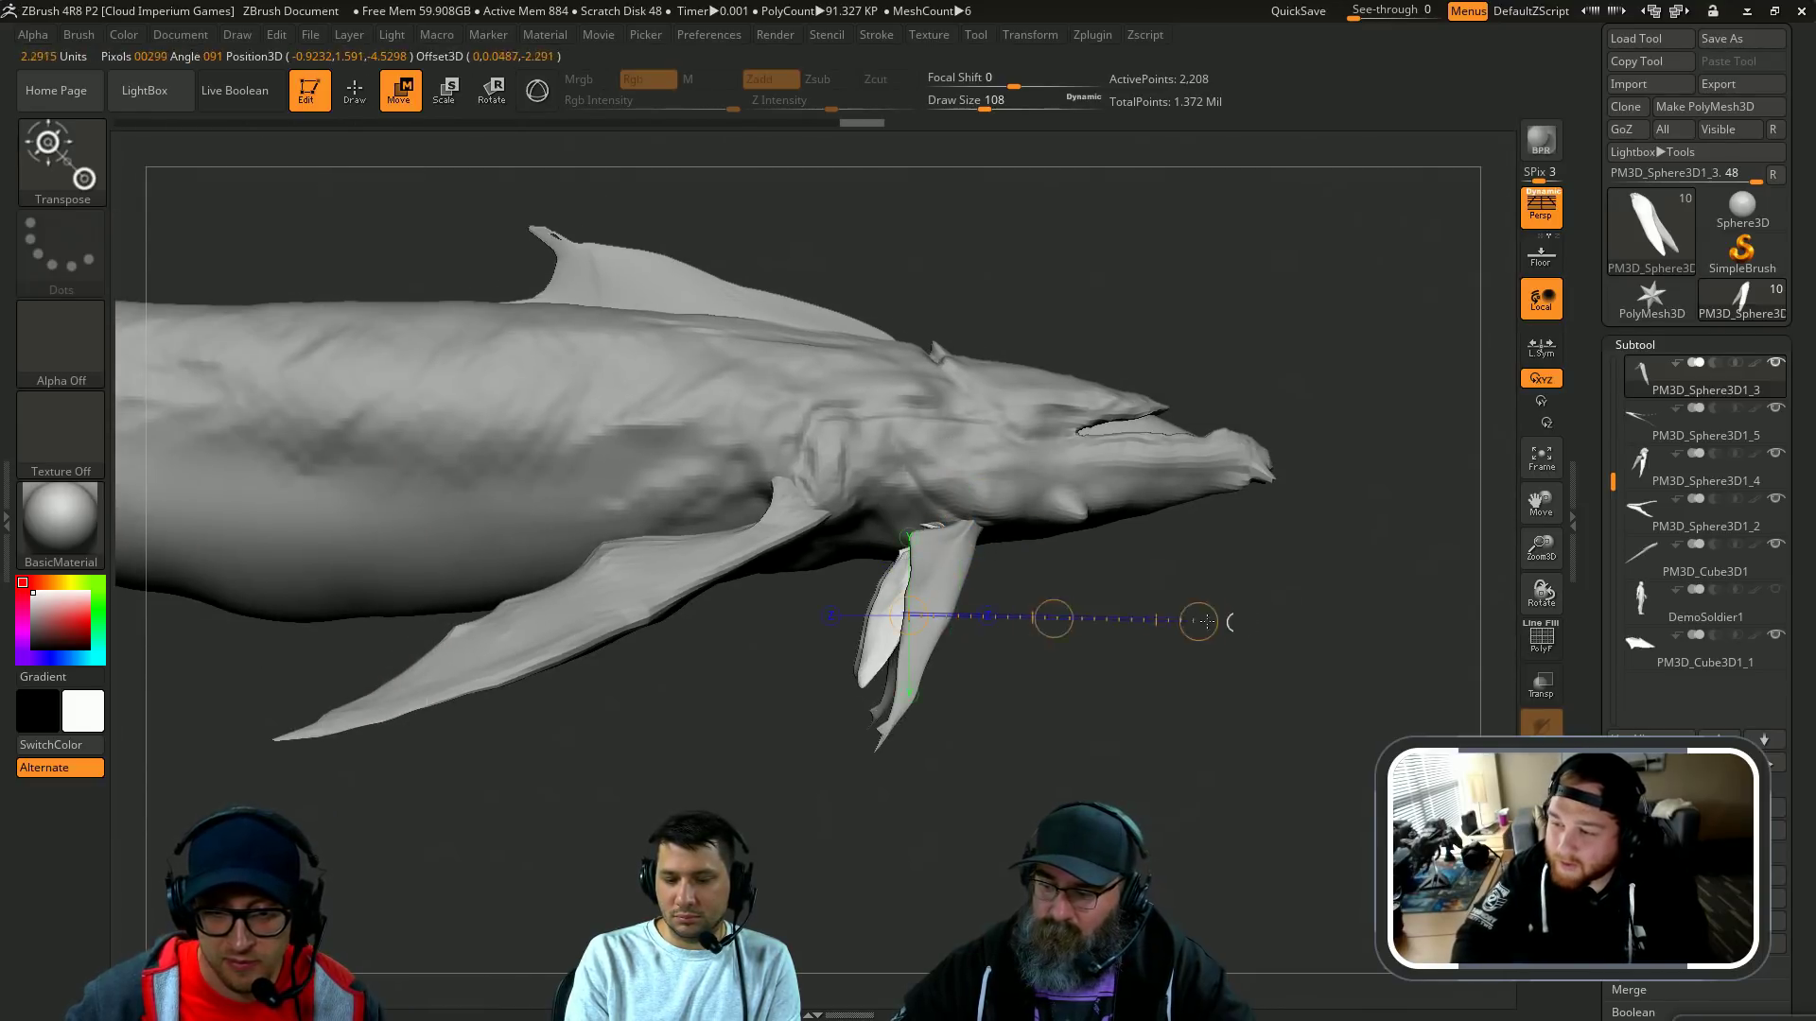
{"action": "left_click_drag", "start_coordinate": [1059, 619], "coordinate": [1043, 614]}
Step: Pull the tip of the PM3D_Sphere3D1_3 flipper back toward the tail with SnakeHook at draw size 112
{"action": "key", "text": "b"}
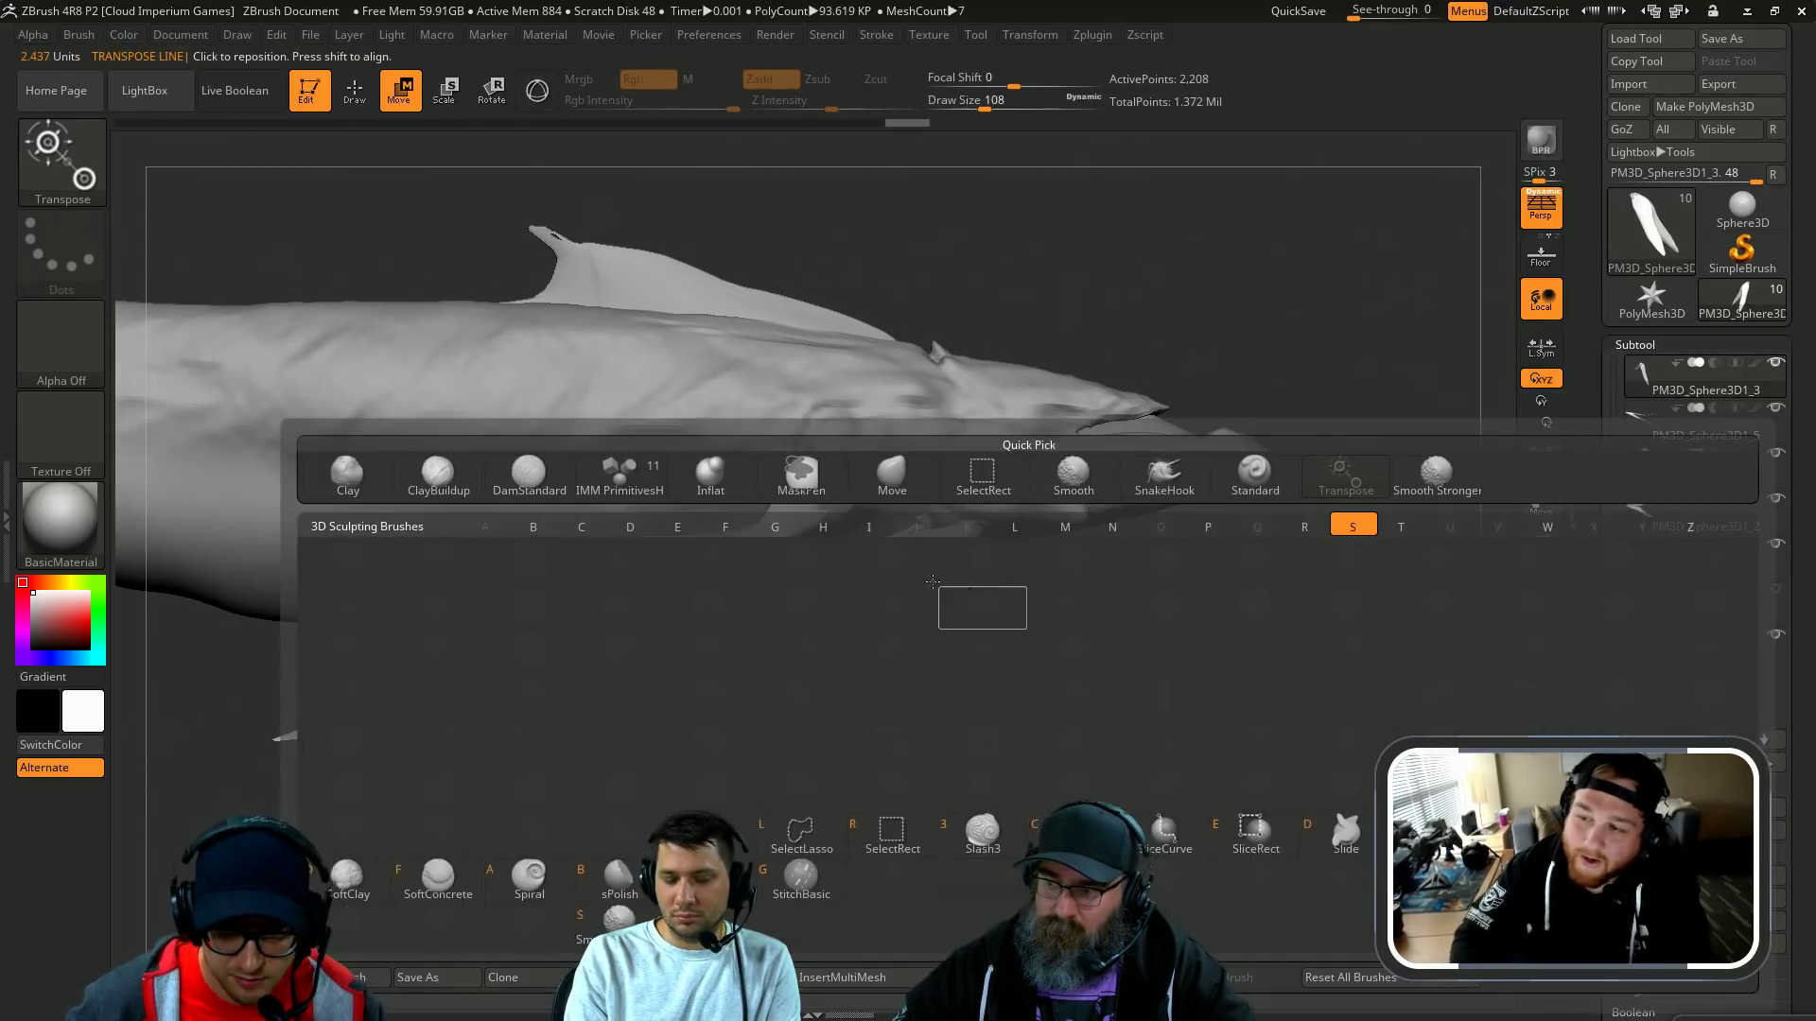
{"action": "key", "text": "s"}
{"action": "key", "text": "h"}
{"action": "left_click_drag", "start_coordinate": [964, 667], "coordinate": [968, 668]}
{"action": "mouse_move", "coordinate": [840, 669]}
{"action": "left_mouse_down"}
{"action": "mouse_move", "coordinate": [802, 727]}
{"action": "mouse_move", "coordinate": [851, 705]}
{"action": "mouse_move", "coordinate": [815, 682]}
{"action": "left_mouse_up"}
{"action": "key", "text": "s"}
{"action": "left_click_drag", "start_coordinate": [825, 689], "coordinate": [793, 703]}
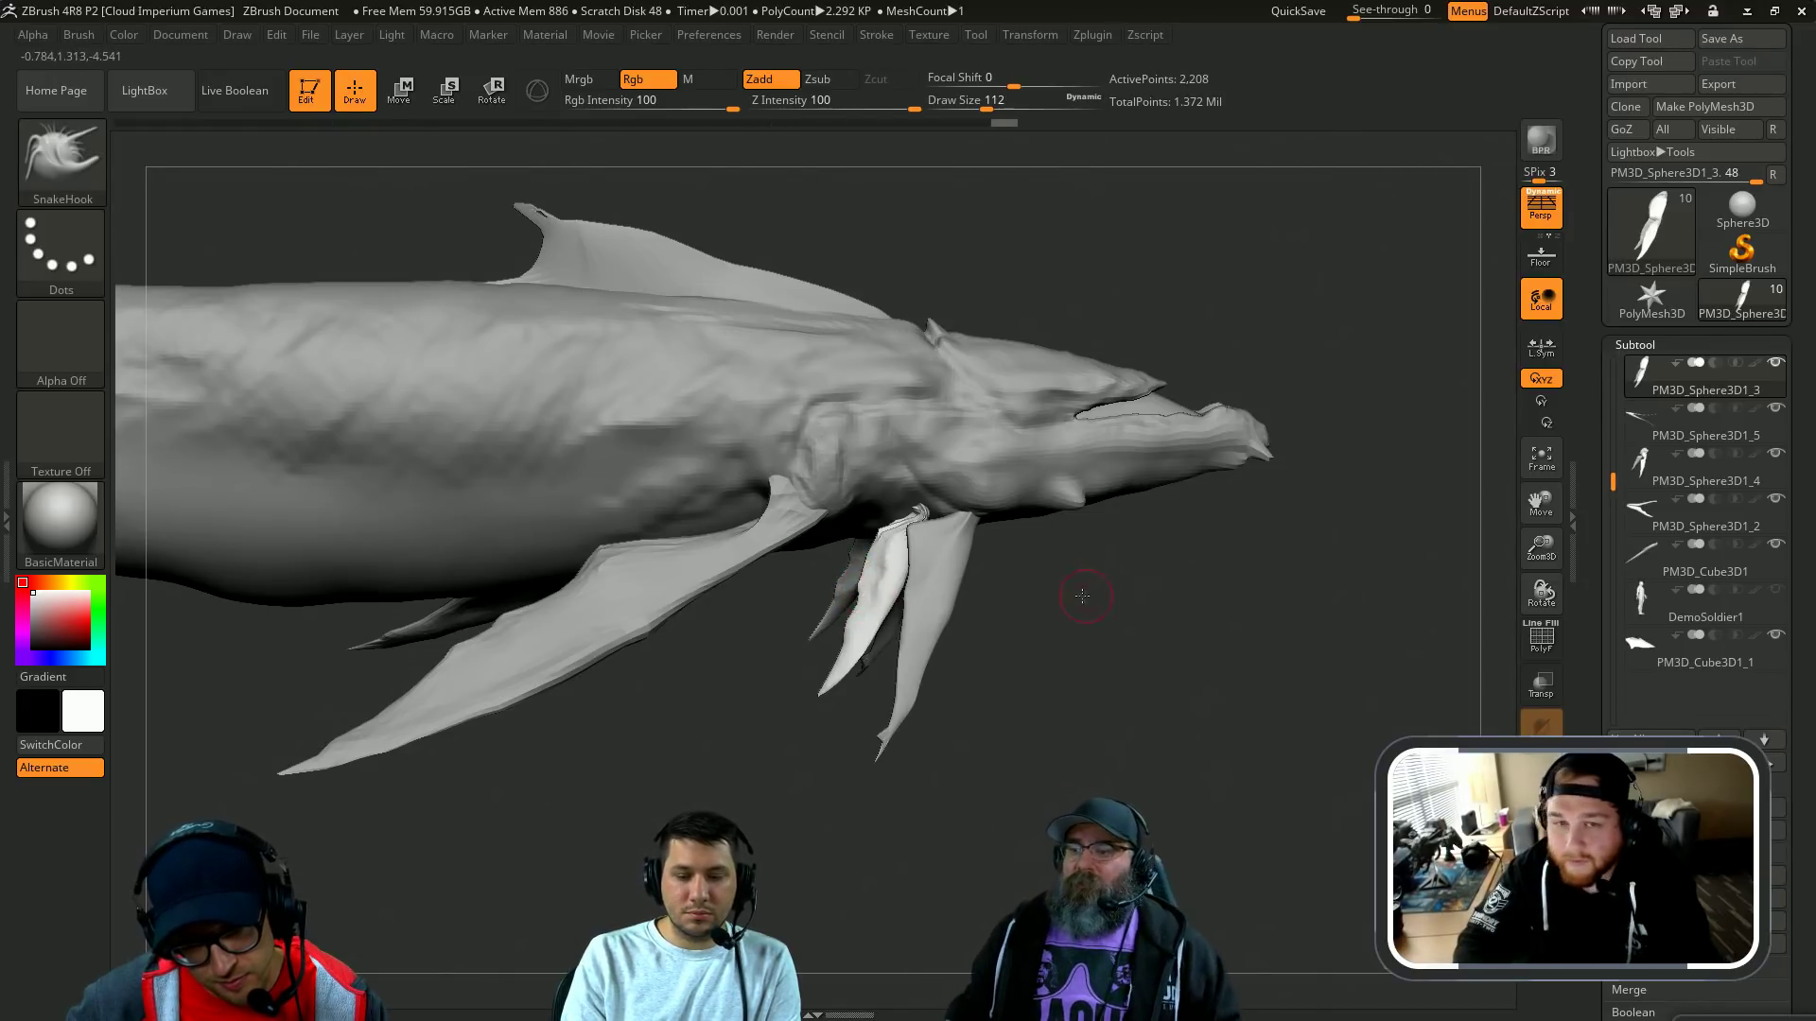
Step: Shape the lower half of the PM3D_Sphere3D1_3 flipper into a curved taper with SnakeHook, and even out its edge with Smooth Stronger
{"action": "left_click_drag", "start_coordinate": [1082, 596], "coordinate": [851, 653]}
{"action": "key", "text": "alt+s"}
{"action": "left_click_drag", "start_coordinate": [955, 747], "coordinate": [818, 738]}
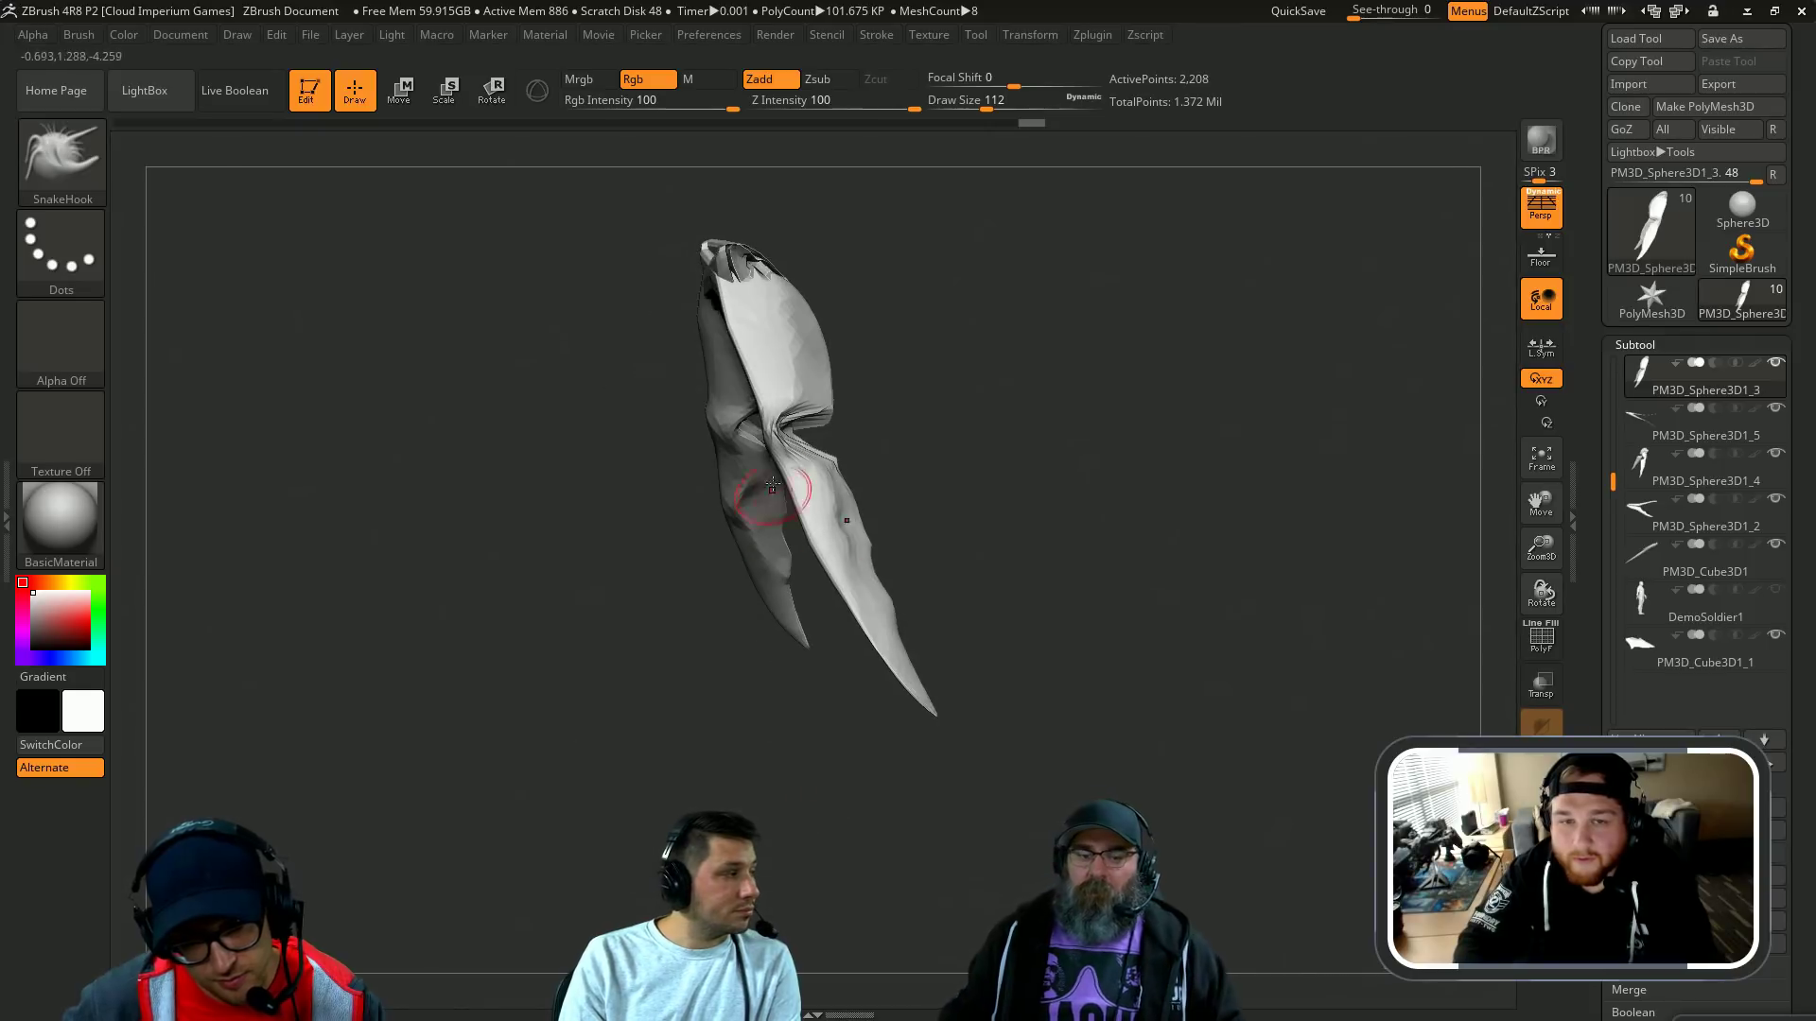
{"action": "left_click_drag", "start_coordinate": [772, 485], "coordinate": [856, 503]}
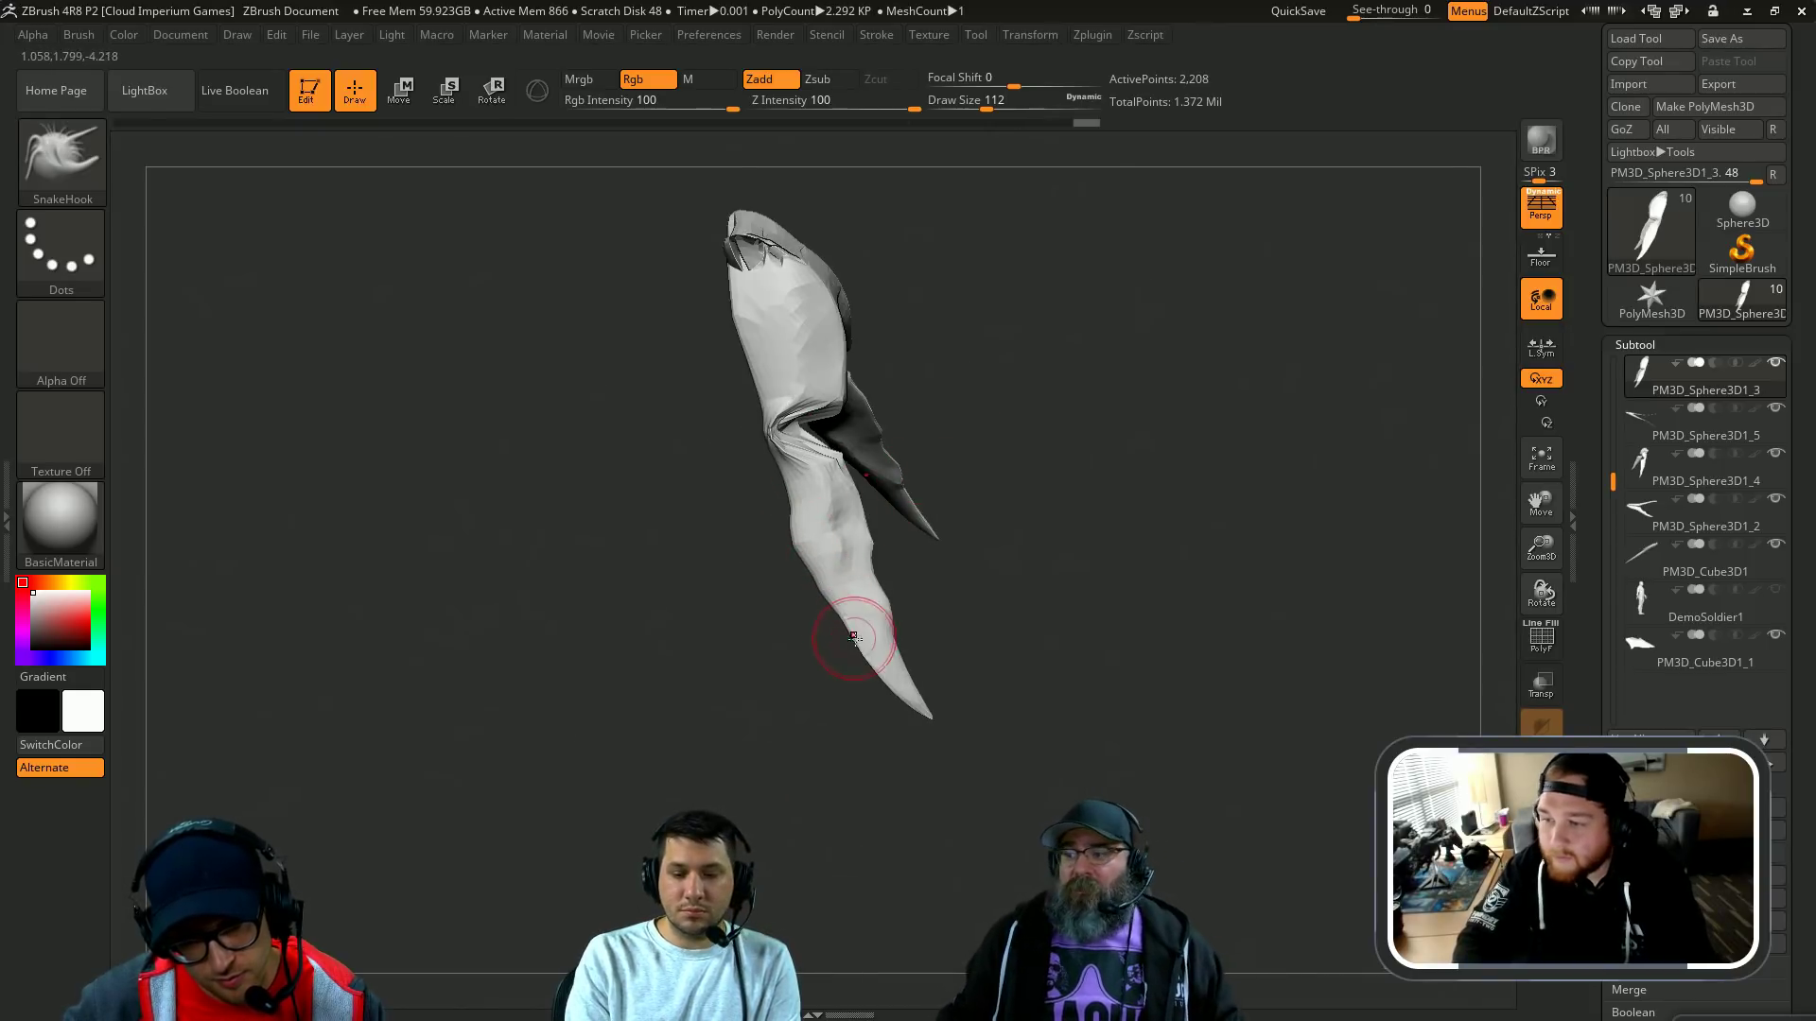
{"action": "left_click_drag", "start_coordinate": [854, 653], "coordinate": [919, 653]}
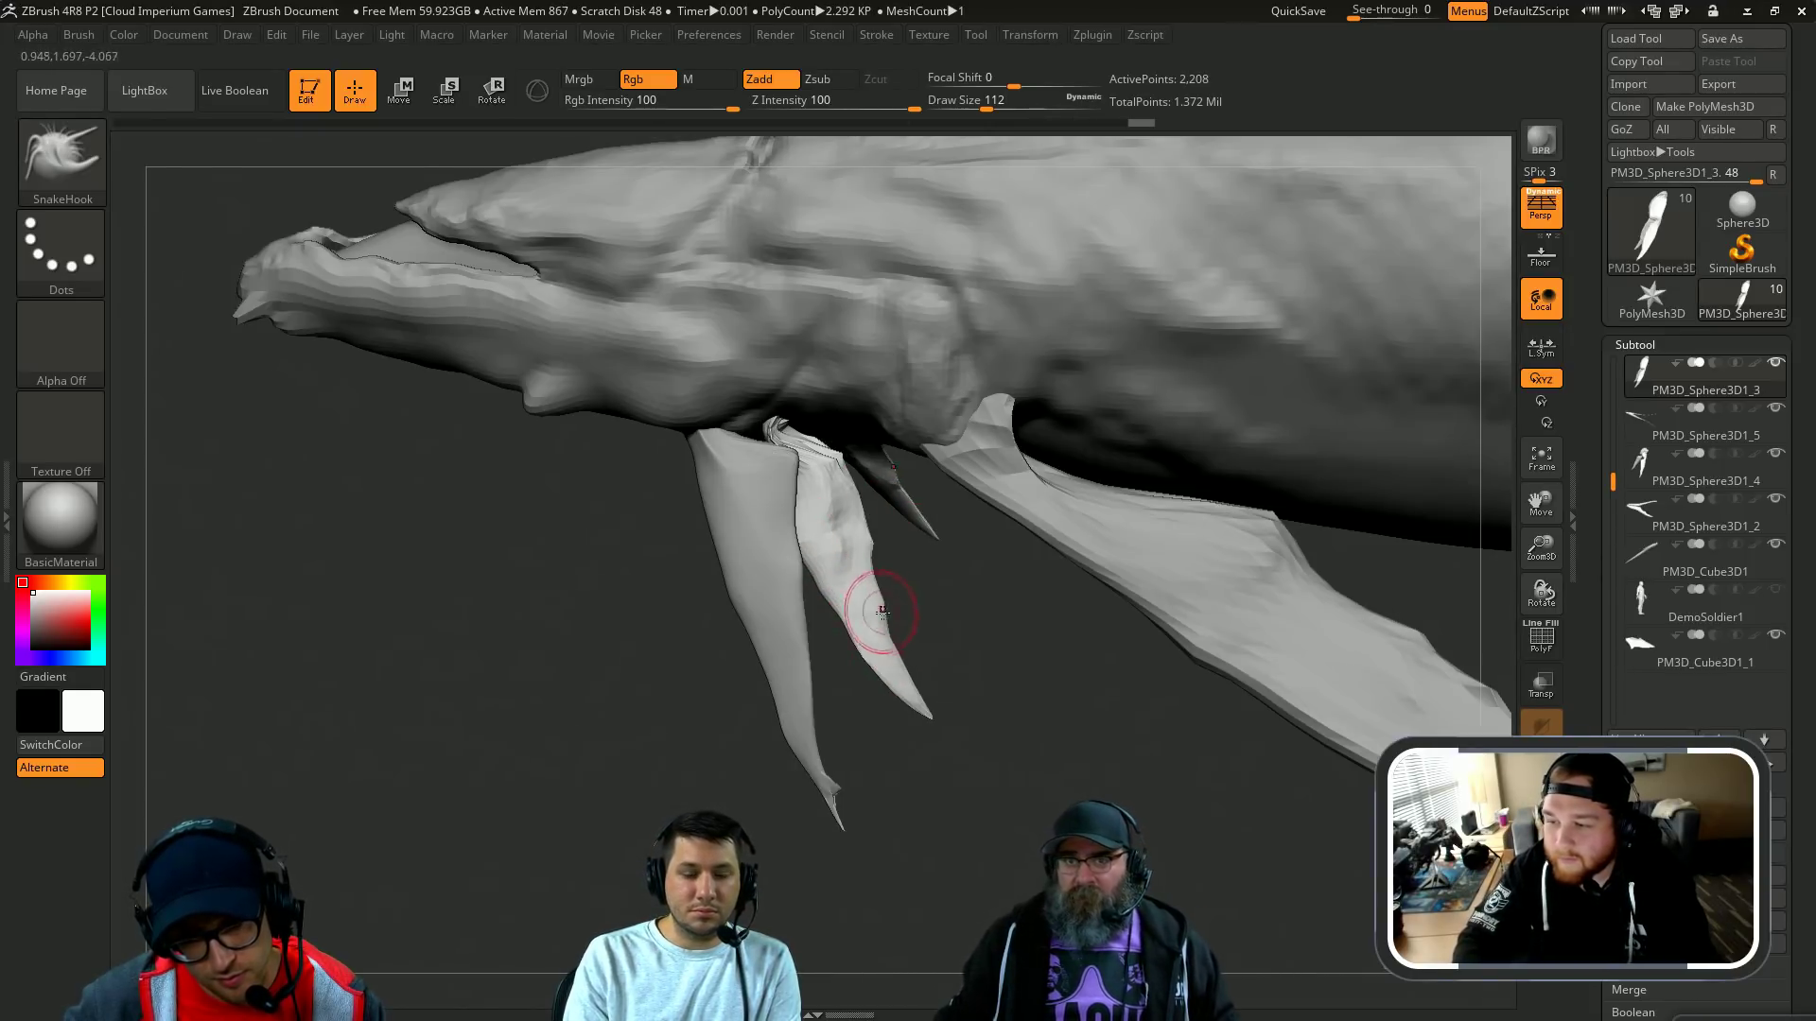
{"action": "key", "text": "shift"}
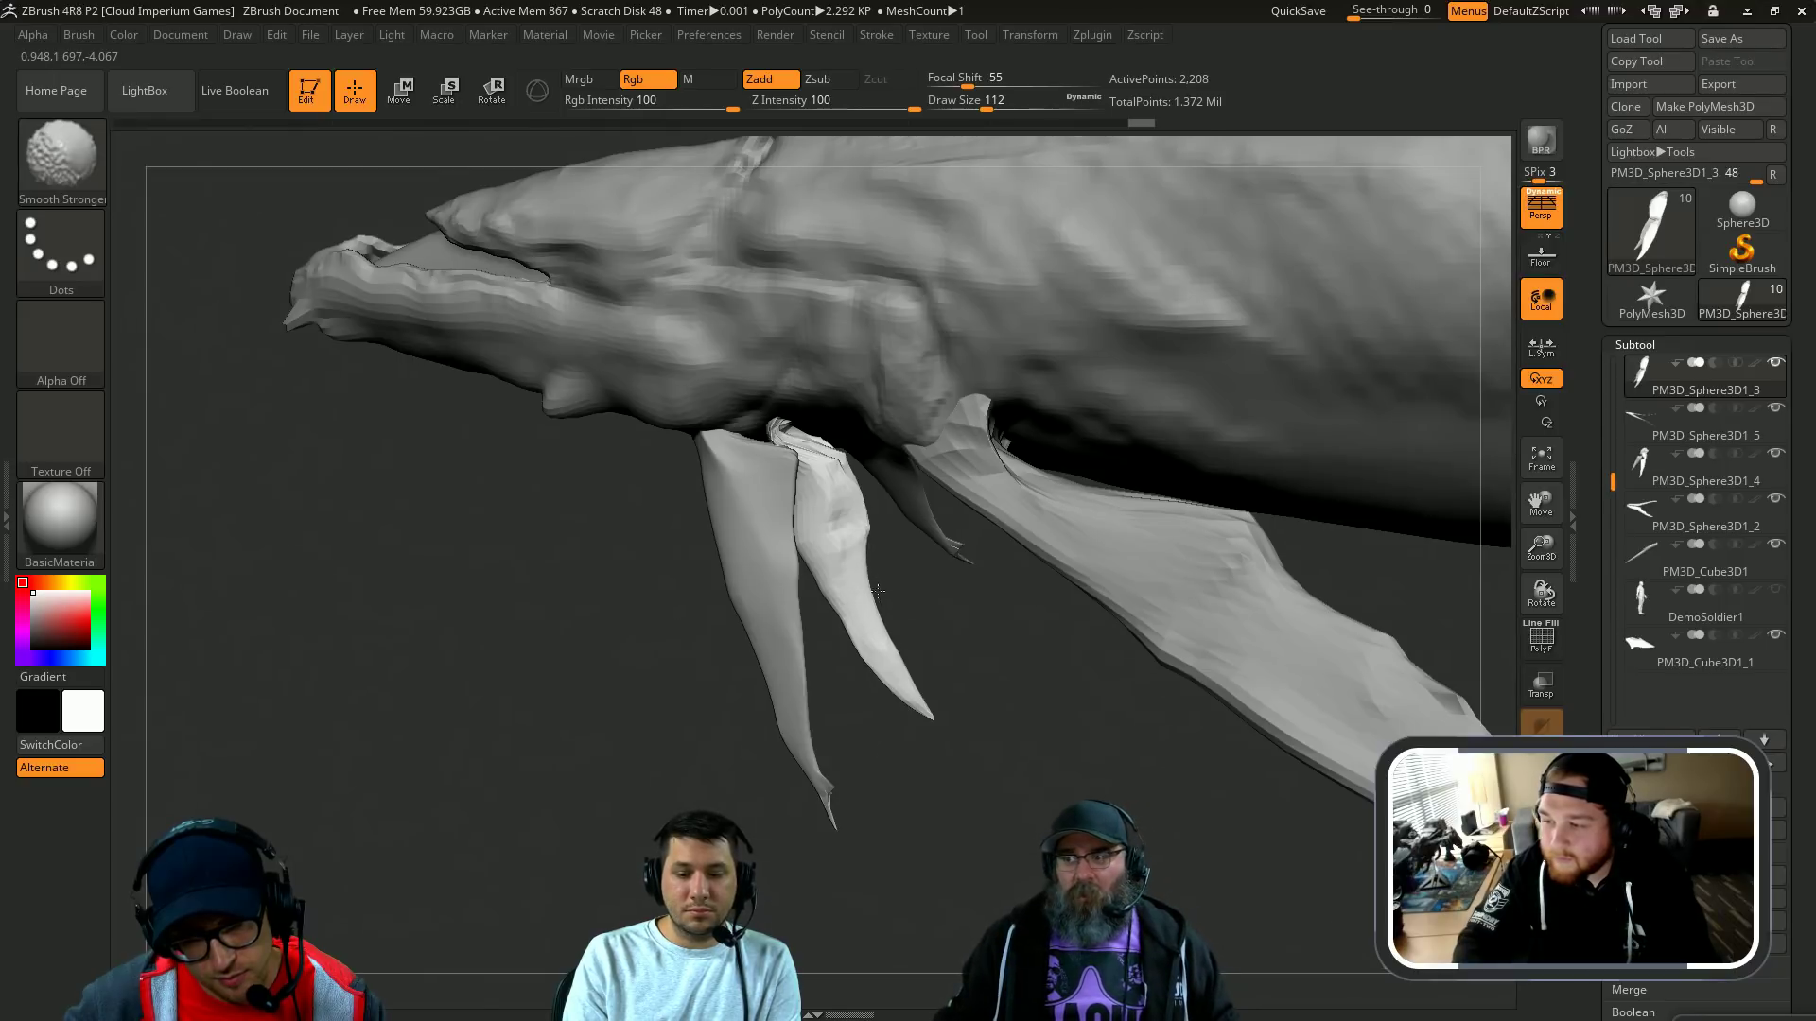
{"action": "left_click_drag", "start_coordinate": [877, 591], "coordinate": [800, 595], "text": "shift"}
Step: Make the Whale2 body active, view its underside, and choose the DamStandard brush
{"action": "mouse_move", "coordinate": [993, 666]}
{"action": "left_mouse_down"}
{"action": "mouse_move", "coordinate": [956, 733]}
{"action": "mouse_move", "coordinate": [993, 706]}
{"action": "mouse_move", "coordinate": [955, 850]}
{"action": "mouse_move", "coordinate": [892, 727]}
{"action": "left_mouse_up"}
{"action": "left_click", "coordinate": [843, 498], "text": "alt"}
{"action": "mouse_move", "coordinate": [905, 843]}
{"action": "left_mouse_down", "text": "alt"}
{"action": "mouse_move", "coordinate": [879, 694]}
{"action": "mouse_move", "coordinate": [1255, 438]}
{"action": "mouse_move", "coordinate": [1206, 420]}
{"action": "mouse_move", "coordinate": [1212, 437]}
{"action": "left_mouse_up", "text": "alt"}
{"action": "key", "text": "ctrl"}
{"action": "left_click_drag", "start_coordinate": [1210, 435], "coordinate": [1044, 444]}
{"action": "key", "text": "b"}
{"action": "key", "text": "d"}
{"action": "key", "text": "s"}
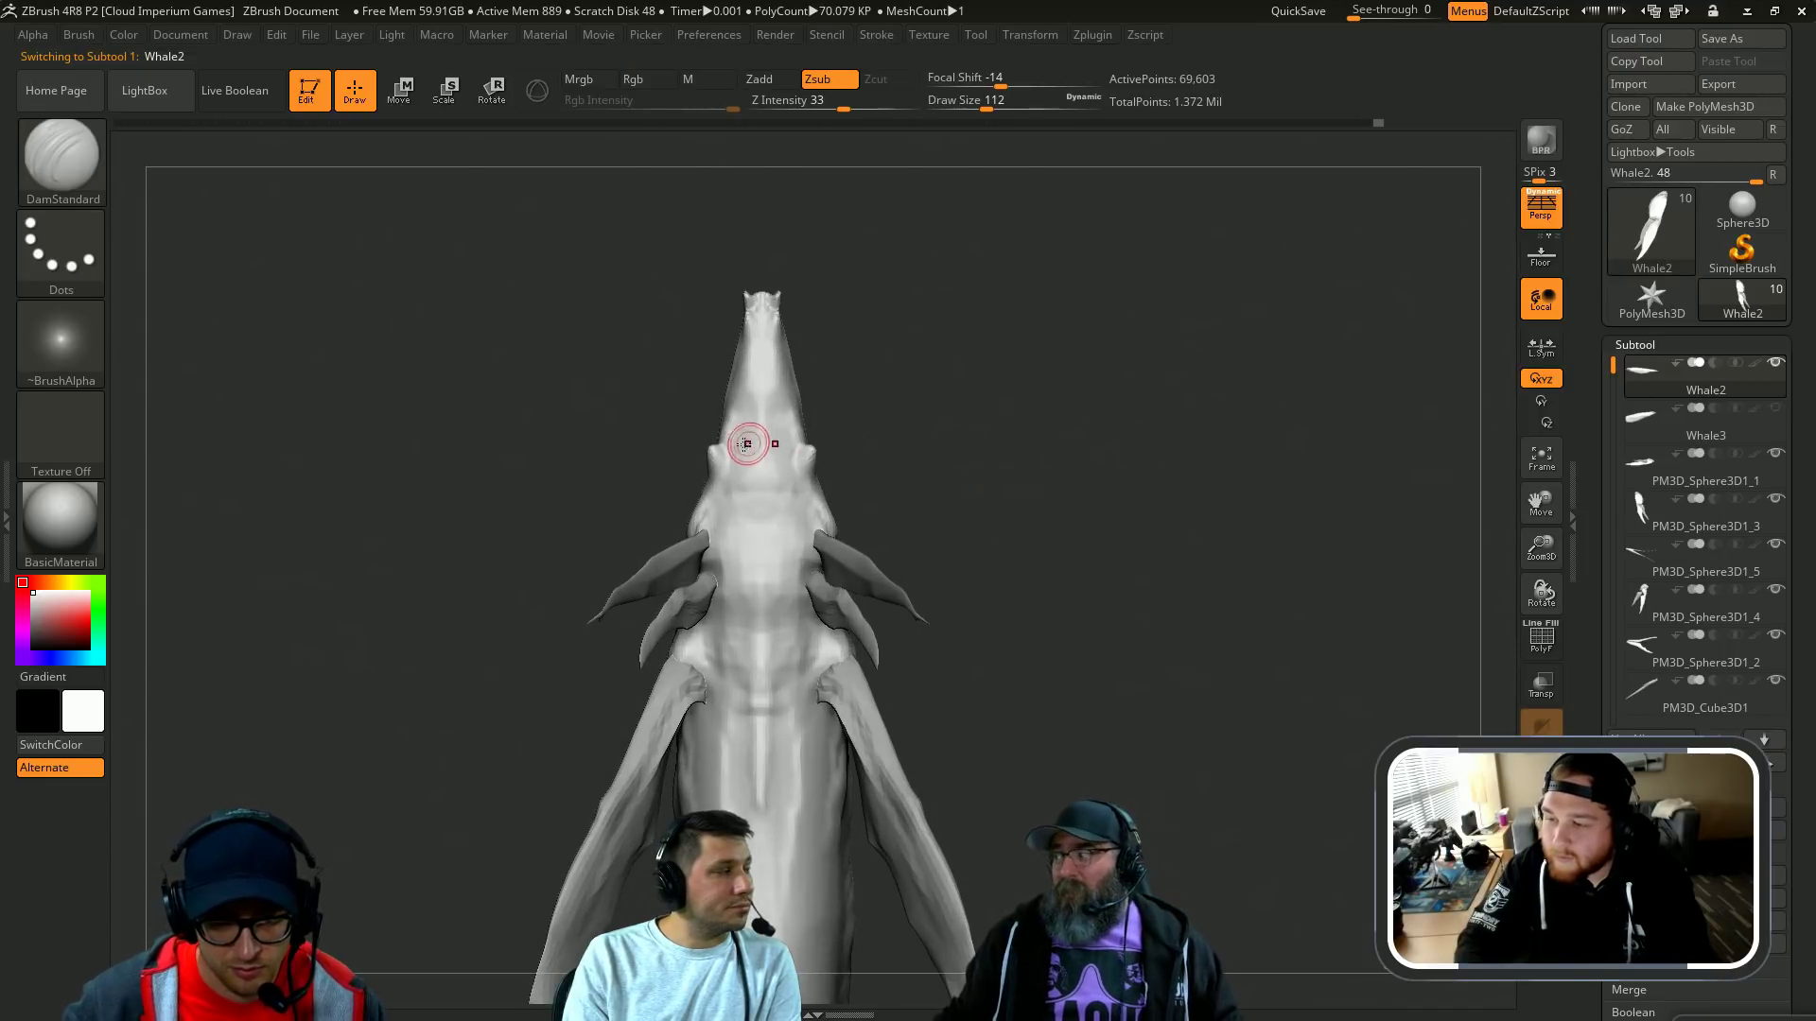
Step: Pull the knobs and the base of the jaw outward on both sides of the head with the Move brush at draw size 430
{"action": "key", "text": "s"}
{"action": "key", "text": "b"}
{"action": "key", "text": "m"}
{"action": "key", "text": "v"}
{"action": "mouse_move", "coordinate": [710, 450]}
{"action": "left_mouse_down"}
{"action": "mouse_move", "coordinate": [741, 460]}
{"action": "mouse_move", "coordinate": [689, 467]}
{"action": "left_mouse_up"}
{"action": "key", "text": "s"}
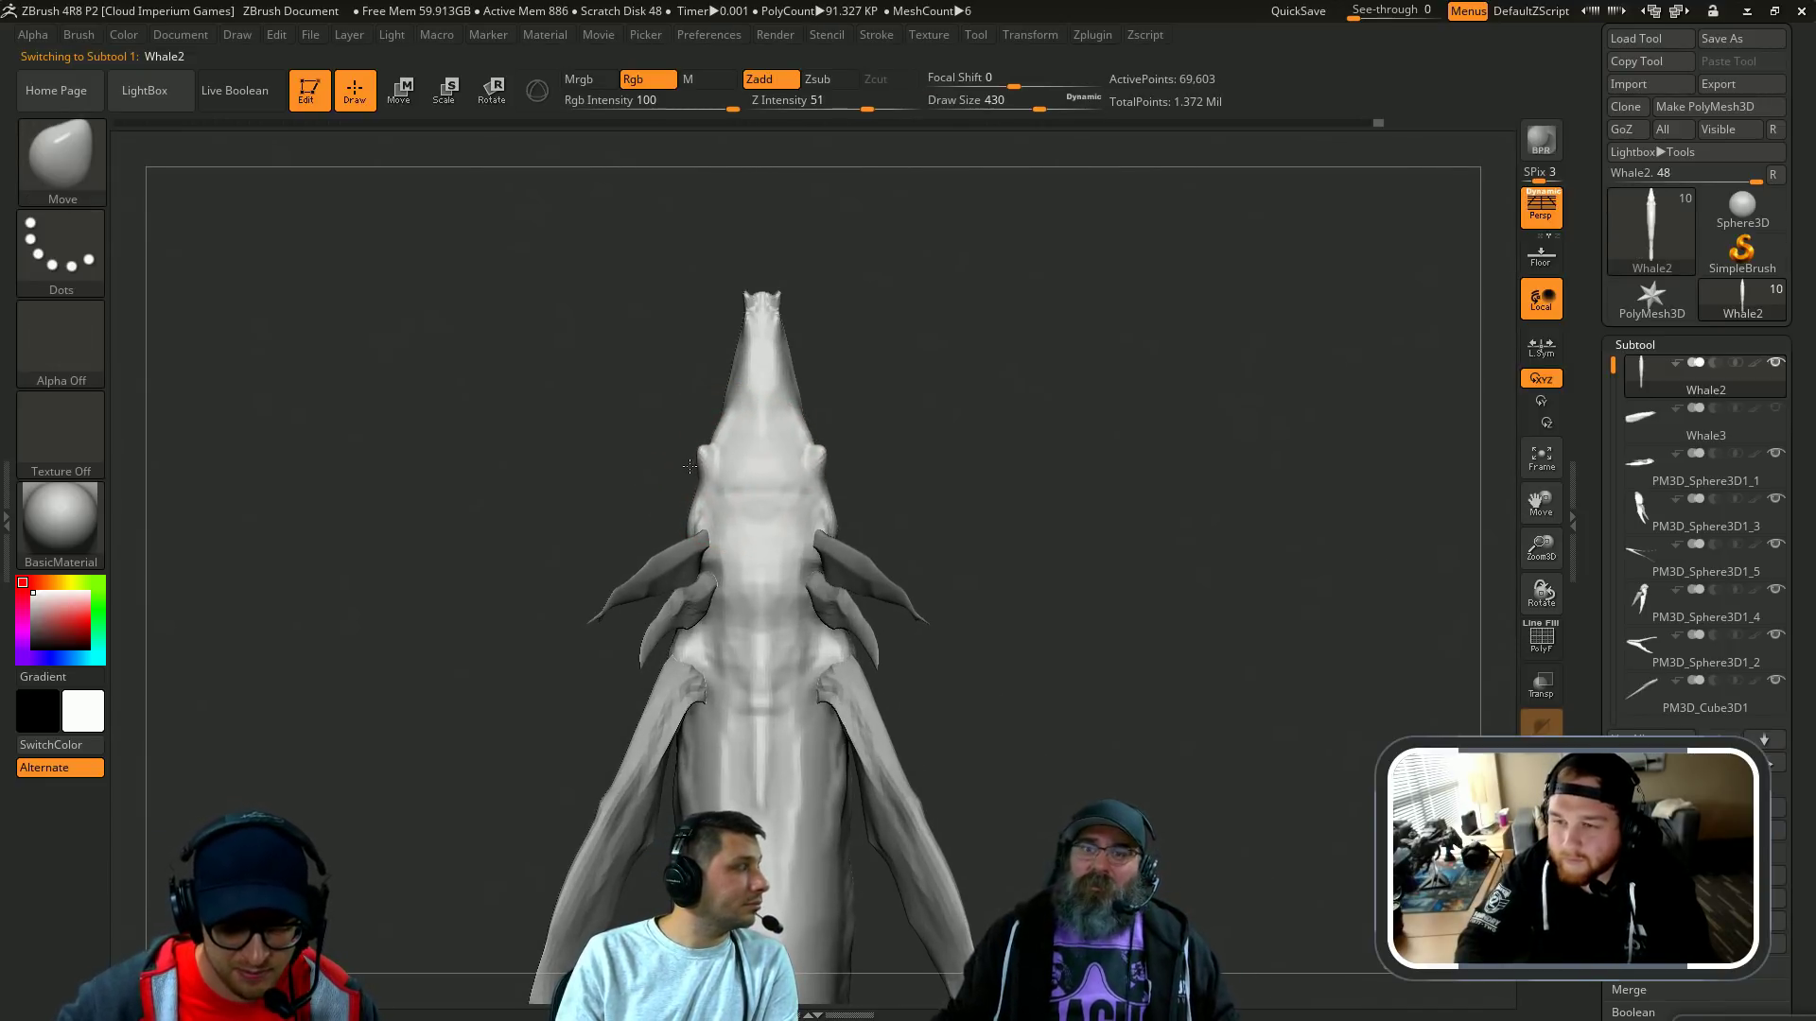
{"action": "mouse_move", "coordinate": [725, 387]}
{"action": "left_mouse_down"}
{"action": "mouse_move", "coordinate": [733, 426]}
{"action": "mouse_move", "coordinate": [705, 437]}
{"action": "left_mouse_up"}
{"action": "key", "text": "s"}
{"action": "key", "text": "s"}
{"action": "mouse_move", "coordinate": [695, 526]}
{"action": "left_mouse_down"}
{"action": "mouse_move", "coordinate": [814, 413]}
{"action": "mouse_move", "coordinate": [901, 418]}
{"action": "mouse_move", "coordinate": [968, 483]}
{"action": "mouse_move", "coordinate": [1057, 374]}
{"action": "mouse_move", "coordinate": [995, 484]}
{"action": "left_mouse_up"}
Step: Switch to DamStandard at draw size 223, turn Zsub off, and set Z Intensity to 50
{"action": "key", "text": "b"}
{"action": "key", "text": "d"}
{"action": "key", "text": "s"}
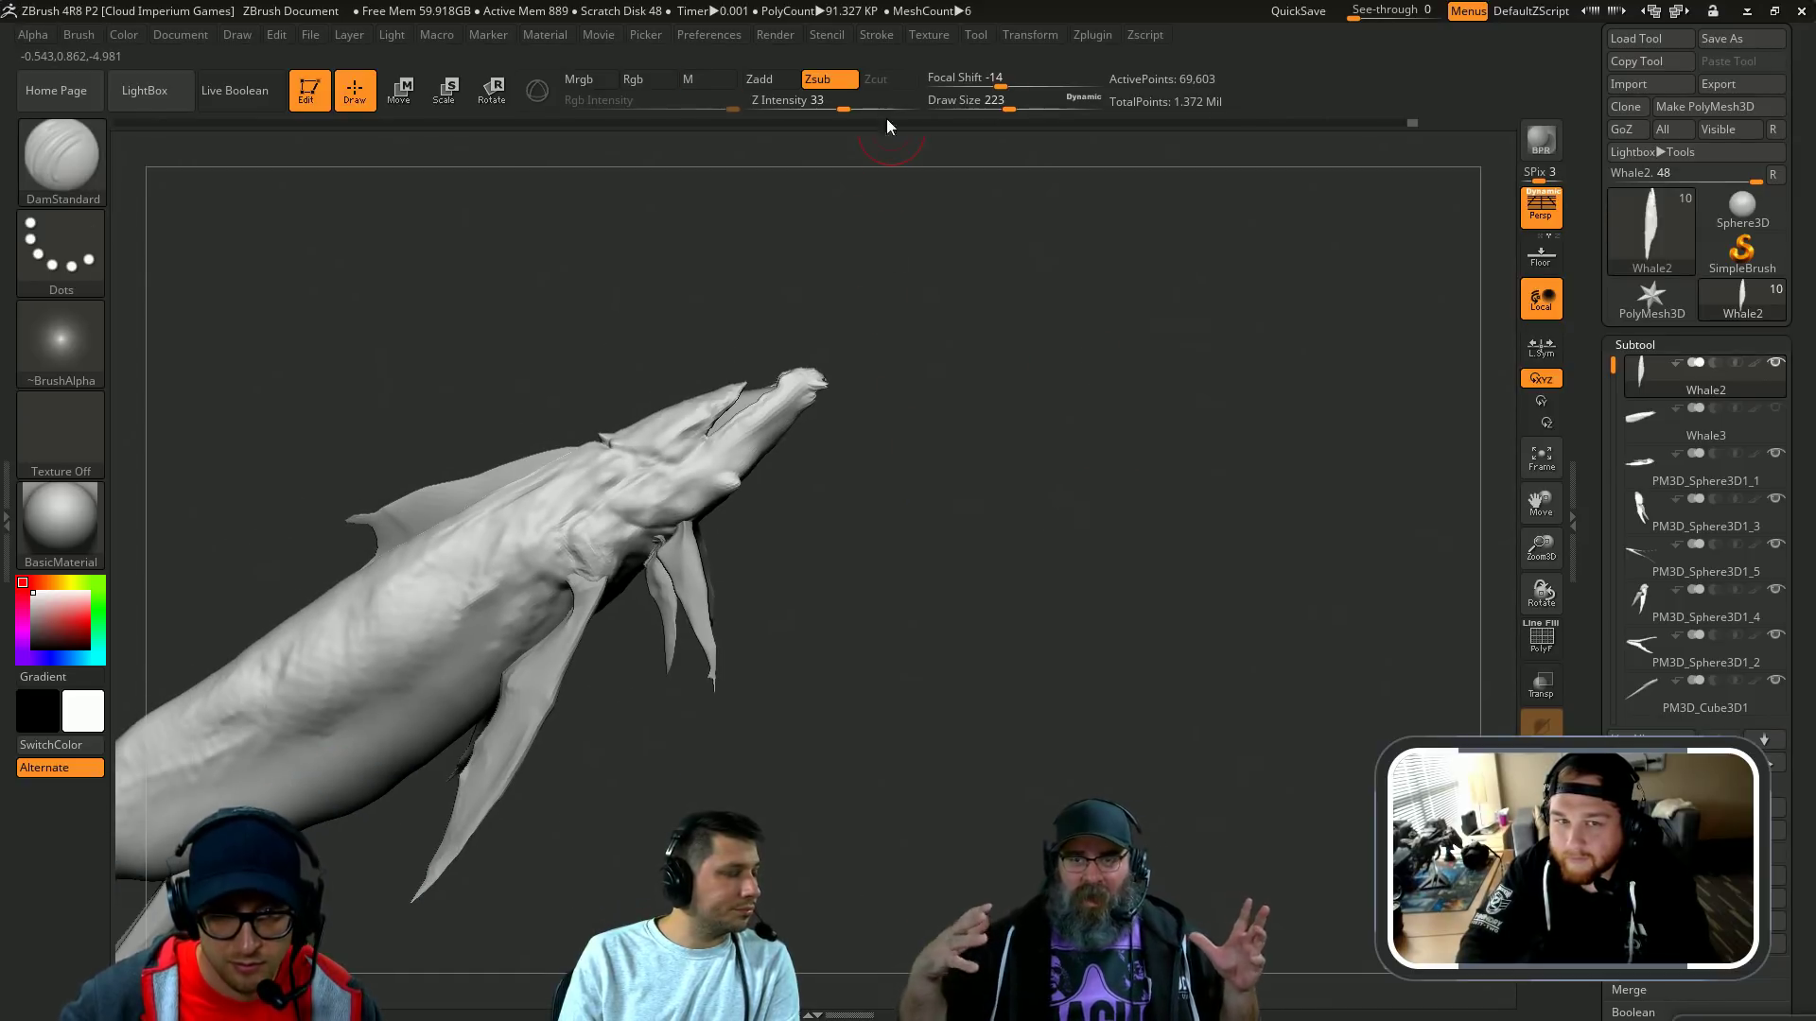
{"action": "left_click", "coordinate": [832, 84]}
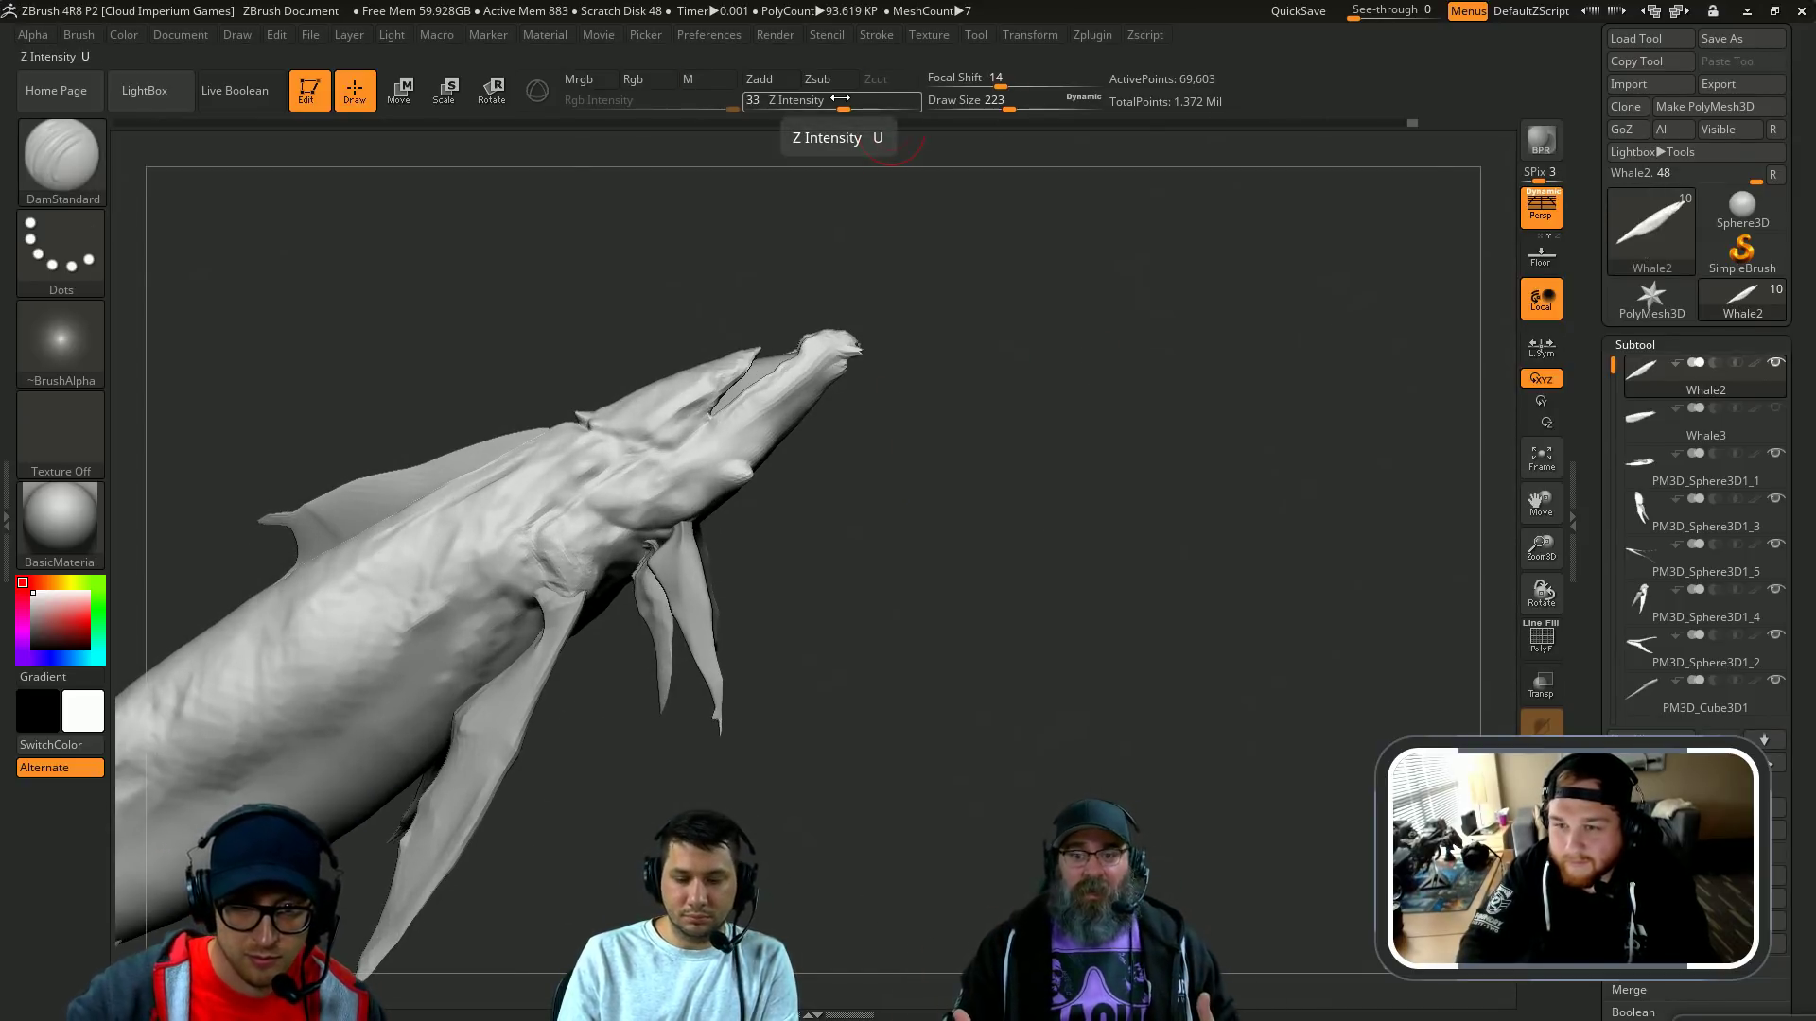
{"action": "left_click_drag", "start_coordinate": [842, 105], "coordinate": [871, 105]}
{"action": "type", "text": "50"}
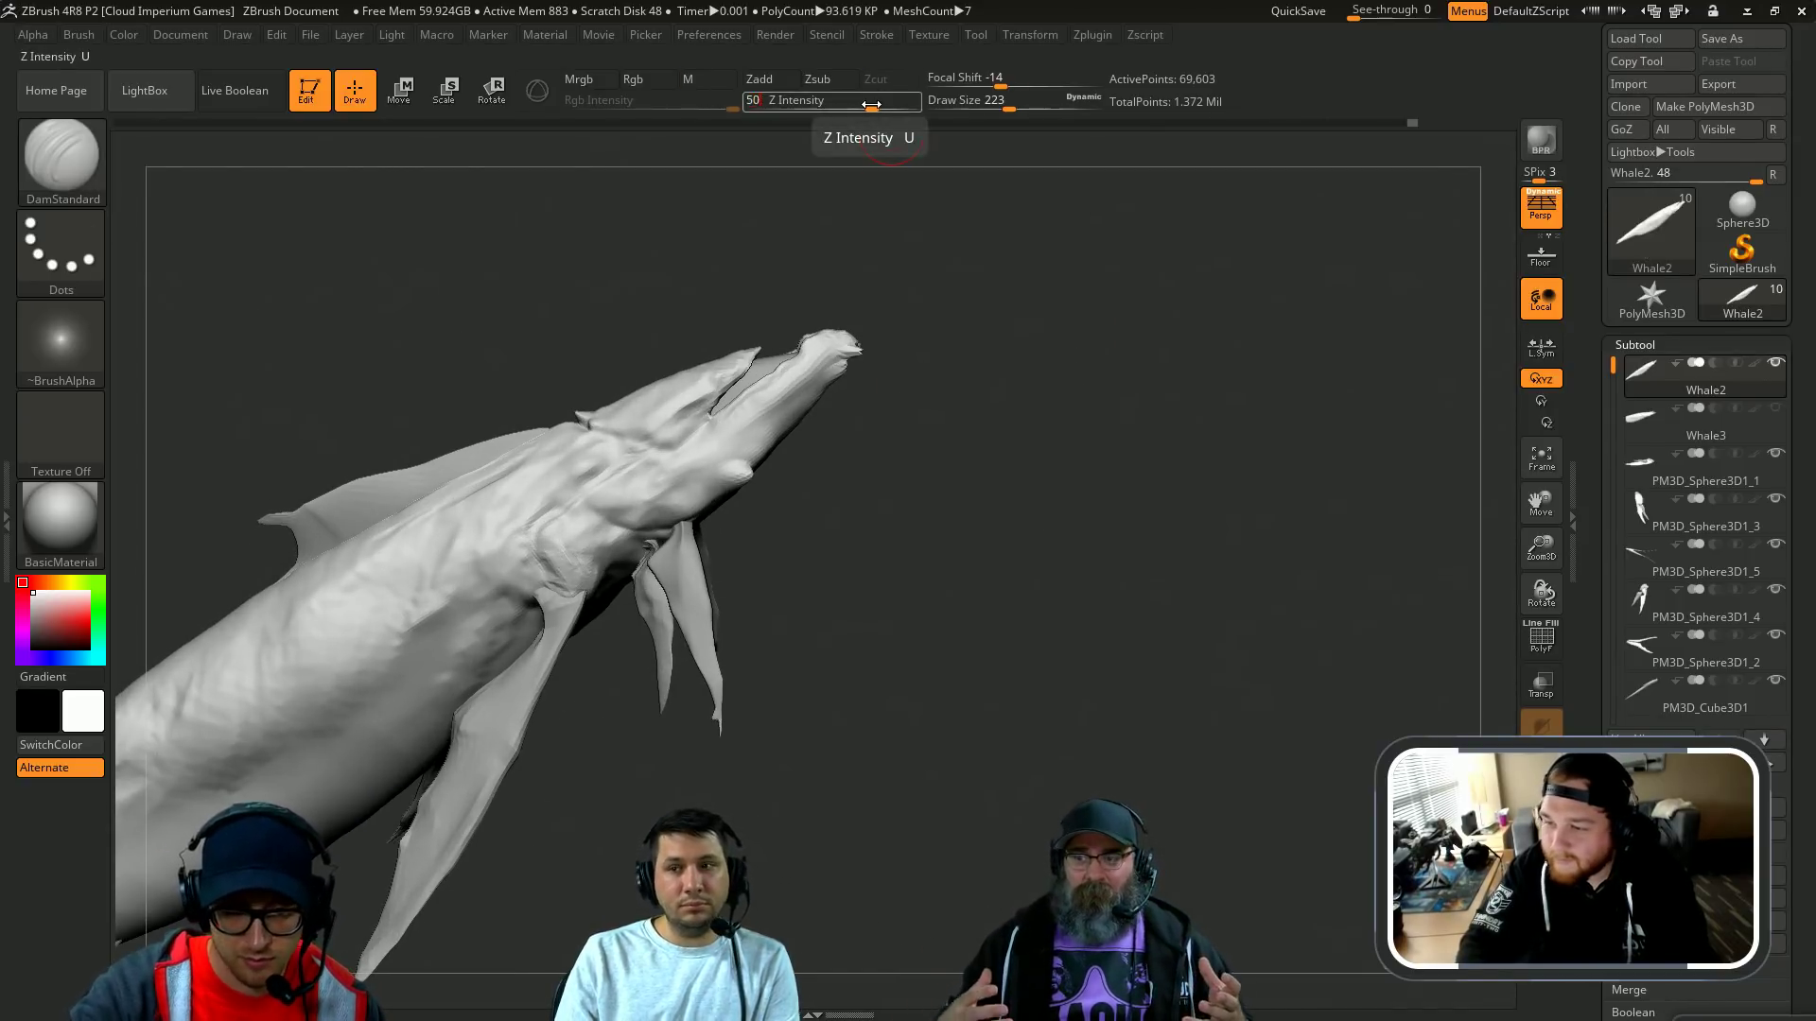
{"action": "key", "text": "Return"}
{"action": "mouse_move", "coordinate": [1067, 526]}
{"action": "left_mouse_down"}
{"action": "mouse_move", "coordinate": [1090, 560]}
{"action": "mouse_move", "coordinate": [1105, 485]}
{"action": "left_mouse_up"}
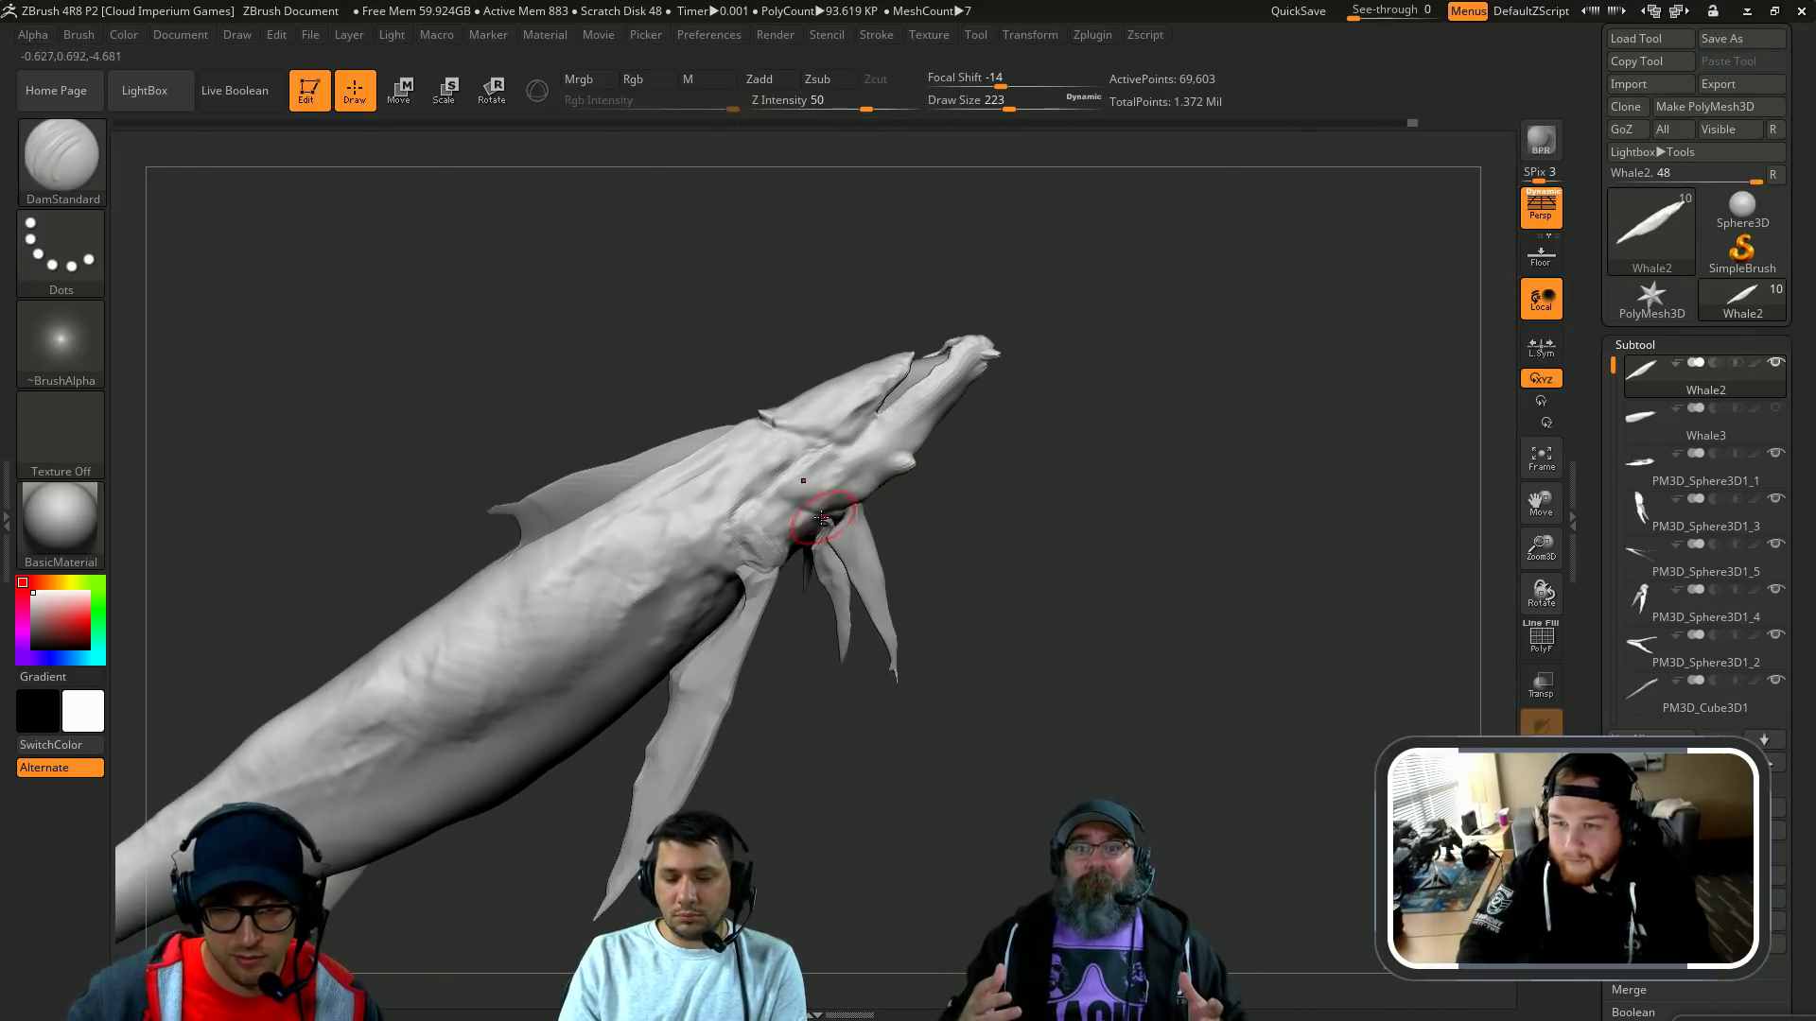
{"action": "left_click_drag", "start_coordinate": [945, 507], "coordinate": [774, 473]}
{"action": "mouse_move", "coordinate": [1010, 450]}
{"action": "left_mouse_down", "text": "ctrl"}
{"action": "mouse_move", "coordinate": [1065, 395]}
{"action": "mouse_move", "coordinate": [1215, 874]}
{"action": "left_mouse_up", "text": "ctrl"}
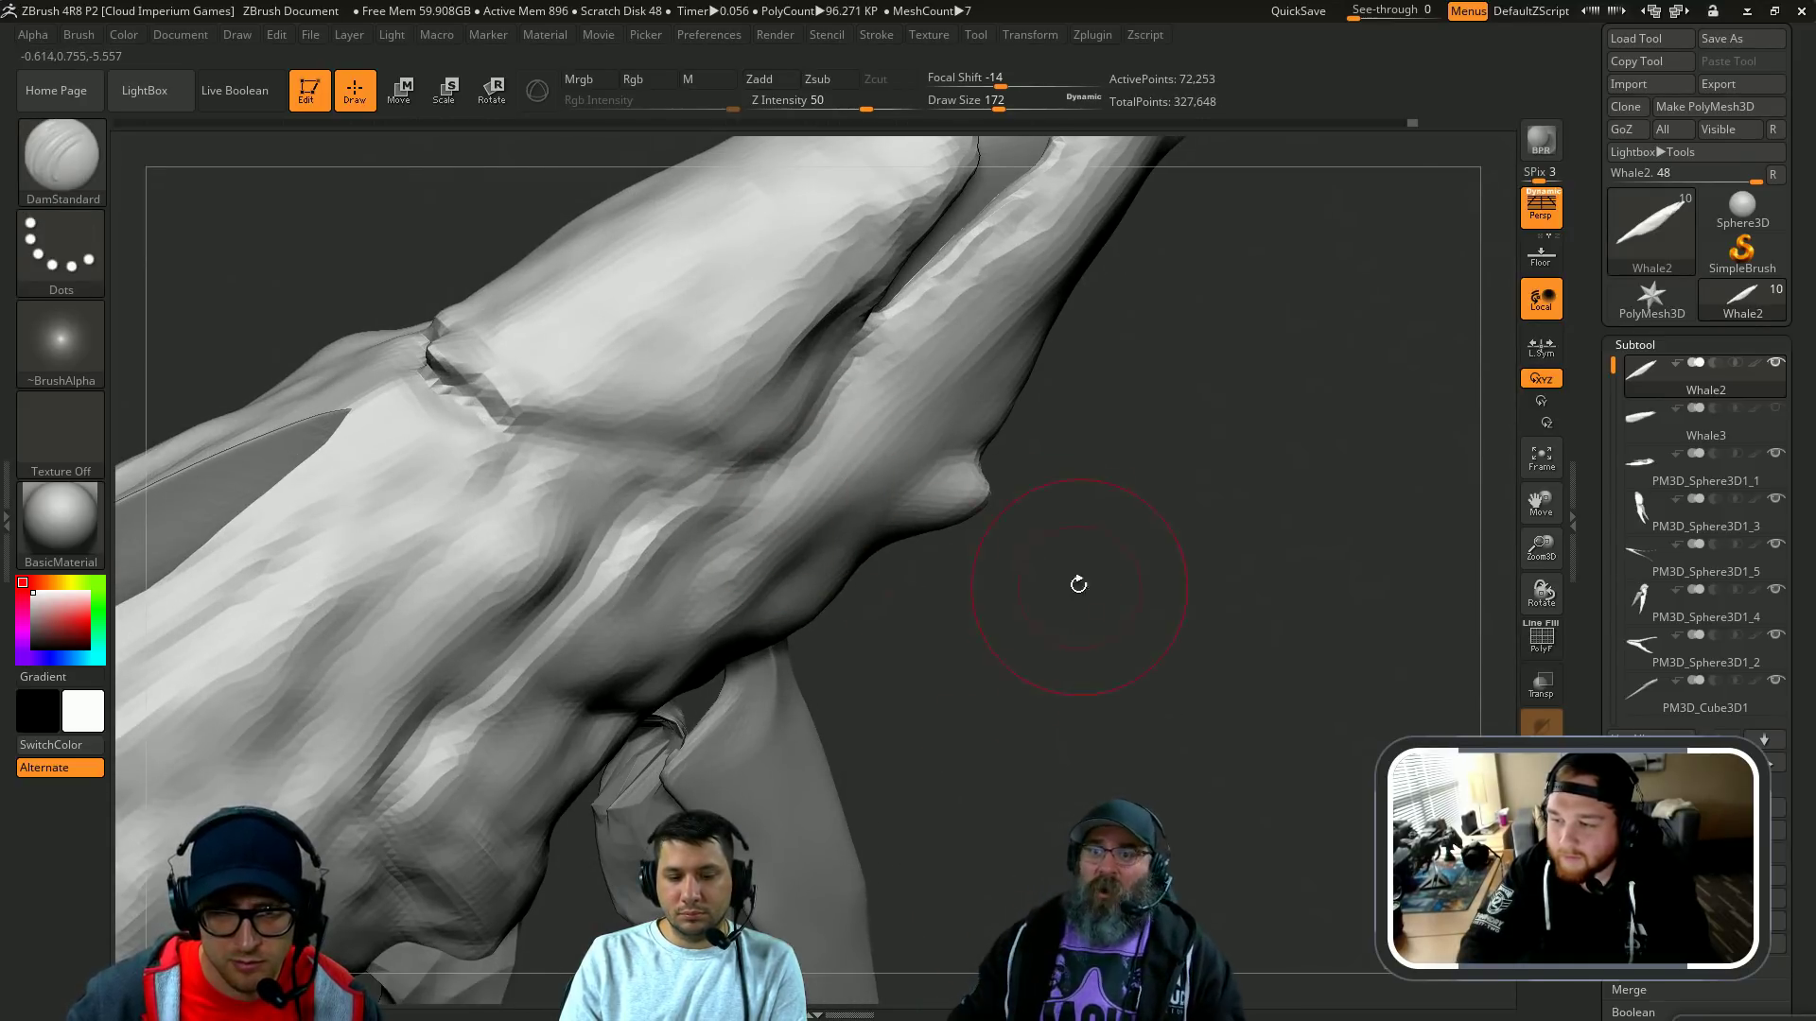
{"action": "key", "text": "ctrl+z"}
{"action": "left_click_drag", "start_coordinate": [1078, 584], "coordinate": [1049, 345]}
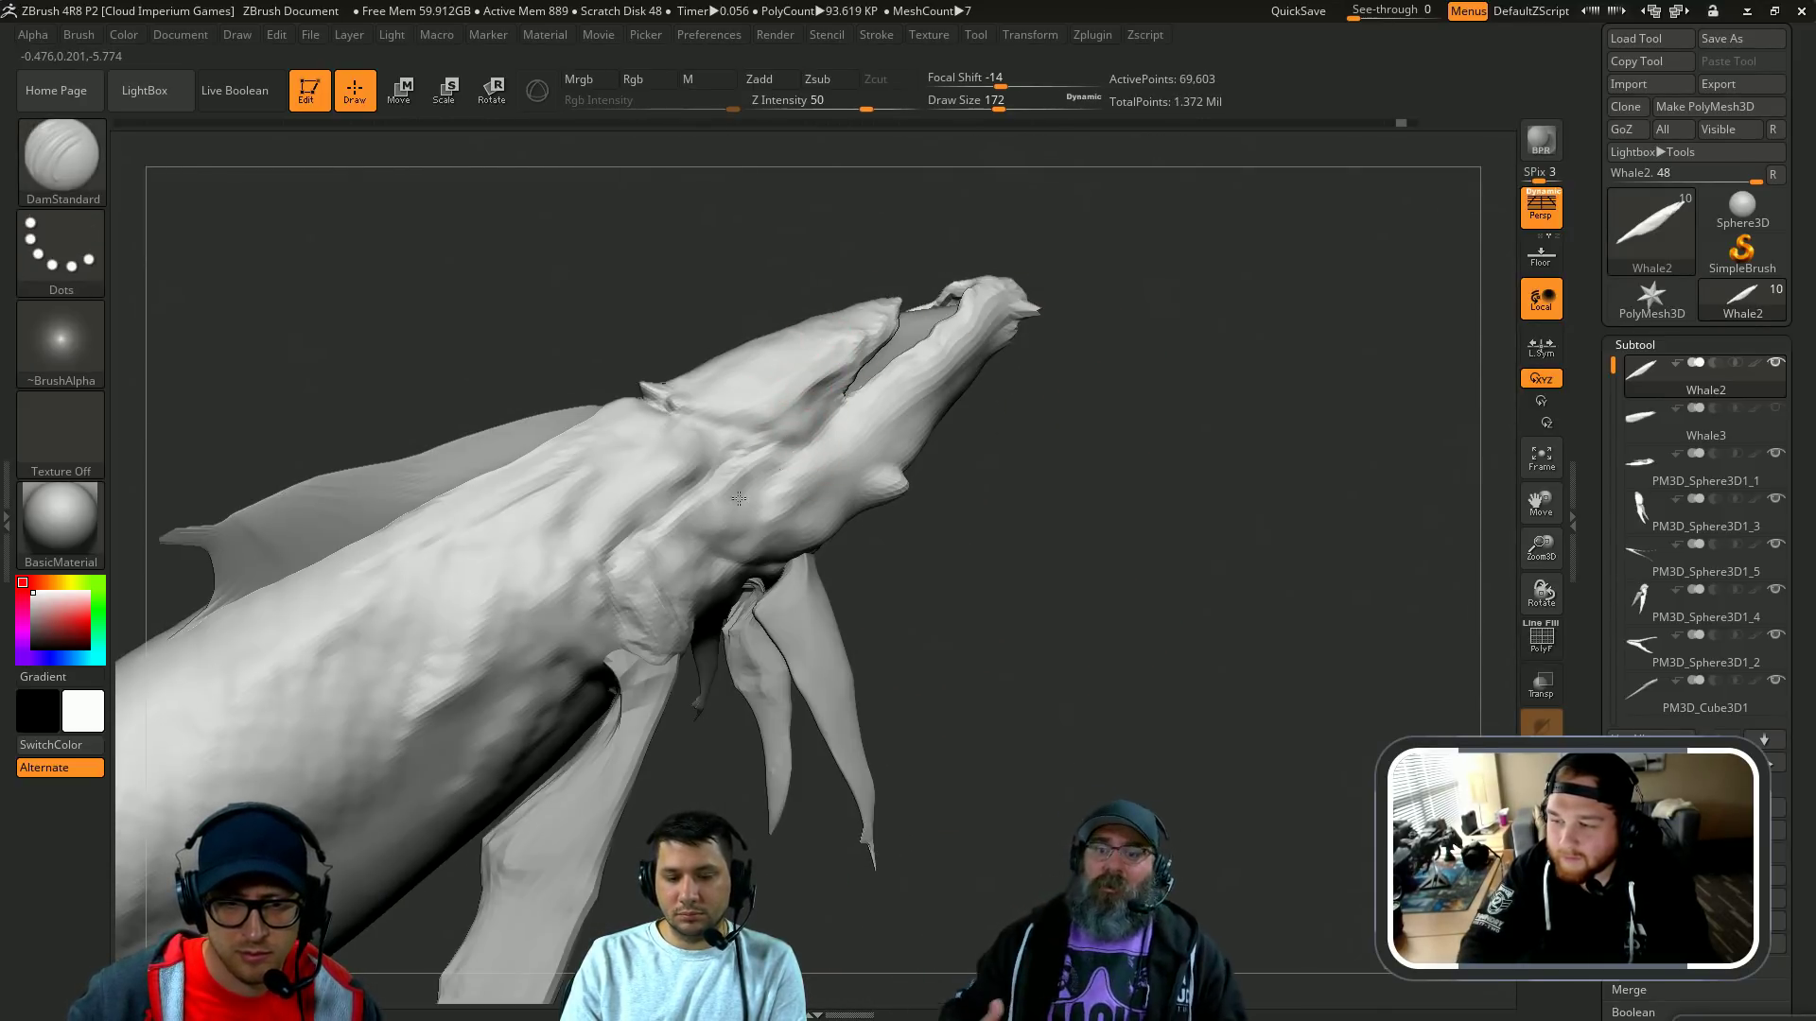
{"action": "key", "text": "ctrl+z"}
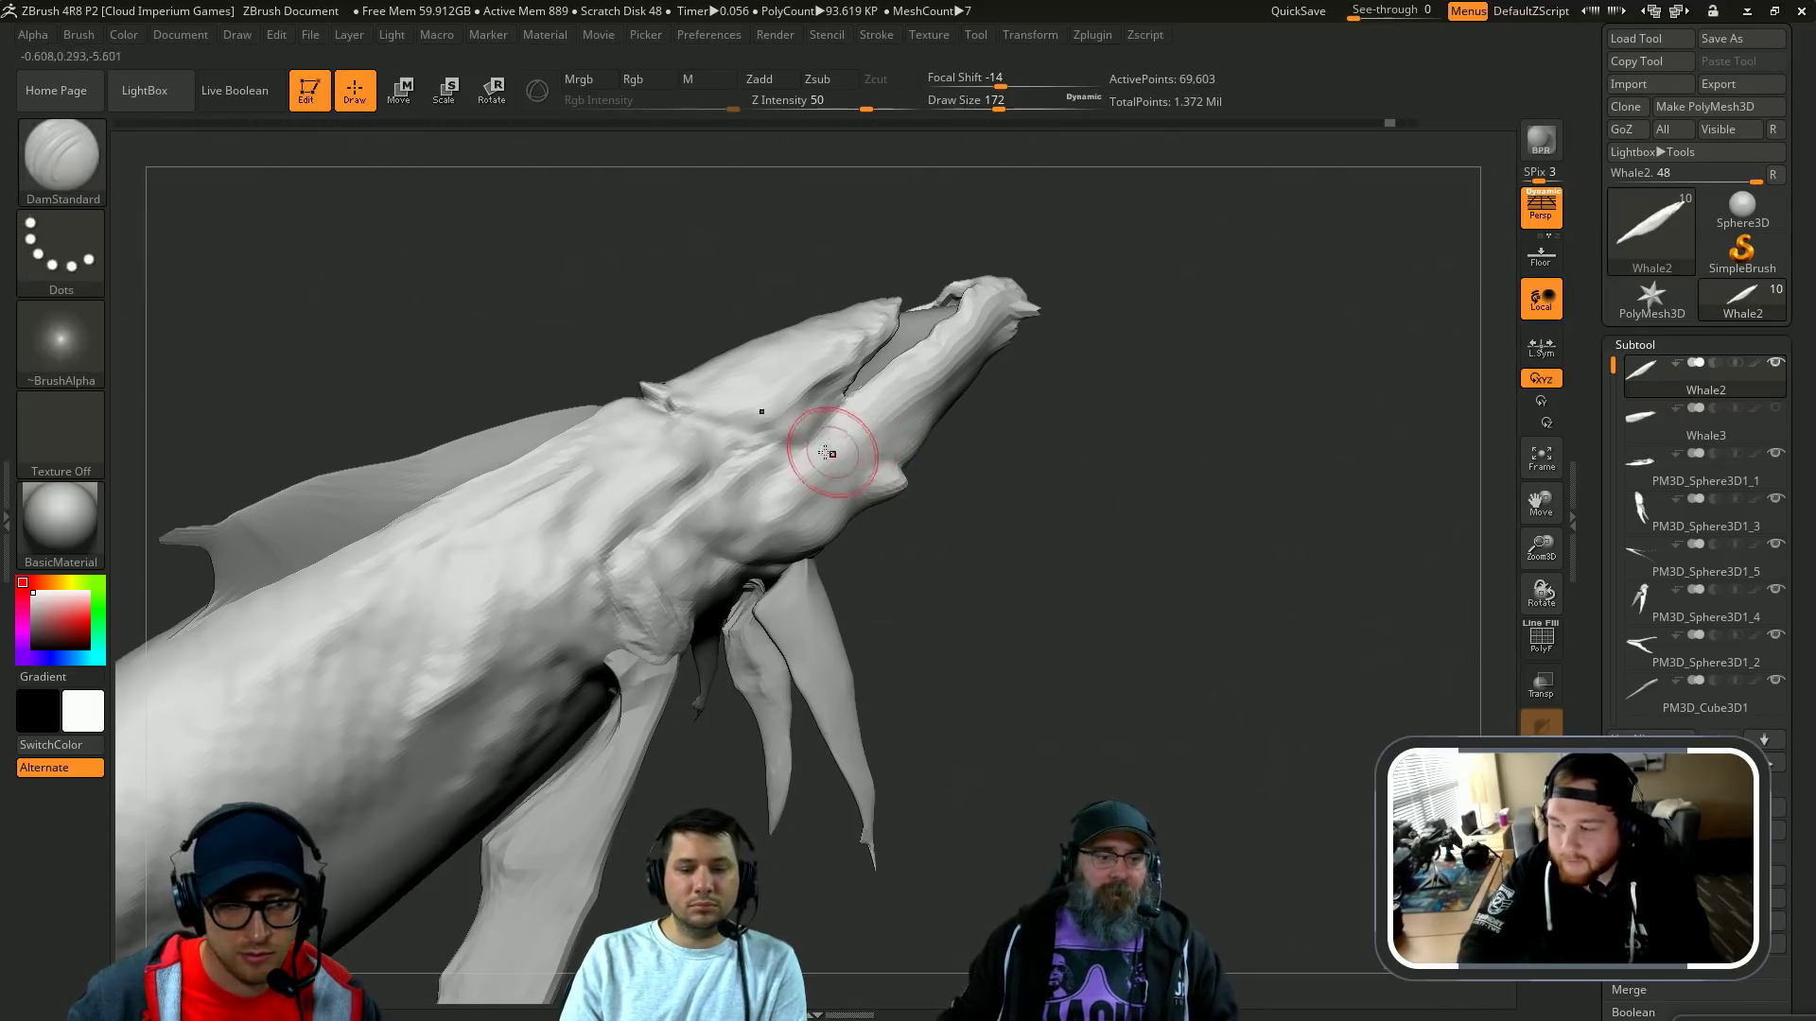
Step: Carve a crease into the throat just above the front flippers with DamStandard in Zsub mode at draw size 83
{"action": "key", "text": "b"}
{"action": "key", "text": "c"}
{"action": "key", "text": "b"}
{"action": "key", "text": "b"}
{"action": "key", "text": "d"}
{"action": "key", "text": "s"}
{"action": "key", "text": "s"}
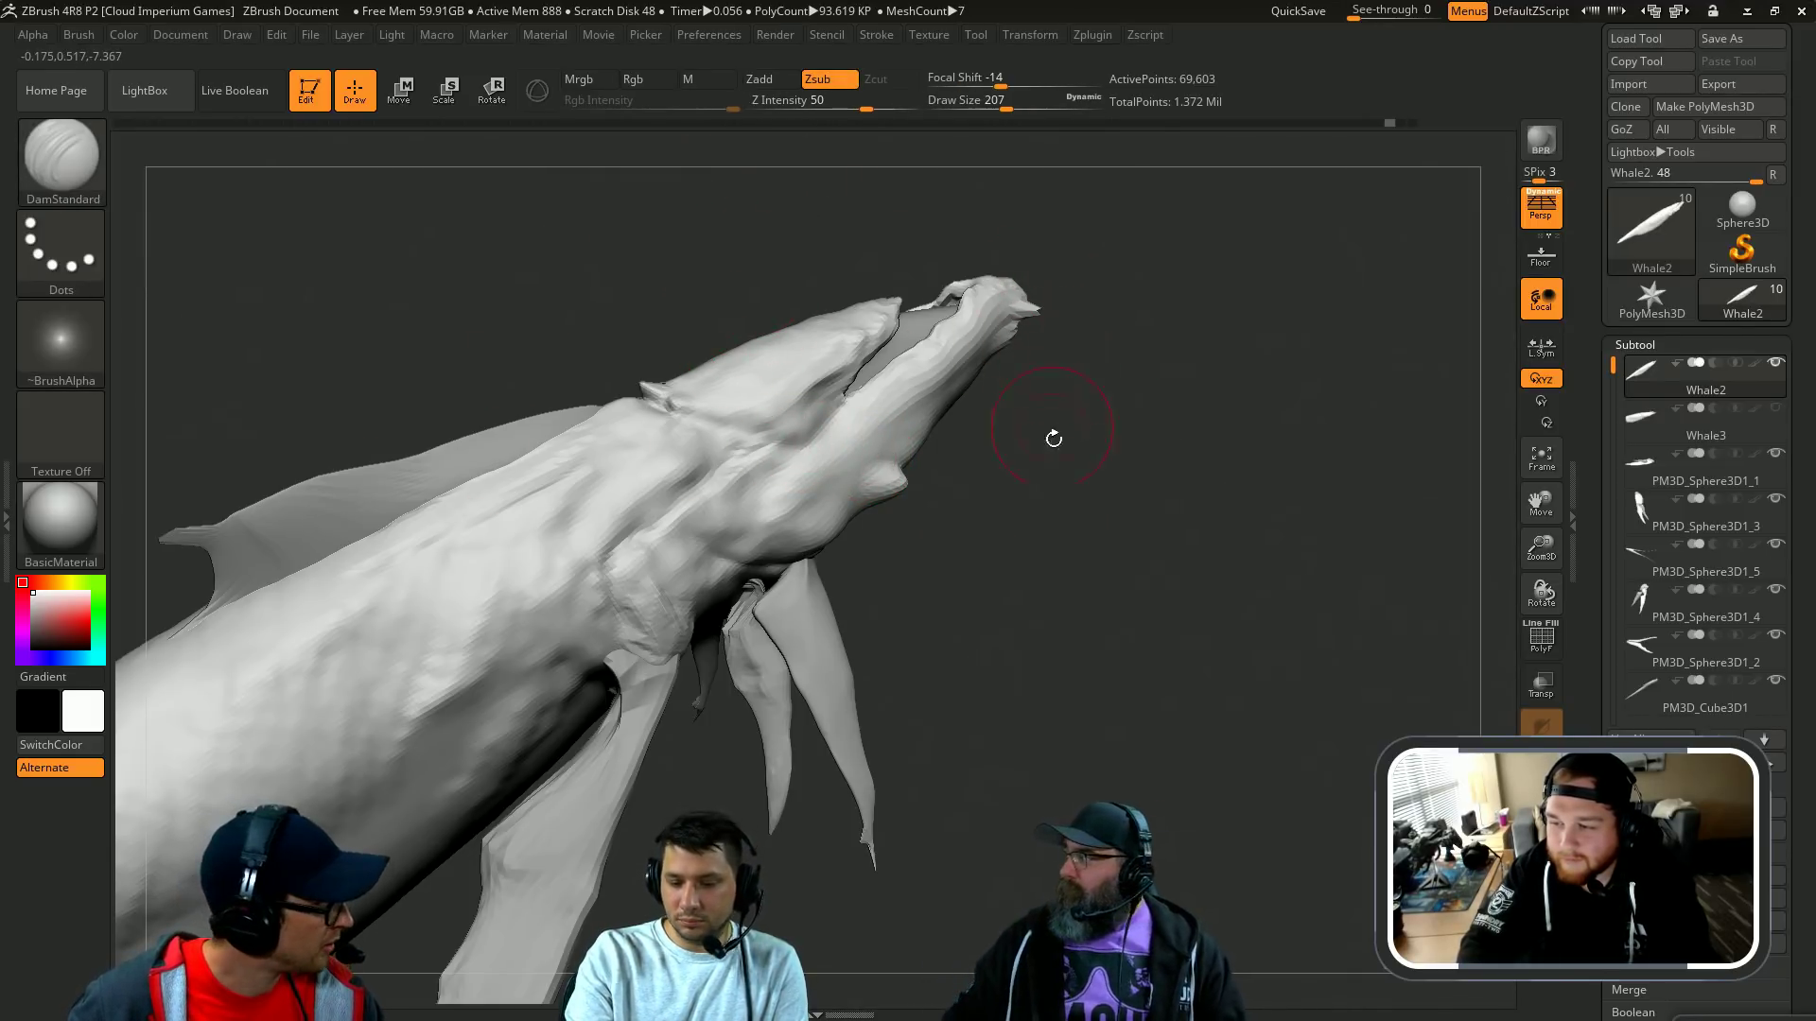
{"action": "key", "text": "s"}
{"action": "left_click_drag", "start_coordinate": [1083, 413], "coordinate": [1026, 420]}
{"action": "left_click_drag", "start_coordinate": [1005, 499], "coordinate": [957, 503]}
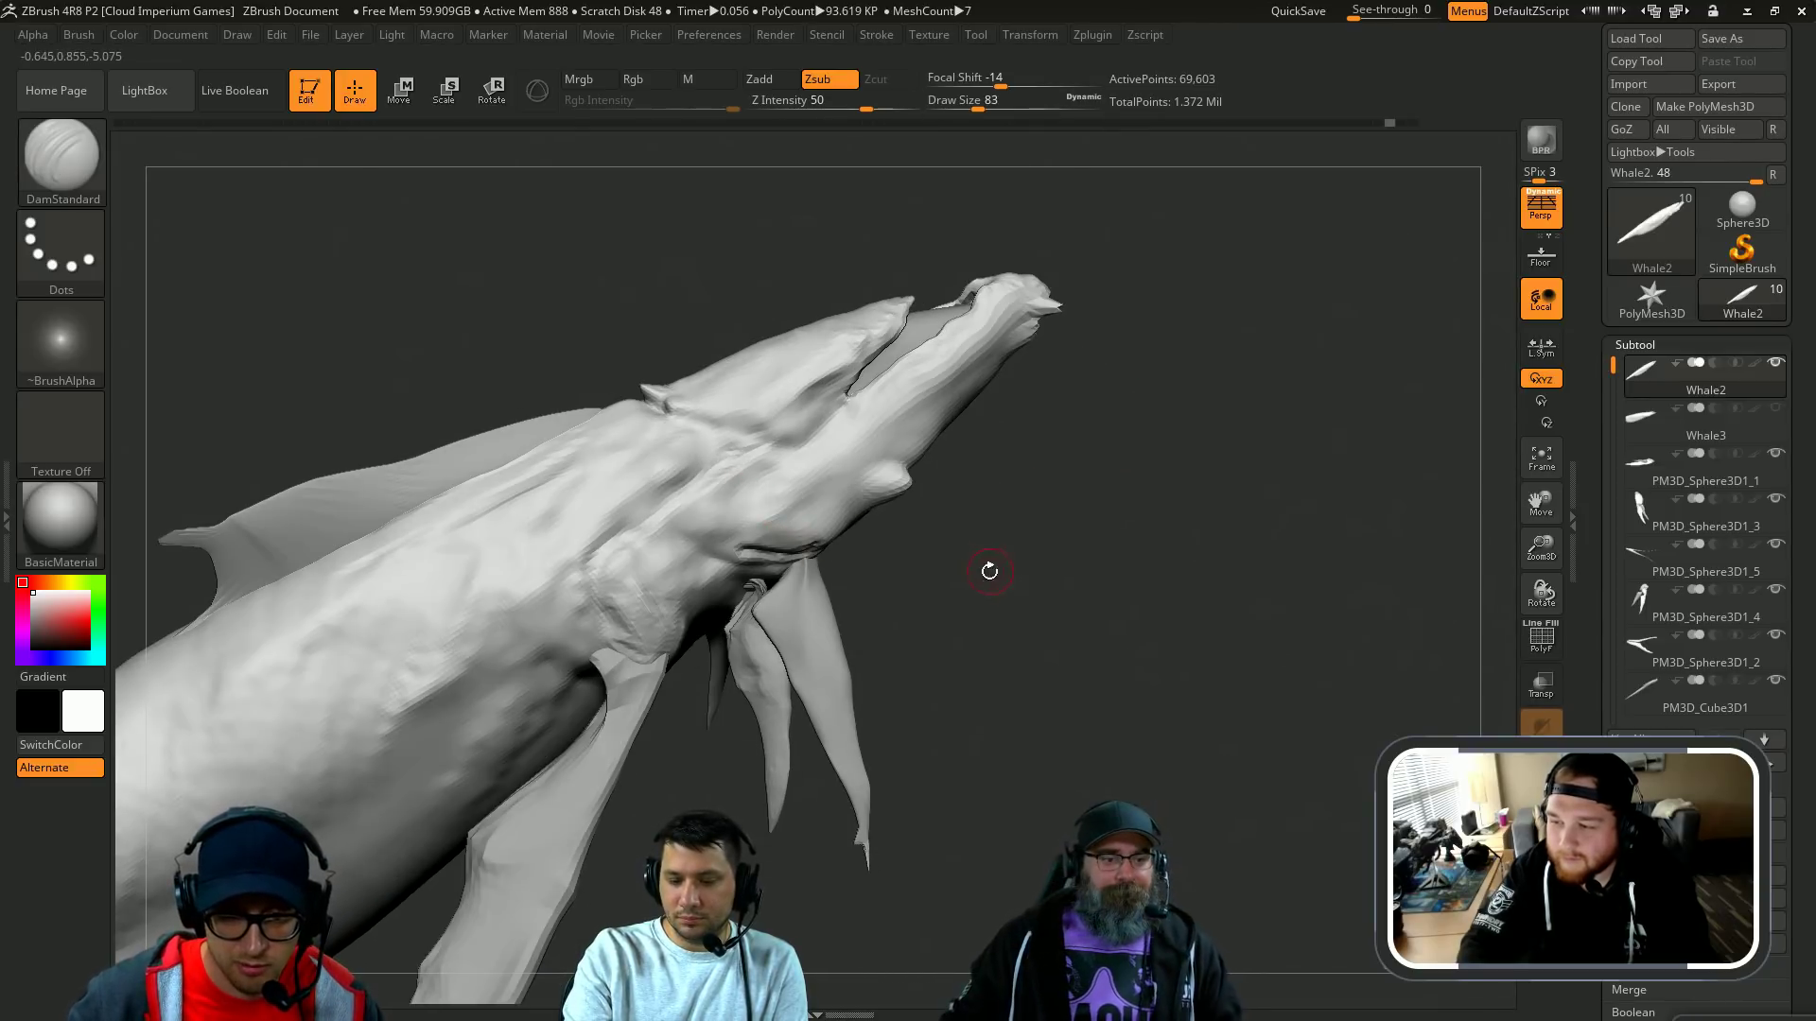
{"action": "left_click_drag", "start_coordinate": [989, 571], "coordinate": [825, 561]}
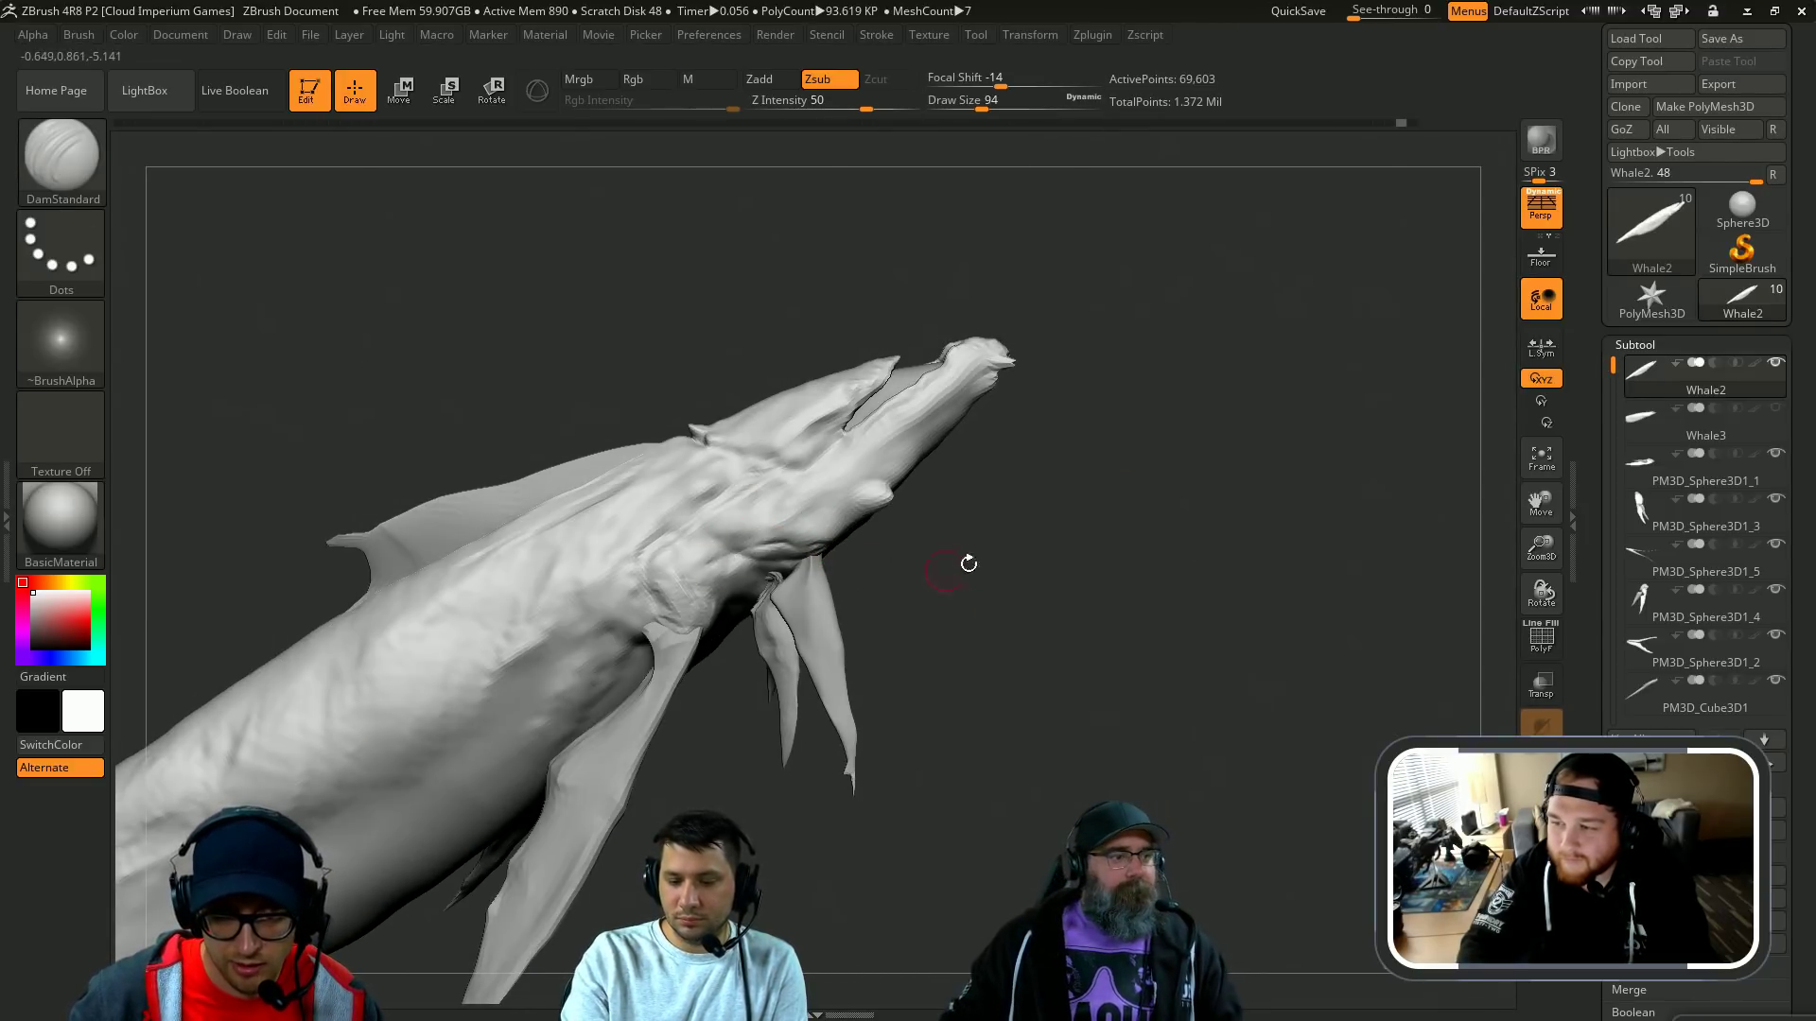
{"action": "mouse_move", "coordinate": [968, 564]}
{"action": "left_mouse_down"}
{"action": "mouse_move", "coordinate": [945, 549]}
{"action": "mouse_move", "coordinate": [984, 507]}
{"action": "mouse_move", "coordinate": [1065, 267]}
{"action": "mouse_move", "coordinate": [1142, 316]}
{"action": "mouse_move", "coordinate": [1084, 470]}
{"action": "mouse_move", "coordinate": [1093, 530]}
{"action": "mouse_move", "coordinate": [1050, 497]}
{"action": "left_mouse_up"}
{"action": "key", "text": "["}
{"action": "left_click", "coordinate": [988, 519], "text": "alt"}
{"action": "mouse_move", "coordinate": [1144, 458]}
{"action": "left_mouse_down"}
{"action": "mouse_move", "coordinate": [1197, 389]}
{"action": "mouse_move", "coordinate": [1095, 461]}
{"action": "mouse_move", "coordinate": [1059, 526]}
{"action": "mouse_move", "coordinate": [1088, 530]}
{"action": "mouse_move", "coordinate": [1060, 532]}
{"action": "left_mouse_up"}
{"action": "key", "text": "b"}
{"action": "key", "text": "m"}
{"action": "key", "text": "v"}
{"action": "key", "text": "s"}
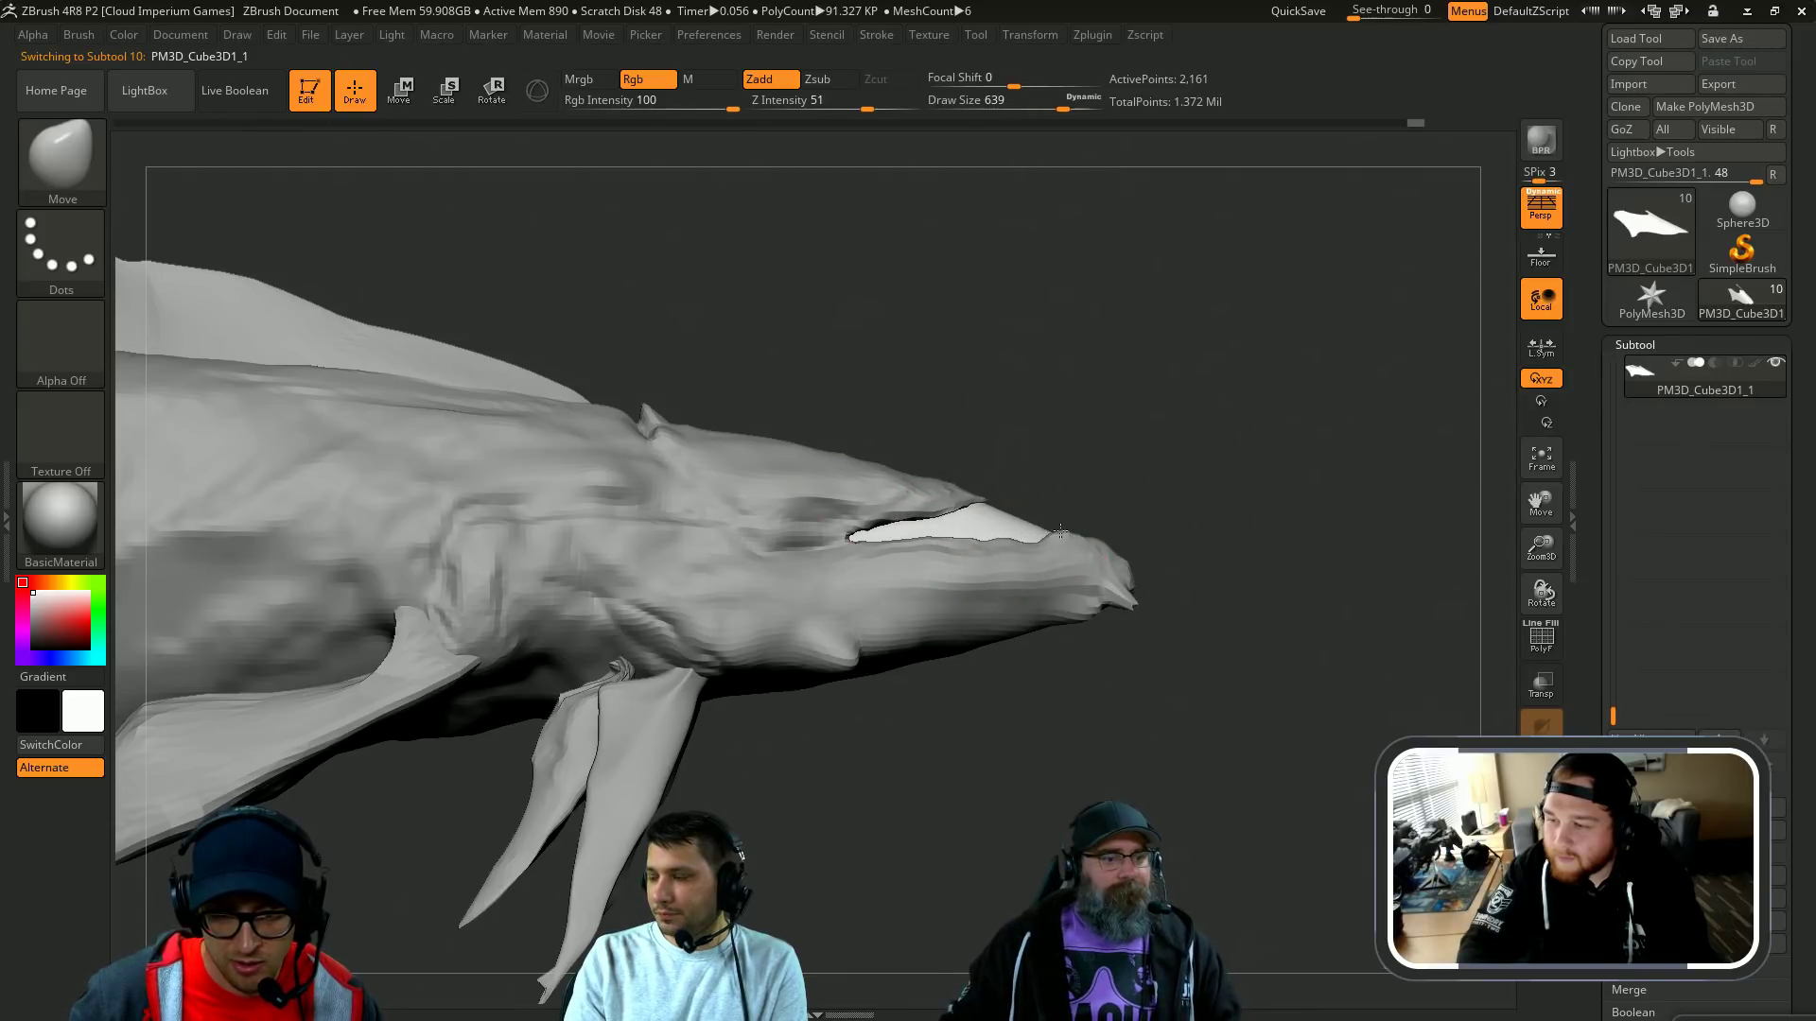
{"action": "left_click", "coordinate": [946, 527], "text": "alt"}
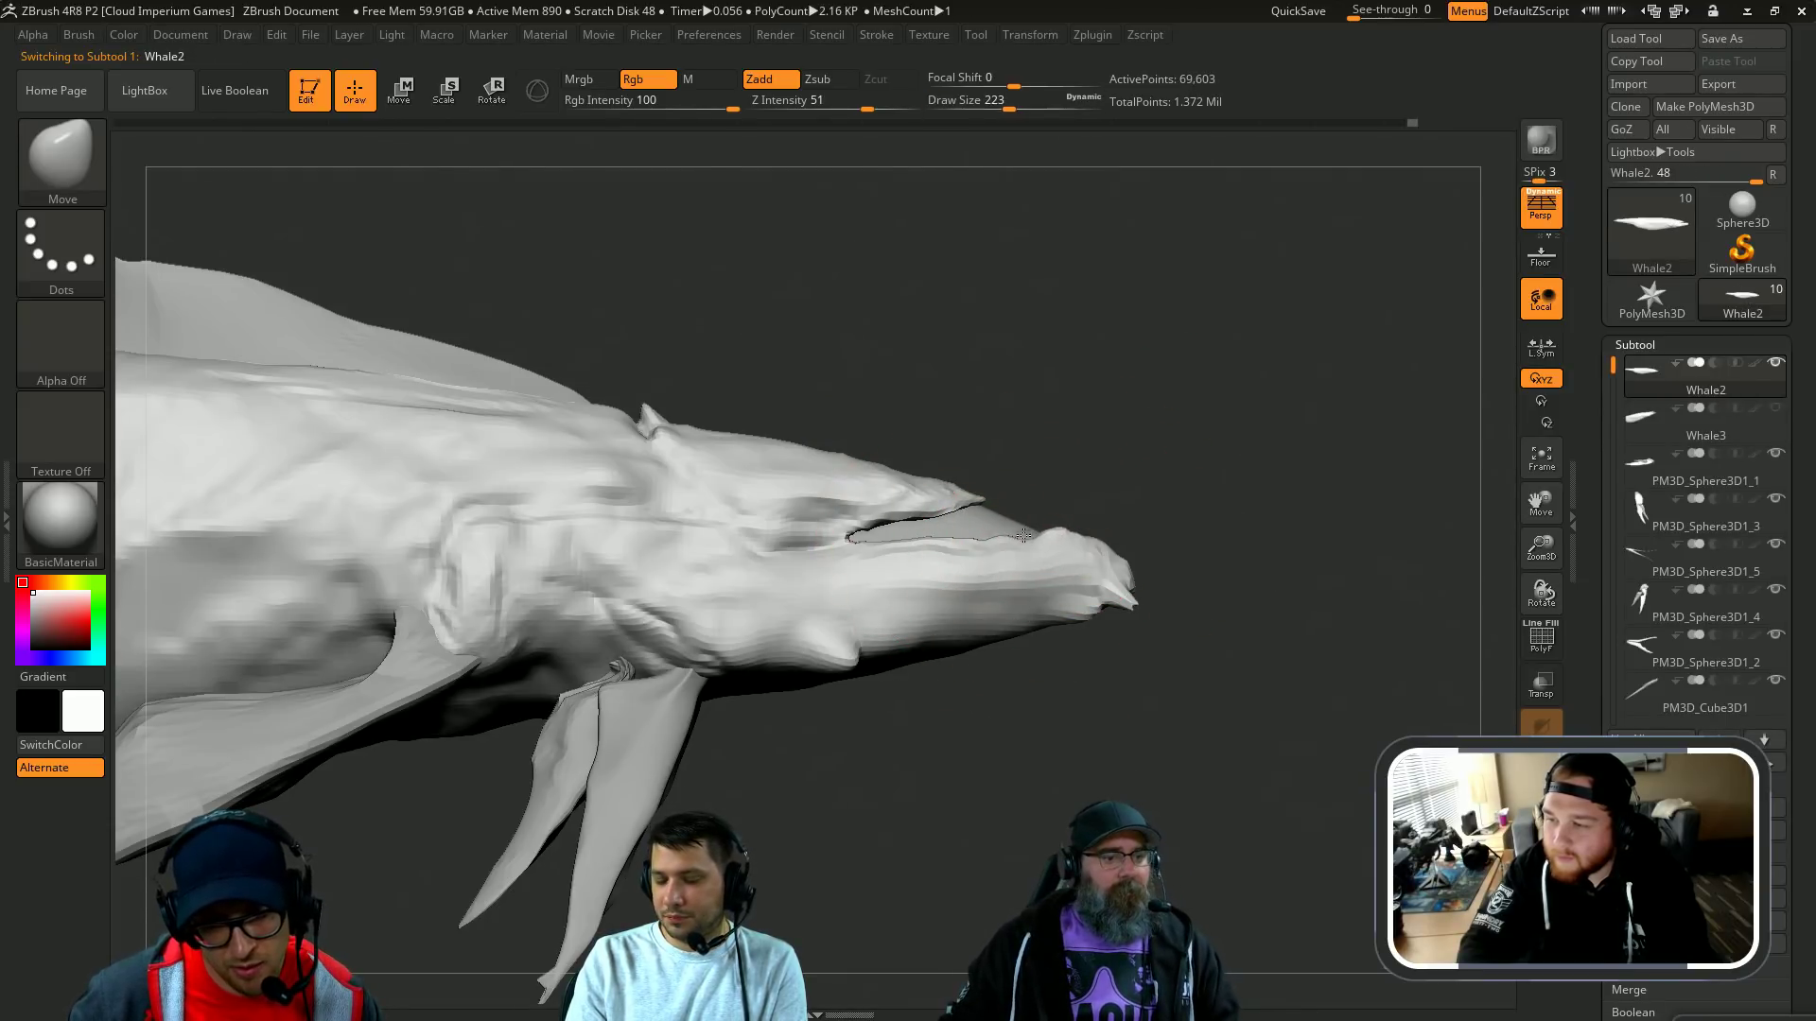
{"action": "key", "text": "b"}
{"action": "key", "text": "c"}
{"action": "key", "text": "l"}
{"action": "mouse_move", "coordinate": [1208, 438]}
{"action": "left_mouse_down"}
{"action": "mouse_move", "coordinate": [1205, 463]}
{"action": "mouse_move", "coordinate": [1022, 446]}
{"action": "mouse_move", "coordinate": [1110, 393]}
{"action": "mouse_move", "coordinate": [881, 393]}
{"action": "left_mouse_up"}
{"action": "key", "text": "b"}
{"action": "key", "text": "d"}
{"action": "key", "text": "s"}
{"action": "key", "text": "b"}
{"action": "key", "text": "m"}
{"action": "key", "text": "v"}
{"action": "key", "text": "s"}
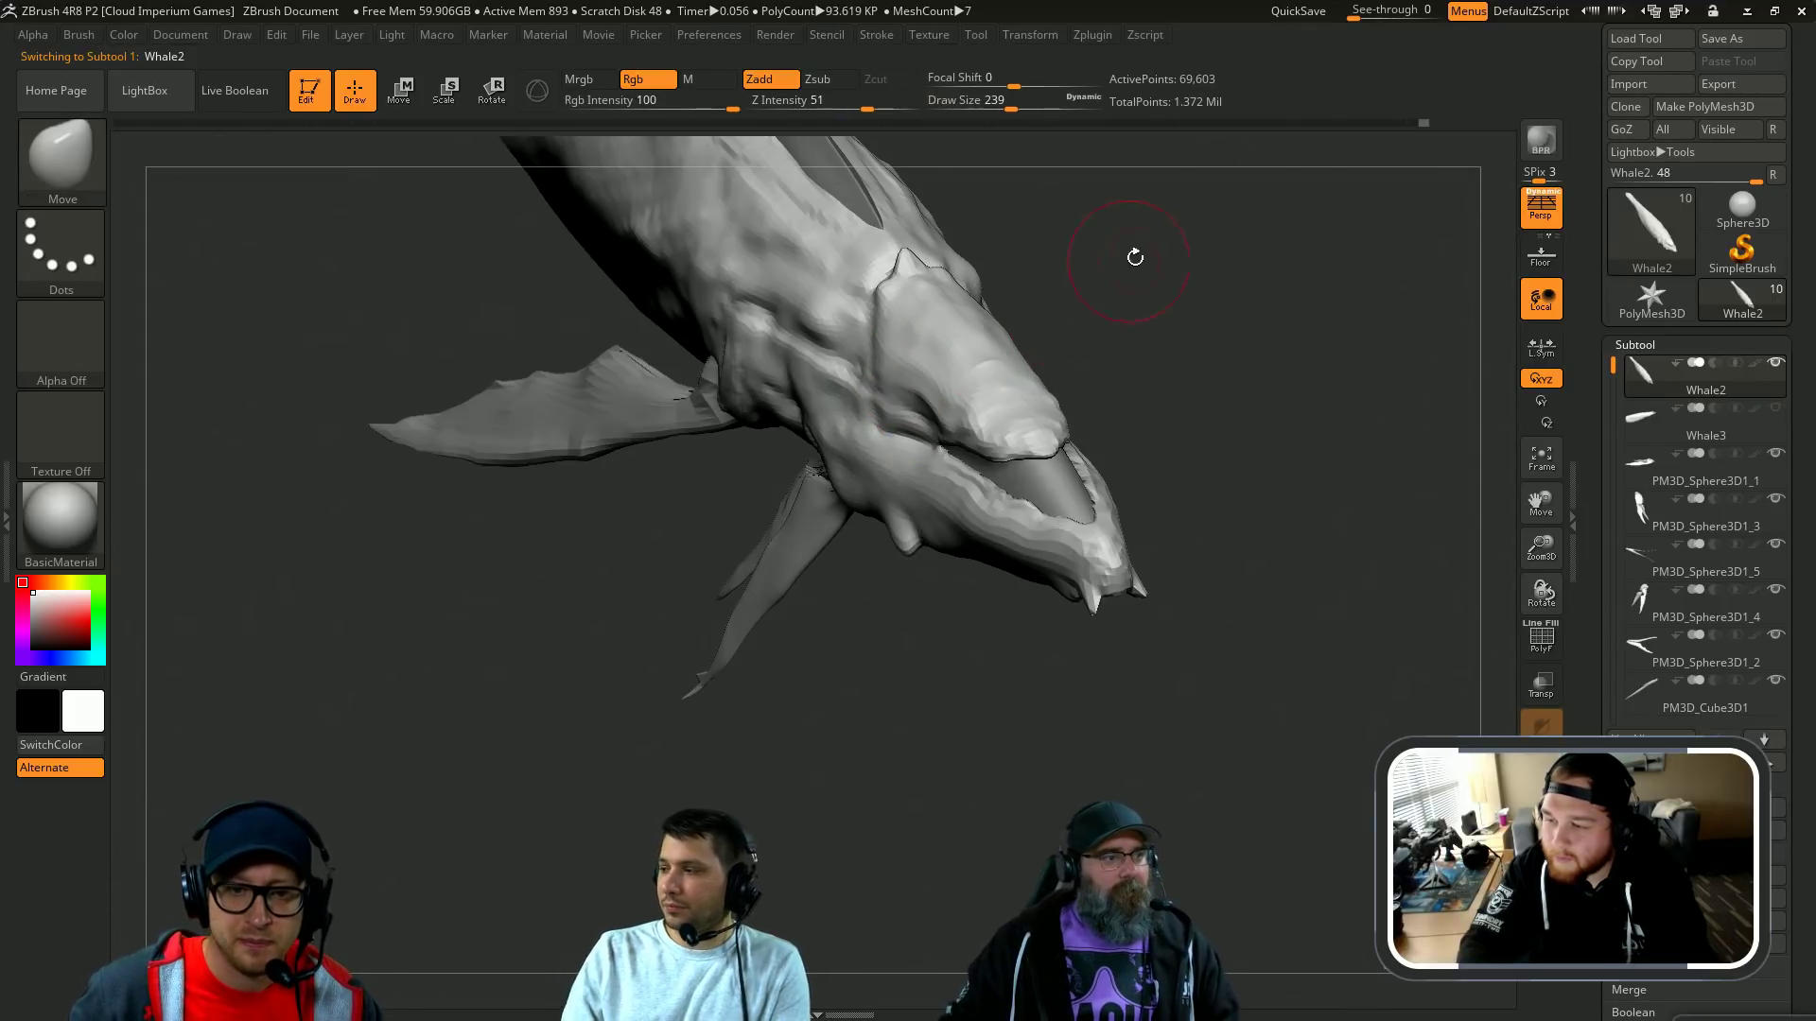
{"action": "mouse_move", "coordinate": [1135, 256]}
{"action": "left_mouse_down"}
{"action": "mouse_move", "coordinate": [1098, 502]}
{"action": "mouse_move", "coordinate": [631, 556]}
{"action": "mouse_move", "coordinate": [965, 369]}
{"action": "mouse_move", "coordinate": [1199, 407]}
{"action": "mouse_move", "coordinate": [1051, 431]}
{"action": "left_mouse_up"}
{"action": "key", "text": "b"}
{"action": "key", "text": "s"}
{"action": "key", "text": "t"}
{"action": "key", "text": "s"}
{"action": "mouse_move", "coordinate": [1196, 449]}
{"action": "left_mouse_down"}
{"action": "mouse_move", "coordinate": [1126, 479]}
{"action": "mouse_move", "coordinate": [1187, 328]}
{"action": "mouse_move", "coordinate": [1028, 562]}
{"action": "left_mouse_up"}
{"action": "left_click_drag", "start_coordinate": [1285, 549], "coordinate": [1246, 487]}
Step: Pull a small bump out of the whale's back near the dorsal fin with SnakeHook at draw size 62, and smooth it
{"action": "key", "text": "b"}
{"action": "key", "text": "s"}
{"action": "key", "text": "h"}
{"action": "mouse_move", "coordinate": [1192, 417]}
{"action": "left_mouse_down"}
{"action": "mouse_move", "coordinate": [1280, 507]}
{"action": "mouse_move", "coordinate": [1251, 582]}
{"action": "left_mouse_up"}
{"action": "mouse_move", "coordinate": [1305, 753]}
{"action": "left_mouse_down", "text": "alt"}
{"action": "mouse_move", "coordinate": [1058, 760]}
{"action": "mouse_move", "coordinate": [1041, 782]}
{"action": "mouse_move", "coordinate": [1183, 775]}
{"action": "mouse_move", "coordinate": [977, 571]}
{"action": "left_mouse_up", "text": "alt"}
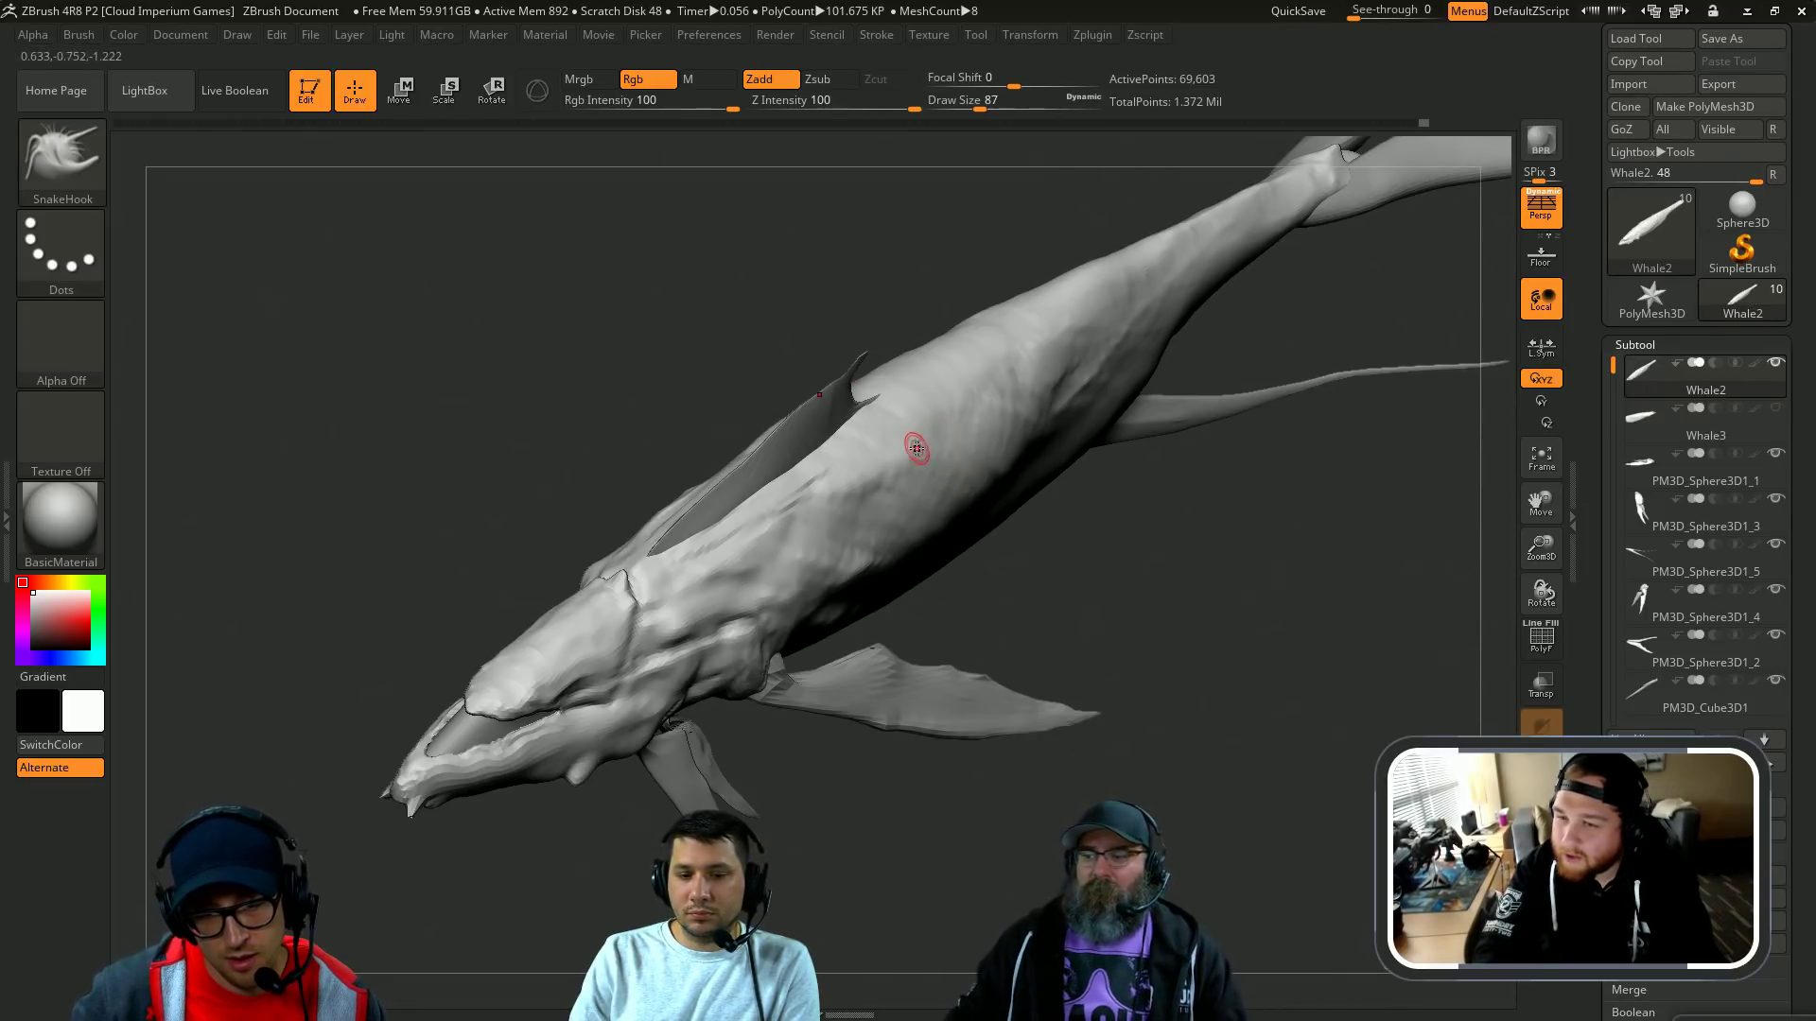
{"action": "right_click_drag", "start_coordinate": [1005, 508], "coordinate": [943, 446]}
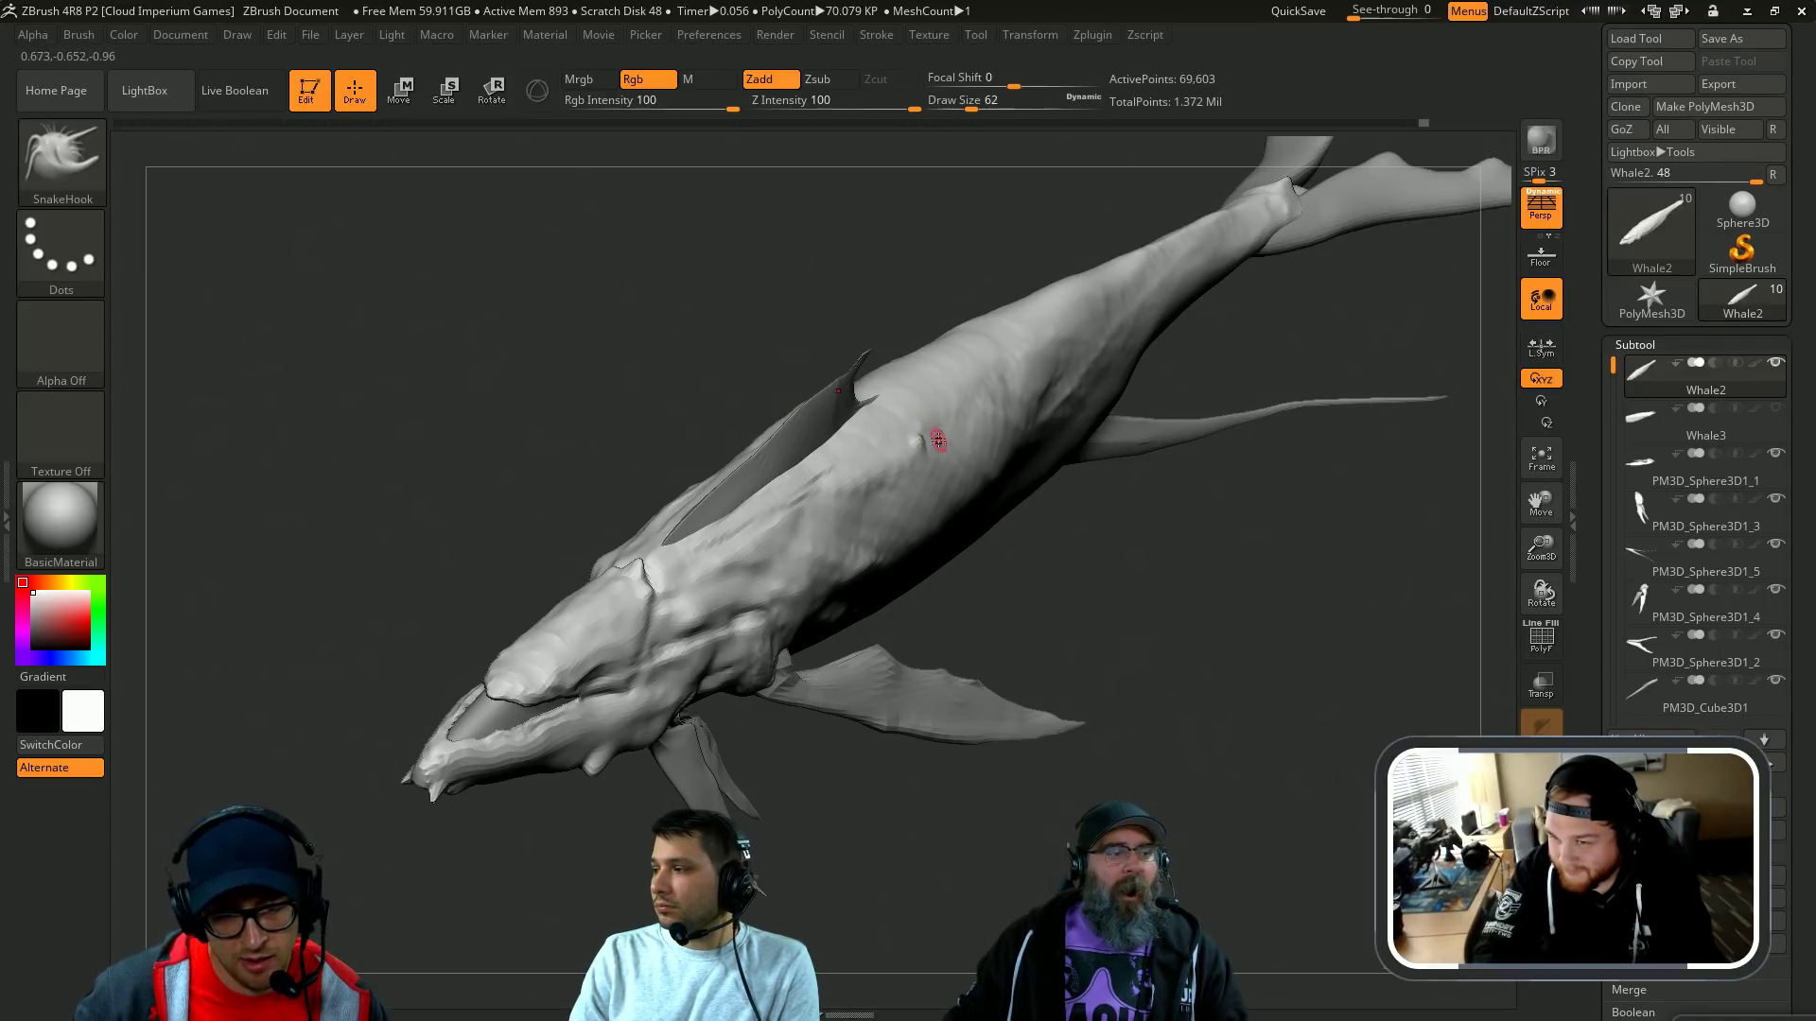
{"action": "mouse_move", "coordinate": [1002, 291]}
{"action": "left_mouse_down"}
{"action": "mouse_move", "coordinate": [910, 257]}
{"action": "mouse_move", "coordinate": [1019, 284]}
{"action": "left_mouse_up"}
{"action": "left_click_drag", "start_coordinate": [941, 411], "coordinate": [935, 444], "text": "shift"}
Step: Duplicate the long PM3D_Sphere3D1_5 rear fin and move the copy forward along the belly with a Transpose line
{"action": "mouse_move", "coordinate": [1046, 596]}
{"action": "left_mouse_down"}
{"action": "mouse_move", "coordinate": [1097, 600]}
{"action": "mouse_move", "coordinate": [808, 548]}
{"action": "left_mouse_up"}
{"action": "left_click", "coordinate": [1173, 478], "text": "alt"}
{"action": "key", "text": "ctrl+shift+d"}
{"action": "key", "text": "w"}
{"action": "left_click_drag", "start_coordinate": [879, 501], "coordinate": [918, 586]}
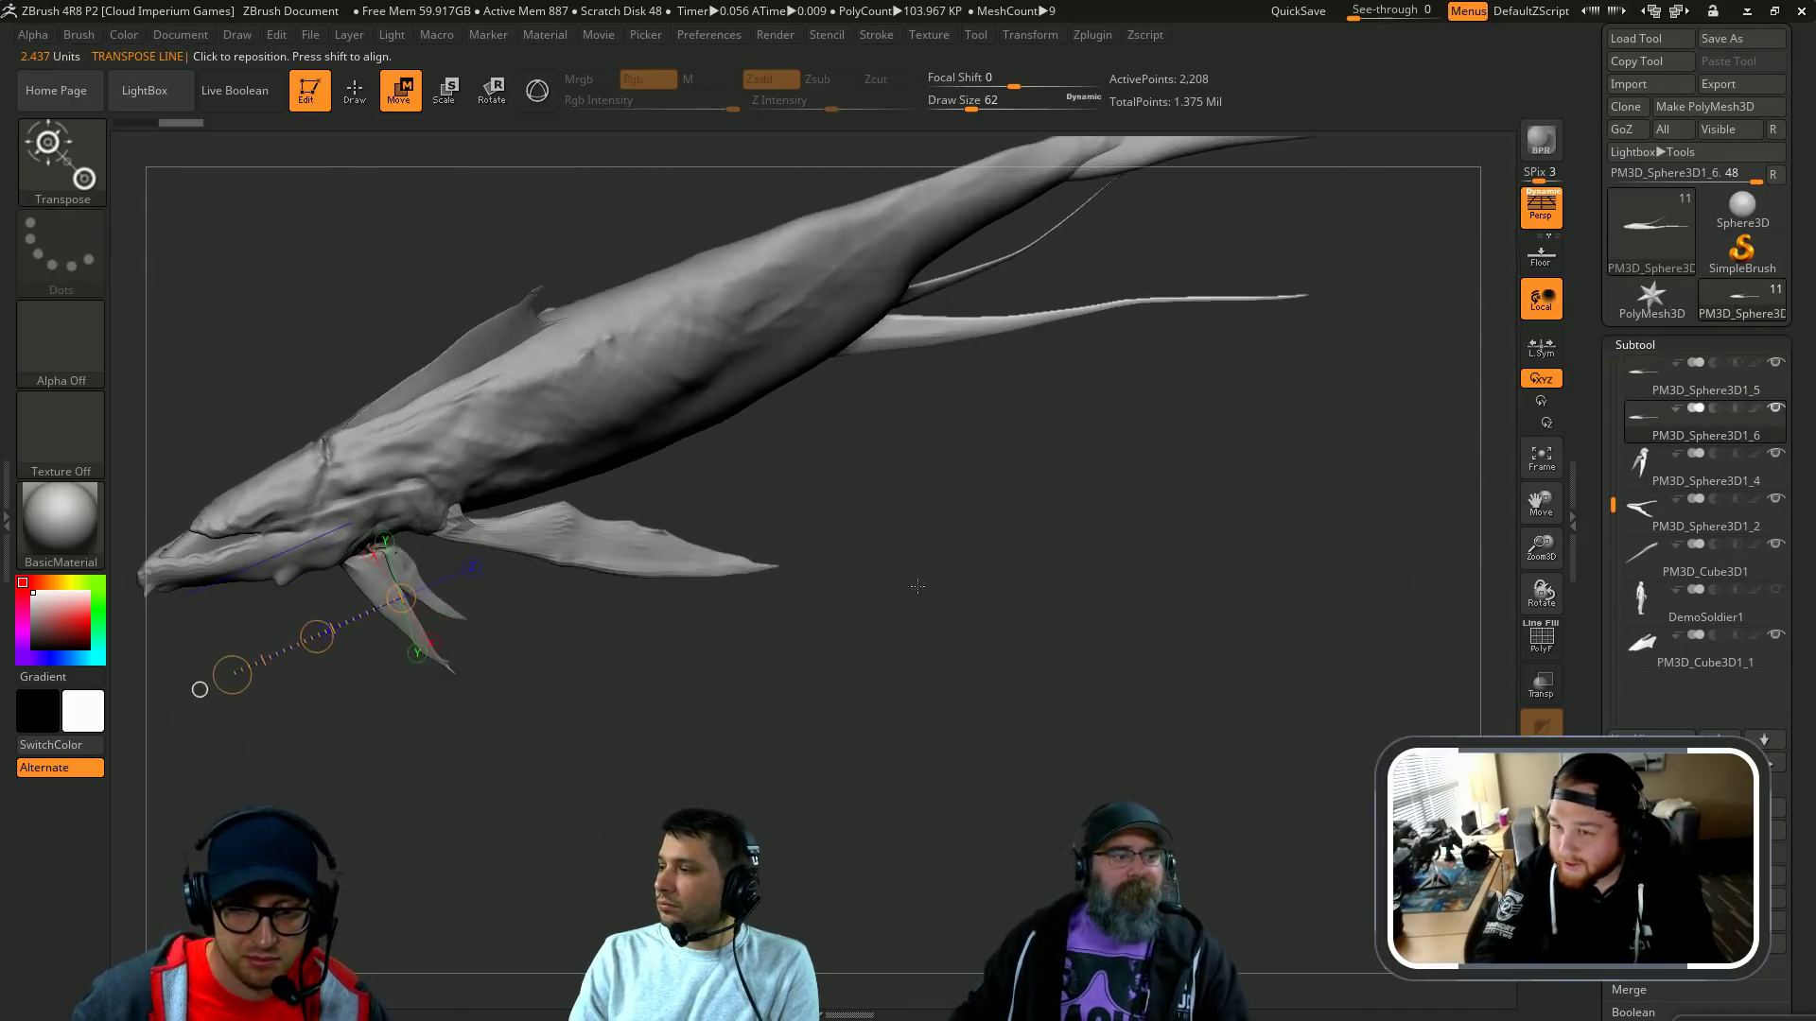
{"action": "left_click_drag", "start_coordinate": [918, 348], "coordinate": [940, 515], "text": "shift"}
{"action": "left_click_drag", "start_coordinate": [945, 632], "coordinate": [769, 580], "text": "alt"}
{"action": "mouse_move", "coordinate": [895, 524]}
{"action": "left_mouse_down"}
{"action": "mouse_move", "coordinate": [895, 592]}
{"action": "mouse_move", "coordinate": [1001, 790]}
{"action": "left_mouse_up"}
{"action": "left_click_drag", "start_coordinate": [947, 657], "coordinate": [784, 386]}
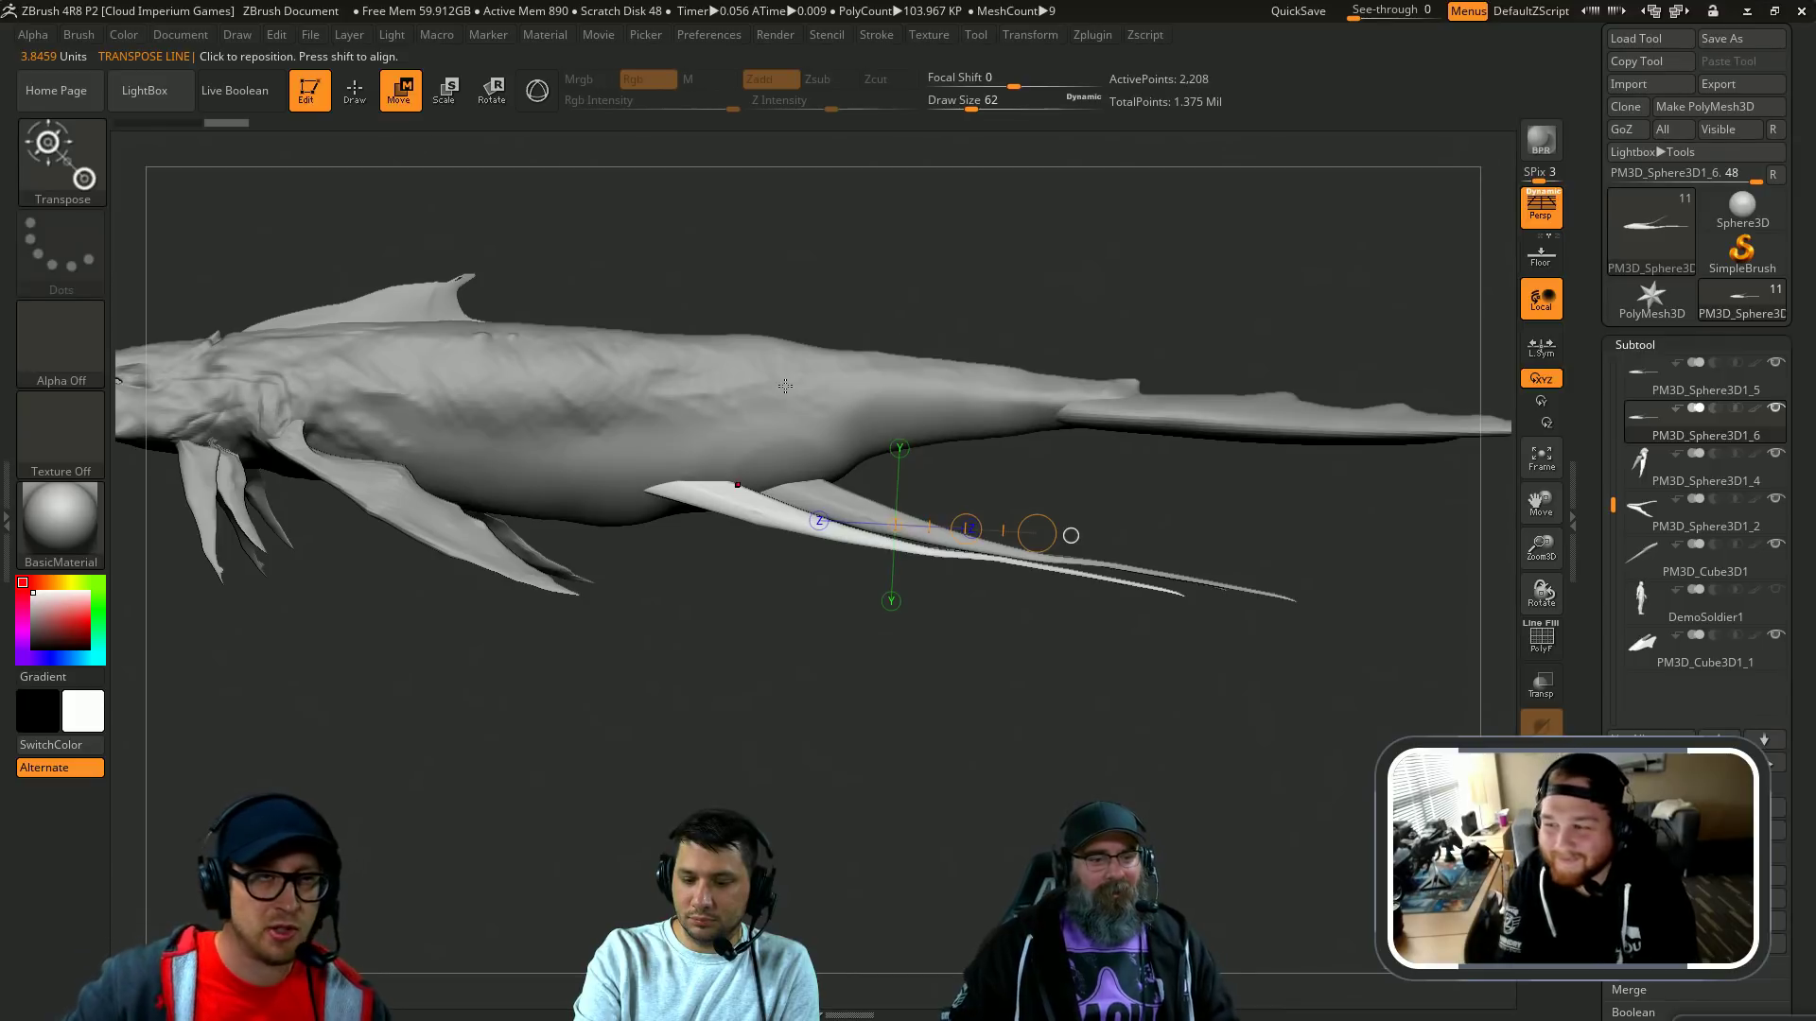
Step: Reselect the thin rear belly fin (PM3D_Sphere3D1_6) and draw a Move transpose line across it
{"action": "mouse_move", "coordinate": [935, 252]}
{"action": "left_mouse_down", "text": "shift"}
{"action": "mouse_move", "coordinate": [928, 274]}
{"action": "mouse_move", "coordinate": [1023, 357]}
{"action": "left_mouse_up", "text": "shift"}
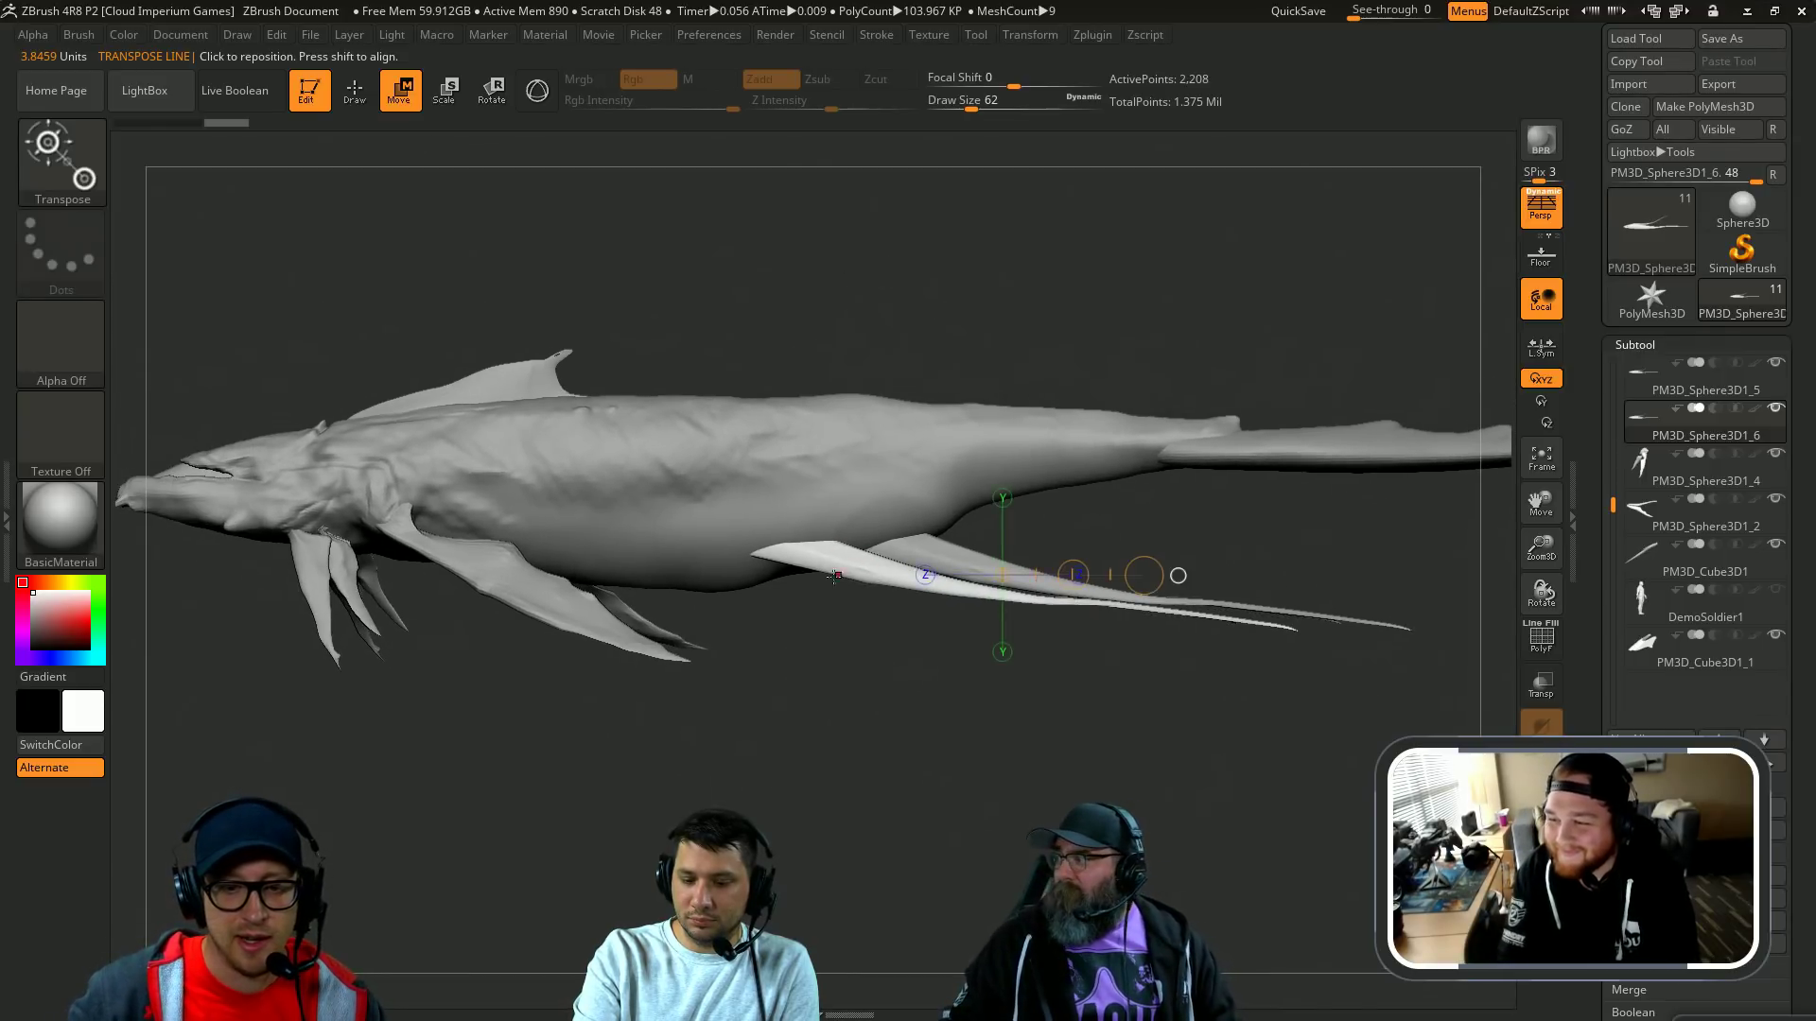
{"action": "left_click_drag", "start_coordinate": [827, 570], "coordinate": [1084, 674]}
{"action": "mouse_move", "coordinate": [1100, 284]}
{"action": "left_mouse_down"}
{"action": "mouse_move", "coordinate": [1076, 364]}
{"action": "mouse_move", "coordinate": [1037, 368]}
{"action": "mouse_move", "coordinate": [999, 322]}
{"action": "left_mouse_up"}
{"action": "key", "text": "q"}
{"action": "left_click", "coordinate": [579, 681], "text": "alt"}
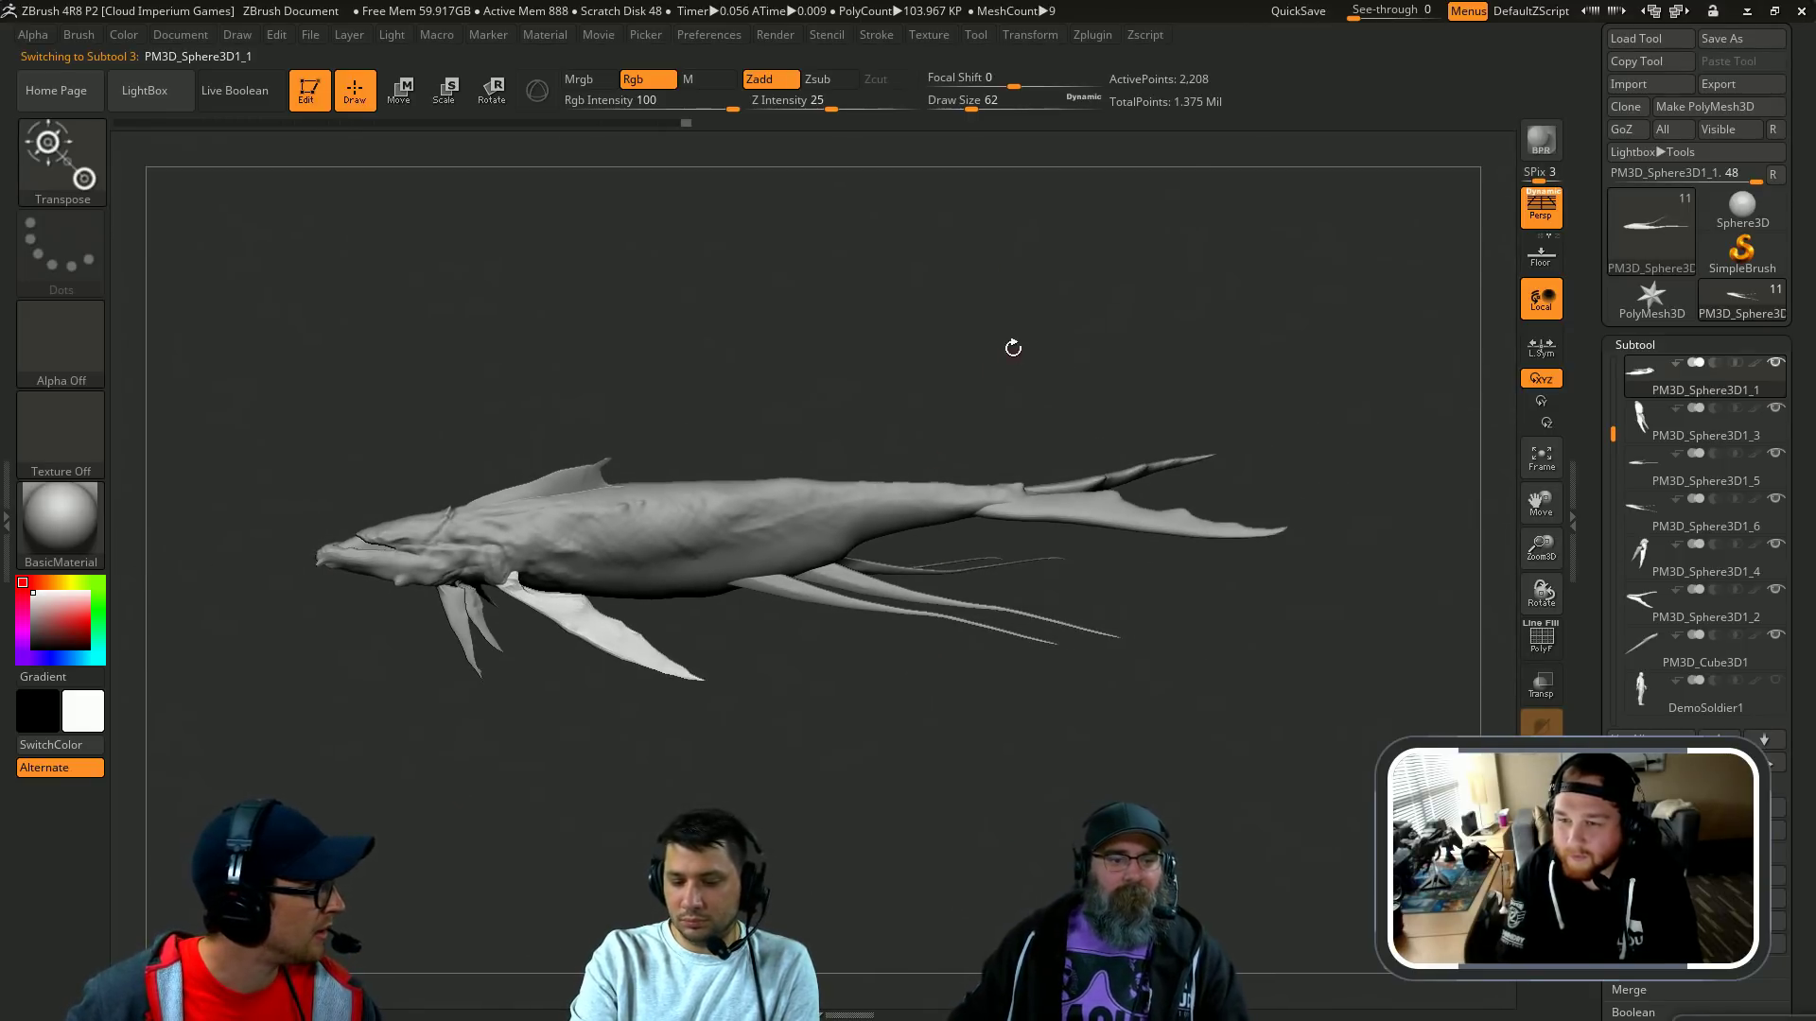
{"action": "mouse_move", "coordinate": [919, 393]}
{"action": "left_mouse_down"}
{"action": "mouse_move", "coordinate": [949, 293]}
{"action": "mouse_move", "coordinate": [912, 398]}
{"action": "left_mouse_up"}
{"action": "left_click", "coordinate": [851, 535], "text": "alt"}
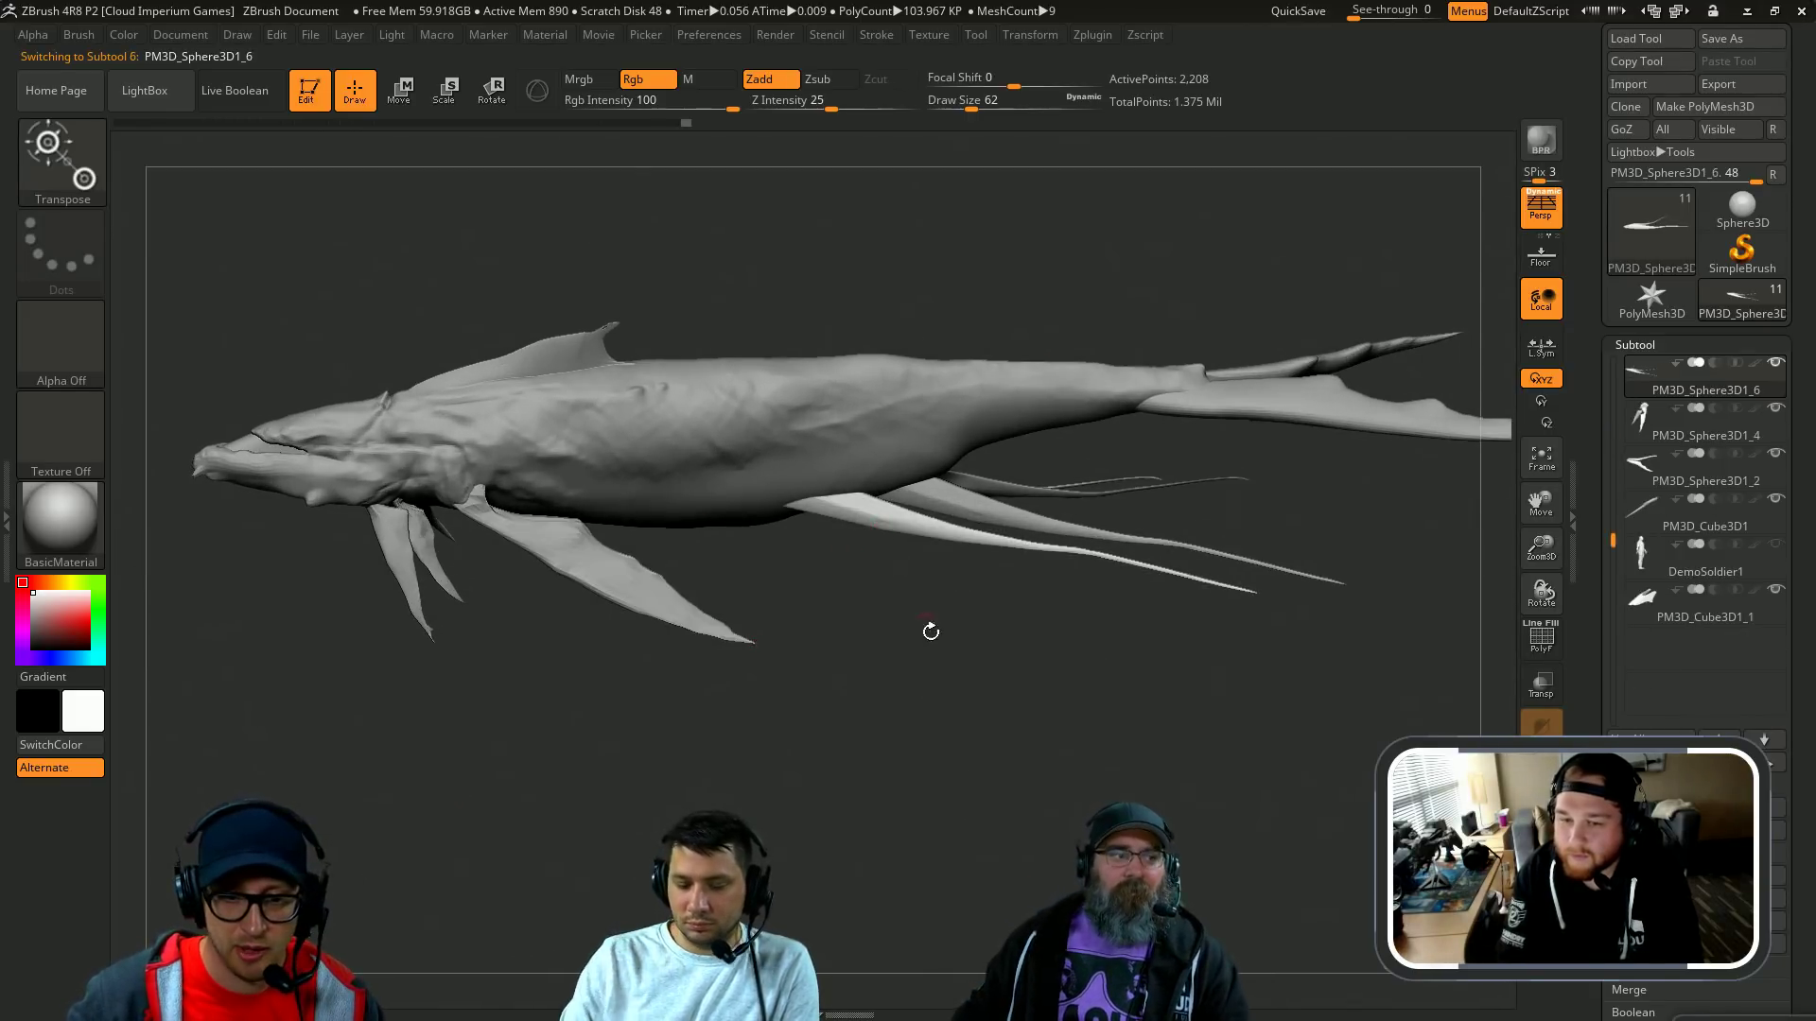
{"action": "left_click_drag", "start_coordinate": [927, 633], "coordinate": [938, 600]}
{"action": "key", "text": "w"}
{"action": "left_click_drag", "start_coordinate": [871, 565], "coordinate": [1139, 672]}
Step: Choose the SnakeHook brush and set its draw size to 1000 for the rear belly fin
{"action": "key", "text": "s"}
{"action": "key", "text": "q"}
{"action": "key", "text": "s"}
{"action": "mouse_move", "coordinate": [843, 603]}
{"action": "left_mouse_down"}
{"action": "mouse_move", "coordinate": [885, 603]}
{"action": "mouse_move", "coordinate": [859, 569]}
{"action": "mouse_move", "coordinate": [909, 548]}
{"action": "left_mouse_up"}
{"action": "key", "text": "s"}
{"action": "key", "text": "s"}
{"action": "key", "text": "b"}
{"action": "key", "text": "s"}
{"action": "key", "text": "h"}
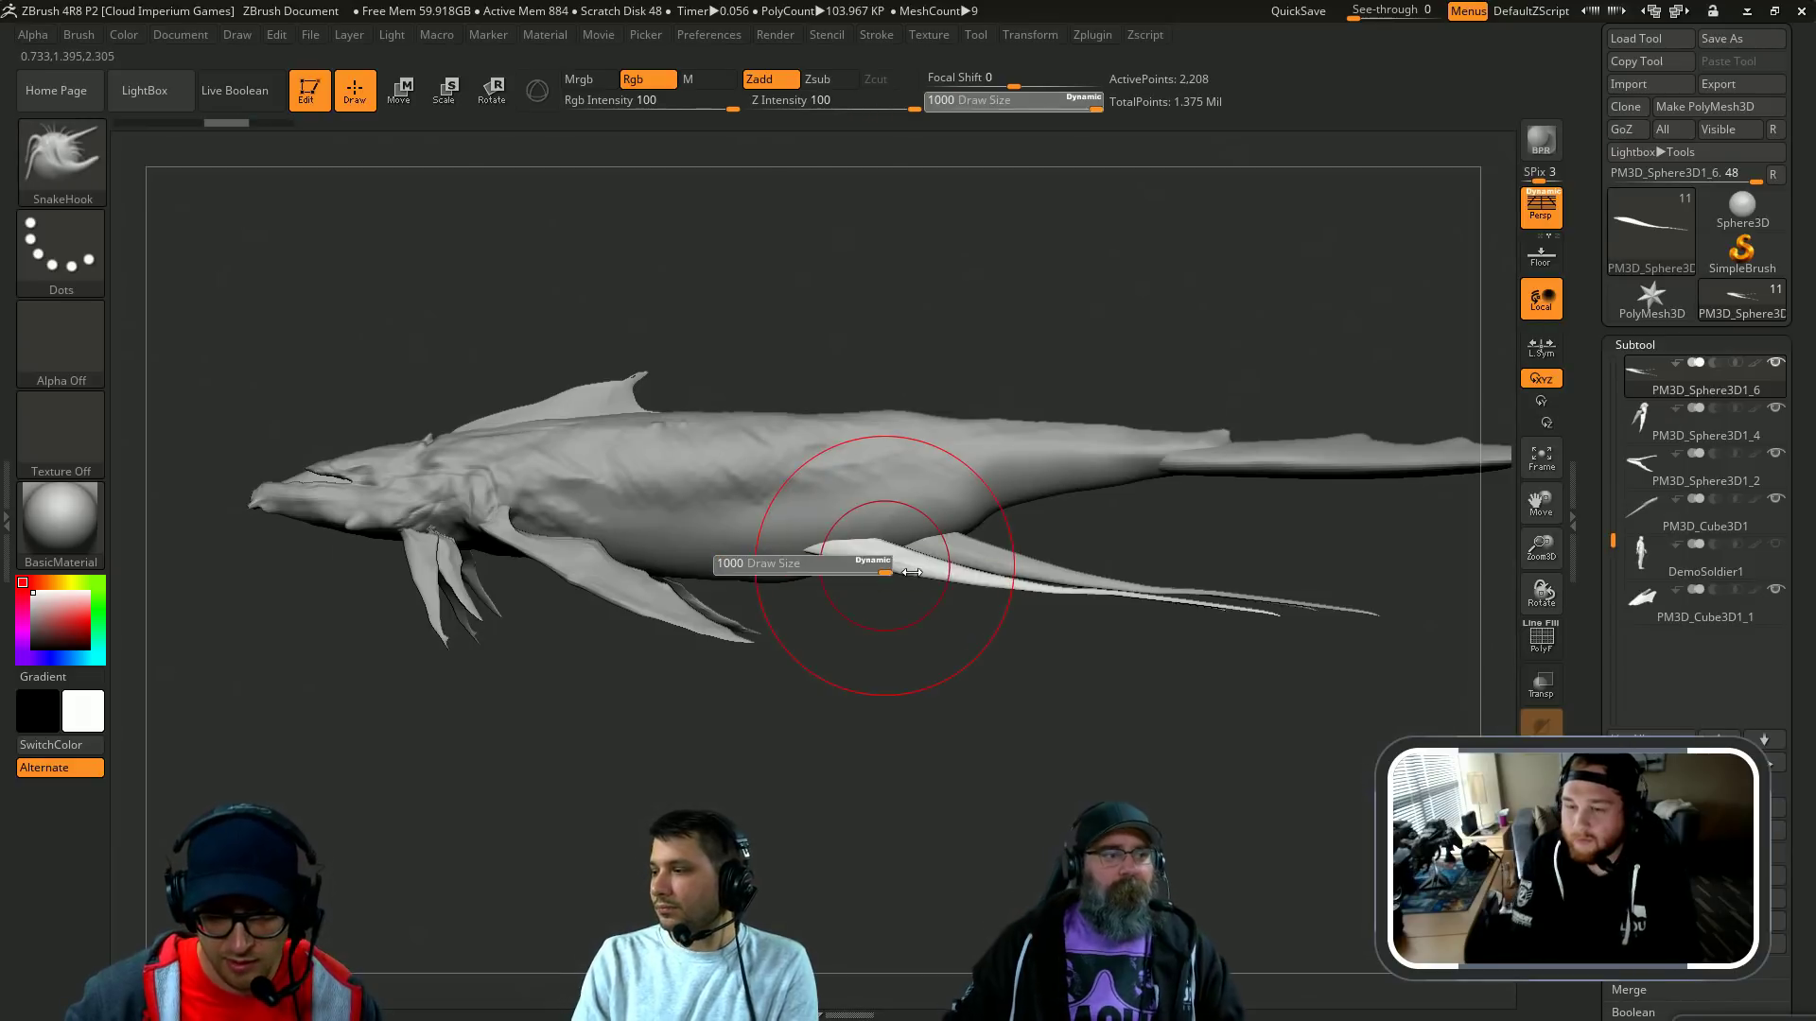
Step: Scale the rear belly fin down from its base with a transpose line
{"action": "left_click_drag", "start_coordinate": [1123, 733], "coordinate": [1113, 764]}
{"action": "key", "text": "e"}
{"action": "mouse_move", "coordinate": [840, 537]}
{"action": "left_mouse_down"}
{"action": "mouse_move", "coordinate": [983, 780]}
{"action": "mouse_move", "coordinate": [959, 792]}
{"action": "mouse_move", "coordinate": [966, 752]}
{"action": "left_mouse_up"}
{"action": "left_click_drag", "start_coordinate": [892, 605], "coordinate": [830, 750]}
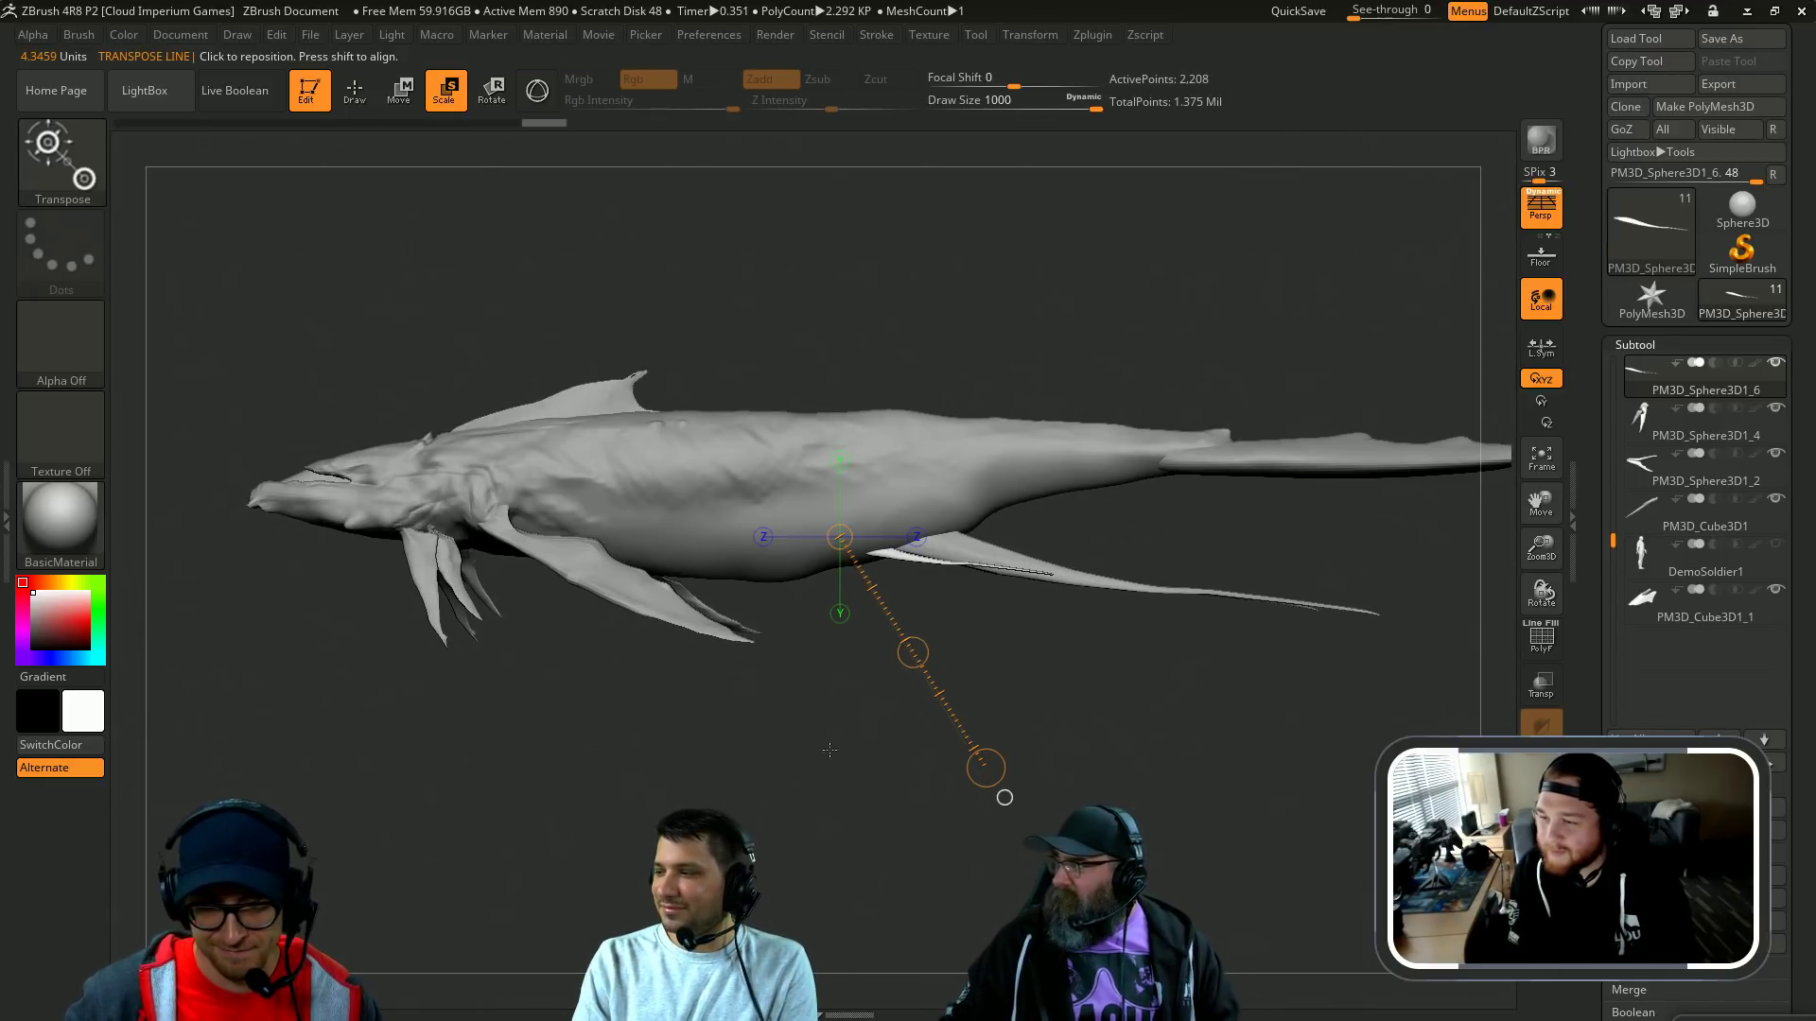
Step: Stretch the tip of the rear belly fin backward with the SnakeHook brush at draw size 1000
{"action": "key", "text": "q"}
{"action": "key", "text": "b"}
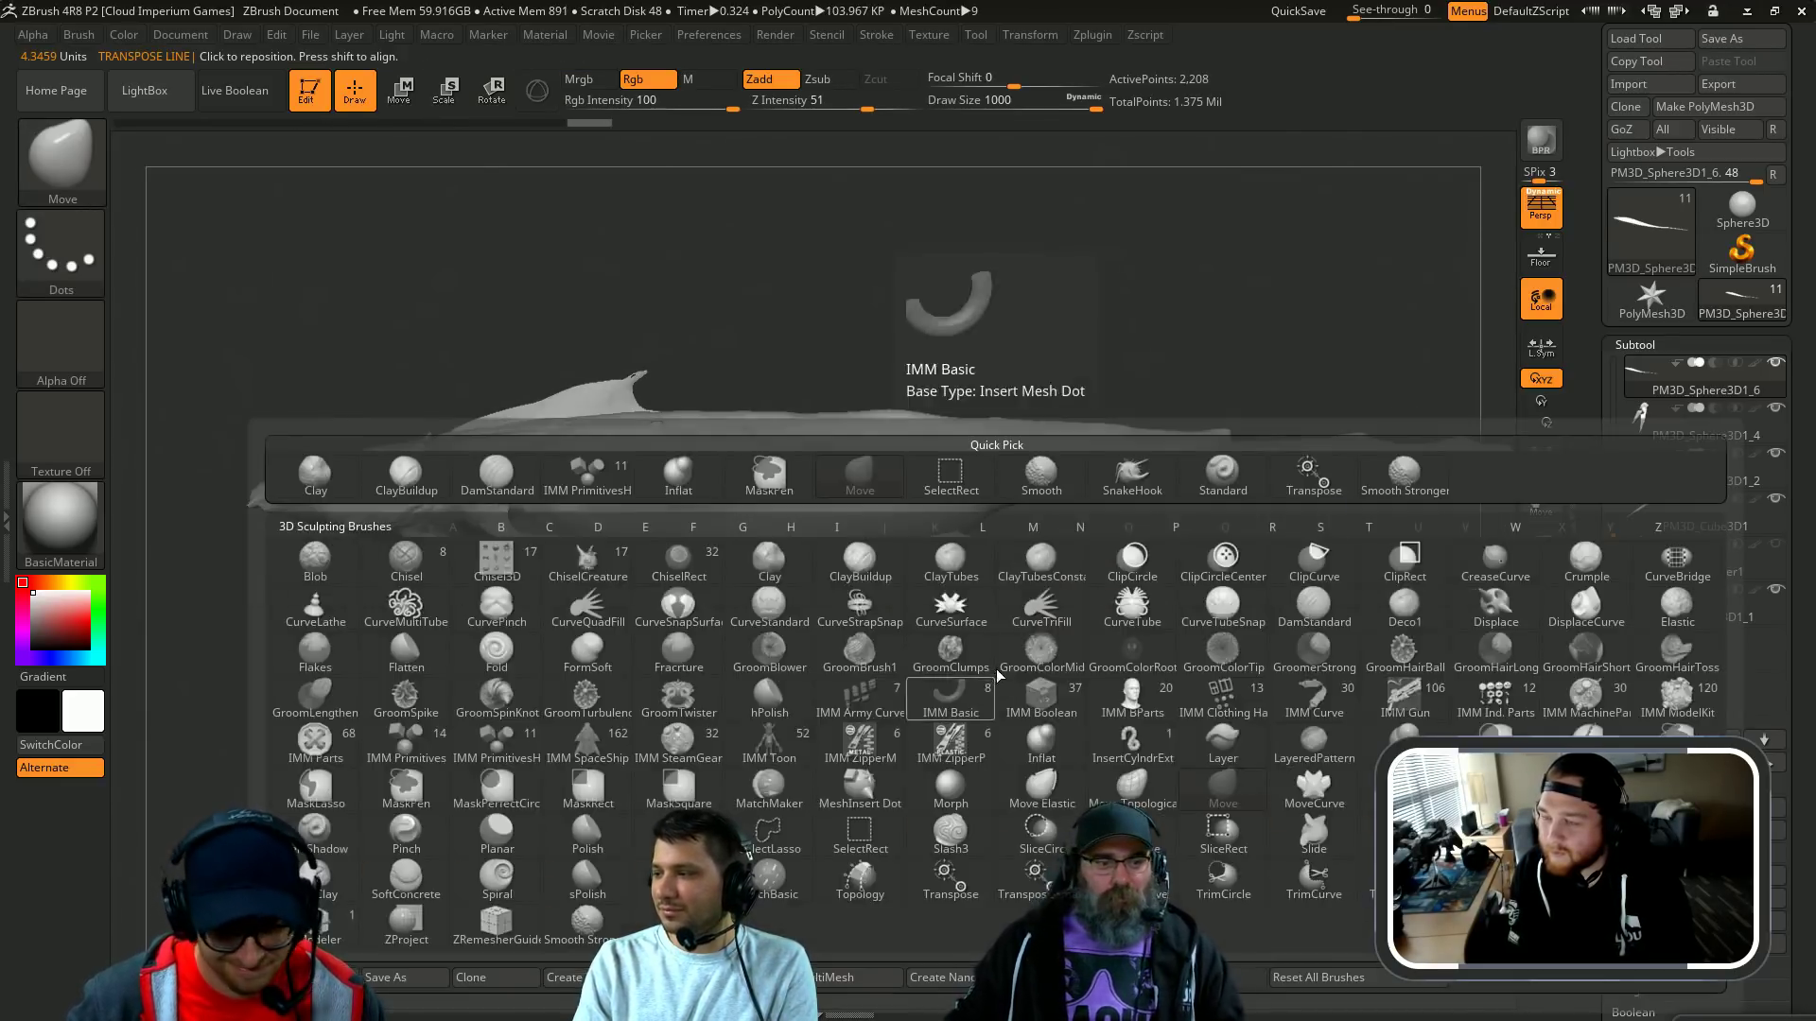
{"action": "key", "text": "s"}
{"action": "key", "text": "h"}
{"action": "key", "text": "s"}
{"action": "mouse_move", "coordinate": [1027, 621]}
{"action": "left_mouse_down"}
{"action": "mouse_move", "coordinate": [1057, 611]}
{"action": "mouse_move", "coordinate": [969, 565]}
{"action": "left_mouse_up"}
{"action": "key", "text": "s"}
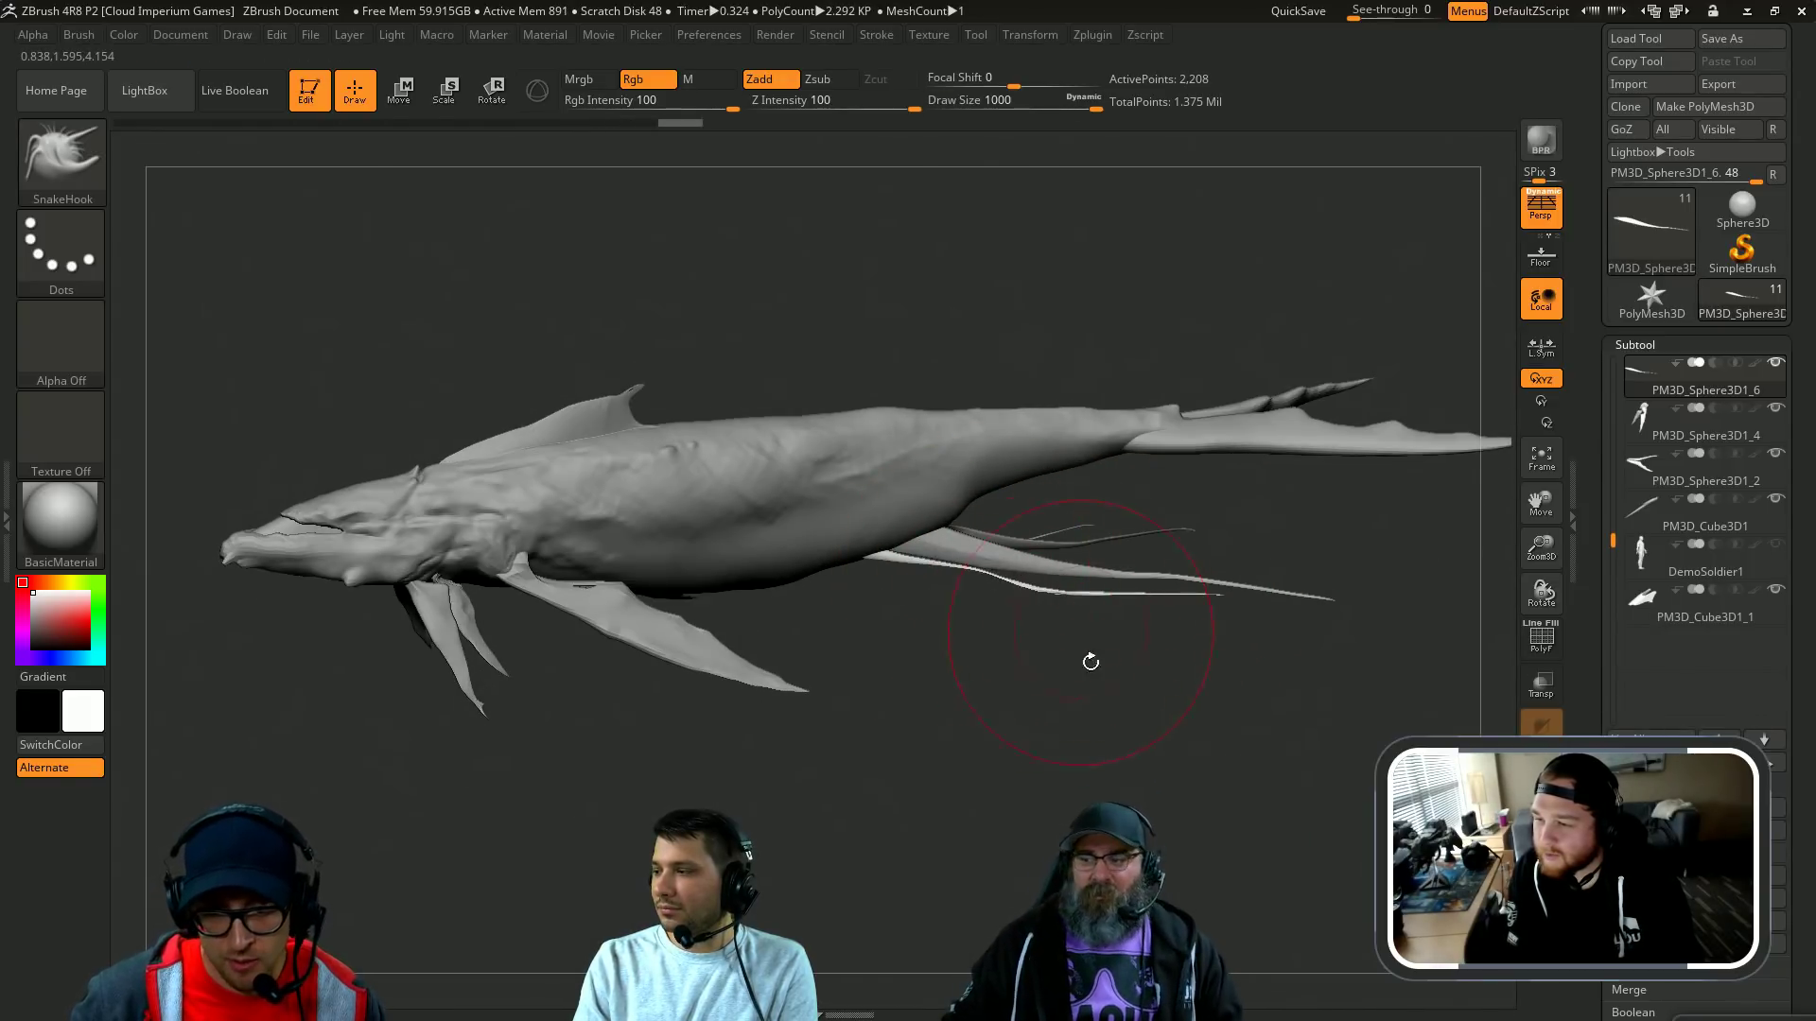
{"action": "left_click_drag", "start_coordinate": [1090, 662], "coordinate": [1173, 605]}
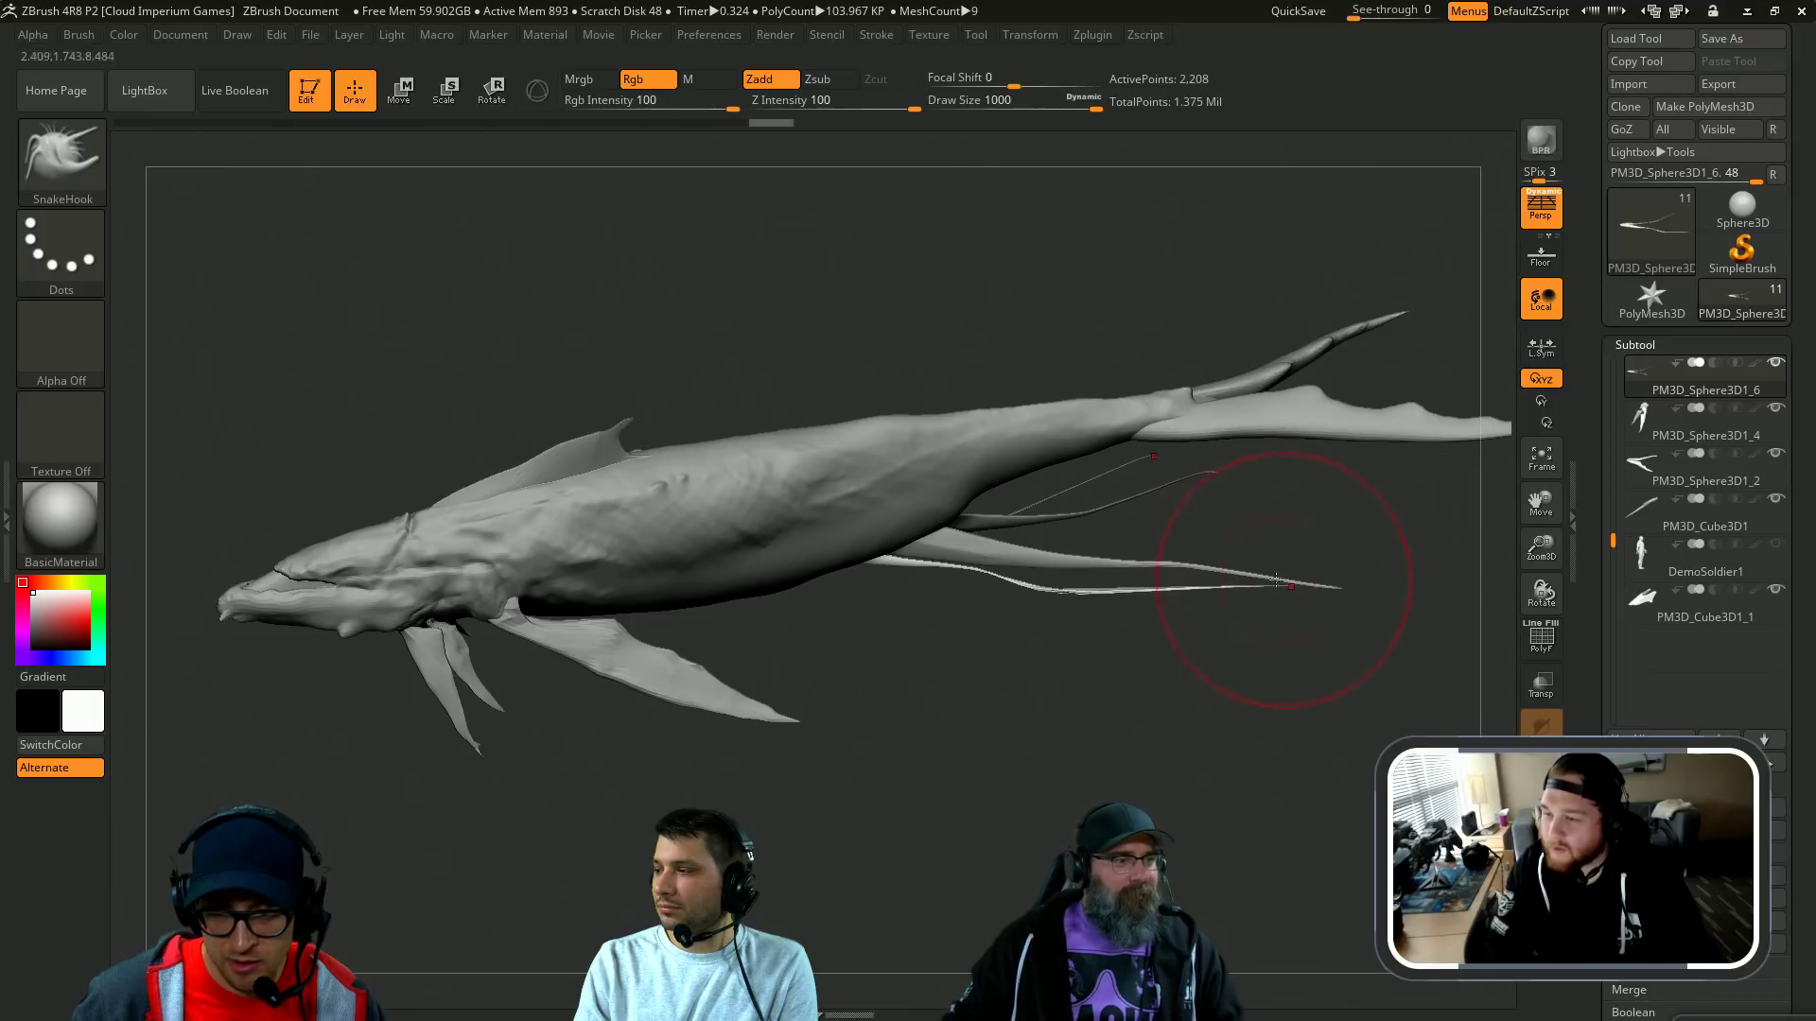
Step: Undo the last pull on the rear belly fin and shape its end into a wider, wavy blade using SnakeHook at draw size 492
{"action": "left_click_drag", "start_coordinate": [1180, 588], "coordinate": [1170, 588]}
{"action": "key", "text": "s"}
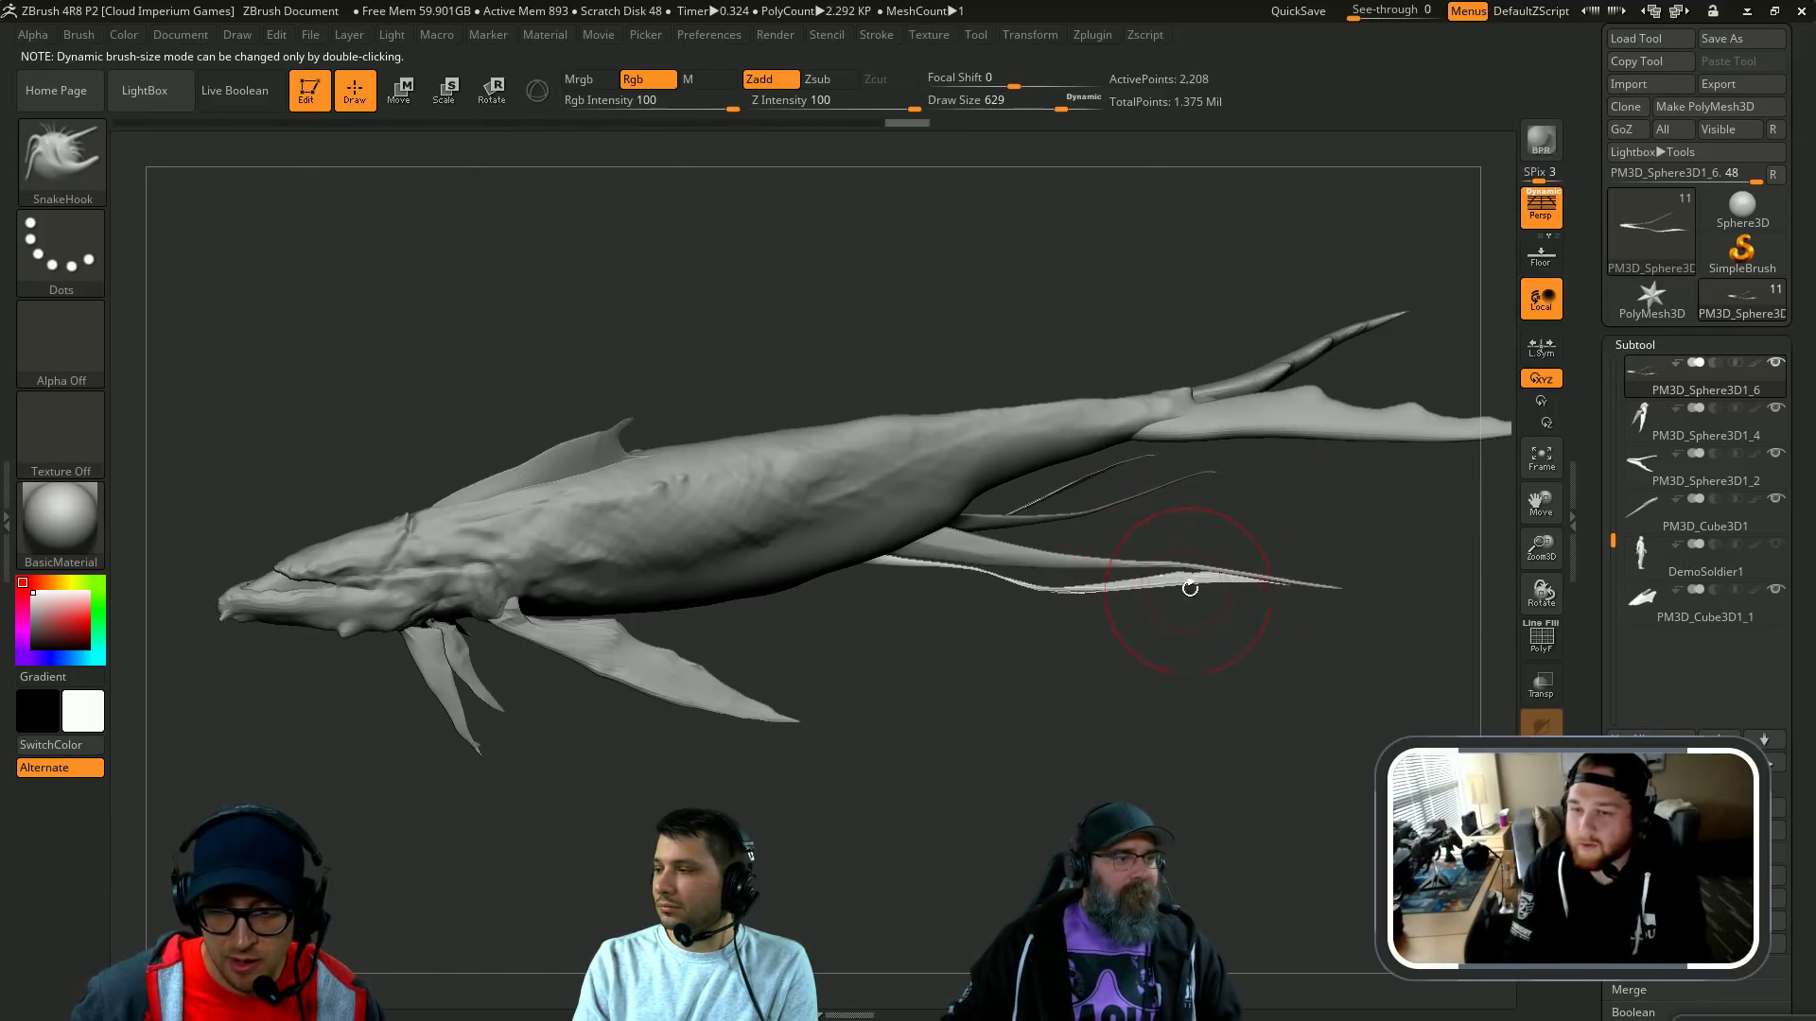
{"action": "key", "text": "ctrl+z"}
{"action": "mouse_move", "coordinate": [1229, 653]}
{"action": "left_mouse_down"}
{"action": "mouse_move", "coordinate": [1269, 564]}
{"action": "mouse_move", "coordinate": [1200, 543]}
{"action": "mouse_move", "coordinate": [1173, 564]}
{"action": "mouse_move", "coordinate": [1182, 662]}
{"action": "mouse_move", "coordinate": [1127, 693]}
{"action": "mouse_move", "coordinate": [1148, 736]}
{"action": "mouse_move", "coordinate": [1089, 746]}
{"action": "left_mouse_up"}
{"action": "key", "text": "bracketleft"}
{"action": "left_click_drag", "start_coordinate": [982, 728], "coordinate": [1035, 581]}
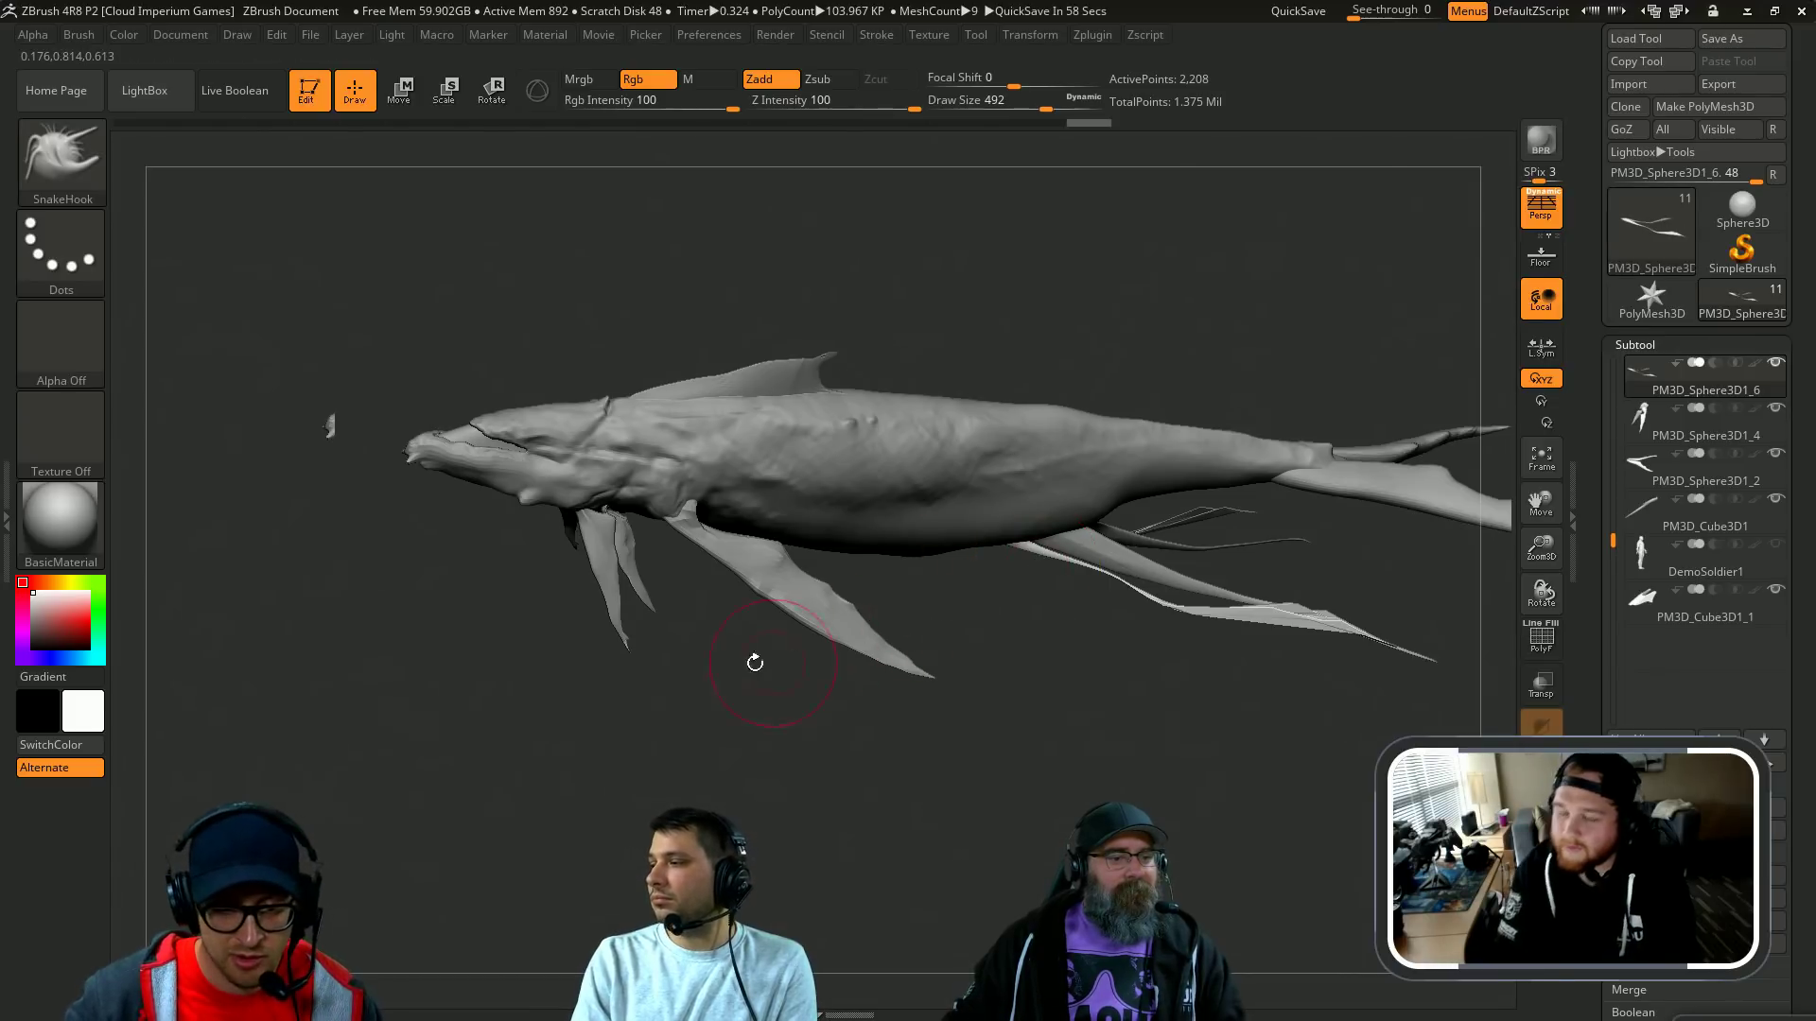
Step: Select the front pectoral fin, stretch its tip far backward and pull its edge wider with SnakeHook, reducing the draw size to 372
{"action": "left_click", "coordinate": [795, 609], "text": "alt"}
{"action": "left_click_drag", "start_coordinate": [935, 679], "coordinate": [1093, 707]}
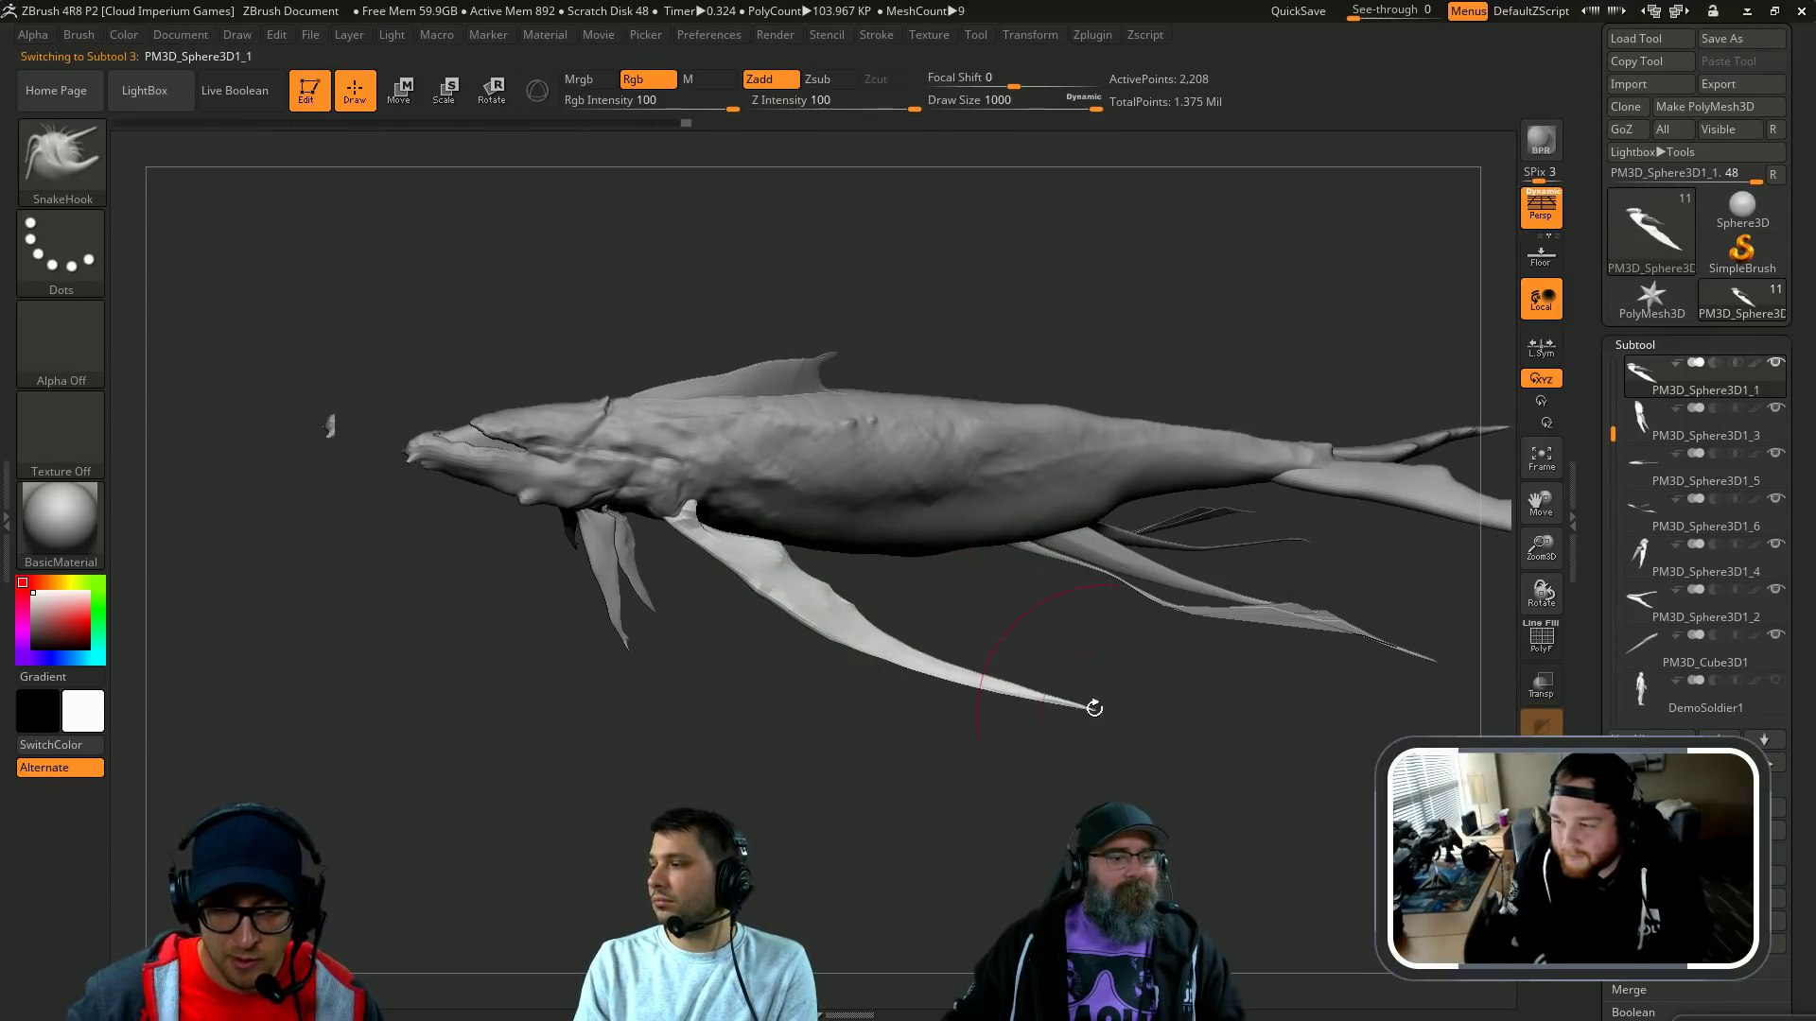
{"action": "key", "text": "s"}
{"action": "mouse_move", "coordinate": [810, 636]}
{"action": "left_mouse_down"}
{"action": "mouse_move", "coordinate": [756, 649]}
{"action": "mouse_move", "coordinate": [782, 649]}
{"action": "mouse_move", "coordinate": [771, 631]}
{"action": "left_mouse_up"}
{"action": "key", "text": "s"}
{"action": "key", "text": "s"}
{"action": "key", "text": "s"}
{"action": "left_click_drag", "start_coordinate": [803, 649], "coordinate": [822, 649]}
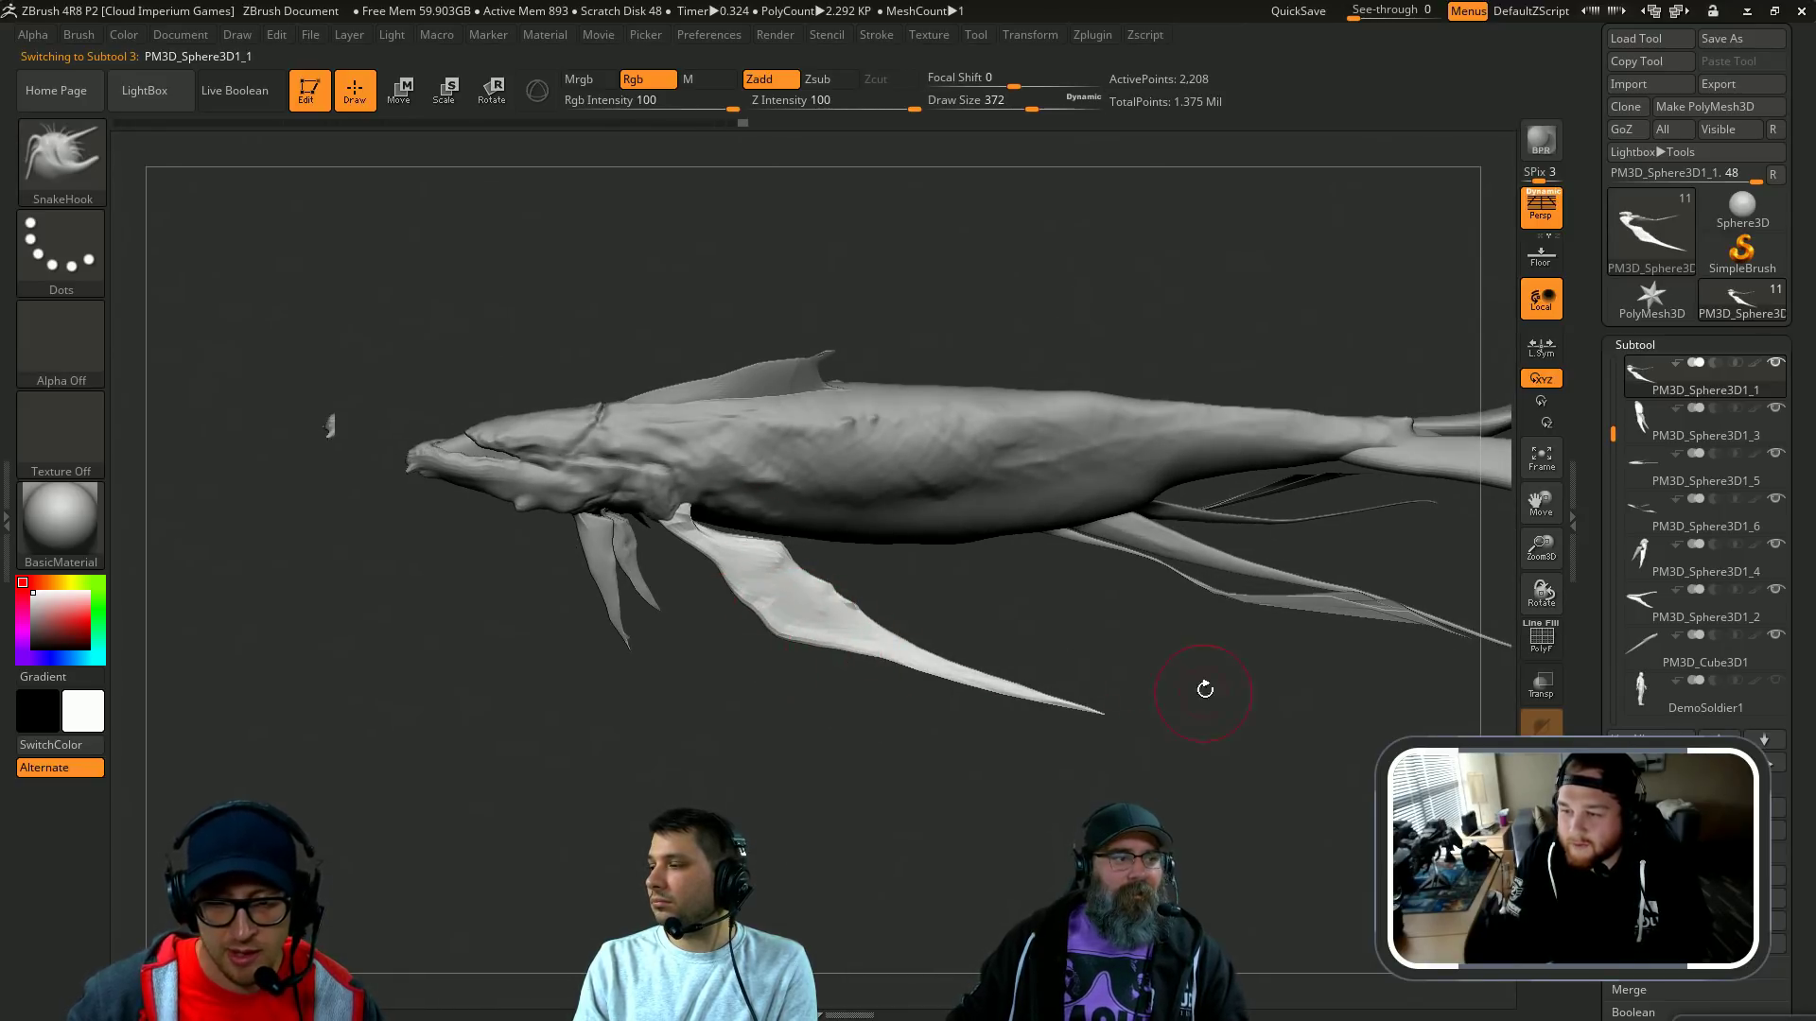
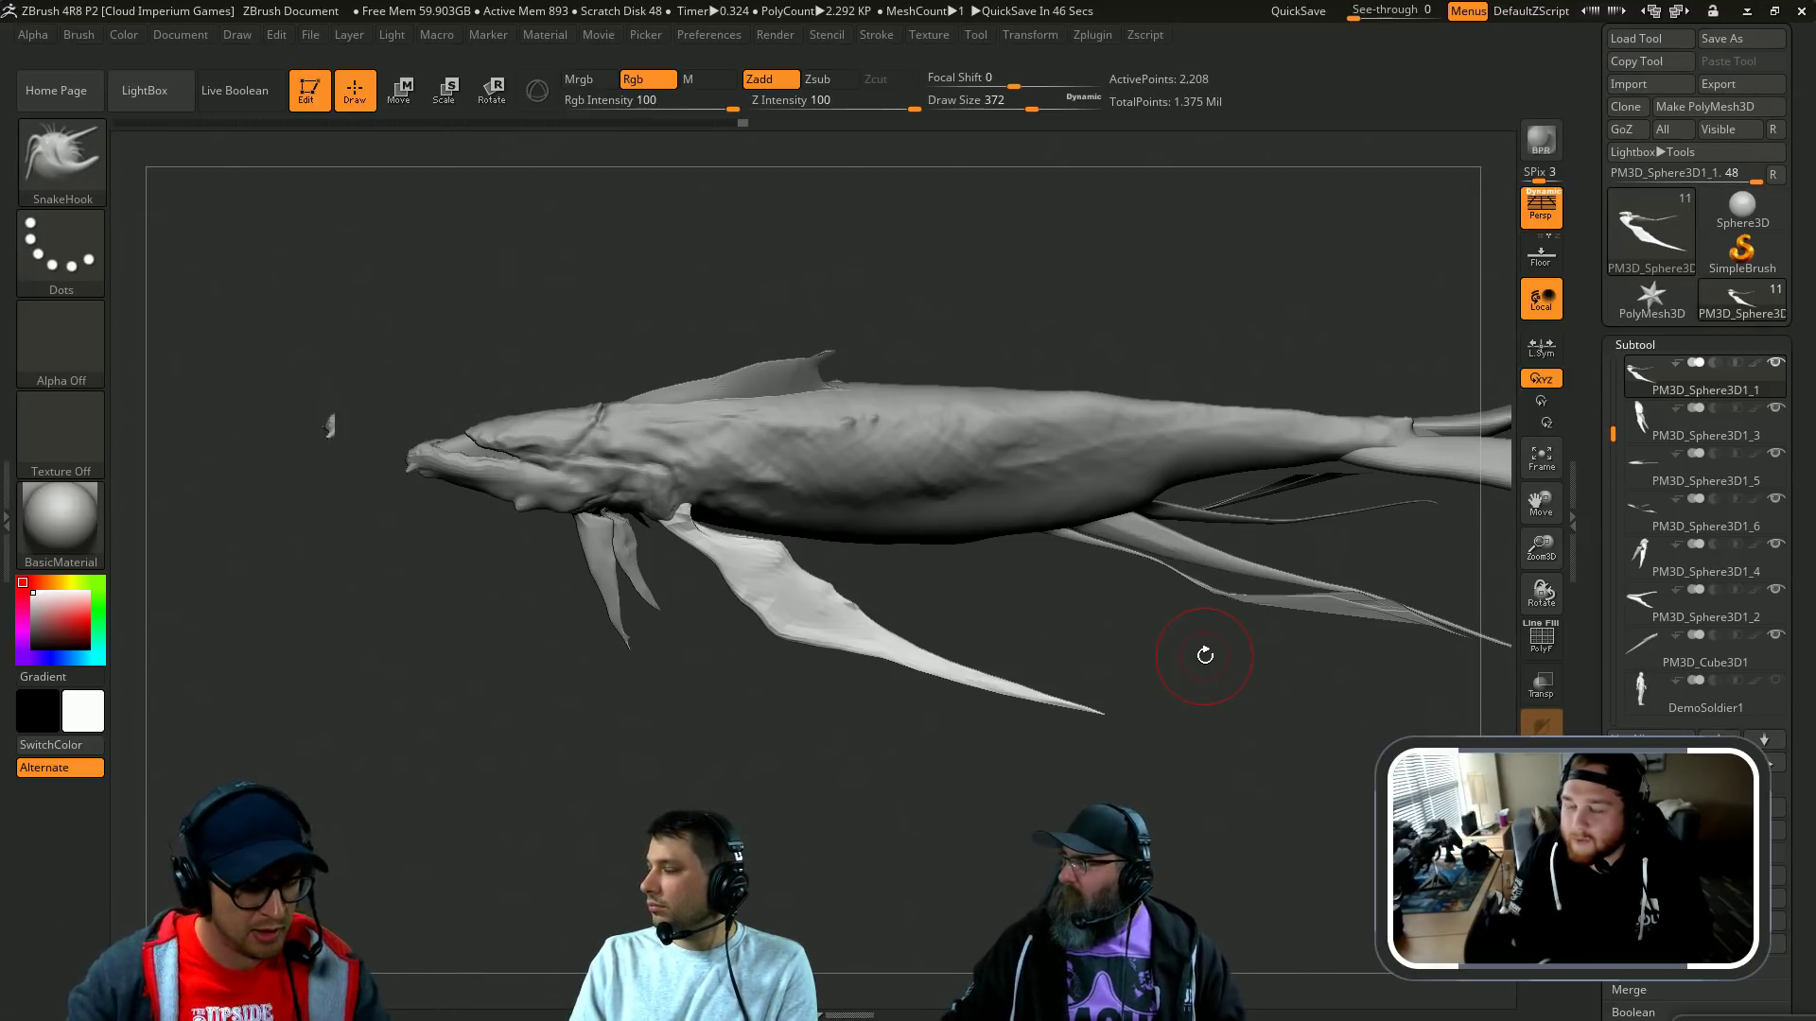
Step: Duplicate the rear belly fin subtool (PM3D_Sphere3D1_6)
{"action": "left_click_drag", "start_coordinate": [795, 284], "coordinate": [820, 272]}
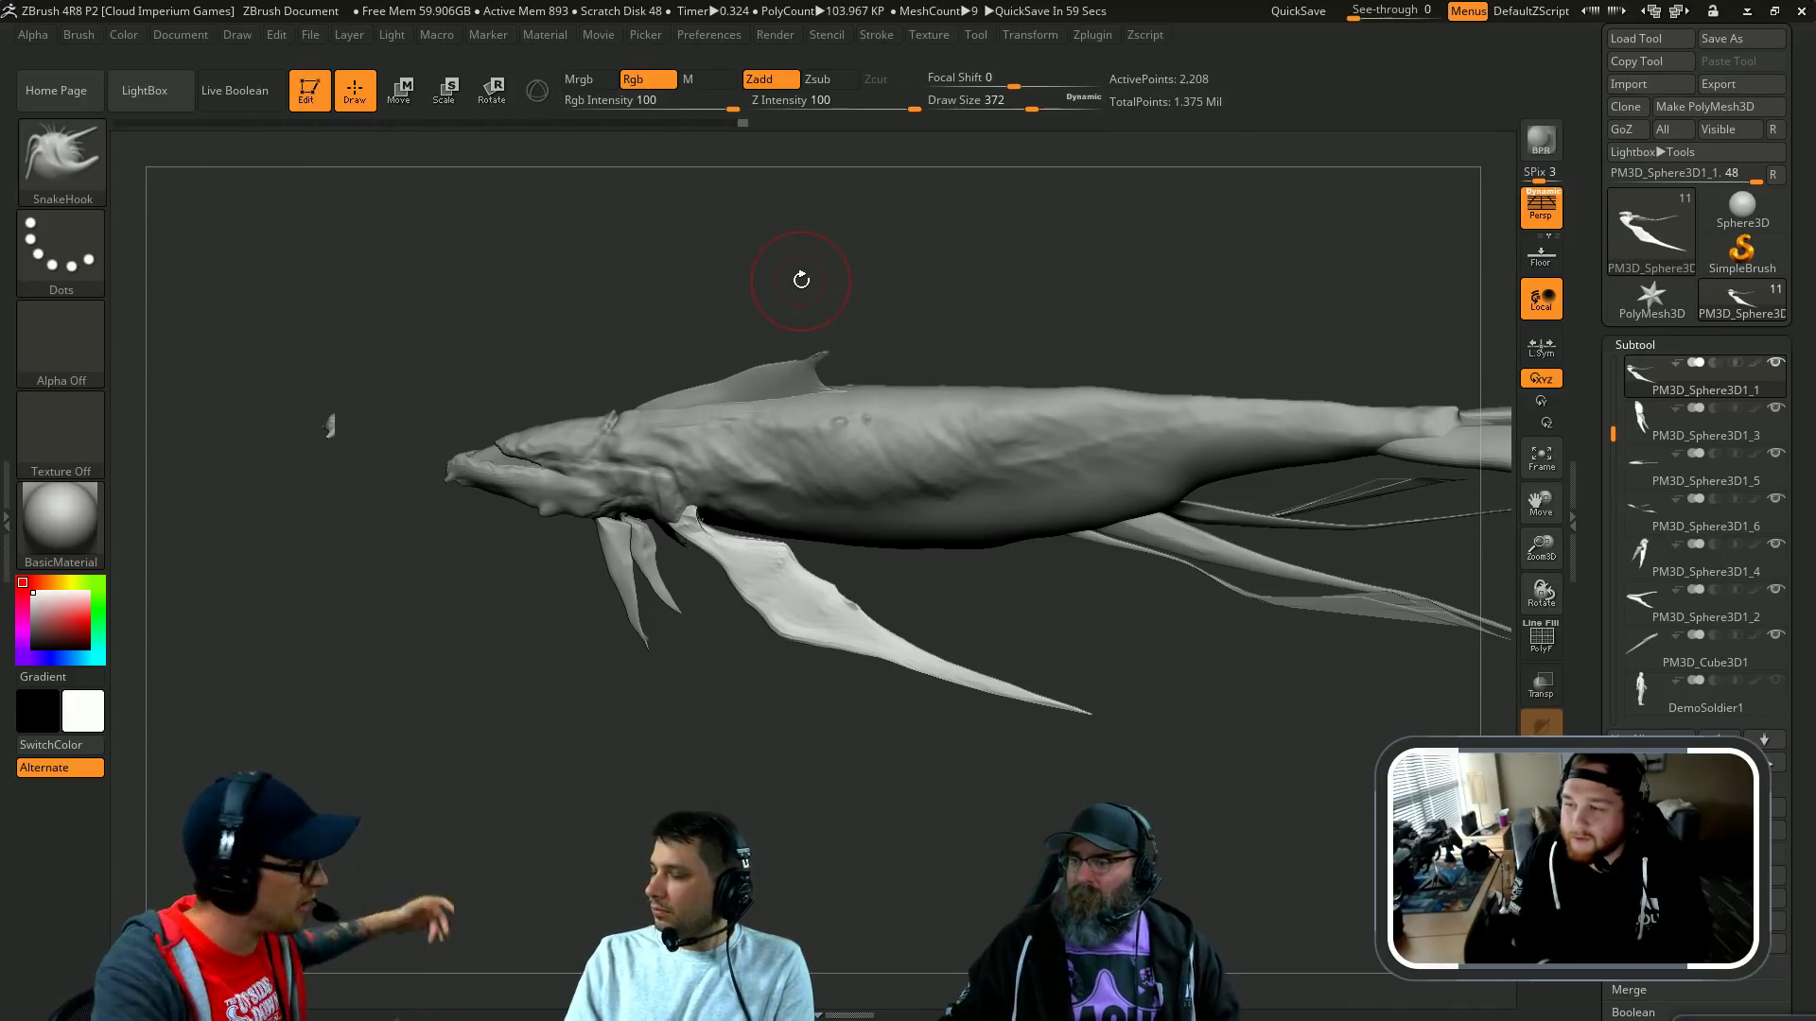
{"action": "mouse_move", "coordinate": [1257, 255]}
{"action": "left_mouse_down"}
{"action": "mouse_move", "coordinate": [1204, 239]}
{"action": "mouse_move", "coordinate": [1012, 267]}
{"action": "mouse_move", "coordinate": [754, 394]}
{"action": "mouse_move", "coordinate": [869, 504]}
{"action": "left_mouse_up"}
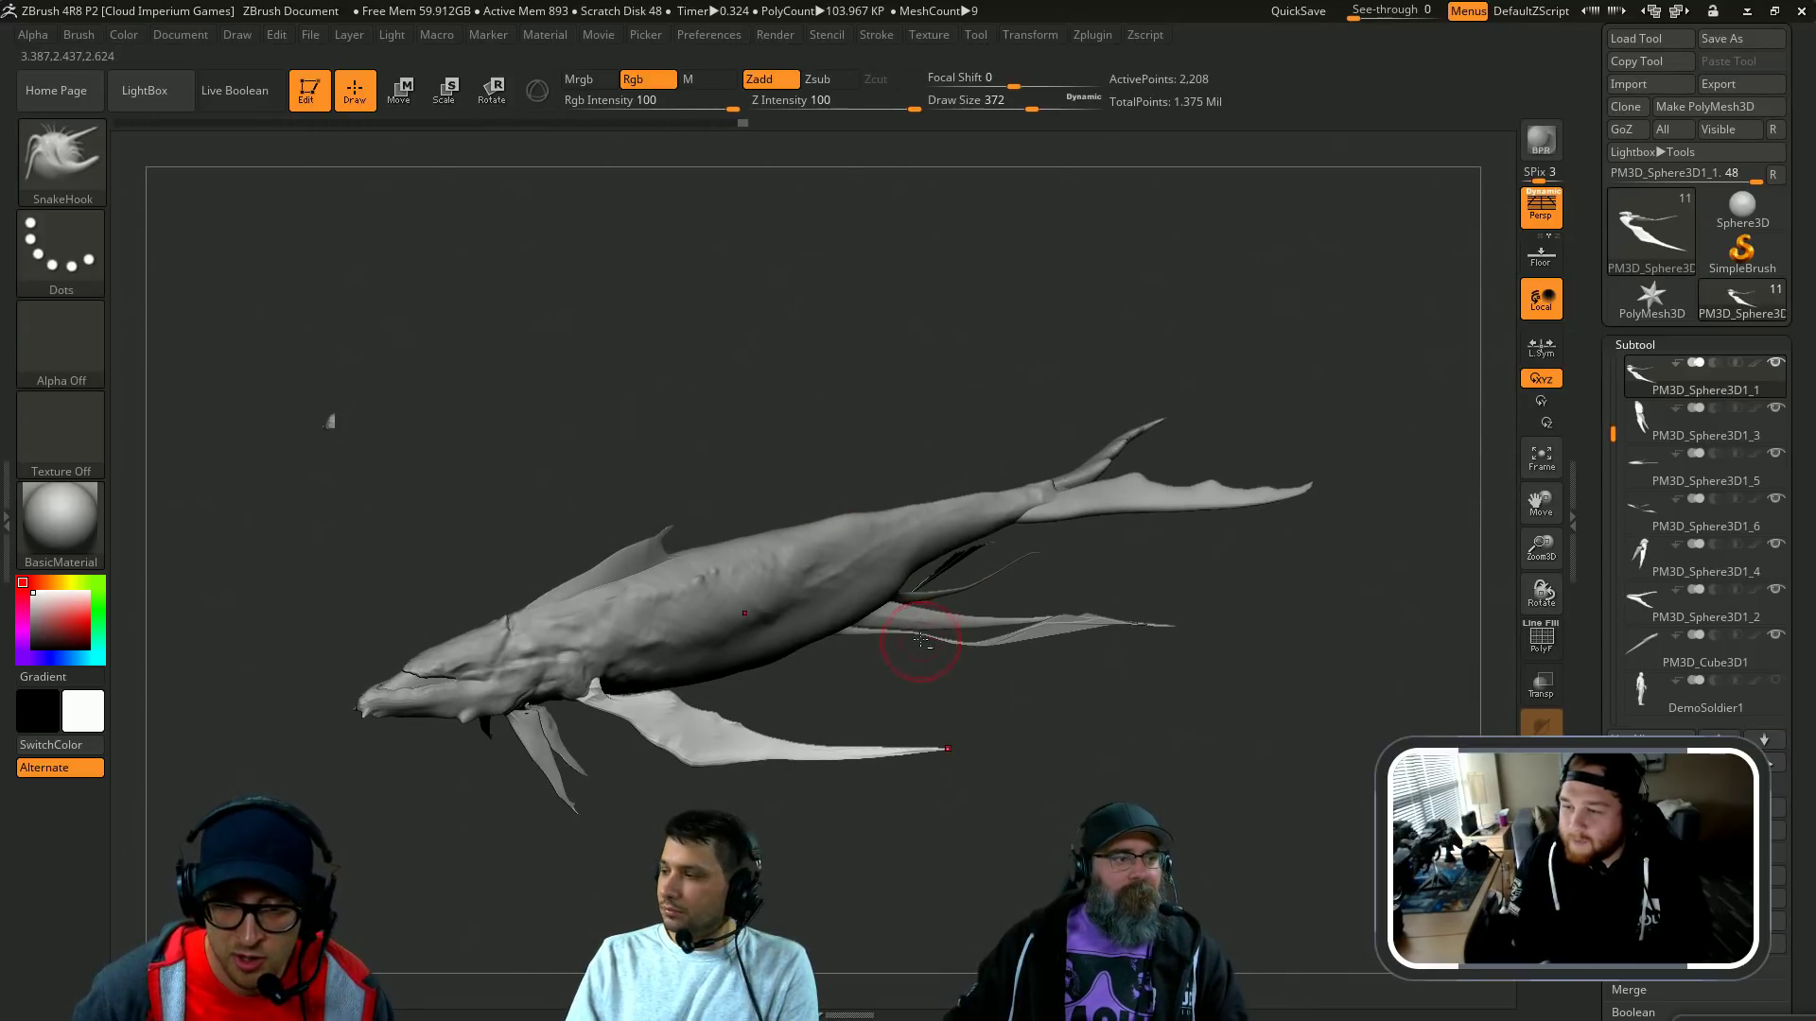
{"action": "key", "text": "ctrl+shift+s"}
{"action": "key", "text": "ctrl+shift+s"}
{"action": "left_click_drag", "start_coordinate": [1214, 688], "coordinate": [1196, 841], "text": "alt"}
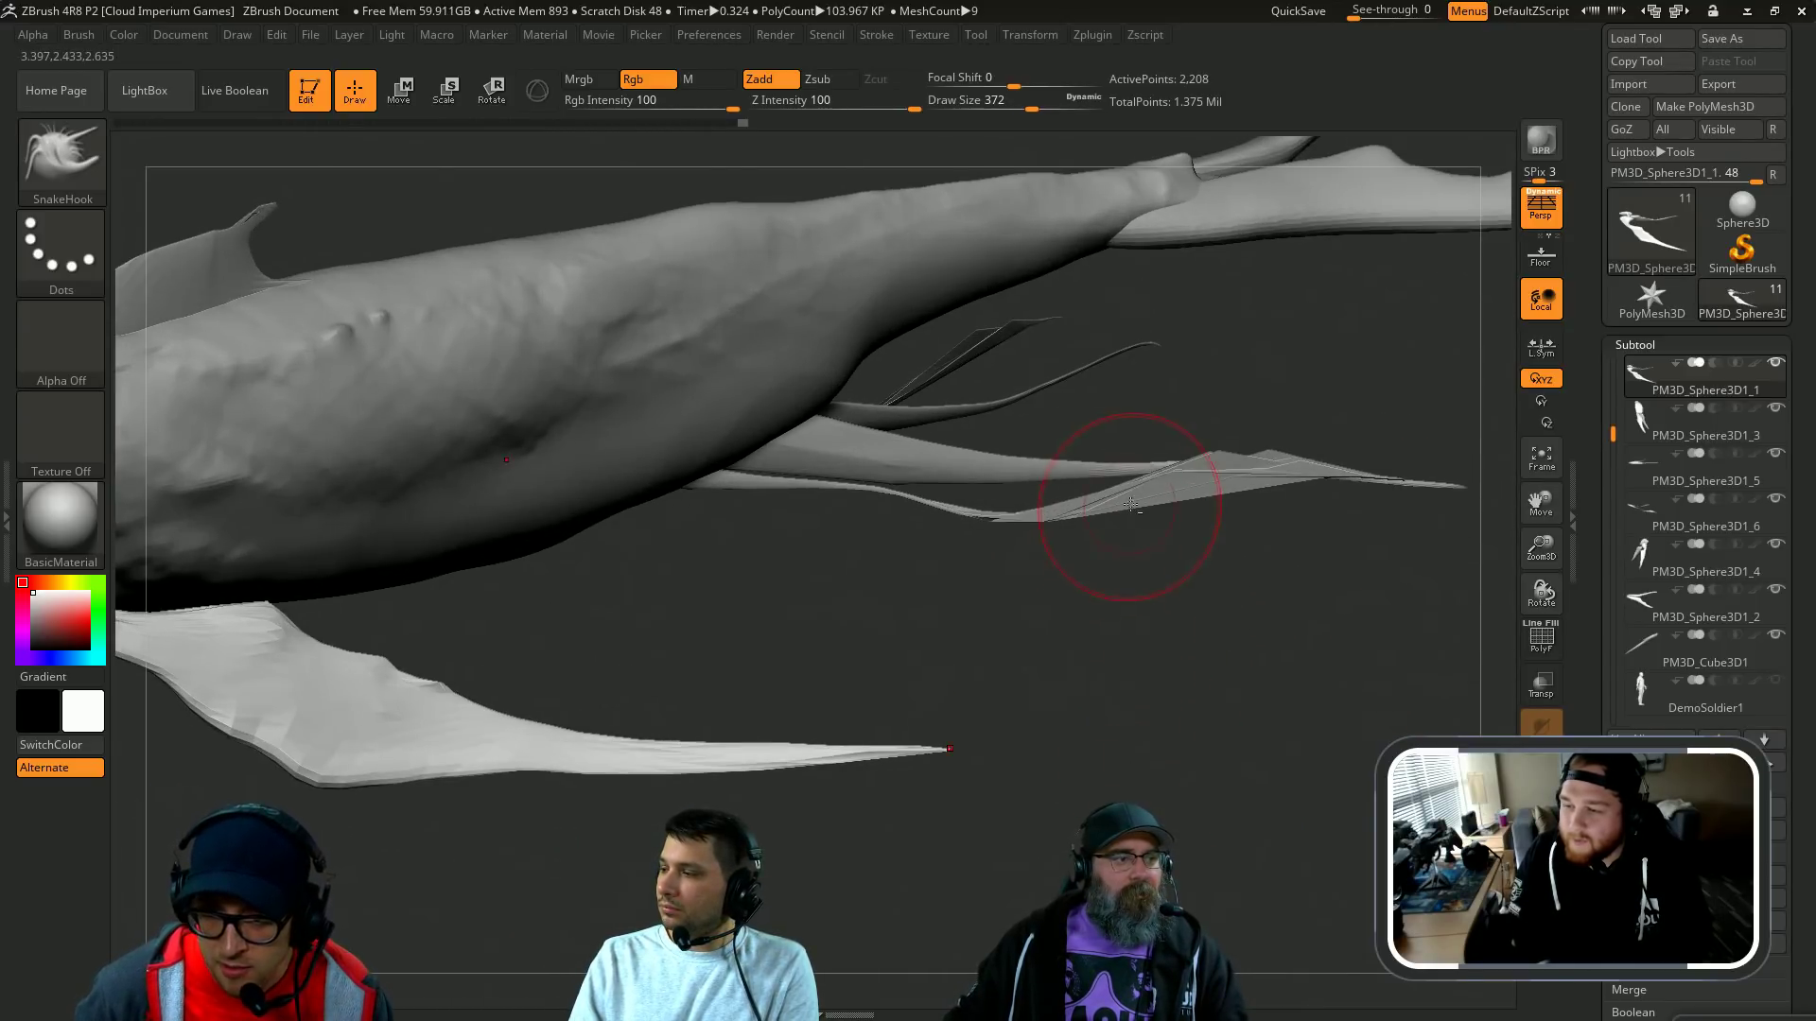
{"action": "left_click", "coordinate": [1132, 492], "text": "alt"}
{"action": "key", "text": "ctrl+shift+s"}
{"action": "key", "text": "ctrl+shift+d"}
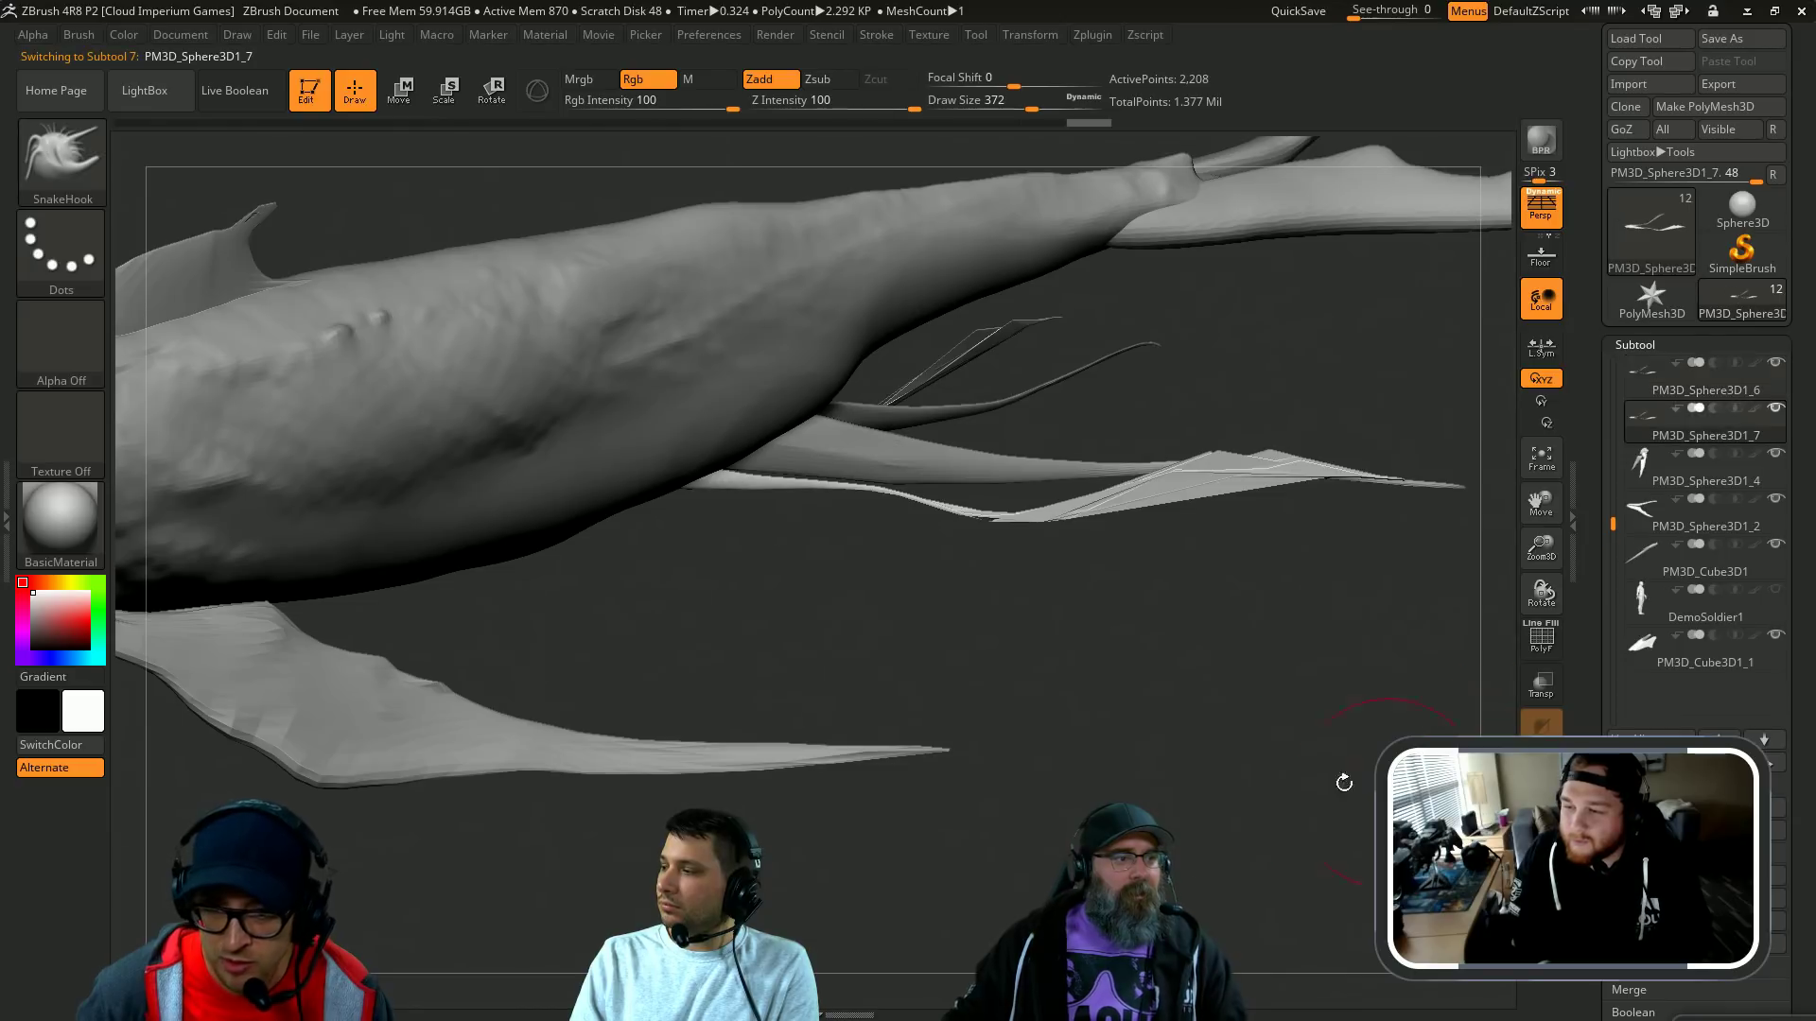
Step: Move the duplicated fin from the belly up to the rear part of the whale's back
{"action": "left_click_drag", "start_coordinate": [1342, 782], "coordinate": [1130, 728]}
{"action": "key", "text": "w"}
{"action": "mouse_move", "coordinate": [1323, 279]}
{"action": "left_mouse_down"}
{"action": "mouse_move", "coordinate": [1138, 405]}
{"action": "mouse_move", "coordinate": [1314, 284]}
{"action": "left_mouse_up"}
{"action": "left_click_drag", "start_coordinate": [1139, 341], "coordinate": [1037, 291], "text": "alt"}
{"action": "left_click_drag", "start_coordinate": [877, 645], "coordinate": [1034, 354]}
{"action": "mouse_move", "coordinate": [956, 499]}
{"action": "left_mouse_down"}
{"action": "mouse_move", "coordinate": [1160, 293]}
{"action": "mouse_move", "coordinate": [1135, 329]}
{"action": "left_mouse_up"}
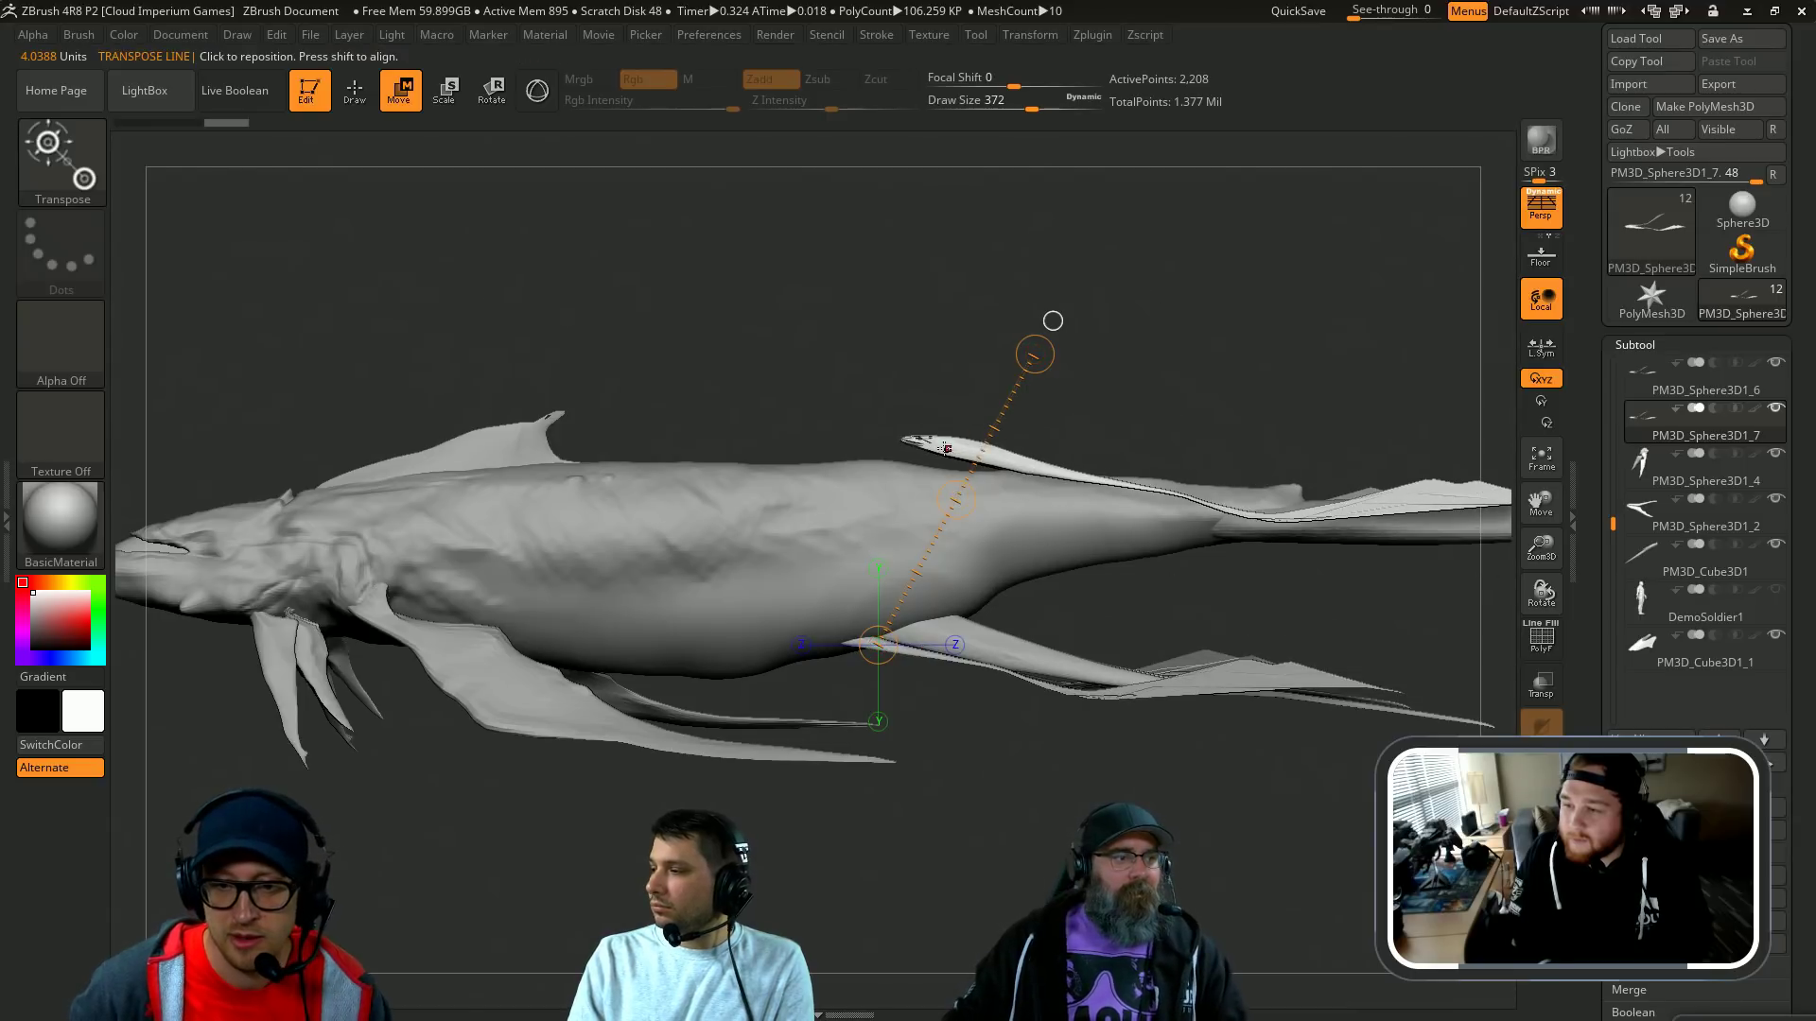
Step: Rotate the duplicated fin upward about its base and seat it on the whale's back
{"action": "left_click_drag", "start_coordinate": [954, 445], "coordinate": [1338, 401]}
{"action": "key", "text": "r"}
{"action": "left_click_drag", "start_coordinate": [1338, 401], "coordinate": [1233, 305]}
{"action": "key", "text": "w"}
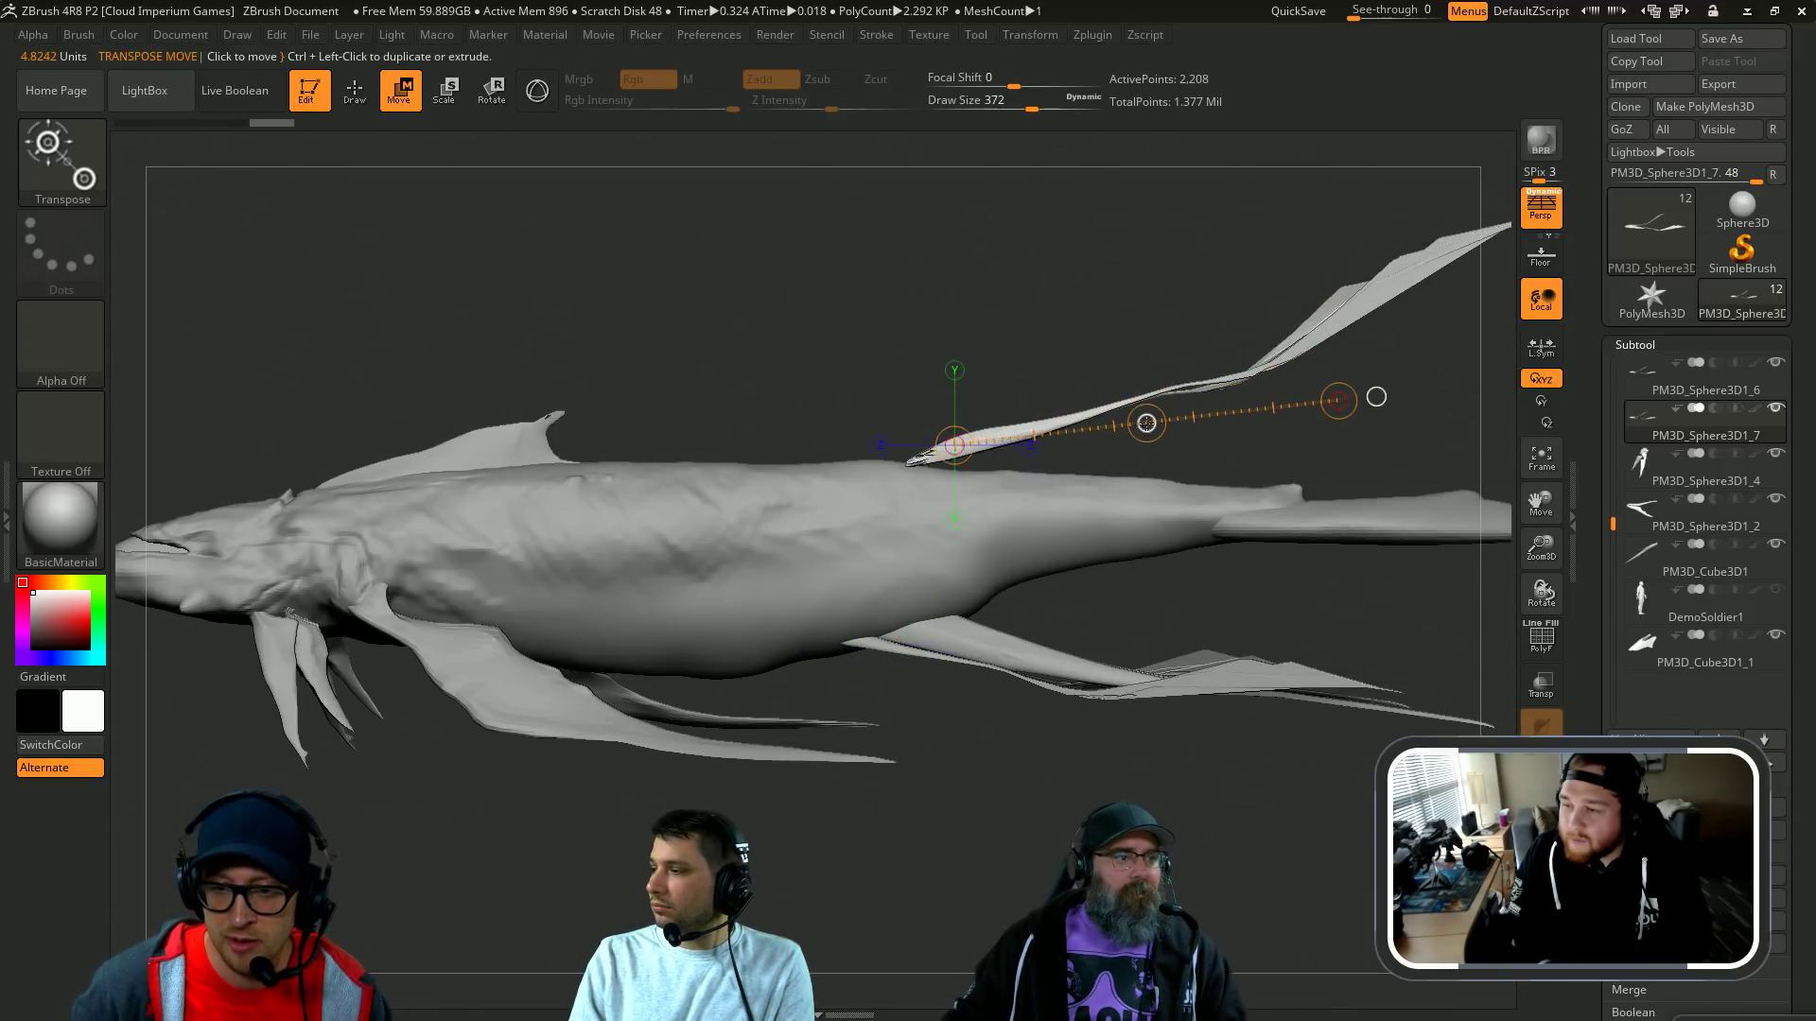
{"action": "left_click_drag", "start_coordinate": [1146, 423], "coordinate": [1103, 435]}
{"action": "left_click_drag", "start_coordinate": [1087, 326], "coordinate": [1064, 305]}
{"action": "left_click_drag", "start_coordinate": [1049, 321], "coordinate": [1014, 394], "text": "alt"}
Step: Scale the duplicated back fin down about its base
{"action": "key", "text": "q"}
{"action": "key", "text": "e"}
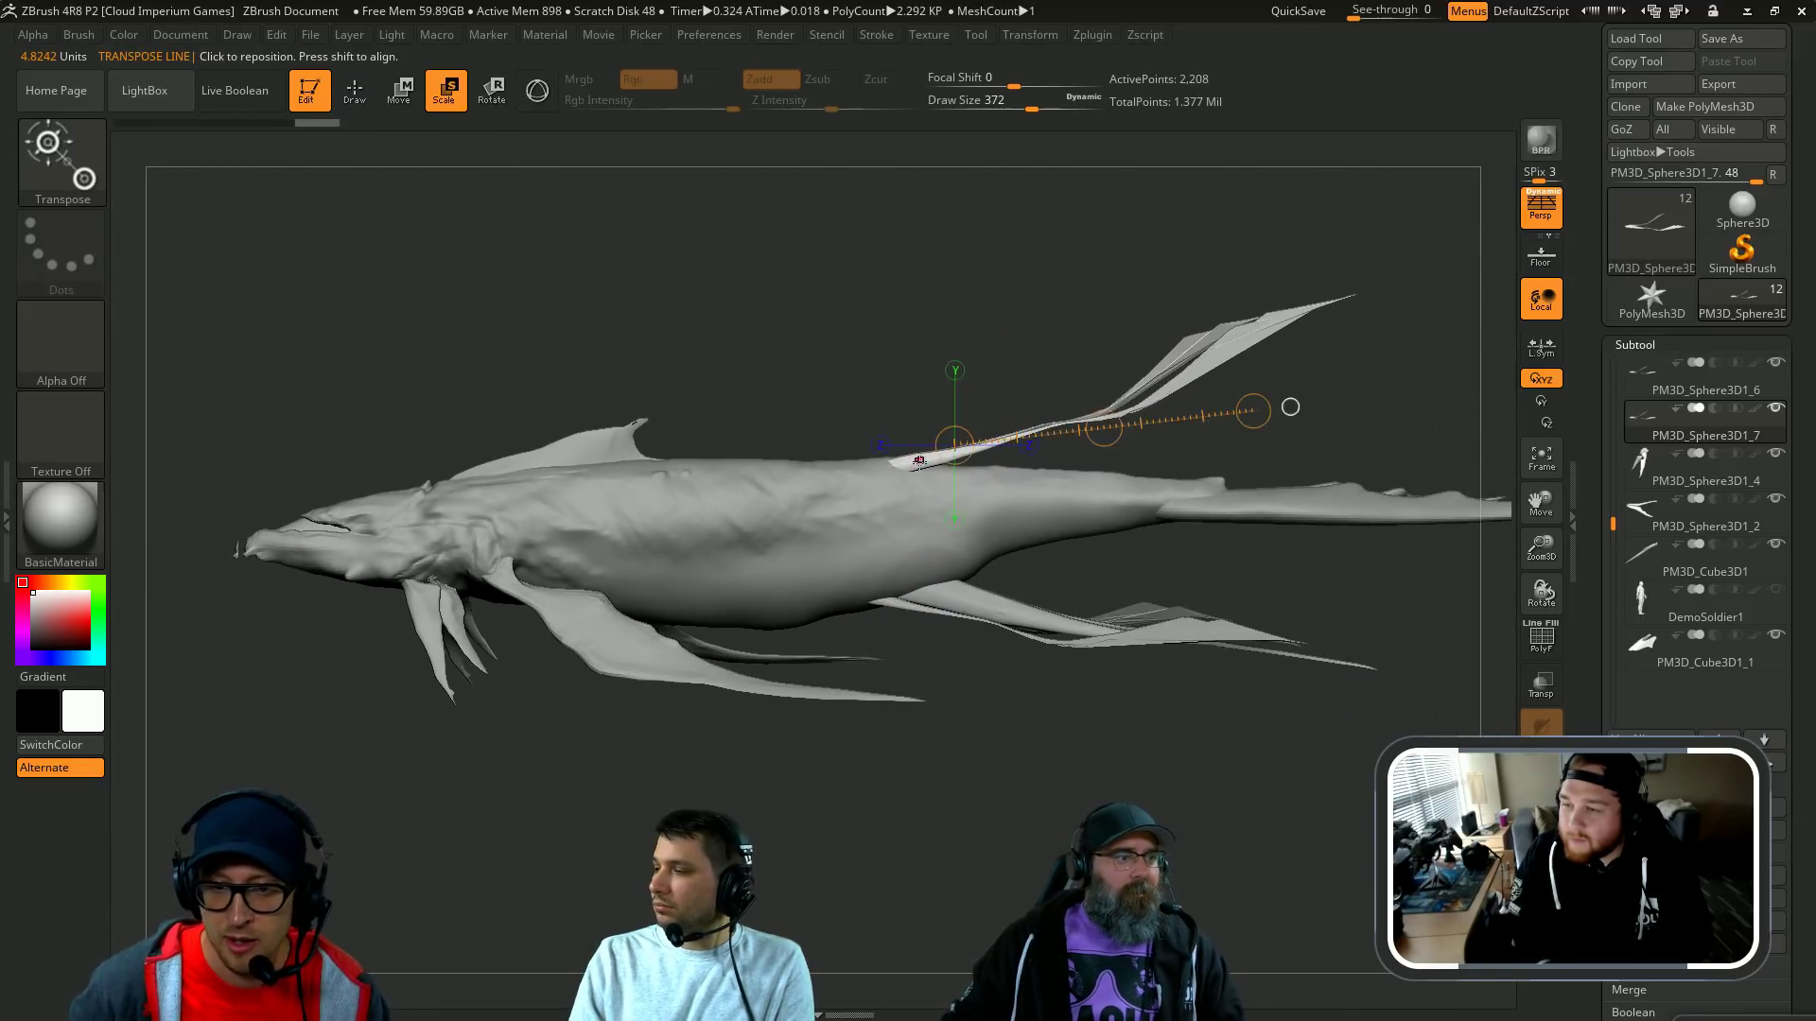
{"action": "left_click_drag", "start_coordinate": [918, 462], "coordinate": [1349, 422]}
{"action": "key", "text": "ctrl+shift+z"}
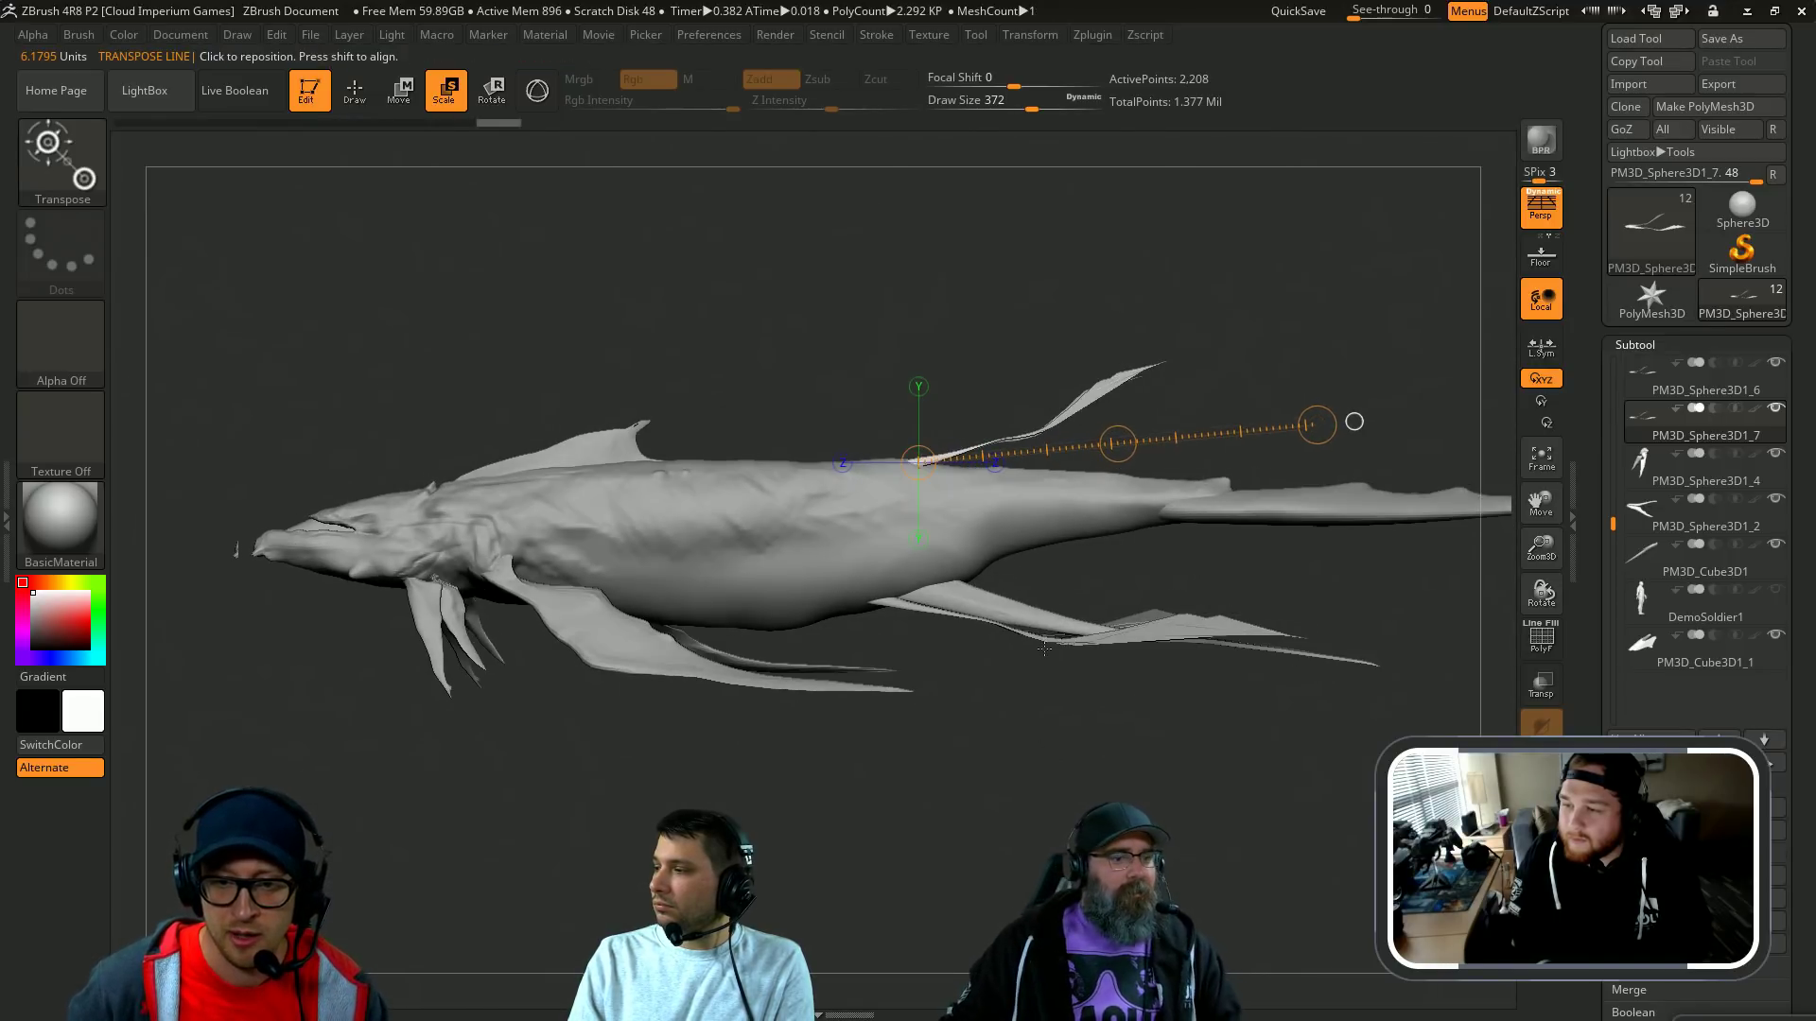
Step: Stretch the back fin into a pair of long, thin filaments reaching past the tail
{"action": "key", "text": "q"}
{"action": "left_click_drag", "start_coordinate": [1244, 378], "coordinate": [1144, 463], "text": "alt"}
{"action": "key", "text": "w"}
{"action": "mouse_move", "coordinate": [790, 567]}
{"action": "left_mouse_down"}
{"action": "mouse_move", "coordinate": [1333, 369]}
{"action": "mouse_move", "coordinate": [1179, 461]}
{"action": "left_mouse_up"}
{"action": "left_click_drag", "start_coordinate": [1033, 487], "coordinate": [1291, 392]}
{"action": "mouse_move", "coordinate": [1310, 445]}
{"action": "left_mouse_down"}
{"action": "mouse_move", "coordinate": [1337, 514]}
{"action": "mouse_move", "coordinate": [1092, 383]}
{"action": "left_mouse_up"}
Step: Smooth the back filaments and adjust their shape with the Move brush, setting the draw size to 867
{"action": "key", "text": "q"}
{"action": "key", "text": "s"}
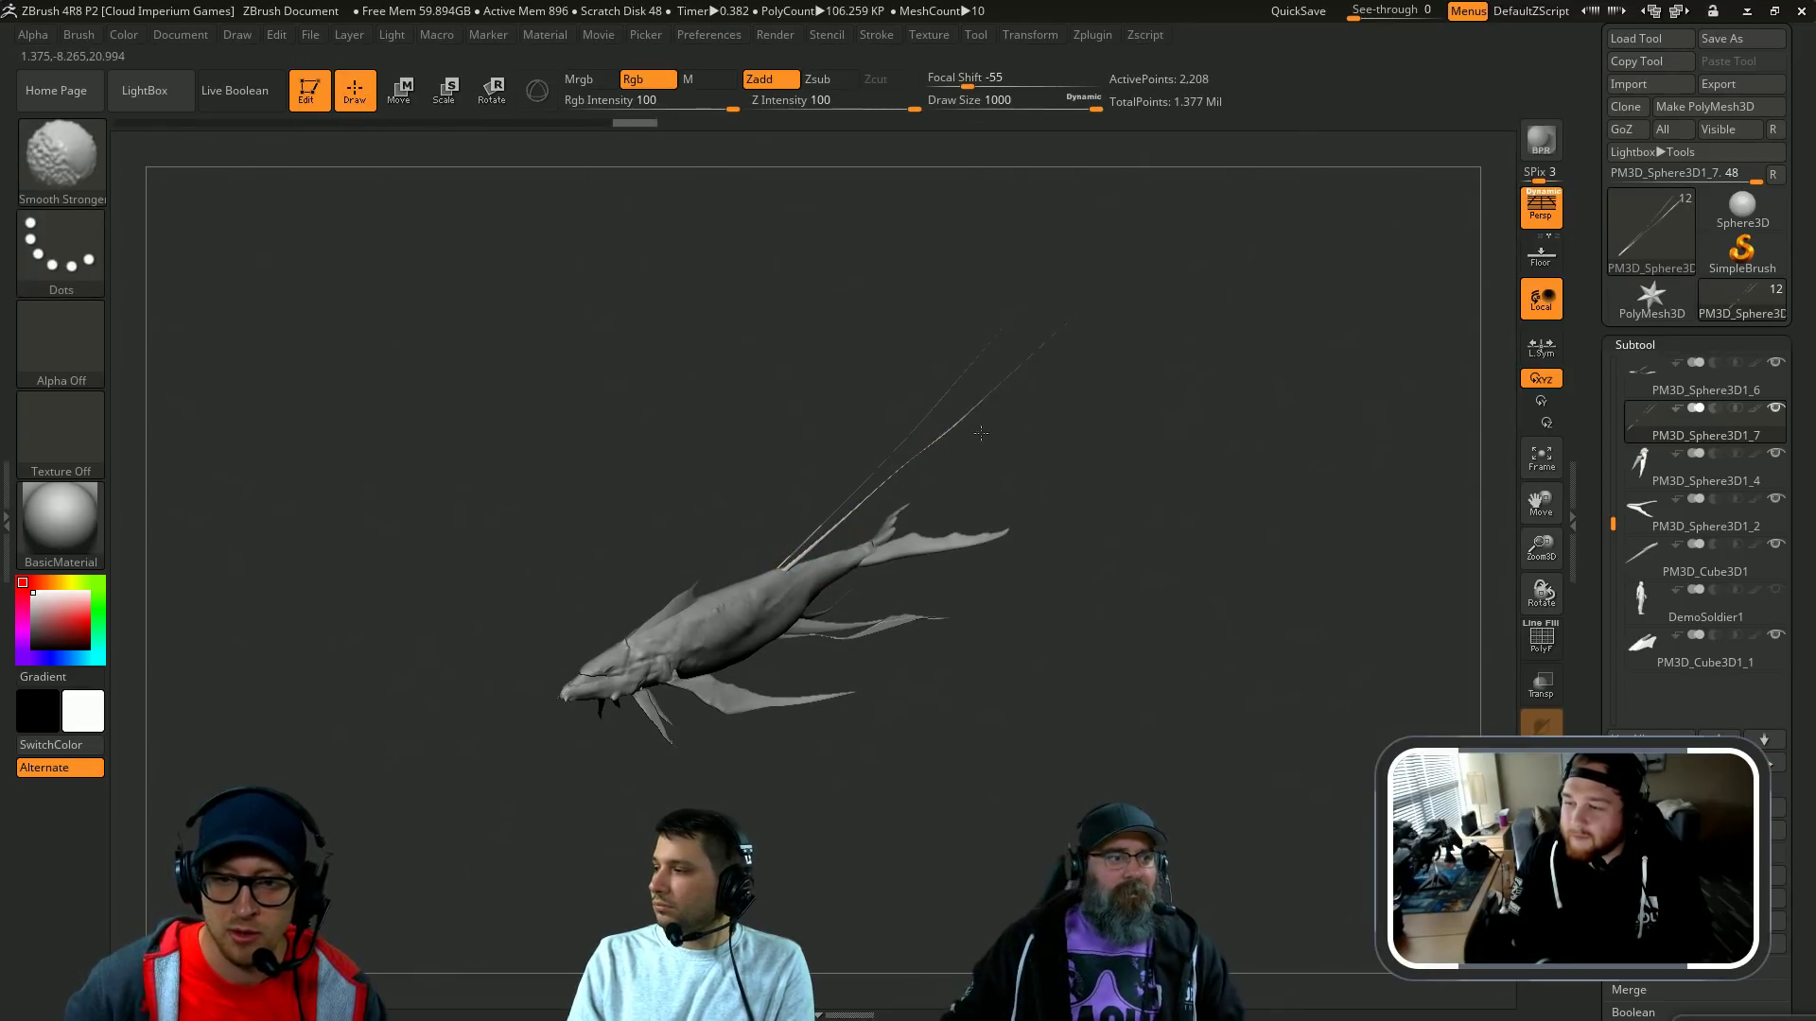
{"action": "mouse_move", "coordinate": [981, 432]}
{"action": "left_mouse_down"}
{"action": "mouse_move", "coordinate": [1115, 430]}
{"action": "mouse_move", "coordinate": [932, 487]}
{"action": "mouse_move", "coordinate": [758, 401]}
{"action": "mouse_move", "coordinate": [725, 360]}
{"action": "left_mouse_up"}
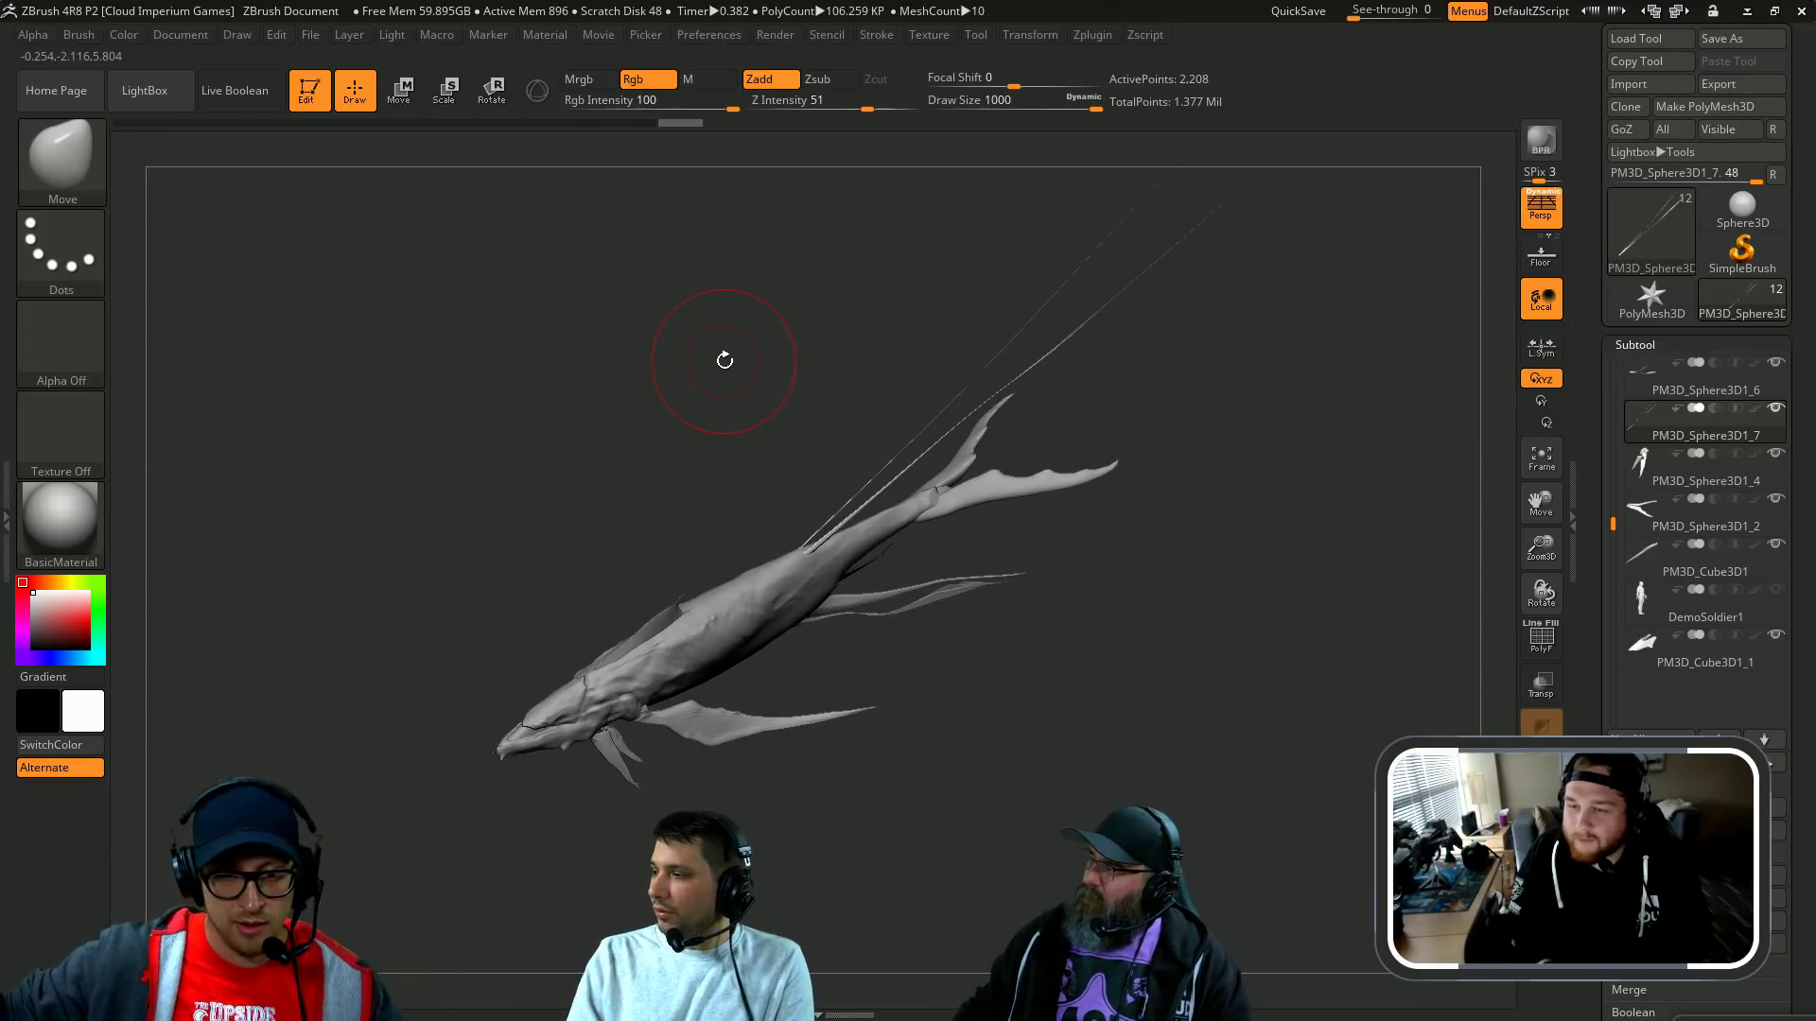
{"action": "left_click_drag", "start_coordinate": [1073, 610], "coordinate": [1054, 716]}
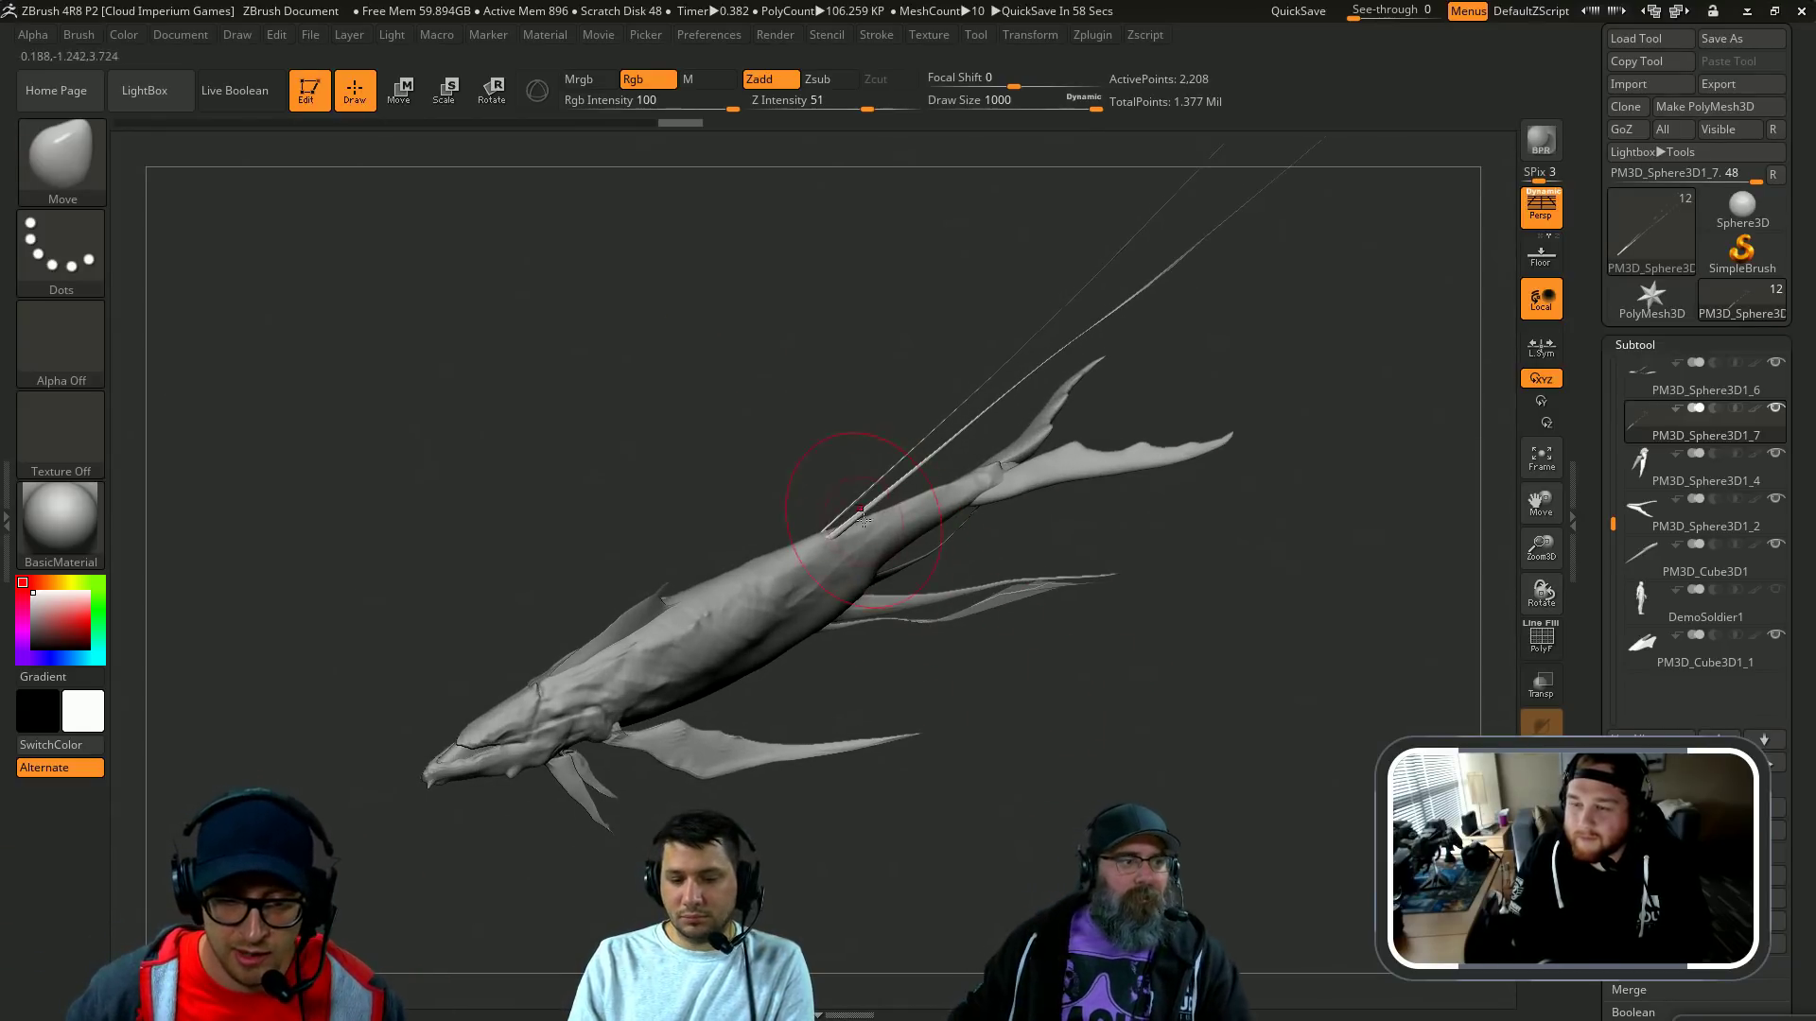
{"action": "mouse_move", "coordinate": [1135, 454]}
{"action": "left_mouse_down"}
{"action": "mouse_move", "coordinate": [1199, 498]}
{"action": "mouse_move", "coordinate": [829, 572]}
{"action": "mouse_move", "coordinate": [879, 612]}
{"action": "left_mouse_up"}
{"action": "key", "text": "s"}
{"action": "left_click", "coordinate": [831, 599]}
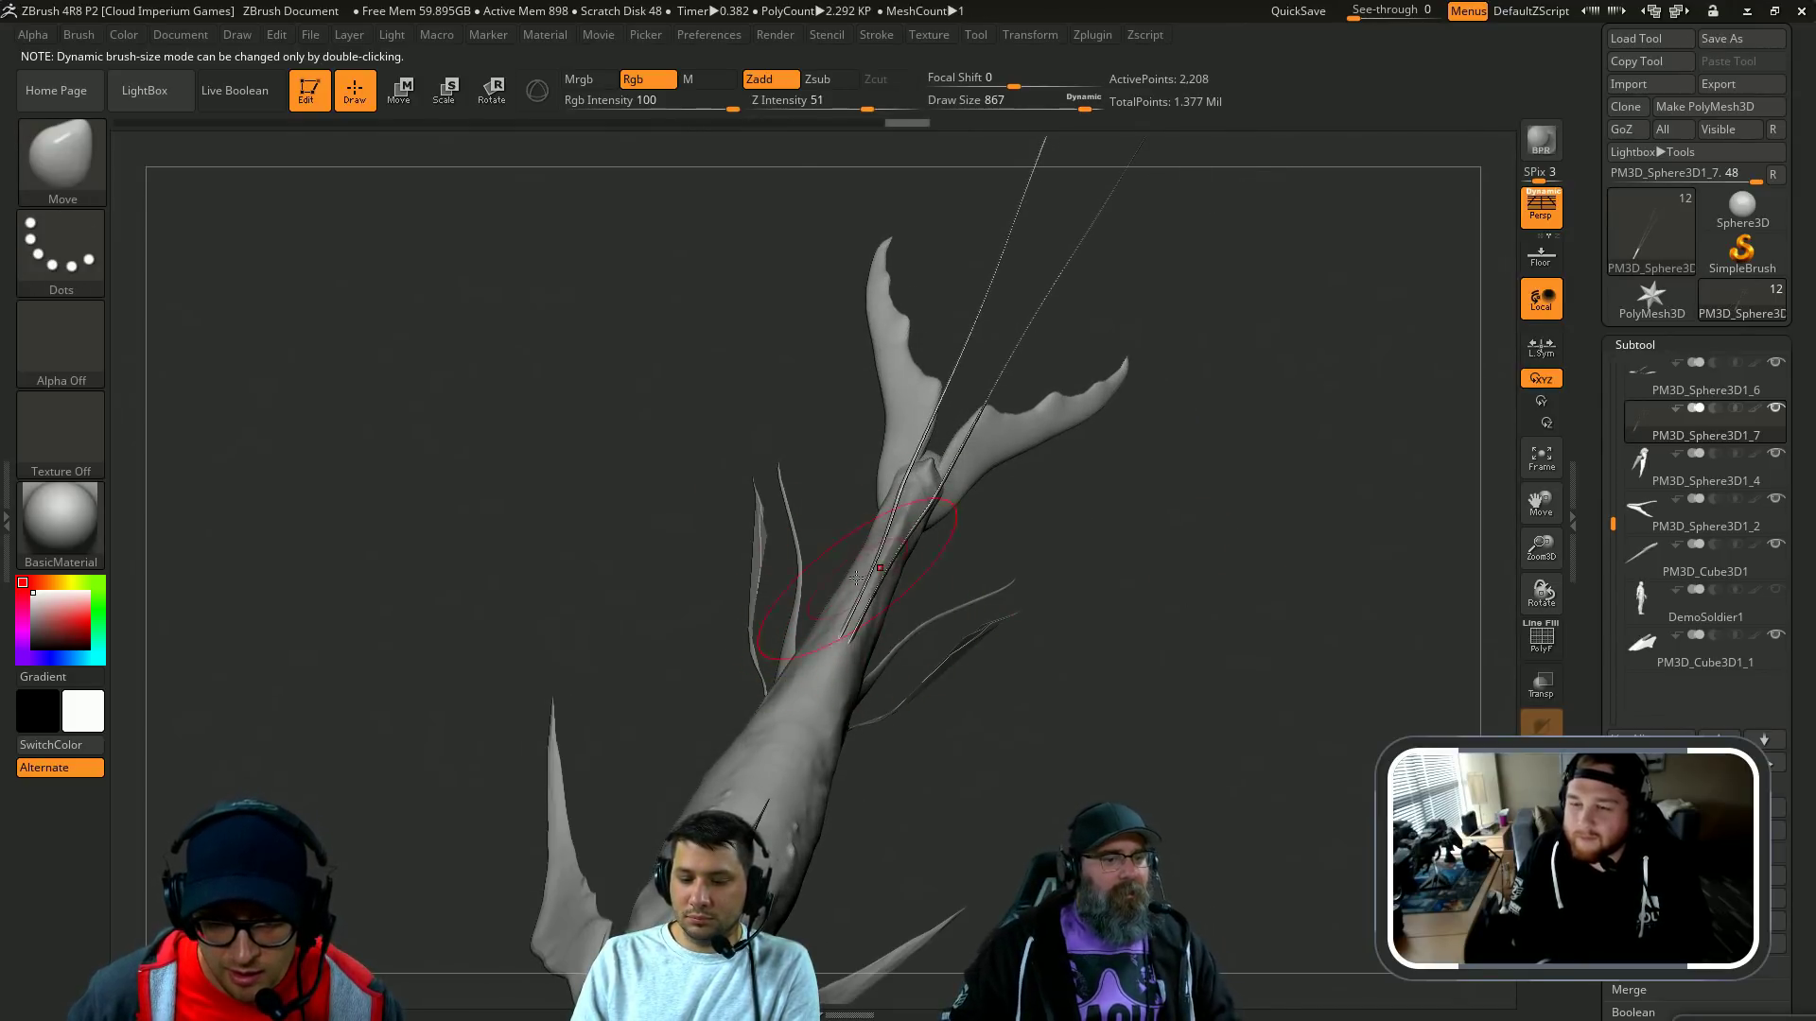
{"action": "left_click_drag", "start_coordinate": [1053, 536], "coordinate": [1106, 739]}
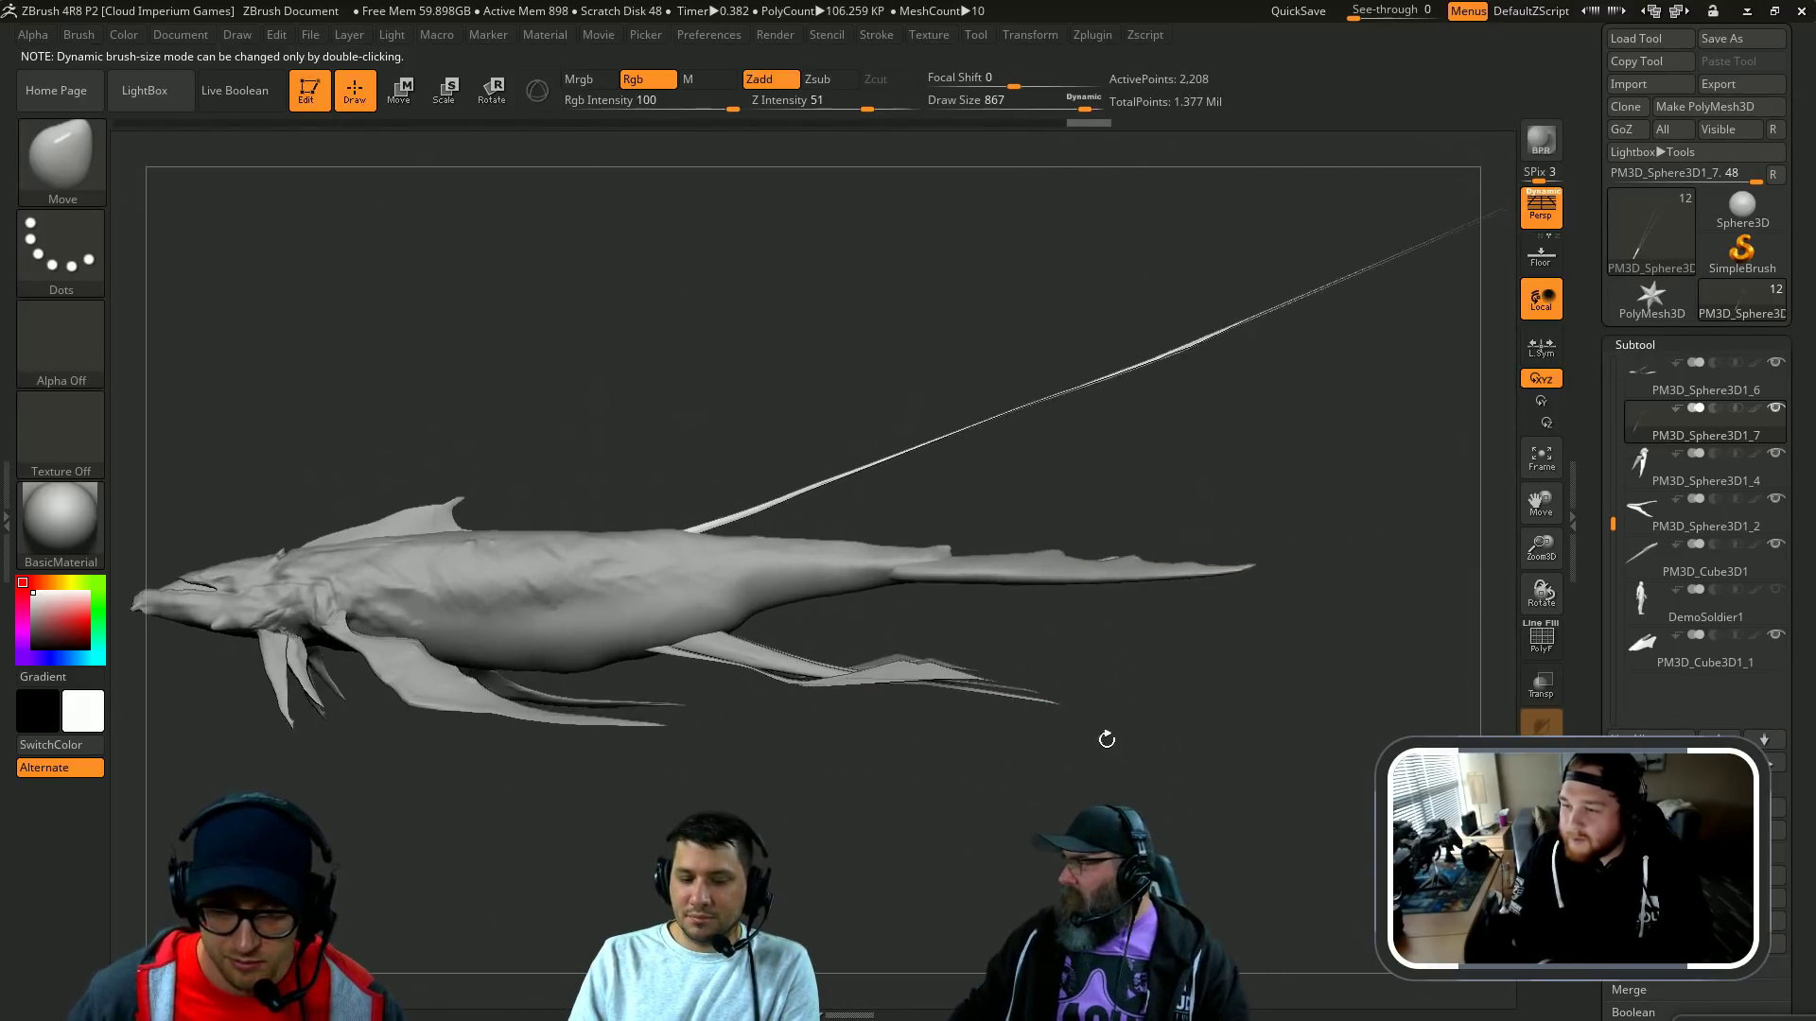
Step: Try to bend the back filaments into a curve with the SnakeHook brush at draw size 1000
{"action": "key", "text": "b"}
{"action": "key", "text": "s"}
{"action": "key", "text": "h"}
{"action": "left_click_drag", "start_coordinate": [1227, 523], "coordinate": [1078, 480], "text": "alt"}
{"action": "key", "text": "s"}
{"action": "left_click_drag", "start_coordinate": [1076, 484], "coordinate": [1107, 490]}
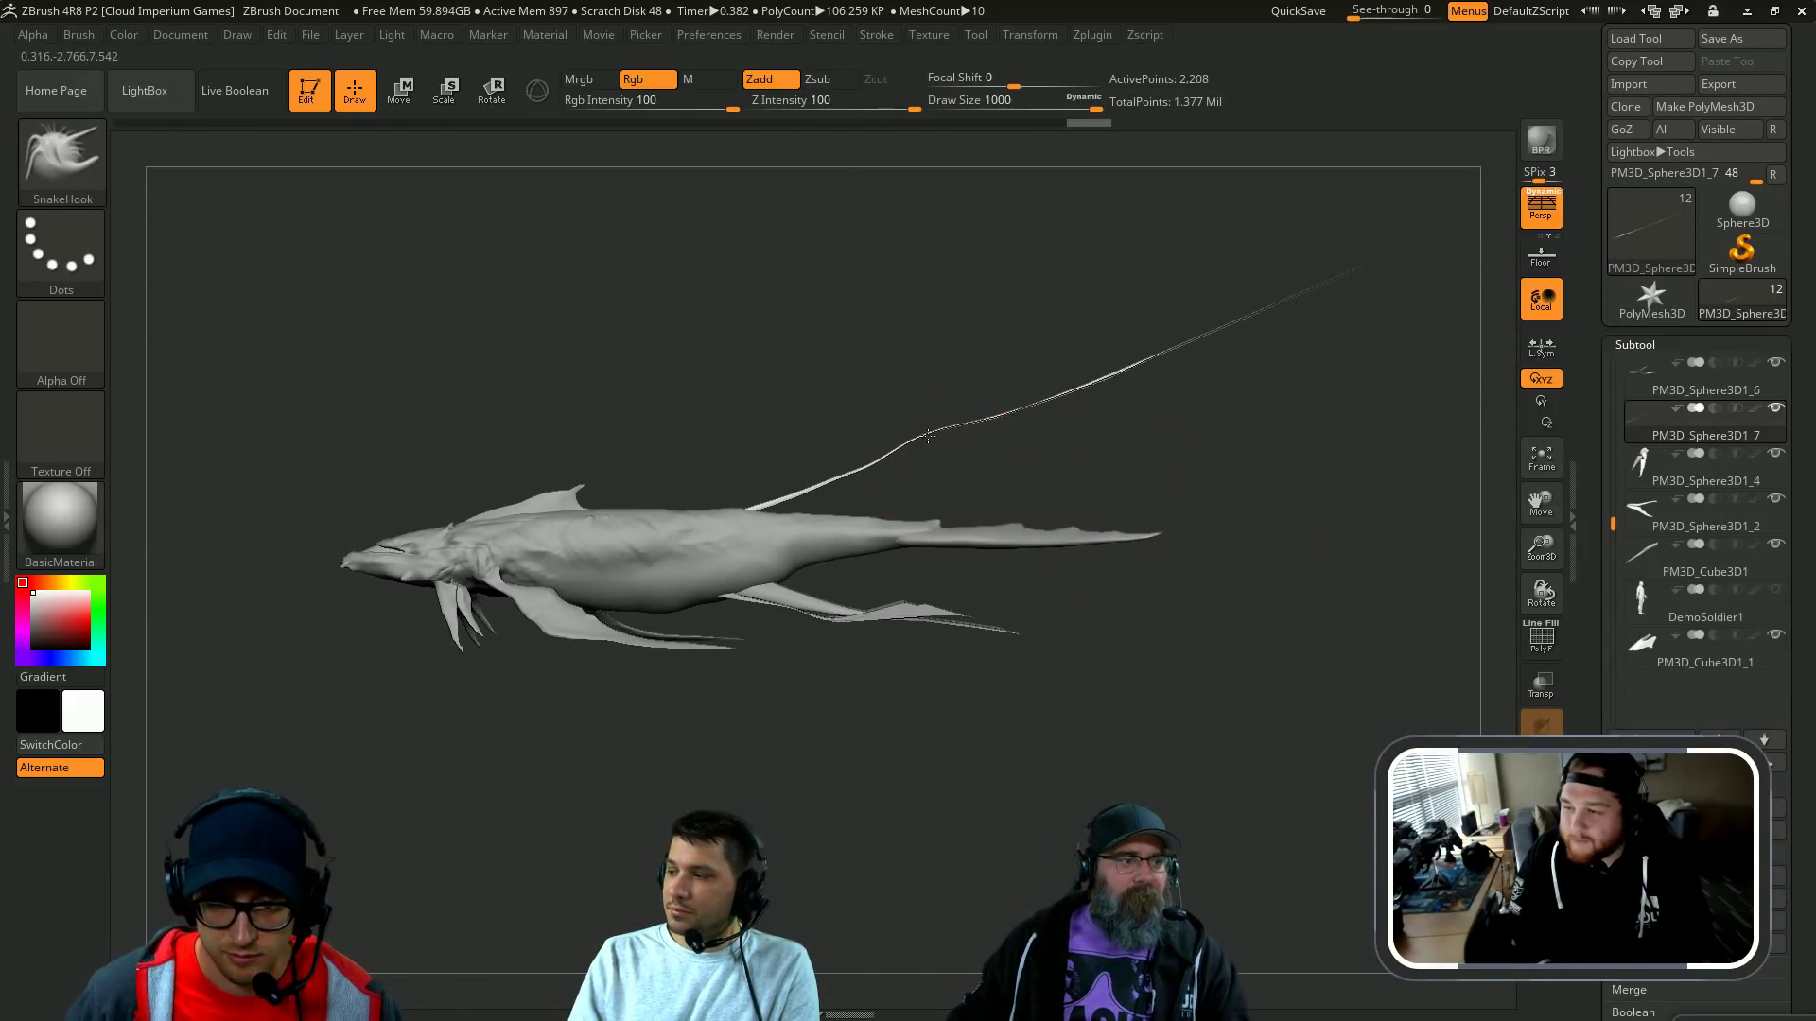
Step: Try to raise the SnakeHook brush's draw size beyond 1000
{"action": "key", "text": "s"}
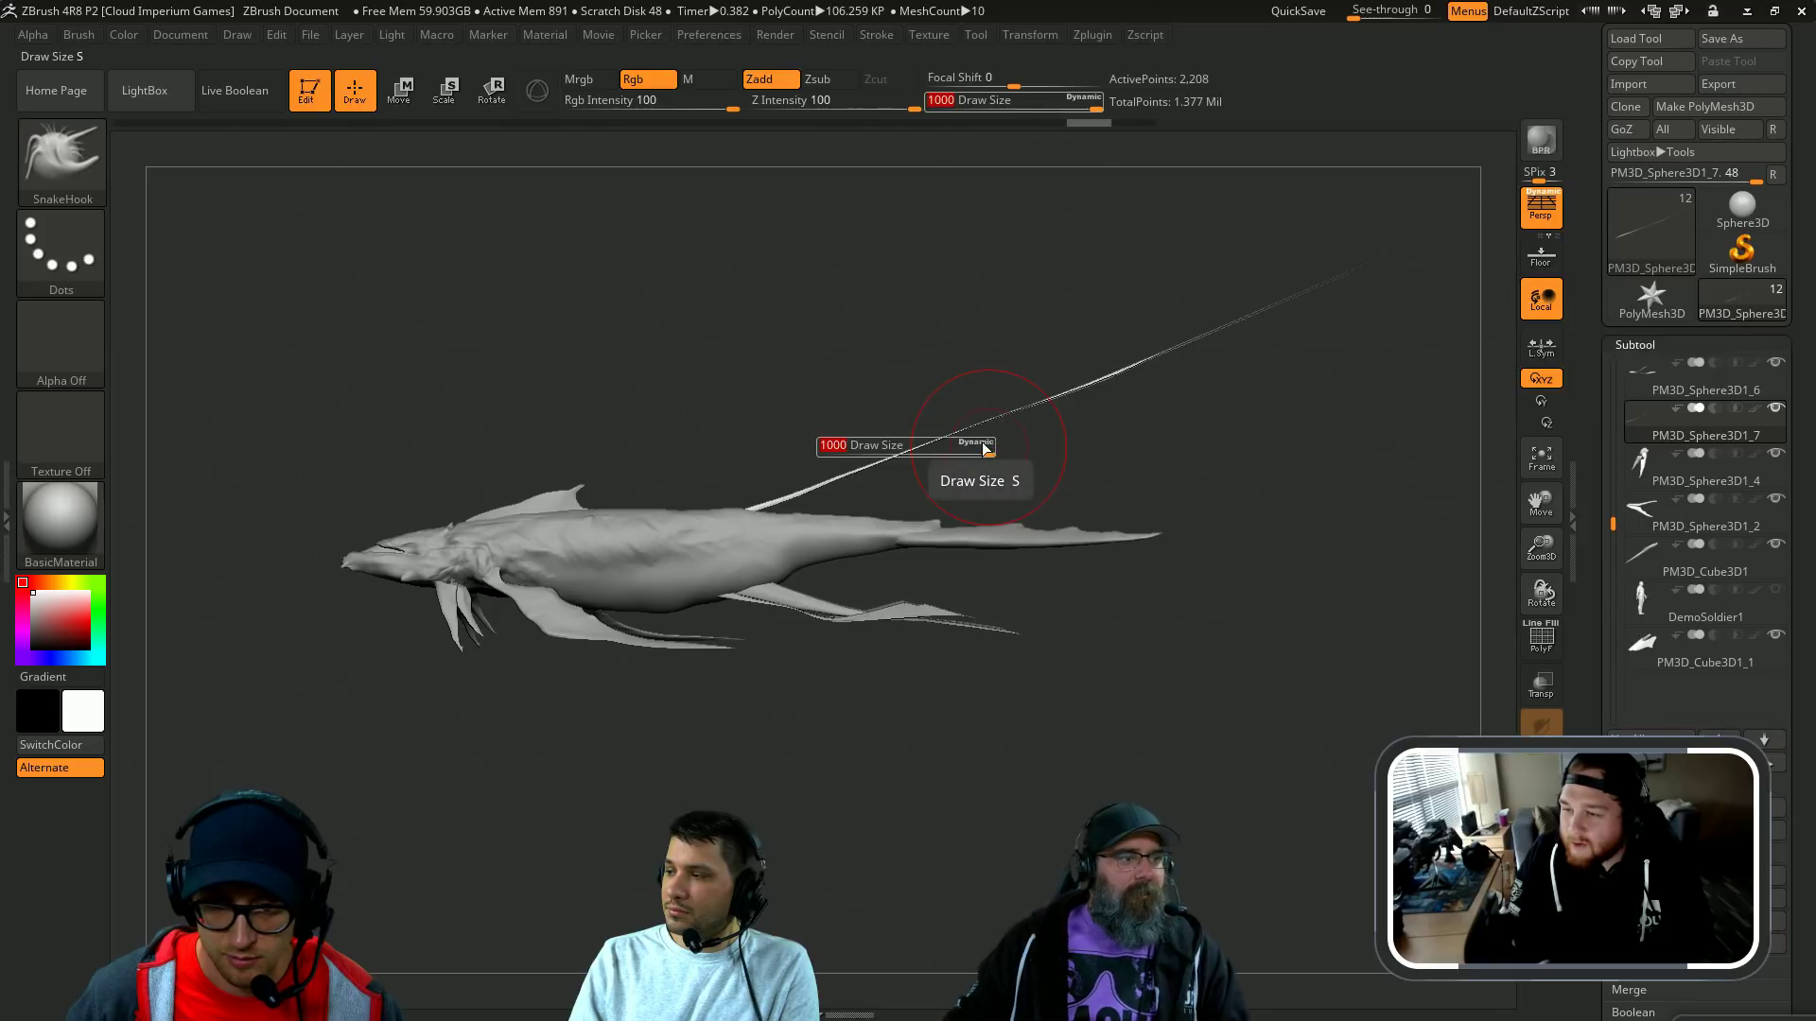
{"action": "left_click", "coordinate": [983, 448]}
{"action": "key", "text": "s"}
{"action": "left_click", "coordinate": [977, 444]}
{"action": "key", "text": "s"}
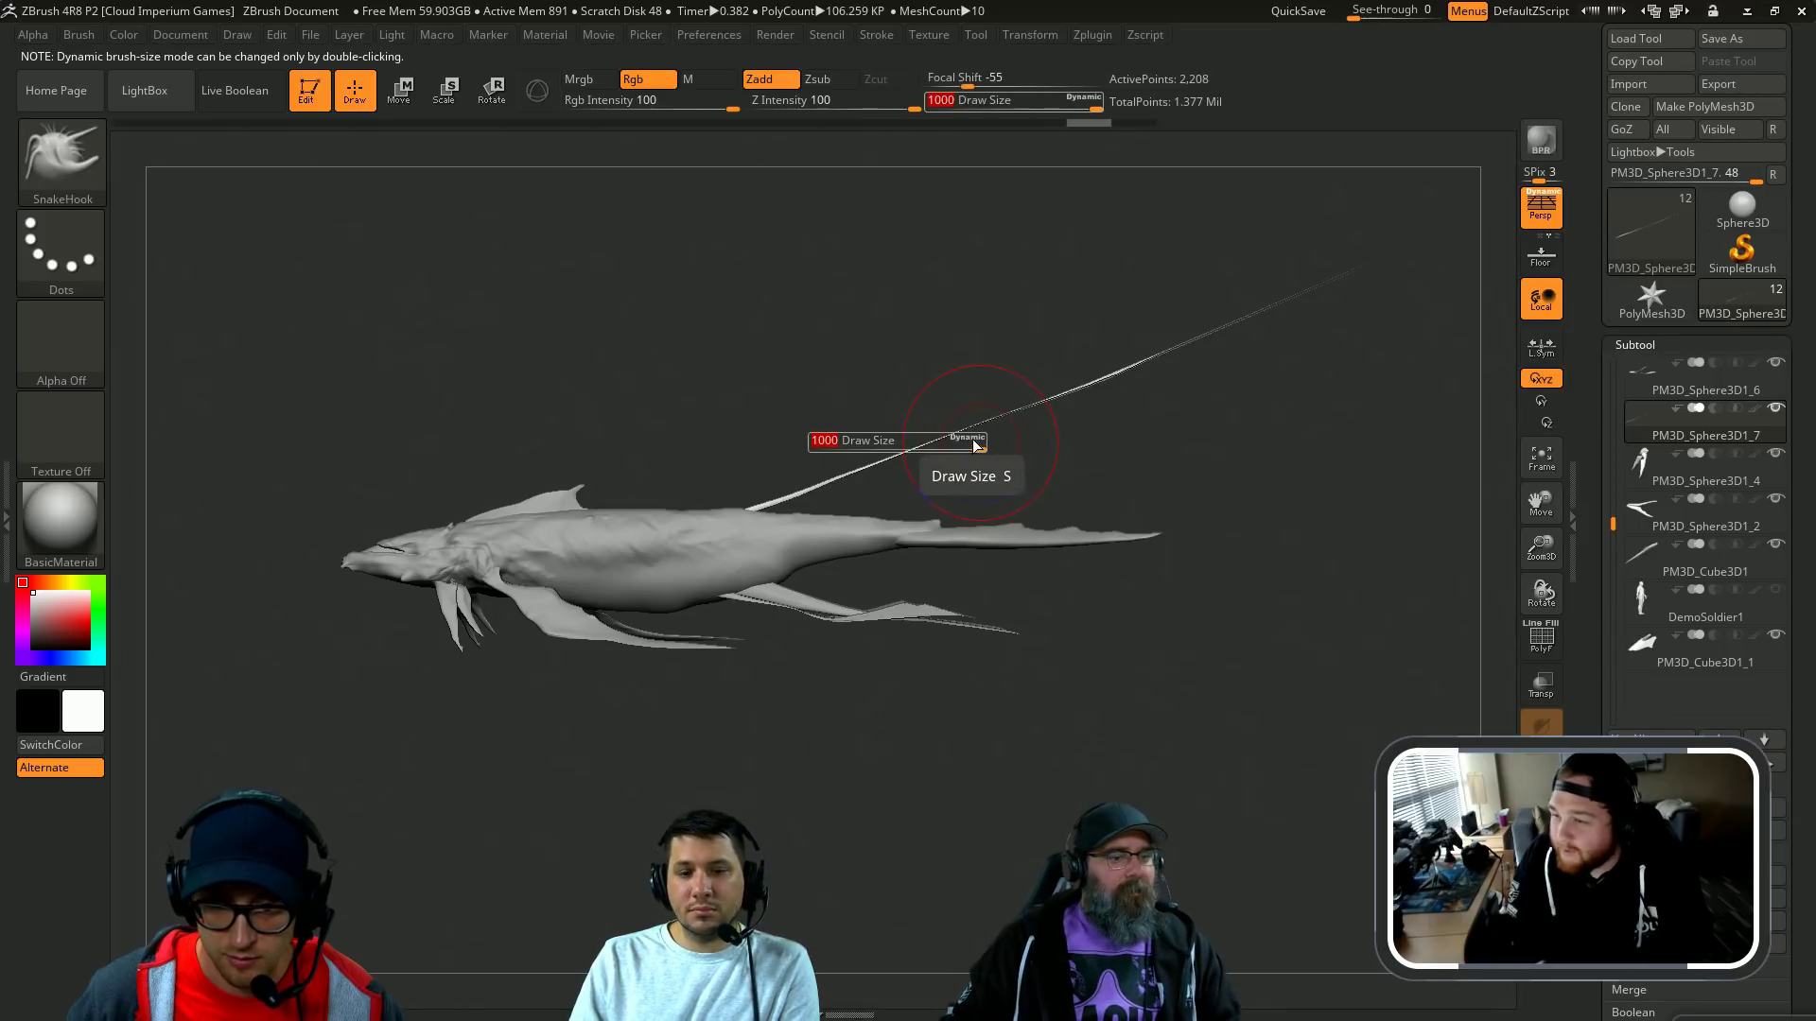
{"action": "left_click", "coordinate": [979, 446]}
{"action": "left_click_drag", "start_coordinate": [997, 448], "coordinate": [1001, 442], "text": "alt"}
{"action": "key", "text": "s"}
{"action": "left_click", "coordinate": [995, 442]}
{"action": "key", "text": "s"}
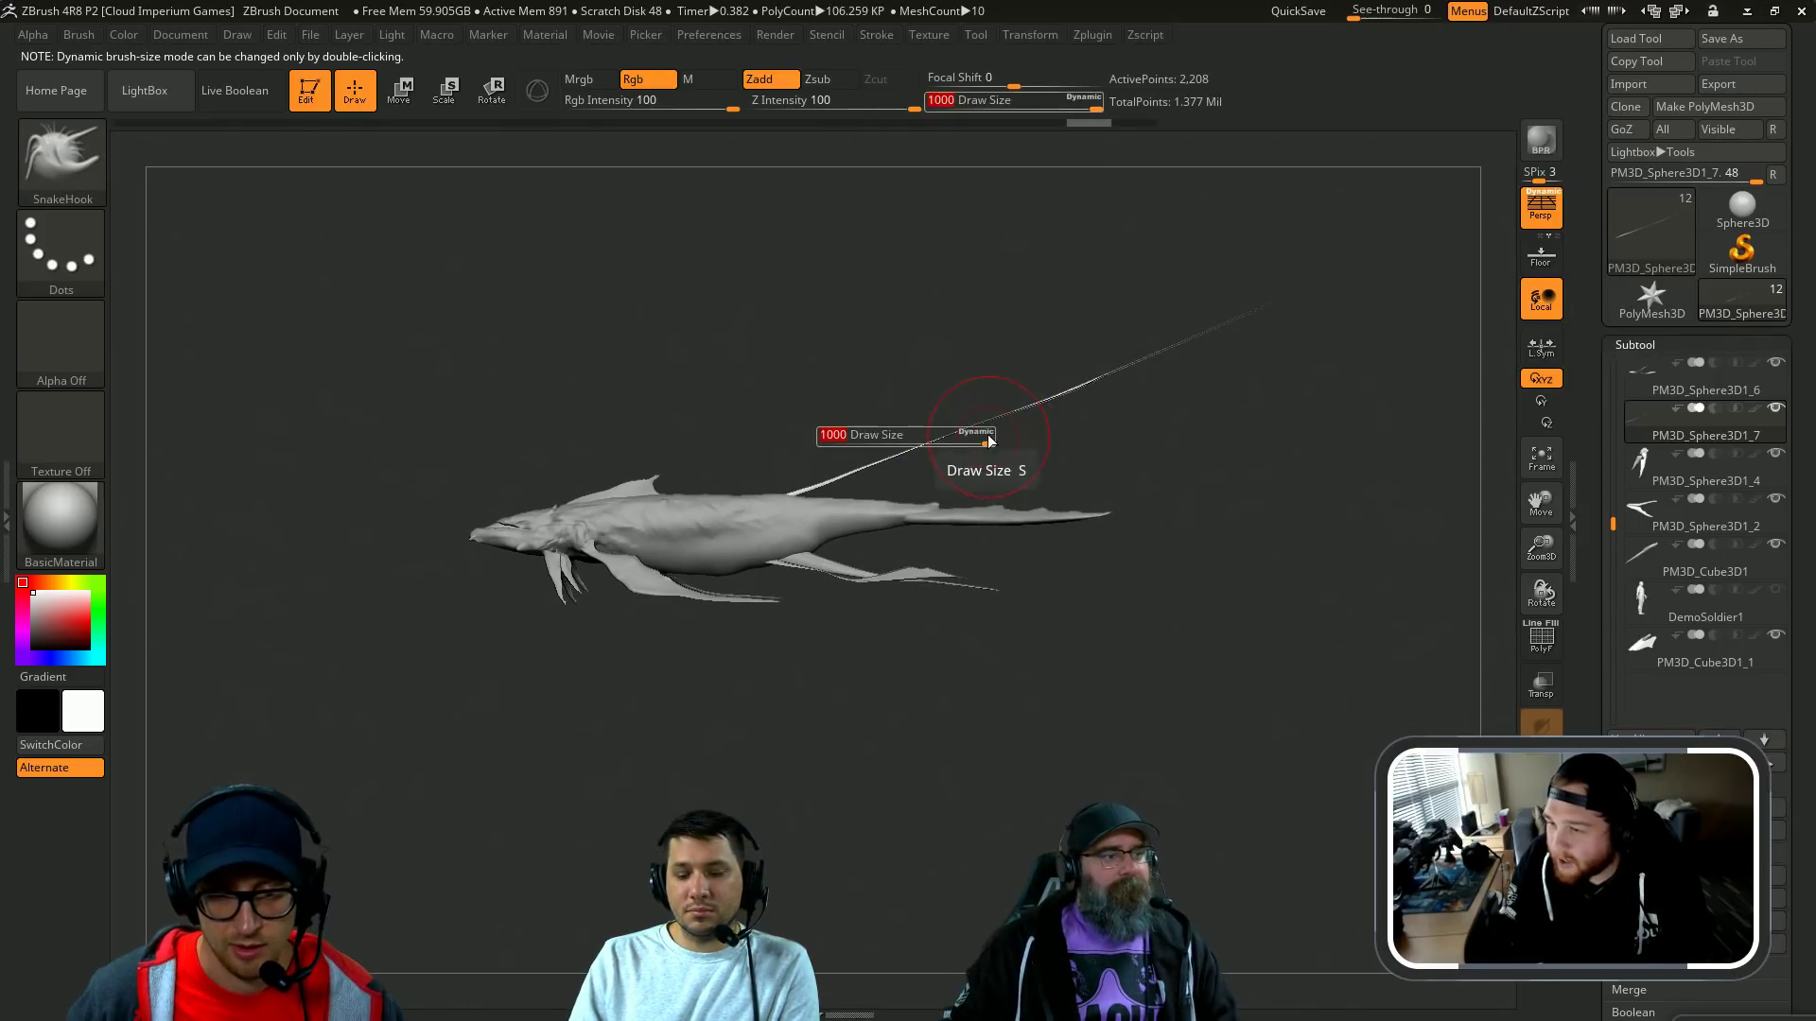
{"action": "key", "text": "s"}
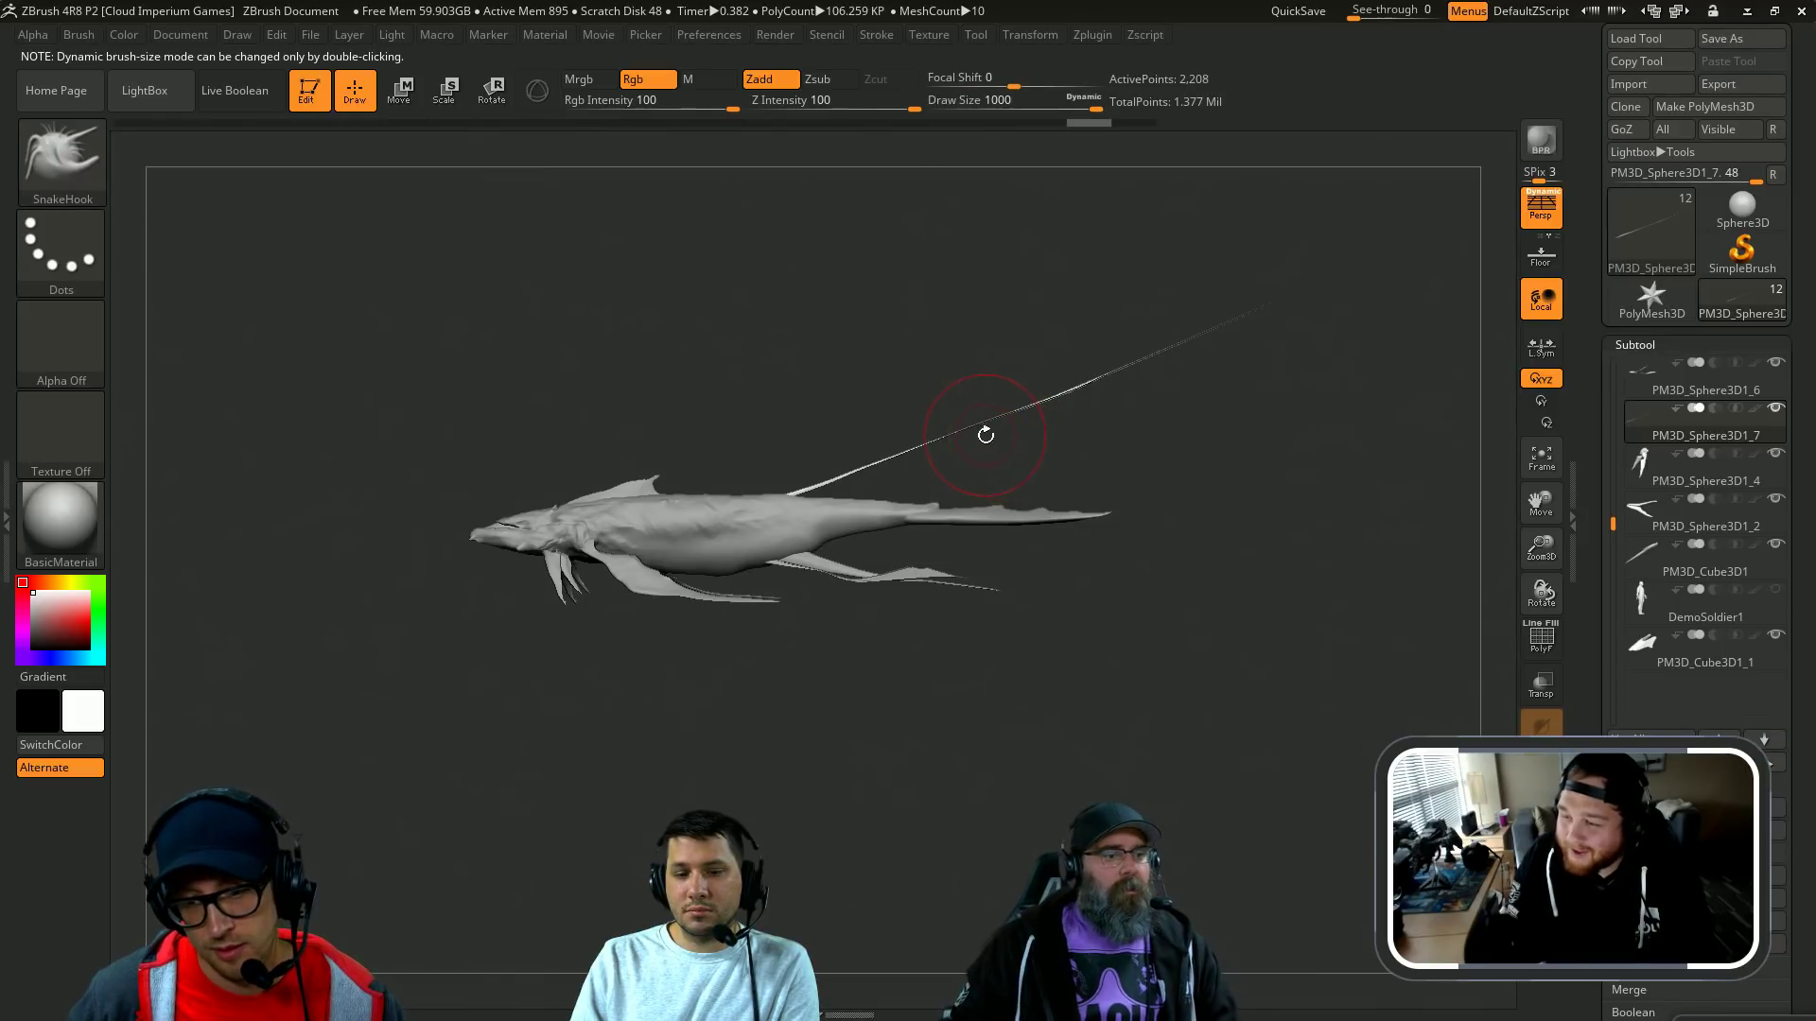
{"action": "key", "text": "s"}
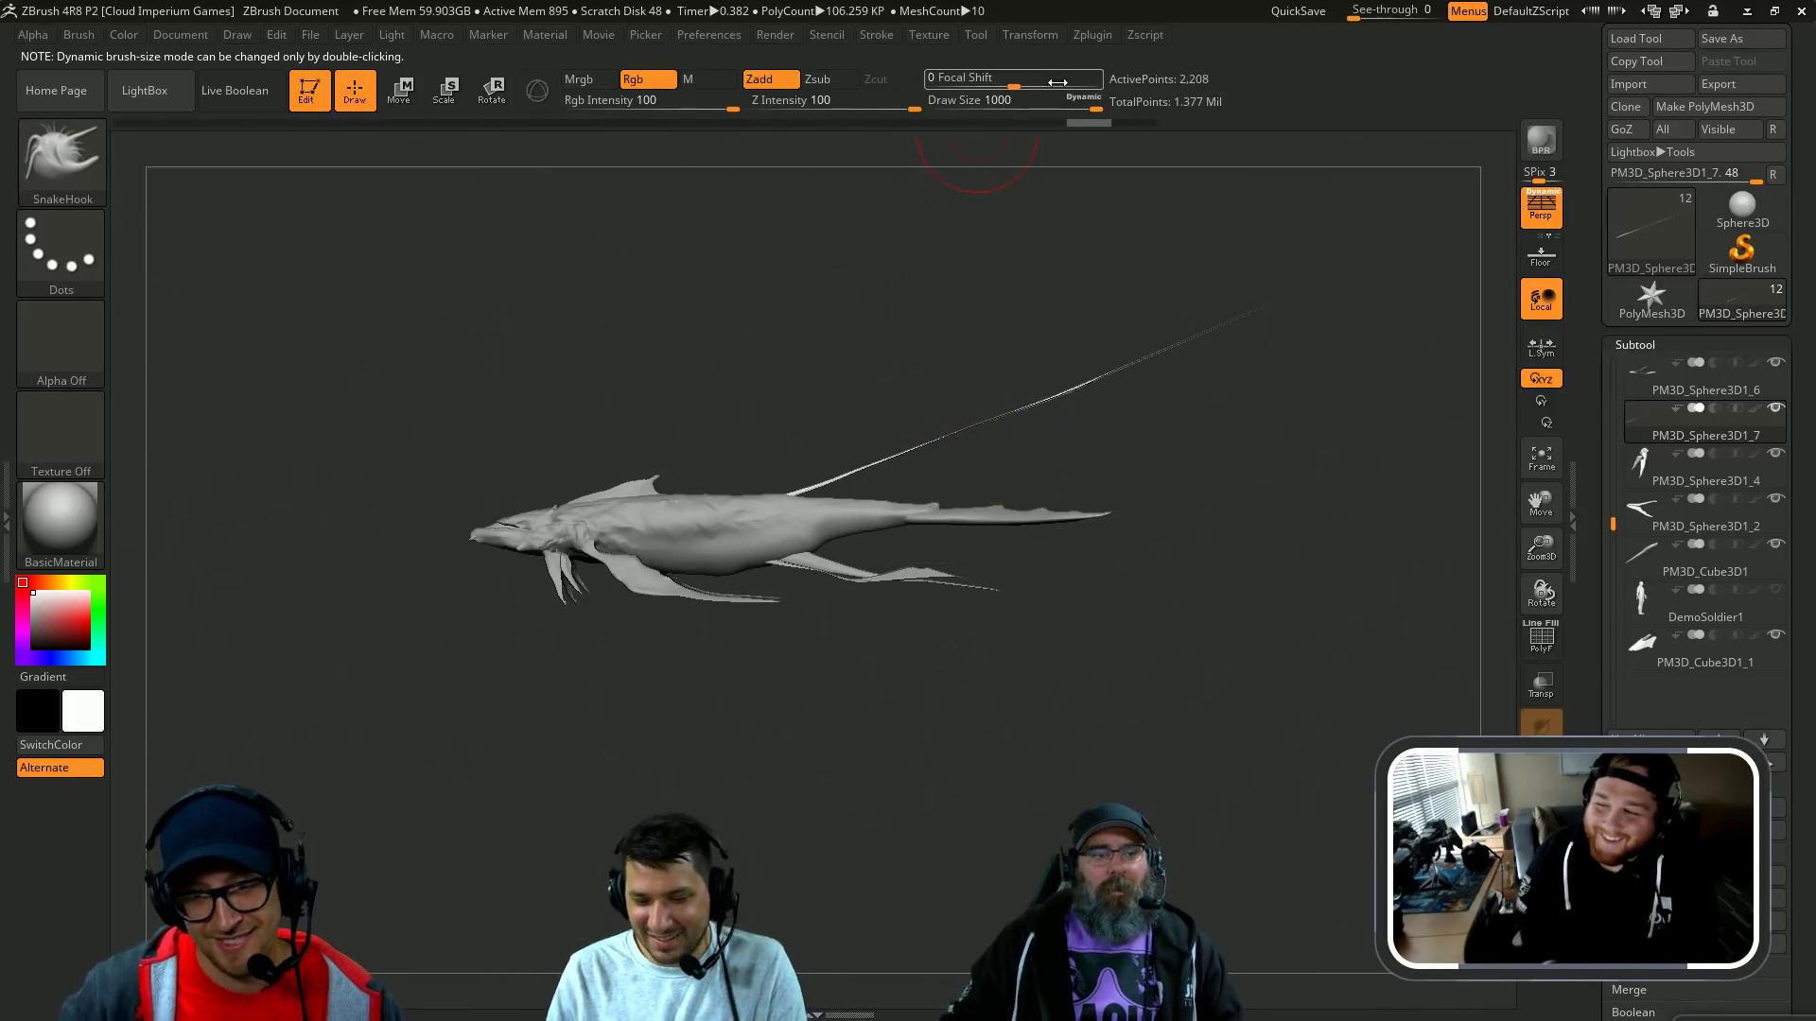
{"action": "left_click", "coordinate": [1085, 102]}
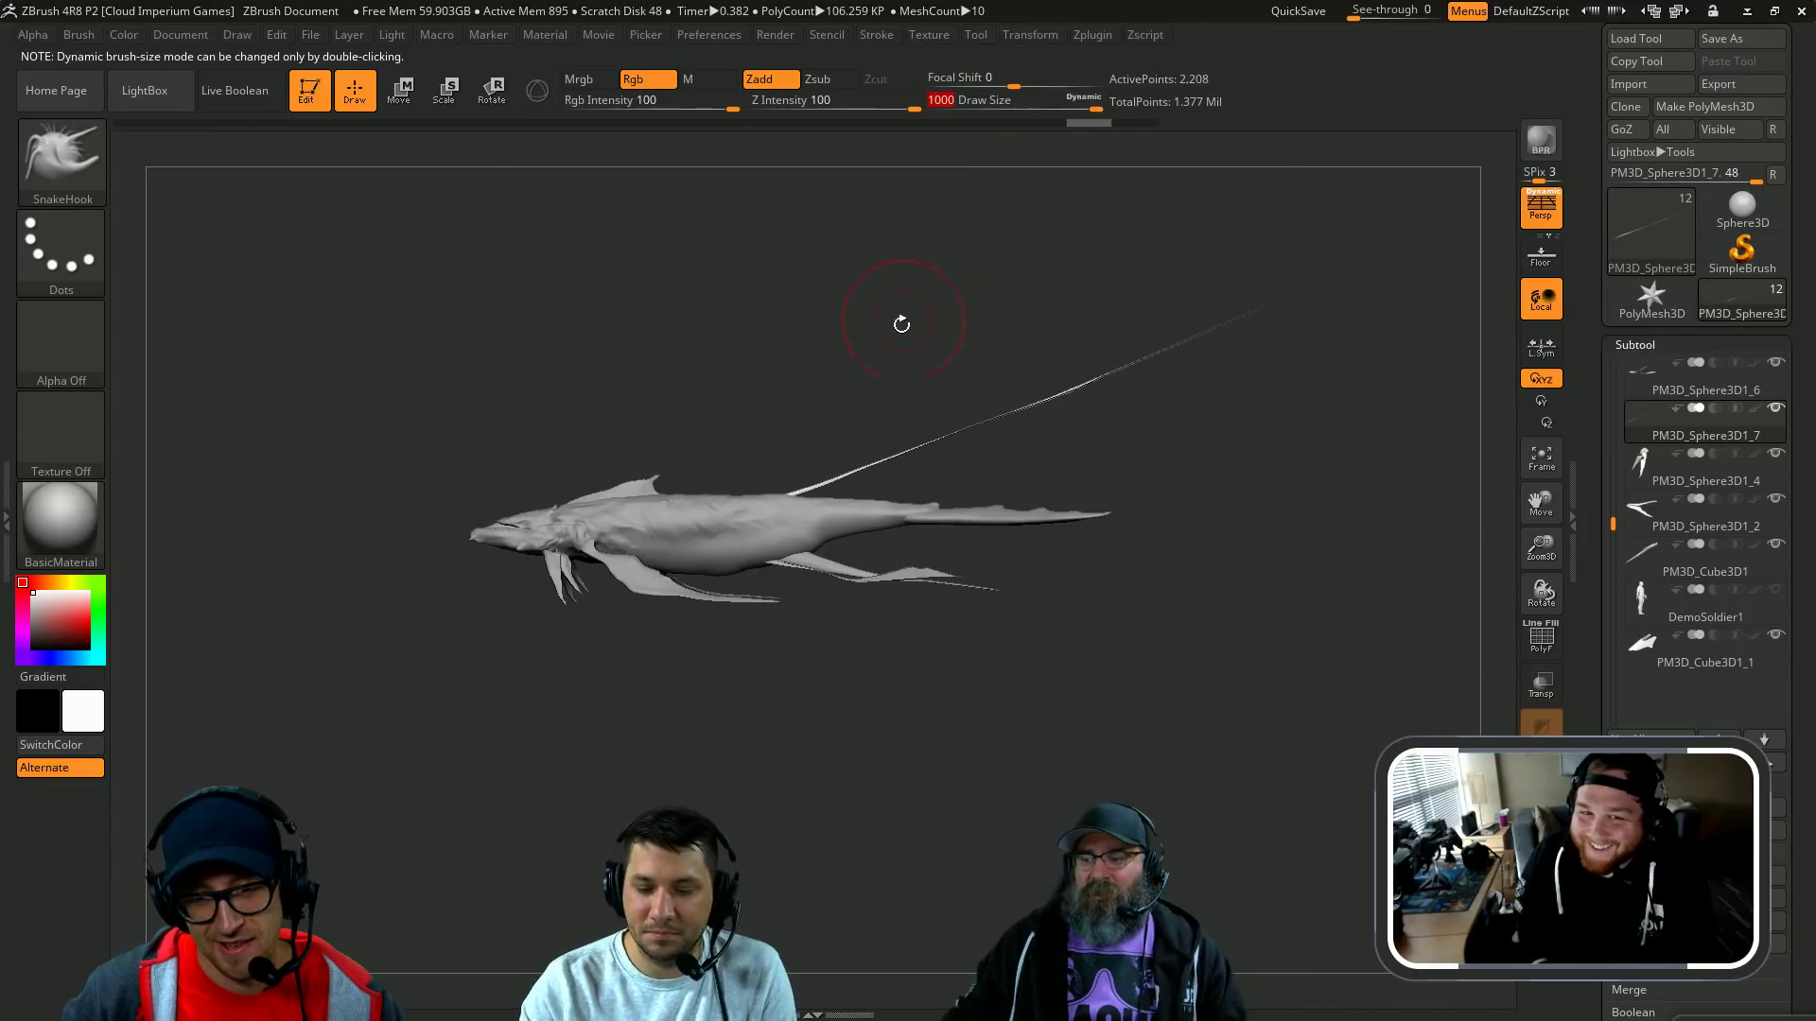
{"action": "key", "text": "s"}
{"action": "key", "text": "s"}
Step: Select the whale's body subtool (Whale2) at the base of the back filaments
{"action": "mouse_move", "coordinate": [1171, 380]}
{"action": "left_mouse_down", "text": "alt"}
{"action": "mouse_move", "coordinate": [1139, 462]}
{"action": "mouse_move", "coordinate": [926, 631]}
{"action": "left_mouse_up", "text": "alt"}
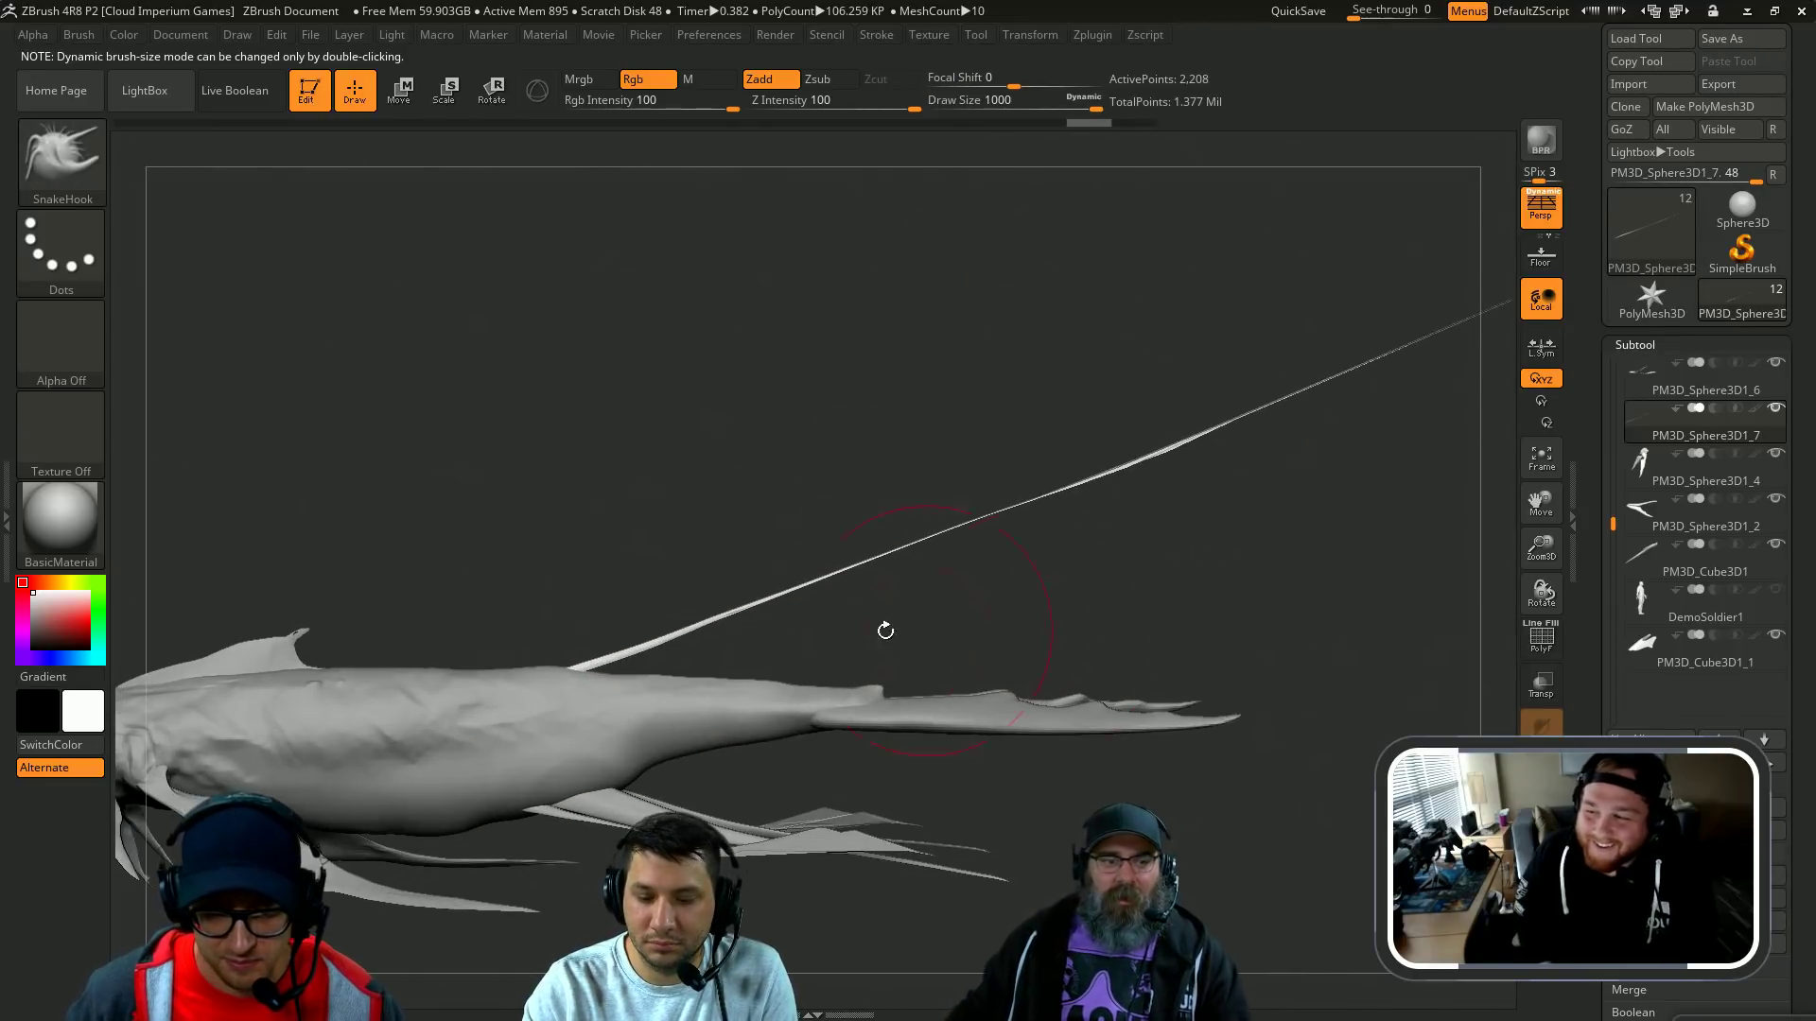
{"action": "left_click_drag", "start_coordinate": [446, 709], "coordinate": [815, 504], "text": "alt"}
{"action": "left_click", "coordinate": [846, 511], "text": "alt"}
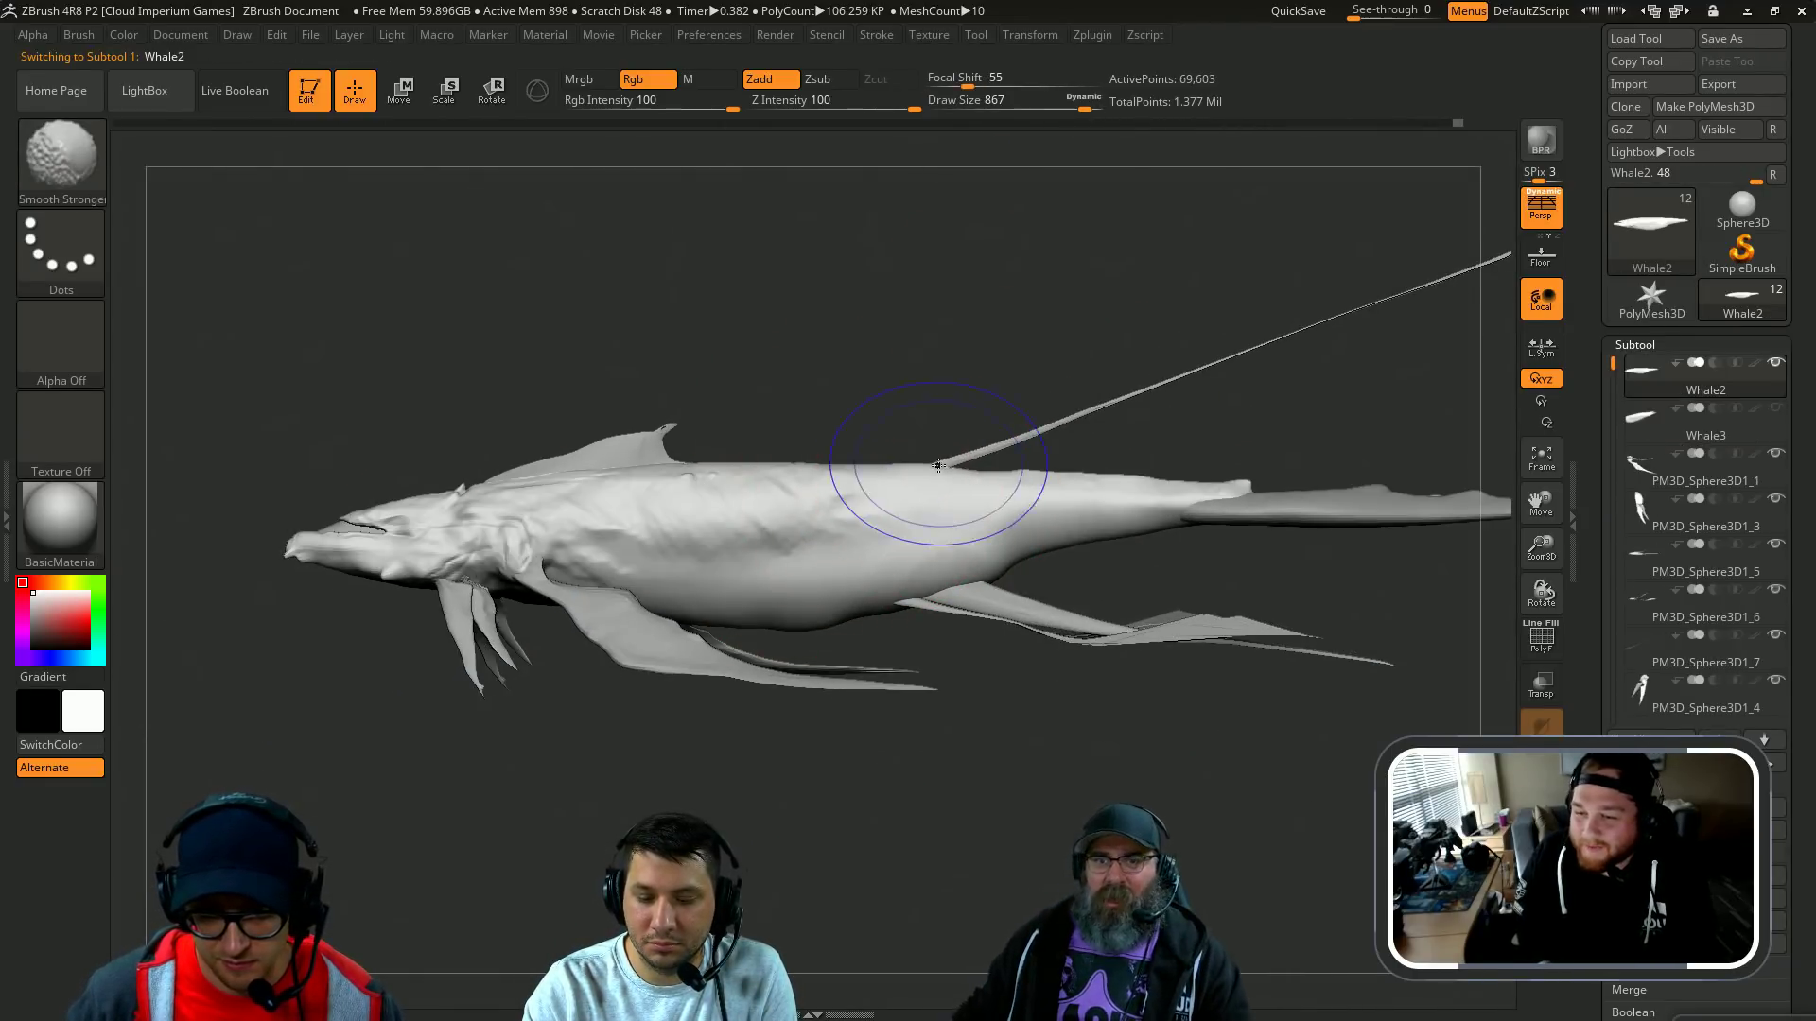
Step: Set the draw size to 794 and switch to the SnakeHook brush for shaping the whale's body
{"action": "key", "text": "s"}
{"action": "left_click", "coordinate": [1034, 480]}
{"action": "left_click", "coordinate": [1033, 480]}
{"action": "left_click_drag", "start_coordinate": [931, 467], "coordinate": [1092, 479]}
{"action": "key", "text": "b"}
{"action": "key", "text": "s"}
{"action": "key", "text": "h"}
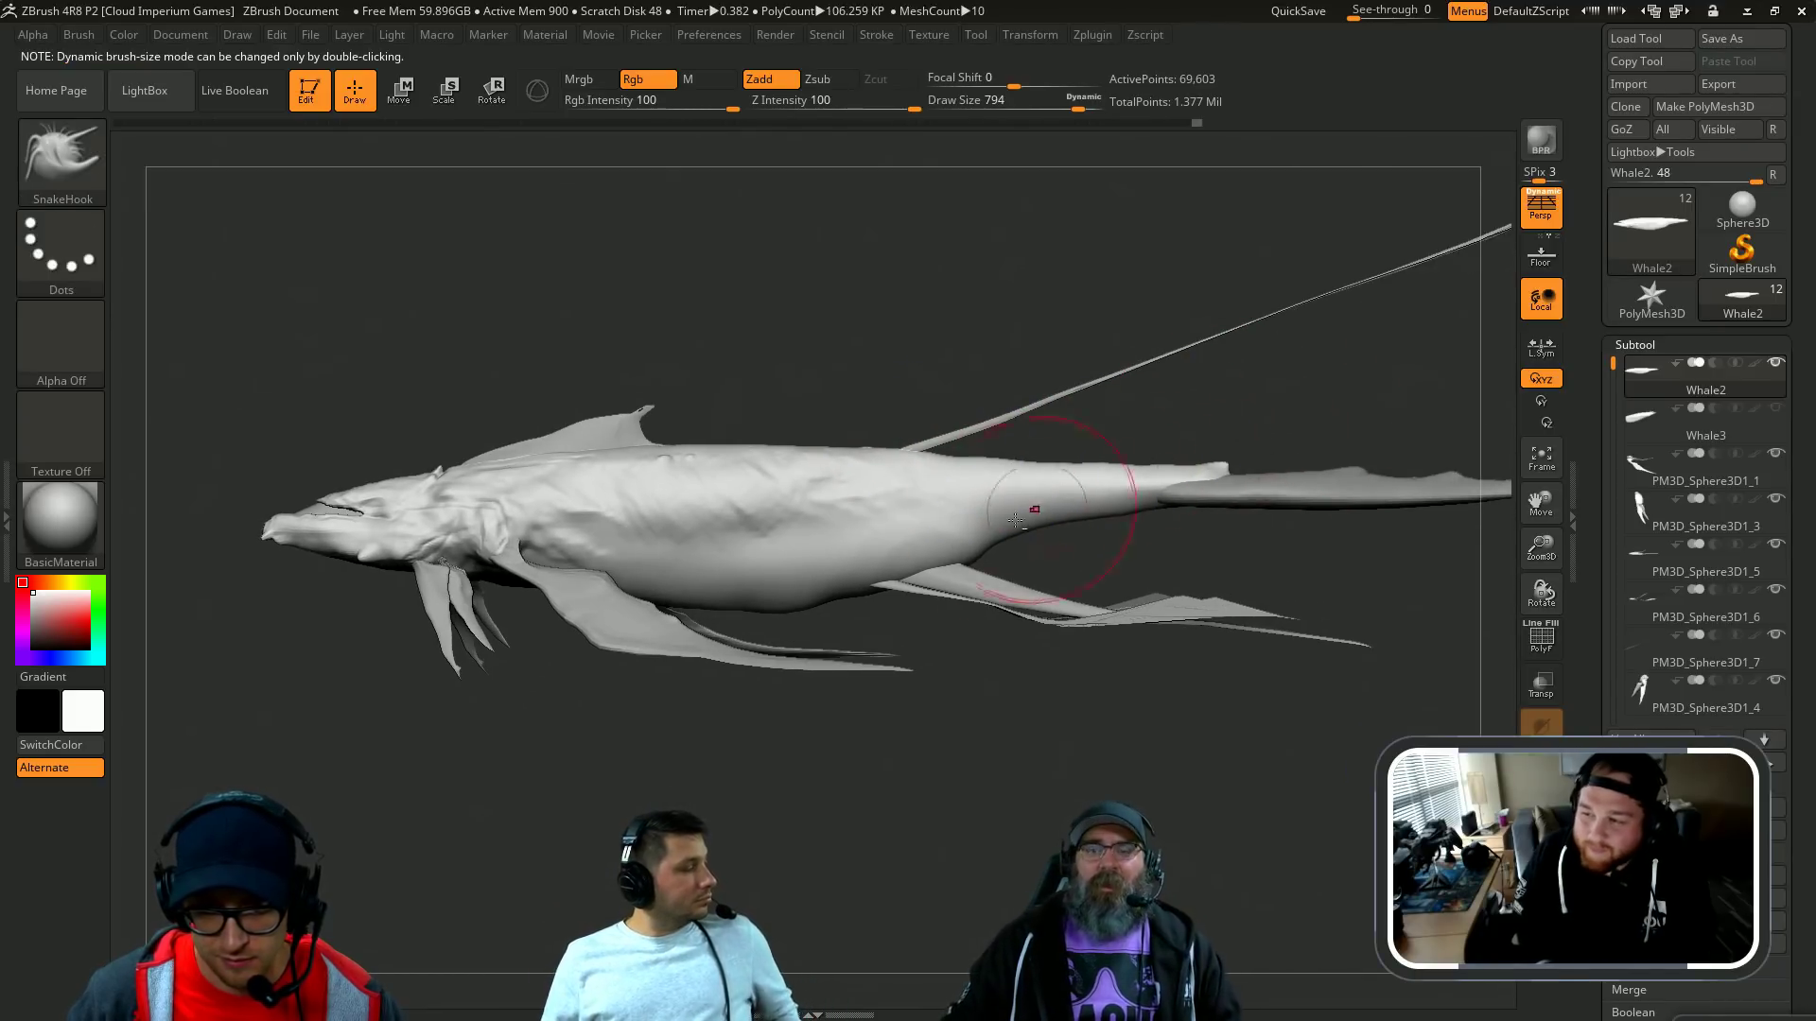
Step: Reshape the underside of the whale's belly with the SnakeHook brush, setting the draw size to 846
{"action": "key", "text": "s"}
{"action": "left_click", "coordinate": [850, 597]}
{"action": "left_click_drag", "start_coordinate": [844, 594], "coordinate": [815, 595]}
{"action": "key", "text": "s"}
{"action": "left_click", "coordinate": [800, 601]}
{"action": "left_click_drag", "start_coordinate": [683, 605], "coordinate": [662, 609]}
{"action": "key", "text": "s"}
{"action": "left_click", "coordinate": [734, 611]}
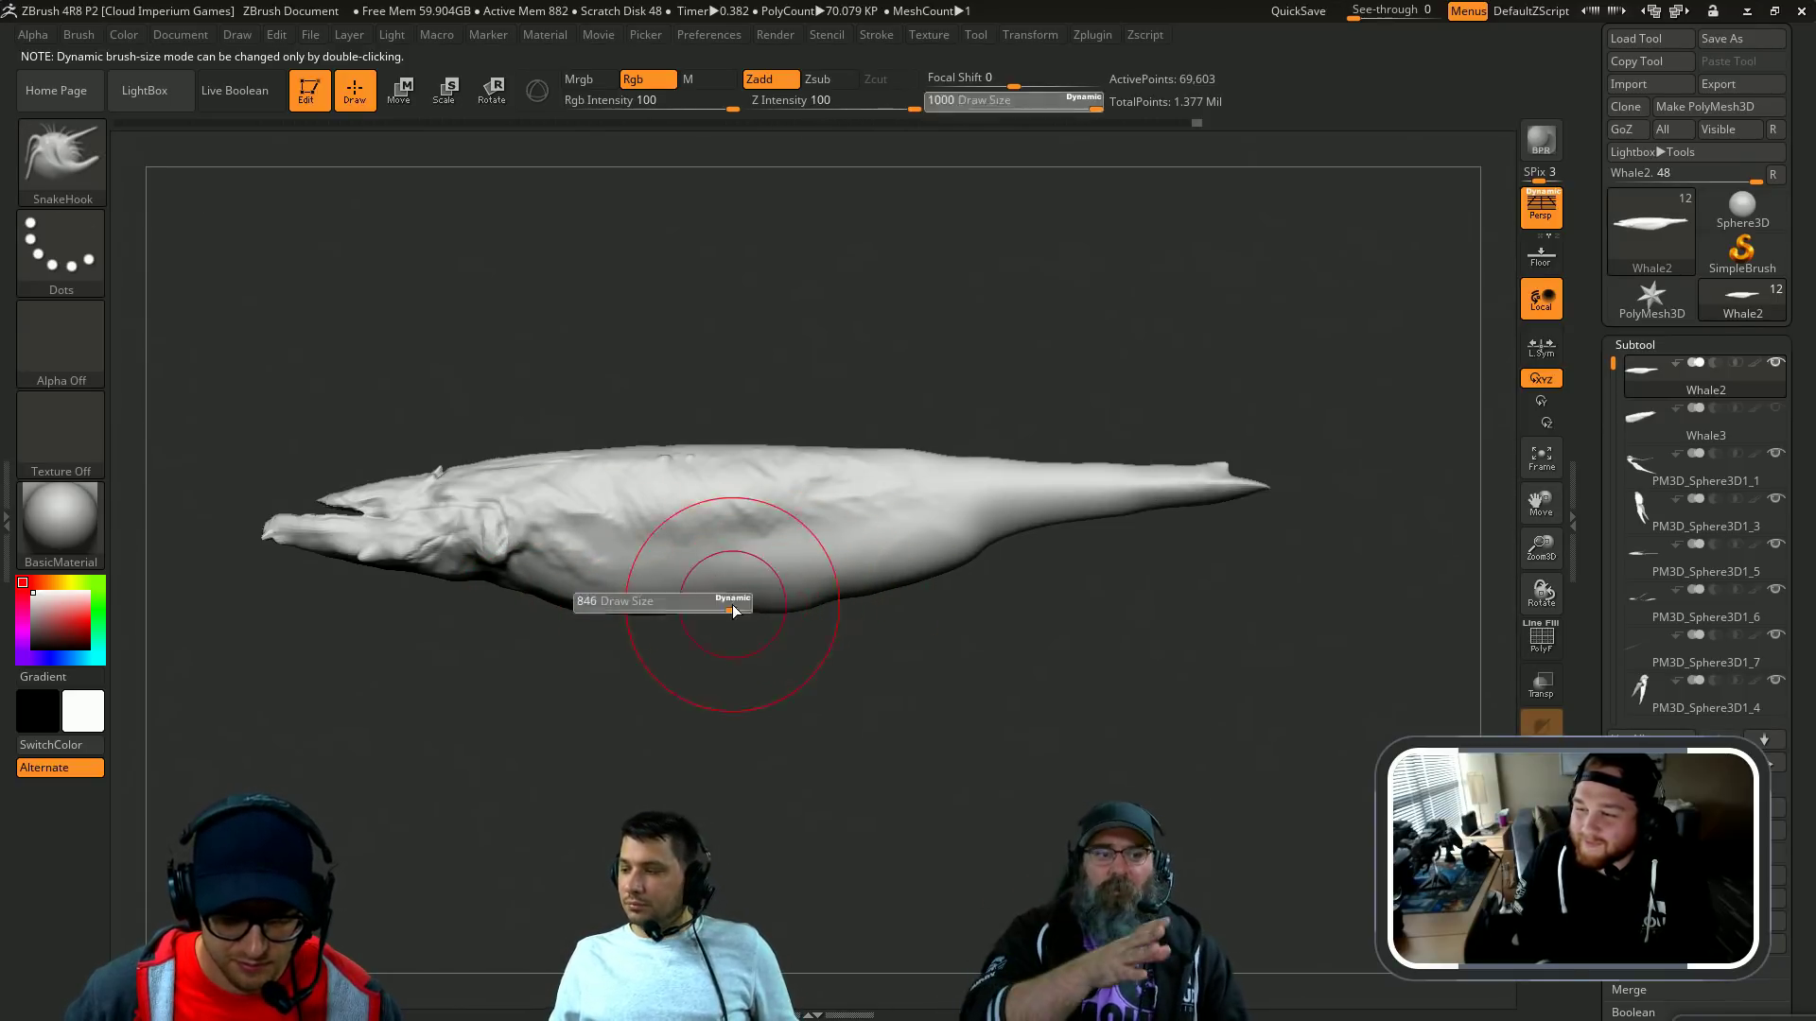
{"action": "left_click", "coordinate": [700, 667]}
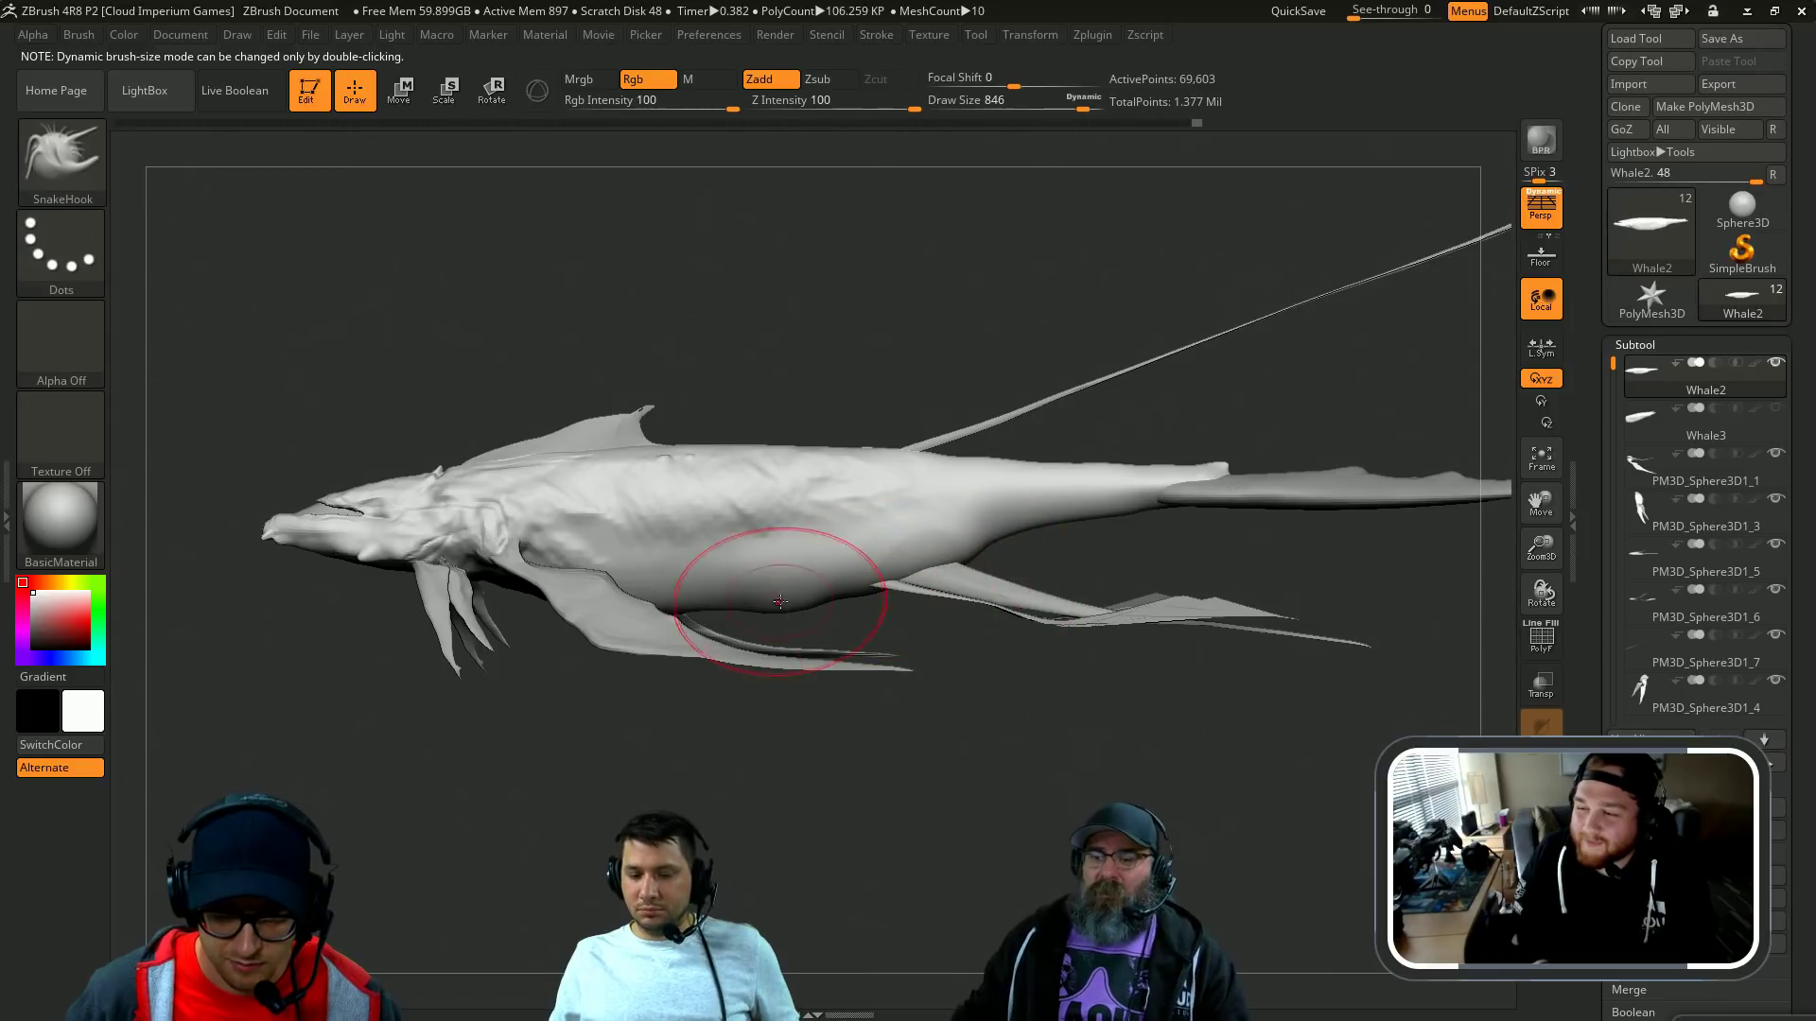
Step: Refine the rear belly contour ahead of the belly fins with the SnakeHook brush at draw size 620
{"action": "key", "text": "s"}
{"action": "left_click_drag", "start_coordinate": [790, 613], "coordinate": [797, 612]}
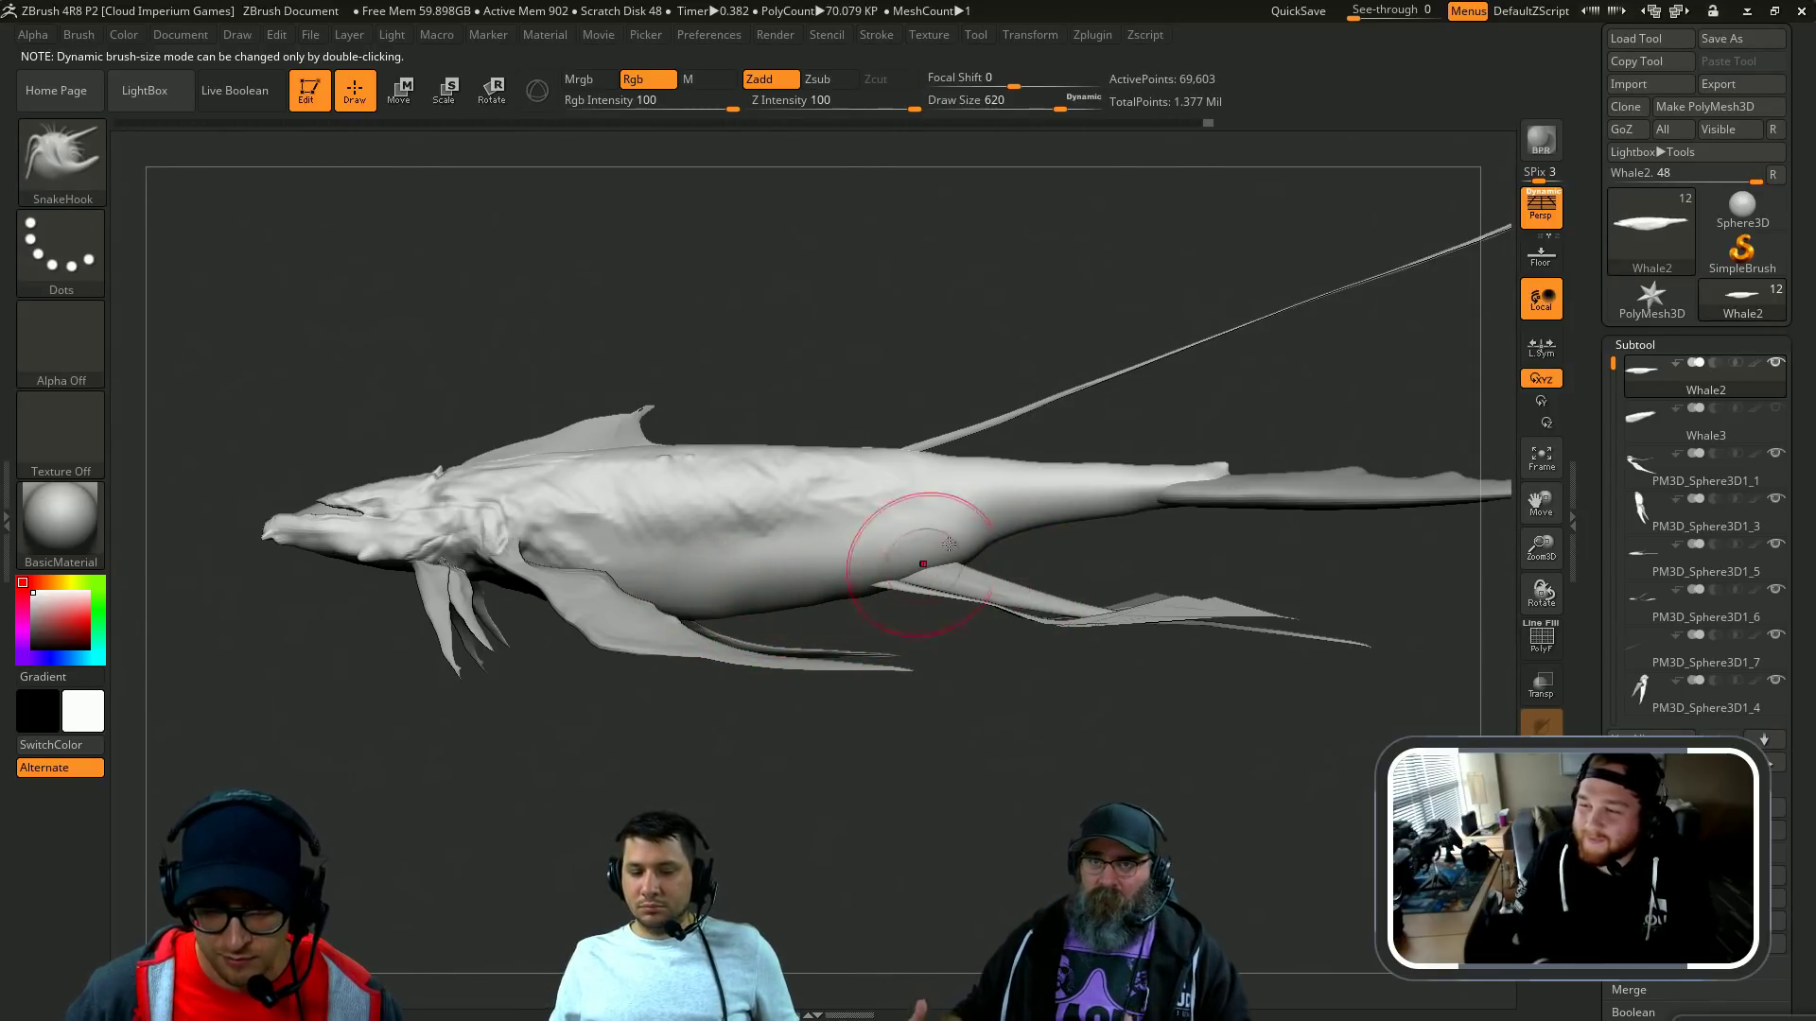
{"action": "right_click_drag", "start_coordinate": [949, 544], "coordinate": [1045, 466]}
Step: Duplicate the thin belly fins (PM3D_Sphere3D1_6) within their subtool and rotate the copies to hang down below the chest
{"action": "left_click", "coordinate": [907, 589], "text": "alt"}
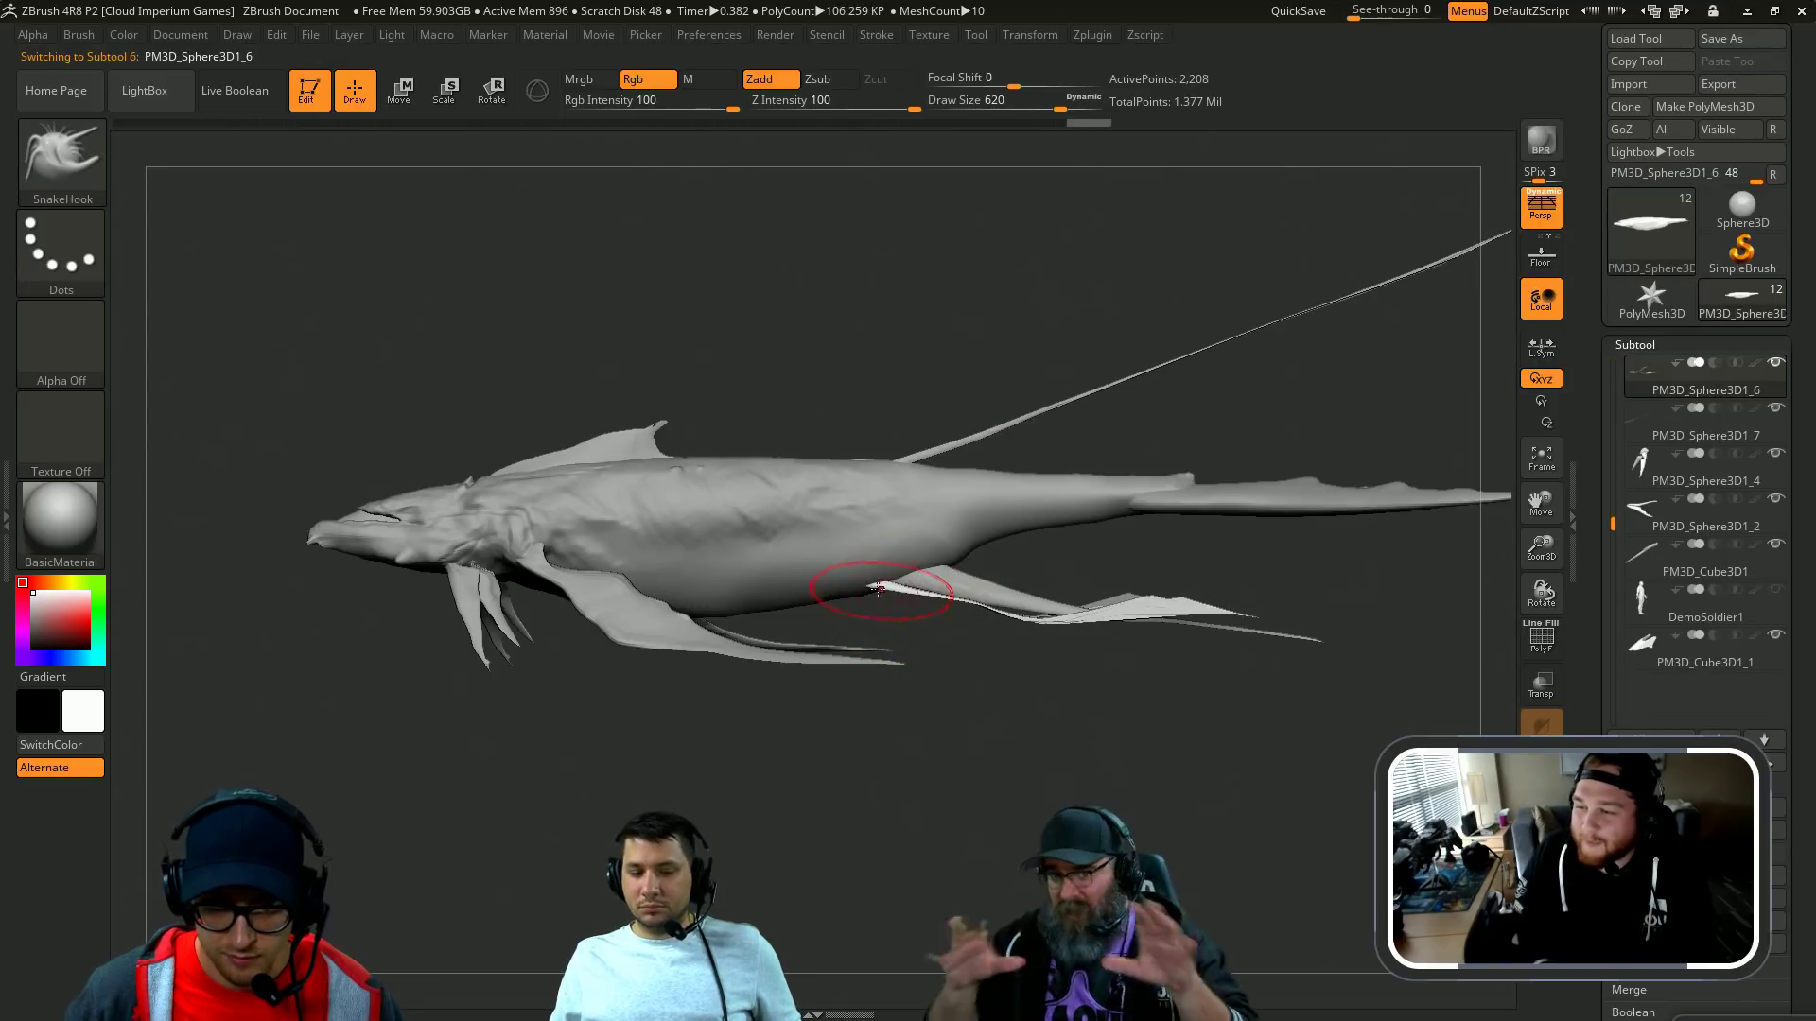
{"action": "key", "text": "w"}
{"action": "left_click_drag", "start_coordinate": [949, 607], "coordinate": [460, 840], "text": "ctrl"}
{"action": "key", "text": "r"}
{"action": "right_click_drag", "start_coordinate": [460, 839], "coordinate": [451, 818], "text": "ctrl"}
{"action": "left_click_drag", "start_coordinate": [450, 818], "coordinate": [747, 735]}
{"action": "key", "text": "q"}
{"action": "mouse_move", "coordinate": [468, 686]}
{"action": "left_mouse_down", "text": "shift"}
{"action": "mouse_move", "coordinate": [430, 724]}
{"action": "mouse_move", "coordinate": [501, 680]}
{"action": "left_mouse_up", "text": "shift"}
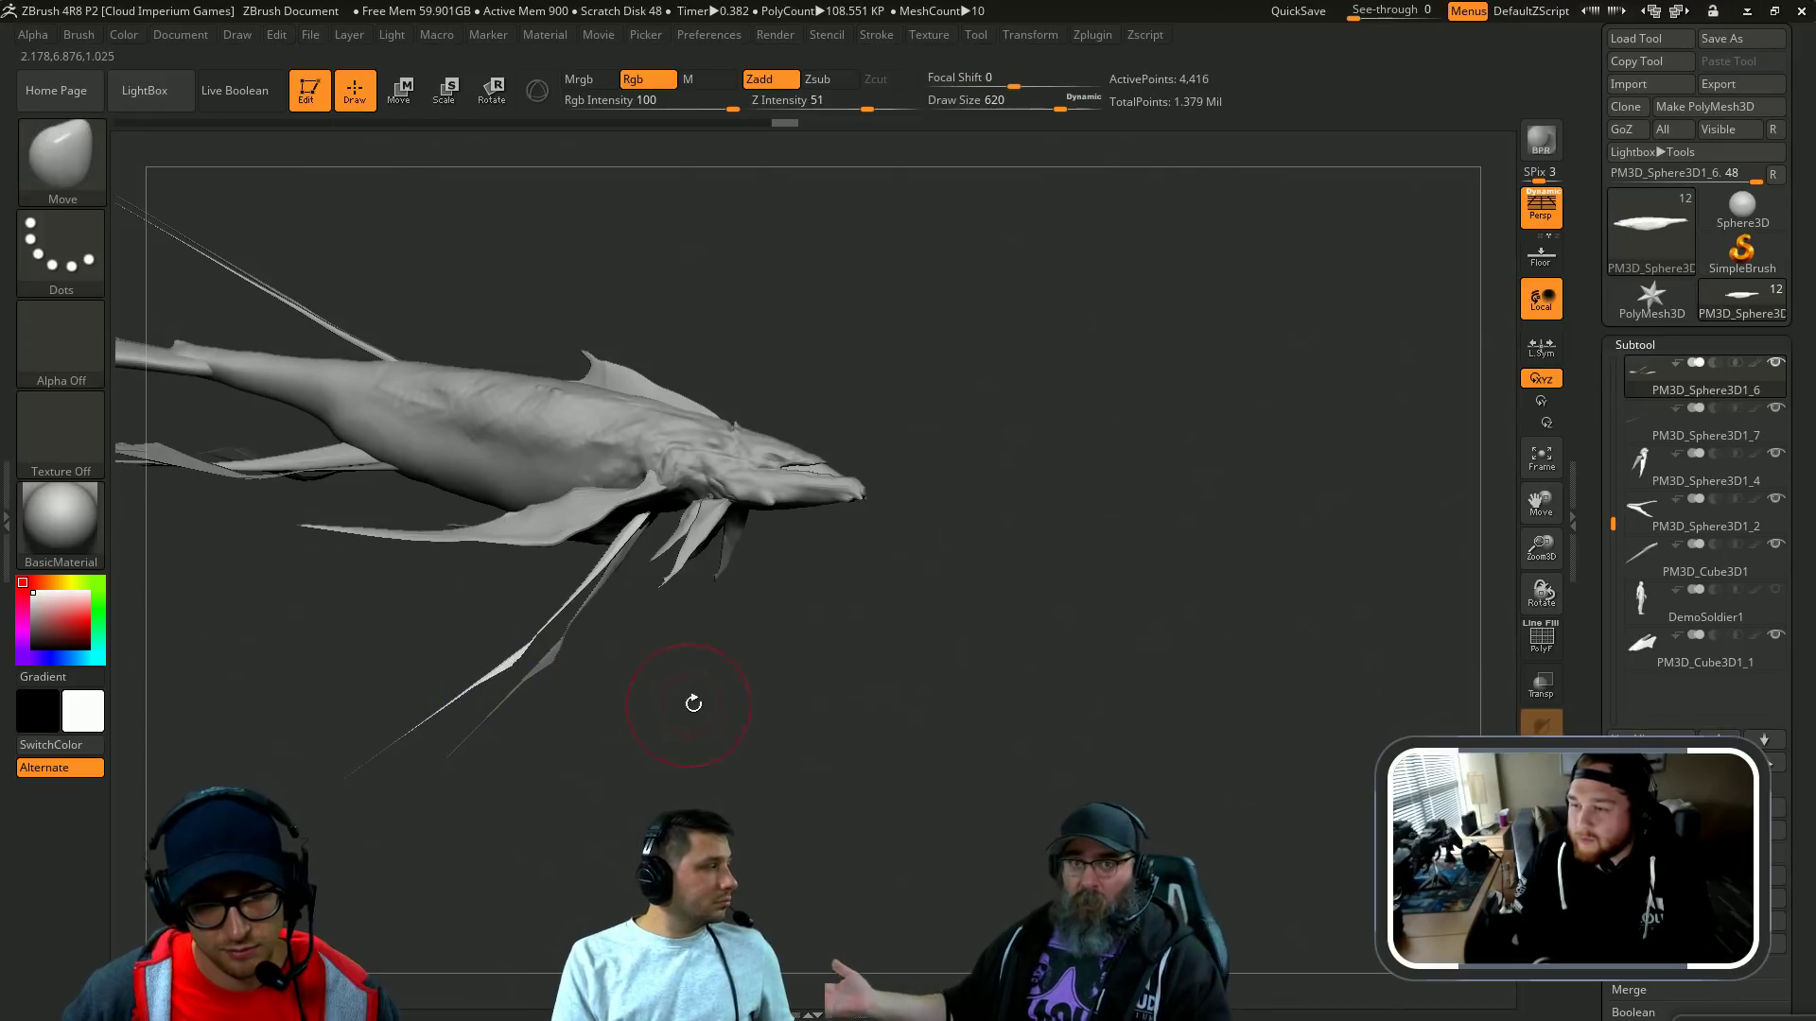
Step: Check the creature as a black silhouette, change its material to MatCap Gray and restore the white colour
{"action": "key", "text": "v"}
{"action": "left_click_drag", "start_coordinate": [690, 702], "coordinate": [325, 600]}
{"action": "left_click", "coordinate": [89, 536]}
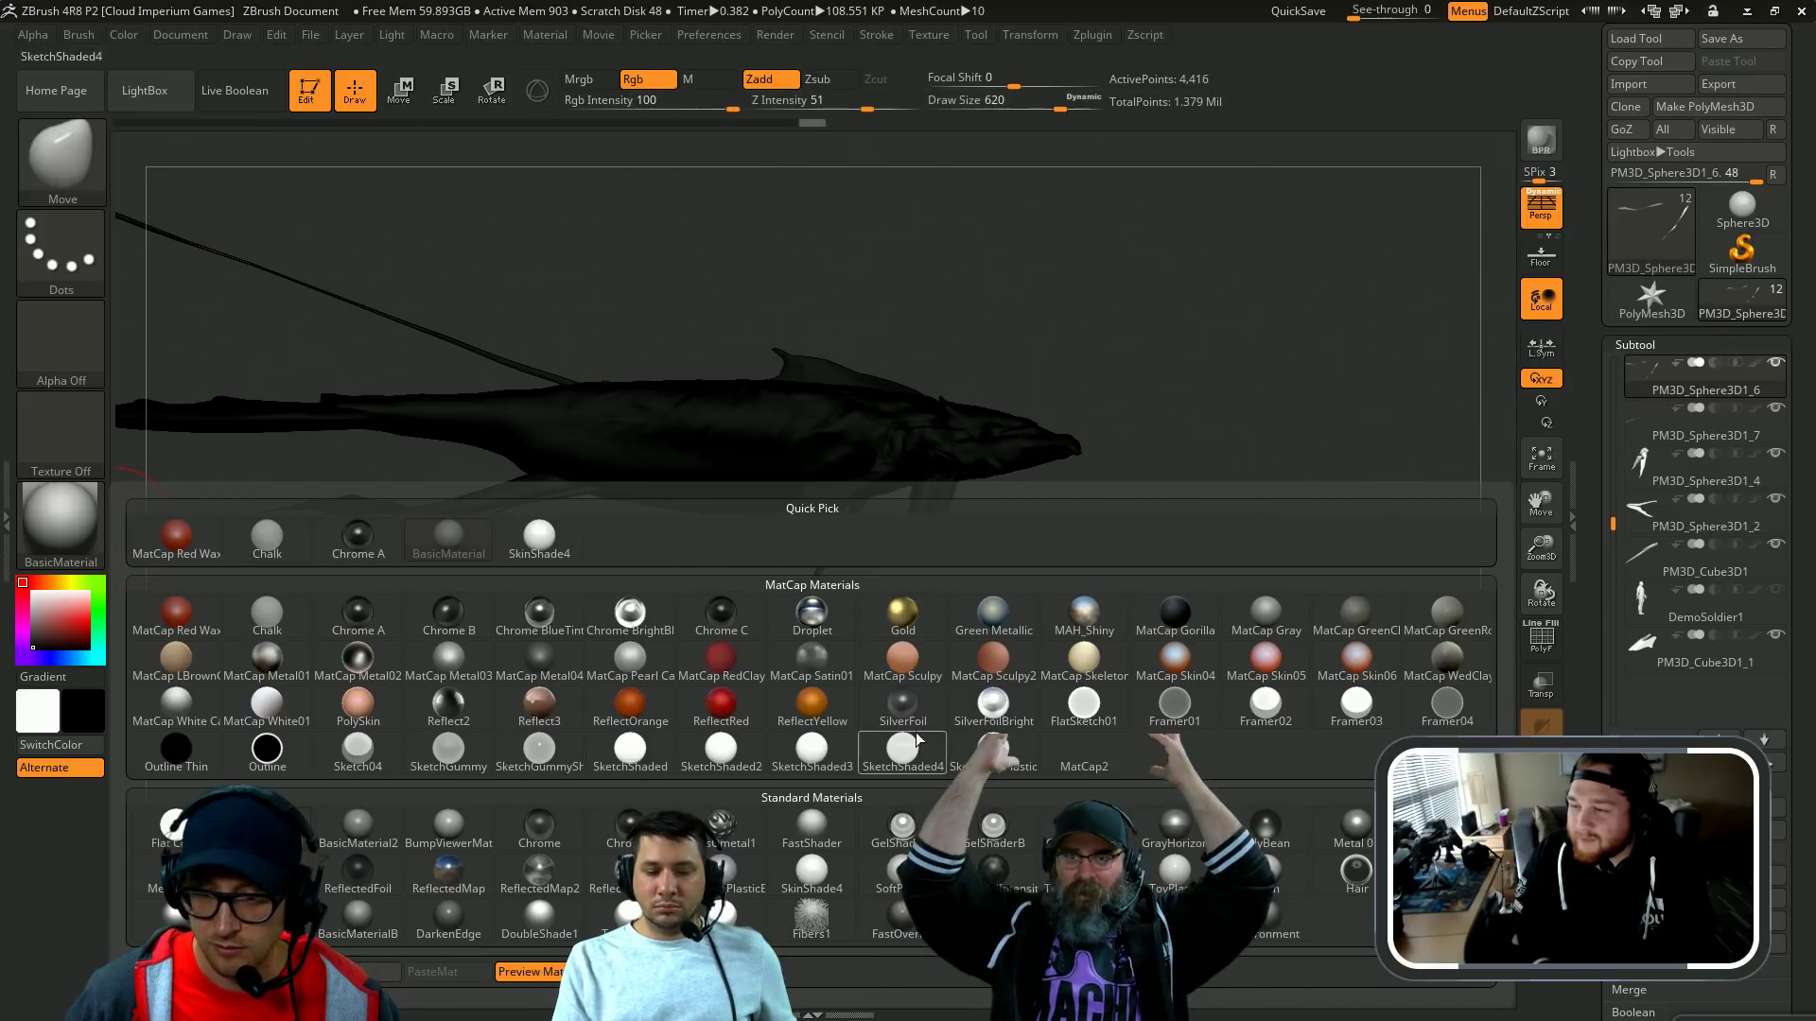
{"action": "left_click", "coordinate": [1268, 617]}
{"action": "left_click_drag", "start_coordinate": [1268, 624], "coordinate": [1354, 569]}
{"action": "key", "text": "v"}
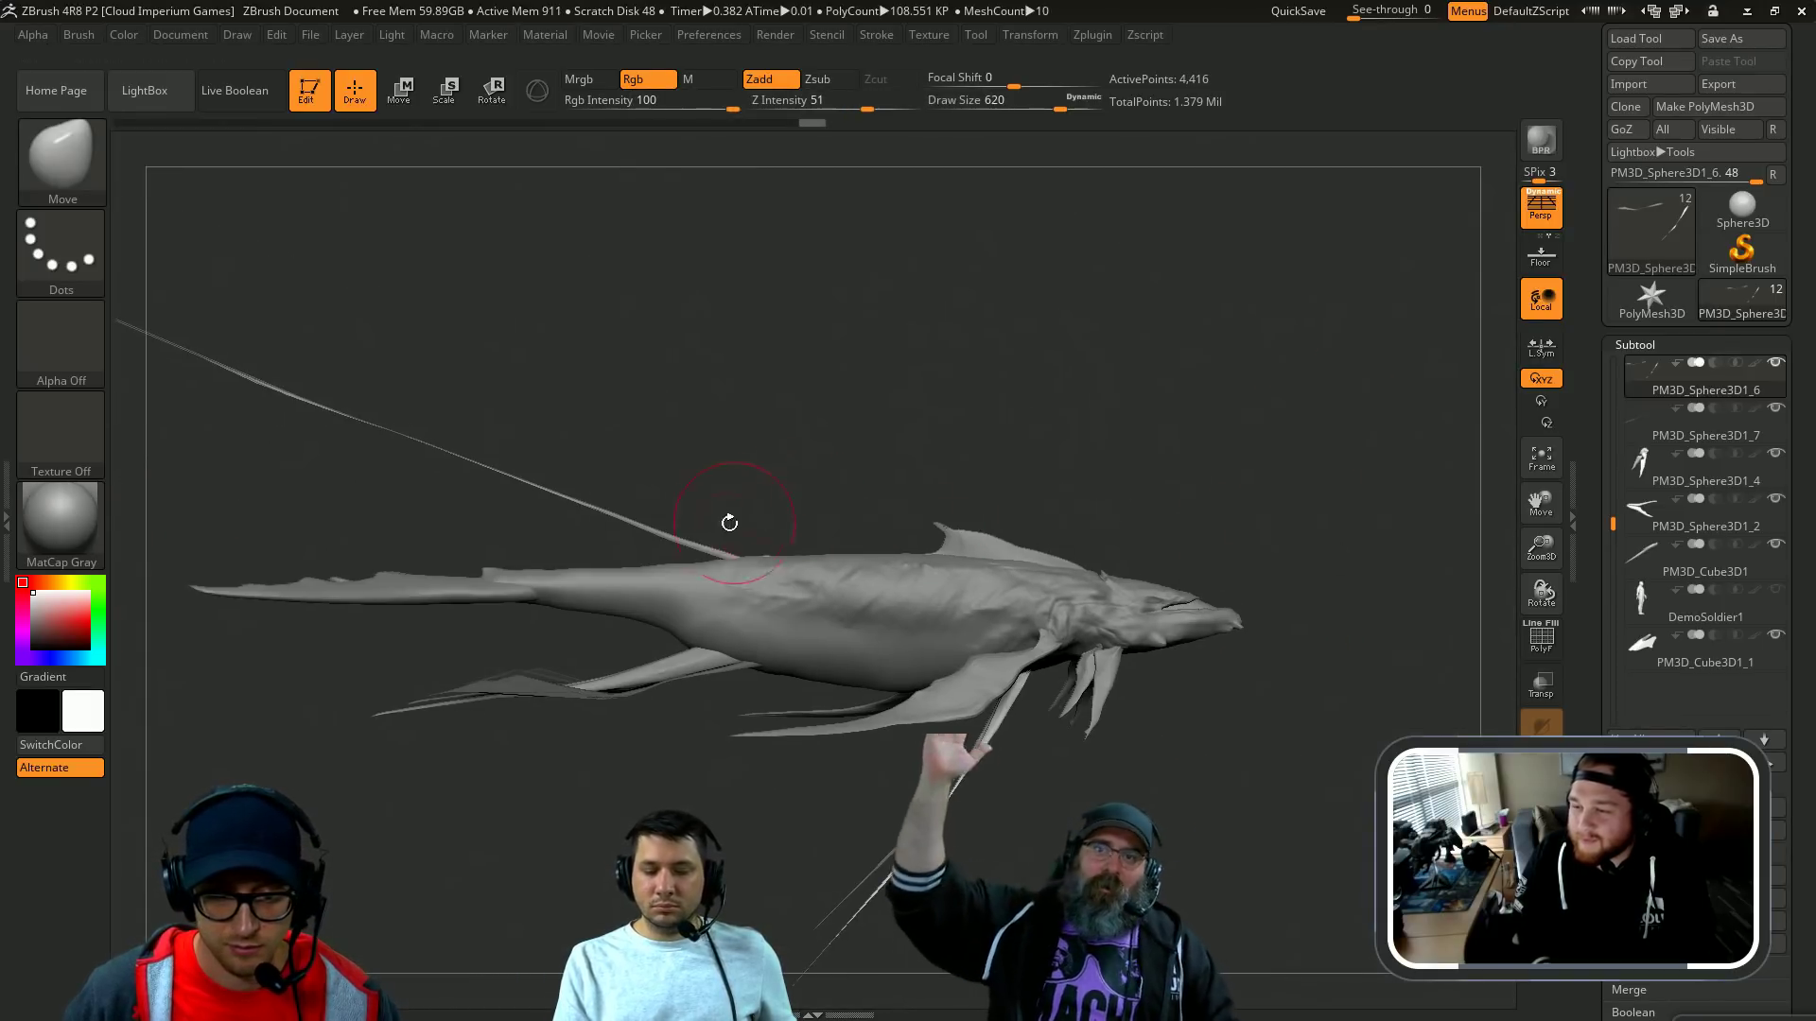
Step: Select the back filaments' subtool (PM3D_Sphere3D1_7) and set up the SnakeHook brush with a draw size of 1000
{"action": "left_click_drag", "start_coordinate": [729, 537], "coordinate": [717, 519], "text": "alt"}
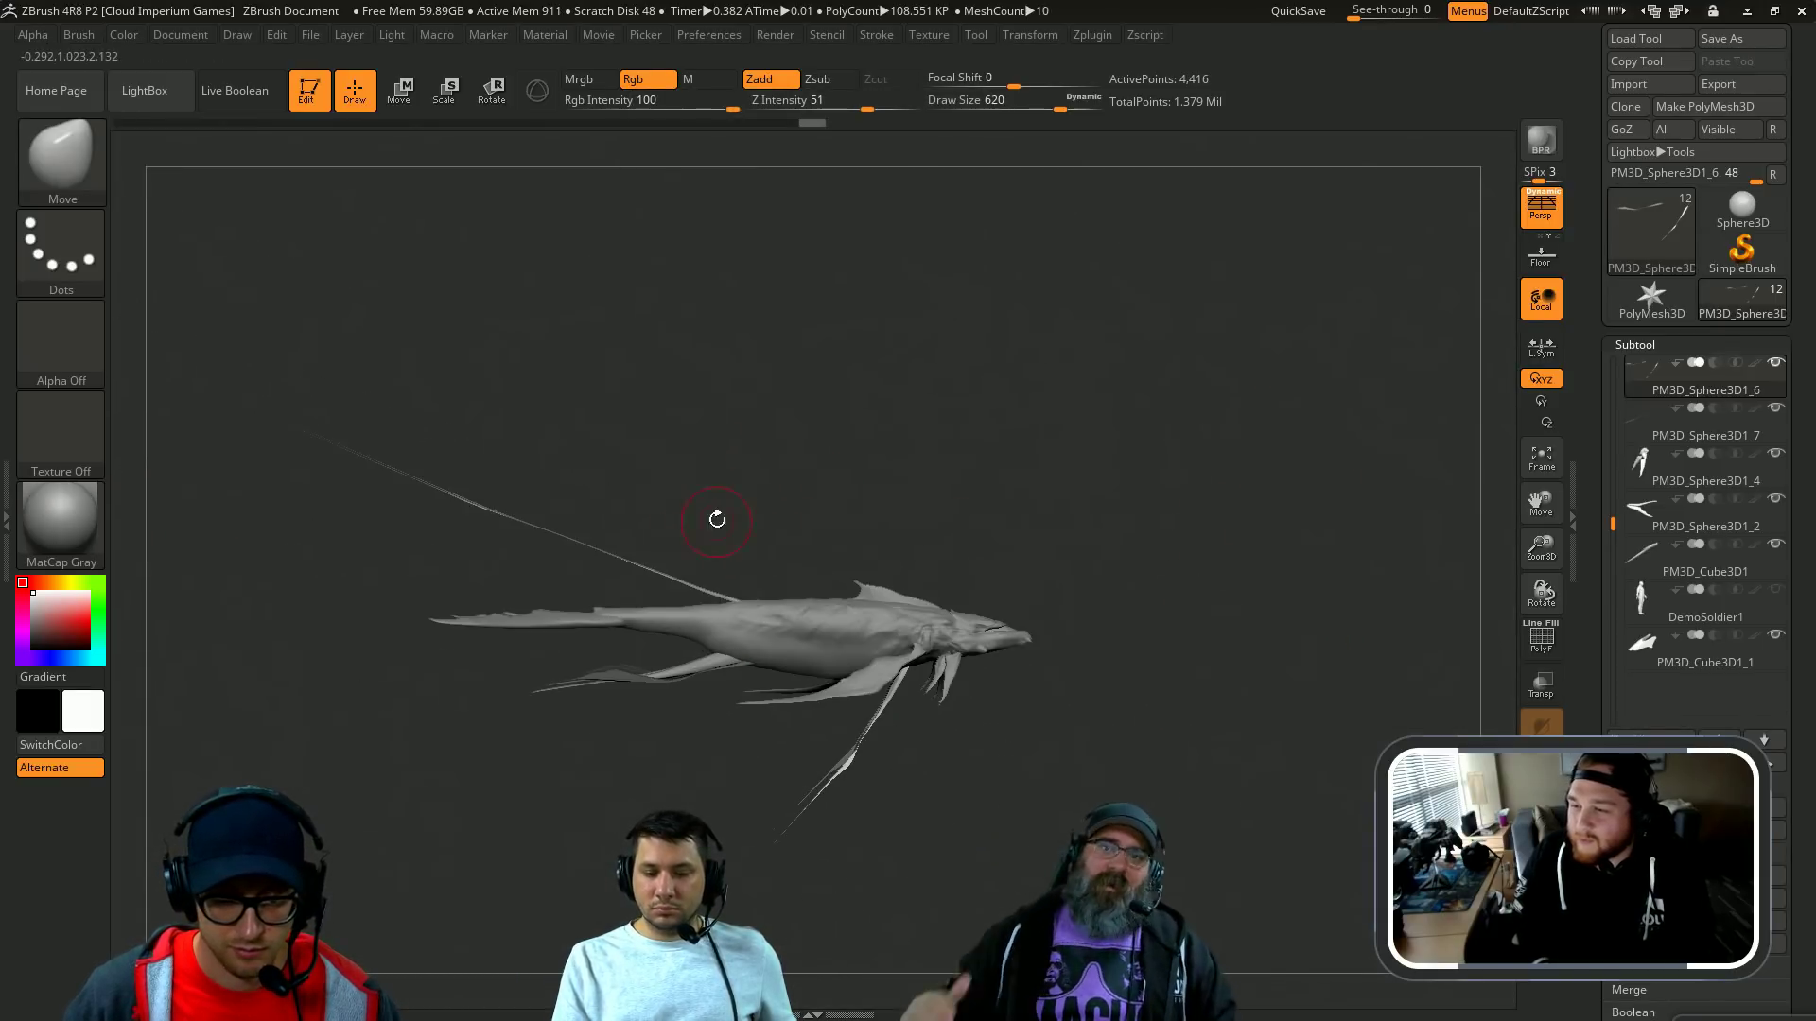
{"action": "left_click", "coordinate": [696, 592], "text": "alt"}
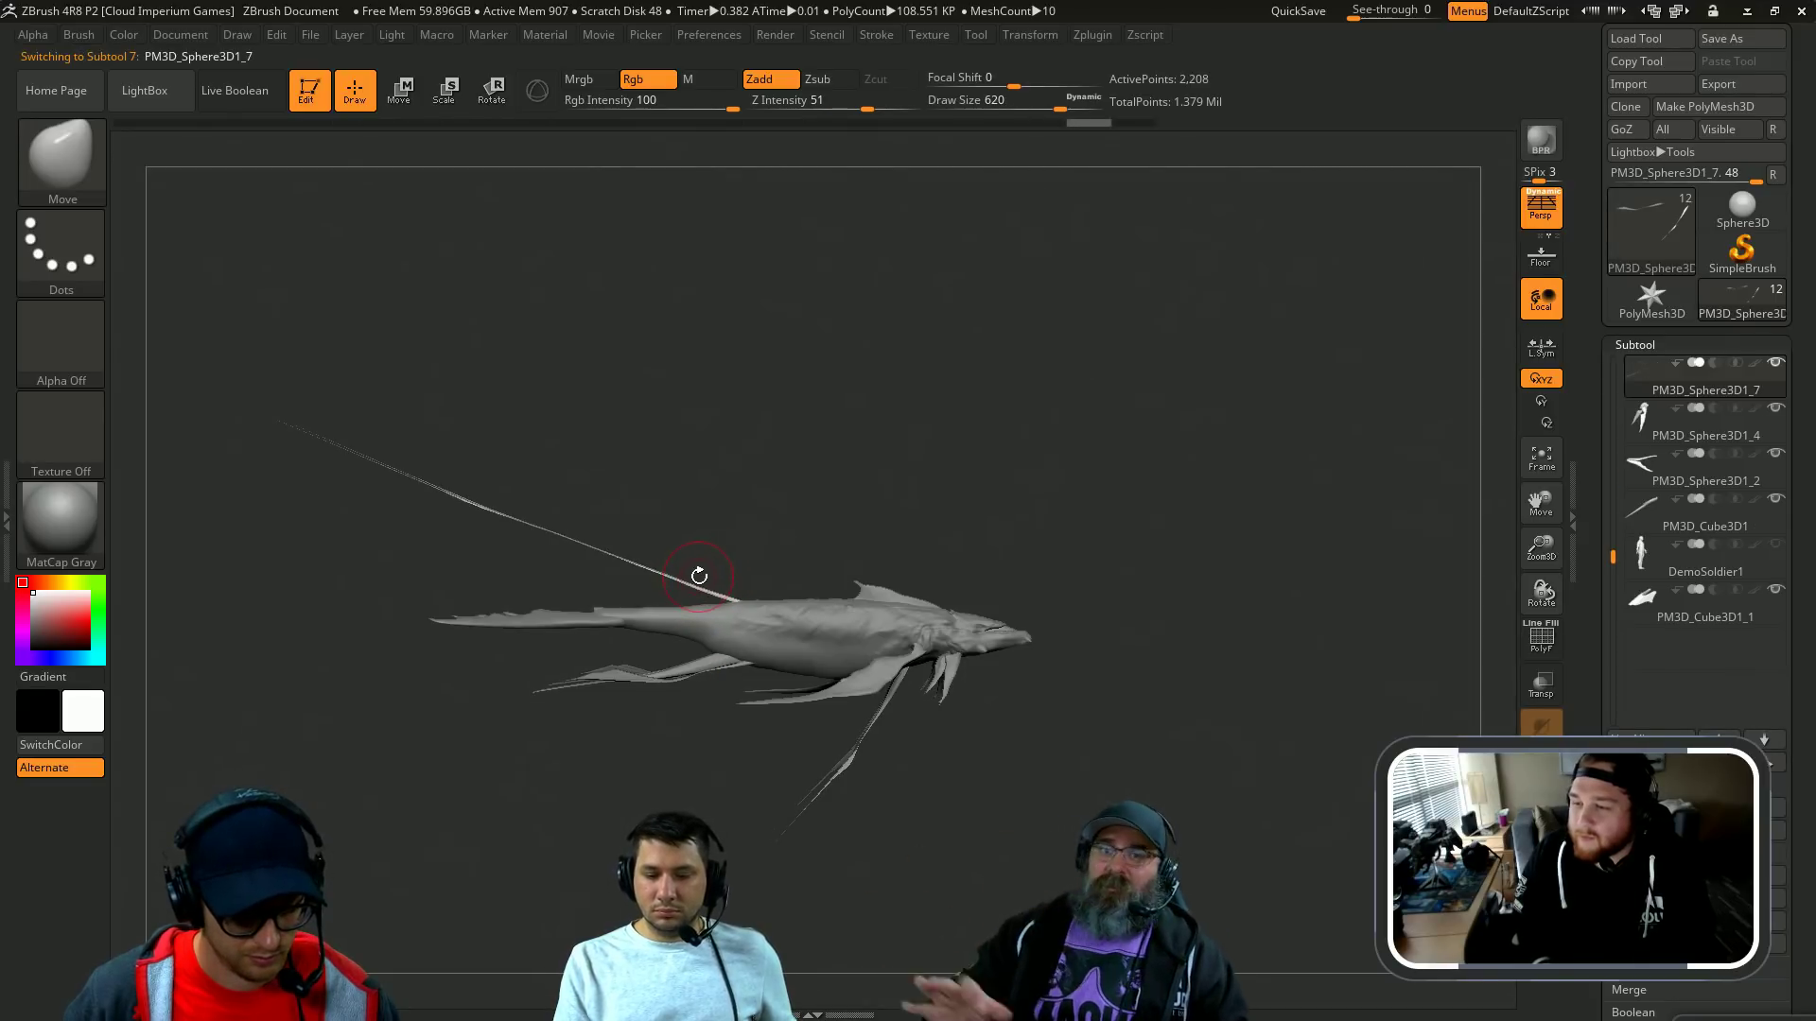
{"action": "key", "text": "b"}
{"action": "key", "text": "s"}
{"action": "key", "text": "h"}
{"action": "key", "text": "s"}
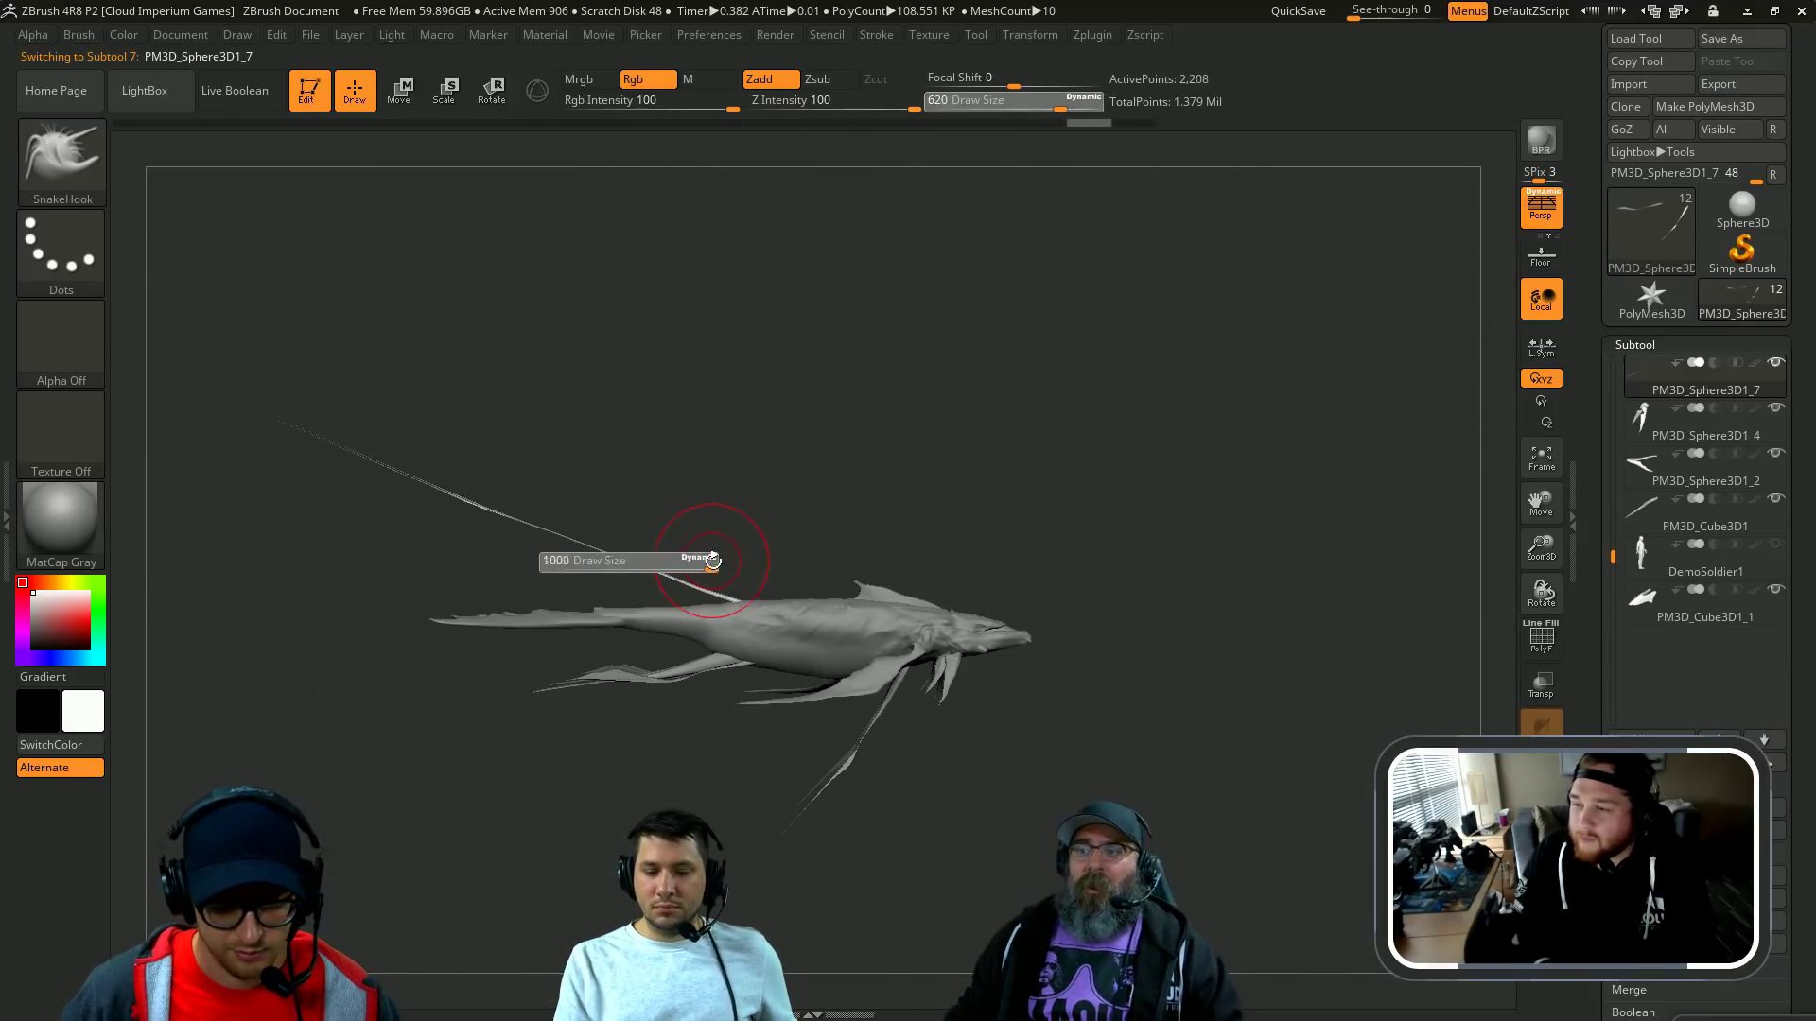
{"action": "left_click_drag", "start_coordinate": [713, 560], "coordinate": [716, 566]}
Step: Bend the back filaments into a flowing S-curve with the SnakeHook brush at draw size 1000, viewing the creature as a silhouette
{"action": "key", "text": "s"}
{"action": "left_click", "coordinate": [713, 568]}
{"action": "key", "text": "s"}
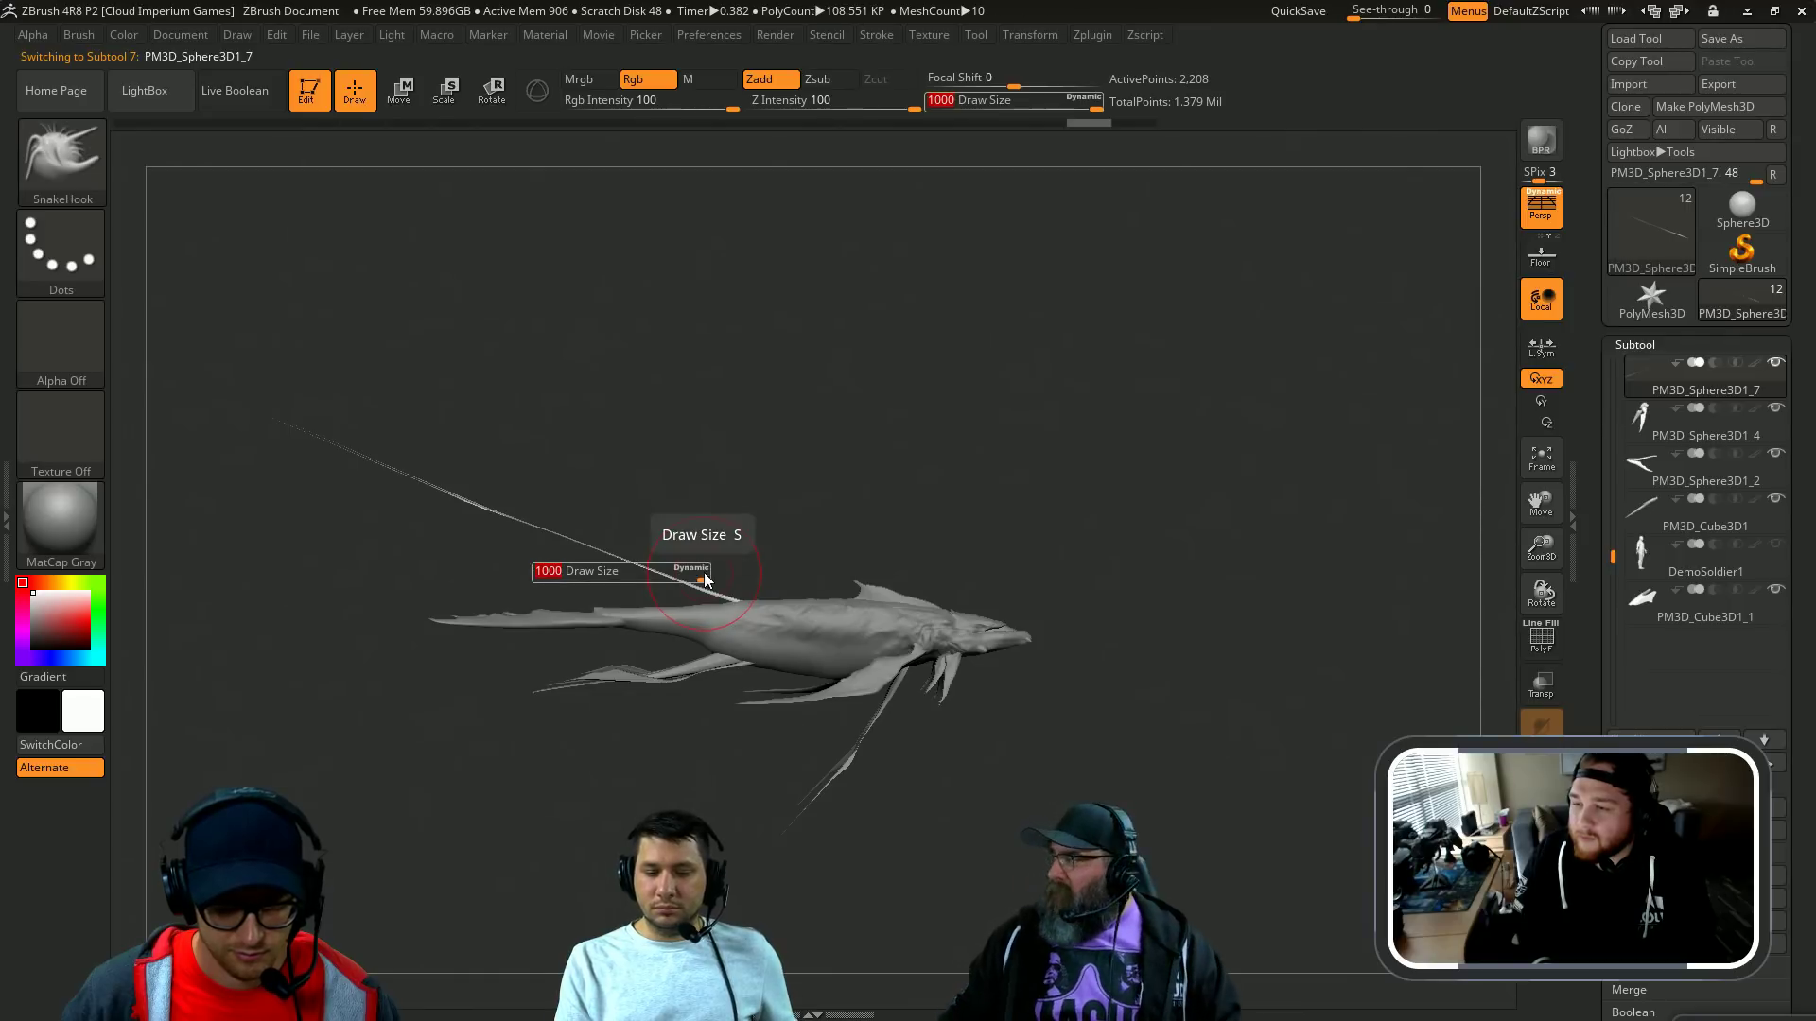
{"action": "left_click", "coordinate": [700, 566]}
{"action": "key", "text": "s"}
{"action": "left_click", "coordinate": [699, 579]}
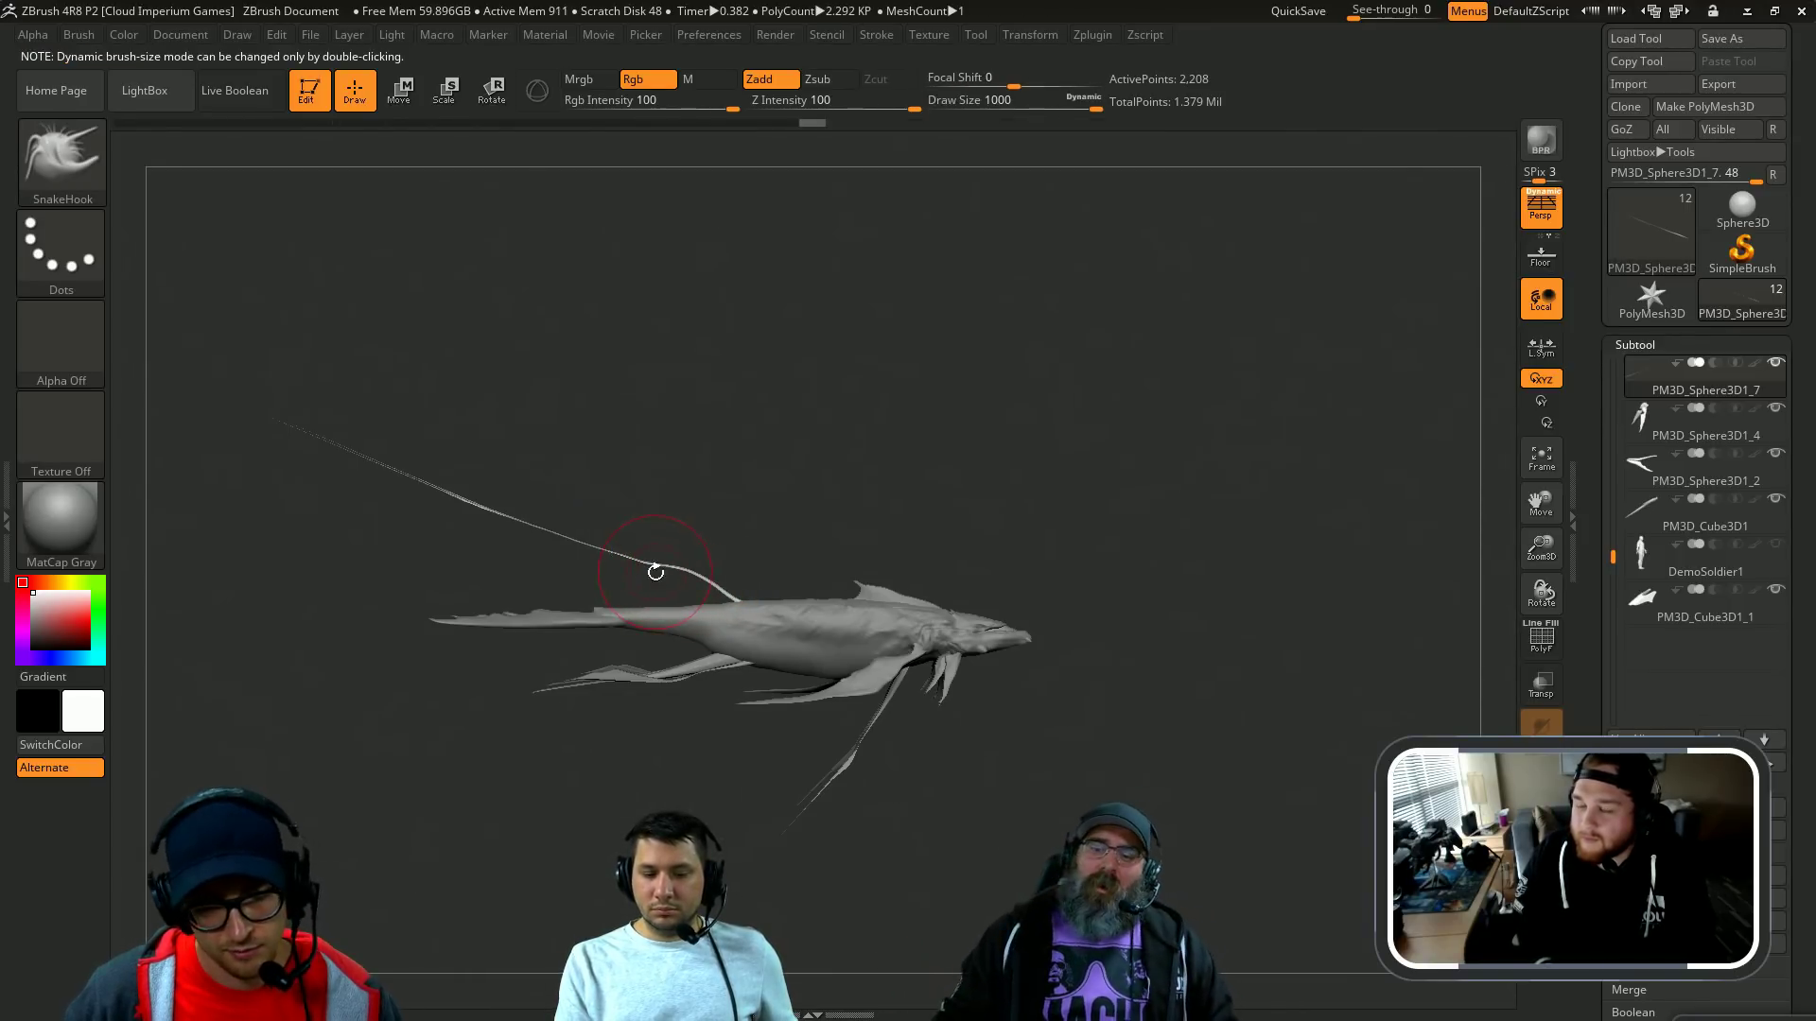
{"action": "key", "text": "v"}
{"action": "mouse_move", "coordinate": [737, 377]}
{"action": "left_mouse_down", "text": "alt"}
{"action": "mouse_move", "coordinate": [815, 320]}
{"action": "mouse_move", "coordinate": [790, 401]}
{"action": "left_mouse_up", "text": "alt"}
{"action": "key", "text": "s"}
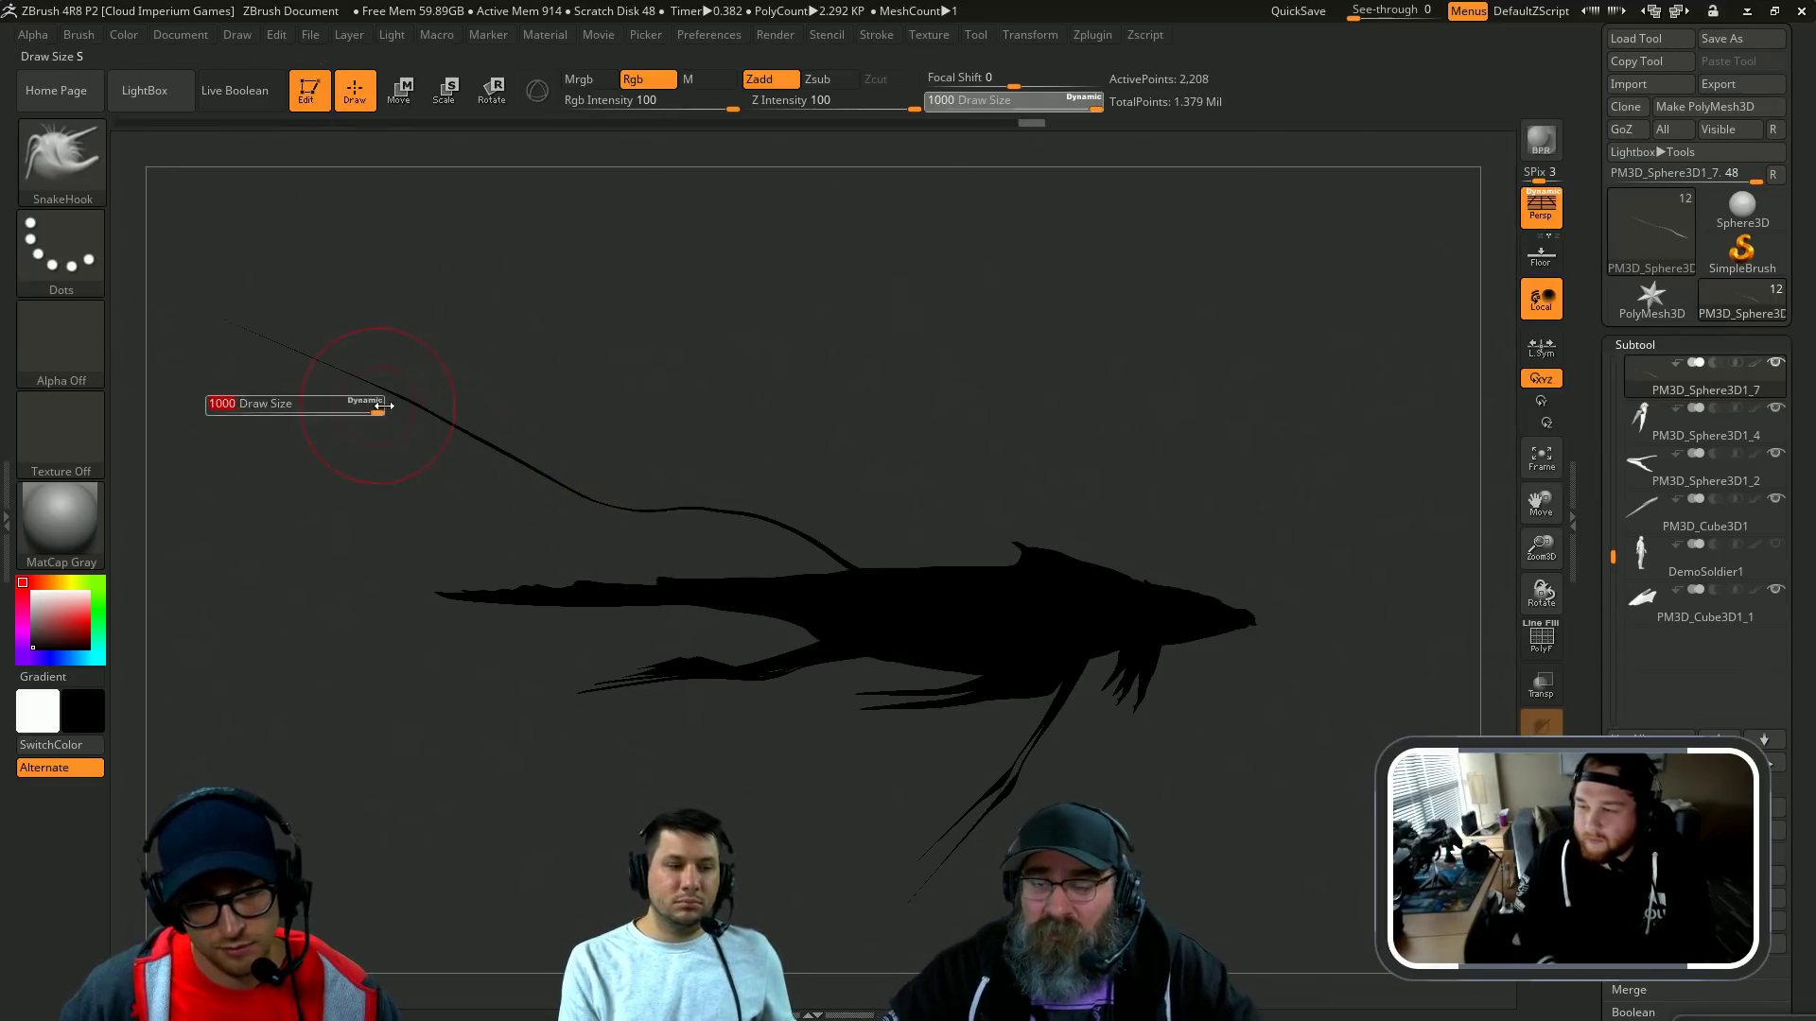
Step: Select the tail fins (PM3D_Sphere3D1_2) and start curving them with the SnakeHook brush at draw size 1000 in silhouette view
{"action": "left_click", "coordinate": [546, 592], "text": "alt"}
{"action": "key", "text": "v"}
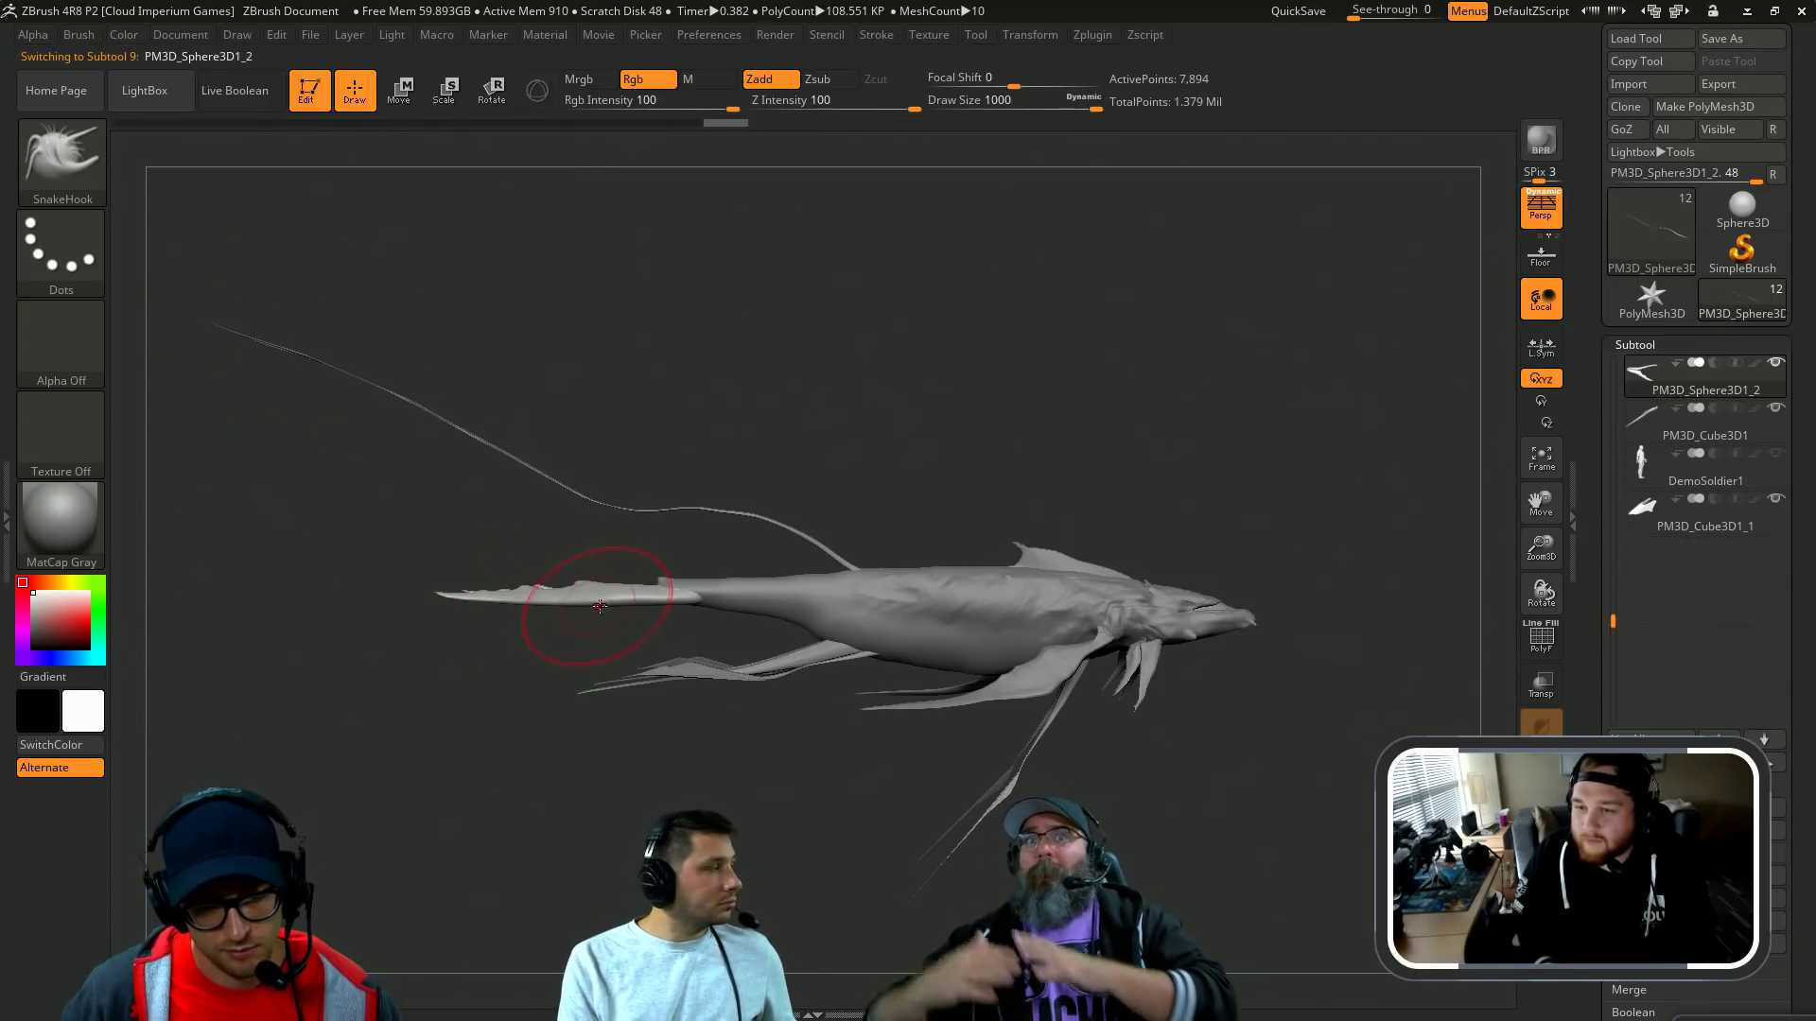
{"action": "left_click_drag", "start_coordinate": [665, 606], "coordinate": [645, 607]}
{"action": "key", "text": "ctrl+z"}
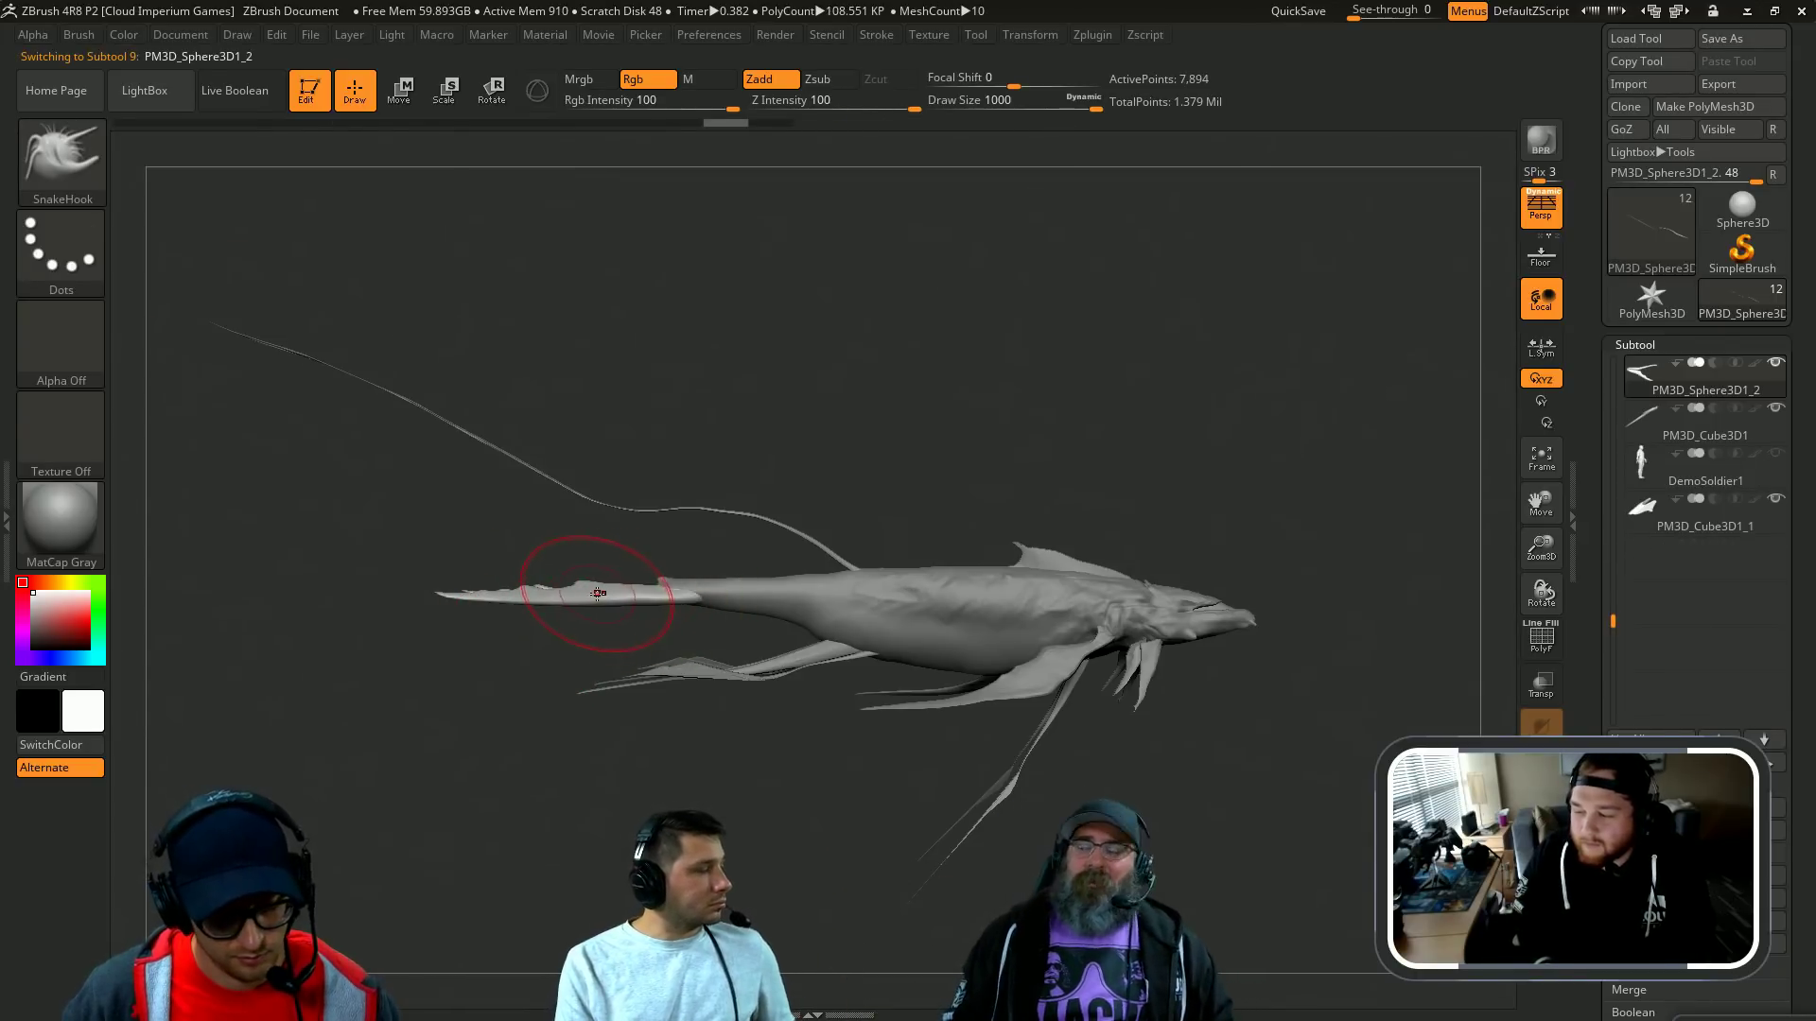
{"action": "key", "text": "v"}
{"action": "key", "text": "s"}
{"action": "left_click", "coordinate": [606, 593]}
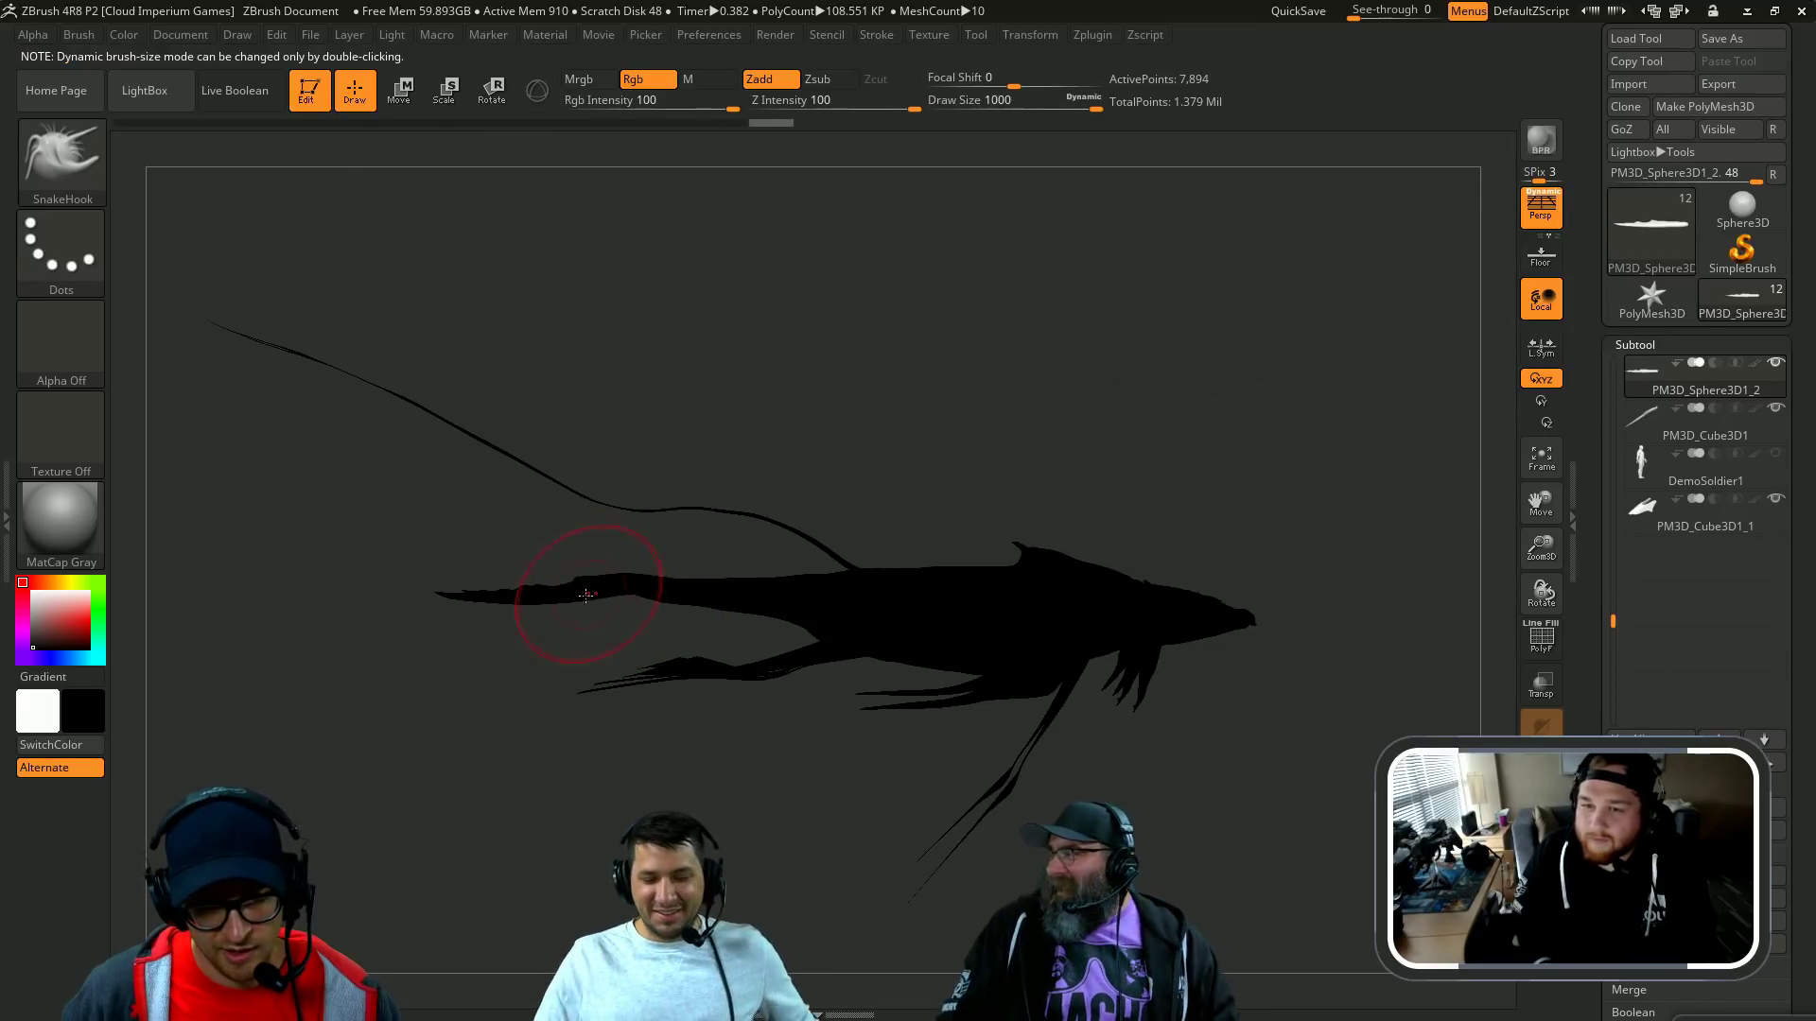
Step: Lengthen the tail fins and bend their tips downward with the SnakeHook brush to smooth the tail's silhouette
{"action": "key", "text": "s"}
{"action": "key", "text": "s"}
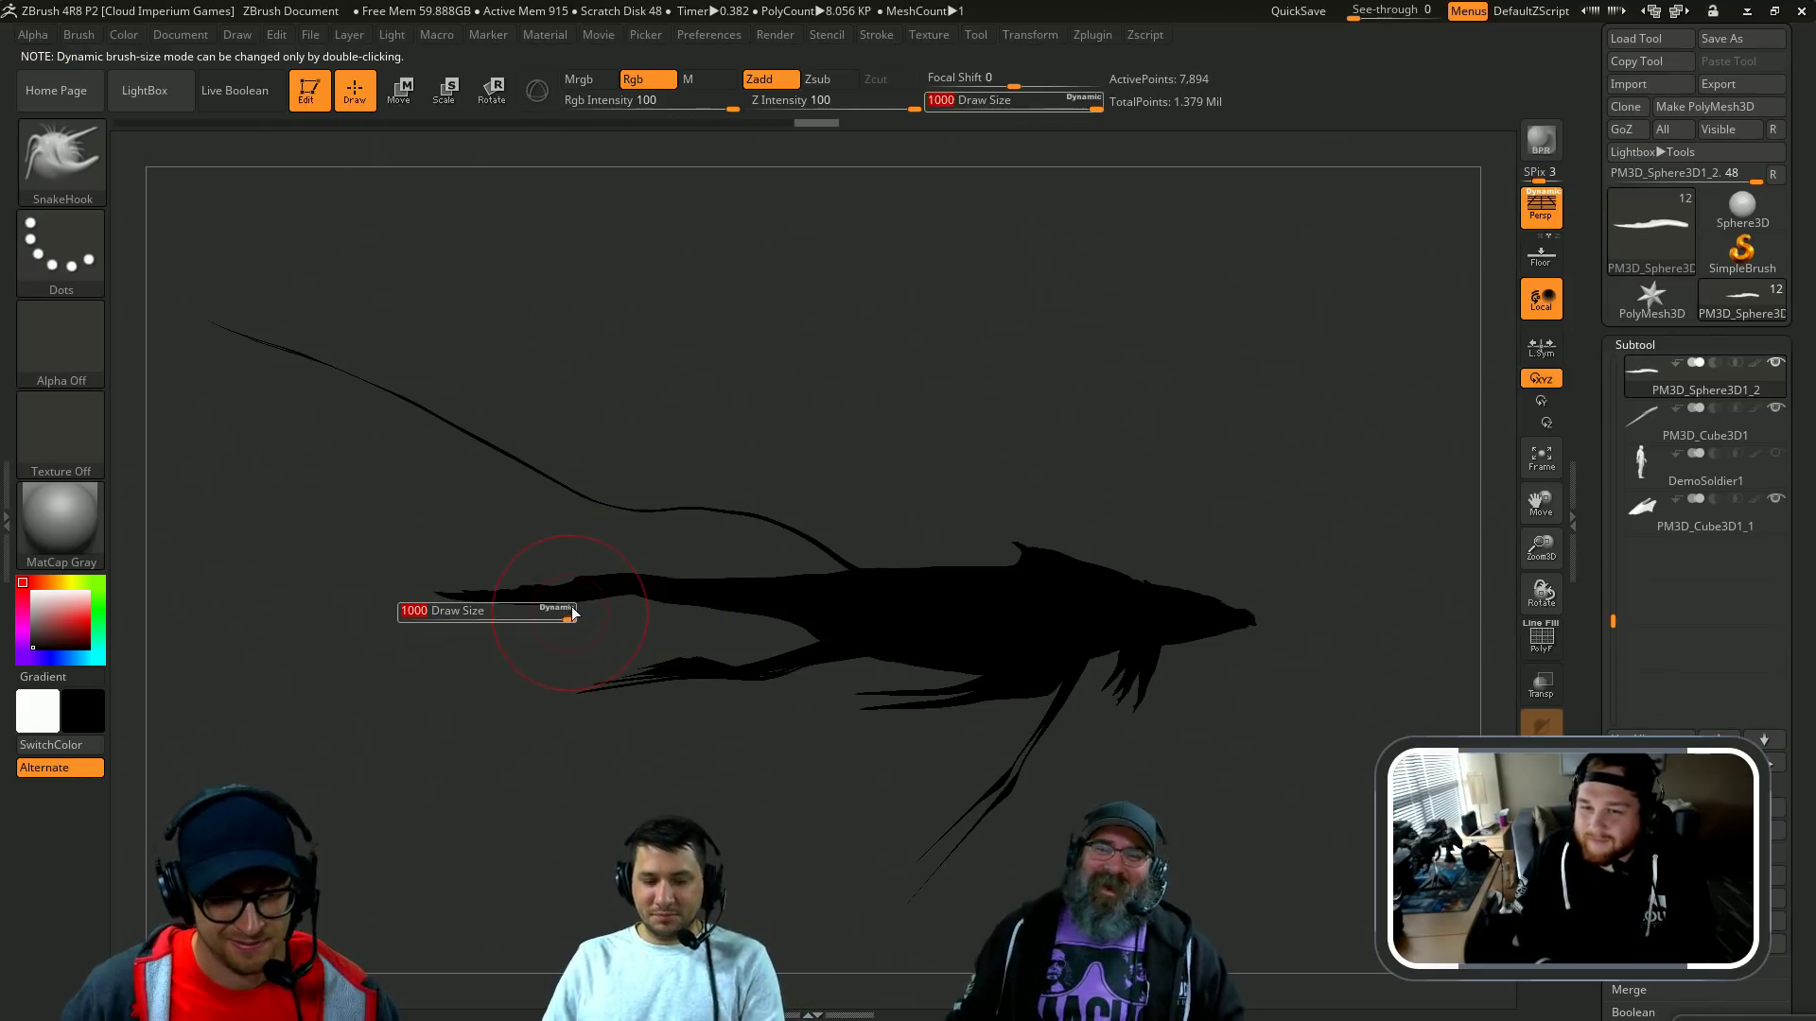
{"action": "left_click", "coordinate": [565, 612]}
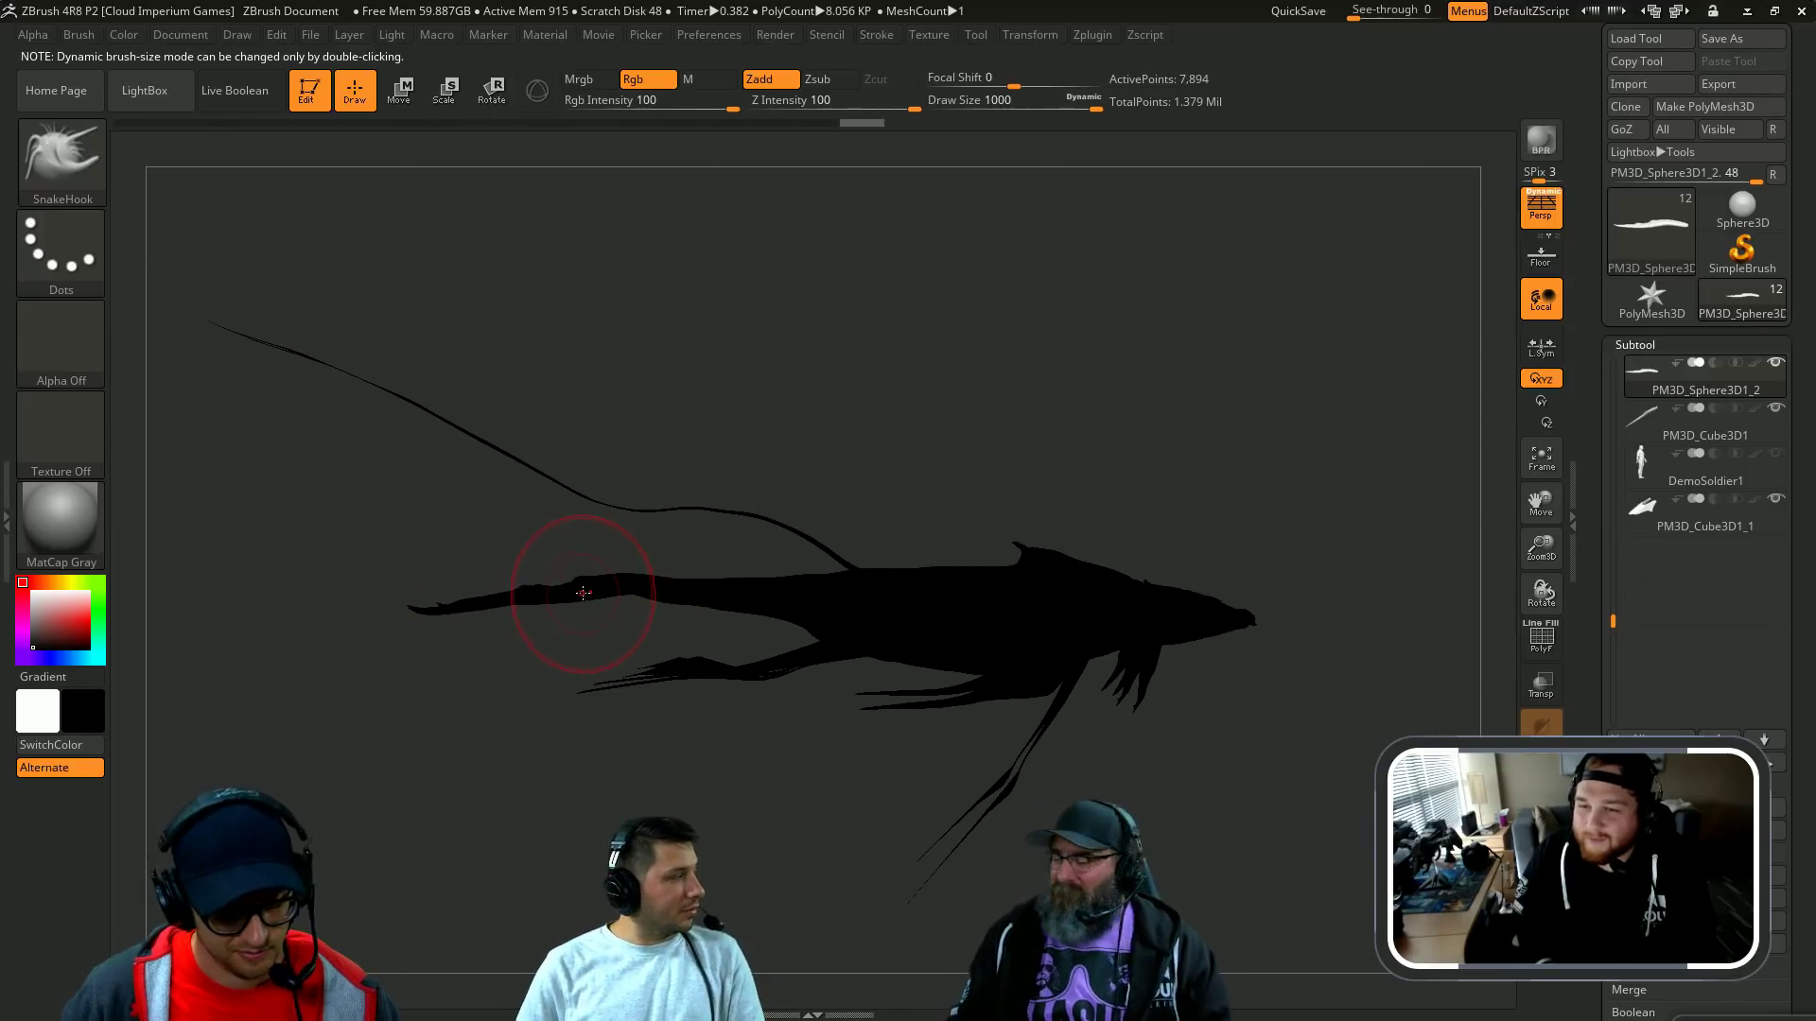
{"action": "key", "text": "v"}
{"action": "mouse_move", "coordinate": [426, 531]}
{"action": "left_mouse_down"}
{"action": "mouse_move", "coordinate": [619, 587]}
{"action": "mouse_move", "coordinate": [659, 553]}
{"action": "left_mouse_up"}
{"action": "left_click_drag", "start_coordinate": [882, 515], "coordinate": [636, 496], "text": "alt"}
{"action": "key", "text": "v"}
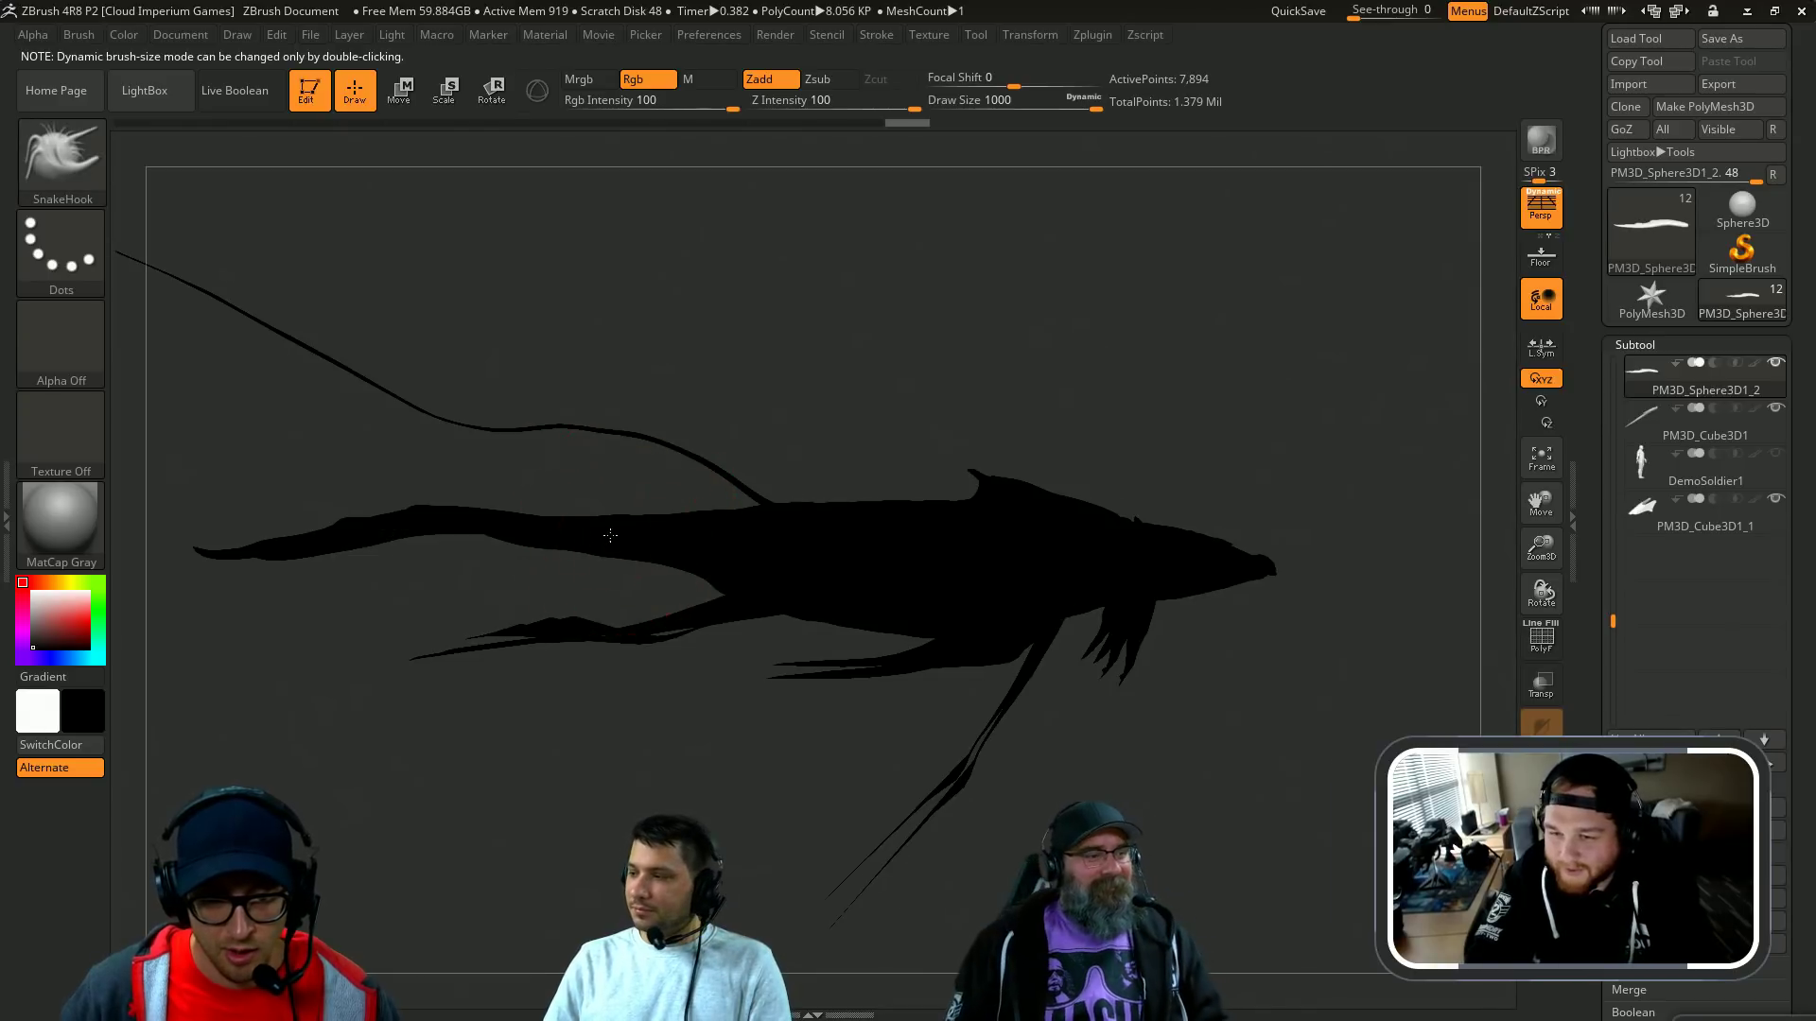
Step: Try to reshape the tail end of the whale's body (Whale2) with the SnakeHook brush at draw size 1000
{"action": "left_click", "coordinate": [608, 537], "text": "alt"}
{"action": "key", "text": "v"}
{"action": "key", "text": "s"}
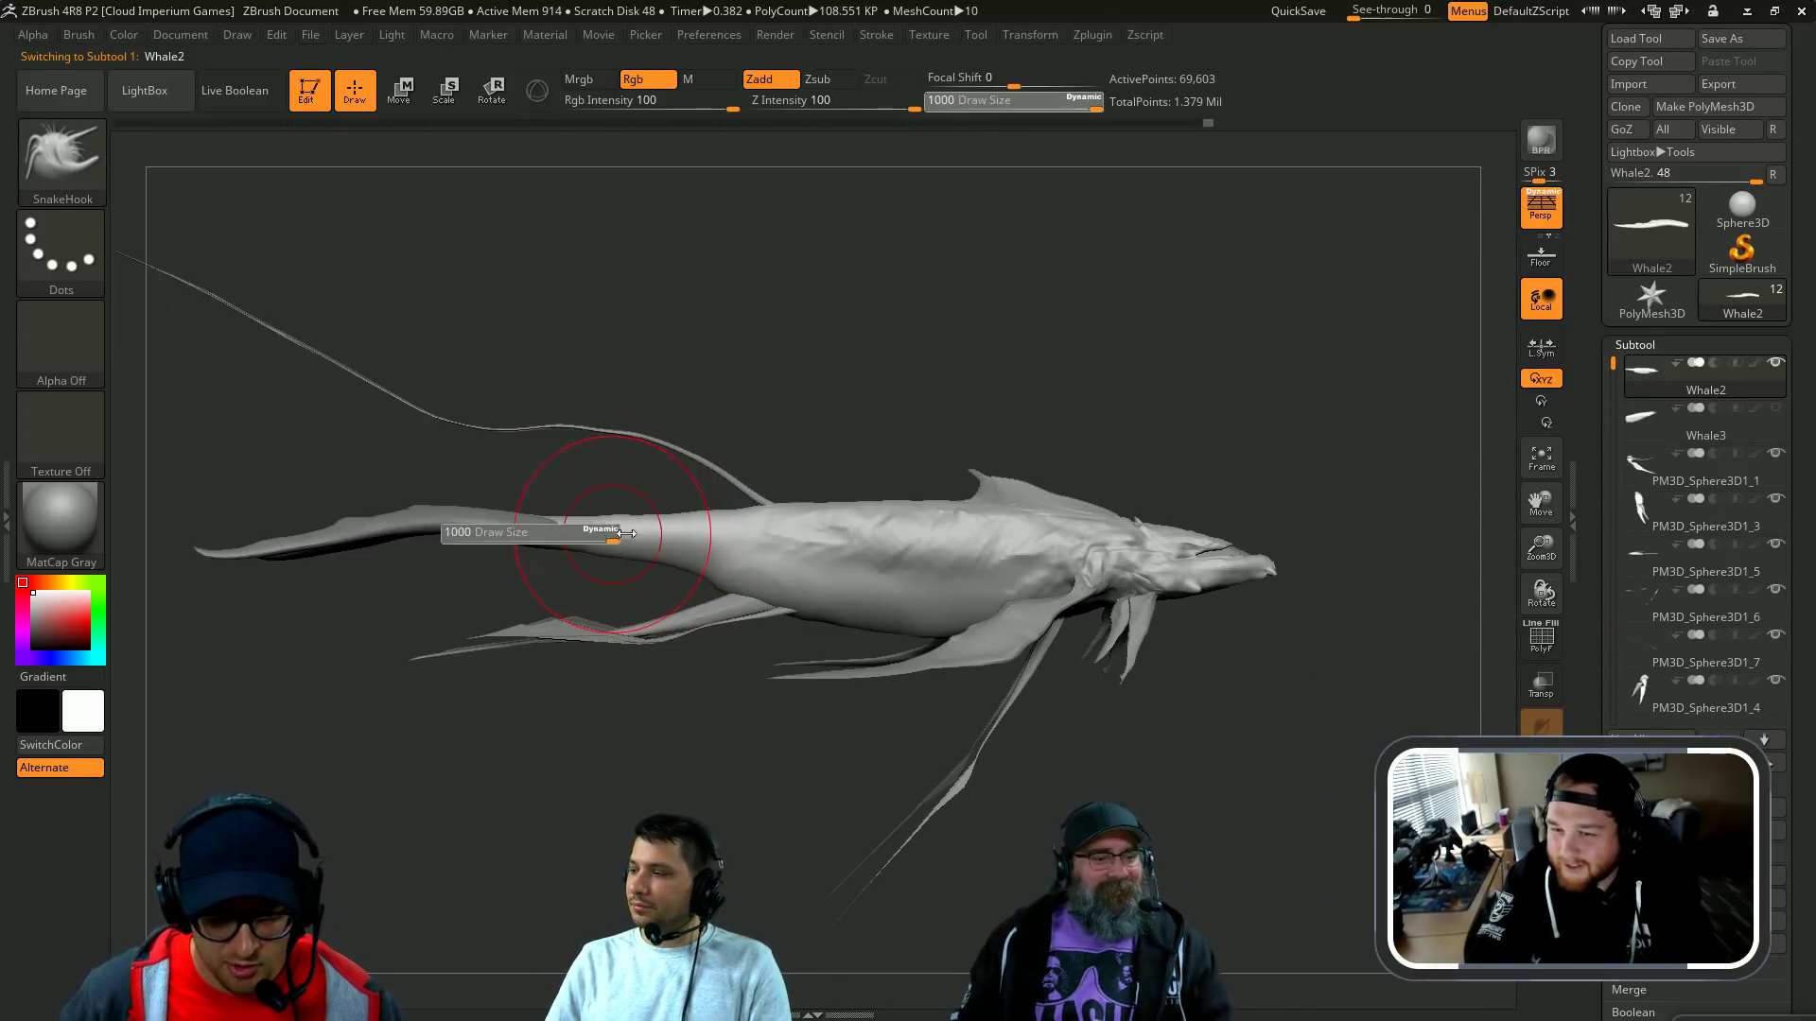
{"action": "left_click_drag", "start_coordinate": [613, 536], "coordinate": [548, 505]}
{"action": "key", "text": "ctrl+z"}
{"action": "left_click_drag", "start_coordinate": [903, 369], "coordinate": [986, 357], "text": "alt"}
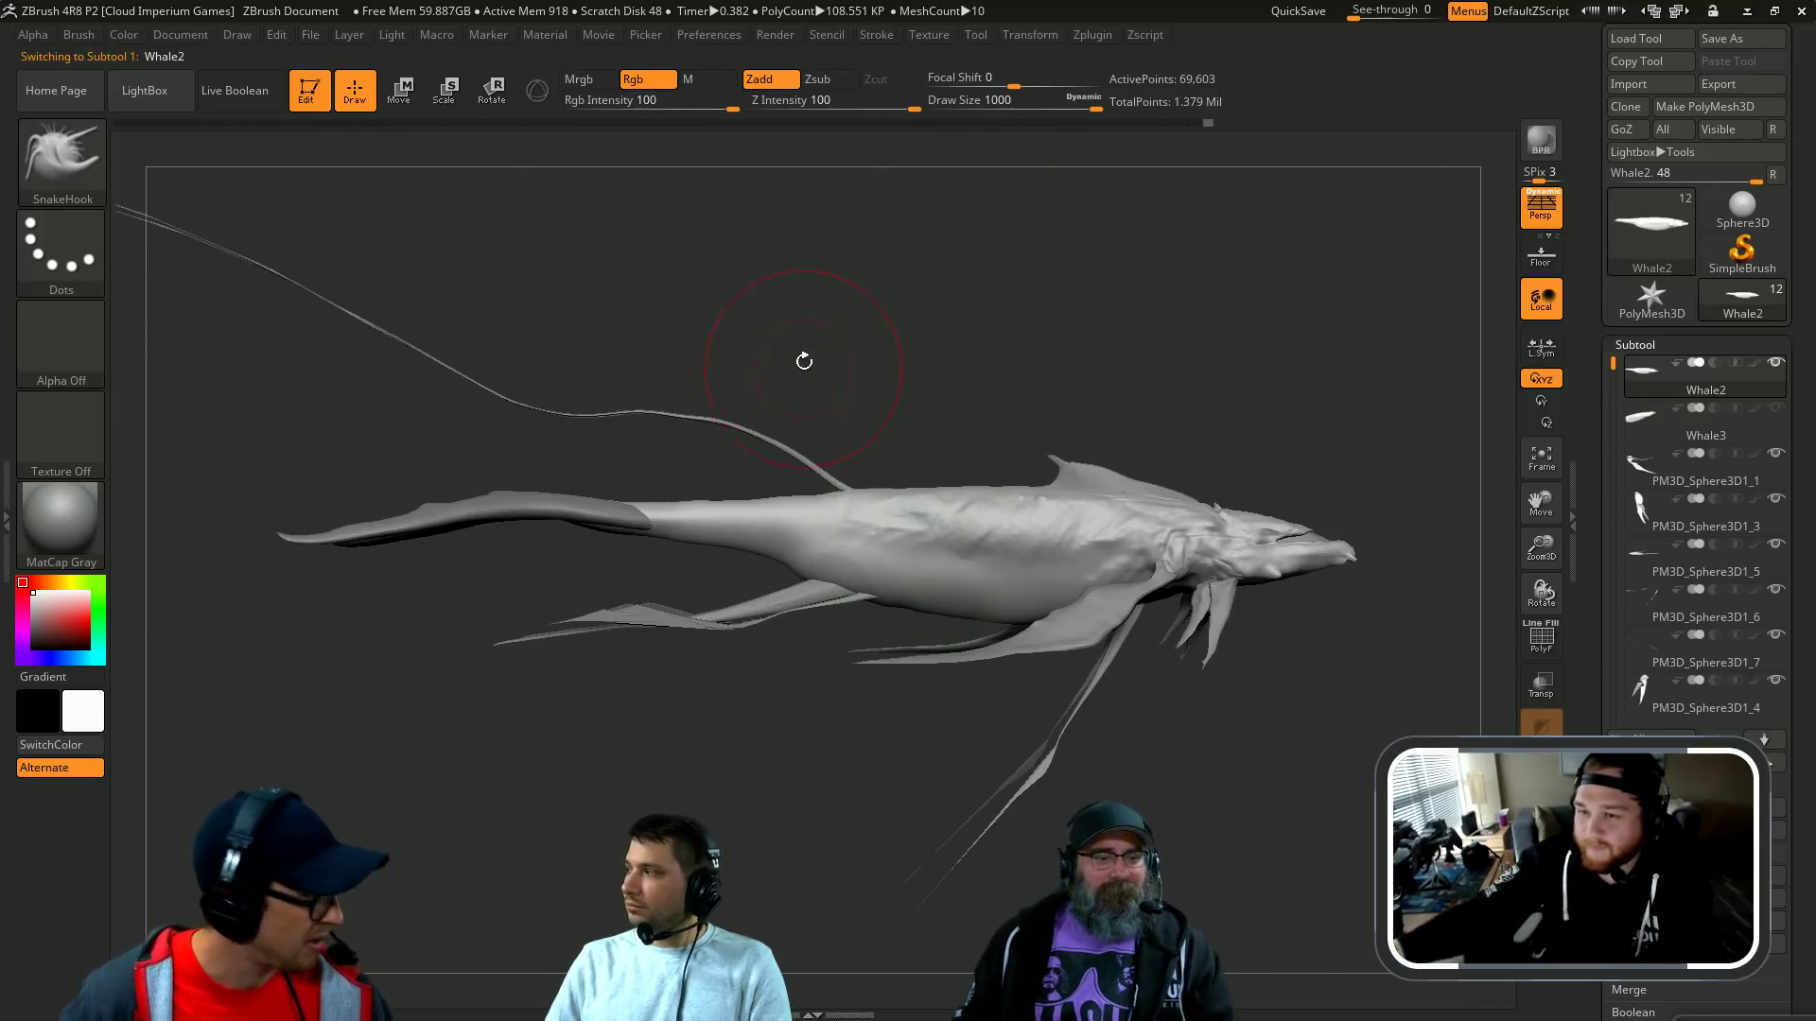
{"action": "left_click_drag", "start_coordinate": [990, 391], "coordinate": [1086, 502]}
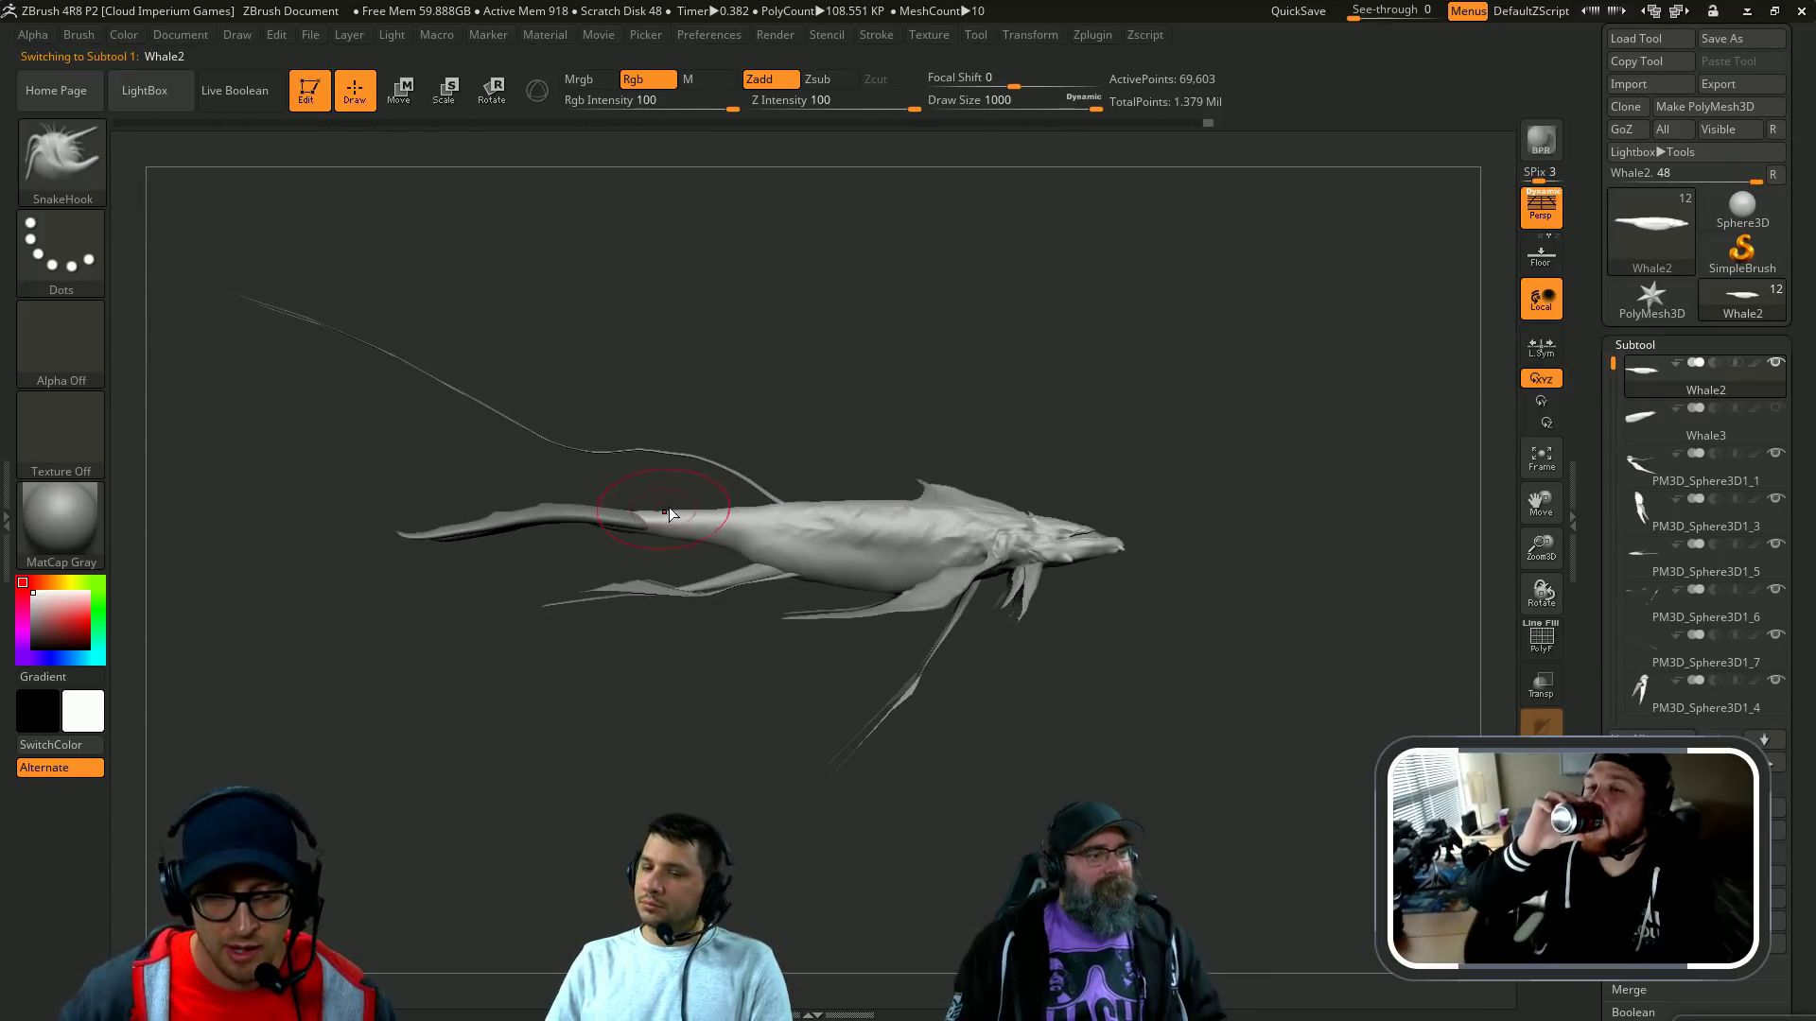
Step: Examine the whole creature's side profile as a solid black silhouette
{"action": "key", "text": "w"}
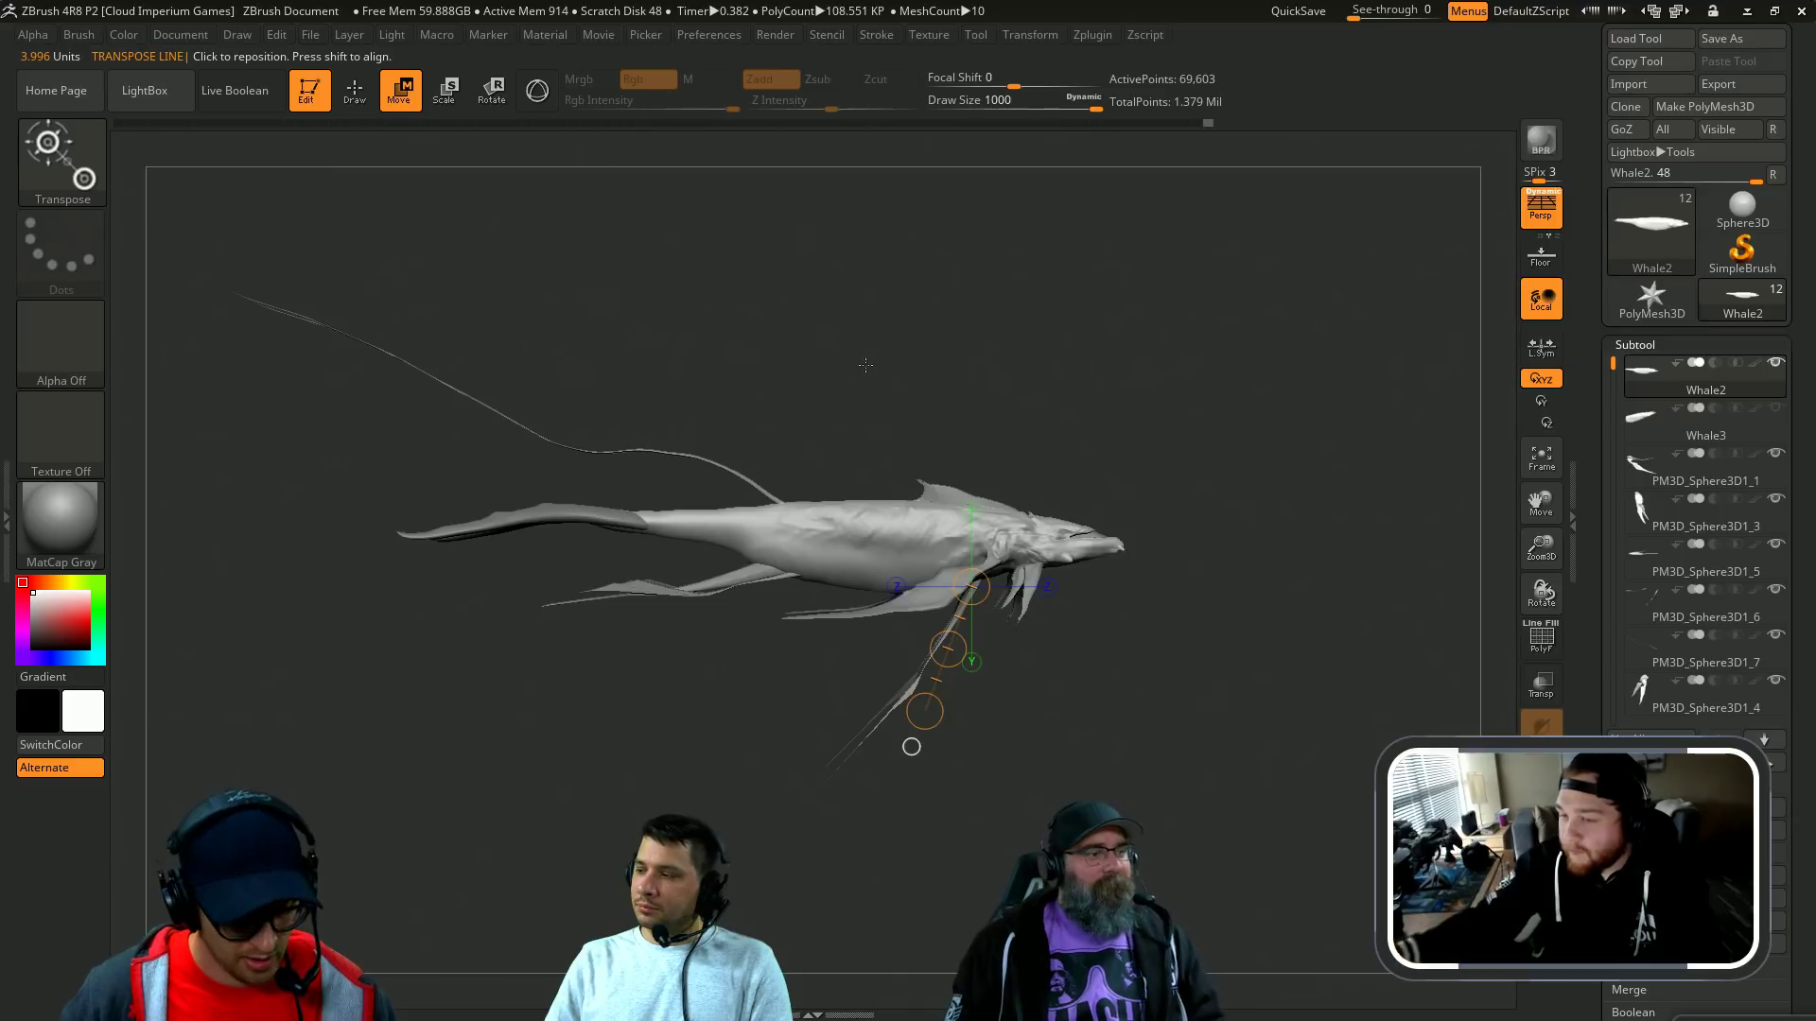
{"action": "key", "text": "b"}
{"action": "key", "text": "s"}
{"action": "key", "text": "k"}
{"action": "key", "text": "b"}
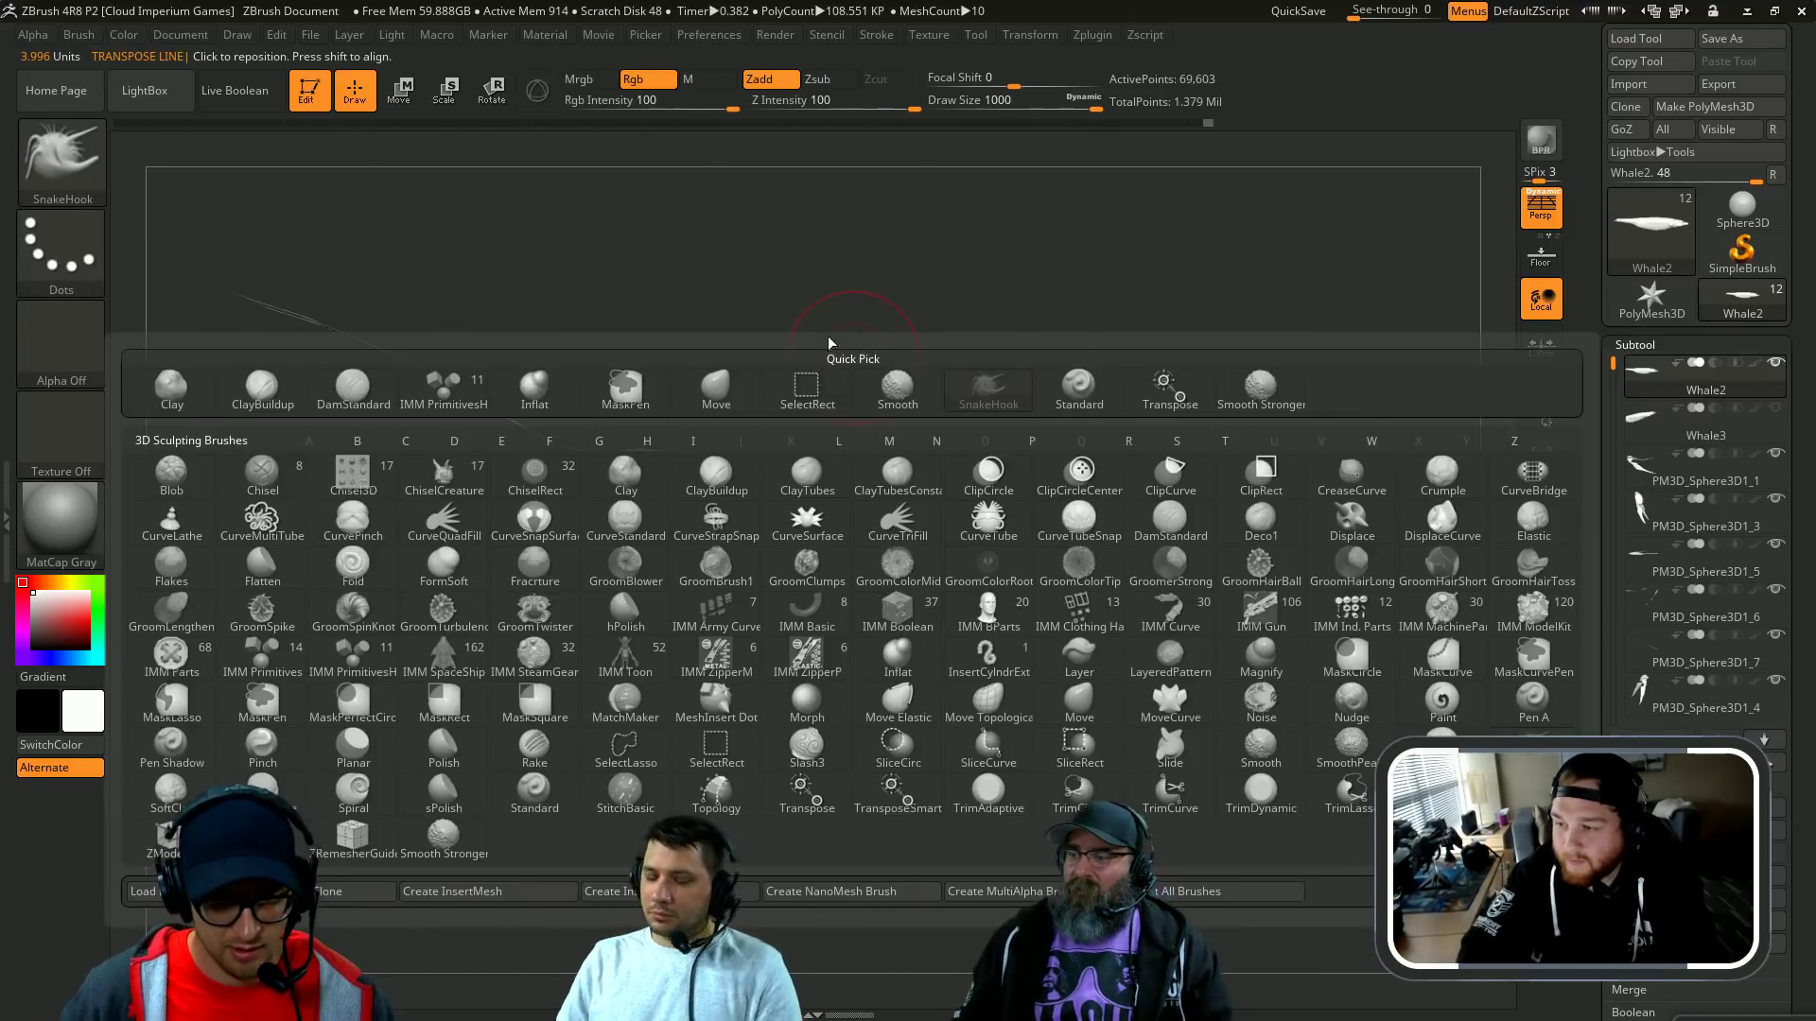
{"action": "key", "text": "v"}
{"action": "left_click_drag", "start_coordinate": [756, 834], "coordinate": [843, 836], "text": "alt"}
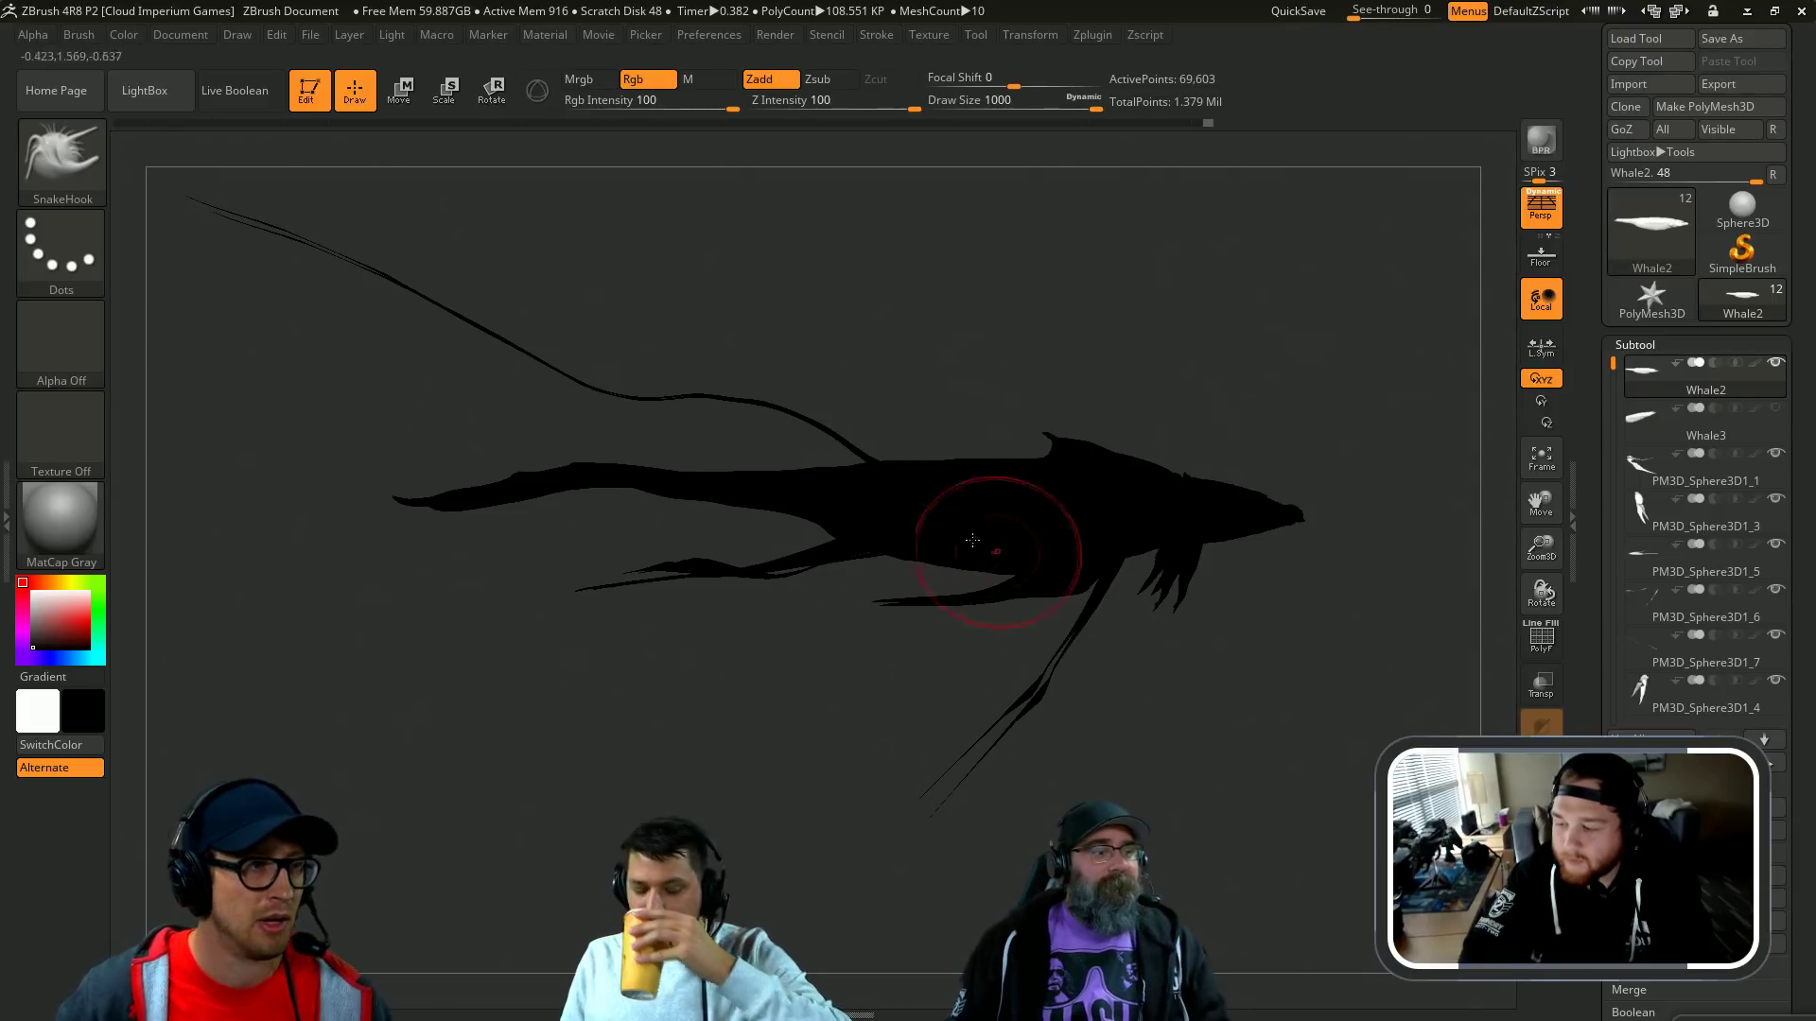
{"action": "left_click_drag", "start_coordinate": [455, 605], "coordinate": [487, 633], "text": "alt"}
{"action": "key", "text": "v"}
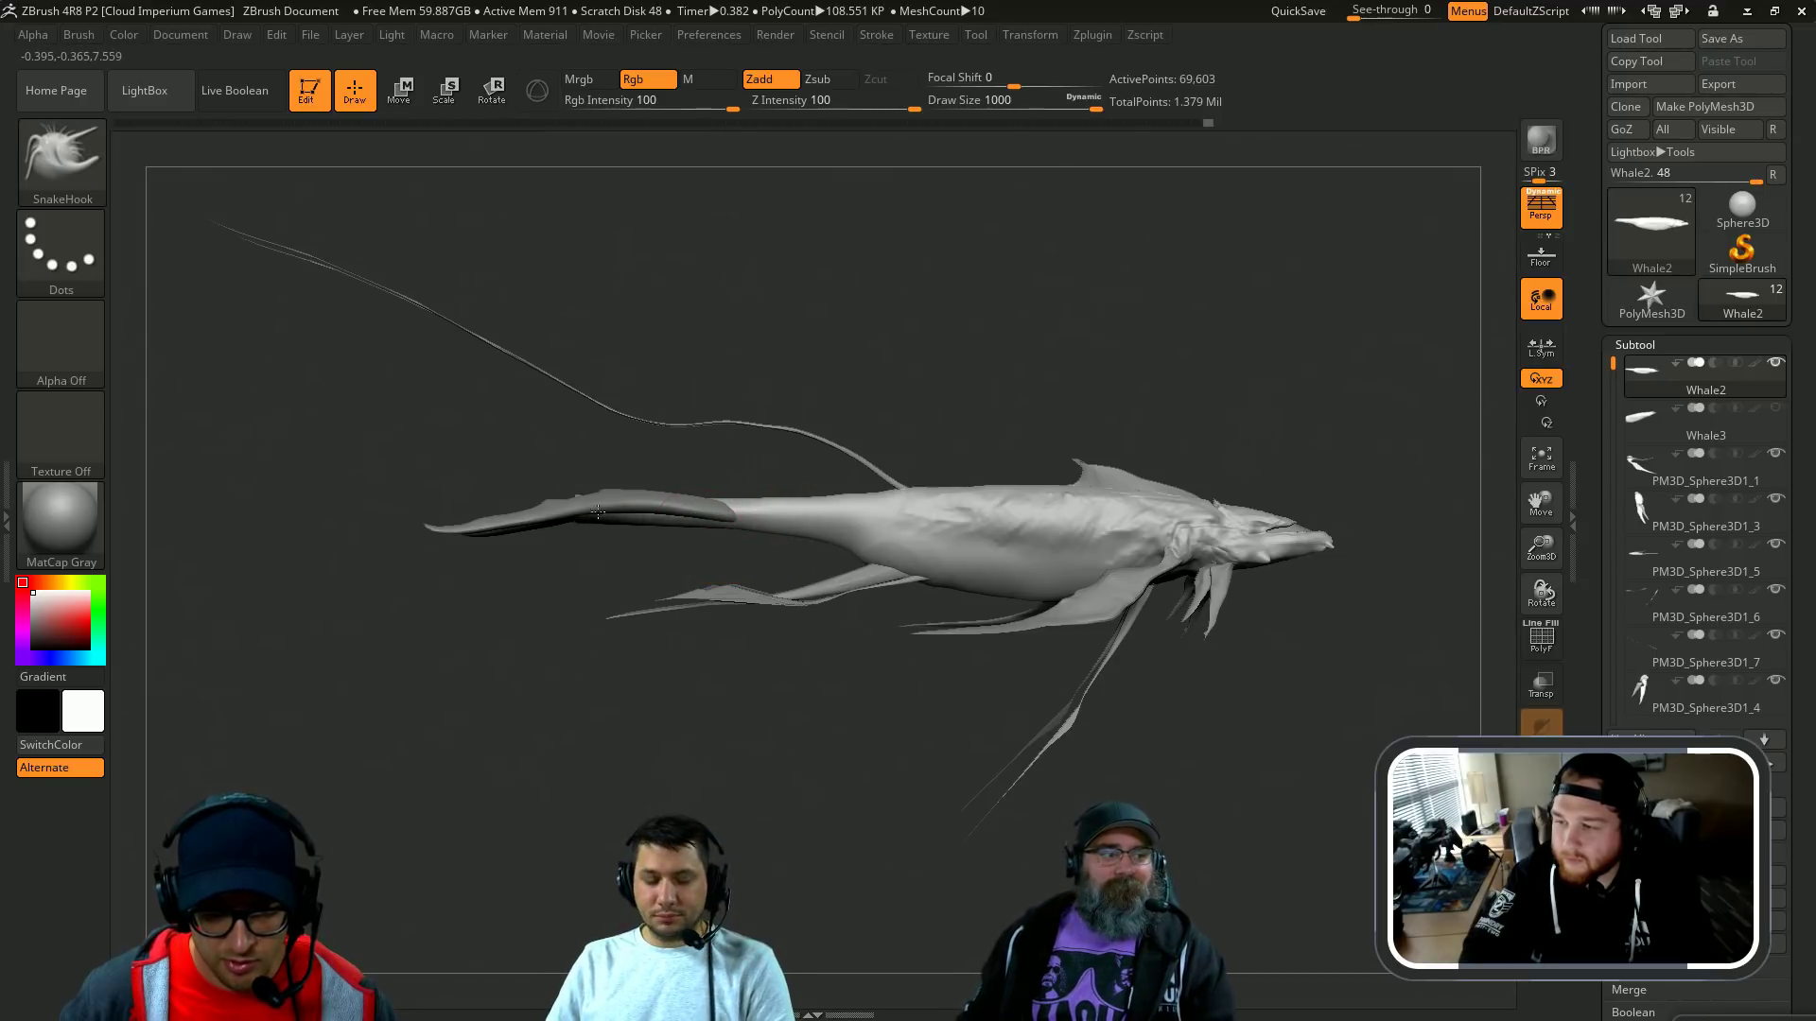
Step: Try to move the tail fins (PM3D_Sphere3D1_2) farther back from the body with the Transpose line
{"action": "left_click", "coordinate": [689, 507], "text": "alt"}
{"action": "key", "text": "w"}
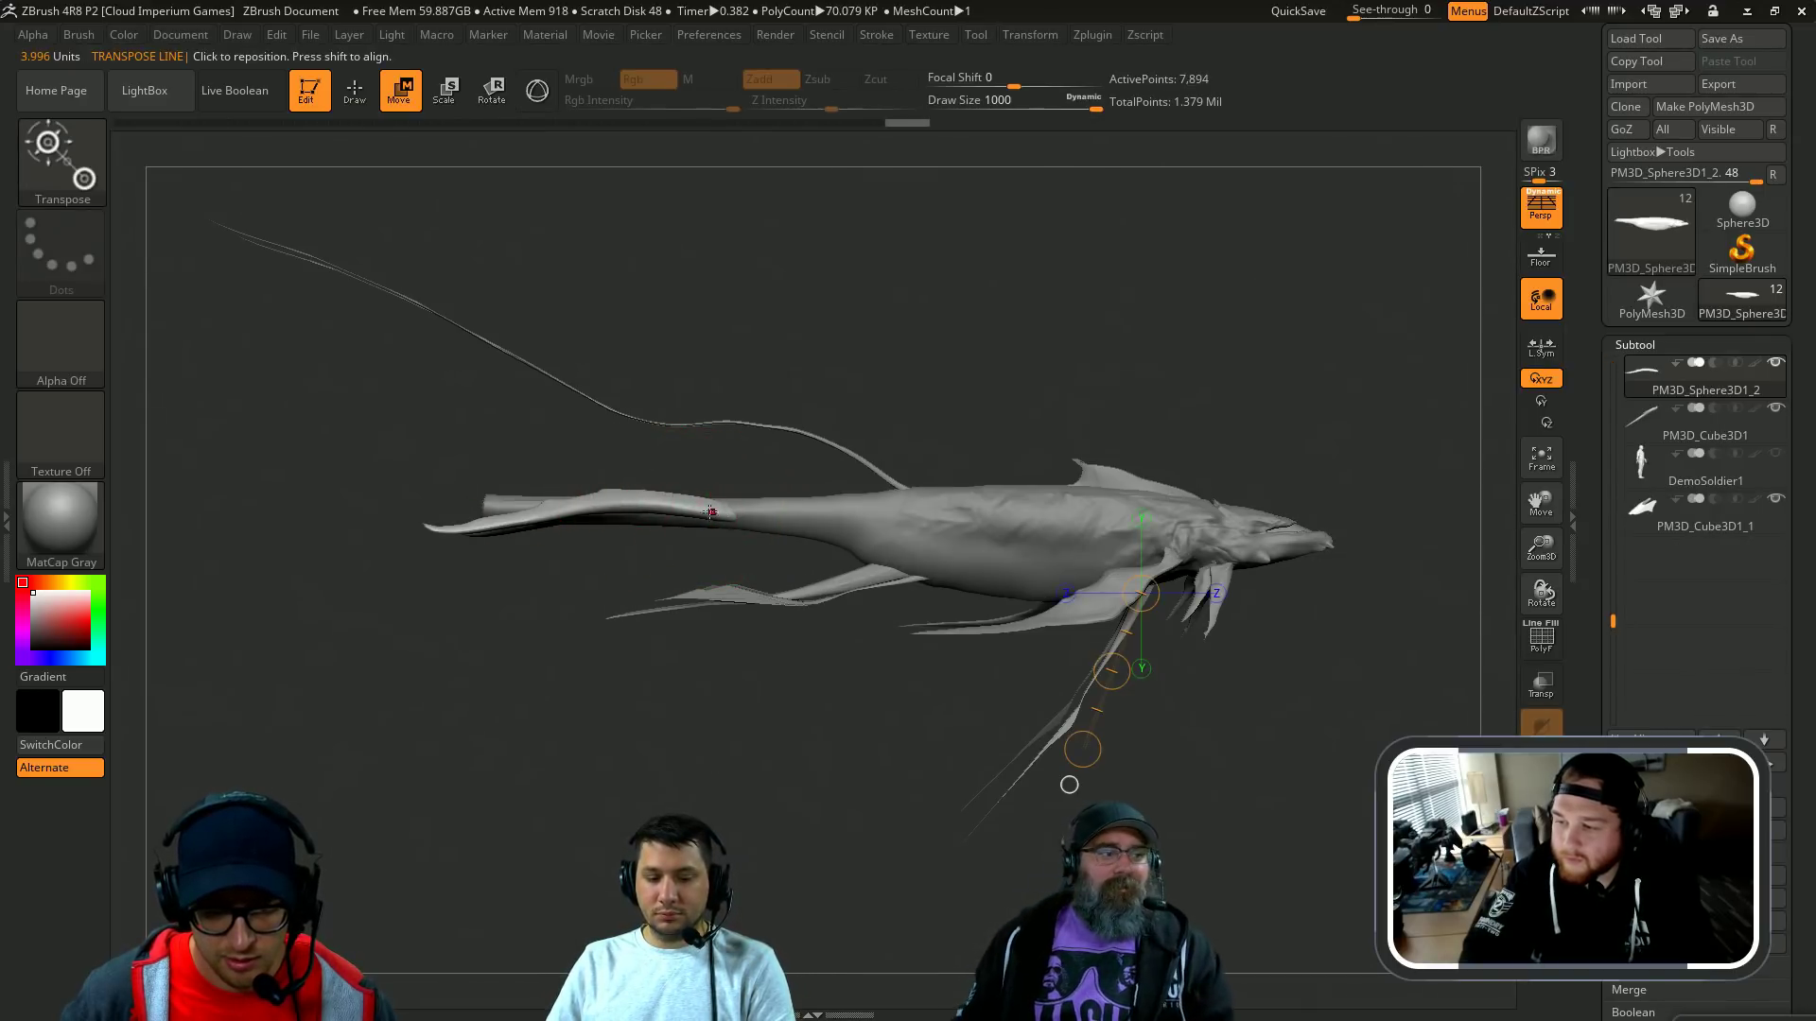
{"action": "left_click_drag", "start_coordinate": [619, 521], "coordinate": [416, 521]}
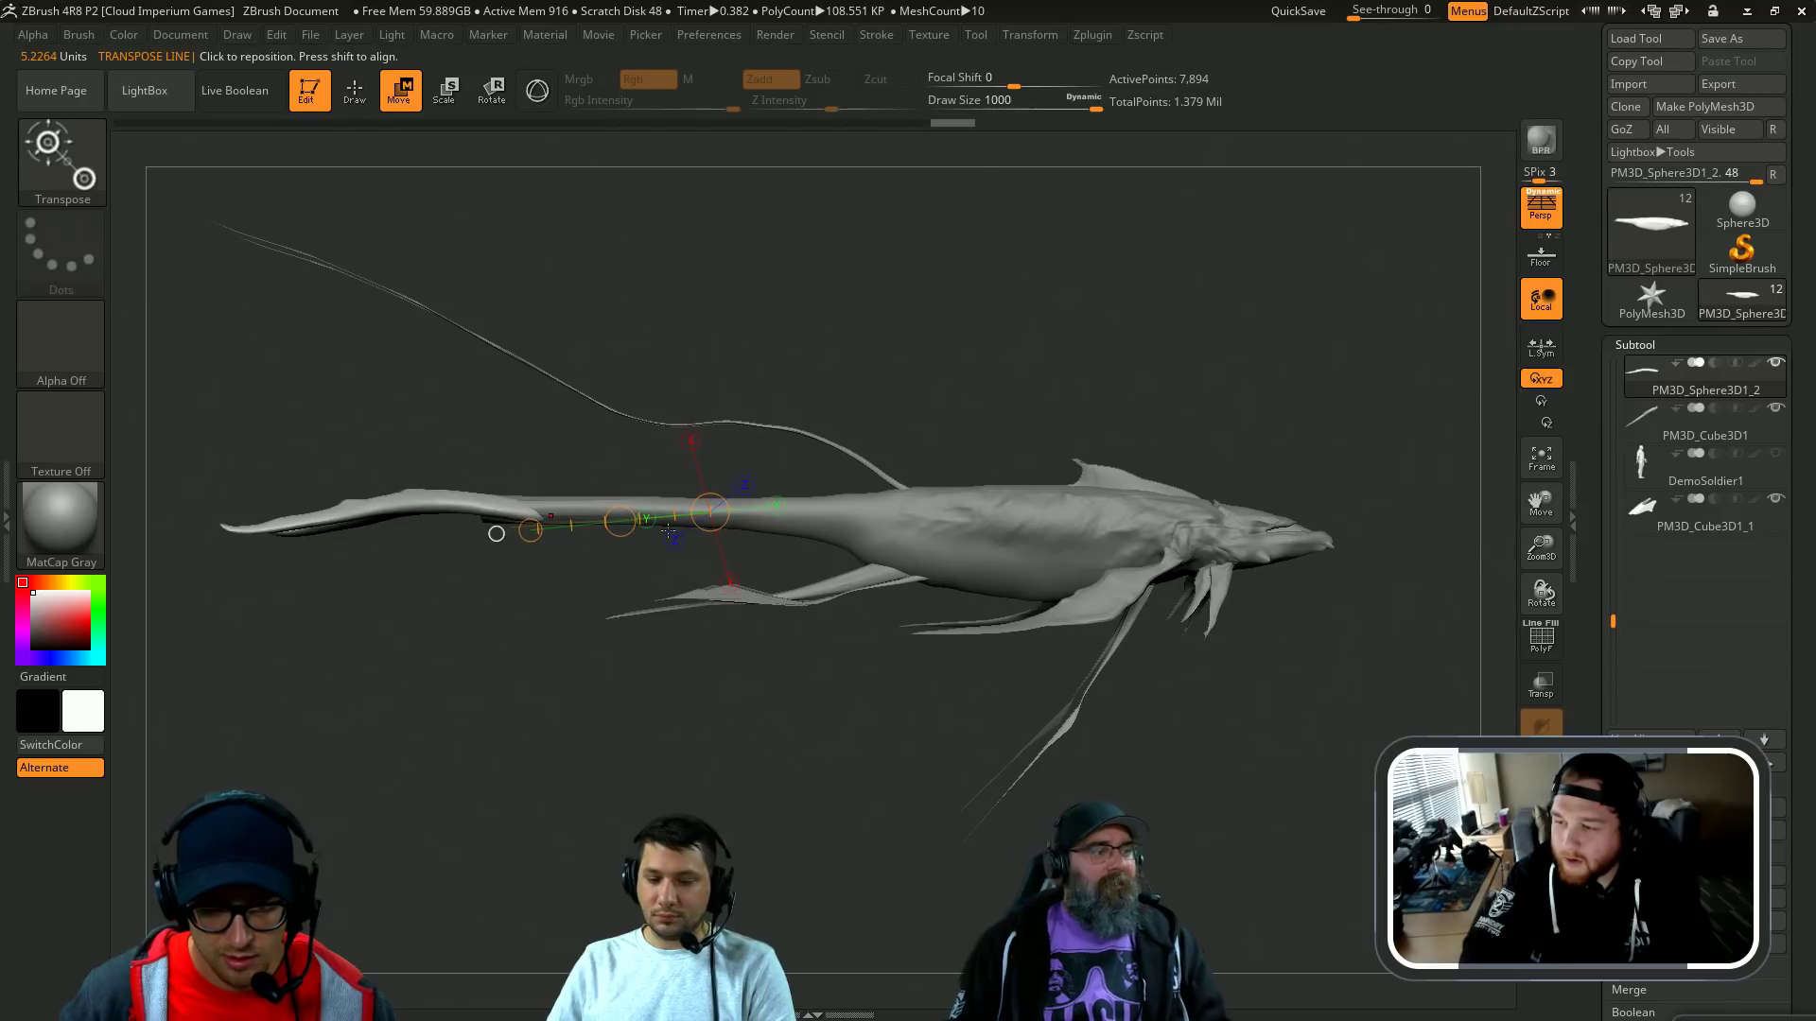
Step: Try to shape the body's stretched tail section (Whale2) with the SnakeHook brush at draw size 1000
{"action": "key", "text": "q"}
{"action": "left_click", "coordinate": [835, 514], "text": "alt"}
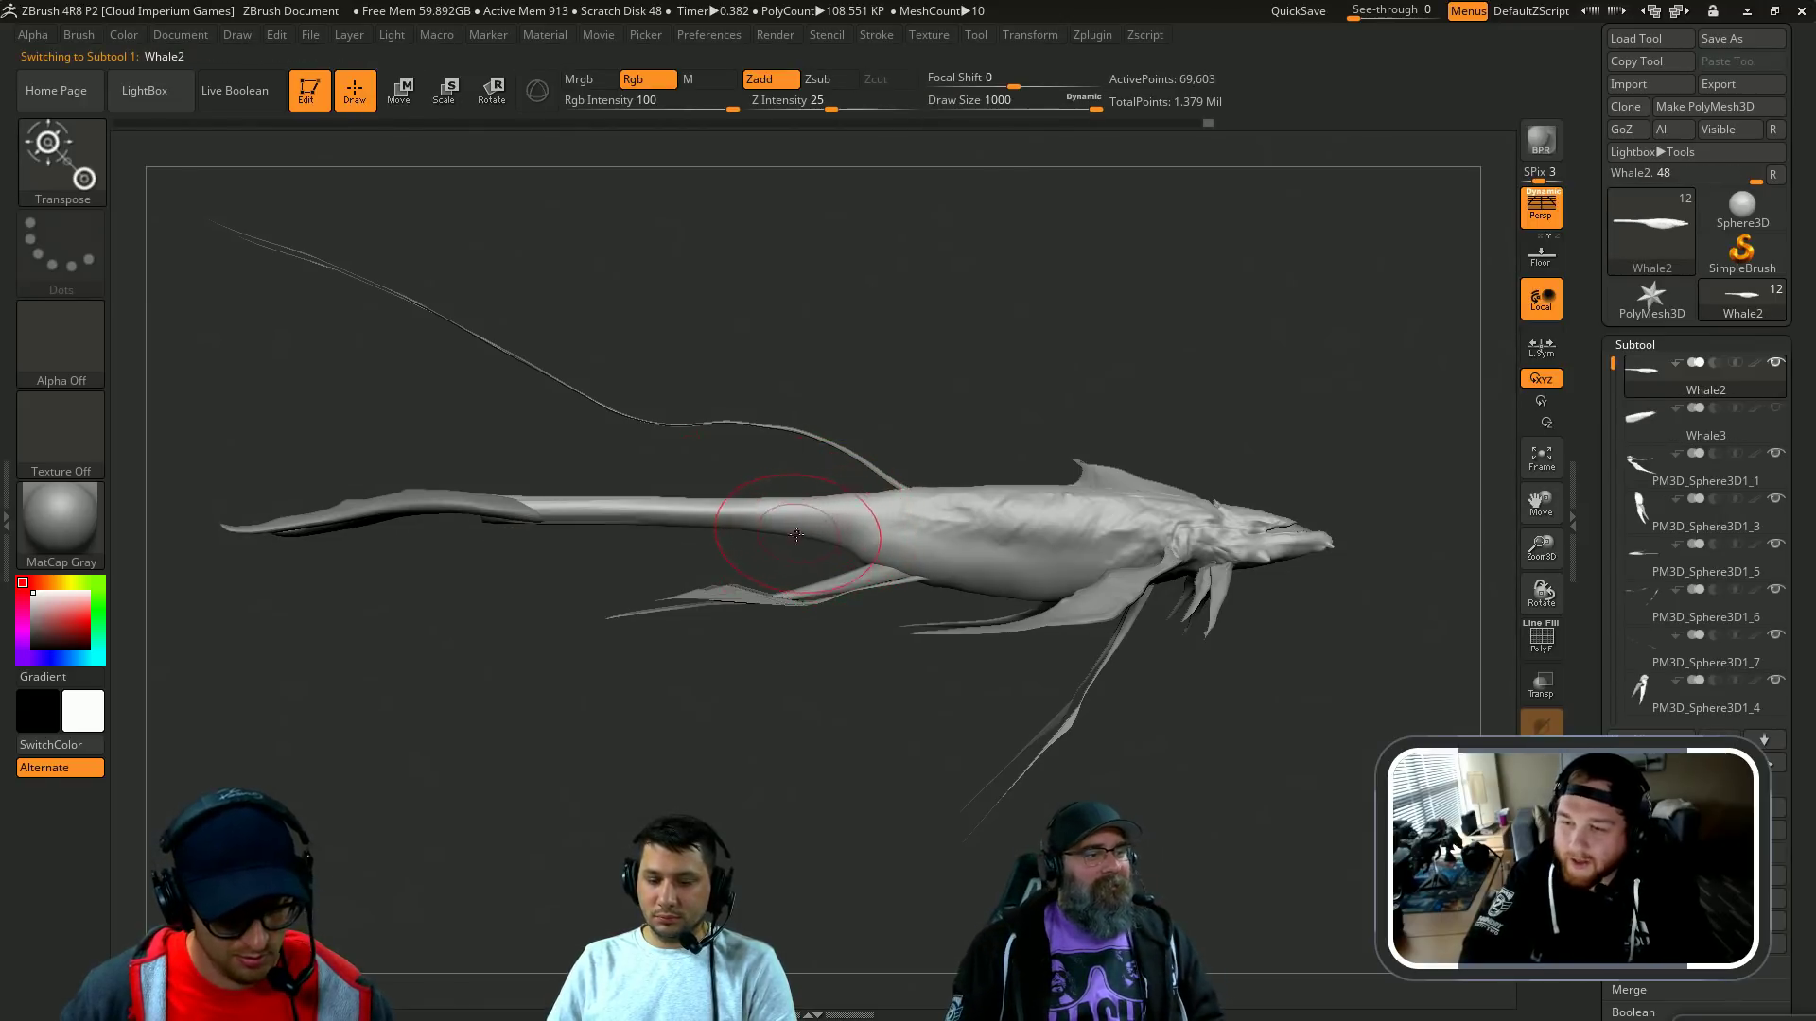
{"action": "key", "text": "b"}
{"action": "key", "text": "s"}
{"action": "key", "text": "h"}
{"action": "key", "text": "s"}
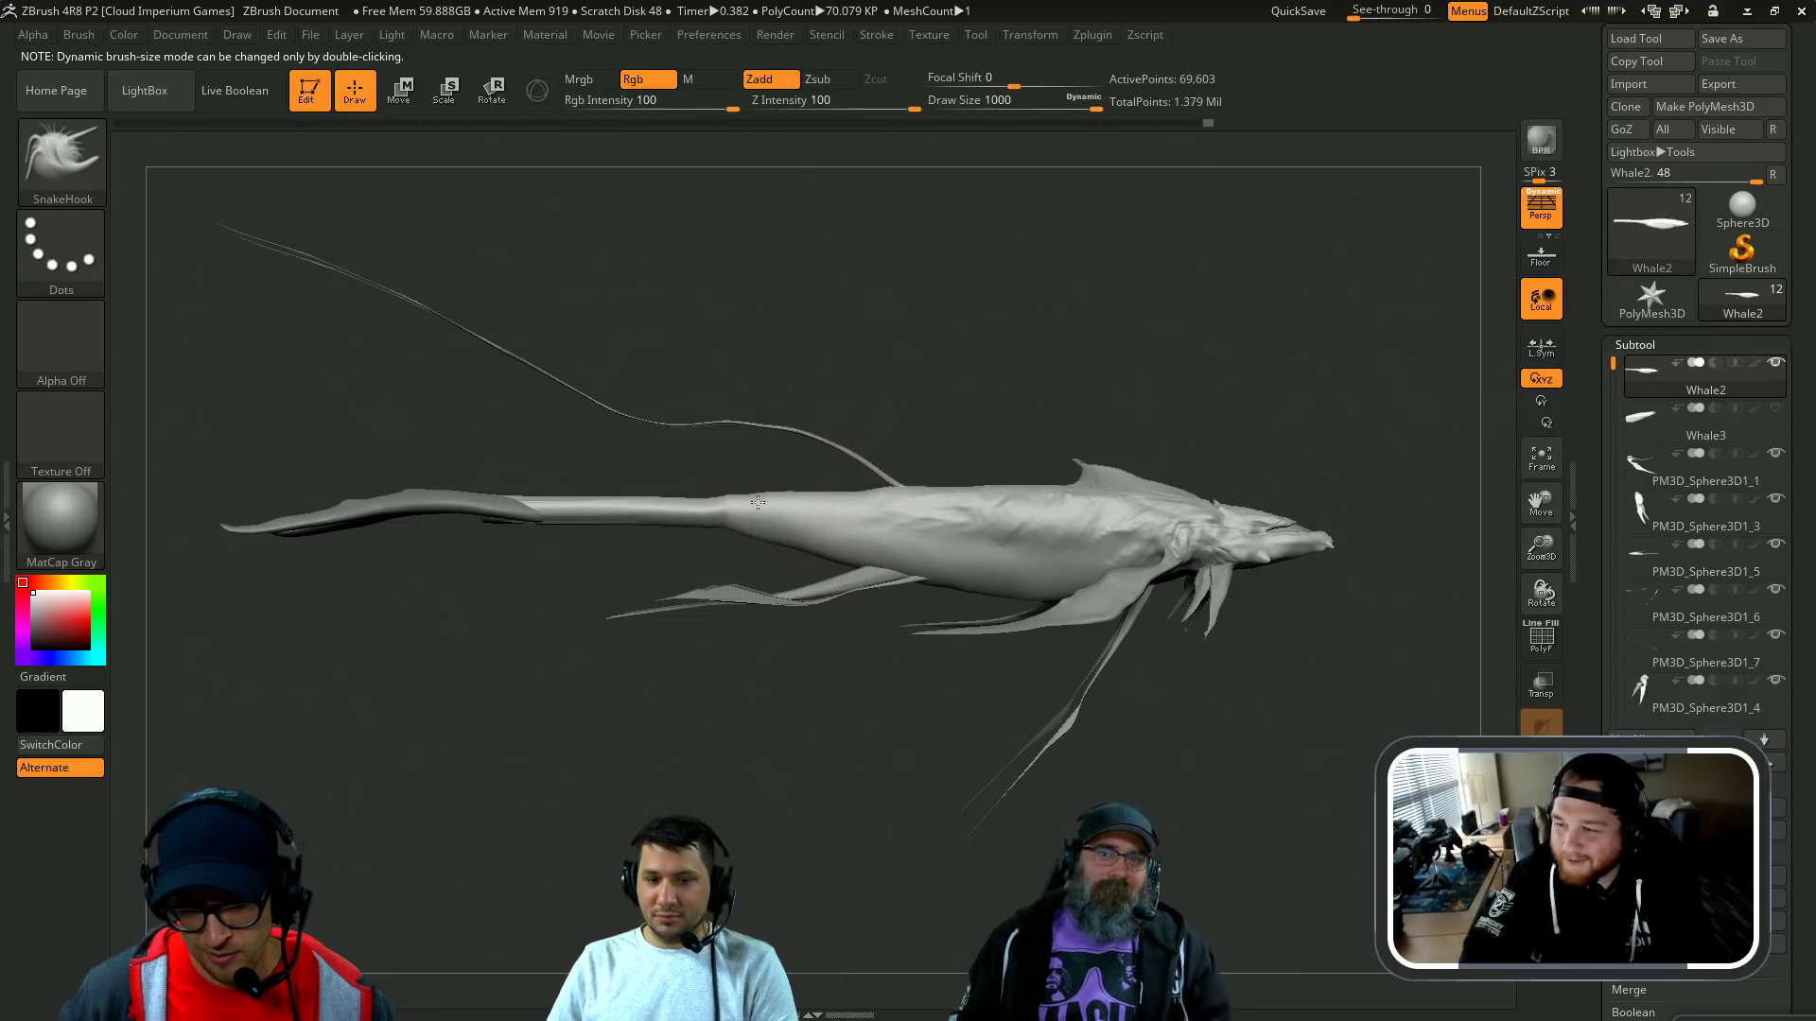
{"action": "key", "text": "v"}
{"action": "key", "text": "v"}
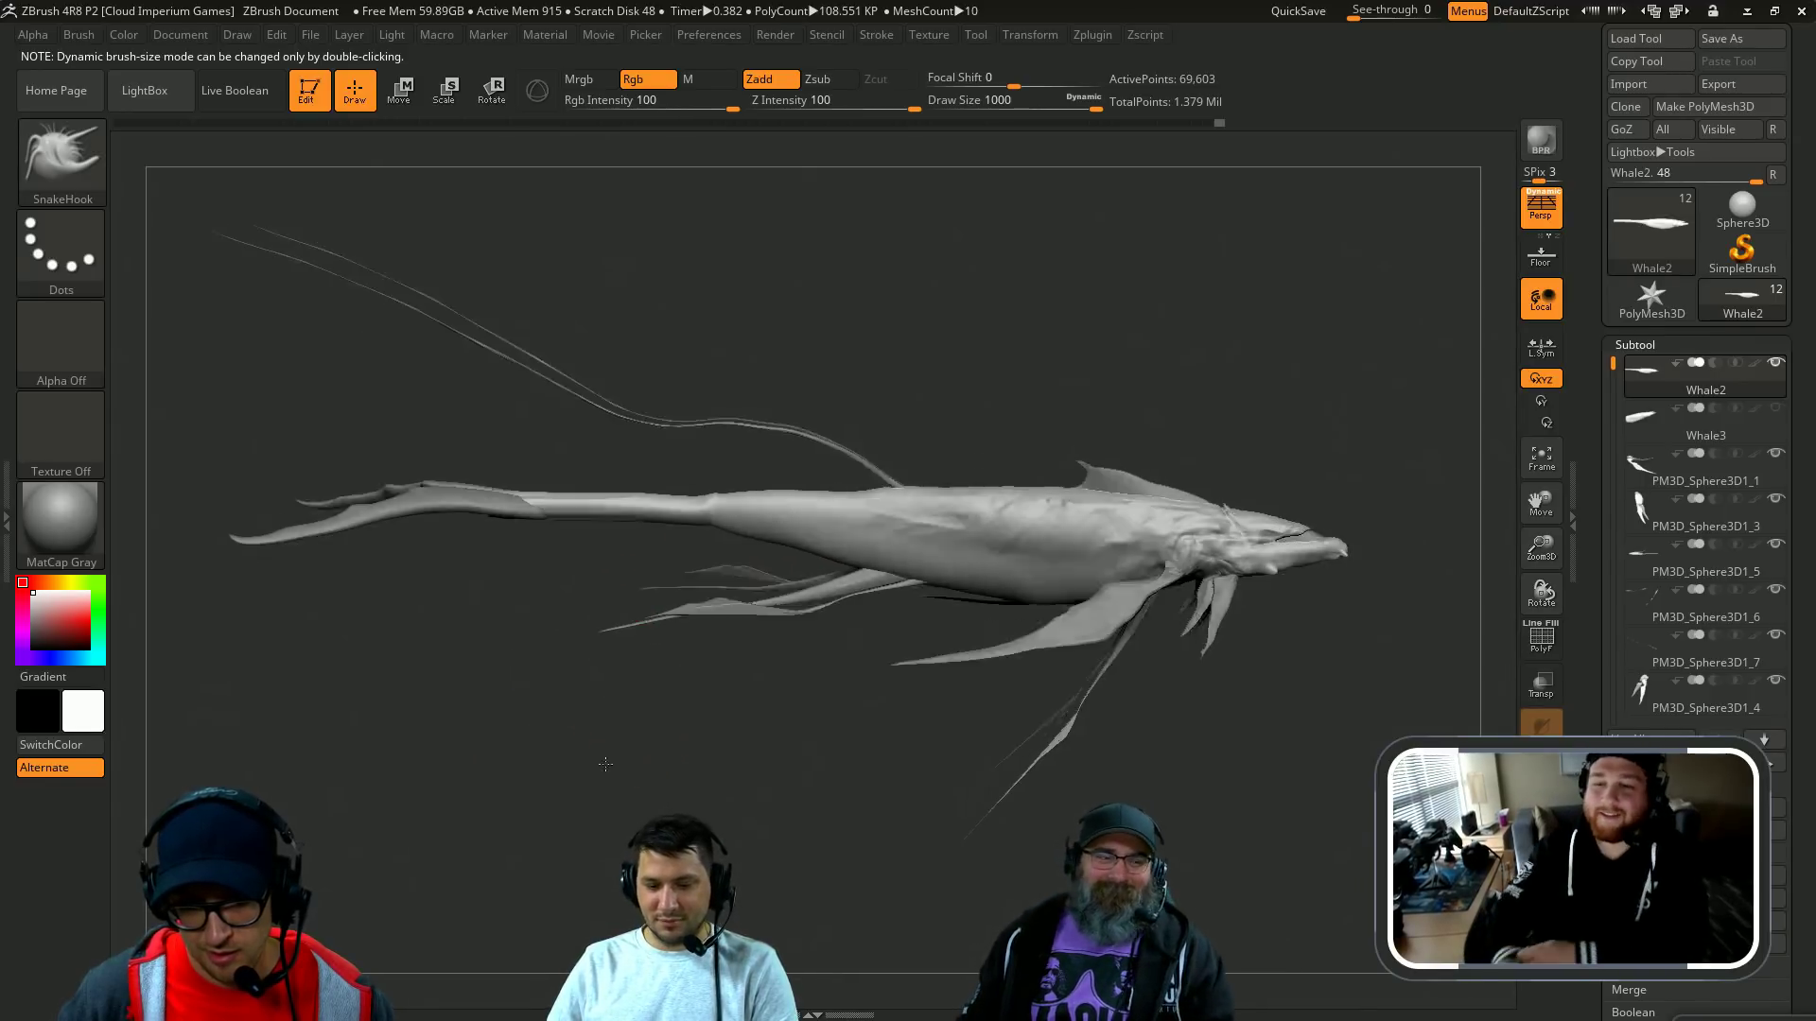
Step: Undo the body's tail stretch and the tail fins' move, and reselect the whale's body subtool (Whale2)
{"action": "key", "text": "ctrl"}
{"action": "key", "text": "ctrl+z"}
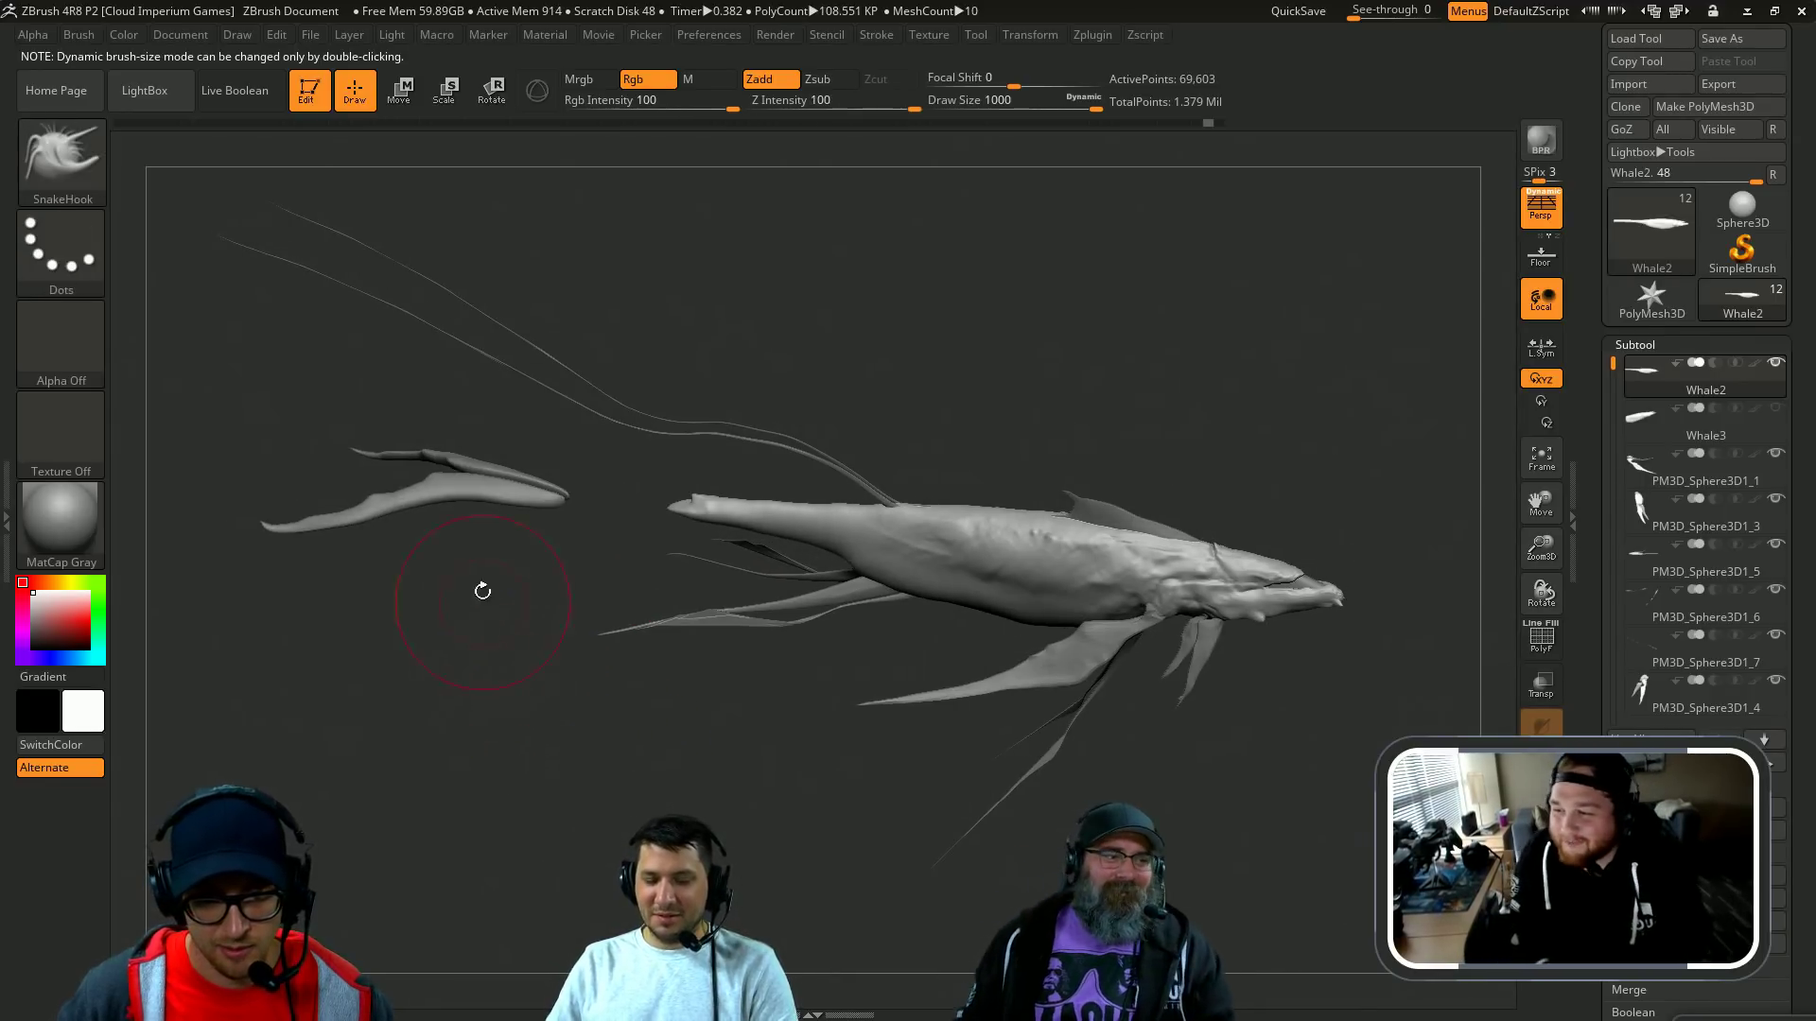
{"action": "left_click", "coordinate": [512, 494], "text": "alt"}
{"action": "key", "text": "ctrl+z"}
{"action": "left_click_drag", "start_coordinate": [519, 640], "coordinate": [588, 636]}
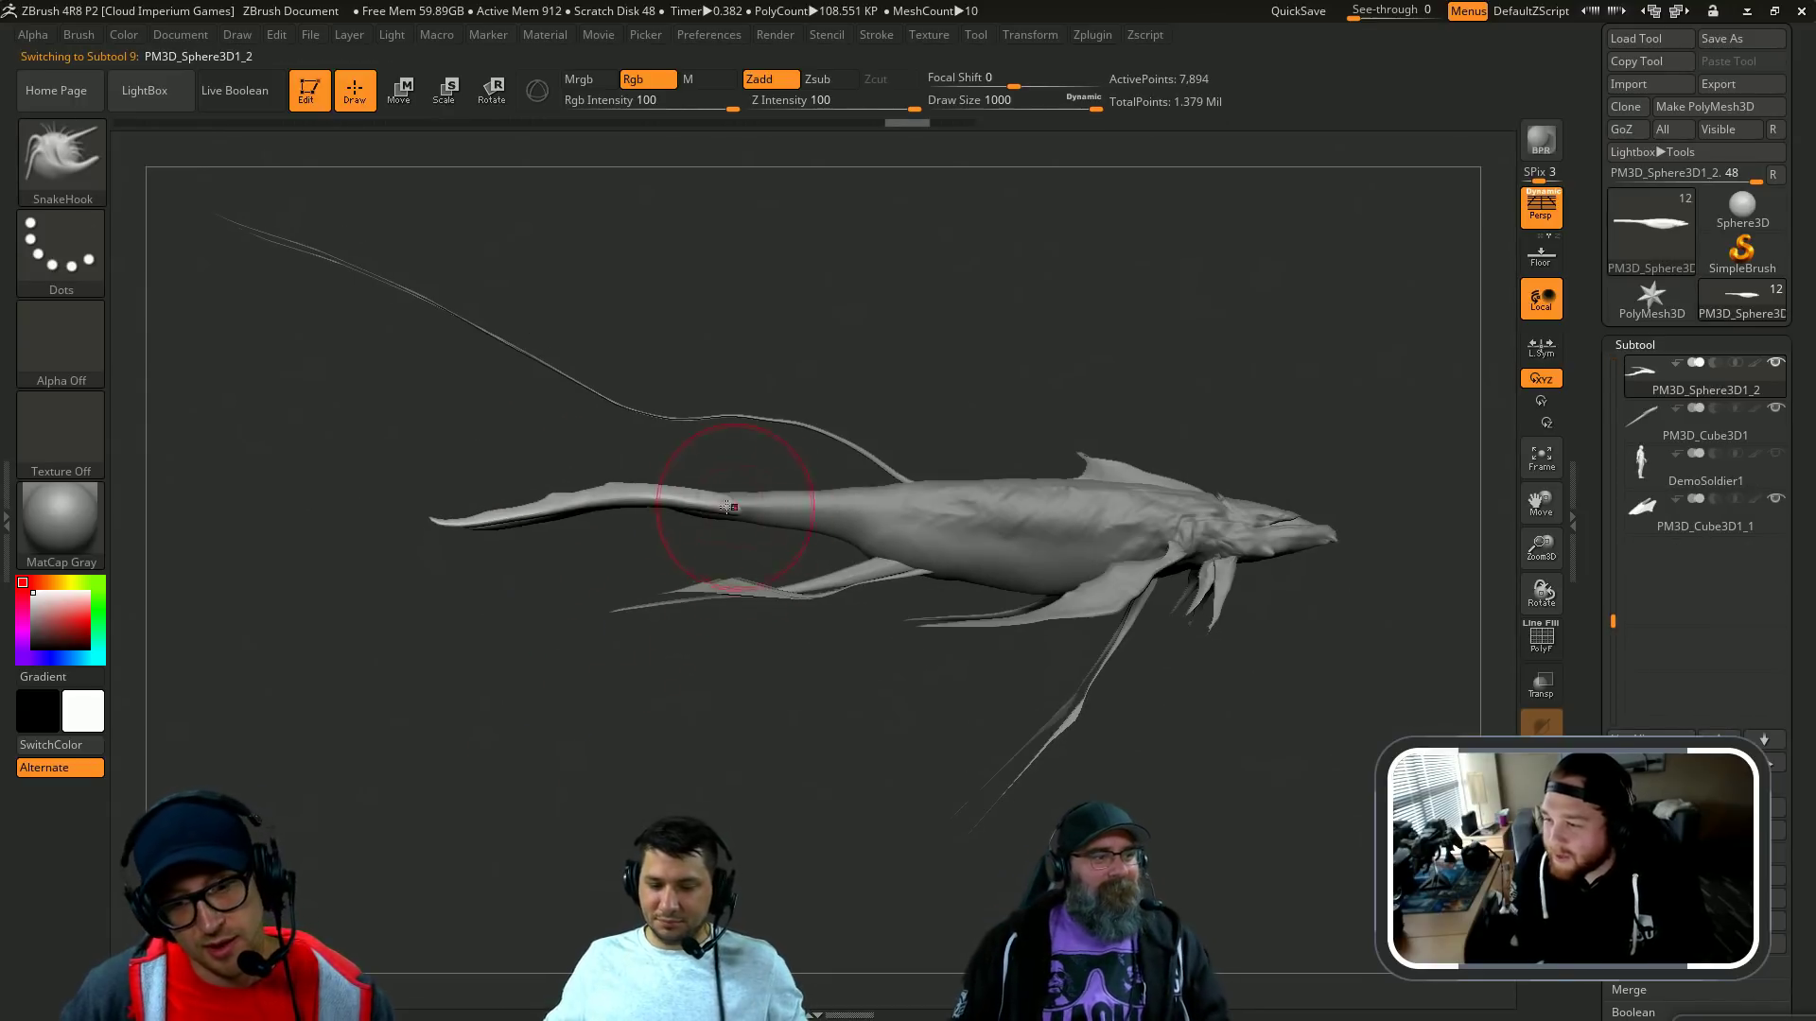
{"action": "left_click_drag", "start_coordinate": [516, 701], "coordinate": [577, 653]}
{"action": "left_click", "coordinate": [839, 536], "text": "alt"}
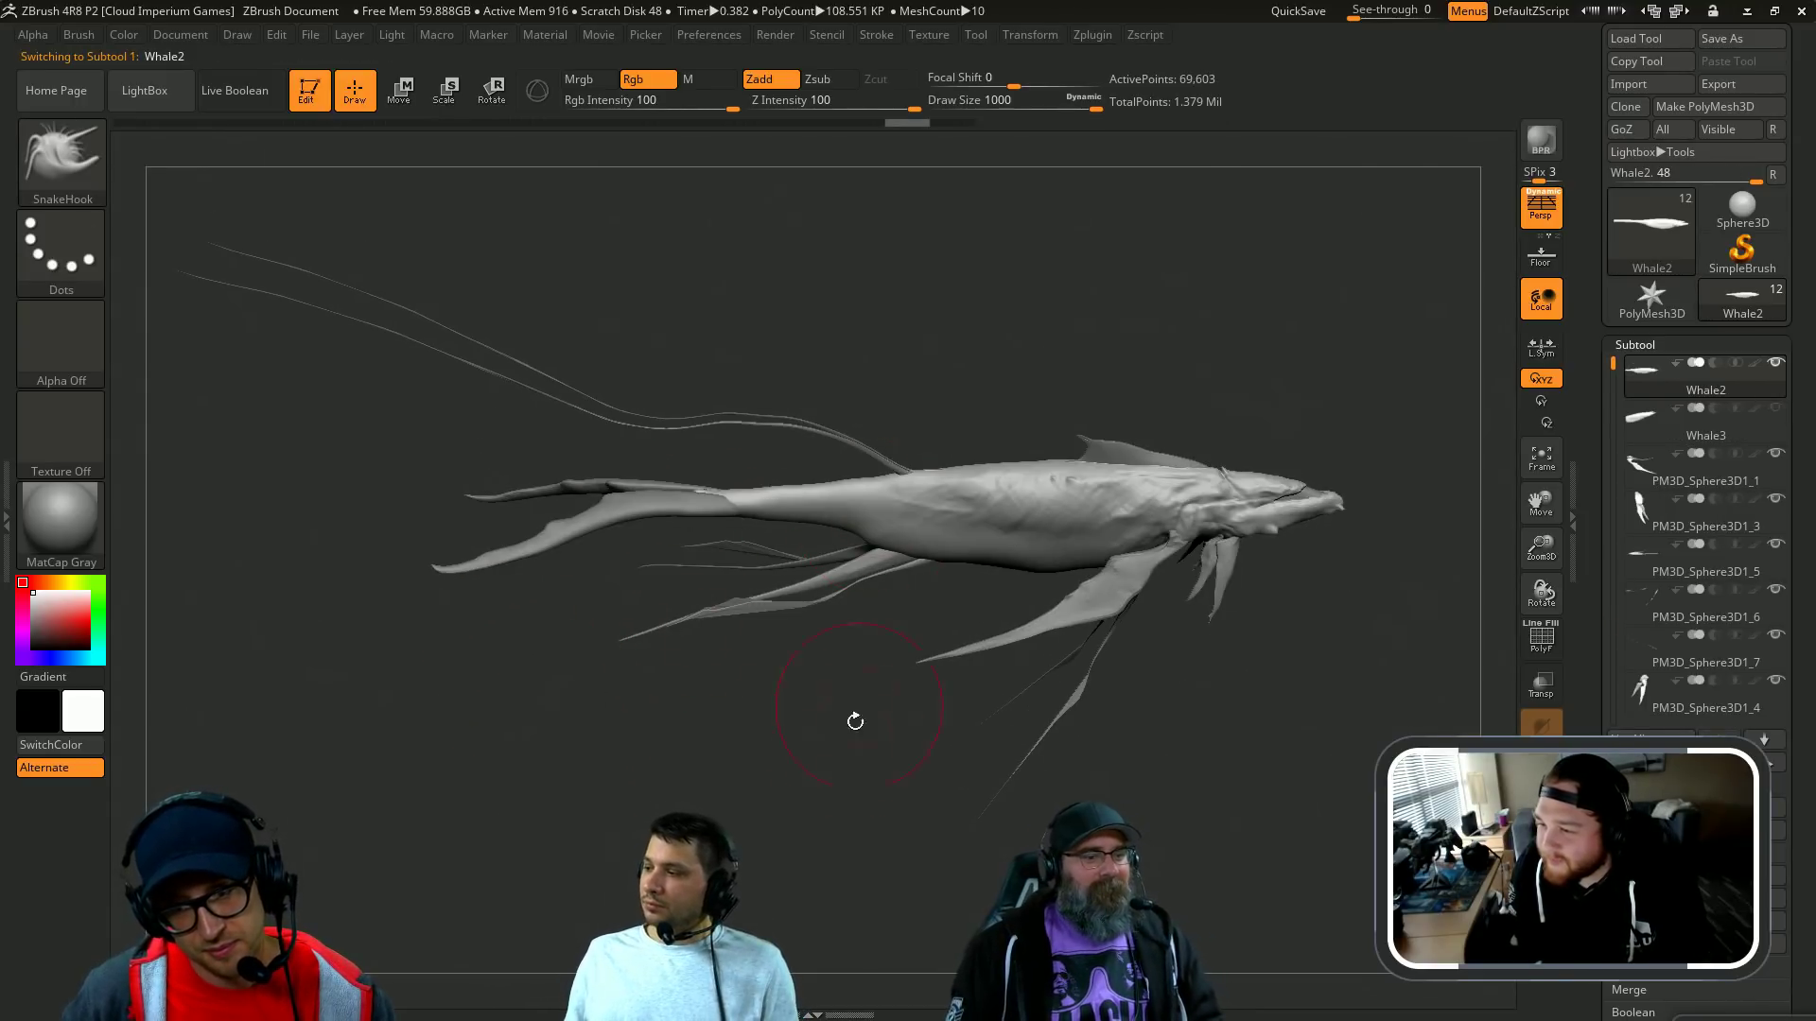
Step: Examine the creature's overall form and the placement of its fins from several side angles
{"action": "left_click_drag", "start_coordinate": [855, 722], "coordinate": [772, 601]}
{"action": "key", "text": "ctrl+shift+z"}
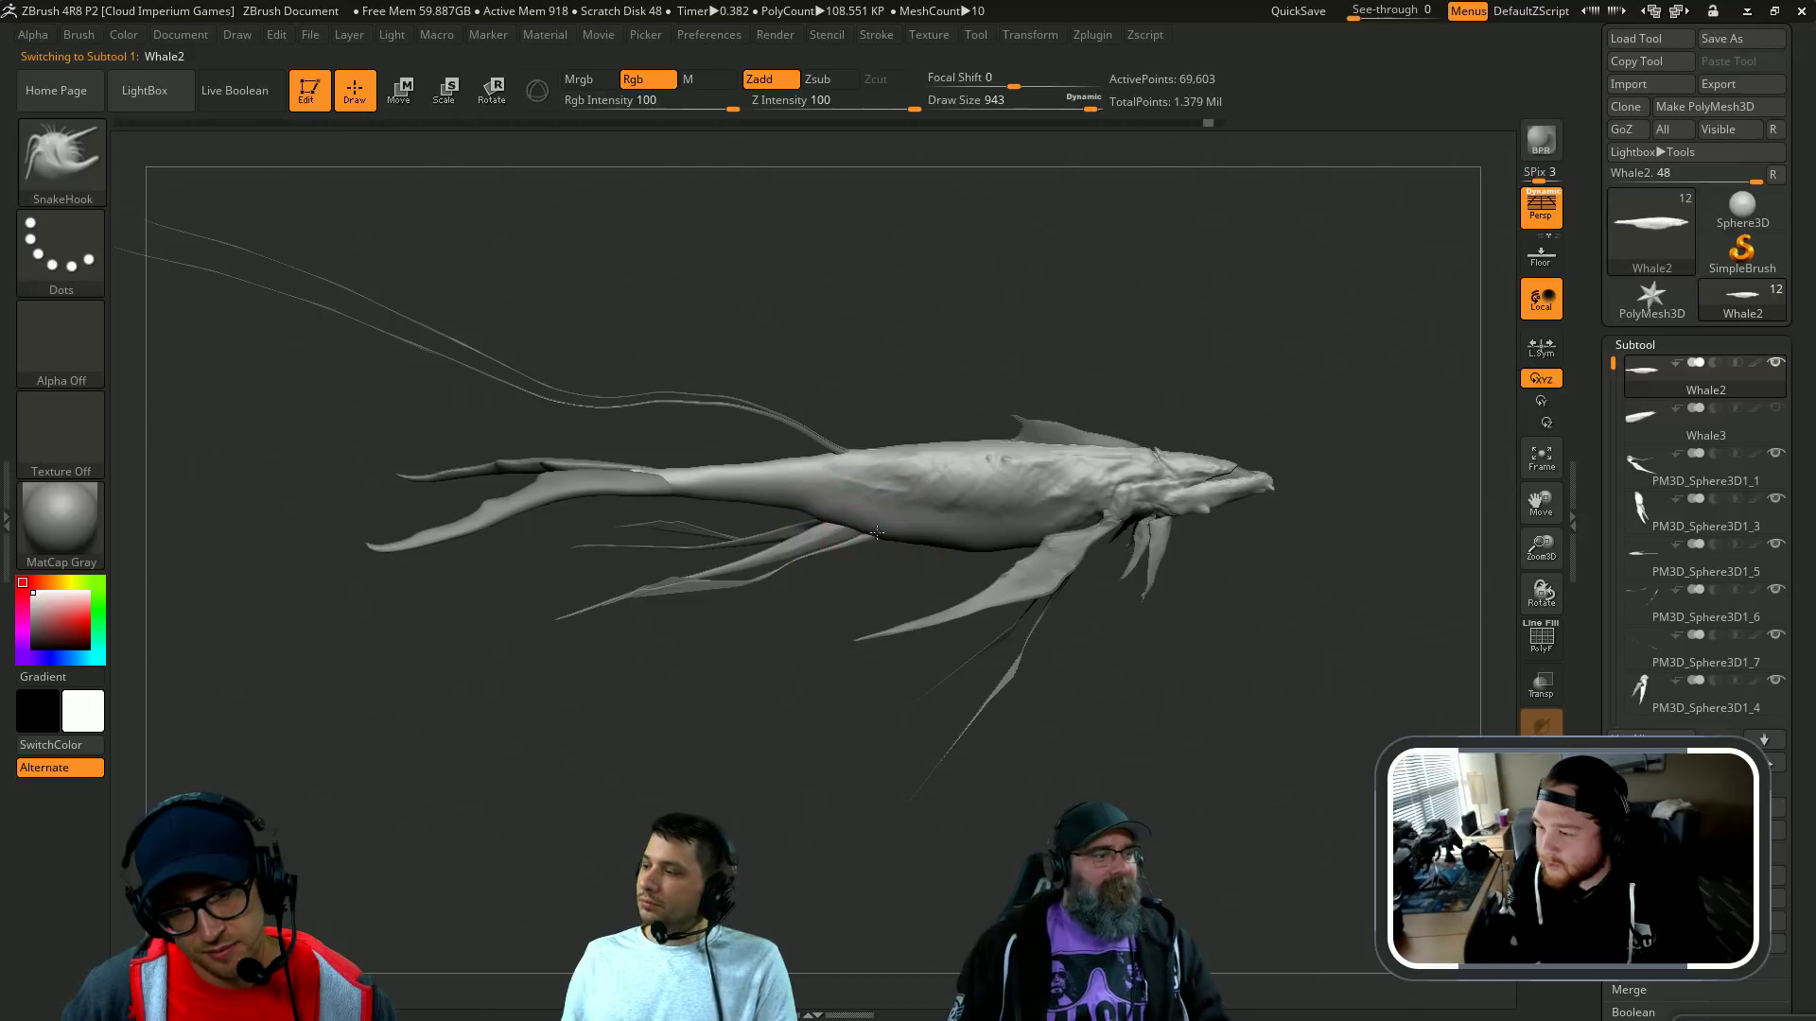
{"action": "left_click_drag", "start_coordinate": [769, 668], "coordinate": [770, 643]}
{"action": "key", "text": "s"}
{"action": "left_click_drag", "start_coordinate": [862, 536], "coordinate": [851, 537]}
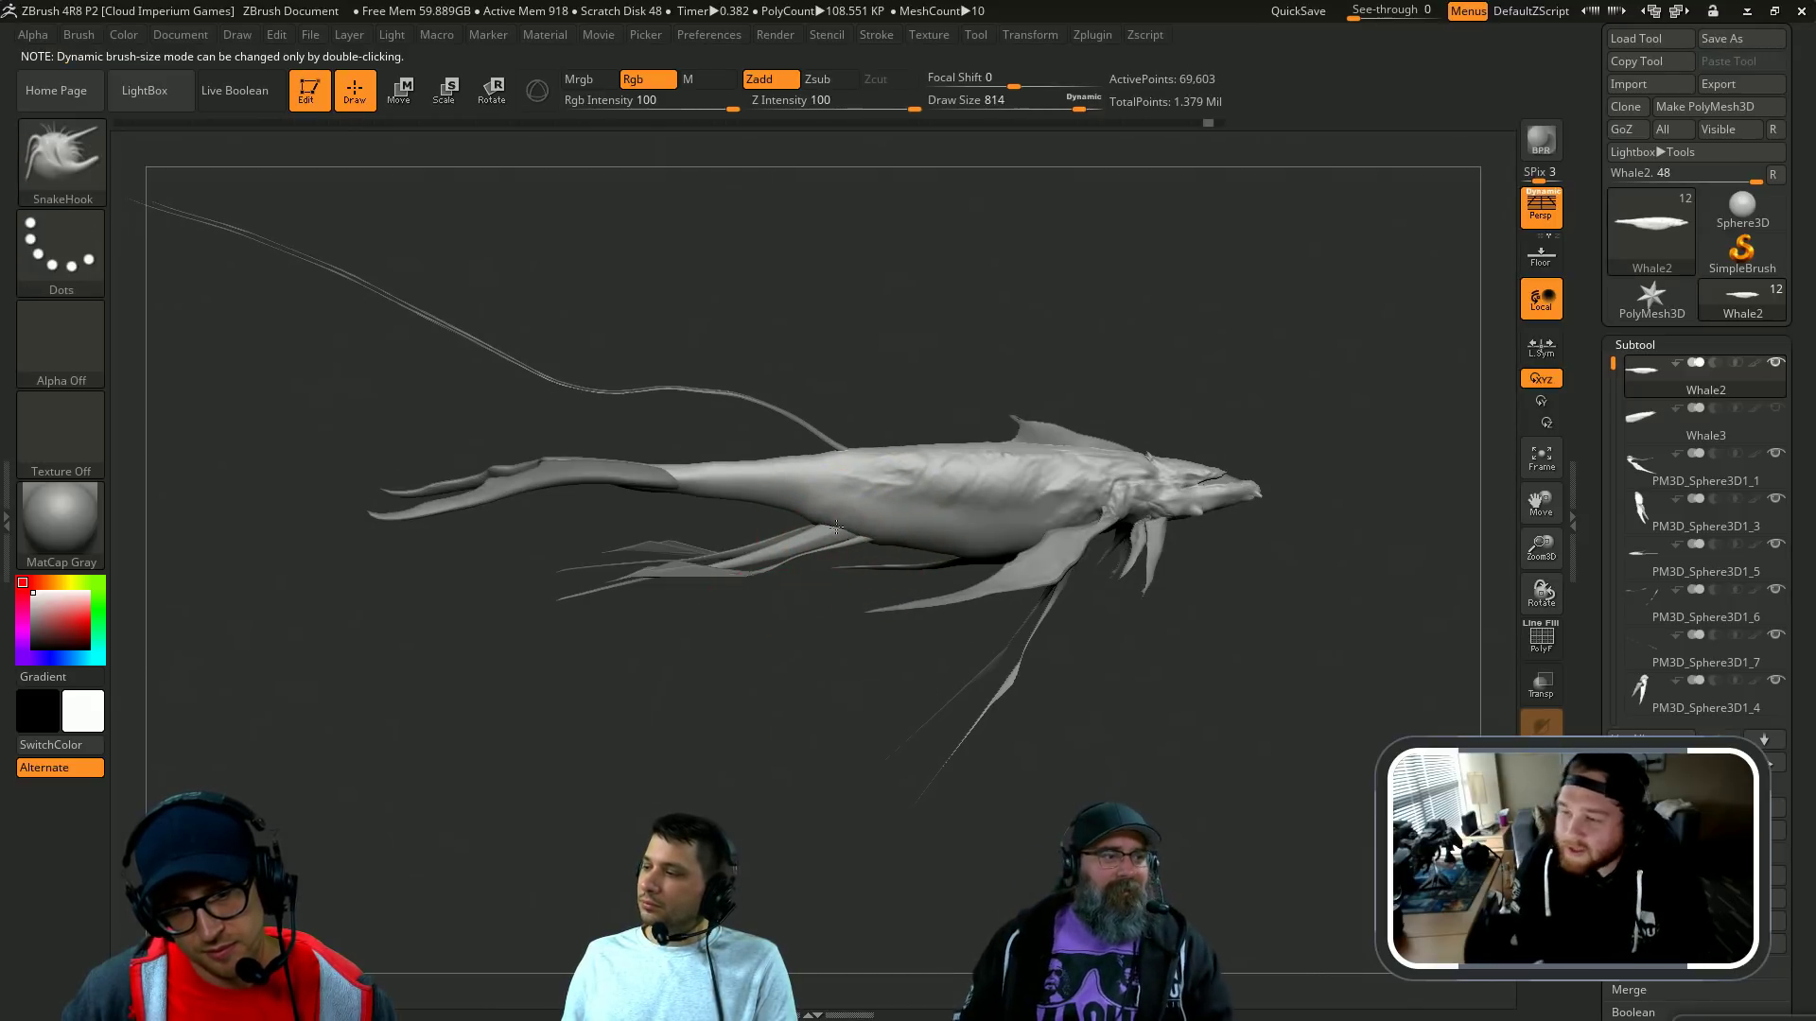
{"action": "key", "text": "ctrl+shift+z"}
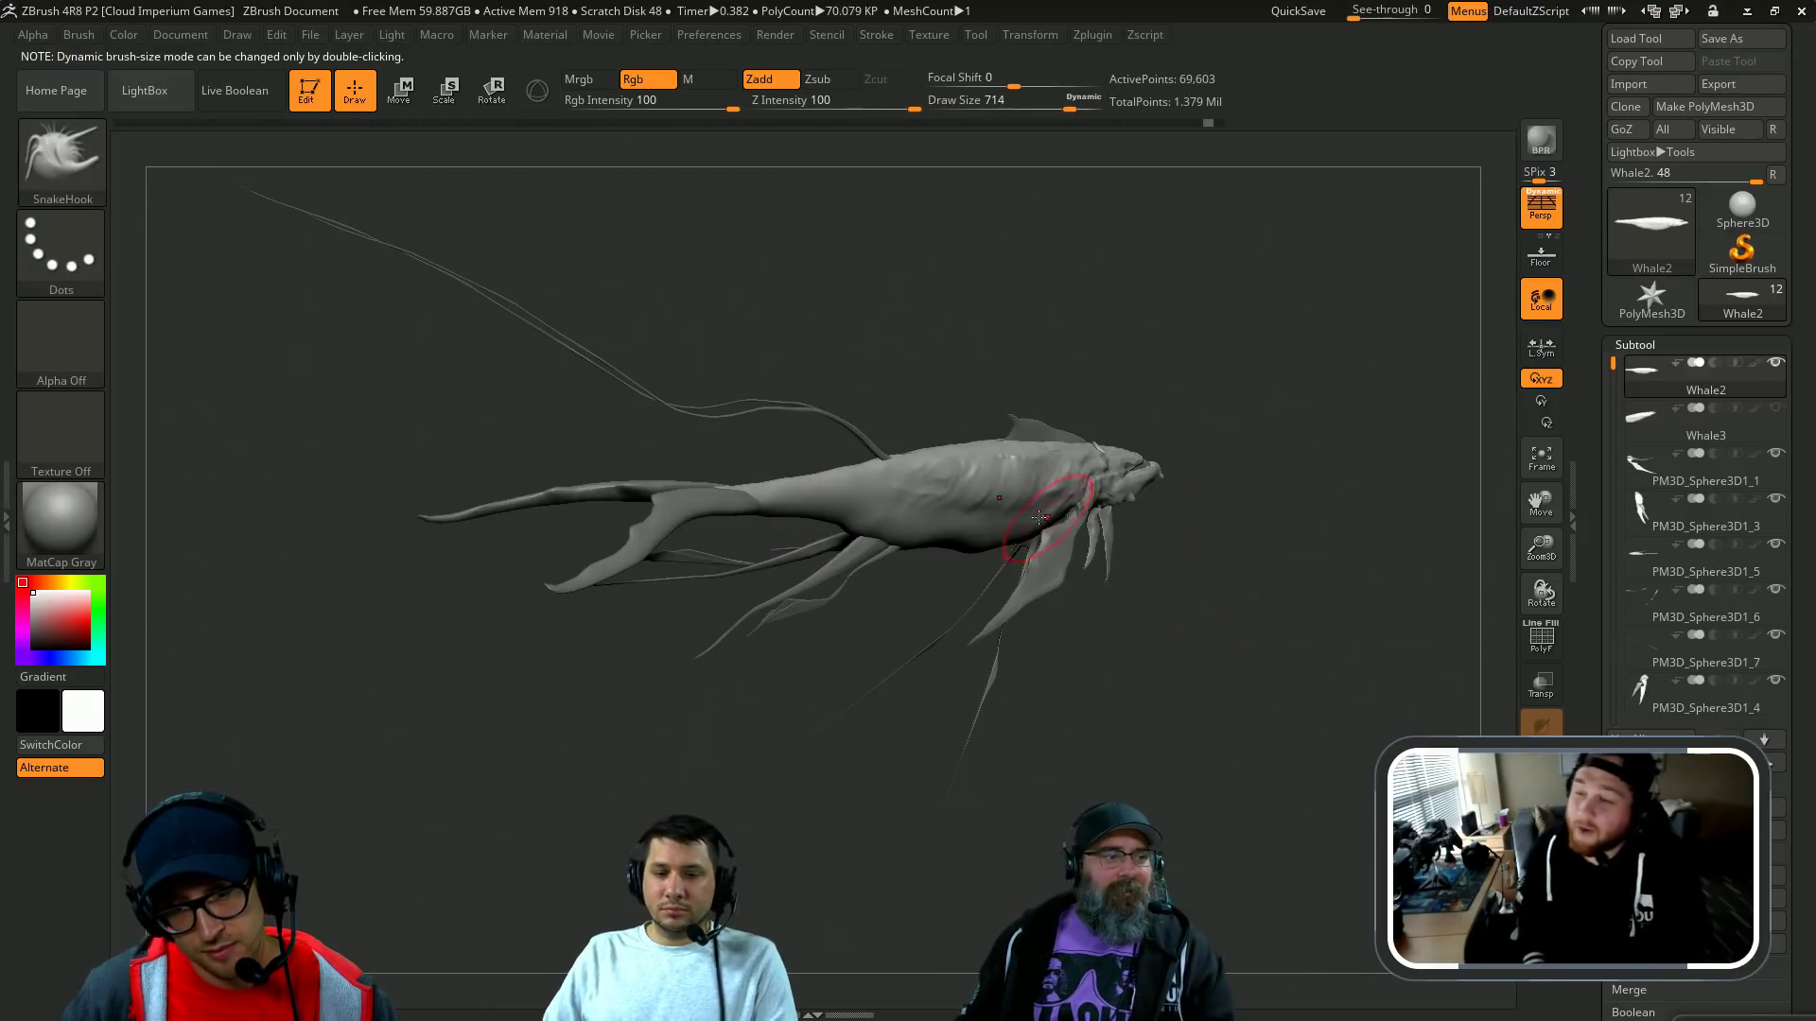
{"action": "key", "text": "ctrl+shift+z"}
{"action": "key", "text": "ctrl+shift+z"}
{"action": "key", "text": "ctrl+shift+z"}
{"action": "key", "text": "ctrl+shift+z"}
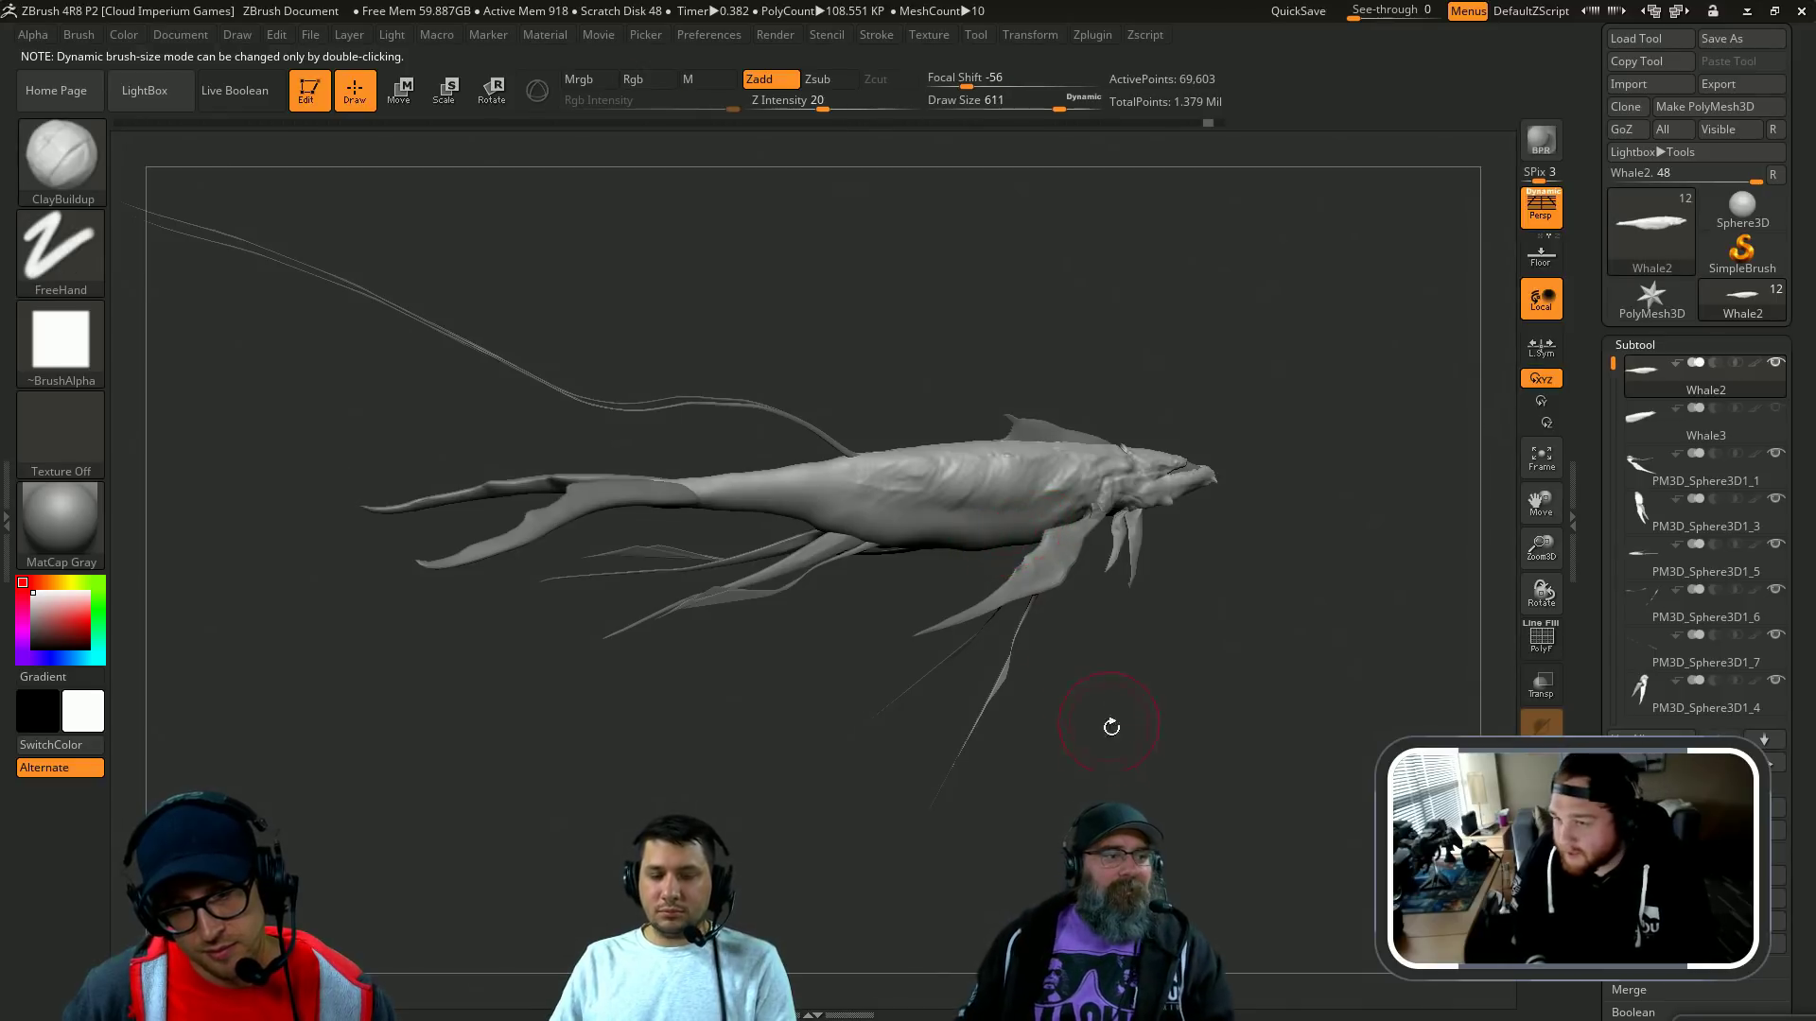
Step: Isolate the whale's body (Whale2) and build up ribbed folds along its flank and belly with the ClayBuildup brush at draw size 517
{"action": "mouse_move", "coordinate": [1076, 563]}
{"action": "left_mouse_down"}
{"action": "mouse_move", "coordinate": [1065, 547]}
{"action": "mouse_move", "coordinate": [1119, 551]}
{"action": "mouse_move", "coordinate": [1092, 535]}
{"action": "mouse_move", "coordinate": [1126, 555]}
{"action": "mouse_move", "coordinate": [1135, 527]}
{"action": "left_mouse_up"}
{"action": "left_click_drag", "start_coordinate": [1230, 441], "coordinate": [846, 569]}
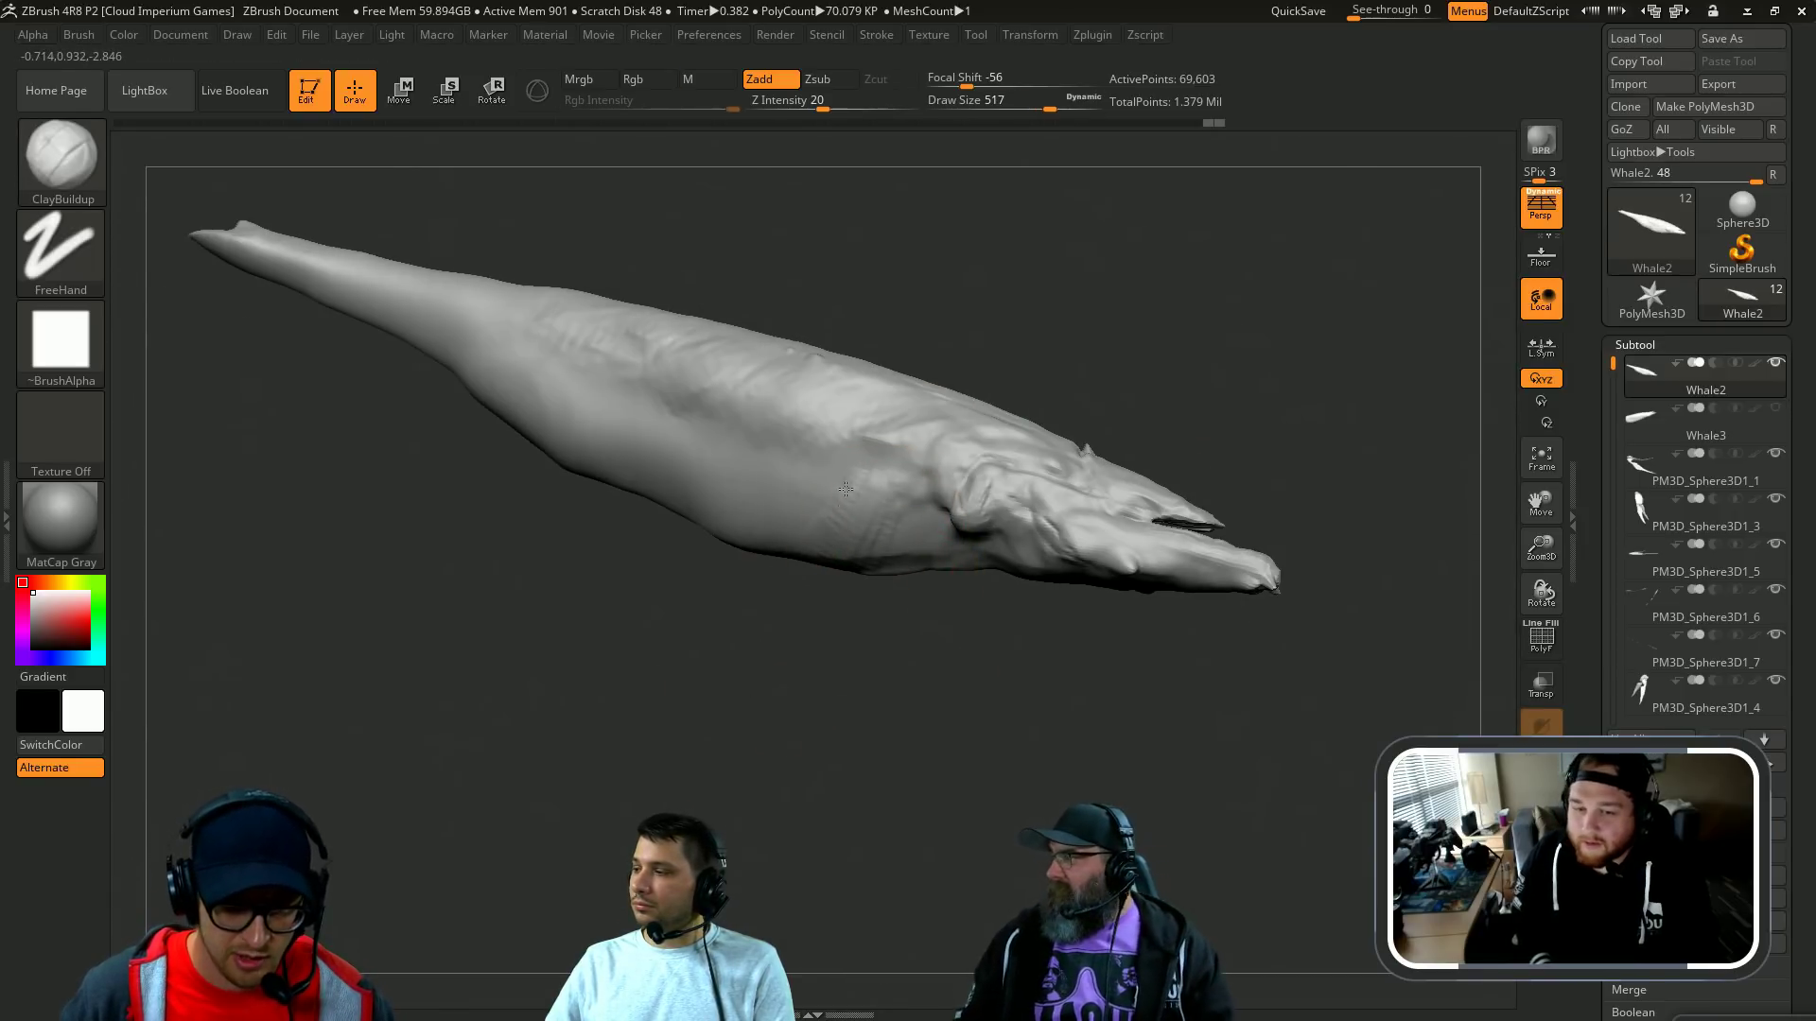
{"action": "right_click_drag", "start_coordinate": [845, 488], "coordinate": [859, 459]}
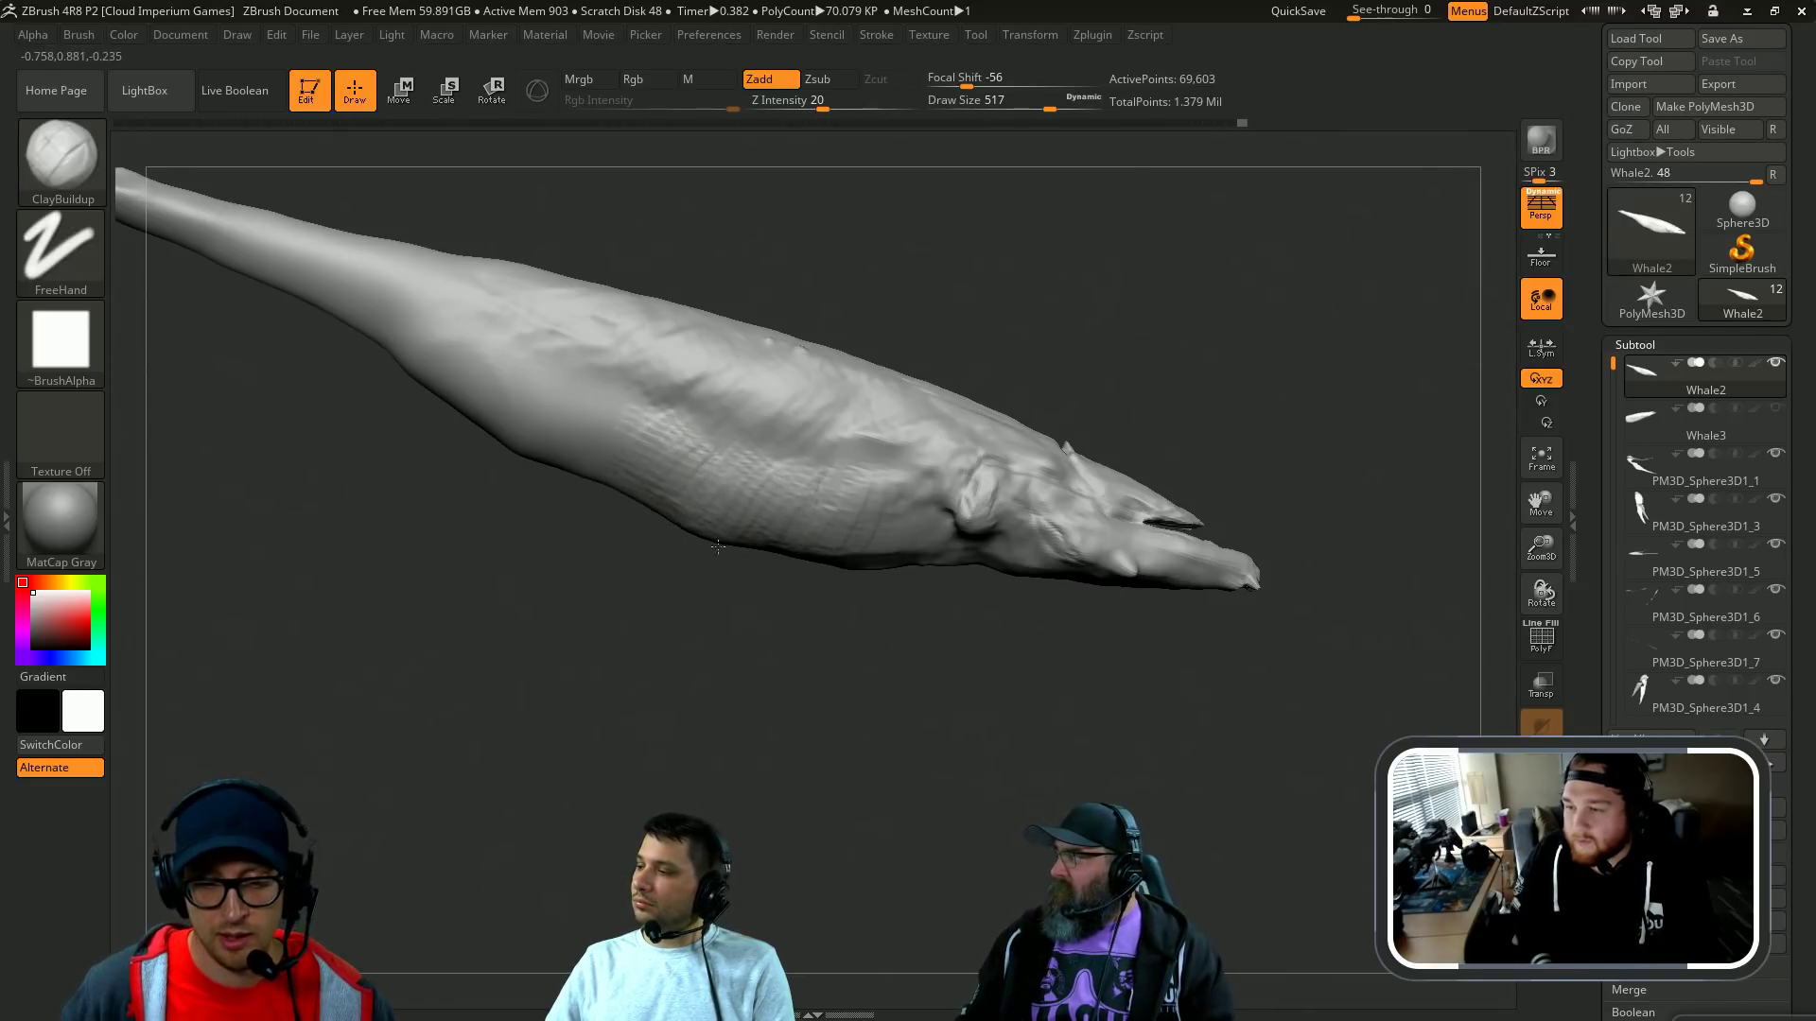
{"action": "left_click_drag", "start_coordinate": [1035, 293], "coordinate": [1049, 305], "text": "alt"}
{"action": "left_click_drag", "start_coordinate": [588, 443], "coordinate": [560, 475]}
{"action": "left_click_drag", "start_coordinate": [472, 579], "coordinate": [610, 686], "text": "alt"}
{"action": "right_click_drag", "start_coordinate": [522, 640], "coordinate": [578, 633]}
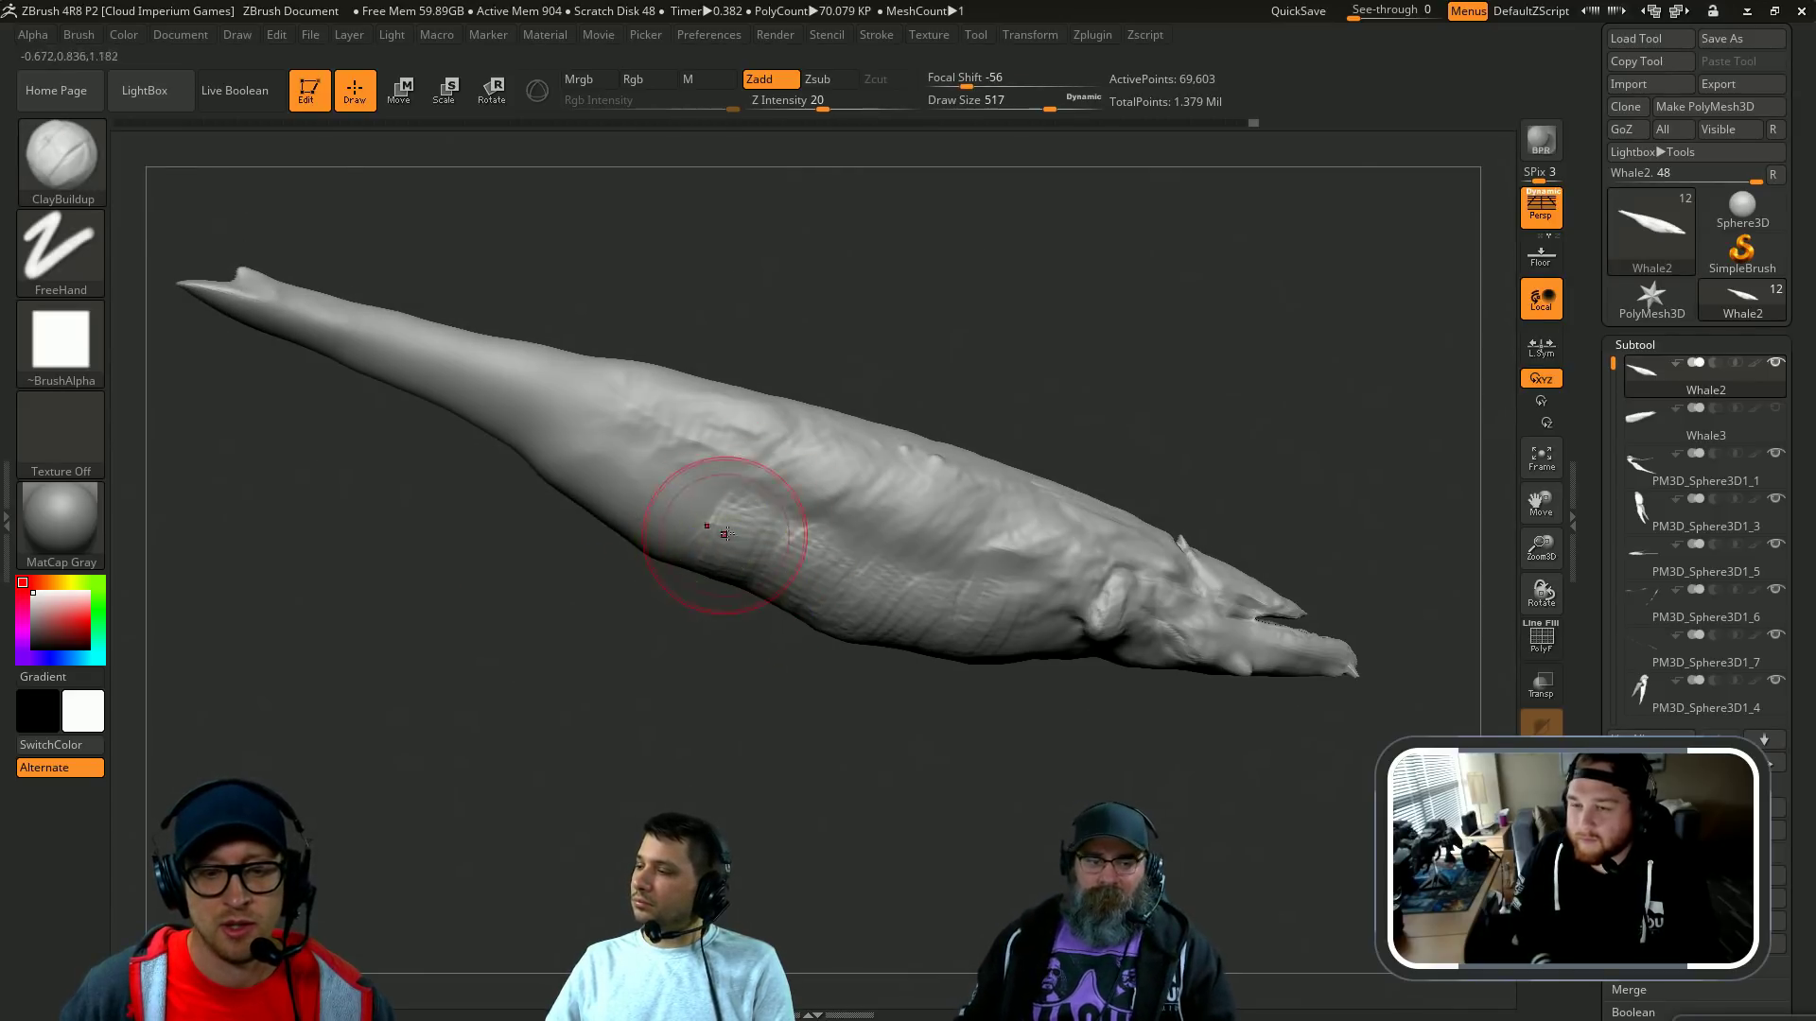
Step: Extend the ClayBuildup folds to the rear of the belly and tail base, undo the last stroke, and show all subtools again
{"action": "left_click_drag", "start_coordinate": [615, 497], "coordinate": [610, 506]}
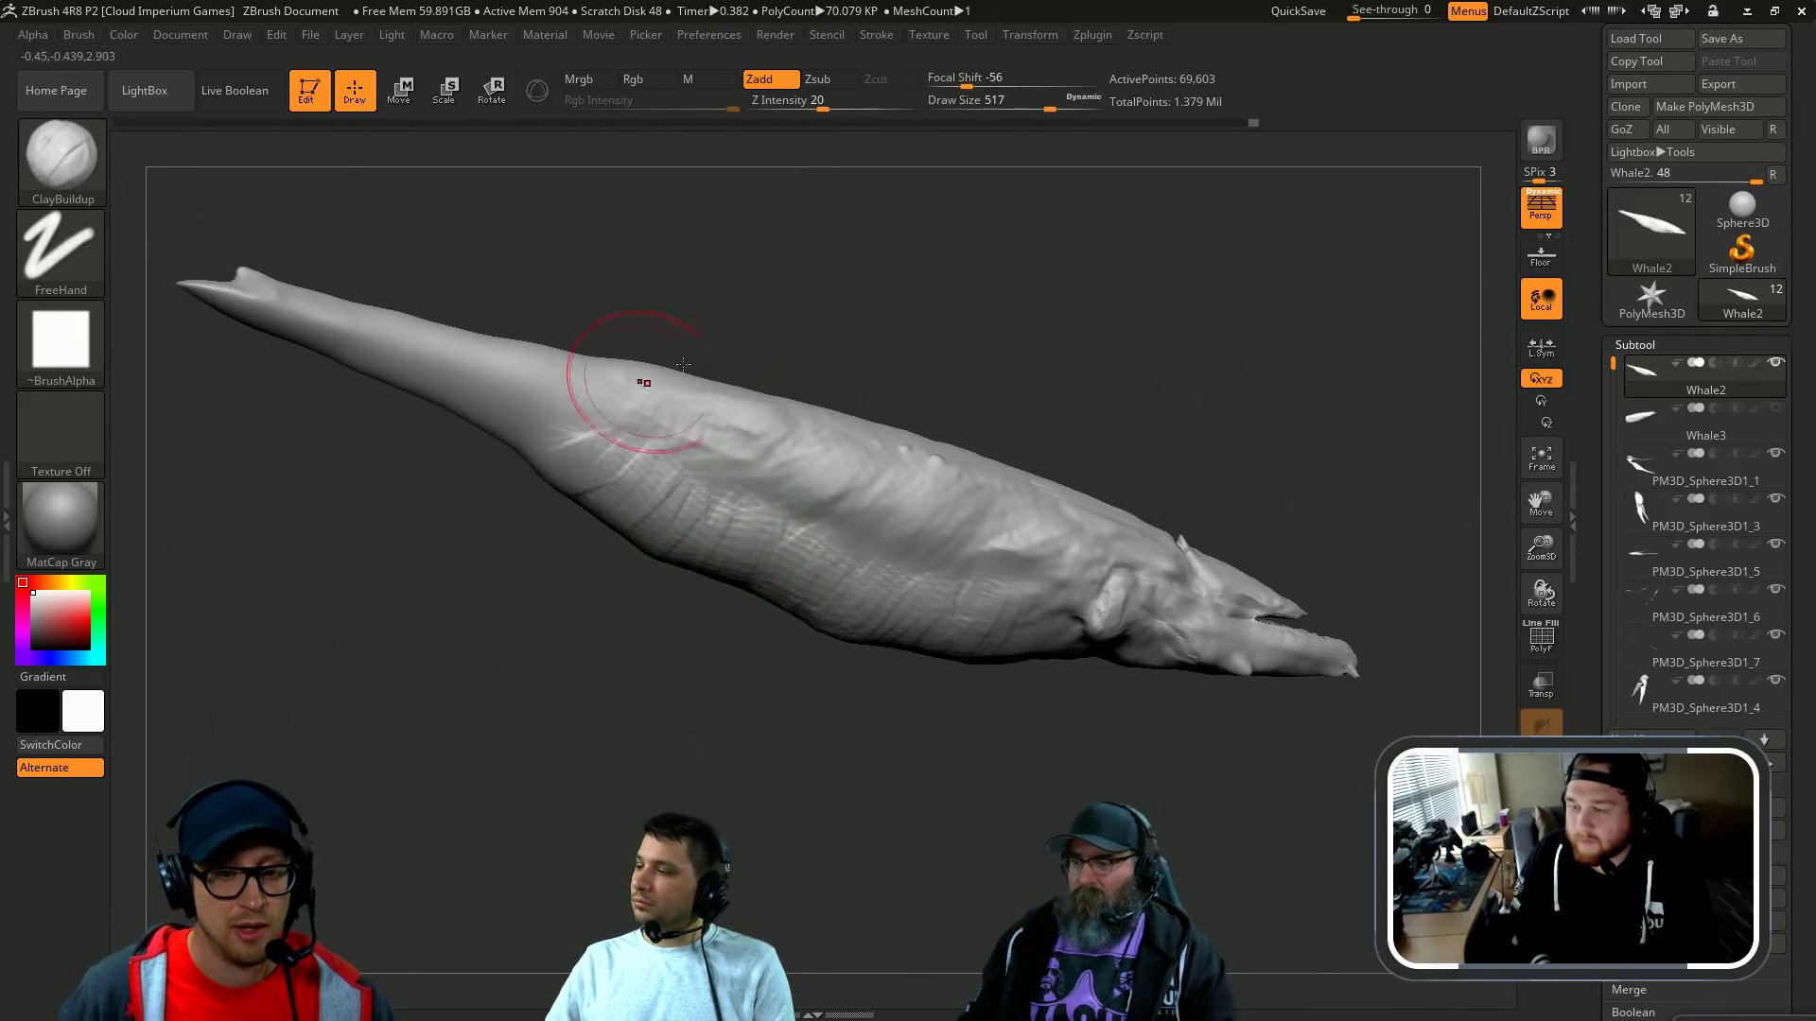
{"action": "right_click_drag", "start_coordinate": [640, 381], "coordinate": [614, 407]}
{"action": "mouse_move", "coordinate": [604, 458]}
{"action": "left_mouse_down", "text": "shift"}
{"action": "mouse_move", "coordinate": [734, 559]}
{"action": "mouse_move", "coordinate": [1036, 584]}
{"action": "left_mouse_up", "text": "shift"}
{"action": "key", "text": "ctrl+z"}
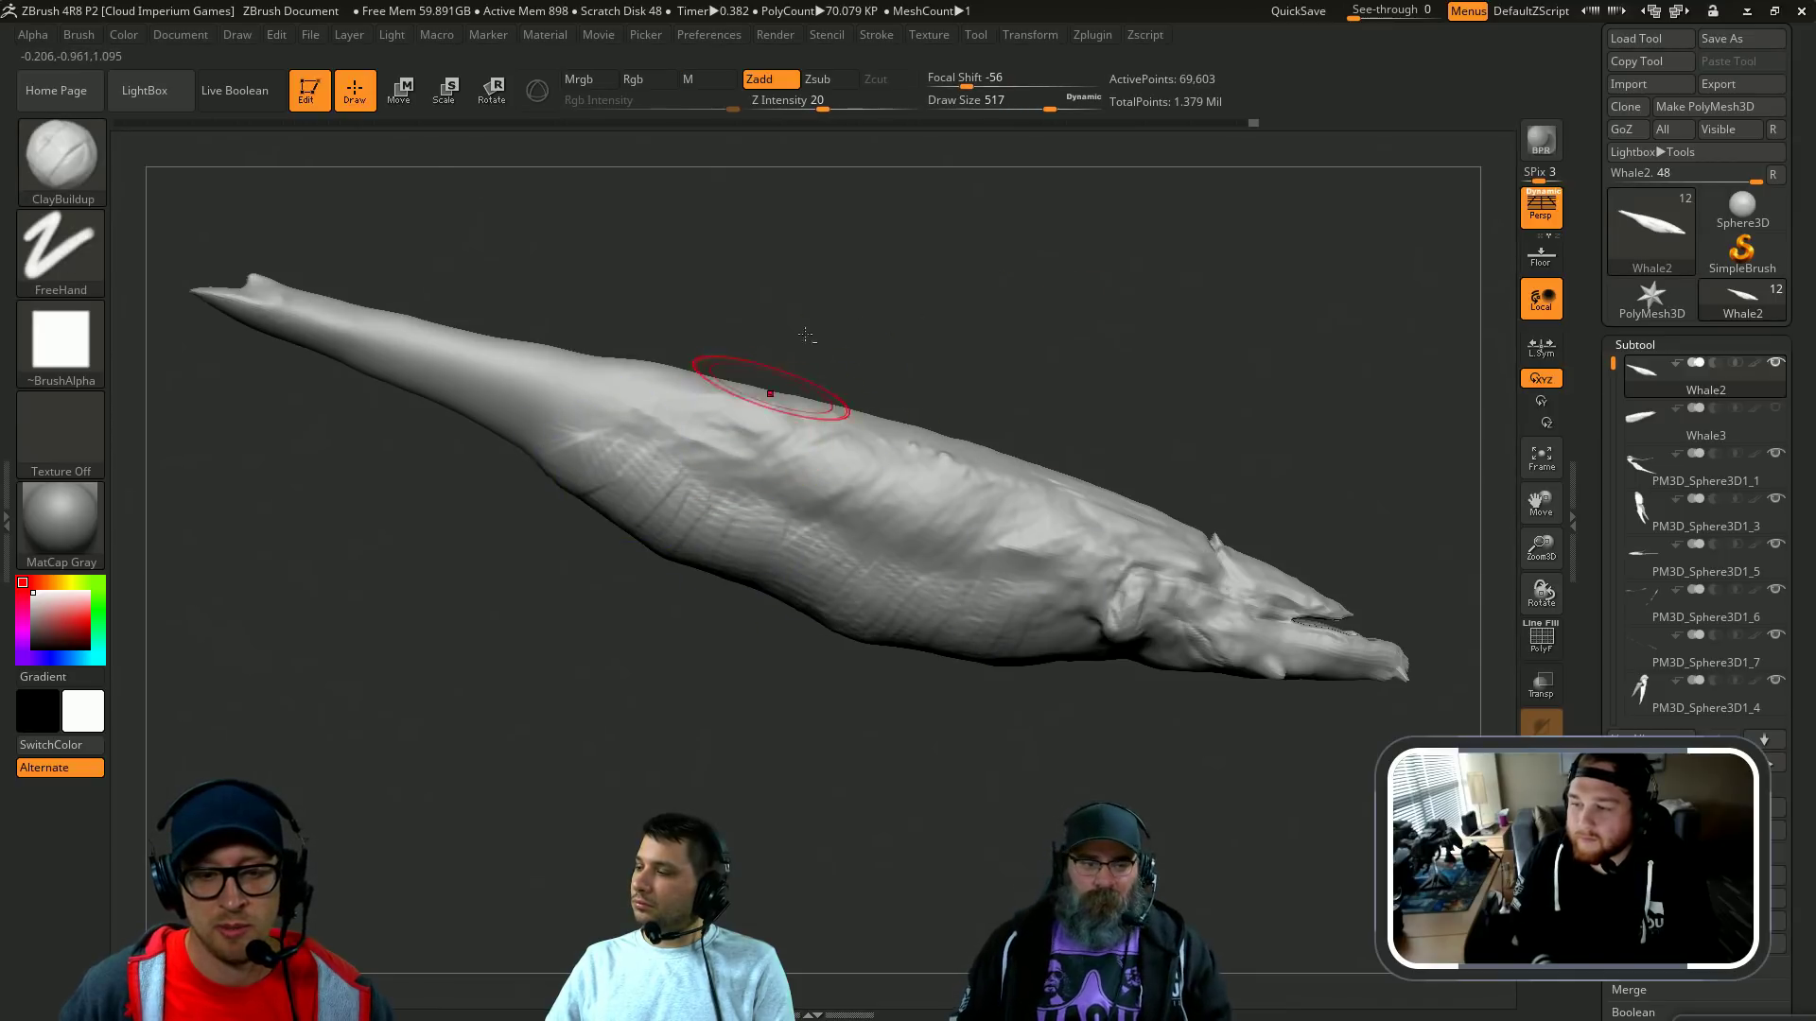
{"action": "key", "text": "alt+s"}
{"action": "left_click_drag", "start_coordinate": [803, 262], "coordinate": [843, 421], "text": "alt"}
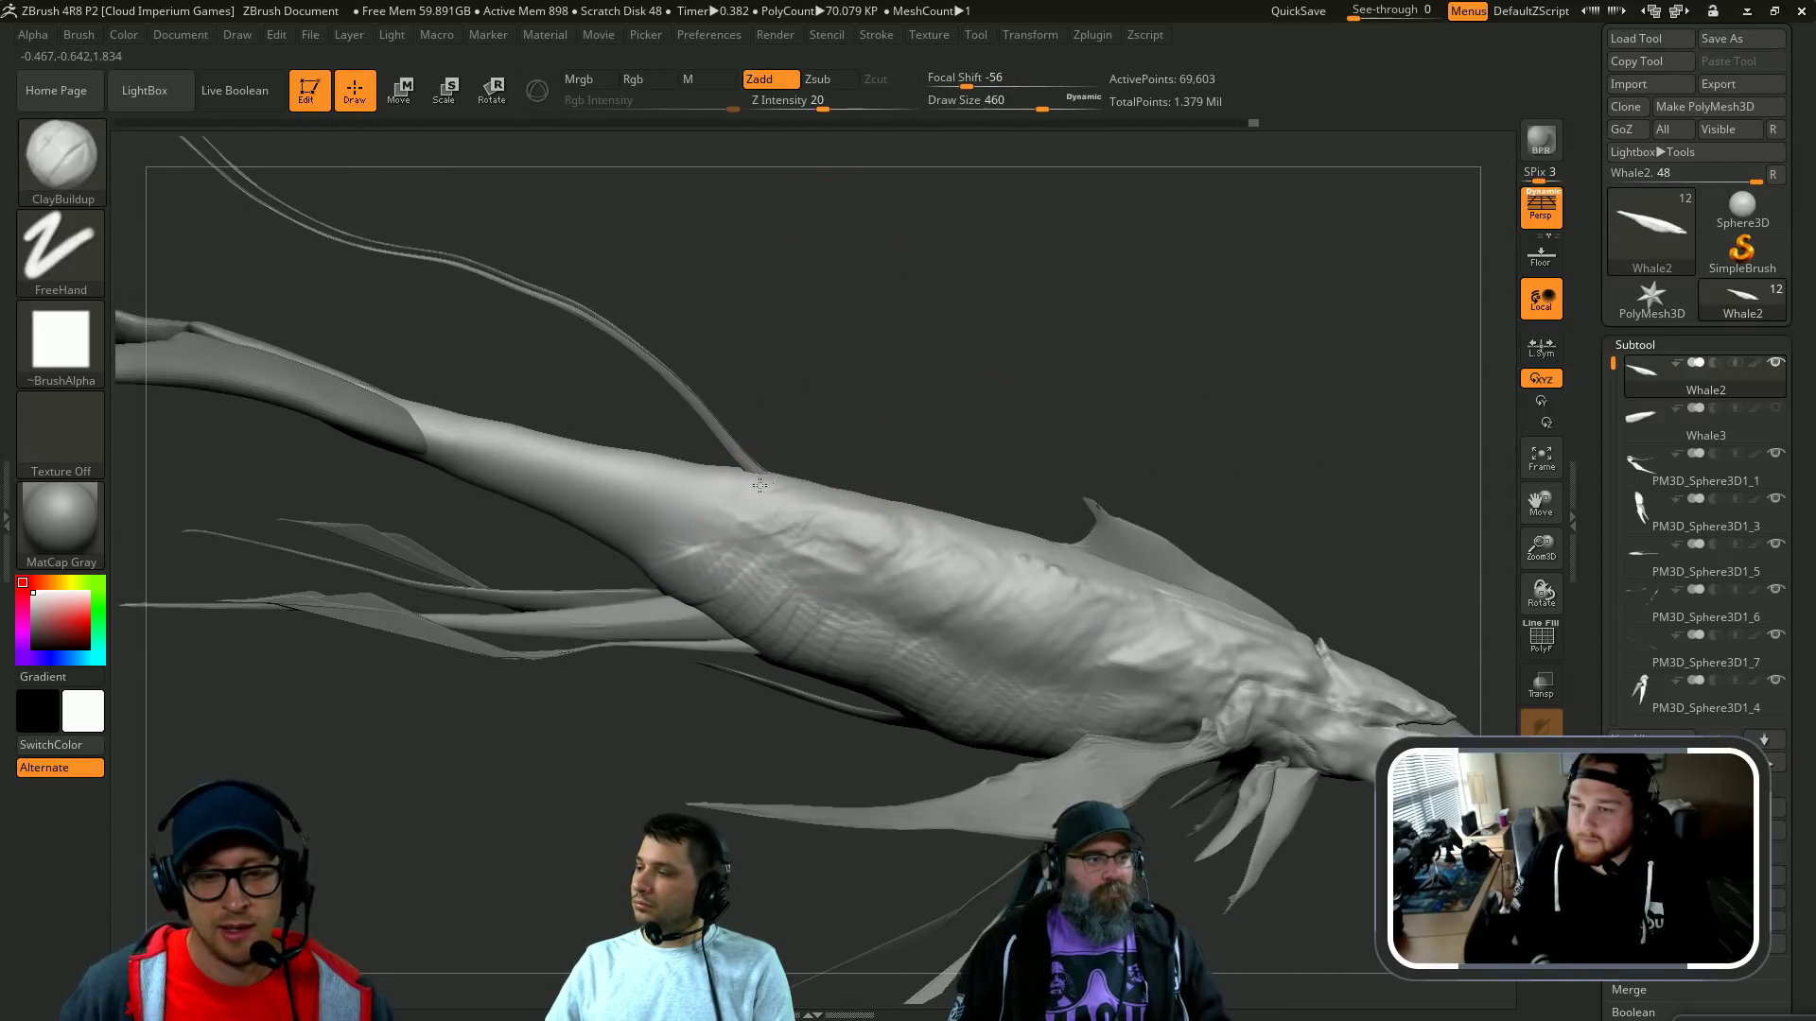
Step: Sculpt folds on the upper back around the roots of the trailing filaments with ClayBuildup at draw size 379
{"action": "right_click_drag", "start_coordinate": [815, 519], "coordinate": [778, 514]}
{"action": "key", "text": "["}
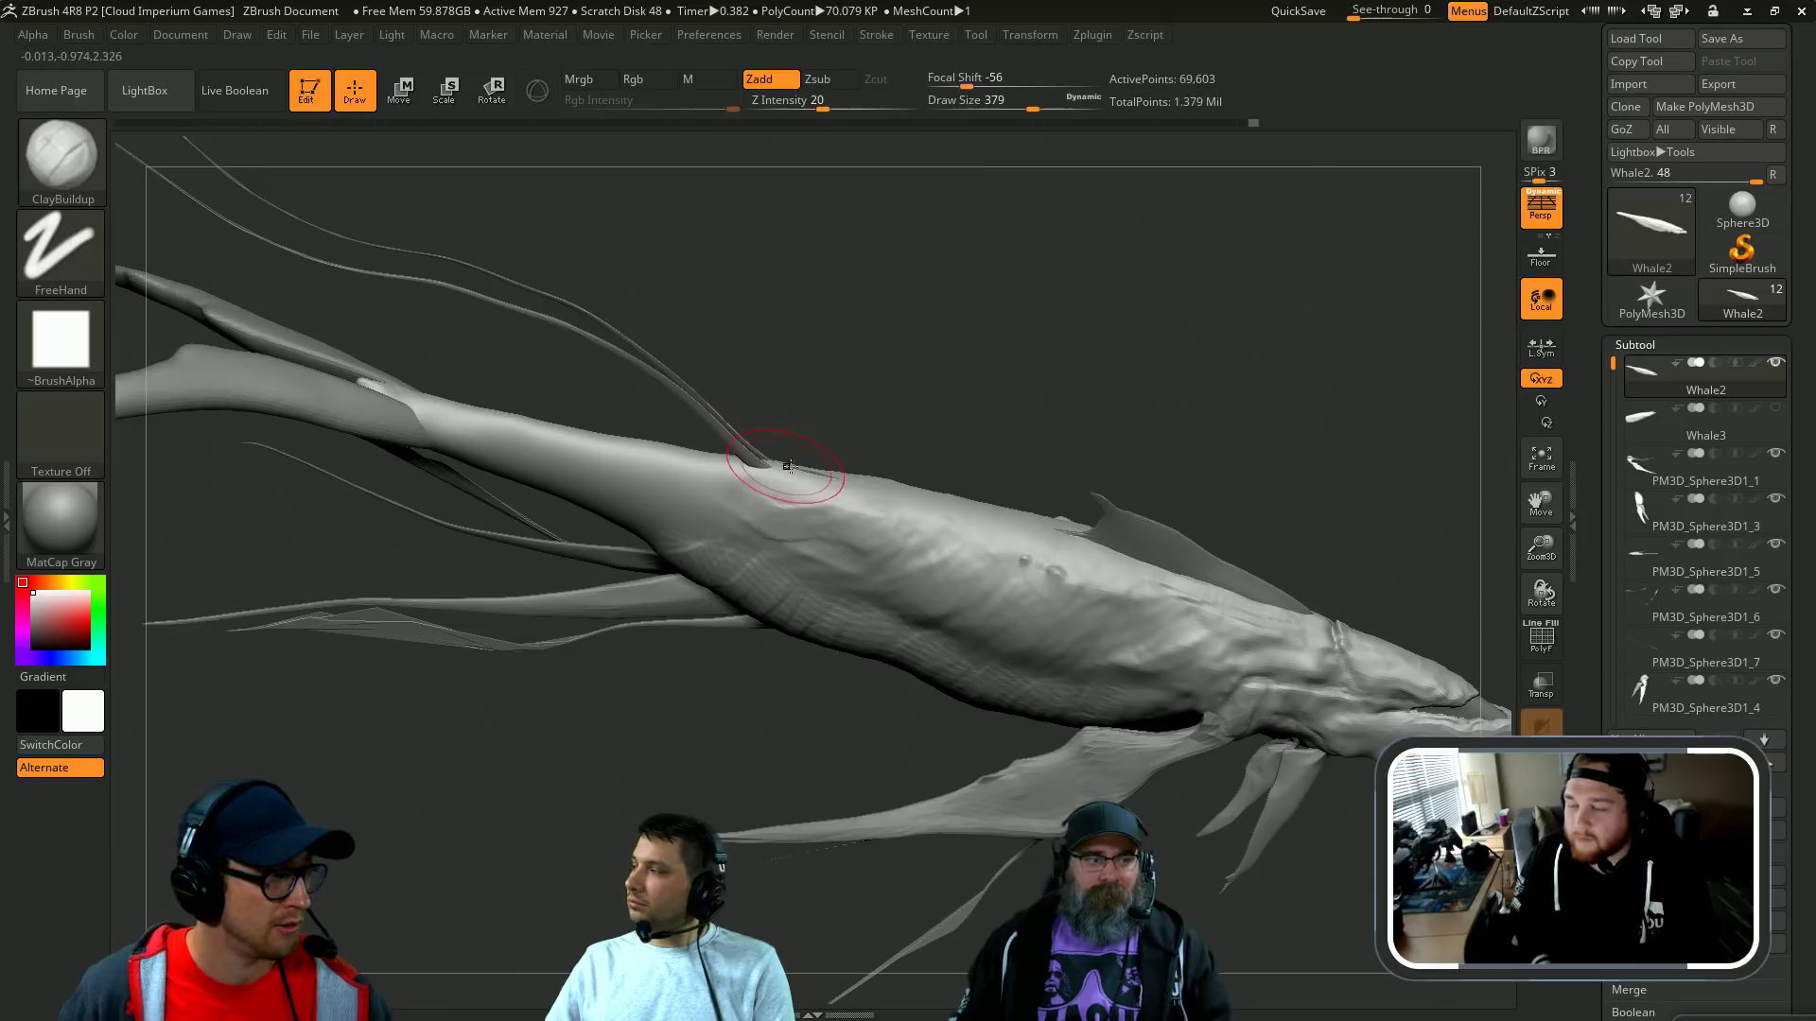
{"action": "right_click_drag", "start_coordinate": [838, 330], "coordinate": [826, 526]}
{"action": "mouse_move", "coordinate": [923, 541]}
{"action": "left_mouse_down"}
{"action": "mouse_move", "coordinate": [881, 541]}
{"action": "mouse_move", "coordinate": [907, 555]}
{"action": "mouse_move", "coordinate": [790, 508]}
{"action": "left_mouse_up"}
{"action": "left_click_drag", "start_coordinate": [887, 356], "coordinate": [878, 416]}
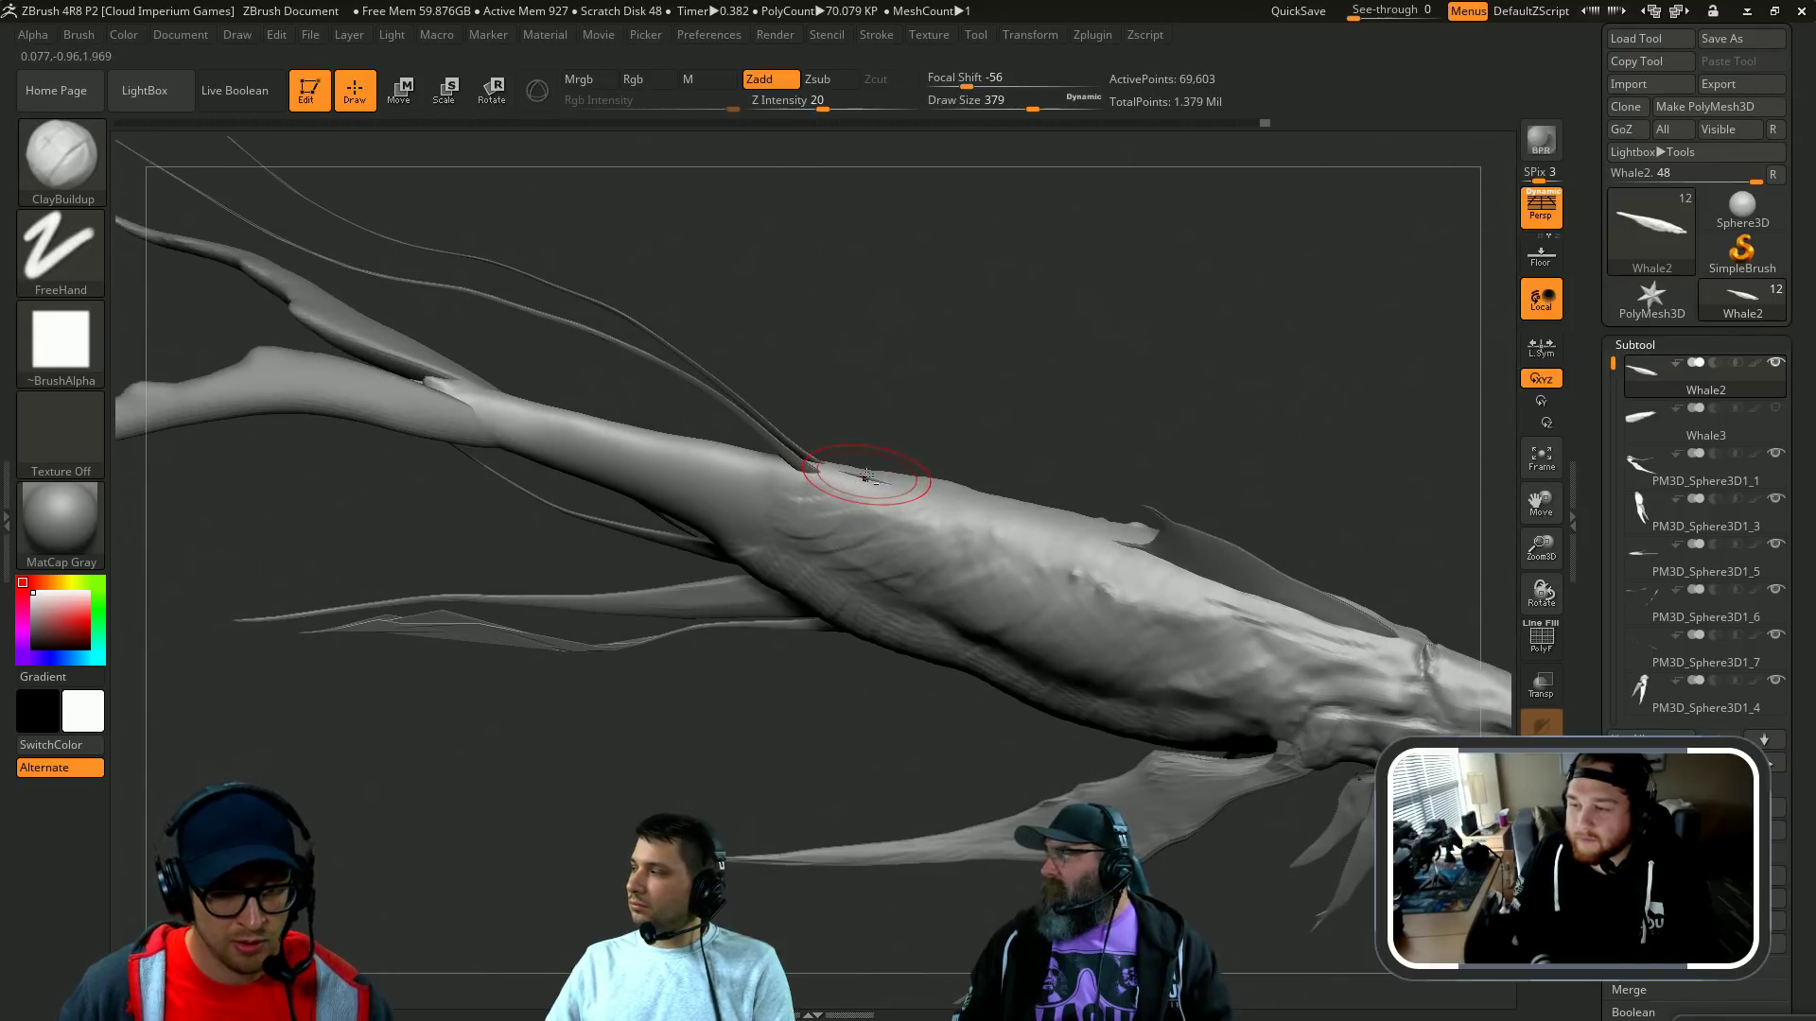
{"action": "left_click_drag", "start_coordinate": [919, 490], "coordinate": [875, 503]}
{"action": "mouse_move", "coordinate": [897, 402]}
{"action": "left_mouse_down"}
{"action": "mouse_move", "coordinate": [922, 409]}
{"action": "mouse_move", "coordinate": [903, 471]}
{"action": "left_mouse_up"}
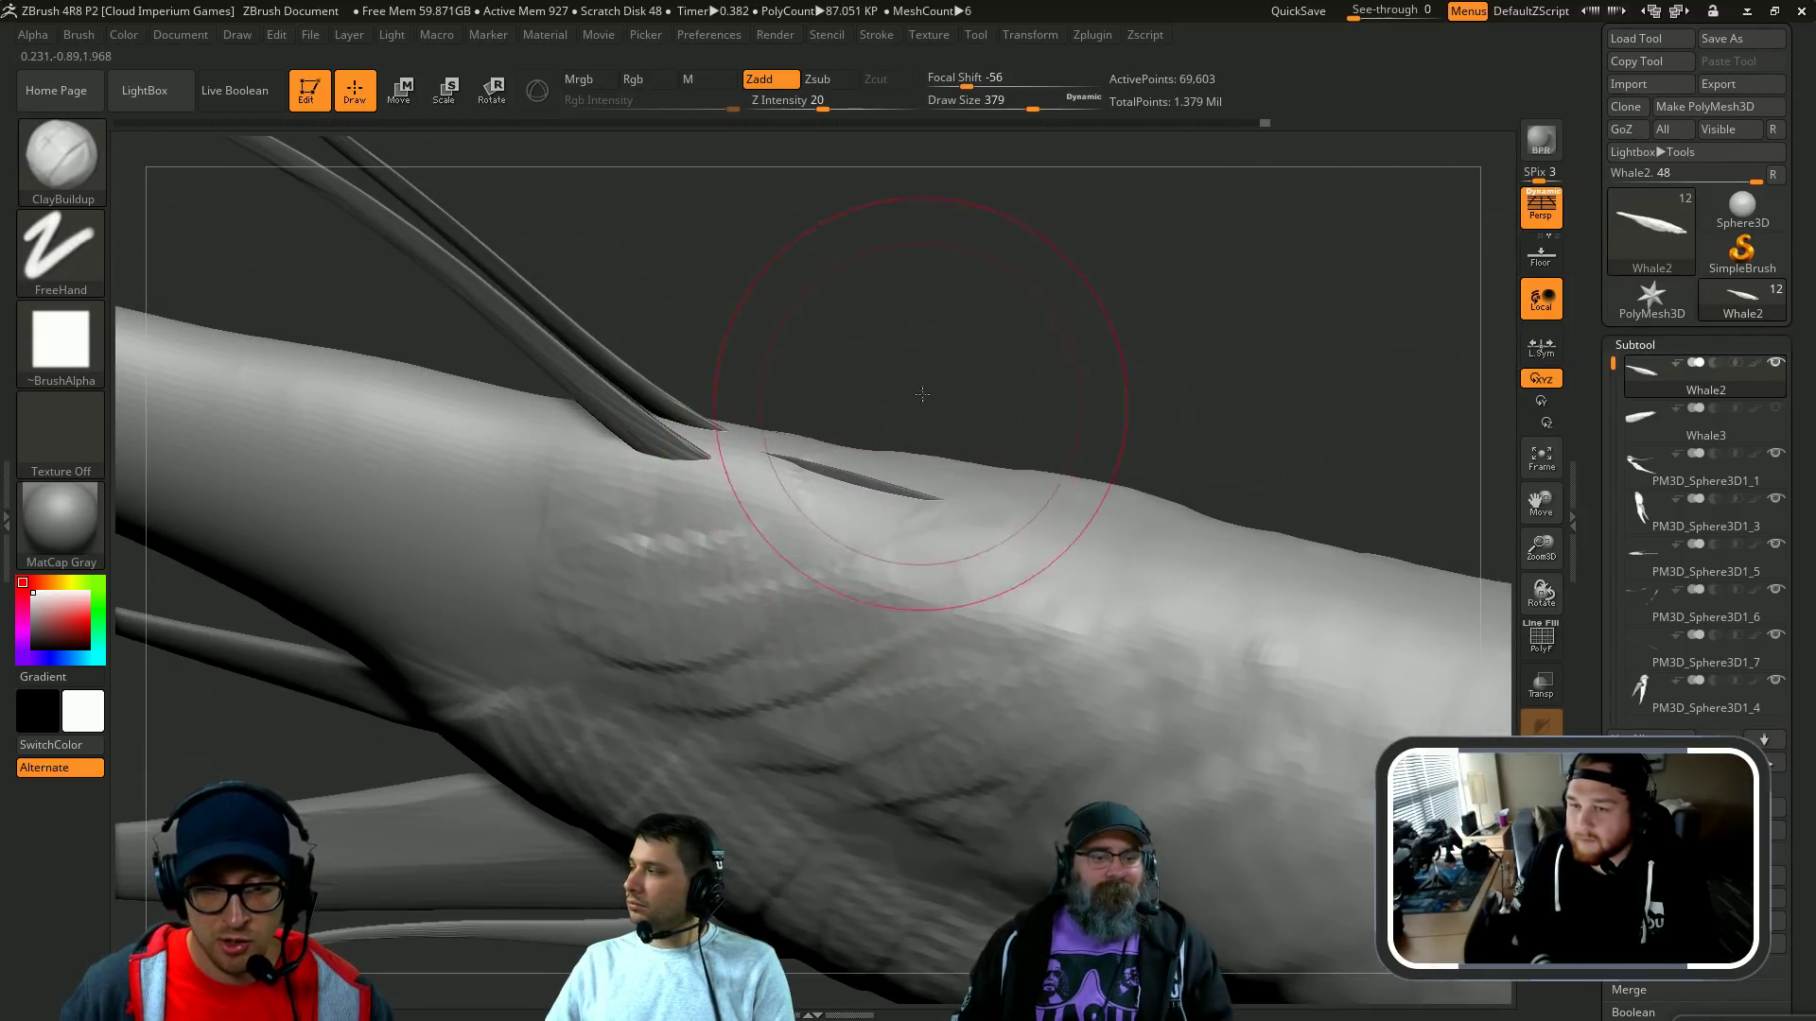
Step: Switch to the Move brush and select the dorsal fin subtool (PM3D_Cube3D1) where it barely pokes out of the rear back
{"action": "right_click_drag", "start_coordinate": [867, 480], "coordinate": [851, 507]}
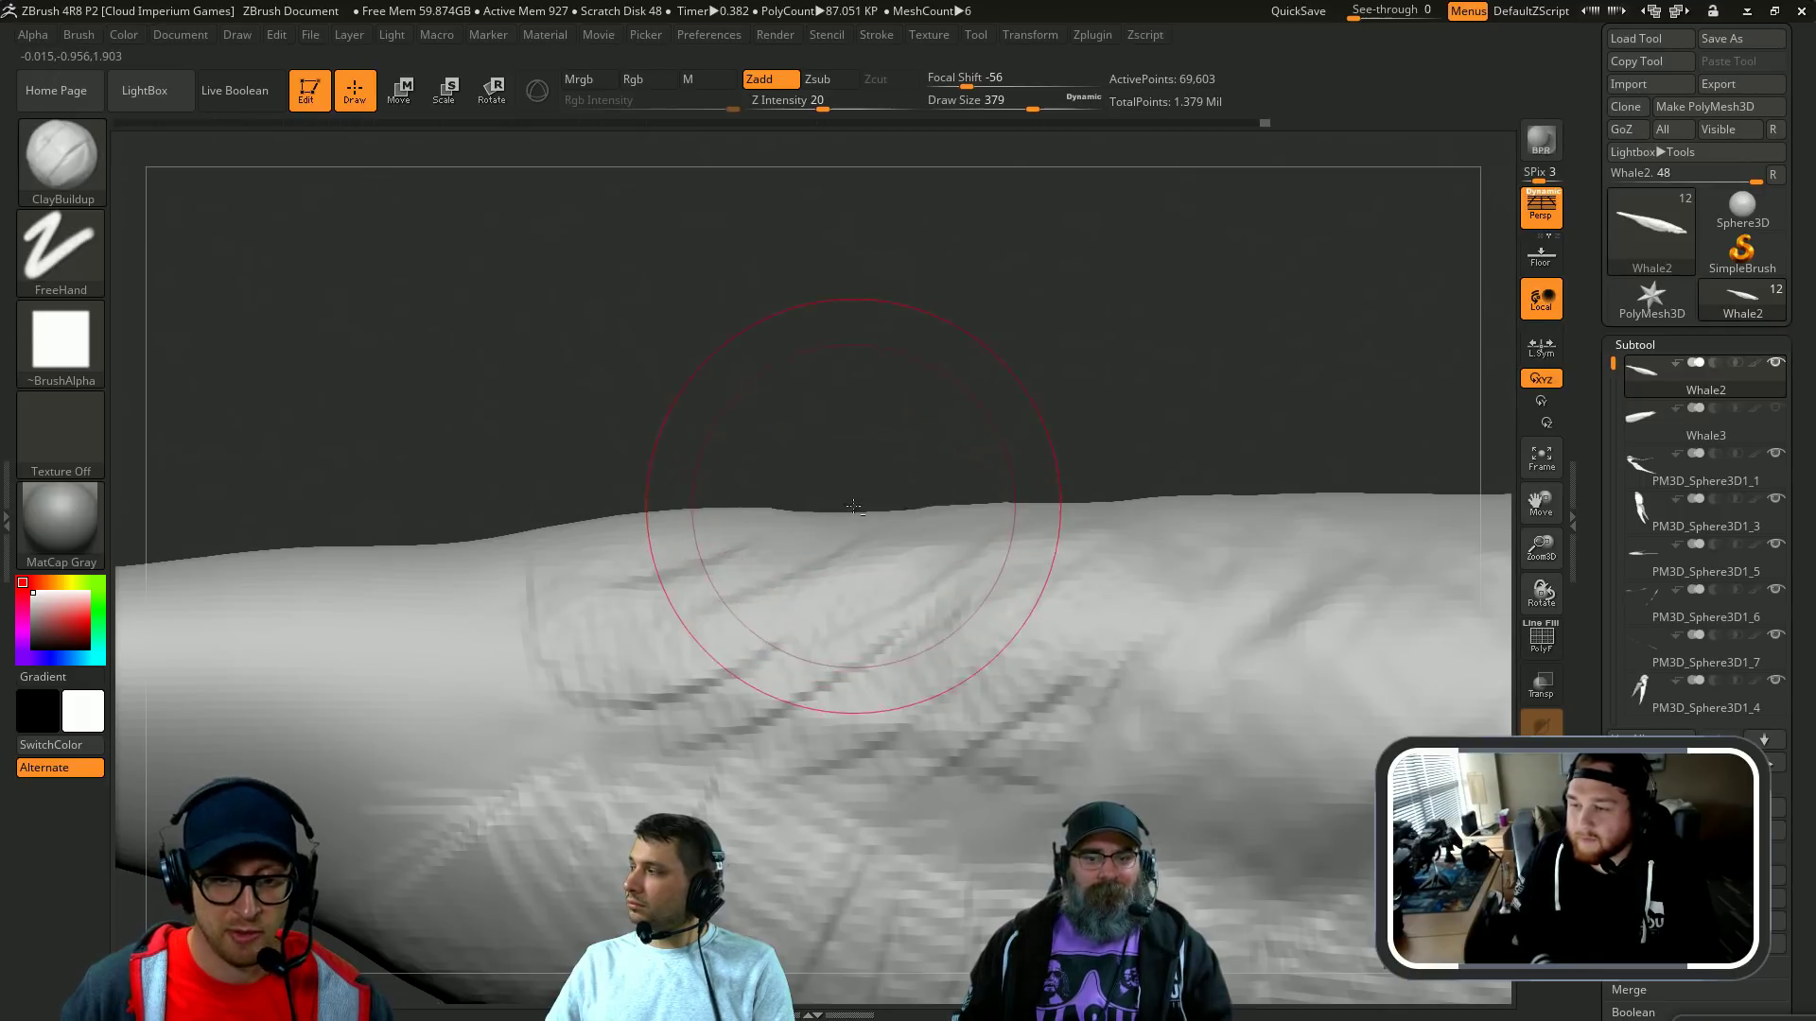
{"action": "left_click", "coordinate": [636, 509], "text": "alt"}
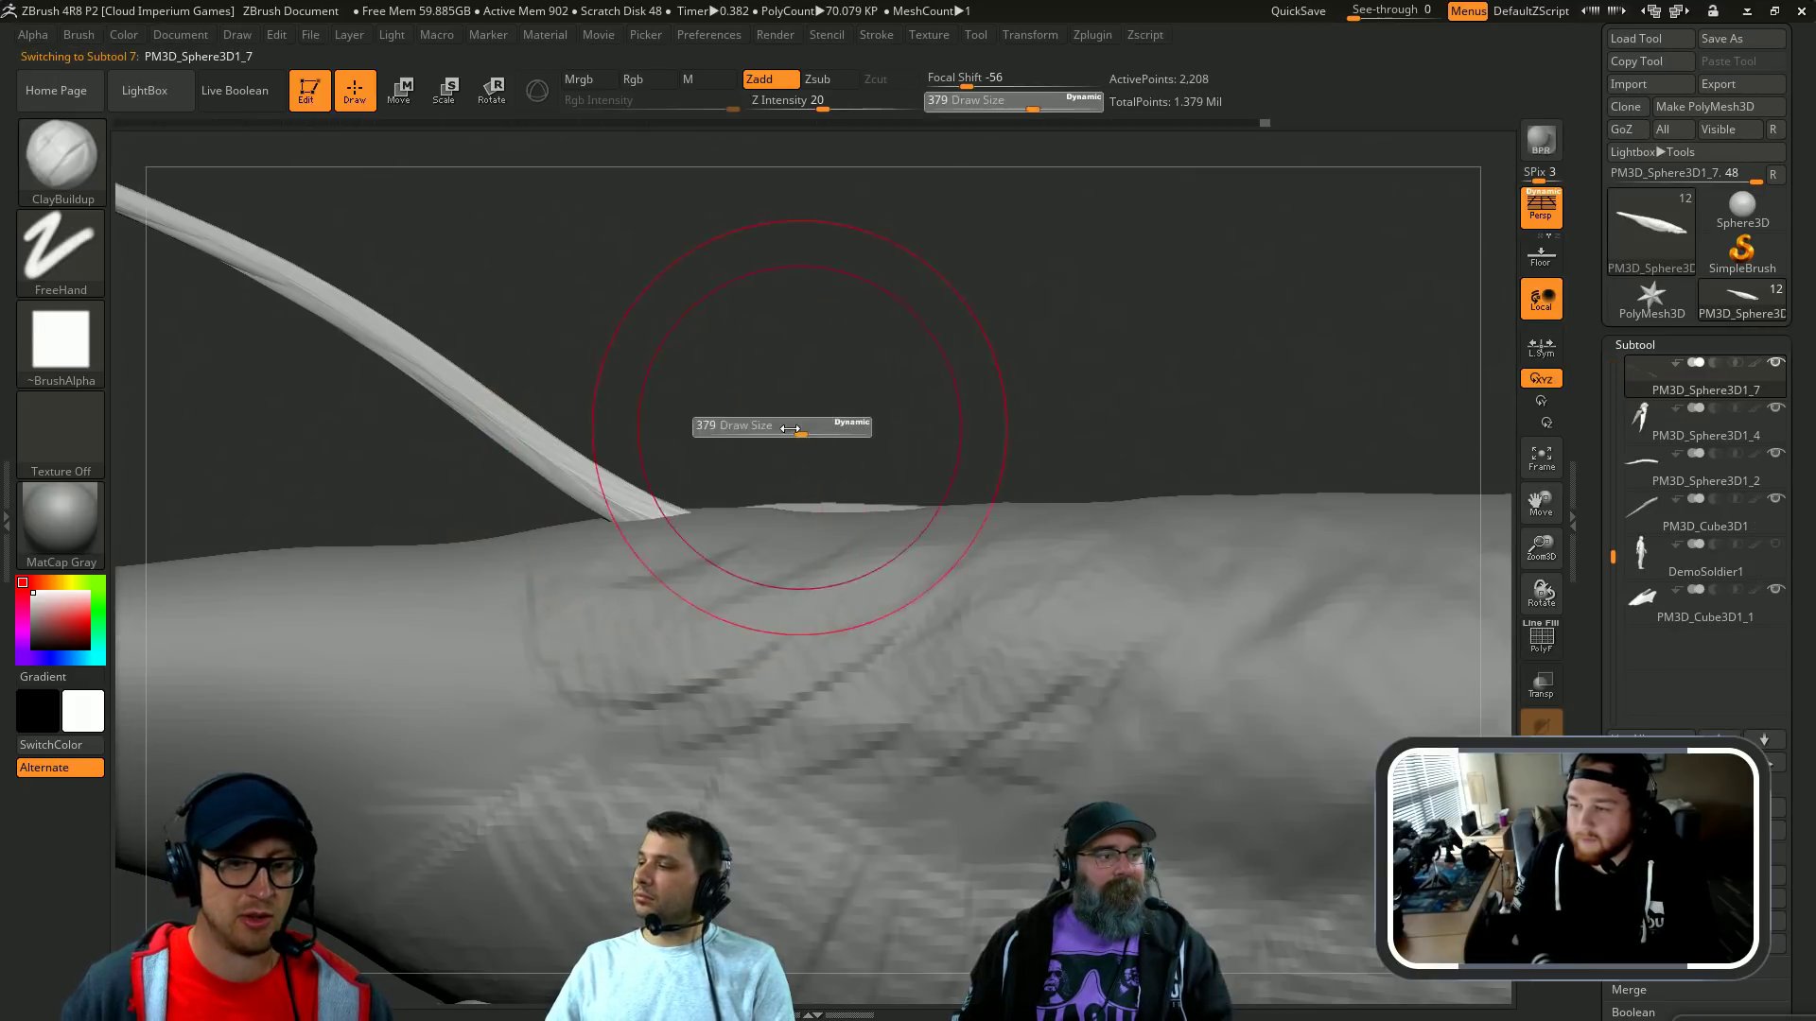
{"action": "key", "text": "b"}
{"action": "key", "text": "m"}
{"action": "key", "text": "v"}
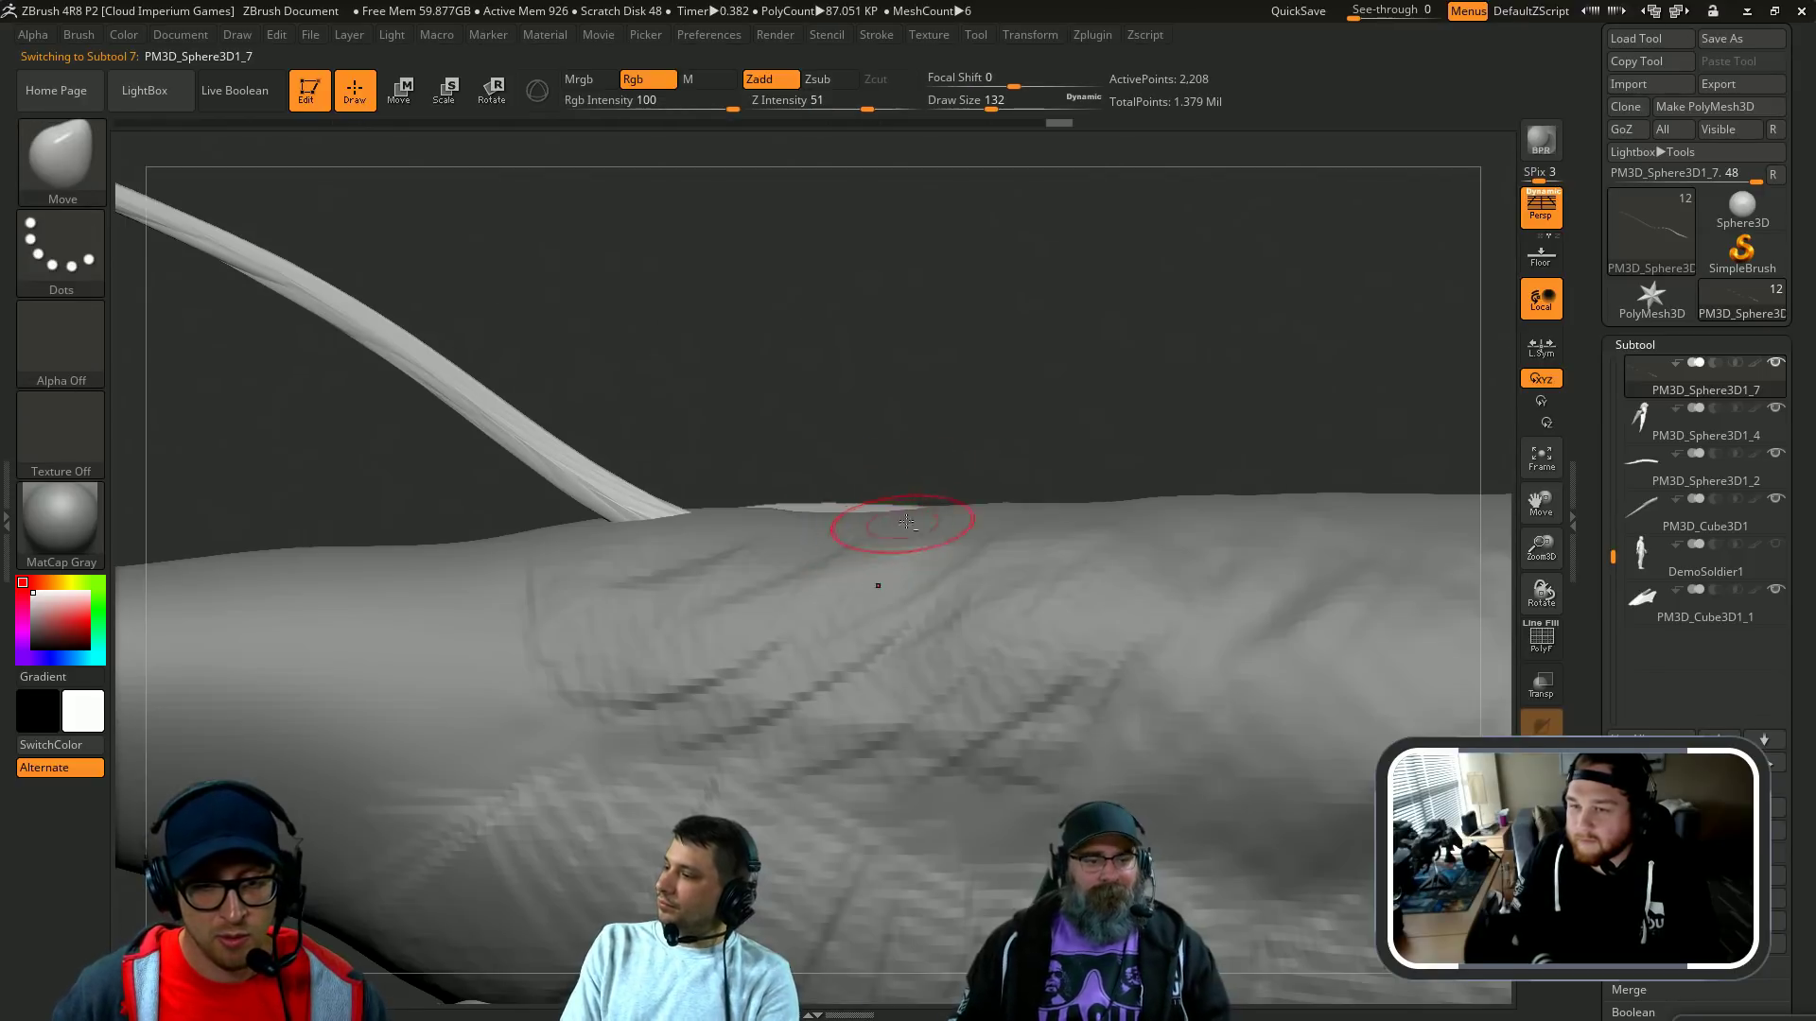
{"action": "right_click_drag", "start_coordinate": [852, 506], "coordinate": [907, 373], "text": "ctrl"}
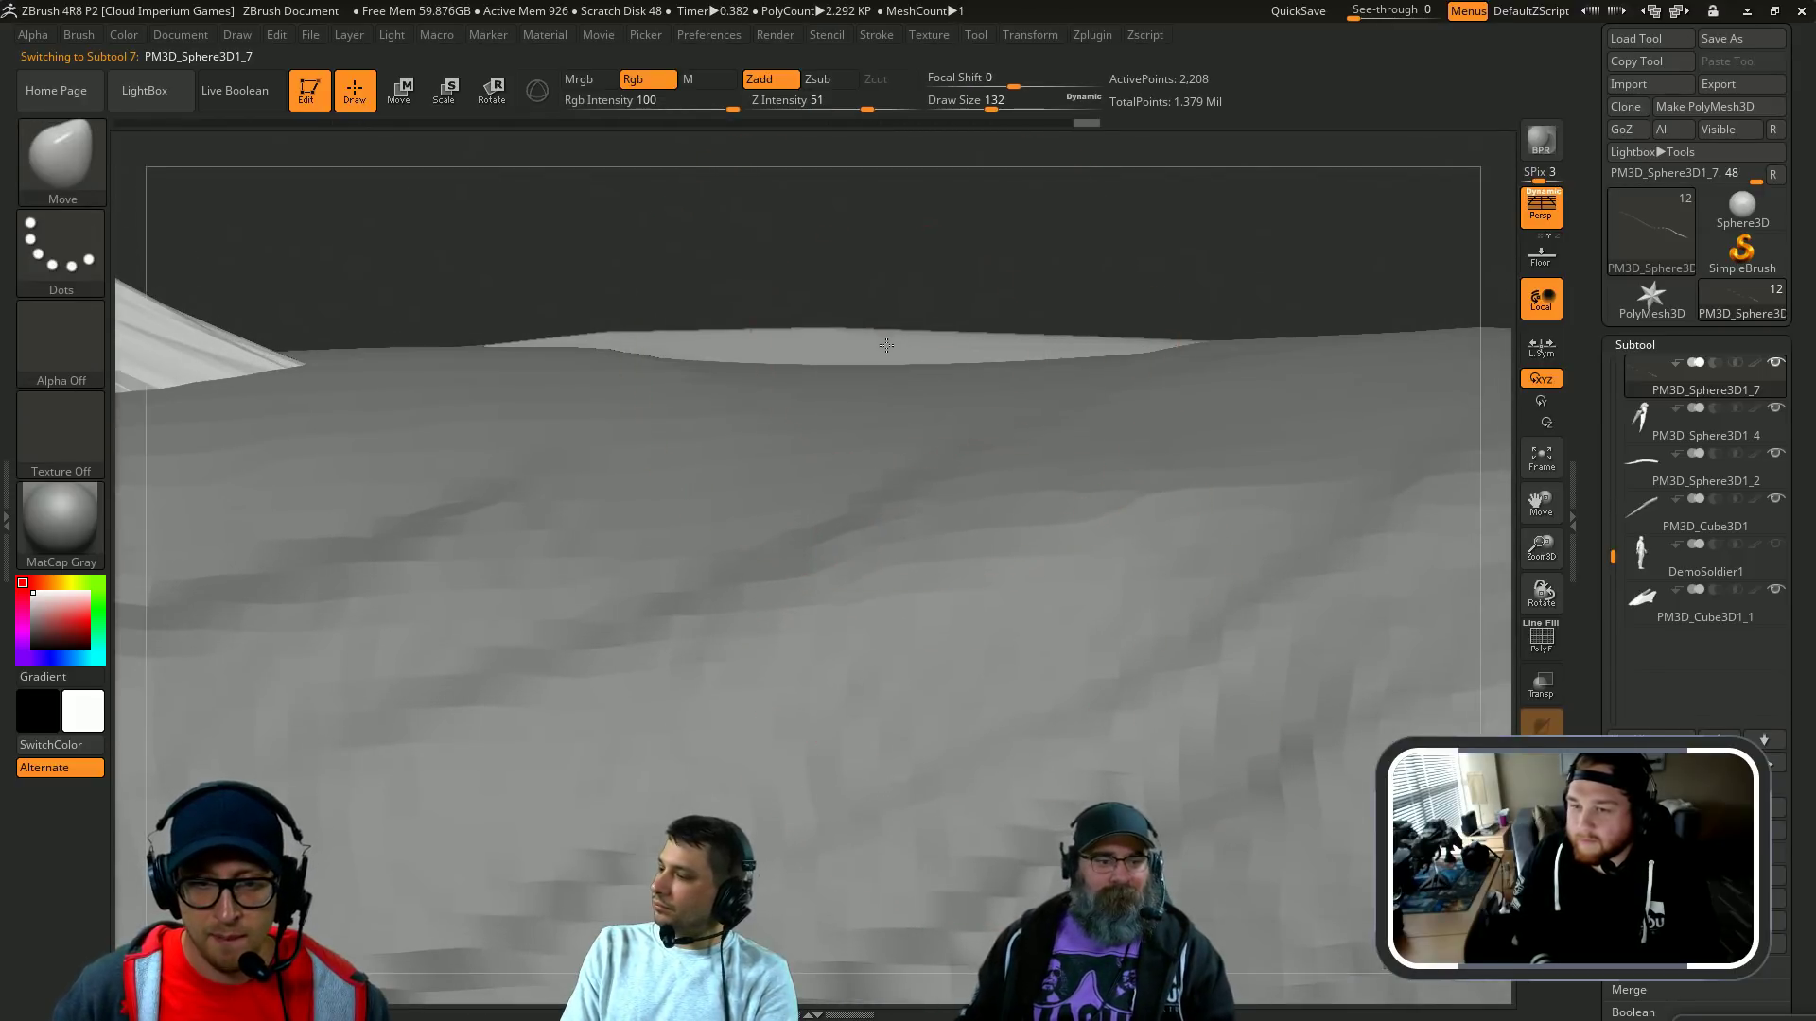
{"action": "left_click", "coordinate": [888, 344], "text": "alt"}
{"action": "right_click_drag", "start_coordinate": [963, 302], "coordinate": [972, 458]}
{"action": "right_click_drag", "start_coordinate": [1009, 526], "coordinate": [899, 402], "text": "ctrl"}
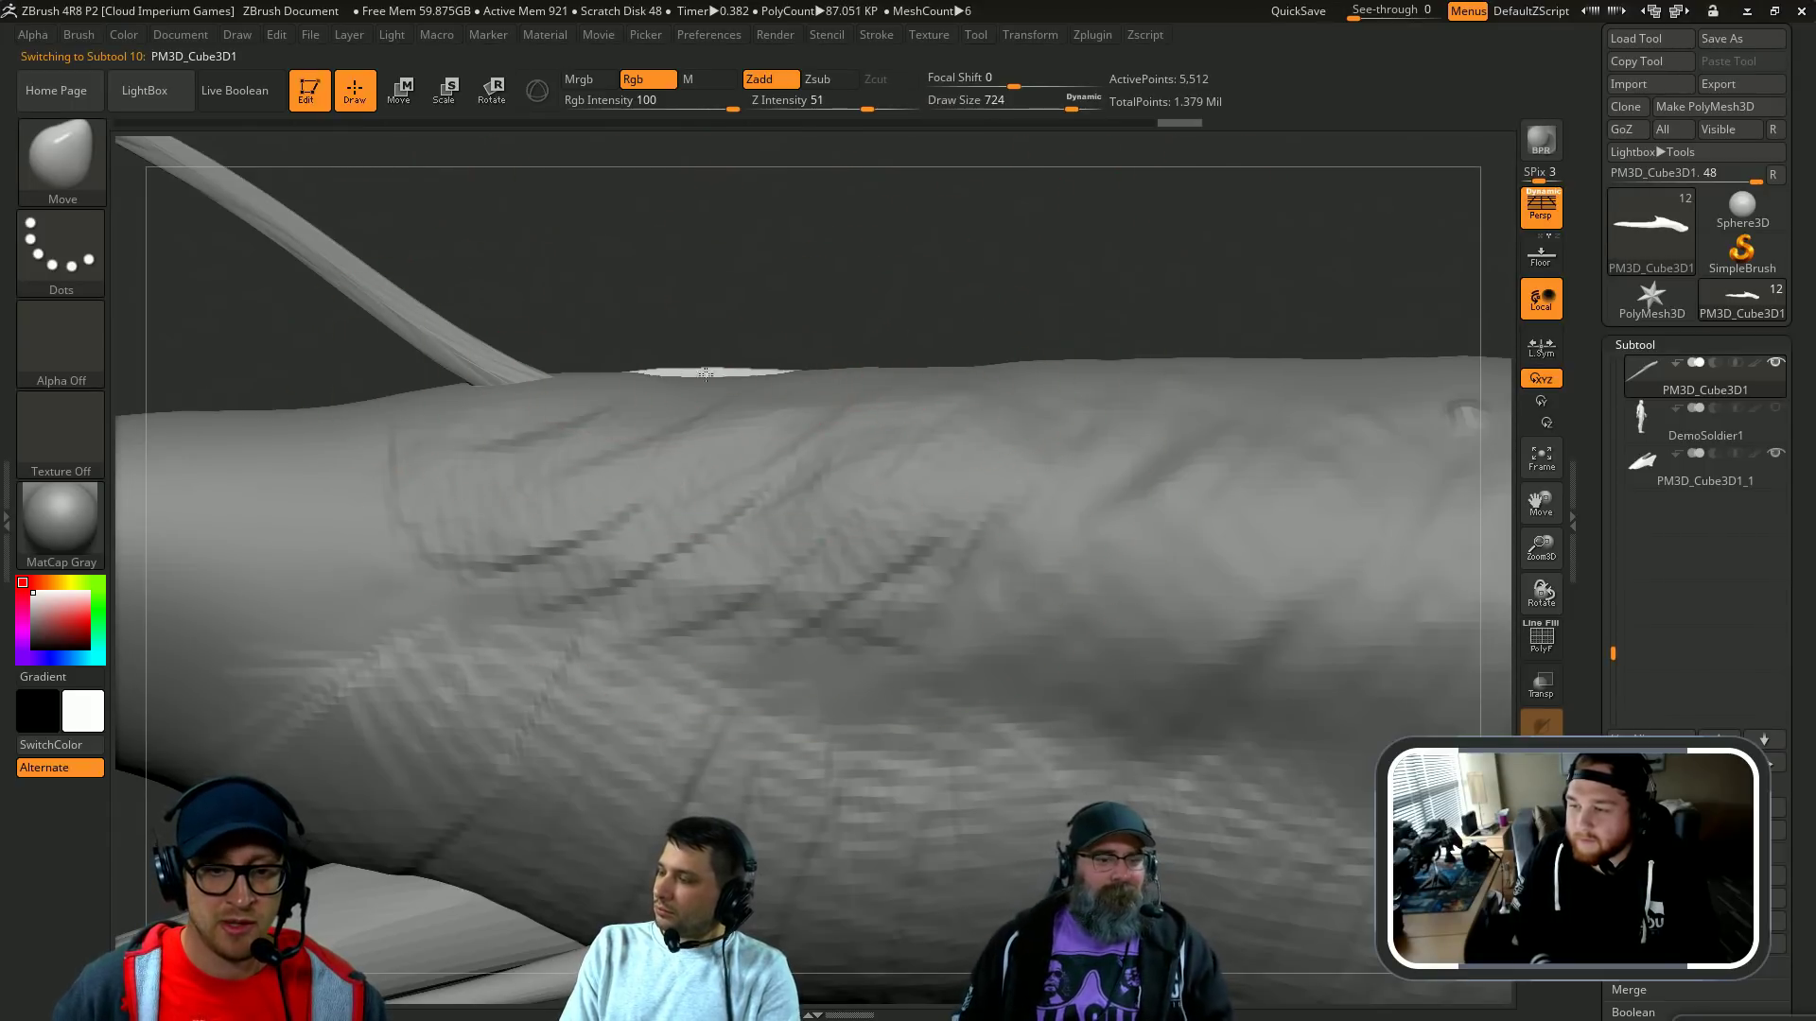
Step: Pull the buried rear part of the dorsal fin mesh up into a small pointed second fin ahead of the filaments
{"action": "key", "text": "s"}
{"action": "mouse_move", "coordinate": [753, 369]}
{"action": "left_mouse_down"}
{"action": "mouse_move", "coordinate": [880, 331]}
{"action": "mouse_move", "coordinate": [889, 345]}
{"action": "left_mouse_up"}
{"action": "mouse_move", "coordinate": [968, 301]}
{"action": "left_mouse_down"}
{"action": "mouse_move", "coordinate": [1017, 293]}
{"action": "mouse_move", "coordinate": [931, 336]}
{"action": "left_mouse_up"}
{"action": "mouse_move", "coordinate": [980, 270]}
{"action": "left_mouse_down"}
{"action": "mouse_move", "coordinate": [1043, 274]}
{"action": "mouse_move", "coordinate": [943, 358]}
{"action": "left_mouse_up"}
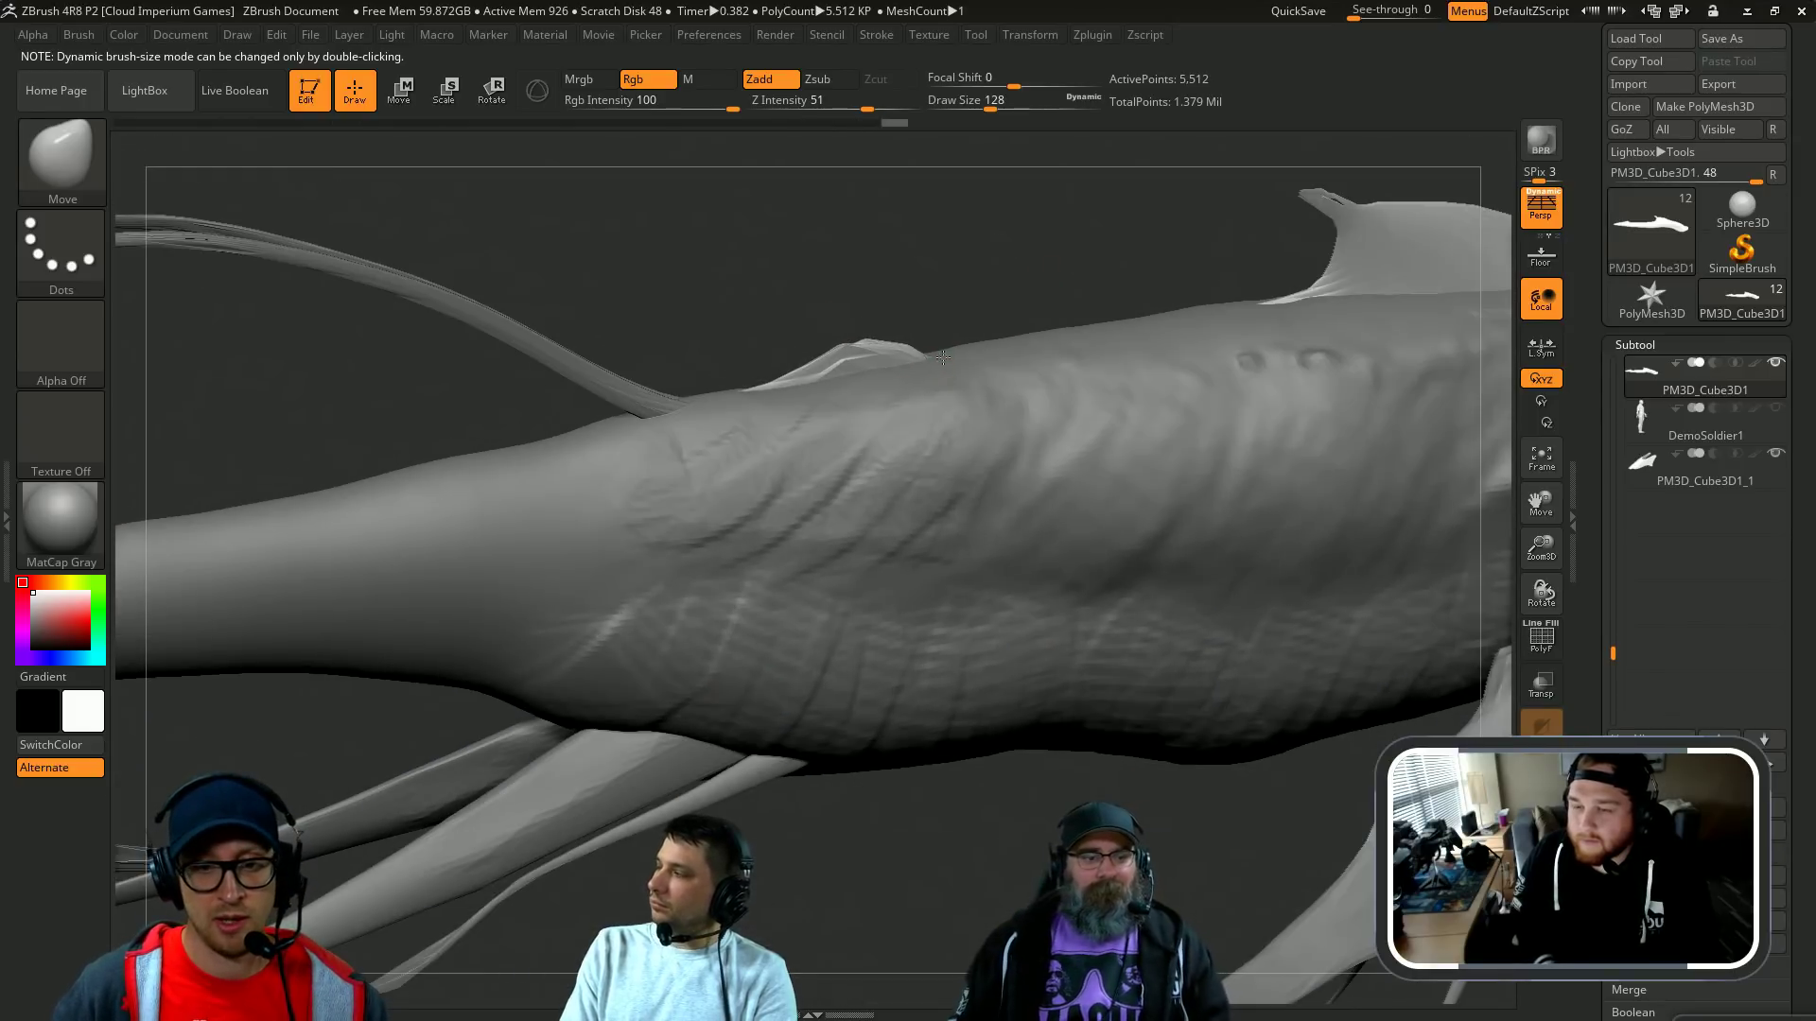
{"action": "left_click_drag", "start_coordinate": [1039, 264], "coordinate": [811, 325]}
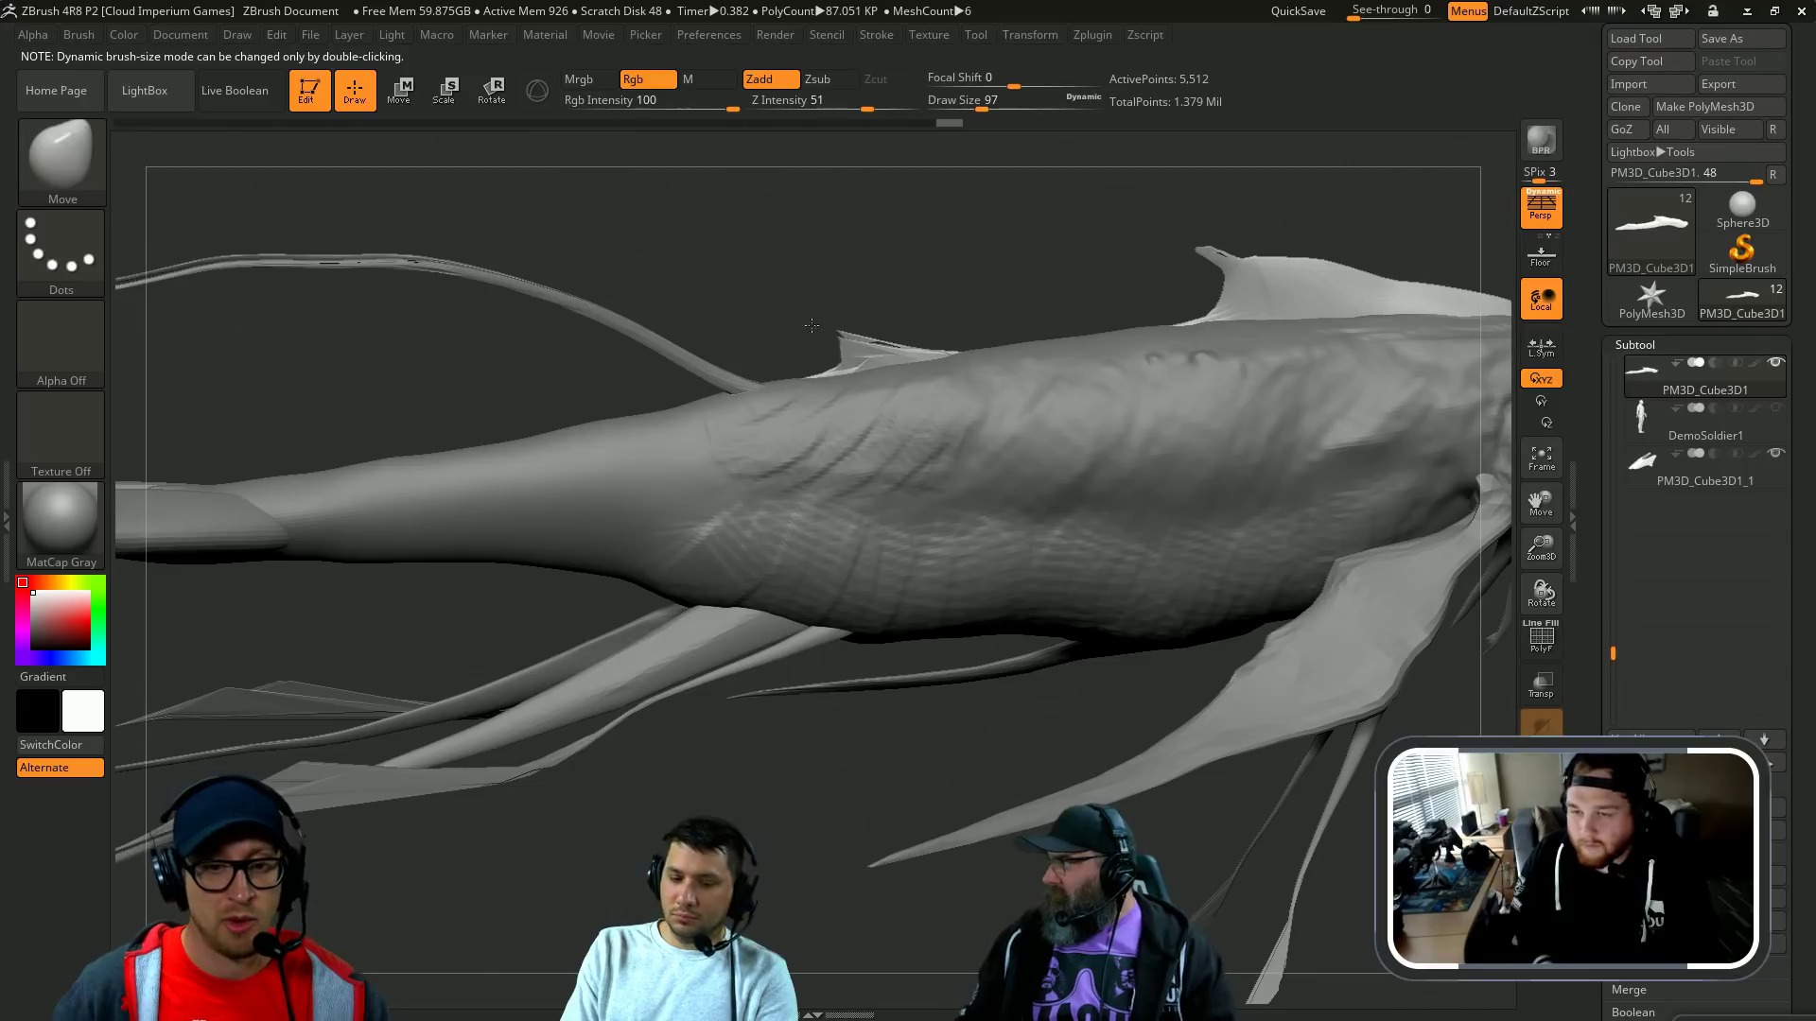
Step: Reshape the main dorsal fin's tip and give its upper edge a ragged outline with the Move brush at draw size 97
{"action": "left_click_drag", "start_coordinate": [910, 296], "coordinate": [1017, 327]}
{"action": "left_click_drag", "start_coordinate": [1301, 312], "coordinate": [888, 207]}
{"action": "left_click_drag", "start_coordinate": [943, 281], "coordinate": [1286, 432], "text": "alt"}
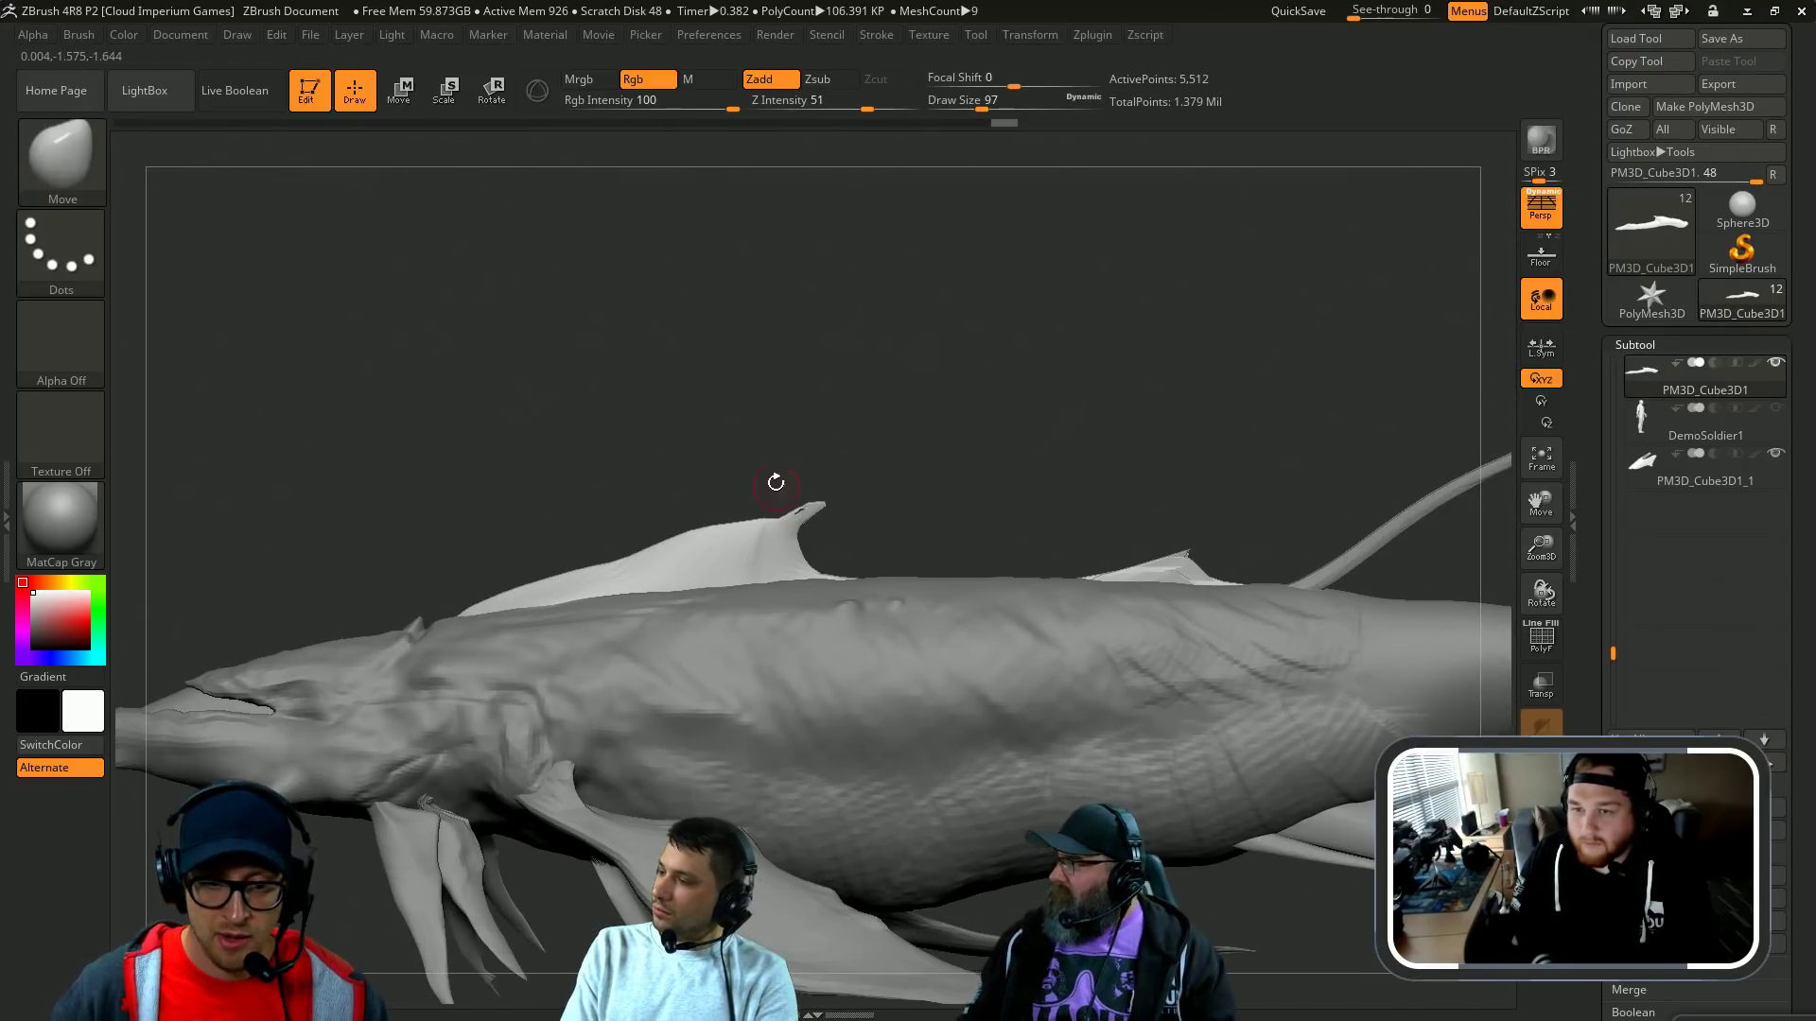
{"action": "left_click_drag", "start_coordinate": [775, 483], "coordinate": [714, 530]}
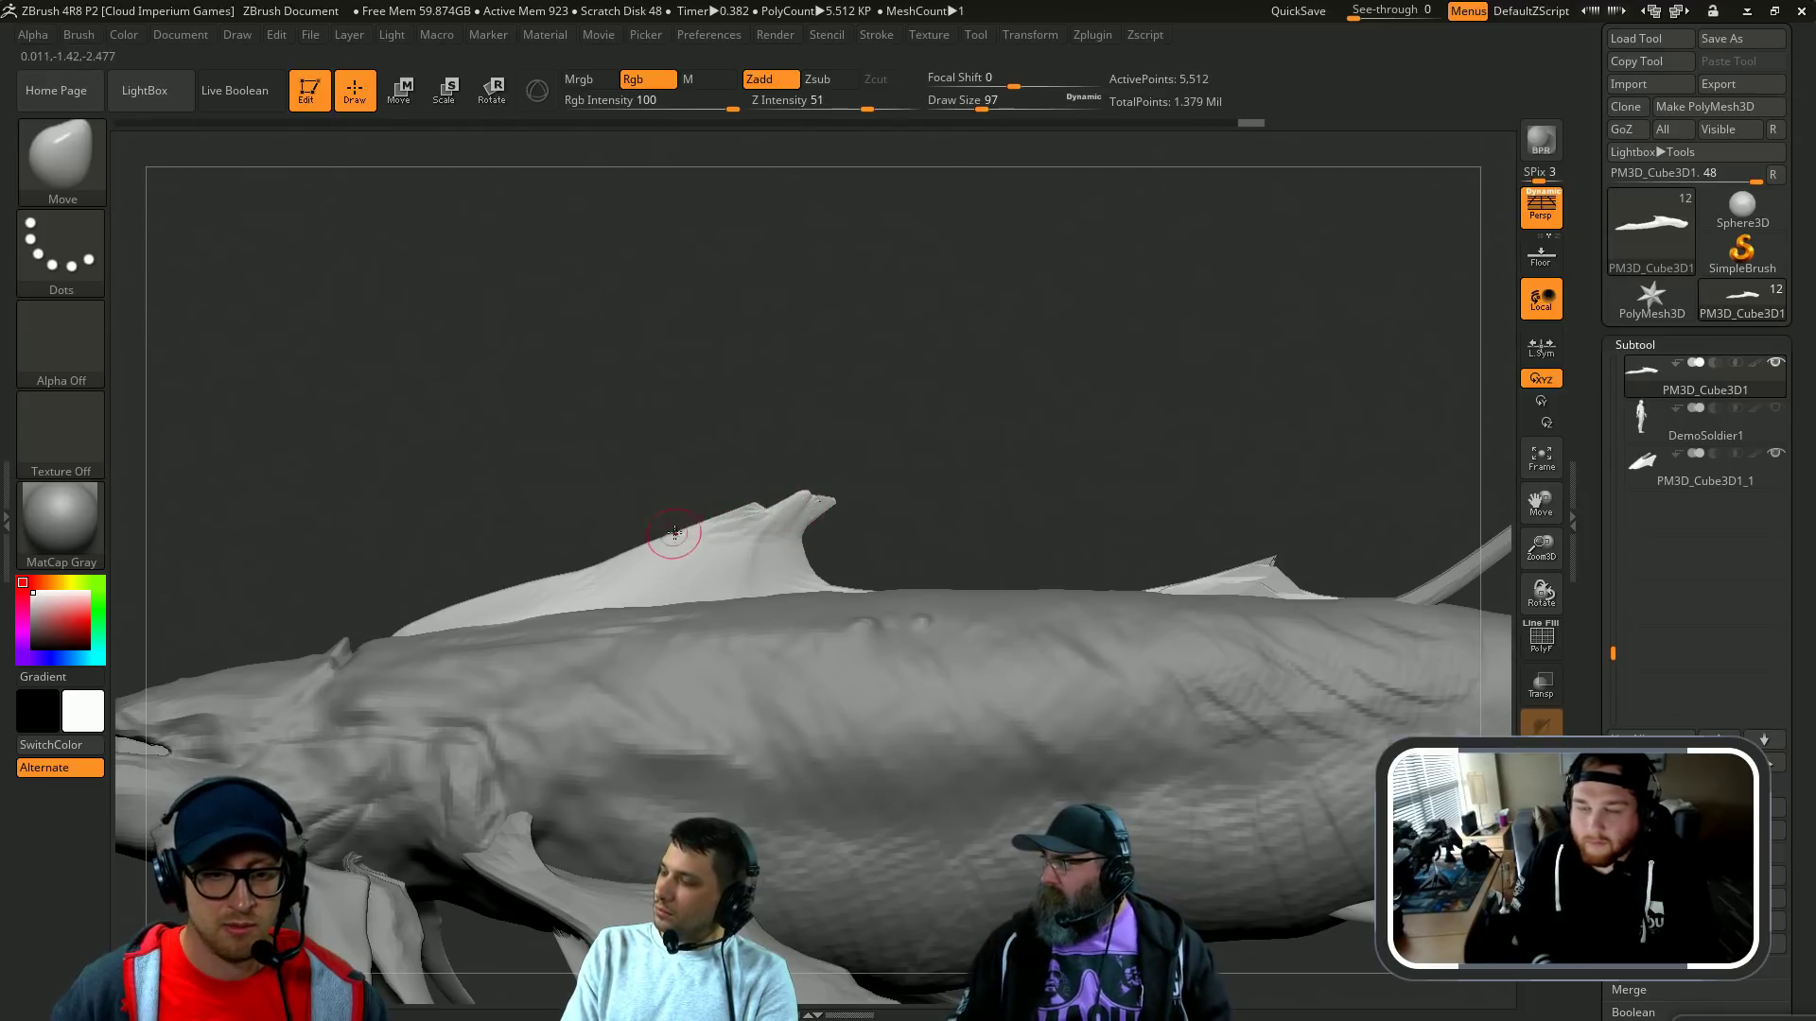
{"action": "left_click_drag", "start_coordinate": [754, 352], "coordinate": [866, 376]}
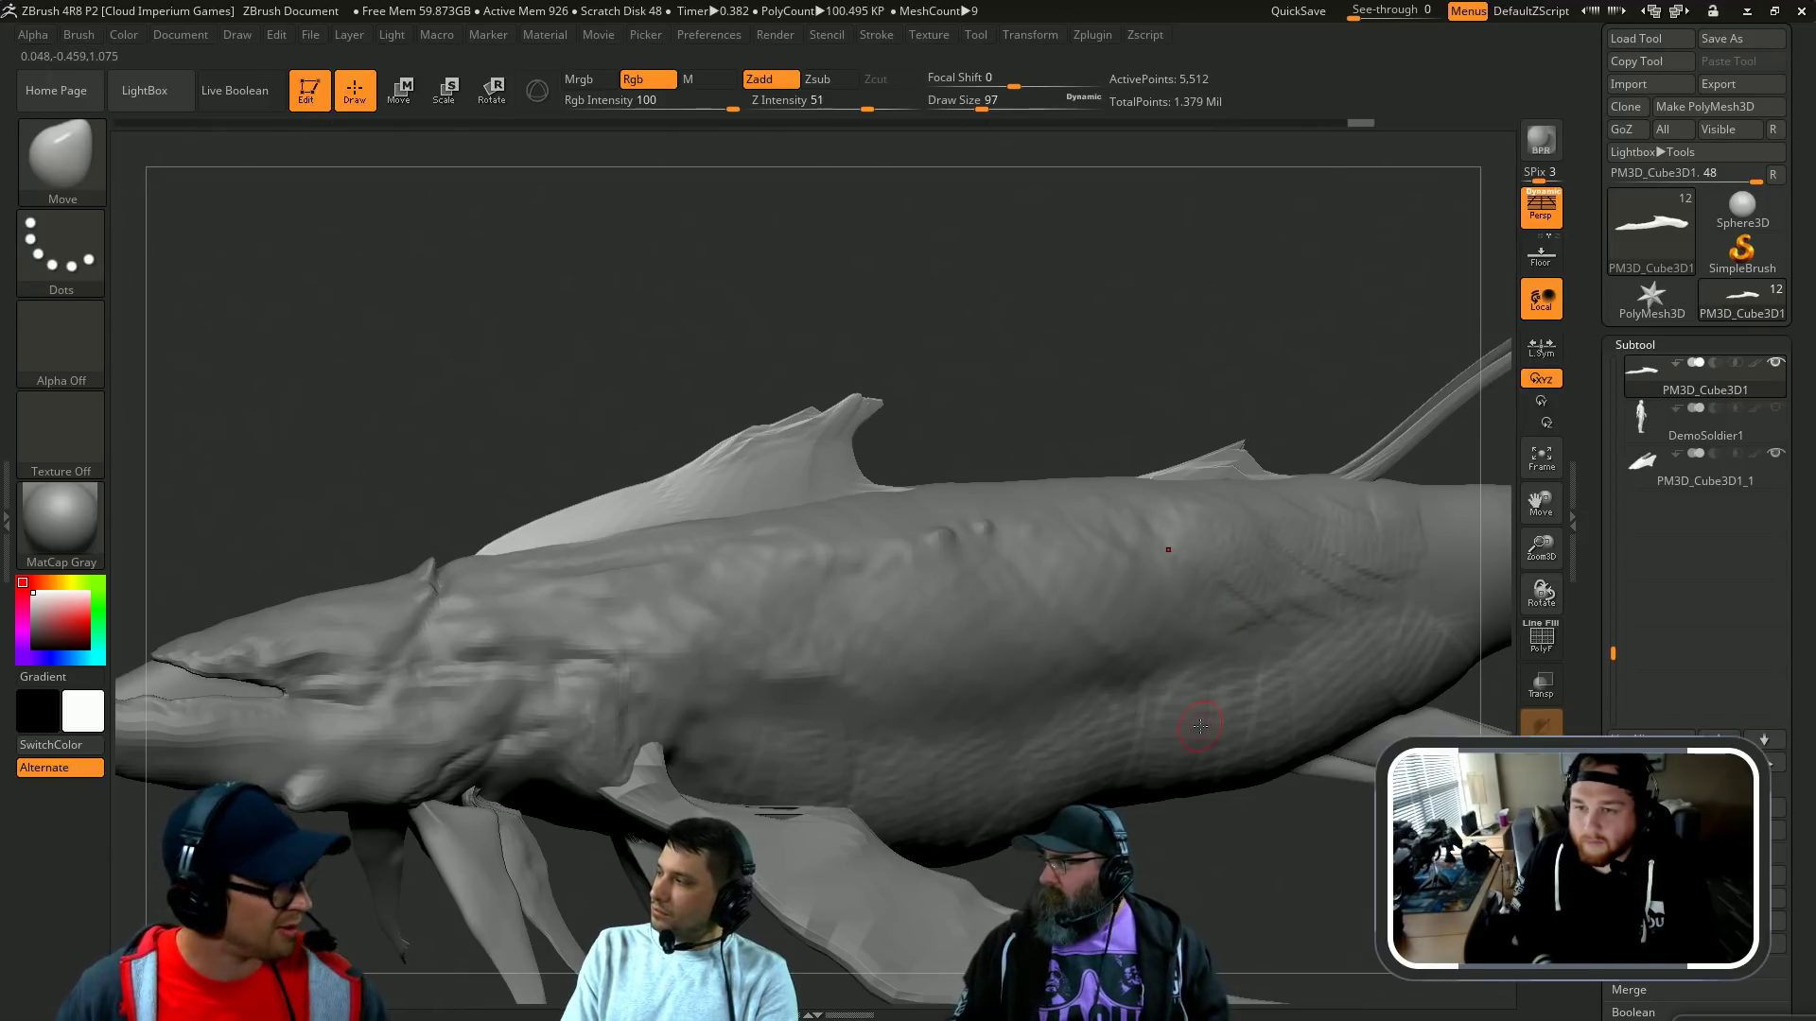
Step: Sculpt raised ribs along the dorsal fin with the Standard brush at draw size 74
{"action": "left_click_drag", "start_coordinate": [972, 274], "coordinate": [756, 477]}
{"action": "key", "text": "b"}
{"action": "key", "text": "s"}
{"action": "key", "text": "t"}
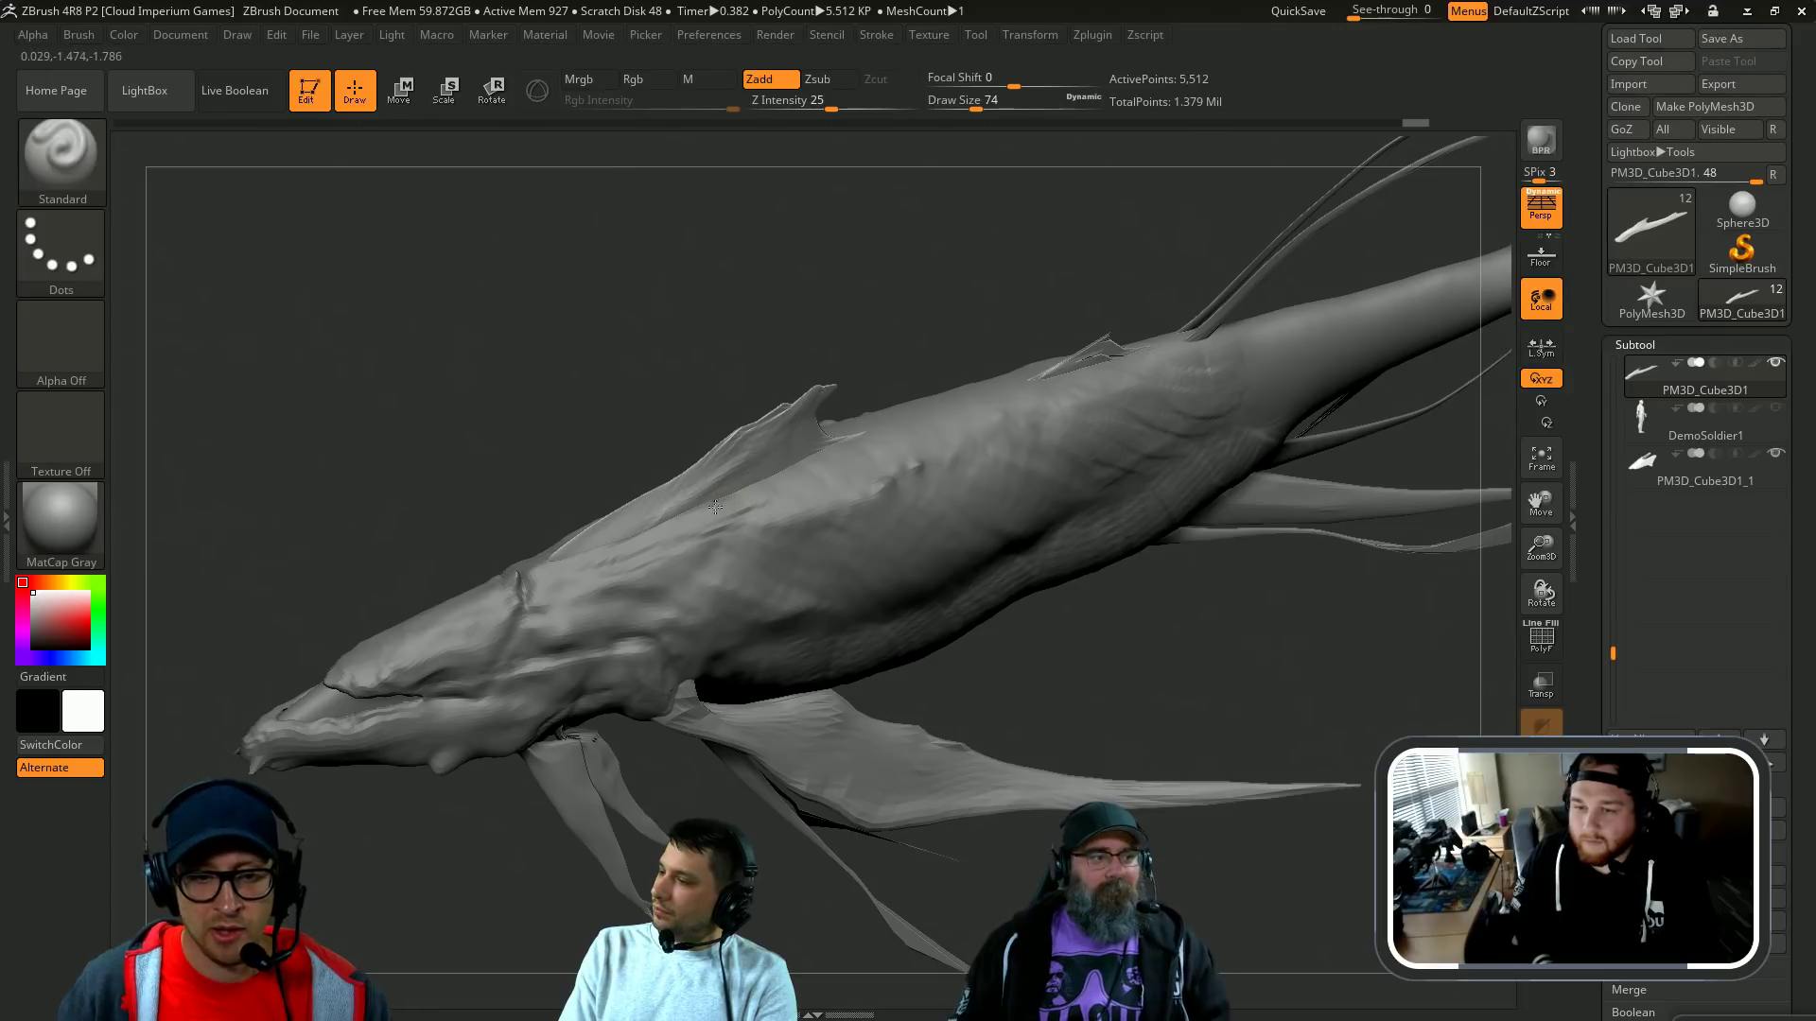
{"action": "mouse_move", "coordinate": [889, 293]}
{"action": "left_mouse_down"}
{"action": "mouse_move", "coordinate": [1126, 284]}
{"action": "mouse_move", "coordinate": [1171, 352]}
{"action": "left_mouse_up"}
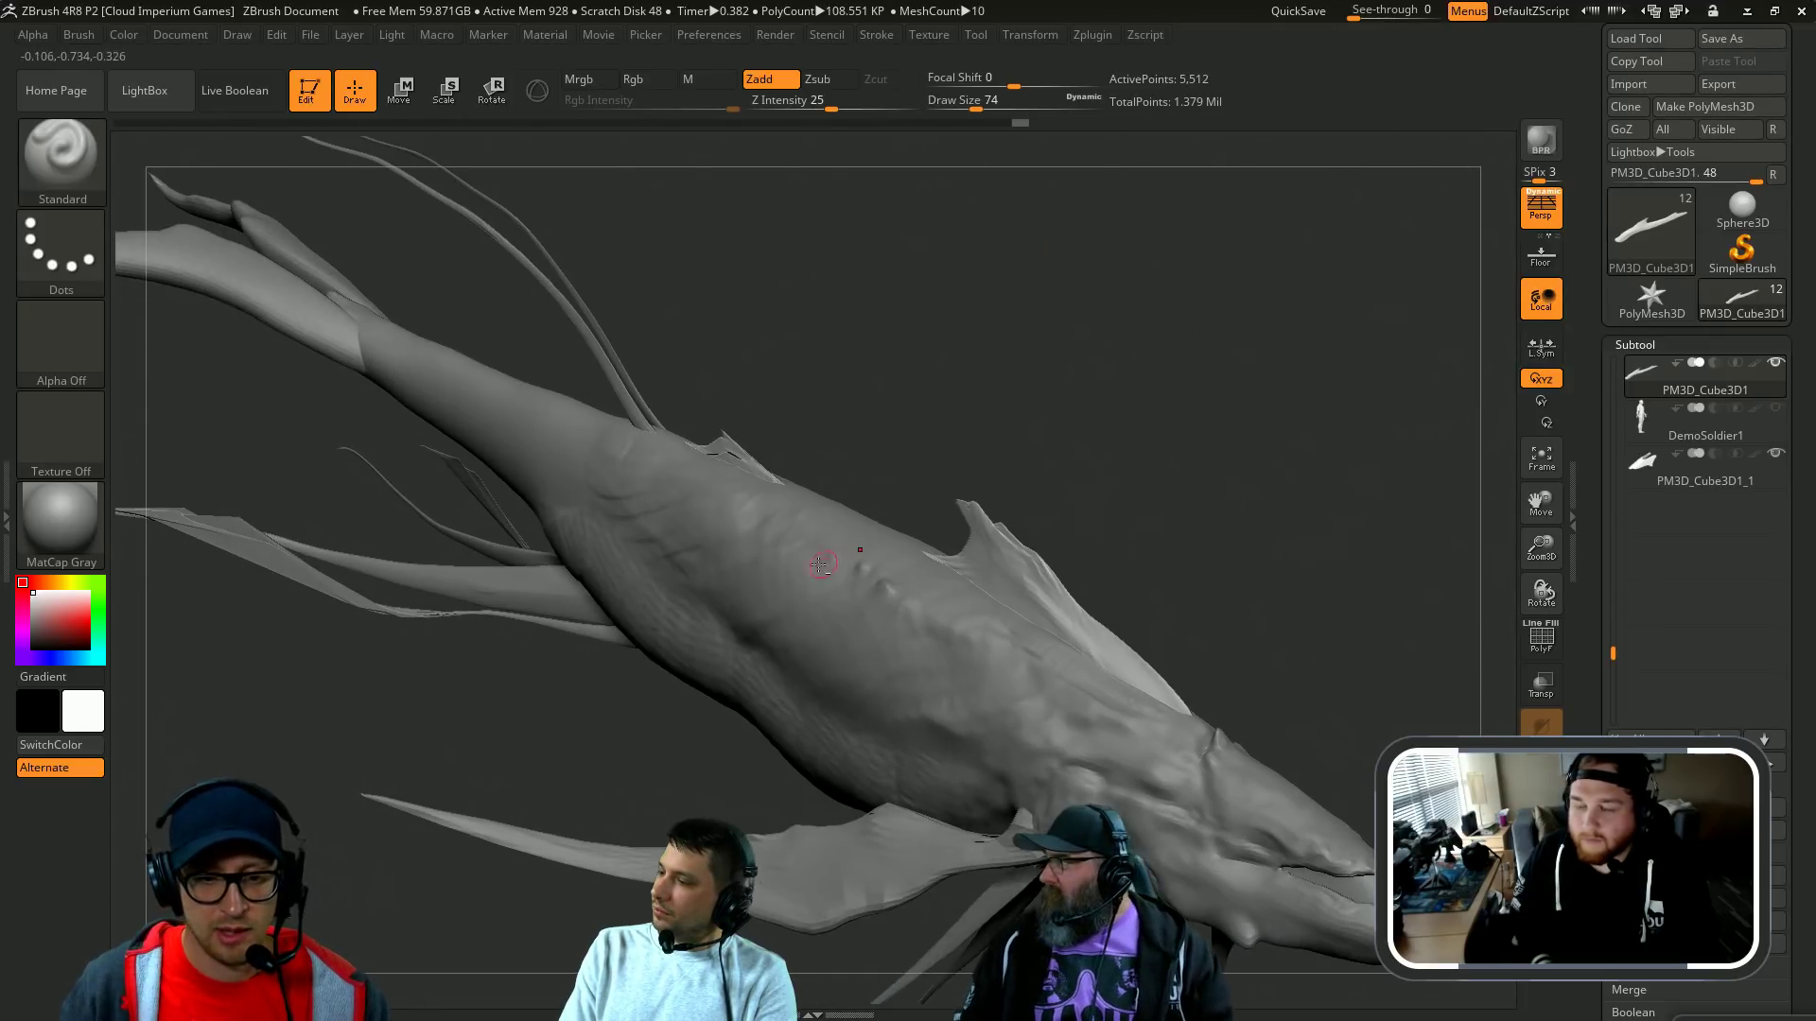
Step: Select the body (Whale2) and build up form along its upper back and tail stem with ClayBuildup at draw size 517
{"action": "mouse_move", "coordinate": [827, 526]}
{"action": "left_mouse_down"}
{"action": "mouse_move", "coordinate": [1012, 393]}
{"action": "mouse_move", "coordinate": [904, 535]}
{"action": "left_mouse_up"}
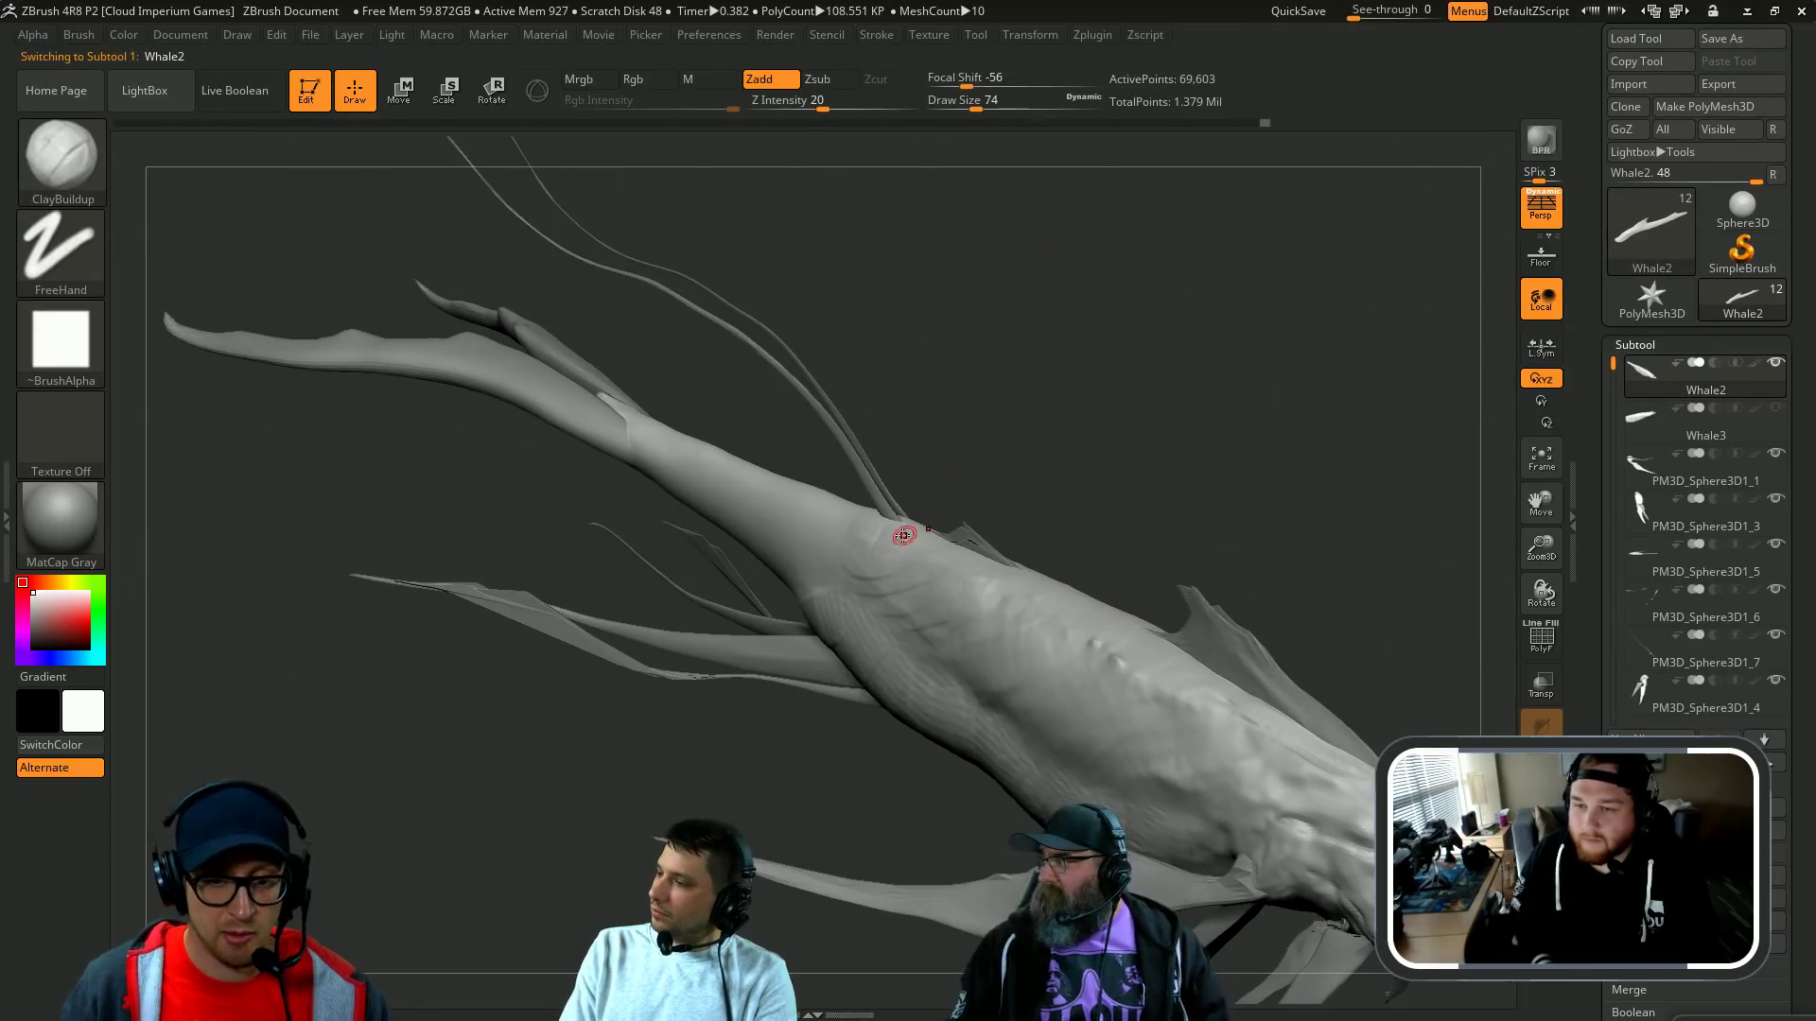
{"action": "mouse_move", "coordinate": [945, 472]}
{"action": "left_mouse_down"}
{"action": "mouse_move", "coordinate": [1003, 426]}
{"action": "mouse_move", "coordinate": [1049, 438]}
{"action": "left_mouse_up"}
{"action": "left_click_drag", "start_coordinate": [803, 512], "coordinate": [843, 528]}
{"action": "key", "text": "s"}
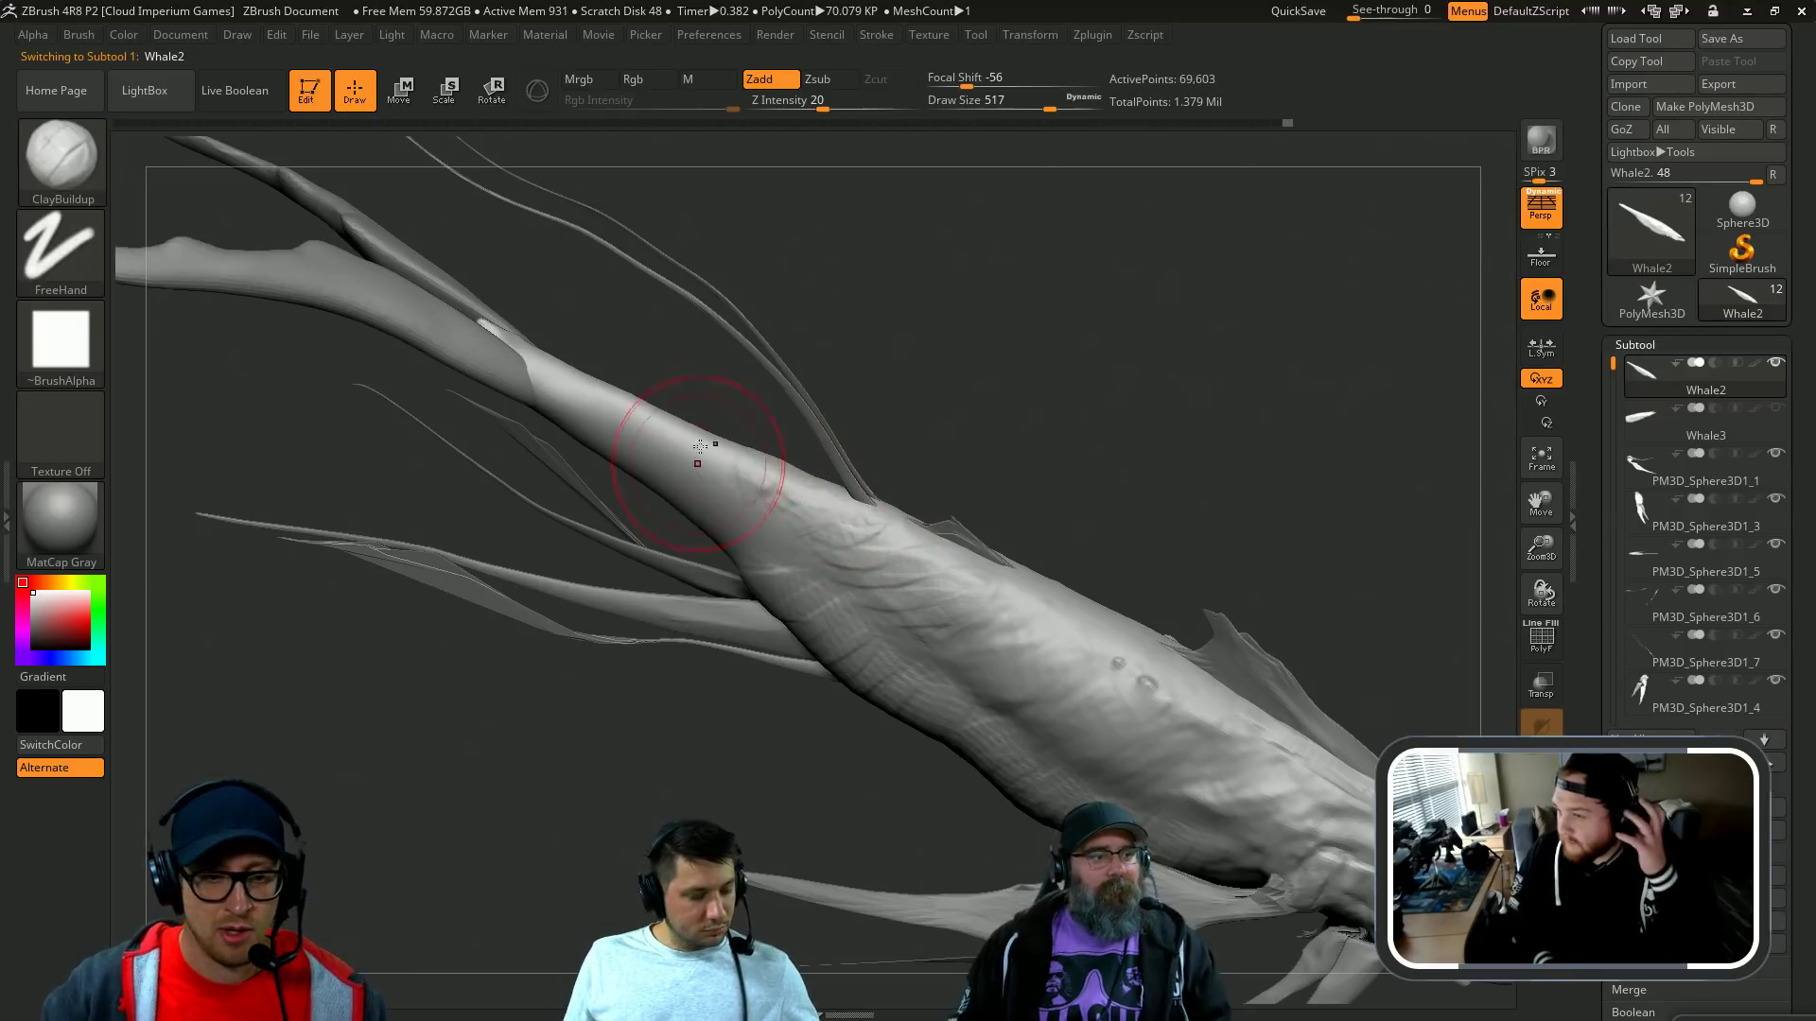
{"action": "left_click_drag", "start_coordinate": [576, 344], "coordinate": [606, 391]}
{"action": "key", "text": "s"}
{"action": "mouse_move", "coordinate": [631, 294]}
{"action": "left_mouse_down"}
{"action": "mouse_move", "coordinate": [1081, 251]}
{"action": "mouse_move", "coordinate": [1058, 735]}
{"action": "mouse_move", "coordinate": [949, 633]}
{"action": "left_mouse_up"}
Step: Sculpt ridges along the tail stem and its top centreline with the Standard brush, reducing the draw size from 212 to 108
{"action": "key", "text": "b"}
{"action": "key", "text": "s"}
{"action": "key", "text": "t"}
{"action": "key", "text": "s"}
{"action": "left_click_drag", "start_coordinate": [653, 412], "coordinate": [641, 412]}
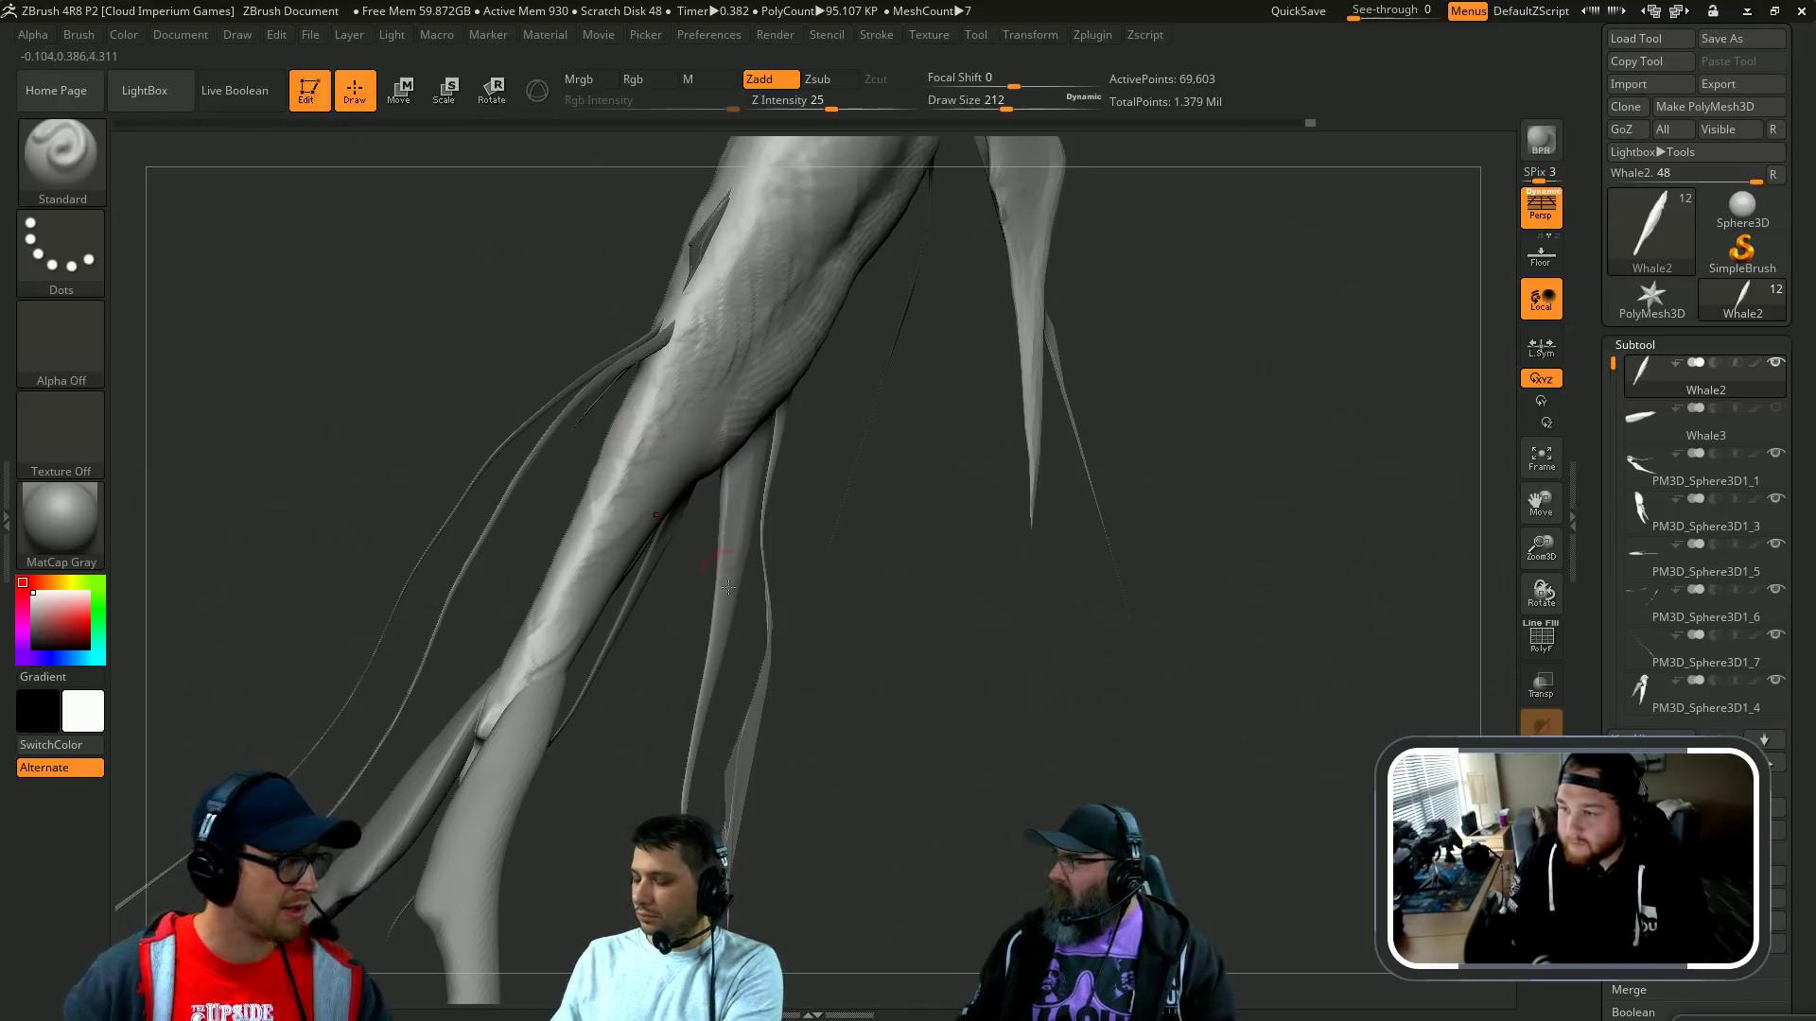
{"action": "left_click_drag", "start_coordinate": [728, 587], "coordinate": [652, 462]}
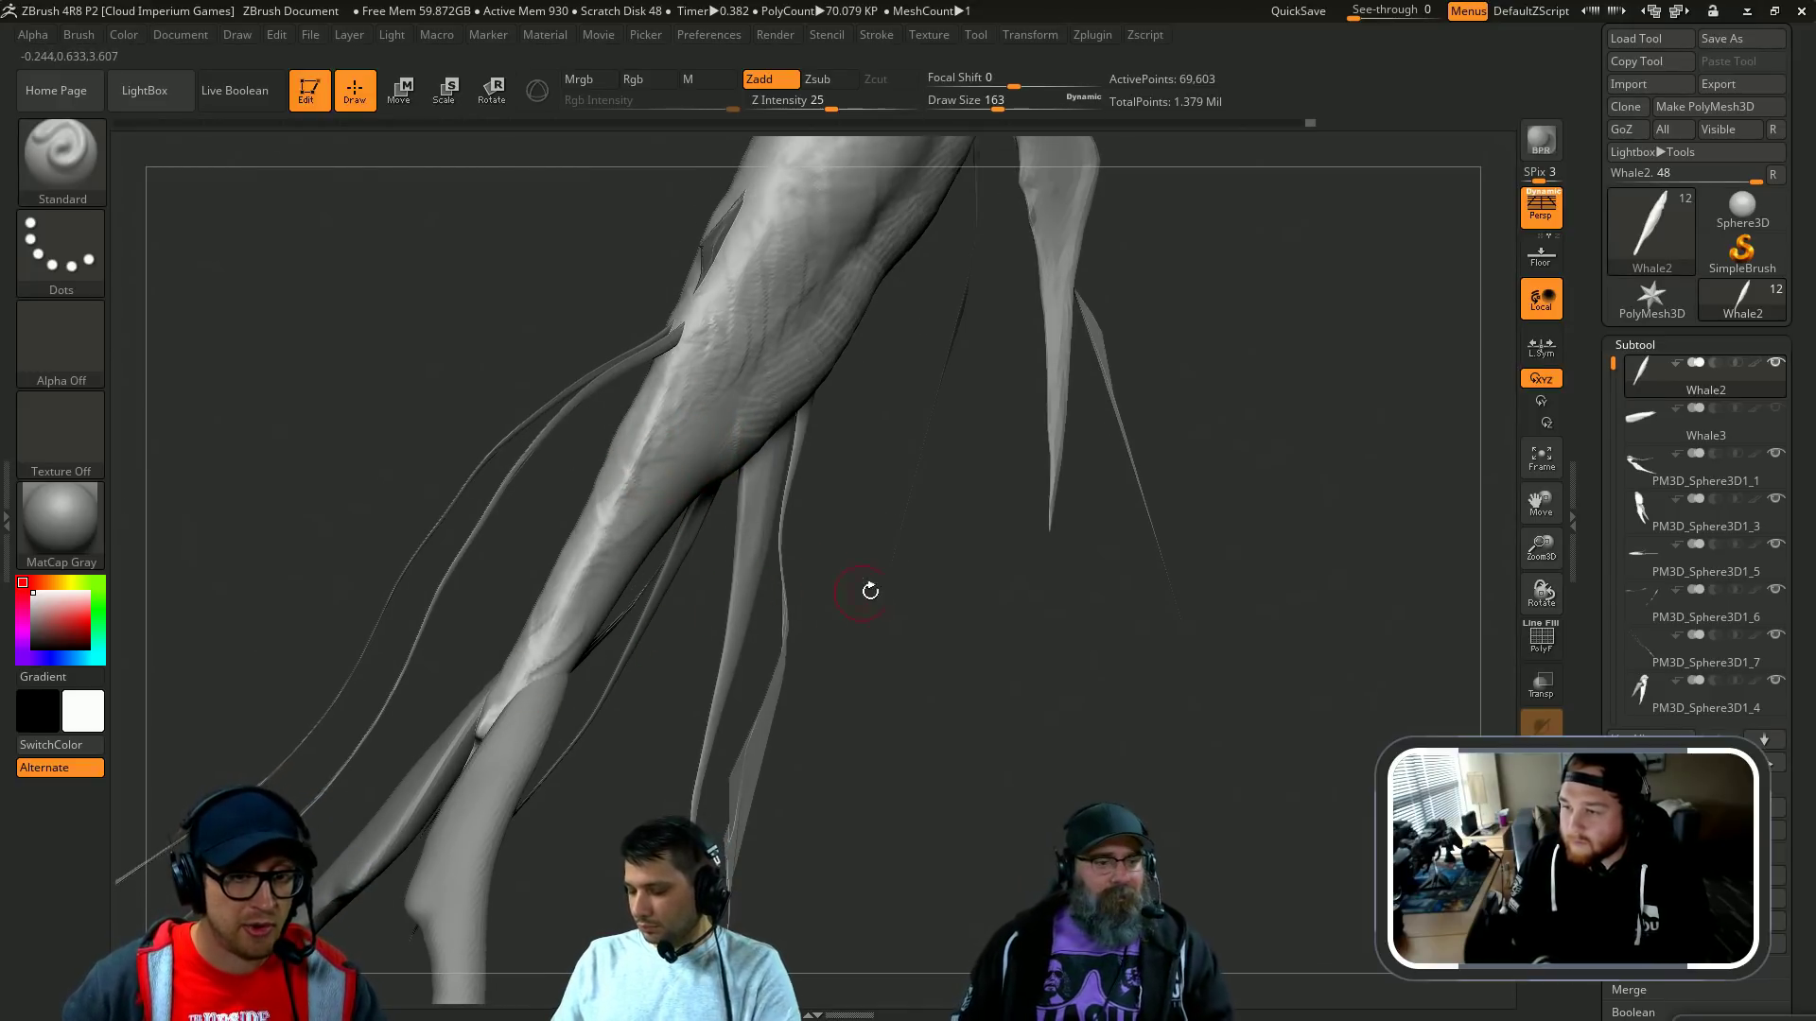
{"action": "left_click_drag", "start_coordinate": [871, 592], "coordinate": [814, 458]}
{"action": "key", "text": "bracketleft"}
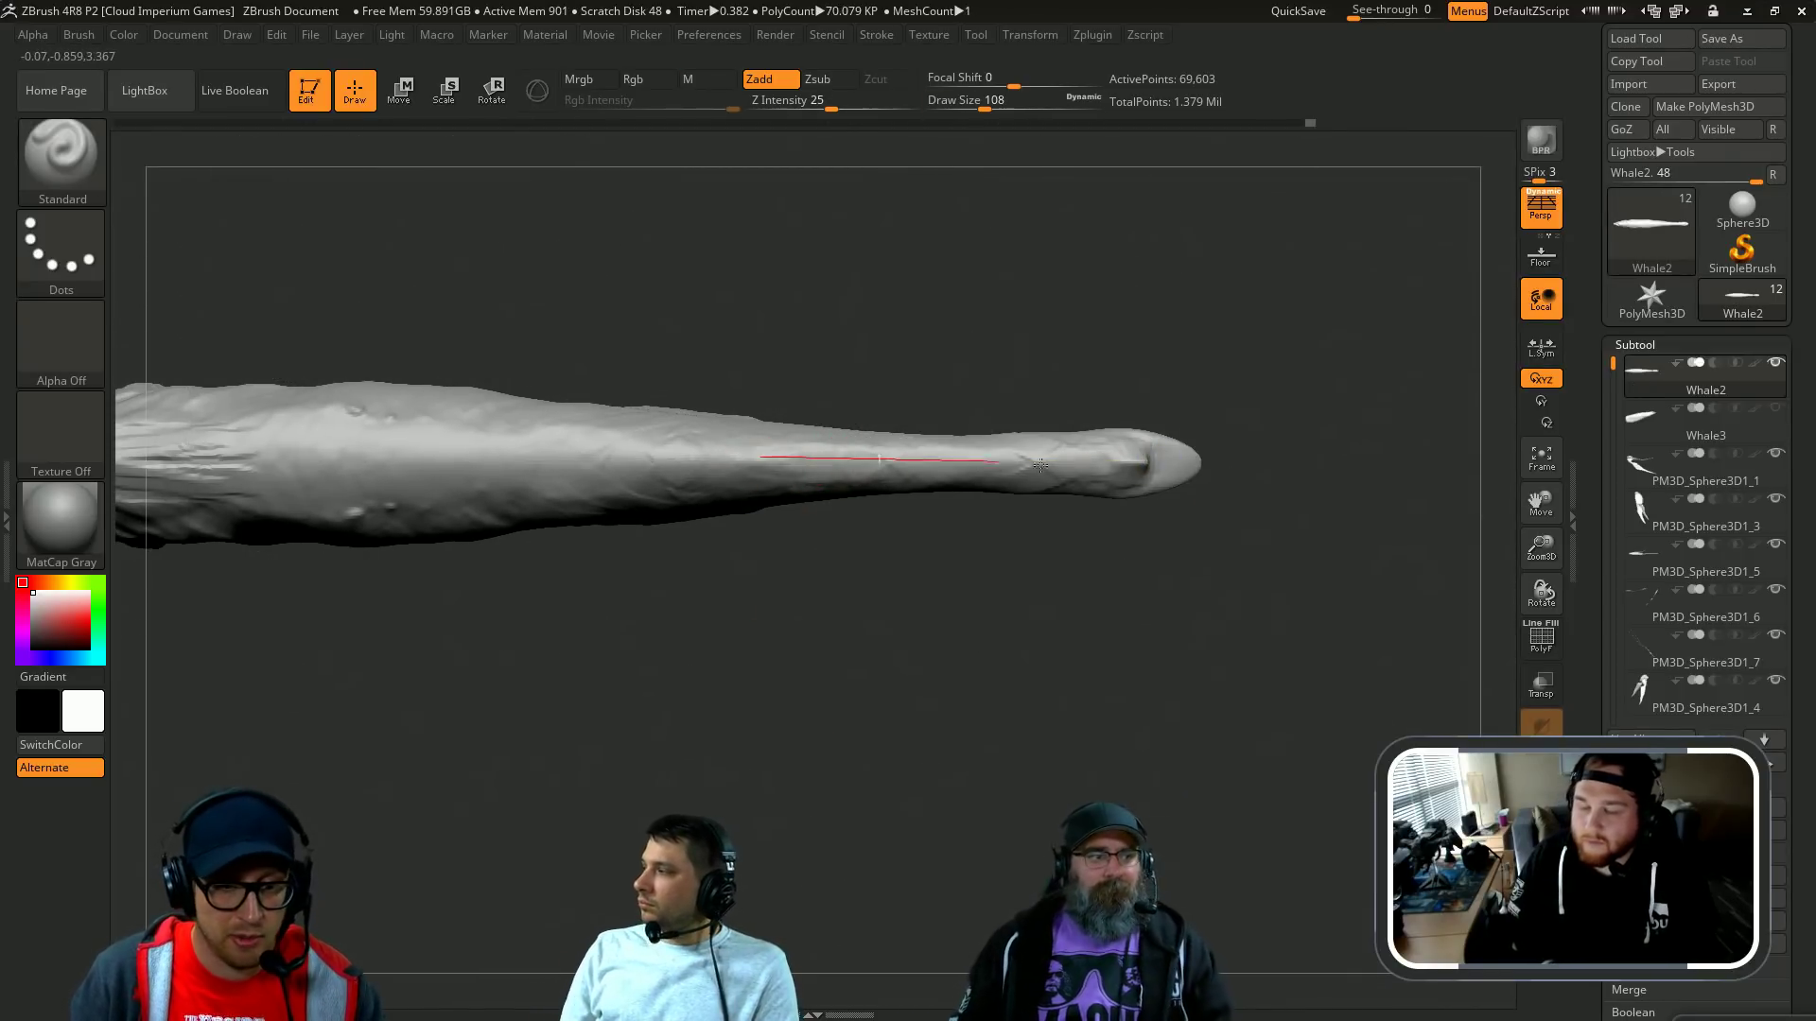
{"action": "left_click_drag", "start_coordinate": [915, 461], "coordinate": [778, 463]}
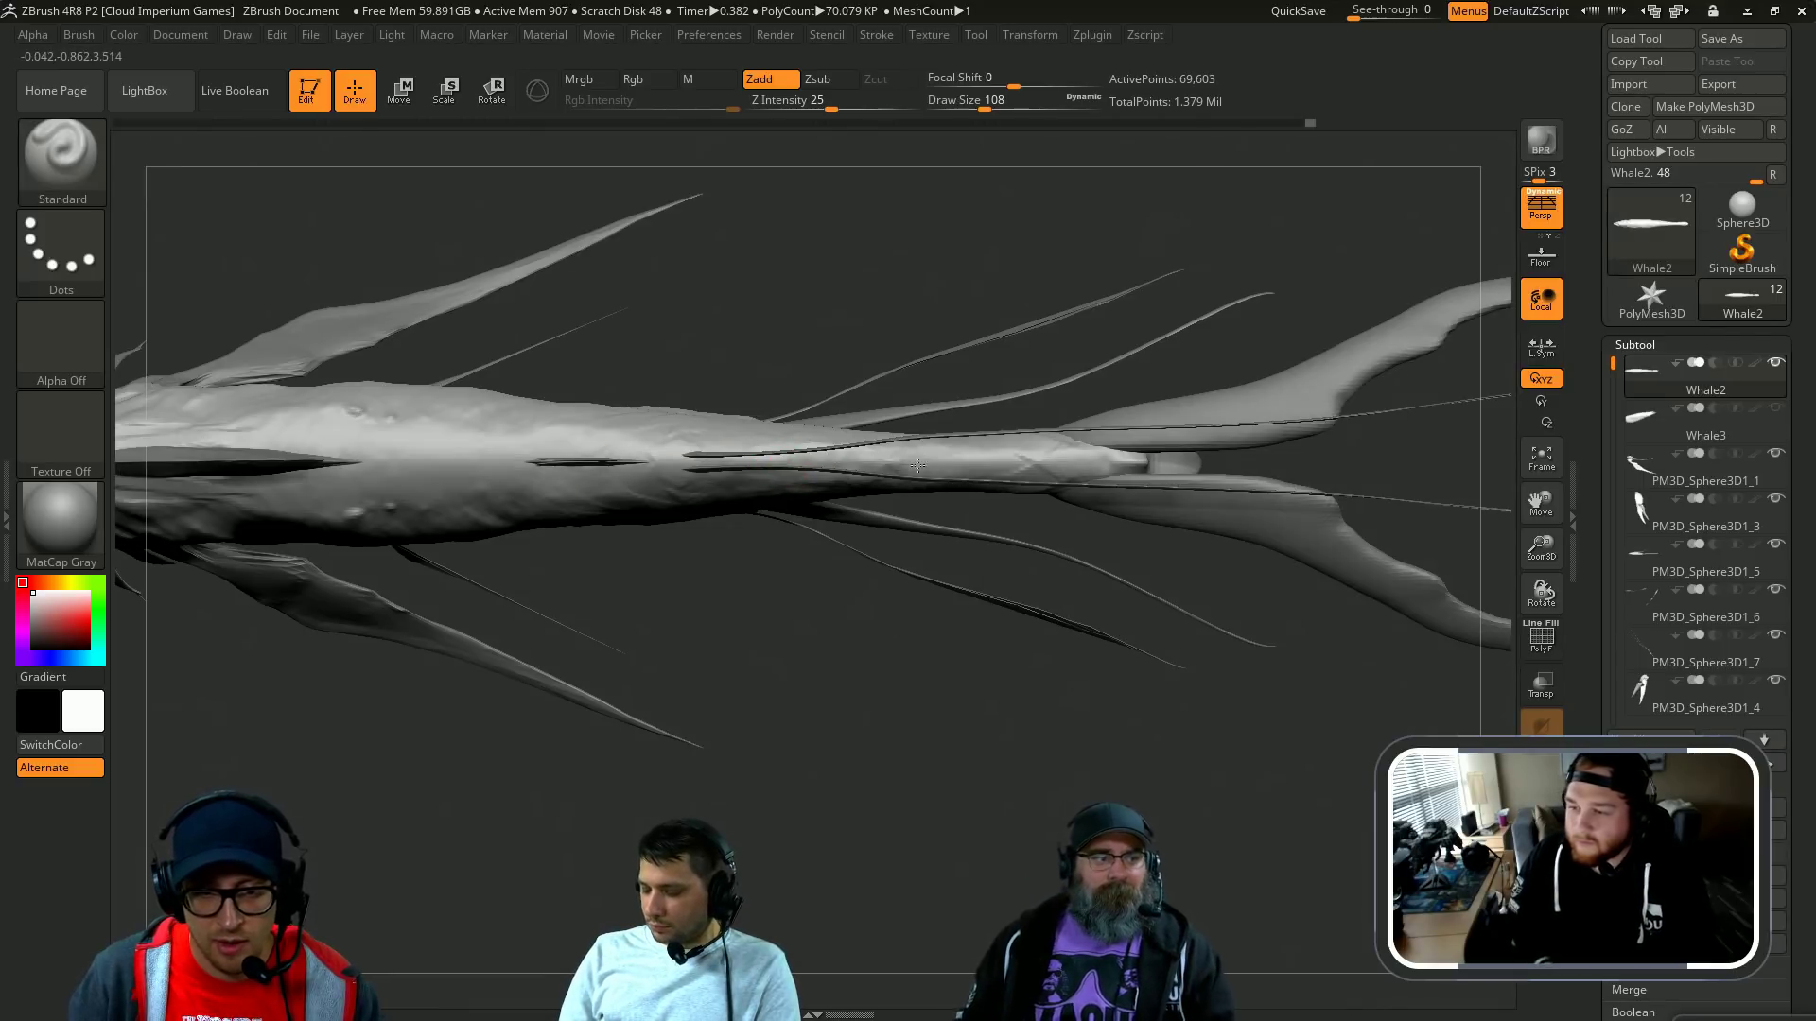
Step: Refine the surface of the body's back and flank with the Standard brush at draw size 223, checking the body in isolation
{"action": "left_click_drag", "start_coordinate": [800, 667], "coordinate": [854, 480]}
{"action": "left_click_drag", "start_coordinate": [1055, 412], "coordinate": [1060, 449]}
{"action": "left_click_drag", "start_coordinate": [970, 594], "coordinate": [972, 541]}
{"action": "mouse_move", "coordinate": [989, 637]}
{"action": "left_mouse_down"}
{"action": "mouse_move", "coordinate": [908, 592]}
{"action": "mouse_move", "coordinate": [1082, 766]}
{"action": "mouse_move", "coordinate": [989, 636]}
{"action": "left_mouse_up"}
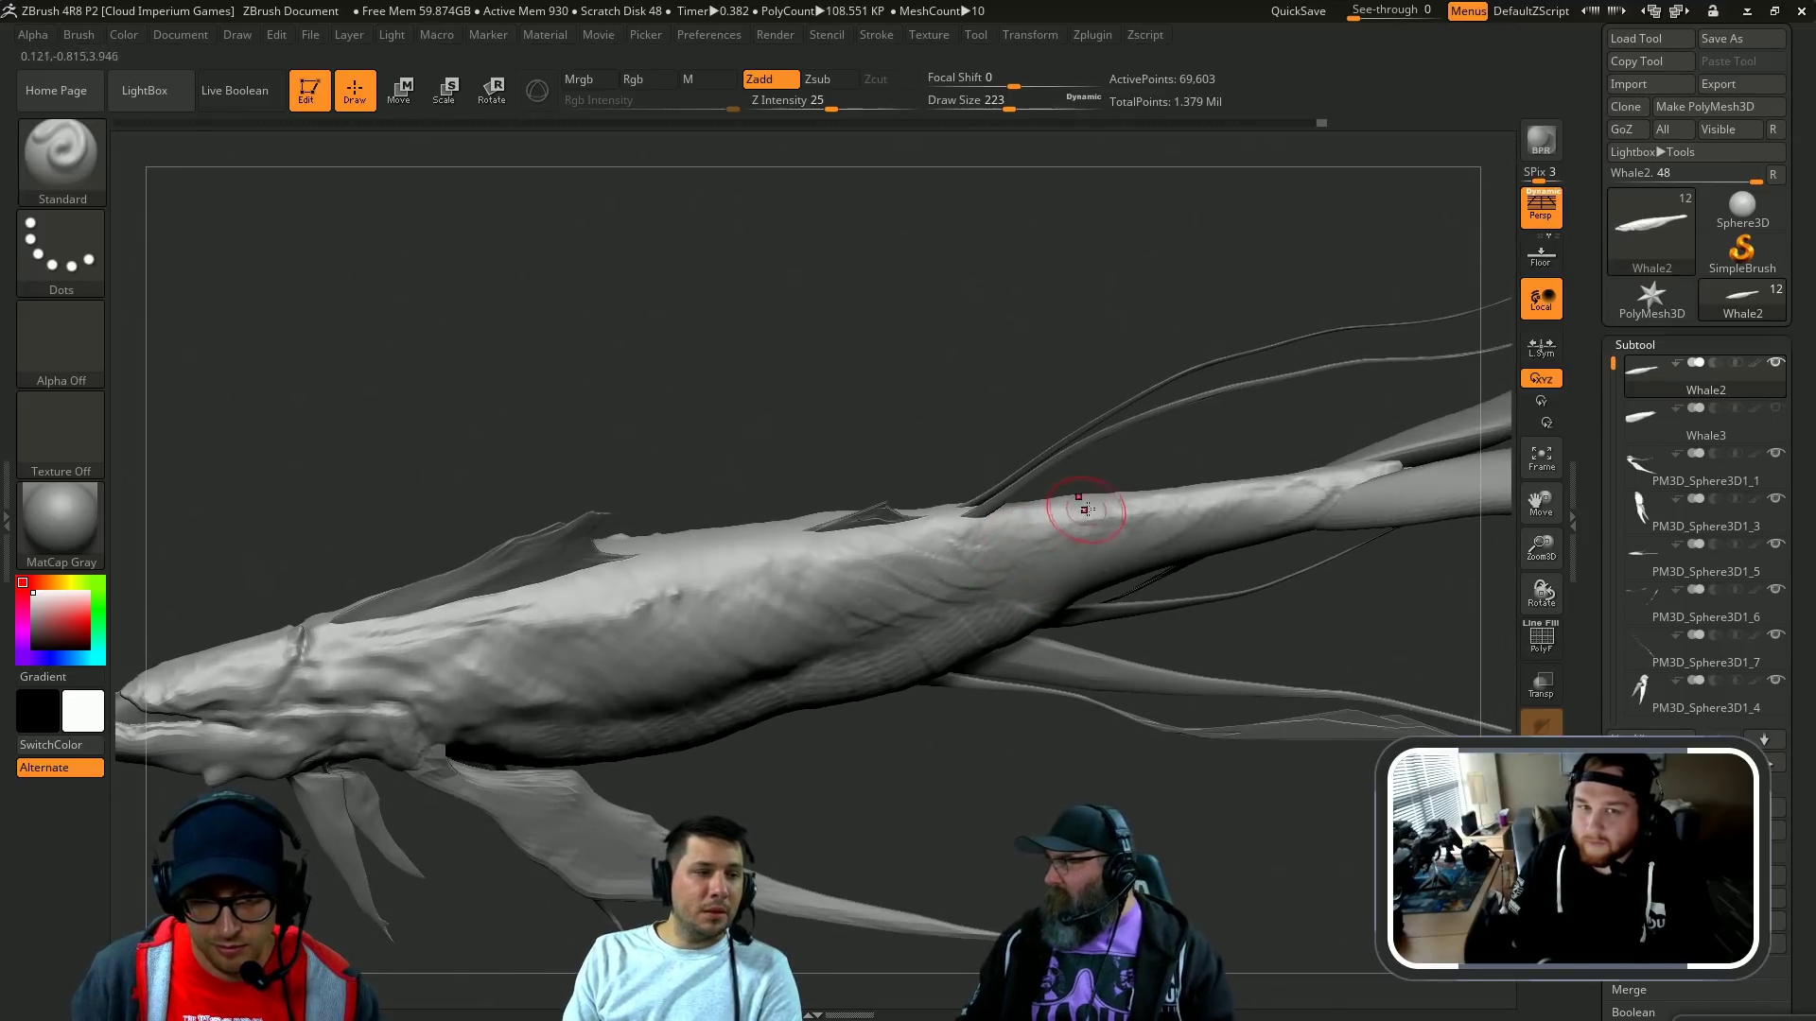
{"action": "left_click_drag", "start_coordinate": [799, 501], "coordinate": [912, 518]}
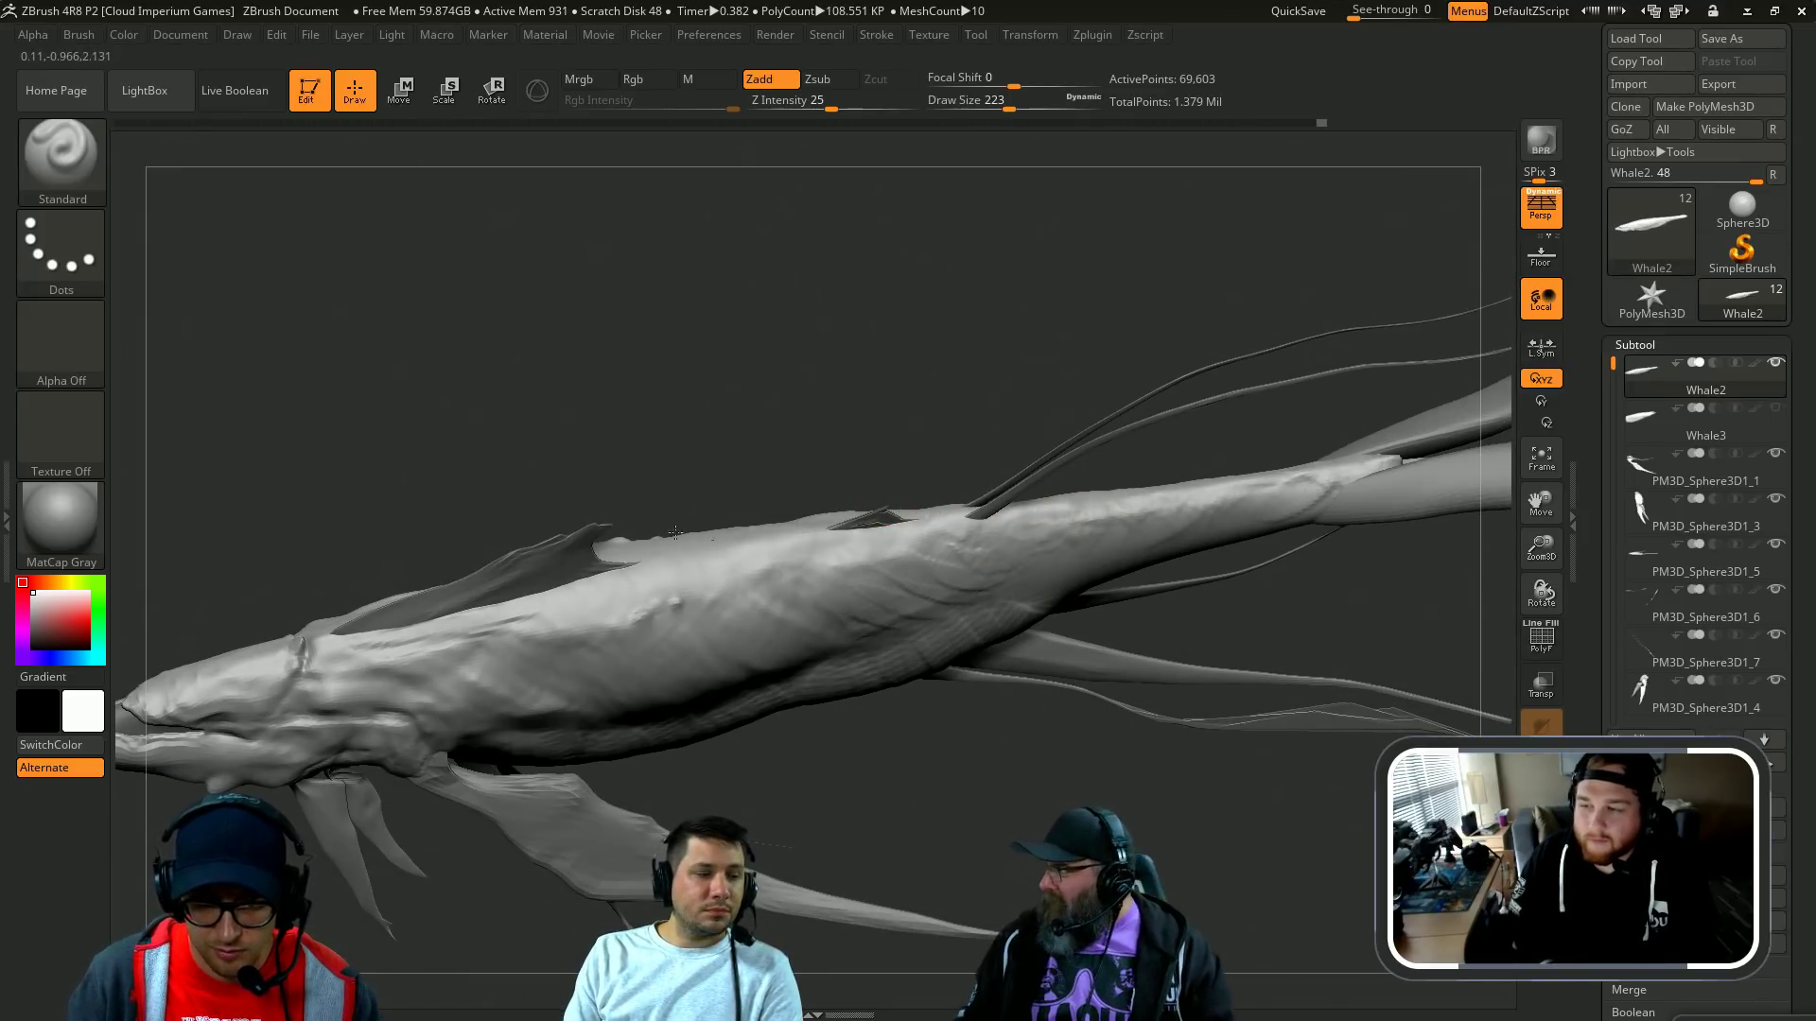
{"action": "key", "text": "ctrl"}
{"action": "key", "text": "shift+s"}
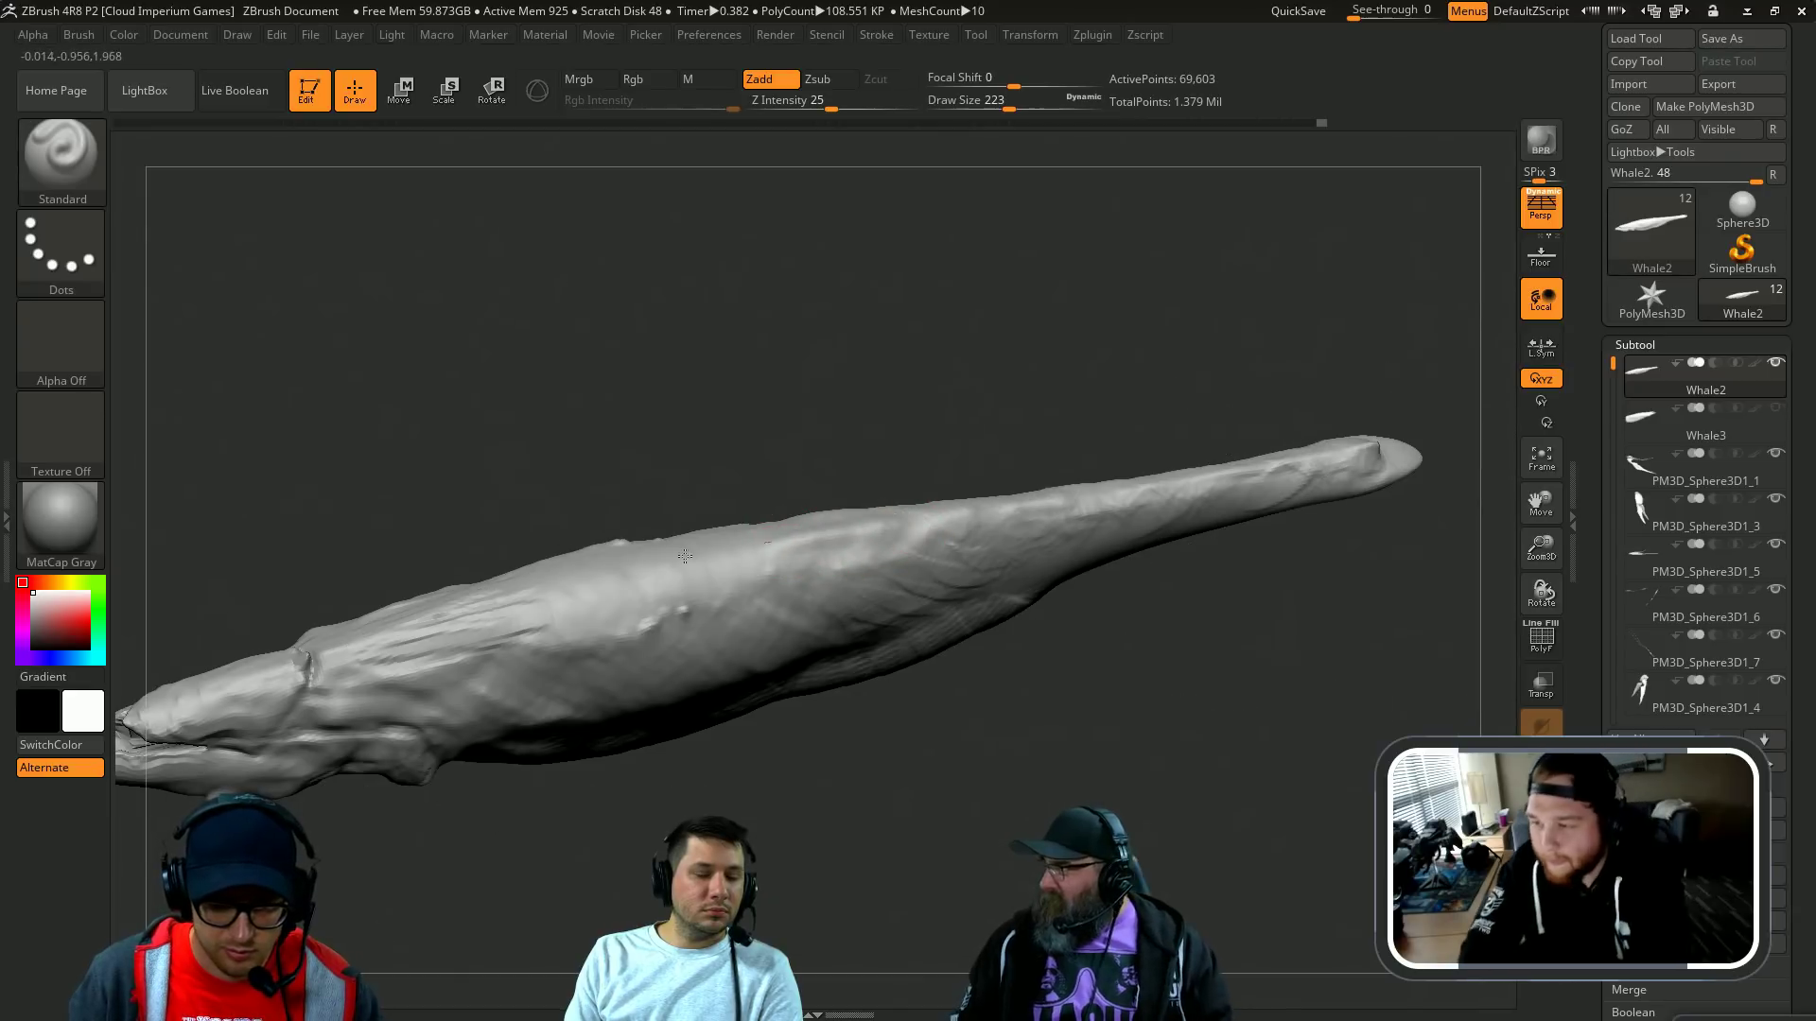
{"action": "key", "text": "shift+s"}
{"action": "mouse_move", "coordinate": [723, 435]}
{"action": "left_mouse_down"}
{"action": "mouse_move", "coordinate": [703, 420]}
{"action": "mouse_move", "coordinate": [719, 649]}
{"action": "left_mouse_up"}
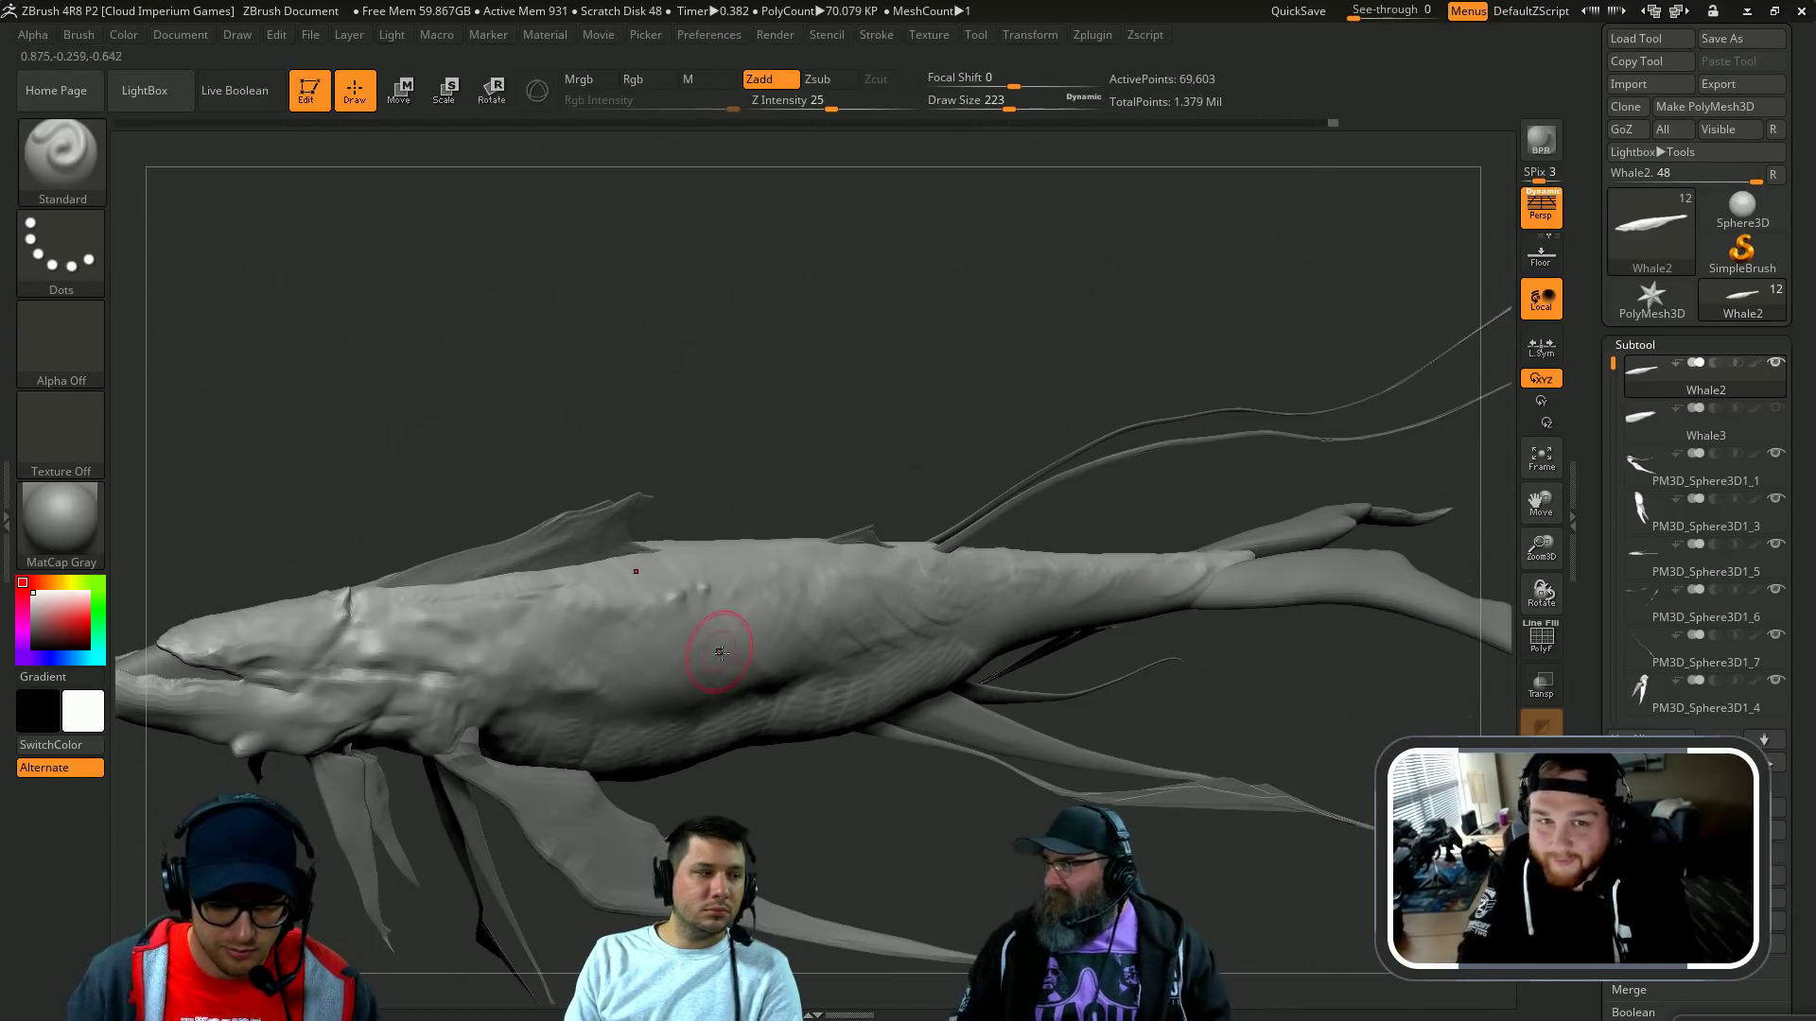
Step: Refine the surface of the body's flank and rear belly with the Standard brush at draw size 422, undoing unwanted strokes
{"action": "key", "text": "s"}
{"action": "left_click_drag", "start_coordinate": [606, 671], "coordinate": [649, 671]}
{"action": "mouse_move", "coordinate": [855, 794]}
{"action": "left_mouse_down"}
{"action": "mouse_move", "coordinate": [1170, 681]}
{"action": "mouse_move", "coordinate": [1248, 575]}
{"action": "mouse_move", "coordinate": [1208, 394]}
{"action": "mouse_move", "coordinate": [1289, 394]}
{"action": "mouse_move", "coordinate": [1257, 435]}
{"action": "left_mouse_up"}
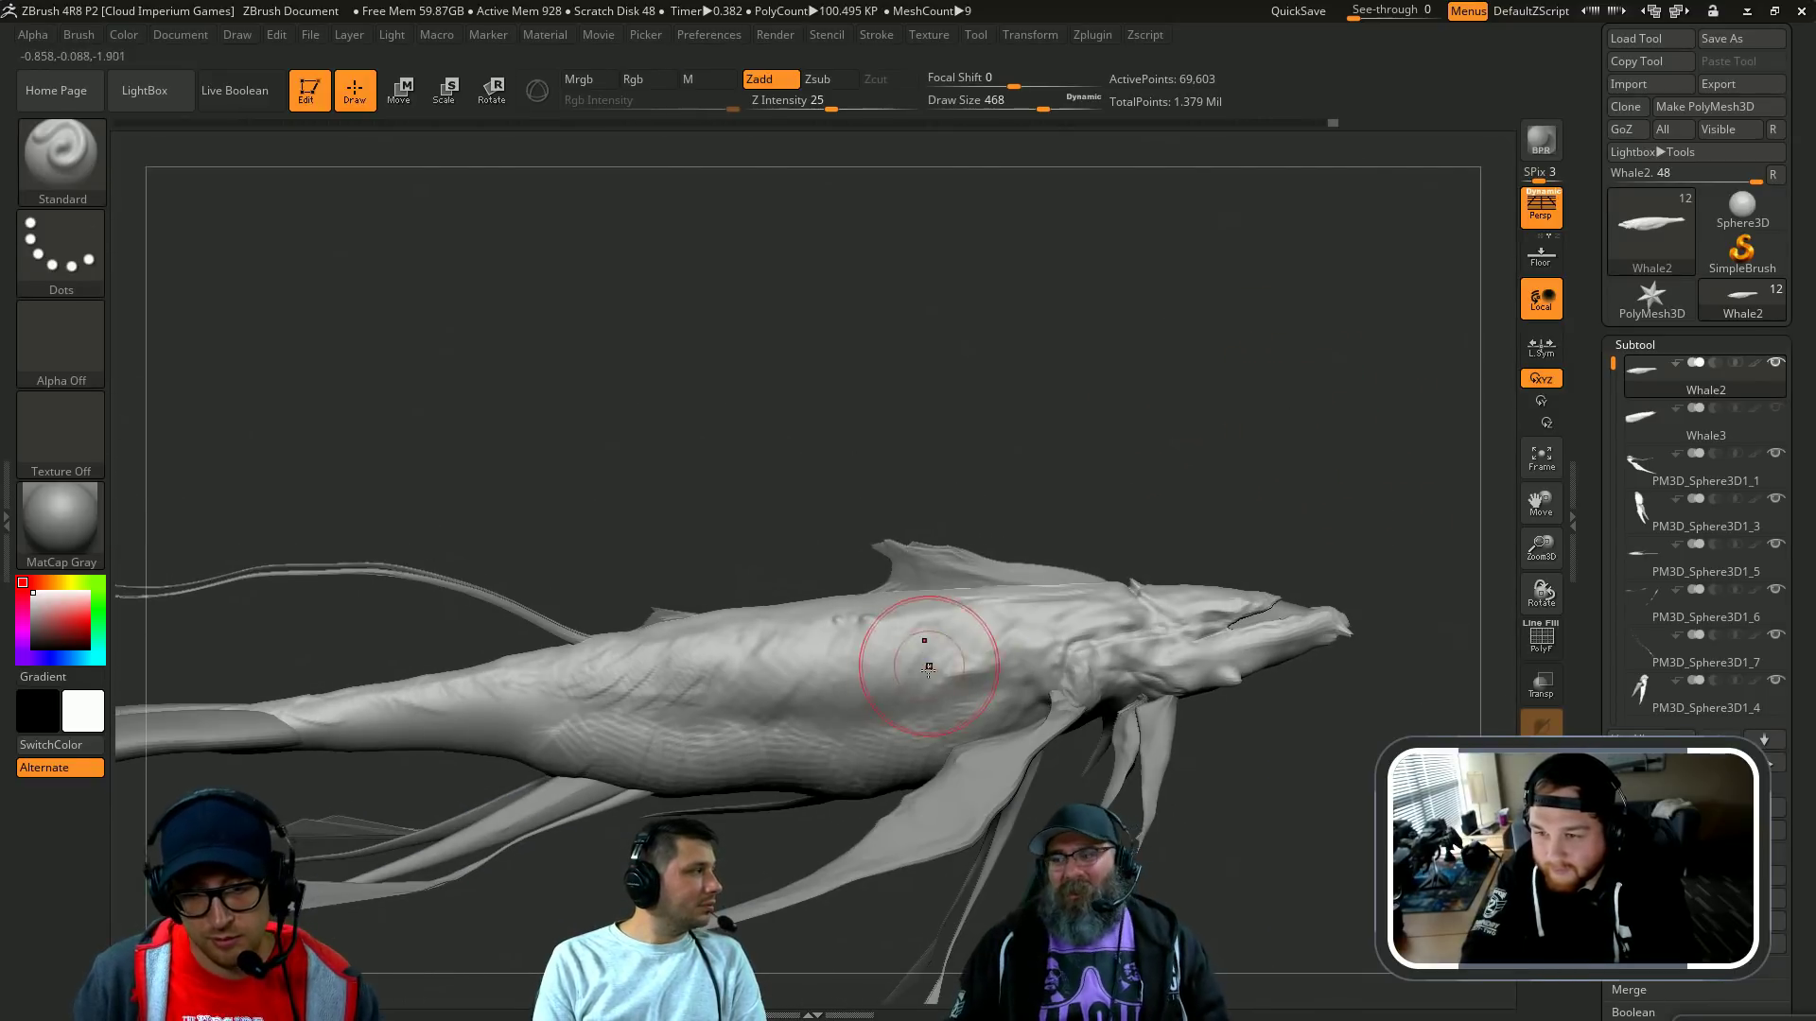
{"action": "left_click_drag", "start_coordinate": [974, 652], "coordinate": [661, 679]}
{"action": "key", "text": "ctrl+z"}
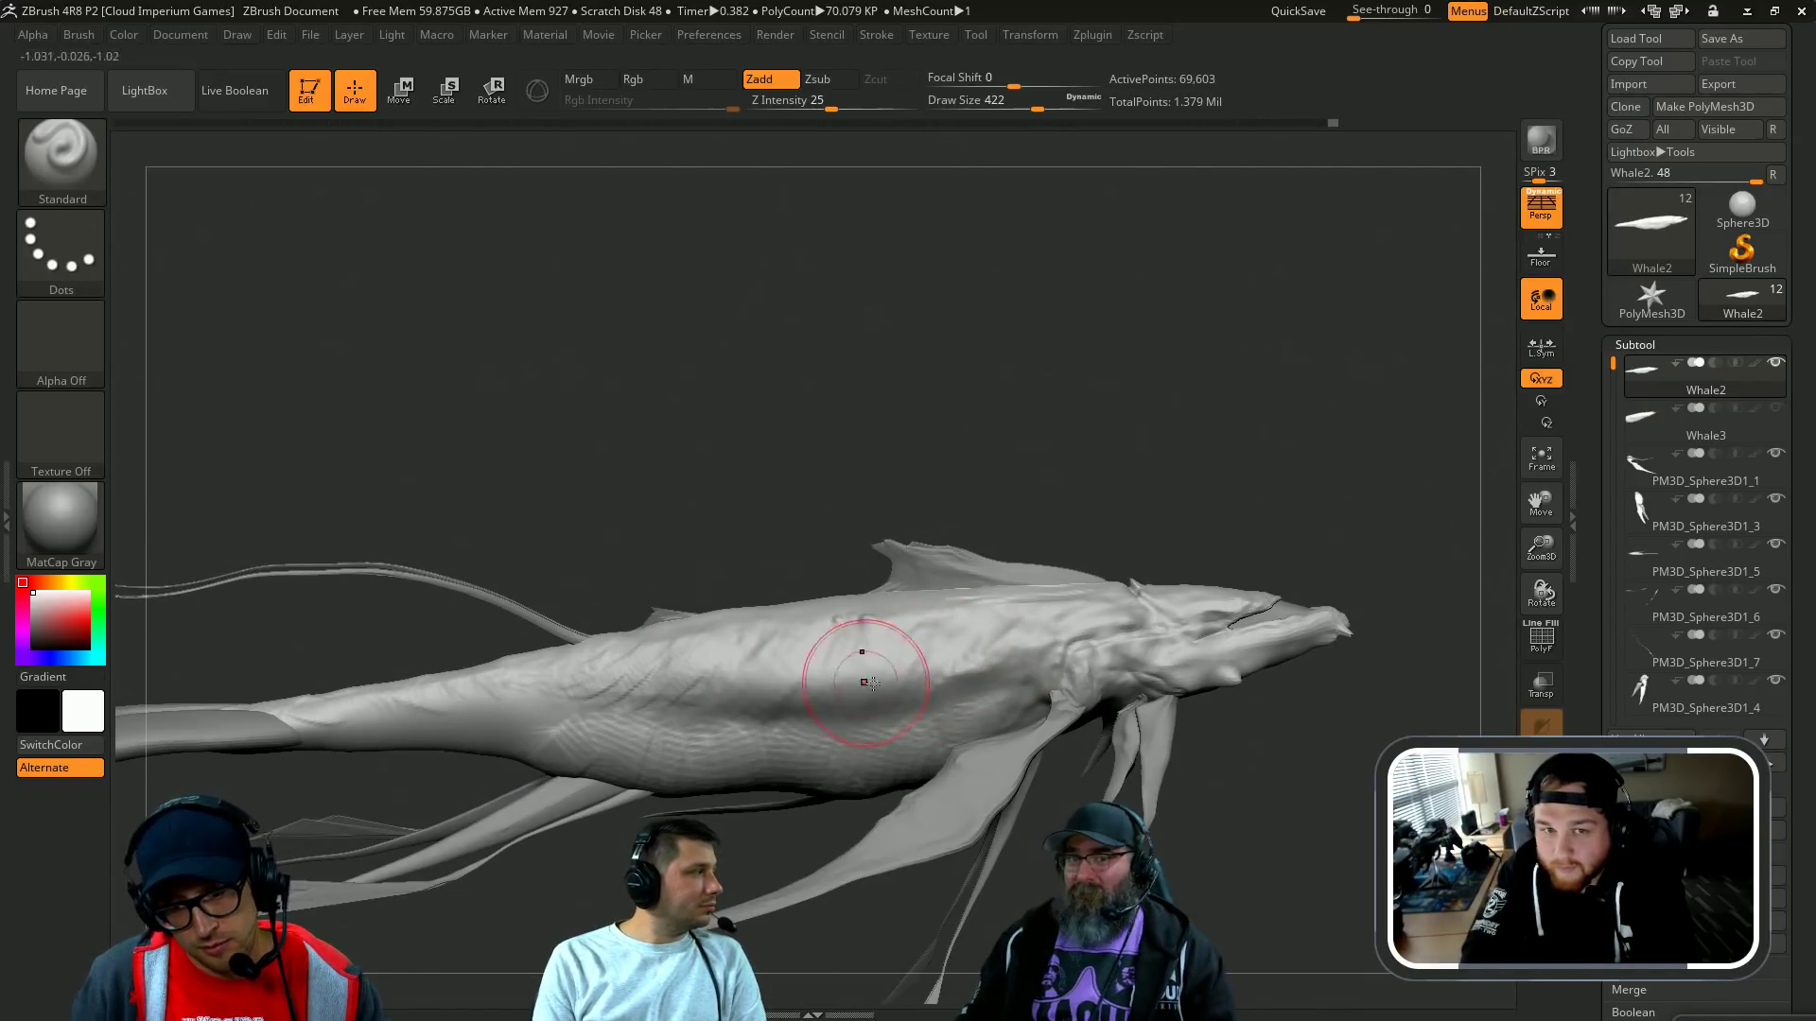
{"action": "key", "text": "ctrl+z"}
{"action": "left_click_drag", "start_coordinate": [956, 655], "coordinate": [635, 672]}
{"action": "left_click_drag", "start_coordinate": [693, 499], "coordinate": [903, 454]}
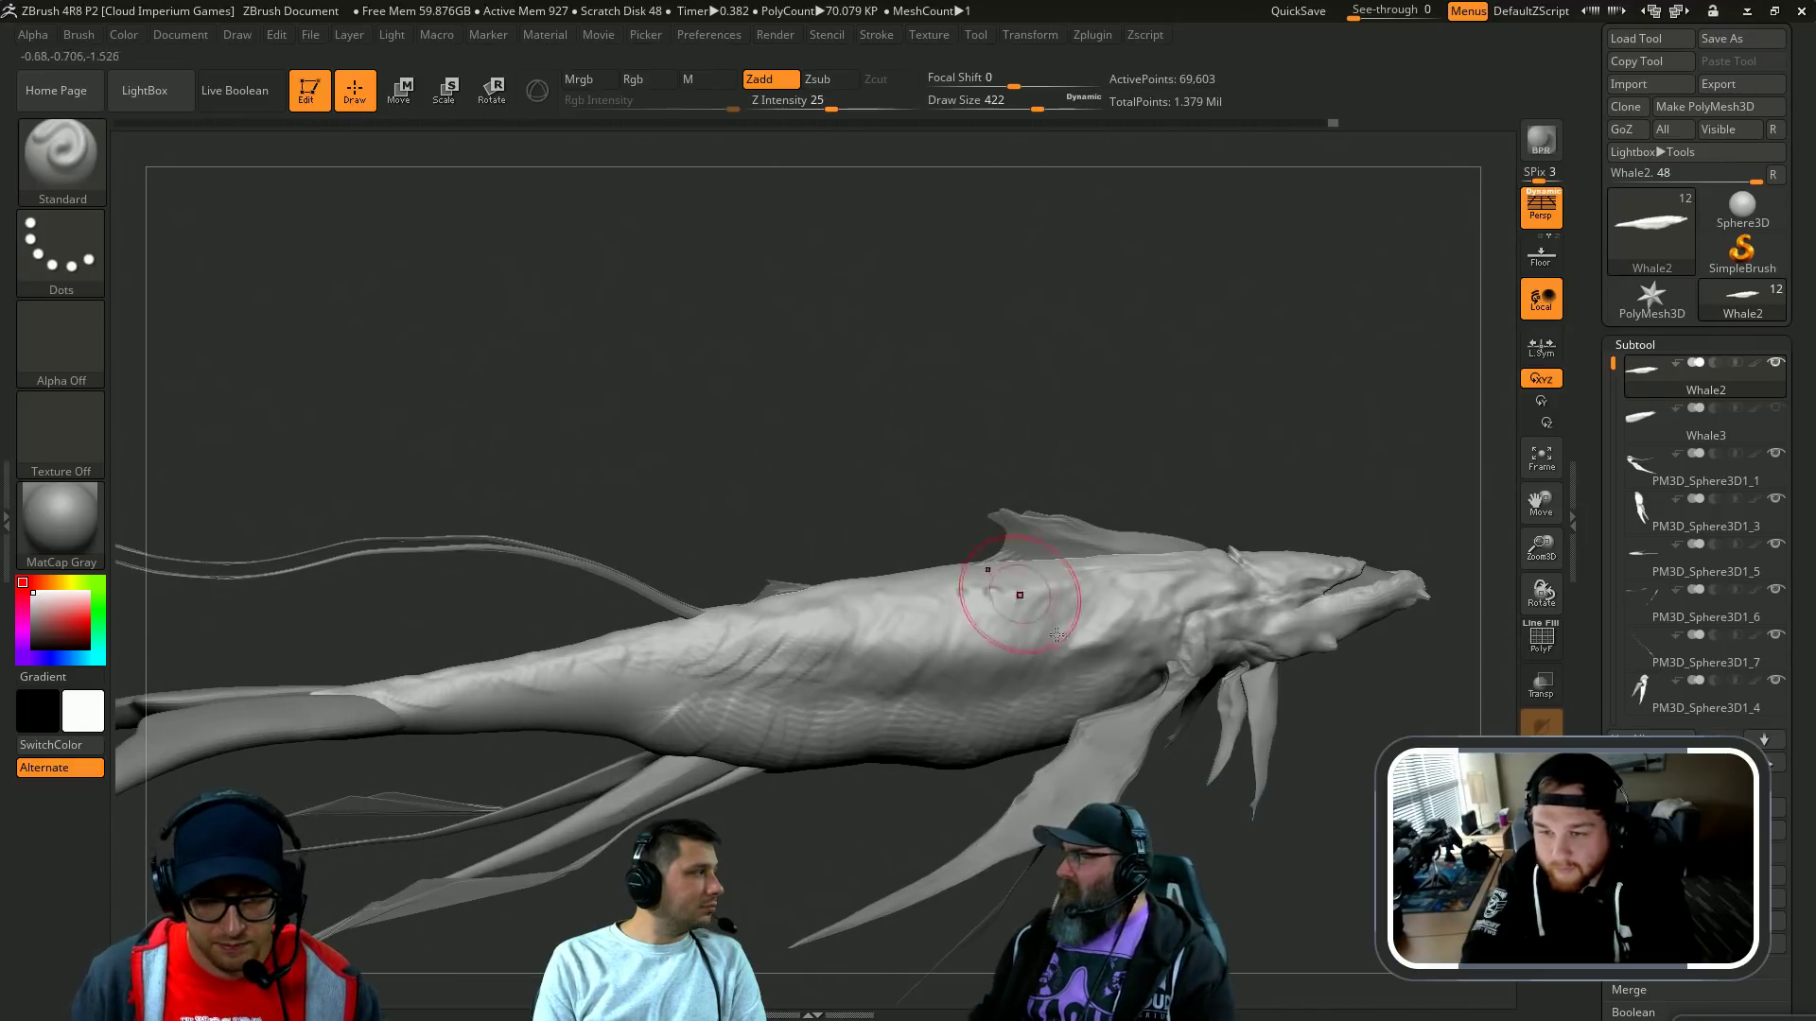
{"action": "key", "text": "ctrl+z"}
{"action": "left_click_drag", "start_coordinate": [1068, 629], "coordinate": [892, 686]}
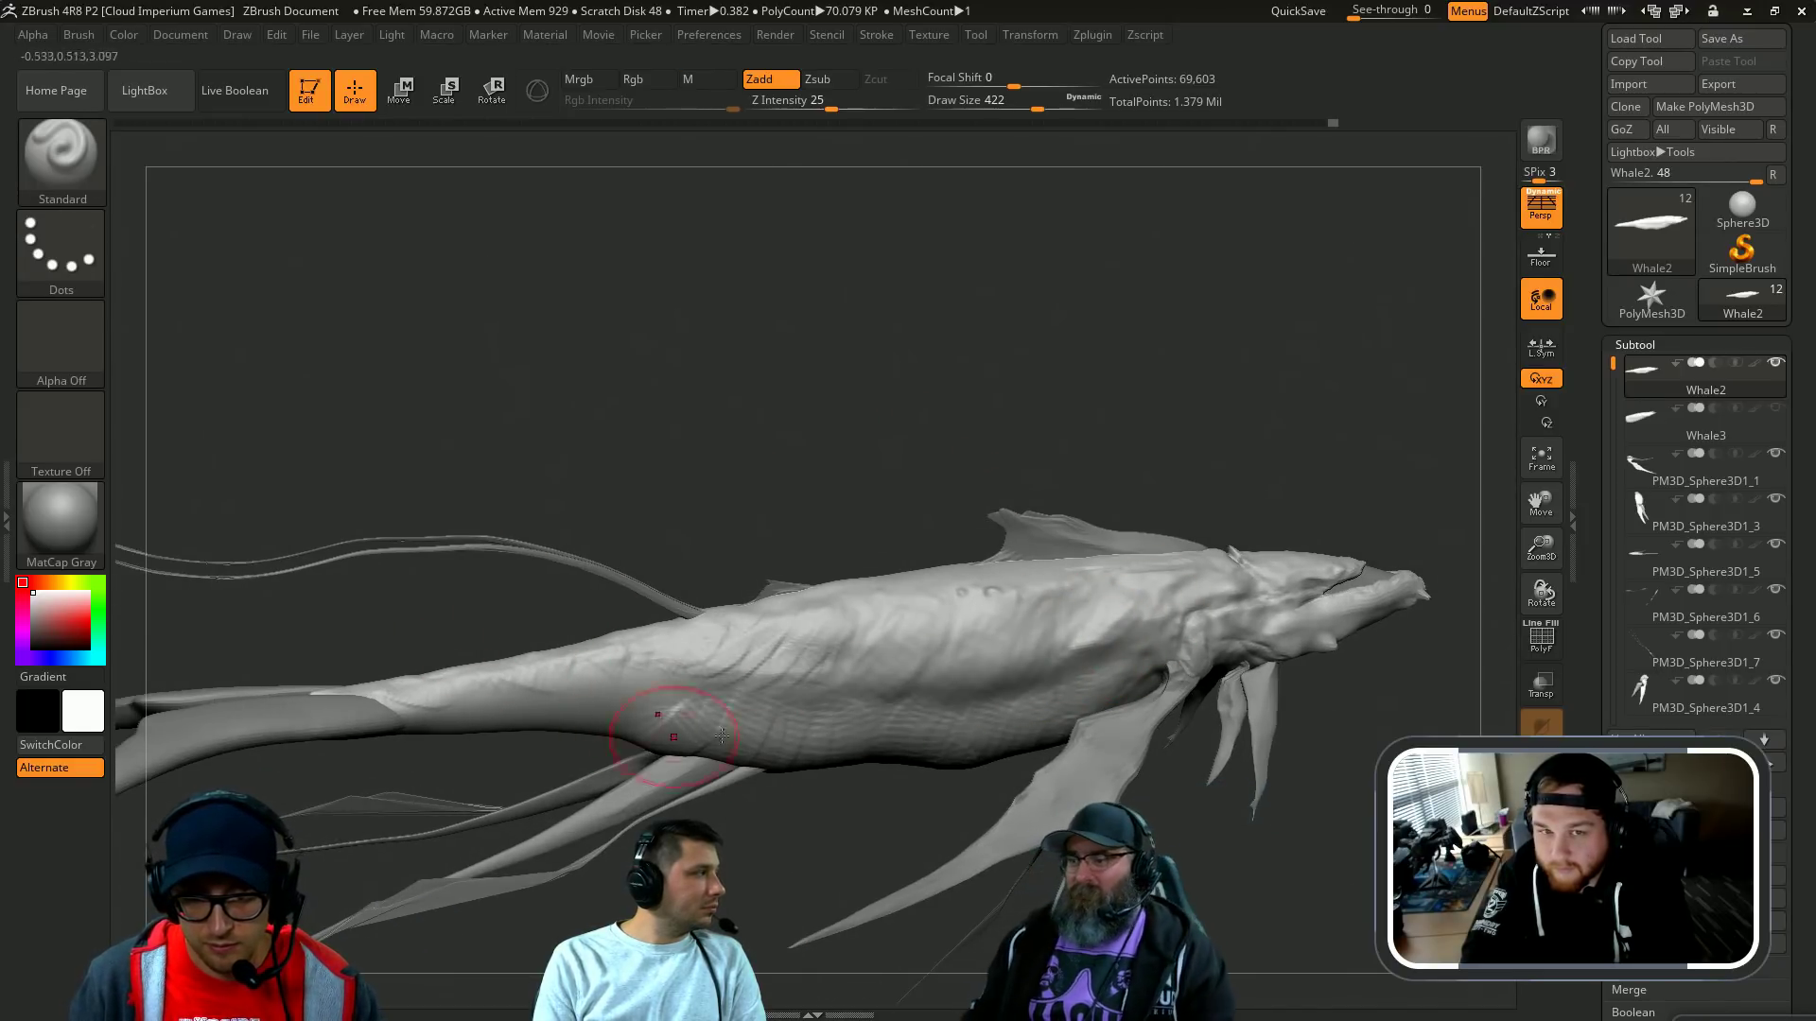
{"action": "left_click_drag", "start_coordinate": [588, 762], "coordinate": [733, 727]}
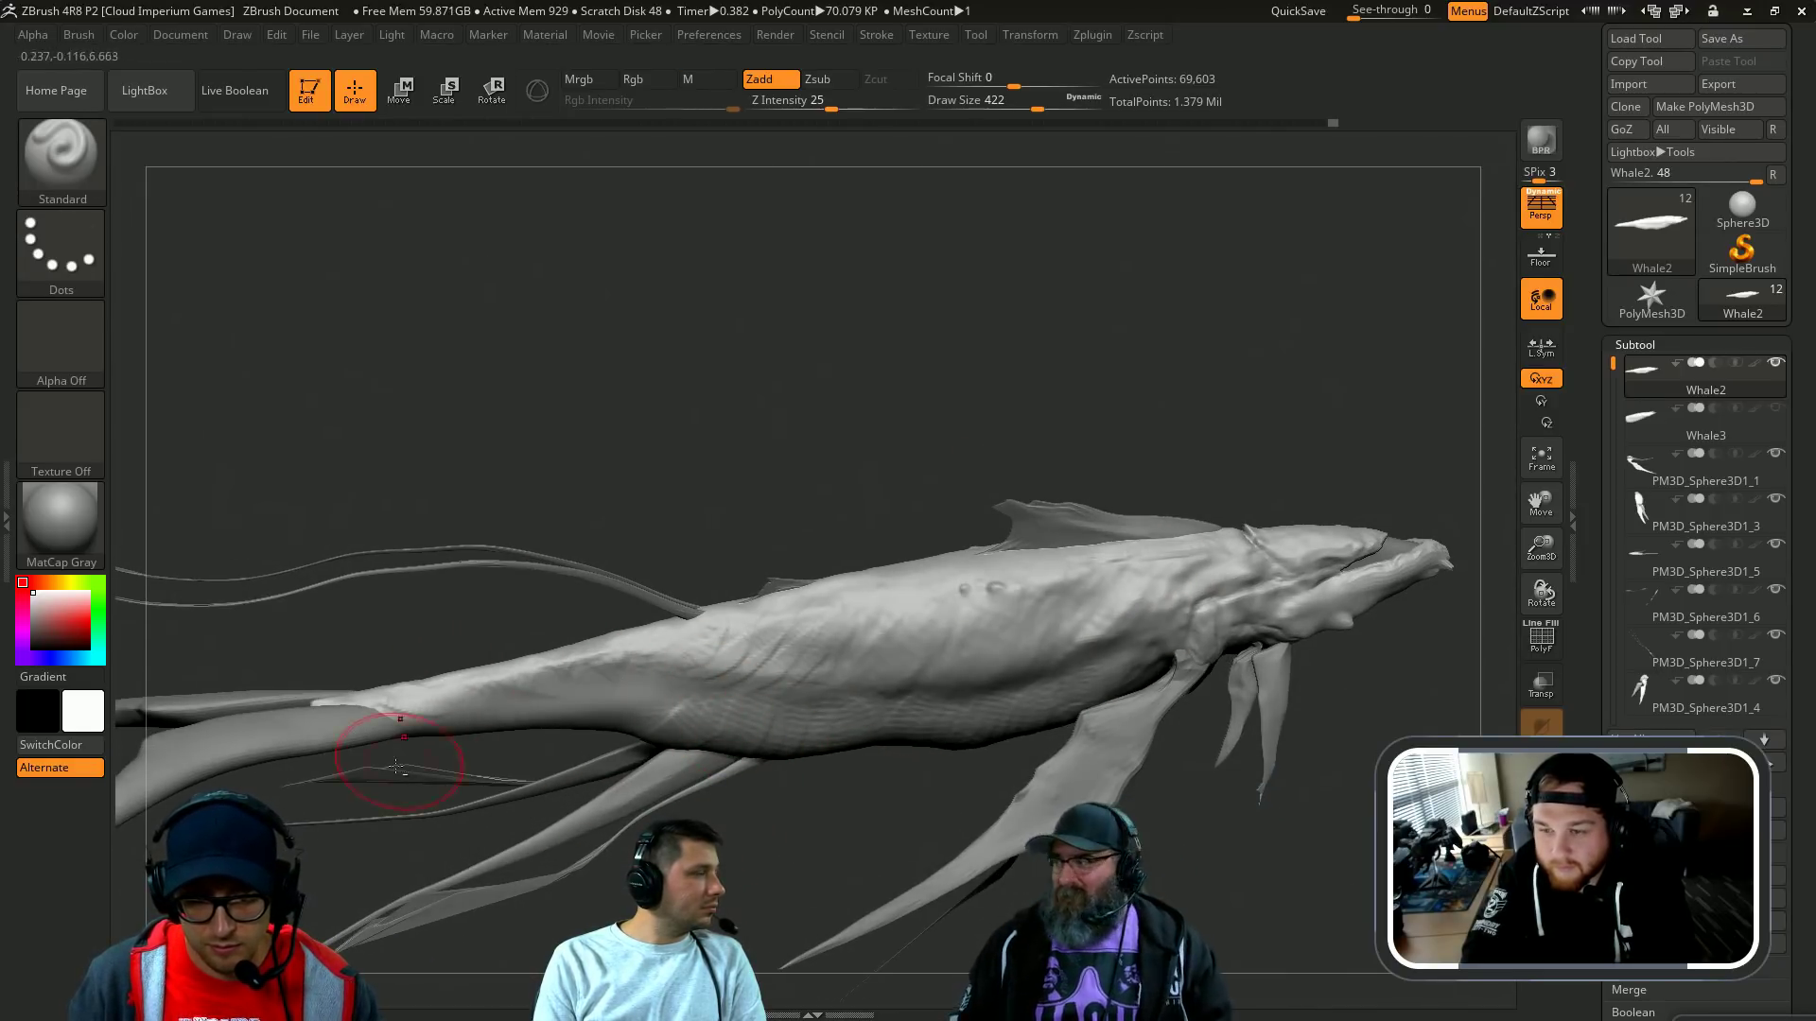
{"action": "left_click_drag", "start_coordinate": [546, 742], "coordinate": [620, 713]}
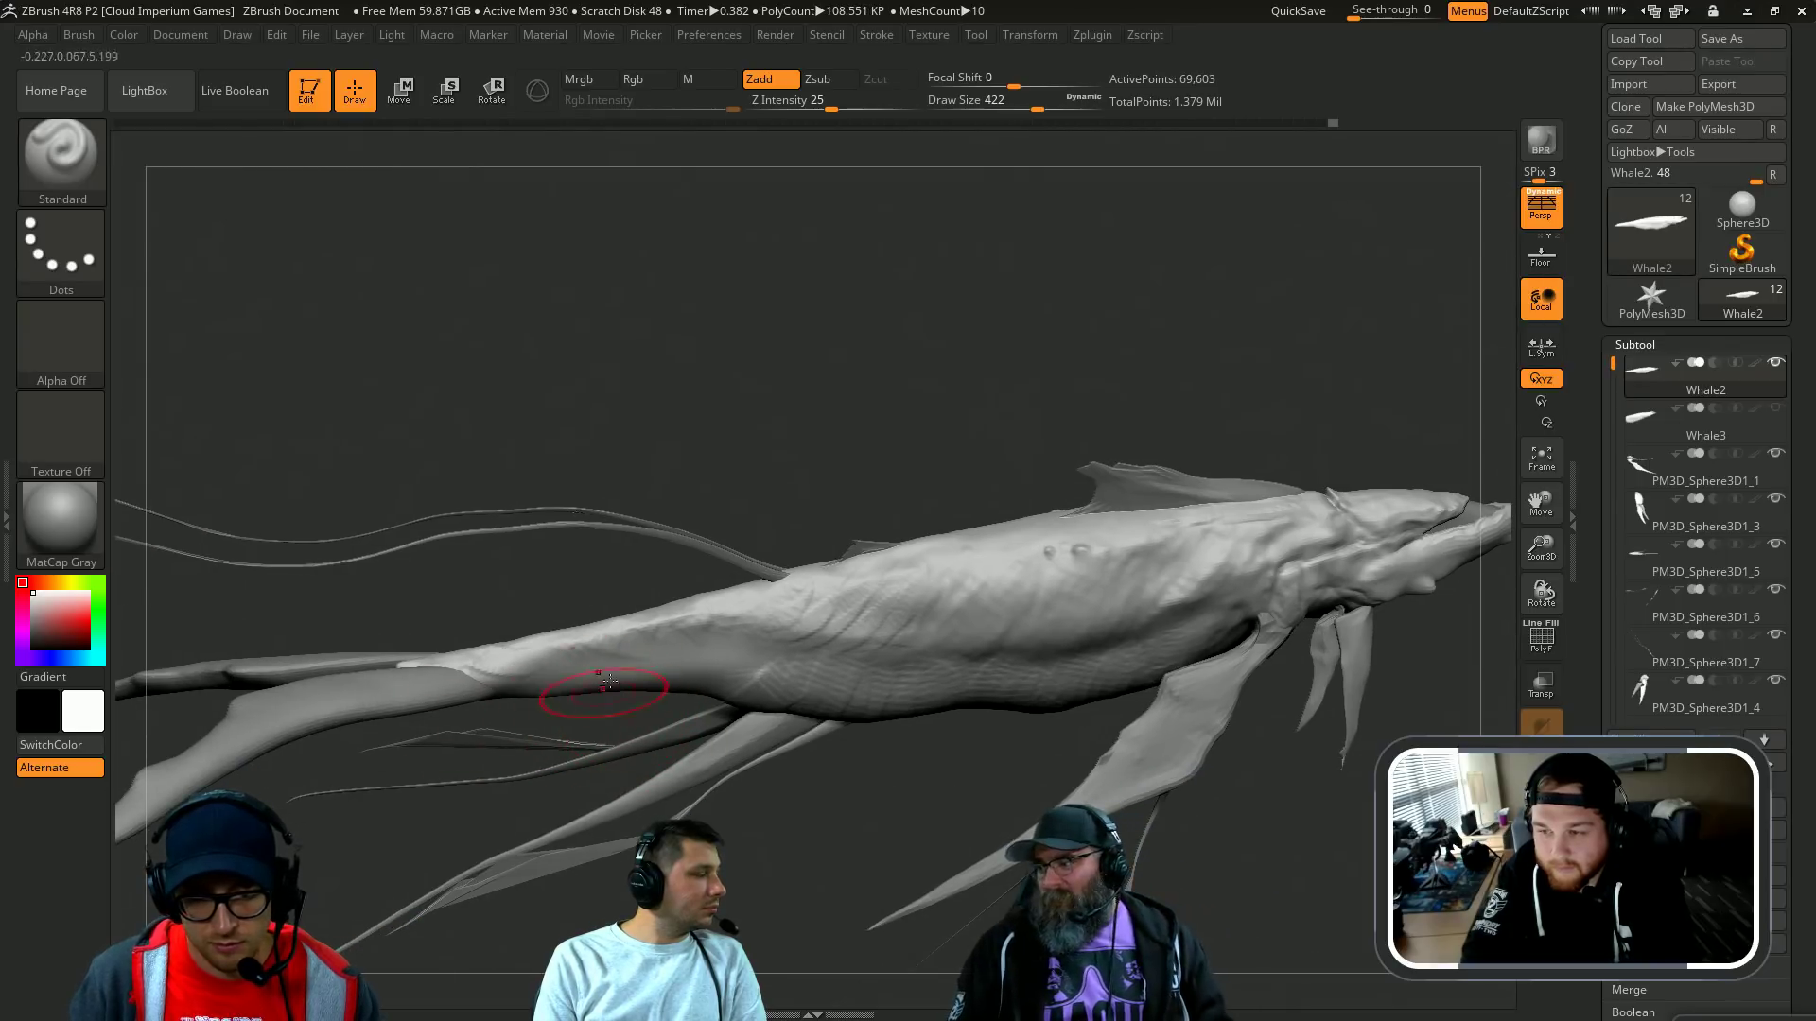
Step: Build up form where the body meets the tail stem with ClayBuildup, reducing the draw size from 286 to 257
{"action": "key", "text": "b"}
{"action": "key", "text": "c"}
{"action": "key", "text": "b"}
{"action": "left_click_drag", "start_coordinate": [537, 587], "coordinate": [553, 596]}
{"action": "key", "text": "["}
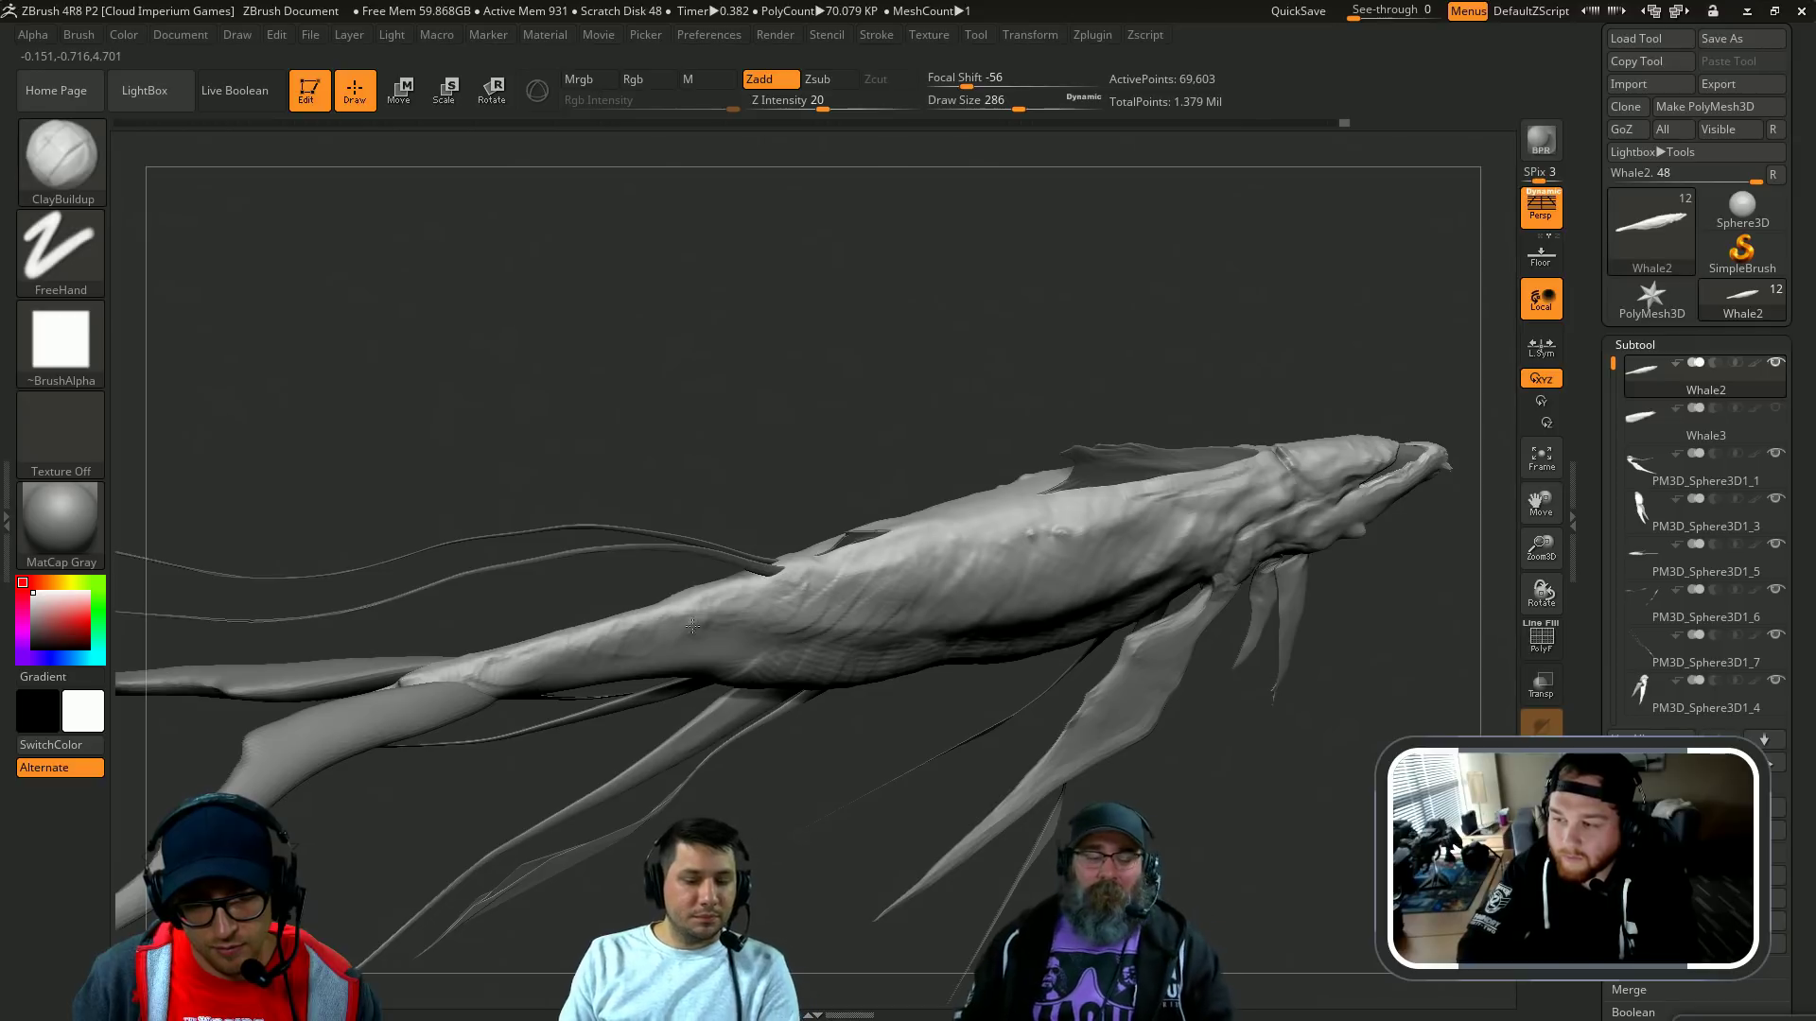
{"action": "left_click_drag", "start_coordinate": [806, 810], "coordinate": [766, 561]}
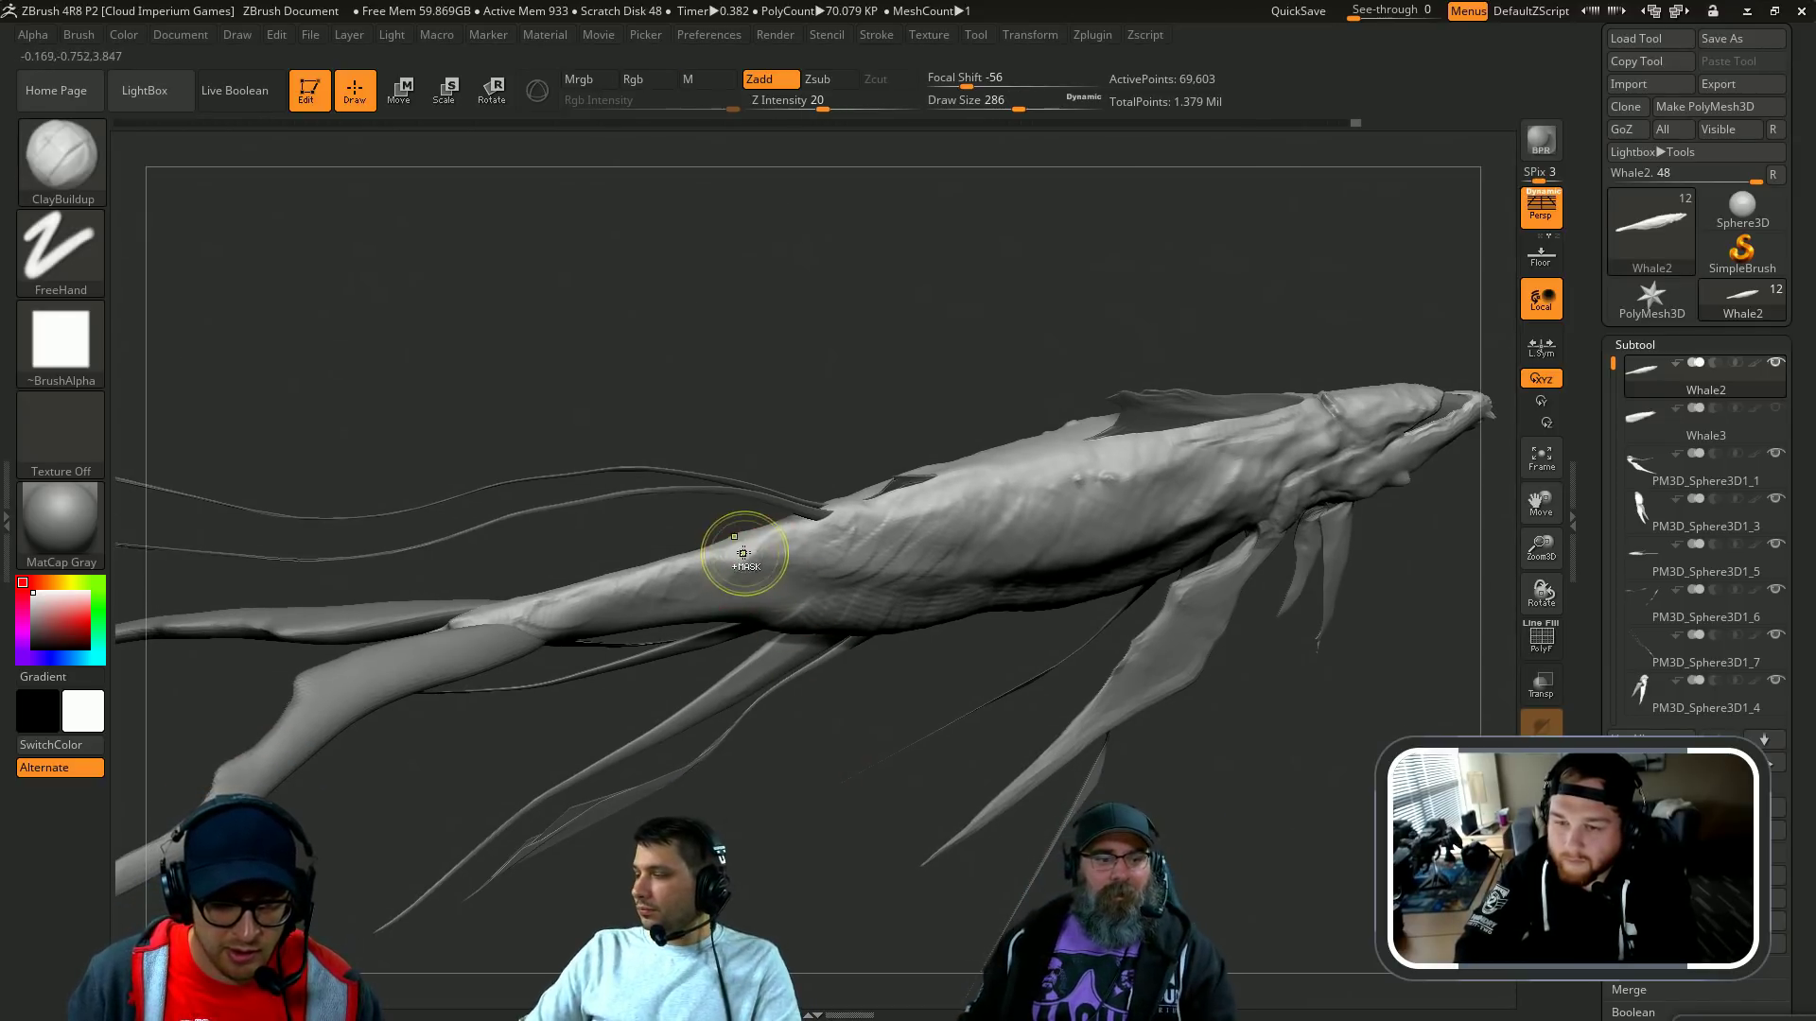
{"action": "left_click_drag", "start_coordinate": [796, 694], "coordinate": [710, 539]}
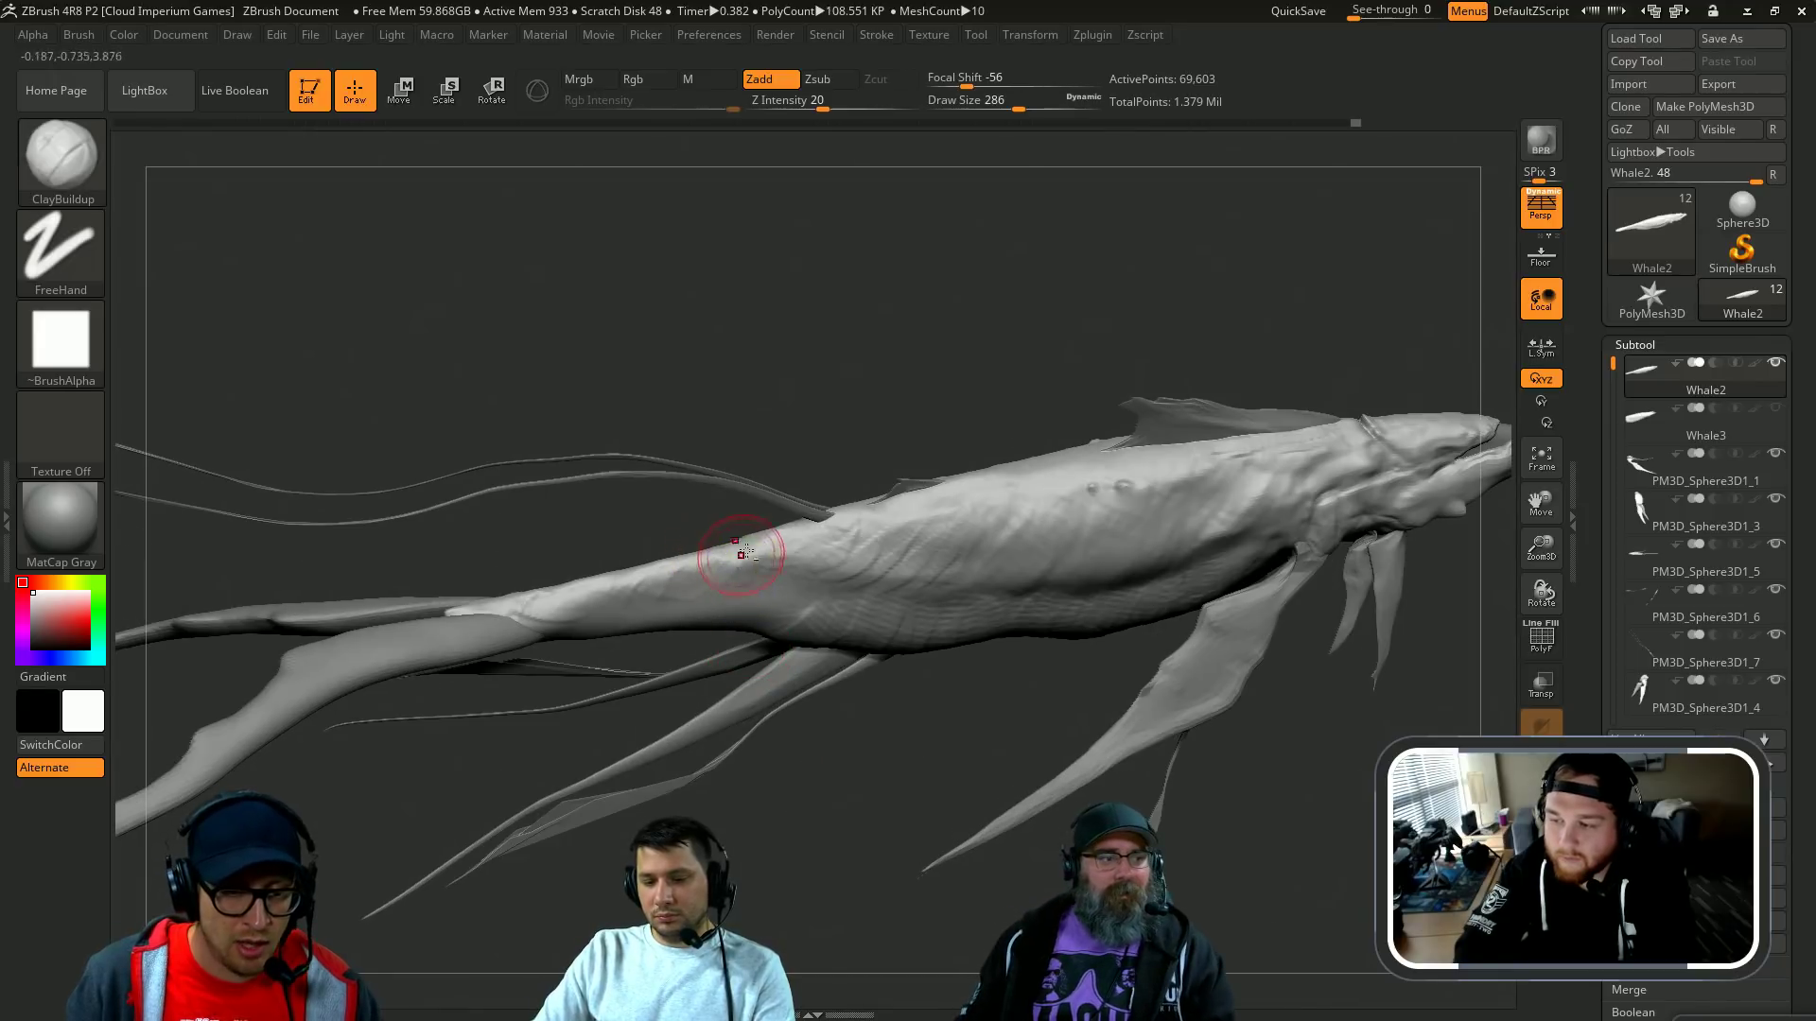
{"action": "key", "text": "s"}
{"action": "left_click", "coordinate": [733, 557]}
{"action": "right_click_drag", "start_coordinate": [731, 551], "coordinate": [733, 560]}
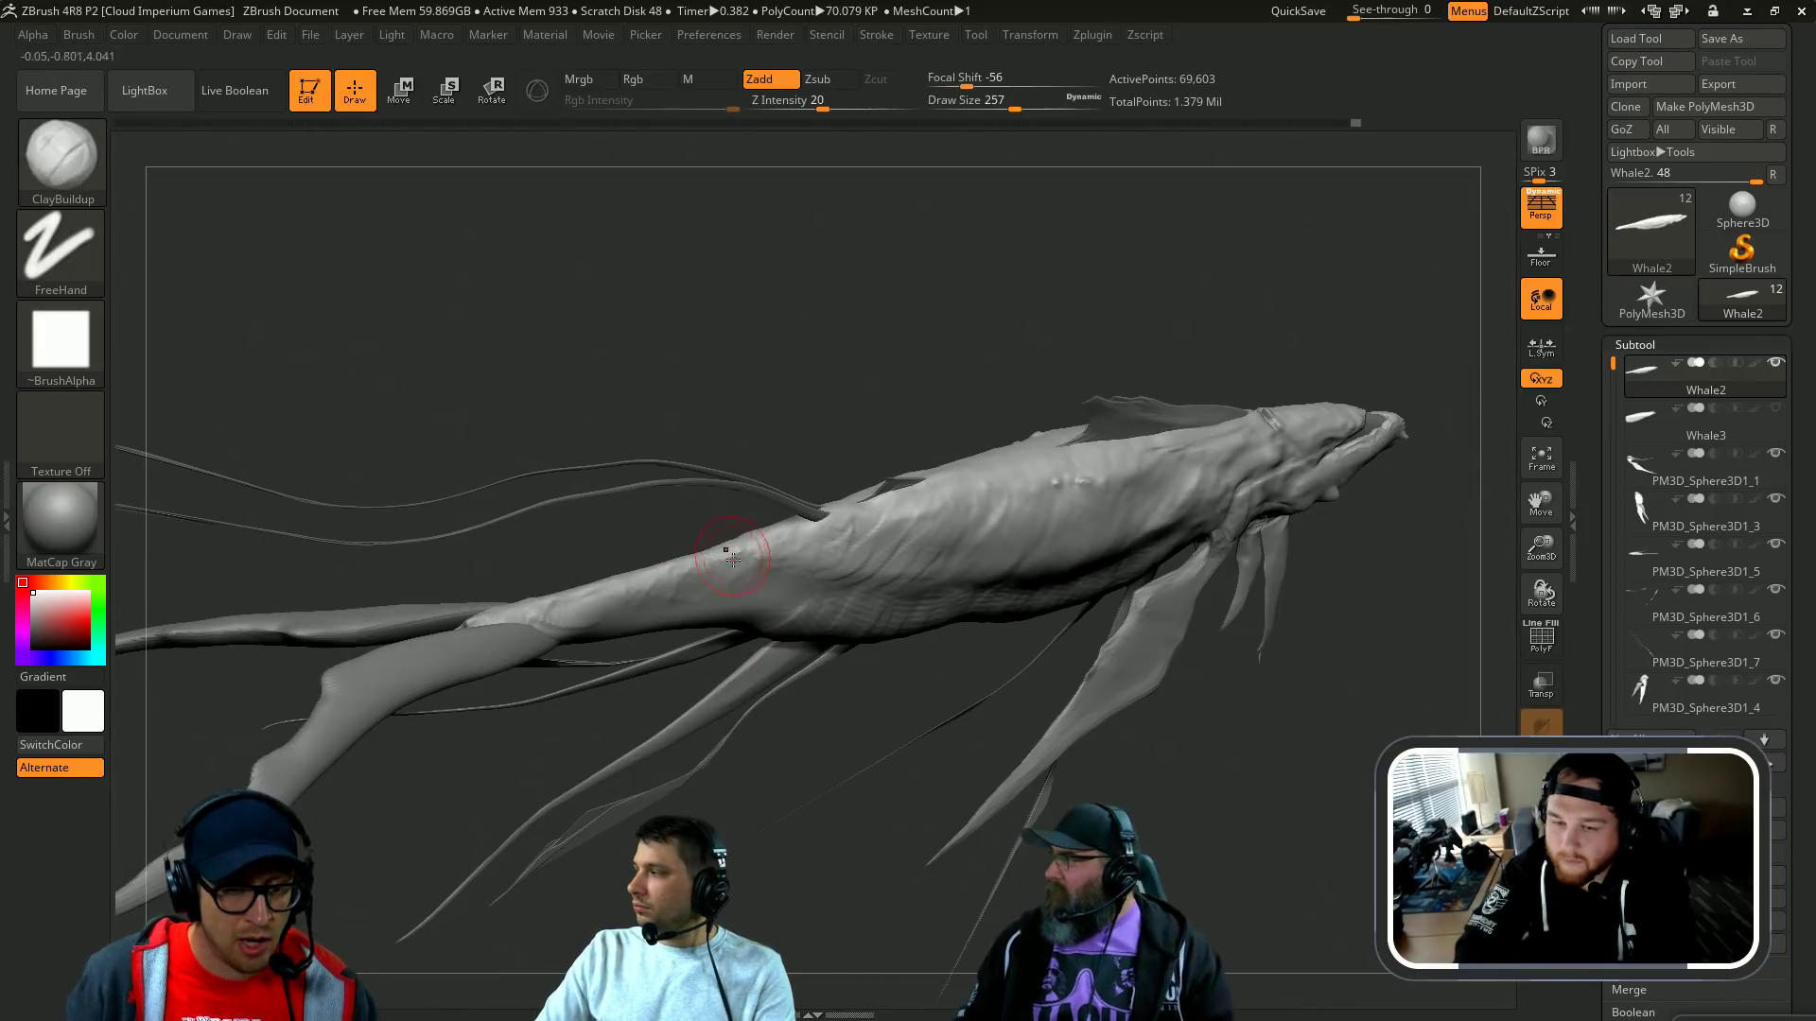
Step: Add volume to the side and underside of the tail stem with ClayBuildup at draw sizes 484 and 299
{"action": "mouse_move", "coordinate": [793, 770]}
{"action": "left_mouse_down"}
{"action": "mouse_move", "coordinate": [778, 721]}
{"action": "mouse_move", "coordinate": [799, 715]}
{"action": "left_mouse_up"}
{"action": "left_click_drag", "start_coordinate": [803, 584], "coordinate": [777, 620]}
{"action": "left_click_drag", "start_coordinate": [767, 714], "coordinate": [743, 667]}
{"action": "mouse_move", "coordinate": [799, 587]}
{"action": "left_mouse_down"}
{"action": "mouse_move", "coordinate": [752, 638]}
{"action": "mouse_move", "coordinate": [771, 634]}
{"action": "left_mouse_up"}
{"action": "left_click_drag", "start_coordinate": [791, 830], "coordinate": [799, 810]}
{"action": "mouse_move", "coordinate": [647, 660]}
{"action": "left_mouse_down"}
{"action": "mouse_move", "coordinate": [697, 680]}
{"action": "mouse_move", "coordinate": [618, 660]}
{"action": "left_mouse_up"}
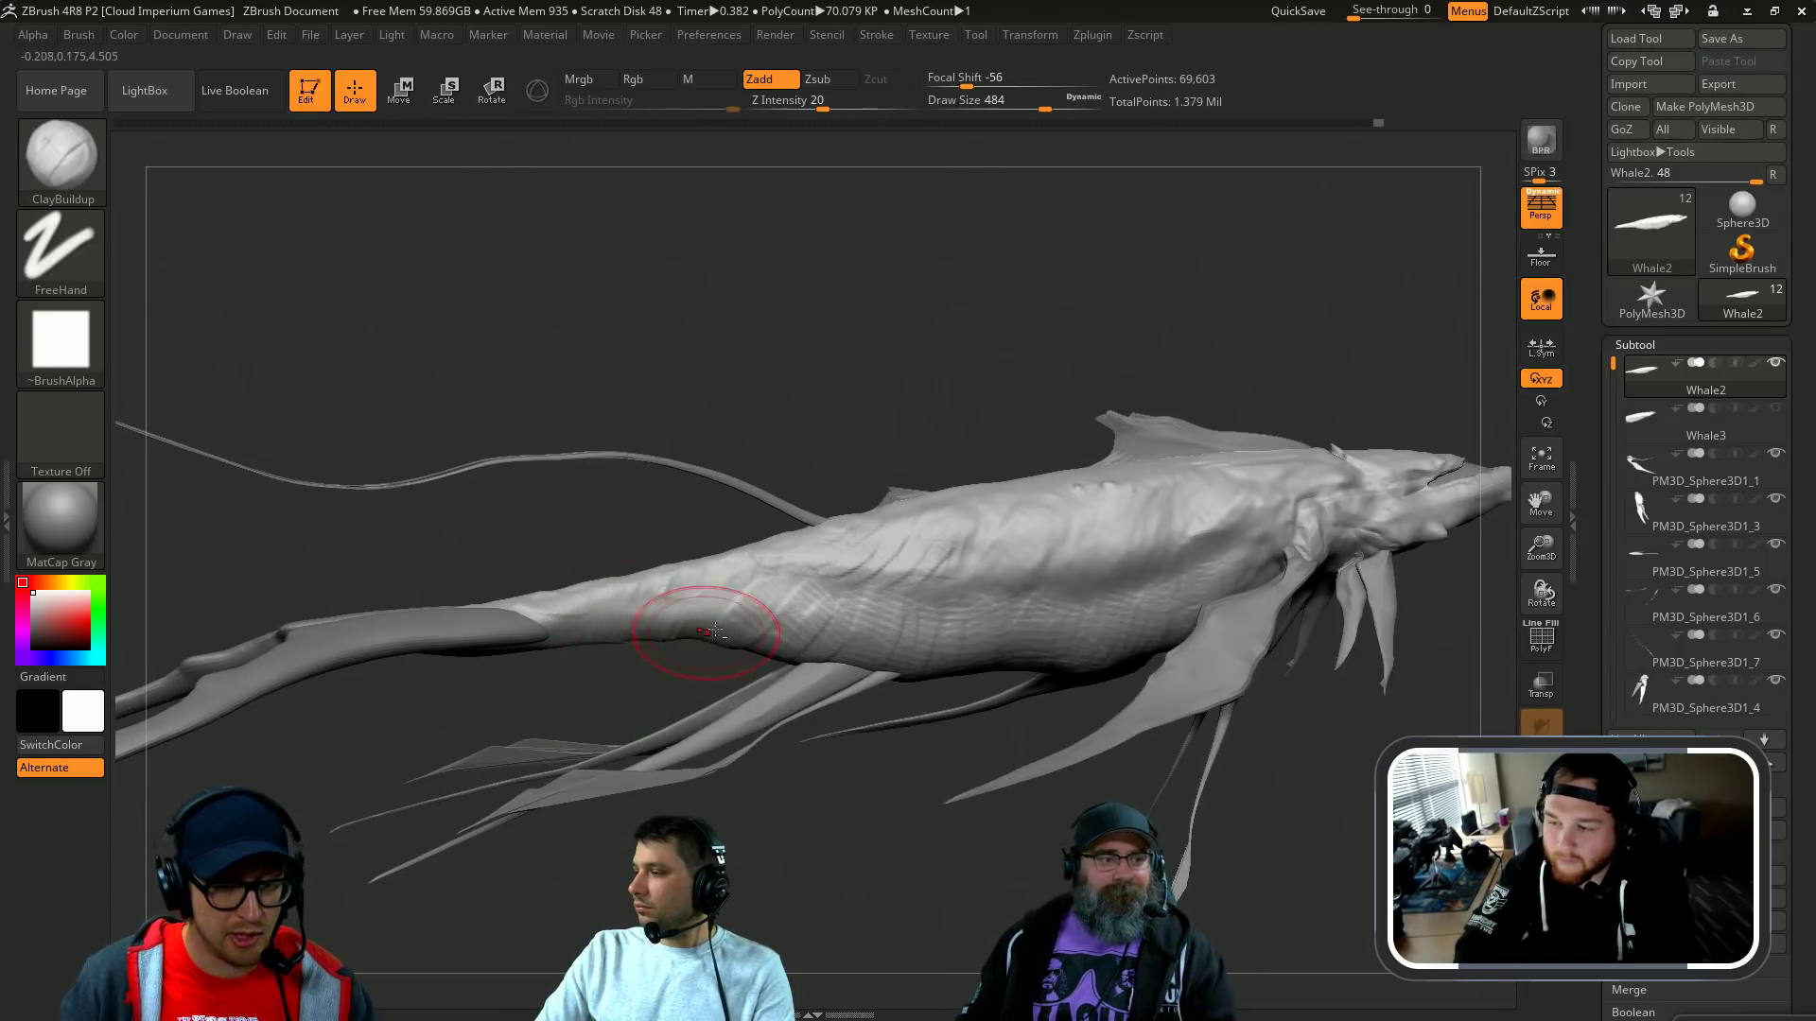
{"action": "mouse_move", "coordinate": [664, 665]}
{"action": "left_mouse_down"}
{"action": "mouse_move", "coordinate": [677, 639]}
{"action": "mouse_move", "coordinate": [692, 686]}
{"action": "mouse_move", "coordinate": [672, 664]}
{"action": "left_mouse_up"}
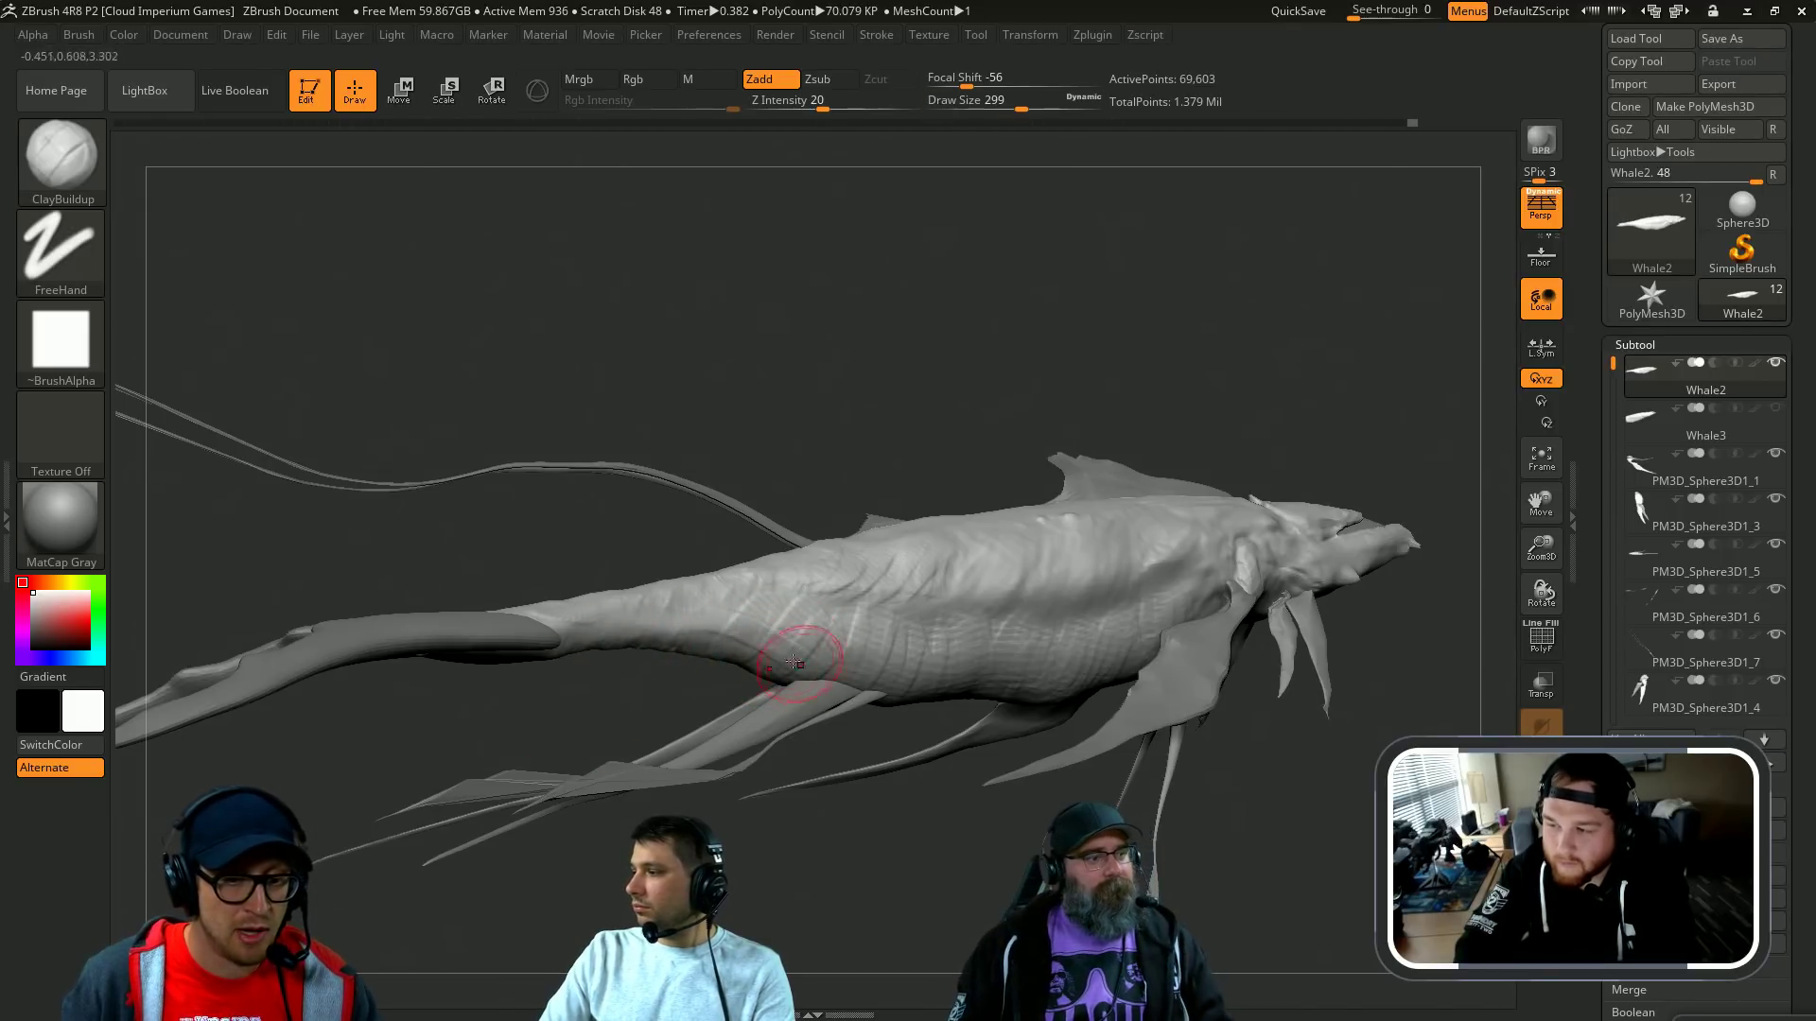
Step: Refine the rear belly with the Standard brush, increasing the draw size from 299 to 804 and checking the body in isolation
{"action": "key", "text": "b"}
{"action": "key", "text": "s"}
{"action": "key", "text": "t"}
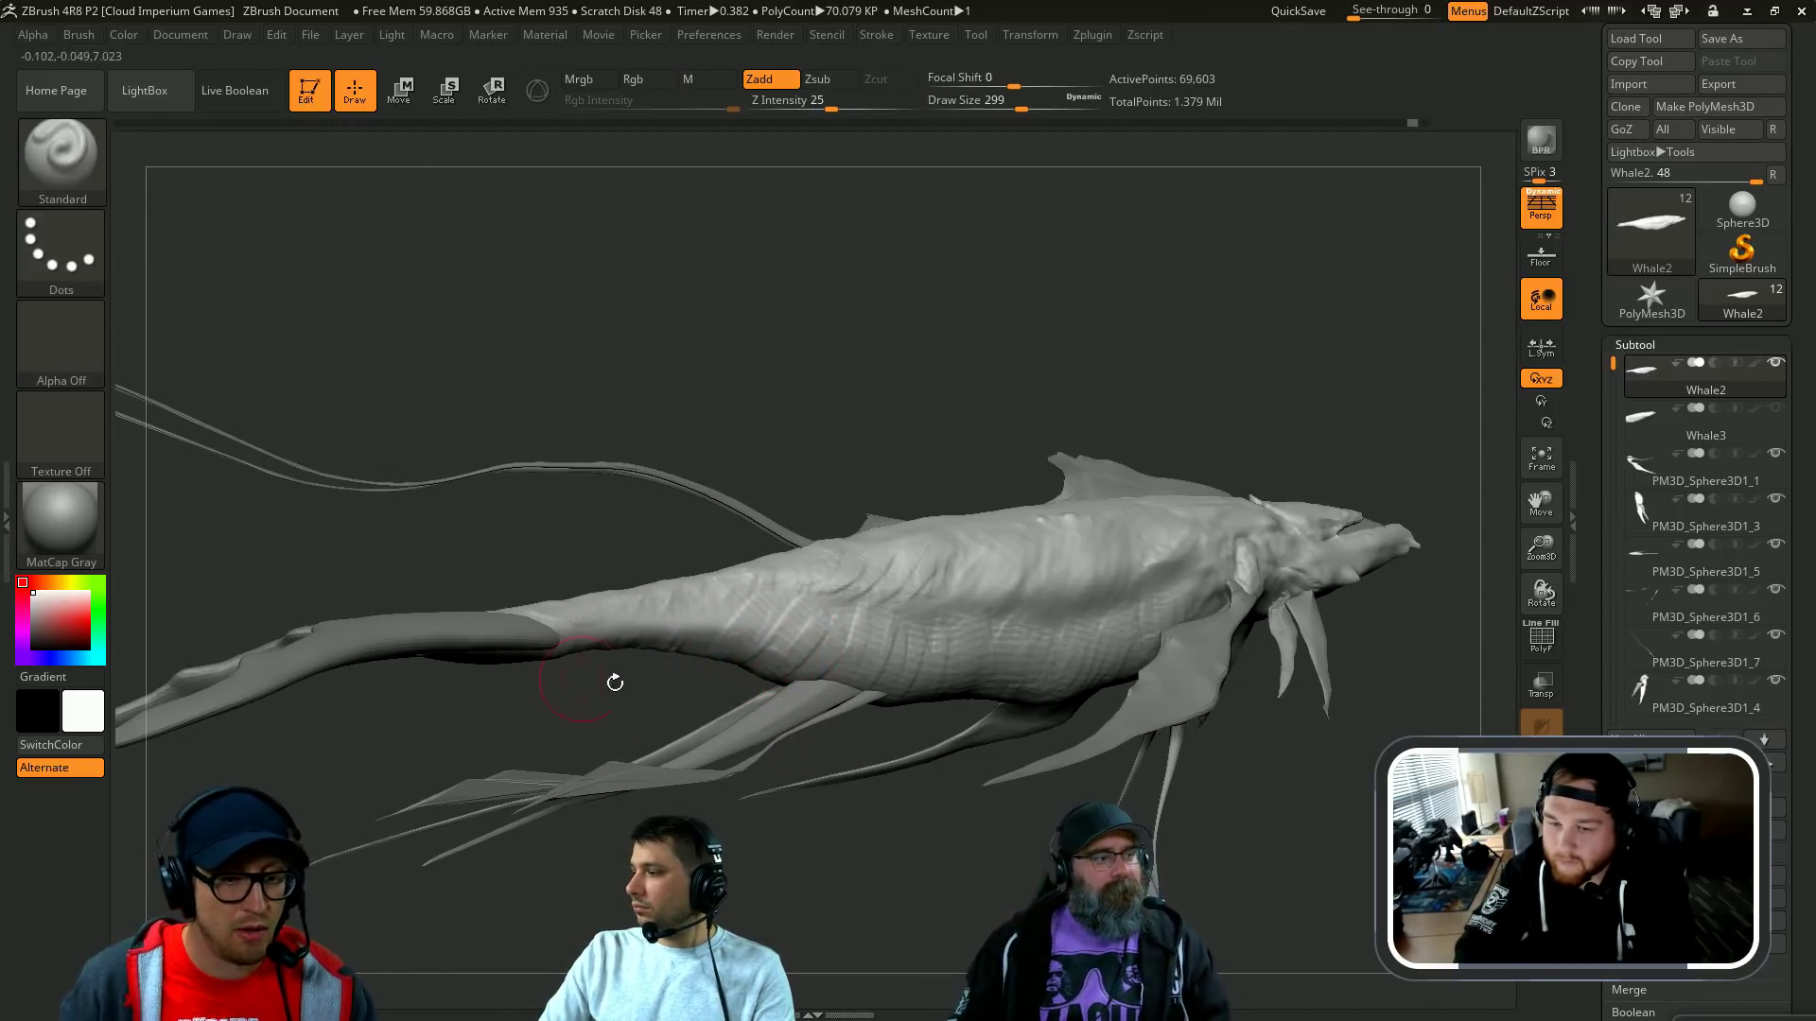
{"action": "left_click_drag", "start_coordinate": [719, 853], "coordinate": [823, 678]}
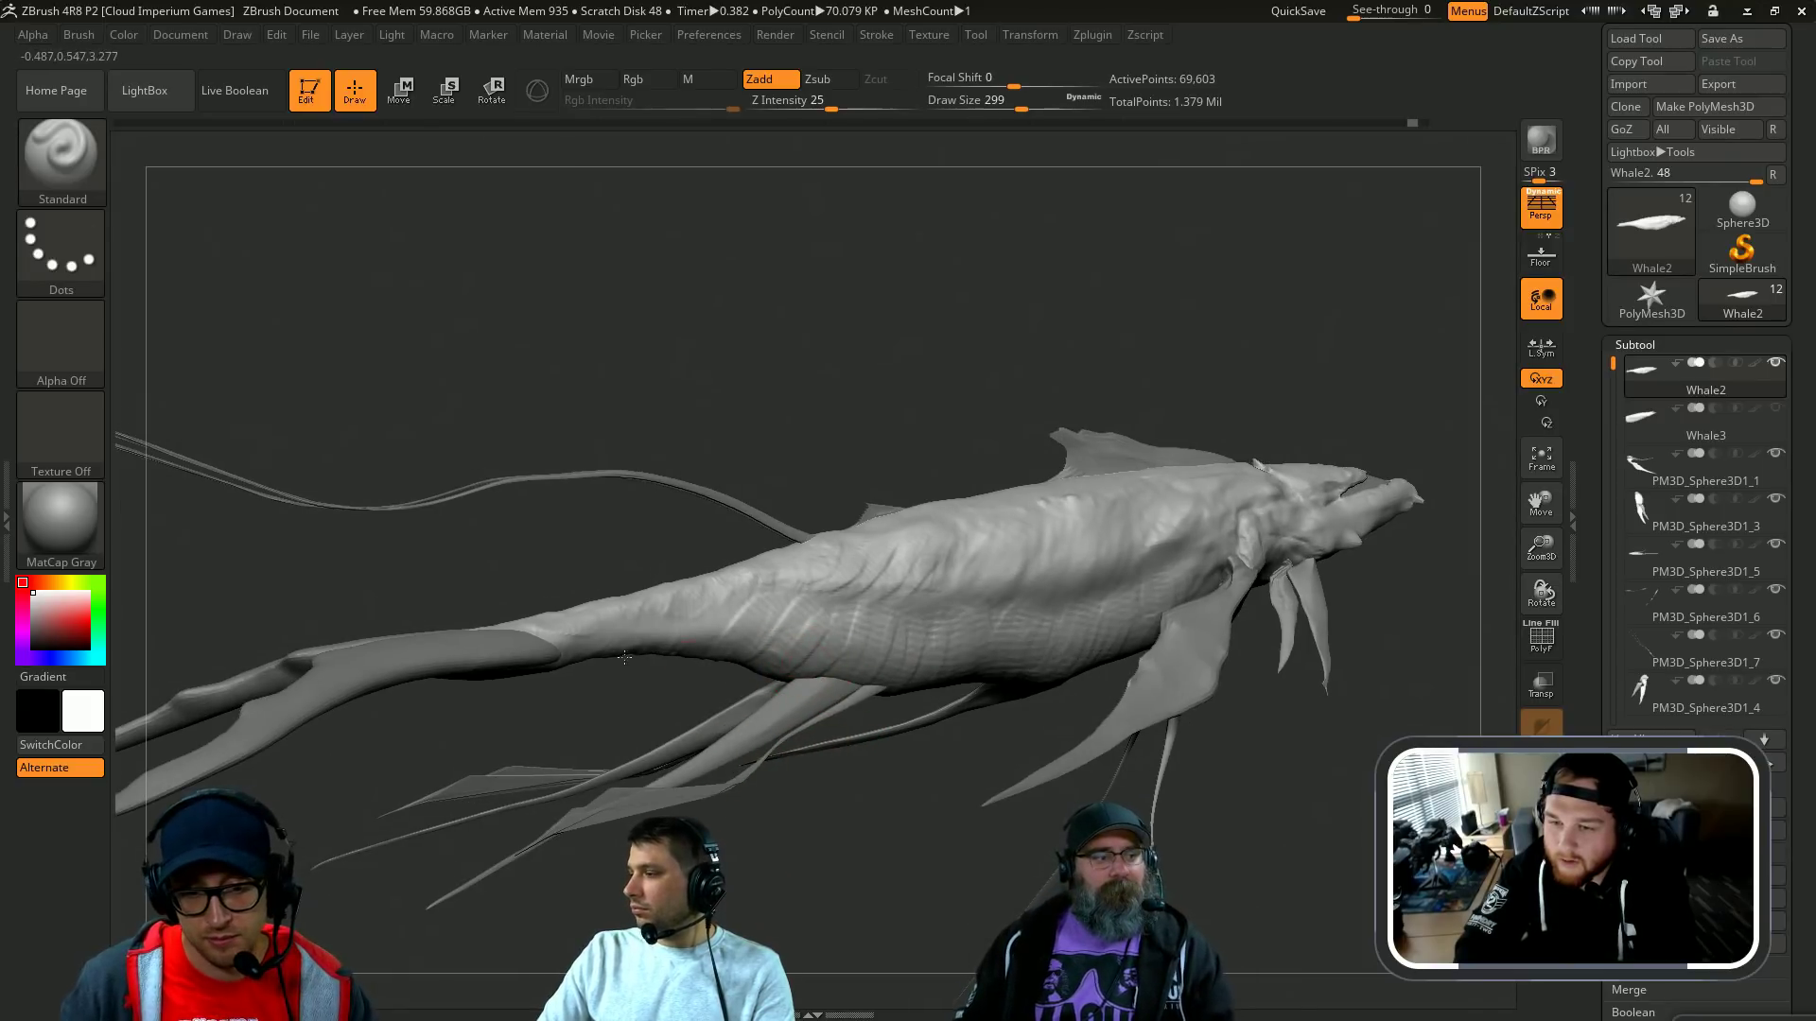
{"action": "mouse_move", "coordinate": [1078, 742]}
{"action": "left_mouse_down"}
{"action": "mouse_move", "coordinate": [1100, 726]}
{"action": "mouse_move", "coordinate": [1042, 719]}
{"action": "mouse_move", "coordinate": [1187, 643]}
{"action": "mouse_move", "coordinate": [1215, 606]}
{"action": "left_mouse_up"}
{"action": "key", "text": "s"}
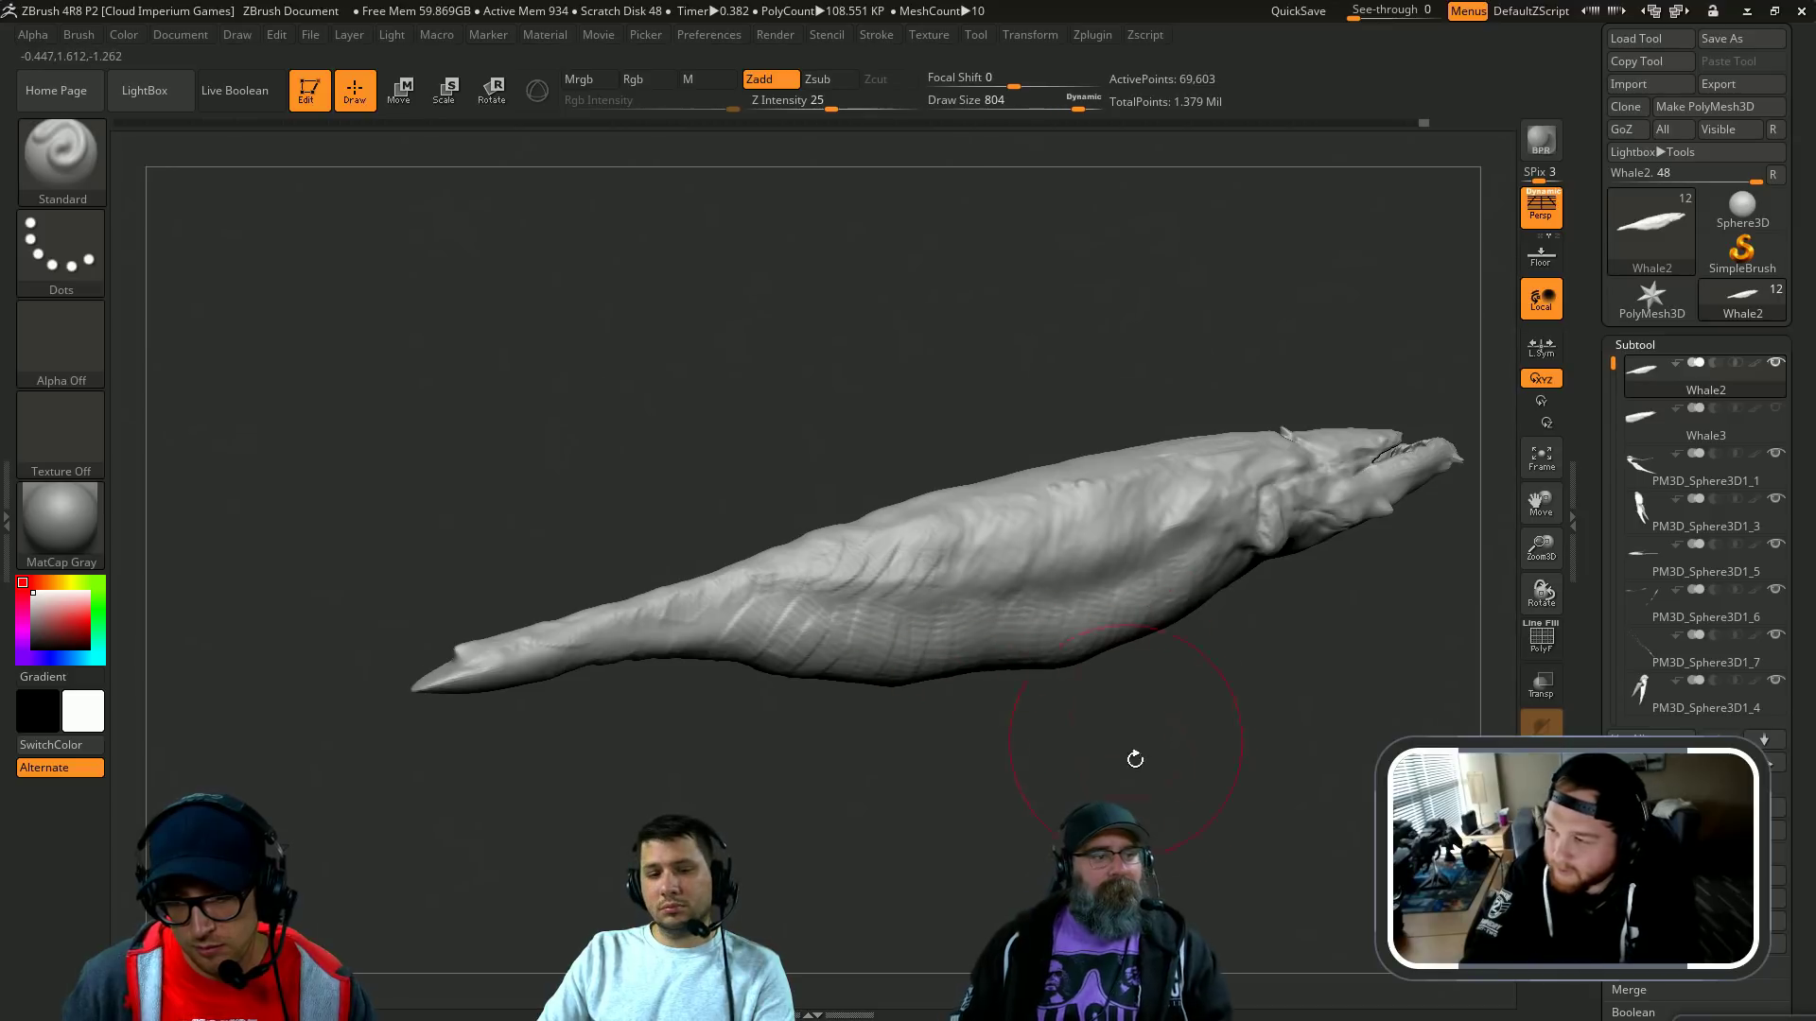
{"action": "mouse_move", "coordinate": [1135, 759]}
{"action": "left_mouse_down"}
{"action": "mouse_move", "coordinate": [1289, 734]}
{"action": "mouse_move", "coordinate": [1285, 754]}
{"action": "mouse_move", "coordinate": [1106, 762]}
{"action": "mouse_move", "coordinate": [1176, 729]}
{"action": "mouse_move", "coordinate": [1041, 656]}
{"action": "left_mouse_up"}
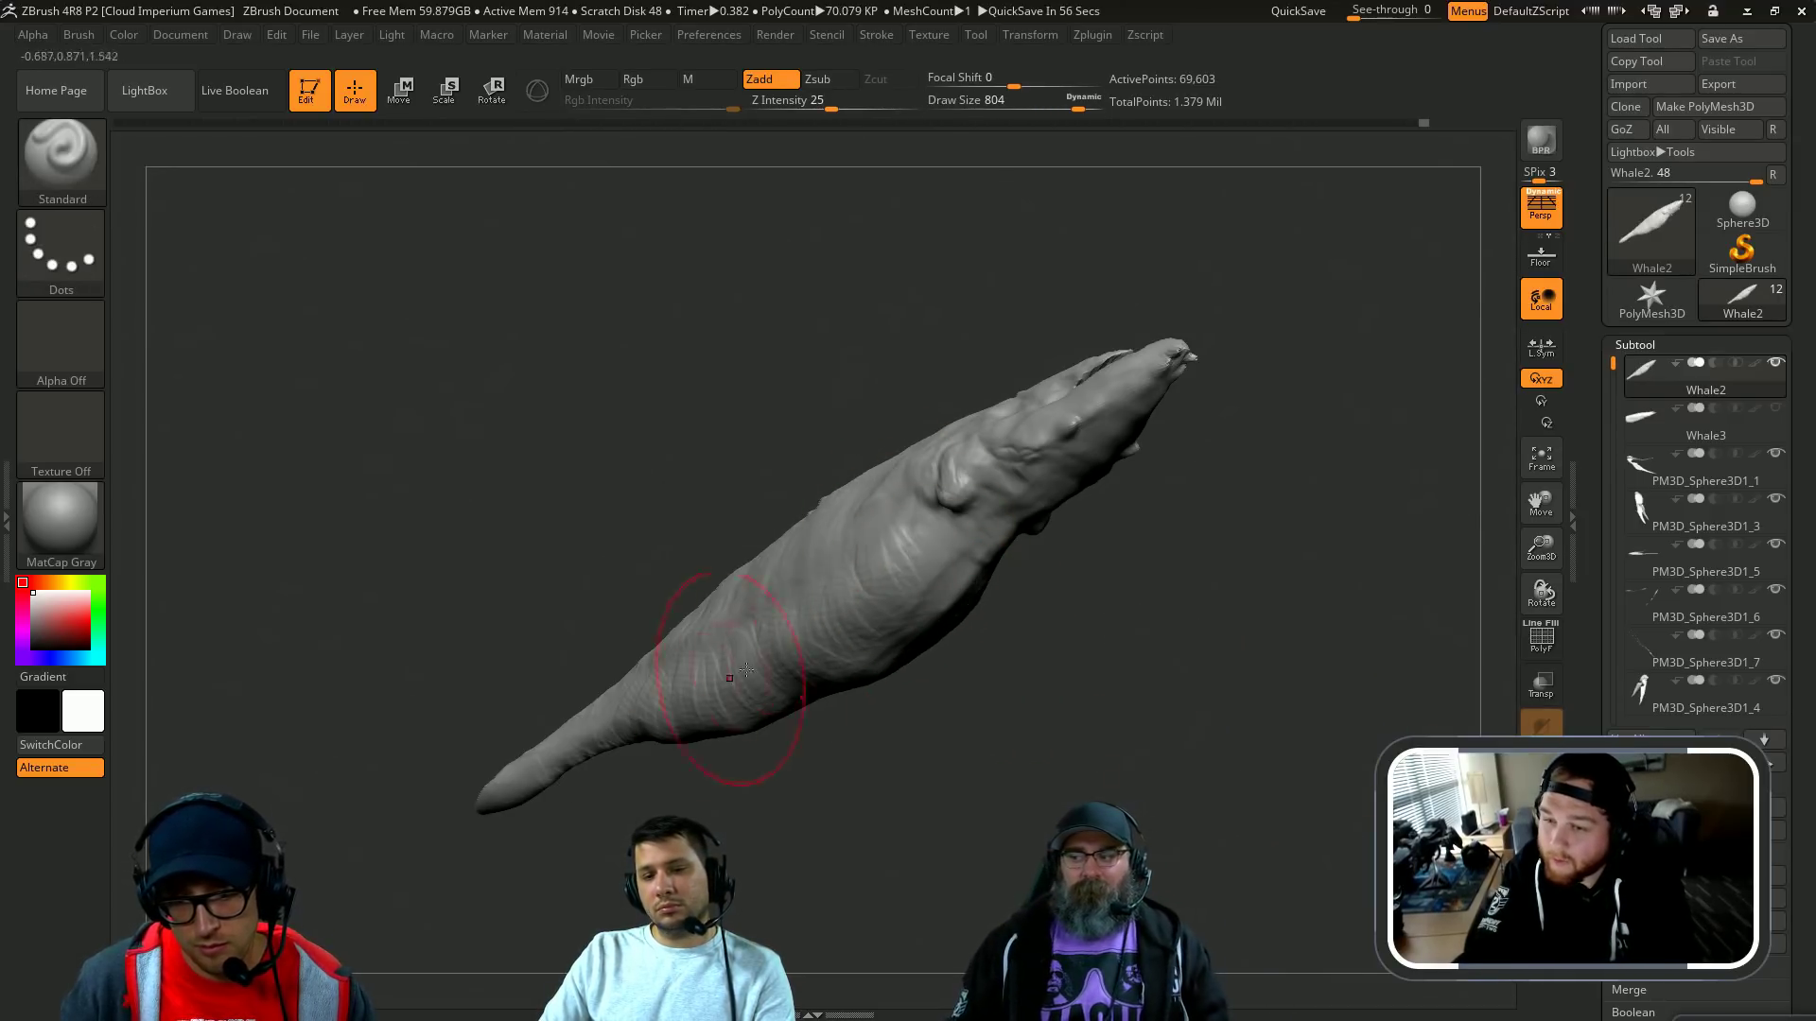
{"action": "mouse_move", "coordinate": [908, 704]}
{"action": "left_mouse_down"}
{"action": "mouse_move", "coordinate": [1204, 786]}
{"action": "mouse_move", "coordinate": [1186, 777]}
{"action": "left_mouse_up"}
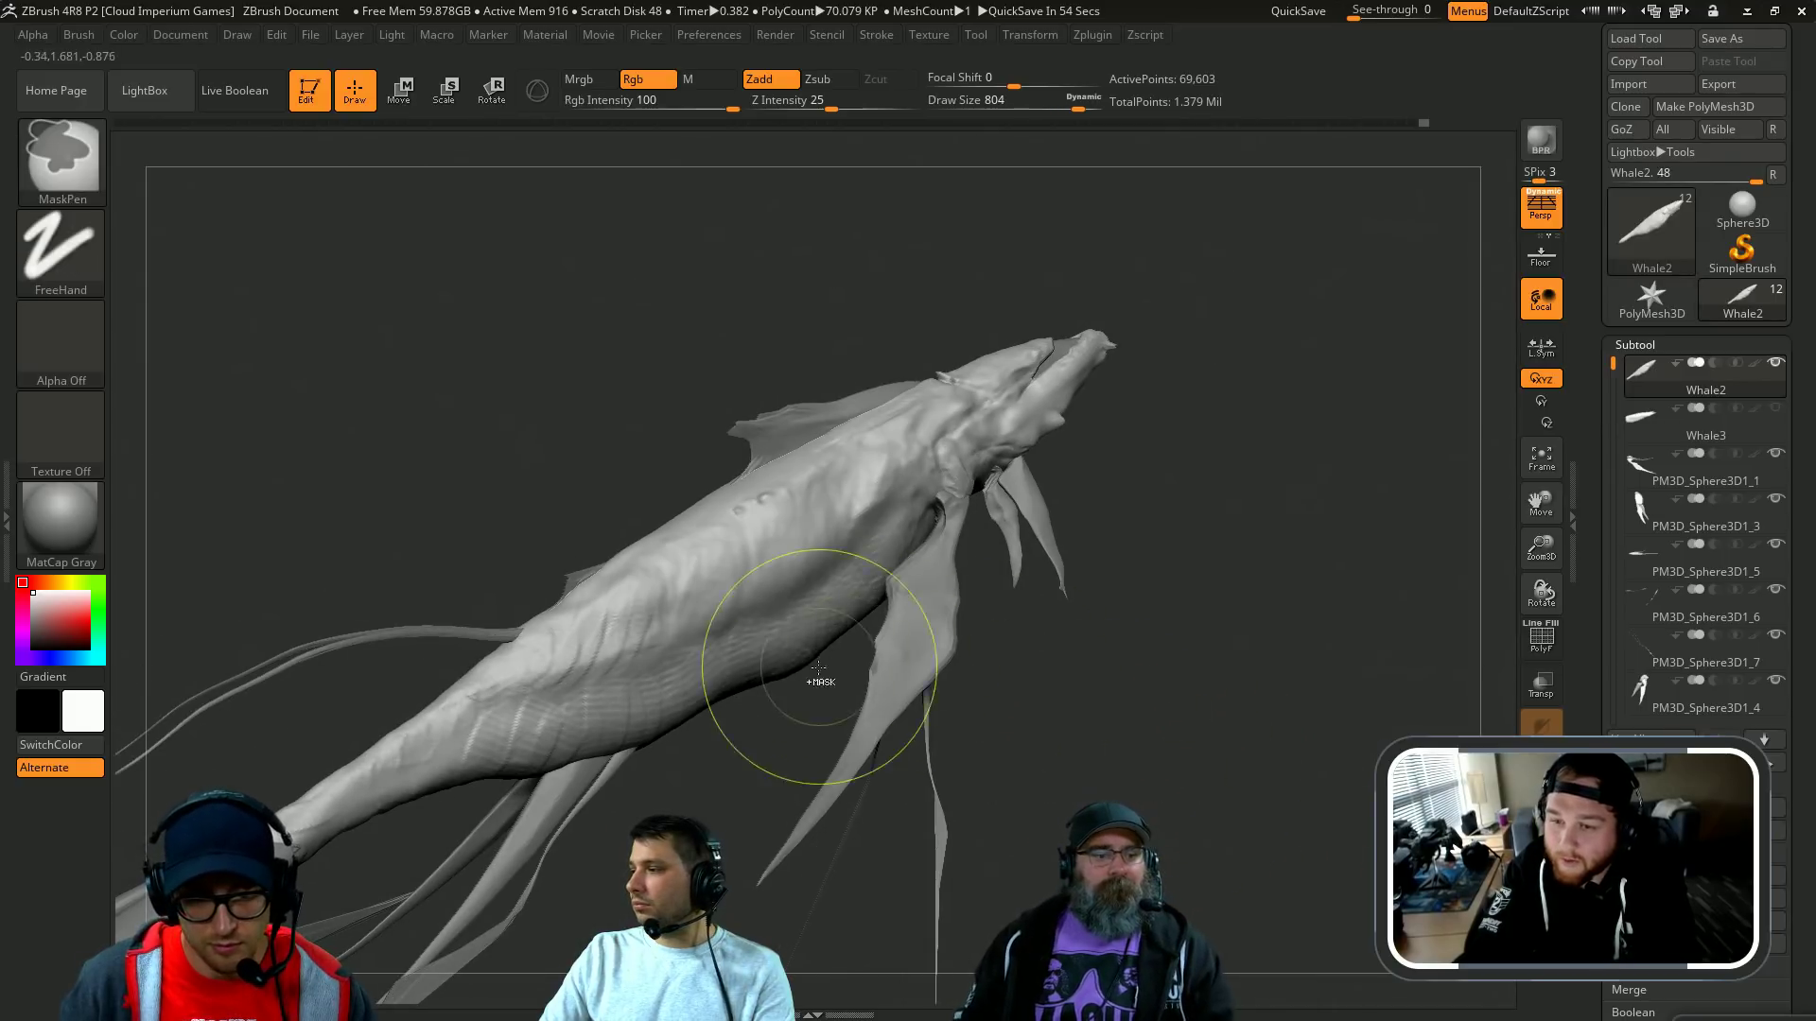
Step: Adjust the contour of the rear belly with the Move brush, using draw sizes 559 and 533
{"action": "mouse_move", "coordinate": [710, 775]}
{"action": "left_mouse_down", "text": "alt"}
{"action": "mouse_move", "coordinate": [851, 721]}
{"action": "mouse_move", "coordinate": [870, 695]}
{"action": "left_mouse_up", "text": "alt"}
{"action": "key", "text": "b"}
{"action": "key", "text": "m"}
{"action": "key", "text": "v"}
{"action": "key", "text": "s"}
{"action": "left_click", "coordinate": [829, 672]}
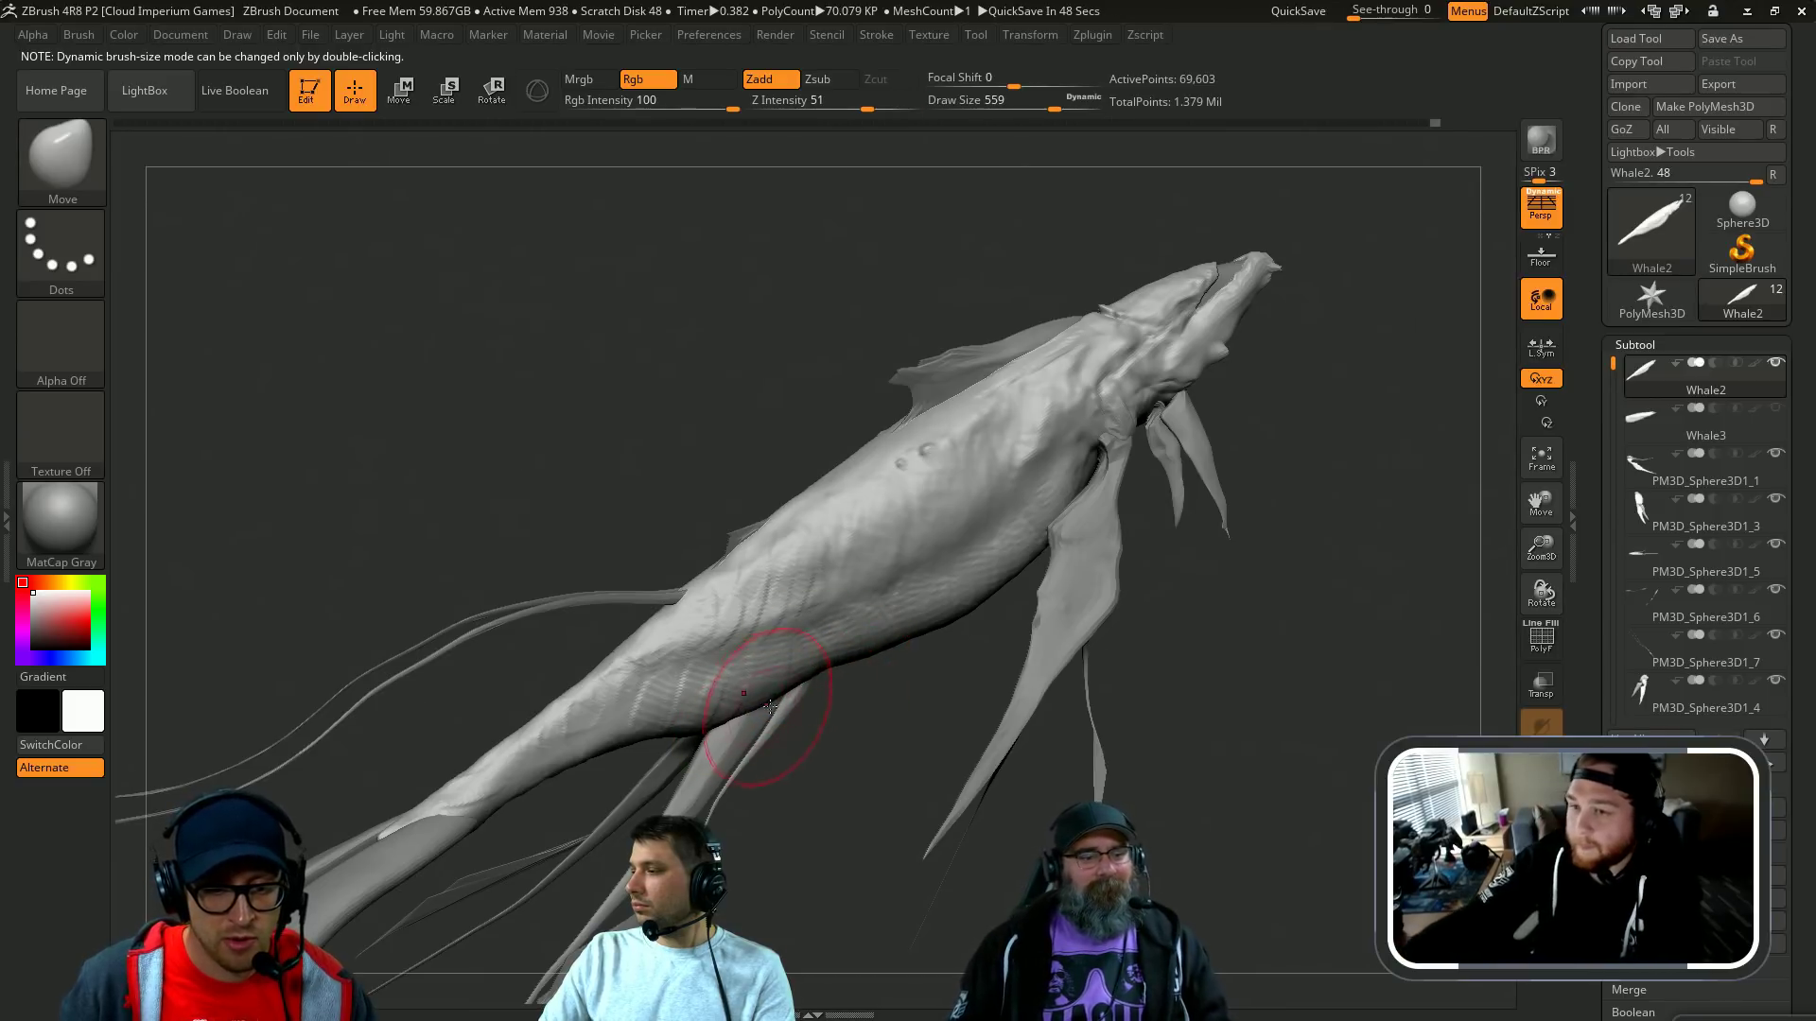
{"action": "left_click_drag", "start_coordinate": [834, 768], "coordinate": [821, 727]}
{"action": "left_click_drag", "start_coordinate": [1000, 253], "coordinate": [1021, 263], "text": "shift"}
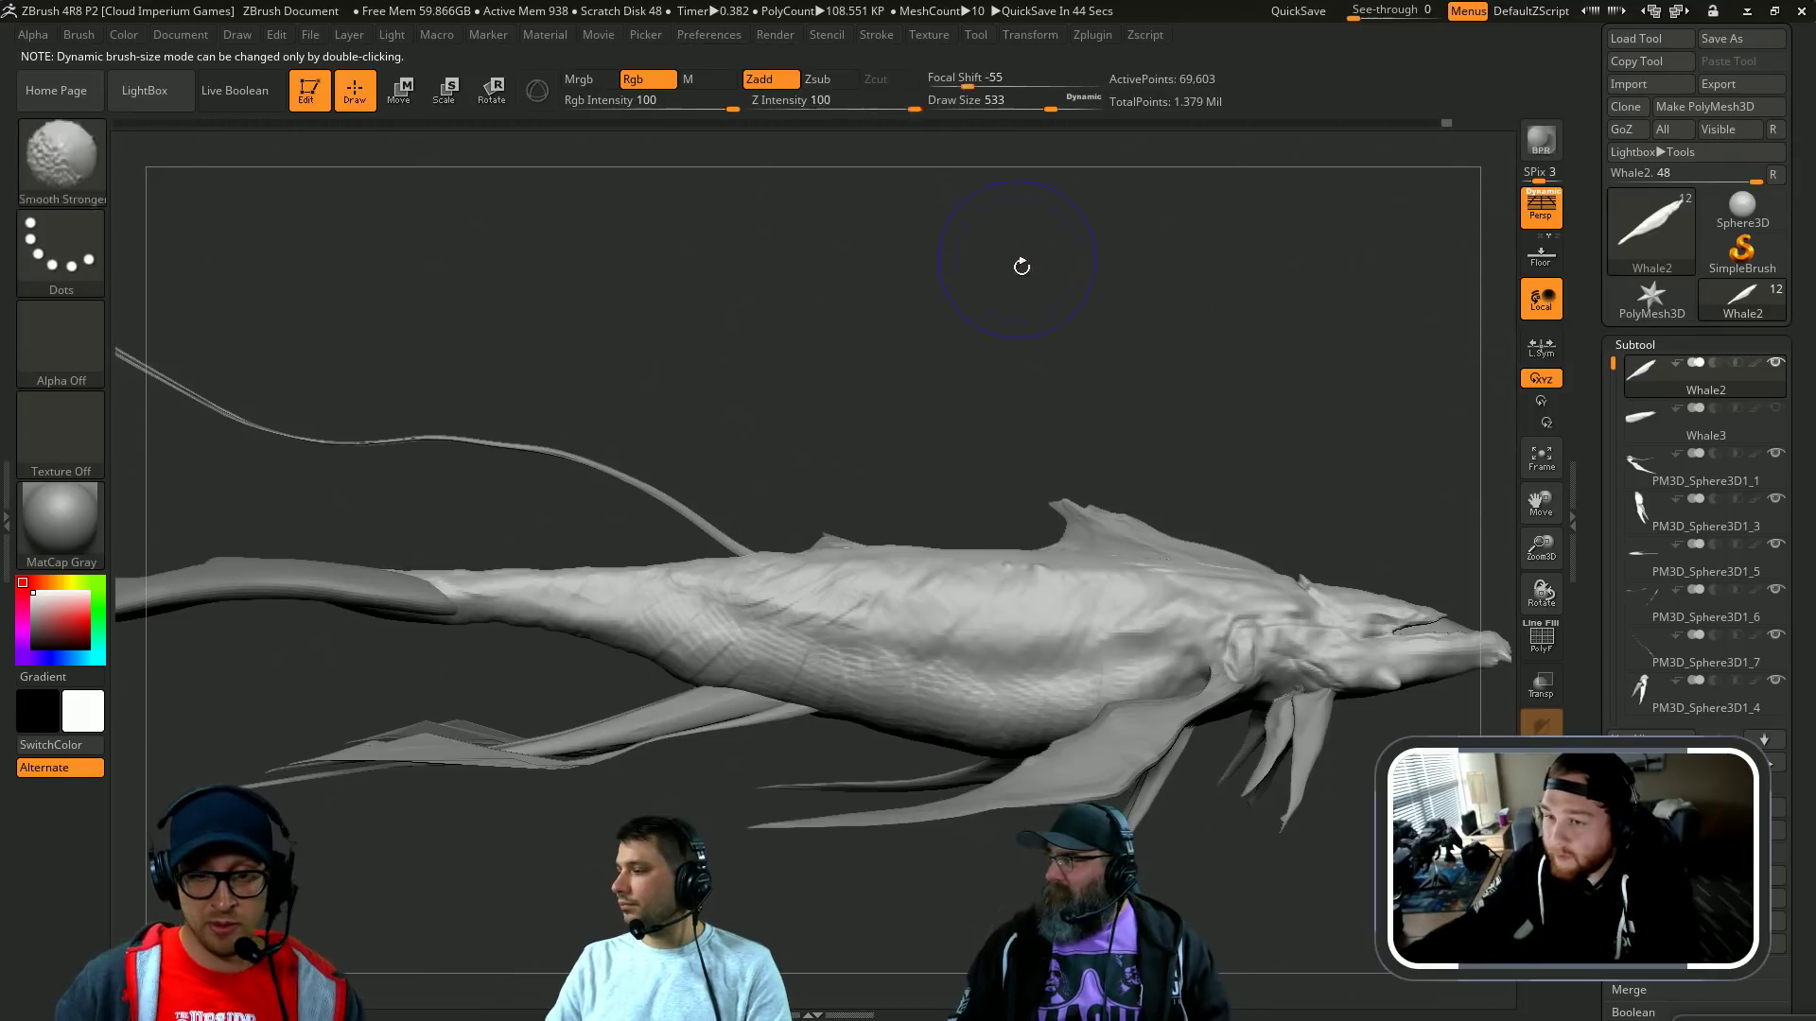
Step: Build up the body's back with ClayBuildup, reducing the draw size from 430 to 338 while the body is isolated
{"action": "mouse_move", "coordinate": [1116, 407]}
{"action": "left_mouse_down"}
{"action": "mouse_move", "coordinate": [1131, 421]}
{"action": "mouse_move", "coordinate": [1142, 324]}
{"action": "mouse_move", "coordinate": [1126, 301]}
{"action": "mouse_move", "coordinate": [1155, 426]}
{"action": "mouse_move", "coordinate": [980, 353]}
{"action": "mouse_move", "coordinate": [879, 502]}
{"action": "left_mouse_up"}
{"action": "key", "text": "b"}
{"action": "key", "text": "c"}
{"action": "key", "text": "b"}
{"action": "key", "text": "alt+s"}
{"action": "key", "text": "bracketleft"}
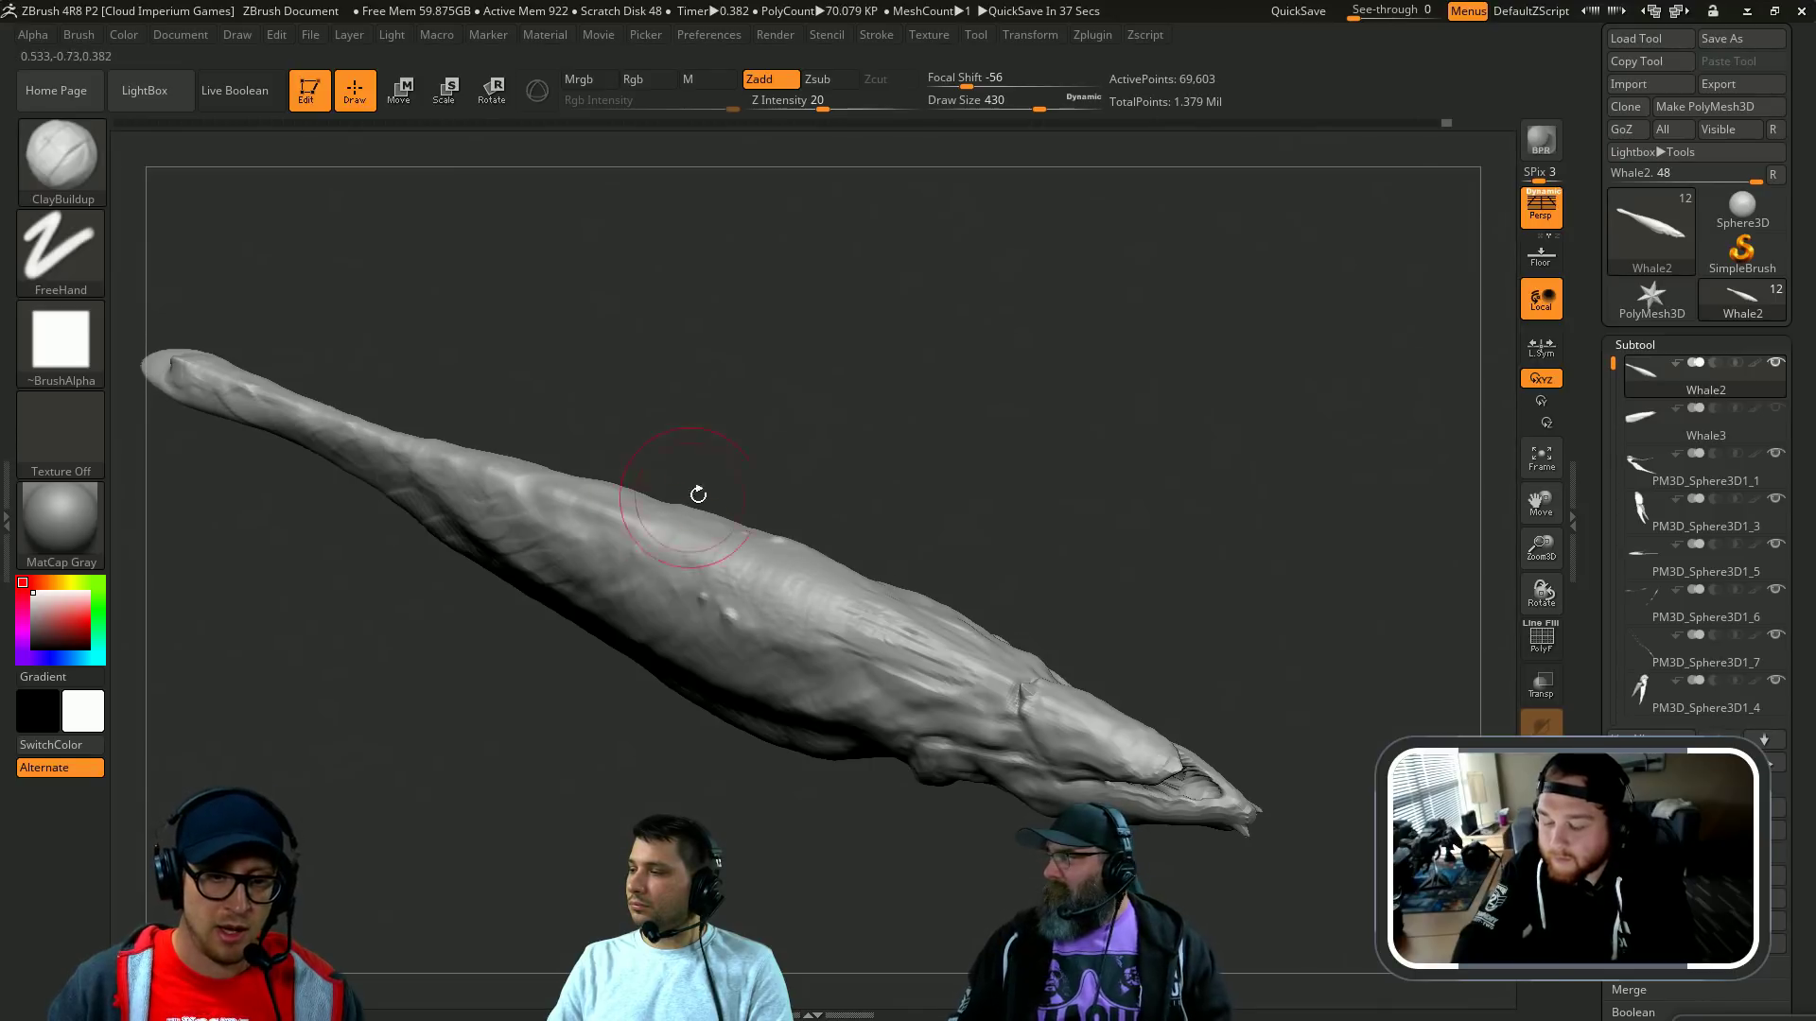
{"action": "left_click_drag", "start_coordinate": [684, 542], "coordinate": [592, 525]}
{"action": "mouse_move", "coordinate": [728, 307]}
{"action": "left_mouse_down"}
{"action": "mouse_move", "coordinate": [810, 360]}
{"action": "mouse_move", "coordinate": [879, 292]}
{"action": "mouse_move", "coordinate": [936, 325]}
{"action": "mouse_move", "coordinate": [916, 284]}
{"action": "mouse_move", "coordinate": [903, 341]}
{"action": "mouse_move", "coordinate": [1061, 405]}
{"action": "mouse_move", "coordinate": [932, 354]}
{"action": "left_mouse_up"}
Step: Select the back filaments (PM3D_Sphere3D1_7), set the transpose line at their base and duplicate them in place with a small offset
{"action": "left_click", "coordinate": [729, 609], "text": "alt"}
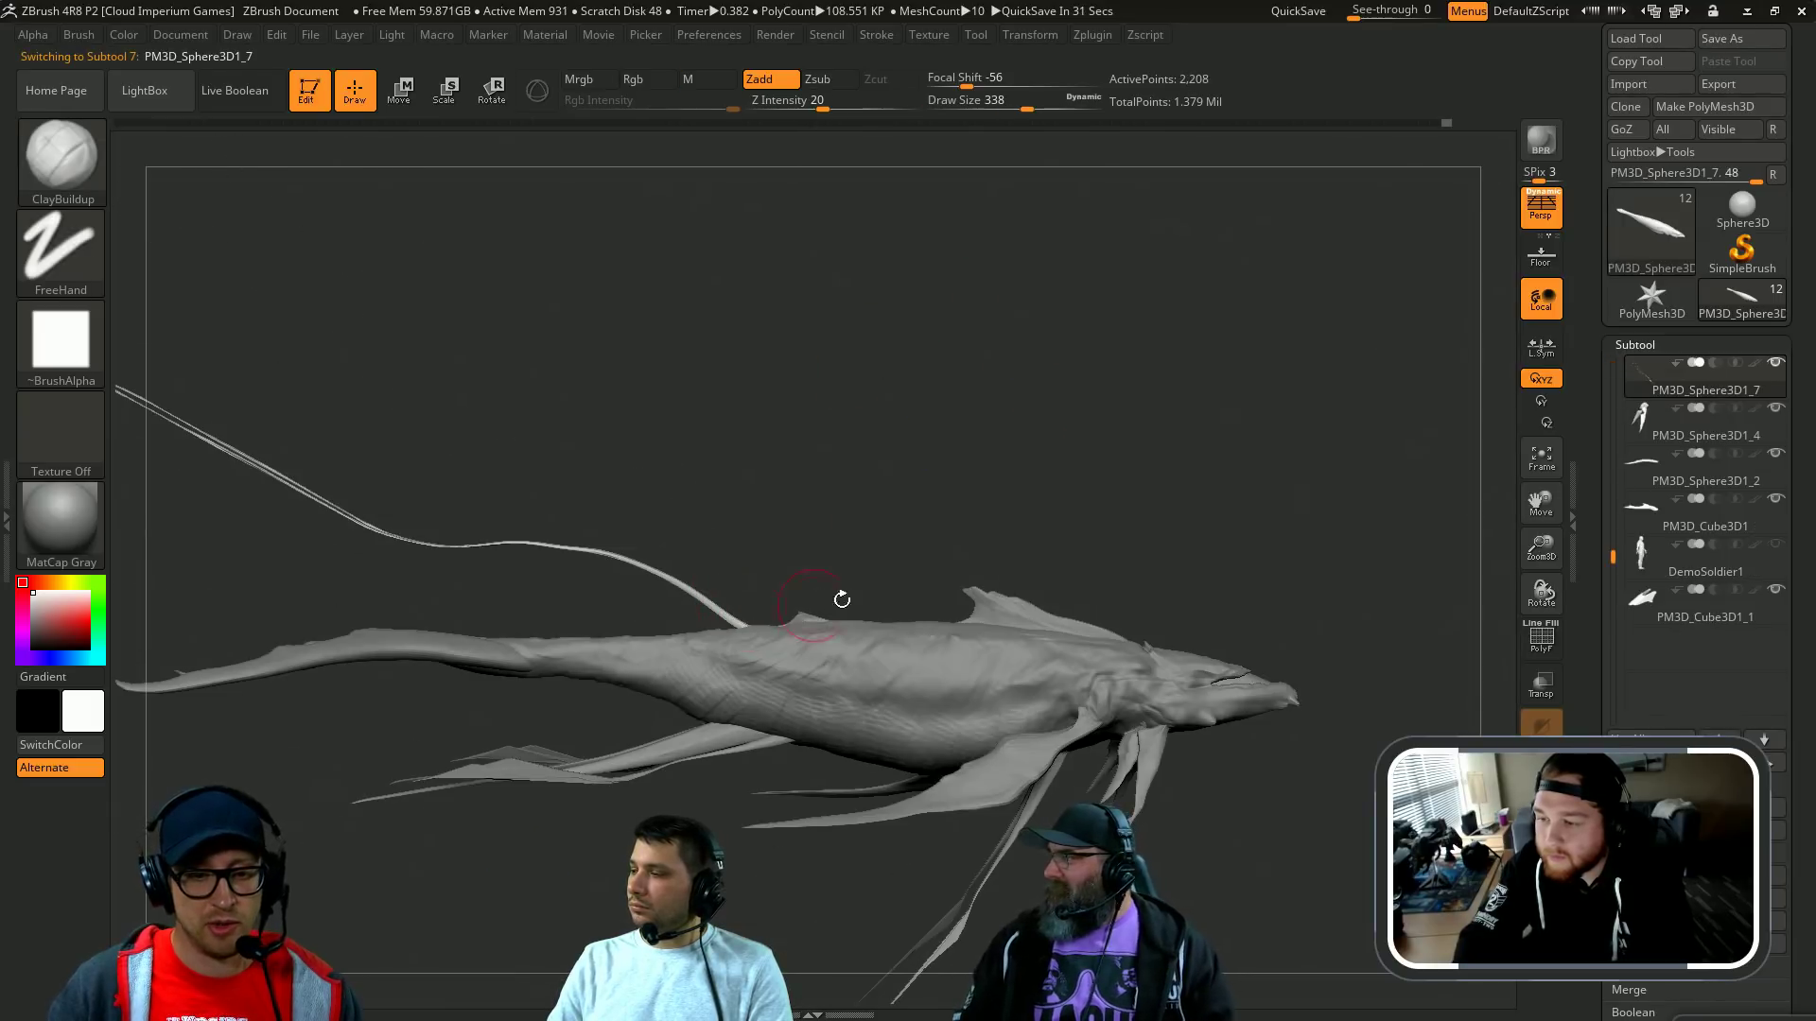
{"action": "key", "text": "e"}
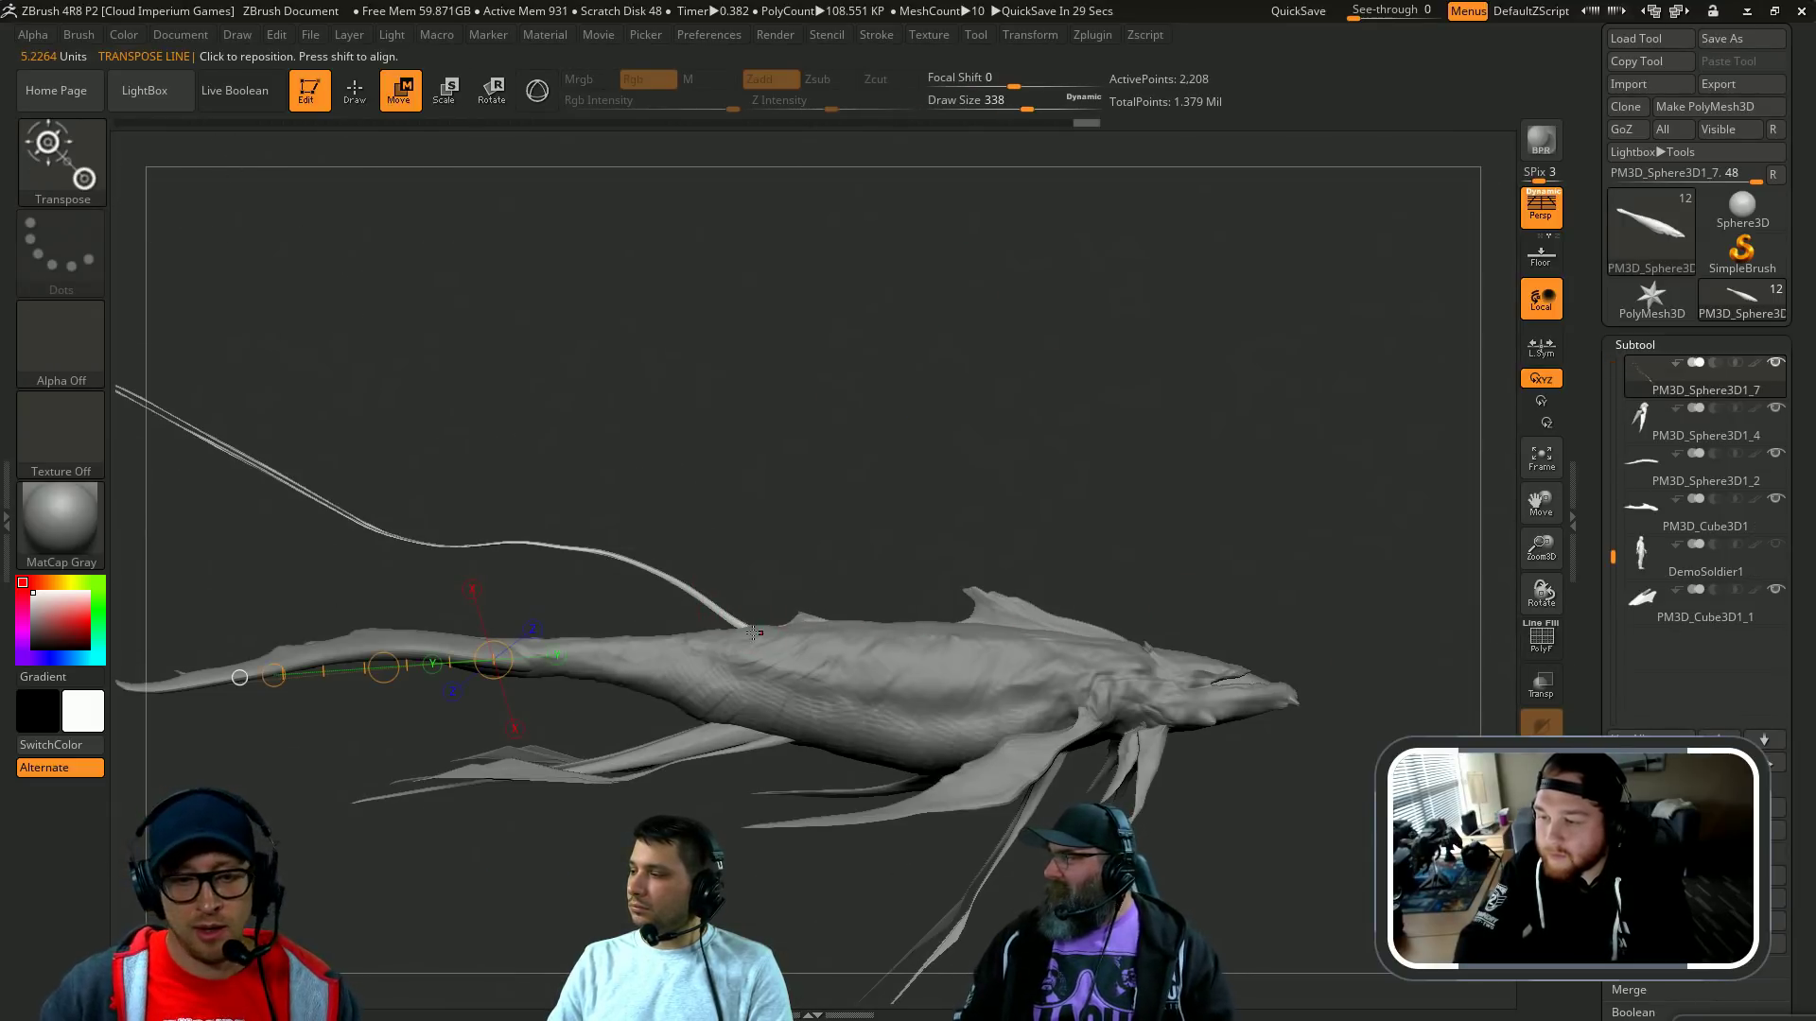
{"action": "left_click", "coordinate": [745, 628], "text": "alt"}
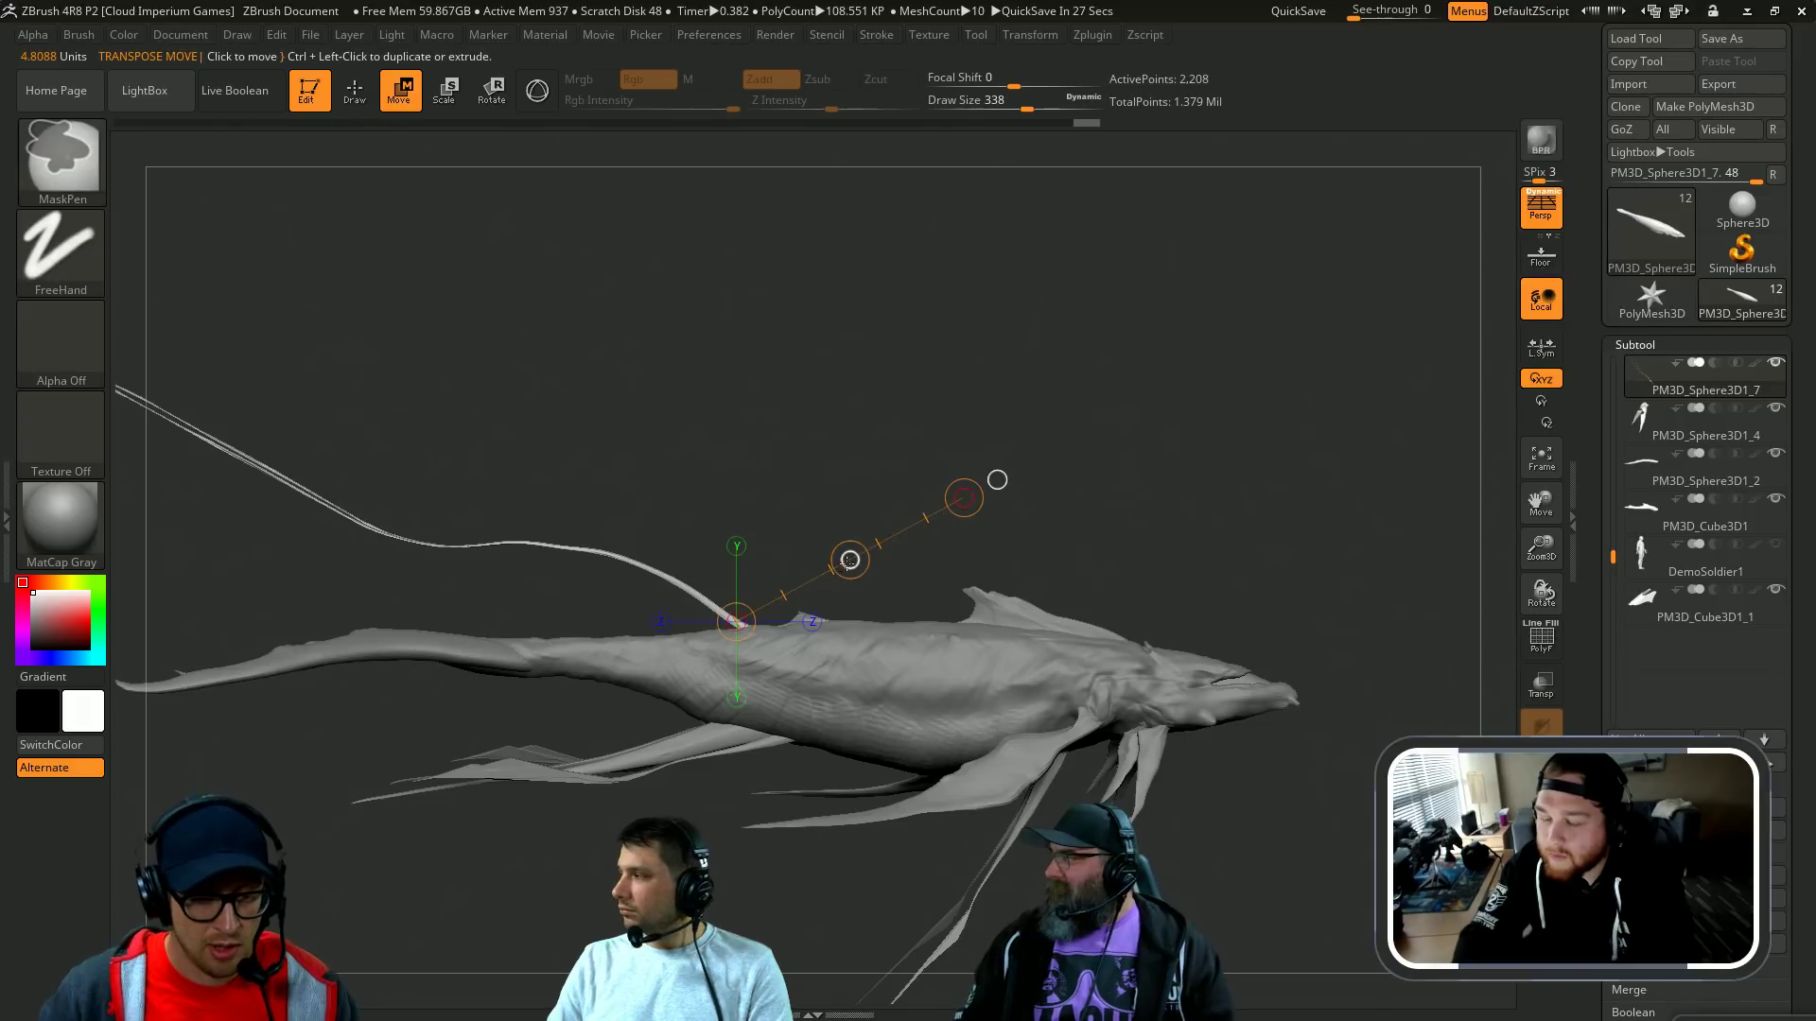
{"action": "left_click_drag", "start_coordinate": [850, 559], "coordinate": [823, 571], "text": "ctrl"}
{"action": "left_click_drag", "start_coordinate": [1021, 326], "coordinate": [927, 411]}
Step: Scale and reposition the duplicated filaments beside the originals on the rear back
{"action": "key", "text": "e"}
{"action": "left_click_drag", "start_coordinate": [922, 350], "coordinate": [1102, 584], "text": "alt"}
{"action": "key", "text": "w"}
{"action": "left_click_drag", "start_coordinate": [928, 585], "coordinate": [919, 586]}
{"action": "mouse_move", "coordinate": [945, 667]}
{"action": "left_mouse_down", "text": "alt"}
{"action": "mouse_move", "coordinate": [955, 624]}
{"action": "mouse_move", "coordinate": [1177, 824]}
{"action": "mouse_move", "coordinate": [1140, 587]}
{"action": "left_mouse_up", "text": "alt"}
Step: Select the large side fins (PM3D_Sphere3D1_1) and adjust their angle with a rotation transpose line set at the fin root
{"action": "left_click", "coordinate": [911, 735], "text": "alt"}
{"action": "left_click_drag", "start_coordinate": [1046, 782], "coordinate": [1097, 787], "text": "shift"}
{"action": "key", "text": "r"}
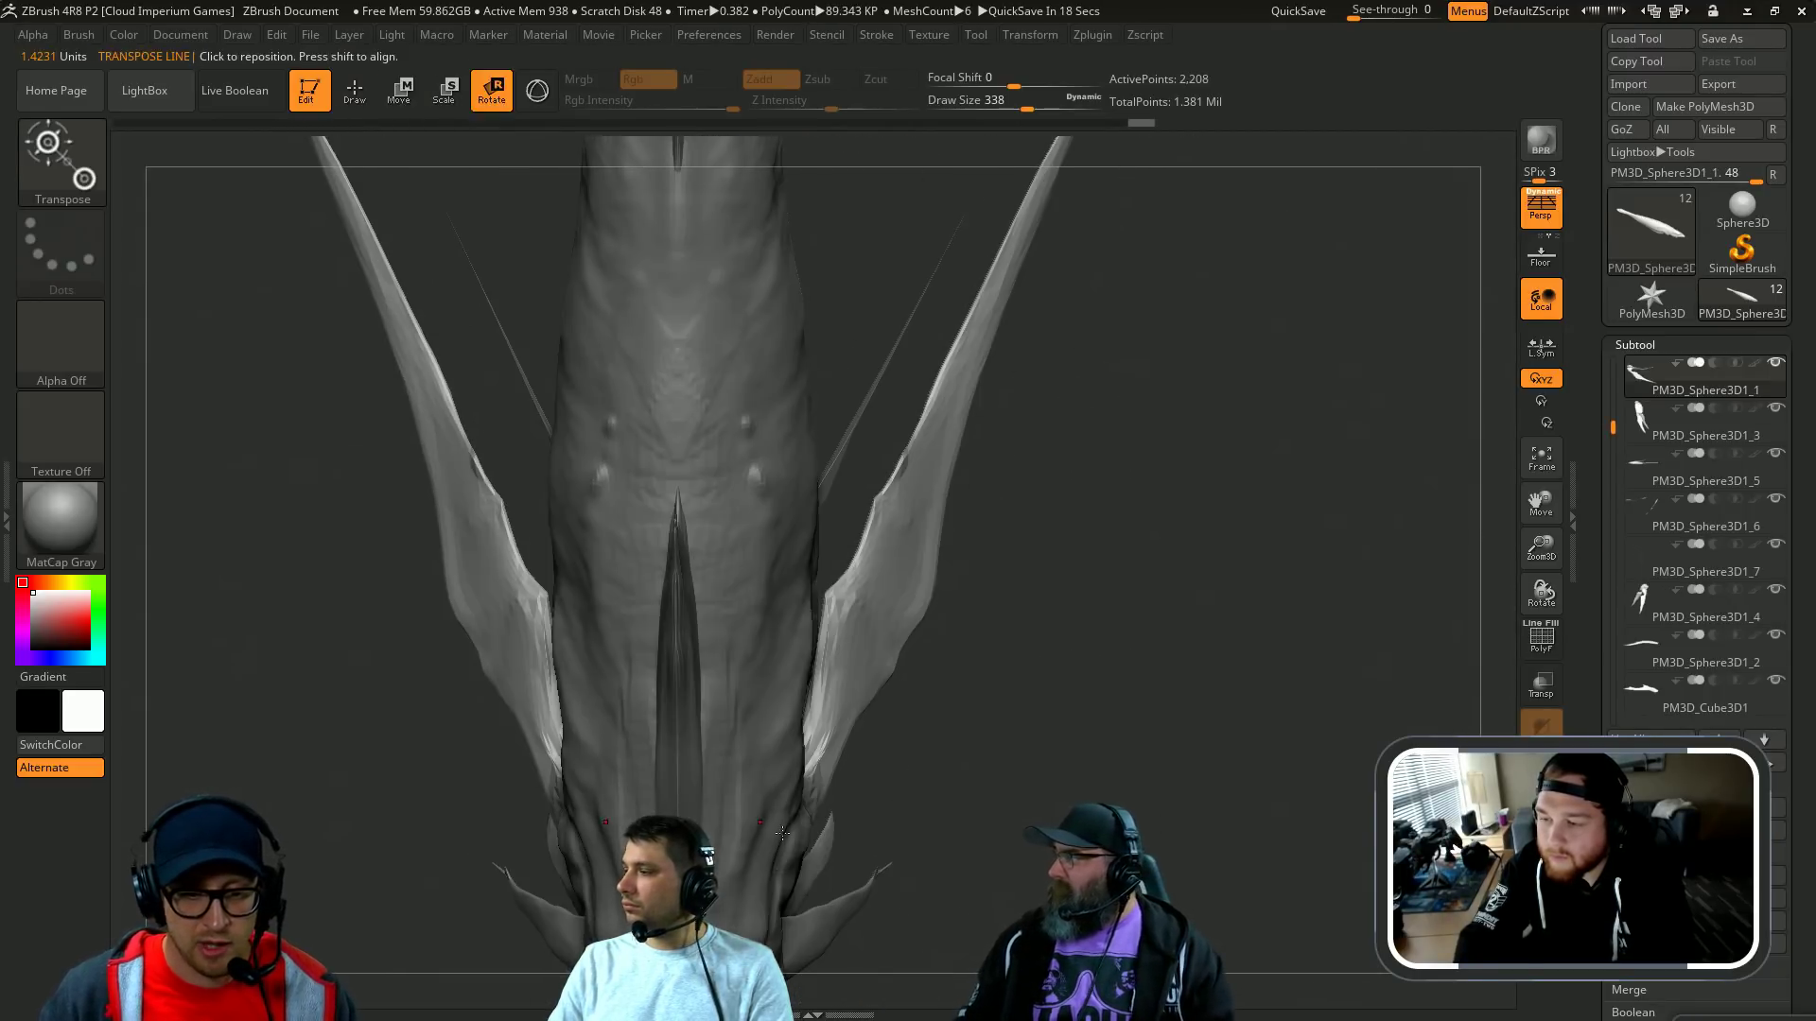
{"action": "mouse_move", "coordinate": [794, 817]}
{"action": "left_mouse_down"}
{"action": "mouse_move", "coordinate": [991, 771]}
{"action": "mouse_move", "coordinate": [983, 785]}
{"action": "mouse_move", "coordinate": [1004, 744]}
{"action": "mouse_move", "coordinate": [934, 564]}
{"action": "left_mouse_up"}
{"action": "left_click_drag", "start_coordinate": [1086, 721], "coordinate": [947, 693]}
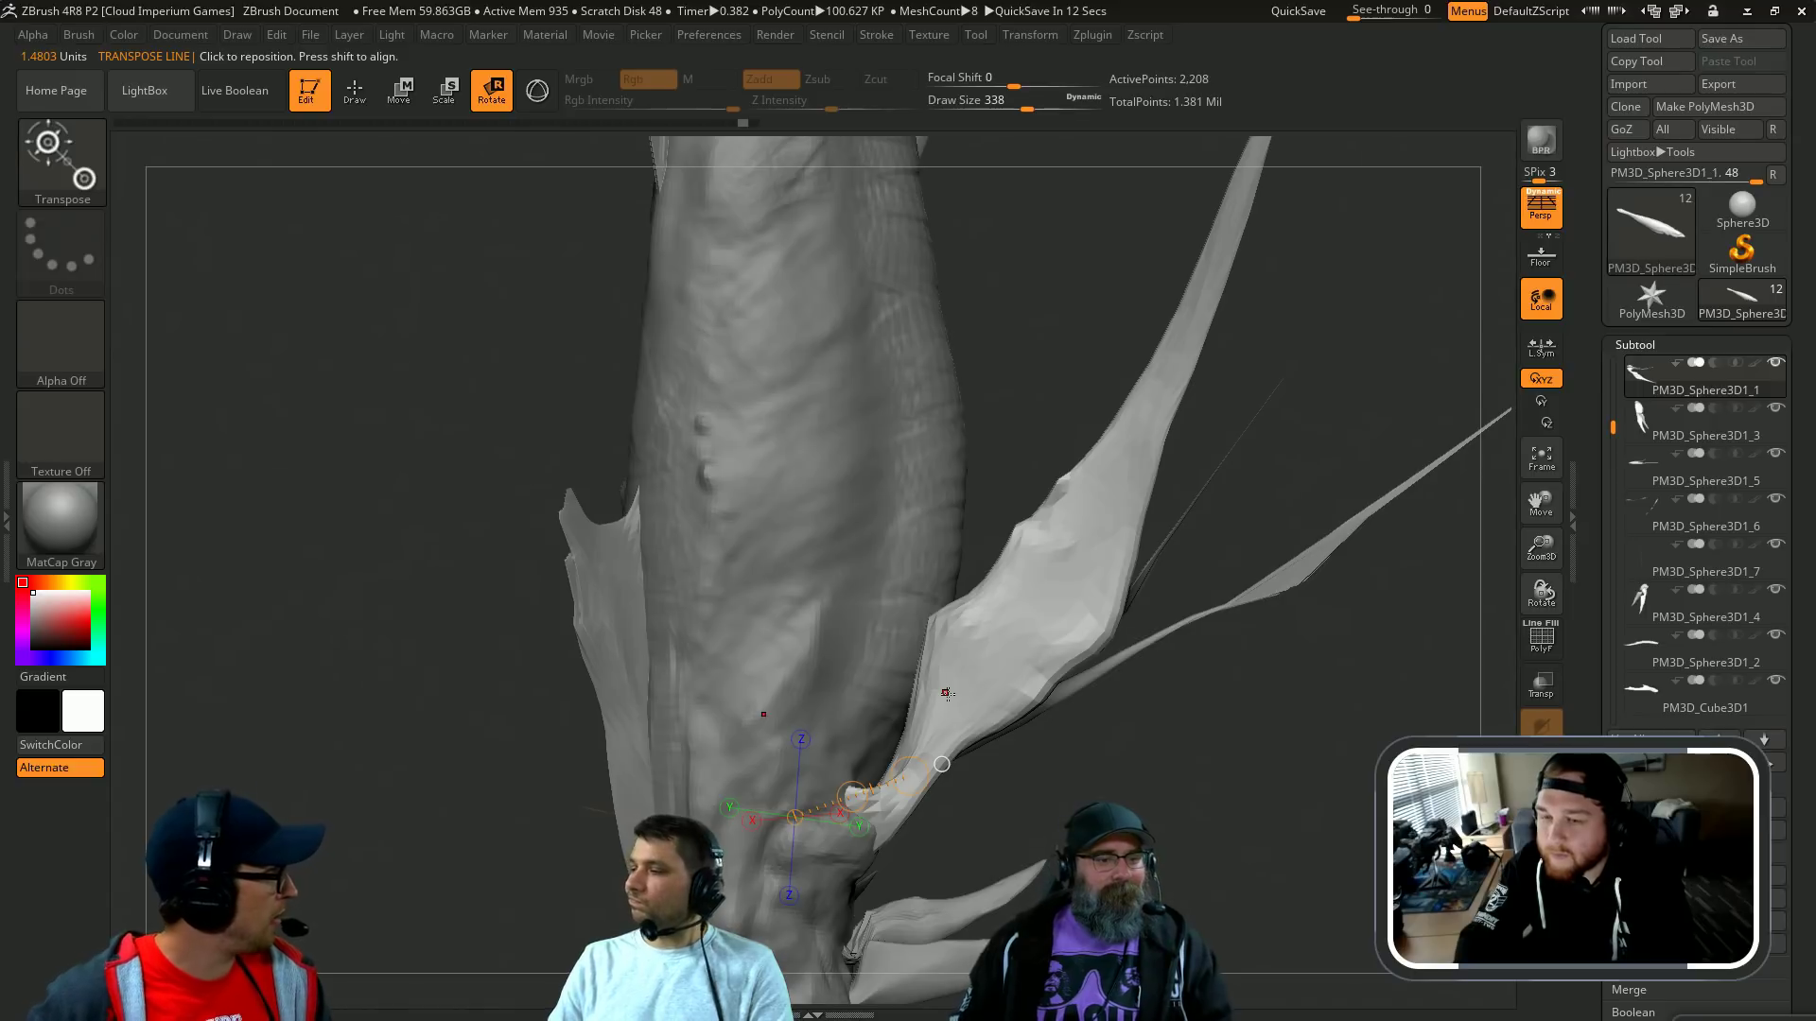
{"action": "mouse_move", "coordinate": [1192, 700]}
{"action": "left_mouse_down"}
{"action": "mouse_move", "coordinate": [1245, 821]}
{"action": "mouse_move", "coordinate": [1237, 450]}
{"action": "mouse_move", "coordinate": [1131, 533]}
{"action": "mouse_move", "coordinate": [981, 337]}
{"action": "mouse_move", "coordinate": [941, 623]}
{"action": "left_mouse_up"}
{"action": "key", "text": "q"}
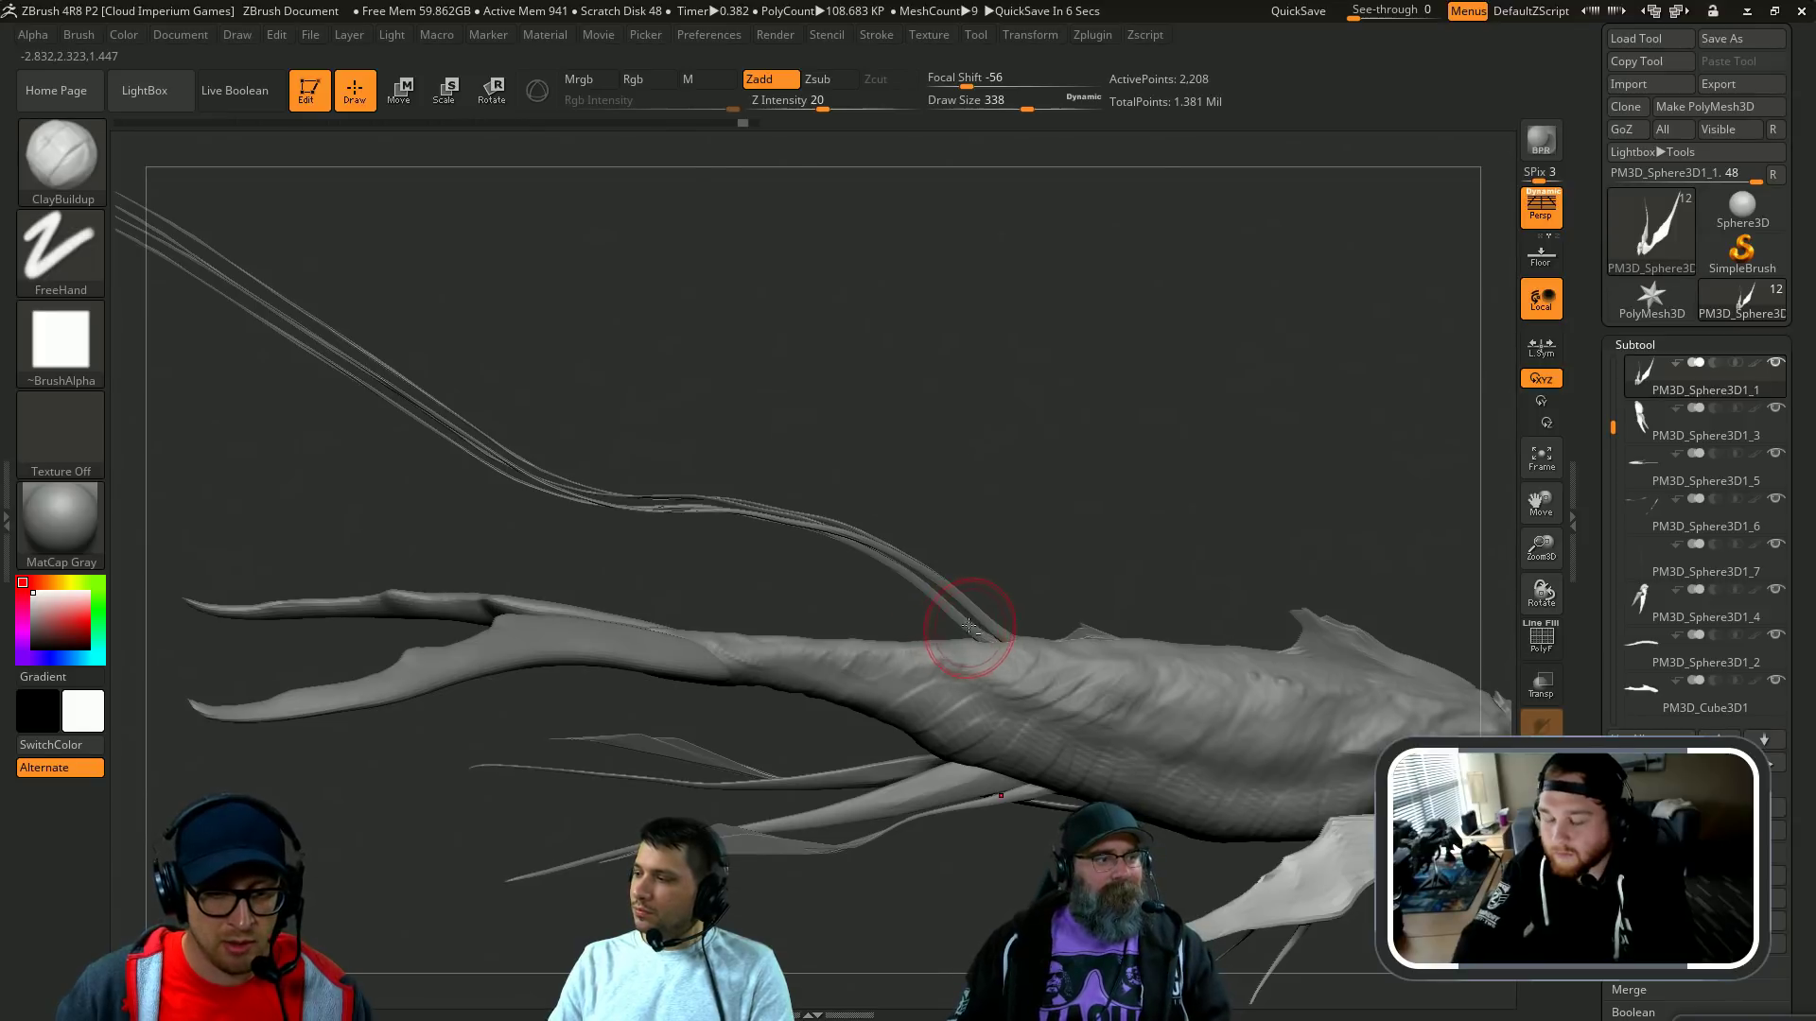
Step: Select the back filaments (PM3D_Sphere3D1_7) again and adjust the scale of the unmasked duplicates
{"action": "left_click_drag", "start_coordinate": [997, 517], "coordinate": [959, 868]}
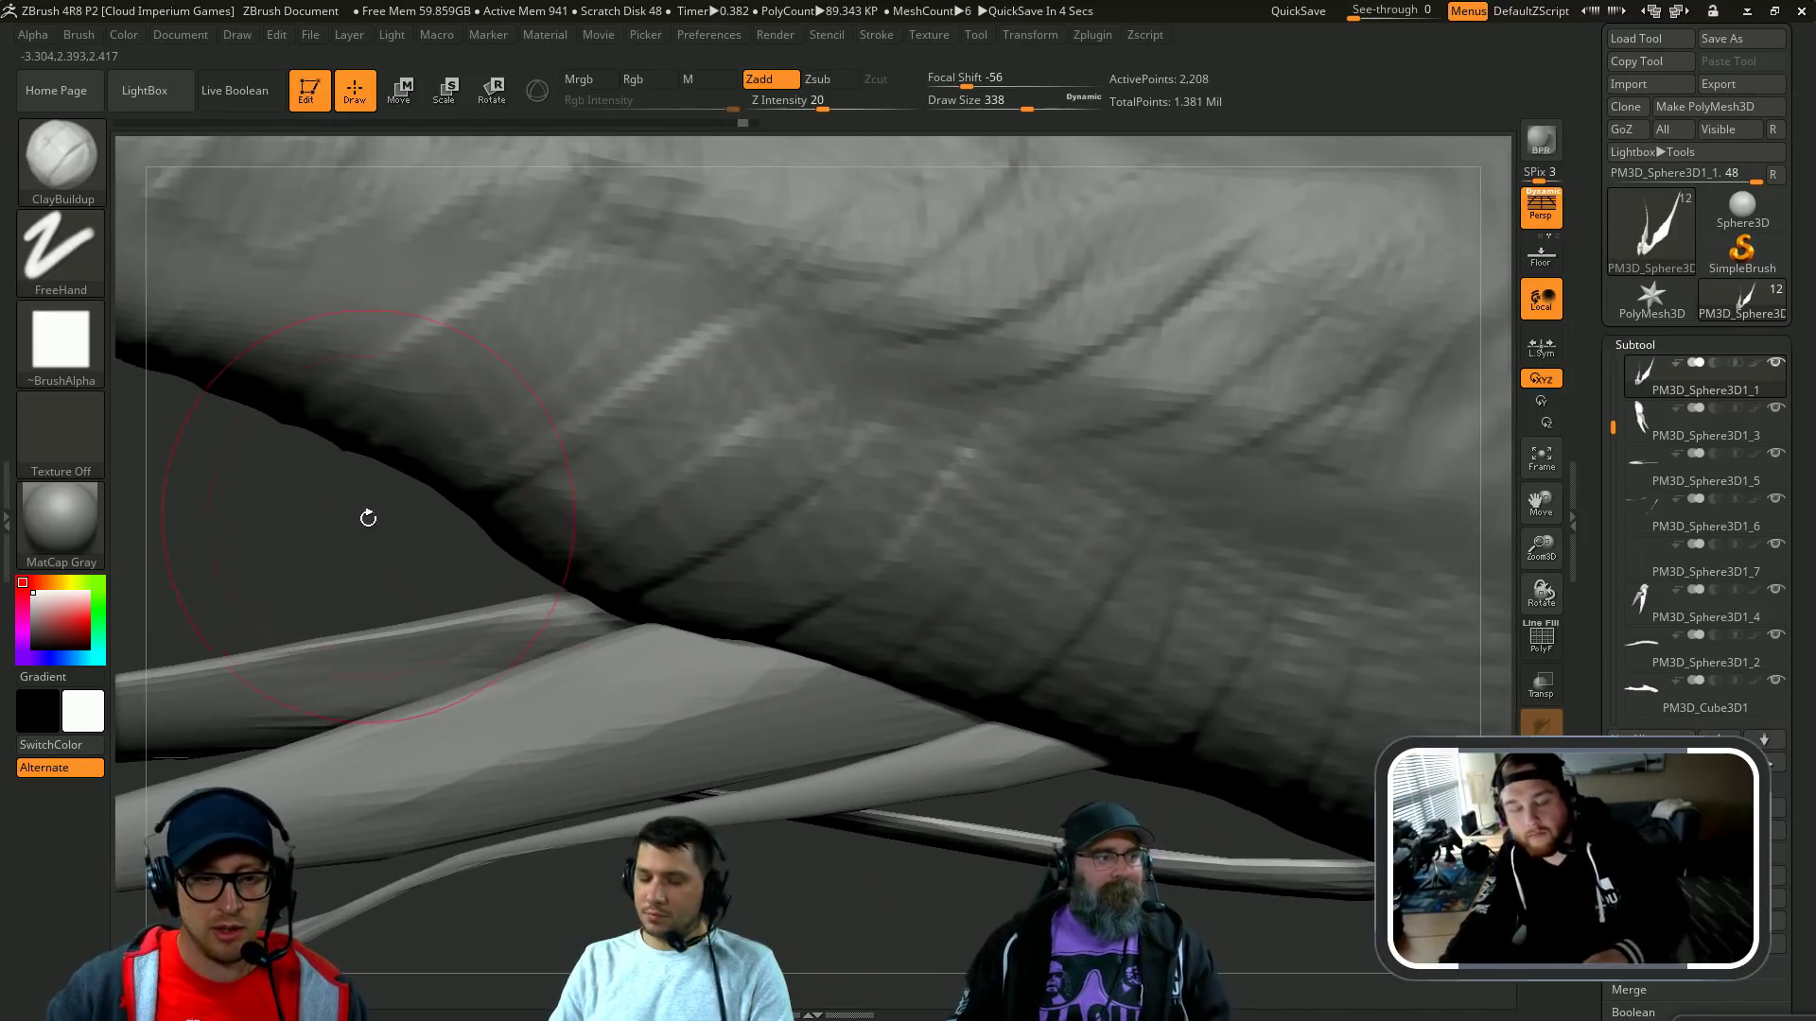
{"action": "left_click_drag", "start_coordinate": [368, 518], "coordinate": [864, 466]}
{"action": "key", "text": "s"}
{"action": "left_click", "coordinate": [949, 447], "text": "alt"}
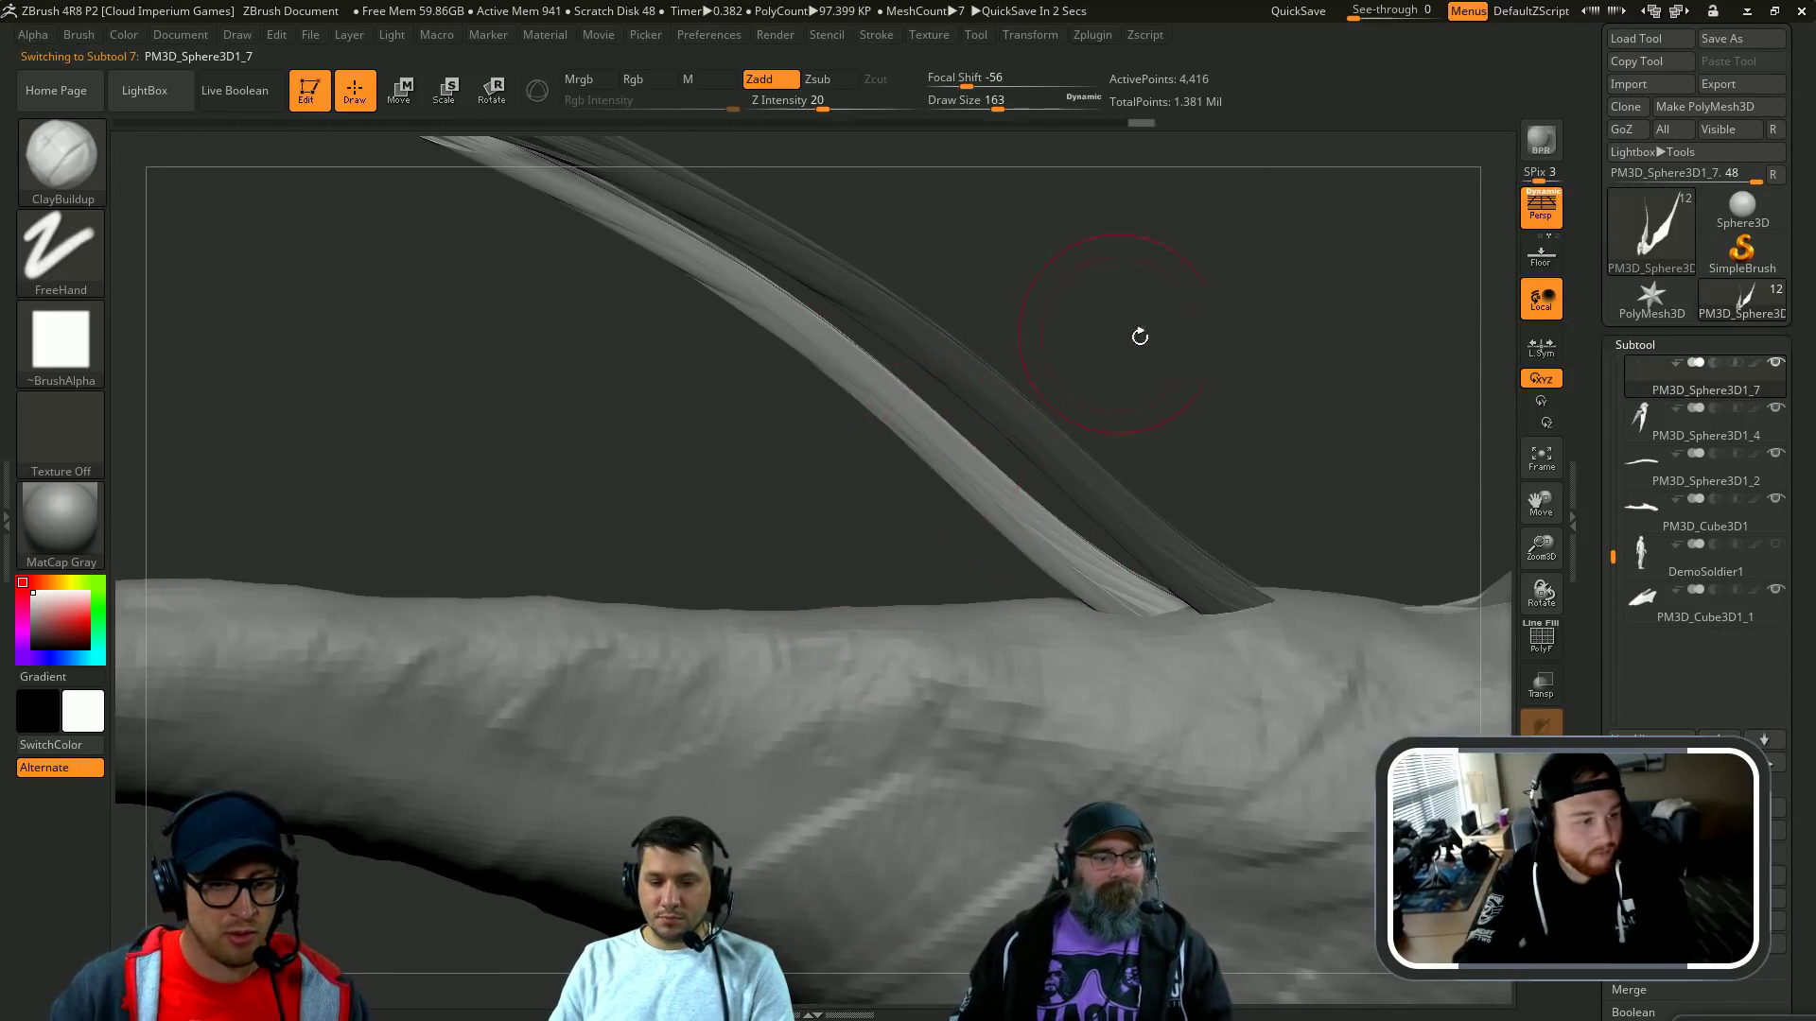
{"action": "key", "text": "f"}
{"action": "mouse_move", "coordinate": [1221, 436]}
{"action": "left_mouse_down"}
{"action": "mouse_move", "coordinate": [1195, 393]}
{"action": "mouse_move", "coordinate": [1170, 392]}
{"action": "left_mouse_up"}
{"action": "key", "text": "e"}
{"action": "mouse_move", "coordinate": [986, 288]}
{"action": "left_mouse_down", "text": "alt"}
{"action": "mouse_move", "coordinate": [990, 466]}
{"action": "mouse_move", "coordinate": [908, 407]}
{"action": "left_mouse_up", "text": "alt"}
Step: Reshape the duplicated filaments with the Move brush at draw size 1000, undoing the smoothing stroke
{"action": "key", "text": "q"}
{"action": "key", "text": "s"}
{"action": "left_click_drag", "start_coordinate": [662, 514], "coordinate": [789, 531]}
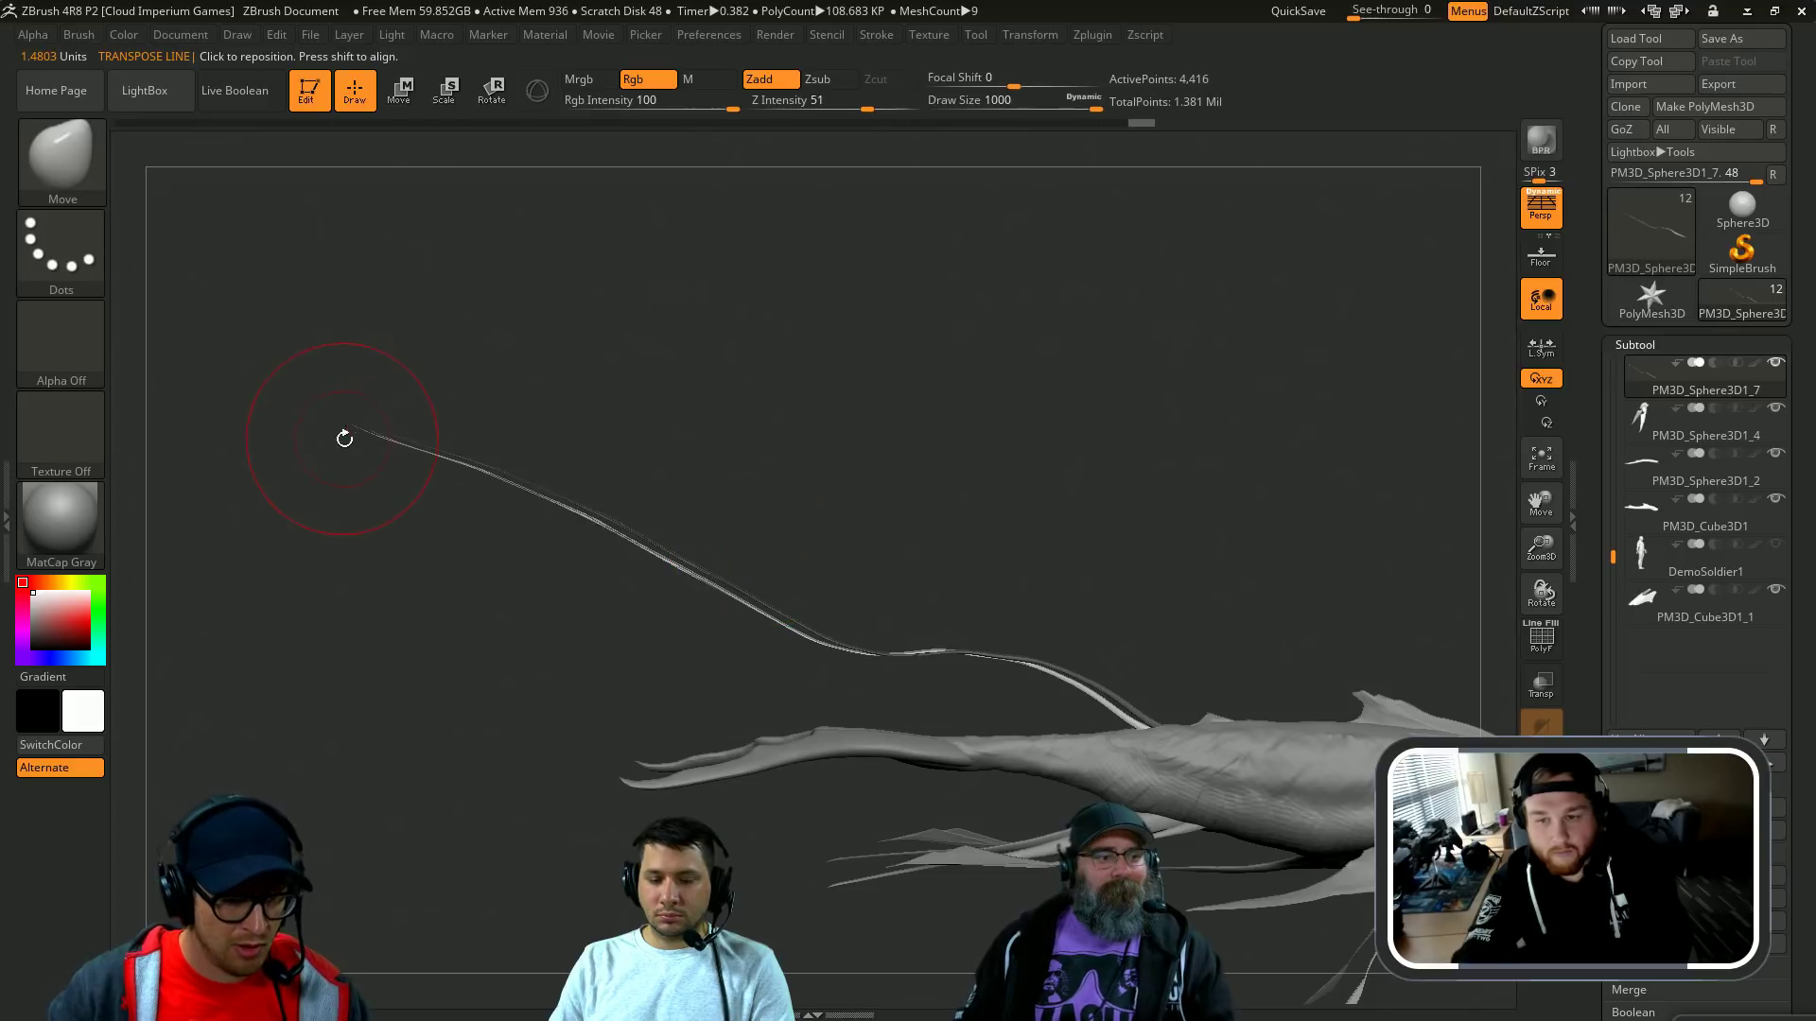
{"action": "key", "text": "s"}
{"action": "left_click", "coordinate": [376, 442]}
{"action": "key", "text": "s"}
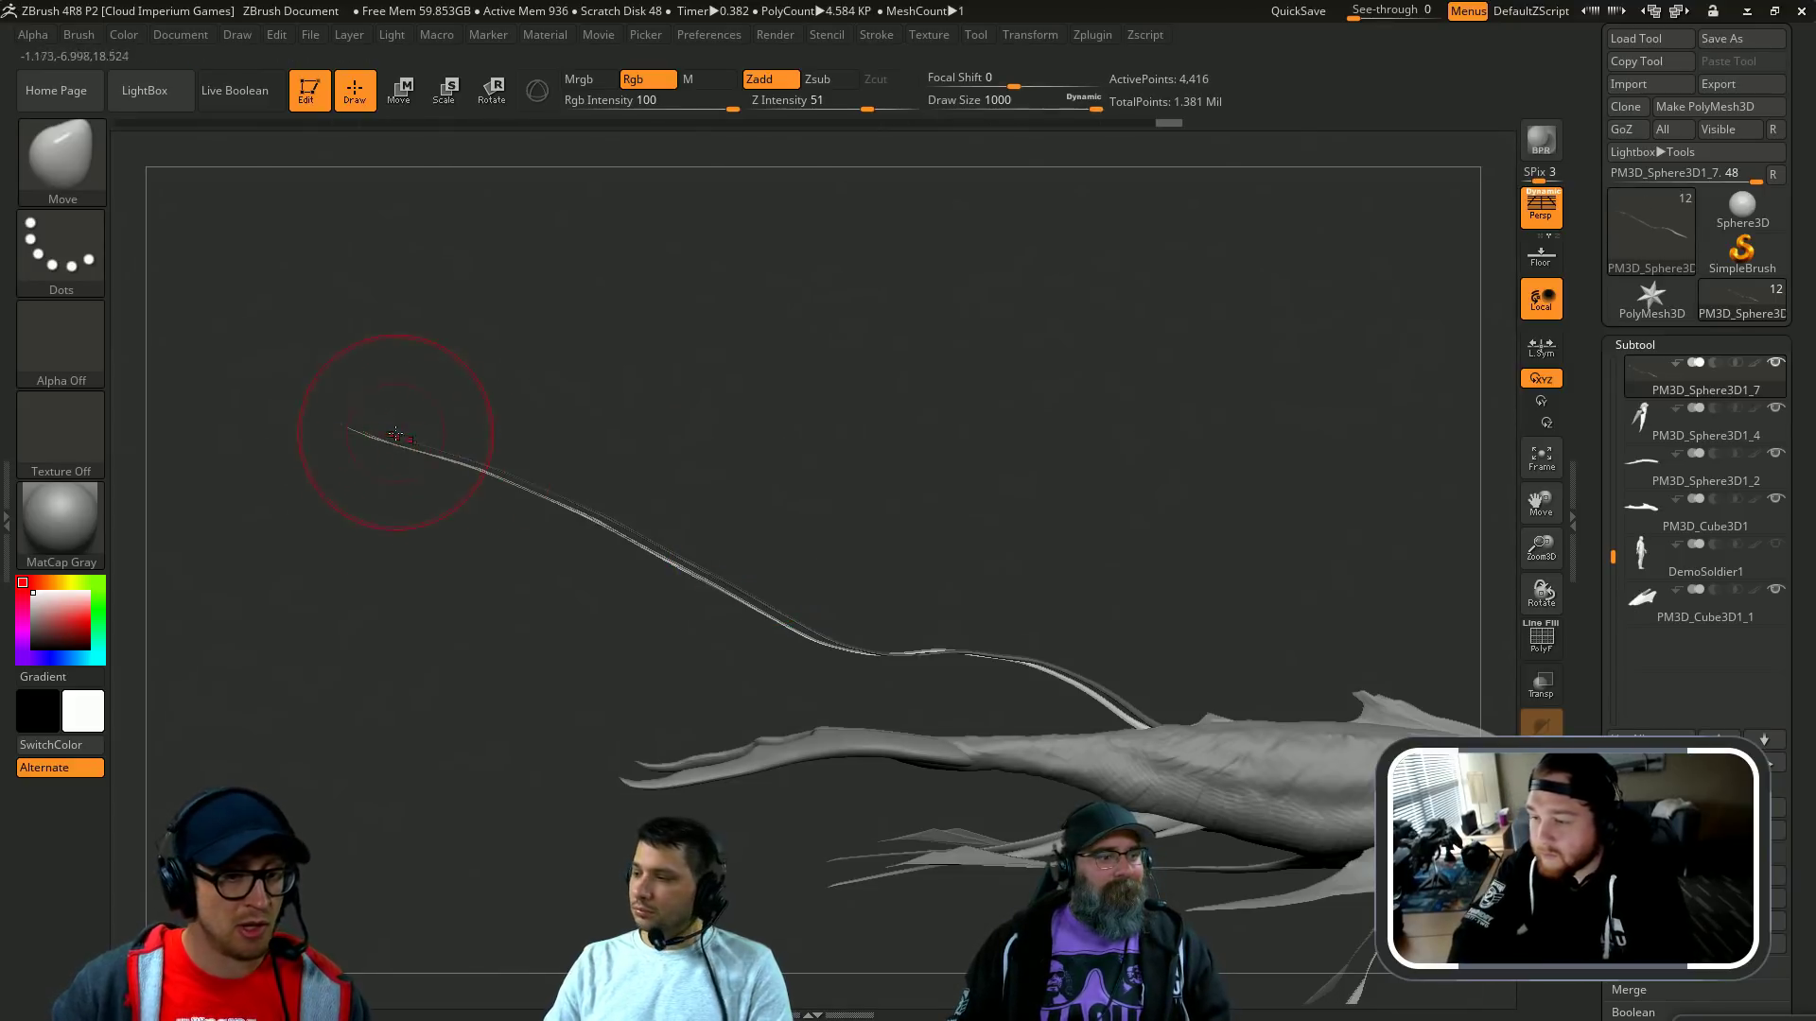
{"action": "mouse_move", "coordinate": [796, 405]}
{"action": "left_mouse_down"}
{"action": "mouse_move", "coordinate": [1041, 407]}
{"action": "mouse_move", "coordinate": [927, 393]}
{"action": "mouse_move", "coordinate": [814, 519]}
{"action": "mouse_move", "coordinate": [883, 549]}
{"action": "left_mouse_up"}
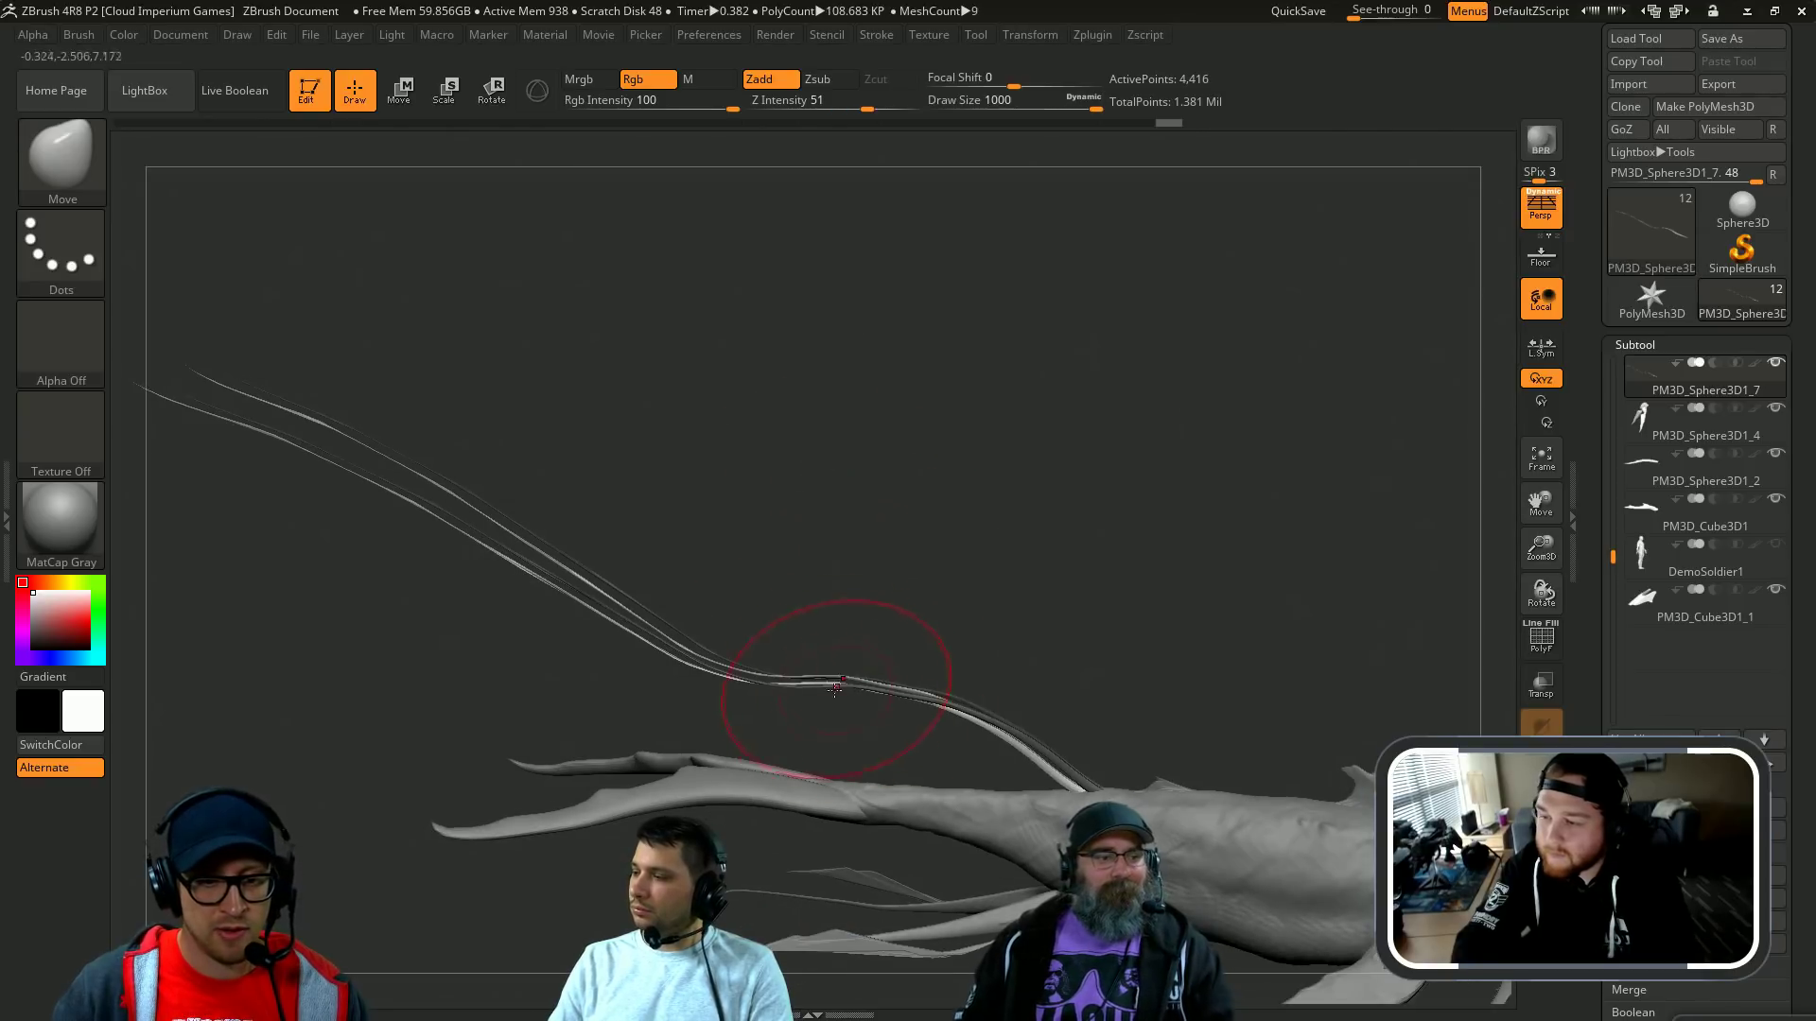
{"action": "left_click_drag", "start_coordinate": [840, 687], "coordinate": [894, 695], "text": "shift"}
{"action": "key", "text": "ctrl+z"}
{"action": "mouse_move", "coordinate": [1034, 614]}
{"action": "left_mouse_down"}
{"action": "mouse_move", "coordinate": [977, 559]}
{"action": "mouse_move", "coordinate": [998, 563]}
{"action": "mouse_move", "coordinate": [823, 649]}
{"action": "mouse_move", "coordinate": [674, 552]}
{"action": "left_mouse_up"}
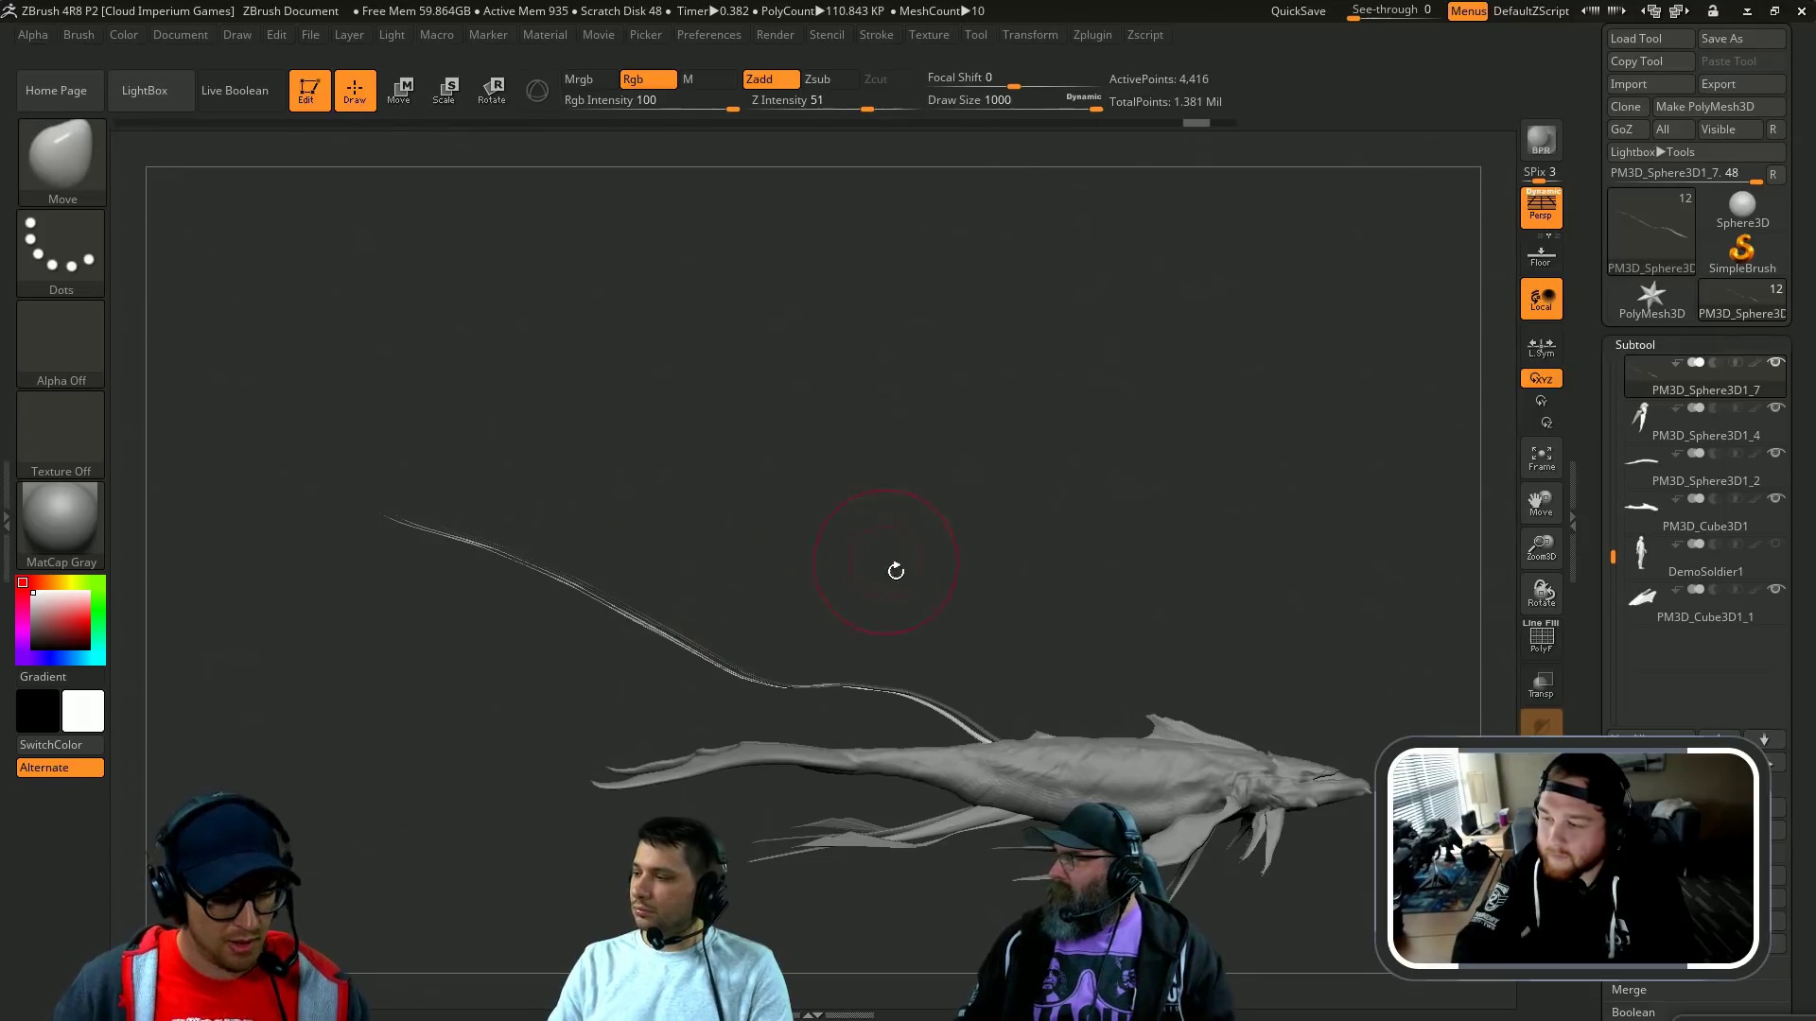
Step: Lower the duplicated filaments from their base with the transpose line and bend their near section with SnakeHook at draw size 1000
{"action": "key", "text": "w"}
{"action": "mouse_move", "coordinate": [985, 740]}
{"action": "left_mouse_down"}
{"action": "mouse_move", "coordinate": [800, 504]}
{"action": "mouse_move", "coordinate": [854, 527]}
{"action": "left_mouse_up"}
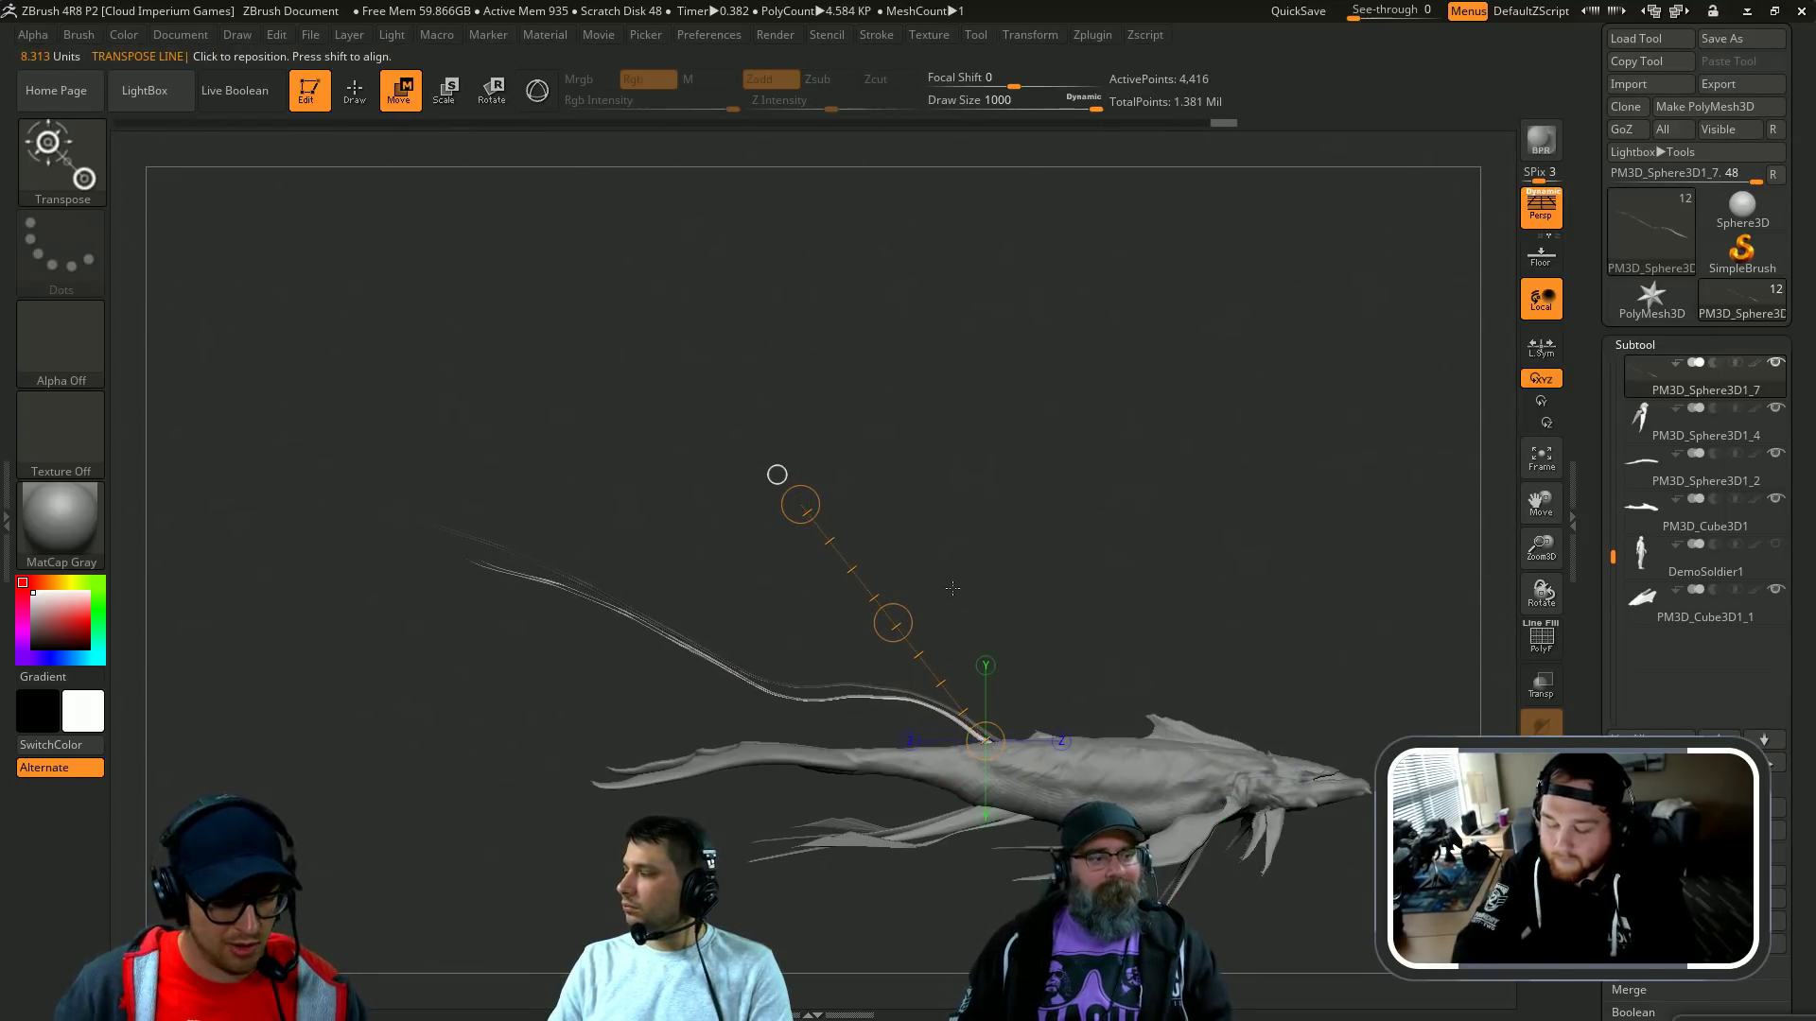
{"action": "key", "text": "b"}
{"action": "key", "text": "s"}
{"action": "key", "text": "h"}
{"action": "key", "text": "s"}
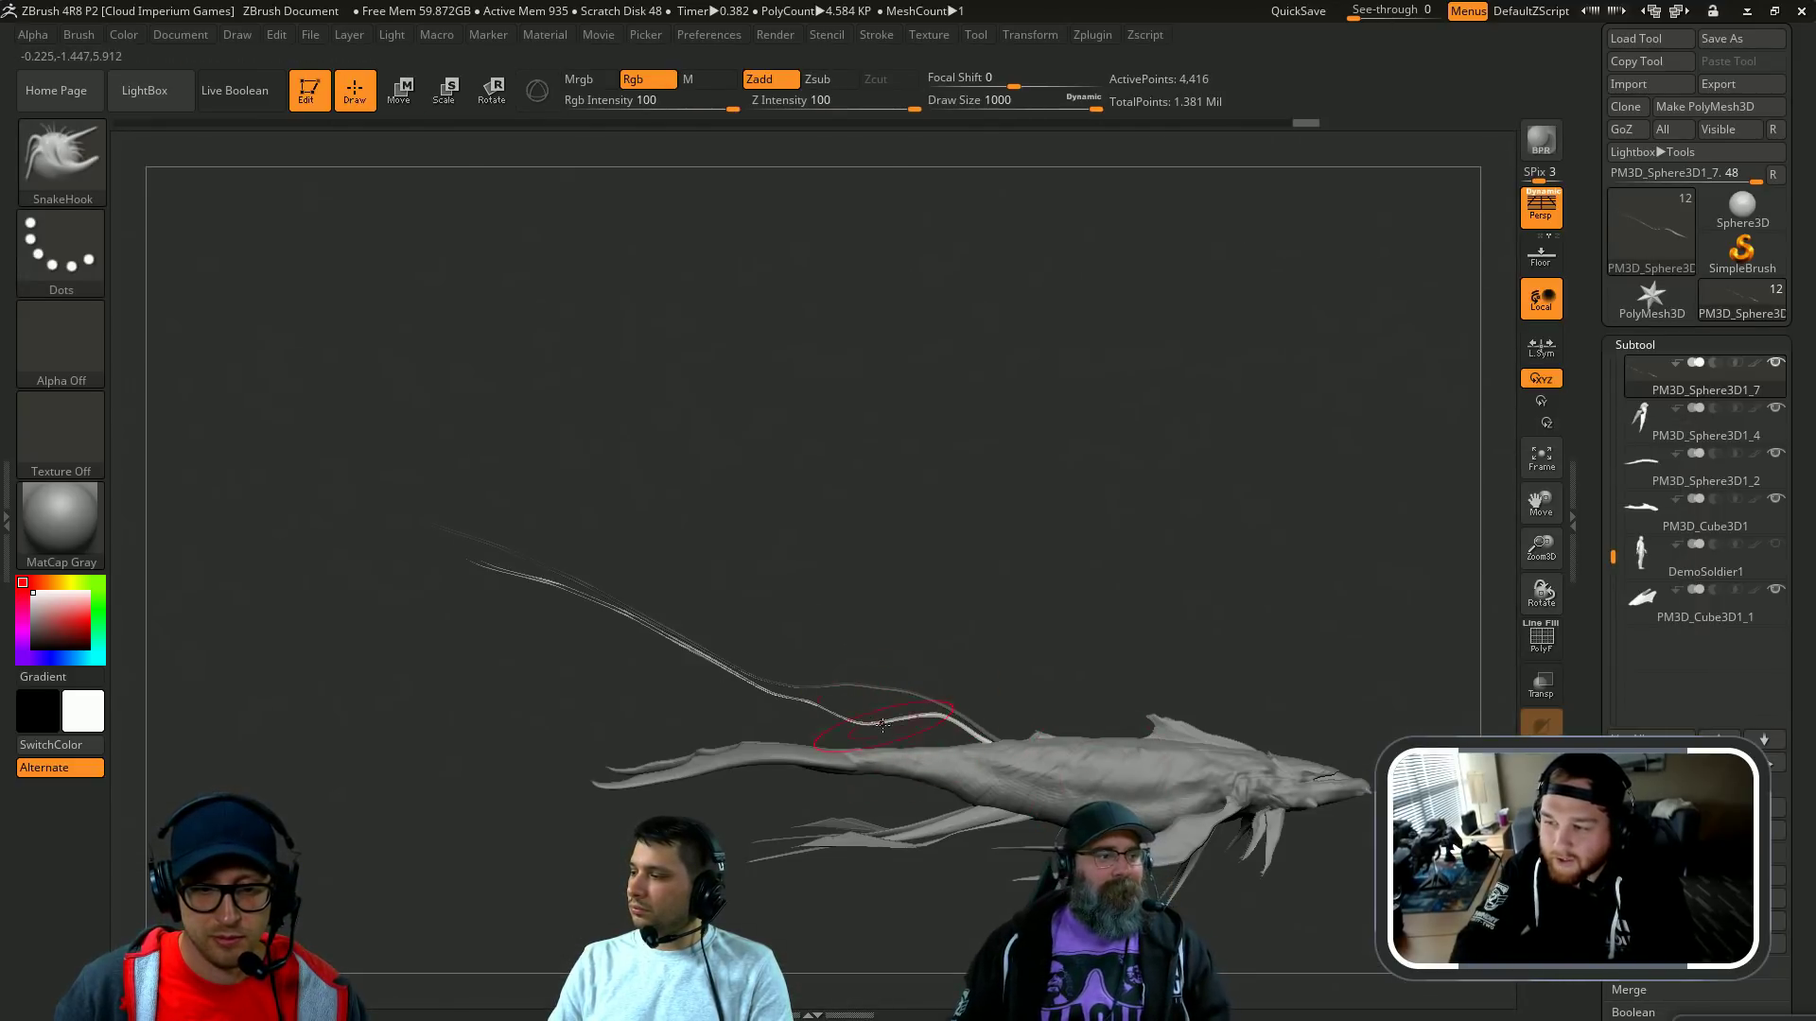
{"action": "left_click_drag", "start_coordinate": [1024, 639], "coordinate": [1066, 403], "text": "alt"}
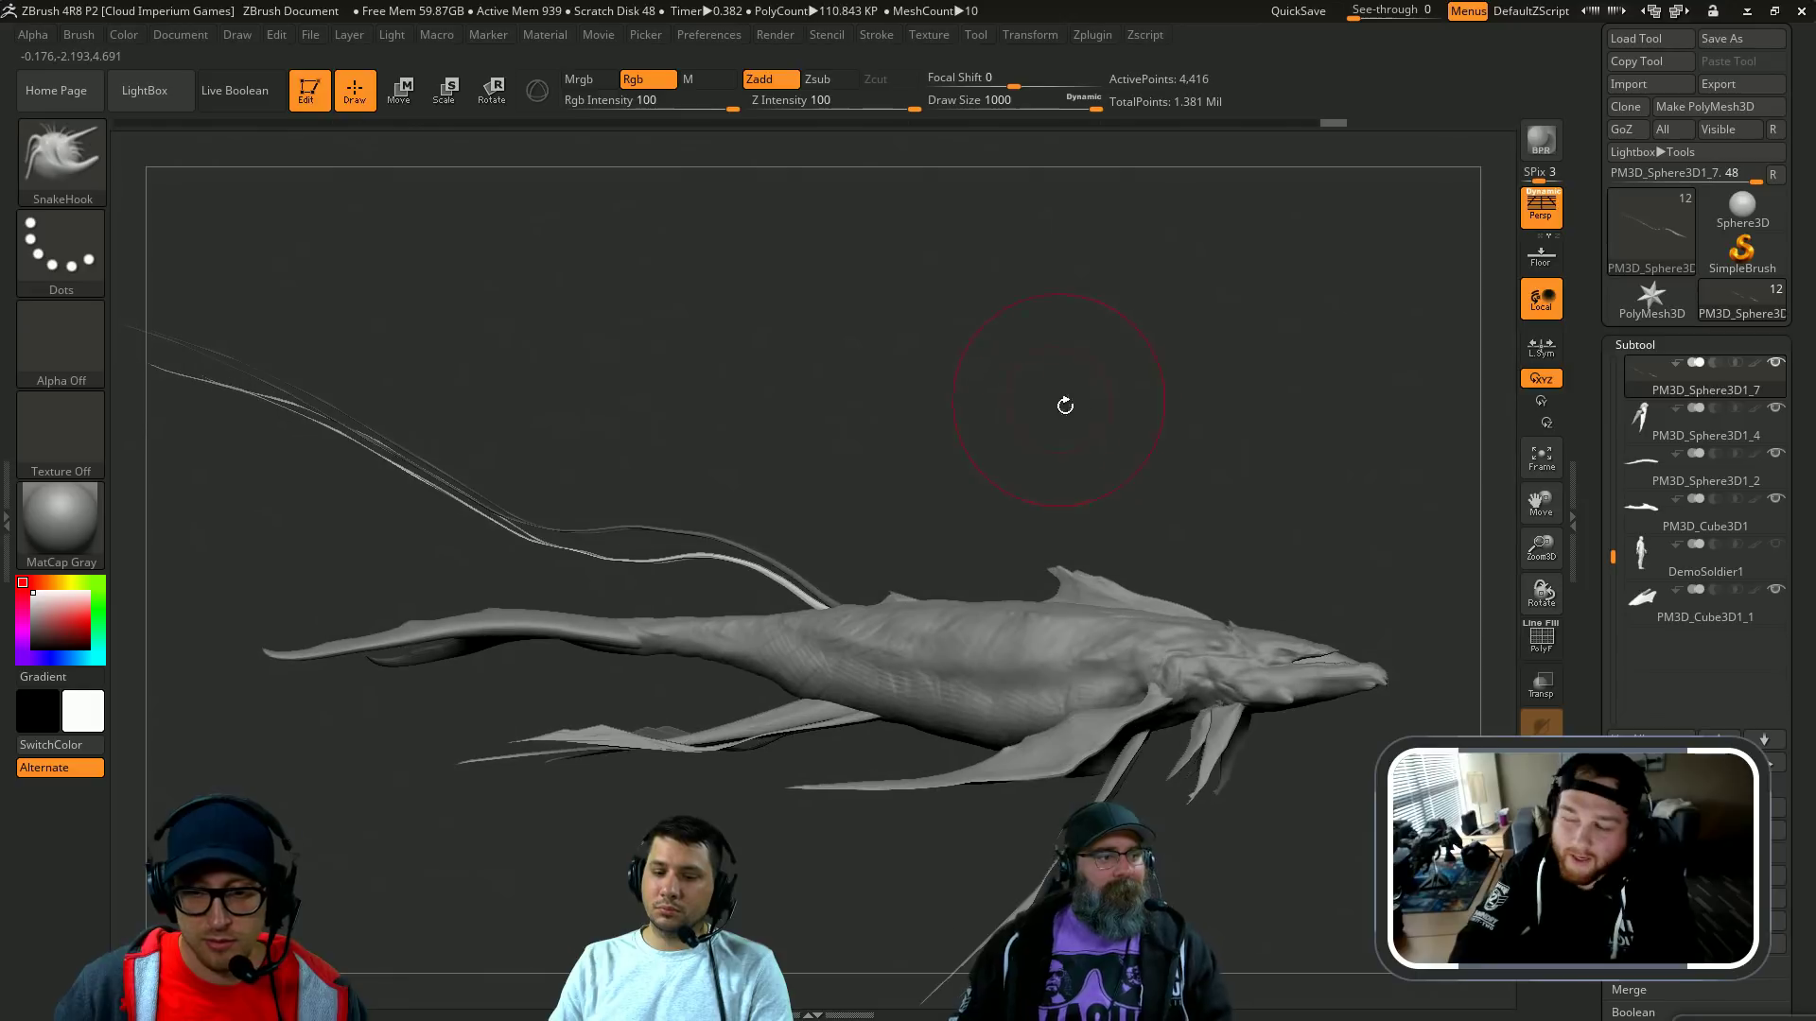
Step: Select the whale body (Whale2) and isolate it briefly to check its side before showing the other parts again
{"action": "left_click_drag", "start_coordinate": [1253, 495], "coordinate": [1112, 405]}
{"action": "key", "text": "v"}
{"action": "key", "text": "v"}
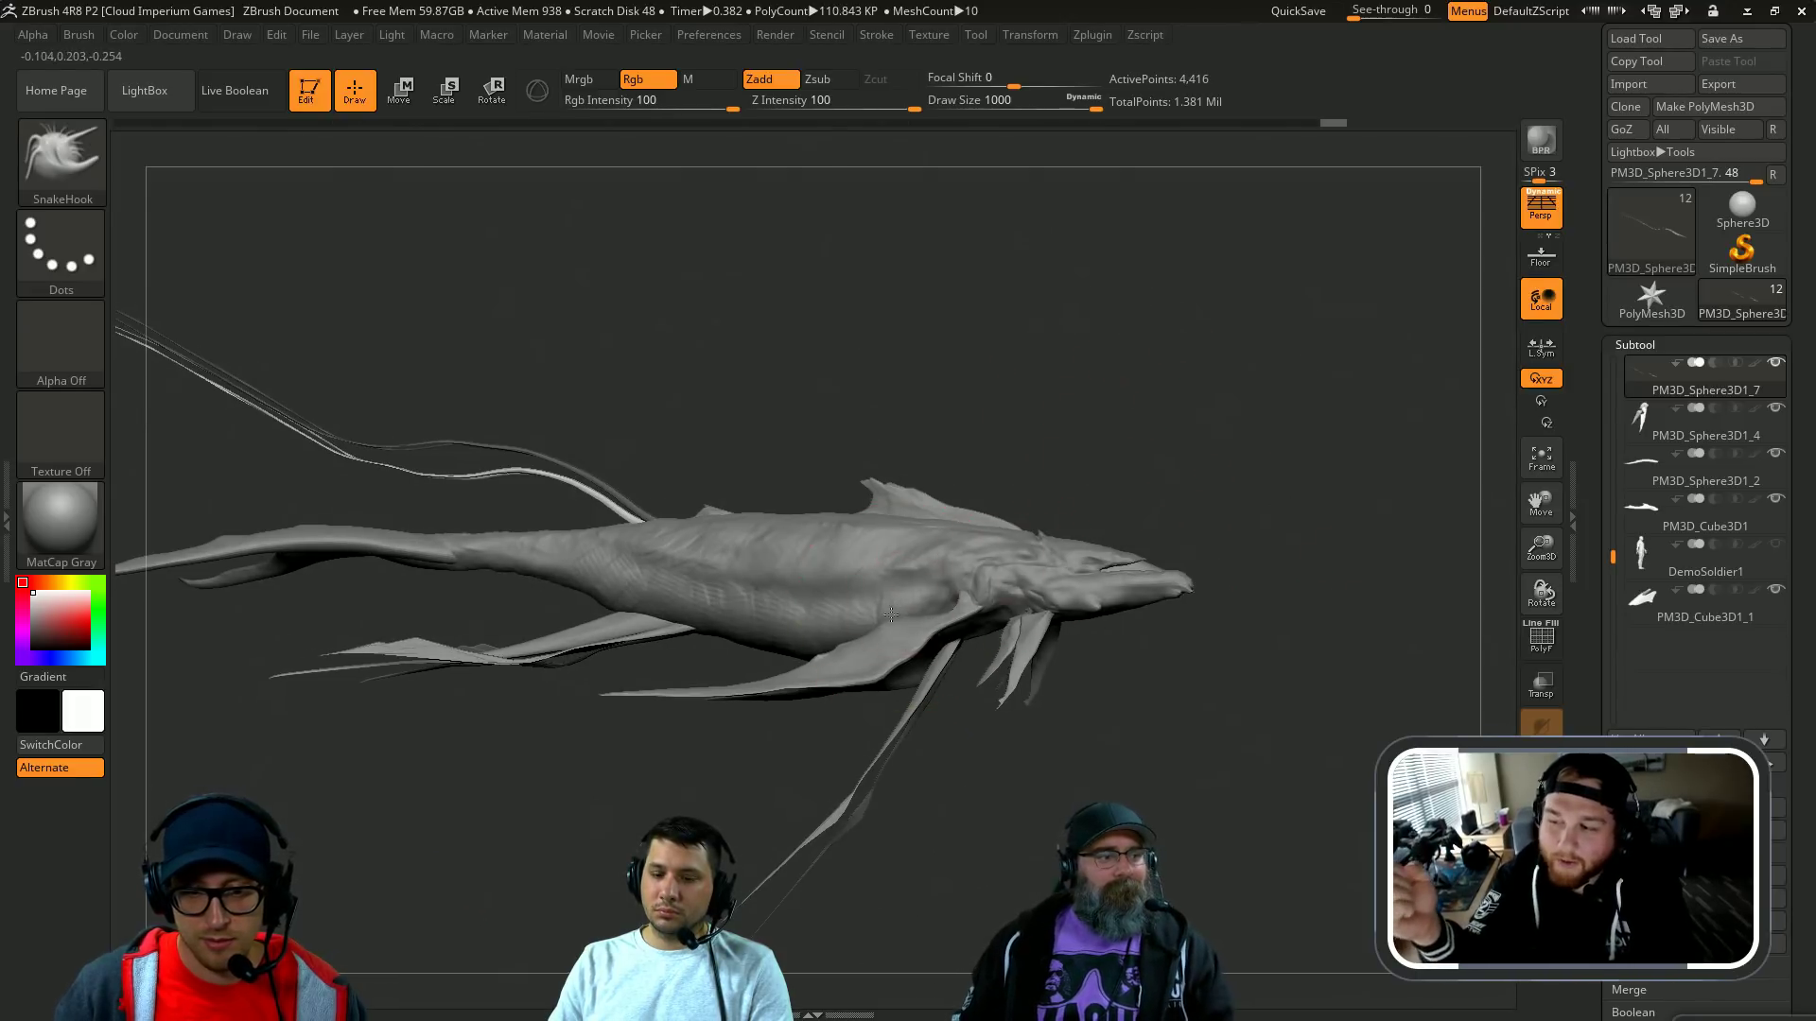
{"action": "left_click", "coordinate": [961, 710], "text": "alt"}
{"action": "left_click_drag", "start_coordinate": [999, 721], "coordinate": [1013, 770]}
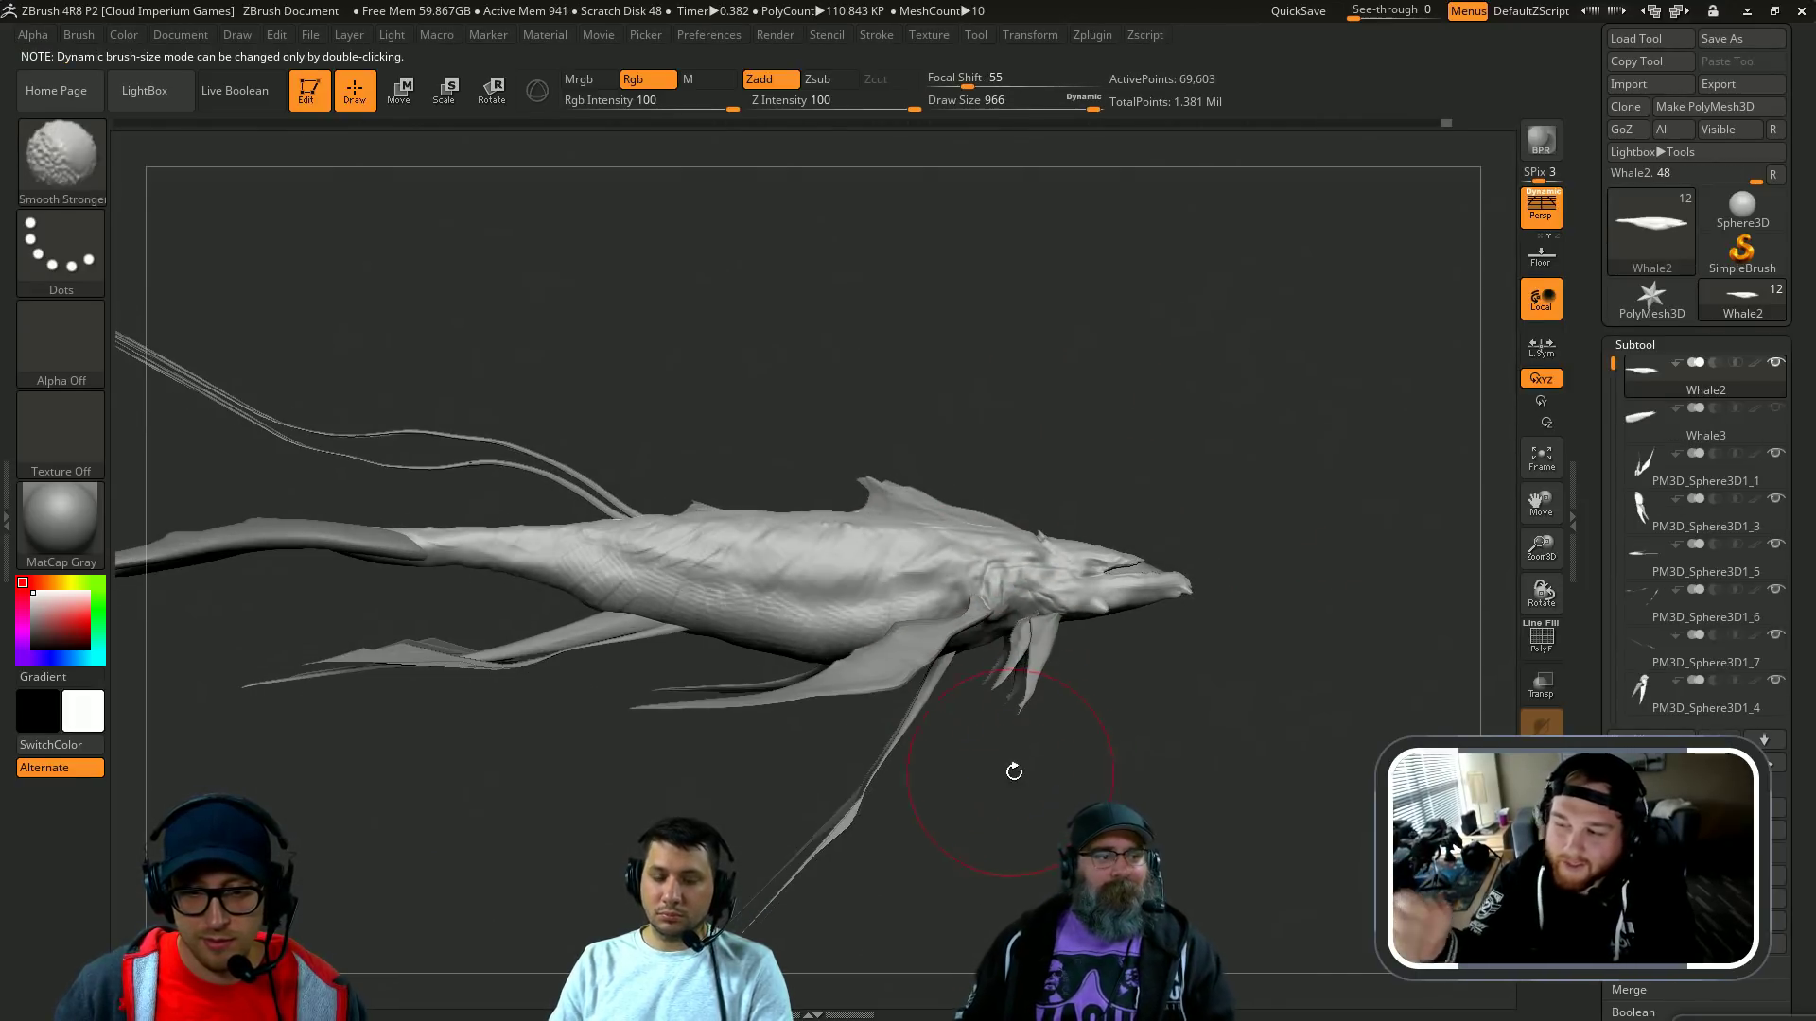
{"action": "key", "text": "alt+s"}
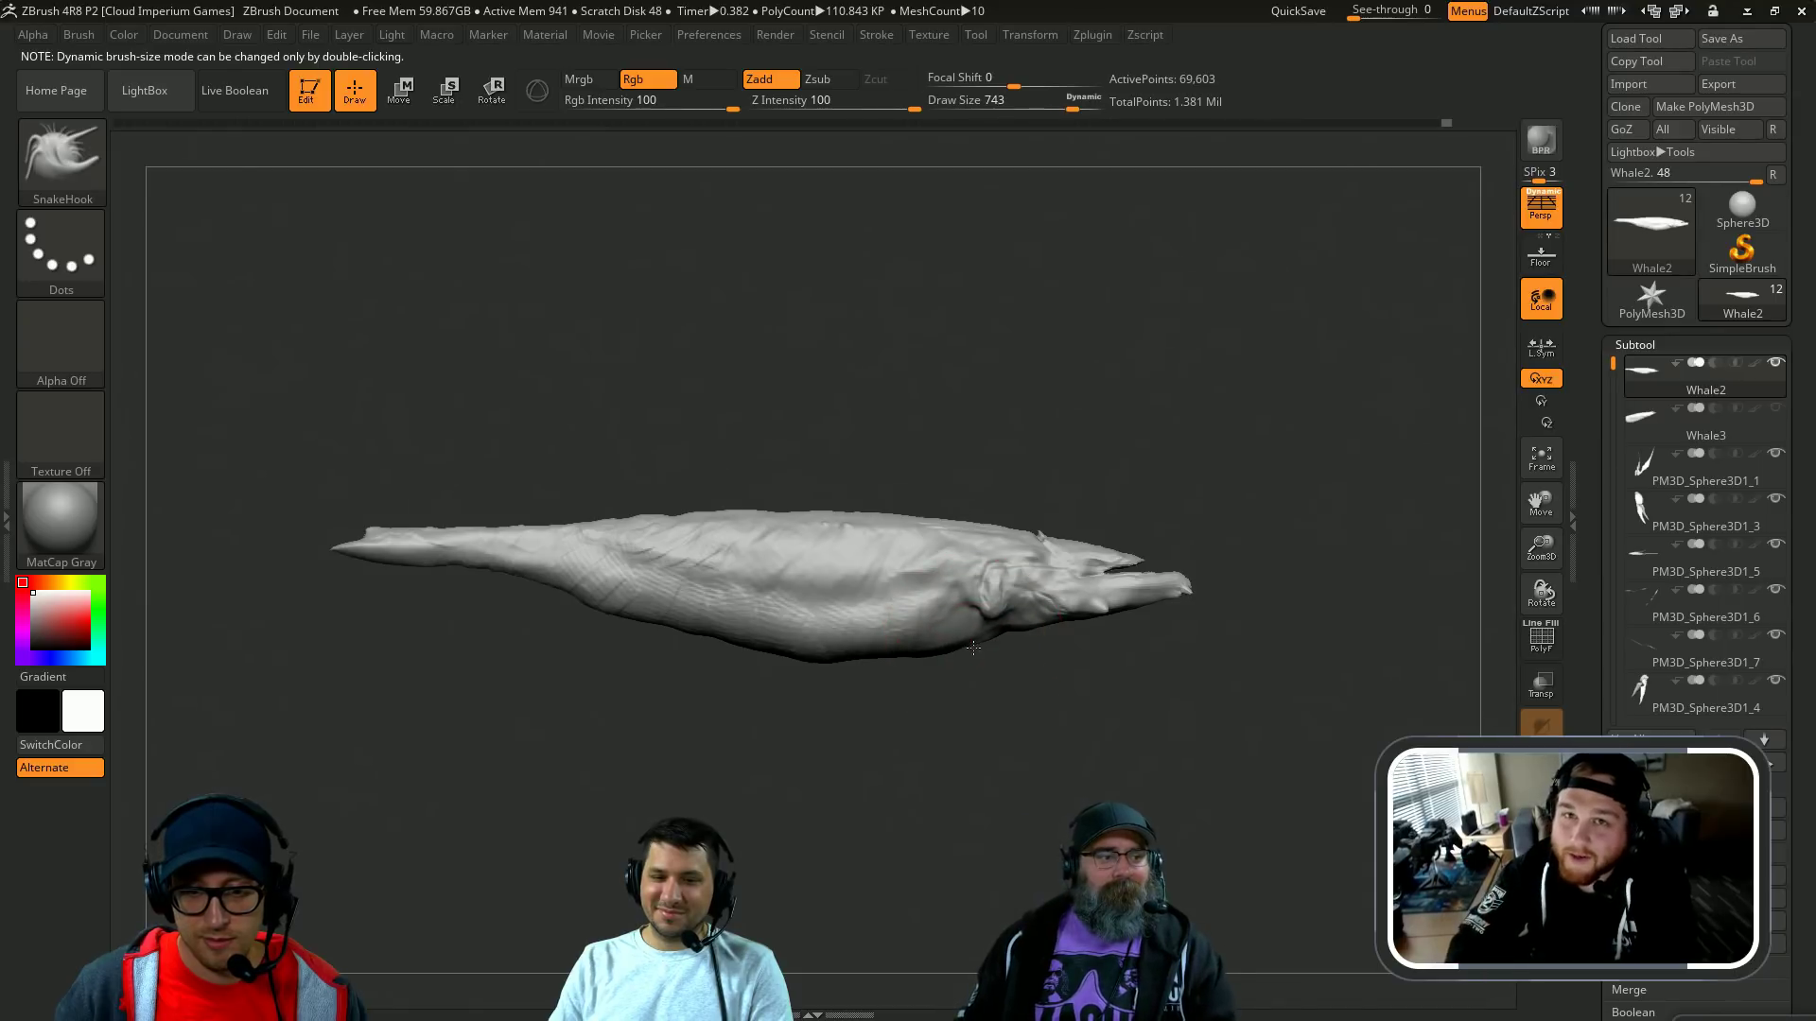
{"action": "left_click", "coordinate": [881, 662], "text": "ctrl+shift"}
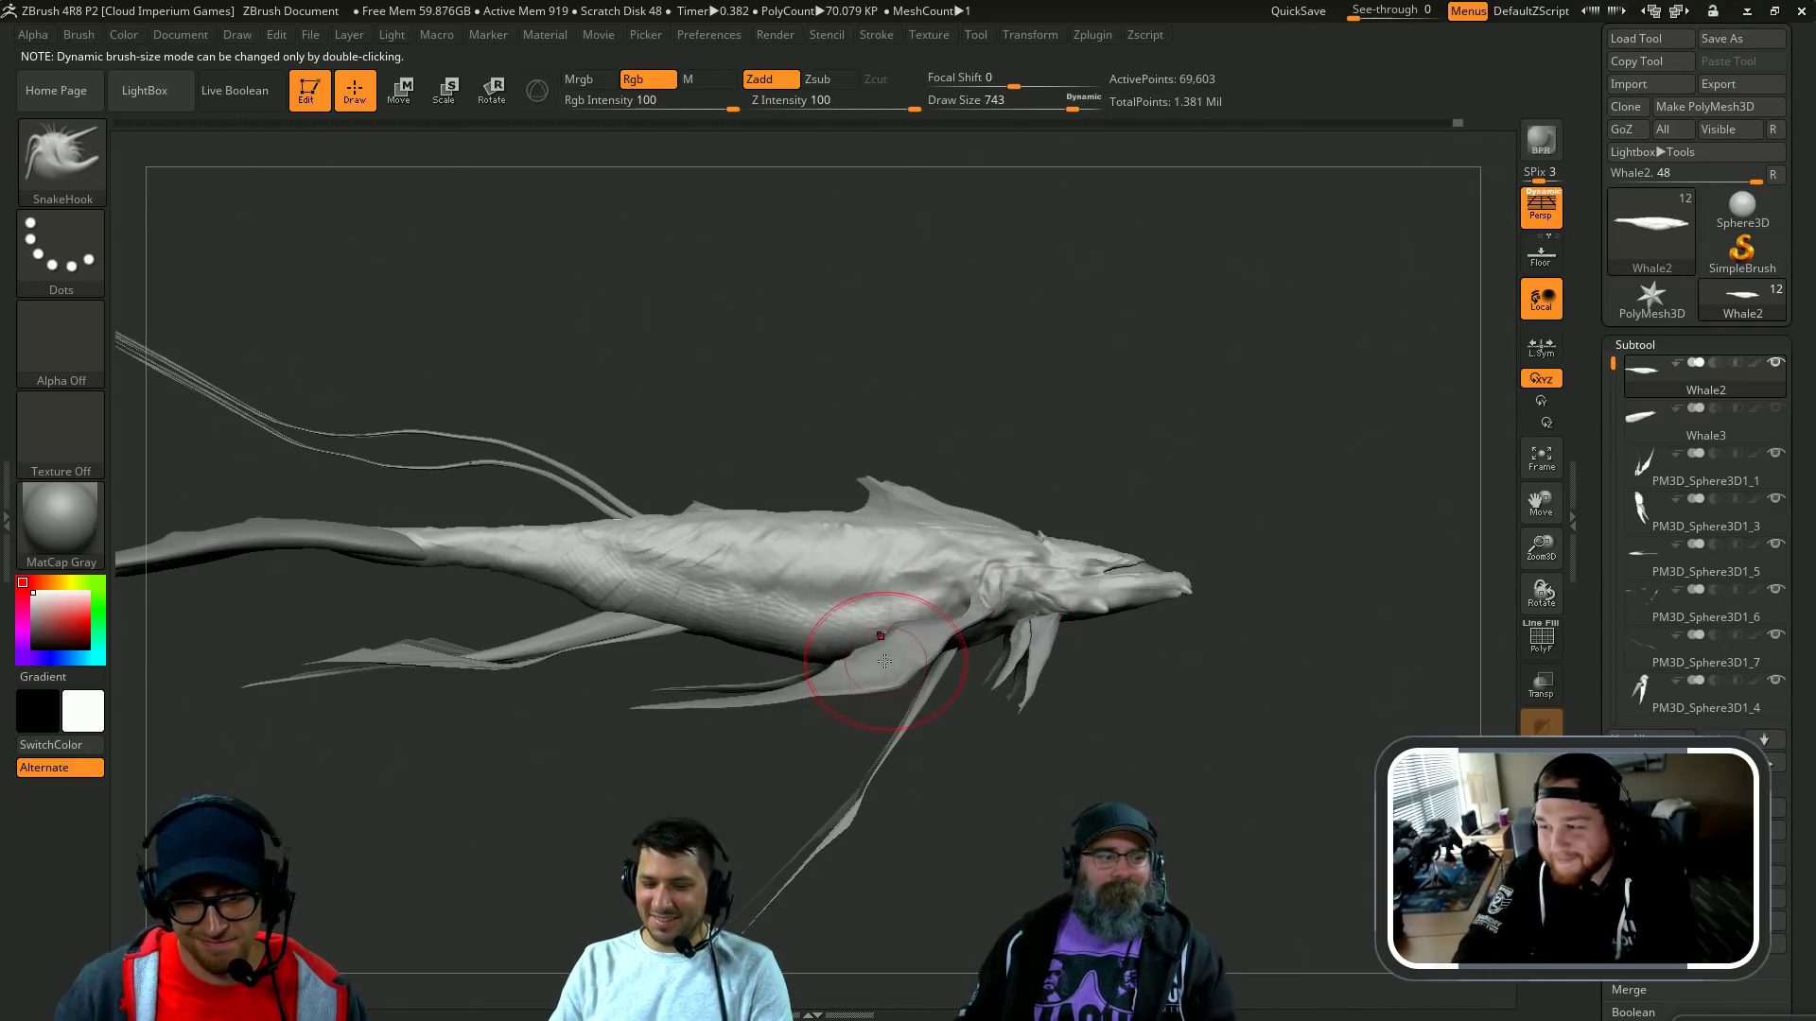
Step: Build up the body's flank behind the head with ClayBuildup strokes, reducing the draw size from 542 to 460
{"action": "left_click_drag", "start_coordinate": [1013, 783], "coordinate": [993, 680]}
{"action": "left_click_drag", "start_coordinate": [1002, 492], "coordinate": [952, 568]}
{"action": "key", "text": "b"}
{"action": "key", "text": "c"}
{"action": "key", "text": "b"}
{"action": "left_click_drag", "start_coordinate": [874, 652], "coordinate": [919, 652]}
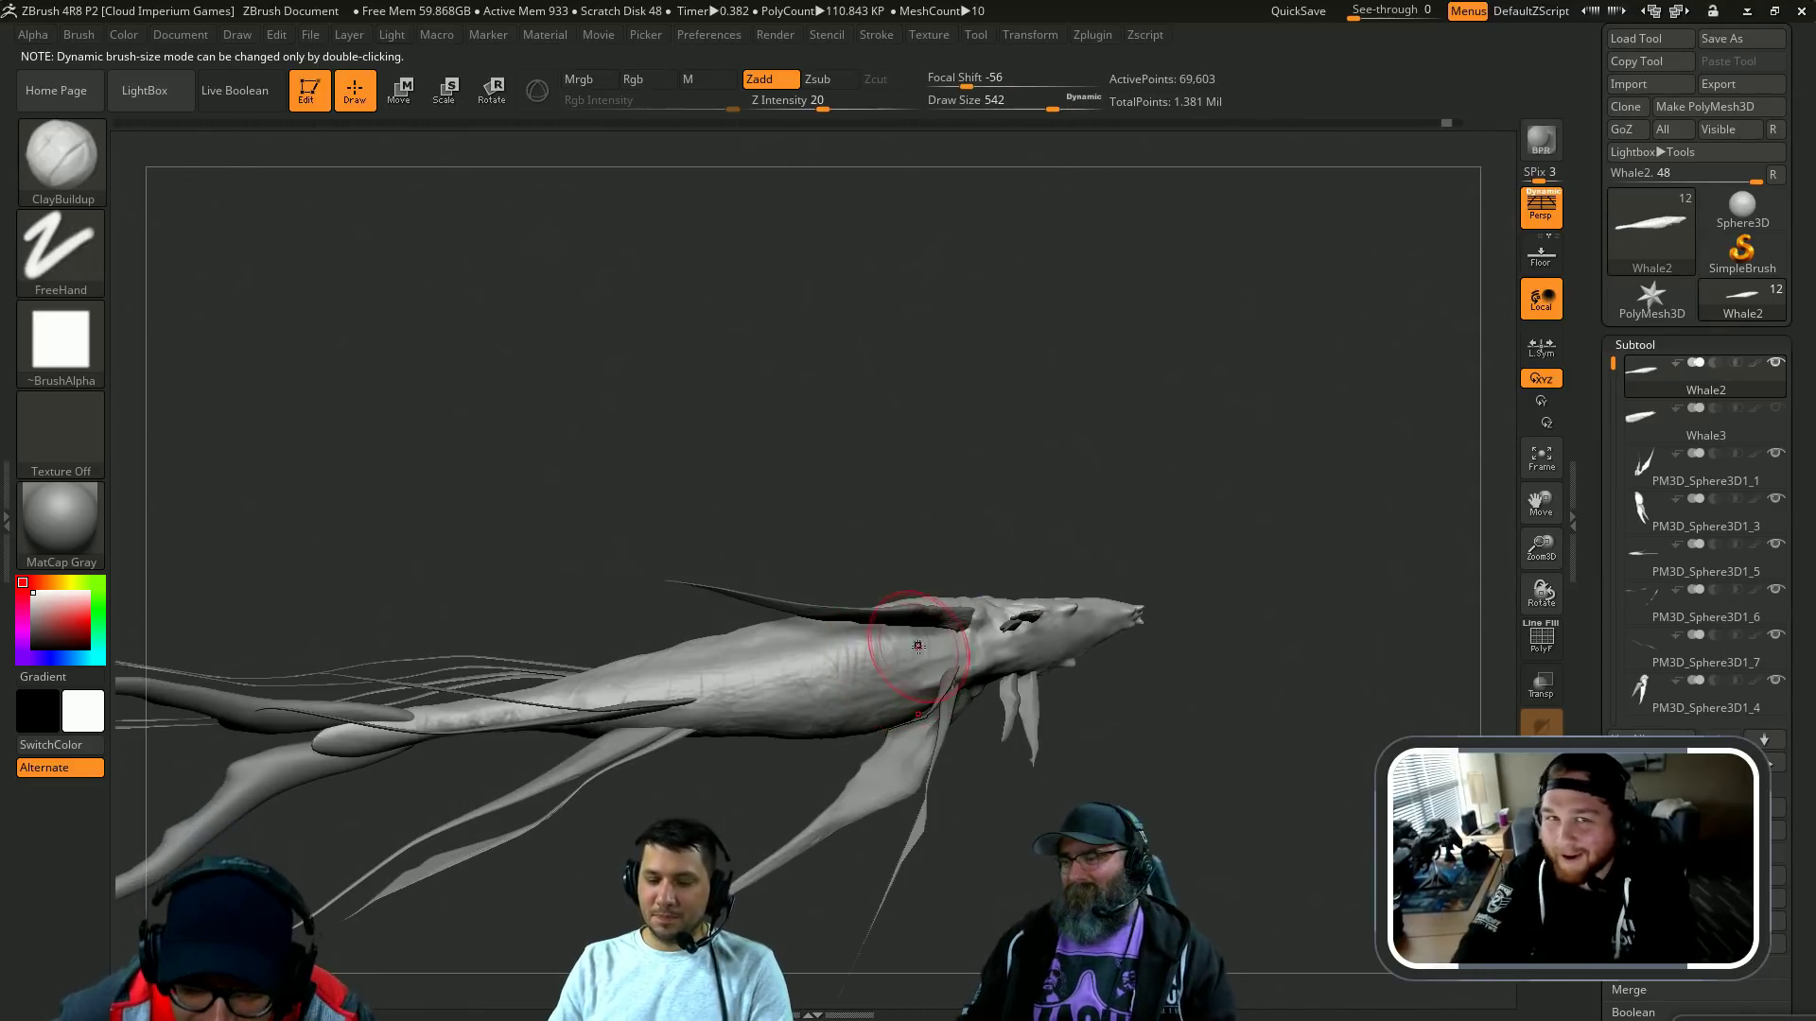
{"action": "mouse_move", "coordinate": [1075, 415]}
{"action": "left_mouse_down", "text": "alt"}
{"action": "mouse_move", "coordinate": [1167, 303]}
{"action": "mouse_move", "coordinate": [1102, 312]}
{"action": "left_mouse_up", "text": "alt"}
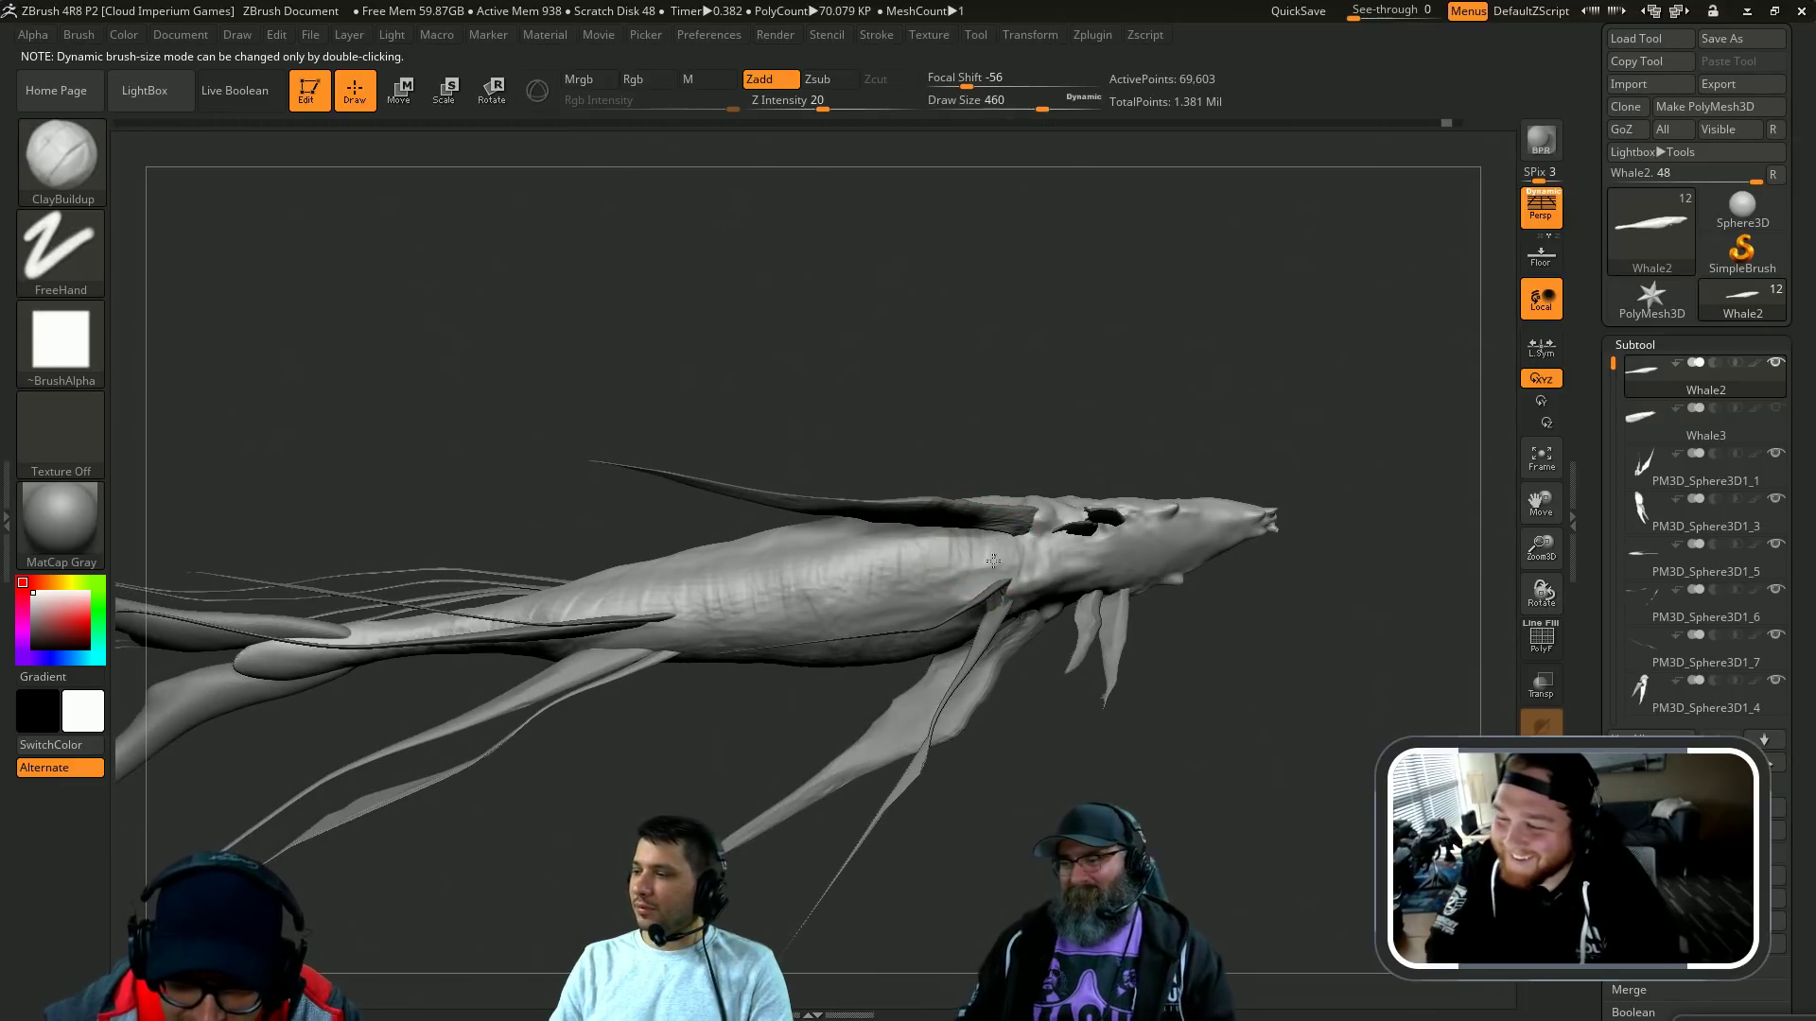
{"action": "left_click_drag", "start_coordinate": [993, 561], "coordinate": [997, 529]}
Step: Sculpt skin folds along the whale's flank with the Standard brush, lowering the draw size from 460 to 344
{"action": "key", "text": "b"}
{"action": "key", "text": "s"}
{"action": "key", "text": "t"}
{"action": "left_click_drag", "start_coordinate": [1011, 411], "coordinate": [1004, 454]}
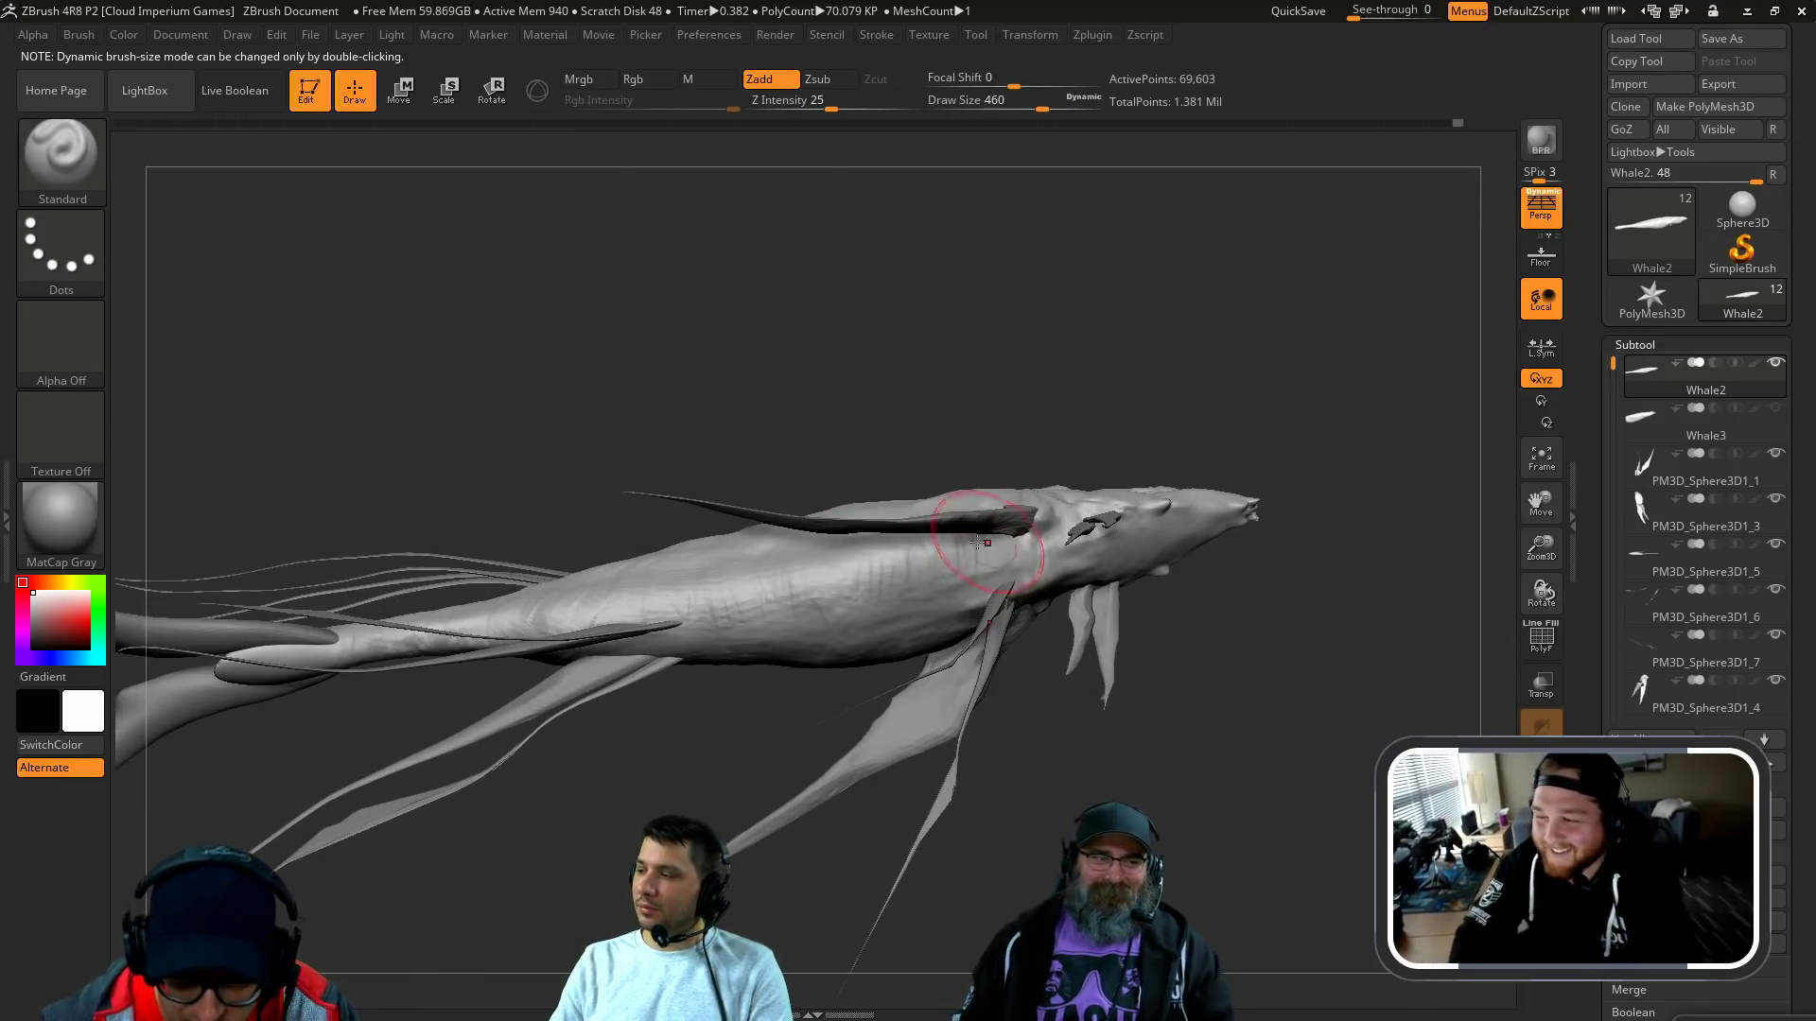
{"action": "mouse_move", "coordinate": [979, 542]}
{"action": "left_mouse_down"}
{"action": "mouse_move", "coordinate": [1297, 530]}
{"action": "mouse_move", "coordinate": [1248, 503]}
{"action": "mouse_move", "coordinate": [1319, 509]}
{"action": "mouse_move", "coordinate": [1136, 653]}
{"action": "mouse_move", "coordinate": [985, 527]}
{"action": "mouse_move", "coordinate": [1053, 791]}
{"action": "mouse_move", "coordinate": [1147, 650]}
{"action": "mouse_move", "coordinate": [1268, 624]}
{"action": "mouse_move", "coordinate": [1272, 591]}
{"action": "left_mouse_up"}
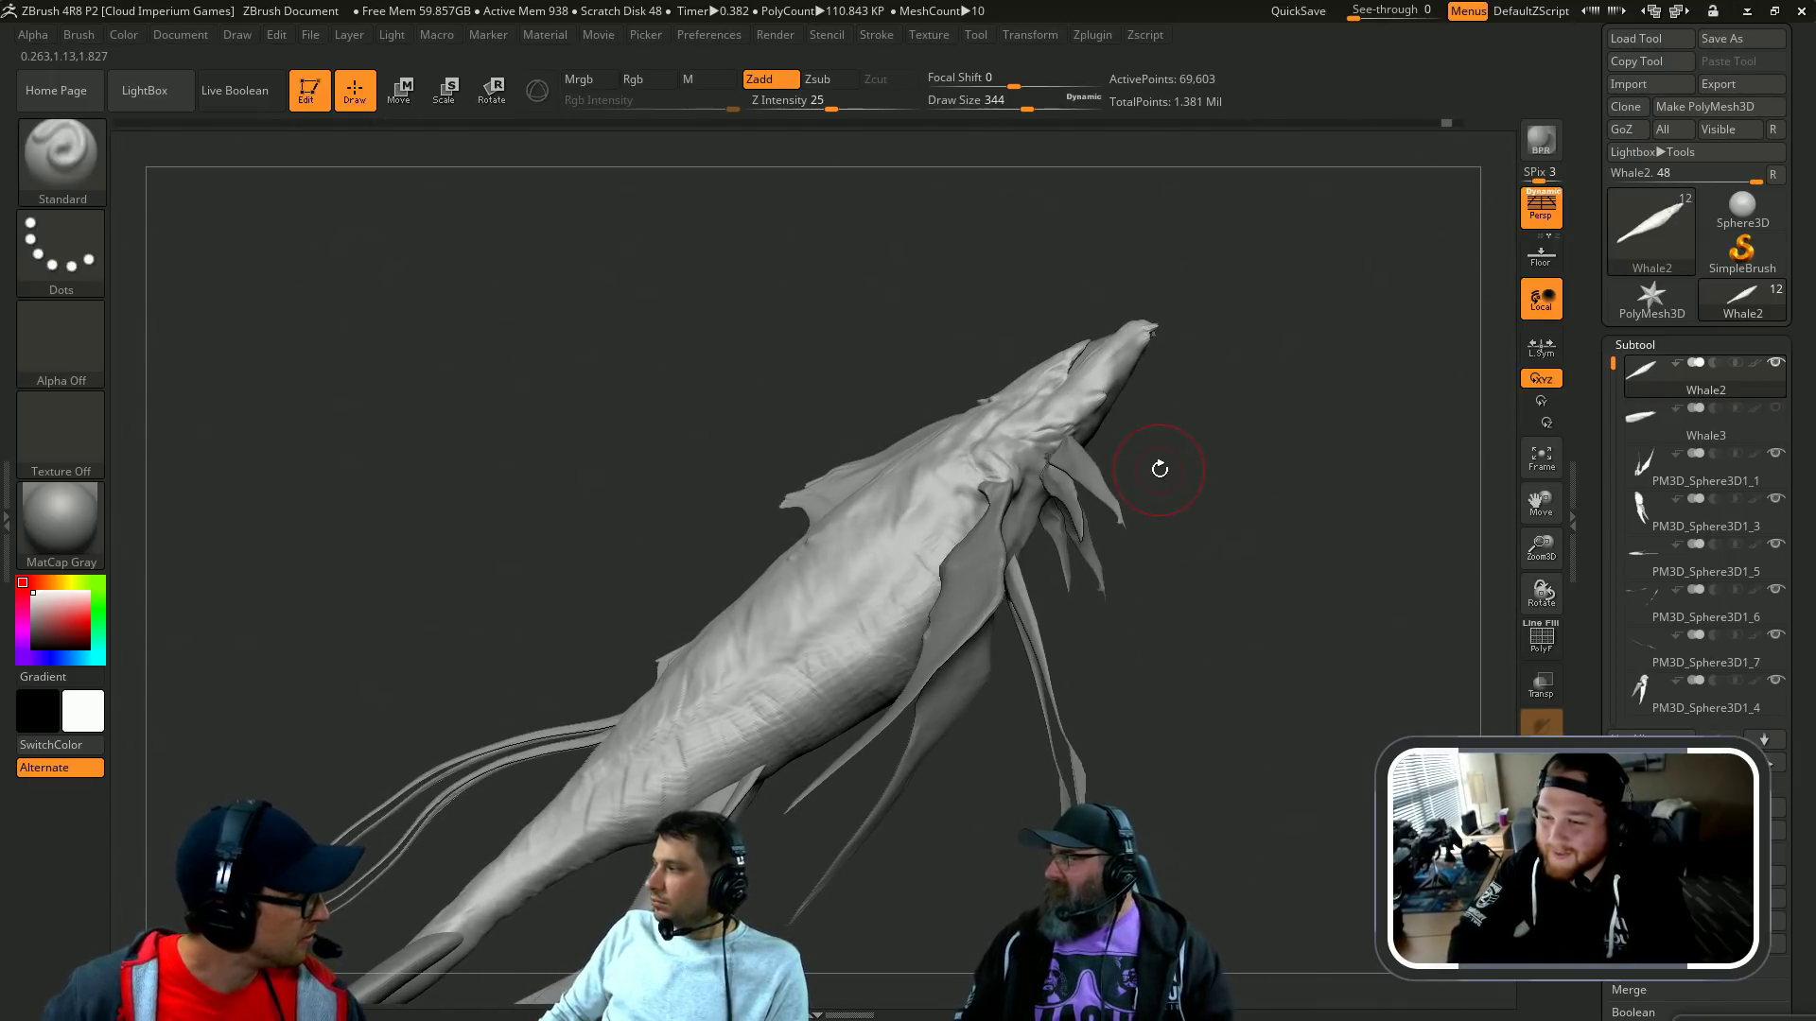
{"action": "left_click_drag", "start_coordinate": [1160, 469], "coordinate": [1134, 728]}
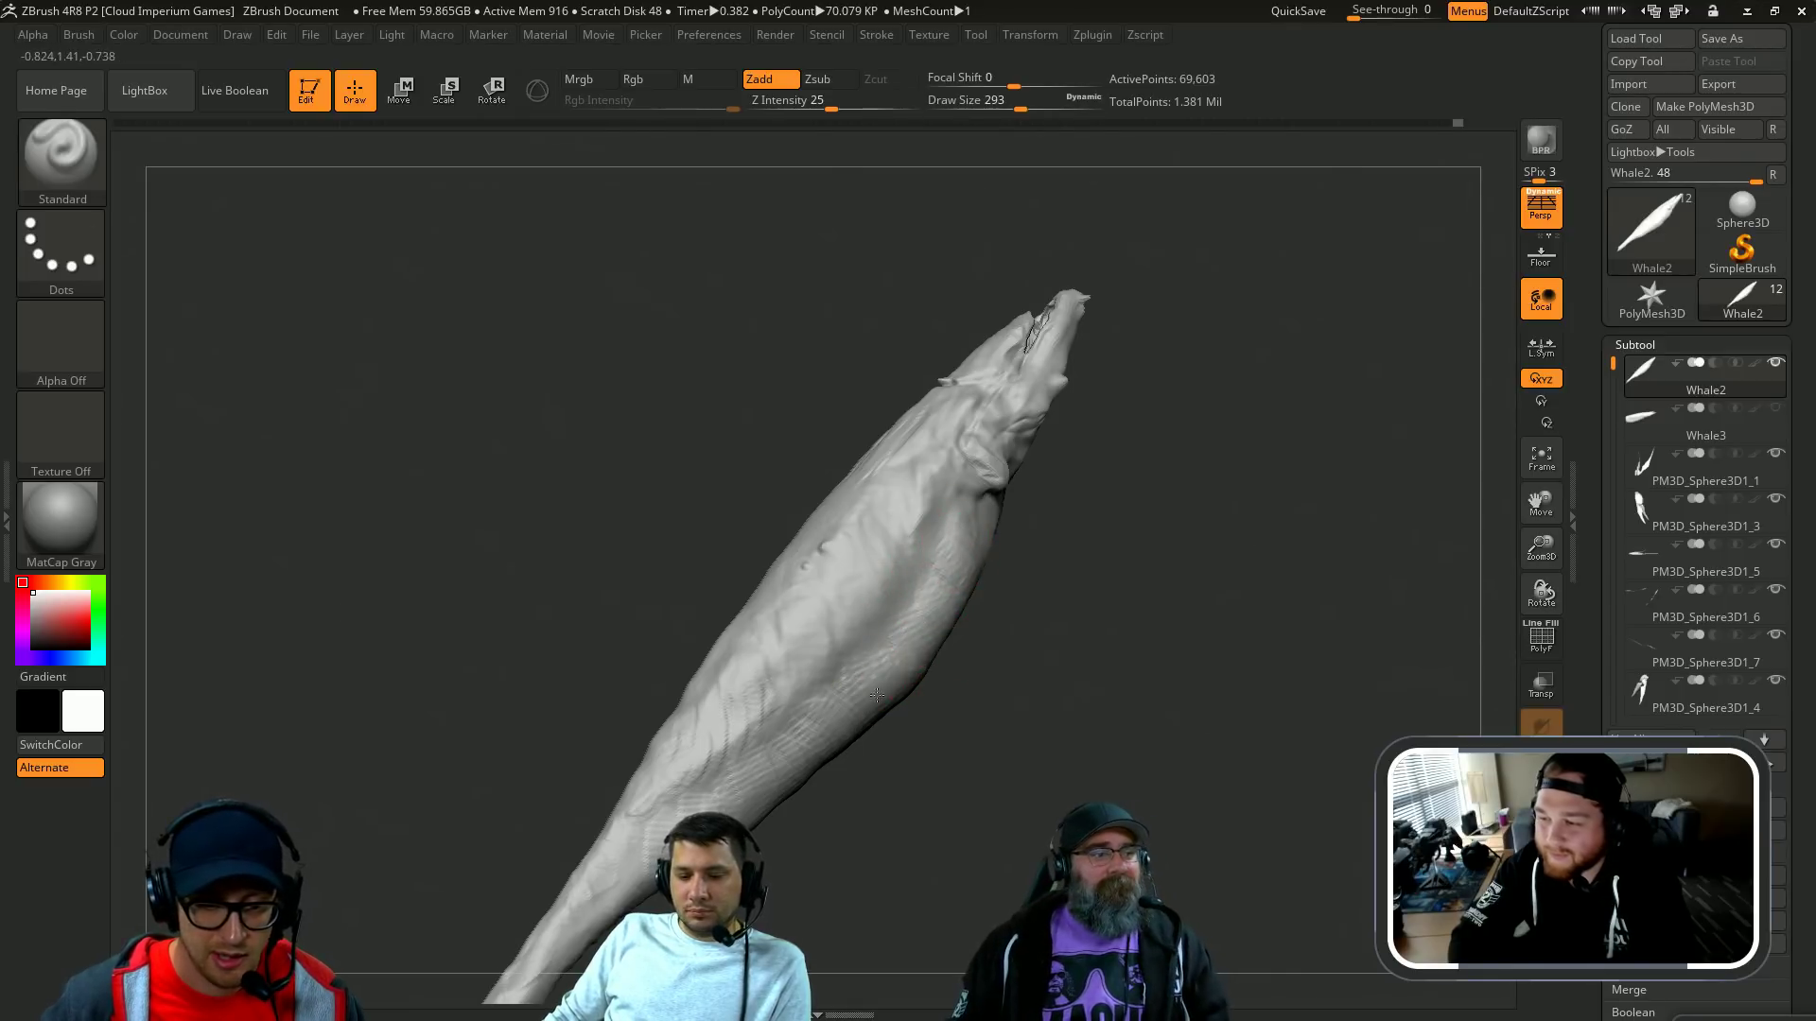
Step: Refine the folds along the isolated body towards the tail with the Standard brush at draw sizes 293 and 228, undoing unwanted strokes
{"action": "key", "text": "ctrl+z"}
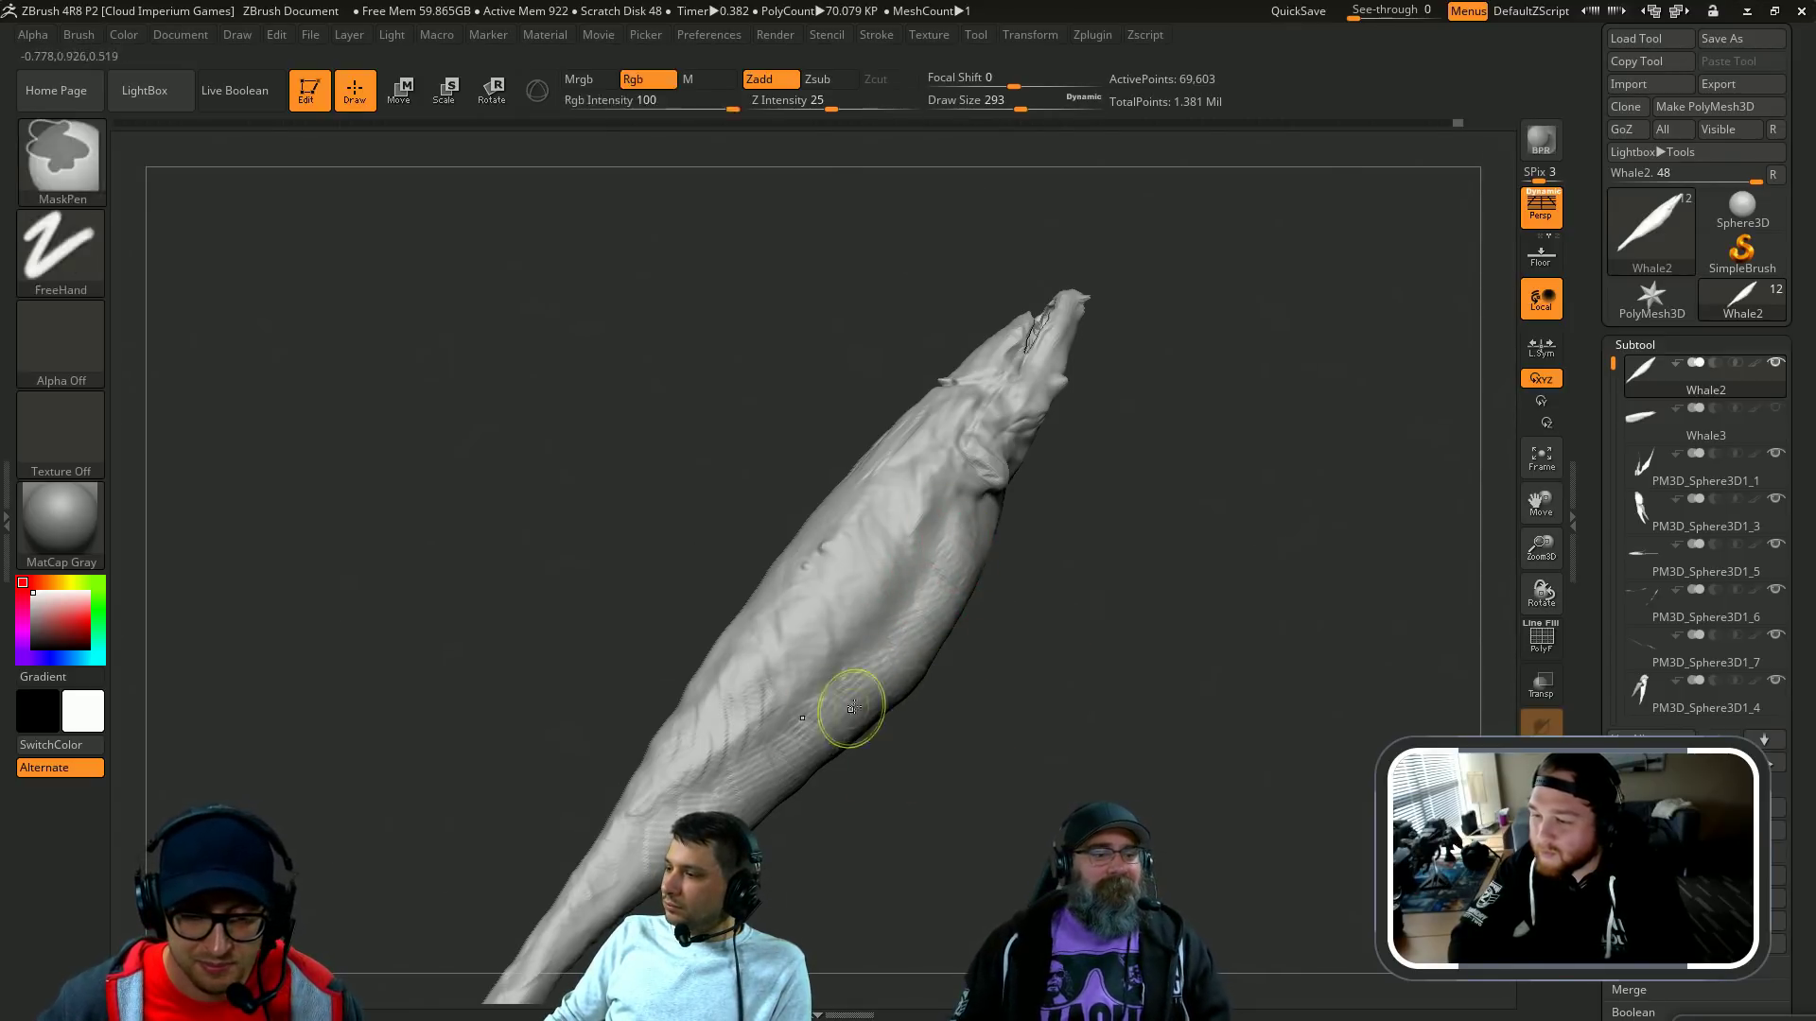
{"action": "left_click_drag", "start_coordinate": [865, 669], "coordinate": [774, 769]}
{"action": "left_click_drag", "start_coordinate": [888, 807], "coordinate": [1076, 619], "text": "alt"}
{"action": "key", "text": "ctrl+z"}
{"action": "left_click_drag", "start_coordinate": [1096, 473], "coordinate": [772, 743]}
{"action": "left_click_drag", "start_coordinate": [908, 773], "coordinate": [1000, 762]}
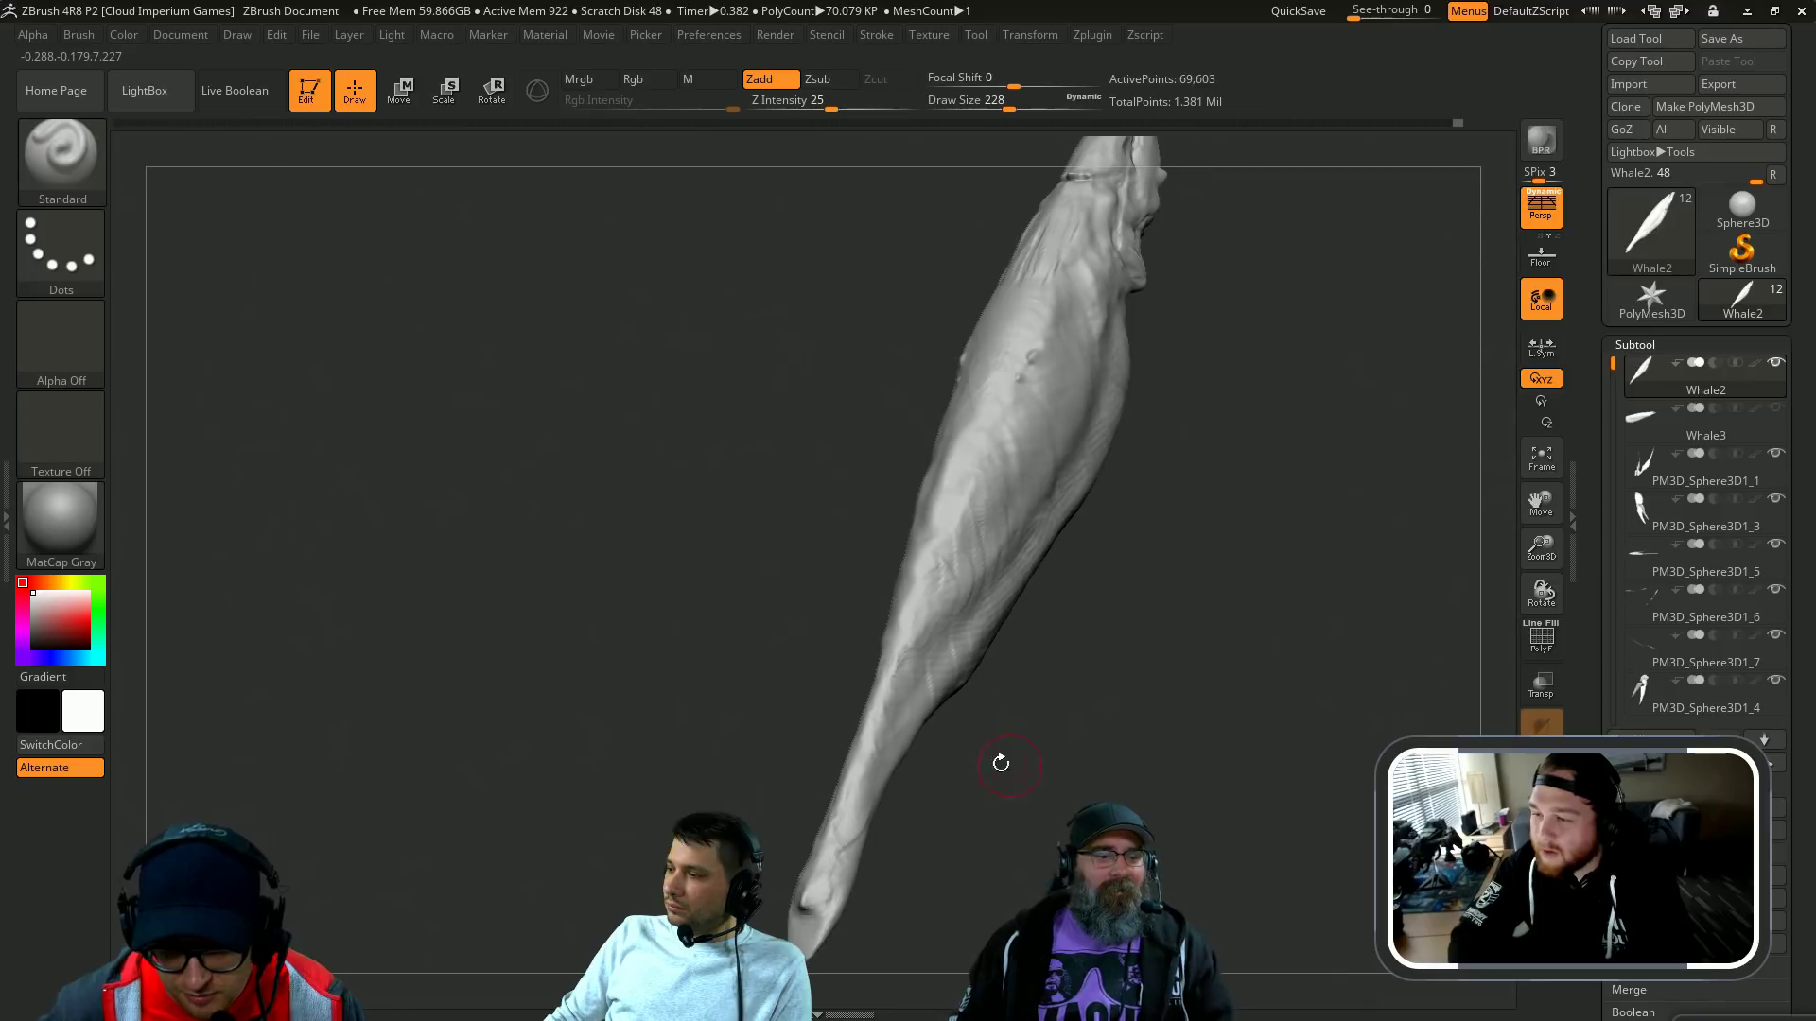
{"action": "key", "text": "ctrl+z"}
{"action": "left_click", "coordinate": [1058, 644]}
{"action": "right_click_drag", "start_coordinate": [1107, 727], "coordinate": [1030, 437]}
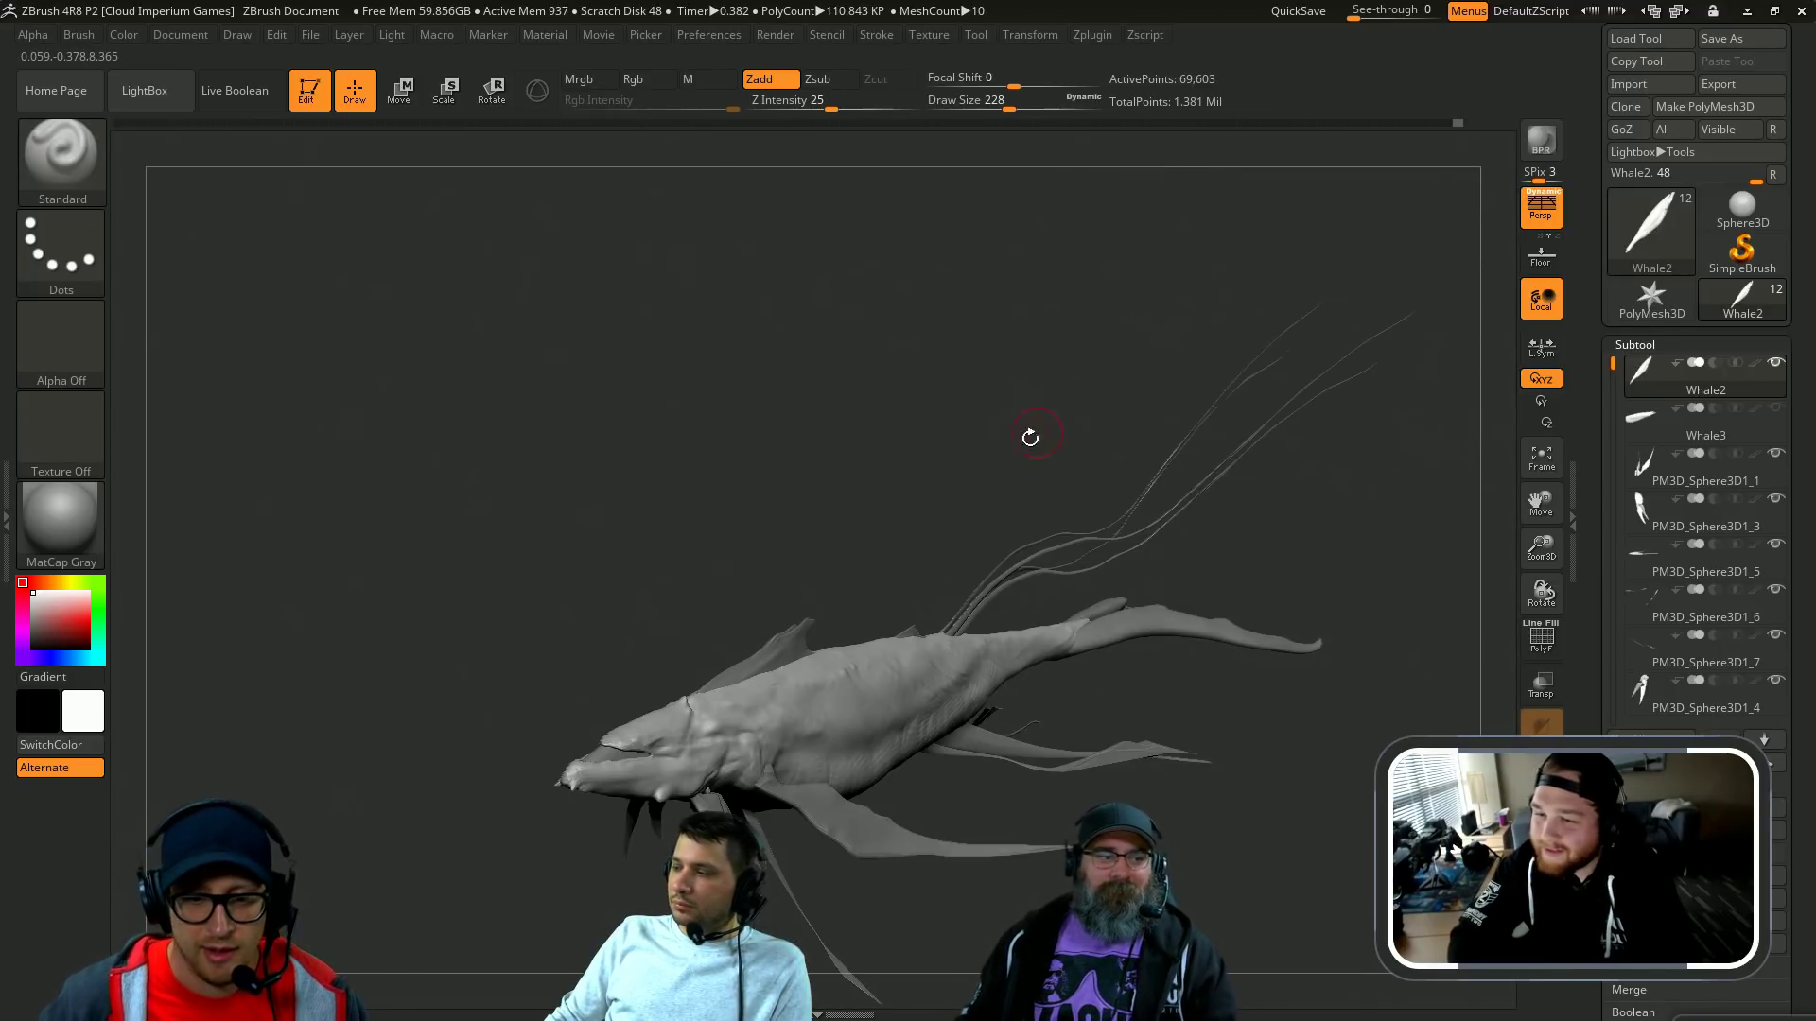
Step: Select the back filaments (PM3D_Sphere3D1_7) and try reshaping them with the Move brush at draw size 648, undoing the last stroke
{"action": "right_click_drag", "start_coordinate": [895, 397], "coordinate": [1058, 493]}
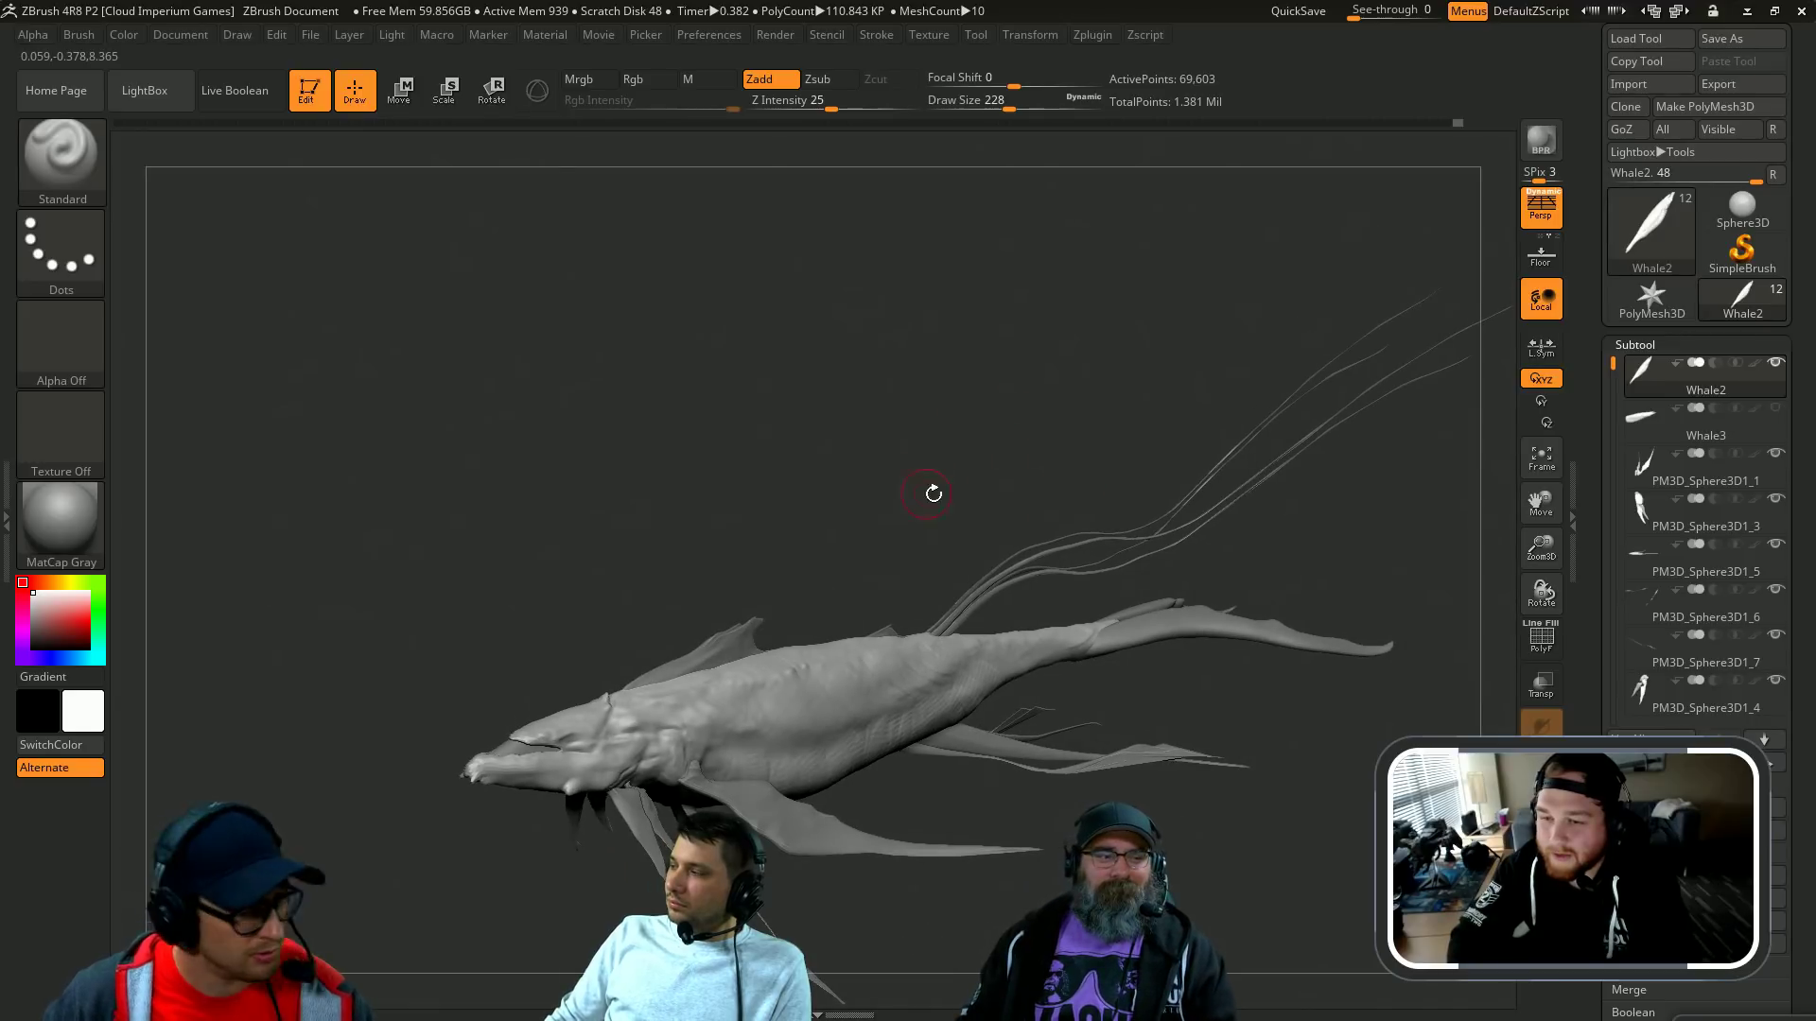
{"action": "right_click_drag", "start_coordinate": [873, 474], "coordinate": [909, 482]}
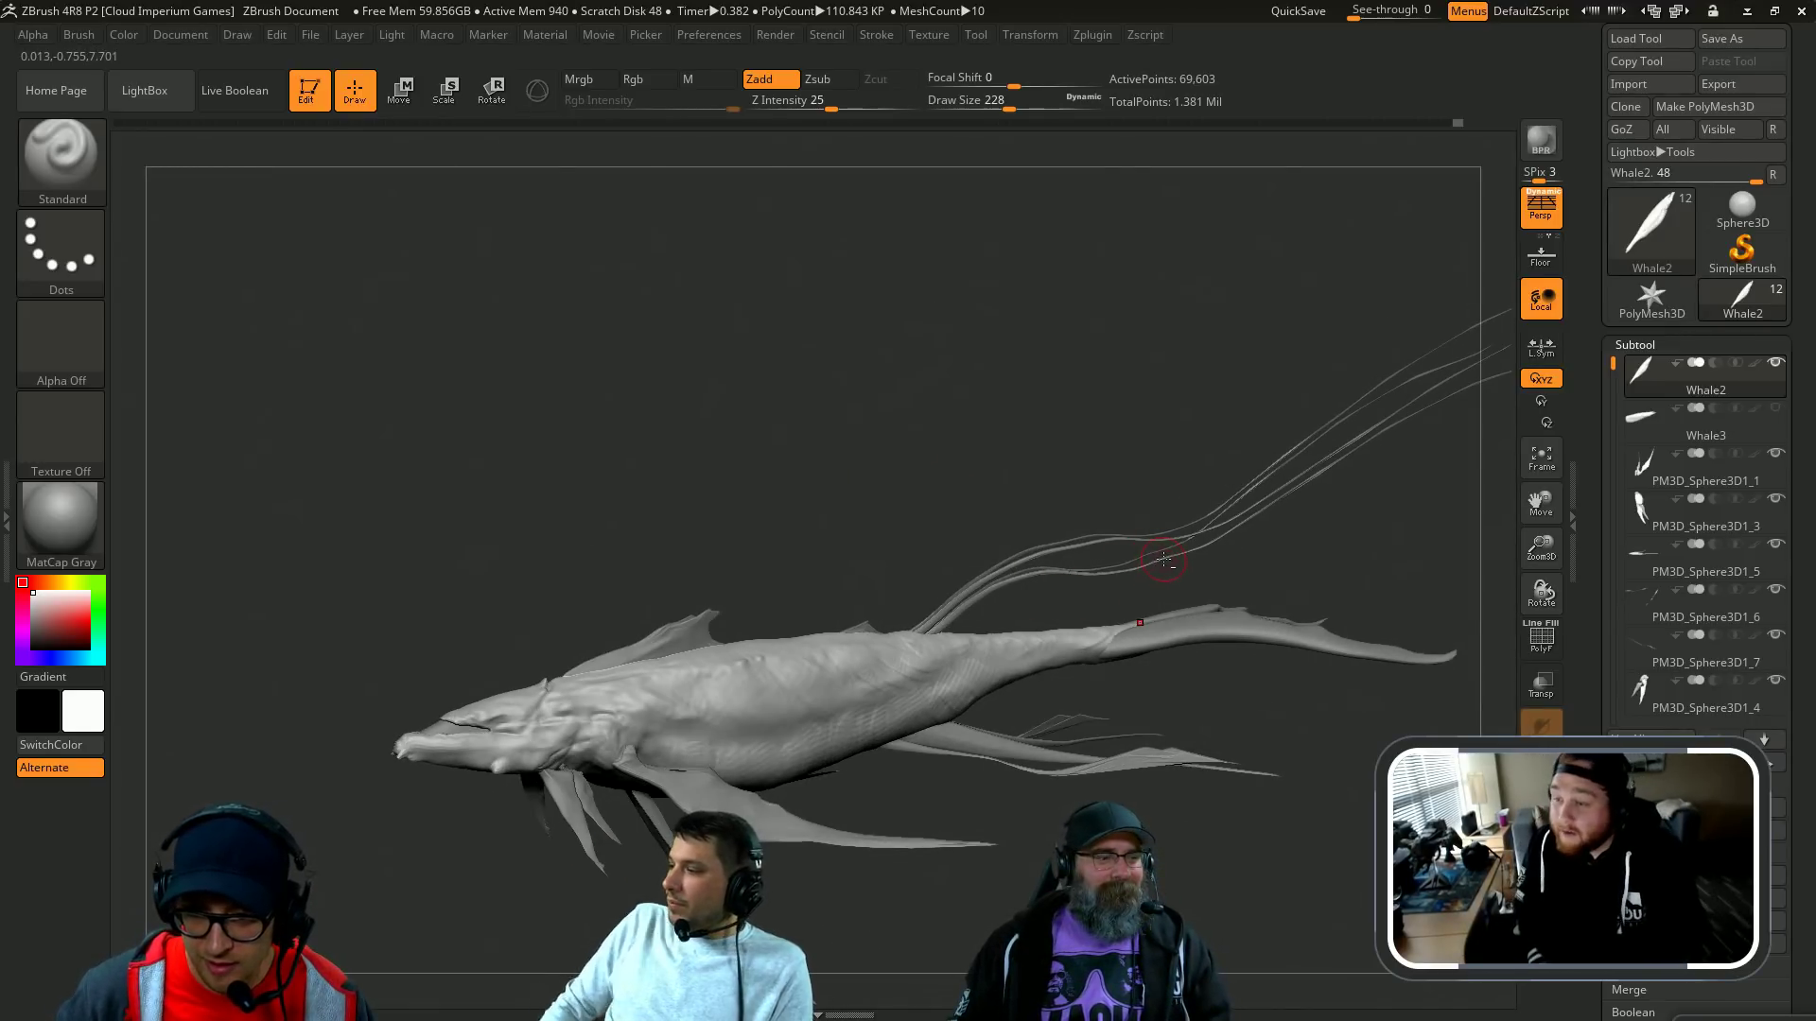
{"action": "right_click_drag", "start_coordinate": [1211, 567], "coordinate": [591, 425], "text": "alt"}
{"action": "left_click", "coordinate": [710, 475], "text": "alt"}
{"action": "right_click_drag", "start_coordinate": [690, 361], "coordinate": [1107, 511]}
{"action": "right_click_drag", "start_coordinate": [1009, 545], "coordinate": [982, 544]}
{"action": "key", "text": "b"}
{"action": "key", "text": "m"}
{"action": "key", "text": "v"}
{"action": "left_click_drag", "start_coordinate": [901, 577], "coordinate": [914, 569]}
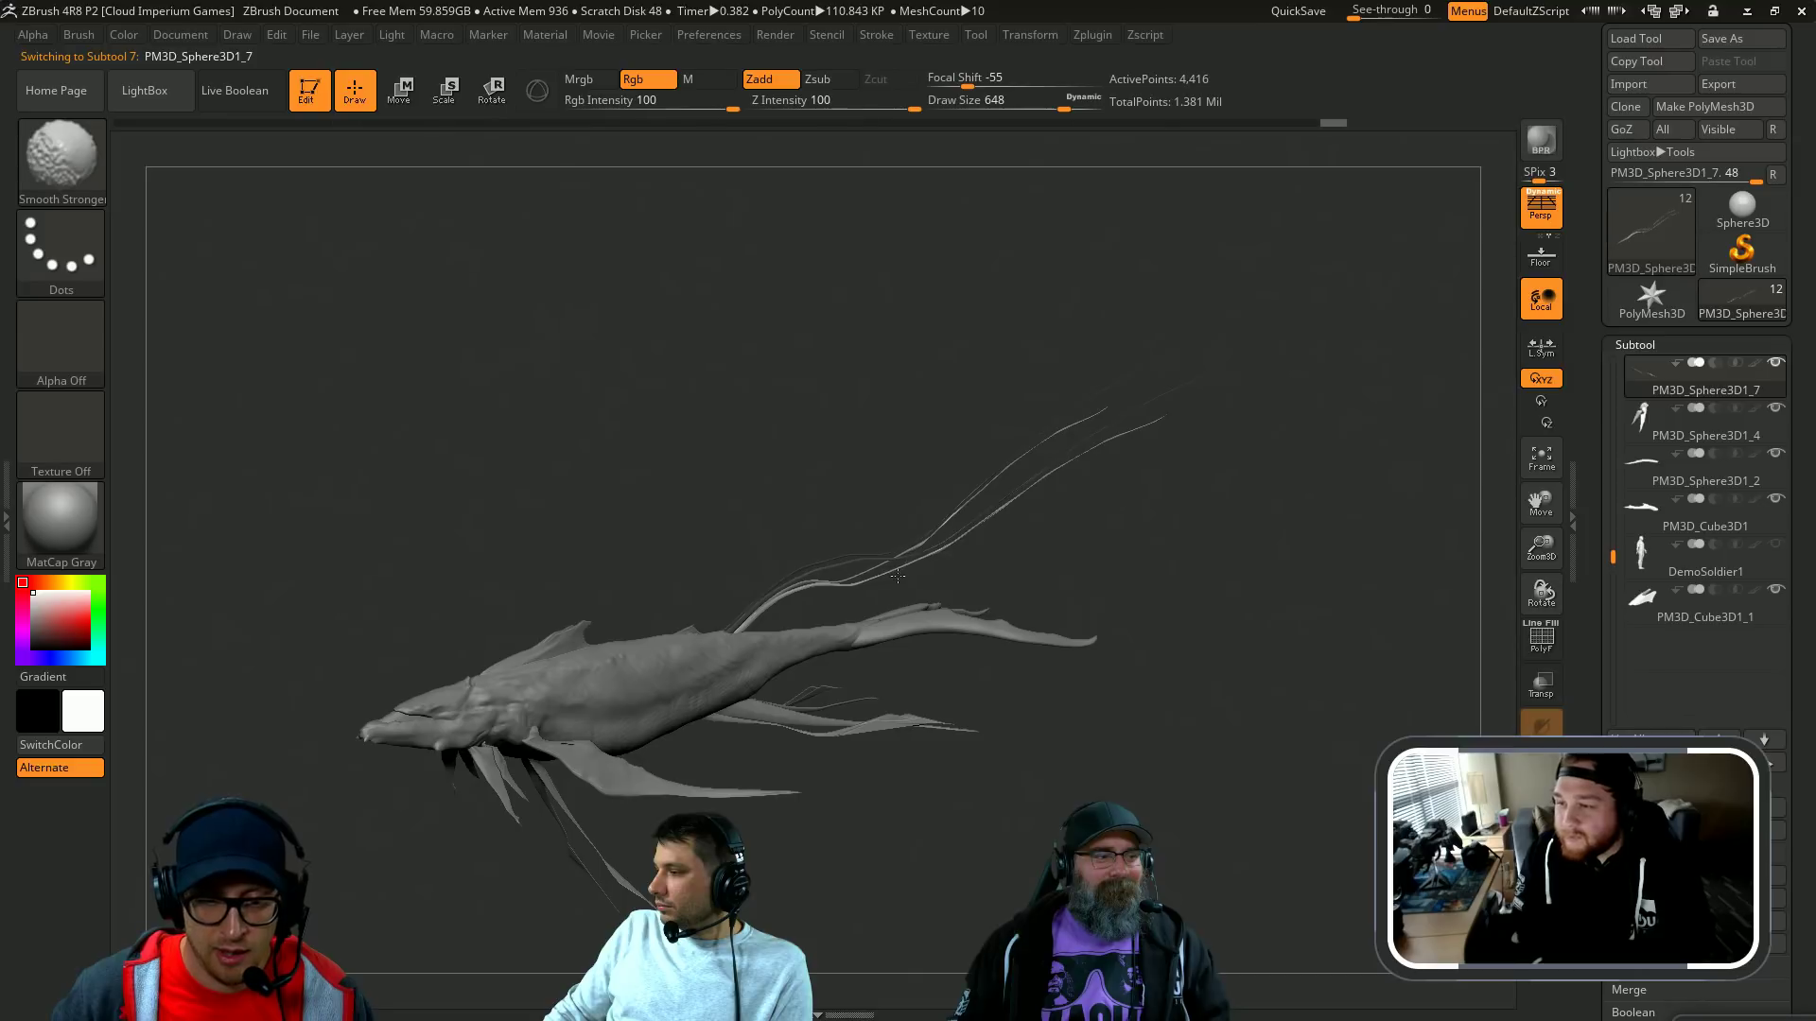
{"action": "mouse_move", "coordinate": [965, 577]}
{"action": "right_mouse_down"}
{"action": "mouse_move", "coordinate": [1046, 560]}
{"action": "mouse_move", "coordinate": [946, 605]}
{"action": "right_mouse_up"}
{"action": "key", "text": "ctrl+z"}
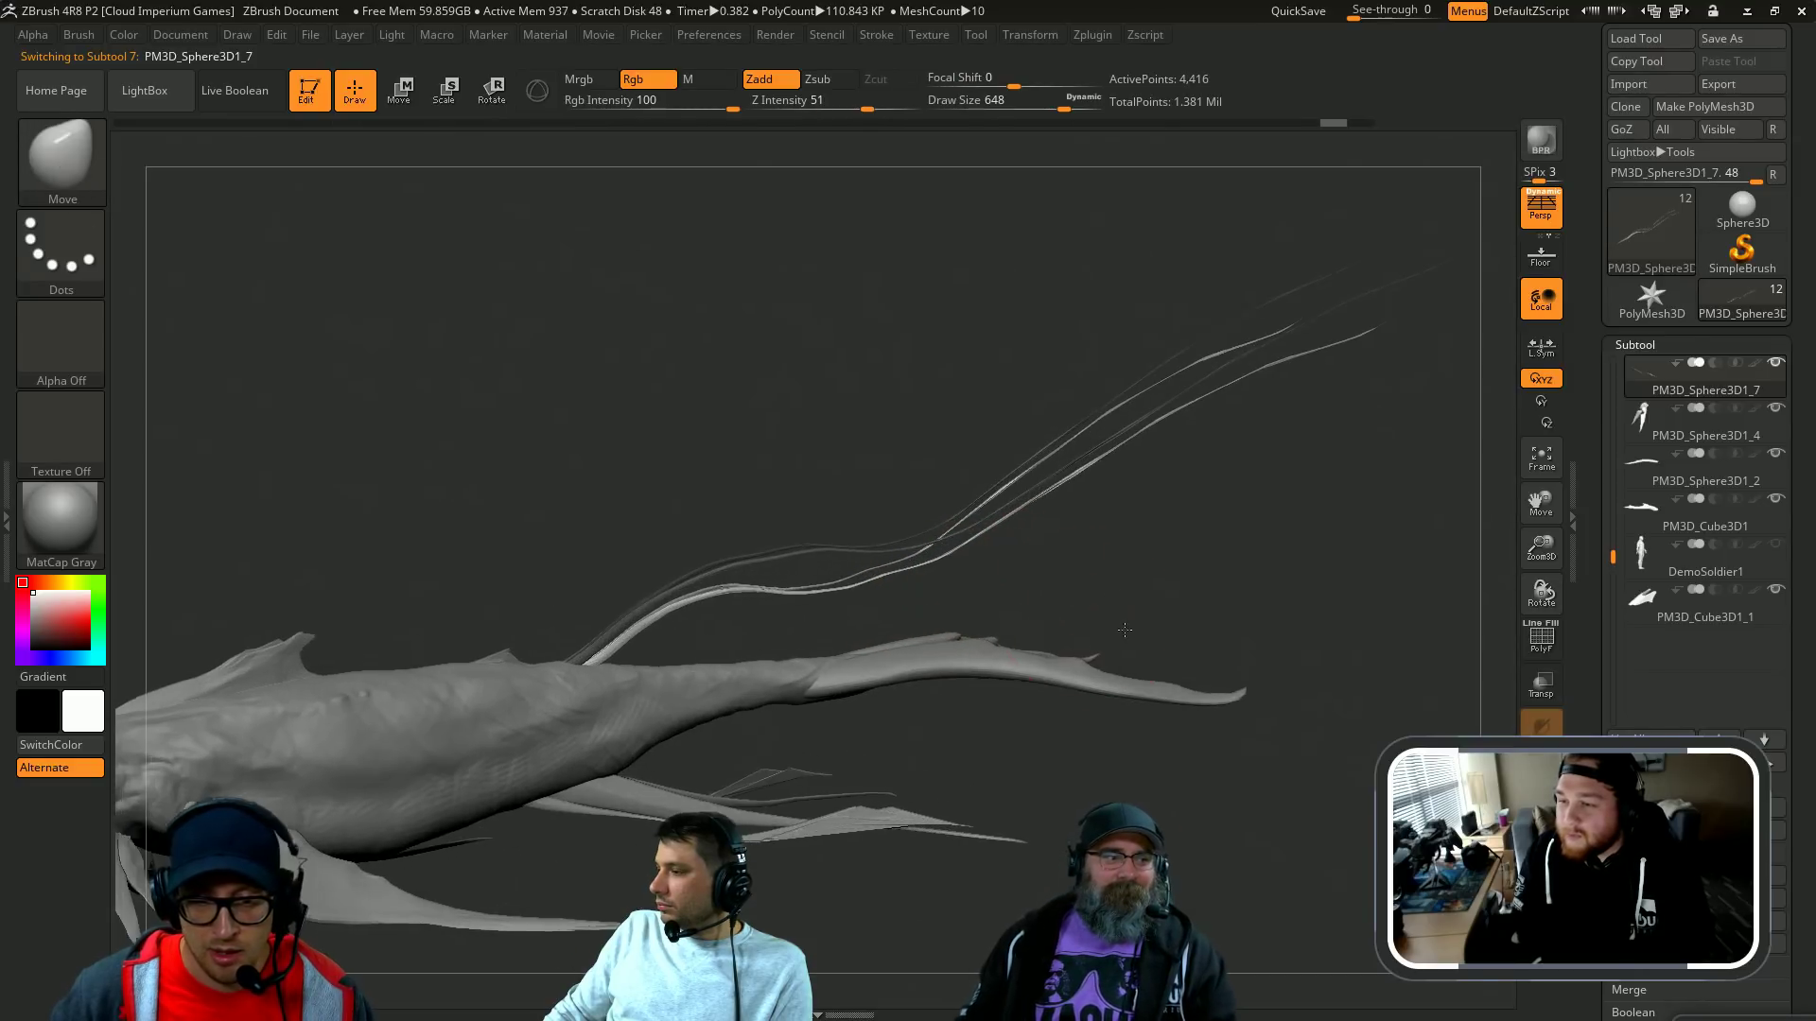
Step: Adjust the bend of the back filaments above the tail with the Move brush at draw size 372
{"action": "key", "text": "s"}
{"action": "left_click_drag", "start_coordinate": [930, 596], "coordinate": [916, 596]}
{"action": "right_click_drag", "start_coordinate": [922, 593], "coordinate": [908, 586]}
{"action": "key", "text": "s"}
{"action": "left_click_drag", "start_coordinate": [906, 588], "coordinate": [888, 586]}
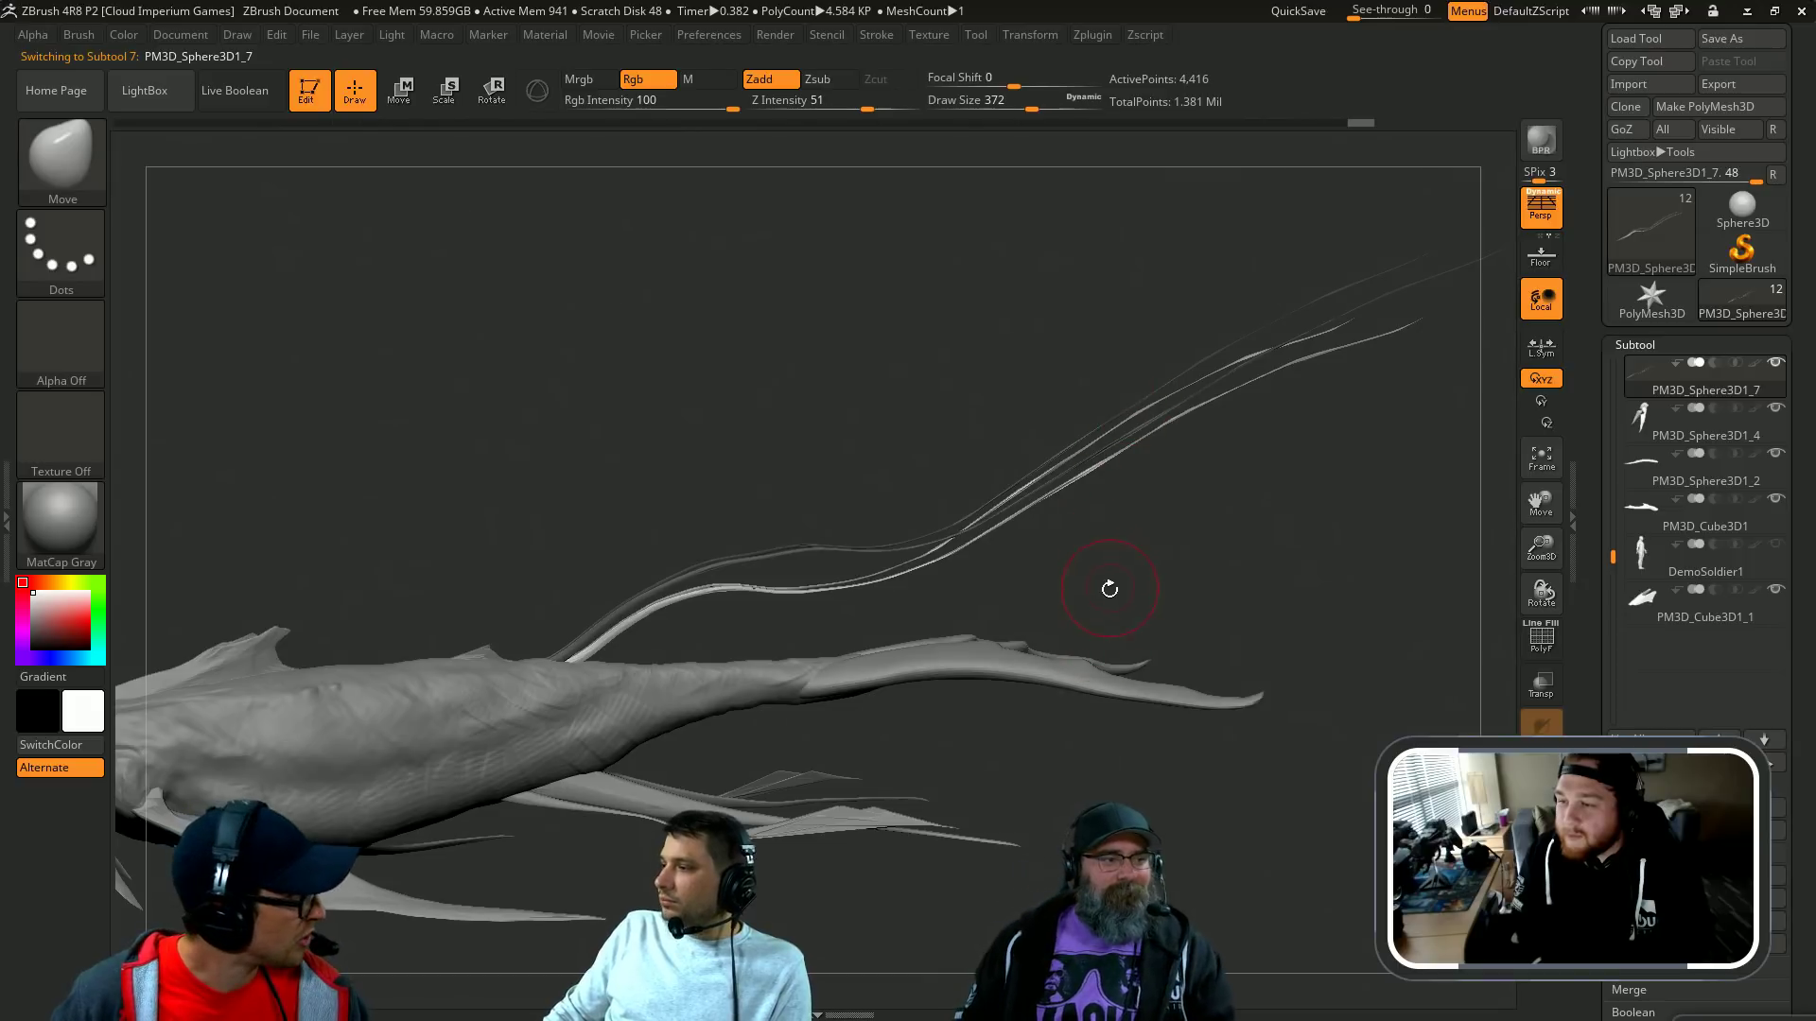
Step: Duplicate the unmasked back filaments with a move transpose line set at their base
{"action": "right_click_drag", "start_coordinate": [1109, 589], "coordinate": [1000, 577]}
{"action": "key", "text": "e"}
{"action": "right_click_drag", "start_coordinate": [788, 683], "coordinate": [876, 663]}
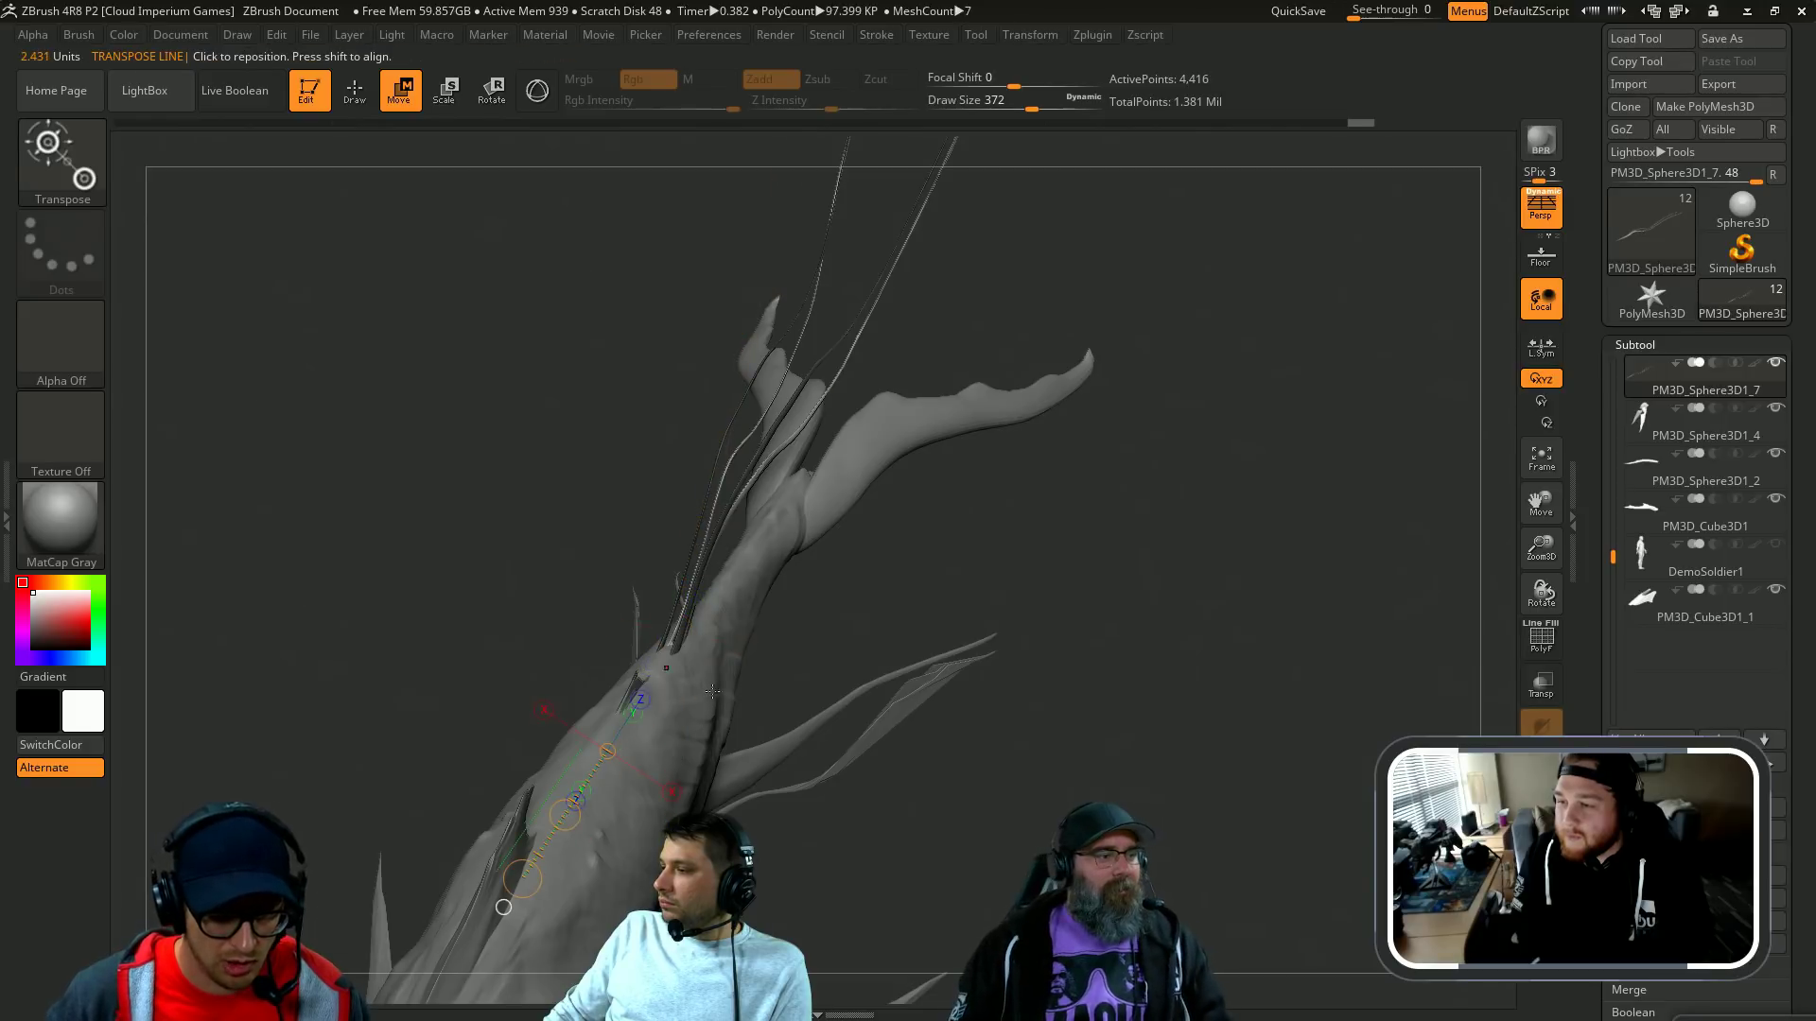
{"action": "left_click_drag", "start_coordinate": [696, 667], "coordinate": [1116, 651]}
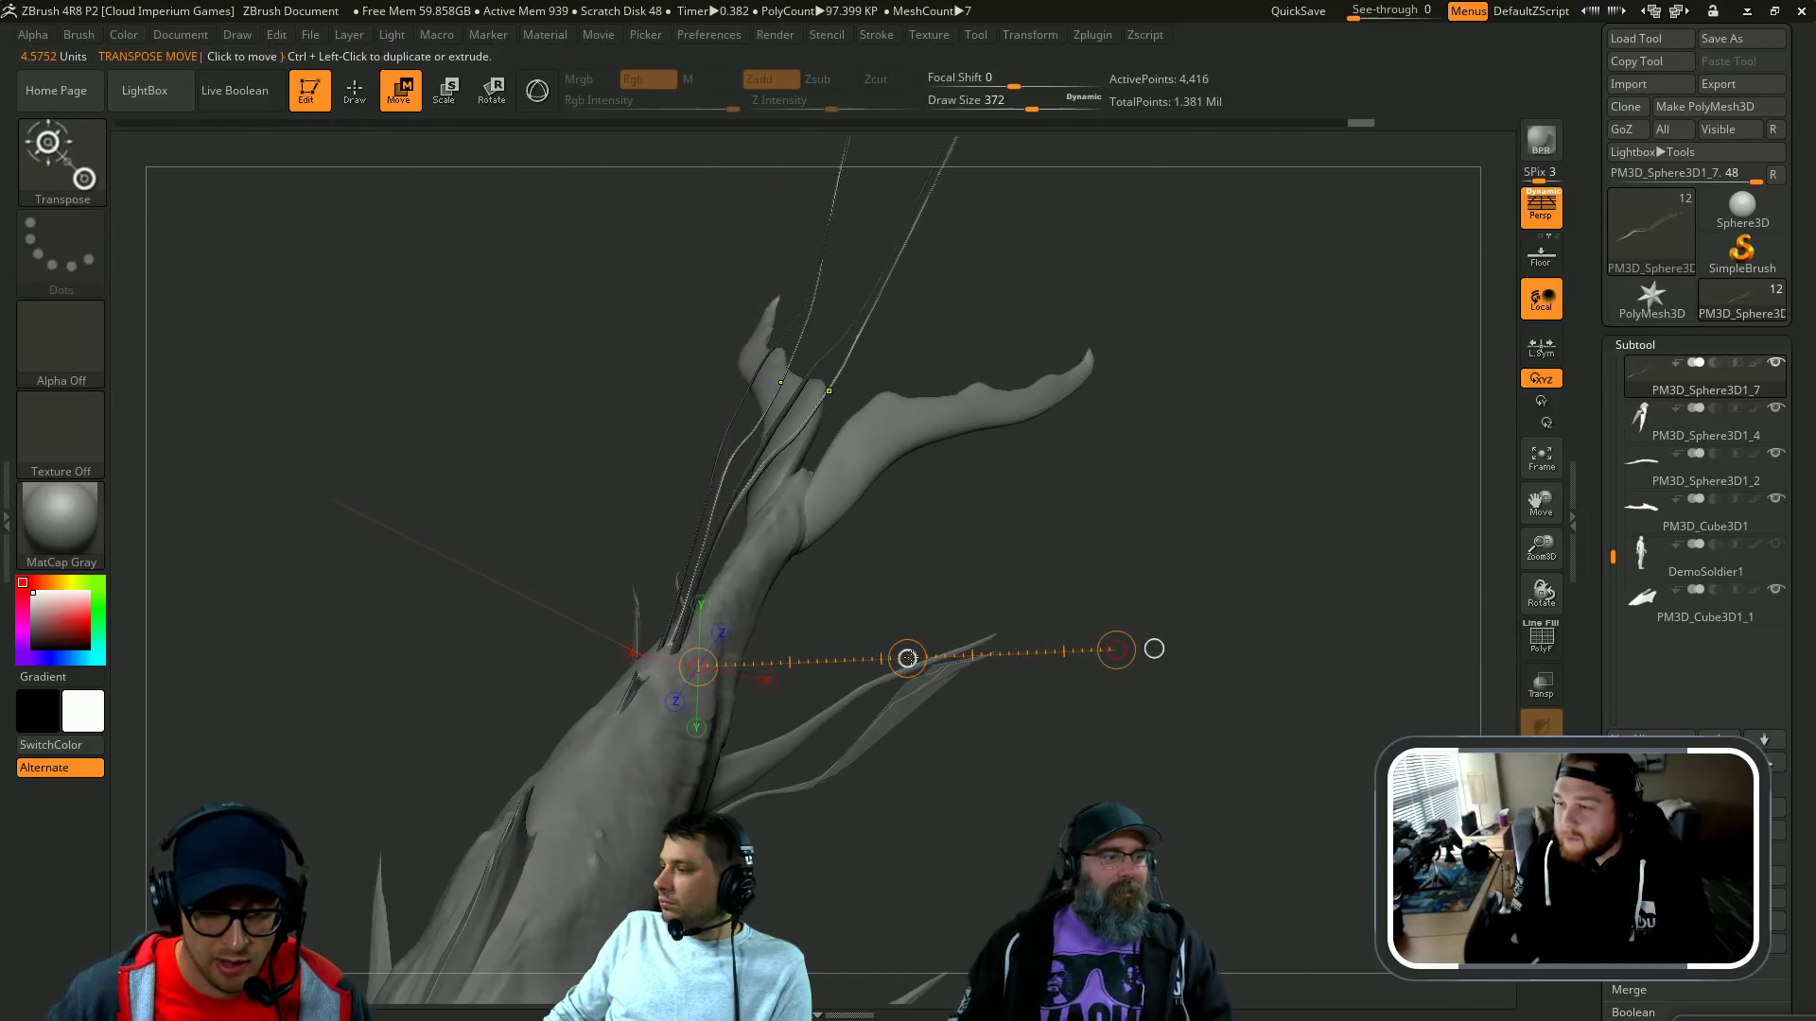
{"action": "left_click_drag", "start_coordinate": [908, 658], "coordinate": [905, 656], "text": "ctrl"}
Step: Scale the new filament duplicates with the transpose line and redraw the line from their root
{"action": "right_click_drag", "start_coordinate": [1040, 546], "coordinate": [955, 511]}
{"action": "key", "text": "e"}
{"action": "left_click", "coordinate": [701, 646]}
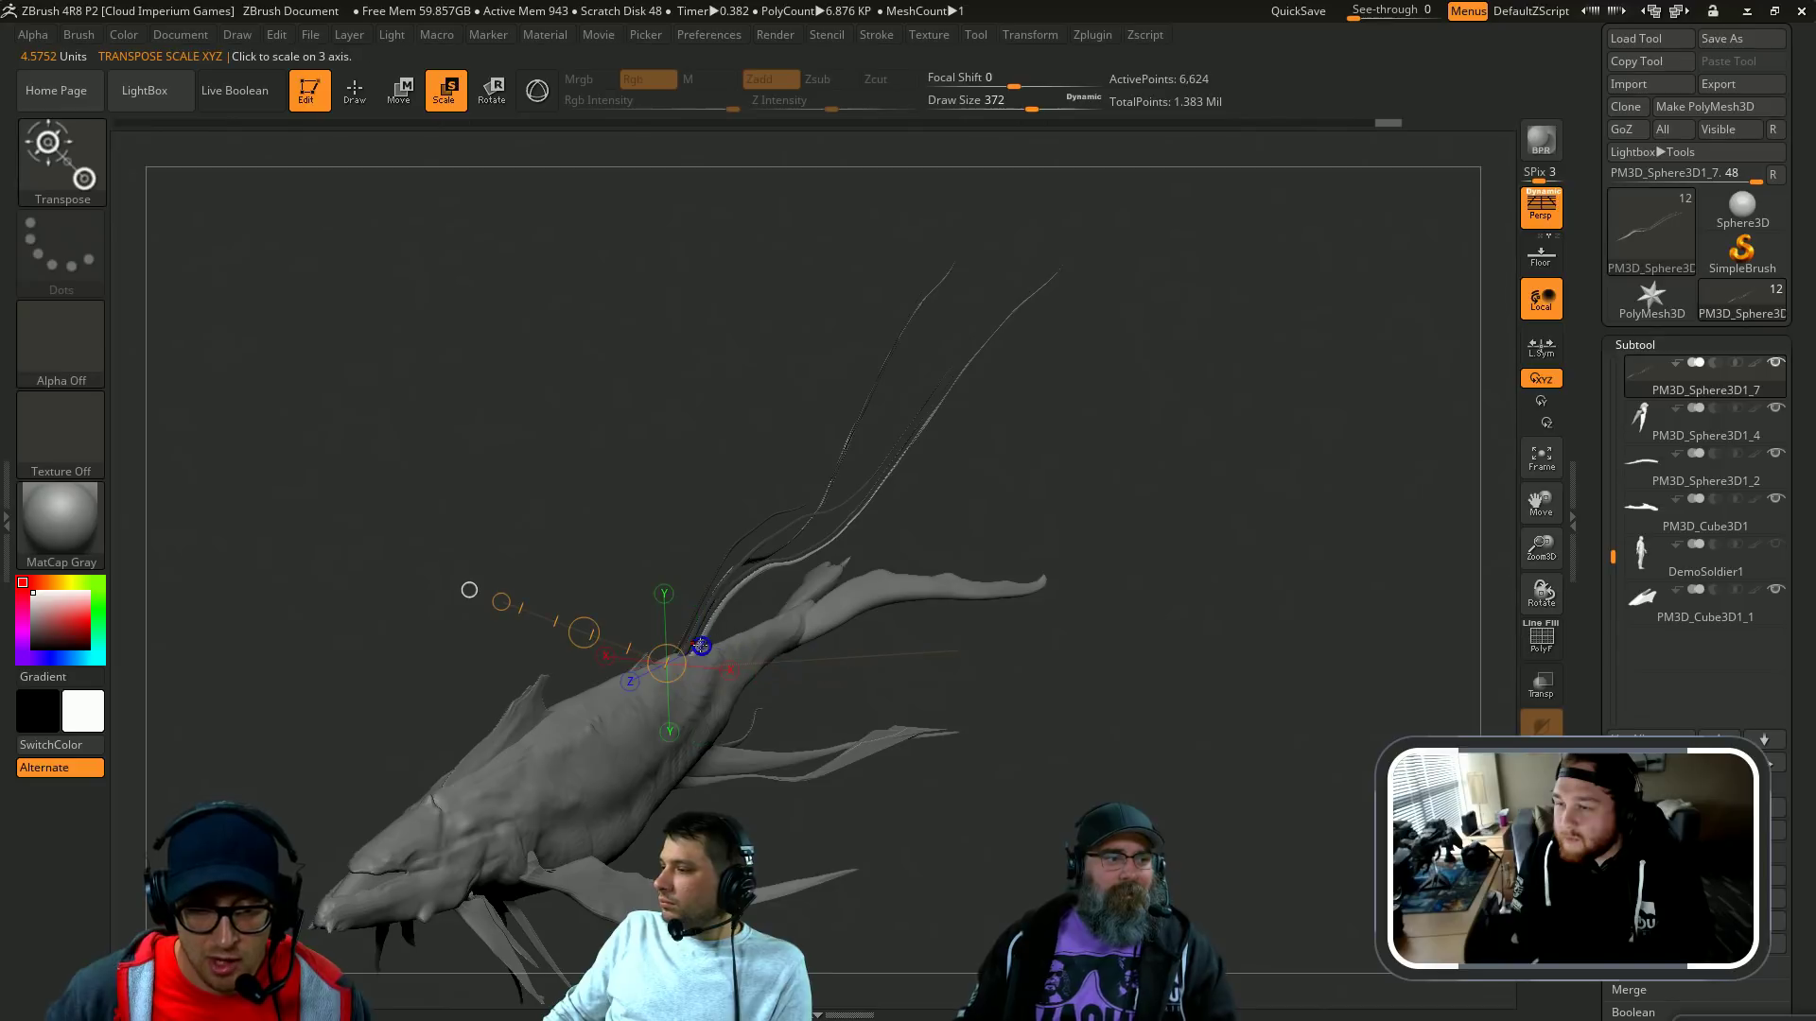
{"action": "left_click_drag", "start_coordinate": [470, 590], "coordinate": [819, 587]}
{"action": "left_click_drag", "start_coordinate": [704, 655], "coordinate": [1188, 481]}
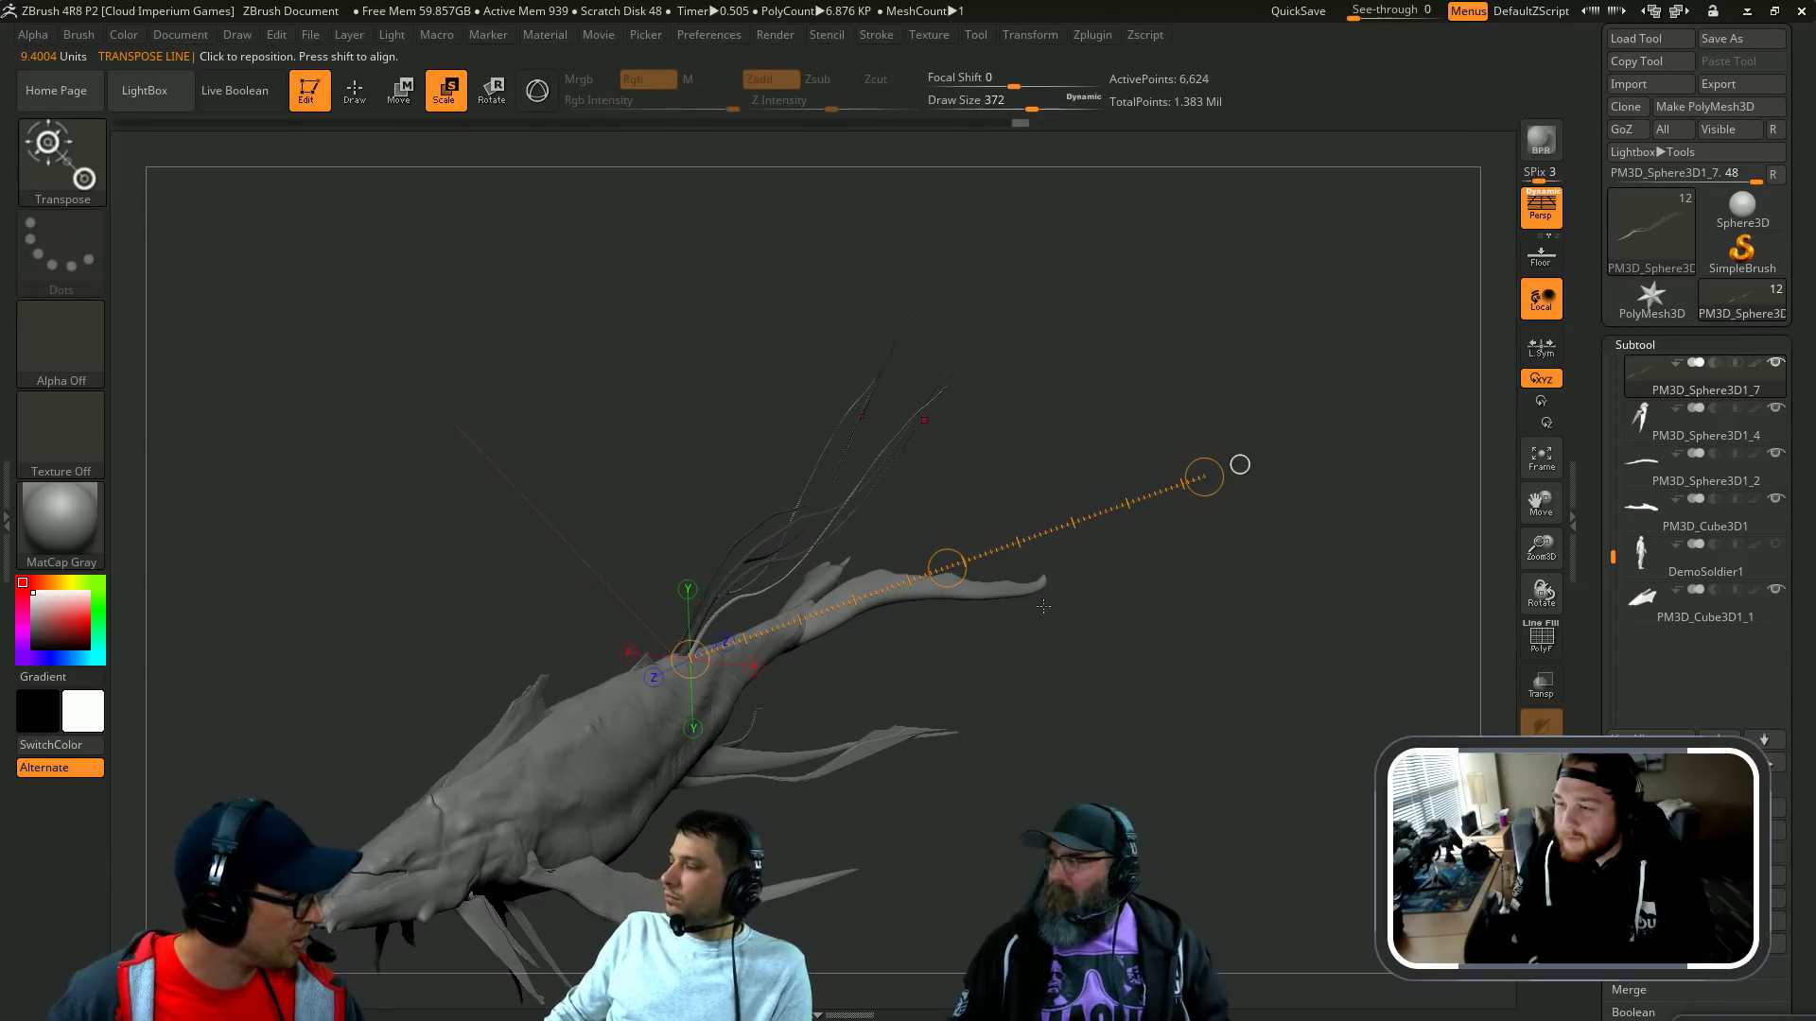
{"action": "left_click_drag", "start_coordinate": [1120, 690], "coordinate": [1068, 747]}
{"action": "key", "text": "q"}
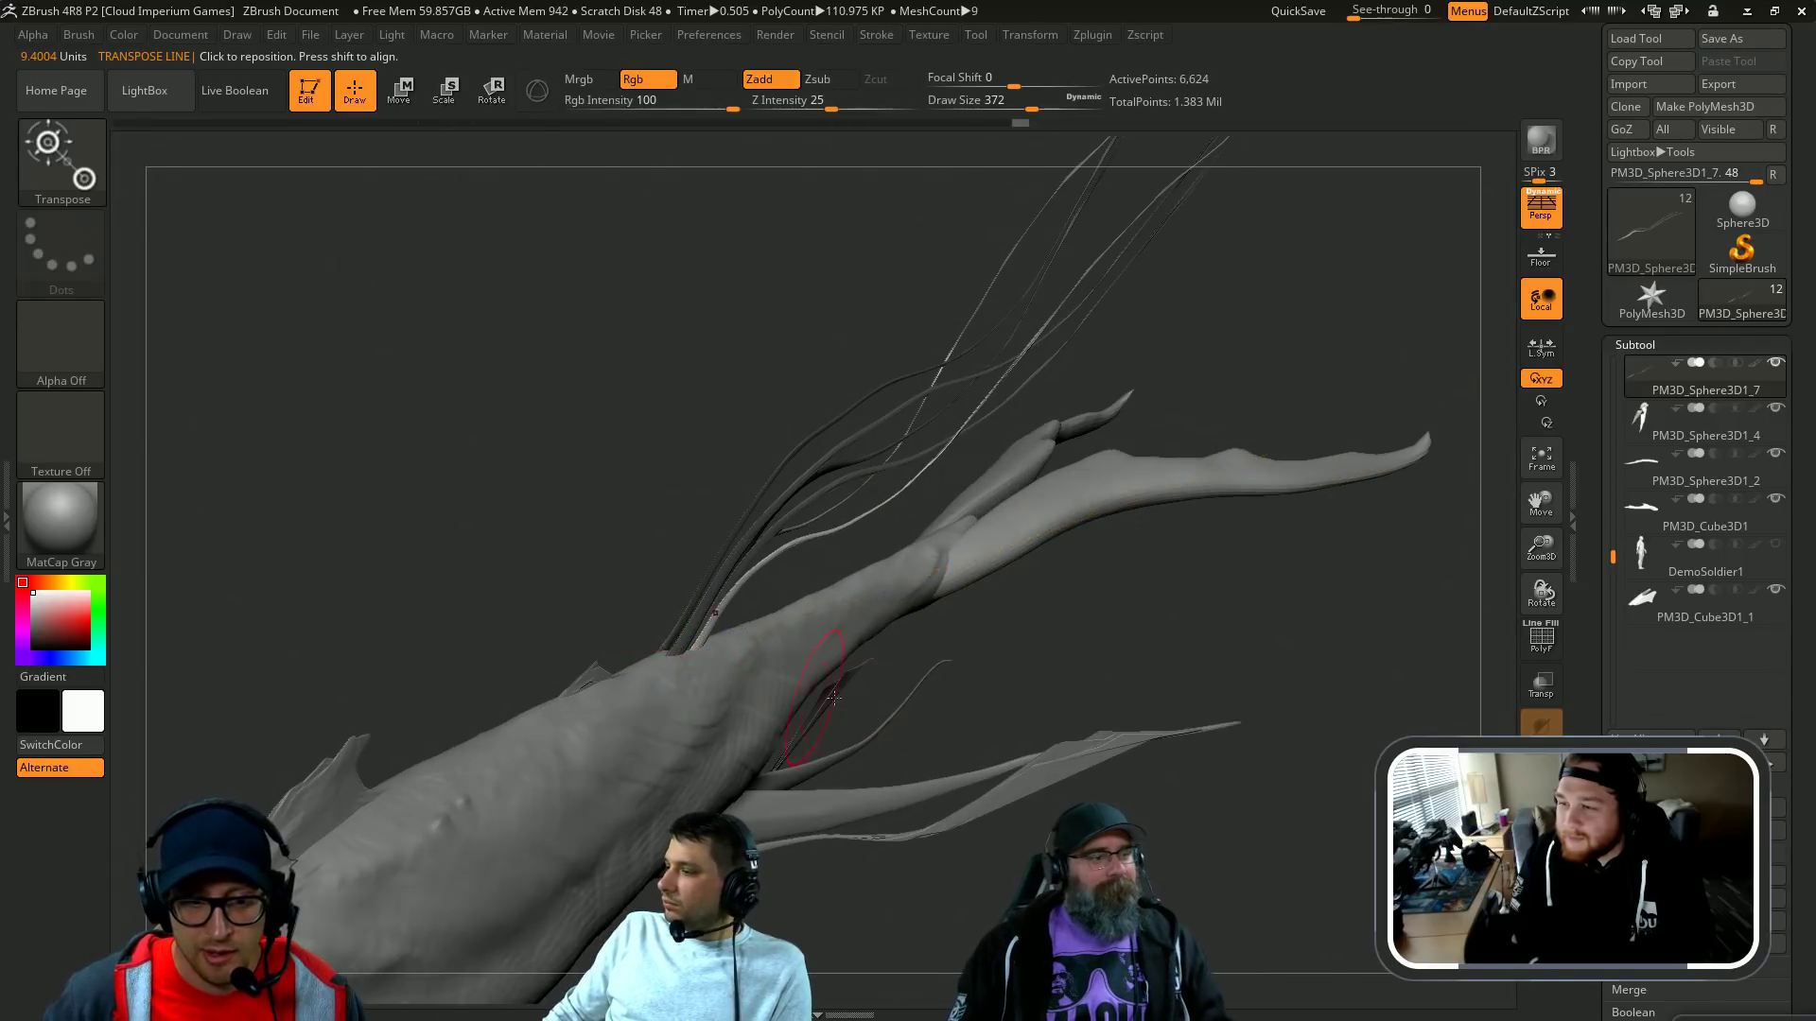
Step: Reposition the duplicated filaments lower behind the others with the move transpose line and adjust their scale
{"action": "left_click_drag", "start_coordinate": [1010, 664], "coordinate": [972, 663]}
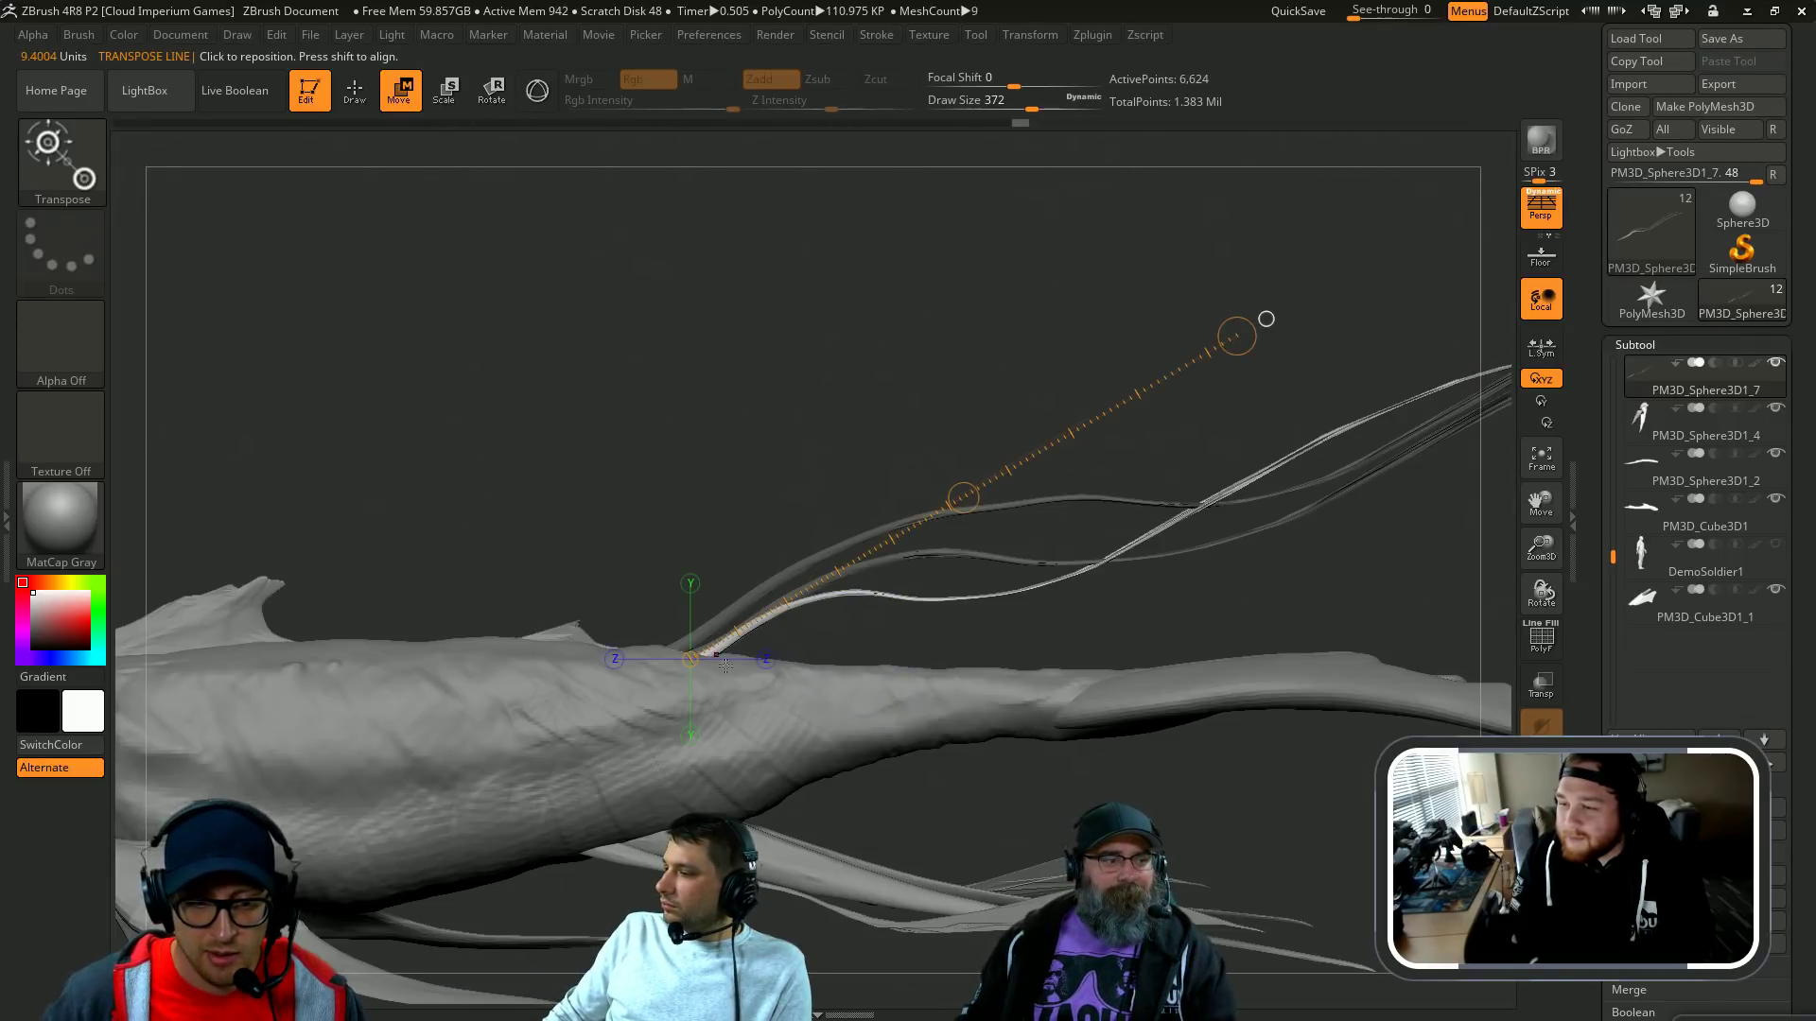
{"action": "left_click_drag", "start_coordinate": [735, 642], "coordinate": [1057, 636]}
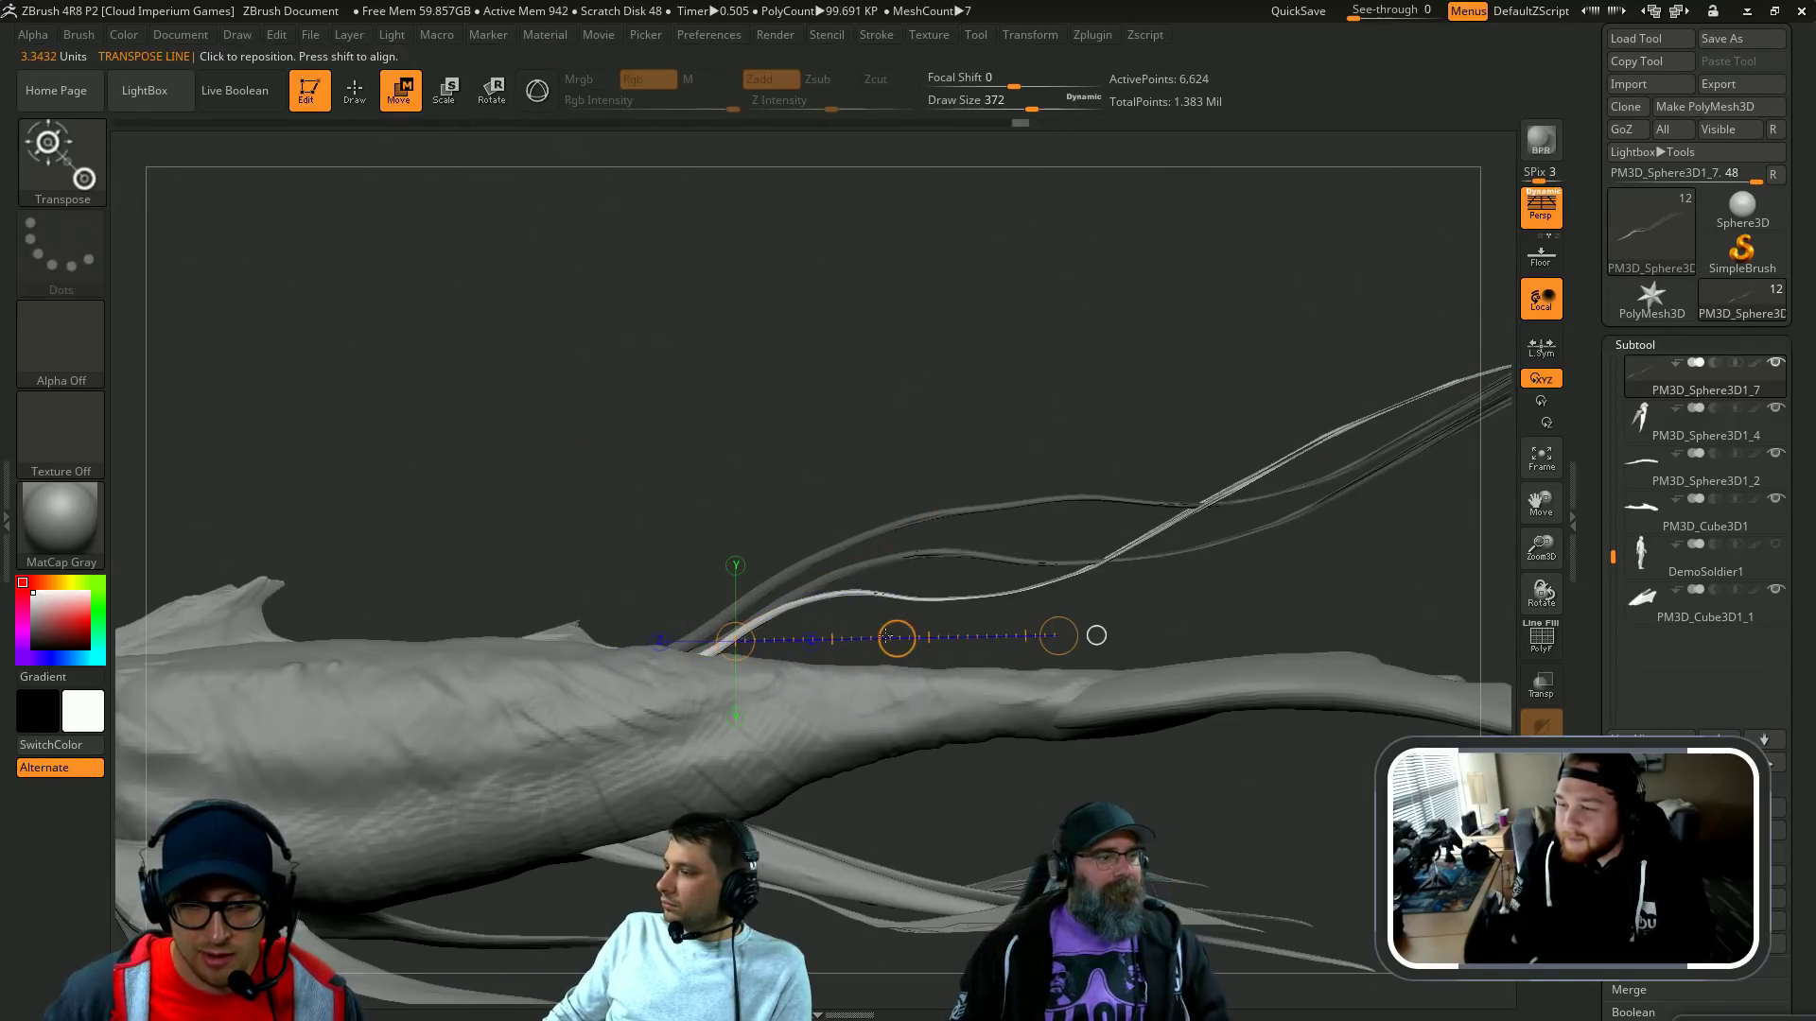
{"action": "left_click_drag", "start_coordinate": [905, 645], "coordinate": [875, 642]}
{"action": "left_click_drag", "start_coordinate": [932, 463], "coordinate": [937, 395], "text": "alt"}
{"action": "mouse_move", "coordinate": [766, 667]}
{"action": "left_mouse_down"}
{"action": "mouse_move", "coordinate": [1220, 593]}
{"action": "mouse_move", "coordinate": [1225, 664]}
{"action": "left_mouse_up"}
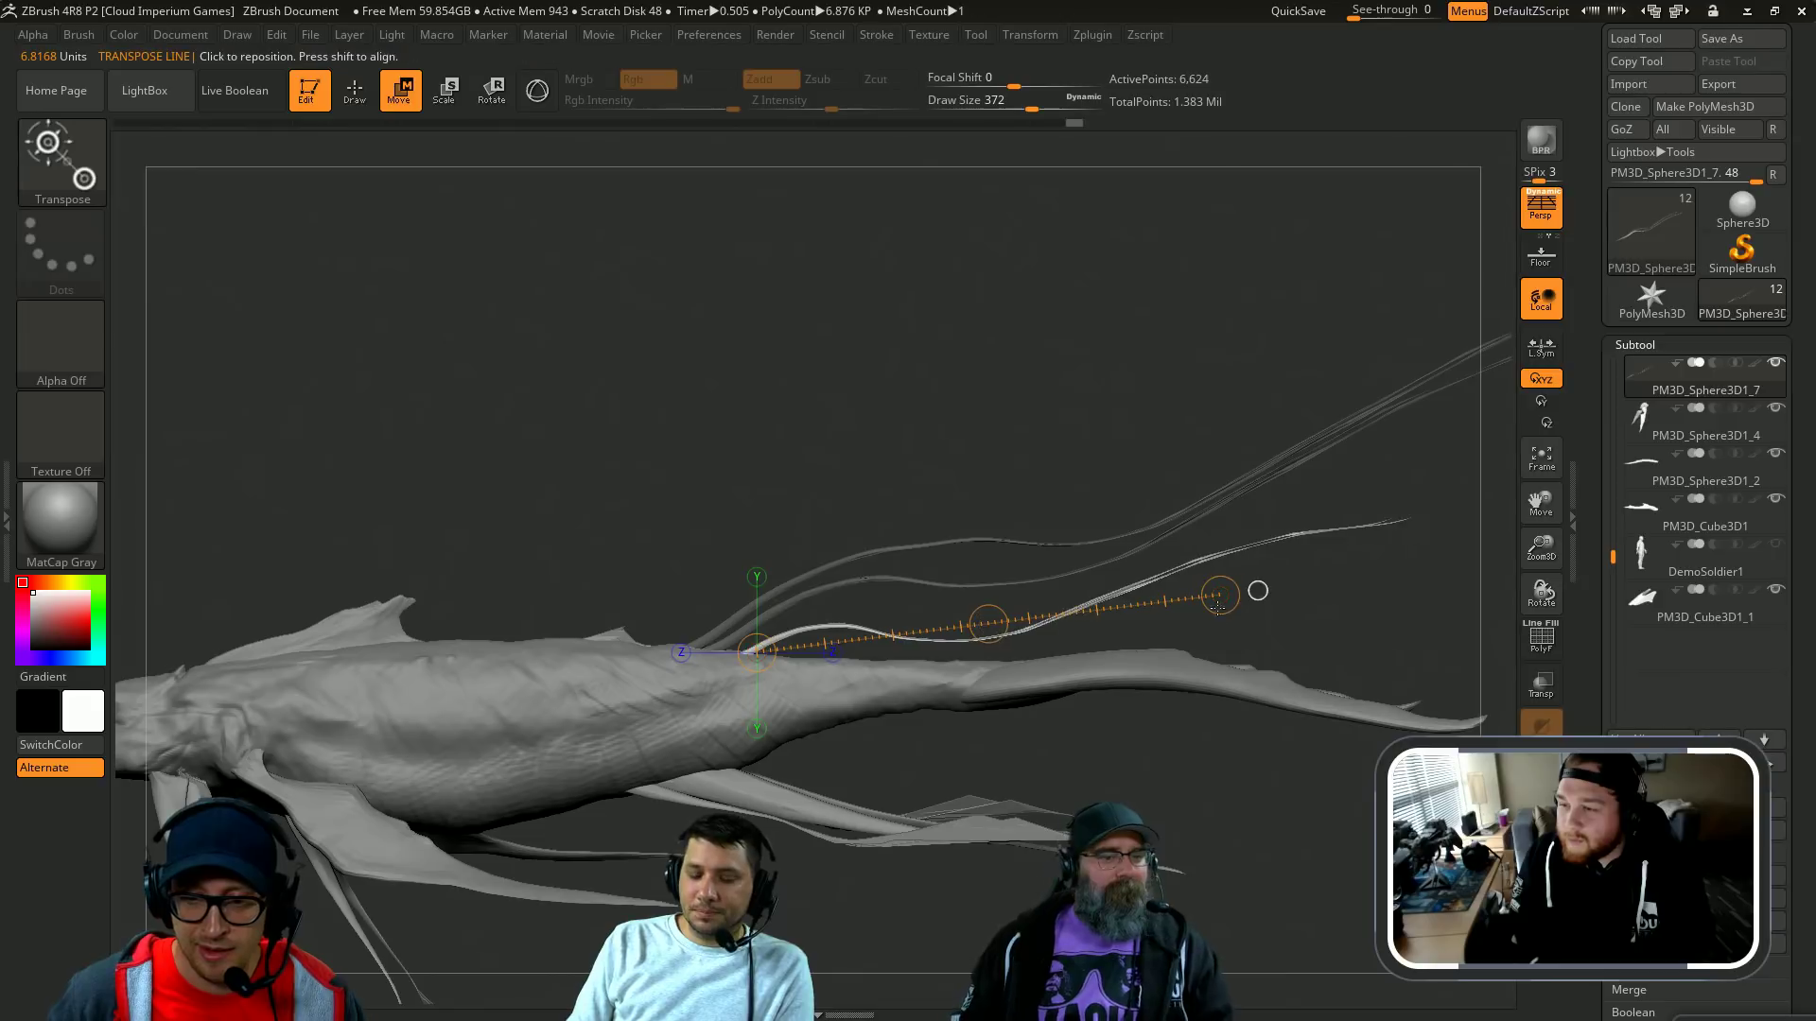
{"action": "key", "text": "e"}
{"action": "left_click_drag", "start_coordinate": [1220, 595], "coordinate": [1163, 606]}
{"action": "left_click_drag", "start_coordinate": [937, 685], "coordinate": [1016, 728]}
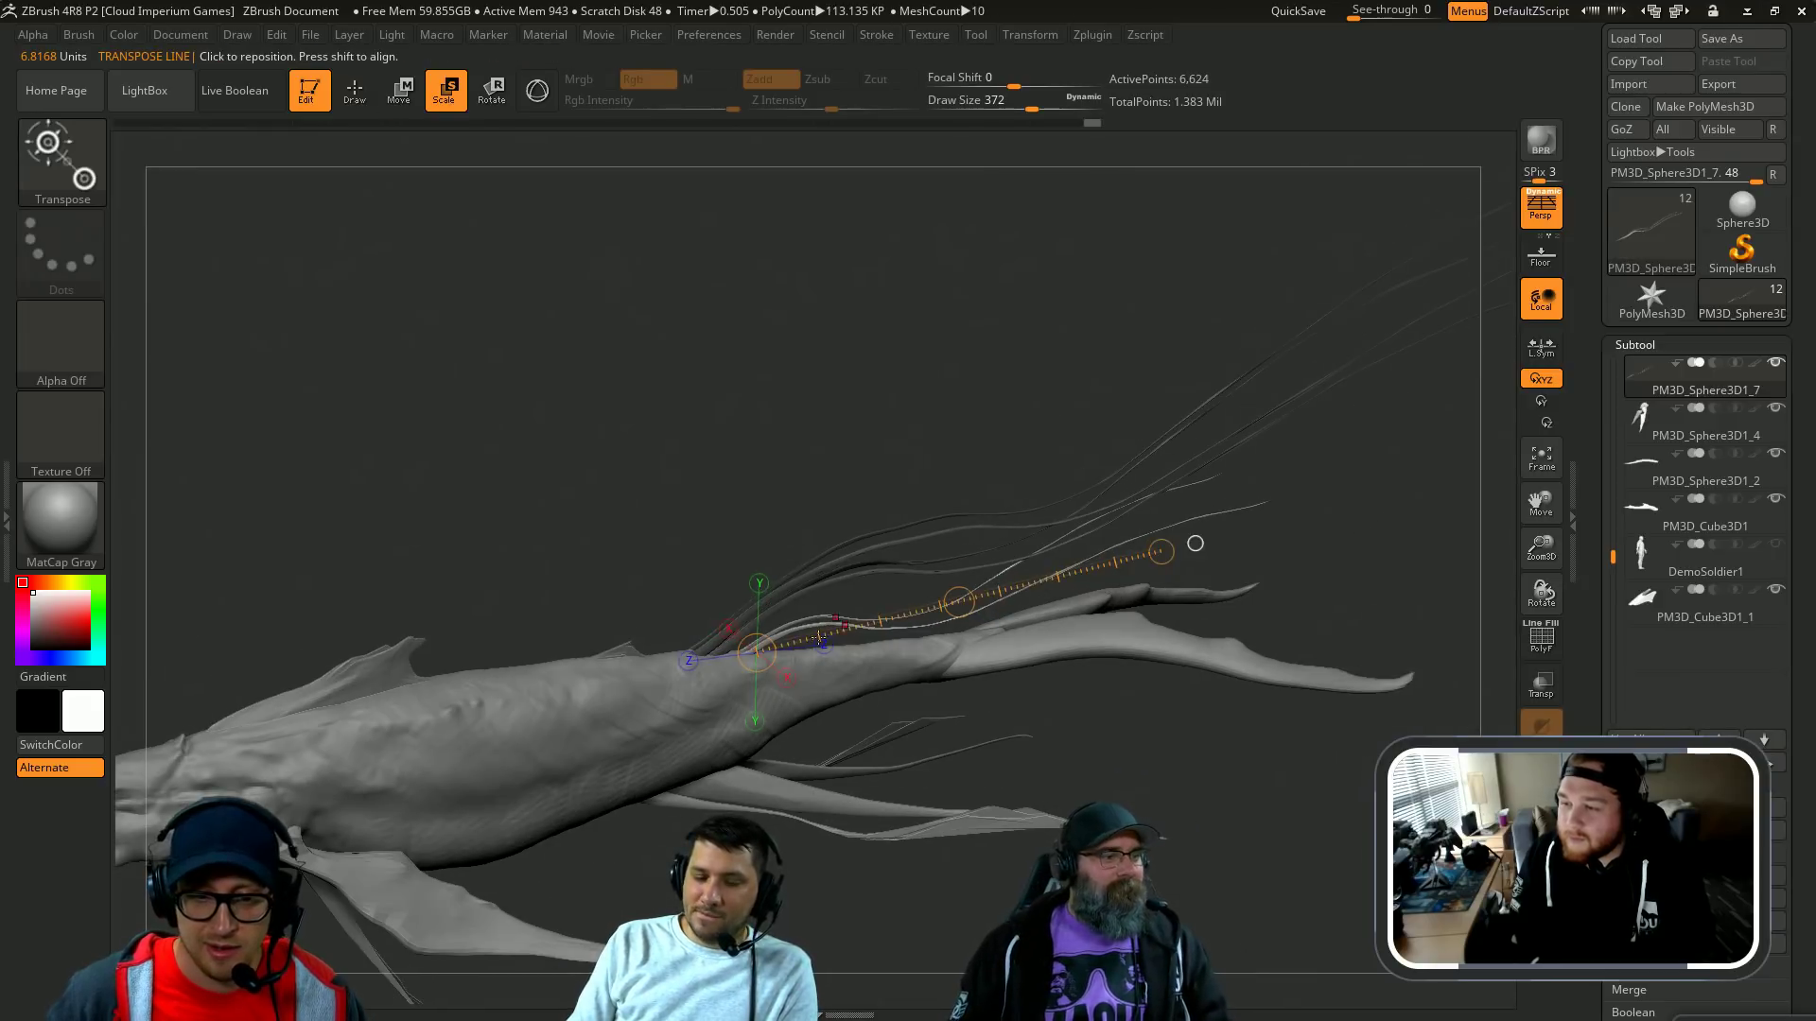
Step: Change the masking to free the upper back filaments and adjust them with the transpose line at their root
{"action": "key", "text": "q"}
{"action": "key", "text": "r"}
{"action": "left_click", "coordinate": [708, 647], "text": "ctrl"}
{"action": "mouse_move", "coordinate": [707, 647]}
{"action": "left_mouse_down"}
{"action": "mouse_move", "coordinate": [759, 643]}
{"action": "mouse_move", "coordinate": [981, 511]}
{"action": "mouse_move", "coordinate": [794, 606]}
{"action": "mouse_move", "coordinate": [879, 624]}
{"action": "left_mouse_up"}
{"action": "key", "text": "w"}
{"action": "left_click_drag", "start_coordinate": [803, 736], "coordinate": [824, 745]}
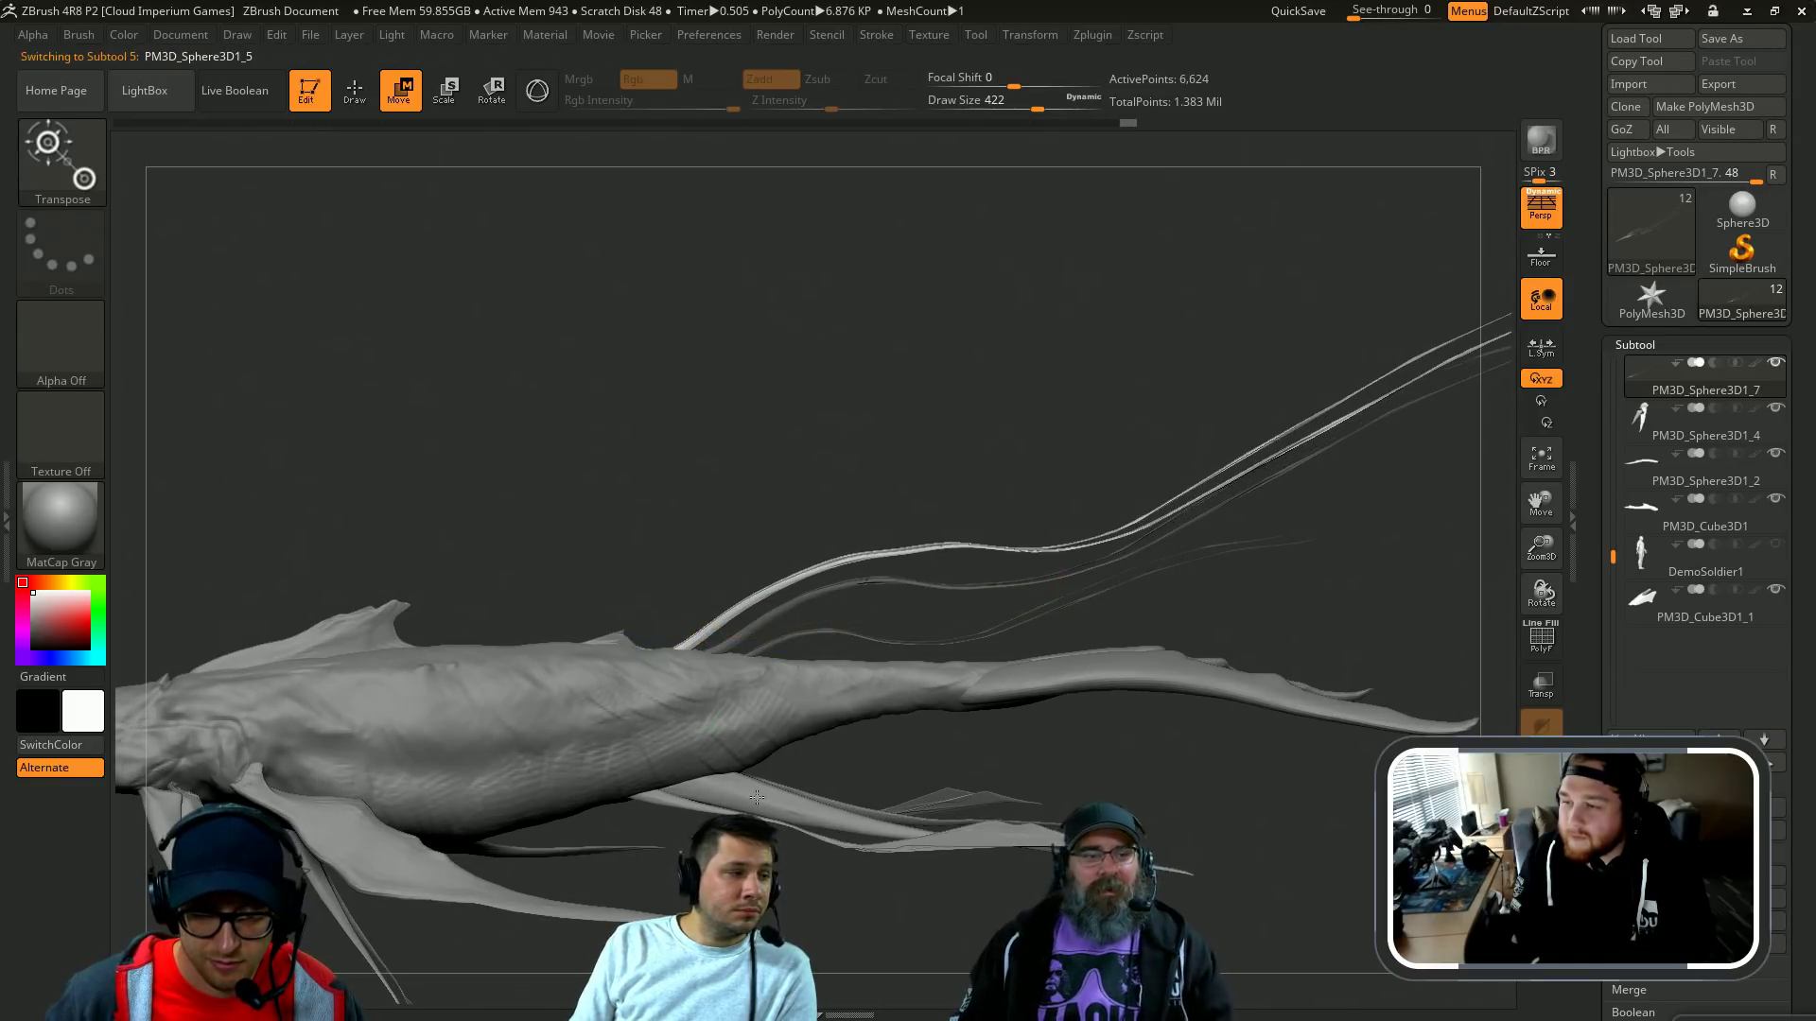
Step: Select the rear underside fins (PM3D_Sphere3D1_5) and duplicate them as a new subtool
{"action": "left_click_drag", "start_coordinate": [756, 797], "coordinate": [815, 750]}
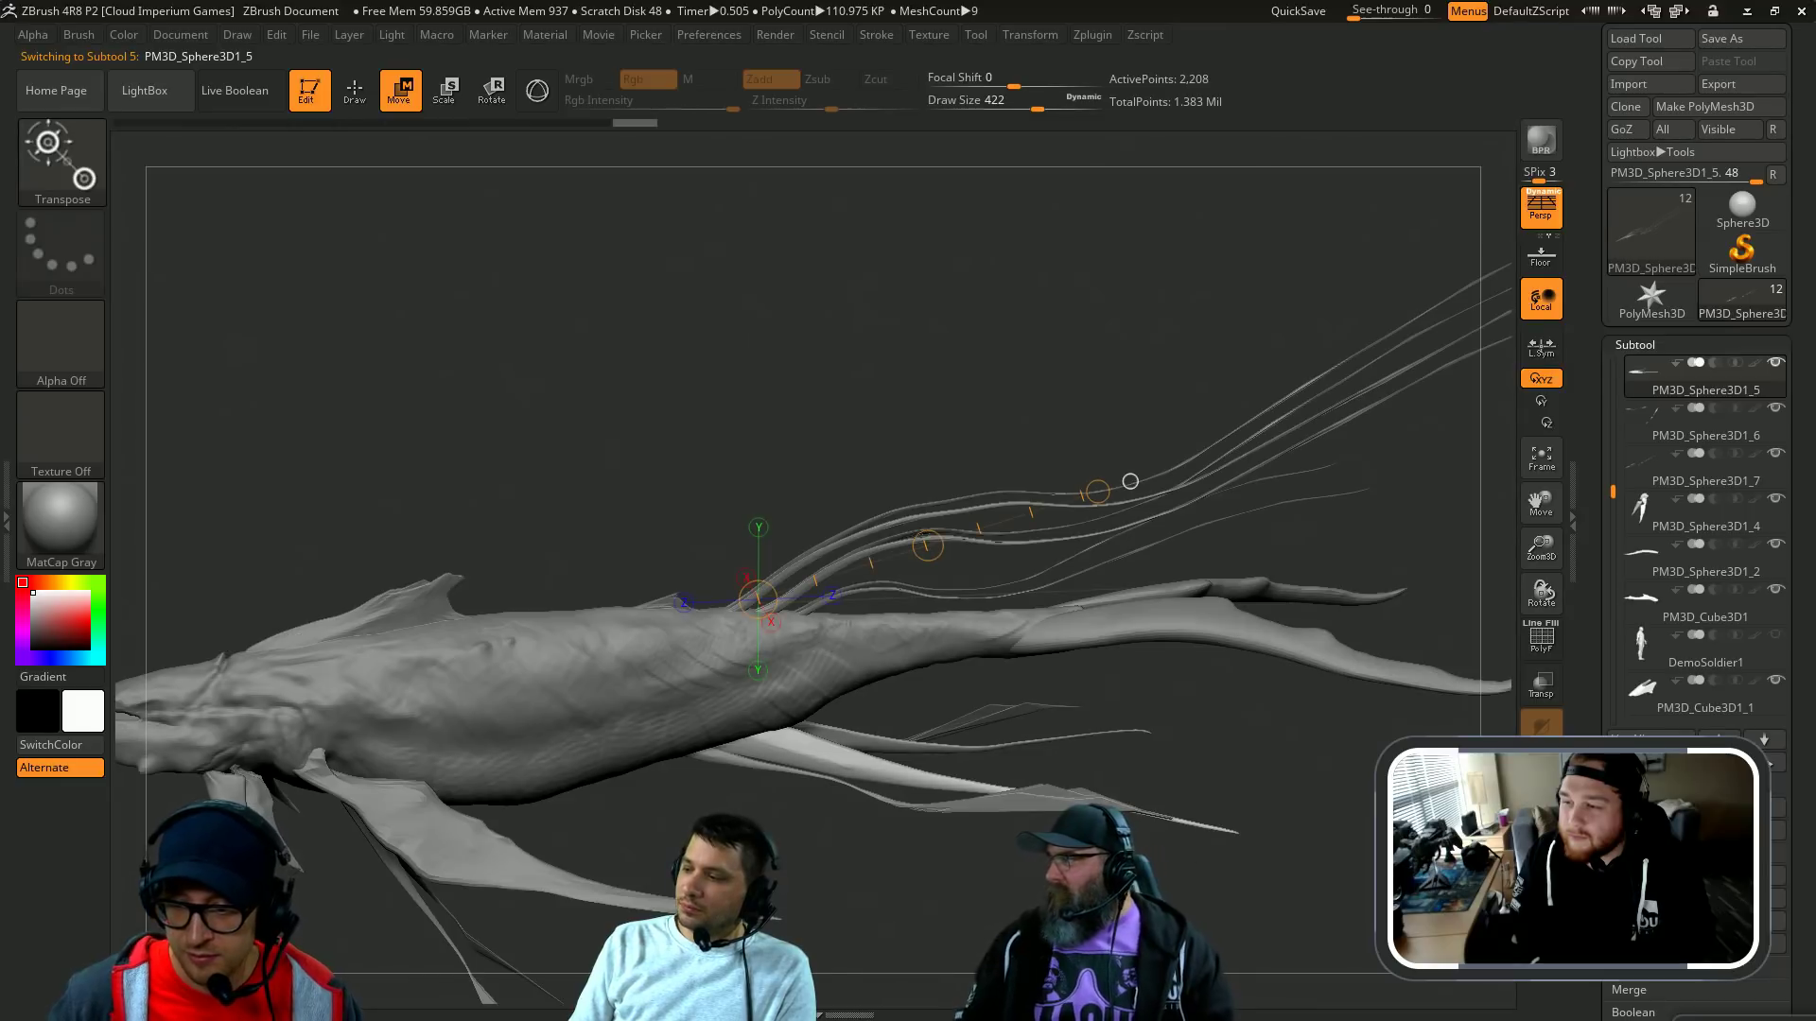
{"action": "left_click_drag", "start_coordinate": [955, 695], "coordinate": [964, 686], "text": "shift"}
{"action": "left_click_drag", "start_coordinate": [766, 749], "coordinate": [979, 720]}
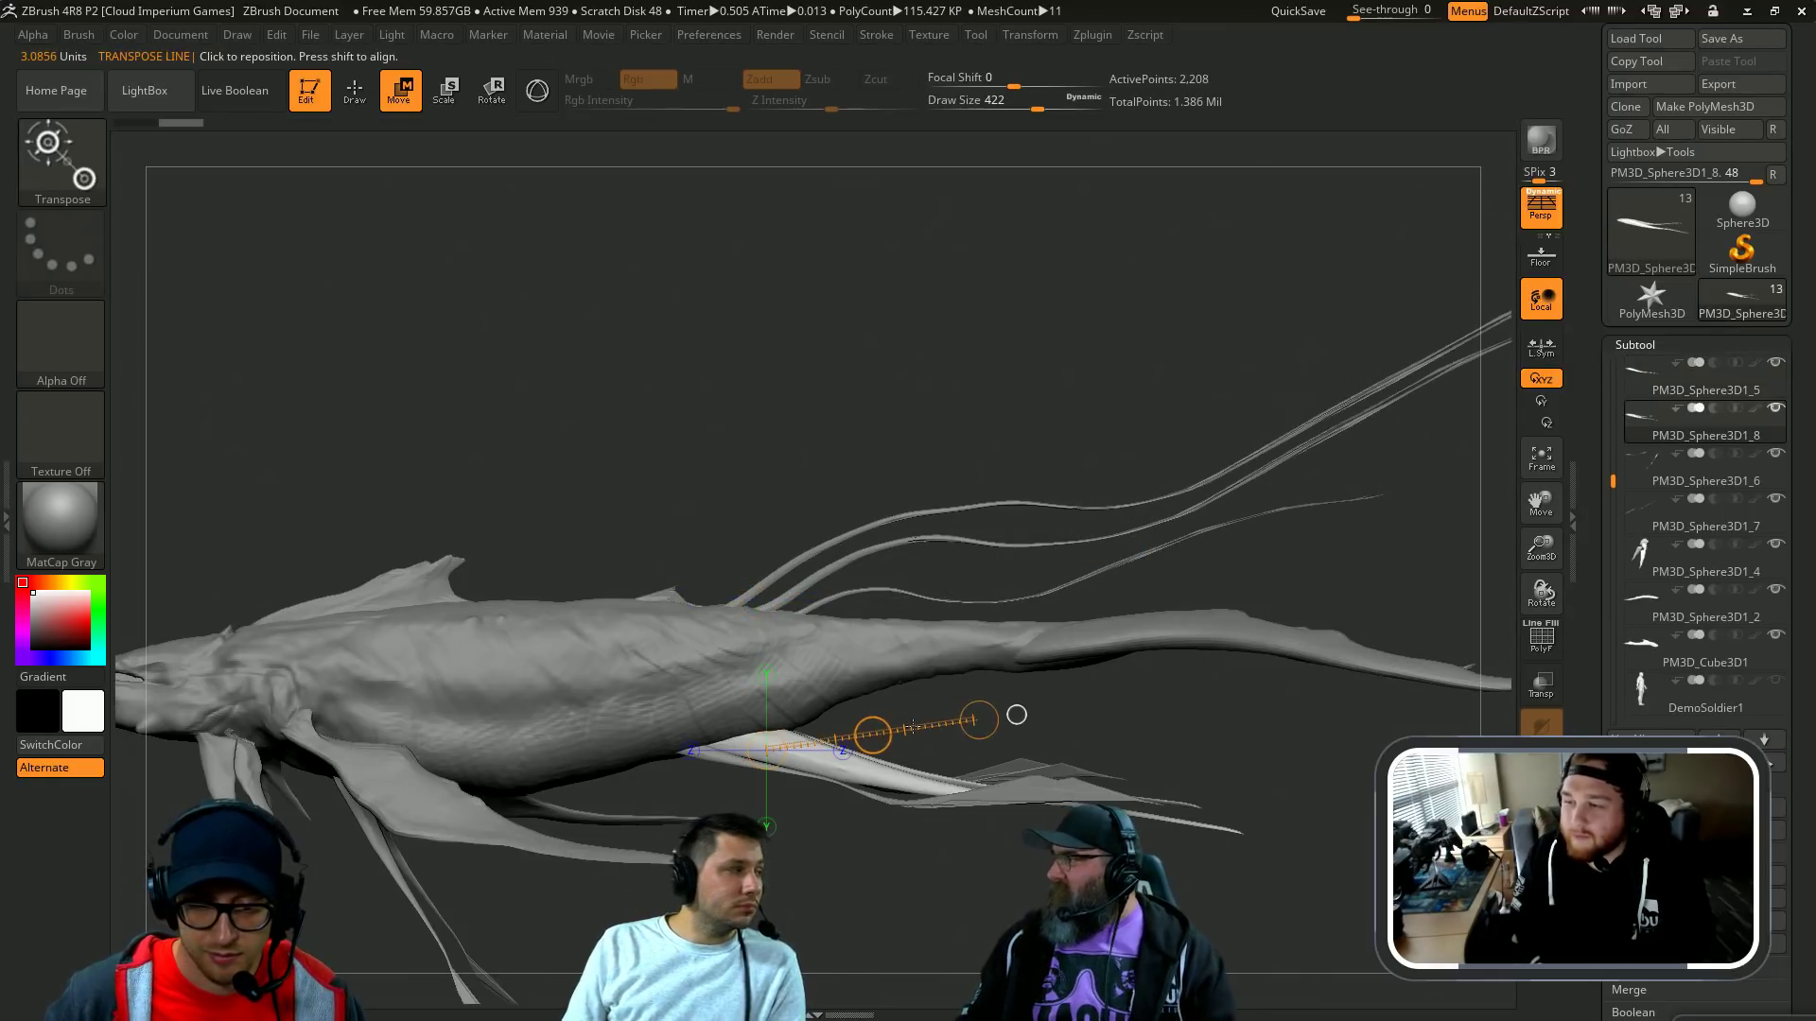
Step: Raise the duplicated fins onto the back above the filaments and angle them upward with the transpose line
{"action": "left_click_drag", "start_coordinate": [887, 648], "coordinate": [860, 619]}
{"action": "mouse_move", "coordinate": [667, 593]}
{"action": "left_mouse_down"}
{"action": "mouse_move", "coordinate": [1036, 542]}
{"action": "mouse_move", "coordinate": [953, 420]}
{"action": "left_mouse_up"}
{"action": "key", "text": "r"}
{"action": "key", "text": "w"}
{"action": "left_click_drag", "start_coordinate": [766, 540], "coordinate": [998, 465]}
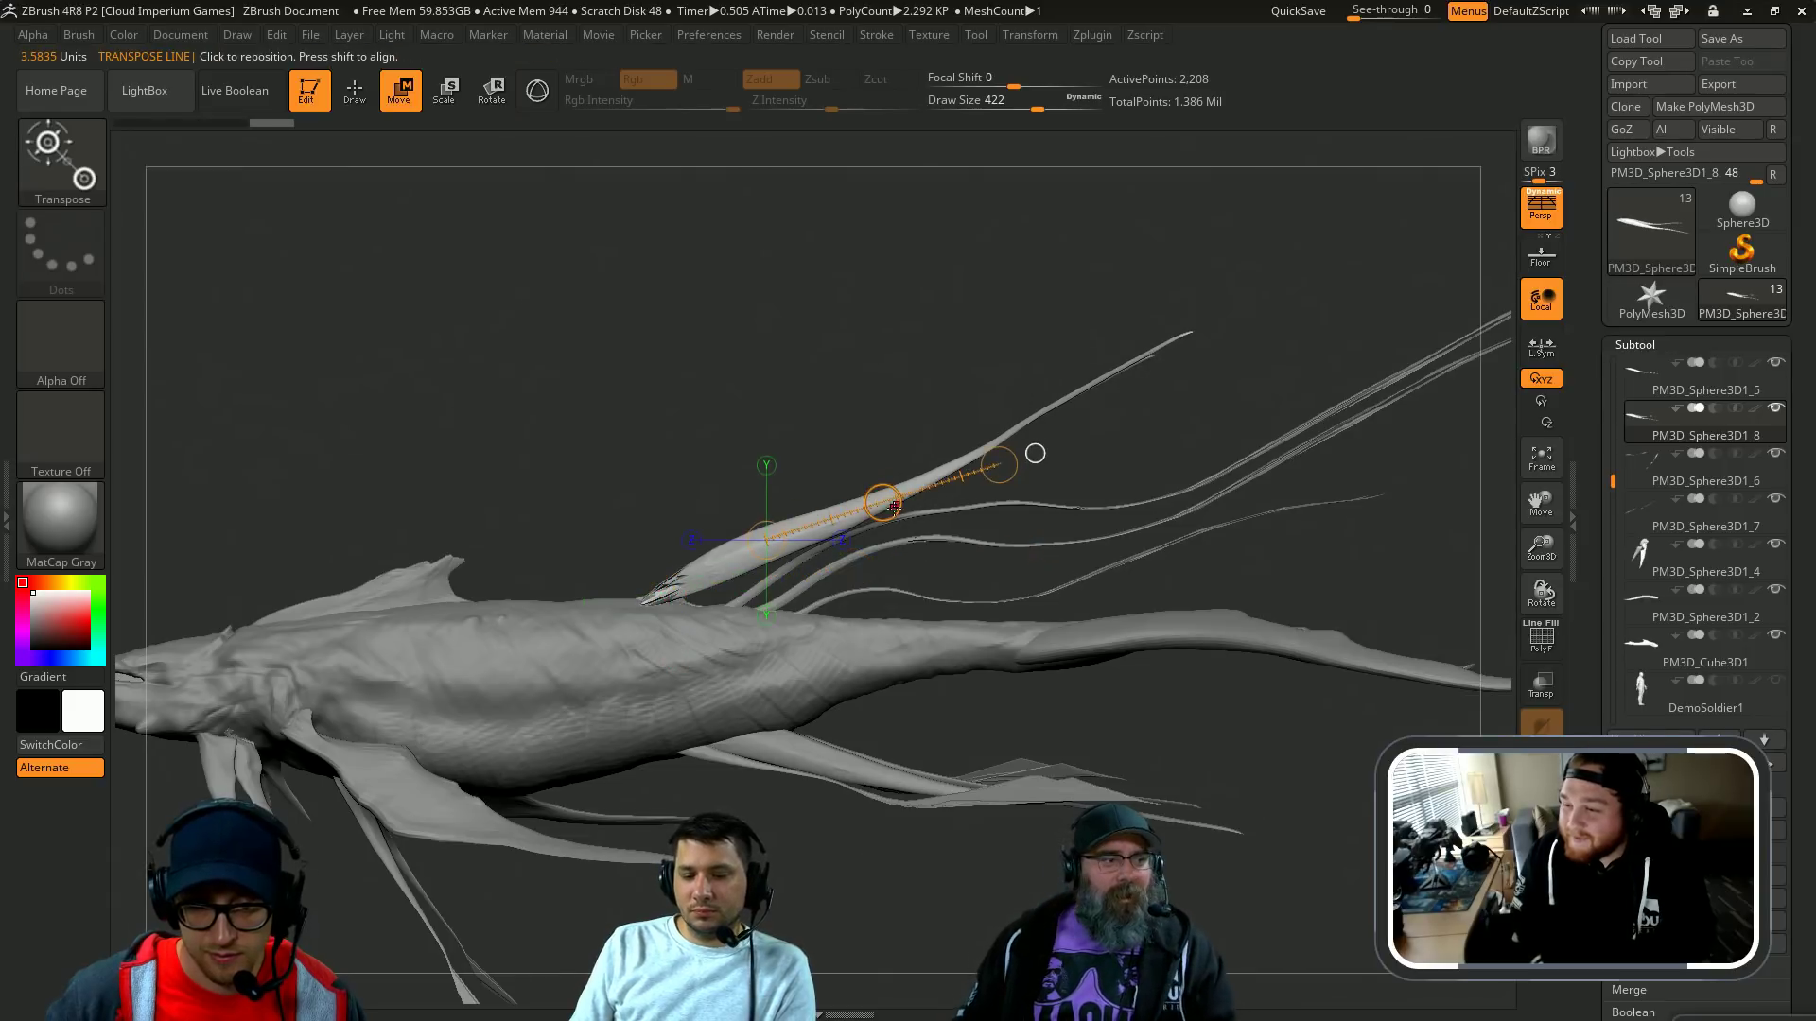
Step: Seat the roots of the duplicated fins in the whale's back with the move transpose line
{"action": "left_click_drag", "start_coordinate": [882, 502], "coordinate": [828, 517]}
{"action": "right_click_drag", "start_coordinate": [828, 517], "coordinate": [1026, 532]}
{"action": "mouse_move", "coordinate": [1026, 532]}
{"action": "left_mouse_down"}
{"action": "mouse_move", "coordinate": [826, 563]}
{"action": "mouse_move", "coordinate": [1081, 516]}
{"action": "left_mouse_up"}
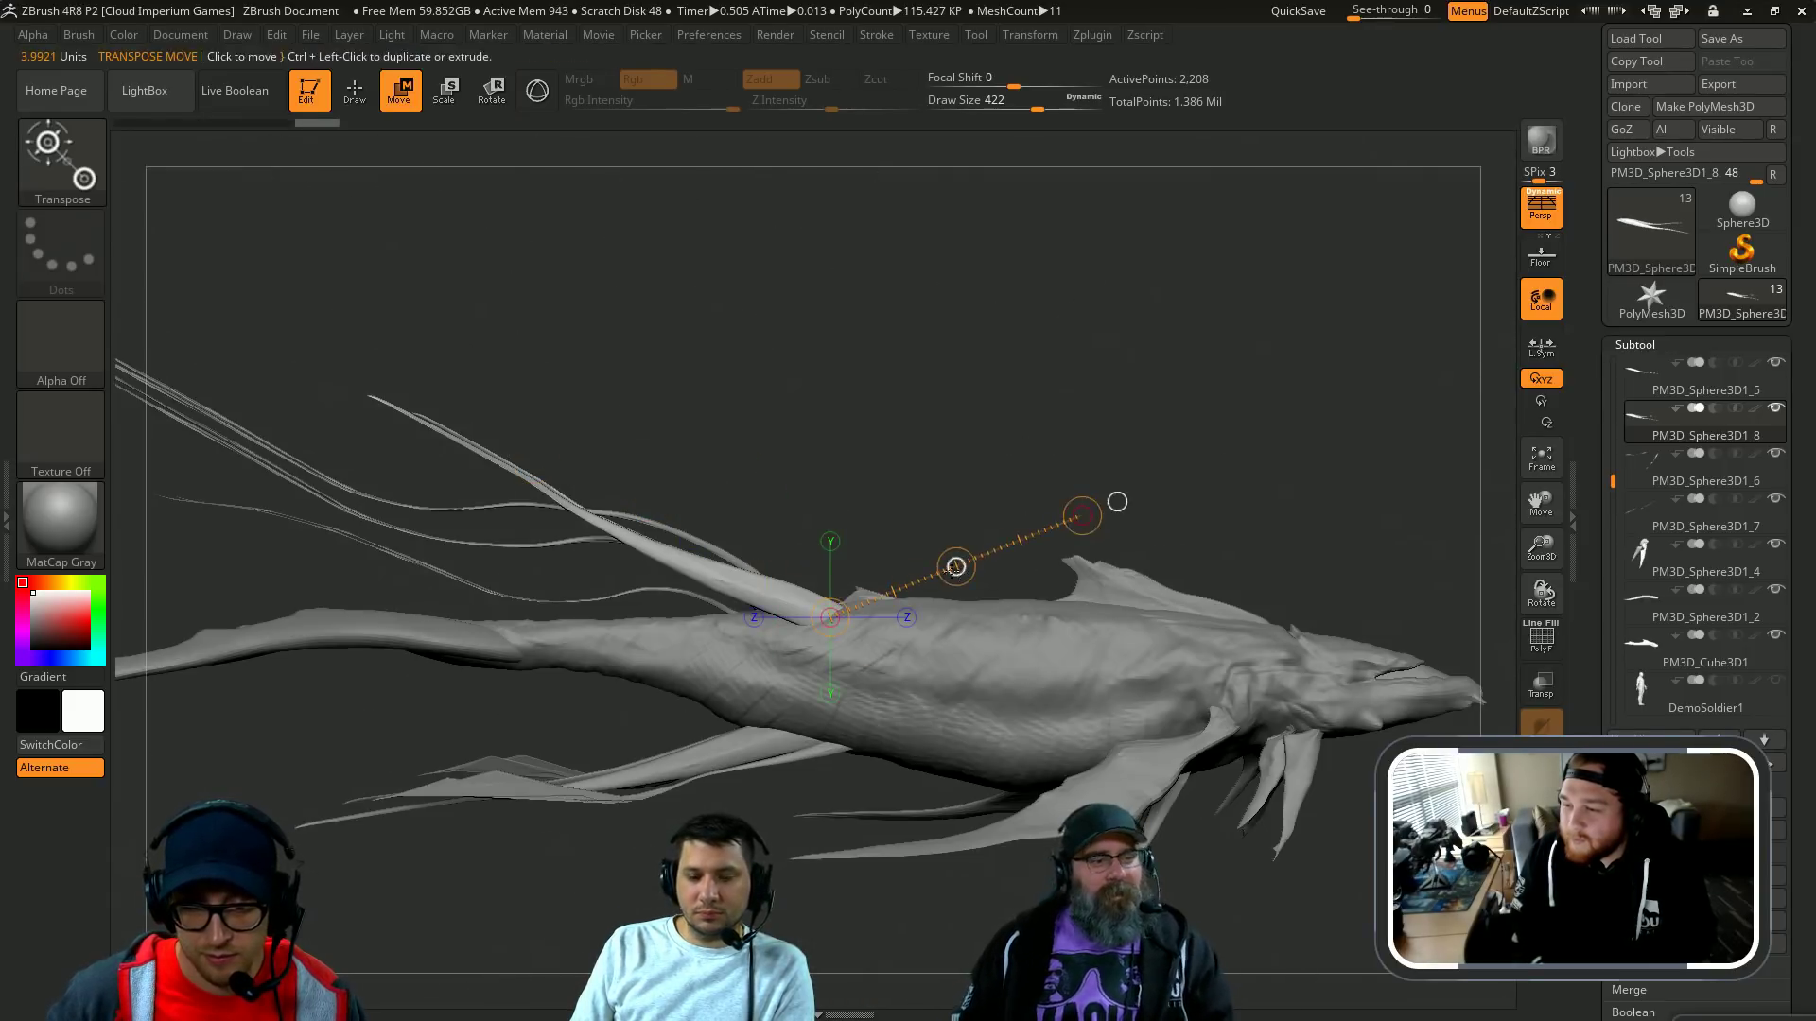
{"action": "left_click_drag", "start_coordinate": [956, 567], "coordinate": [1028, 564]}
{"action": "mouse_move", "coordinate": [1262, 445]}
{"action": "left_mouse_down"}
{"action": "mouse_move", "coordinate": [1219, 449]}
{"action": "mouse_move", "coordinate": [999, 713]}
{"action": "left_mouse_up"}
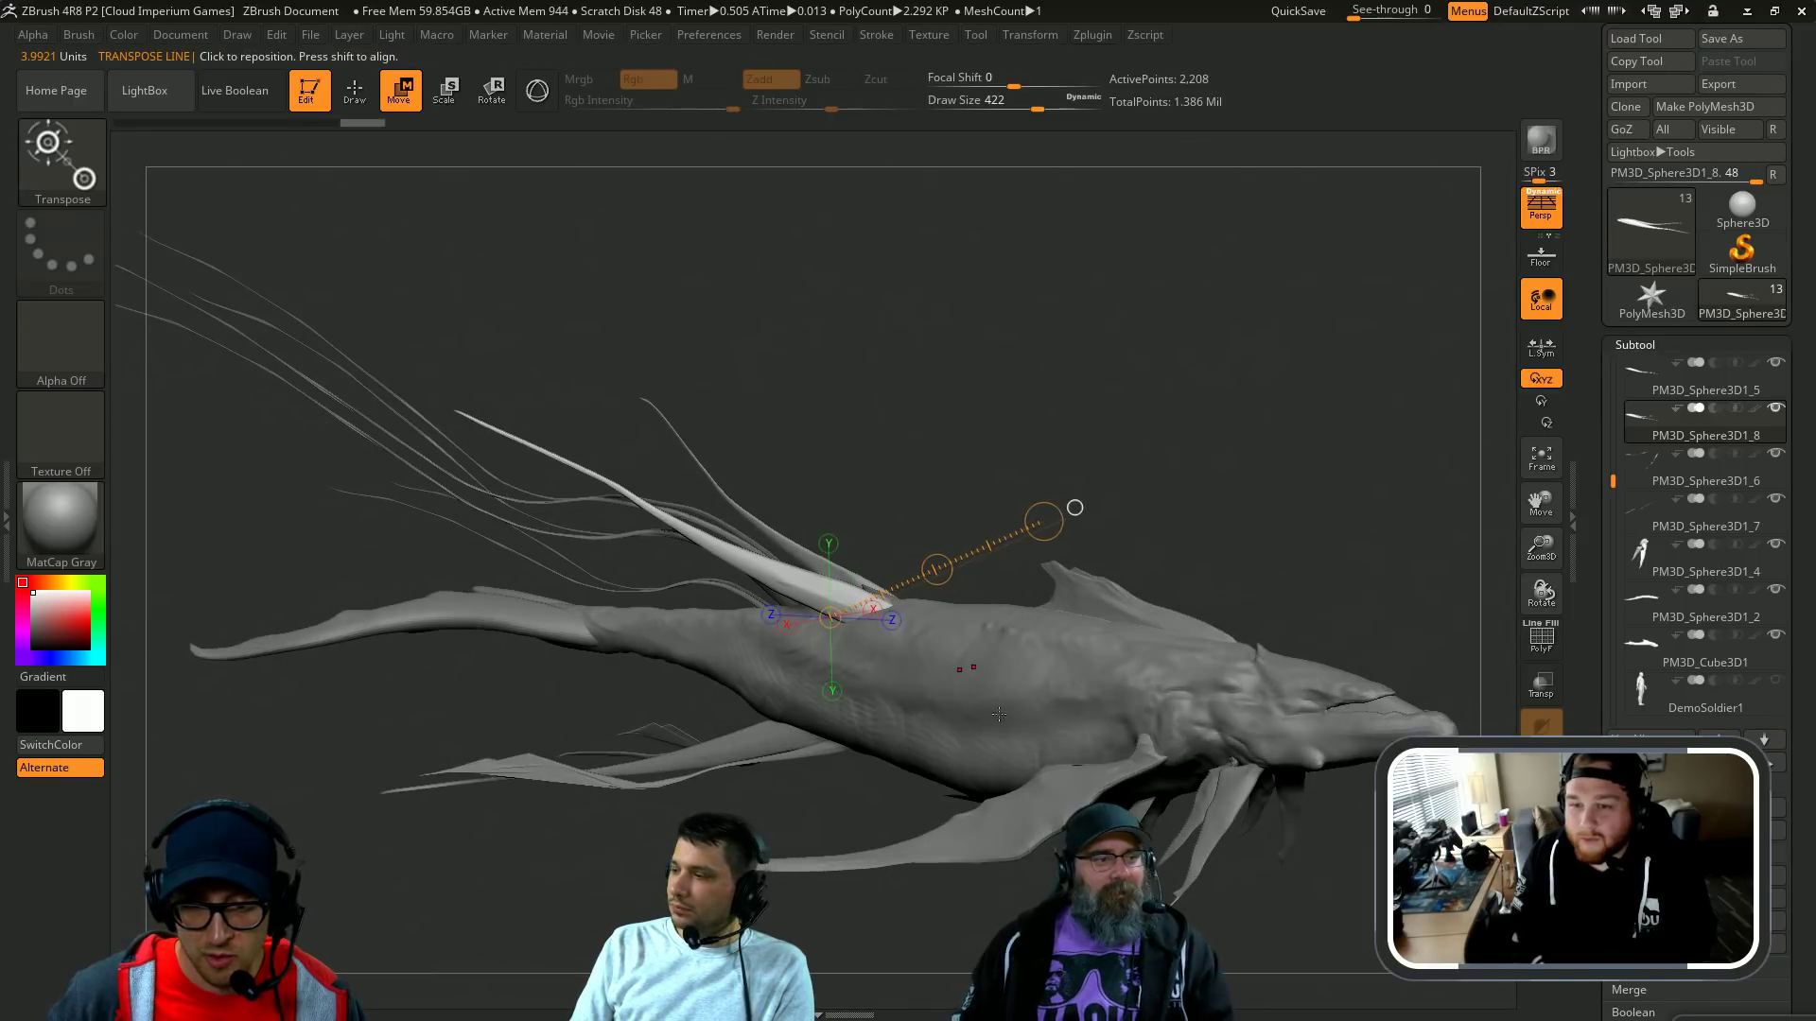
{"action": "left_click_drag", "start_coordinate": [1267, 516], "coordinate": [1012, 326]}
Step: Blend the duplicated fins' roots into the back with the Move brush at draw sizes 1000 and 734
{"action": "key", "text": "q"}
{"action": "left_click_drag", "start_coordinate": [850, 586], "coordinate": [853, 586]}
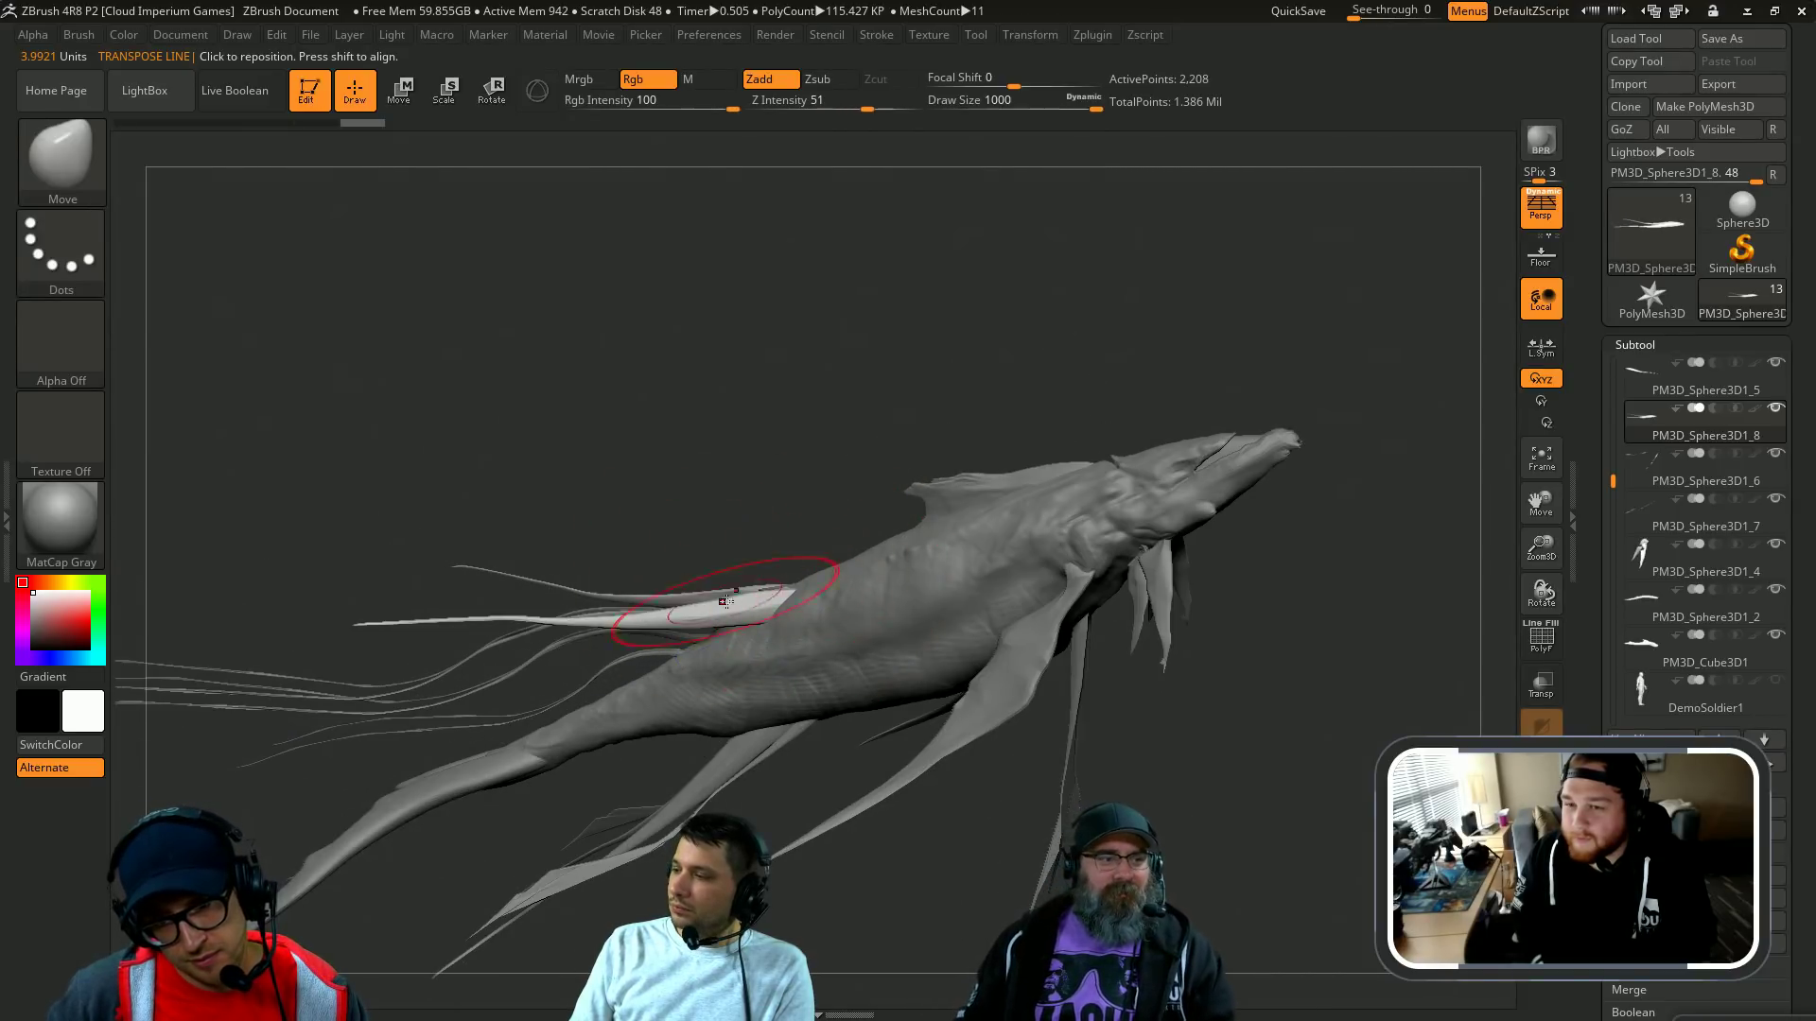
{"action": "key", "text": "s"}
{"action": "left_click_drag", "start_coordinate": [729, 604], "coordinate": [744, 608]}
{"action": "left_click_drag", "start_coordinate": [781, 523], "coordinate": [802, 605]}
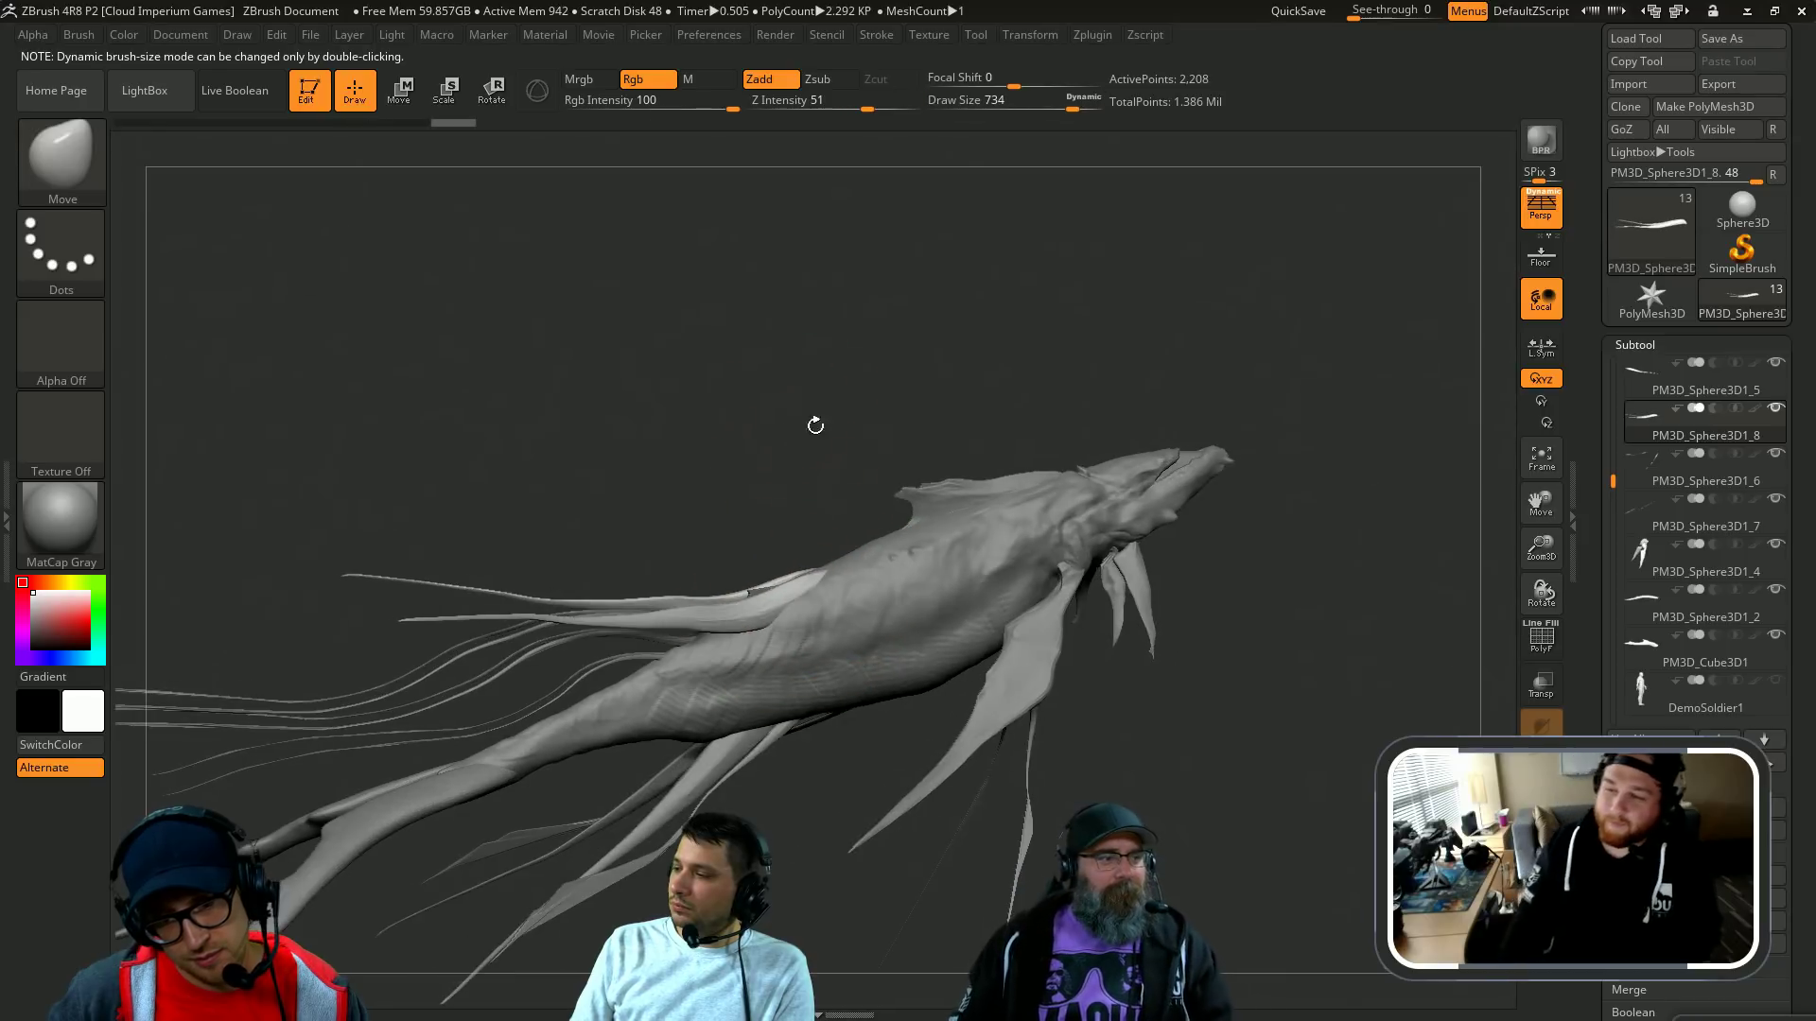
Step: Pull the duplicated back fins' tips upward into long curves with the SnakeHook brush at draw size 734, using a black silhouette as reference
{"action": "key", "text": "b"}
{"action": "key", "text": "s"}
{"action": "key", "text": "h"}
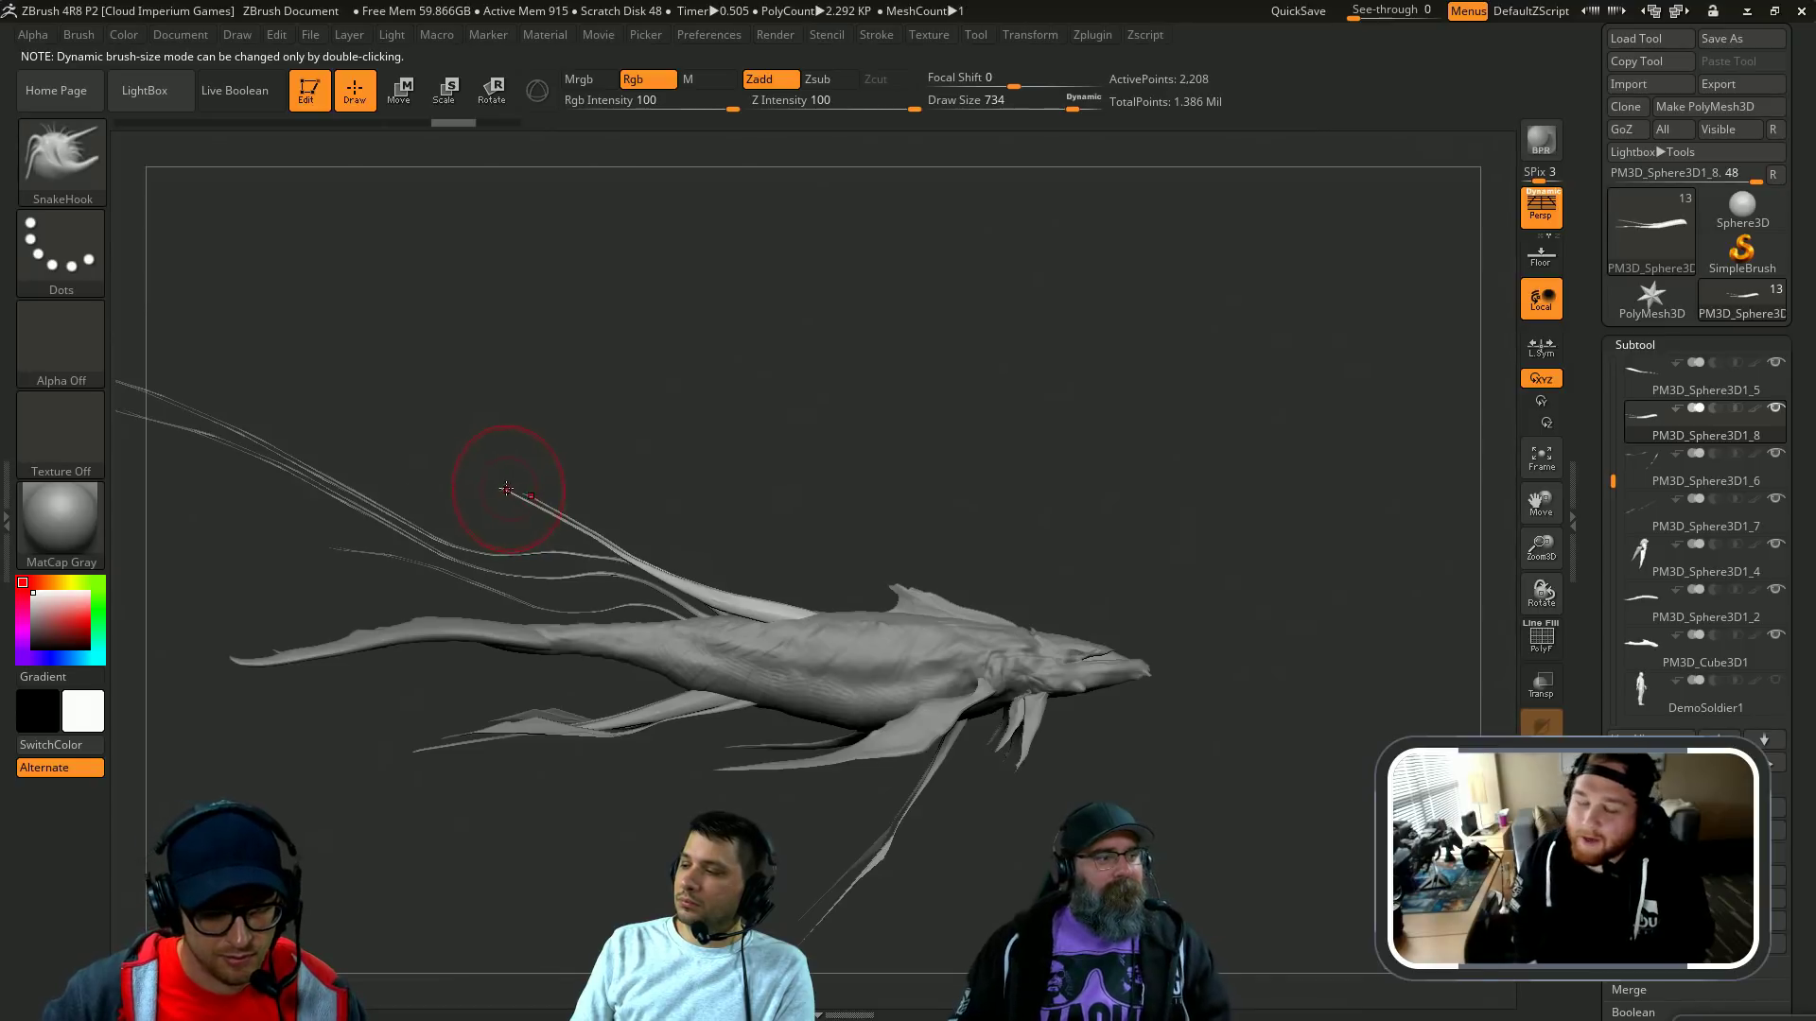
{"action": "left_click_drag", "start_coordinate": [371, 446], "coordinate": [345, 414]}
{"action": "mouse_move", "coordinate": [677, 434]}
{"action": "left_mouse_down"}
{"action": "mouse_move", "coordinate": [797, 507]}
{"action": "mouse_move", "coordinate": [803, 488]}
{"action": "mouse_move", "coordinate": [1069, 454]}
{"action": "mouse_move", "coordinate": [1266, 479]}
{"action": "left_mouse_up"}
{"action": "left_click_drag", "start_coordinate": [1013, 511], "coordinate": [1050, 445], "text": "alt"}
{"action": "key", "text": "v"}
{"action": "key", "text": "s"}
{"action": "left_click_drag", "start_coordinate": [885, 580], "coordinate": [876, 580]}
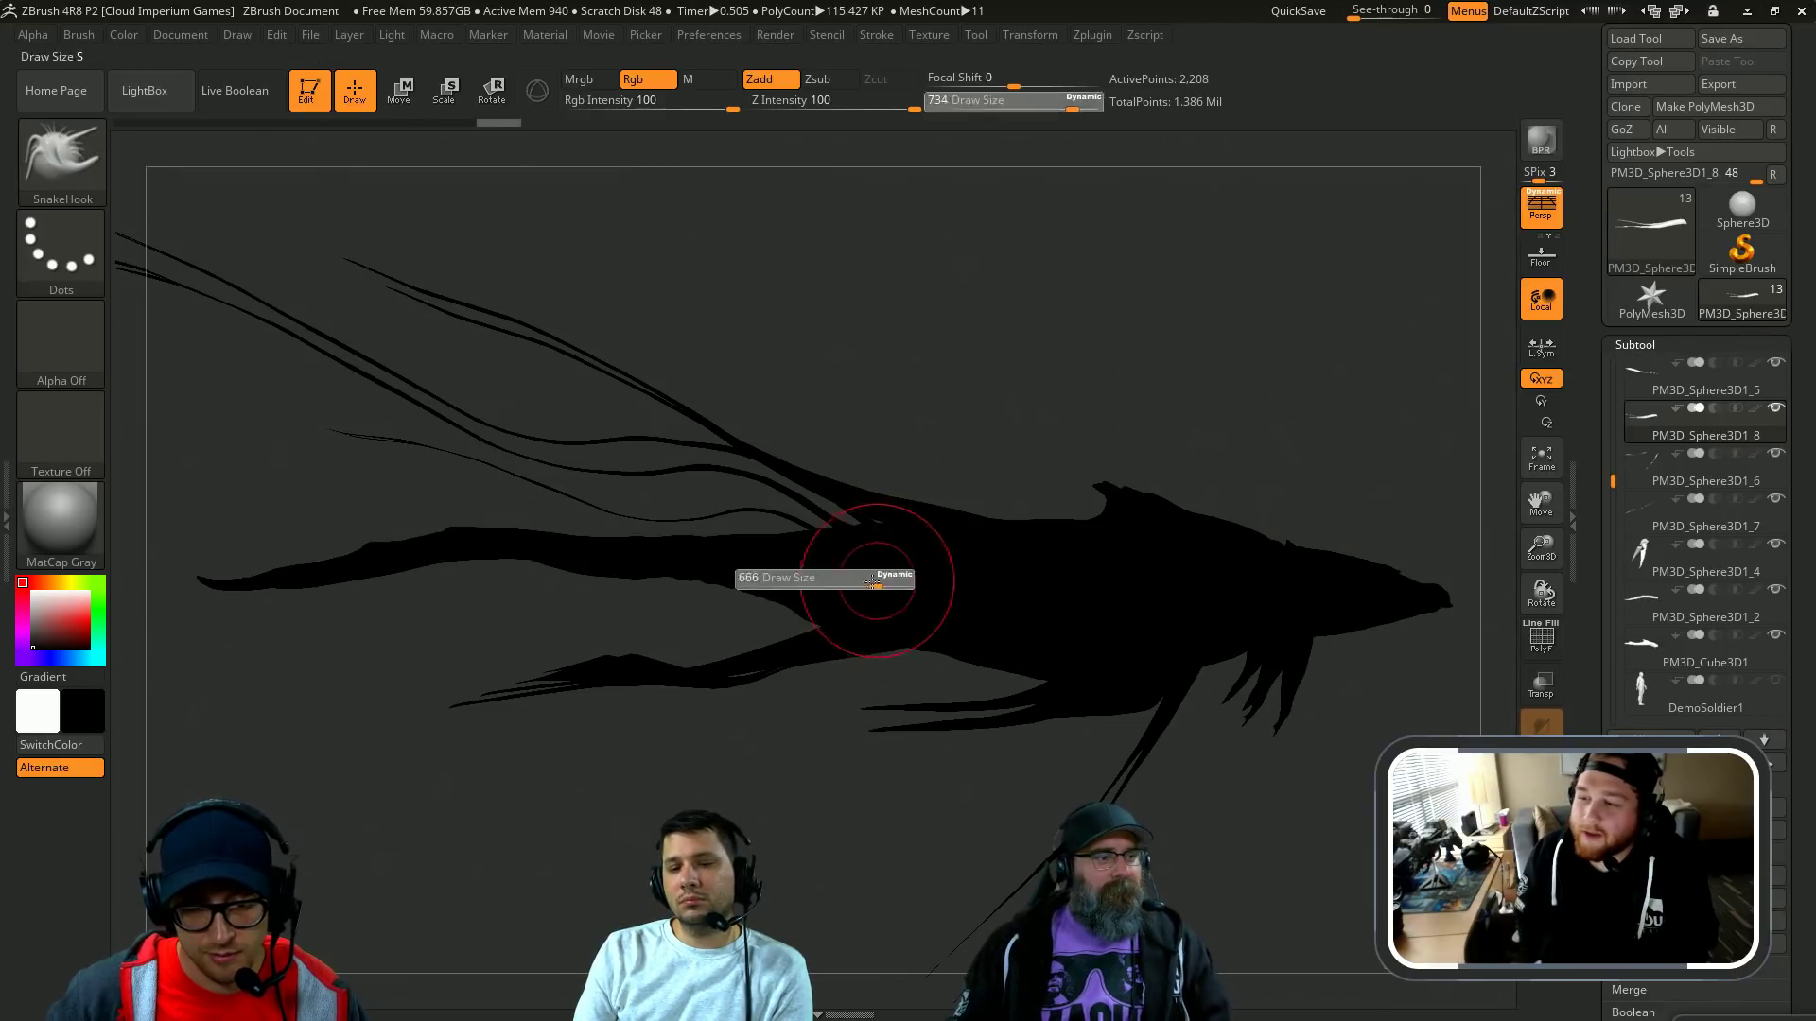
Step: Select the Whale2 body subtool and build up its tail end between the flukes with ClayBuildup at draw size 192
{"action": "left_click", "coordinate": [807, 601], "text": "alt"}
{"action": "key", "text": "alt+s"}
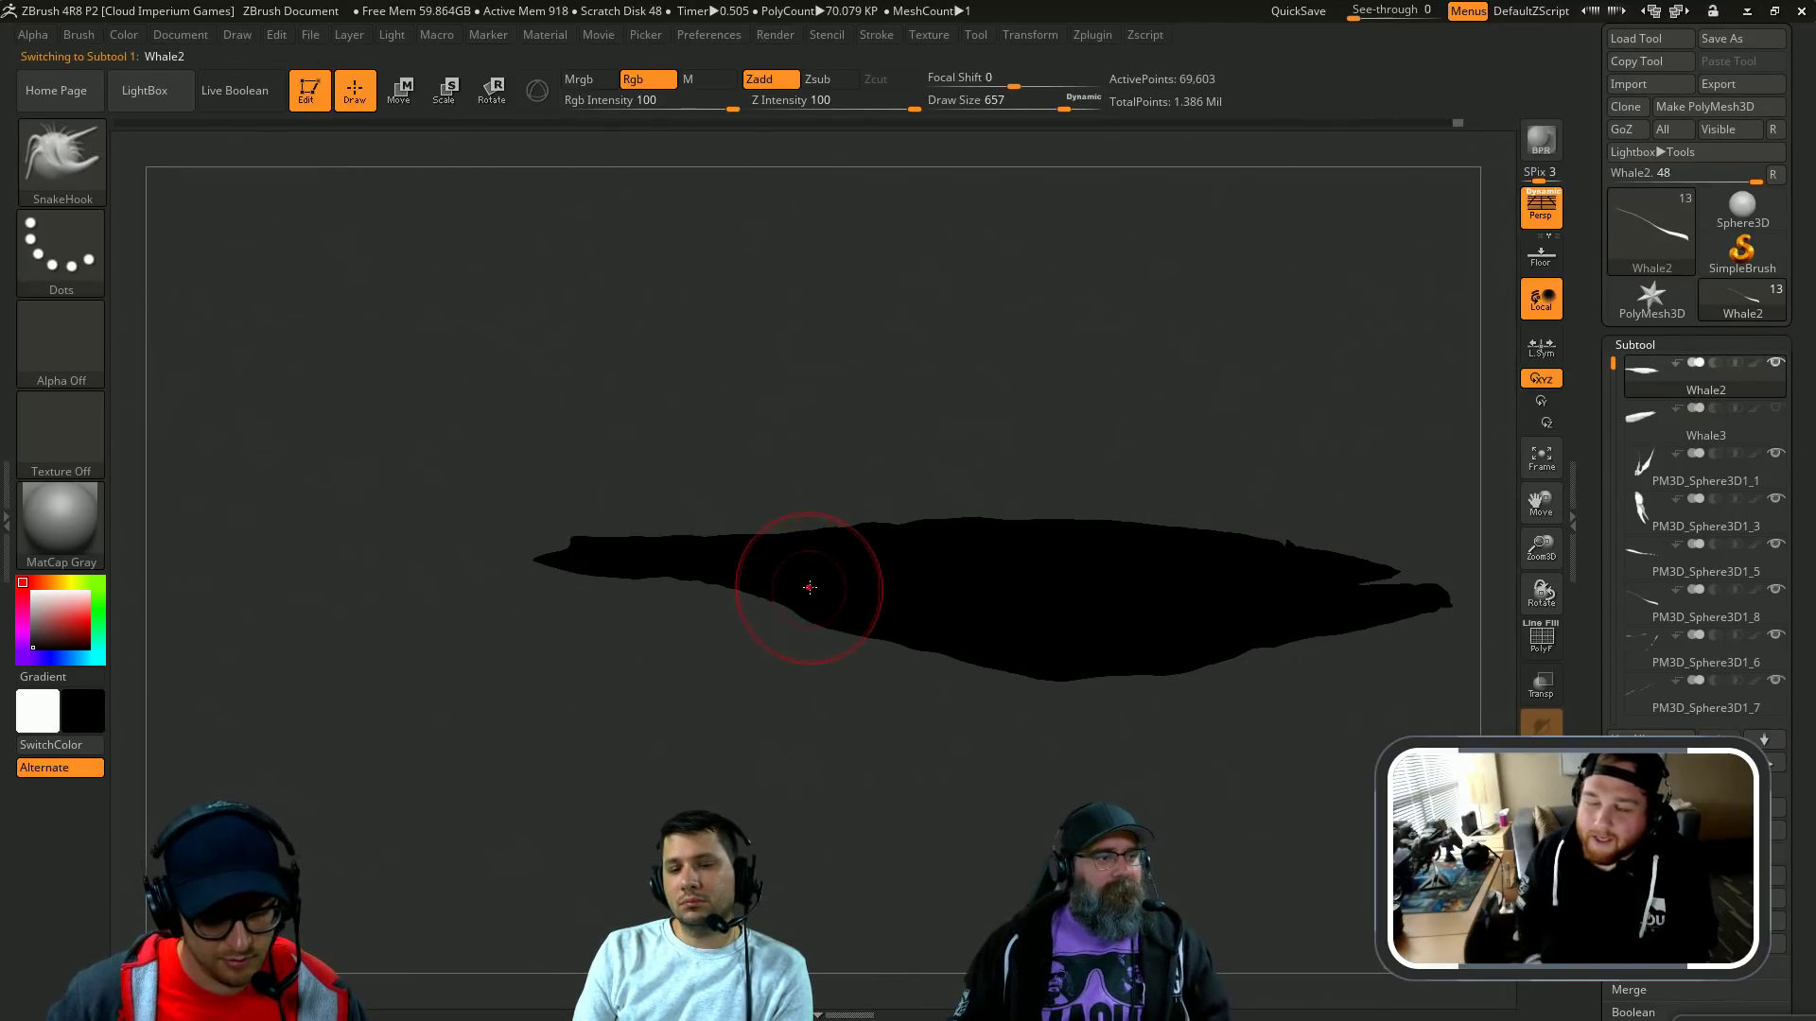
{"action": "key", "text": "v"}
{"action": "key", "text": "alt+s"}
{"action": "key", "text": "s"}
{"action": "mouse_move", "coordinate": [715, 581]}
{"action": "left_mouse_down"}
{"action": "mouse_move", "coordinate": [665, 584]}
{"action": "mouse_move", "coordinate": [656, 607]}
{"action": "left_mouse_up"}
{"action": "key", "text": "b"}
{"action": "key", "text": "c"}
{"action": "key", "text": "b"}
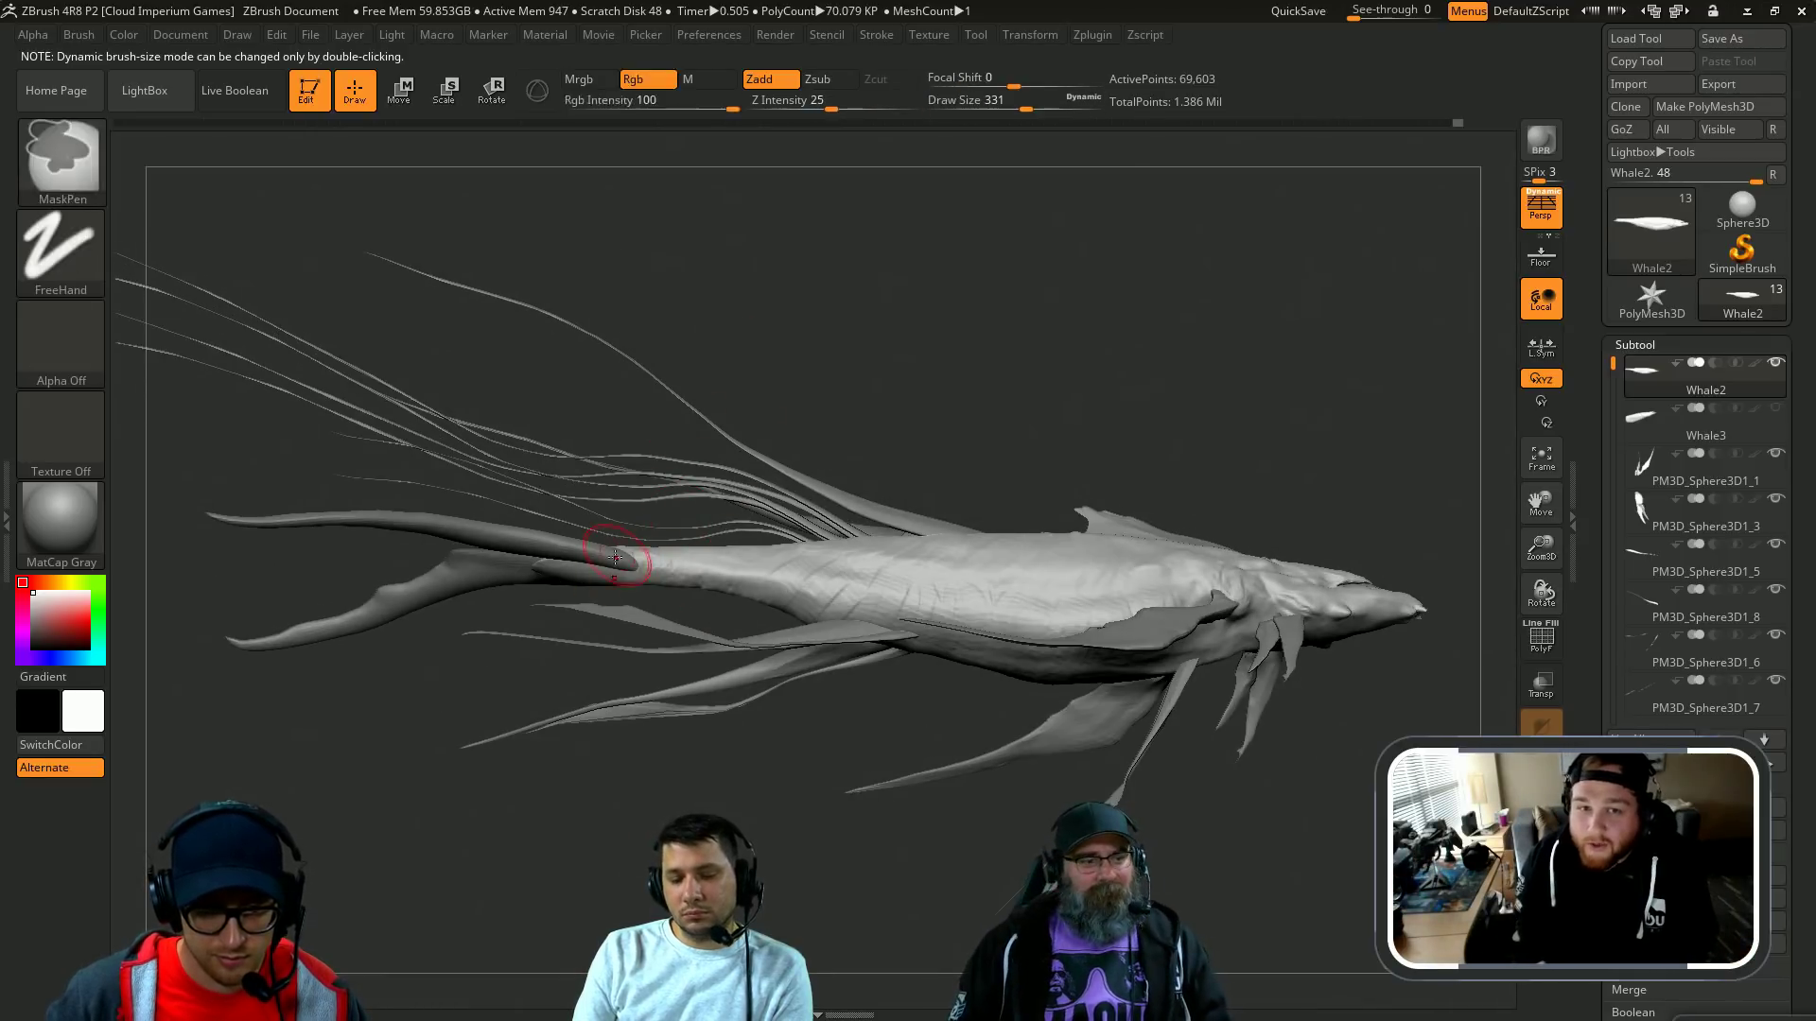
{"action": "left_click_drag", "start_coordinate": [792, 378], "coordinate": [943, 258]}
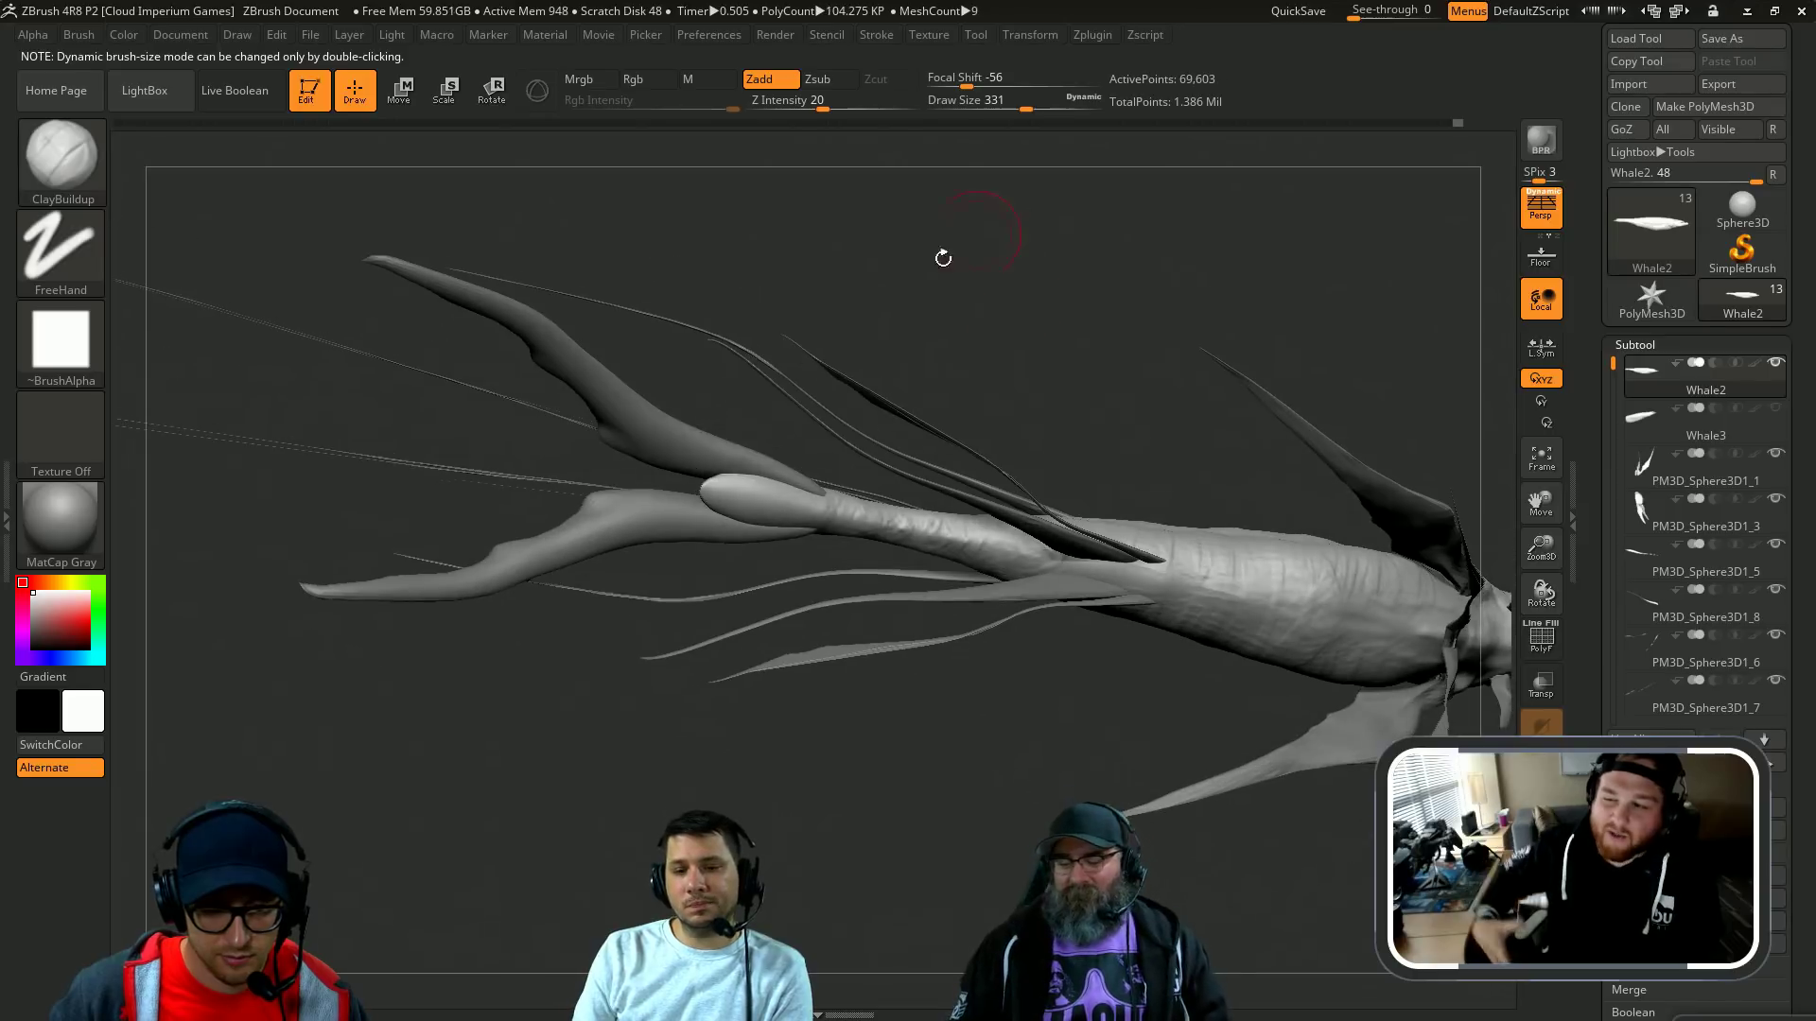
{"action": "mouse_move", "coordinate": [731, 480]}
{"action": "left_mouse_down"}
{"action": "mouse_move", "coordinate": [790, 476]}
{"action": "mouse_move", "coordinate": [787, 516]}
{"action": "left_mouse_up"}
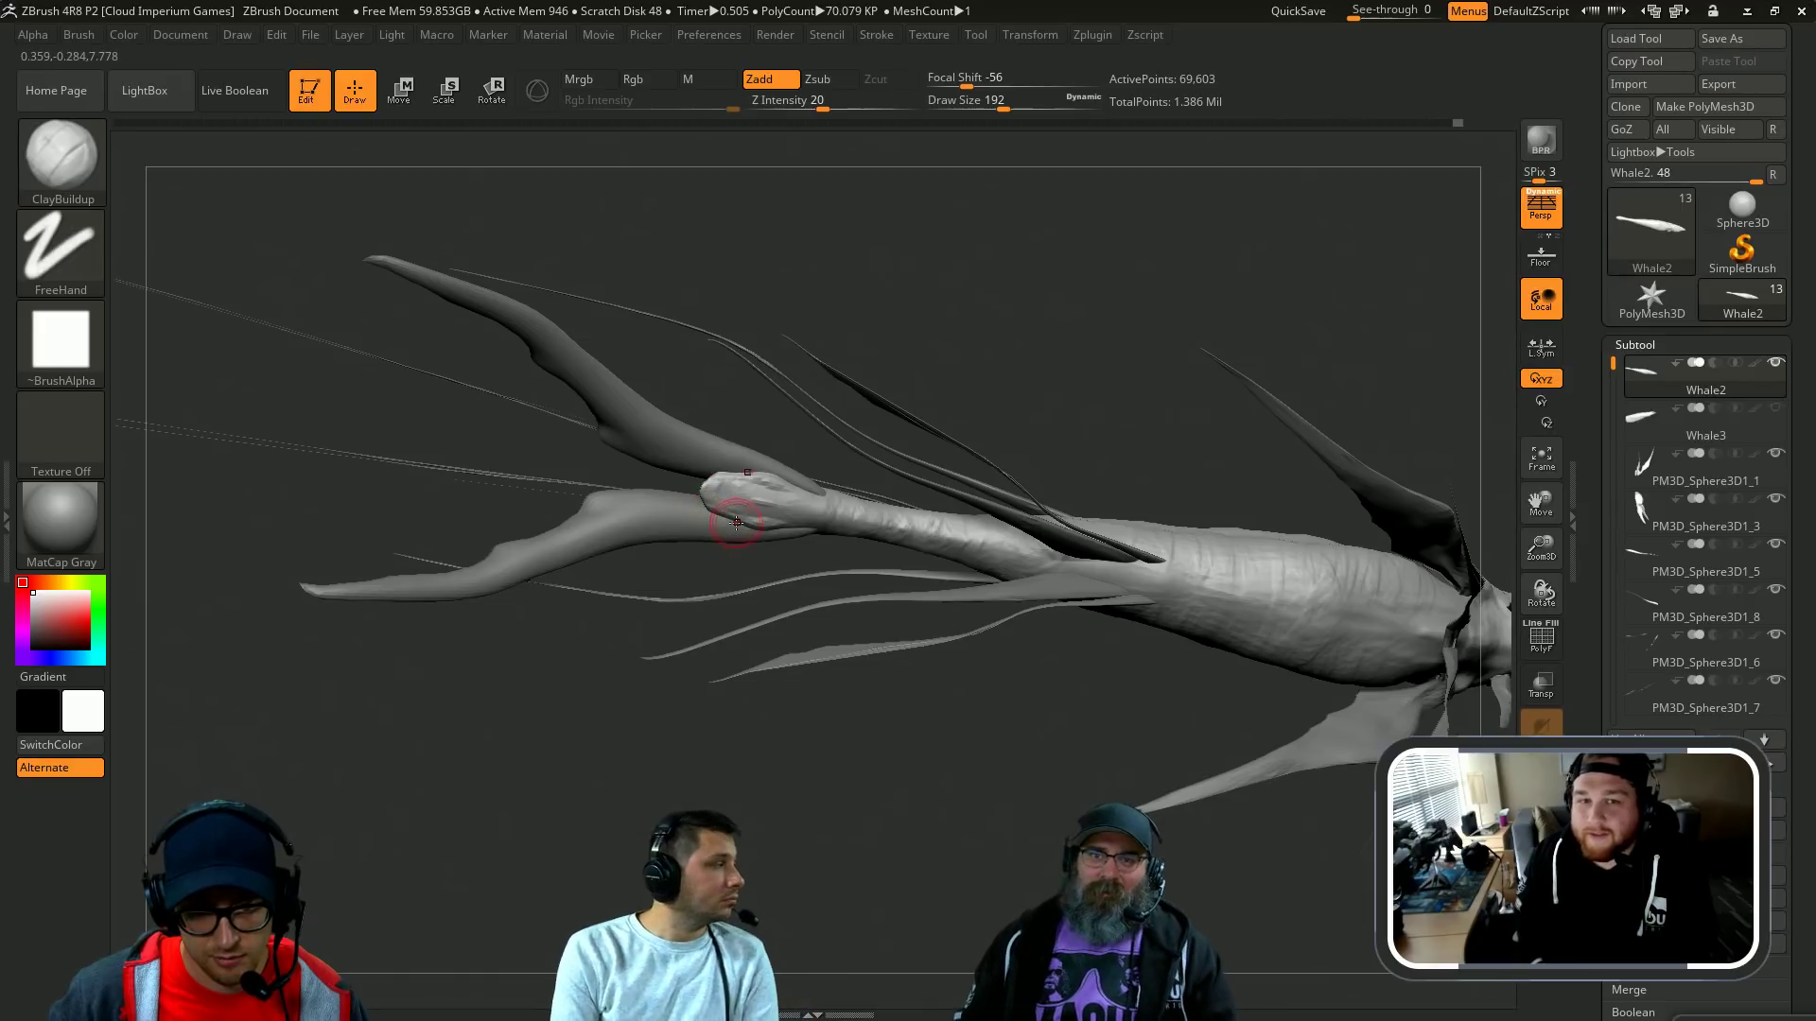
Step: Shape the tail stem where it meets the flukes with ClayBuildup at draw sizes 132 and 192, isolating the body as needed
{"action": "mouse_move", "coordinate": [831, 555]}
{"action": "left_mouse_down"}
{"action": "mouse_move", "coordinate": [854, 513]}
{"action": "mouse_move", "coordinate": [1029, 545]}
{"action": "left_mouse_up"}
{"action": "key", "text": "s"}
{"action": "mouse_move", "coordinate": [974, 702]}
{"action": "left_mouse_down"}
{"action": "mouse_move", "coordinate": [1342, 662]}
{"action": "mouse_move", "coordinate": [1207, 648]}
{"action": "left_mouse_up"}
{"action": "key", "text": "s"}
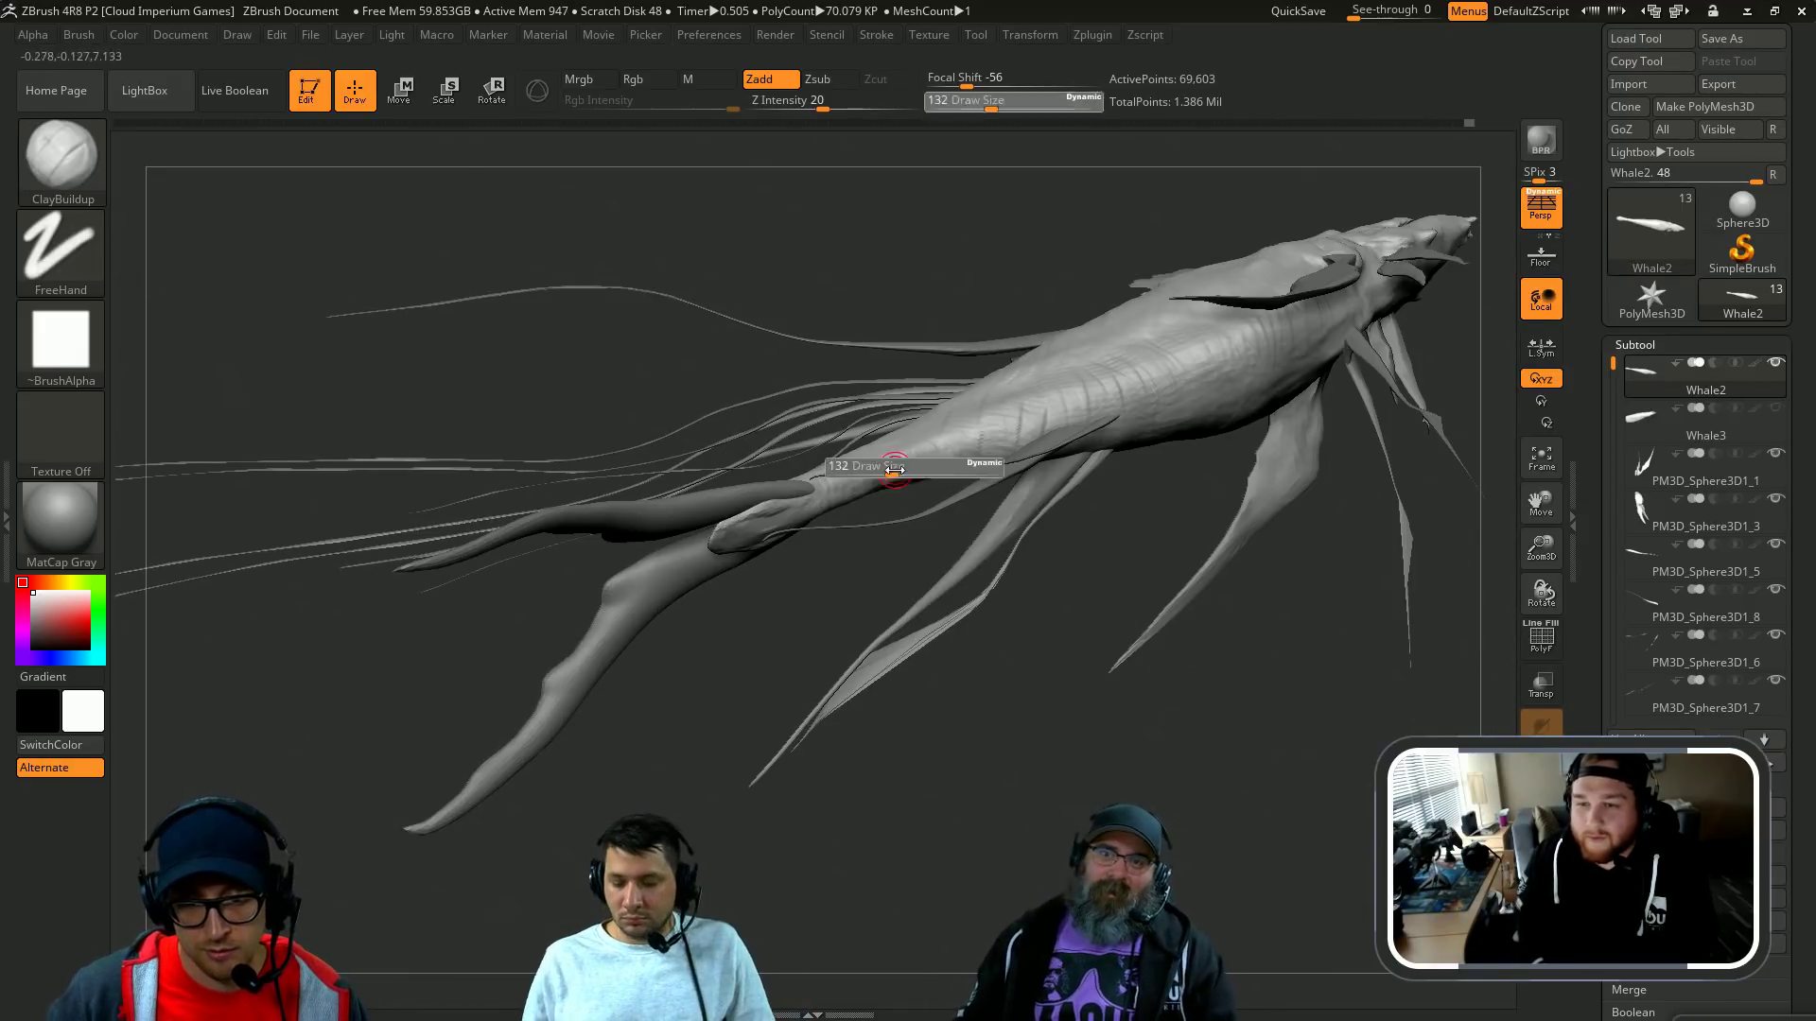
{"action": "left_click_drag", "start_coordinate": [892, 478], "coordinate": [904, 477]}
{"action": "left_click_drag", "start_coordinate": [853, 583], "coordinate": [847, 528]}
{"action": "key", "text": "alt+s"}
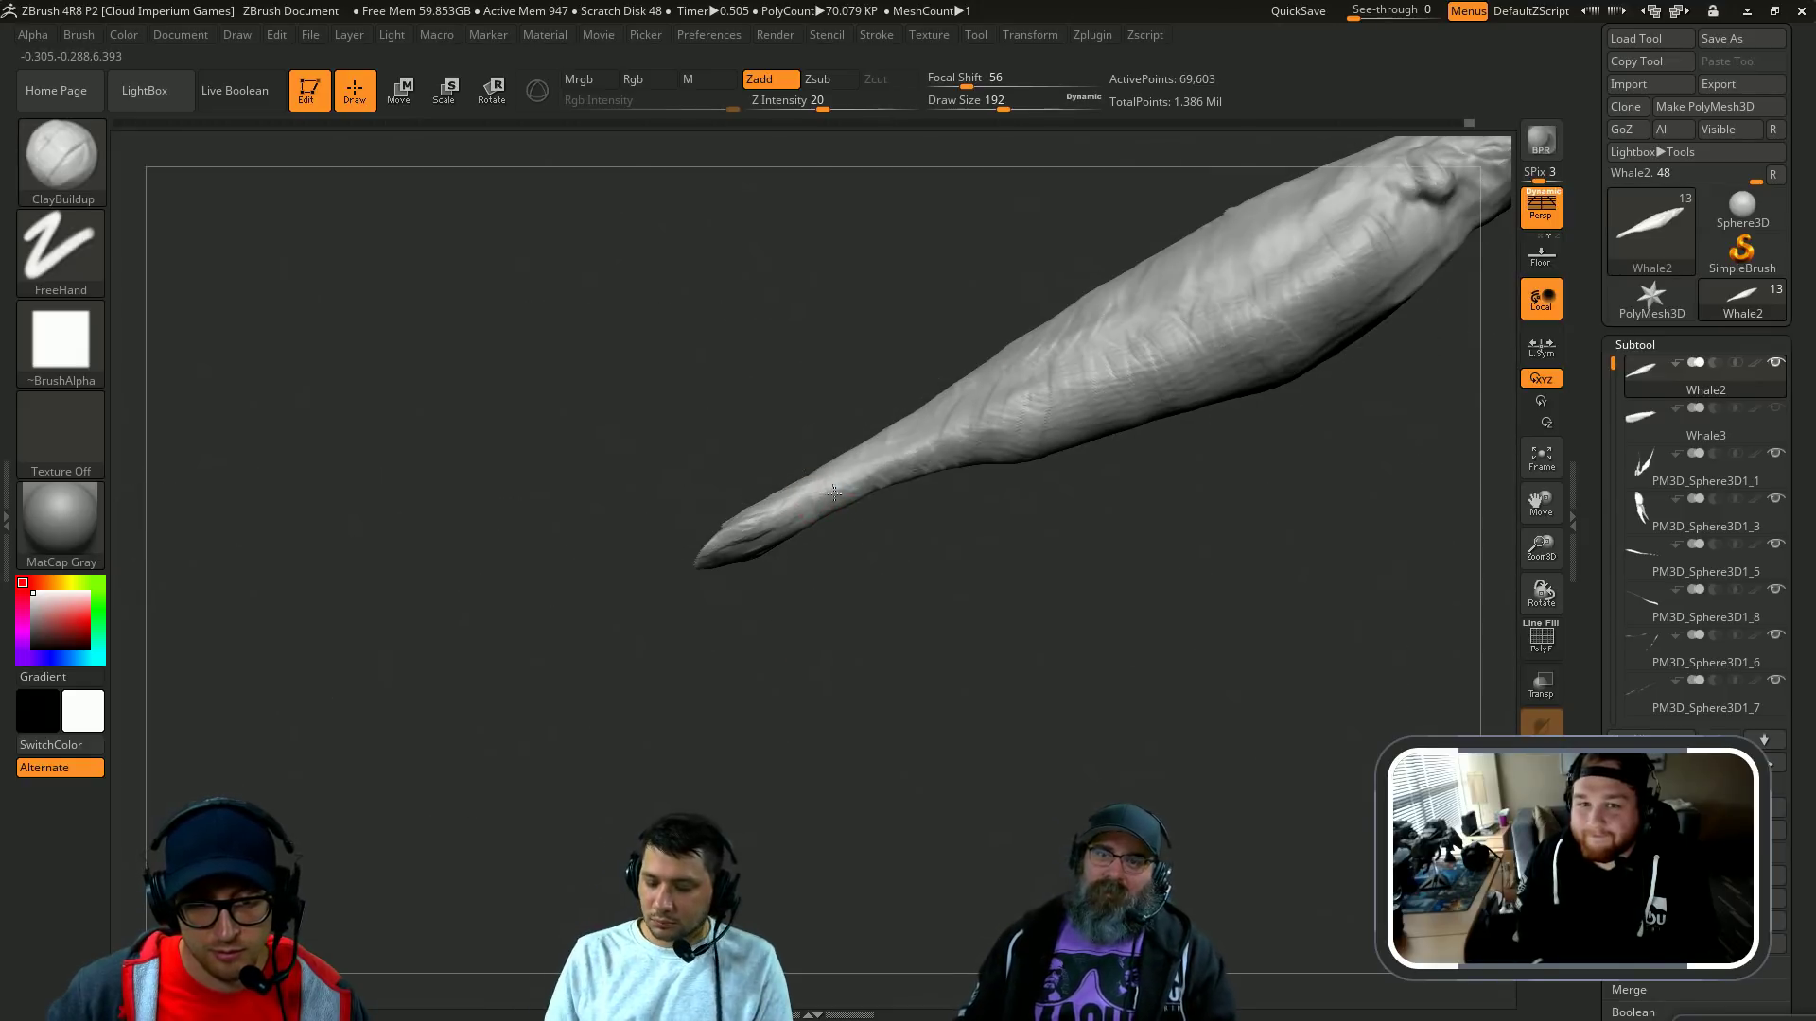
{"action": "right_click_drag", "start_coordinate": [927, 449], "coordinate": [826, 519], "text": "alt"}
{"action": "key", "text": "alt+s"}
{"action": "left_click_drag", "start_coordinate": [851, 584], "coordinate": [913, 619]}
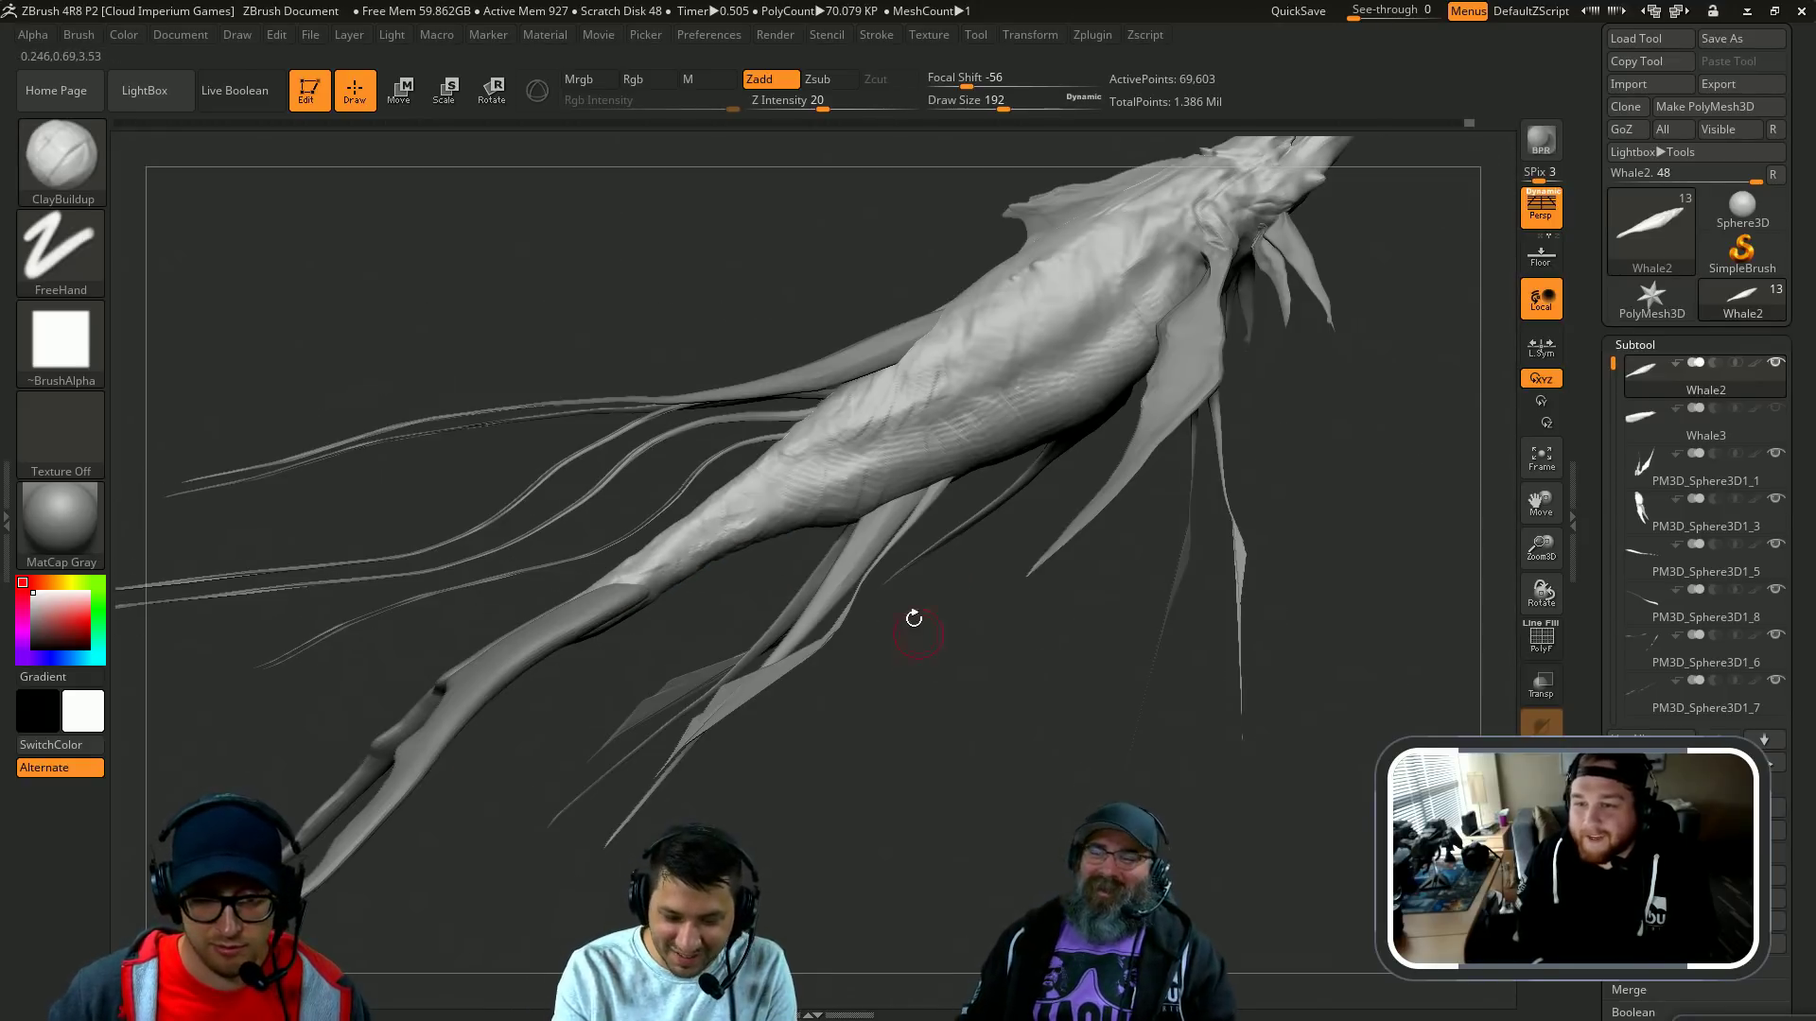
Step: Enlarge the ClayBuildup brush to draw size 268 and build up volume where the tail stem joins the whale's body
{"action": "key", "text": "bracketright"}
{"action": "key", "text": "bracketright"}
{"action": "key", "text": "bracketright"}
{"action": "key", "text": "bracketright"}
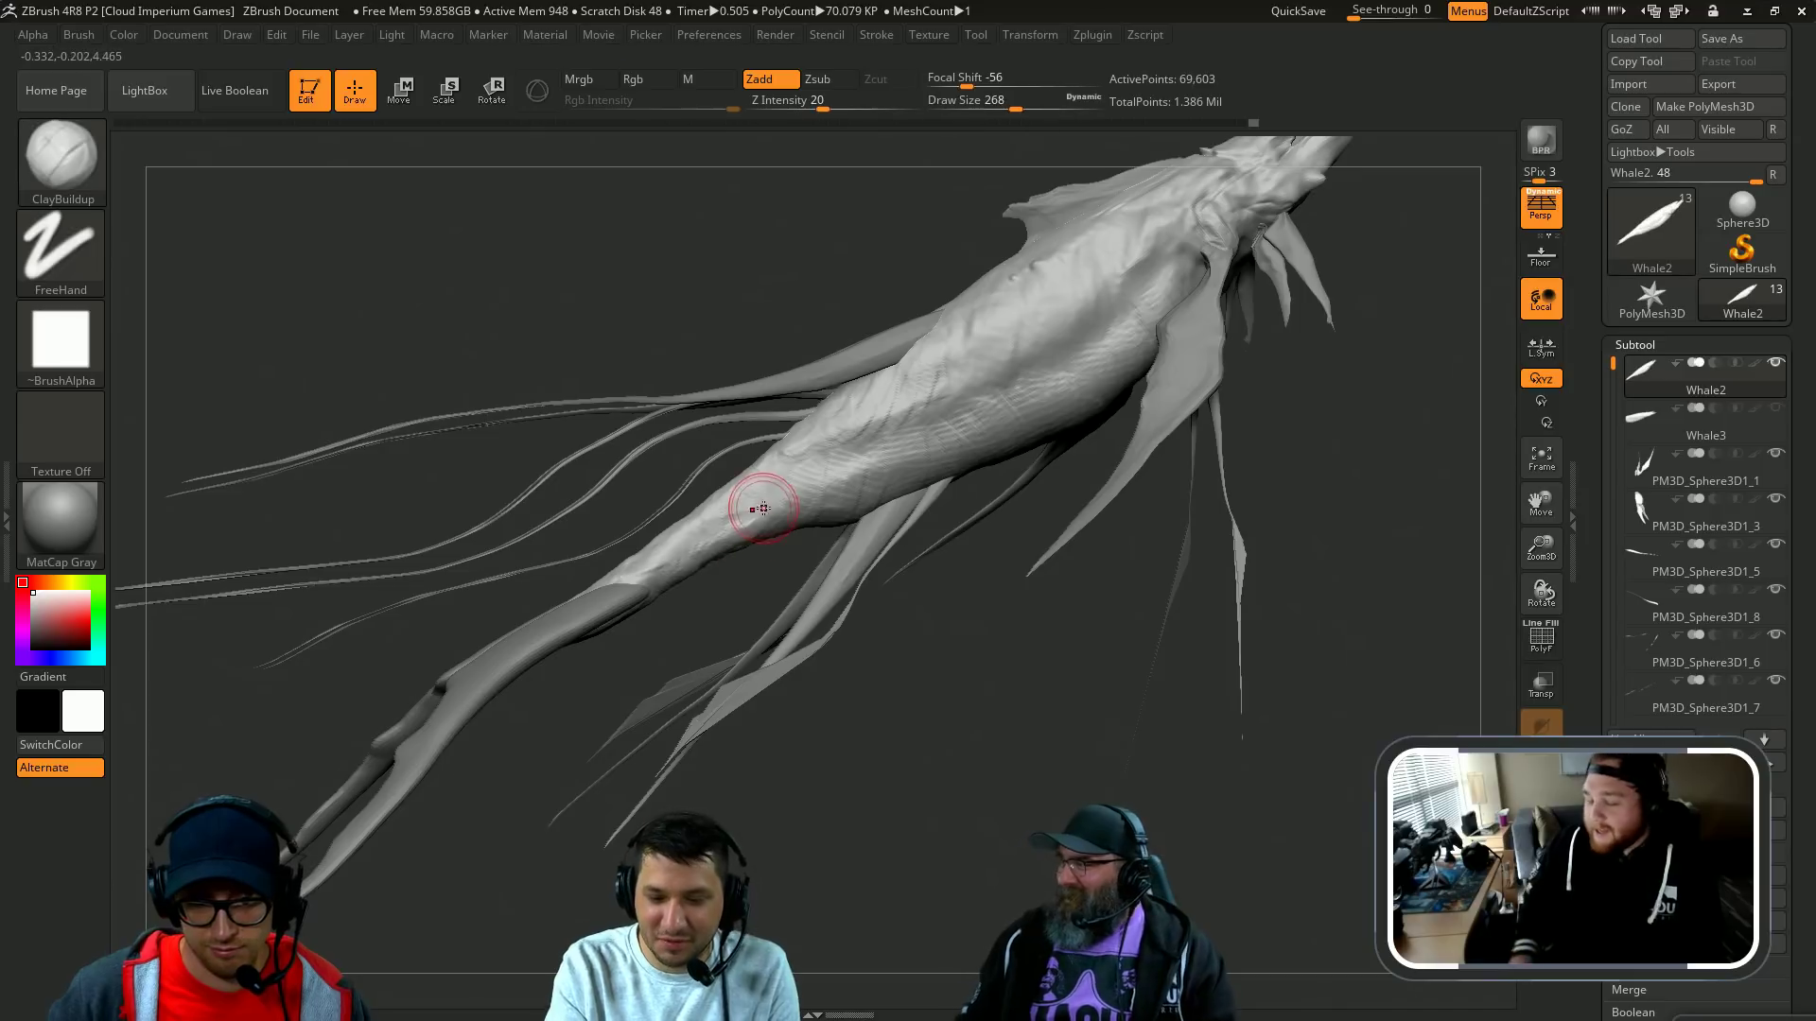
{"action": "key", "text": "bracketright"}
{"action": "key", "text": "bracketright"}
{"action": "key", "text": "bracketright"}
{"action": "key", "text": "bracketright"}
{"action": "left_click_drag", "start_coordinate": [930, 580], "coordinate": [752, 579]}
Step: Carve creases around the whale's head and neck with DamStandard at draw size 120, undoing the last unwanted stroke
{"action": "key", "text": "b"}
{"action": "key", "text": "d"}
{"action": "key", "text": "s"}
{"action": "mouse_move", "coordinate": [1068, 529]}
{"action": "left_mouse_down"}
{"action": "mouse_move", "coordinate": [1151, 519]}
{"action": "mouse_move", "coordinate": [1149, 556]}
{"action": "mouse_move", "coordinate": [1116, 591]}
{"action": "mouse_move", "coordinate": [1005, 324]}
{"action": "mouse_move", "coordinate": [960, 346]}
{"action": "left_mouse_up"}
{"action": "key", "text": "s"}
{"action": "left_click_drag", "start_coordinate": [712, 557], "coordinate": [697, 558]}
{"action": "key", "text": "ctrl+z"}
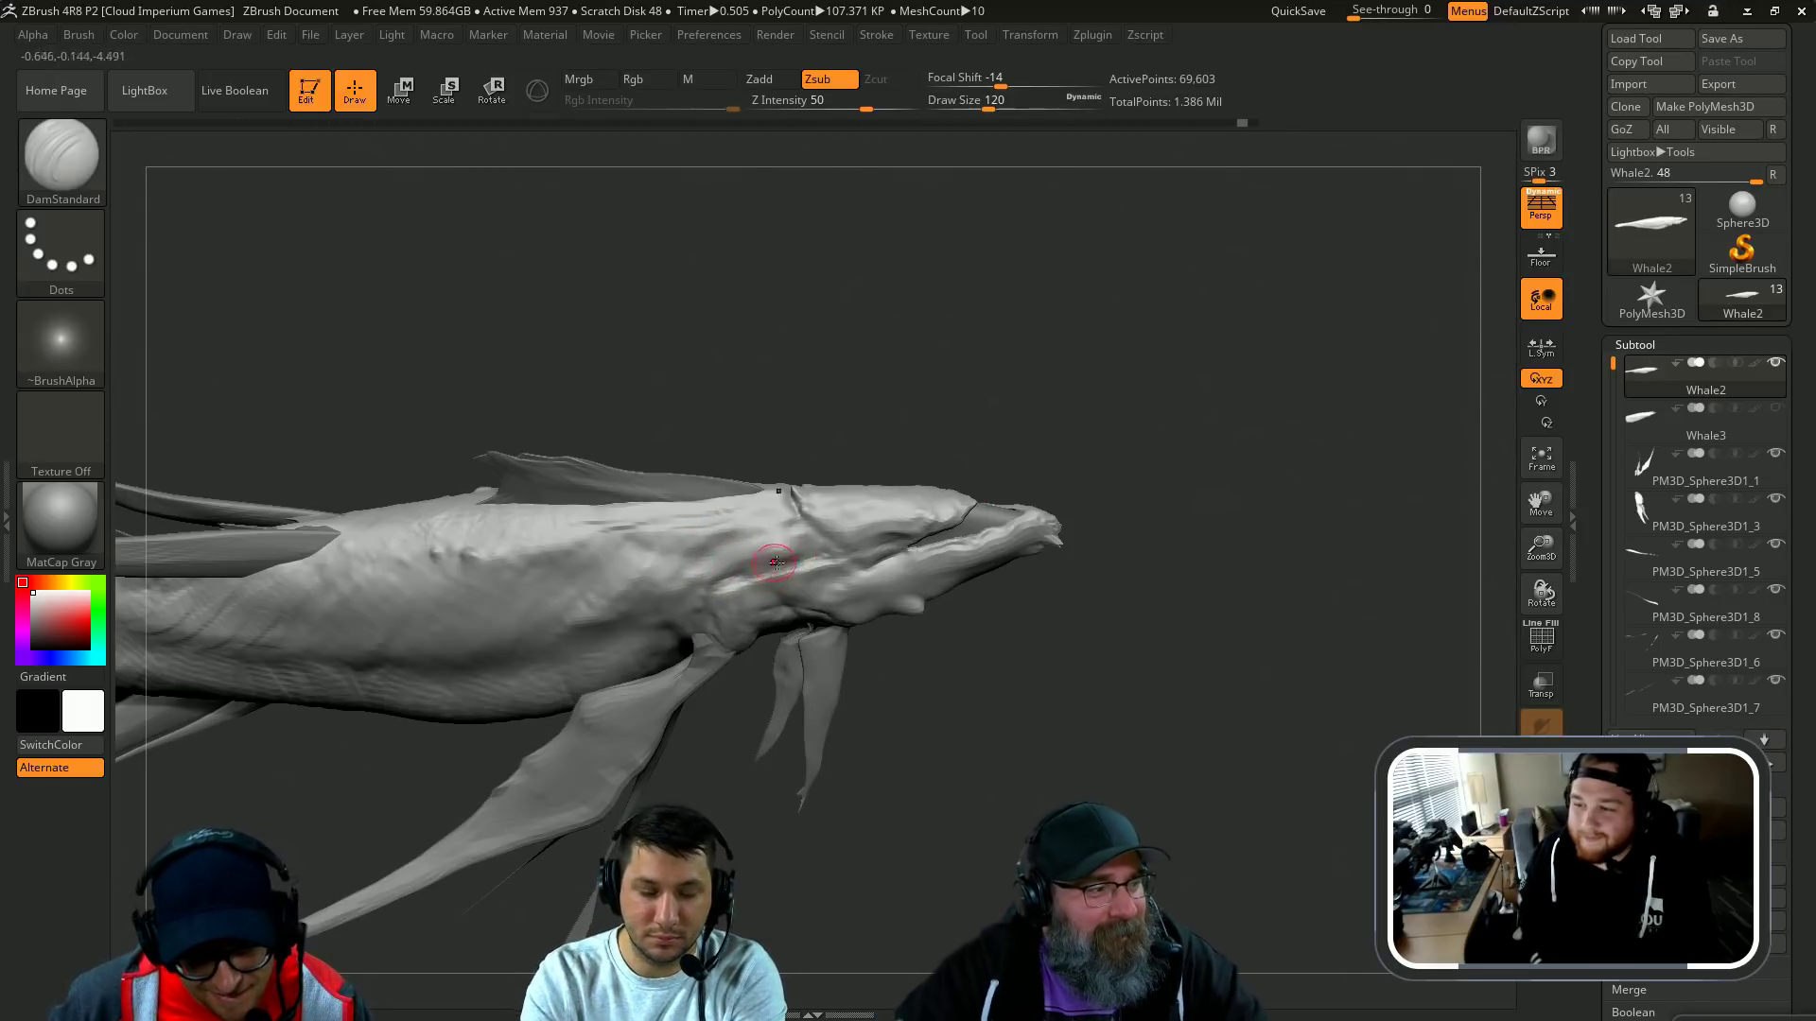
{"action": "left_click_drag", "start_coordinate": [785, 449], "coordinate": [1144, 518]}
{"action": "mouse_move", "coordinate": [1114, 614]}
{"action": "left_mouse_down"}
{"action": "mouse_move", "coordinate": [1138, 442]}
{"action": "mouse_move", "coordinate": [1132, 585]}
{"action": "mouse_move", "coordinate": [1125, 544]}
{"action": "mouse_move", "coordinate": [1052, 545]}
{"action": "left_mouse_up"}
Step: Choose the SnakeHook brush and subdivide the whale's body mesh once
{"action": "key", "text": "b"}
{"action": "key", "text": "s"}
{"action": "key", "text": "h"}
{"action": "key", "text": "d"}
Step: Try to pull fin-like spikes out of the body's flank and back with SnakeHook at draw sizes 648 and 453
{"action": "key", "text": "s"}
{"action": "key", "text": "s"}
{"action": "left_click_drag", "start_coordinate": [869, 545], "coordinate": [876, 545]}
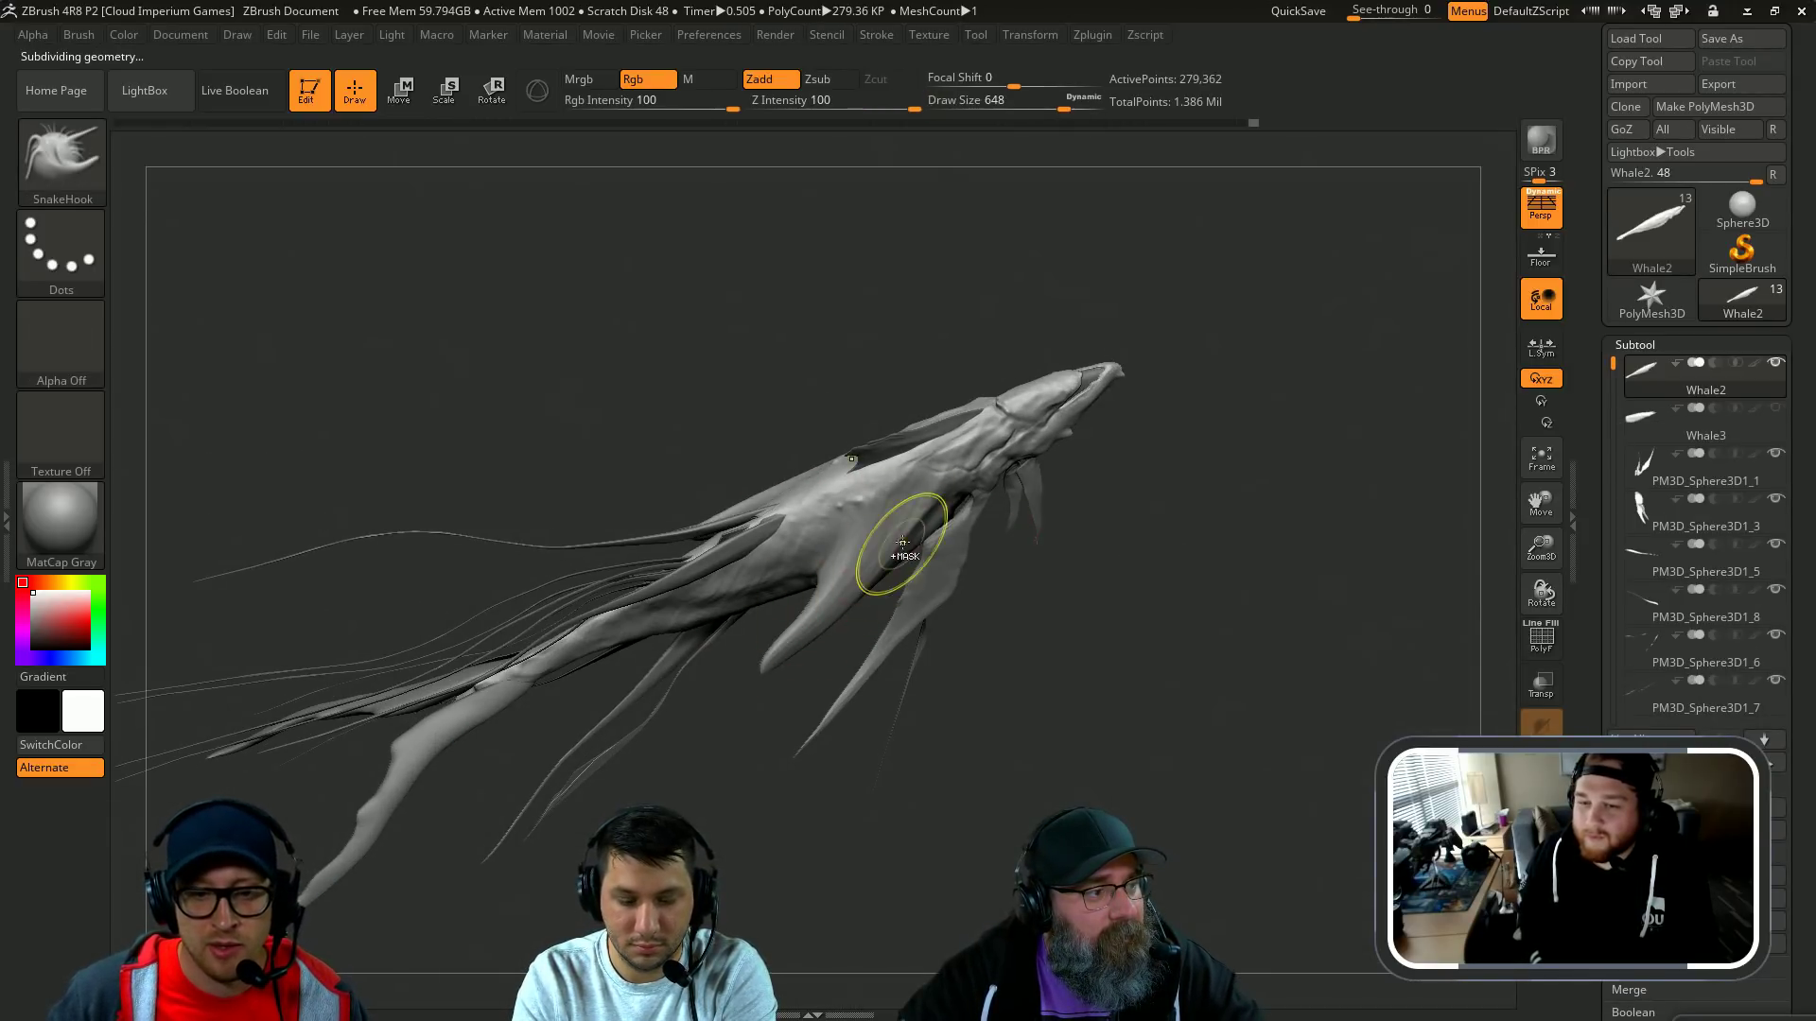
{"action": "left_click_drag", "start_coordinate": [1109, 633], "coordinate": [610, 484]}
{"action": "key", "text": "["}
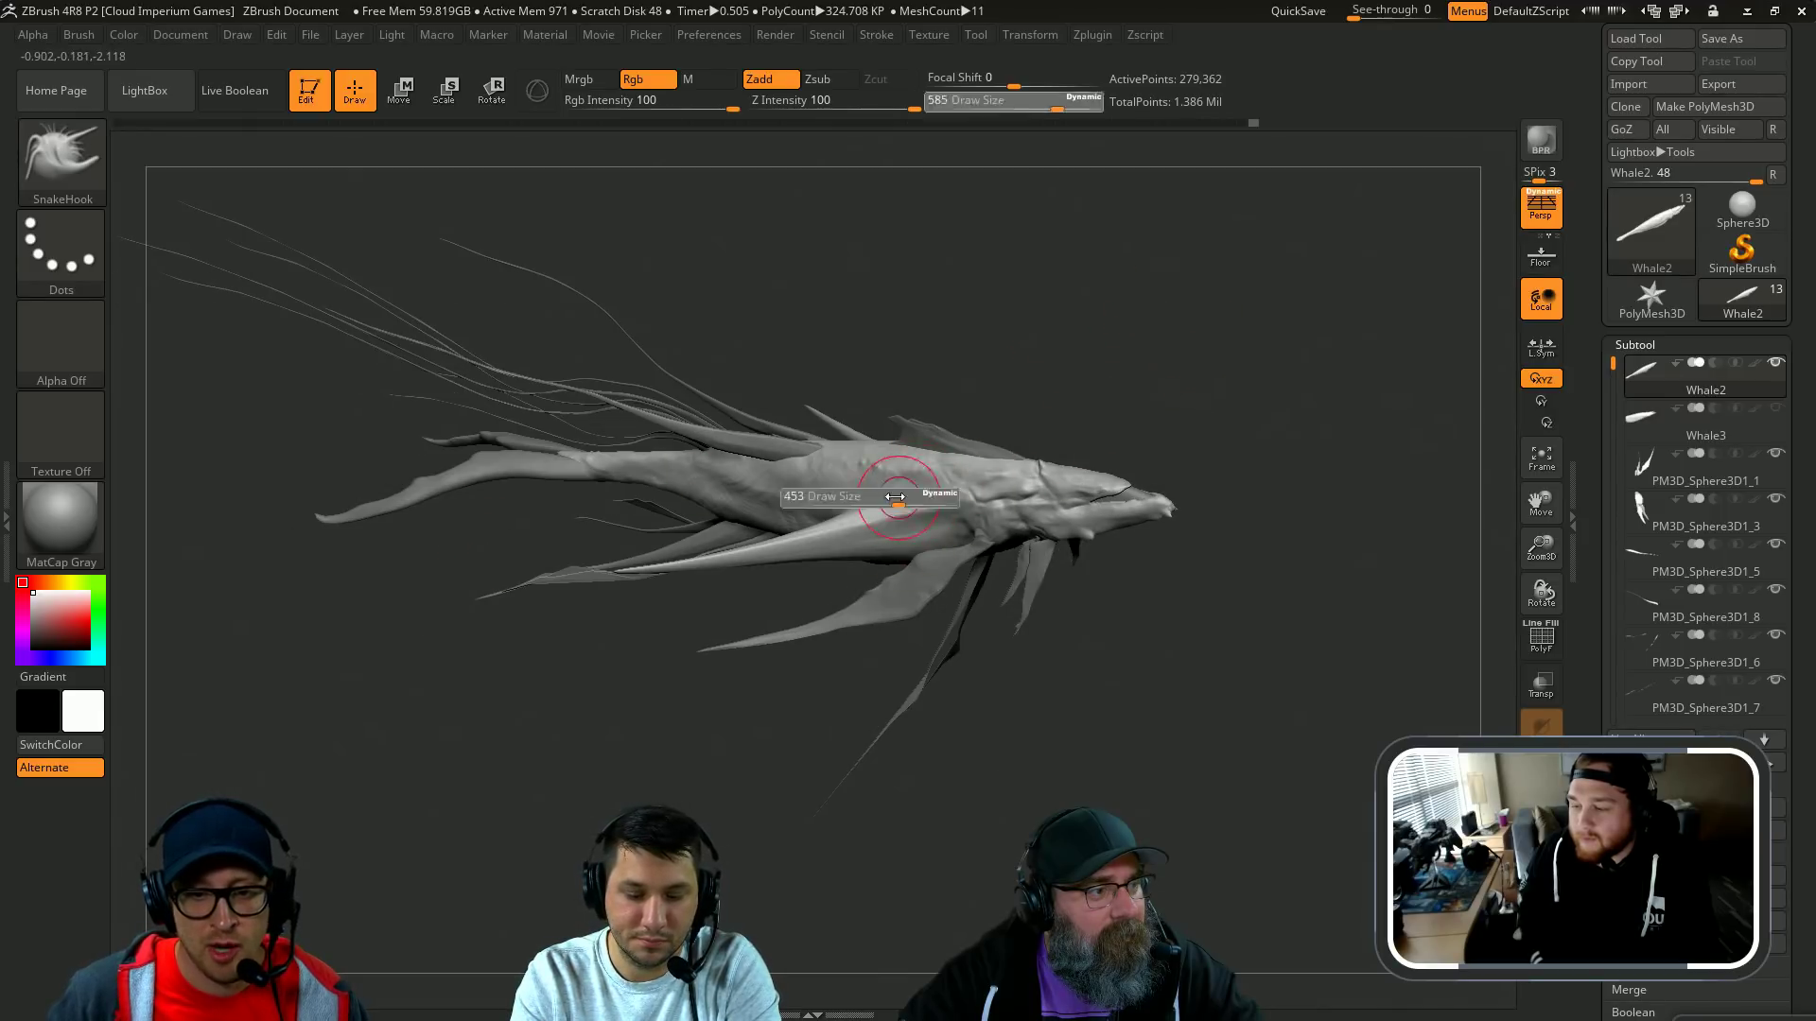
{"action": "mouse_move", "coordinate": [1103, 349]}
{"action": "left_mouse_down"}
{"action": "mouse_move", "coordinate": [1218, 351]}
{"action": "mouse_move", "coordinate": [1189, 273]}
{"action": "mouse_move", "coordinate": [1252, 410]}
{"action": "mouse_move", "coordinate": [1066, 434]}
{"action": "left_mouse_up"}
{"action": "key", "text": "v"}
{"action": "key", "text": "v"}
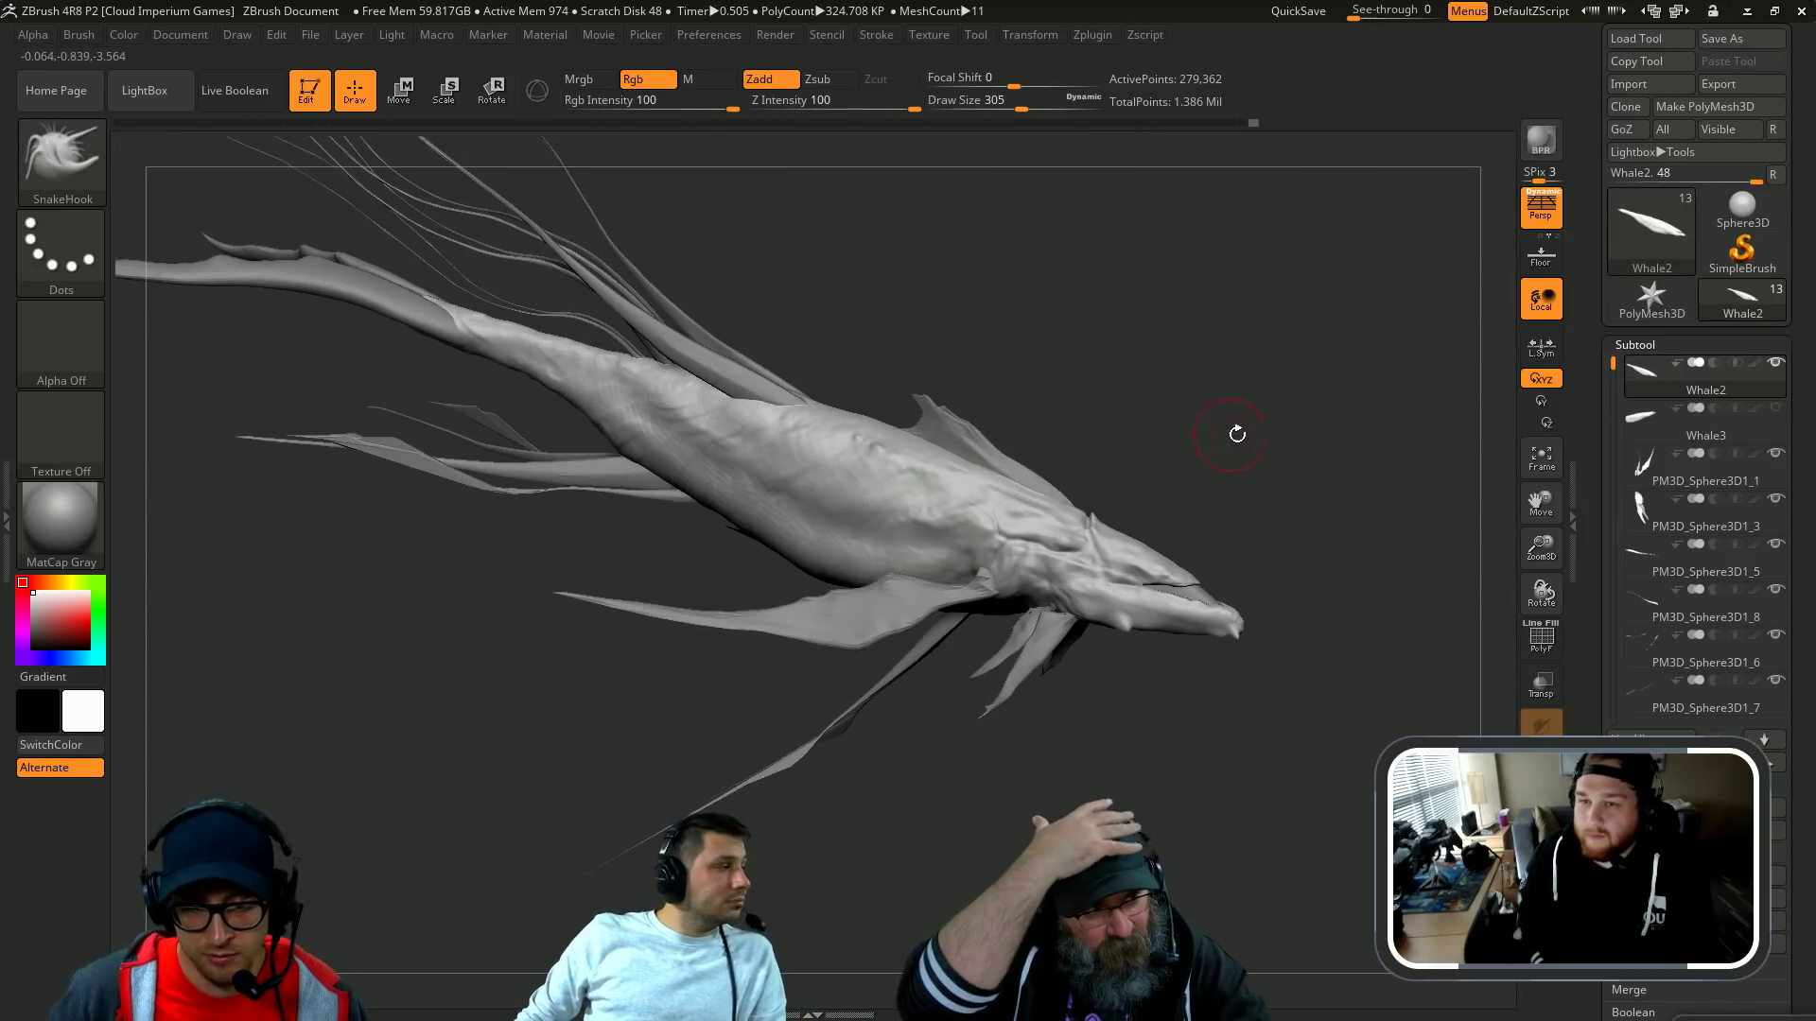
Step: Carve a crease across the shoulder from the dorsal fin toward the pectoral fin with DamStandard at draw size 112
{"action": "mouse_move", "coordinate": [1193, 407]}
{"action": "left_mouse_down", "text": "alt"}
{"action": "mouse_move", "coordinate": [1053, 401]}
{"action": "mouse_move", "coordinate": [1059, 437]}
{"action": "left_mouse_up", "text": "alt"}
{"action": "key", "text": "b"}
{"action": "key", "text": "d"}
{"action": "key", "text": "s"}
{"action": "key", "text": "s"}
{"action": "mouse_move", "coordinate": [870, 523]}
{"action": "left_mouse_down"}
{"action": "mouse_move", "coordinate": [840, 524]}
{"action": "mouse_move", "coordinate": [810, 460]}
{"action": "left_mouse_up"}
{"action": "key", "text": "s"}
{"action": "left_click_drag", "start_coordinate": [854, 419], "coordinate": [887, 440]}
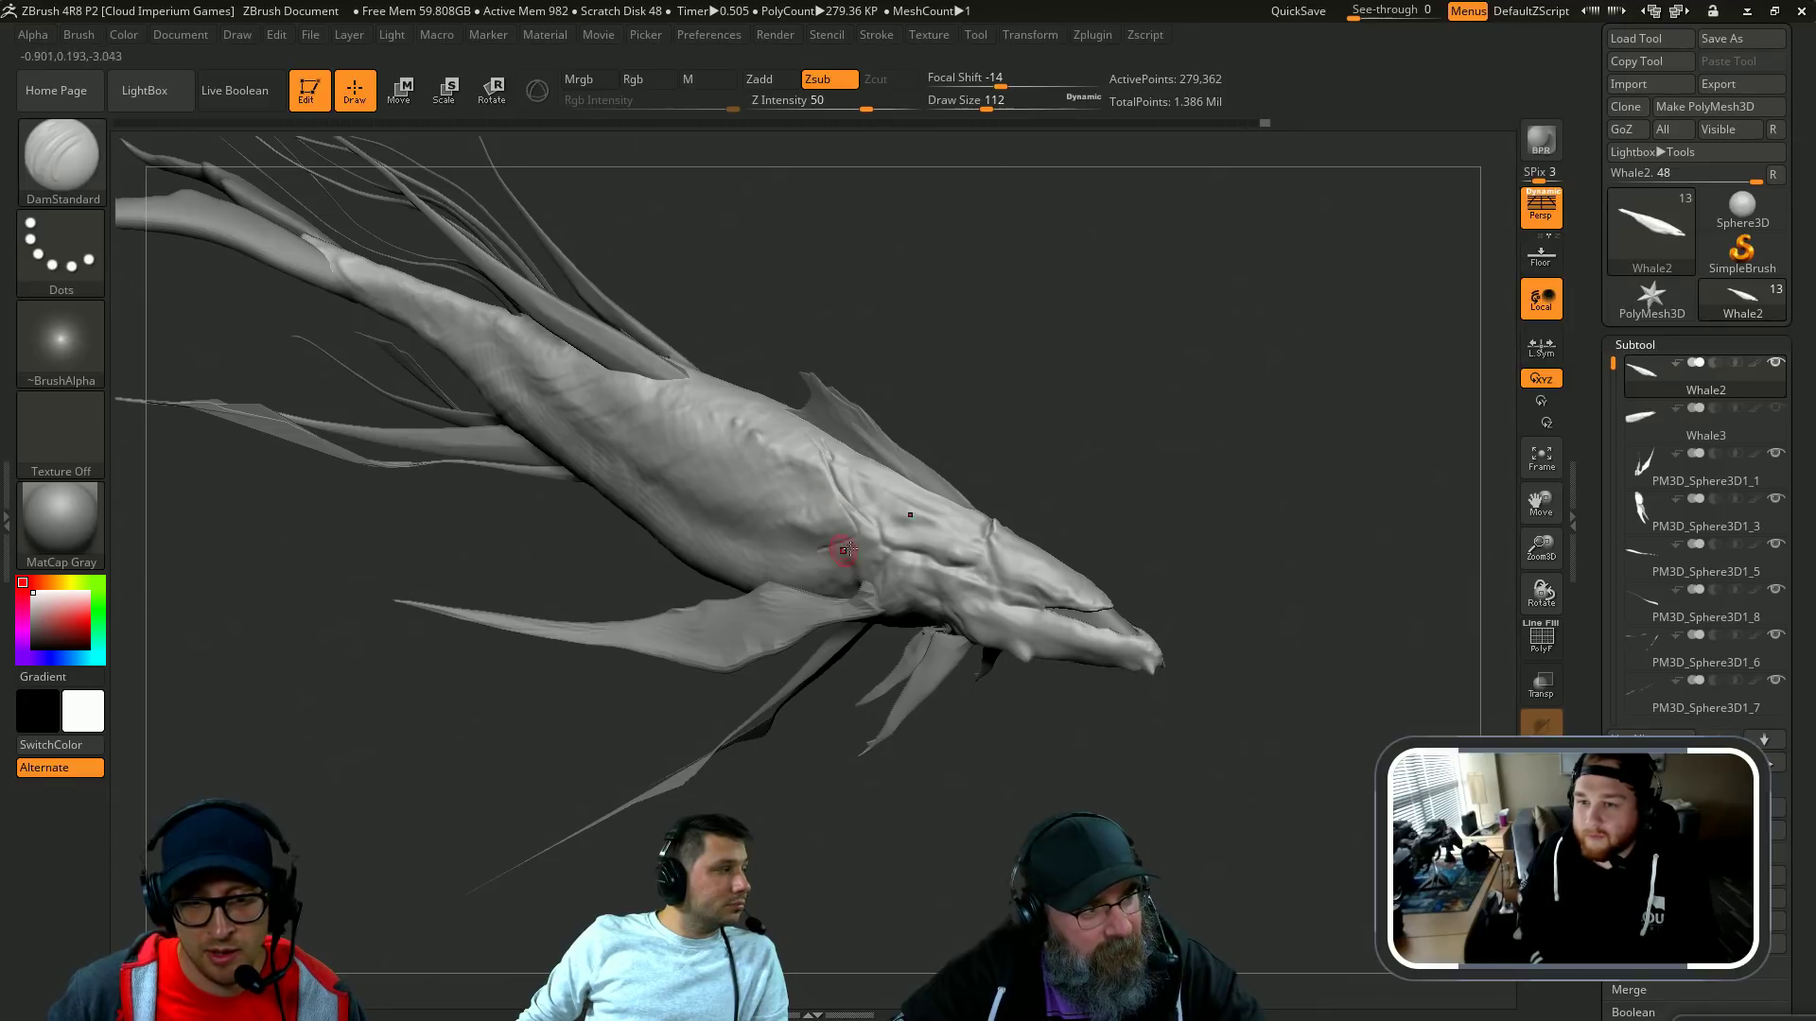
{"action": "left_click_drag", "start_coordinate": [1092, 446], "coordinate": [1117, 536]}
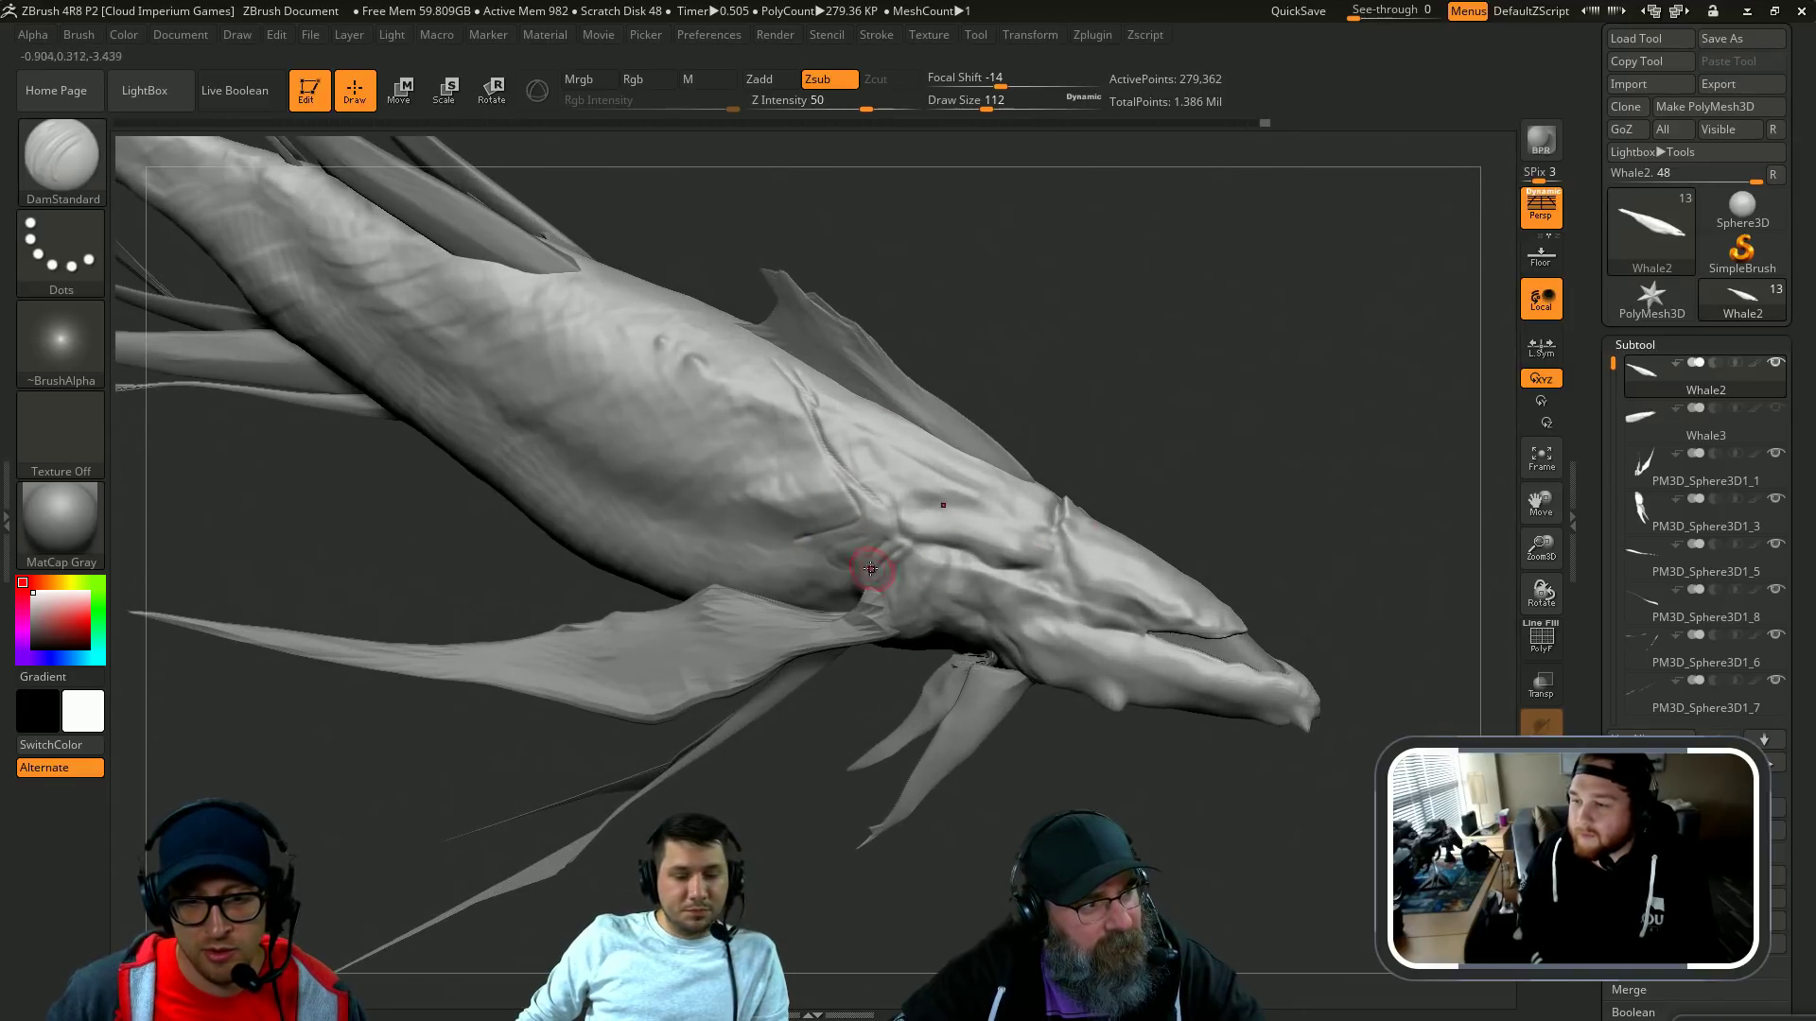
Step: Deepen the folds above the pectoral fin's root and cut a crease toward the throat with DamStandard at draw size 112
{"action": "right_click_drag", "start_coordinate": [894, 538], "coordinate": [518, 830]}
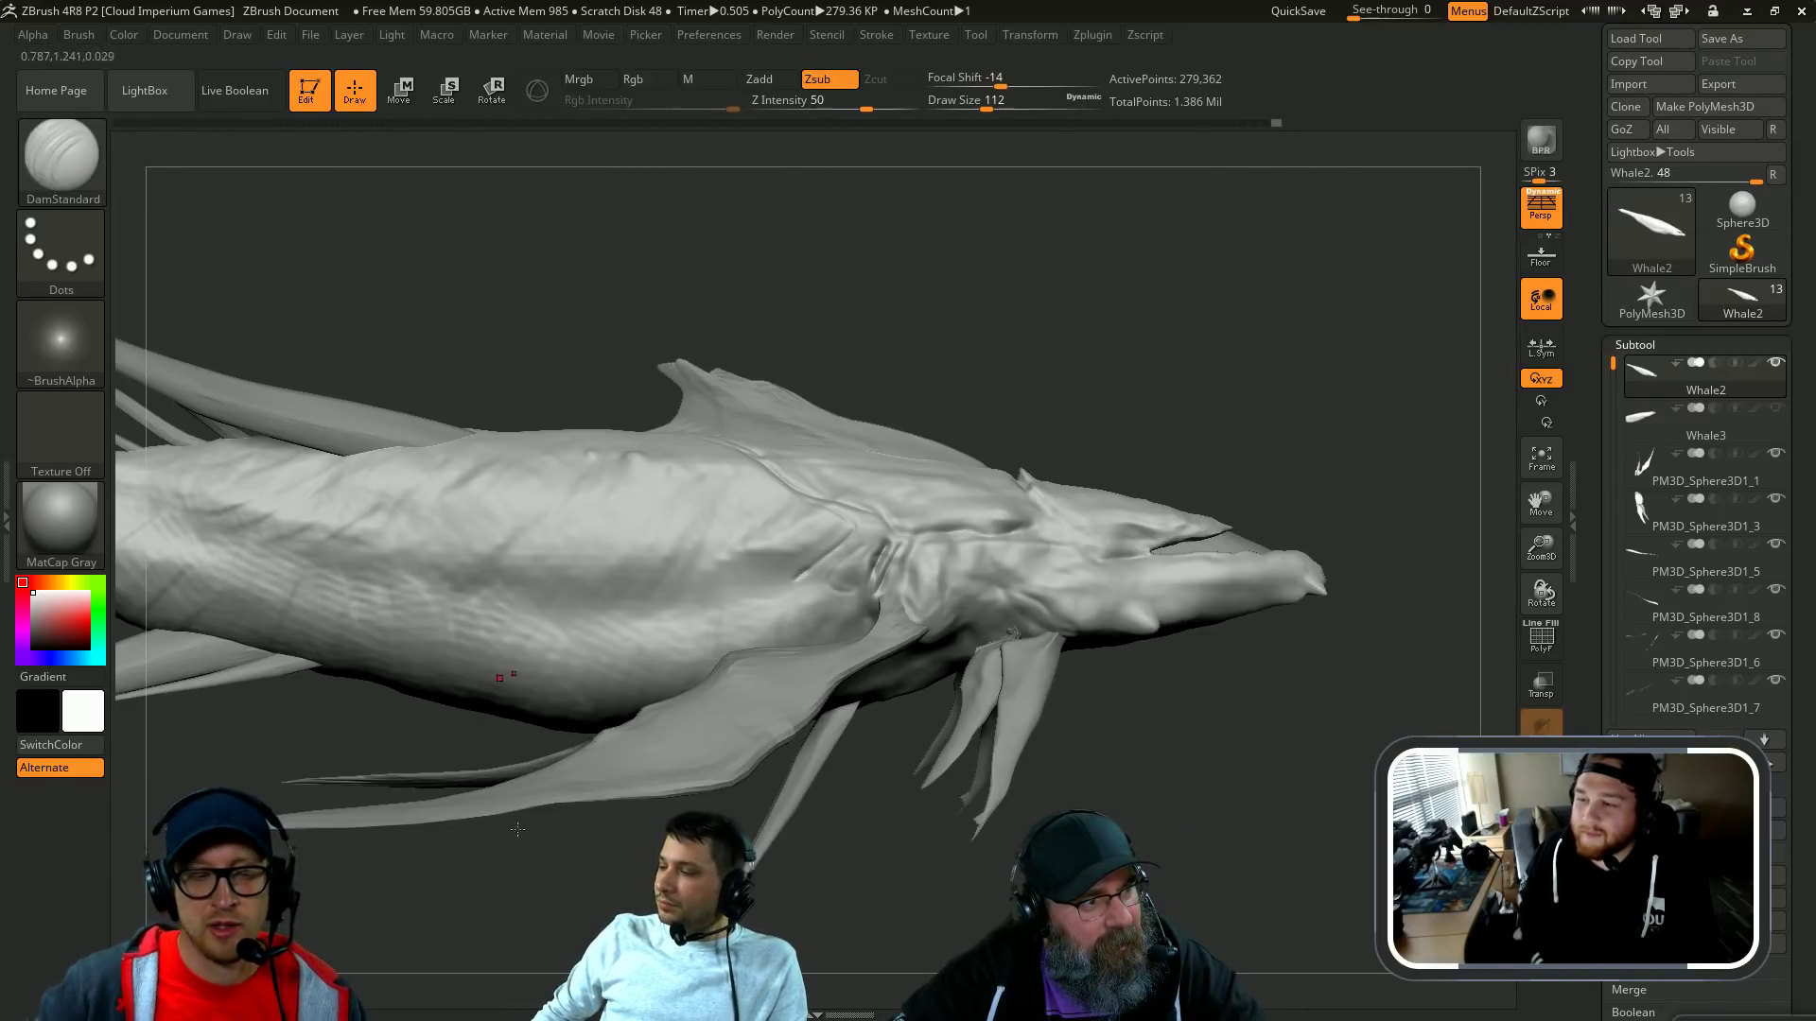
{"action": "right_click_drag", "start_coordinate": [1208, 348], "coordinate": [892, 325]}
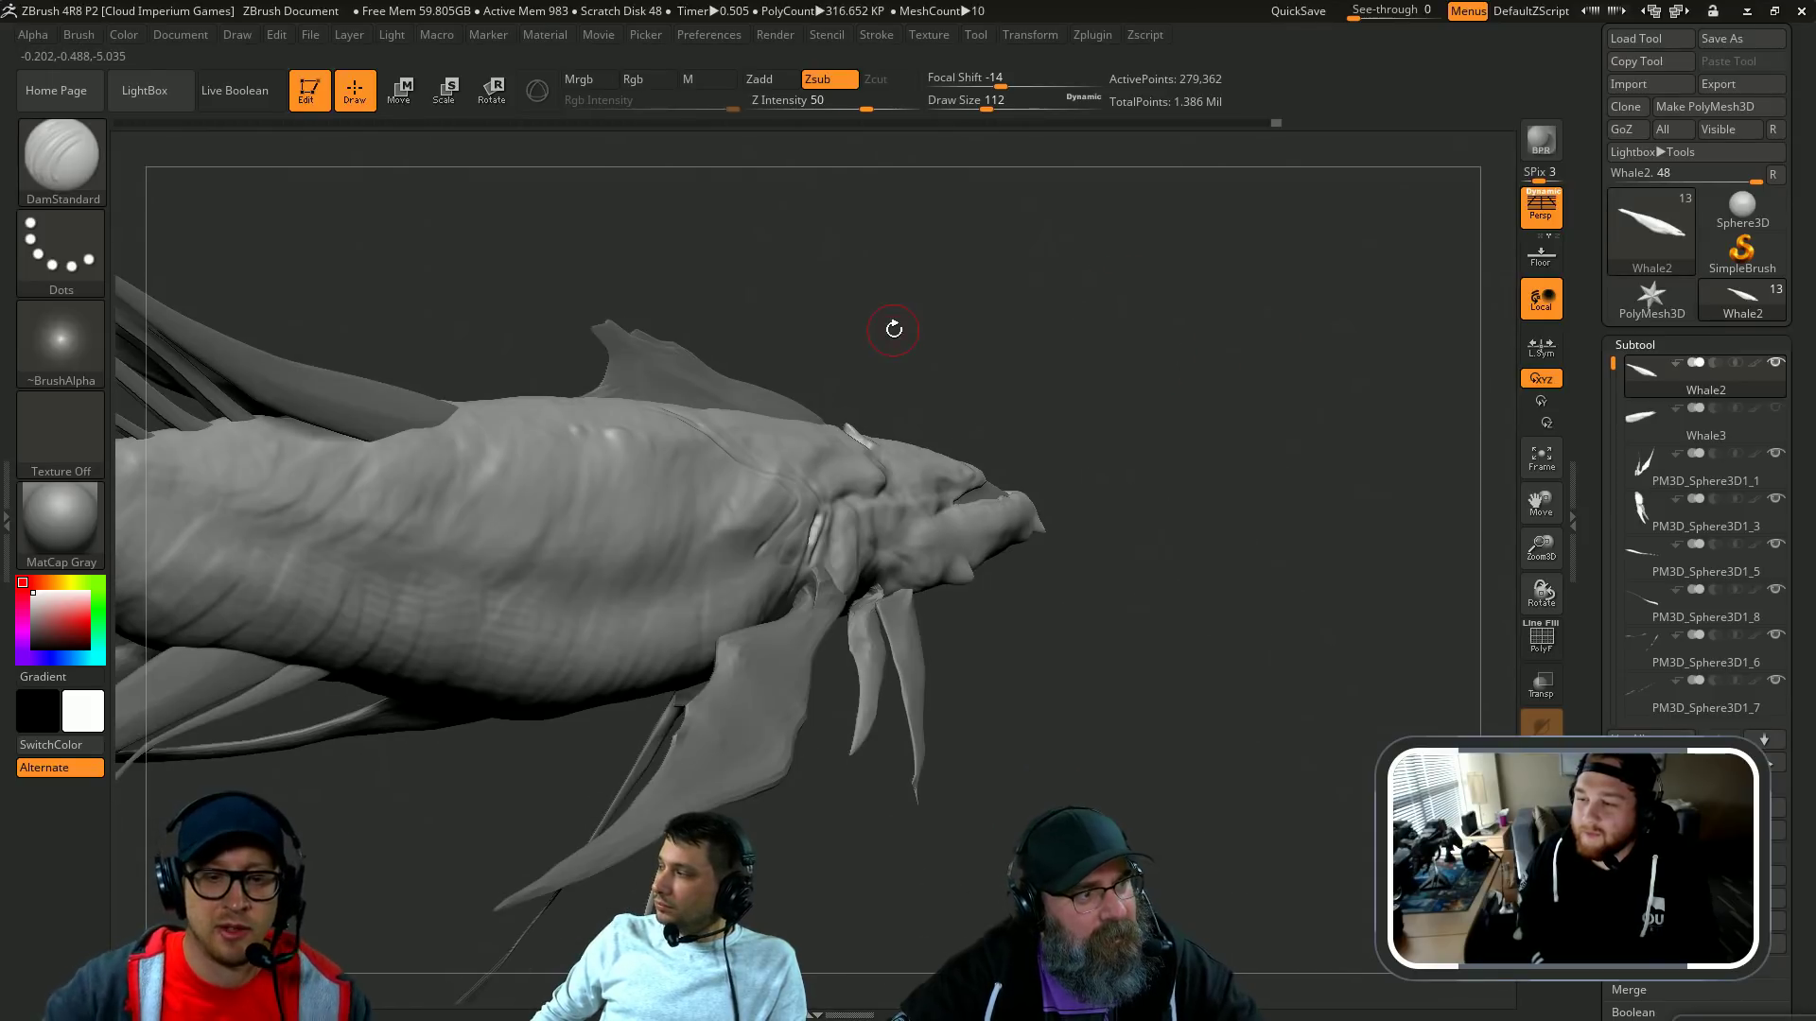
{"action": "right_click_drag", "start_coordinate": [1362, 336], "coordinate": [878, 486]}
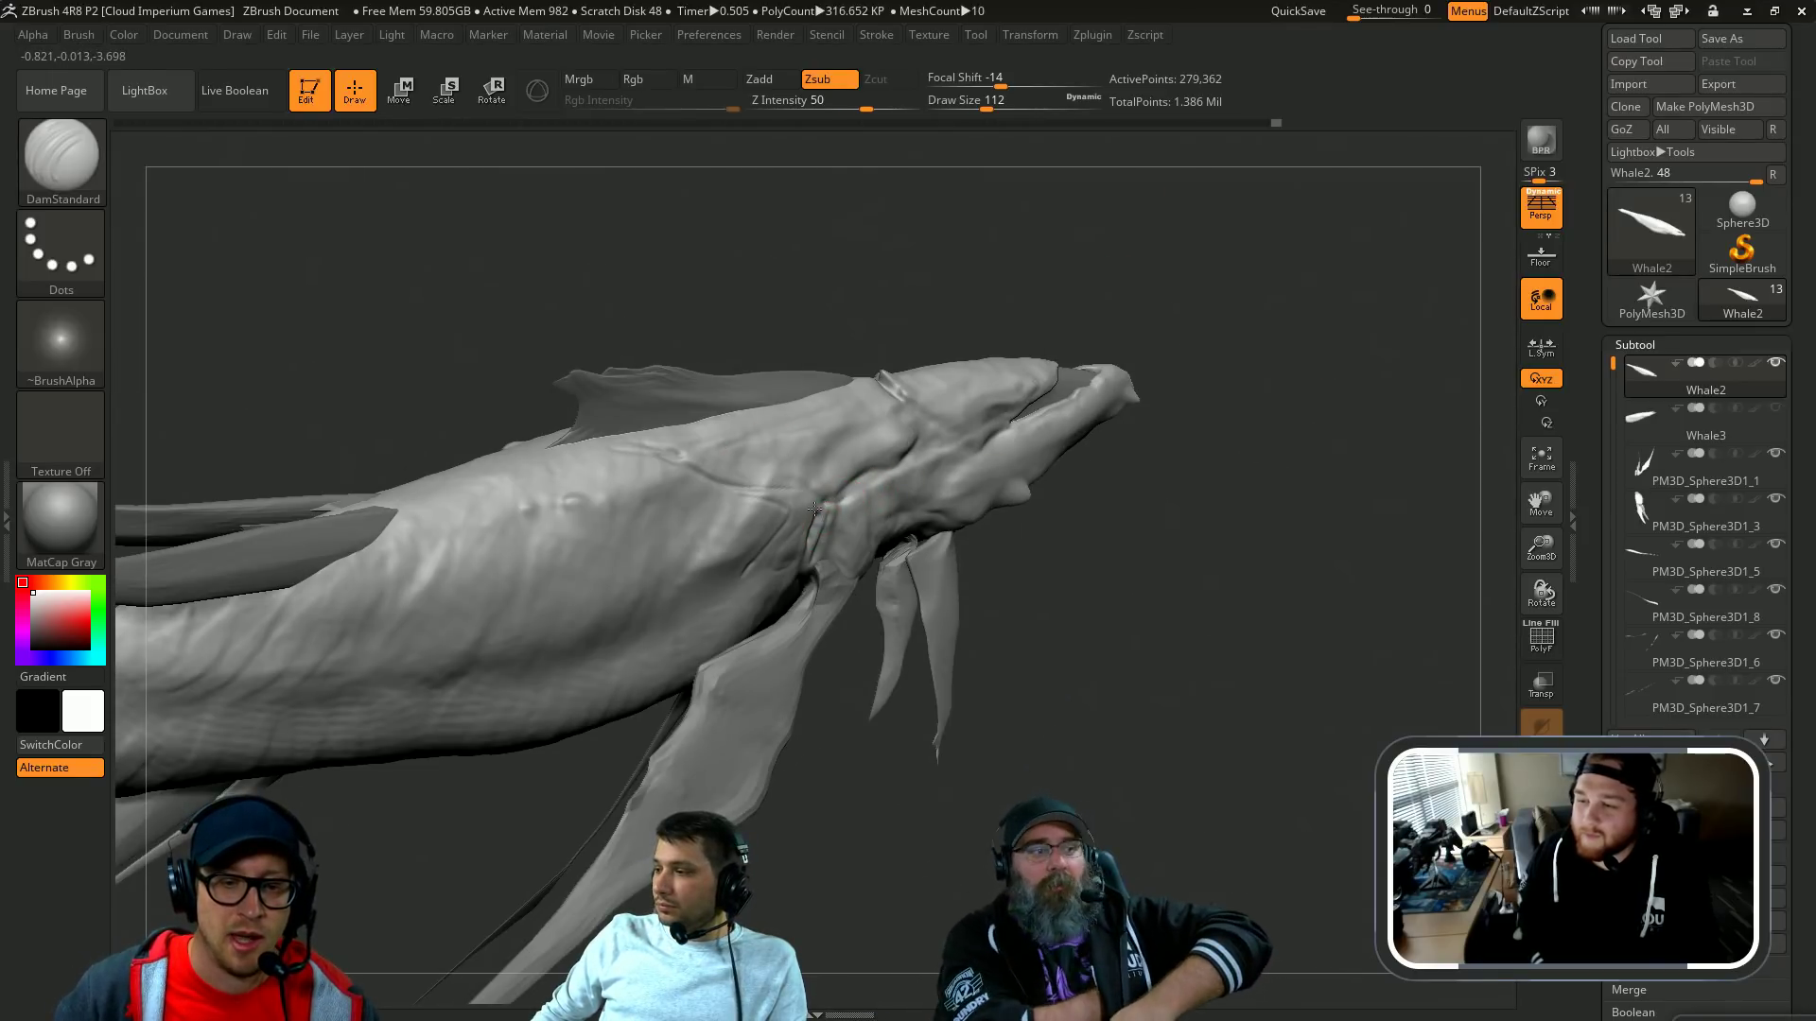
{"action": "right_click_drag", "start_coordinate": [1119, 537], "coordinate": [953, 515]}
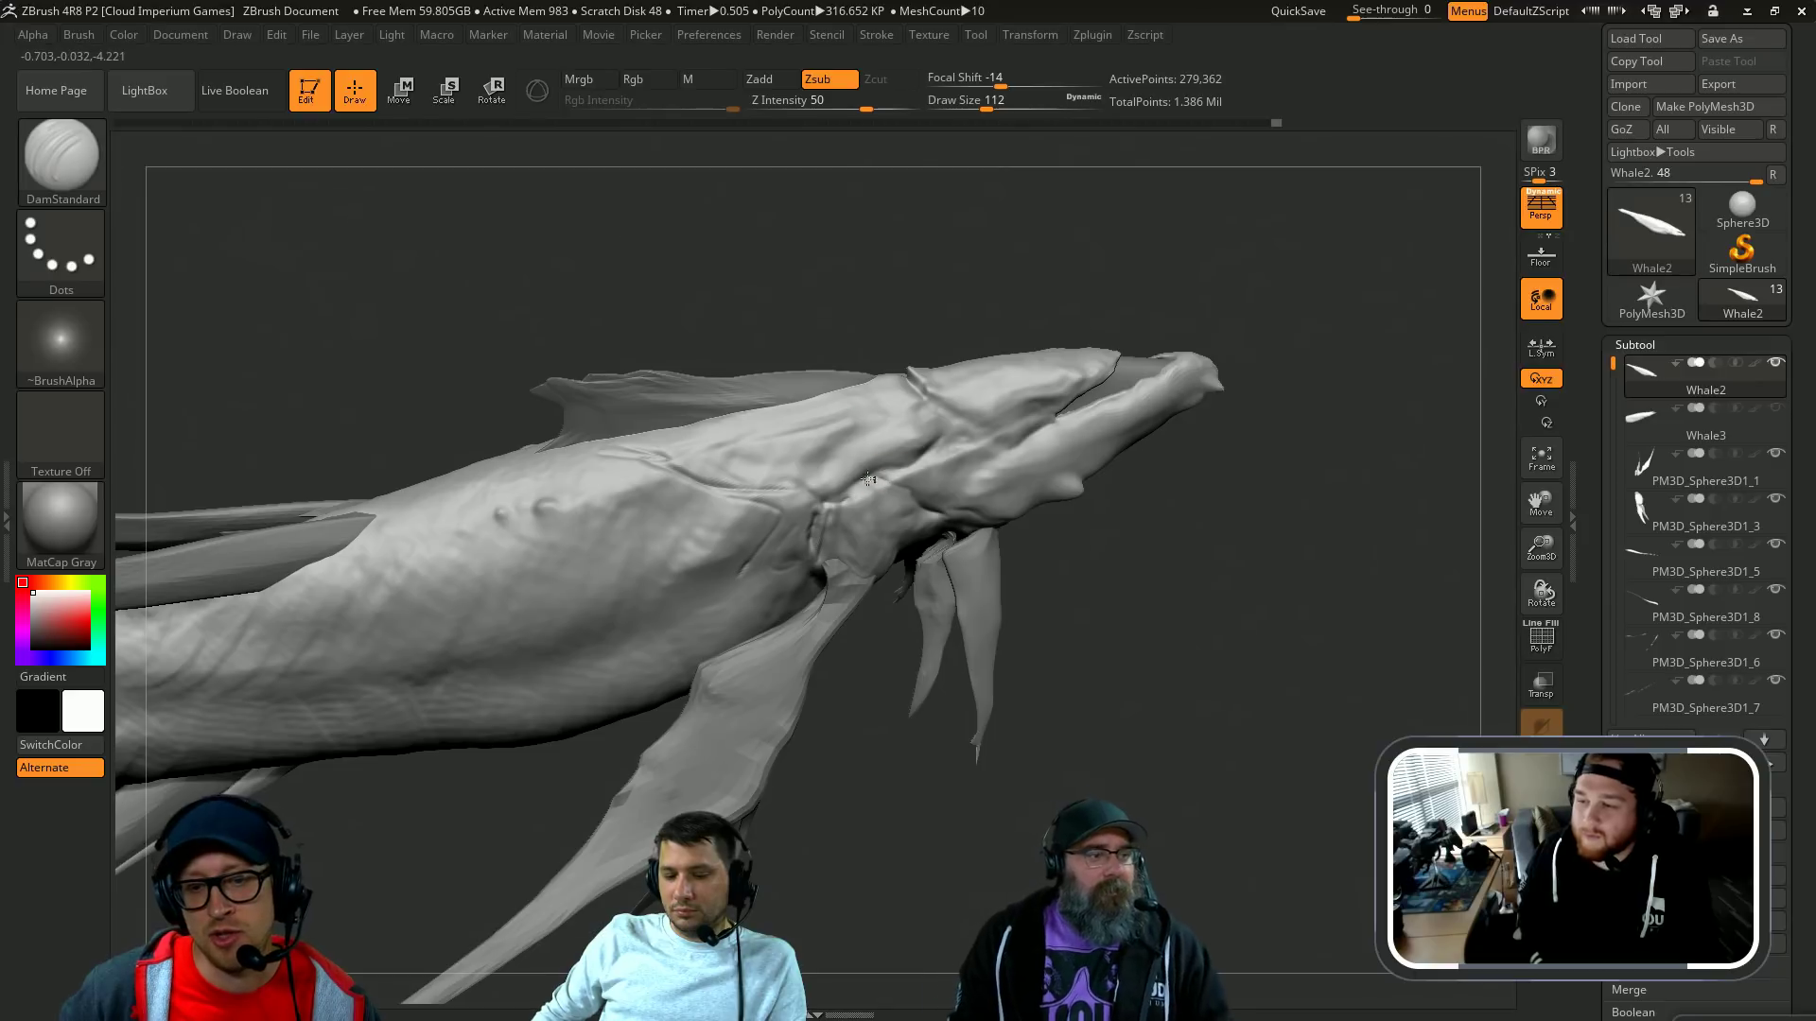
{"action": "left_click_drag", "start_coordinate": [911, 531], "coordinate": [900, 554]}
{"action": "right_click_drag", "start_coordinate": [868, 606], "coordinate": [858, 628]}
{"action": "left_click_drag", "start_coordinate": [912, 533], "coordinate": [904, 547]}
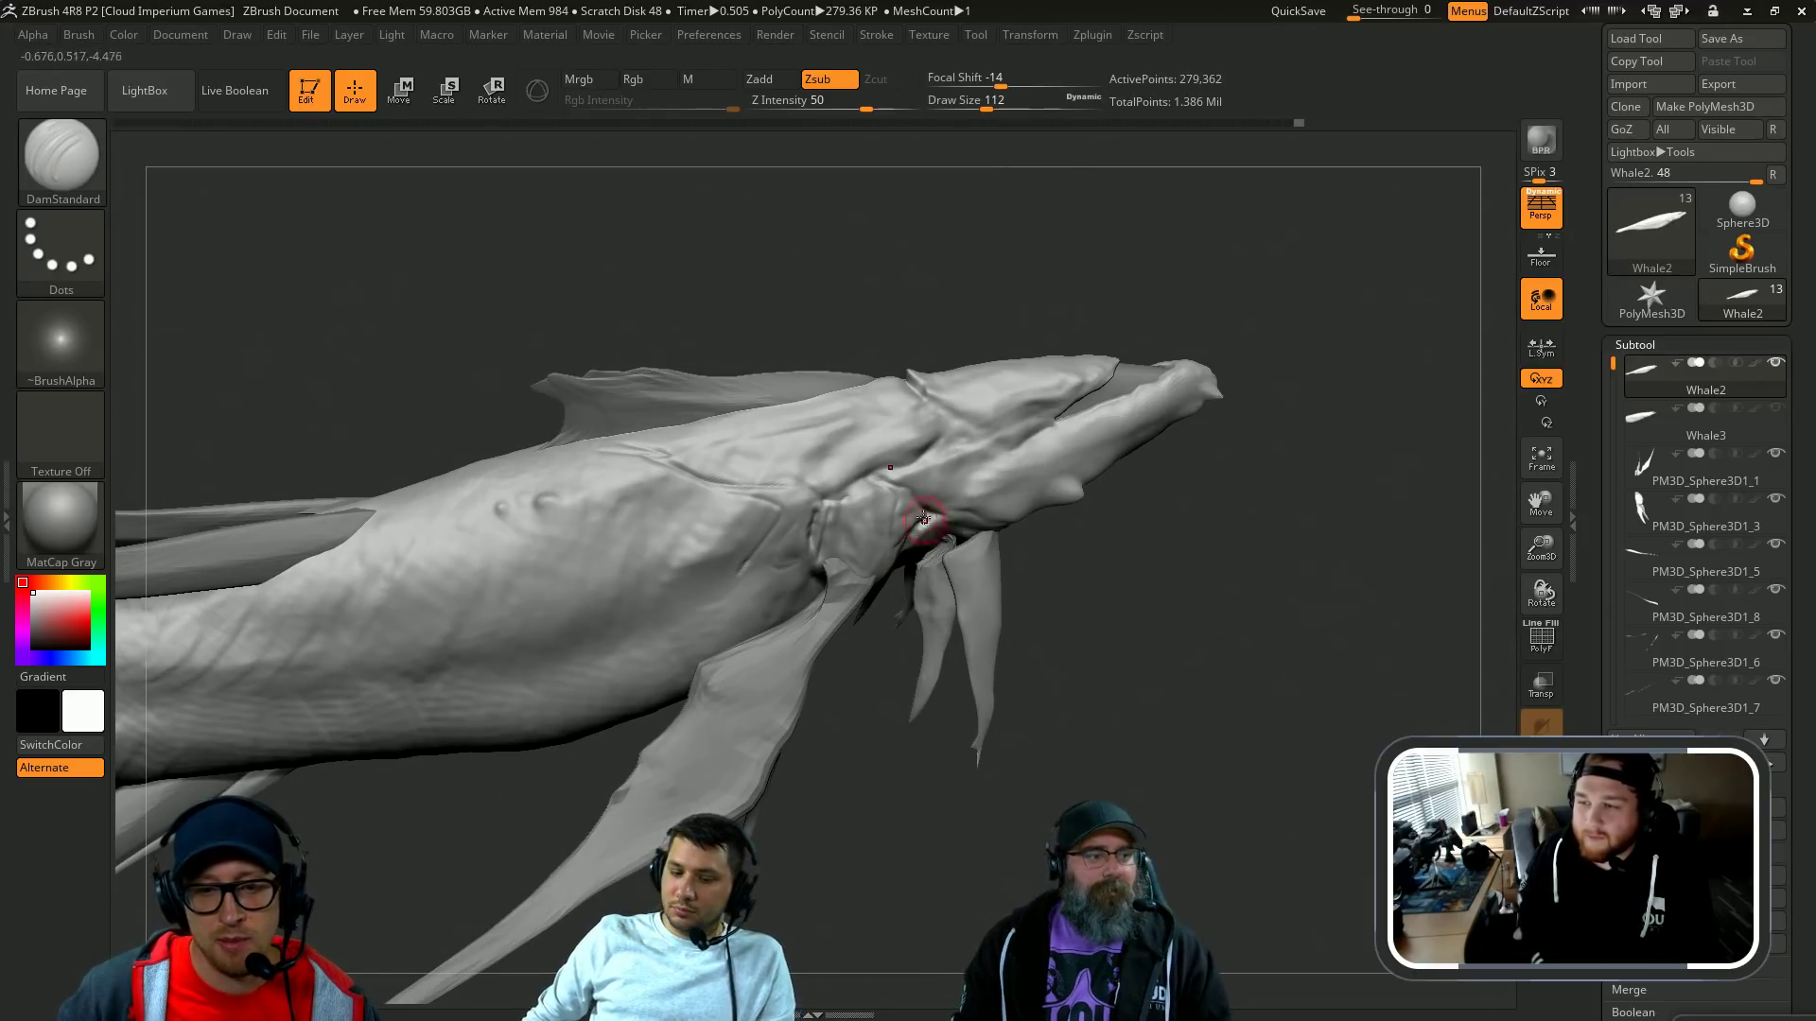
Step: Sharpen the shoulder crease and extend it up and back along the base of the dorsal fin with DamStandard
{"action": "left_click_drag", "start_coordinate": [1205, 581], "coordinate": [1174, 619]}
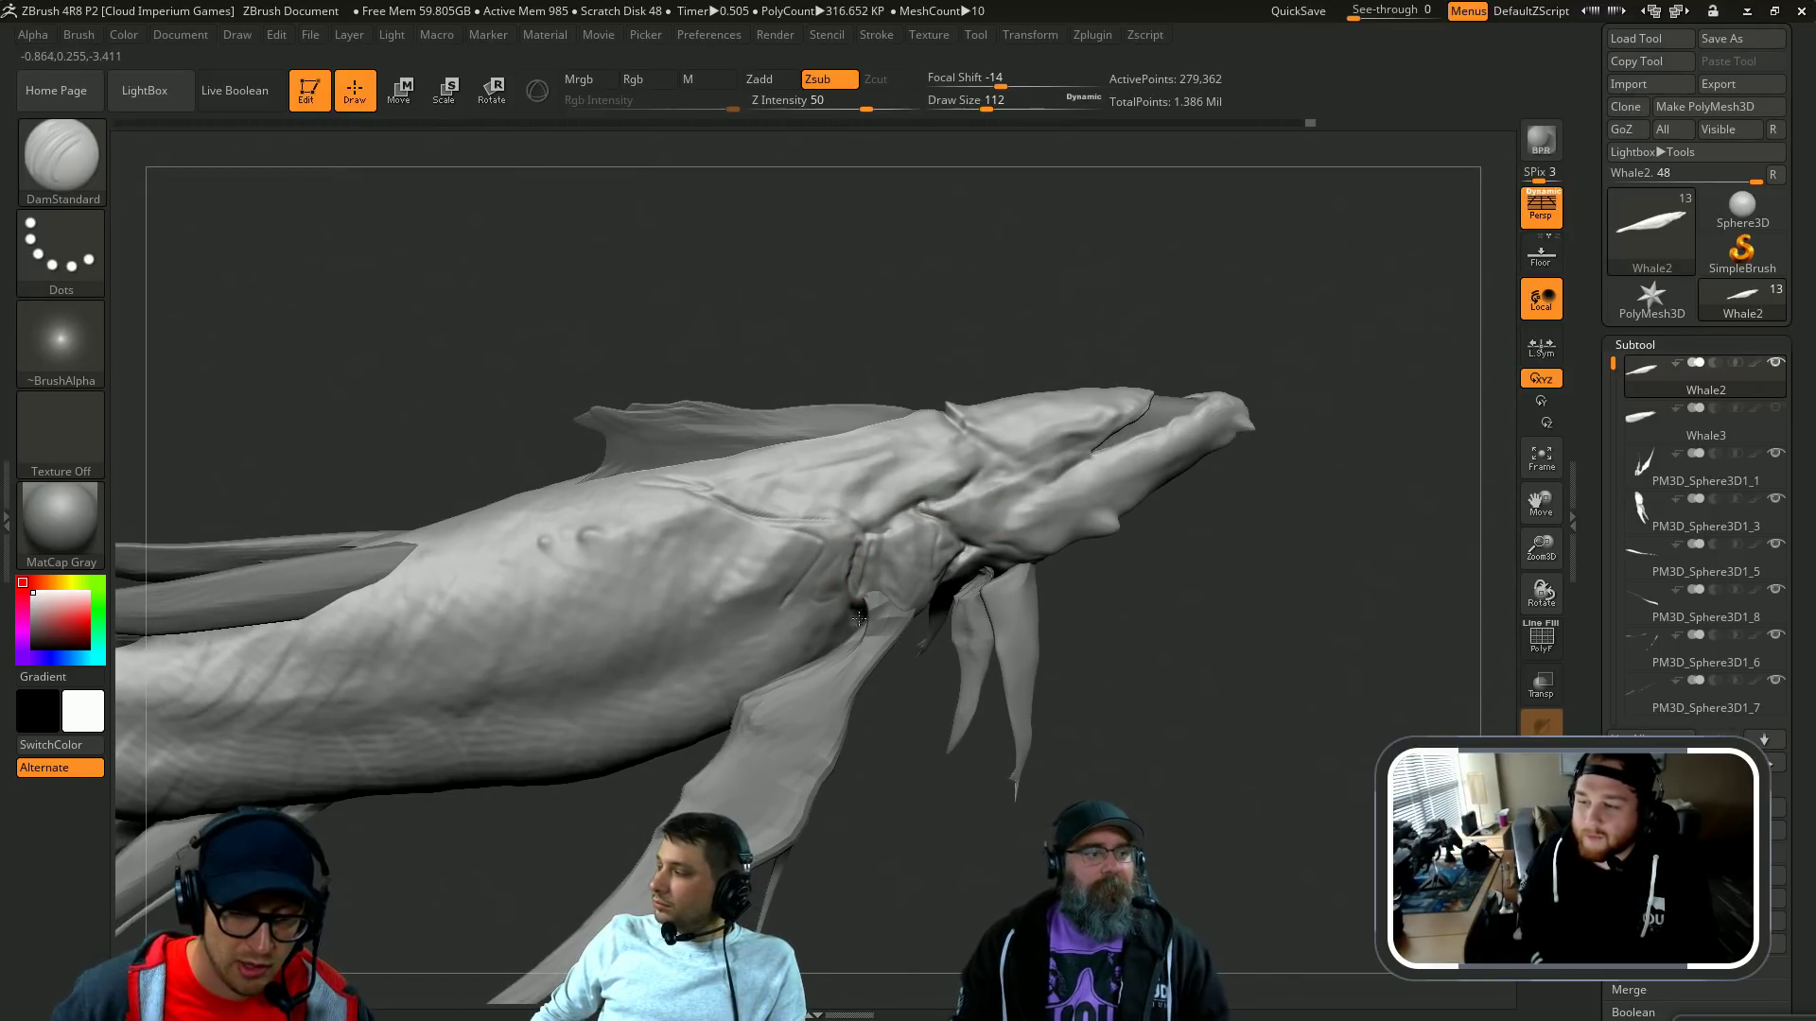
{"action": "right_click_drag", "start_coordinate": [883, 505], "coordinate": [870, 460]}
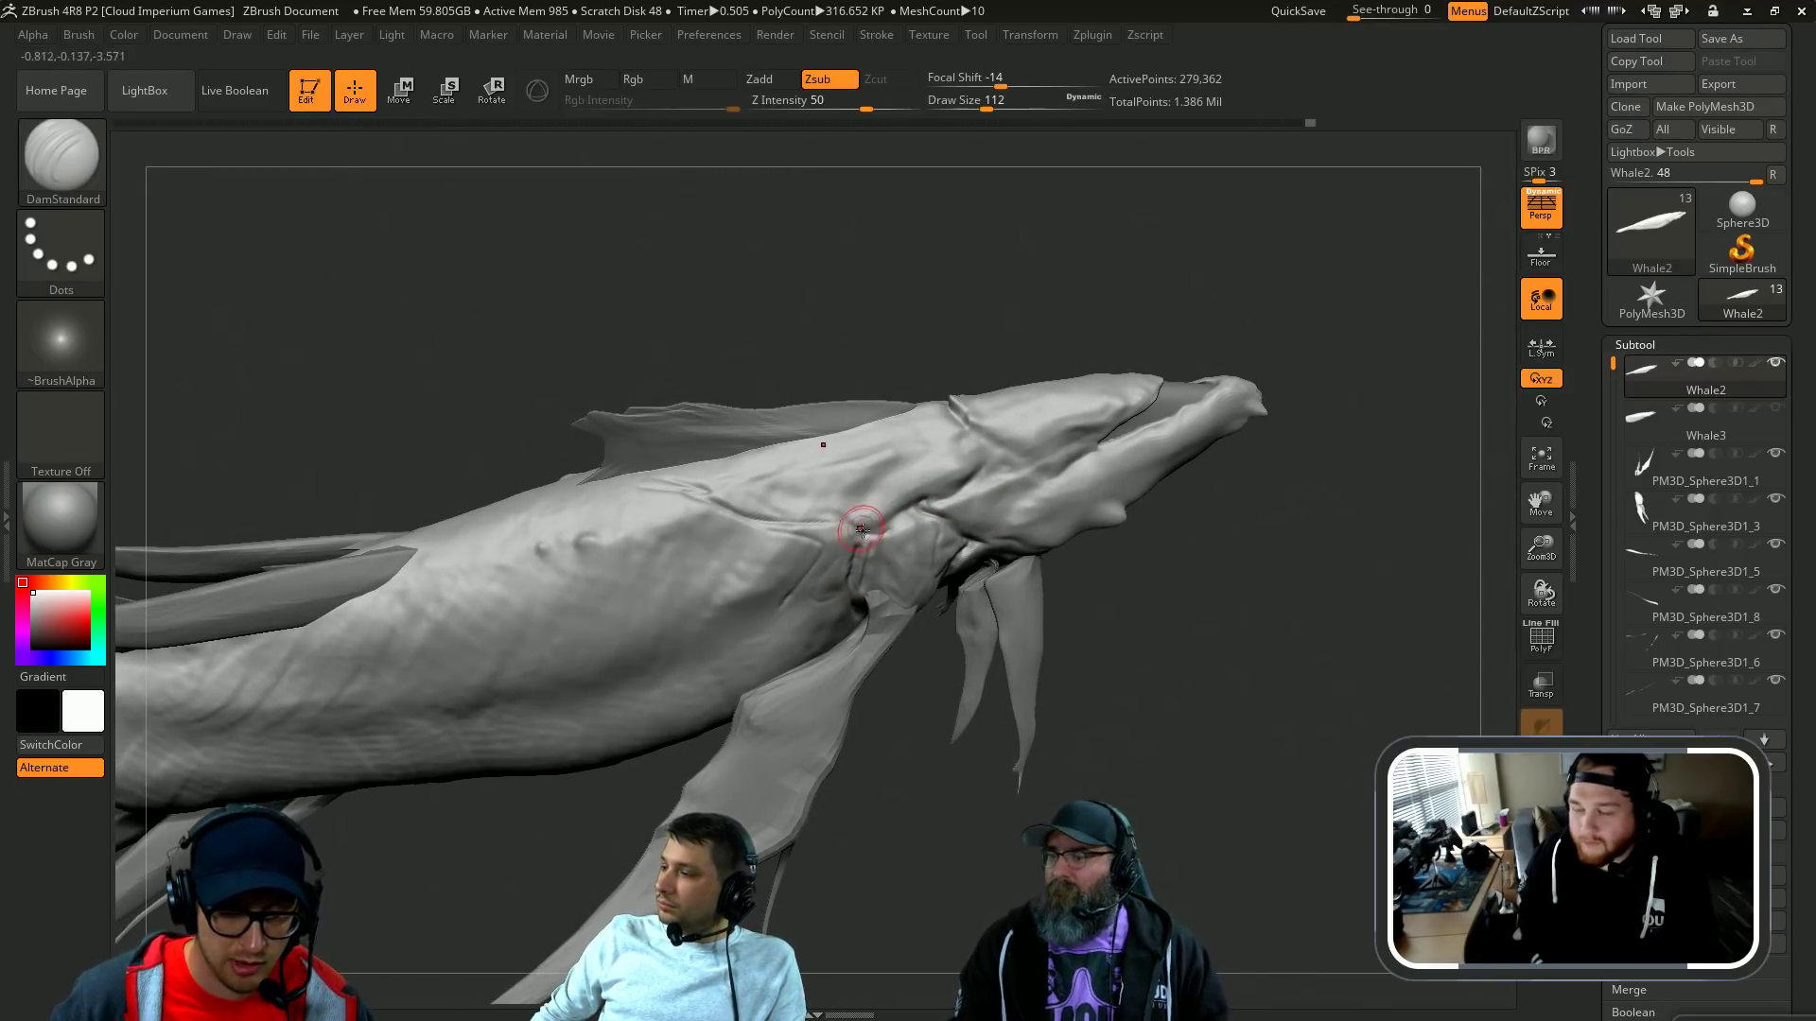
{"action": "left_click_drag", "start_coordinate": [703, 499], "coordinate": [664, 472]}
{"action": "left_click_drag", "start_coordinate": [681, 376], "coordinate": [678, 365]}
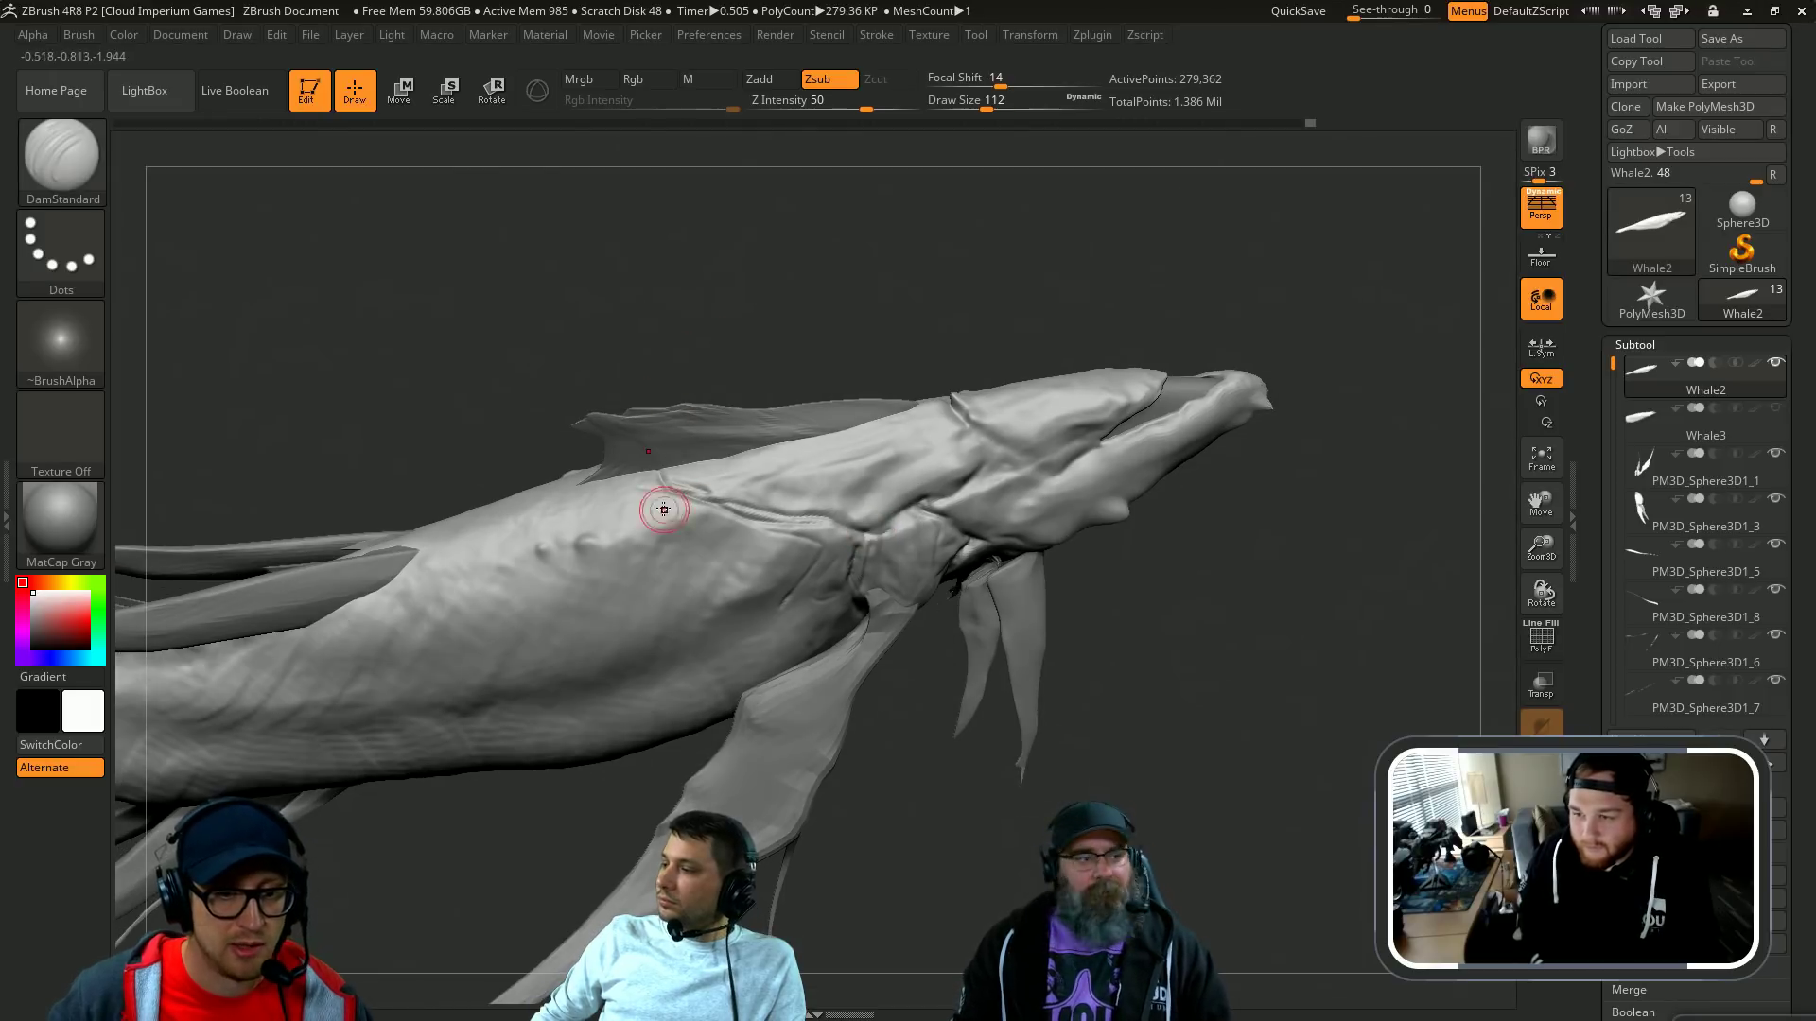
{"action": "left_click_drag", "start_coordinate": [674, 490], "coordinate": [598, 483]}
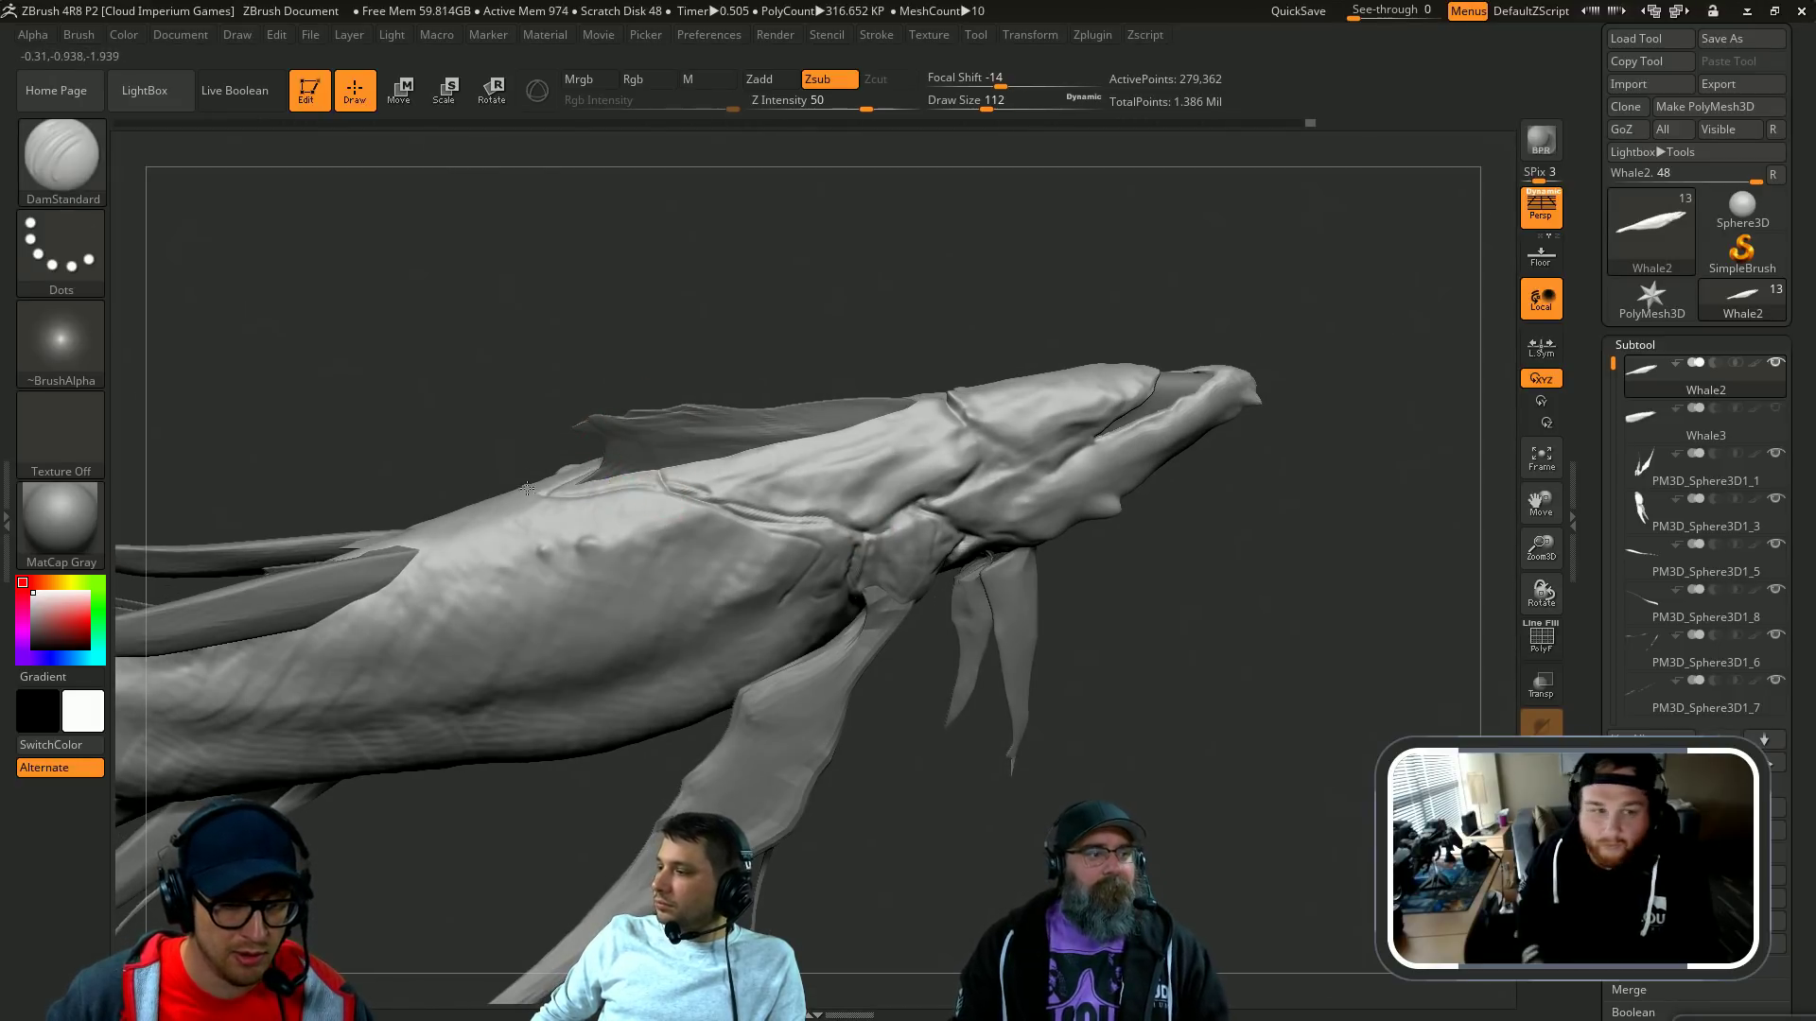
{"action": "right_click_drag", "start_coordinate": [627, 662], "coordinate": [613, 710]}
{"action": "right_click_drag", "start_coordinate": [1200, 656], "coordinate": [1231, 643], "text": "alt"}
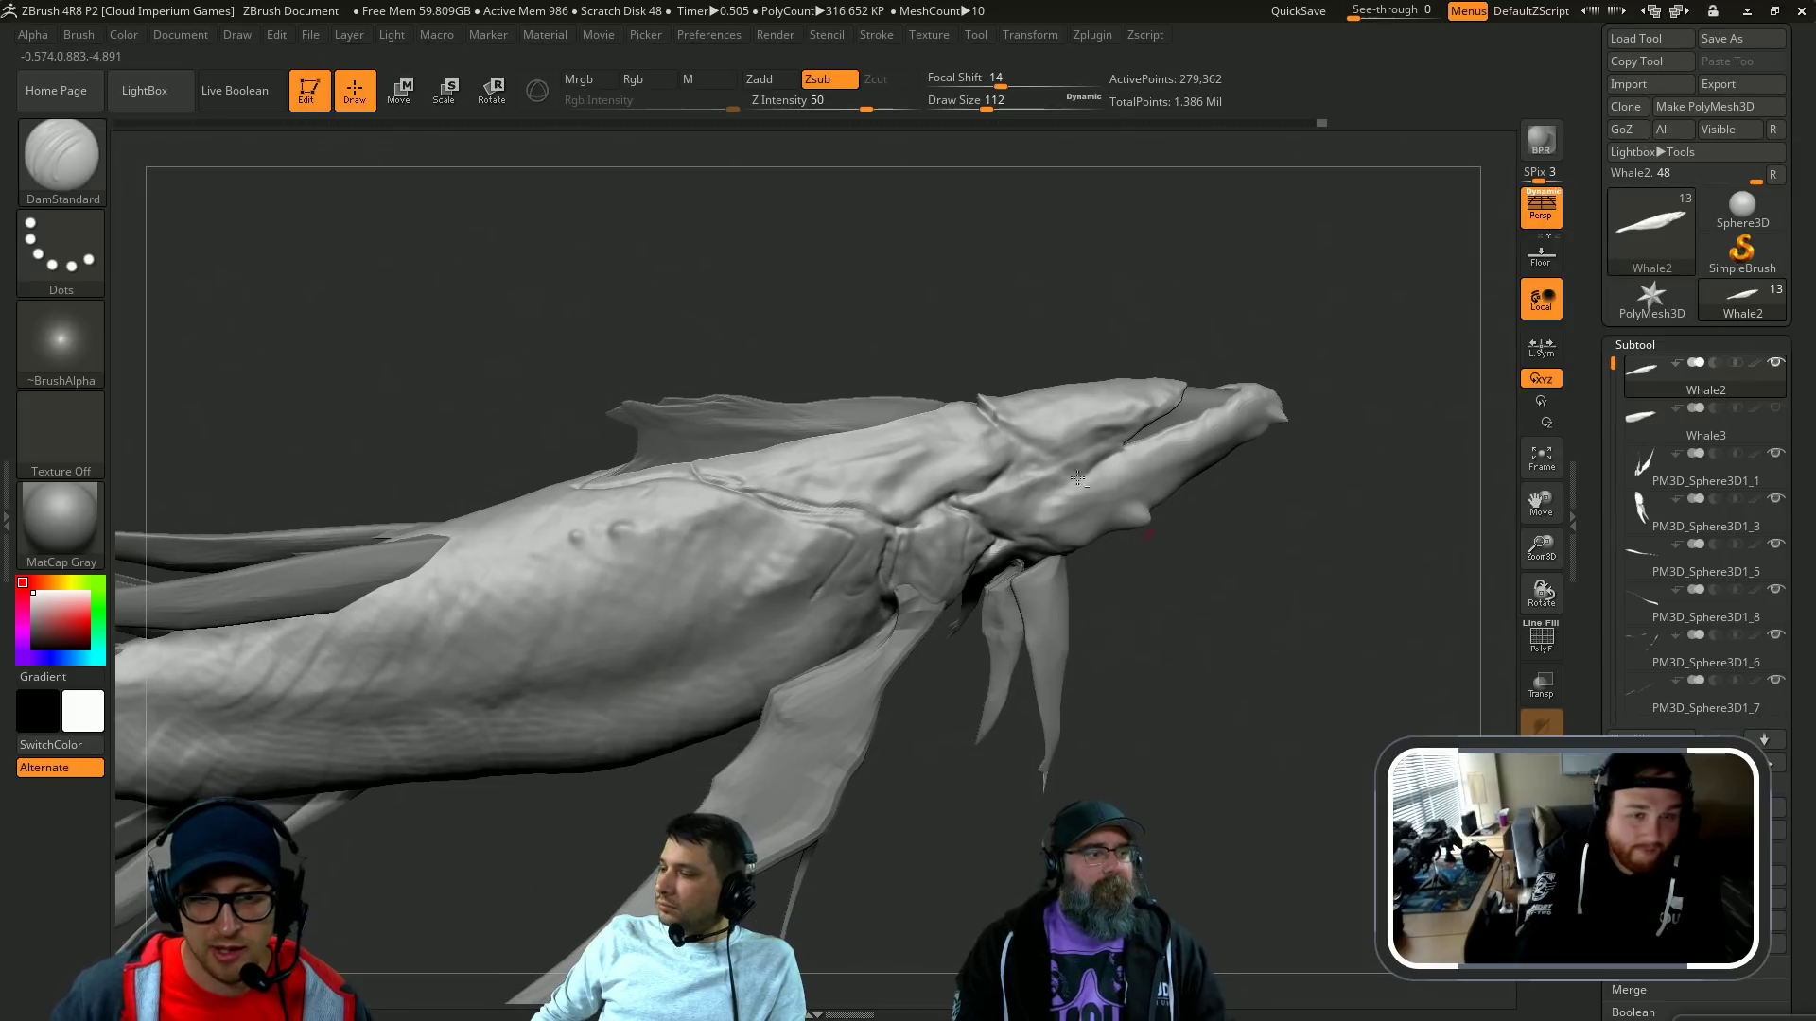
Step: Examine the whale's creases, fins and overall silhouette from the side, below and above
{"action": "right_click_drag", "start_coordinate": [964, 331], "coordinate": [686, 582]}
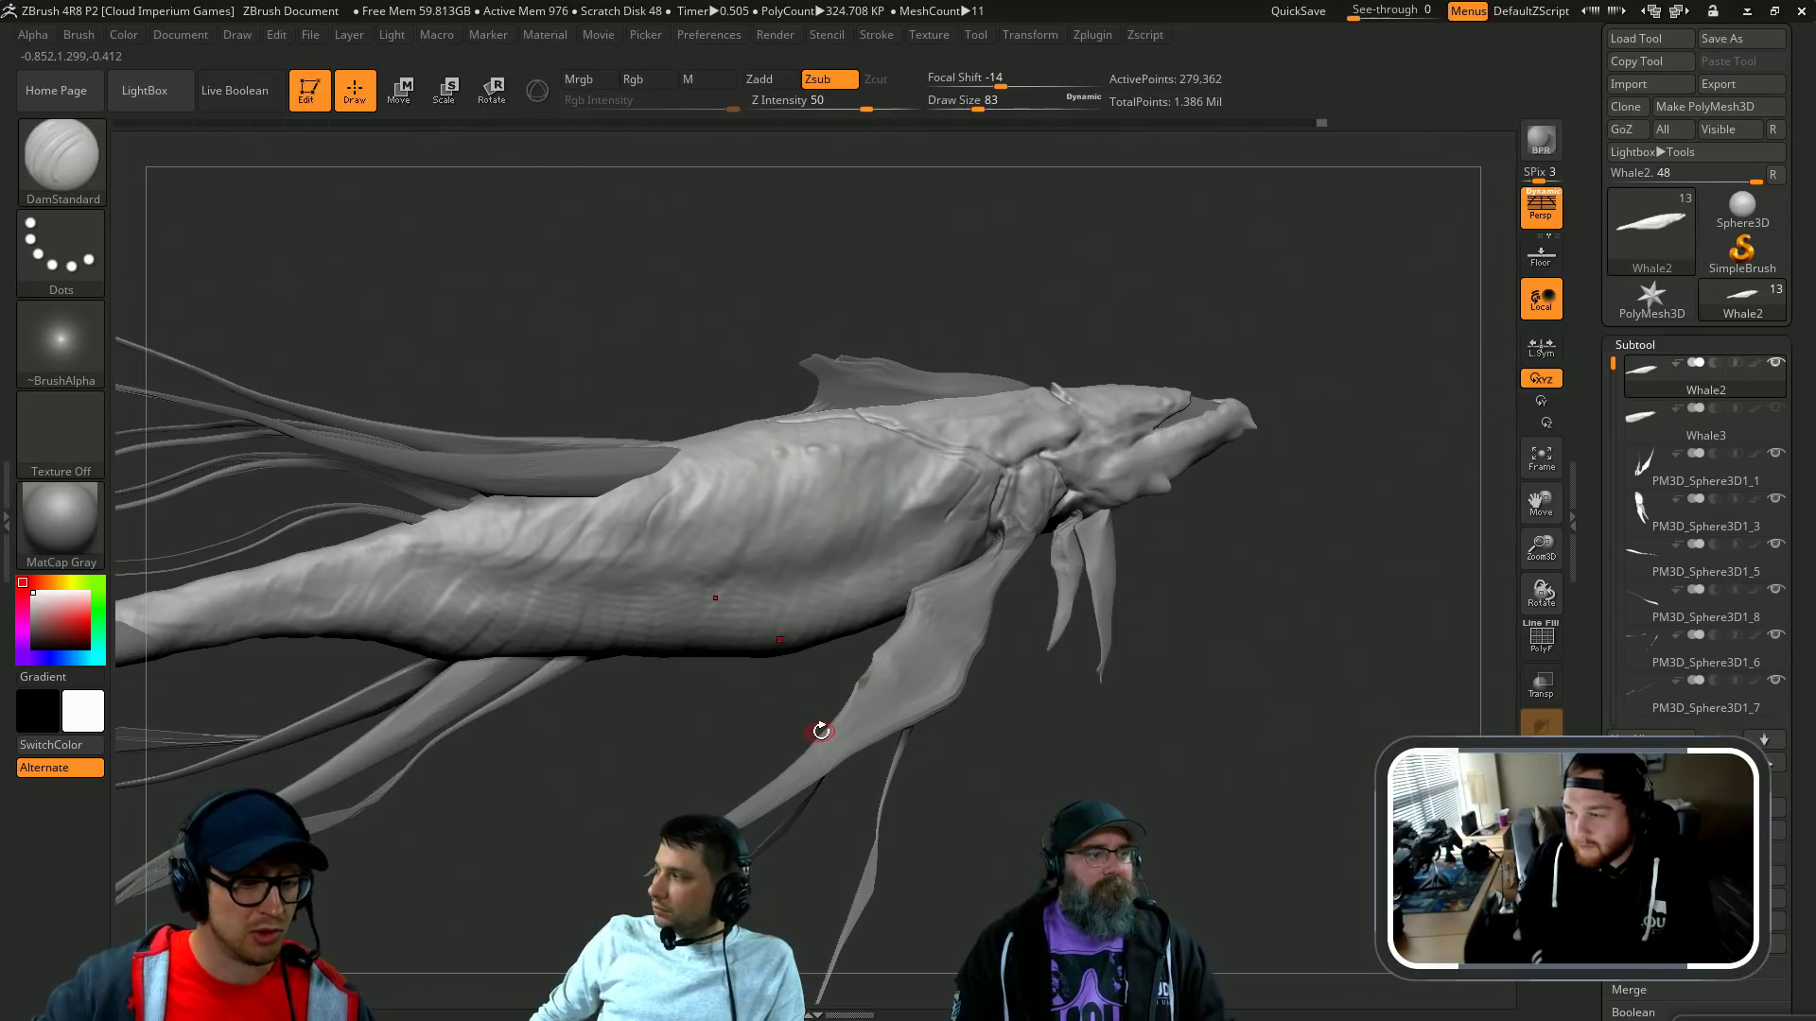
{"action": "right_click_drag", "start_coordinate": [820, 731], "coordinate": [1075, 378]}
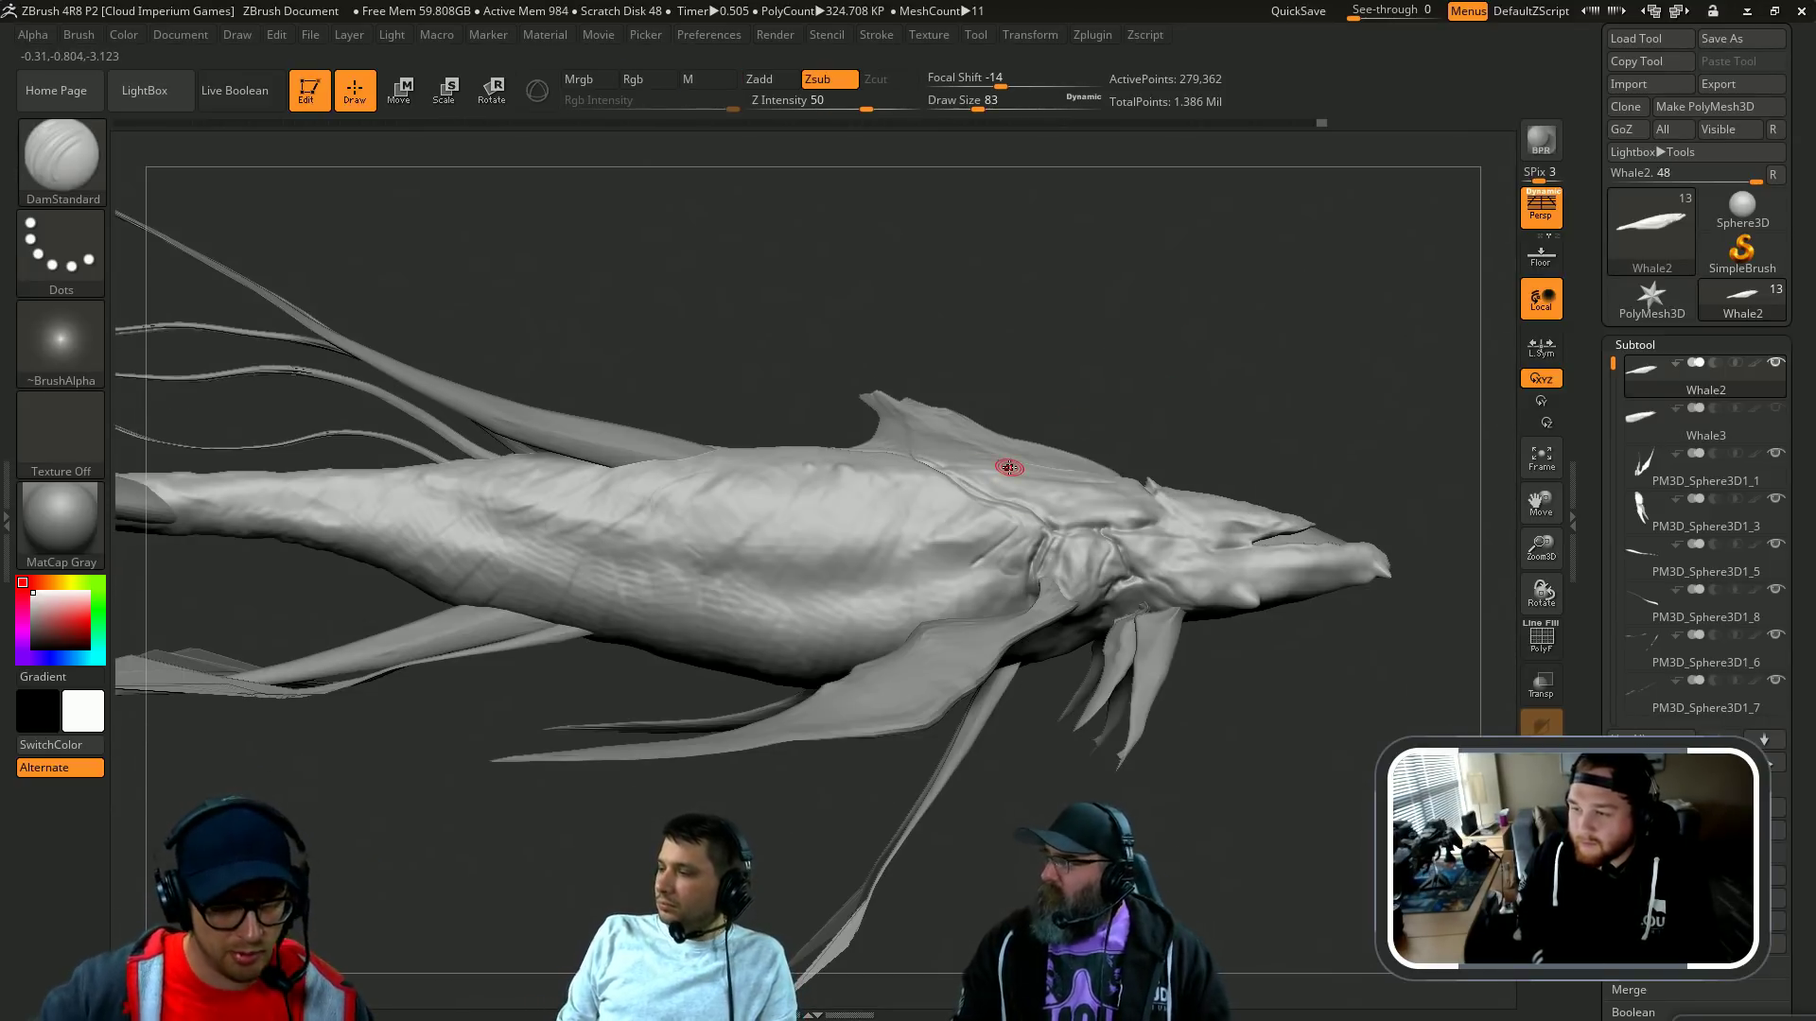
{"action": "left_click_drag", "start_coordinate": [1267, 369], "coordinate": [1065, 335]}
{"action": "right_click_drag", "start_coordinate": [1065, 334], "coordinate": [1025, 490]}
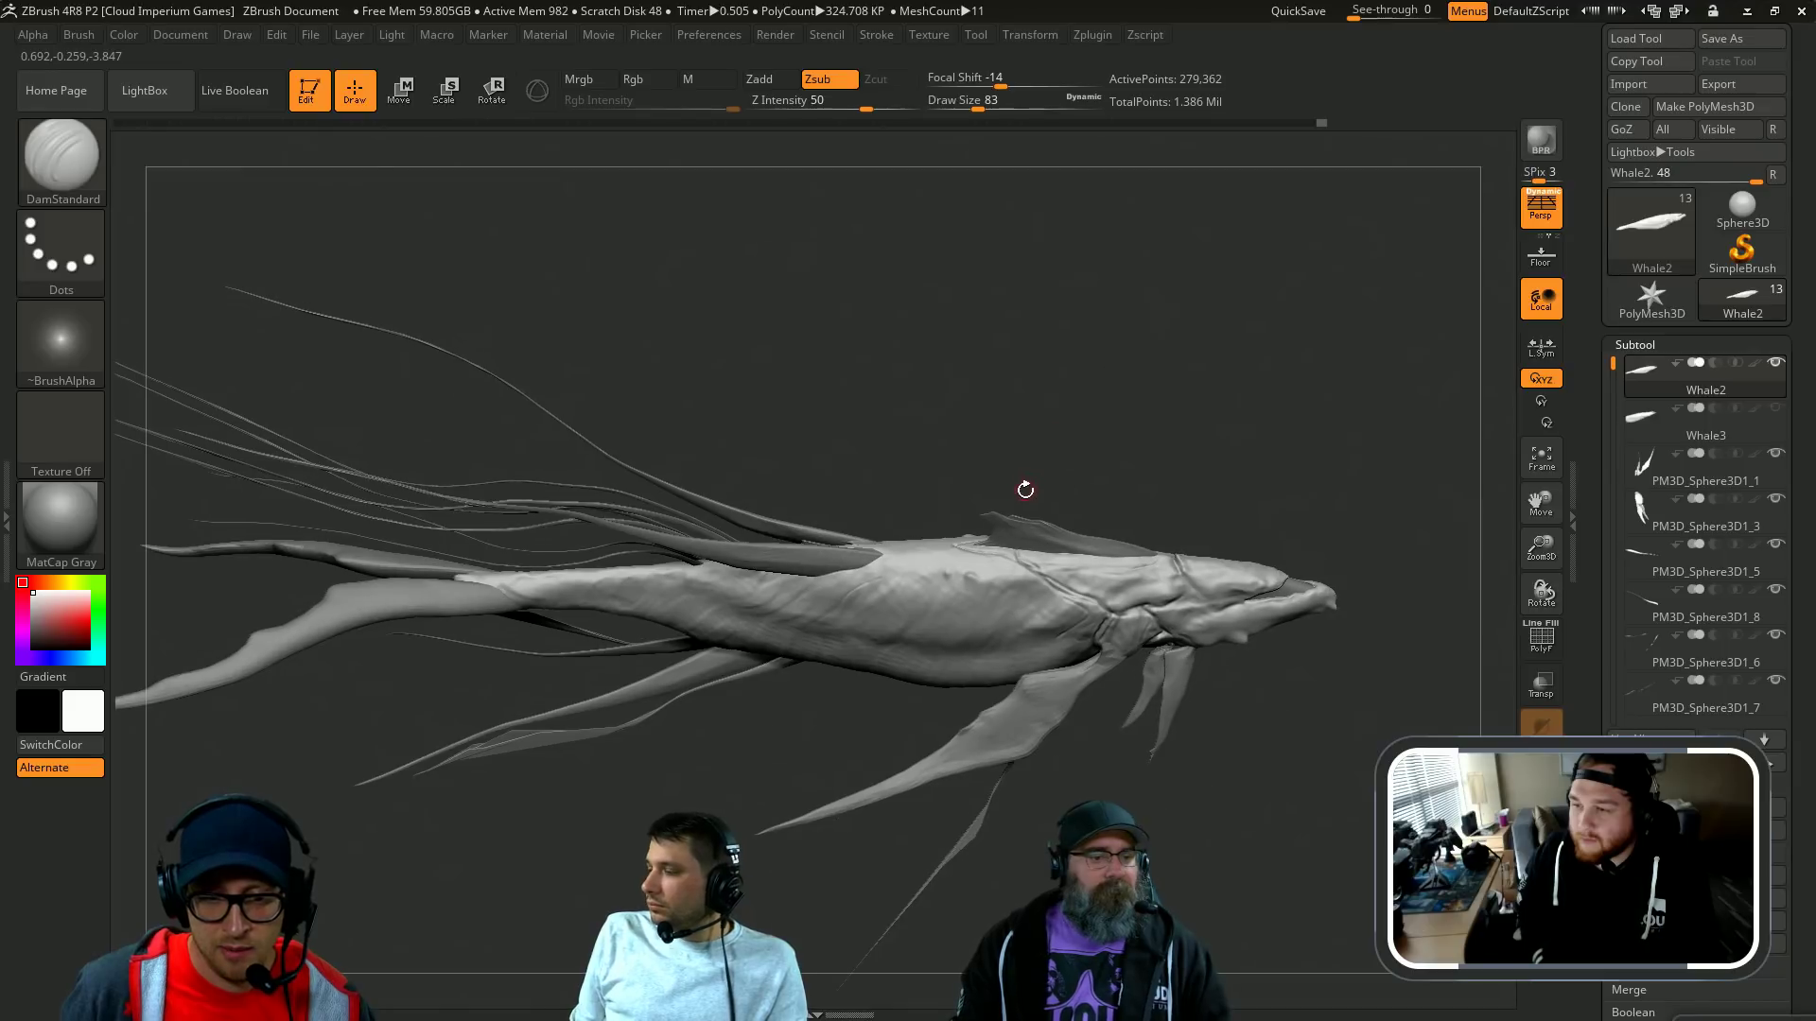
{"action": "right_click_drag", "start_coordinate": [811, 391], "coordinate": [1044, 346]}
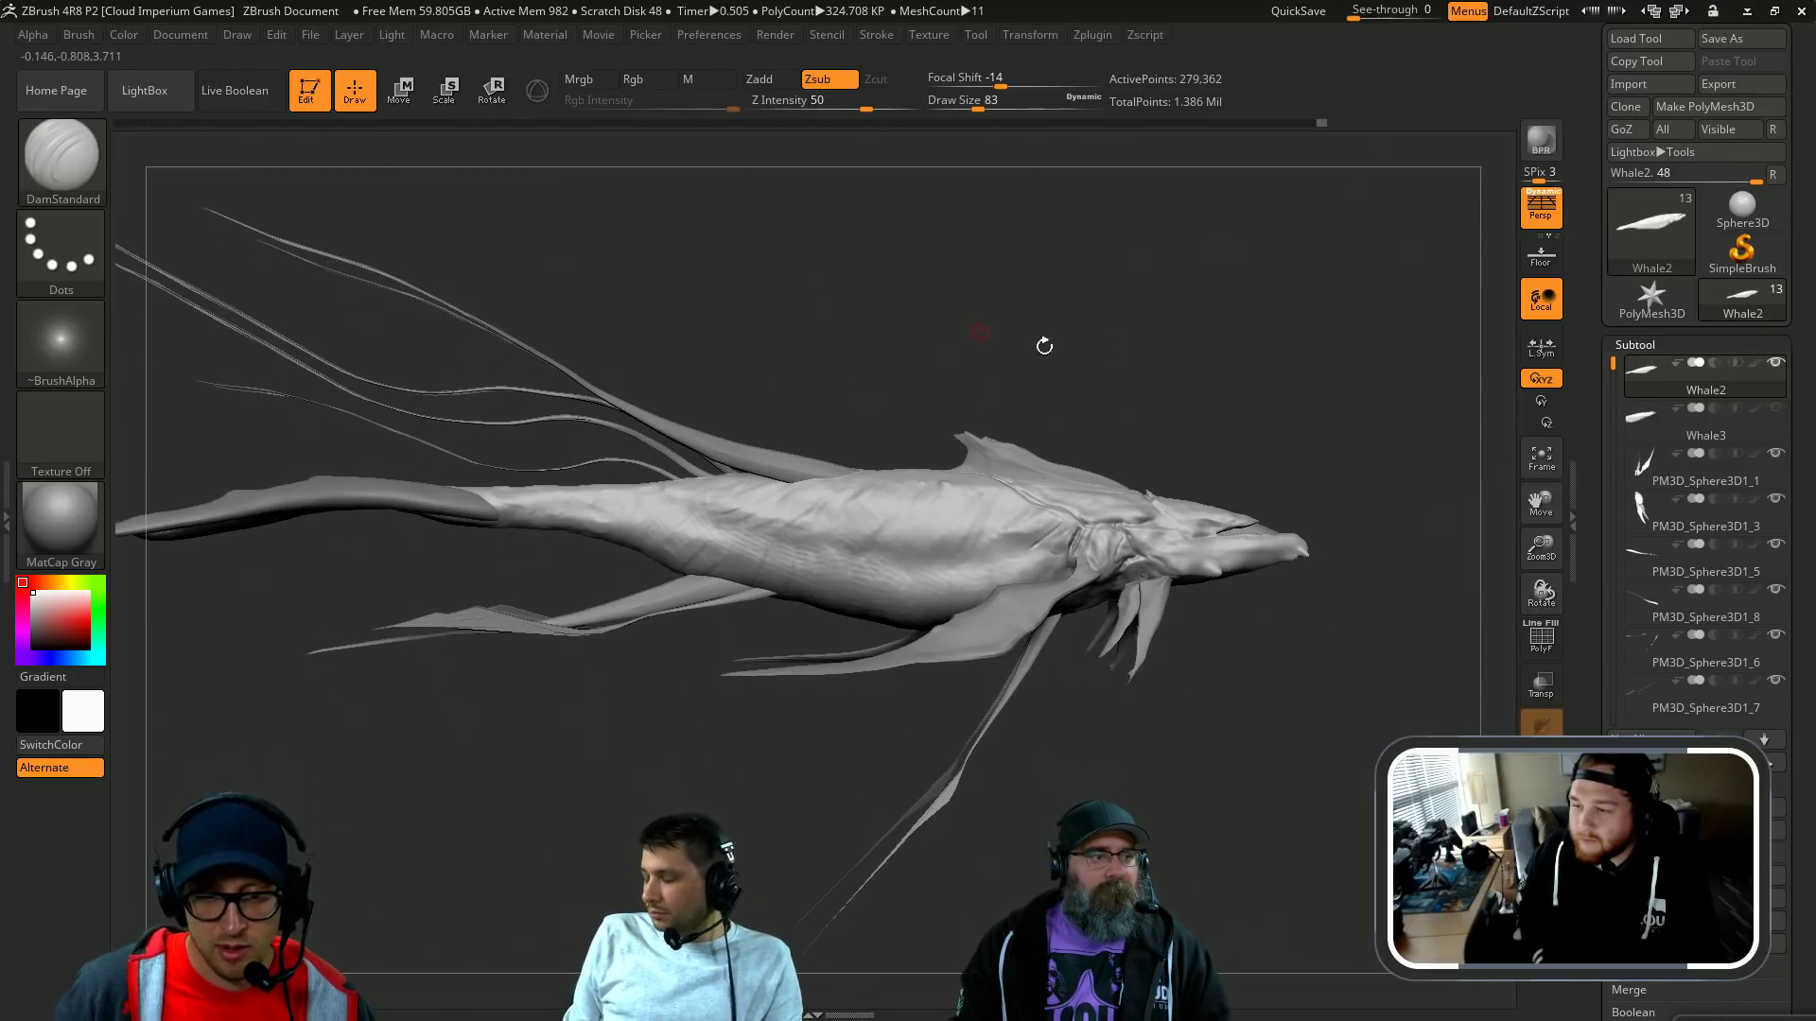
{"action": "mouse_move", "coordinate": [1374, 414]}
{"action": "right_mouse_down", "text": "shift"}
{"action": "mouse_move", "coordinate": [1341, 604]}
{"action": "mouse_move", "coordinate": [1309, 430]}
{"action": "mouse_move", "coordinate": [1333, 377]}
{"action": "mouse_move", "coordinate": [1358, 608]}
{"action": "mouse_move", "coordinate": [1375, 557]}
{"action": "mouse_move", "coordinate": [1285, 360]}
{"action": "mouse_move", "coordinate": [1320, 496]}
{"action": "mouse_move", "coordinate": [1252, 571]}
{"action": "mouse_move", "coordinate": [1268, 511]}
{"action": "mouse_move", "coordinate": [1343, 451]}
{"action": "mouse_move", "coordinate": [1002, 477]}
{"action": "right_mouse_up", "text": "shift"}
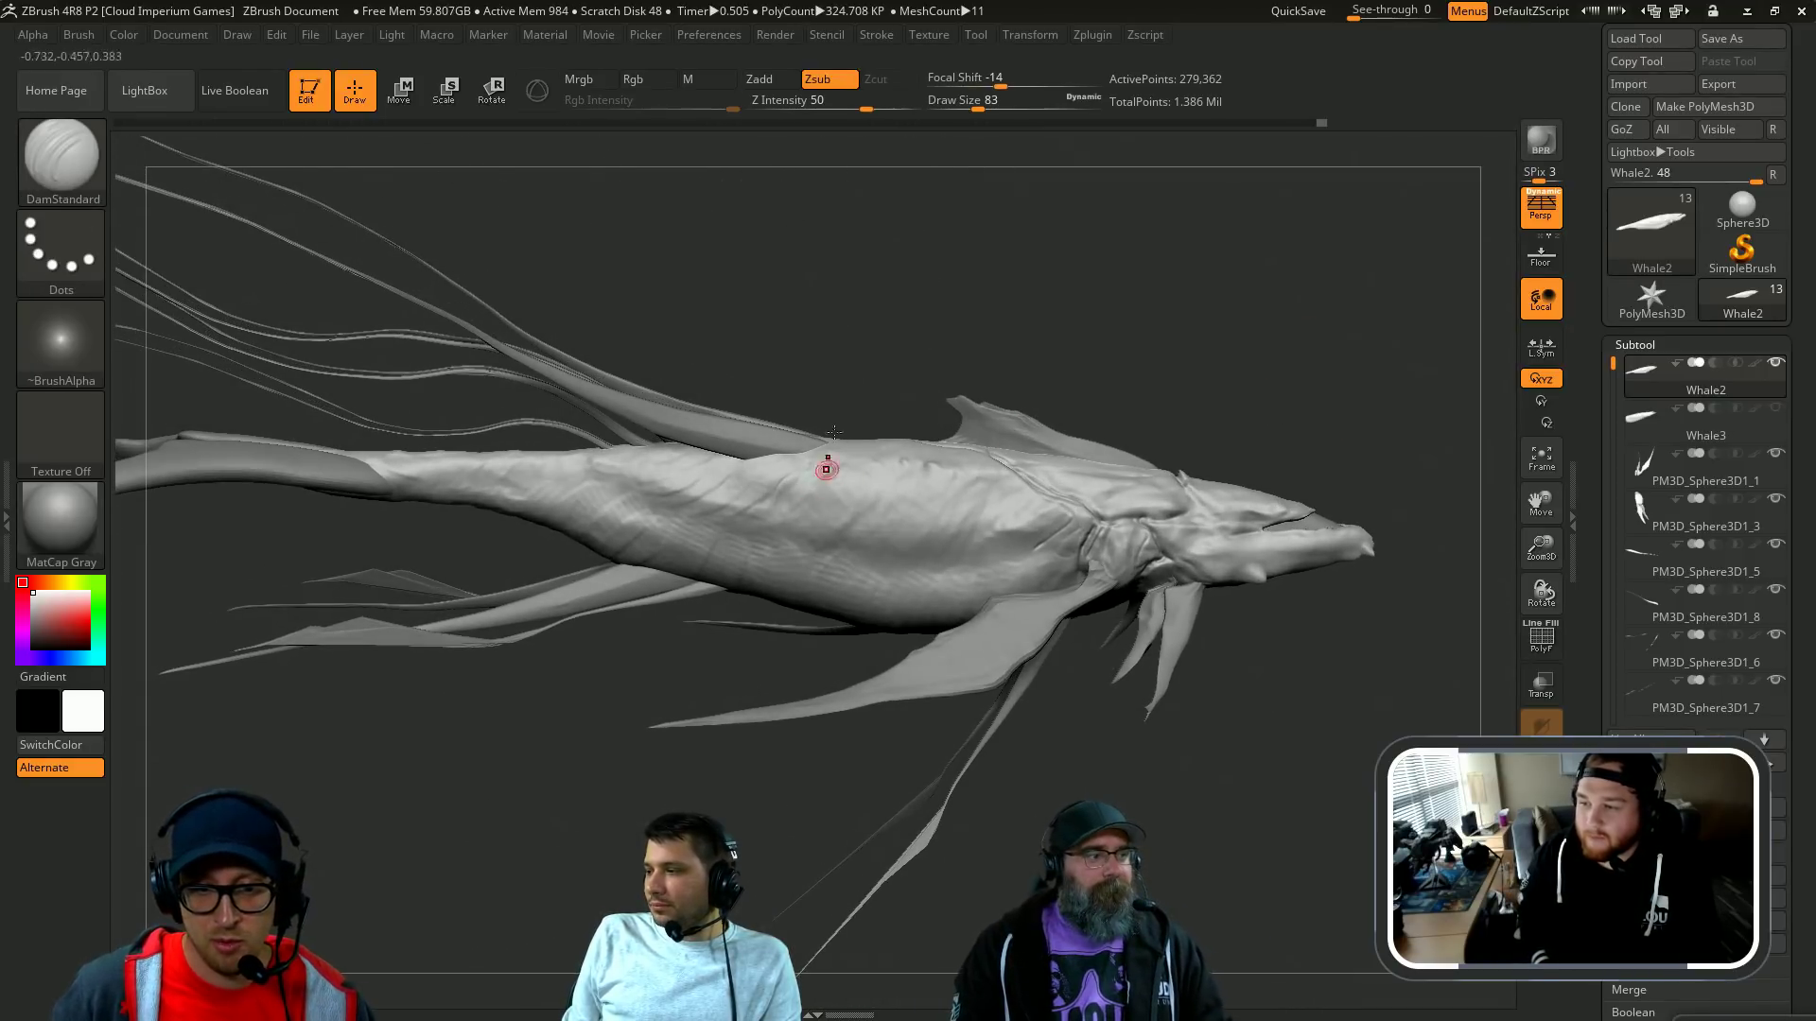
{"action": "right_click_drag", "start_coordinate": [875, 493], "coordinate": [884, 567]}
{"action": "key", "text": "w"}
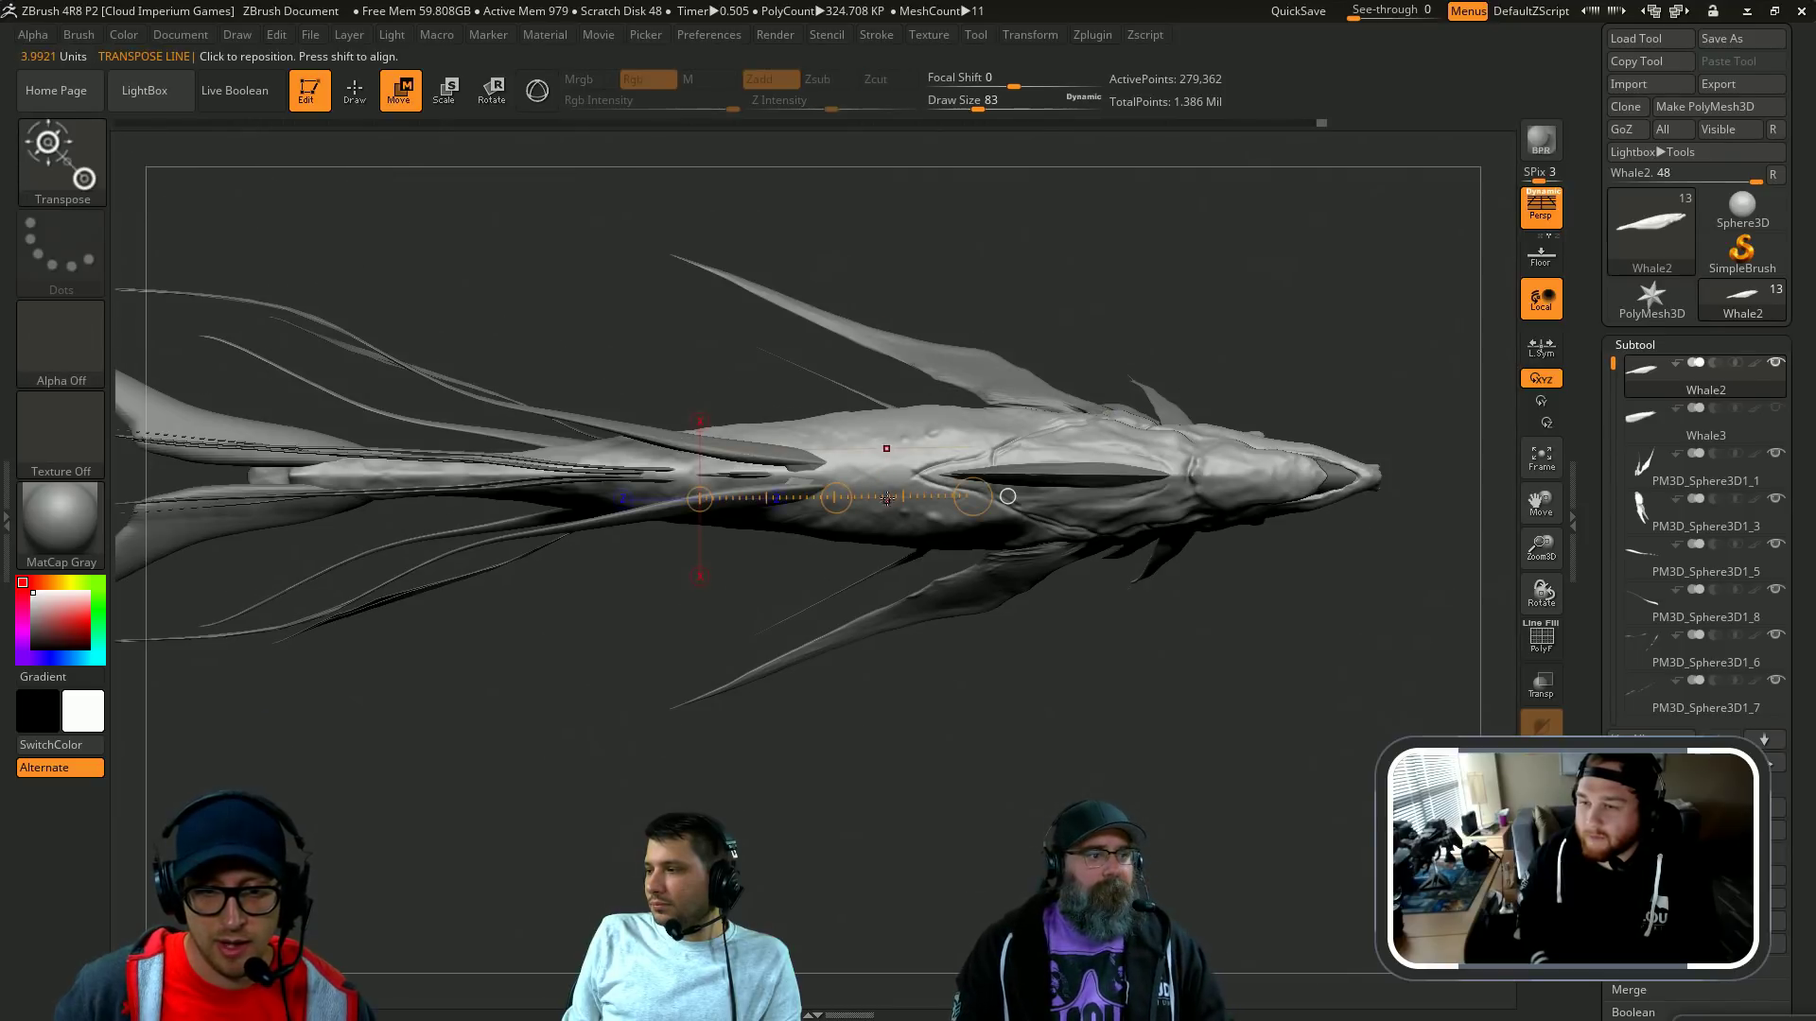
{"action": "key", "text": "q"}
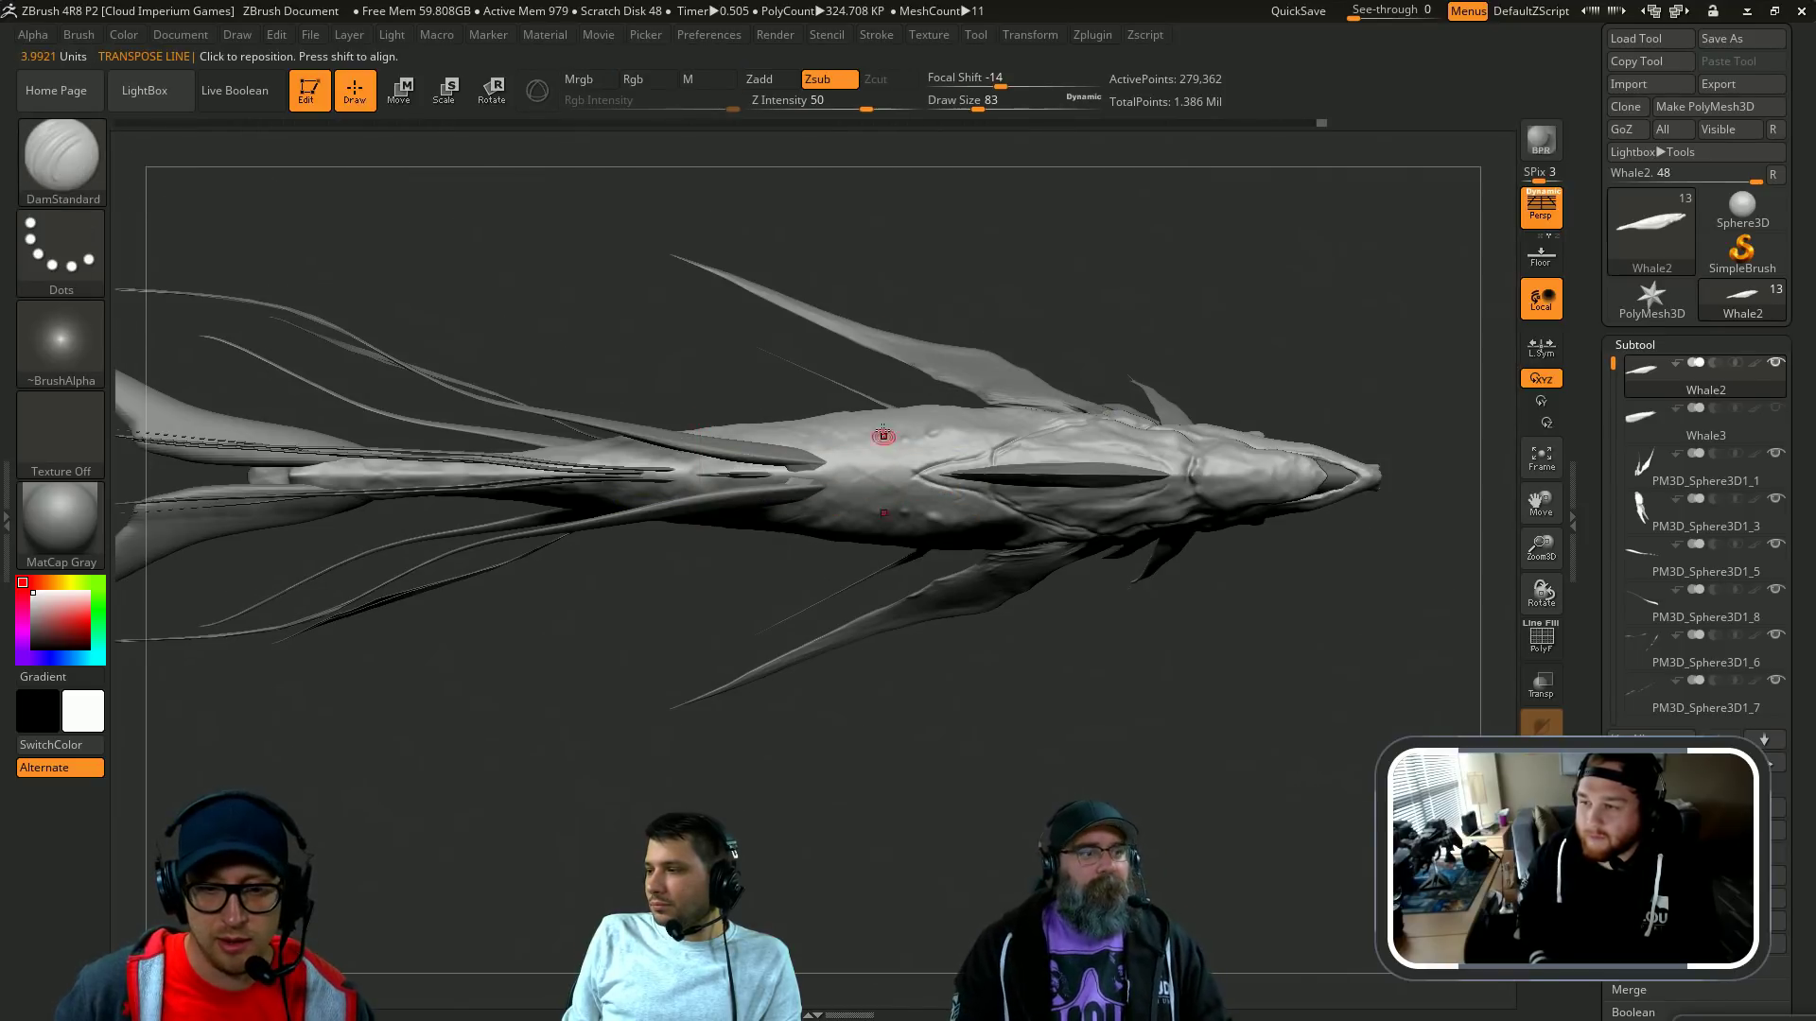
{"action": "mouse_move", "coordinate": [961, 749]}
{"action": "right_mouse_down"}
{"action": "mouse_move", "coordinate": [786, 645]}
{"action": "mouse_move", "coordinate": [801, 603]}
{"action": "mouse_move", "coordinate": [920, 539]}
{"action": "right_mouse_up"}
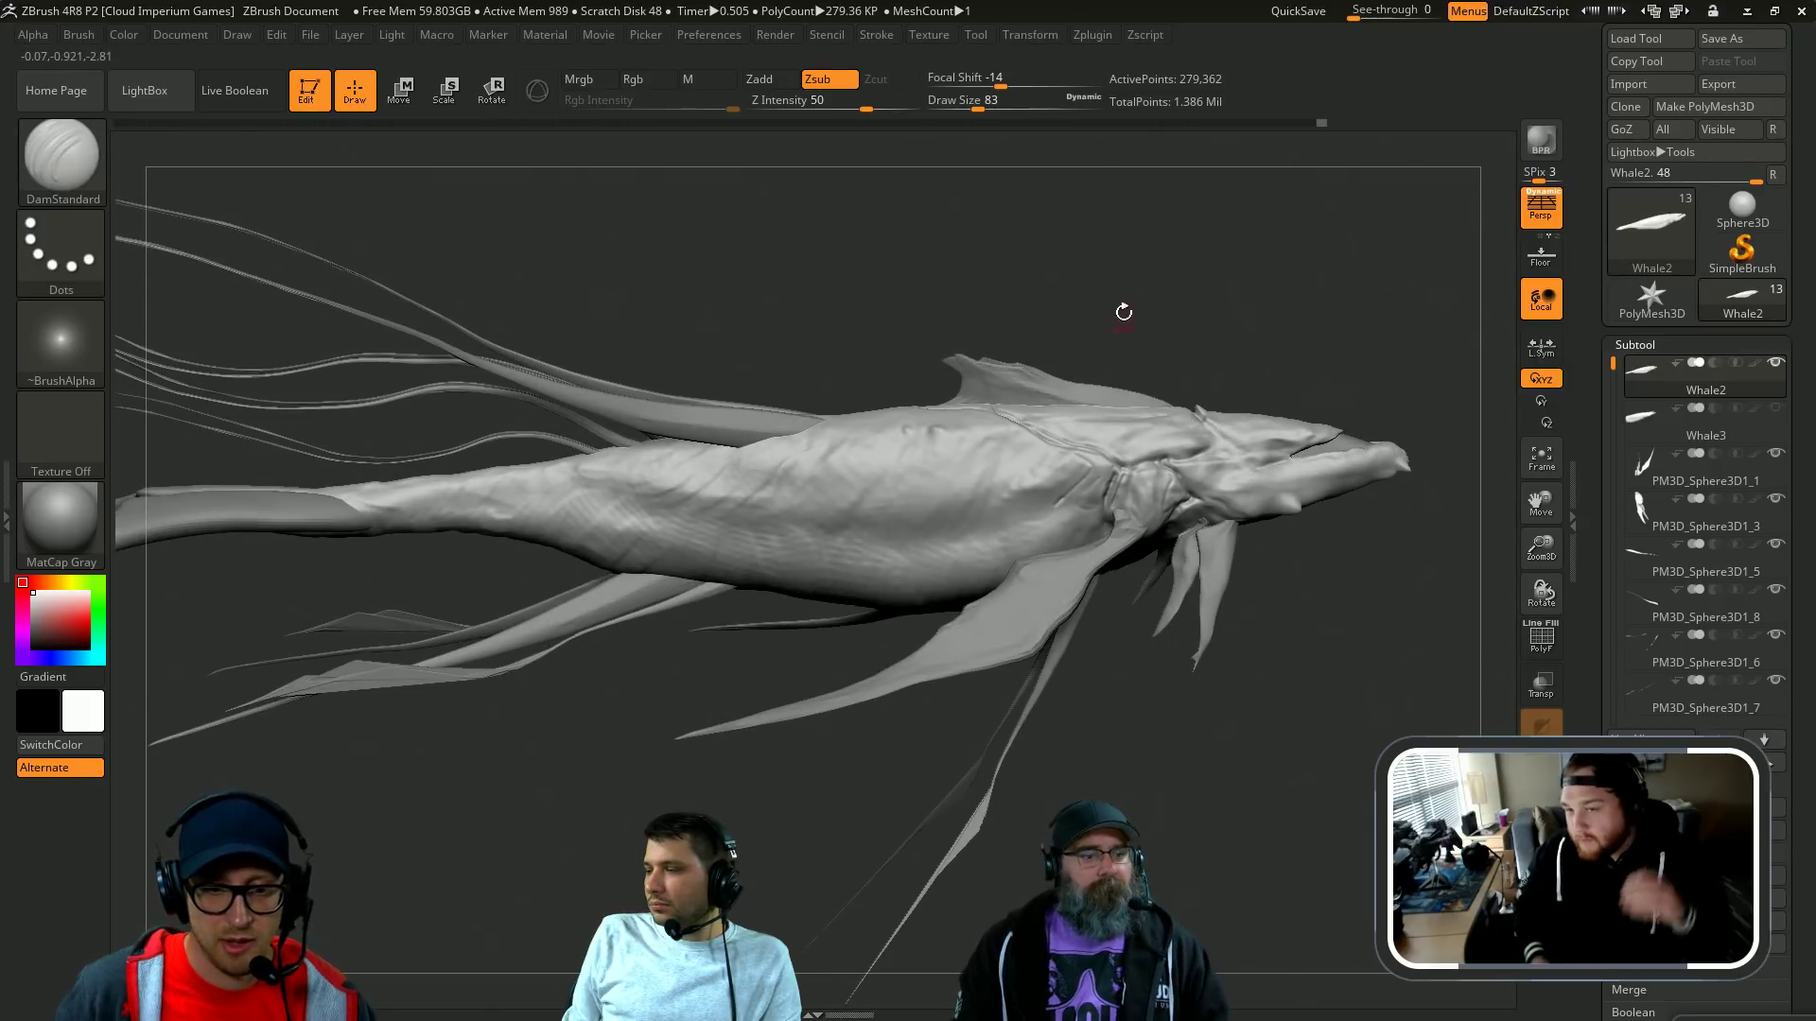
Step: Carve further crease lines into the flank behind the shoulder with DamStandard at draw size 120
{"action": "right_click_drag", "start_coordinate": [1119, 308], "coordinate": [864, 409]}
{"action": "left_click_drag", "start_coordinate": [951, 423], "coordinate": [1008, 401]}
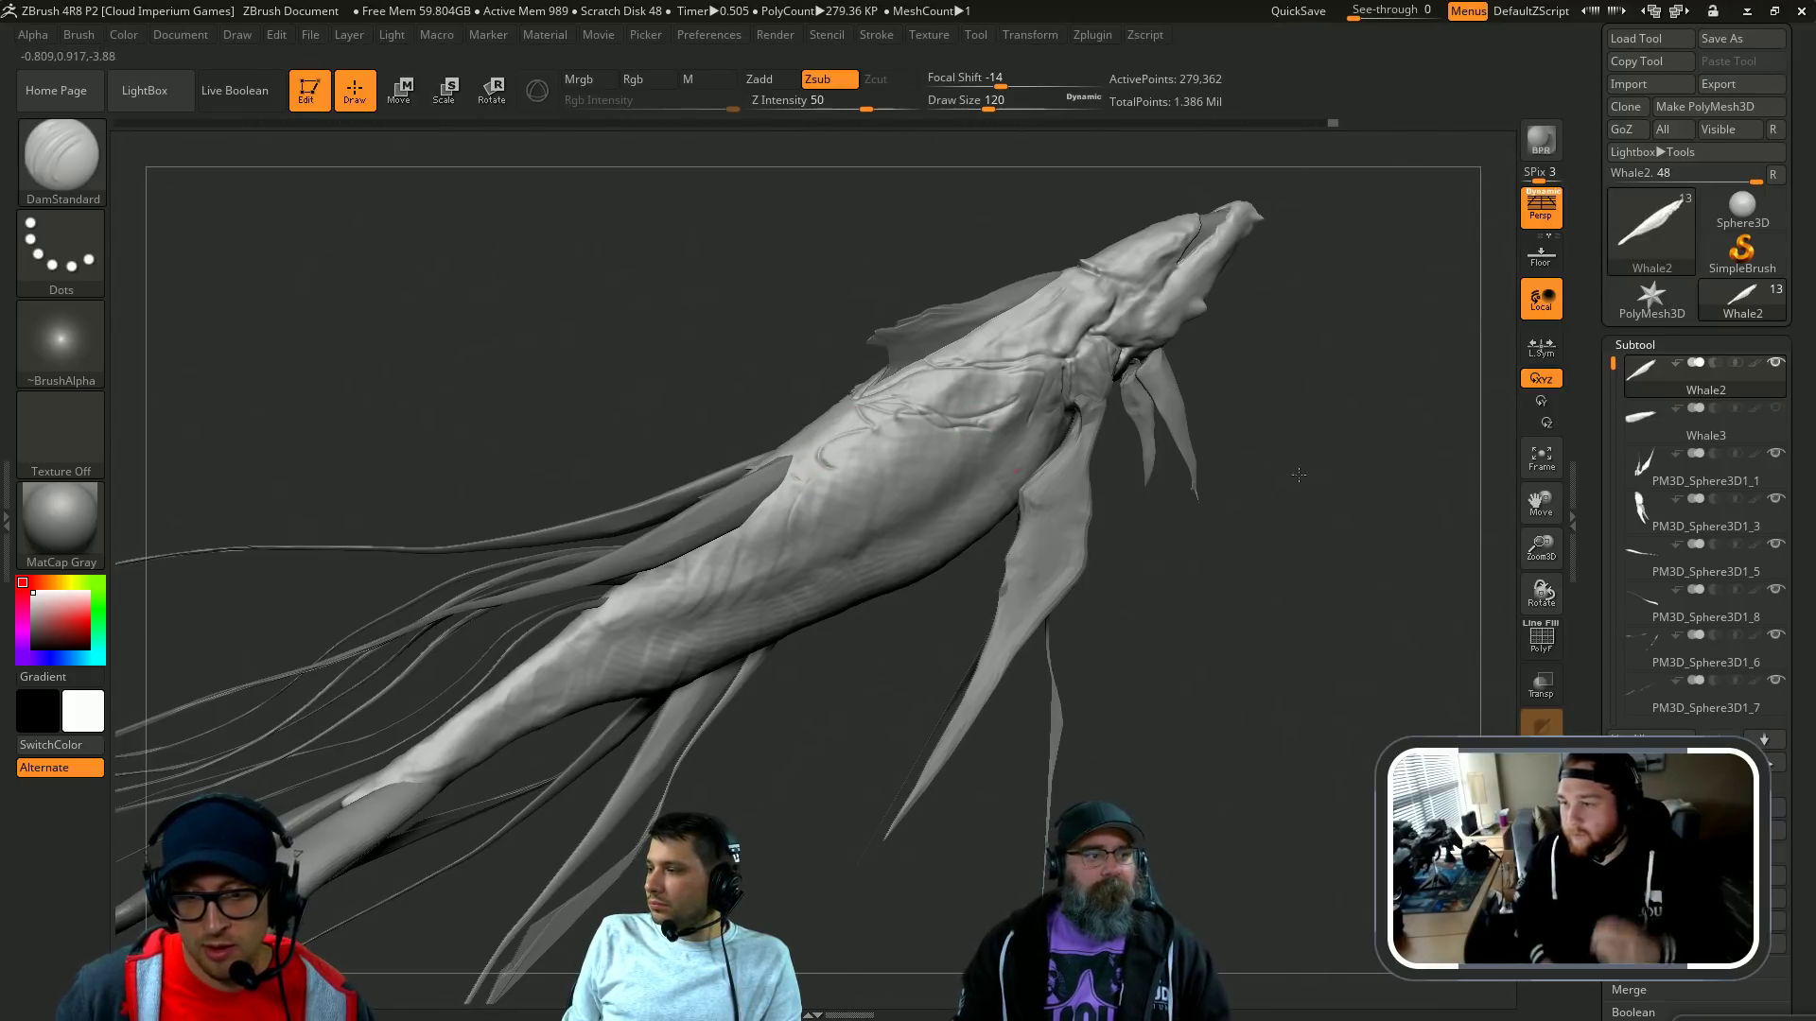
Step: Try to carve fine creases across the rear flank with DamStandard at draw size 83
{"action": "right_click_drag", "start_coordinate": [810, 484], "coordinate": [1029, 405]}
{"action": "key", "text": "ctrl"}
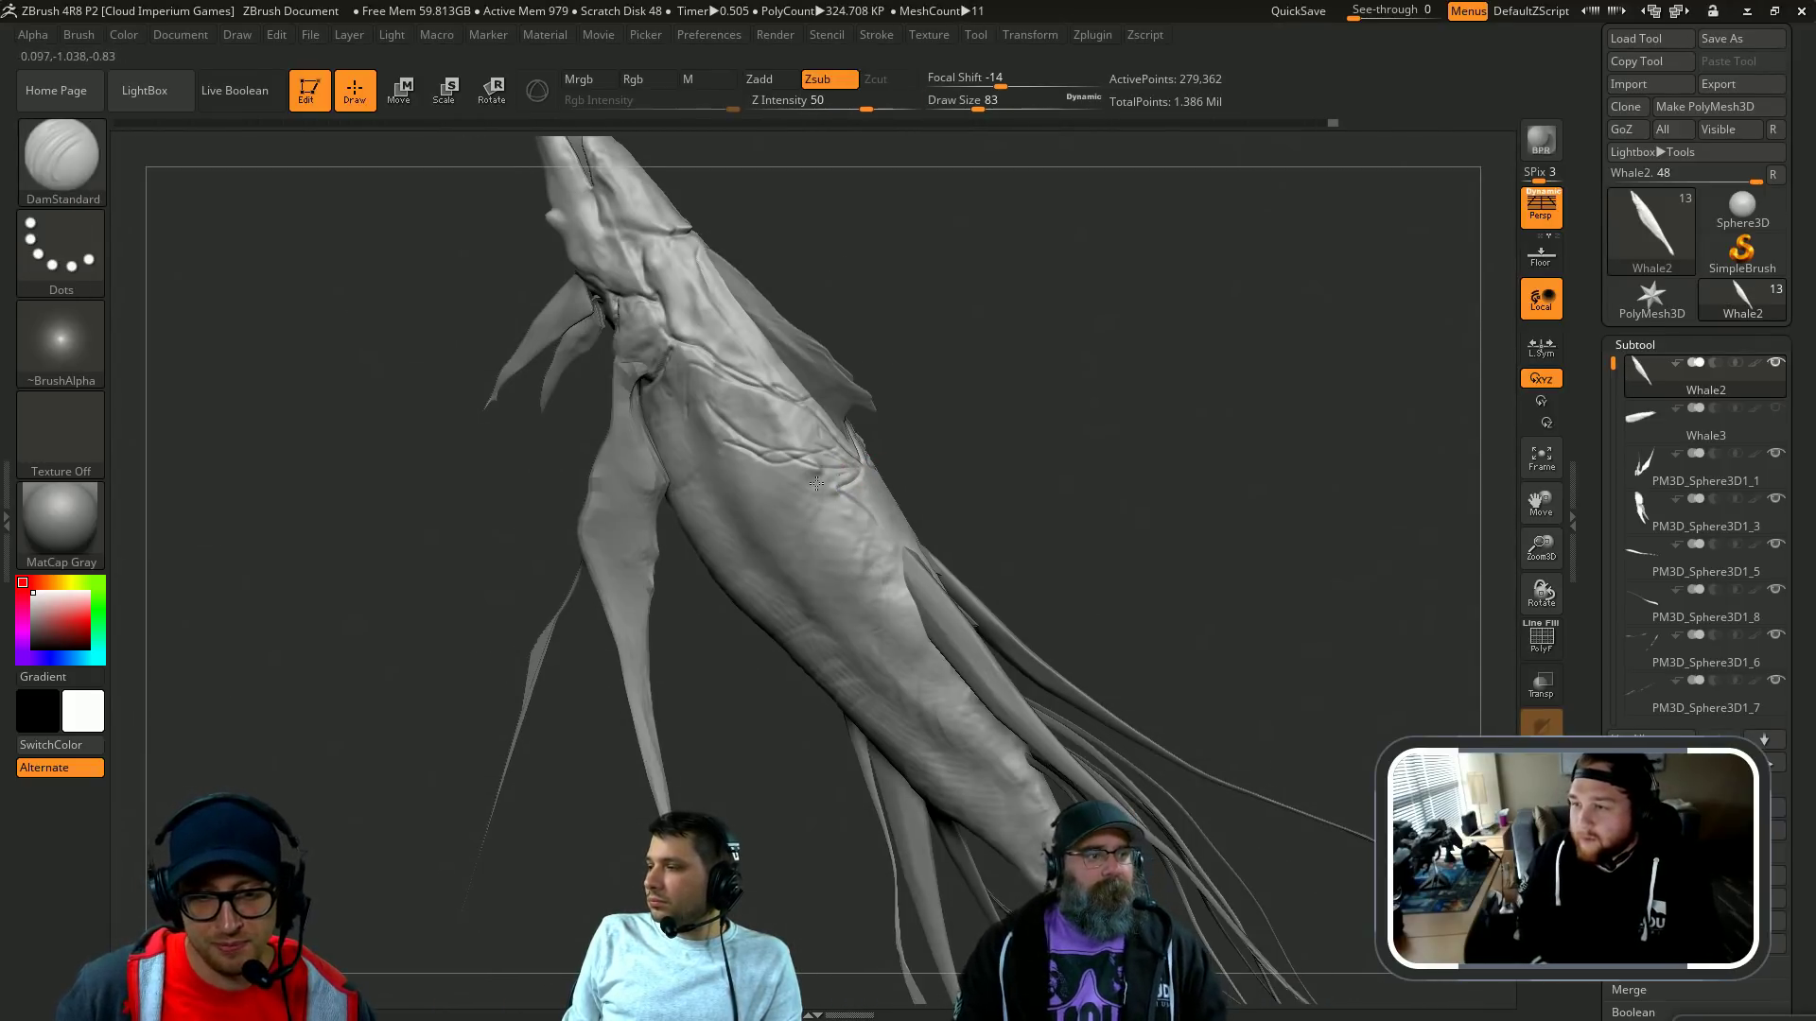
{"action": "left_click_drag", "start_coordinate": [893, 512], "coordinate": [851, 539]}
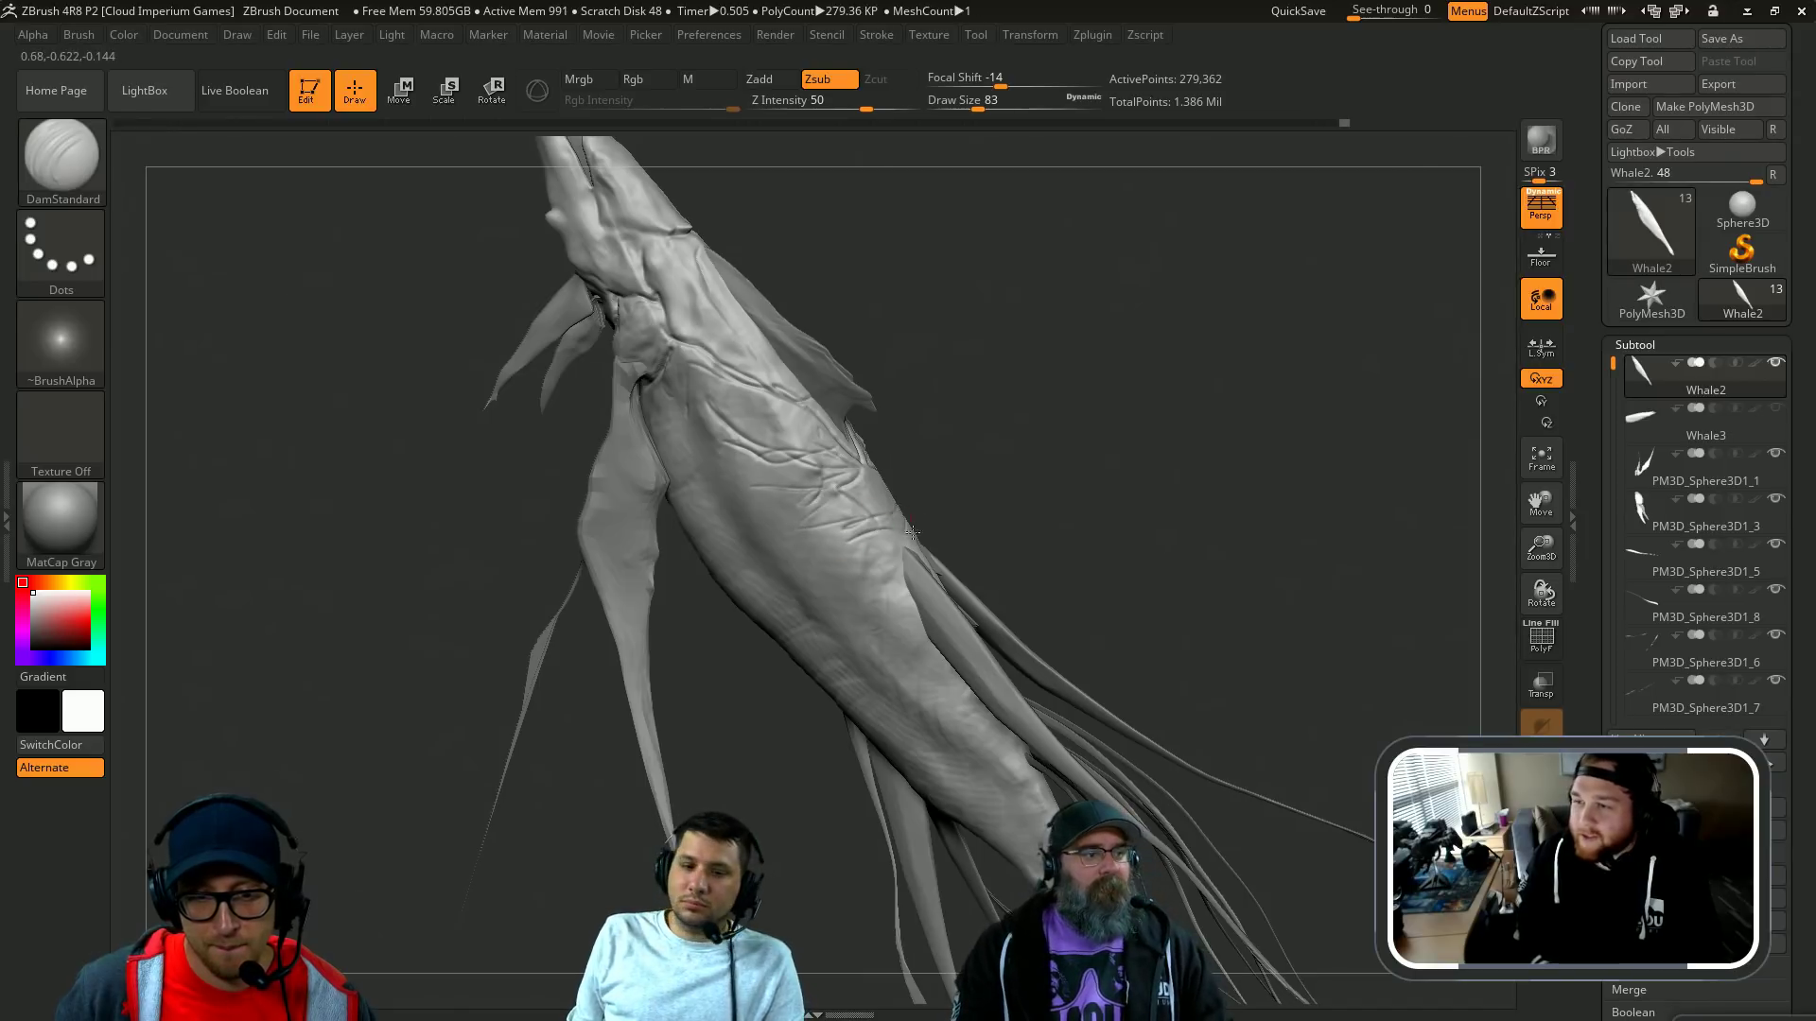
Step: Undo the latest crease strokes on the whale's flank
{"action": "key", "text": "ctrl+z"}
{"action": "key", "text": "ctrl+z"}
{"action": "key", "text": "ctrl+z"}
{"action": "key", "text": "ctrl+z"}
{"action": "mouse_move", "coordinate": [1159, 455]}
{"action": "right_mouse_down"}
{"action": "mouse_move", "coordinate": [1110, 293]}
{"action": "mouse_move", "coordinate": [1046, 356]}
{"action": "right_mouse_up"}
{"action": "key", "text": "ctrl"}
{"action": "key", "text": "ctrl+z"}
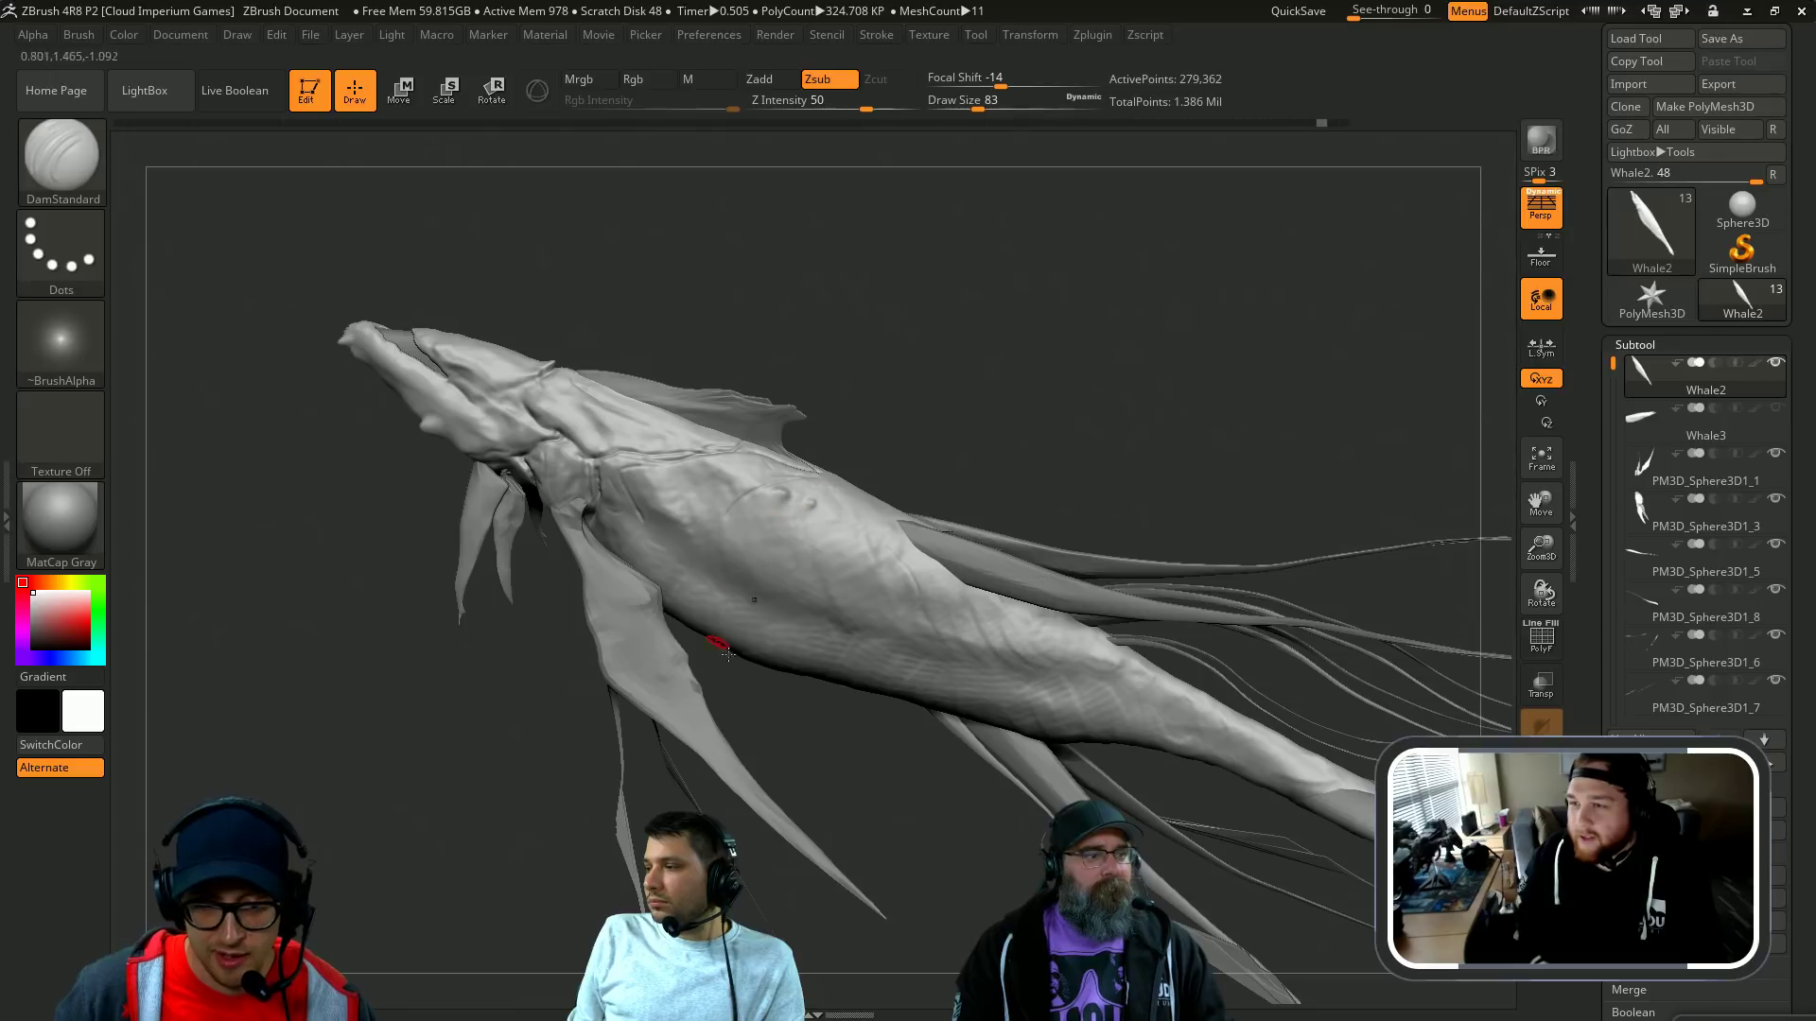
{"action": "right_click_drag", "start_coordinate": [721, 635], "coordinate": [711, 533]}
{"action": "left_click_drag", "start_coordinate": [692, 556], "coordinate": [702, 571]}
{"action": "key", "text": "ctrl+z"}
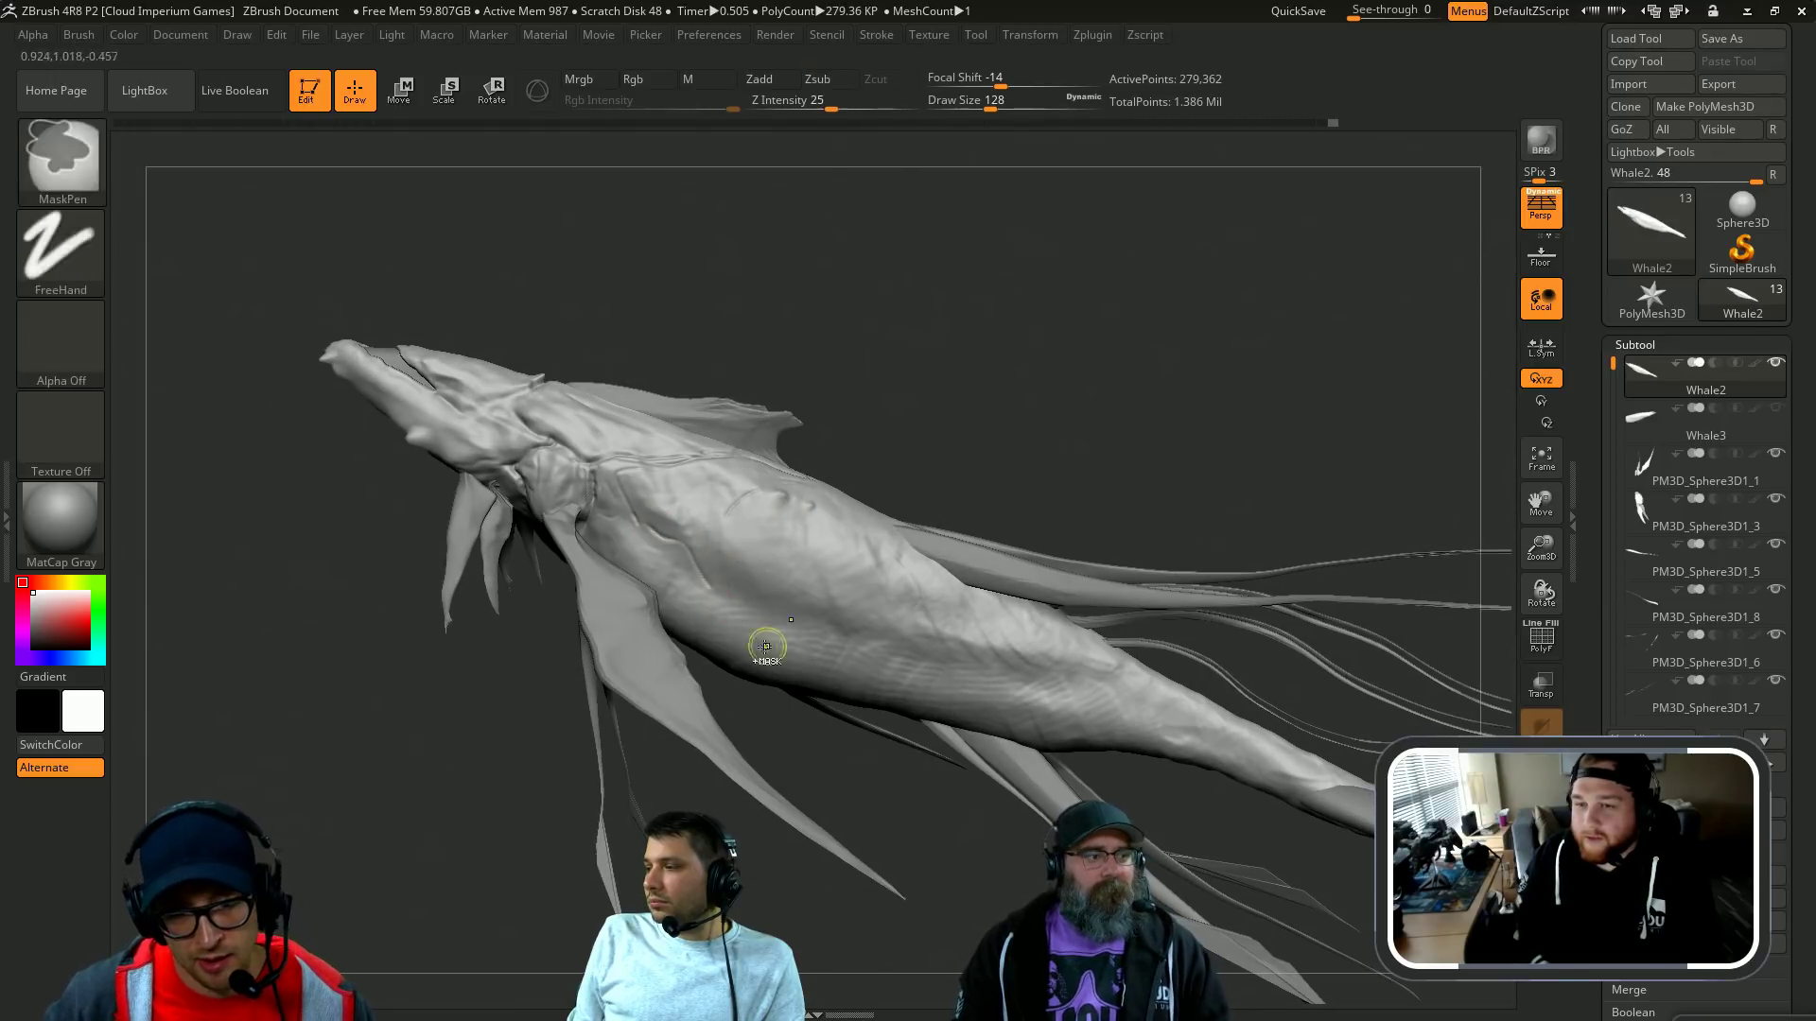
Step: Carve creases from the shoulder up the flank and below the rear back fins with DamStandard at draw size 108
{"action": "right_click_drag", "start_coordinate": [499, 661], "coordinate": [546, 636]}
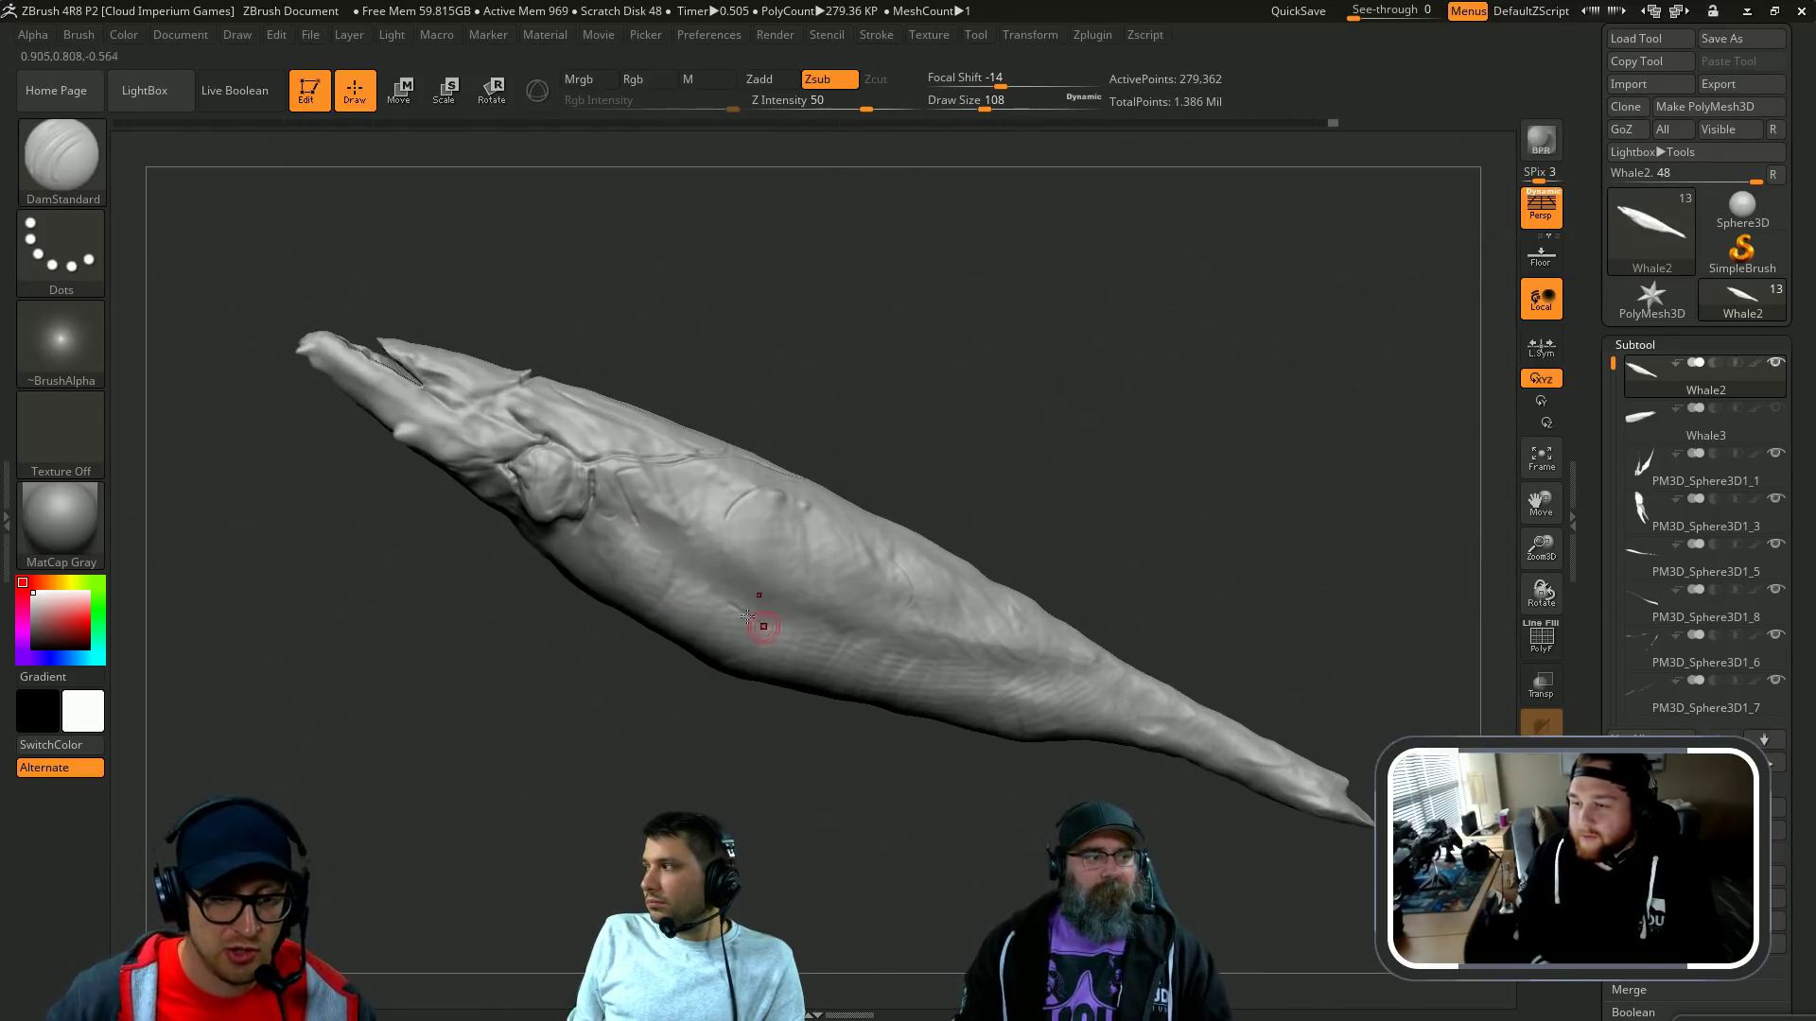
{"action": "right_click_drag", "start_coordinate": [763, 626], "coordinate": [888, 547]}
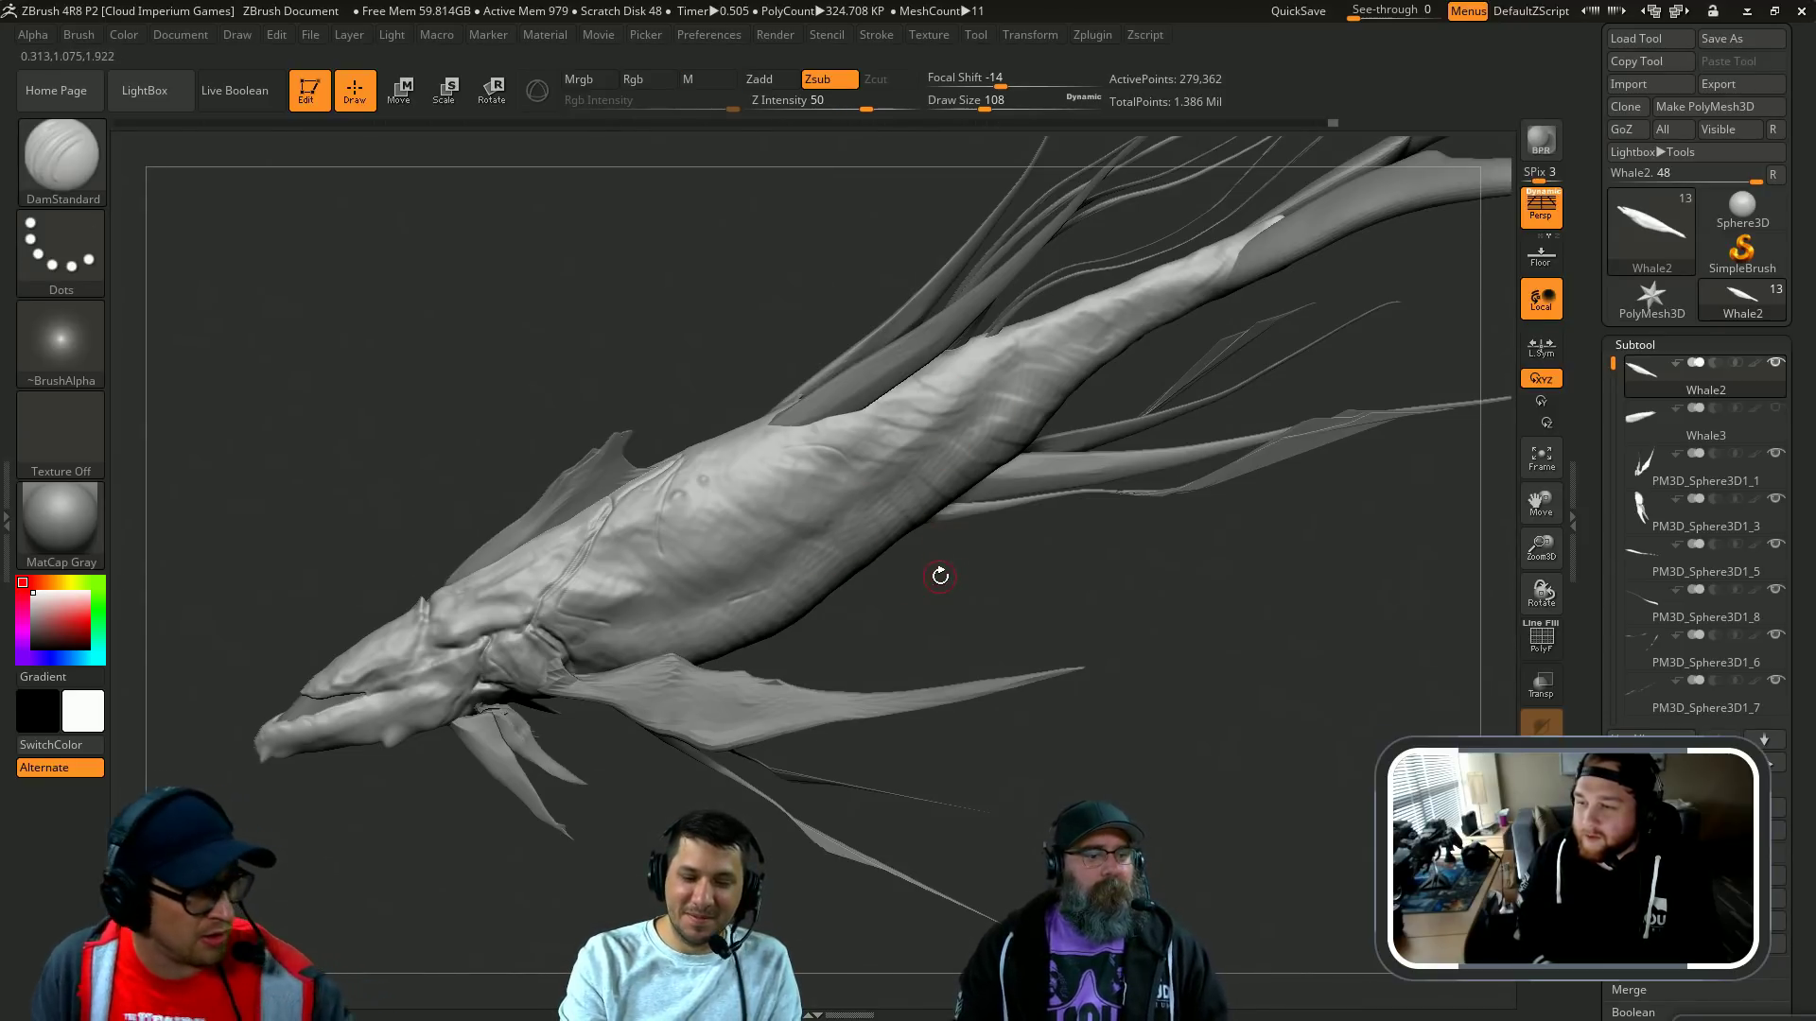
{"action": "right_click_drag", "start_coordinate": [940, 564], "coordinate": [923, 491]}
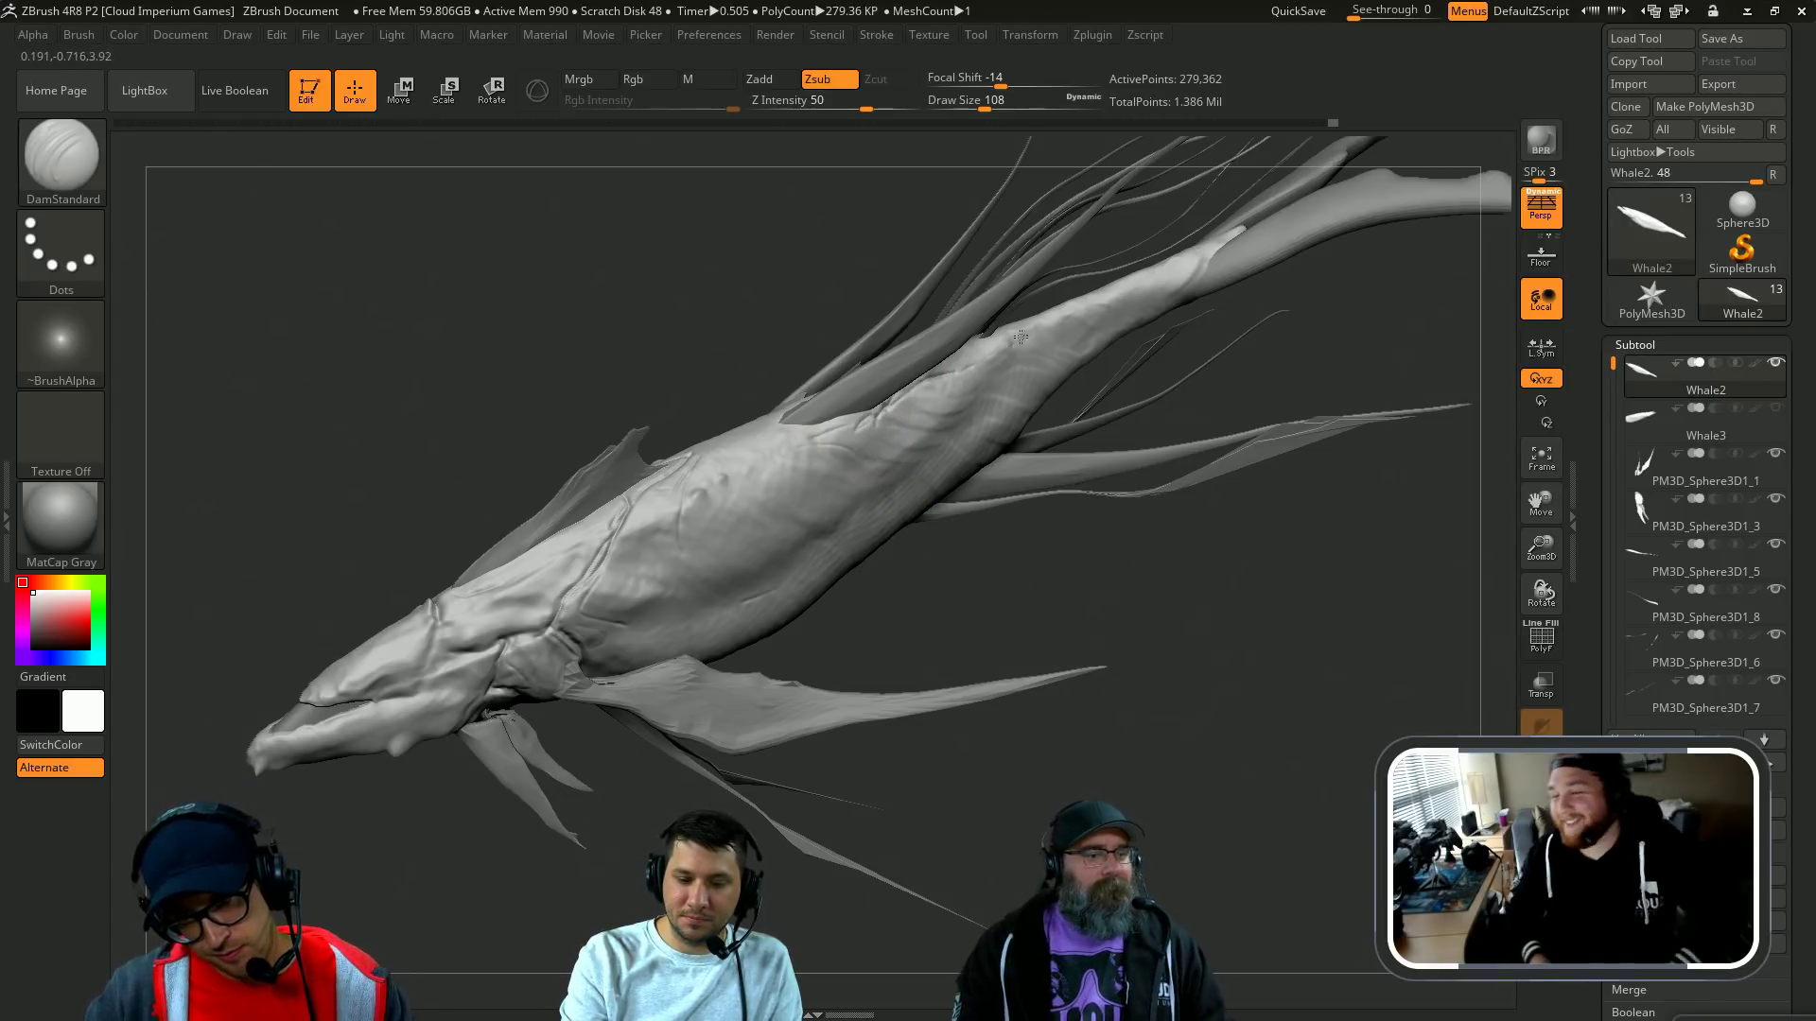
{"action": "right_click_drag", "start_coordinate": [926, 604], "coordinate": [753, 620]}
{"action": "mouse_move", "coordinate": [919, 602]}
{"action": "left_mouse_down"}
{"action": "mouse_move", "coordinate": [880, 612]}
{"action": "mouse_move", "coordinate": [955, 629]}
{"action": "mouse_move", "coordinate": [832, 577]}
{"action": "left_mouse_up"}
Step: Build up the skin folds on the upper flank with the Standard brush at draw size 132
{"action": "key", "text": "b"}
{"action": "key", "text": "s"}
{"action": "key", "text": "t"}
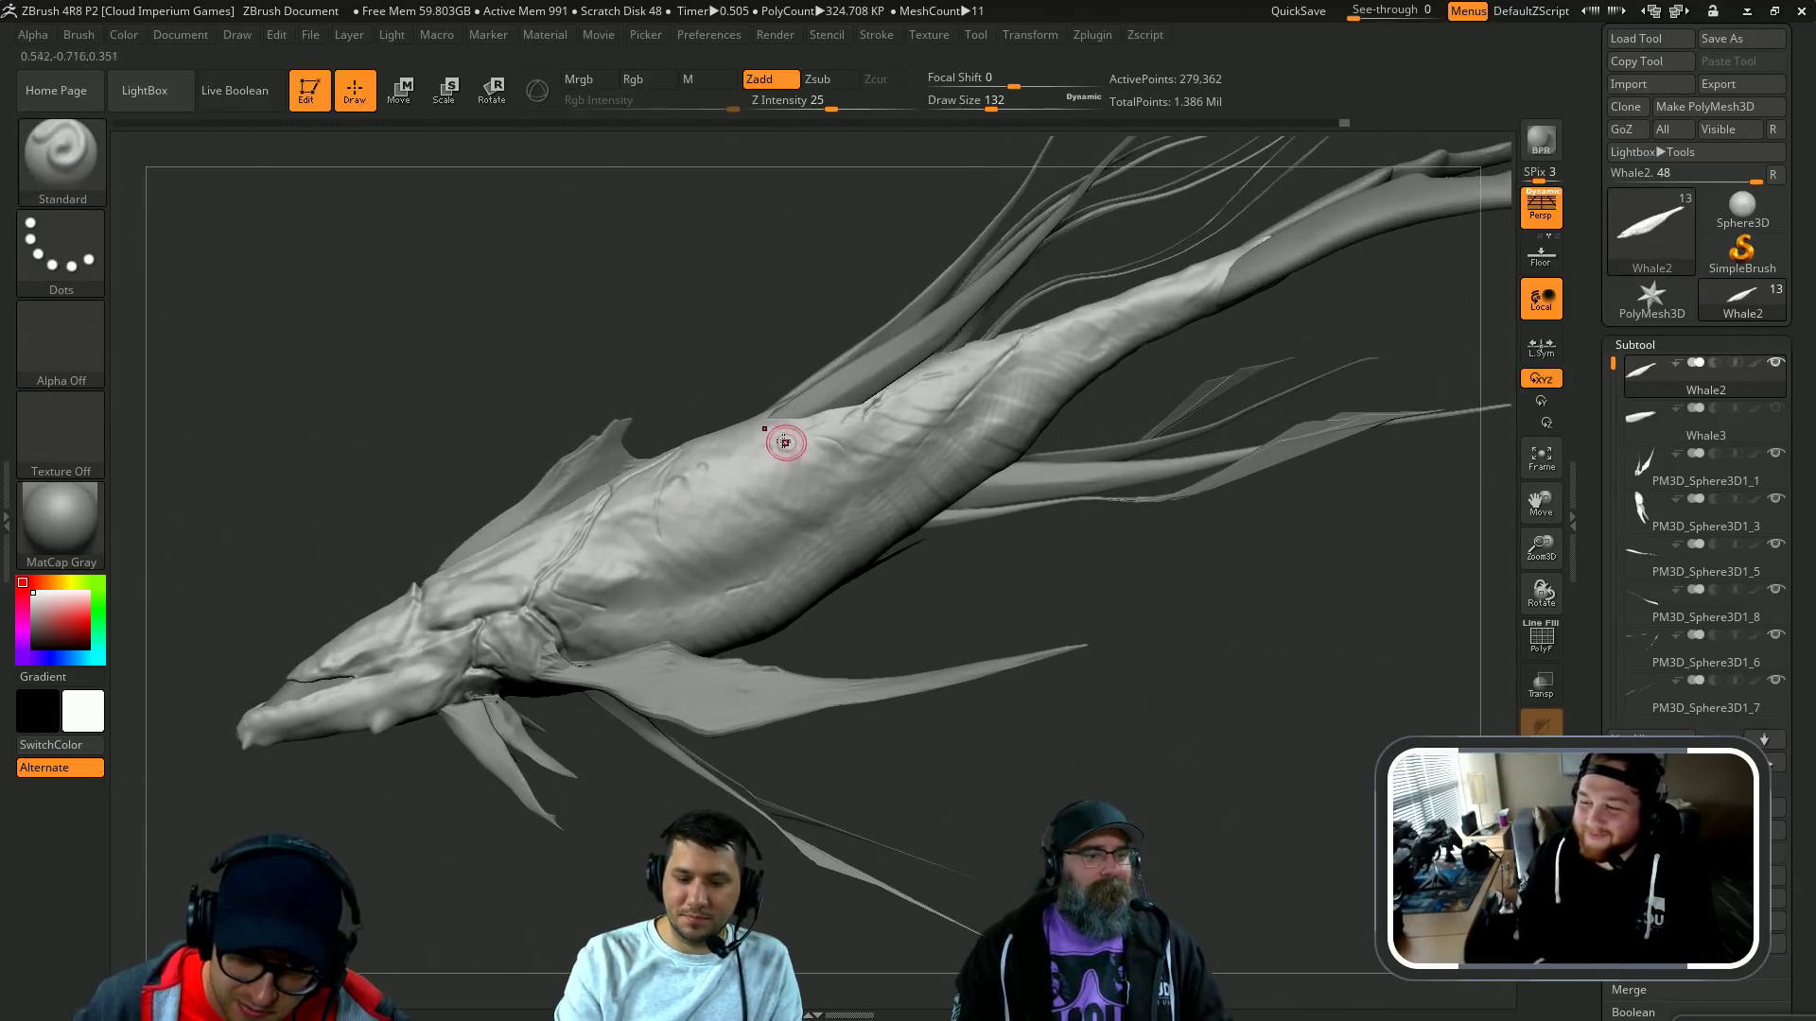
{"action": "right_click_drag", "start_coordinate": [639, 519], "coordinate": [734, 466]}
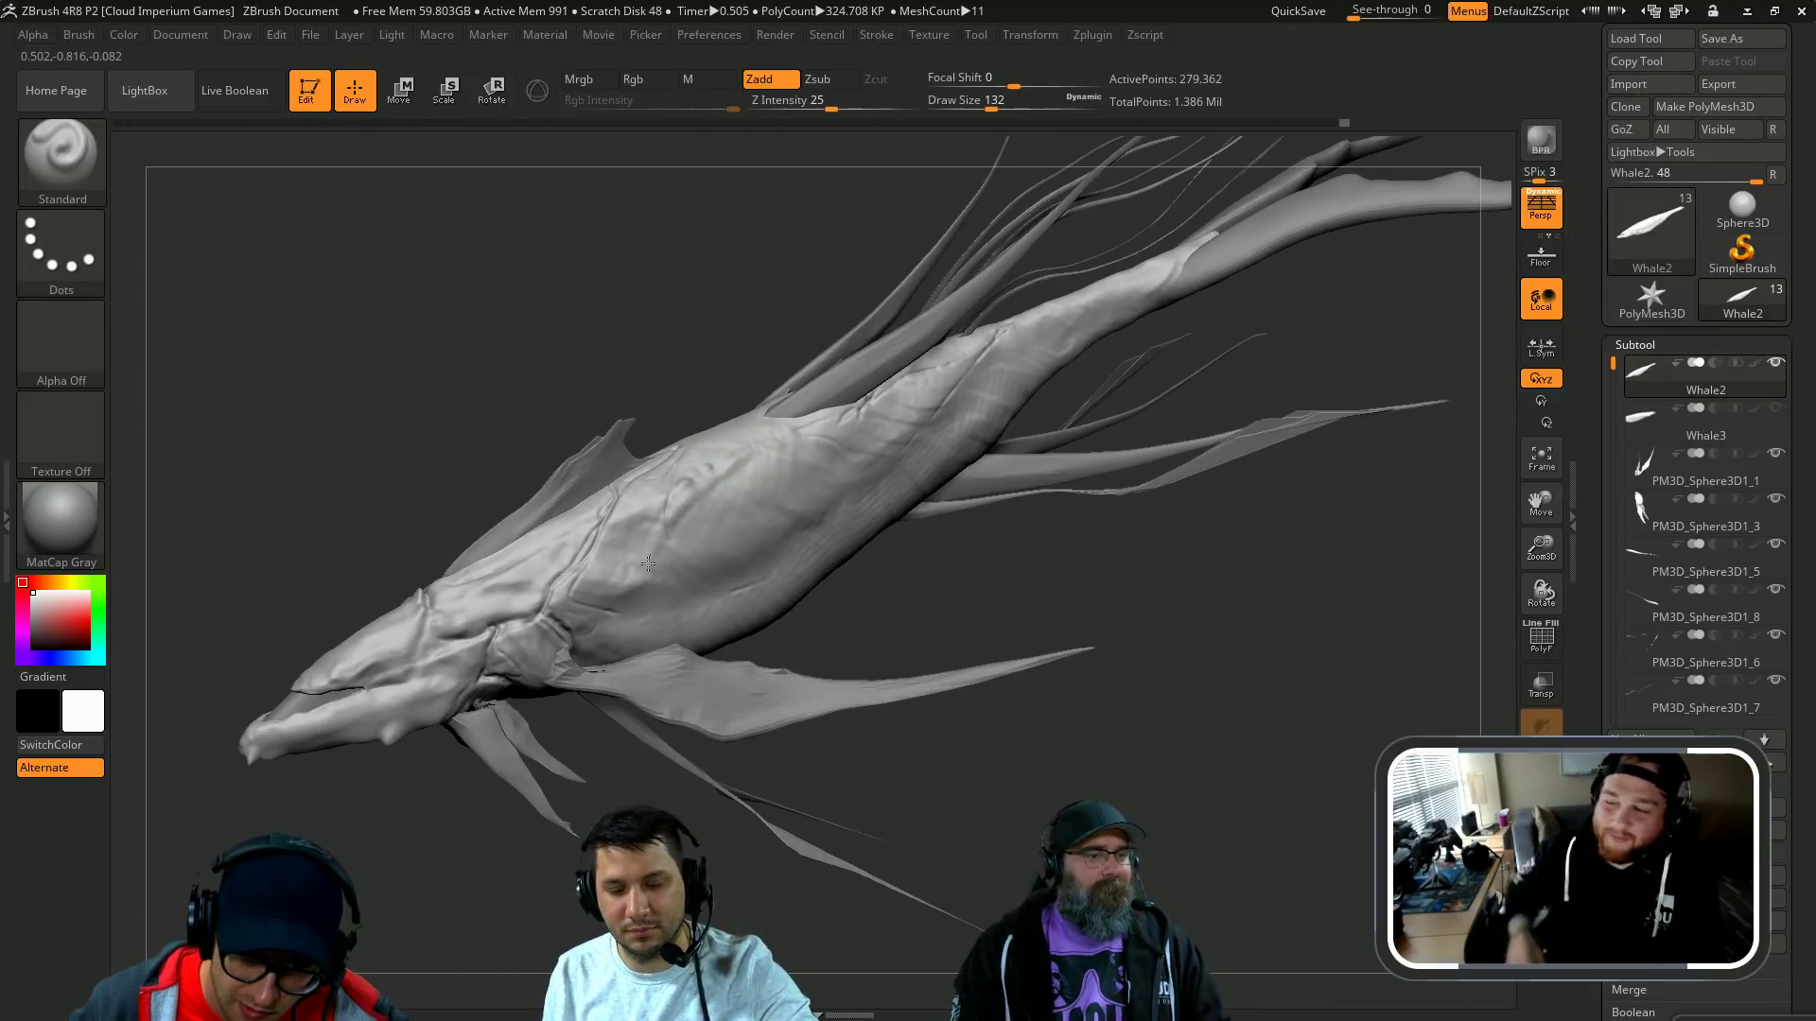
Step: Sharpen the creases running from the rear back fins' root down the front flank with DamStandard at draw size 104
{"action": "key", "text": "b"}
{"action": "key", "text": "d"}
{"action": "key", "text": "s"}
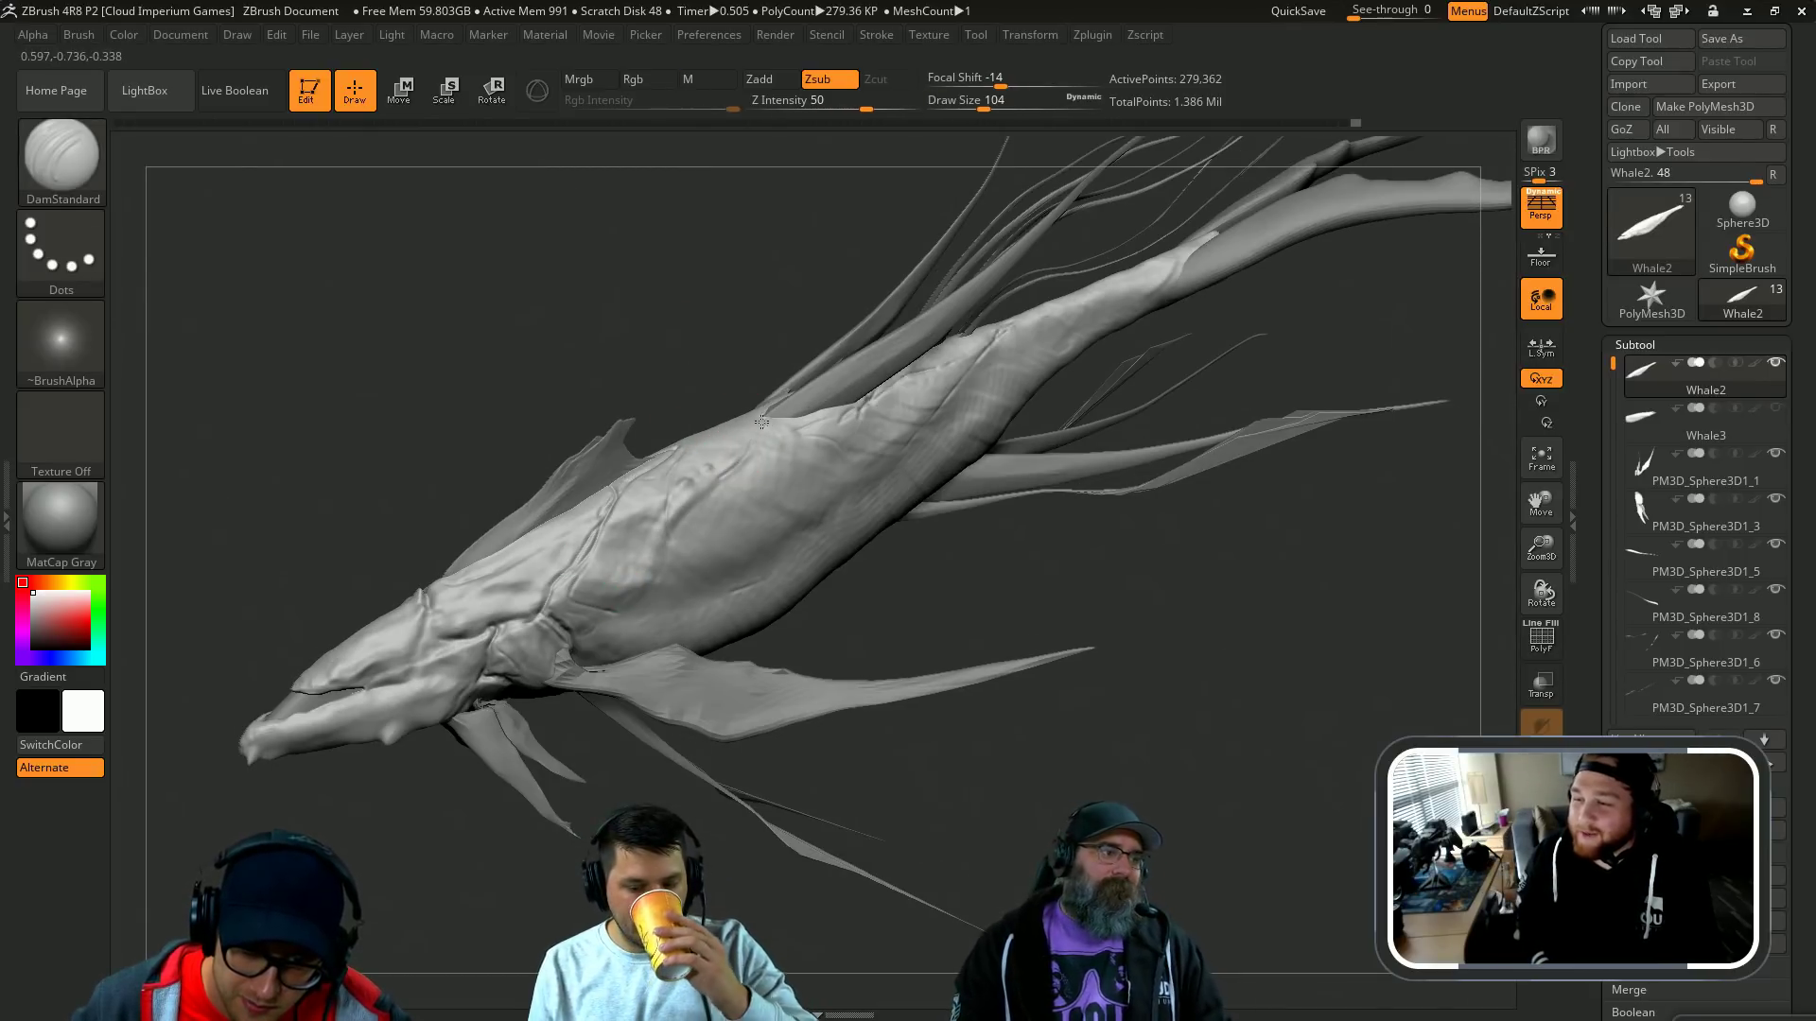
{"action": "right_click_drag", "start_coordinate": [761, 422], "coordinate": [771, 438]}
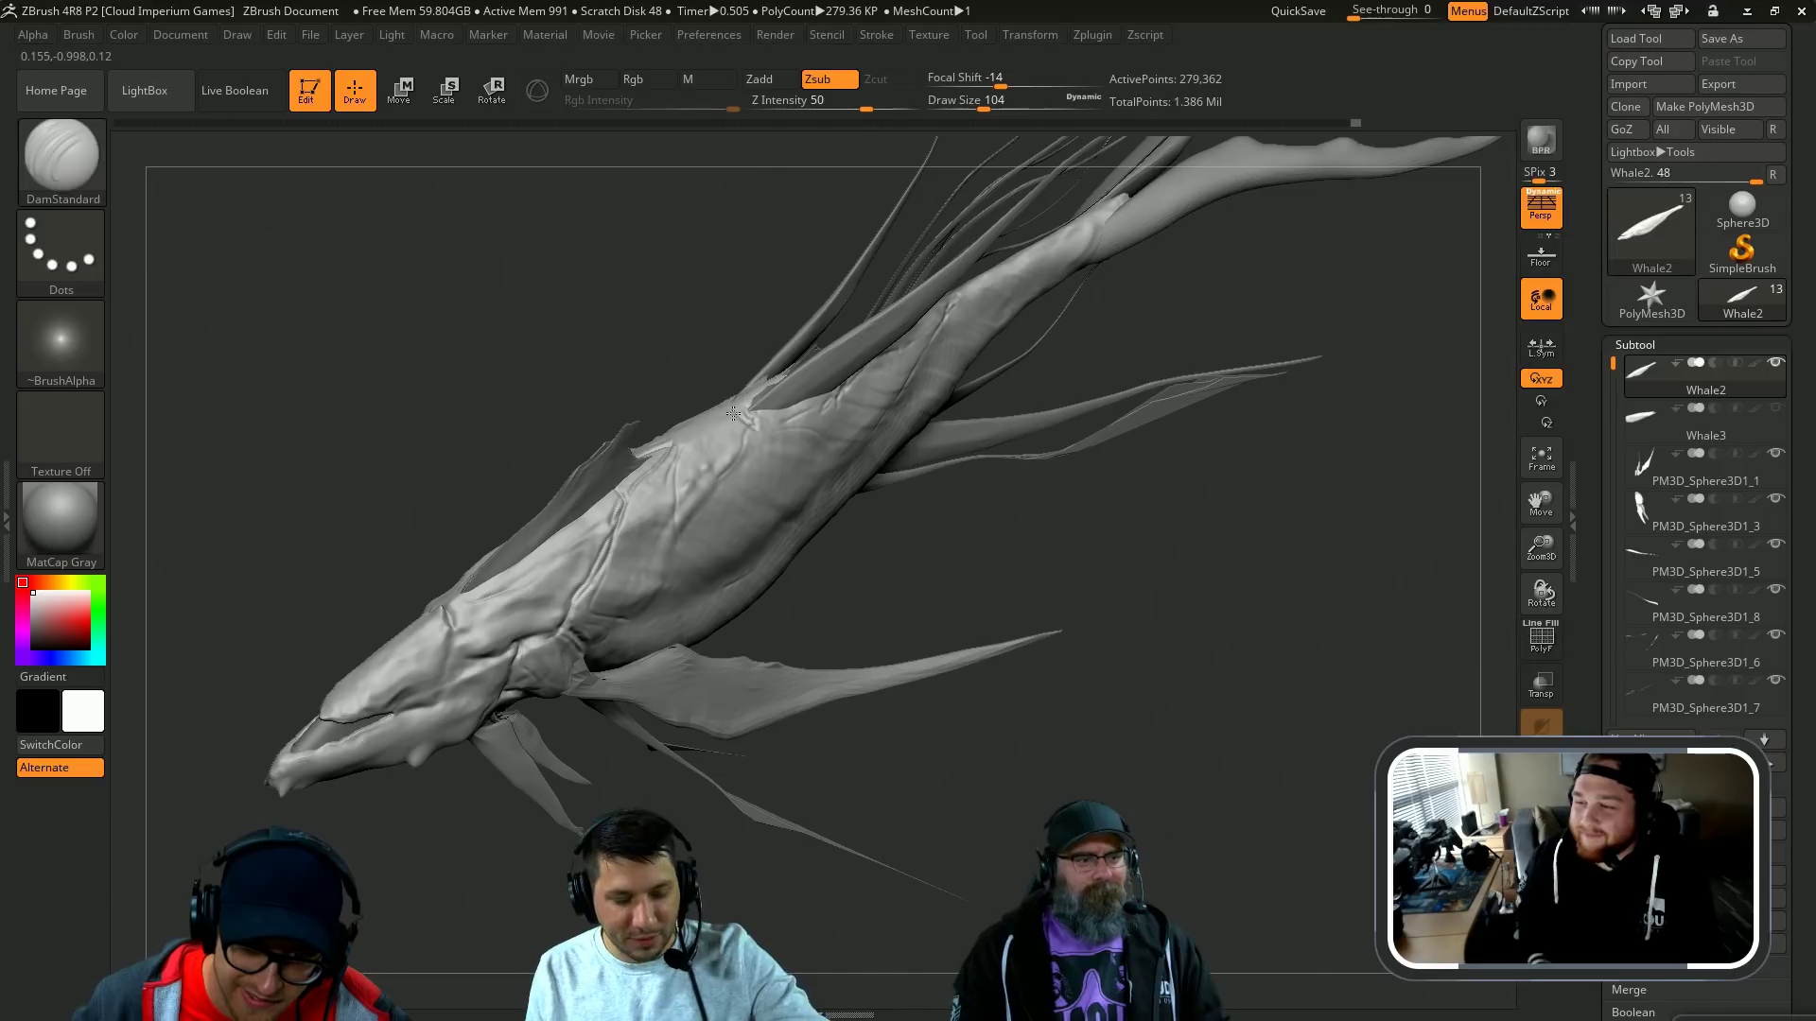
{"action": "right_click_drag", "start_coordinate": [694, 512], "coordinate": [725, 534]}
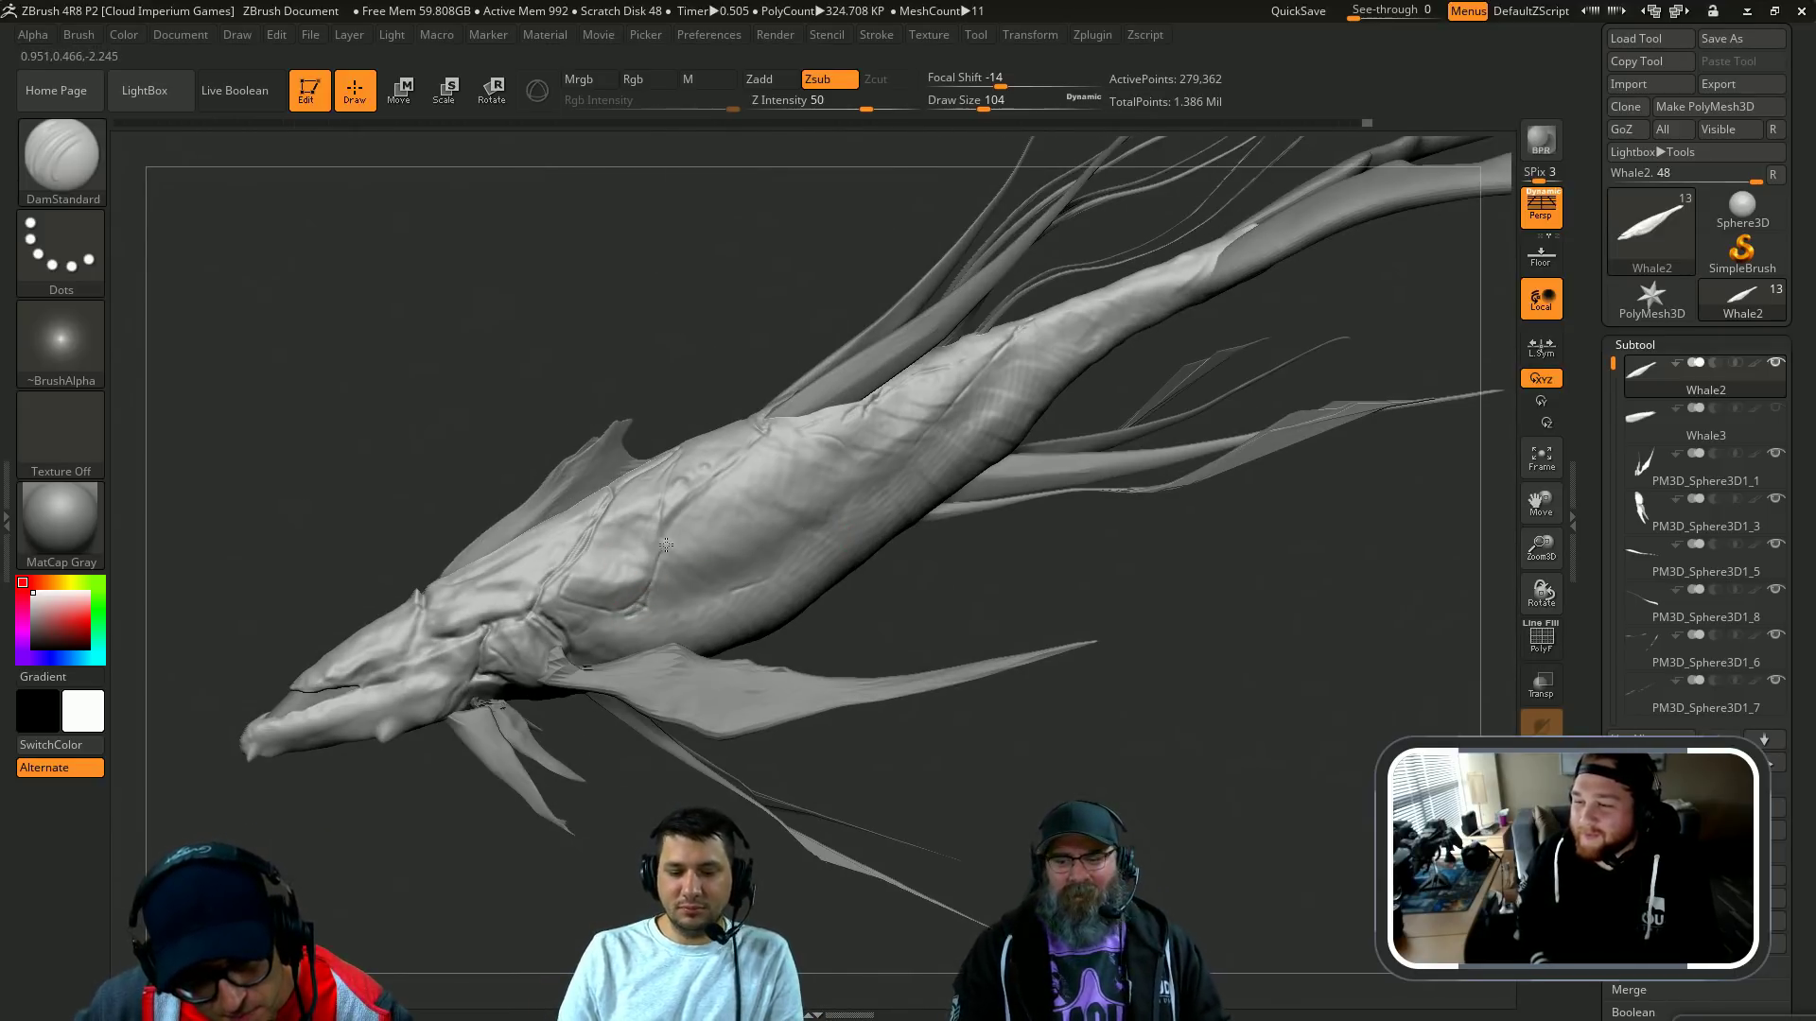
Step: Carve branching creases down the rear flank and forward along the belly with DamStandard at draw size 104
{"action": "mouse_move", "coordinate": [770, 426]}
{"action": "right_mouse_down"}
{"action": "mouse_move", "coordinate": [762, 292]}
{"action": "mouse_move", "coordinate": [1139, 304]}
{"action": "mouse_move", "coordinate": [870, 602]}
{"action": "right_mouse_up"}
{"action": "right_click_drag", "start_coordinate": [1098, 424], "coordinate": [1154, 354]}
{"action": "right_click_drag", "start_coordinate": [630, 481], "coordinate": [780, 357]}
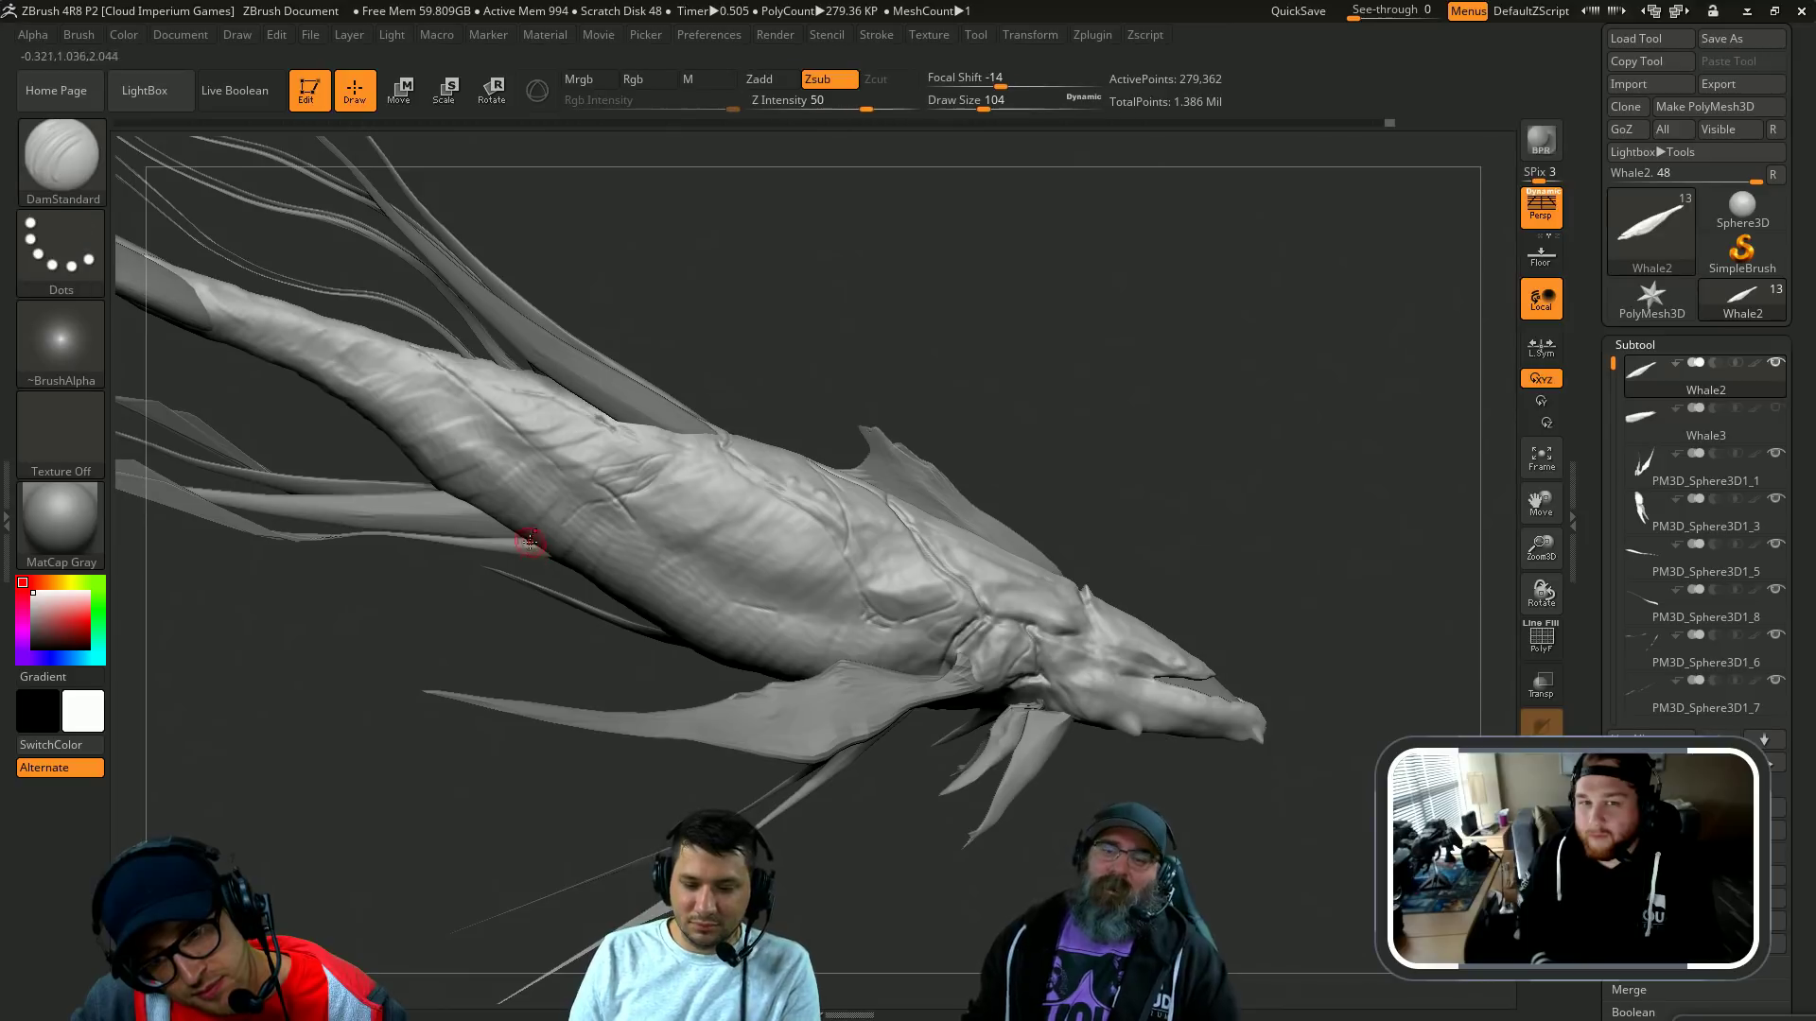
{"action": "mouse_move", "coordinate": [569, 581]}
{"action": "left_mouse_down"}
{"action": "mouse_move", "coordinate": [557, 600]}
{"action": "mouse_move", "coordinate": [535, 578]}
{"action": "left_mouse_up"}
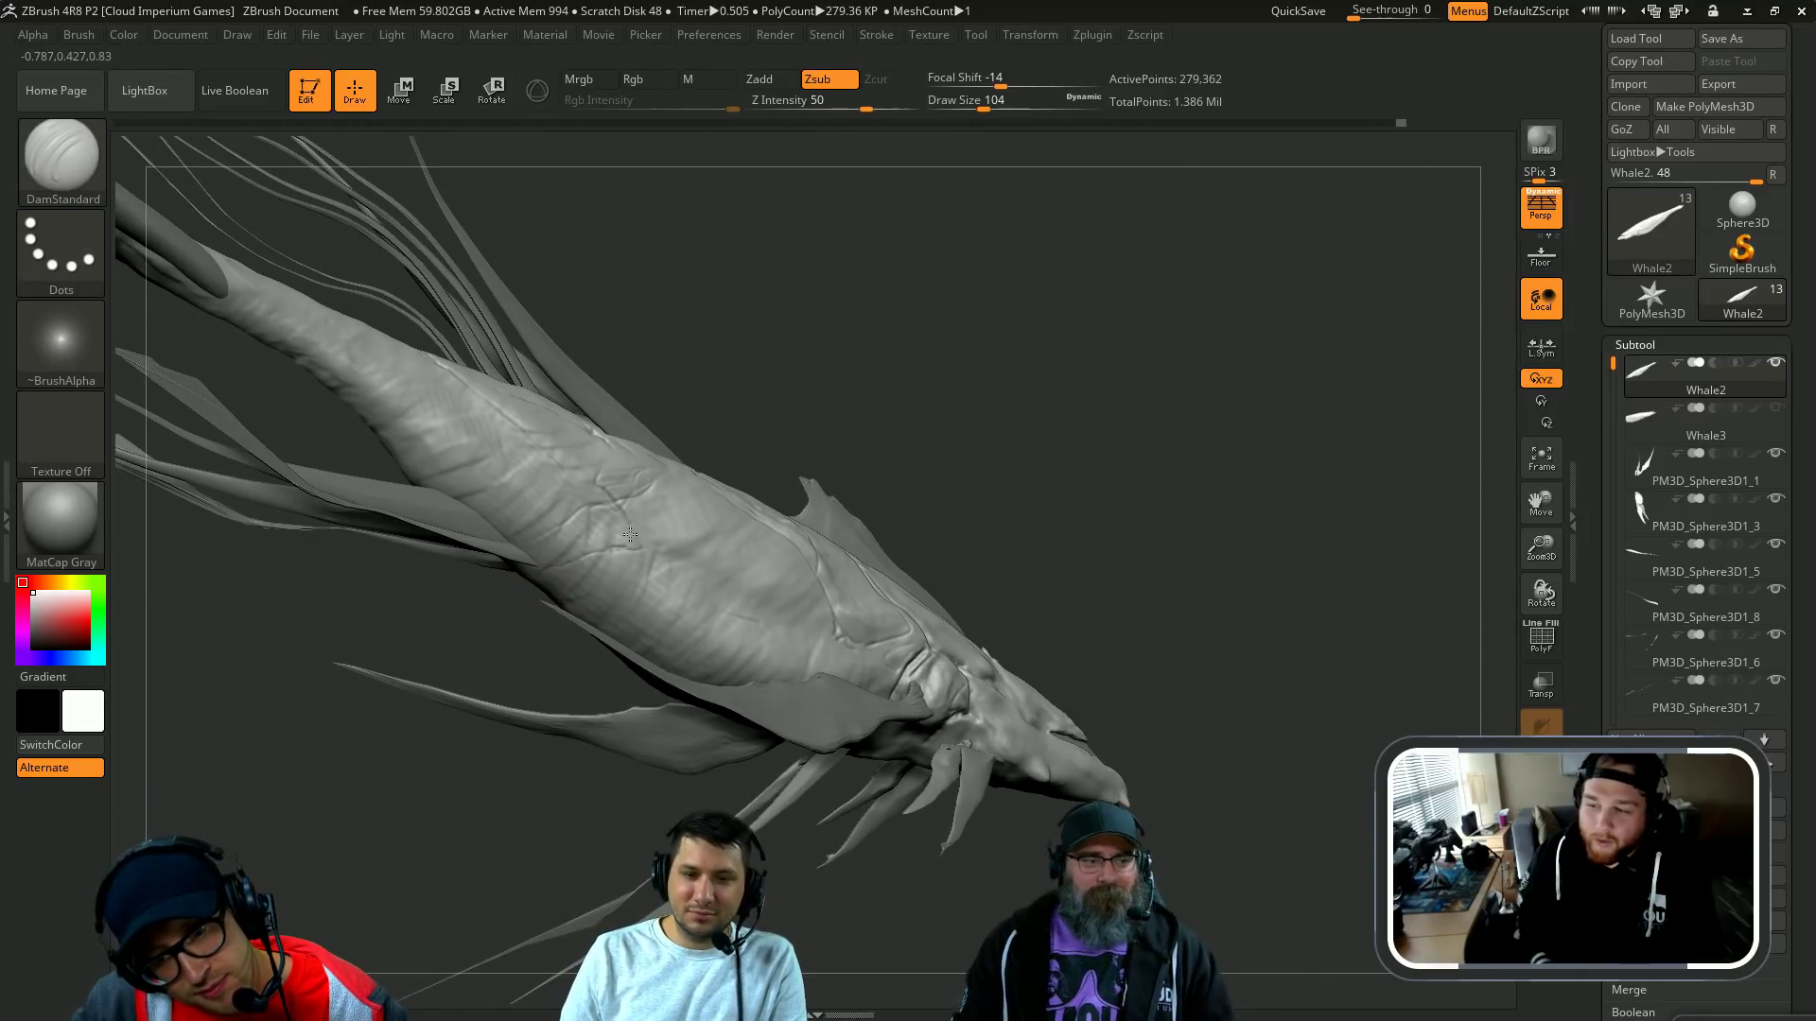
{"action": "left_click_drag", "start_coordinate": [799, 369], "coordinate": [655, 526]}
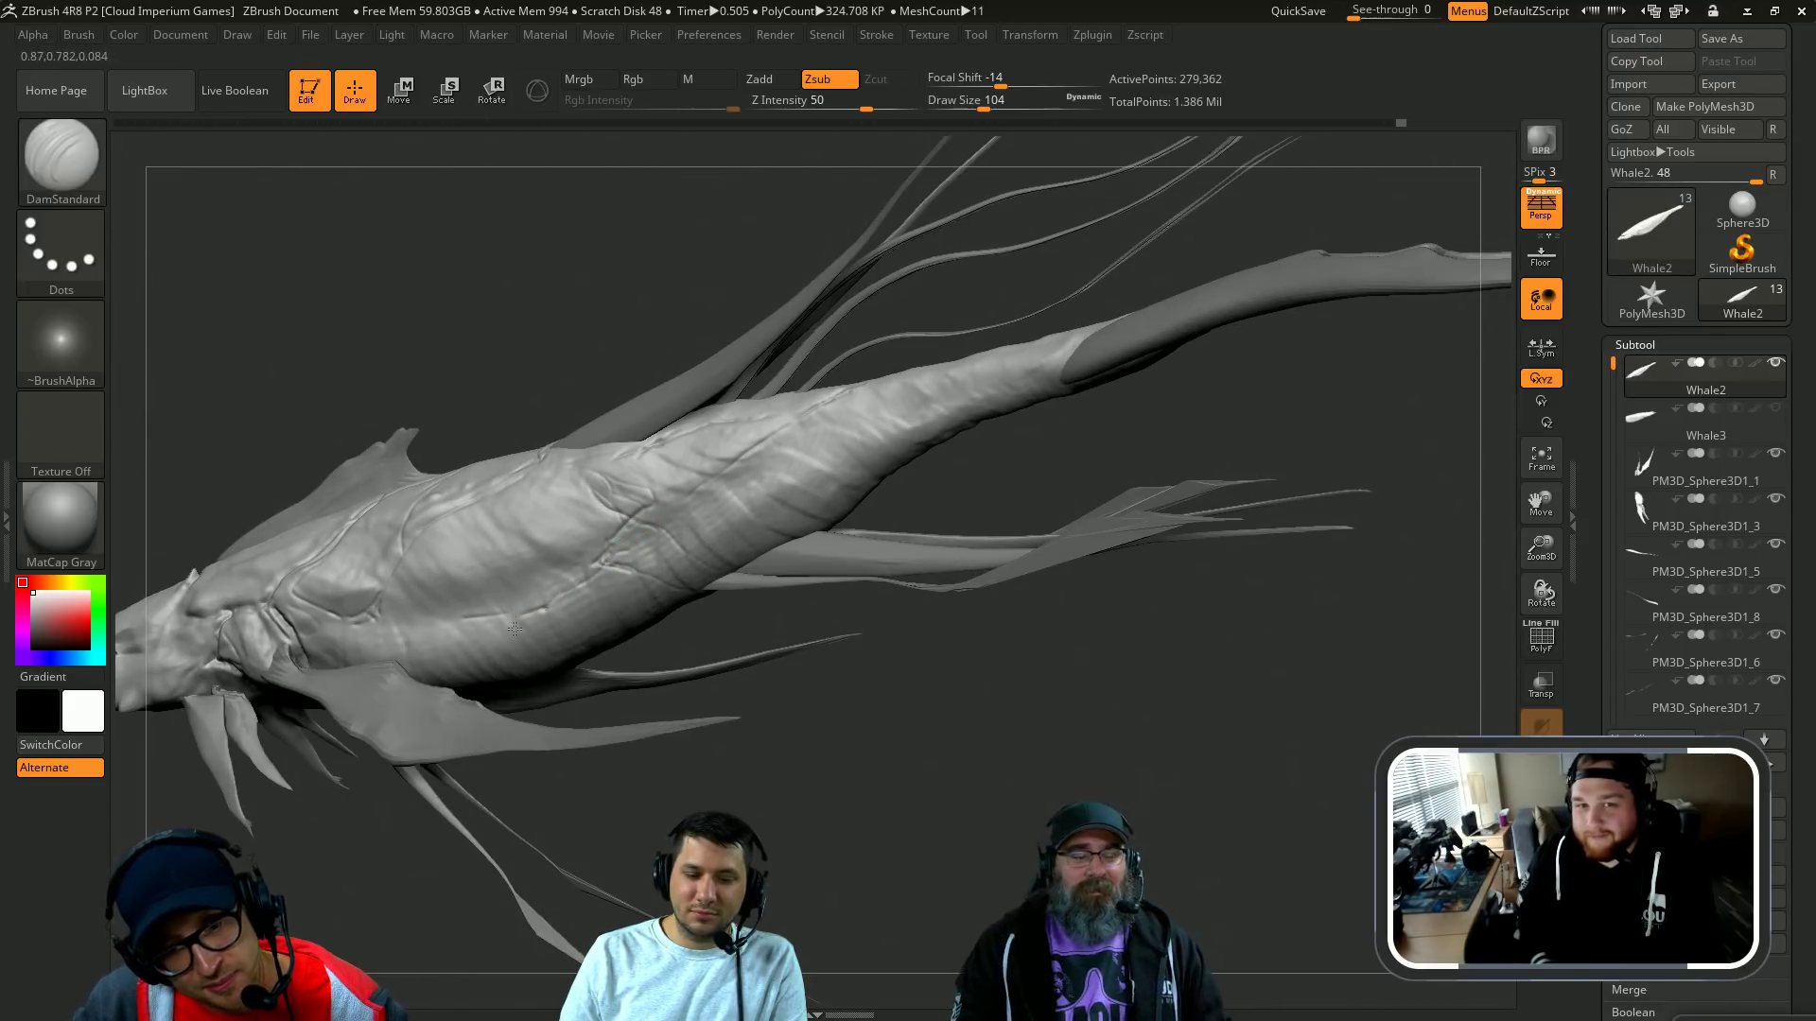
{"action": "left_click_drag", "start_coordinate": [776, 753], "coordinate": [879, 767]}
{"action": "left_click_drag", "start_coordinate": [662, 756], "coordinate": [747, 761]}
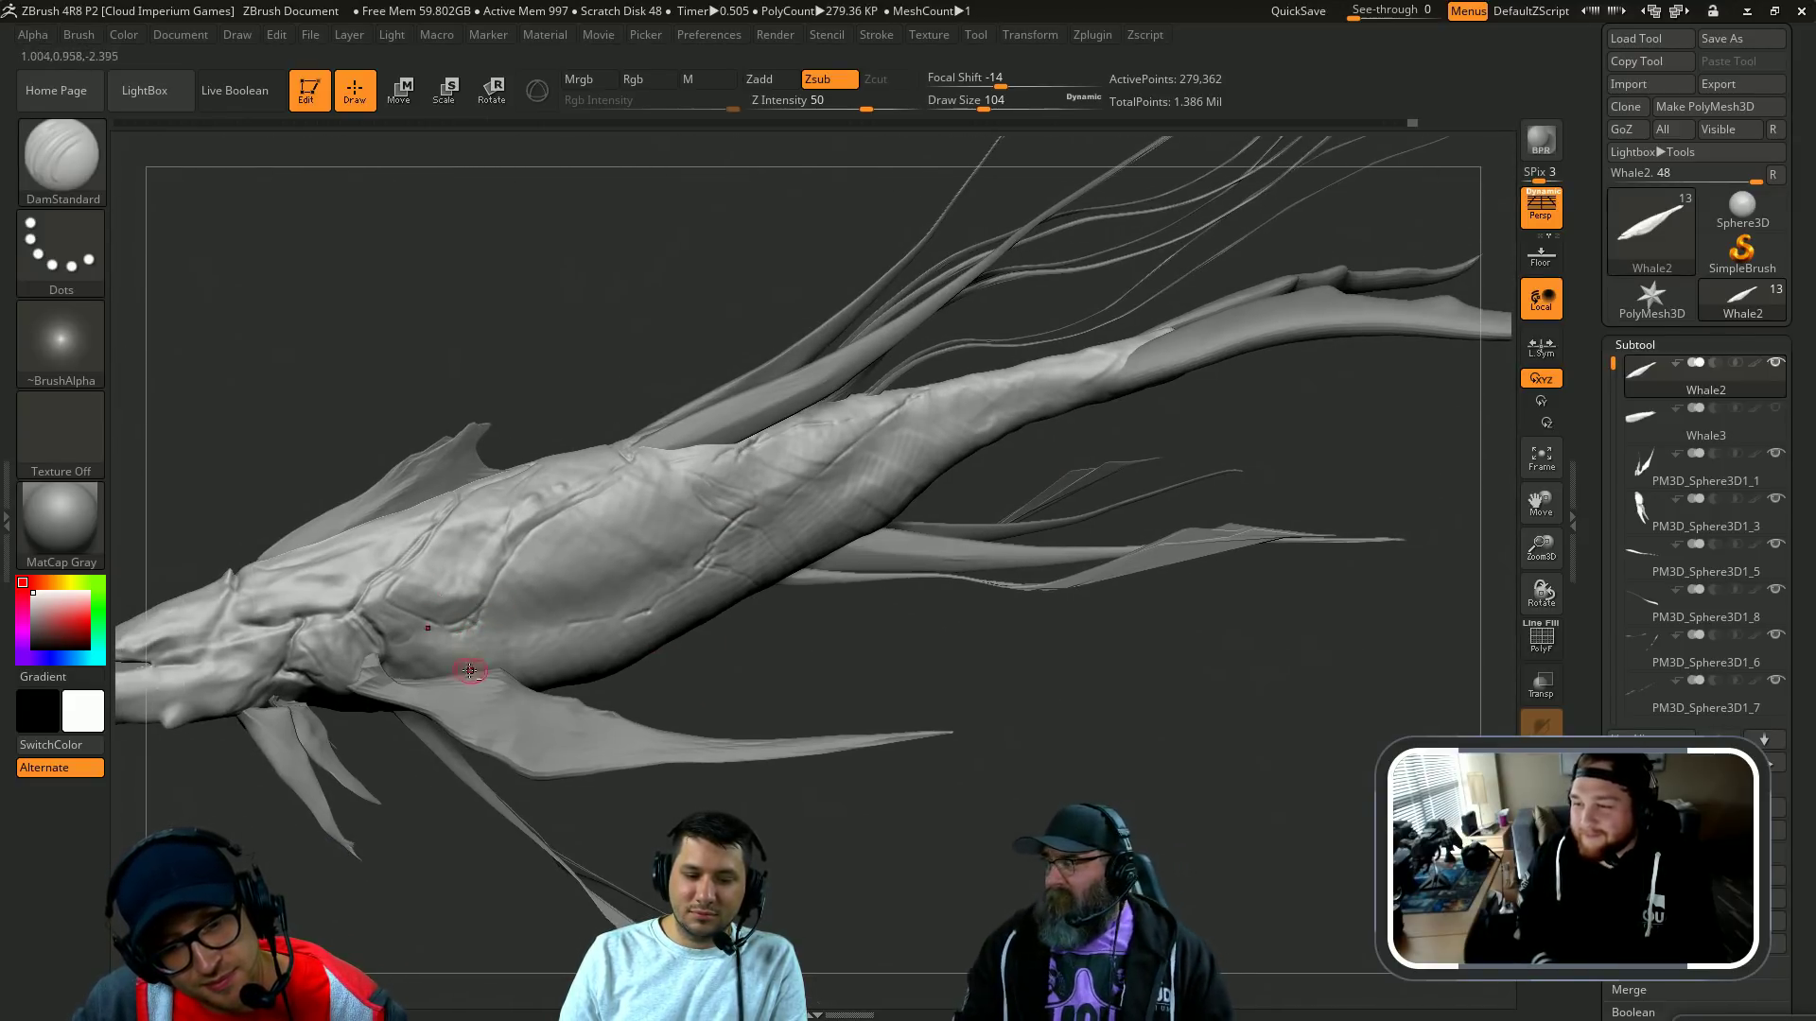
Step: Carve a crease behind the pectoral fin's root with the body temporarily isolated from the other parts
{"action": "left_click", "coordinate": [463, 664], "text": "ctrl+shift"}
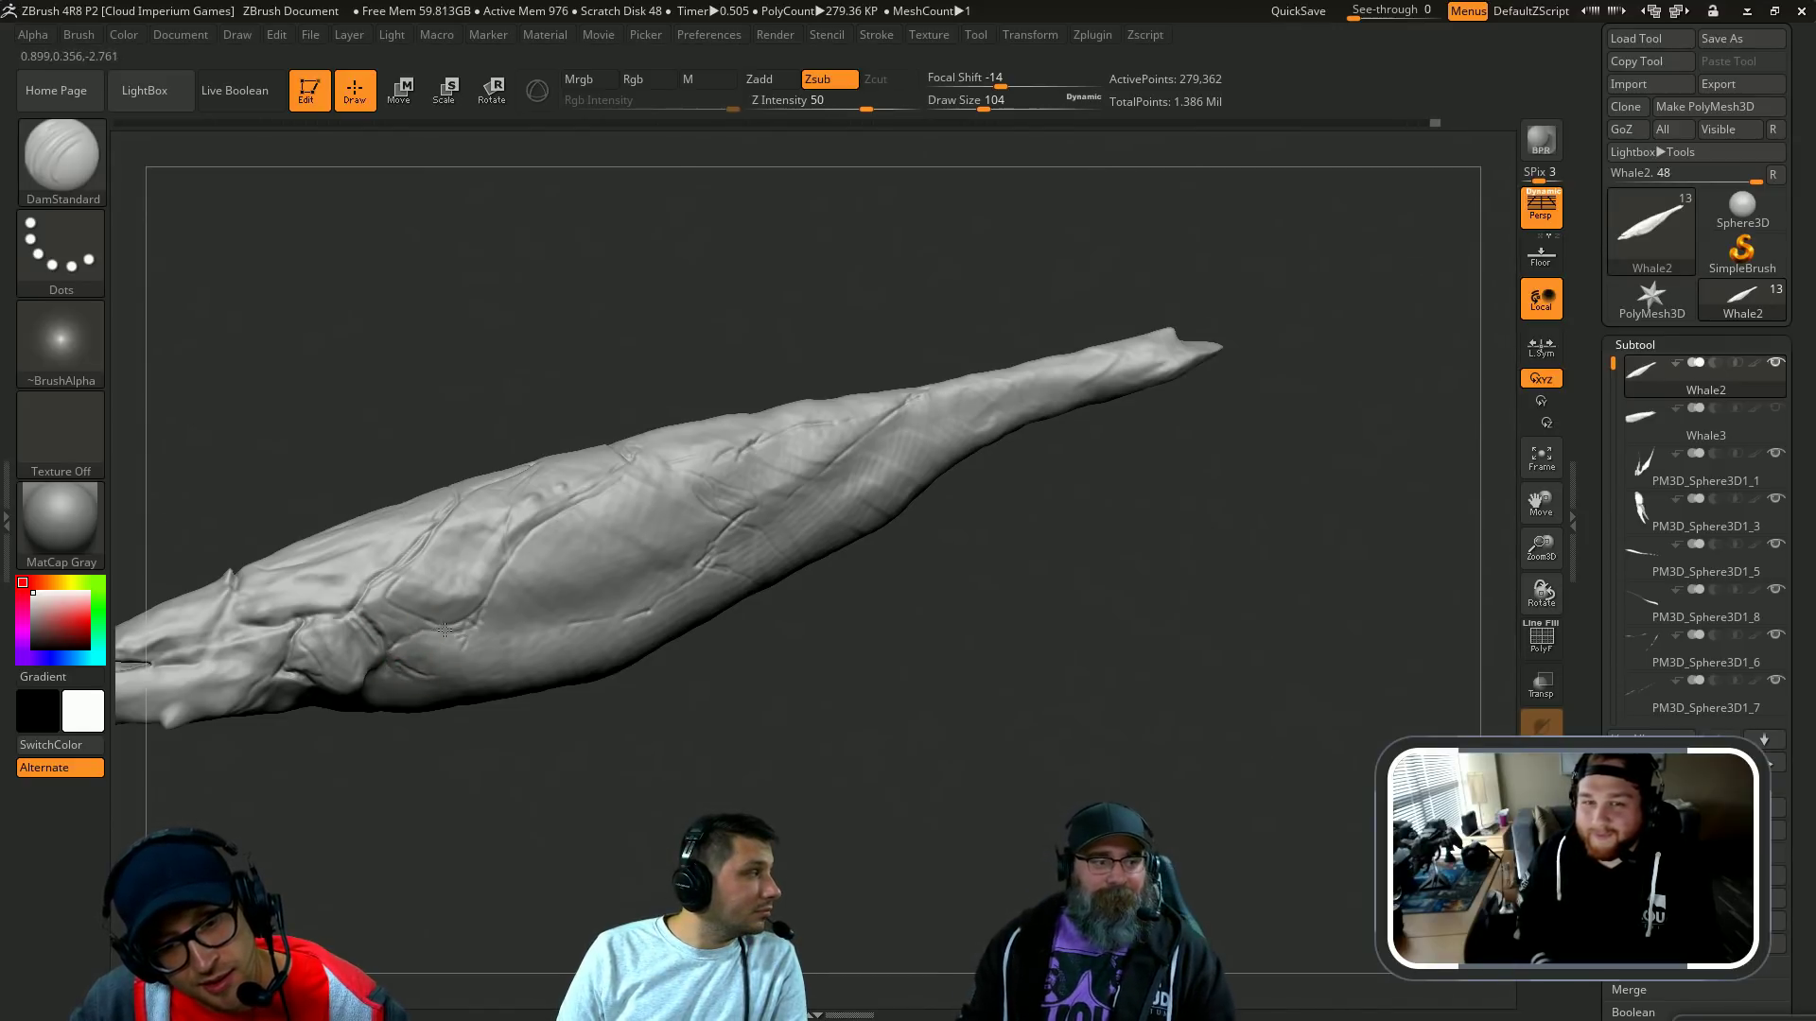
{"action": "left_click", "coordinate": [440, 678], "text": "ctrl+shift"}
{"action": "left_click", "coordinate": [567, 682], "text": "ctrl+shift"}
{"action": "left_click", "coordinate": [738, 734], "text": "ctrl+shift"}
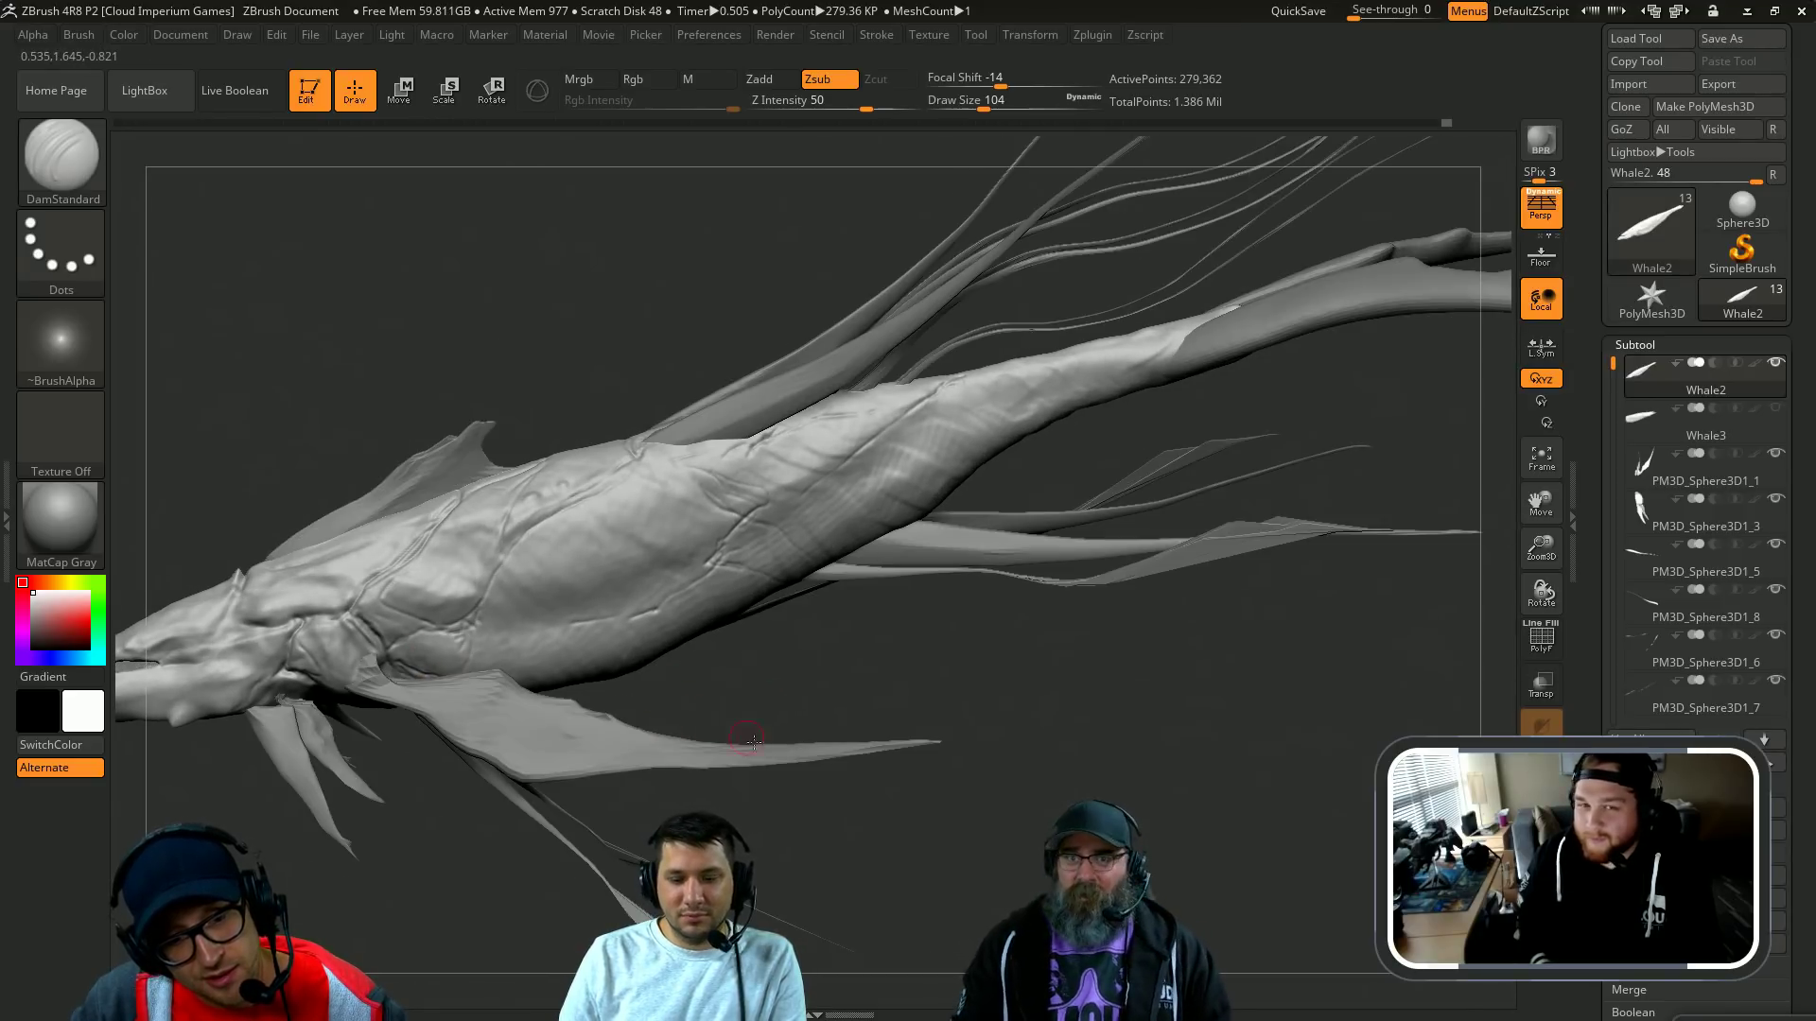
Step: Swell the skin between the shoulder and flank creases with the Standard brush at draw size 104
{"action": "left_click_drag", "start_coordinate": [823, 702], "coordinate": [773, 680]}
{"action": "key", "text": "b"}
{"action": "key", "text": "s"}
{"action": "key", "text": "t"}
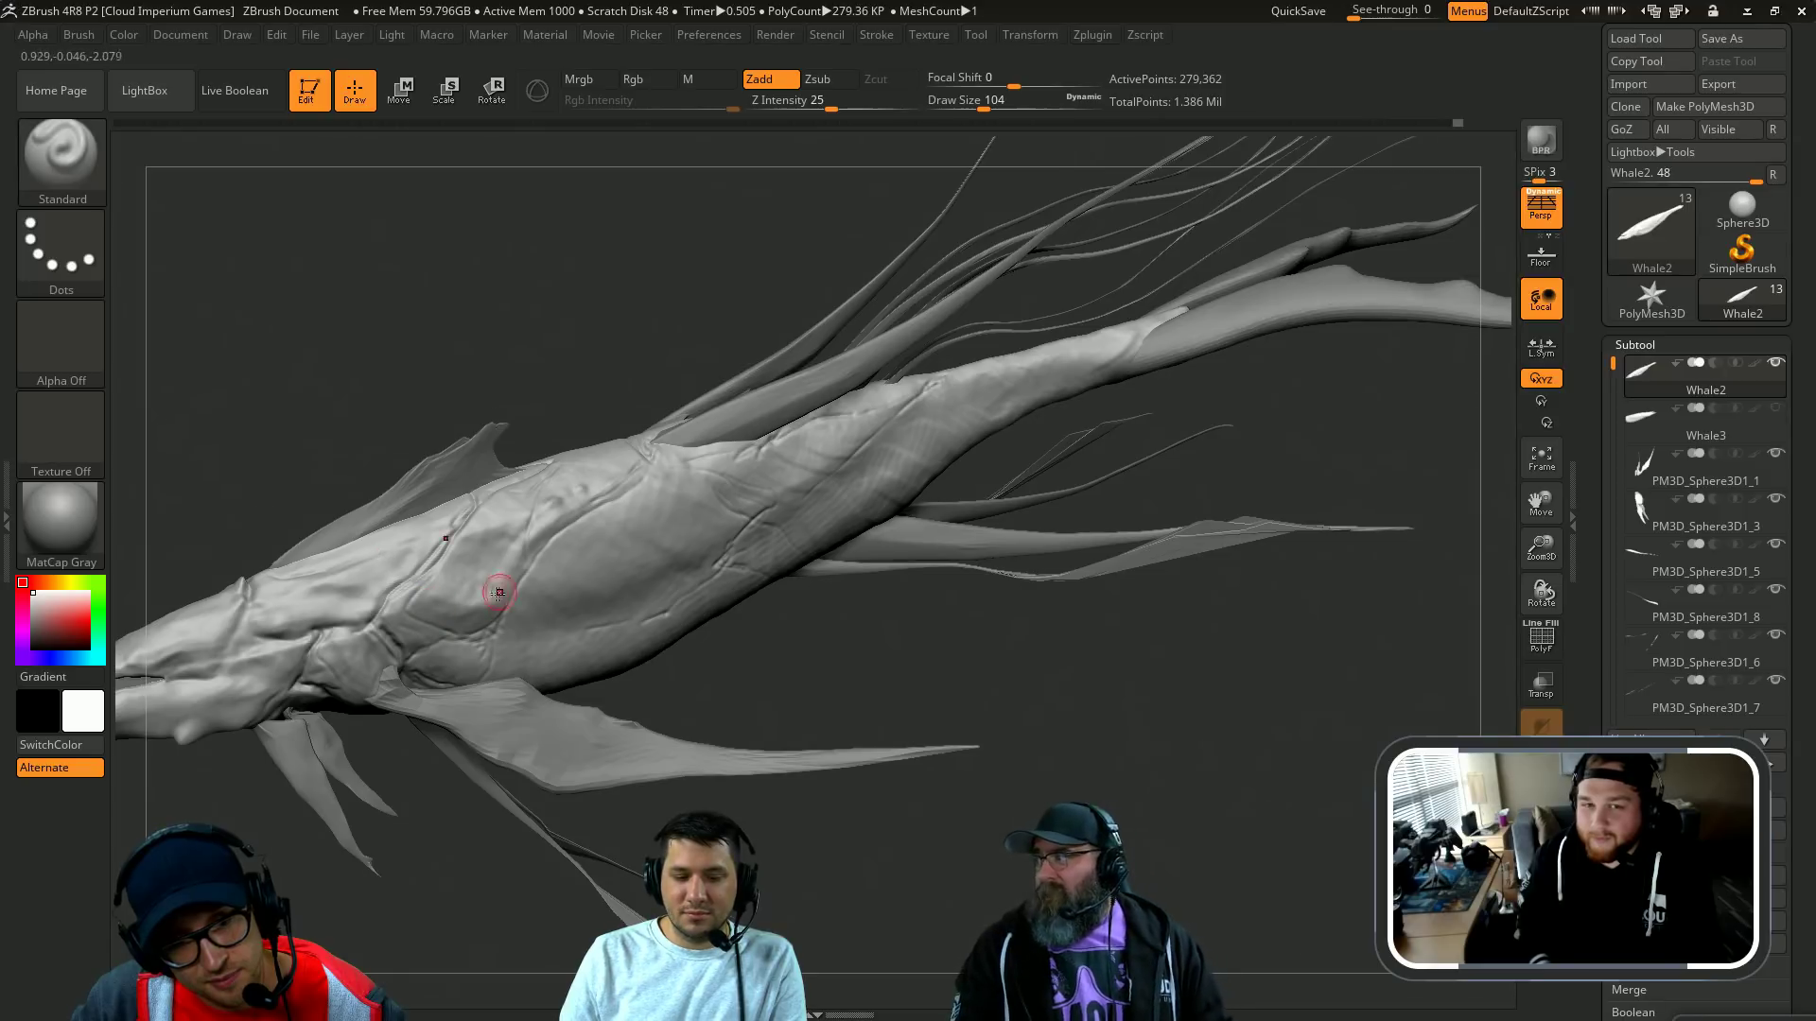
{"action": "left_click_drag", "start_coordinate": [735, 662], "coordinate": [525, 554]}
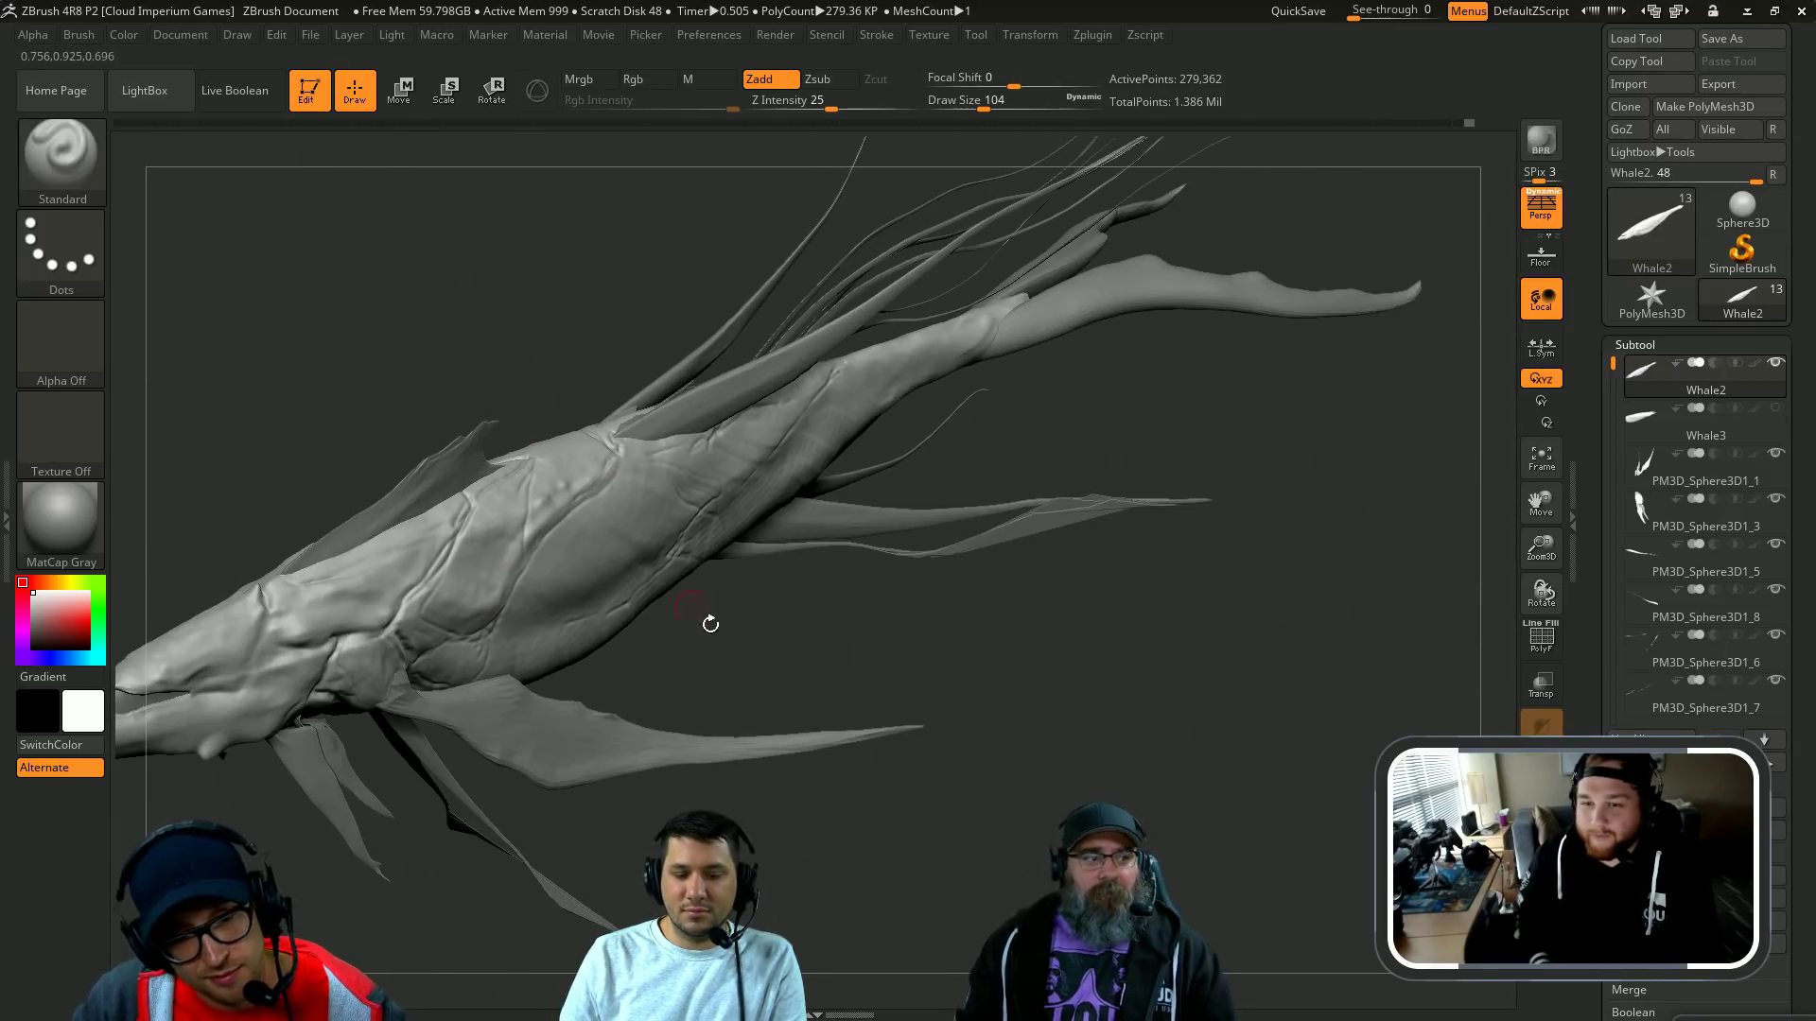
{"action": "left_click_drag", "start_coordinate": [711, 625], "coordinate": [562, 625]}
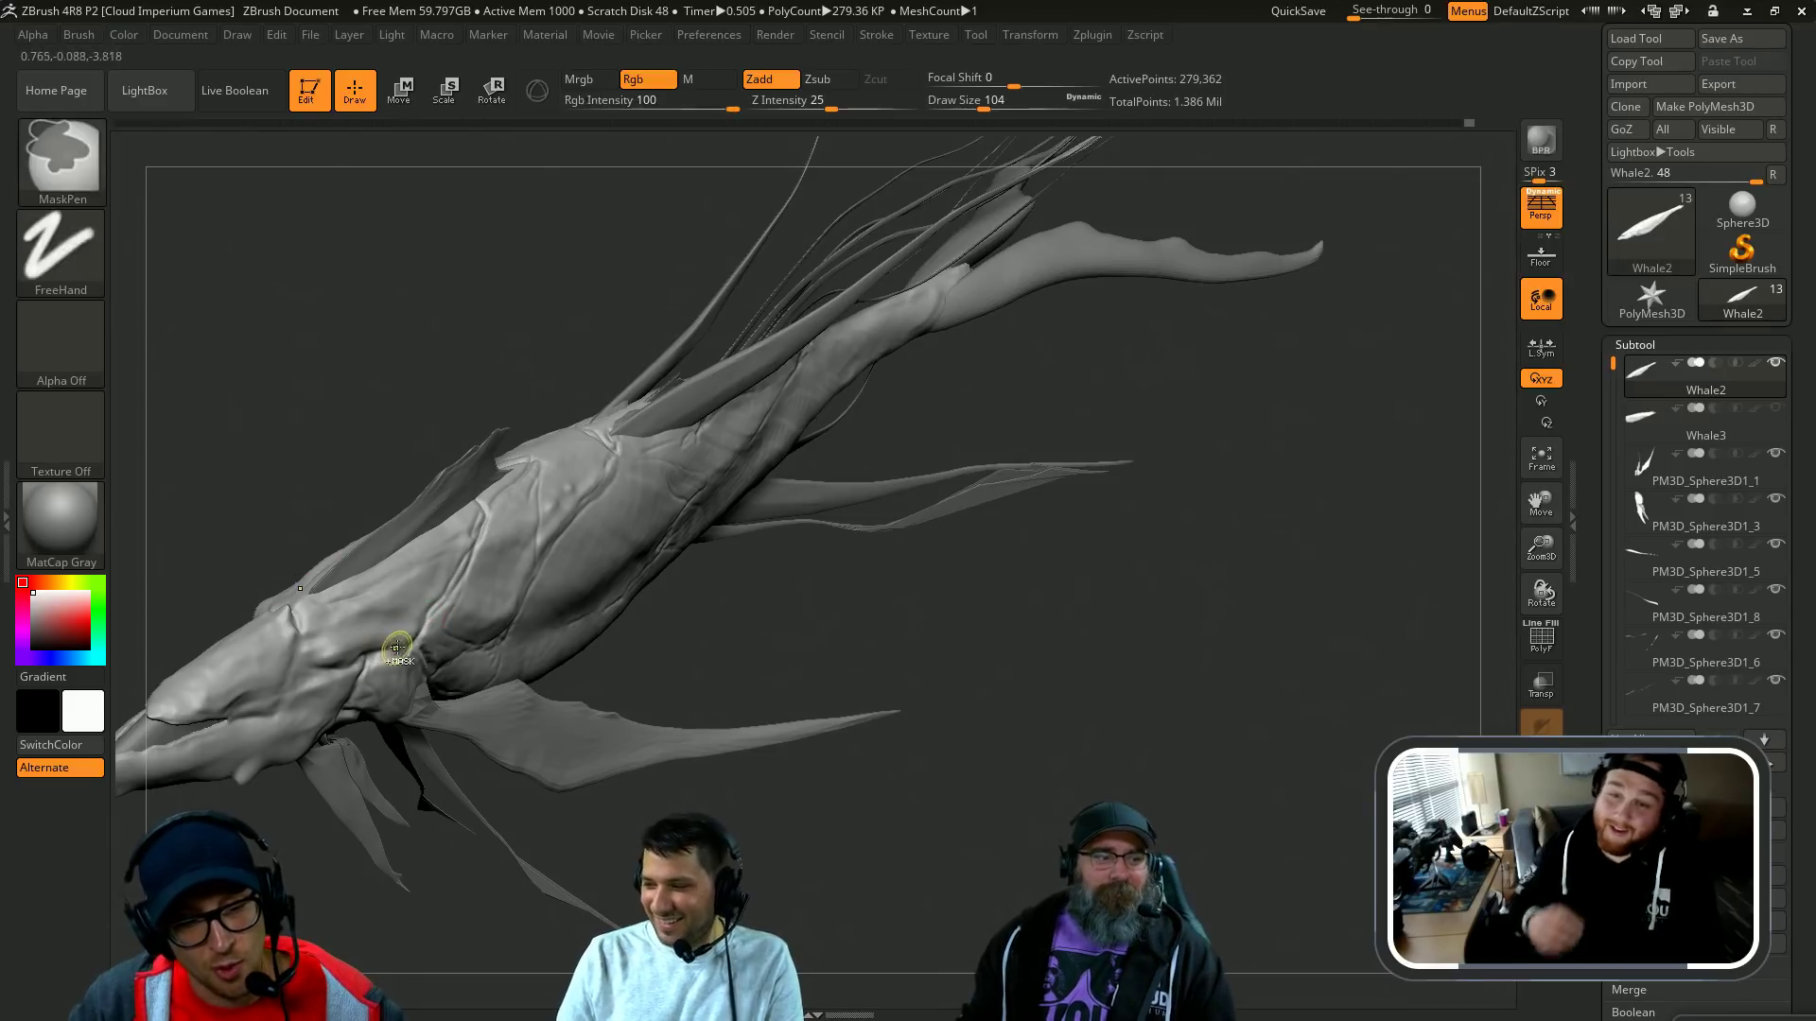
{"action": "left_click_drag", "start_coordinate": [248, 591], "coordinate": [523, 614]}
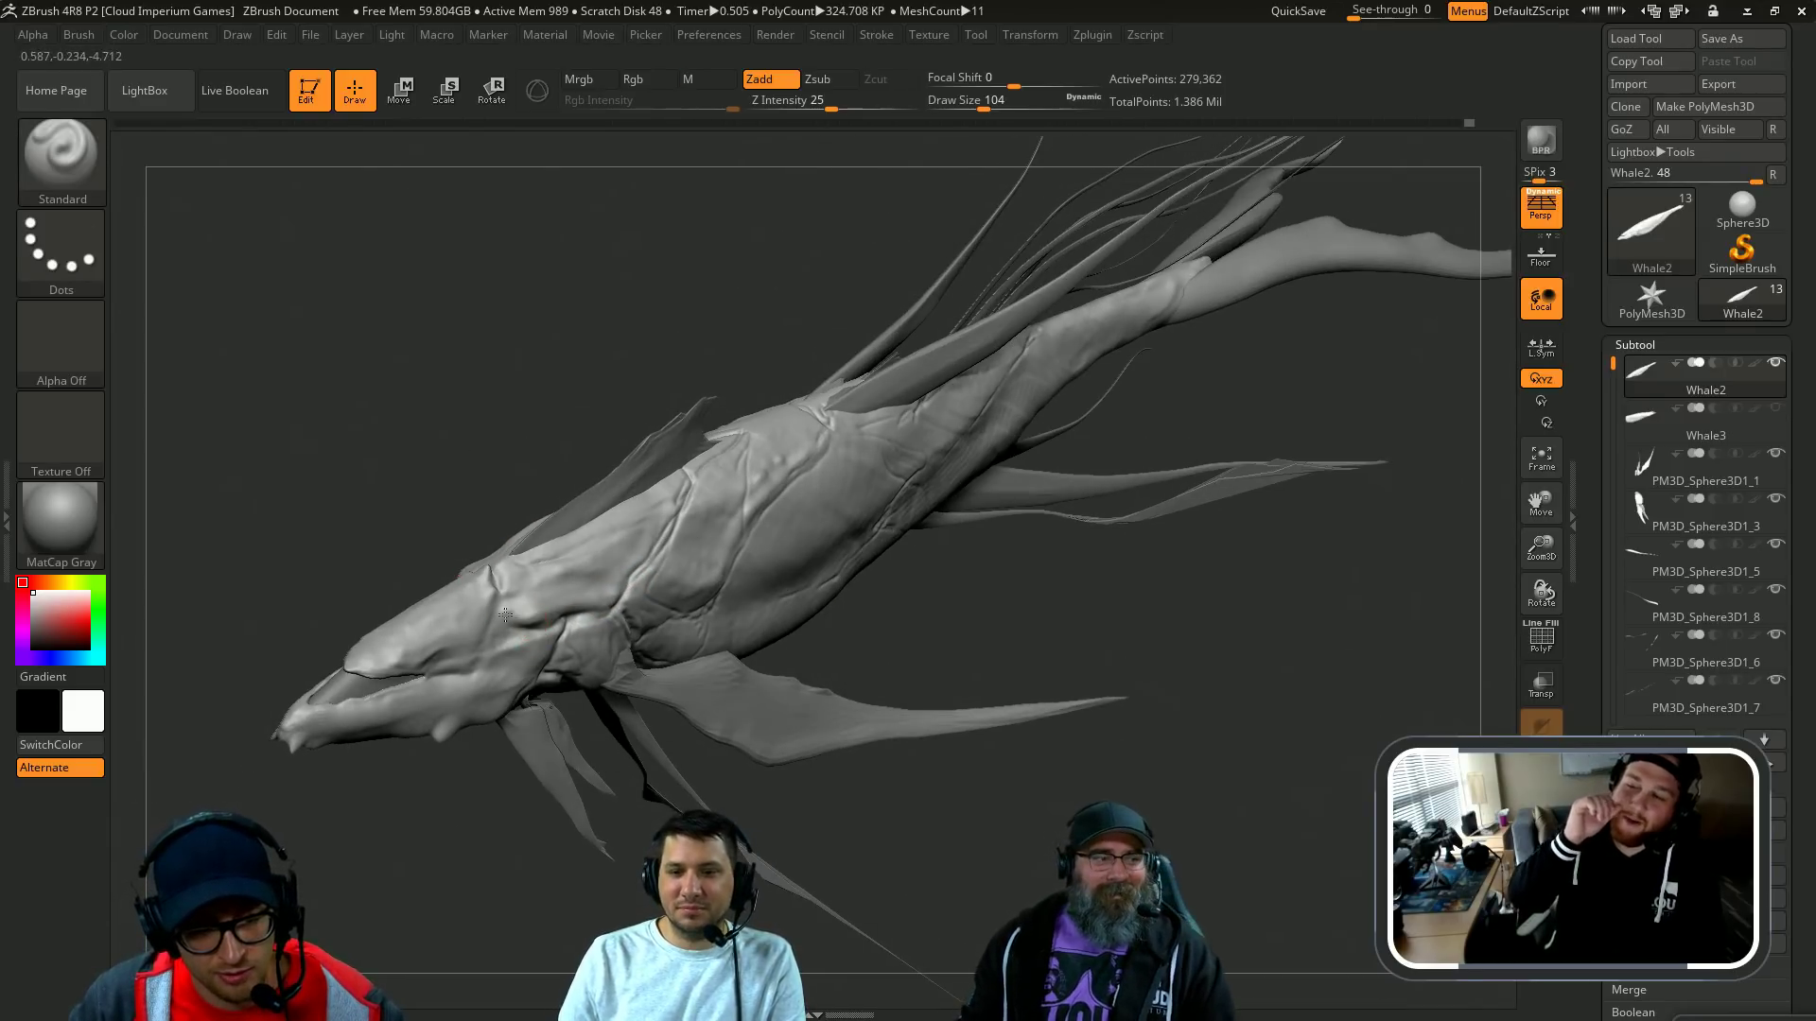
Step: Deepen the crease at the back of the head with DamStandard and smooth the skin beside it
{"action": "key", "text": "b"}
{"action": "key", "text": "d"}
{"action": "key", "text": "s"}
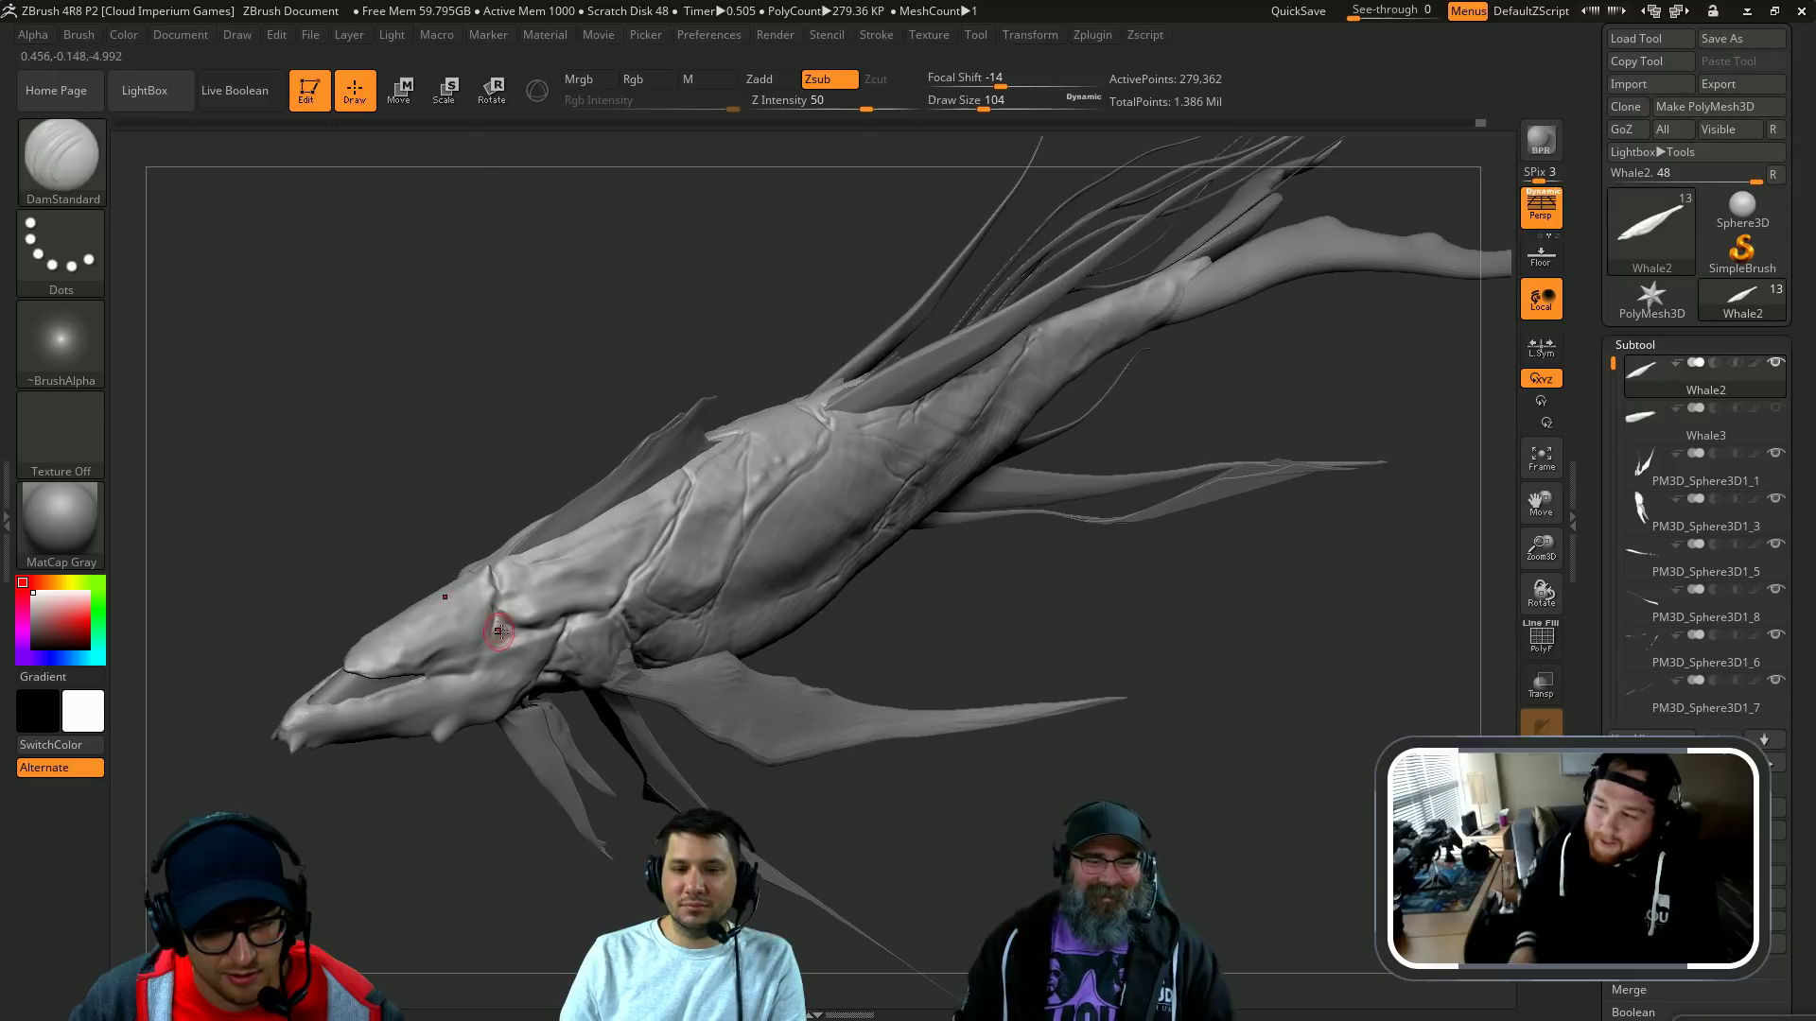
{"action": "left_click_drag", "start_coordinate": [500, 632], "coordinate": [493, 647], "text": "shift"}
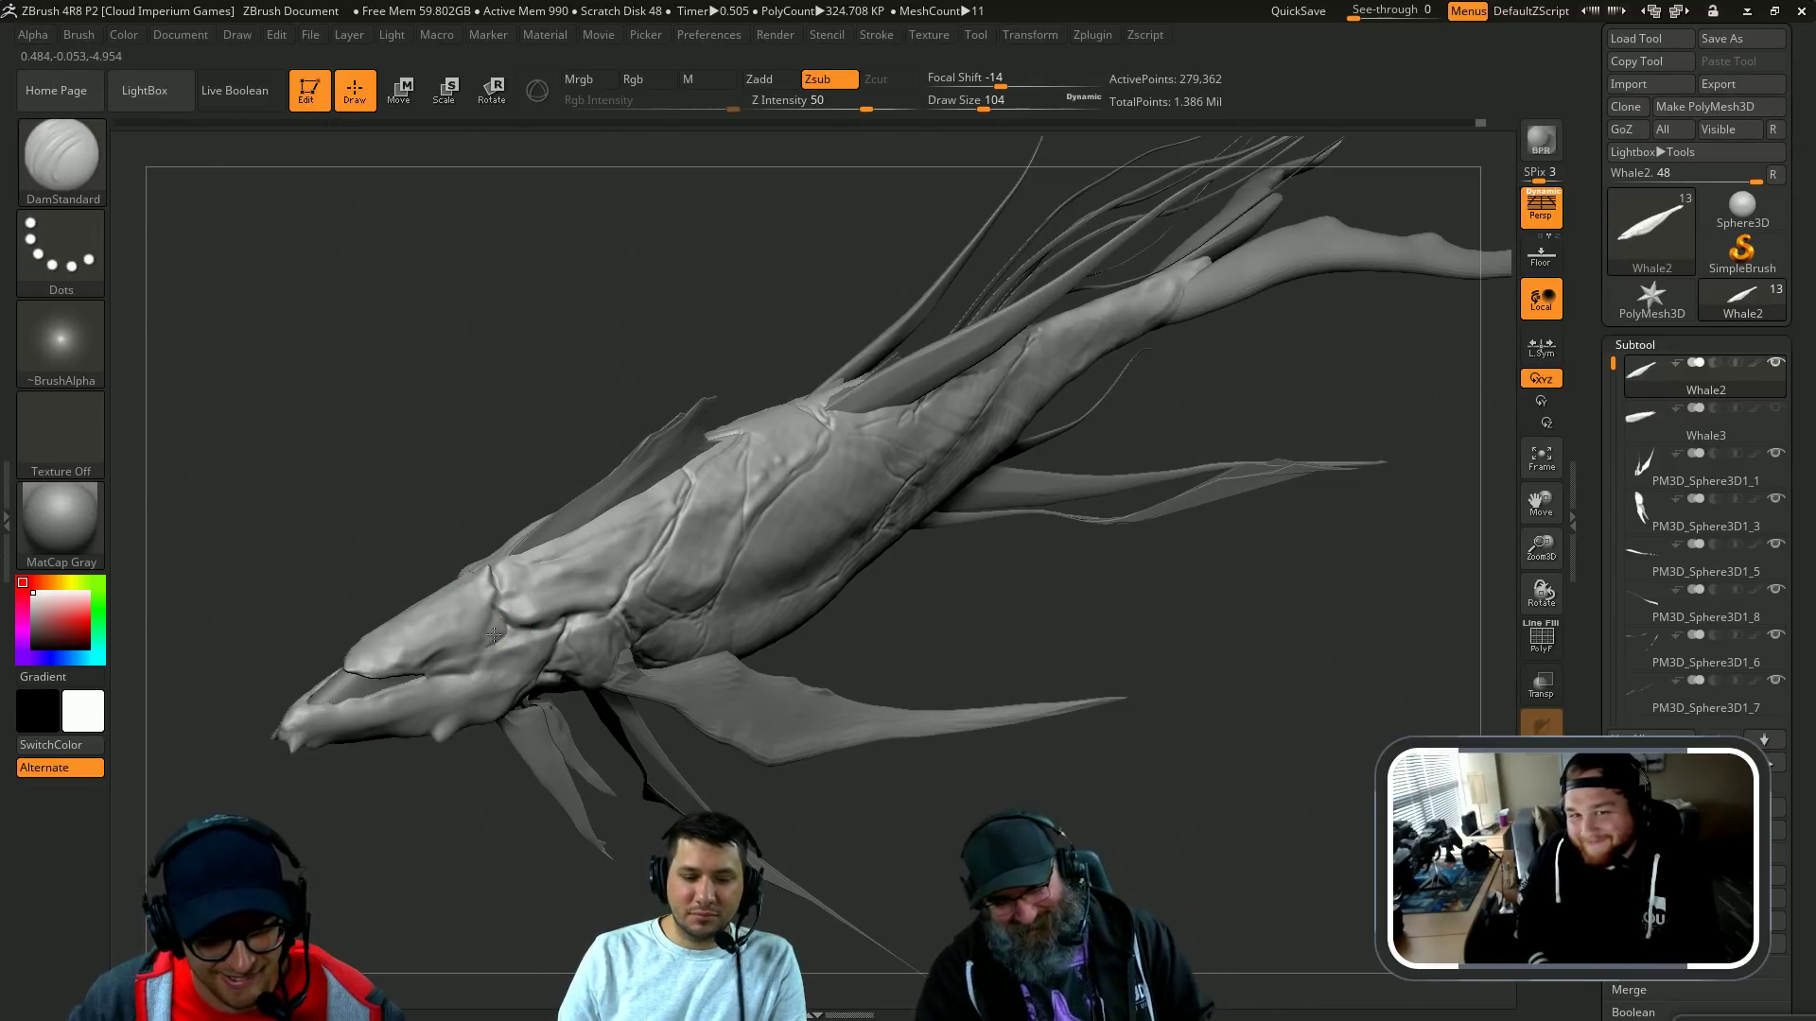
Step: Build up the skin around the crease behind the head with the Standard brush at draw size 77
{"action": "key", "text": "b"}
{"action": "key", "text": "s"}
{"action": "key", "text": "t"}
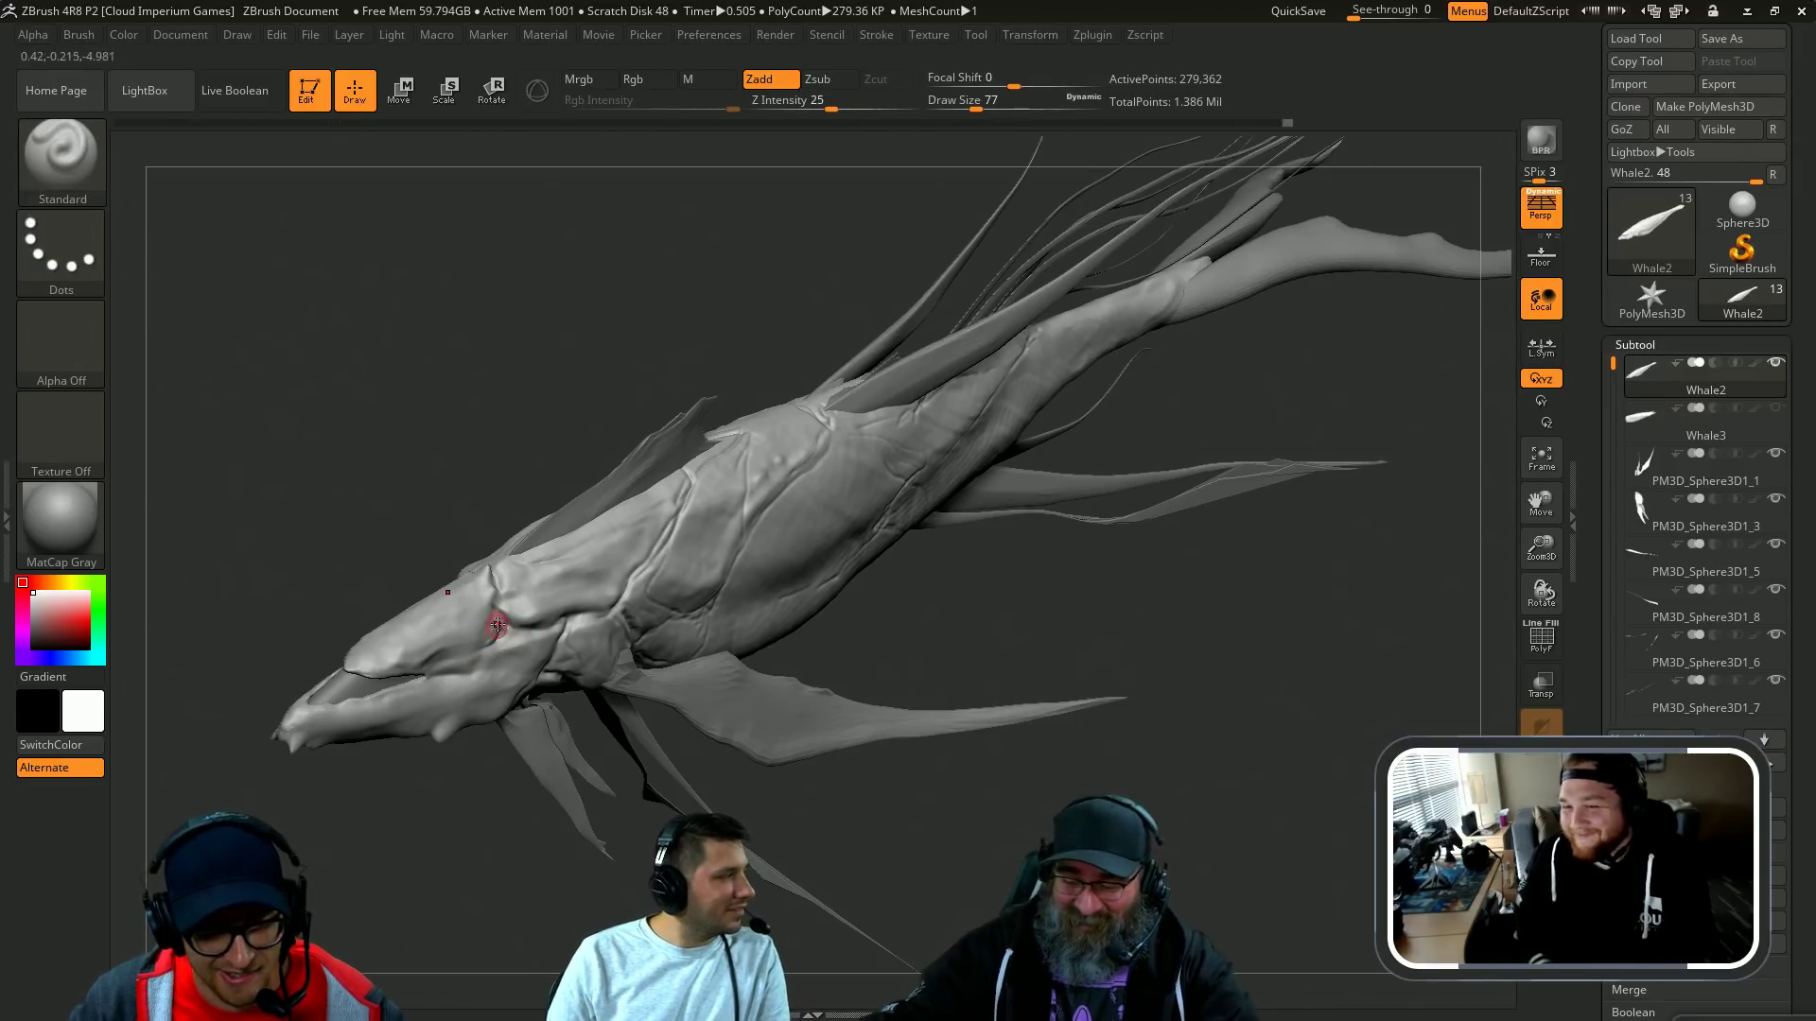
{"action": "left_click_drag", "start_coordinate": [311, 493], "coordinate": [709, 568]}
Step: Carve a crease from the corner of the mouth back along the cheek with DamStandard at draw size 77
{"action": "key", "text": "b"}
{"action": "key", "text": "d"}
{"action": "key", "text": "s"}
{"action": "left_click_drag", "start_coordinate": [798, 488], "coordinate": [883, 450], "text": "alt"}
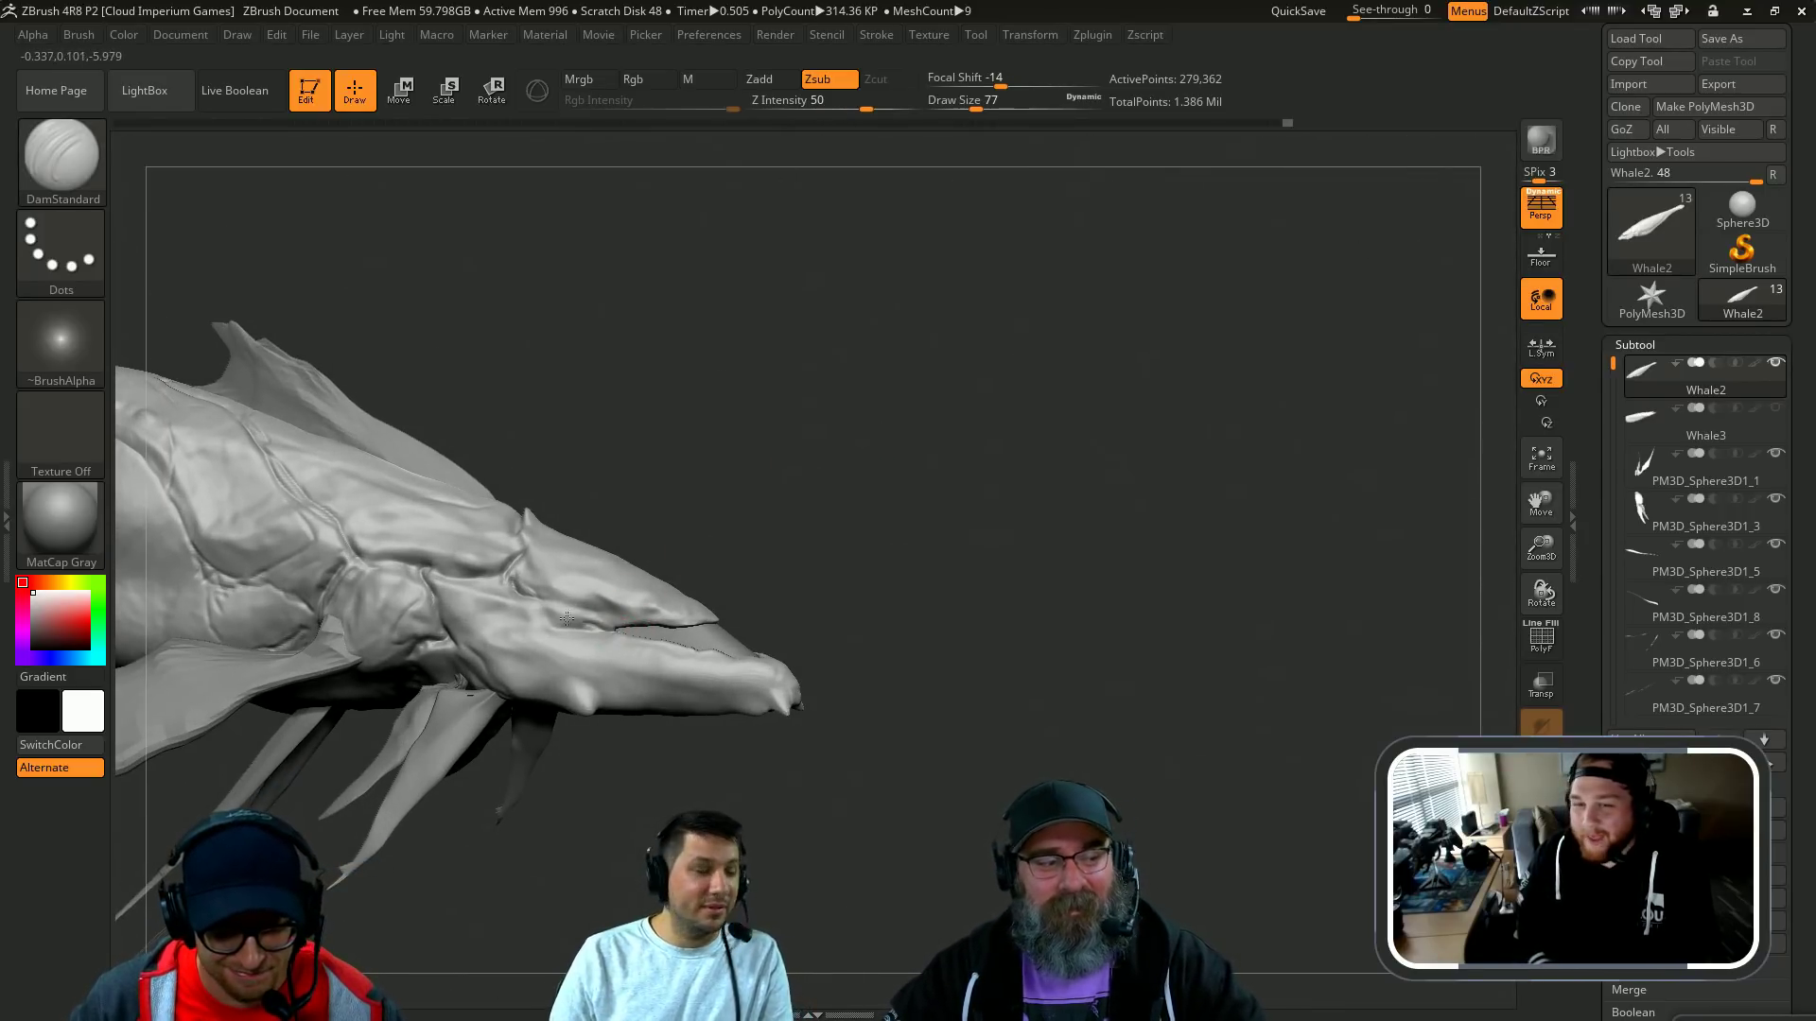
{"action": "left_click_drag", "start_coordinate": [566, 618], "coordinate": [608, 629]}
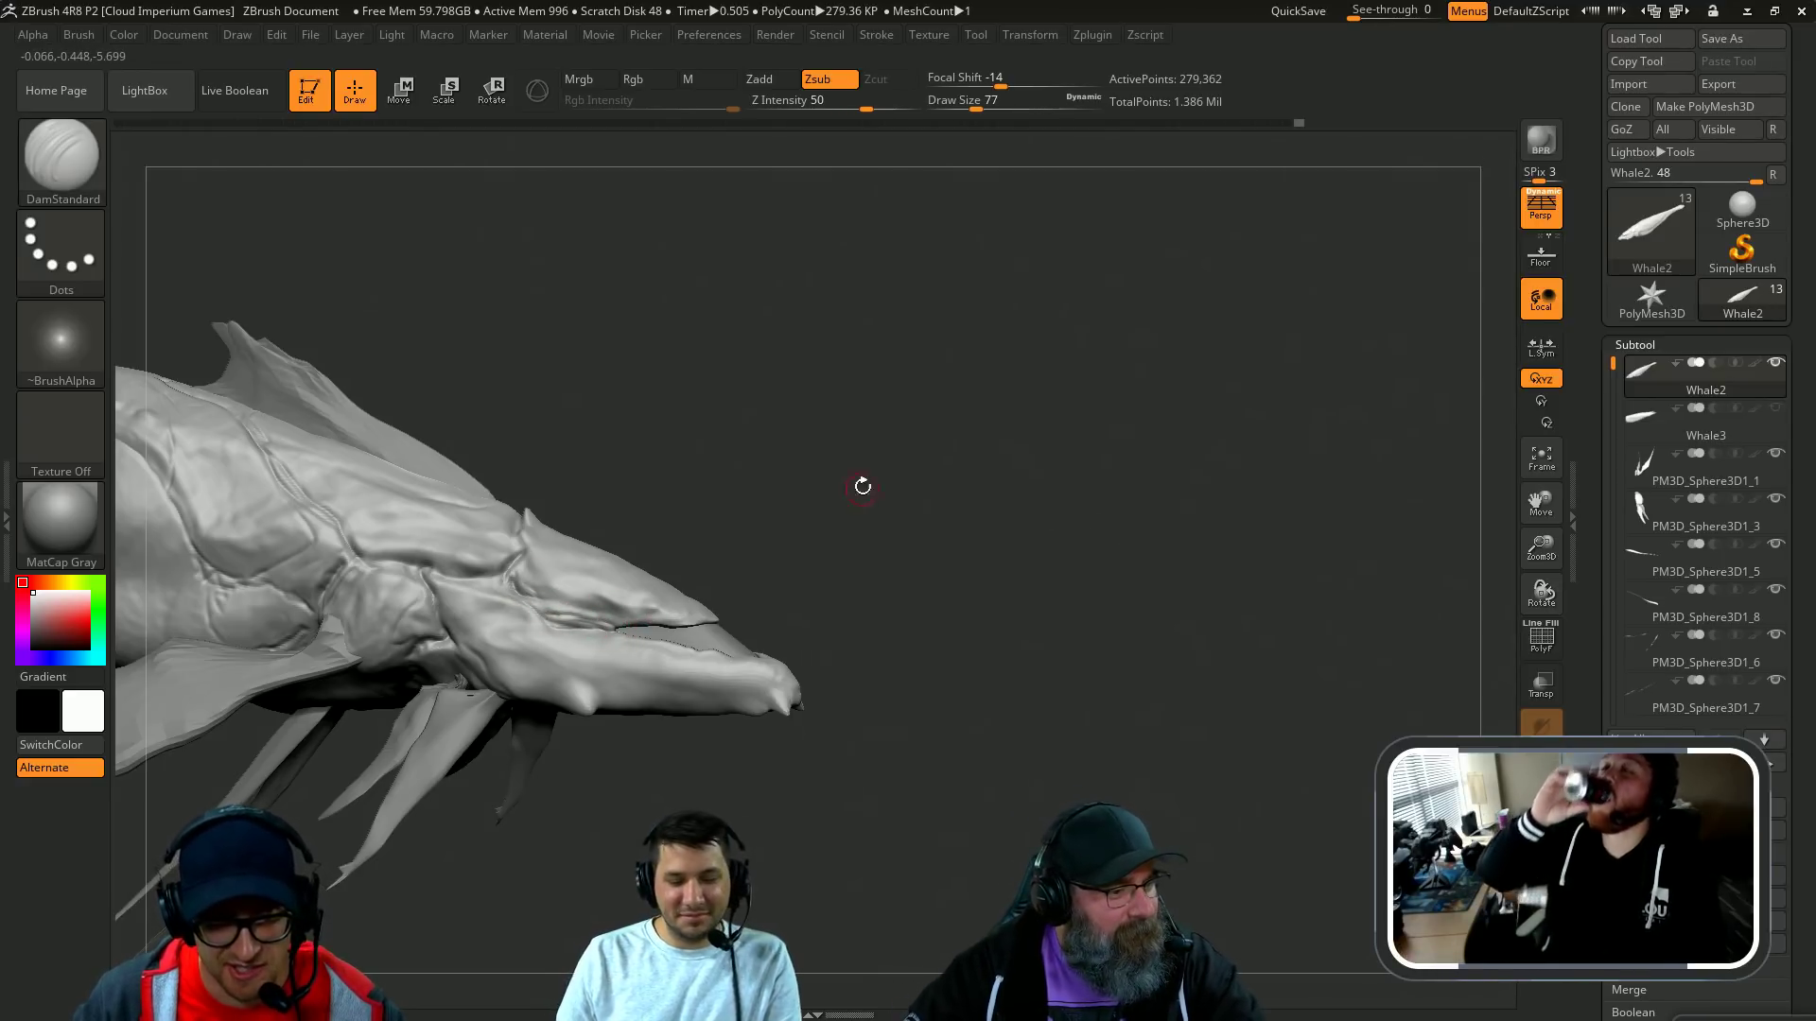
{"action": "mouse_move", "coordinate": [863, 486]}
{"action": "left_mouse_down"}
{"action": "mouse_move", "coordinate": [915, 385]}
{"action": "mouse_move", "coordinate": [823, 501]}
{"action": "left_mouse_up"}
{"action": "key", "text": "b"}
{"action": "key", "text": "s"}
{"action": "key", "text": "t"}
{"action": "mouse_move", "coordinate": [733, 771]}
{"action": "left_mouse_down"}
{"action": "mouse_move", "coordinate": [757, 790]}
{"action": "mouse_move", "coordinate": [737, 777]}
{"action": "left_mouse_up"}
{"action": "key", "text": "s"}
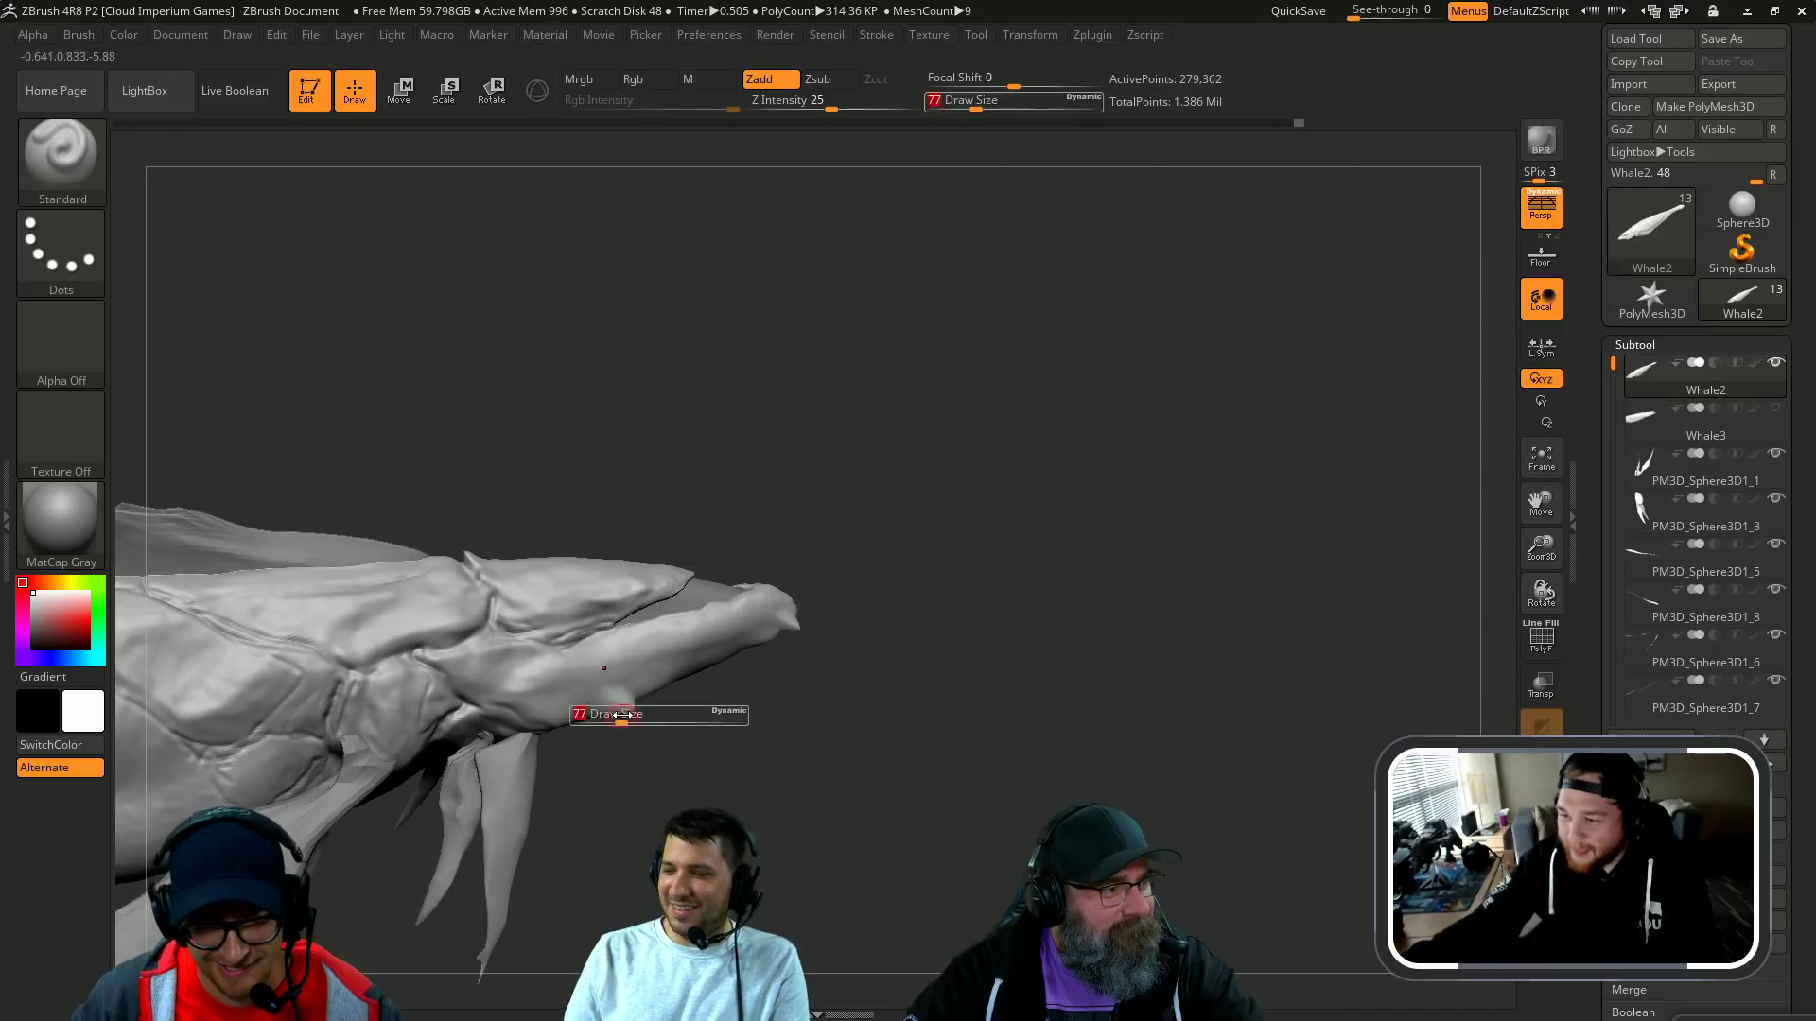
{"action": "mouse_move", "coordinate": [628, 763]}
{"action": "left_mouse_down", "text": "alt"}
{"action": "mouse_move", "coordinate": [1061, 653]}
{"action": "mouse_move", "coordinate": [1045, 567]}
{"action": "left_mouse_up", "text": "alt"}
Step: Carve a long crease along the lower flank toward the pectoral fin with DamStandard at draw size 116
{"action": "key", "text": "b"}
{"action": "key", "text": "d"}
{"action": "key", "text": "s"}
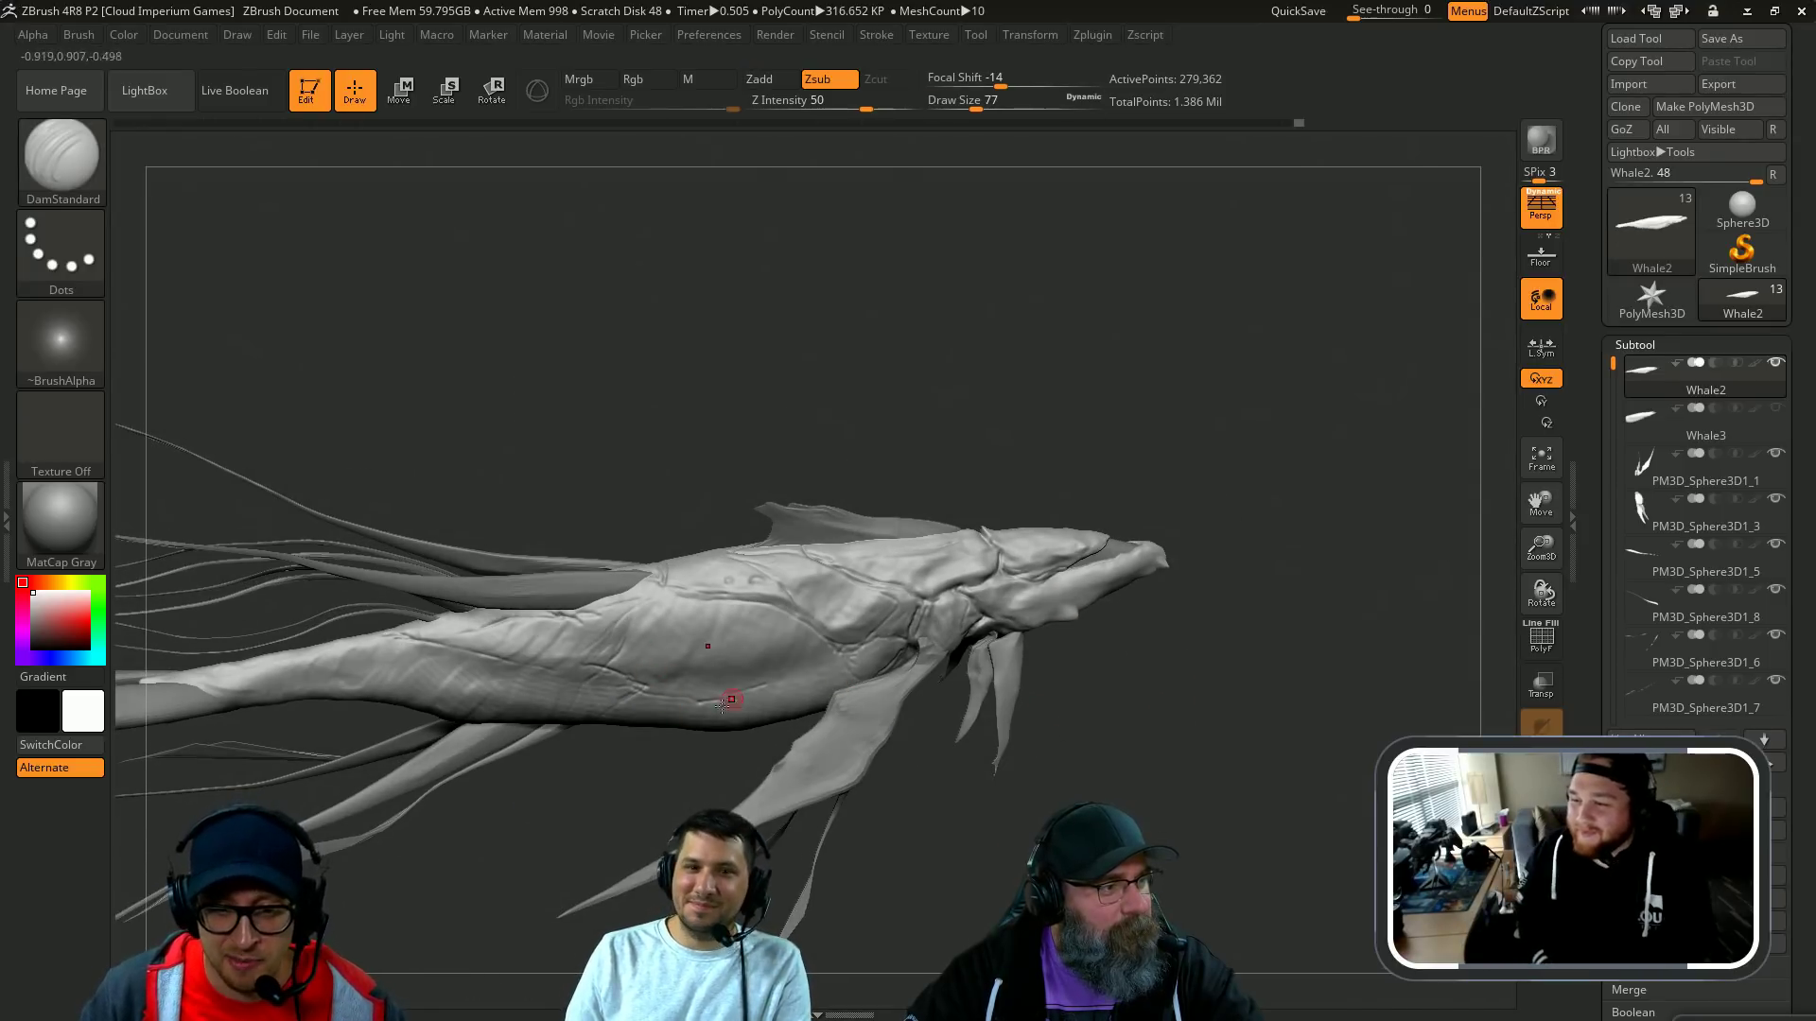
{"action": "mouse_move", "coordinate": [722, 704]}
{"action": "left_mouse_down"}
{"action": "mouse_move", "coordinate": [769, 733]}
{"action": "mouse_move", "coordinate": [926, 668]}
{"action": "left_mouse_up"}
{"action": "key", "text": "s"}
{"action": "key", "text": "s"}
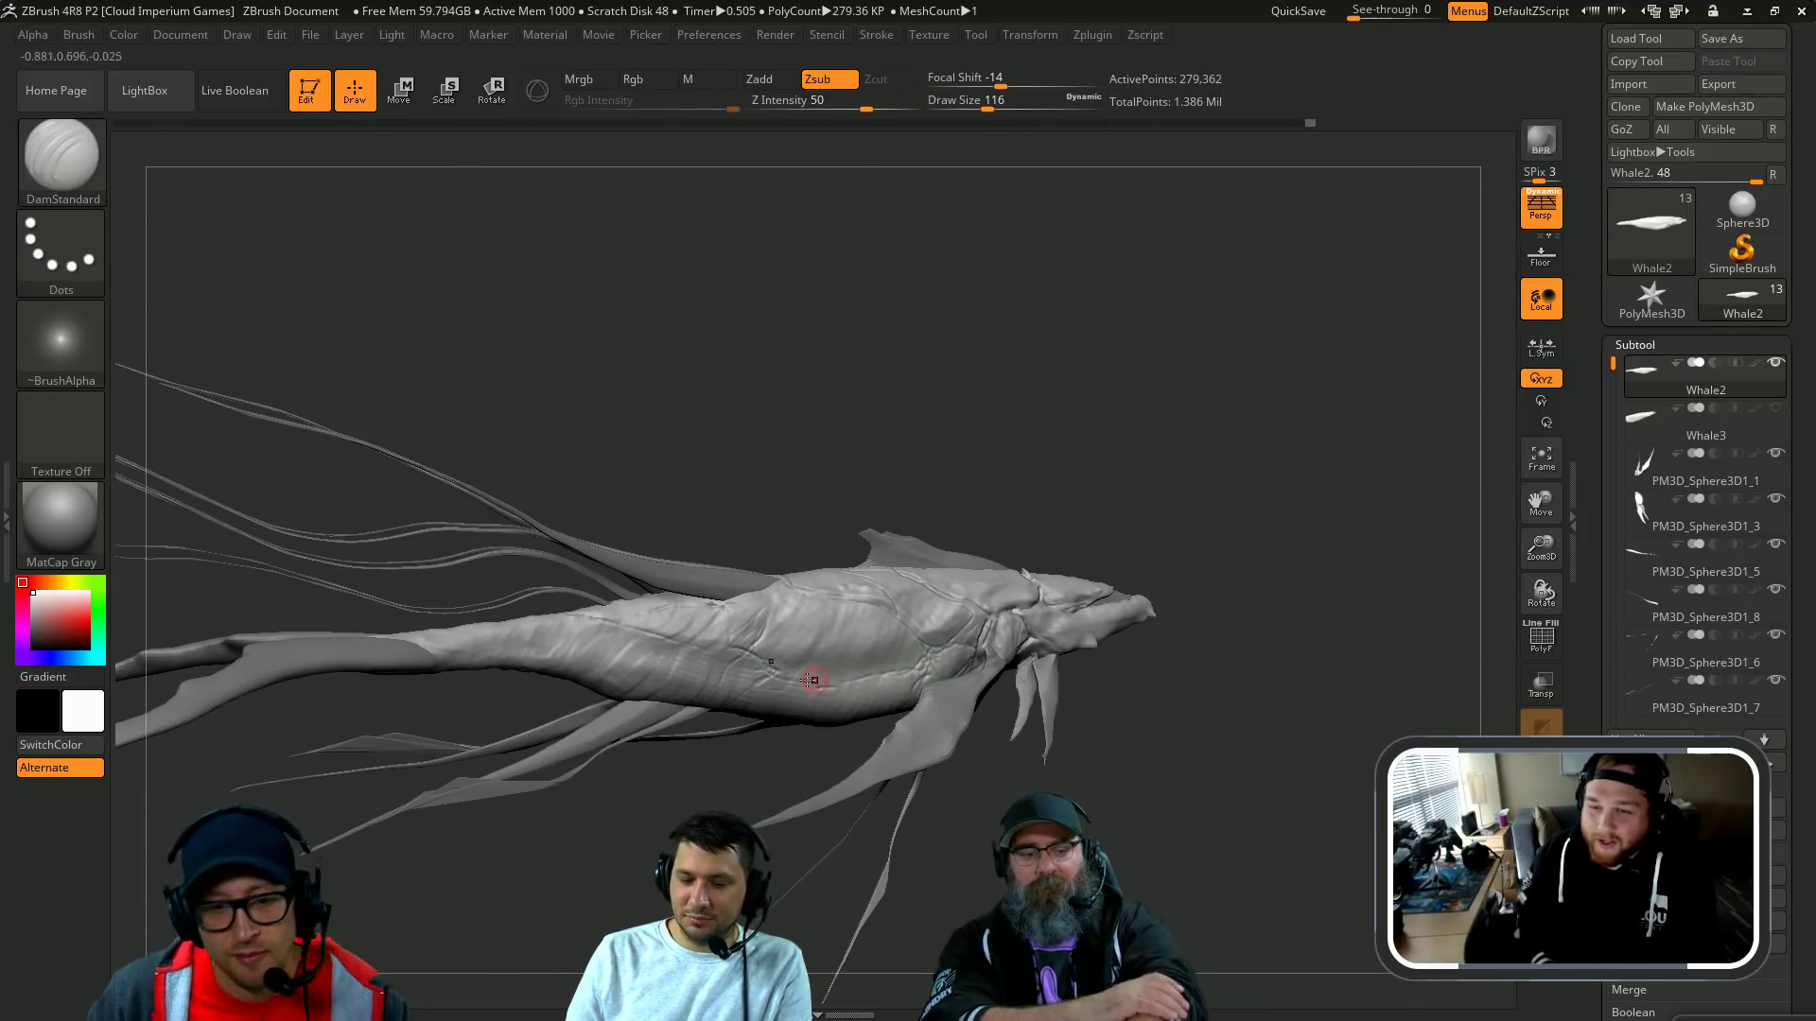
Step: Extend the lower flank creases backward above the ventral fins with DamStandard
{"action": "left_click_drag", "start_coordinate": [689, 755], "coordinate": [702, 760]}
{"action": "mouse_move", "coordinate": [559, 691]}
{"action": "left_mouse_down"}
{"action": "mouse_move", "coordinate": [662, 663]}
{"action": "mouse_move", "coordinate": [680, 638]}
{"action": "left_mouse_up"}
{"action": "left_click_drag", "start_coordinate": [748, 515], "coordinate": [768, 519]}
{"action": "left_click_drag", "start_coordinate": [670, 651], "coordinate": [712, 658]}
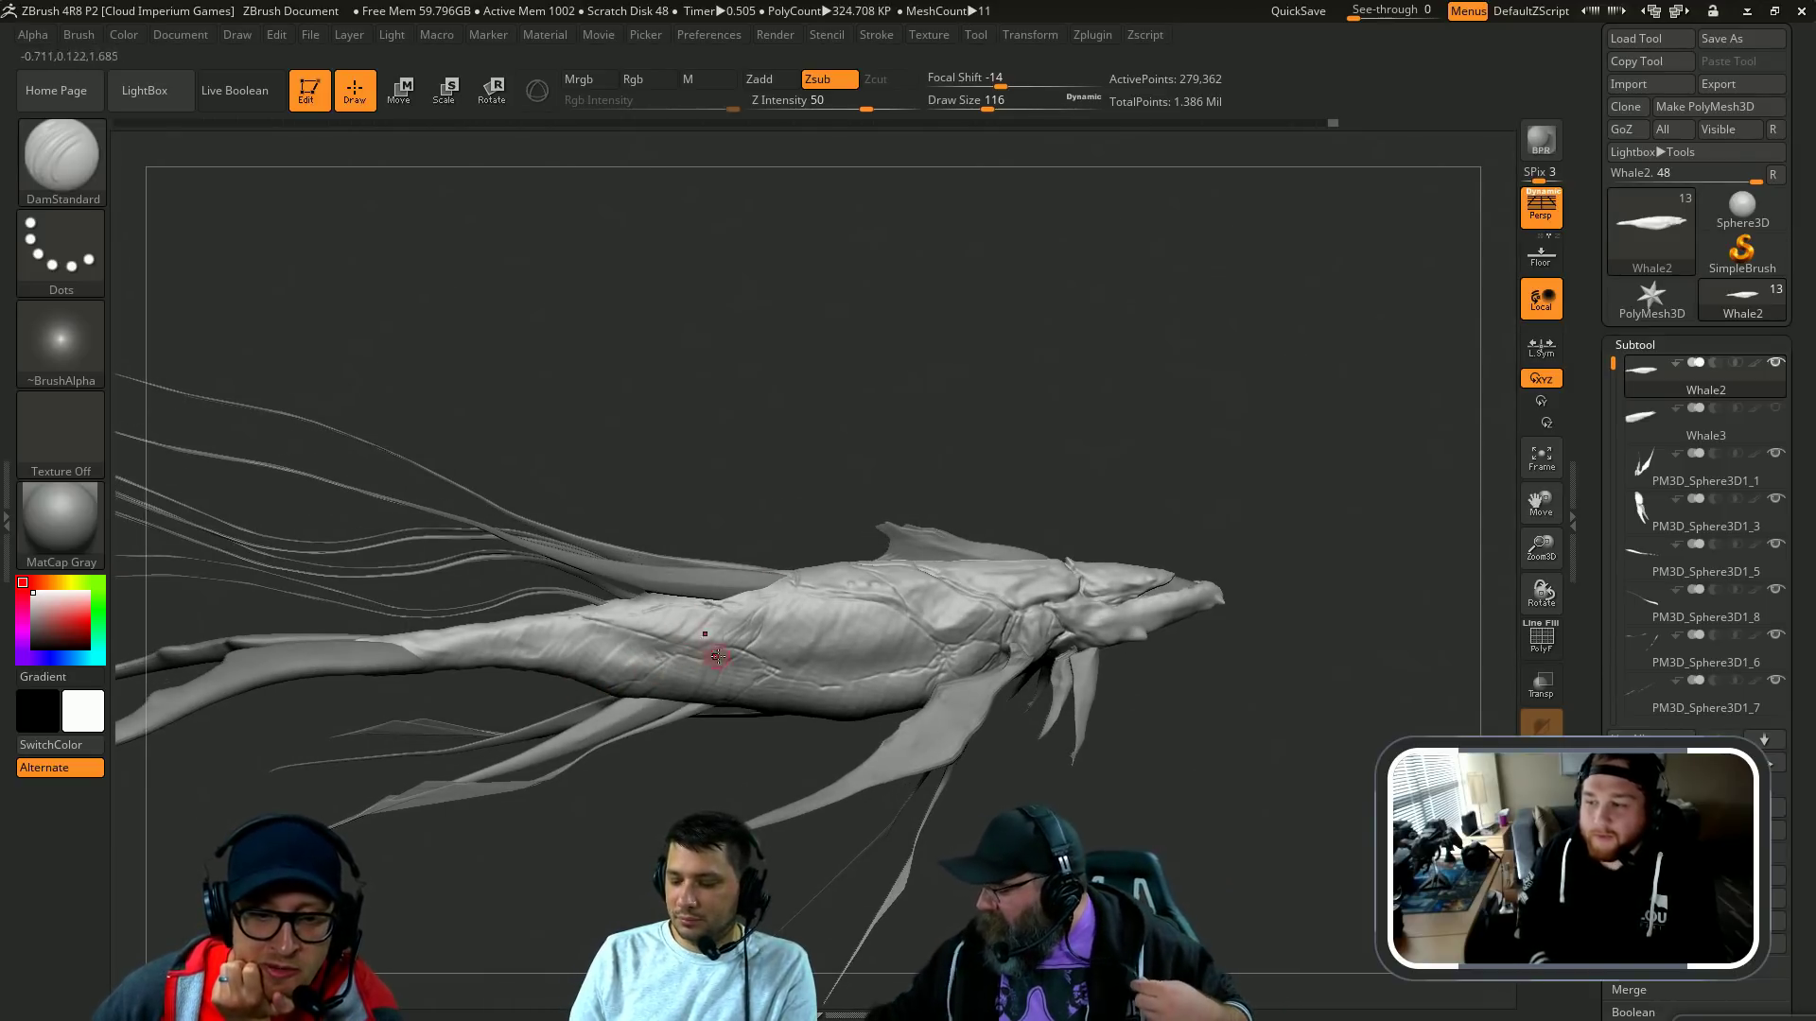
Step: Carve creases across the rear body where it narrows into the tail with DamStandard at draw size 116
{"action": "left_click_drag", "start_coordinate": [850, 398], "coordinate": [1074, 491]}
{"action": "left_click_drag", "start_coordinate": [1163, 718], "coordinate": [1066, 692]}
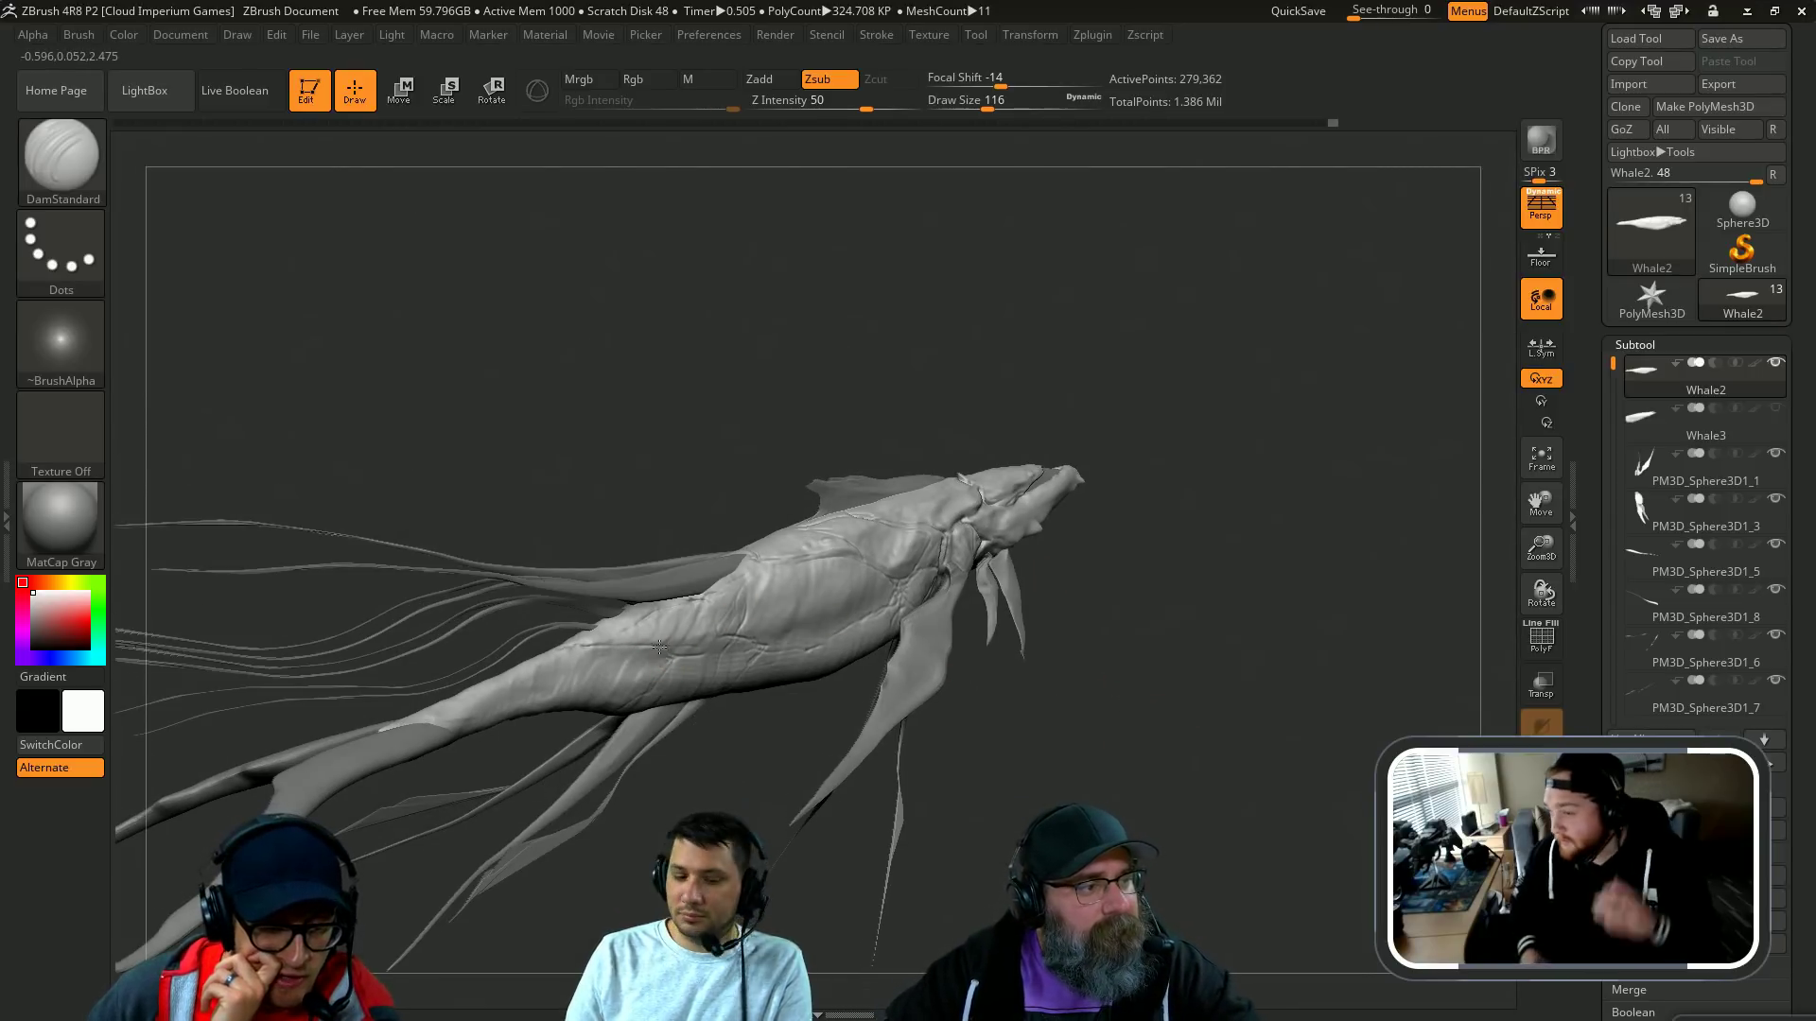
{"action": "left_click_drag", "start_coordinate": [659, 647], "coordinate": [673, 664]}
{"action": "left_click_drag", "start_coordinate": [486, 756], "coordinate": [565, 676]}
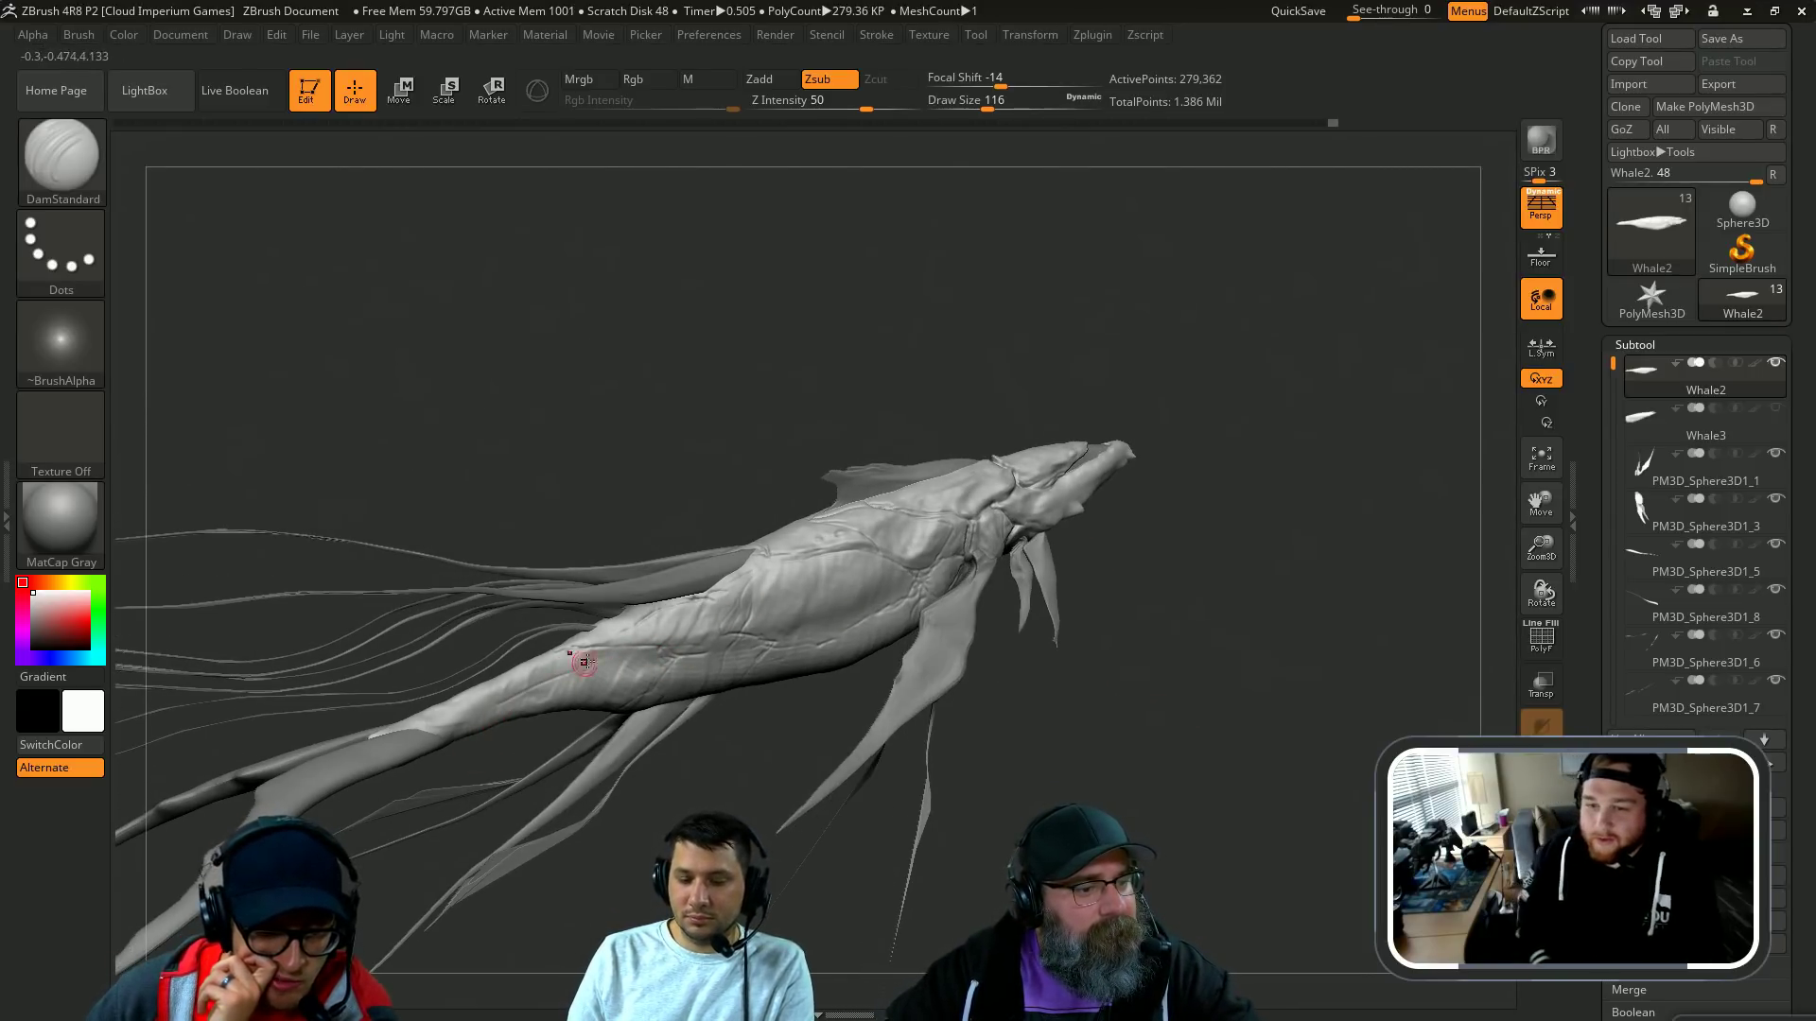
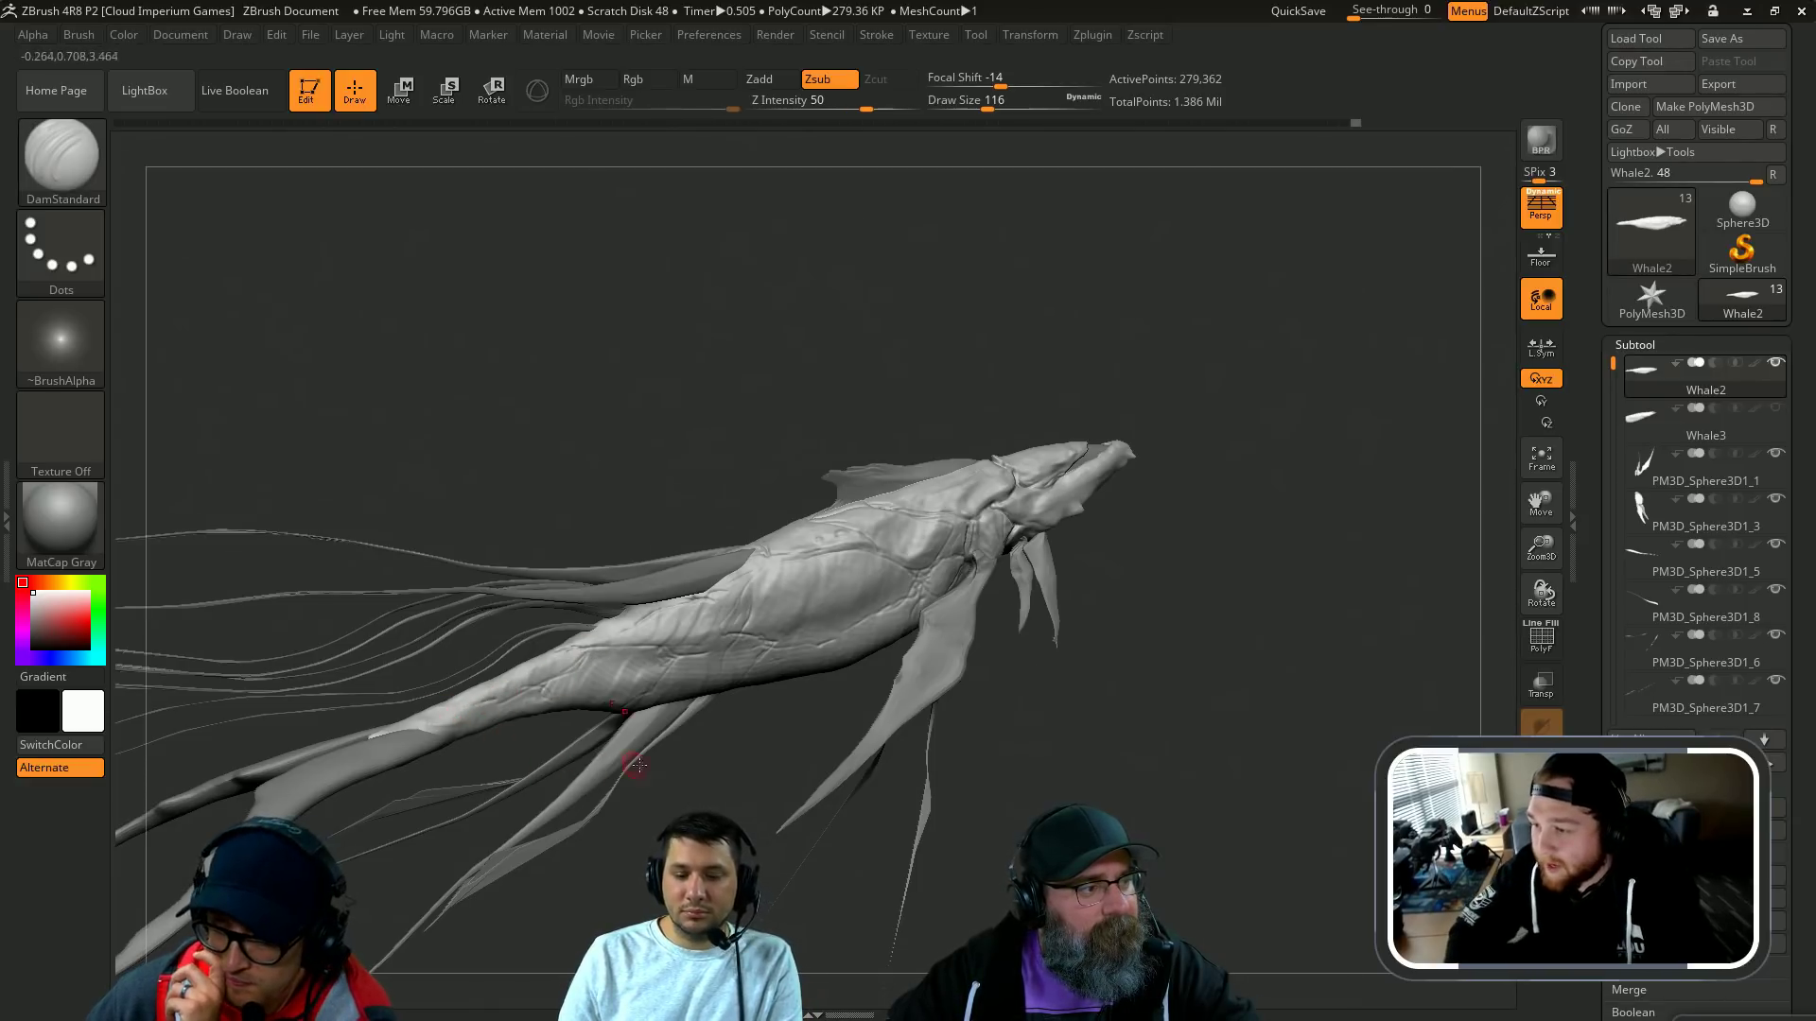
{"action": "left_click_drag", "start_coordinate": [721, 804], "coordinate": [669, 753]}
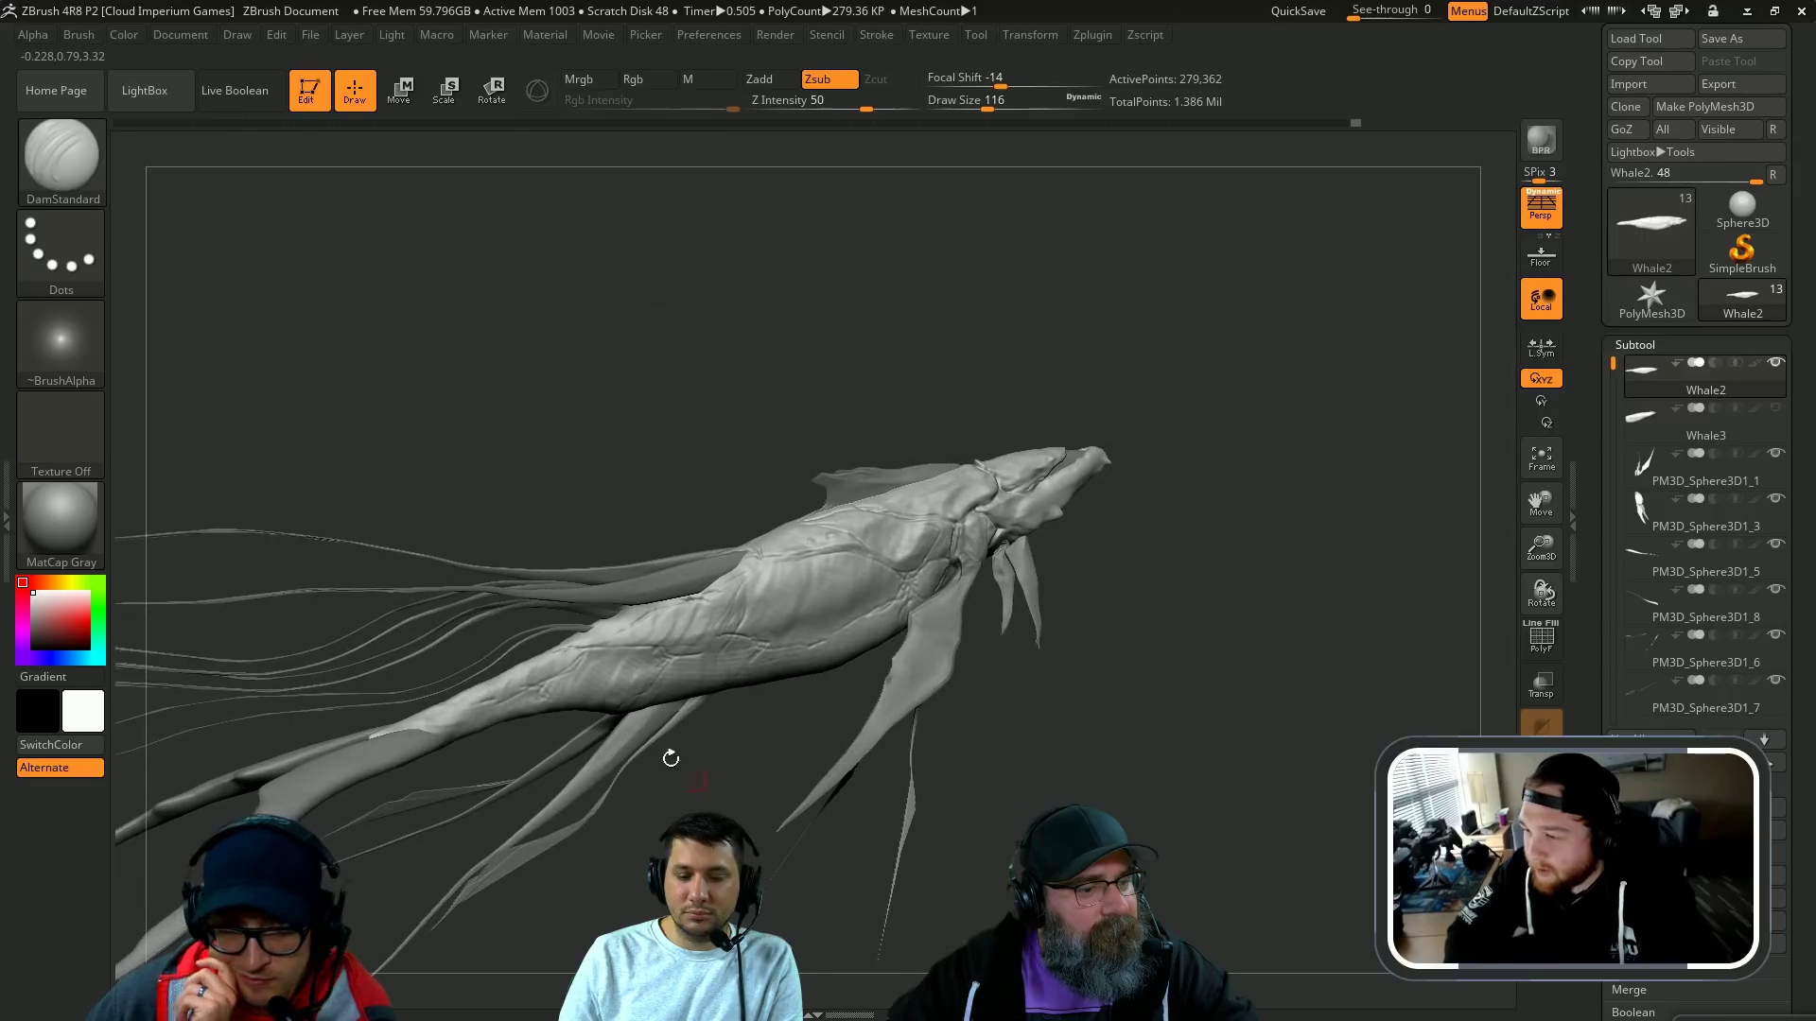
Step: Build up soft volume on the rear flank near the tail base with Standard at draw size 217
{"action": "key", "text": "b"}
{"action": "key", "text": "s"}
{"action": "key", "text": "t"}
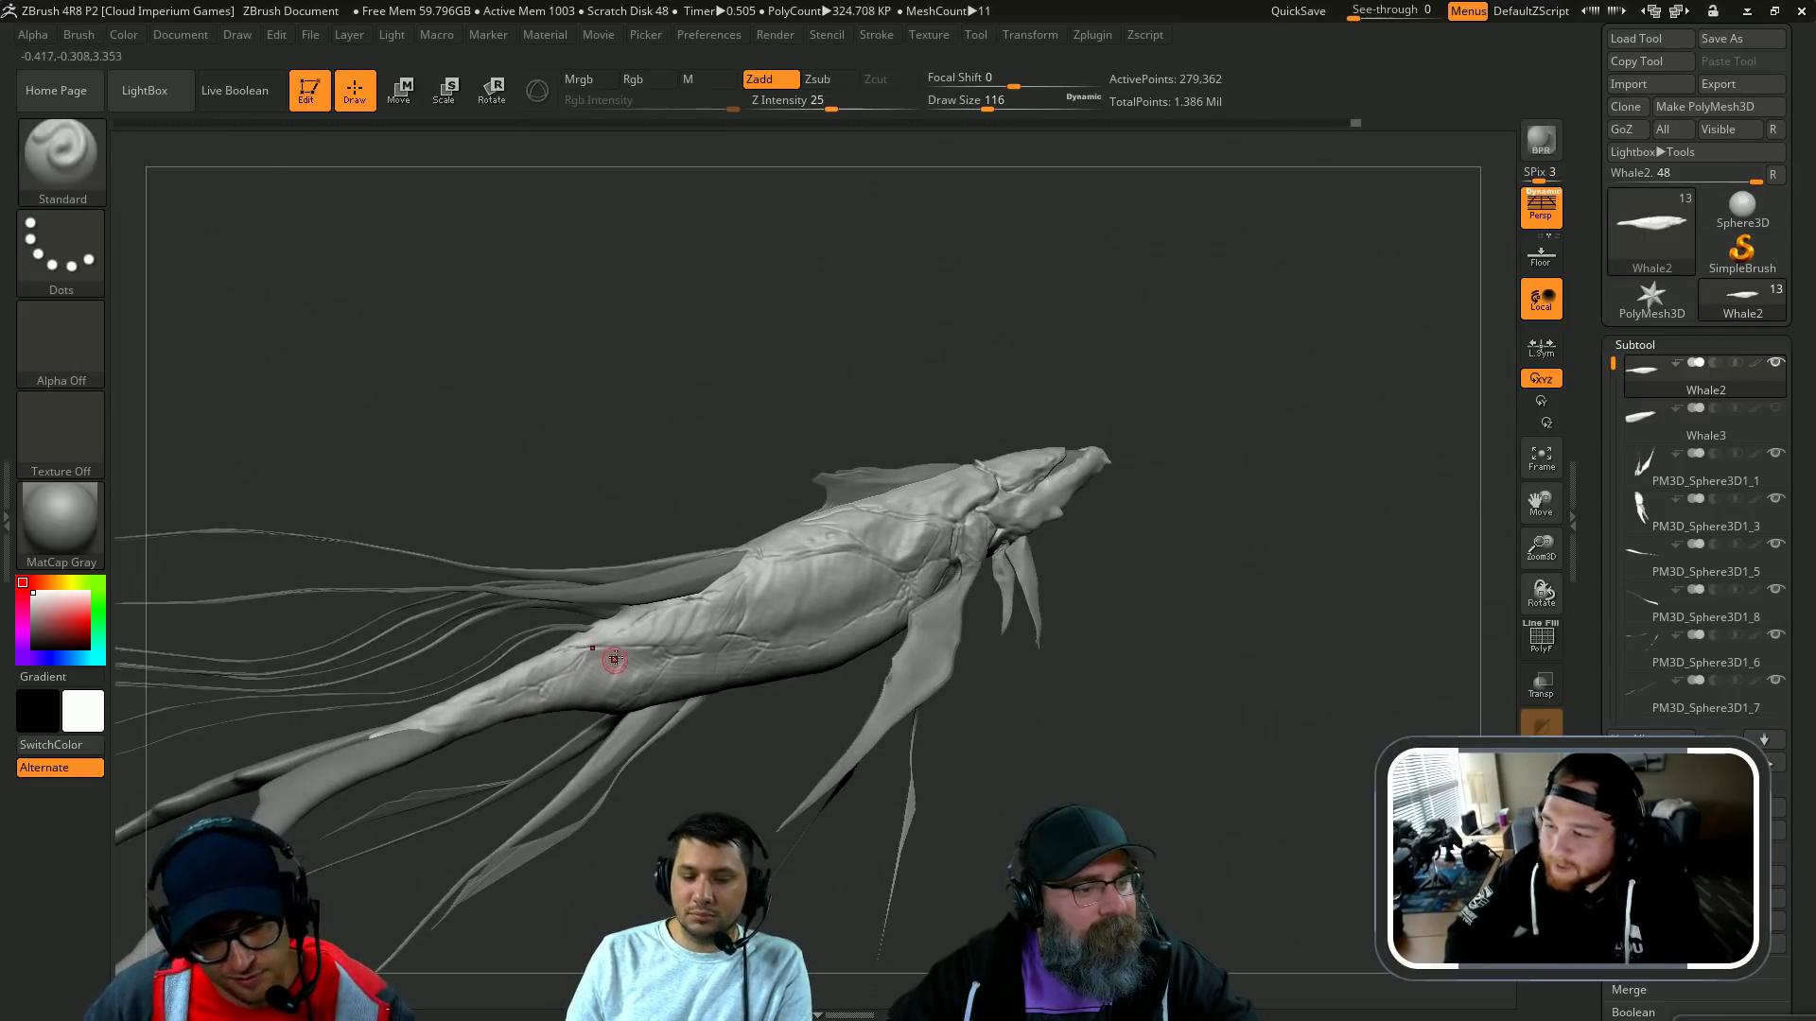
{"action": "key", "text": "s"}
{"action": "left_click_drag", "start_coordinate": [511, 695], "coordinate": [511, 695]}
{"action": "left_click_drag", "start_coordinate": [479, 698], "coordinate": [650, 638]}
{"action": "key", "text": "ctrl+z"}
{"action": "mouse_move", "coordinate": [473, 698]}
{"action": "left_mouse_down"}
{"action": "mouse_move", "coordinate": [597, 644]}
{"action": "mouse_move", "coordinate": [677, 638]}
{"action": "left_mouse_up"}
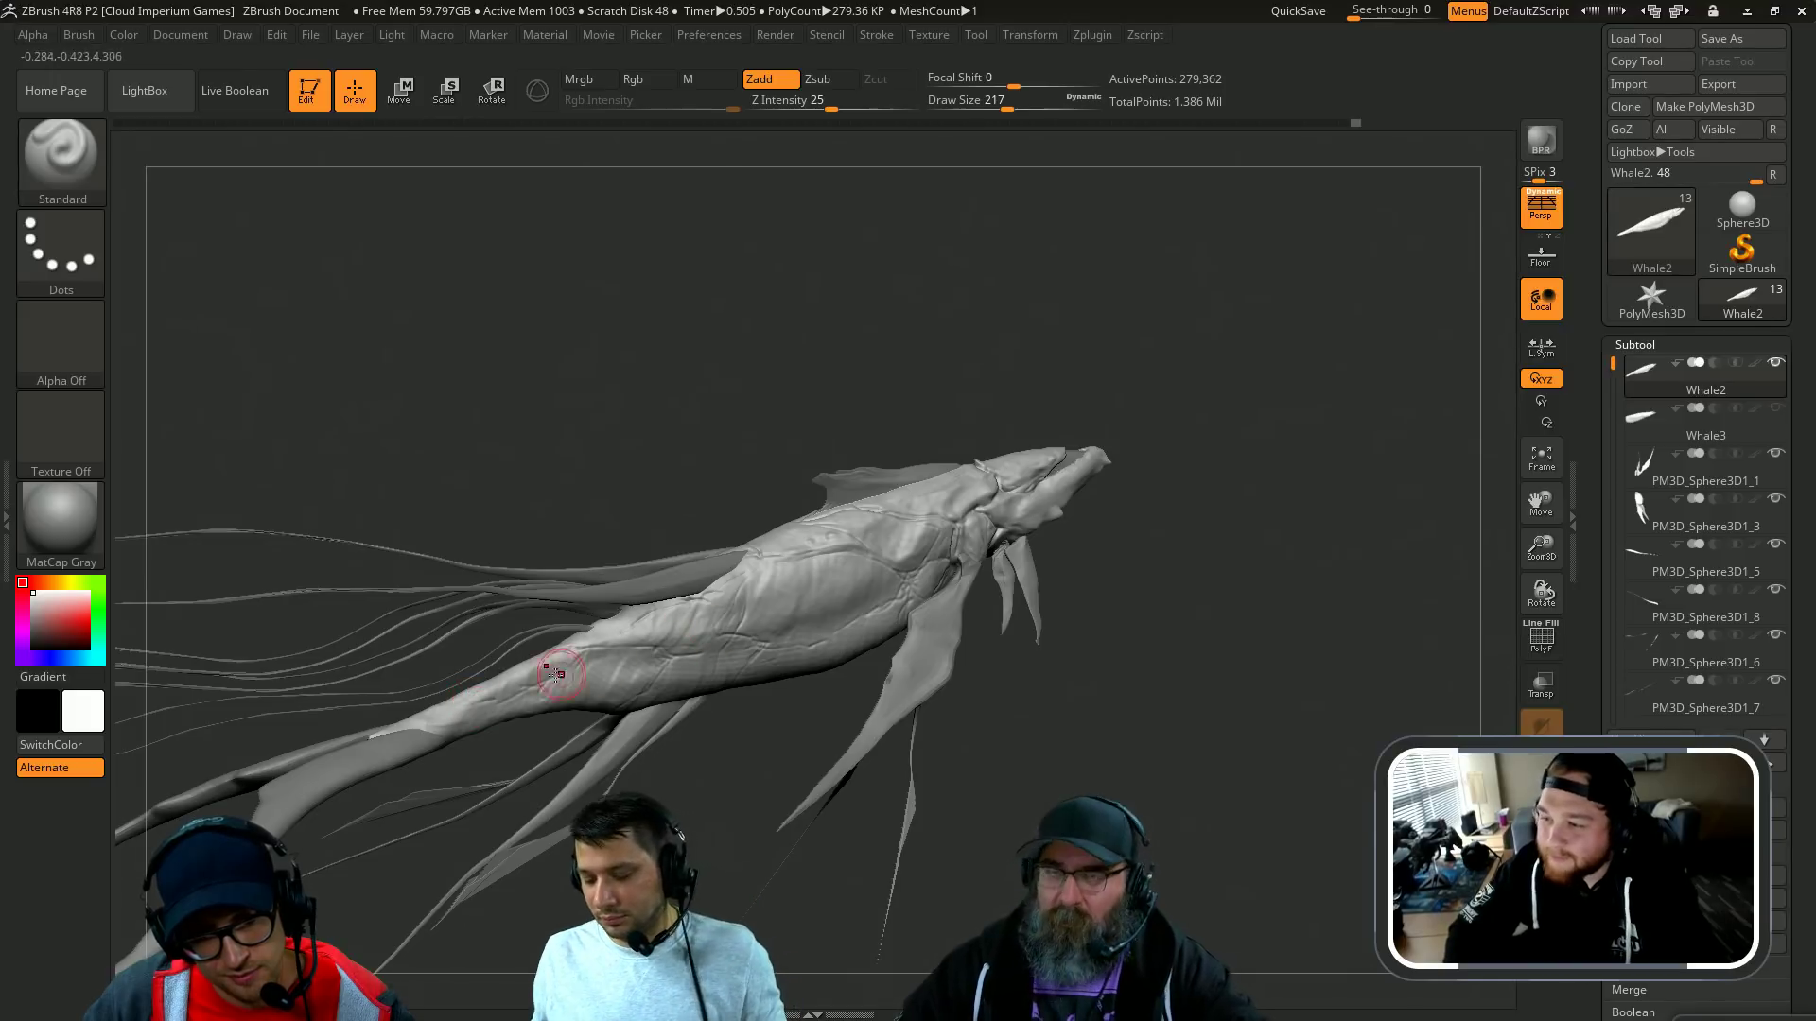
{"action": "left_click_drag", "start_coordinate": [558, 667], "coordinate": [658, 639]}
Step: Raise the folds along the flank from the rear body toward the shoulder with Standard
{"action": "left_click_drag", "start_coordinate": [711, 771], "coordinate": [798, 743]}
{"action": "key", "text": "s"}
{"action": "left_click_drag", "start_coordinate": [797, 743], "coordinate": [792, 743]}
{"action": "left_click_drag", "start_coordinate": [631, 636], "coordinate": [738, 600]}
{"action": "key", "text": "ctrl+z"}
{"action": "key", "text": "ctrl+z"}
{"action": "mouse_move", "coordinate": [641, 631]}
{"action": "left_mouse_down"}
{"action": "mouse_move", "coordinate": [743, 579]}
{"action": "mouse_move", "coordinate": [821, 620]}
{"action": "mouse_move", "coordinate": [890, 570]}
{"action": "left_mouse_up"}
{"action": "key", "text": "s"}
{"action": "key", "text": "s"}
{"action": "mouse_move", "coordinate": [824, 730]}
{"action": "left_mouse_down"}
{"action": "mouse_move", "coordinate": [762, 746]}
{"action": "mouse_move", "coordinate": [790, 739]}
{"action": "left_mouse_up"}
{"action": "mouse_move", "coordinate": [1085, 723]}
{"action": "left_mouse_down"}
{"action": "mouse_move", "coordinate": [519, 697]}
{"action": "mouse_move", "coordinate": [1039, 485]}
{"action": "mouse_move", "coordinate": [1014, 490]}
{"action": "left_mouse_up"}
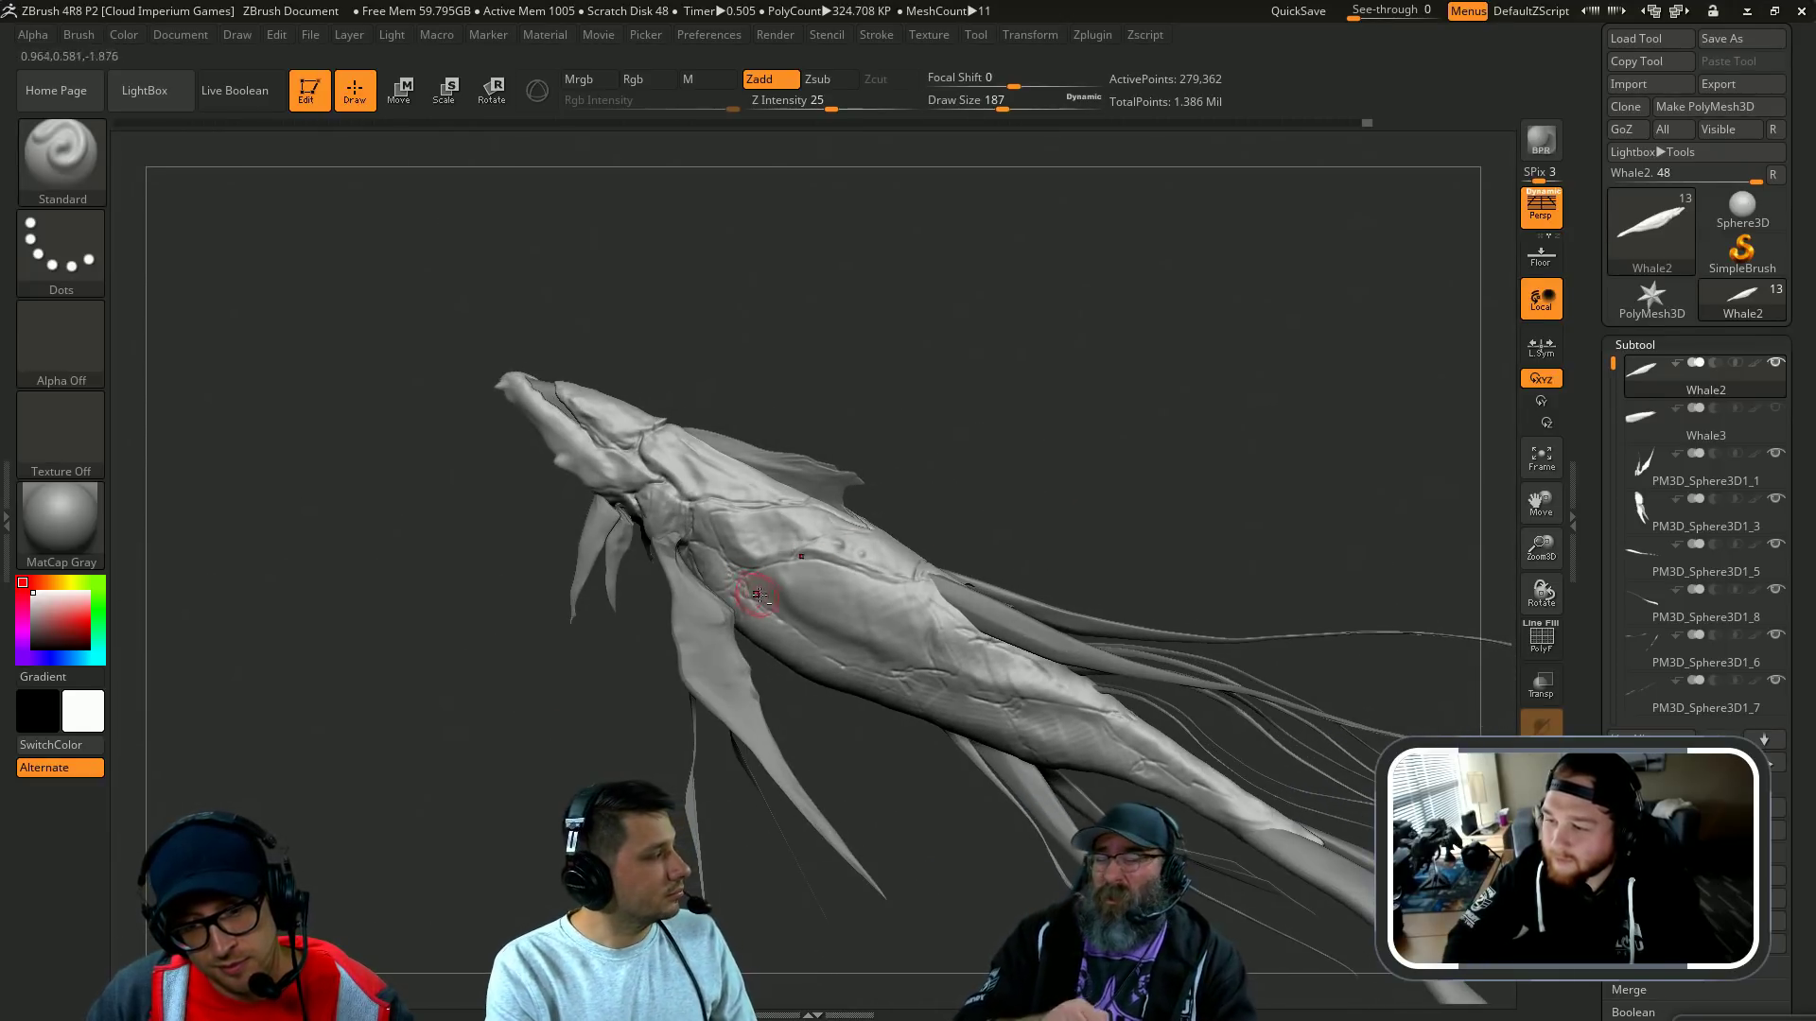
Step: Raise small bumps on the upper flank behind the shoulder with Standard at draw size 187
{"action": "key", "text": "ctrl"}
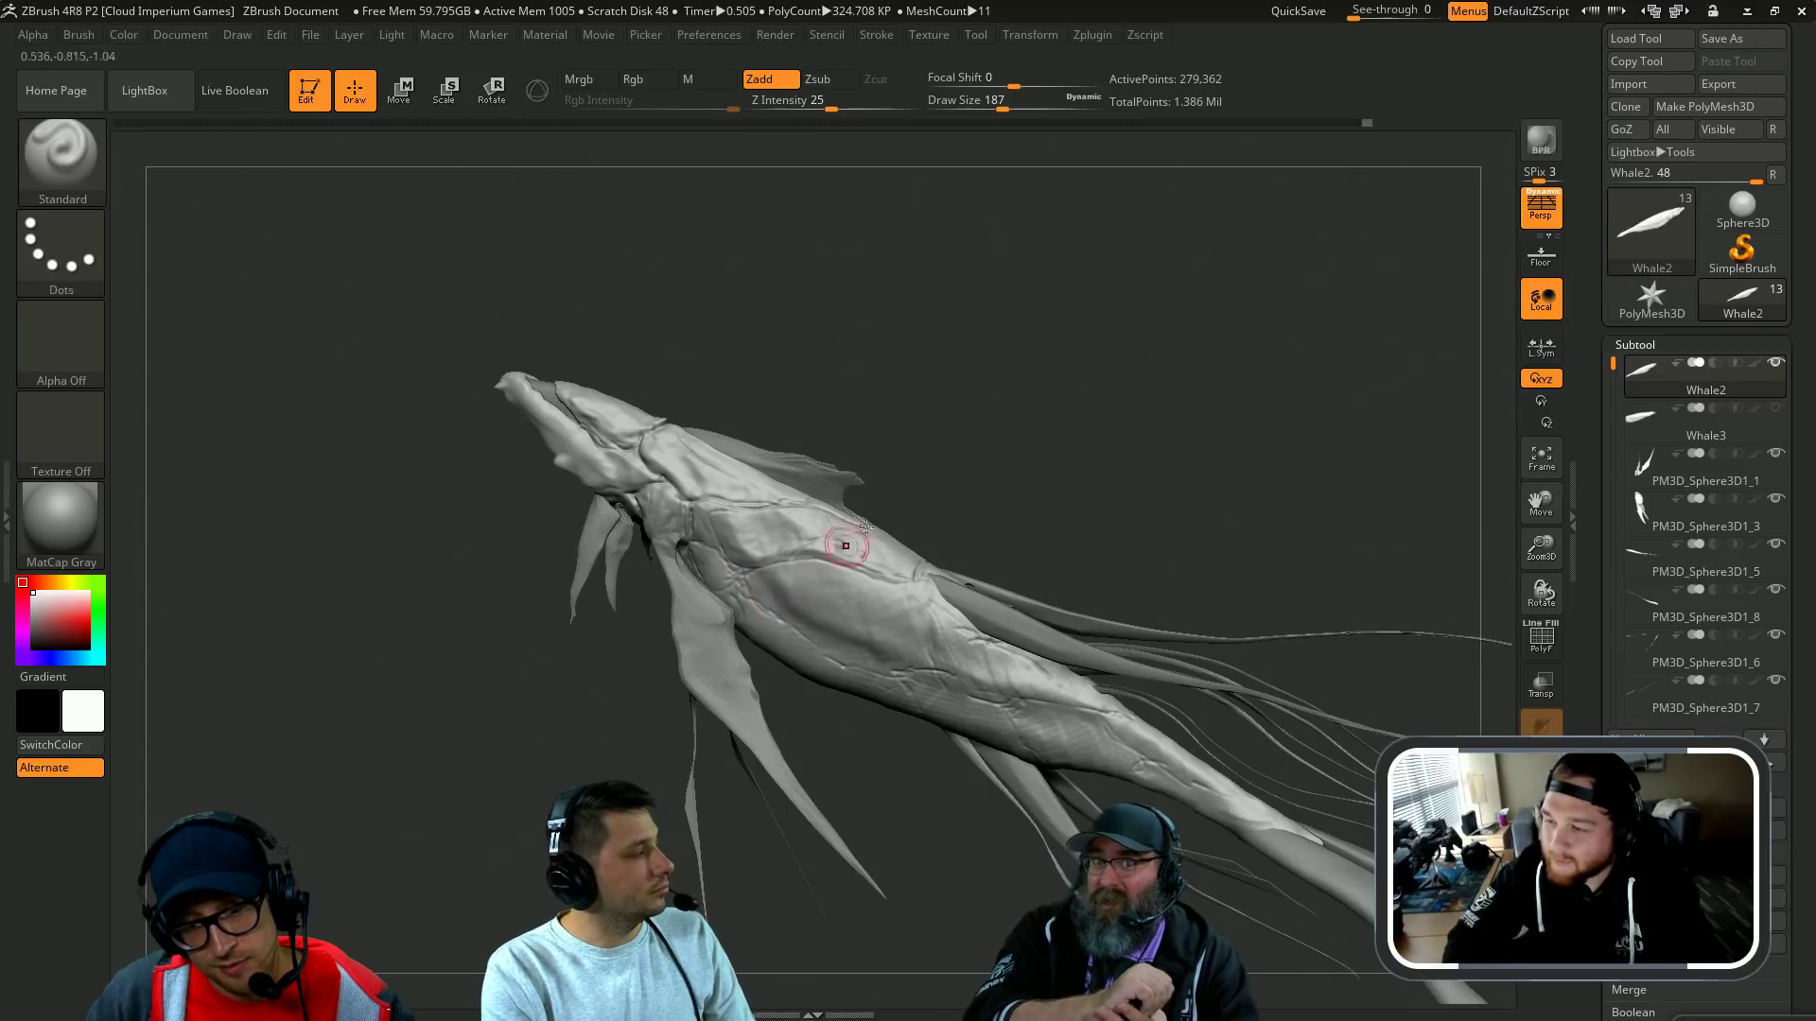
{"action": "right_click_drag", "start_coordinate": [844, 546], "coordinate": [775, 567]}
{"action": "key", "text": "ctrl"}
{"action": "key", "text": "s"}
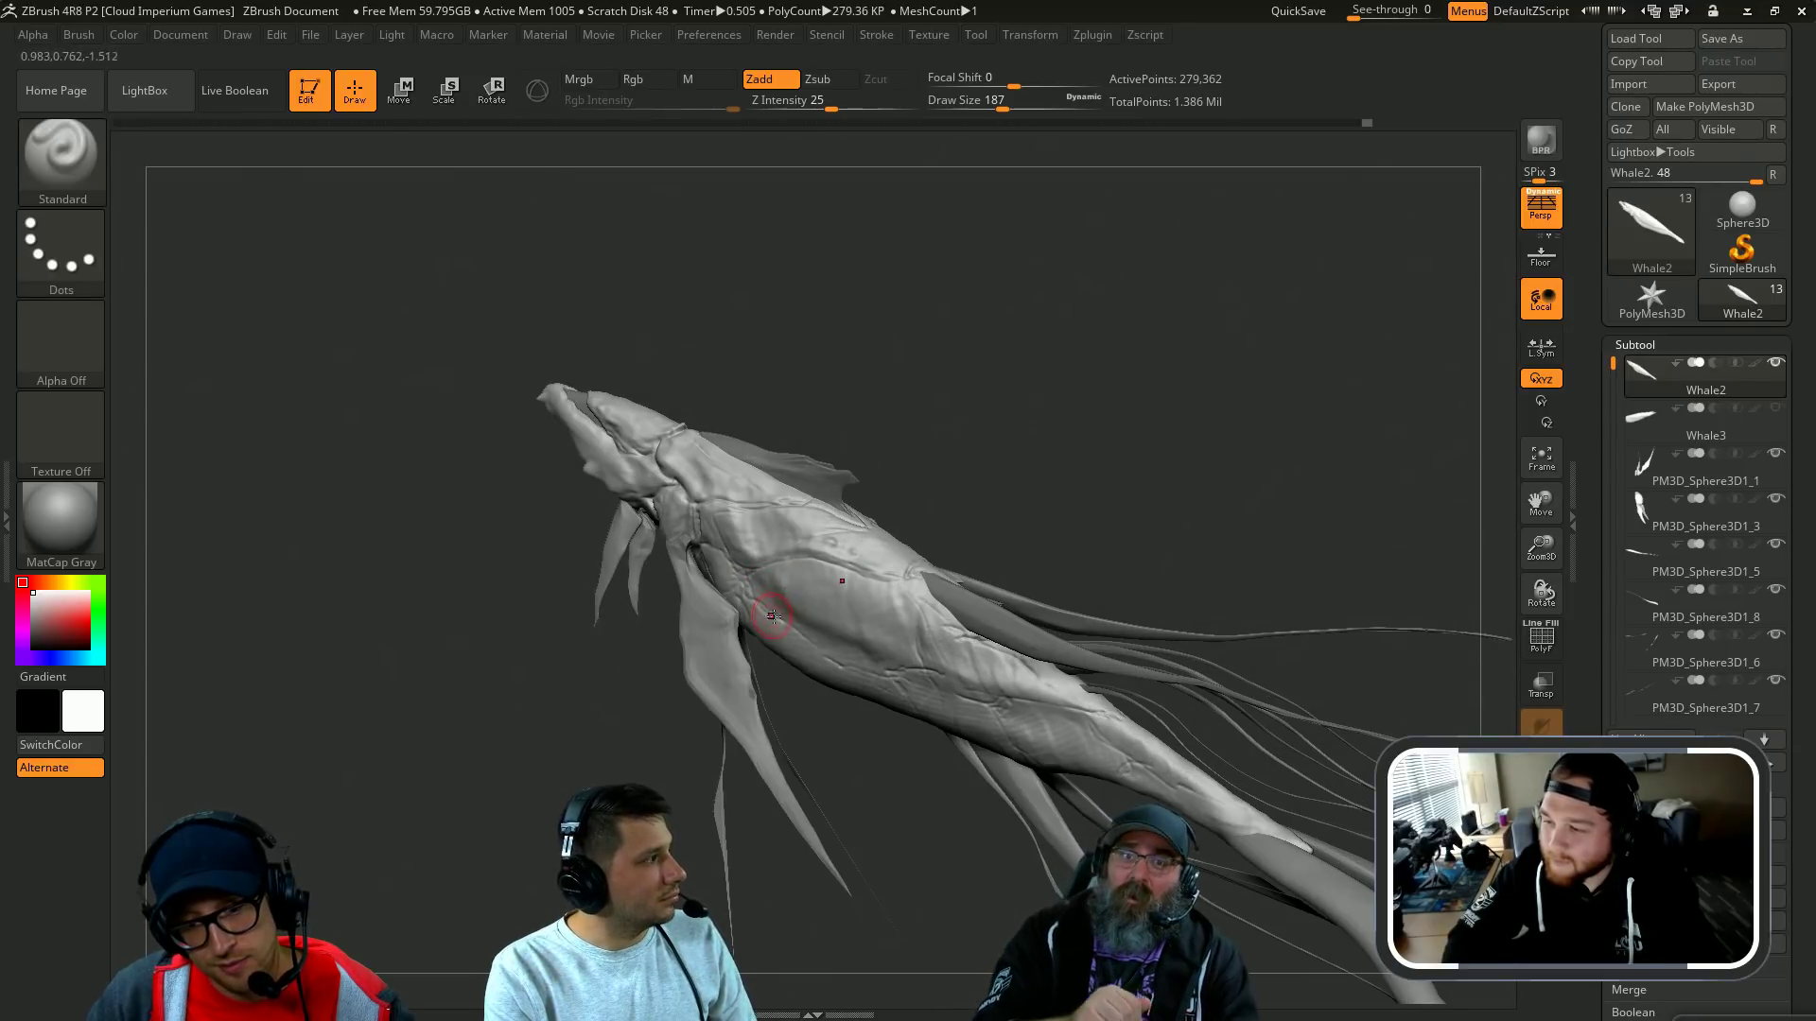
{"action": "mouse_move", "coordinate": [952, 486]}
{"action": "left_mouse_down"}
{"action": "mouse_move", "coordinate": [1058, 328]}
{"action": "mouse_move", "coordinate": [889, 651]}
{"action": "mouse_move", "coordinate": [824, 618]}
{"action": "left_mouse_up"}
Step: Deepen the crease along the lower flank behind the pectoral fin with DamStandard at draw size 158
{"action": "key", "text": "b"}
{"action": "key", "text": "d"}
{"action": "key", "text": "s"}
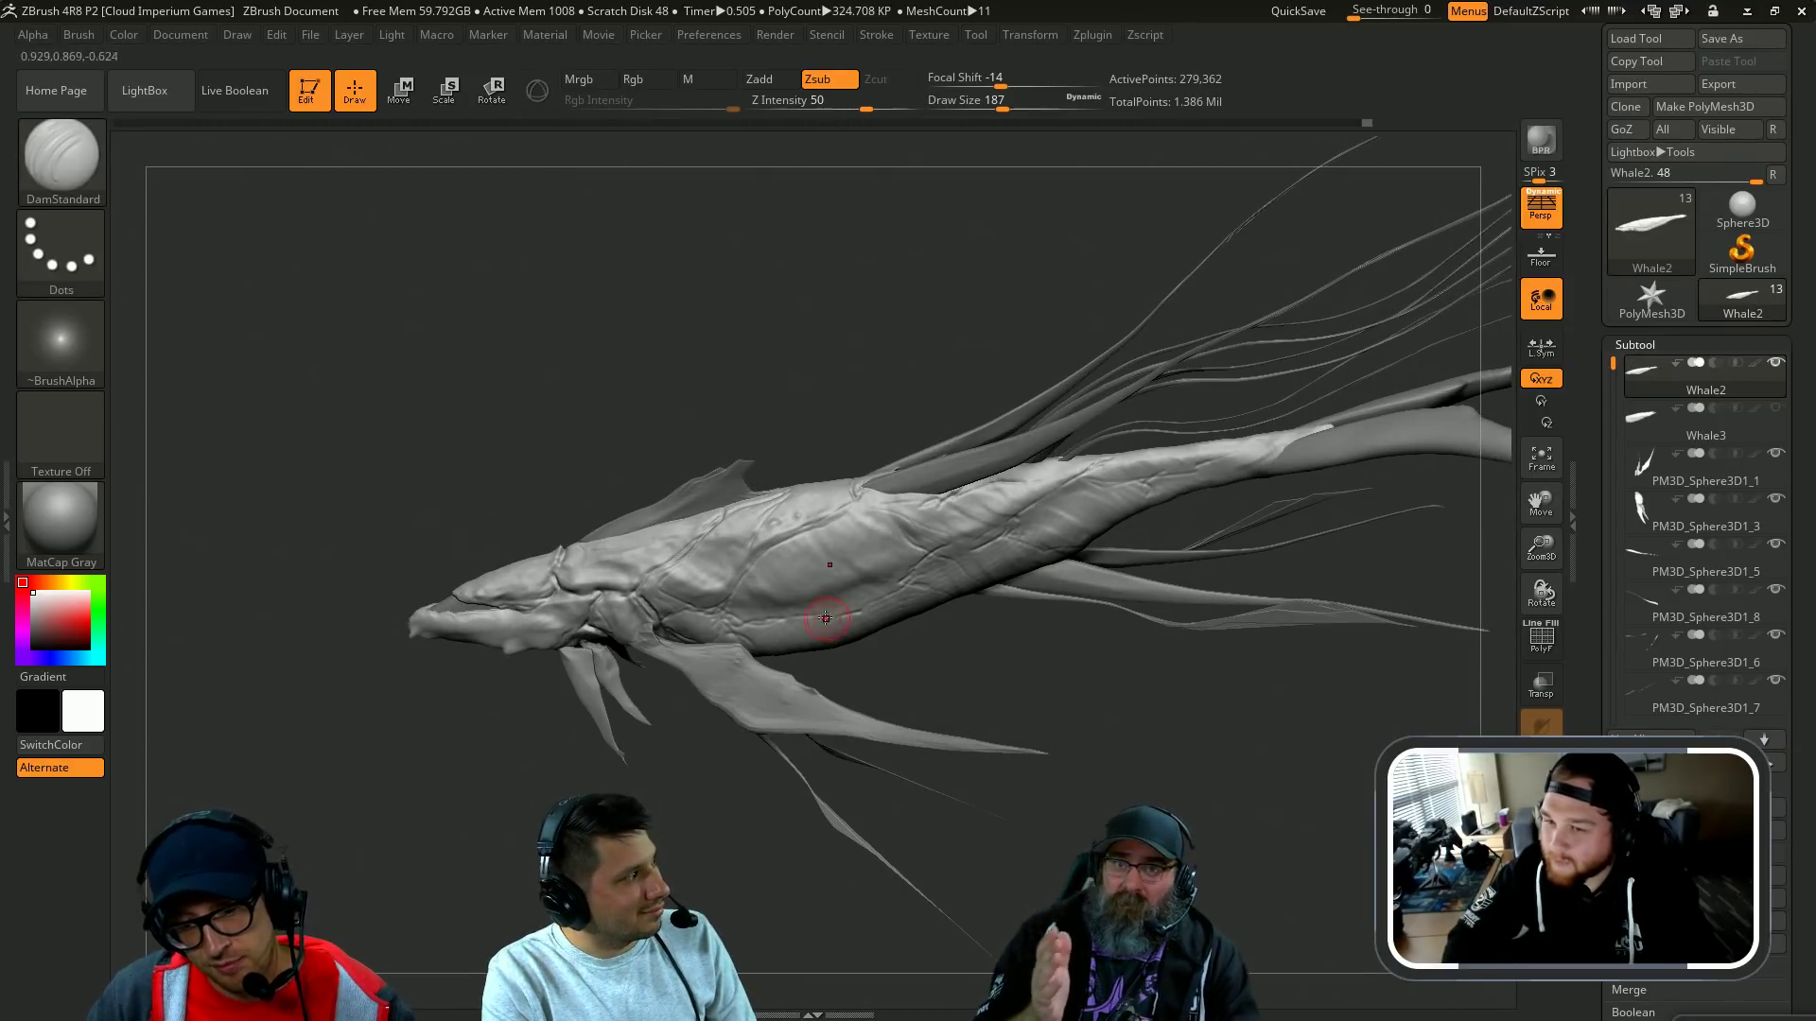
{"action": "key", "text": "bracketleft"}
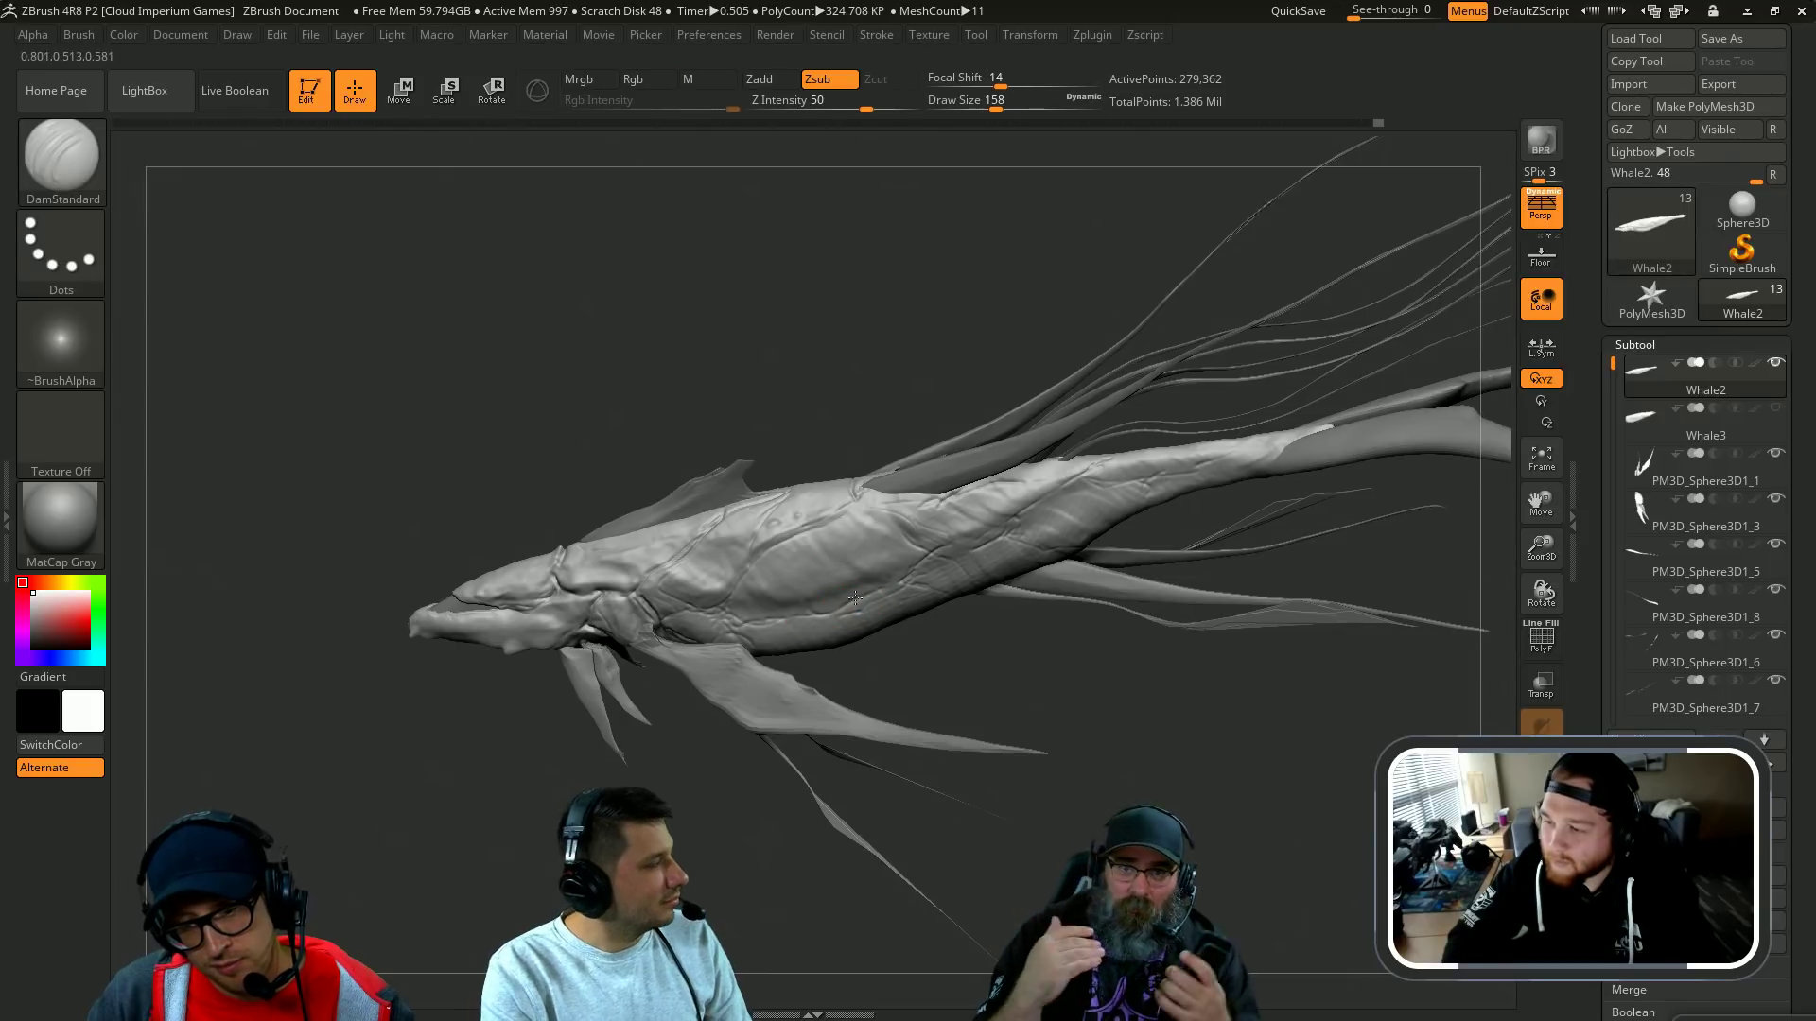
{"action": "left_click_drag", "start_coordinate": [987, 664], "coordinate": [1018, 669]}
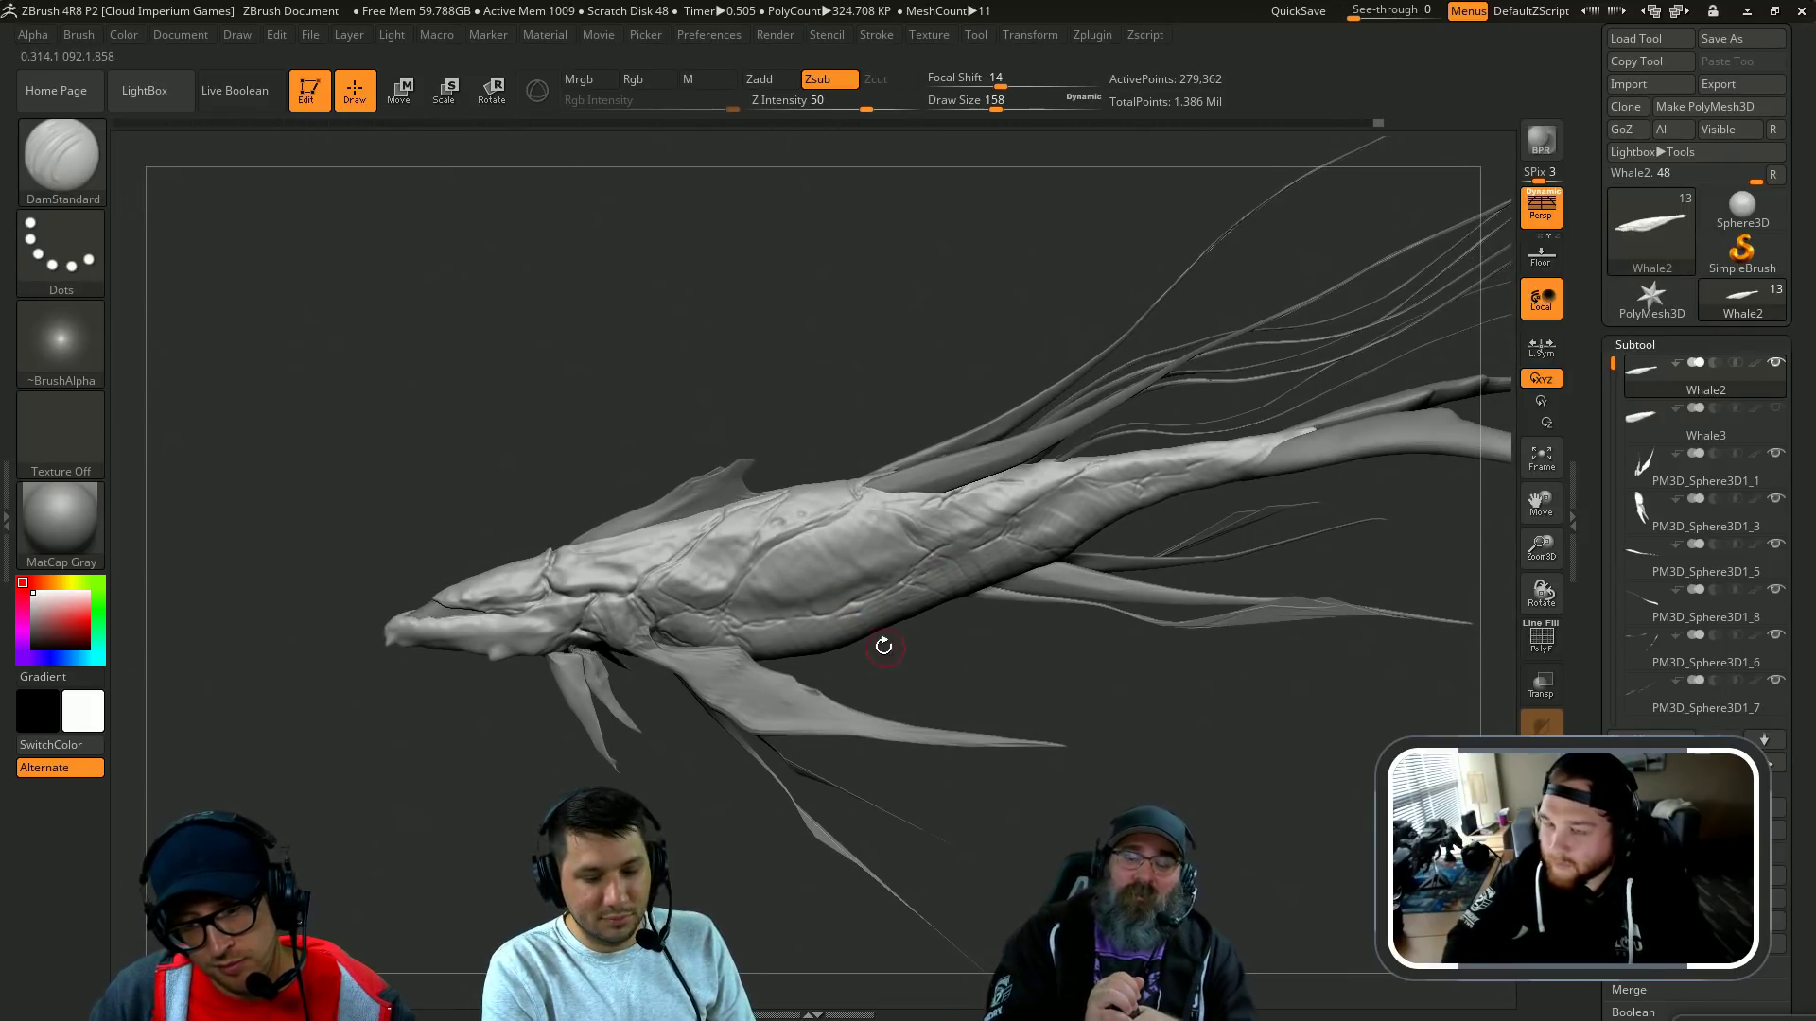
{"action": "left_click_drag", "start_coordinate": [884, 645], "coordinate": [821, 624]}
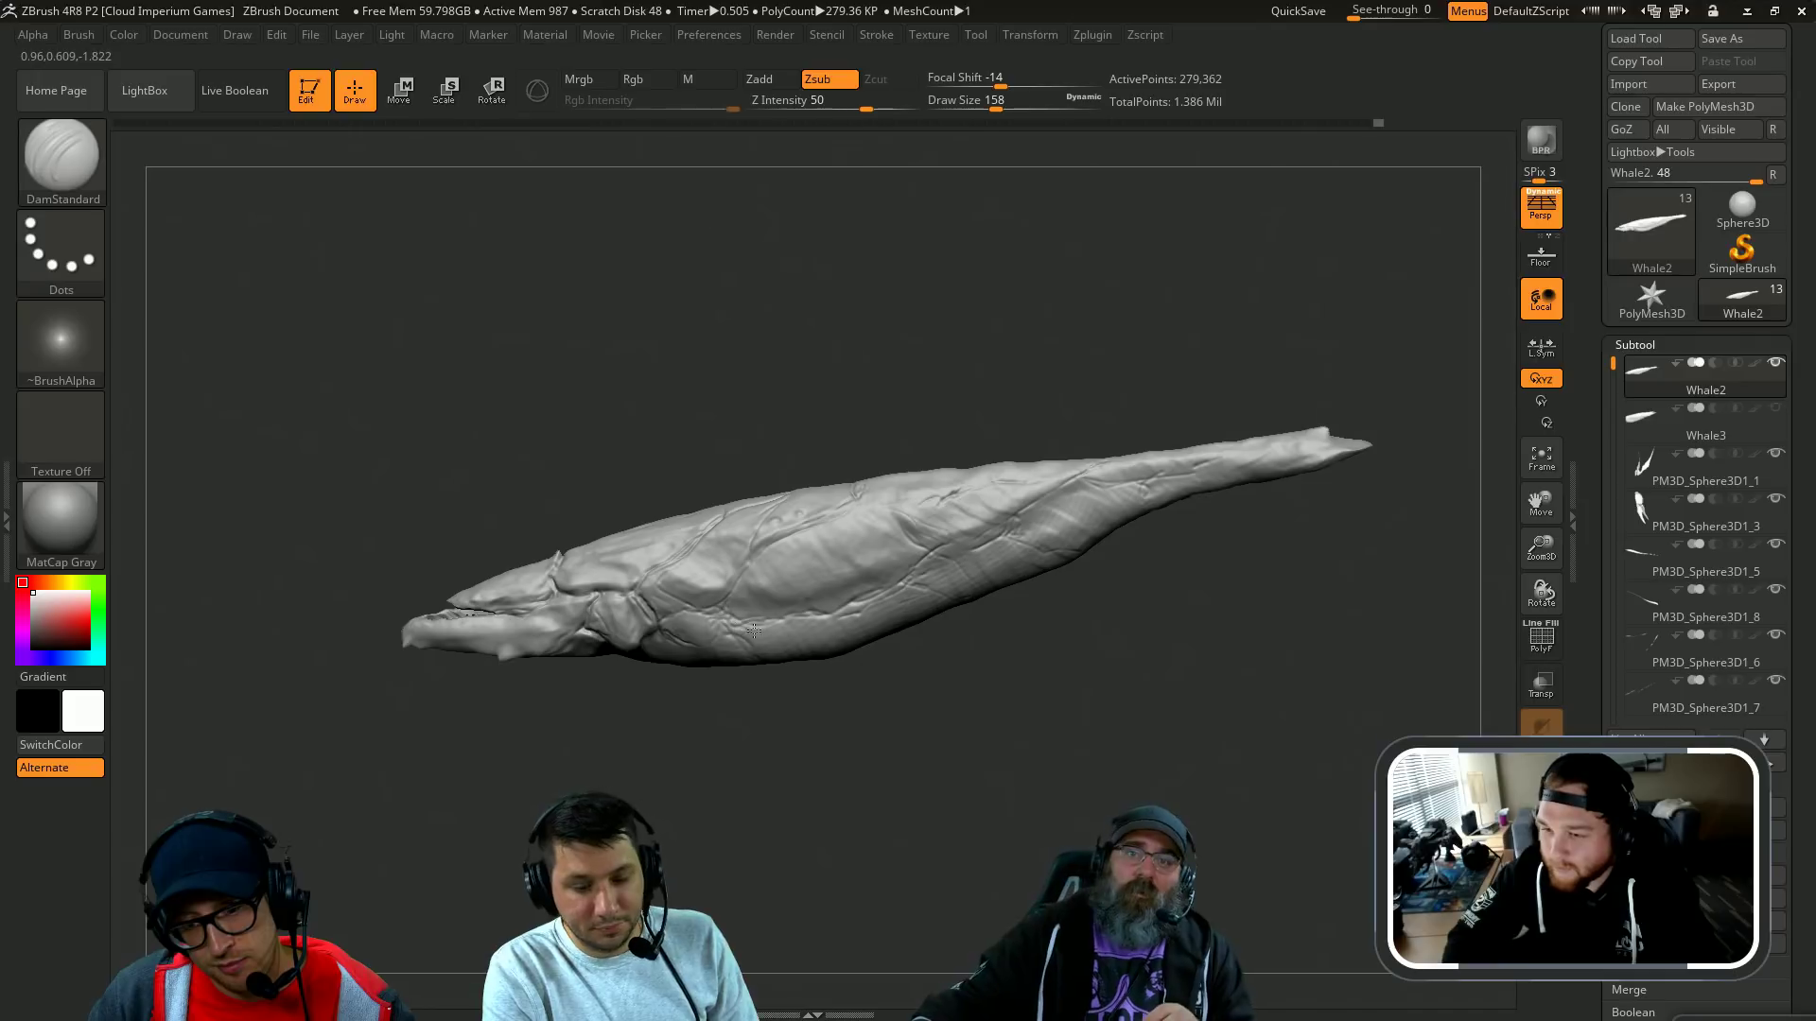
{"action": "left_click_drag", "start_coordinate": [819, 724], "coordinate": [897, 736]}
{"action": "left_click_drag", "start_coordinate": [450, 755], "coordinate": [552, 773]}
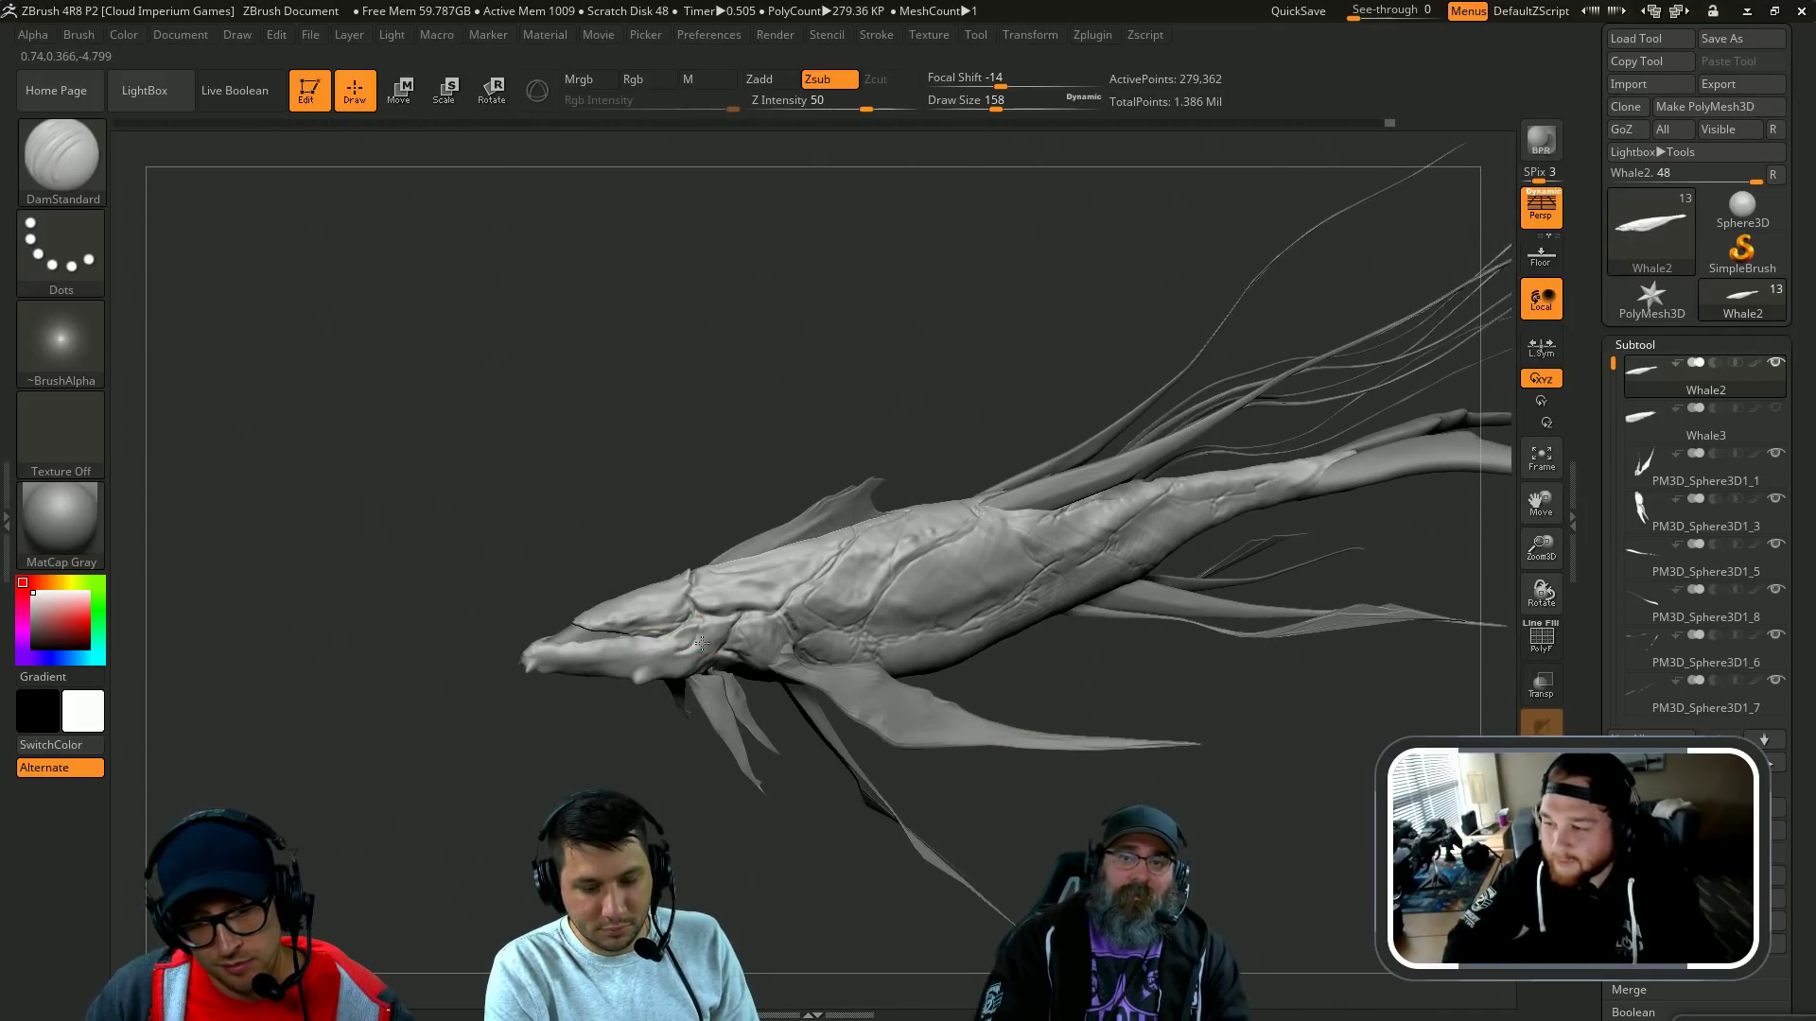
Step: Carve finer creases around the tail base and rear flank with DamStandard at draw size 108
{"action": "left_click_drag", "start_coordinate": [661, 685], "coordinate": [1161, 567]}
{"action": "key", "text": "s"}
{"action": "left_click_drag", "start_coordinate": [636, 494], "coordinate": [625, 494]}
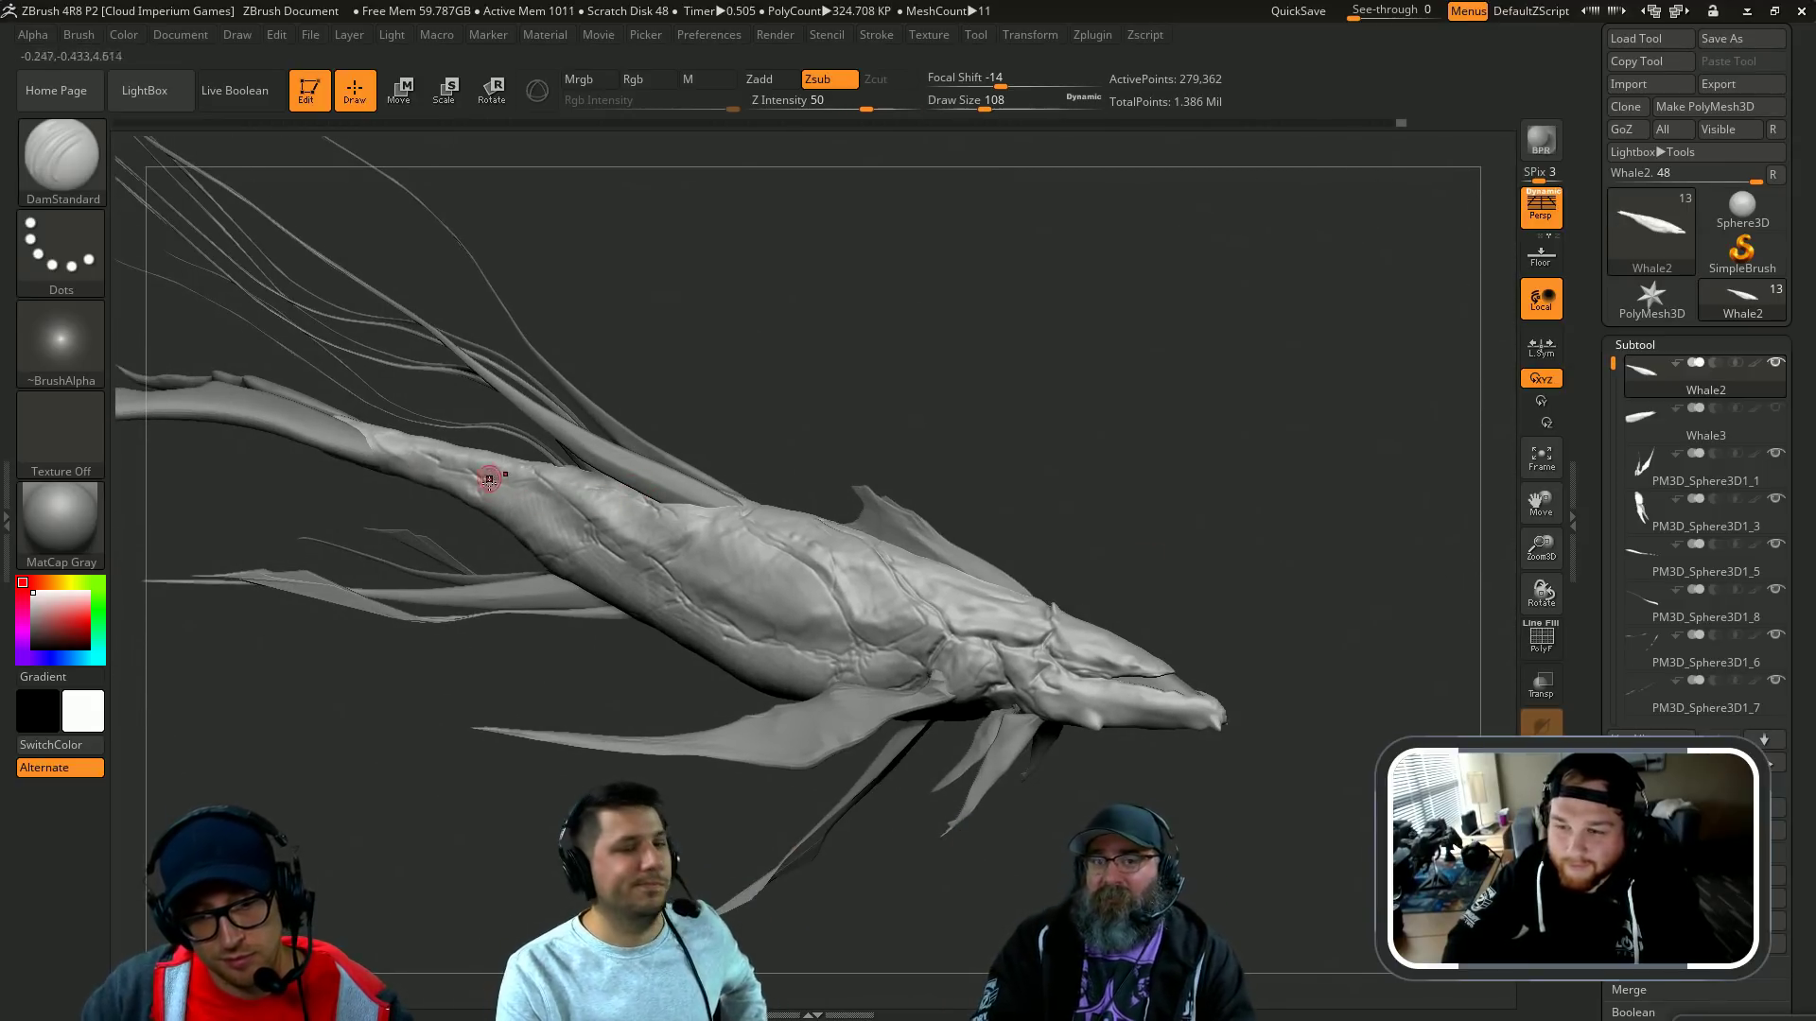
{"action": "left_click_drag", "start_coordinate": [732, 323], "coordinate": [551, 373]}
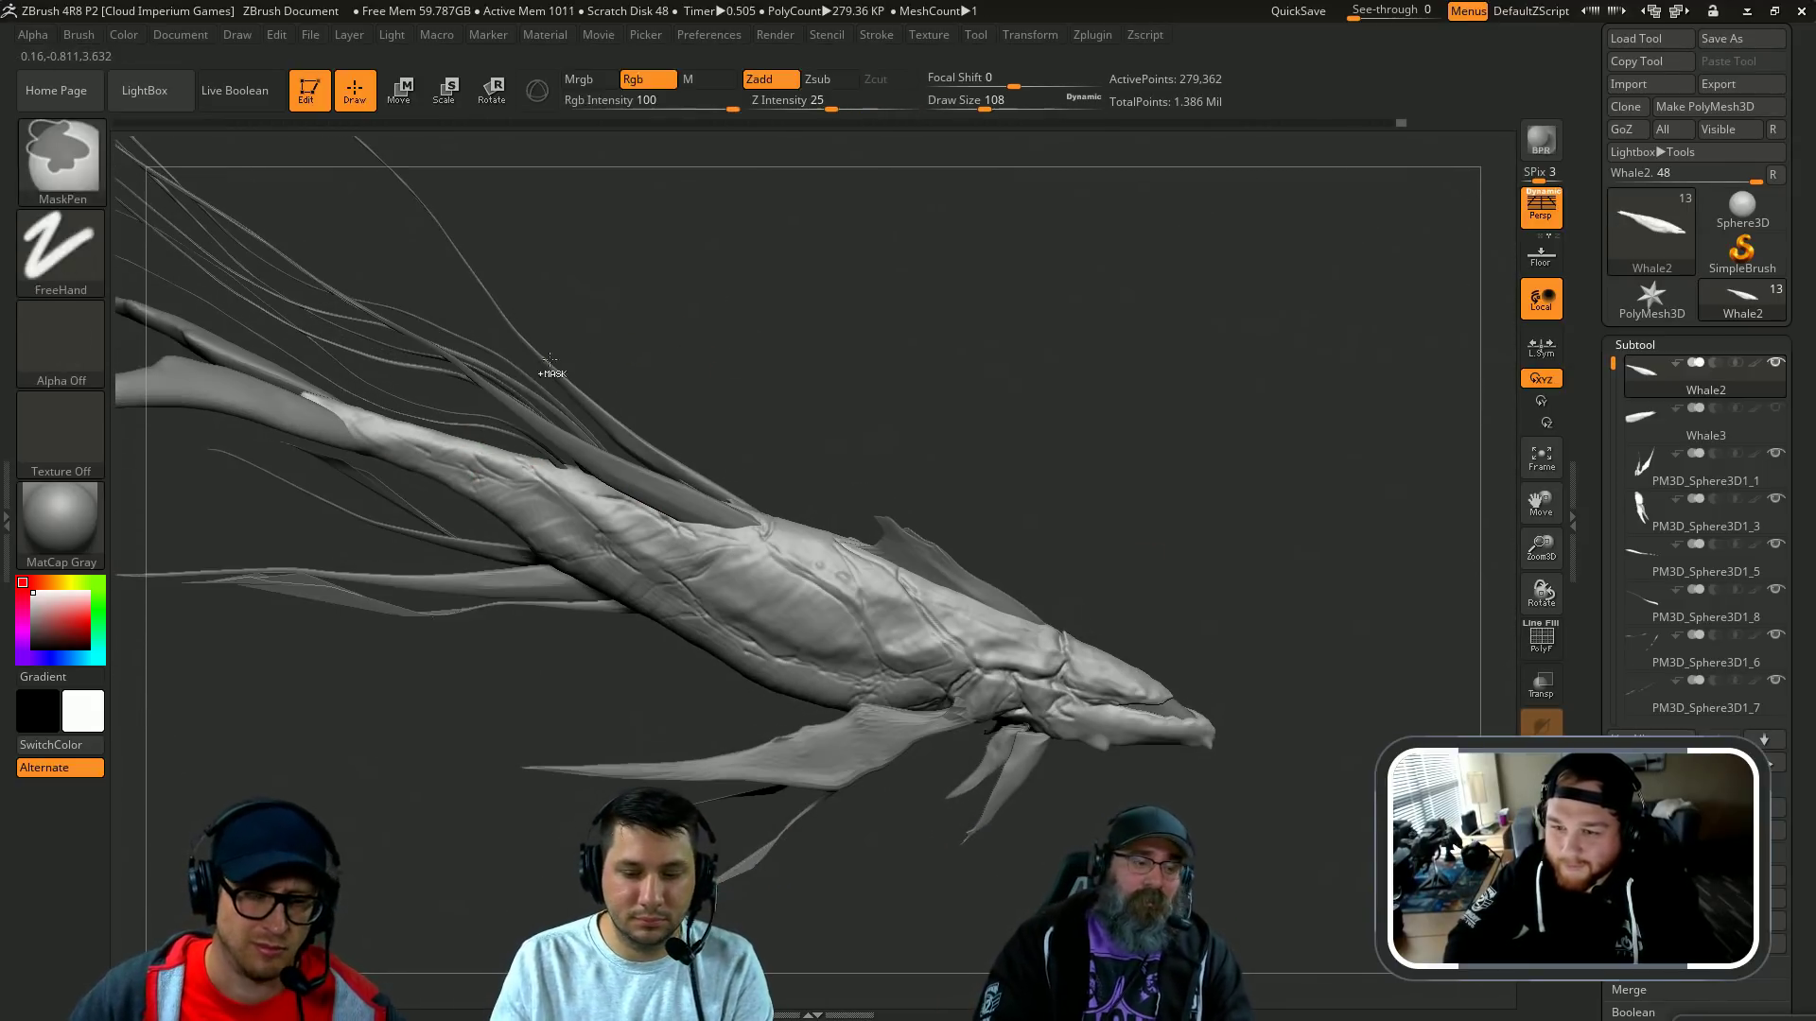
{"action": "key", "text": "shift+s"}
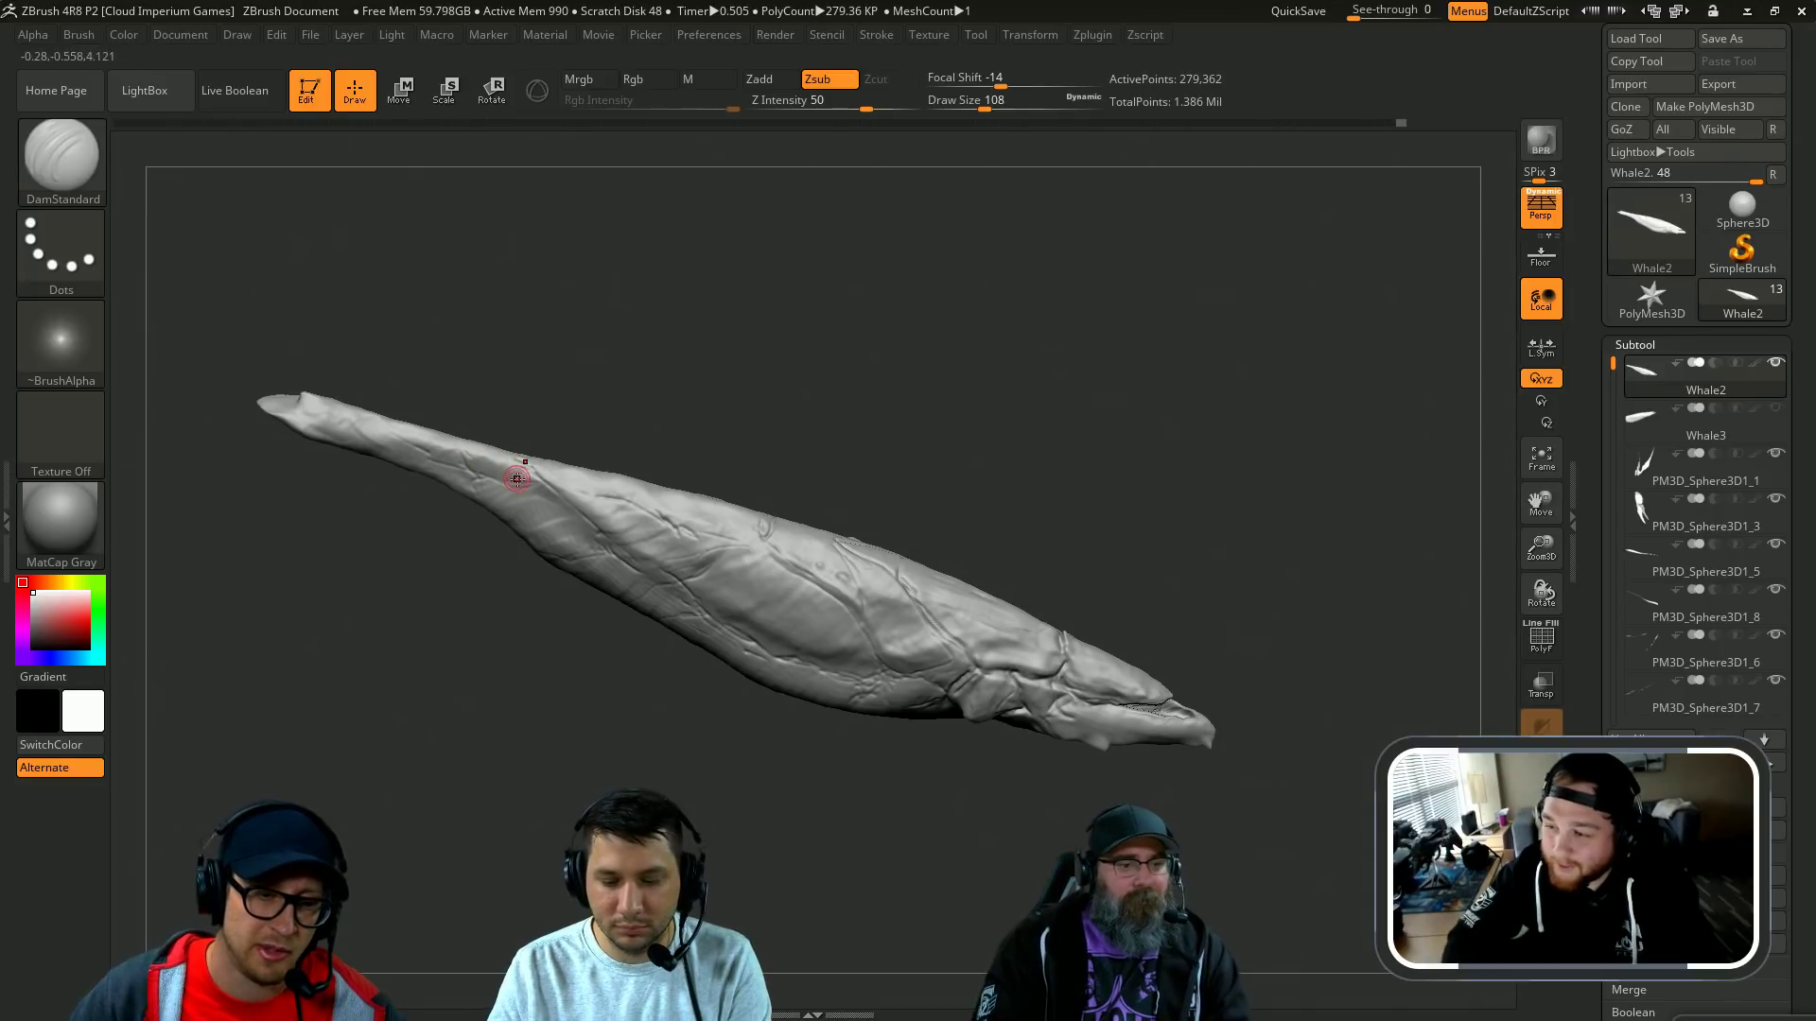
{"action": "key", "text": "shift+s"}
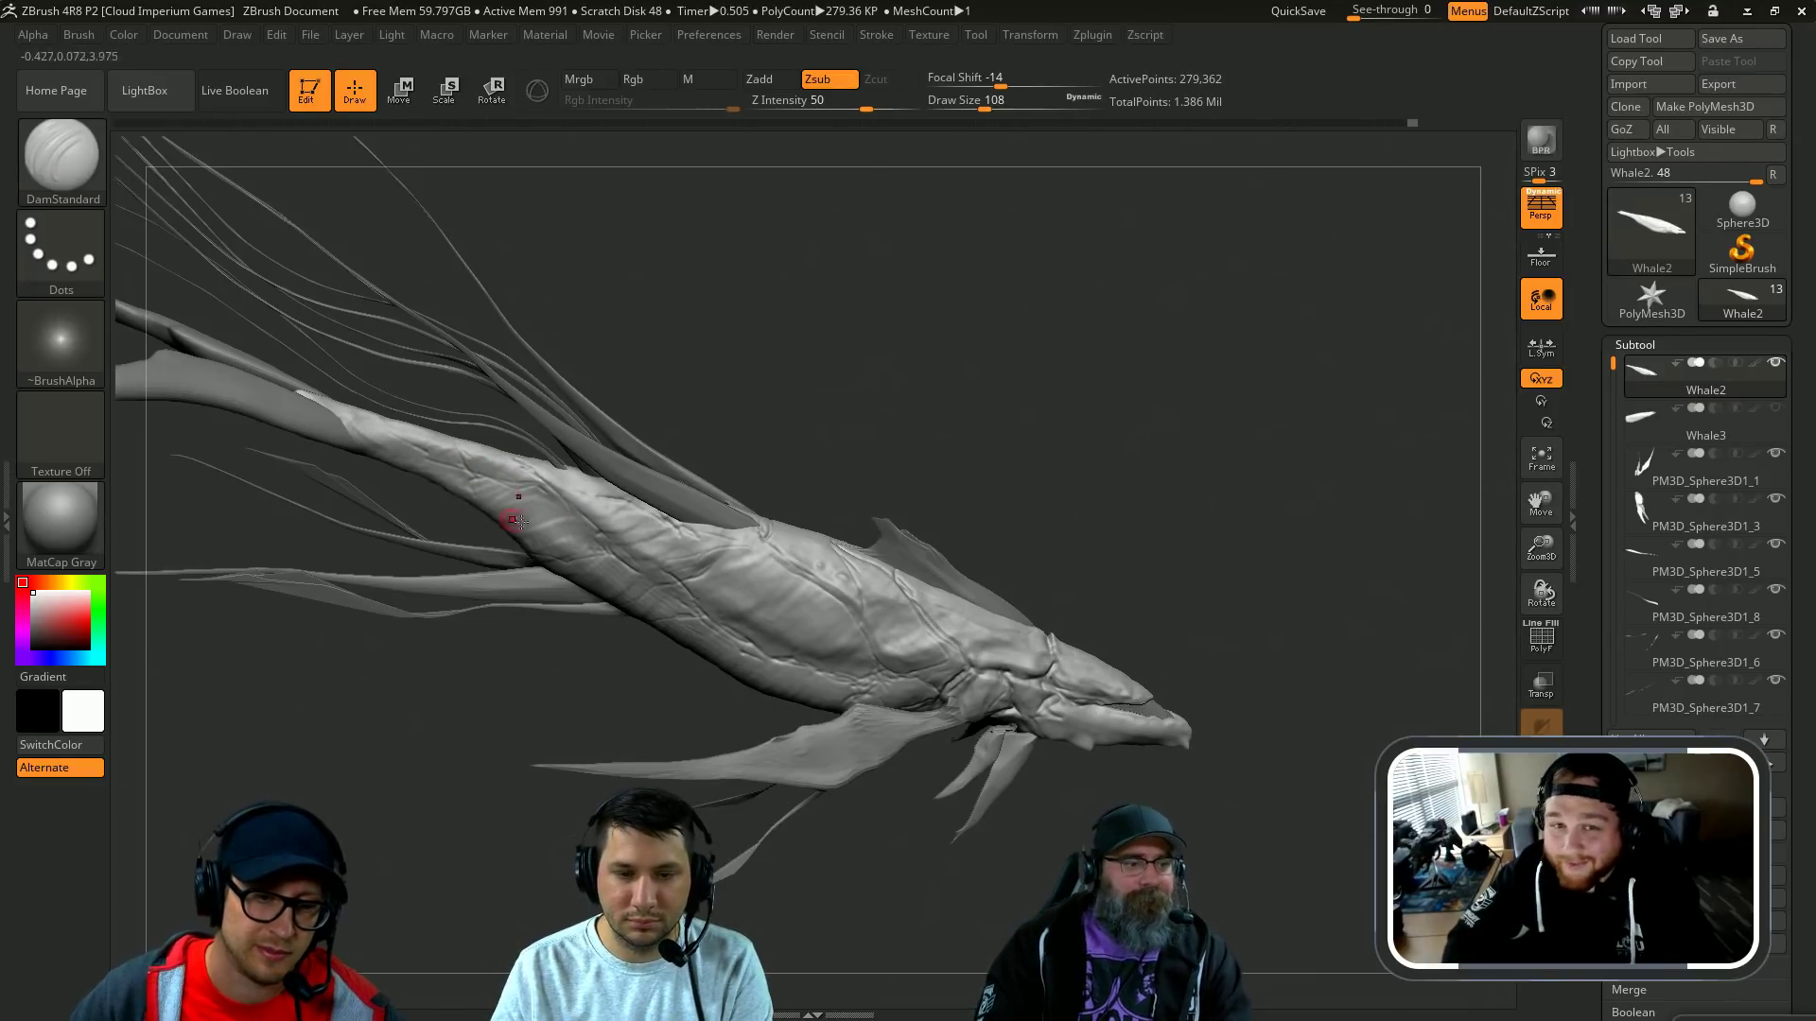
{"action": "left_click_drag", "start_coordinate": [514, 562], "coordinate": [553, 560]}
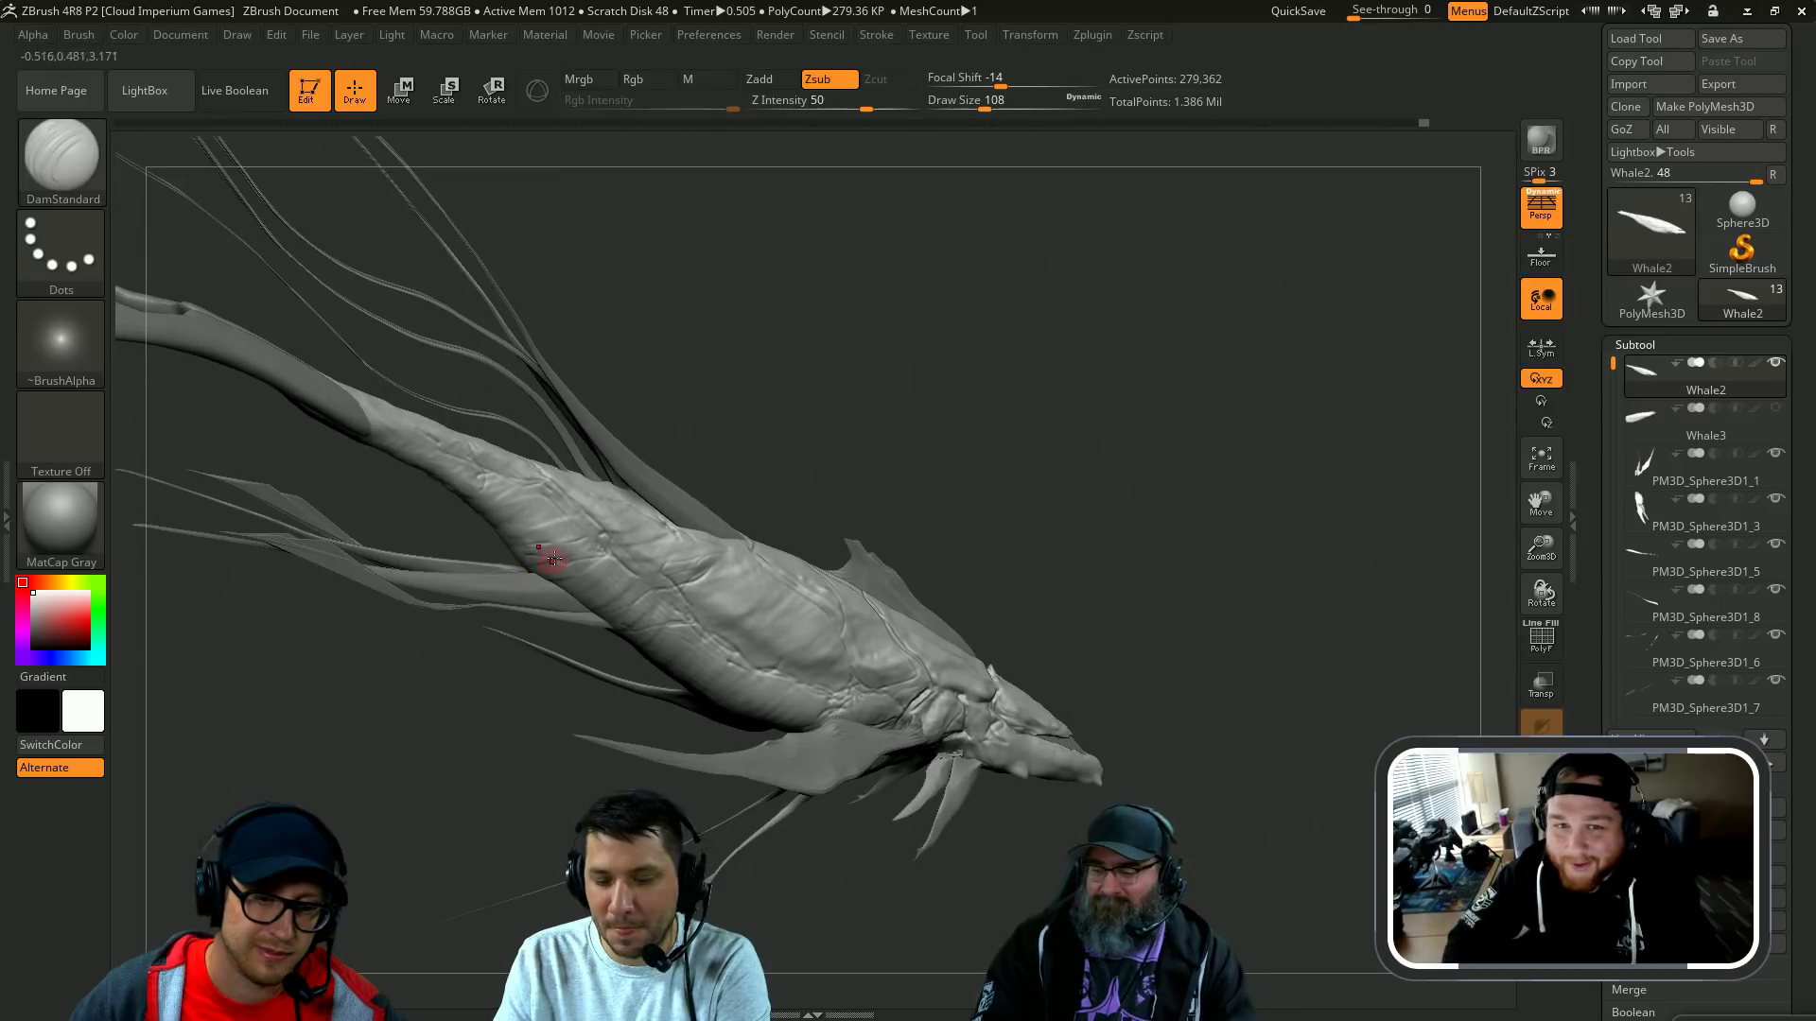
{"action": "mouse_move", "coordinate": [646, 546]}
{"action": "right_mouse_down"}
{"action": "mouse_move", "coordinate": [847, 316]}
{"action": "mouse_move", "coordinate": [681, 486]}
{"action": "right_mouse_up"}
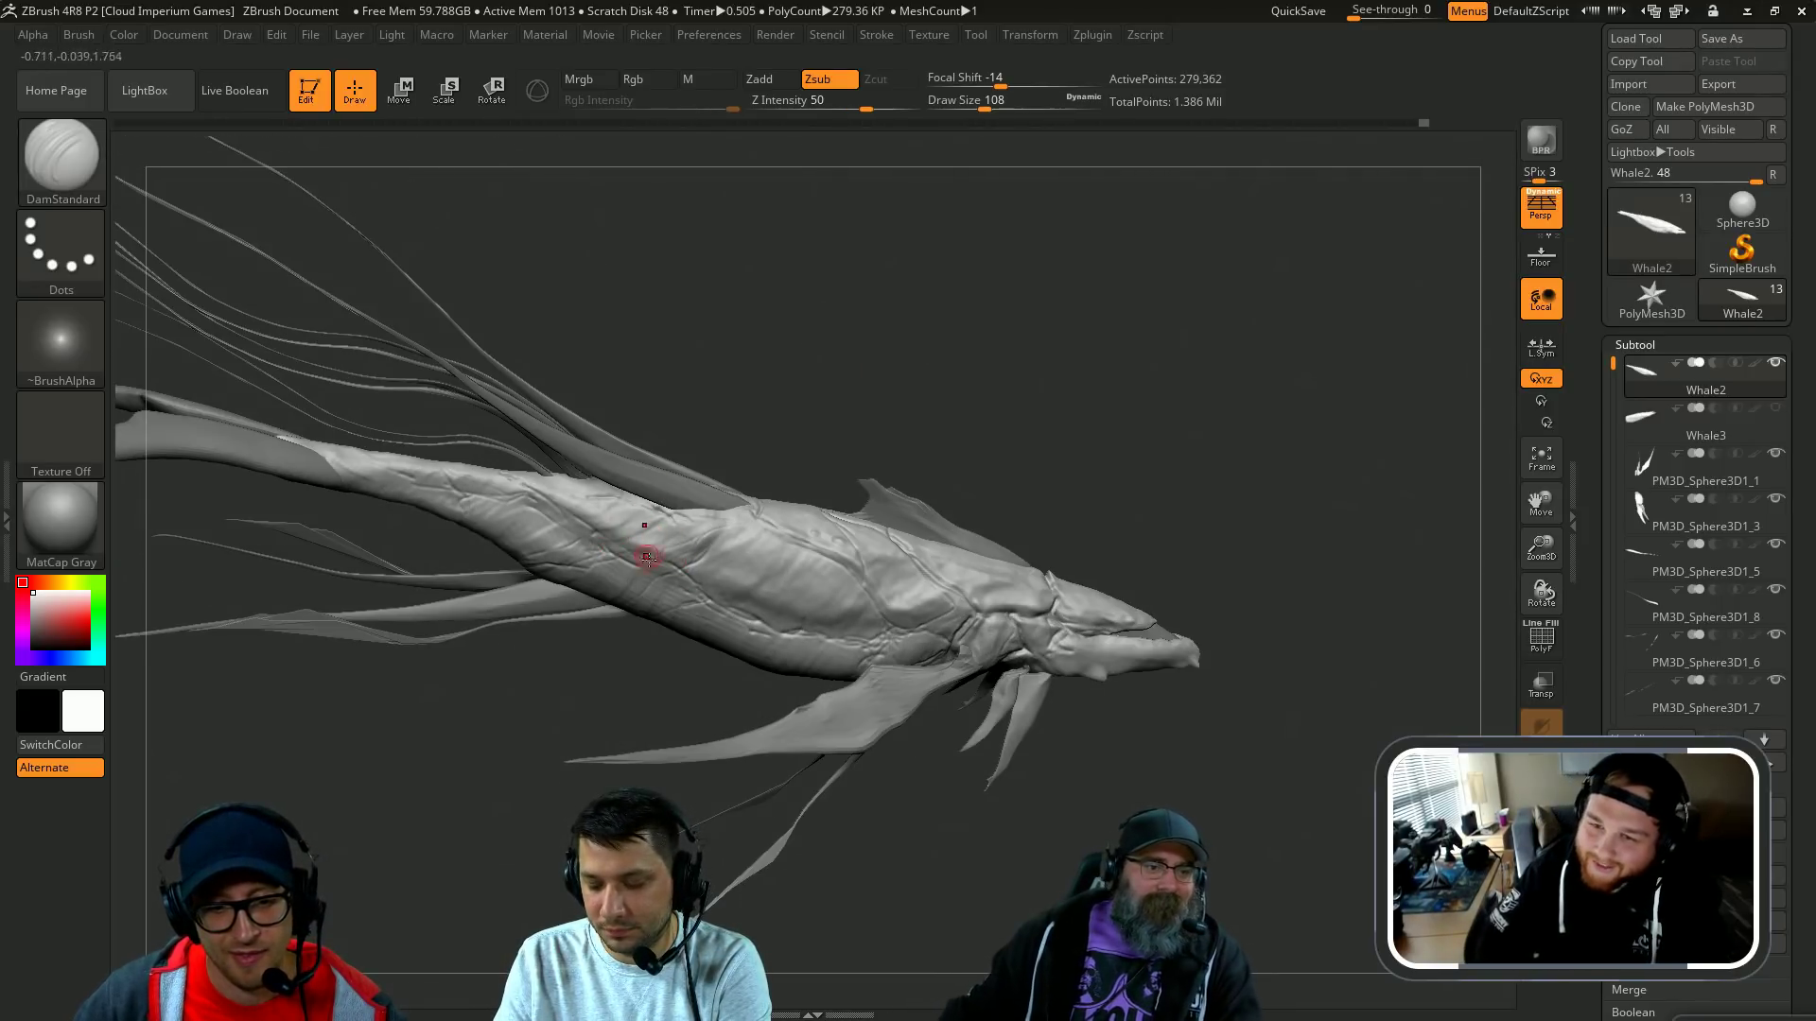
Step: Build up the Whale2 body along the base of the dorsal fin with ClayBuildup at draw size 108
{"action": "left_click_drag", "start_coordinate": [729, 515], "coordinate": [1229, 579]}
{"action": "left_click_drag", "start_coordinate": [1078, 394], "coordinate": [1125, 463]}
{"action": "left_click", "coordinate": [1038, 458], "text": "alt"}
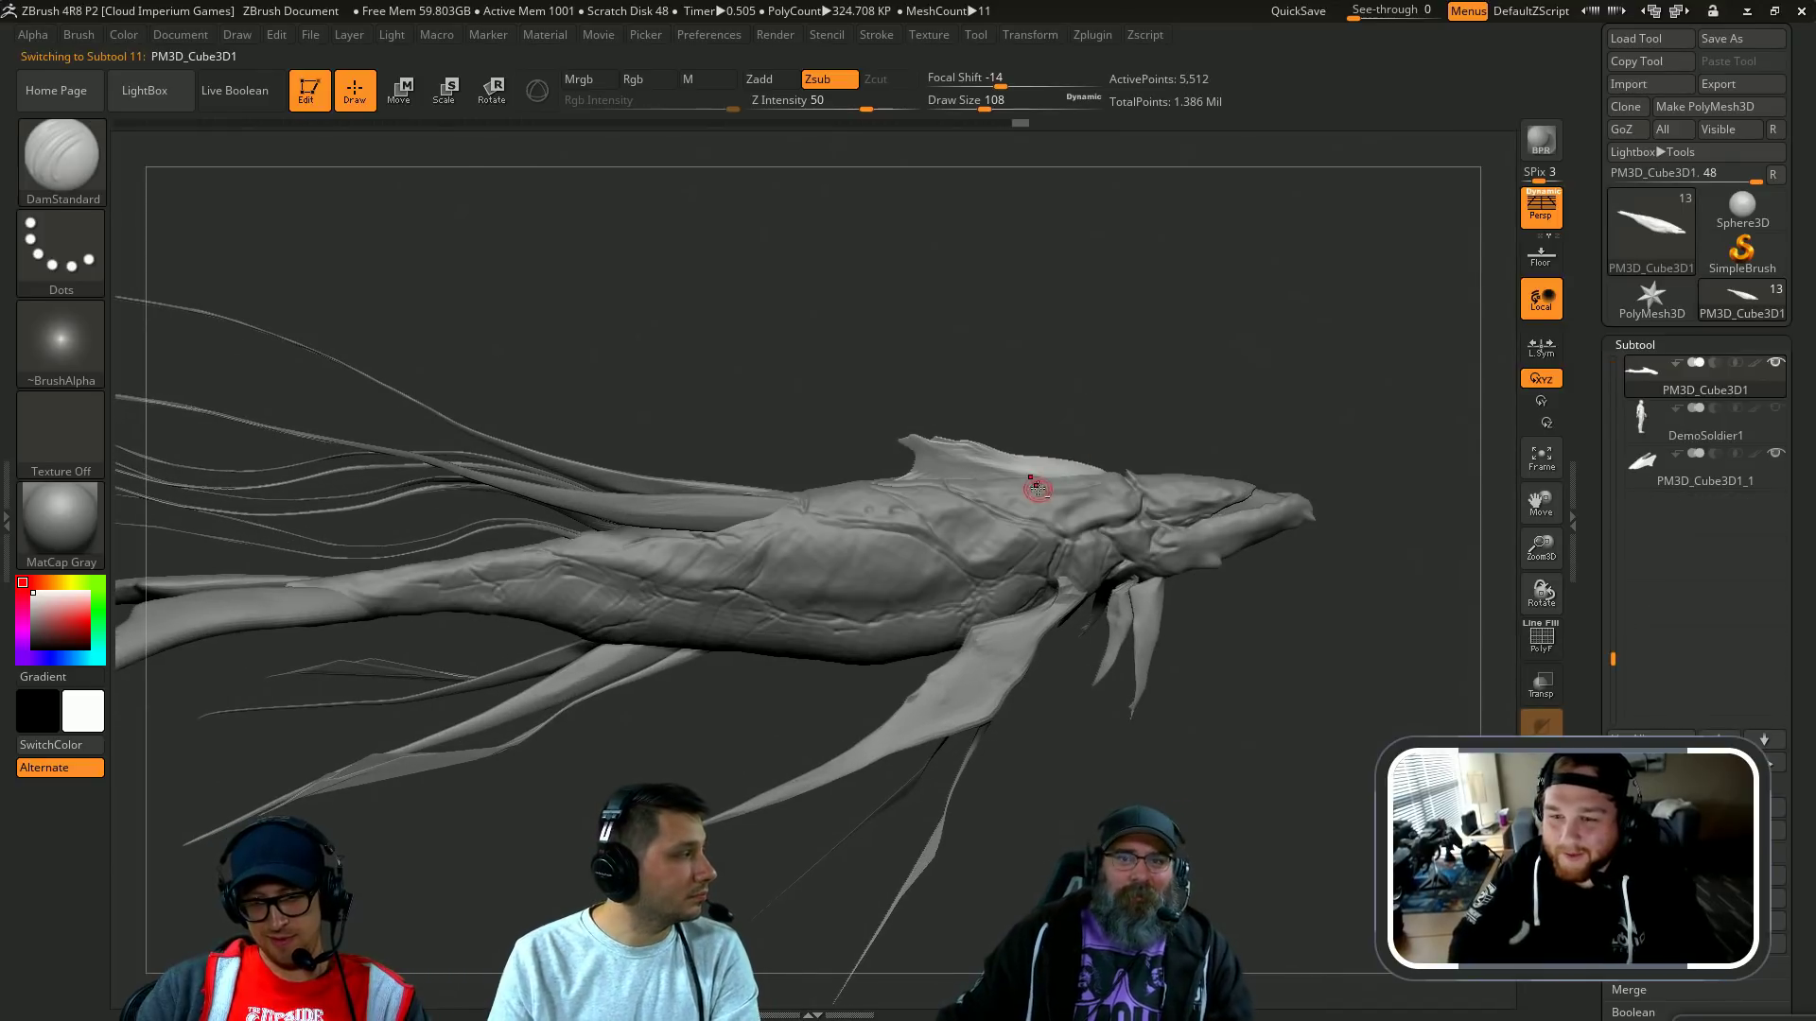
{"action": "key", "text": "b"}
{"action": "key", "text": "c"}
{"action": "key", "text": "b"}
{"action": "left_click_drag", "start_coordinate": [1103, 385], "coordinate": [1065, 481]}
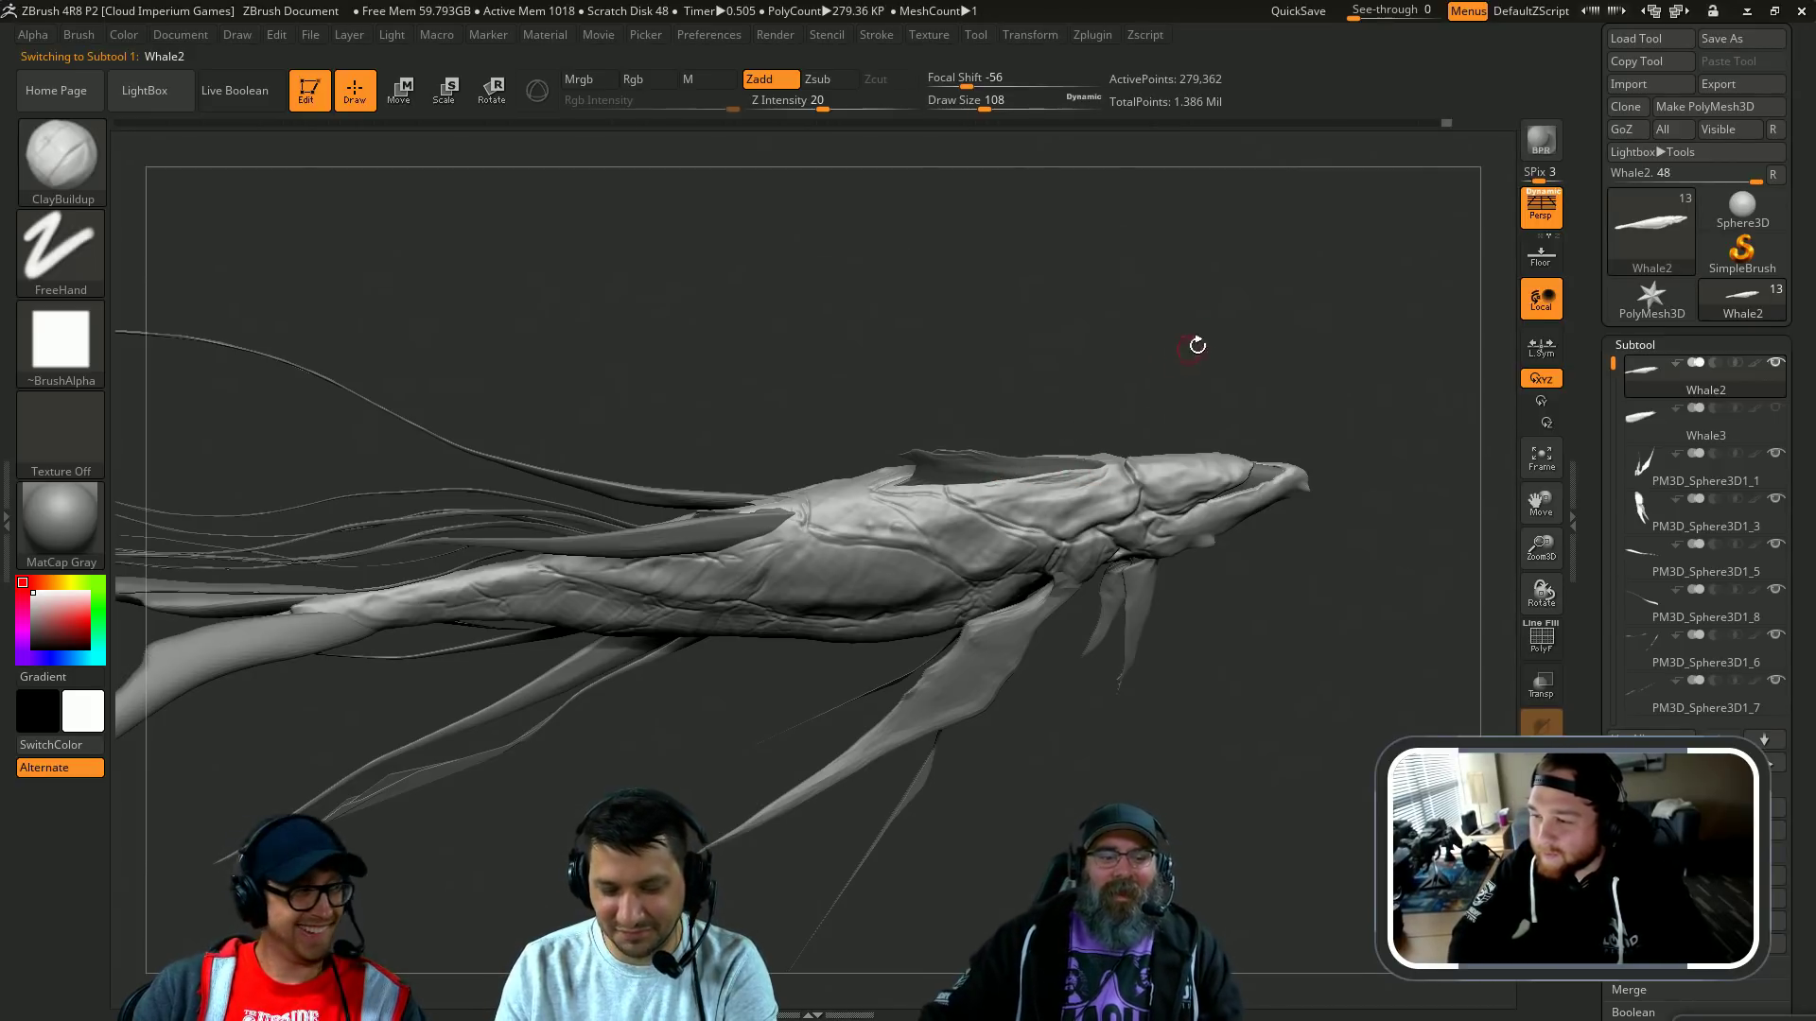
{"action": "left_click_drag", "start_coordinate": [1197, 345], "coordinate": [1093, 480]}
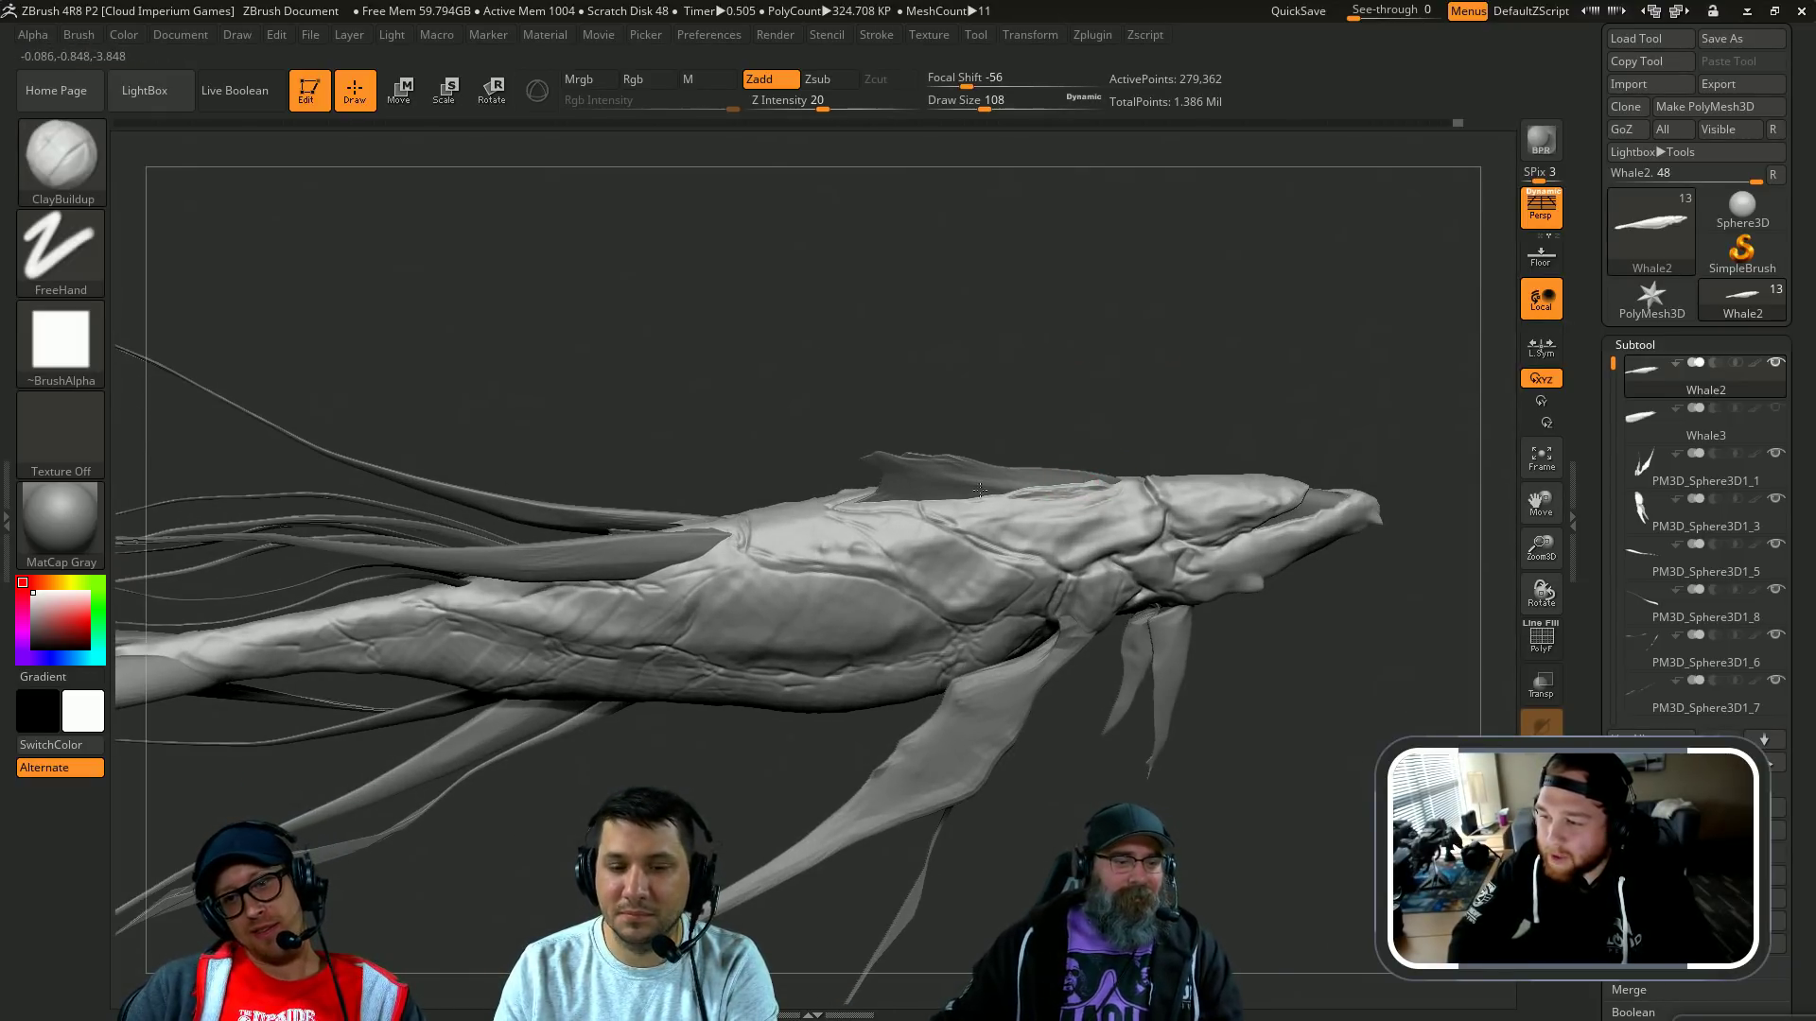
{"action": "left_click_drag", "start_coordinate": [1157, 410], "coordinate": [1062, 478]}
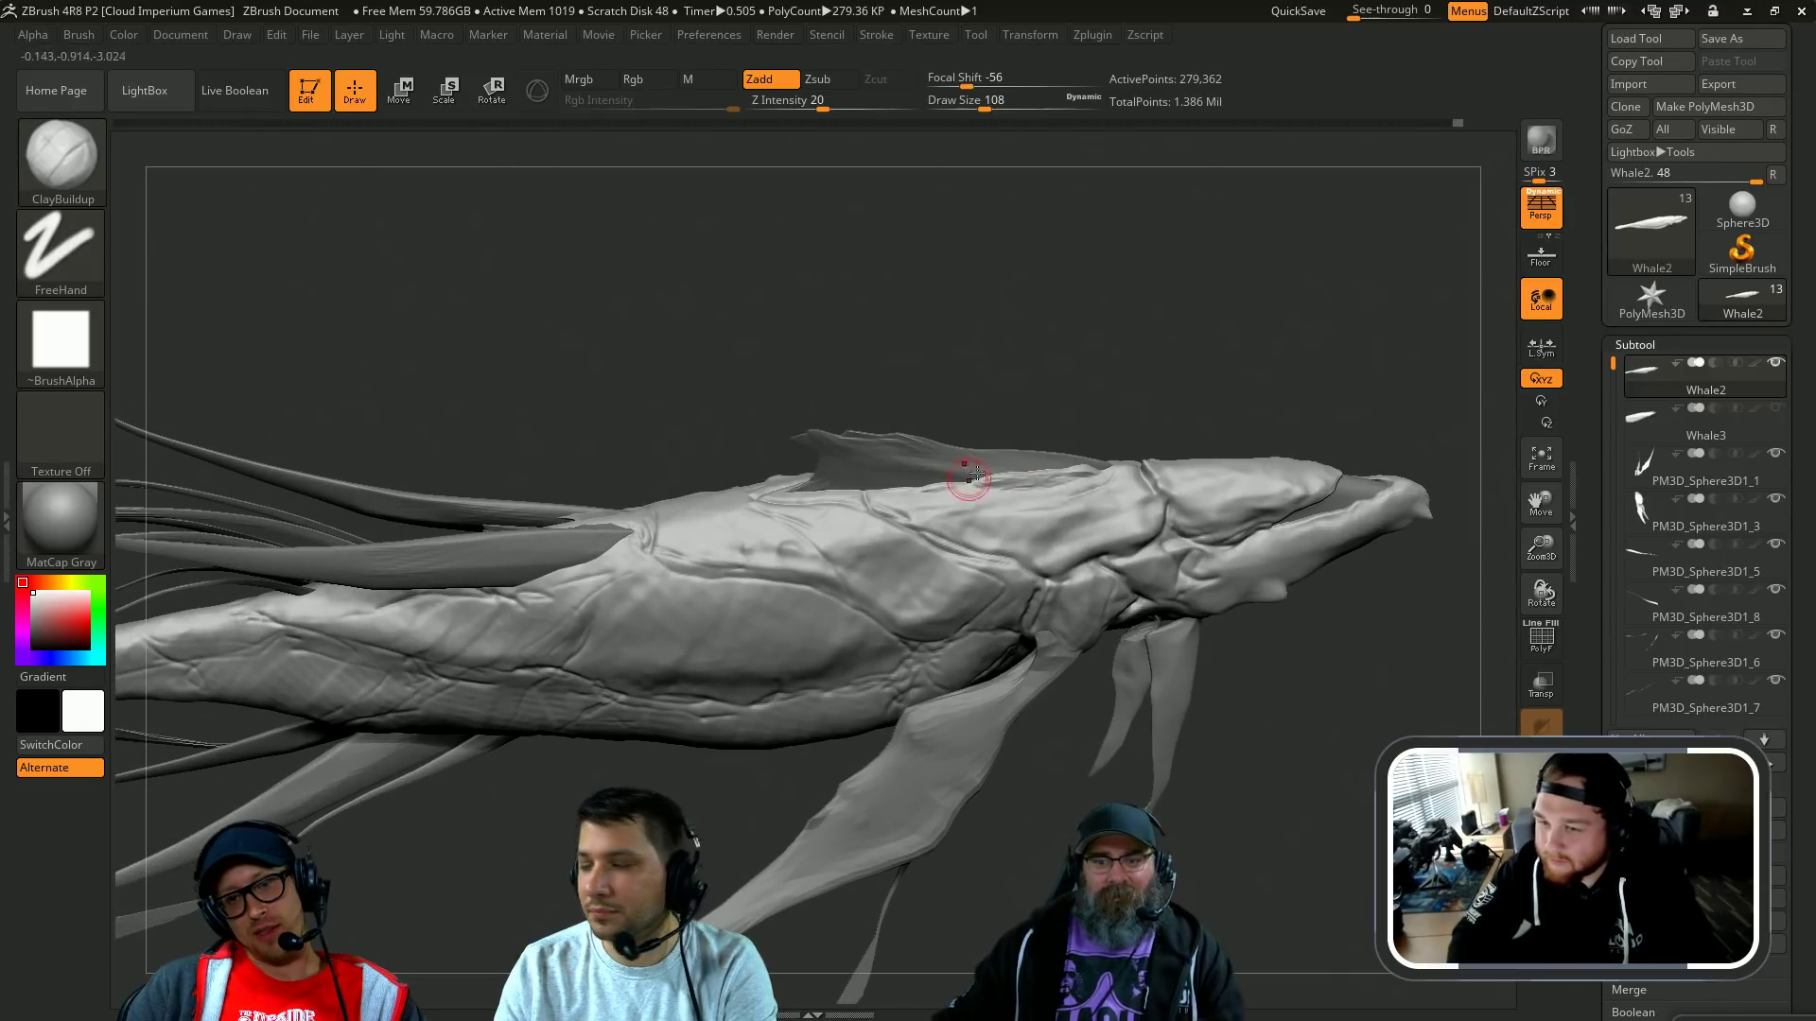
Step: Carve a small eye pit on the side of the body behind the head with DamStandard at draw size 71
{"action": "key", "text": "b"}
{"action": "key", "text": "d"}
{"action": "key", "text": "s"}
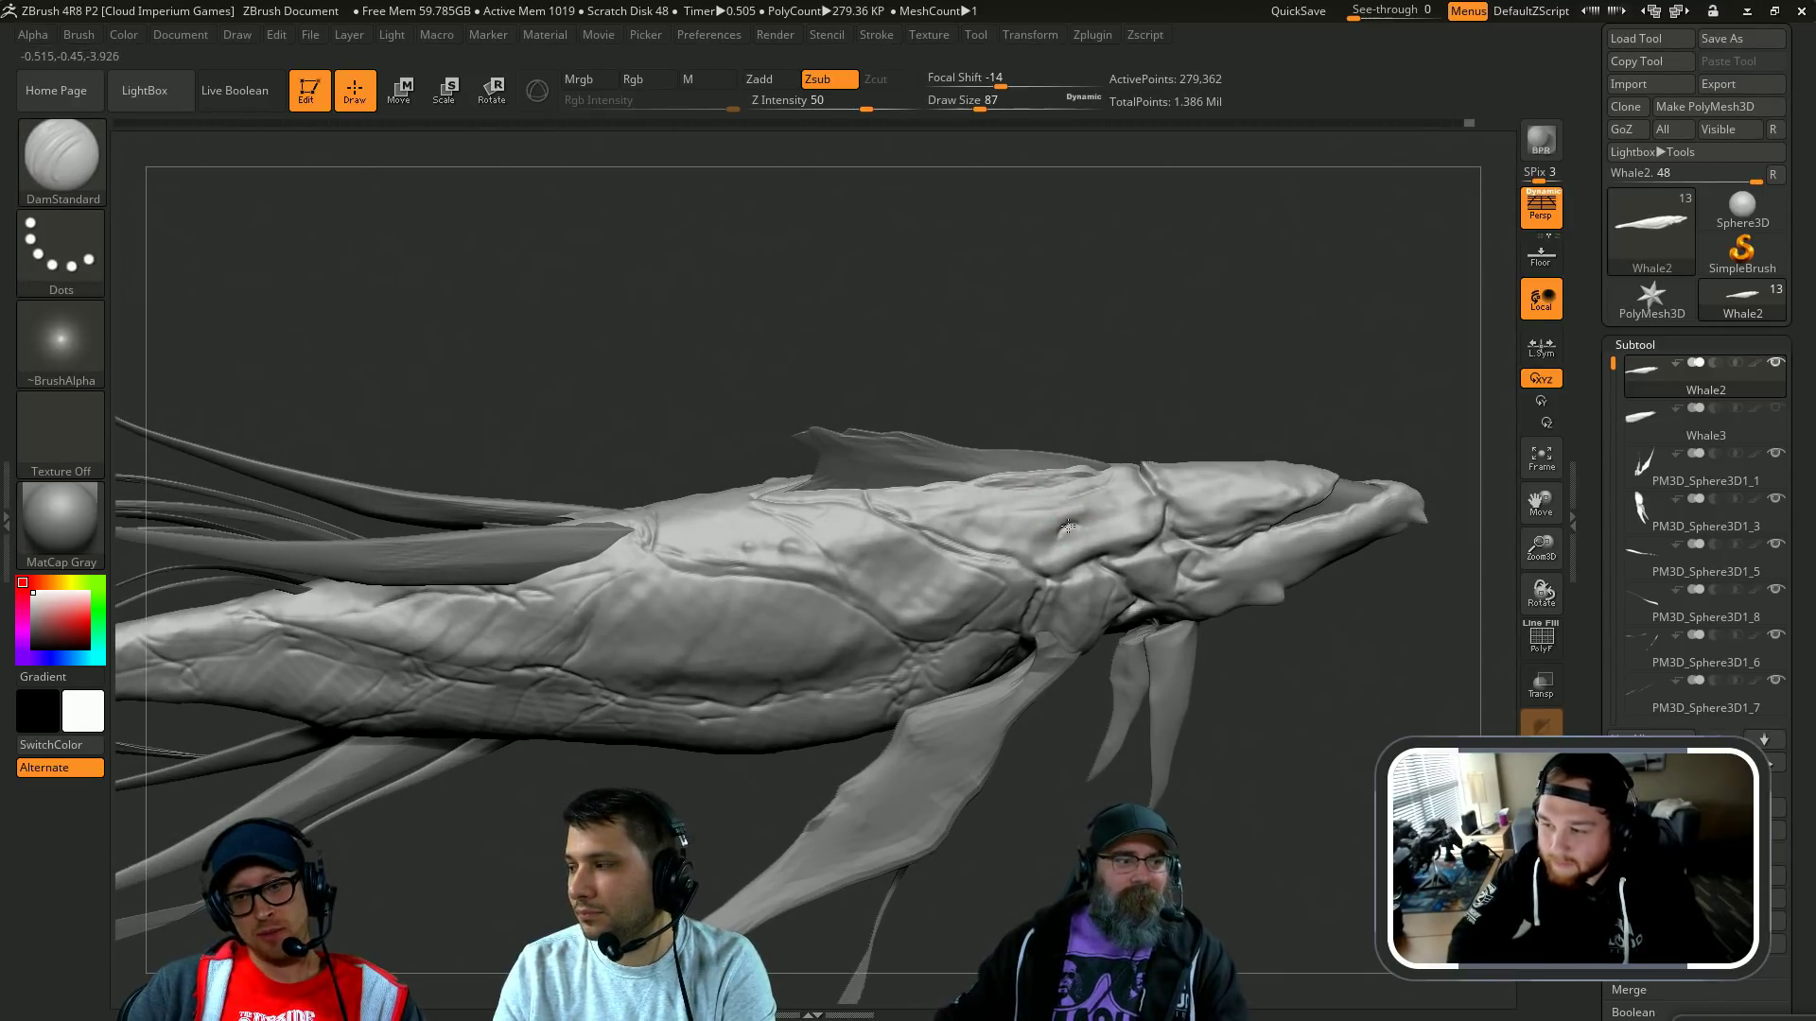
{"action": "left_click_drag", "start_coordinate": [1217, 356], "coordinate": [1195, 380]}
{"action": "key", "text": "ctrl+z"}
{"action": "key", "text": "ctrl+z"}
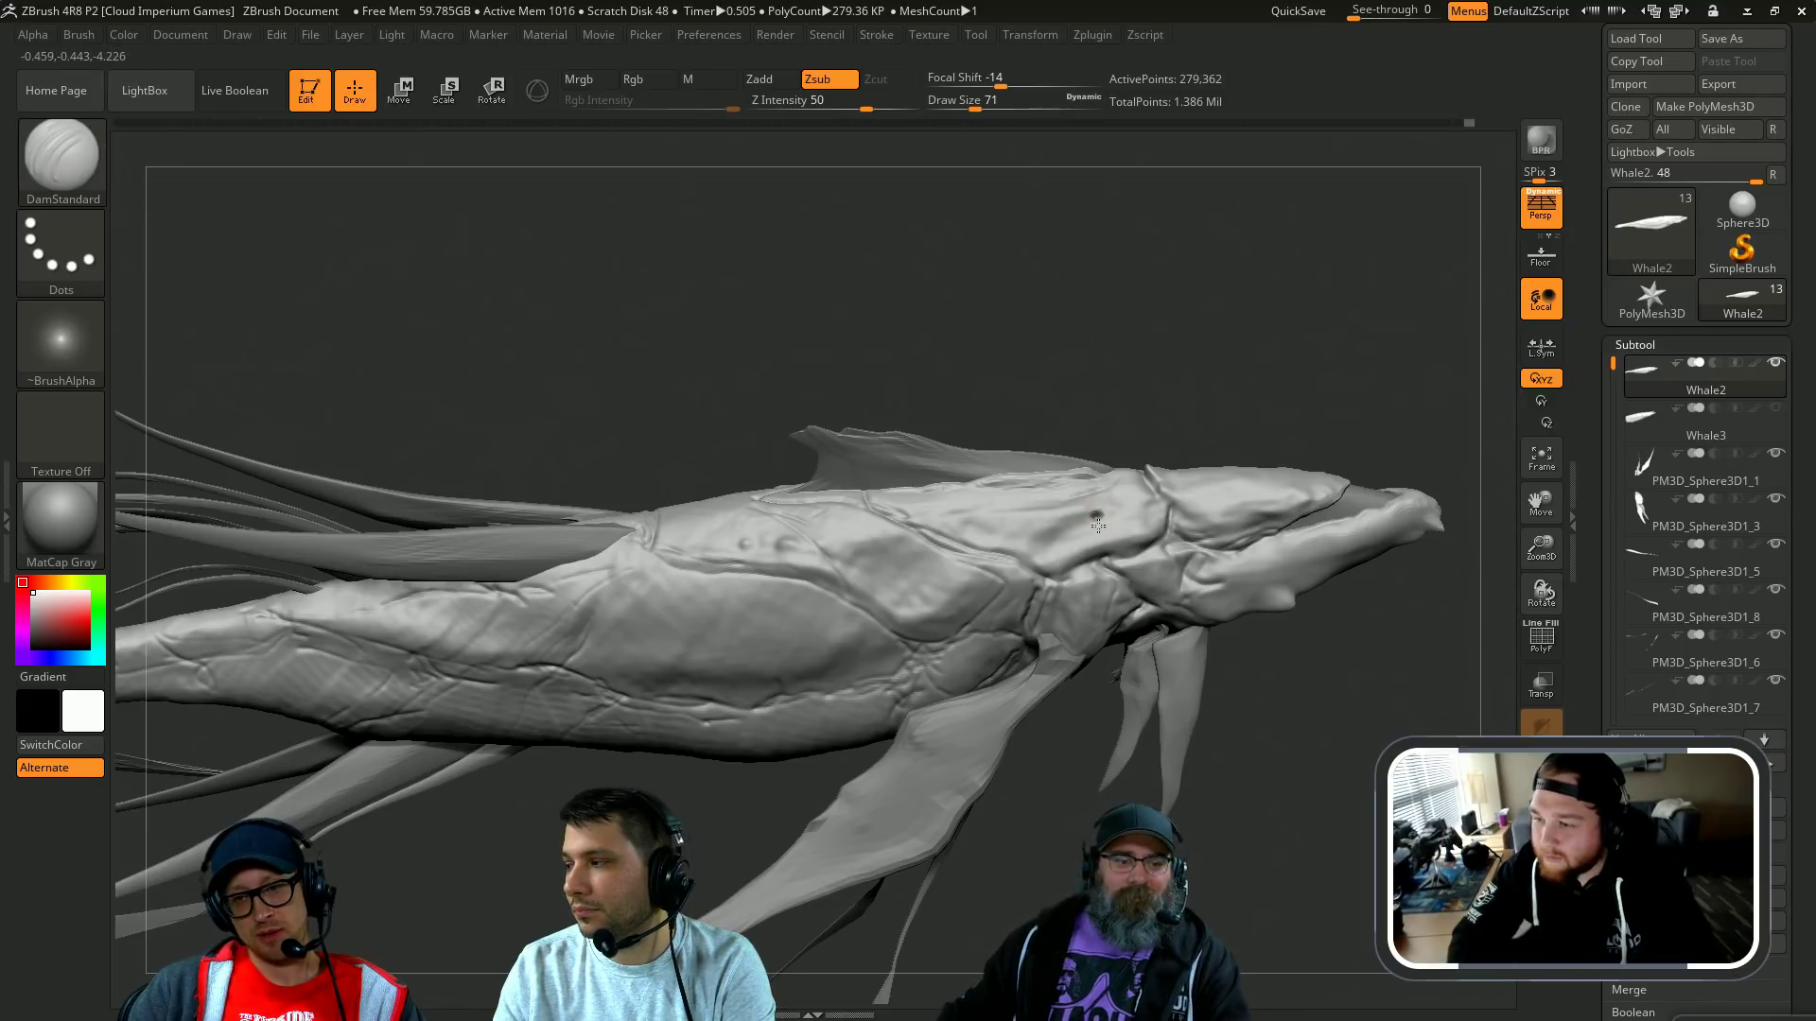
{"action": "right_click_drag", "start_coordinate": [1102, 519], "coordinate": [1095, 517]}
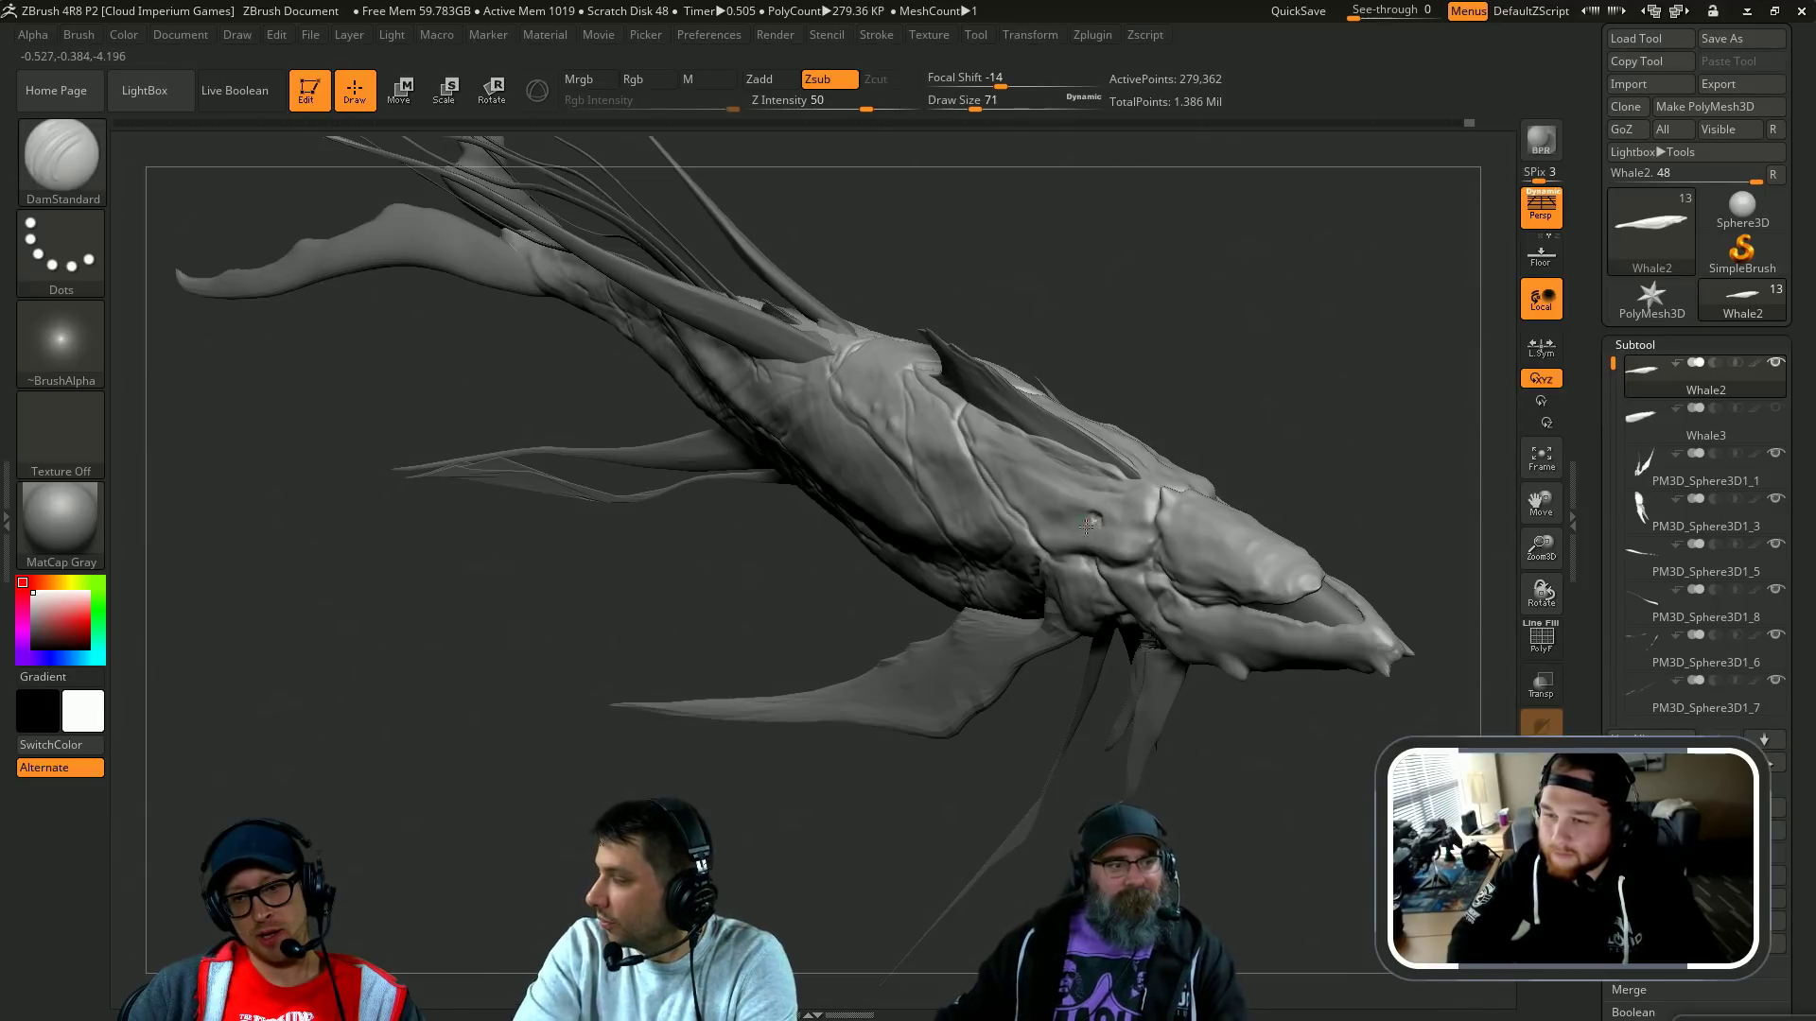
Step: Build up the skin around the eye pit with ClayBuildup at draw size 90
{"action": "key", "text": "b"}
{"action": "key", "text": "c"}
{"action": "key", "text": "b"}
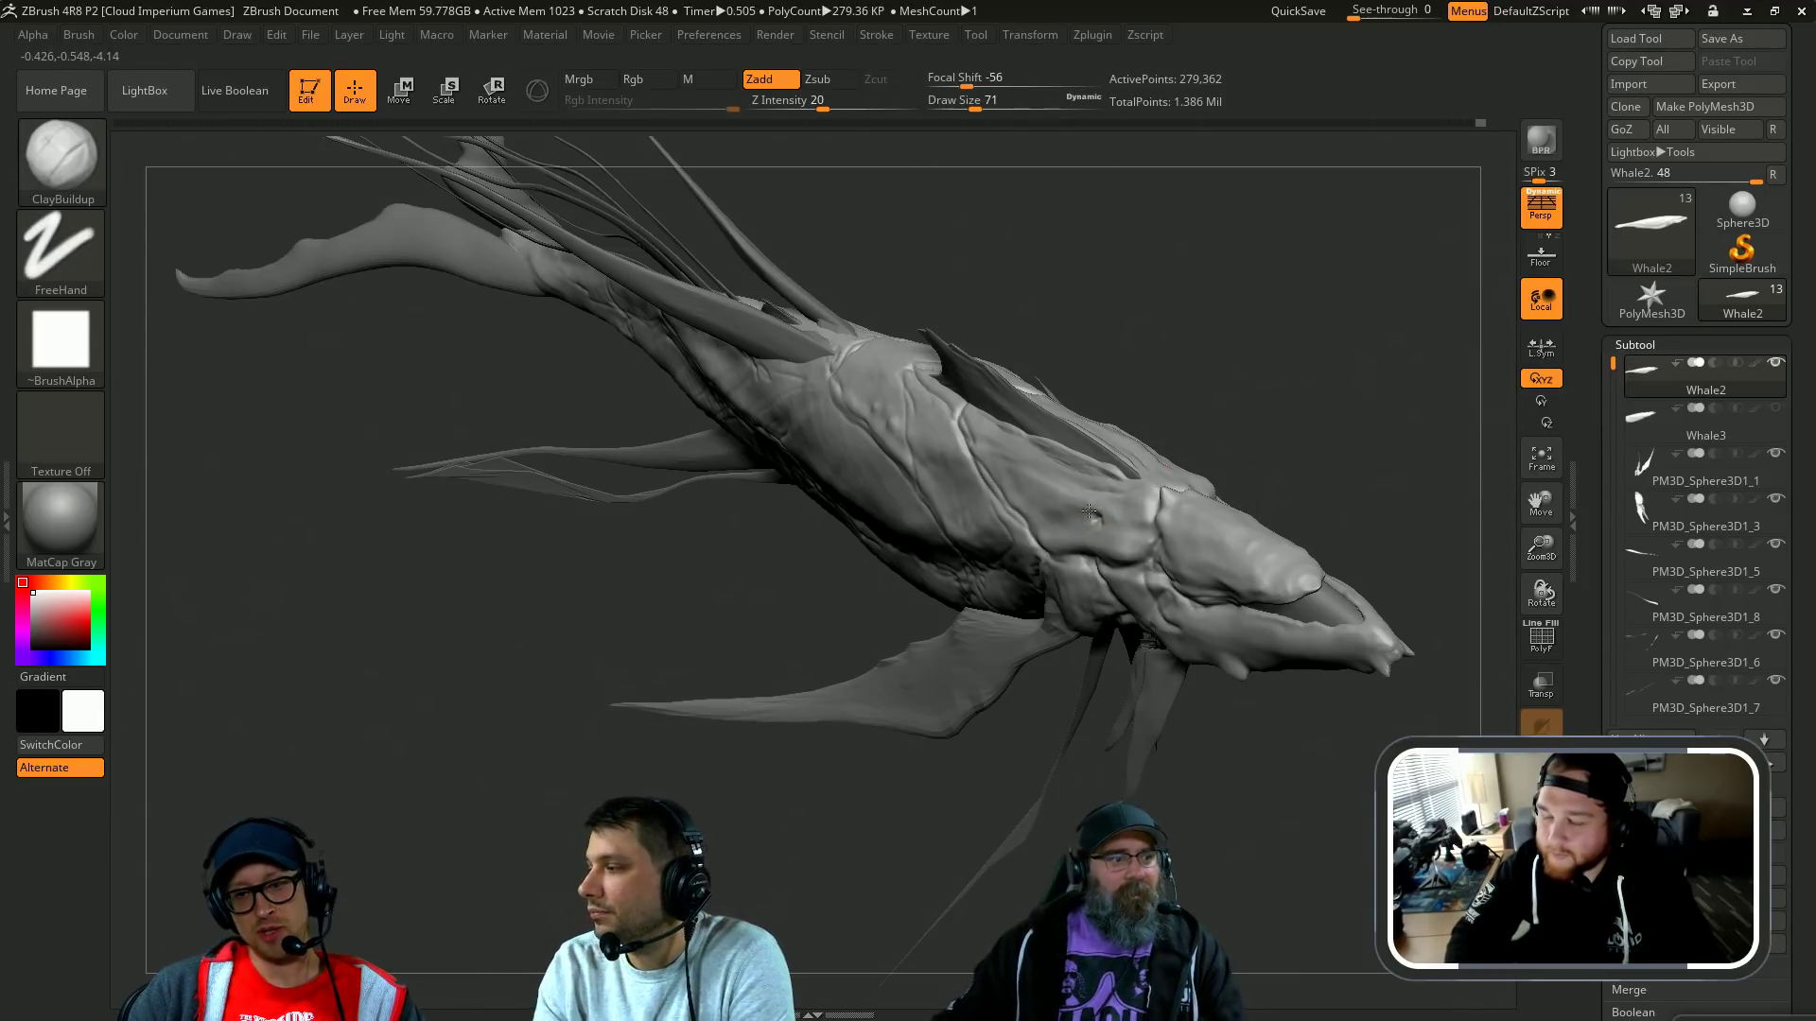
{"action": "left_click_drag", "start_coordinate": [1098, 512], "coordinate": [1102, 497]}
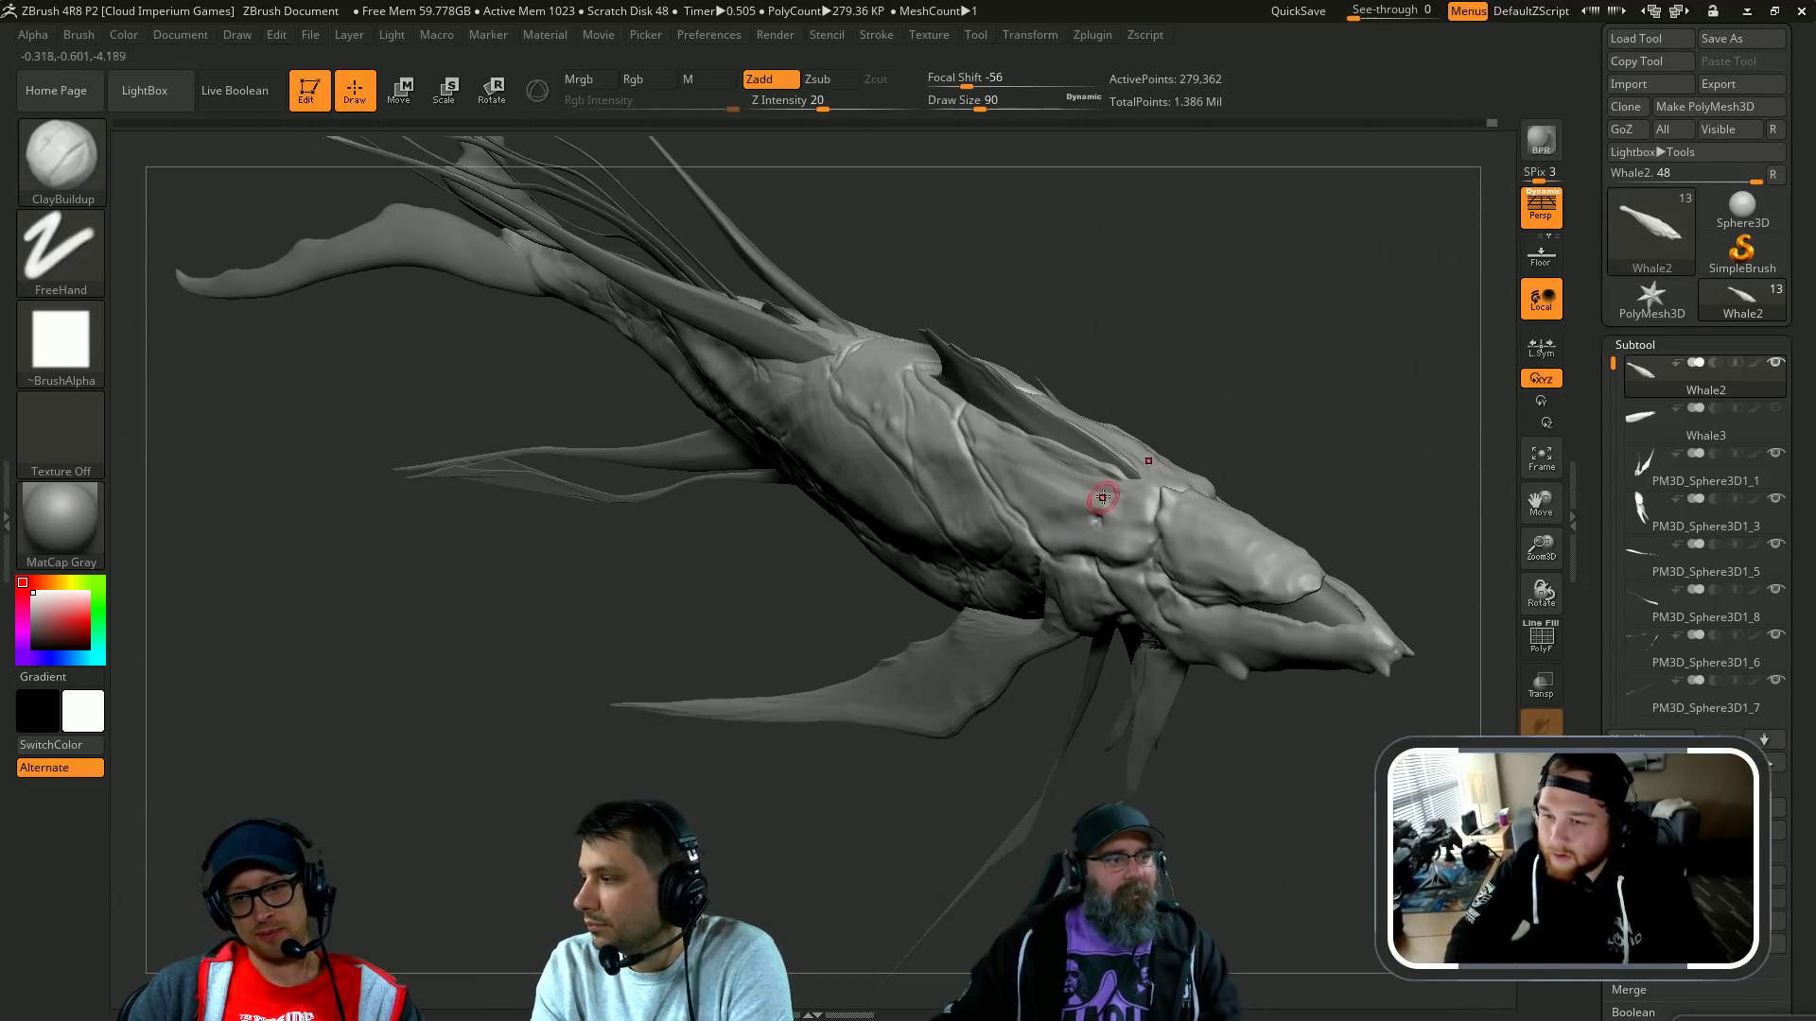
{"action": "left_click_drag", "start_coordinate": [1261, 388], "coordinate": [1112, 516]}
{"action": "left_click_drag", "start_coordinate": [1271, 454], "coordinate": [1148, 331]}
Step: Refine the creases around the eye with DamStandard at draw size 90
{"action": "key", "text": "b"}
{"action": "key", "text": "d"}
{"action": "key", "text": "s"}
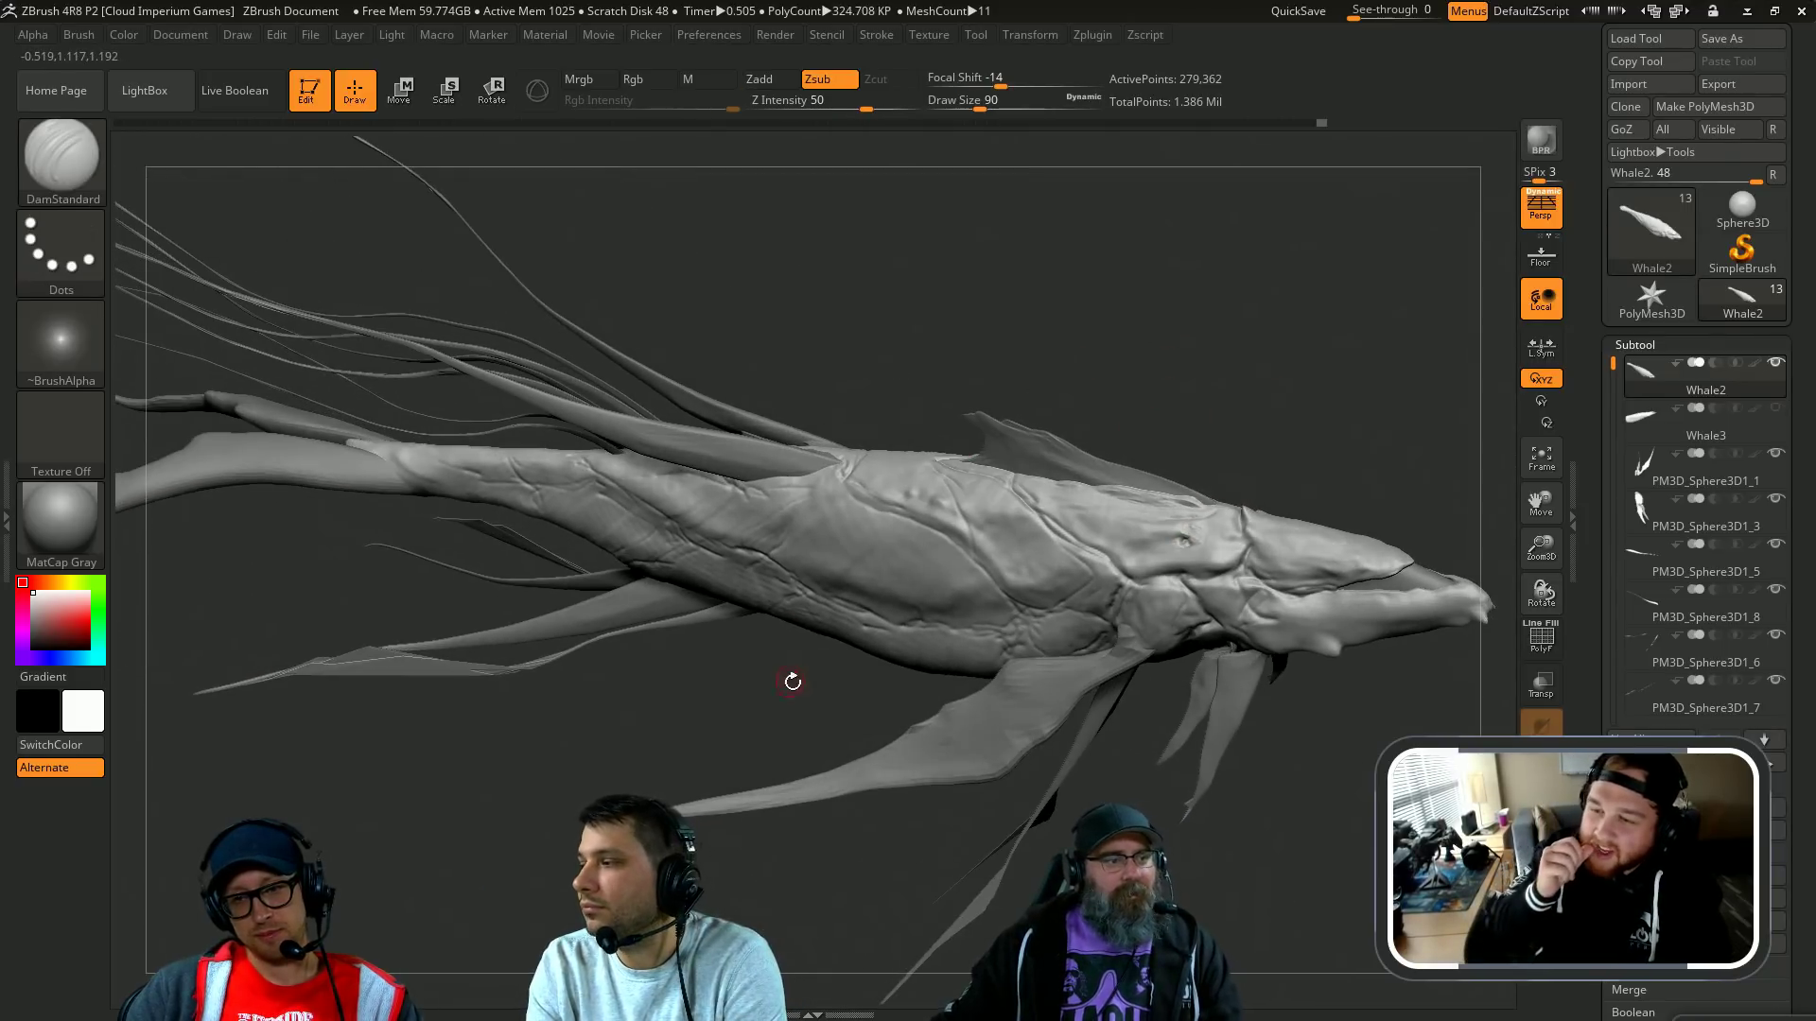
{"action": "key", "text": "s"}
{"action": "mouse_move", "coordinate": [791, 680]}
{"action": "left_mouse_down"}
{"action": "mouse_move", "coordinate": [852, 708]}
{"action": "mouse_move", "coordinate": [822, 647]}
{"action": "left_mouse_up"}
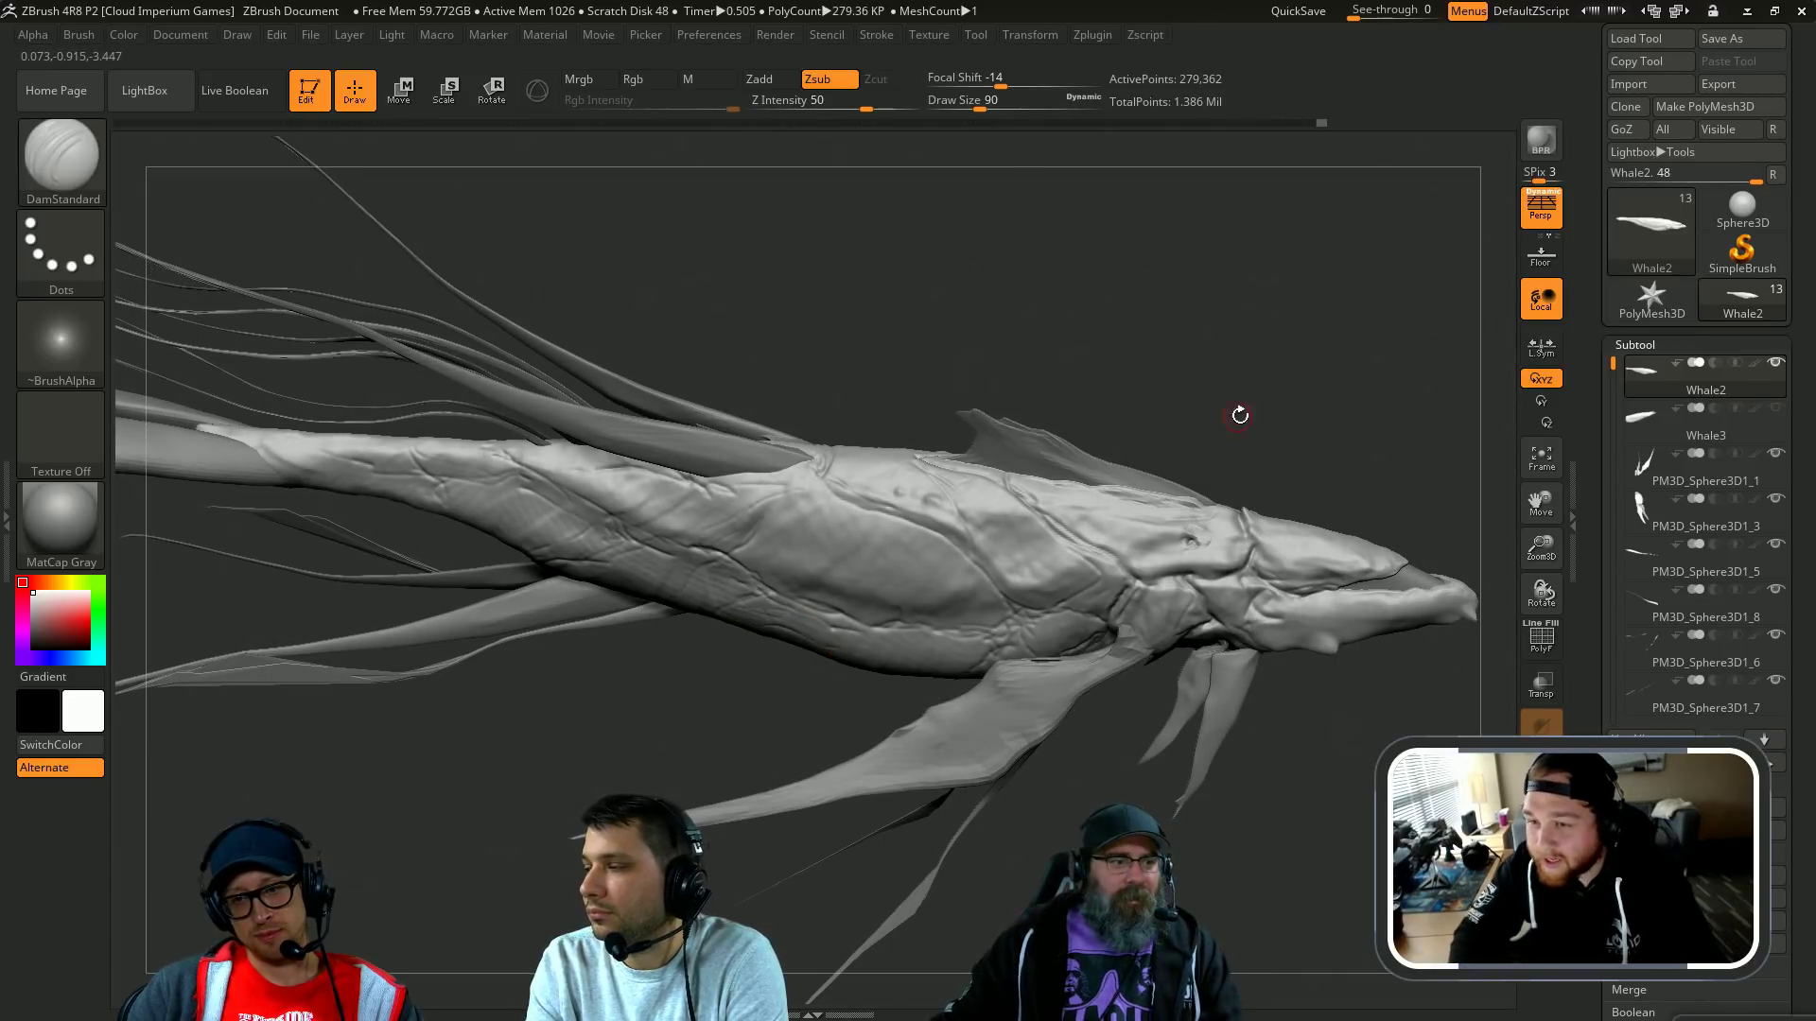
Step: Reshape and build up the knob under the lower jaw, finishing with ClayBuildup
{"action": "mouse_move", "coordinate": [1236, 414]}
{"action": "left_mouse_down", "text": "alt"}
{"action": "mouse_move", "coordinate": [981, 303]}
{"action": "mouse_move", "coordinate": [1229, 356]}
{"action": "left_mouse_up", "text": "alt"}
{"action": "key", "text": "b"}
{"action": "key", "text": "s"}
{"action": "key", "text": "t"}
{"action": "right_click_drag", "start_coordinate": [1103, 568], "coordinate": [1139, 608]}
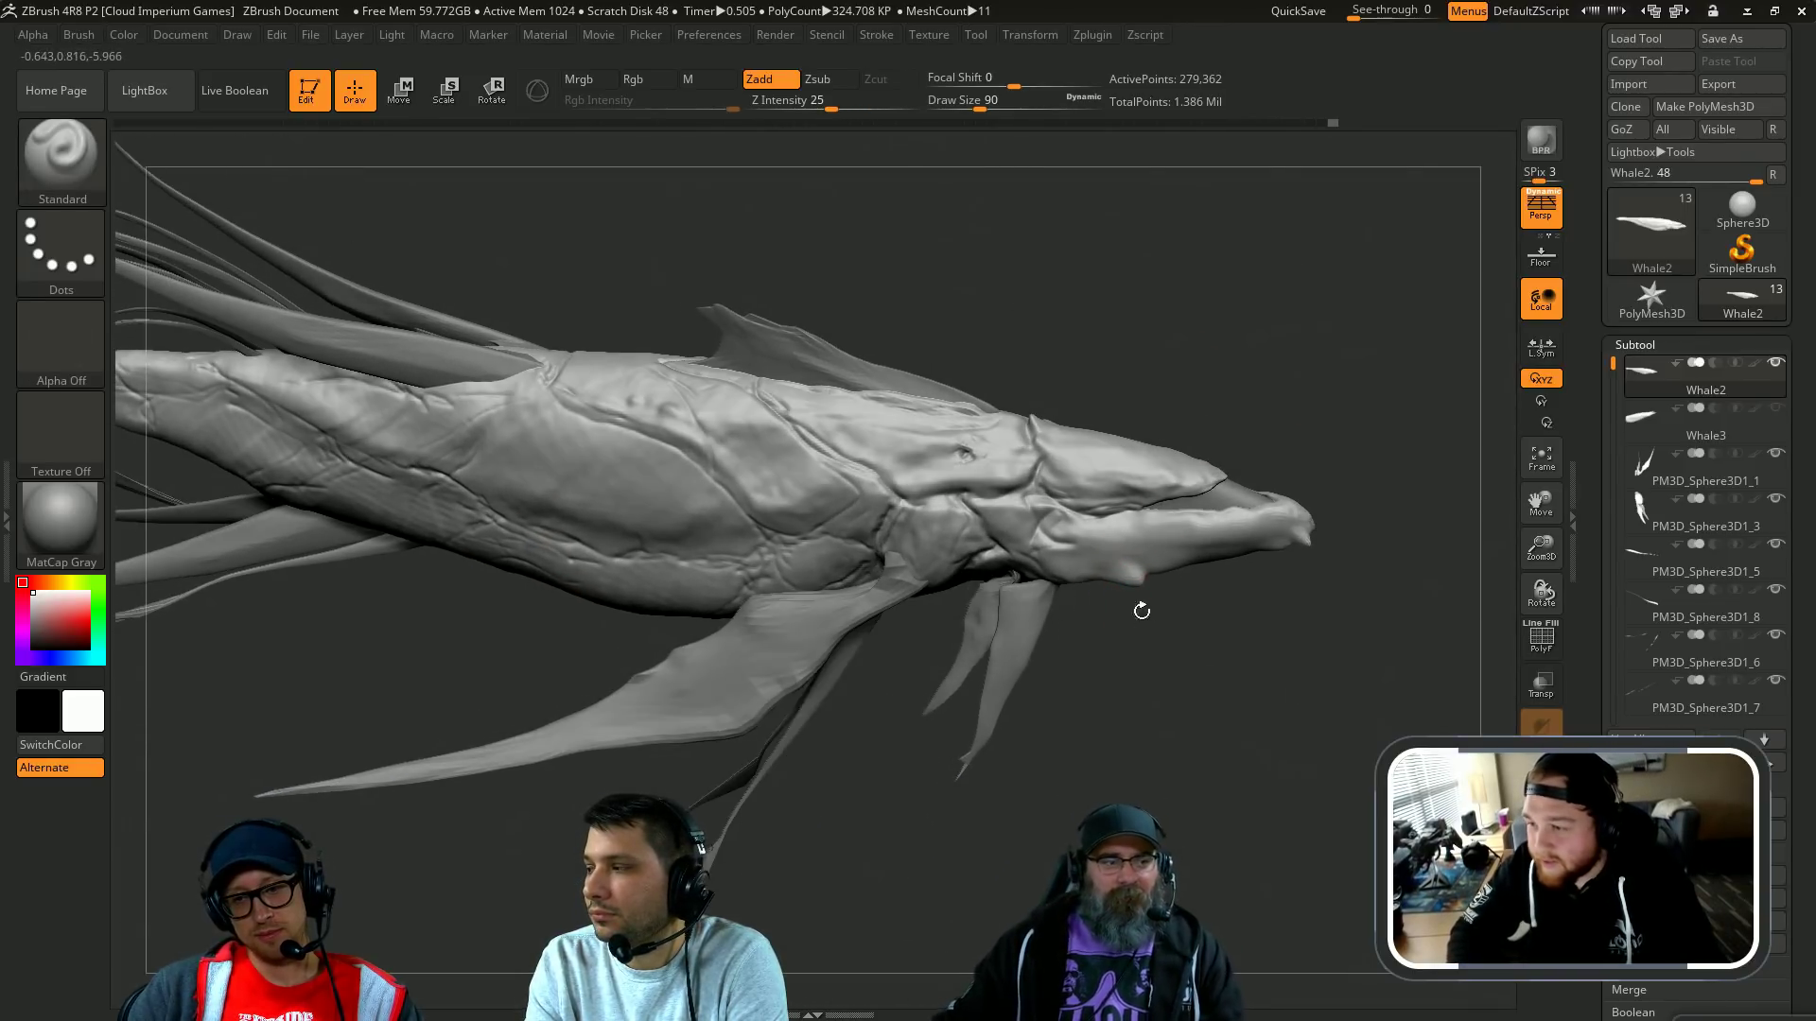
{"action": "key", "text": "b"}
{"action": "key", "text": "m"}
{"action": "key", "text": "v"}
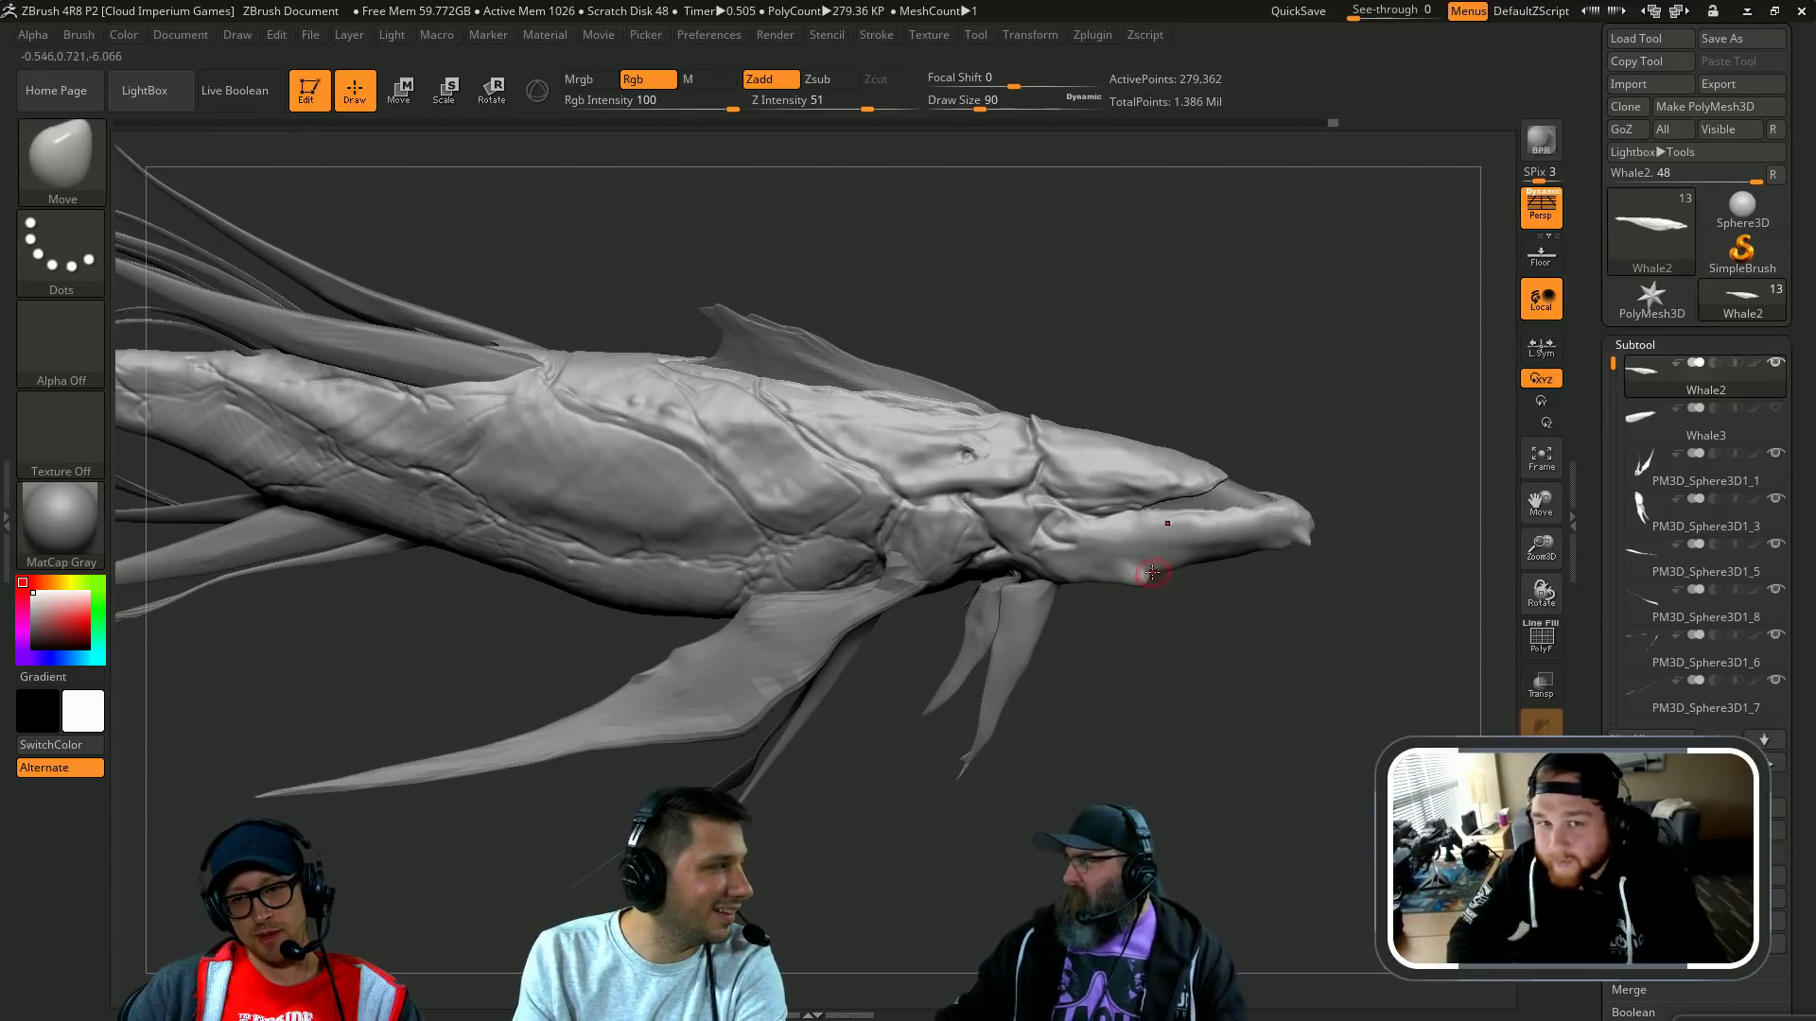
{"action": "key", "text": "b"}
{"action": "key", "text": "c"}
{"action": "key", "text": "b"}
{"action": "left_click_drag", "start_coordinate": [1168, 613], "coordinate": [1151, 585]}
Step: Carve creases from the corner of the mouth across the cheek and neck folds with DamStandard at draw size 71
{"action": "key", "text": "b"}
{"action": "key", "text": "d"}
{"action": "key", "text": "s"}
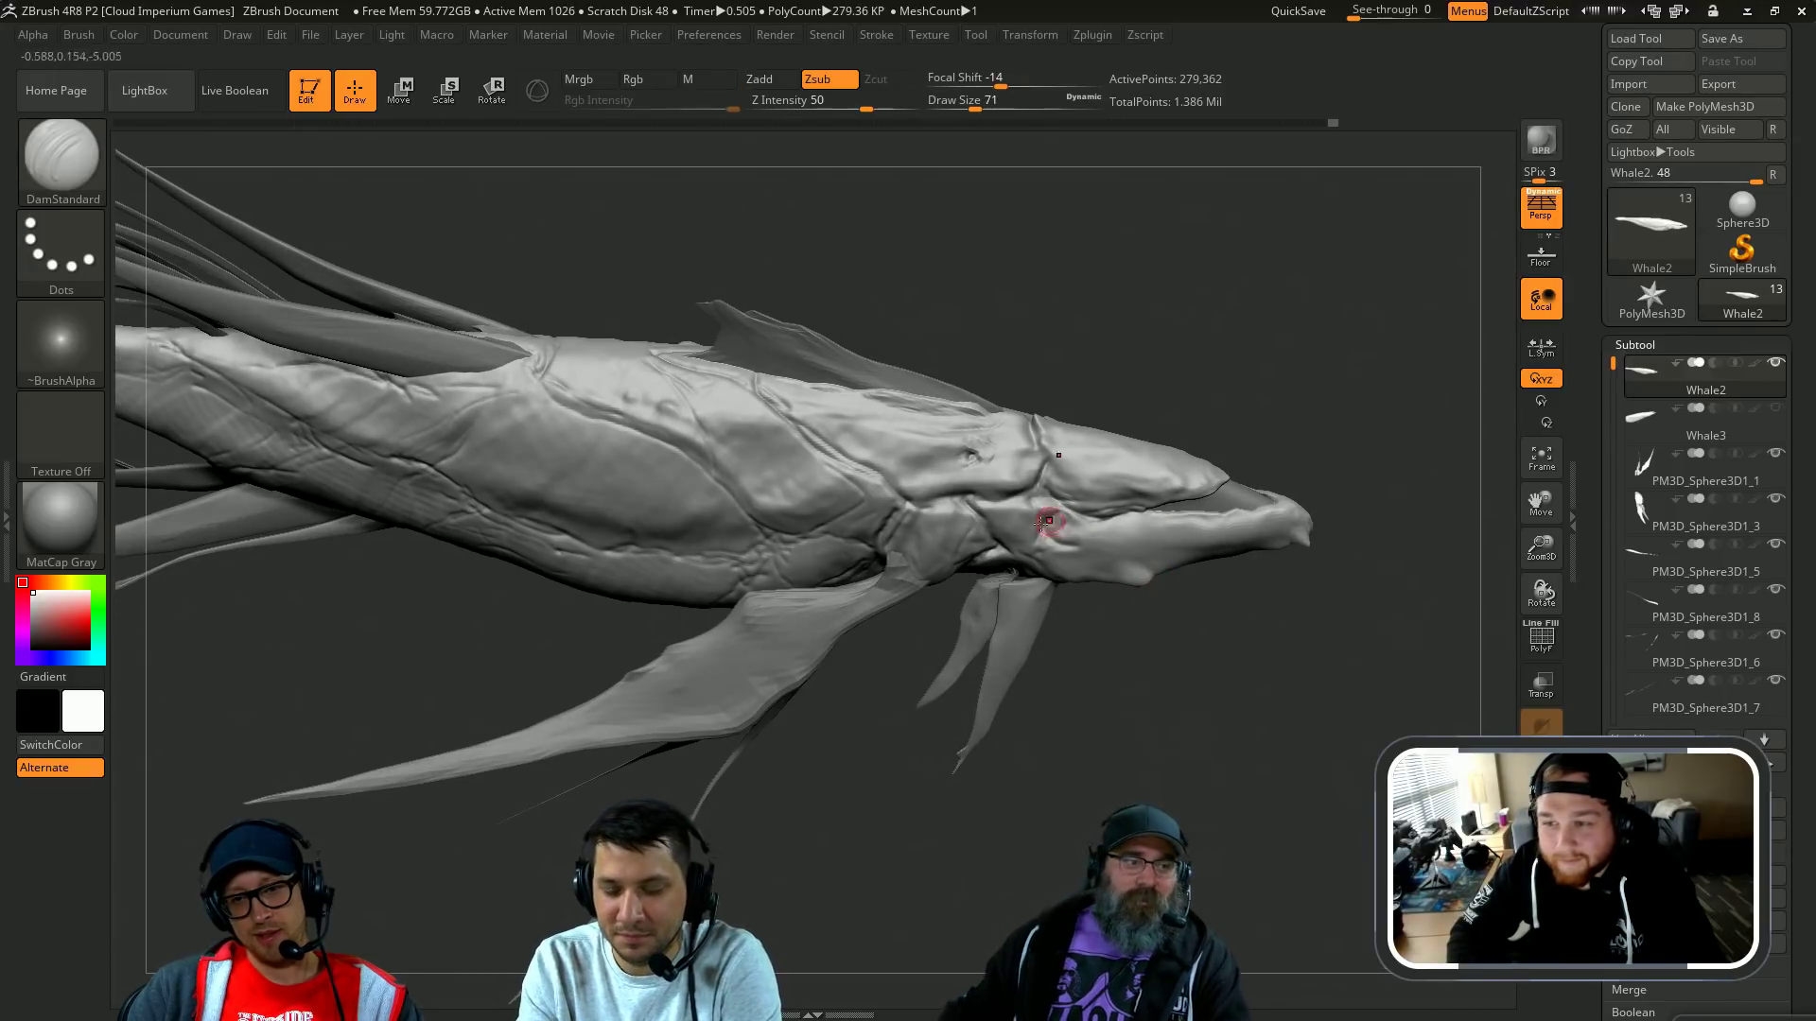
{"action": "left_click_drag", "start_coordinate": [1051, 522], "coordinate": [1020, 548]}
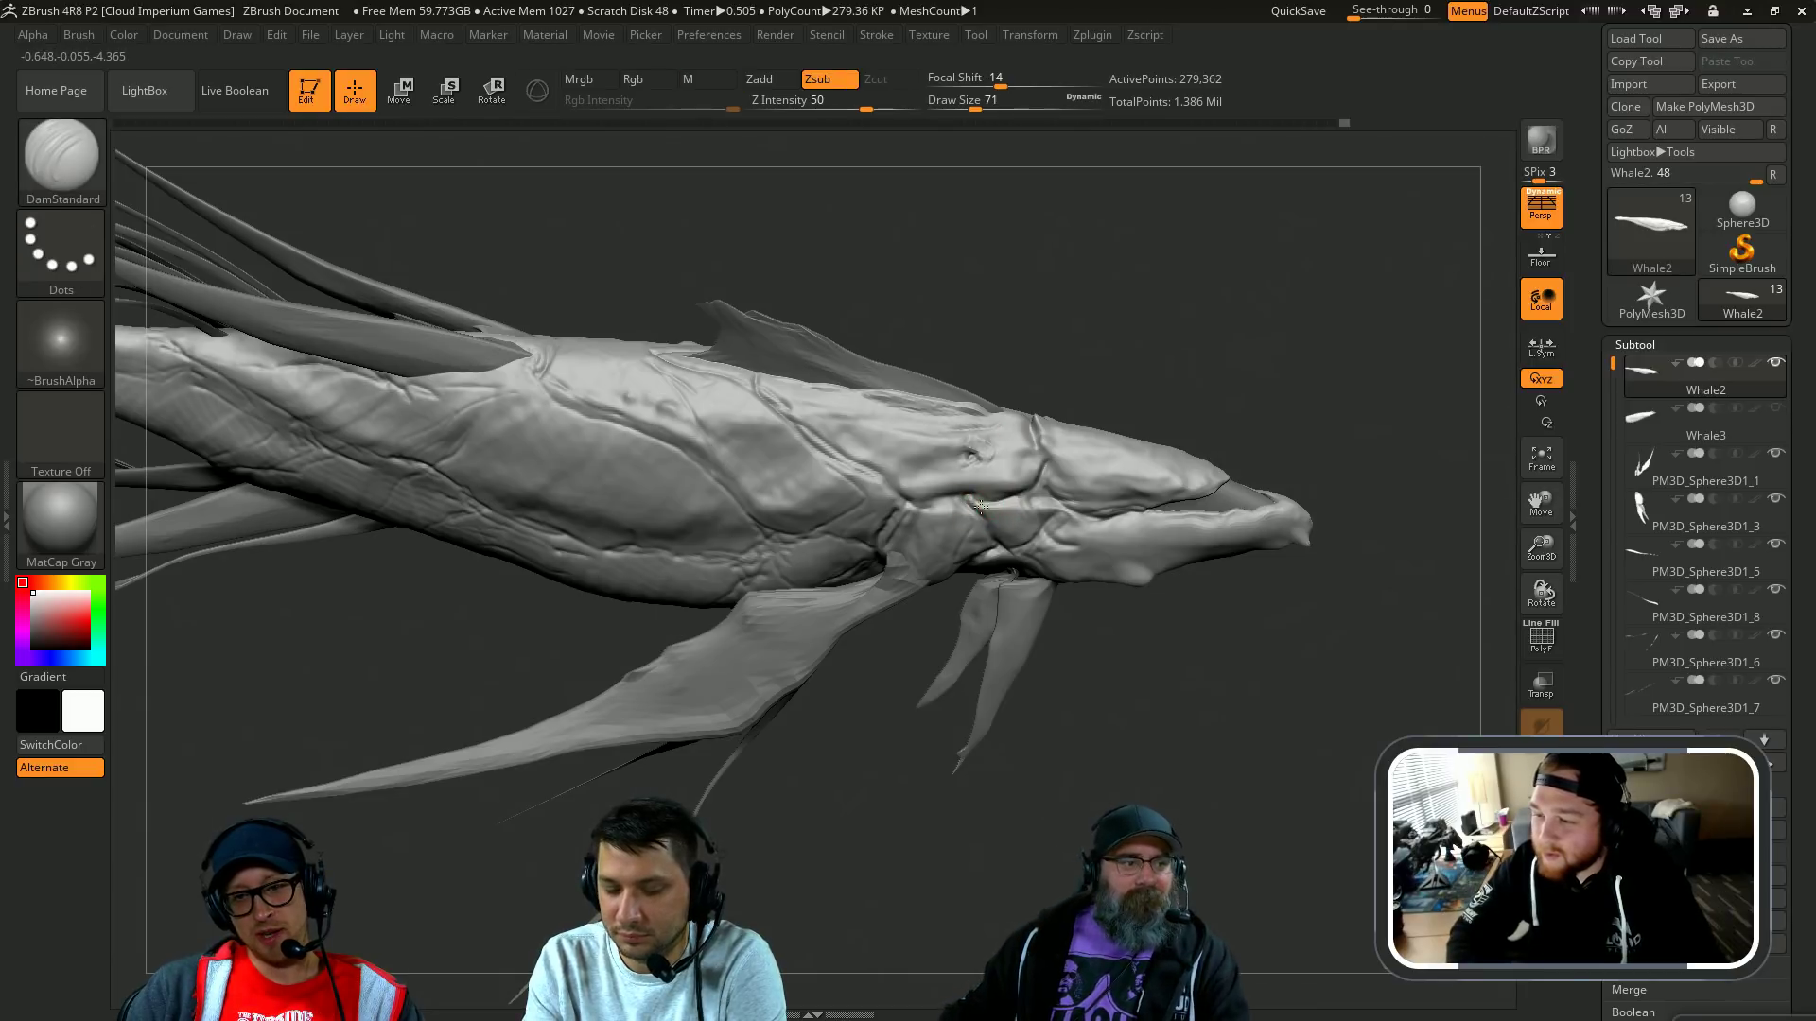
{"action": "mouse_move", "coordinate": [1130, 333]}
{"action": "left_mouse_down"}
{"action": "mouse_move", "coordinate": [1151, 320]}
{"action": "mouse_move", "coordinate": [1167, 349]}
{"action": "mouse_move", "coordinate": [1146, 359]}
{"action": "left_mouse_up"}
{"action": "right_click_drag", "start_coordinate": [1097, 794], "coordinate": [1182, 681]}
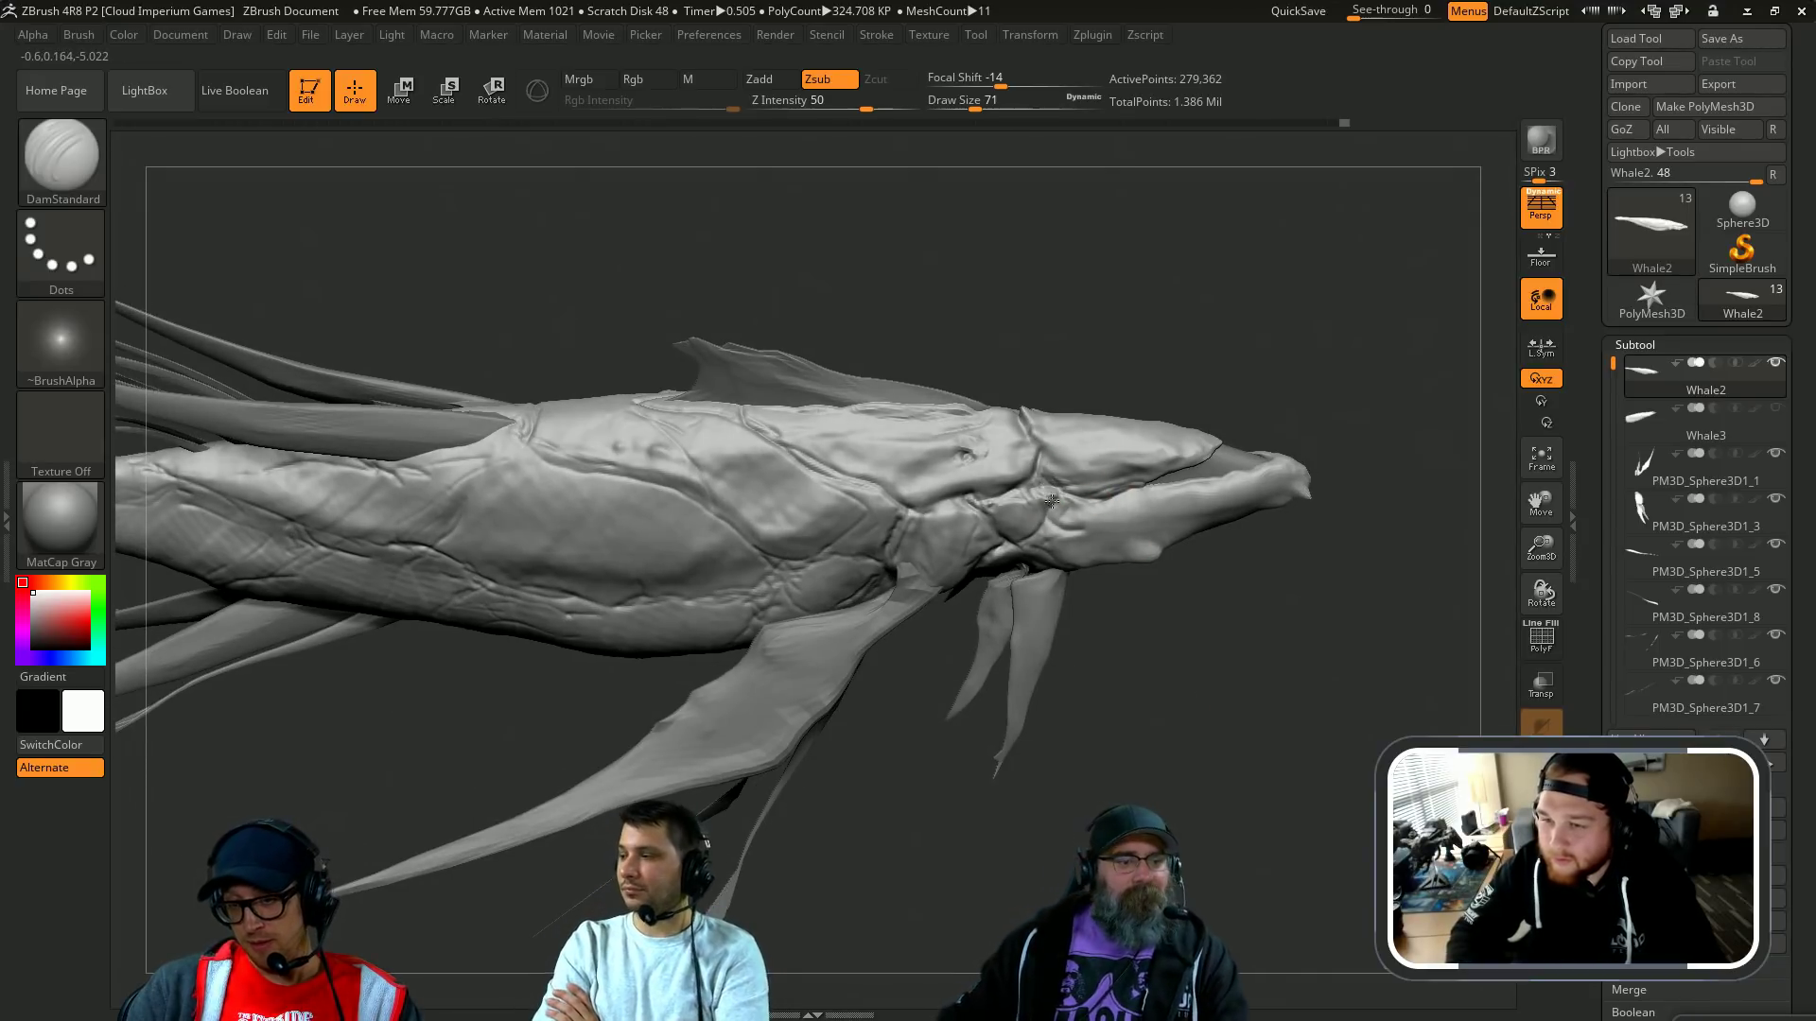
{"action": "right_click_drag", "start_coordinate": [1048, 445], "coordinate": [1125, 307]}
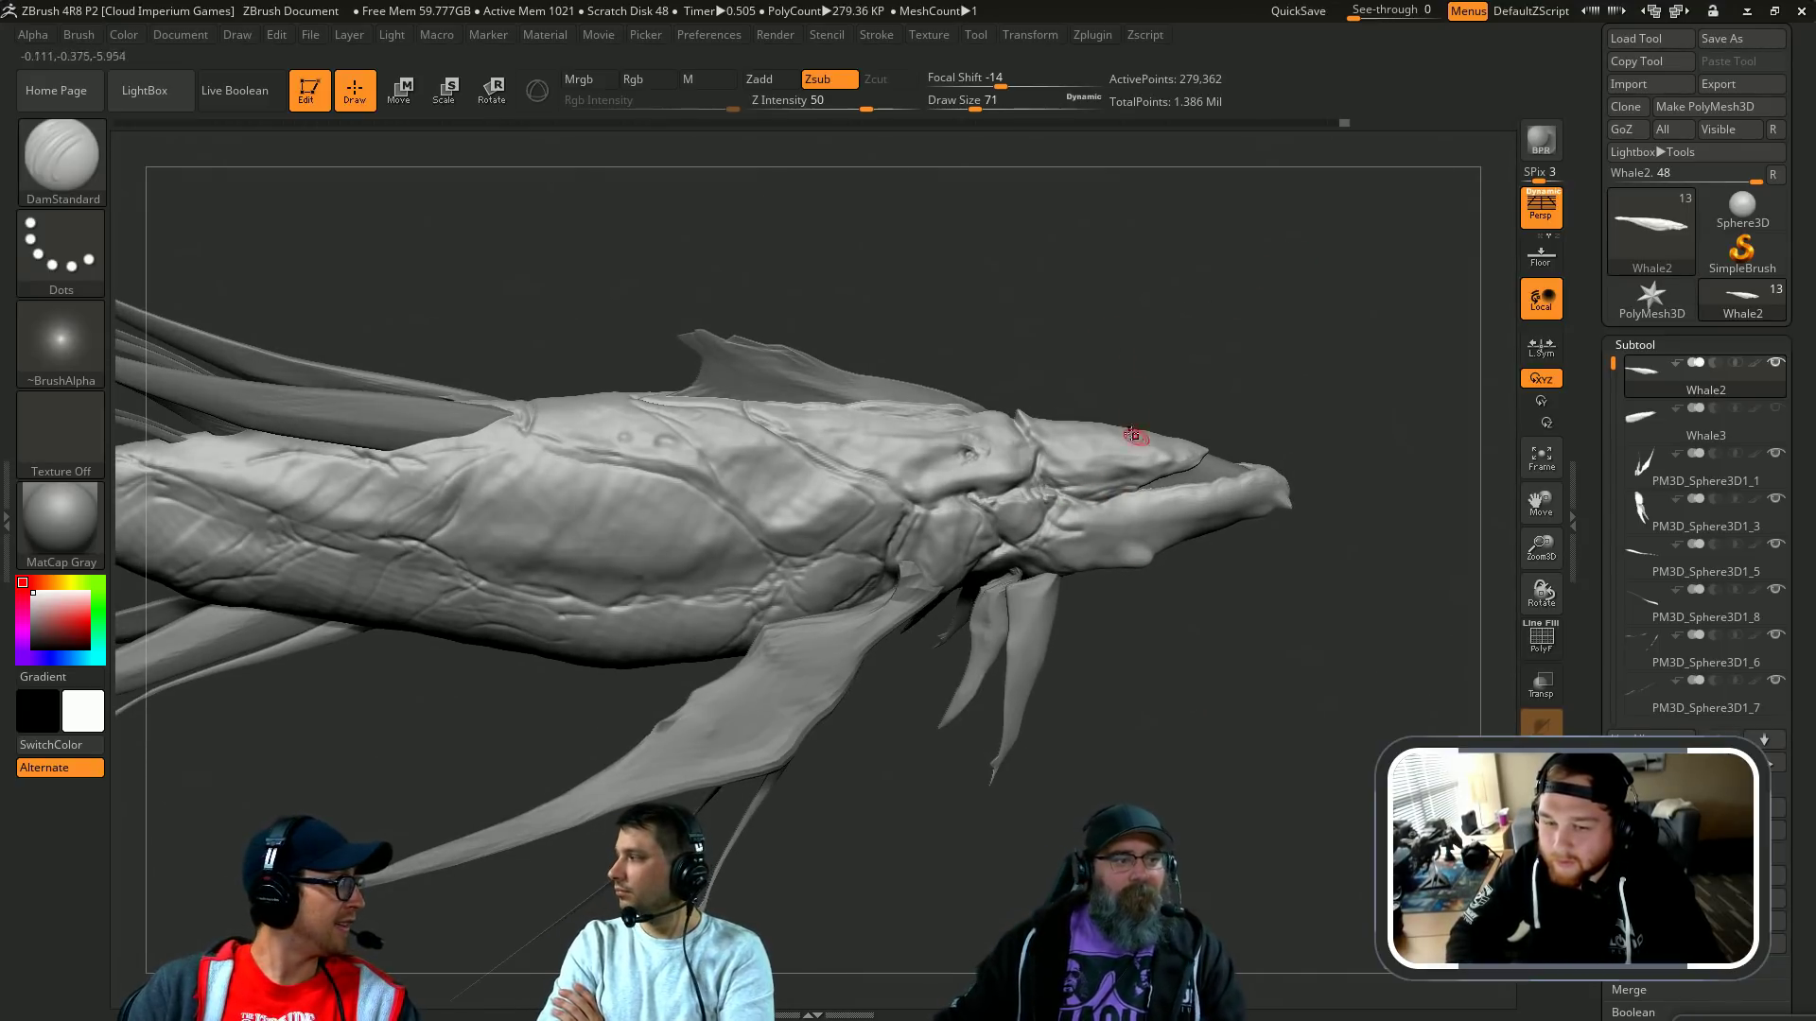
{"action": "left_click_drag", "start_coordinate": [1234, 355], "coordinate": [1118, 481]}
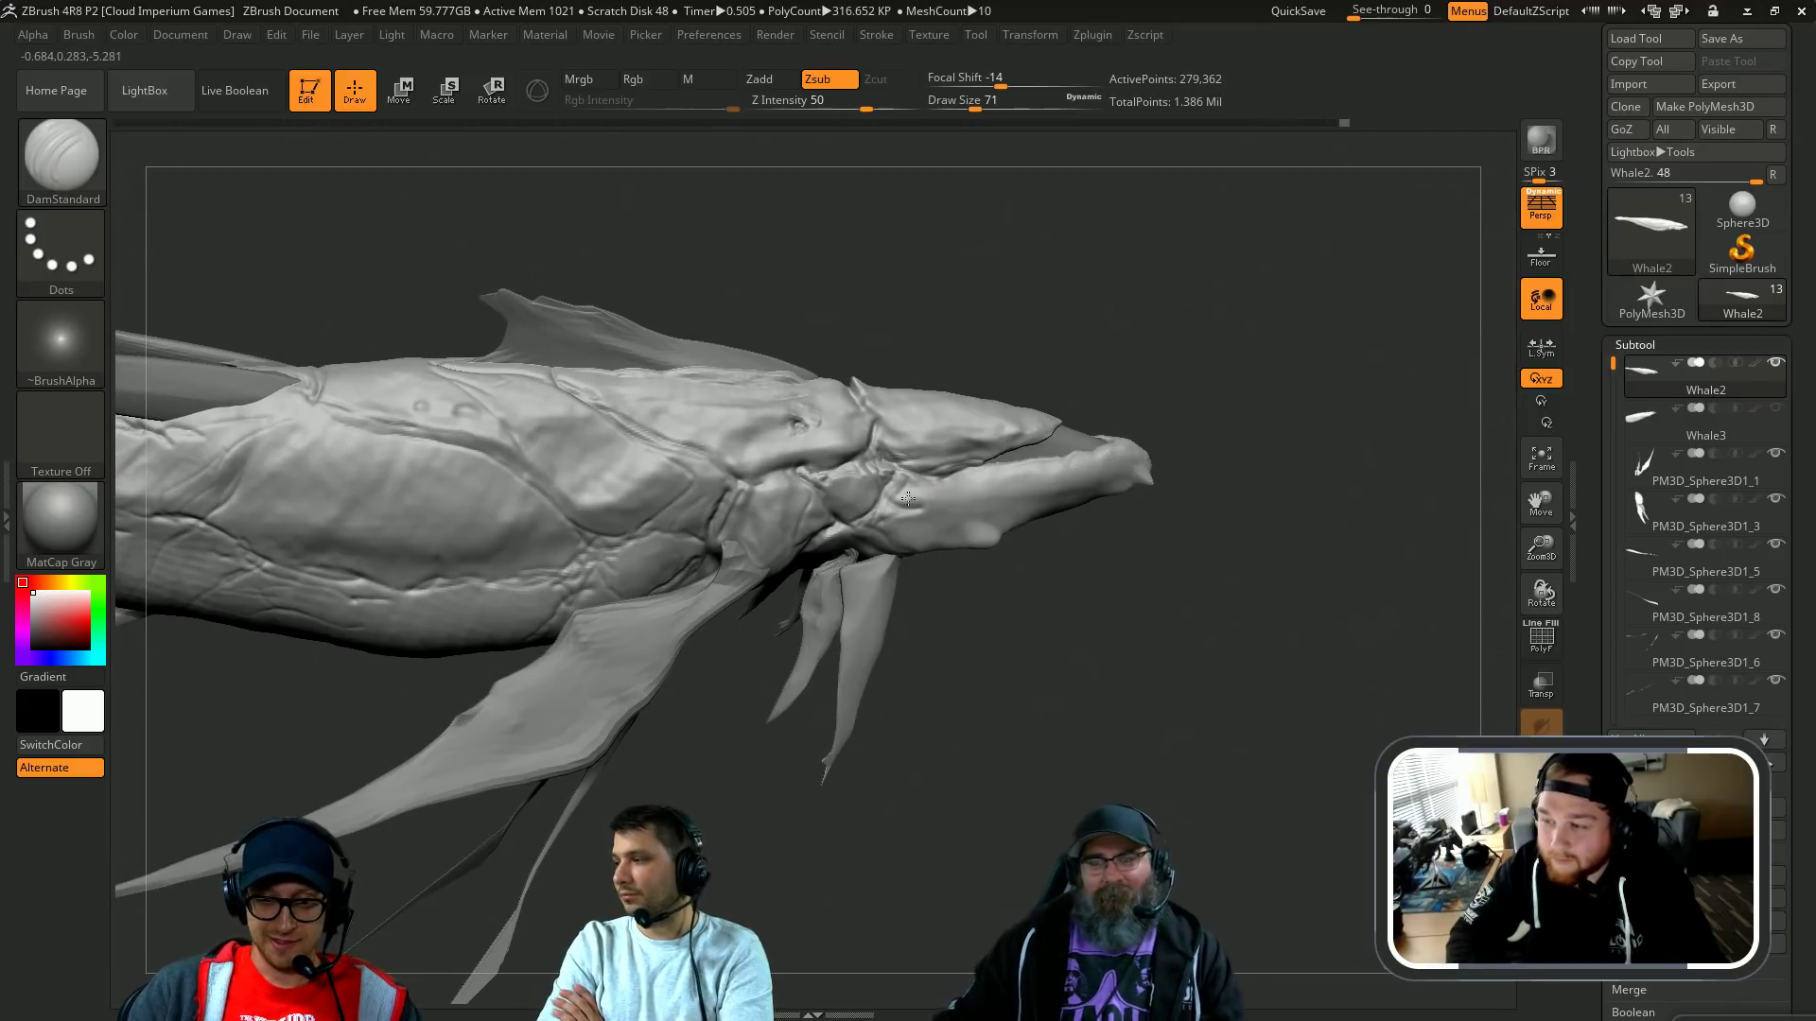
Step: Build up the skin folds at the corner of the mouth with the Standard brush at draw size 71
{"action": "key", "text": "b"}
{"action": "key", "text": "s"}
{"action": "key", "text": "t"}
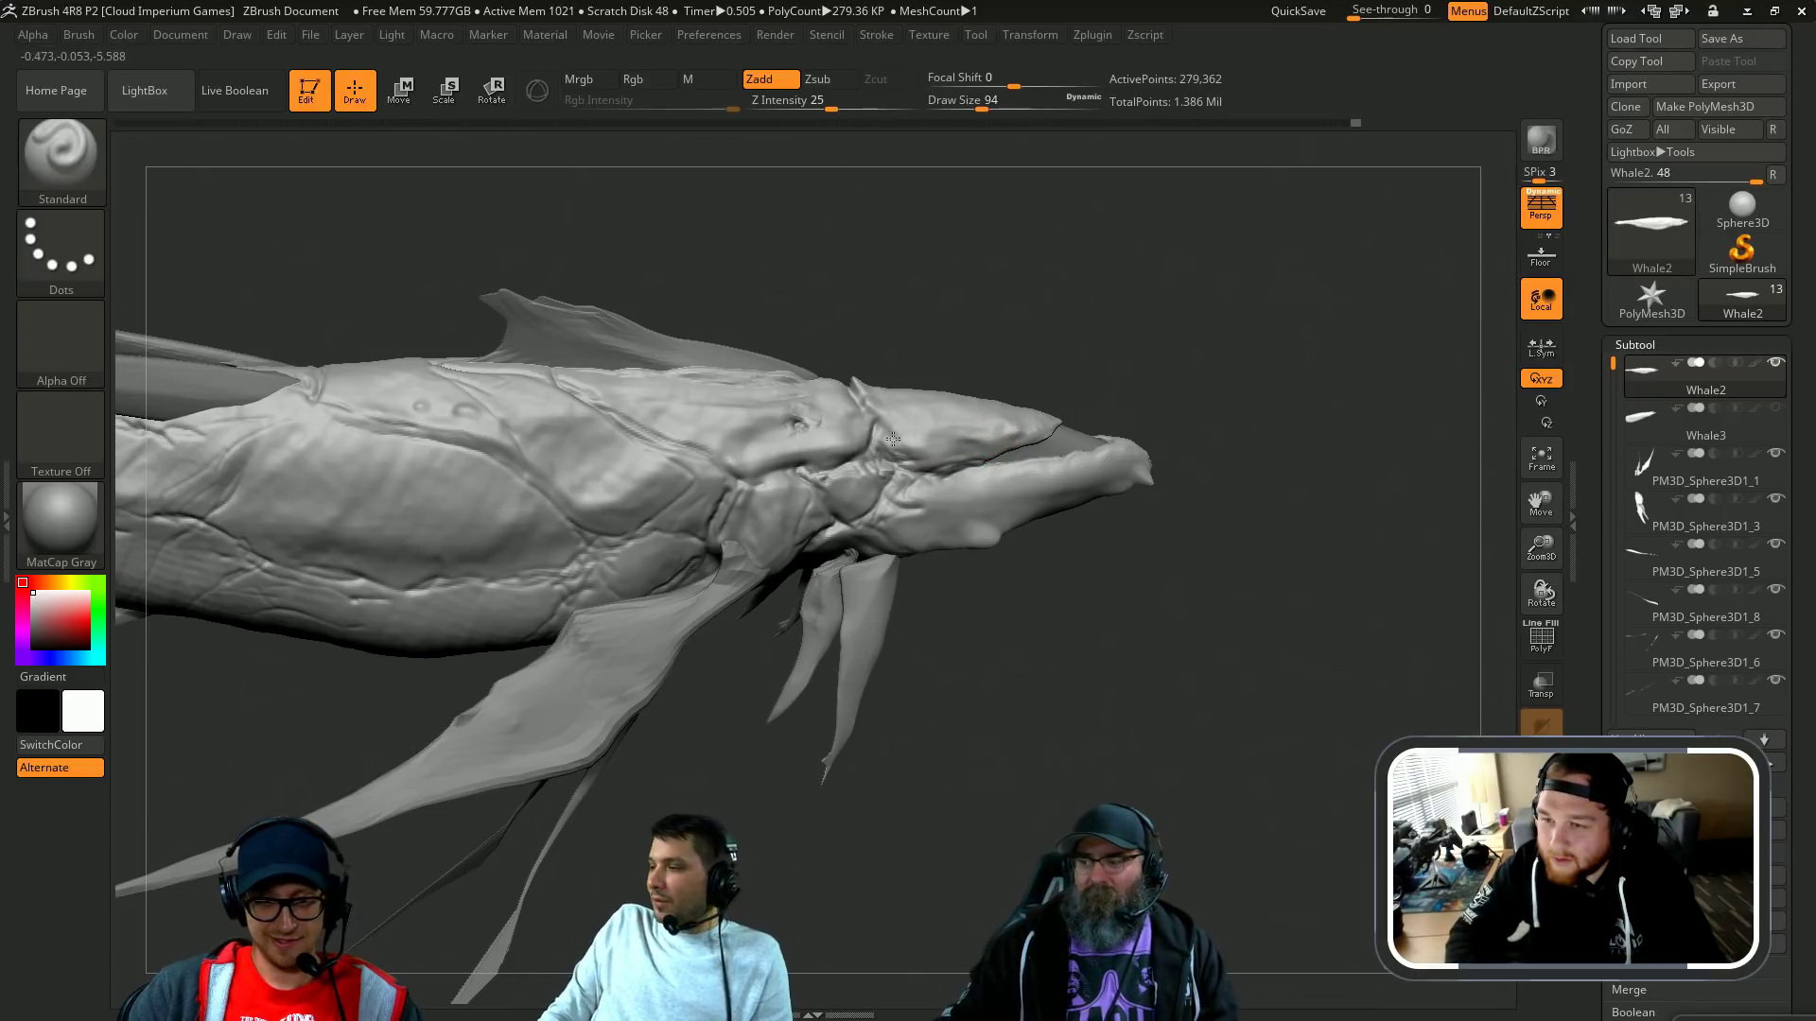
{"action": "left_click_drag", "start_coordinate": [1014, 386], "coordinate": [1086, 353]}
{"action": "left_click_drag", "start_coordinate": [940, 450], "coordinate": [956, 453]}
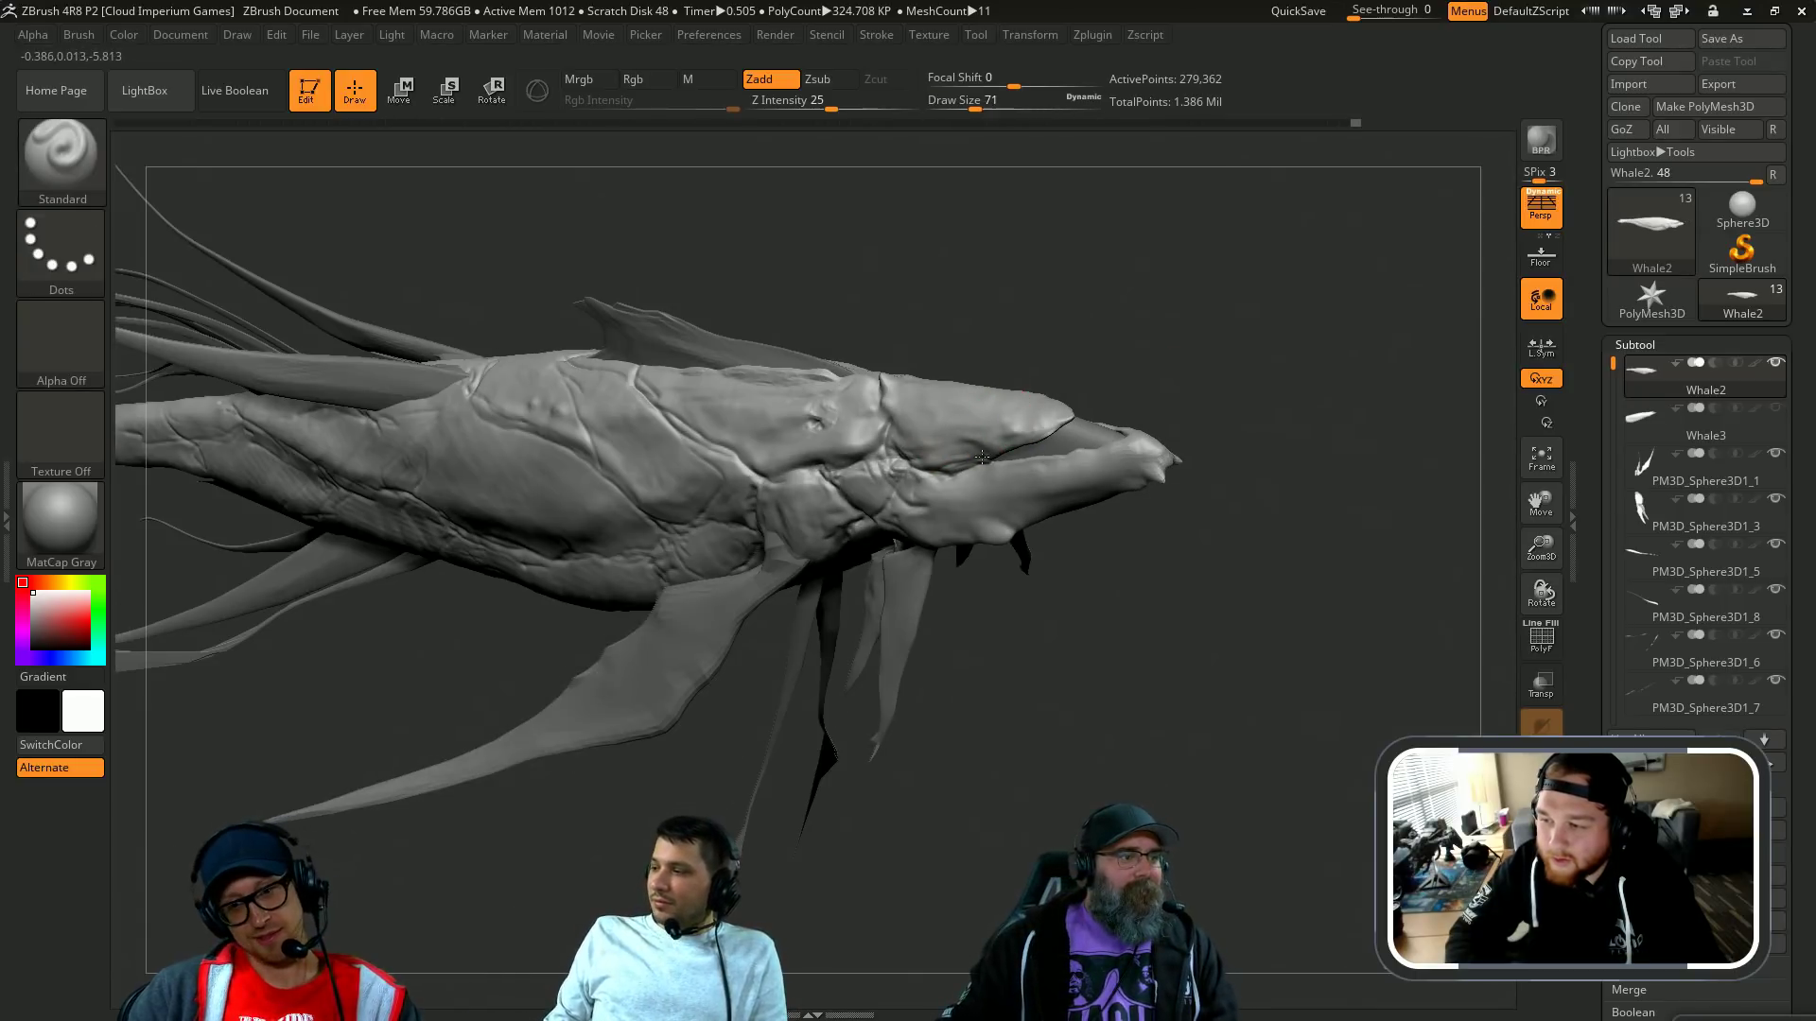
{"action": "mouse_move", "coordinate": [1142, 367]}
{"action": "left_mouse_down"}
{"action": "mouse_move", "coordinate": [1157, 388]}
{"action": "mouse_move", "coordinate": [1144, 374]}
{"action": "mouse_move", "coordinate": [1200, 292]}
{"action": "mouse_move", "coordinate": [1122, 358]}
{"action": "left_mouse_up"}
Step: Draw the front of the upper jaw out into a slimmer, pointed tip with the SnakeHook brush
{"action": "key", "text": "s"}
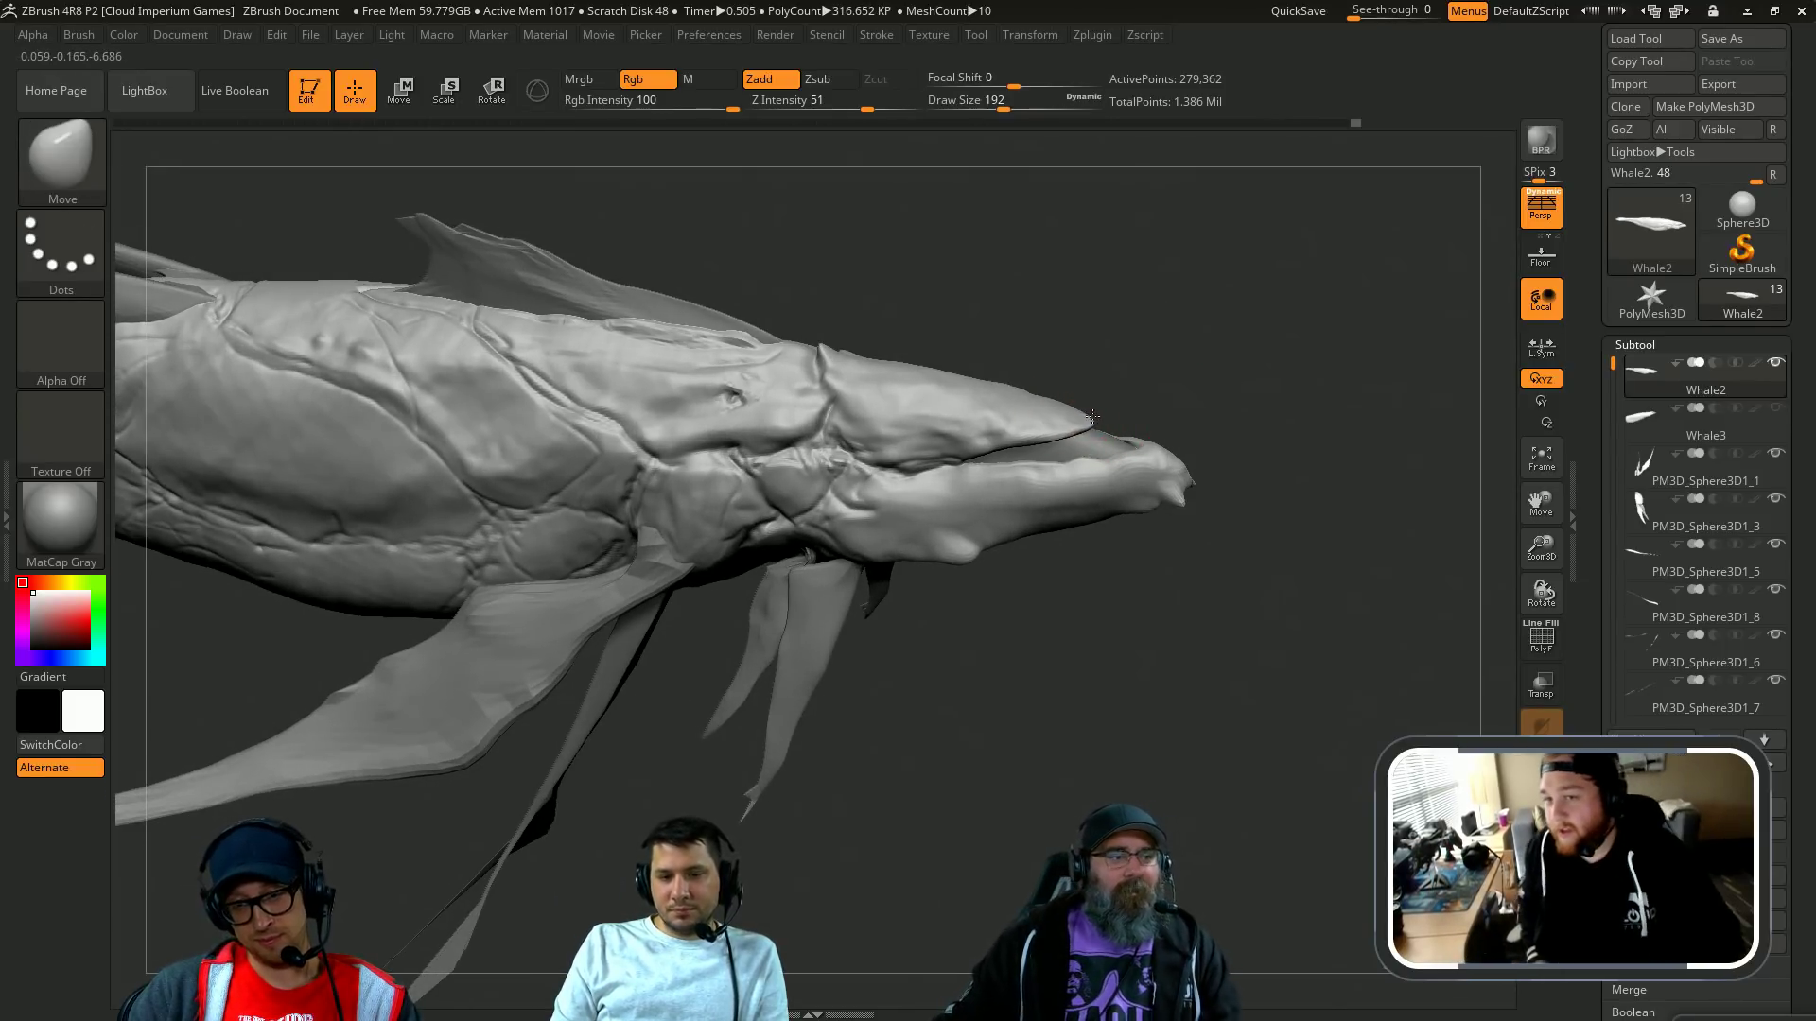
{"action": "key", "text": "b"}
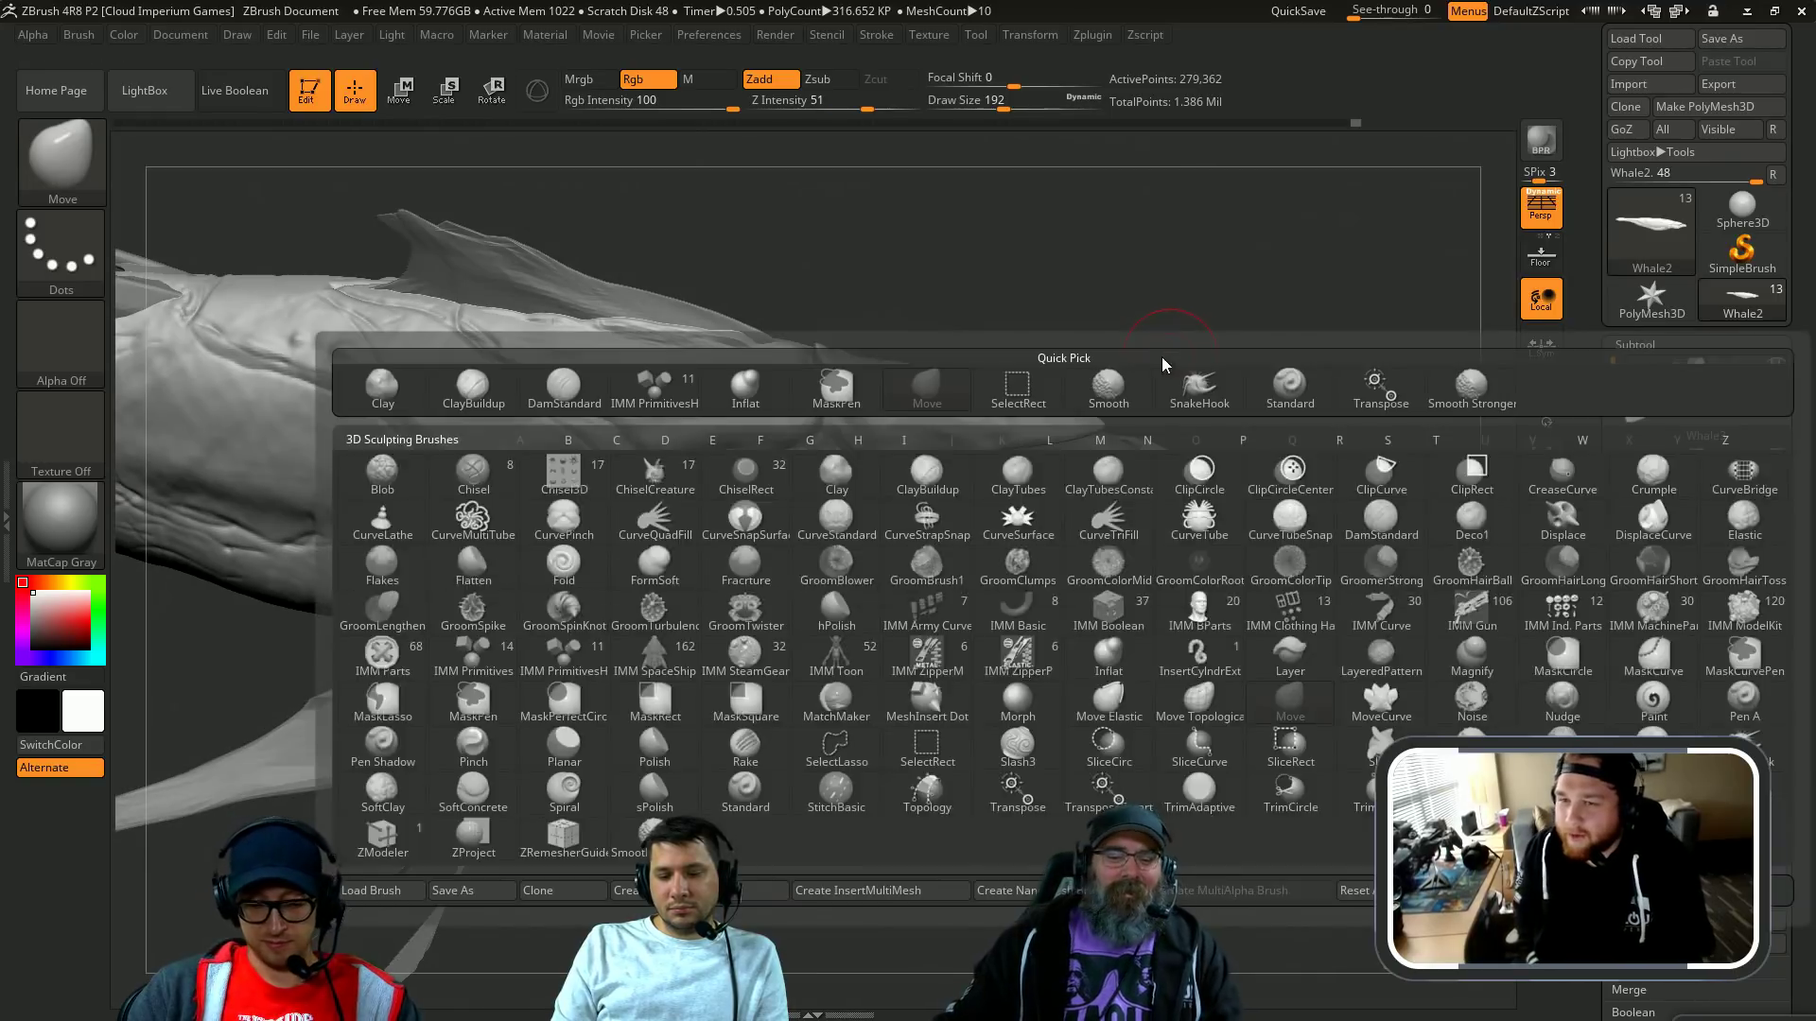
{"action": "key", "text": "s"}
{"action": "key", "text": "h"}
{"action": "mouse_move", "coordinate": [1095, 384]}
{"action": "left_mouse_down"}
{"action": "mouse_move", "coordinate": [1141, 389]}
{"action": "mouse_move", "coordinate": [1073, 414]}
{"action": "left_mouse_up"}
{"action": "key", "text": "s"}
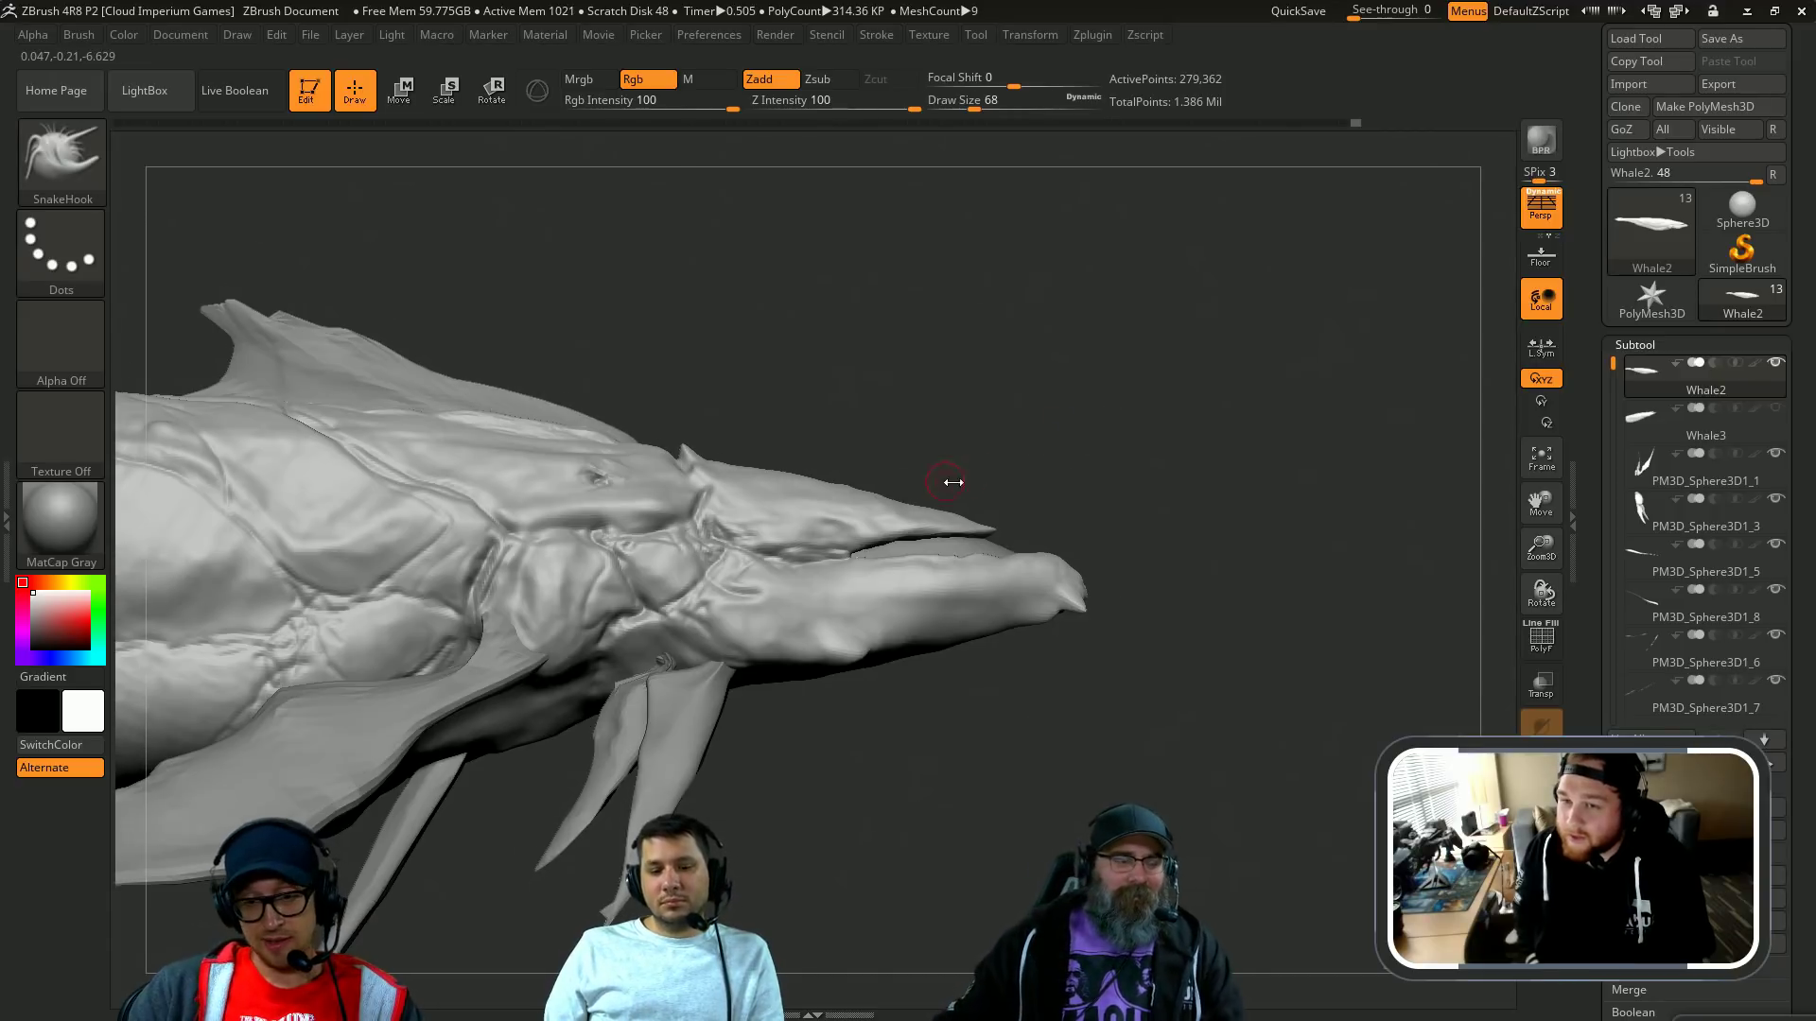
{"action": "key", "text": "s"}
{"action": "left_click_drag", "start_coordinate": [949, 485], "coordinate": [998, 487]}
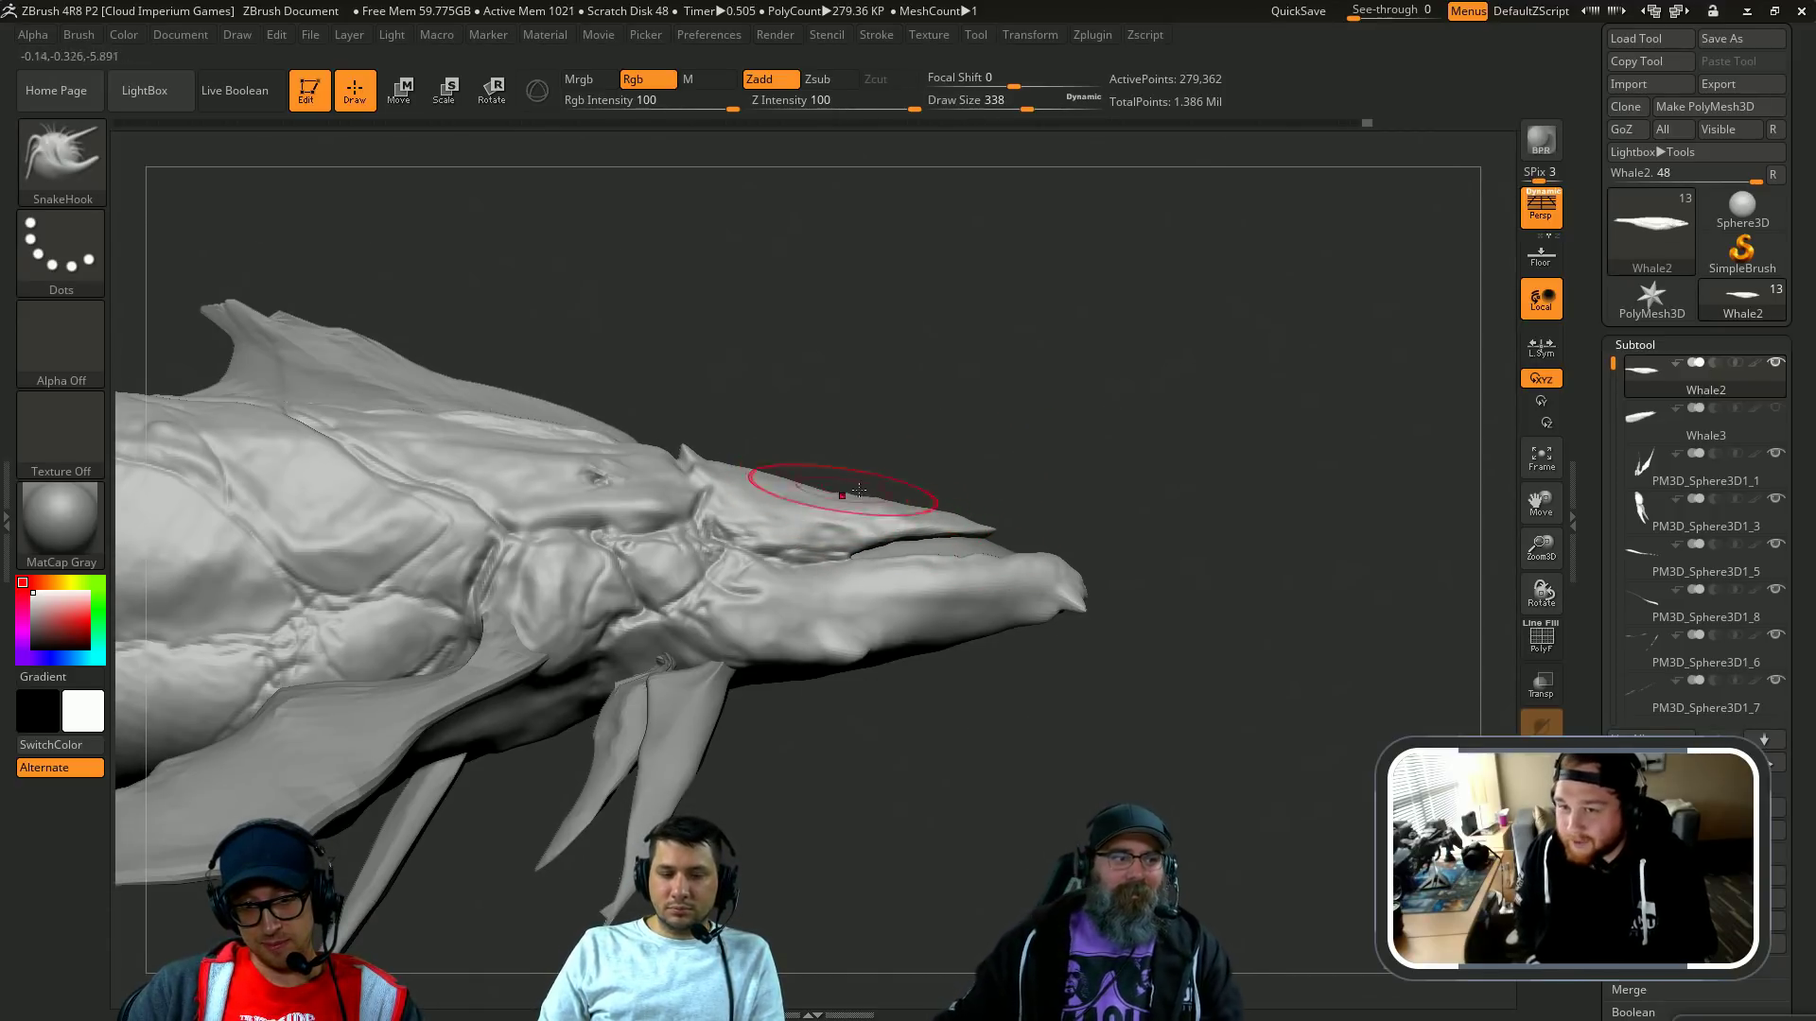
{"action": "key", "text": "s"}
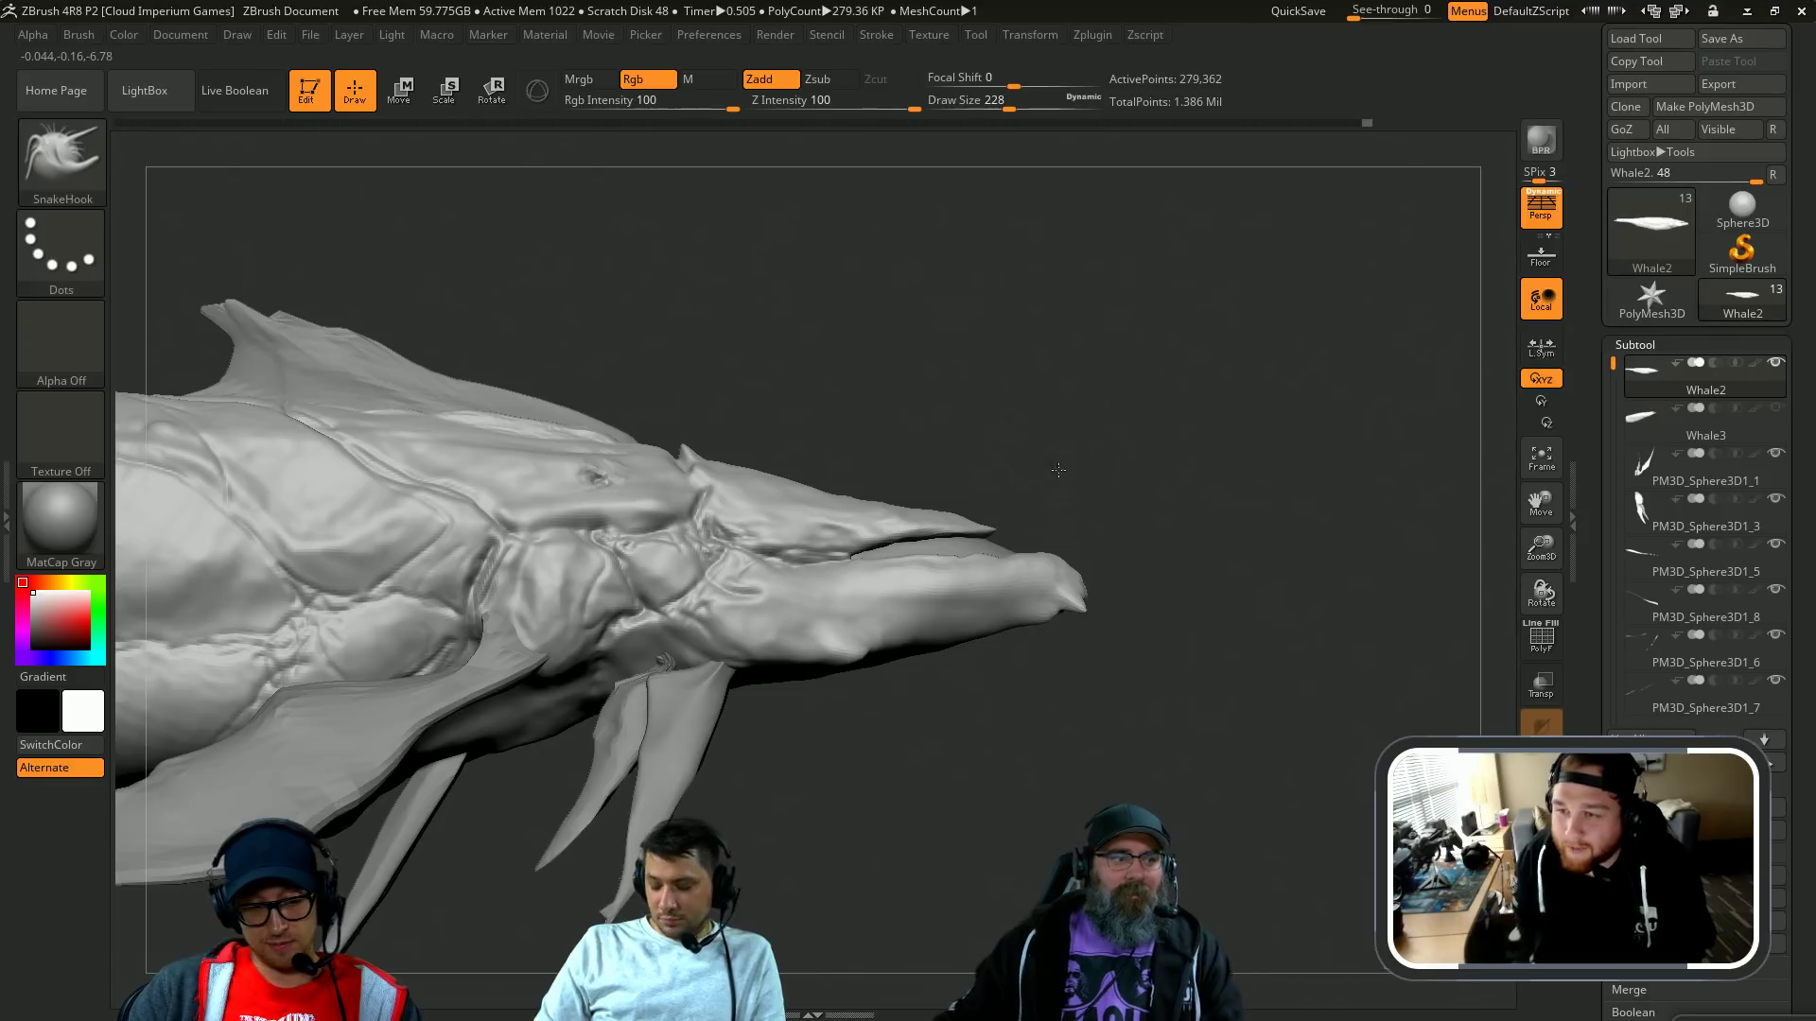
{"action": "mouse_move", "coordinate": [1056, 469]}
{"action": "left_mouse_down"}
{"action": "mouse_move", "coordinate": [1026, 465]}
{"action": "mouse_move", "coordinate": [984, 524]}
{"action": "mouse_move", "coordinate": [1009, 513]}
{"action": "mouse_move", "coordinate": [970, 532]}
{"action": "left_mouse_up"}
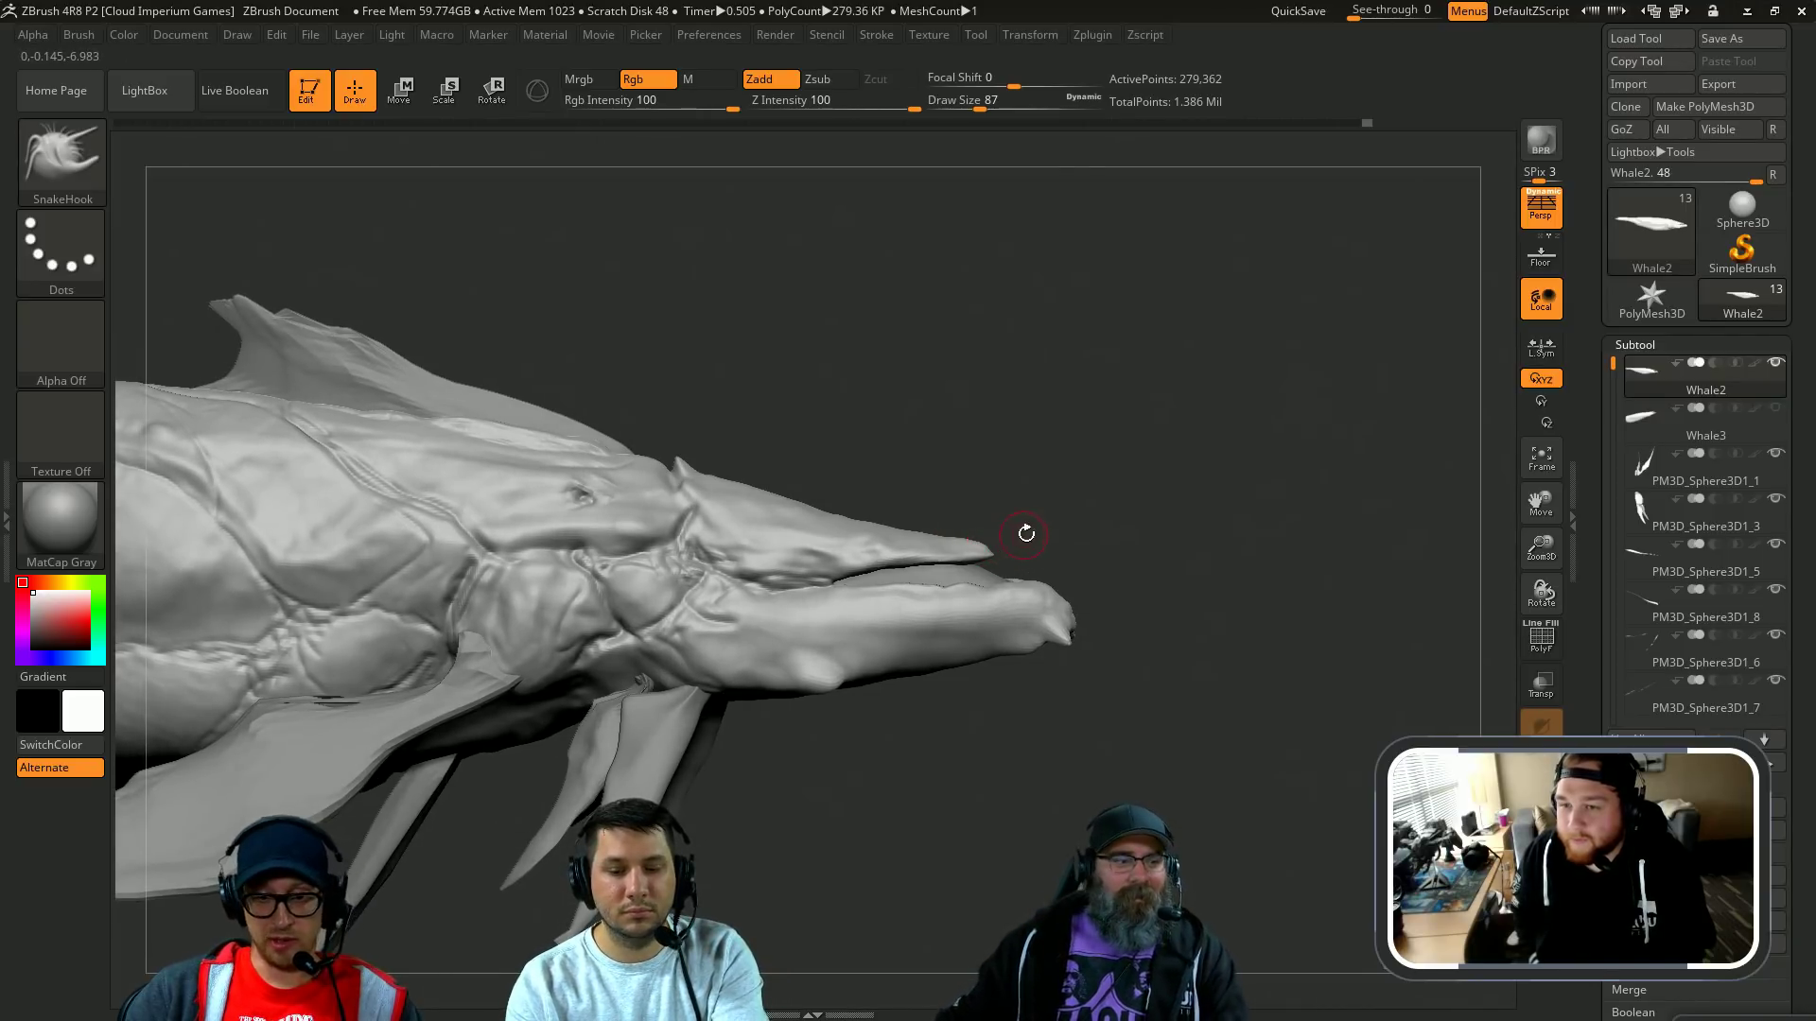
Step: Refine the tip of the upper jaw with SnakeHook at draw size 41 and smooth it with Smooth Stronger at 68
{"action": "left_click_drag", "start_coordinate": [1026, 534], "coordinate": [1009, 538]}
{"action": "key", "text": "bracketleft"}
{"action": "key", "text": "bracketleft"}
{"action": "key", "text": "bracketleft"}
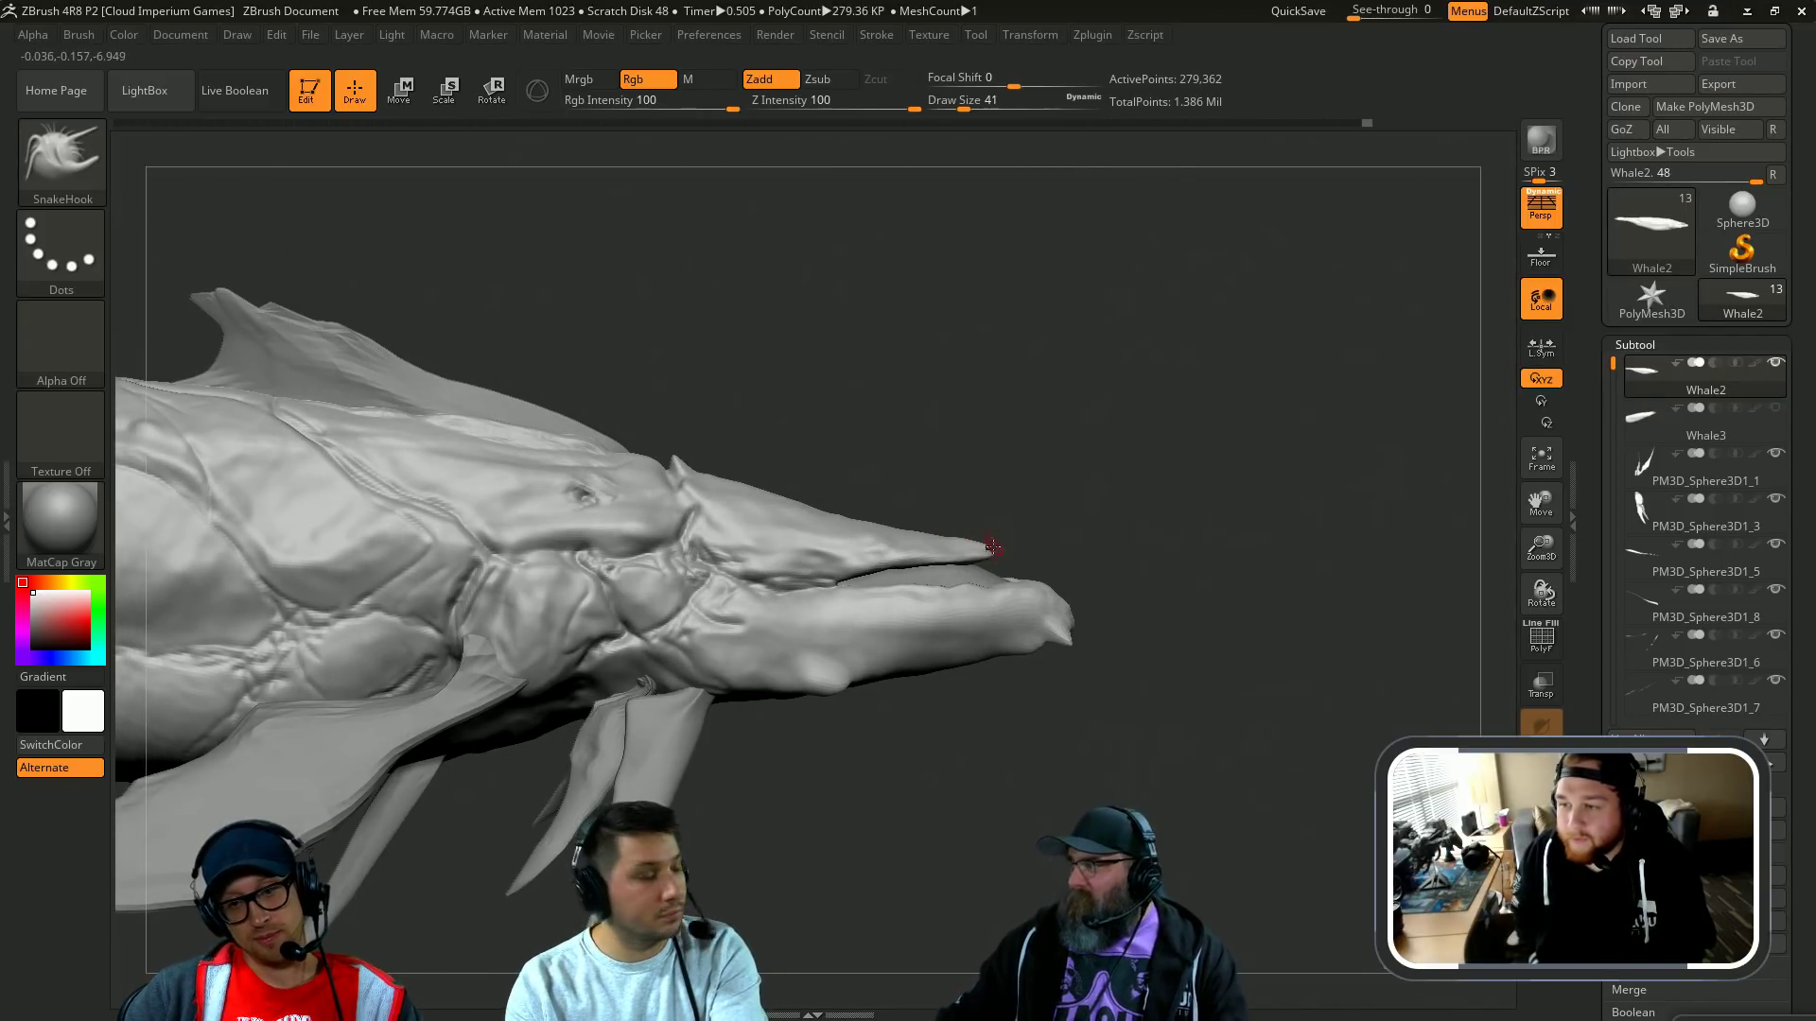
{"action": "key", "text": "bracketright"}
{"action": "key", "text": "shift"}
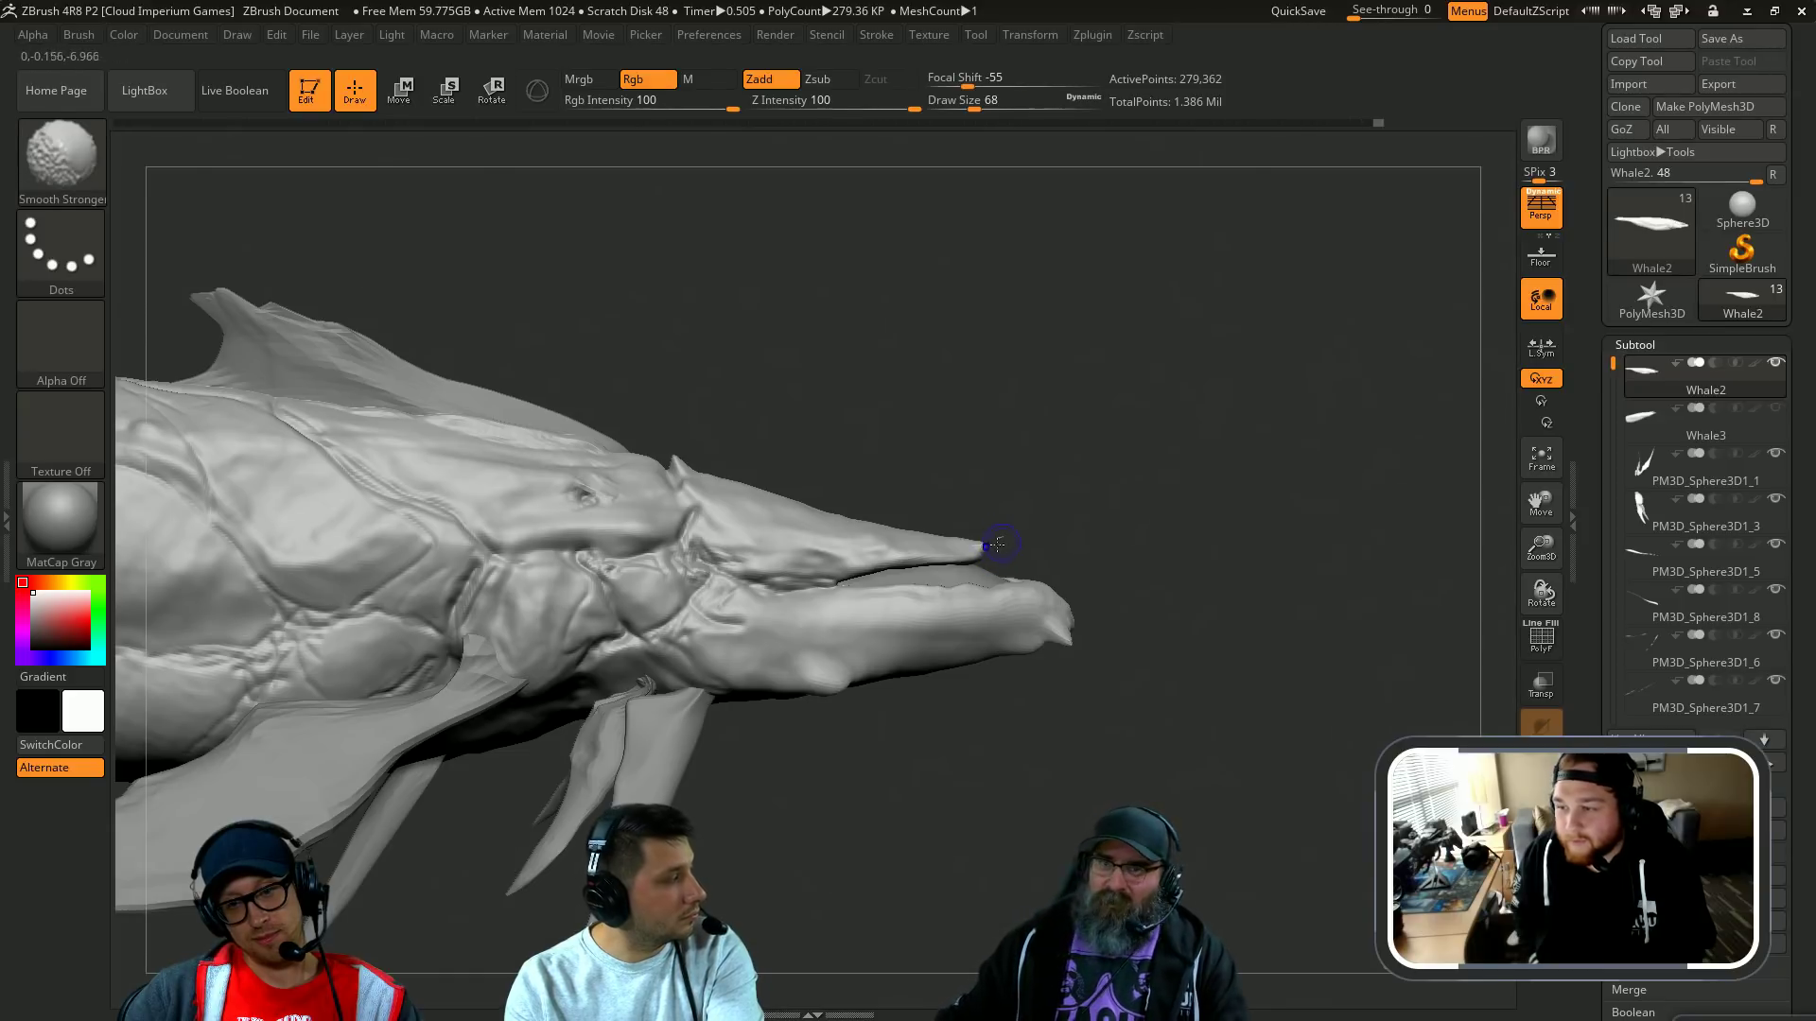
{"action": "mouse_move", "coordinate": [1062, 522]}
{"action": "left_mouse_down"}
{"action": "mouse_move", "coordinate": [868, 513]}
{"action": "mouse_move", "coordinate": [886, 525]}
{"action": "mouse_move", "coordinate": [1021, 492]}
{"action": "mouse_move", "coordinate": [1219, 507]}
{"action": "mouse_move", "coordinate": [1094, 571]}
{"action": "mouse_move", "coordinate": [1247, 520]}
{"action": "mouse_move", "coordinate": [1230, 473]}
{"action": "left_mouse_up"}
{"action": "key", "text": "shift"}
{"action": "key", "text": "bracketright"}
Step: Shape the edge of the upper jaw near its tip with the Standard brush at draw size 71
{"action": "key", "text": "b"}
{"action": "key", "text": "s"}
{"action": "key", "text": "t"}
{"action": "key", "text": "bracketleft"}
{"action": "left_click_drag", "start_coordinate": [1088, 609], "coordinate": [993, 676]}
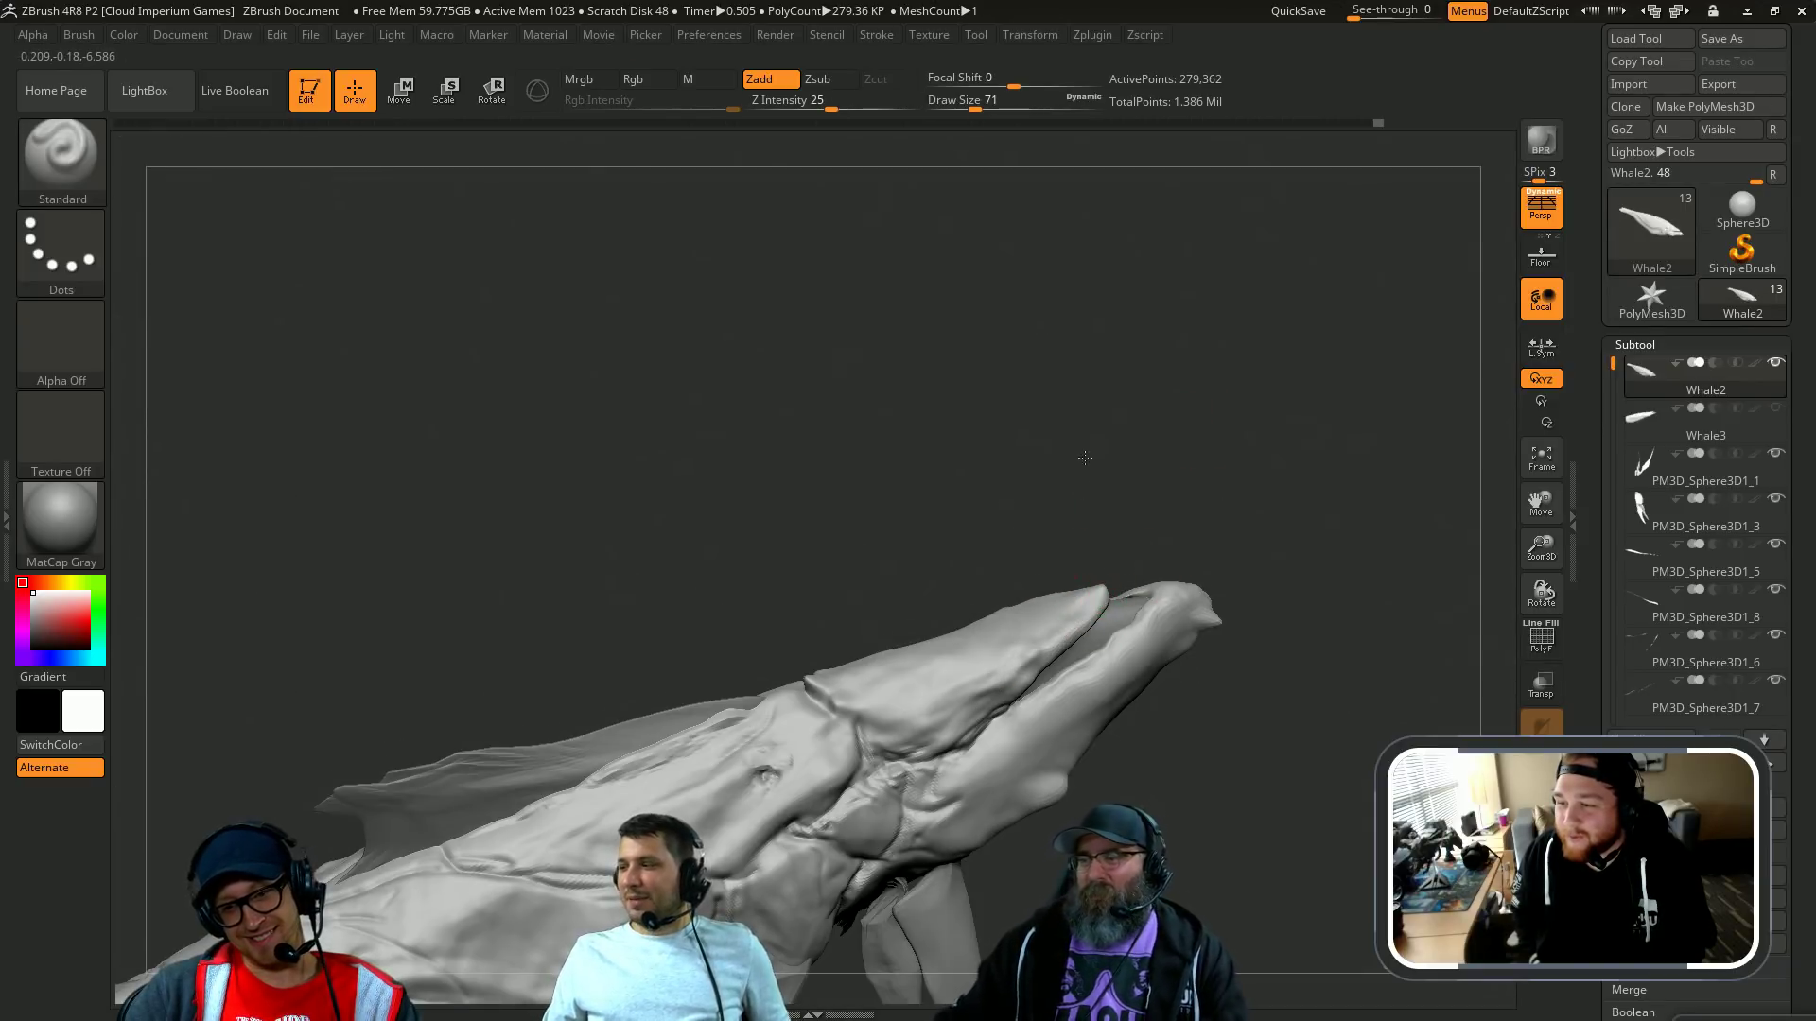
{"action": "key", "text": "shift"}
{"action": "mouse_move", "coordinate": [1084, 458]}
{"action": "left_mouse_down", "text": "alt"}
{"action": "mouse_move", "coordinate": [1082, 323]}
{"action": "mouse_move", "coordinate": [1033, 522]}
{"action": "left_mouse_up", "text": "alt"}
{"action": "left_click_drag", "start_coordinate": [1197, 357], "coordinate": [1176, 333]}
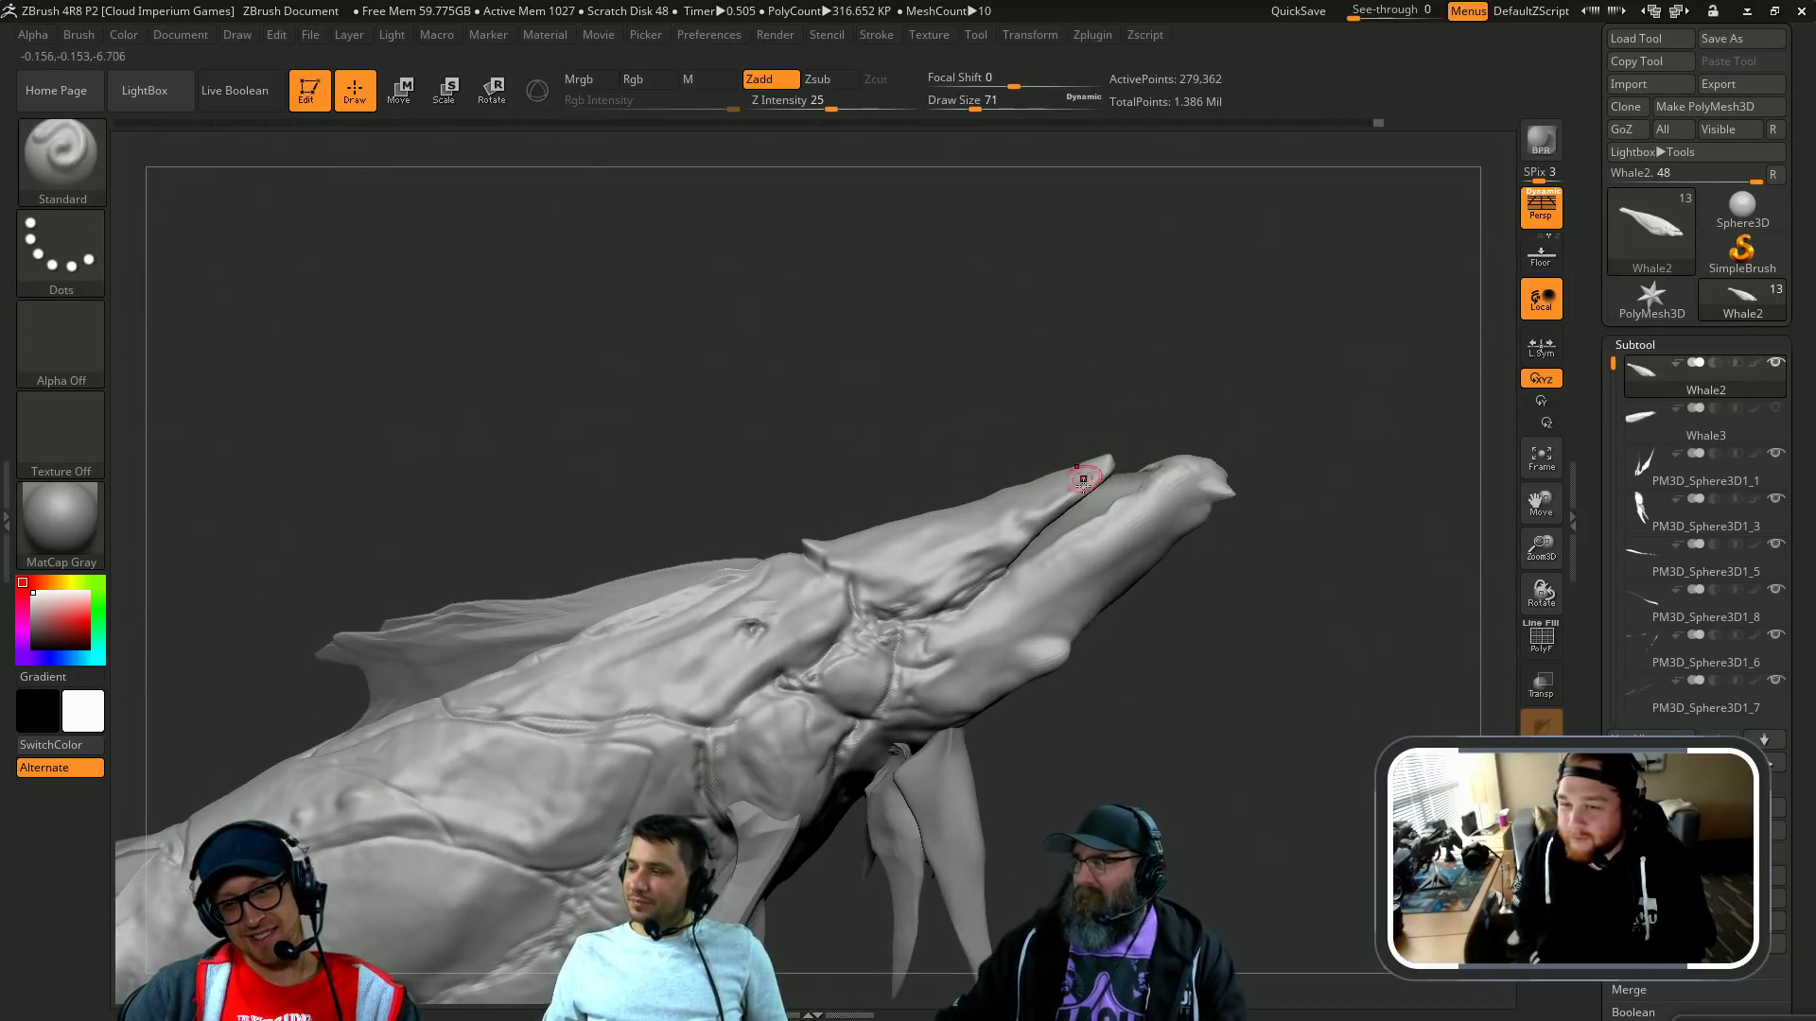
Step: Fill out the upper lip near the snout tip with the Clay brush
{"action": "key", "text": "b"}
{"action": "key", "text": "c"}
{"action": "key", "text": "l"}
{"action": "mouse_move", "coordinate": [1099, 471]}
{"action": "left_mouse_down"}
{"action": "mouse_move", "coordinate": [1021, 542]}
{"action": "mouse_move", "coordinate": [1078, 496]}
{"action": "left_mouse_up"}
{"action": "mouse_move", "coordinate": [1138, 430]}
{"action": "left_mouse_down"}
{"action": "mouse_move", "coordinate": [1159, 381]}
{"action": "mouse_move", "coordinate": [1224, 388]}
{"action": "mouse_move", "coordinate": [1267, 454]}
{"action": "mouse_move", "coordinate": [979, 597]}
{"action": "left_mouse_up"}
Step: Select and isolate the plate inside the mouth, PM3D_Cube3D1_1, and subdivide it twice
{"action": "key", "text": "b"}
{"action": "key", "text": "s"}
{"action": "key", "text": "t"}
{"action": "left_click", "coordinate": [1108, 494], "text": "alt"}
{"action": "left_click_drag", "start_coordinate": [1120, 410], "coordinate": [1236, 591]}
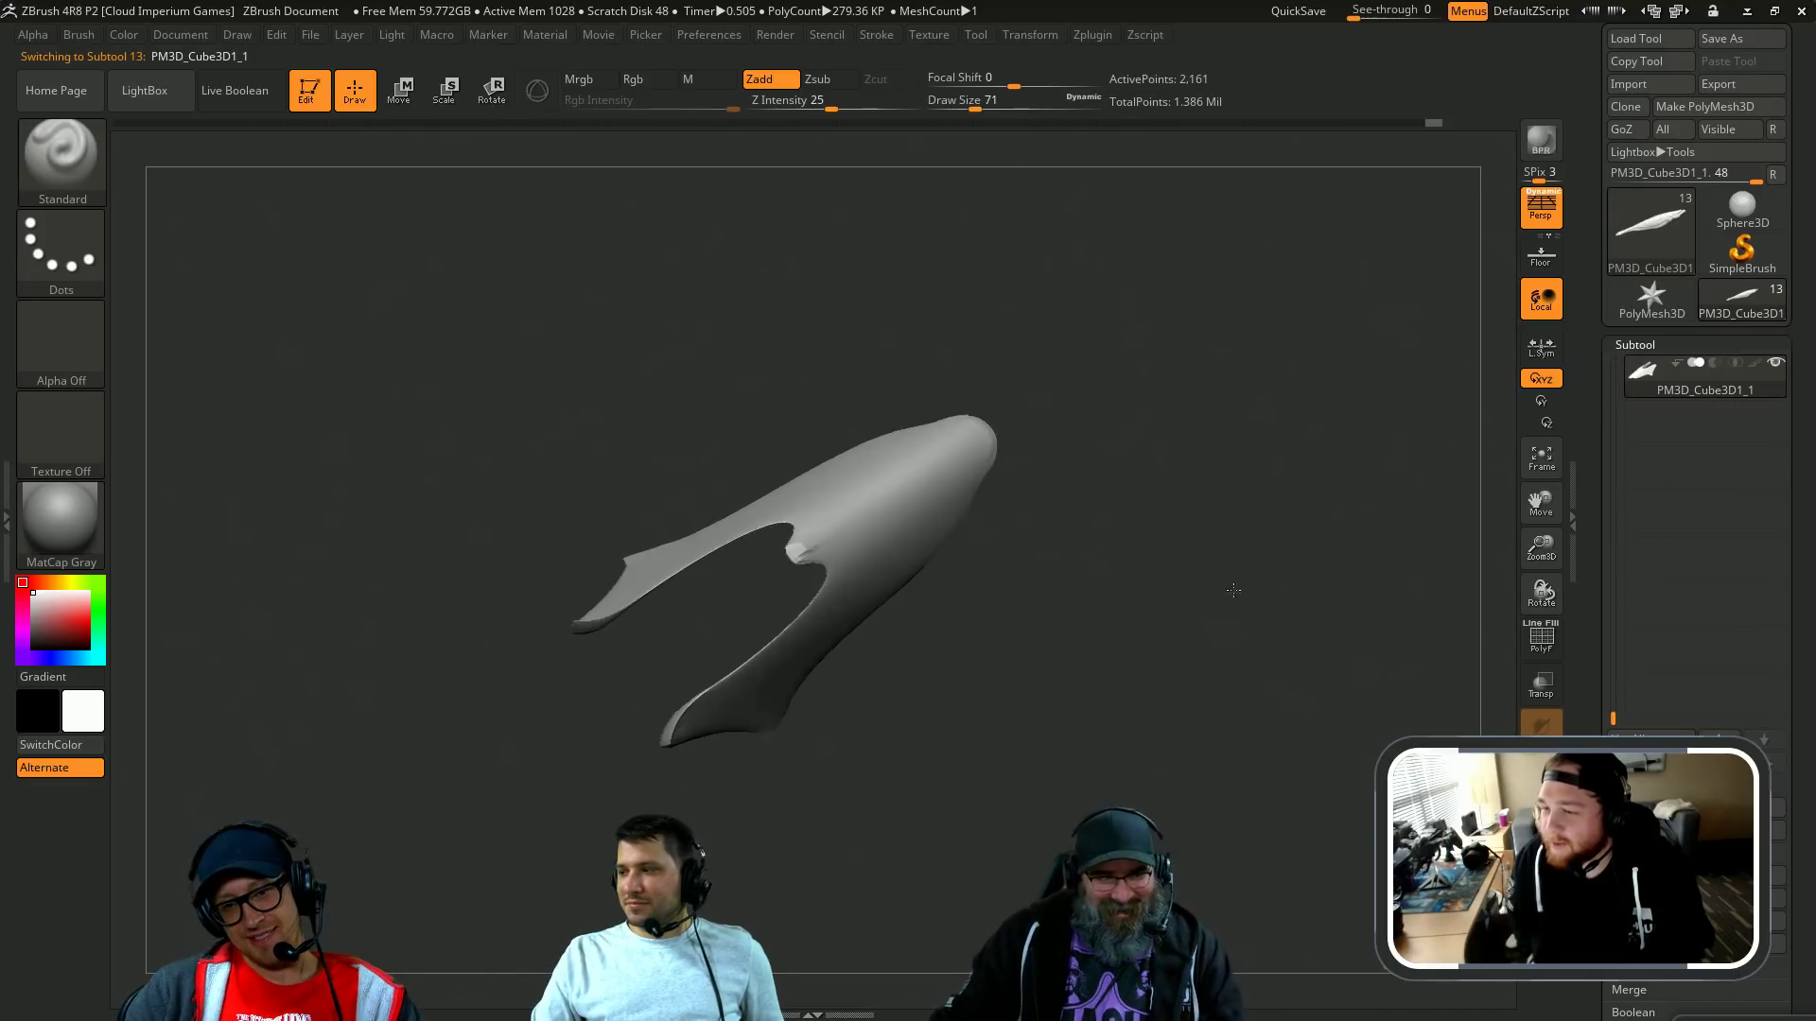
{"action": "key", "text": "ctrl+d"}
{"action": "key", "text": "ctrl+d"}
Step: Start carving fine parallel grooves across the side of the mouth plate with DamStandard at draw size 27
{"action": "left_click_drag", "start_coordinate": [1216, 514], "coordinate": [1169, 549]}
{"action": "key", "text": "b"}
{"action": "key", "text": "d"}
{"action": "key", "text": "s"}
{"action": "left_click_drag", "start_coordinate": [1054, 662], "coordinate": [995, 651]}
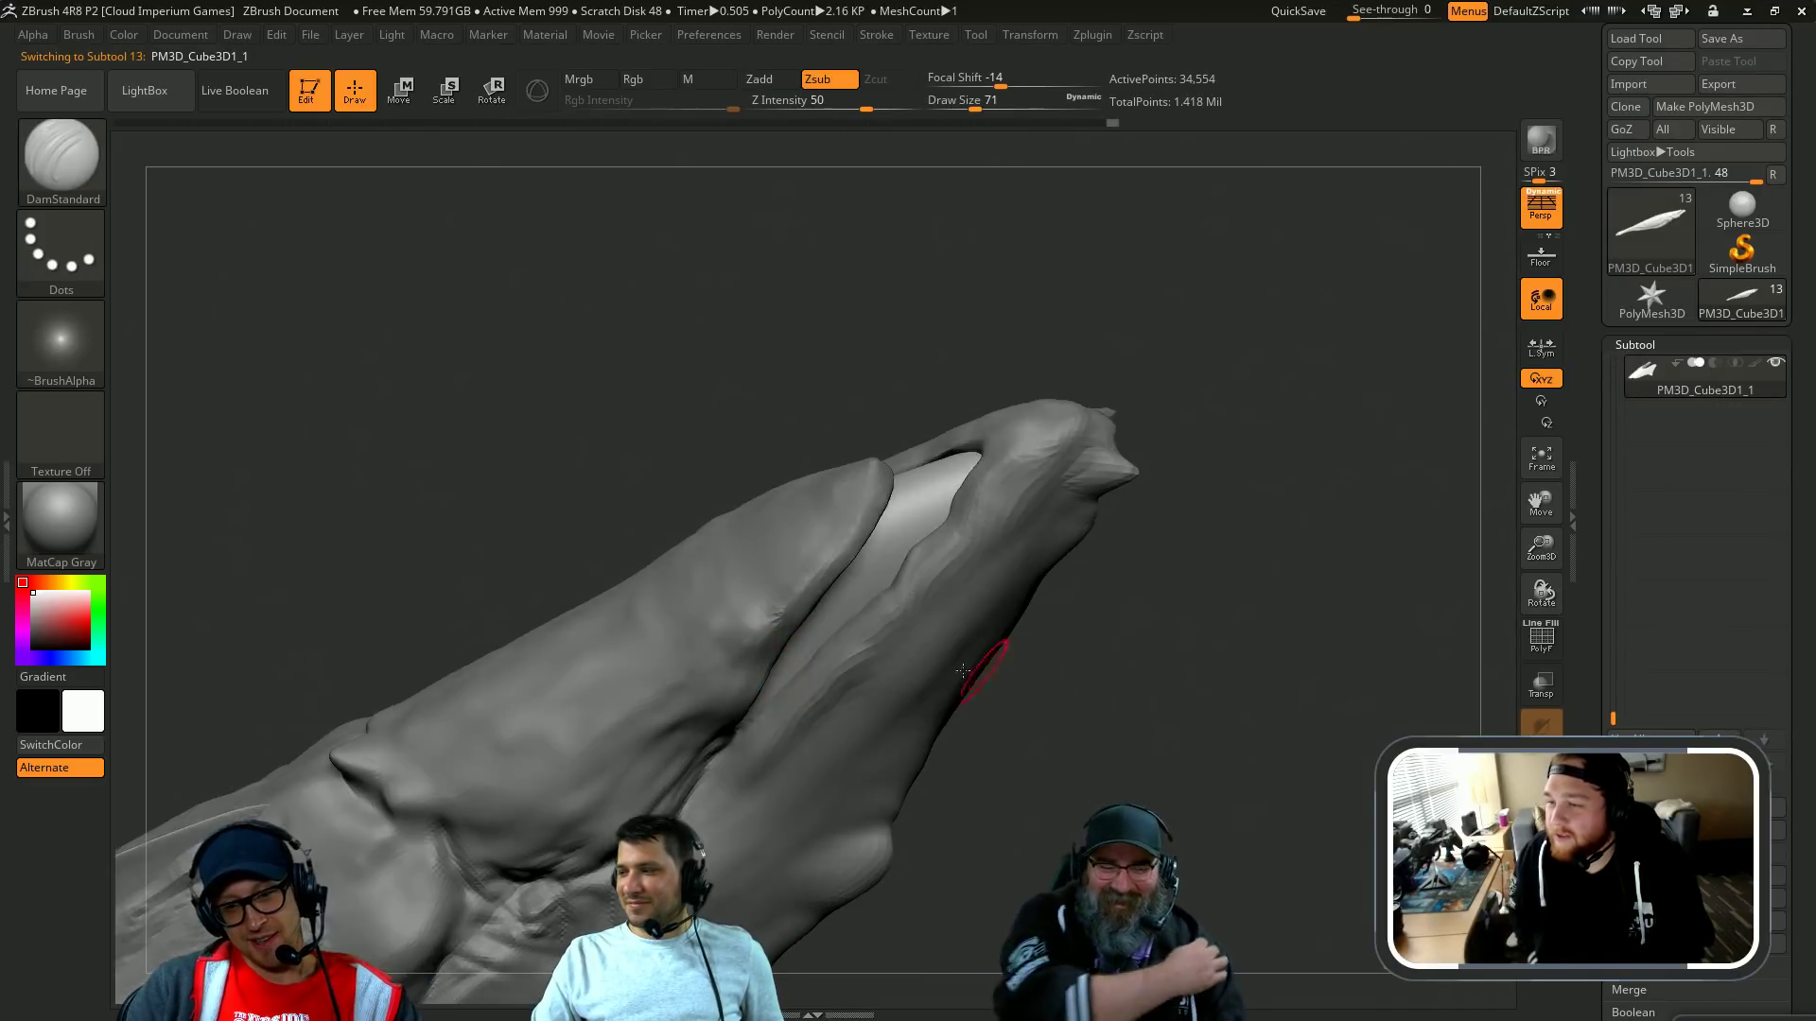
{"action": "key", "text": "alt+s"}
{"action": "key", "text": "s"}
{"action": "left_click_drag", "start_coordinate": [803, 660], "coordinate": [757, 648]}
{"action": "type", "text": "s27"}
{"action": "key", "text": "Return"}
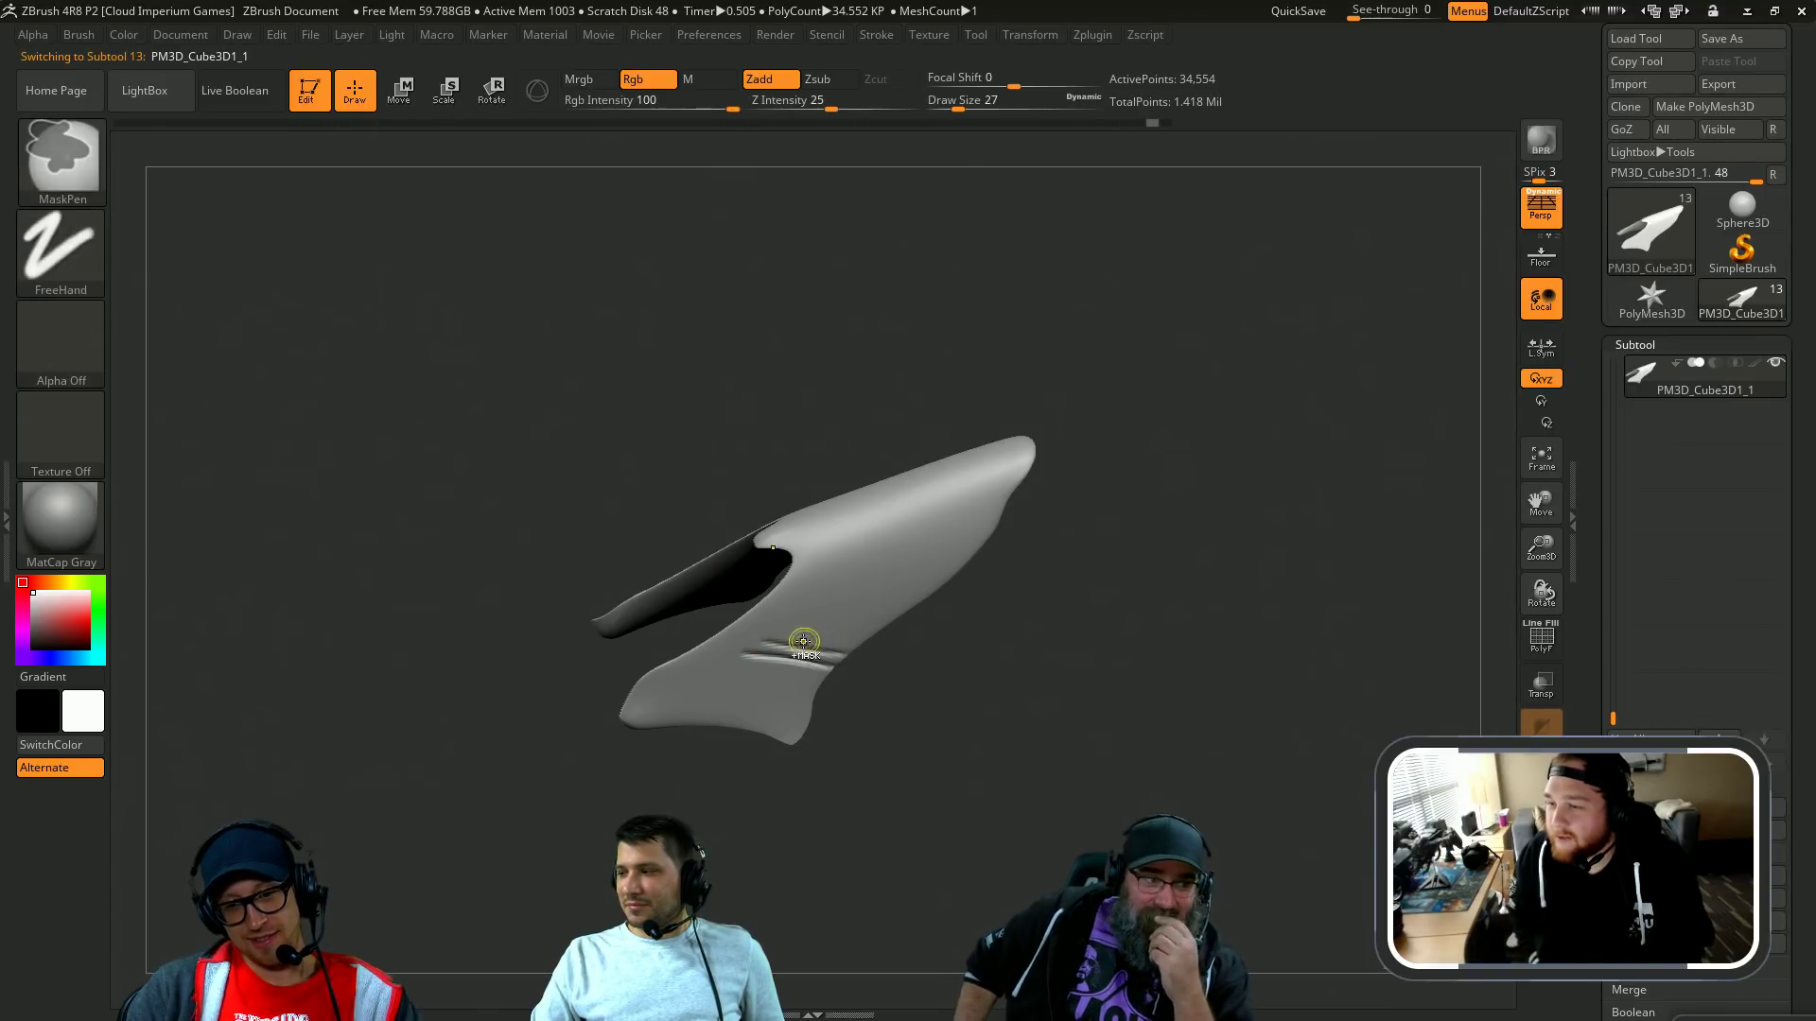
{"action": "key", "text": "ctrl+z"}
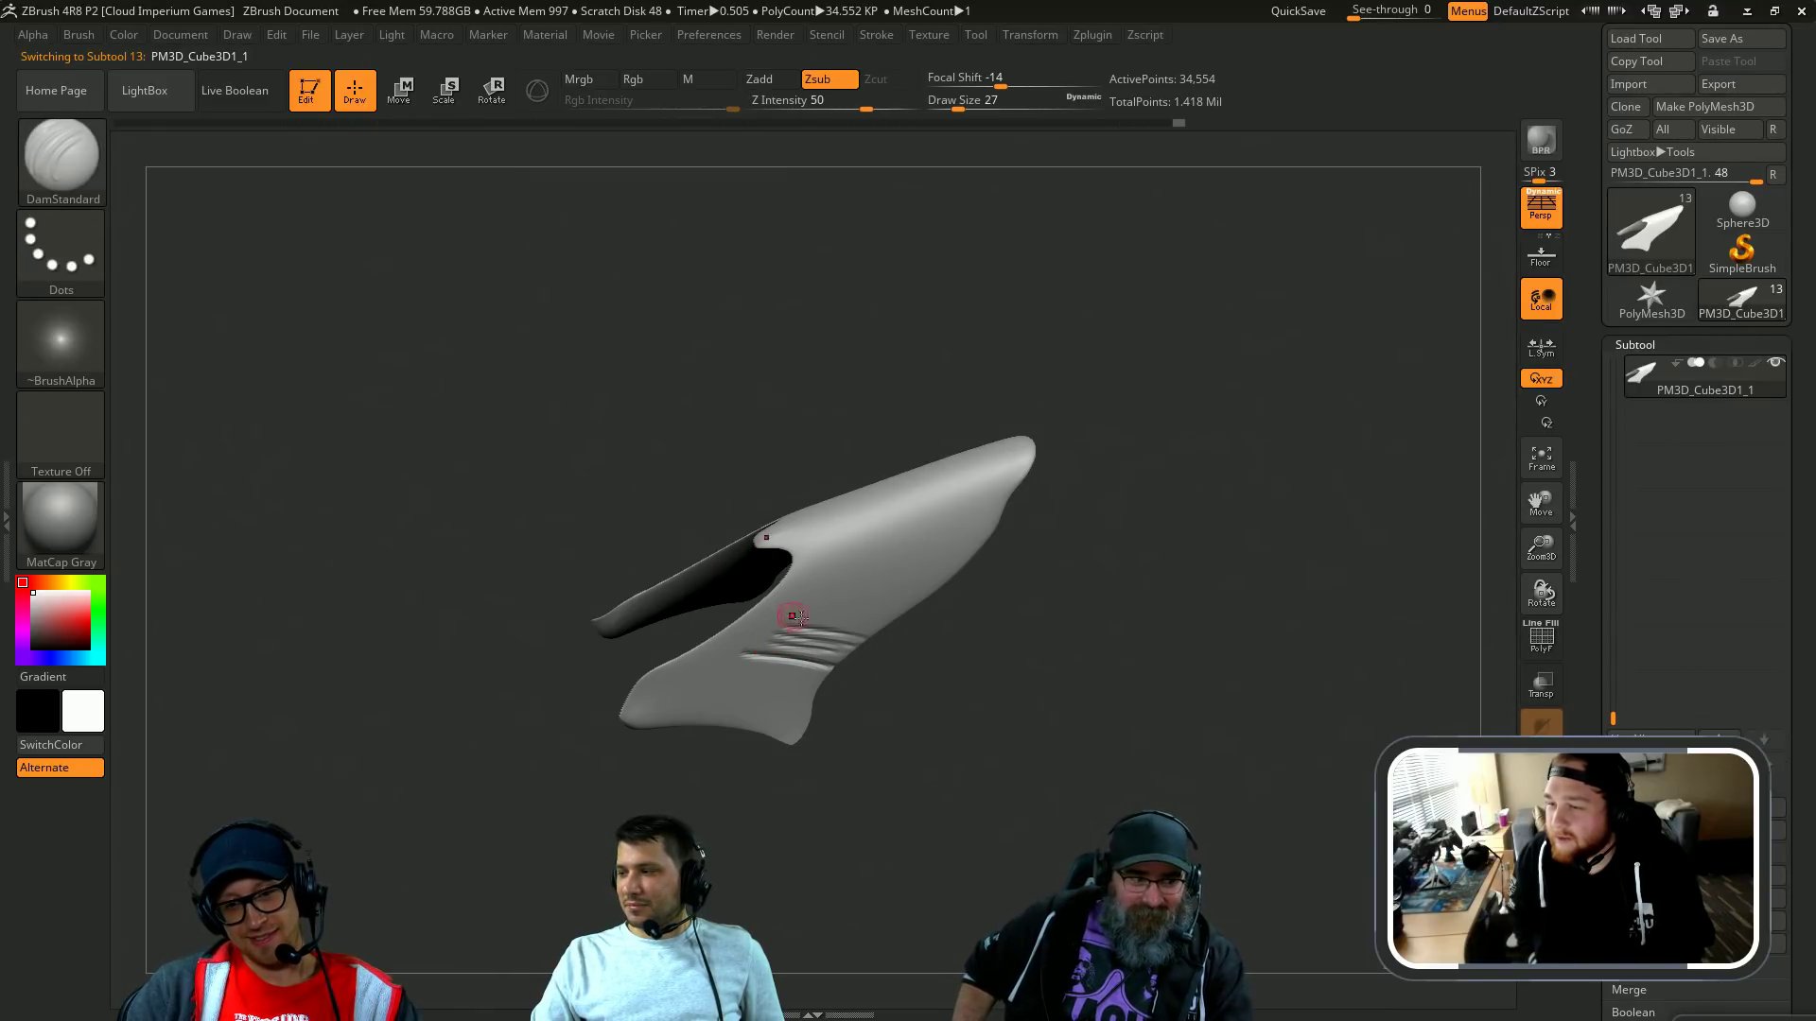
Step: Extend the row of parallel grooves forward and back along the mouth plate's side with DamStandard
{"action": "left_click_drag", "start_coordinate": [800, 618], "coordinate": [891, 636]}
{"action": "left_click_drag", "start_coordinate": [931, 647], "coordinate": [936, 657]}
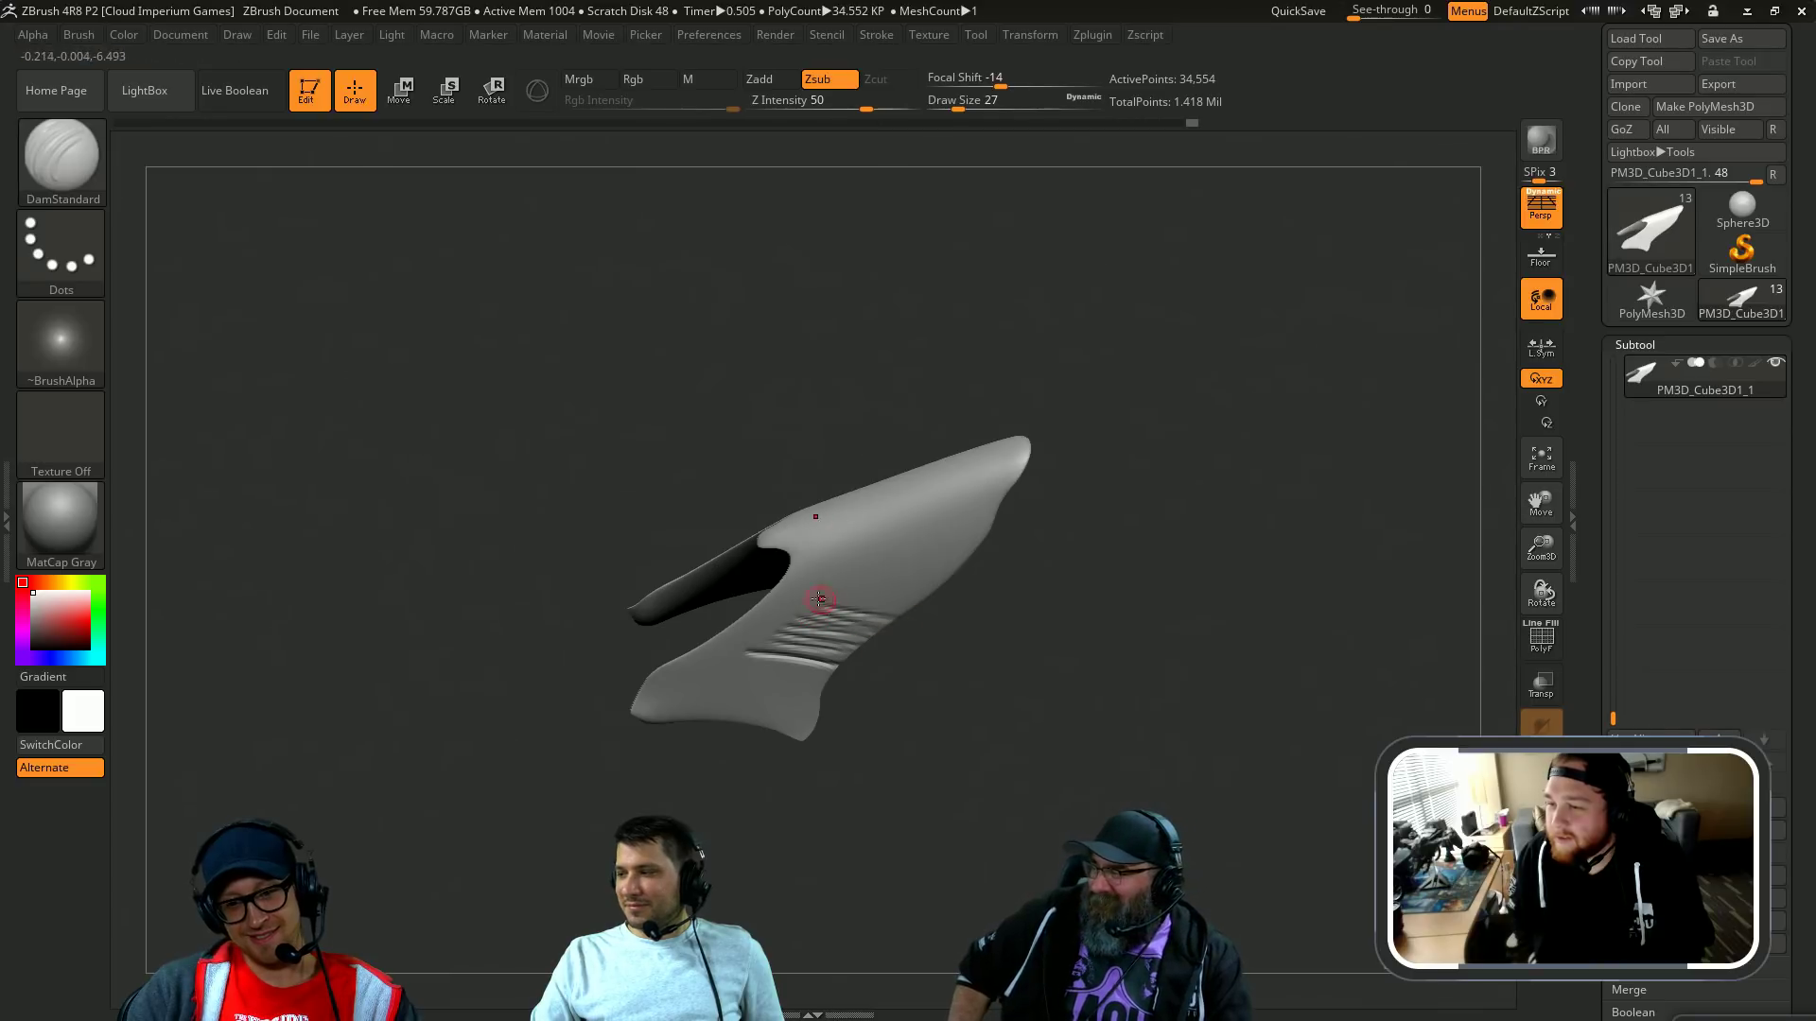
{"action": "left_click_drag", "start_coordinate": [820, 598], "coordinate": [897, 610]}
{"action": "key", "text": "alt+s"}
{"action": "left_click_drag", "start_coordinate": [765, 657], "coordinate": [874, 674]}
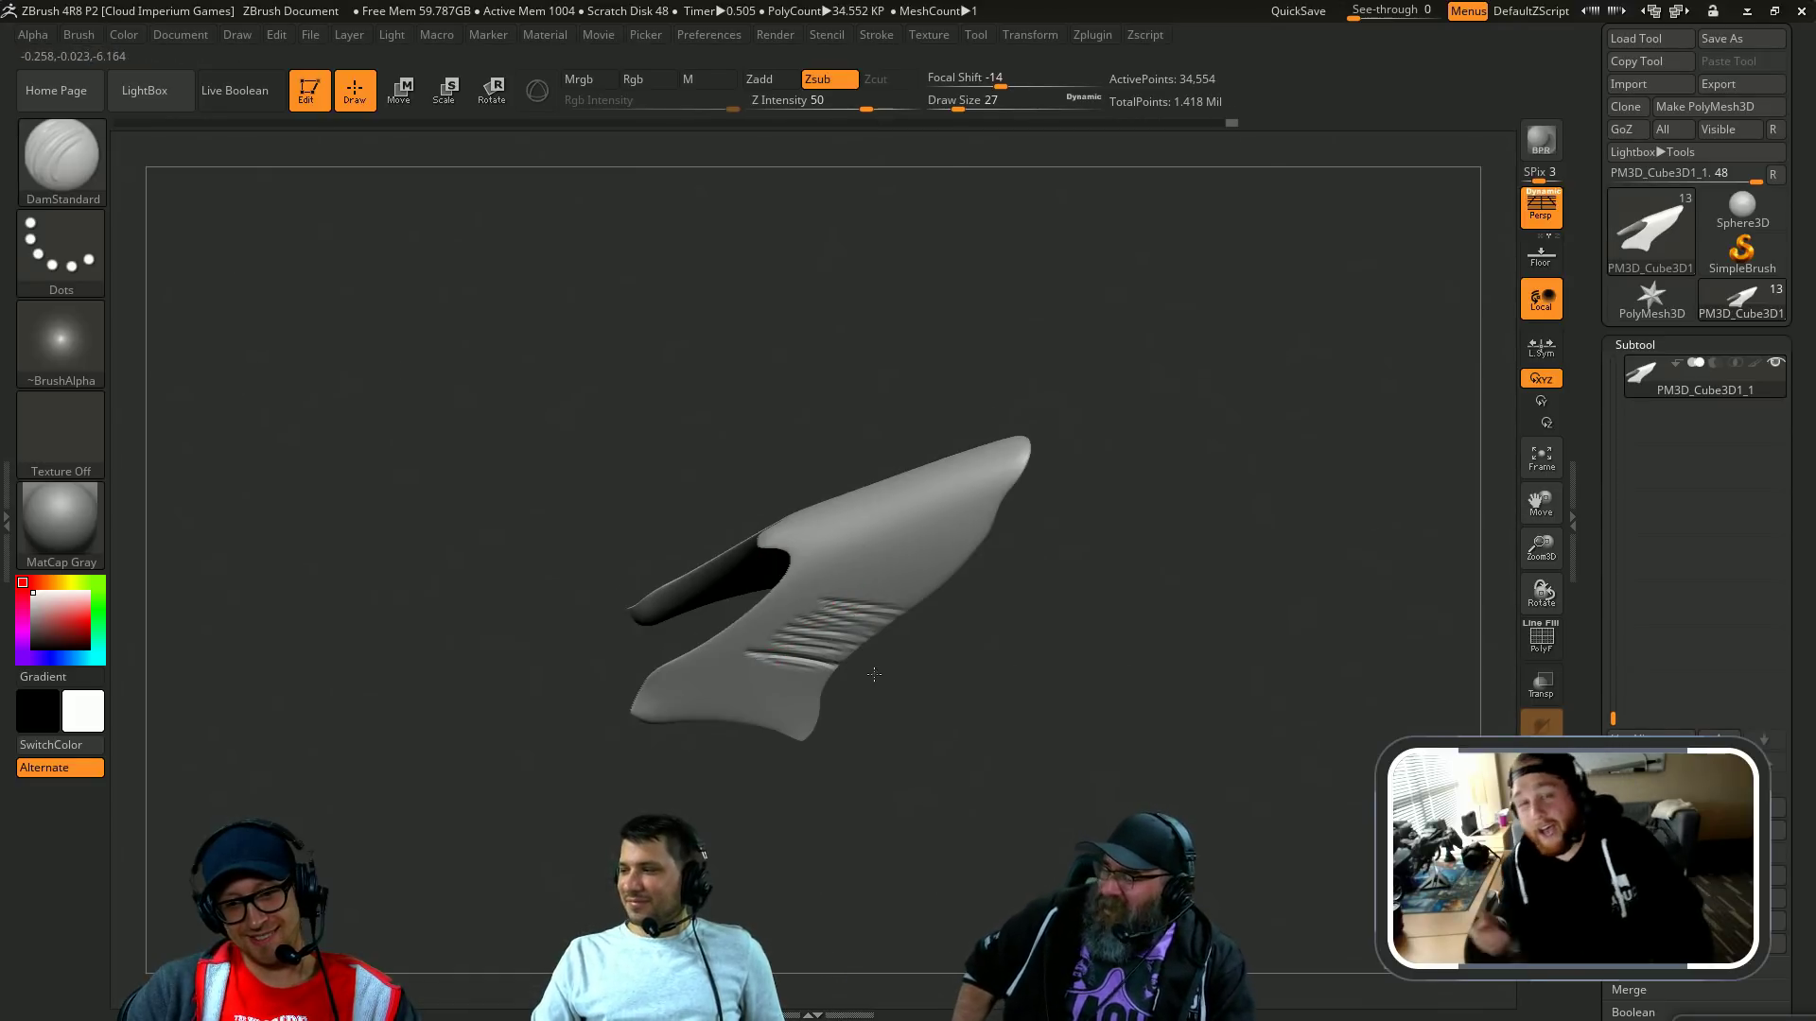
{"action": "left_click_drag", "start_coordinate": [739, 665], "coordinate": [824, 672]}
{"action": "mouse_move", "coordinate": [714, 678]}
{"action": "left_mouse_down"}
{"action": "mouse_move", "coordinate": [836, 692]}
{"action": "mouse_move", "coordinate": [820, 592]}
{"action": "left_mouse_up"}
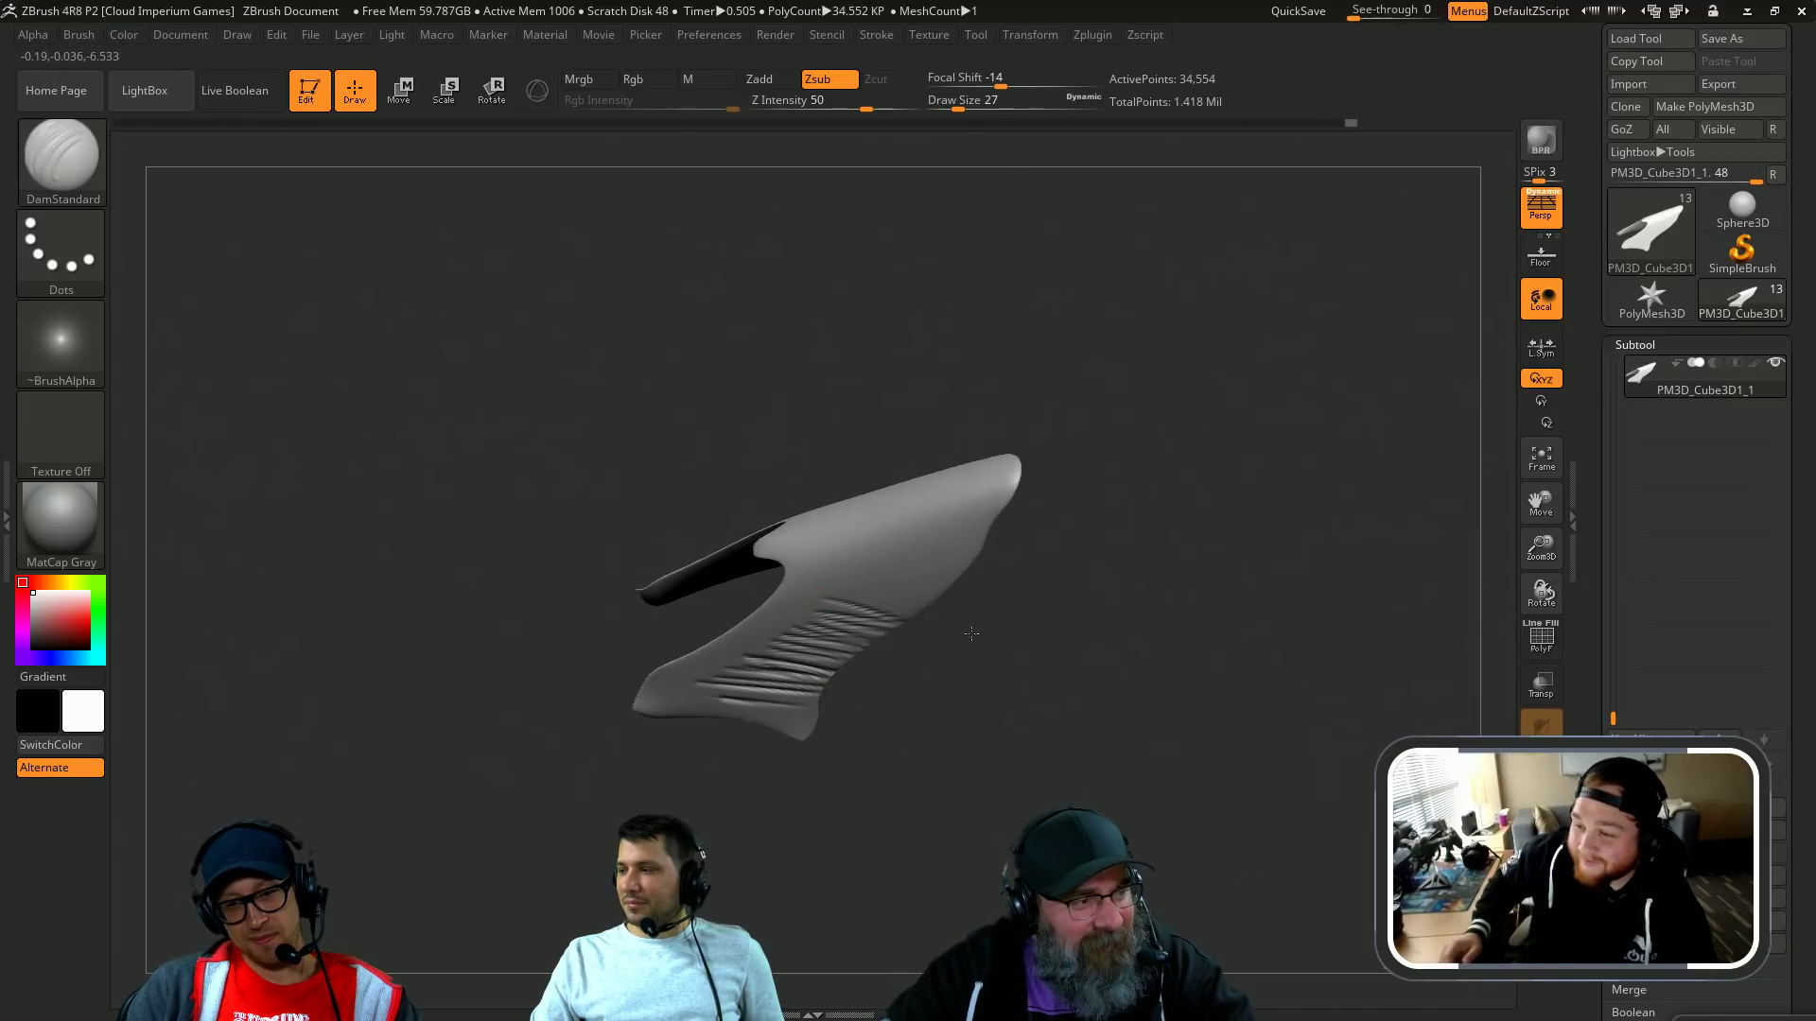
Step: Carve slanted grooves toward the front of the mouth plate and check them between the whale's jaws
{"action": "left_click_drag", "start_coordinate": [1011, 628], "coordinate": [1046, 431]}
{"action": "key", "text": "alt+s"}
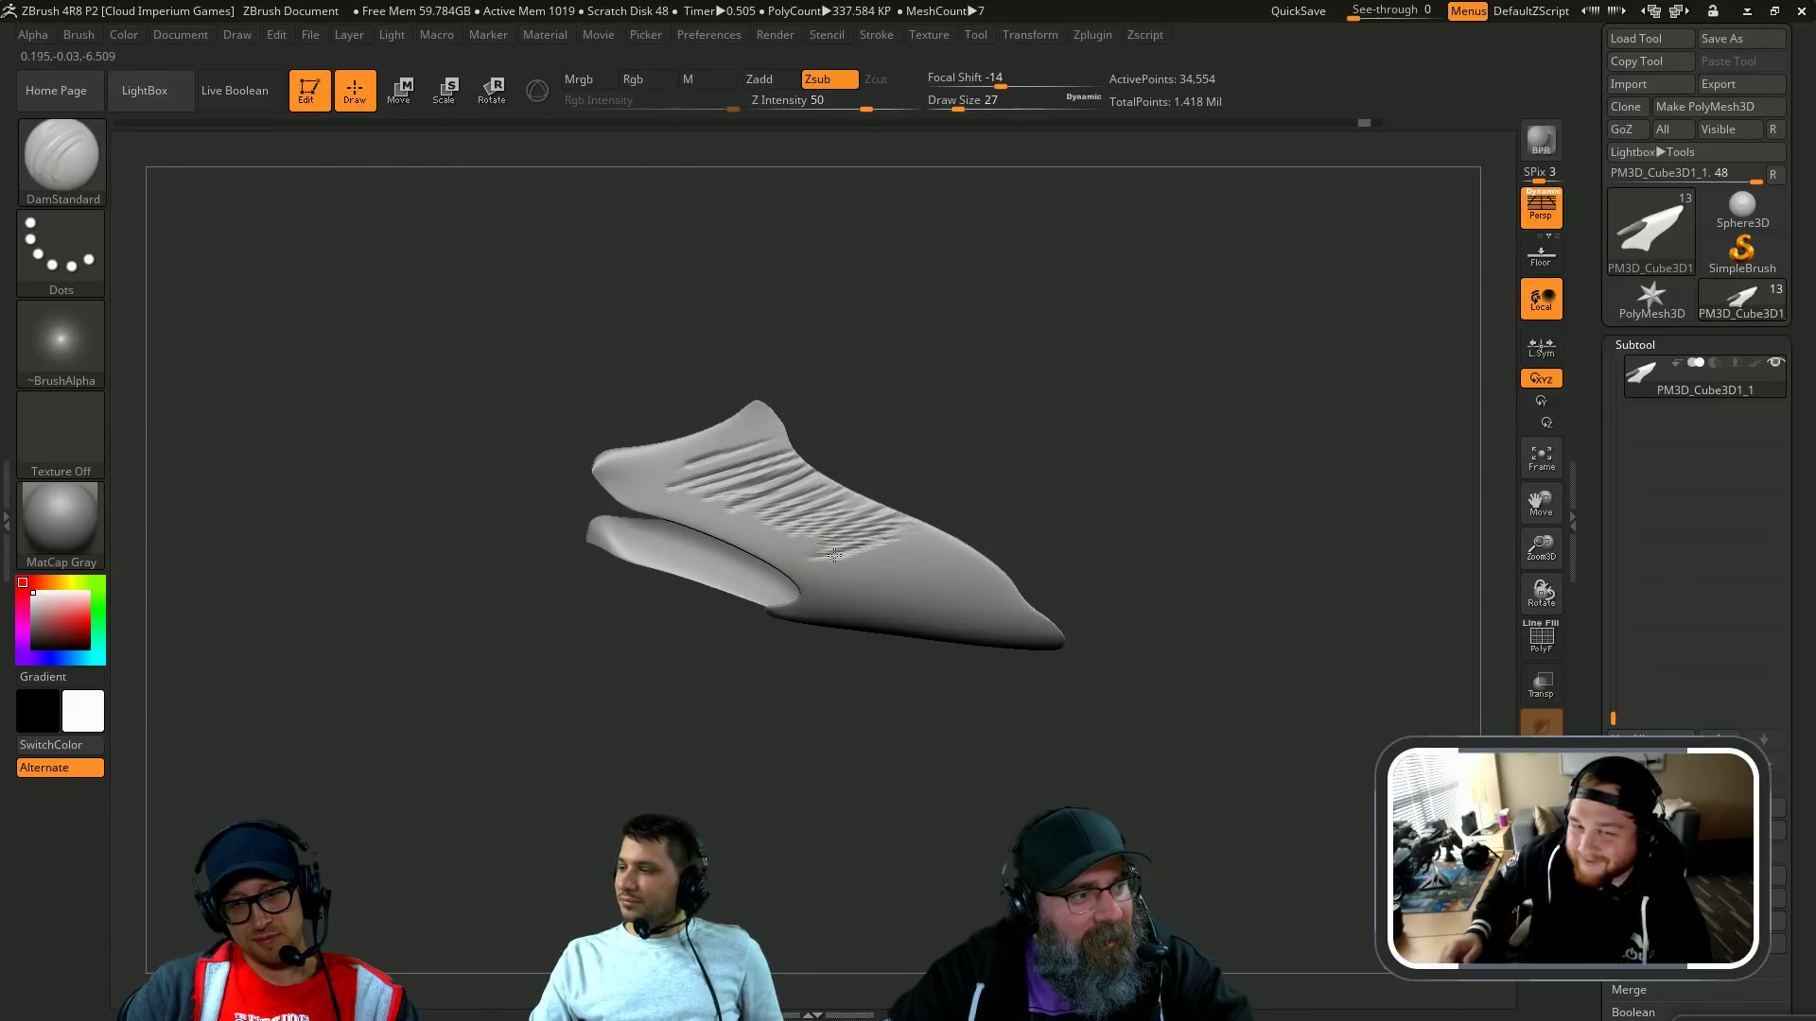
{"action": "mouse_move", "coordinate": [1066, 608]}
{"action": "left_mouse_down"}
{"action": "mouse_move", "coordinate": [1151, 417]}
{"action": "mouse_move", "coordinate": [1196, 493]}
{"action": "mouse_move", "coordinate": [1094, 442]}
{"action": "mouse_move", "coordinate": [851, 580]}
{"action": "left_mouse_up"}
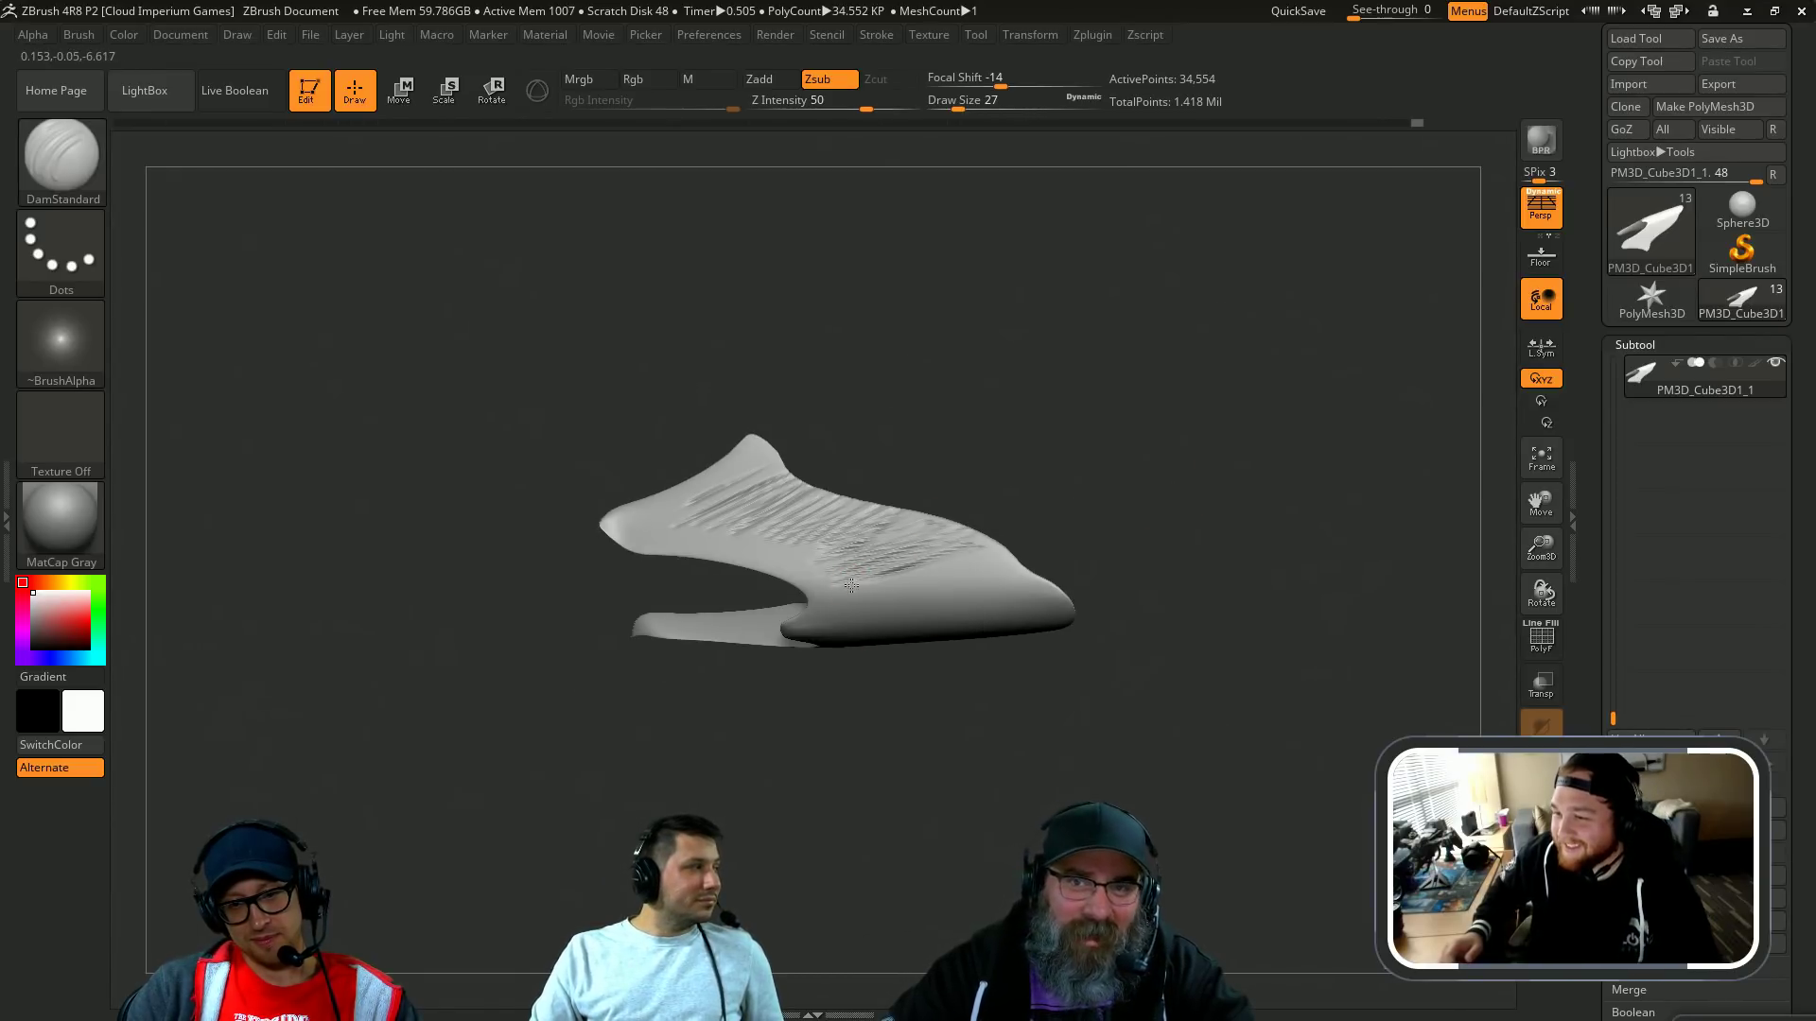
{"action": "left_click_drag", "start_coordinate": [1088, 659], "coordinate": [1203, 625]}
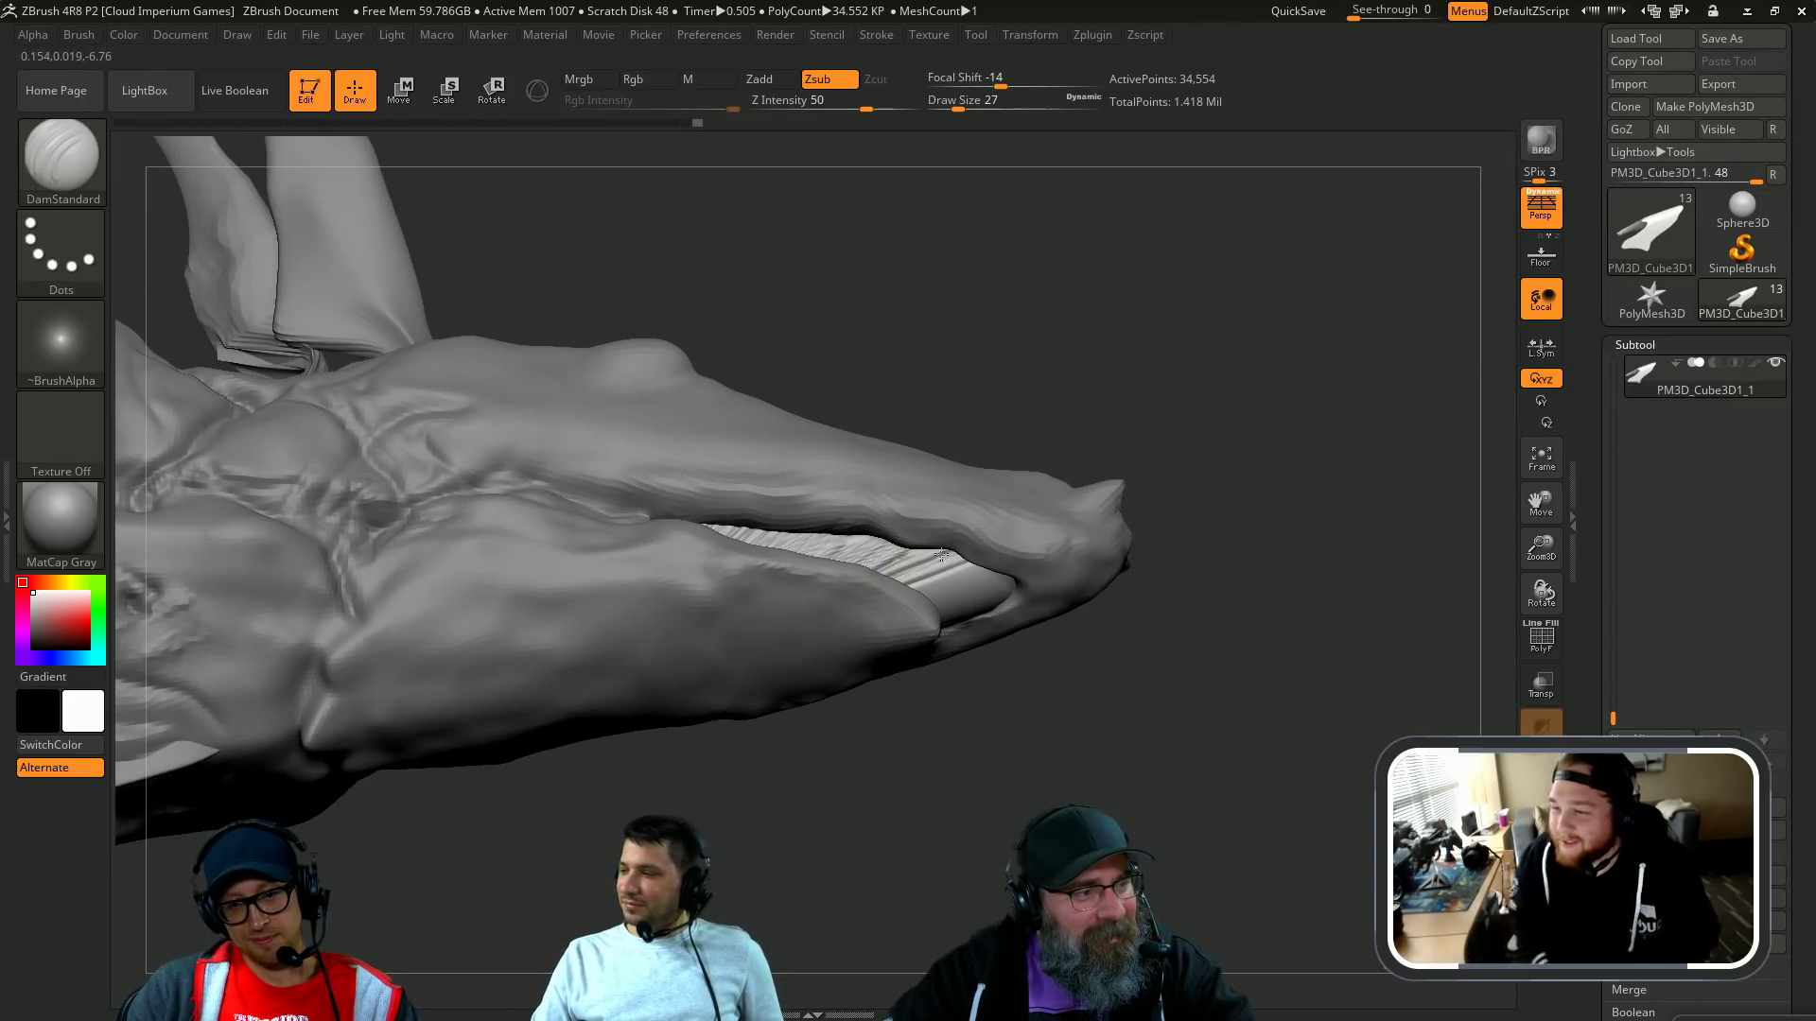
Step: Cover the mouth plate's rounded front and lower surface with more lengthwise DamStandard grooves at draw size 27
{"action": "right_click_drag", "start_coordinate": [1011, 604], "coordinate": [940, 596]}
{"action": "key", "text": "alt+shift+s"}
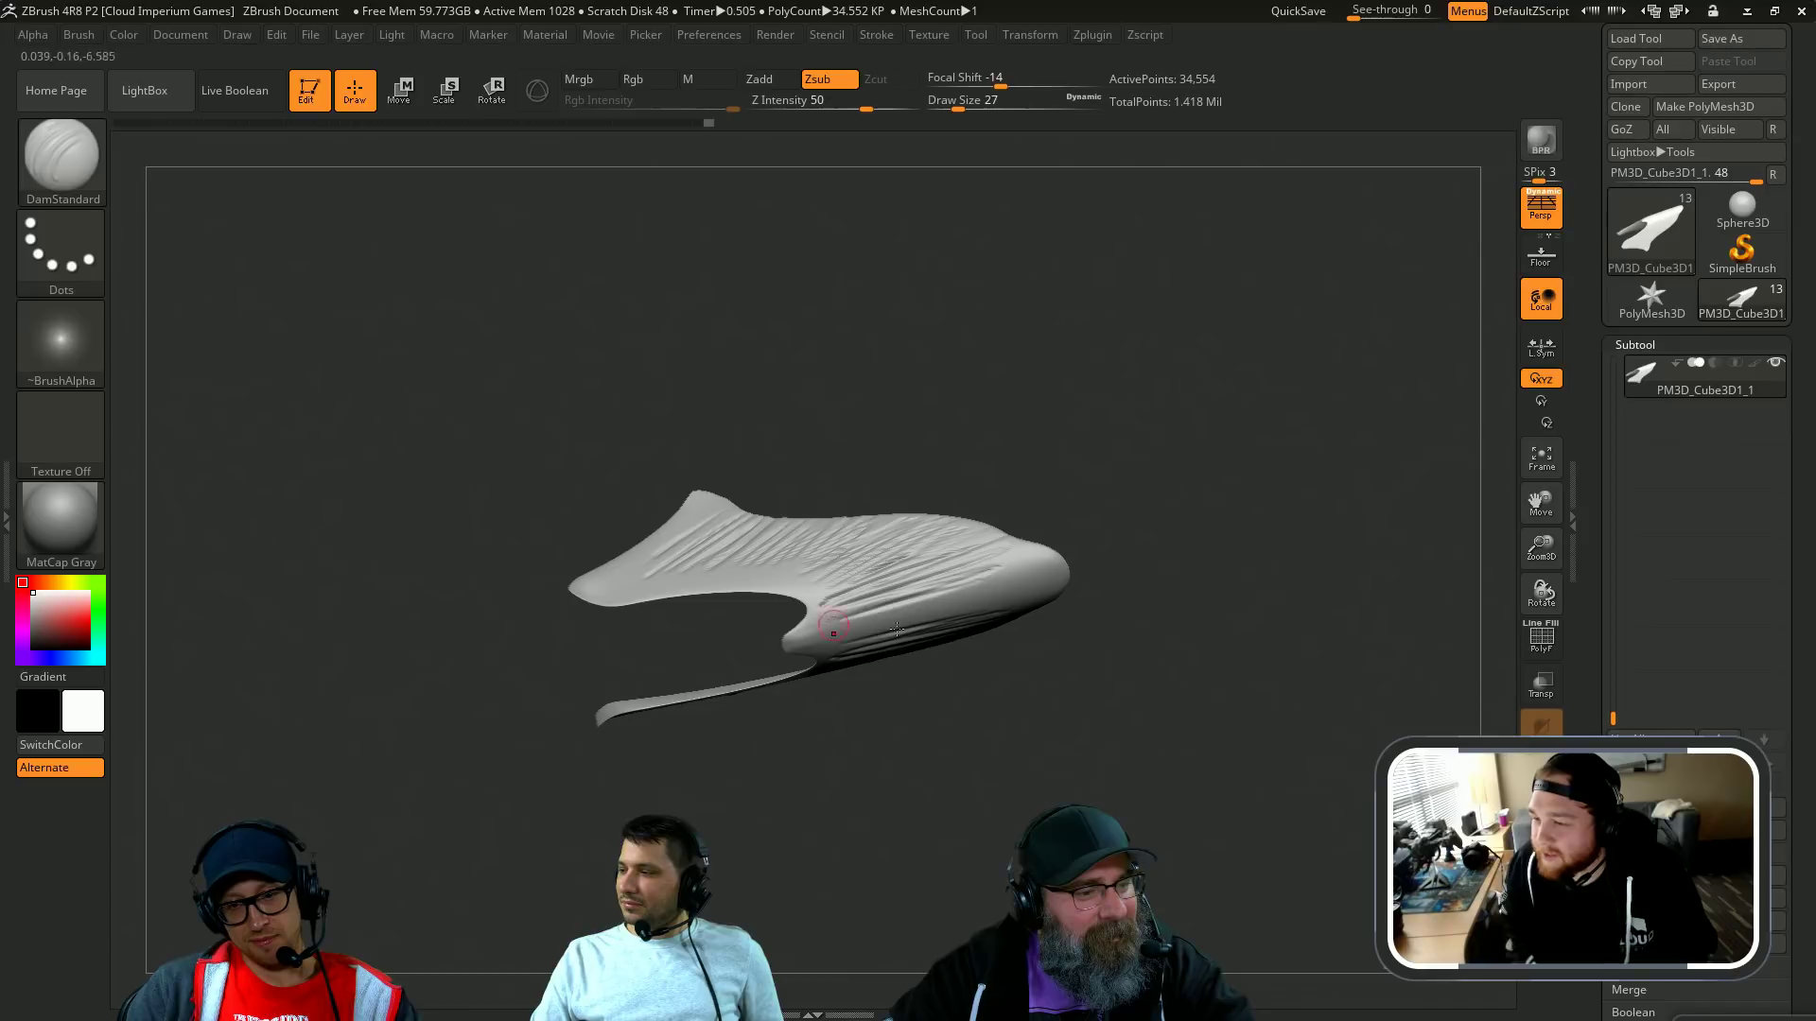
{"action": "left_click_drag", "start_coordinate": [897, 629], "coordinate": [863, 612]}
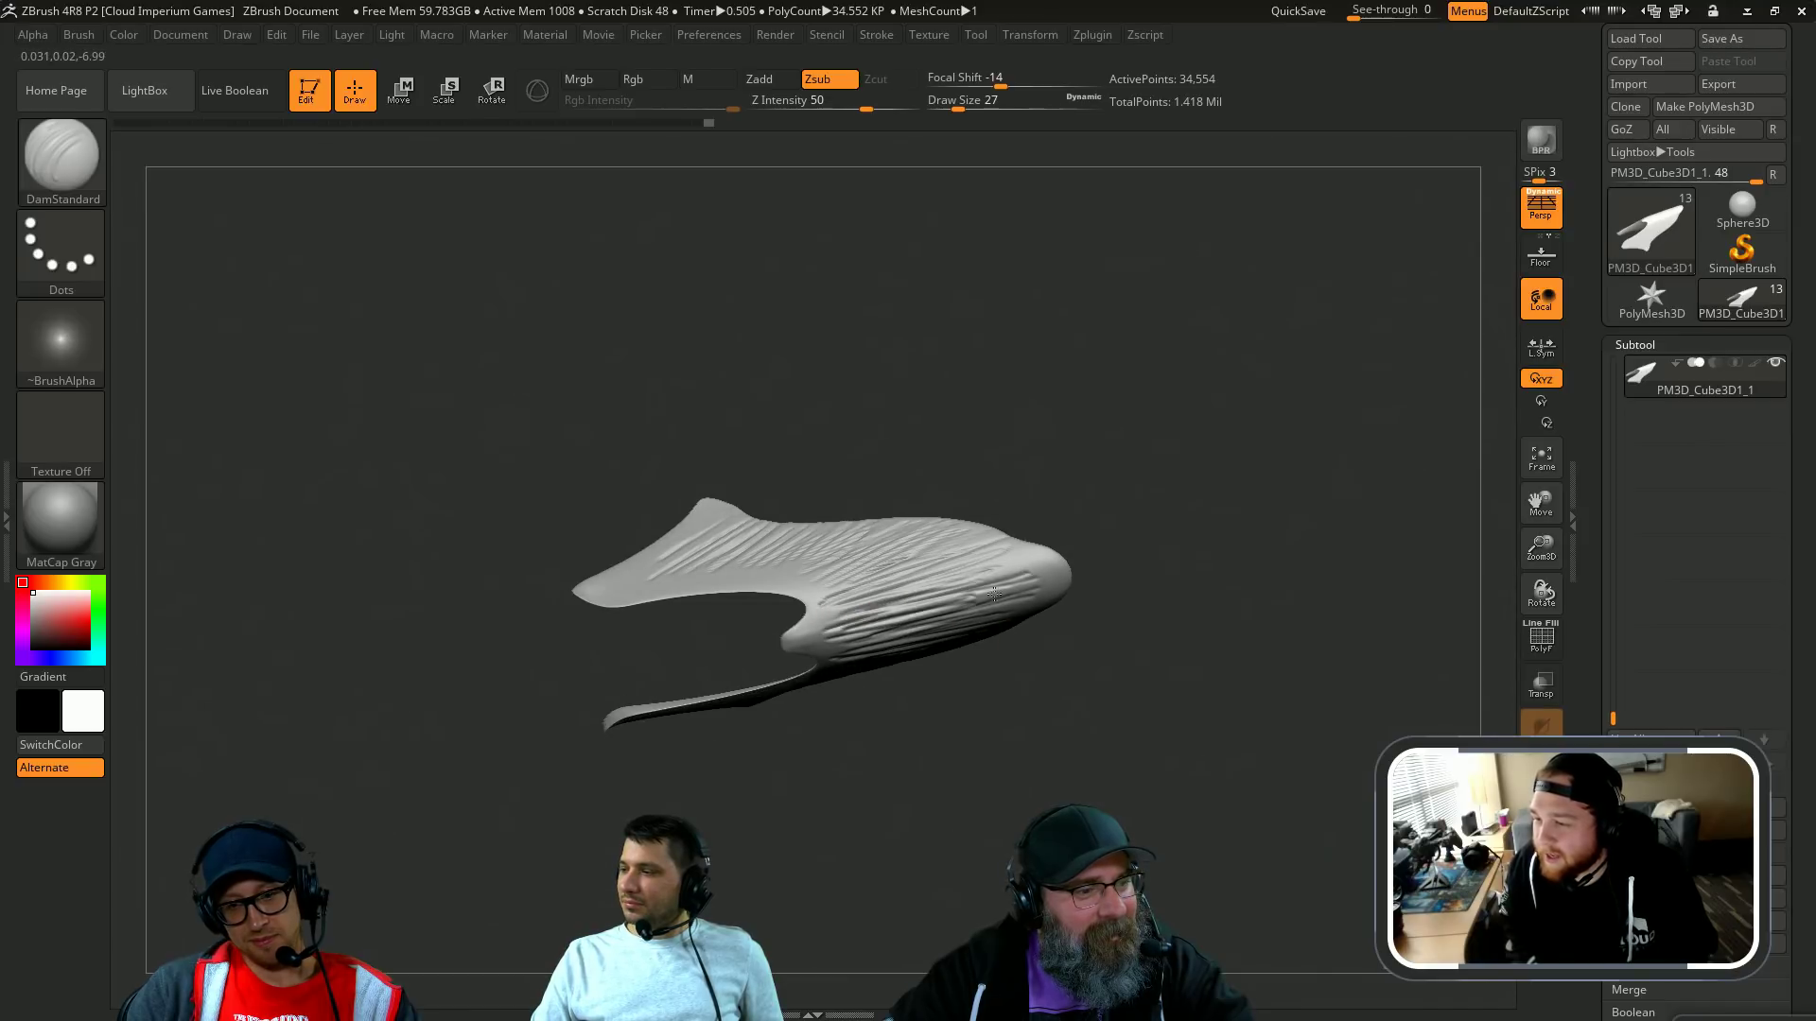
{"action": "left_click_drag", "start_coordinate": [1082, 586], "coordinate": [1130, 580]}
{"action": "key", "text": "ctrl+z"}
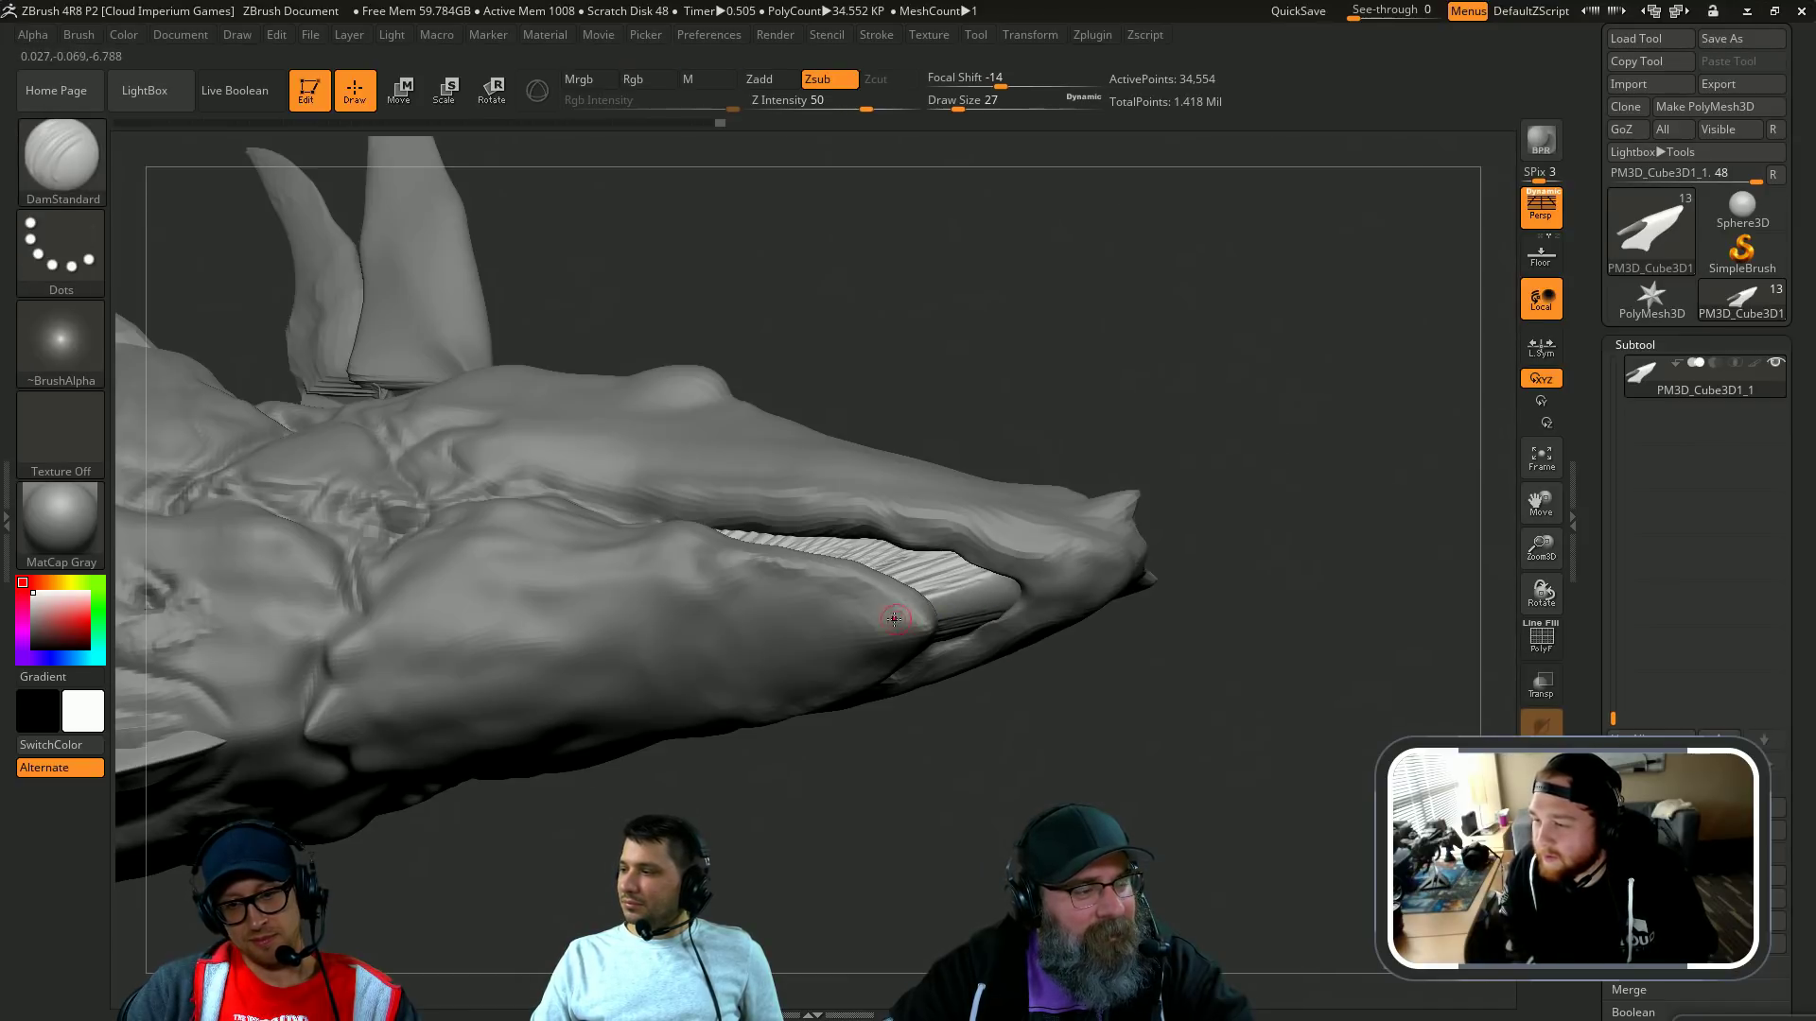
{"action": "key", "text": "ctrl+n"}
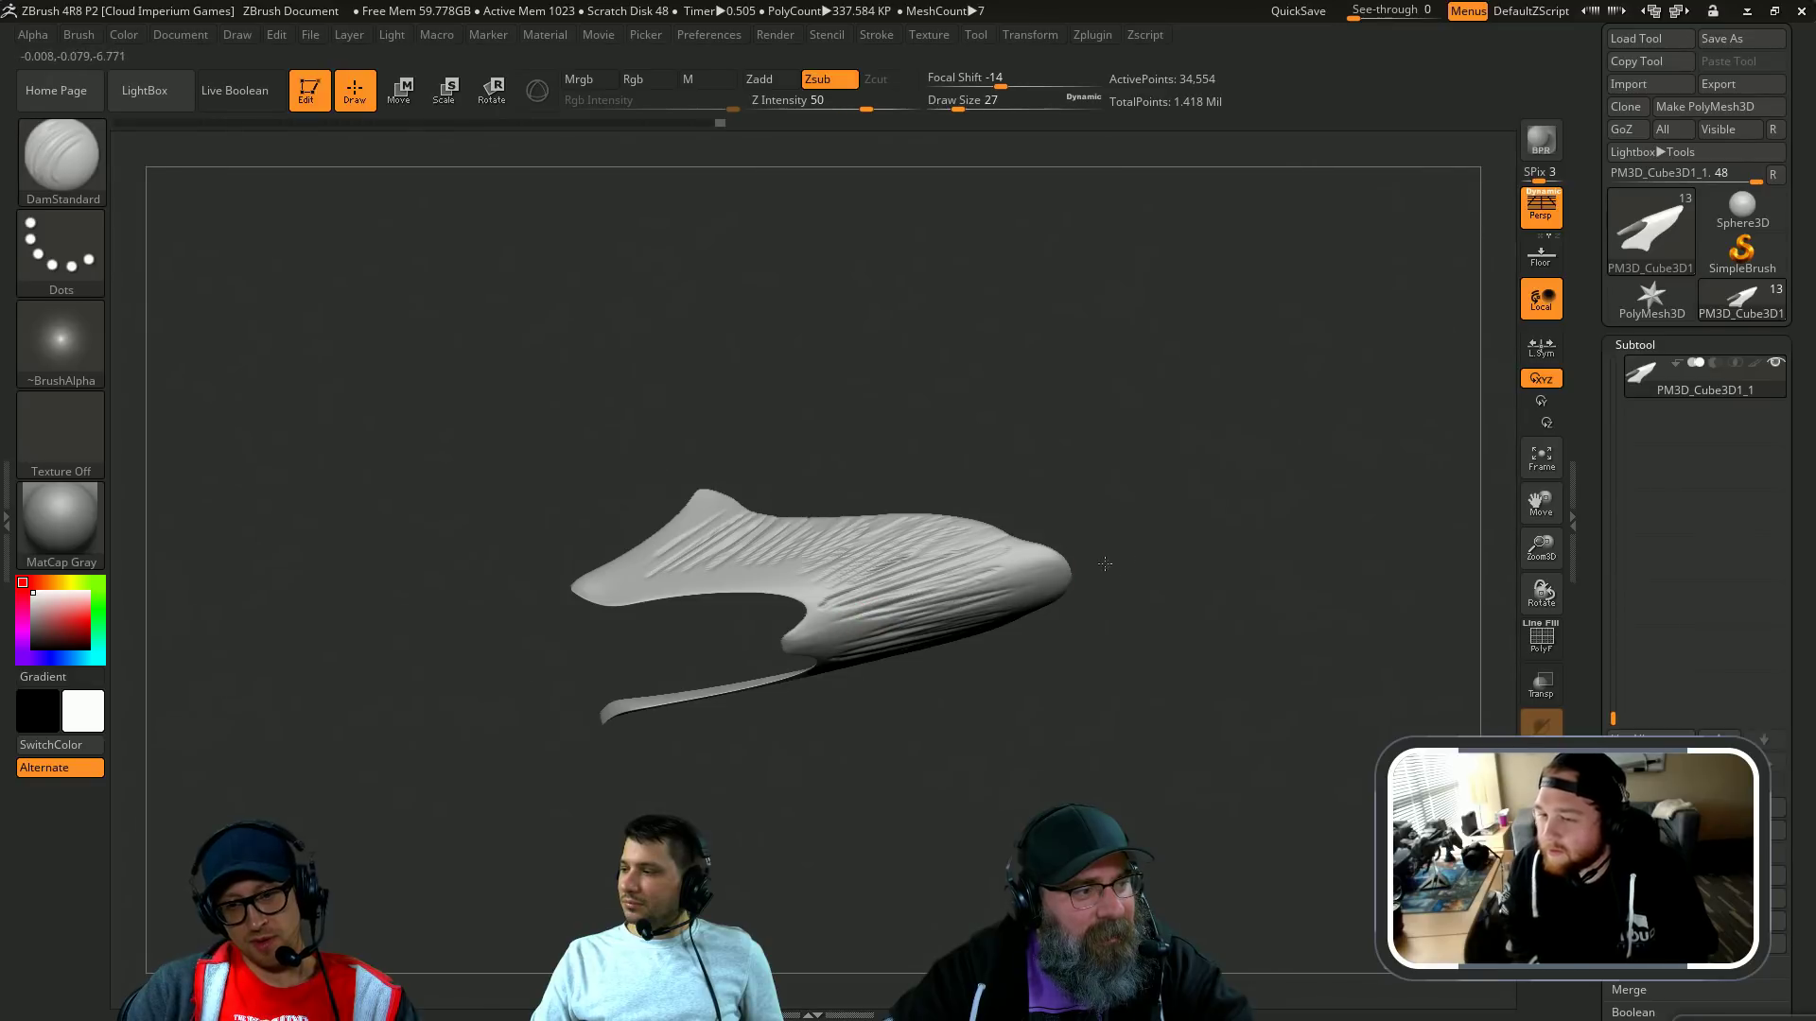
{"action": "left_click_drag", "start_coordinate": [901, 614], "coordinate": [792, 645]}
{"action": "key", "text": "alt+s"}
{"action": "mouse_move", "coordinate": [1086, 778]}
{"action": "left_mouse_down"}
{"action": "mouse_move", "coordinate": [1204, 725]}
{"action": "mouse_move", "coordinate": [1115, 580]}
{"action": "mouse_move", "coordinate": [1165, 480]}
{"action": "mouse_move", "coordinate": [1142, 558]}
{"action": "mouse_move", "coordinate": [1211, 559]}
{"action": "left_mouse_up"}
Step: Adjust the grooved mouth plate to fit between the jaws with the Move brush at draw sizes of 245 to 331
{"action": "key", "text": "s"}
{"action": "key", "text": "b"}
{"action": "key", "text": "m"}
{"action": "key", "text": "v"}
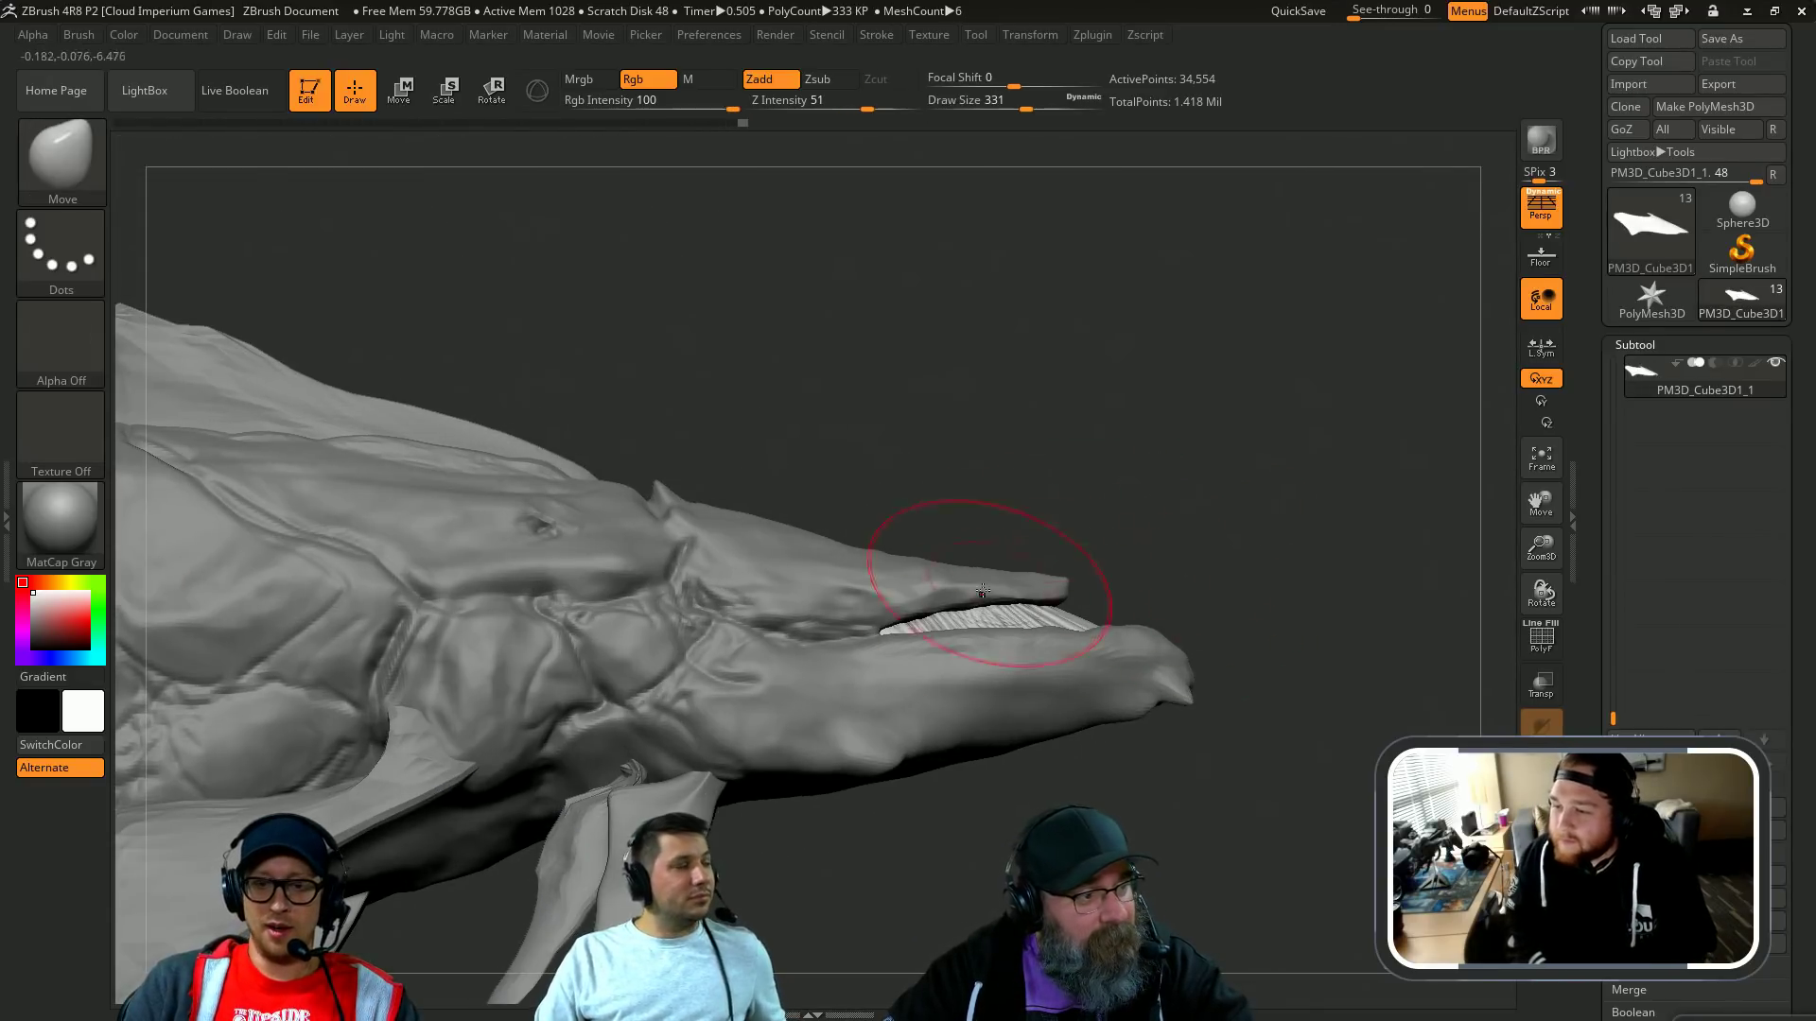
{"action": "key", "text": "ctrl+z"}
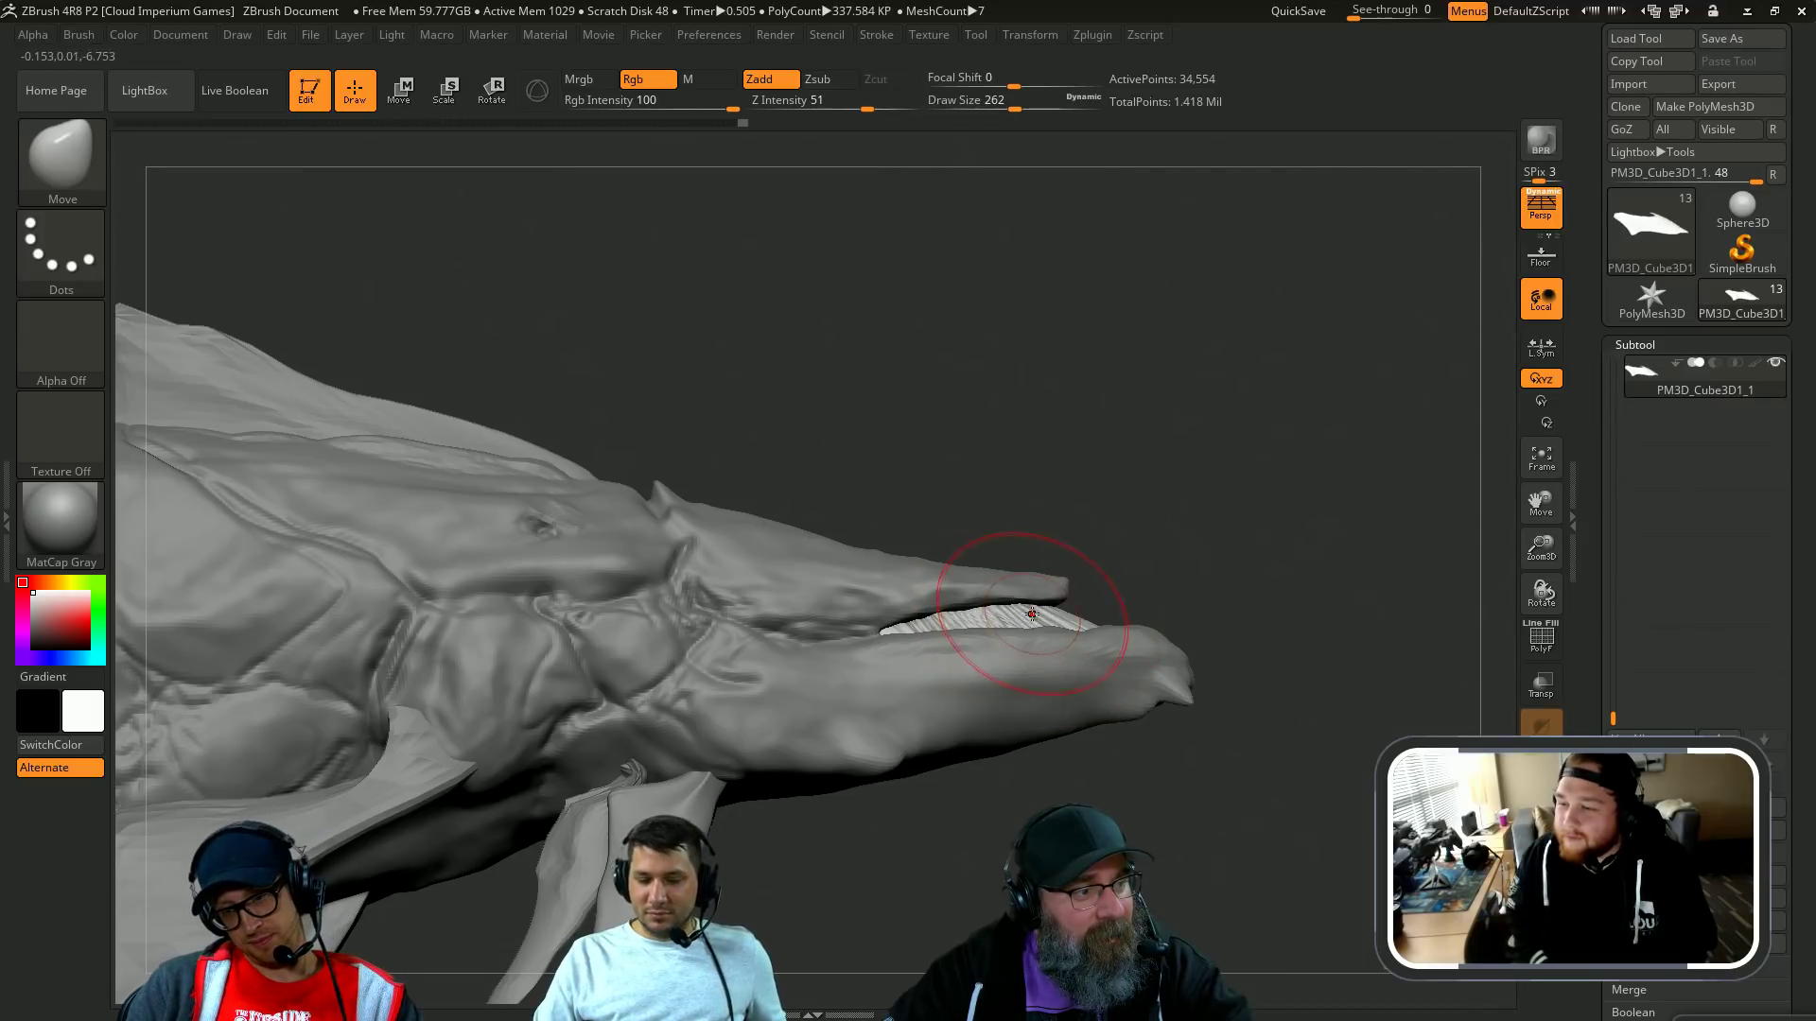
{"action": "left_click_drag", "start_coordinate": [1037, 615], "coordinate": [1035, 601]}
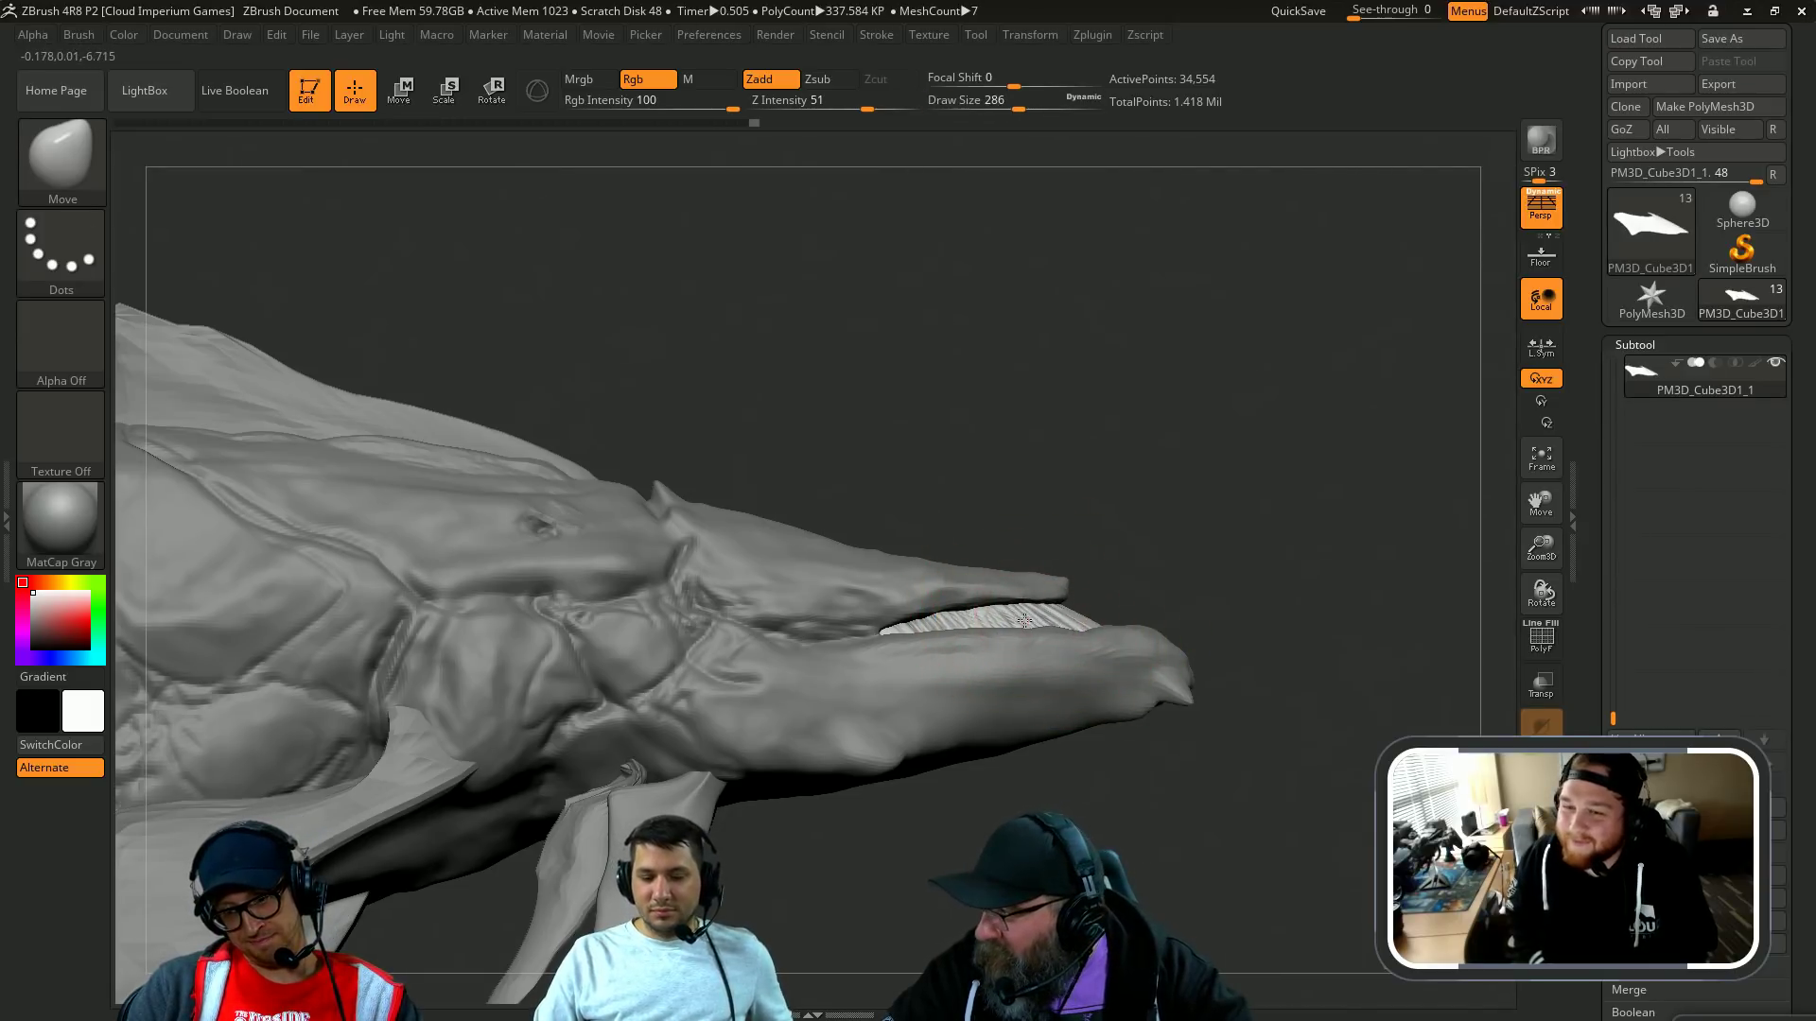
{"action": "key", "text": "["}
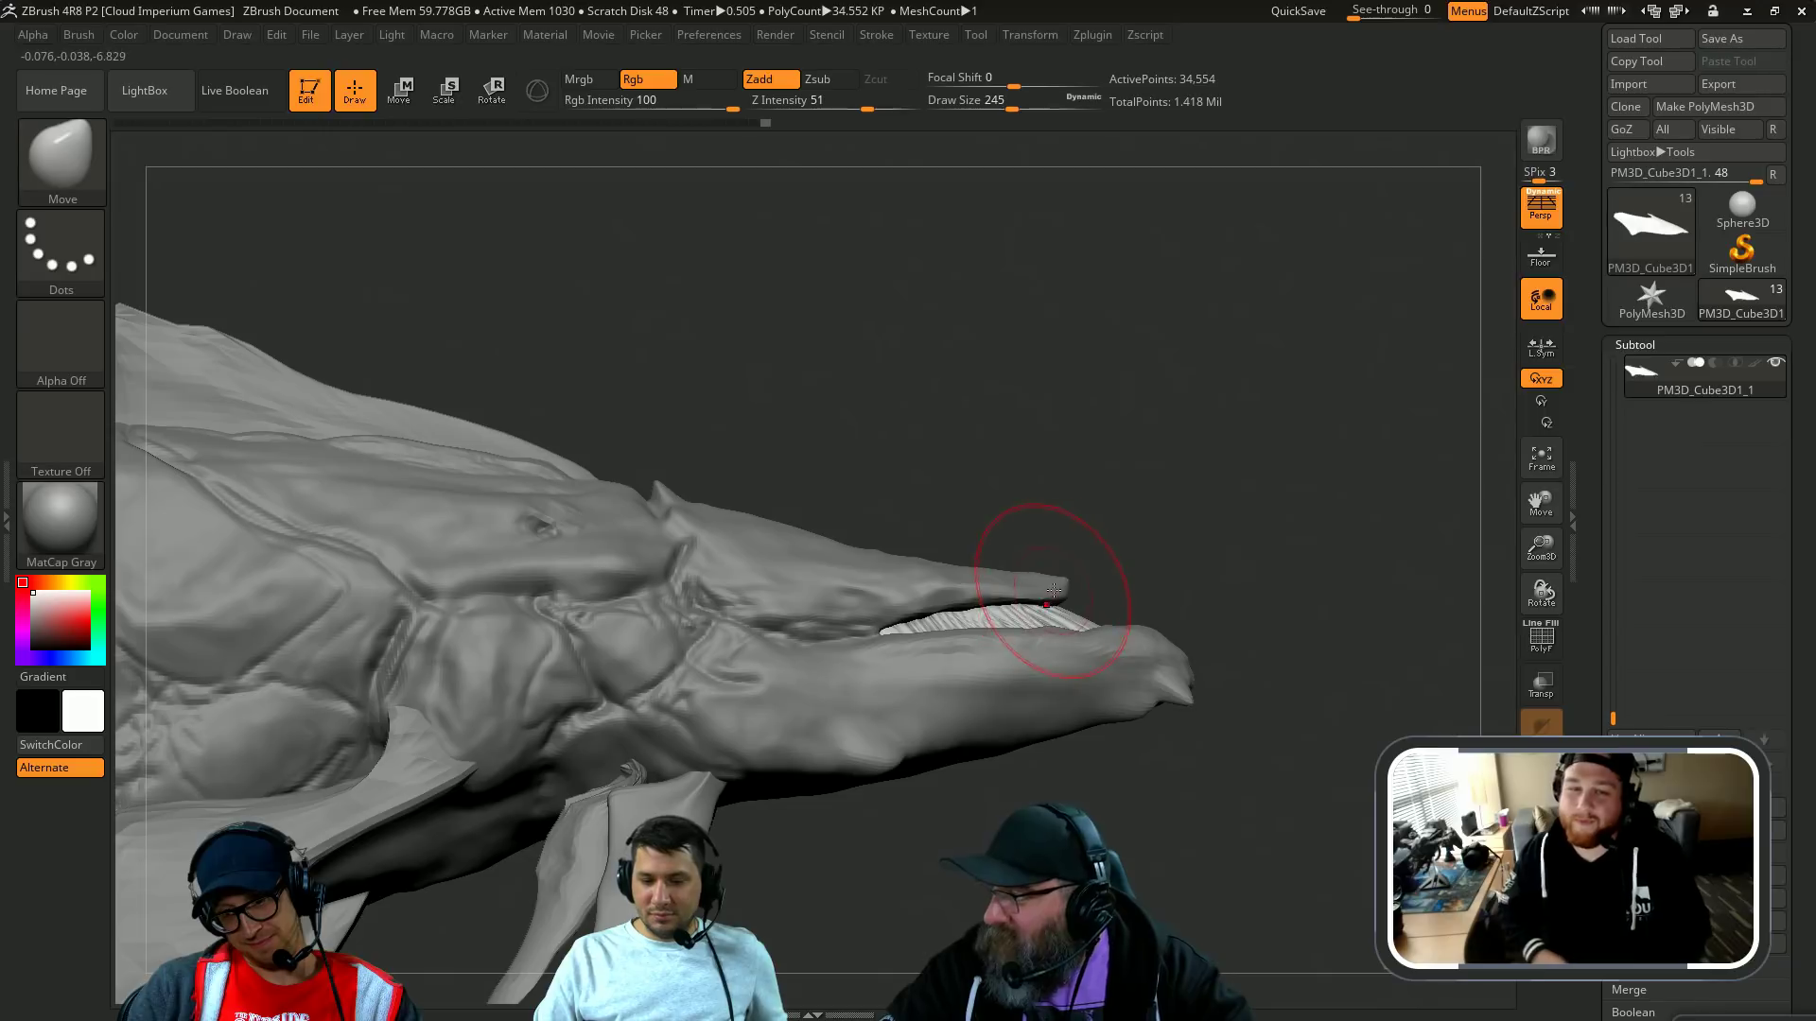
{"action": "key", "text": "]"}
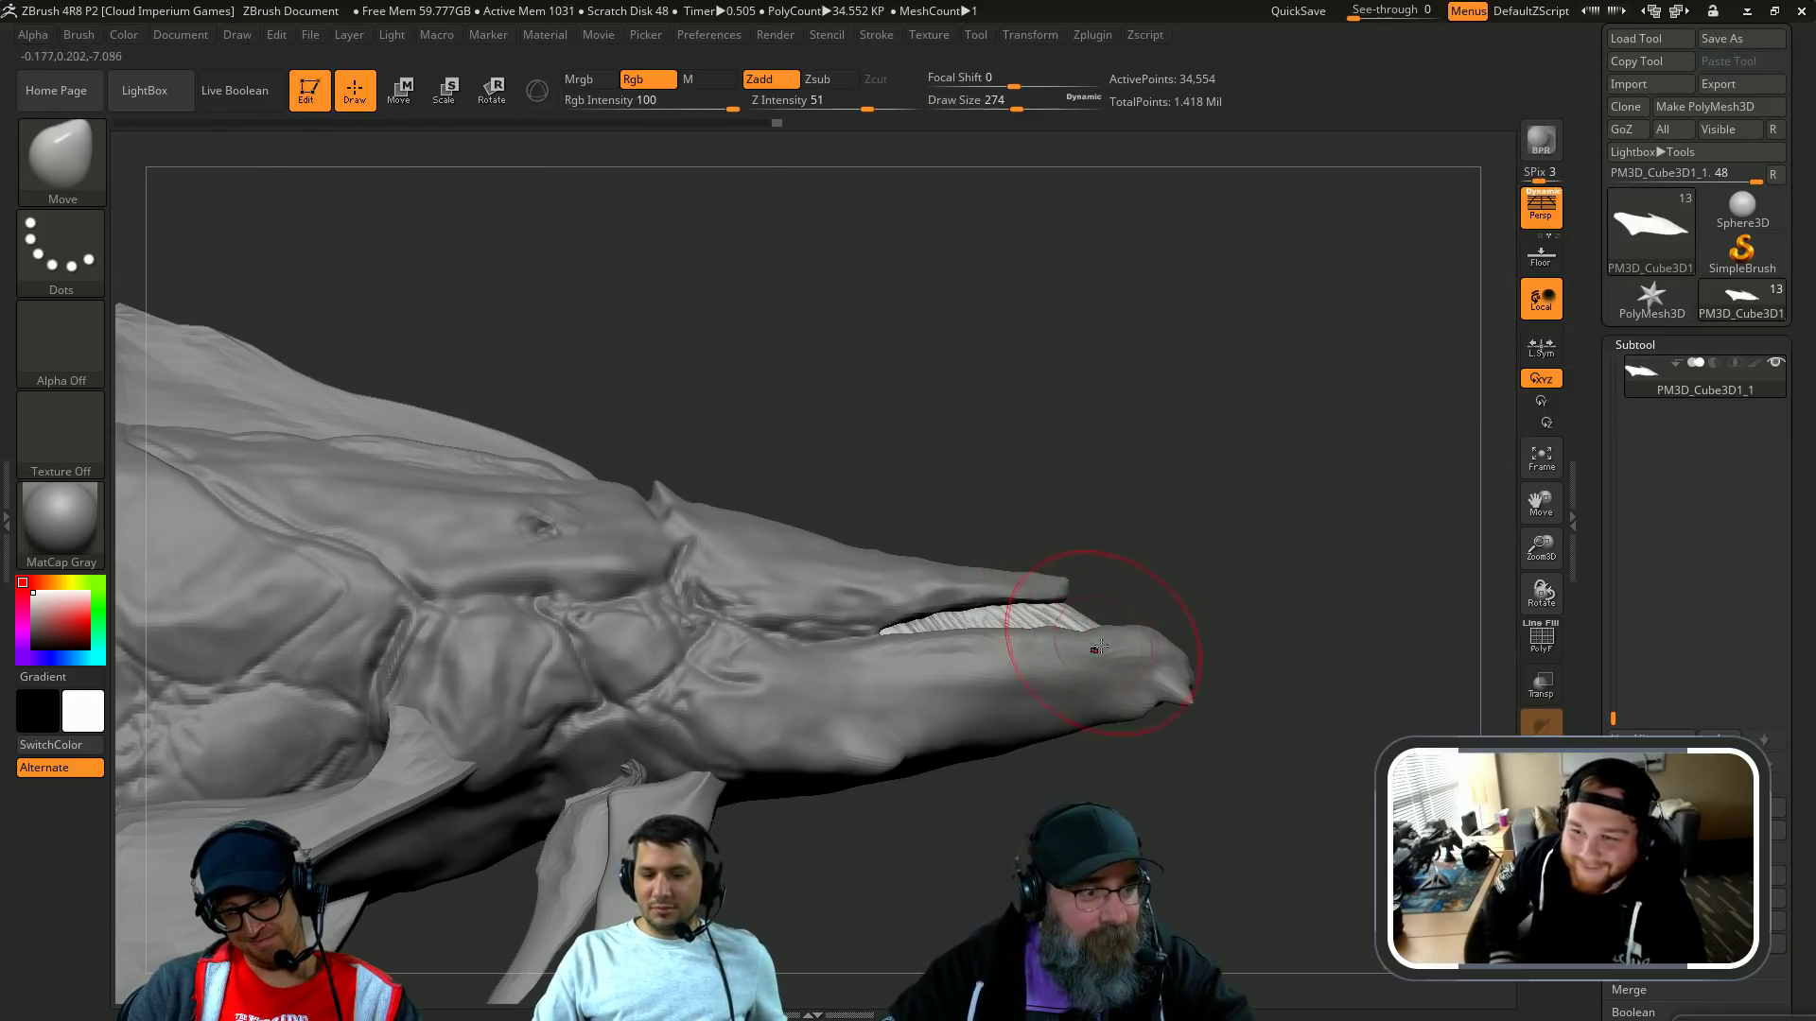
Step: Select the Whale2 body and build up the lower jaw's lip beside the mouth plate with the Clay brush
{"action": "left_click_drag", "start_coordinate": [1240, 539], "coordinate": [1225, 602]}
{"action": "left_click", "coordinate": [1112, 664], "text": "alt"}
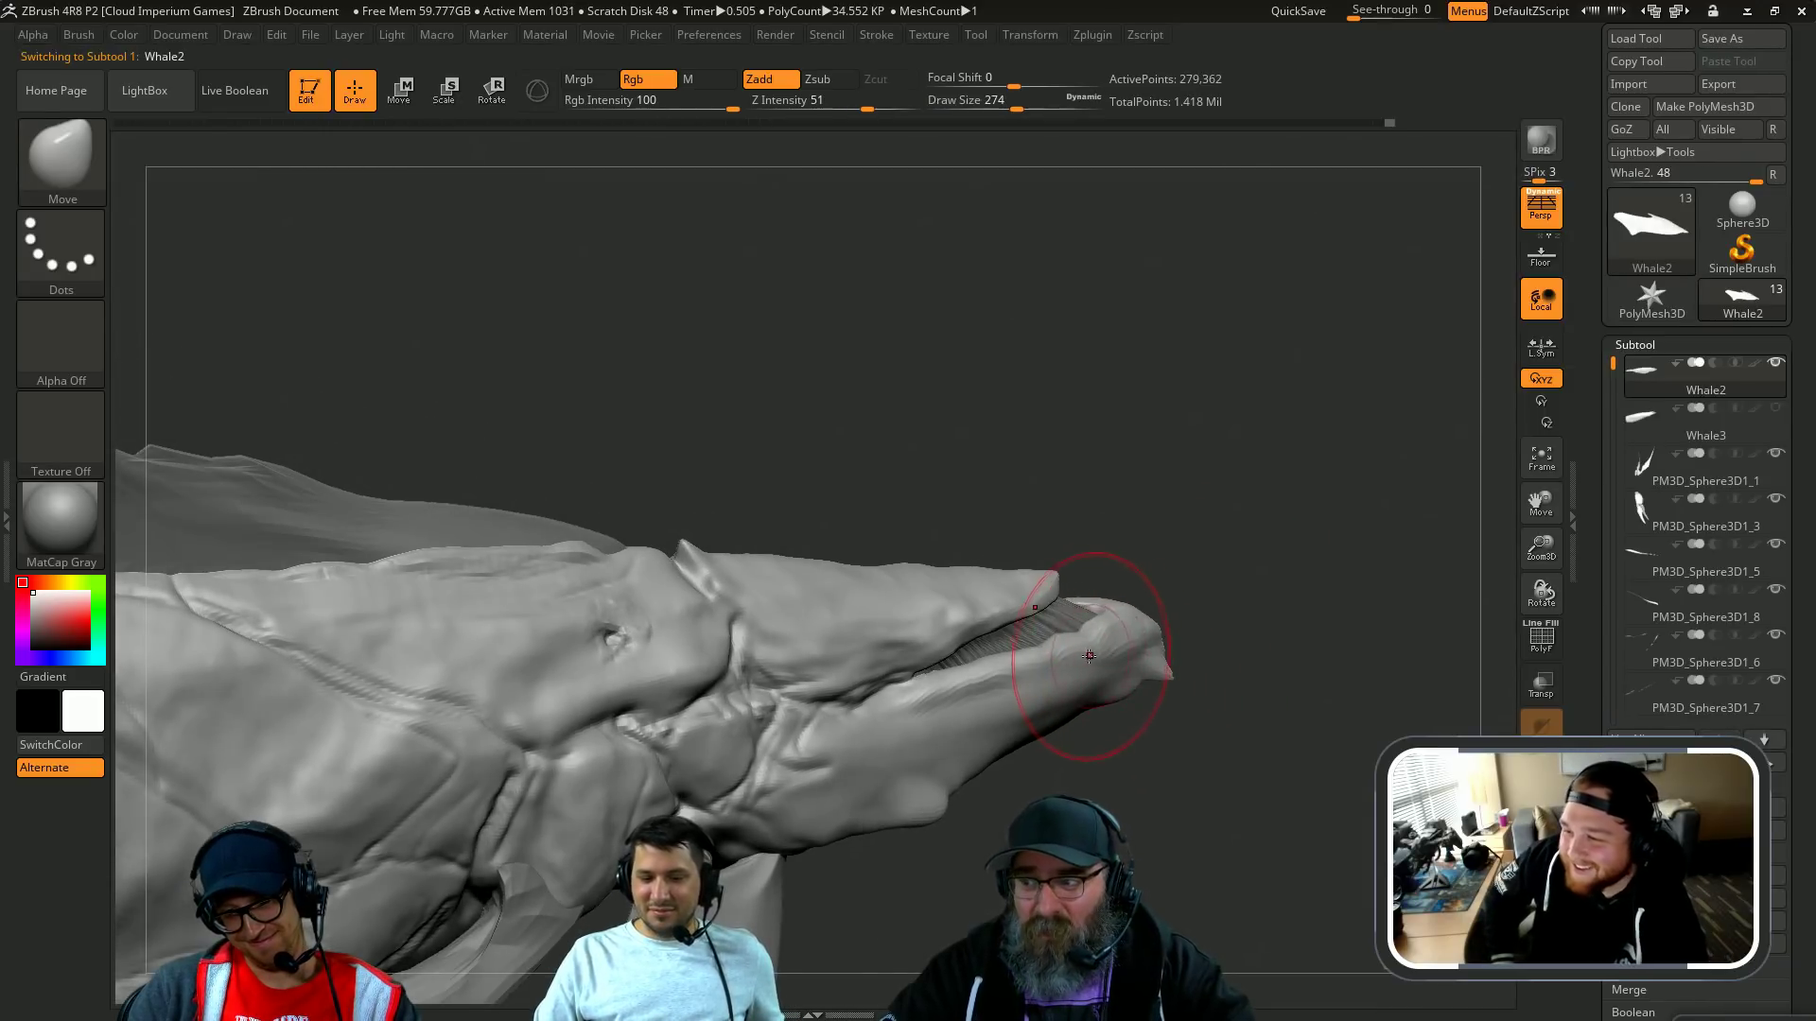
{"action": "key", "text": "1"}
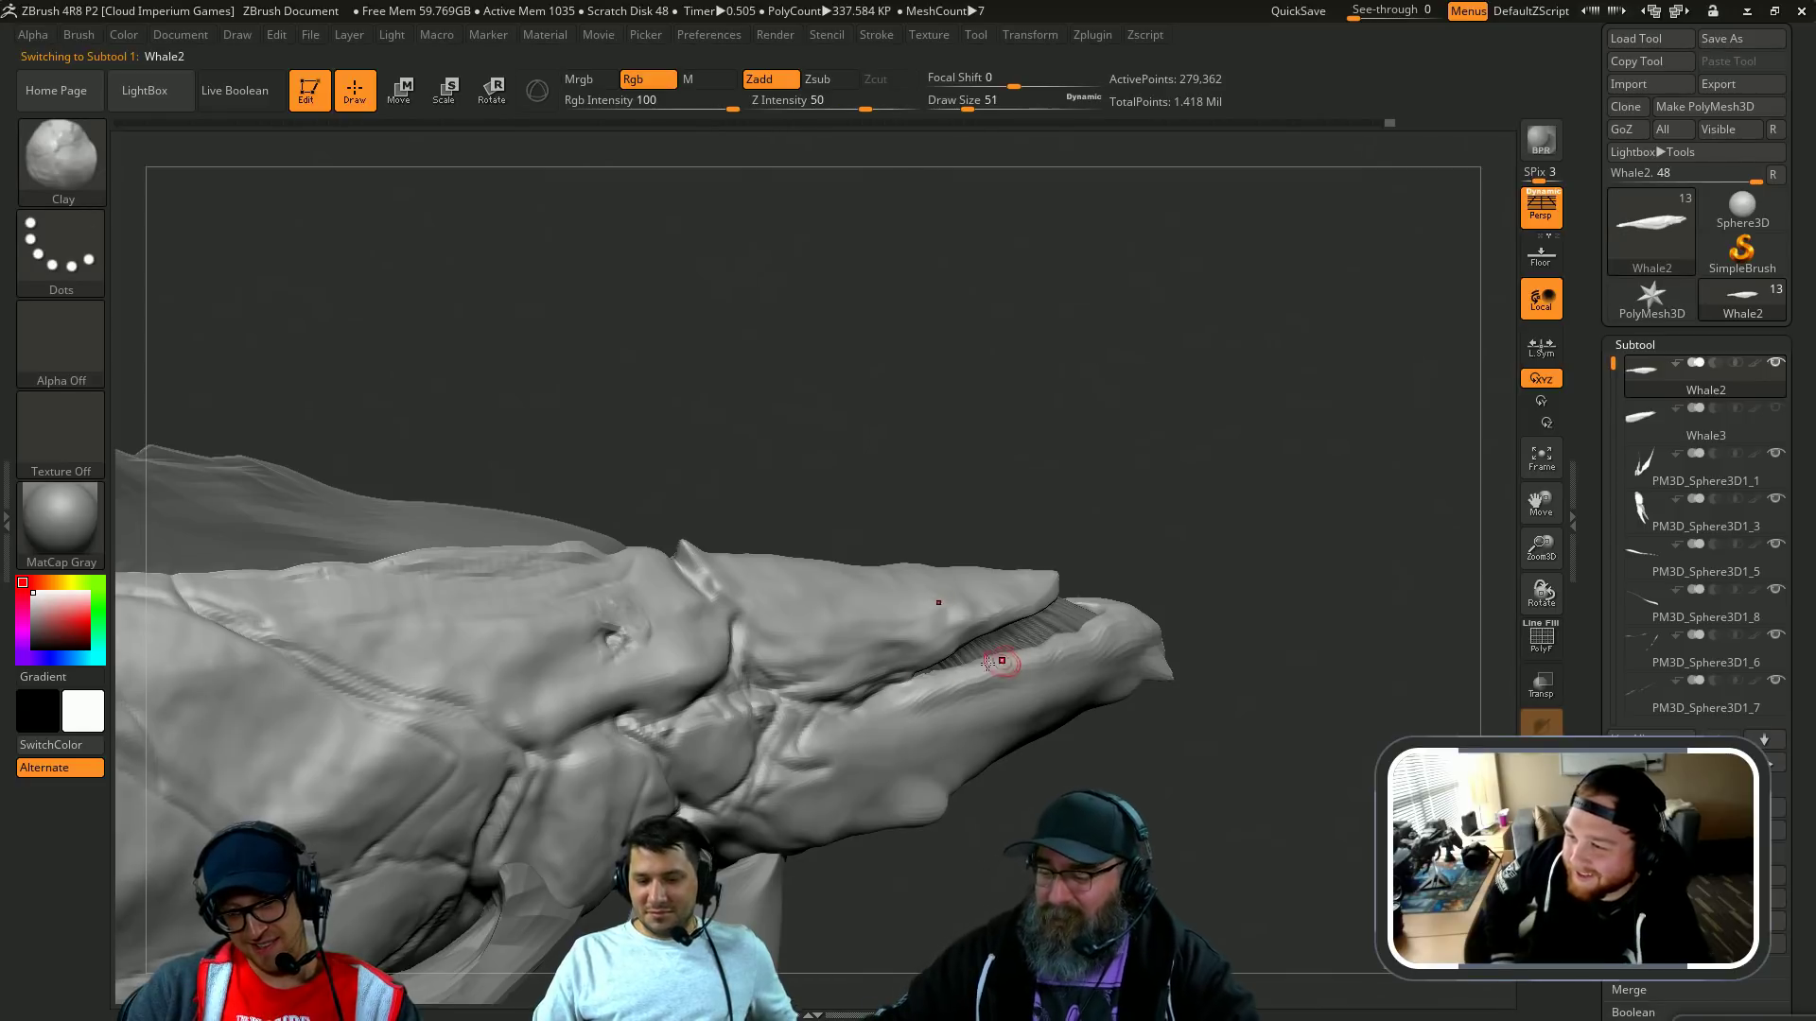
{"action": "left_click_drag", "start_coordinate": [1208, 567], "coordinate": [1199, 621]}
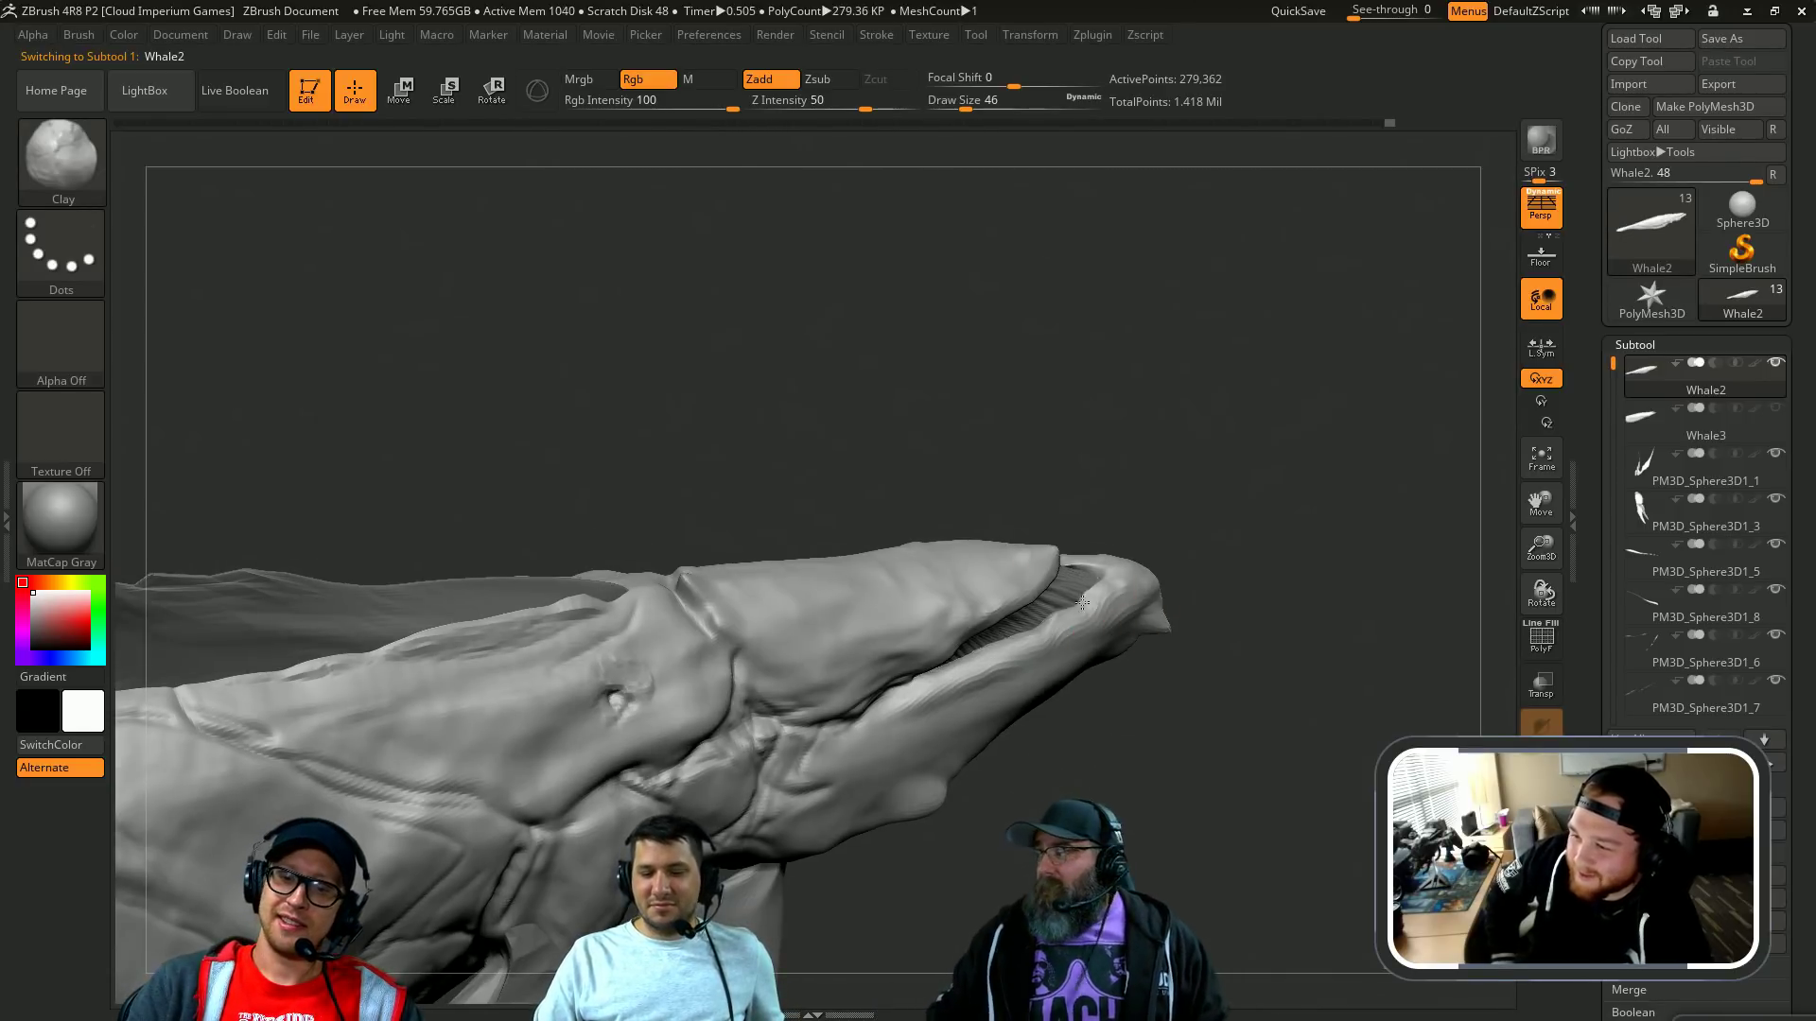
{"action": "key", "text": "s"}
{"action": "left_click_drag", "start_coordinate": [955, 679], "coordinate": [980, 681]}
{"action": "key", "text": "s"}
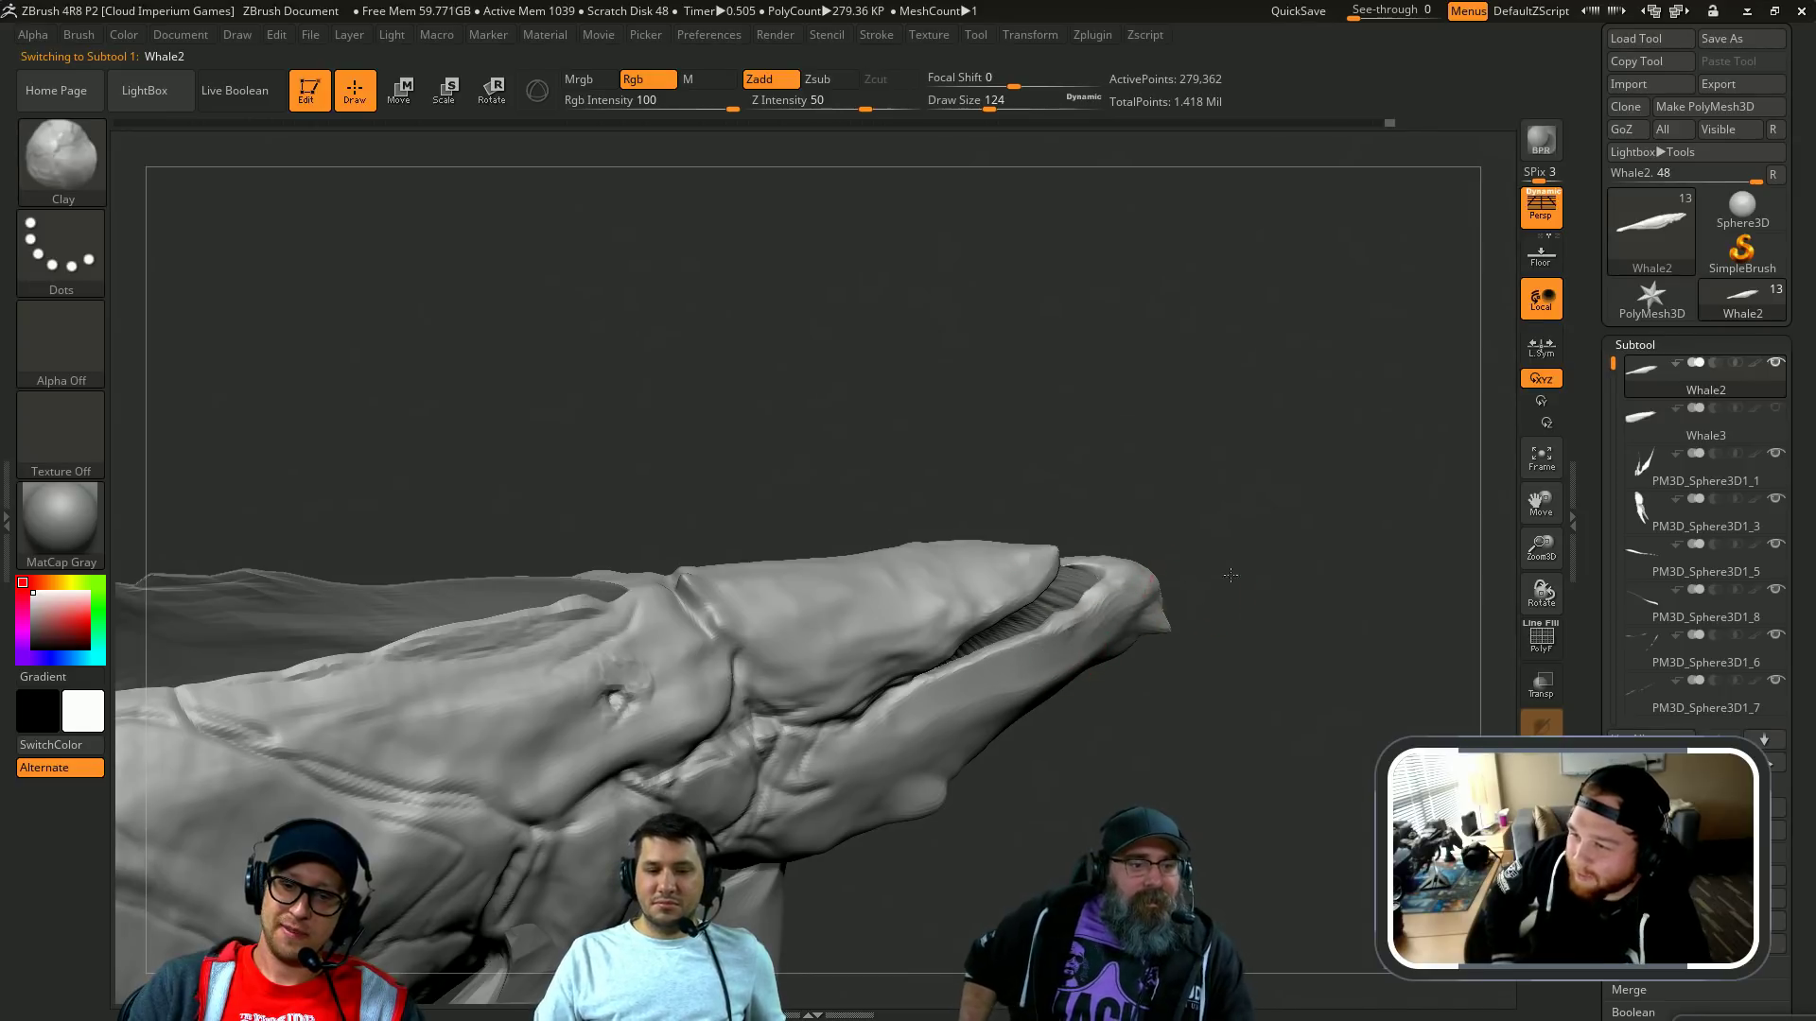
Step: Build up the skin behind the eye with the ClayBuildup brush at draw size 94 and review the whole creature
{"action": "left_click_drag", "start_coordinate": [1231, 575], "coordinate": [1232, 517]}
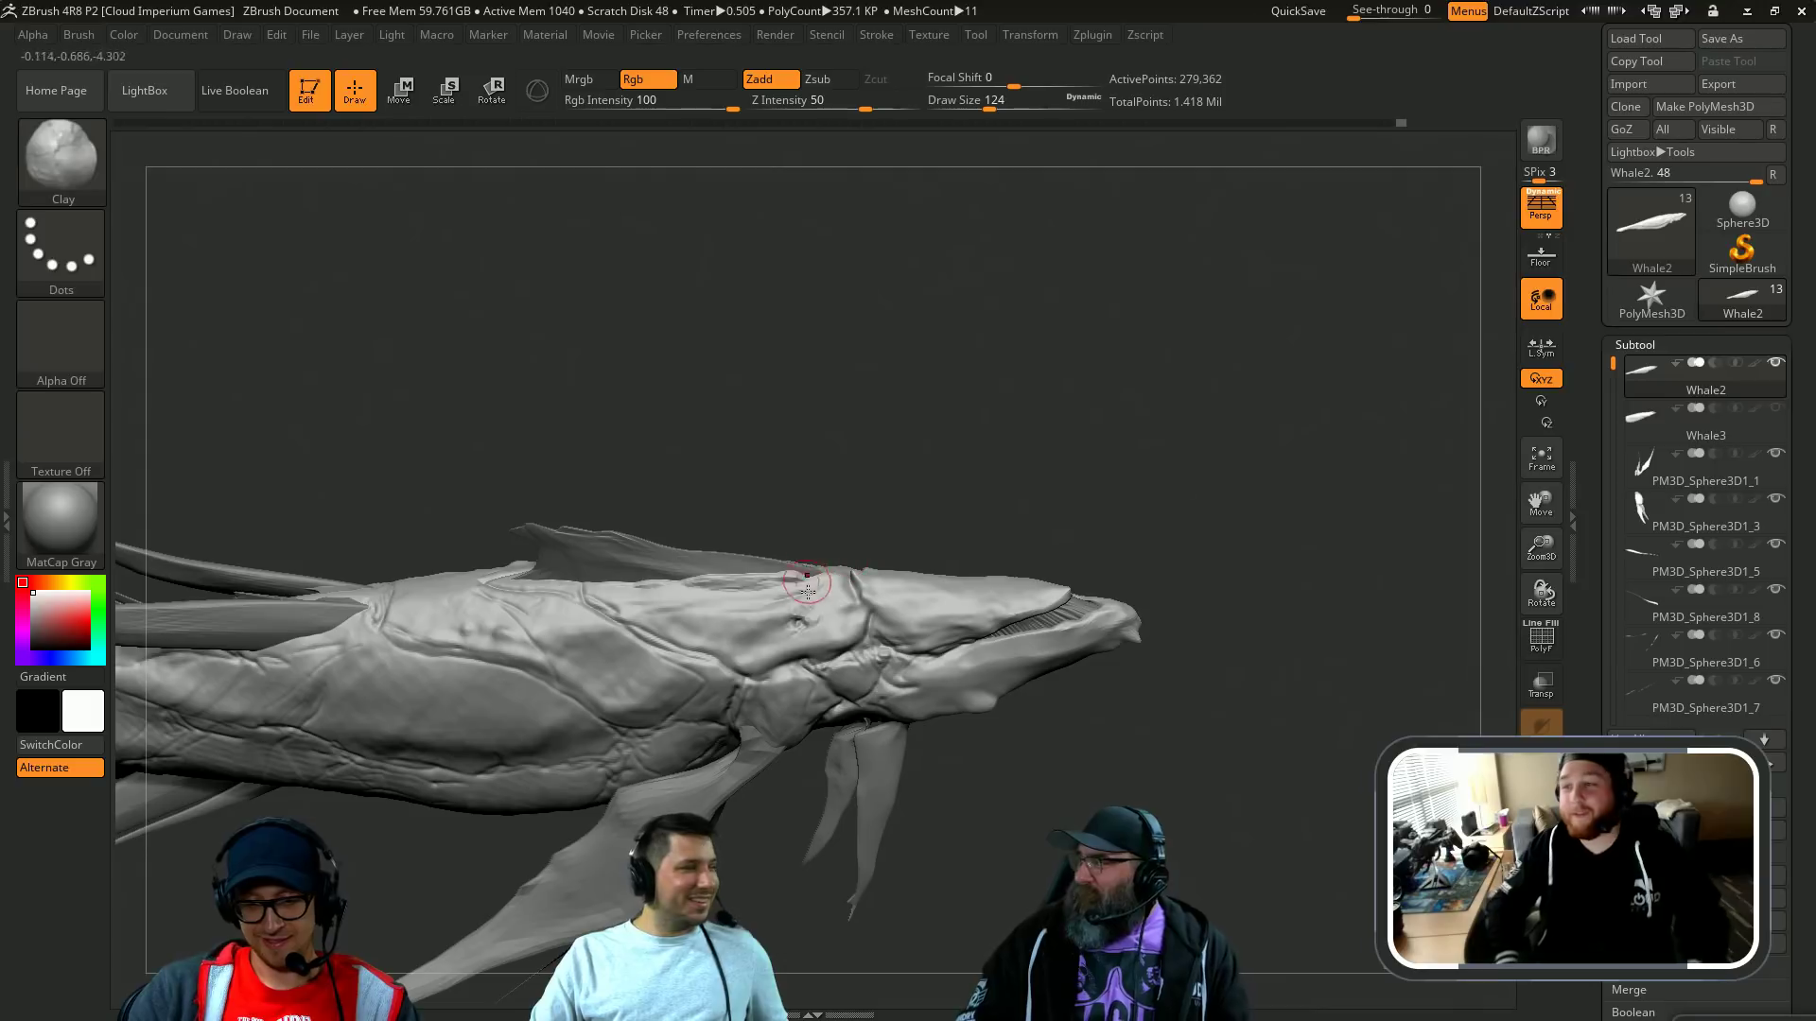
{"action": "key", "text": "b"}
{"action": "key", "text": "c"}
{"action": "key", "text": "b"}
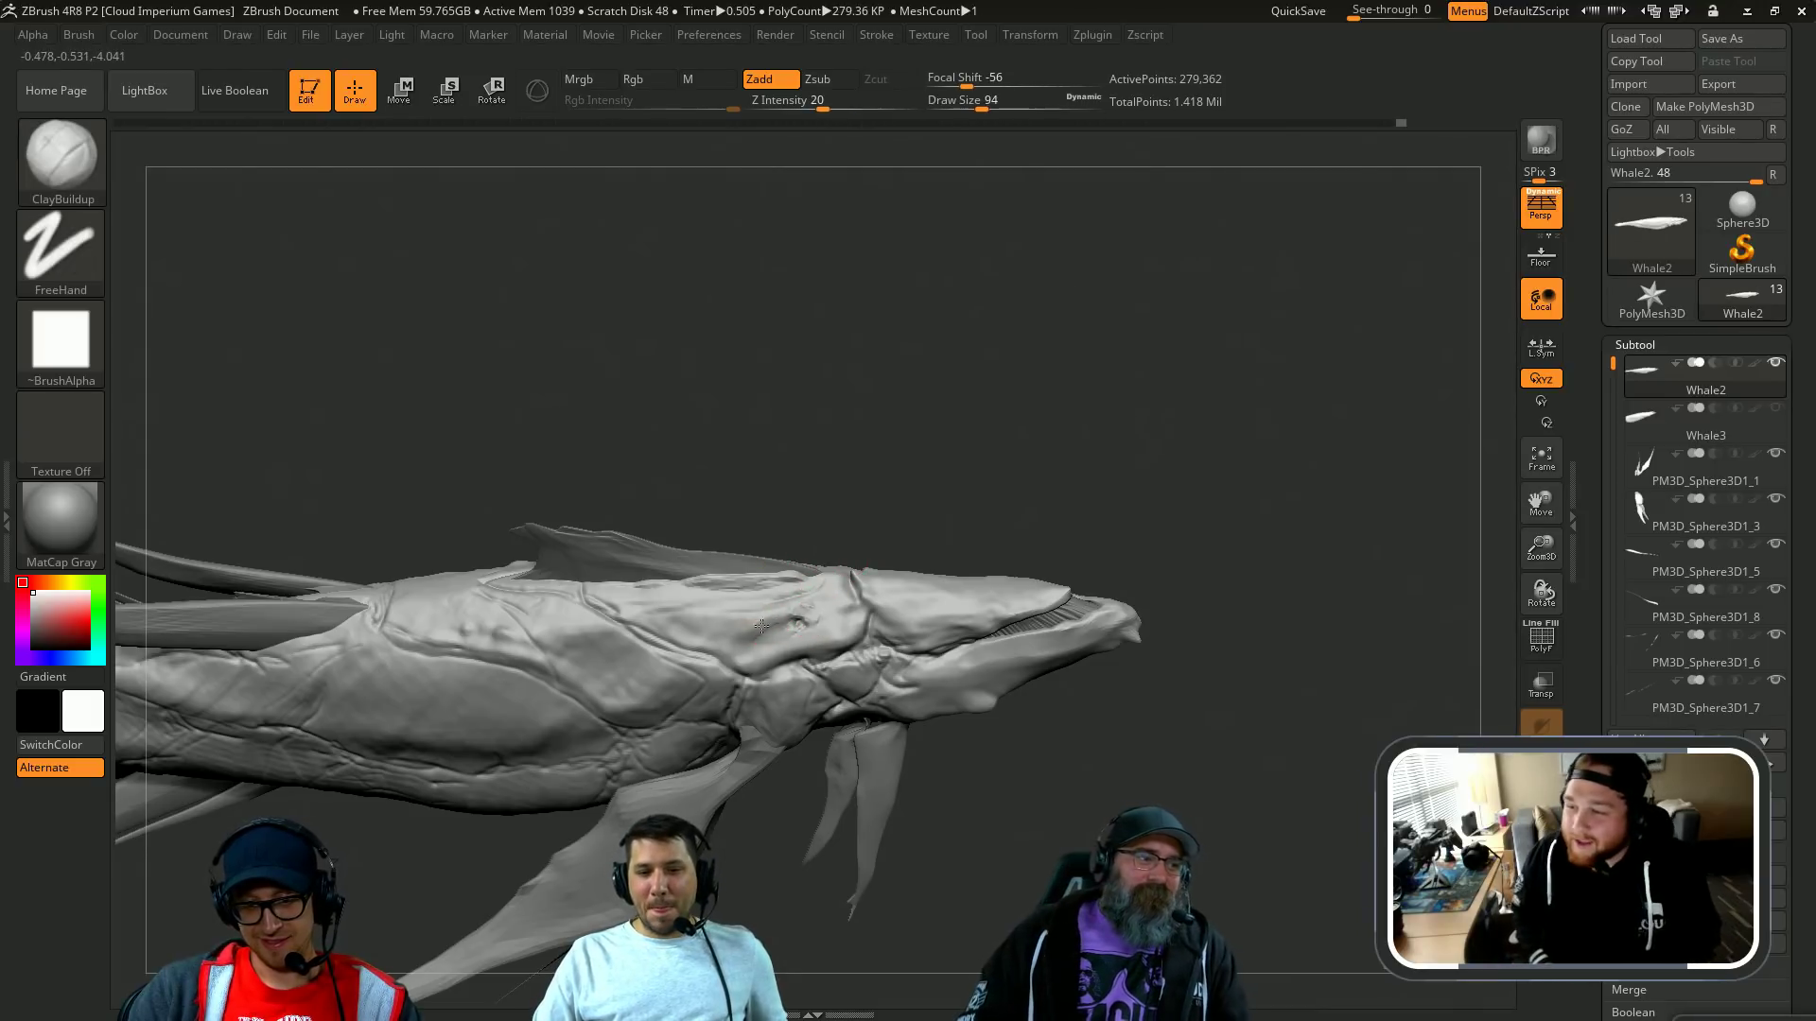
{"action": "left_click_drag", "start_coordinate": [879, 435], "coordinate": [1003, 307], "text": "alt"}
{"action": "left_click_drag", "start_coordinate": [1124, 372], "coordinate": [1352, 443]}
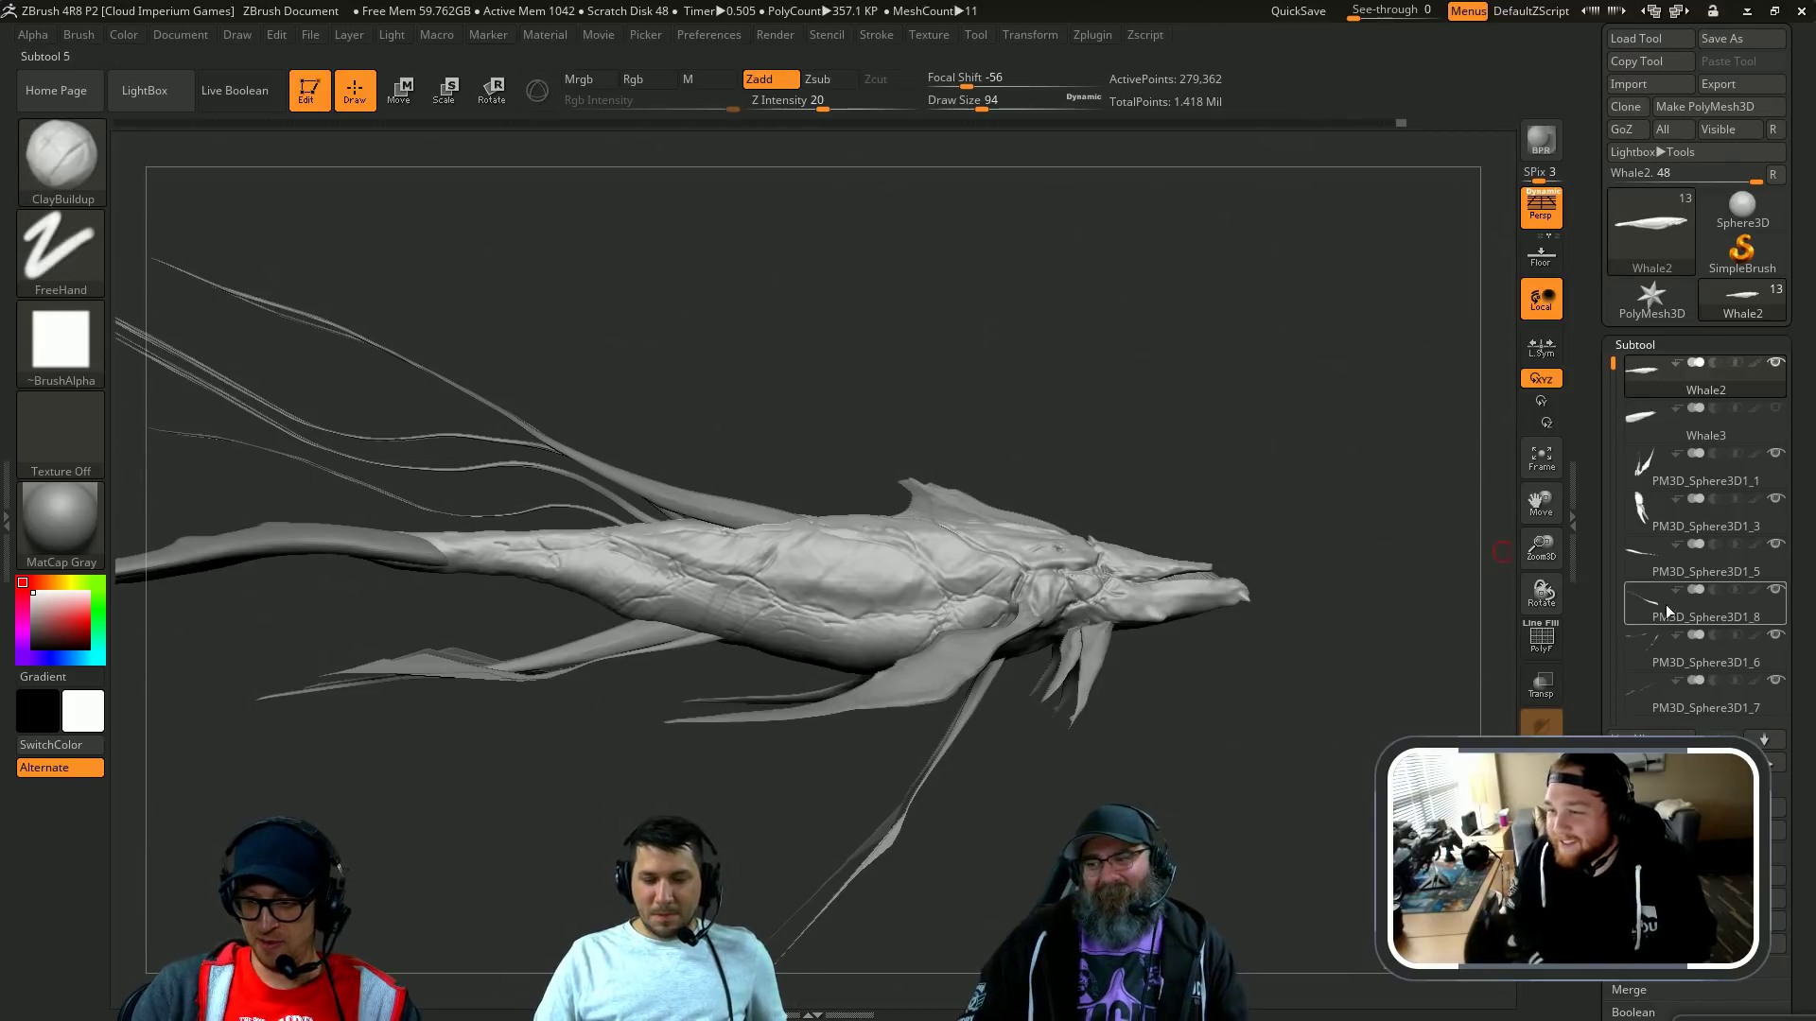
{"action": "left_click_drag", "start_coordinate": [1598, 600], "coordinate": [1597, 619]}
{"action": "left_click_drag", "start_coordinate": [1612, 383], "coordinate": [1608, 553]}
{"action": "left_click_drag", "start_coordinate": [1452, 617], "coordinate": [1373, 768]}
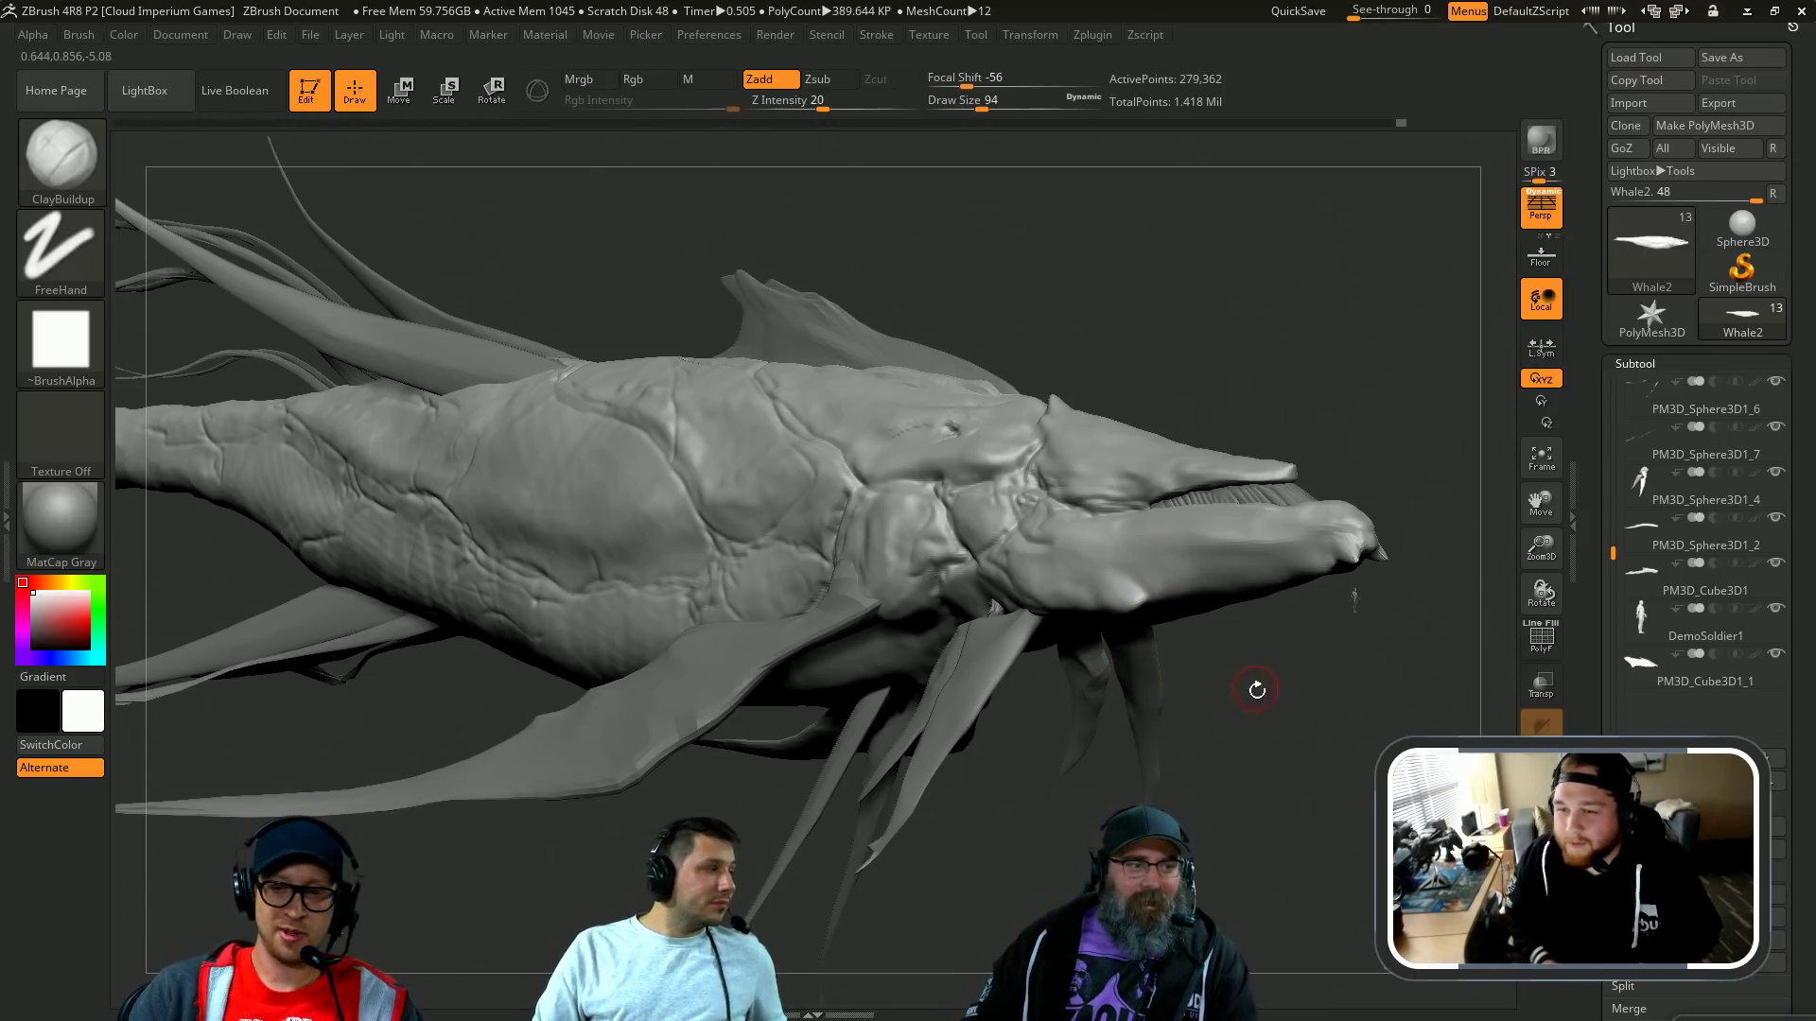
{"action": "mouse_move", "coordinate": [1257, 689]}
{"action": "left_mouse_down"}
{"action": "mouse_move", "coordinate": [1329, 711]}
{"action": "mouse_move", "coordinate": [1431, 701]}
{"action": "mouse_move", "coordinate": [1282, 682]}
{"action": "mouse_move", "coordinate": [1271, 659]}
{"action": "left_mouse_up"}
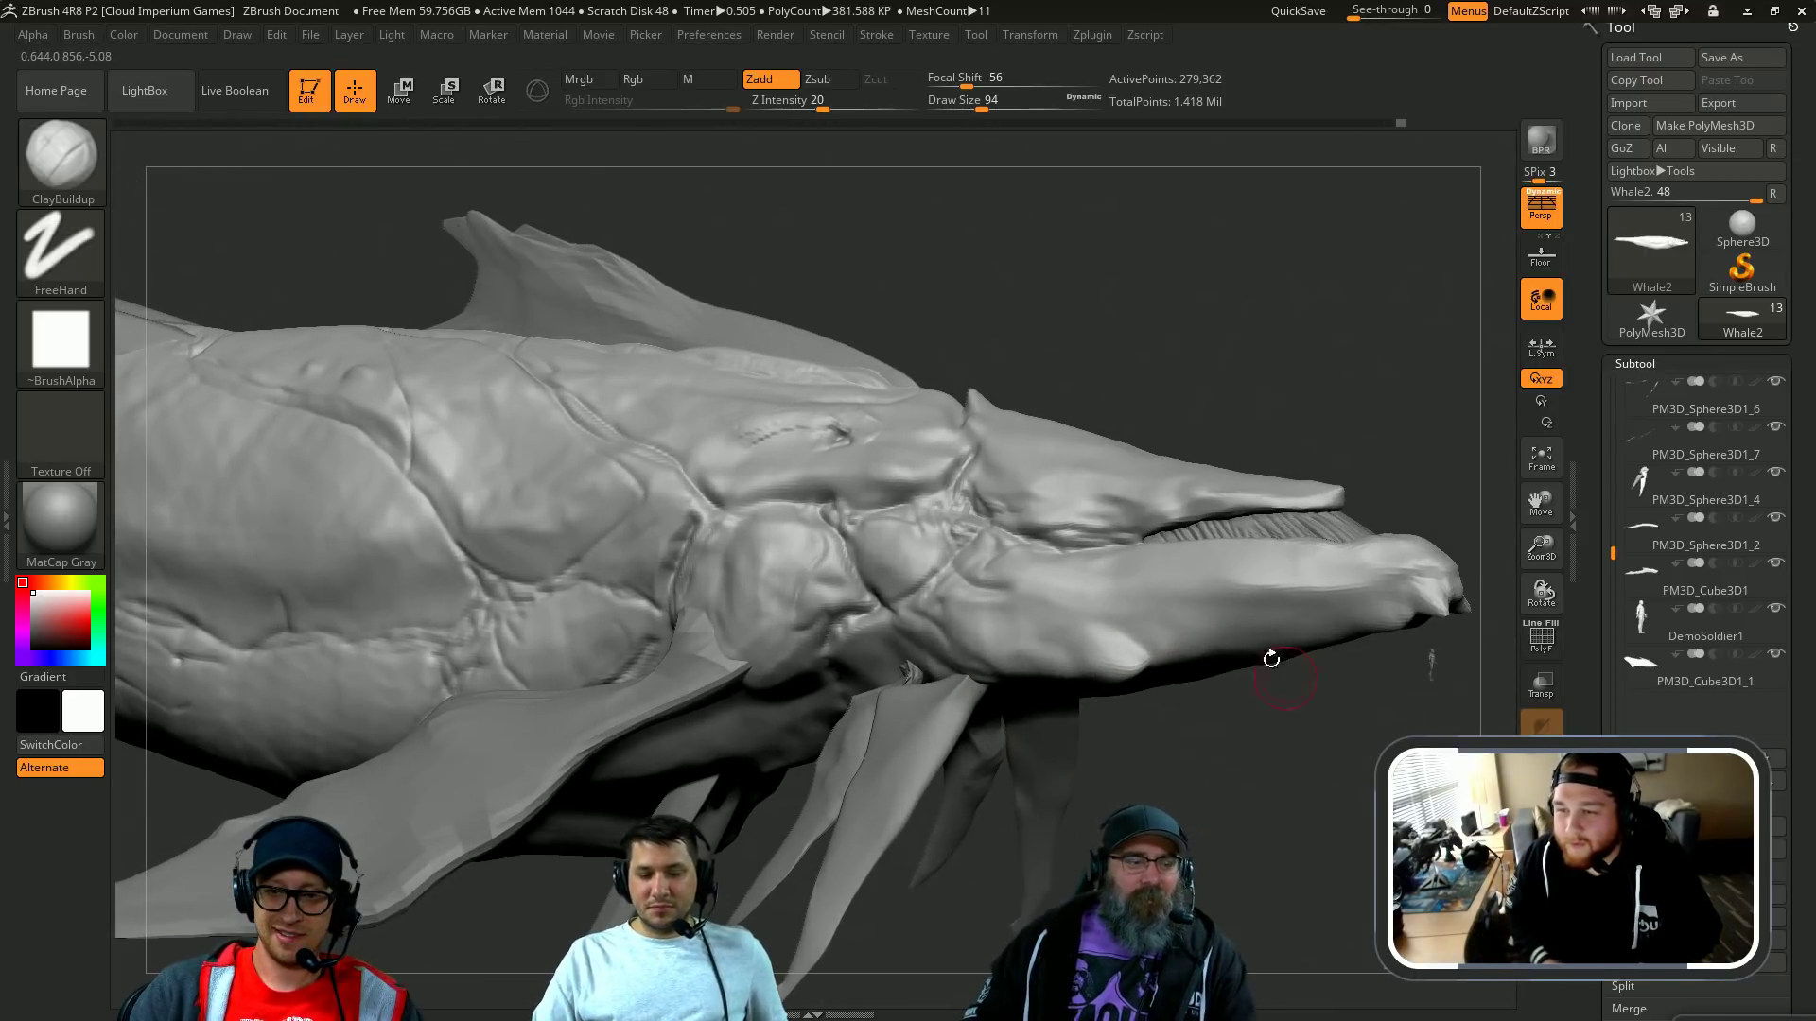
Step: Pull small spikes out of the lower jaw's underside with the SnakeHook brush at draw sizes 56 and 39
{"action": "key", "text": "b"}
{"action": "key", "text": "s"}
{"action": "key", "text": "h"}
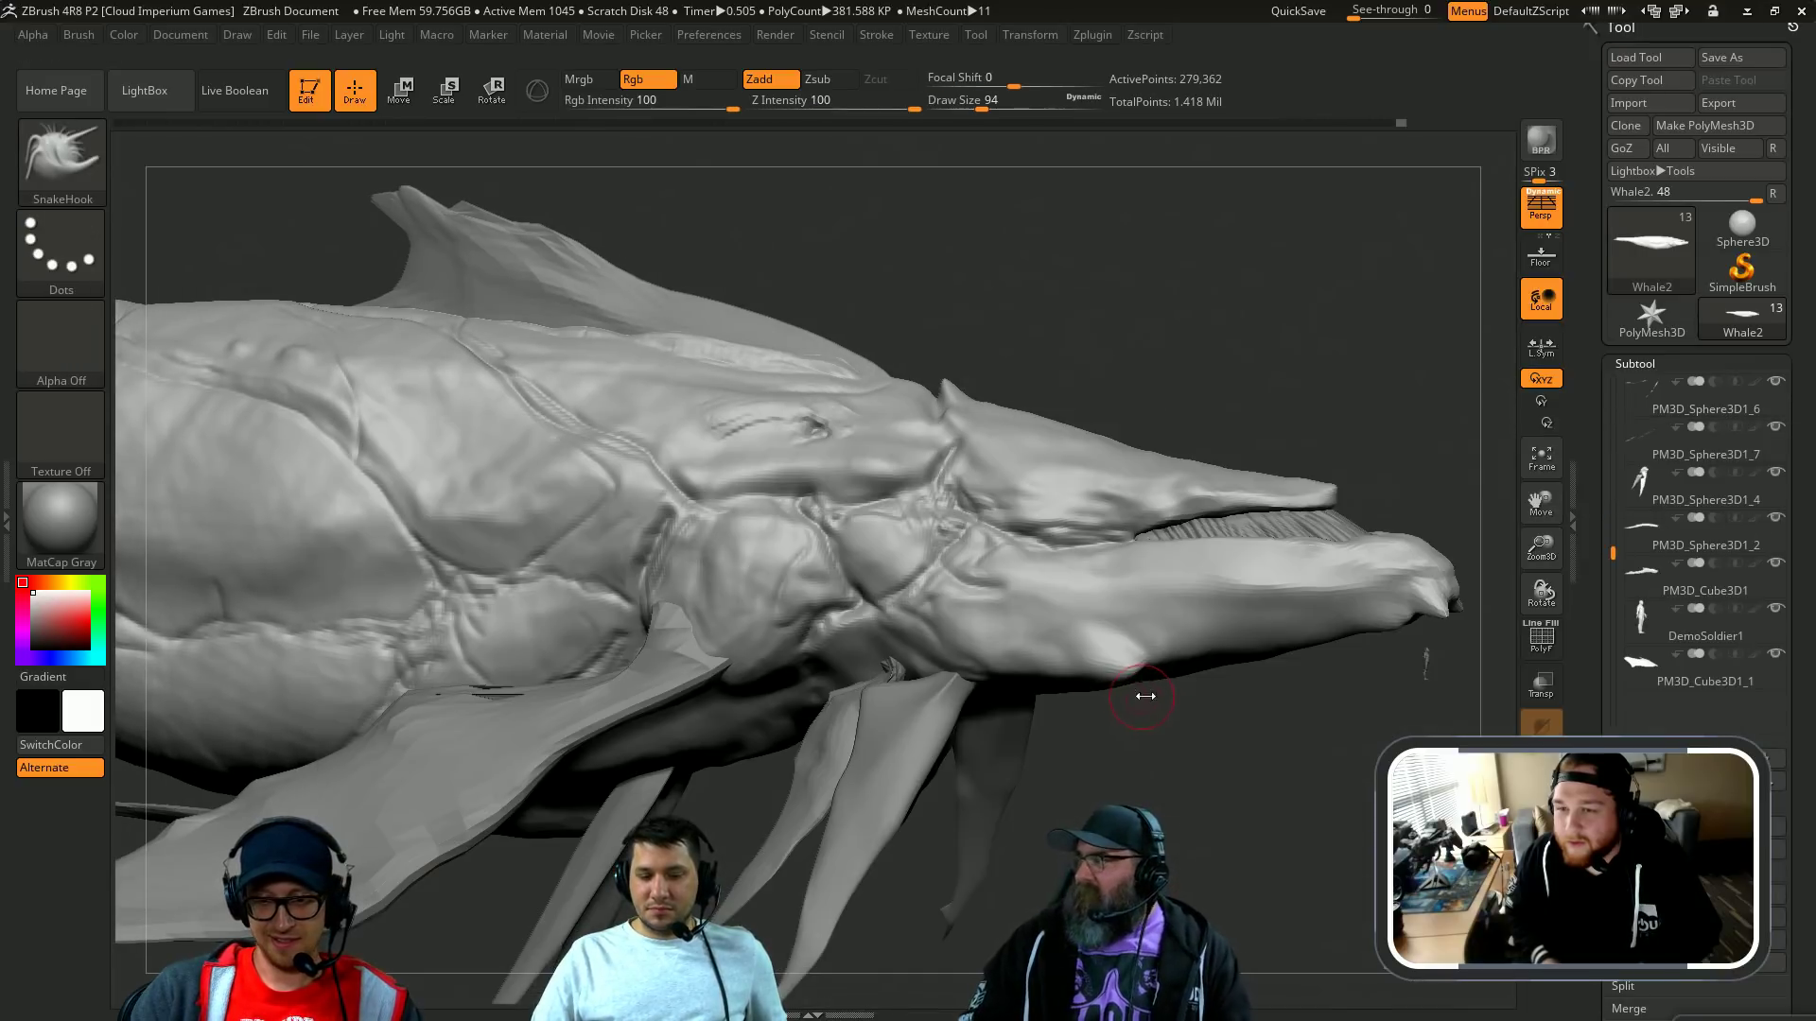
{"action": "left_click_drag", "start_coordinate": [1147, 700], "coordinate": [1165, 707]}
{"action": "key", "text": "bracketright"}
{"action": "key", "text": "bracketright"}
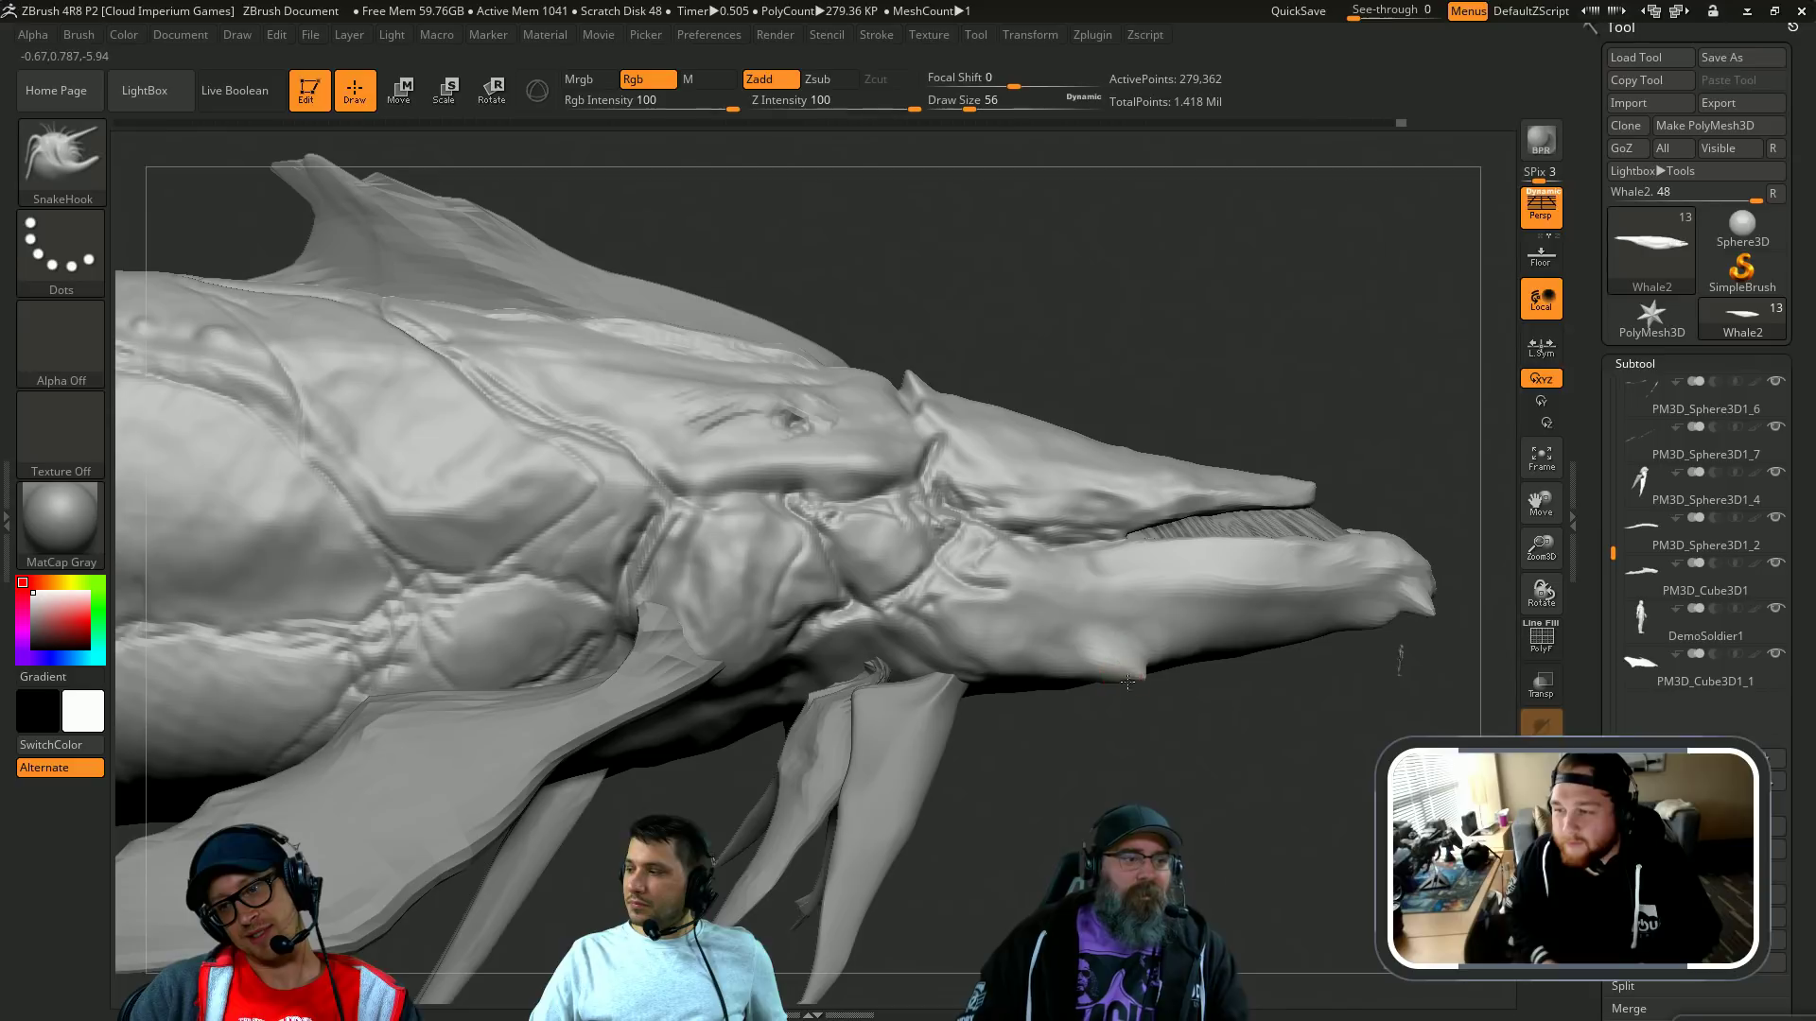
{"action": "key", "text": "bracketleft"}
{"action": "key", "text": "bracketleft"}
{"action": "mouse_move", "coordinate": [1078, 662]}
{"action": "left_mouse_down"}
{"action": "mouse_move", "coordinate": [1102, 726]}
{"action": "mouse_move", "coordinate": [1066, 668]}
{"action": "left_mouse_up"}
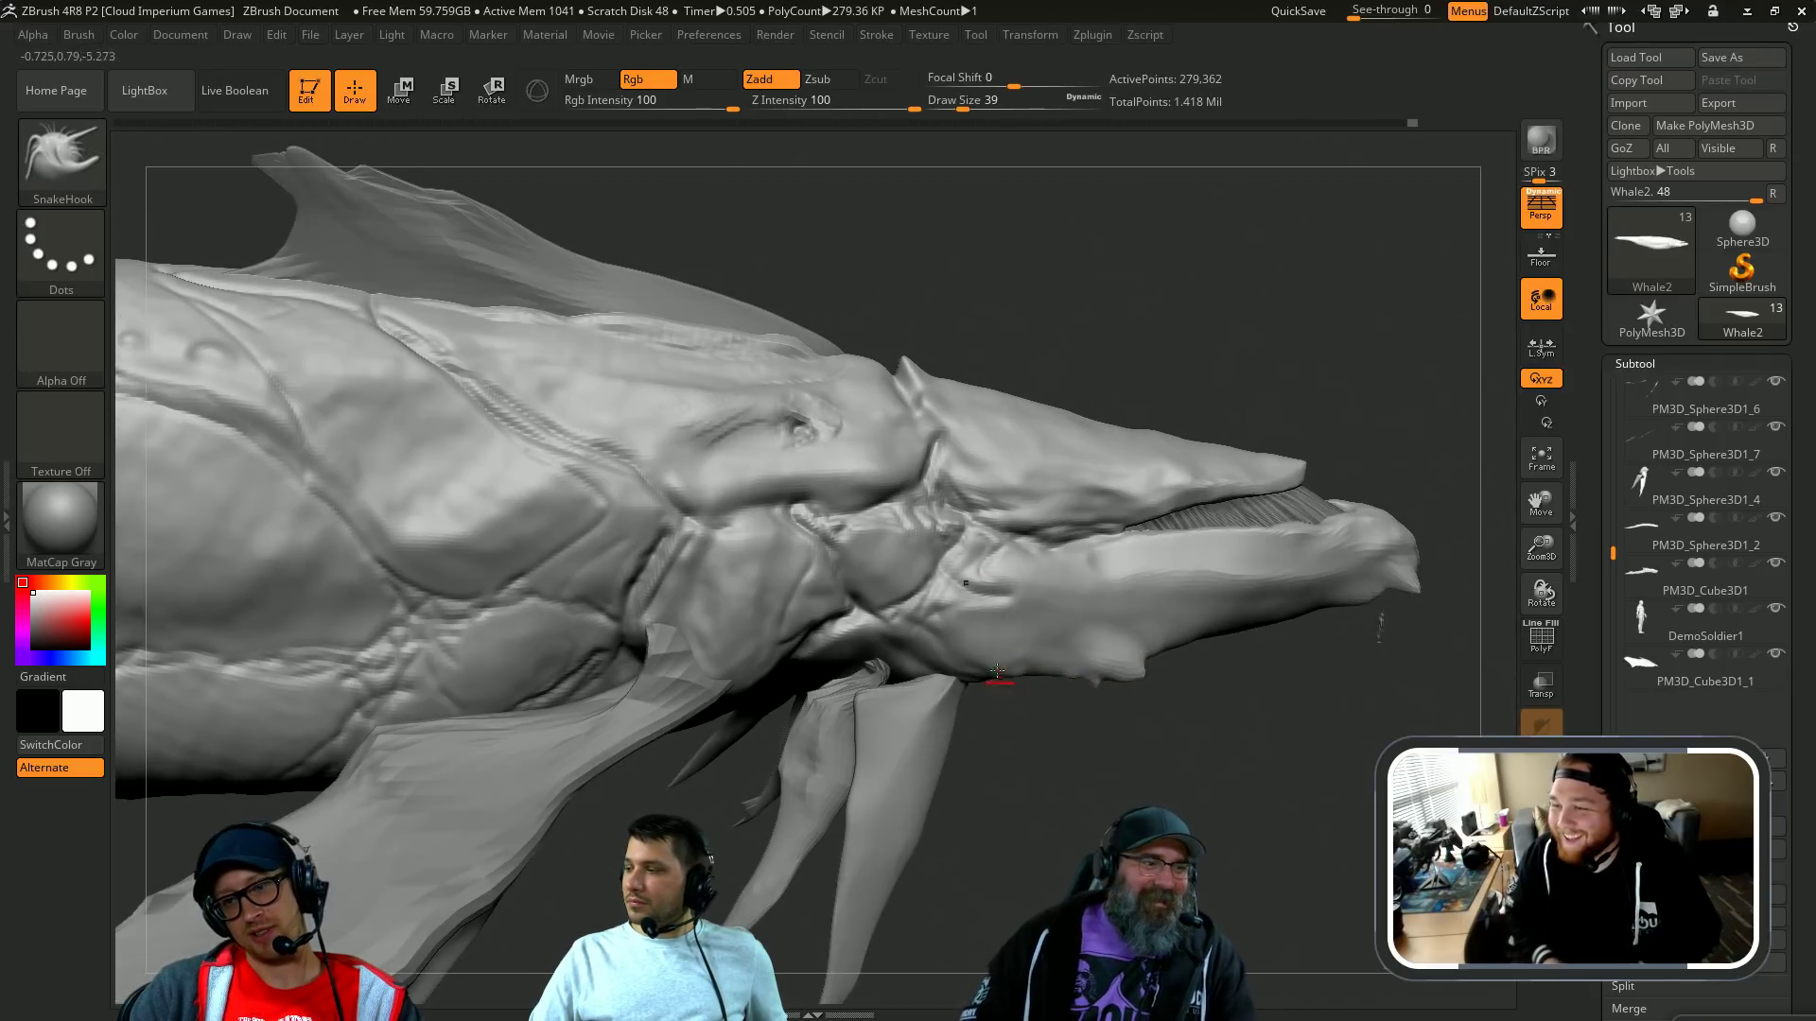
Step: Build up rough skin along the side of the lower jaw with the ClayBuildup brush at draw size 145
{"action": "key", "text": "2"}
{"action": "left_click_drag", "start_coordinate": [1281, 645], "coordinate": [1248, 624]}
{"action": "key", "text": "3"}
{"action": "key", "text": "b"}
{"action": "key", "text": "c"}
{"action": "key", "text": "b"}
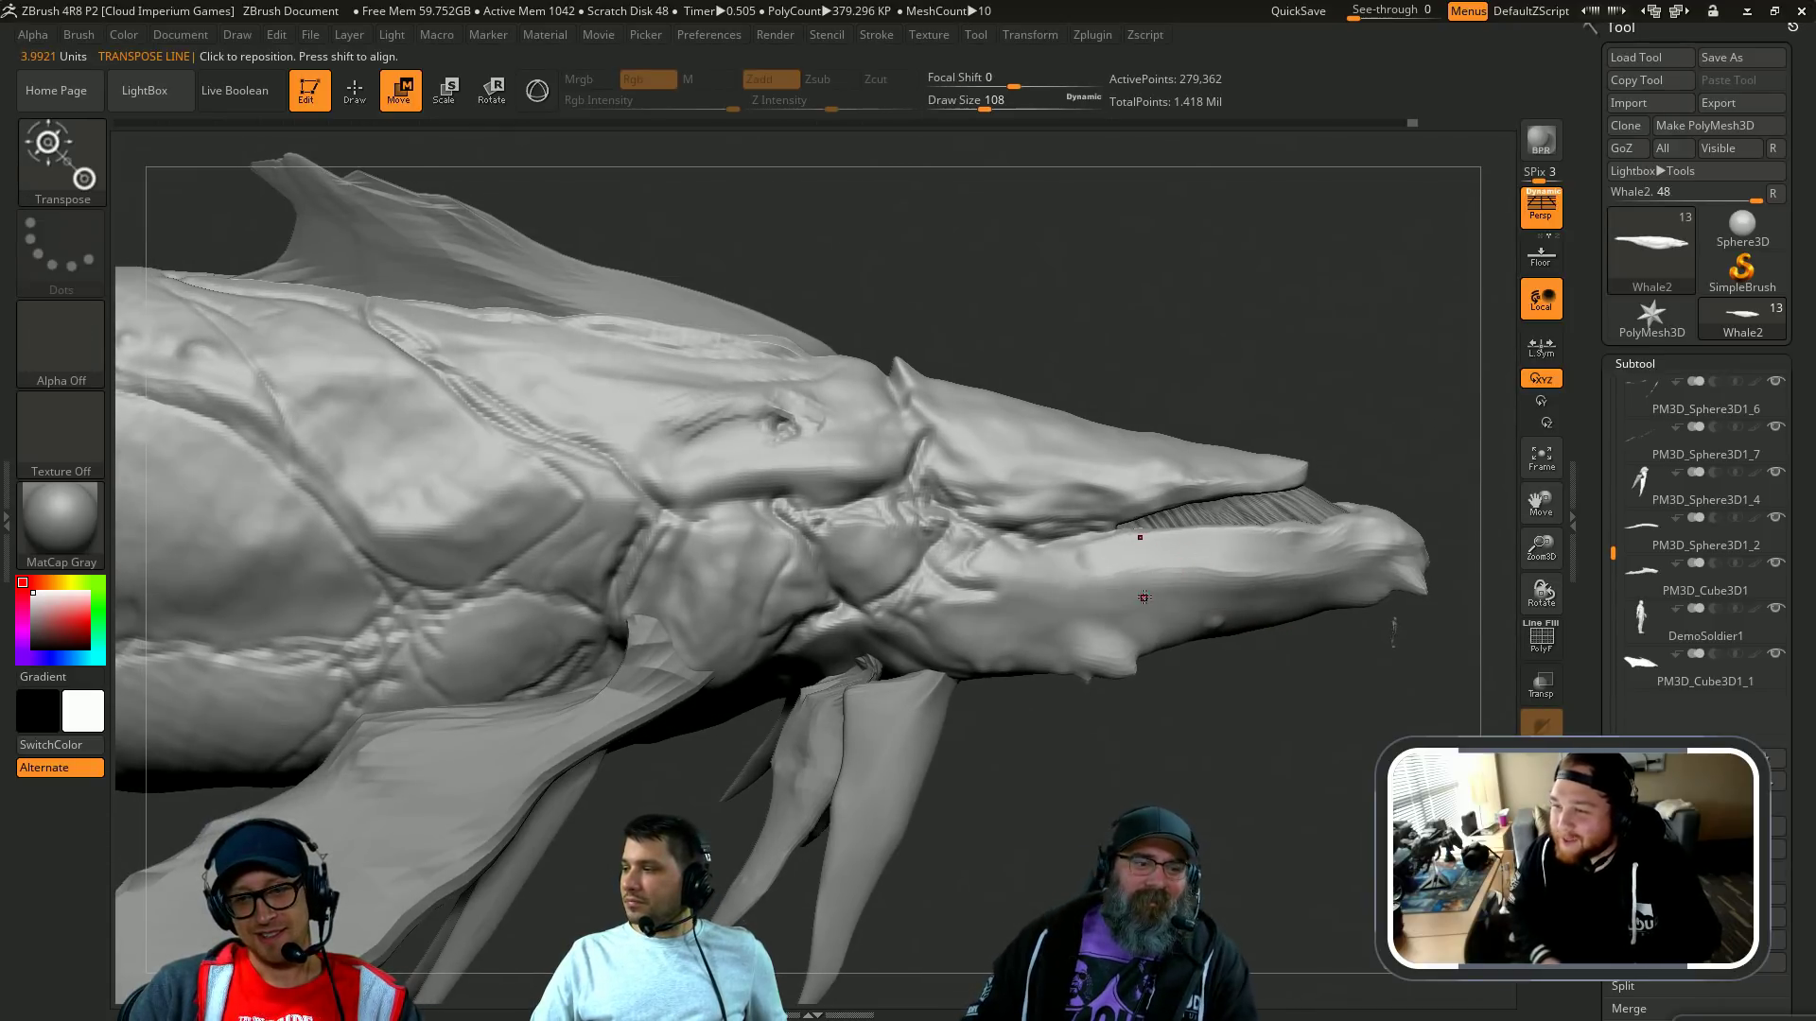
{"action": "mouse_move", "coordinate": [1154, 572]}
{"action": "left_mouse_down"}
{"action": "mouse_move", "coordinate": [1353, 584]}
{"action": "mouse_move", "coordinate": [1191, 596]}
{"action": "left_mouse_up"}
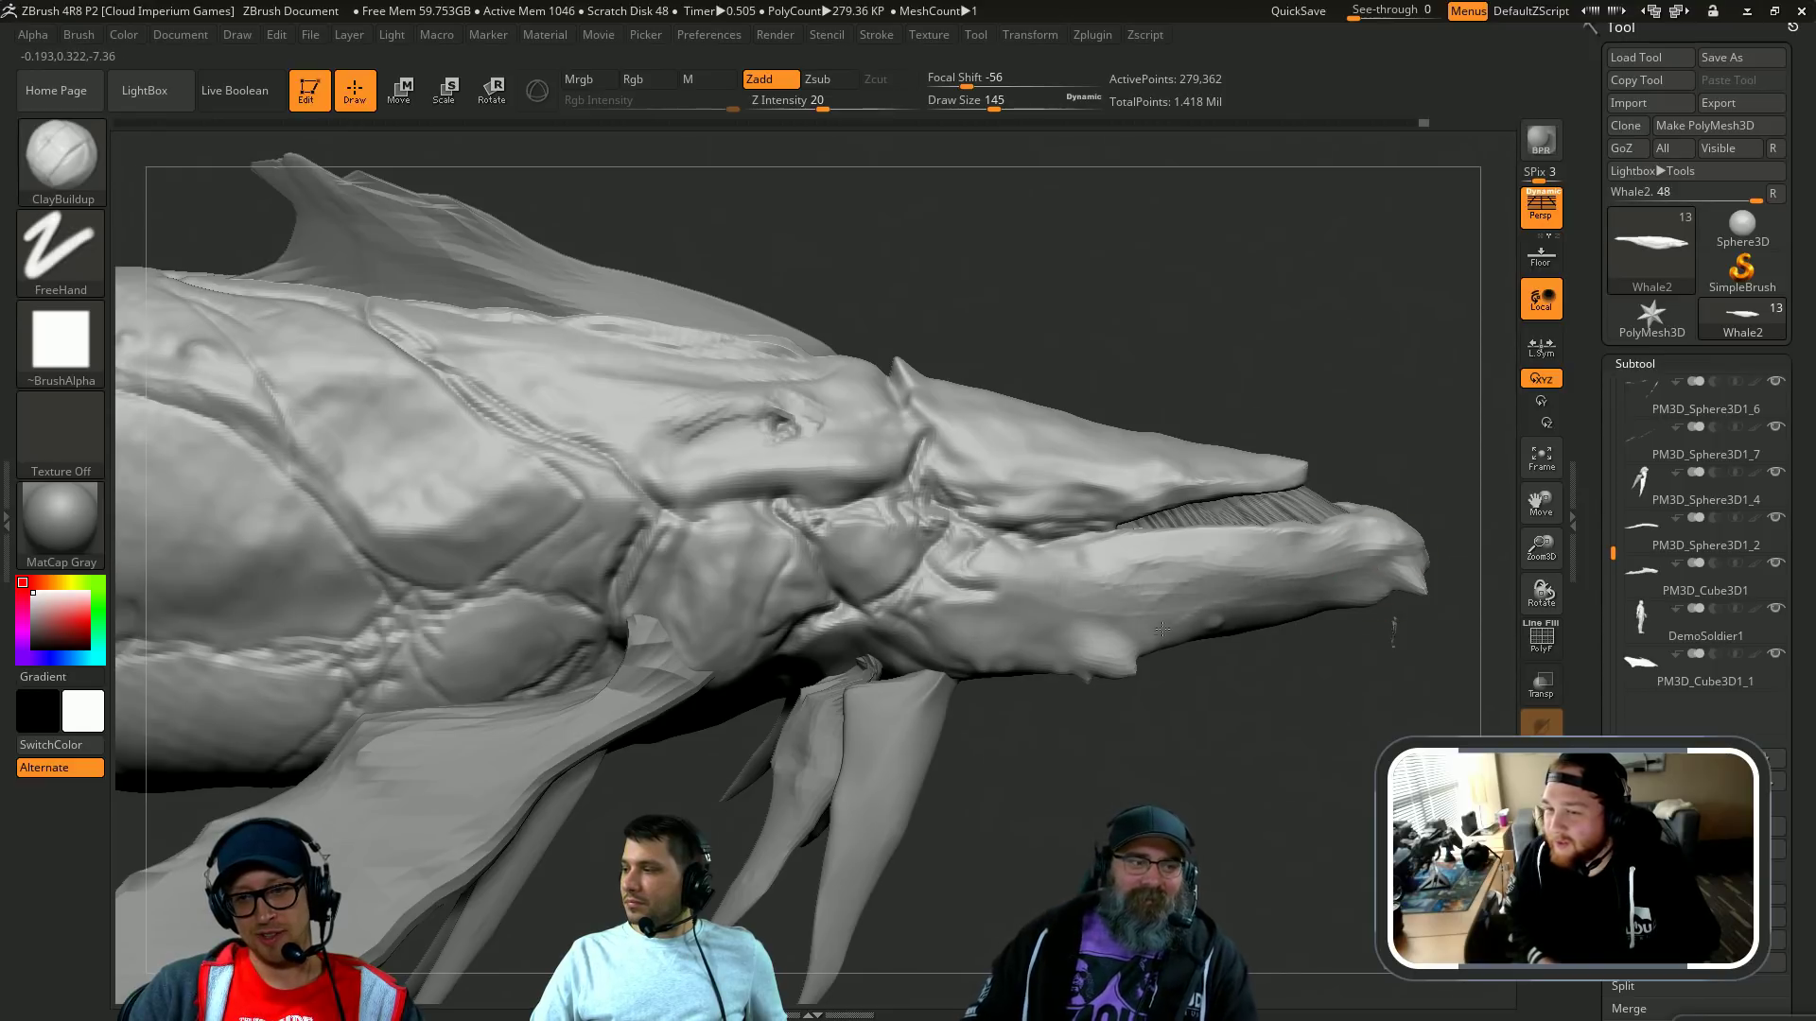
{"action": "left_click_drag", "start_coordinate": [1341, 593], "coordinate": [1118, 642]}
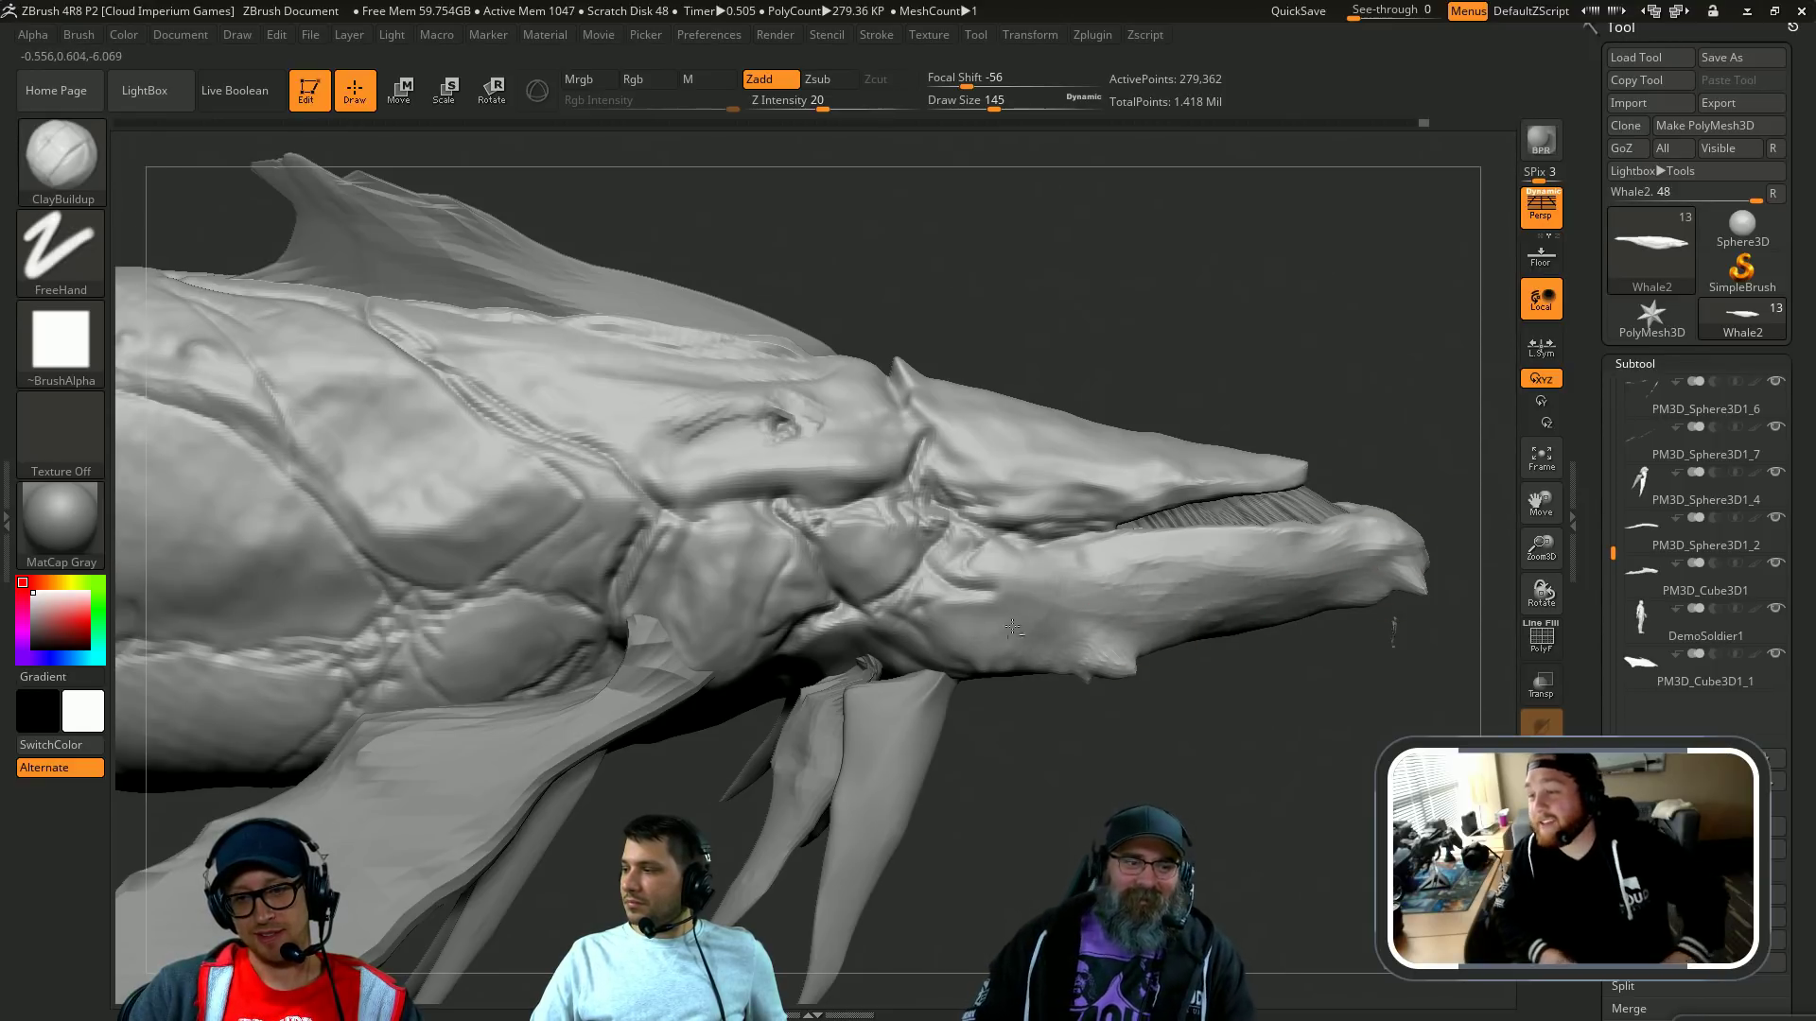
Step: Roughen the skin around the rear of the lower jaw and mouth corner with ClayBuildup at draw sizes 83 and 104
{"action": "key", "text": "["}
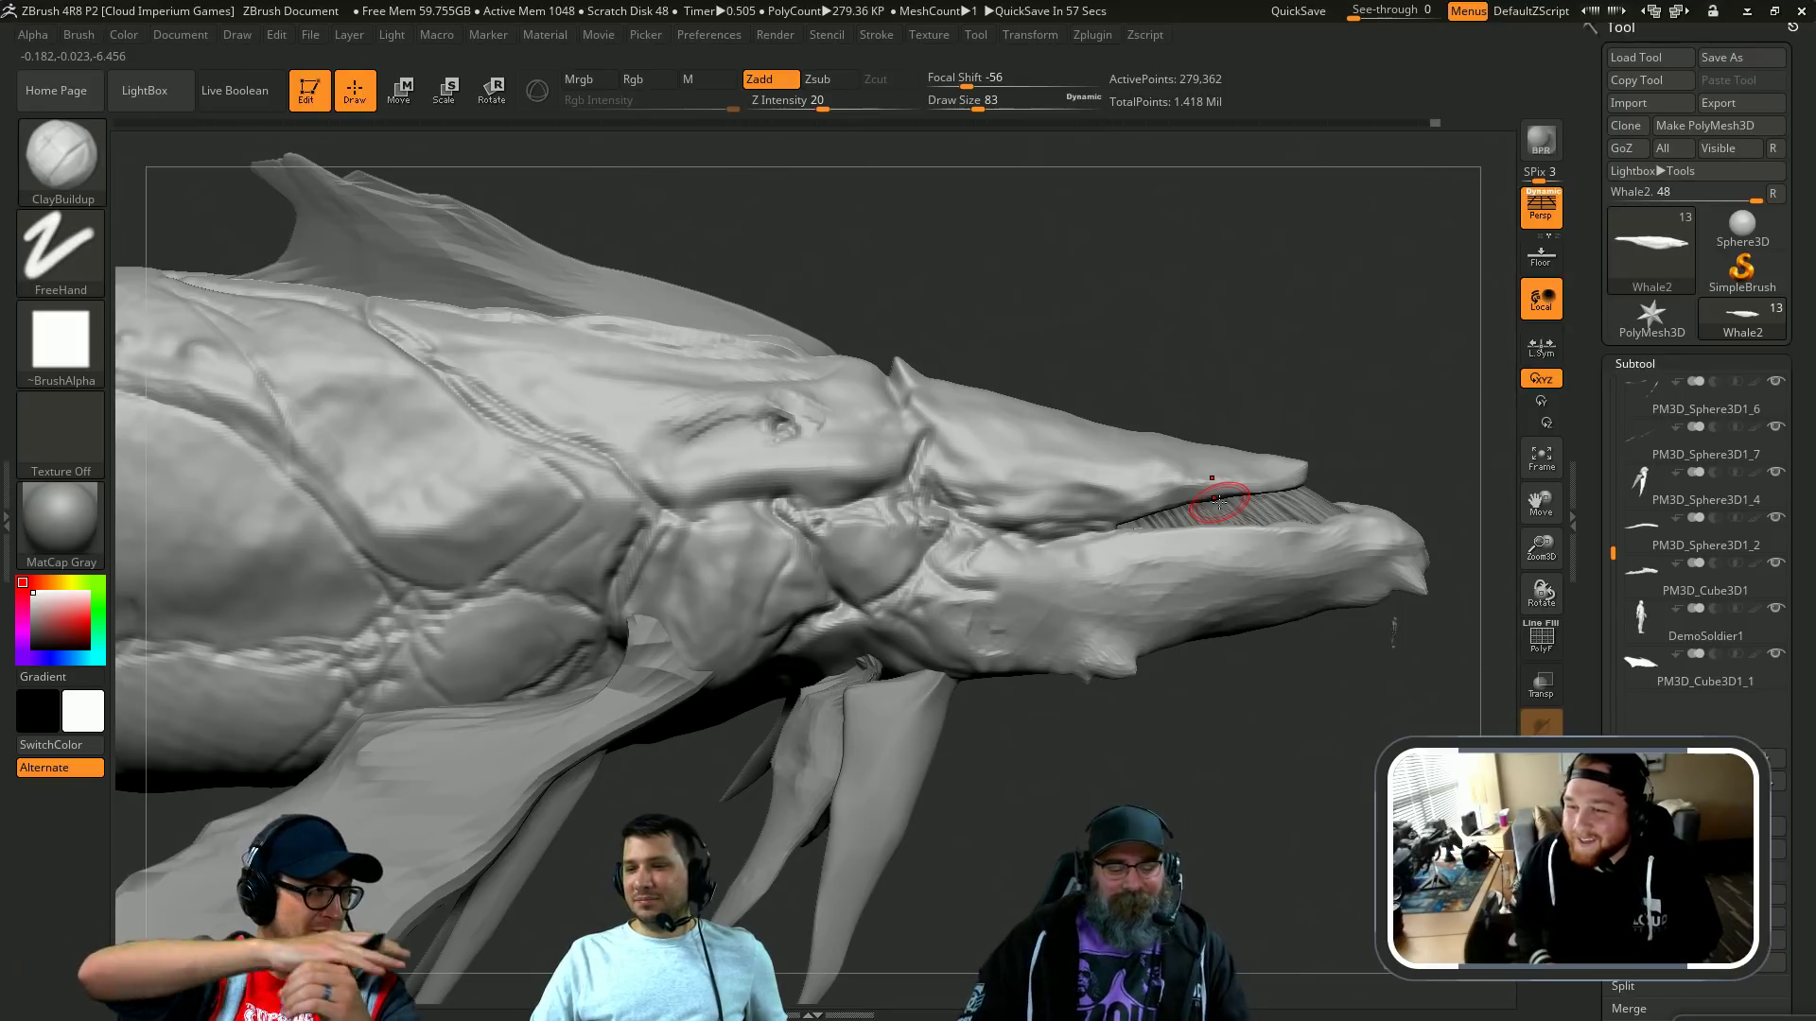
{"action": "left_click_drag", "start_coordinate": [1115, 778], "coordinate": [1097, 751]}
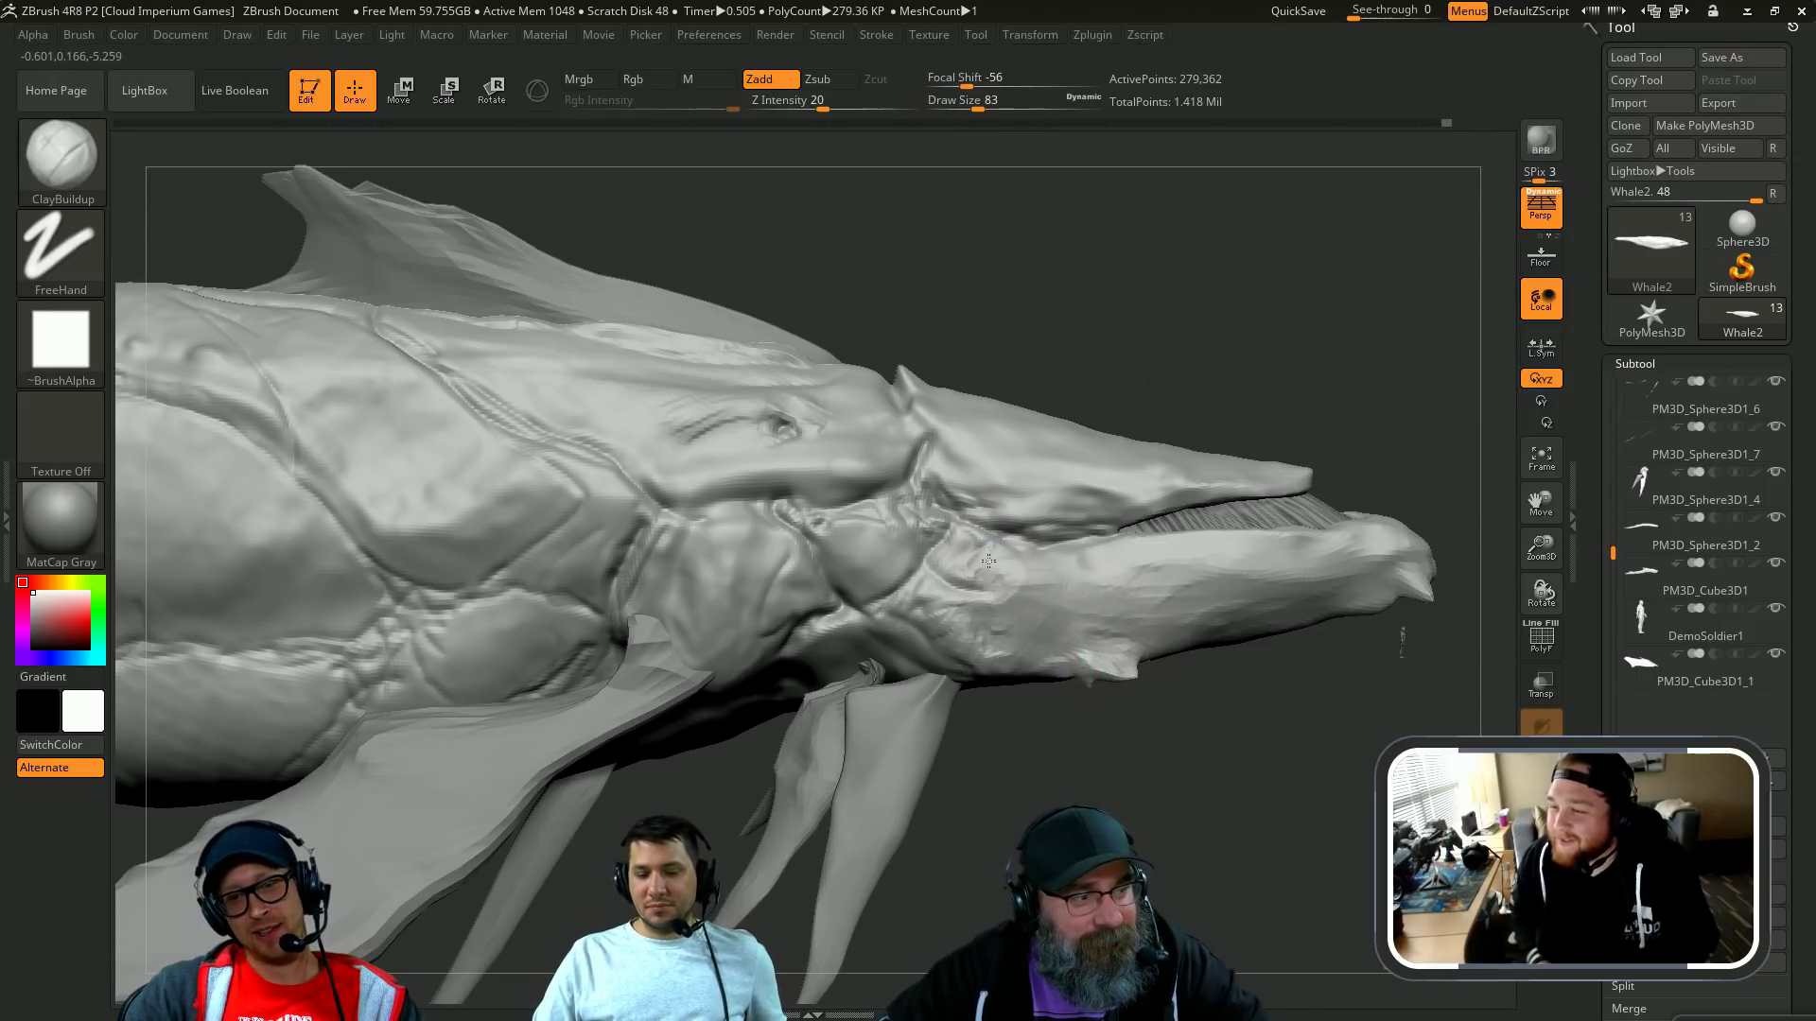
{"action": "mouse_move", "coordinate": [988, 560]}
{"action": "left_mouse_down"}
{"action": "mouse_move", "coordinate": [965, 610]}
{"action": "mouse_move", "coordinate": [1032, 575]}
{"action": "left_mouse_up"}
{"action": "key", "text": "]"}
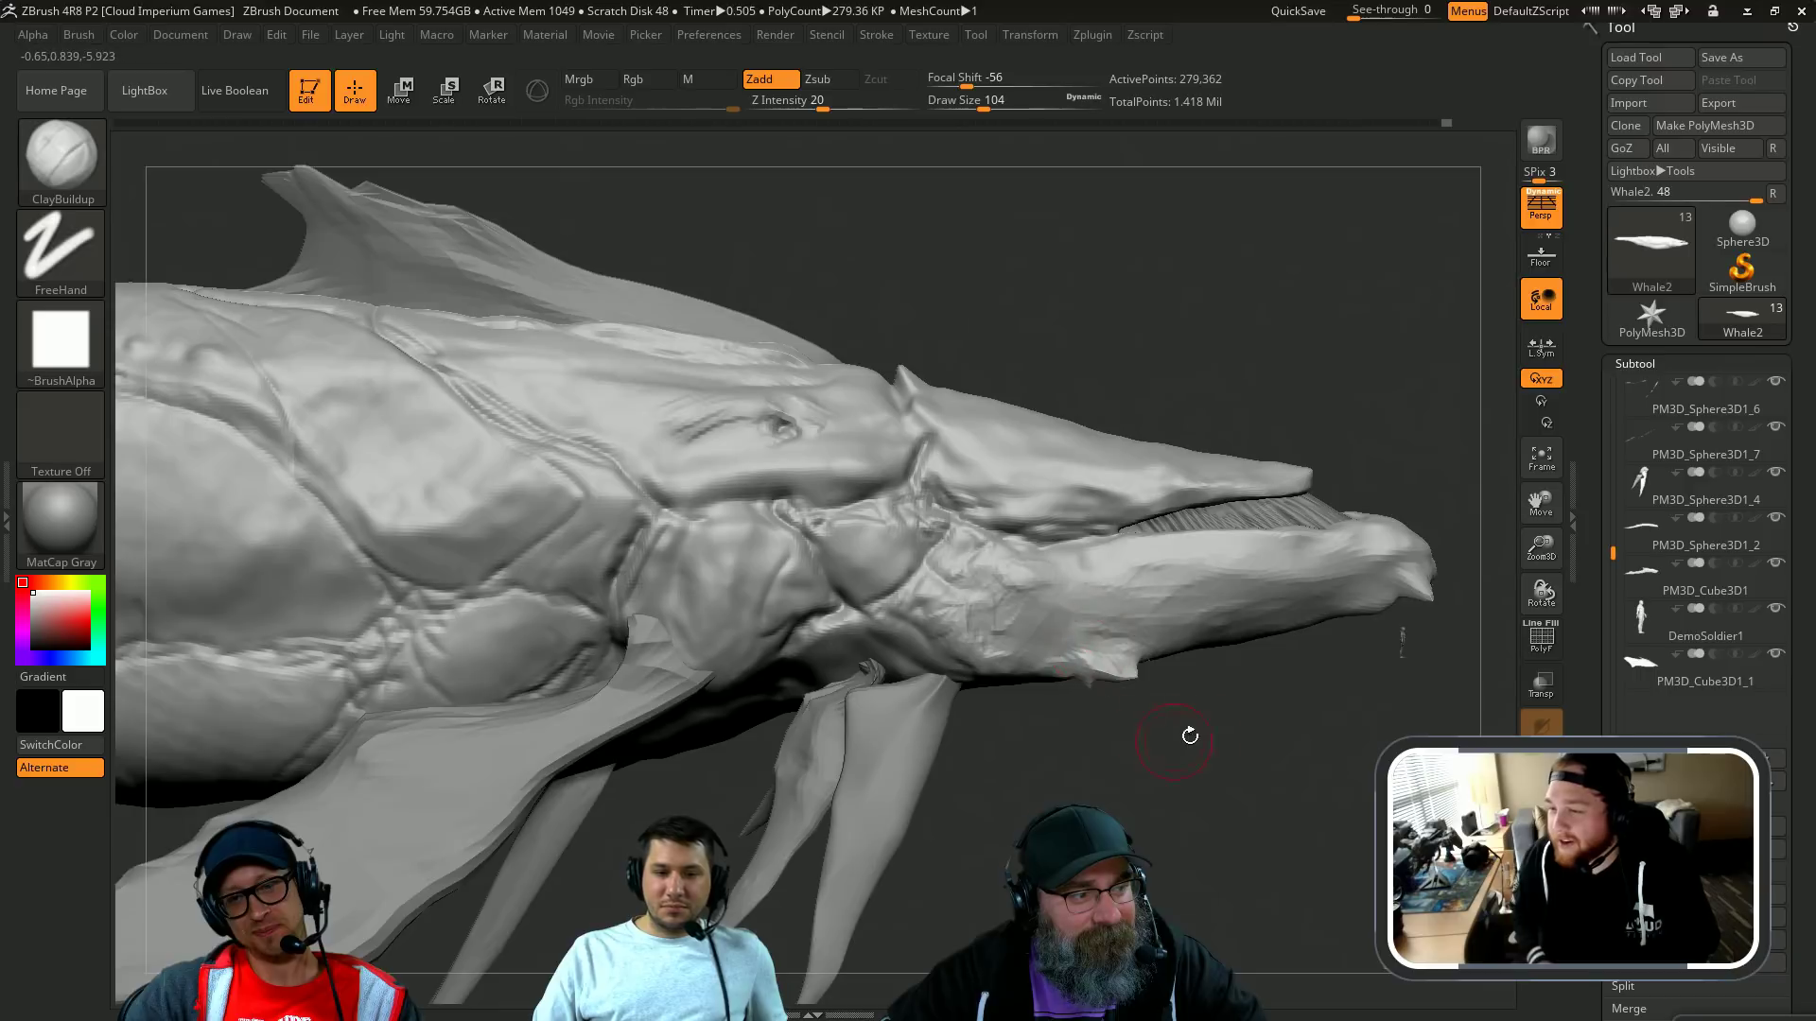
{"action": "left_click_drag", "start_coordinate": [1190, 736], "coordinate": [1084, 729]}
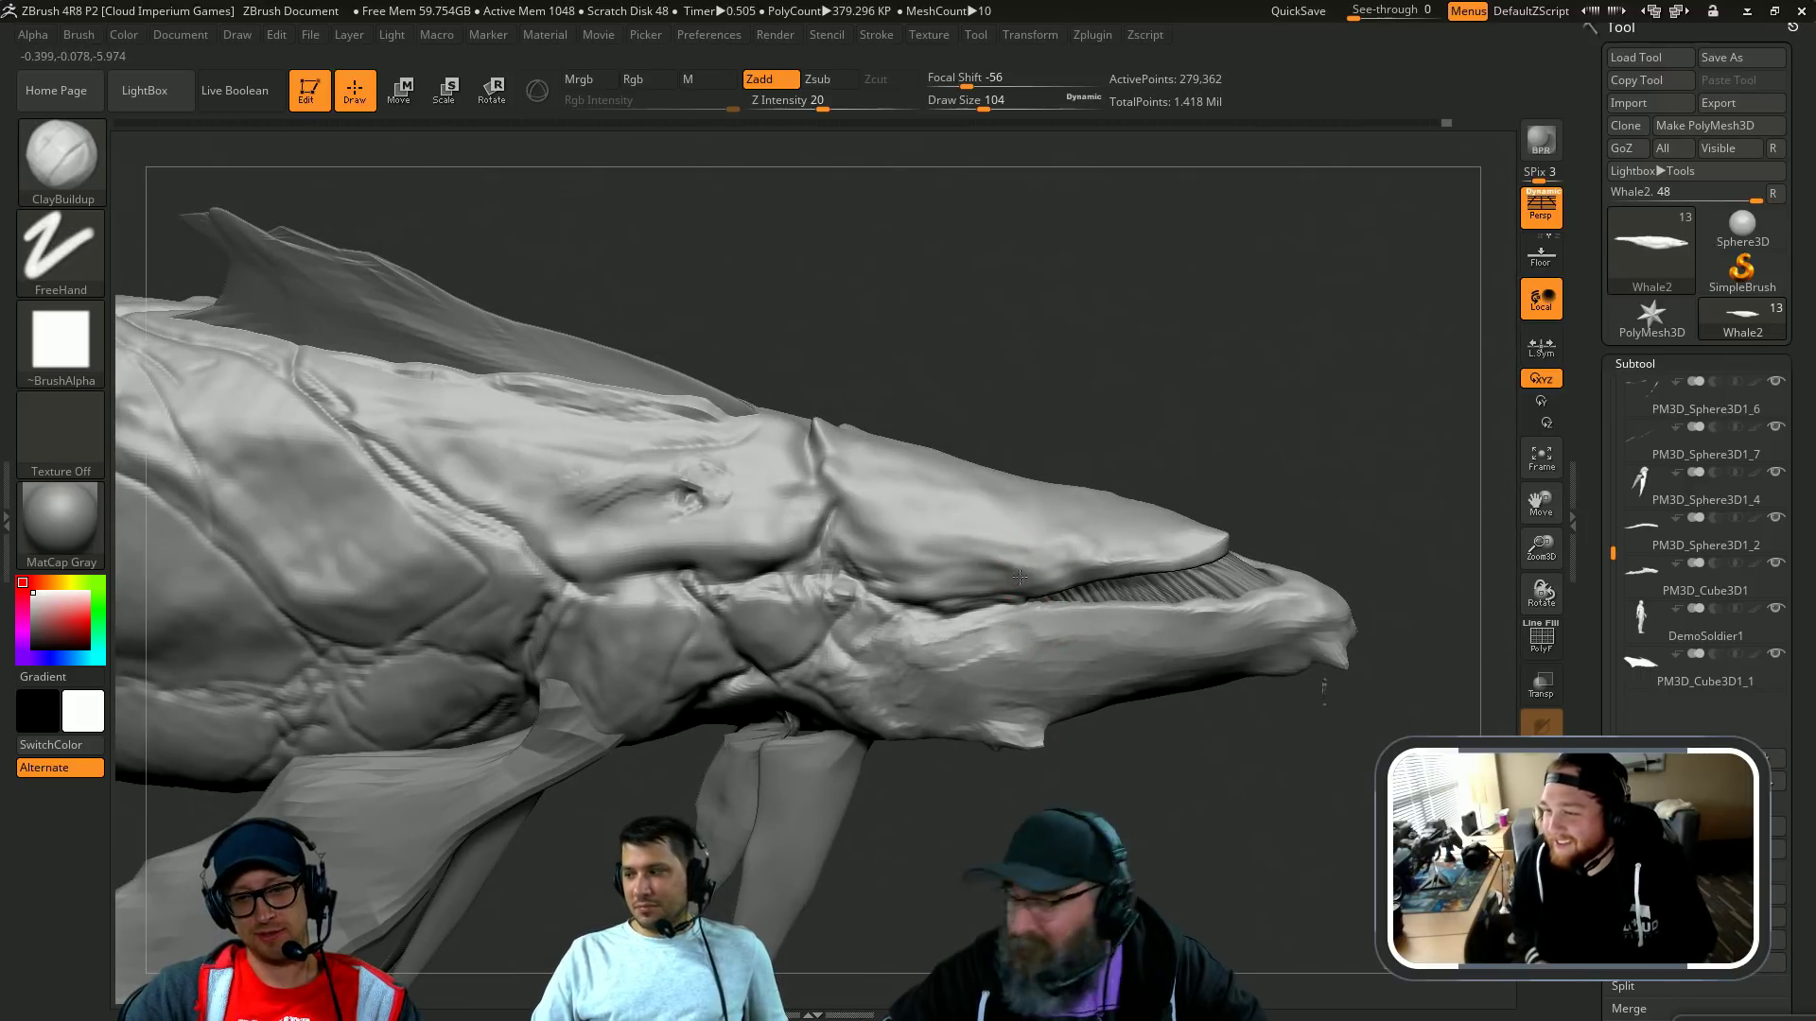
{"action": "key", "text": "bracketleft"}
{"action": "key", "text": "bracketright"}
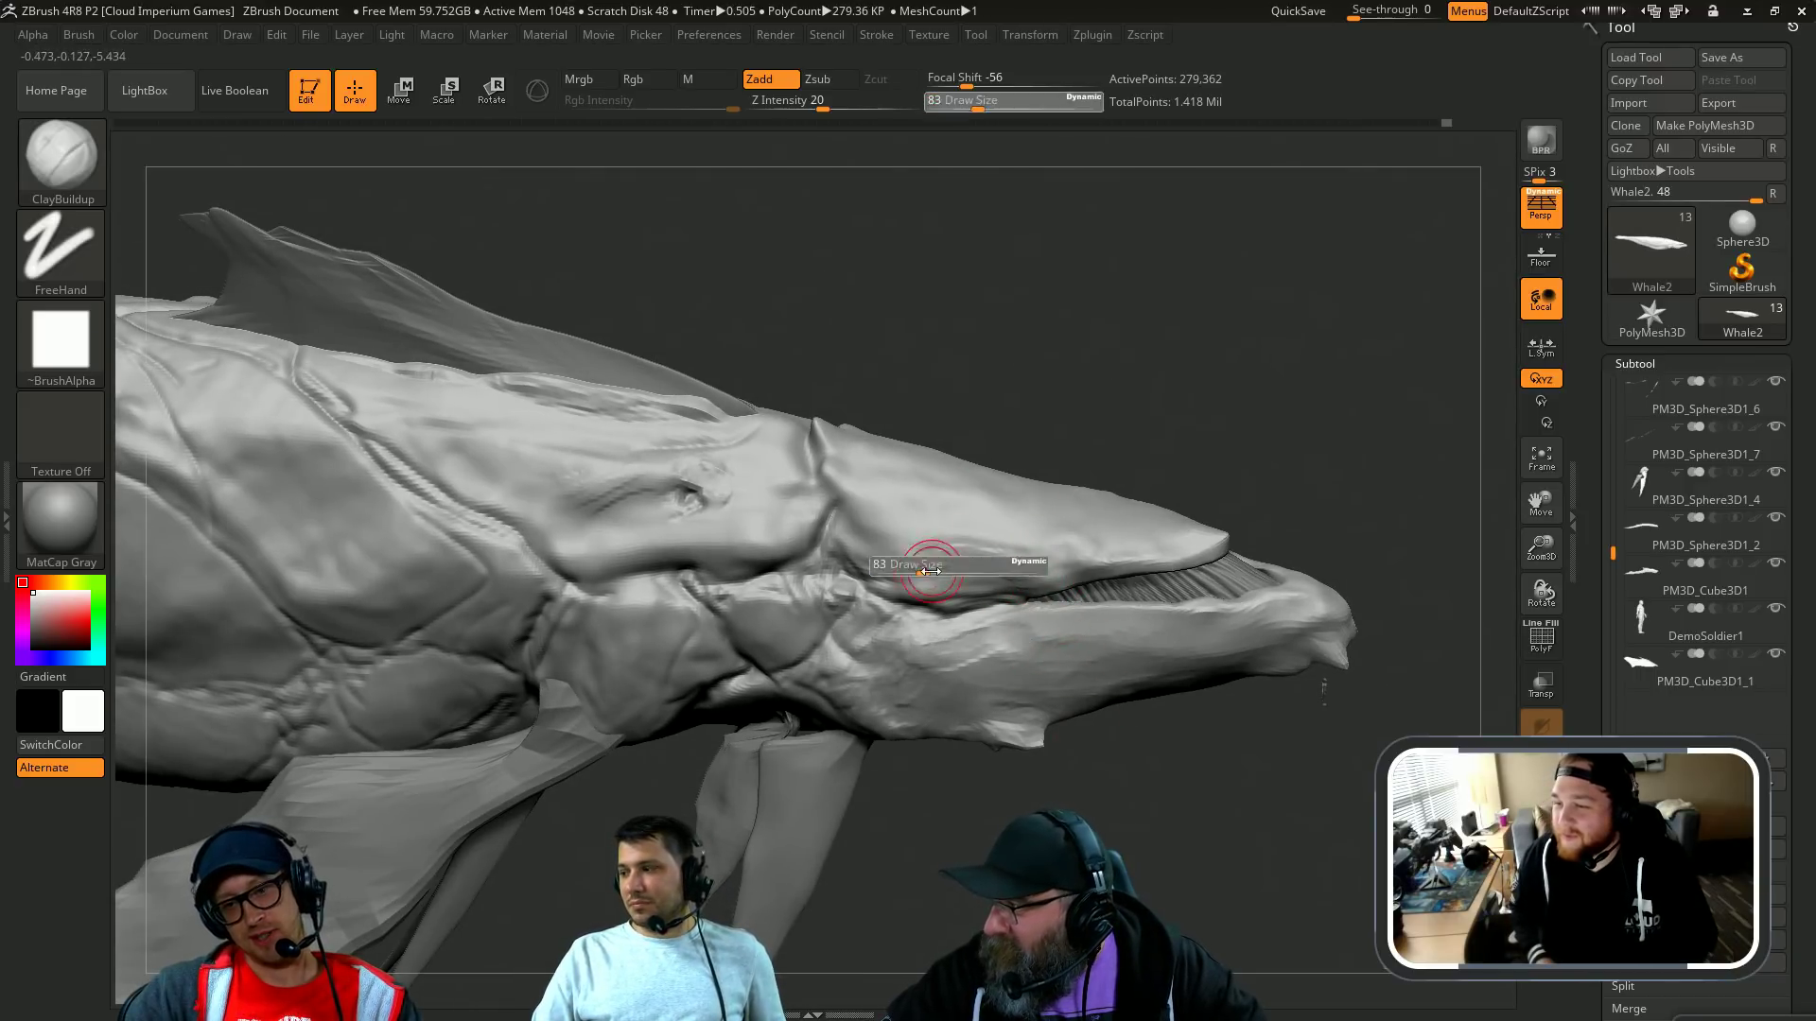
Step: Save the tool to the desktop as Whale2.ztl, overwriting the existing file
{"action": "mouse_move", "coordinate": [1057, 385]}
{"action": "left_mouse_down"}
{"action": "mouse_move", "coordinate": [1142, 368]}
{"action": "mouse_move", "coordinate": [1276, 458]}
{"action": "mouse_move", "coordinate": [1289, 417]}
{"action": "mouse_move", "coordinate": [1270, 455]}
{"action": "left_mouse_up"}
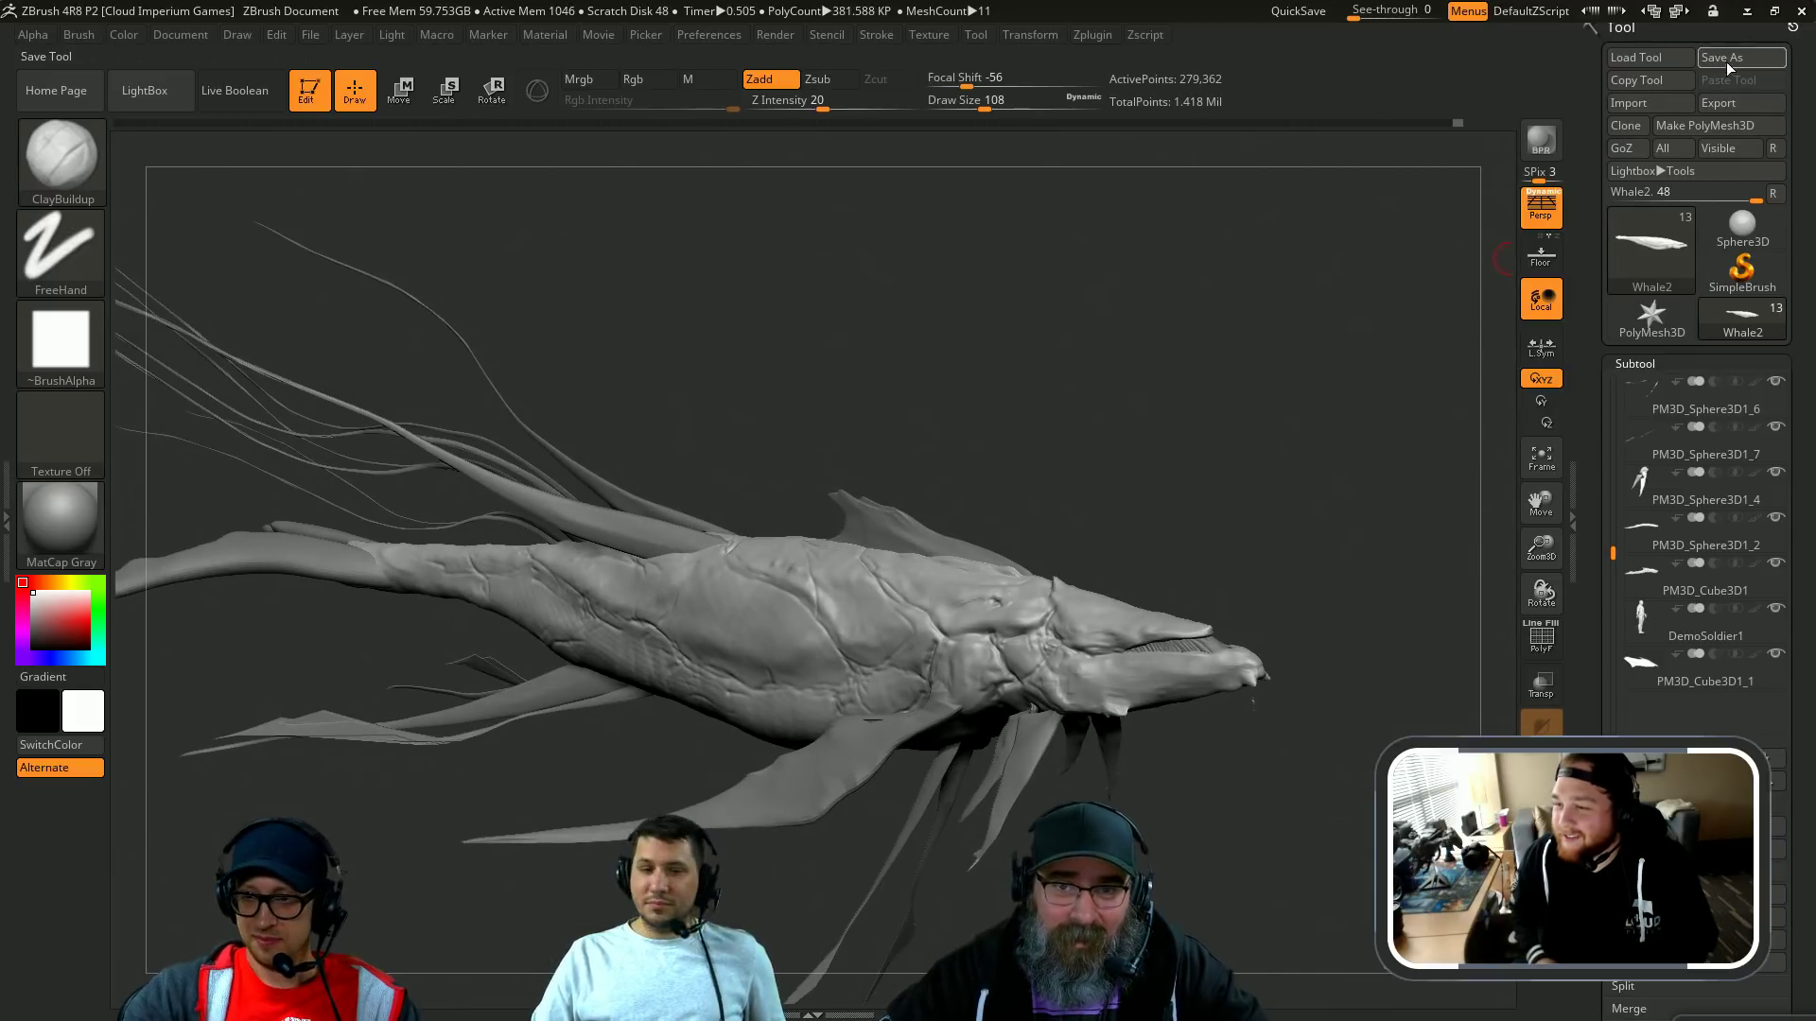
{"action": "left_click", "coordinate": [1735, 59]}
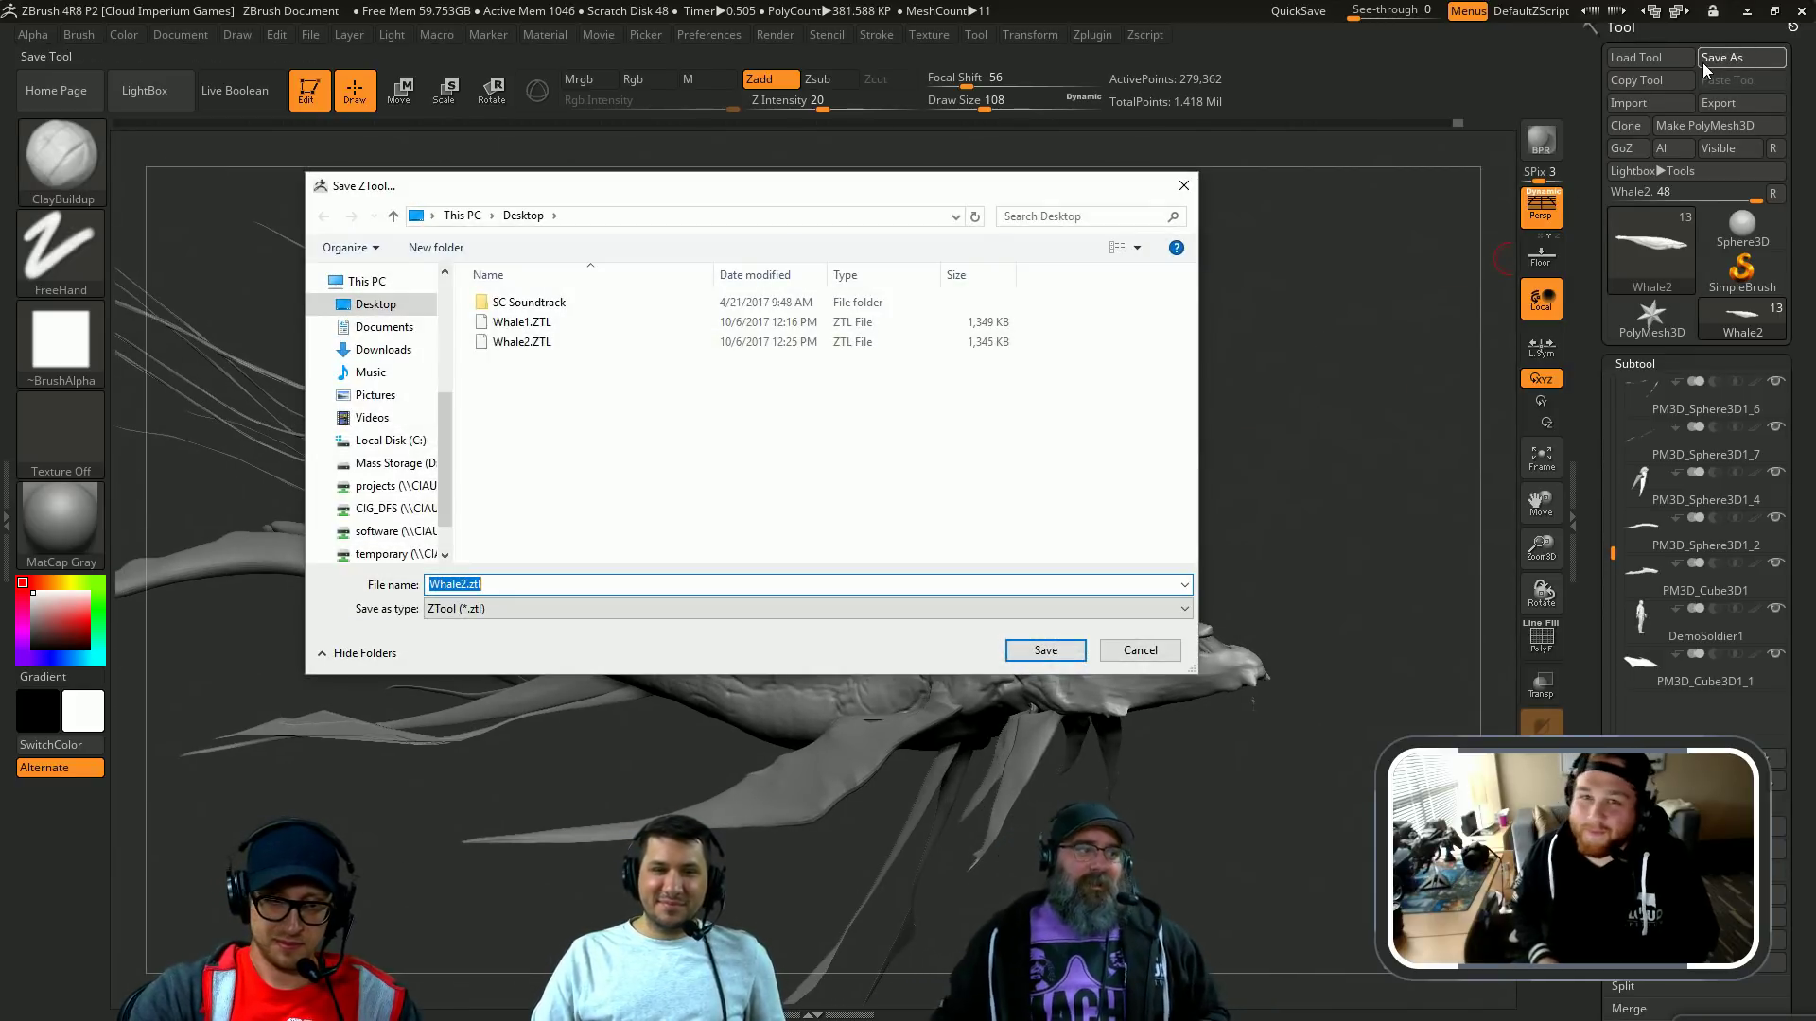
{"action": "key", "text": "Return"}
{"action": "key", "text": "y"}
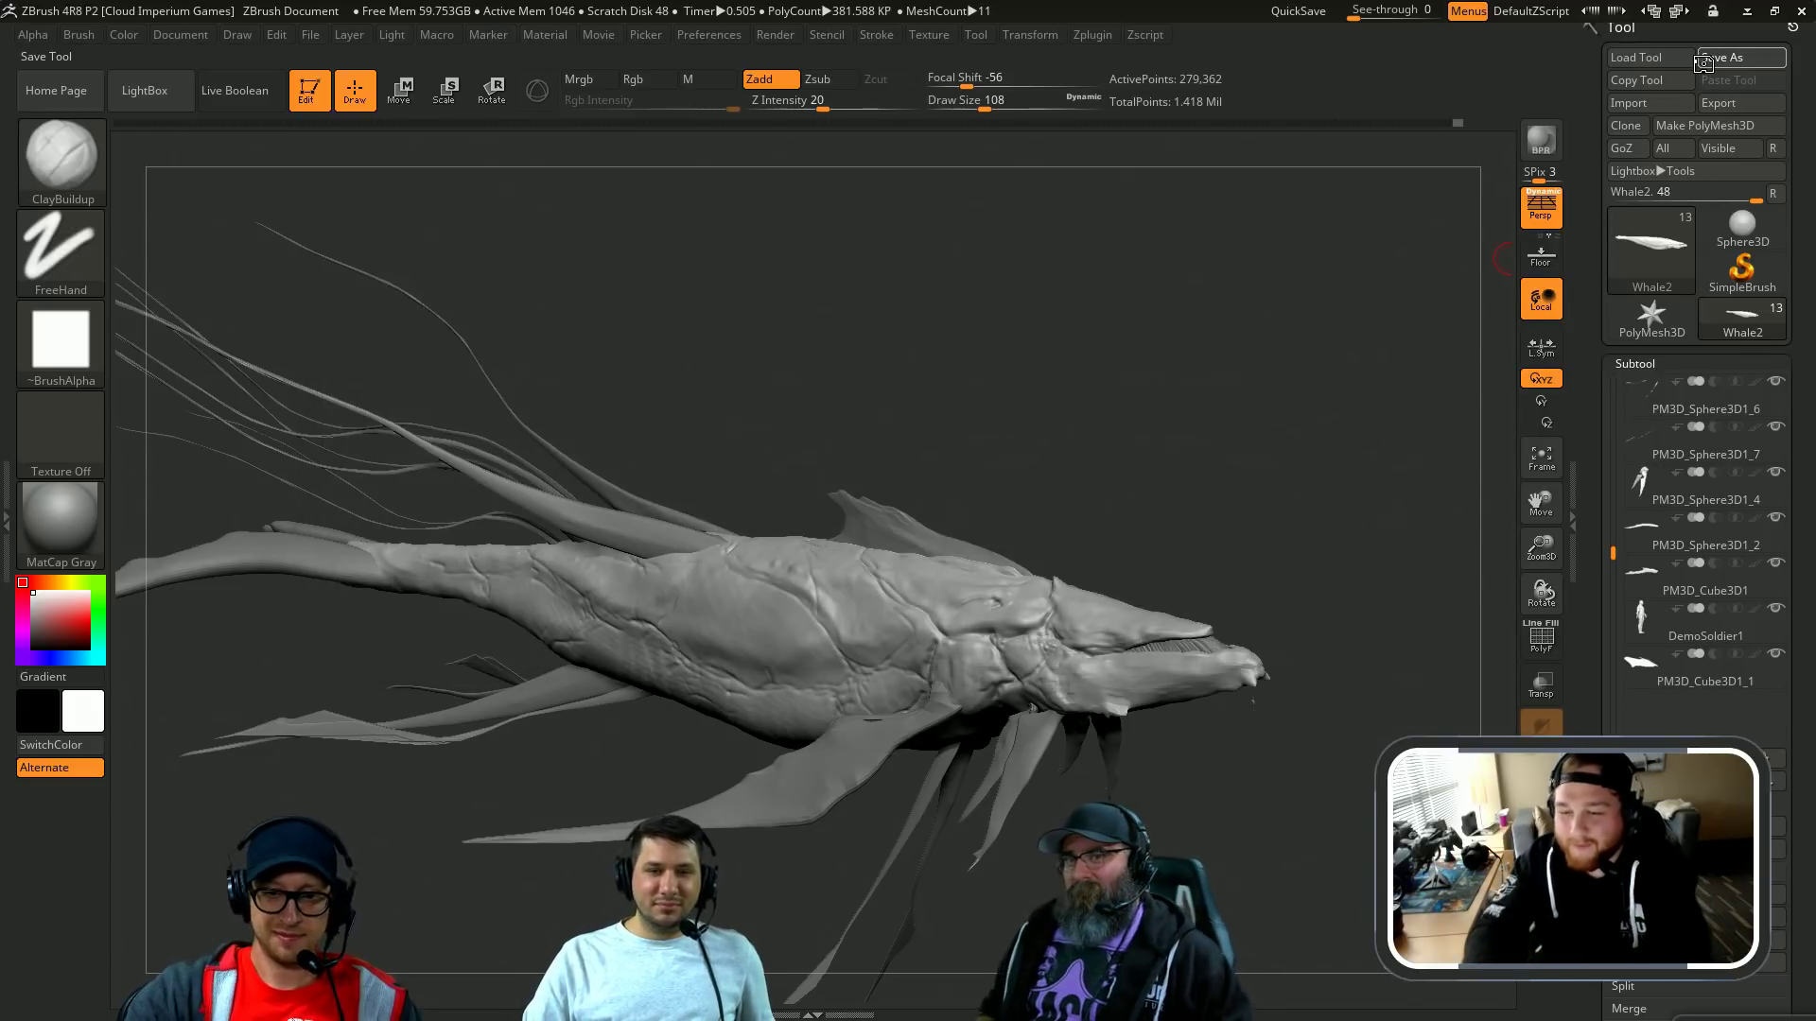
Step: Examine the whole creature's silhouette, fins and trailing filaments from several side angles
{"action": "left_click_drag", "start_coordinate": [1244, 564], "coordinate": [1381, 417]}
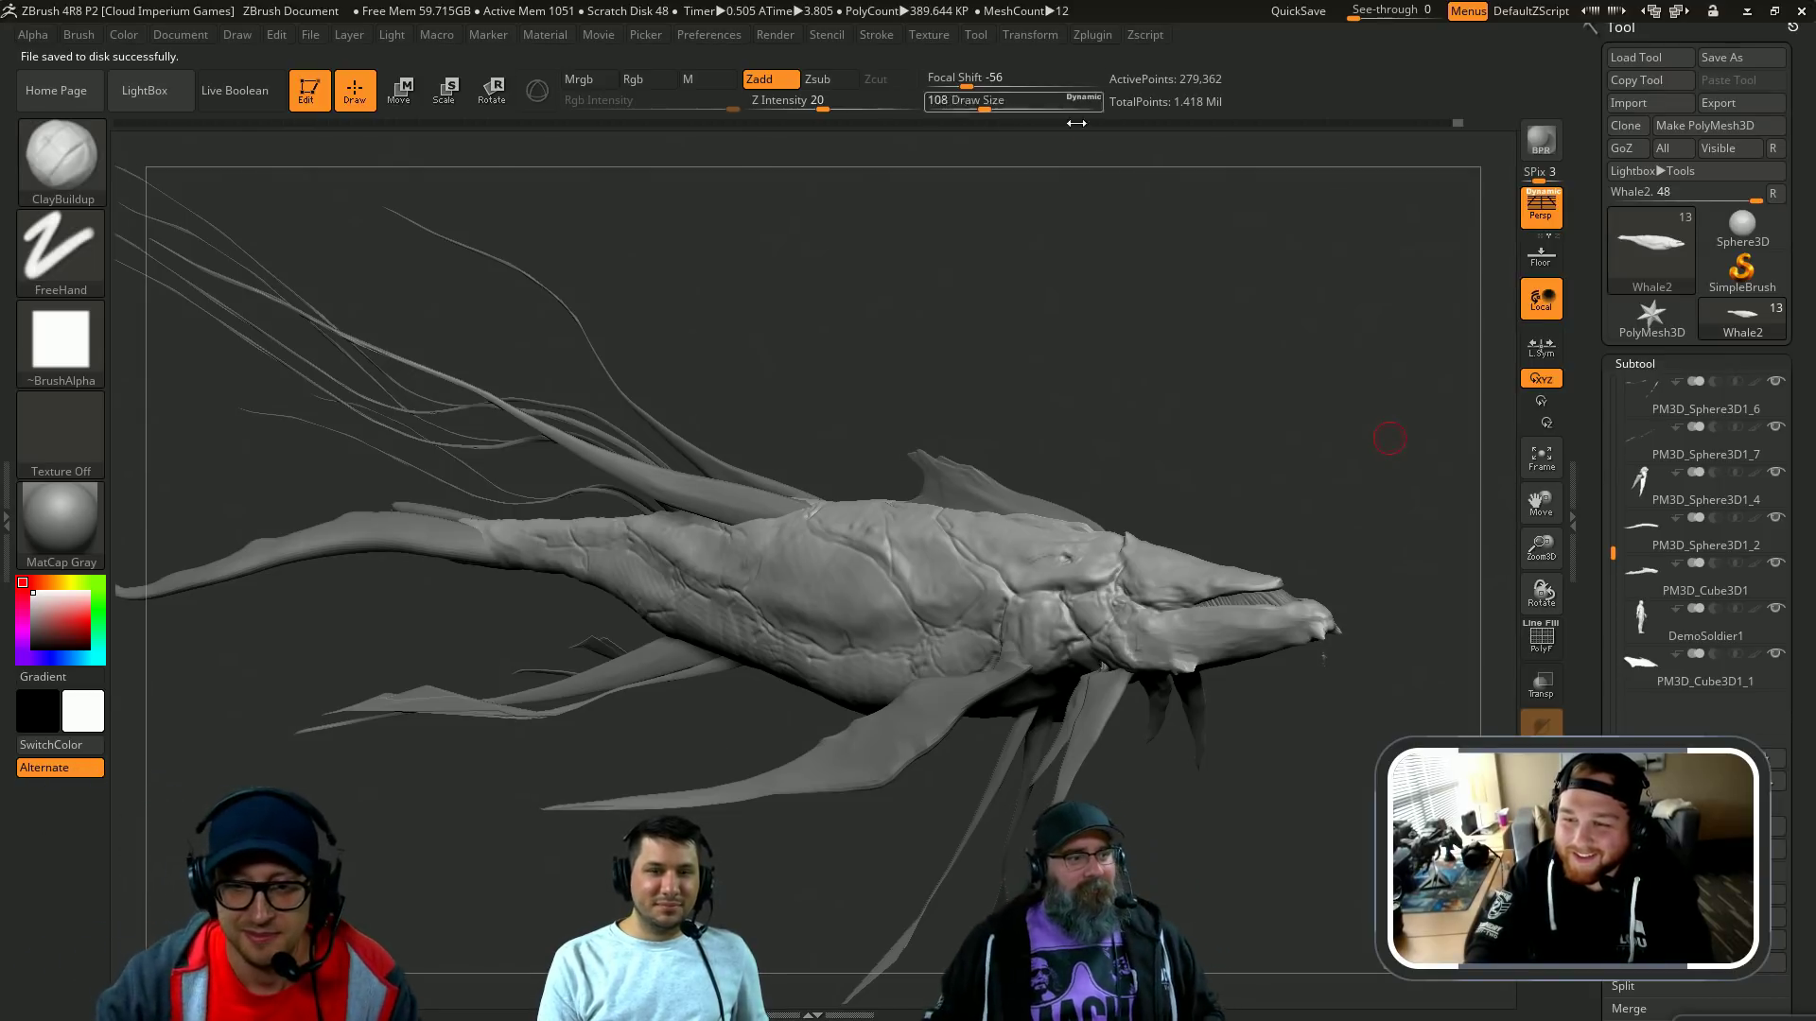
{"action": "left_click_drag", "start_coordinate": [1180, 353], "coordinate": [1257, 264]}
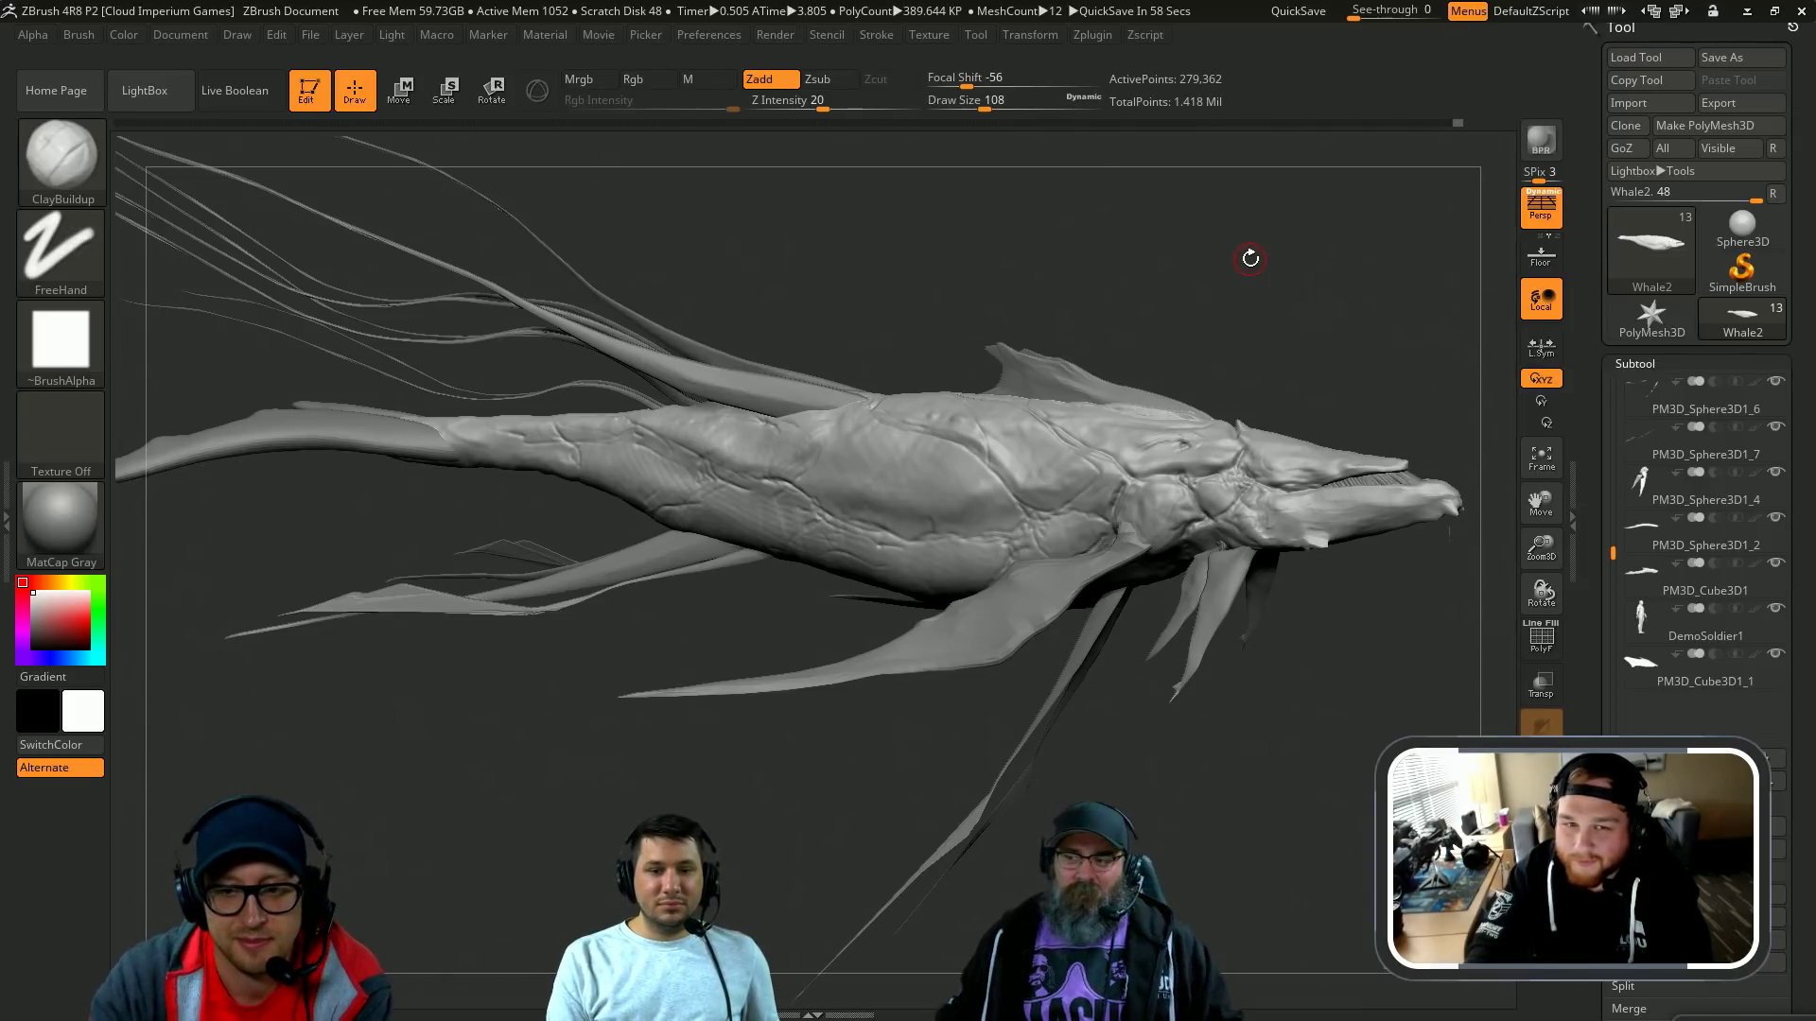
{"action": "left_click_drag", "start_coordinate": [1269, 355], "coordinate": [1310, 378]}
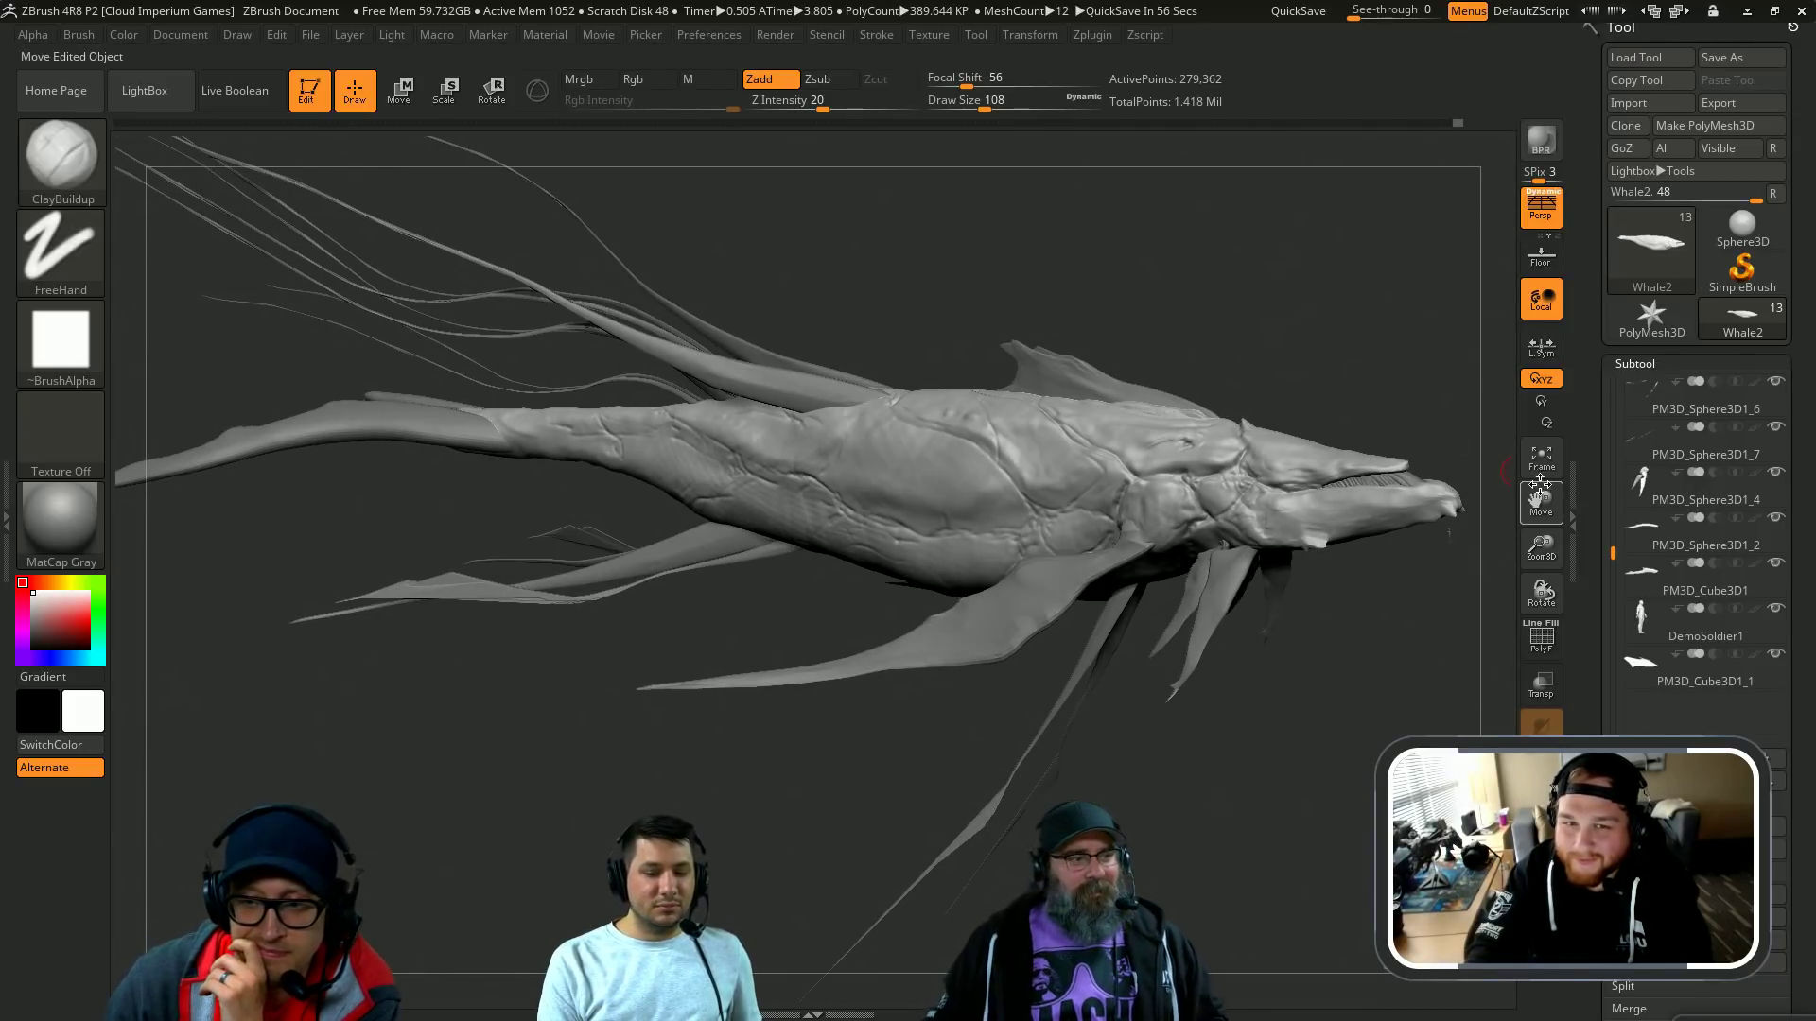
{"action": "left_click_drag", "start_coordinate": [1540, 484], "coordinate": [1494, 510]}
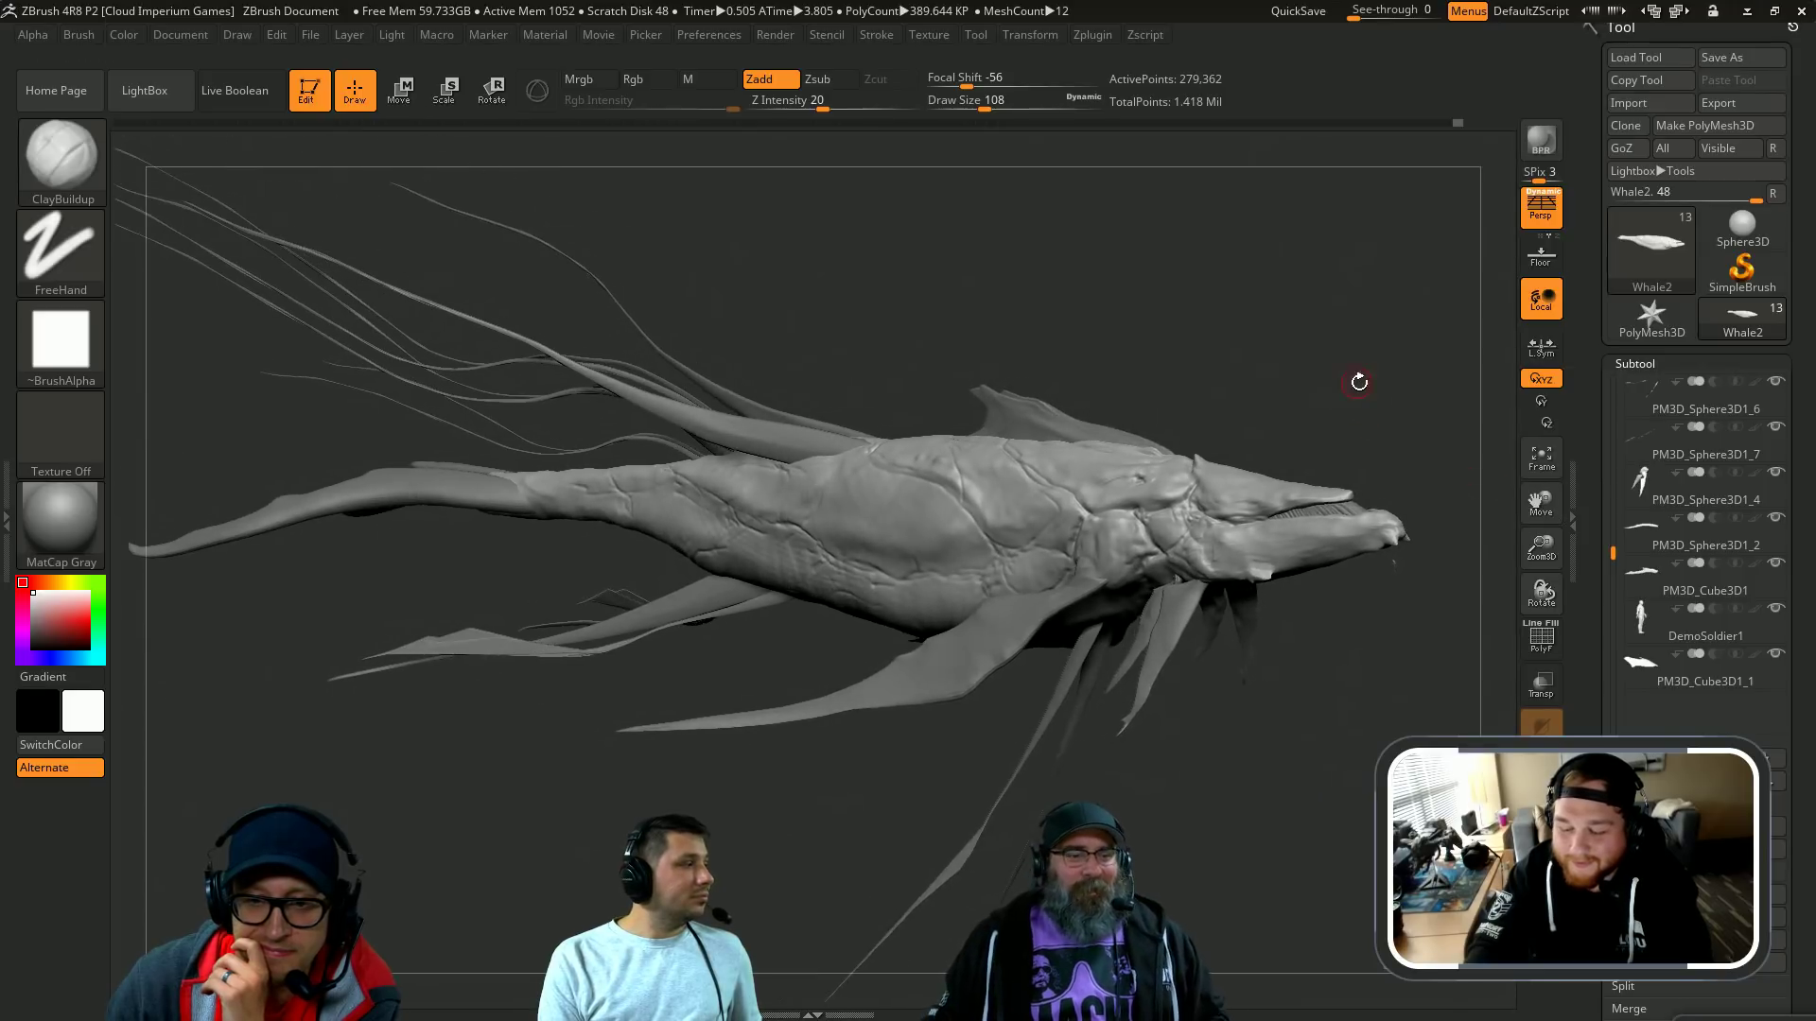
{"action": "left_click_drag", "start_coordinate": [1359, 381], "coordinate": [1362, 378]}
{"action": "left_click_drag", "start_coordinate": [1536, 499], "coordinate": [1565, 500]}
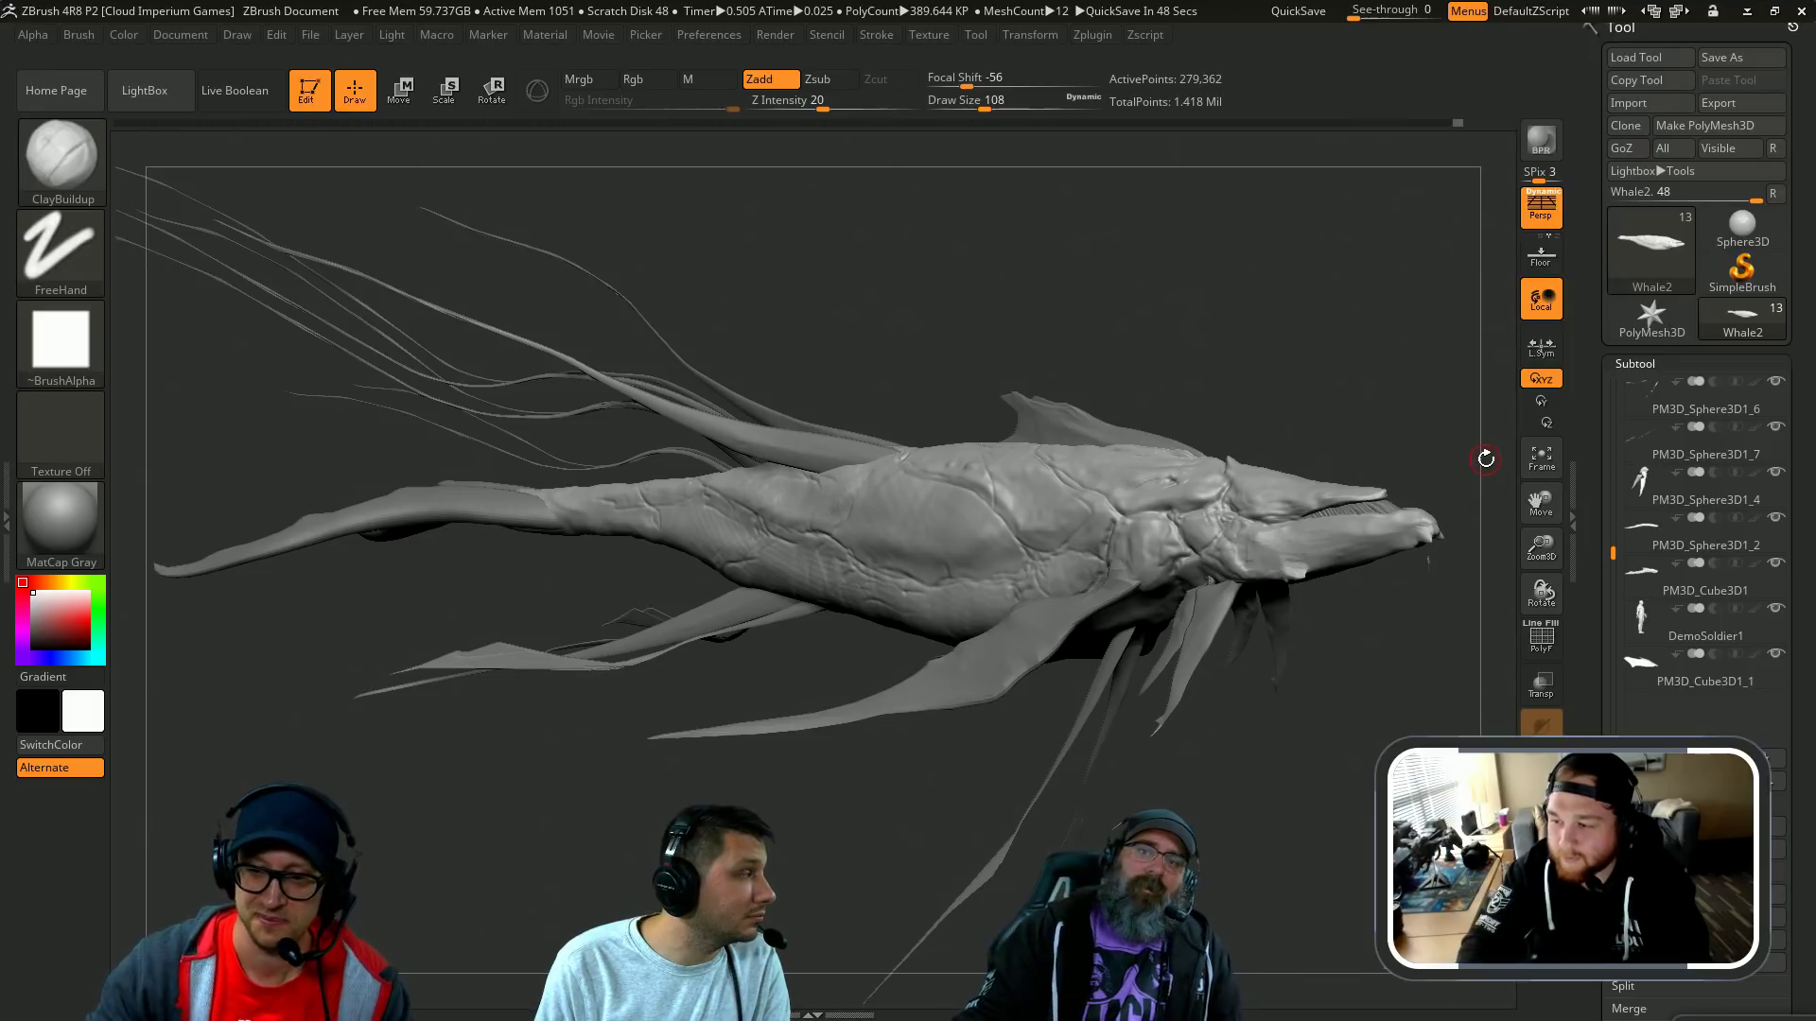
{"action": "mouse_move", "coordinate": [1184, 296]}
{"action": "left_mouse_down"}
{"action": "mouse_move", "coordinate": [1277, 283]}
{"action": "mouse_move", "coordinate": [1337, 308]}
{"action": "left_mouse_up"}
{"action": "key", "text": "v"}
{"action": "key", "text": "v"}
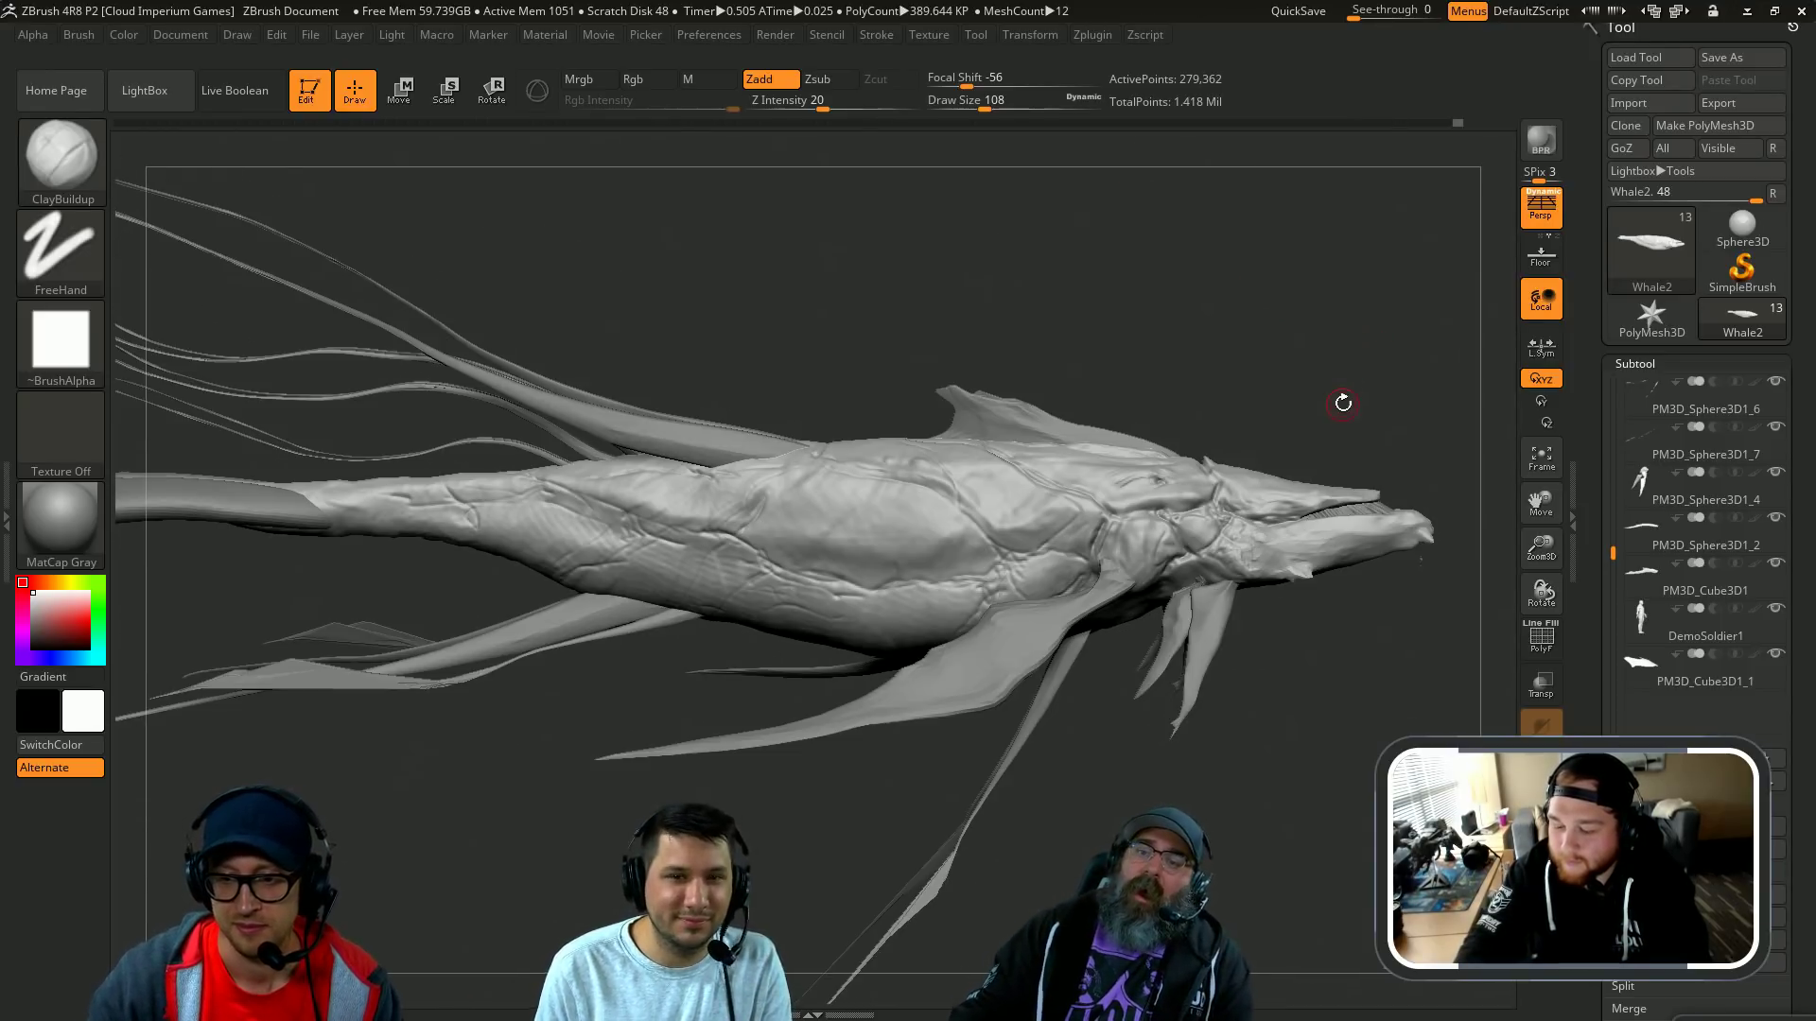
Step: Pull small points out beneath the lower jaw's tip with the Move brush at draw size 54
{"action": "mouse_move", "coordinate": [1342, 403]}
{"action": "left_mouse_down"}
{"action": "mouse_move", "coordinate": [1236, 401]}
{"action": "mouse_move", "coordinate": [1270, 728]}
{"action": "left_mouse_up"}
{"action": "key", "text": "b"}
{"action": "key", "text": "m"}
{"action": "key", "text": "v"}
{"action": "key", "text": "bracketleft"}
{"action": "key", "text": "bracketleft"}
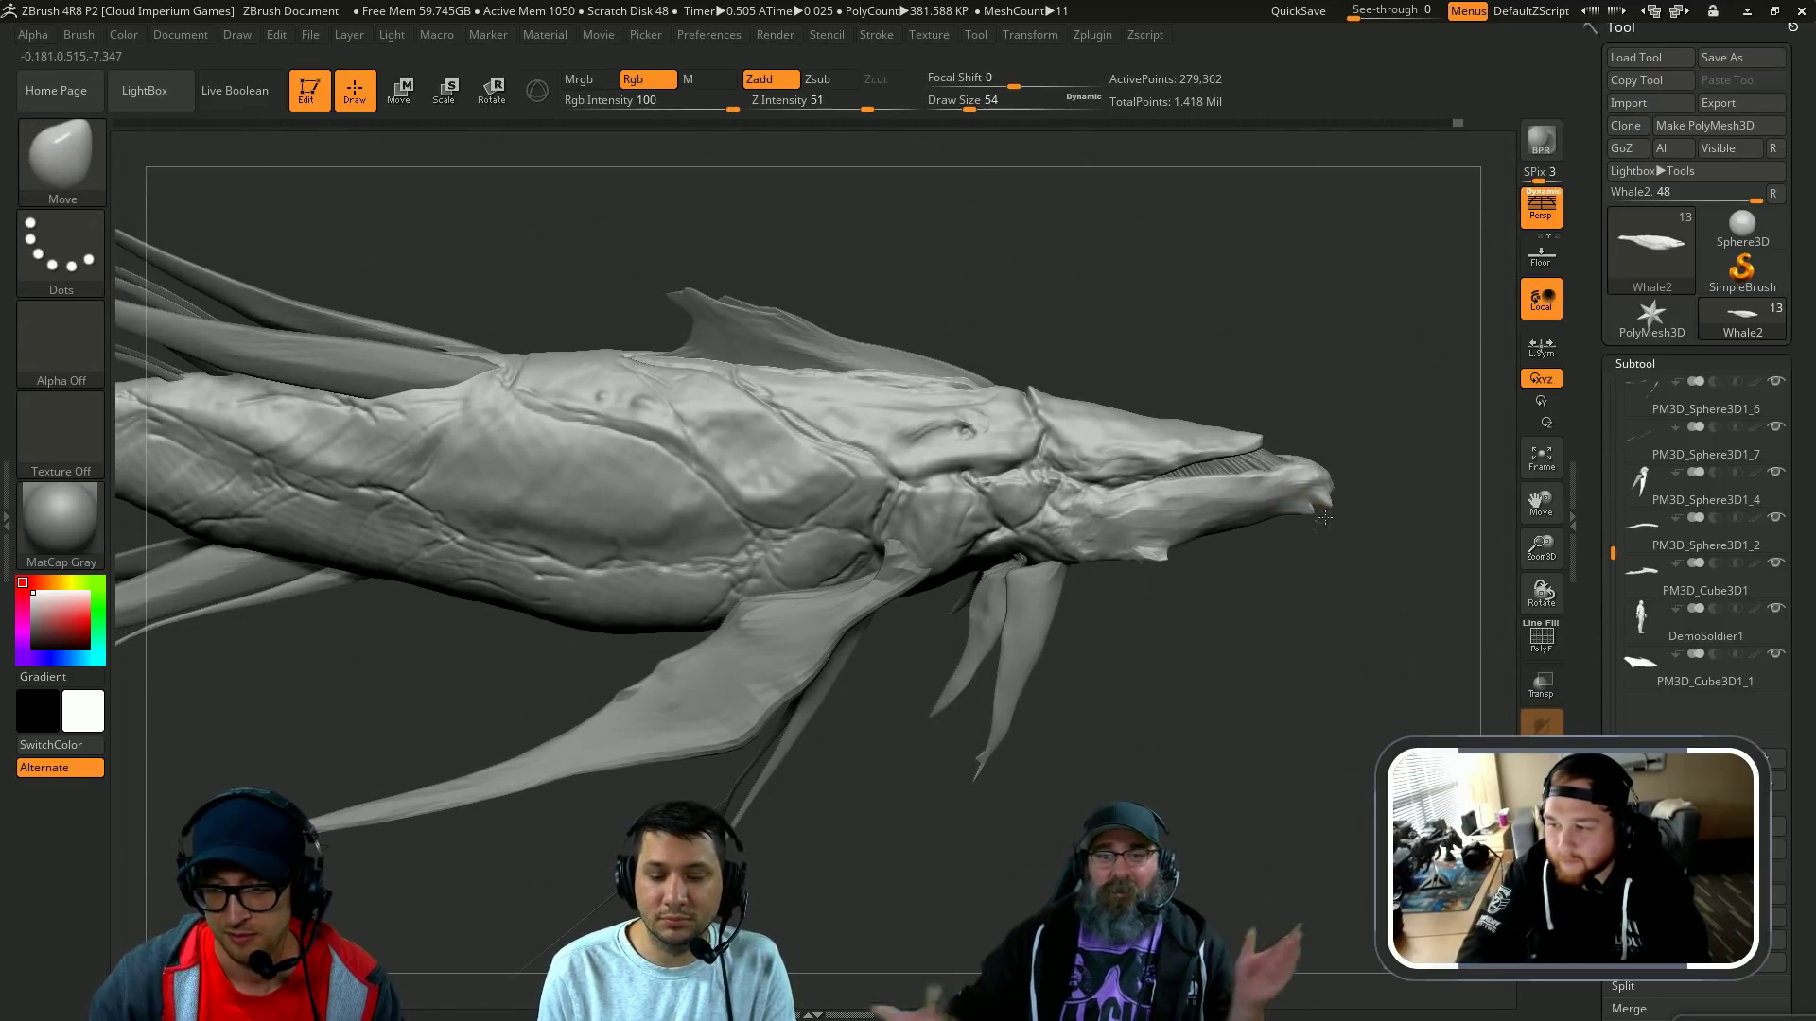
{"action": "key", "text": "s"}
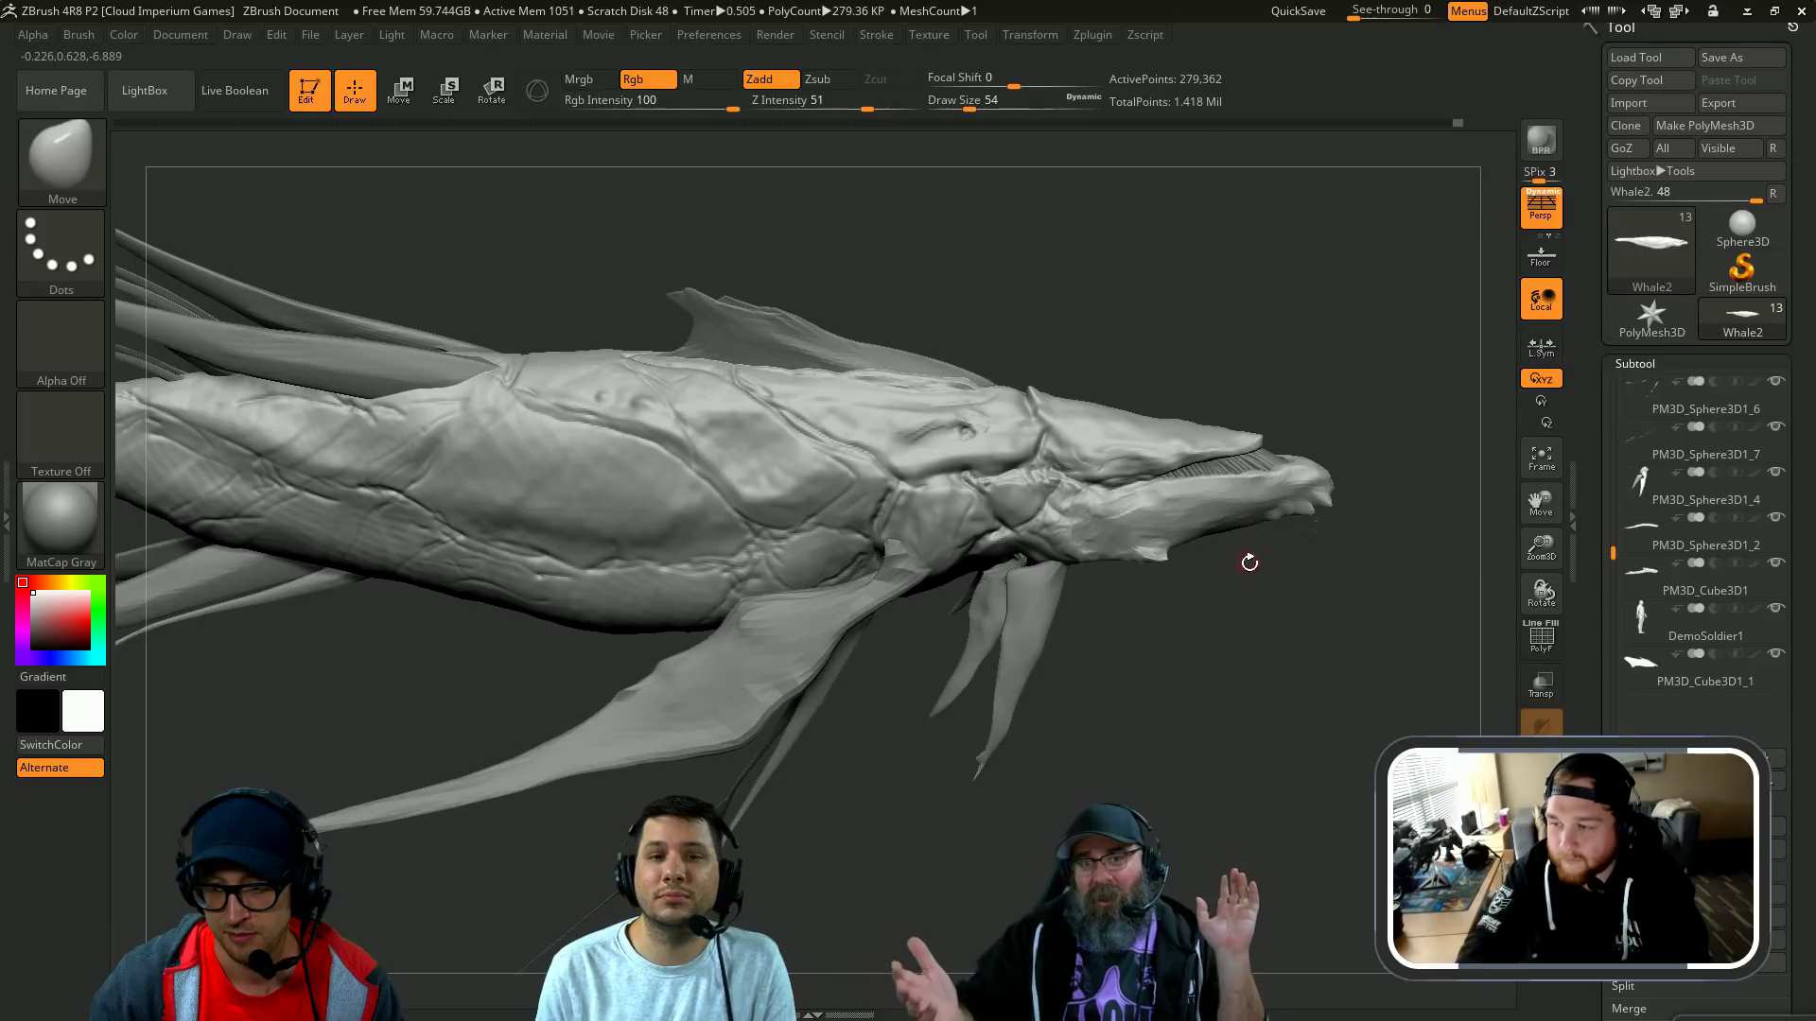
Step: Add more rough skin texture to the lower jaw with the ClayBuildup brush at draw size 116
{"action": "left_click_drag", "start_coordinate": [1249, 563], "coordinate": [1293, 506]}
{"action": "key", "text": "shift"}
{"action": "key", "text": "b"}
{"action": "key", "text": "c"}
{"action": "key", "text": "b"}
{"action": "key", "text": "s"}
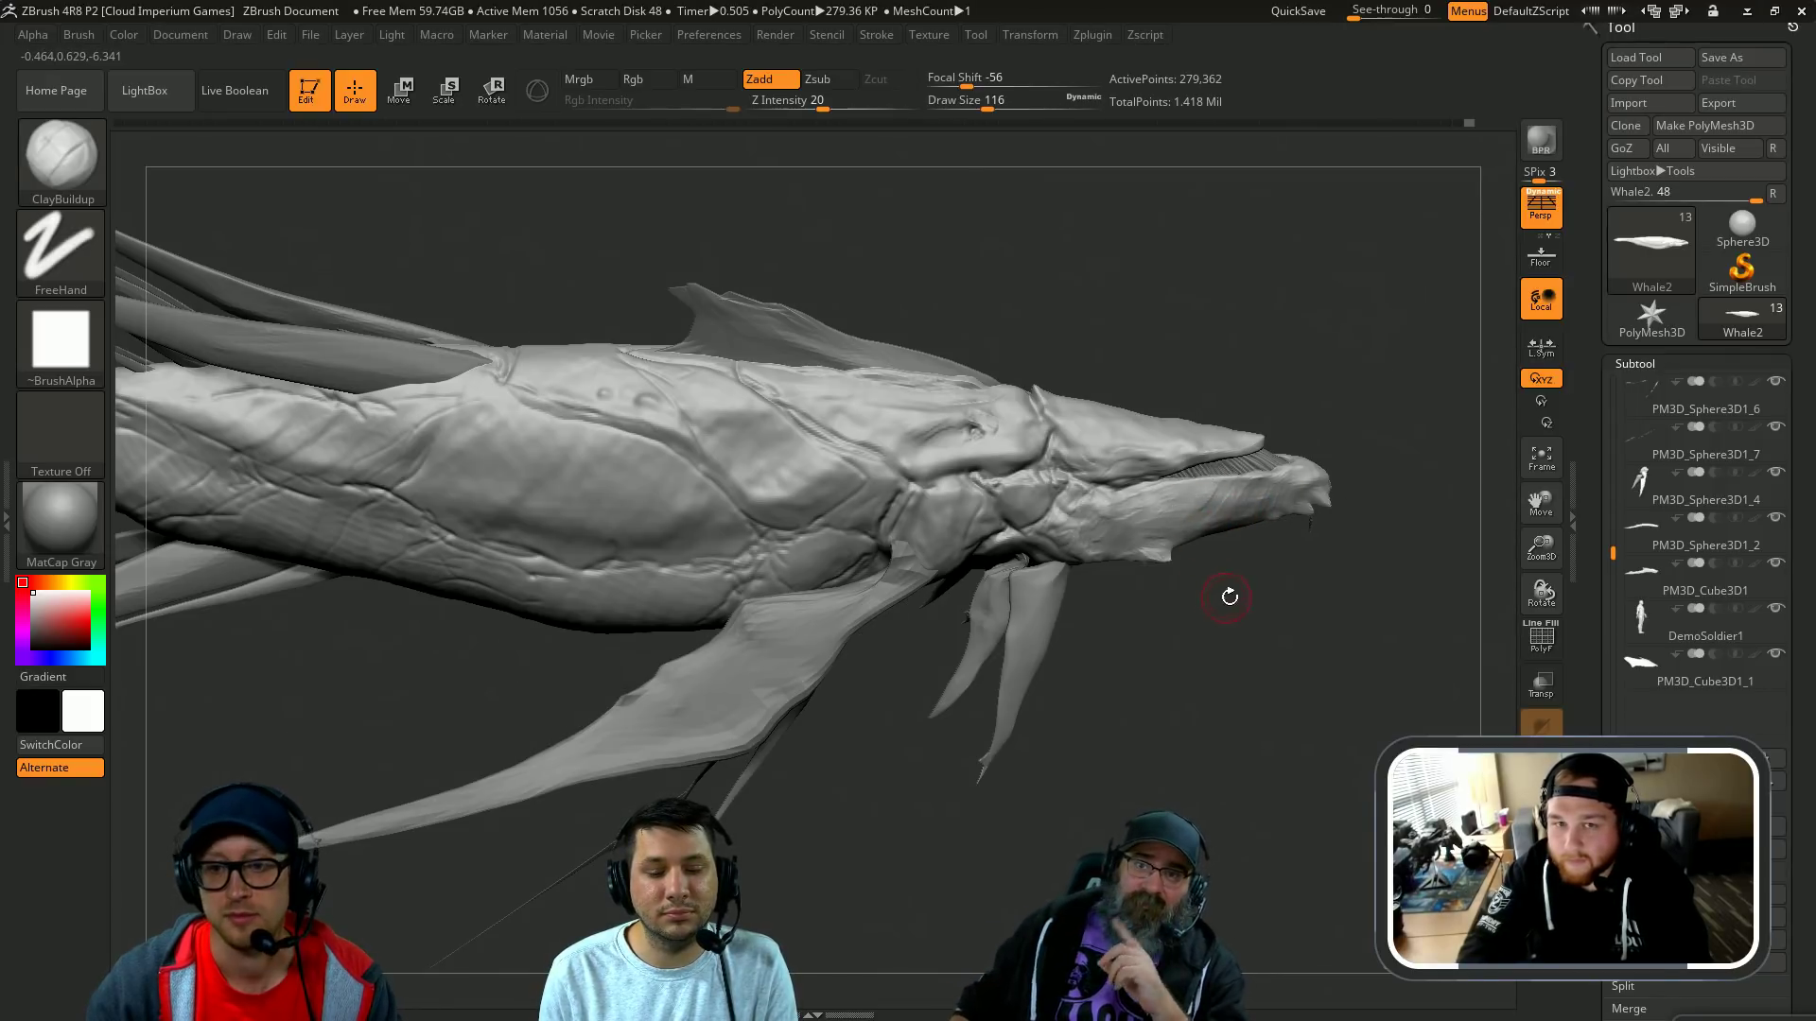
Step: Refine the lips along the whale's mouth with the Standard brush at draw size 46
{"action": "mouse_move", "coordinate": [1223, 595]}
{"action": "left_mouse_down"}
{"action": "mouse_move", "coordinate": [1163, 486]}
{"action": "mouse_move", "coordinate": [1144, 498]}
{"action": "left_mouse_up"}
{"action": "key", "text": "b"}
{"action": "key", "text": "s"}
{"action": "key", "text": "t"}
{"action": "key", "text": "s"}
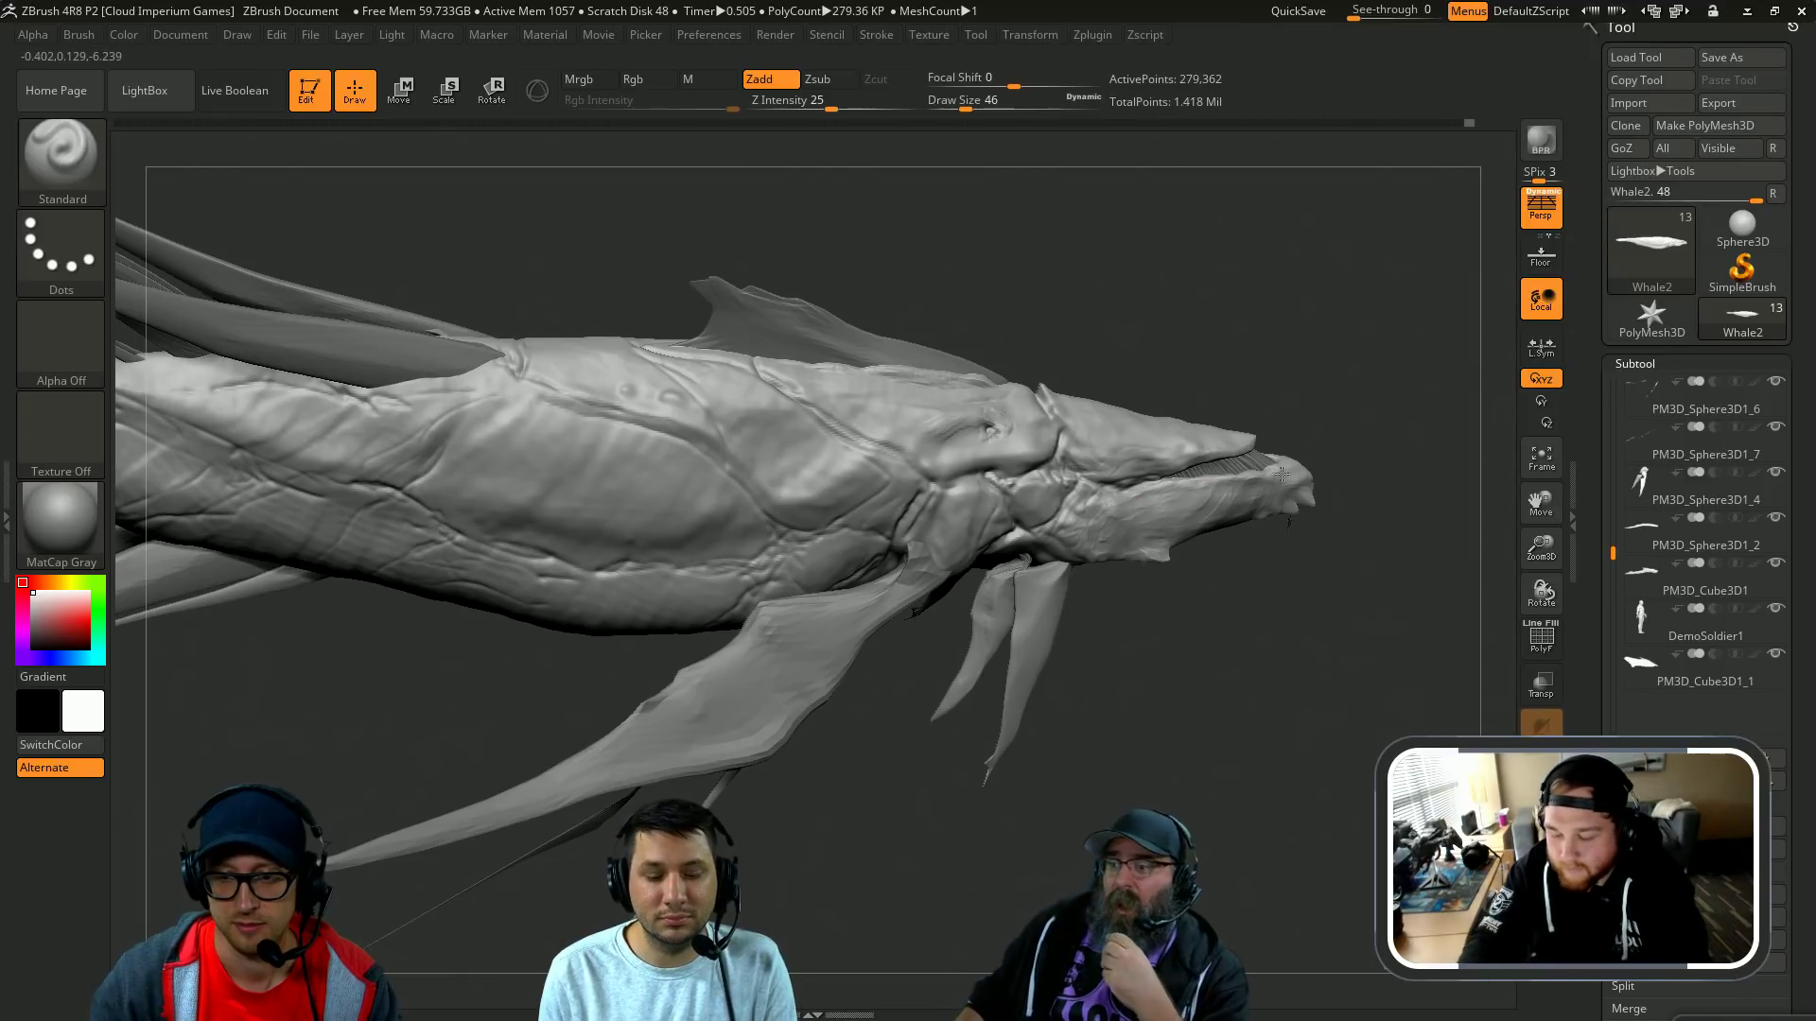
{"action": "left_click_drag", "start_coordinate": [1315, 454], "coordinate": [1216, 451]}
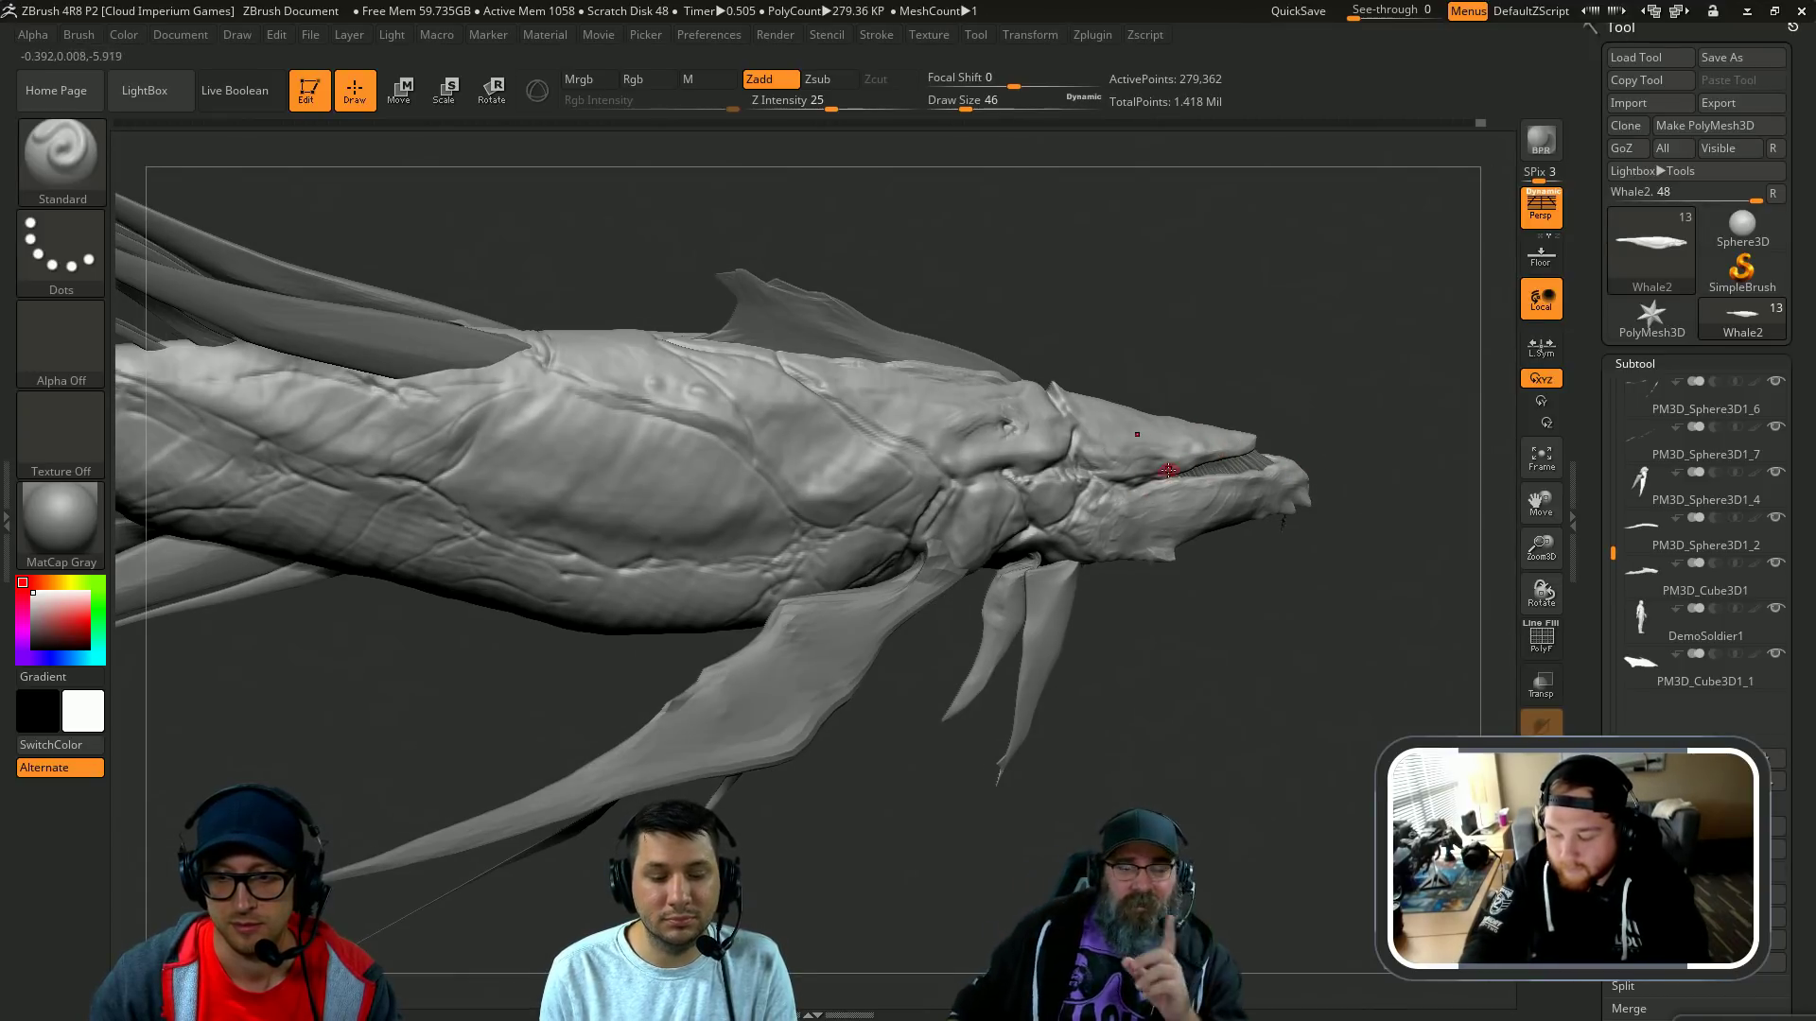
{"action": "key", "text": "b"}
{"action": "key", "text": "d"}
{"action": "key", "text": "s"}
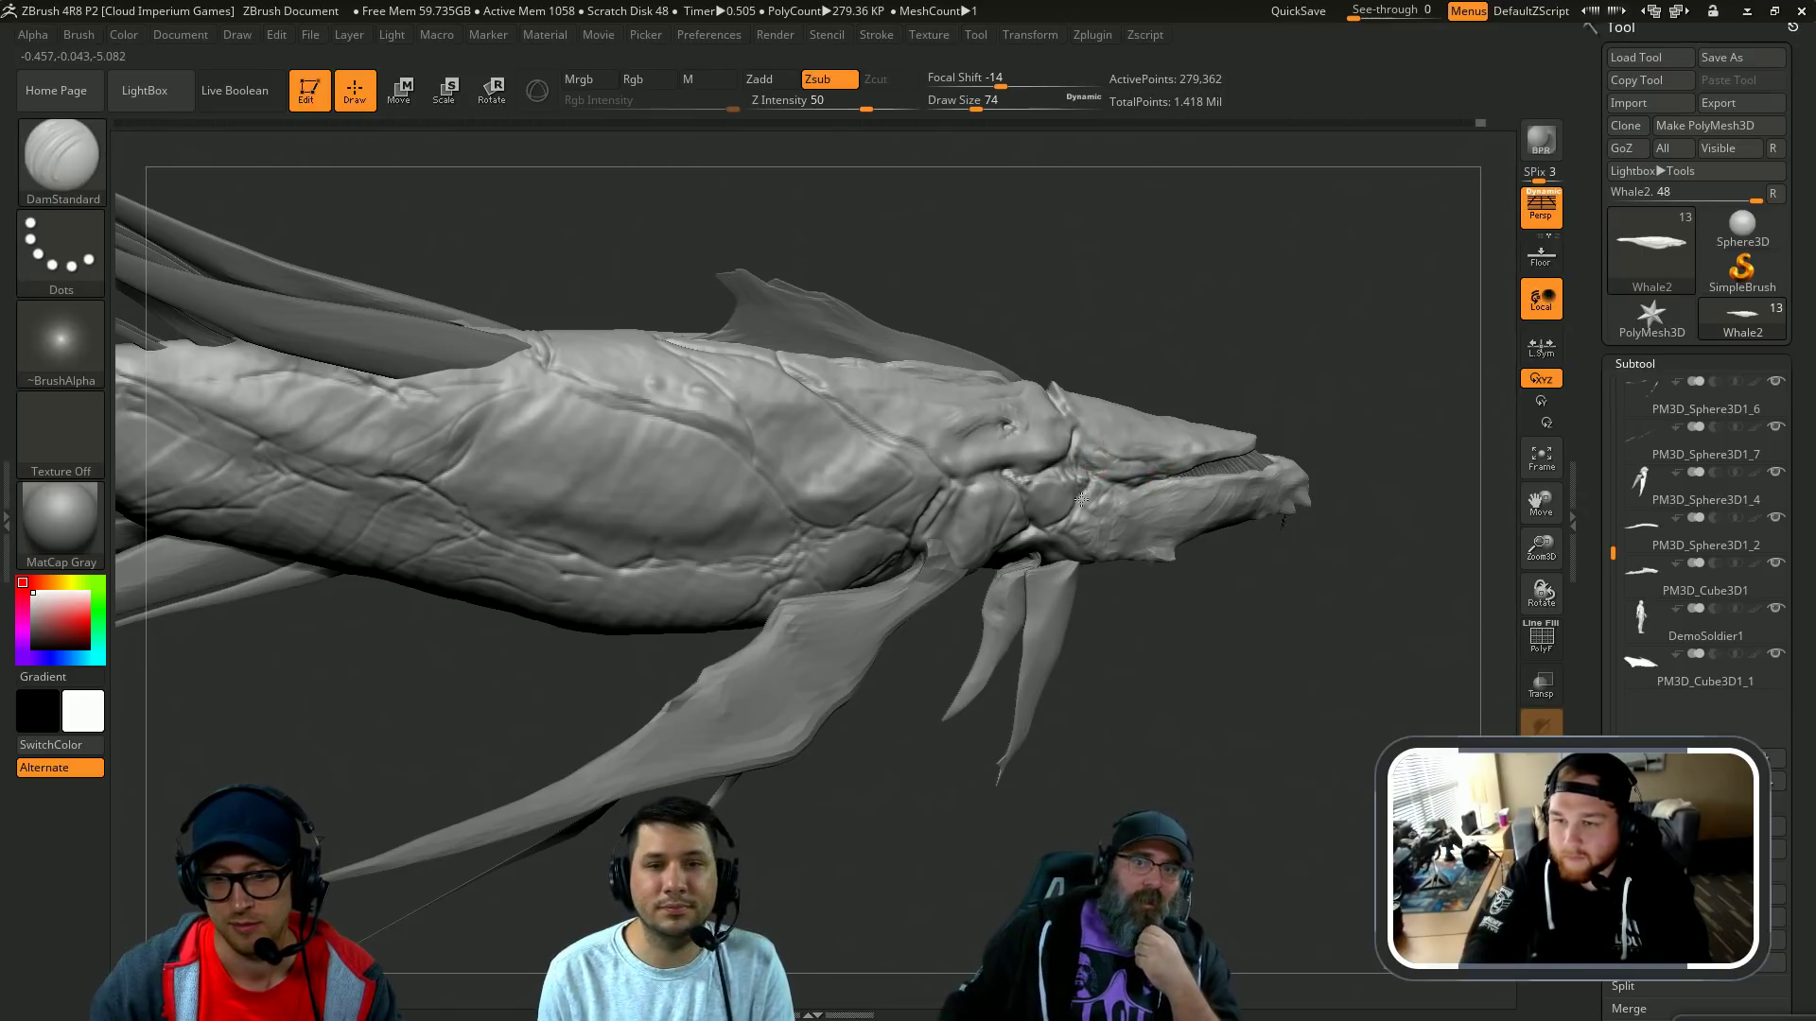
{"action": "left_click_drag", "start_coordinate": [1050, 701], "coordinate": [1276, 704], "text": "alt"}
{"action": "left_click_drag", "start_coordinate": [1140, 630], "coordinate": [1087, 630]}
{"action": "key", "text": "b"}
{"action": "key", "text": "s"}
{"action": "key", "text": "t"}
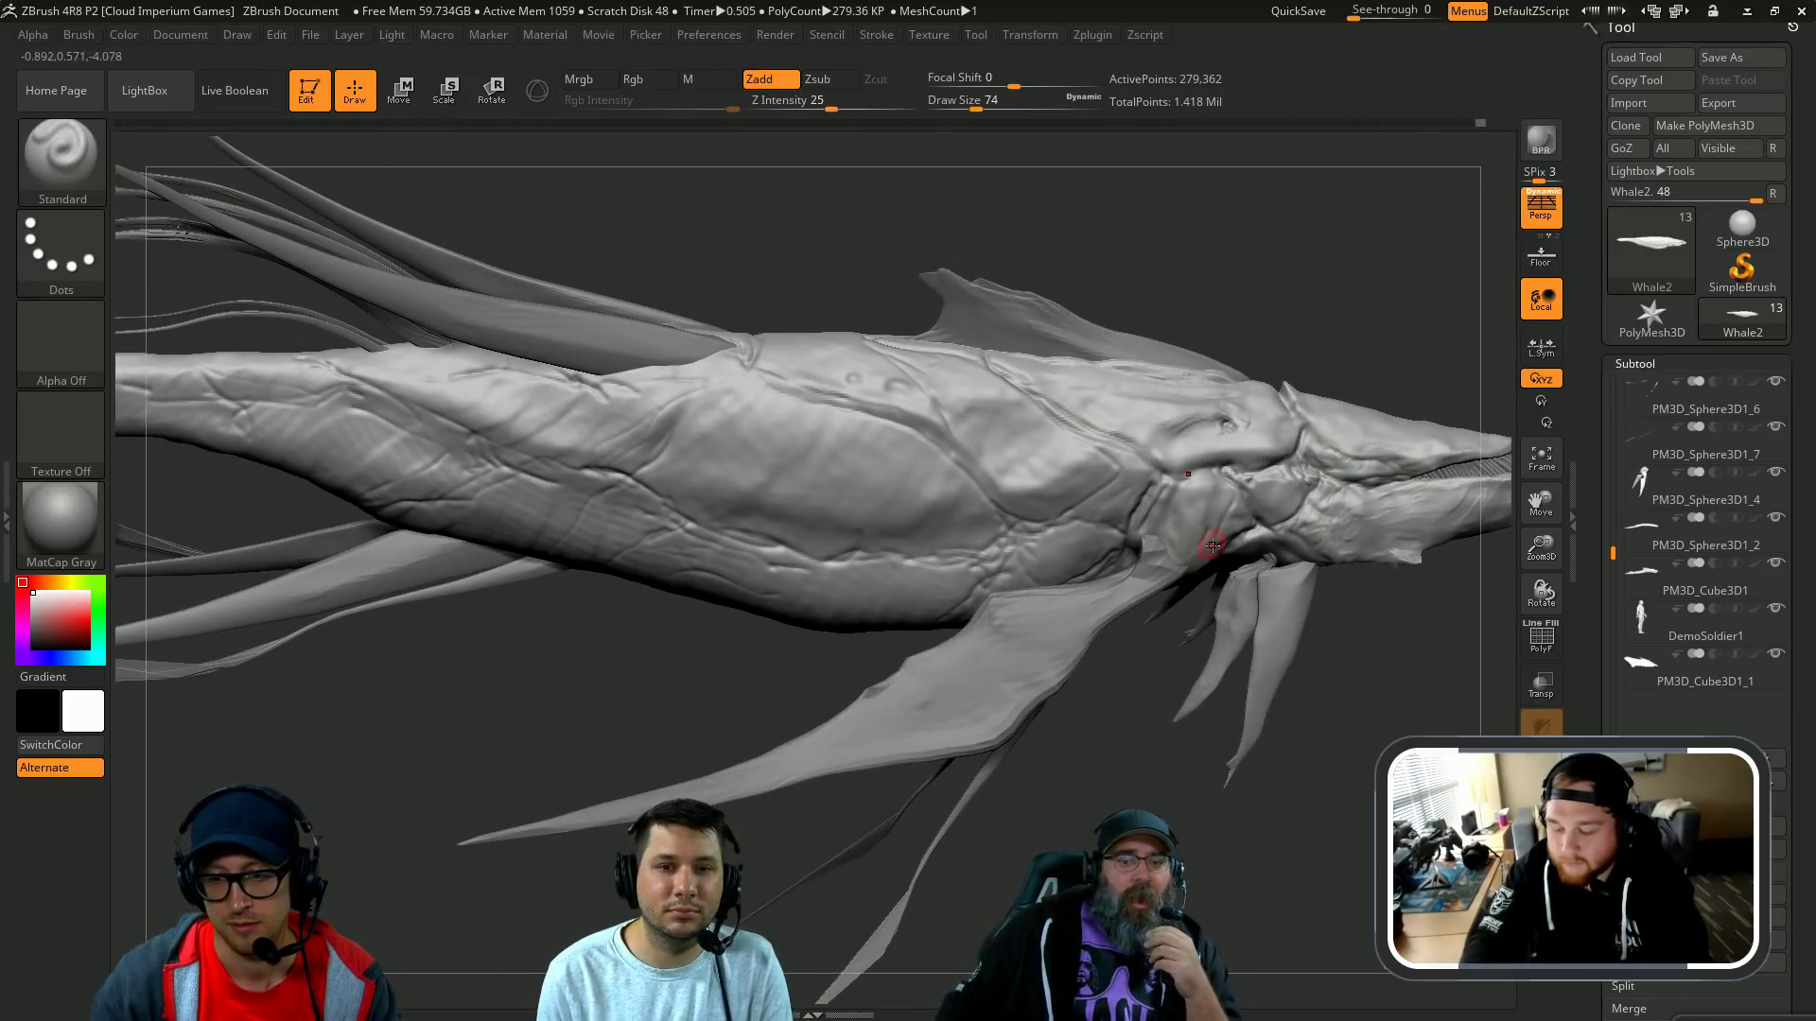
Step: Select the front side fin and model broad soft forms on its surface with the Clay brush at draw size 268
{"action": "left_click", "coordinate": [1087, 621], "text": "alt"}
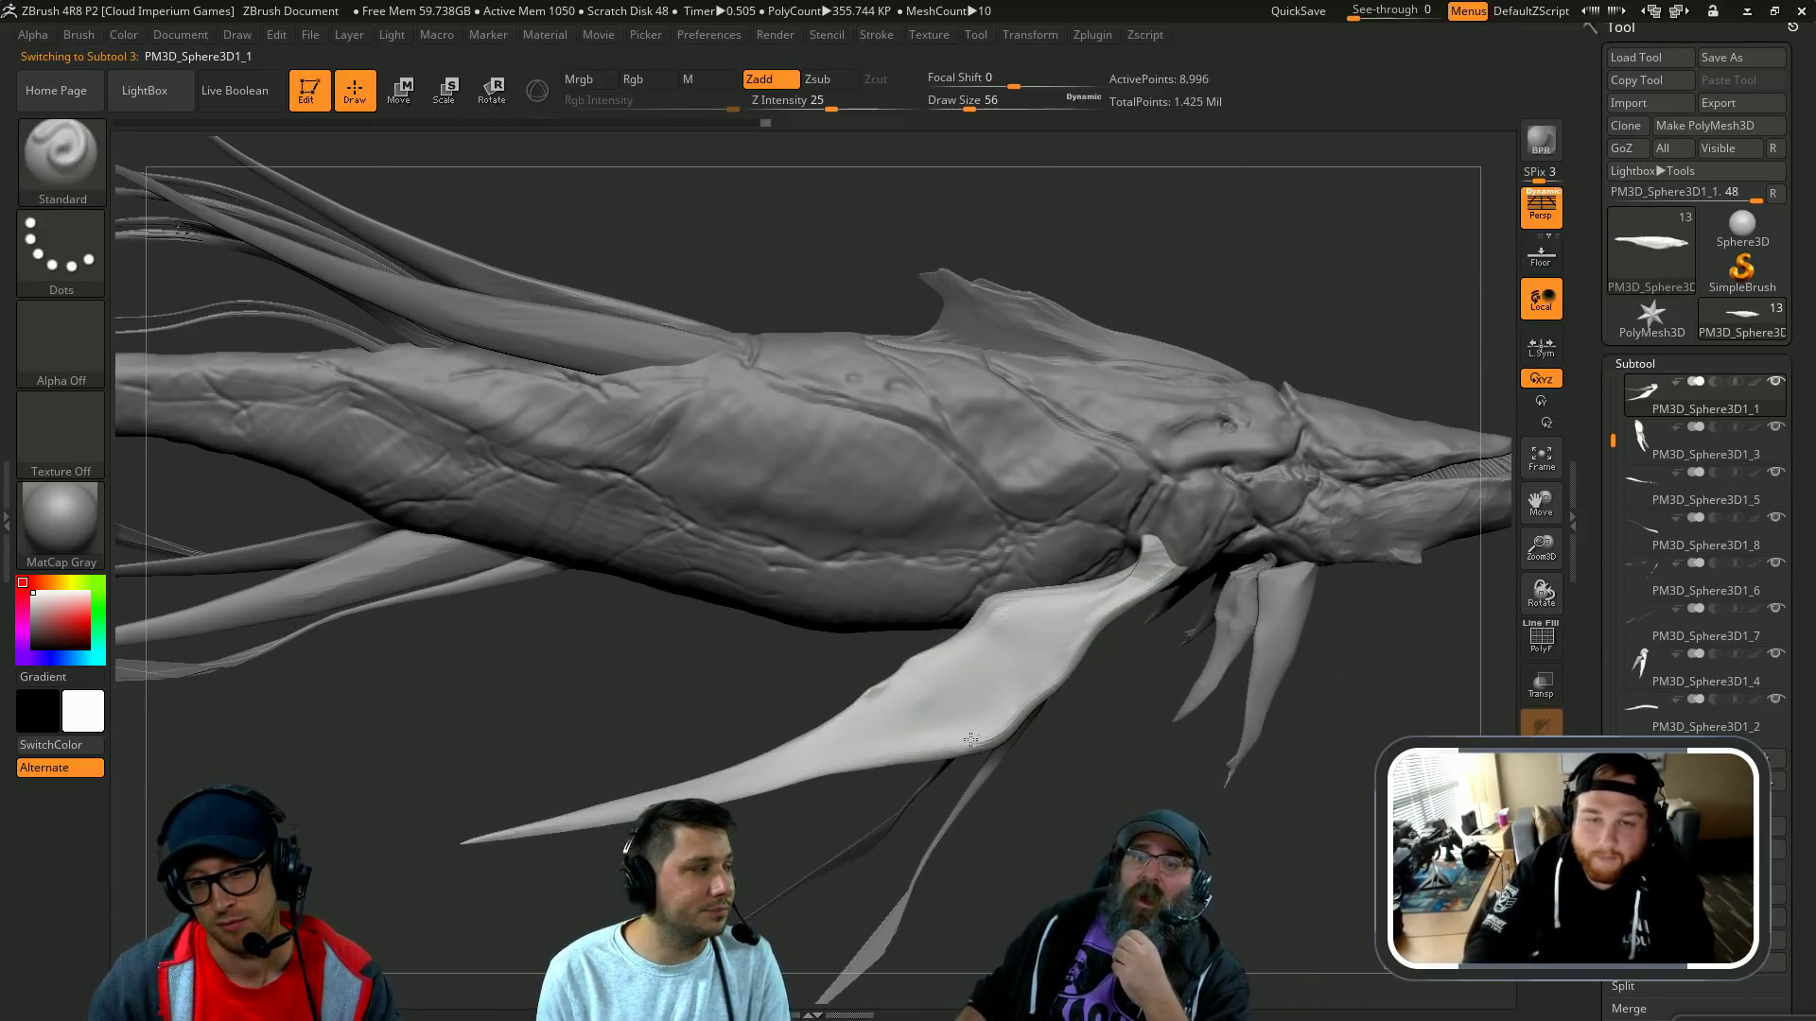
{"action": "right_click_drag", "start_coordinate": [999, 677], "coordinate": [1059, 624]}
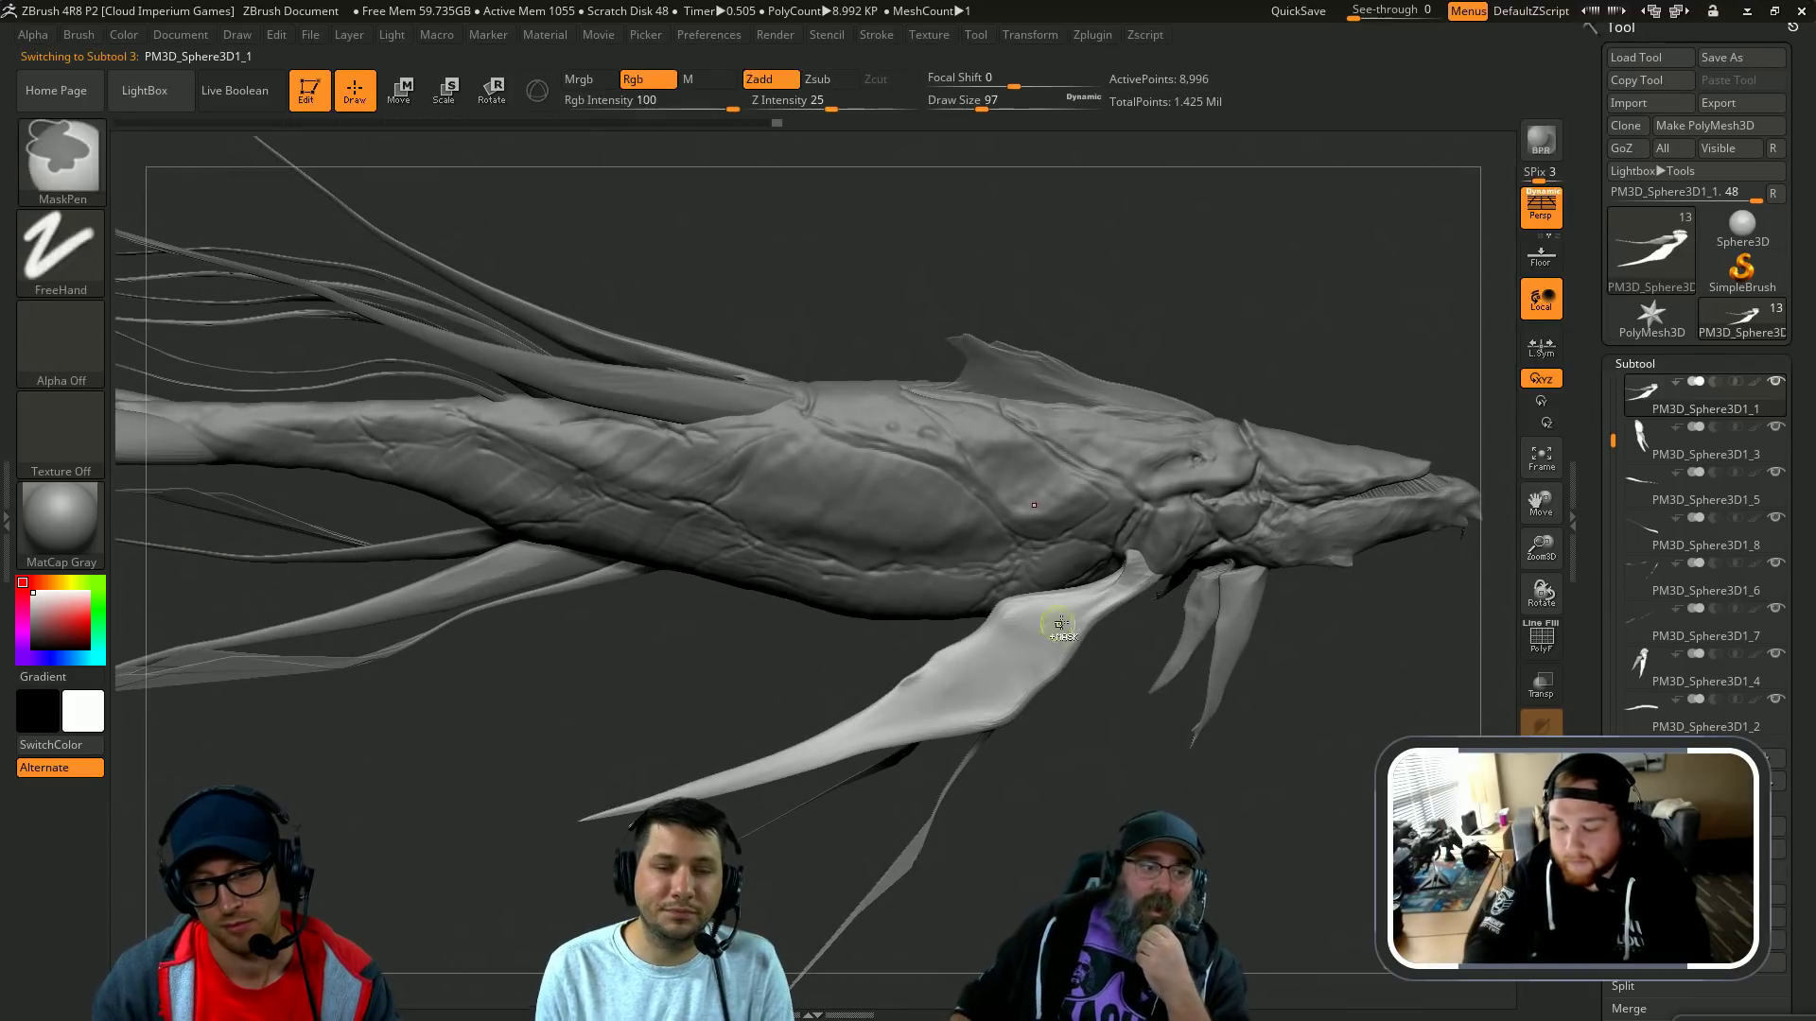
{"action": "mouse_move", "coordinate": [1082, 600]}
{"action": "left_mouse_down"}
{"action": "mouse_move", "coordinate": [1016, 615]}
{"action": "mouse_move", "coordinate": [1050, 616]}
{"action": "mouse_move", "coordinate": [954, 662]}
{"action": "left_mouse_up"}
{"action": "key", "text": "s"}
{"action": "key", "text": "b"}
{"action": "key", "text": "c"}
{"action": "key", "text": "l"}
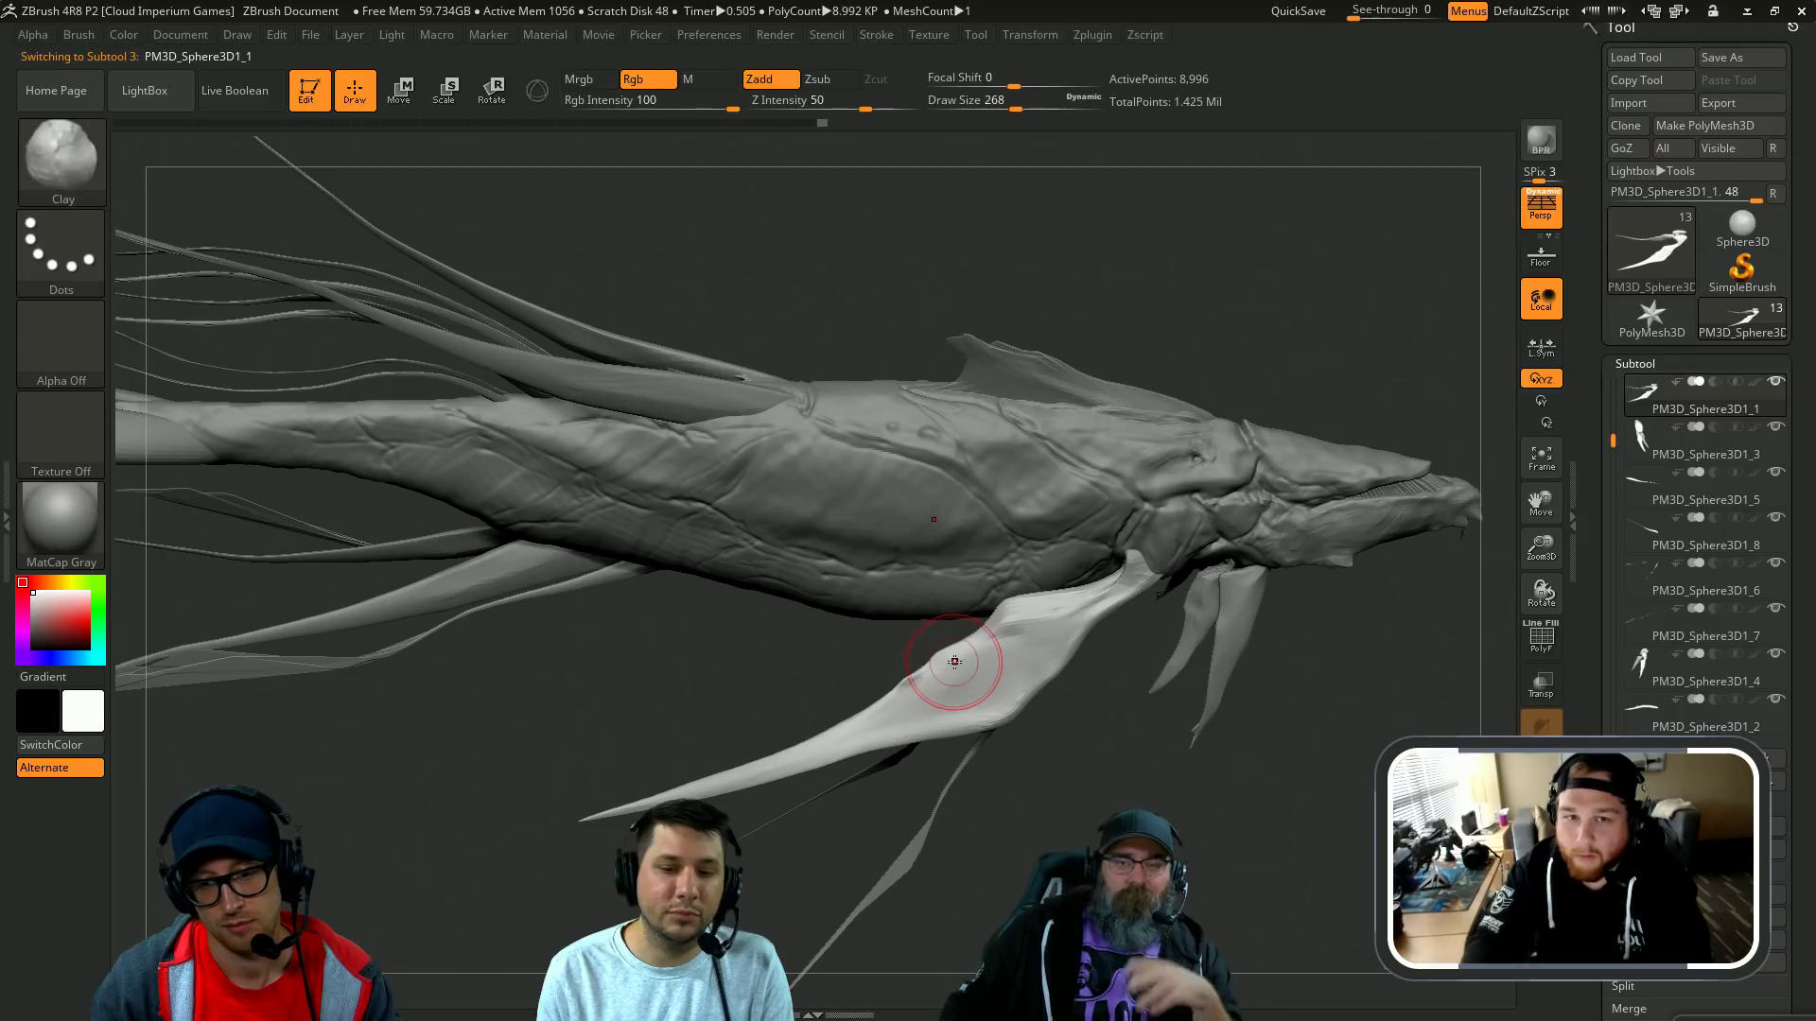
Step: Pull irregular points and bumps from the front fin's edges with the SnakeHook brush at draw sizes 112 and 154
{"action": "key", "text": "b"}
{"action": "key", "text": "s"}
{"action": "key", "text": "h"}
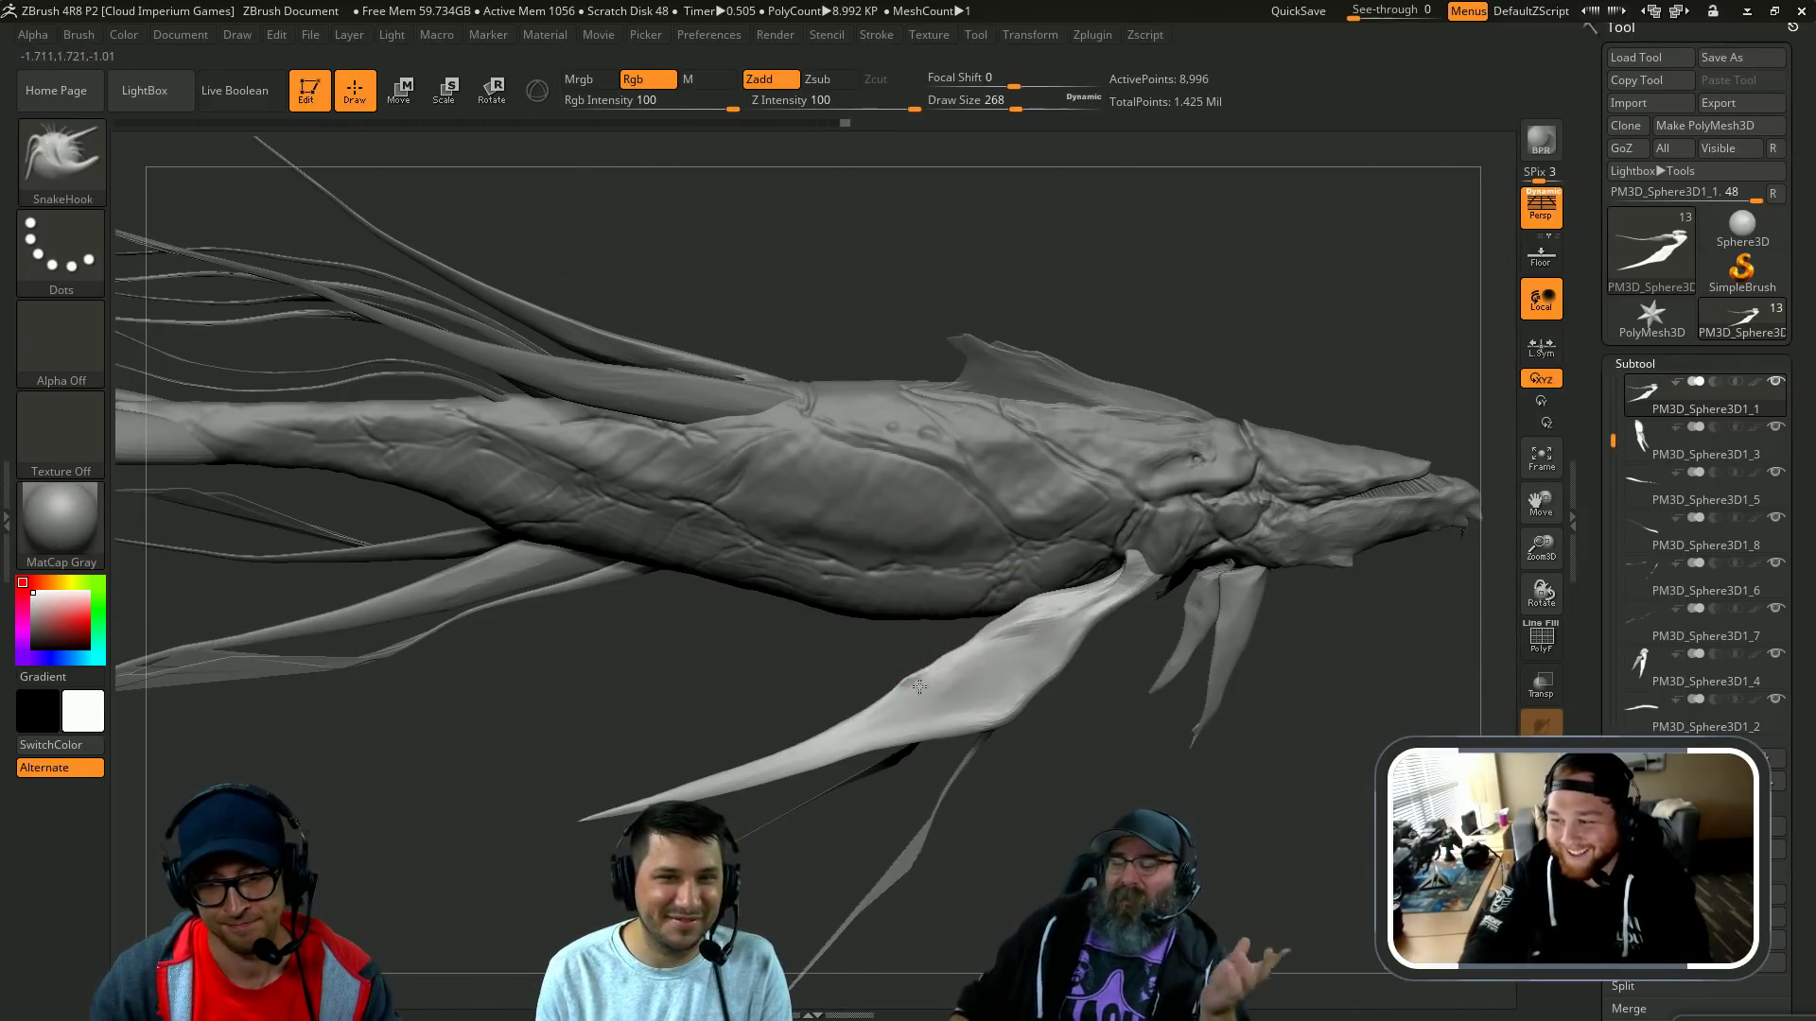
{"action": "left_click_drag", "start_coordinate": [920, 687], "coordinate": [862, 716]}
{"action": "key", "text": "s"}
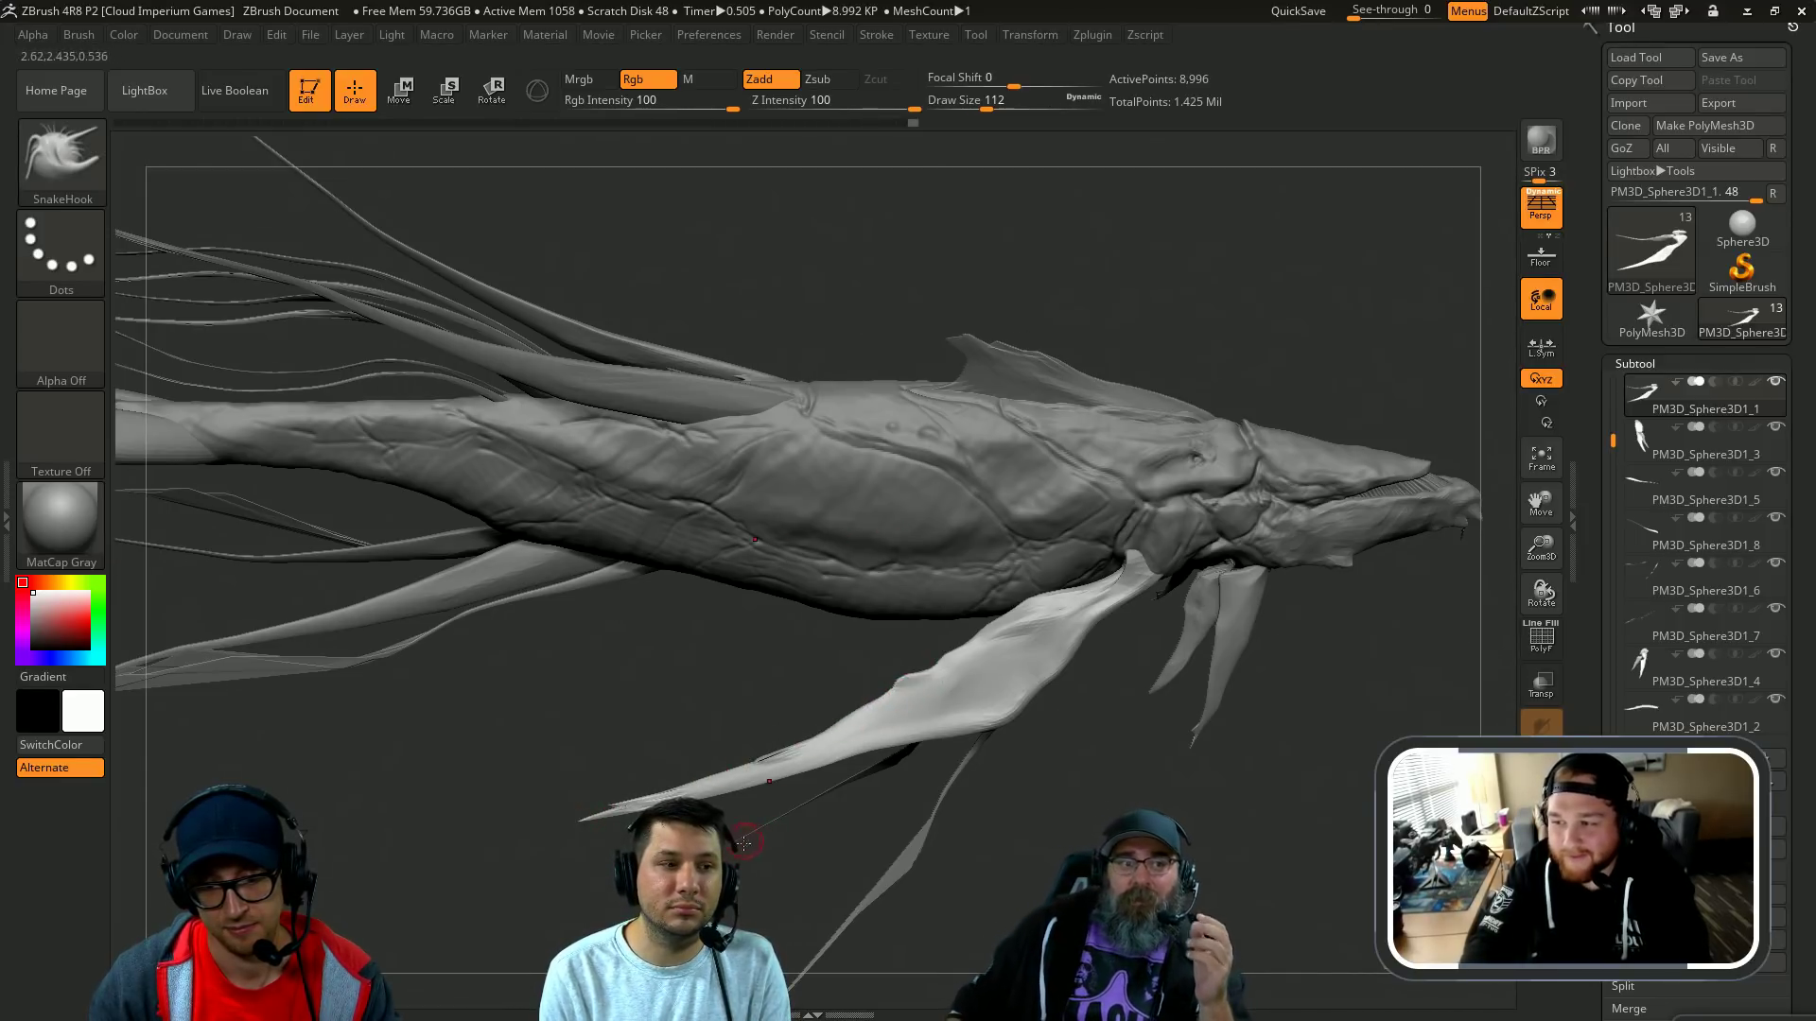
{"action": "mouse_move", "coordinate": [744, 841]}
{"action": "left_mouse_down"}
{"action": "mouse_move", "coordinate": [1010, 752]}
{"action": "mouse_move", "coordinate": [1069, 690]}
{"action": "left_mouse_up"}
{"action": "key", "text": "s"}
{"action": "key", "text": "s"}
{"action": "left_click_drag", "start_coordinate": [1075, 678], "coordinate": [1072, 674]}
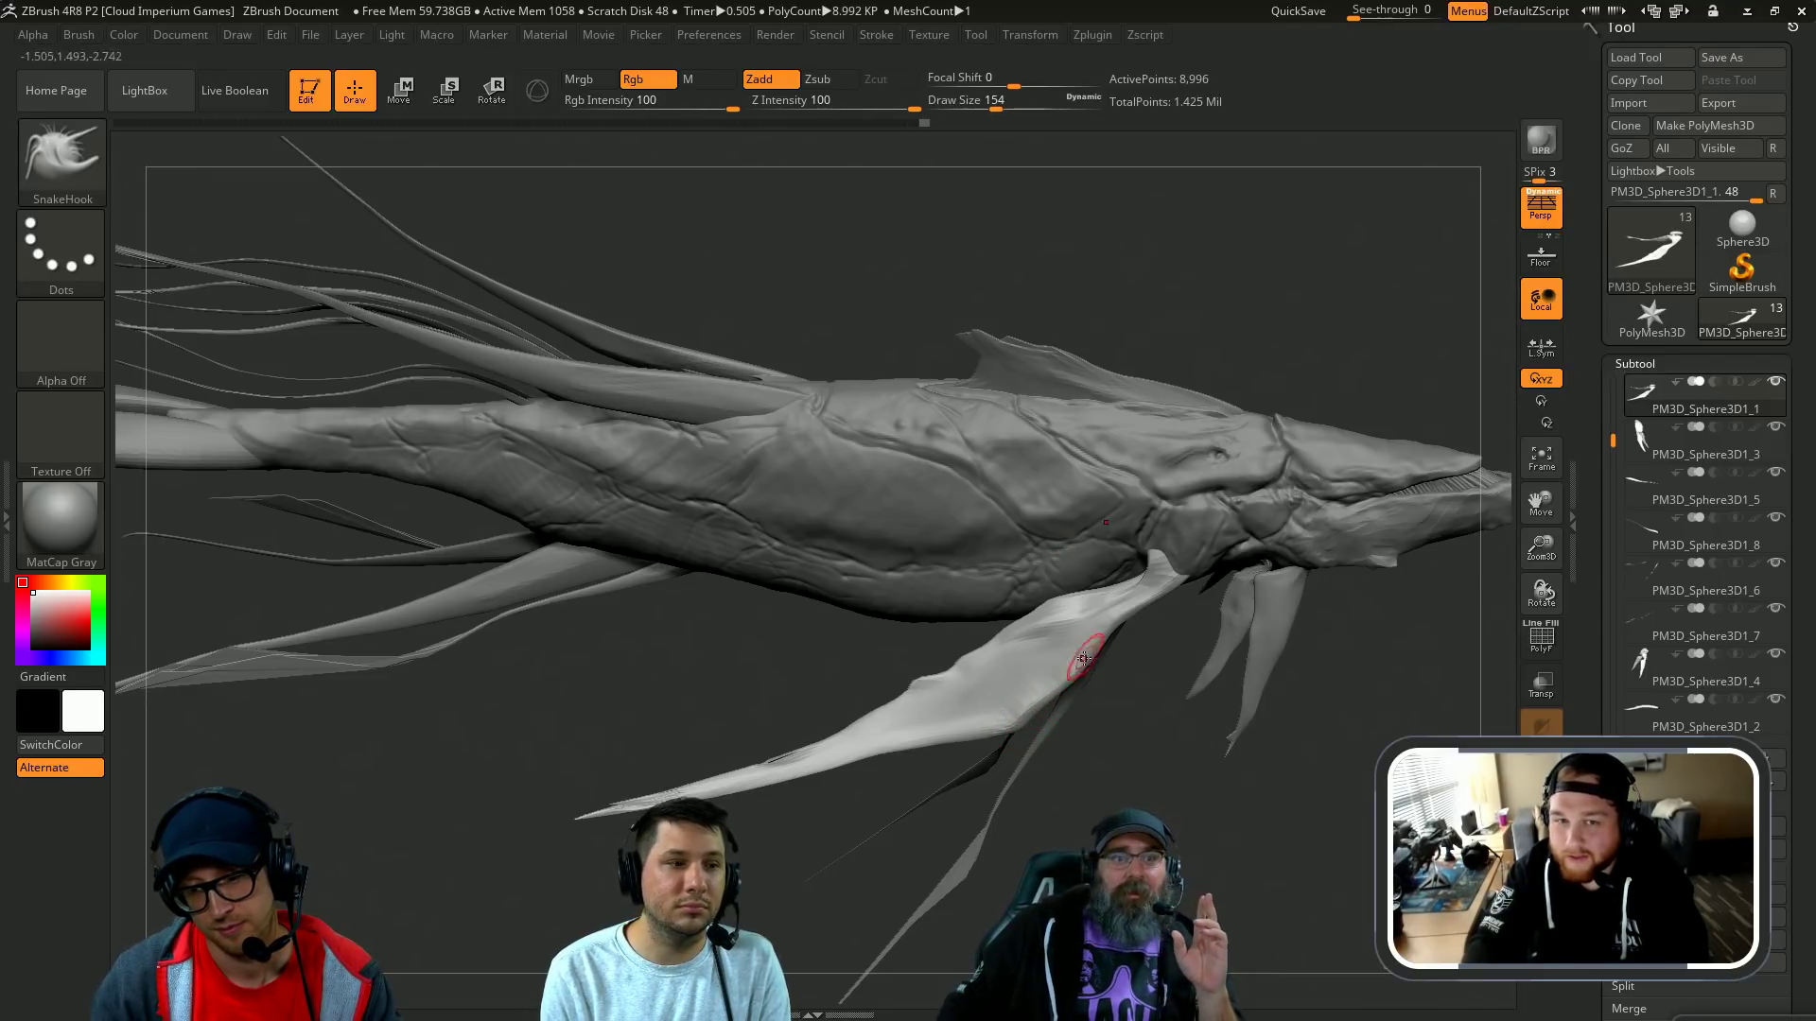
{"action": "key", "text": "s"}
{"action": "mouse_move", "coordinate": [1175, 601]}
{"action": "left_mouse_down"}
{"action": "mouse_move", "coordinate": [1136, 594]}
{"action": "mouse_move", "coordinate": [1152, 579]}
{"action": "left_mouse_up"}
Step: Build up rough ridges over the front side fin with the ClayBuildup brush at draw size 104
{"action": "key", "text": "b"}
{"action": "key", "text": "c"}
{"action": "key", "text": "b"}
{"action": "key", "text": "s"}
{"action": "key", "text": "bracketleft"}
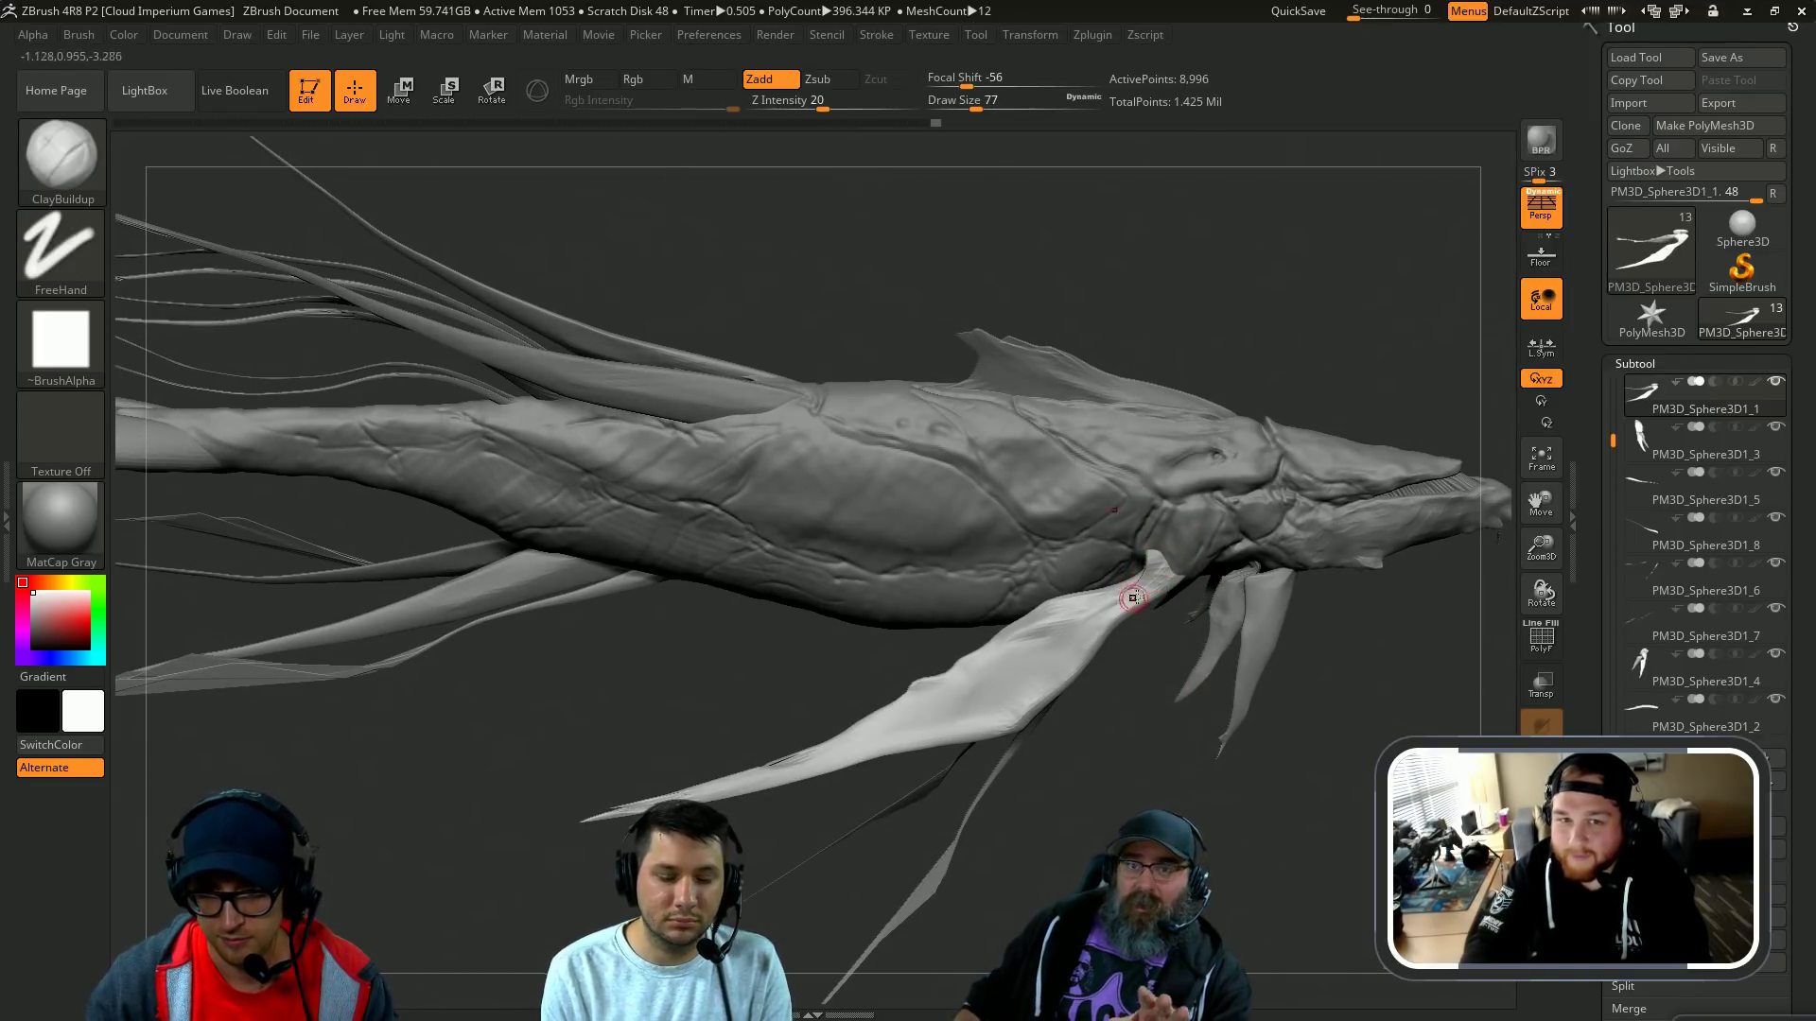
{"action": "right_click_drag", "start_coordinate": [1087, 648], "coordinate": [1117, 657]}
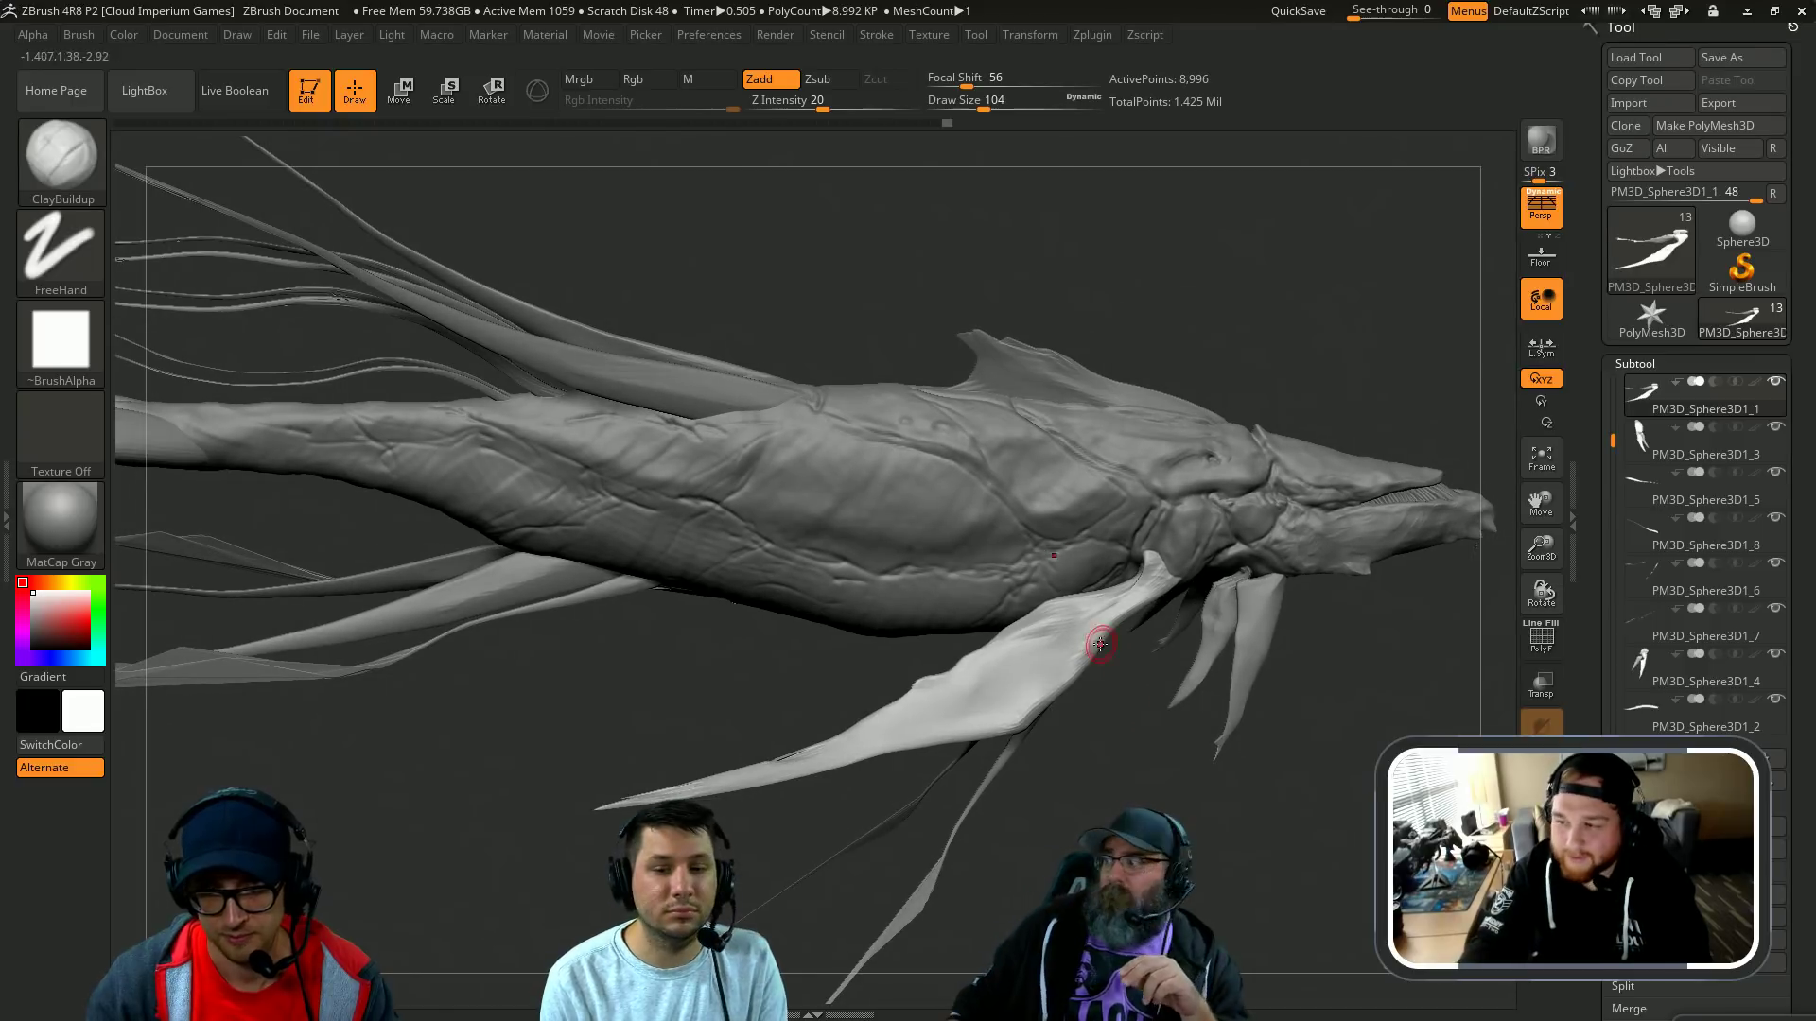
{"action": "right_click_drag", "start_coordinate": [927, 746], "coordinate": [968, 793]}
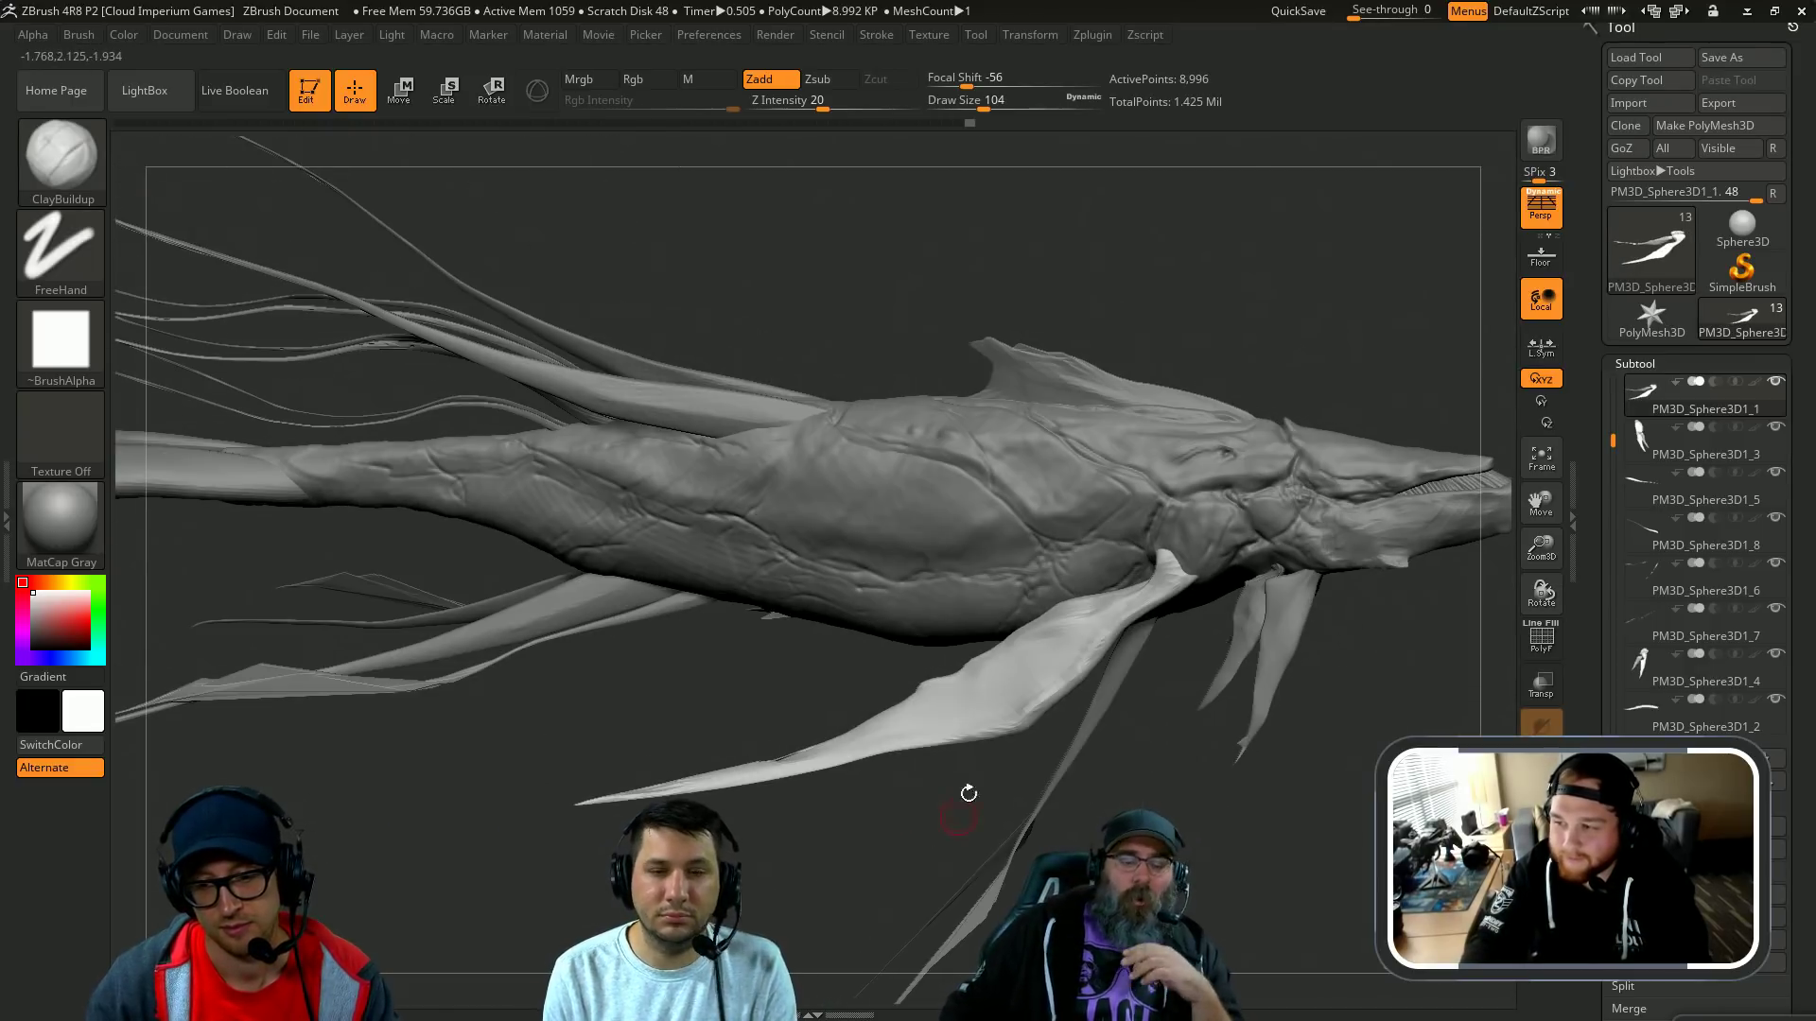
Step: Carve long grooves from the front fin's root towards its tip with the DamStandard brush at draw size 149
{"action": "key", "text": "b"}
{"action": "key", "text": "d"}
{"action": "key", "text": "s"}
{"action": "right_click_drag", "start_coordinate": [790, 689], "coordinate": [851, 683]}
{"action": "key", "text": "s"}
{"action": "left_click_drag", "start_coordinate": [991, 697], "coordinate": [1001, 698]}
{"action": "mouse_move", "coordinate": [1099, 632]}
{"action": "left_mouse_down"}
{"action": "mouse_move", "coordinate": [898, 722]}
{"action": "mouse_move", "coordinate": [978, 729]}
{"action": "mouse_move", "coordinate": [1026, 707]}
{"action": "mouse_move", "coordinate": [757, 799]}
{"action": "left_mouse_up"}
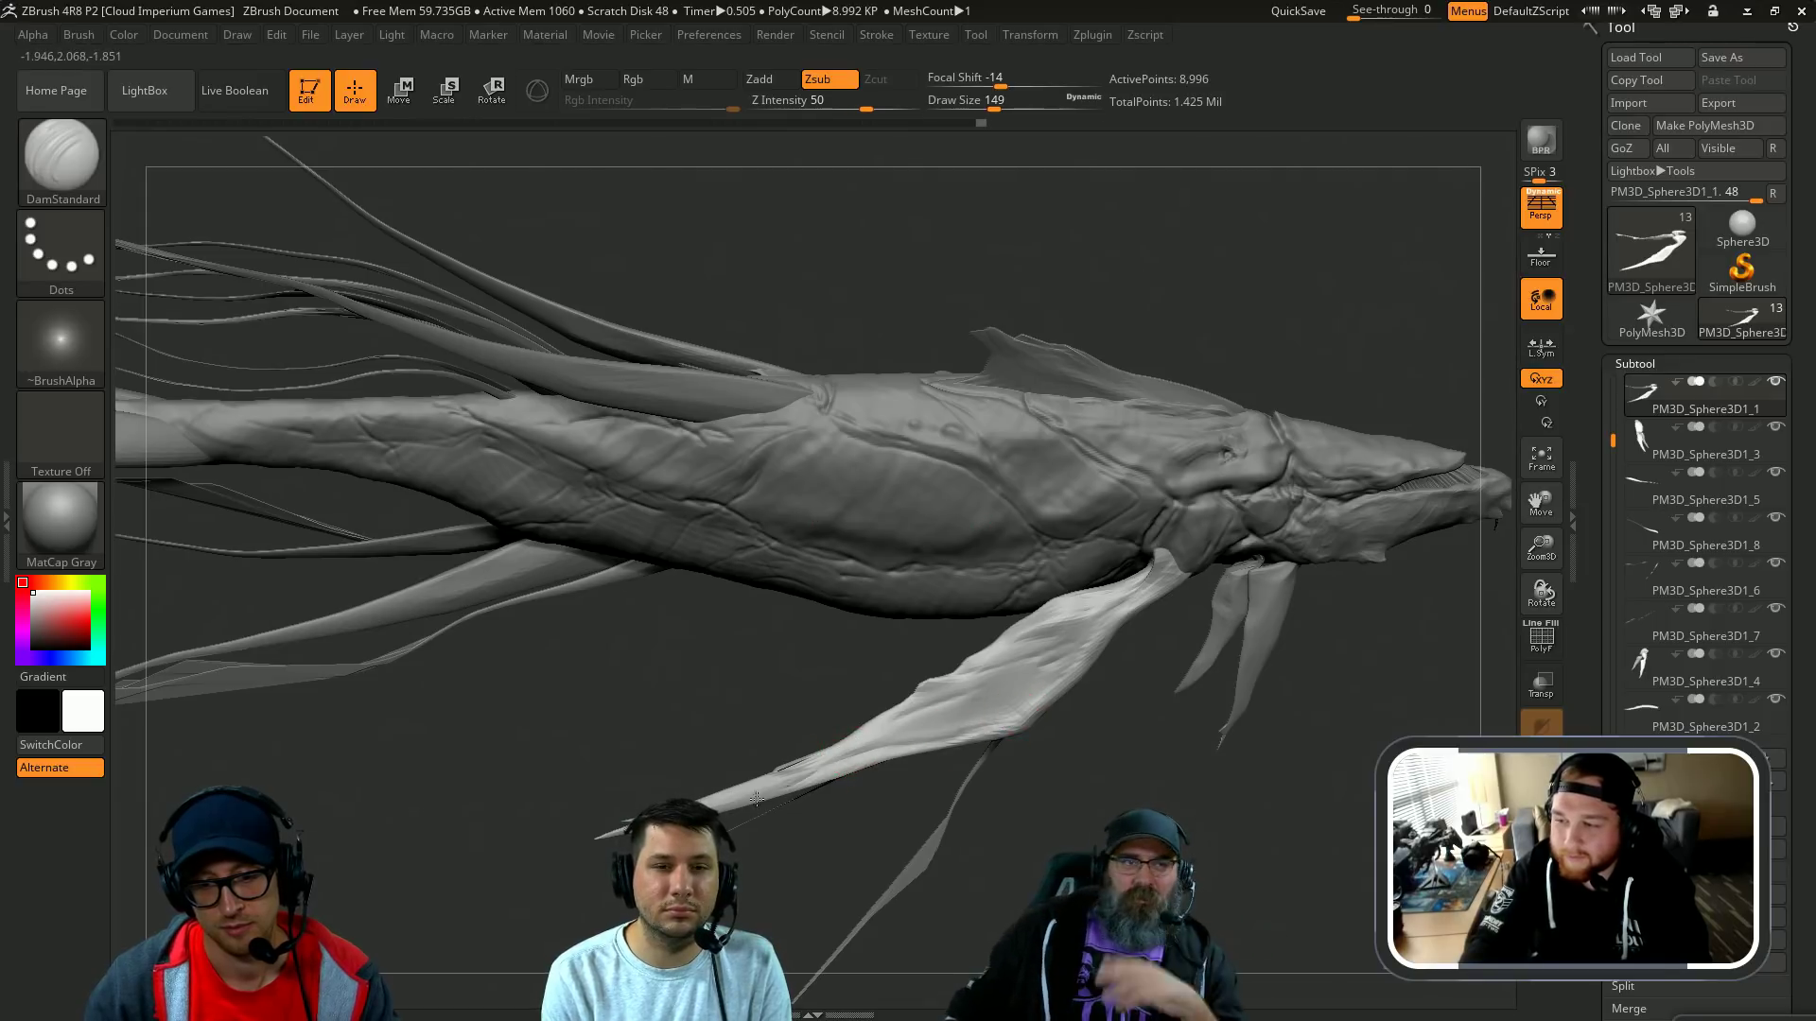
Step: Select the rear side fin and build up ridges near its root with the ClayBuildup brush at draw size 149
{"action": "mouse_move", "coordinate": [650, 749]}
{"action": "right_mouse_down", "text": "alt"}
{"action": "mouse_move", "coordinate": [769, 681]}
{"action": "mouse_move", "coordinate": [883, 729]}
{"action": "mouse_move", "coordinate": [890, 662]}
{"action": "mouse_move", "coordinate": [940, 596]}
{"action": "right_mouse_up", "text": "alt"}
{"action": "left_click", "coordinate": [695, 537], "text": "alt"}
{"action": "key", "text": "b"}
{"action": "key", "text": "c"}
{"action": "key", "text": "b"}
{"action": "key", "text": "alt+s"}
{"action": "left_click_drag", "start_coordinate": [940, 596], "coordinate": [873, 644]}
{"action": "left_click", "coordinate": [794, 734], "text": "ctrl+shift"}
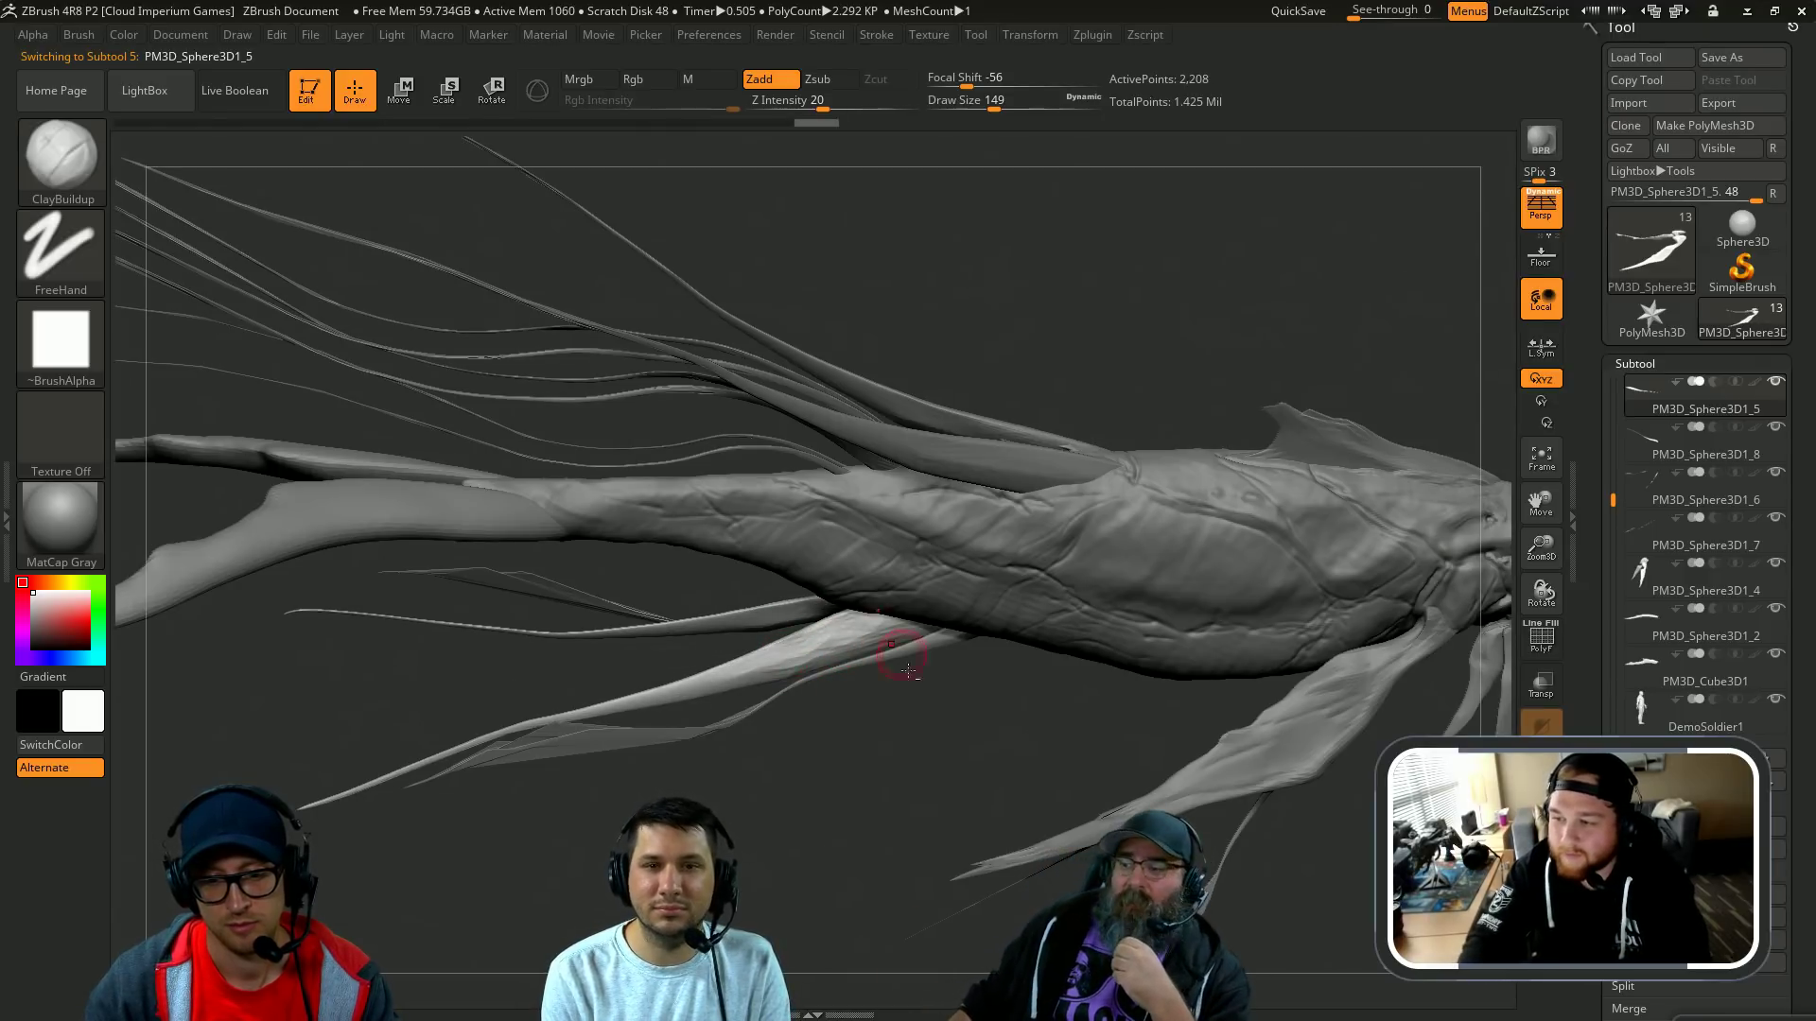
Step: Select the tail fins and add and cut soft forms along their length with the Clay brush at draw size 305
{"action": "left_click", "coordinate": [802, 631], "text": "alt"}
{"action": "mouse_move", "coordinate": [438, 548]}
{"action": "right_mouse_down"}
{"action": "mouse_move", "coordinate": [591, 647]}
{"action": "mouse_move", "coordinate": [576, 722]}
{"action": "right_mouse_up"}
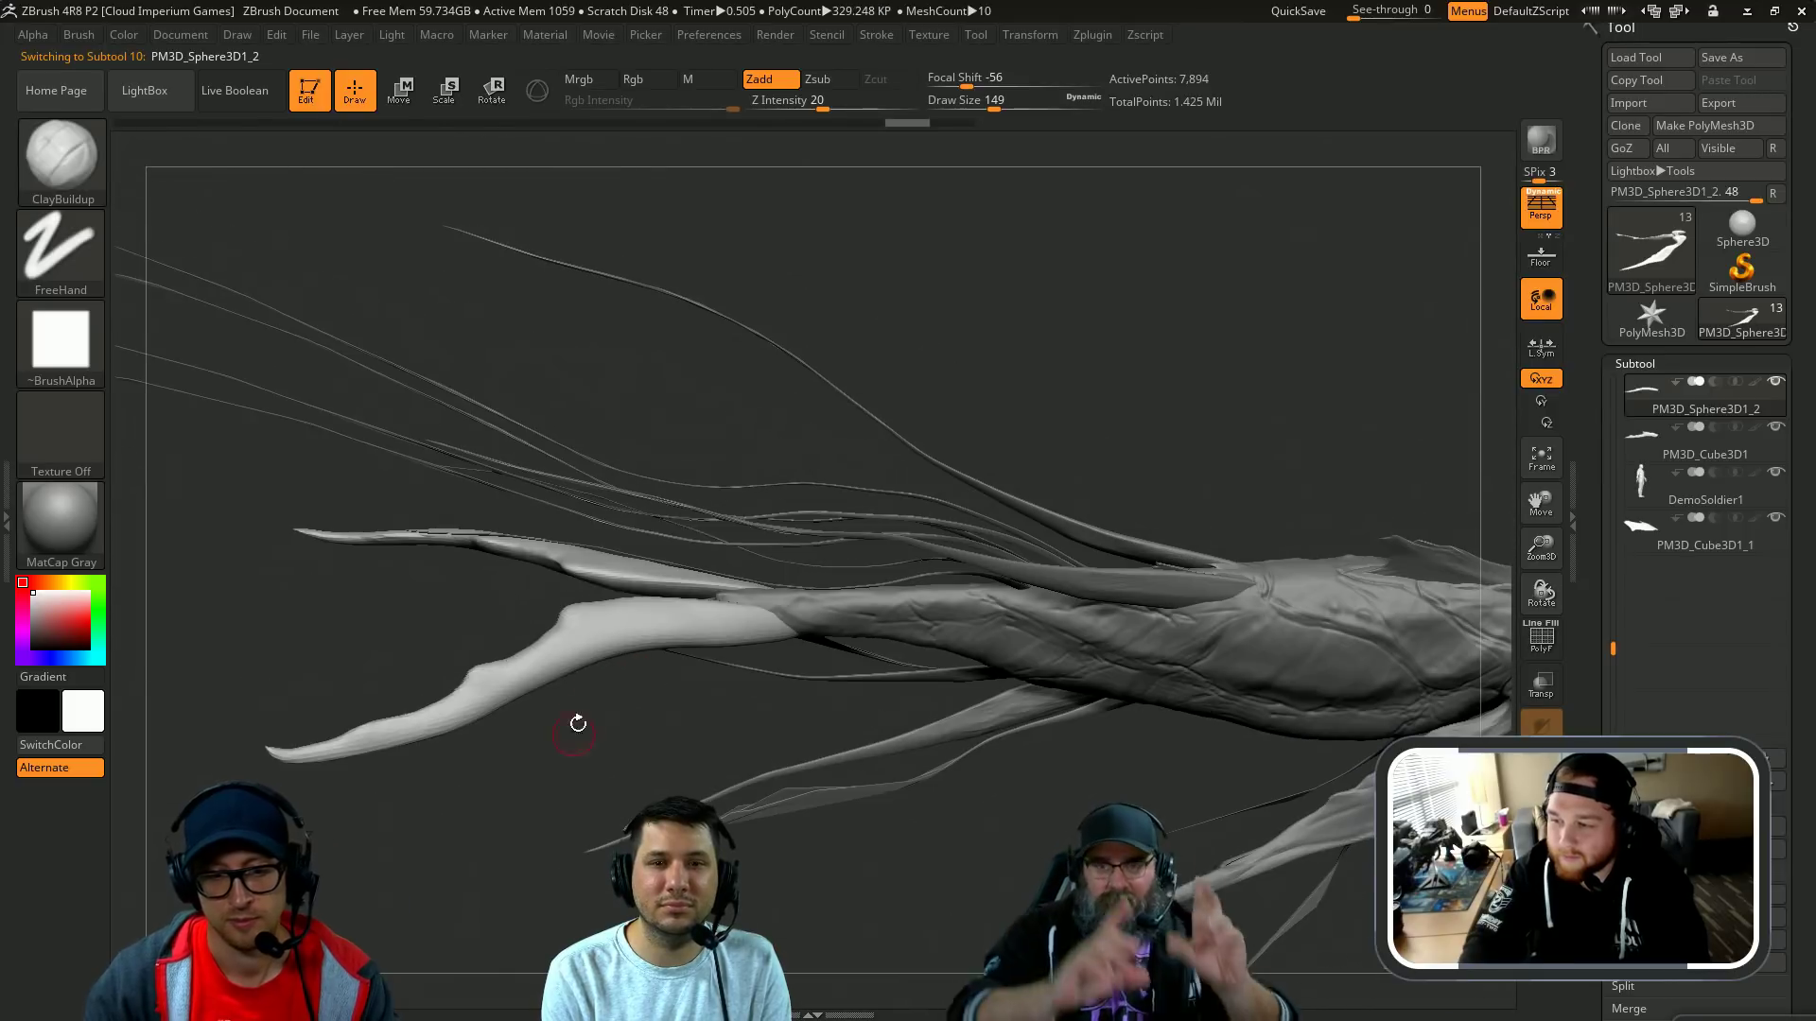
{"action": "key", "text": "b"}
{"action": "key", "text": "c"}
{"action": "key", "text": "l"}
{"action": "mouse_move", "coordinate": [756, 618]}
{"action": "left_mouse_down", "text": "alt"}
{"action": "mouse_move", "coordinate": [624, 625]}
{"action": "mouse_move", "coordinate": [603, 641]}
{"action": "mouse_move", "coordinate": [683, 637]}
{"action": "mouse_move", "coordinate": [274, 754]}
{"action": "left_mouse_up", "text": "alt"}
{"action": "left_click_drag", "start_coordinate": [452, 702], "coordinate": [730, 626], "text": "alt"}
{"action": "mouse_move", "coordinate": [673, 749]}
{"action": "left_mouse_down"}
{"action": "mouse_move", "coordinate": [705, 743]}
{"action": "mouse_move", "coordinate": [657, 768]}
{"action": "left_mouse_up"}
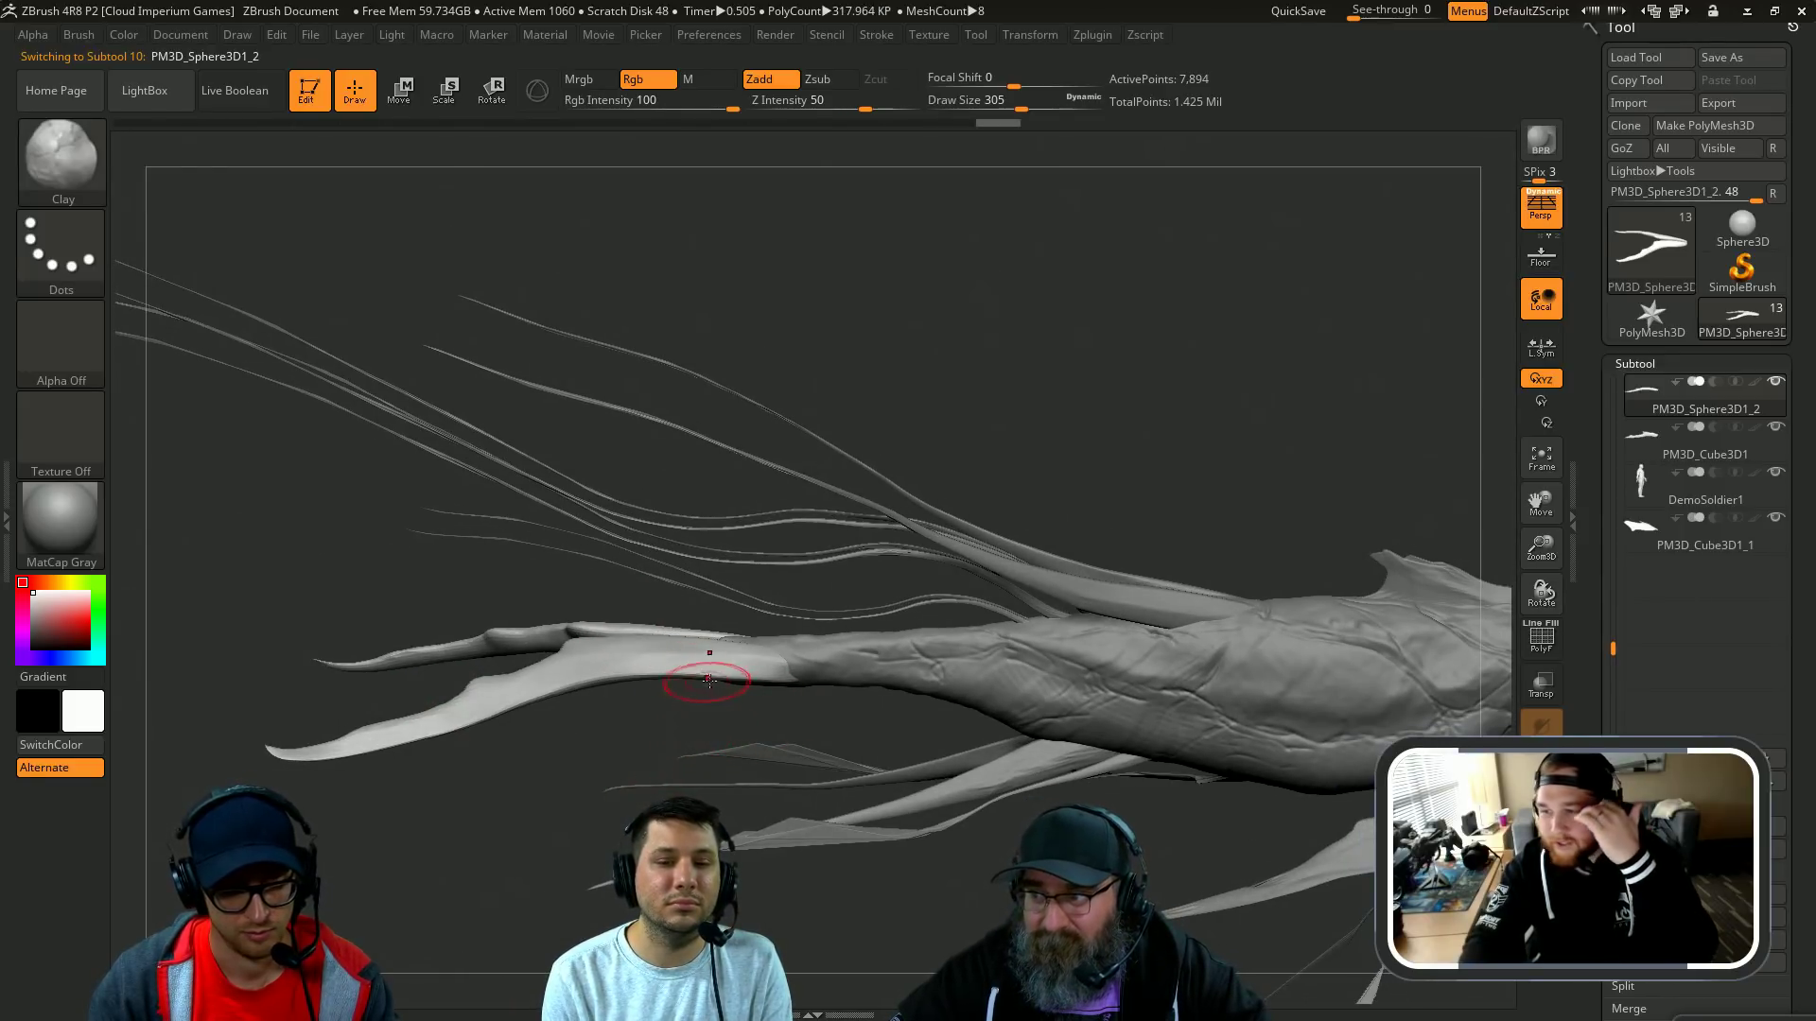
Step: Carve creases around the tail fins' base with the DamStandard brush at draw size 136
{"action": "key", "text": "b"}
{"action": "key", "text": "d"}
{"action": "key", "text": "s"}
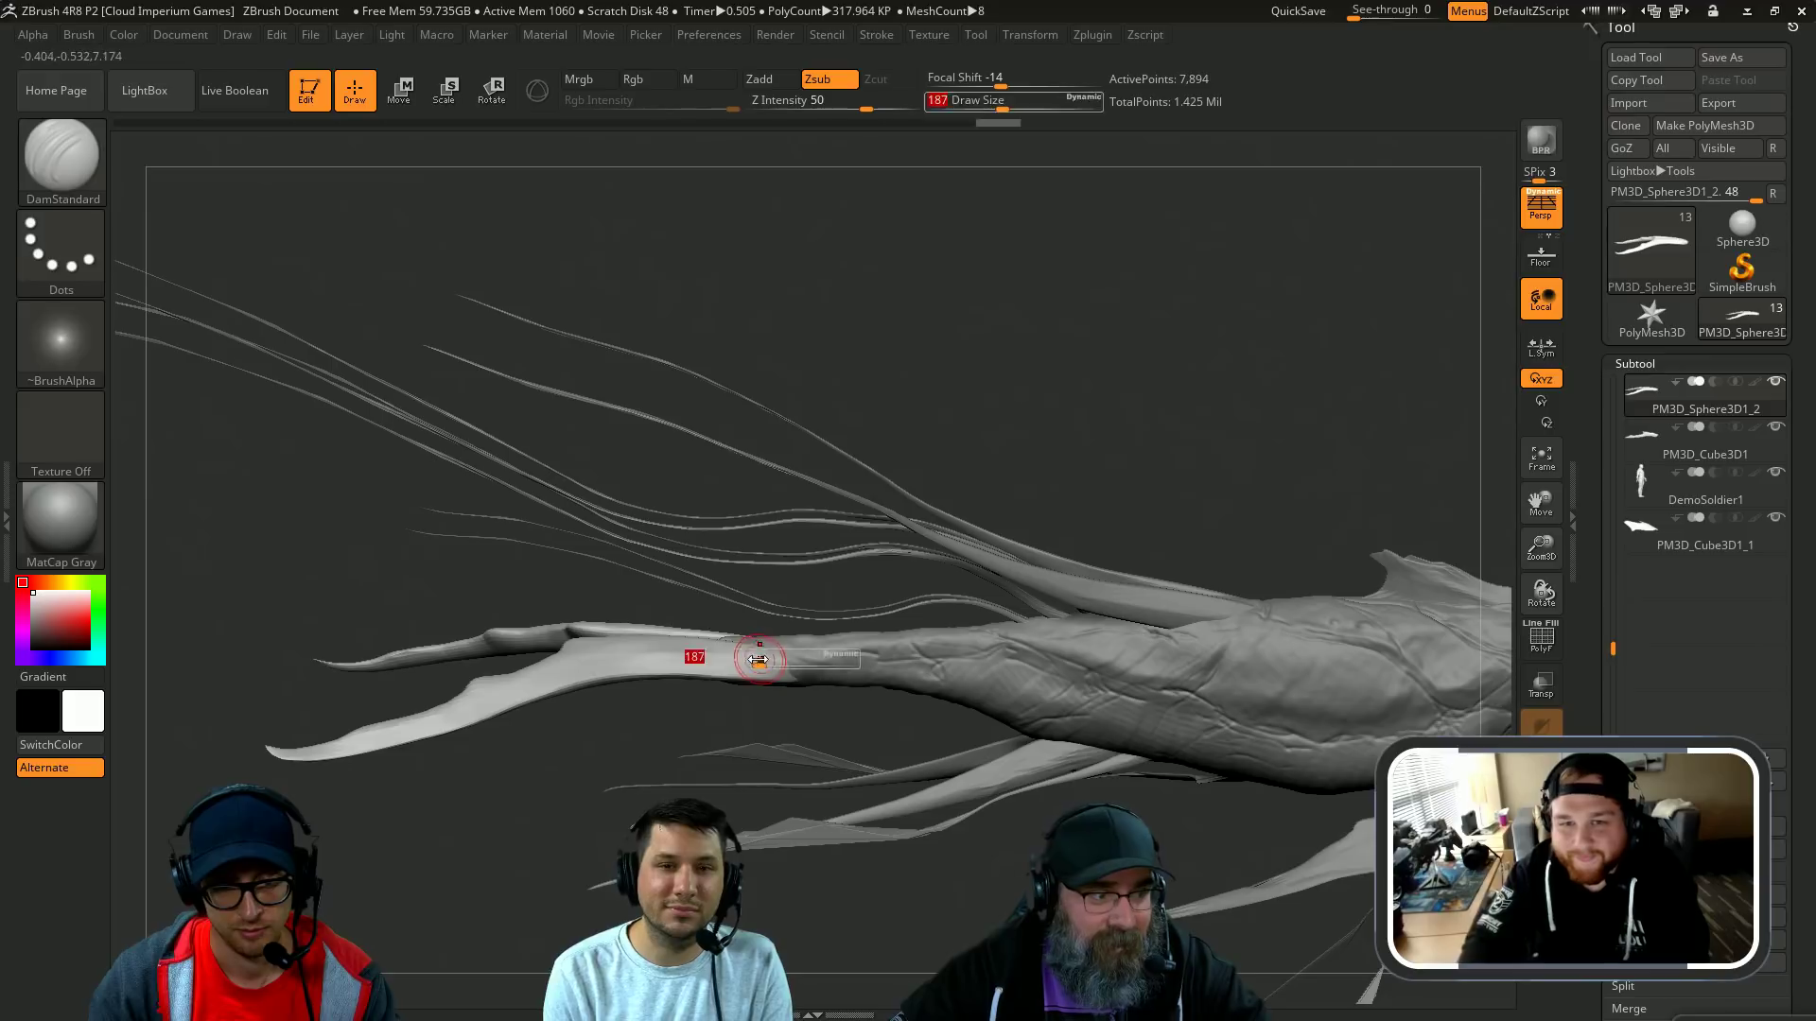
{"action": "mouse_move", "coordinate": [686, 591]}
{"action": "left_mouse_down"}
{"action": "mouse_move", "coordinate": [701, 661]}
{"action": "mouse_move", "coordinate": [603, 802]}
{"action": "left_mouse_up"}
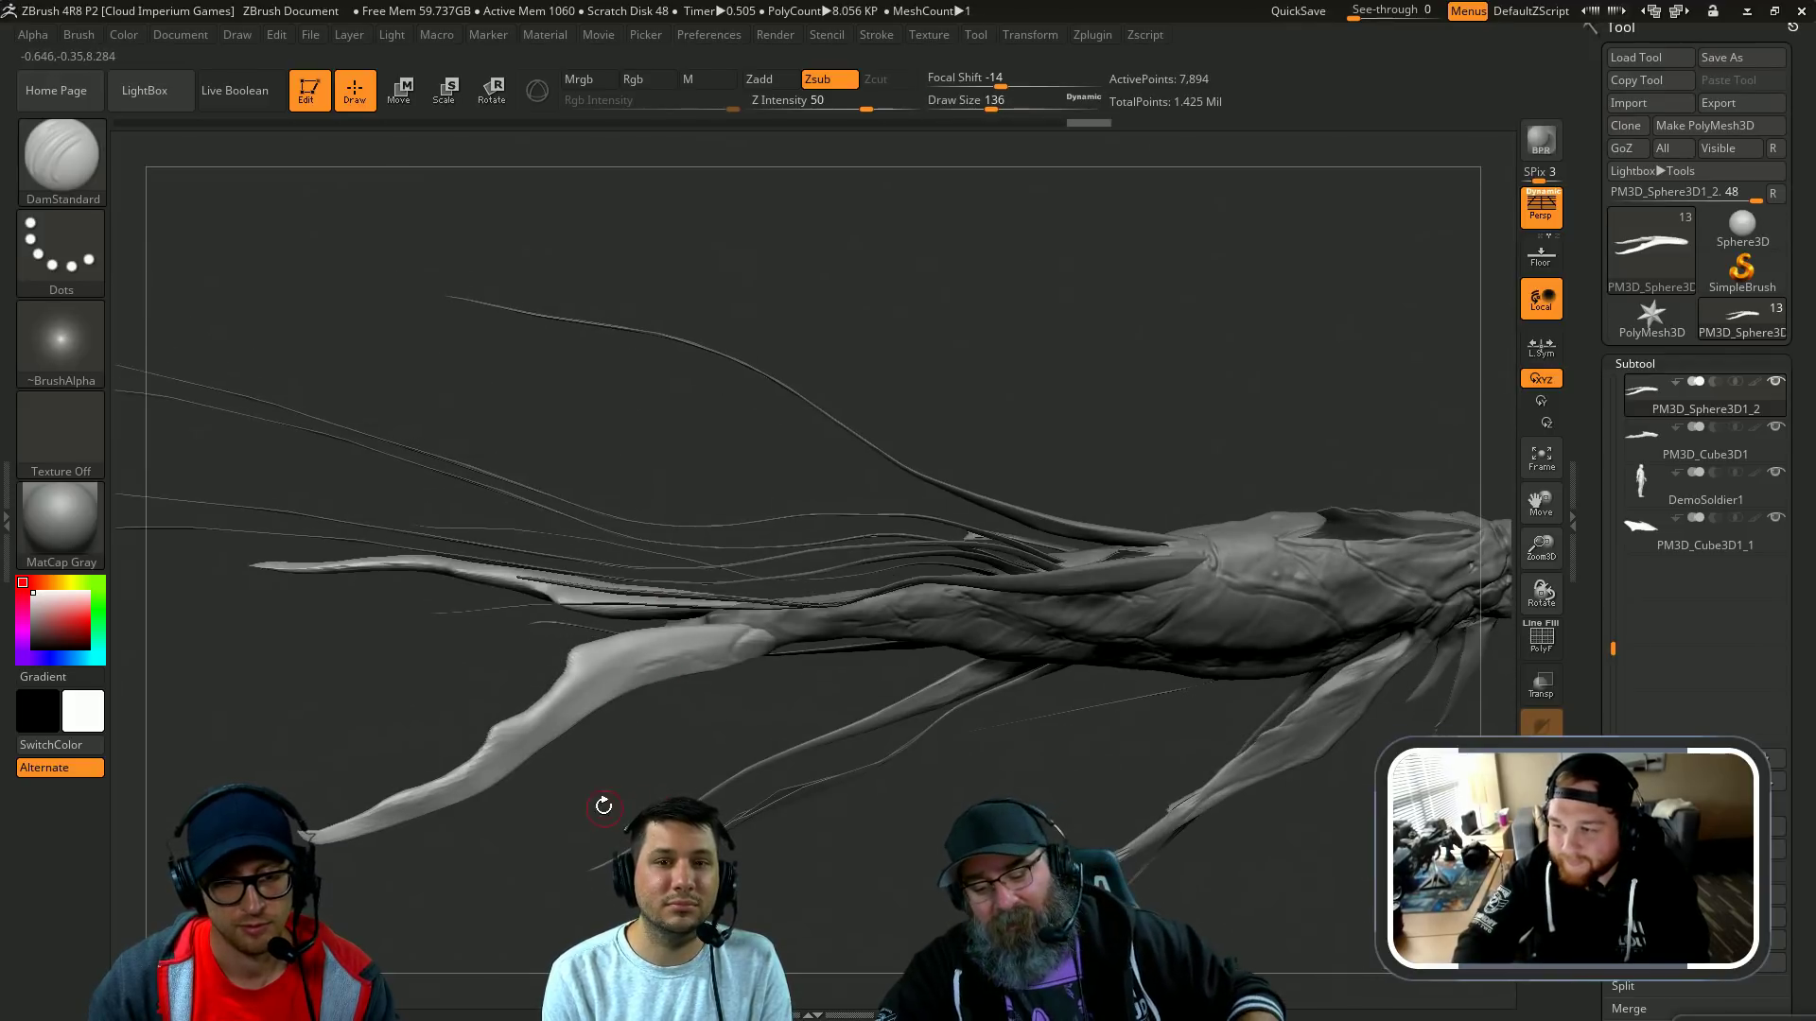
Step: Isolate the tail fins, pull a point from their inner edges with the Move brush at draw size 74, and smooth the surface beside it
{"action": "key", "text": "alt+s"}
{"action": "left_click_drag", "start_coordinate": [580, 674], "coordinate": [579, 663]}
{"action": "key", "text": "b"}
{"action": "key", "text": "m"}
{"action": "key", "text": "v"}
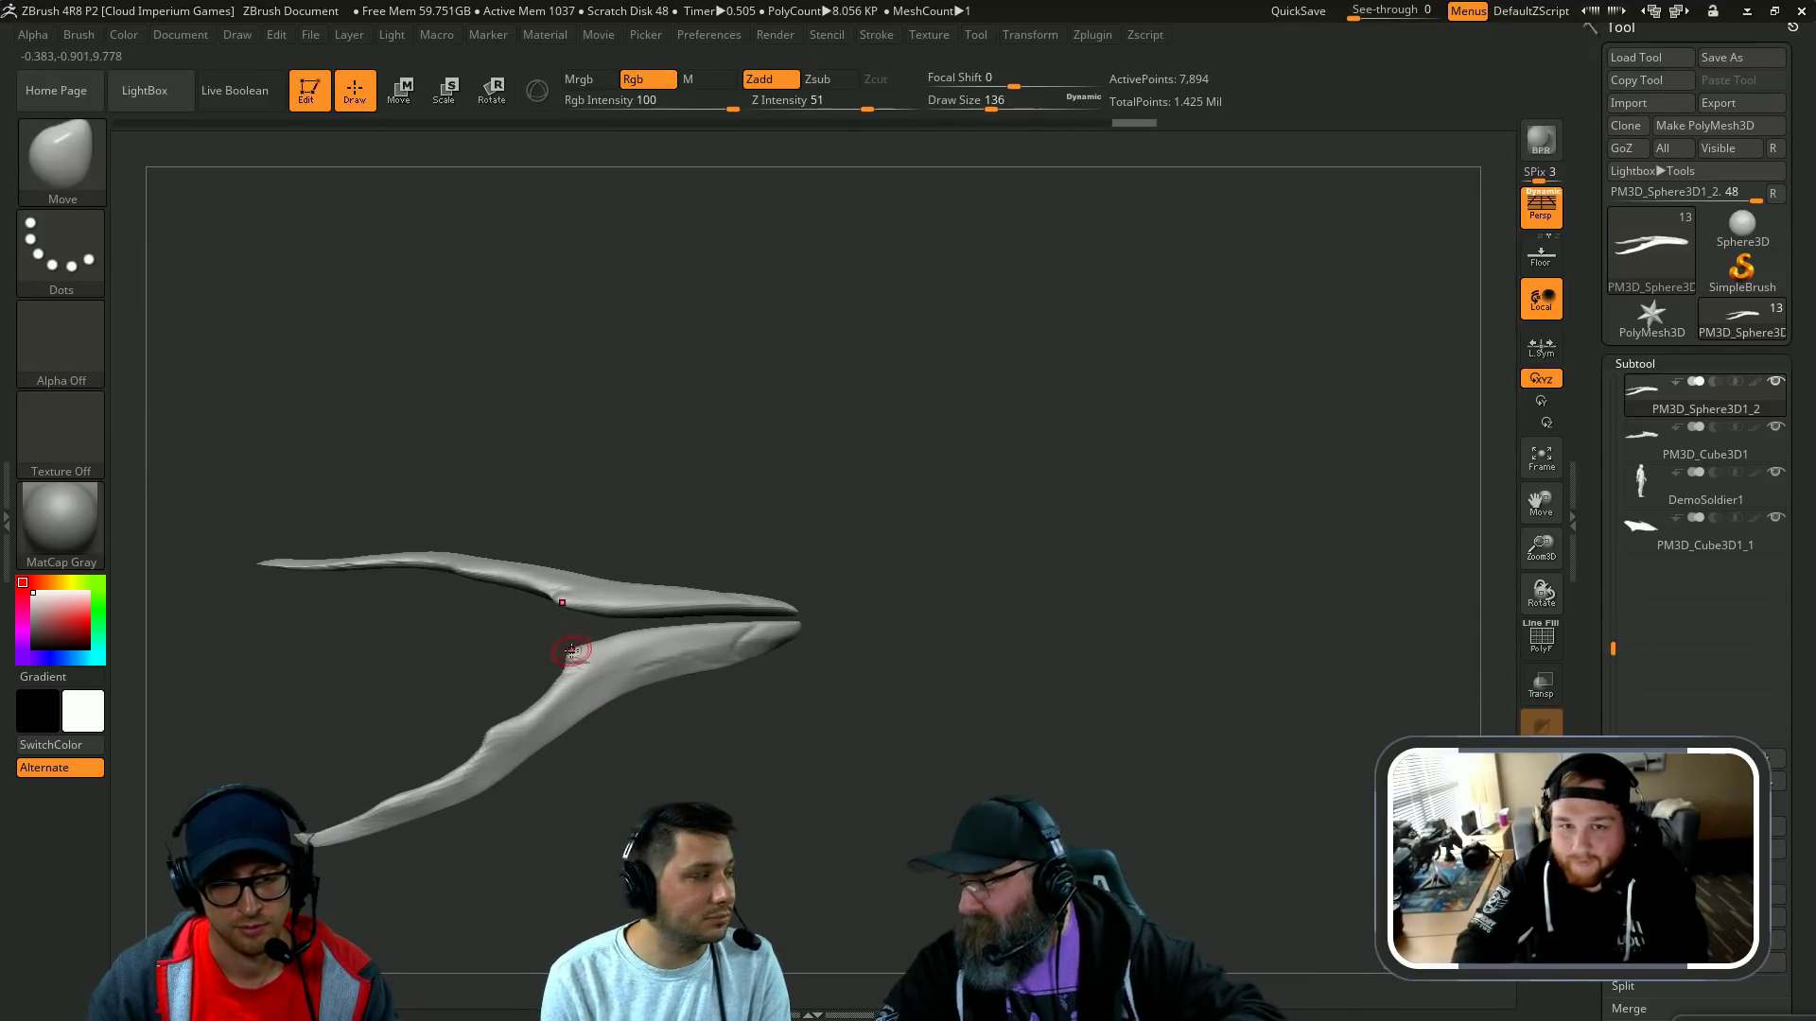
{"action": "key", "text": "ctrl+z"}
{"action": "key", "text": "s"}
{"action": "left_click_drag", "start_coordinate": [527, 628], "coordinate": [564, 649]}
{"action": "key", "text": "shift"}
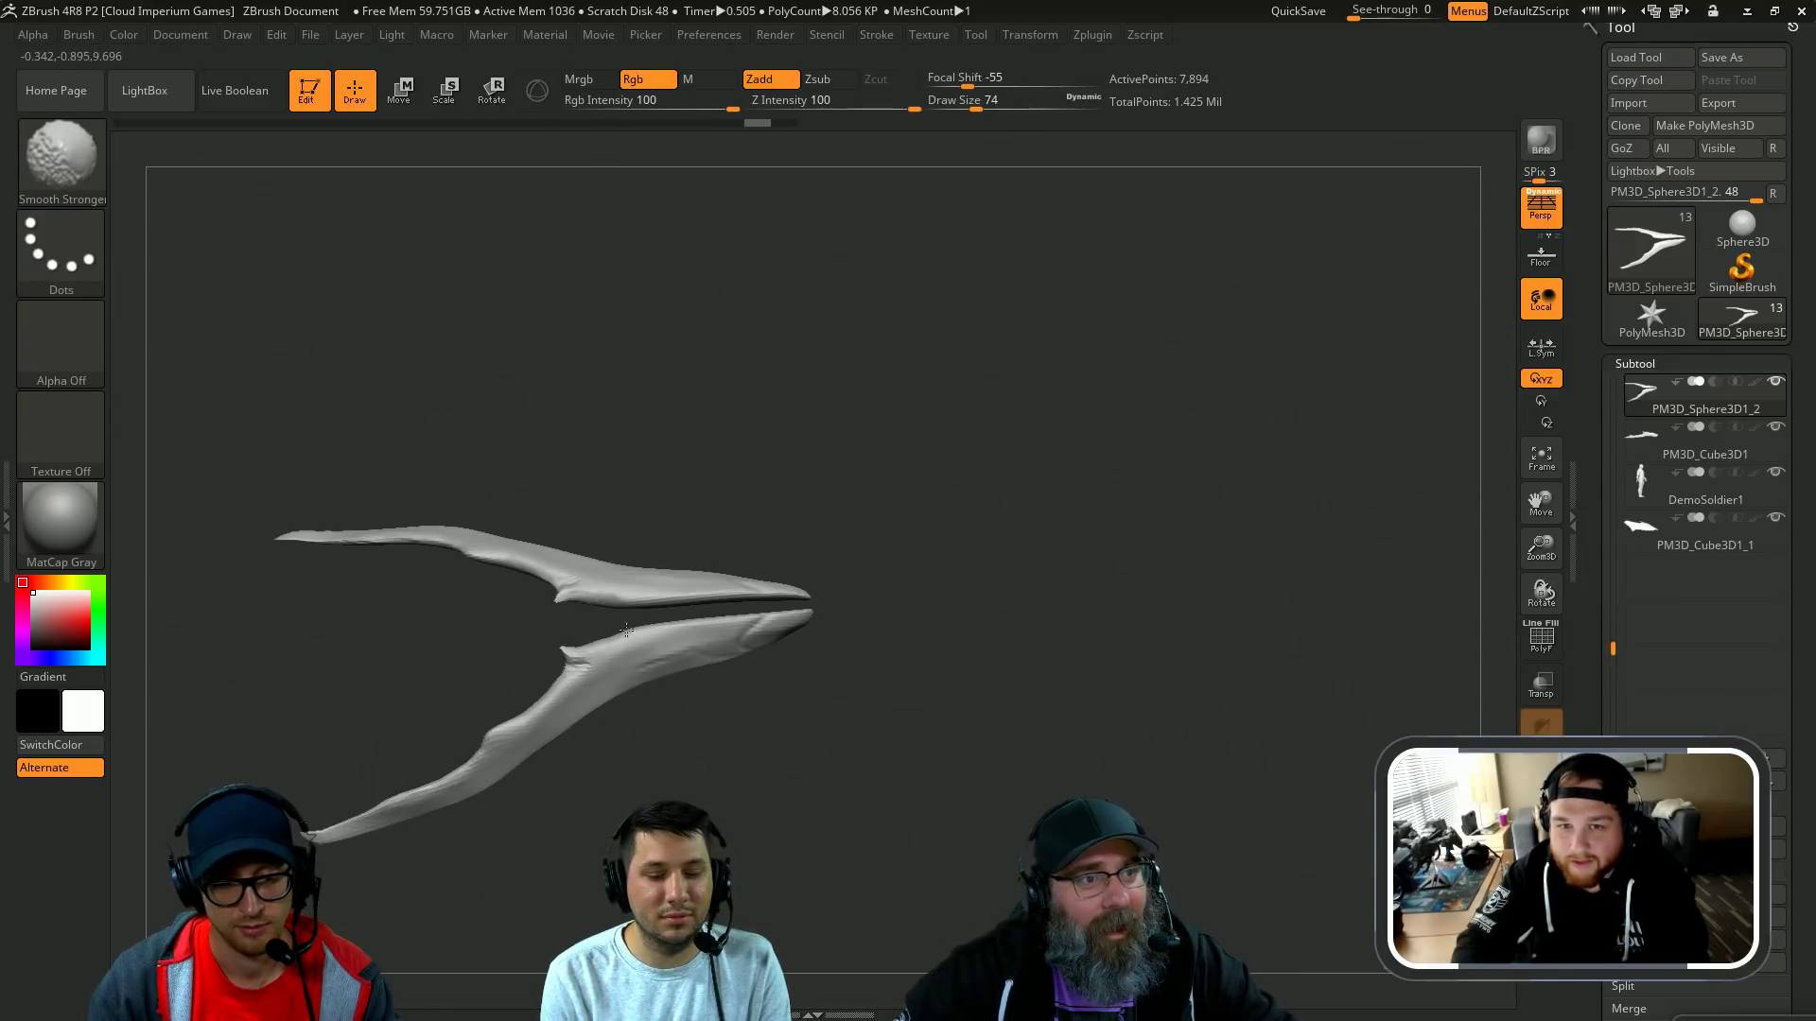
{"action": "left_click_drag", "start_coordinate": [640, 637], "coordinate": [730, 624], "text": "shift"}
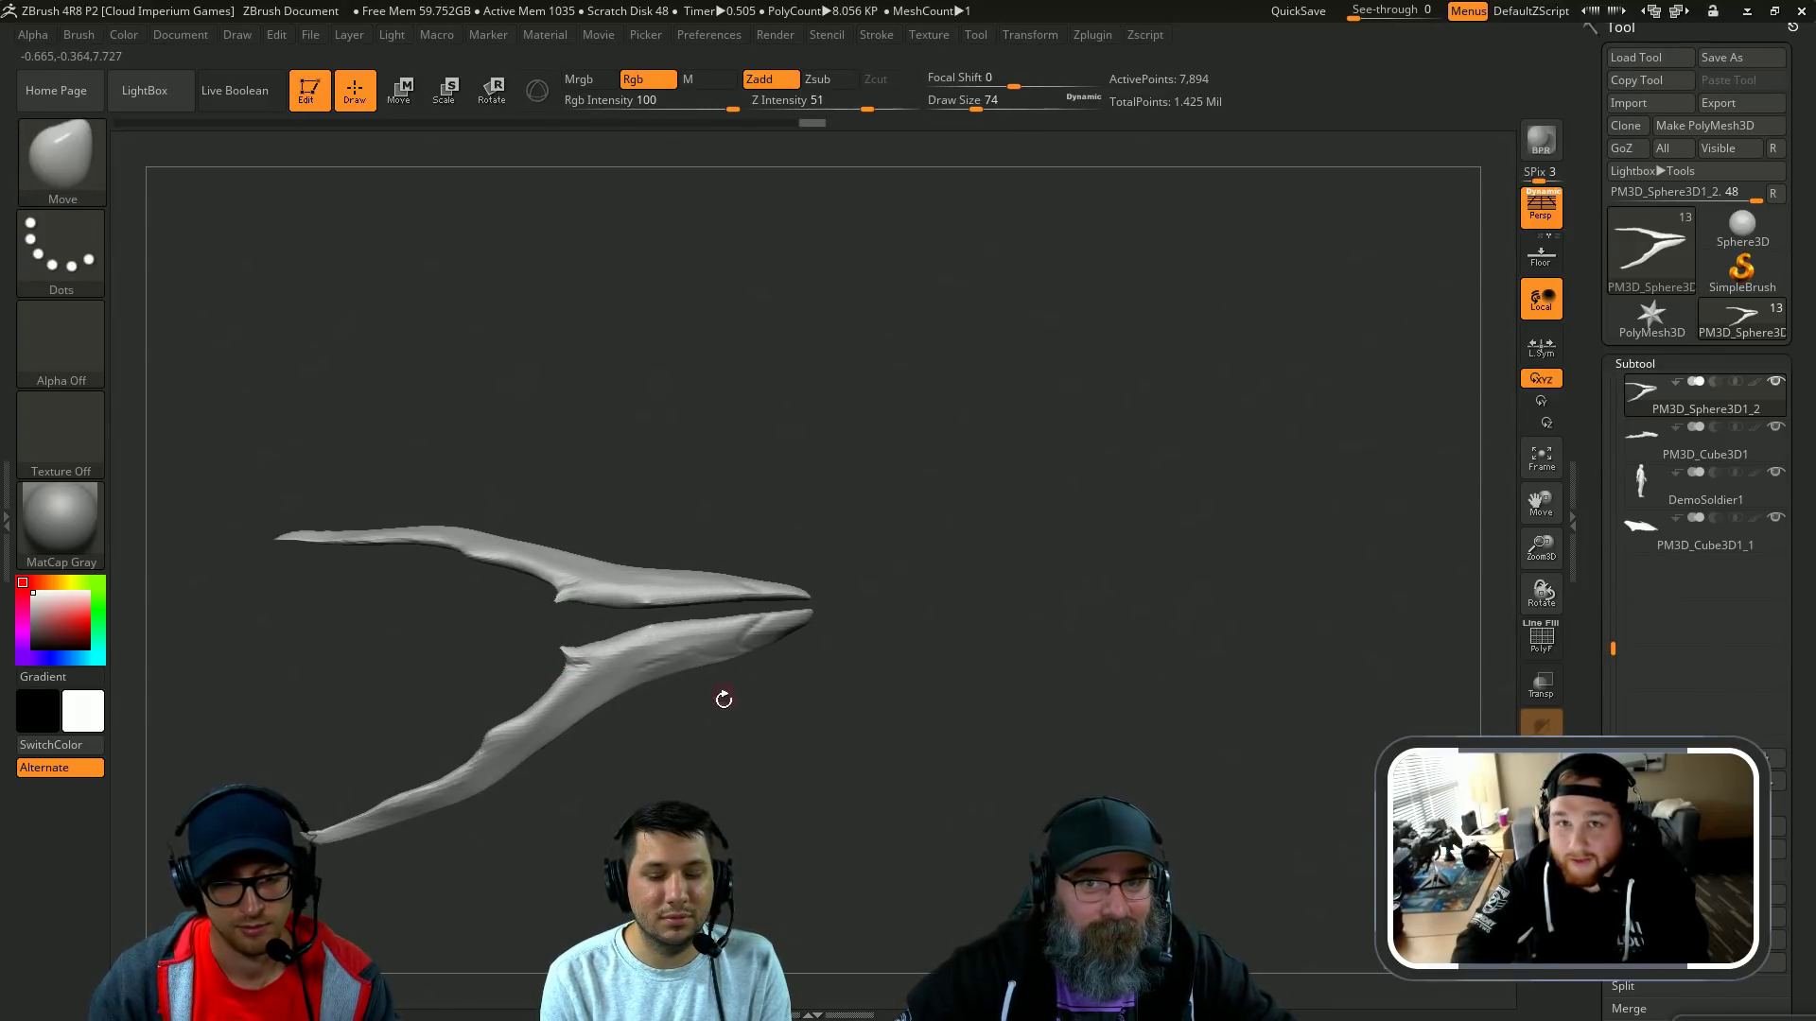
Step: Pull a second point from the inner edges farther towards the tail fins' tips and smooth the surface between the points
{"action": "mouse_move", "coordinate": [721, 701]}
{"action": "left_mouse_down"}
{"action": "mouse_move", "coordinate": [725, 669]}
{"action": "mouse_move", "coordinate": [654, 629]}
{"action": "mouse_move", "coordinate": [615, 644]}
{"action": "mouse_move", "coordinate": [691, 625]}
{"action": "left_mouse_up"}
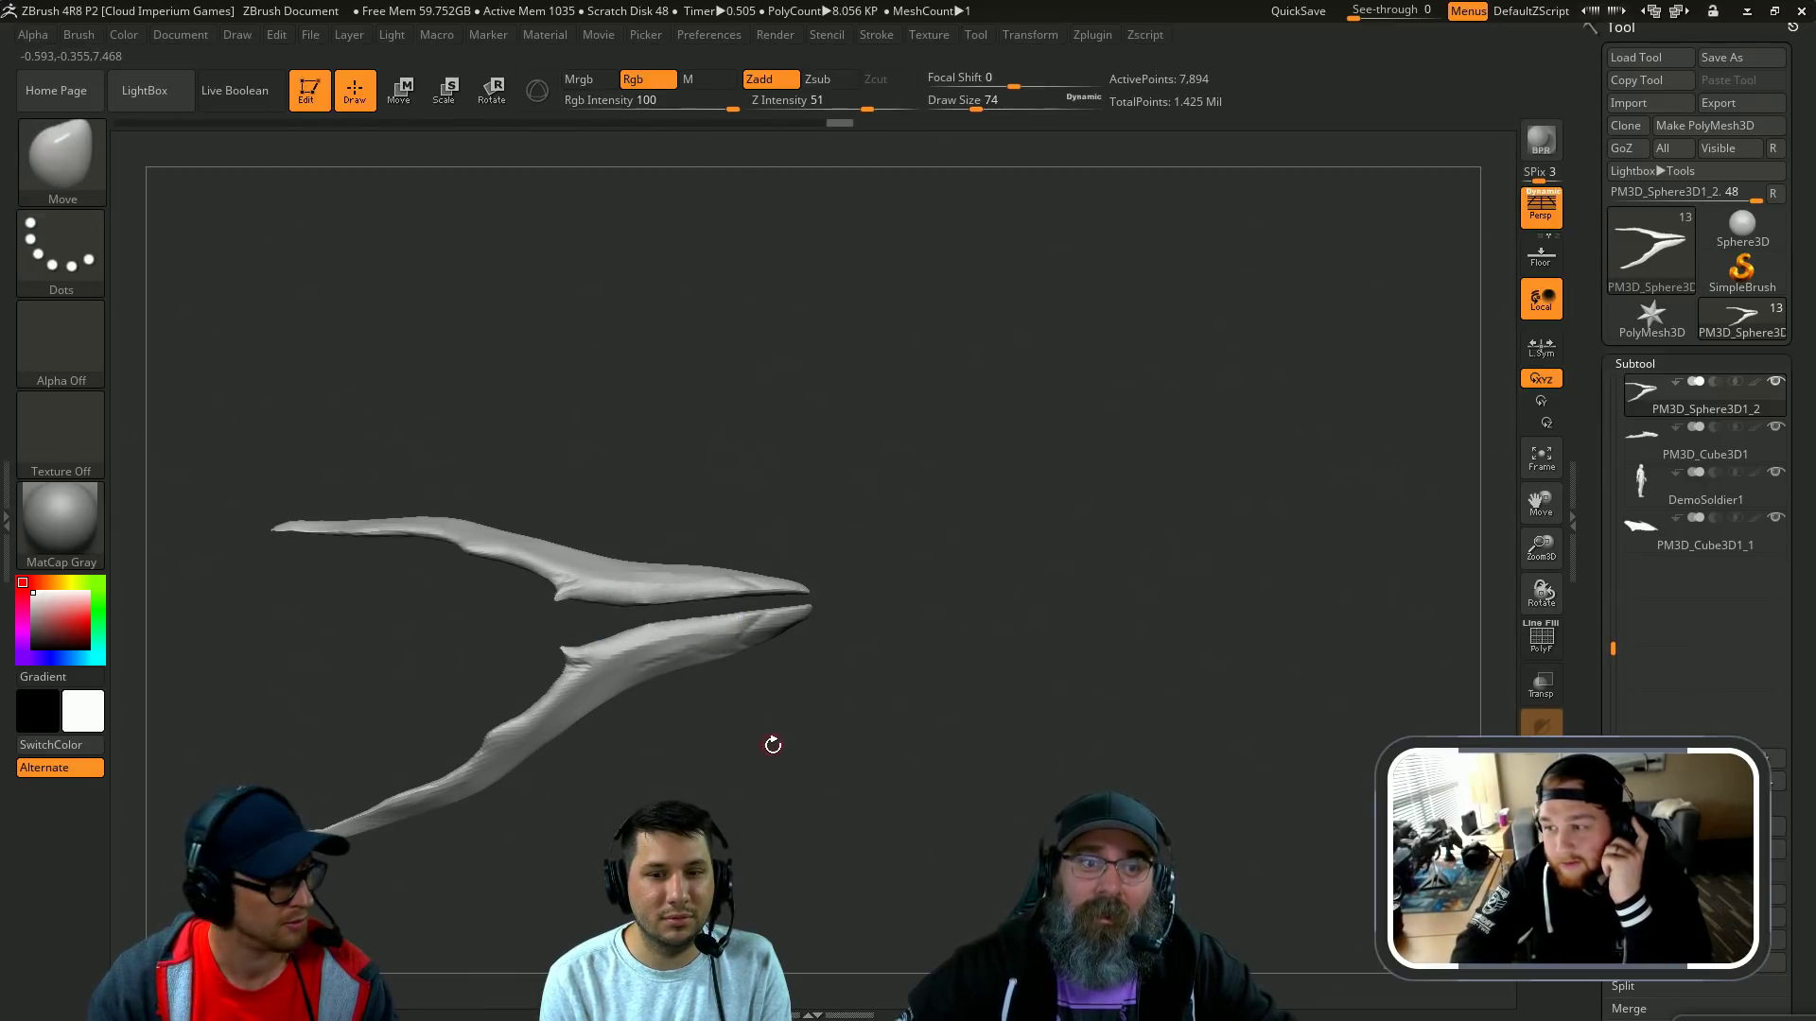
{"action": "left_click_drag", "start_coordinate": [770, 742], "coordinate": [693, 741]}
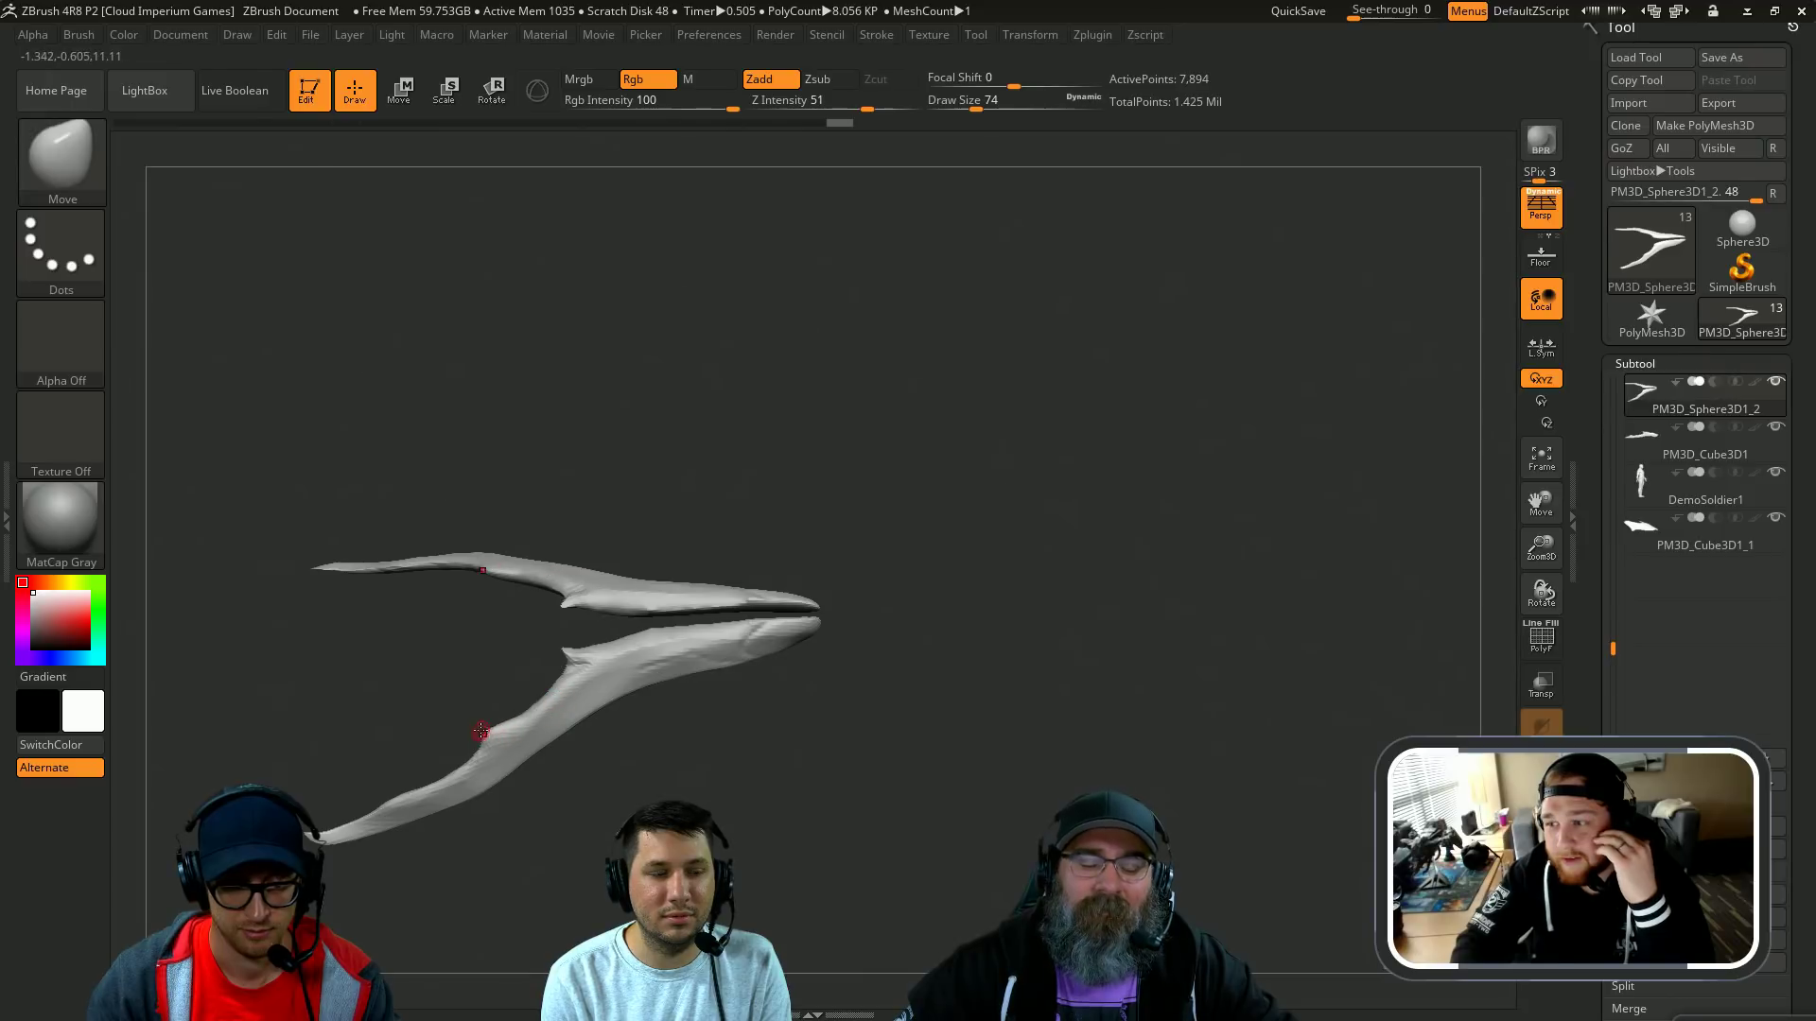
{"action": "key", "text": "shift"}
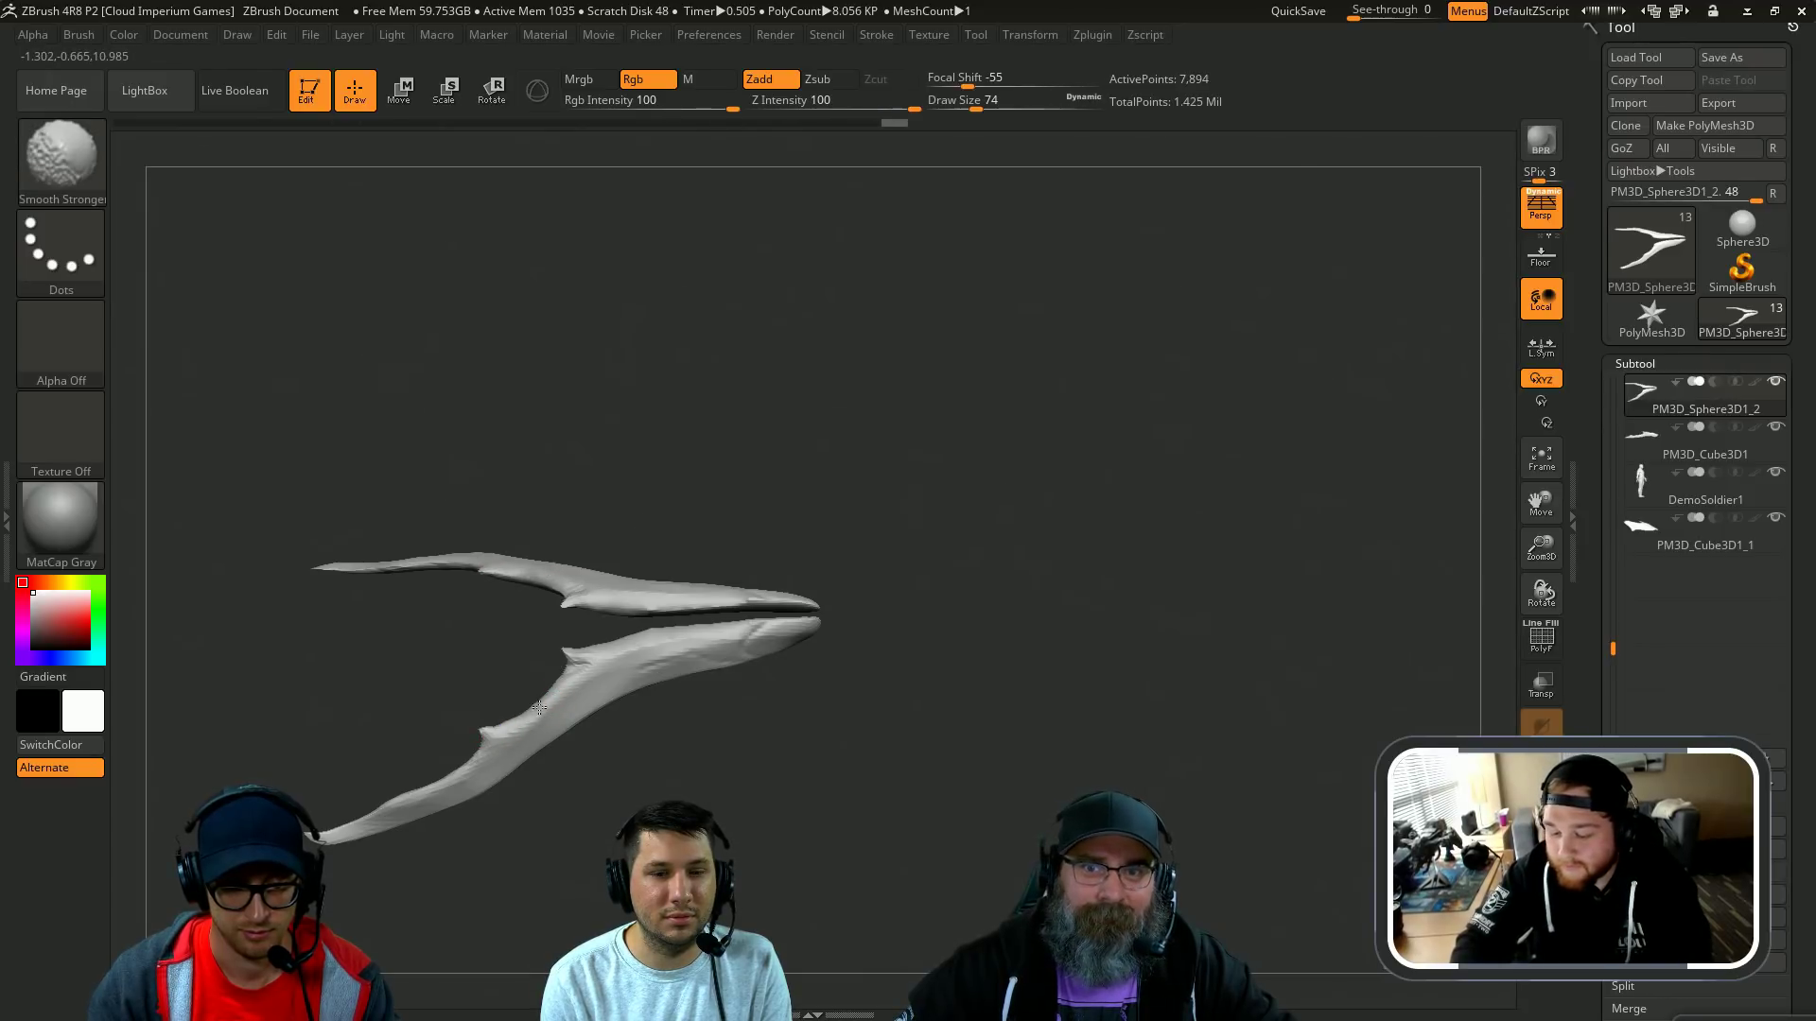
{"action": "left_click_drag", "start_coordinate": [574, 677], "coordinate": [570, 683], "text": "shift"}
{"action": "mouse_move", "coordinate": [541, 804]}
{"action": "left_mouse_down"}
{"action": "mouse_move", "coordinate": [532, 783]}
{"action": "mouse_move", "coordinate": [431, 784]}
{"action": "mouse_move", "coordinate": [366, 818]}
{"action": "mouse_move", "coordinate": [522, 848]}
{"action": "left_mouse_up"}
{"action": "left_click_drag", "start_coordinate": [580, 795], "coordinate": [587, 722]}
Step: Build up rough texture on both sides of the tail fins with the ClayBuildup brush at draw sizes 167 to 262
{"action": "key", "text": "b"}
{"action": "key", "text": "c"}
{"action": "key", "text": "b"}
{"action": "mouse_move", "coordinate": [507, 772]}
{"action": "left_mouse_down"}
{"action": "mouse_move", "coordinate": [707, 643]}
{"action": "mouse_move", "coordinate": [624, 660]}
{"action": "left_mouse_up"}
{"action": "left_click_drag", "start_coordinate": [386, 708], "coordinate": [416, 723]}
{"action": "left_click_drag", "start_coordinate": [733, 724], "coordinate": [763, 665]}
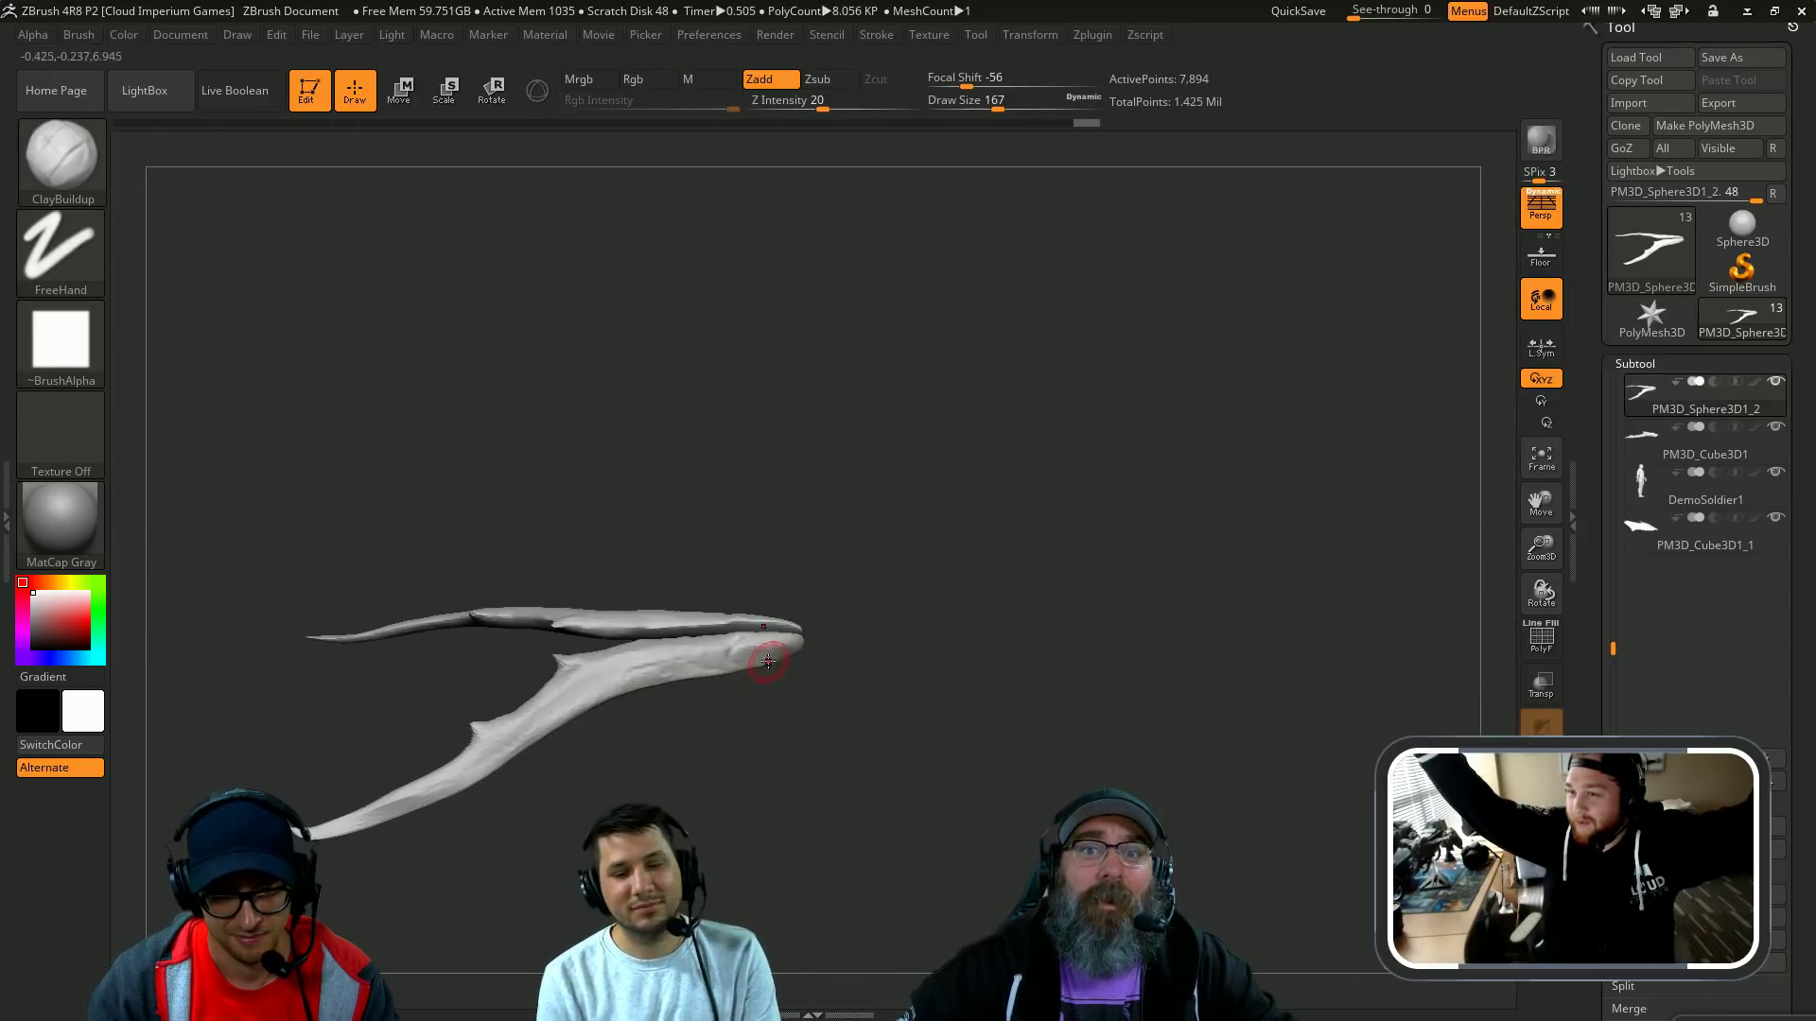
{"action": "key", "text": "bracketright"}
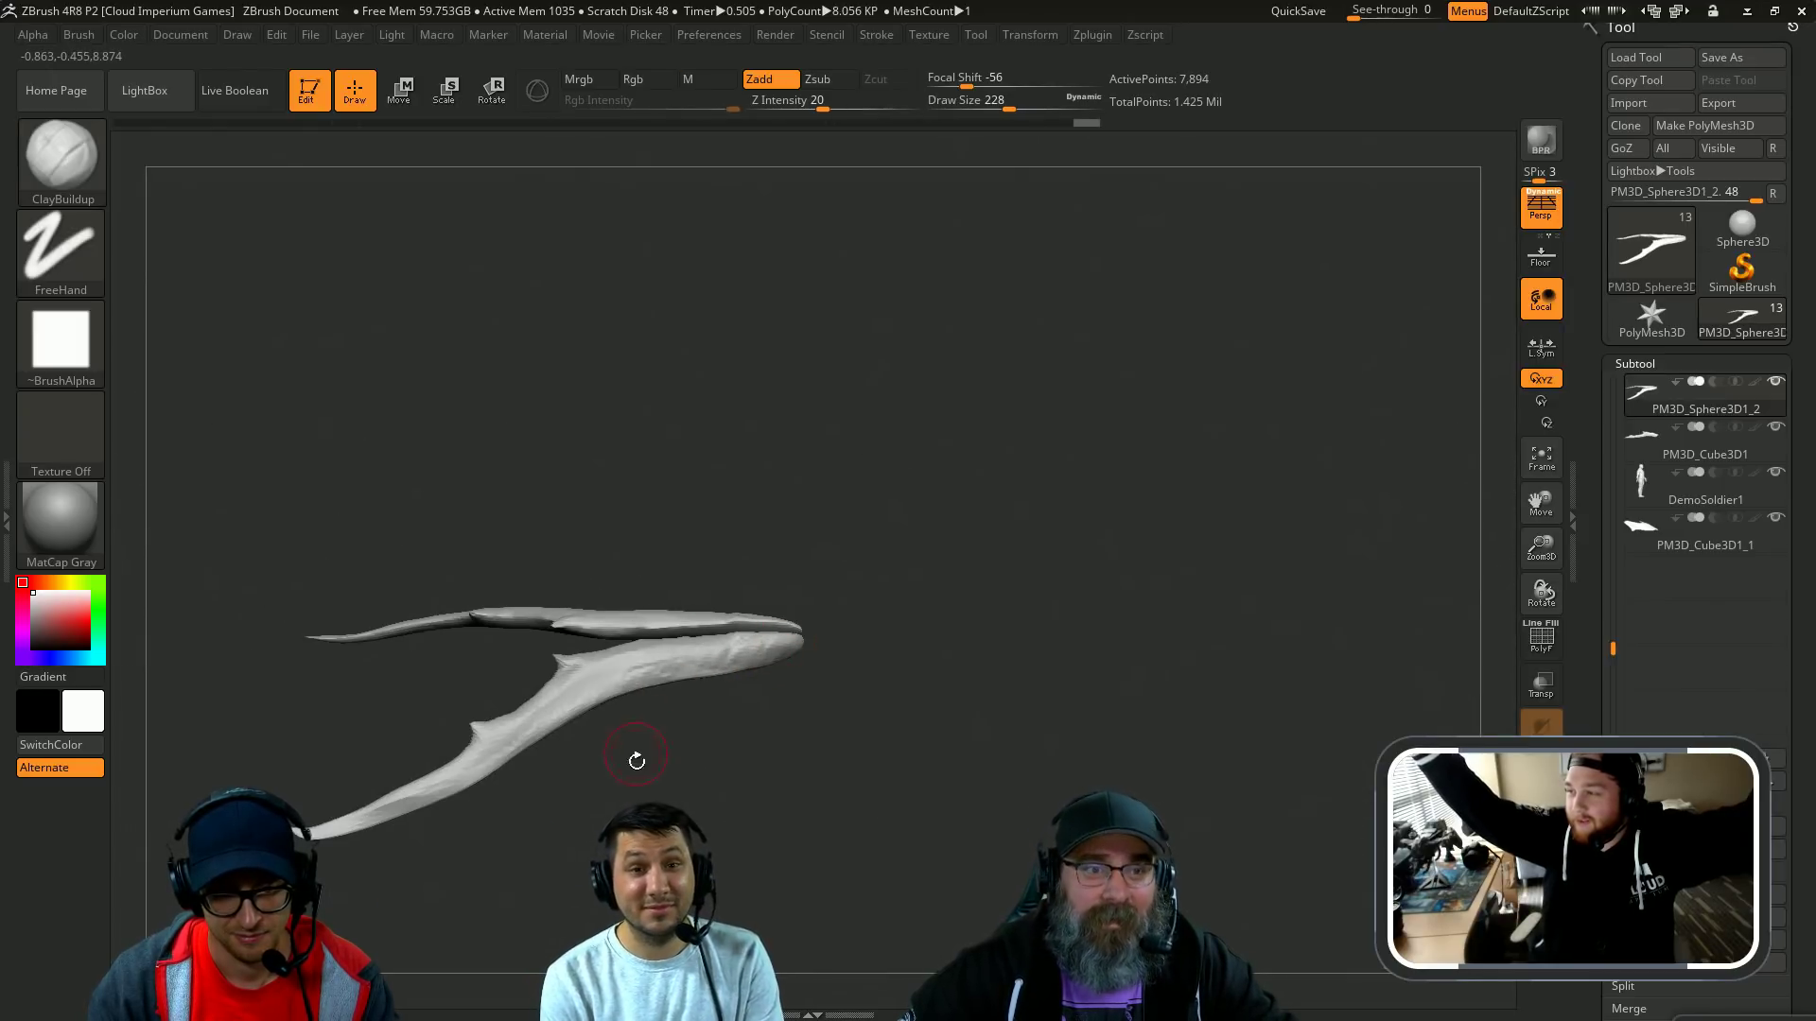
{"action": "left_click_drag", "start_coordinate": [636, 760], "coordinate": [643, 664]}
{"action": "mouse_move", "coordinate": [474, 690]}
{"action": "left_mouse_down"}
{"action": "mouse_move", "coordinate": [891, 663]}
{"action": "mouse_move", "coordinate": [960, 575]}
{"action": "left_mouse_up"}
{"action": "key", "text": "bracketright"}
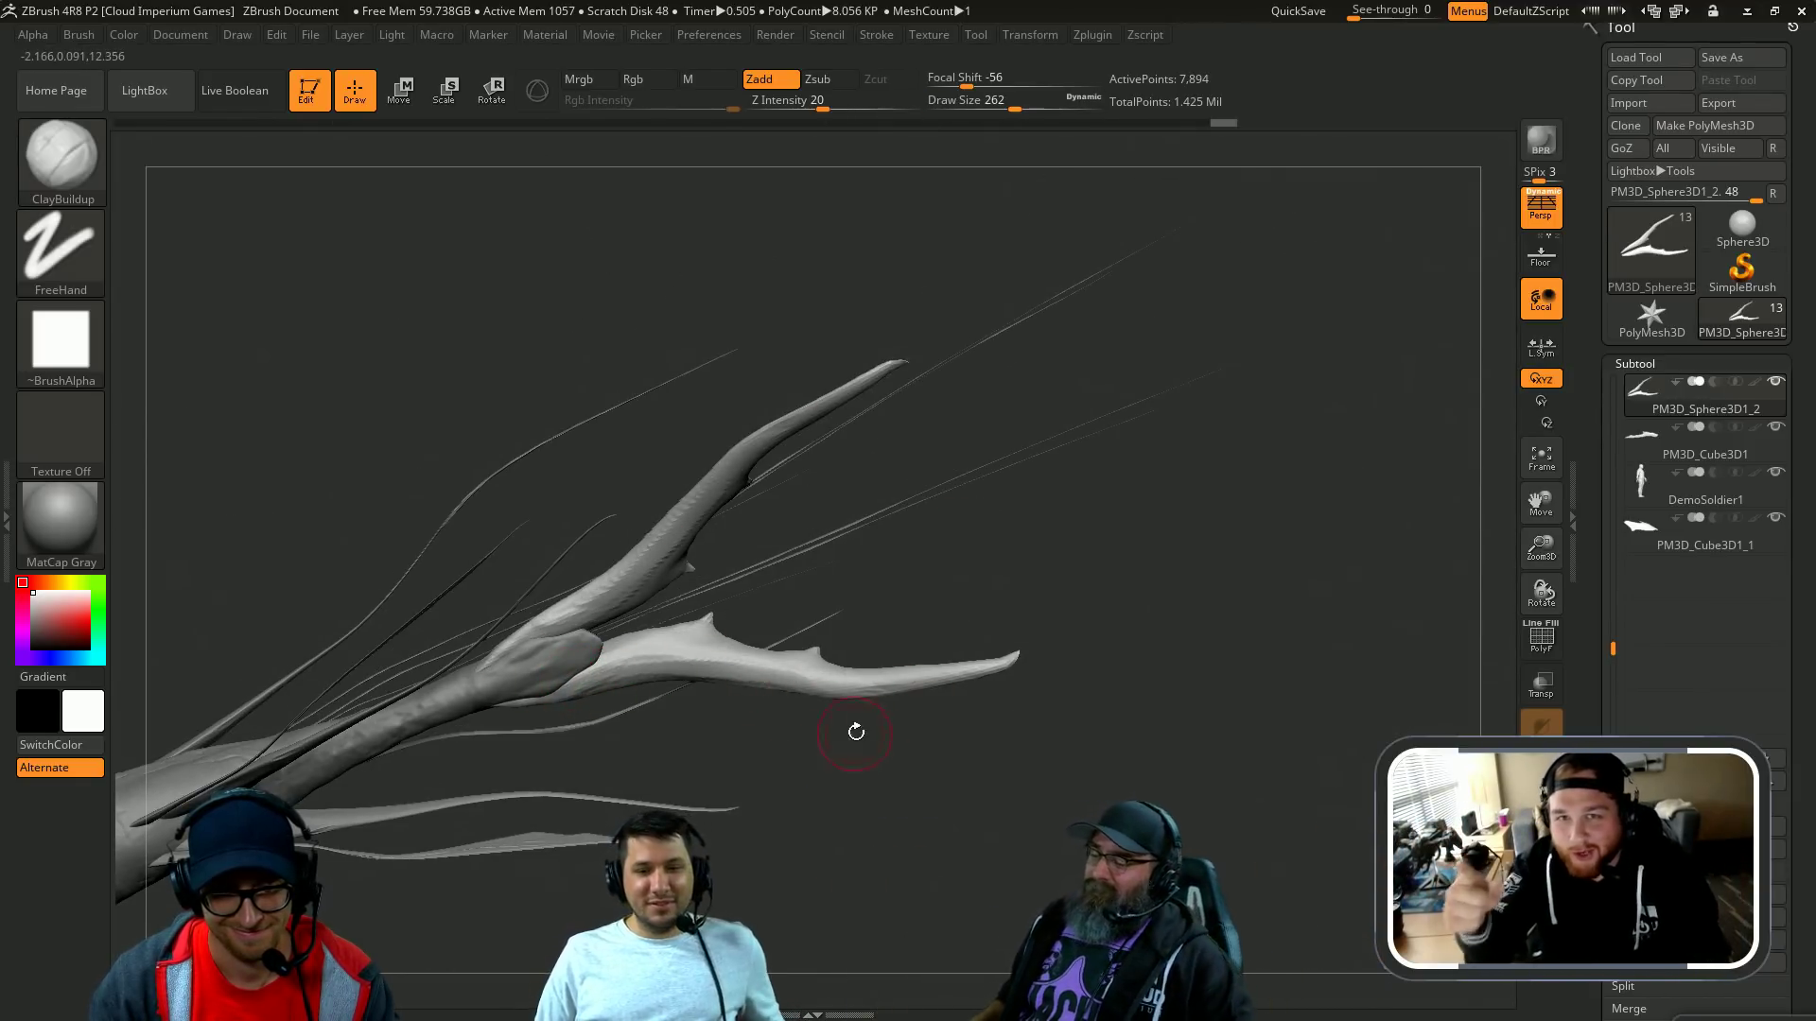
{"action": "left_click_drag", "start_coordinate": [856, 732], "coordinate": [894, 679]}
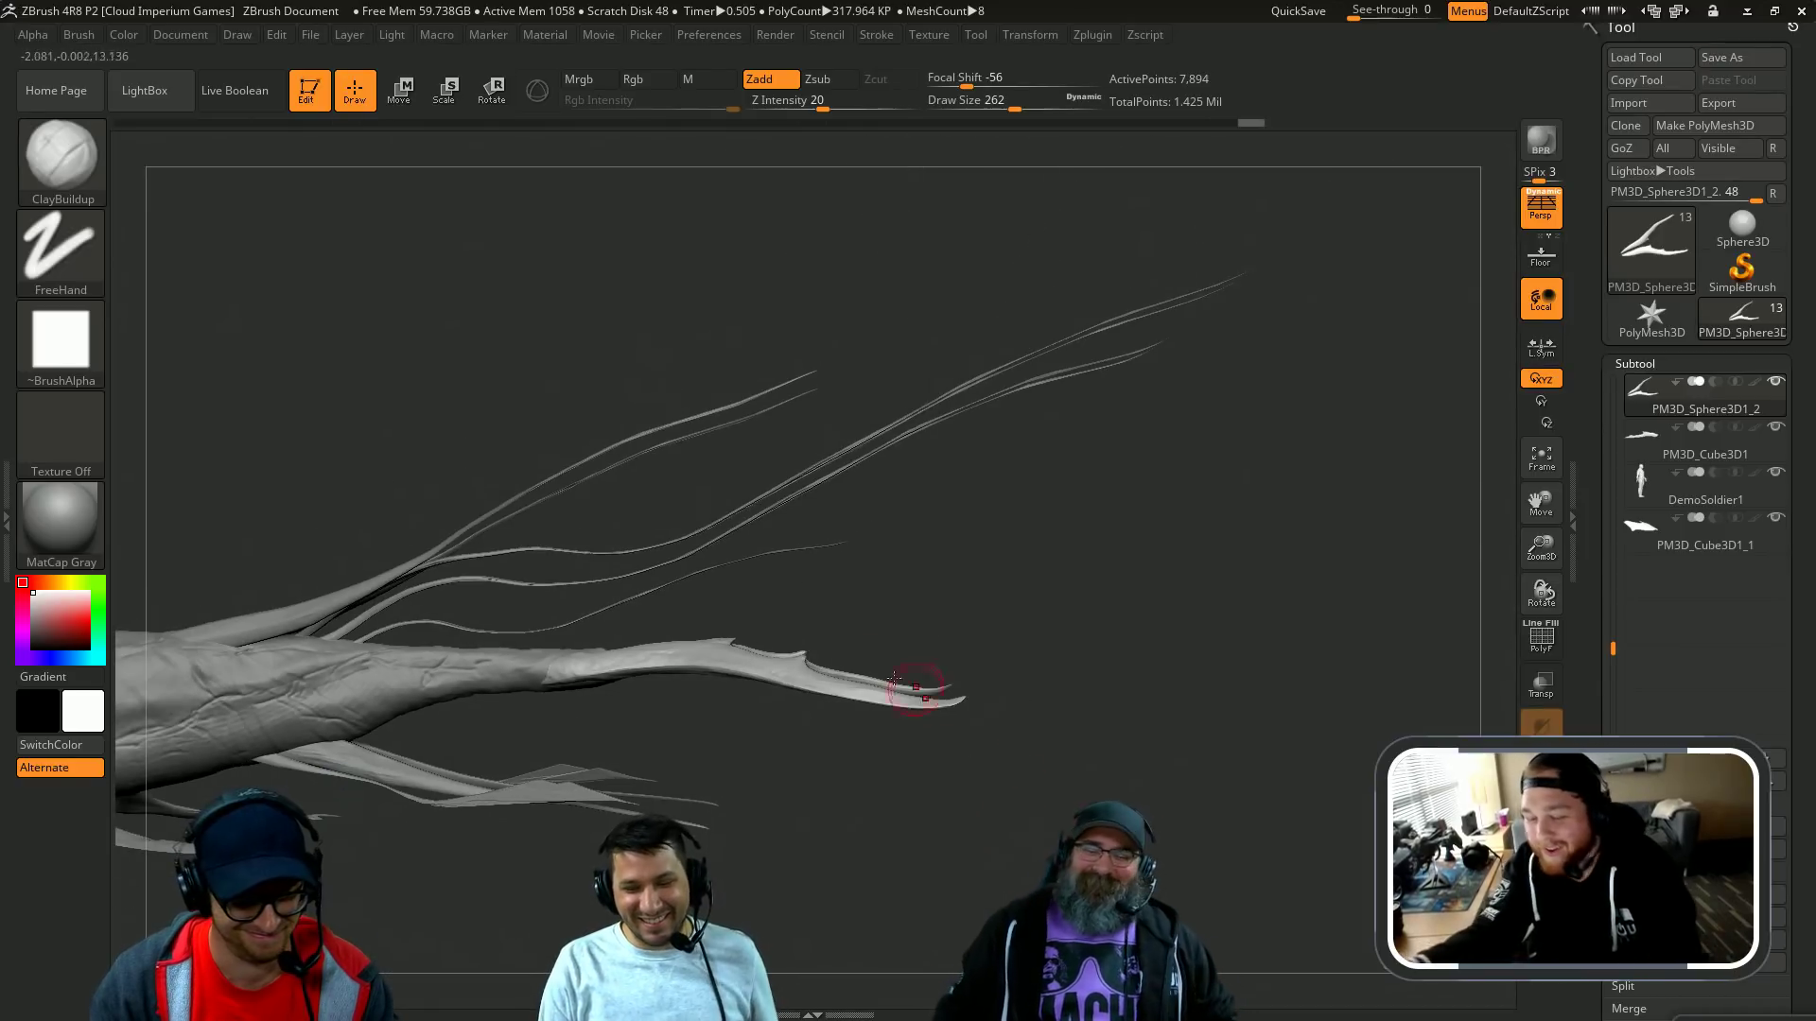
{"action": "key", "text": "b"}
{"action": "key", "text": "s"}
{"action": "key", "text": "h"}
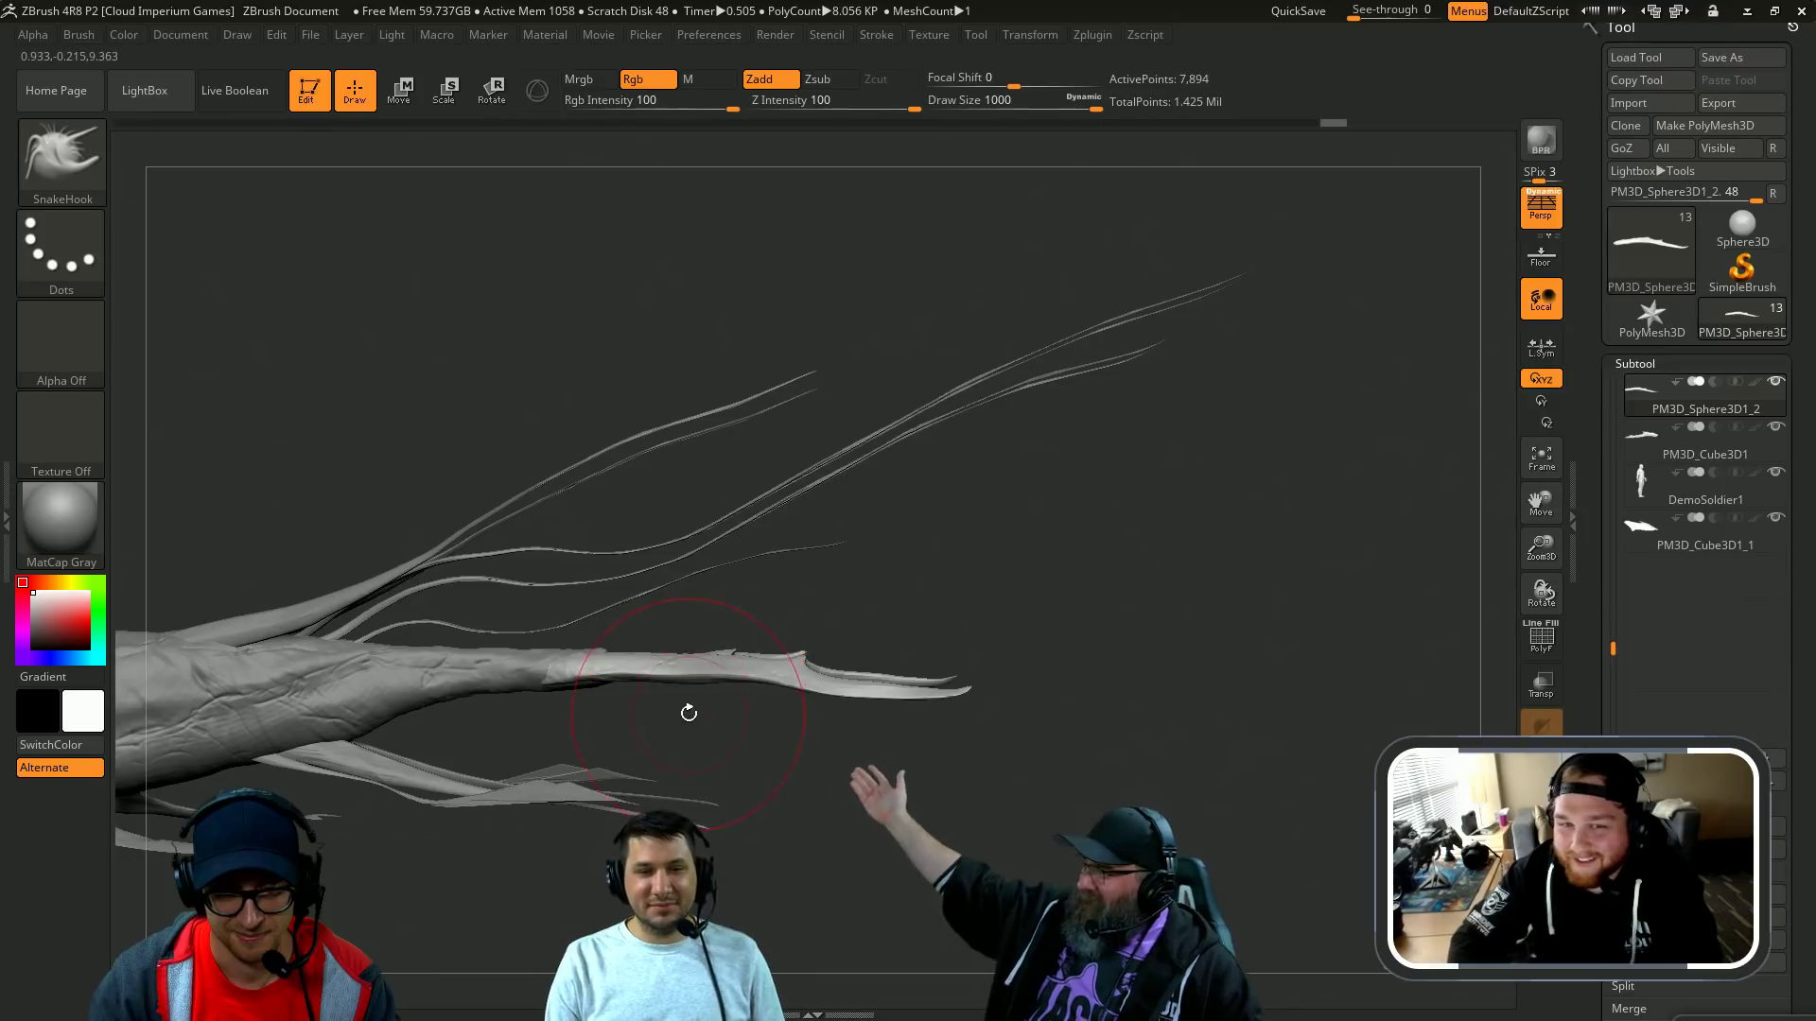
Step: Move the tail fins slightly upward with a vertical transpose line so their base meets the end of the tail
{"action": "key", "text": "w"}
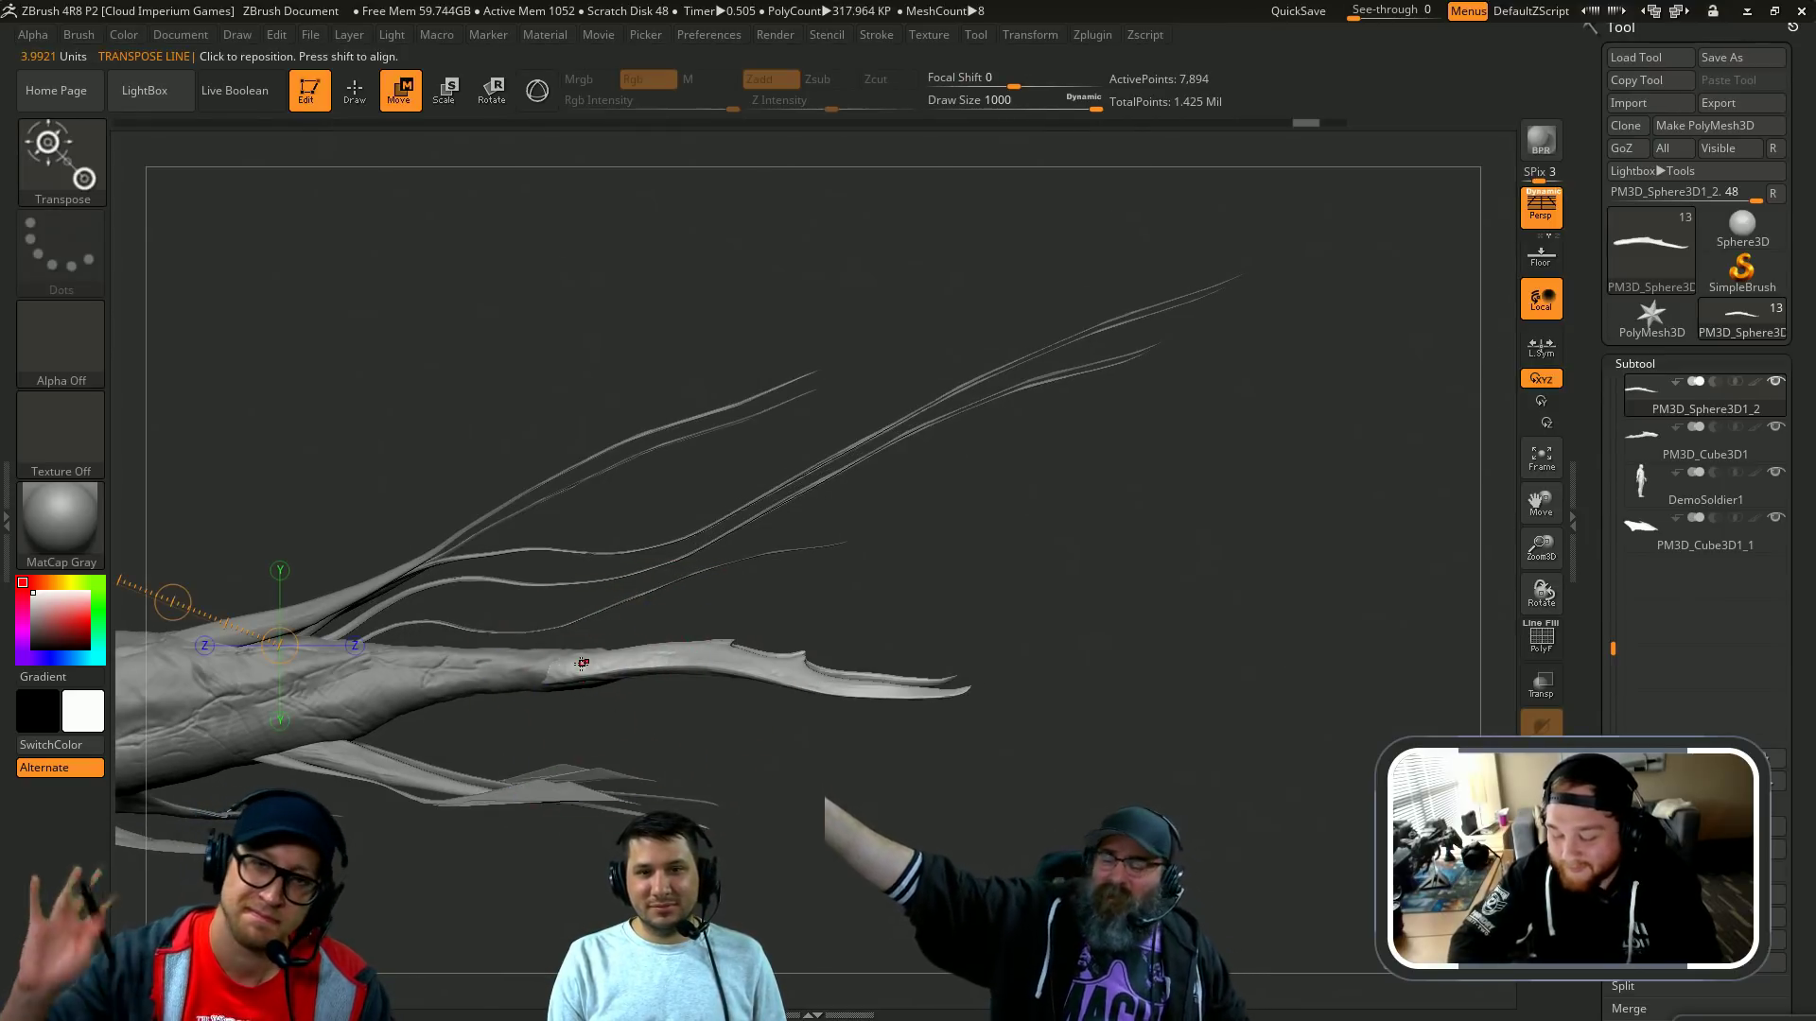
{"action": "left_click_drag", "start_coordinate": [579, 679], "coordinate": [579, 792]}
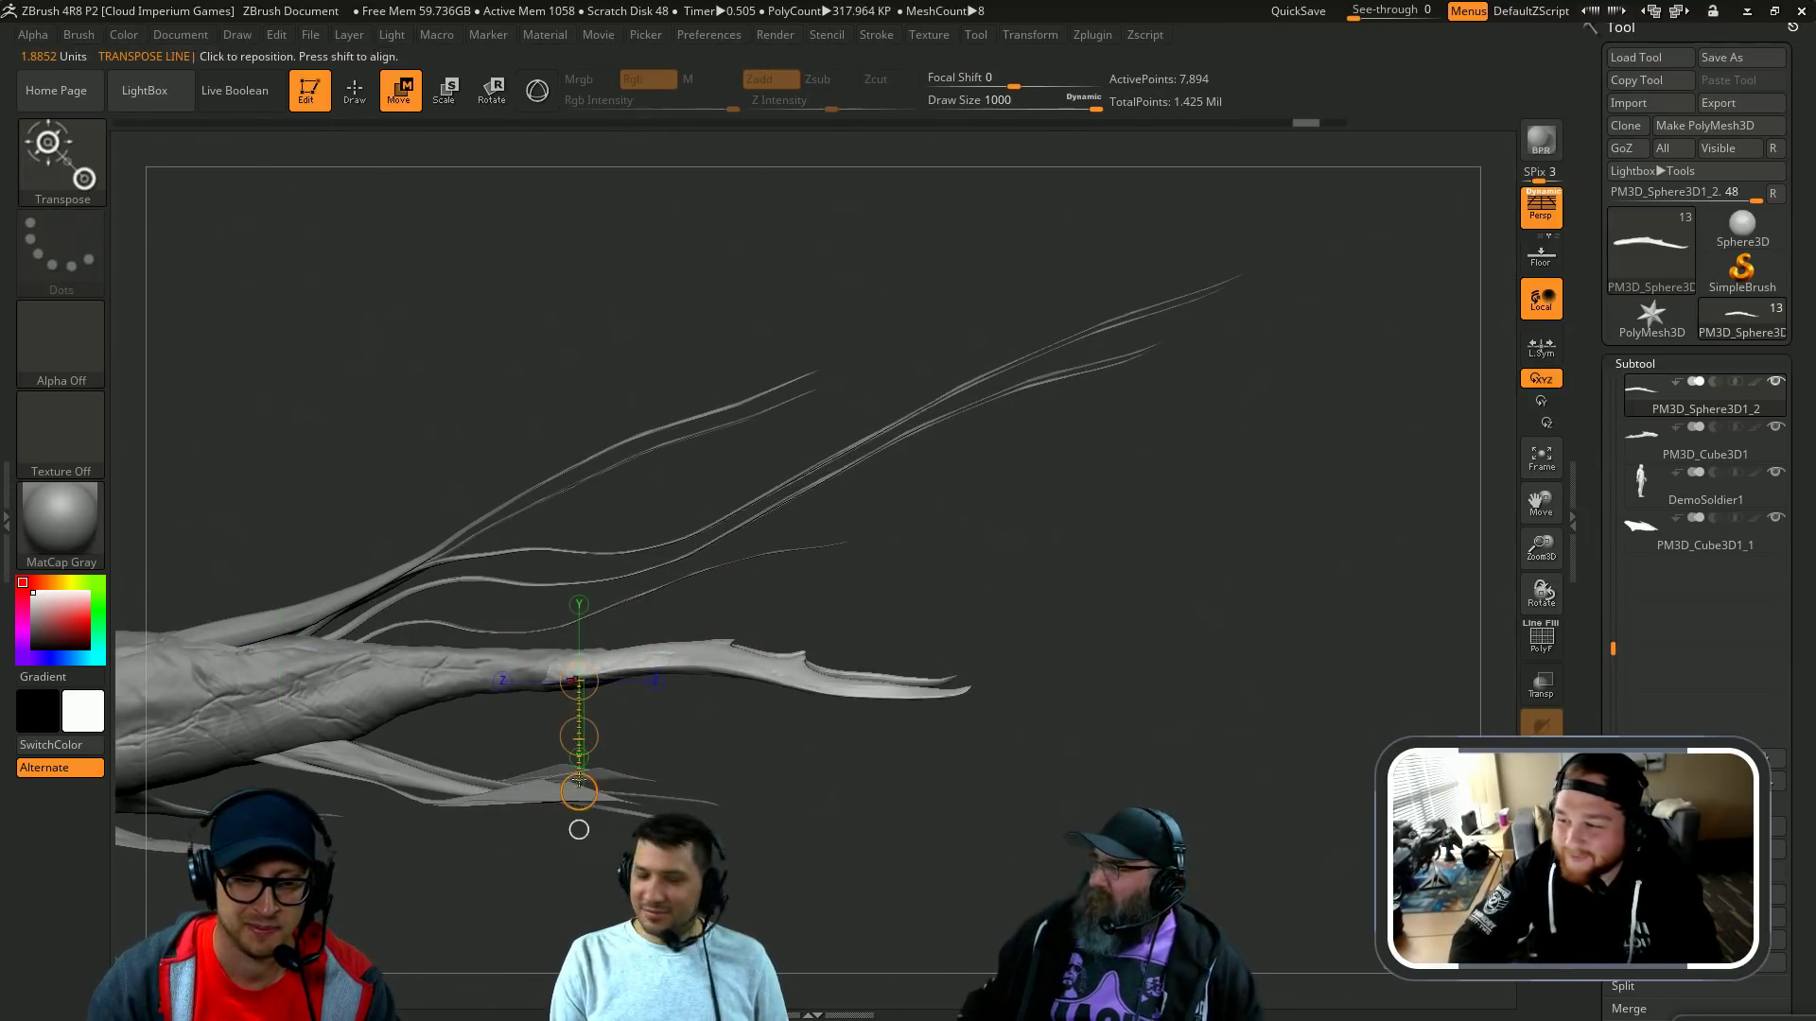
{"action": "key", "text": "f"}
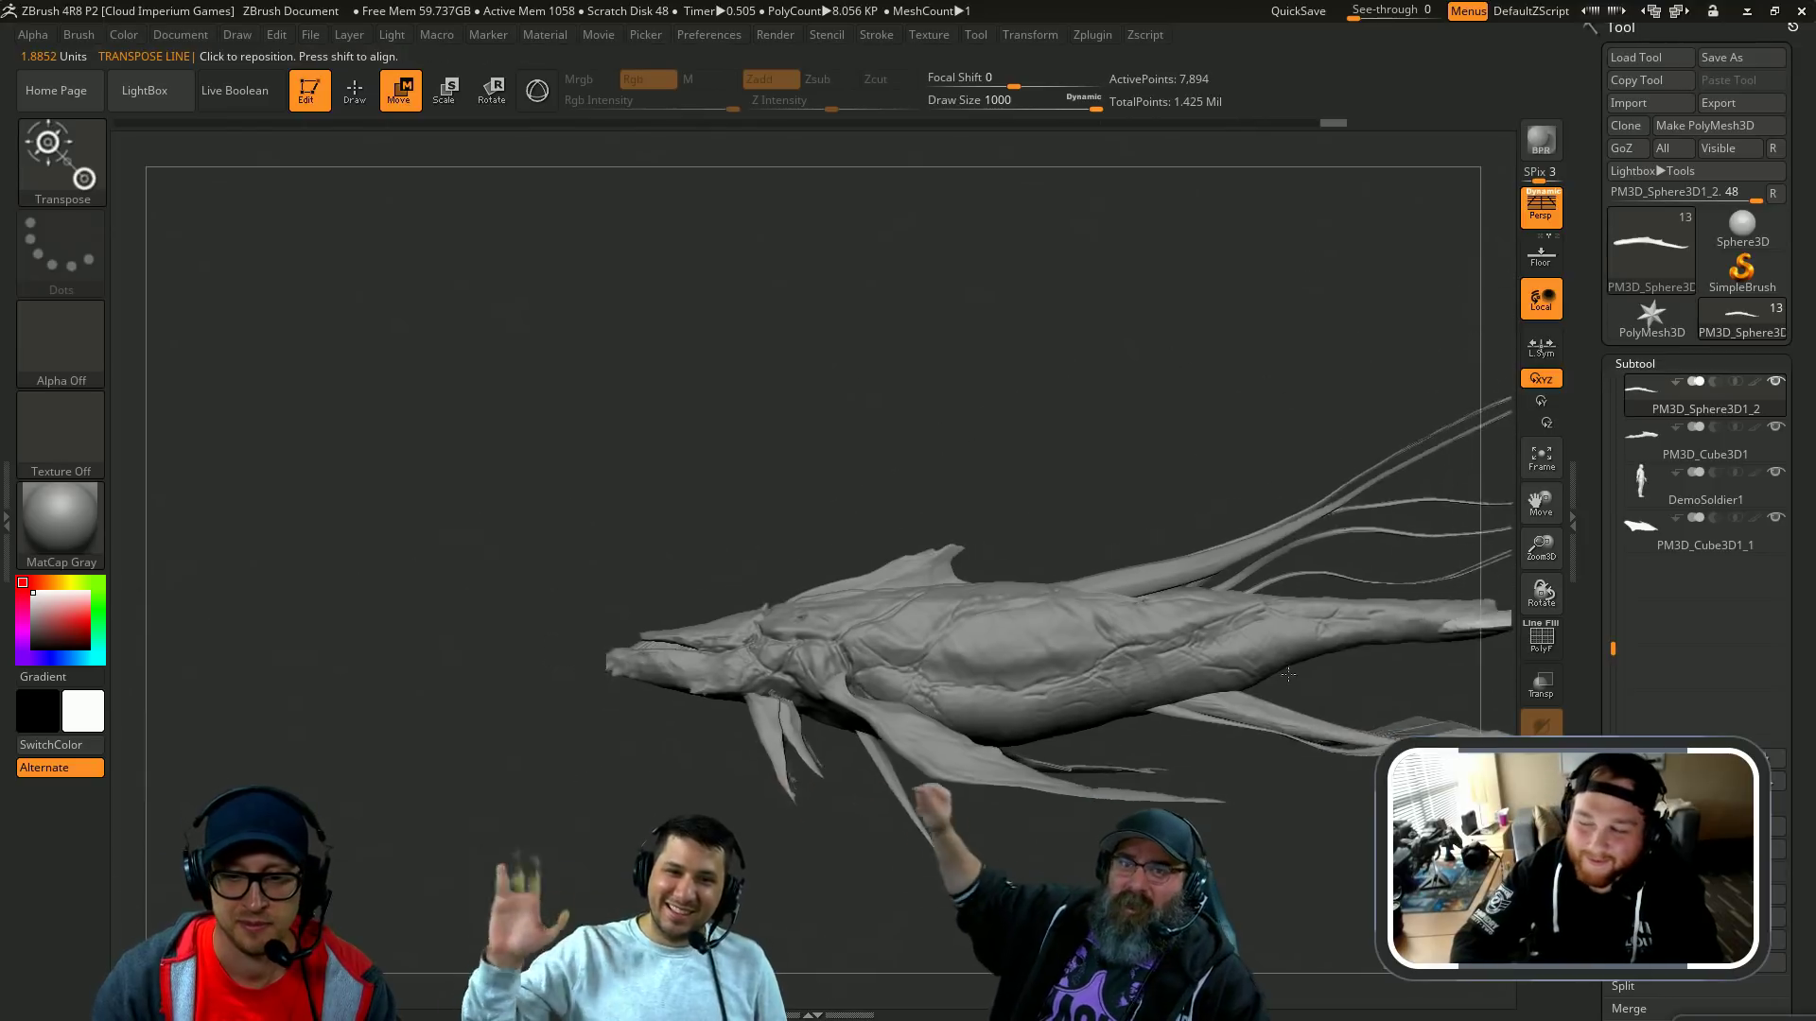
{"action": "mouse_move", "coordinate": [1288, 674]}
{"action": "left_mouse_down", "text": "alt"}
{"action": "mouse_move", "coordinate": [815, 610]}
{"action": "mouse_move", "coordinate": [832, 607]}
{"action": "left_mouse_up", "text": "alt"}
{"action": "left_click_drag", "start_coordinate": [984, 667], "coordinate": [1005, 706]}
{"action": "key", "text": "q"}
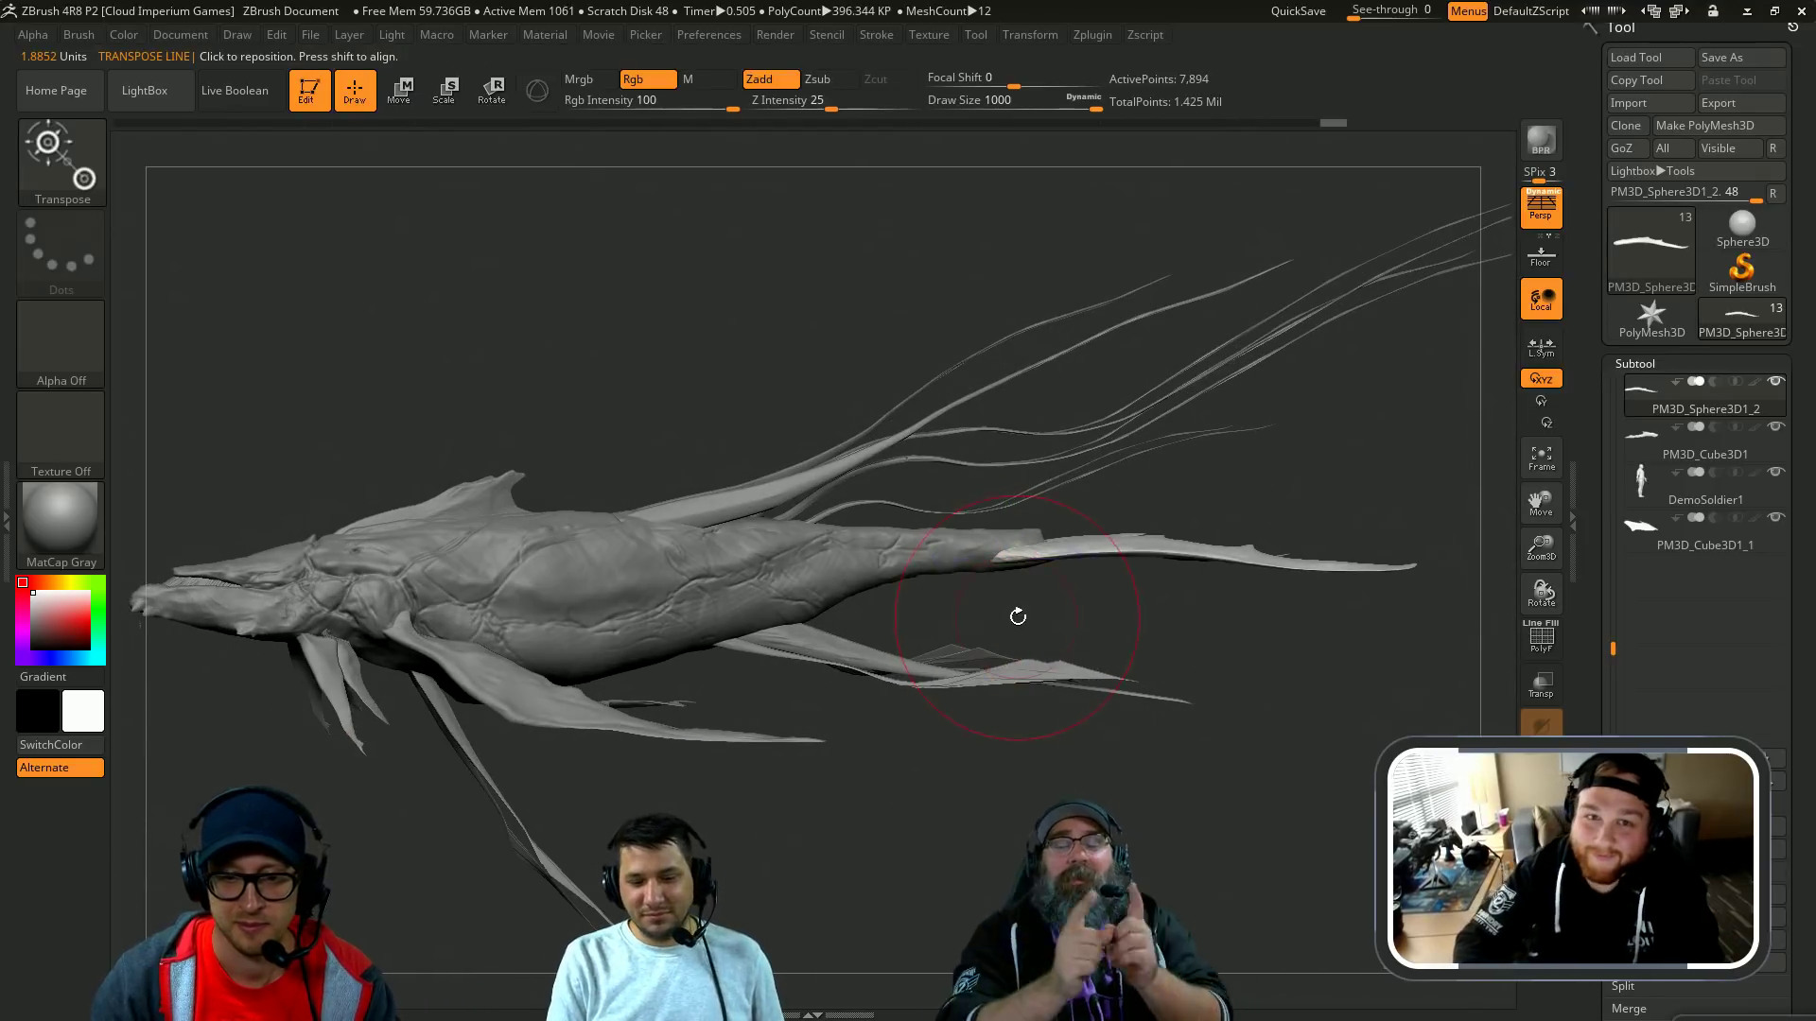
{"action": "key", "text": "w"}
{"action": "left_click_drag", "start_coordinate": [1027, 561], "coordinate": [1027, 672]}
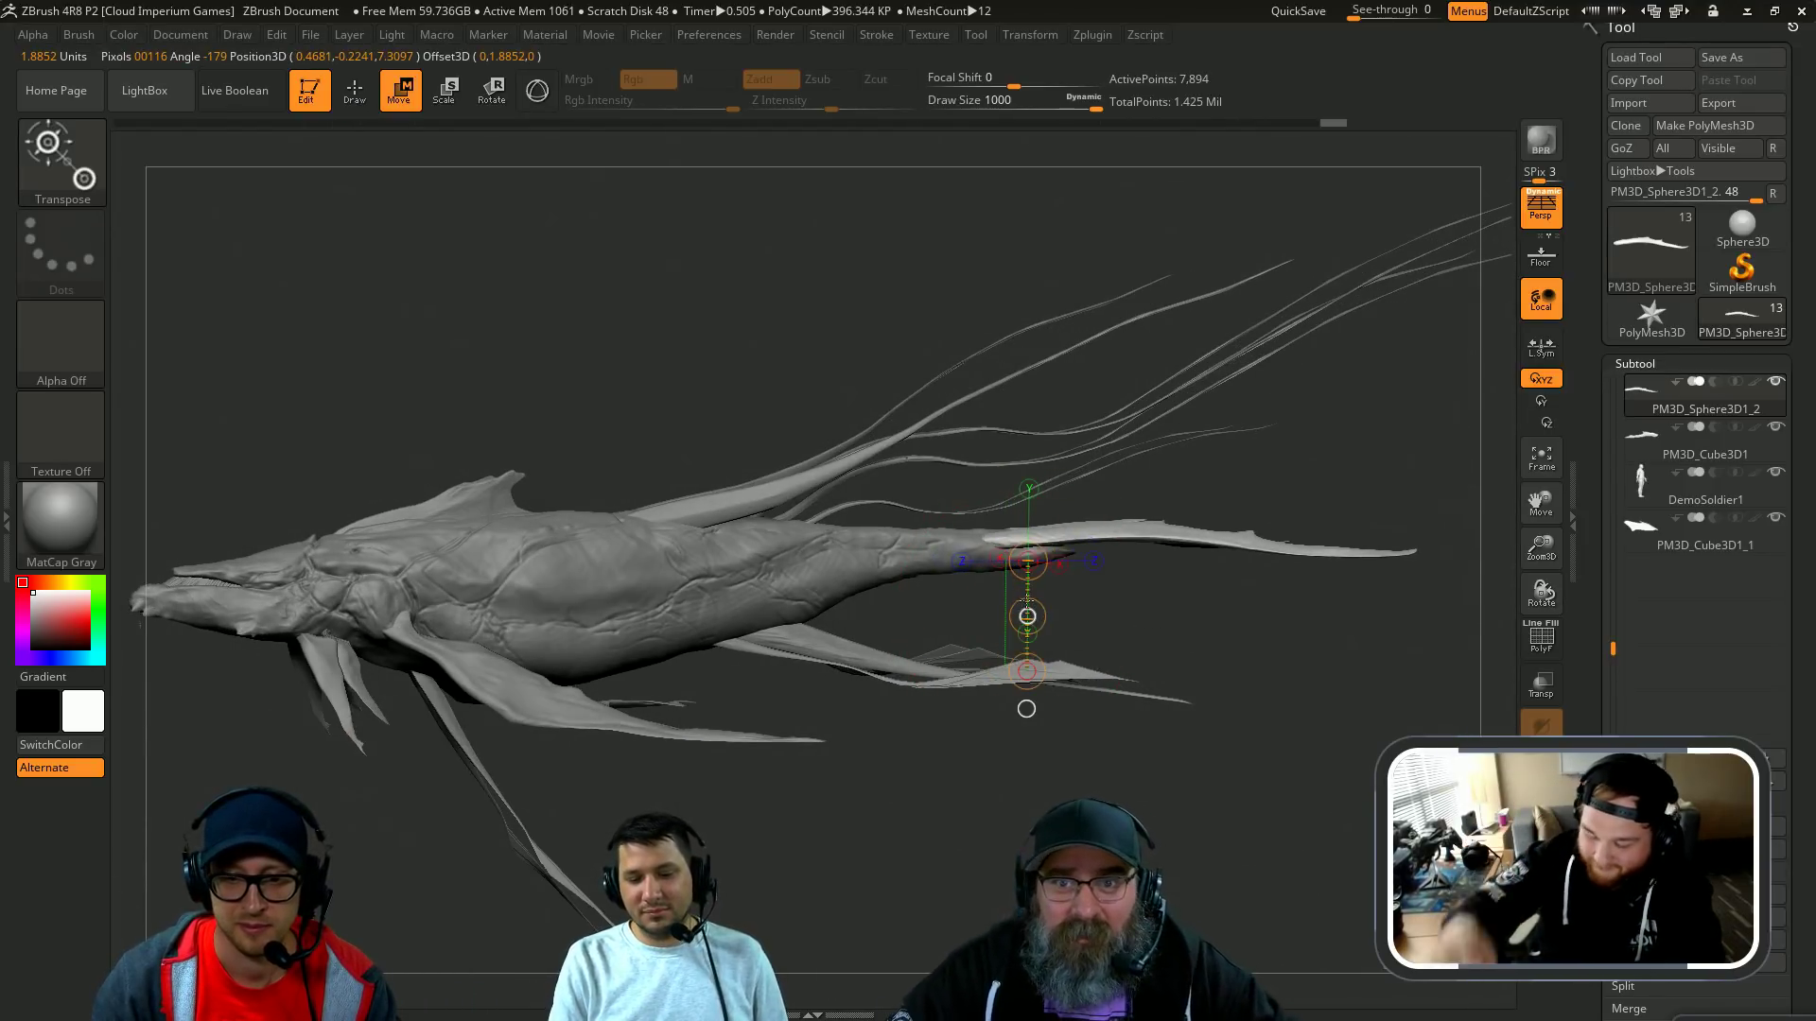
{"action": "key", "text": "q"}
Step: Select the whale body and adjust the tail's end around the fin base with the Move brush, reducing the draw size to 559
{"action": "left_click", "coordinate": [1036, 565], "text": "alt"}
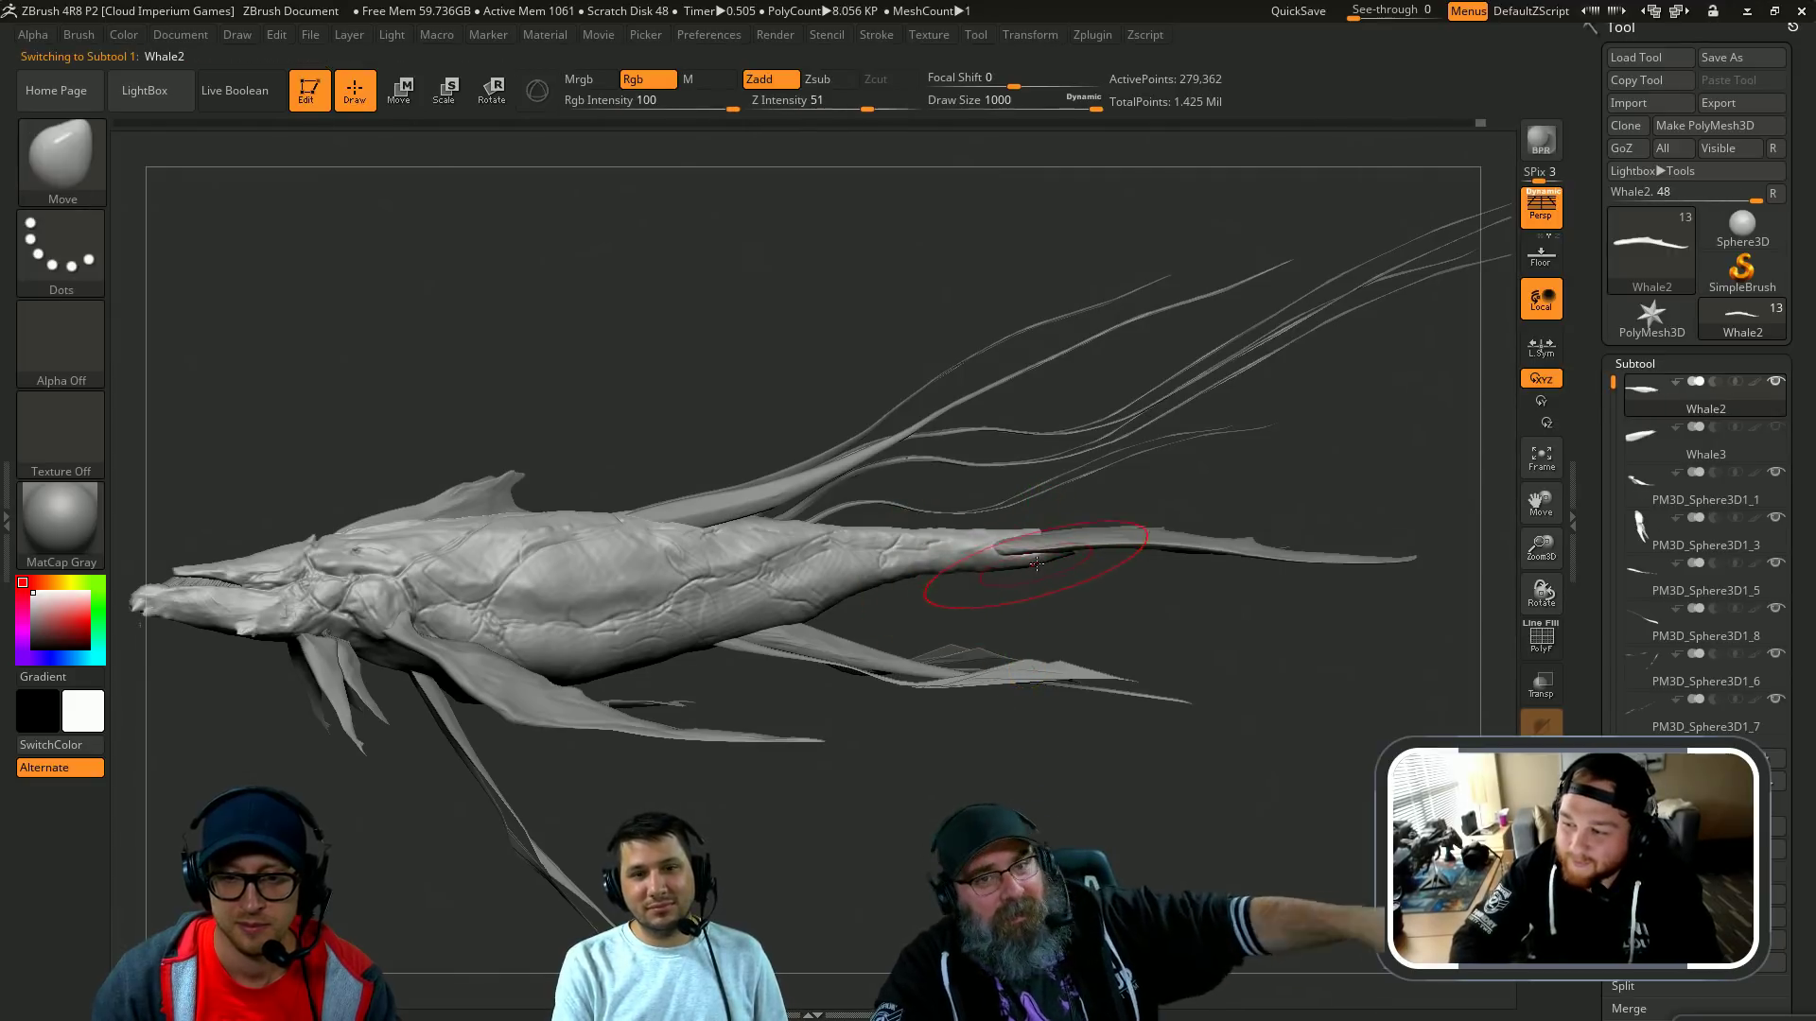
{"action": "key", "text": "s"}
{"action": "left_click", "coordinate": [1032, 566]}
{"action": "left_click_drag", "start_coordinate": [1040, 565], "coordinate": [1036, 529]}
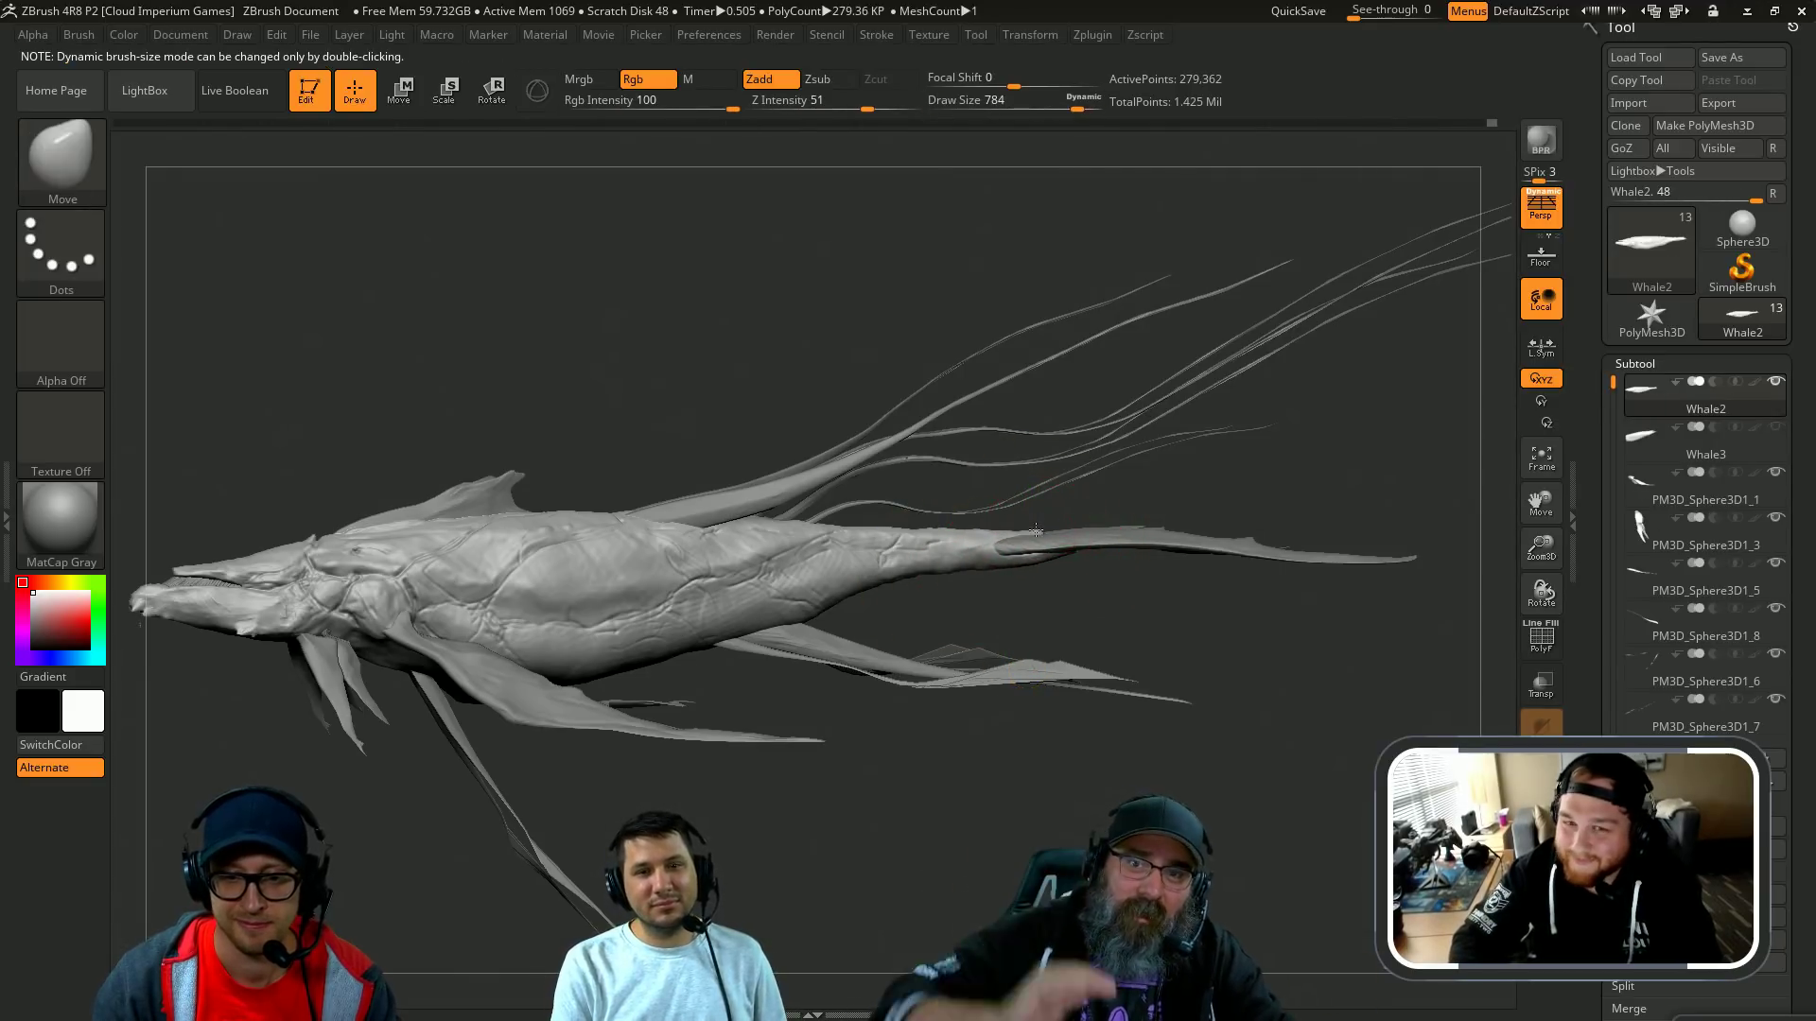
{"action": "key", "text": "bracketleft"}
{"action": "key", "text": "bracketleft"}
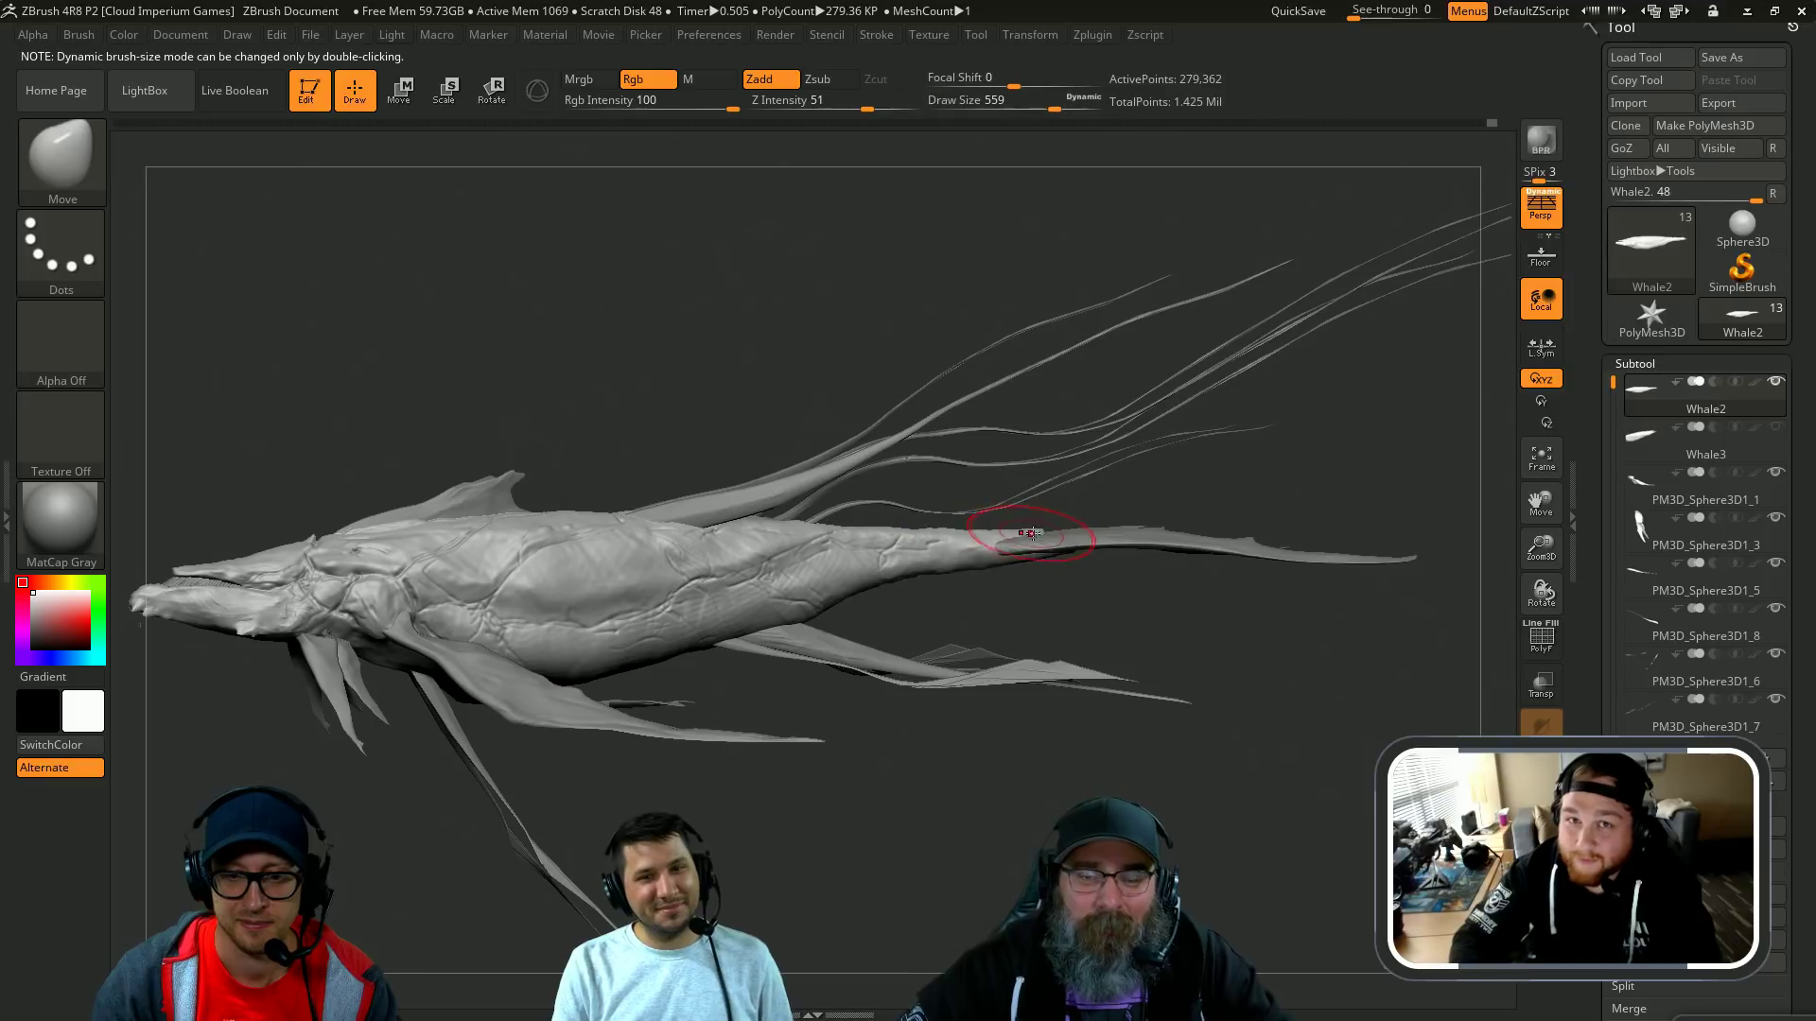